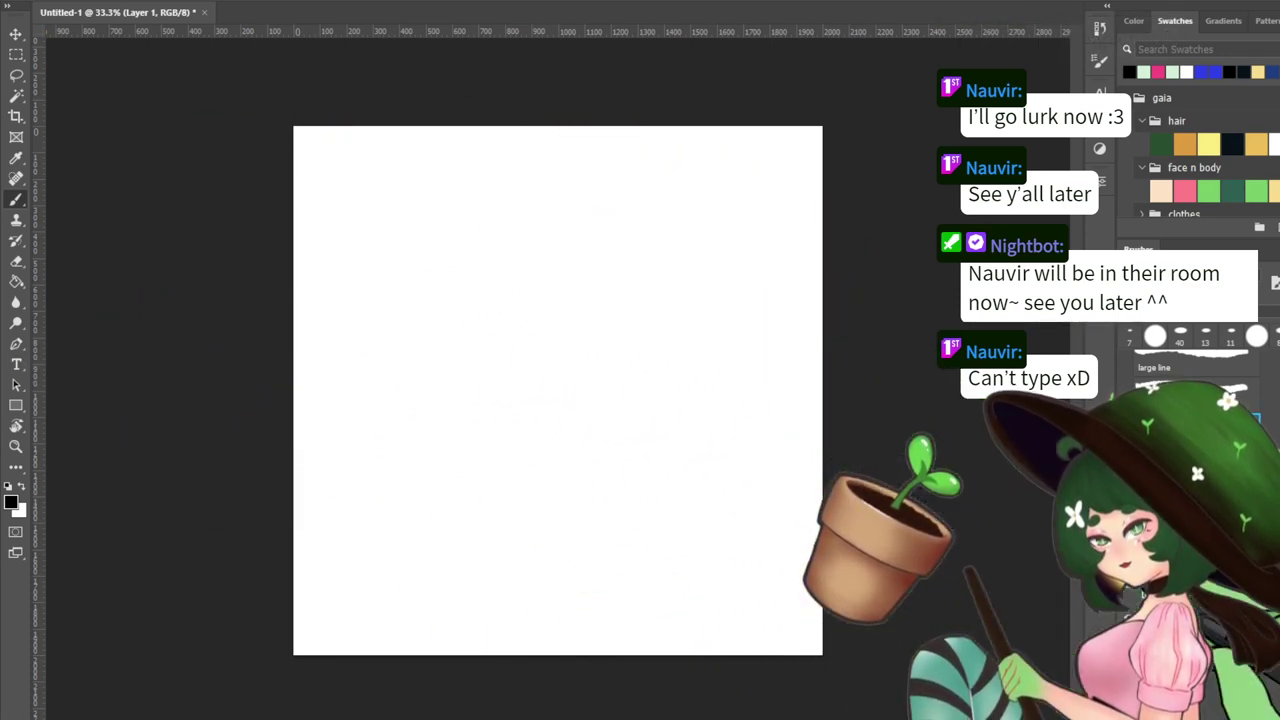
{"action": "mouse_move", "coordinate": [565, 233]}
{"action": "left_mouse_down"}
{"action": "mouse_move", "coordinate": [625, 396]}
{"action": "mouse_move", "coordinate": [690, 510]}
{"action": "left_mouse_up"}
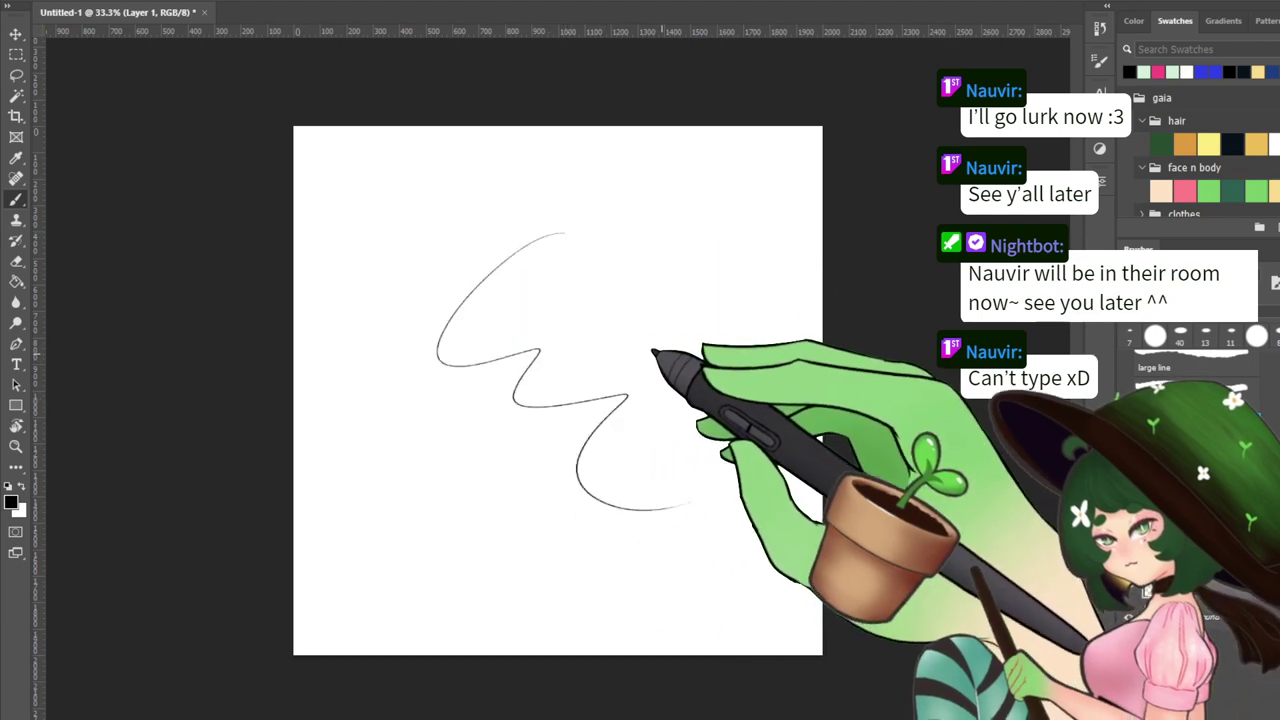
{"action": "key", "text": "ctrl+z"}
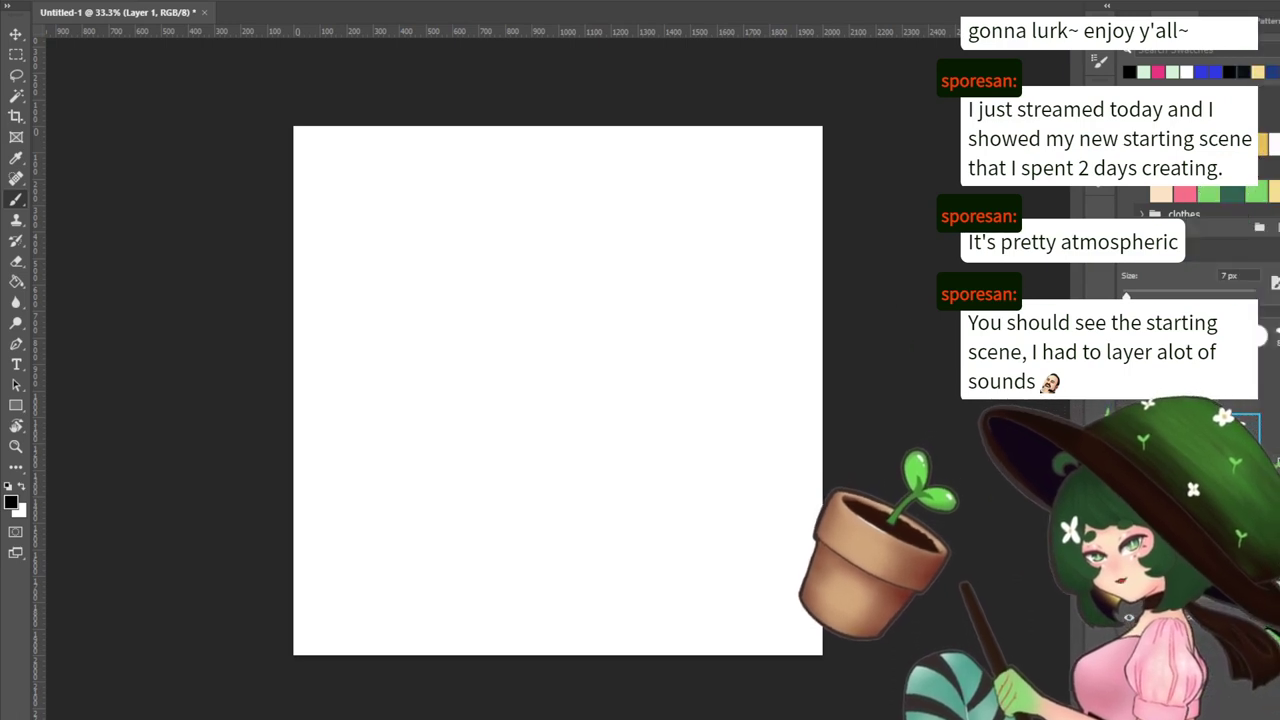
{"action": "left_click_drag", "start_coordinate": [537, 263], "coordinate": [517, 423]}
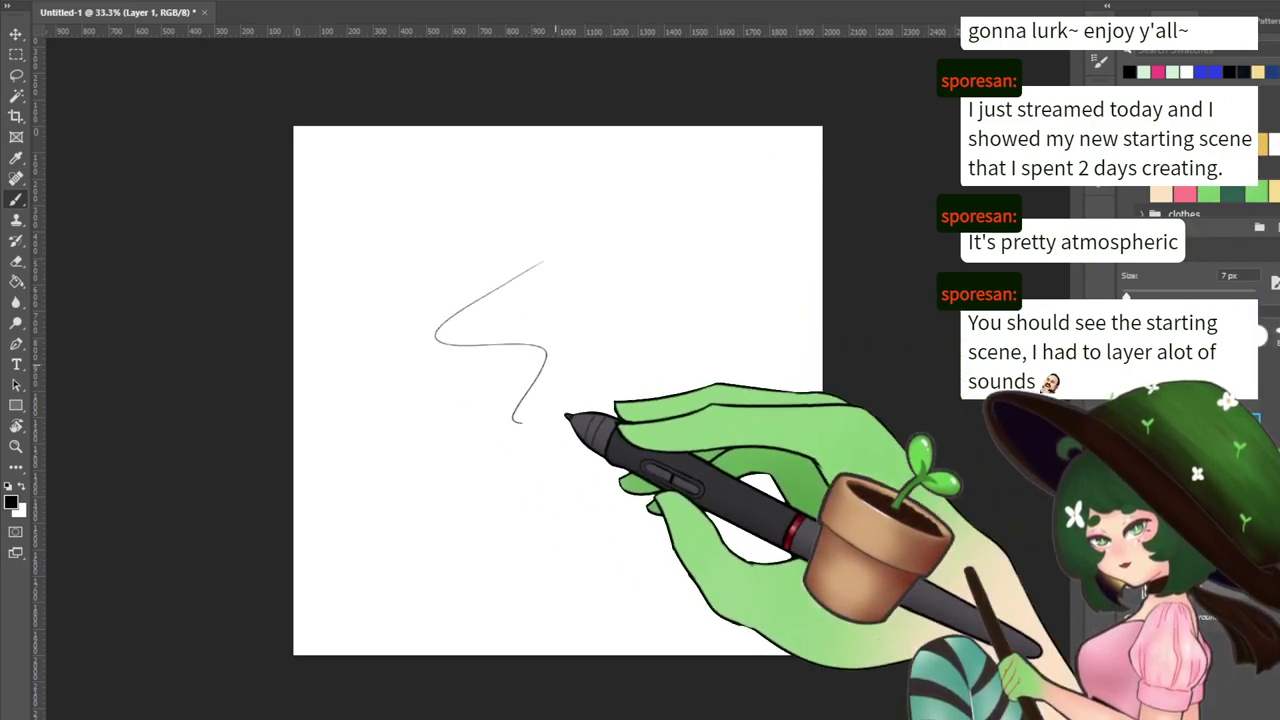
{"action": "key", "text": "ctrl+z"}
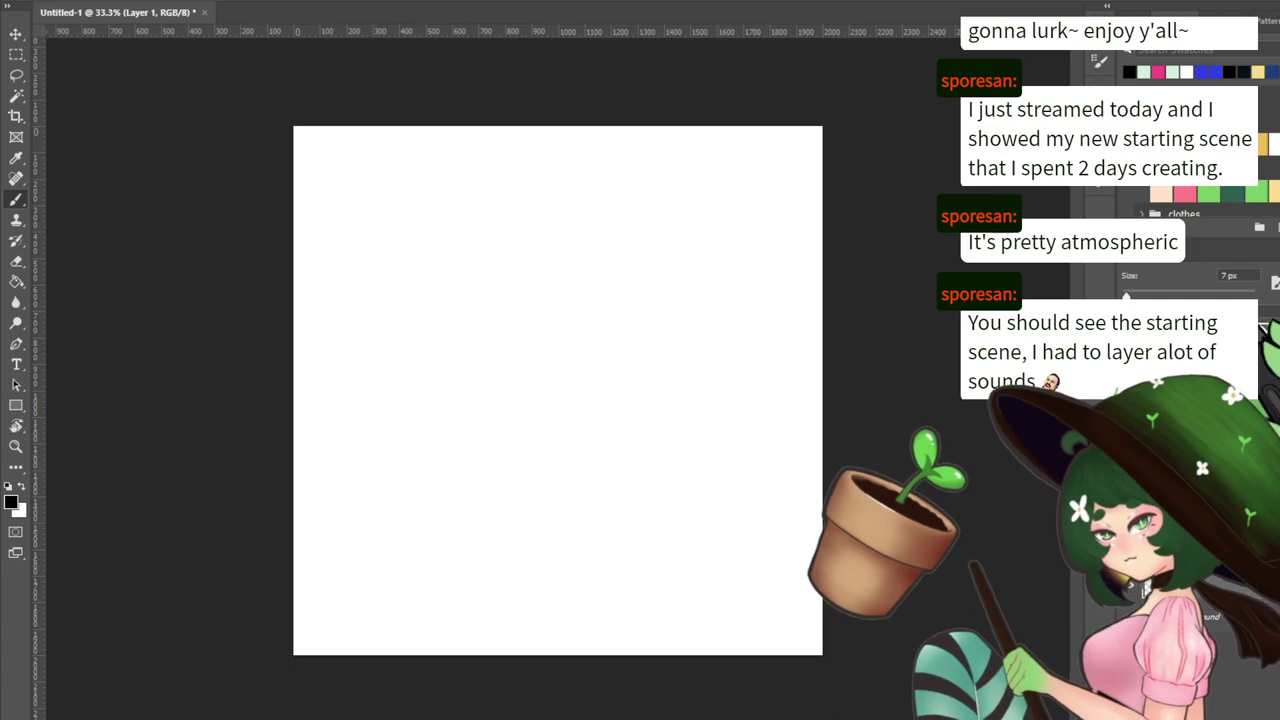
Stamp a light grey circle in the upper middle of the canvas, layering several dabs of a round brush at 1228 px
{"action": "left_click", "coordinate": [1248, 388]}
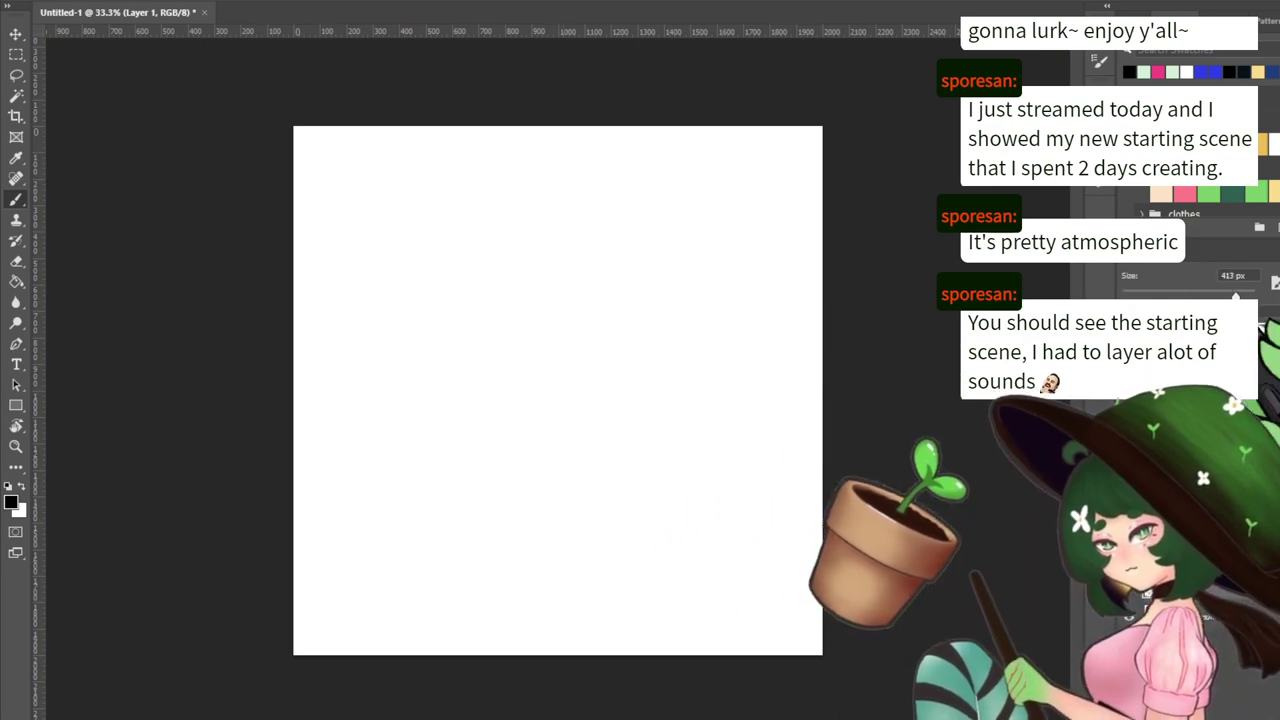
{"action": "key", "text": "bracketright"}
{"action": "key", "text": "bracketright"}
{"action": "key", "text": "bracketright"}
{"action": "key", "text": "bracketright"}
{"action": "key", "text": "bracketright"}
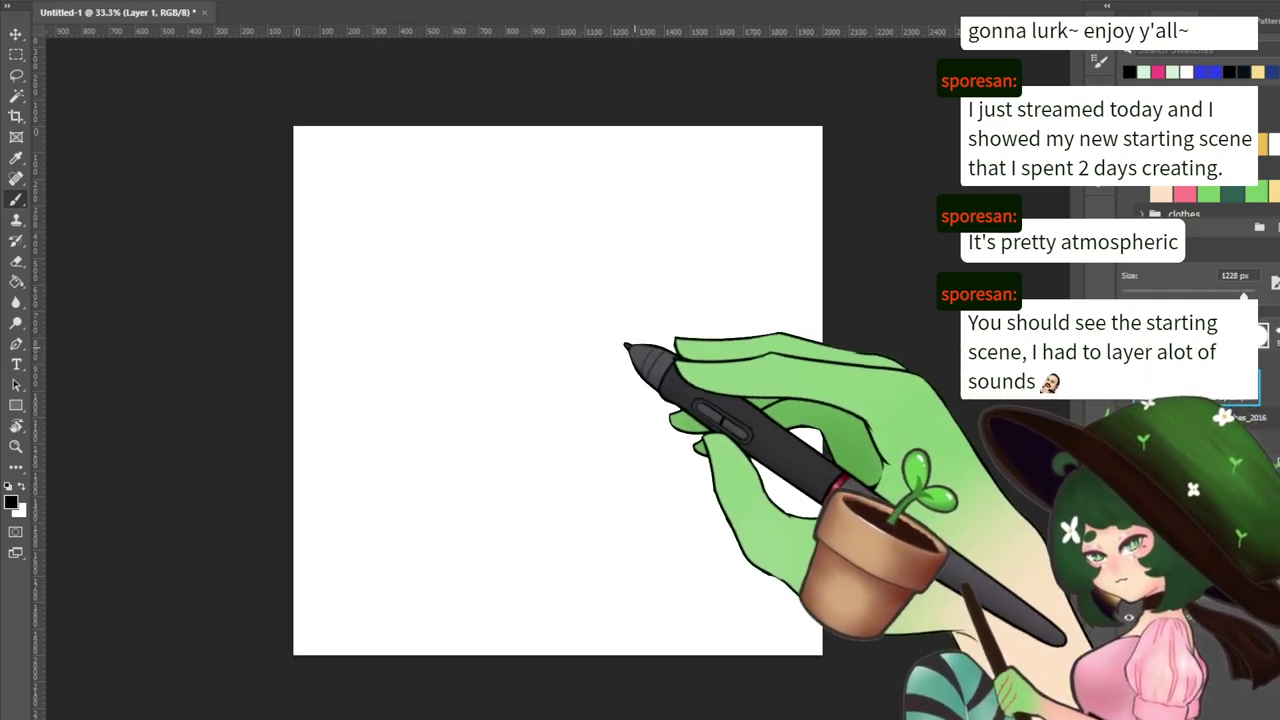
{"action": "left_click", "coordinate": [550, 349]}
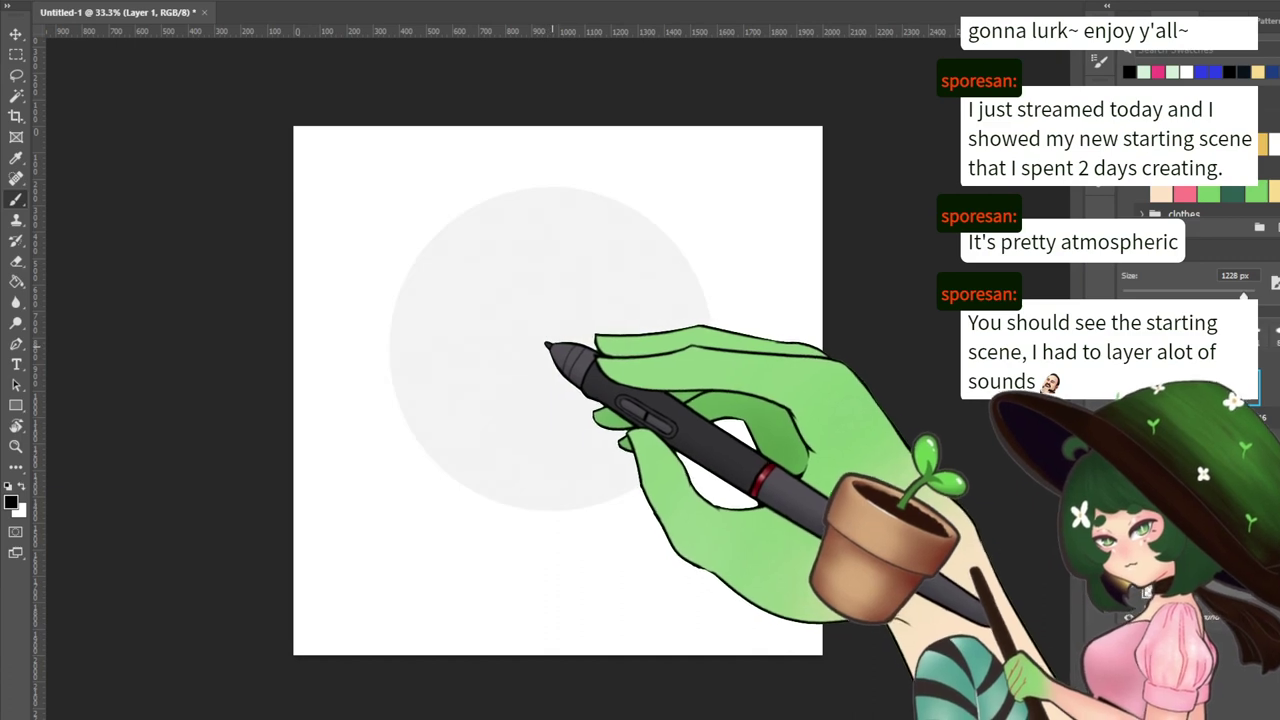
{"action": "left_click", "coordinate": [546, 346]}
{"action": "left_click", "coordinate": [544, 344]}
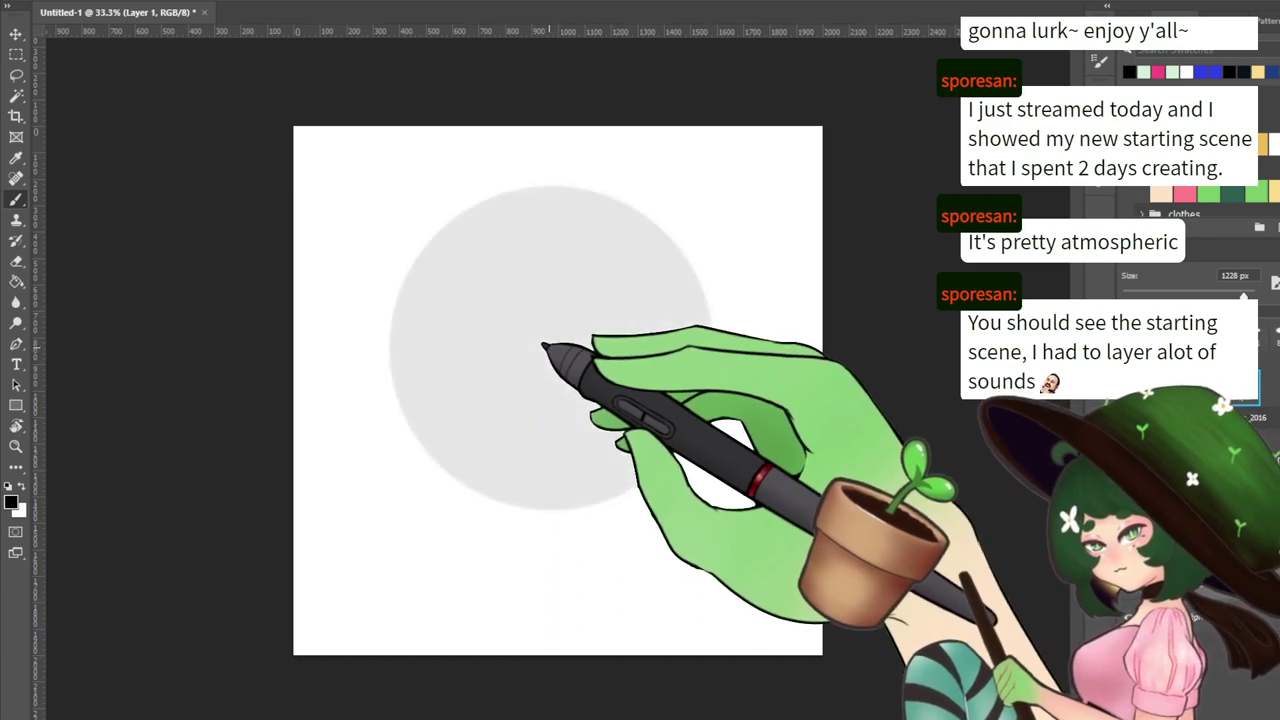
{"action": "left_click", "coordinate": [550, 346]}
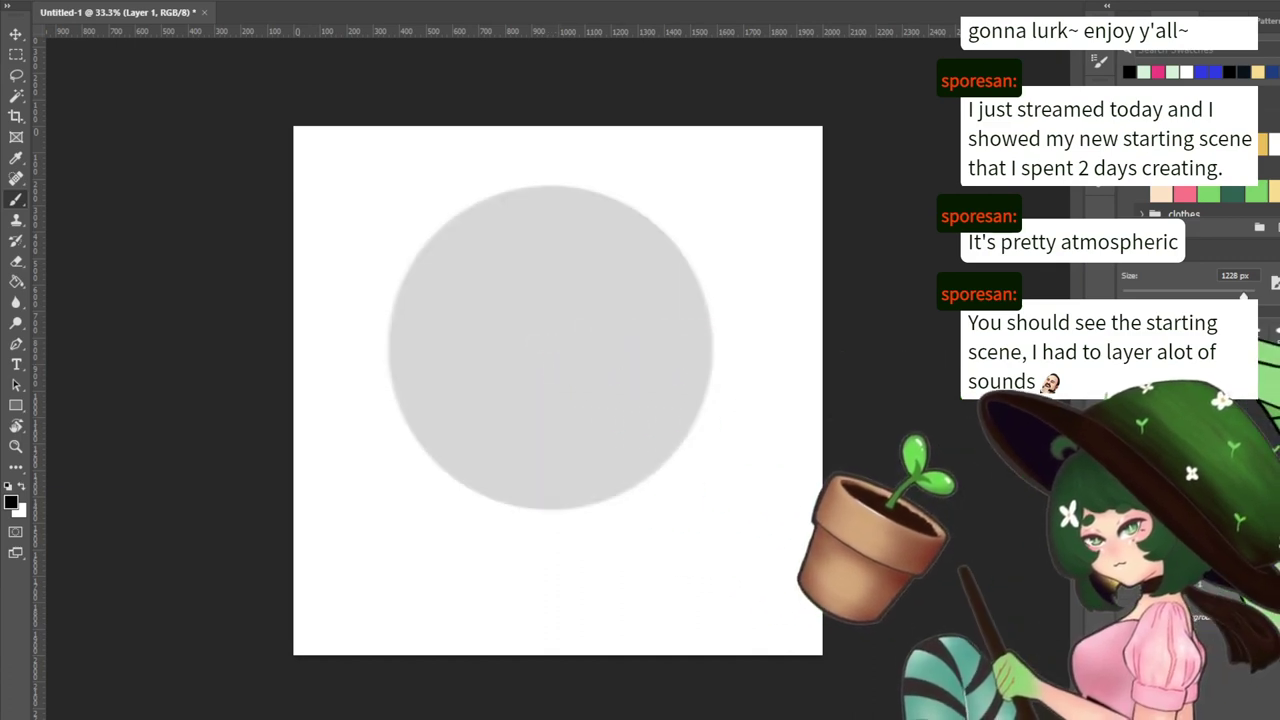
Switch to the 24 px brush preset, scale the grey circle down to about 70 percent and reposition it in the canvas's upper half
{"action": "left_click", "coordinate": [1244, 388]}
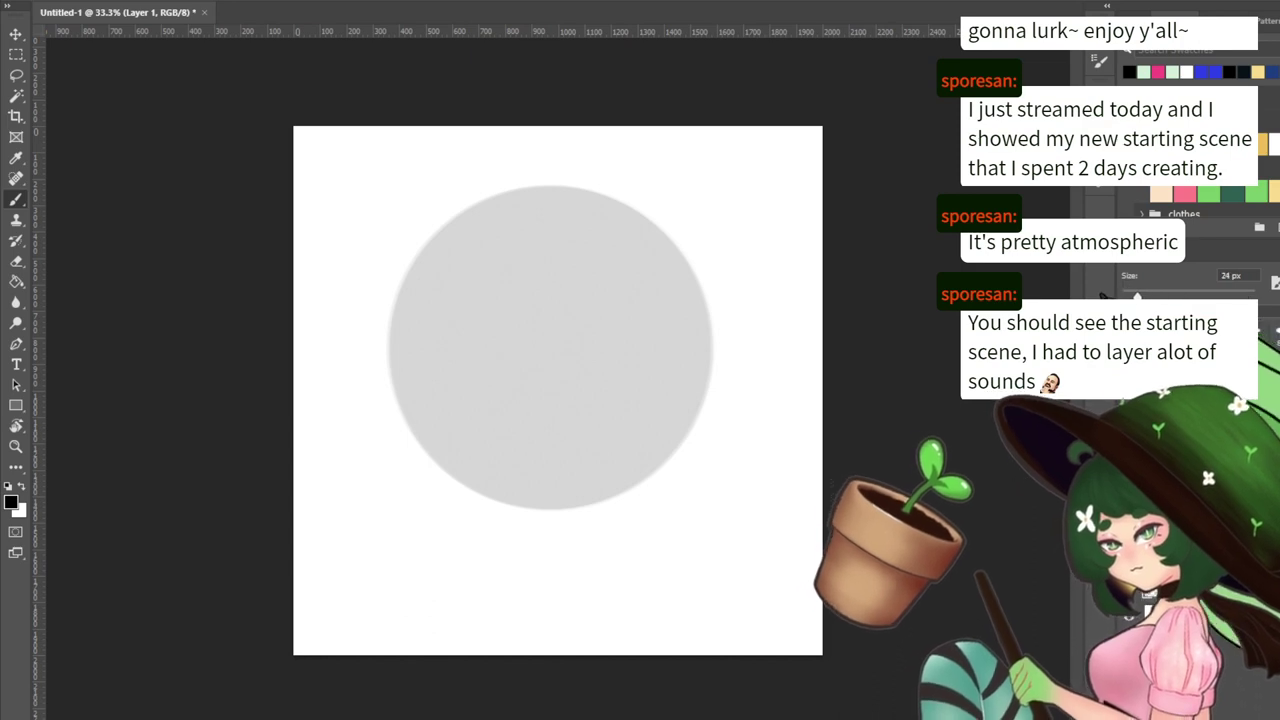
{"action": "key", "text": "ctrl+t"}
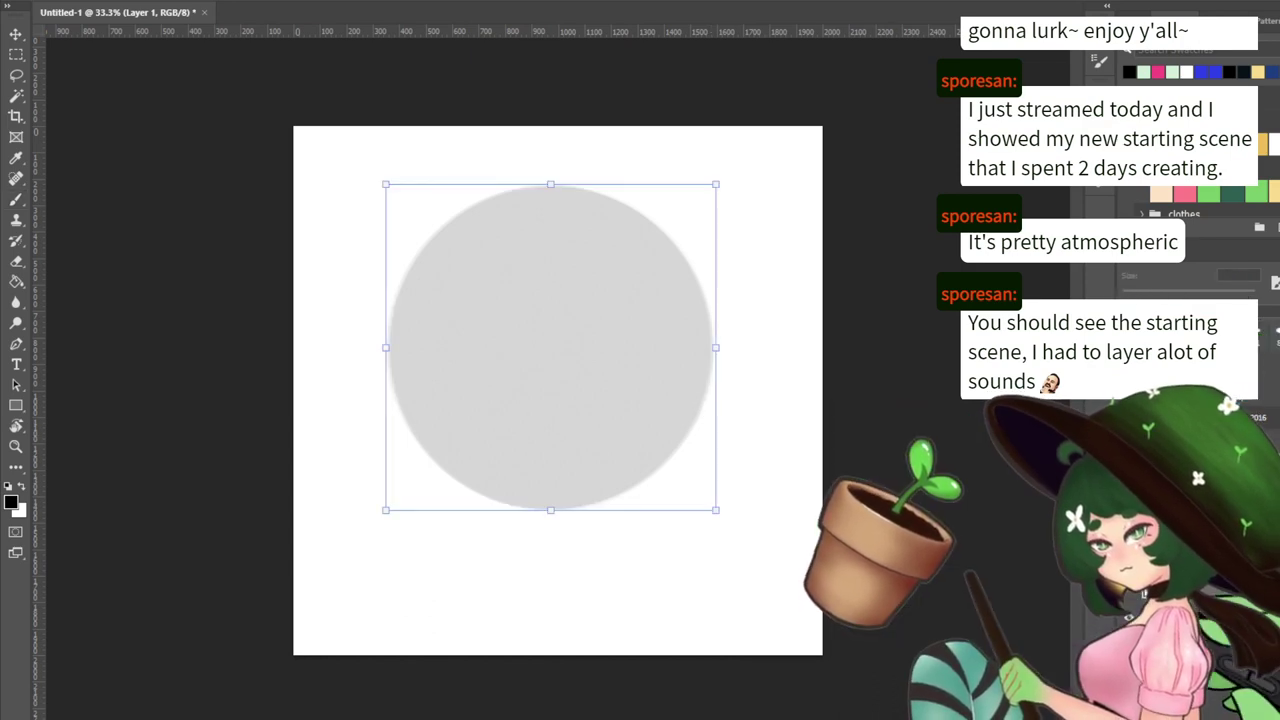
{"action": "left_click_drag", "start_coordinate": [572, 442], "coordinate": [571, 412]}
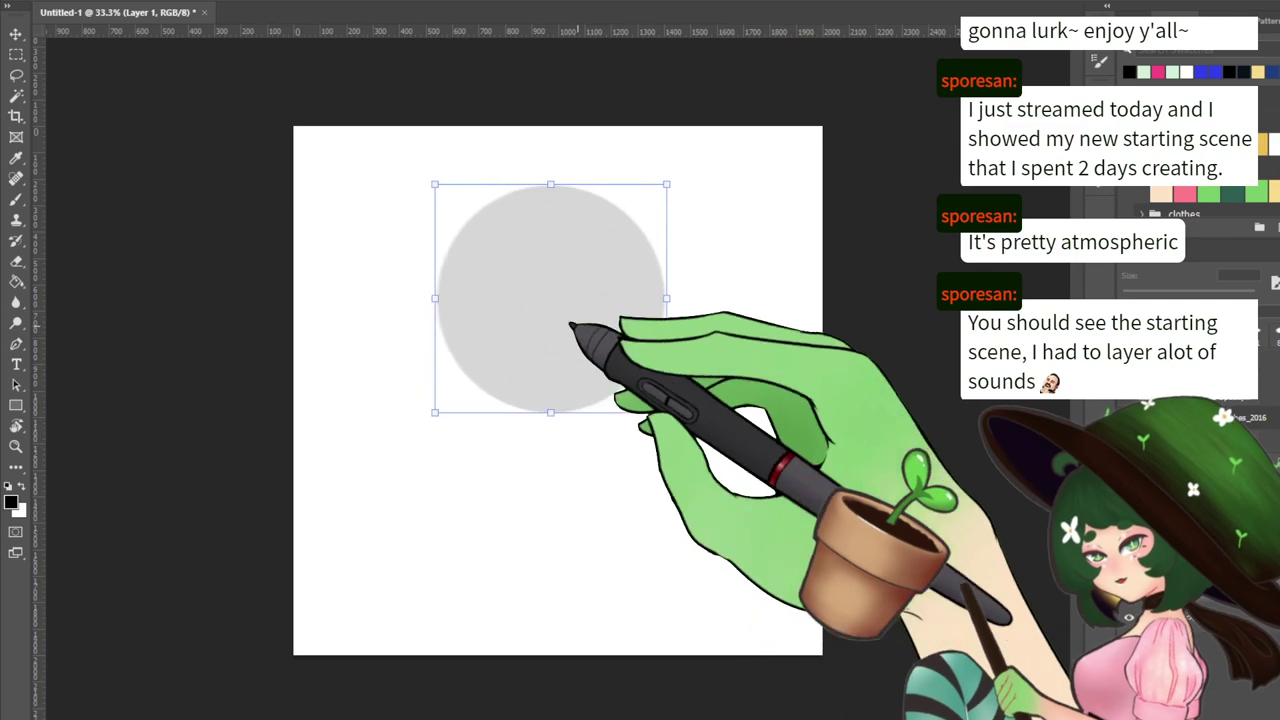
{"action": "left_click_drag", "start_coordinate": [588, 270], "coordinate": [590, 282]}
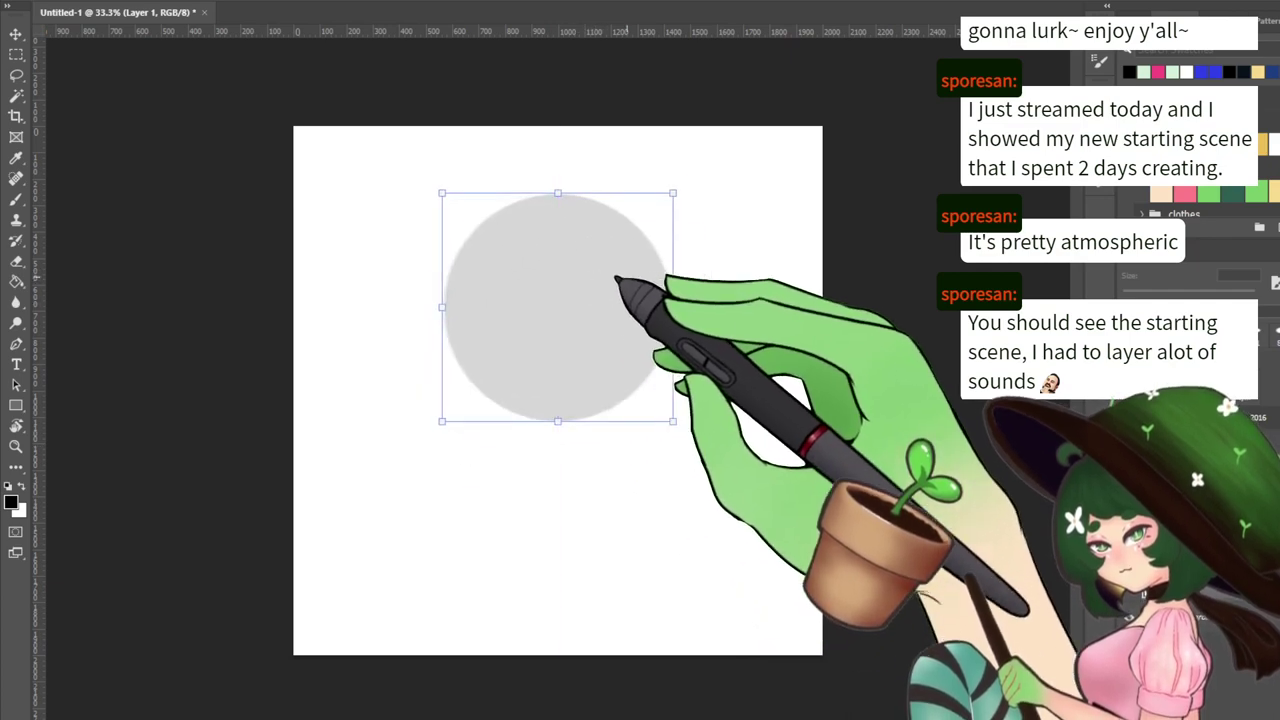
{"action": "key", "text": "Return"}
{"action": "key", "text": "b"}
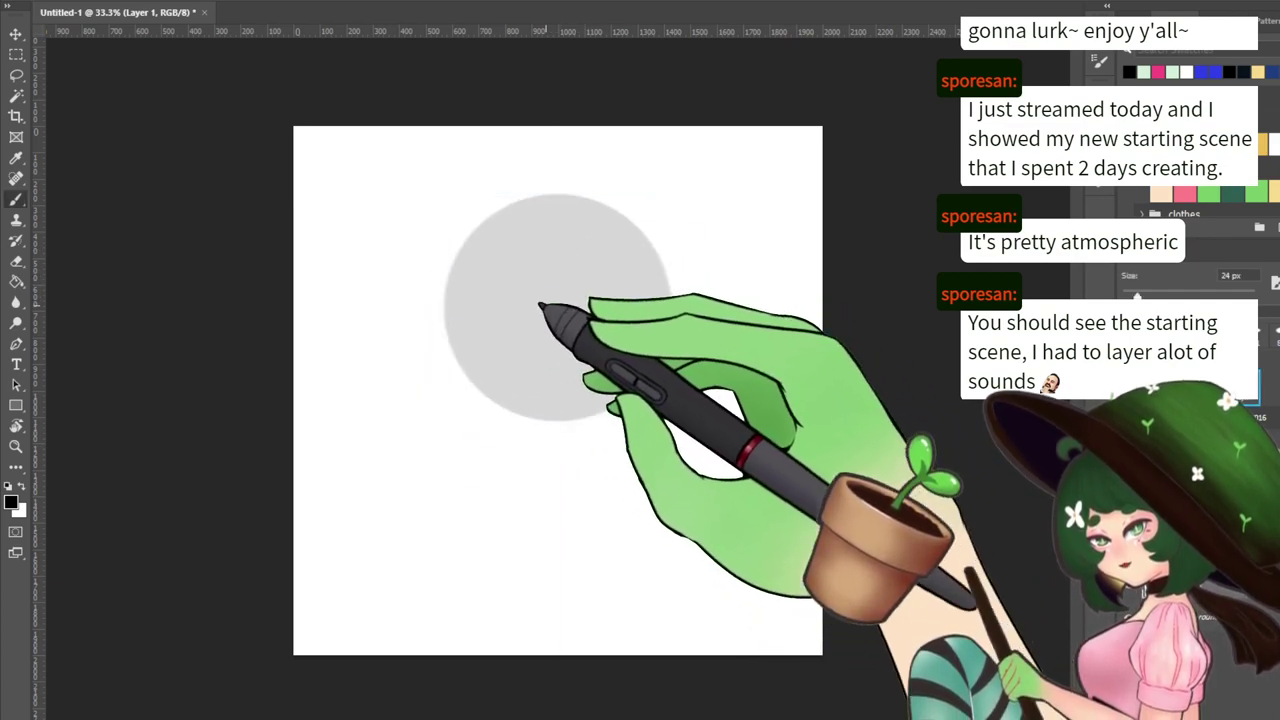
{"action": "key", "text": "v"}
{"action": "mouse_move", "coordinate": [586, 294]}
{"action": "left_mouse_down"}
{"action": "mouse_move", "coordinate": [514, 363]}
{"action": "mouse_move", "coordinate": [586, 293]}
{"action": "mouse_move", "coordinate": [654, 297]}
{"action": "mouse_move", "coordinate": [634, 289]}
{"action": "mouse_move", "coordinate": [638, 305]}
{"action": "mouse_move", "coordinate": [663, 289]}
{"action": "mouse_move", "coordinate": [648, 292]}
{"action": "left_mouse_up"}
{"action": "key", "text": "b"}
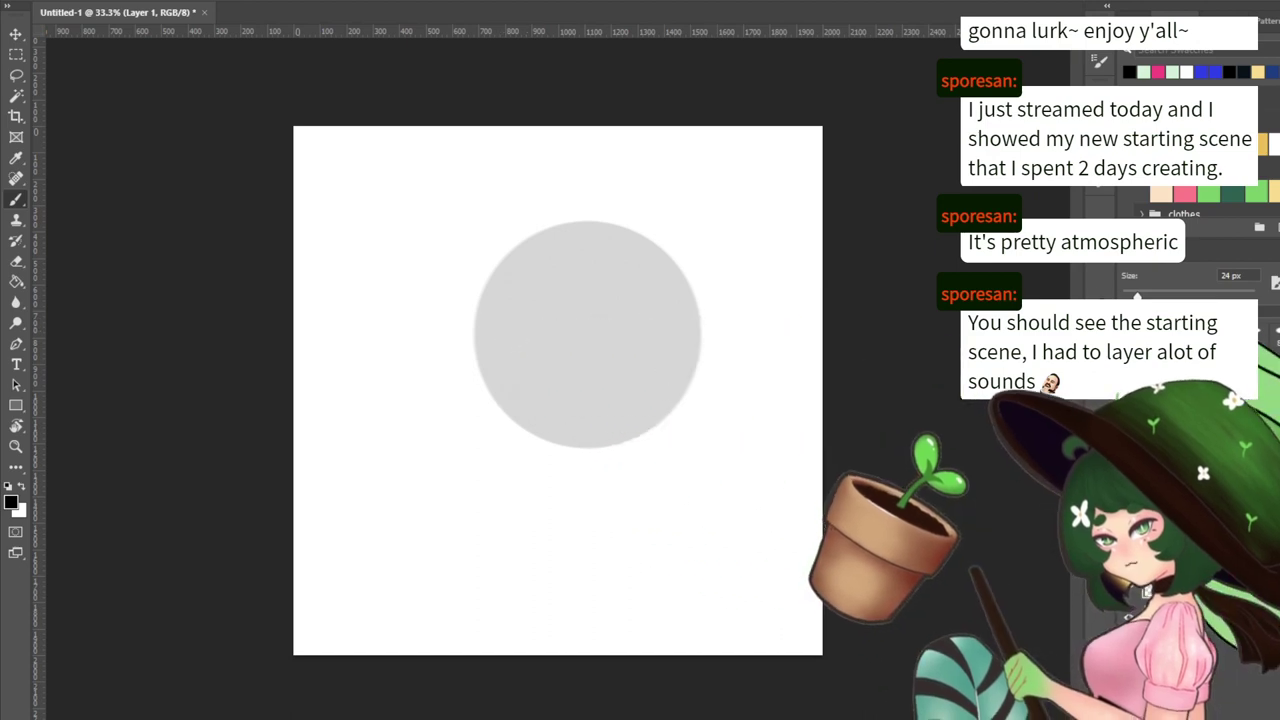
Reduce the brush size to 7 px for sketching
{"action": "key", "text": "bracketleft"}
{"action": "key", "text": "bracketleft"}
{"action": "key", "text": "bracketleft"}
{"action": "key", "text": "bracketleft"}
{"action": "key", "text": "bracketleft"}
{"action": "mouse_move", "coordinate": [616, 318]}
{"action": "left_mouse_down"}
{"action": "mouse_move", "coordinate": [586, 454]}
{"action": "mouse_move", "coordinate": [726, 538]}
{"action": "left_mouse_up"}
{"action": "key", "text": "ctrl+z"}
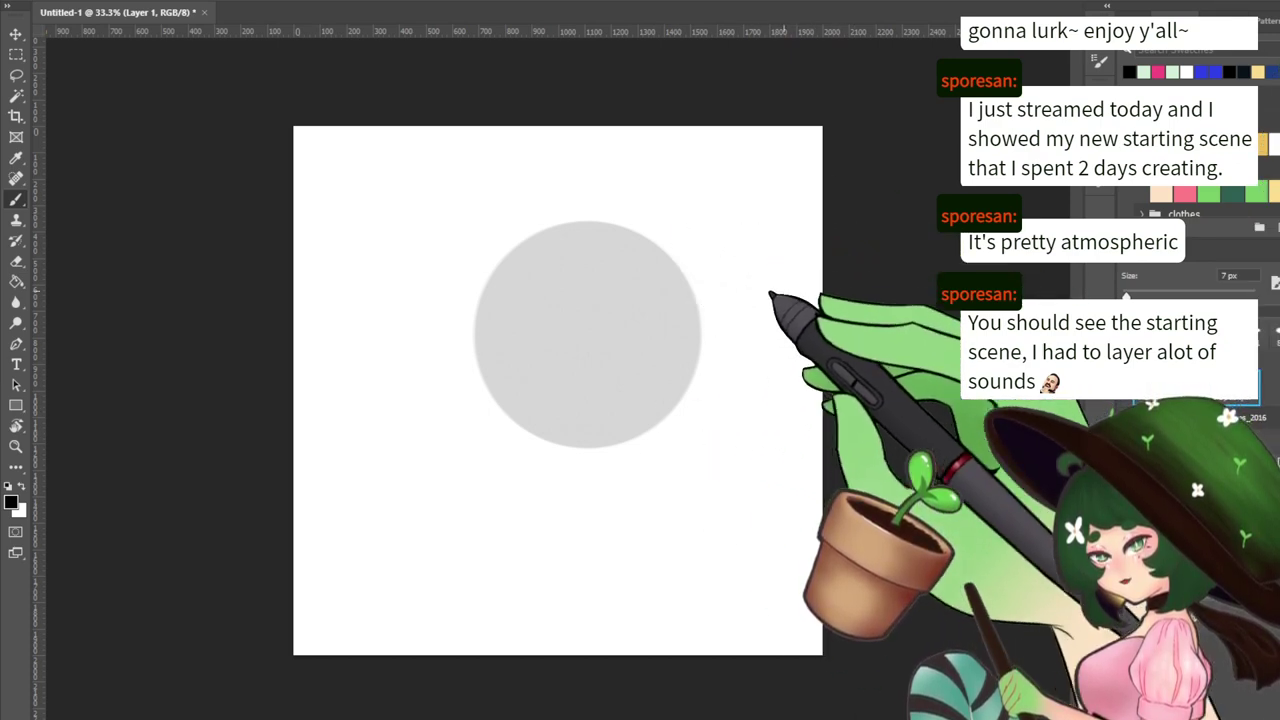
{"action": "left_click_drag", "start_coordinate": [601, 324], "coordinate": [603, 412]}
{"action": "key", "text": "ctrl+z"}
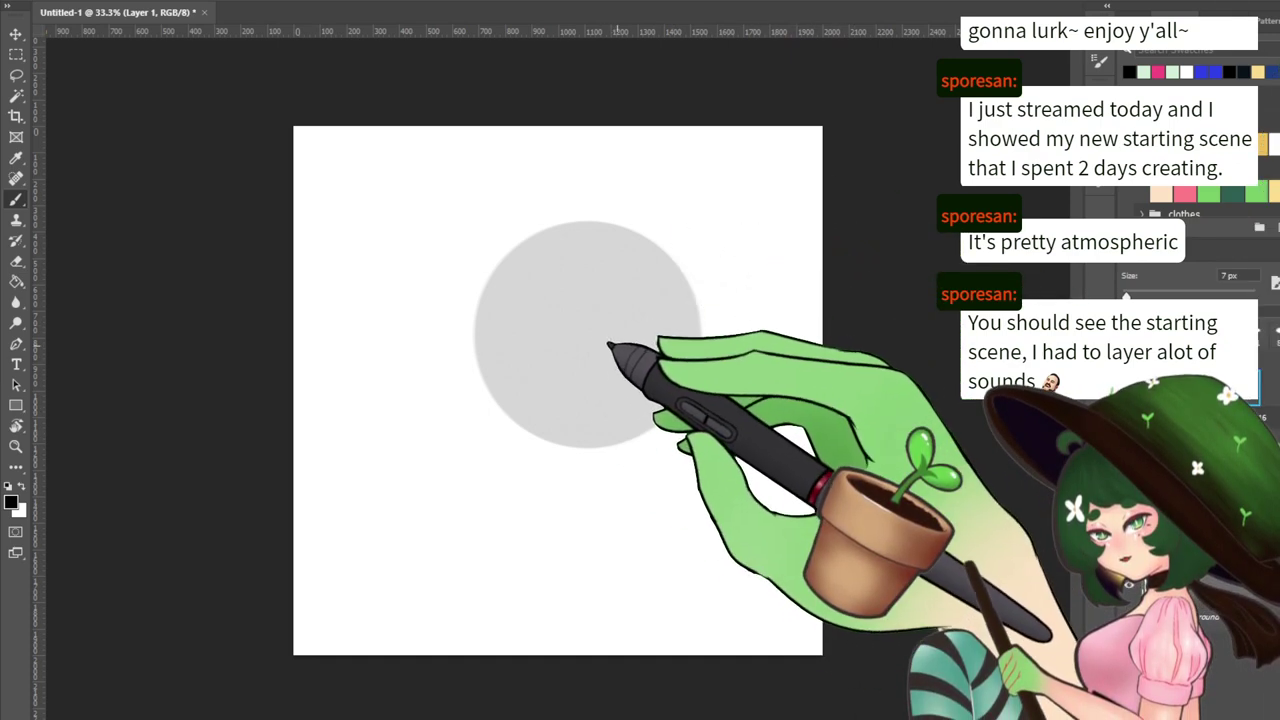
{"action": "mouse_move", "coordinate": [625, 342]}
{"action": "left_mouse_down"}
{"action": "mouse_move", "coordinate": [625, 409]}
{"action": "mouse_move", "coordinate": [622, 440]}
{"action": "left_mouse_up"}
{"action": "key", "text": "ctrl+z"}
{"action": "mouse_move", "coordinate": [625, 344]}
{"action": "left_mouse_down"}
{"action": "mouse_move", "coordinate": [640, 408]}
{"action": "mouse_move", "coordinate": [633, 448]}
{"action": "left_mouse_up"}
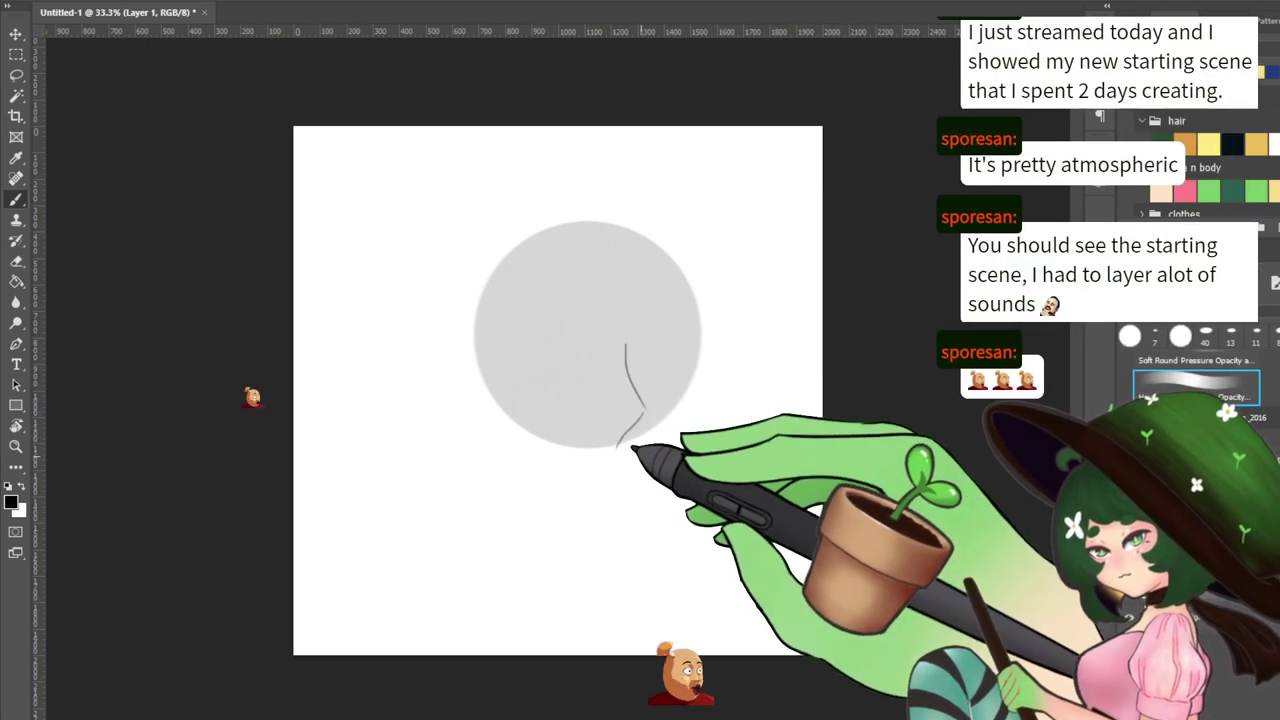
{"action": "key", "text": "ctrl+z"}
{"action": "mouse_move", "coordinate": [622, 364]}
{"action": "left_mouse_down"}
{"action": "mouse_move", "coordinate": [644, 437]}
{"action": "mouse_move", "coordinate": [633, 425]}
{"action": "mouse_move", "coordinate": [630, 464]}
{"action": "mouse_move", "coordinate": [635, 432]}
{"action": "mouse_move", "coordinate": [614, 460]}
{"action": "left_mouse_up"}
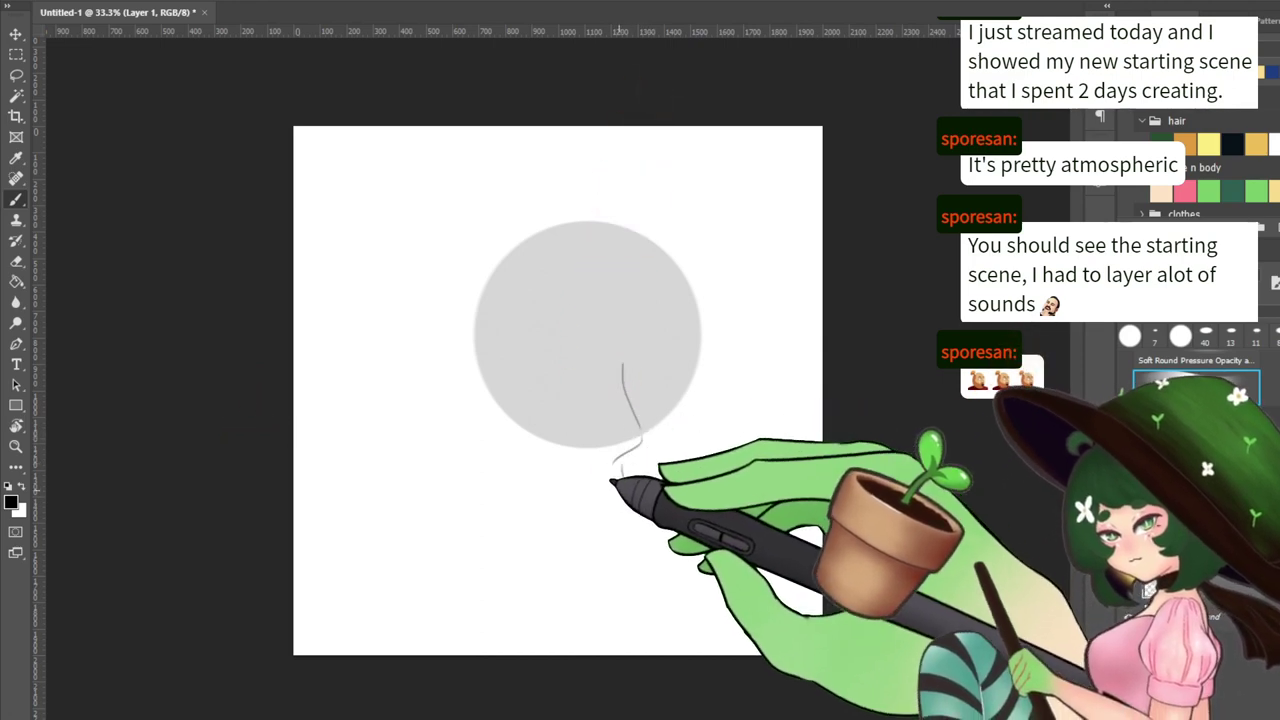
{"action": "key", "text": "ctrl+z"}
{"action": "key", "text": "ctrl+z"}
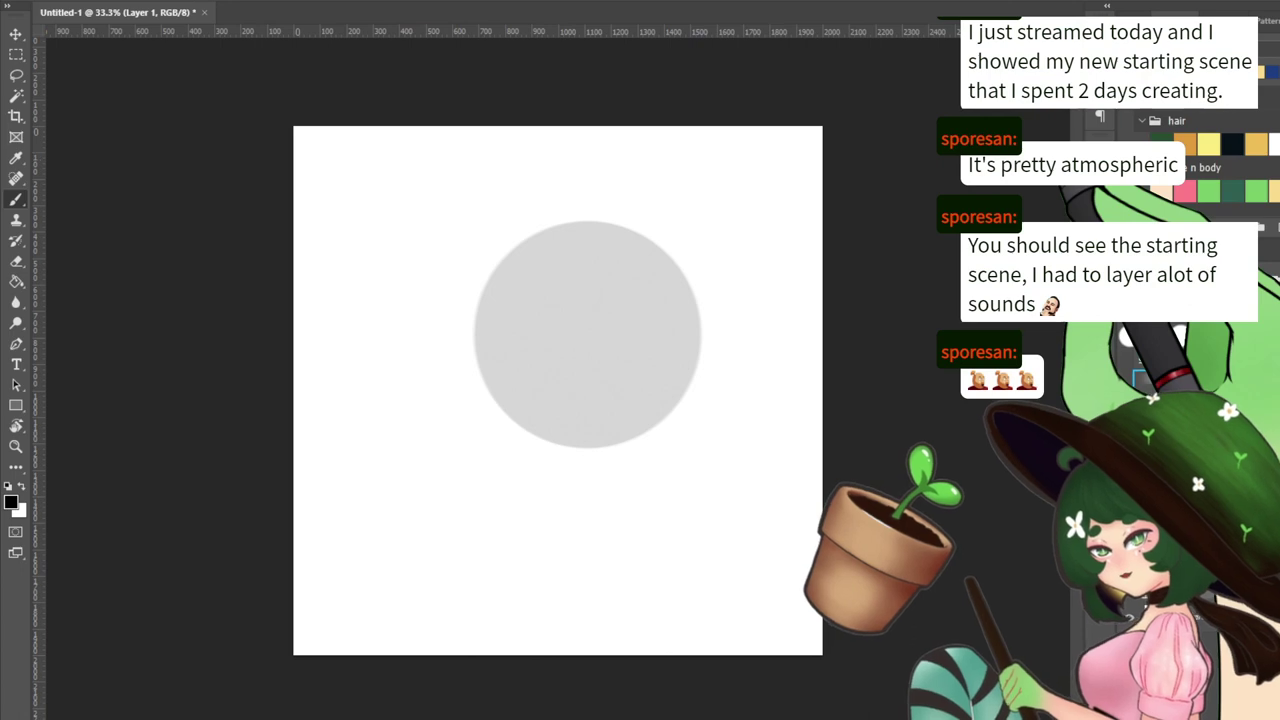
Move the grey circle so it is horizontally centred in the canvas's upper half, and return to the Brush tool
{"action": "key", "text": "ctrl+minus"}
{"action": "key", "text": "ctrl+plus"}
{"action": "key", "text": "ctrl+plus"}
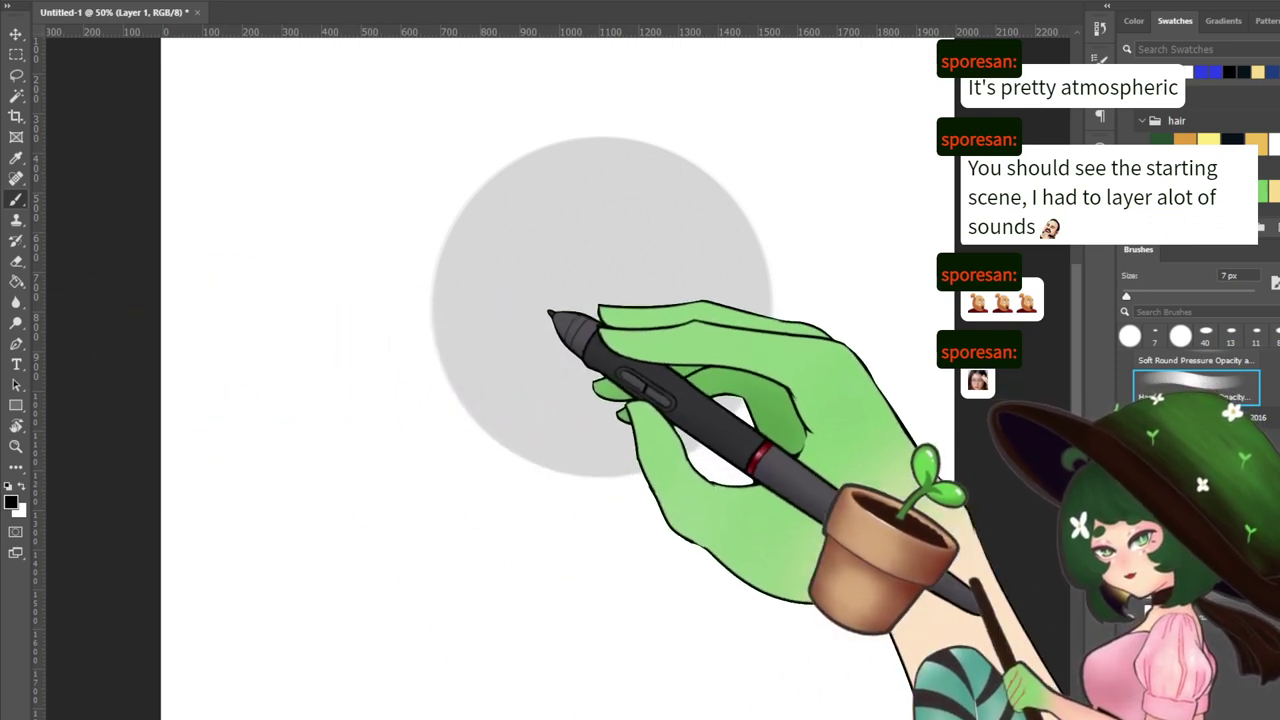
{"action": "key", "text": "v"}
{"action": "left_click_drag", "start_coordinate": [584, 255], "coordinate": [526, 249]}
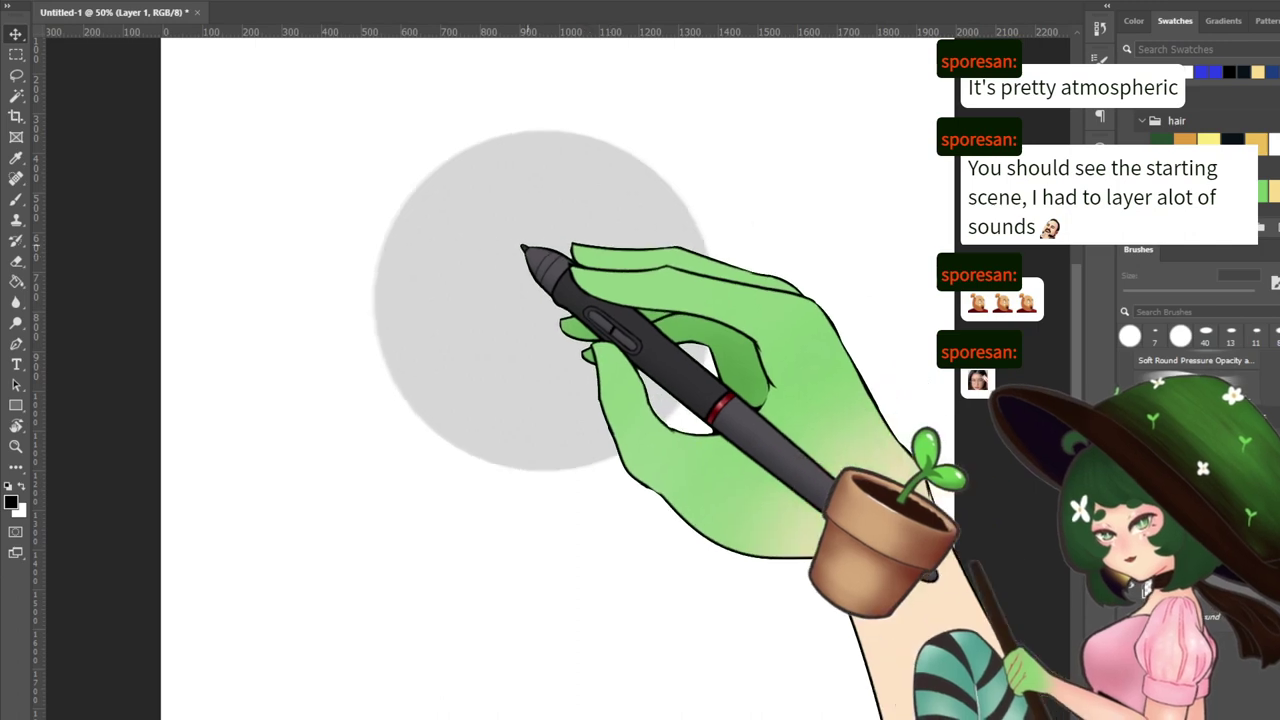
{"action": "key", "text": "ctrl+minus"}
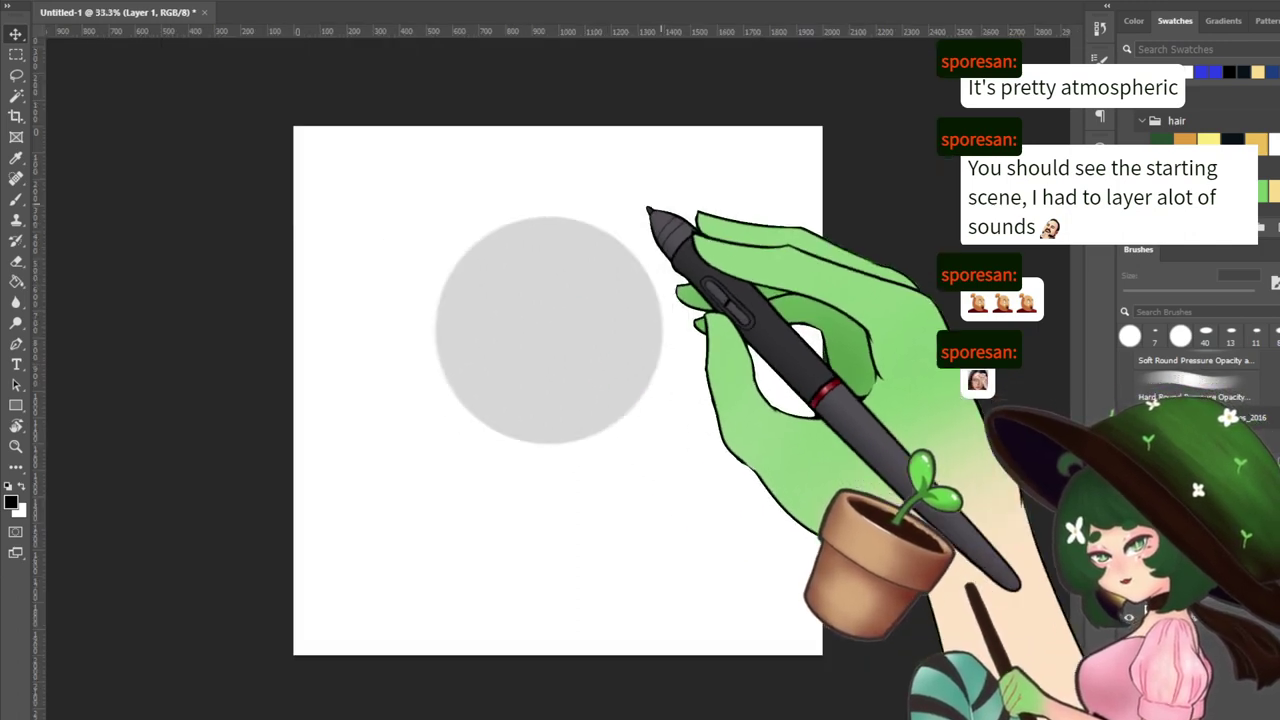
{"action": "left_click_drag", "start_coordinate": [592, 334], "coordinate": [592, 325]}
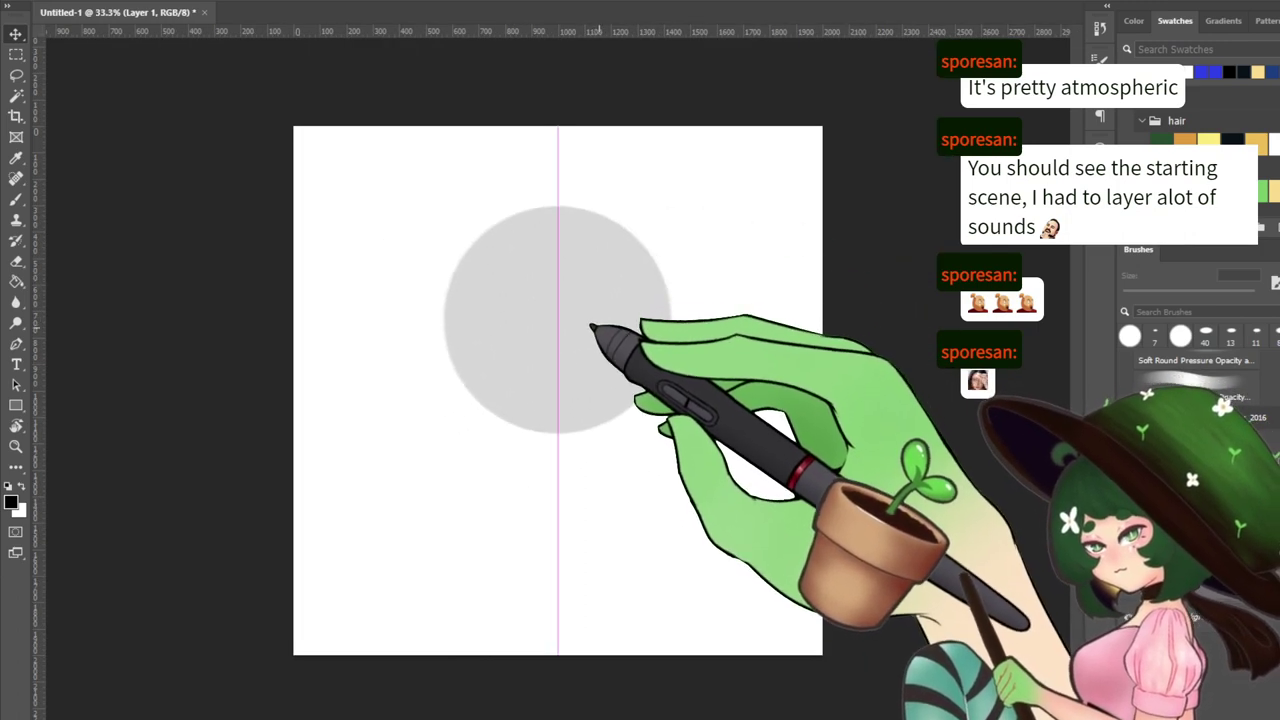
{"action": "key", "text": "b"}
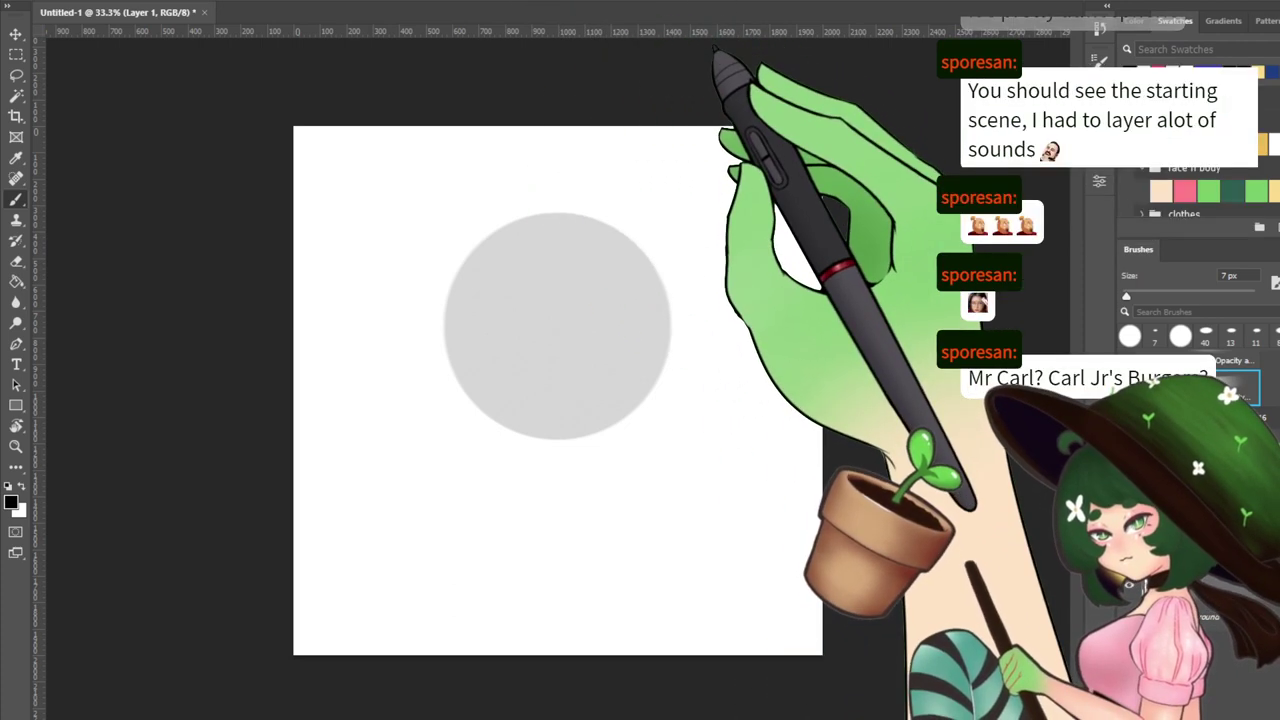
Turn on vertical paint symmetry with the axis running through the centre of the grey circle
{"action": "left_click", "coordinate": [714, 57]}
{"action": "left_click", "coordinate": [747, 1]}
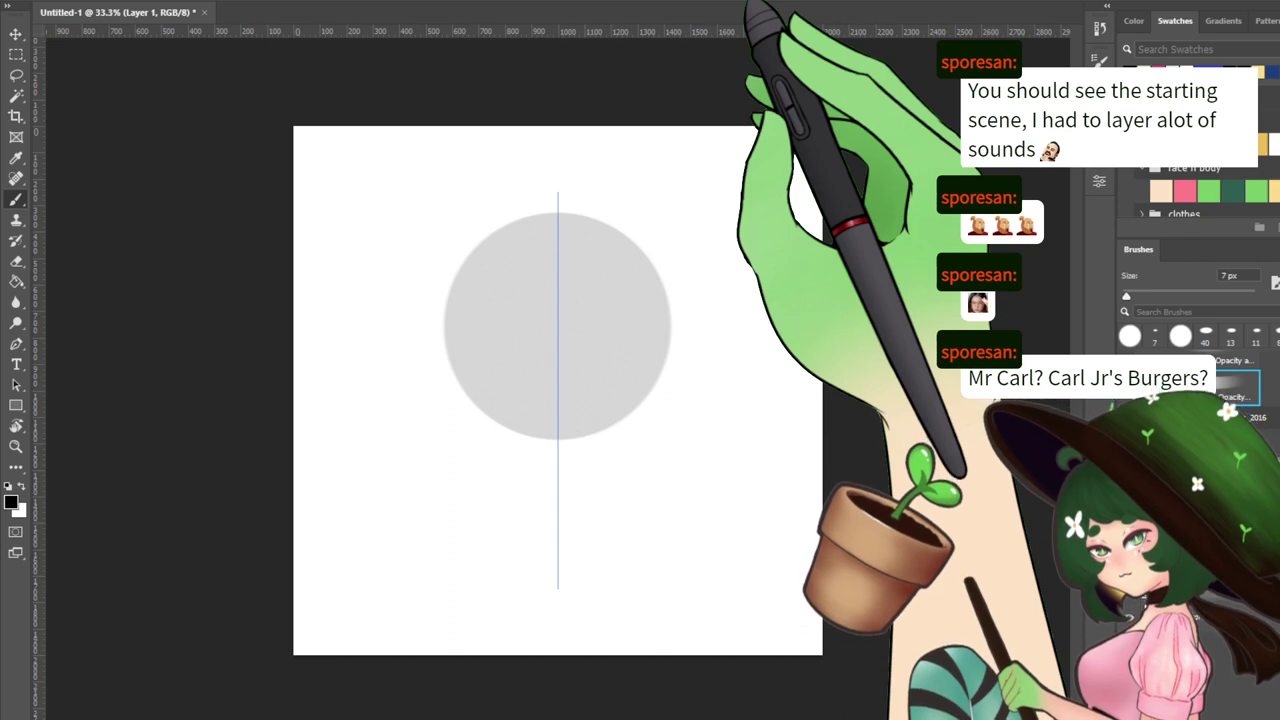
{"action": "key", "text": "ctrl+minus"}
{"action": "key", "text": "ctrl+plus"}
{"action": "key", "text": "ctrl+plus"}
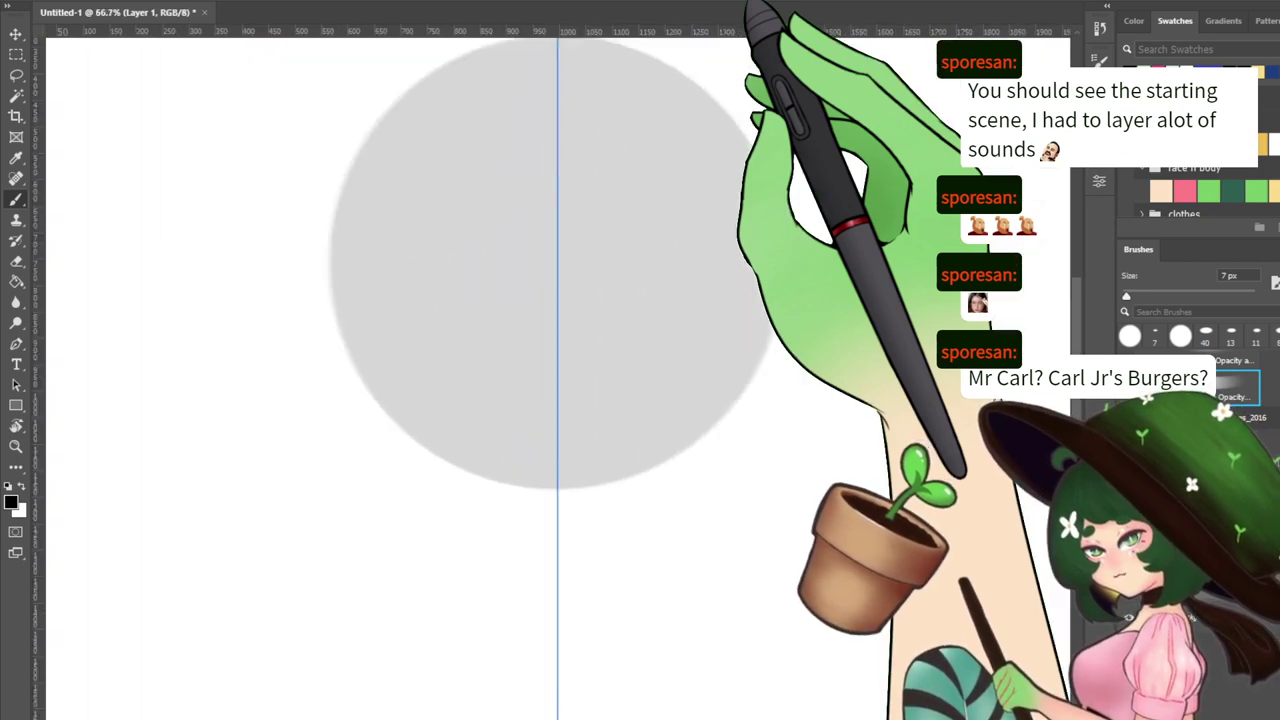
Sketch a mirrored pair of curved, pointed horns on the upper sides of the grey circle
{"action": "left_click_drag", "start_coordinate": [656, 181], "coordinate": [655, 337]}
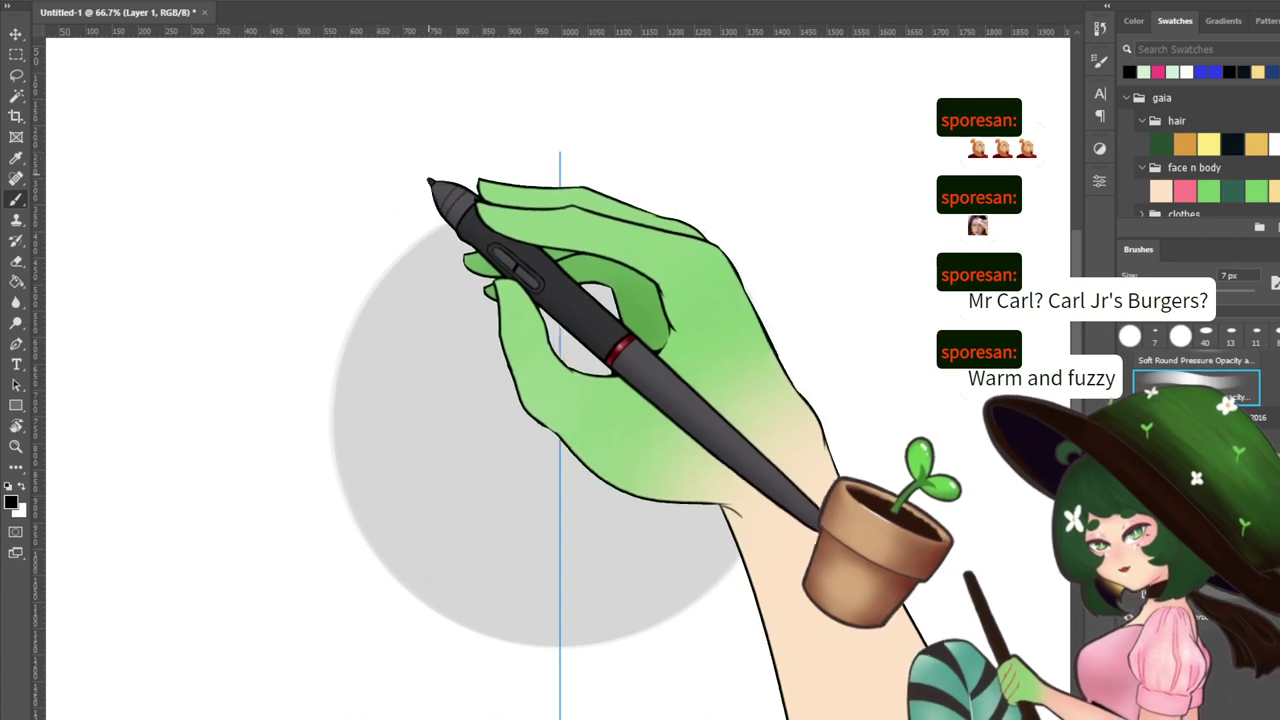
{"action": "left_click_drag", "start_coordinate": [399, 152], "coordinate": [446, 219]}
{"action": "left_click_drag", "start_coordinate": [397, 152], "coordinate": [396, 284]}
{"action": "key", "text": "ctrl+z"}
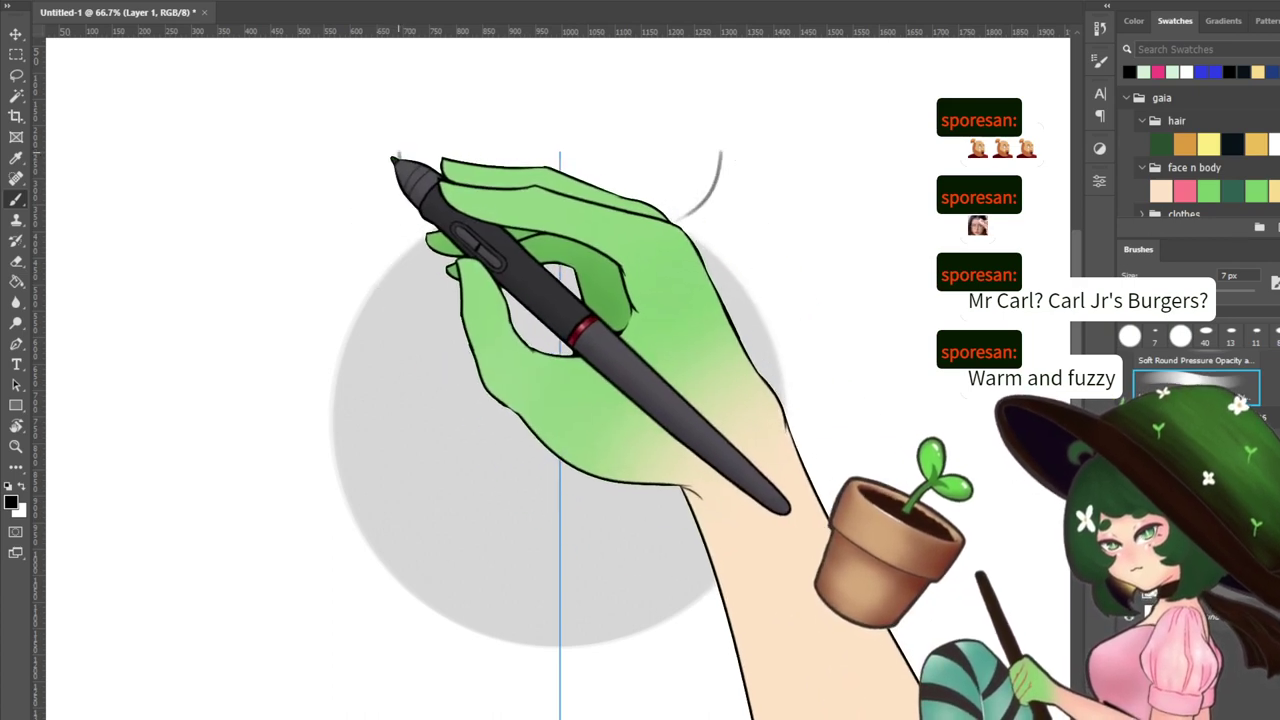
{"action": "left_click_drag", "start_coordinate": [398, 152], "coordinate": [360, 276]}
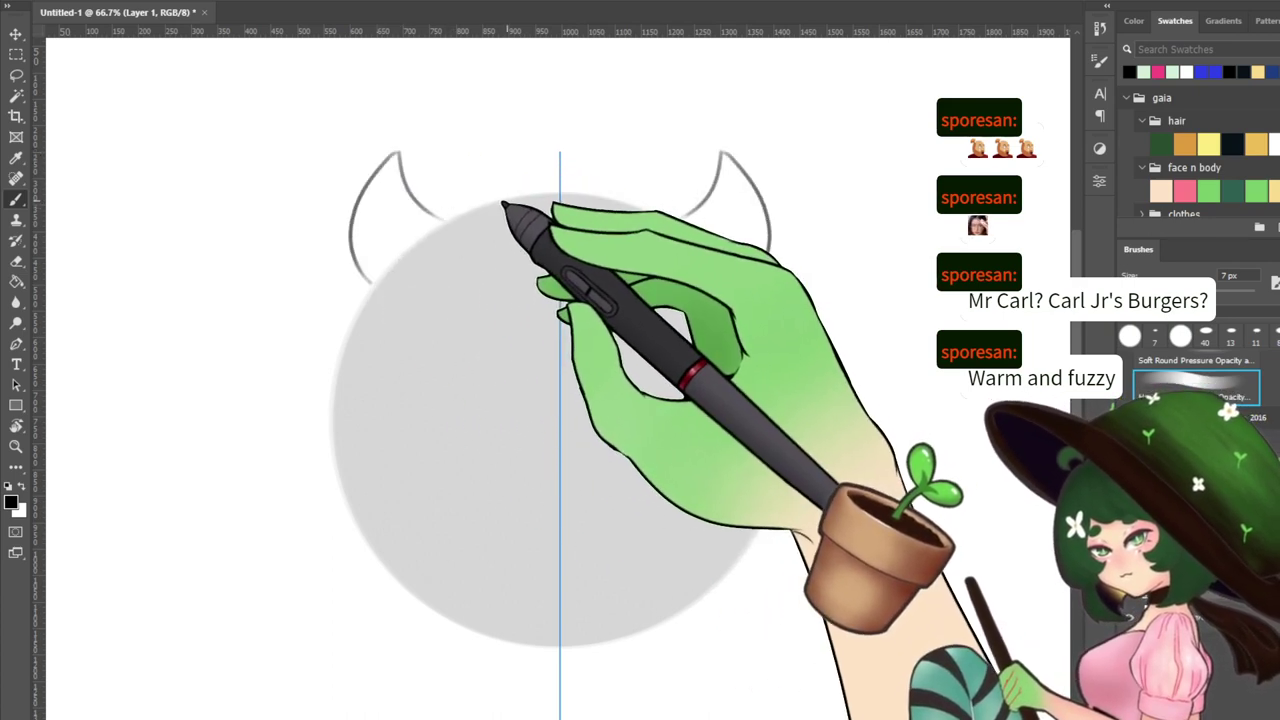
Sketch the top of the head between the horns and mirrored cheek outlines bulging outside the grey circle
{"action": "left_click_drag", "start_coordinate": [440, 217], "coordinate": [592, 202]}
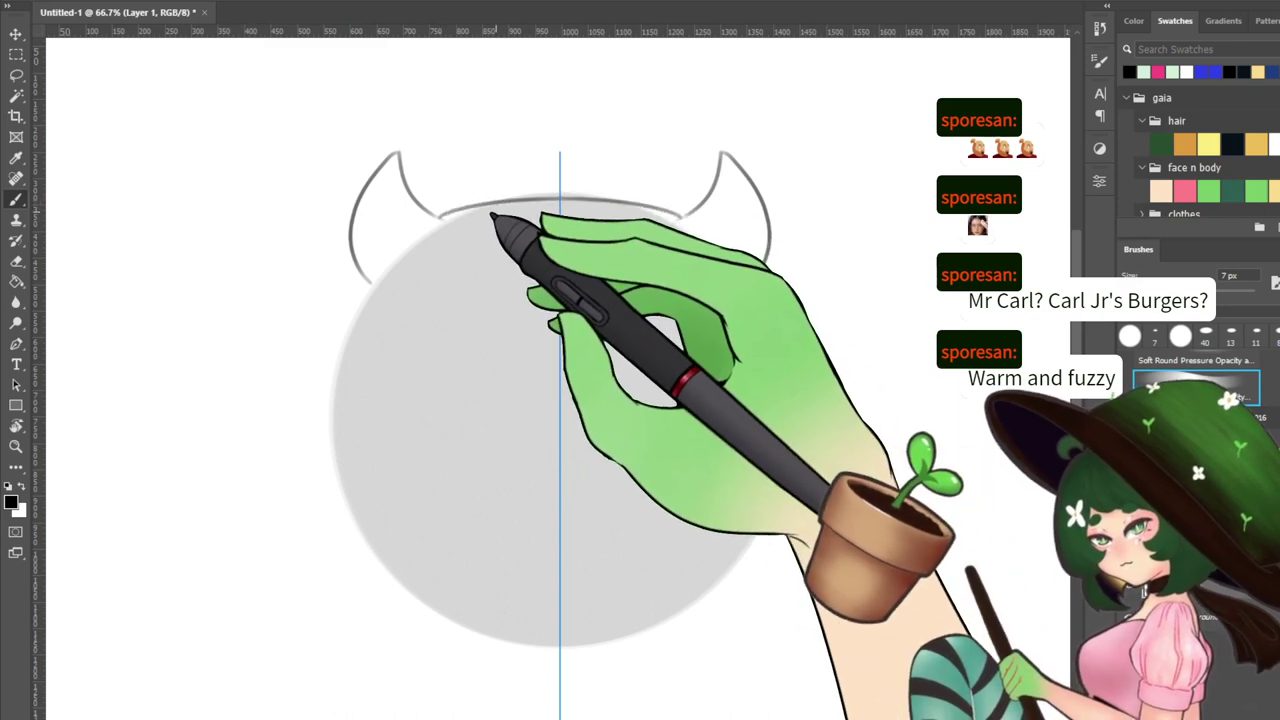
{"action": "key", "text": "ctrl+z"}
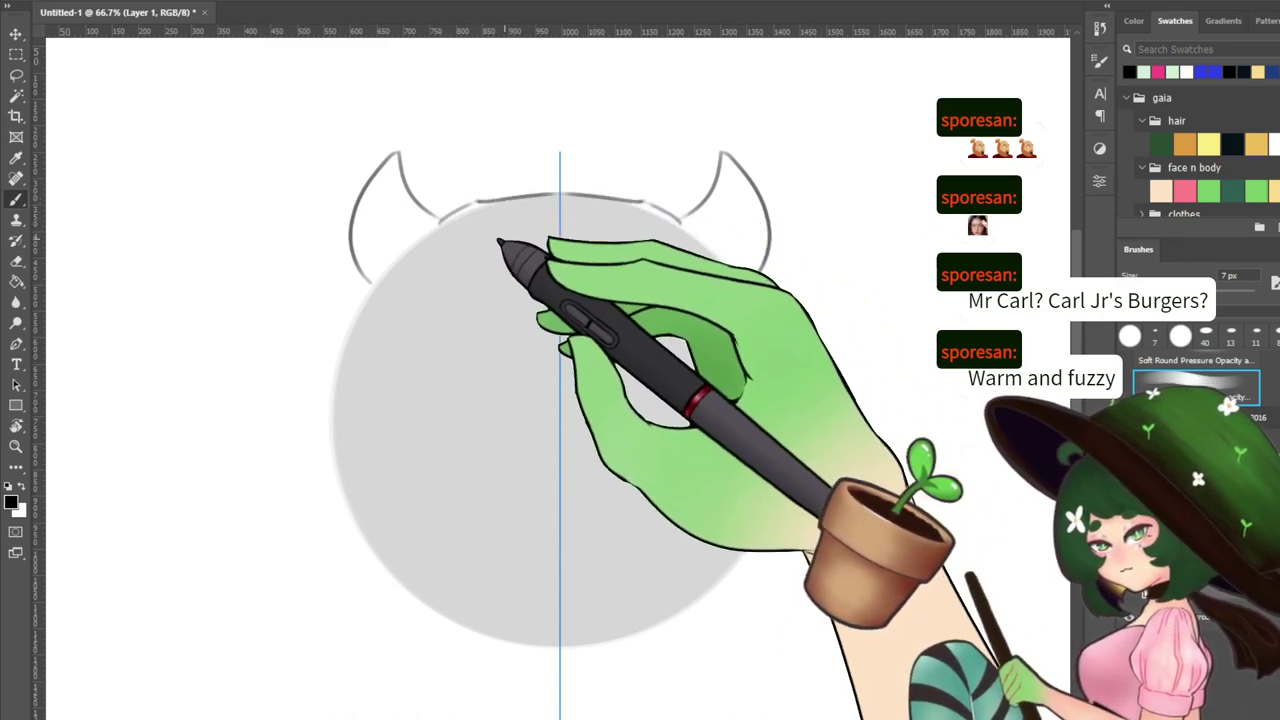
{"action": "left_click_drag", "start_coordinate": [498, 248], "coordinate": [540, 158]}
{"action": "left_click_drag", "start_coordinate": [429, 173], "coordinate": [398, 375]}
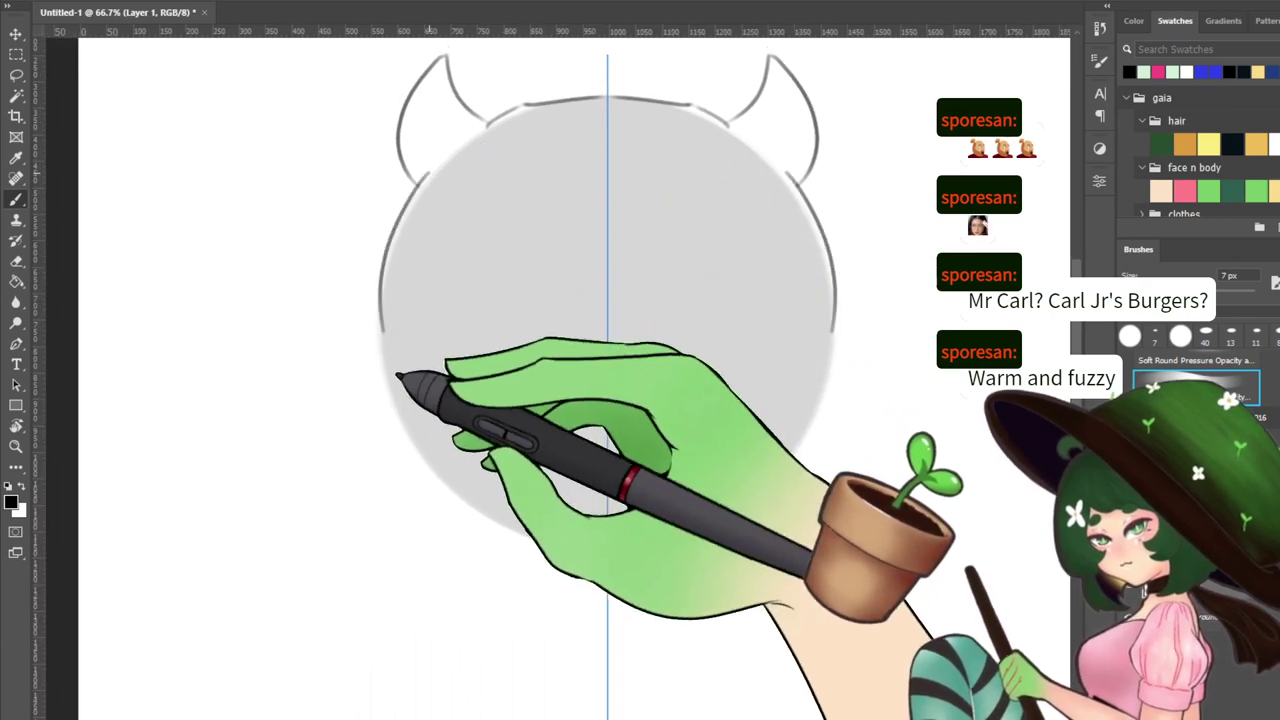
{"action": "key", "text": "ctrl+z"}
{"action": "mouse_move", "coordinate": [427, 177]}
{"action": "left_mouse_down"}
{"action": "mouse_move", "coordinate": [381, 252]}
{"action": "mouse_move", "coordinate": [440, 488]}
{"action": "left_mouse_up"}
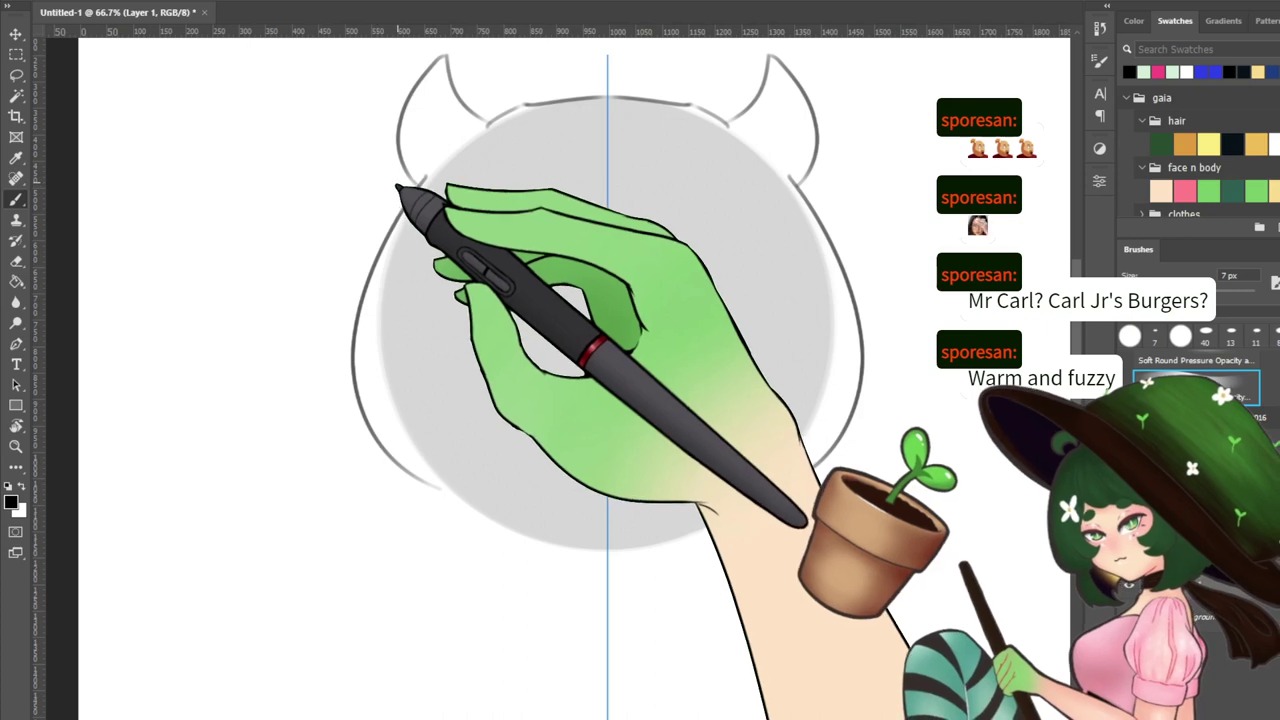
{"action": "mouse_move", "coordinate": [414, 181]}
{"action": "left_mouse_down"}
{"action": "mouse_move", "coordinate": [289, 251]}
{"action": "mouse_move", "coordinate": [318, 284]}
{"action": "left_mouse_up"}
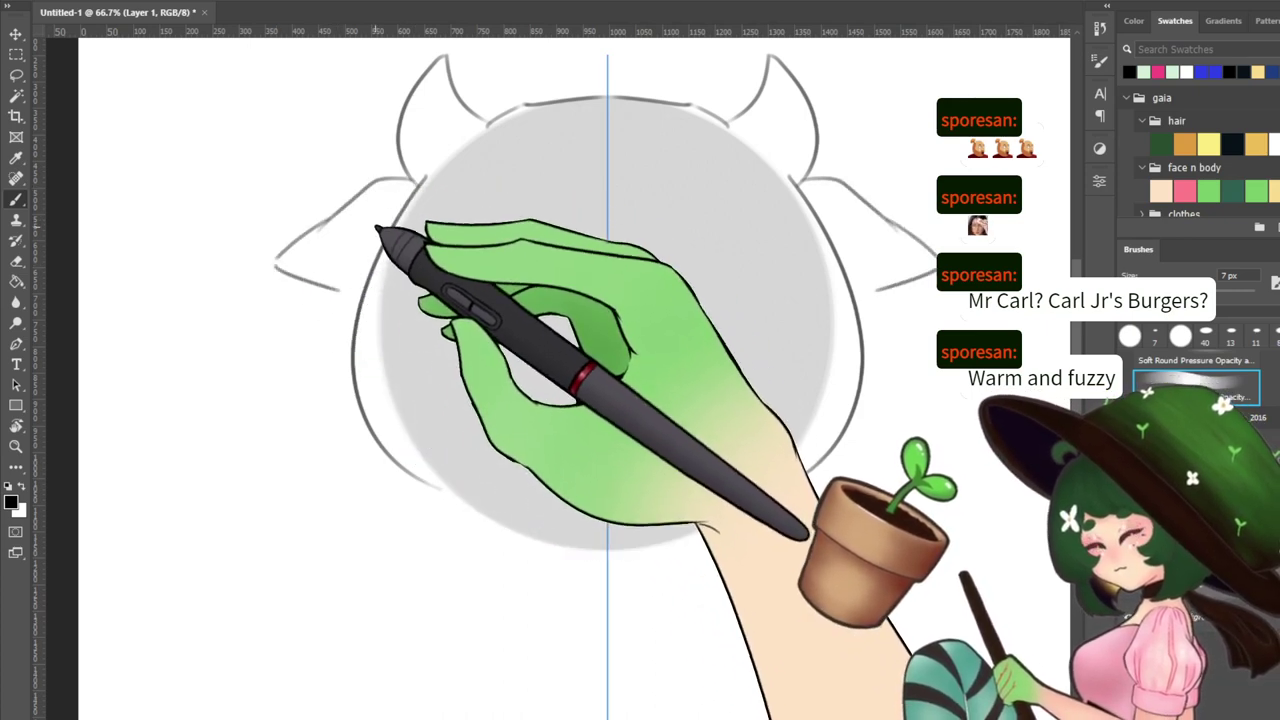
{"action": "key", "text": "ctrl+z"}
{"action": "key", "text": "ctrl+z"}
{"action": "key", "text": "ctrl+z"}
{"action": "mouse_move", "coordinate": [408, 186]}
{"action": "left_mouse_down"}
{"action": "mouse_move", "coordinate": [268, 270]}
{"action": "mouse_move", "coordinate": [336, 278]}
{"action": "left_mouse_up"}
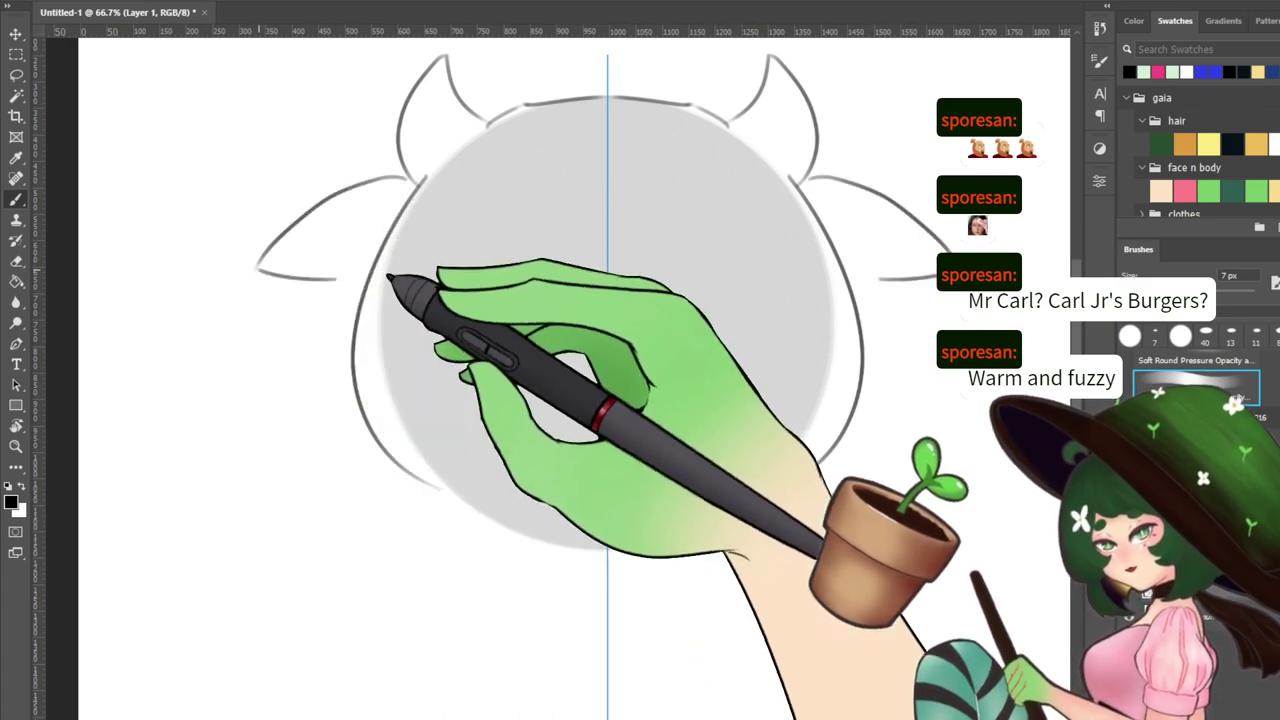
{"action": "key", "text": "ctrl+z"}
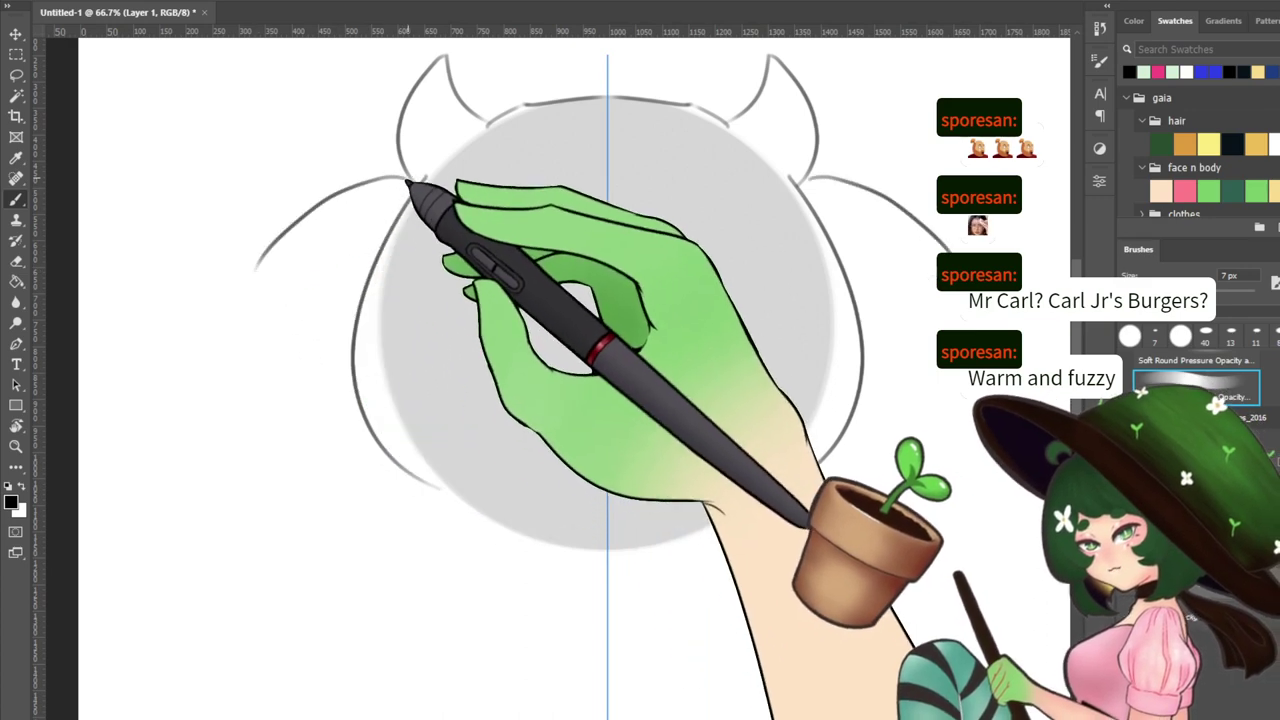
{"action": "key", "text": "ctrl+z"}
Sketch mirrored pointed ears reaching outward from below the horns, with an inner-ear contour inside each one
{"action": "mouse_move", "coordinate": [409, 179]}
{"action": "left_mouse_down"}
{"action": "mouse_move", "coordinate": [263, 275]}
{"action": "mouse_move", "coordinate": [297, 260]}
{"action": "mouse_move", "coordinate": [364, 280]}
{"action": "left_mouse_up"}
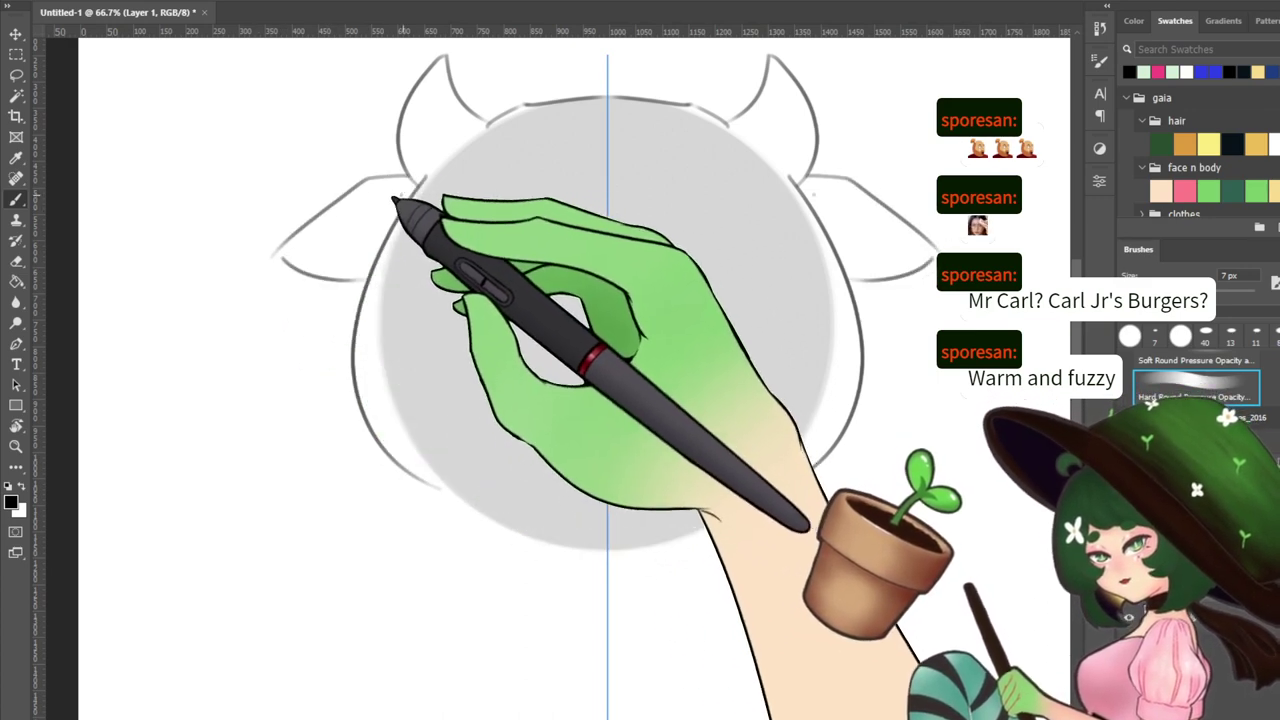
{"action": "mouse_move", "coordinate": [401, 195]}
{"action": "left_mouse_down"}
{"action": "mouse_move", "coordinate": [298, 257]}
{"action": "mouse_move", "coordinate": [352, 265]}
{"action": "left_mouse_up"}
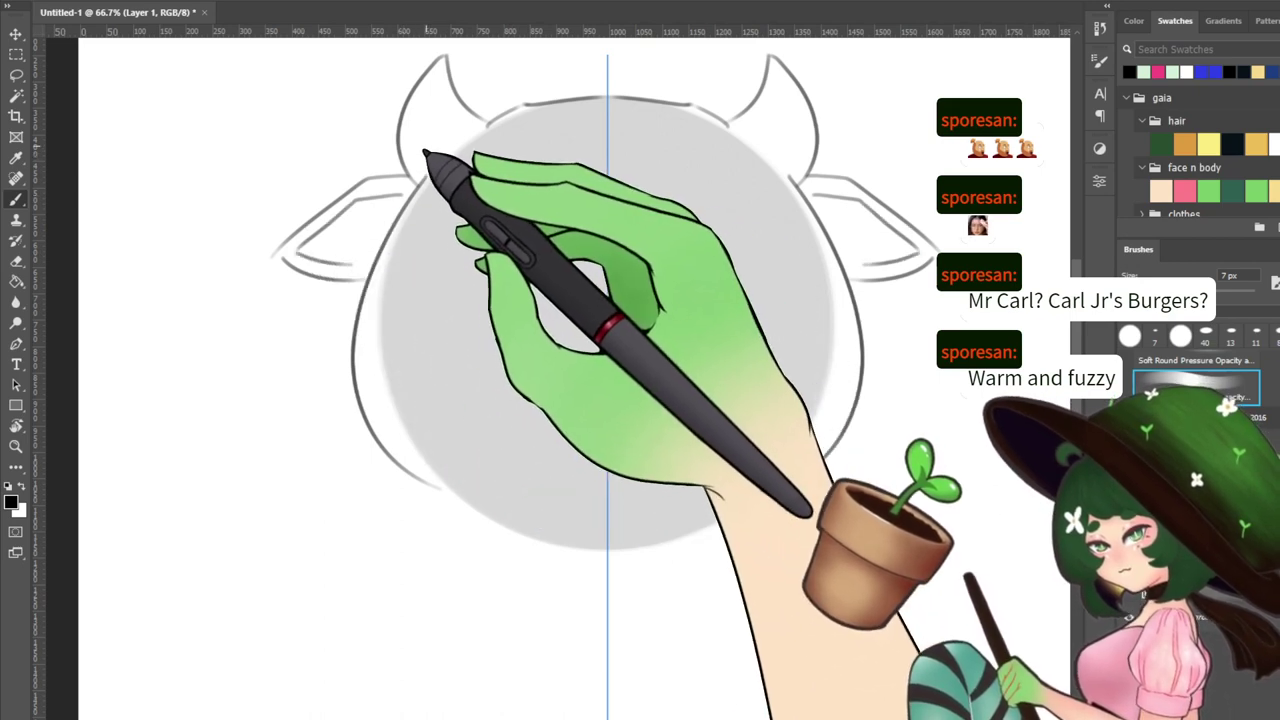
{"action": "key", "text": "ctrl+z"}
{"action": "key", "text": "ctrl+z"}
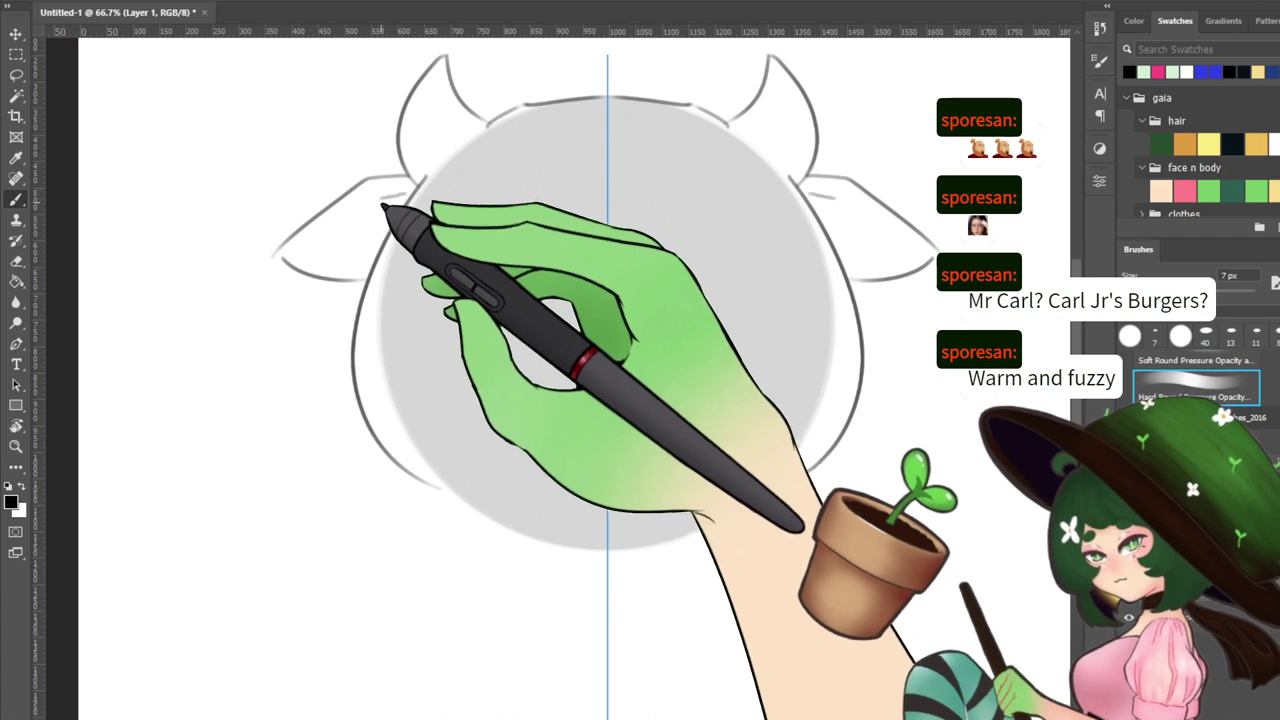
{"action": "key", "text": "ctrl+z"}
{"action": "left_click_drag", "start_coordinate": [415, 189], "coordinate": [304, 264]}
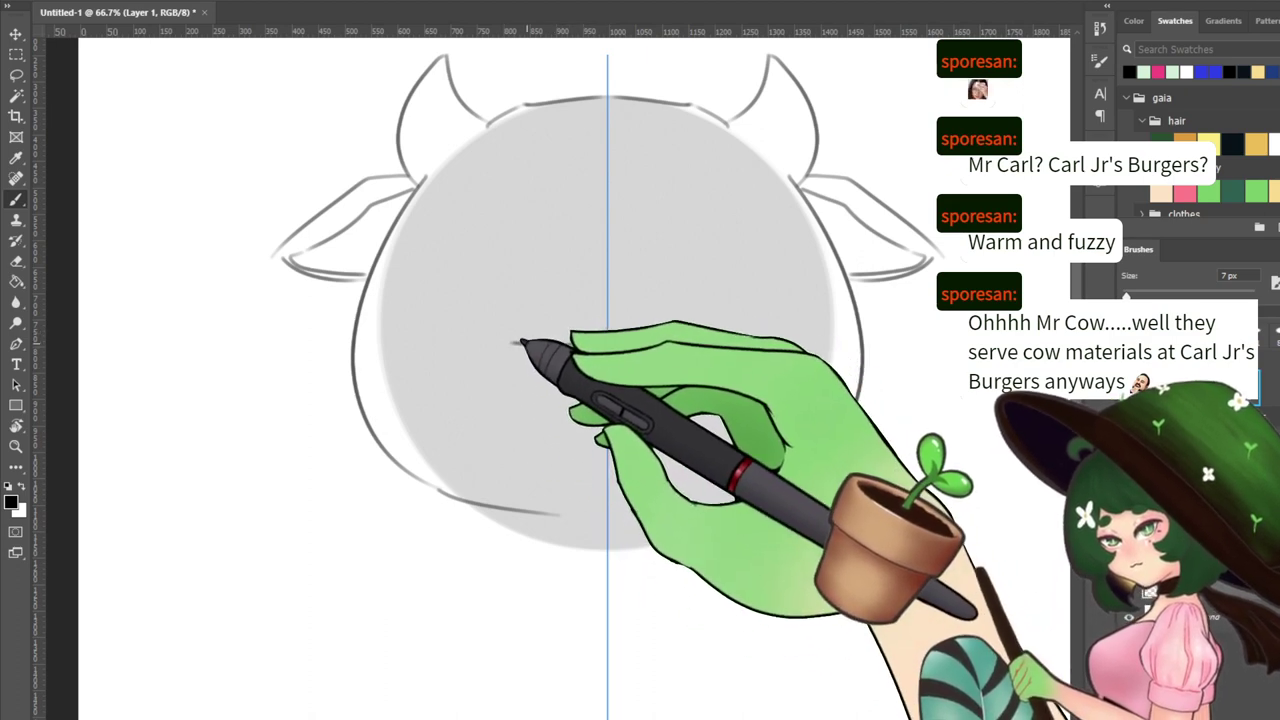
{"action": "left_click_drag", "start_coordinate": [513, 347], "coordinate": [480, 460]}
{"action": "key", "text": "ctrl+z"}
{"action": "left_click_drag", "start_coordinate": [513, 347], "coordinate": [489, 383]}
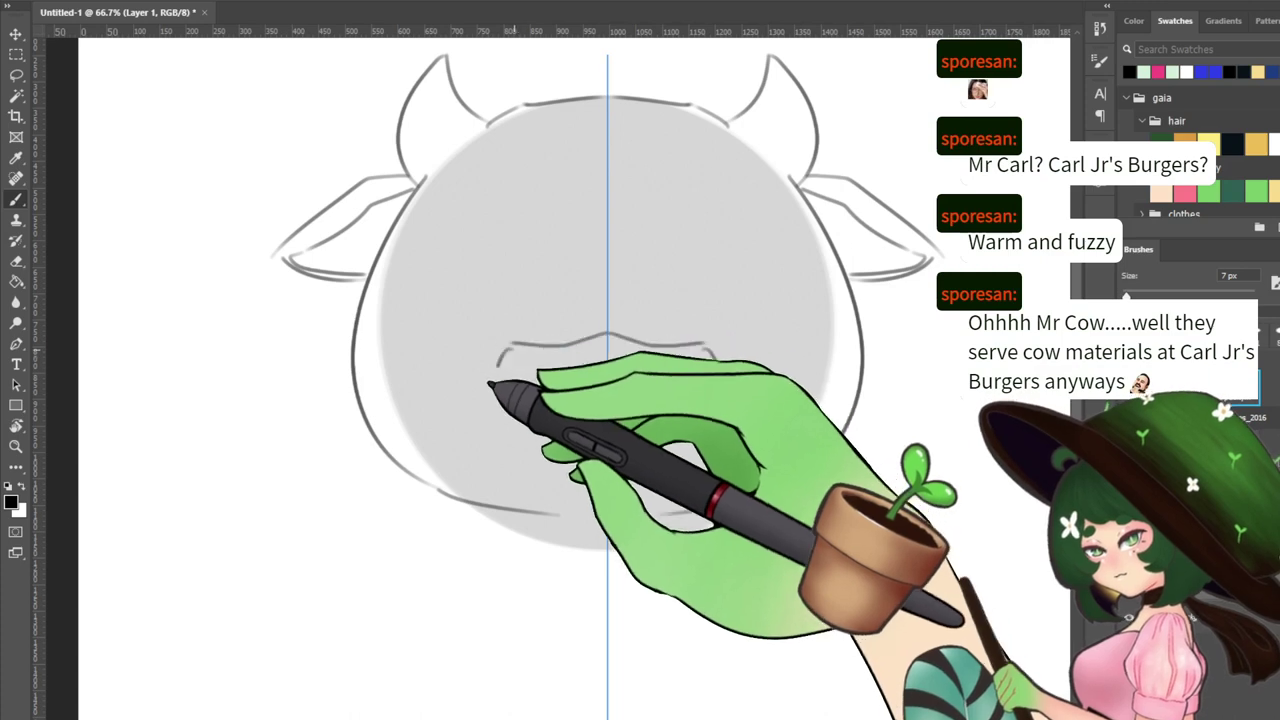
{"action": "key", "text": "ctrl+z"}
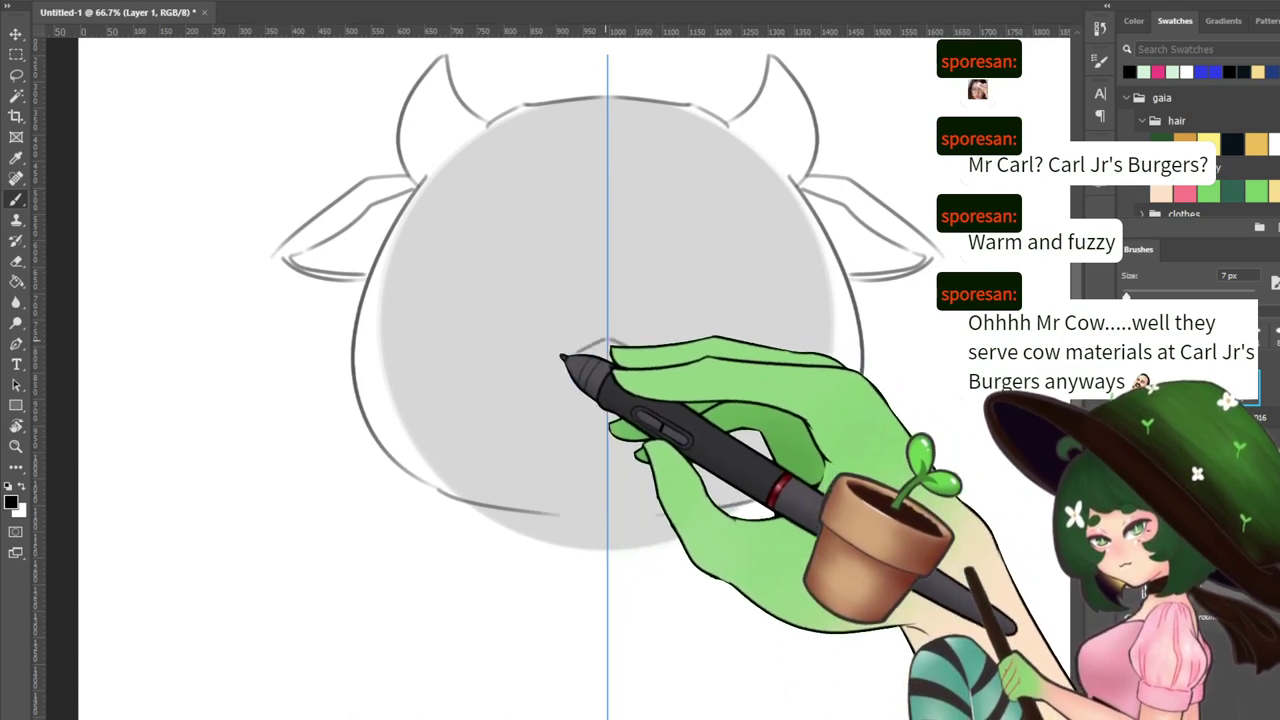
Sketch the mirrored muzzle outline on the lower face, with a central peak along its upper edge and an oval nostril on each side
{"action": "mouse_move", "coordinate": [562, 355]}
{"action": "left_mouse_down"}
{"action": "mouse_move", "coordinate": [522, 345]}
{"action": "mouse_move", "coordinate": [503, 356]}
{"action": "left_mouse_up"}
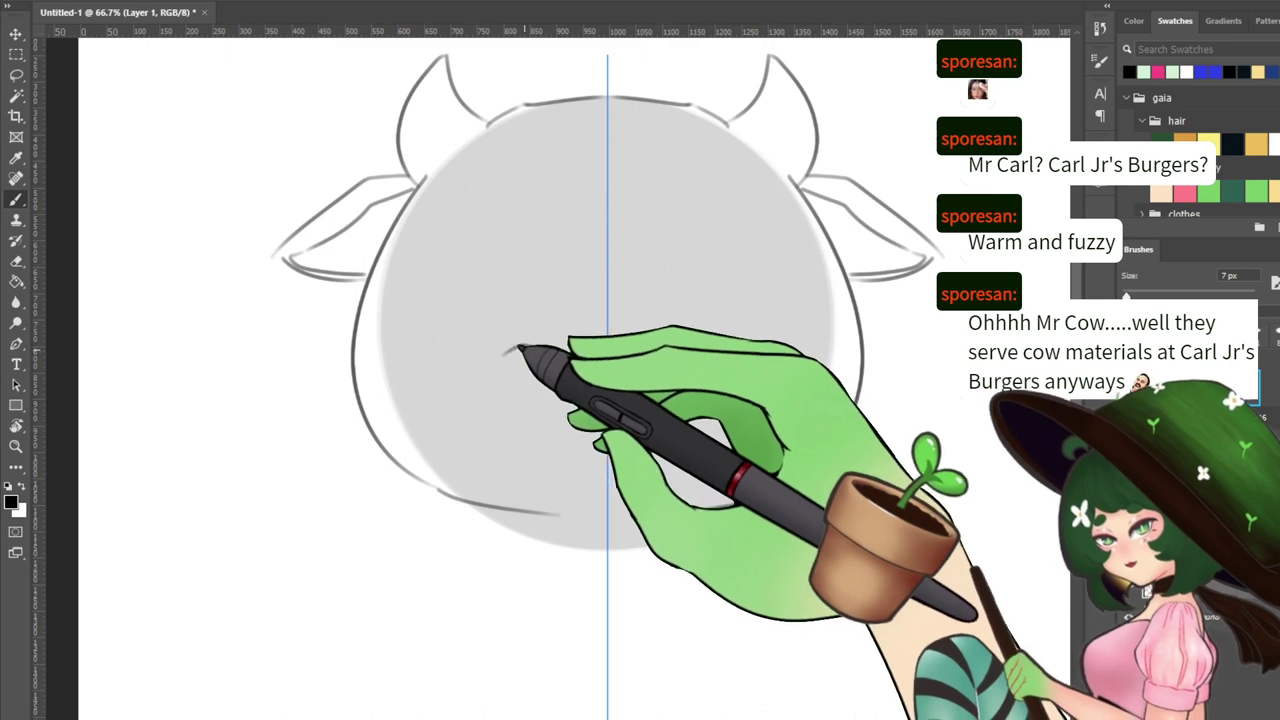
{"action": "mouse_move", "coordinate": [518, 348]}
{"action": "left_mouse_down"}
{"action": "mouse_move", "coordinate": [490, 396]}
{"action": "mouse_move", "coordinate": [492, 442]}
{"action": "left_mouse_up"}
{"action": "key", "text": "ctrl+z"}
{"action": "mouse_move", "coordinate": [518, 348]}
{"action": "left_mouse_down"}
{"action": "mouse_move", "coordinate": [488, 450]}
{"action": "mouse_move", "coordinate": [603, 476]}
{"action": "left_mouse_up"}
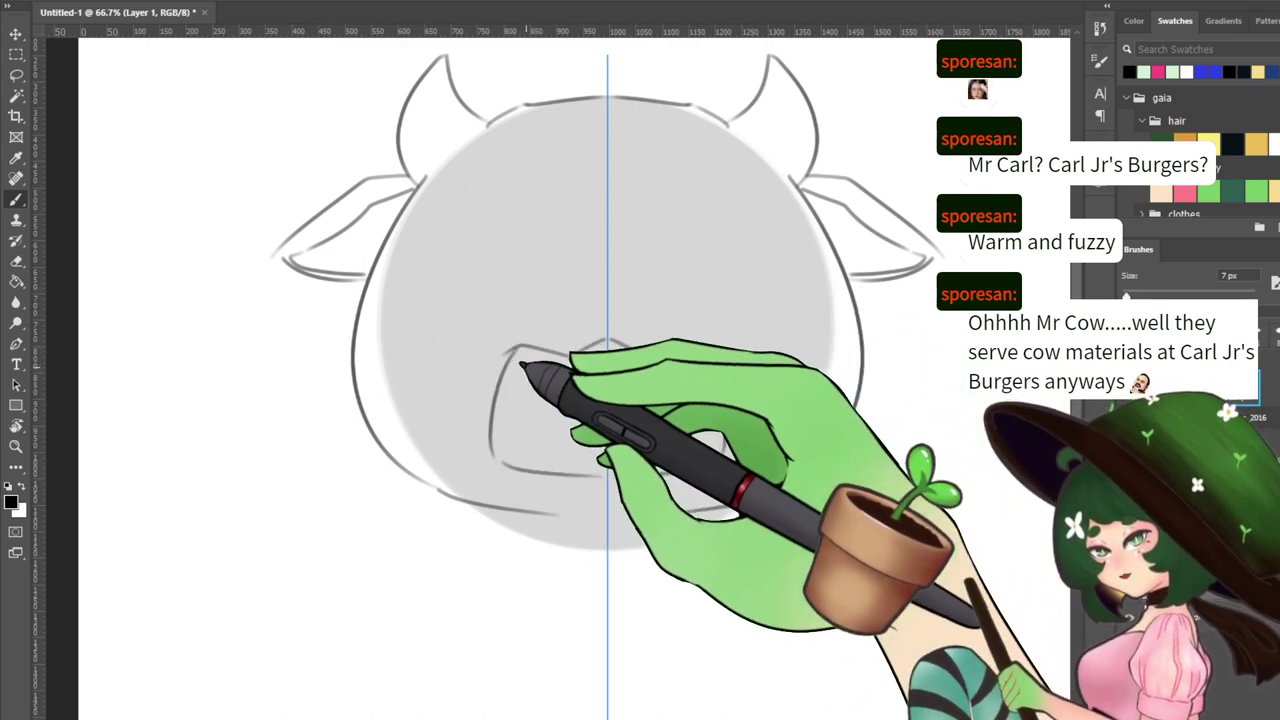
{"action": "mouse_move", "coordinate": [527, 367]}
{"action": "left_mouse_down"}
{"action": "mouse_move", "coordinate": [557, 390]}
{"action": "mouse_move", "coordinate": [532, 398]}
{"action": "mouse_move", "coordinate": [558, 404]}
{"action": "left_mouse_up"}
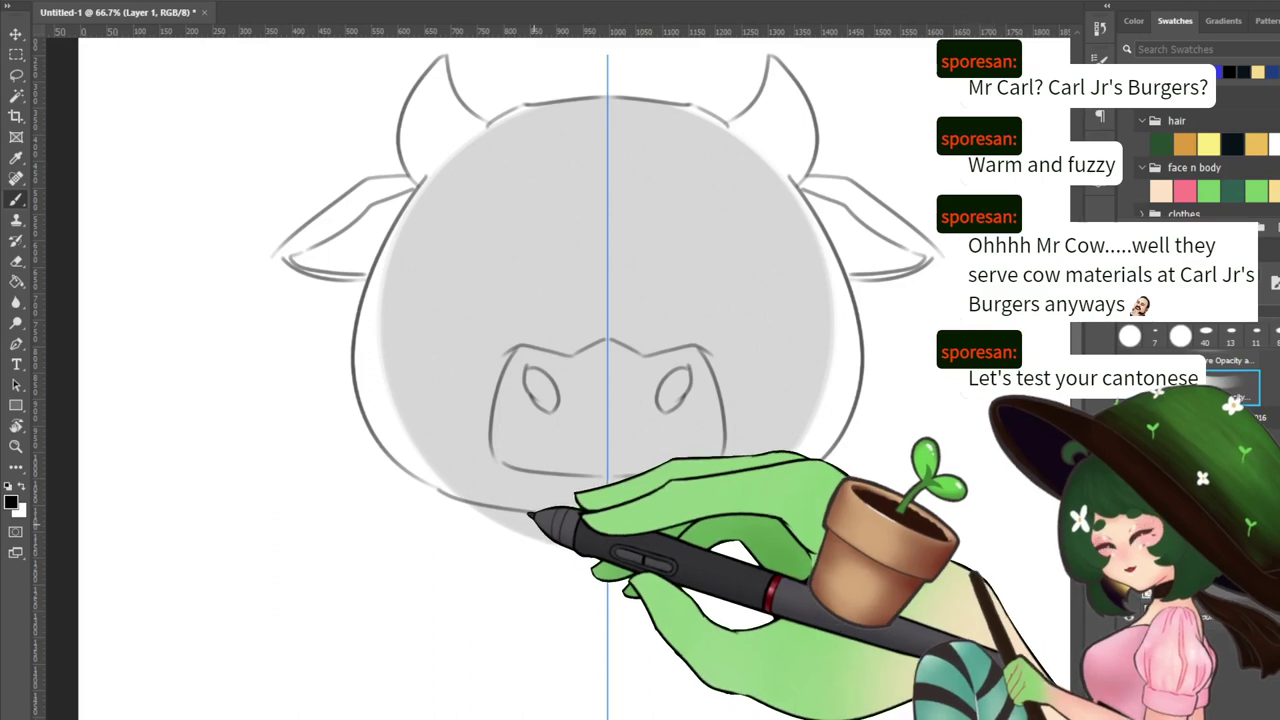
Sketch mirrored, outward-curving shoulder and outer arm lines starting from the underside of the cheeks
{"action": "left_click_drag", "start_coordinate": [564, 516], "coordinate": [546, 425]}
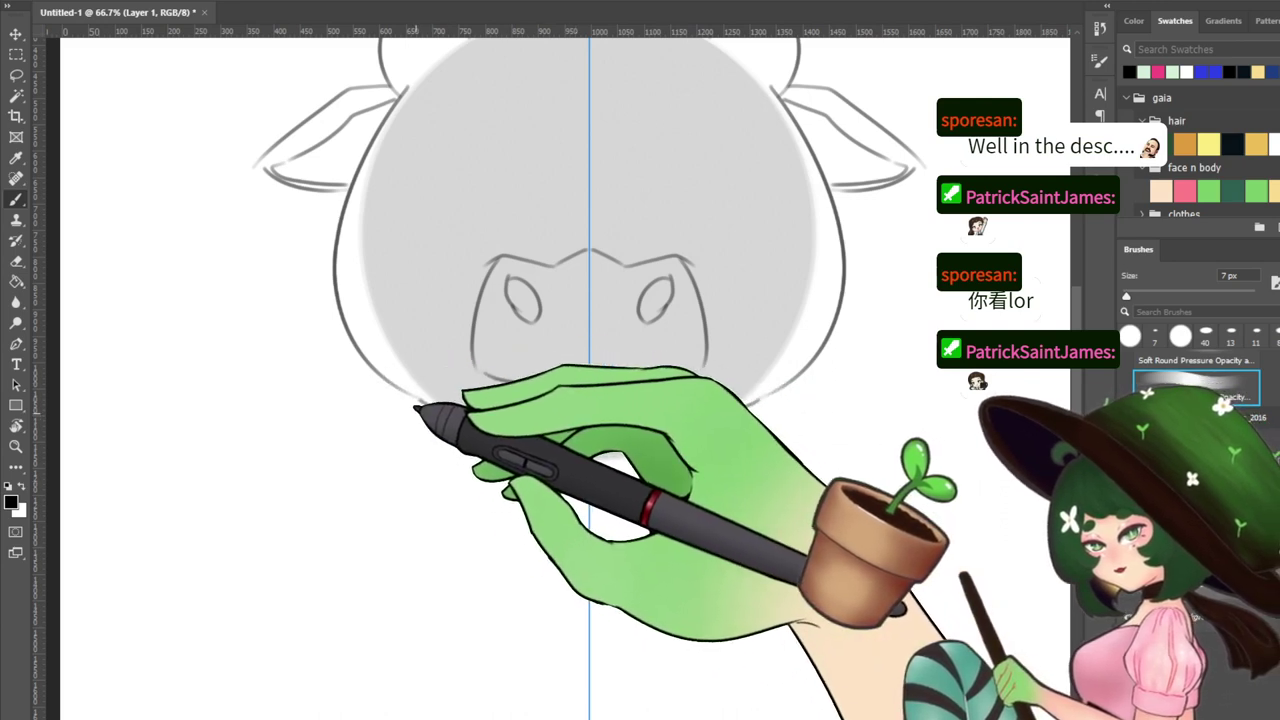
{"action": "left_click_drag", "start_coordinate": [413, 412], "coordinate": [343, 562]}
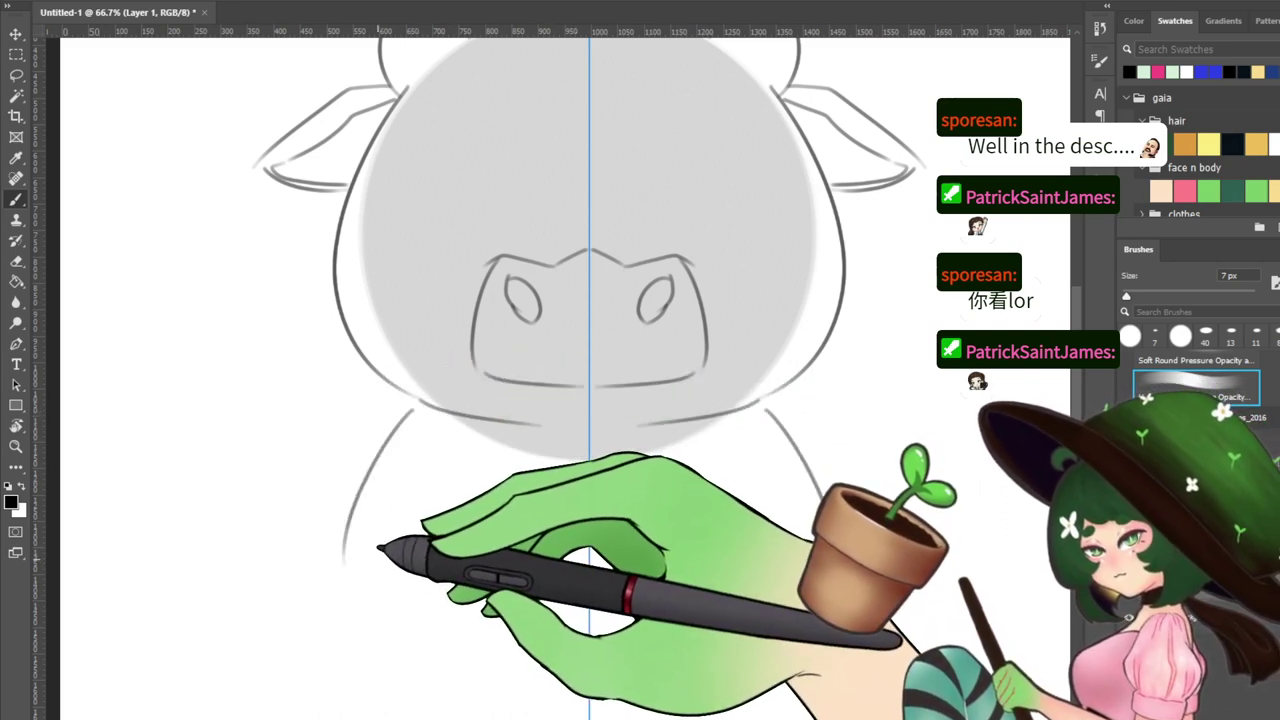
{"action": "left_click_drag", "start_coordinate": [766, 410], "coordinate": [813, 483]}
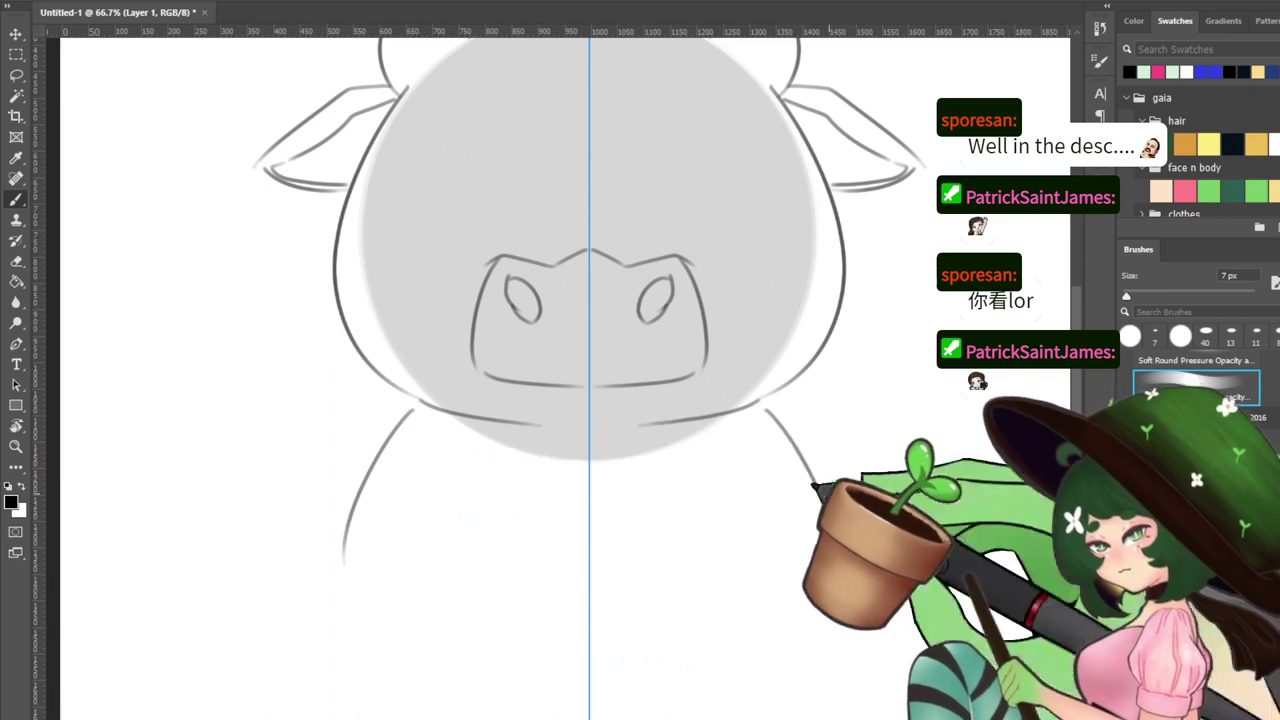
{"action": "left_click_drag", "start_coordinate": [548, 478], "coordinate": [559, 361]}
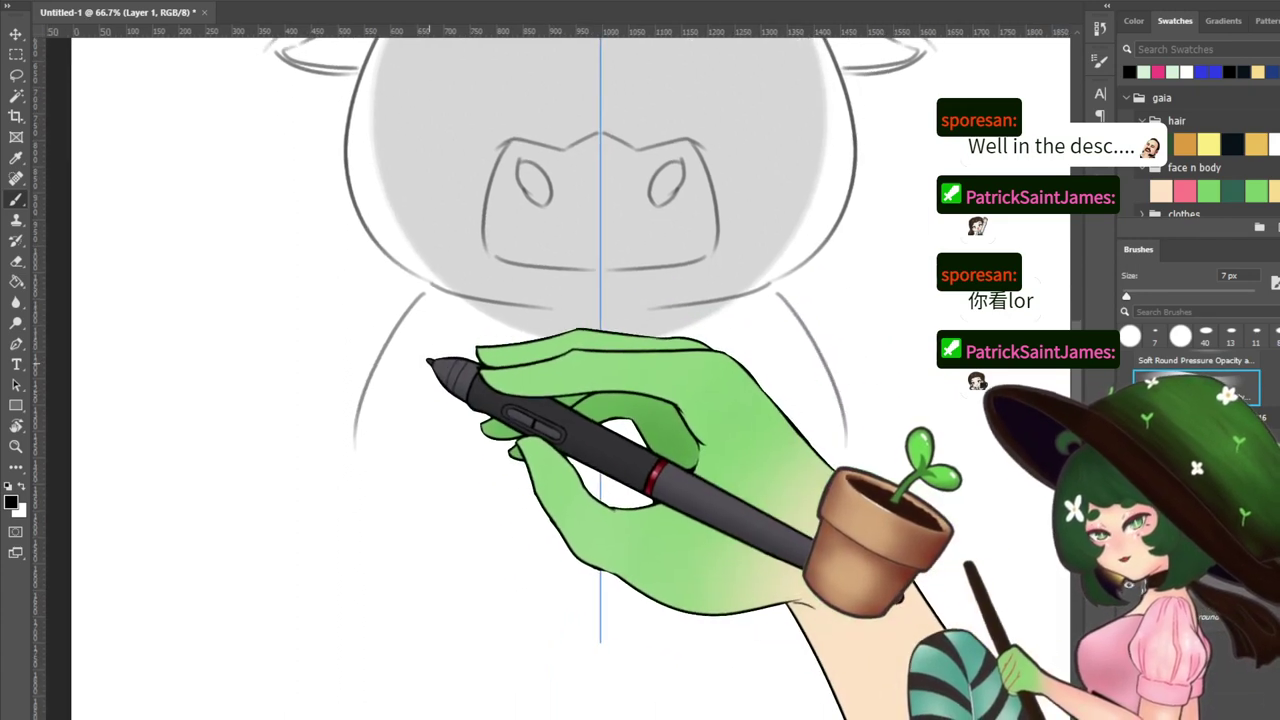
{"action": "left_click_drag", "start_coordinate": [432, 337], "coordinate": [381, 663]}
{"action": "key", "text": "ctrl+z"}
{"action": "mouse_move", "coordinate": [428, 343]}
{"action": "left_mouse_down"}
{"action": "mouse_move", "coordinate": [406, 461]}
{"action": "mouse_move", "coordinate": [404, 669]}
{"action": "left_mouse_up"}
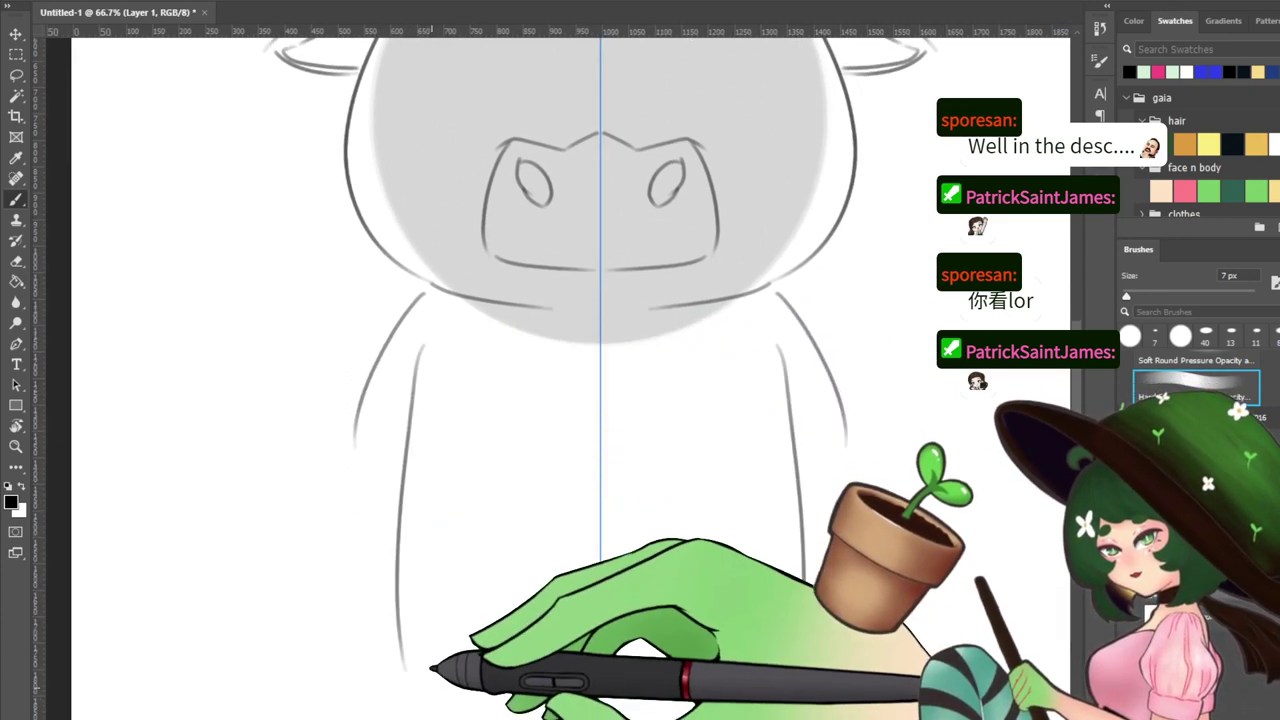
{"action": "key", "text": "ctrl+z"}
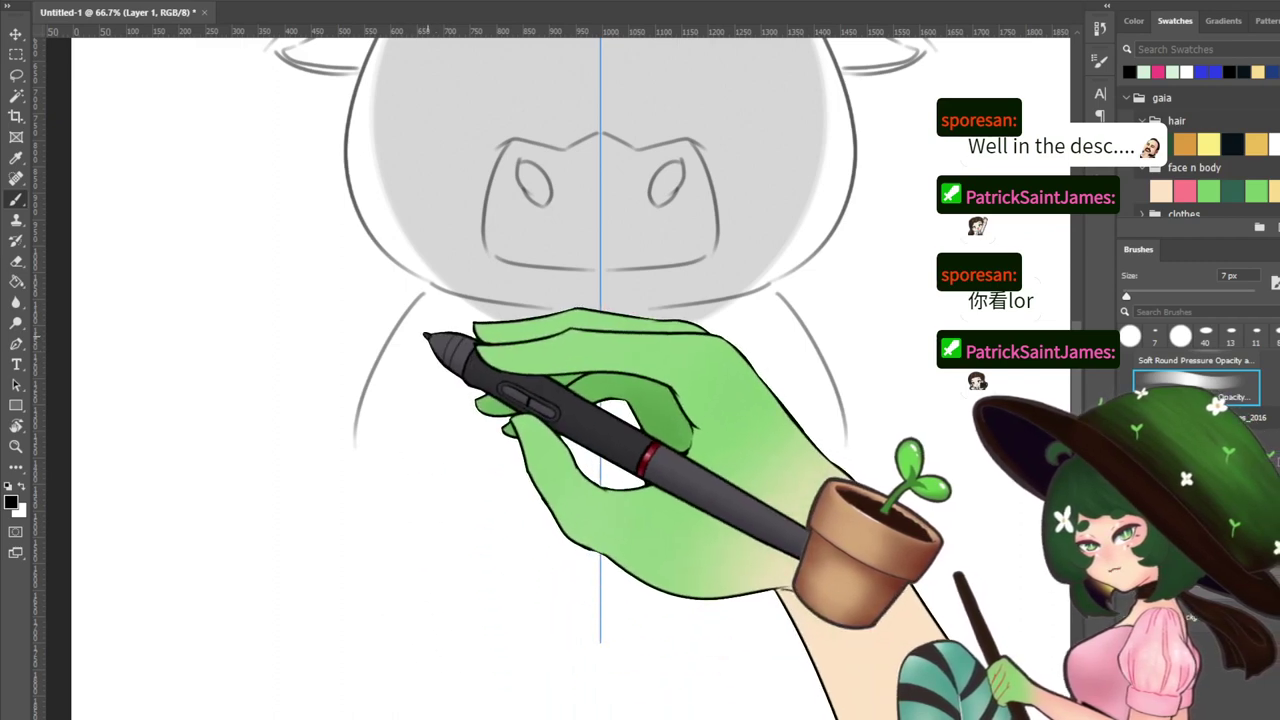
Sketch the mirrored body sides below the head, just inside the outer arm lines
{"action": "mouse_move", "coordinate": [430, 340]}
{"action": "left_mouse_down"}
{"action": "mouse_move", "coordinate": [378, 610]}
{"action": "mouse_move", "coordinate": [550, 606]}
{"action": "left_mouse_up"}
{"action": "mouse_move", "coordinate": [356, 436]}
{"action": "left_mouse_down"}
{"action": "mouse_move", "coordinate": [390, 456]}
{"action": "mouse_move", "coordinate": [381, 467]}
{"action": "left_mouse_up"}
{"action": "key", "text": "ctrl+z"}
{"action": "left_click_drag", "start_coordinate": [570, 300], "coordinate": [522, 568]}
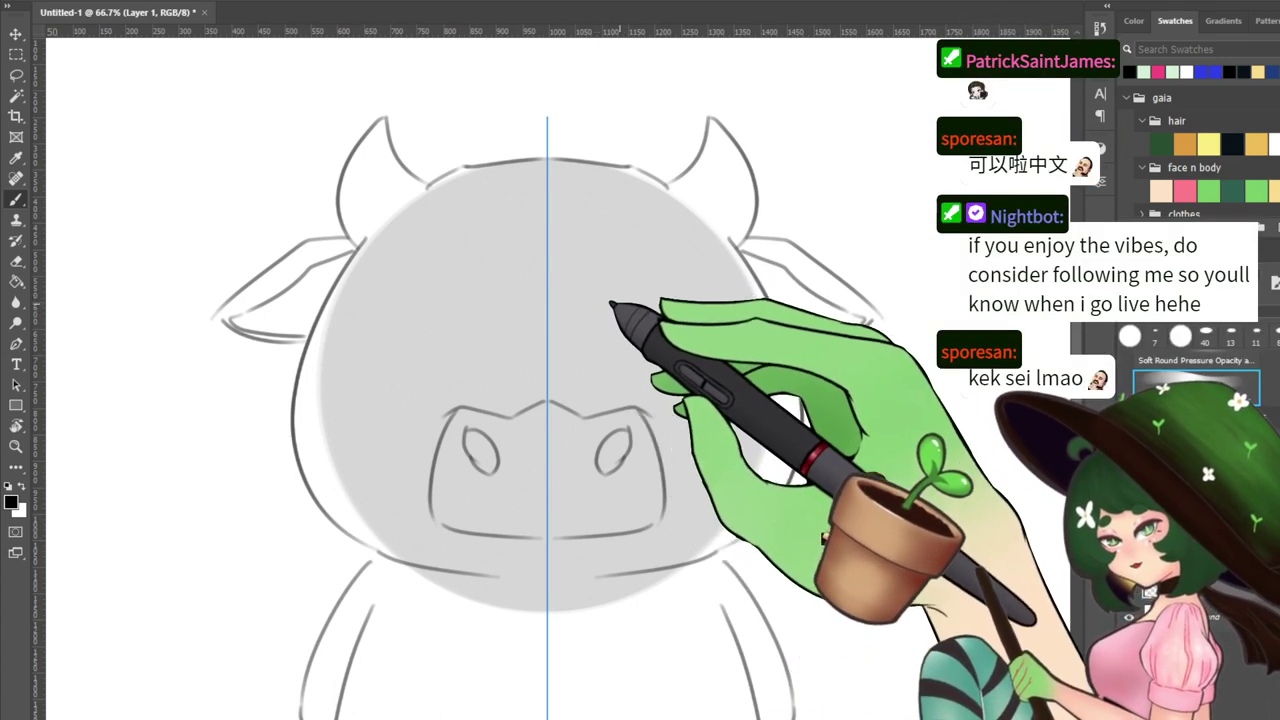
{"action": "mouse_move", "coordinate": [597, 305]}
{"action": "left_mouse_down"}
{"action": "mouse_move", "coordinate": [631, 284]}
{"action": "mouse_move", "coordinate": [590, 302]}
{"action": "mouse_move", "coordinate": [680, 300]}
{"action": "left_mouse_up"}
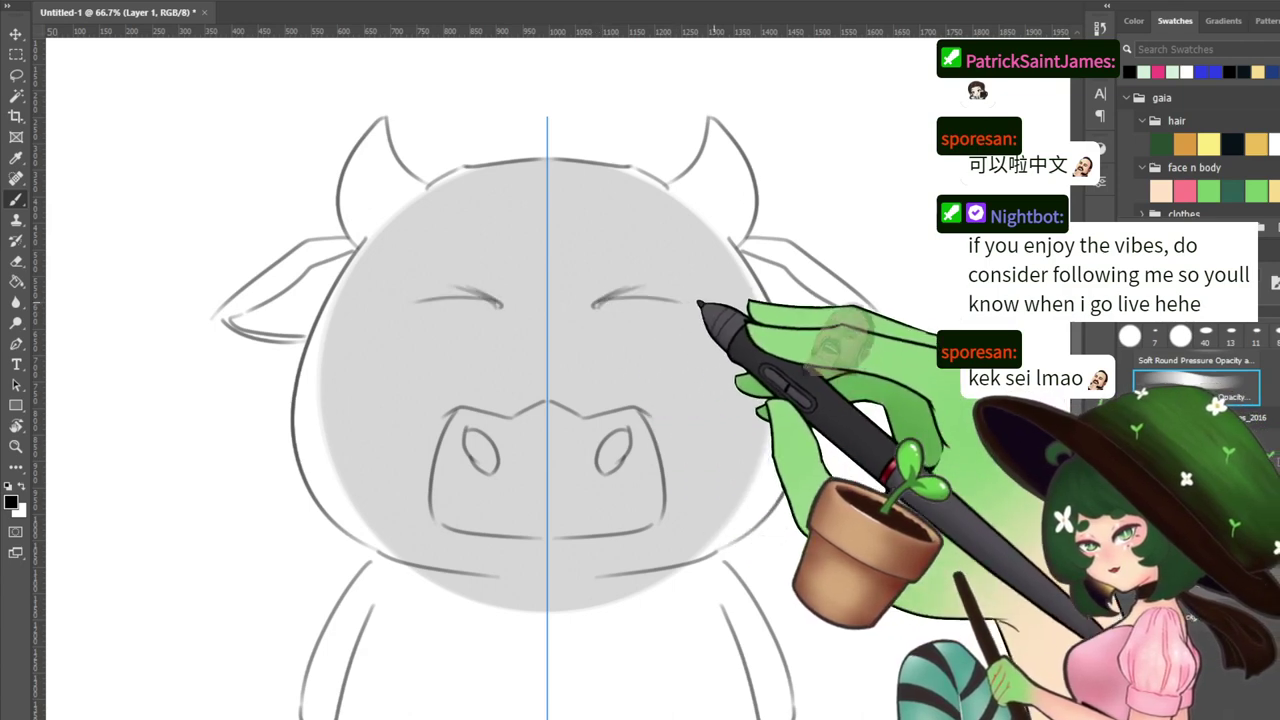
{"action": "key", "text": "ctrl+z"}
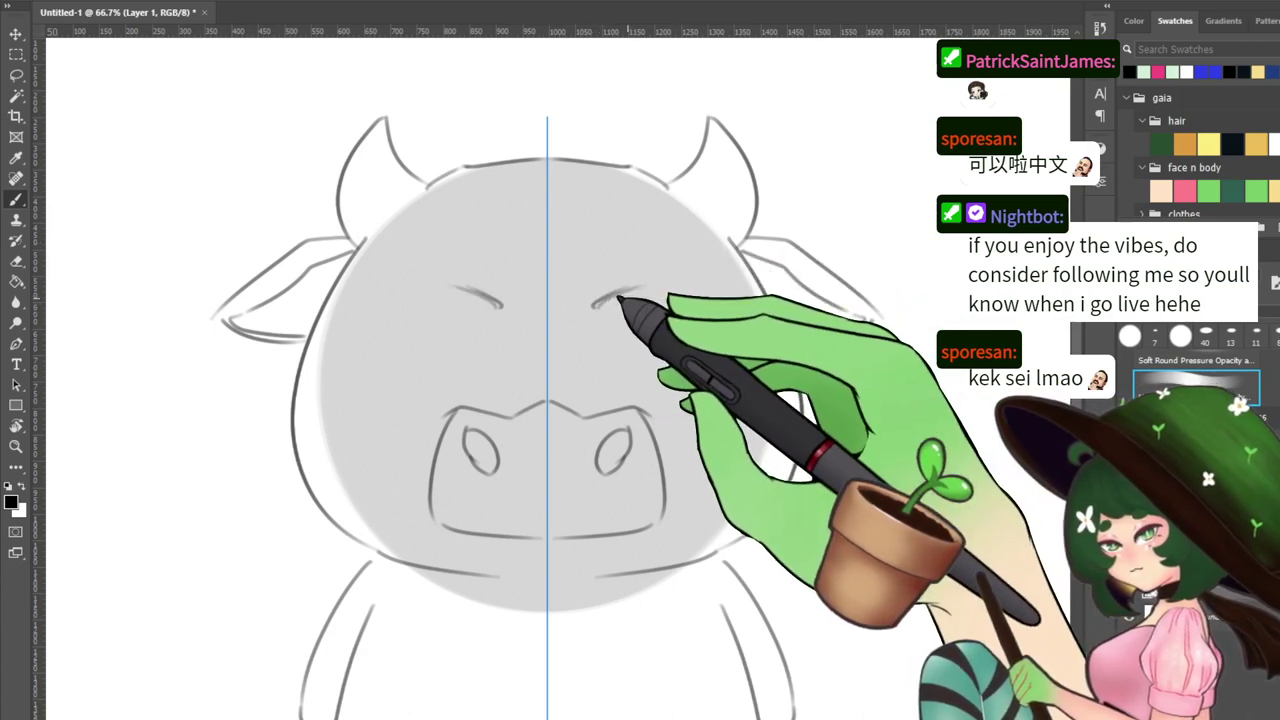
{"action": "key", "text": "ctrl+z"}
{"action": "key", "text": "ctrl+z"}
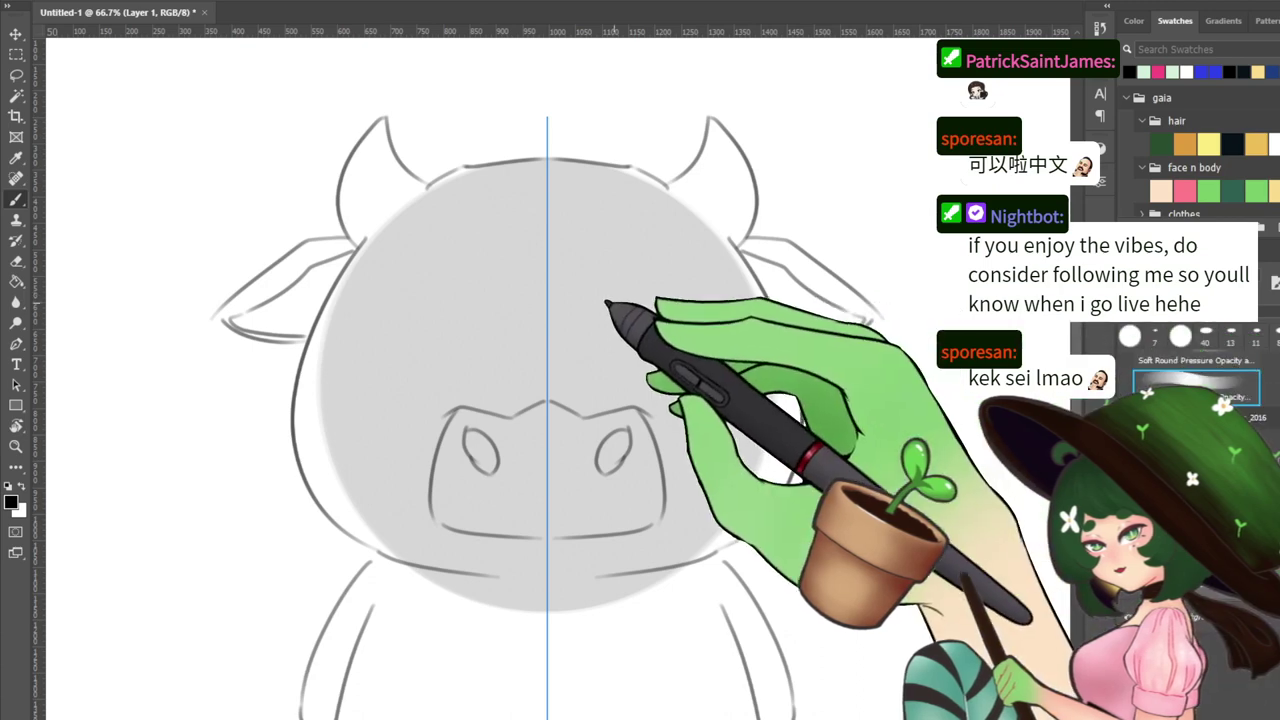
{"action": "mouse_move", "coordinate": [591, 305]}
{"action": "left_mouse_down"}
{"action": "mouse_move", "coordinate": [715, 312]}
{"action": "mouse_move", "coordinate": [753, 383]}
{"action": "mouse_move", "coordinate": [594, 302]}
{"action": "mouse_move", "coordinate": [719, 387]}
{"action": "left_mouse_up"}
{"action": "key", "text": "ctrl+z"}
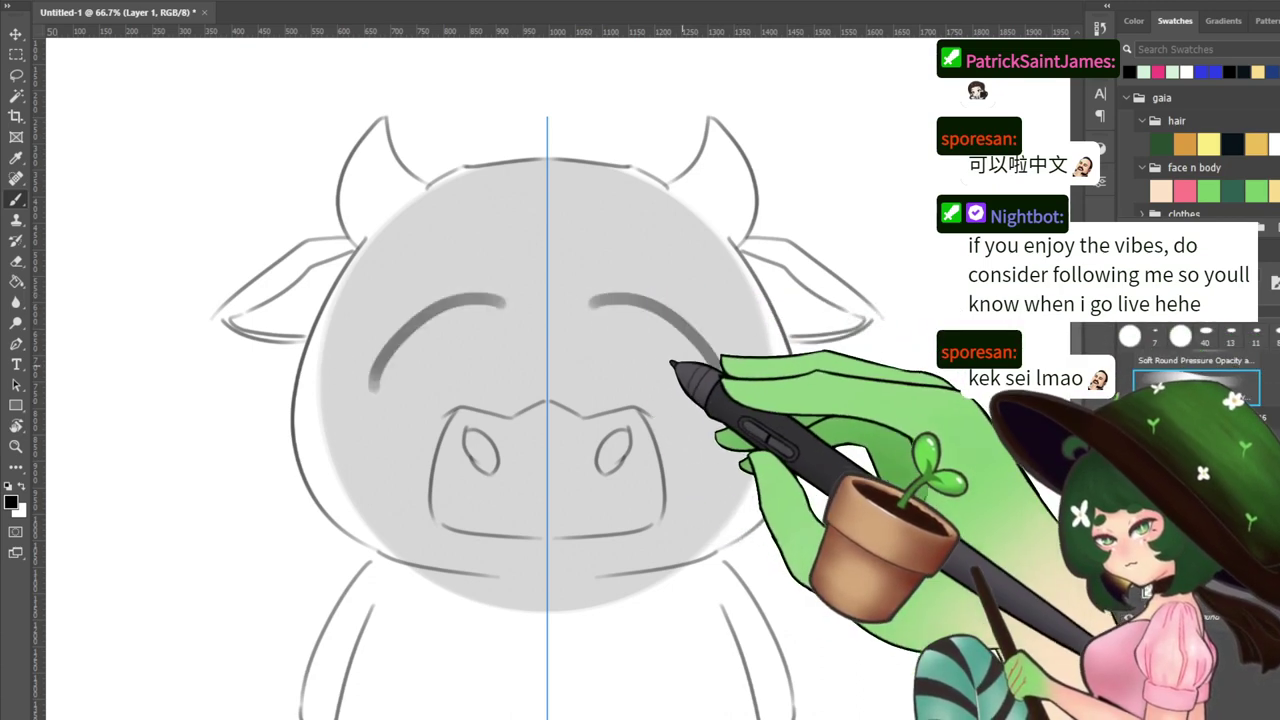
{"action": "key", "text": "ctrl+z"}
{"action": "mouse_move", "coordinate": [574, 352]}
{"action": "left_mouse_down"}
{"action": "mouse_move", "coordinate": [610, 292]}
{"action": "mouse_move", "coordinate": [721, 312]}
{"action": "left_mouse_up"}
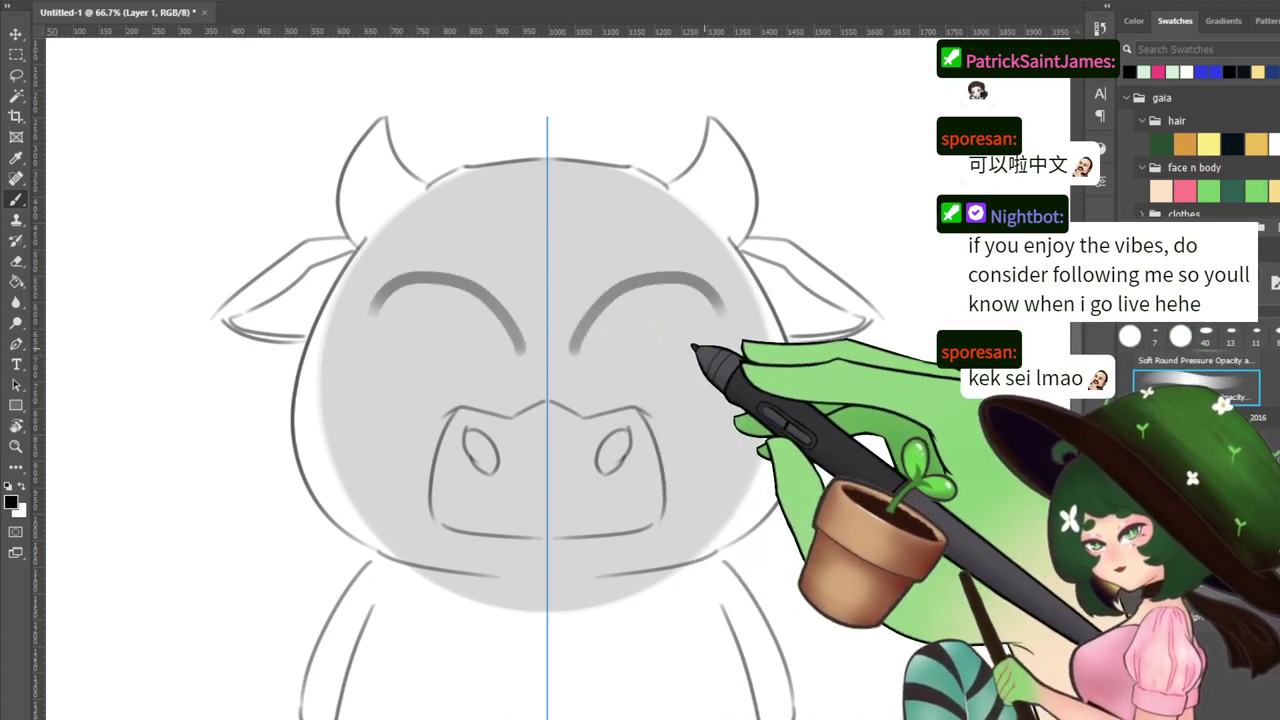
{"action": "key", "text": "ctrl+z"}
{"action": "left_click_drag", "start_coordinate": [574, 350], "coordinate": [720, 314]}
{"action": "key", "text": "ctrl+z"}
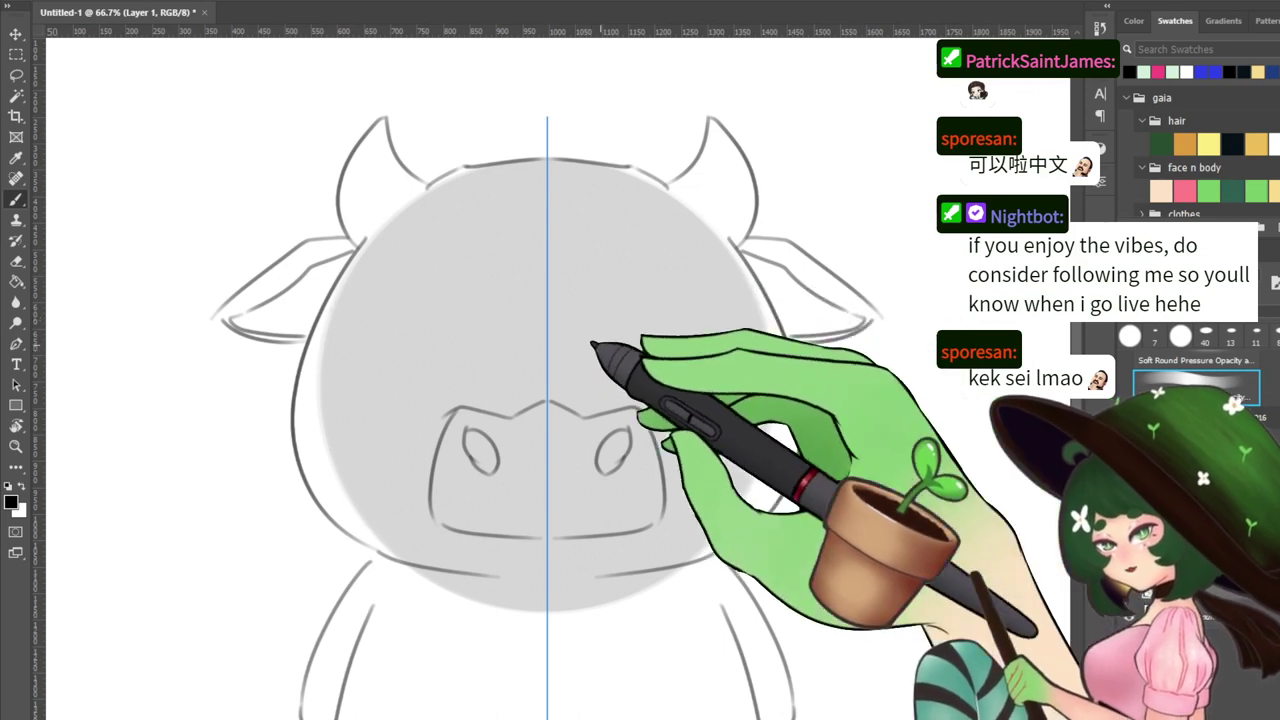
Paint mirrored arched upper eyelids above the muzzle with thick strokes, darkening them and flicking lashes out at the outer corners
{"action": "mouse_move", "coordinate": [582, 355]}
{"action": "left_mouse_down"}
{"action": "mouse_move", "coordinate": [632, 292]}
{"action": "mouse_move", "coordinate": [720, 291]}
{"action": "mouse_move", "coordinate": [735, 316]}
{"action": "left_mouse_up"}
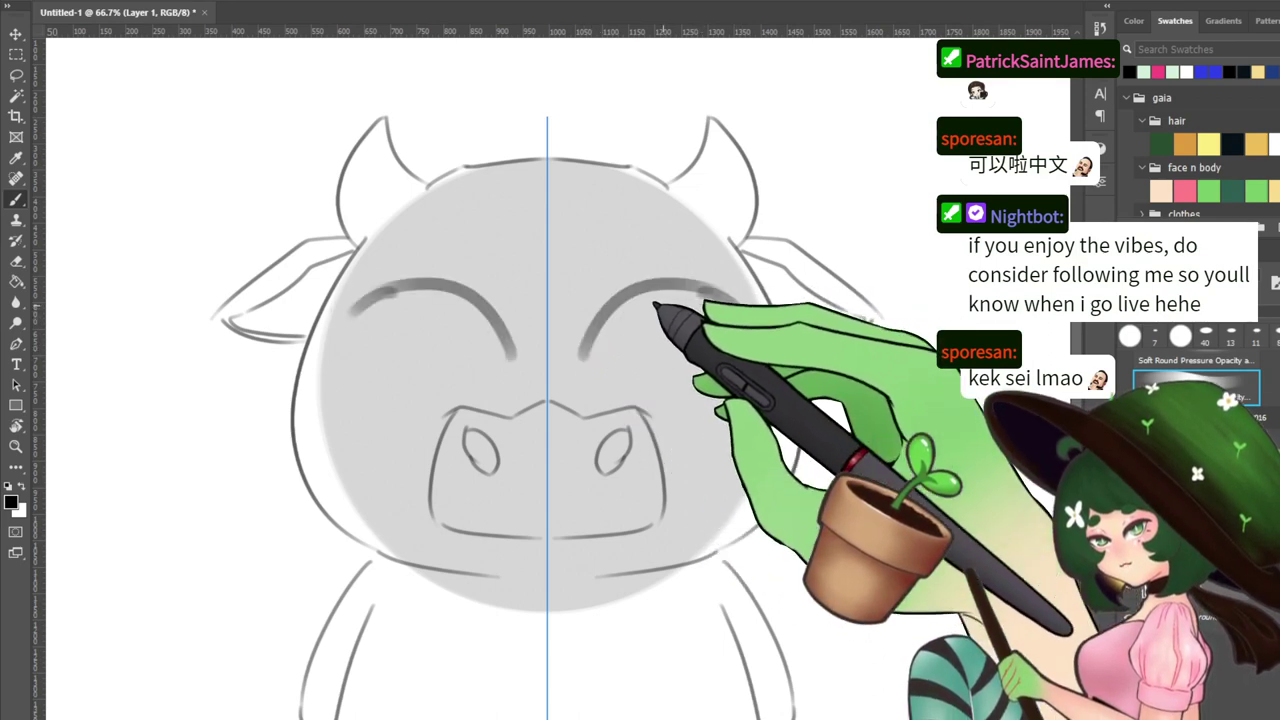
{"action": "key", "text": "ctrl+z"}
{"action": "mouse_move", "coordinate": [650, 287]}
{"action": "left_mouse_down"}
{"action": "mouse_move", "coordinate": [732, 326]}
{"action": "mouse_move", "coordinate": [688, 294]}
{"action": "mouse_move", "coordinate": [664, 286]}
{"action": "mouse_move", "coordinate": [722, 318]}
{"action": "mouse_move", "coordinate": [644, 290]}
{"action": "mouse_move", "coordinate": [712, 302]}
{"action": "mouse_move", "coordinate": [668, 294]}
{"action": "mouse_move", "coordinate": [678, 300]}
{"action": "mouse_move", "coordinate": [648, 306]}
{"action": "mouse_move", "coordinate": [644, 290]}
{"action": "mouse_move", "coordinate": [674, 292]}
{"action": "mouse_move", "coordinate": [652, 291]}
{"action": "mouse_move", "coordinate": [718, 268]}
{"action": "mouse_move", "coordinate": [656, 289]}
{"action": "mouse_move", "coordinate": [718, 284]}
{"action": "mouse_move", "coordinate": [698, 300]}
{"action": "mouse_move", "coordinate": [734, 296]}
{"action": "mouse_move", "coordinate": [670, 289]}
{"action": "mouse_move", "coordinate": [744, 289]}
{"action": "mouse_move", "coordinate": [678, 292]}
{"action": "mouse_move", "coordinate": [732, 310]}
{"action": "left_mouse_up"}
{"action": "key", "text": "ctrl+z"}
{"action": "key", "text": "ctrl+z"}
{"action": "key", "text": "ctrl+z"}
{"action": "mouse_move", "coordinate": [680, 292]}
{"action": "left_mouse_down"}
{"action": "mouse_move", "coordinate": [740, 316]}
{"action": "mouse_move", "coordinate": [645, 289]}
{"action": "left_mouse_up"}
{"action": "mouse_move", "coordinate": [686, 284]}
{"action": "left_mouse_down"}
{"action": "mouse_move", "coordinate": [623, 310]}
{"action": "mouse_move", "coordinate": [640, 291]}
{"action": "mouse_move", "coordinate": [652, 307]}
{"action": "mouse_move", "coordinate": [606, 310]}
{"action": "left_mouse_up"}
Sketch a mirrored pair of large round eye outlines beneath the dark upper eyelids
{"action": "mouse_move", "coordinate": [674, 277]}
{"action": "left_mouse_down"}
{"action": "mouse_move", "coordinate": [600, 308]}
{"action": "mouse_move", "coordinate": [609, 290]}
{"action": "mouse_move", "coordinate": [590, 330]}
{"action": "mouse_move", "coordinate": [664, 376]}
{"action": "left_mouse_up"}
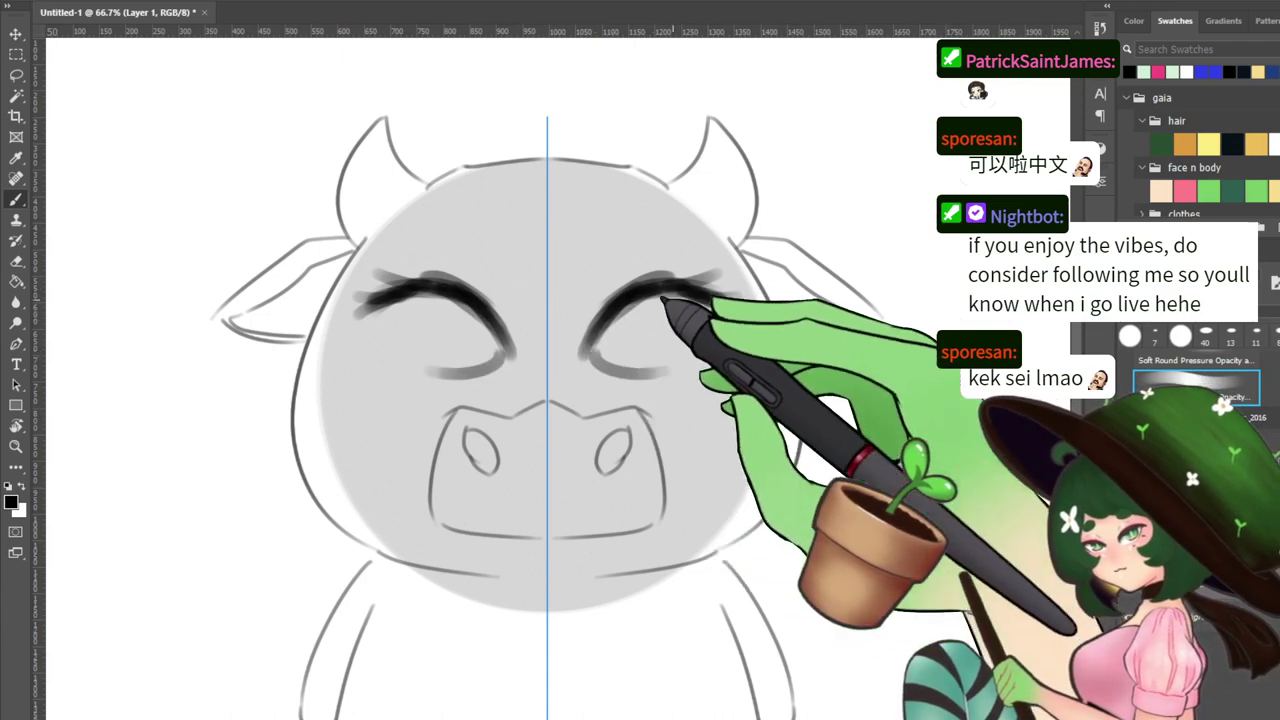
{"action": "left_click_drag", "start_coordinate": [685, 298], "coordinate": [657, 379]}
{"action": "key", "text": "ctrl+z"}
{"action": "key", "text": "ctrl+z"}
{"action": "left_click_drag", "start_coordinate": [603, 346], "coordinate": [672, 377]}
{"action": "left_click_drag", "start_coordinate": [671, 303], "coordinate": [667, 378]}
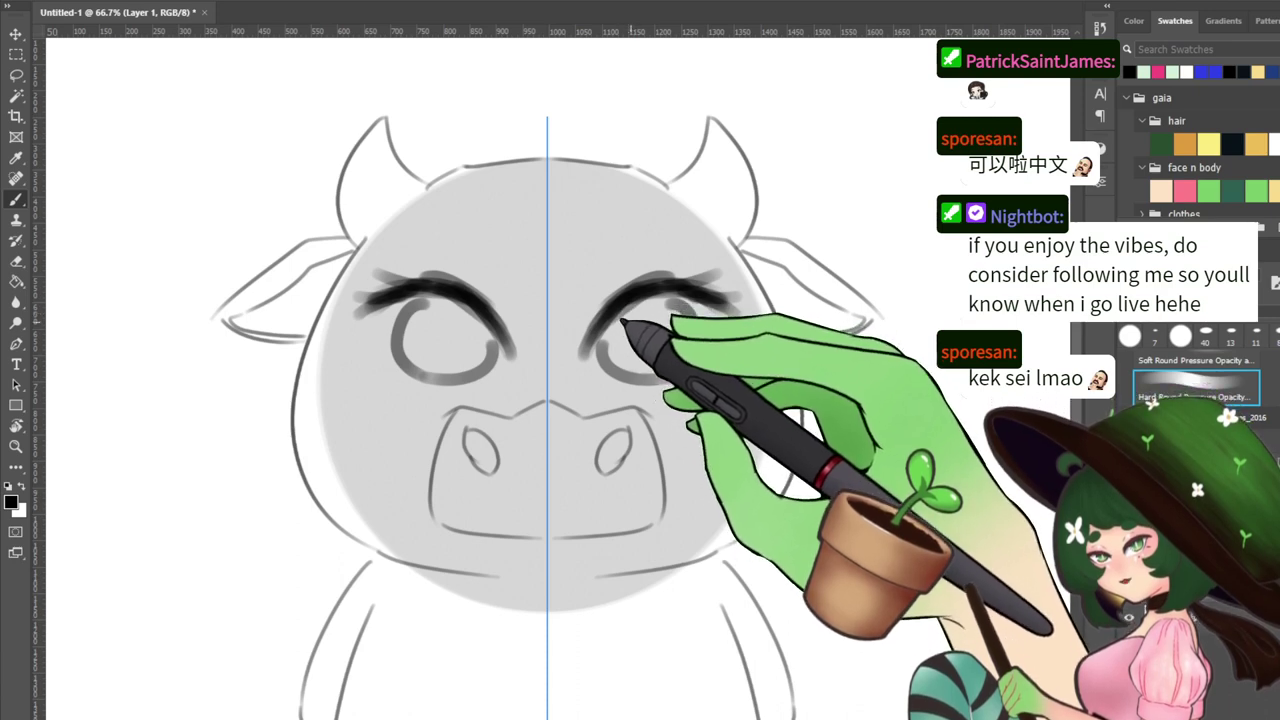
{"action": "left_click_drag", "start_coordinate": [611, 328], "coordinate": [656, 367]}
{"action": "left_click_drag", "start_coordinate": [641, 300], "coordinate": [647, 367]}
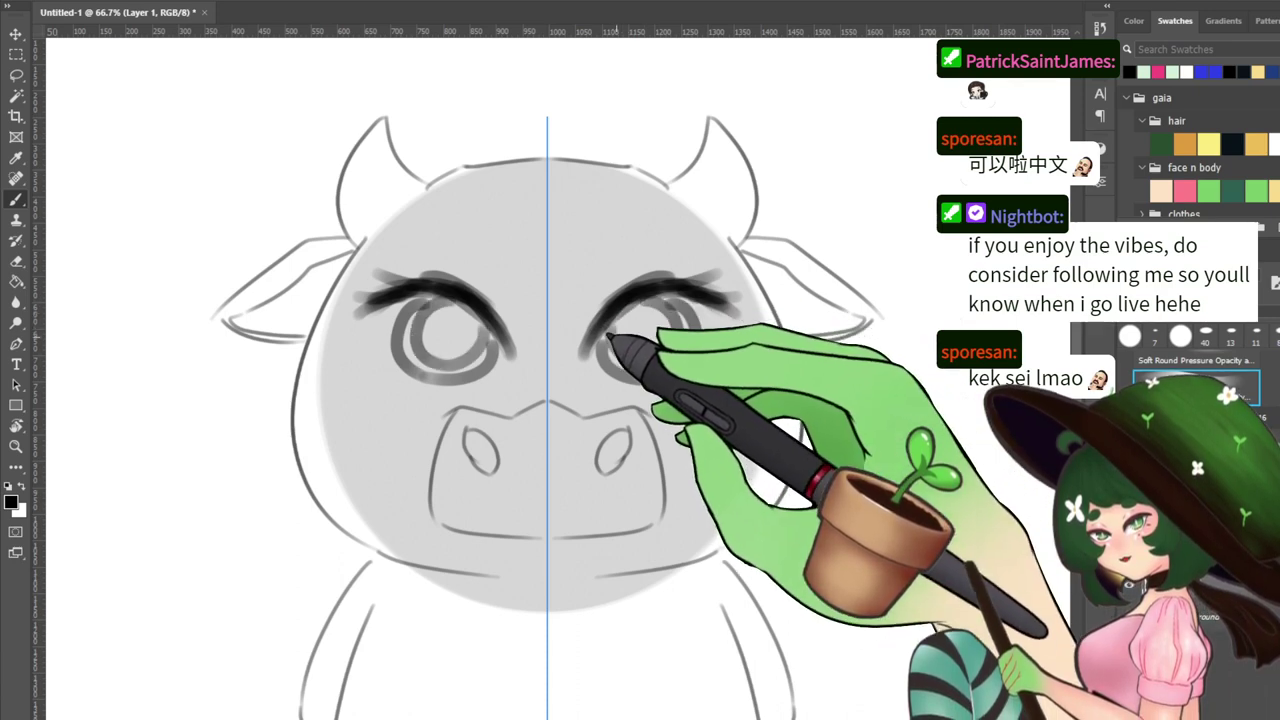
{"action": "left_click_drag", "start_coordinate": [604, 330], "coordinate": [648, 365]}
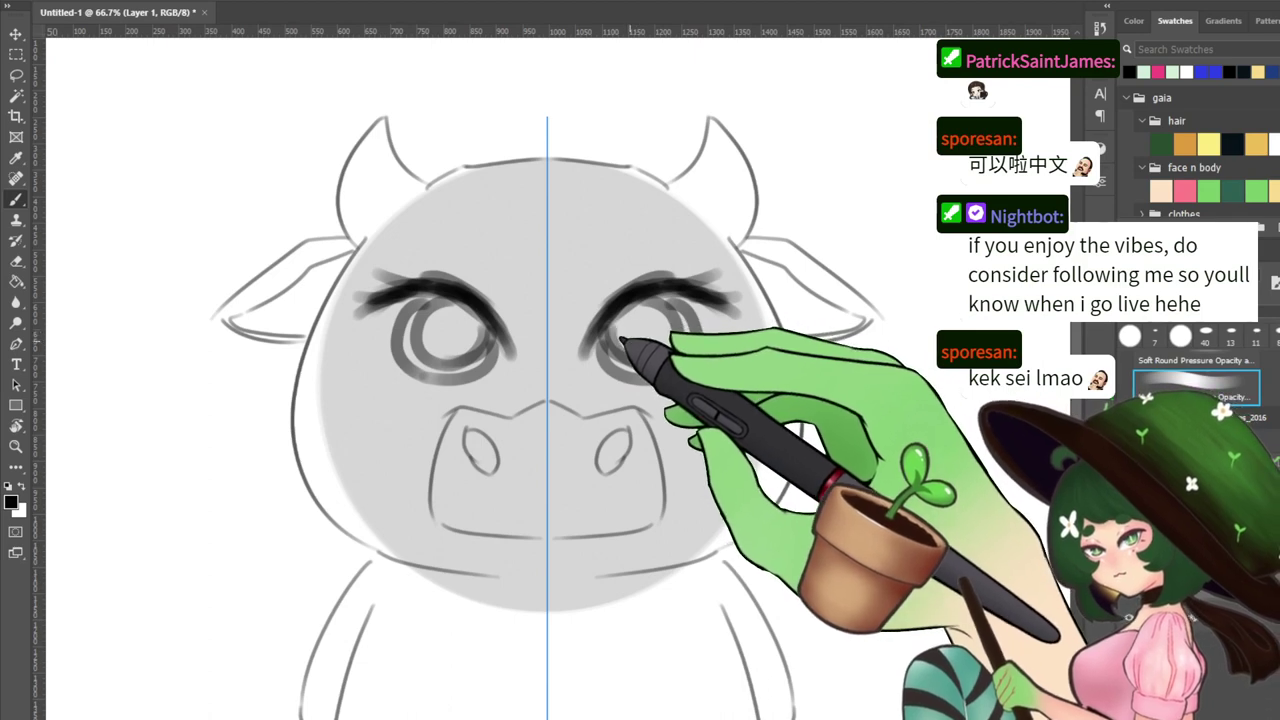
{"action": "key", "text": "ctrl+z"}
{"action": "key", "text": "ctrl+z"}
{"action": "key", "text": "ctrl+z"}
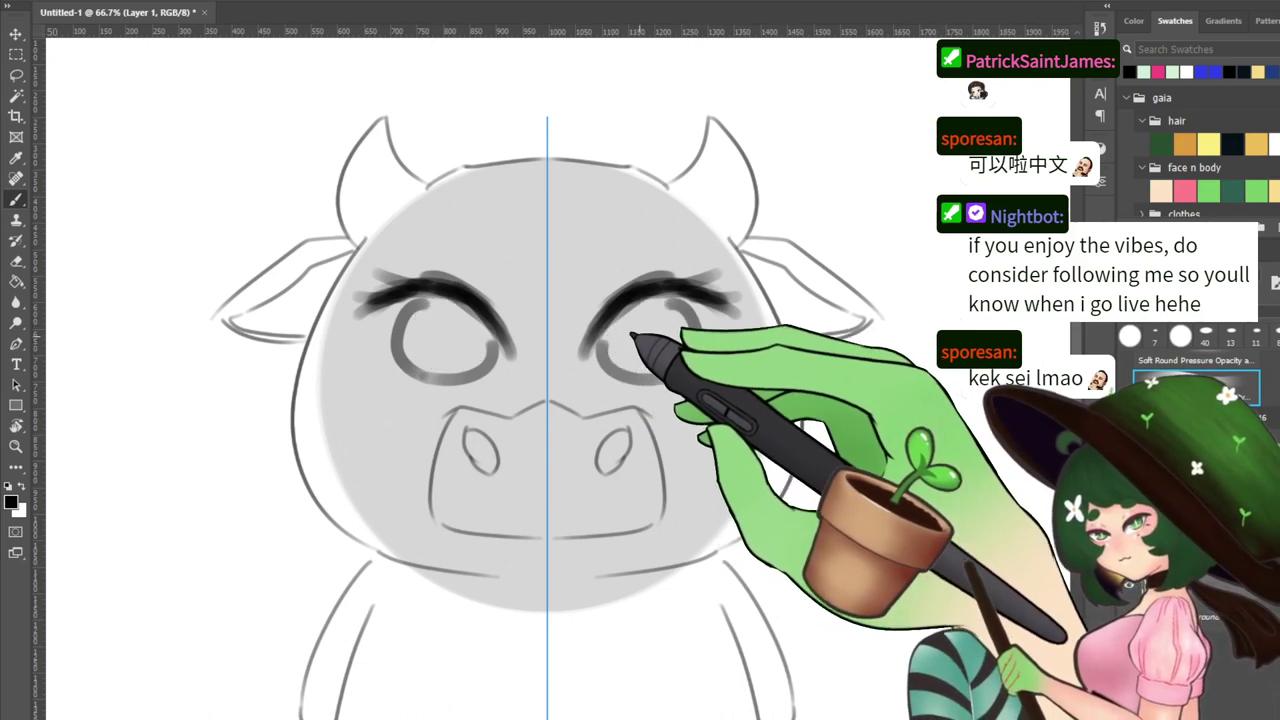
{"action": "mouse_move", "coordinate": [716, 308]}
{"action": "left_mouse_down"}
{"action": "mouse_move", "coordinate": [759, 334]}
{"action": "mouse_move", "coordinate": [717, 315]}
{"action": "mouse_move", "coordinate": [749, 340]}
{"action": "left_mouse_up"}
{"action": "key", "text": "ctrl+z"}
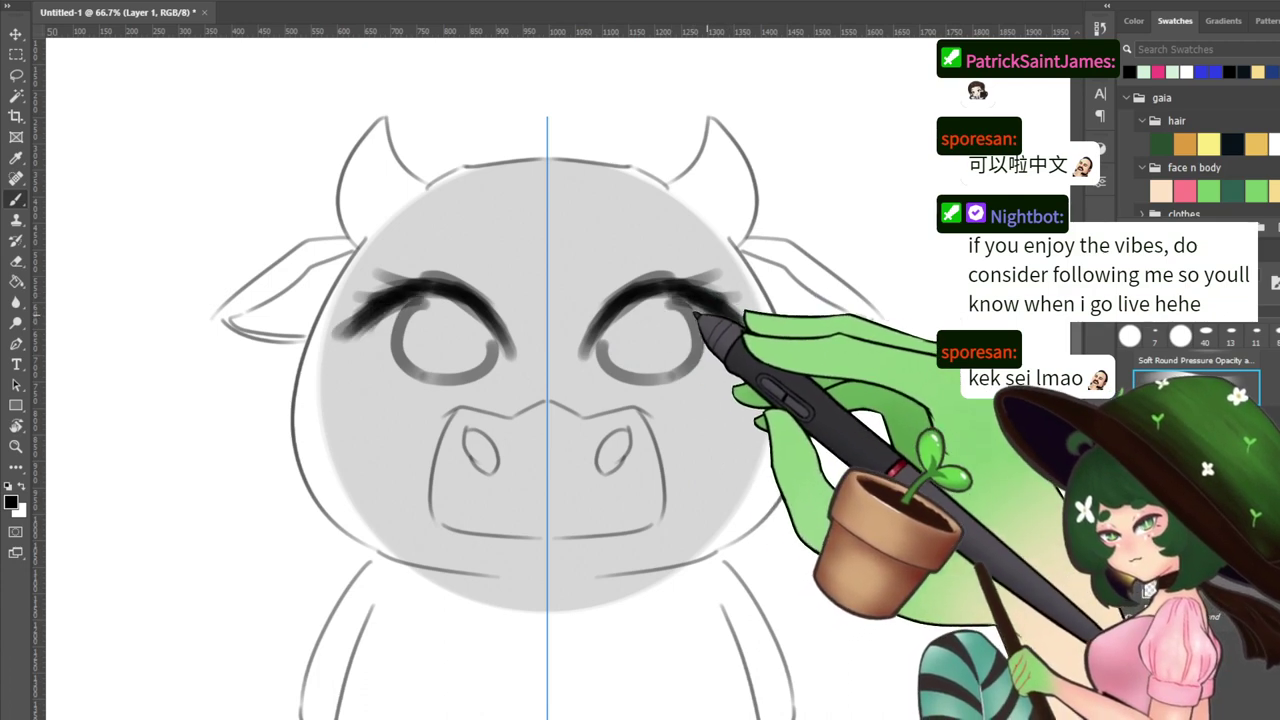
{"action": "key", "text": "ctrl+z"}
Thicken and darken the mirrored upper lash lines, lengthening their outer ends and extending their inner corners downward
{"action": "left_click_drag", "start_coordinate": [697, 301], "coordinate": [740, 333]}
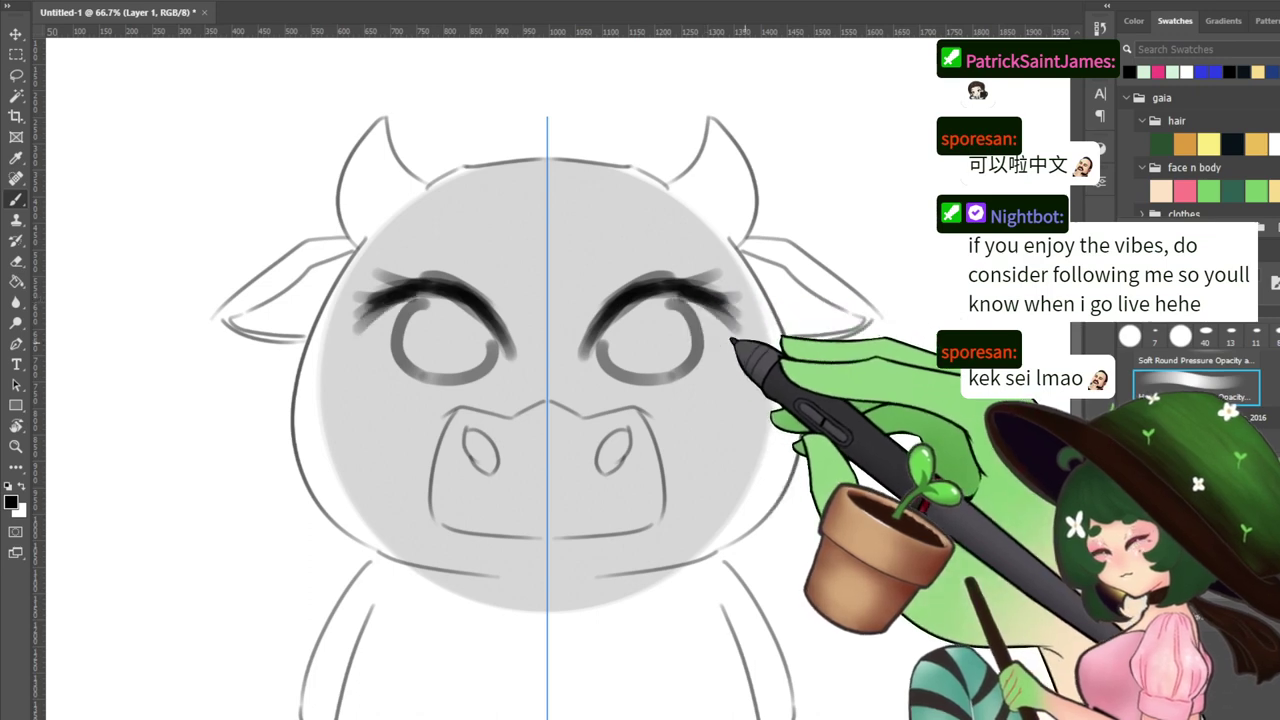
{"action": "mouse_move", "coordinate": [657, 291]}
{"action": "left_mouse_down"}
{"action": "mouse_move", "coordinate": [594, 315]}
{"action": "mouse_move", "coordinate": [681, 294]}
{"action": "mouse_move", "coordinate": [574, 341]}
{"action": "mouse_move", "coordinate": [599, 341]}
{"action": "mouse_move", "coordinate": [635, 300]}
{"action": "mouse_move", "coordinate": [582, 358]}
{"action": "left_mouse_up"}
{"action": "mouse_move", "coordinate": [624, 316]}
{"action": "left_mouse_down"}
{"action": "mouse_move", "coordinate": [582, 355]}
{"action": "mouse_move", "coordinate": [704, 295]}
{"action": "mouse_move", "coordinate": [644, 306]}
{"action": "left_mouse_up"}
{"action": "mouse_move", "coordinate": [403, 312]}
{"action": "left_mouse_down"}
{"action": "mouse_move", "coordinate": [455, 292]}
{"action": "mouse_move", "coordinate": [372, 322]}
{"action": "mouse_move", "coordinate": [461, 295]}
{"action": "mouse_move", "coordinate": [362, 320]}
{"action": "left_mouse_up"}
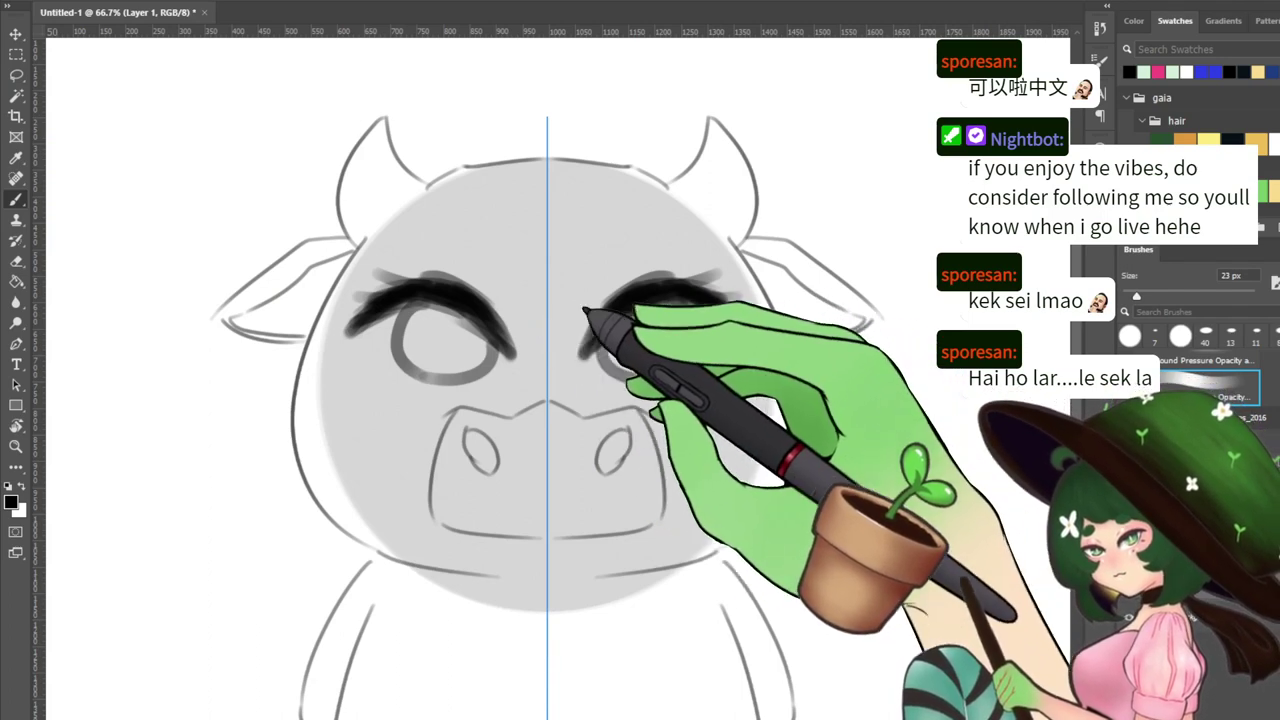
{"action": "scroll", "coordinate": [1200, 150], "scroll_direction": "down", "scroll_amount": 2}
{"action": "mouse_move", "coordinate": [600, 318]}
{"action": "left_mouse_down"}
{"action": "mouse_move", "coordinate": [575, 380]}
{"action": "mouse_move", "coordinate": [589, 379]}
{"action": "left_mouse_up"}
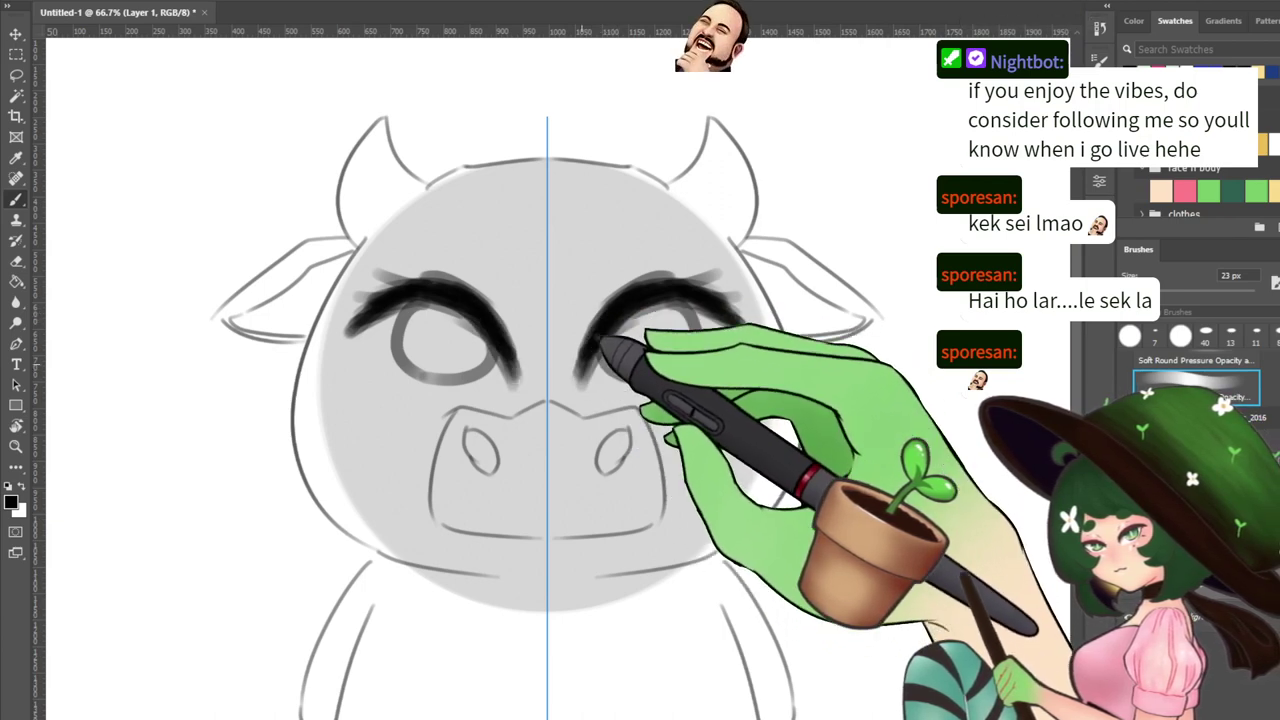
Fill in the upper lash line, reduce the brush to 8 px and sketch mirrored lower eyelids curving in from the outer eye corners
{"action": "mouse_move", "coordinate": [622, 318]}
{"action": "left_mouse_down"}
{"action": "mouse_move", "coordinate": [692, 310]}
{"action": "mouse_move", "coordinate": [627, 327]}
{"action": "mouse_move", "coordinate": [657, 343]}
{"action": "mouse_move", "coordinate": [708, 326]}
{"action": "mouse_move", "coordinate": [735, 347]}
{"action": "mouse_move", "coordinate": [698, 300]}
{"action": "mouse_move", "coordinate": [748, 325]}
{"action": "left_mouse_up"}
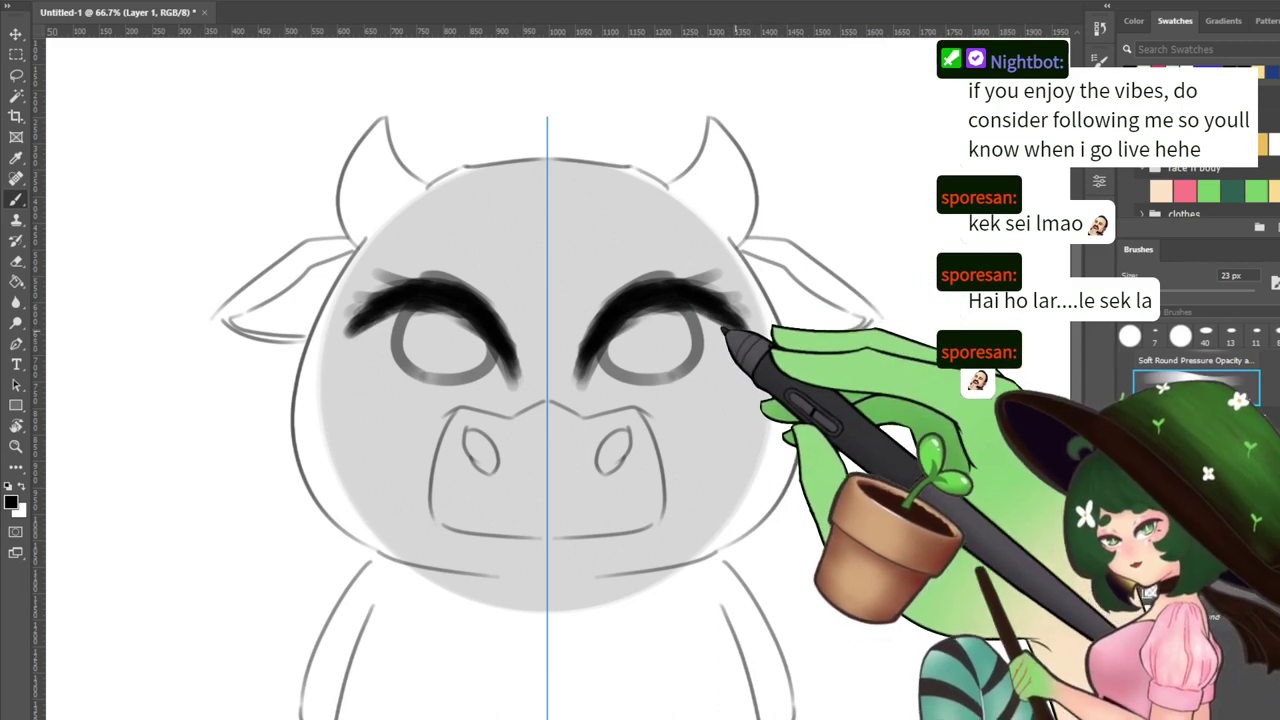
{"action": "left_click_drag", "start_coordinate": [1146, 291], "coordinate": [1138, 291]}
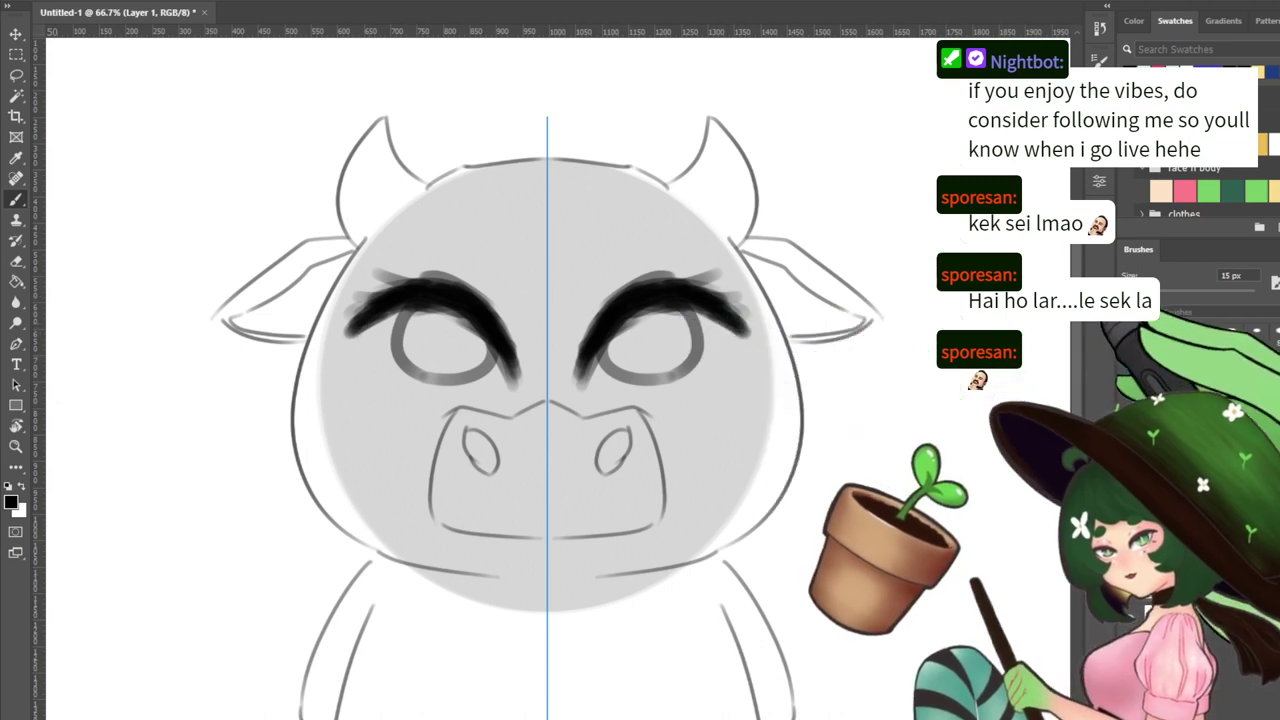
{"action": "key", "text": "bracketleft"}
{"action": "key", "text": "bracketleft"}
{"action": "key", "text": "bracketleft"}
{"action": "mouse_move", "coordinate": [728, 330]}
{"action": "left_mouse_down"}
{"action": "mouse_move", "coordinate": [746, 338]}
{"action": "mouse_move", "coordinate": [725, 373]}
{"action": "mouse_move", "coordinate": [691, 383]}
{"action": "left_mouse_up"}
{"action": "left_click_drag", "start_coordinate": [750, 342], "coordinate": [705, 377]}
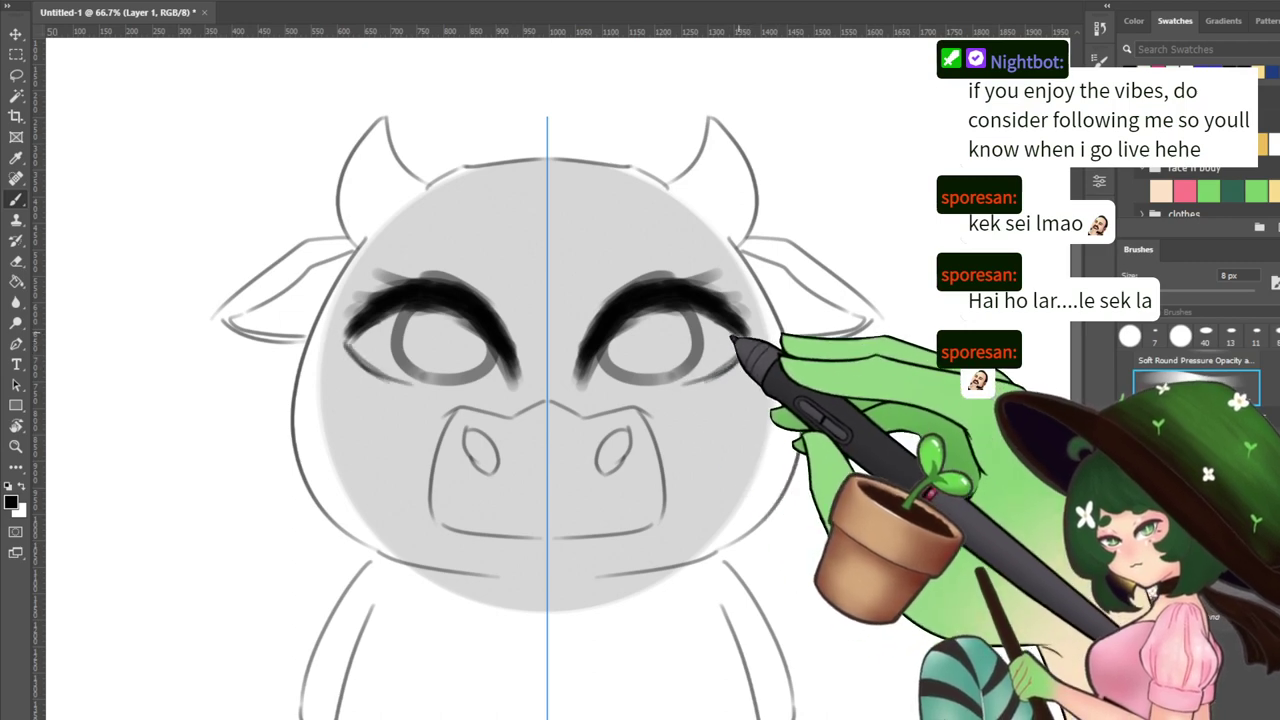
Darken the mirrored outer eye corners and flick fine lashes outward from the ends of the upper lash lines
{"action": "left_click_drag", "start_coordinate": [736, 335], "coordinate": [748, 346]}
{"action": "mouse_move", "coordinate": [692, 287]}
{"action": "left_mouse_down"}
{"action": "mouse_move", "coordinate": [731, 280]}
{"action": "mouse_move", "coordinate": [706, 296]}
{"action": "mouse_move", "coordinate": [746, 297]}
{"action": "left_mouse_up"}
{"action": "left_click_drag", "start_coordinate": [702, 302], "coordinate": [750, 309]}
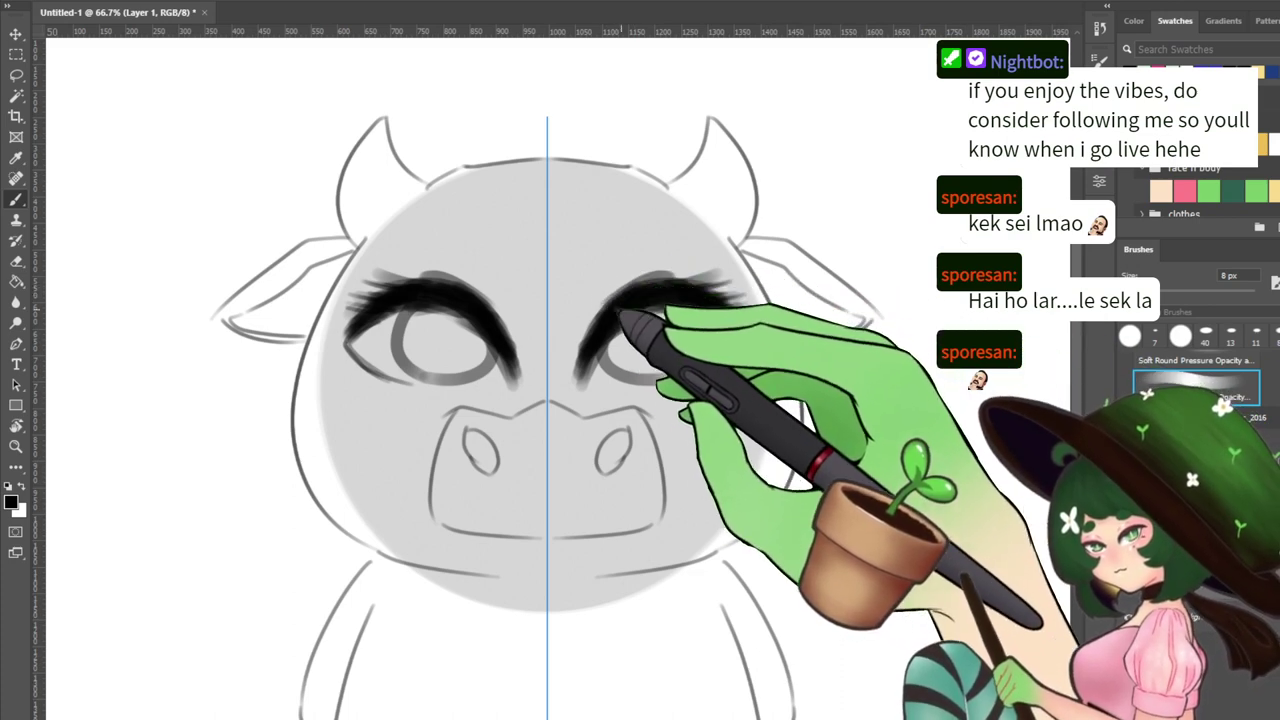
Sketch a curved collar band under the chin with a round slotted bell hanging from its centre
{"action": "left_click_drag", "start_coordinate": [743, 413], "coordinate": [718, 252]}
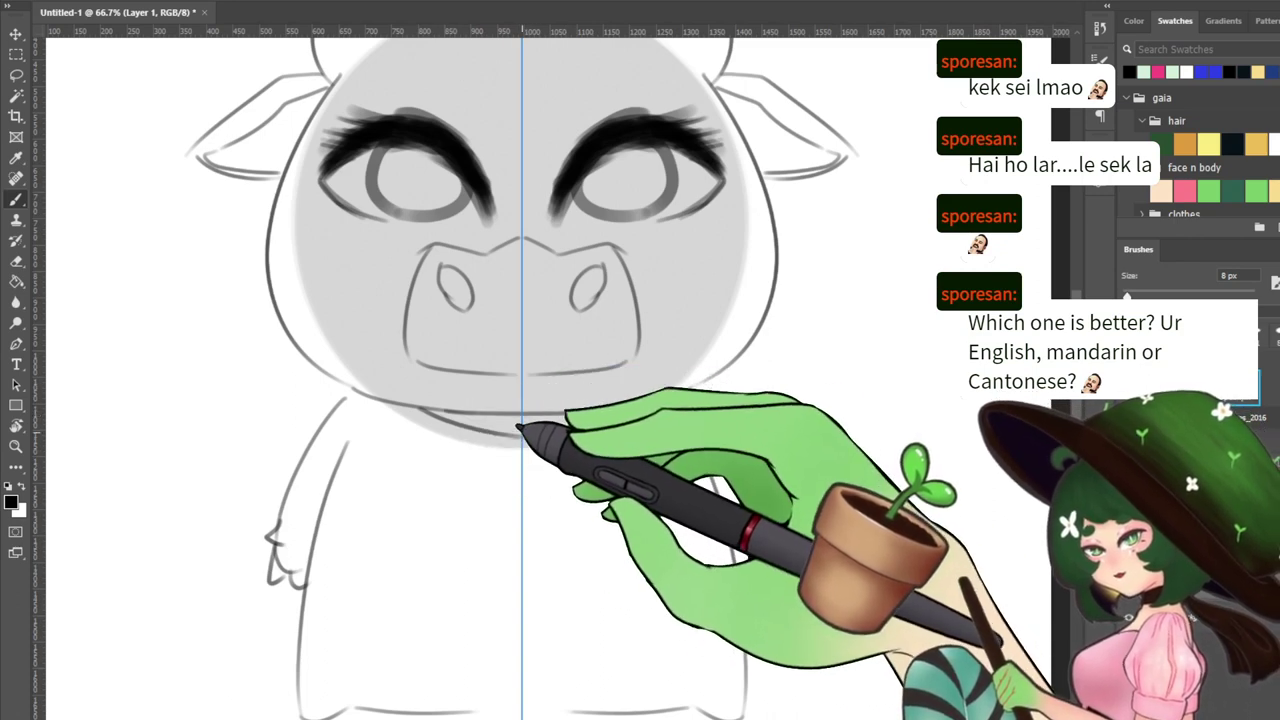
{"action": "left_click_drag", "start_coordinate": [515, 421], "coordinate": [491, 480]}
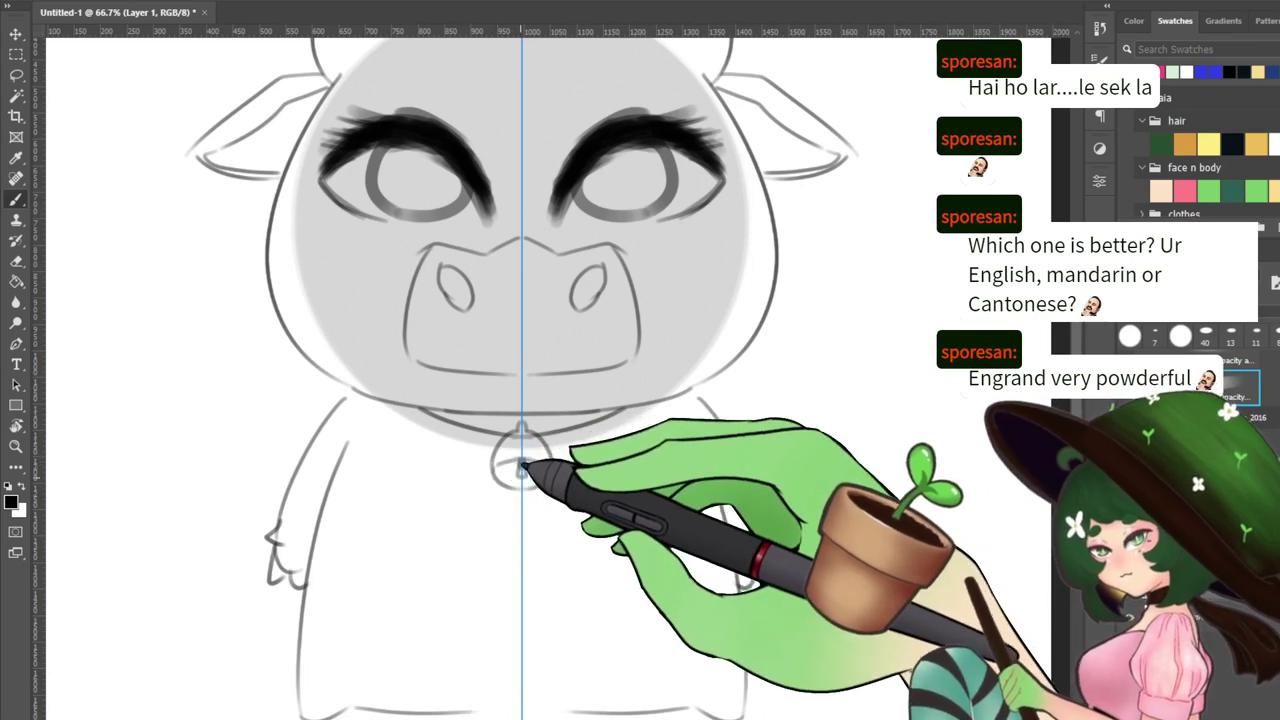
{"action": "left_click_drag", "start_coordinate": [672, 490], "coordinate": [665, 516]}
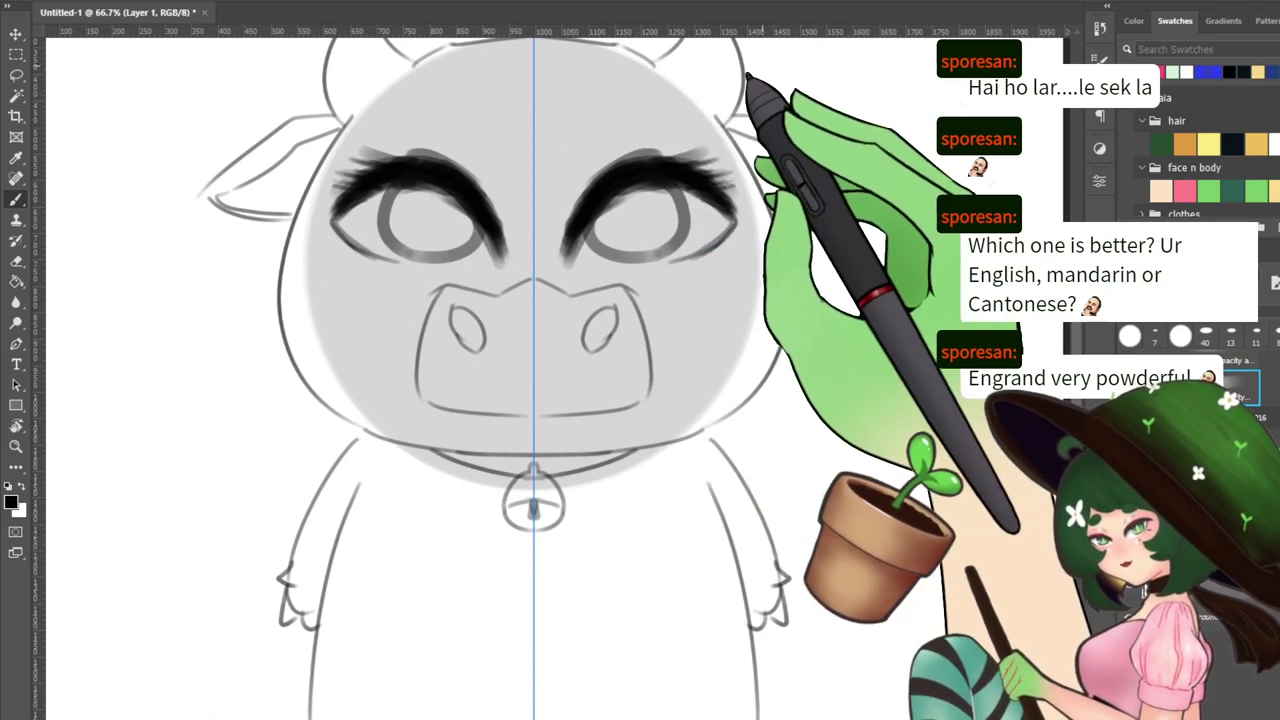
Turn off symmetry and sketch a small patch on the left arm and a peaked patch edge across the forehead
{"action": "left_click", "coordinate": [718, 17]}
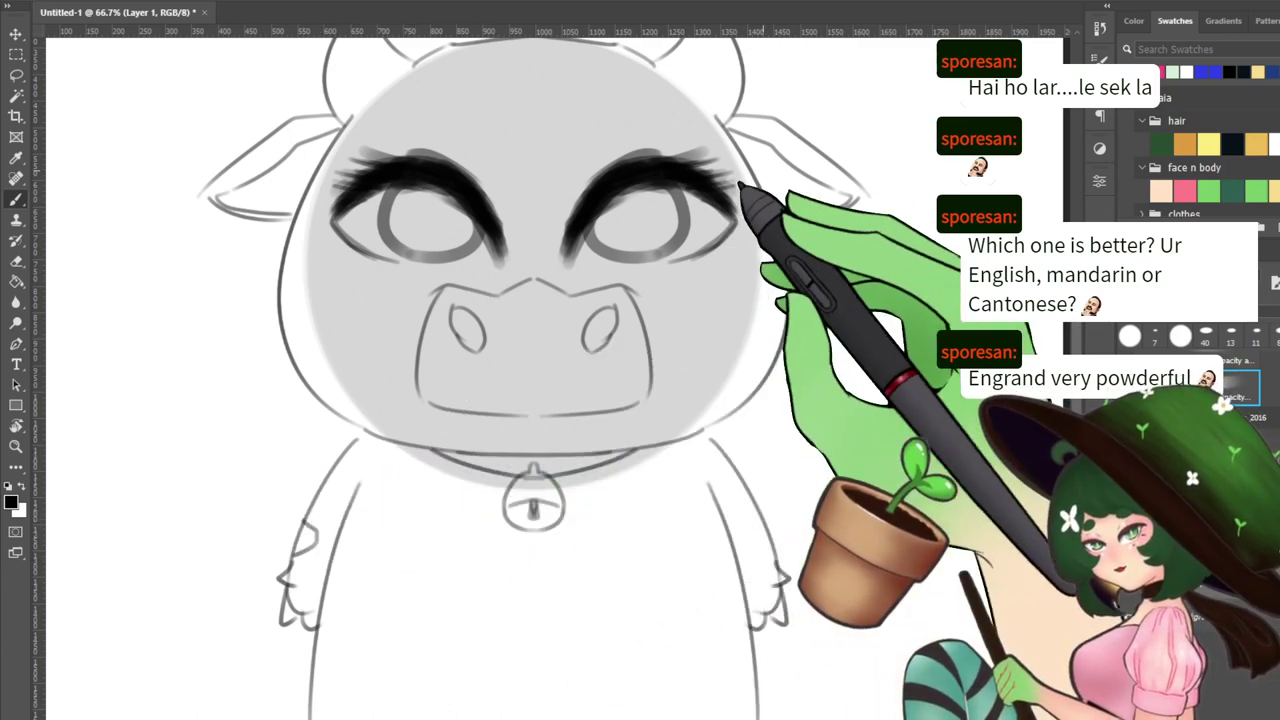
{"action": "left_click_drag", "start_coordinate": [690, 268], "coordinate": [619, 475]}
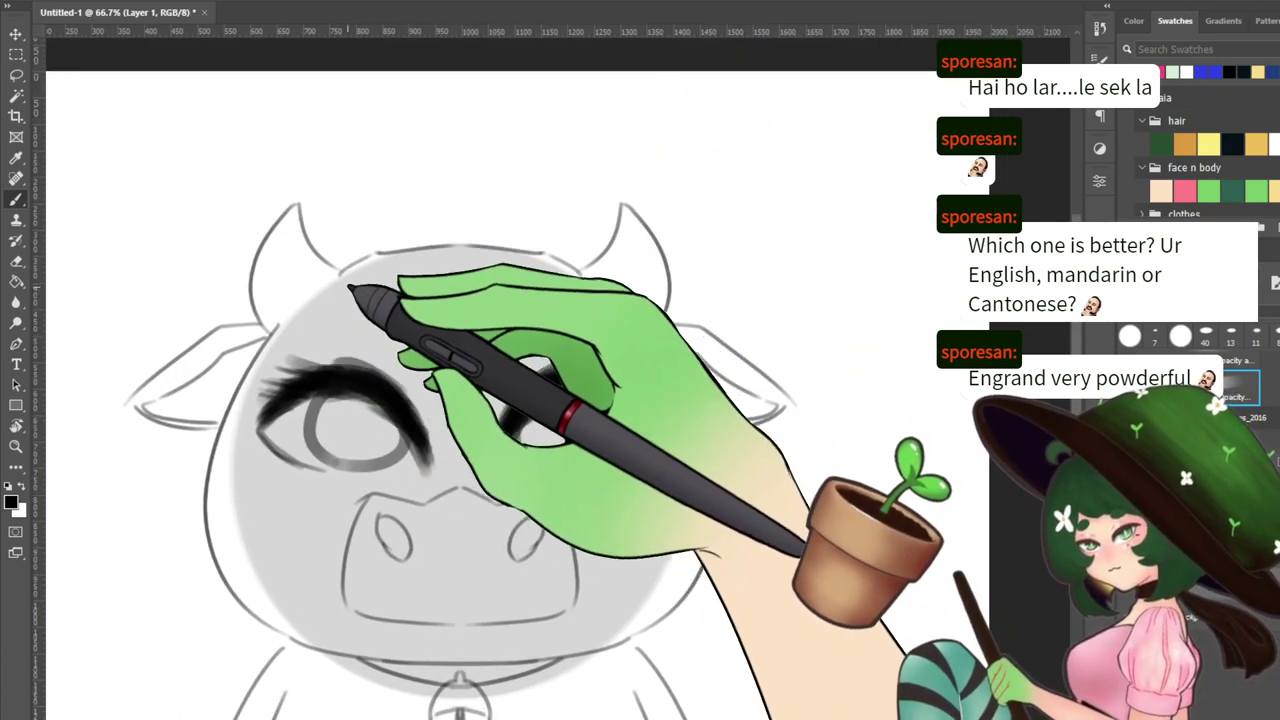
{"action": "mouse_move", "coordinate": [346, 289]}
{"action": "left_mouse_down"}
{"action": "mouse_move", "coordinate": [499, 276]}
{"action": "mouse_move", "coordinate": [573, 284]}
{"action": "left_mouse_up"}
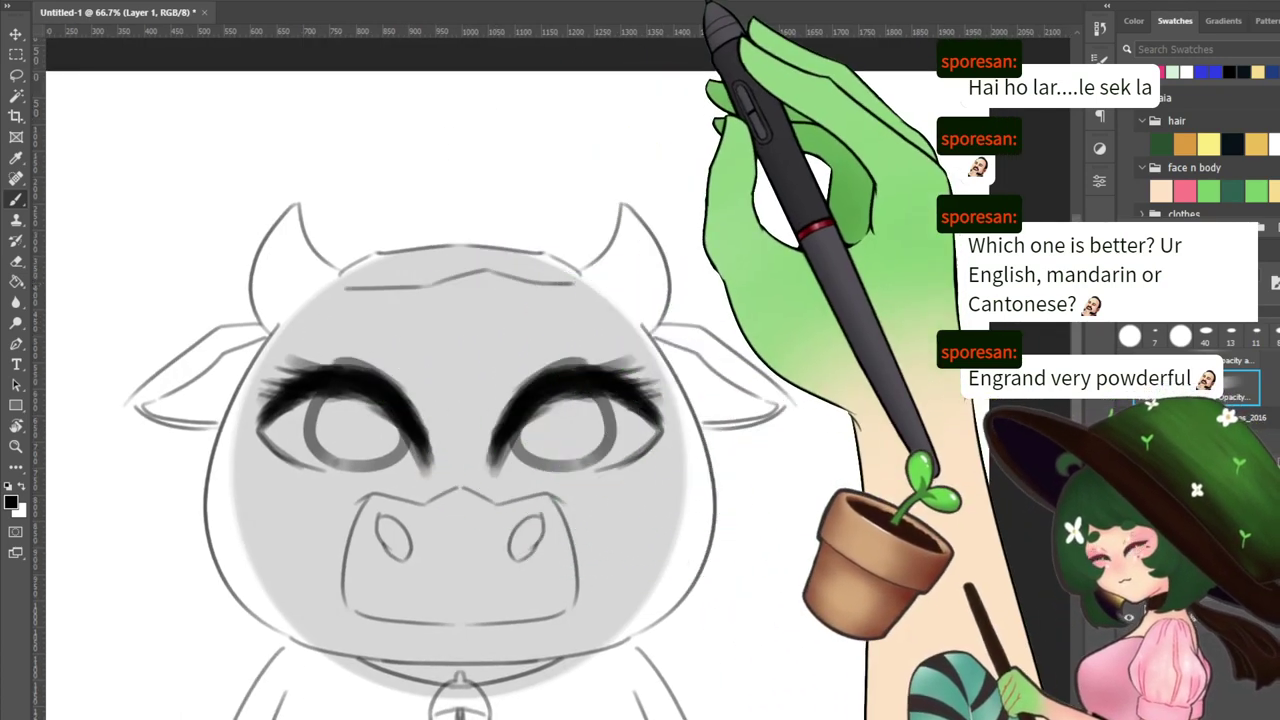
Restore vertical symmetry and sketch a mirrored pair of short tapered eyebrows above the eyes, undoing unwanted strokes
{"action": "left_click", "coordinate": [706, 2]}
{"action": "left_click", "coordinate": [727, 34]}
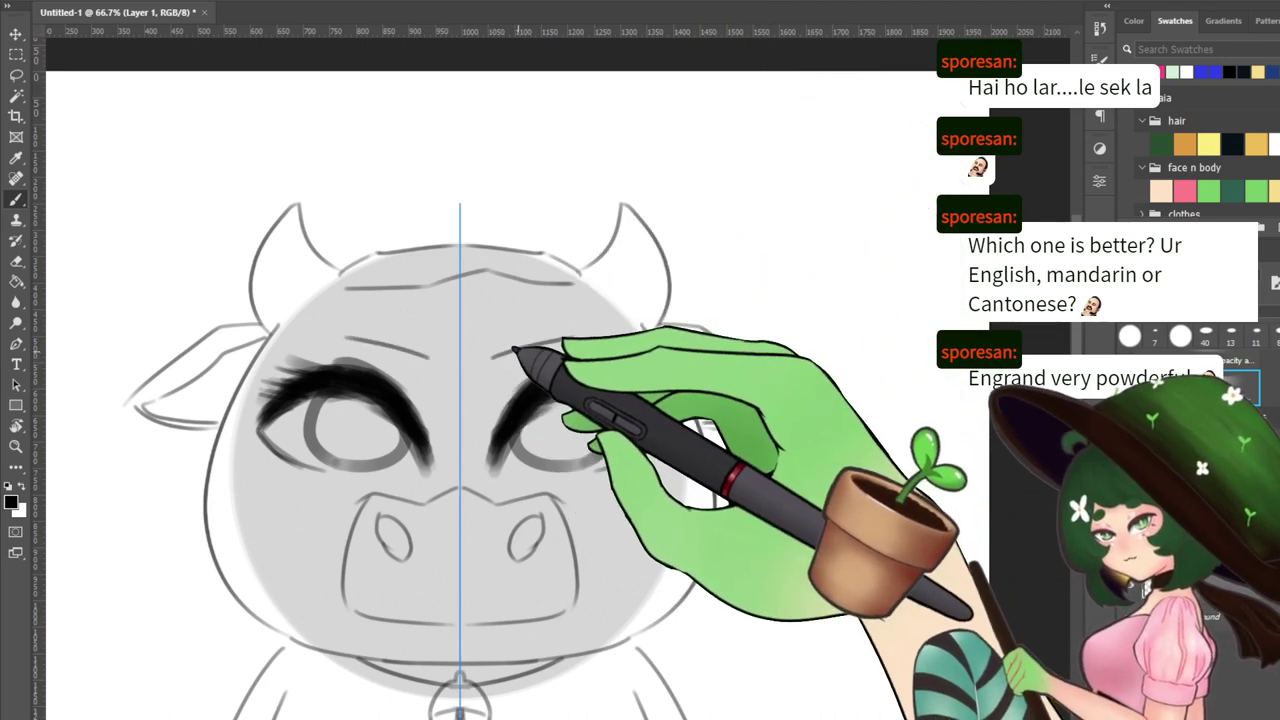
{"action": "left_click_drag", "start_coordinate": [502, 342], "coordinate": [588, 336]}
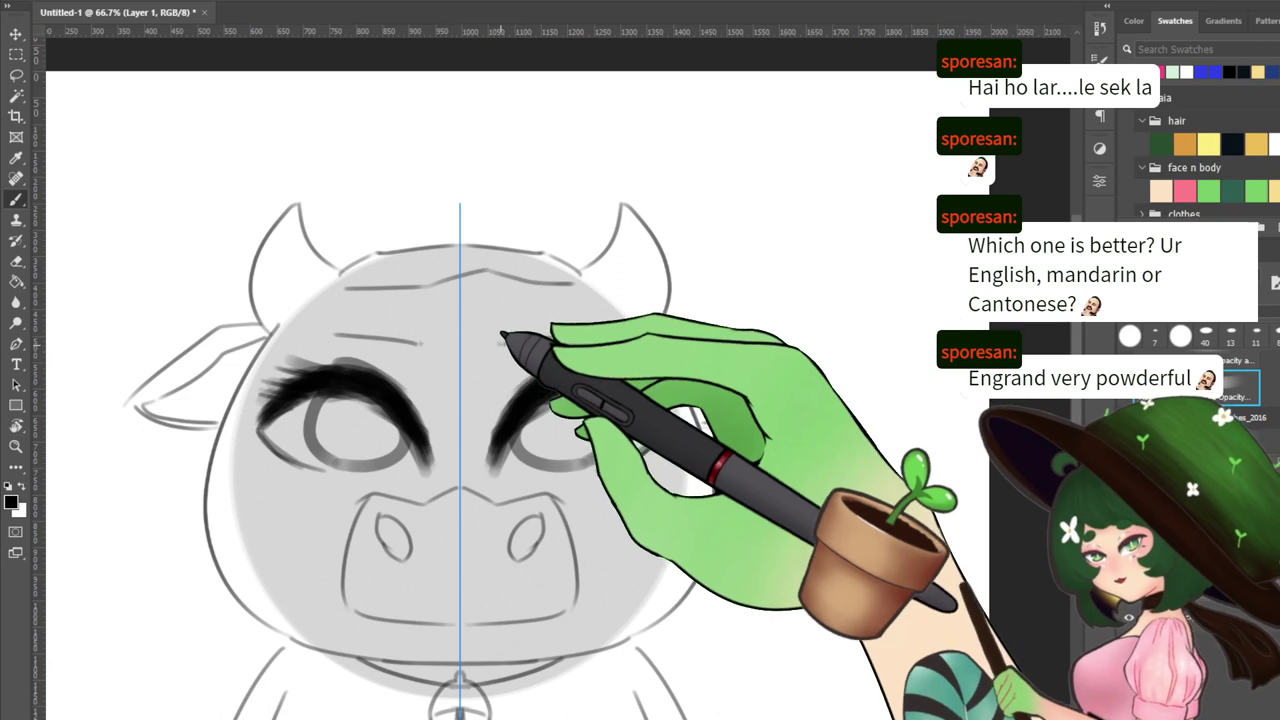
{"action": "mouse_move", "coordinate": [496, 344]}
{"action": "left_mouse_down"}
{"action": "mouse_move", "coordinate": [564, 330]}
{"action": "mouse_move", "coordinate": [488, 339]}
{"action": "mouse_move", "coordinate": [574, 332]}
{"action": "mouse_move", "coordinate": [506, 340]}
{"action": "mouse_move", "coordinate": [518, 317]}
{"action": "mouse_move", "coordinate": [573, 323]}
{"action": "left_mouse_up"}
{"action": "key", "text": "ctrl+z"}
{"action": "key", "text": "ctrl+z"}
{"action": "key", "text": "ctrl+z"}
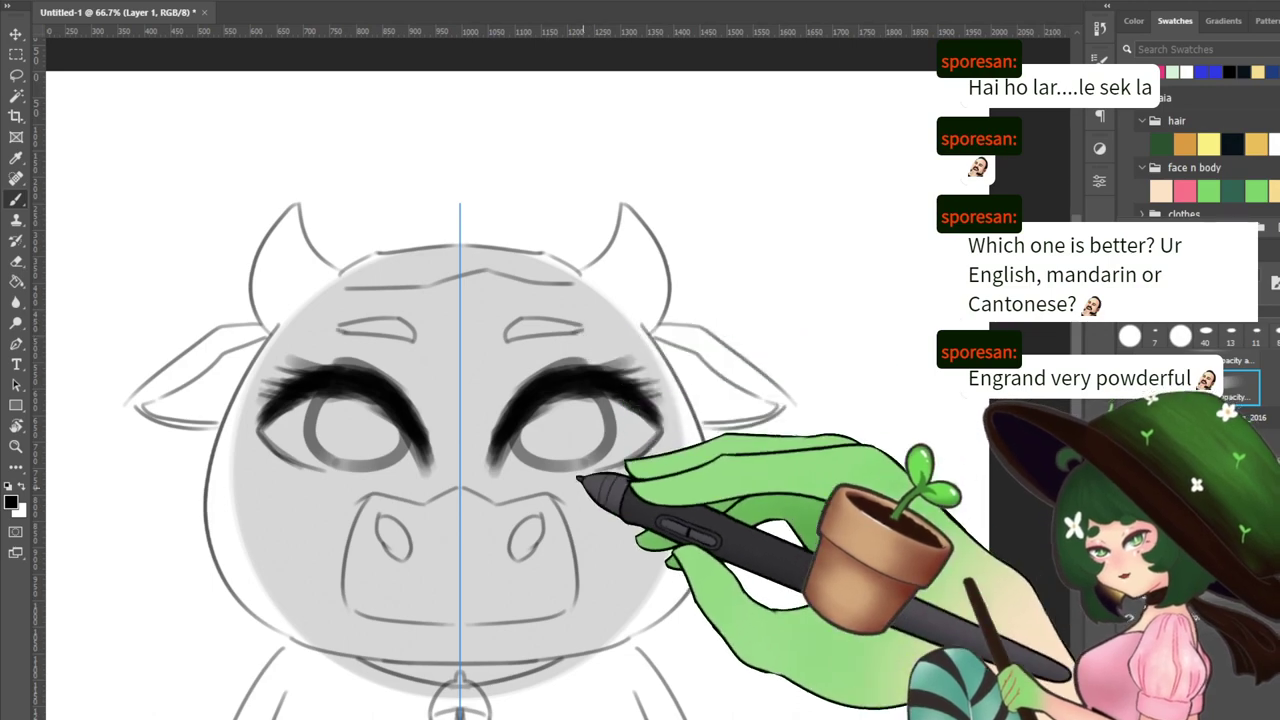
Turn off symmetry and sketch irregular cow patches on the left shoulder, the body's right side, the left hip and the lower belly
{"action": "left_click_drag", "start_coordinate": [591, 486], "coordinate": [624, 341]}
{"action": "left_click_drag", "start_coordinate": [522, 291], "coordinate": [532, 254]}
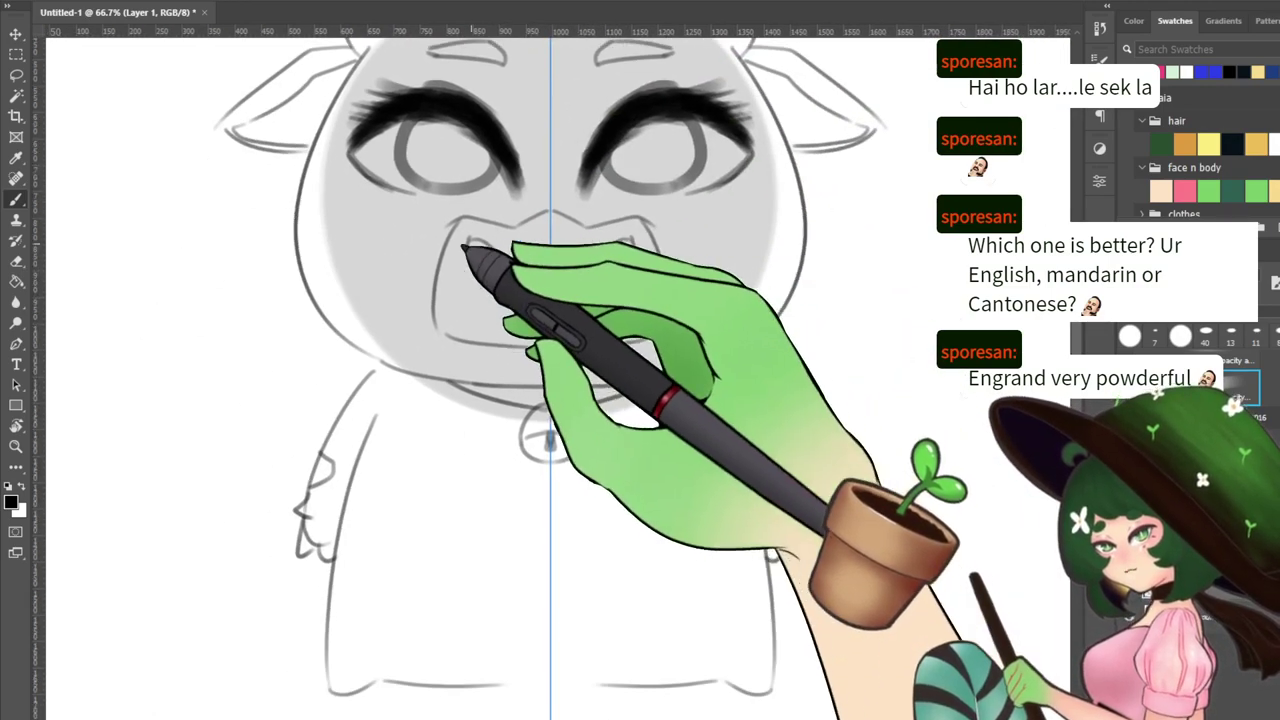
{"action": "left_click", "coordinate": [722, 12]}
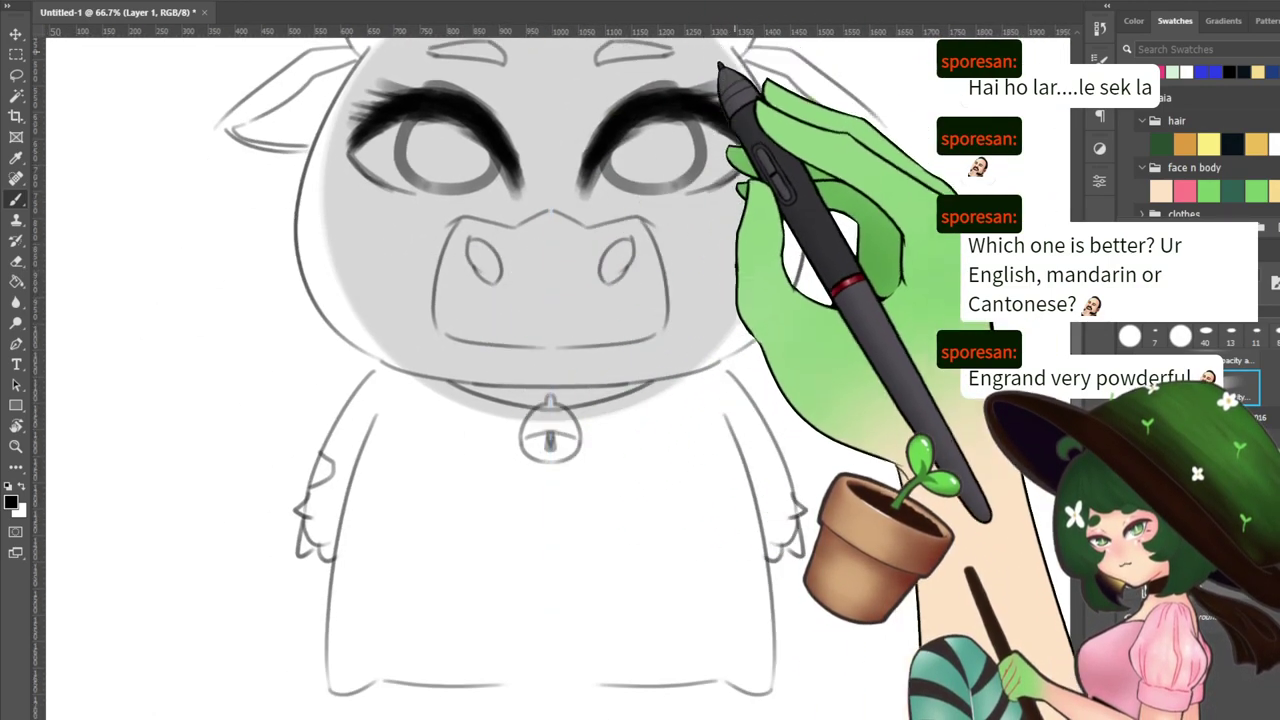
{"action": "left_click_drag", "start_coordinate": [360, 392], "coordinate": [417, 379]}
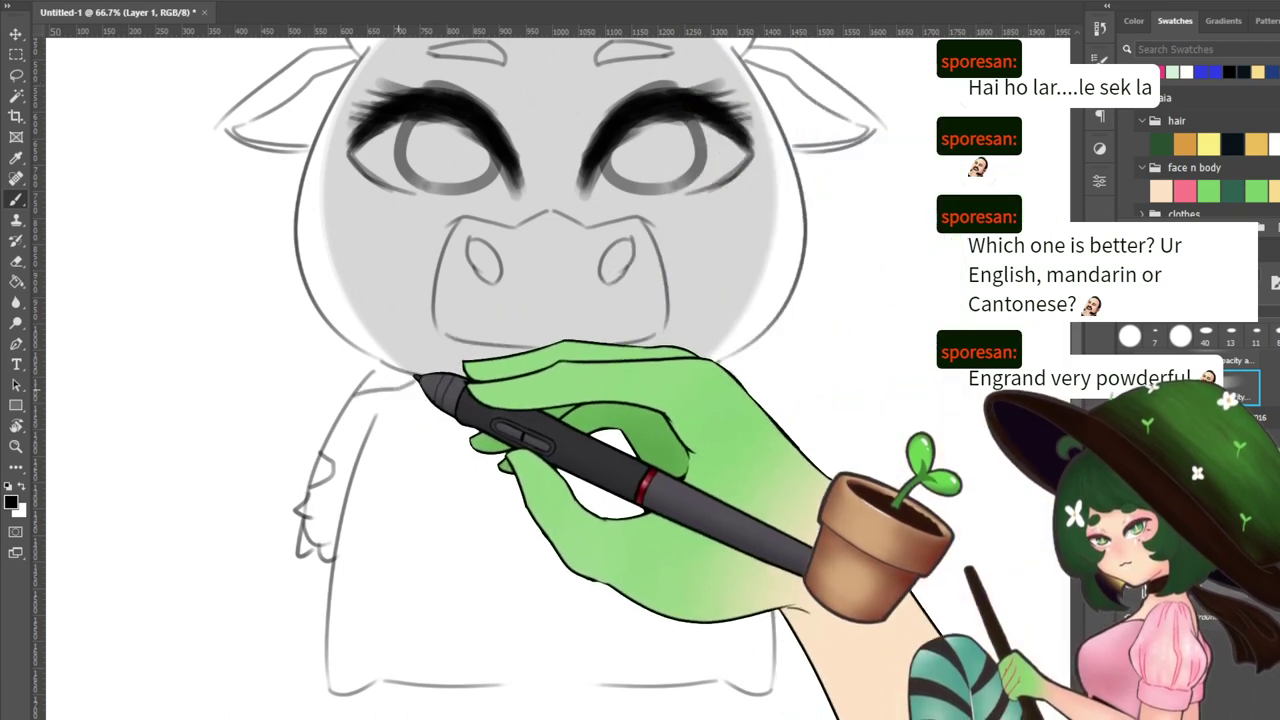
{"action": "mouse_move", "coordinate": [708, 443]}
{"action": "left_mouse_down"}
{"action": "mouse_move", "coordinate": [654, 375]}
{"action": "mouse_move", "coordinate": [656, 428]}
{"action": "left_mouse_up"}
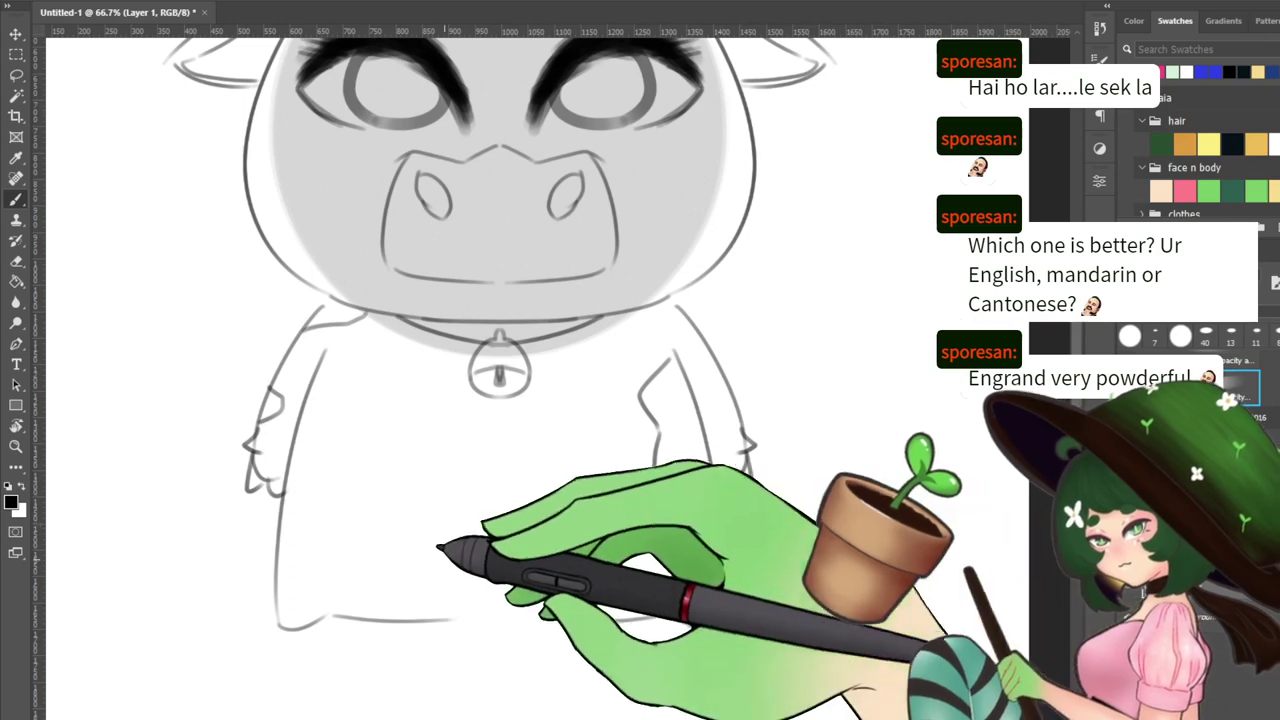
{"action": "mouse_move", "coordinate": [310, 452]}
{"action": "left_mouse_down"}
{"action": "mouse_move", "coordinate": [368, 452]}
{"action": "mouse_move", "coordinate": [389, 474]}
{"action": "mouse_move", "coordinate": [368, 528]}
{"action": "mouse_move", "coordinate": [262, 570]}
{"action": "left_mouse_up"}
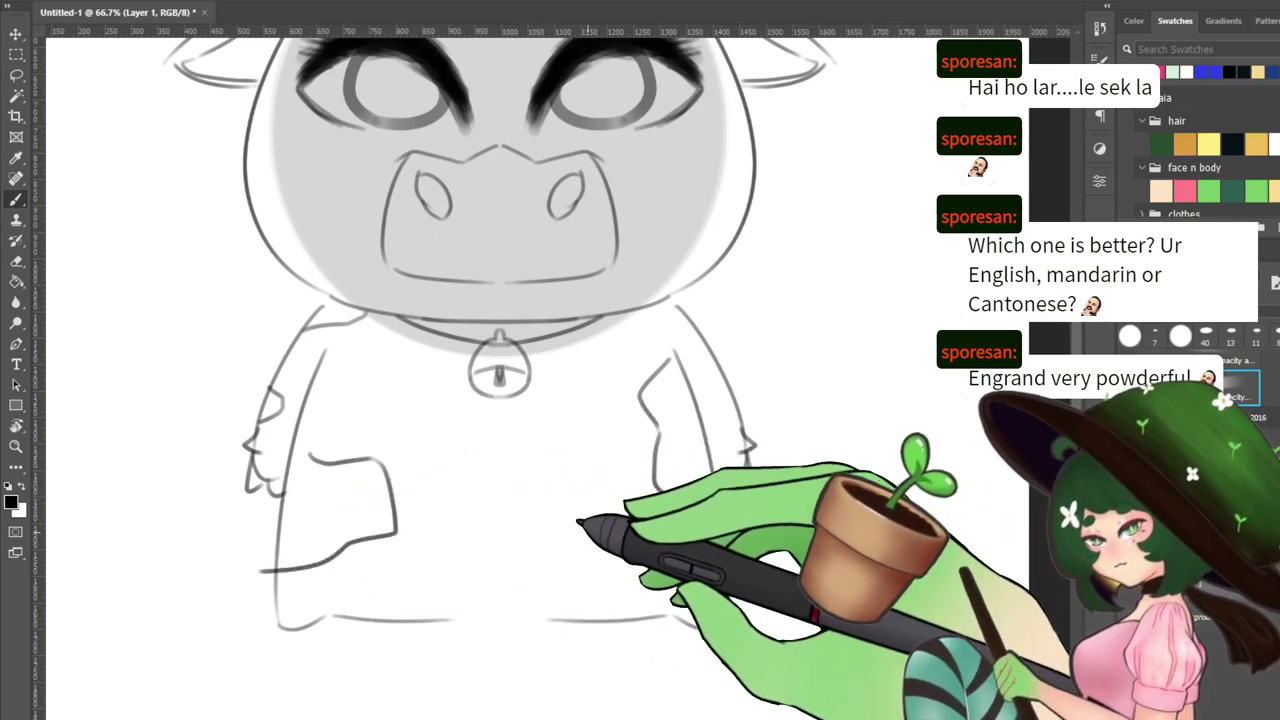
{"action": "mouse_move", "coordinate": [519, 550]}
{"action": "left_mouse_down"}
{"action": "mouse_move", "coordinate": [614, 514]}
{"action": "mouse_move", "coordinate": [621, 562]}
{"action": "mouse_move", "coordinate": [560, 541]}
{"action": "mouse_move", "coordinate": [621, 563]}
{"action": "left_mouse_up"}
Fade the finished sketch layer, then add a new layer above it with vertical symmetry turned on
{"action": "left_click_drag", "start_coordinate": [744, 369], "coordinate": [746, 550]}
{"action": "left_click_drag", "start_coordinate": [759, 615], "coordinate": [765, 622]}
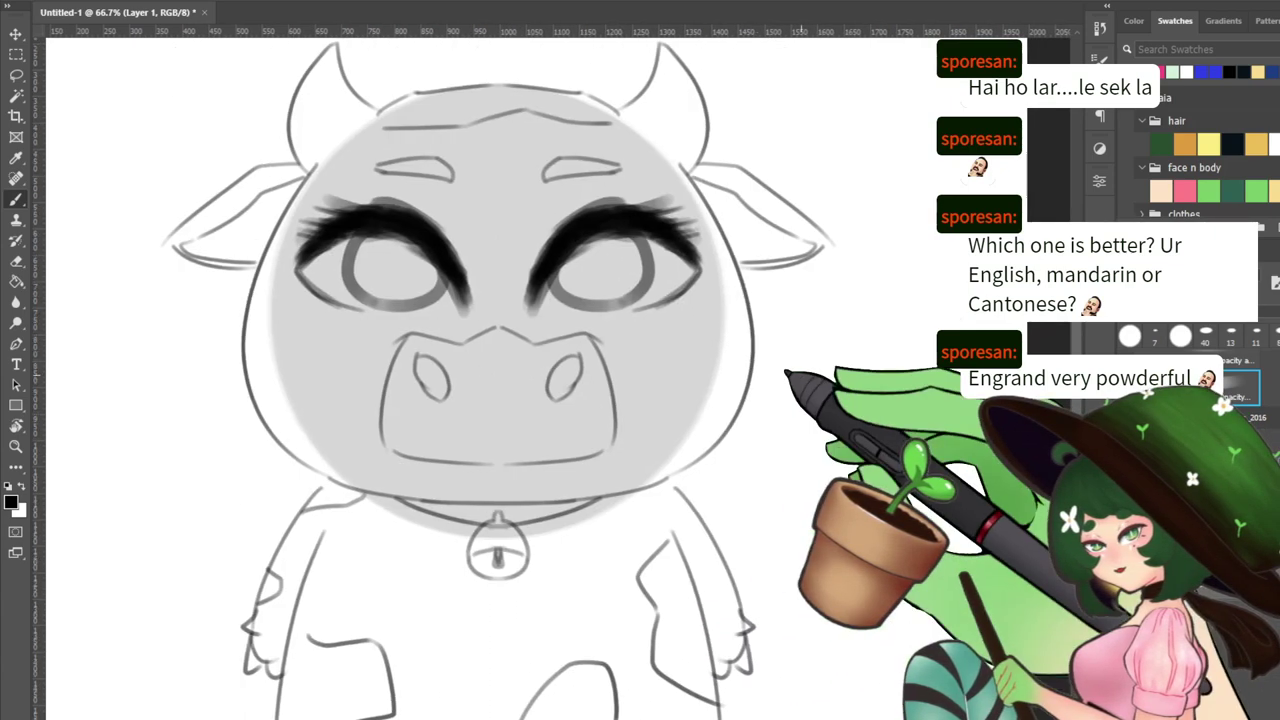
{"action": "key", "text": "ctrl+minus"}
{"action": "key", "text": "ctrl+minus"}
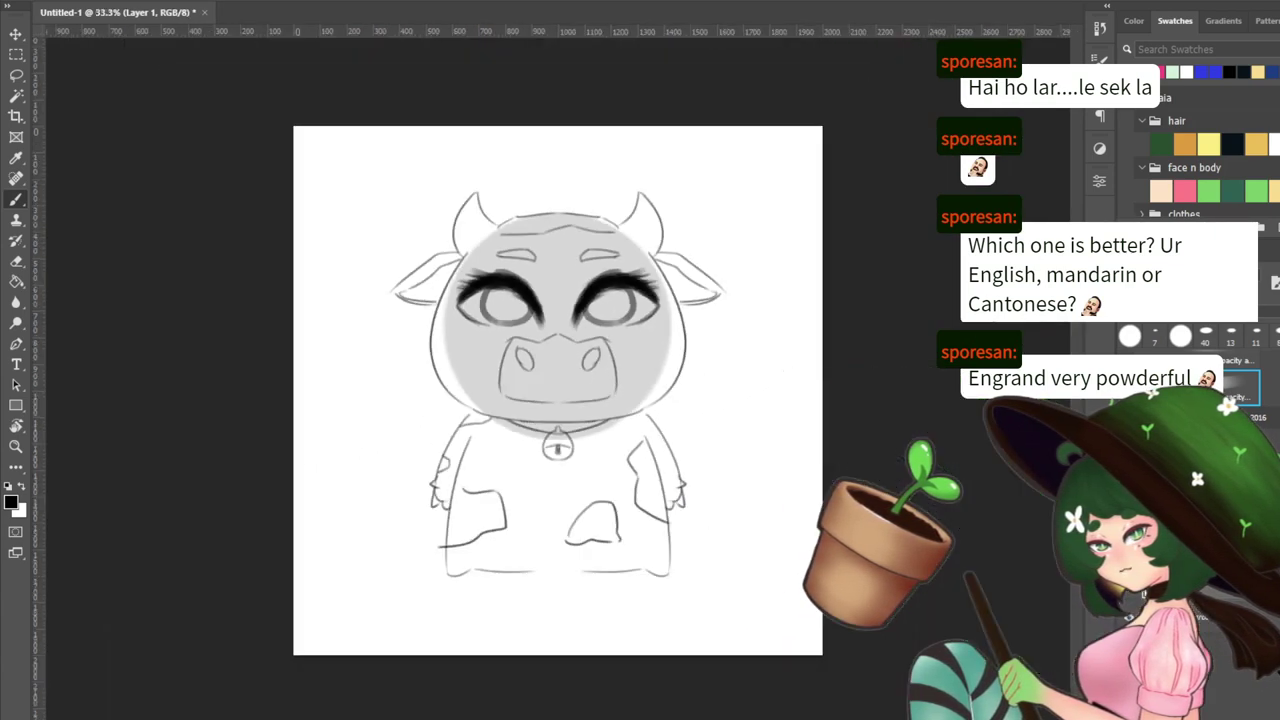
{"action": "left_click_drag", "start_coordinate": [1265, 600], "coordinate": [1208, 600]}
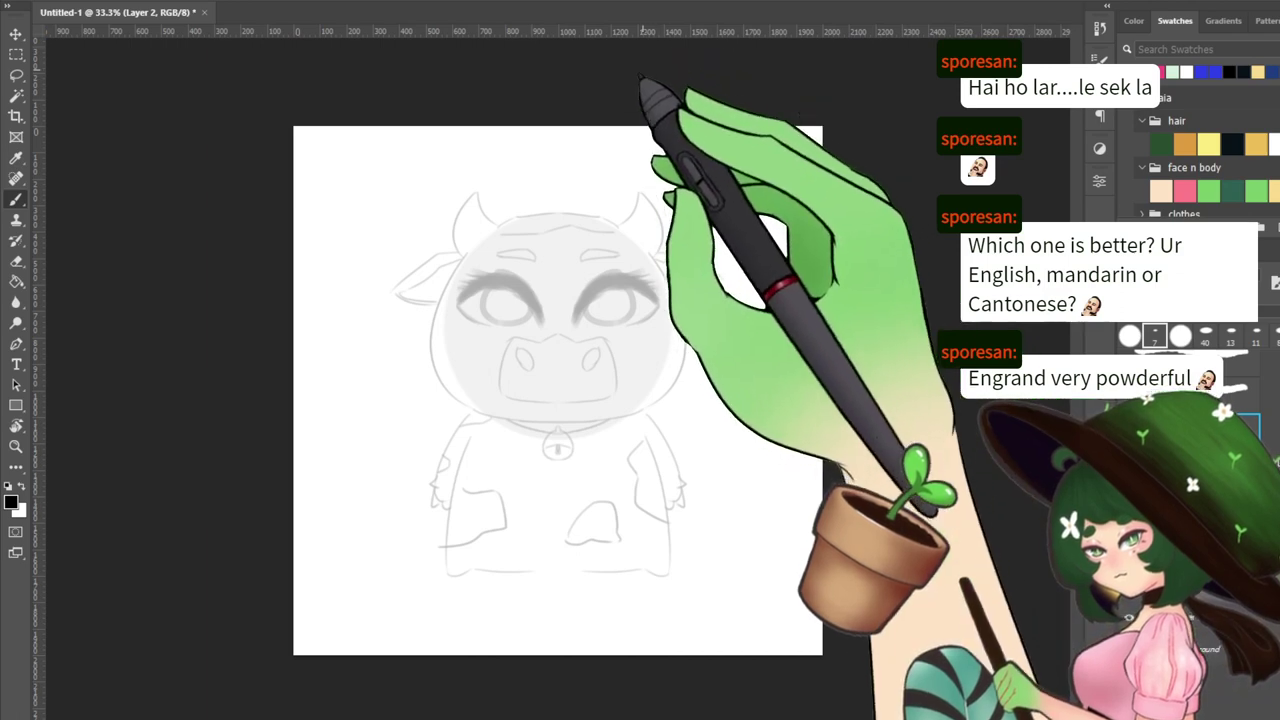
{"action": "left_click", "coordinate": [730, 38]}
{"action": "key", "text": "Return"}
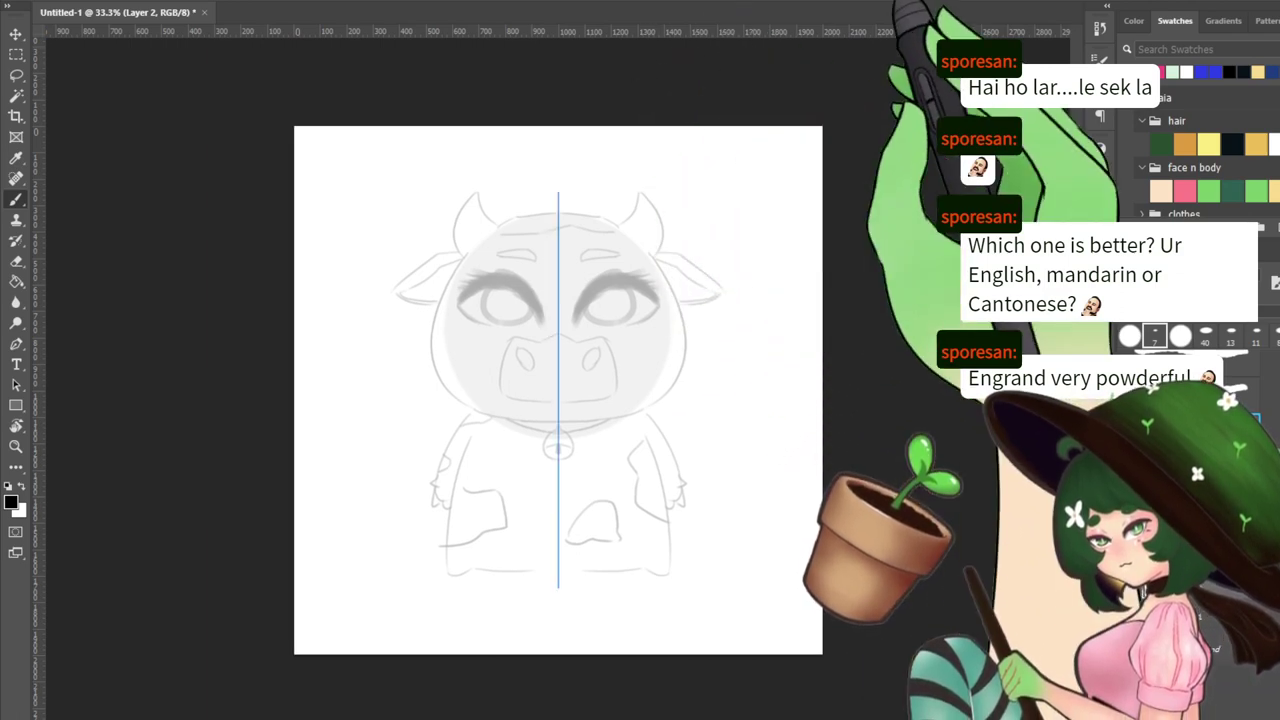
Try to ink the mirrored top edge of the head between the horns with a 7 px brush
{"action": "key", "text": "ctrl+minus"}
{"action": "key", "text": "ctrl+plus"}
{"action": "key", "text": "ctrl+plus"}
{"action": "key", "text": "ctrl+plus"}
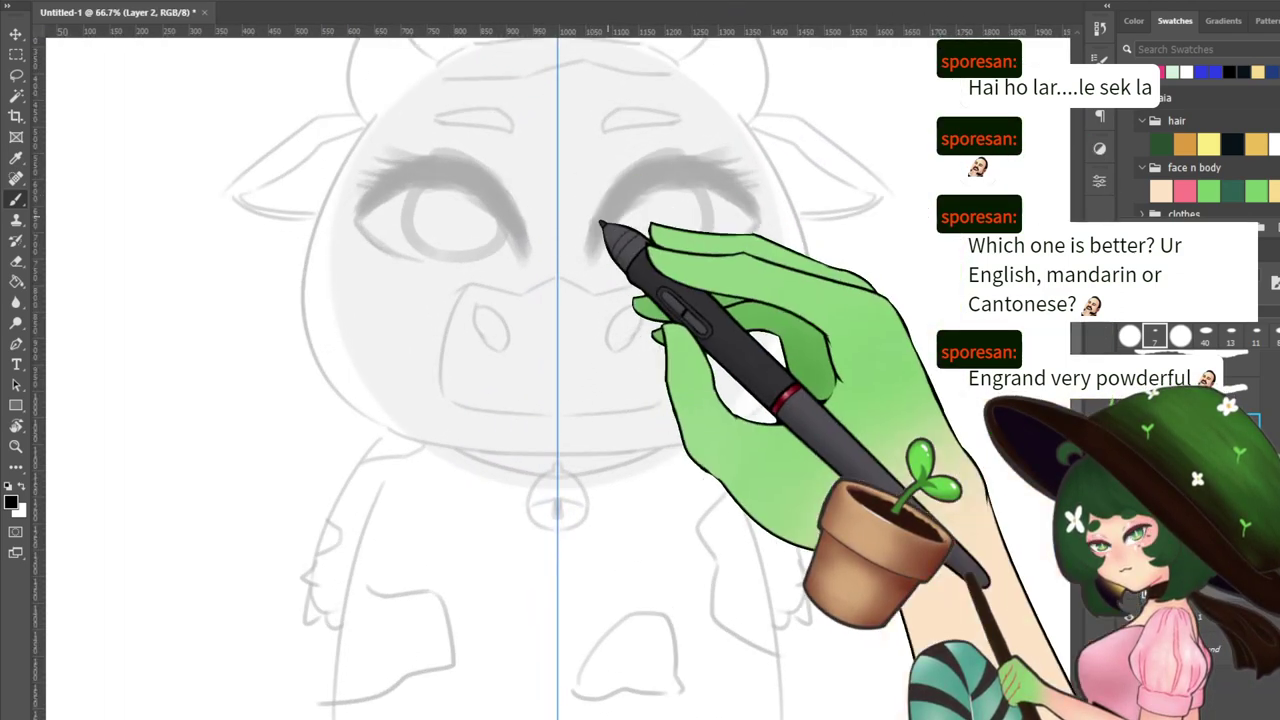
{"action": "left_click_drag", "start_coordinate": [603, 229], "coordinate": [570, 348]}
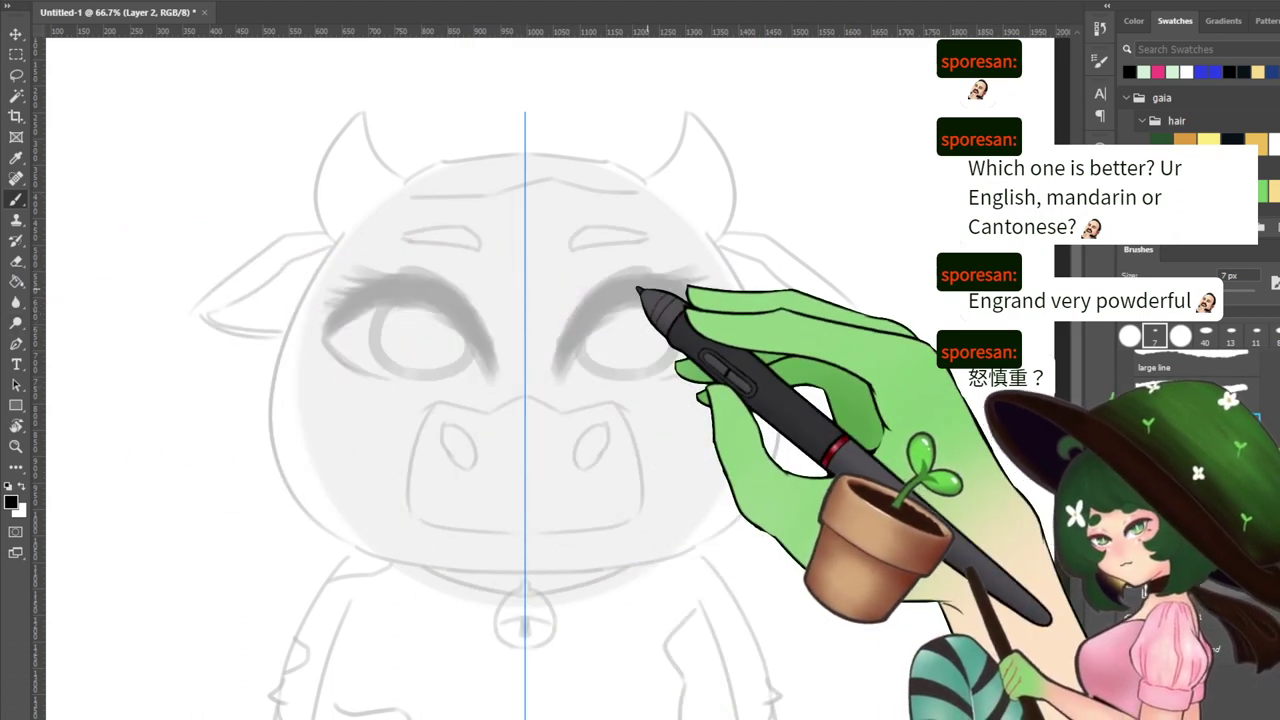
{"action": "key", "text": "ctrl+minus"}
{"action": "key", "text": "ctrl+plus"}
{"action": "key", "text": "ctrl+plus"}
{"action": "left_click_drag", "start_coordinate": [531, 180], "coordinate": [683, 318]}
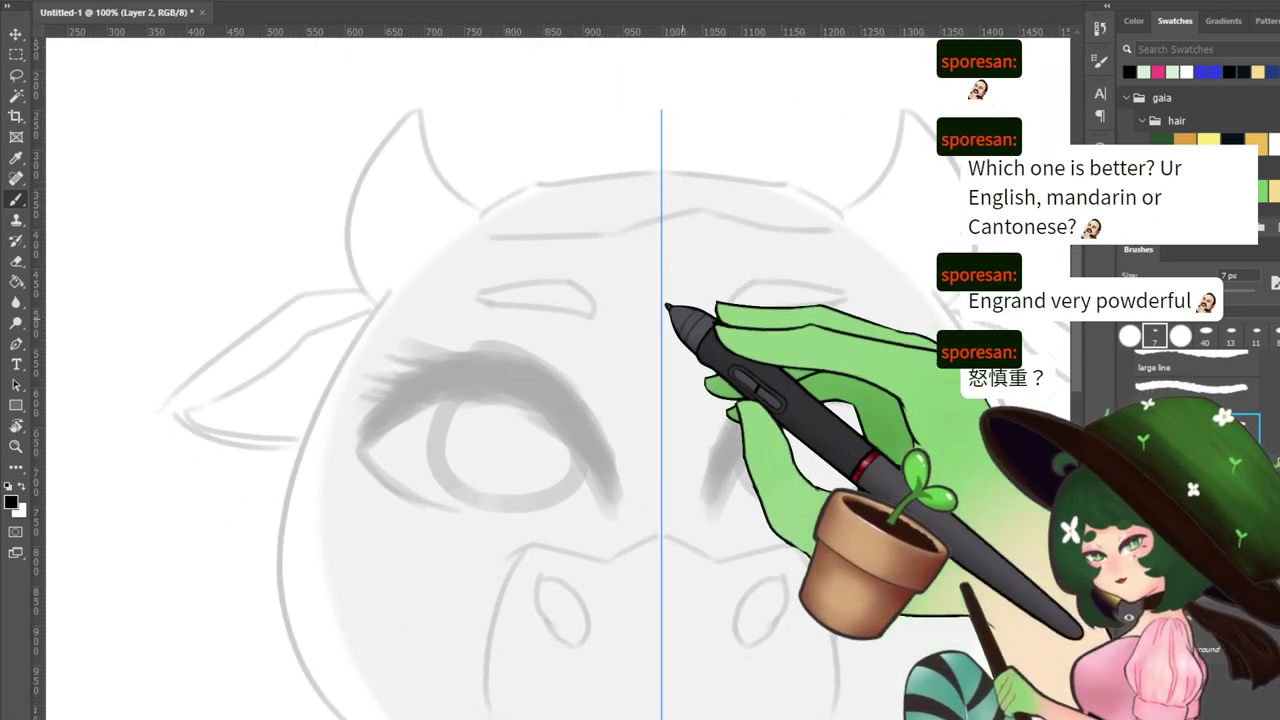
{"action": "mouse_move", "coordinate": [473, 224]}
{"action": "left_mouse_down"}
{"action": "mouse_move", "coordinate": [530, 187]}
{"action": "mouse_move", "coordinate": [610, 181]}
{"action": "left_mouse_up"}
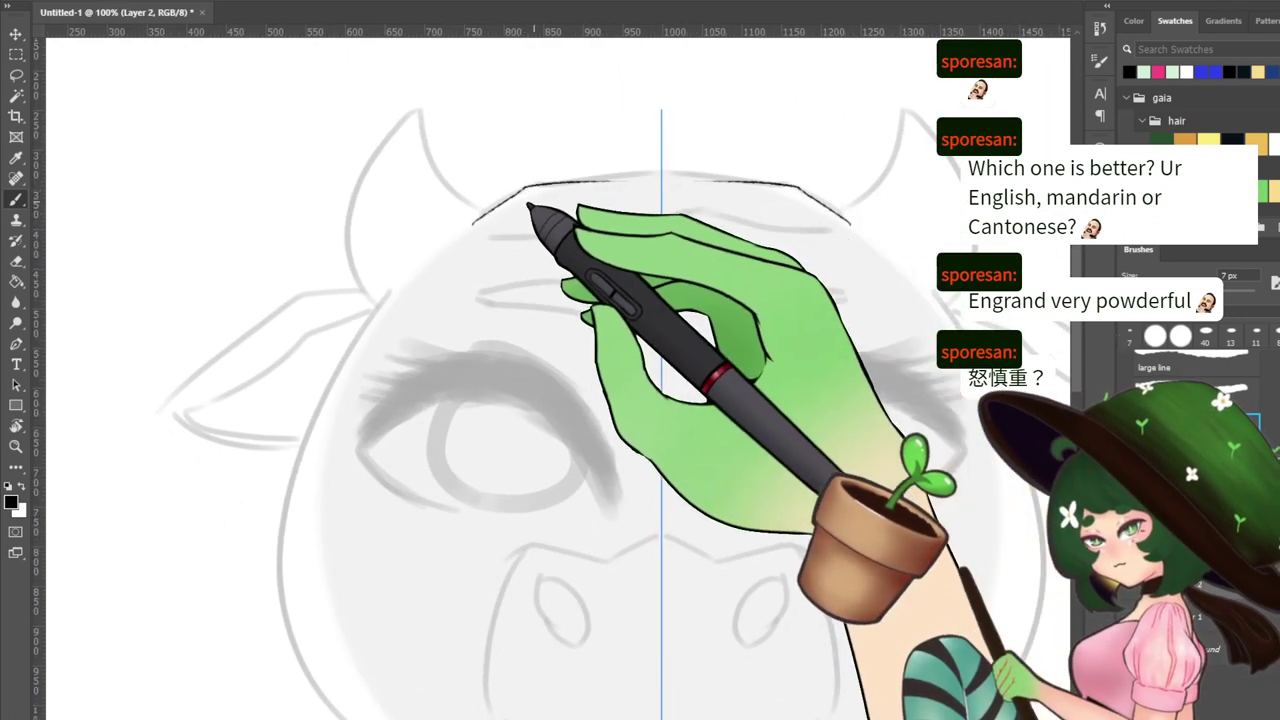
{"action": "key", "text": "ctrl+z"}
Ink the mirrored outer curves of the head's top edge, starting beside the horn bases, and undo the flatter inner stroke
{"action": "key", "text": "ctrl+minus"}
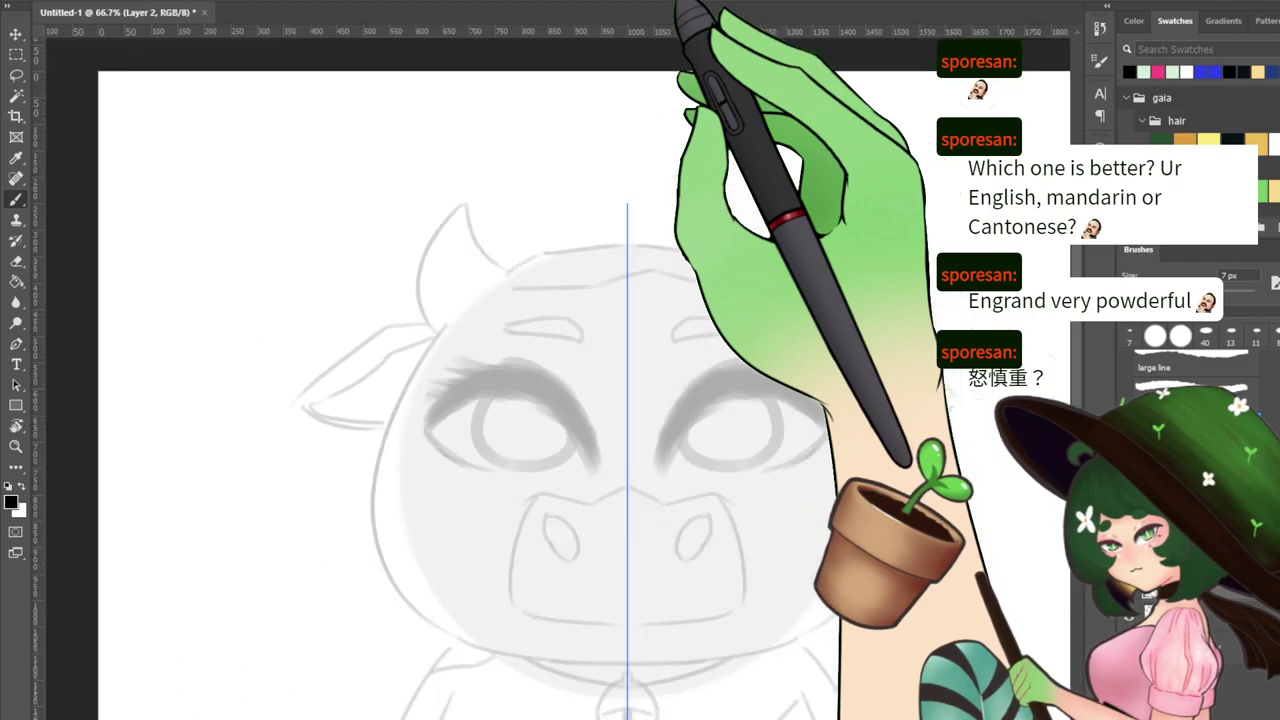
{"action": "key", "text": "ctrl+plus"}
{"action": "key", "text": "ctrl+plus"}
{"action": "left_click_drag", "start_coordinate": [648, 190], "coordinate": [612, 443]}
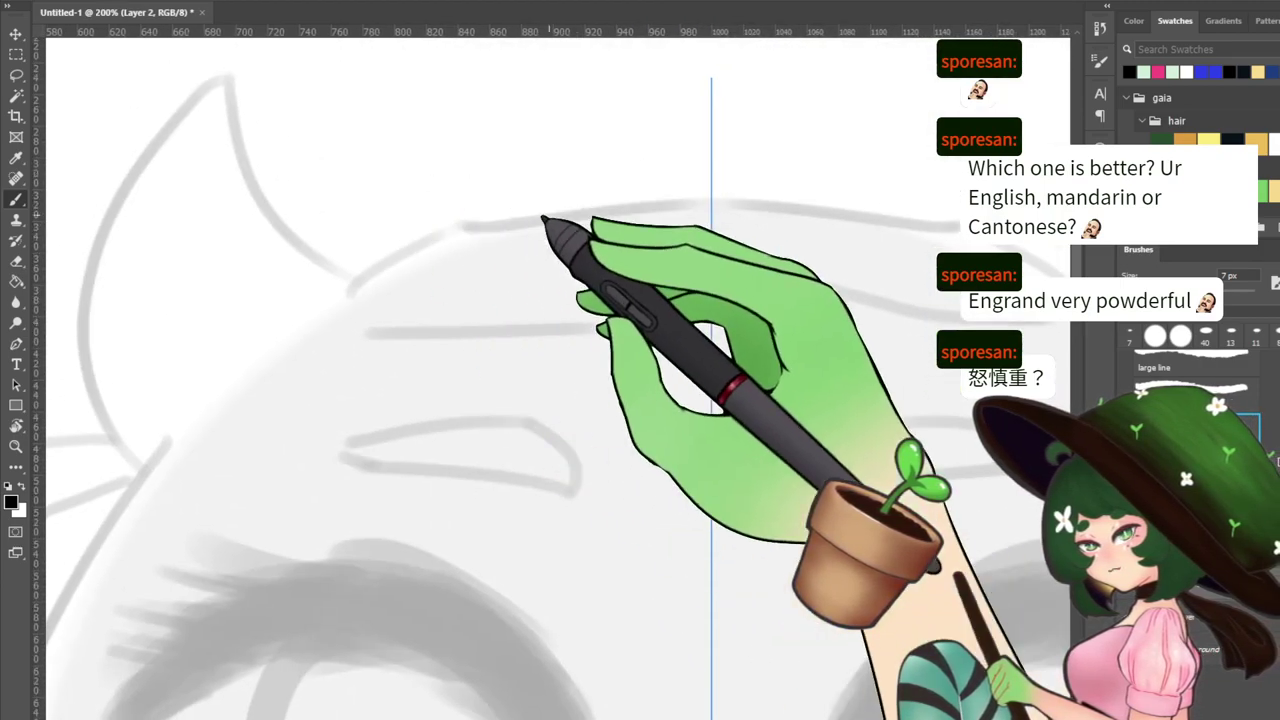
{"action": "left_click_drag", "start_coordinate": [532, 222], "coordinate": [392, 292]}
{"action": "left_click_drag", "start_coordinate": [205, 370], "coordinate": [332, 310]}
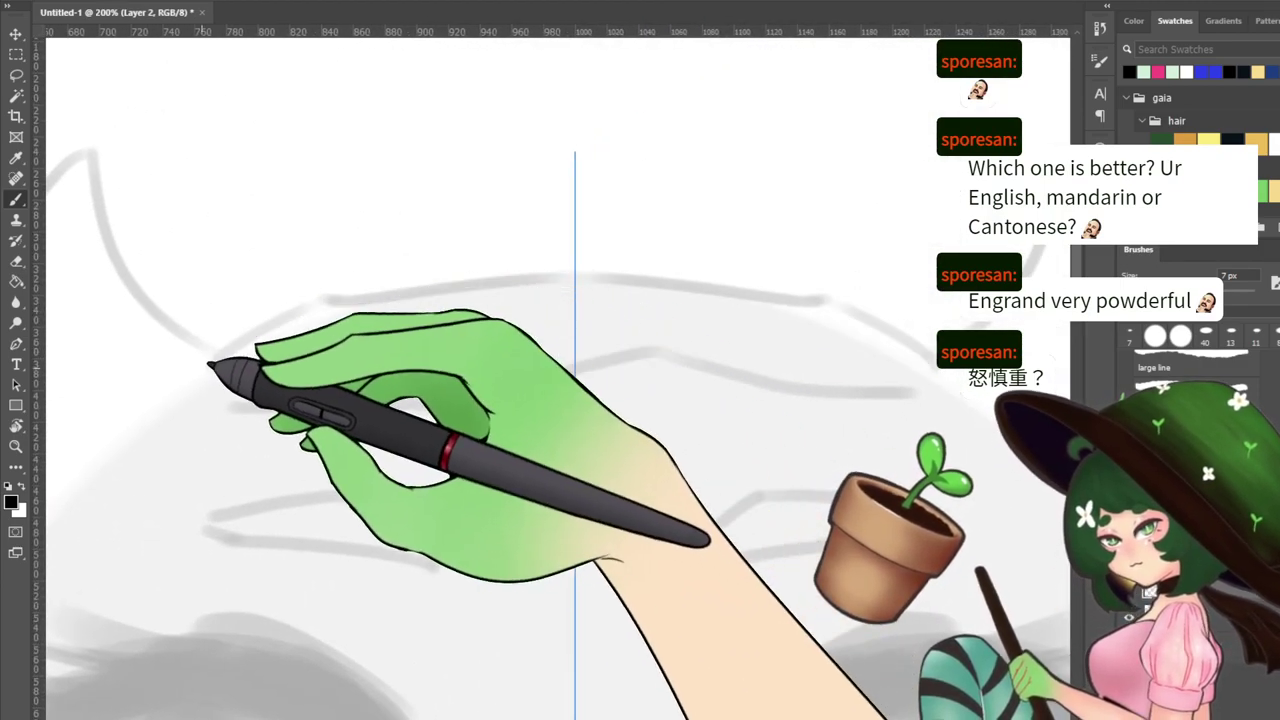
{"action": "mouse_move", "coordinate": [214, 366]}
{"action": "left_mouse_down"}
{"action": "mouse_move", "coordinate": [286, 323]}
{"action": "mouse_move", "coordinate": [398, 292]}
{"action": "left_mouse_up"}
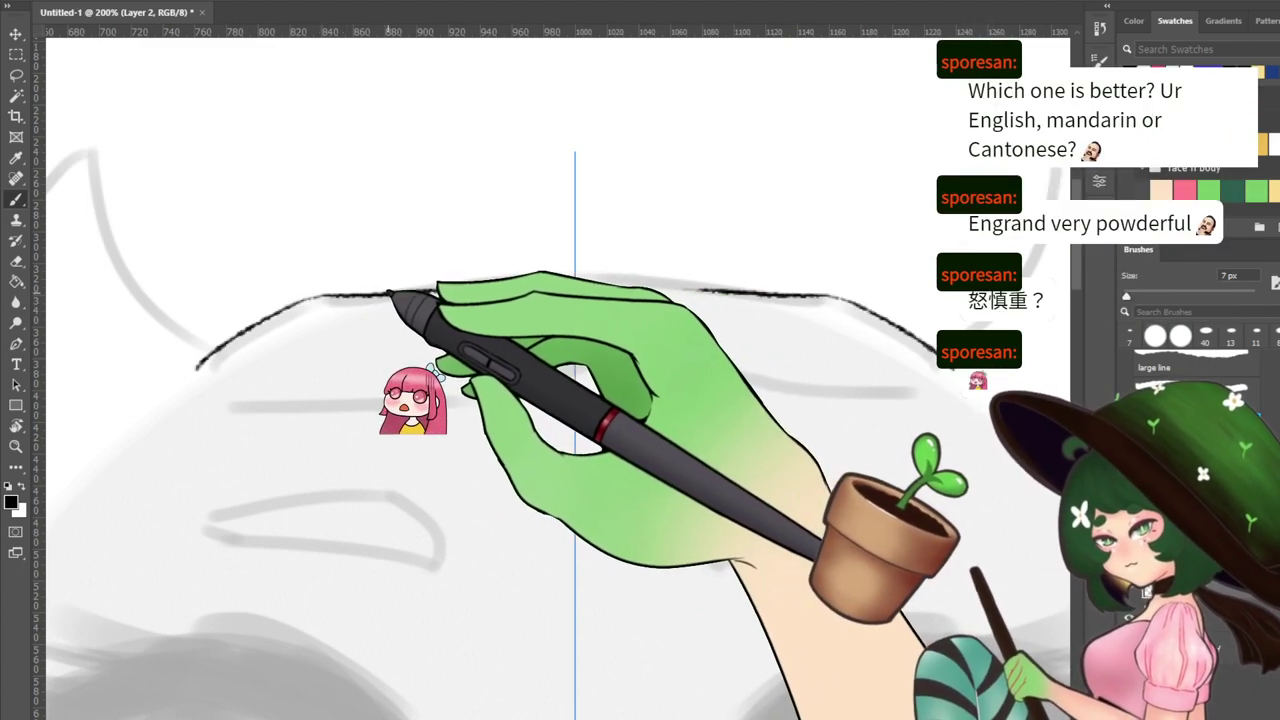
{"action": "key", "text": "ctrl+z"}
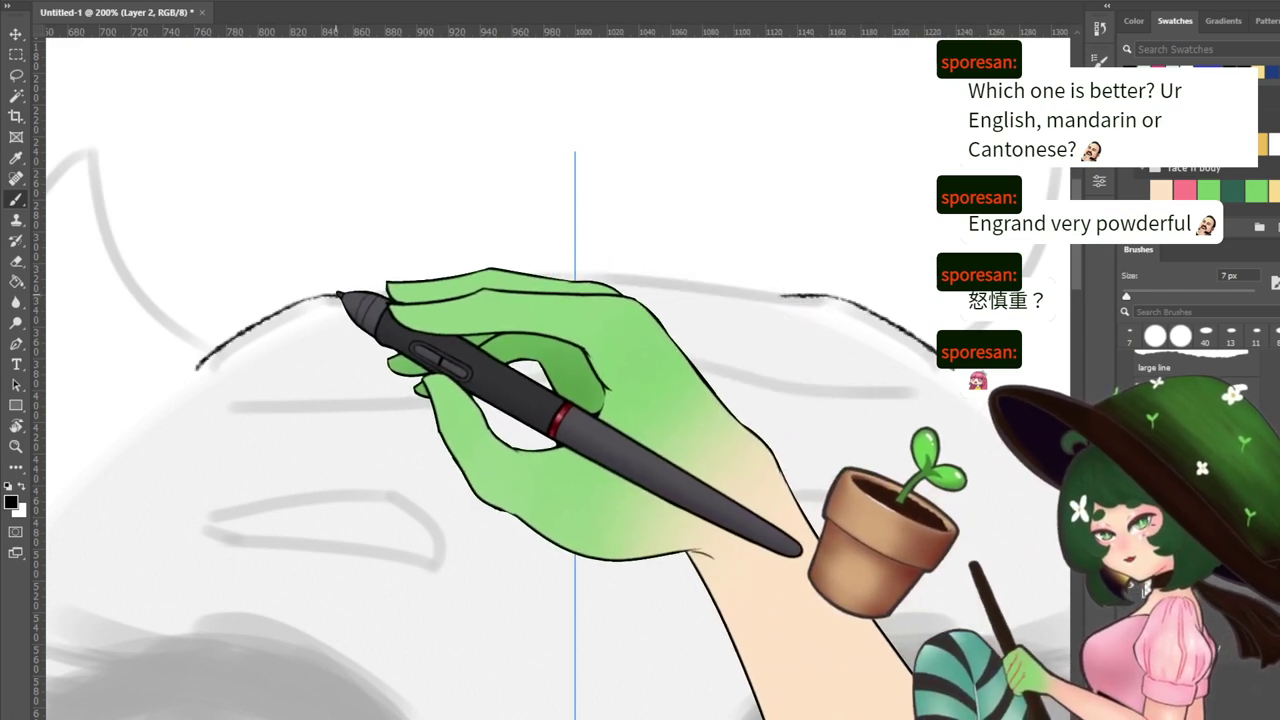
Ink the head's top edge across the symmetry axis, joining both outer curves, then thicken and clean up the line
{"action": "left_click_drag", "start_coordinate": [342, 295], "coordinate": [535, 270]}
{"action": "left_click_drag", "start_coordinate": [366, 294], "coordinate": [689, 277]}
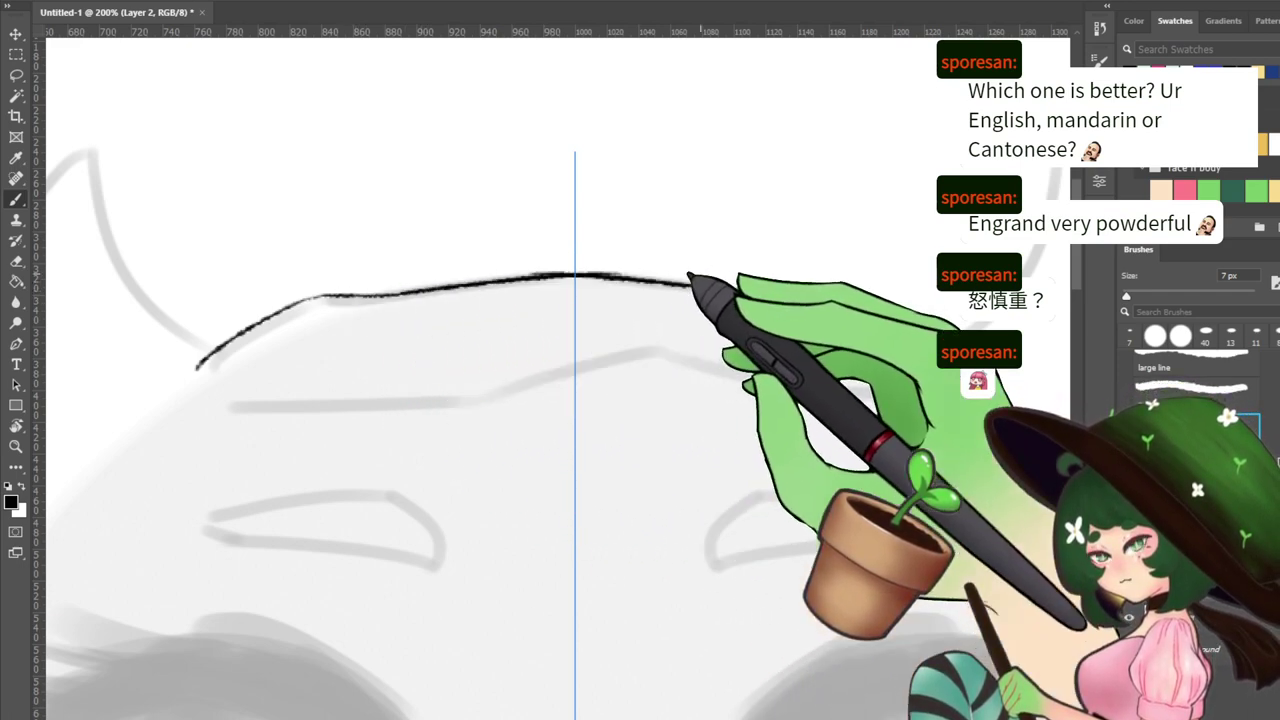
{"action": "left_click_drag", "start_coordinate": [350, 295], "coordinate": [593, 277]}
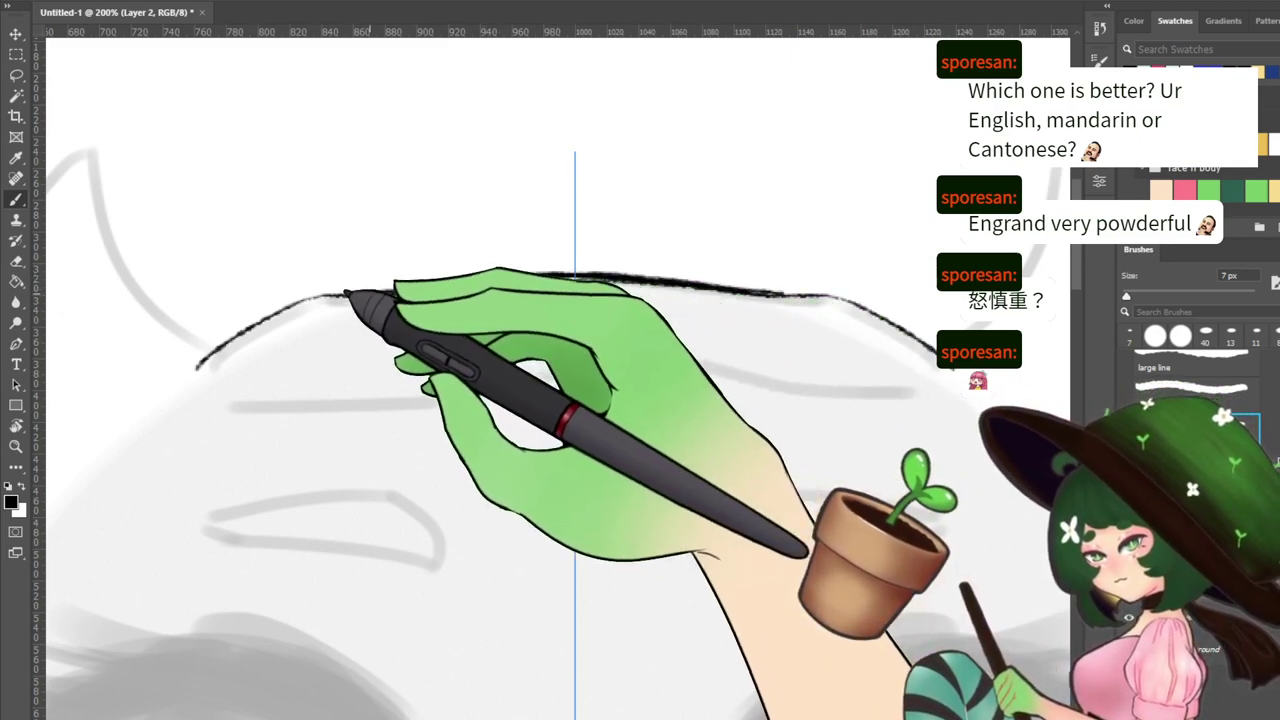
{"action": "mouse_move", "coordinate": [322, 296]}
{"action": "left_mouse_down"}
{"action": "mouse_move", "coordinate": [203, 364]}
{"action": "mouse_move", "coordinate": [771, 217]}
{"action": "mouse_move", "coordinate": [765, 178]}
{"action": "left_mouse_up"}
{"action": "key", "text": "e"}
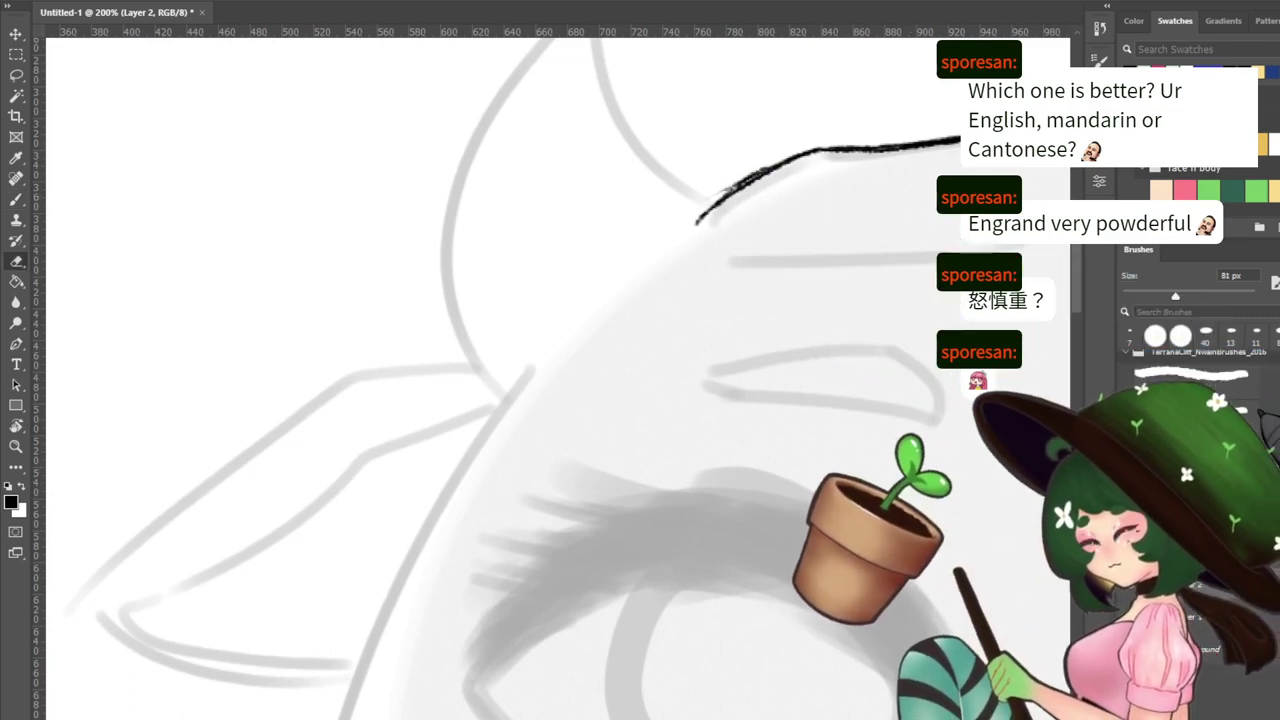
{"action": "key", "text": "b"}
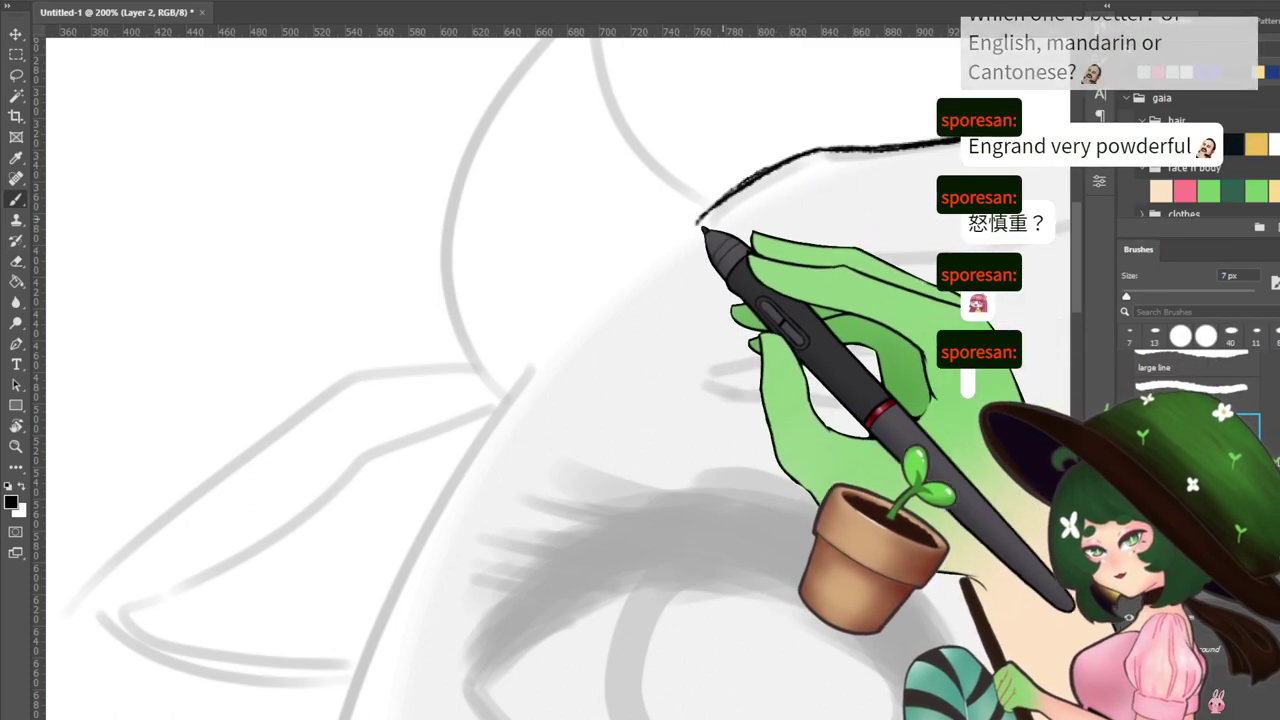
Continue the mirrored head outline from the top edge down past the horn base towards the ear
{"action": "left_click_drag", "start_coordinate": [743, 263], "coordinate": [223, 374]}
{"action": "left_click_drag", "start_coordinate": [523, 271], "coordinate": [1064, 99]}
{"action": "left_click_drag", "start_coordinate": [598, 301], "coordinate": [377, 417]}
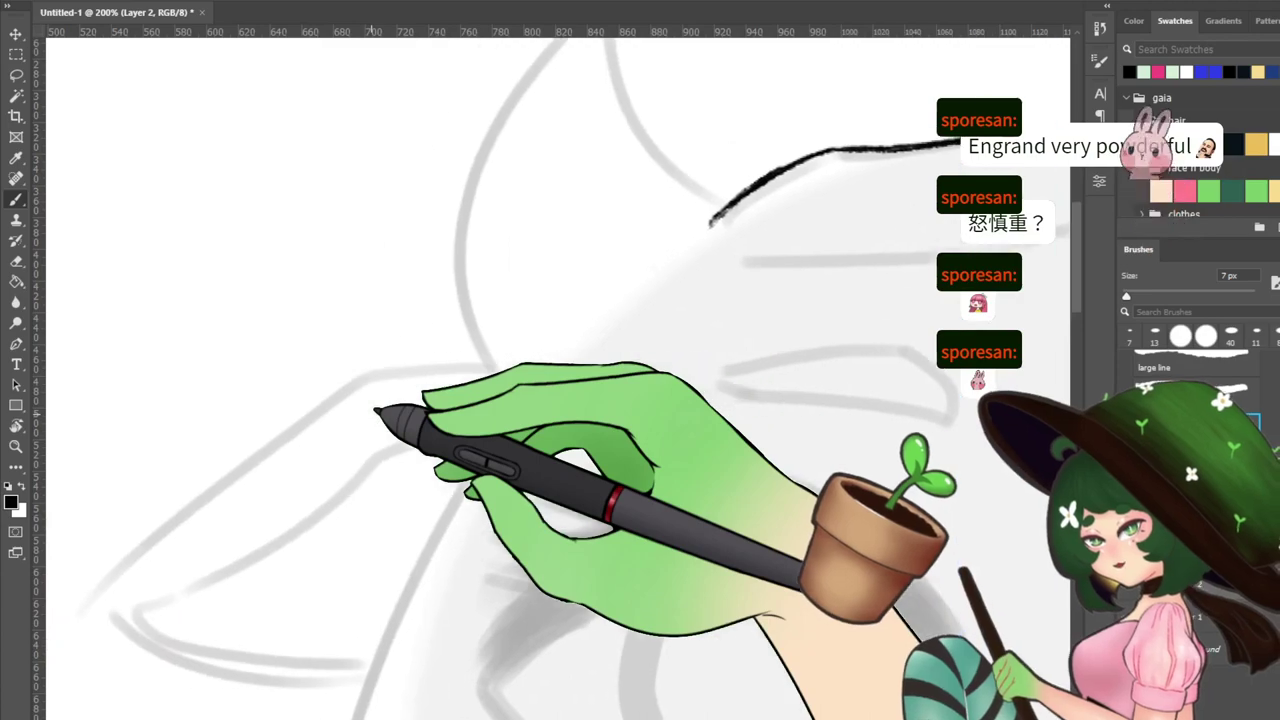
{"action": "key", "text": "ctrl+minus"}
{"action": "key", "text": "r"}
{"action": "left_click_drag", "start_coordinate": [814, 284], "coordinate": [386, 163]}
{"action": "left_click_drag", "start_coordinate": [556, 220], "coordinate": [460, 460]}
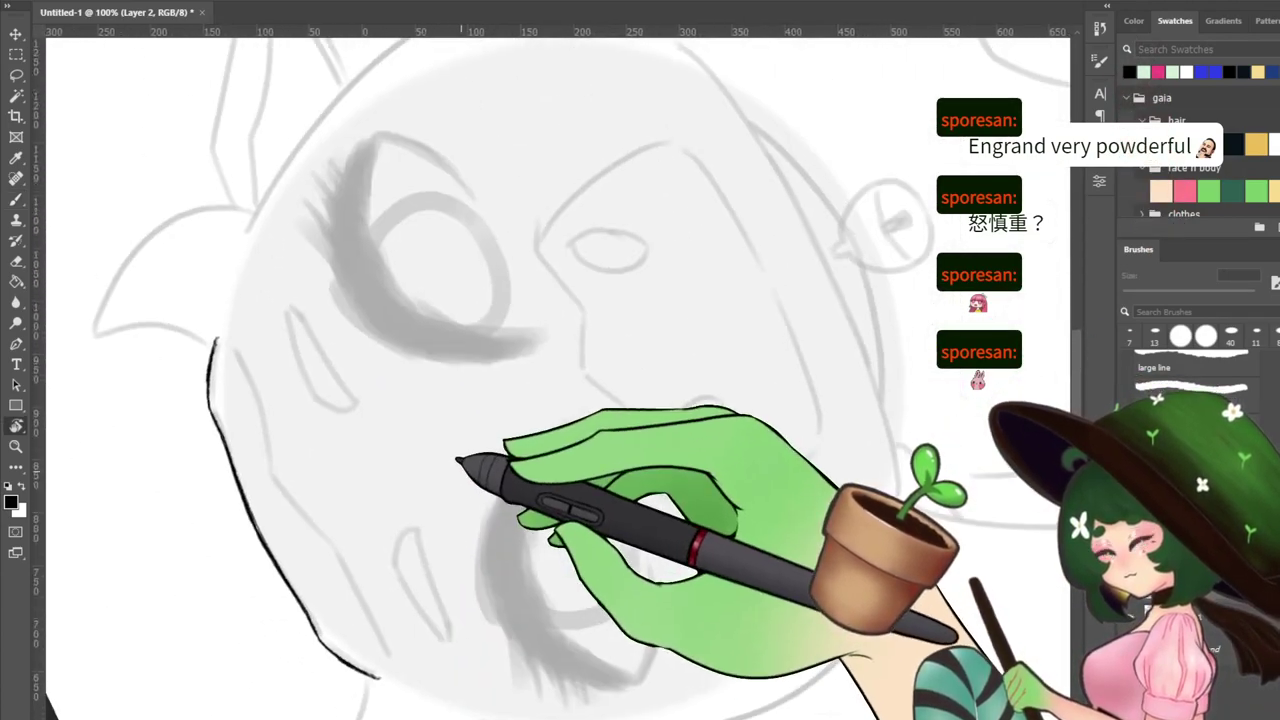
{"action": "mouse_move", "coordinate": [545, 145]}
{"action": "left_mouse_down"}
{"action": "mouse_move", "coordinate": [722, 232]}
{"action": "mouse_move", "coordinate": [320, 378]}
{"action": "left_mouse_up"}
{"action": "left_click_drag", "start_coordinate": [660, 258], "coordinate": [542, 260]}
{"action": "key", "text": "b"}
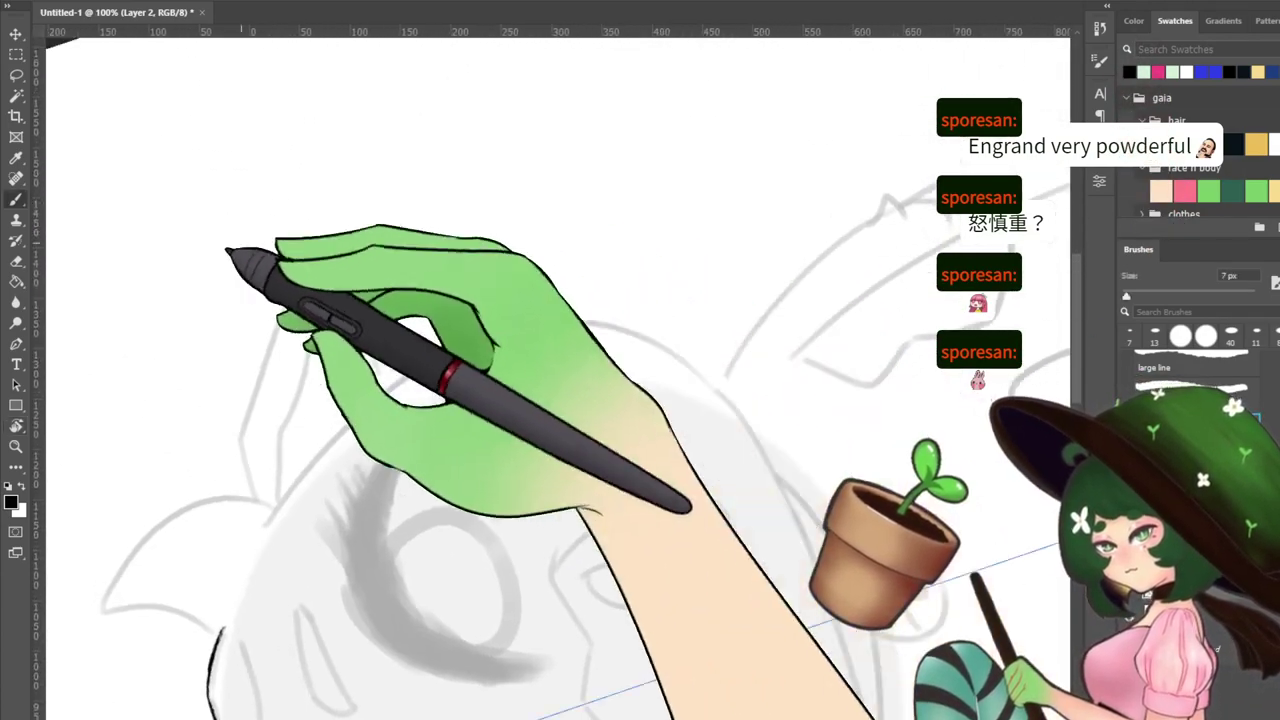
{"action": "key", "text": "e"}
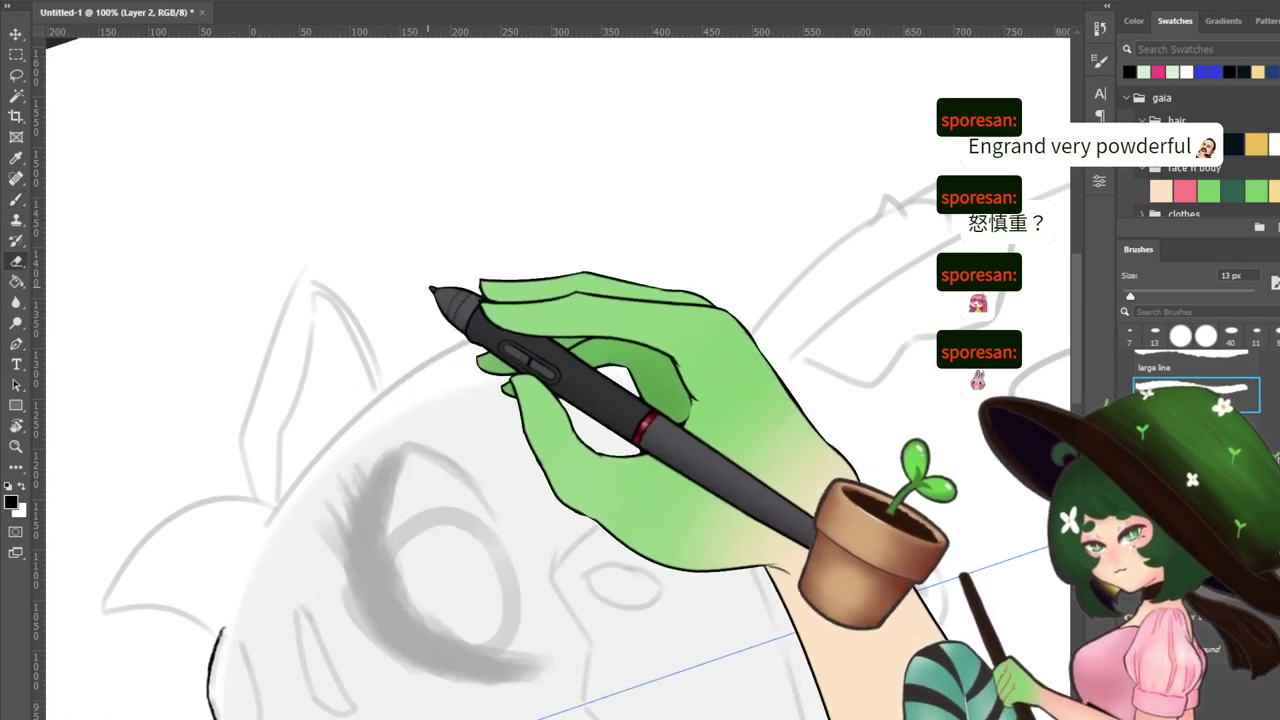
{"action": "key", "text": "r"}
{"action": "mouse_move", "coordinate": [550, 343]}
{"action": "left_mouse_down"}
{"action": "mouse_move", "coordinate": [677, 354]}
{"action": "mouse_move", "coordinate": [674, 271]}
{"action": "mouse_move", "coordinate": [571, 223]}
{"action": "mouse_move", "coordinate": [697, 186]}
{"action": "mouse_move", "coordinate": [834, 234]}
{"action": "mouse_move", "coordinate": [191, 234]}
{"action": "mouse_move", "coordinate": [226, 263]}
{"action": "mouse_move", "coordinate": [351, 246]}
{"action": "mouse_move", "coordinate": [295, 245]}
{"action": "left_mouse_up"}
{"action": "key", "text": "b"}
{"action": "left_click_drag", "start_coordinate": [314, 298], "coordinate": [469, 355]}
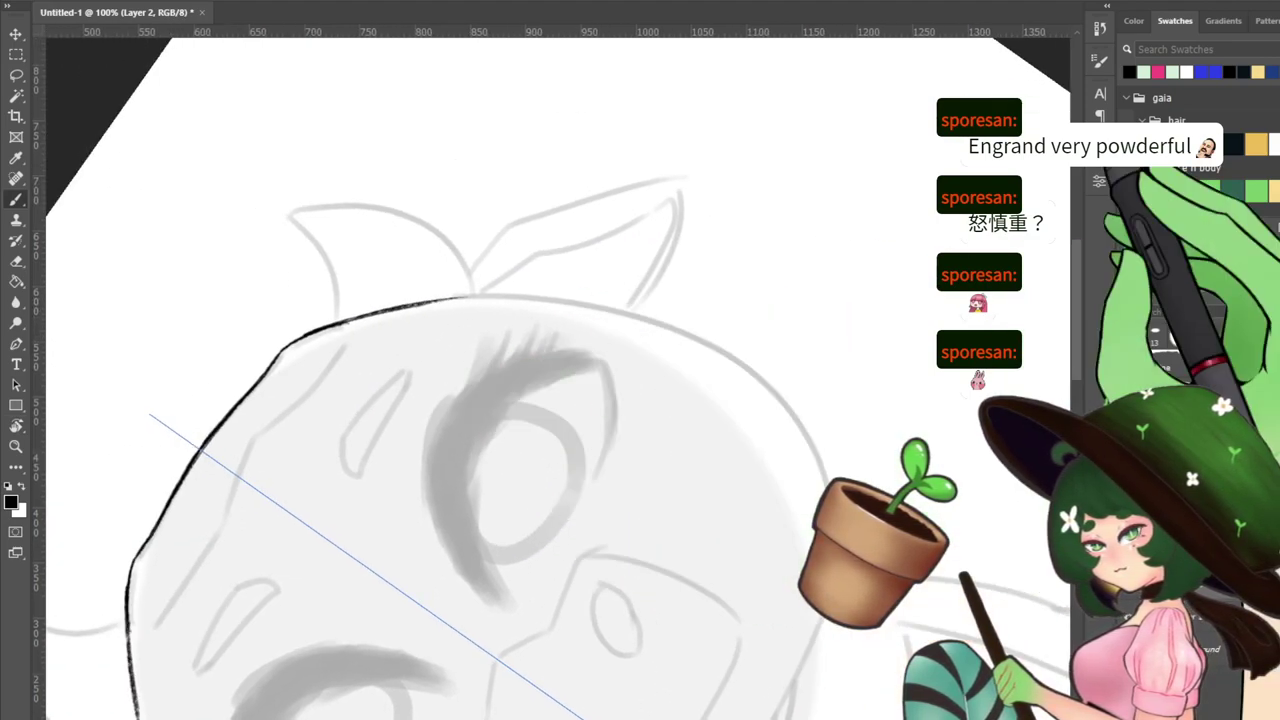
{"action": "key", "text": "ctrl+minus"}
{"action": "key", "text": "ctrl+plus"}
{"action": "key", "text": "ctrl+plus"}
{"action": "left_click_drag", "start_coordinate": [401, 272], "coordinate": [810, 357]}
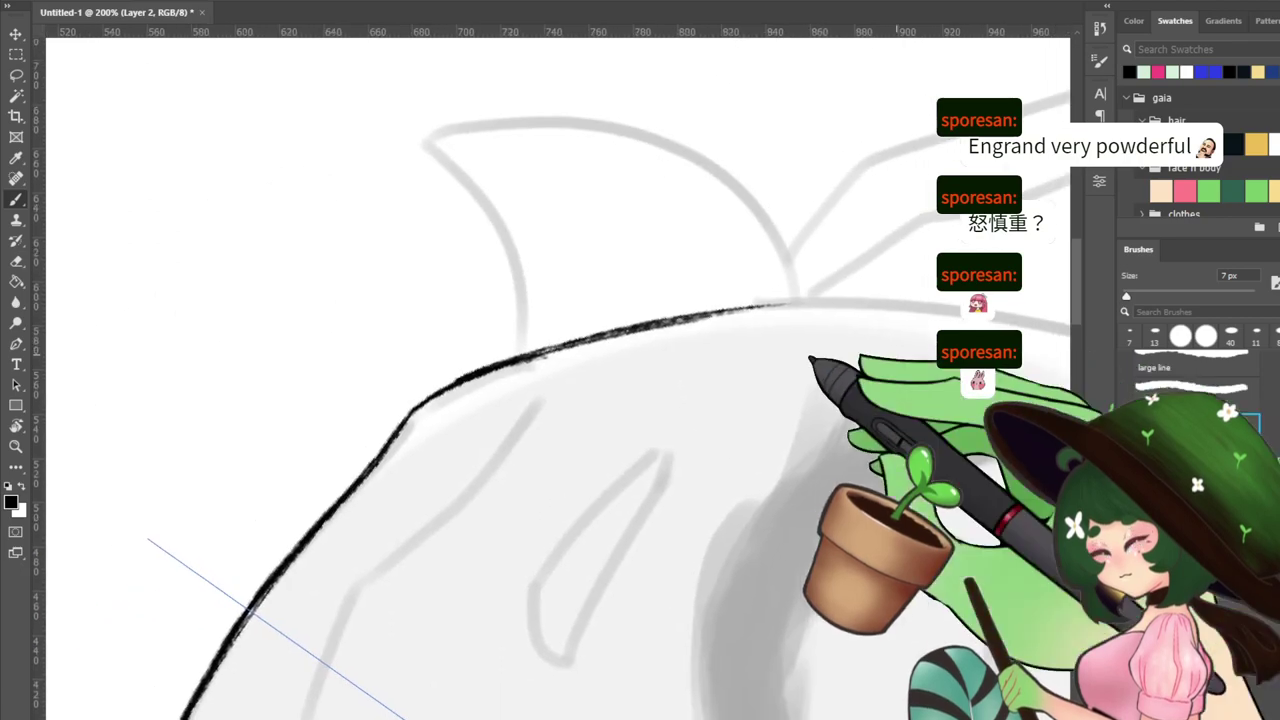
Extend the mirrored head outline past the ear base and along the side of the head beyond the eye
{"action": "mouse_move", "coordinate": [725, 340]}
{"action": "left_mouse_down"}
{"action": "mouse_move", "coordinate": [349, 286]}
{"action": "mouse_move", "coordinate": [382, 279]}
{"action": "left_mouse_up"}
{"action": "key", "text": "b"}
{"action": "key", "text": "r"}
{"action": "mouse_move", "coordinate": [737, 263]}
{"action": "left_mouse_down"}
{"action": "mouse_move", "coordinate": [665, 173]}
{"action": "mouse_move", "coordinate": [640, 162]}
{"action": "left_mouse_up"}
{"action": "key", "text": "b"}
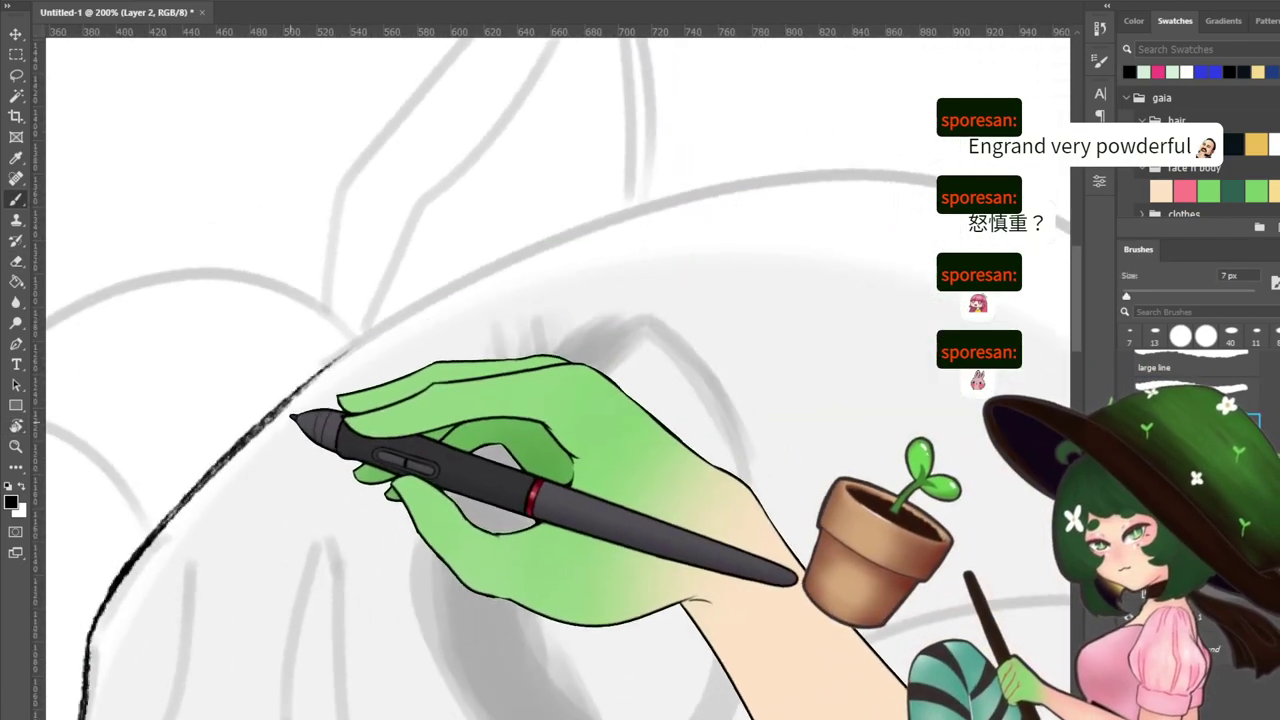
{"action": "left_click_drag", "start_coordinate": [298, 400], "coordinate": [492, 290]}
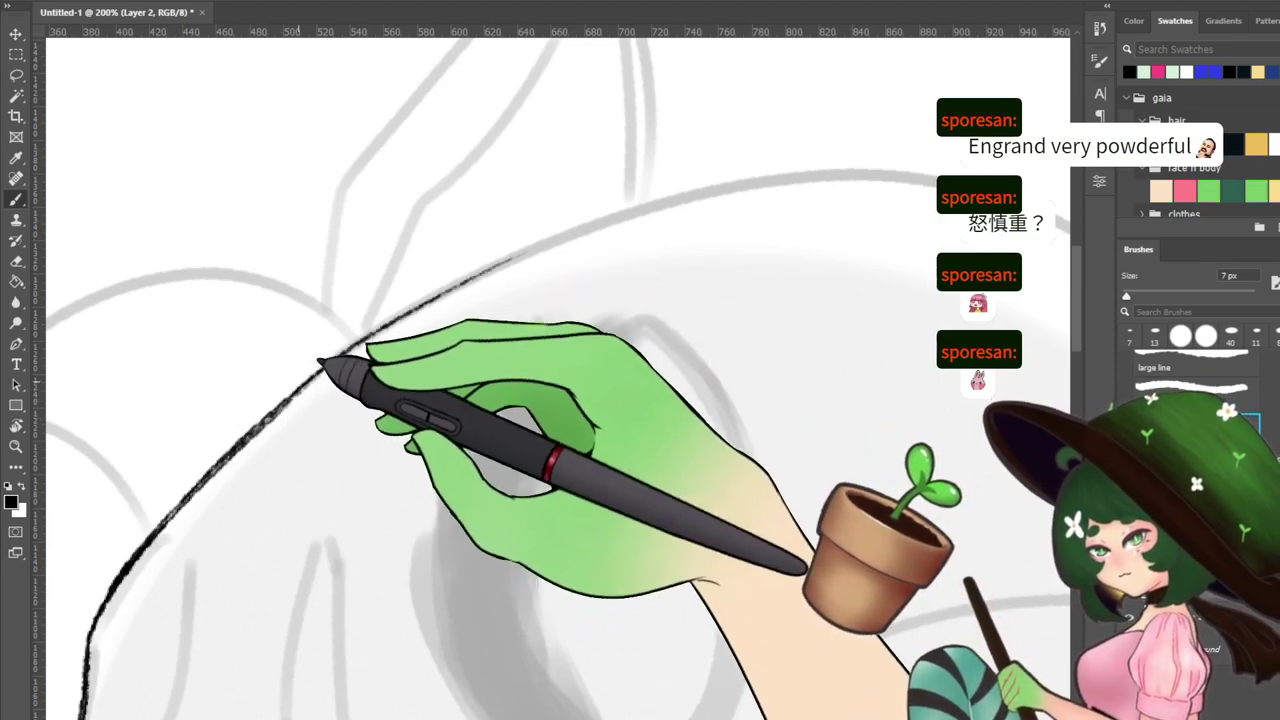
{"action": "left_click_drag", "start_coordinate": [515, 258], "coordinate": [625, 220]}
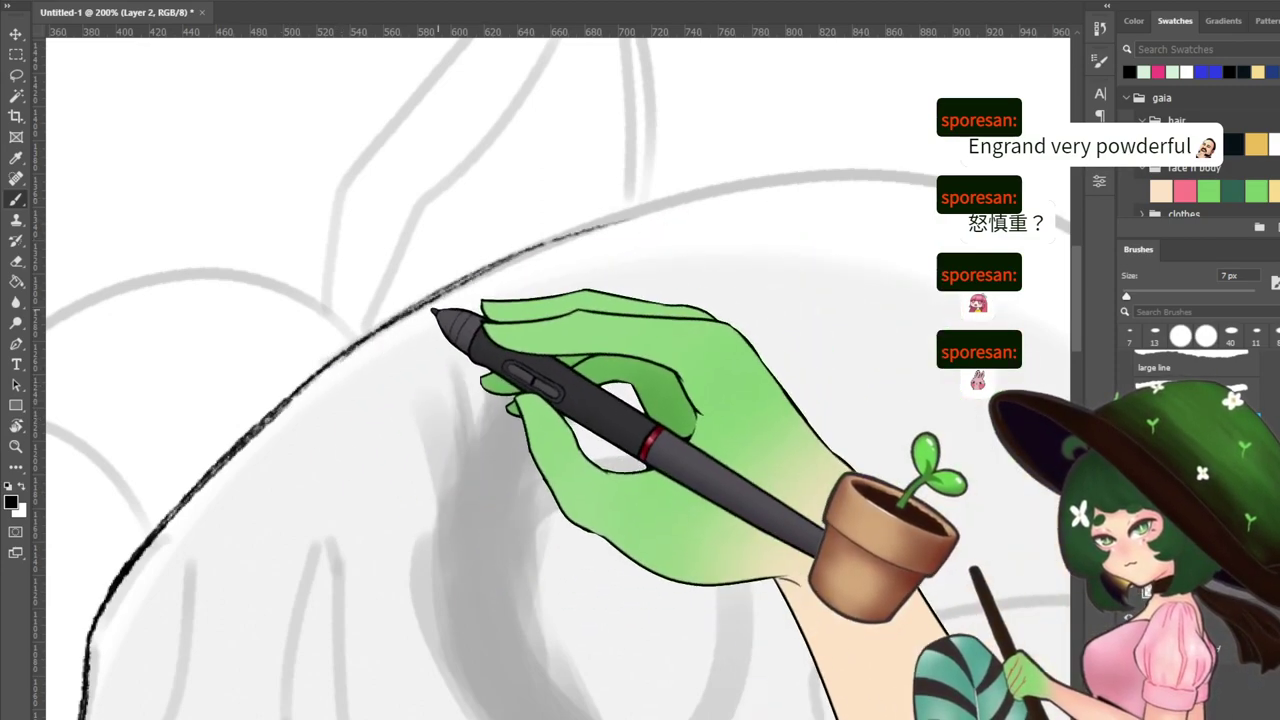
{"action": "mouse_move", "coordinate": [500, 286]}
{"action": "left_mouse_down"}
{"action": "mouse_move", "coordinate": [750, 197]}
{"action": "mouse_move", "coordinate": [523, 258]}
{"action": "mouse_move", "coordinate": [790, 180]}
{"action": "left_mouse_up"}
{"action": "mouse_move", "coordinate": [695, 200]}
{"action": "left_mouse_down"}
{"action": "mouse_move", "coordinate": [855, 178]}
{"action": "mouse_move", "coordinate": [491, 284]}
{"action": "left_mouse_up"}
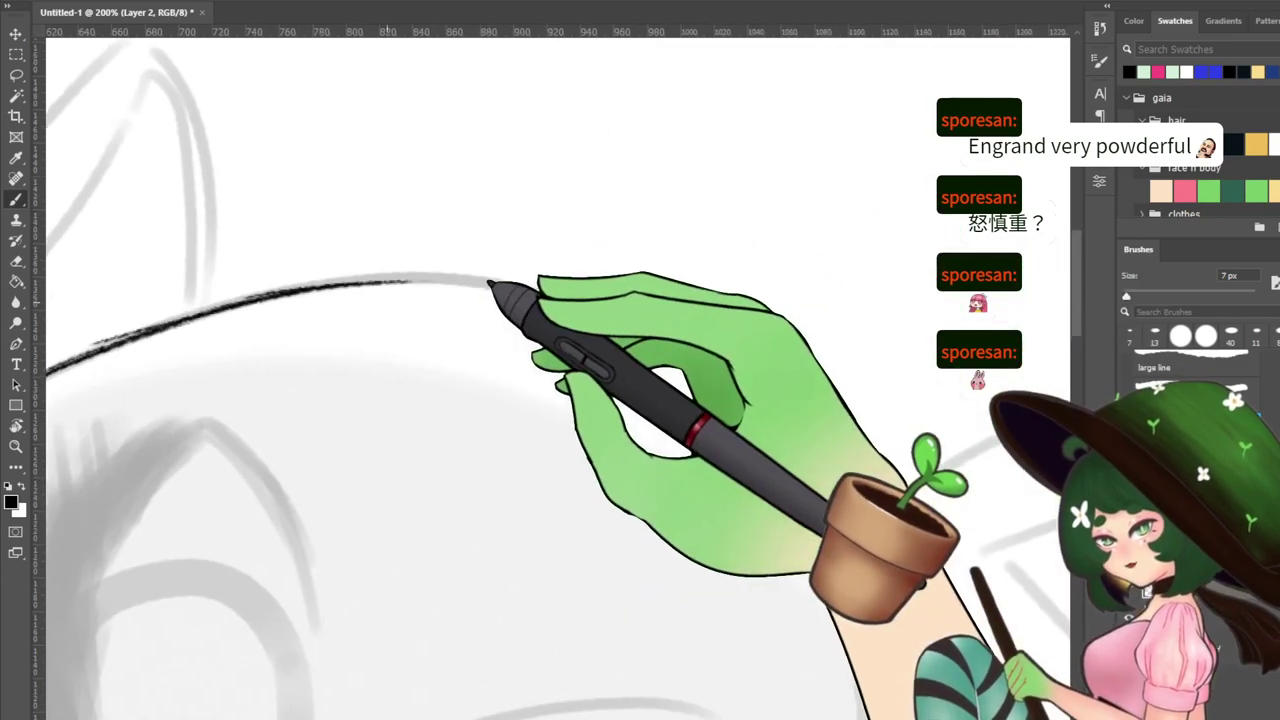
Try to ink the chin curve across the symmetry axis below the collar bell
{"action": "key", "text": "r"}
{"action": "left_click_drag", "start_coordinate": [726, 286], "coordinate": [524, 194]}
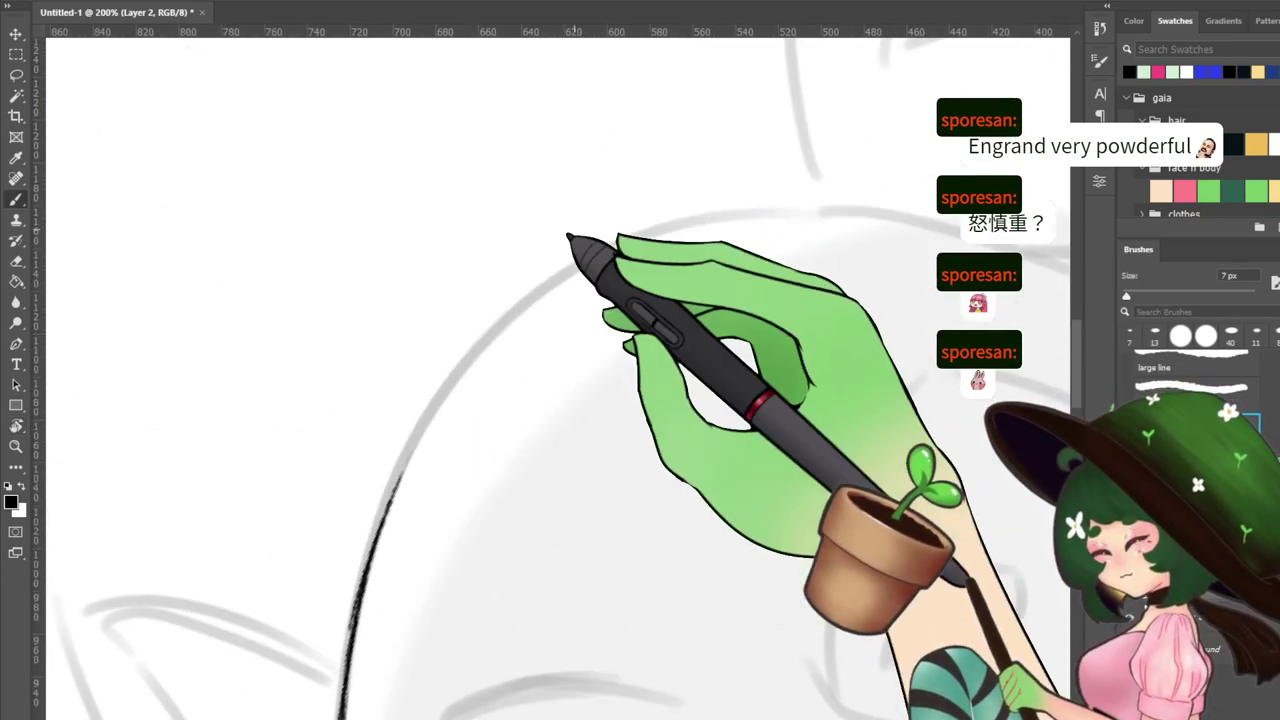
{"action": "mouse_move", "coordinate": [837, 243]}
{"action": "left_mouse_down"}
{"action": "mouse_move", "coordinate": [314, 249]}
{"action": "mouse_move", "coordinate": [643, 191]}
{"action": "mouse_move", "coordinate": [714, 208]}
{"action": "mouse_move", "coordinate": [602, 200]}
{"action": "left_mouse_up"}
{"action": "mouse_move", "coordinate": [710, 238]}
{"action": "left_mouse_down"}
{"action": "mouse_move", "coordinate": [257, 316]}
{"action": "mouse_move", "coordinate": [418, 202]}
{"action": "left_mouse_up"}
{"action": "key", "text": "b"}
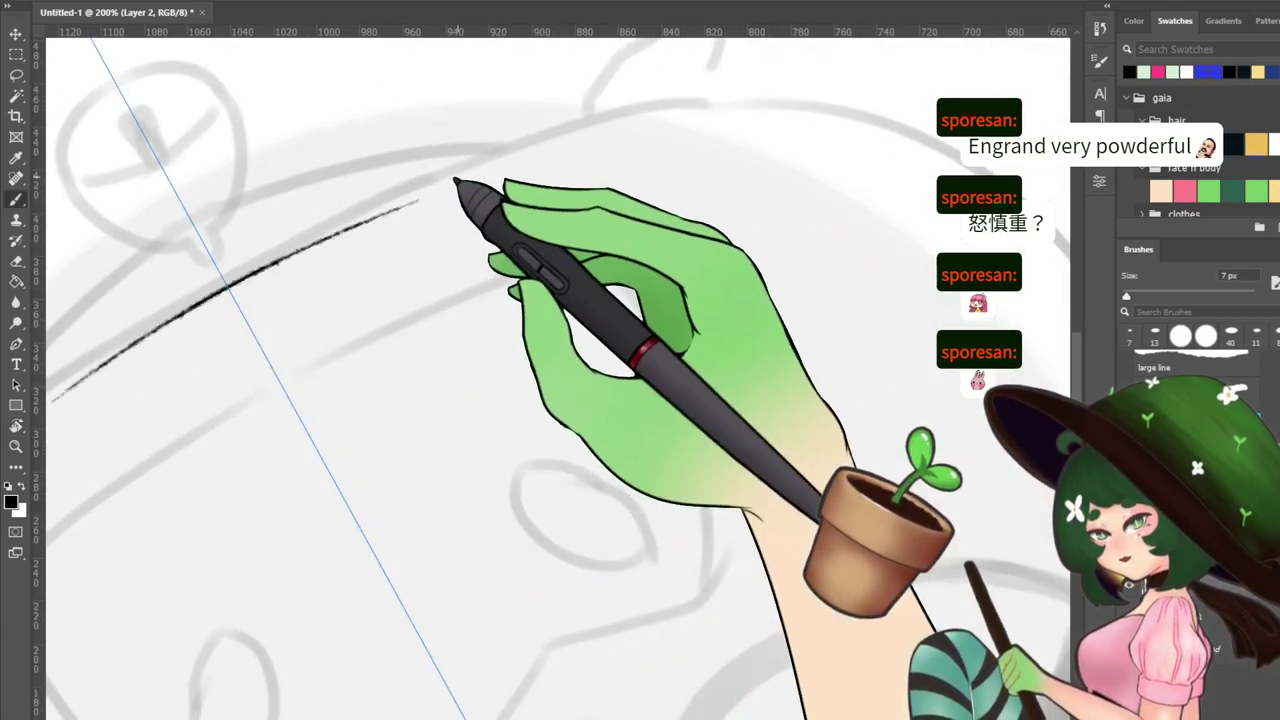
{"action": "key", "text": "ctrl+z"}
{"action": "left_click_drag", "start_coordinate": [112, 287], "coordinate": [350, 224]}
{"action": "key", "text": "ctrl+z"}
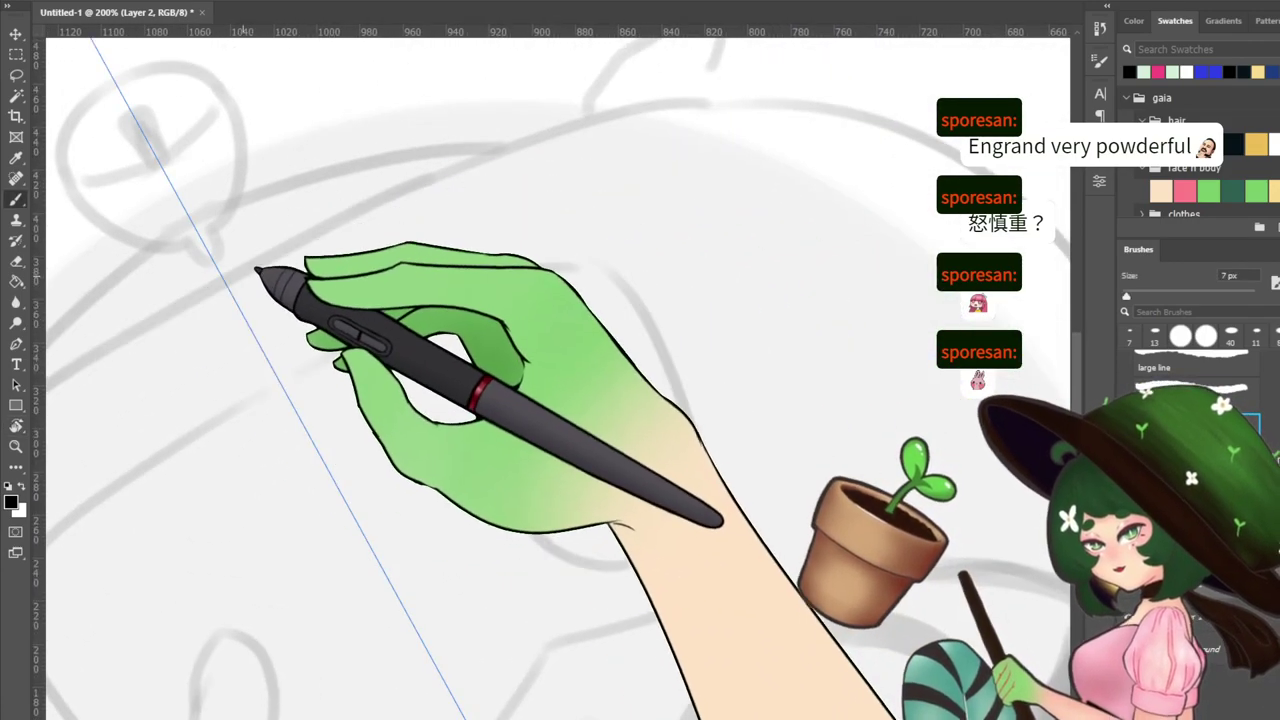
{"action": "left_click_drag", "start_coordinate": [243, 273], "coordinate": [442, 177]}
{"action": "key", "text": "ctrl+z"}
{"action": "key", "text": "ctrl+z"}
{"action": "left_click_drag", "start_coordinate": [350, 209], "coordinate": [618, 110]}
{"action": "key", "text": "ctrl+z"}
Ink the mirrored jaw curve from beside the bell around the lower cheek, joining it to the side of the head
{"action": "mouse_move", "coordinate": [352, 208]}
{"action": "left_mouse_down"}
{"action": "mouse_move", "coordinate": [579, 133]}
{"action": "mouse_move", "coordinate": [768, 106]}
{"action": "left_mouse_up"}
{"action": "mouse_move", "coordinate": [666, 107]}
{"action": "left_mouse_down"}
{"action": "mouse_move", "coordinate": [784, 103]}
{"action": "mouse_move", "coordinate": [551, 196]}
{"action": "left_mouse_up"}
{"action": "key", "text": "r"}
{"action": "mouse_move", "coordinate": [714, 234]}
{"action": "left_mouse_down"}
{"action": "mouse_move", "coordinate": [633, 138]}
{"action": "mouse_move", "coordinate": [588, 243]}
{"action": "left_mouse_up"}
{"action": "left_click_drag", "start_coordinate": [357, 294], "coordinate": [480, 235]}
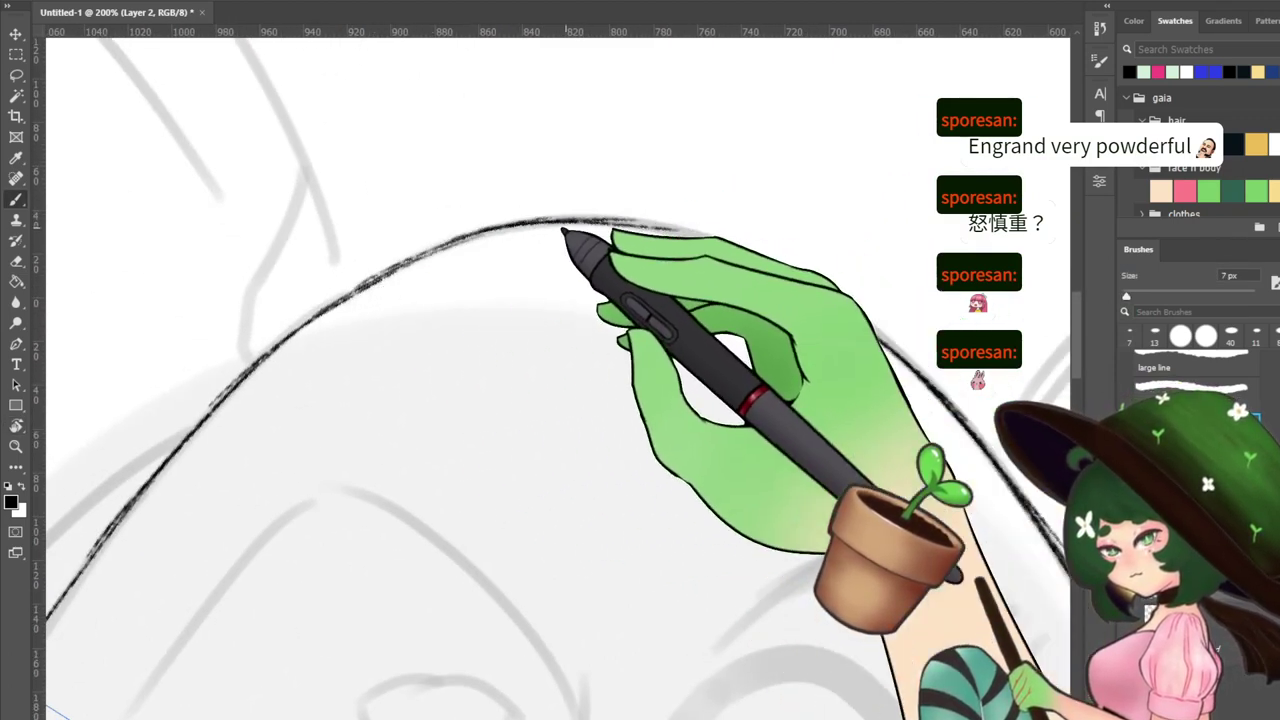
Thicken the cheek outline with overlapping strokes and clean up its stray line ends
{"action": "key", "text": "r"}
{"action": "mouse_move", "coordinate": [834, 234]}
{"action": "left_mouse_down"}
{"action": "mouse_move", "coordinate": [640, 157]}
{"action": "mouse_move", "coordinate": [523, 251]}
{"action": "left_mouse_up"}
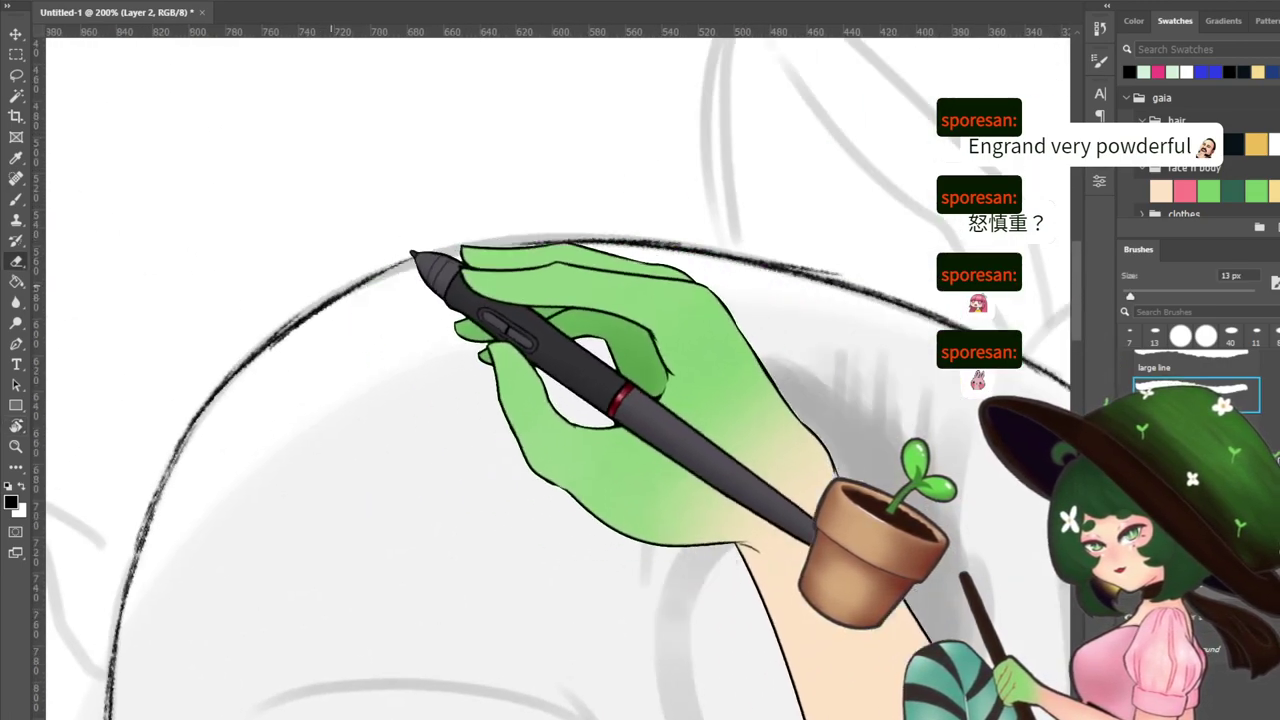
{"action": "key", "text": "b"}
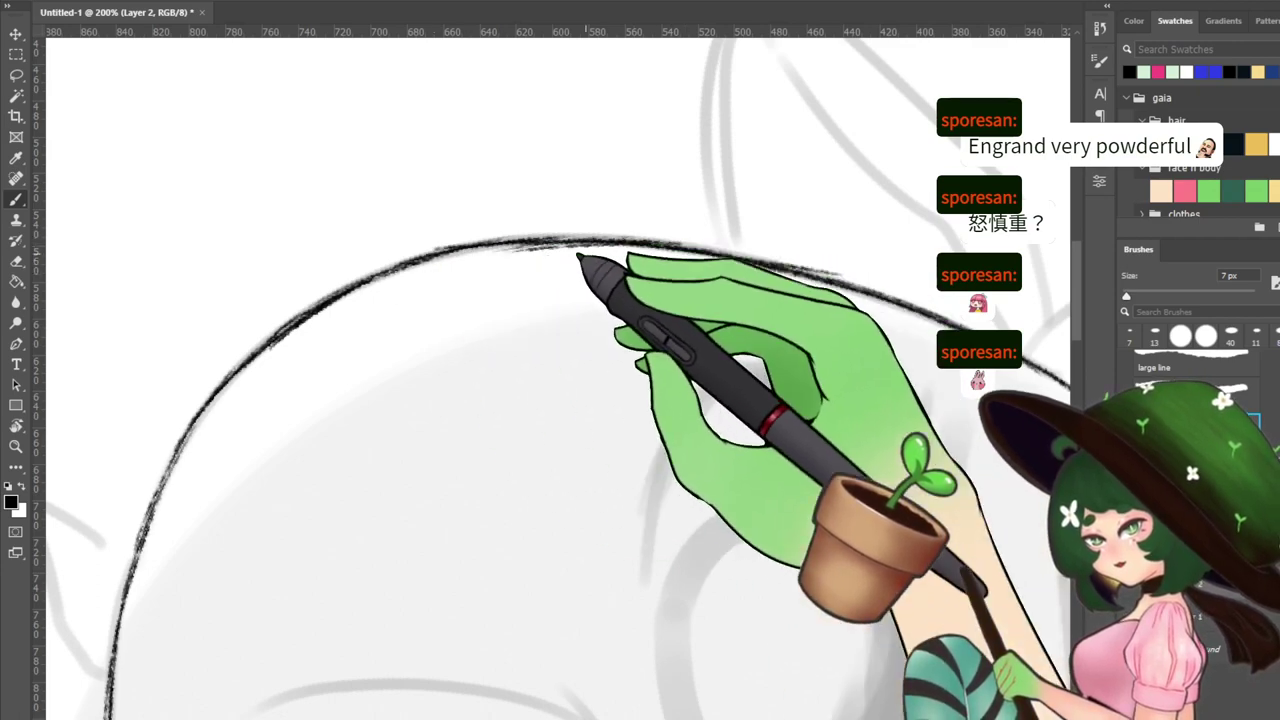
{"action": "left_click_drag", "start_coordinate": [617, 246], "coordinate": [329, 294]}
{"action": "mouse_move", "coordinate": [431, 268]}
{"action": "left_mouse_down"}
{"action": "mouse_move", "coordinate": [277, 338]}
{"action": "mouse_move", "coordinate": [320, 308]}
{"action": "left_mouse_up"}
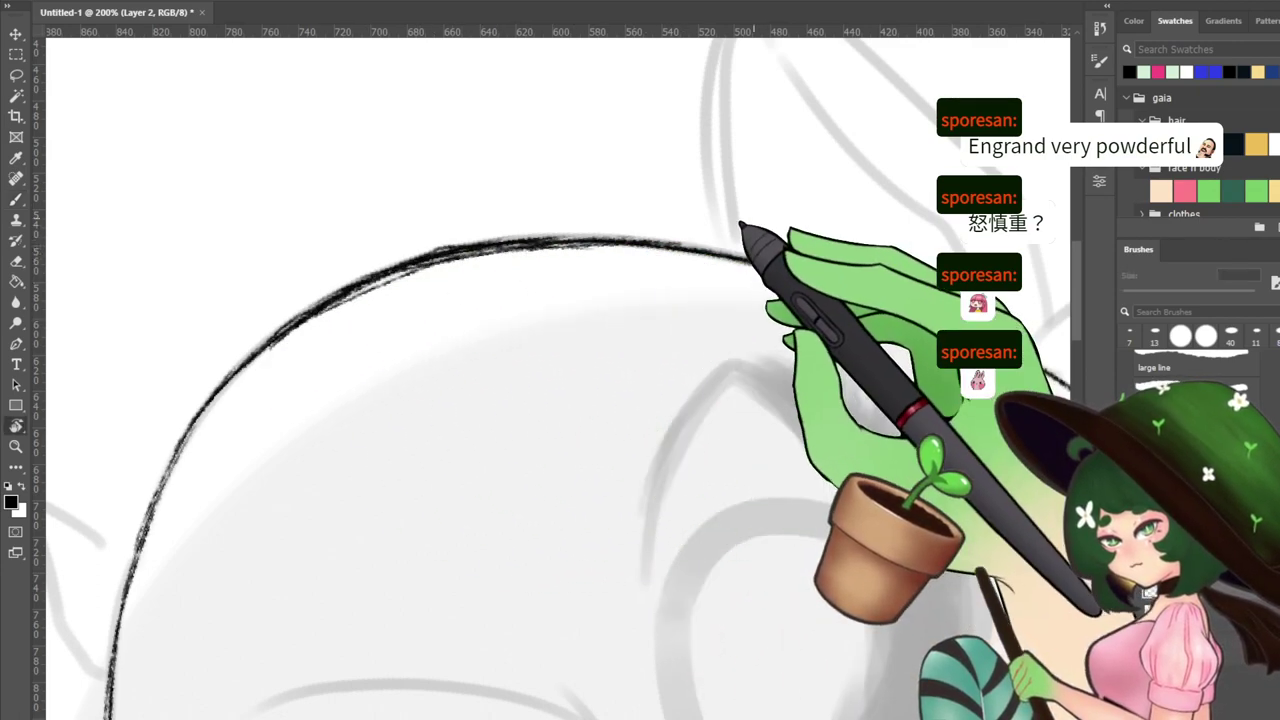
{"action": "left_click_drag", "start_coordinate": [740, 223], "coordinate": [610, 235]}
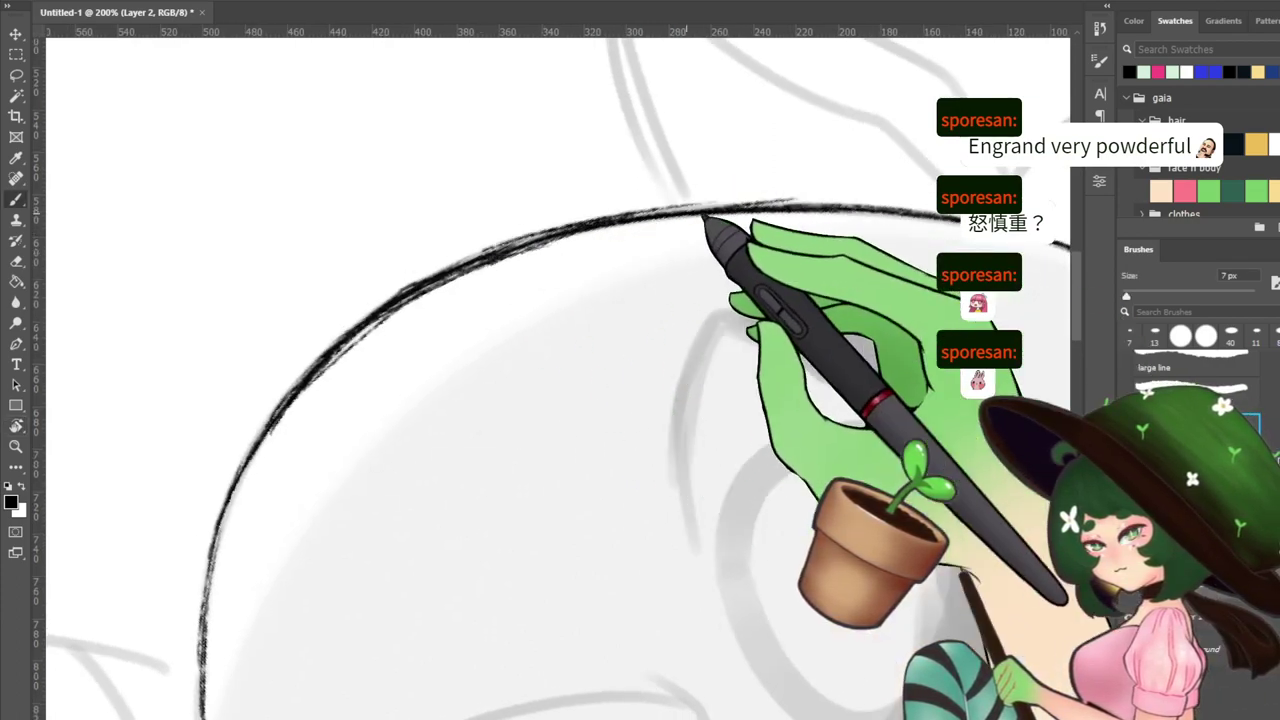
{"action": "left_click_drag", "start_coordinate": [684, 214], "coordinate": [123, 220]}
Smooth and thicken the head outline along the ear base beside the horn
{"action": "key", "text": "r"}
{"action": "left_click_drag", "start_coordinate": [726, 263], "coordinate": [634, 240]}
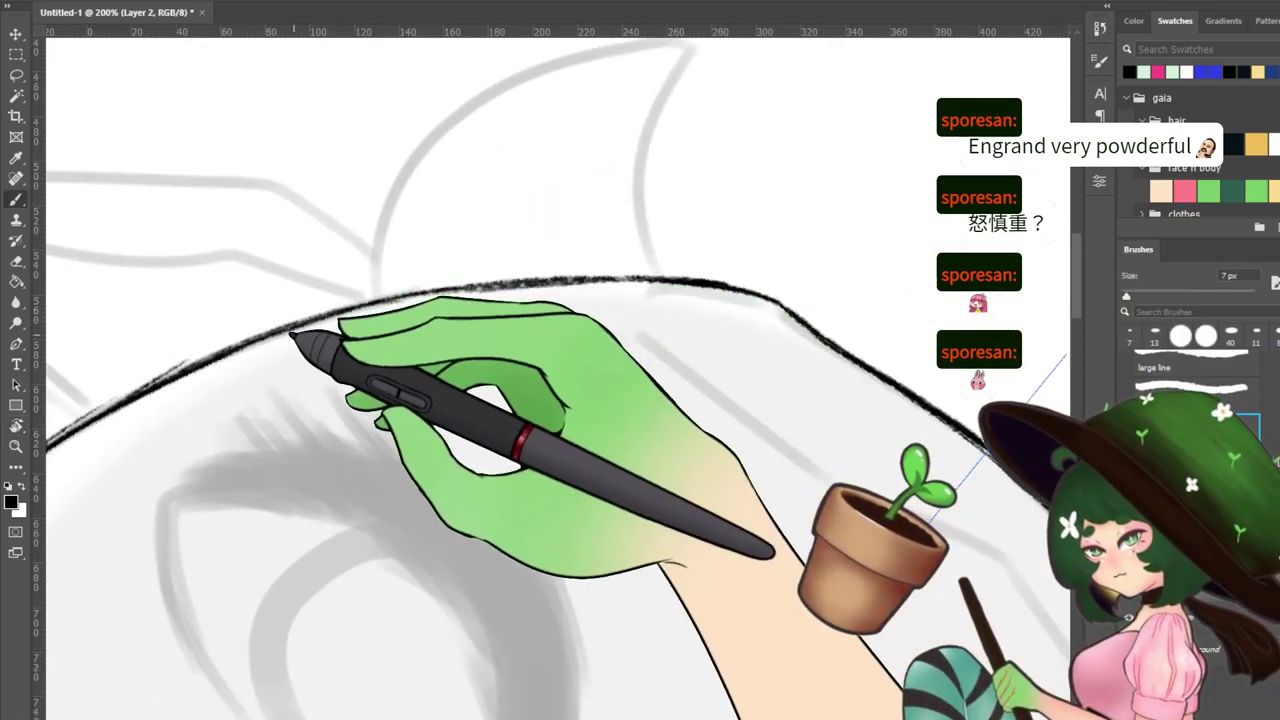
{"action": "left_click_drag", "start_coordinate": [190, 360], "coordinate": [338, 314]}
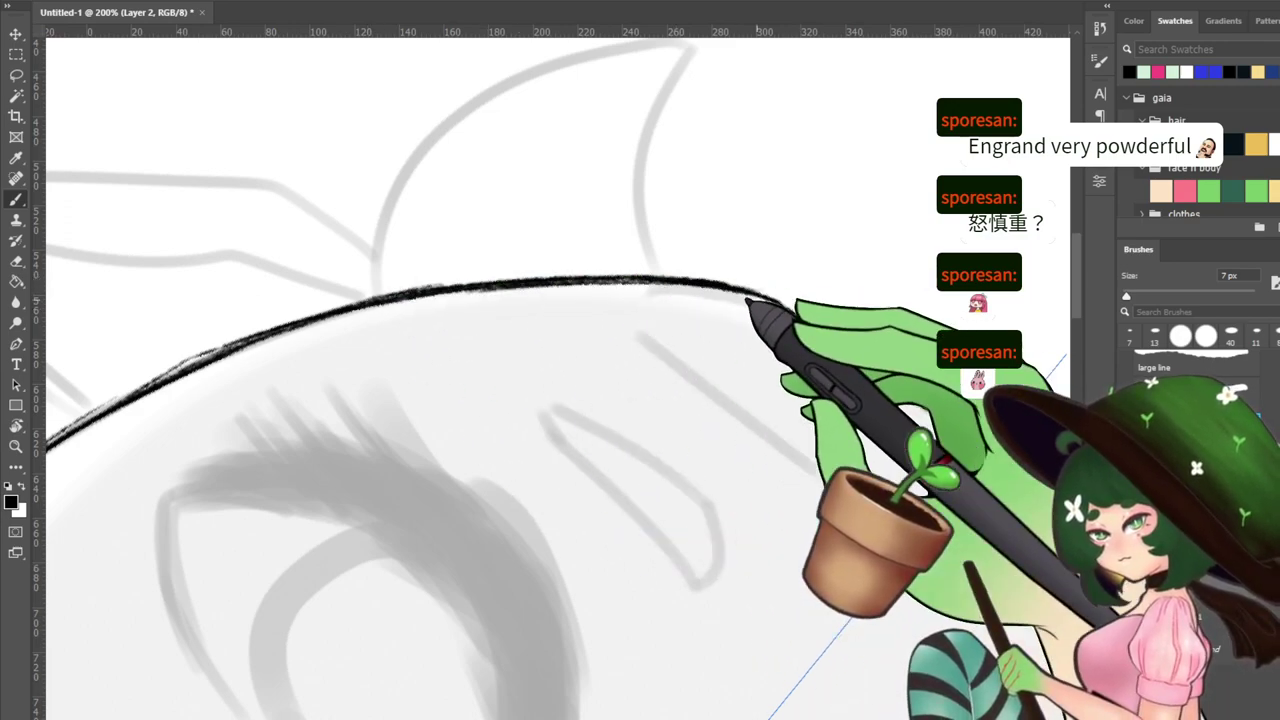
Ink the mirrored horn's inner curve from the head up to its tip, then begin the outer curve
{"action": "left_click_drag", "start_coordinate": [752, 268], "coordinate": [368, 223]}
{"action": "key", "text": "r"}
{"action": "left_click_drag", "start_coordinate": [731, 309], "coordinate": [624, 229]}
{"action": "mouse_move", "coordinate": [774, 269]}
{"action": "left_mouse_down"}
{"action": "mouse_move", "coordinate": [424, 154]}
{"action": "mouse_move", "coordinate": [480, 129]}
{"action": "mouse_move", "coordinate": [163, 363]}
{"action": "left_mouse_up"}
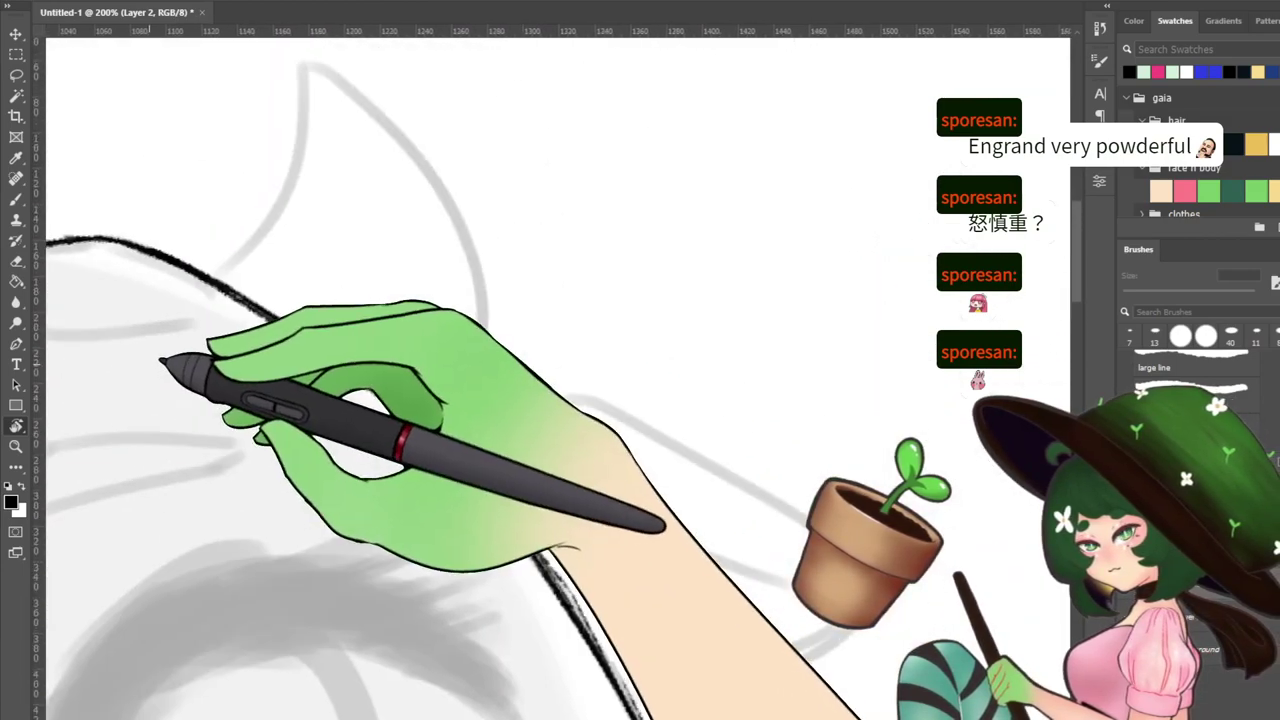
{"action": "mouse_move", "coordinate": [540, 415]}
{"action": "left_mouse_down"}
{"action": "mouse_move", "coordinate": [486, 300]}
{"action": "mouse_move", "coordinate": [580, 323]}
{"action": "mouse_move", "coordinate": [810, 470]}
{"action": "left_mouse_up"}
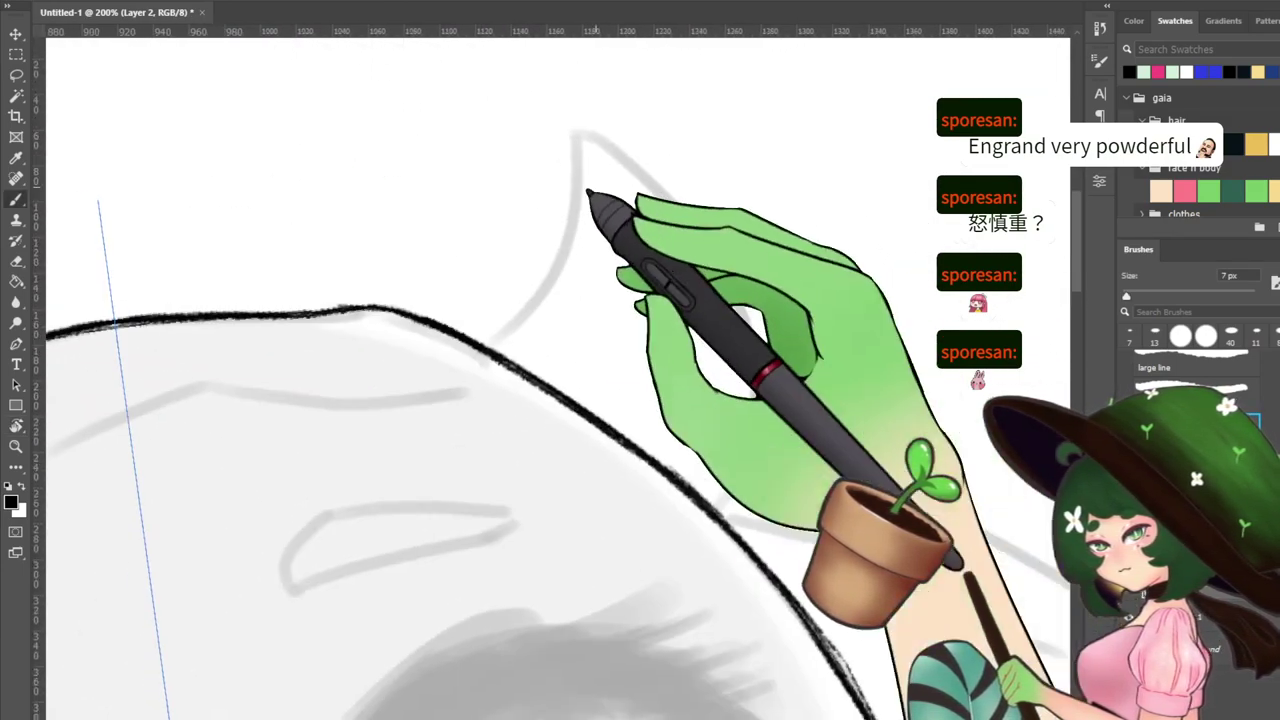
{"action": "left_click_drag", "start_coordinate": [574, 131], "coordinate": [567, 243]}
{"action": "left_click_drag", "start_coordinate": [577, 165], "coordinate": [525, 298]}
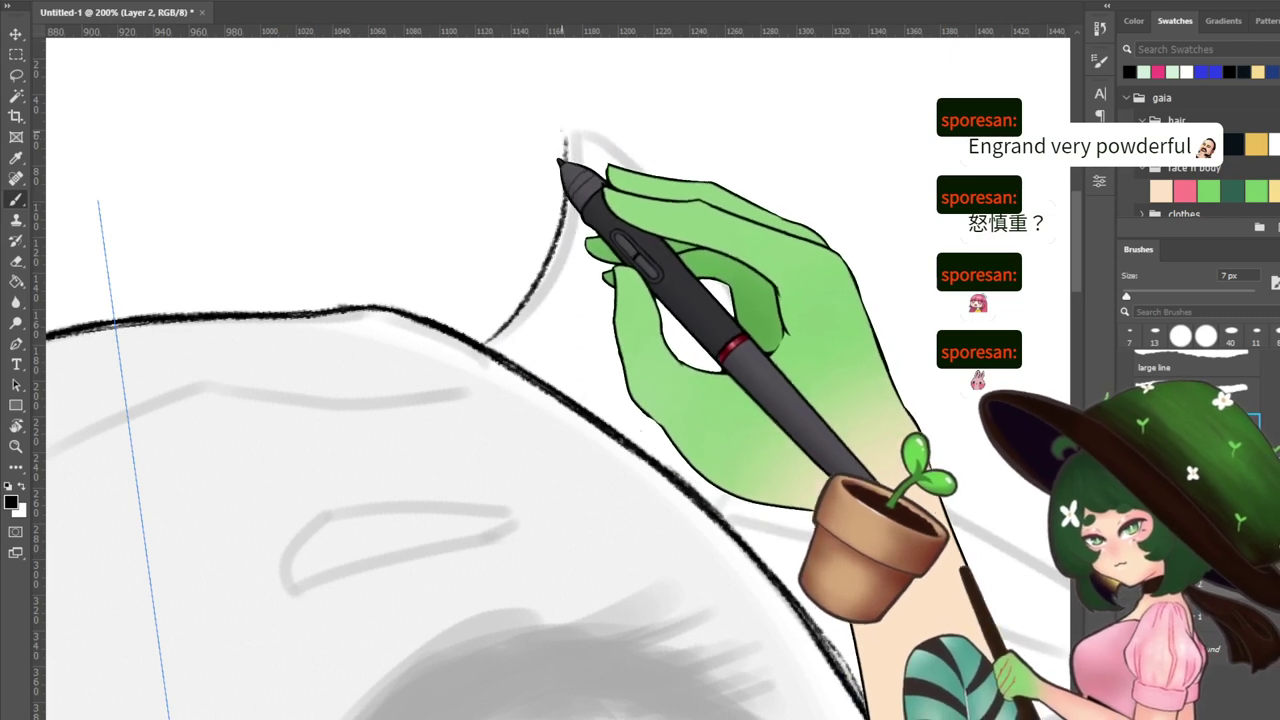
{"action": "left_click_drag", "start_coordinate": [557, 145], "coordinate": [619, 168]}
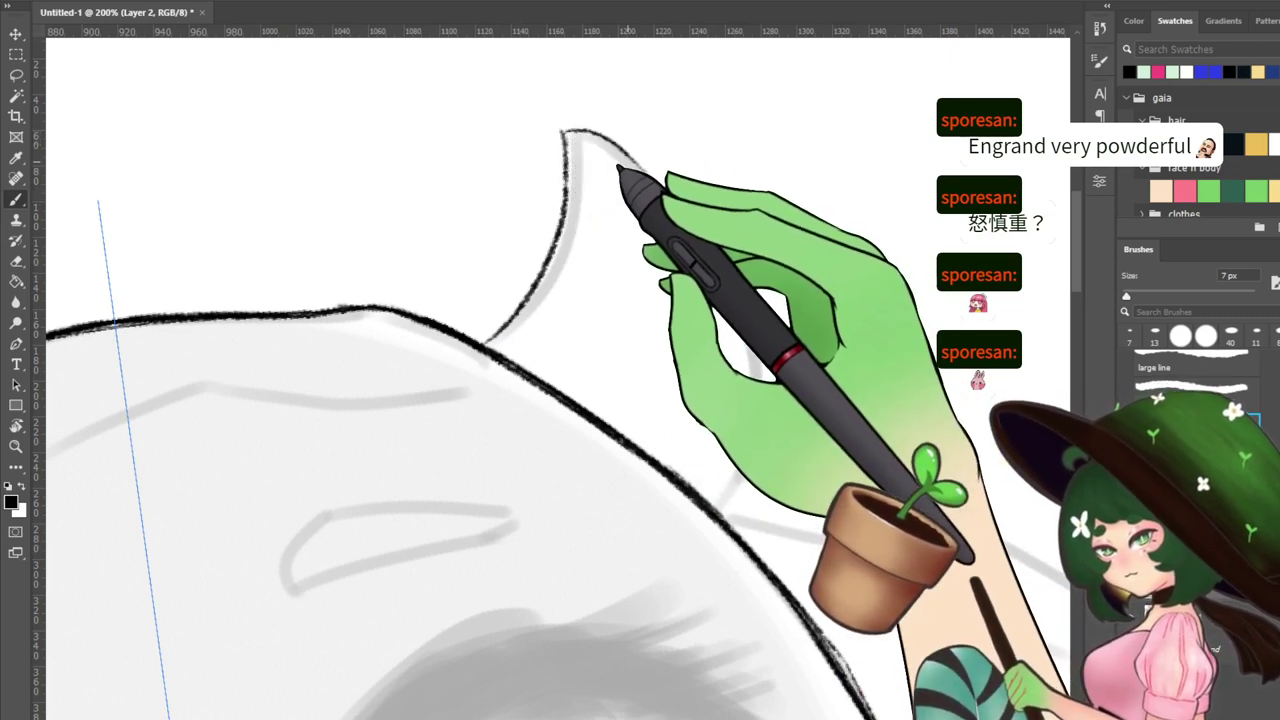
Try to ink the horn's outer curve in one long stroke from near the tip towards the head
{"action": "left_click_drag", "start_coordinate": [643, 180], "coordinate": [750, 305]}
{"action": "key", "text": "ctrl+z"}
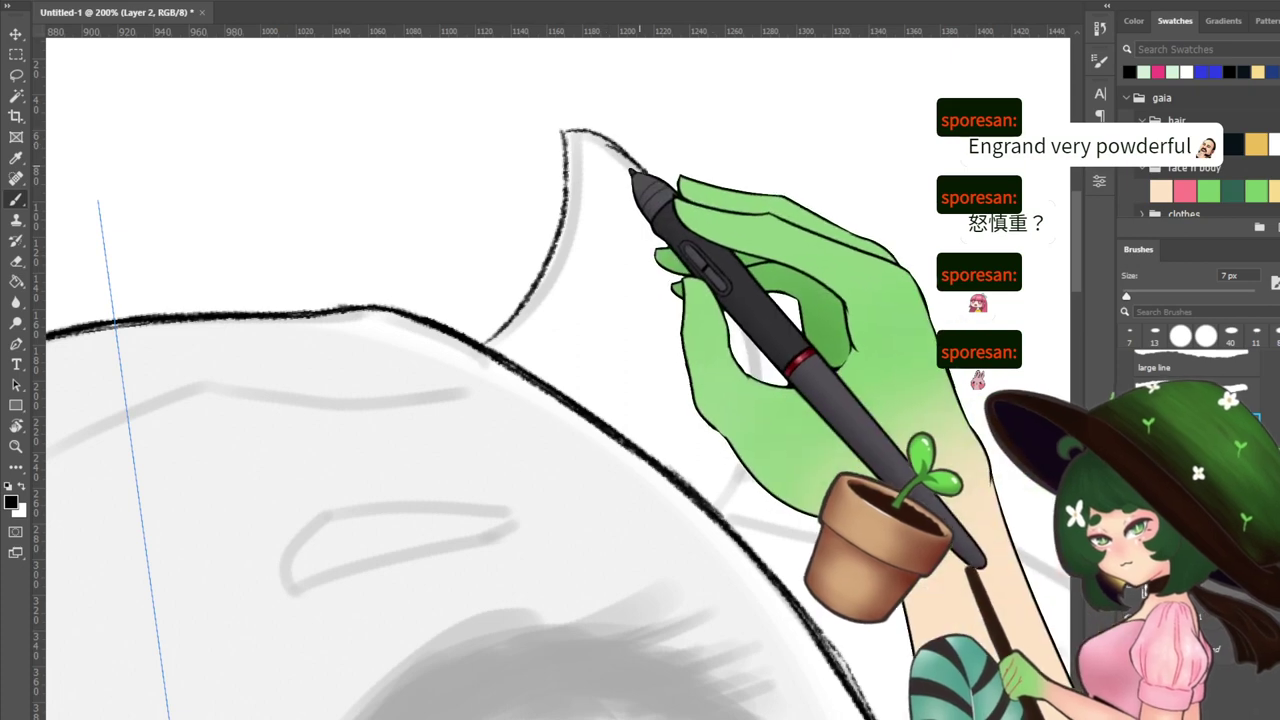
{"action": "left_click_drag", "start_coordinate": [612, 144], "coordinate": [757, 343]}
{"action": "key", "text": "ctrl+z"}
{"action": "mouse_move", "coordinate": [614, 140]}
{"action": "left_mouse_down"}
{"action": "mouse_move", "coordinate": [710, 280]}
{"action": "mouse_move", "coordinate": [712, 382]}
{"action": "mouse_move", "coordinate": [601, 143]}
{"action": "mouse_move", "coordinate": [721, 270]}
{"action": "mouse_move", "coordinate": [764, 354]}
{"action": "left_mouse_up"}
{"action": "key", "text": "ctrl+z"}
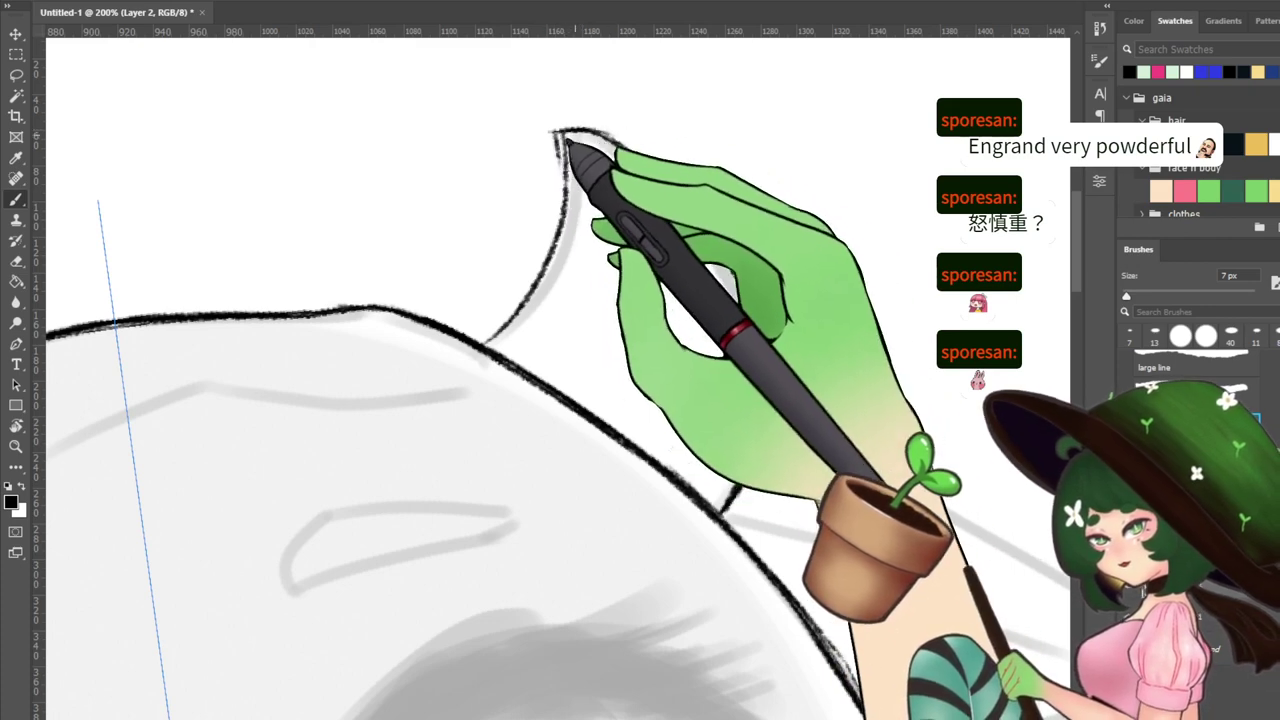
Ink the horn's outer curve from the cleaned-up tip down to the head outline, and thicken the horn's lines
{"action": "key", "text": "e"}
{"action": "key", "text": "b"}
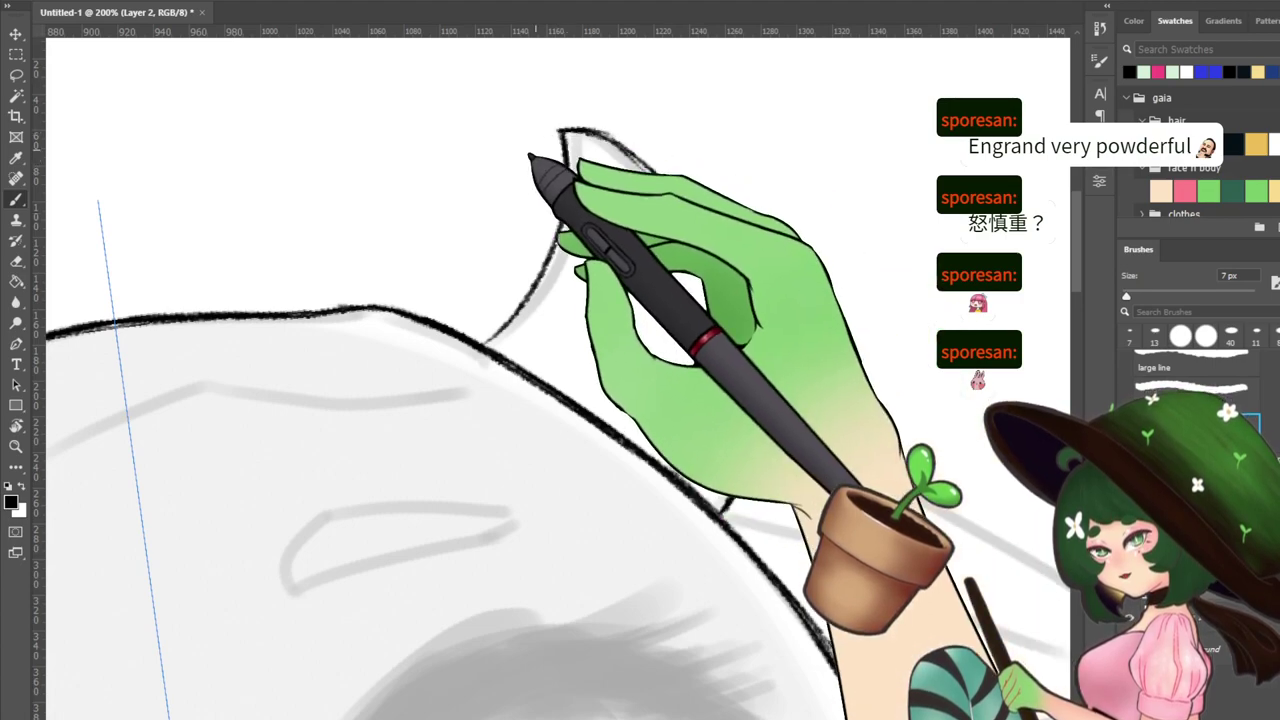
{"action": "mouse_move", "coordinate": [534, 154]}
{"action": "left_mouse_down"}
{"action": "mouse_move", "coordinate": [695, 224]}
{"action": "mouse_move", "coordinate": [711, 312]}
{"action": "left_mouse_up"}
{"action": "left_click_drag", "start_coordinate": [719, 205], "coordinate": [710, 312]}
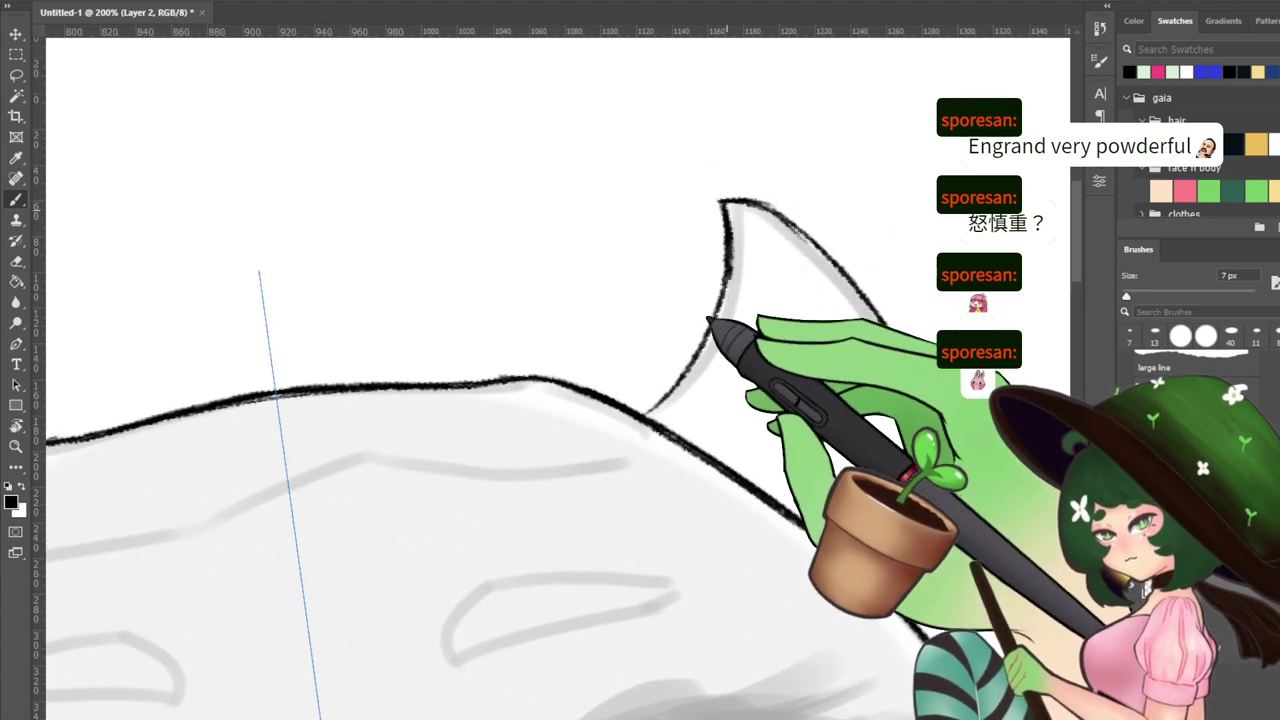
{"action": "left_click_drag", "start_coordinate": [442, 127], "coordinate": [720, 167]}
{"action": "left_click_drag", "start_coordinate": [778, 196], "coordinate": [186, 115]}
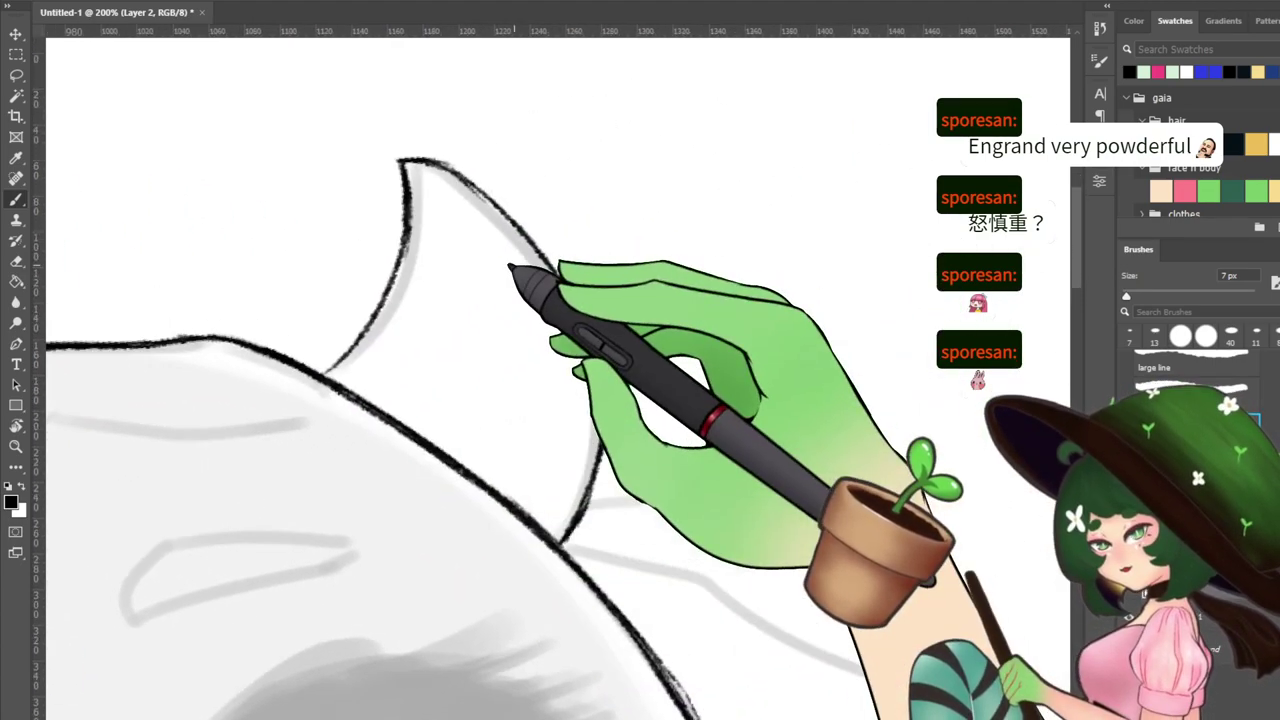
{"action": "left_click_drag", "start_coordinate": [433, 160], "coordinate": [538, 200]}
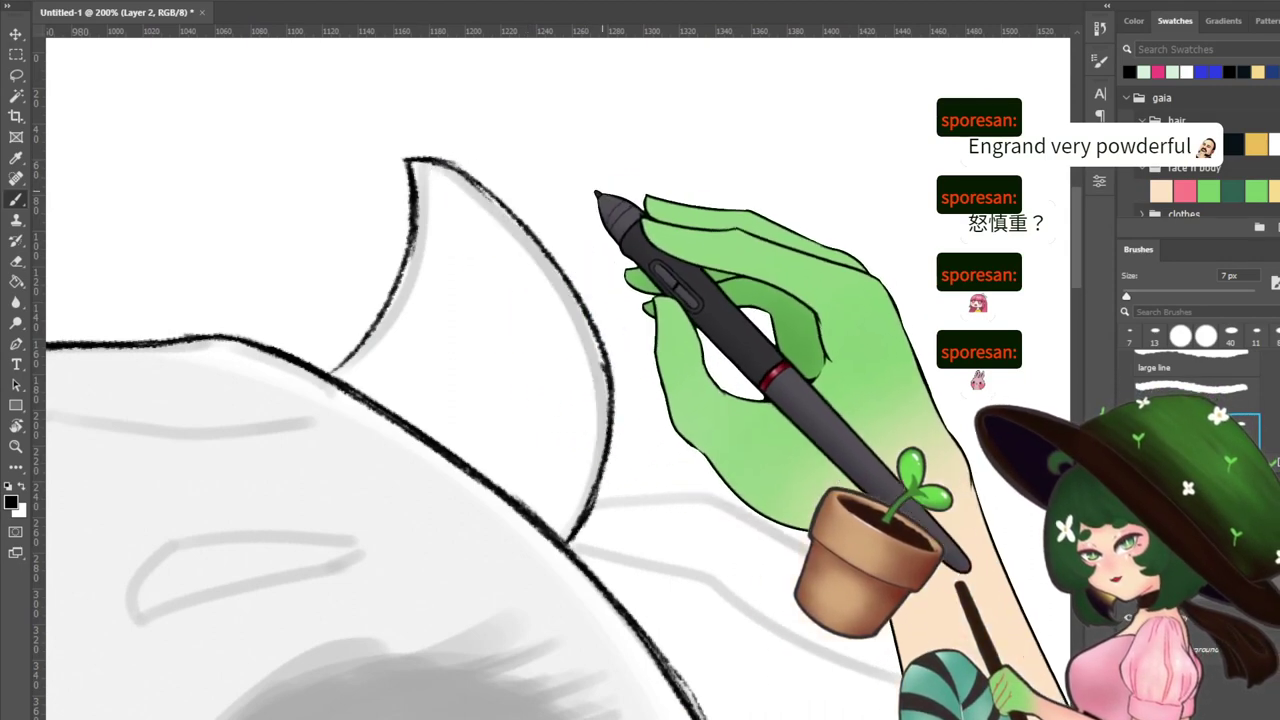
Lengthen the horn's tip into a sharper point, erasing the old tip and redrawing both edges
{"action": "key", "text": "r"}
{"action": "mouse_move", "coordinate": [643, 250]}
{"action": "left_mouse_down"}
{"action": "mouse_move", "coordinate": [354, 146]}
{"action": "mouse_move", "coordinate": [344, 208]}
{"action": "left_mouse_up"}
{"action": "key", "text": "b"}
{"action": "key", "text": "e"}
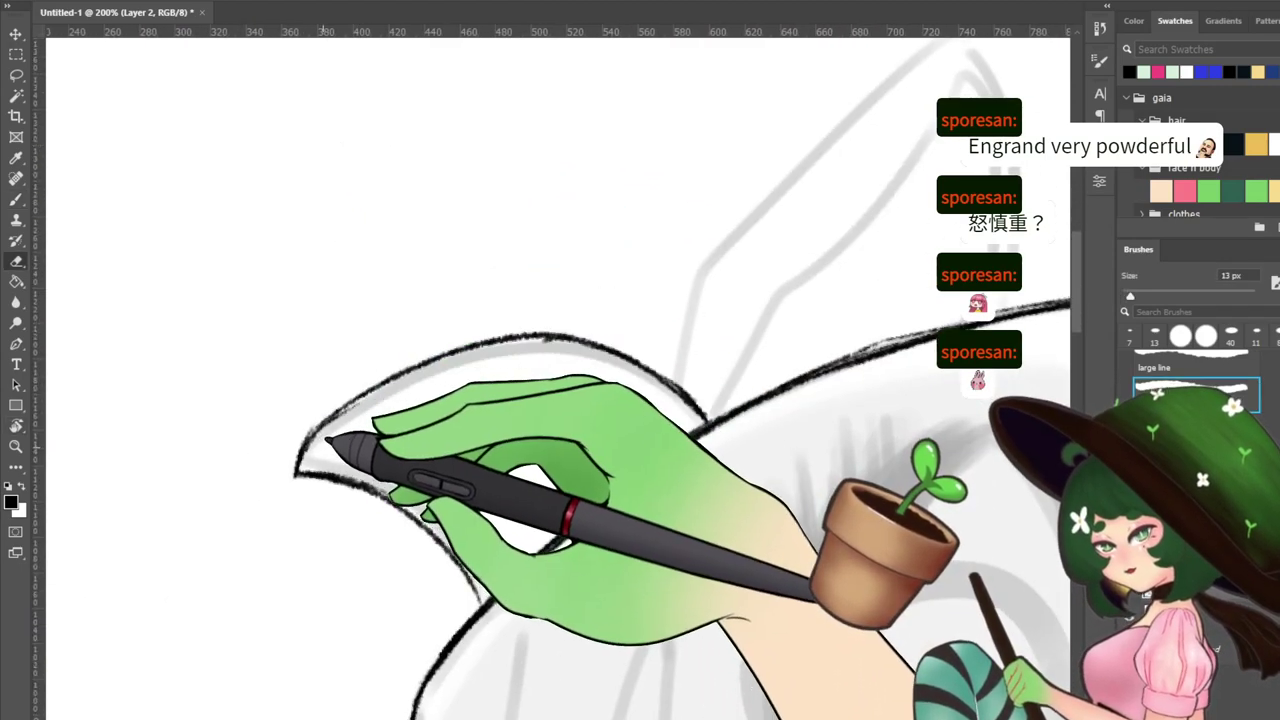
{"action": "left_click_drag", "start_coordinate": [320, 446], "coordinate": [271, 466]}
{"action": "key", "text": "b"}
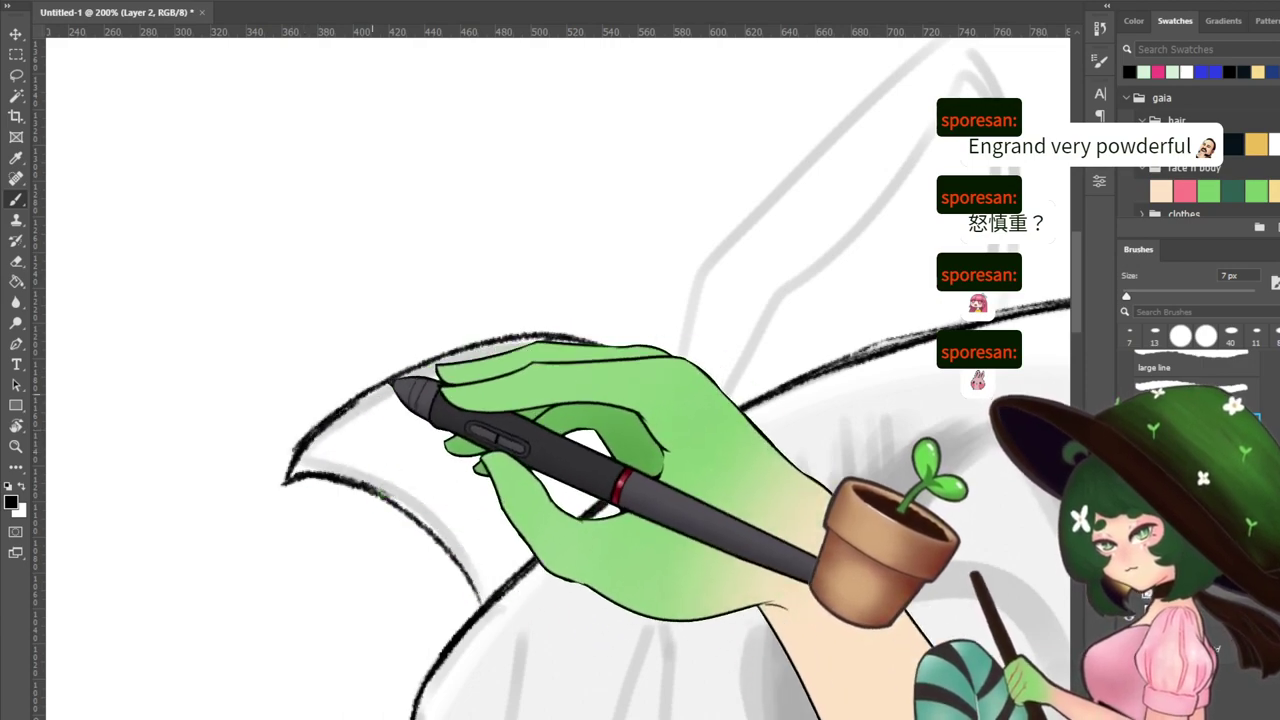
Erase the rough middle of the horn's outer curve and redraw that section over the sketch
{"action": "key", "text": "e"}
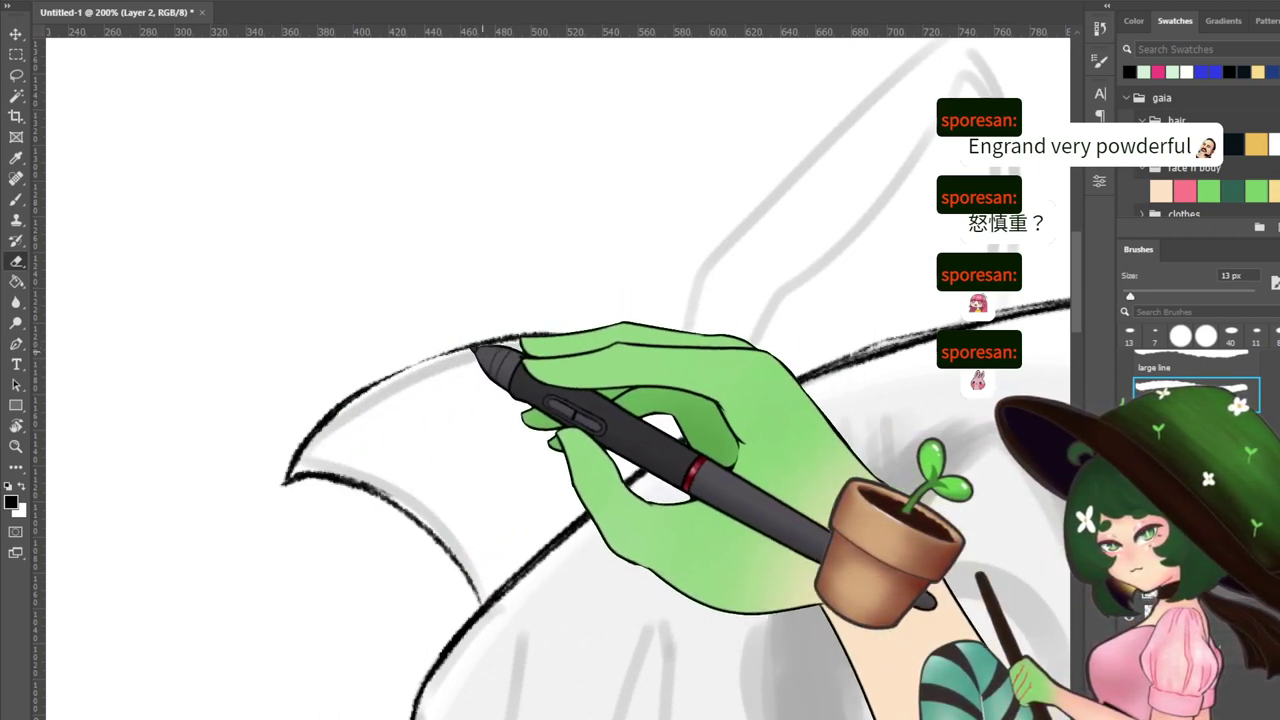
{"action": "key", "text": "b"}
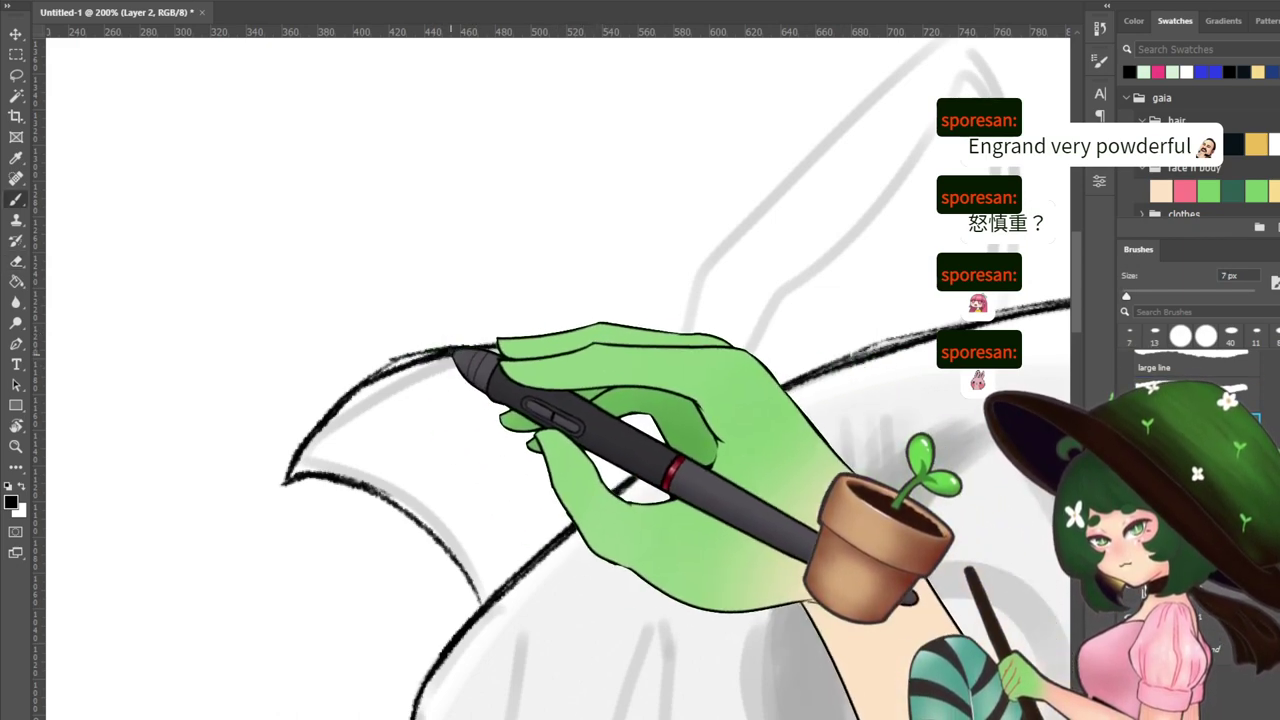
{"action": "key", "text": "e"}
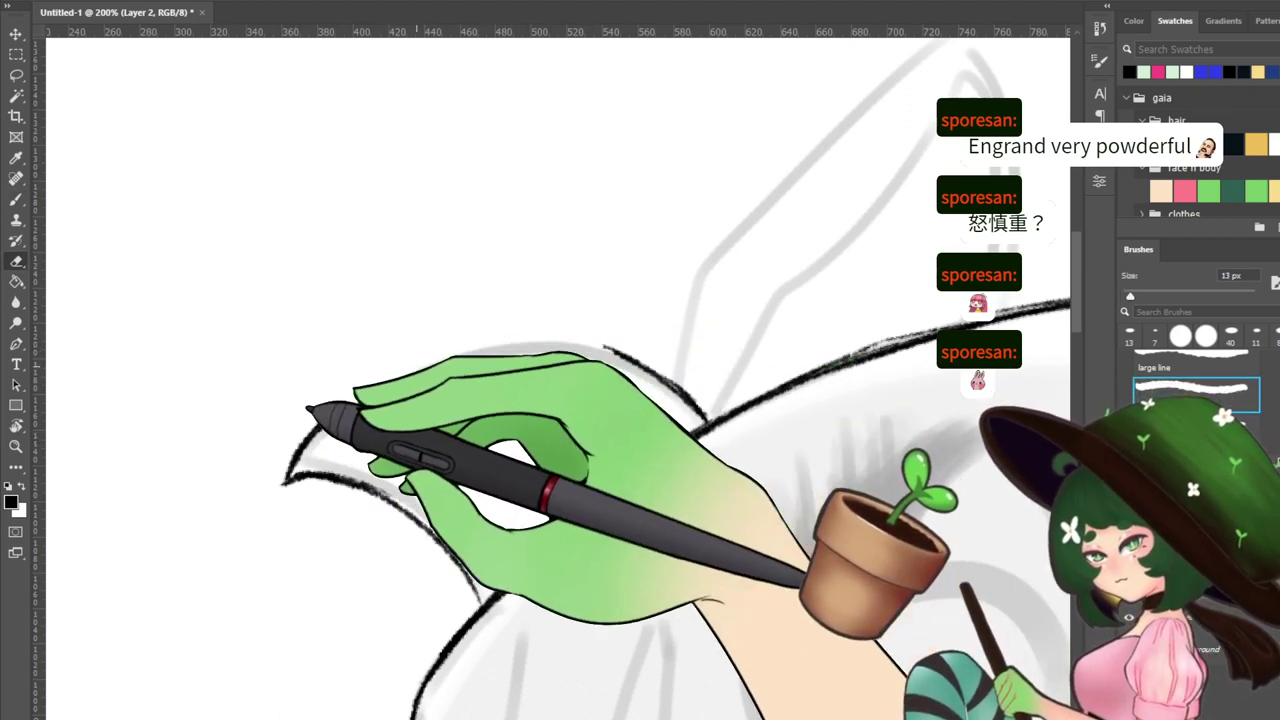
{"action": "key", "text": "b"}
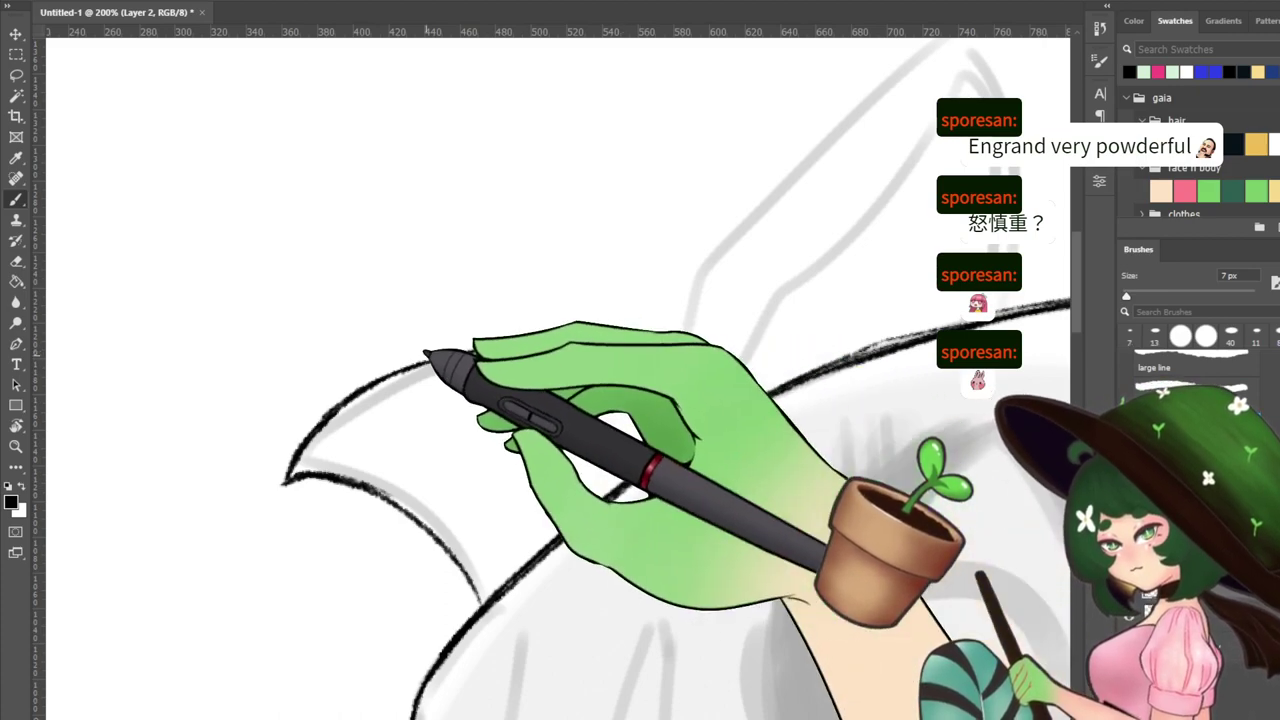
Shorten the horn's tip and re-ink the outer curve from the tip up to the existing line near the head
{"action": "key", "text": "e"}
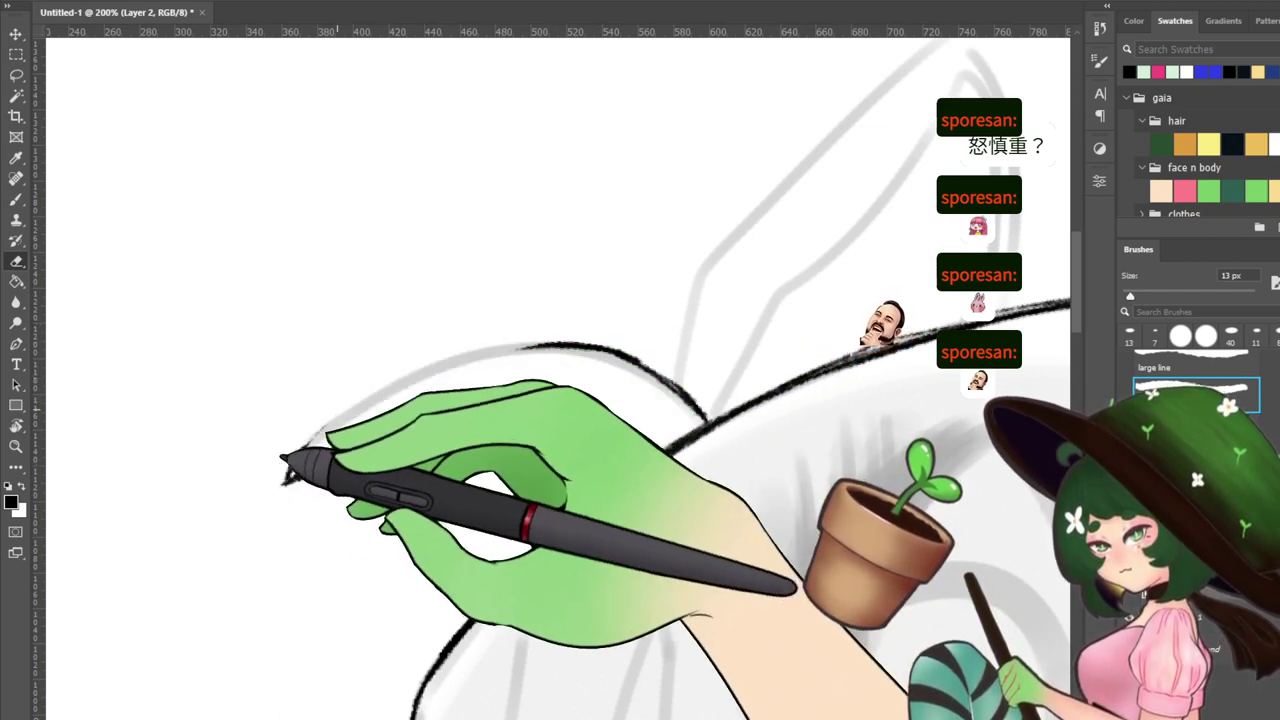
{"action": "key", "text": "b"}
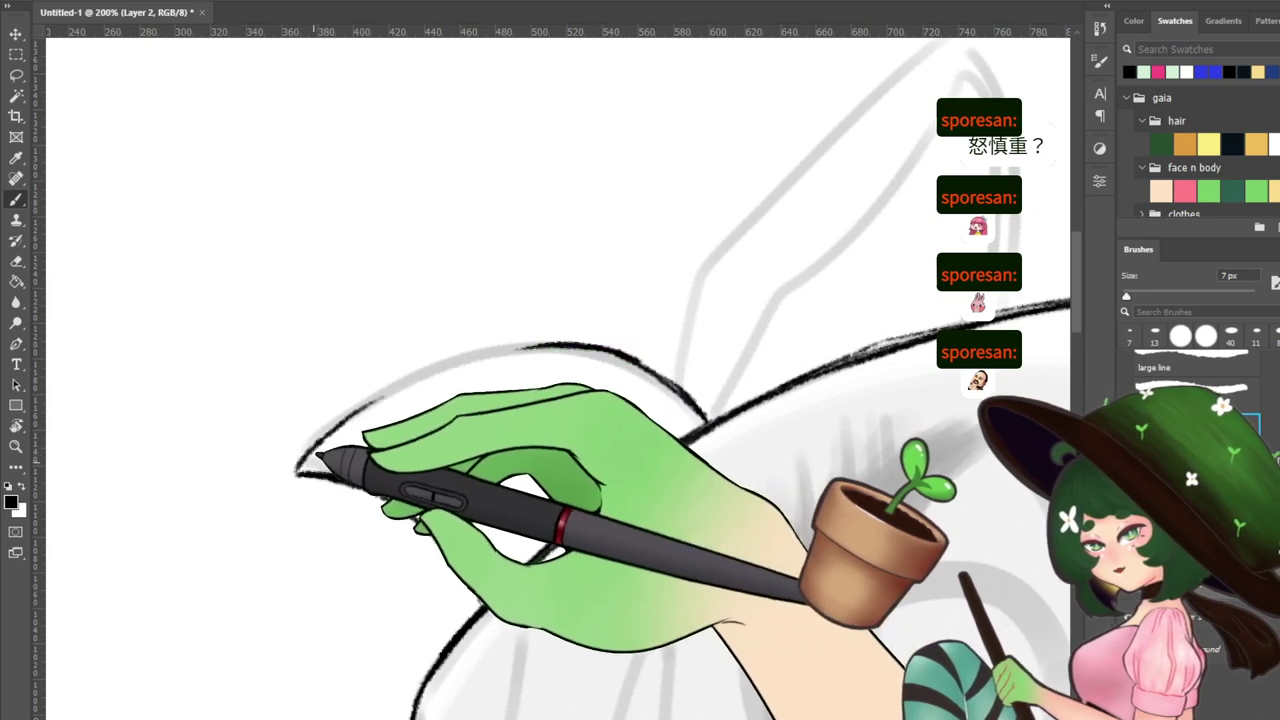
{"action": "mouse_move", "coordinate": [298, 474]}
{"action": "left_mouse_down"}
{"action": "mouse_move", "coordinate": [353, 408]}
{"action": "mouse_move", "coordinate": [299, 450]}
{"action": "mouse_move", "coordinate": [386, 387]}
{"action": "mouse_move", "coordinate": [468, 355]}
{"action": "left_mouse_up"}
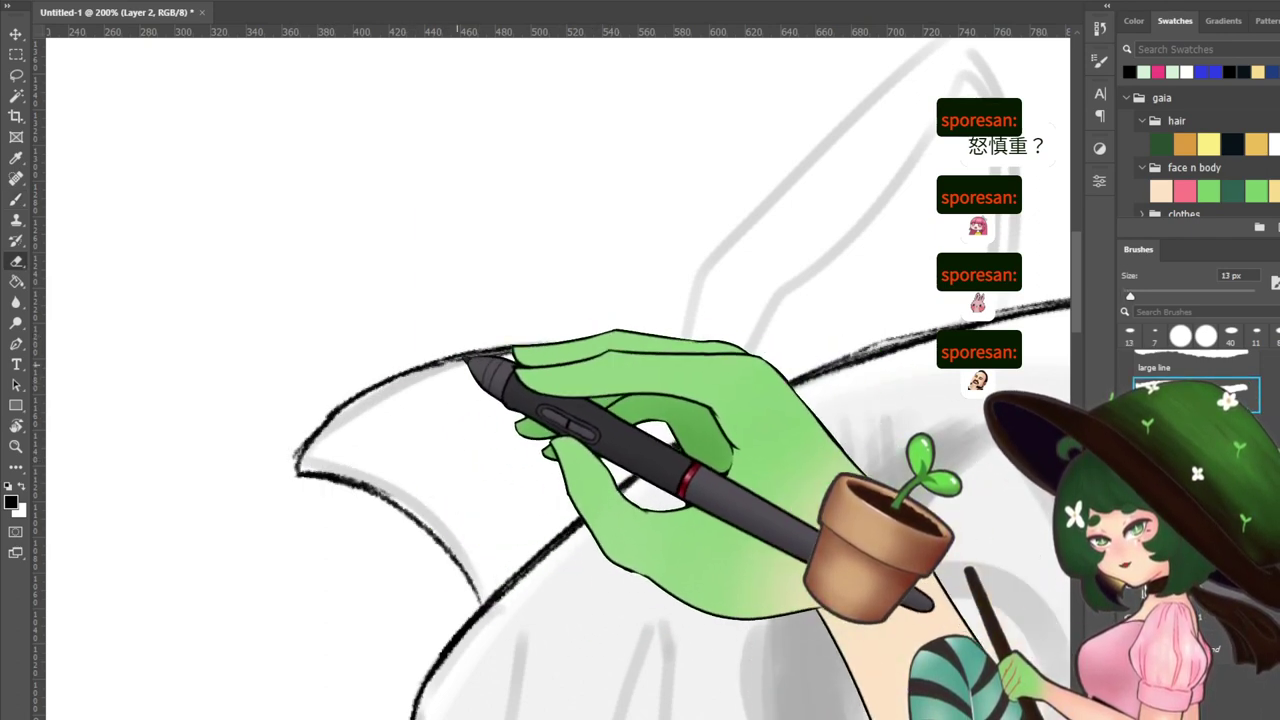
{"action": "key", "text": "b"}
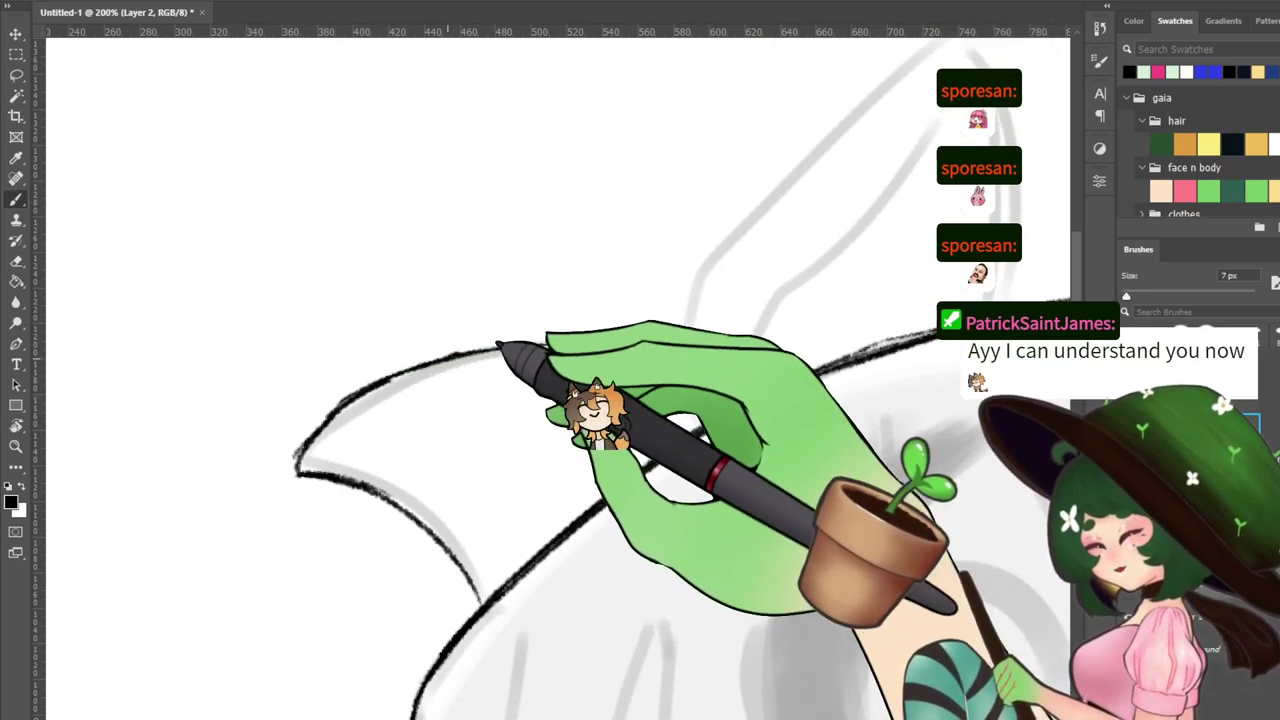
Thicken the horn's inner curve where it meets the head outline
{"action": "key", "text": "r"}
{"action": "mouse_move", "coordinate": [704, 289]}
{"action": "left_mouse_down"}
{"action": "mouse_move", "coordinate": [686, 501]}
{"action": "mouse_move", "coordinate": [506, 551]}
{"action": "mouse_move", "coordinate": [468, 537]}
{"action": "left_mouse_up"}
{"action": "left_click_drag", "start_coordinate": [420, 450], "coordinate": [495, 457]}
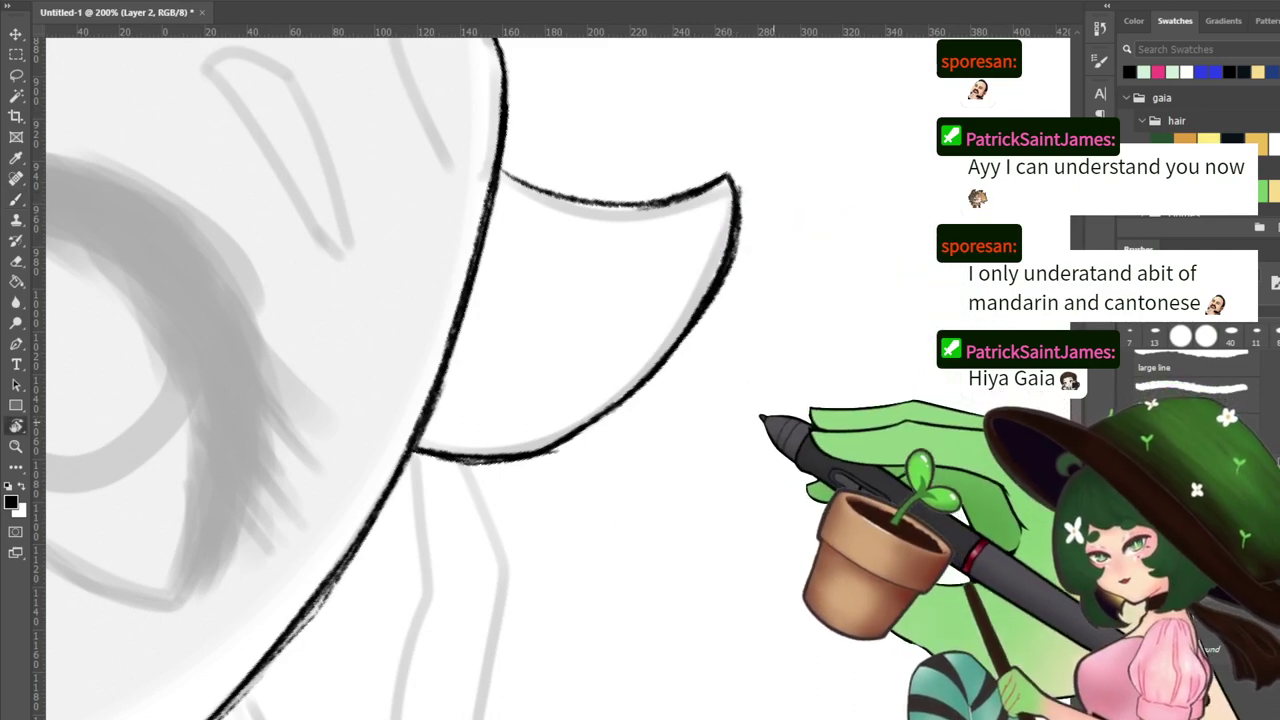
{"action": "left_click_drag", "start_coordinate": [773, 422], "coordinate": [684, 223]}
{"action": "left_click_drag", "start_coordinate": [502, 242], "coordinate": [672, 377]}
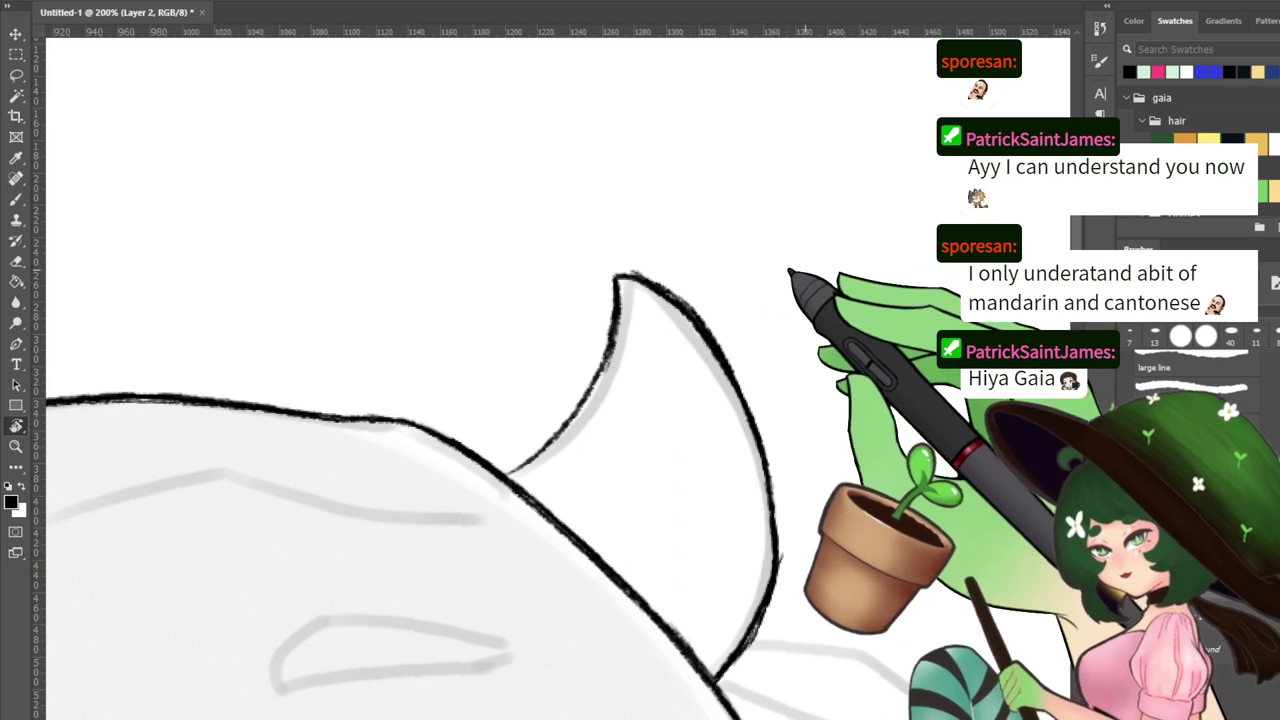
{"action": "mouse_move", "coordinate": [789, 270]}
{"action": "left_mouse_down"}
{"action": "mouse_move", "coordinate": [775, 263]}
{"action": "mouse_move", "coordinate": [785, 267]}
{"action": "left_mouse_up"}
{"action": "key", "text": "b"}
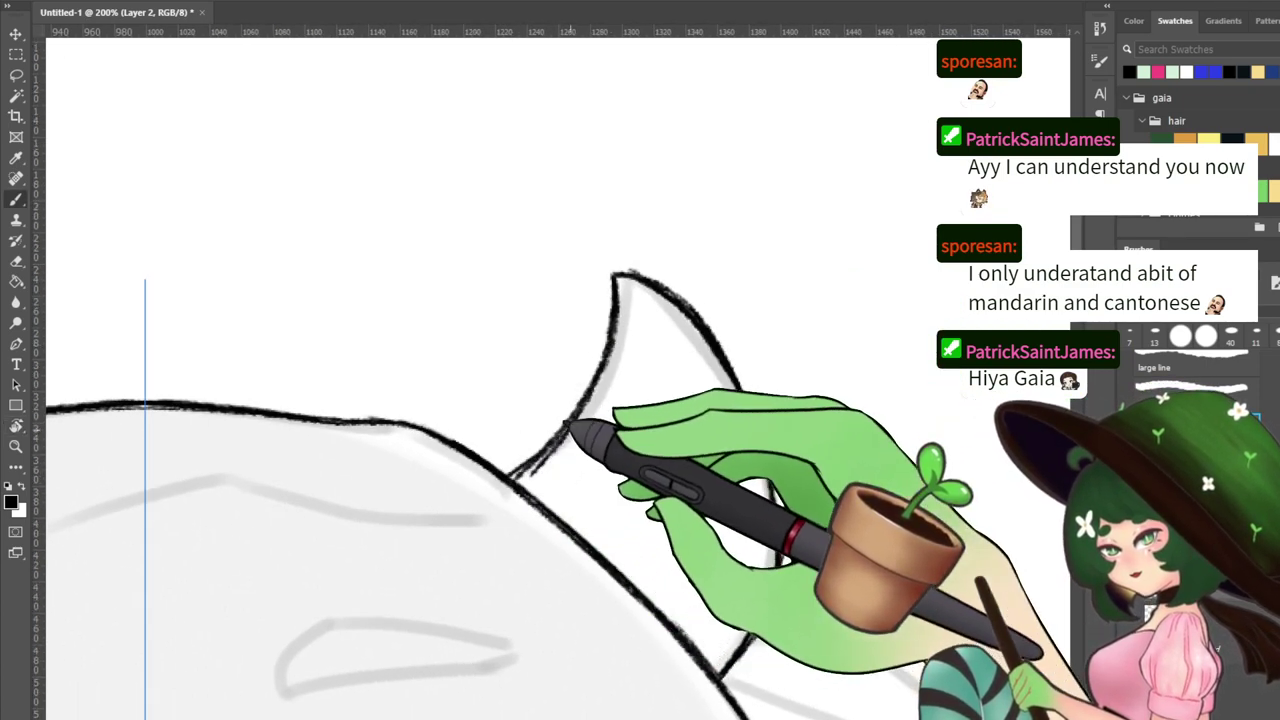
{"action": "left_click_drag", "start_coordinate": [568, 424], "coordinate": [512, 478]}
Ink the ear's outer outline, with the upper edge from the horn base to the tip and the lower edge along the head side, and thicken the upper edge
{"action": "left_click_drag", "start_coordinate": [820, 467], "coordinate": [718, 227]}
{"action": "mouse_move", "coordinate": [681, 308]}
{"action": "left_mouse_down"}
{"action": "mouse_move", "coordinate": [638, 398]}
{"action": "mouse_move", "coordinate": [659, 340]}
{"action": "mouse_move", "coordinate": [655, 370]}
{"action": "mouse_move", "coordinate": [618, 439]}
{"action": "left_mouse_up"}
{"action": "left_click_drag", "start_coordinate": [699, 423], "coordinate": [624, 343]}
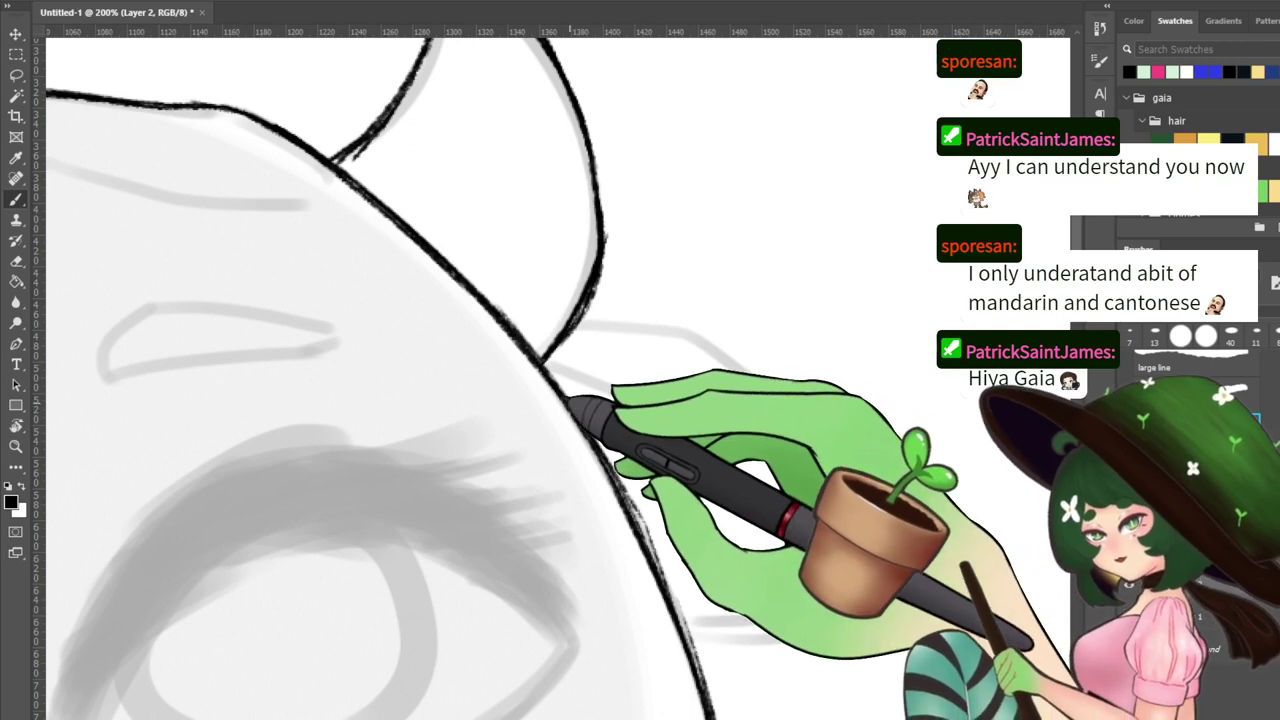
{"action": "mouse_move", "coordinate": [576, 325]}
{"action": "left_mouse_down"}
{"action": "mouse_move", "coordinate": [694, 335]}
{"action": "mouse_move", "coordinate": [639, 297]}
{"action": "left_mouse_up"}
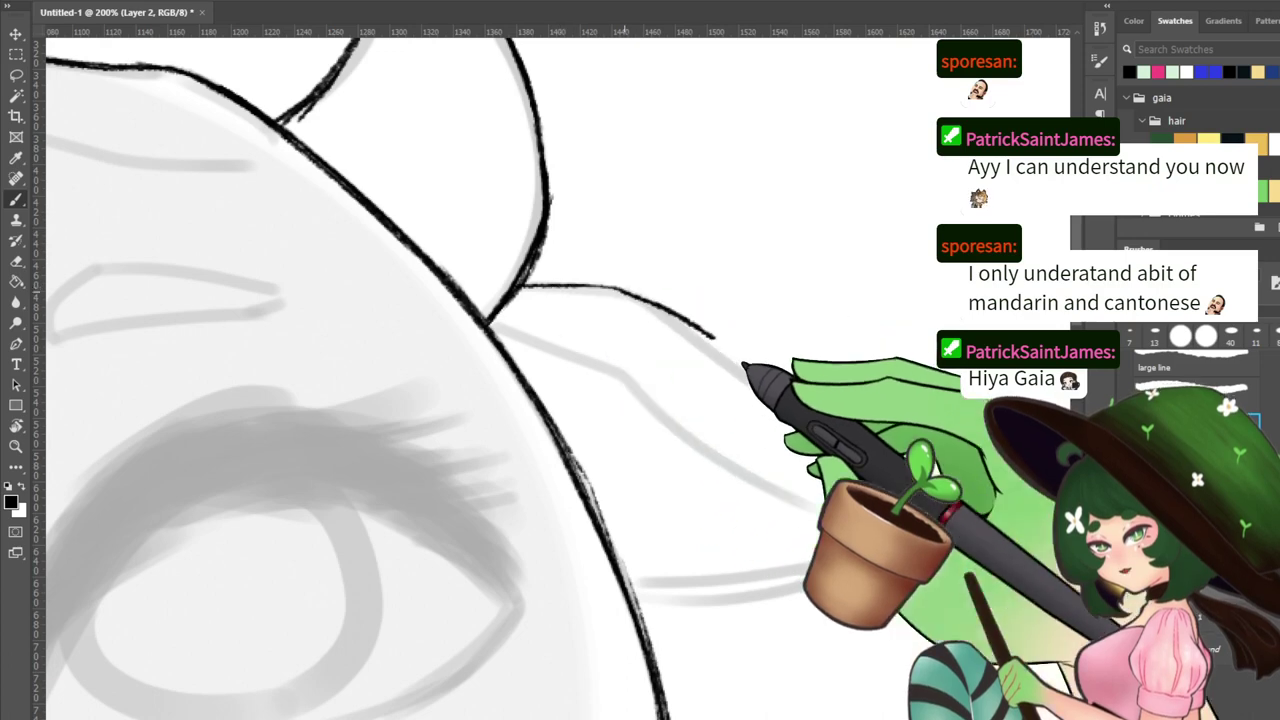
{"action": "mouse_move", "coordinate": [655, 300]}
{"action": "left_mouse_down"}
{"action": "mouse_move", "coordinate": [819, 393]}
{"action": "mouse_move", "coordinate": [930, 490]}
{"action": "left_mouse_up"}
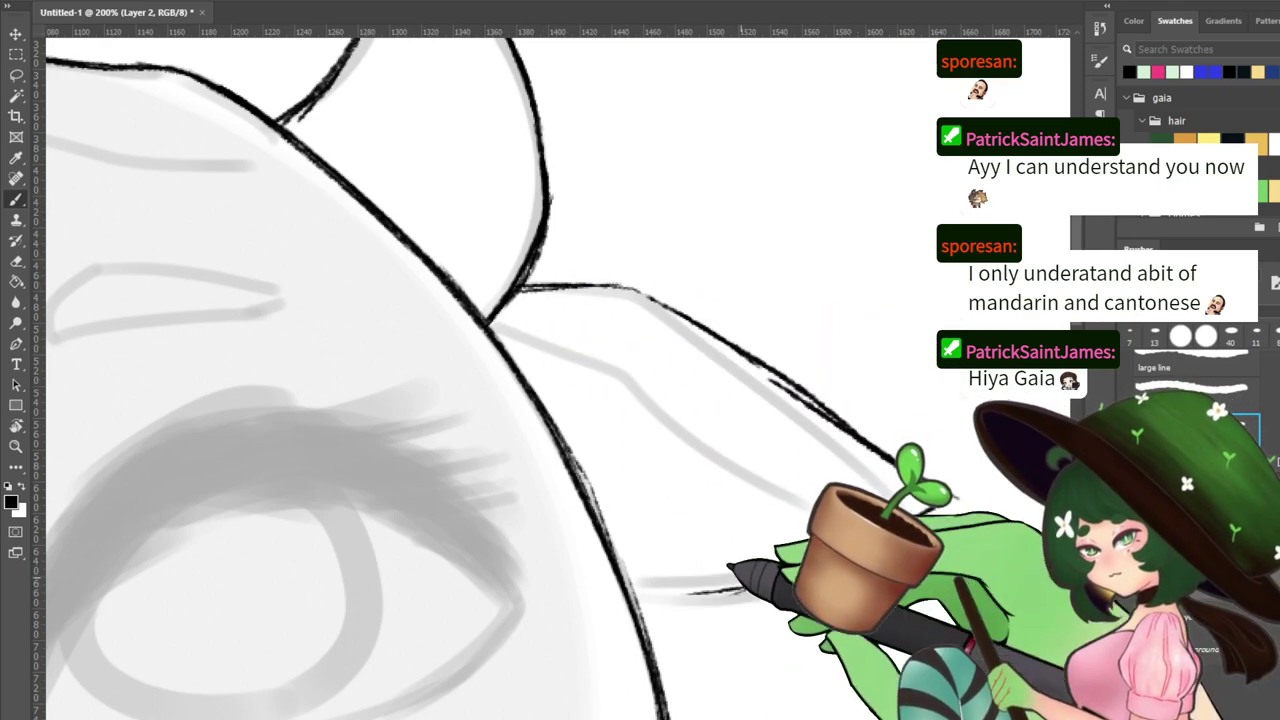
{"action": "mouse_move", "coordinate": [632, 597]}
{"action": "left_mouse_down"}
{"action": "mouse_move", "coordinate": [688, 597]}
{"action": "mouse_move", "coordinate": [926, 517]}
{"action": "left_mouse_up"}
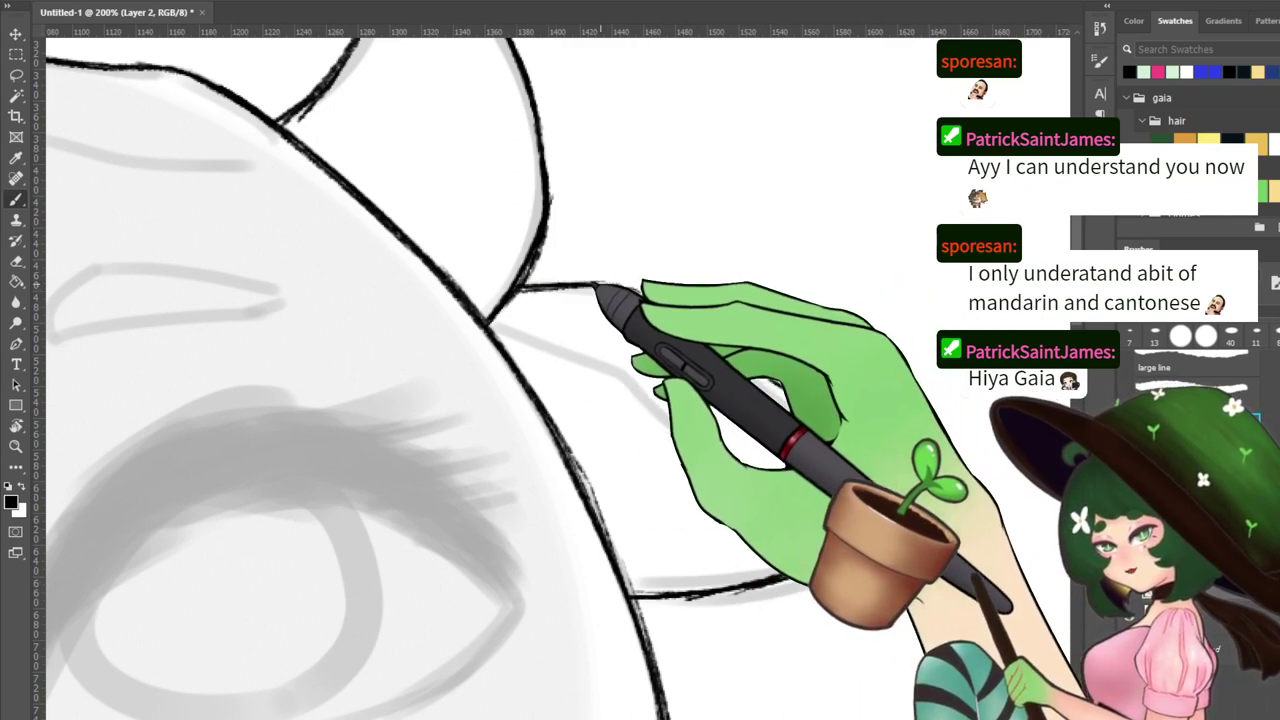
{"action": "mouse_move", "coordinate": [597, 288]}
{"action": "left_mouse_down"}
{"action": "mouse_move", "coordinate": [723, 337]}
{"action": "mouse_move", "coordinate": [684, 316]}
{"action": "mouse_move", "coordinate": [825, 409]}
{"action": "mouse_move", "coordinate": [742, 362]}
{"action": "mouse_move", "coordinate": [850, 440]}
{"action": "left_mouse_up"}
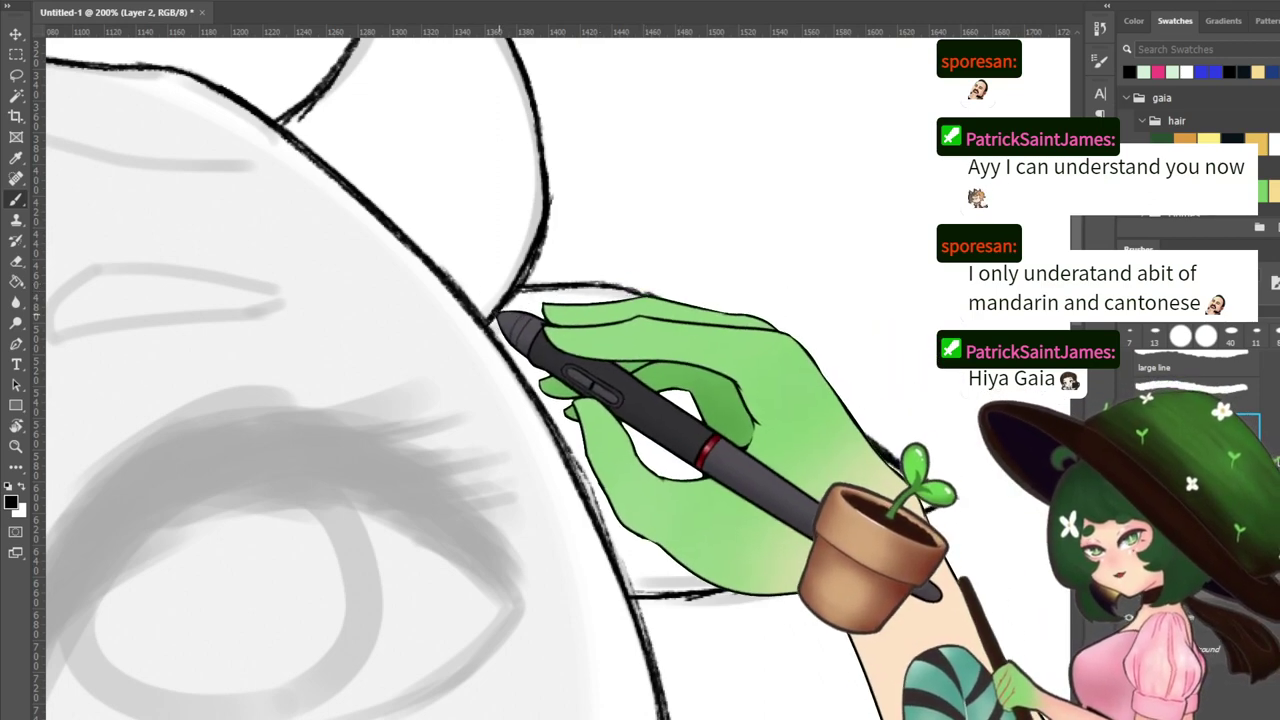
Ink the ear's inner fold line from the horn base towards the ear tip
{"action": "left_click_drag", "start_coordinate": [500, 318], "coordinate": [575, 333]}
{"action": "key", "text": "ctrl+z"}
{"action": "mouse_move", "coordinate": [498, 317]}
{"action": "left_mouse_down"}
{"action": "mouse_move", "coordinate": [644, 351]}
{"action": "mouse_move", "coordinate": [614, 341]}
{"action": "mouse_move", "coordinate": [810, 463]}
{"action": "left_mouse_up"}
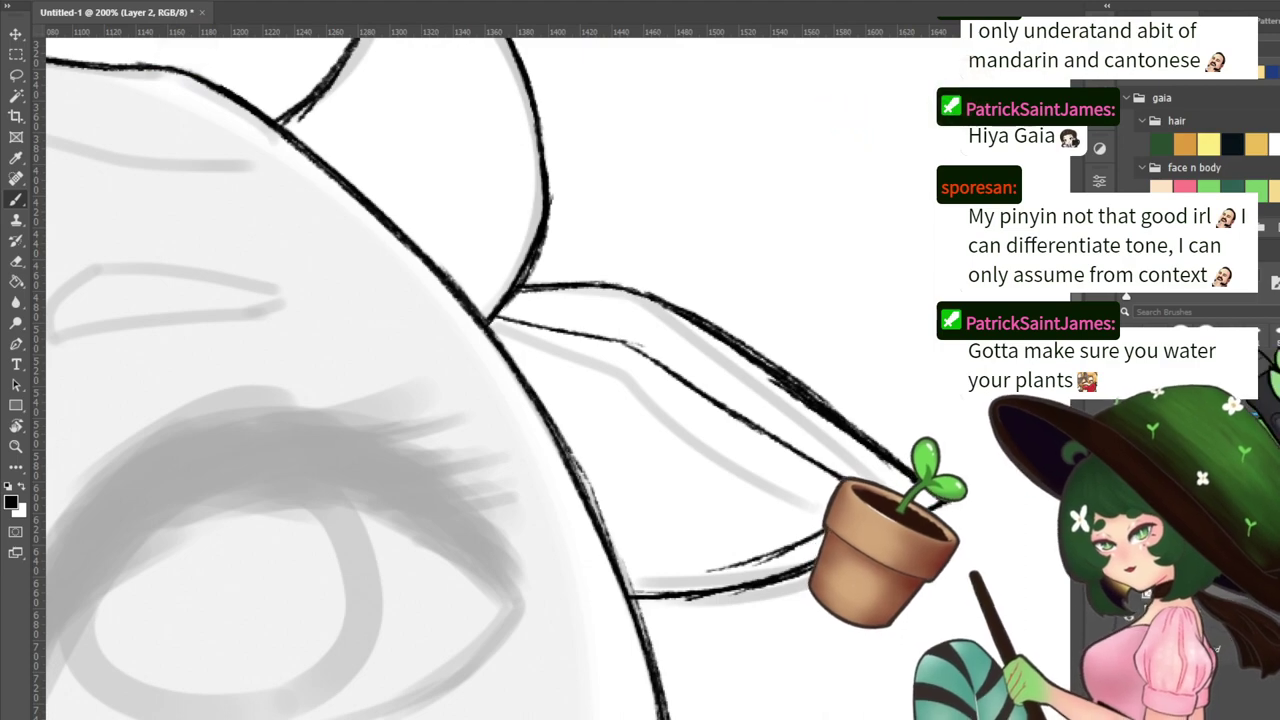
Erase the start of the ear's inner fold line and redraw it thicker from the head outline to the bend
{"action": "key", "text": "ctrl+minus"}
{"action": "left_click_drag", "start_coordinate": [595, 283], "coordinate": [860, 197]}
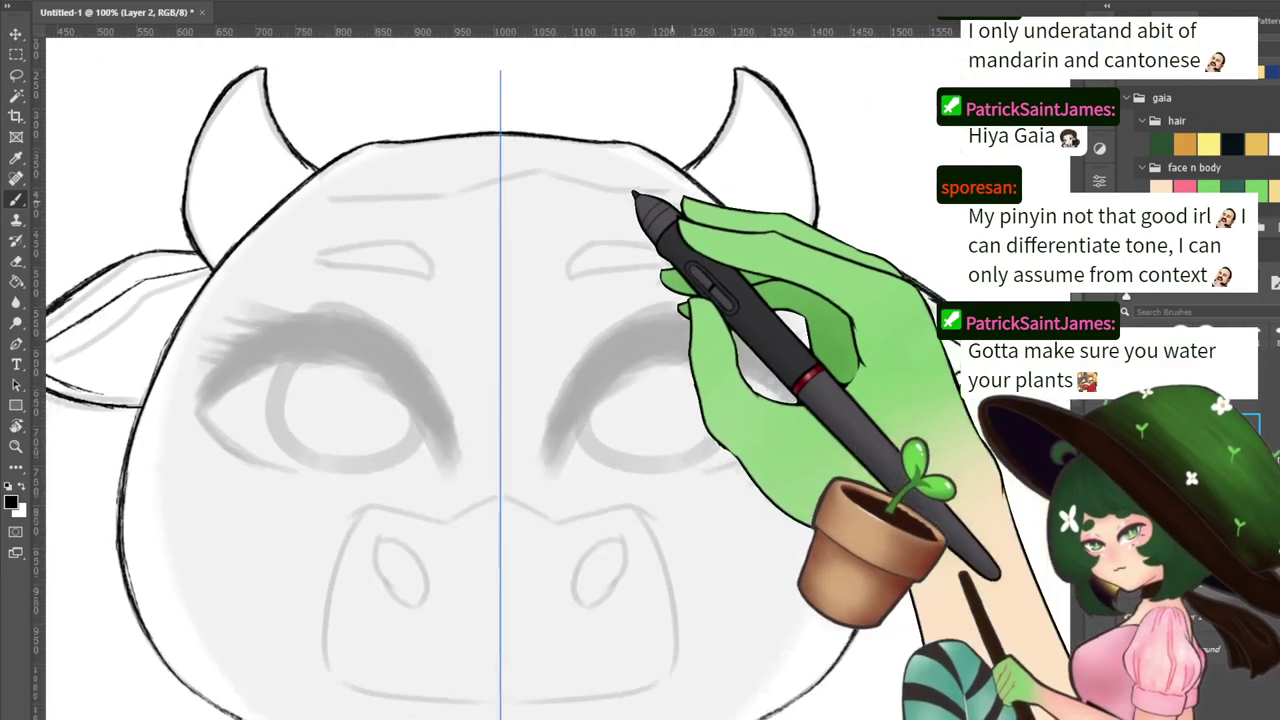
{"action": "left_click_drag", "start_coordinate": [640, 197], "coordinate": [595, 173]}
{"action": "left_click_drag", "start_coordinate": [681, 269], "coordinate": [384, 356]}
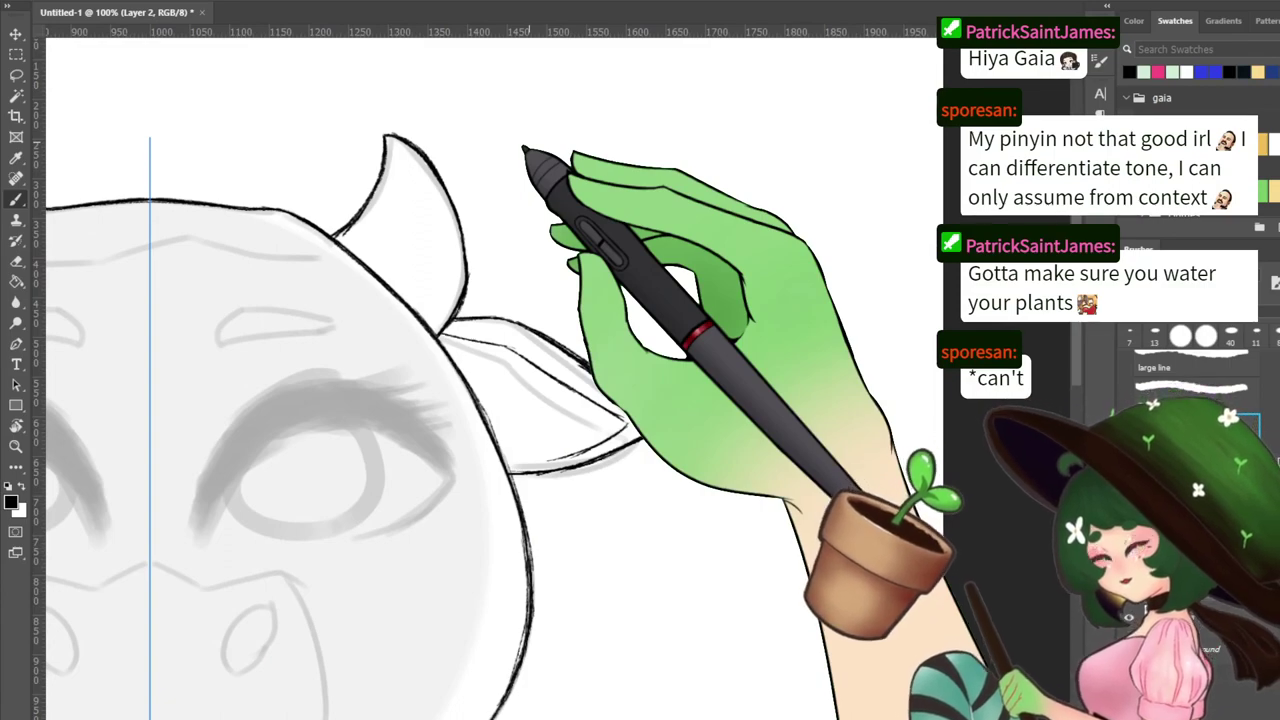
{"action": "key", "text": "ctrl+minus"}
{"action": "key", "text": "ctrl+plus"}
{"action": "key", "text": "ctrl+plus"}
{"action": "key", "text": "ctrl+plus"}
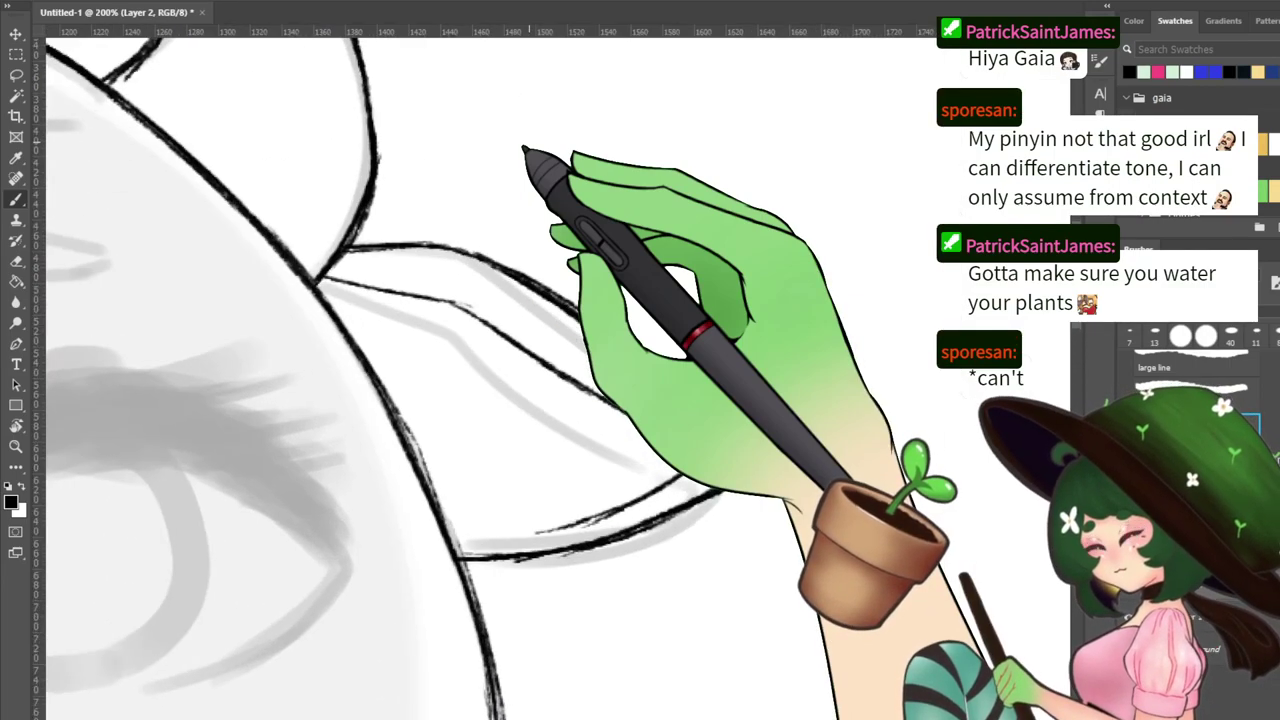
{"action": "left_click_drag", "start_coordinate": [480, 272], "coordinate": [680, 398]}
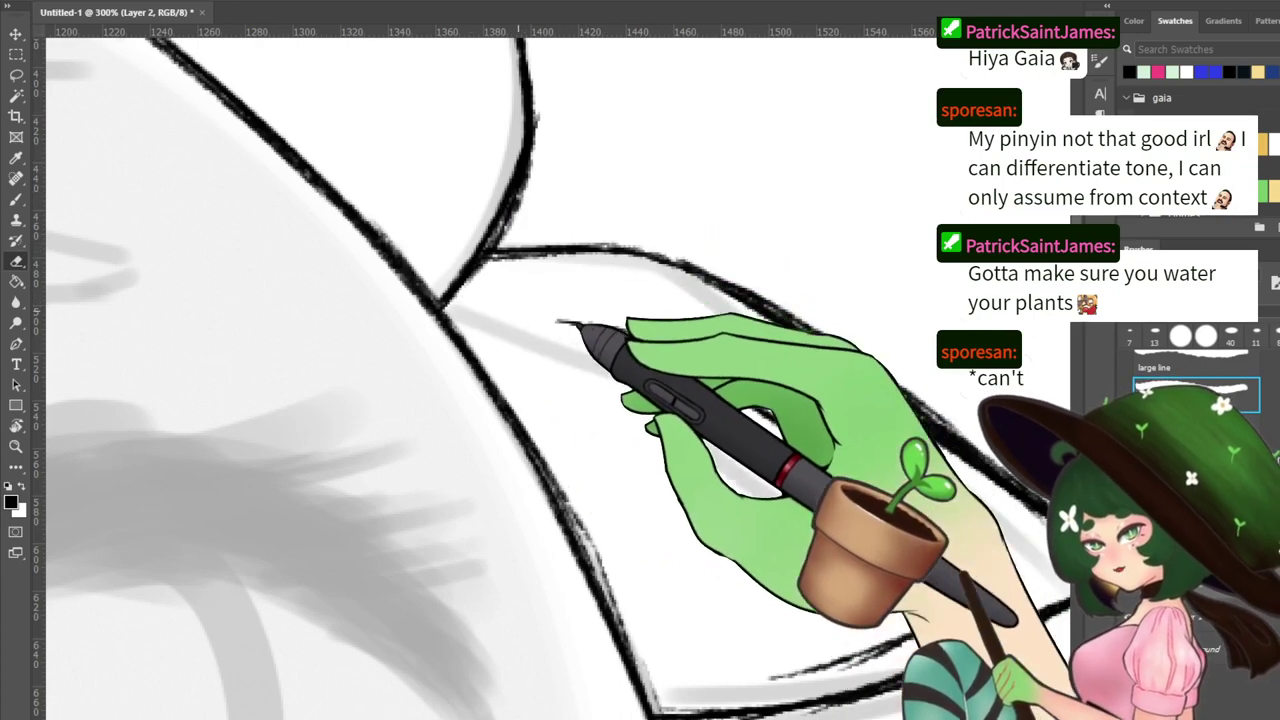
{"action": "key", "text": "b"}
{"action": "left_click_drag", "start_coordinate": [450, 302], "coordinate": [662, 350]}
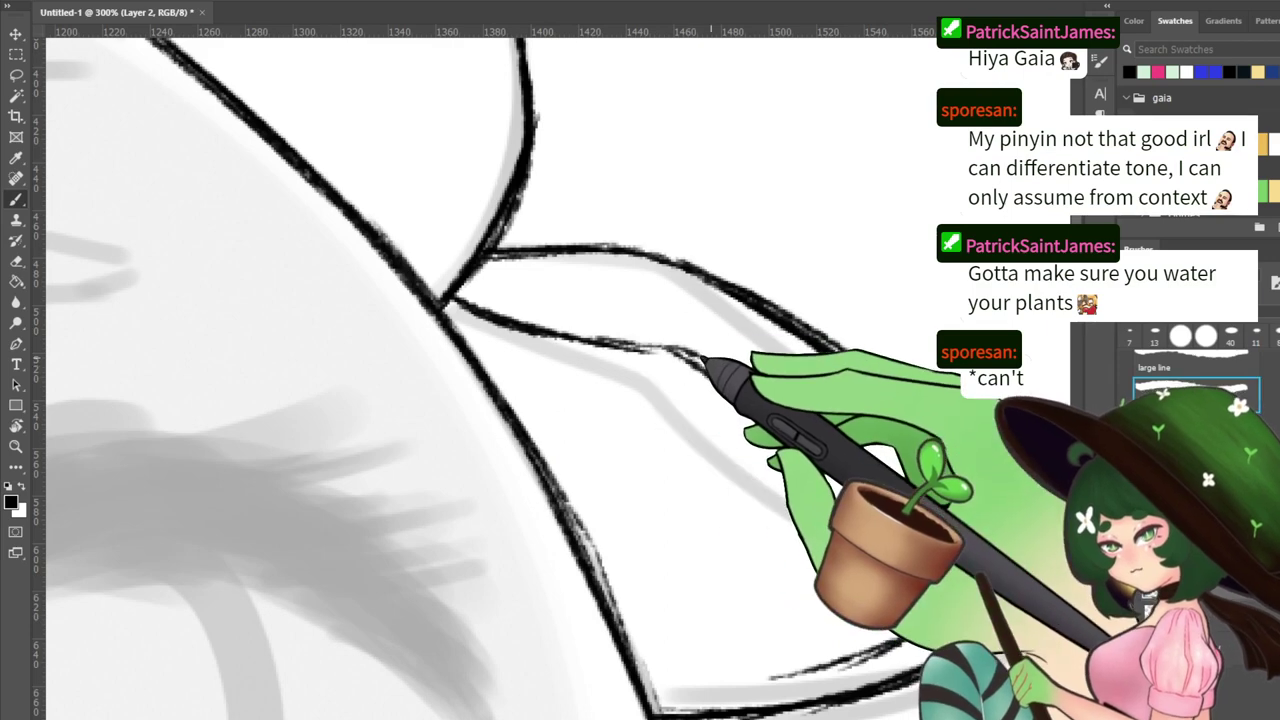
{"action": "key", "text": "b"}
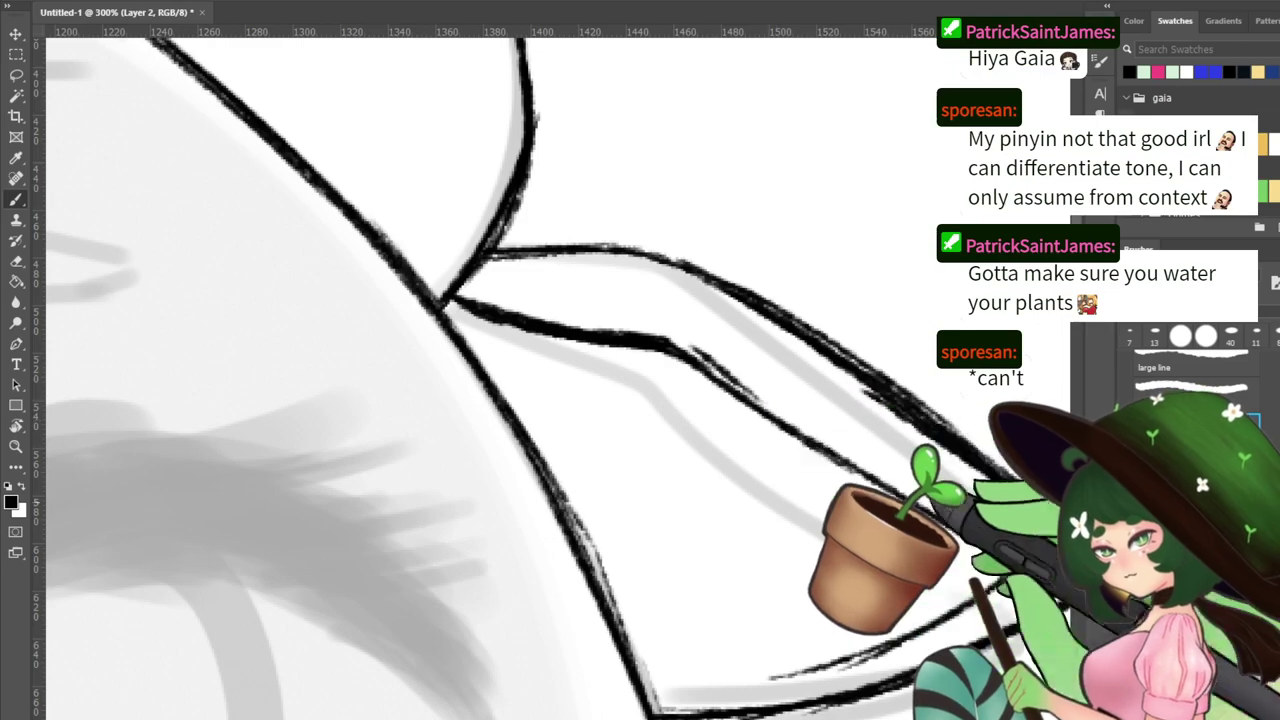
Close the gap in the head outline at the centre of the chin and thicken the chin line
{"action": "key", "text": "ctrl+minus"}
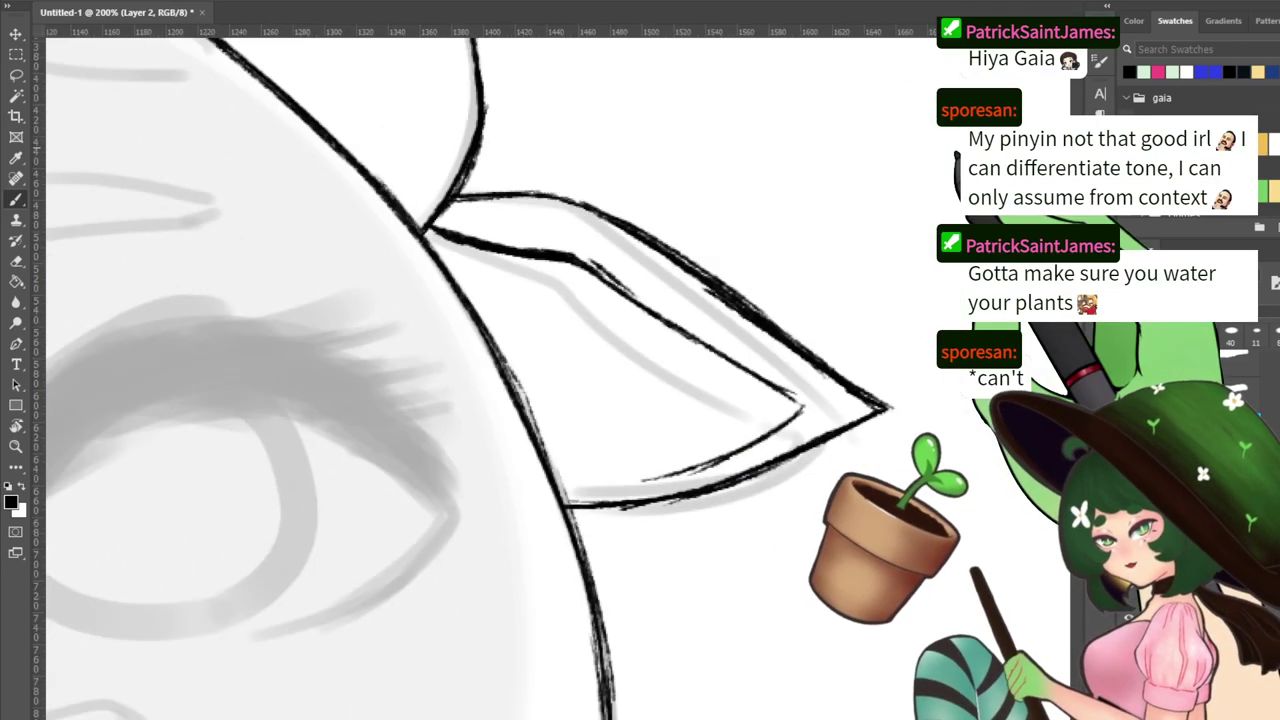
{"action": "left_click_drag", "start_coordinate": [654, 377], "coordinate": [383, 294]}
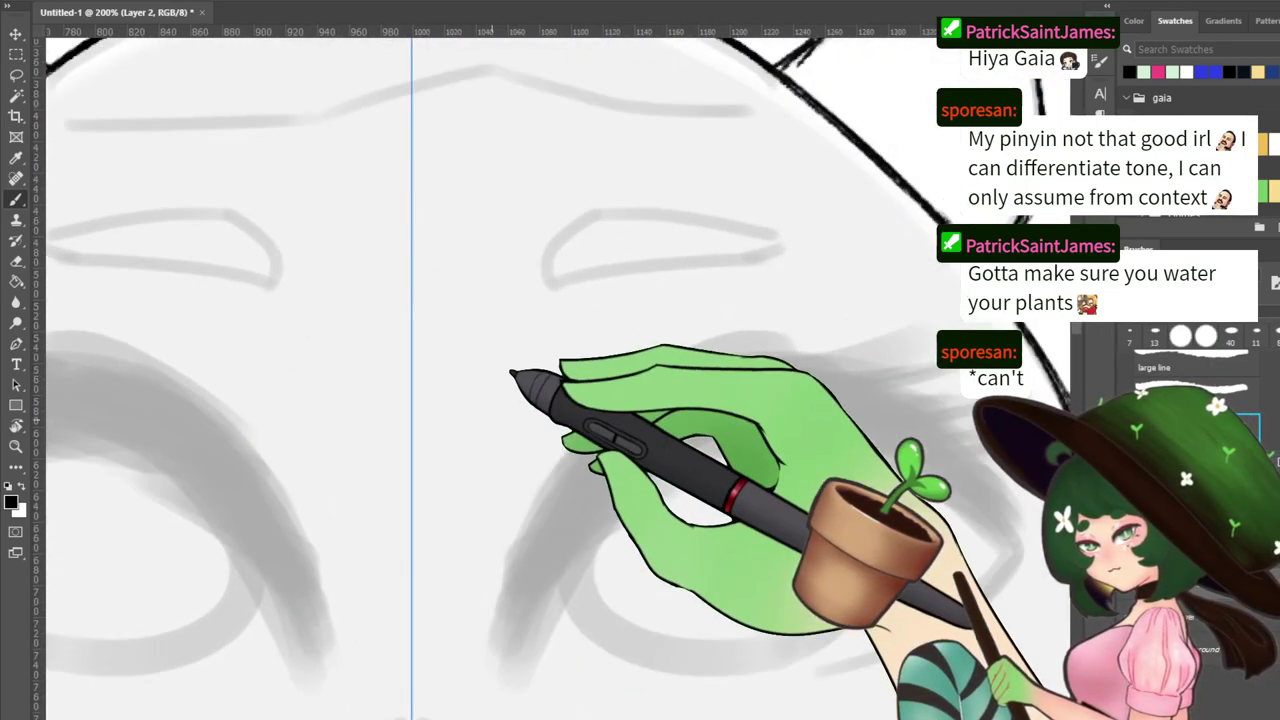
{"action": "key", "text": "ctrl+minus"}
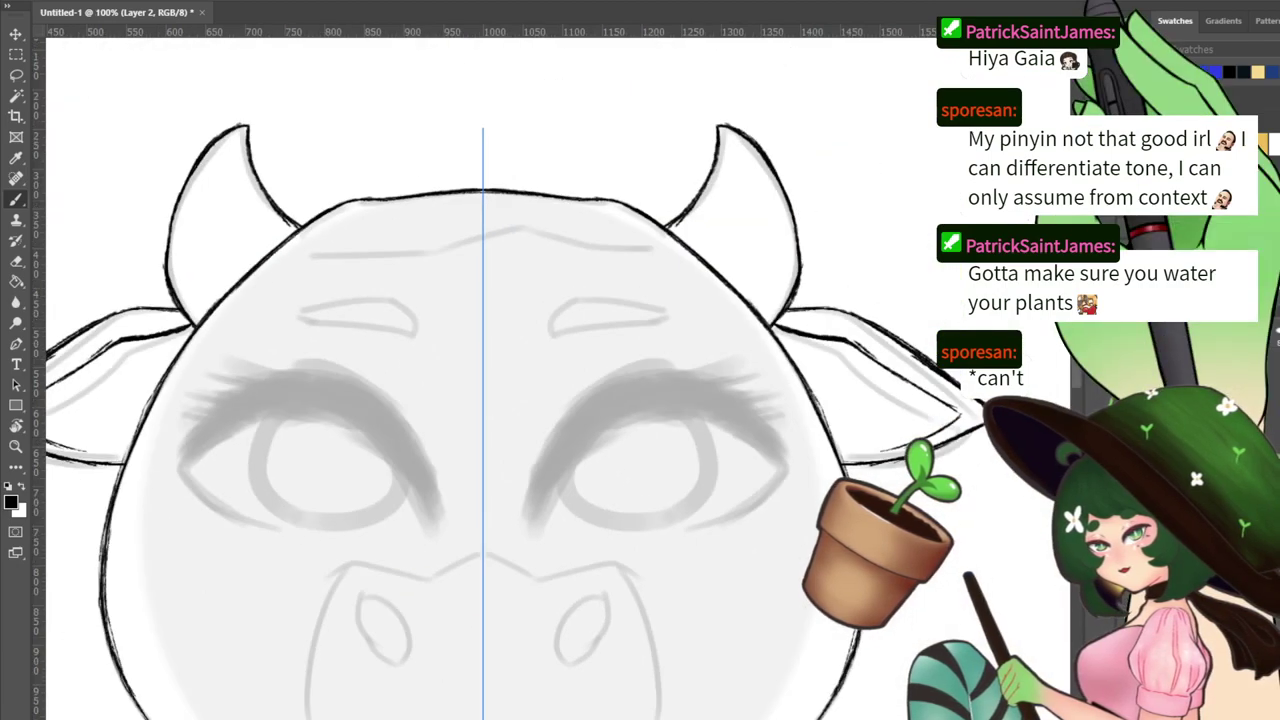
{"action": "left_click_drag", "start_coordinate": [420, 520], "coordinate": [620, 40]}
{"action": "mouse_move", "coordinate": [369, 245]}
{"action": "left_mouse_down"}
{"action": "mouse_move", "coordinate": [396, 318]}
{"action": "mouse_move", "coordinate": [457, 300]}
{"action": "left_mouse_up"}
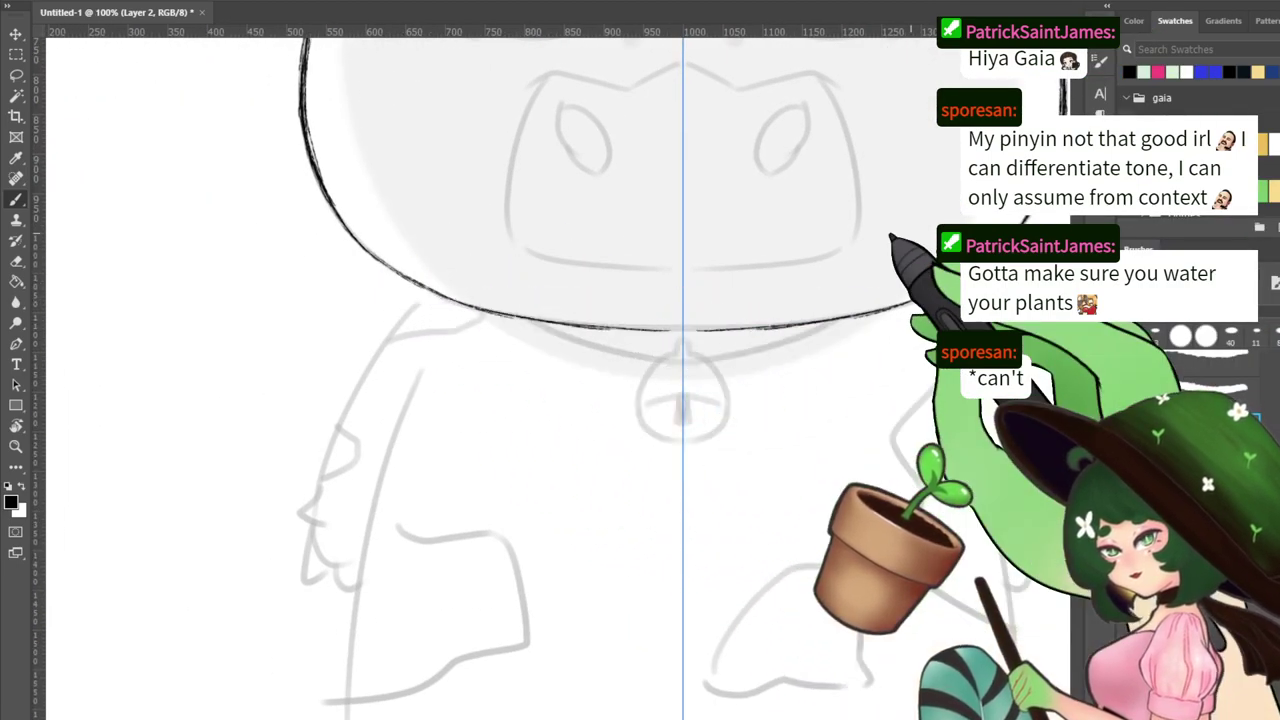
{"action": "key", "text": "ctrl+minus"}
{"action": "key", "text": "ctrl+plus"}
{"action": "key", "text": "ctrl+plus"}
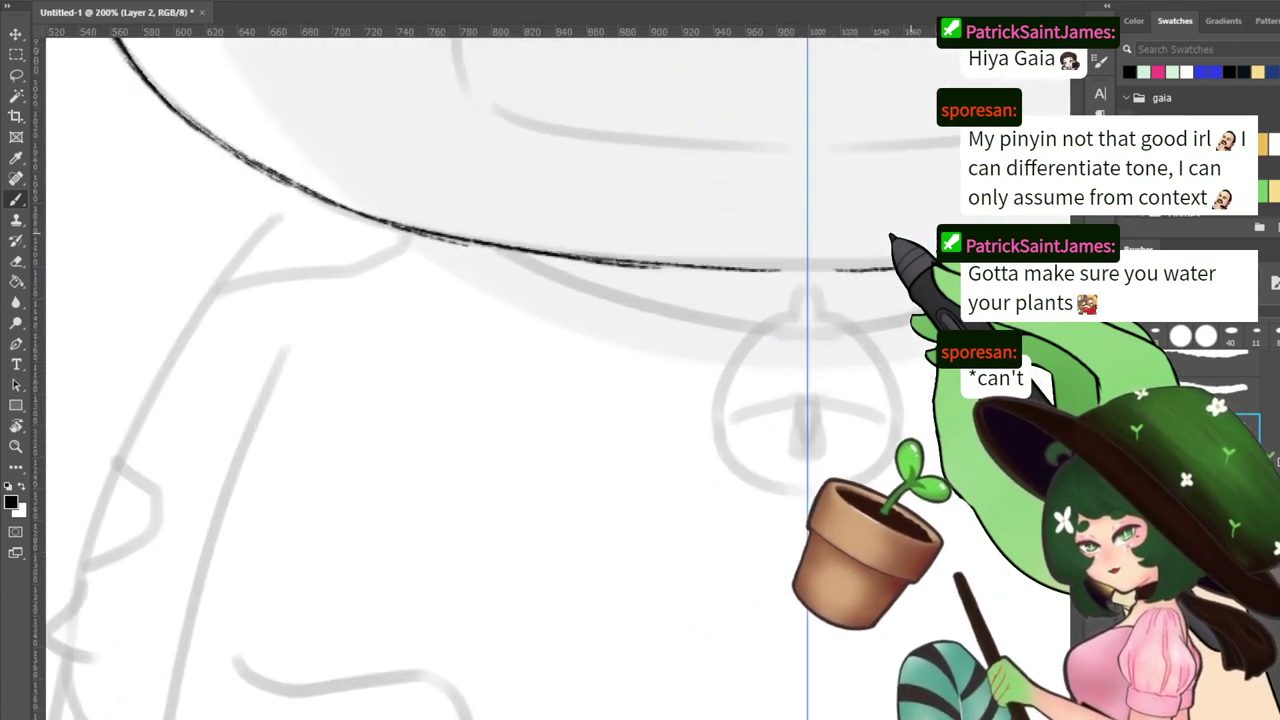
{"action": "left_click_drag", "start_coordinate": [597, 419], "coordinate": [514, 533]}
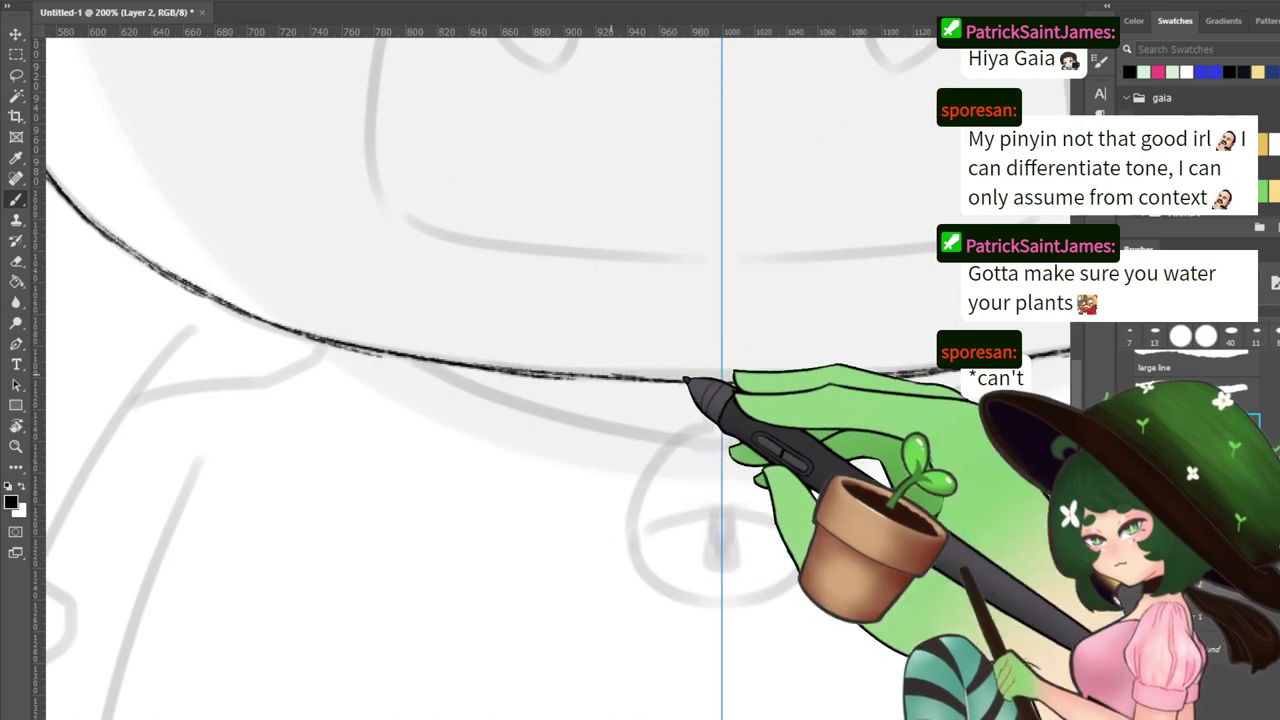
{"action": "mouse_move", "coordinate": [814, 369]}
{"action": "left_mouse_down"}
{"action": "mouse_move", "coordinate": [240, 389]}
{"action": "mouse_move", "coordinate": [427, 392]}
{"action": "left_mouse_up"}
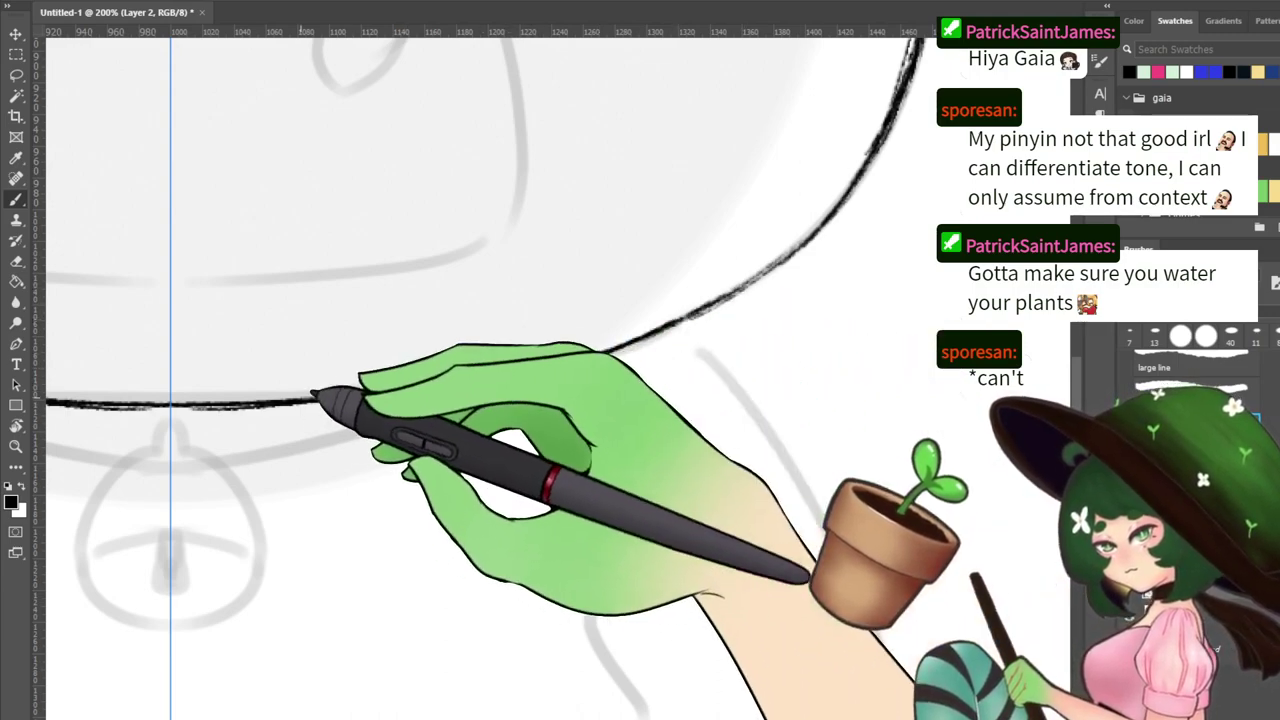
{"action": "left_click_drag", "start_coordinate": [652, 311], "coordinate": [551, 508]}
Ink the arm's outer contour in one curved stroke from the head outline down to the hand, undoing unsatisfactory tries
{"action": "key", "text": "ctrl+minus"}
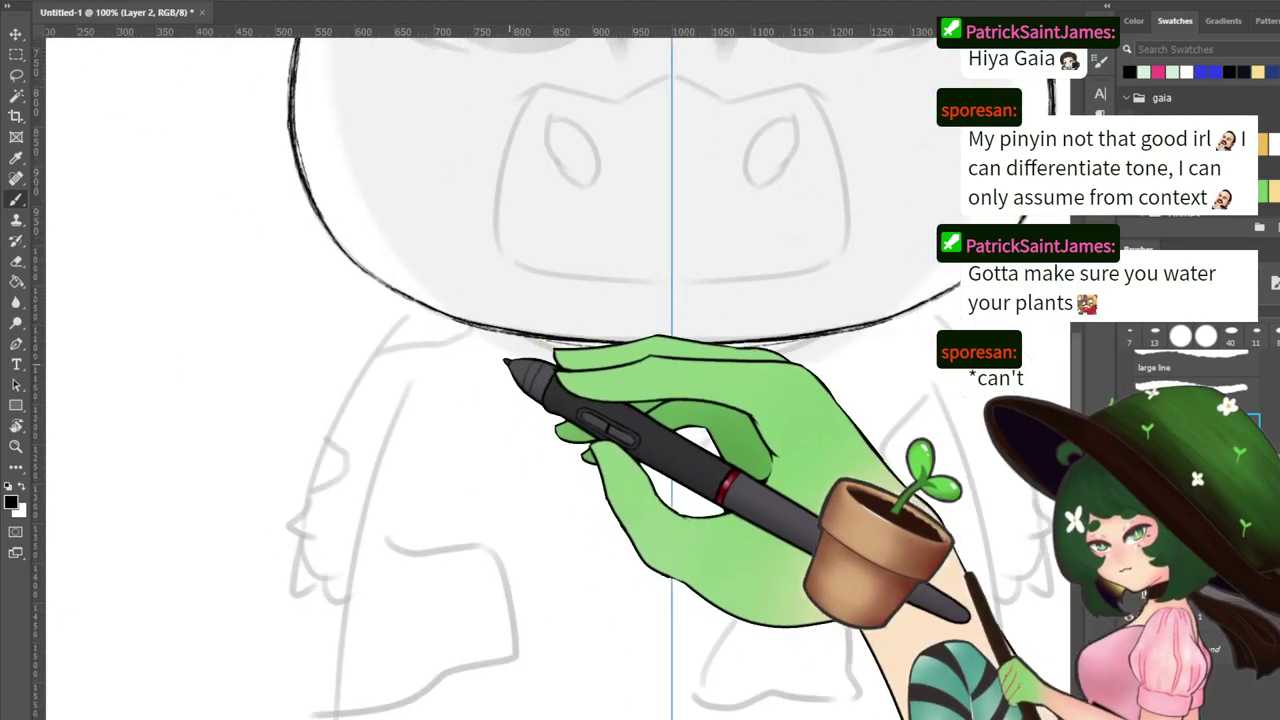
{"action": "left_click_drag", "start_coordinate": [408, 306], "coordinate": [267, 564]}
{"action": "key", "text": "ctrl+z"}
{"action": "mouse_move", "coordinate": [412, 304]}
{"action": "left_mouse_down"}
{"action": "mouse_move", "coordinate": [304, 562]}
{"action": "mouse_move", "coordinate": [410, 300]}
{"action": "mouse_move", "coordinate": [307, 537]}
{"action": "left_mouse_up"}
{"action": "key", "text": "ctrl+z"}
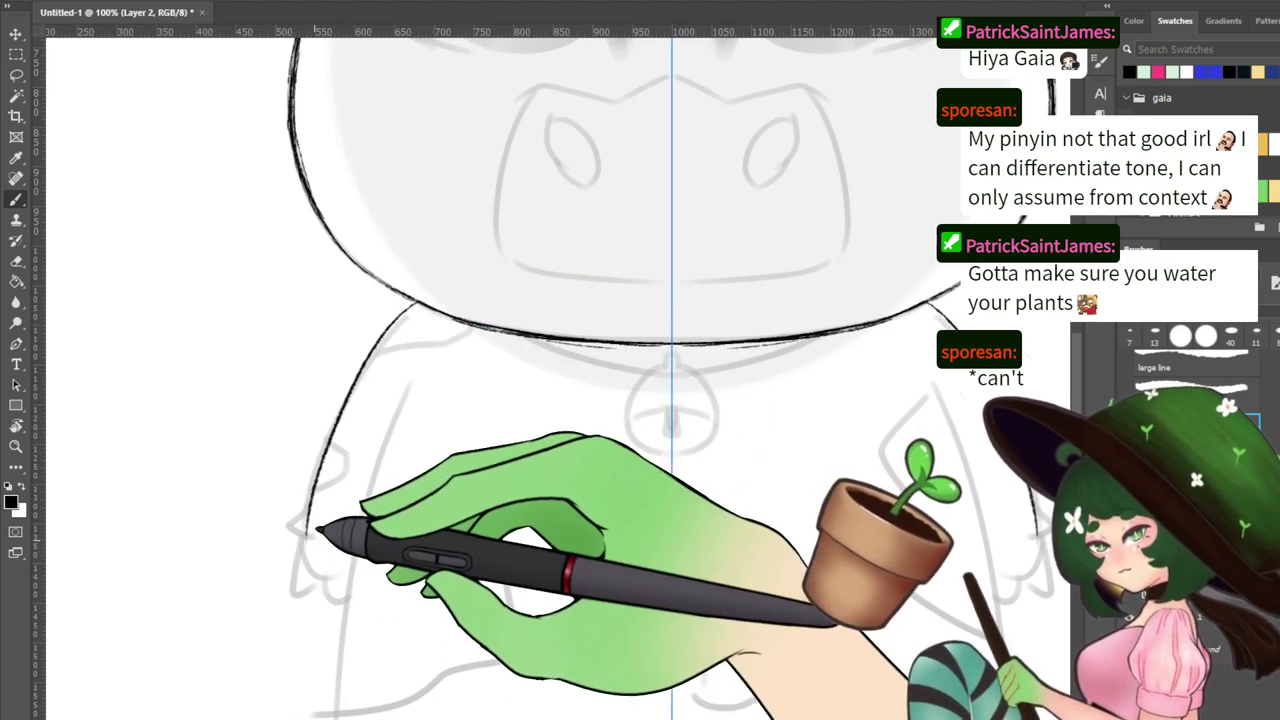
{"action": "left_click_drag", "start_coordinate": [429, 451], "coordinate": [409, 323]}
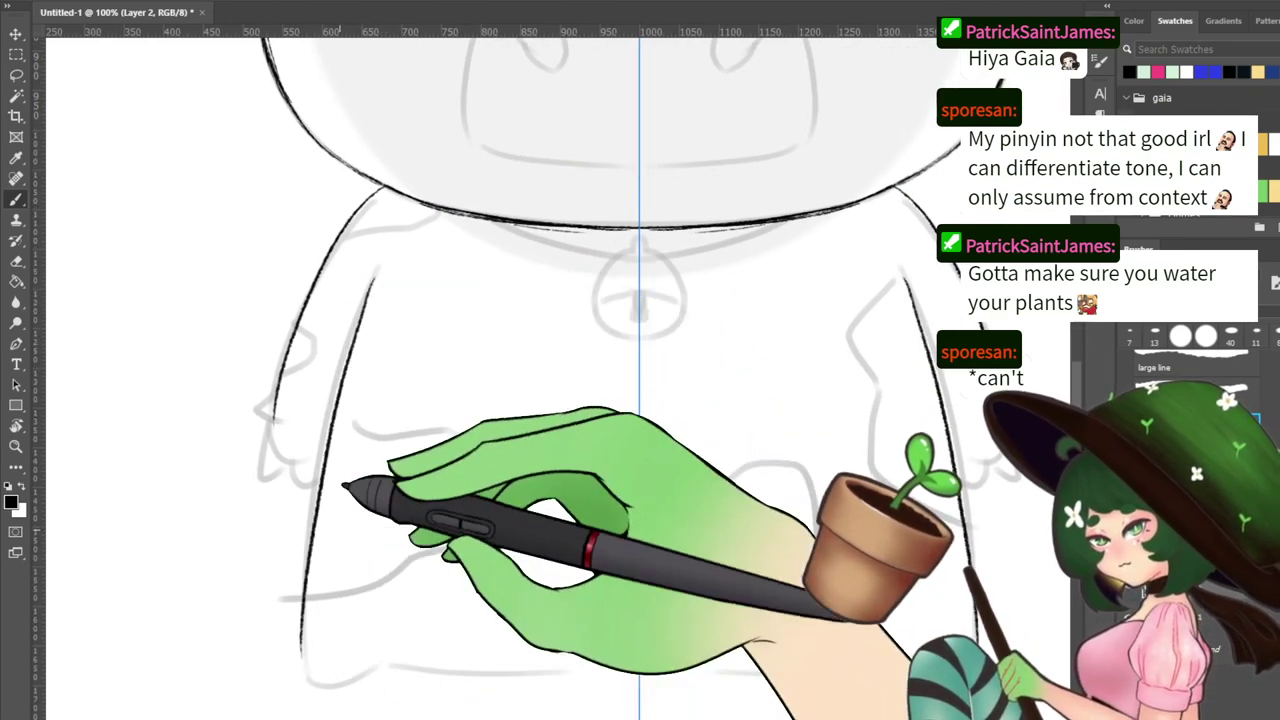
{"action": "key", "text": "ctrl+z"}
{"action": "left_click_drag", "start_coordinate": [376, 271], "coordinate": [301, 678]}
{"action": "key", "text": "ctrl+z"}
{"action": "left_click_drag", "start_coordinate": [379, 268], "coordinate": [303, 683]}
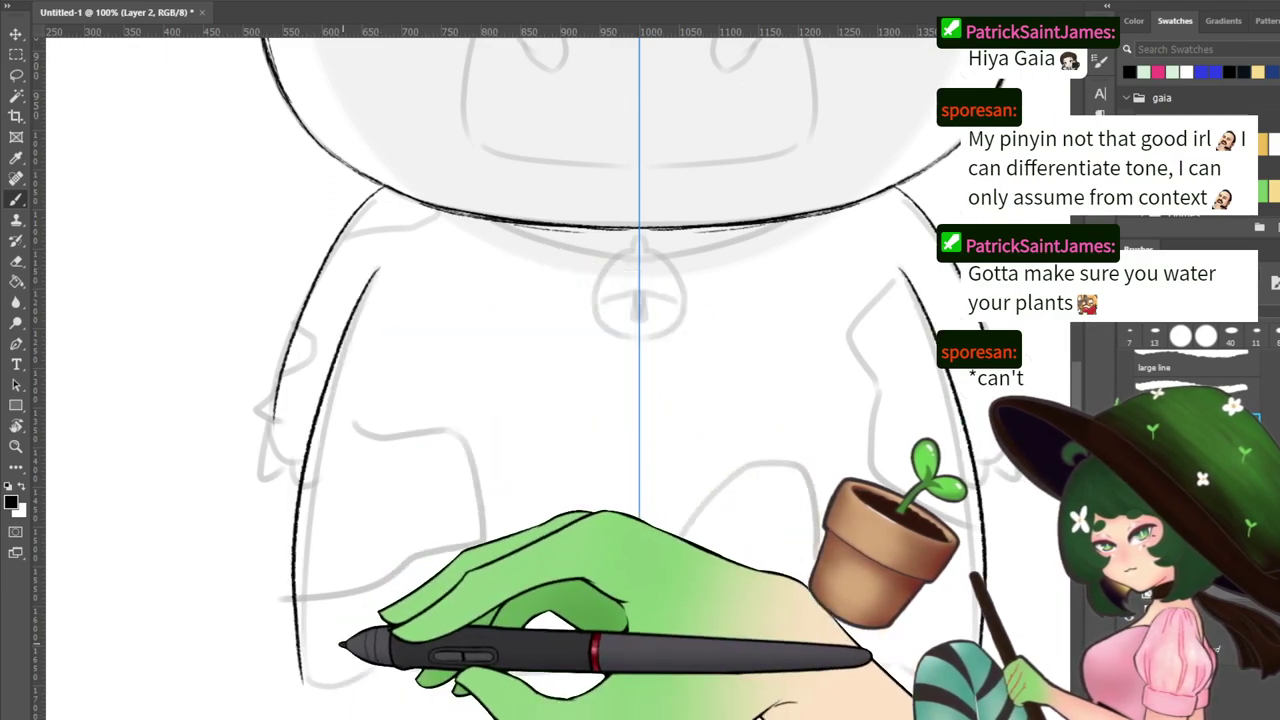
{"action": "key", "text": "ctrl+z"}
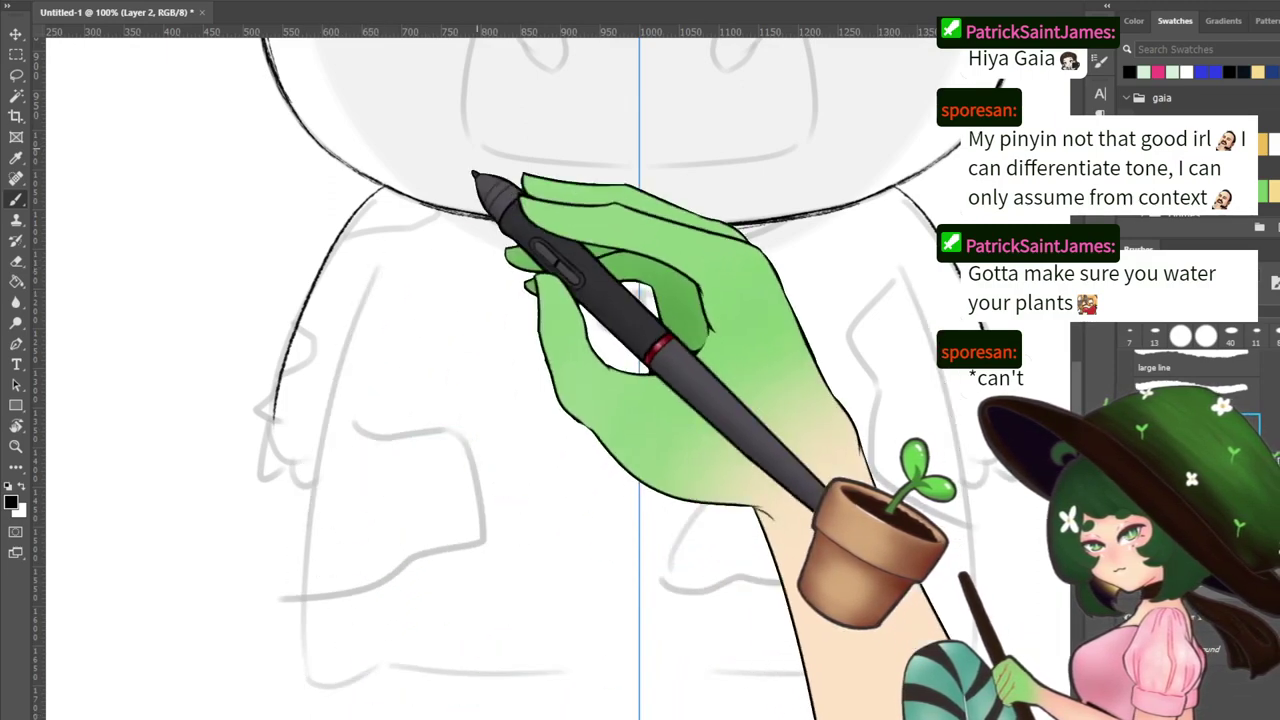
Rotate the canvas and ink the body's side contour in one long stroke between armpit and base, redoing it until clean
{"action": "key", "text": "r"}
{"action": "left_click_drag", "start_coordinate": [571, 126], "coordinate": [714, 434]}
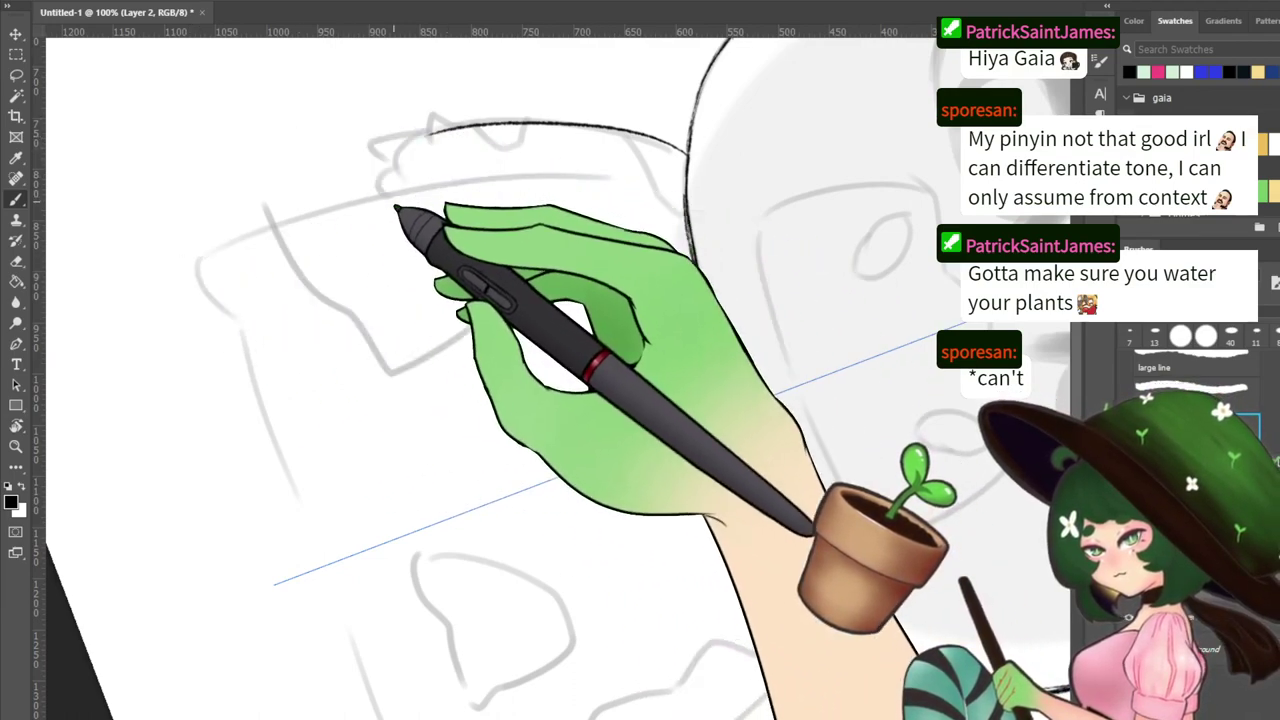
{"action": "left_click_drag", "start_coordinate": [395, 205], "coordinate": [365, 361]}
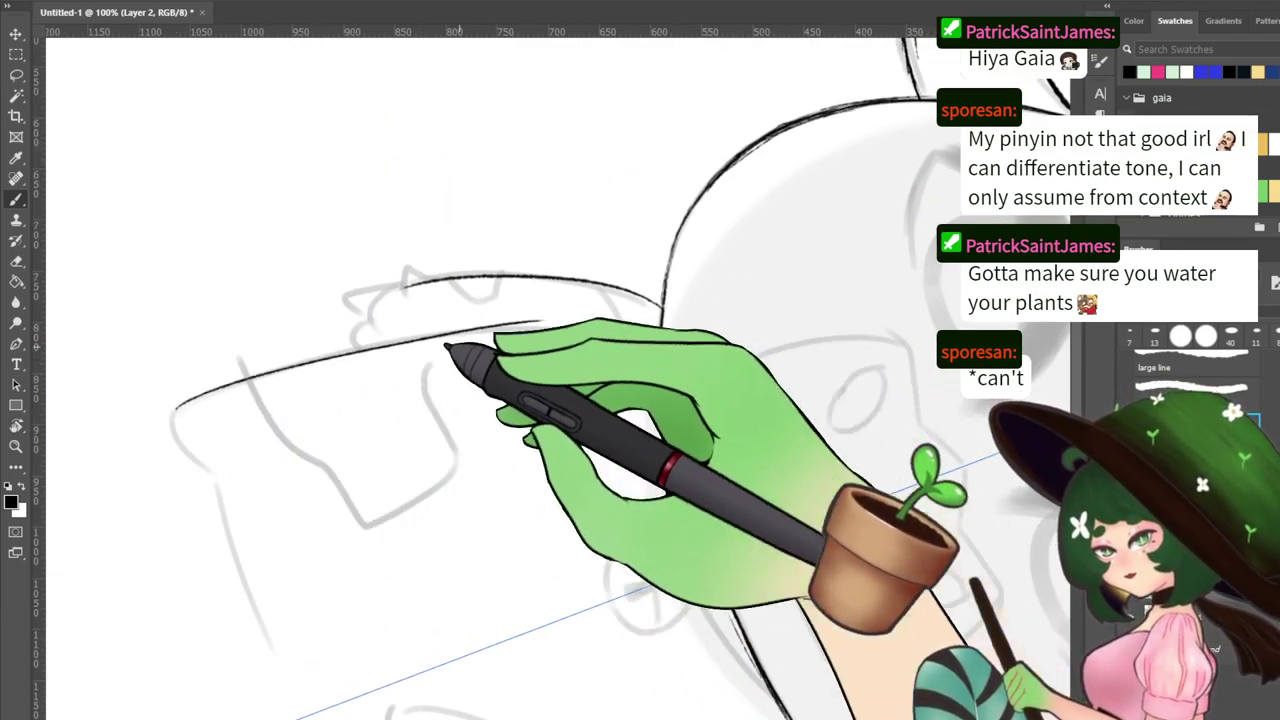
{"action": "mouse_move", "coordinate": [177, 402]}
{"action": "left_mouse_down"}
{"action": "mouse_move", "coordinate": [485, 327]}
{"action": "mouse_move", "coordinate": [600, 322]}
{"action": "left_mouse_up"}
{"action": "key", "text": "ctrl+z"}
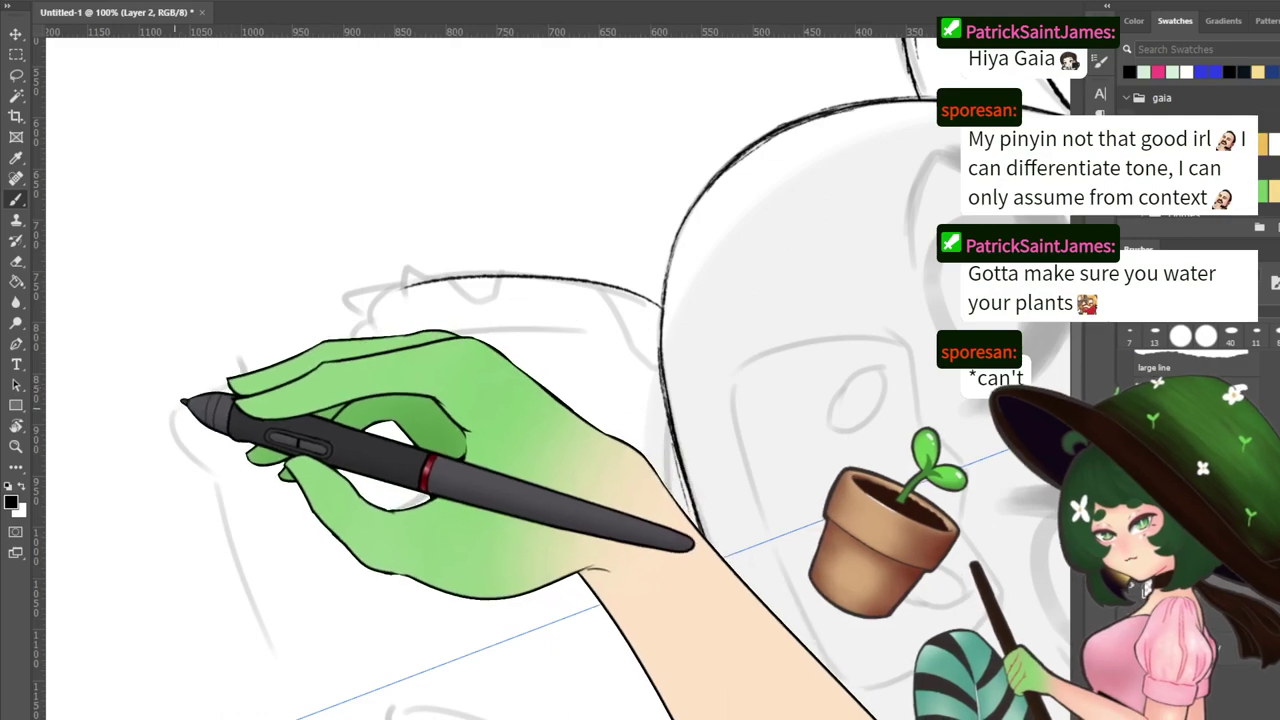
{"action": "mouse_move", "coordinate": [177, 405]}
{"action": "left_mouse_down"}
{"action": "mouse_move", "coordinate": [503, 328]}
{"action": "mouse_move", "coordinate": [612, 326]}
{"action": "left_mouse_up"}
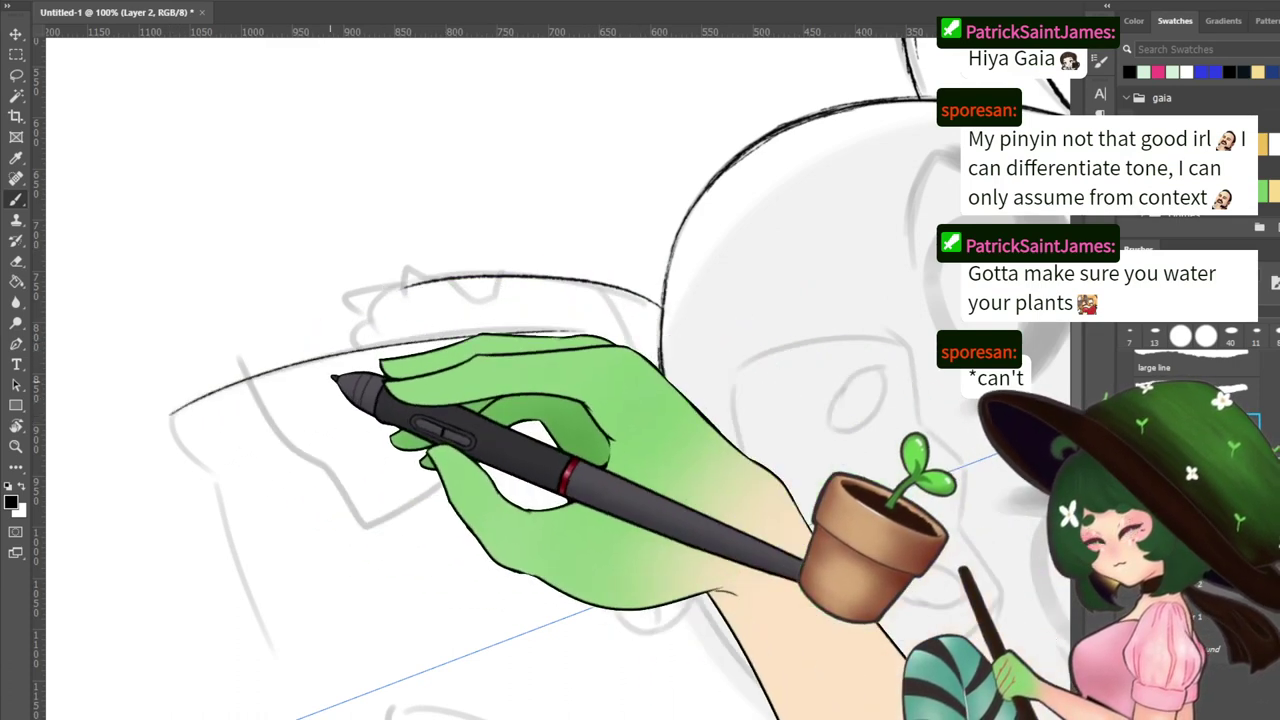
{"action": "mouse_move", "coordinate": [178, 408]}
{"action": "left_mouse_down"}
{"action": "mouse_move", "coordinate": [497, 332]}
{"action": "mouse_move", "coordinate": [613, 338]}
{"action": "left_mouse_up"}
{"action": "key", "text": "ctrl+z"}
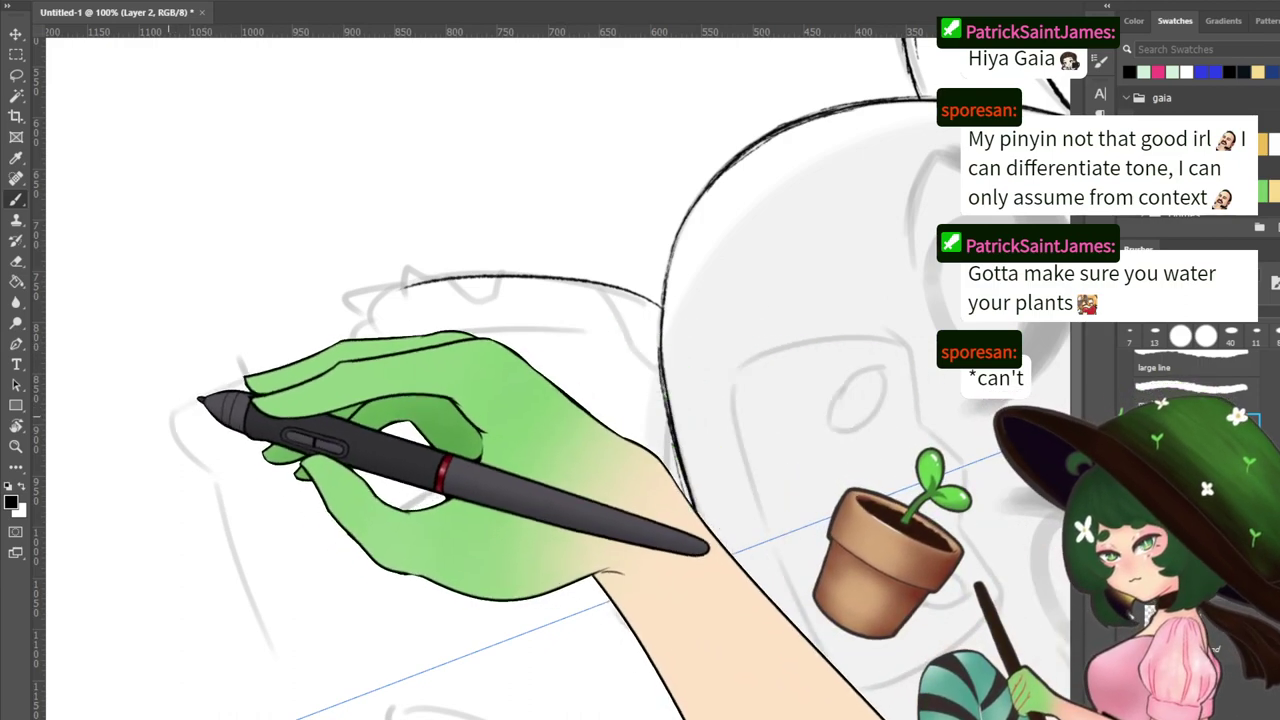
{"action": "left_click_drag", "start_coordinate": [180, 408], "coordinate": [482, 347]}
{"action": "key", "text": "ctrl+z"}
{"action": "left_click_drag", "start_coordinate": [180, 408], "coordinate": [608, 336]}
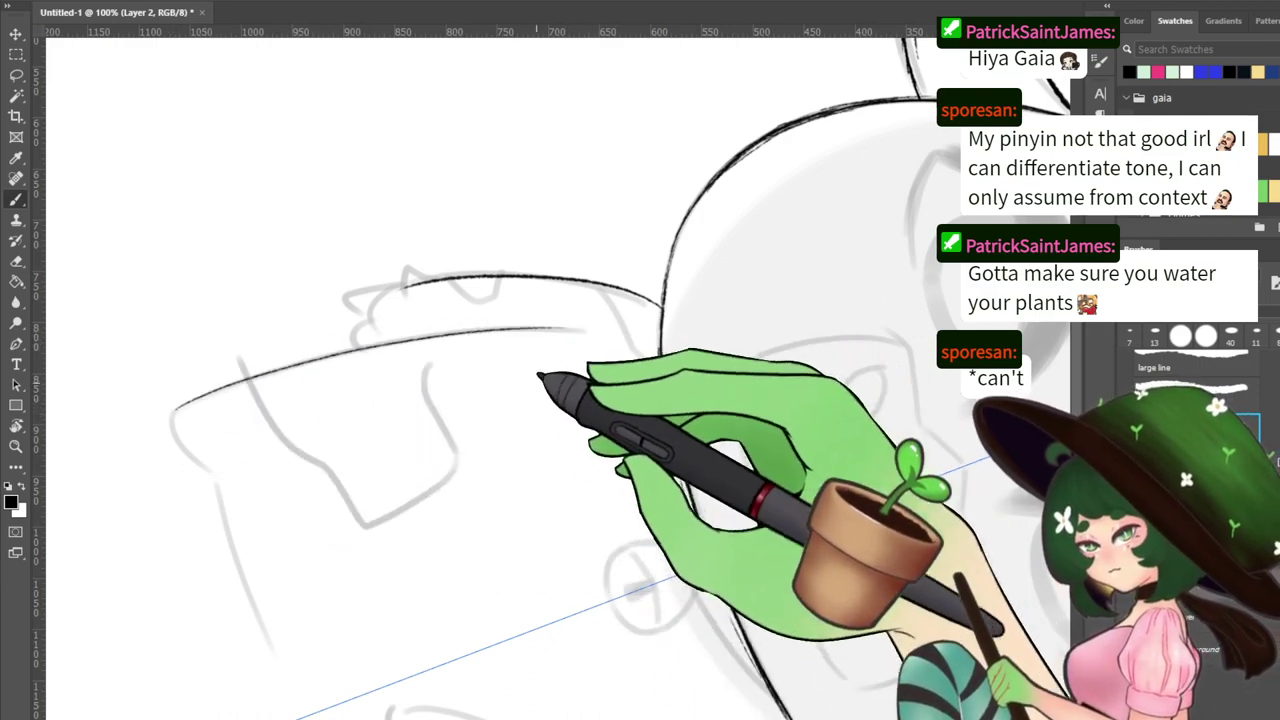
Zoom to 200% and thicken the upper part of the body's side contour beside the arm, undoing poor strokes
{"action": "key", "text": "r"}
{"action": "mouse_move", "coordinate": [580, 457]}
{"action": "left_mouse_down"}
{"action": "mouse_move", "coordinate": [574, 312]}
{"action": "mouse_move", "coordinate": [697, 388]}
{"action": "mouse_move", "coordinate": [592, 286]}
{"action": "left_mouse_up"}
{"action": "key", "text": "b"}
{"action": "key", "text": "ctrl+minus"}
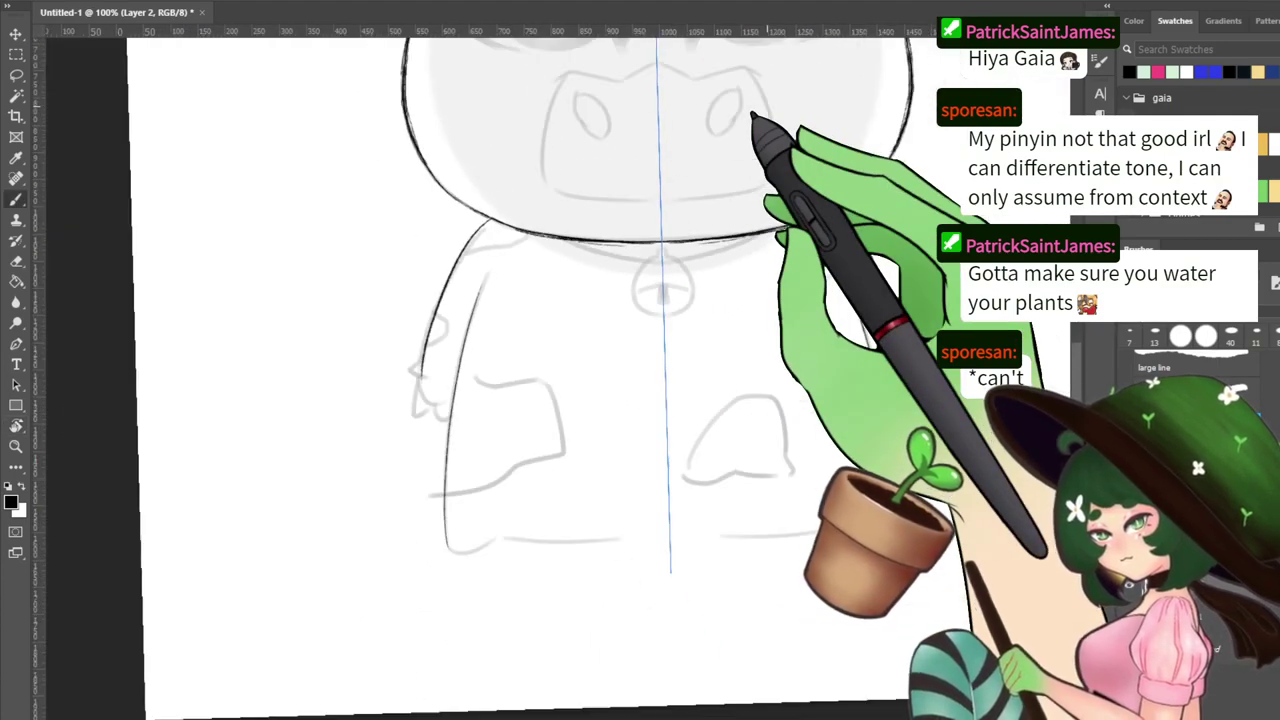
{"action": "key", "text": "ctrl+plus"}
{"action": "key", "text": "ctrl+plus"}
{"action": "mouse_move", "coordinate": [404, 170]}
{"action": "left_mouse_down"}
{"action": "mouse_move", "coordinate": [452, 315]}
{"action": "mouse_move", "coordinate": [334, 346]}
{"action": "mouse_move", "coordinate": [308, 455]}
{"action": "mouse_move", "coordinate": [337, 325]}
{"action": "left_mouse_up"}
{"action": "key", "text": "ctrl+z"}
{"action": "left_click_drag", "start_coordinate": [350, 254], "coordinate": [322, 474]}
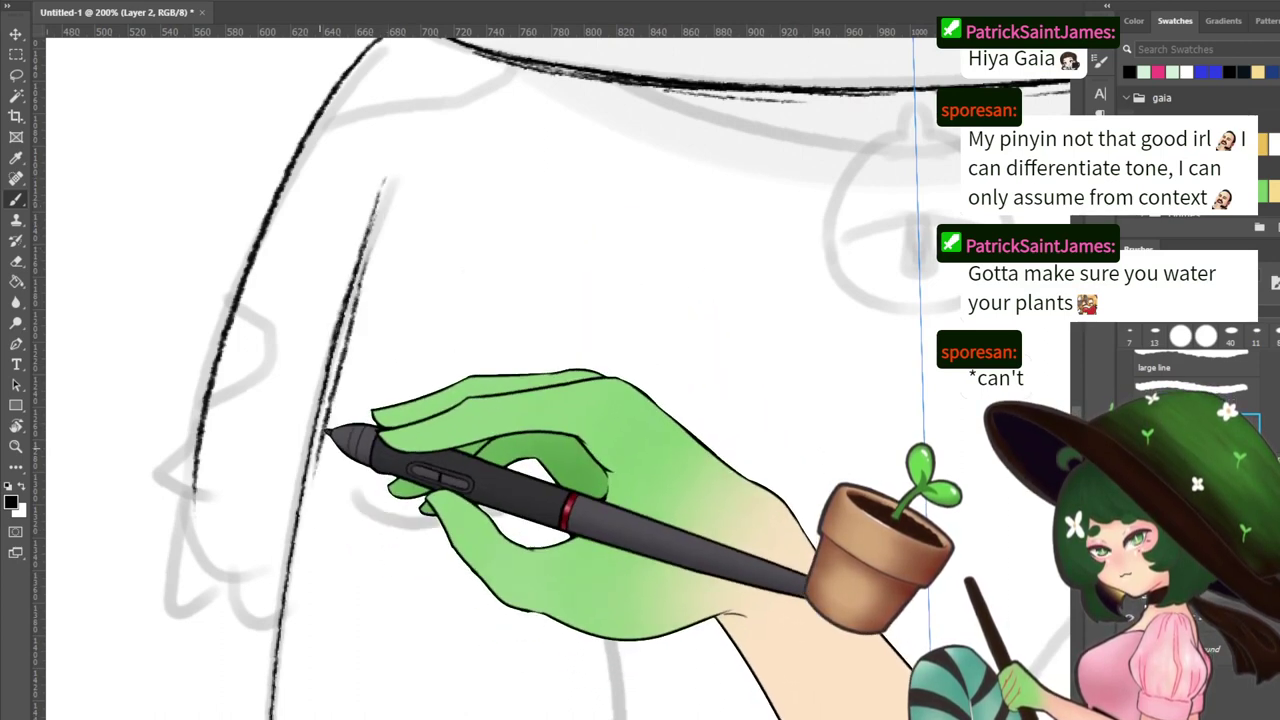
{"action": "key", "text": "ctrl+z"}
{"action": "left_click_drag", "start_coordinate": [348, 252], "coordinate": [323, 475]}
{"action": "key", "text": "ctrl+z"}
{"action": "mouse_move", "coordinate": [337, 312]}
{"action": "left_mouse_down"}
{"action": "mouse_move", "coordinate": [307, 419]}
{"action": "mouse_move", "coordinate": [292, 485]}
{"action": "mouse_move", "coordinate": [343, 330]}
{"action": "mouse_move", "coordinate": [301, 503]}
{"action": "left_mouse_up"}
{"action": "key", "text": "ctrl+z"}
{"action": "mouse_move", "coordinate": [318, 395]}
{"action": "left_mouse_down"}
{"action": "mouse_move", "coordinate": [281, 553]}
{"action": "mouse_move", "coordinate": [380, 214]}
{"action": "left_mouse_up"}
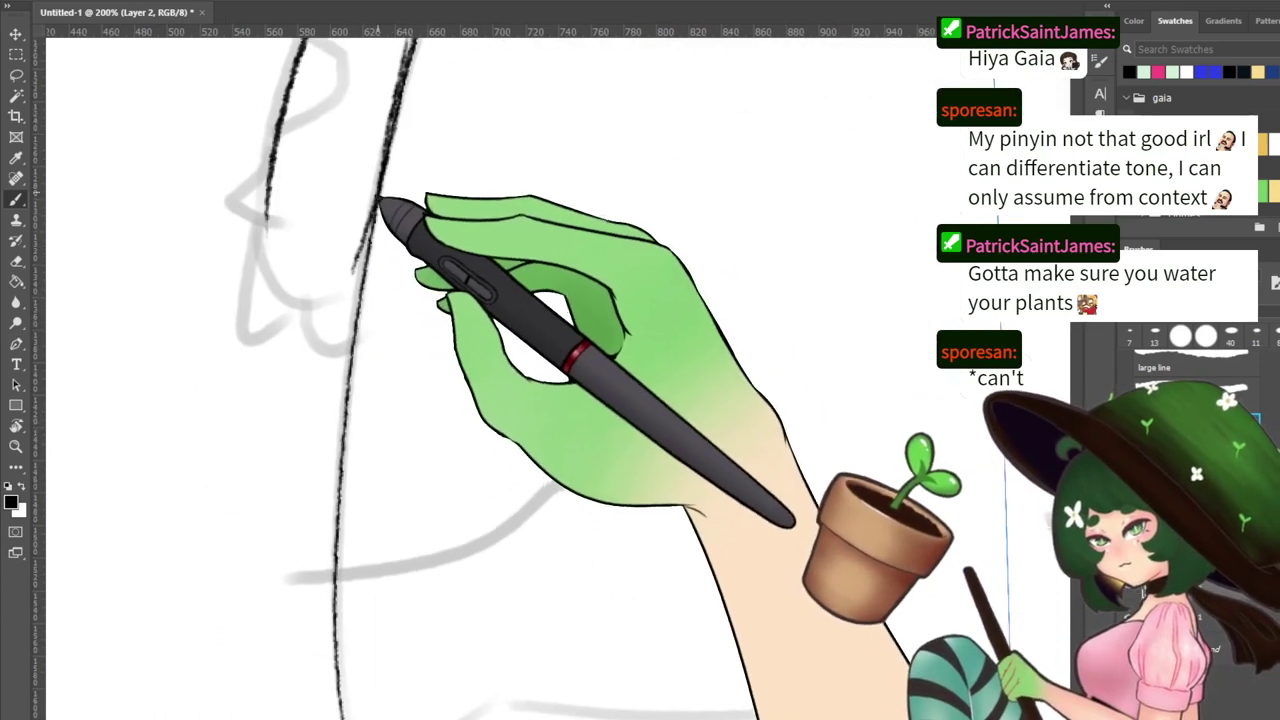
Rotate the canvas and thicken the rest of the body's side contour with overlapping strokes down to the base corner
{"action": "left_click_drag", "start_coordinate": [489, 146], "coordinate": [674, 354]}
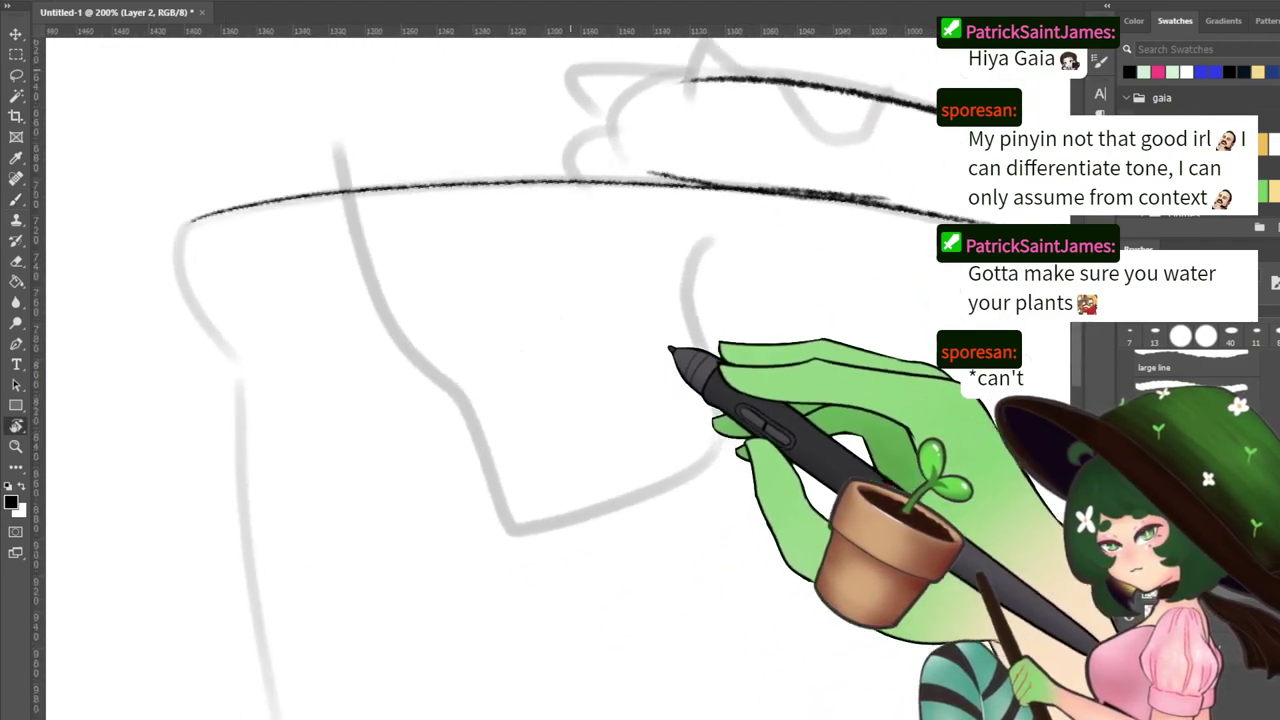
{"action": "key", "text": "b"}
{"action": "left_click_drag", "start_coordinate": [186, 215], "coordinate": [500, 172]}
{"action": "key", "text": "ctrl+z"}
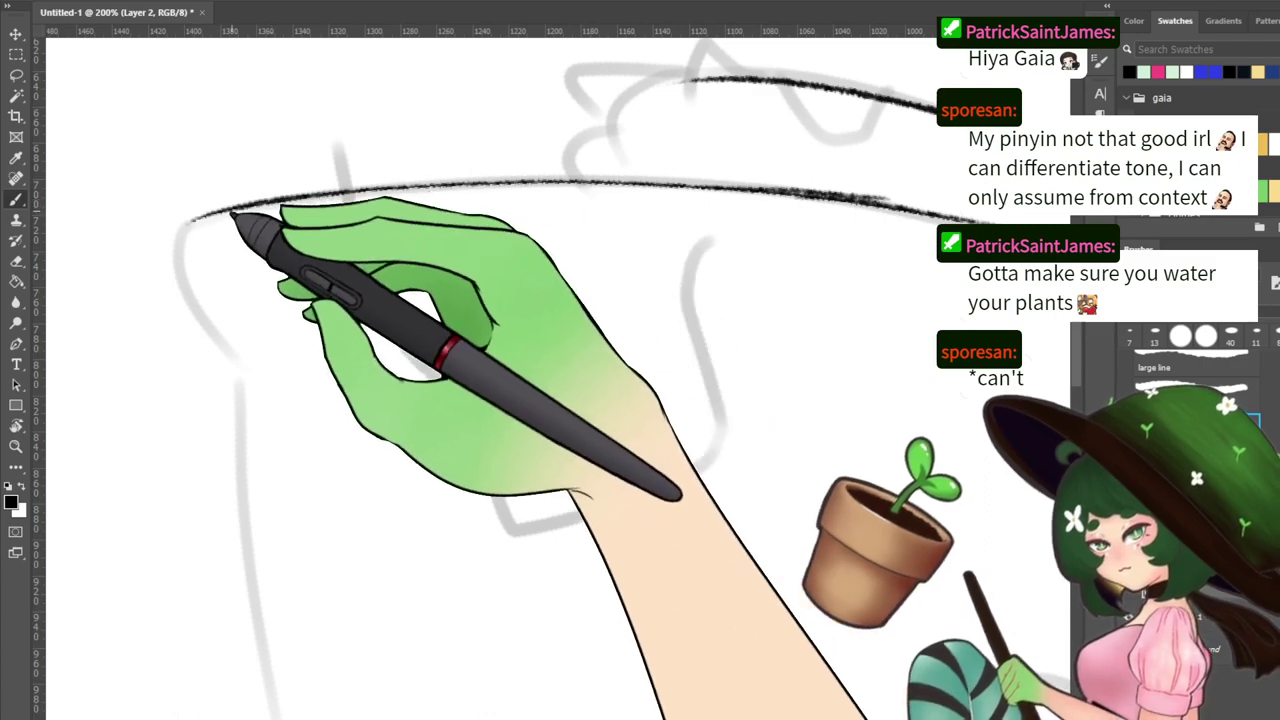
{"action": "left_click_drag", "start_coordinate": [231, 209], "coordinate": [450, 182]}
{"action": "left_click_drag", "start_coordinate": [297, 200], "coordinate": [578, 176]}
{"action": "left_click_drag", "start_coordinate": [401, 188], "coordinate": [640, 180]}
{"action": "left_click_drag", "start_coordinate": [505, 181], "coordinate": [938, 205]}
Ink the rounded foot corner from the end of the side contour, curving under and up to the start of the base line
{"action": "left_click_drag", "start_coordinate": [322, 268], "coordinate": [457, 234]}
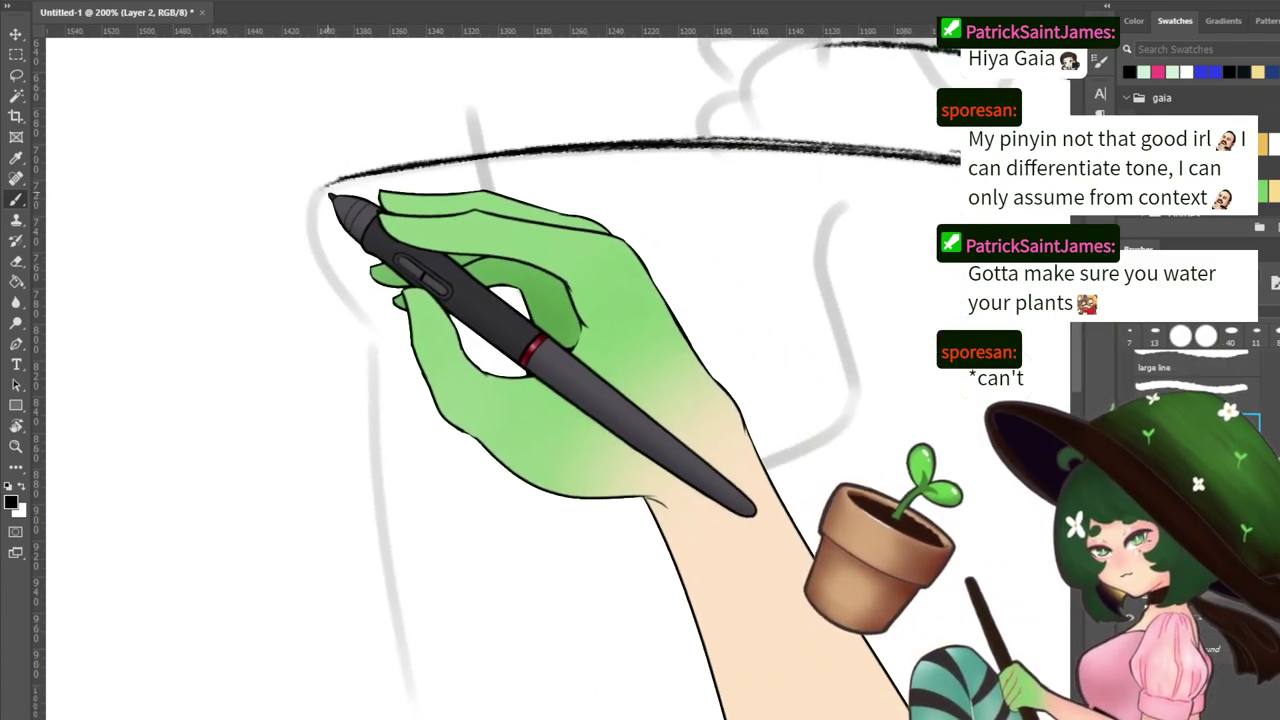
{"action": "key", "text": "ctrl+z"}
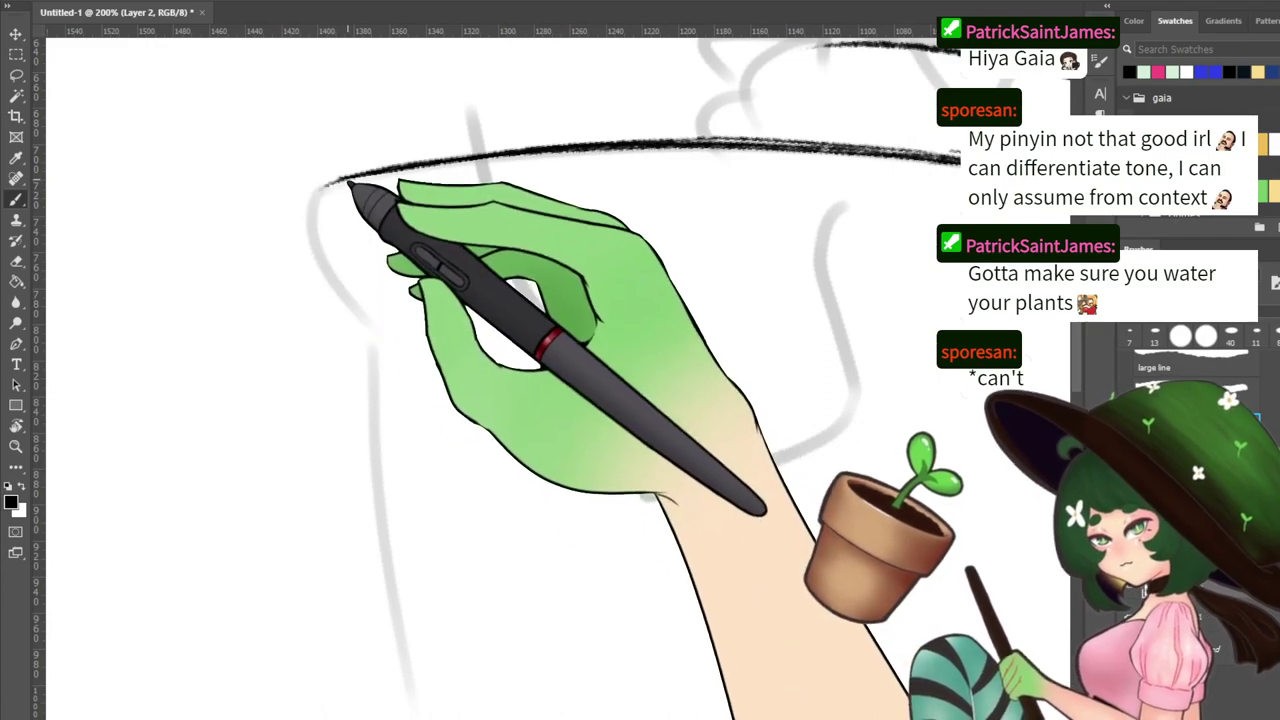
{"action": "left_click_drag", "start_coordinate": [349, 185], "coordinate": [390, 337]}
{"action": "left_click_drag", "start_coordinate": [530, 356], "coordinate": [615, 465]}
{"action": "left_click_drag", "start_coordinate": [780, 388], "coordinate": [577, 342]}
{"action": "left_click_drag", "start_coordinate": [484, 130], "coordinate": [334, 309]}
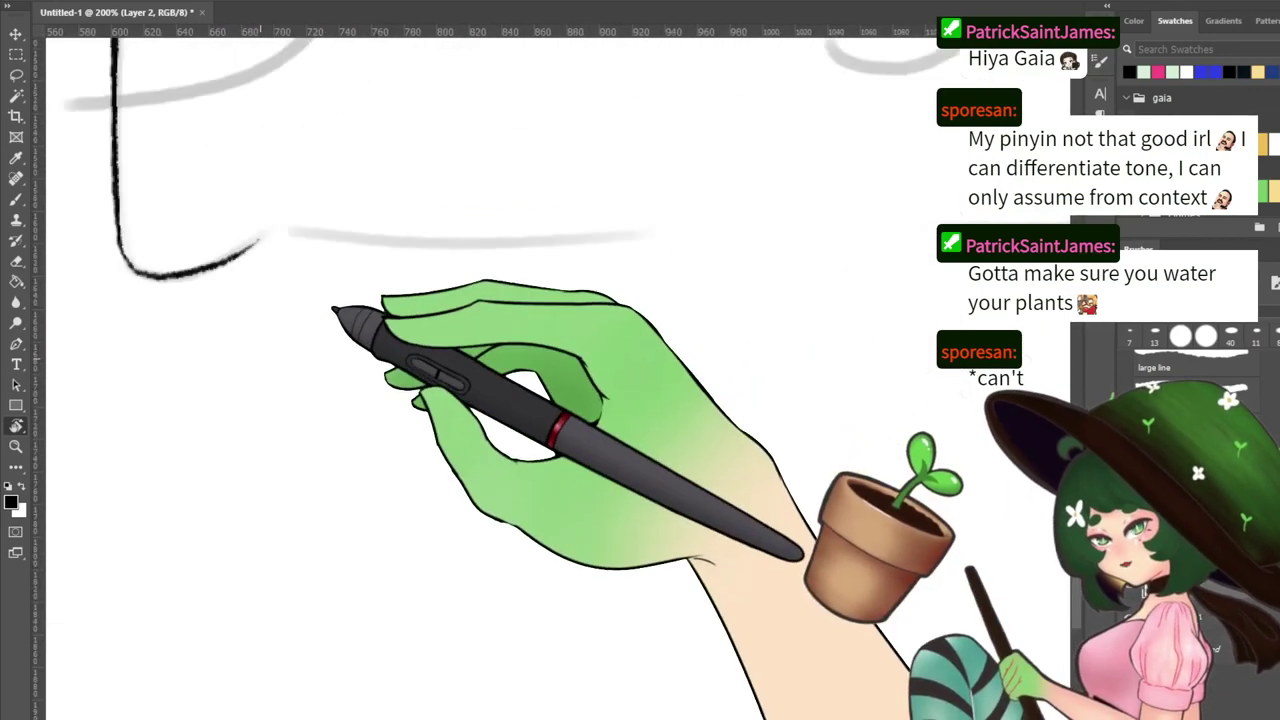
{"action": "left_click_drag", "start_coordinate": [242, 255], "coordinate": [287, 233]}
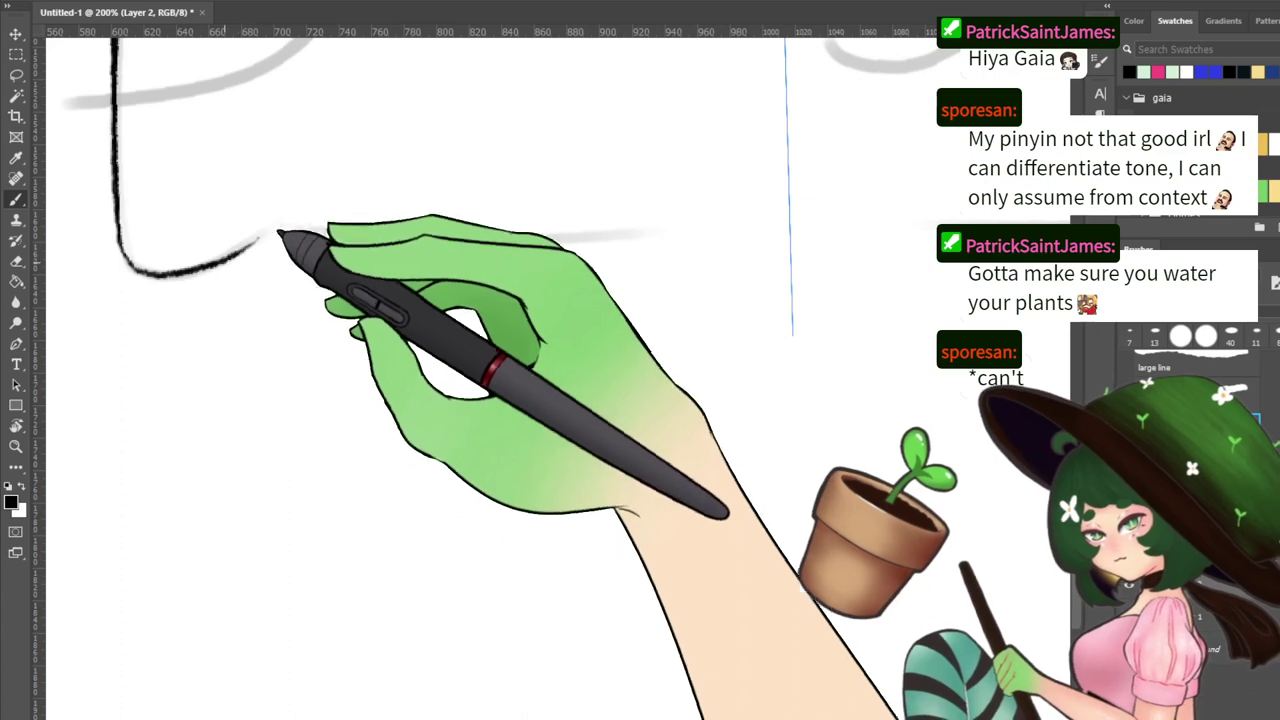
Ink the body's base line from the foot corner to the centre guide and thicken it with overlapping strokes
{"action": "left_click_drag", "start_coordinate": [272, 237], "coordinate": [395, 244]}
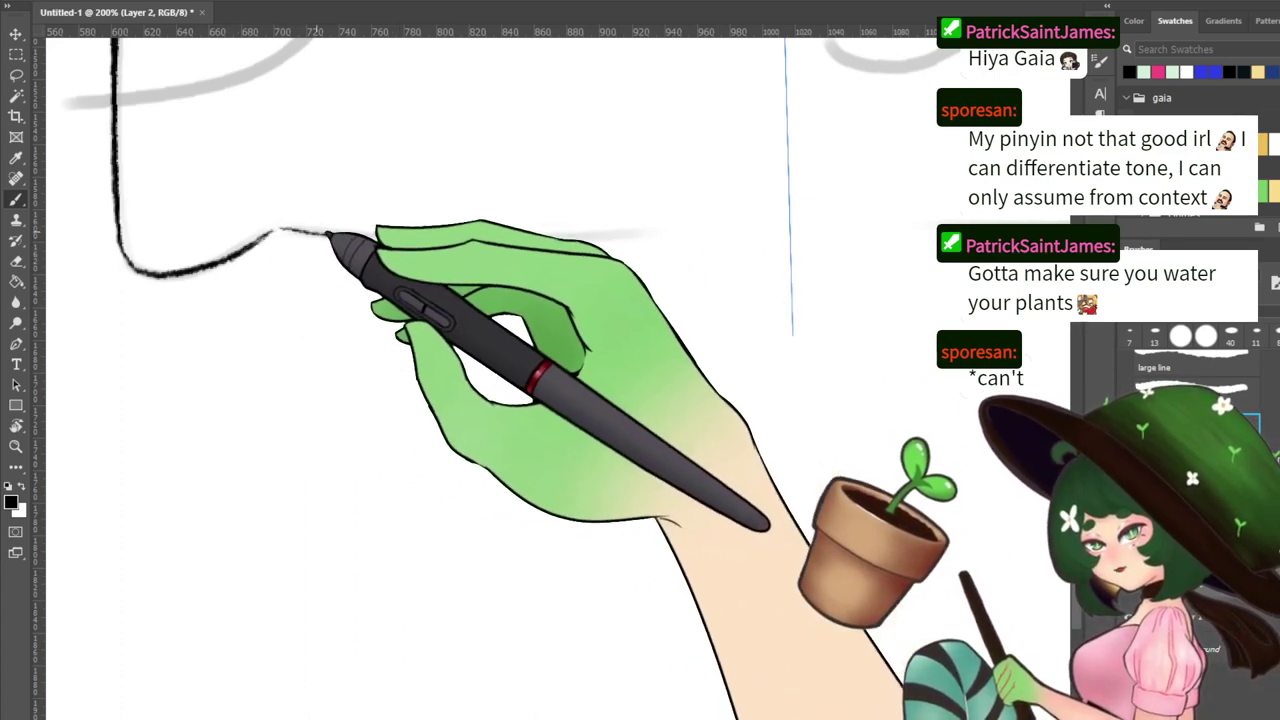
{"action": "left_click_drag", "start_coordinate": [418, 245], "coordinate": [935, 239]}
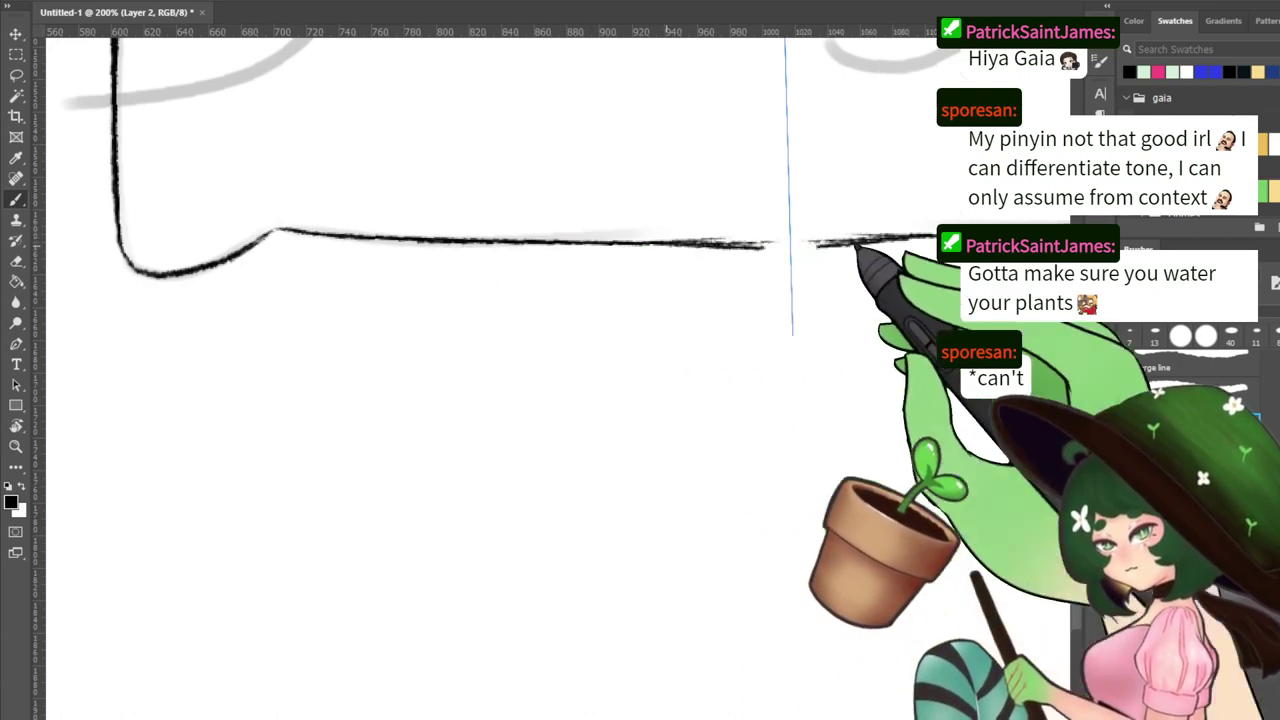
{"action": "left_click_drag", "start_coordinate": [415, 241], "coordinate": [830, 245]}
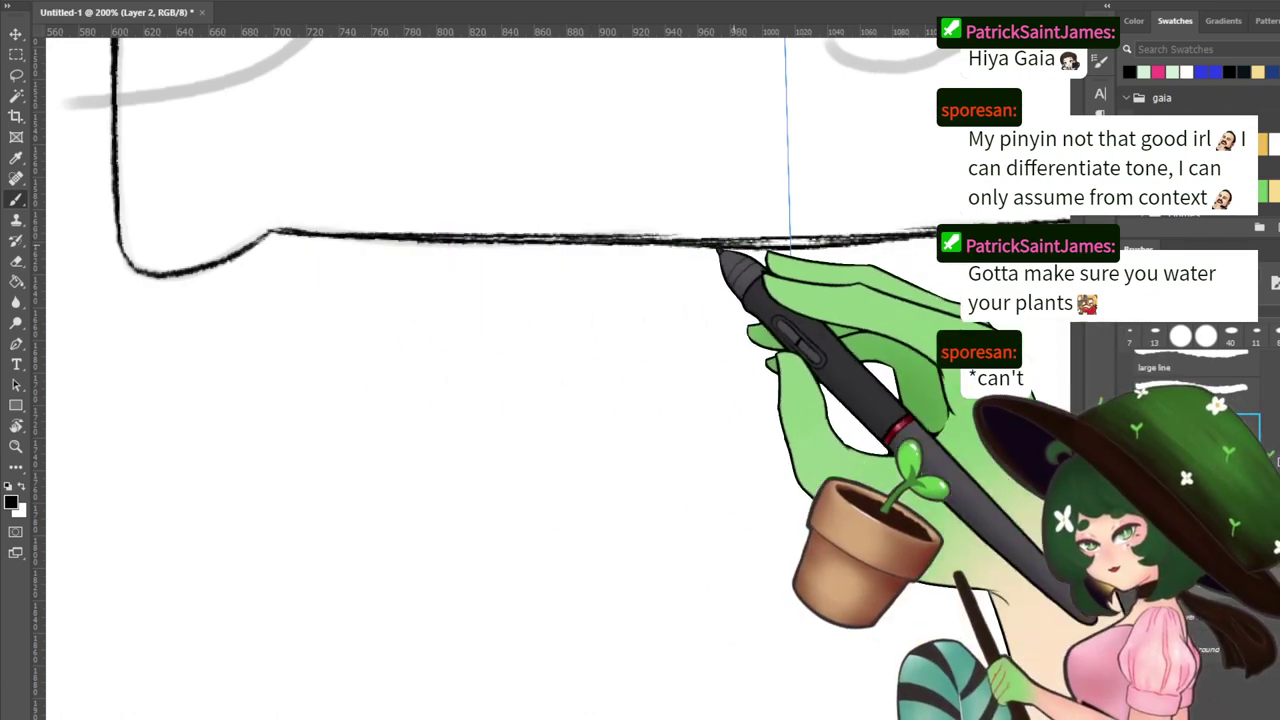
{"action": "left_click_drag", "start_coordinate": [680, 259], "coordinate": [606, 340]}
{"action": "left_click_drag", "start_coordinate": [508, 332], "coordinate": [915, 324]}
{"action": "key", "text": "b"}
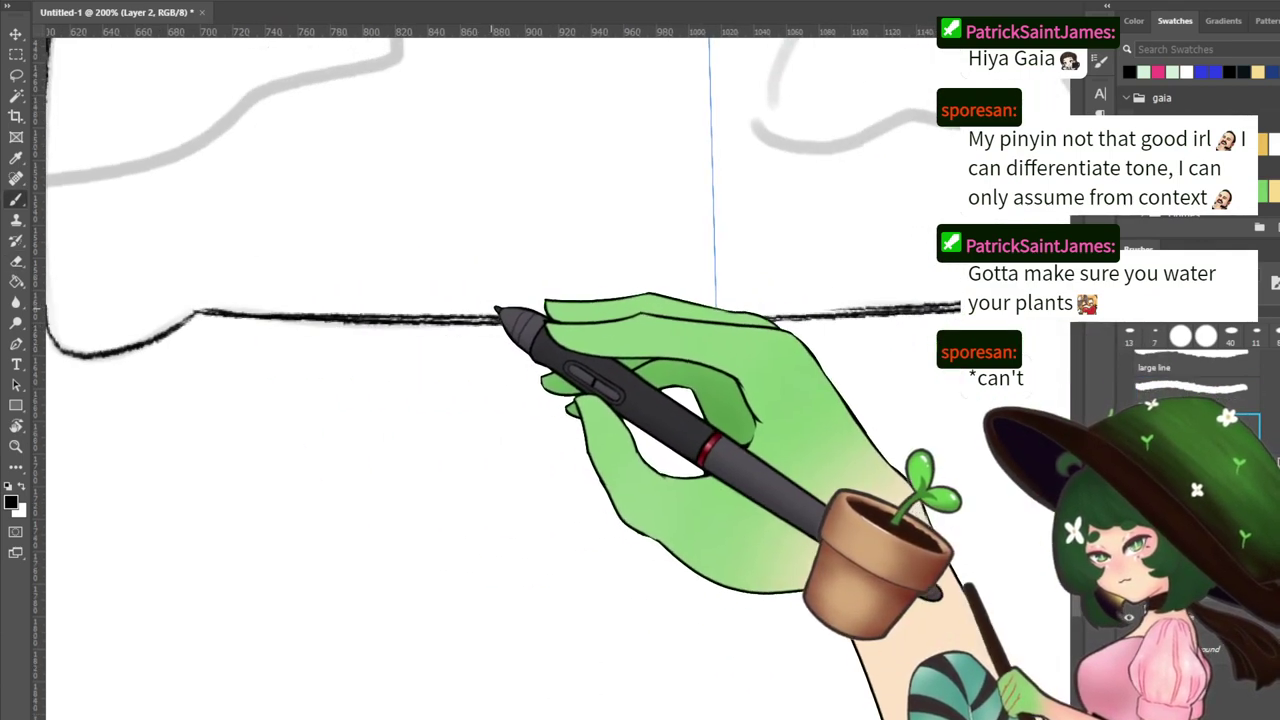
{"action": "left_click_drag", "start_coordinate": [493, 308], "coordinate": [942, 297]}
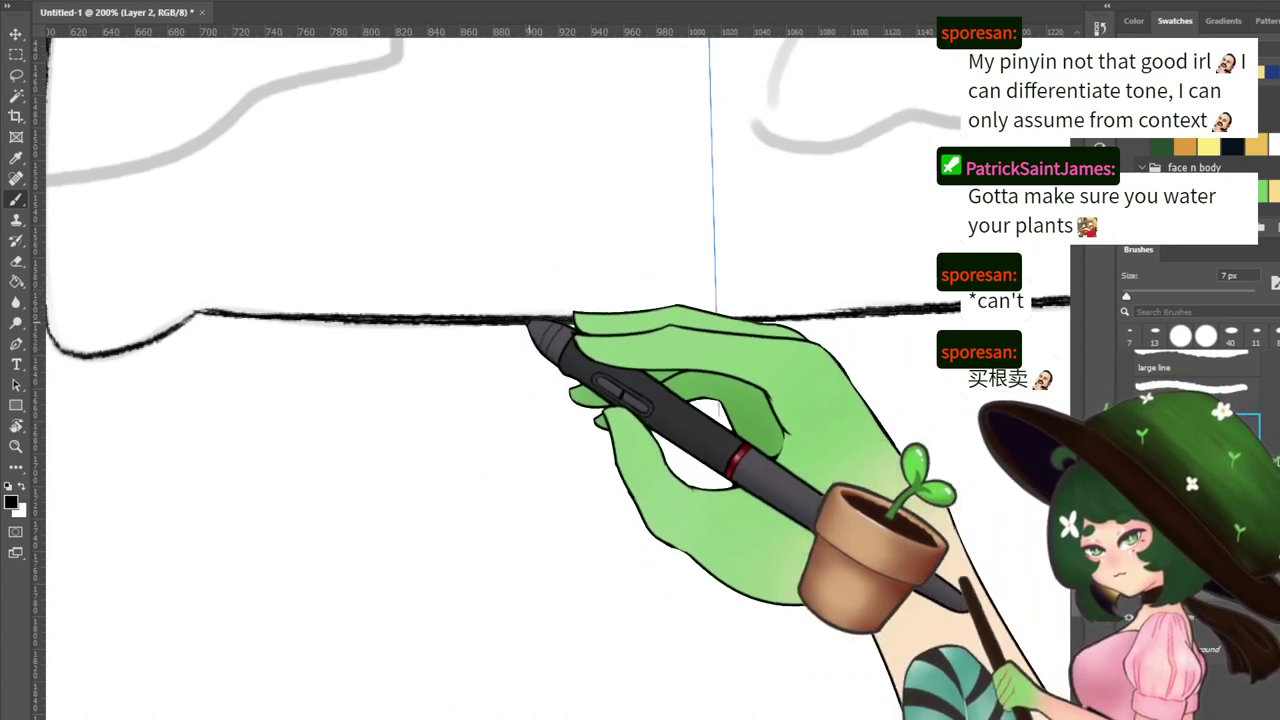
{"action": "left_click_drag", "start_coordinate": [586, 320], "coordinate": [776, 320]}
{"action": "left_click_drag", "start_coordinate": [577, 234], "coordinate": [590, 412]}
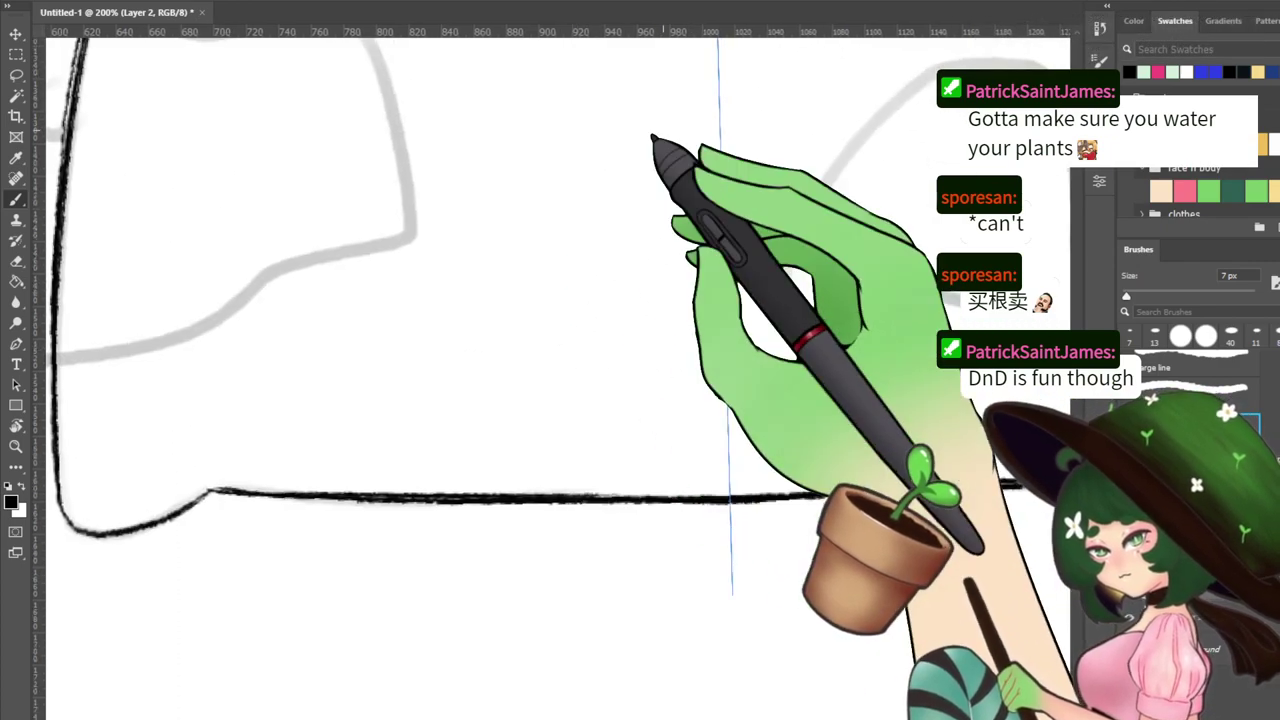
Handwrite the Chinese character 跟 in the blank area beside the body patch and erase it
{"action": "left_click_drag", "start_coordinate": [392, 190], "coordinate": [531, 368]}
{"action": "left_click_drag", "start_coordinate": [577, 152], "coordinate": [400, 337]}
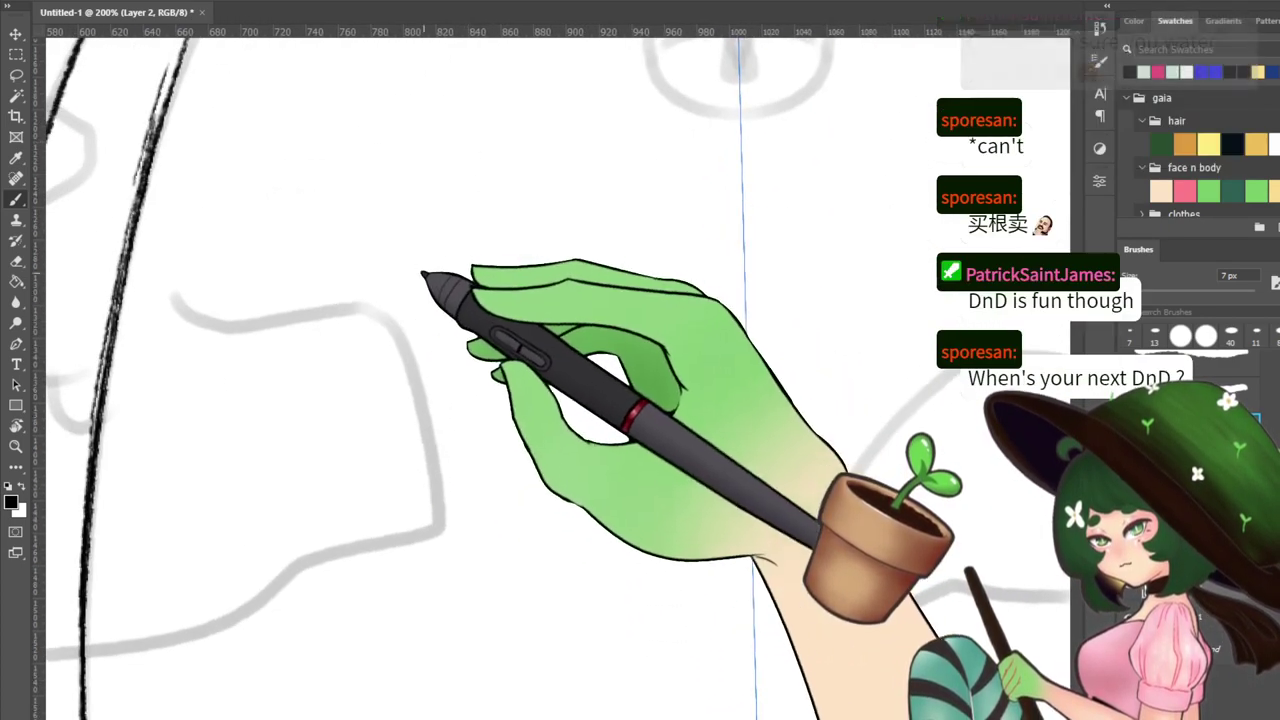
{"action": "mouse_move", "coordinate": [418, 282]}
{"action": "left_mouse_down"}
{"action": "mouse_move", "coordinate": [440, 334]}
{"action": "mouse_move", "coordinate": [478, 313]}
{"action": "left_mouse_up"}
{"action": "left_click_drag", "start_coordinate": [424, 320], "coordinate": [413, 350]}
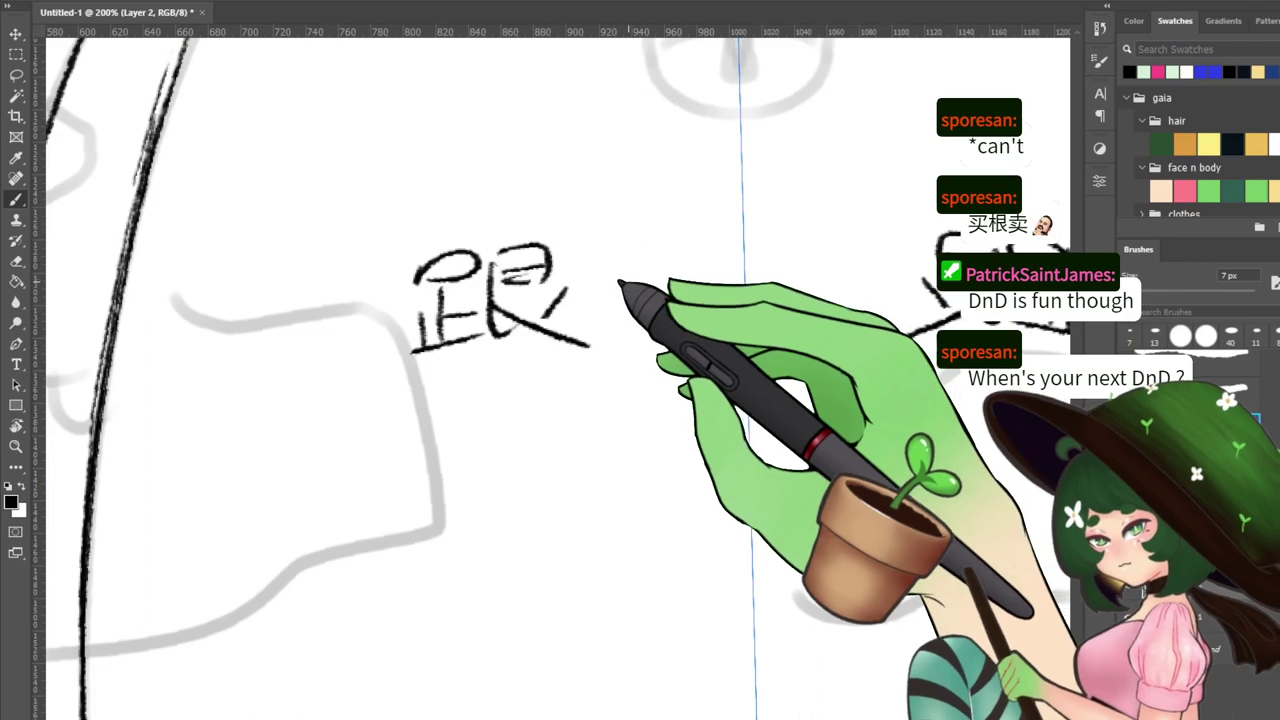
{"action": "key", "text": "e"}
{"action": "left_click_drag", "start_coordinate": [408, 350], "coordinate": [578, 341]}
{"action": "mouse_move", "coordinate": [445, 333]}
{"action": "left_mouse_down"}
{"action": "mouse_move", "coordinate": [383, 334]}
{"action": "mouse_move", "coordinate": [550, 294]}
{"action": "mouse_move", "coordinate": [400, 280]}
{"action": "mouse_move", "coordinate": [437, 257]}
{"action": "mouse_move", "coordinate": [560, 271]}
{"action": "mouse_move", "coordinate": [466, 258]}
{"action": "left_mouse_up"}
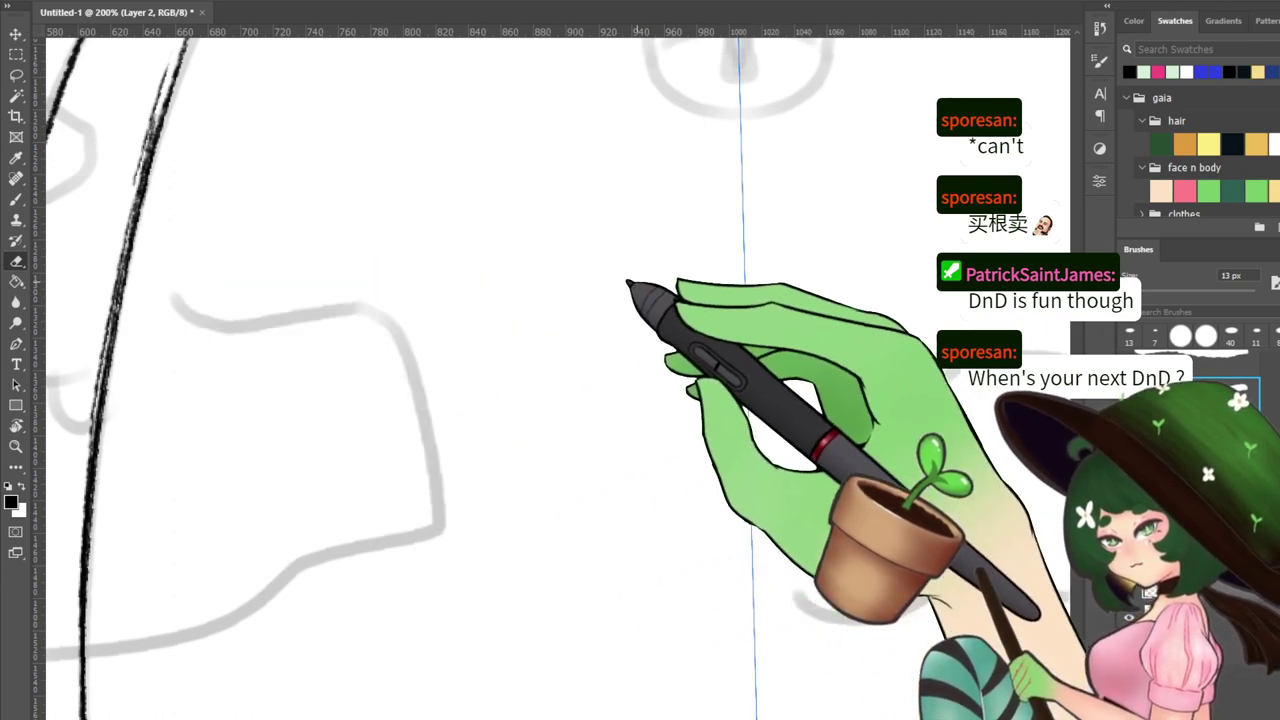
Ink the small knob on top of the bell and the bell's upper curved sides below the chin
{"action": "mouse_move", "coordinate": [672, 288]}
{"action": "left_mouse_down"}
{"action": "mouse_move", "coordinate": [442, 594]}
{"action": "mouse_move", "coordinate": [570, 656]}
{"action": "left_mouse_up"}
{"action": "key", "text": "b"}
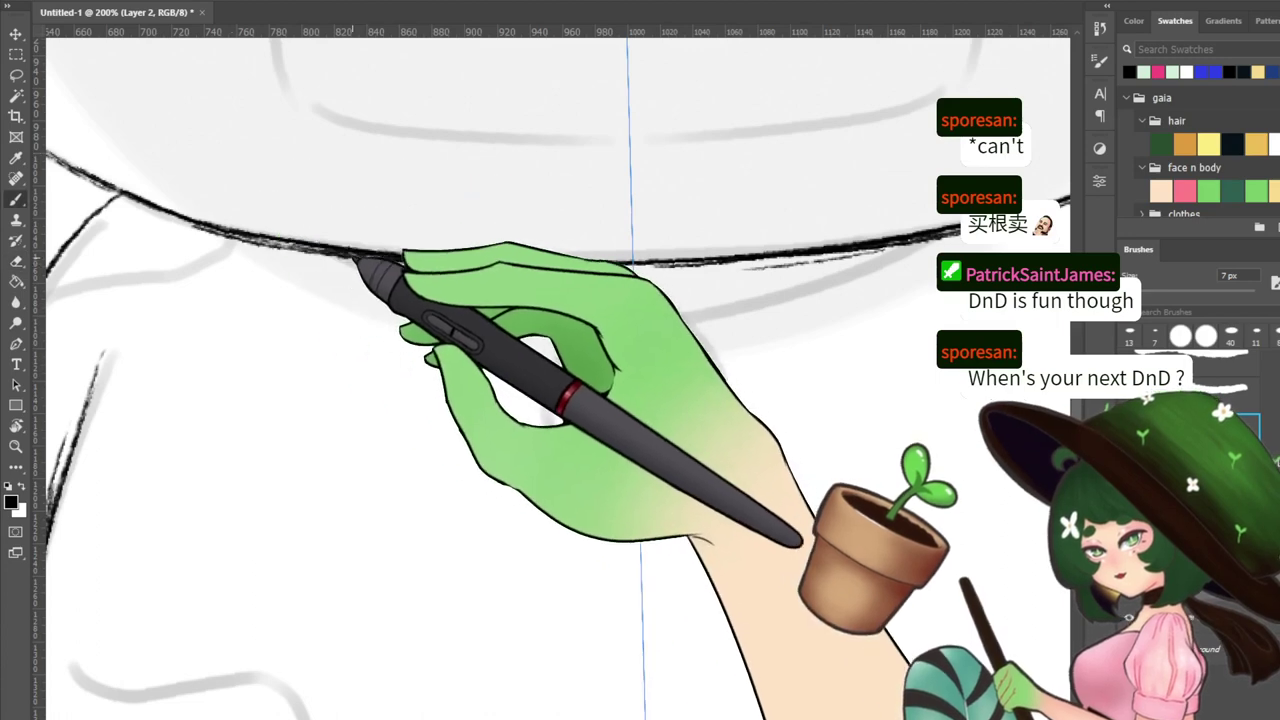
{"action": "left_click_drag", "start_coordinate": [350, 258], "coordinate": [597, 347]}
{"action": "key", "text": "ctrl+z"}
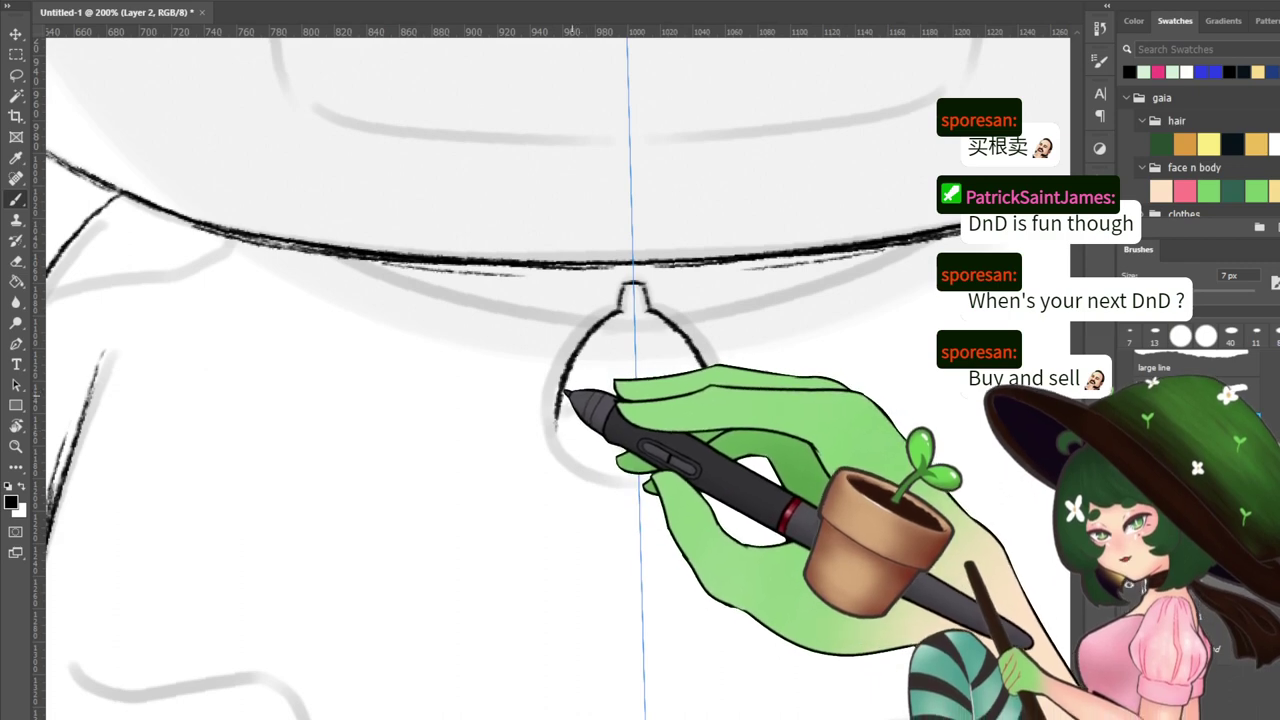
Handwrite a row of Chinese characters beginning with 买 across the blank body area and erase them
{"action": "left_click_drag", "start_coordinate": [420, 500], "coordinate": [527, 276]}
{"action": "mouse_move", "coordinate": [406, 356]}
{"action": "left_mouse_down"}
{"action": "mouse_move", "coordinate": [430, 377]}
{"action": "mouse_move", "coordinate": [429, 422]}
{"action": "left_mouse_up"}
{"action": "mouse_move", "coordinate": [430, 408]}
{"action": "left_mouse_down"}
{"action": "mouse_move", "coordinate": [453, 402]}
{"action": "mouse_move", "coordinate": [406, 433]}
{"action": "left_mouse_up"}
{"action": "left_click_drag", "start_coordinate": [400, 438], "coordinate": [457, 420]}
{"action": "mouse_move", "coordinate": [478, 345]}
{"action": "left_mouse_down"}
{"action": "mouse_move", "coordinate": [496, 337]}
{"action": "mouse_move", "coordinate": [504, 375]}
{"action": "left_mouse_up"}
{"action": "mouse_move", "coordinate": [478, 369]}
{"action": "left_mouse_down"}
{"action": "mouse_move", "coordinate": [508, 357]}
{"action": "mouse_move", "coordinate": [508, 374]}
{"action": "left_mouse_up"}
{"action": "mouse_move", "coordinate": [480, 347]}
{"action": "left_mouse_down"}
{"action": "mouse_move", "coordinate": [489, 414]}
{"action": "mouse_move", "coordinate": [510, 404]}
{"action": "left_mouse_up"}
{"action": "left_click_drag", "start_coordinate": [500, 392], "coordinate": [560, 426]}
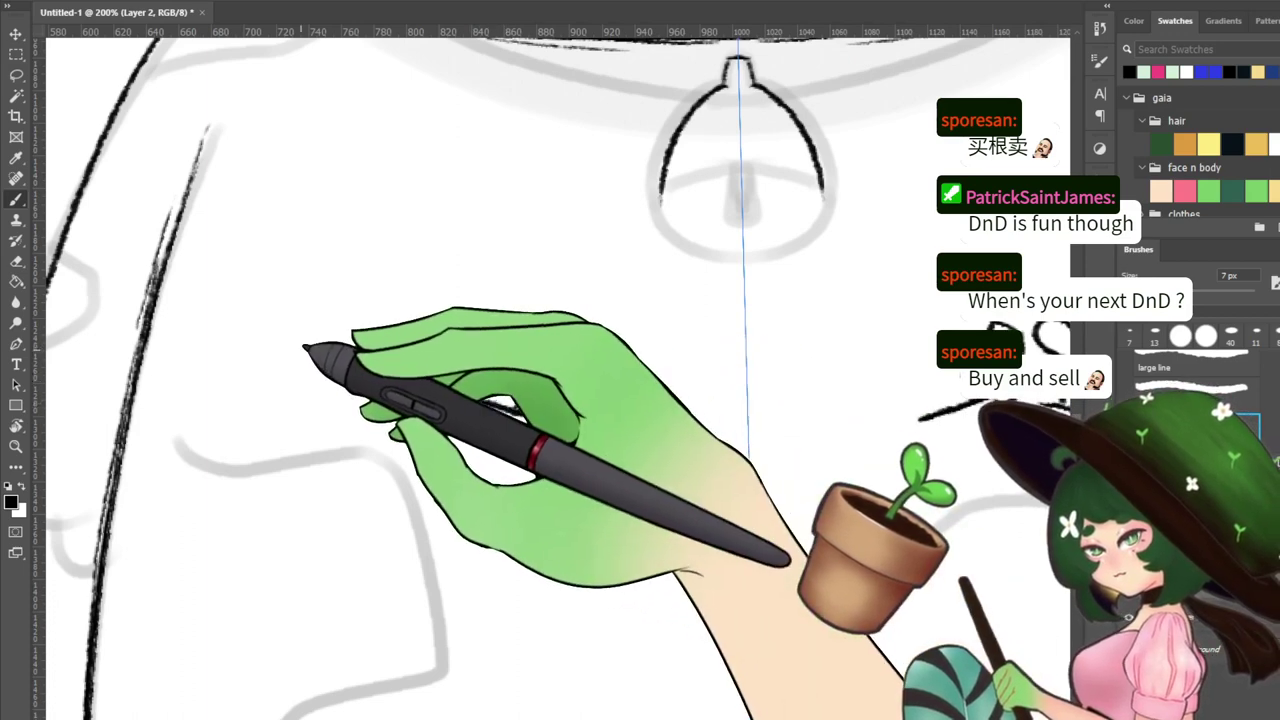
{"action": "mouse_move", "coordinate": [272, 357]}
{"action": "left_mouse_down"}
{"action": "mouse_move", "coordinate": [336, 367]}
{"action": "mouse_move", "coordinate": [296, 375]}
{"action": "left_mouse_up"}
{"action": "mouse_move", "coordinate": [273, 374]}
{"action": "left_mouse_down"}
{"action": "mouse_move", "coordinate": [338, 388]}
{"action": "mouse_move", "coordinate": [286, 422]}
{"action": "left_mouse_up"}
{"action": "left_click_drag", "start_coordinate": [318, 402], "coordinate": [350, 428]}
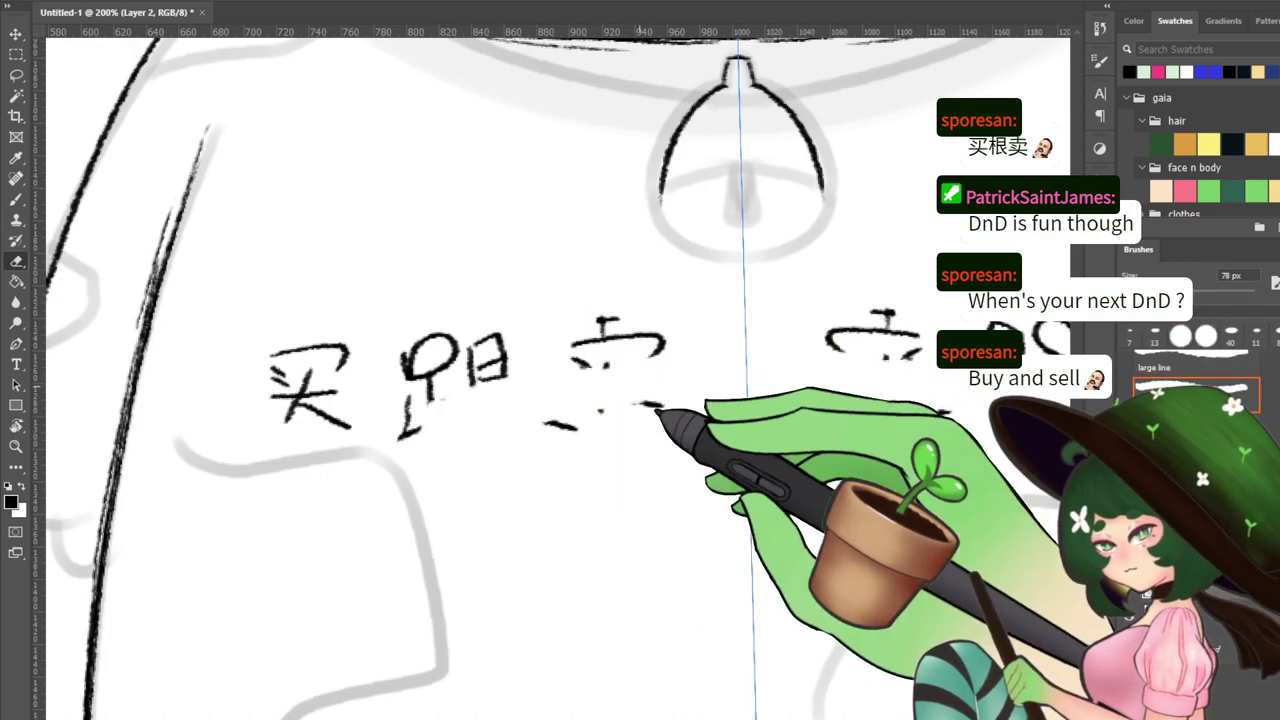
{"action": "left_click_drag", "start_coordinate": [576, 368], "coordinate": [466, 346]}
{"action": "left_click_drag", "start_coordinate": [650, 269], "coordinate": [427, 456]}
Erase the bell's lower side lines with a 20 px eraser and re-ink its rounded outline, inner arc and centre slot at 7 px
{"action": "left_click_drag", "start_coordinate": [1152, 291], "coordinate": [1130, 291]}
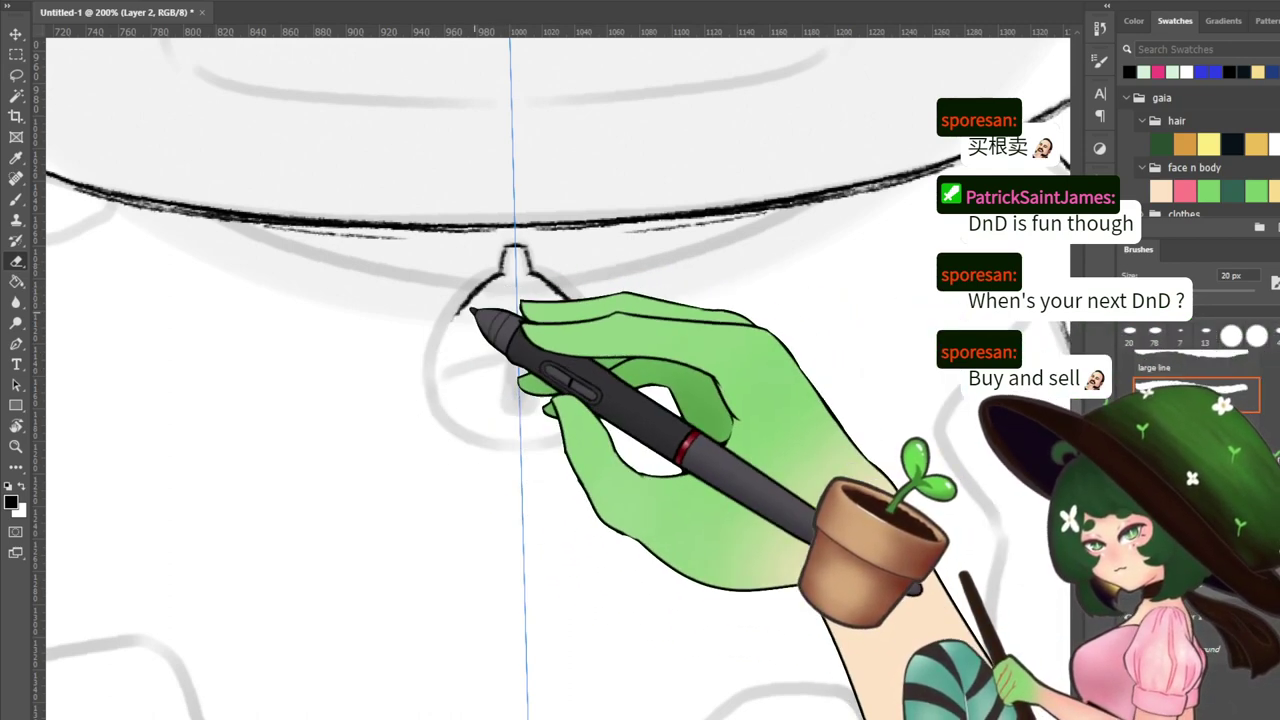
{"action": "left_click_drag", "start_coordinate": [468, 303], "coordinate": [422, 405]}
{"action": "left_click_drag", "start_coordinate": [470, 292], "coordinate": [424, 406]}
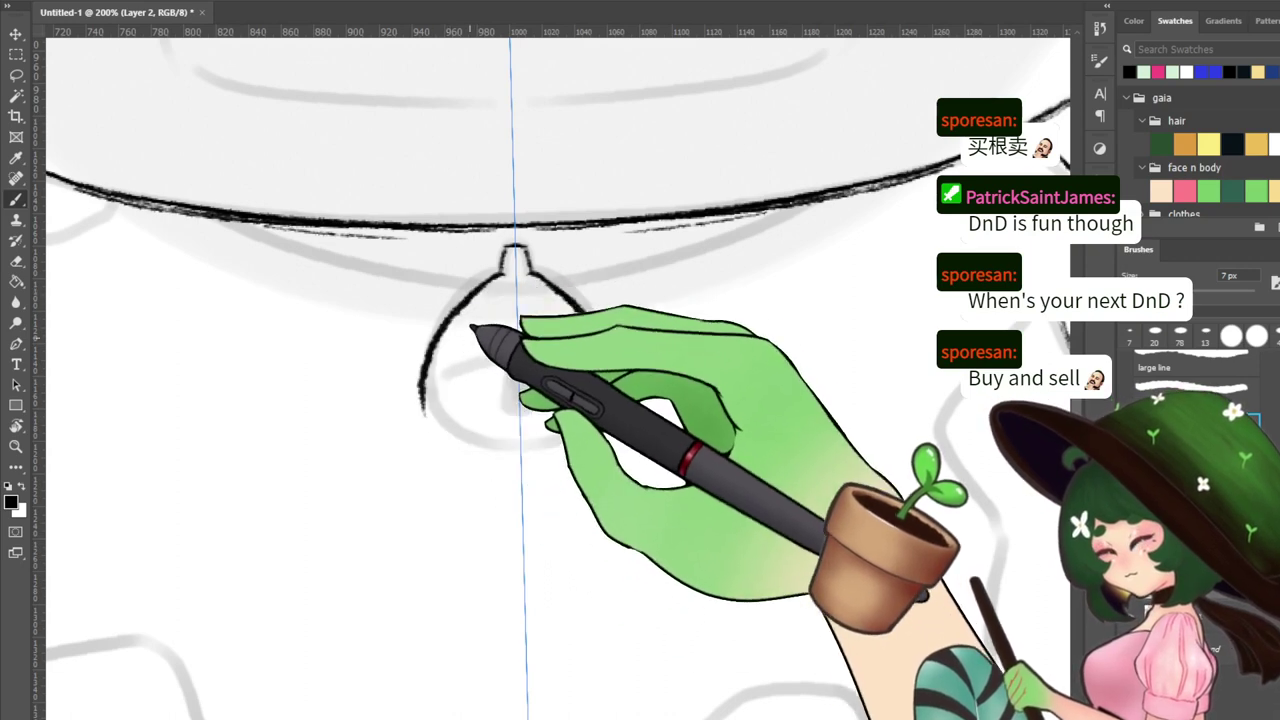
{"action": "key", "text": "ctrl+z"}
{"action": "mouse_move", "coordinate": [503, 273]}
{"action": "left_mouse_down"}
{"action": "mouse_move", "coordinate": [468, 303]}
{"action": "mouse_move", "coordinate": [441, 412]}
{"action": "left_mouse_up"}
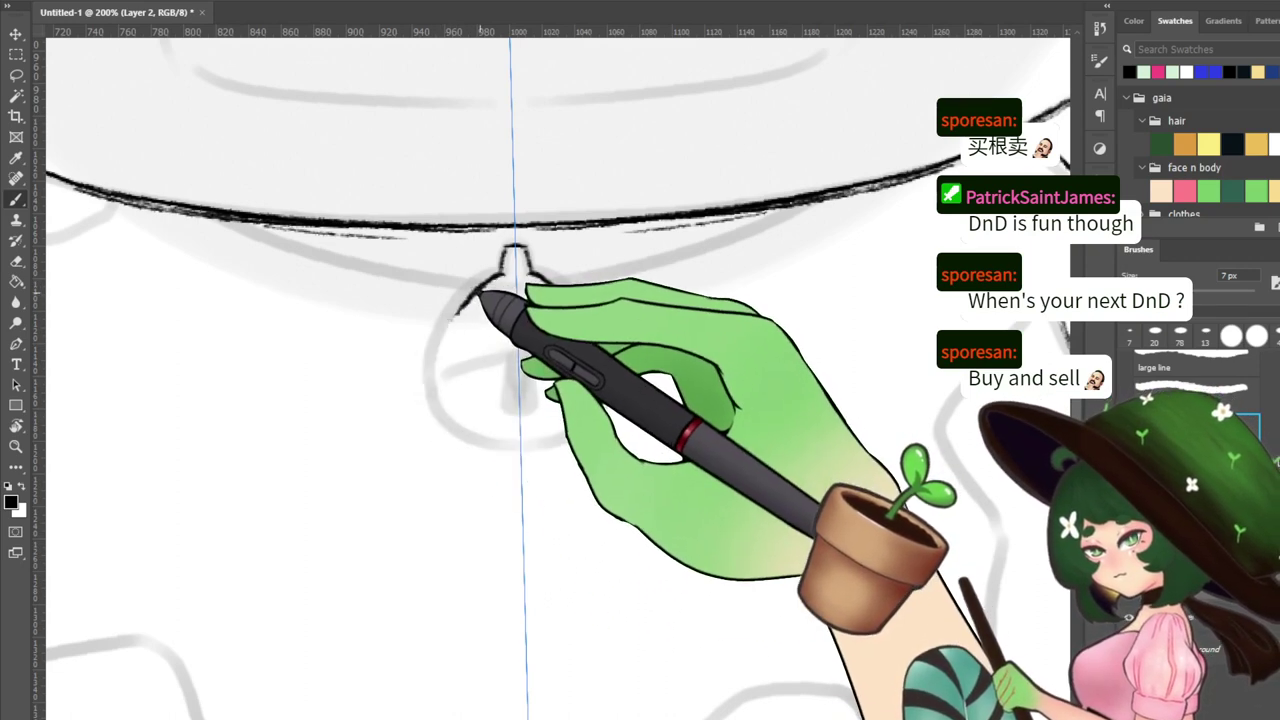
{"action": "left_click_drag", "start_coordinate": [480, 292], "coordinate": [424, 402]}
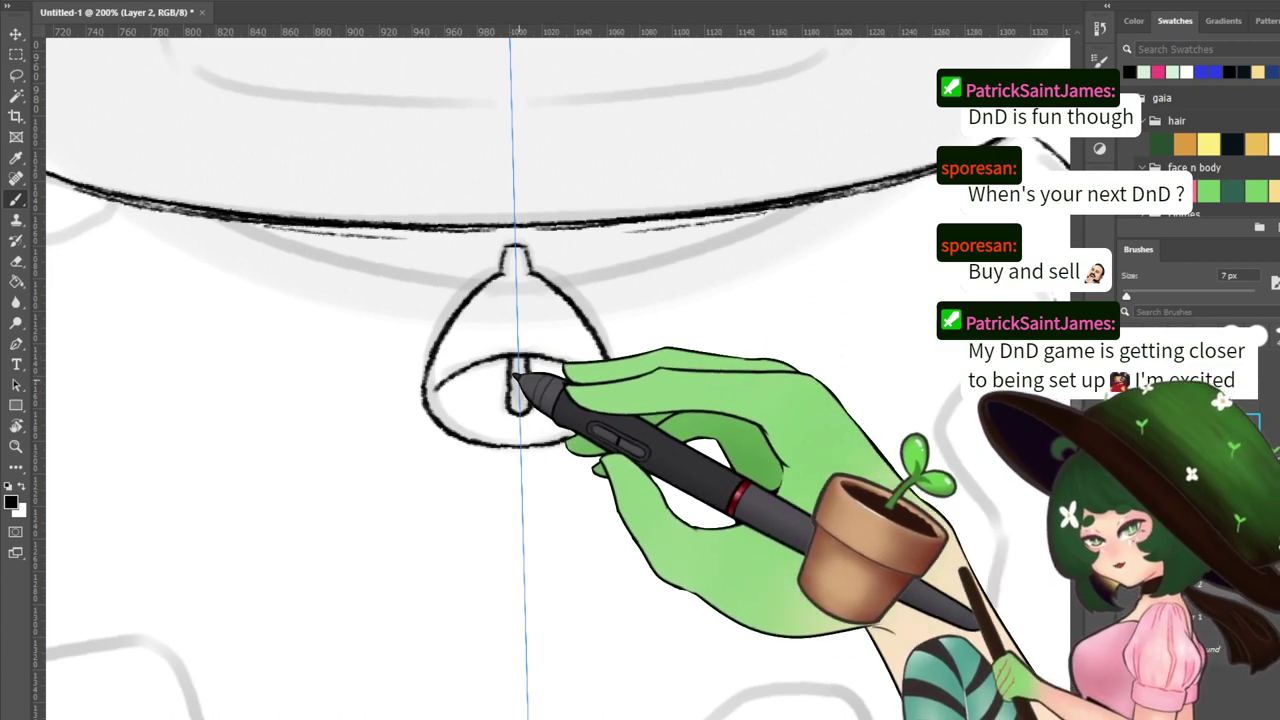
Re-ink the bell's clapper as a narrow stem flaring into a rounded end, and touch up the knob on top
{"action": "mouse_move", "coordinate": [508, 372]}
{"action": "left_mouse_down"}
{"action": "mouse_move", "coordinate": [494, 400]}
{"action": "mouse_move", "coordinate": [519, 383]}
{"action": "mouse_move", "coordinate": [518, 417]}
{"action": "left_mouse_up"}
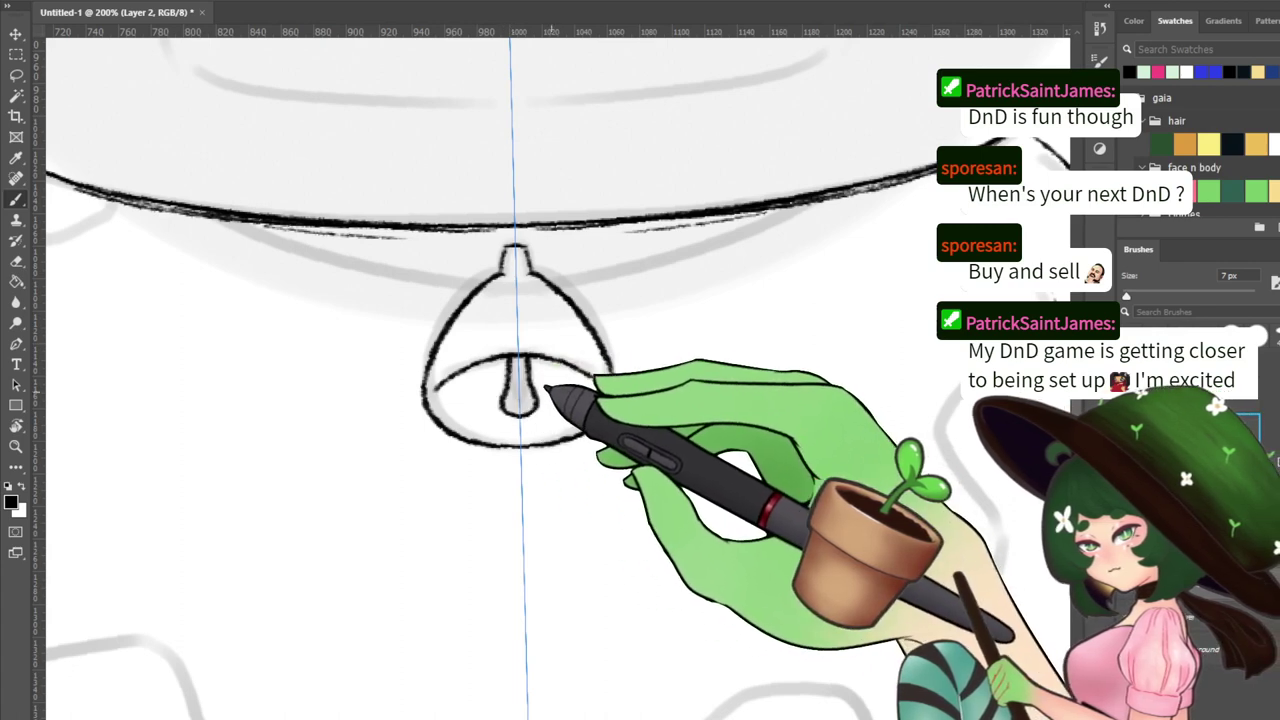
{"action": "key", "text": "ctrl+z"}
{"action": "left_click_drag", "start_coordinate": [511, 367], "coordinate": [521, 413]}
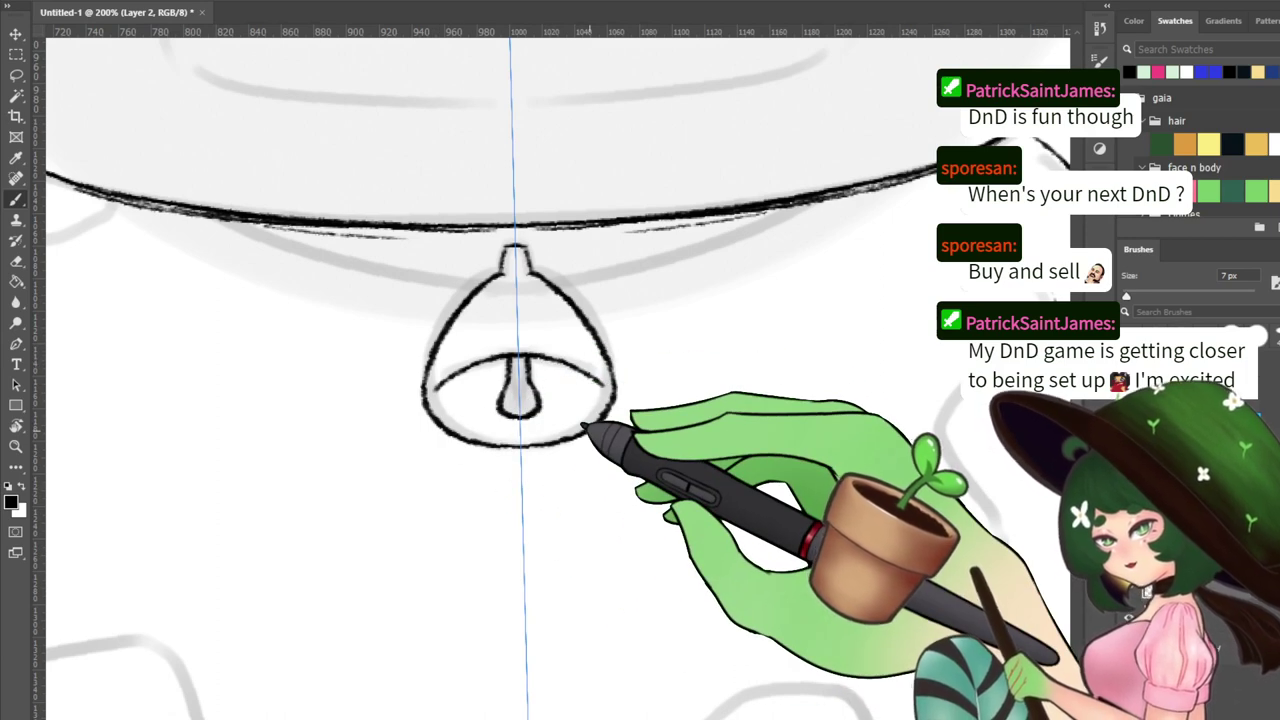
{"action": "key", "text": "ctrl+minus"}
{"action": "key", "text": "ctrl+plus"}
{"action": "key", "text": "ctrl+plus"}
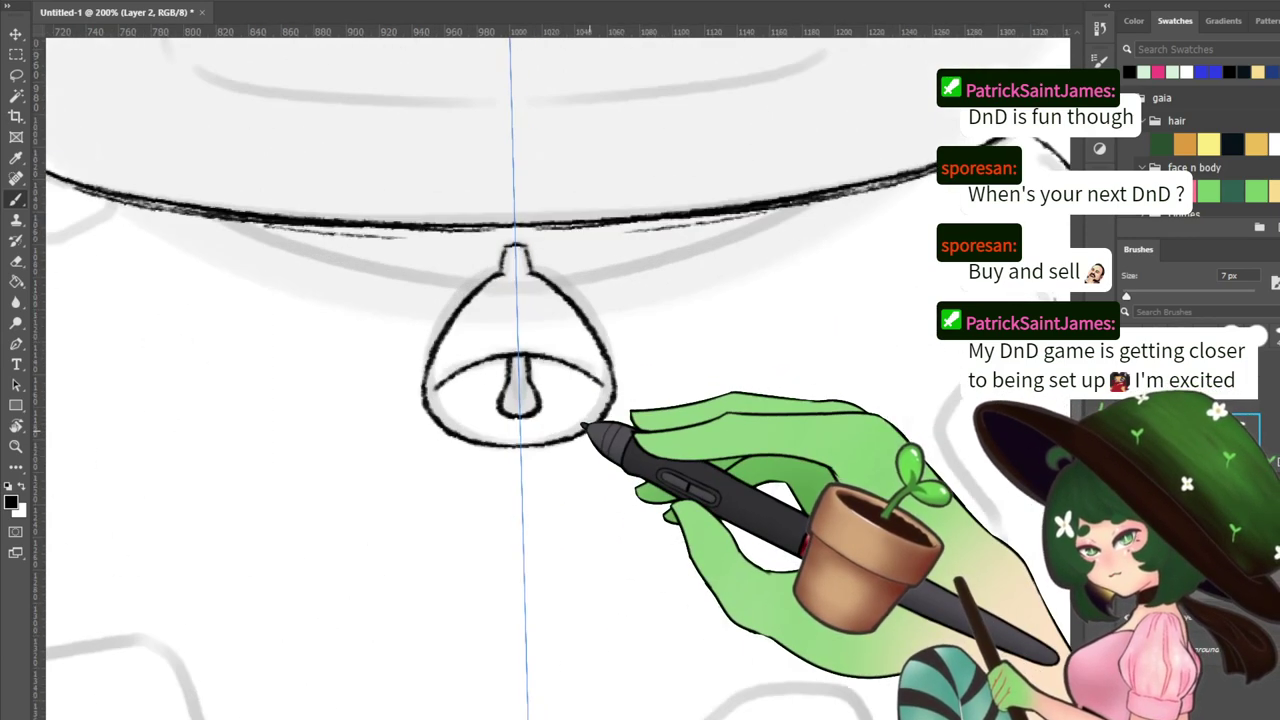
{"action": "left_click_drag", "start_coordinate": [479, 180], "coordinate": [485, 174]}
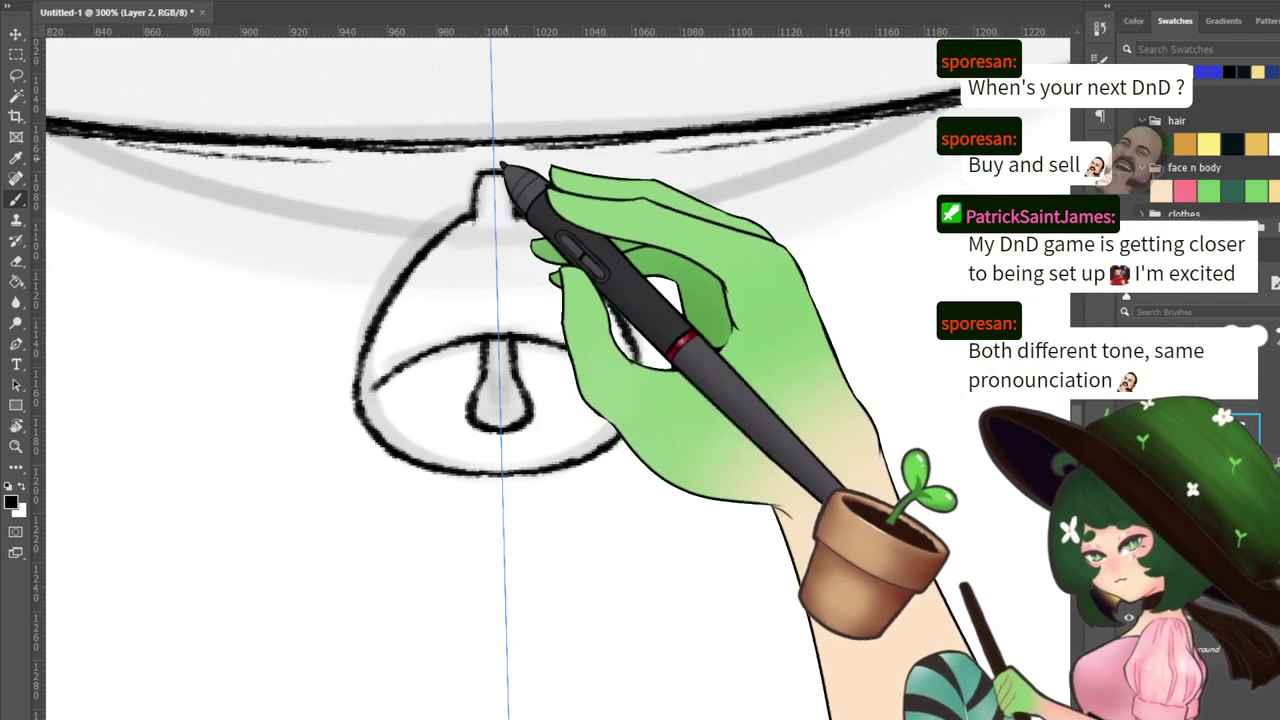
{"action": "key", "text": "ctrl+minus"}
{"action": "key", "text": "ctrl+minus"}
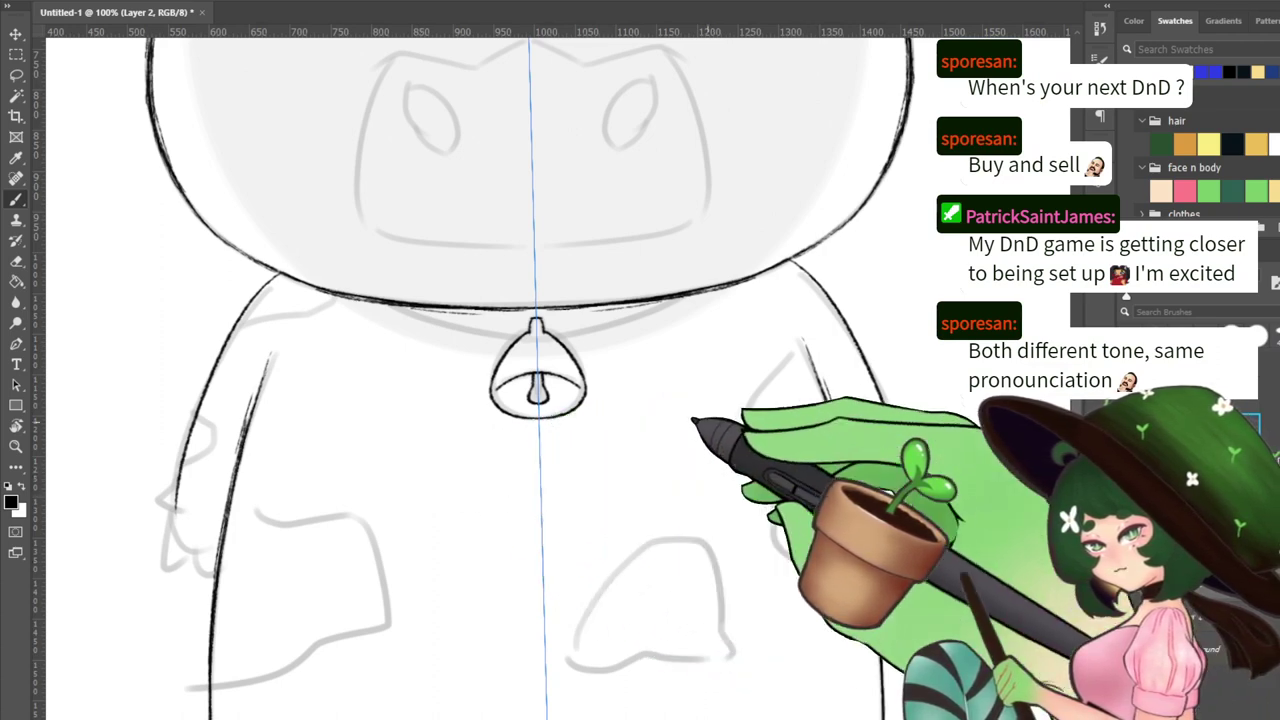
Ink the rounded end of the arm with three pointed tips around it and erase the stray overlapping line
{"action": "left_click_drag", "start_coordinate": [702, 510], "coordinate": [799, 438]}
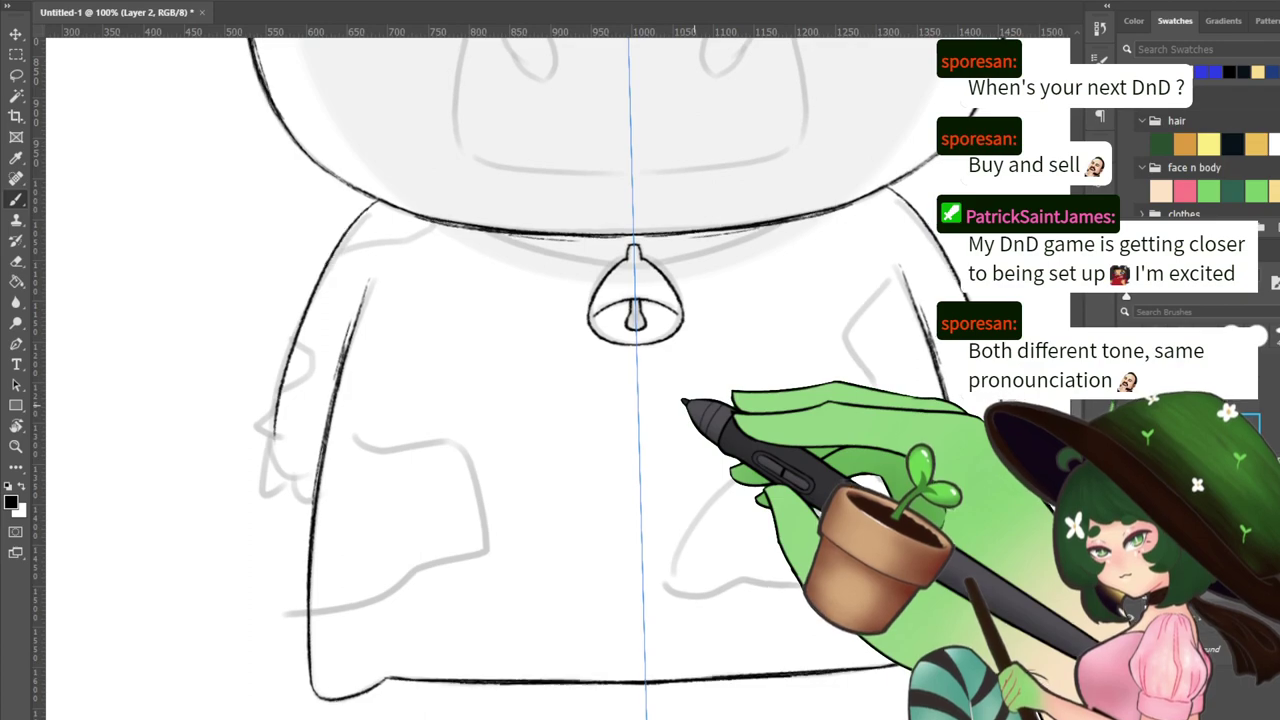
{"action": "key", "text": "ctrl+minus"}
{"action": "key", "text": "ctrl+plus"}
{"action": "key", "text": "ctrl+plus"}
{"action": "left_click_drag", "start_coordinate": [424, 320], "coordinate": [965, 266]}
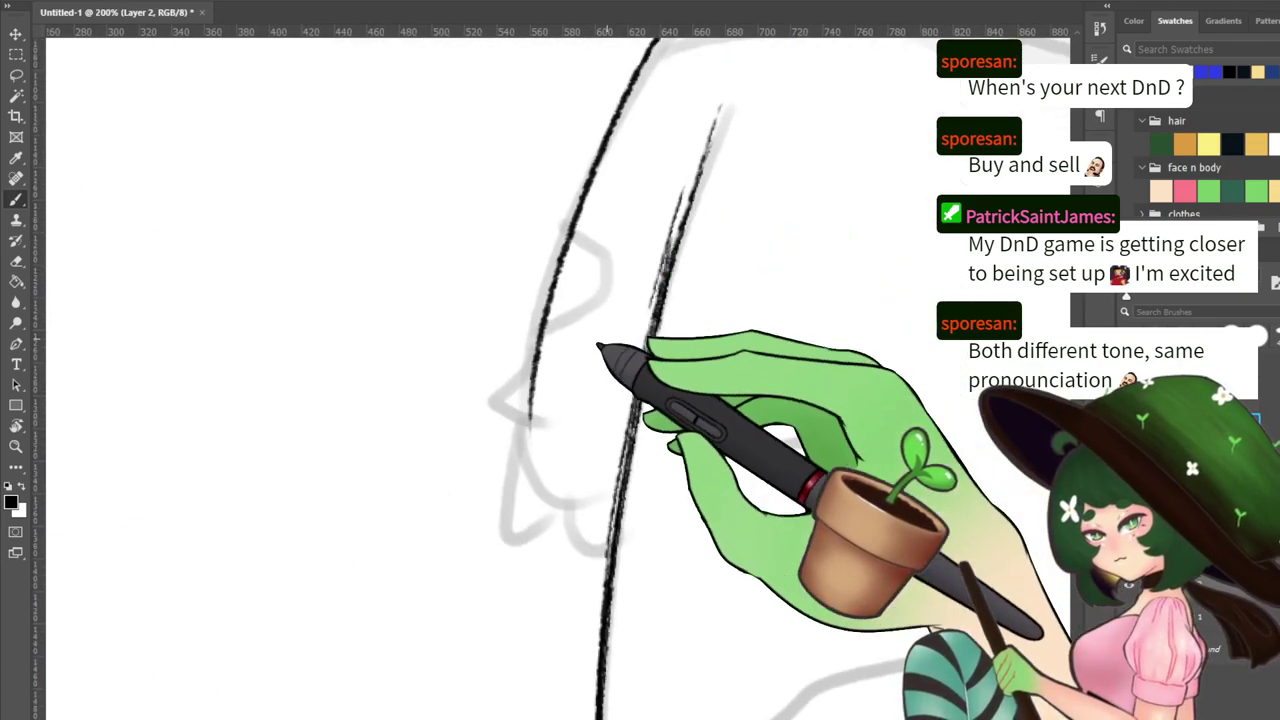
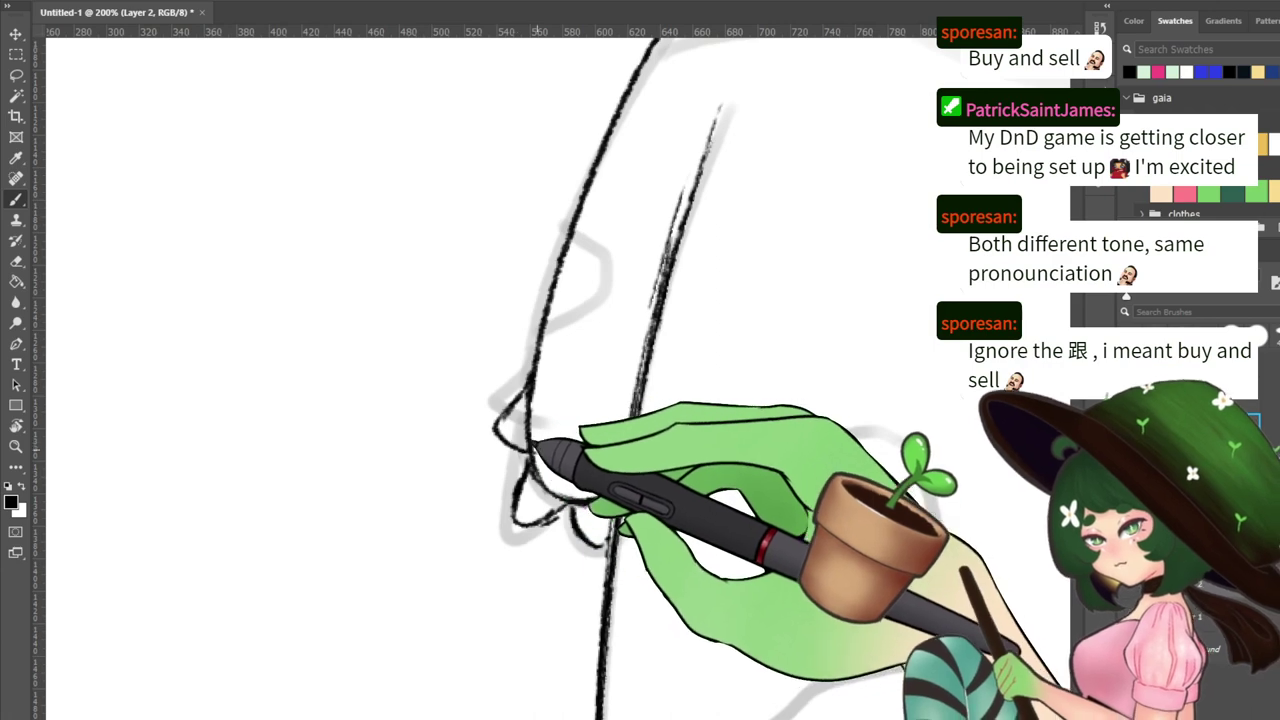
{"action": "key", "text": "e"}
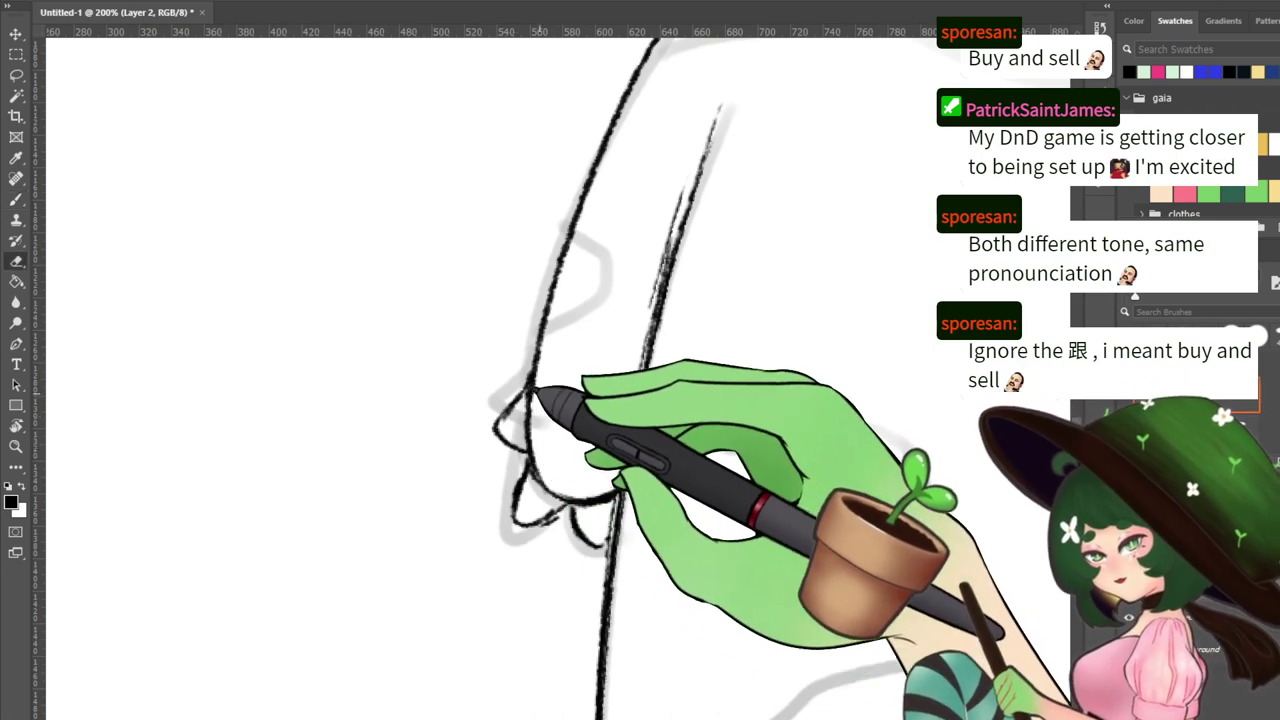
{"action": "key", "text": "b"}
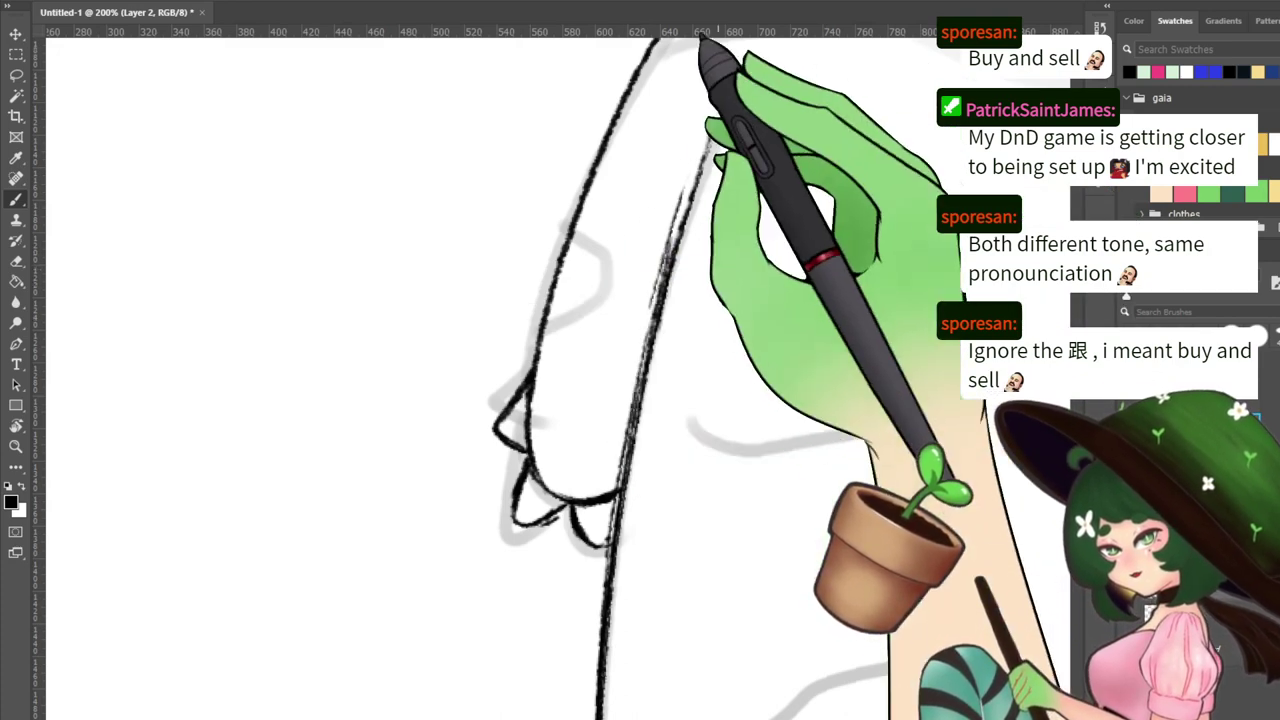
Ink the collar's lower edge as mirrored curves running from the chin line down to the bell's knob
{"action": "left_click_drag", "start_coordinate": [548, 368], "coordinate": [221, 436]}
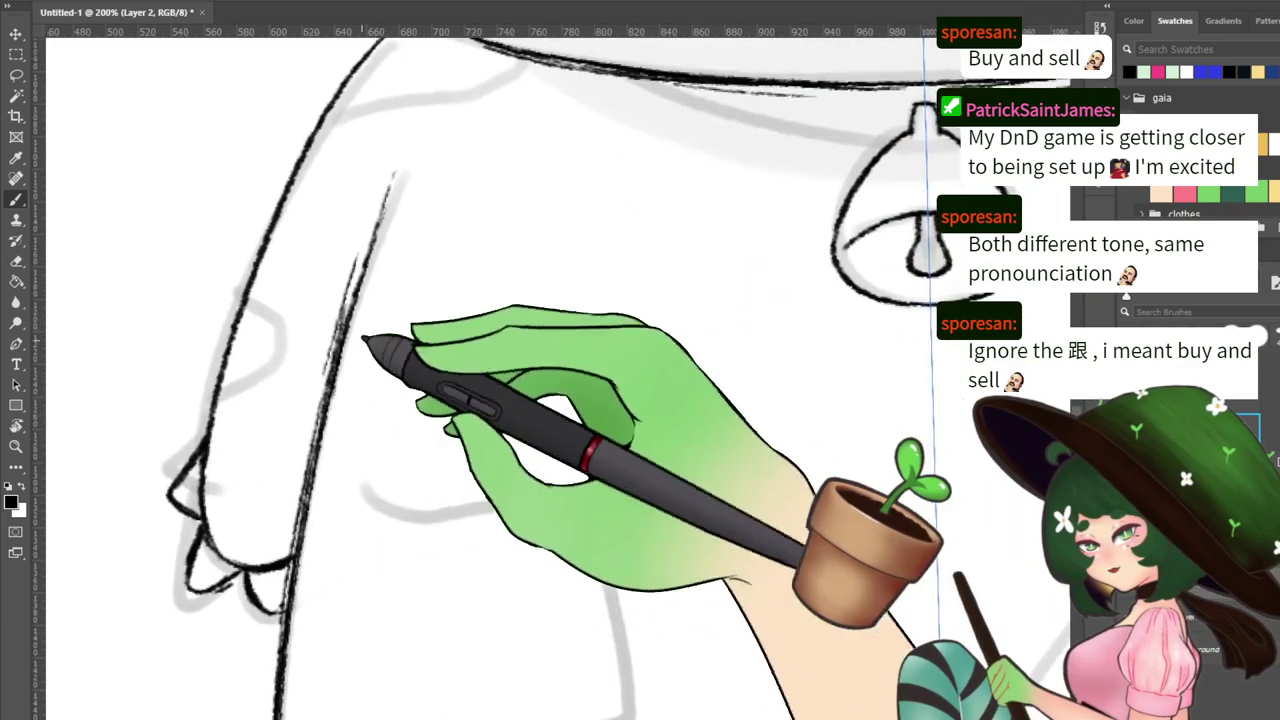
{"action": "key", "text": "ctrl+minus"}
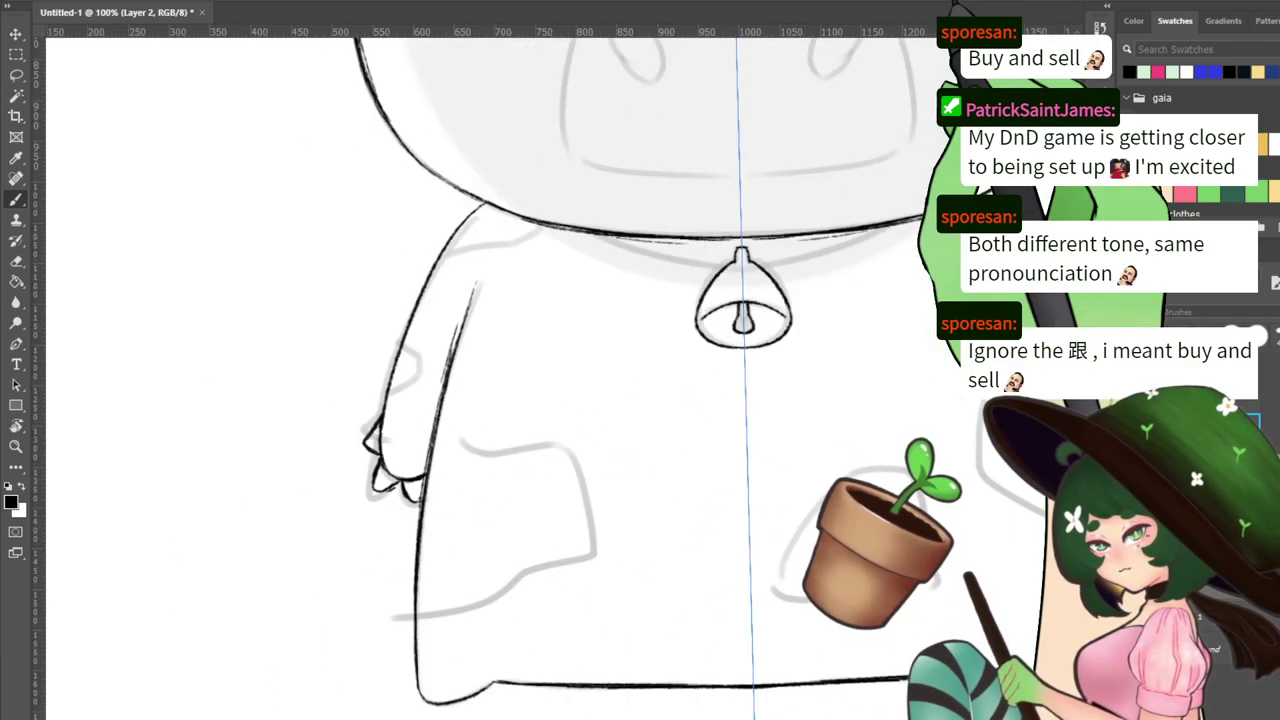
{"action": "mouse_move", "coordinate": [731, 342]}
{"action": "left_mouse_down"}
{"action": "mouse_move", "coordinate": [474, 399]}
{"action": "mouse_move", "coordinate": [654, 428]}
{"action": "left_mouse_up"}
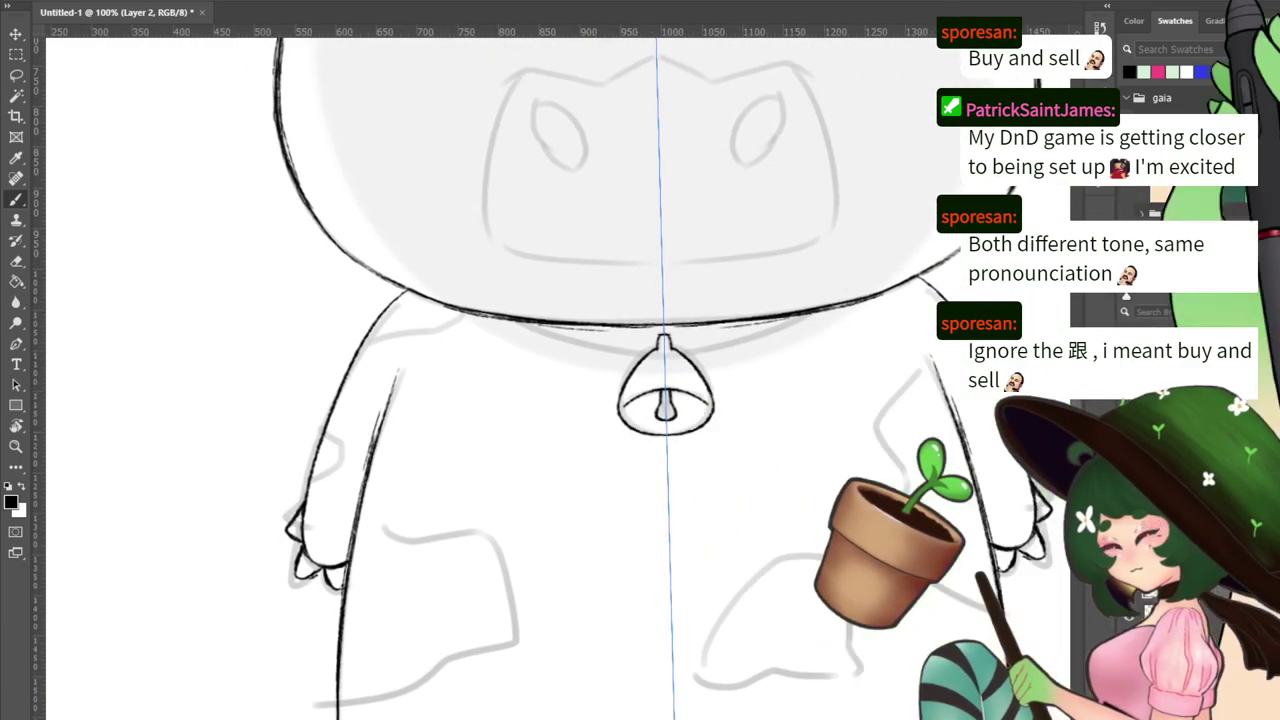
{"action": "key", "text": "ctrl+plus"}
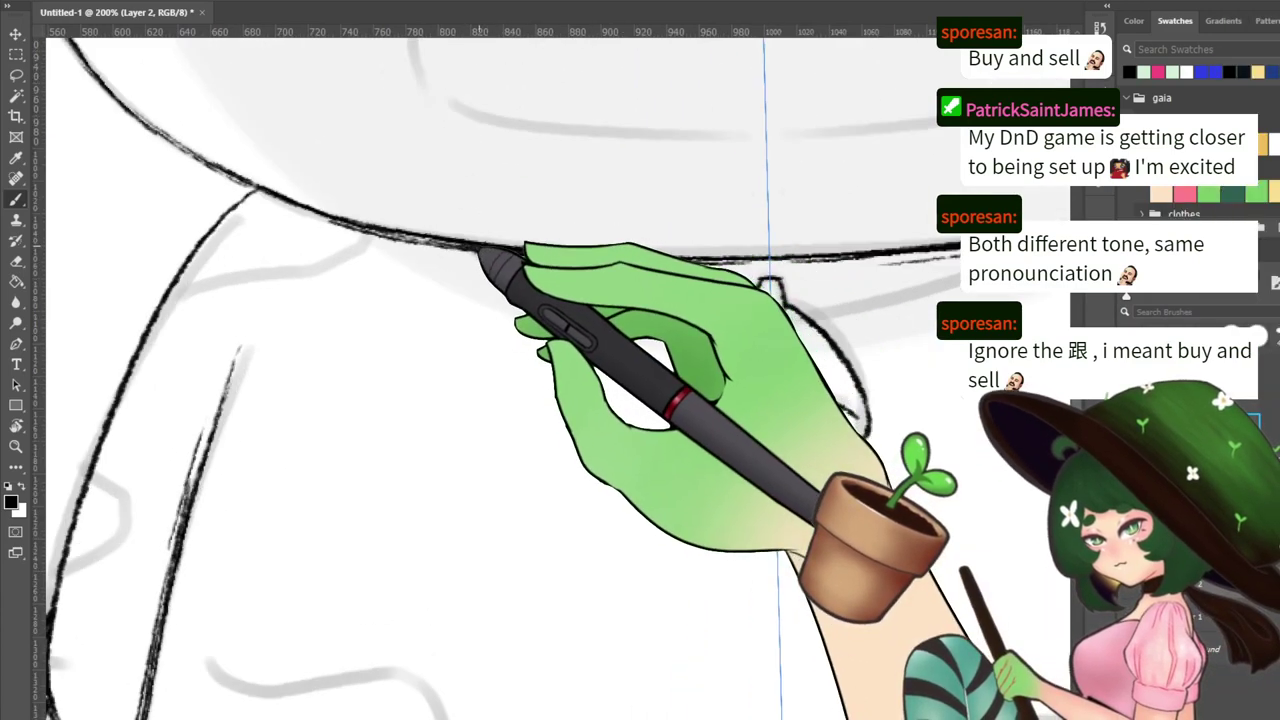
{"action": "key", "text": "ctrl+z"}
{"action": "mouse_move", "coordinate": [472, 251]}
{"action": "left_mouse_down"}
{"action": "mouse_move", "coordinate": [616, 302]}
{"action": "mouse_move", "coordinate": [704, 312]}
{"action": "left_mouse_up"}
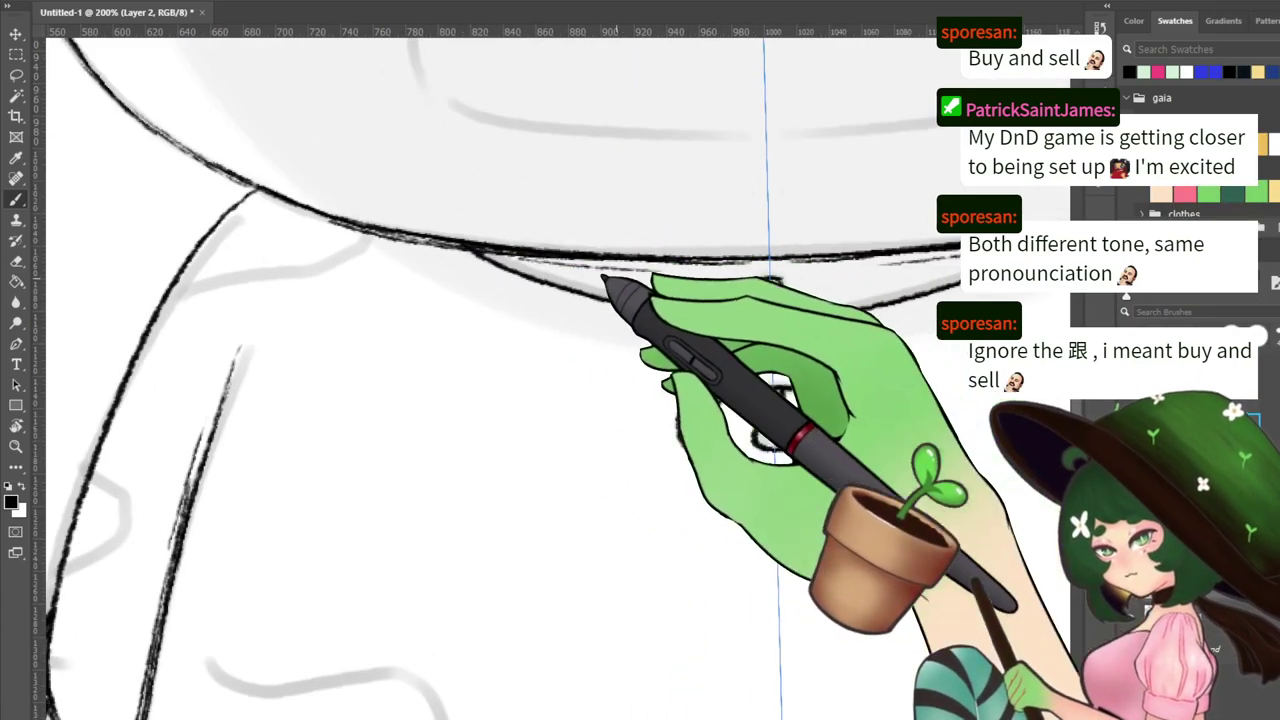
{"action": "key", "text": "ctrl+z"}
{"action": "mouse_move", "coordinate": [460, 248]}
{"action": "left_mouse_down"}
{"action": "mouse_move", "coordinate": [552, 286]}
{"action": "mouse_move", "coordinate": [745, 321]}
{"action": "left_mouse_up"}
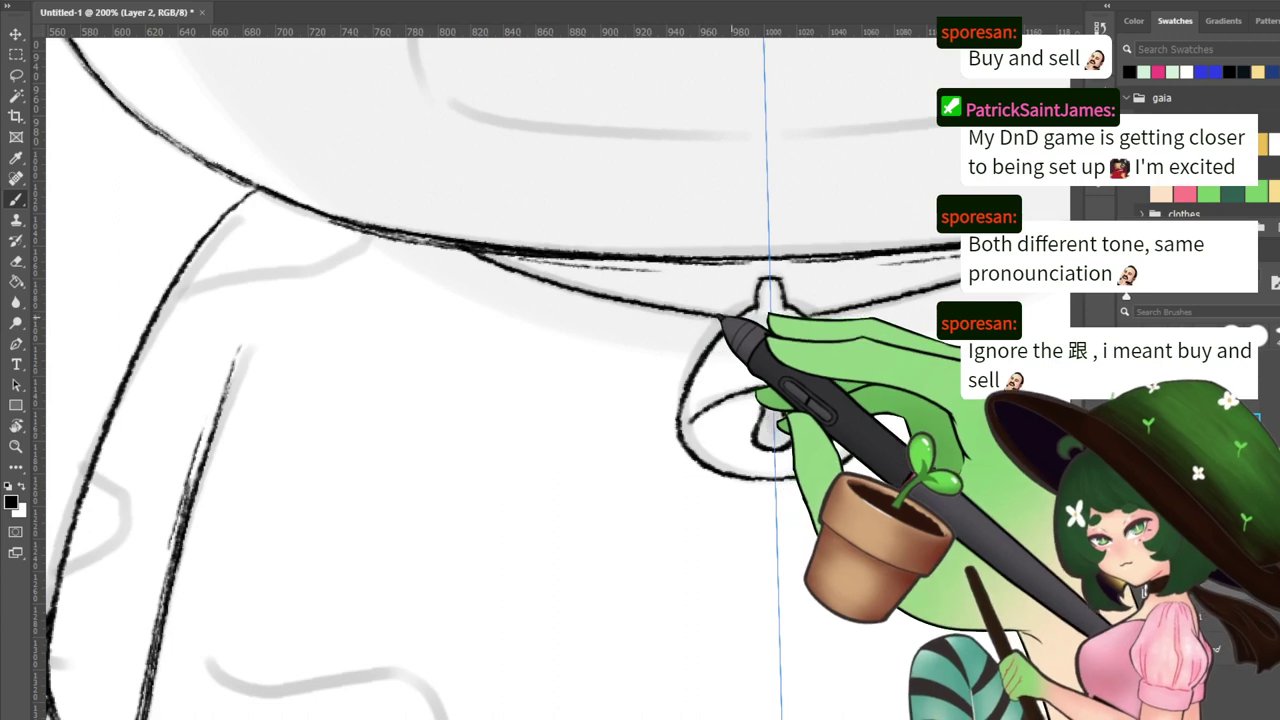
{"action": "left_click_drag", "start_coordinate": [835, 311], "coordinate": [360, 325]}
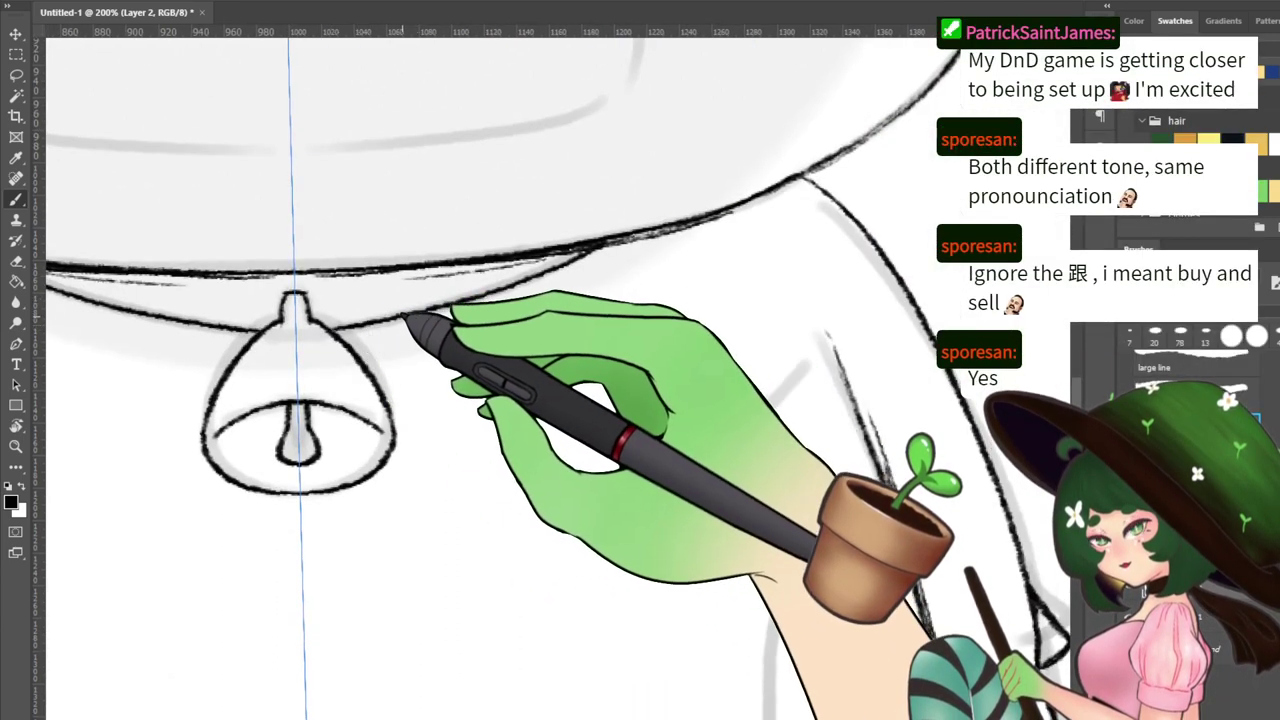
{"action": "left_click_drag", "start_coordinate": [461, 355], "coordinate": [528, 455]}
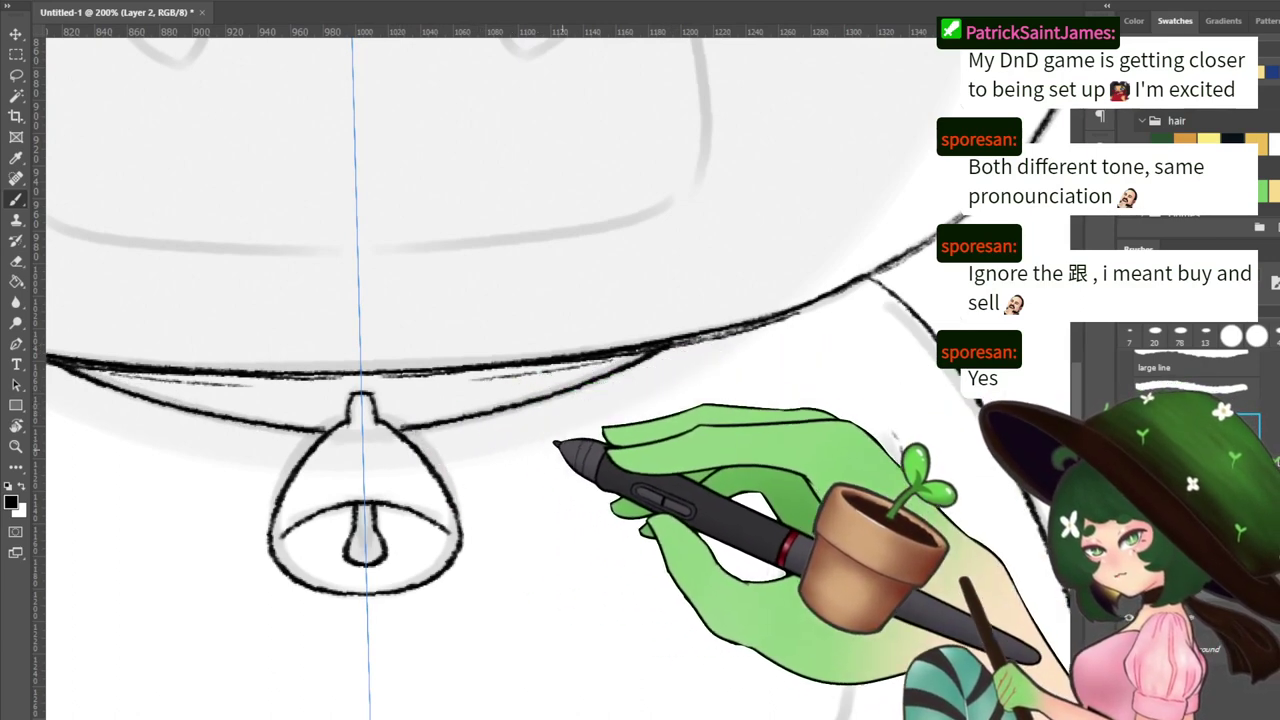
{"action": "left_click_drag", "start_coordinate": [557, 449], "coordinate": [539, 401]}
{"action": "left_click_drag", "start_coordinate": [567, 343], "coordinate": [561, 223]}
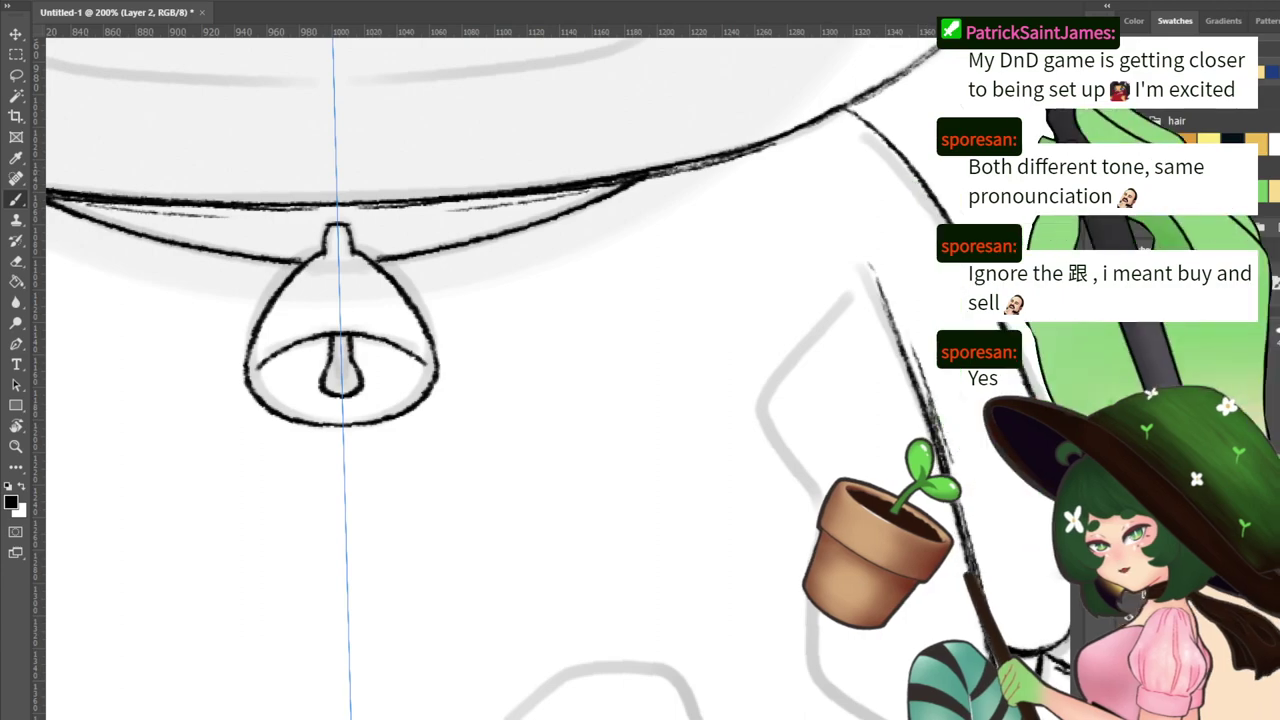
Ink the muzzle's upper edge with its central peak, side dips and rounded corners leading into the upper sides
{"action": "key", "text": "ctrl+minus"}
{"action": "key", "text": "ctrl+minus"}
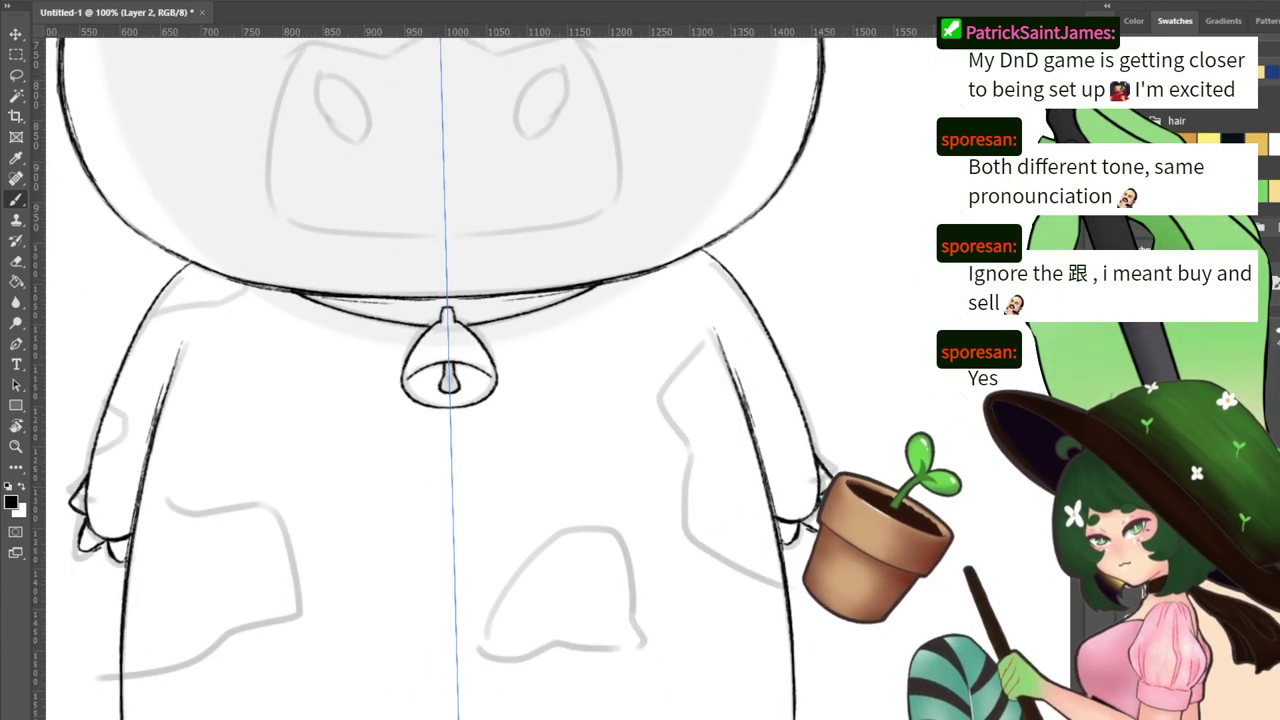
{"action": "left_click_drag", "start_coordinate": [675, 337], "coordinate": [651, 556]}
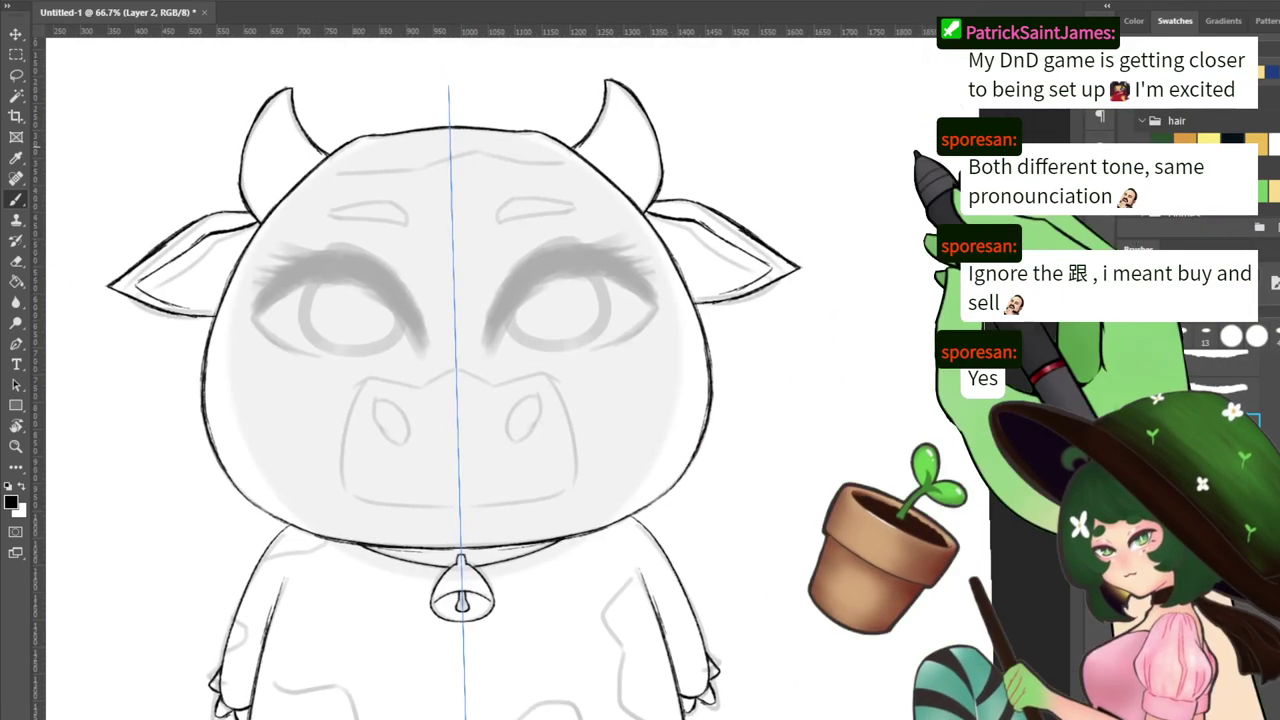
{"action": "key", "text": "ctrl+plus"}
{"action": "left_click_drag", "start_coordinate": [481, 200], "coordinate": [586, 223]}
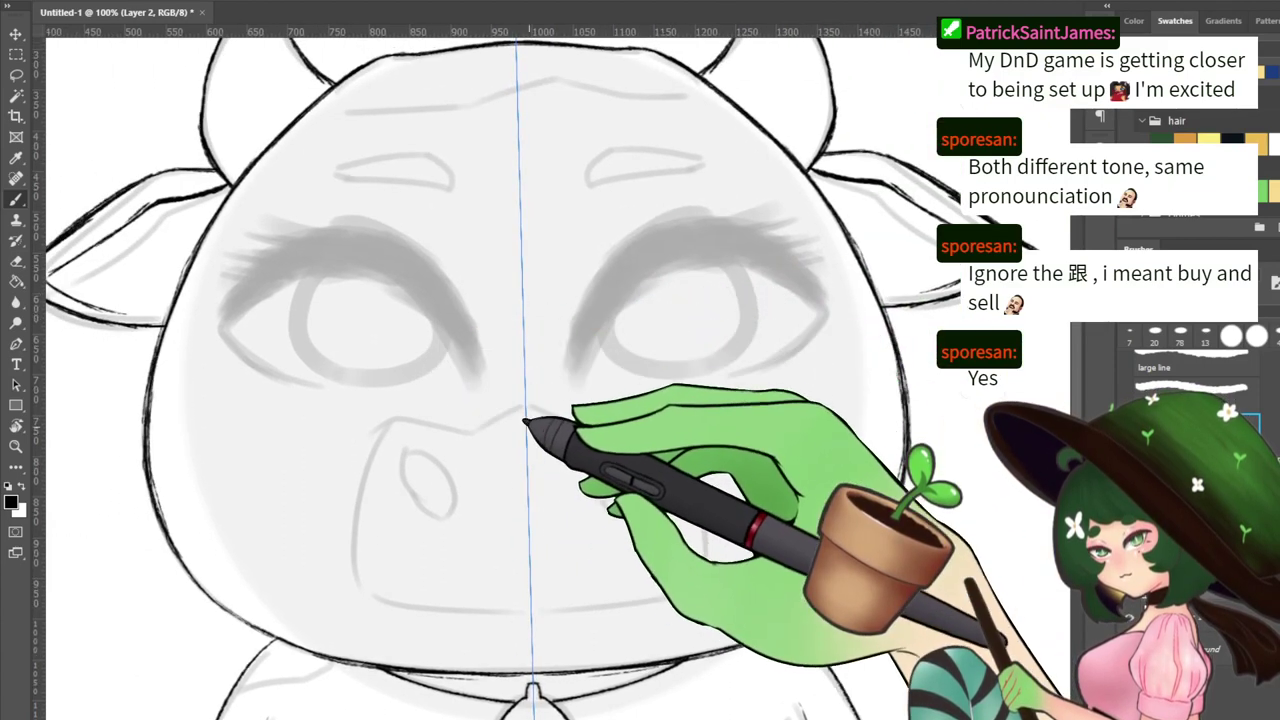
{"action": "mouse_move", "coordinate": [478, 427]}
{"action": "left_mouse_down"}
{"action": "mouse_move", "coordinate": [546, 408]}
{"action": "mouse_move", "coordinate": [474, 422]}
{"action": "mouse_move", "coordinate": [539, 405]}
{"action": "mouse_move", "coordinate": [676, 276]}
{"action": "mouse_move", "coordinate": [731, 291]}
{"action": "left_mouse_up"}
{"action": "key", "text": "ctrl+z"}
{"action": "key", "text": "ctrl+plus"}
{"action": "key", "text": "ctrl+z"}
{"action": "mouse_move", "coordinate": [561, 364]}
{"action": "left_mouse_down"}
{"action": "mouse_move", "coordinate": [610, 333]}
{"action": "mouse_move", "coordinate": [670, 319]}
{"action": "left_mouse_up"}
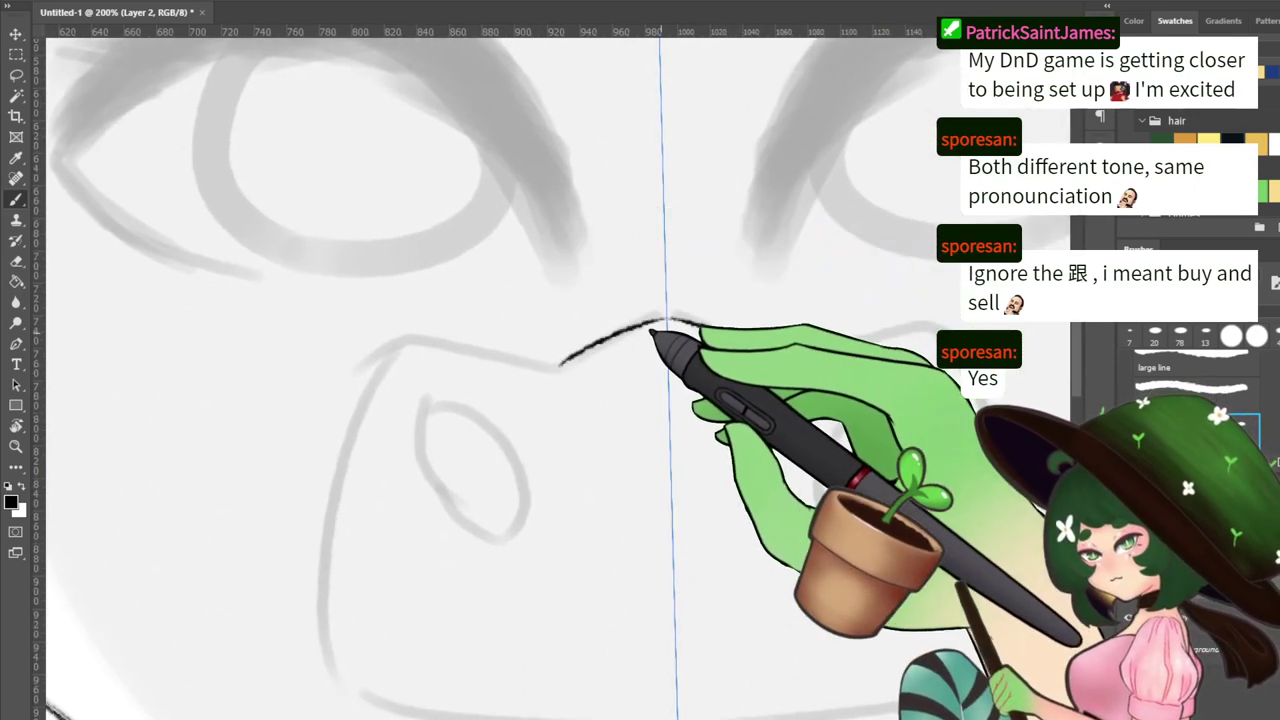
{"action": "mouse_move", "coordinate": [562, 360]}
{"action": "left_mouse_down"}
{"action": "mouse_move", "coordinate": [409, 344]}
{"action": "mouse_move", "coordinate": [333, 500]}
{"action": "left_mouse_up"}
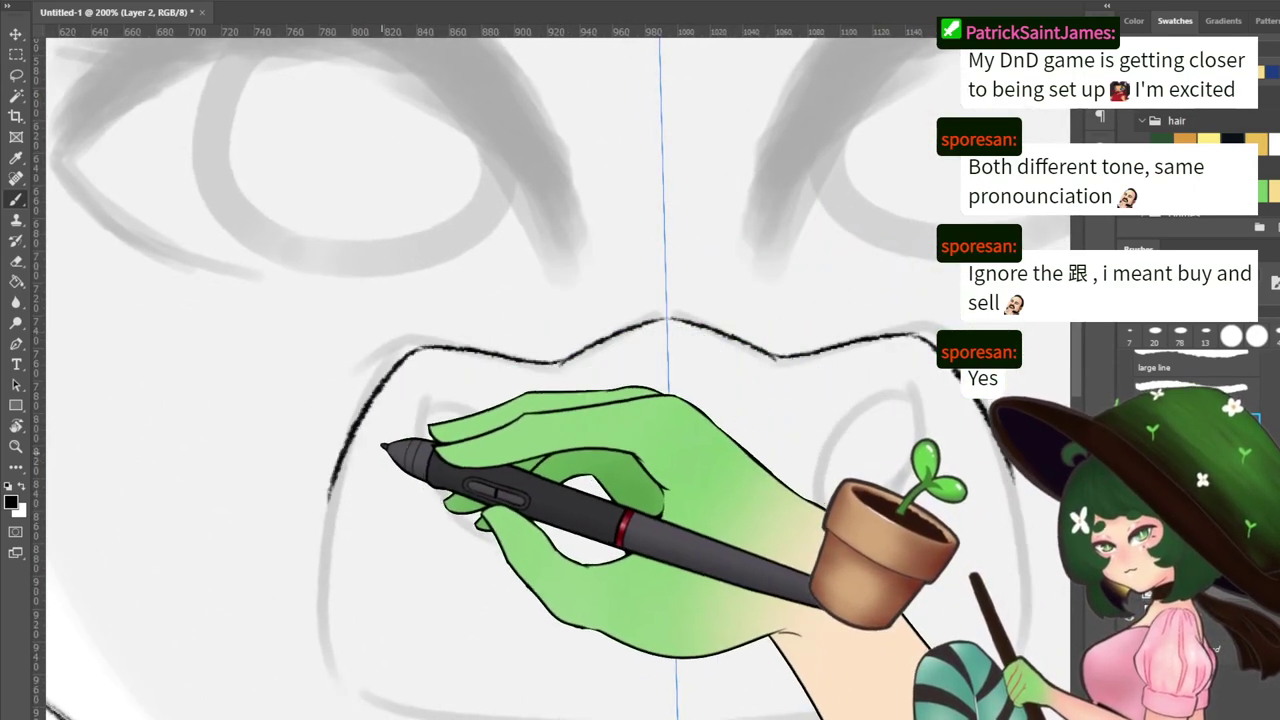
Re-ink the muzzle's sides down to rounded lower corners and close the outline with a gently curved bottom line
{"action": "left_click_drag", "start_coordinate": [388, 441], "coordinate": [345, 323]}
{"action": "key", "text": "ctrl+z"}
{"action": "key", "text": "ctrl+z"}
{"action": "mouse_move", "coordinate": [516, 249]}
{"action": "left_mouse_down"}
{"action": "mouse_move", "coordinate": [369, 225]}
{"action": "mouse_move", "coordinate": [275, 505]}
{"action": "mouse_move", "coordinate": [283, 557]}
{"action": "mouse_move", "coordinate": [534, 586]}
{"action": "left_mouse_up"}
{"action": "key", "text": "ctrl+z"}
{"action": "mouse_move", "coordinate": [286, 561]}
{"action": "left_mouse_down"}
{"action": "mouse_move", "coordinate": [502, 588]}
{"action": "mouse_move", "coordinate": [622, 592]}
{"action": "left_mouse_up"}
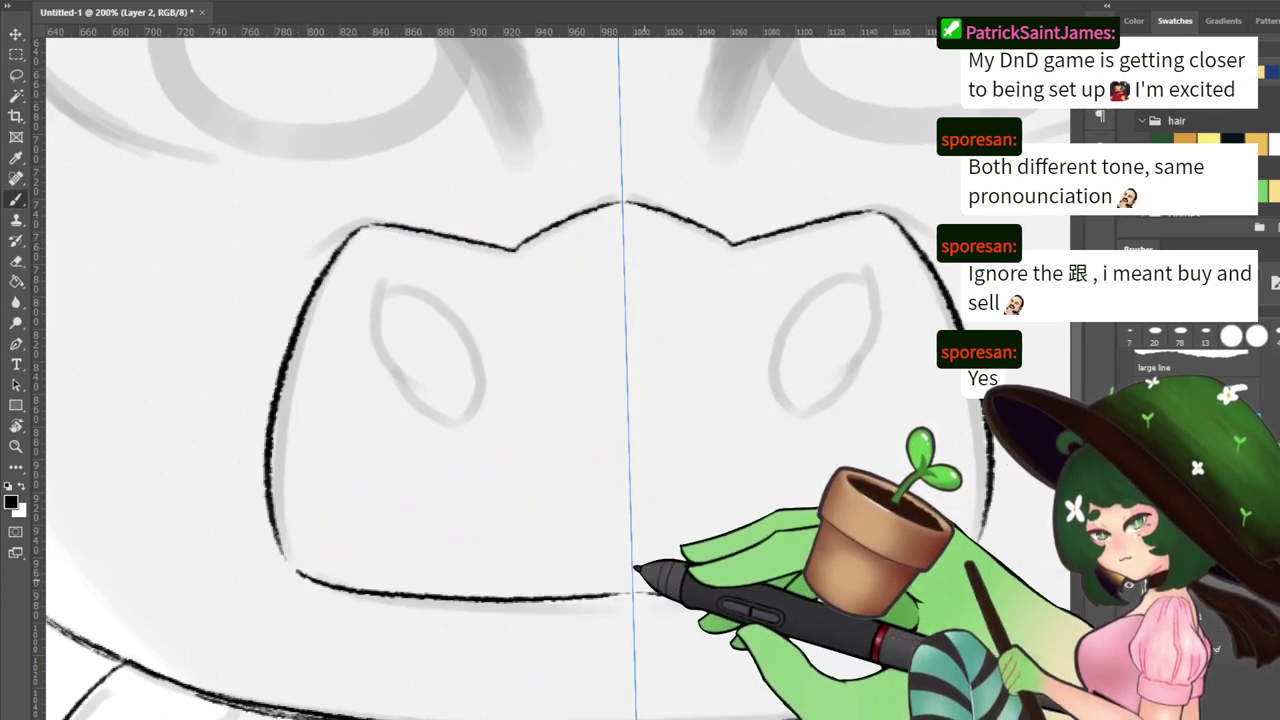
{"action": "key", "text": "ctrl+z"}
{"action": "mouse_move", "coordinate": [267, 526]}
{"action": "left_mouse_down"}
{"action": "mouse_move", "coordinate": [300, 570]}
{"action": "mouse_move", "coordinate": [281, 518]}
{"action": "mouse_move", "coordinate": [303, 558]}
{"action": "mouse_move", "coordinate": [417, 589]}
{"action": "mouse_move", "coordinate": [371, 581]}
{"action": "mouse_move", "coordinate": [565, 599]}
{"action": "left_mouse_up"}
{"action": "key", "text": "ctrl+z"}
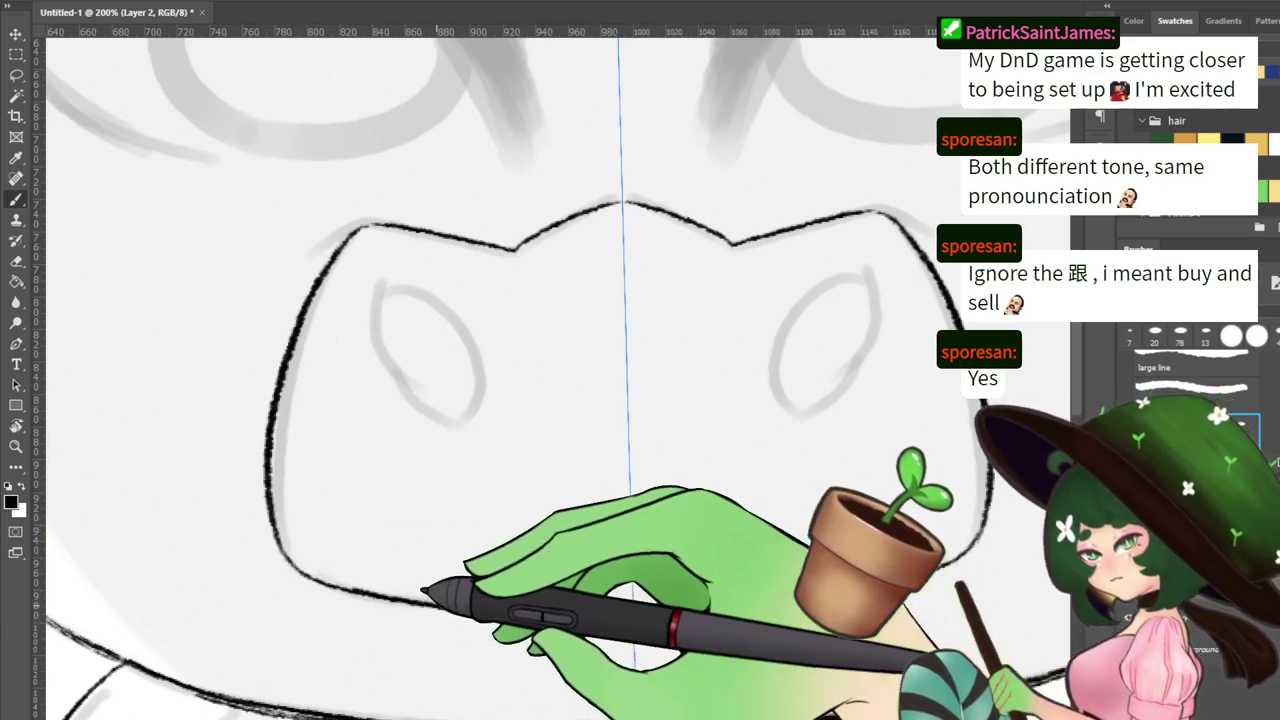
{"action": "left_click_drag", "start_coordinate": [345, 590], "coordinate": [638, 608]}
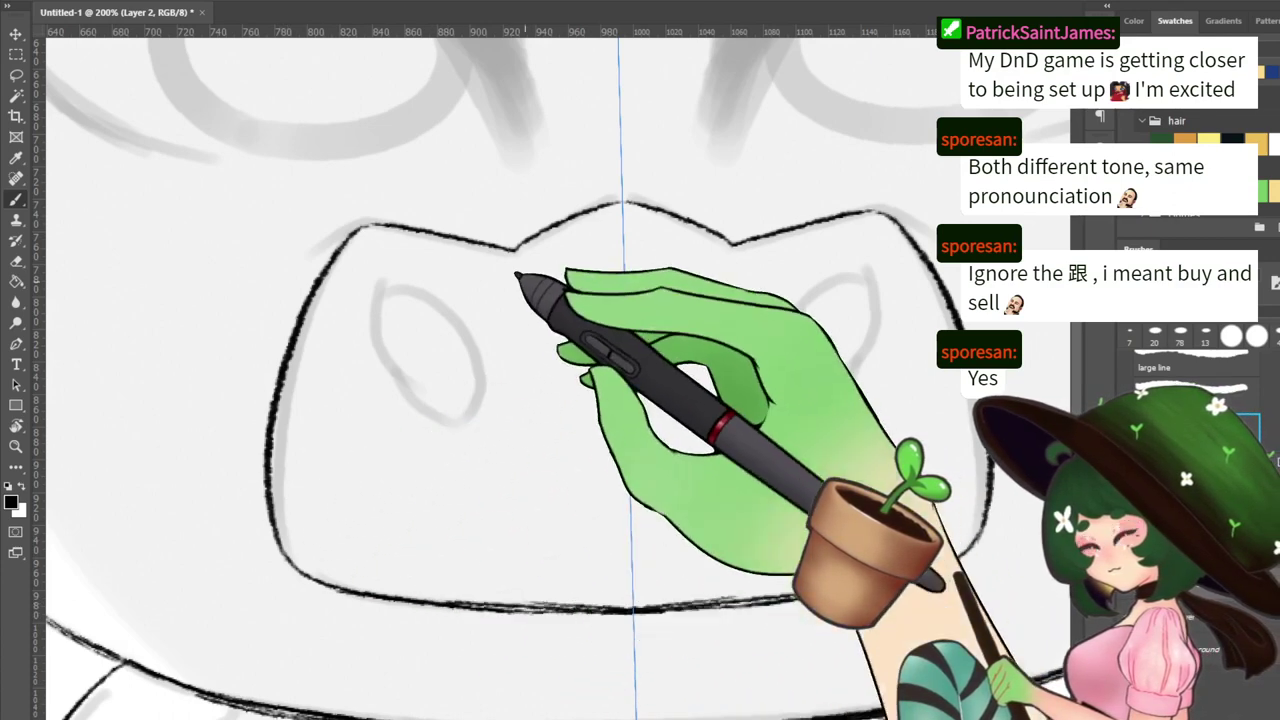
Ink the mirrored nostrils as narrow slanted almond shapes near the muzzle's upper corners
{"action": "left_click_drag", "start_coordinate": [506, 273], "coordinate": [430, 414]}
{"action": "left_click_drag", "start_coordinate": [782, 388], "coordinate": [723, 480]}
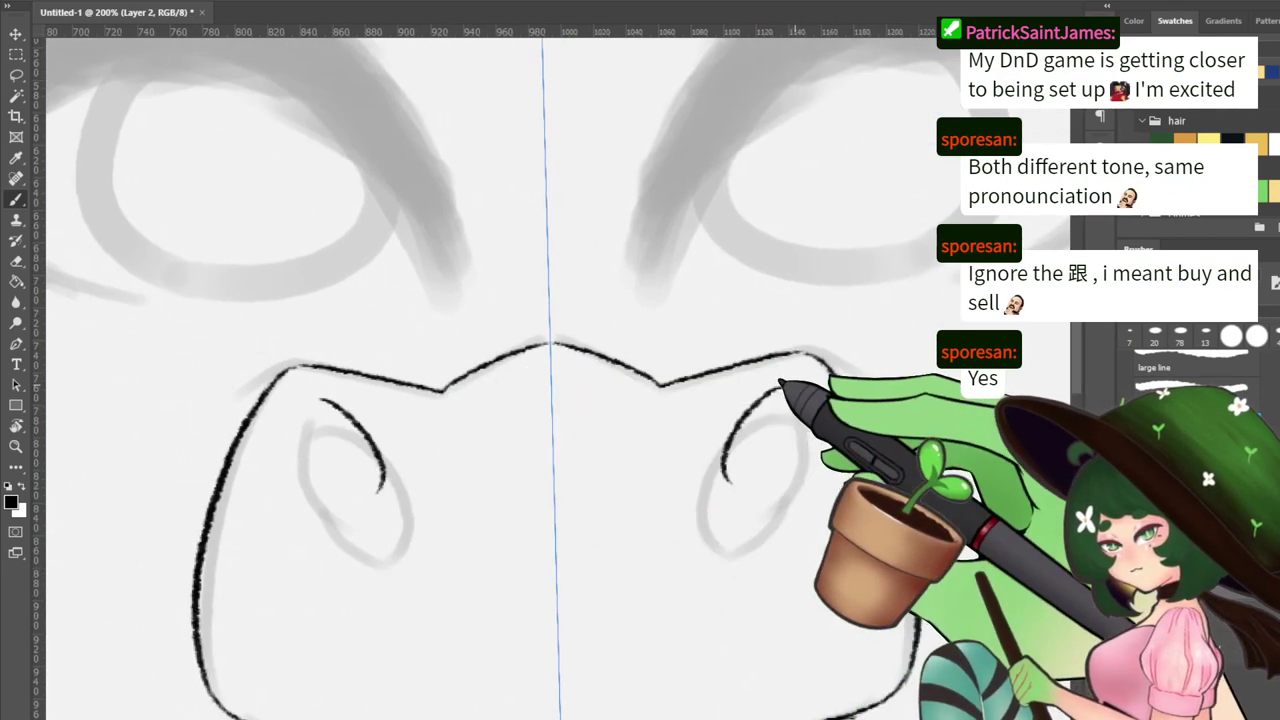
{"action": "left_click_drag", "start_coordinate": [790, 392], "coordinate": [725, 490]}
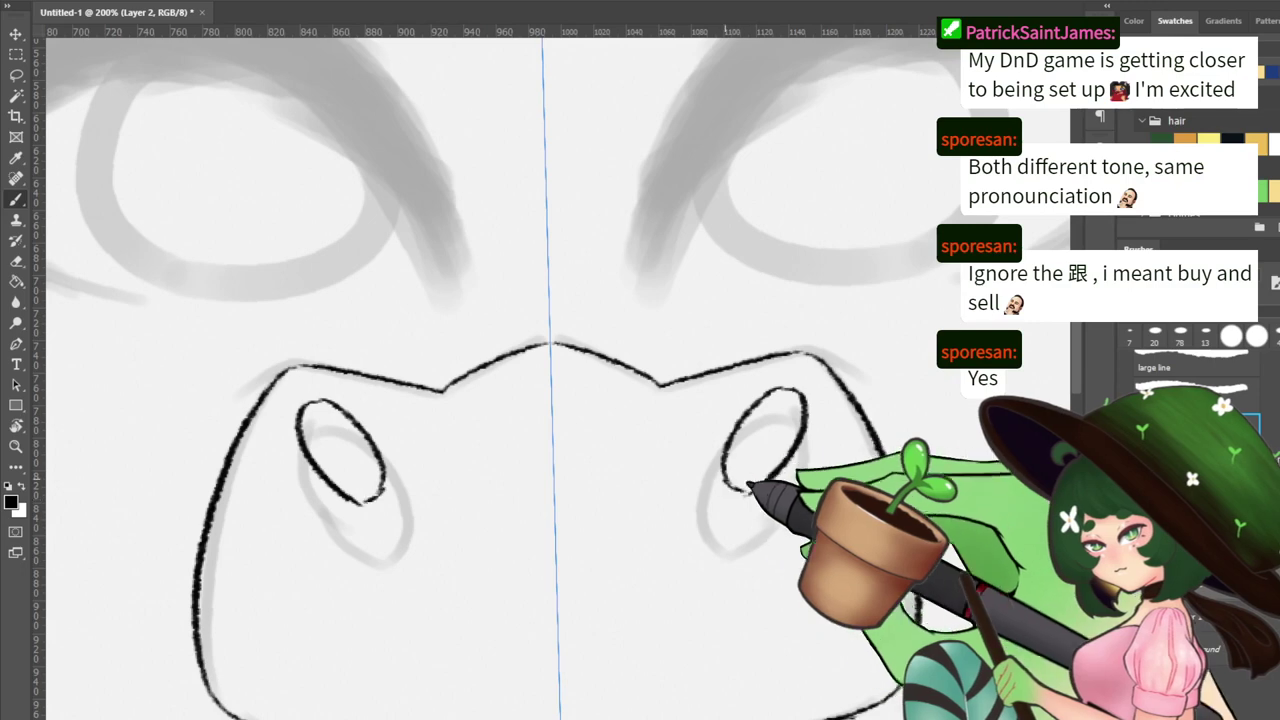
{"action": "key", "text": "ctrl+z"}
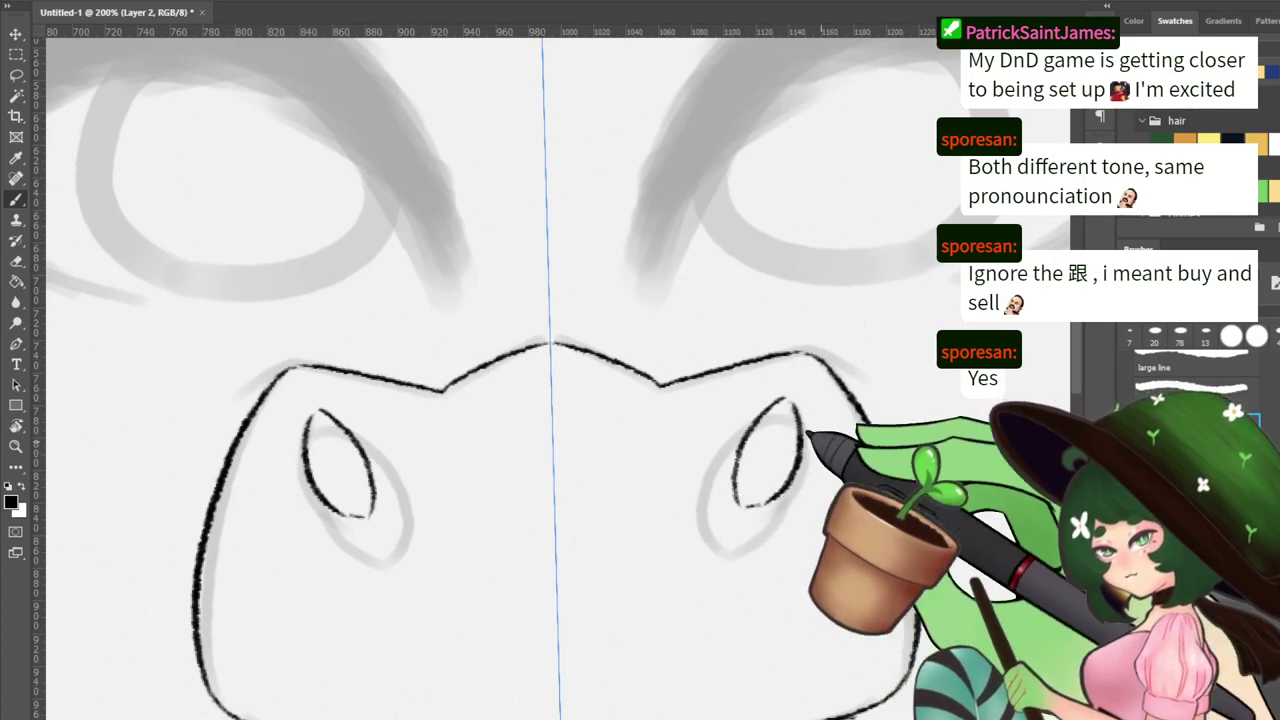
Ink the mirrored eyebrows with curved inner ends, softly arched tops and straight undersides tapering to outer points
{"action": "mouse_move", "coordinate": [602, 310]}
{"action": "left_mouse_down"}
{"action": "mouse_move", "coordinate": [666, 386]}
{"action": "mouse_move", "coordinate": [349, 523]}
{"action": "mouse_move", "coordinate": [361, 521]}
{"action": "left_mouse_up"}
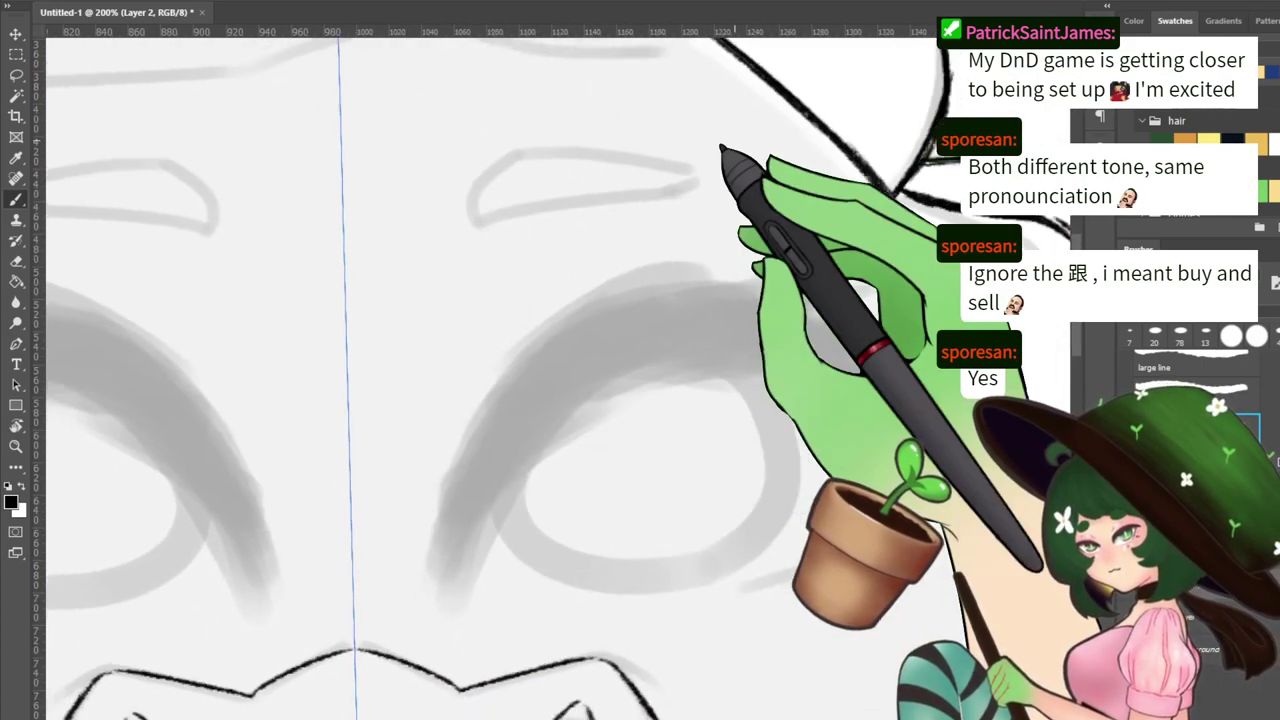
{"action": "key", "text": "ctrl+minus"}
{"action": "key", "text": "ctrl+plus"}
{"action": "scroll", "coordinate": [700, 200], "scroll_direction": "up", "scroll_amount": 3}
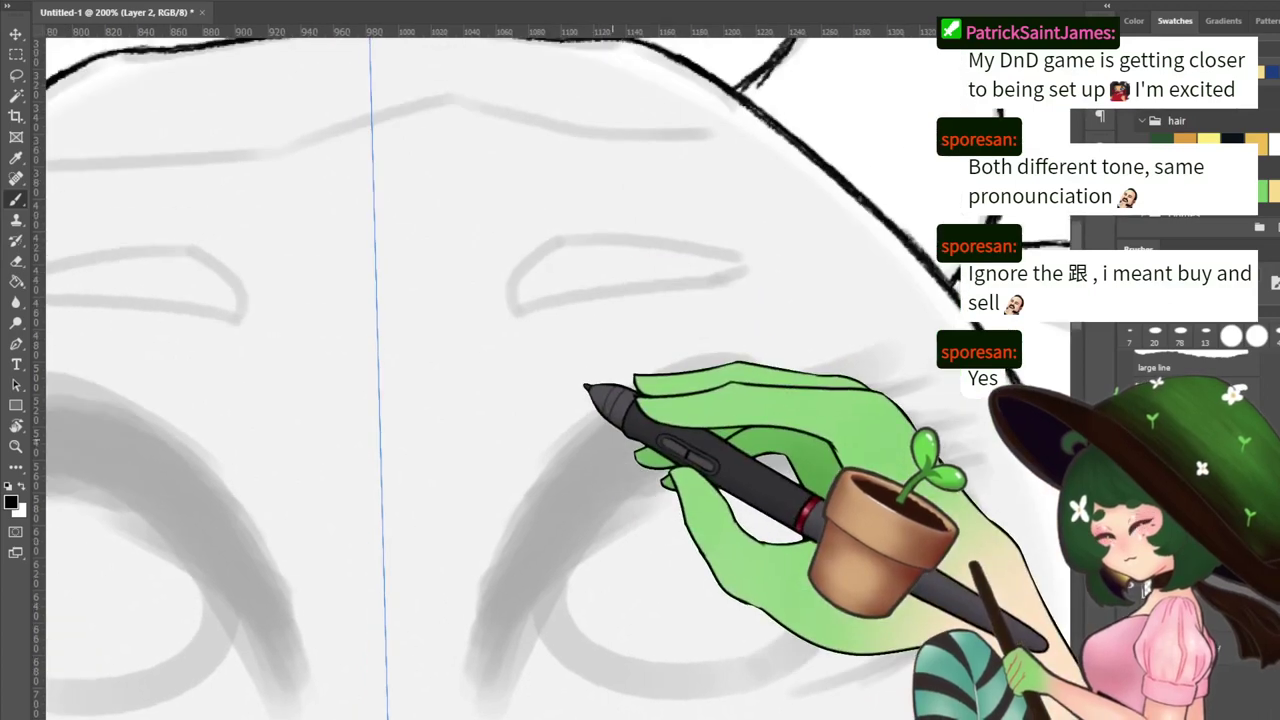
{"action": "mouse_move", "coordinate": [562, 240]}
{"action": "left_mouse_down"}
{"action": "mouse_move", "coordinate": [548, 315]}
{"action": "mouse_move", "coordinate": [528, 308]}
{"action": "mouse_move", "coordinate": [711, 273]}
{"action": "mouse_move", "coordinate": [573, 265]}
{"action": "mouse_move", "coordinate": [559, 252]}
{"action": "mouse_move", "coordinate": [626, 251]}
{"action": "mouse_move", "coordinate": [712, 270]}
{"action": "left_mouse_up"}
{"action": "key", "text": "ctrl+z"}
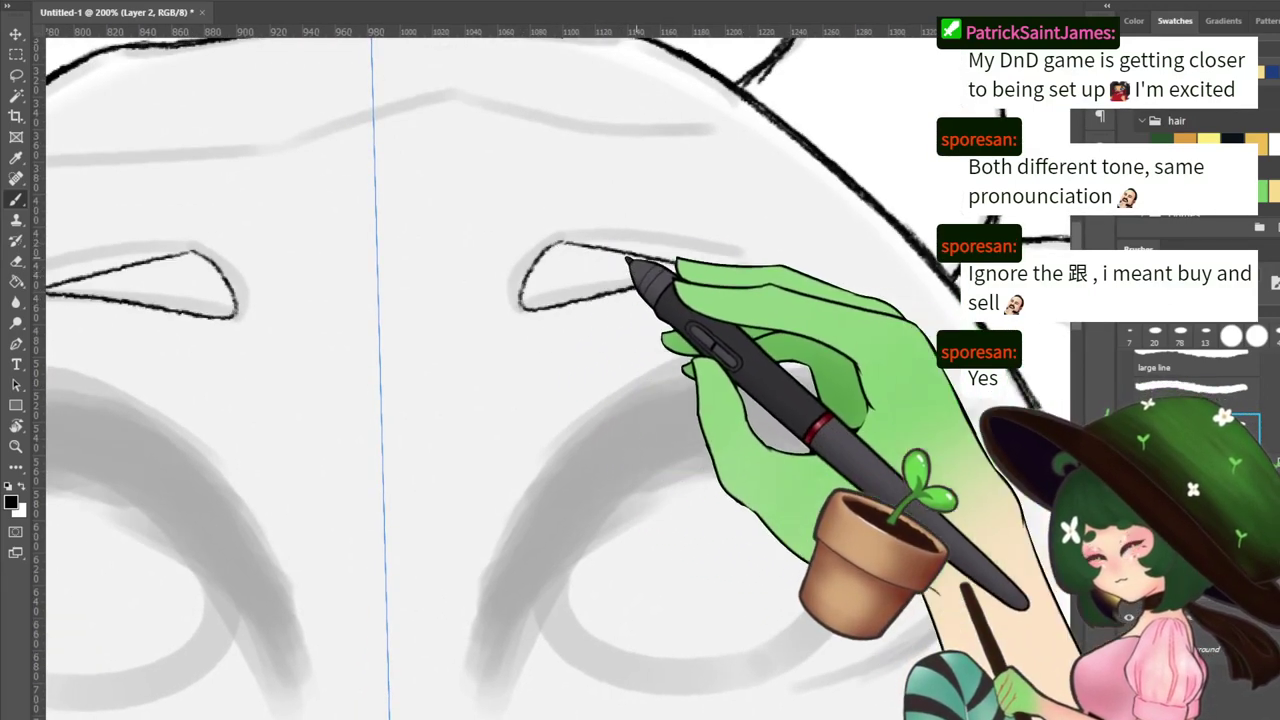
{"action": "key", "text": "ctrl+z"}
{"action": "left_click_drag", "start_coordinate": [558, 241], "coordinate": [757, 241]}
{"action": "key", "text": "ctrl+z"}
{"action": "key", "text": "ctrl+z"}
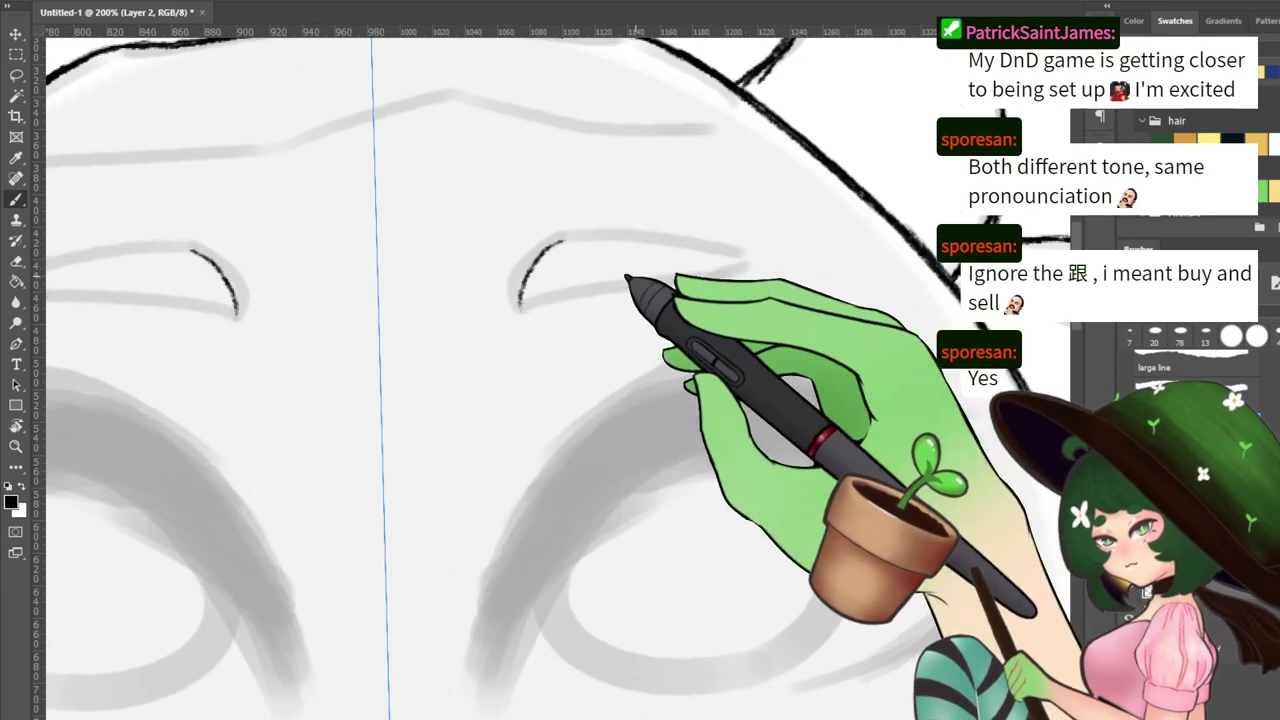
{"action": "left_click_drag", "start_coordinate": [520, 305], "coordinate": [605, 292]}
{"action": "left_click_drag", "start_coordinate": [578, 245], "coordinate": [730, 258]}
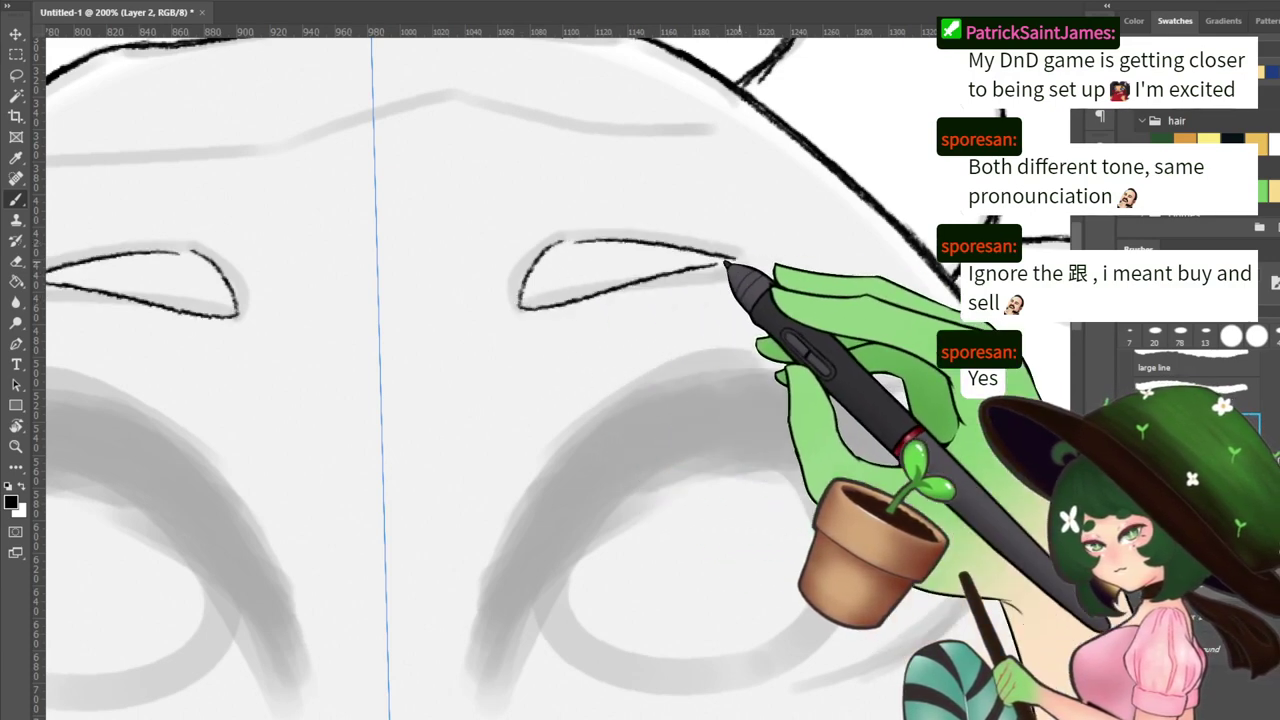
Ink the mirrored upper lash lines with overlapping curved strokes from the inner corners over the arch, filling in the inner halves
{"action": "left_click_drag", "start_coordinate": [631, 337], "coordinate": [594, 181]}
{"action": "left_click_drag", "start_coordinate": [628, 263], "coordinate": [442, 500]}
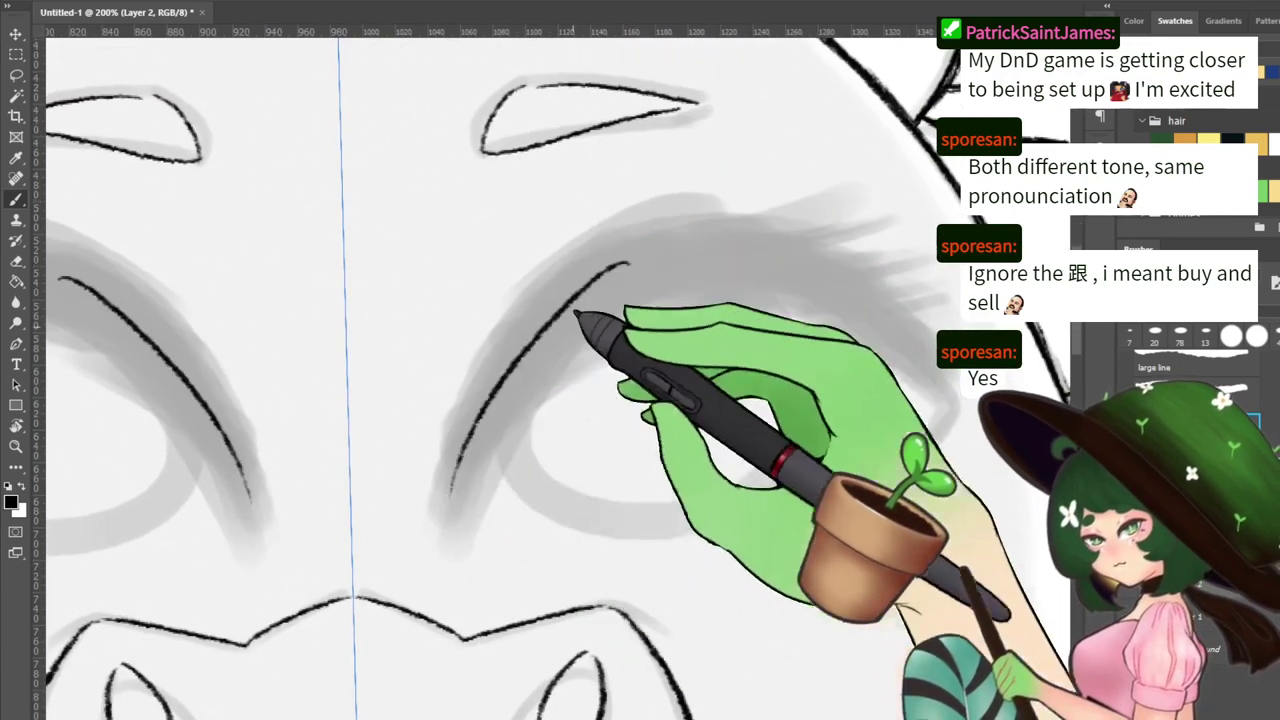
{"action": "left_click_drag", "start_coordinate": [583, 308], "coordinate": [430, 513]}
{"action": "mouse_move", "coordinate": [520, 385]}
{"action": "left_mouse_down"}
{"action": "mouse_move", "coordinate": [457, 496]}
{"action": "mouse_move", "coordinate": [569, 263]}
{"action": "mouse_move", "coordinate": [486, 449]}
{"action": "mouse_move", "coordinate": [638, 285]}
{"action": "left_mouse_up"}
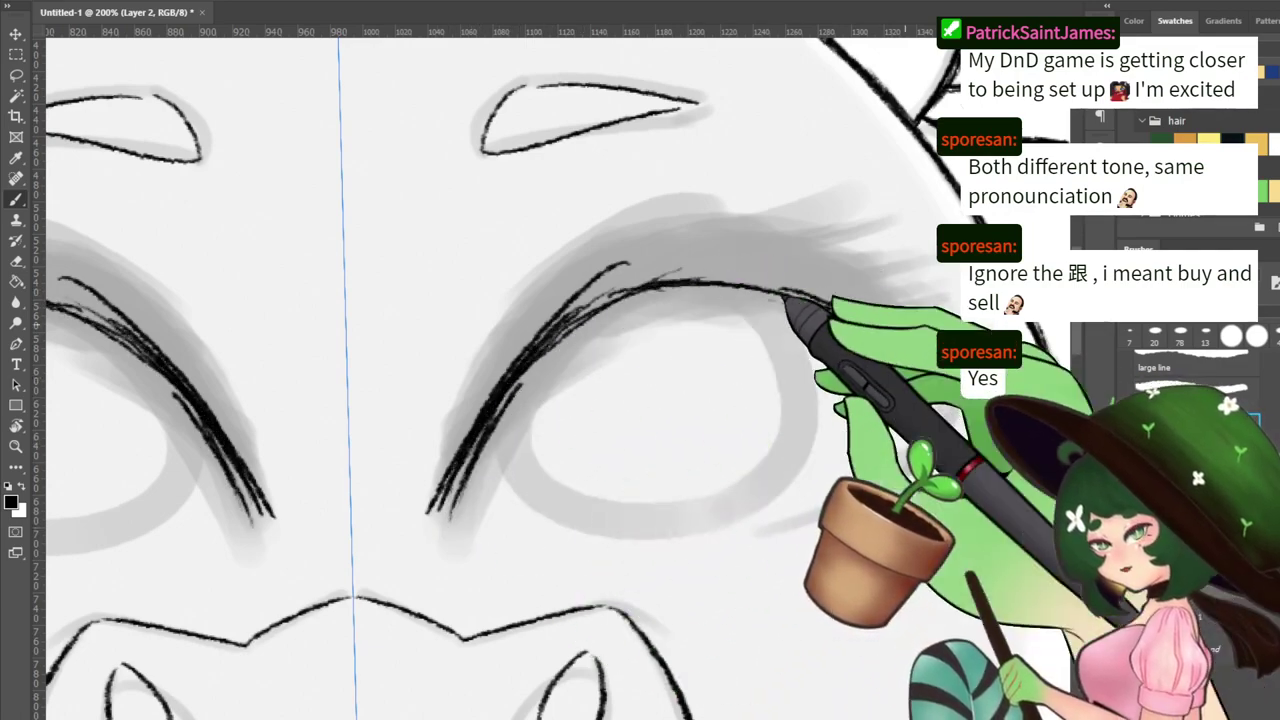
{"action": "mouse_move", "coordinate": [605, 335]}
{"action": "left_mouse_down"}
{"action": "mouse_move", "coordinate": [543, 363]}
{"action": "mouse_move", "coordinate": [592, 332]}
{"action": "mouse_move", "coordinate": [542, 347]}
{"action": "mouse_move", "coordinate": [509, 376]}
{"action": "mouse_move", "coordinate": [625, 317]}
{"action": "mouse_move", "coordinate": [574, 342]}
{"action": "mouse_move", "coordinate": [467, 460]}
{"action": "mouse_move", "coordinate": [460, 452]}
{"action": "mouse_move", "coordinate": [462, 427]}
{"action": "mouse_move", "coordinate": [660, 290]}
{"action": "left_mouse_up"}
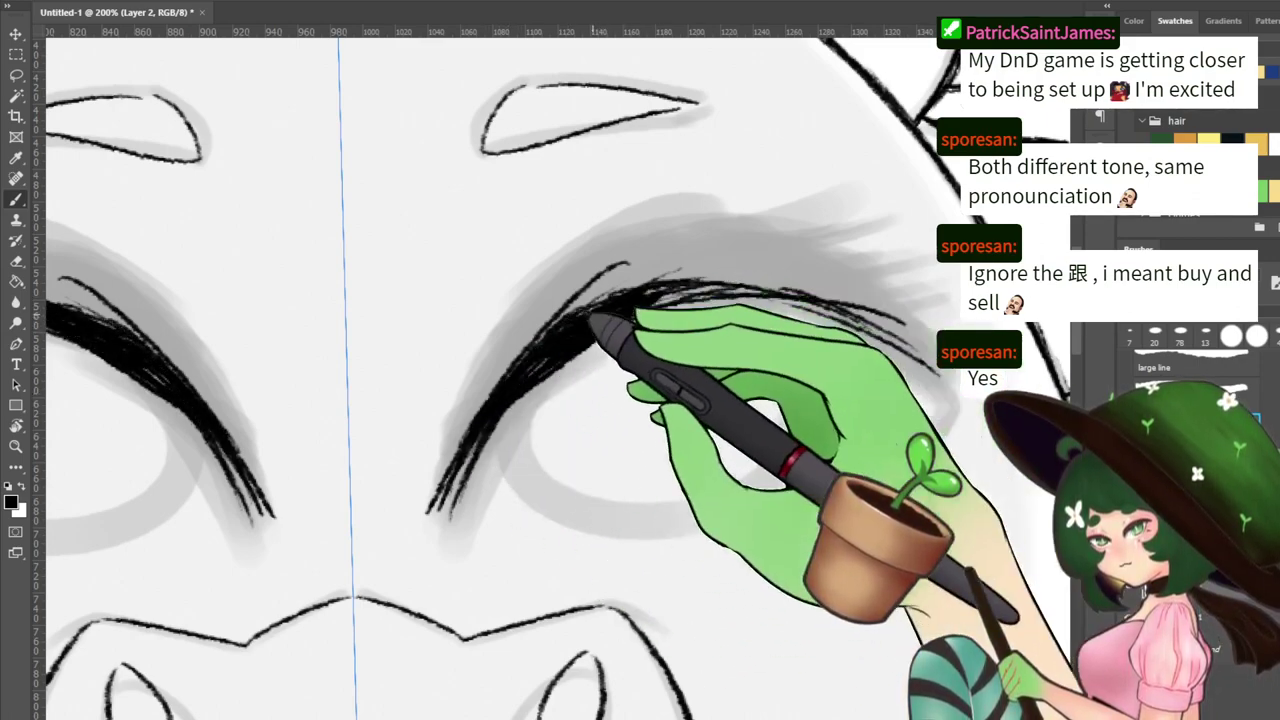
{"action": "mouse_move", "coordinate": [617, 272]}
{"action": "left_mouse_down"}
{"action": "mouse_move", "coordinate": [449, 362]}
{"action": "mouse_move", "coordinate": [450, 393]}
{"action": "mouse_move", "coordinate": [592, 297]}
{"action": "left_mouse_up"}
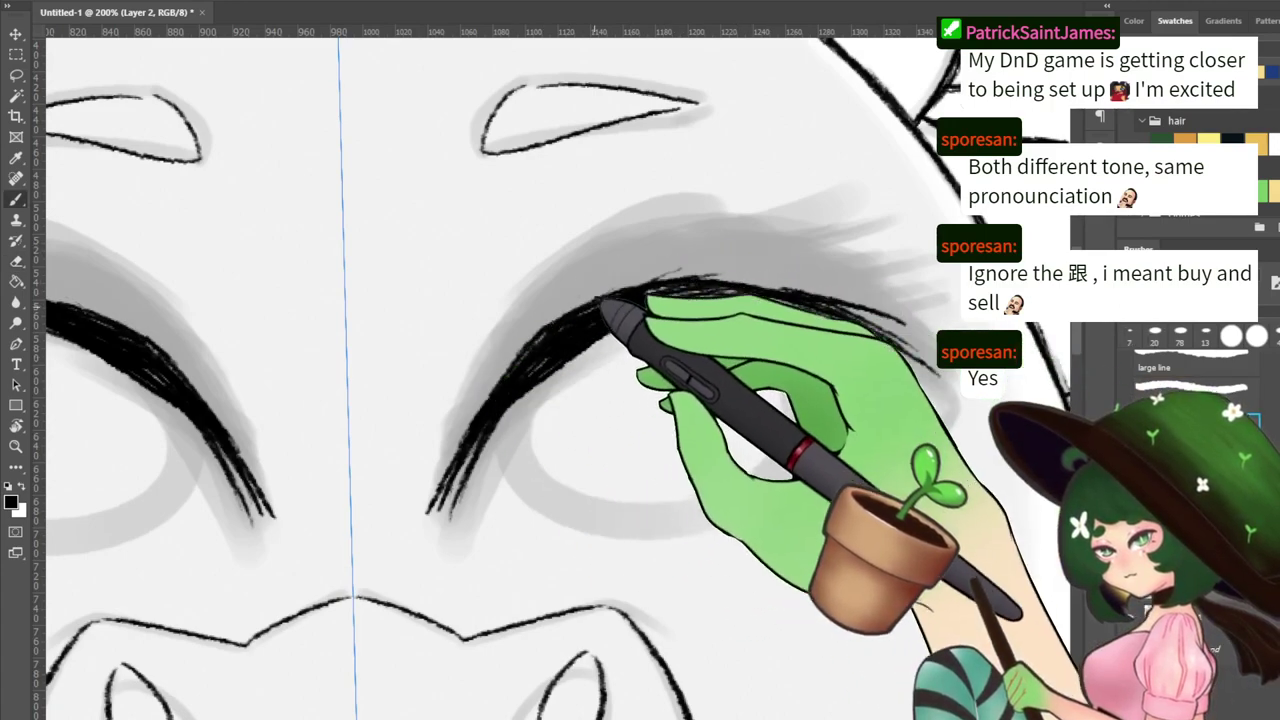
Thicken the mirrored upper lash lines into dense black bands across the top of the eyes
{"action": "left_click_drag", "start_coordinate": [546, 332], "coordinate": [693, 259]}
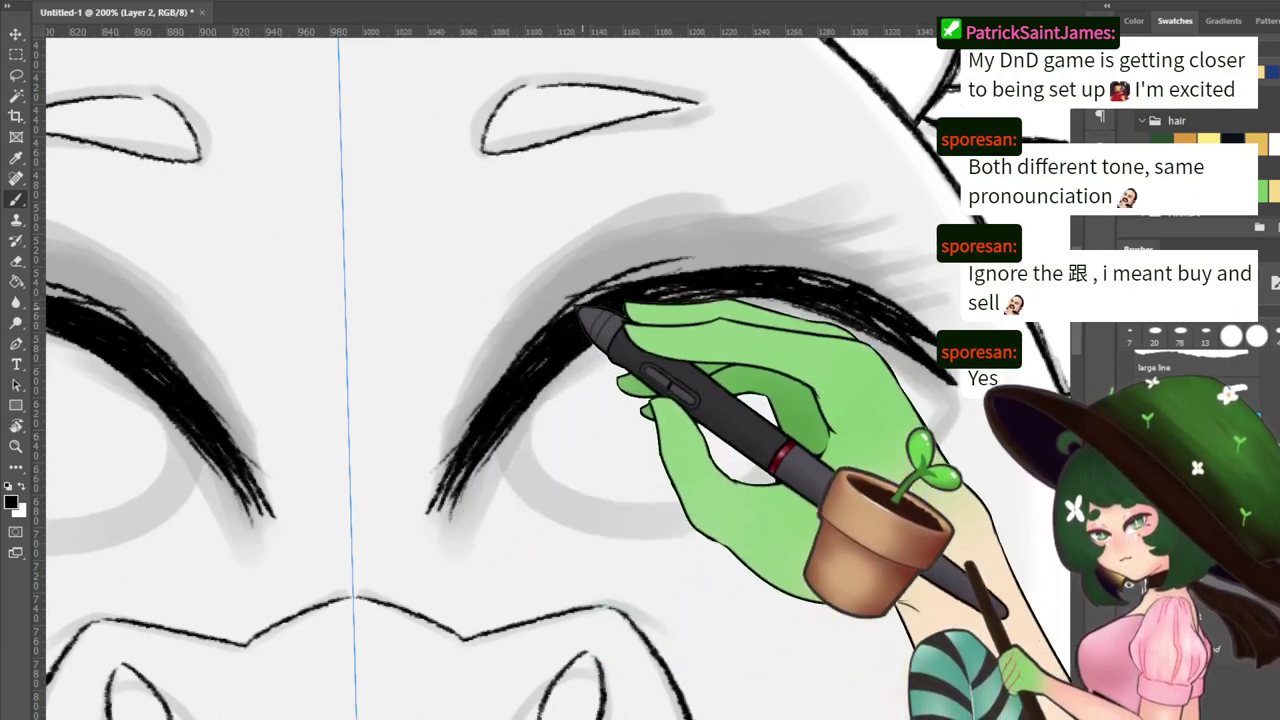
{"action": "mouse_move", "coordinate": [635, 290]}
{"action": "left_mouse_down"}
{"action": "mouse_move", "coordinate": [694, 259]}
{"action": "mouse_move", "coordinate": [800, 268]}
{"action": "left_mouse_up"}
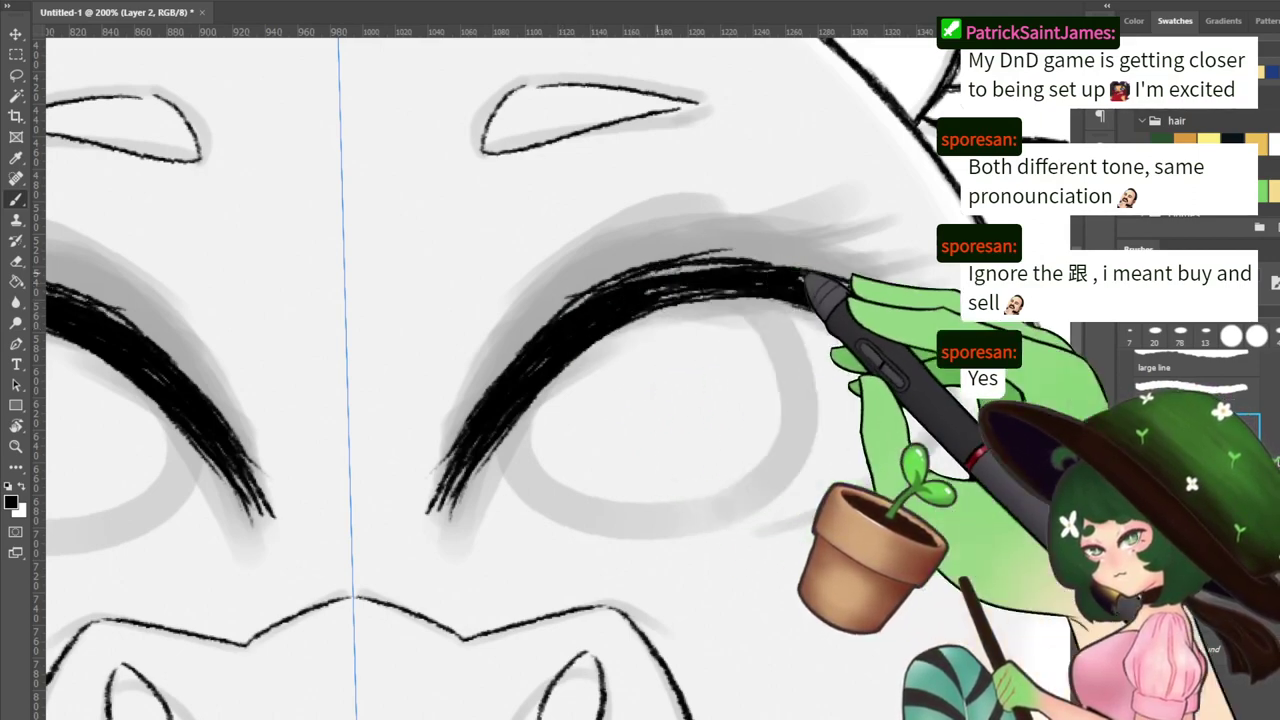
{"action": "left_click_drag", "start_coordinate": [674, 262], "coordinate": [776, 263]}
{"action": "left_click_drag", "start_coordinate": [660, 288], "coordinate": [731, 271]}
{"action": "left_click_drag", "start_coordinate": [606, 300], "coordinate": [706, 298]}
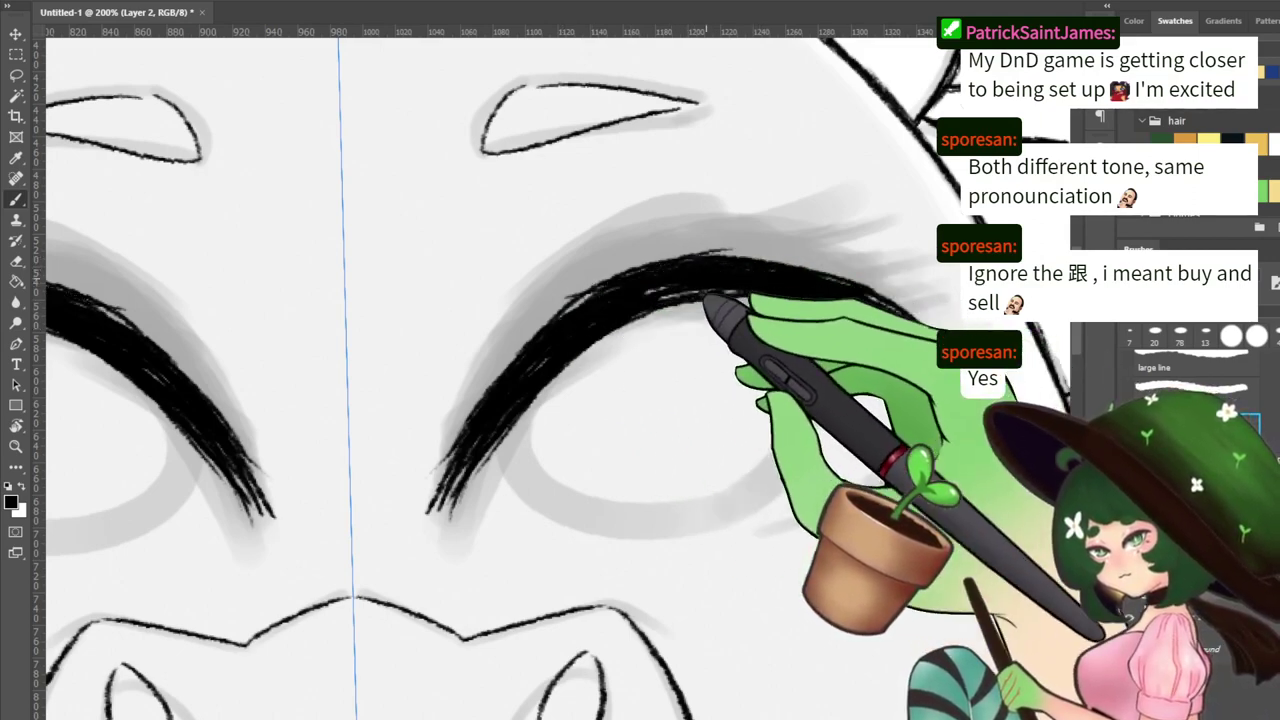
Extend the upper lashes to pointed outer corners, adding two upward lash flicks and a short lower lid line on each eye
{"action": "mouse_move", "coordinate": [591, 297]}
{"action": "left_mouse_down"}
{"action": "mouse_move", "coordinate": [765, 272]}
{"action": "mouse_move", "coordinate": [841, 290]}
{"action": "mouse_move", "coordinate": [895, 325]}
{"action": "left_mouse_up"}
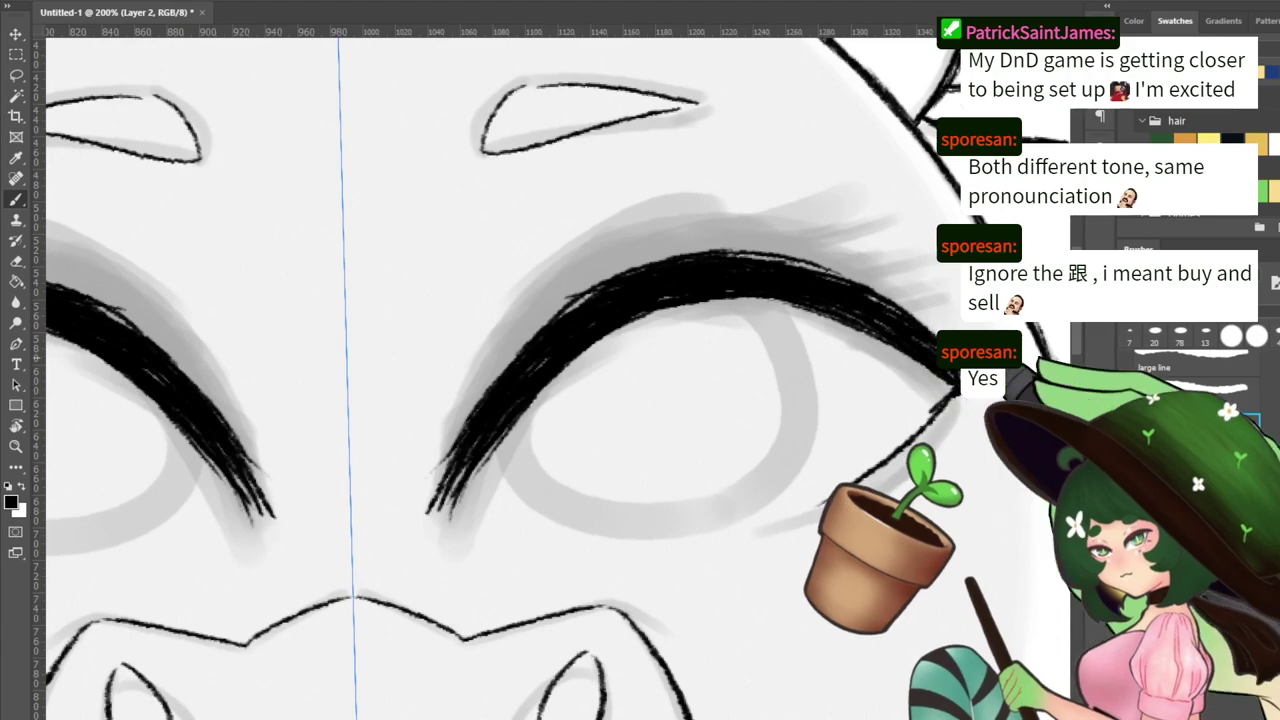
{"action": "left_click_drag", "start_coordinate": [871, 341], "coordinate": [800, 443]}
{"action": "left_click_drag", "start_coordinate": [645, 357], "coordinate": [789, 326]}
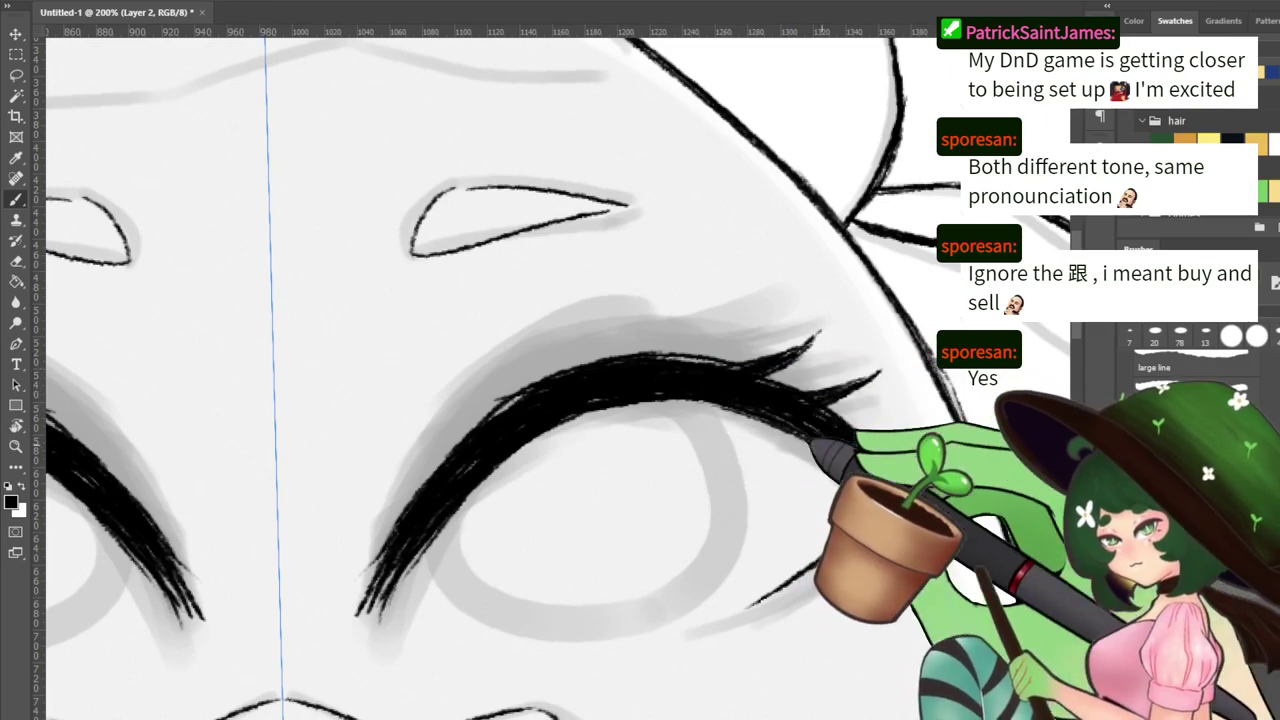
Ink the mirrored irises as large, slightly tilted ovals beneath the upper lash lines
{"action": "left_click_drag", "start_coordinate": [812, 445], "coordinate": [942, 328]}
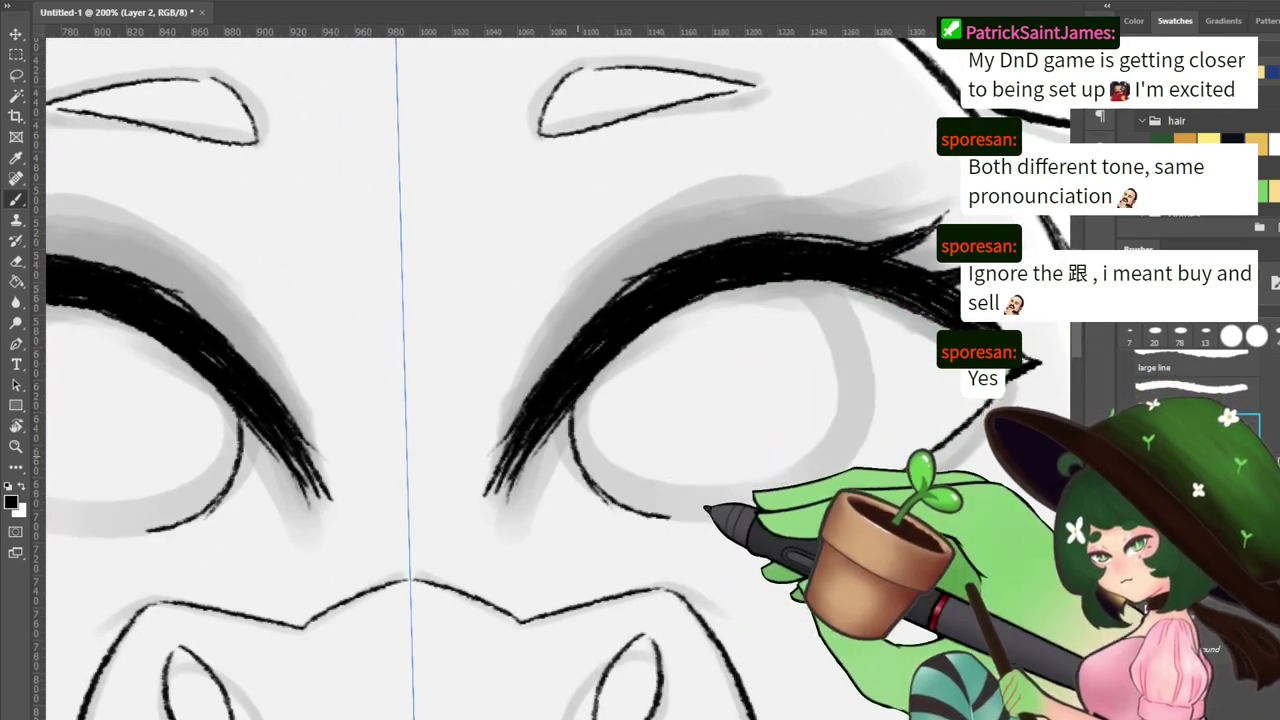
{"action": "left_click_drag", "start_coordinate": [706, 513], "coordinate": [747, 513]}
{"action": "left_click_drag", "start_coordinate": [853, 288], "coordinate": [882, 362]}
{"action": "left_click_drag", "start_coordinate": [72, 530], "coordinate": [46, 525]}
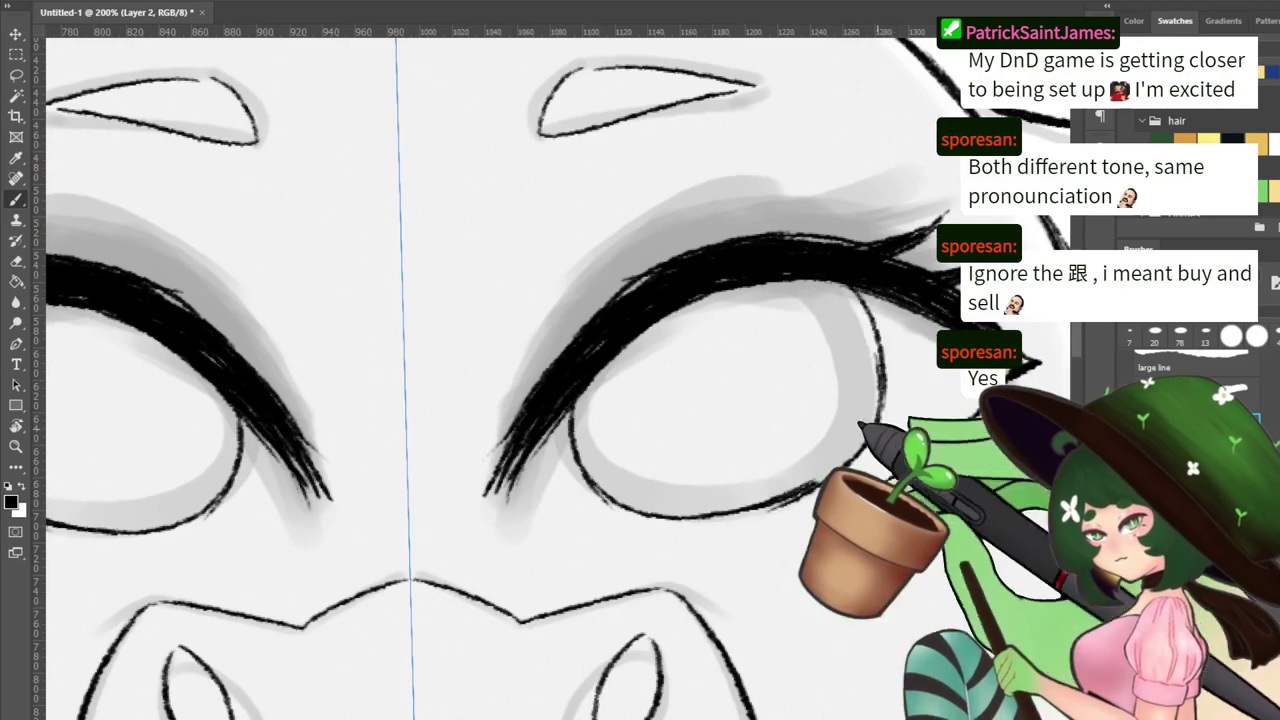
Straighten the rotated canvas view and hide the sketch to isolate the line art
{"action": "key", "text": "ctrl+minus"}
{"action": "key", "text": "ctrl+minus"}
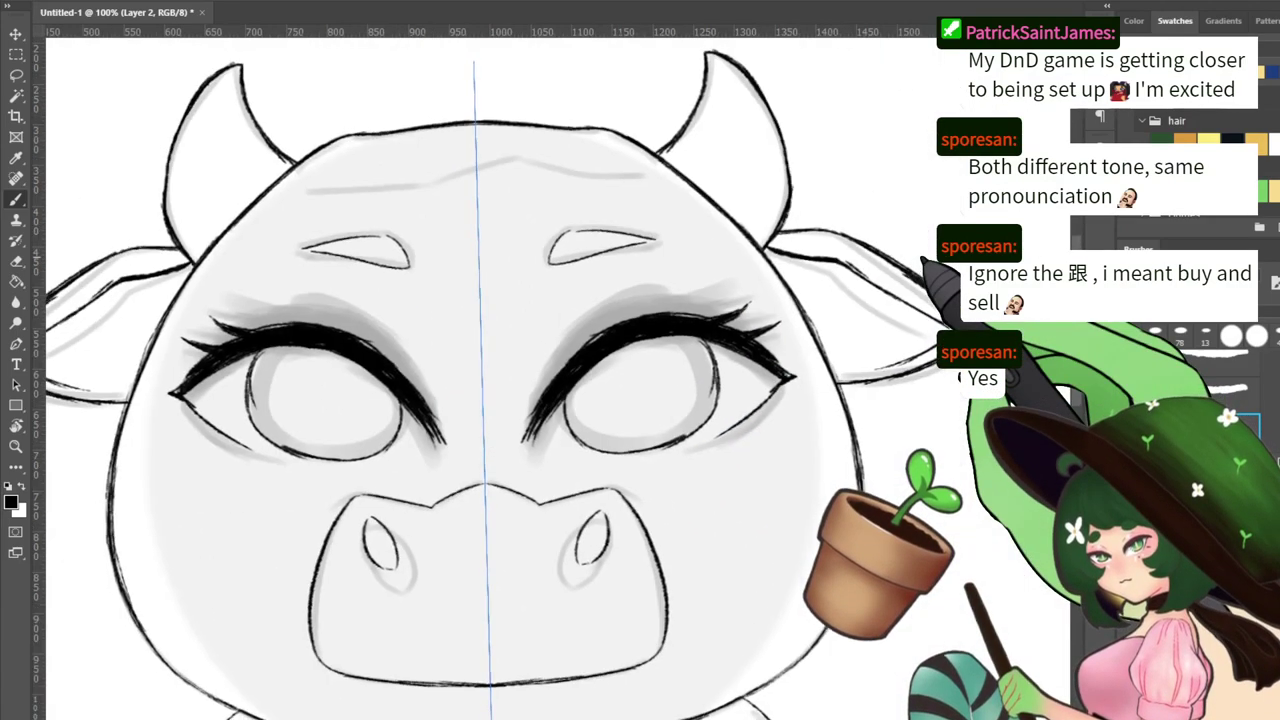
{"action": "key", "text": "r"}
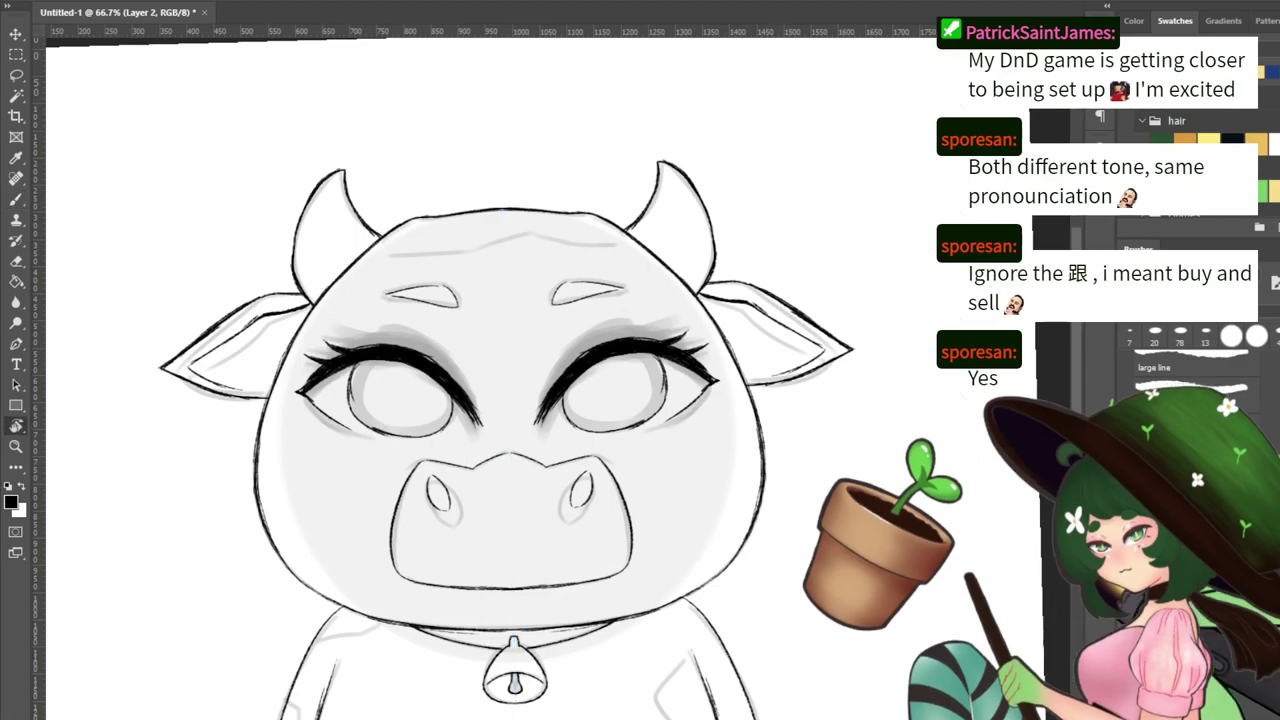
{"action": "left_click", "coordinate": [1127, 600]}
{"action": "left_click_drag", "start_coordinate": [800, 440], "coordinate": [800, 451]}
{"action": "key", "text": "b"}
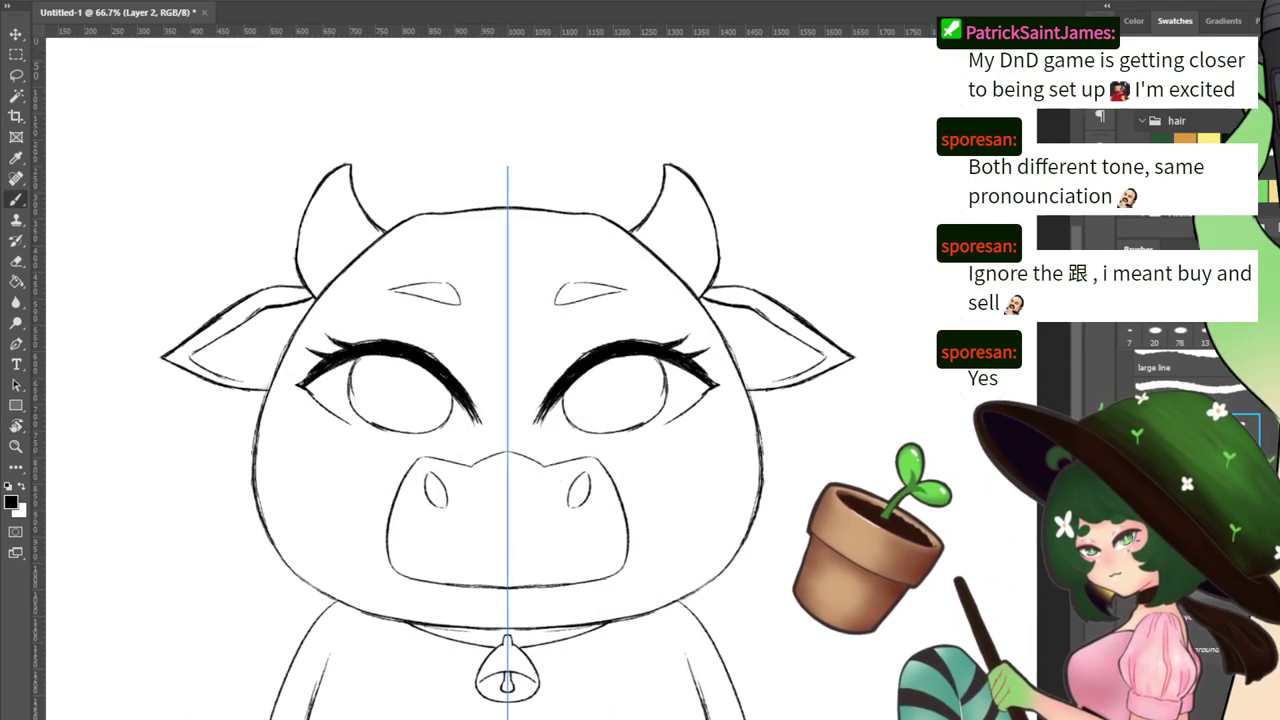
Erase the ragged inner ends of both upper lash lines
{"action": "key", "text": "ctrl+minus"}
{"action": "key", "text": "ctrl+plus"}
{"action": "key", "text": "ctrl+plus"}
{"action": "mouse_move", "coordinate": [557, 320]}
{"action": "left_mouse_down"}
{"action": "mouse_move", "coordinate": [581, 382]}
{"action": "mouse_move", "coordinate": [584, 317]}
{"action": "left_mouse_up"}
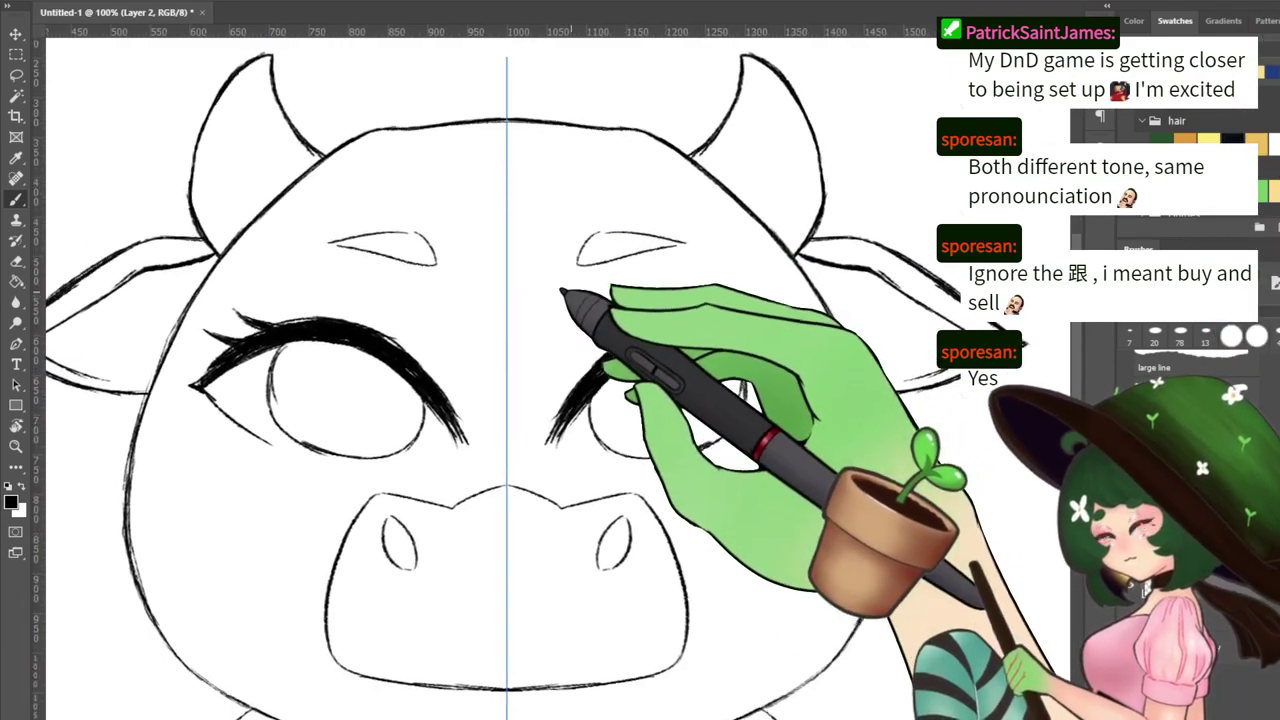
{"action": "key", "text": "e"}
{"action": "mouse_move", "coordinate": [576, 366]}
{"action": "left_mouse_down"}
{"action": "mouse_move", "coordinate": [563, 437]}
{"action": "mouse_move", "coordinate": [540, 441]}
{"action": "left_mouse_up"}
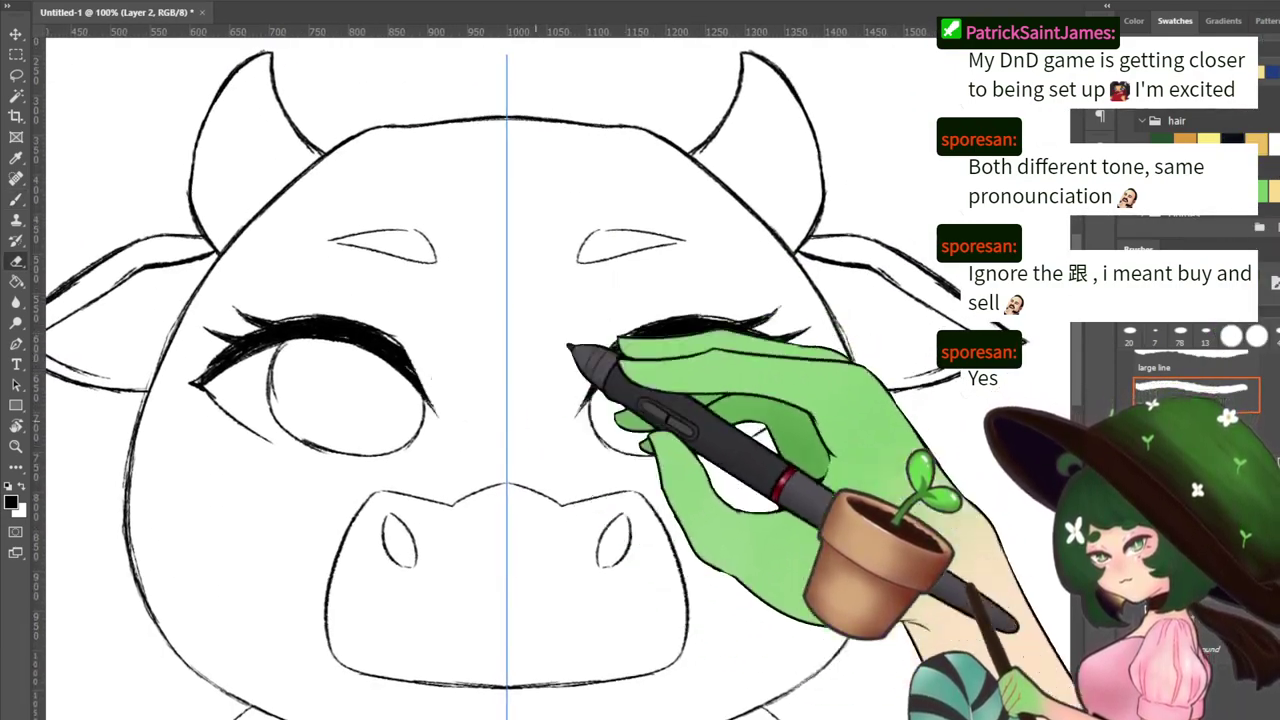
Redraw the inner ends of the upper lash lines as tapered strokes curving down past the irises, and fill the gaps
{"action": "key", "text": "ctrl+minus"}
{"action": "key", "text": "ctrl+plus"}
{"action": "key", "text": "ctrl+plus"}
{"action": "key", "text": "b"}
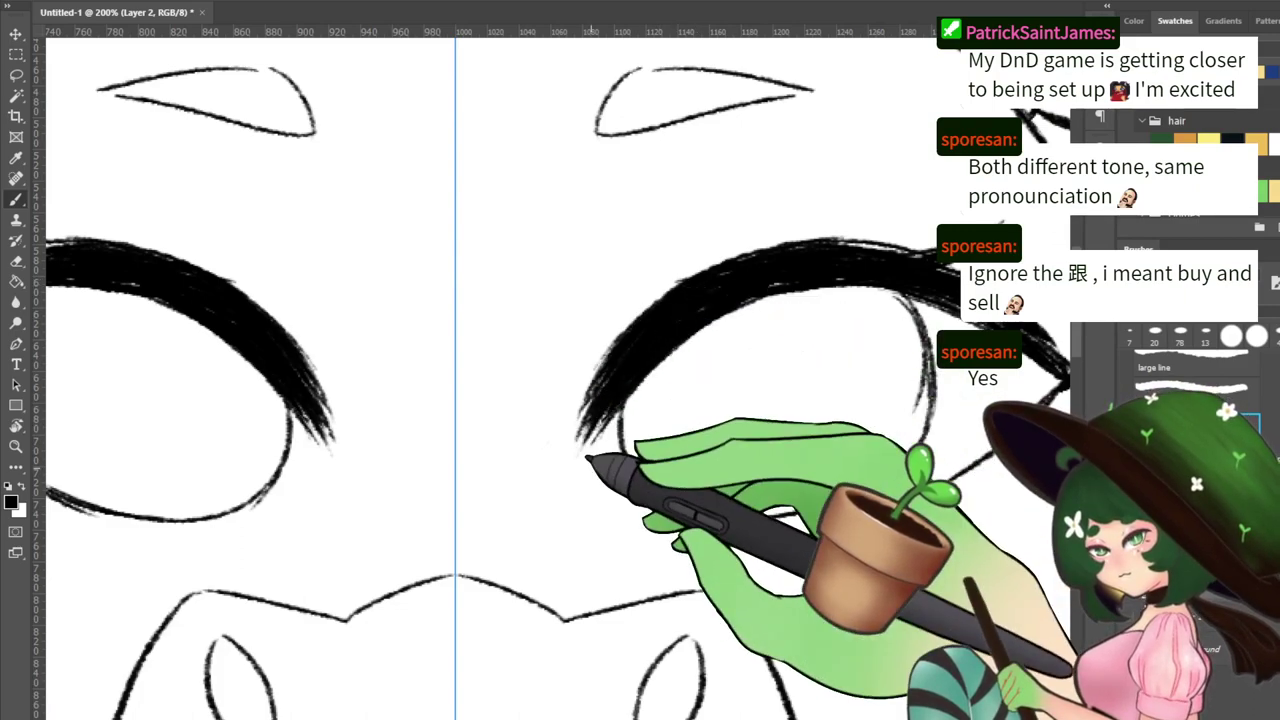
{"action": "left_click_drag", "start_coordinate": [318, 426], "coordinate": [345, 490]}
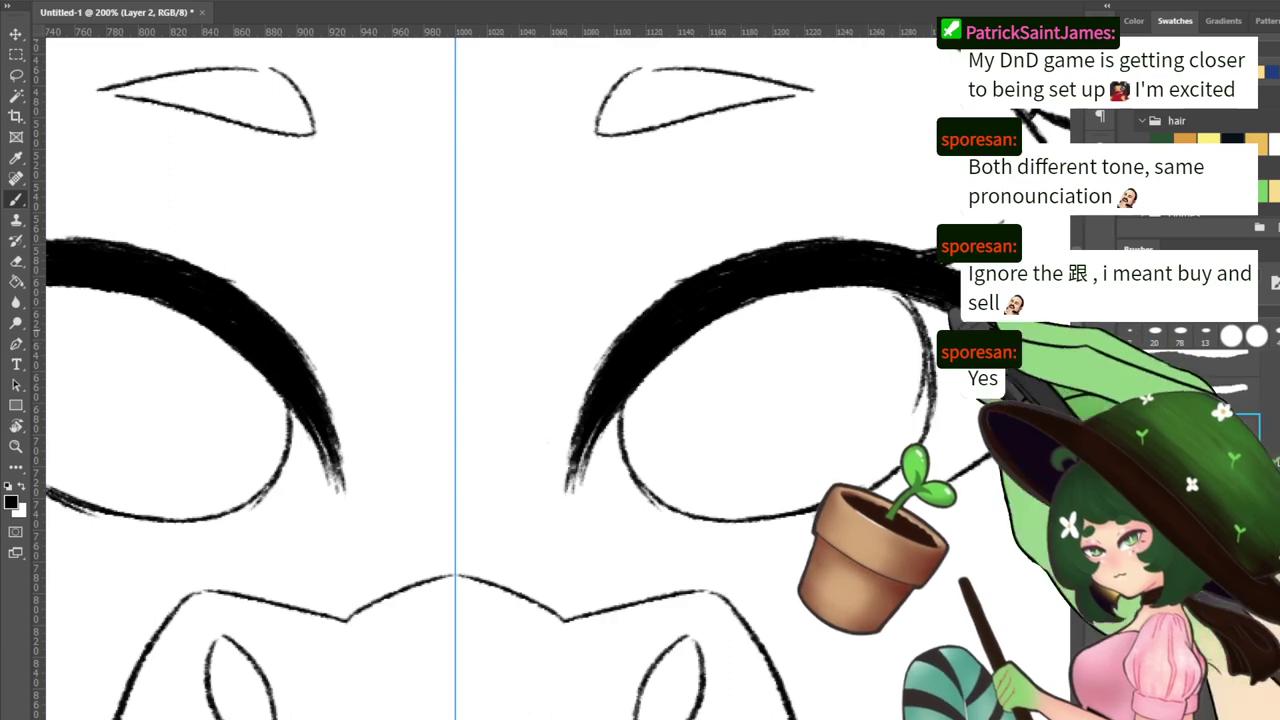
Clean up the irises' outer edges where they meet the lashes and strengthen their outer and lower outlines
{"action": "left_click_drag", "start_coordinate": [714, 371], "coordinate": [540, 354]}
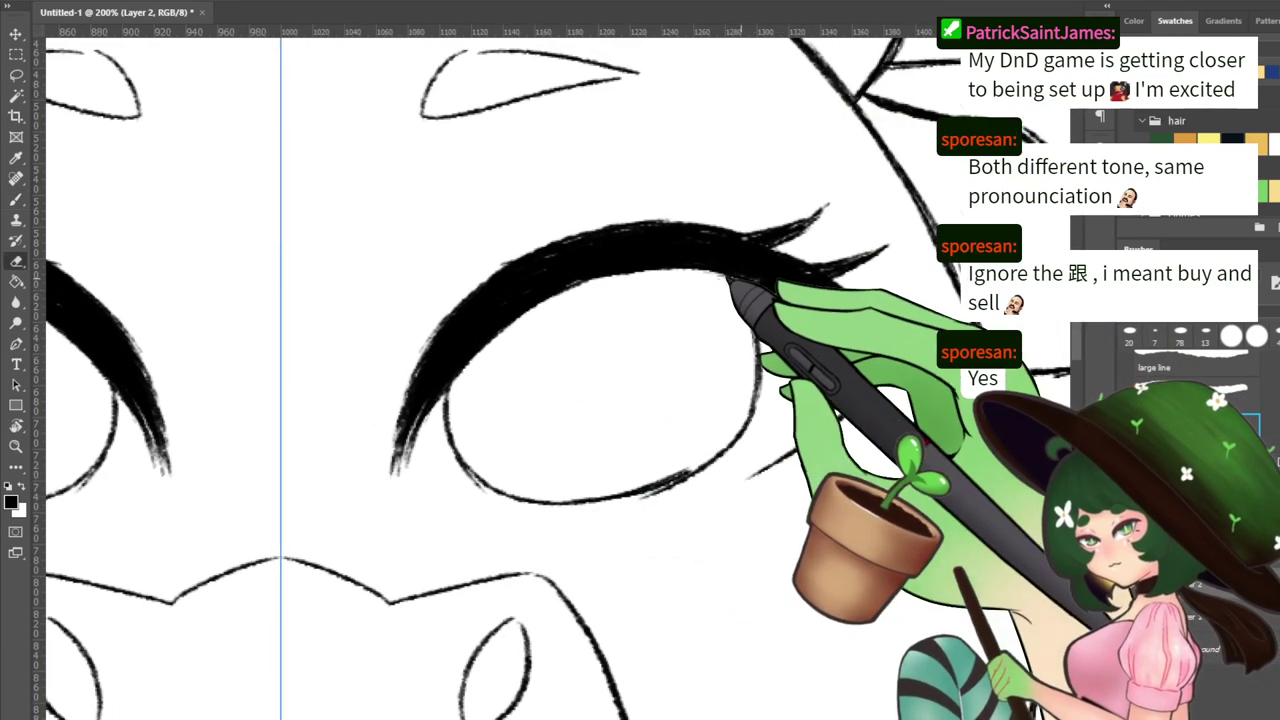
{"action": "key", "text": "b"}
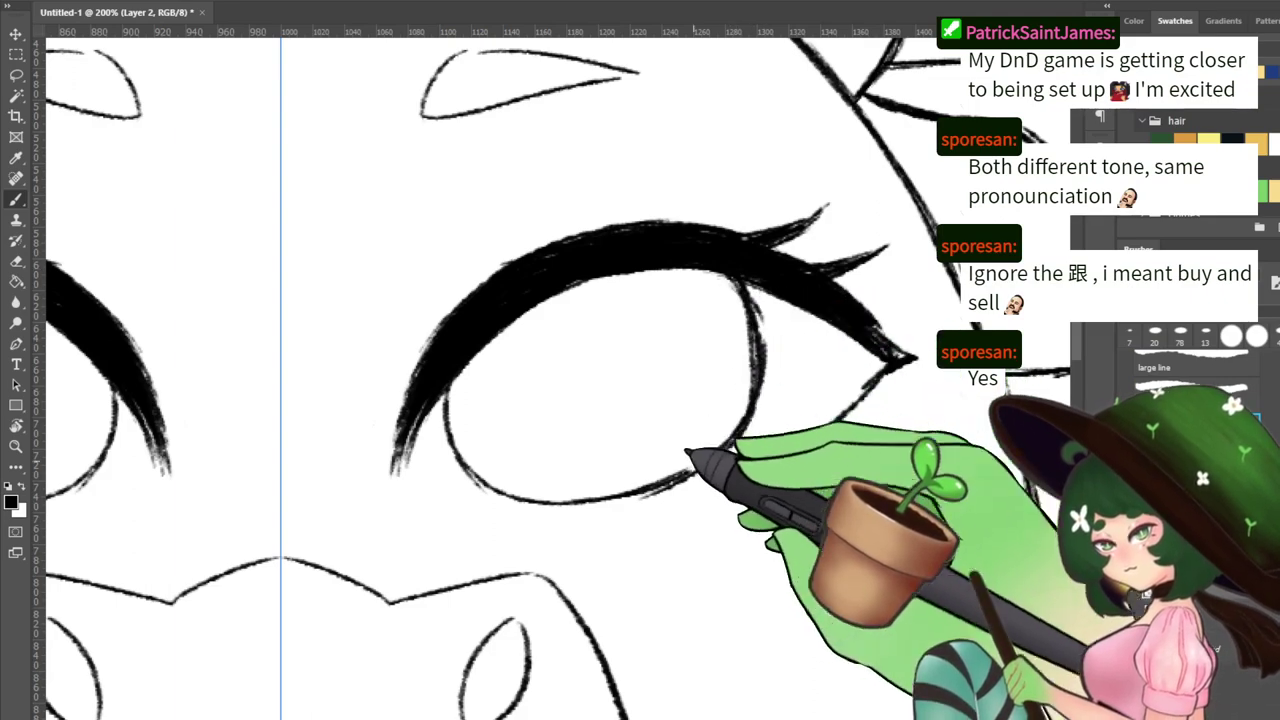
{"action": "left_click_drag", "start_coordinate": [491, 354], "coordinate": [914, 303]}
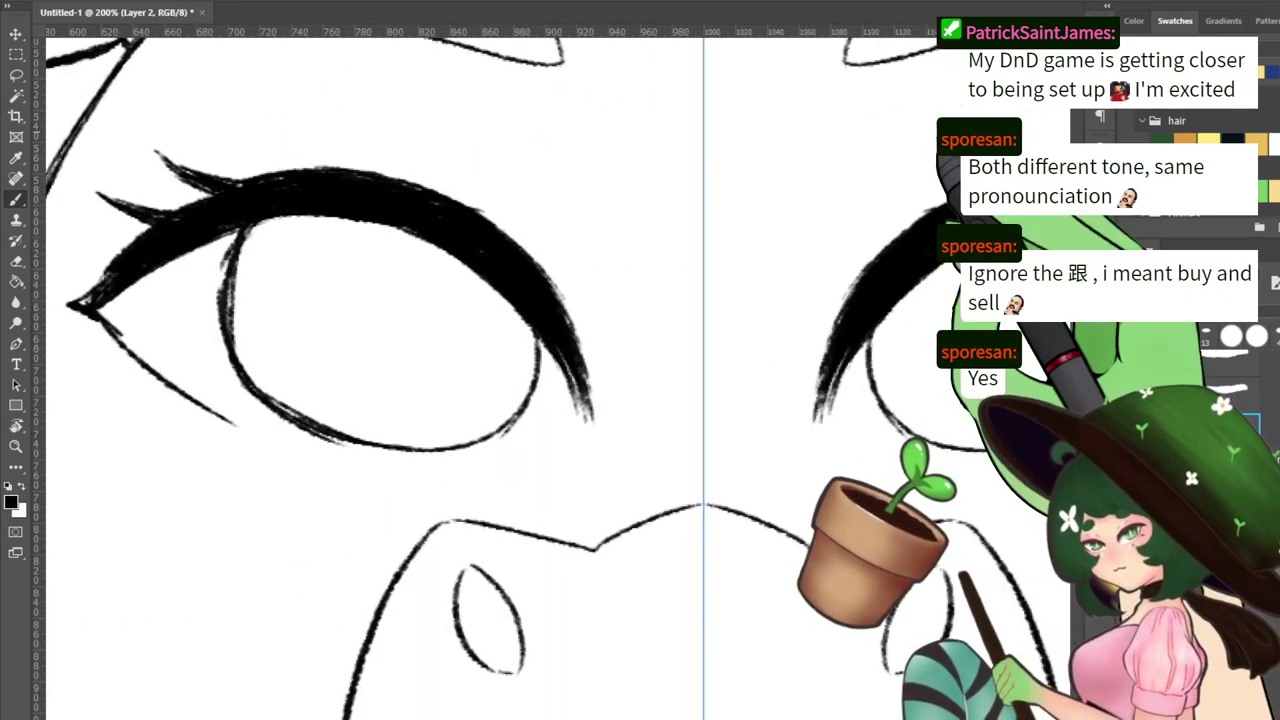
Examine the inked eyes and the symmetry of the whole cow line art
{"action": "key", "text": "ctrl+plus"}
{"action": "key", "text": "ctrl+minus"}
{"action": "key", "text": "ctrl+minus"}
{"action": "key", "text": "ctrl+minus"}
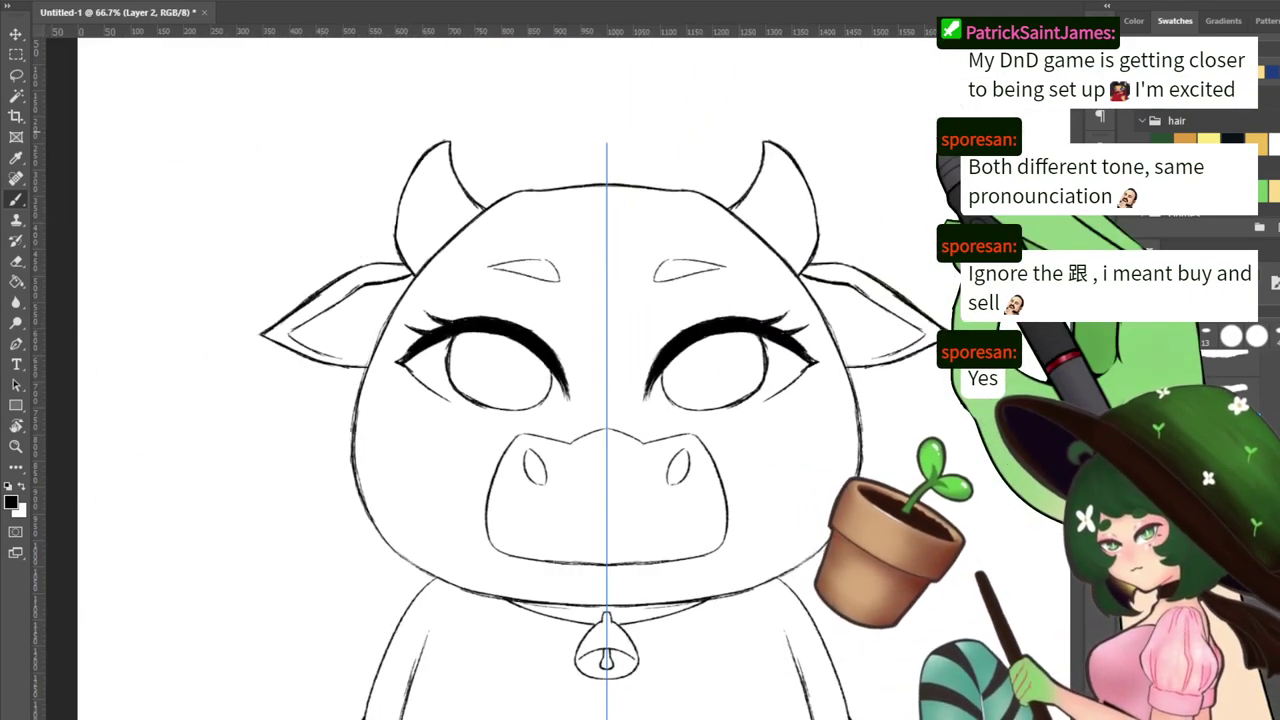
{"action": "key", "text": "ctrl+minus"}
{"action": "key", "text": "ctrl+minus"}
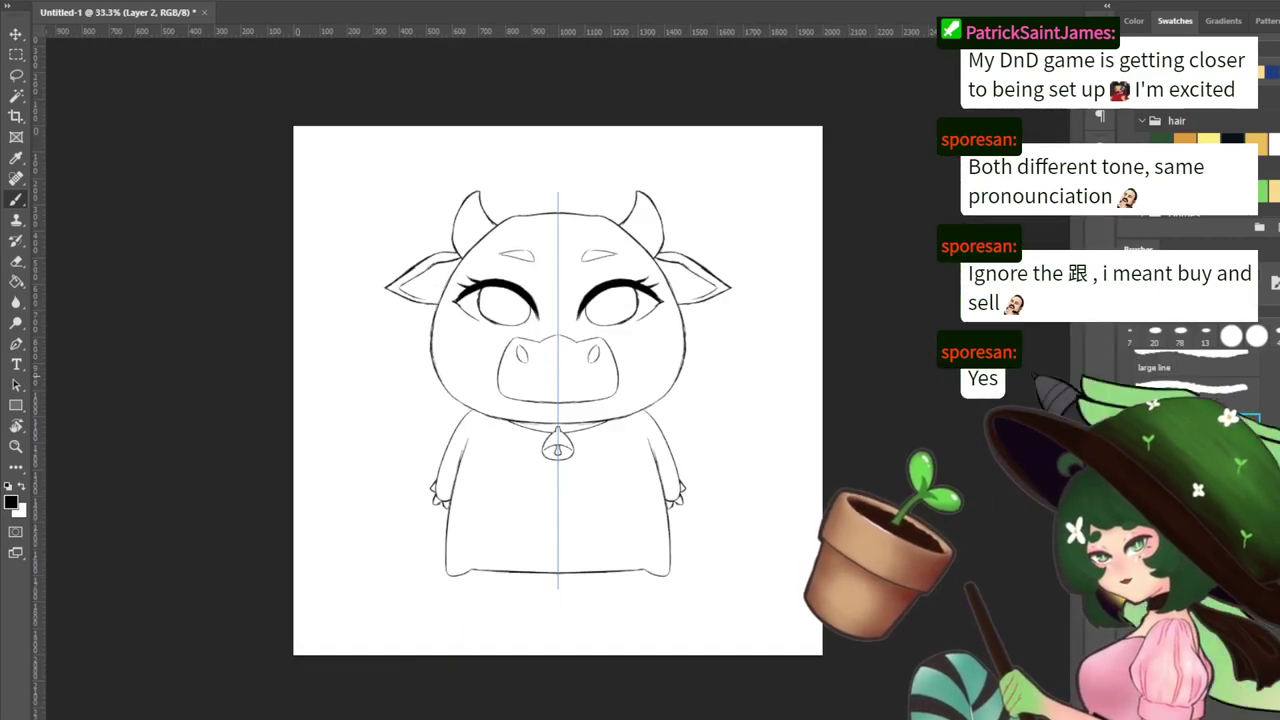
Show the sketch again and ink the forehead marking's edge from side to side between the horns, with a low central peak
{"action": "left_click", "coordinate": [1128, 617]}
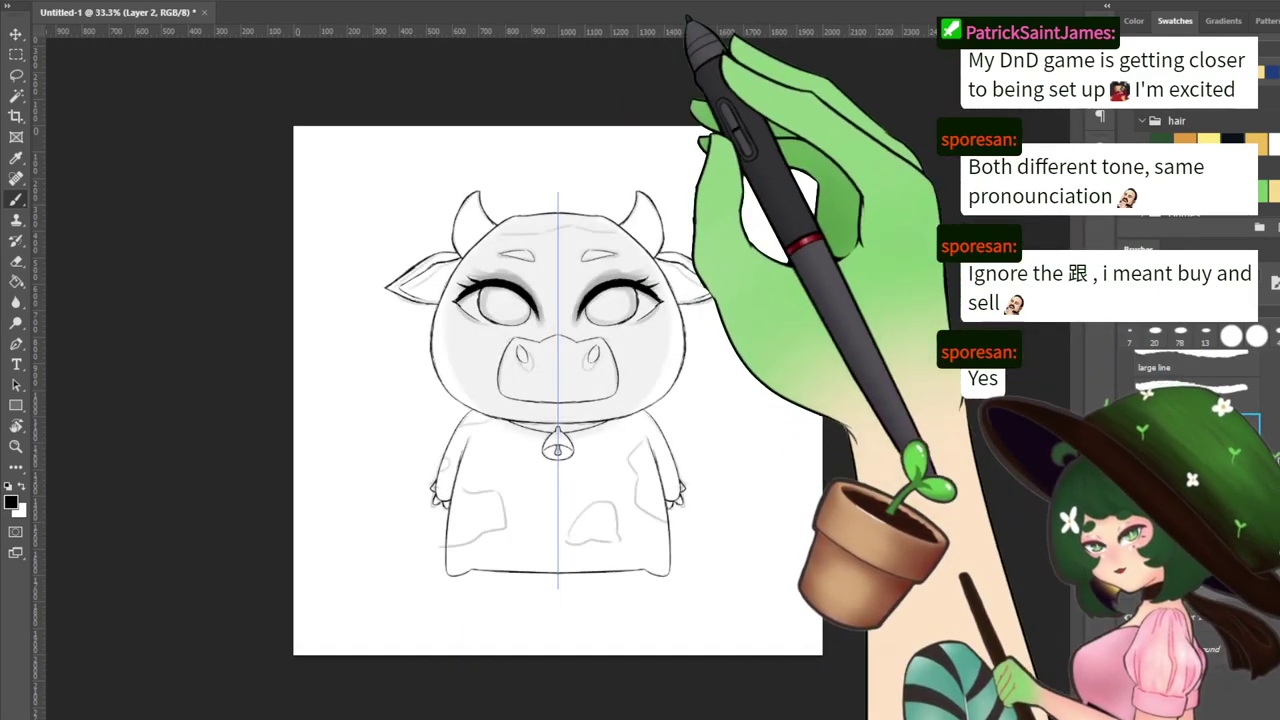
{"action": "key", "text": "ctrl+minus"}
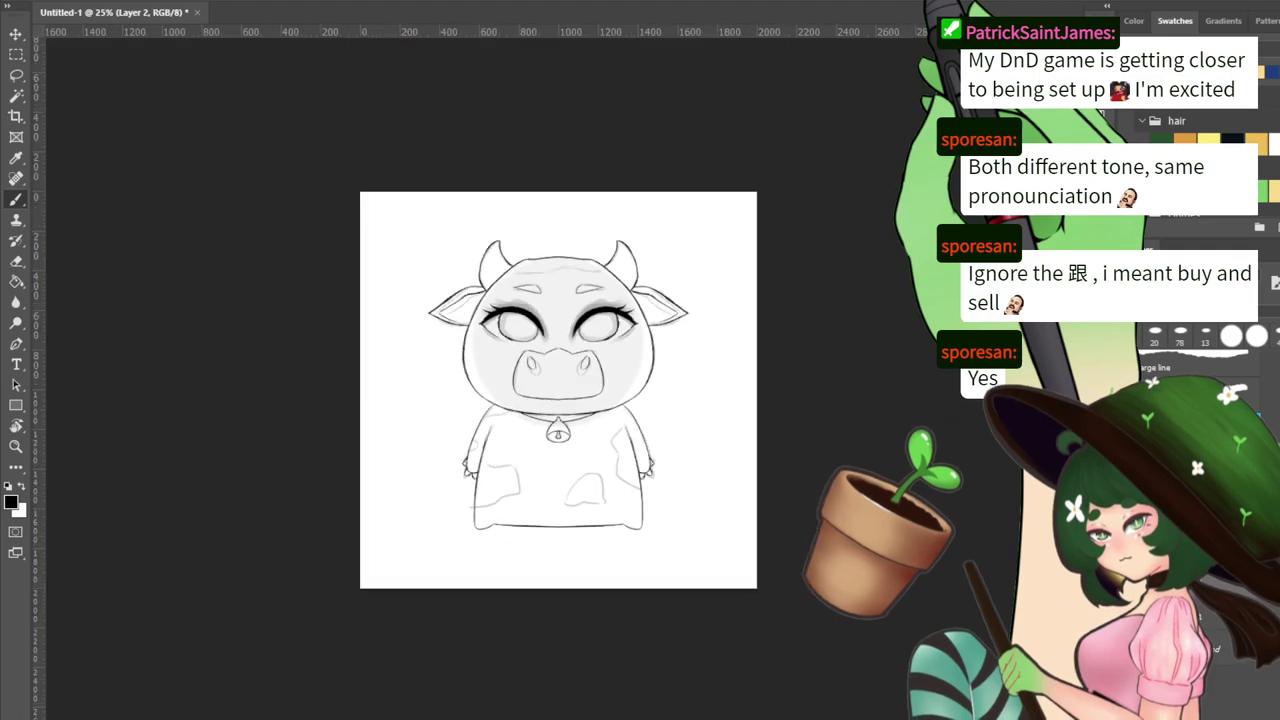
{"action": "key", "text": "ctrl+plus"}
{"action": "key", "text": "ctrl+plus"}
{"action": "key", "text": "ctrl+plus"}
{"action": "left_click_drag", "start_coordinate": [535, 226], "coordinate": [597, 449]}
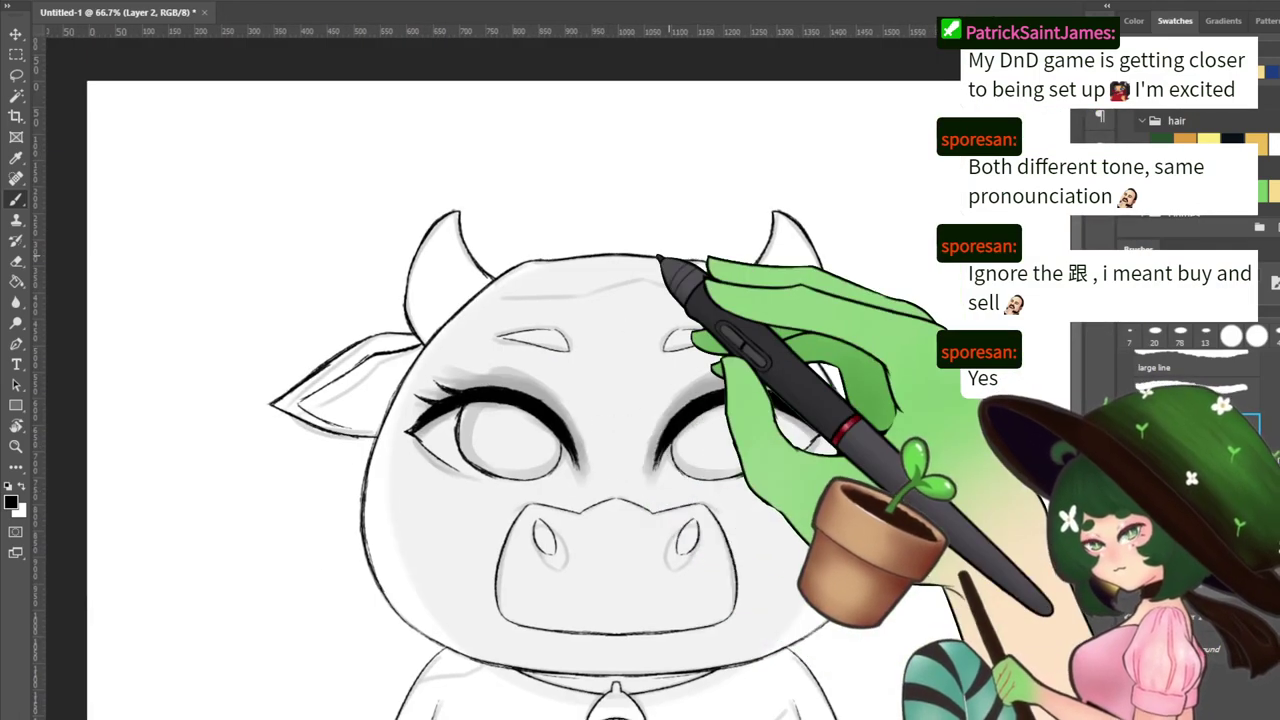
{"action": "key", "text": "ctrl+plus"}
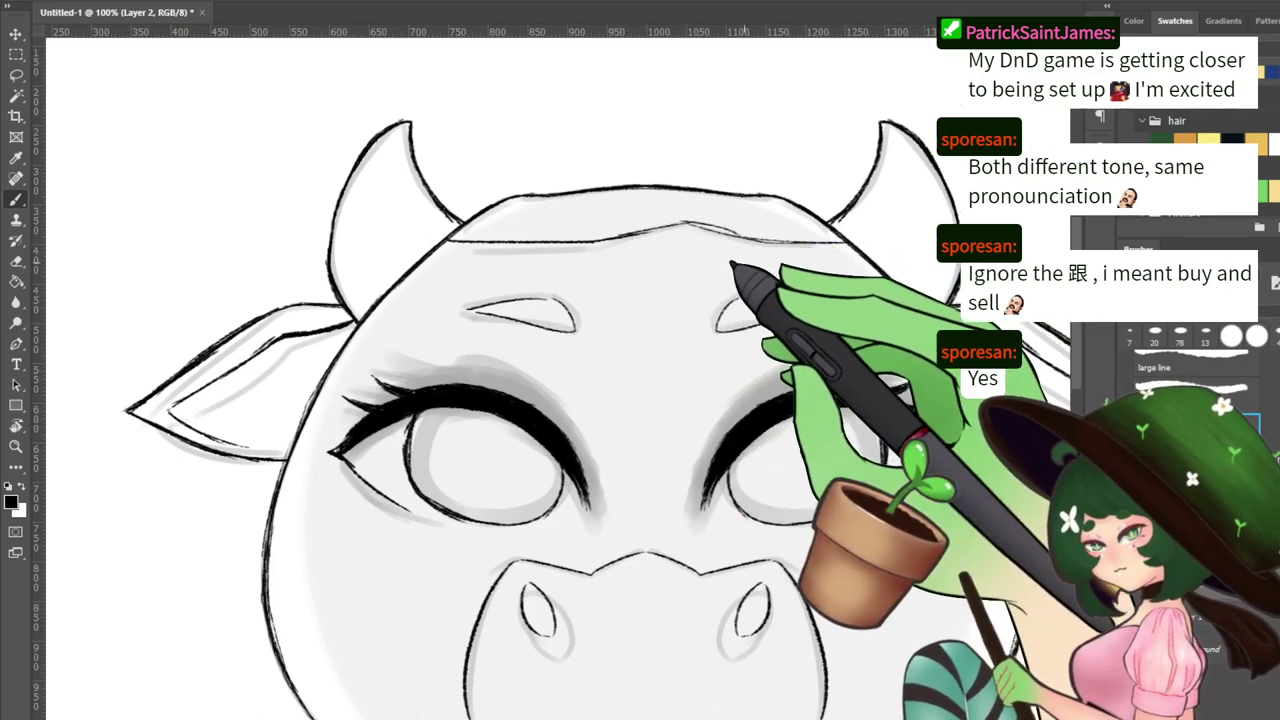
Ink the angular cow patch on the body's lower left side, redoing its right edge and closing it at the body outline
{"action": "mouse_move", "coordinate": [240, 680]}
{"action": "left_mouse_down"}
{"action": "mouse_move", "coordinate": [480, 194]}
{"action": "mouse_move", "coordinate": [220, 383]}
{"action": "left_mouse_up"}
{"action": "mouse_move", "coordinate": [357, 365]}
{"action": "left_mouse_down"}
{"action": "mouse_move", "coordinate": [485, 402]}
{"action": "mouse_move", "coordinate": [497, 494]}
{"action": "left_mouse_up"}
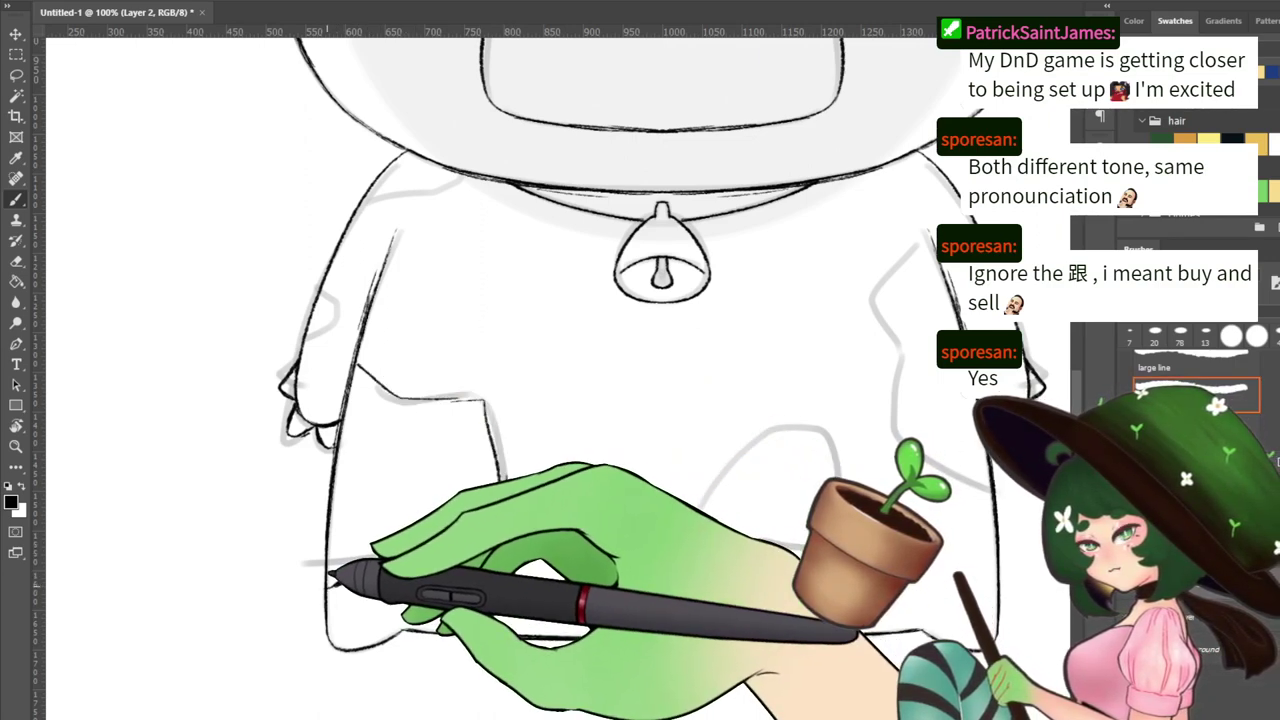
{"action": "key", "text": "e"}
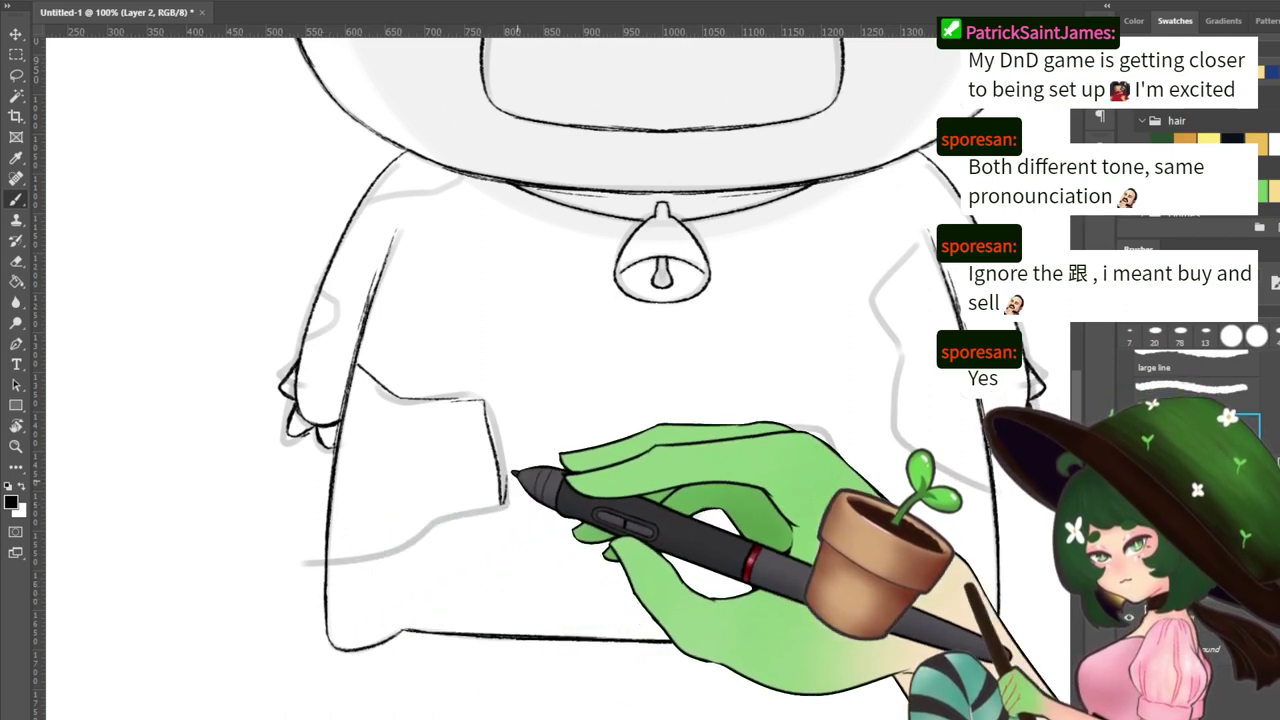
{"action": "key", "text": "e"}
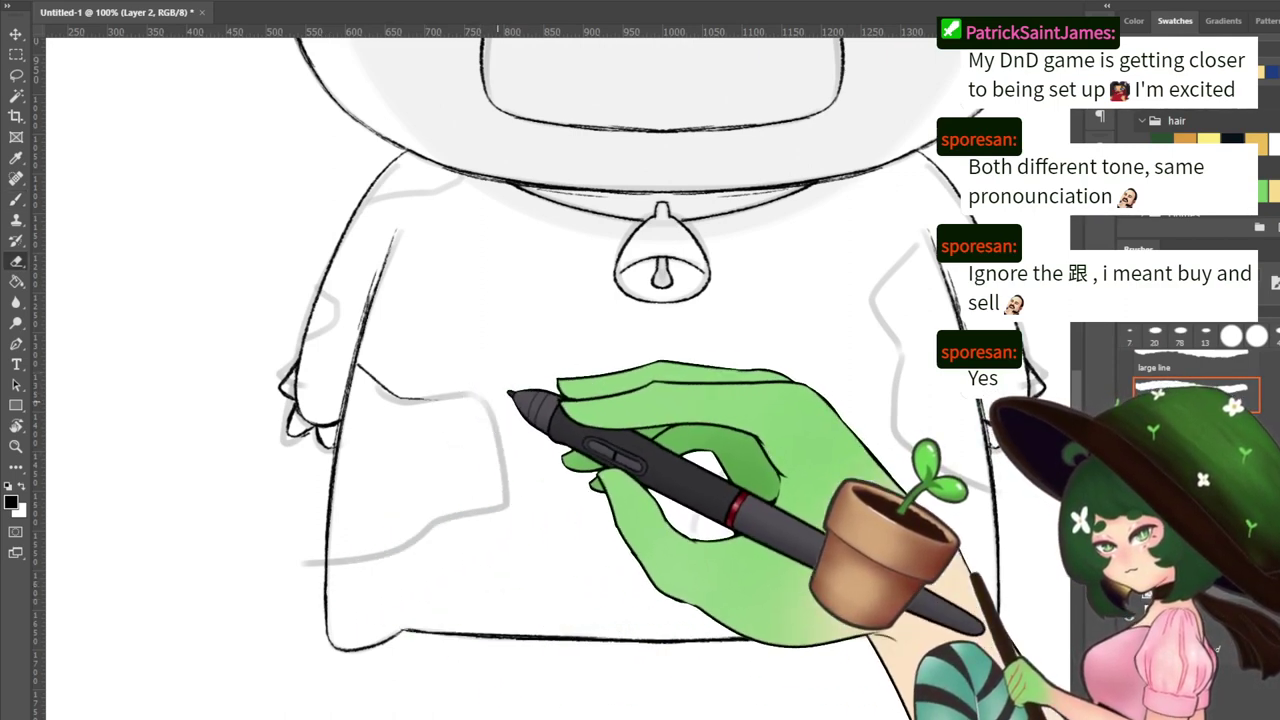
{"action": "key", "text": "b"}
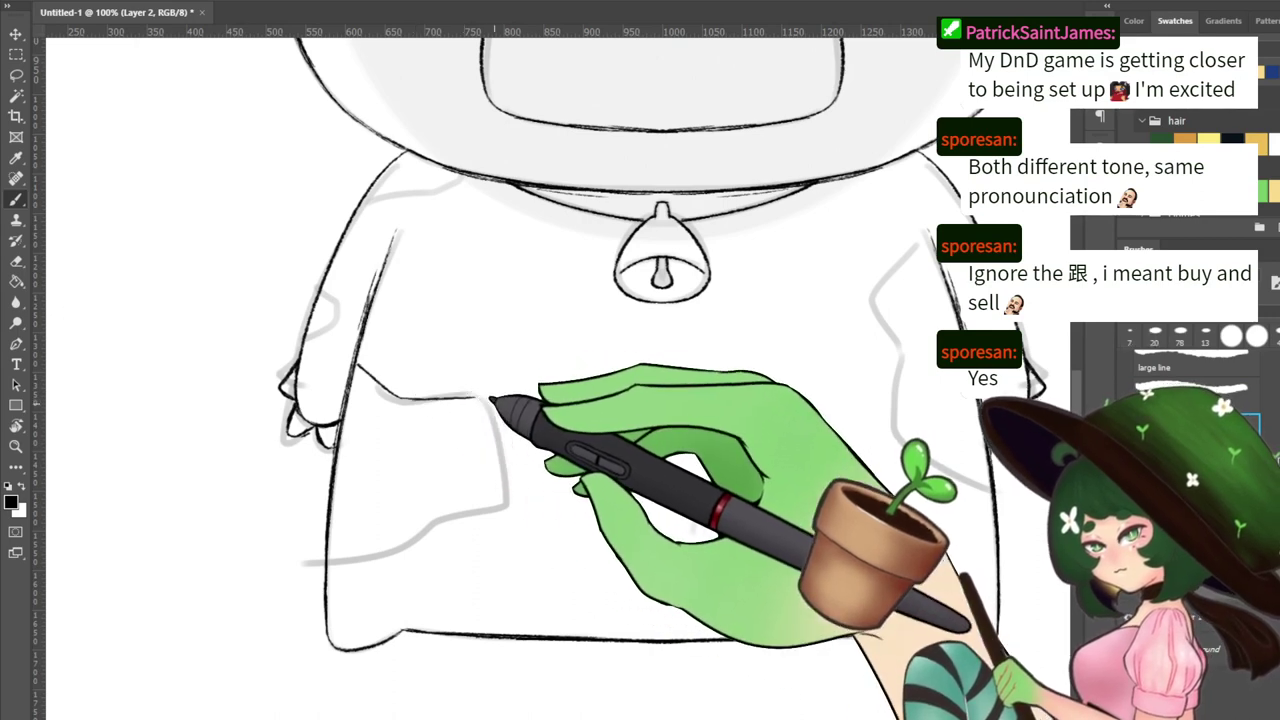
{"action": "mouse_move", "coordinate": [468, 516]}
{"action": "left_mouse_down"}
{"action": "mouse_move", "coordinate": [419, 538]}
{"action": "mouse_move", "coordinate": [329, 569]}
{"action": "left_mouse_up"}
Ink the remaining cow patches on the belly, right side, left arm and left shoulder, and hide the sketch
{"action": "mouse_move", "coordinate": [660, 388]}
{"action": "left_mouse_down"}
{"action": "mouse_move", "coordinate": [429, 437]}
{"action": "mouse_move", "coordinate": [467, 438]}
{"action": "left_mouse_up"}
{"action": "mouse_move", "coordinate": [727, 296]}
{"action": "left_mouse_down"}
{"action": "mouse_move", "coordinate": [663, 386]}
{"action": "mouse_move", "coordinate": [698, 427]}
{"action": "left_mouse_up"}
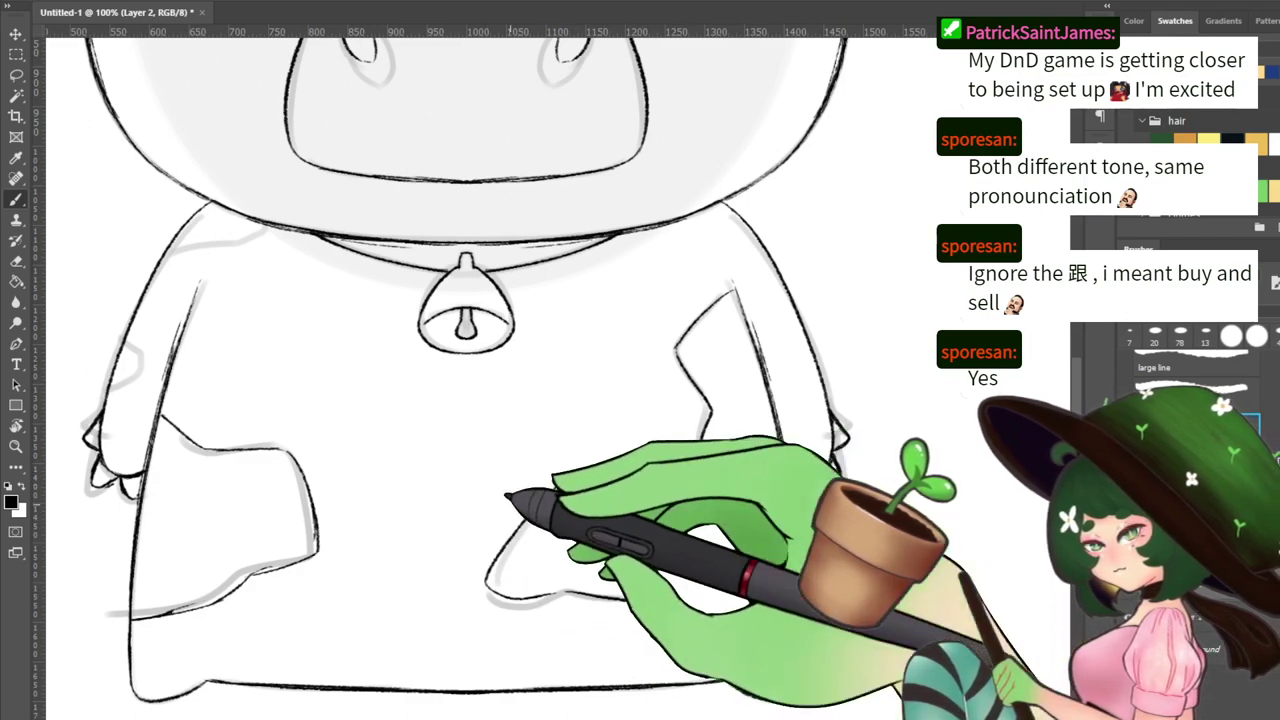
{"action": "left_click_drag", "start_coordinate": [123, 346], "coordinate": [106, 395]}
{"action": "left_click_drag", "start_coordinate": [244, 296], "coordinate": [294, 414]}
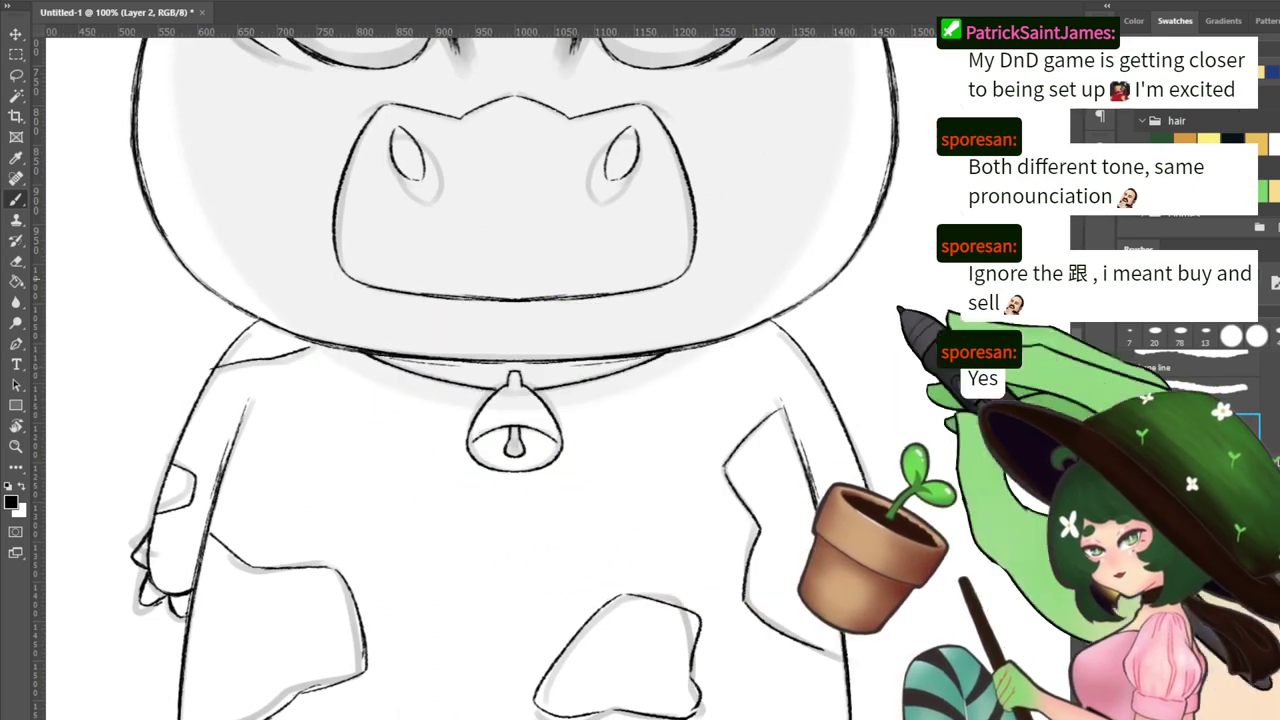
{"action": "scroll", "coordinate": [490, 370], "scroll_direction": "down", "scroll_amount": 4}
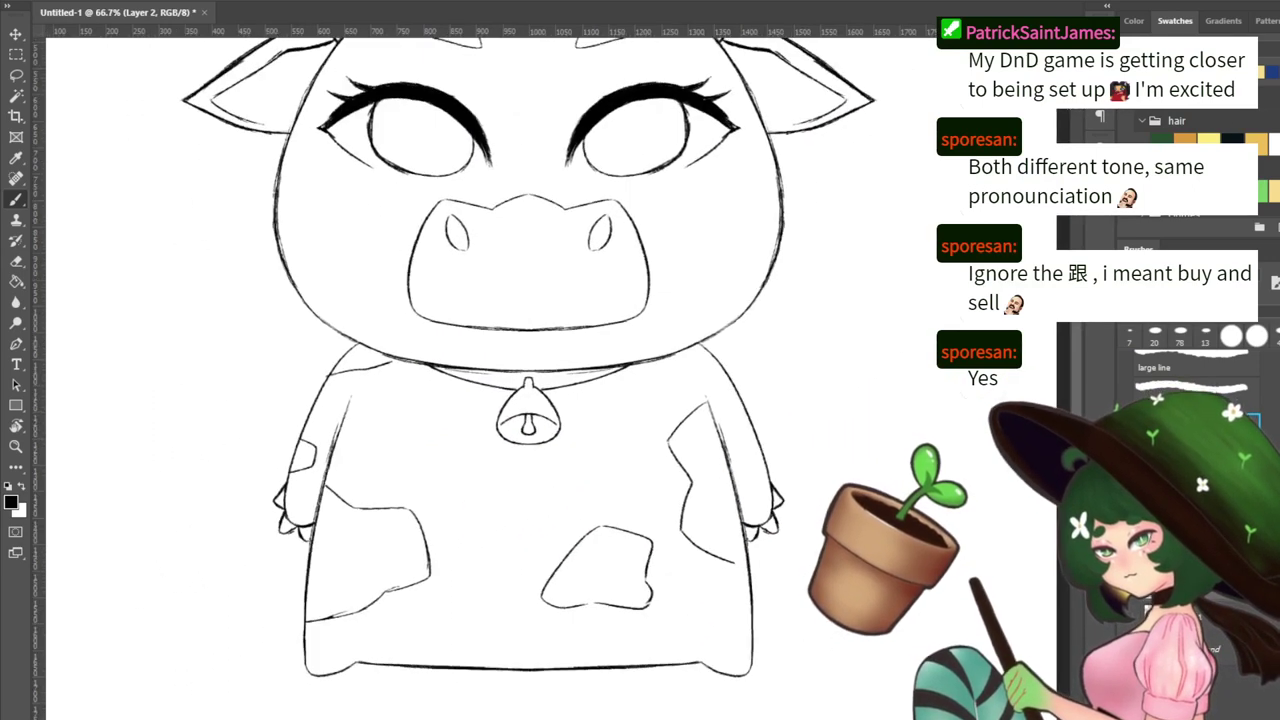
{"action": "scroll", "coordinate": [536, 377], "scroll_direction": "down", "scroll_amount": 1}
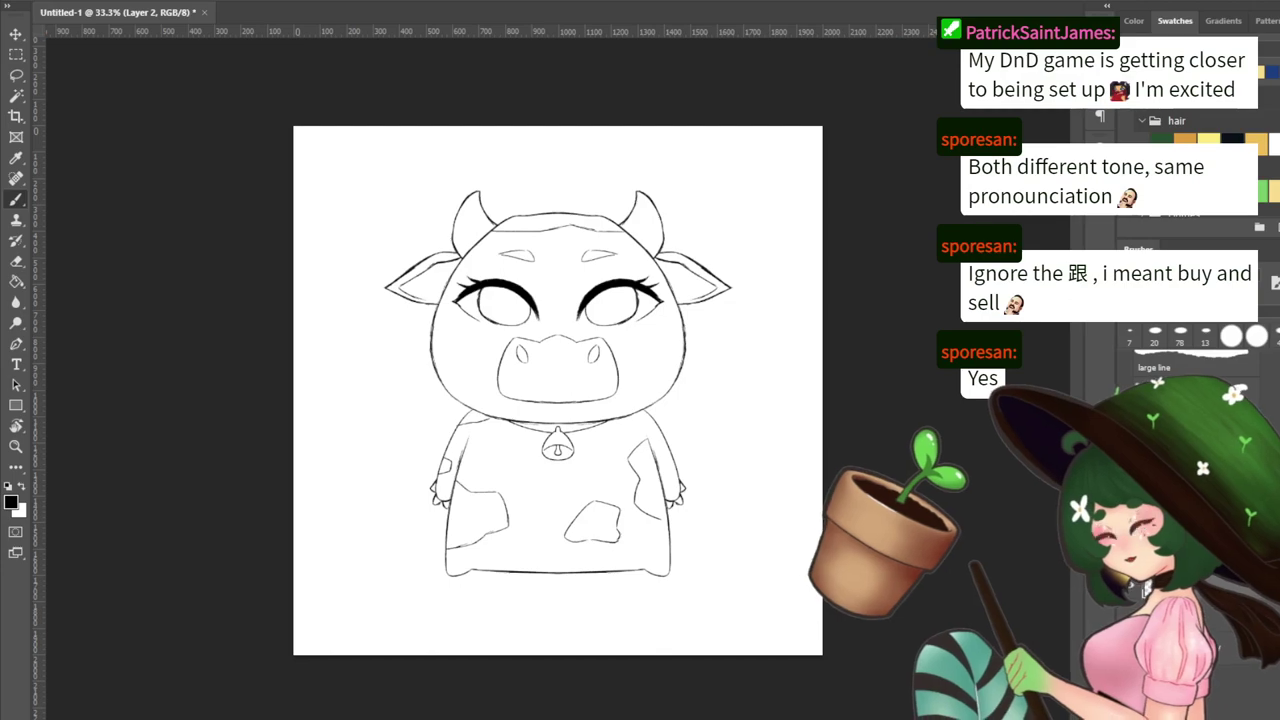
Turn on vertical symmetry painting with its axis through the centre of the cow's face
{"action": "scroll", "coordinate": [608, 235], "scroll_direction": "up", "scroll_amount": 3}
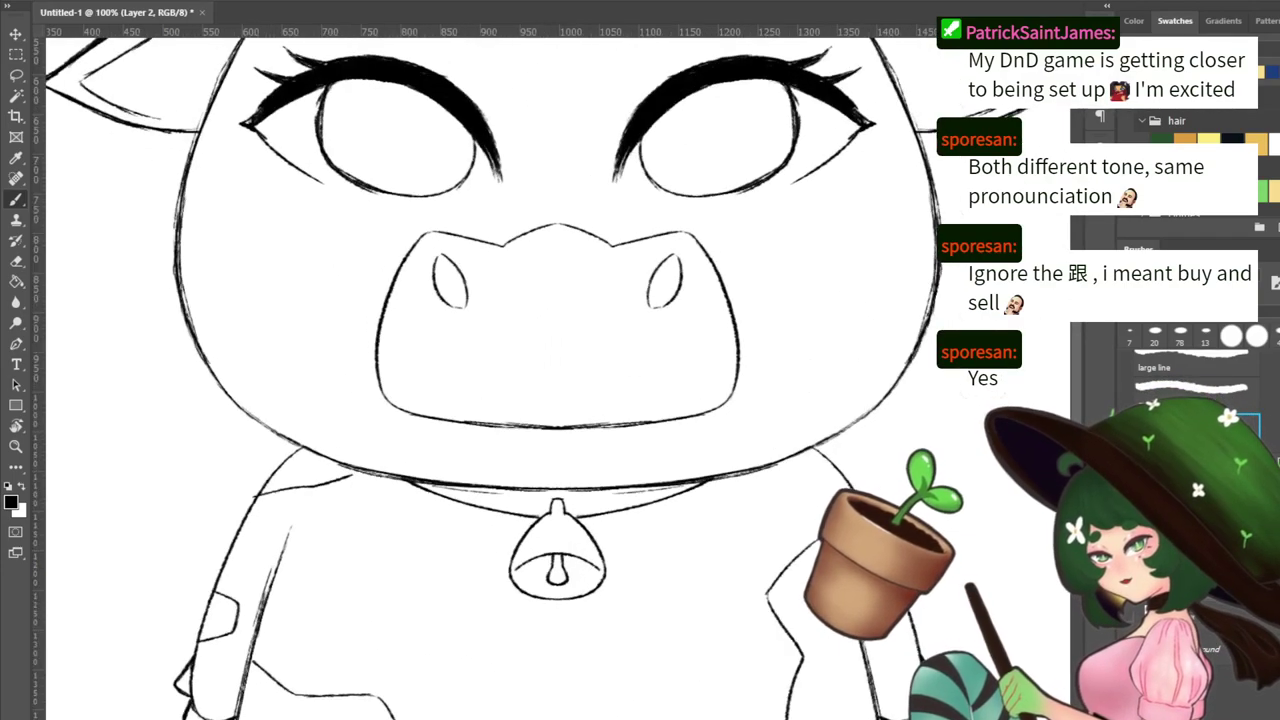
{"action": "key", "text": "e"}
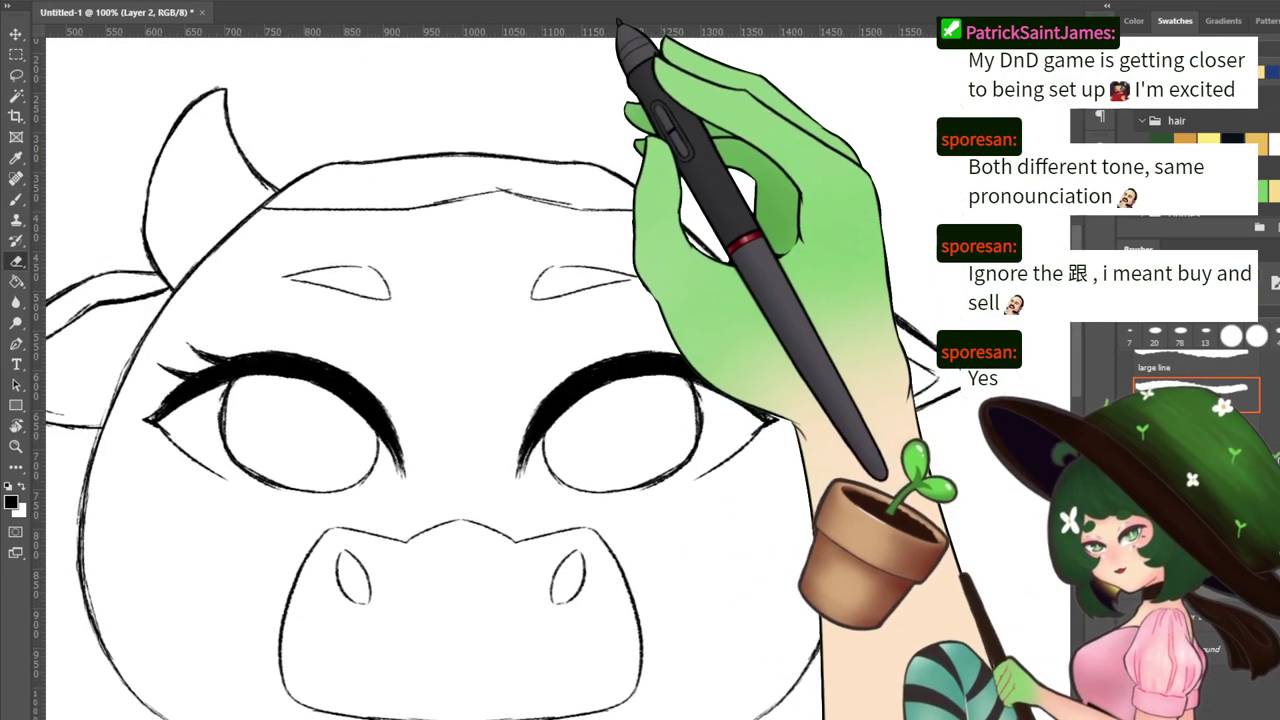
{"action": "left_click", "coordinate": [730, 29]}
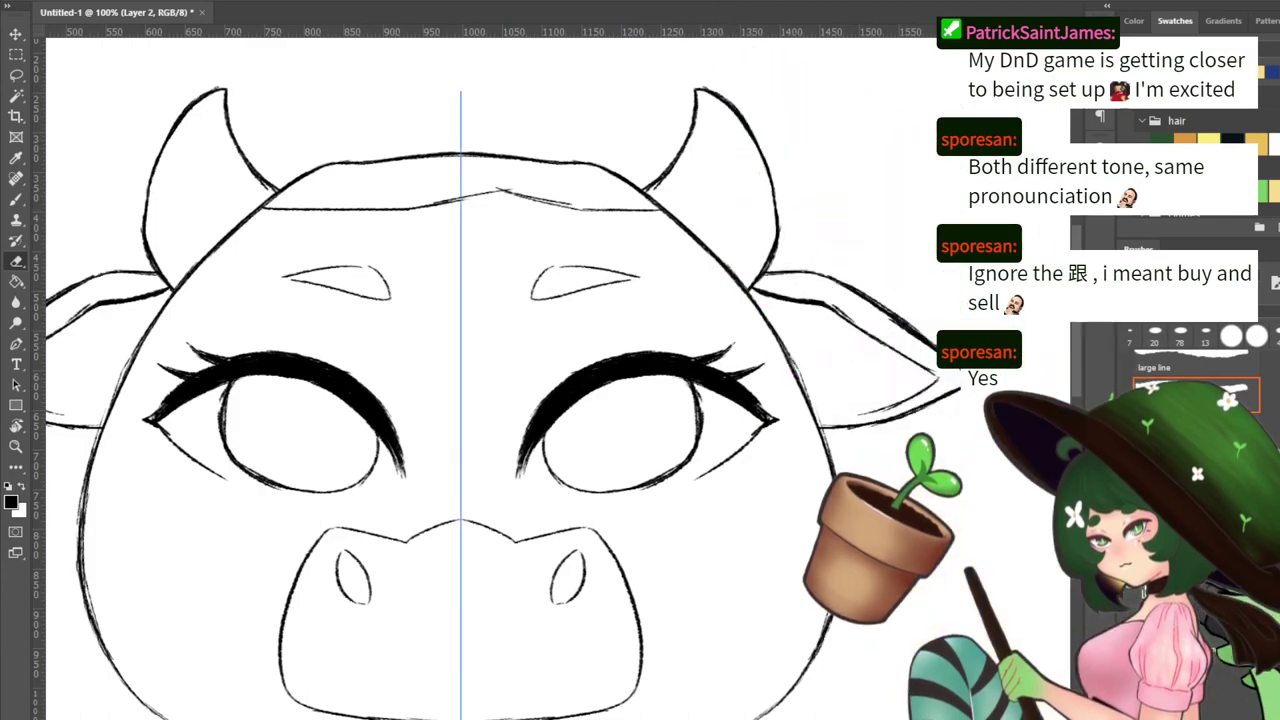
Erase along the inner halves of both upper lash lines to thin them toward the nose
{"action": "key", "text": "ctrl+minus"}
{"action": "key", "text": "ctrl+plus"}
{"action": "key", "text": "ctrl+plus"}
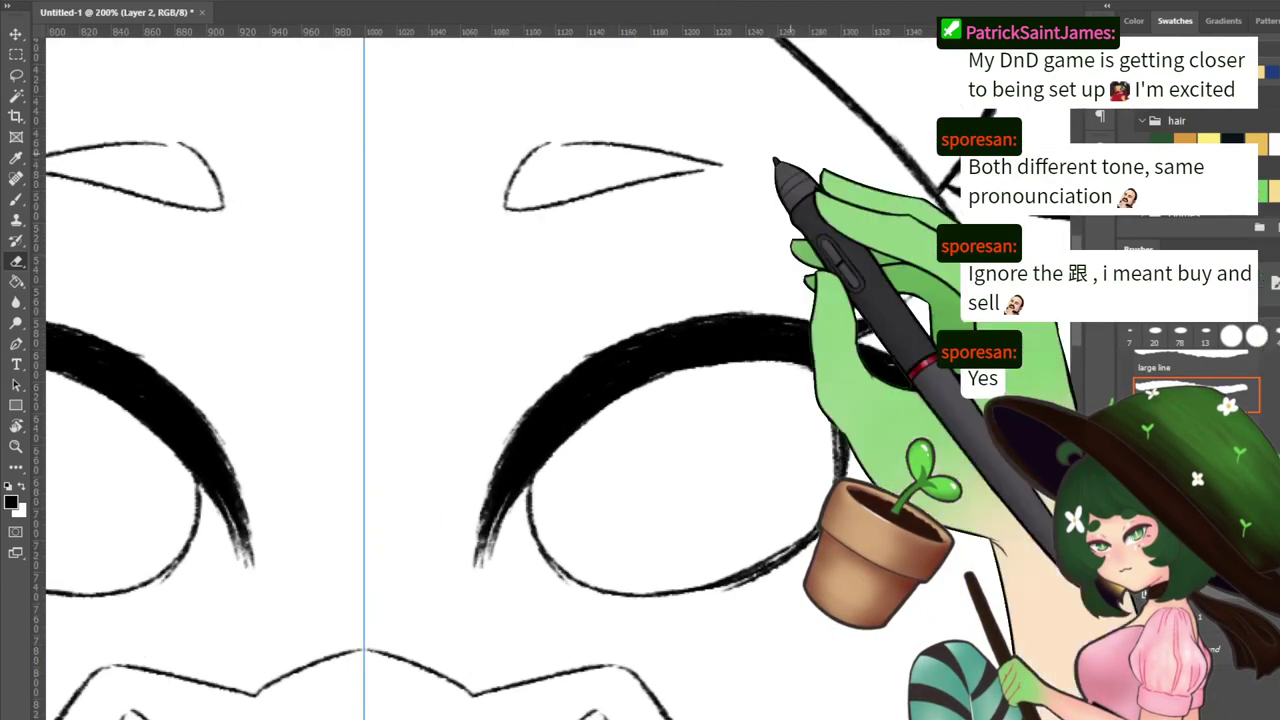
{"action": "left_click_drag", "start_coordinate": [692, 376], "coordinate": [665, 317]}
{"action": "left_click_drag", "start_coordinate": [504, 418], "coordinate": [613, 315]}
{"action": "mouse_move", "coordinate": [498, 414]}
{"action": "left_mouse_down"}
{"action": "mouse_move", "coordinate": [526, 380]}
{"action": "mouse_move", "coordinate": [699, 302]}
{"action": "mouse_move", "coordinate": [764, 300]}
{"action": "mouse_move", "coordinate": [652, 302]}
{"action": "mouse_move", "coordinate": [692, 295]}
{"action": "mouse_move", "coordinate": [526, 376]}
{"action": "mouse_move", "coordinate": [538, 385]}
{"action": "mouse_move", "coordinate": [500, 426]}
{"action": "left_mouse_up"}
{"action": "left_click_drag", "start_coordinate": [535, 354], "coordinate": [466, 470]}
Re-ink the inner halves of both upper lash lines and reconnect the round eye outlines beneath them
{"action": "key", "text": "b"}
{"action": "left_click_drag", "start_coordinate": [508, 370], "coordinate": [465, 464]}
{"action": "left_click_drag", "start_coordinate": [548, 330], "coordinate": [500, 389]}
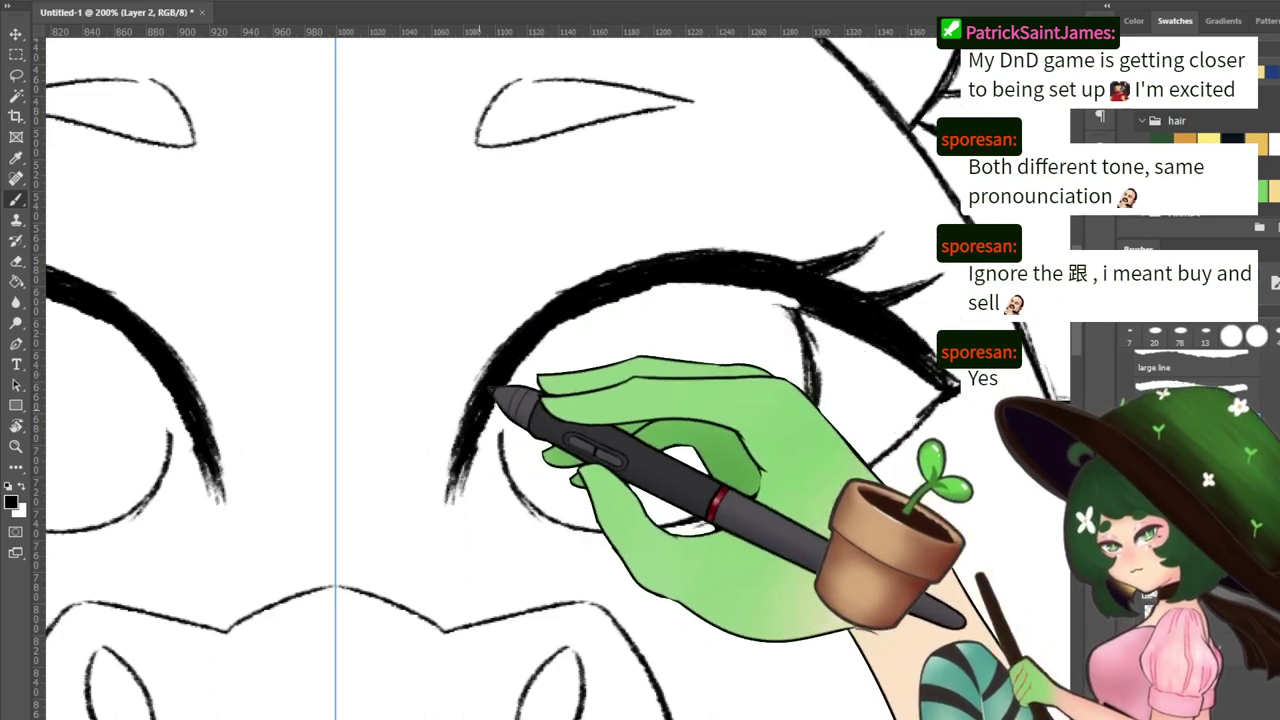
{"action": "left_click_drag", "start_coordinate": [546, 345], "coordinate": [624, 296]}
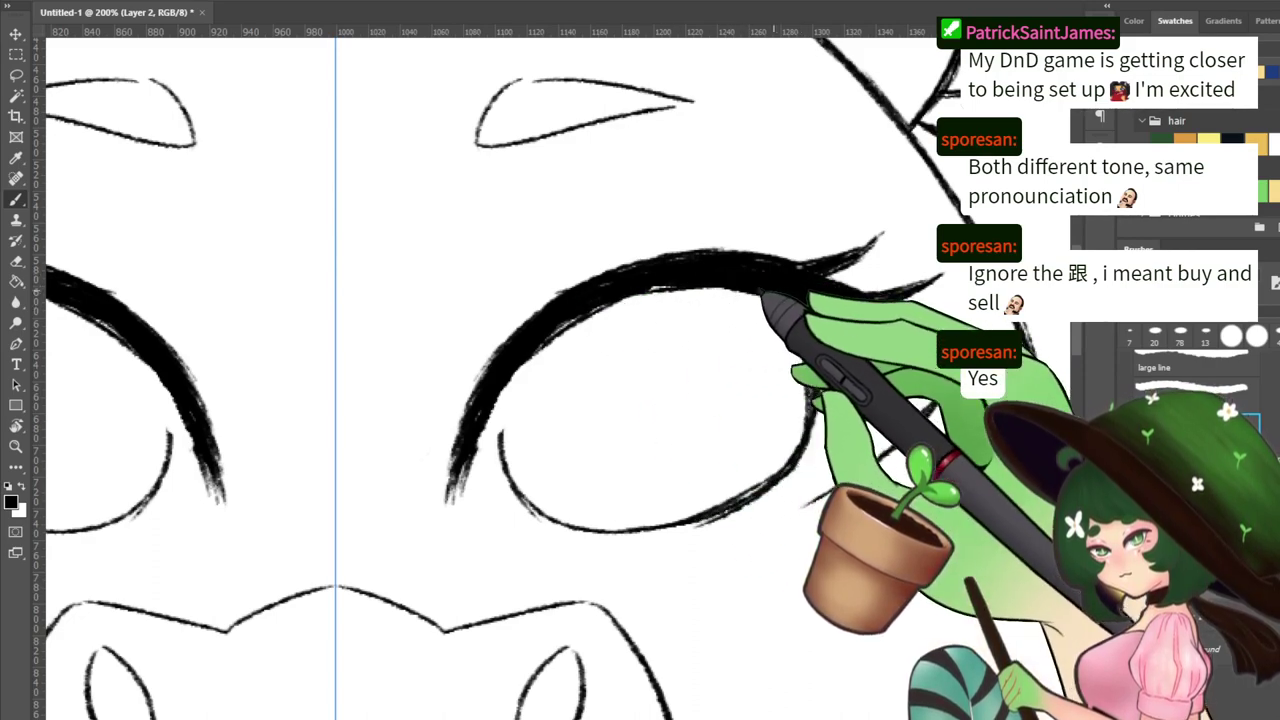
{"action": "left_click_drag", "start_coordinate": [553, 333], "coordinate": [636, 293]}
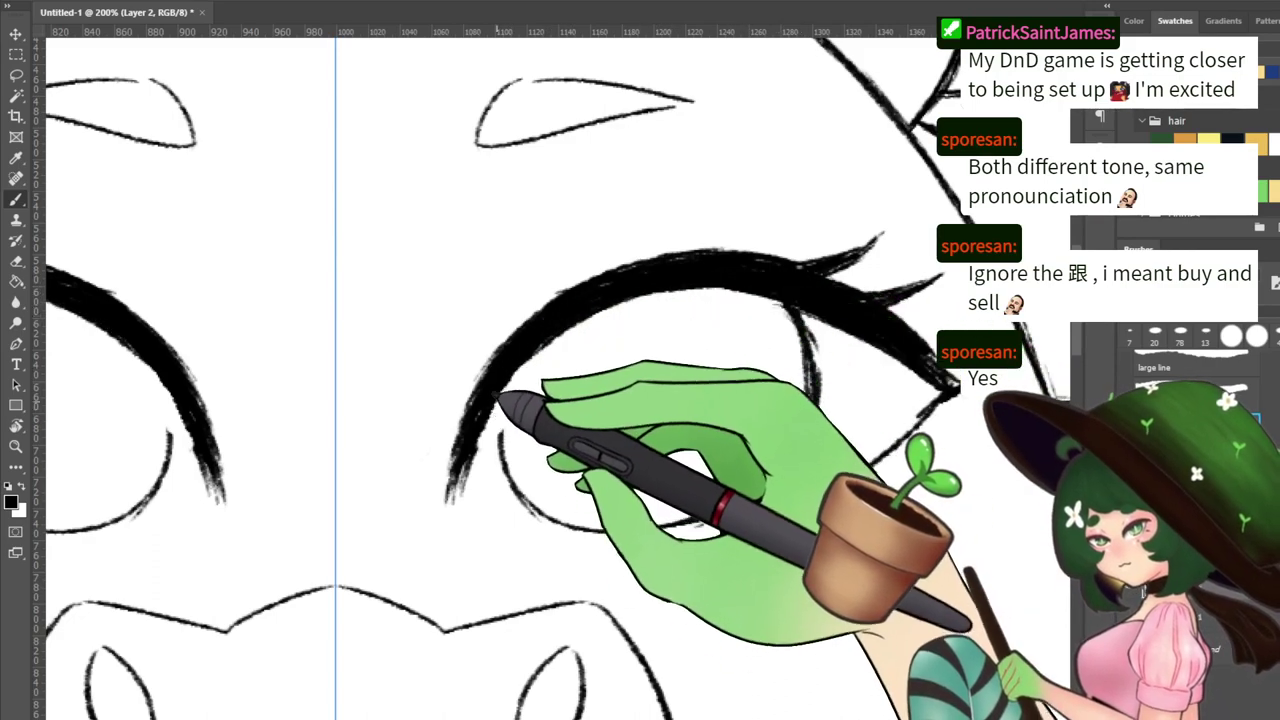
{"action": "mouse_move", "coordinate": [500, 391]}
{"action": "left_mouse_down"}
{"action": "mouse_move", "coordinate": [504, 470]}
{"action": "mouse_move", "coordinate": [754, 348]}
{"action": "left_mouse_up"}
{"action": "mouse_move", "coordinate": [757, 268]}
{"action": "left_mouse_down"}
{"action": "mouse_move", "coordinate": [734, 362]}
{"action": "mouse_move", "coordinate": [588, 397]}
{"action": "mouse_move", "coordinate": [499, 476]}
{"action": "mouse_move", "coordinate": [586, 363]}
{"action": "left_mouse_up"}
{"action": "mouse_move", "coordinate": [510, 424]}
{"action": "left_mouse_down"}
{"action": "mouse_move", "coordinate": [620, 342]}
{"action": "mouse_move", "coordinate": [584, 373]}
{"action": "mouse_move", "coordinate": [722, 345]}
{"action": "left_mouse_up"}
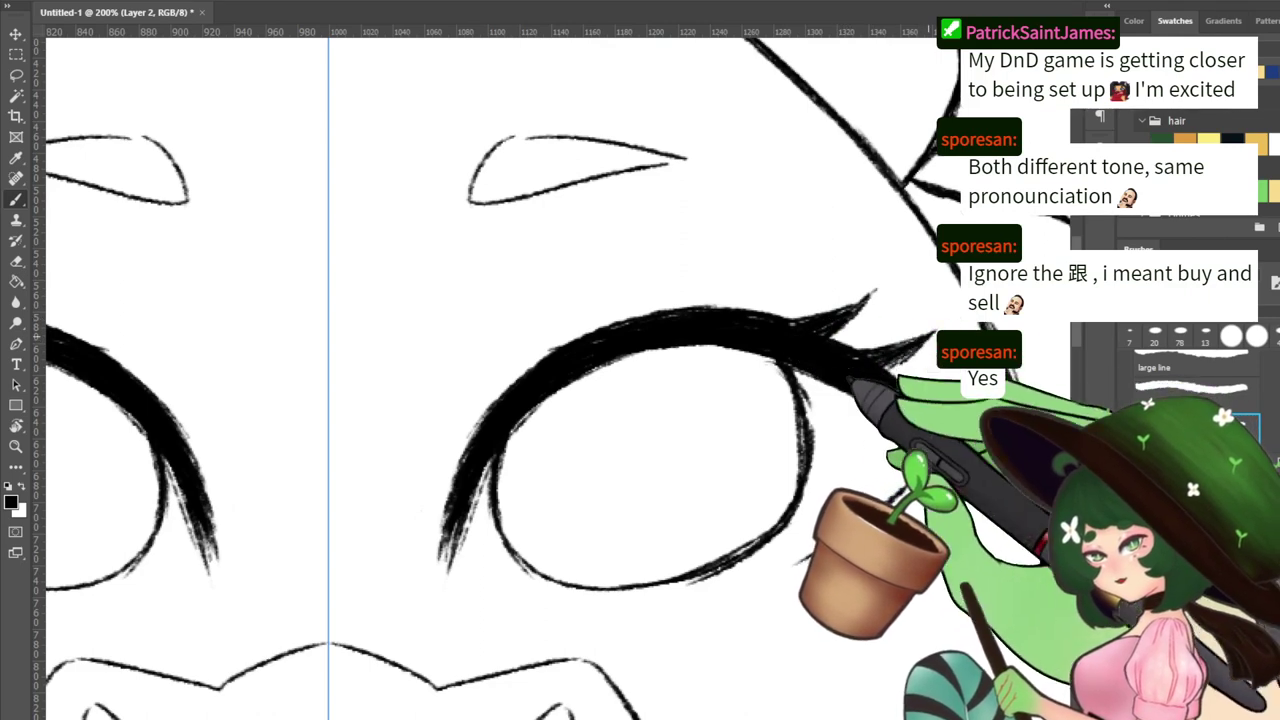
{"action": "left_click_drag", "start_coordinate": [694, 246], "coordinate": [920, 308]}
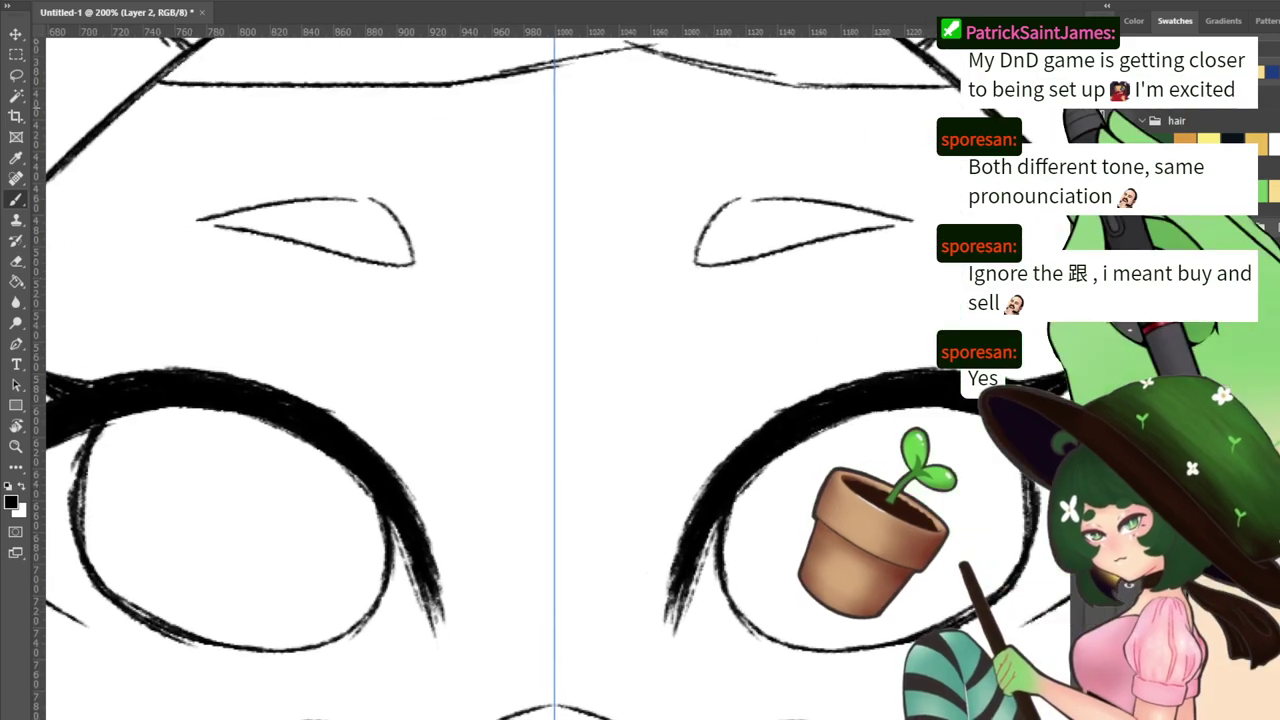
{"action": "key", "text": "ctrl+minus"}
{"action": "key", "text": "ctrl+minus"}
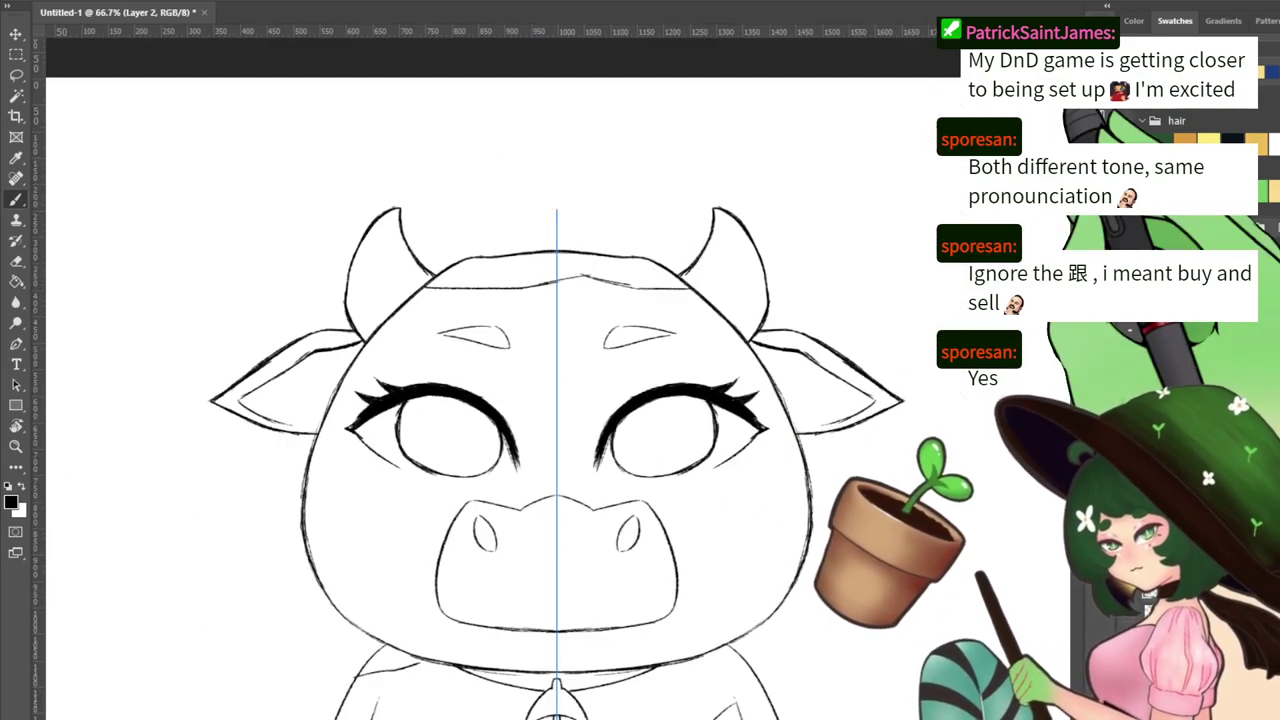
Erase the flicked lashes and outer eye corners, and ink rounded outer ends curving down on both upper lash lines
{"action": "key", "text": "ctrl+plus"}
{"action": "key", "text": "ctrl+plus"}
{"action": "mouse_move", "coordinate": [820, 242]}
{"action": "left_mouse_down"}
{"action": "mouse_move", "coordinate": [551, 120]}
{"action": "mouse_move", "coordinate": [542, 76]}
{"action": "left_mouse_up"}
{"action": "key", "text": "e"}
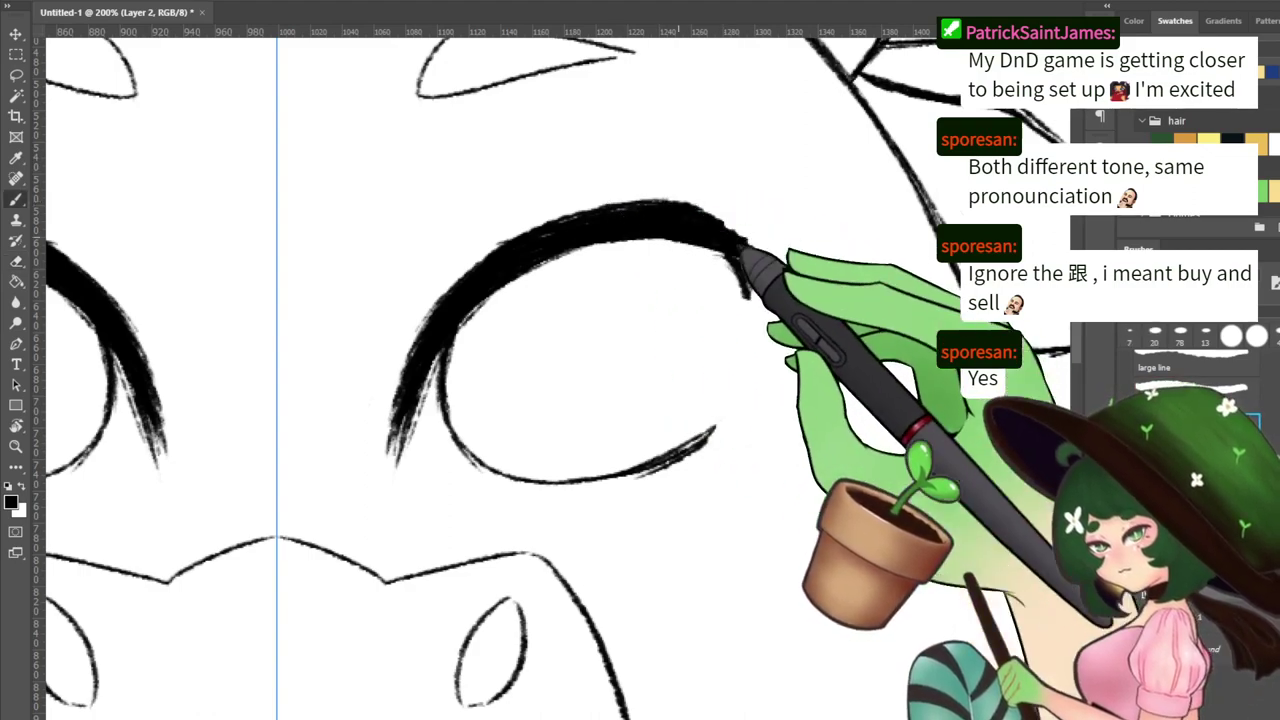
{"action": "left_click_drag", "start_coordinate": [735, 242], "coordinate": [812, 328]}
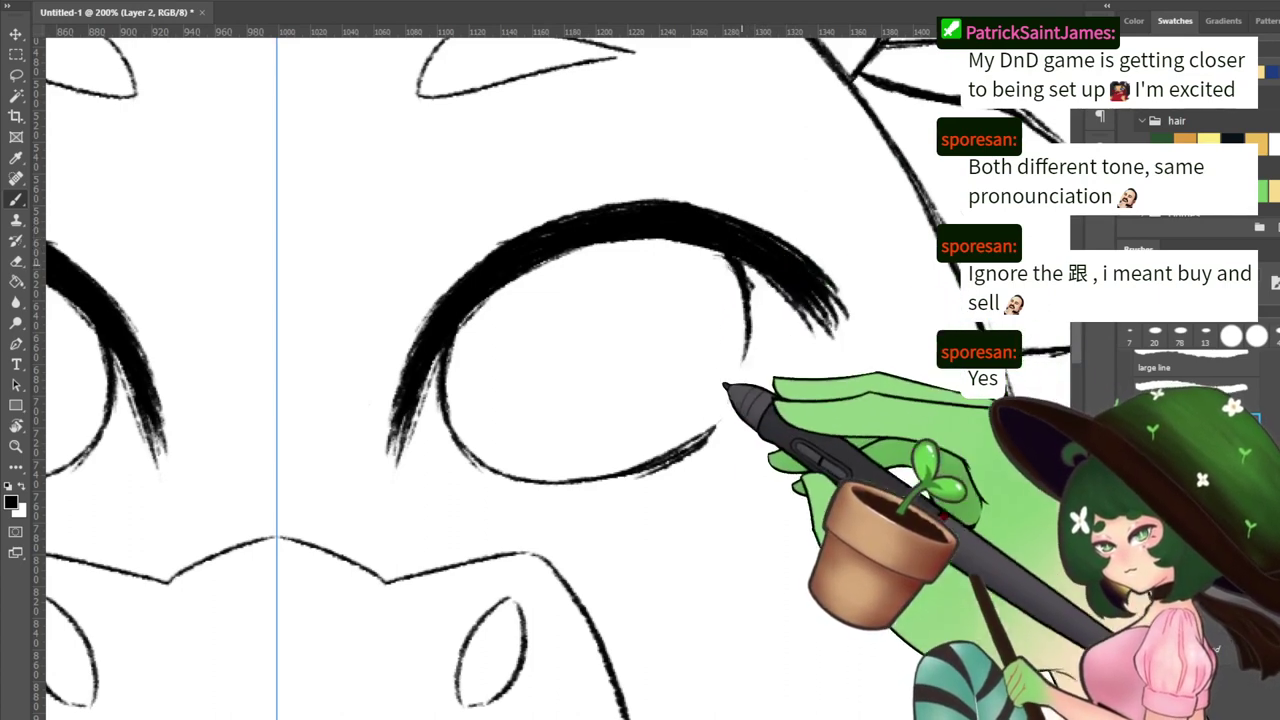
Erase the side and lower curves of both eye outlines and redraw them as larger, rounder eyes
{"action": "key", "text": "e"}
{"action": "mouse_move", "coordinate": [714, 428]}
{"action": "left_mouse_down"}
{"action": "mouse_move", "coordinate": [557, 480]}
{"action": "mouse_move", "coordinate": [497, 452]}
{"action": "mouse_move", "coordinate": [492, 468]}
{"action": "left_mouse_up"}
{"action": "key", "text": "b"}
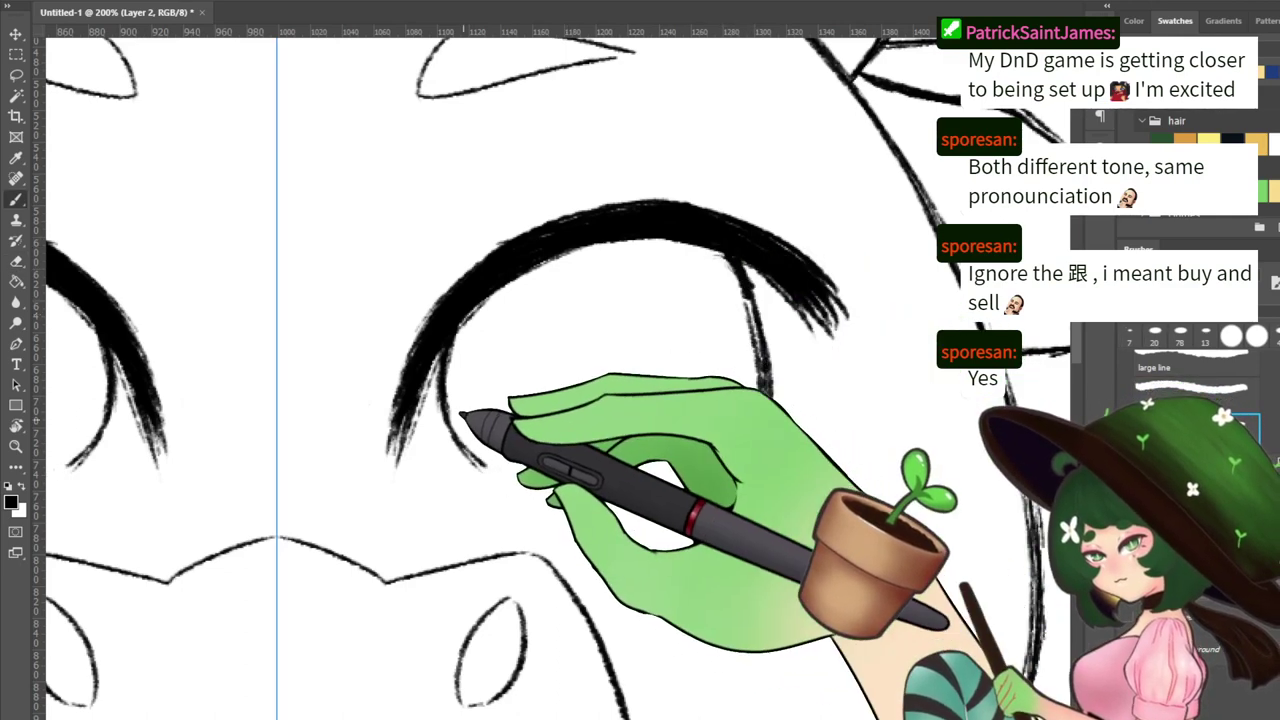
{"action": "mouse_move", "coordinate": [450, 414]}
{"action": "left_mouse_down"}
{"action": "mouse_move", "coordinate": [545, 500]}
{"action": "mouse_move", "coordinate": [705, 490]}
{"action": "left_mouse_up"}
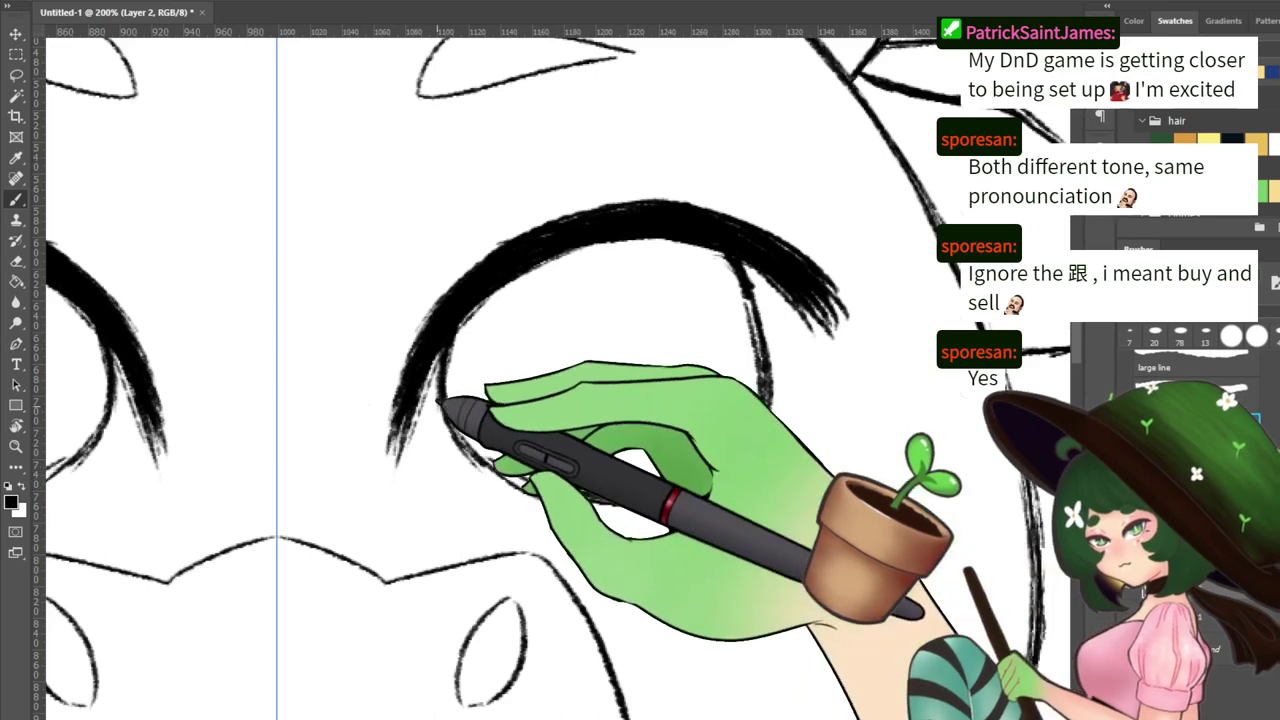
{"action": "key", "text": "e"}
{"action": "mouse_move", "coordinate": [490, 468]}
{"action": "left_mouse_down"}
{"action": "mouse_move", "coordinate": [640, 508]}
{"action": "mouse_move", "coordinate": [622, 491]}
{"action": "mouse_move", "coordinate": [695, 429]}
{"action": "left_mouse_up"}
{"action": "key", "text": "b"}
{"action": "key", "text": "e"}
{"action": "left_click_drag", "start_coordinate": [702, 278], "coordinate": [738, 364]}
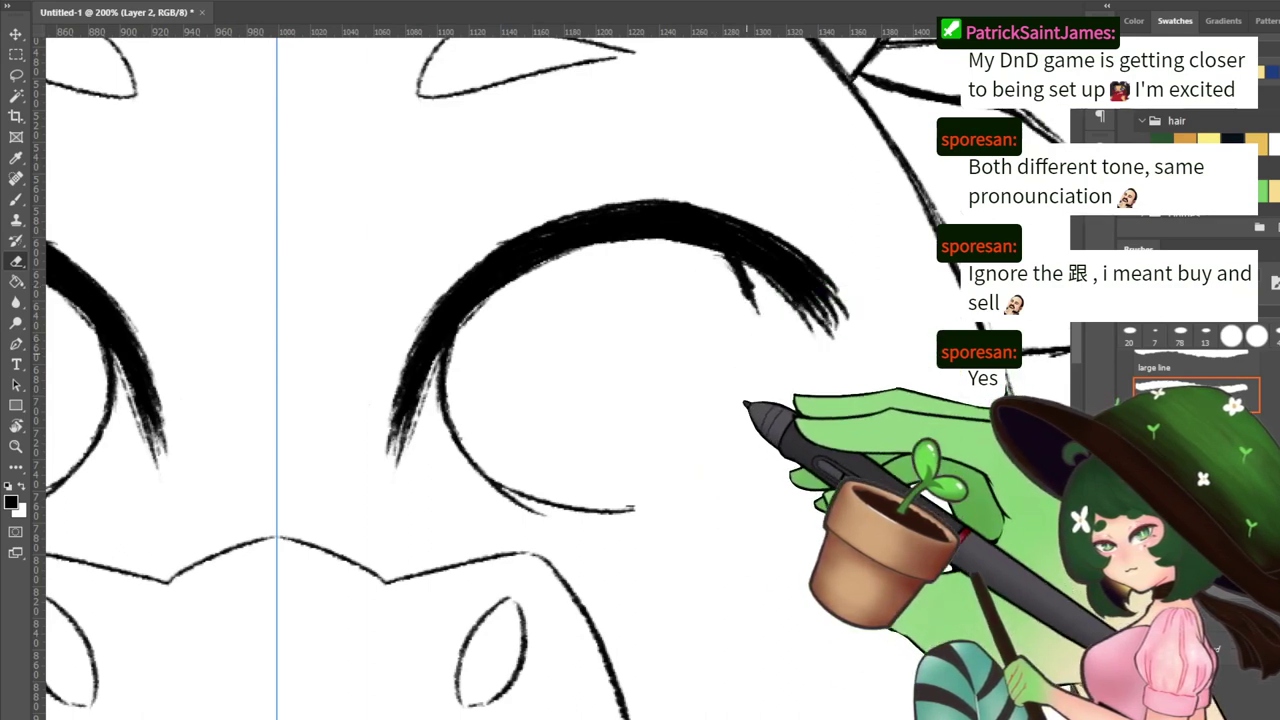
{"action": "key", "text": "b"}
{"action": "left_click_drag", "start_coordinate": [740, 264], "coordinate": [773, 398]}
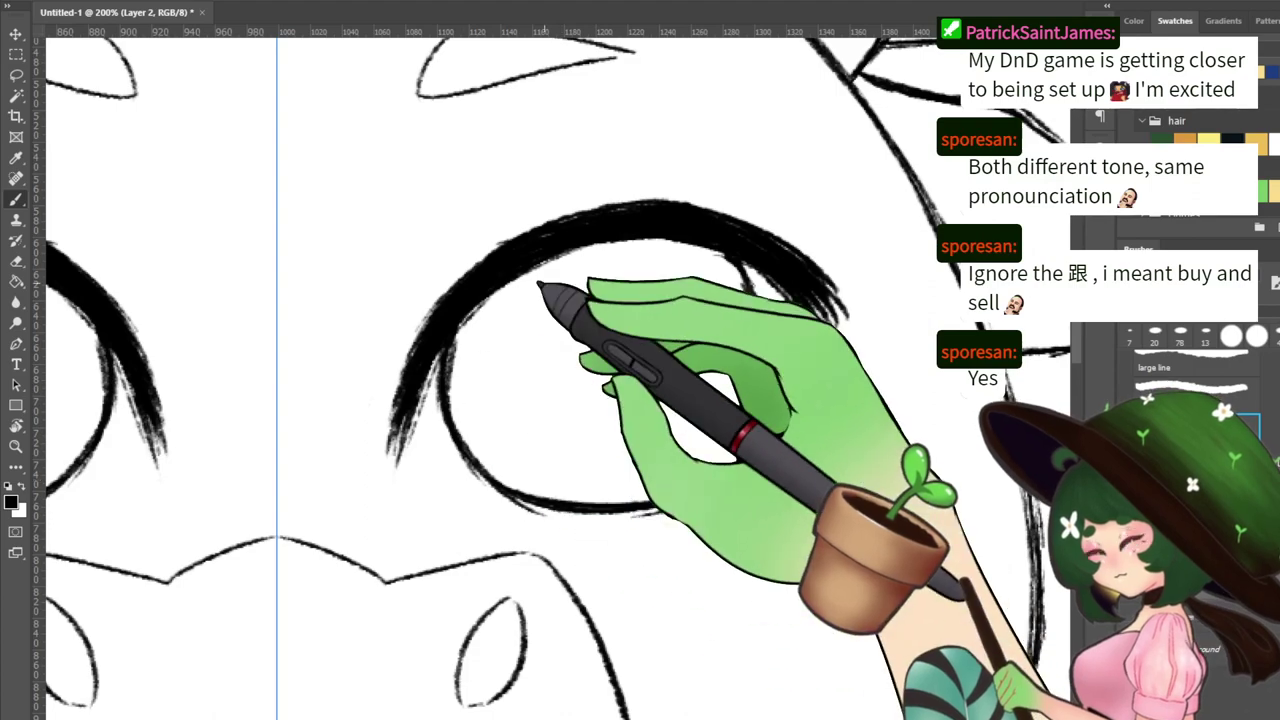
{"action": "key", "text": "ctrl+minus"}
{"action": "key", "text": "ctrl+minus"}
{"action": "key", "text": "ctrl+minus"}
{"action": "key", "text": "ctrl+plus"}
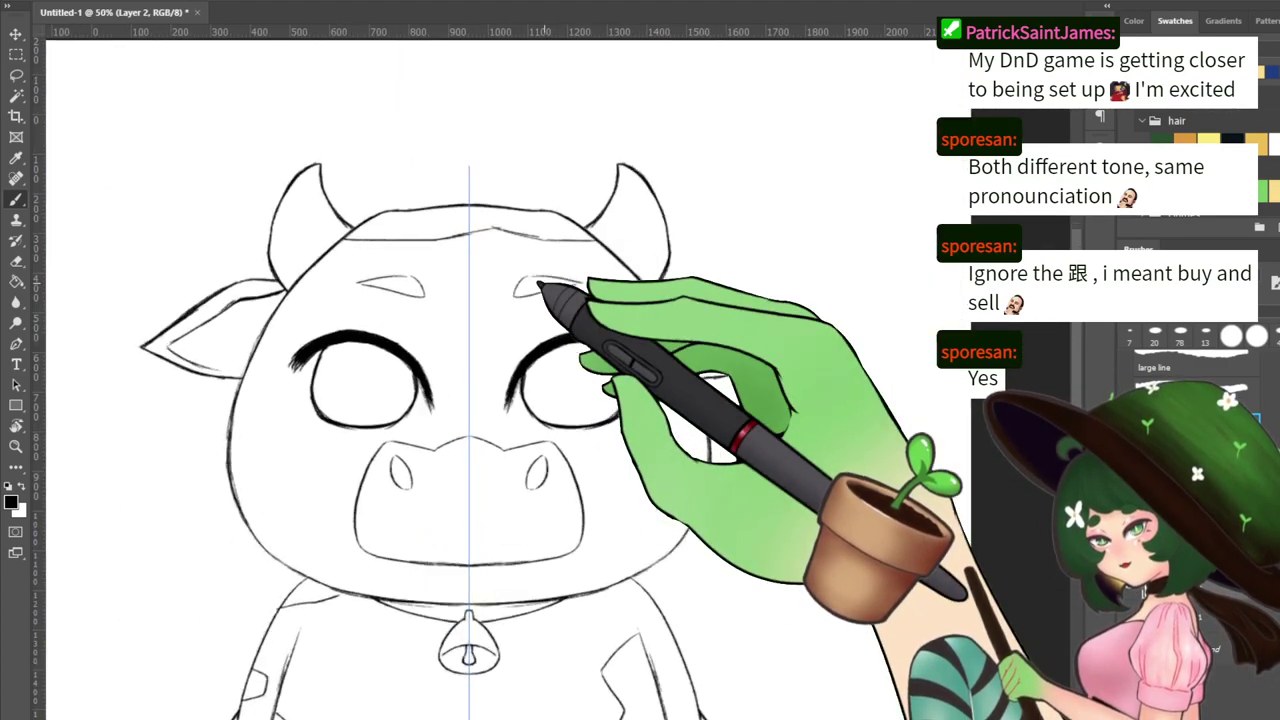
Thicken the inner halves of both upper lash lines with strokes along their undersides
{"action": "scroll", "coordinate": [520, 370], "scroll_direction": "up", "scroll_amount": 5}
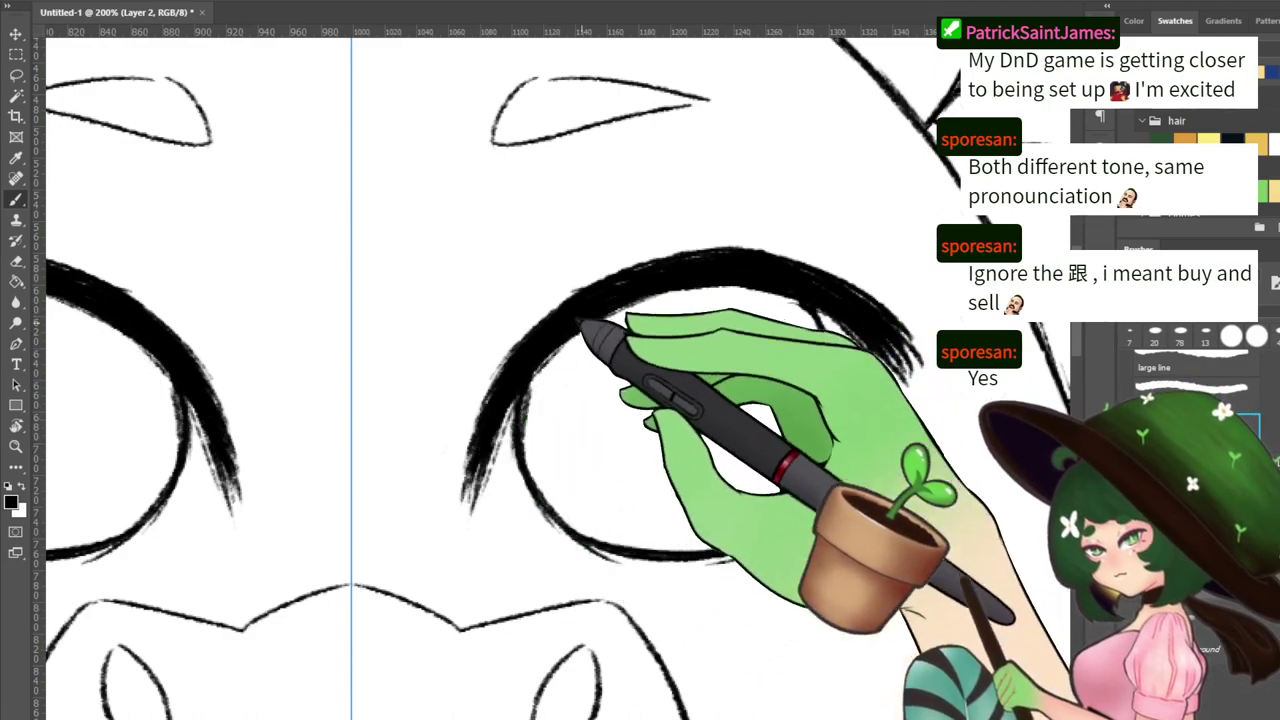
{"action": "left_click_drag", "start_coordinate": [580, 324], "coordinate": [492, 449]}
{"action": "left_click_drag", "start_coordinate": [610, 322], "coordinate": [536, 388]}
{"action": "left_click_drag", "start_coordinate": [655, 296], "coordinate": [572, 341]}
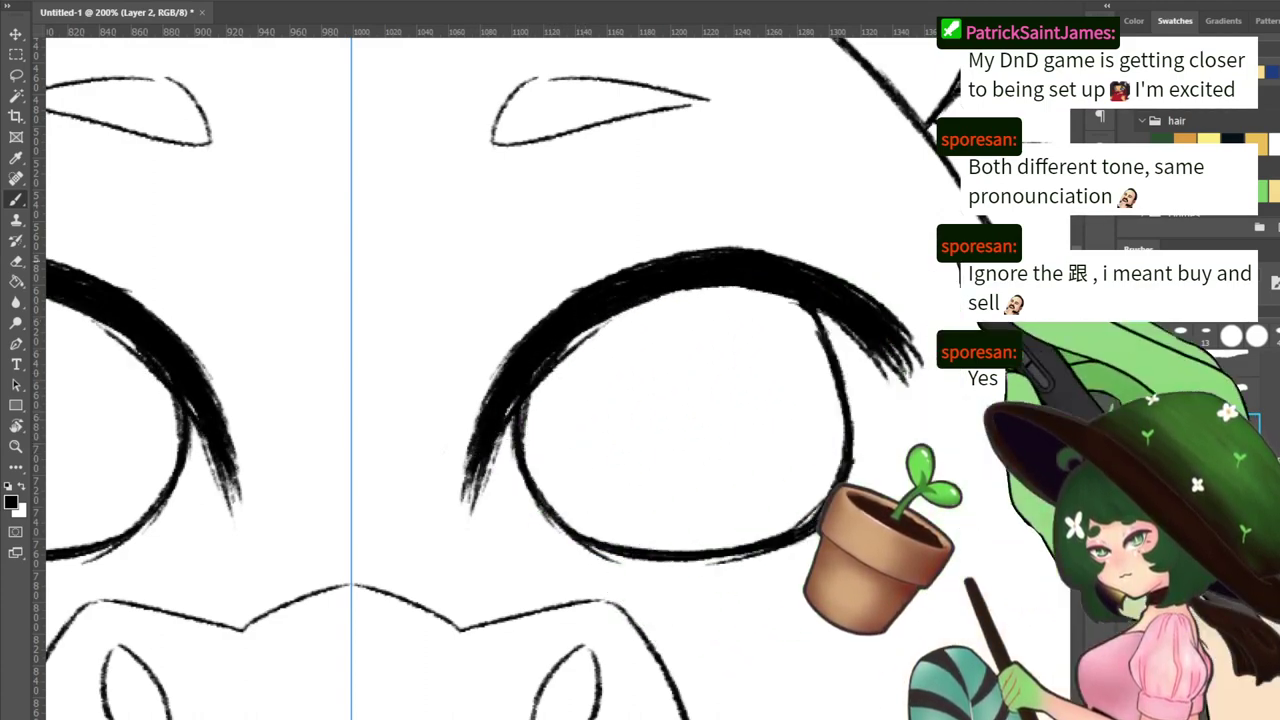
Erase both eyes and their lash lines completely, keeping the eyebrows and muzzle
{"action": "key", "text": "e"}
{"action": "mouse_move", "coordinate": [866, 318]}
{"action": "left_mouse_down"}
{"action": "mouse_move", "coordinate": [855, 388]}
{"action": "mouse_move", "coordinate": [708, 506]}
{"action": "mouse_move", "coordinate": [506, 456]}
{"action": "mouse_move", "coordinate": [780, 296]}
{"action": "left_mouse_up"}
Try outlining small, simple oval eyes between the eyebrows and the muzzle, and remove the attempts
{"action": "key", "text": "b"}
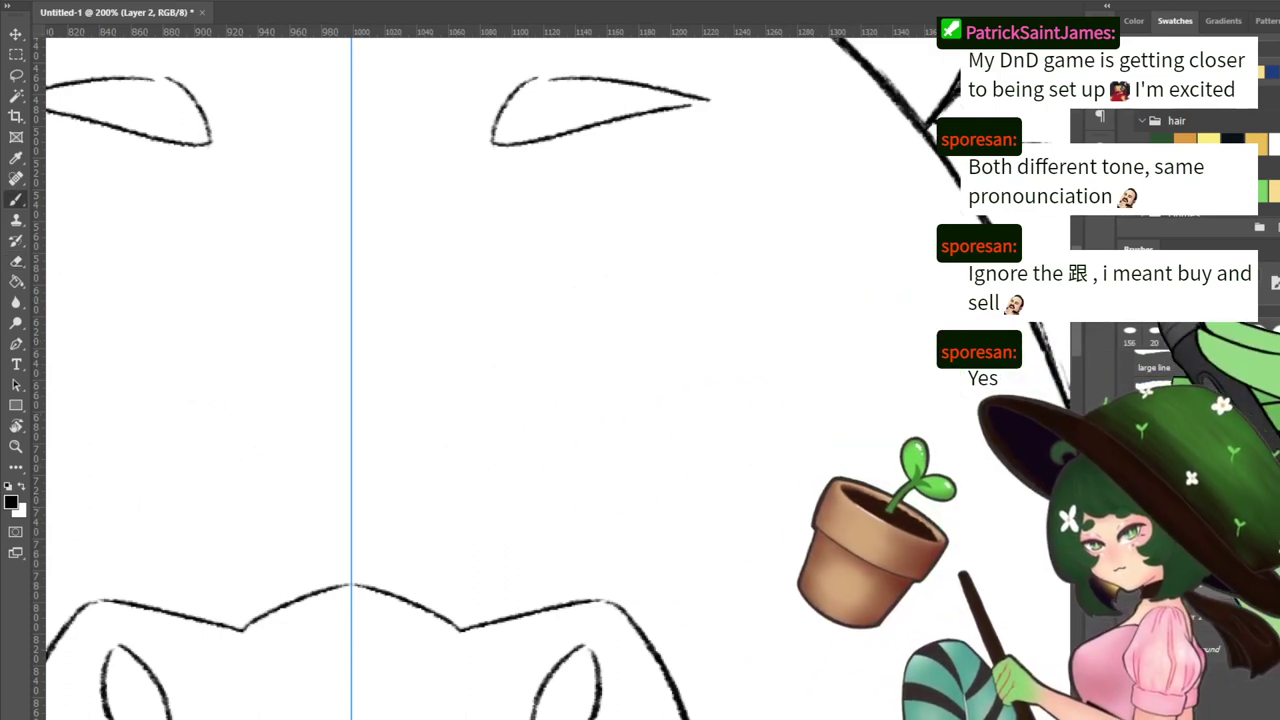
{"action": "mouse_move", "coordinate": [643, 320]}
{"action": "left_mouse_down"}
{"action": "mouse_move", "coordinate": [678, 407]}
{"action": "mouse_move", "coordinate": [640, 413]}
{"action": "left_mouse_up"}
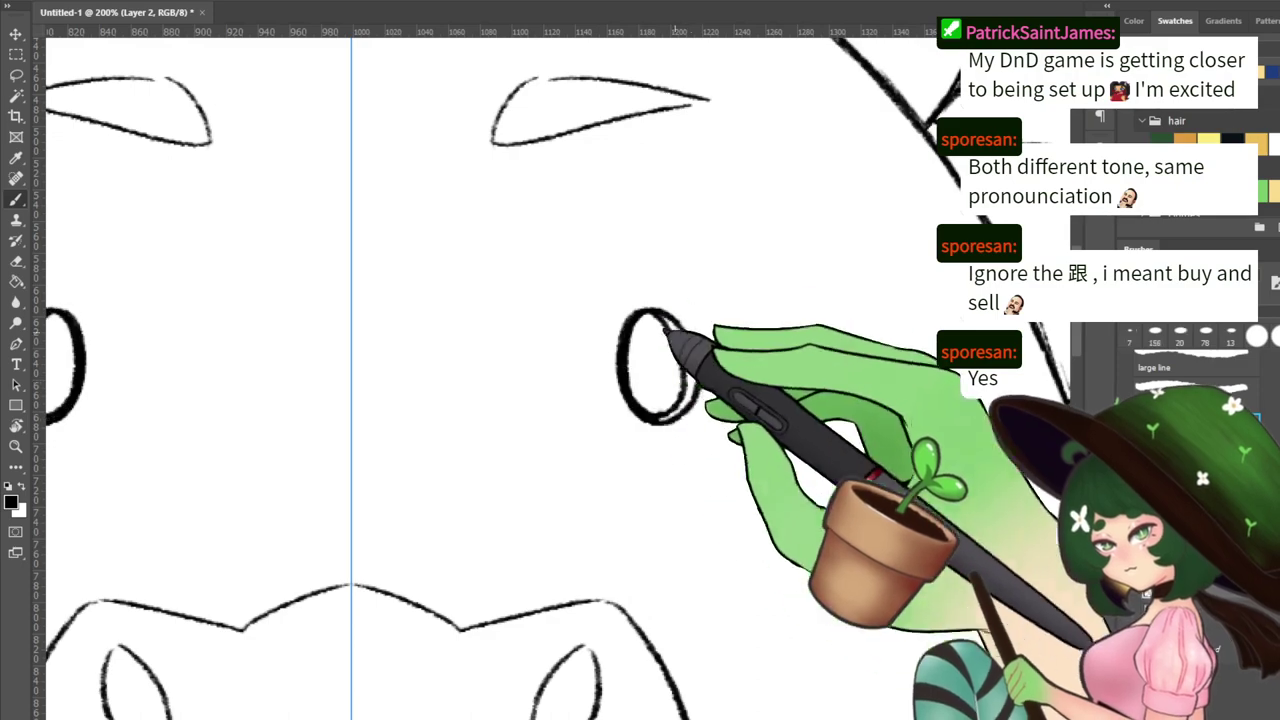
{"action": "key", "text": "ctrl+z"}
{"action": "mouse_move", "coordinate": [640, 288]}
{"action": "left_mouse_down"}
{"action": "mouse_move", "coordinate": [620, 398]}
{"action": "mouse_move", "coordinate": [657, 425]}
{"action": "left_mouse_up"}
{"action": "key", "text": "ctrl+minus"}
{"action": "key", "text": "ctrl+minus"}
{"action": "key", "text": "ctrl+plus"}
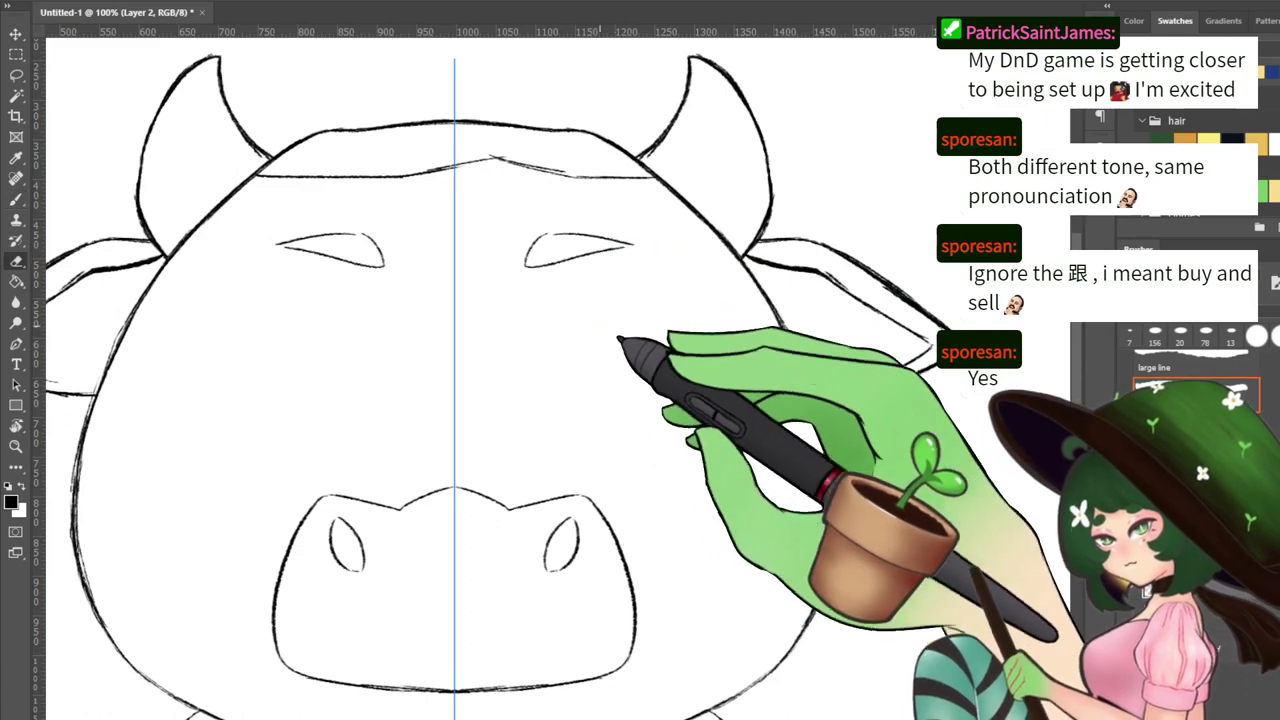
{"action": "left_click_drag", "start_coordinate": [569, 305], "coordinate": [590, 383]}
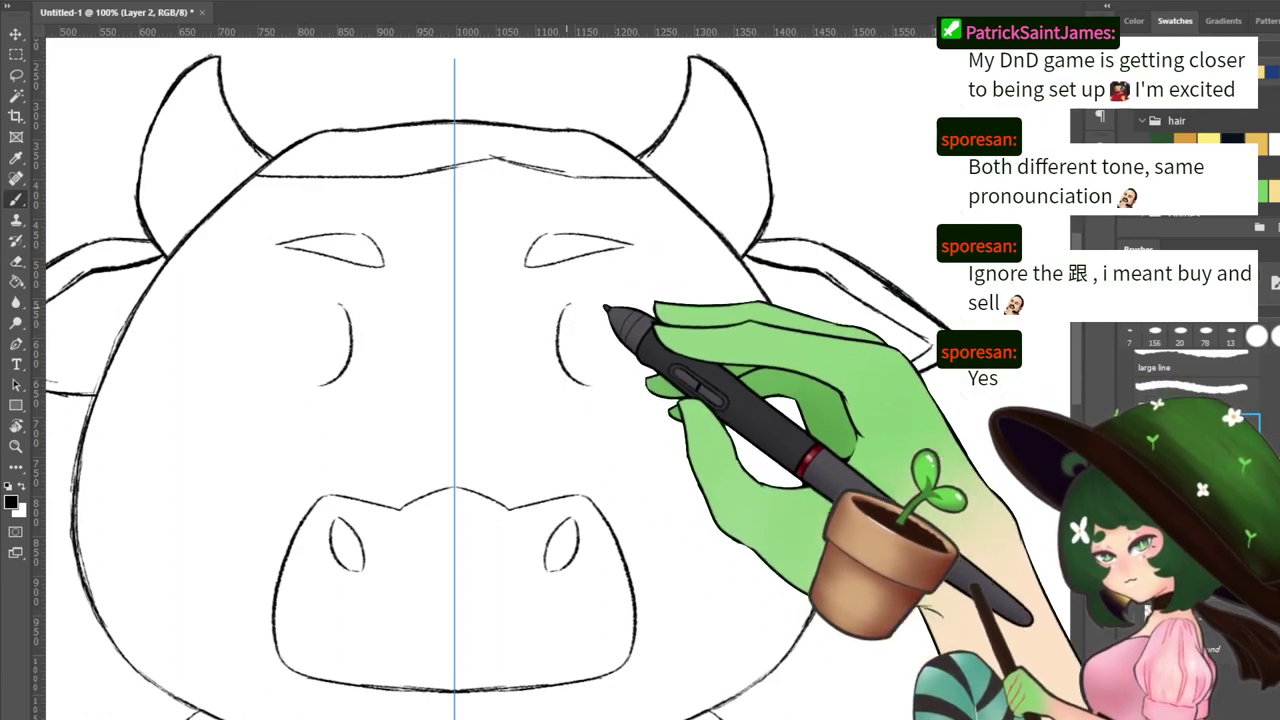
{"action": "key", "text": "ctrl+z"}
{"action": "key", "text": "ctrl+z"}
{"action": "mouse_move", "coordinate": [591, 313]}
{"action": "left_mouse_down"}
{"action": "mouse_move", "coordinate": [598, 393]}
{"action": "mouse_move", "coordinate": [646, 356]}
{"action": "mouse_move", "coordinate": [609, 402]}
{"action": "left_mouse_up"}
{"action": "key", "text": "ctrl+z"}
{"action": "key", "text": "ctrl+z"}
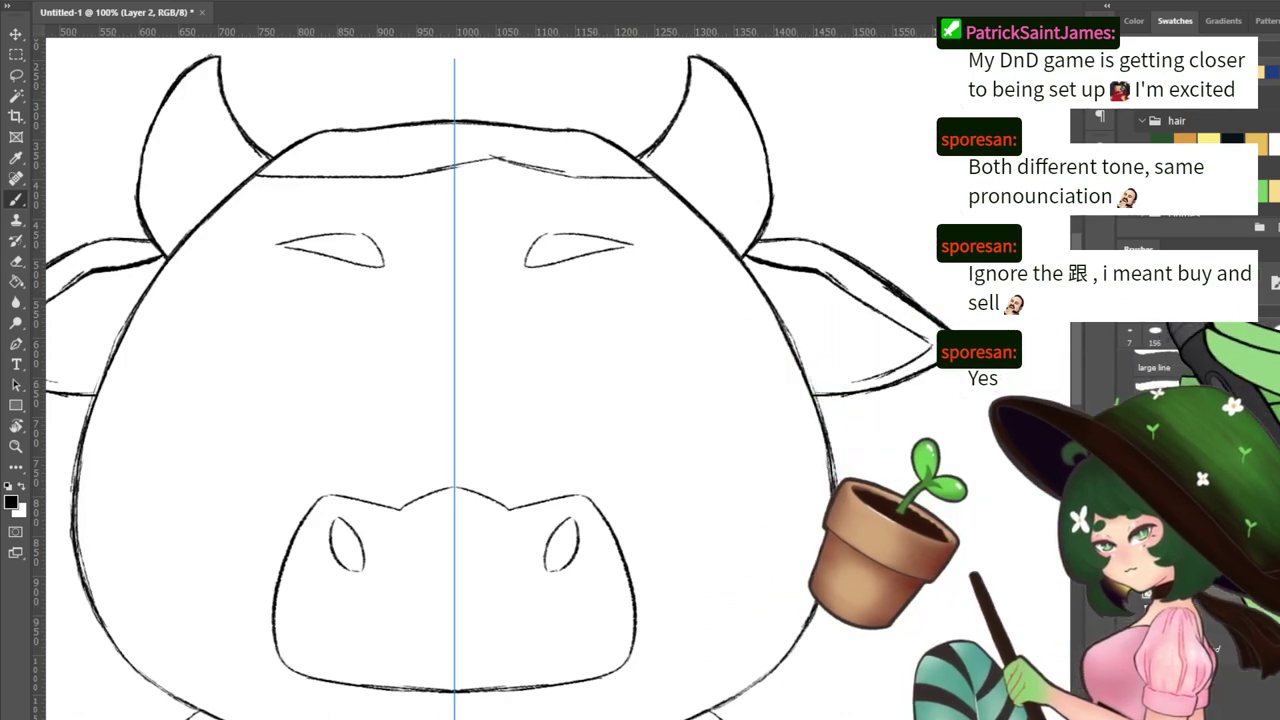
Paint solid black upright rectangular eyes with the large line brush and square off their inner corners with a finer brush
{"action": "left_click", "coordinate": [1156, 366]}
{"action": "left_click_drag", "start_coordinate": [606, 314], "coordinate": [604, 401]}
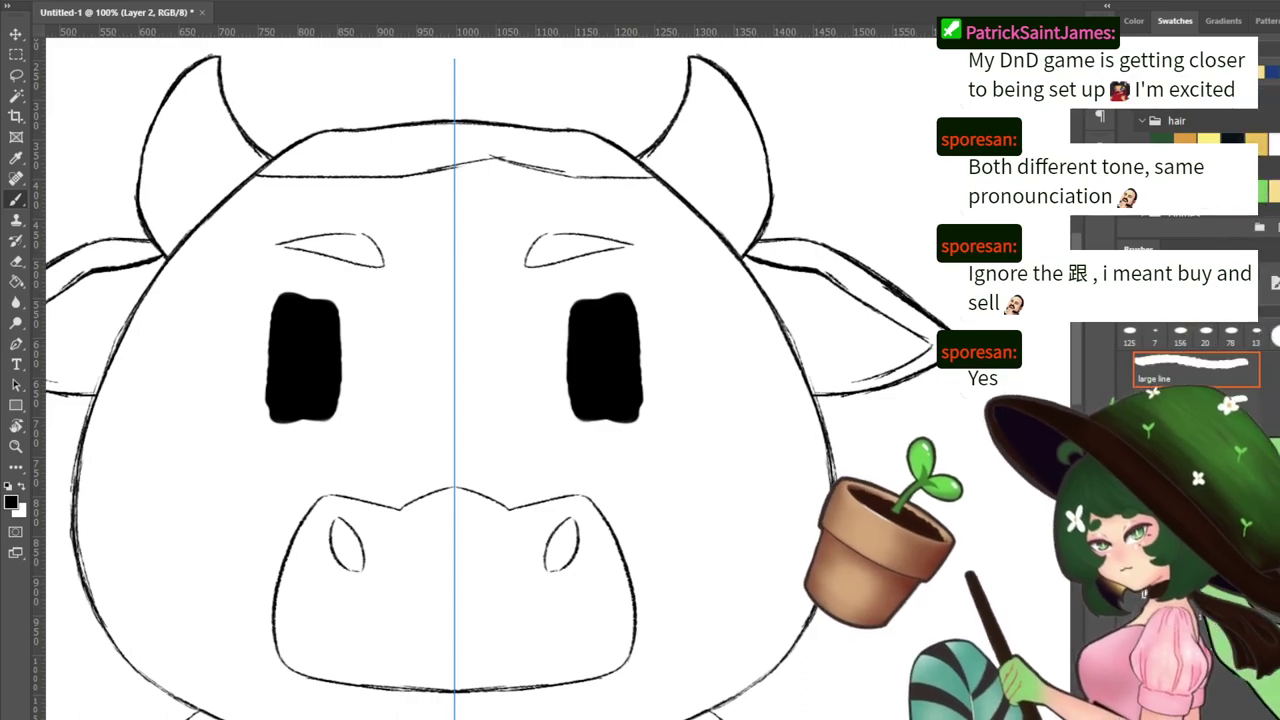
{"action": "left_click", "coordinate": [1165, 432]}
{"action": "key", "text": "ctrl+minus"}
{"action": "key", "text": "ctrl+plus"}
{"action": "key", "text": "ctrl+plus"}
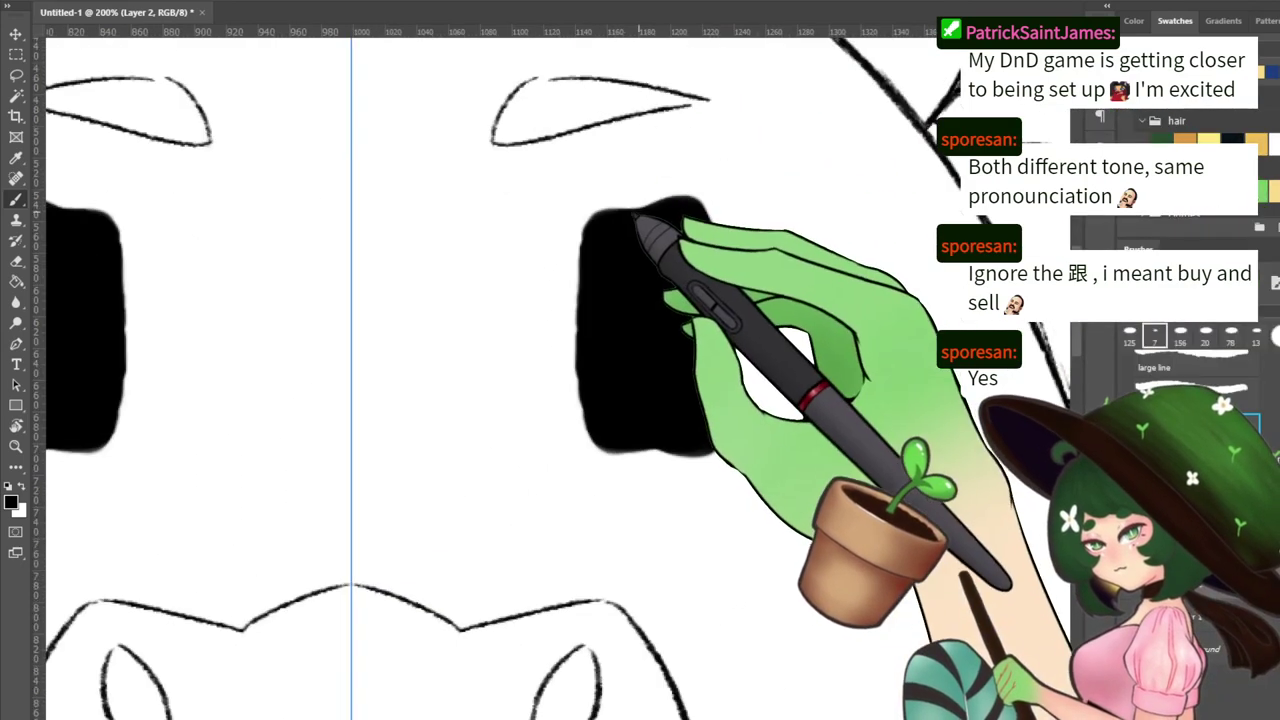
{"action": "mouse_move", "coordinate": [606, 208]}
{"action": "left_mouse_down"}
{"action": "mouse_move", "coordinate": [672, 201]}
{"action": "mouse_move", "coordinate": [597, 217]}
{"action": "left_mouse_up"}
{"action": "left_click_drag", "start_coordinate": [588, 205], "coordinate": [583, 236]}
{"action": "left_click_drag", "start_coordinate": [578, 375], "coordinate": [589, 453]}
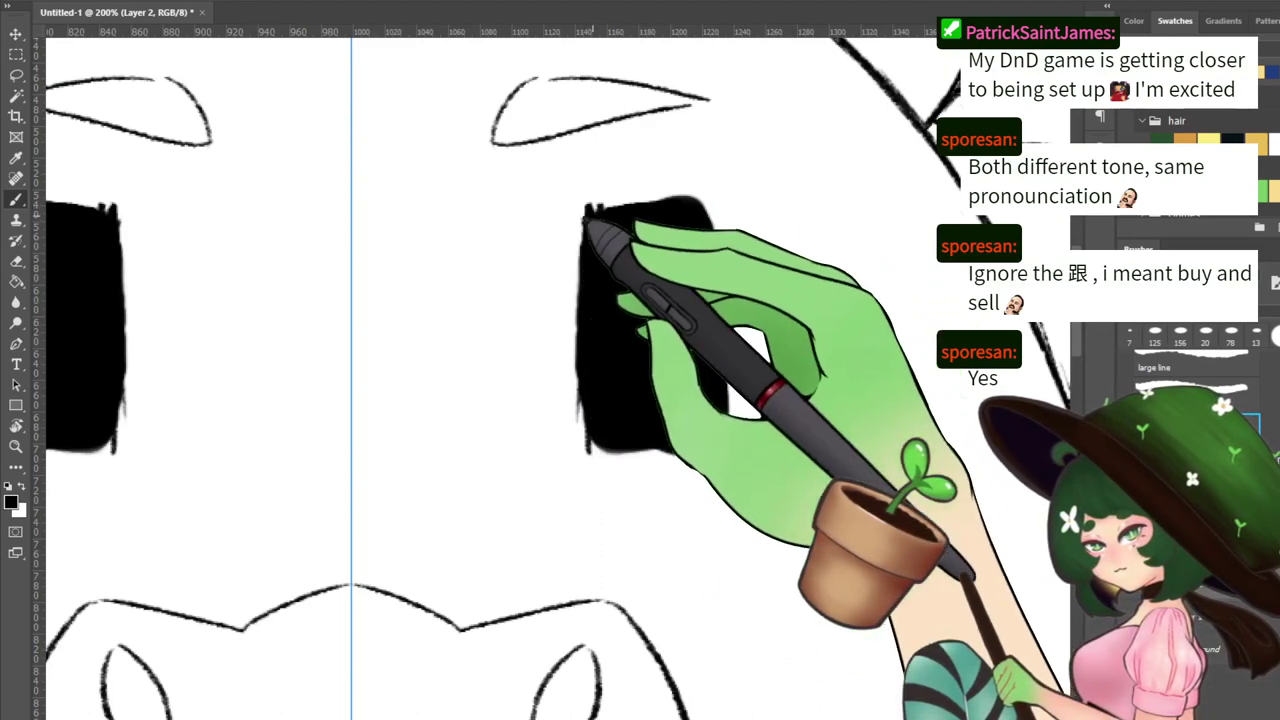
Straighten the top, bottom and outer edges of both rectangular eyes and fill out their remaining corners
{"action": "mouse_move", "coordinate": [588, 208]}
{"action": "left_mouse_down"}
{"action": "mouse_move", "coordinate": [662, 208]}
{"action": "mouse_move", "coordinate": [697, 285]}
{"action": "mouse_move", "coordinate": [716, 240]}
{"action": "left_mouse_up"}
{"action": "left_click_drag", "start_coordinate": [590, 455], "coordinate": [692, 445]}
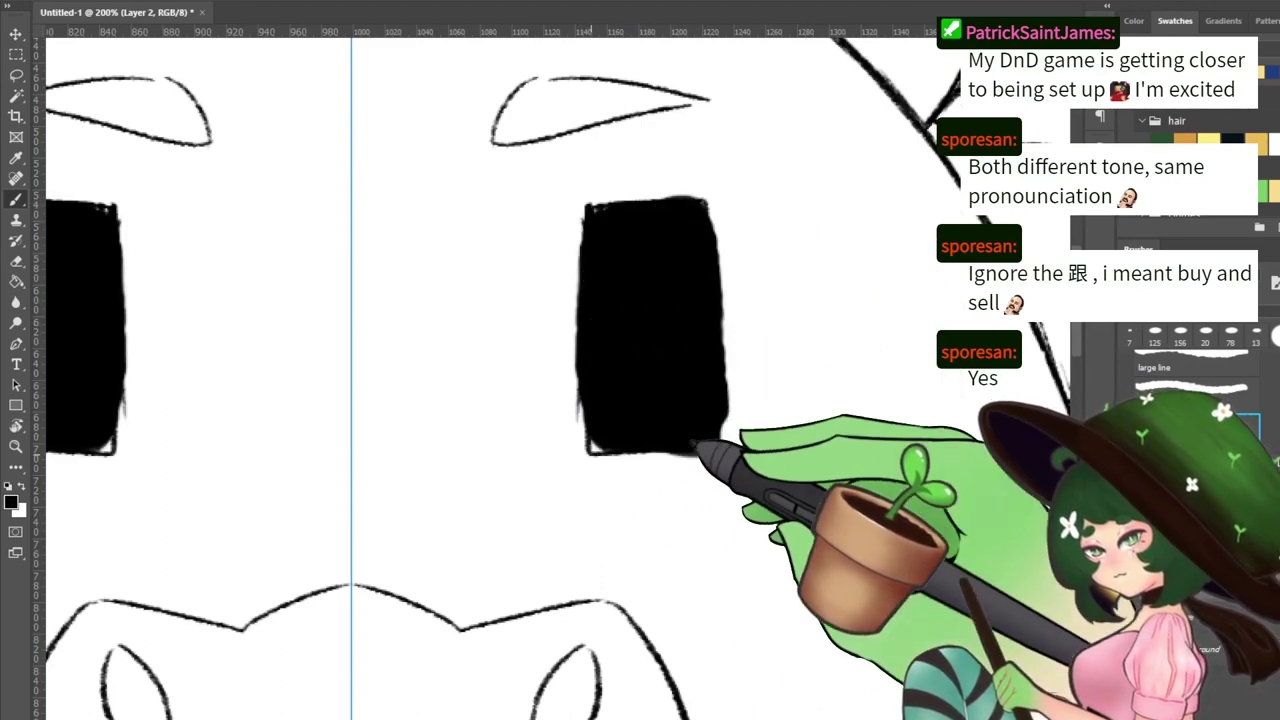
{"action": "mouse_move", "coordinate": [606, 439]}
{"action": "left_mouse_down"}
{"action": "mouse_move", "coordinate": [592, 446]}
{"action": "mouse_move", "coordinate": [698, 448]}
{"action": "left_mouse_up"}
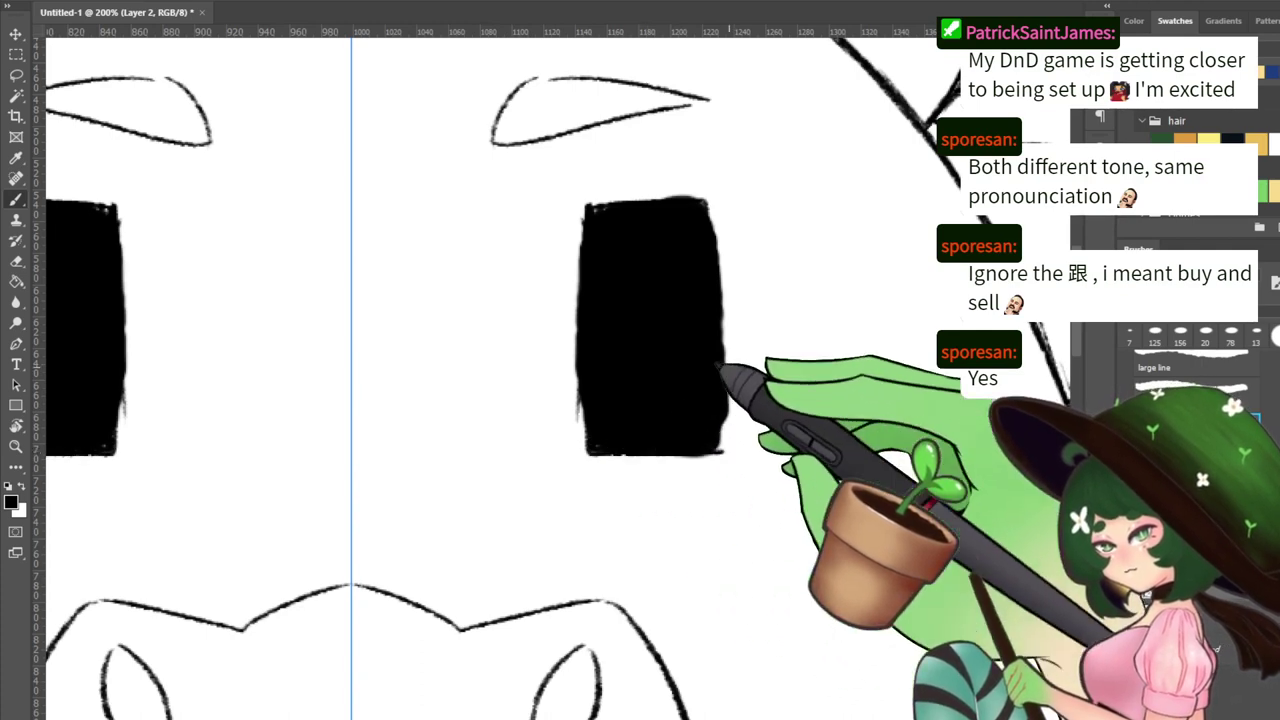
{"action": "mouse_move", "coordinate": [722, 368]}
{"action": "left_mouse_down"}
{"action": "mouse_move", "coordinate": [707, 213]}
{"action": "mouse_move", "coordinate": [712, 430]}
{"action": "left_mouse_up"}
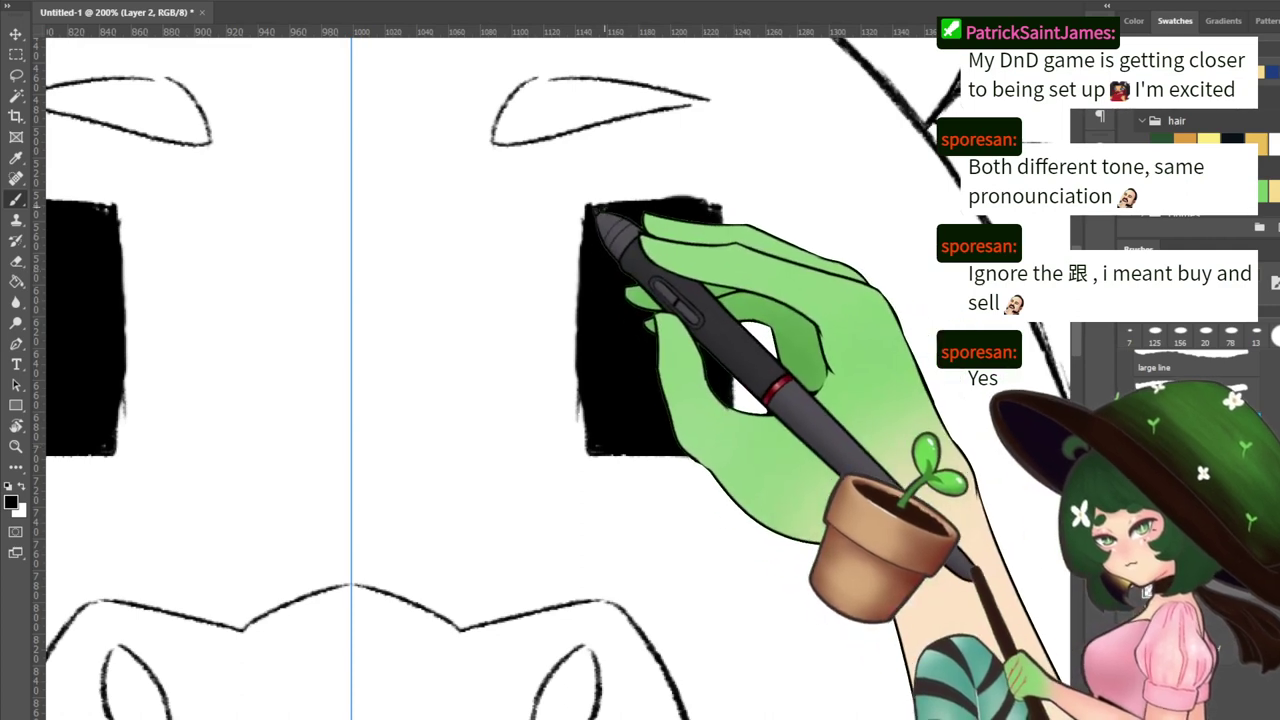
{"action": "key", "text": "ctrl+minus"}
{"action": "key", "text": "ctrl+minus"}
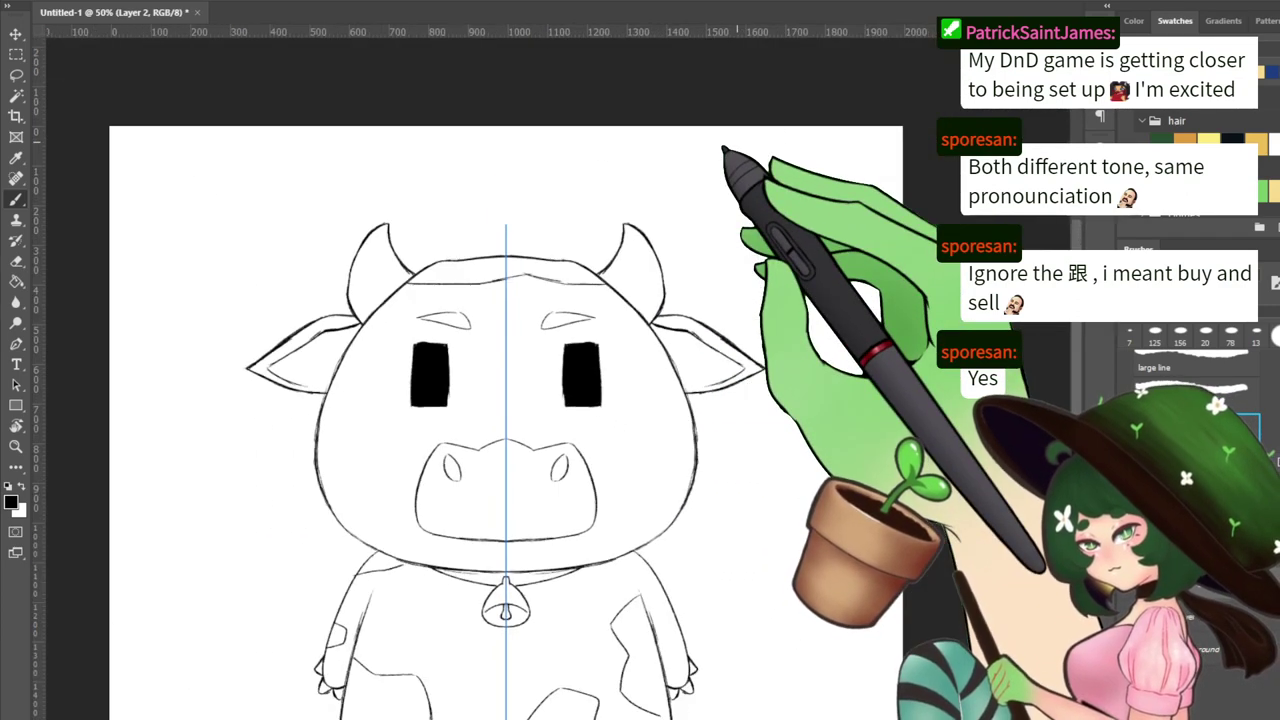
Narrow both rectangular eyes by erasing their outer sides, and straighten the new outer edges with the brush
{"action": "key", "text": "ctrl+plus"}
{"action": "key", "text": "ctrl+plus"}
{"action": "key", "text": "ctrl+plus"}
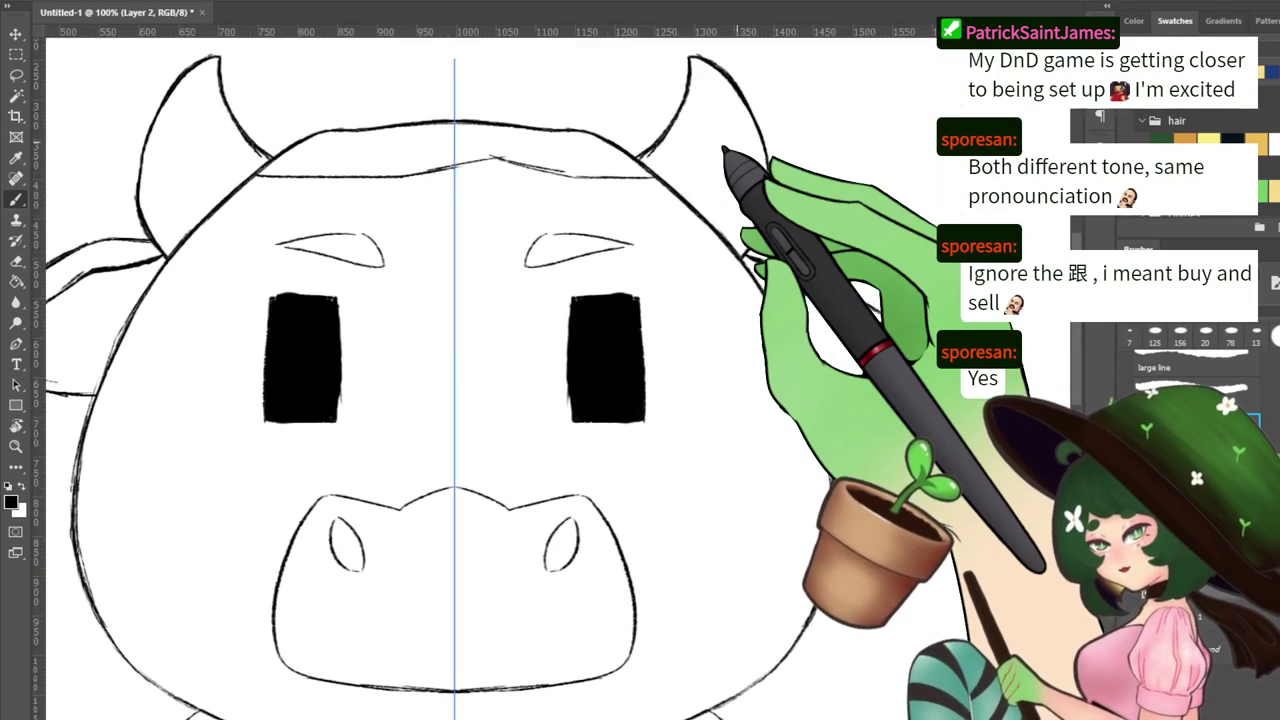
{"action": "key", "text": "e"}
{"action": "left_click", "coordinate": [1193, 395]}
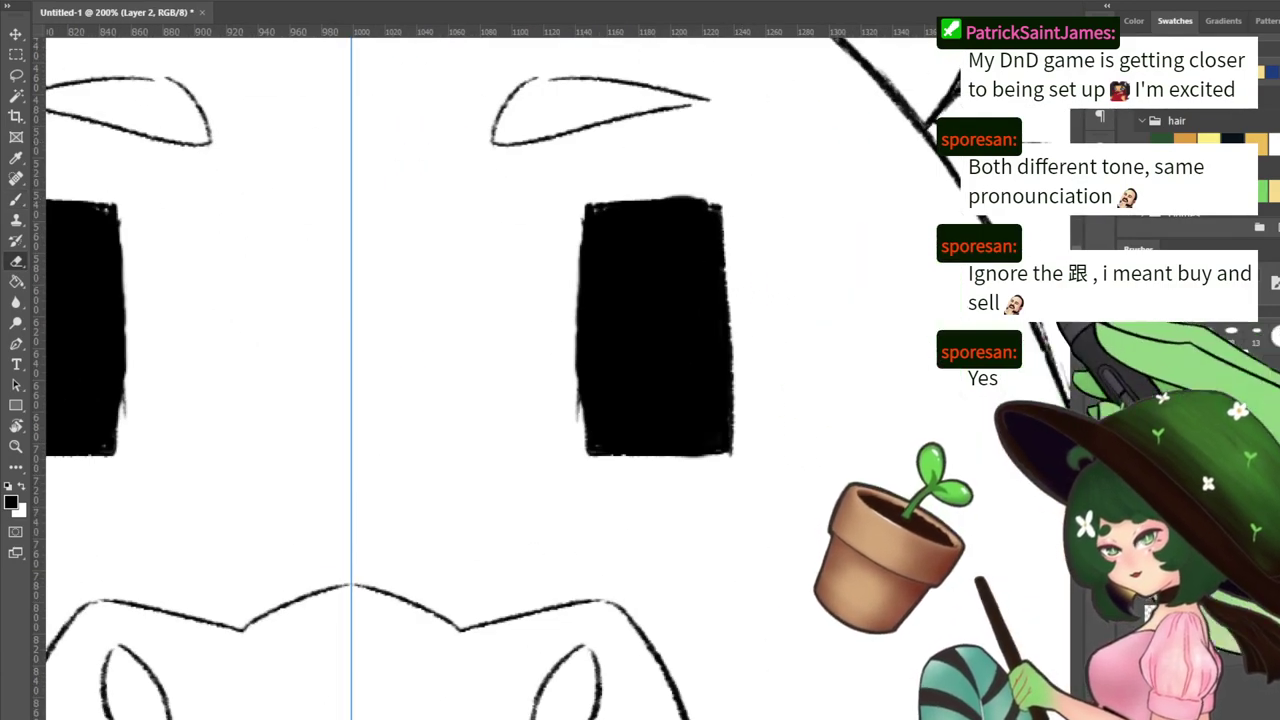
{"action": "left_click_drag", "start_coordinate": [728, 182], "coordinate": [750, 430]}
{"action": "left_click_drag", "start_coordinate": [722, 176], "coordinate": [720, 498]}
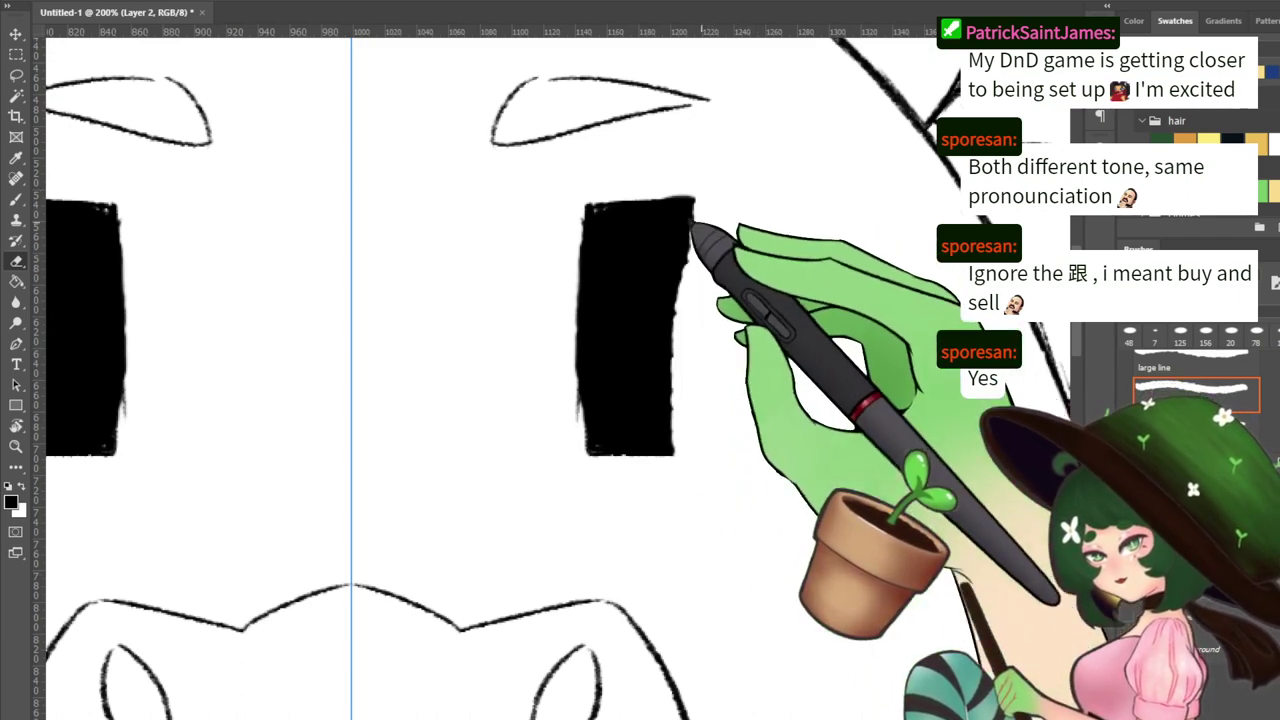
{"action": "key", "text": "b"}
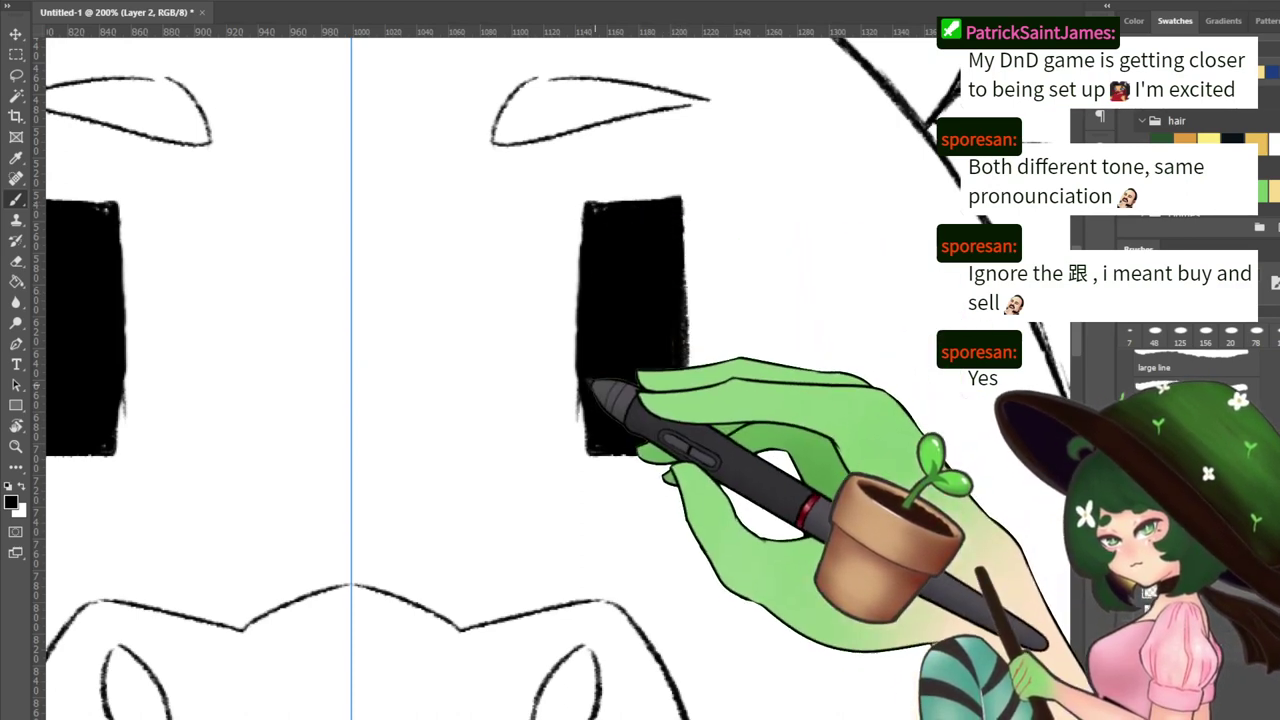
Straighten the inner edges of both black rectangular eyes and fill the remaining gaps near their lower corners
{"action": "left_click_drag", "start_coordinate": [580, 345], "coordinate": [585, 455]}
{"action": "mouse_move", "coordinate": [612, 362]}
{"action": "left_mouse_down"}
{"action": "mouse_move", "coordinate": [878, 307]}
{"action": "mouse_move", "coordinate": [659, 155]}
{"action": "mouse_move", "coordinate": [614, 405]}
{"action": "left_mouse_up"}
{"action": "key", "text": "ctrl+minus"}
{"action": "key", "text": "ctrl+minus"}
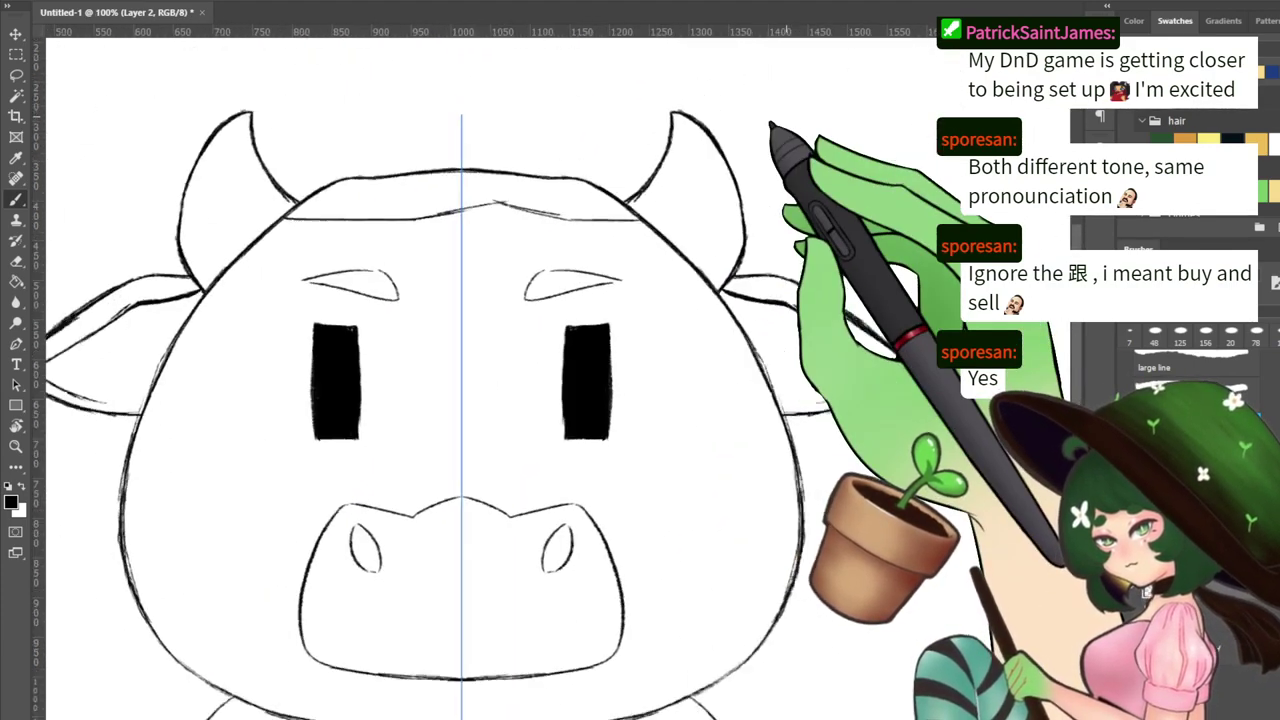
Erase both black rectangular eyes completely from the line art layer
{"action": "key", "text": "ctrl+plus"}
{"action": "key", "text": "e"}
{"action": "left_click_drag", "start_coordinate": [572, 312], "coordinate": [571, 367]}
{"action": "left_click_drag", "start_coordinate": [574, 460], "coordinate": [573, 455]}
{"action": "left_click_drag", "start_coordinate": [588, 410], "coordinate": [604, 320]}
Try outlining large oval eyes between the eyebrows and the muzzle, and remove the attempt
{"action": "key", "text": "b"}
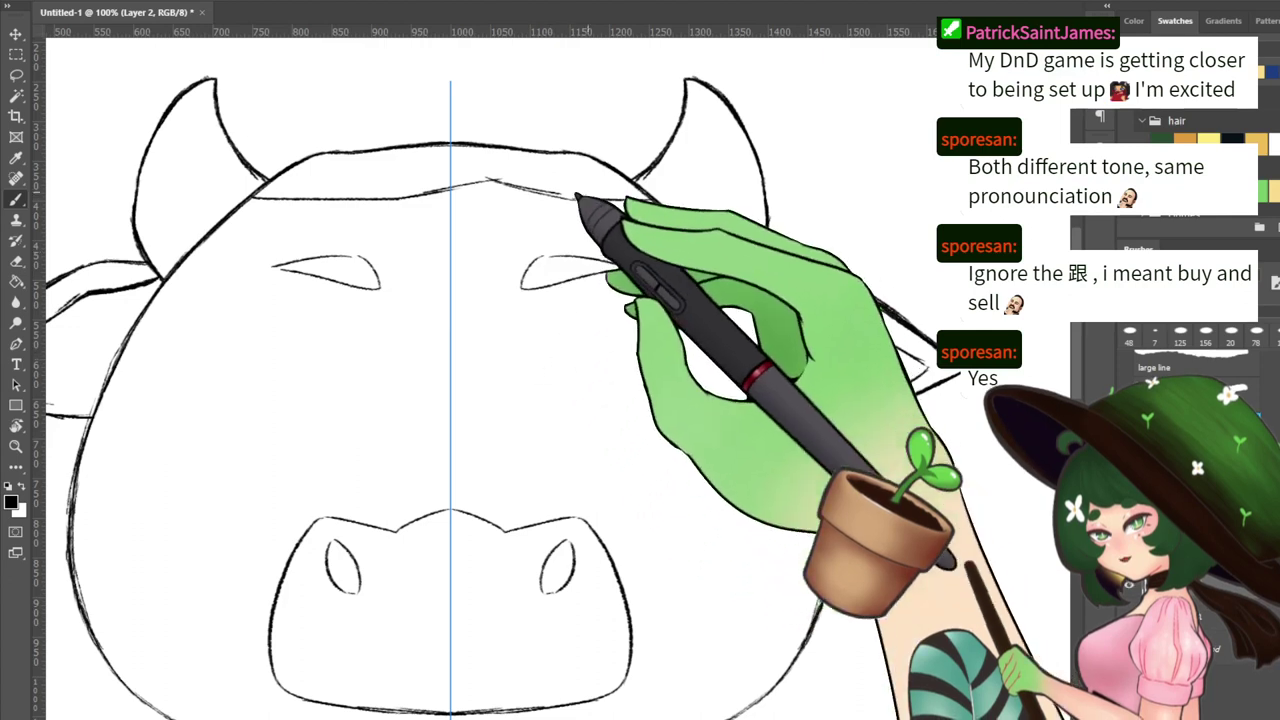
{"action": "left_click_drag", "start_coordinate": [580, 338], "coordinate": [575, 465]}
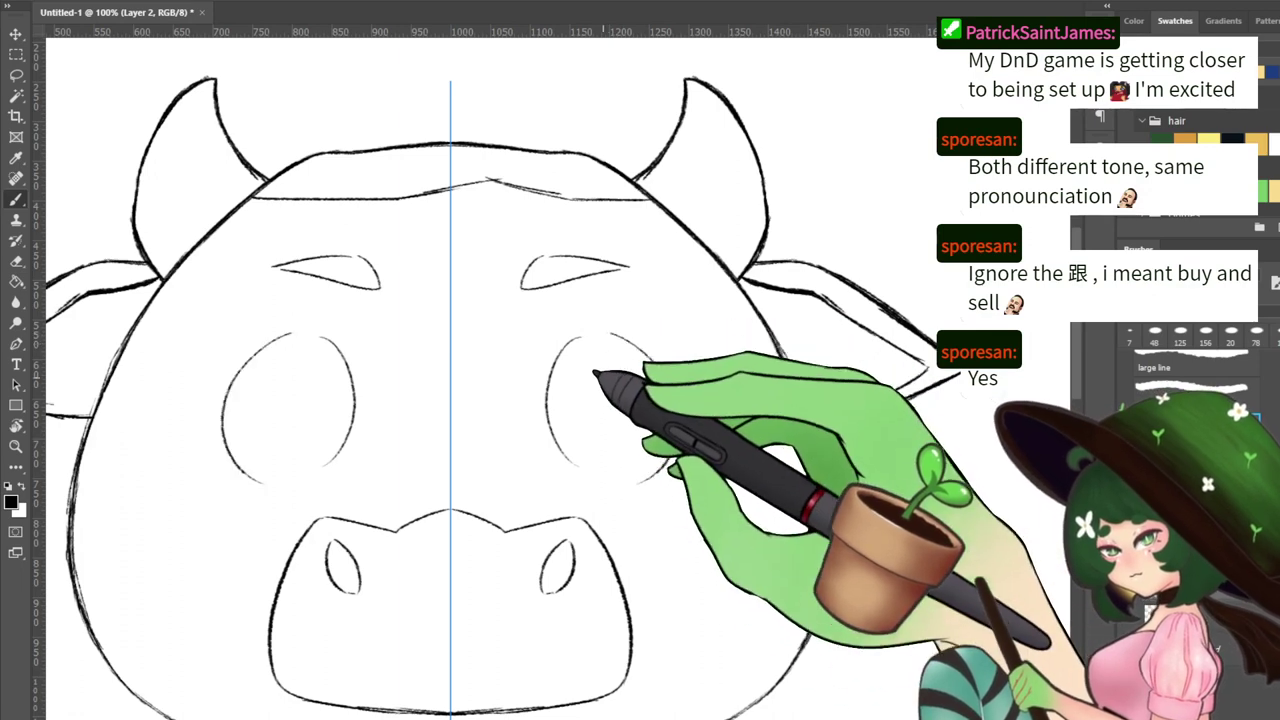
{"action": "key", "text": "ctrl+z"}
{"action": "key", "text": "ctrl+z"}
Outline large round eyes symmetrically between the eyebrows and the muzzle with the 7 px brush, and thicken their upper inner curves
{"action": "mouse_move", "coordinate": [575, 337]}
{"action": "left_mouse_down"}
{"action": "mouse_move", "coordinate": [557, 455]}
{"action": "mouse_move", "coordinate": [609, 474]}
{"action": "left_mouse_up"}
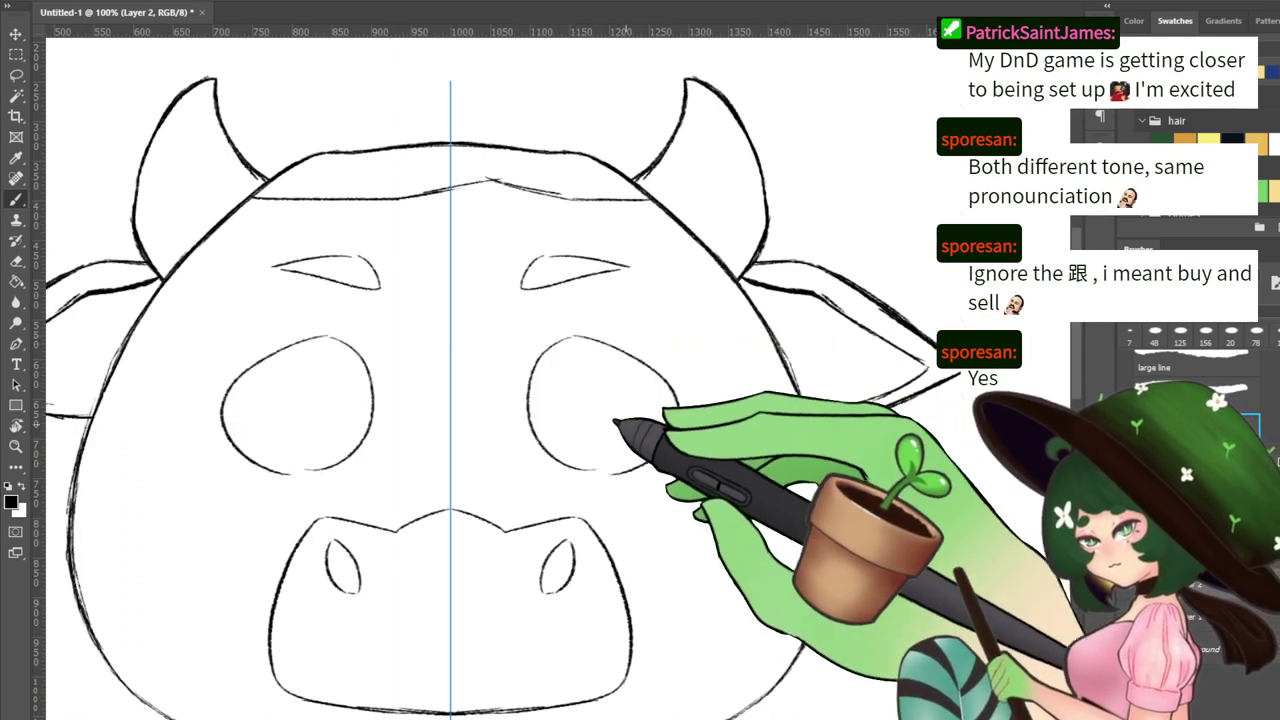
{"action": "key", "text": "ctrl+z"}
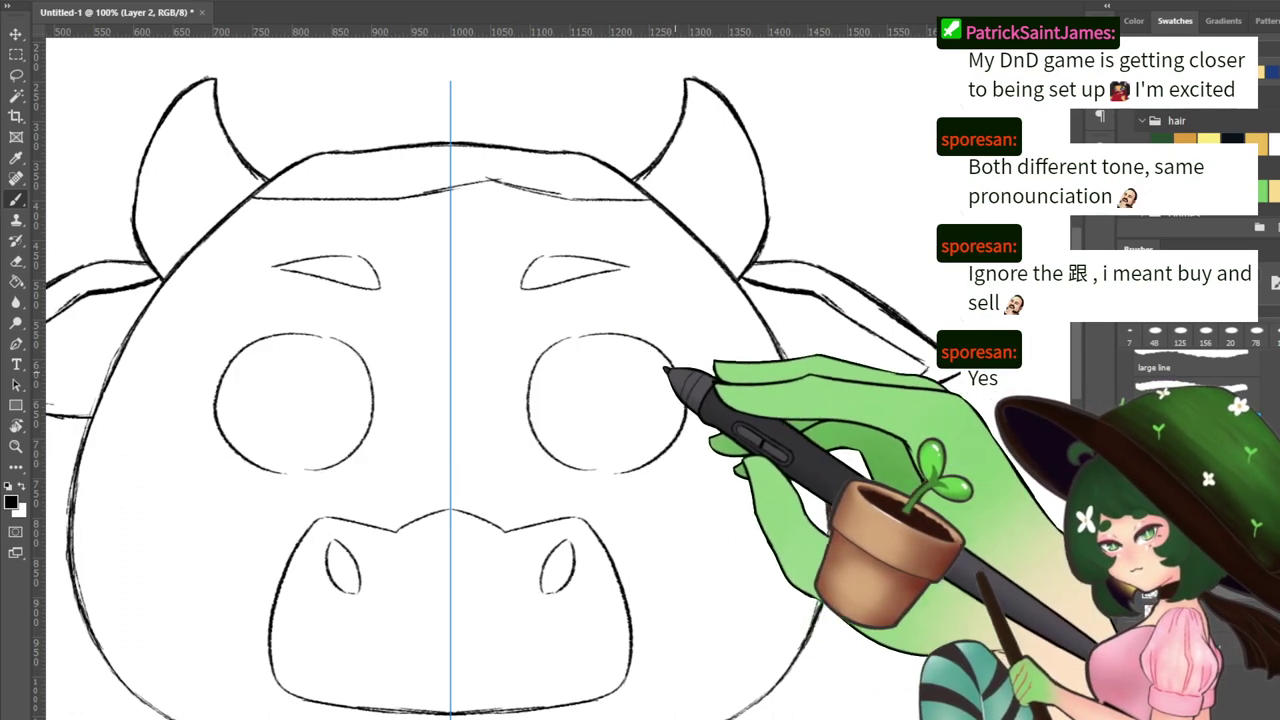
{"action": "mouse_move", "coordinate": [582, 336]}
{"action": "left_mouse_down"}
{"action": "mouse_move", "coordinate": [532, 359]}
{"action": "mouse_move", "coordinate": [569, 342]}
{"action": "mouse_move", "coordinate": [537, 396]}
{"action": "mouse_move", "coordinate": [539, 351]}
{"action": "mouse_move", "coordinate": [545, 410]}
{"action": "mouse_move", "coordinate": [578, 464]}
{"action": "mouse_move", "coordinate": [557, 454]}
{"action": "mouse_move", "coordinate": [629, 414]}
{"action": "mouse_move", "coordinate": [556, 345]}
{"action": "mouse_move", "coordinate": [650, 348]}
{"action": "left_mouse_up"}
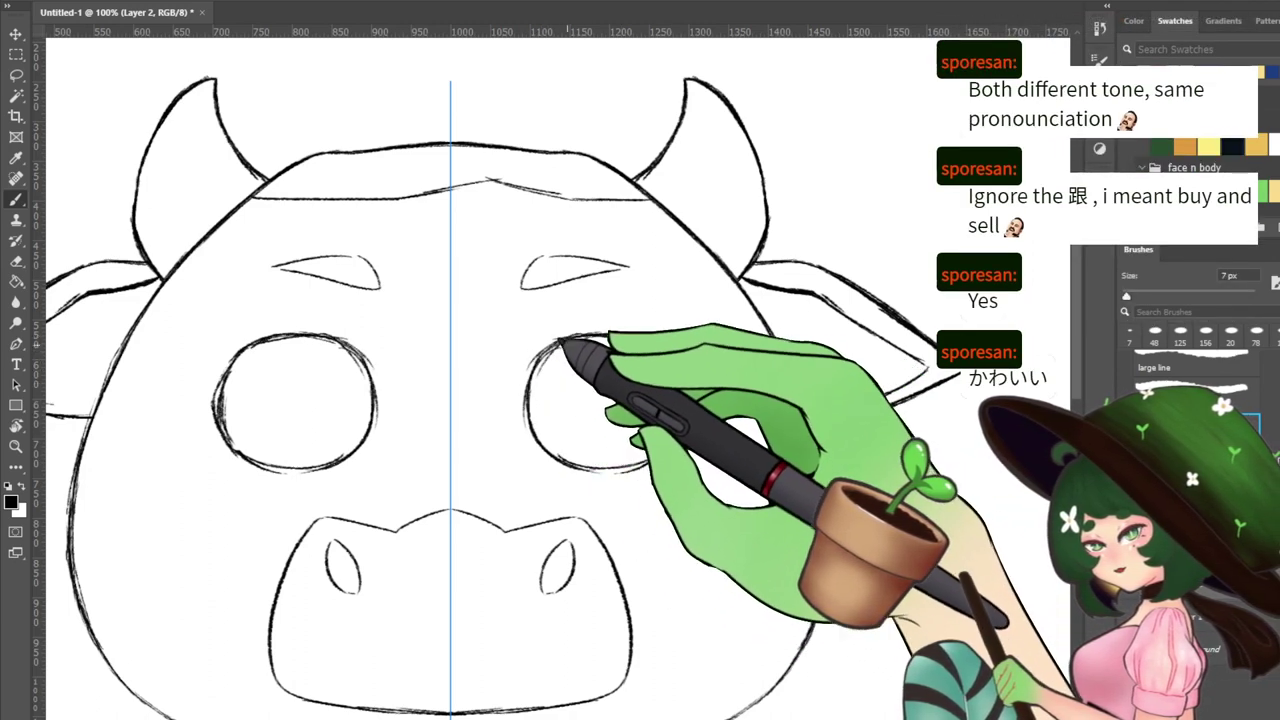
{"action": "left_click_drag", "start_coordinate": [559, 347], "coordinate": [547, 378]}
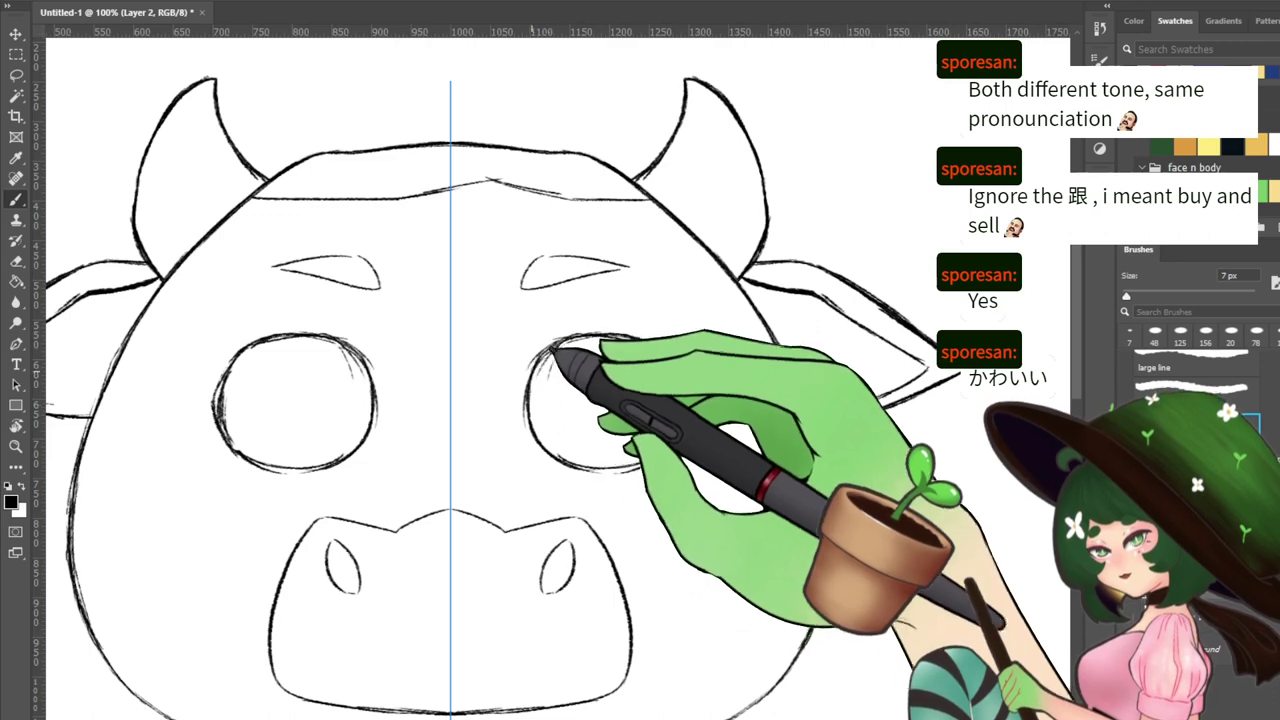
Redraw the lower curves of both round eyes, erase the surplus lines, and reinforce their outer edges
{"action": "key", "text": "e"}
{"action": "key", "text": "b"}
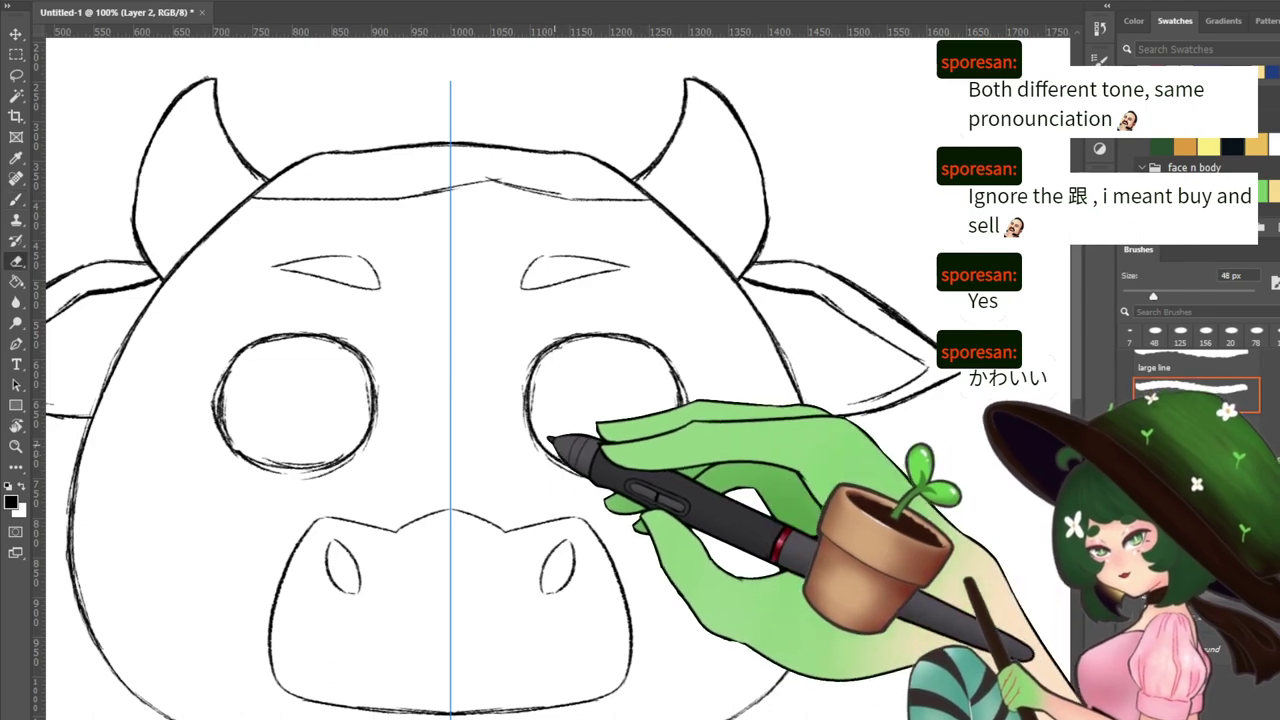
{"action": "key", "text": "e"}
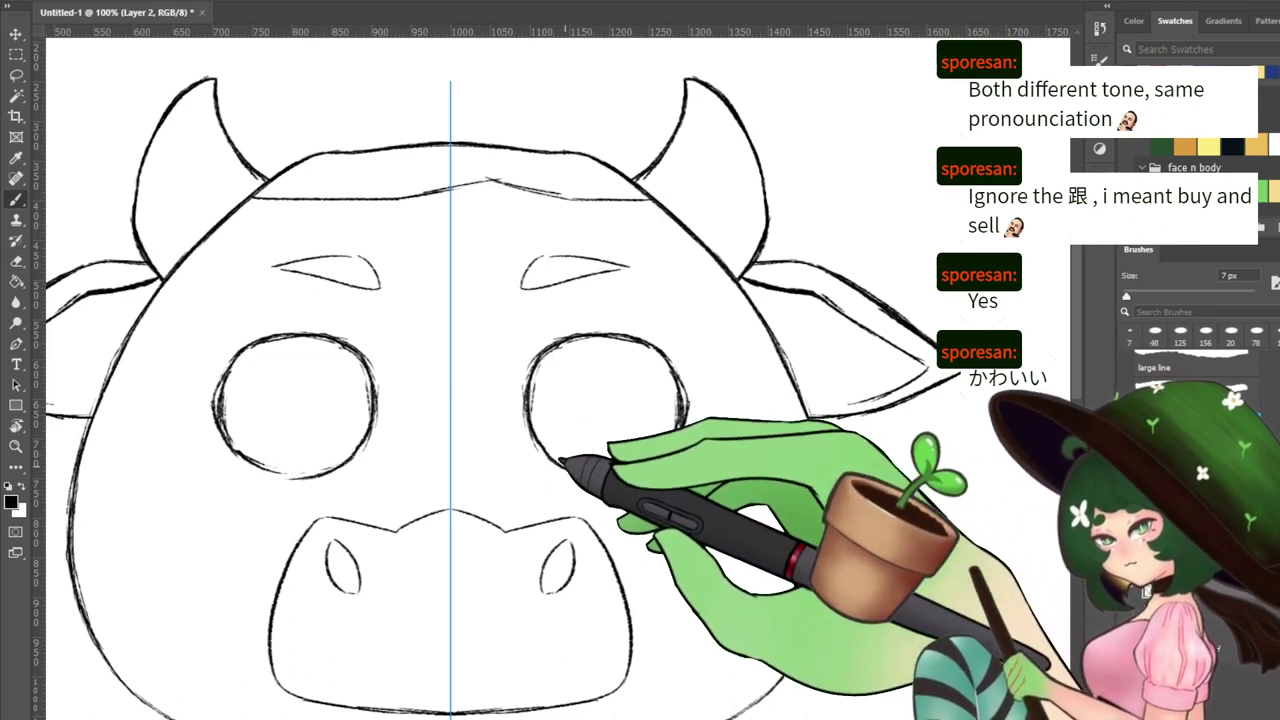
{"action": "key", "text": "b"}
{"action": "left_click_drag", "start_coordinate": [684, 424], "coordinate": [664, 452]}
{"action": "left_click_drag", "start_coordinate": [595, 426], "coordinate": [692, 254]}
On the color layer, fill the patch on the cow's shoulder solid black with a 23 px brush
{"action": "key", "text": "ctrl+minus"}
{"action": "key", "text": "ctrl+minus"}
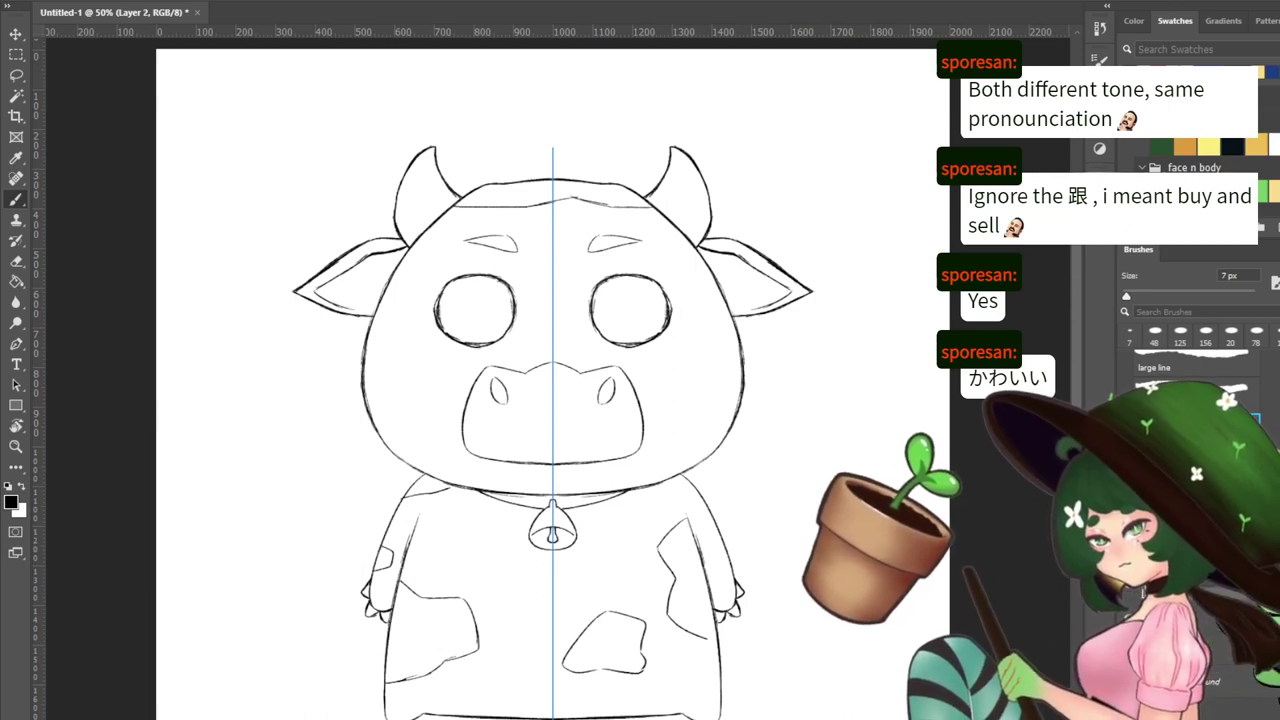
{"action": "key", "text": "ctrl+minus"}
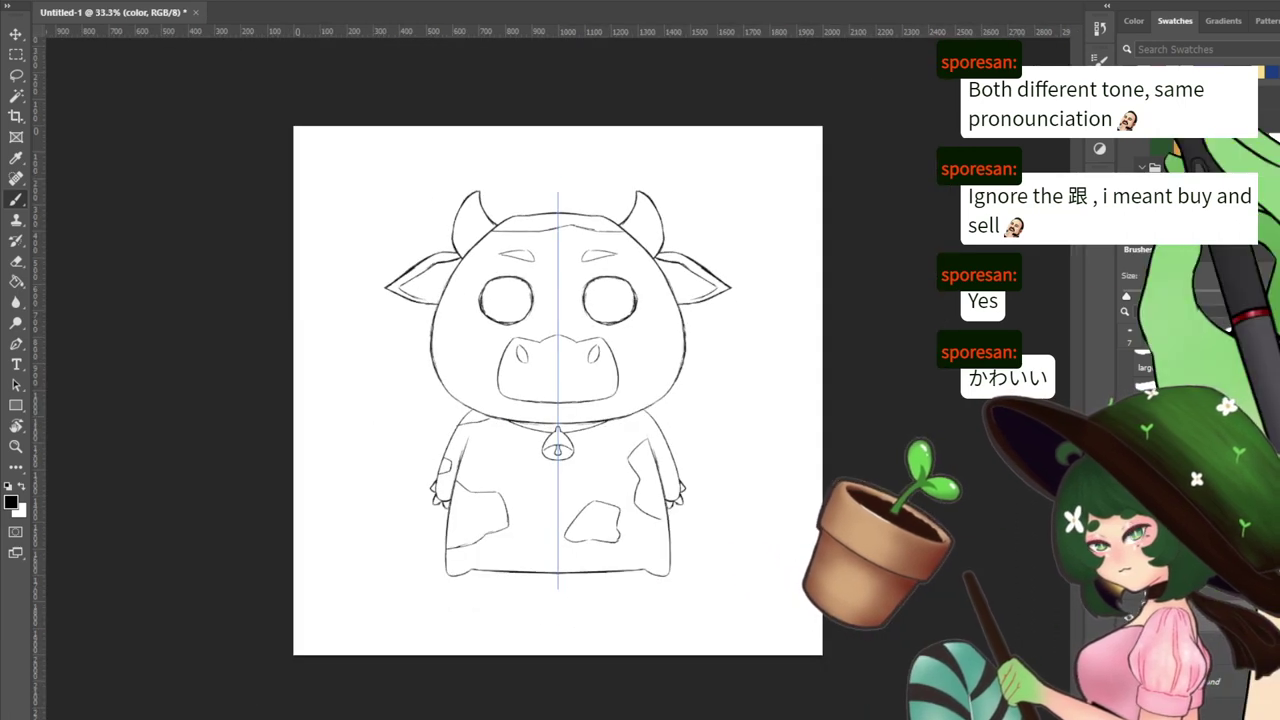
{"action": "key", "text": "ctrl+plus"}
{"action": "key", "text": "ctrl+plus"}
{"action": "left_click_drag", "start_coordinate": [652, 407], "coordinate": [634, 310]}
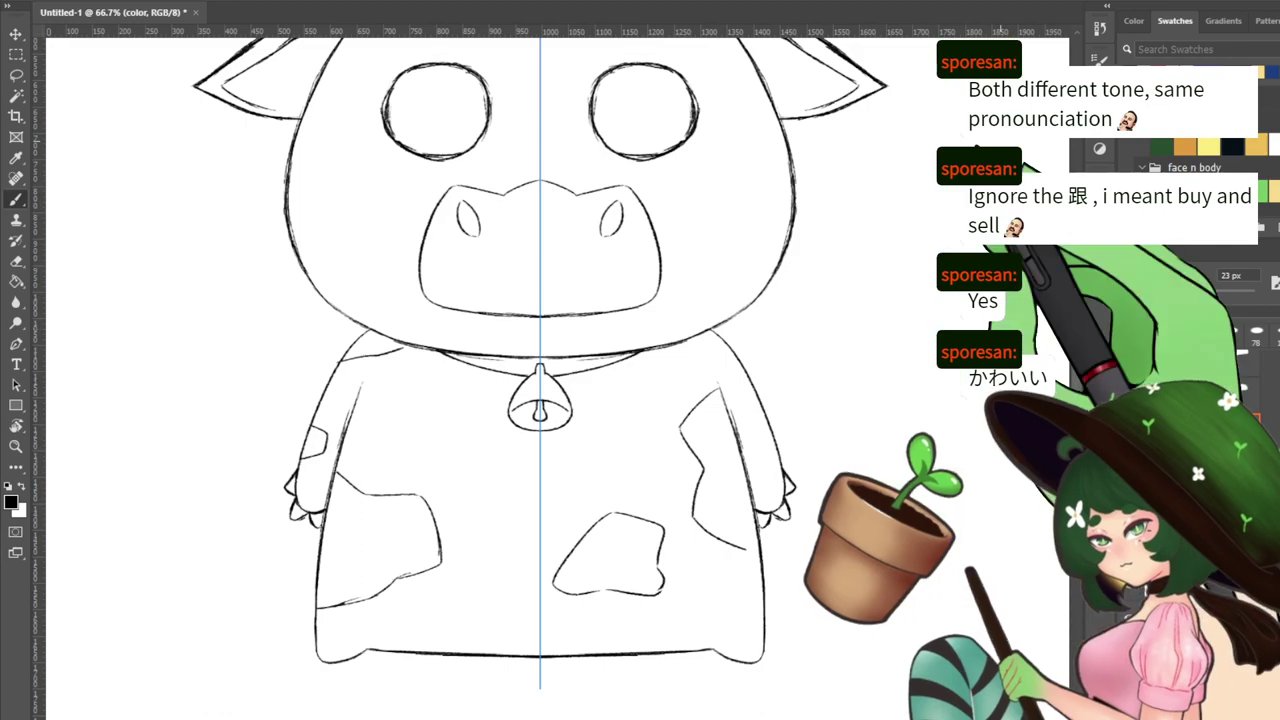
{"action": "key", "text": "ctrl+minus"}
{"action": "key", "text": "ctrl+plus"}
{"action": "key", "text": "ctrl+plus"}
{"action": "left_click_drag", "start_coordinate": [537, 414], "coordinate": [660, 341]}
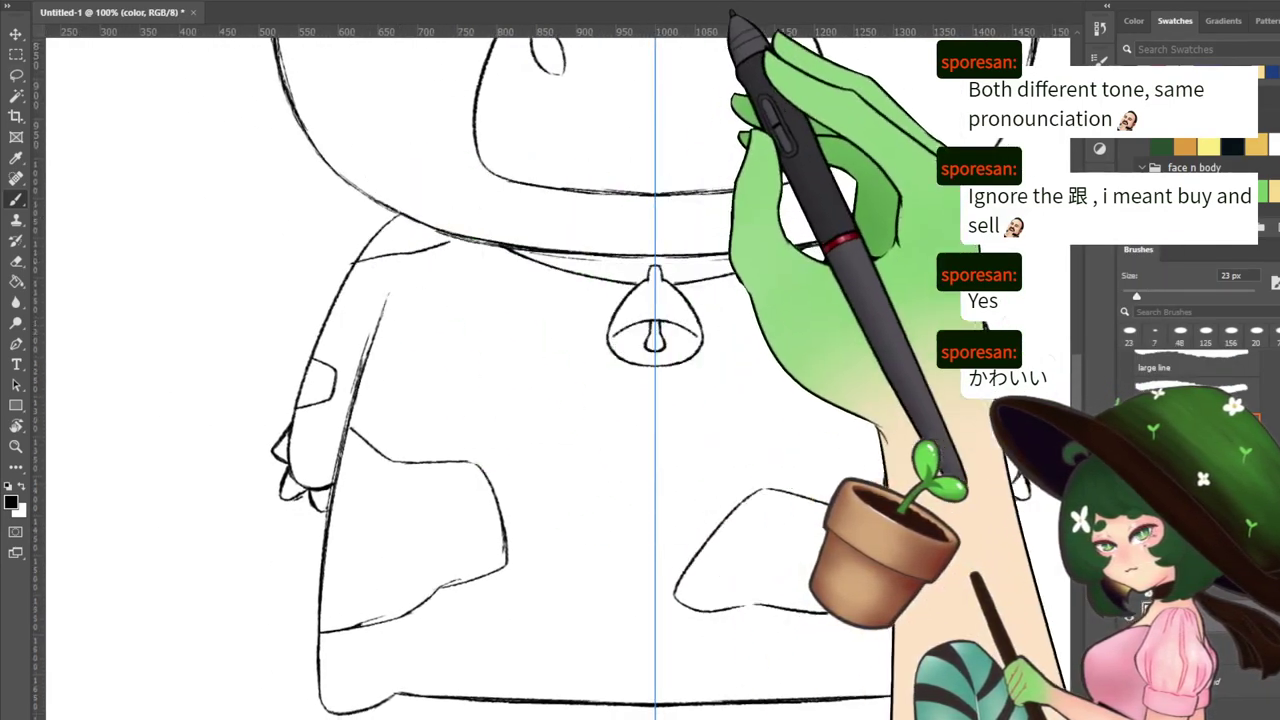
{"action": "left_click", "coordinate": [720, 16]}
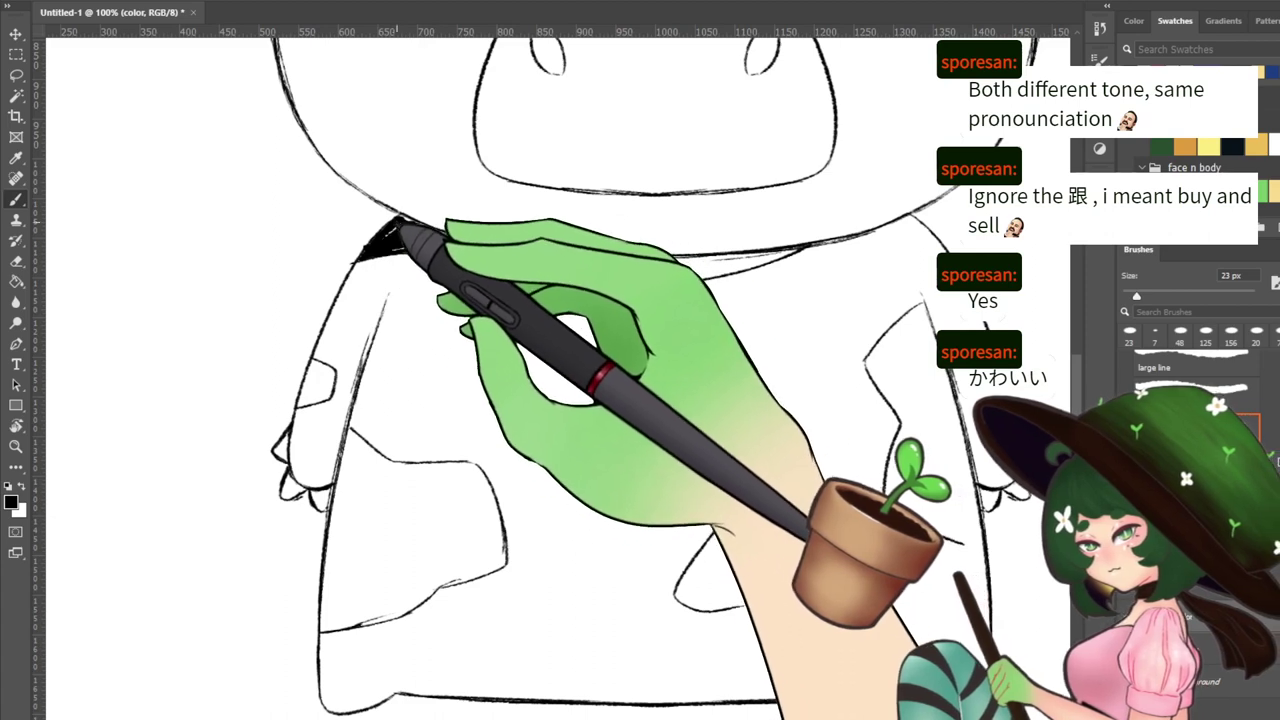
{"action": "left_click_drag", "start_coordinate": [423, 231], "coordinate": [445, 238]}
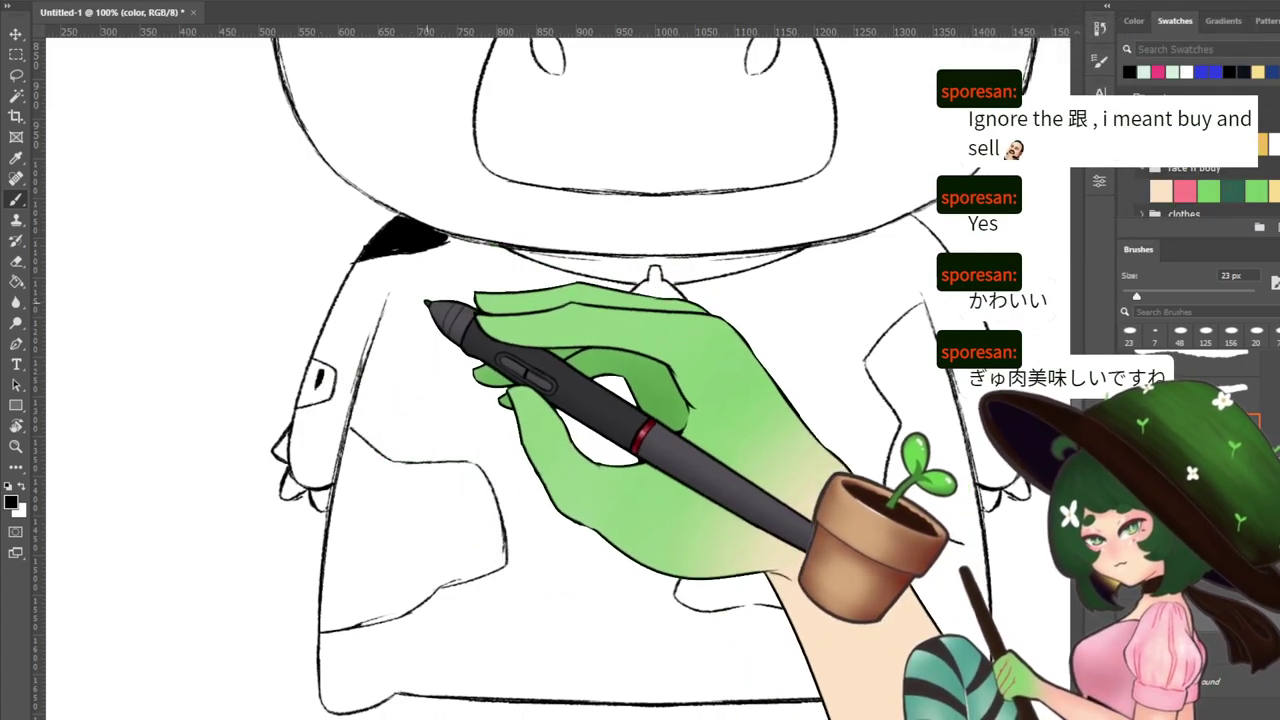
Fill the small patch on the outer edge of the same arm solid black
{"action": "key", "text": "ctrl+minus"}
{"action": "key", "text": "ctrl+plus"}
{"action": "key", "text": "ctrl+plus"}
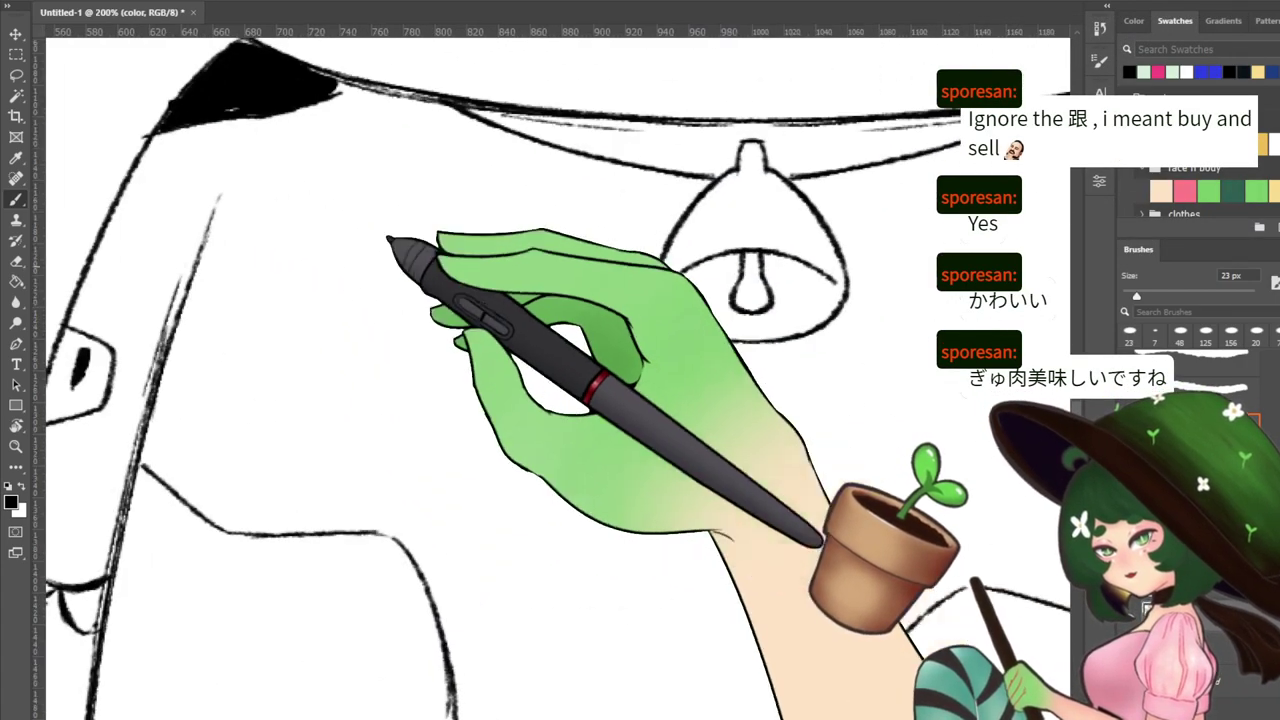
{"action": "left_click_drag", "start_coordinate": [341, 403], "coordinate": [733, 383]}
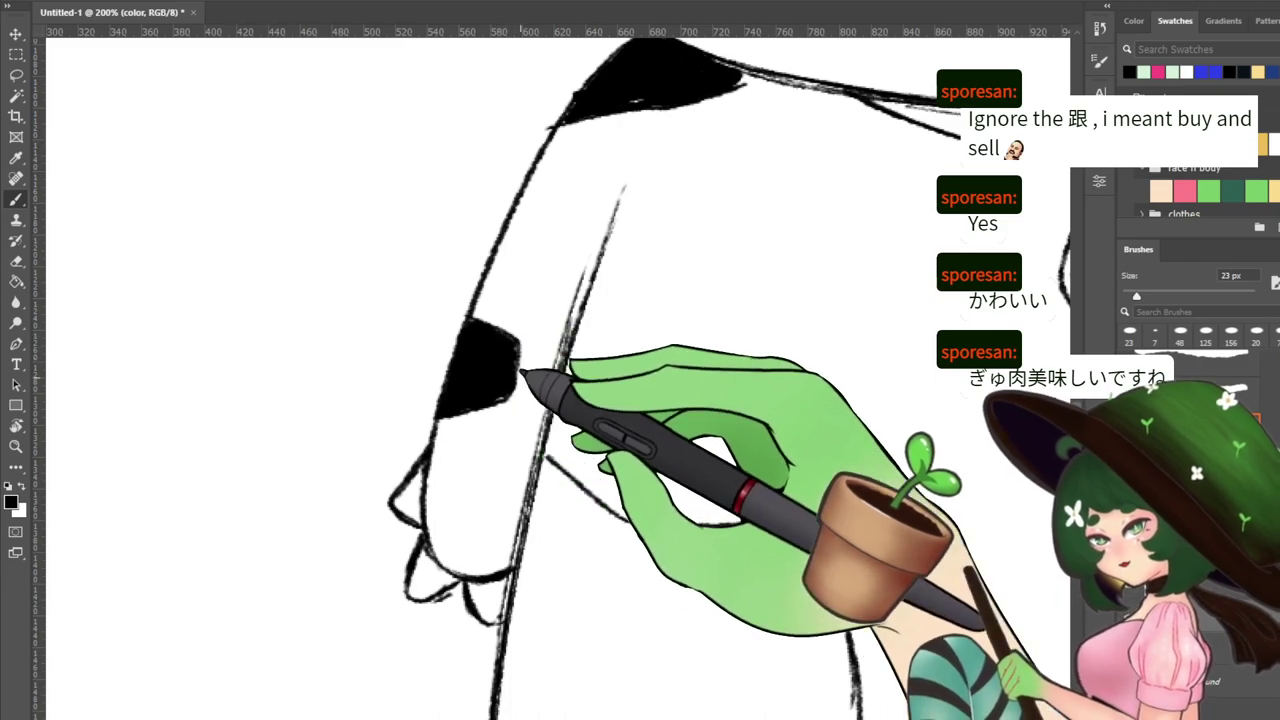
Start filling the upper half of the body patch beside the opposite arm with black, and trim the paint along its edge
{"action": "mouse_move", "coordinate": [890, 345]}
{"action": "left_mouse_down"}
{"action": "mouse_move", "coordinate": [494, 380]}
{"action": "mouse_move", "coordinate": [400, 417]}
{"action": "left_mouse_up"}
{"action": "left_click_drag", "start_coordinate": [569, 345], "coordinate": [600, 465]}
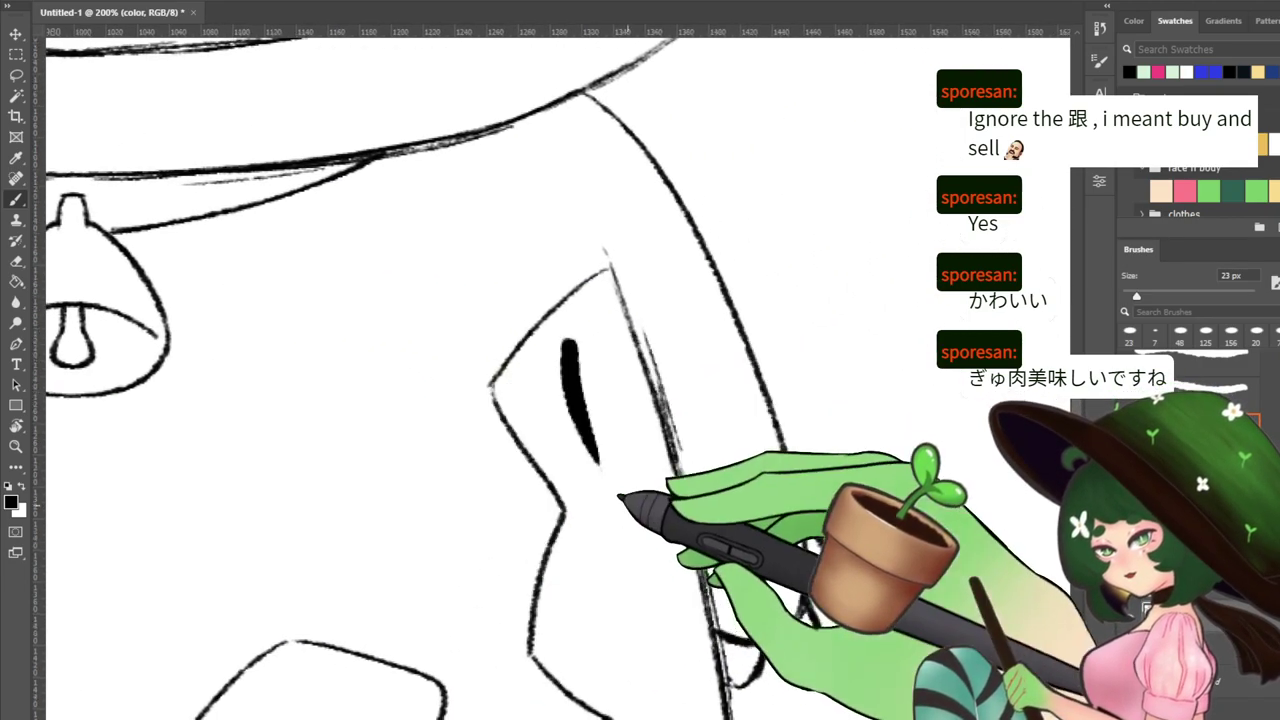
{"action": "left_click_drag", "start_coordinate": [608, 406], "coordinate": [617, 470]}
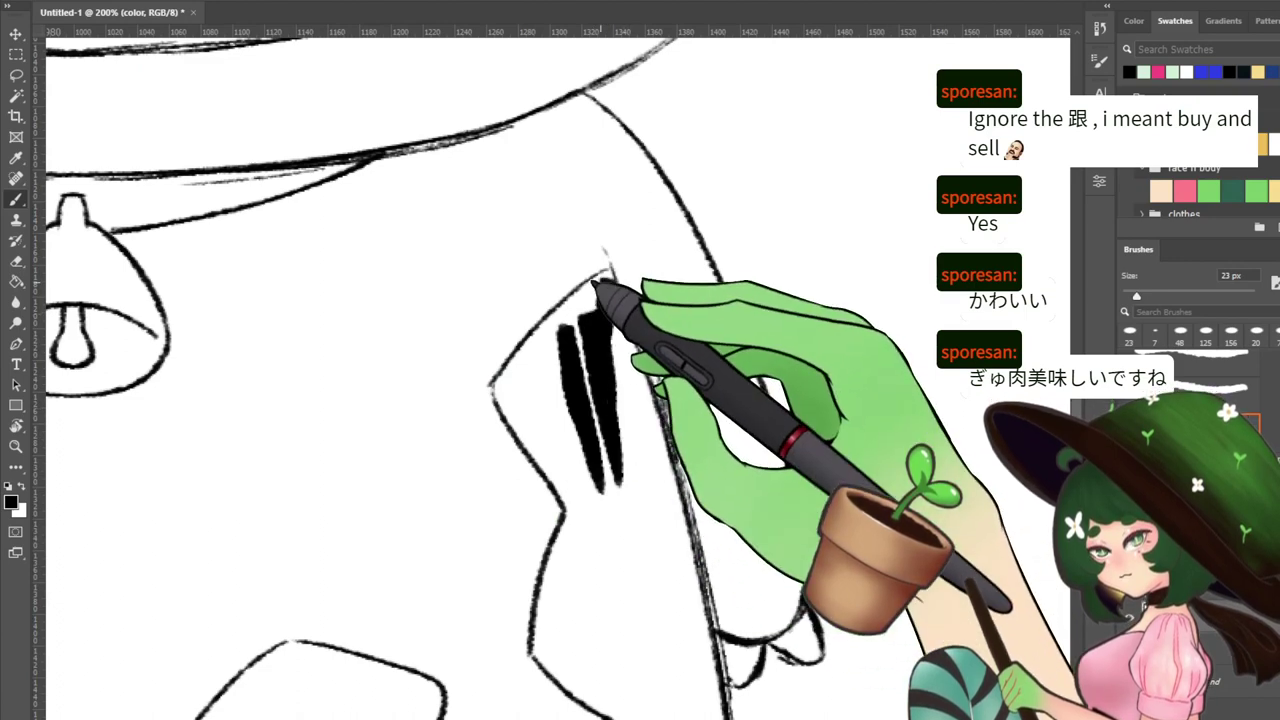
{"action": "left_click_drag", "start_coordinate": [609, 276], "coordinate": [572, 338]}
{"action": "left_click_drag", "start_coordinate": [602, 280], "coordinate": [527, 371]}
{"action": "key", "text": "e"}
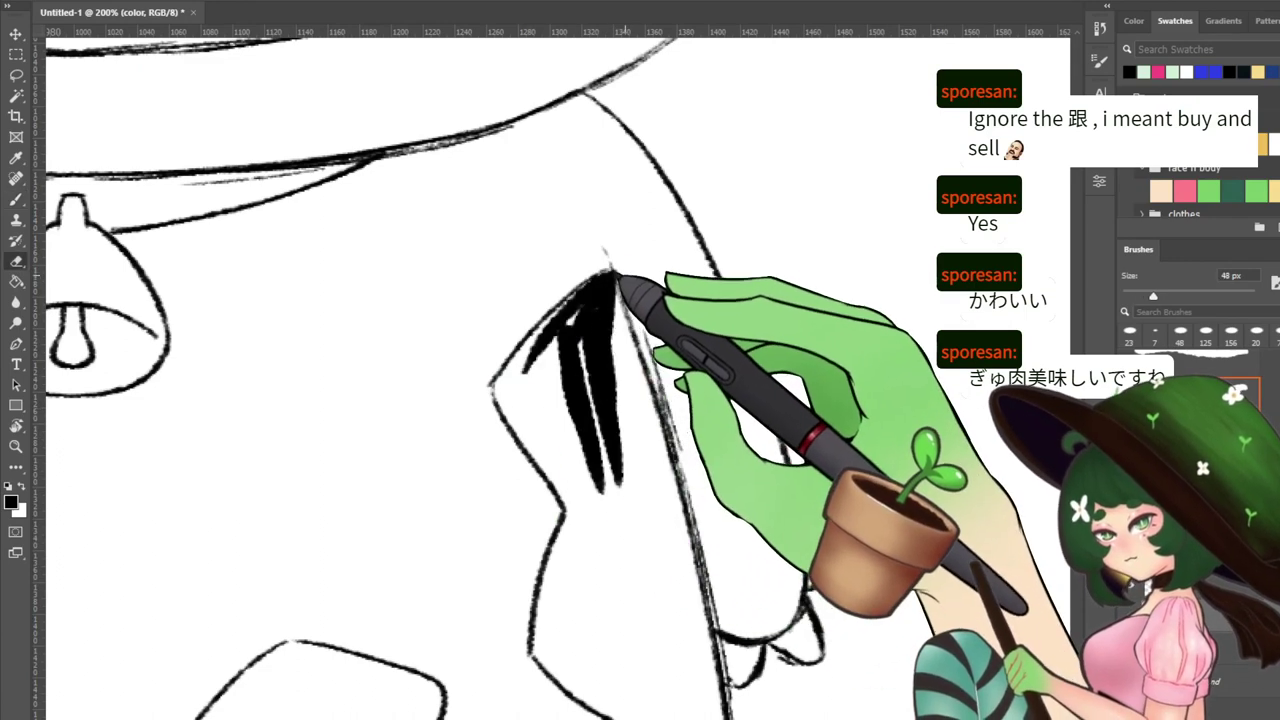
{"action": "mouse_move", "coordinate": [620, 276]}
{"action": "left_mouse_down"}
{"action": "mouse_move", "coordinate": [611, 261]}
{"action": "mouse_move", "coordinate": [512, 387]}
{"action": "left_mouse_up"}
{"action": "key", "text": "b"}
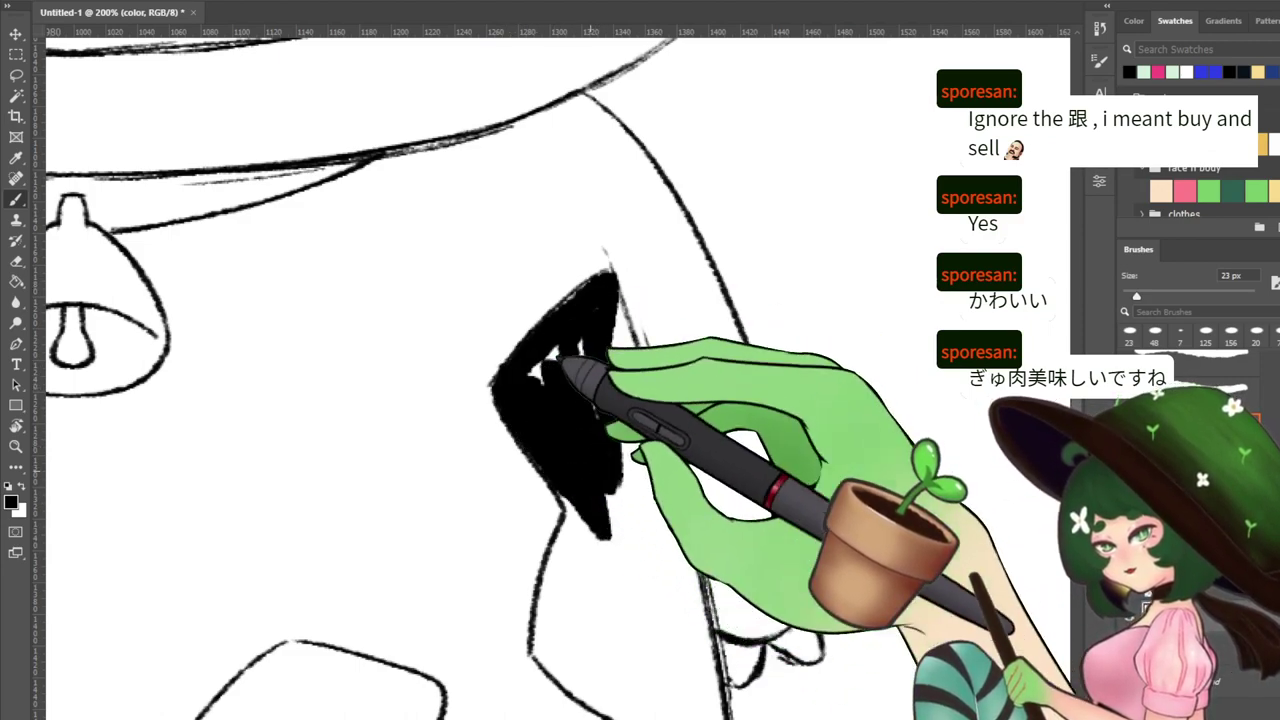
Fill the lower half of the side body patch with black, and close the gaps in its upper half
{"action": "mouse_move", "coordinate": [590, 398]}
{"action": "left_mouse_down"}
{"action": "mouse_move", "coordinate": [650, 514]}
{"action": "mouse_move", "coordinate": [543, 438]}
{"action": "mouse_move", "coordinate": [467, 354]}
{"action": "mouse_move", "coordinate": [438, 280]}
{"action": "mouse_move", "coordinate": [494, 387]}
{"action": "mouse_move", "coordinate": [463, 325]}
{"action": "mouse_move", "coordinate": [476, 350]}
{"action": "mouse_move", "coordinate": [464, 430]}
{"action": "mouse_move", "coordinate": [473, 363]}
{"action": "mouse_move", "coordinate": [455, 408]}
{"action": "mouse_move", "coordinate": [468, 398]}
{"action": "mouse_move", "coordinate": [453, 490]}
{"action": "mouse_move", "coordinate": [440, 443]}
{"action": "mouse_move", "coordinate": [465, 450]}
{"action": "mouse_move", "coordinate": [465, 490]}
{"action": "mouse_move", "coordinate": [465, 468]}
{"action": "mouse_move", "coordinate": [442, 465]}
{"action": "mouse_move", "coordinate": [500, 505]}
{"action": "mouse_move", "coordinate": [520, 538]}
{"action": "mouse_move", "coordinate": [450, 485]}
{"action": "mouse_move", "coordinate": [522, 543]}
{"action": "mouse_move", "coordinate": [480, 503]}
{"action": "mouse_move", "coordinate": [548, 538]}
{"action": "left_mouse_up"}
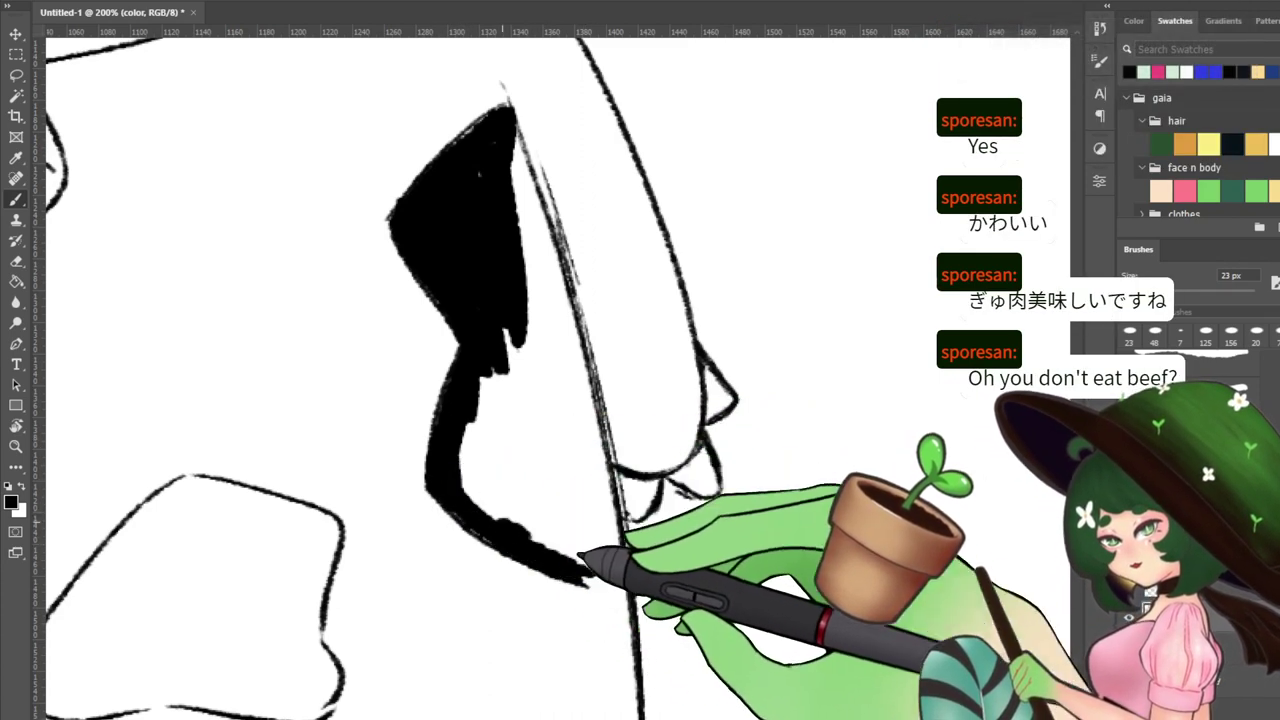
{"action": "mouse_move", "coordinate": [578, 545]}
{"action": "left_mouse_down"}
{"action": "mouse_move", "coordinate": [530, 306]}
{"action": "mouse_move", "coordinate": [522, 486]}
{"action": "left_mouse_up"}
{"action": "left_click_drag", "start_coordinate": [491, 388], "coordinate": [515, 491]}
{"action": "mouse_move", "coordinate": [508, 345]}
{"action": "left_mouse_down"}
{"action": "mouse_move", "coordinate": [497, 421]}
{"action": "mouse_move", "coordinate": [486, 407]}
{"action": "mouse_move", "coordinate": [461, 455]}
{"action": "mouse_move", "coordinate": [527, 517]}
{"action": "mouse_move", "coordinate": [477, 493]}
{"action": "mouse_move", "coordinate": [503, 529]}
{"action": "mouse_move", "coordinate": [560, 545]}
{"action": "mouse_move", "coordinate": [522, 459]}
{"action": "mouse_move", "coordinate": [512, 345]}
{"action": "mouse_move", "coordinate": [505, 470]}
{"action": "mouse_move", "coordinate": [482, 512]}
{"action": "left_mouse_up"}
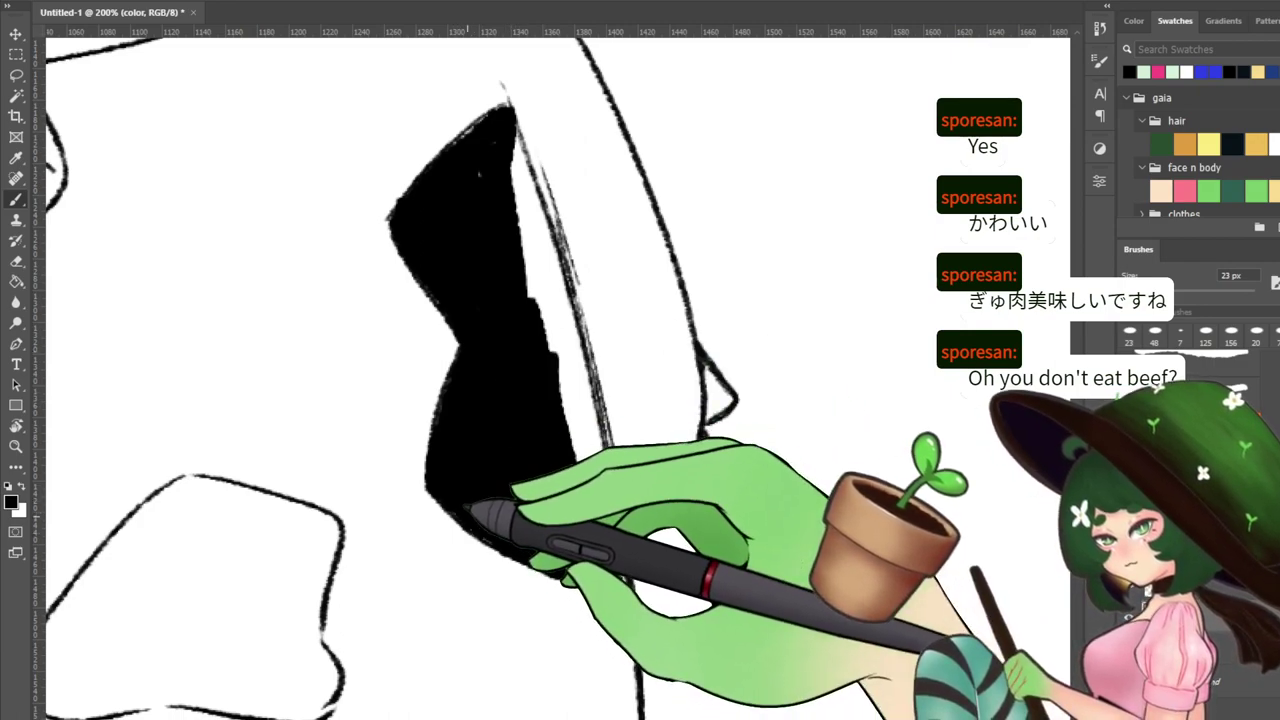
{"action": "left_click_drag", "start_coordinate": [481, 173], "coordinate": [487, 217]}
{"action": "left_click_drag", "start_coordinate": [514, 155], "coordinate": [550, 348]}
Rotate the canvas, extend the black side patch to the body outline, and erase the paint that spills past the line
{"action": "key", "text": "r"}
{"action": "mouse_move", "coordinate": [700, 271]}
{"action": "left_mouse_down"}
{"action": "mouse_move", "coordinate": [563, 129]}
{"action": "mouse_move", "coordinate": [450, 212]}
{"action": "left_mouse_up"}
{"action": "key", "text": "b"}
{"action": "mouse_move", "coordinate": [308, 388]}
{"action": "left_mouse_down"}
{"action": "mouse_move", "coordinate": [418, 378]}
{"action": "mouse_move", "coordinate": [632, 368]}
{"action": "left_mouse_up"}
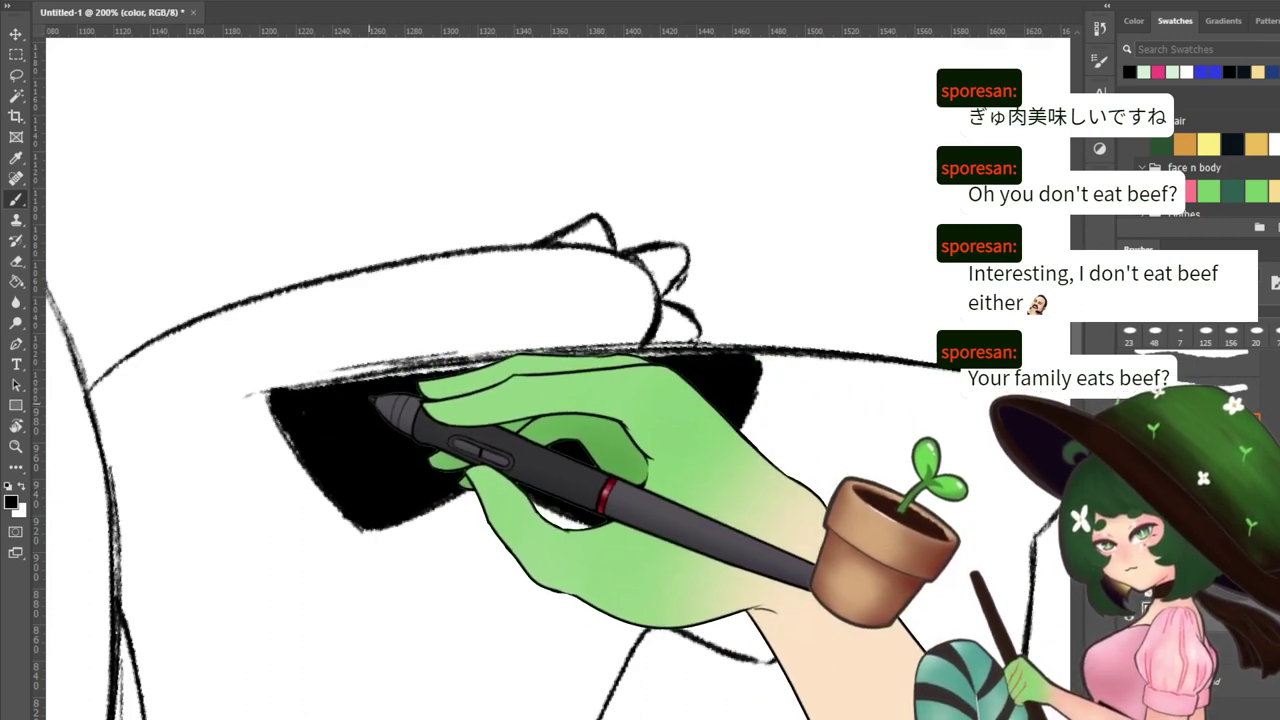
{"action": "key", "text": "e"}
{"action": "mouse_move", "coordinate": [258, 395]}
{"action": "left_mouse_down"}
{"action": "mouse_move", "coordinate": [503, 343]}
{"action": "mouse_move", "coordinate": [245, 385]}
{"action": "mouse_move", "coordinate": [563, 349]}
{"action": "left_mouse_up"}
{"action": "key", "text": "b"}
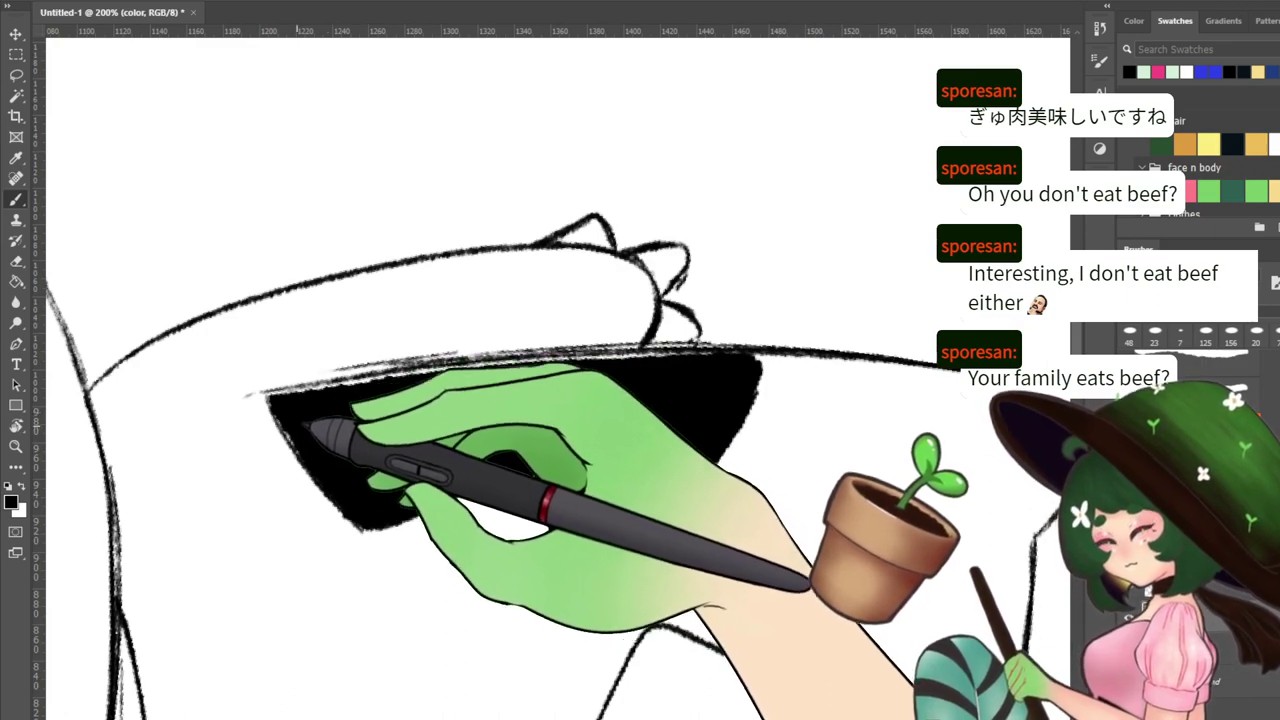
Paint black along the inner border of the free-standing belly patch, and trim the overflow with a 21 px eraser
{"action": "left_click_drag", "start_coordinate": [645, 378], "coordinate": [300, 80]}
{"action": "left_click_drag", "start_coordinate": [225, 225], "coordinate": [497, 483]}
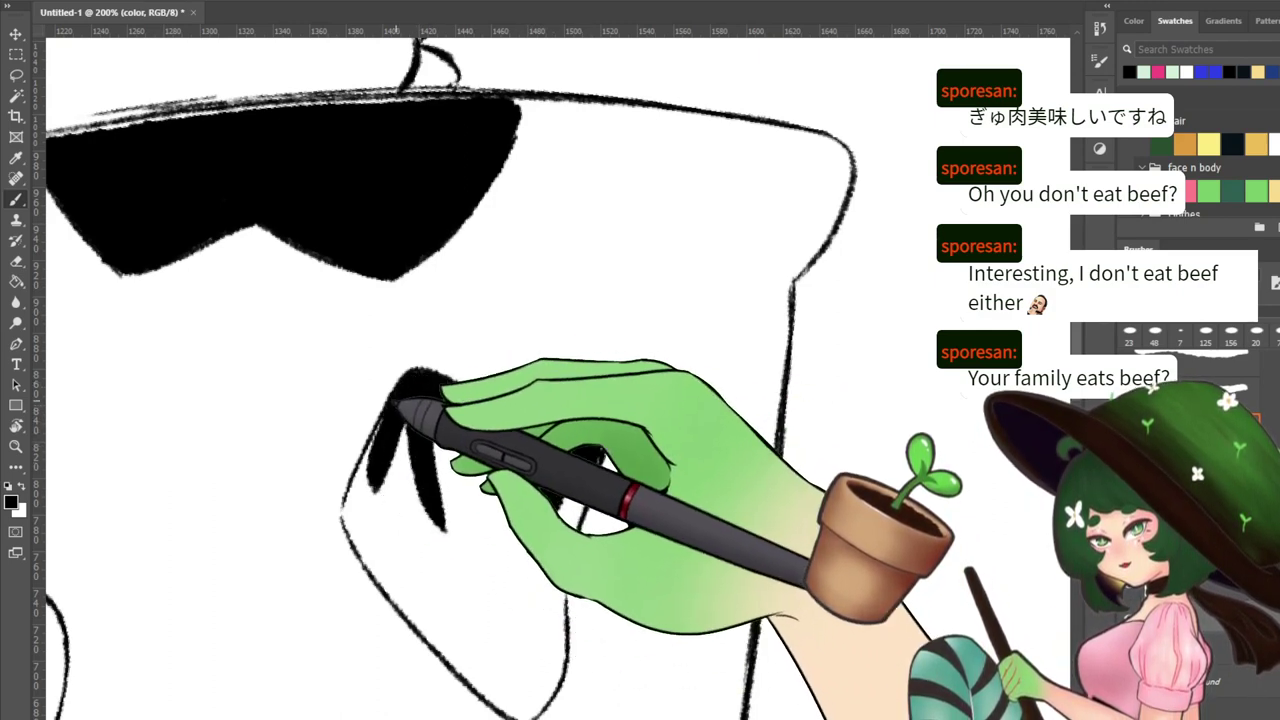
{"action": "mouse_move", "coordinate": [396, 402]}
{"action": "left_mouse_down"}
{"action": "mouse_move", "coordinate": [352, 512]}
{"action": "mouse_move", "coordinate": [415, 610]}
{"action": "left_mouse_up"}
{"action": "left_click_drag", "start_coordinate": [351, 483], "coordinate": [376, 383]}
{"action": "key", "text": "e"}
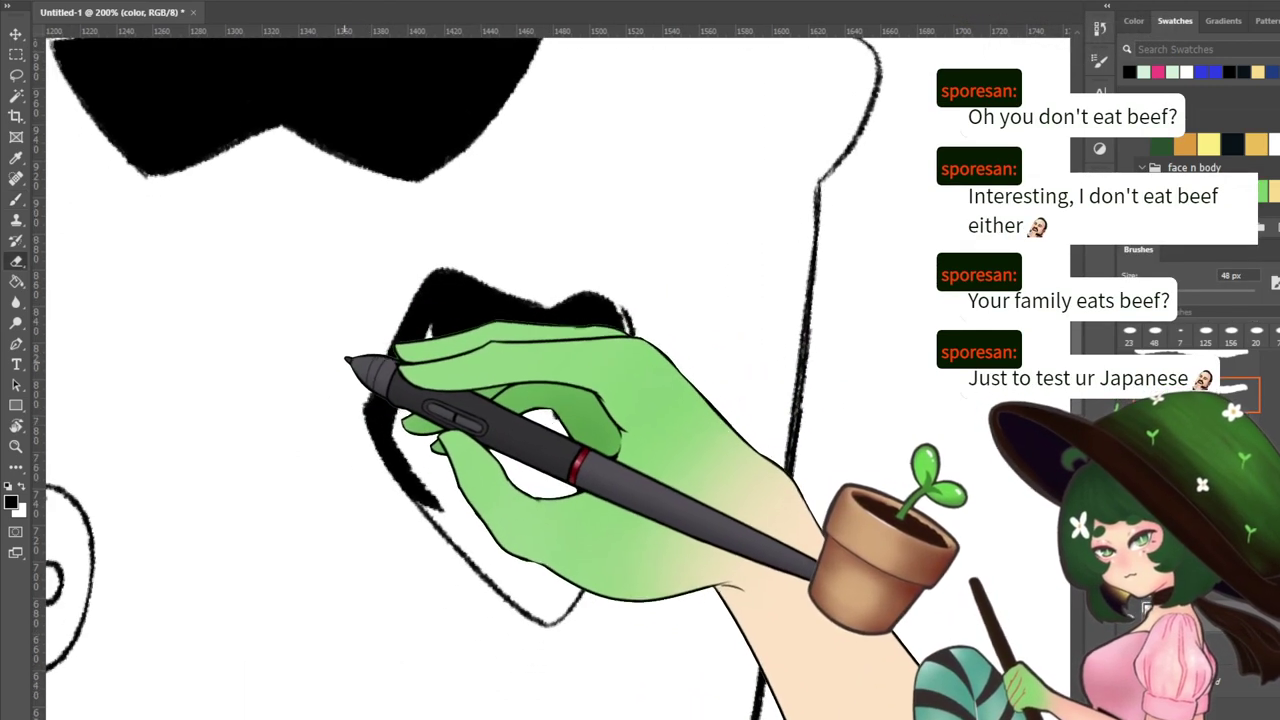
{"action": "left_click_drag", "start_coordinate": [1147, 290], "coordinate": [1136, 290]}
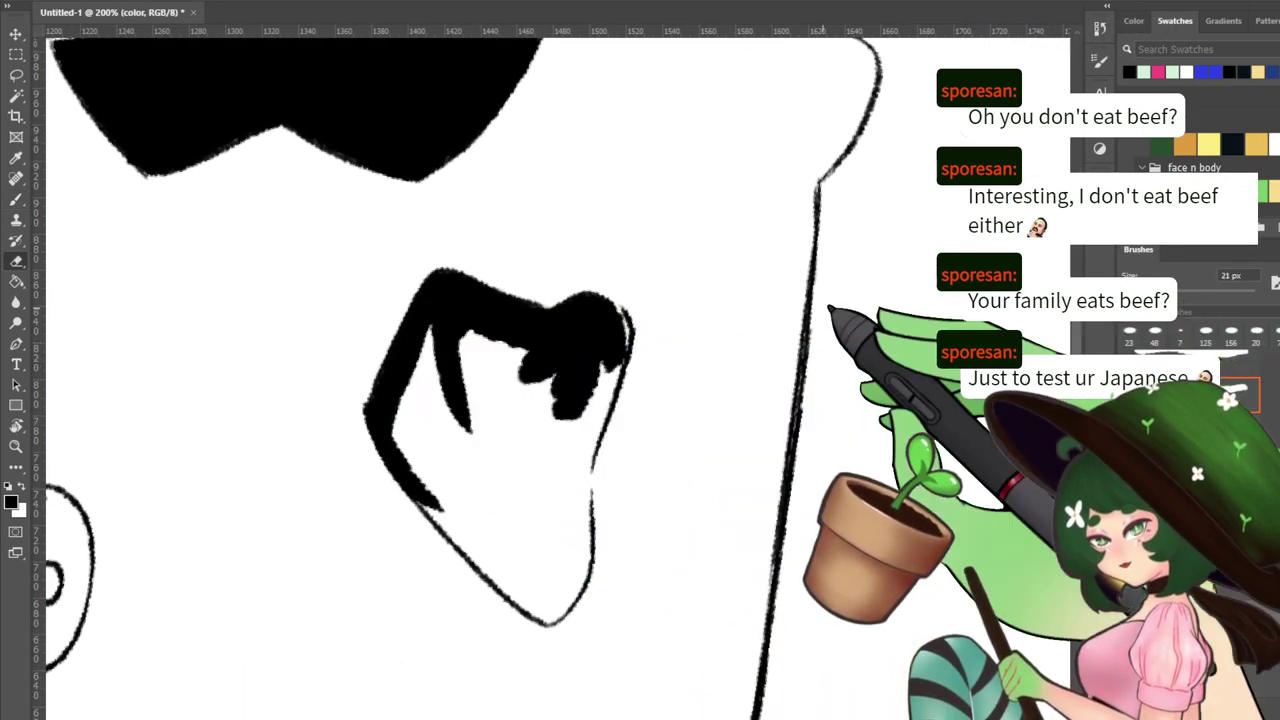
{"action": "key", "text": "b"}
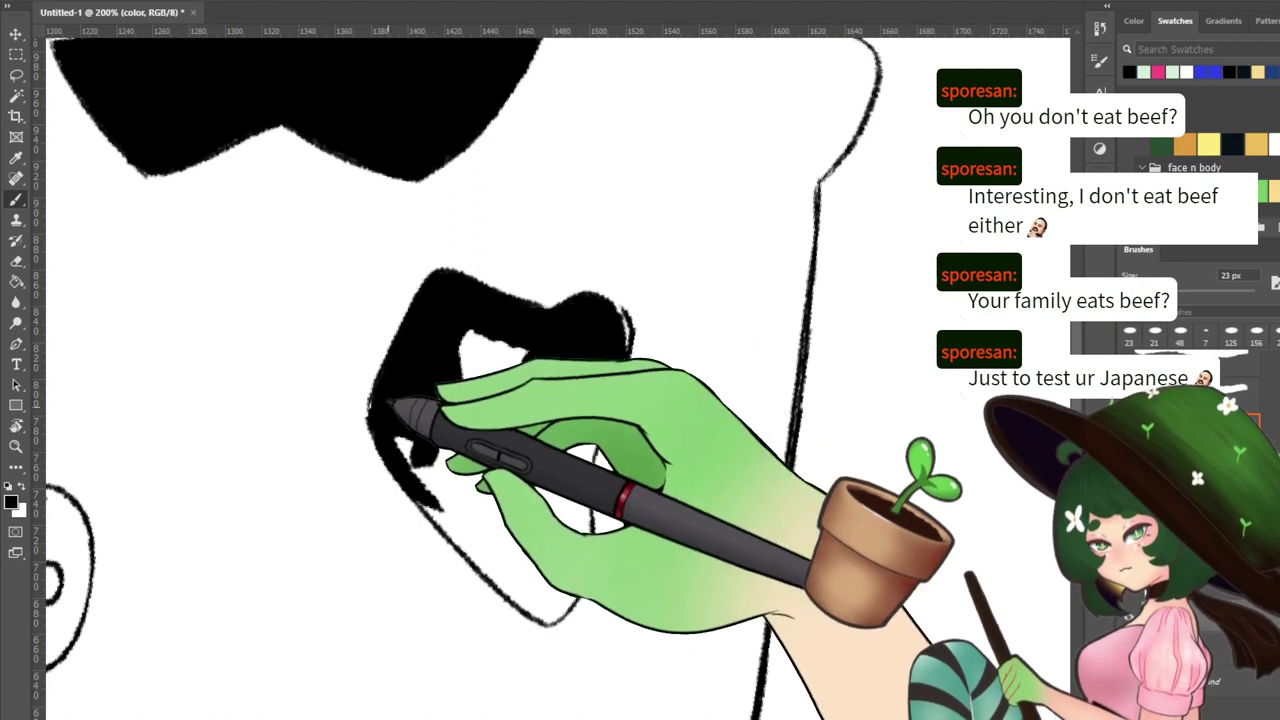
Fill the rest of the free-standing belly patch solid black out to its outline
{"action": "left_click_drag", "start_coordinate": [395, 405], "coordinate": [448, 462]}
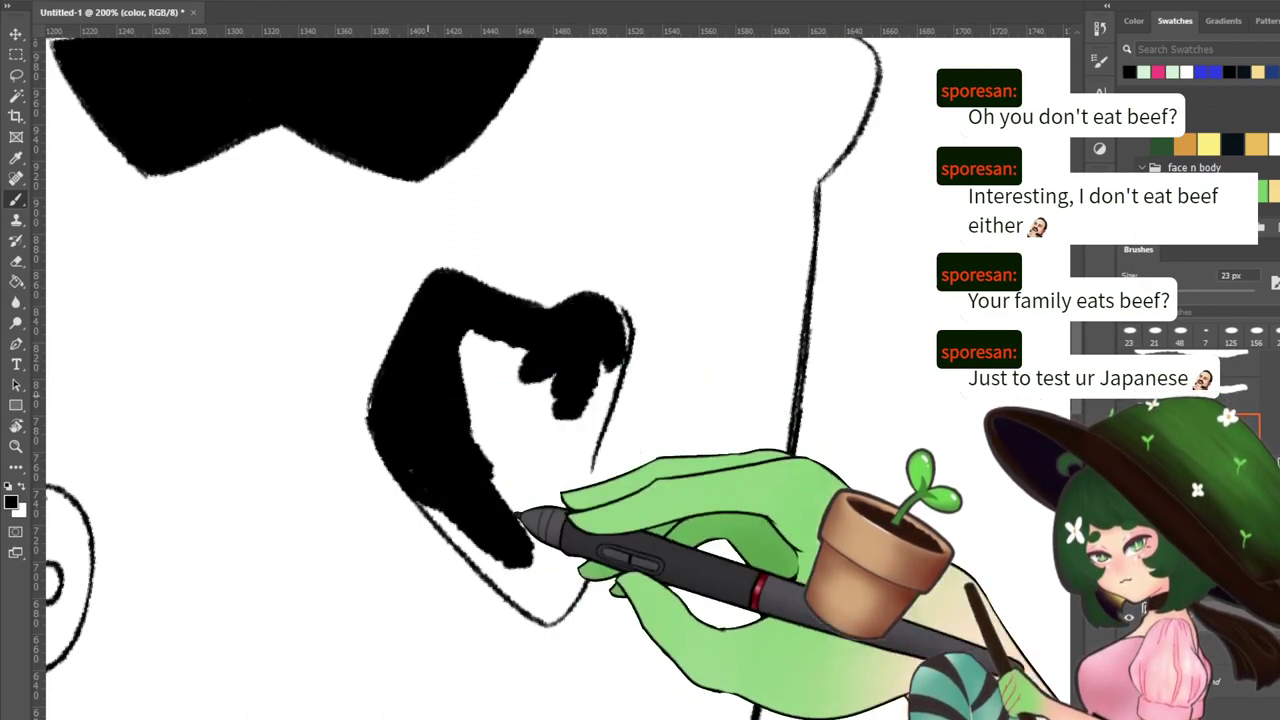
{"action": "left_click_drag", "start_coordinate": [466, 372], "coordinate": [492, 338]}
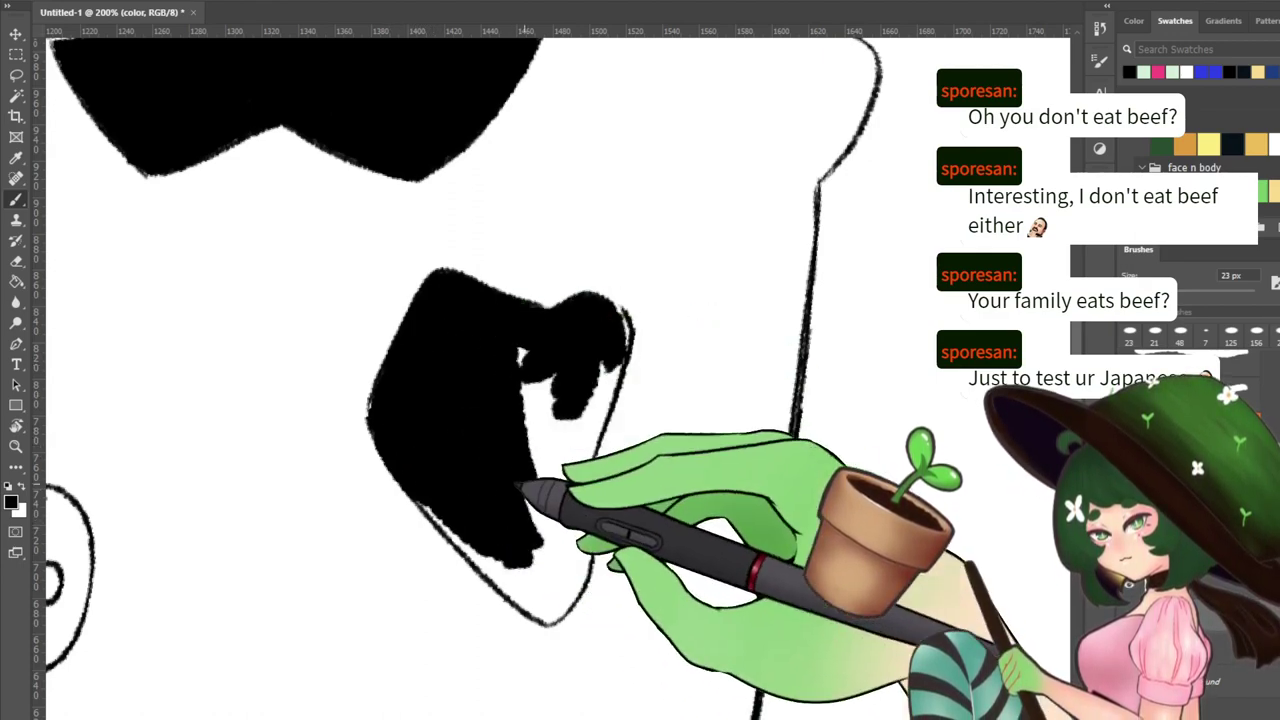
{"action": "mouse_move", "coordinate": [530, 434]}
{"action": "left_mouse_down"}
{"action": "mouse_move", "coordinate": [560, 421]}
{"action": "mouse_move", "coordinate": [597, 346]}
{"action": "mouse_move", "coordinate": [580, 431]}
{"action": "mouse_move", "coordinate": [607, 347]}
{"action": "mouse_move", "coordinate": [540, 516]}
{"action": "mouse_move", "coordinate": [562, 434]}
{"action": "left_mouse_up"}
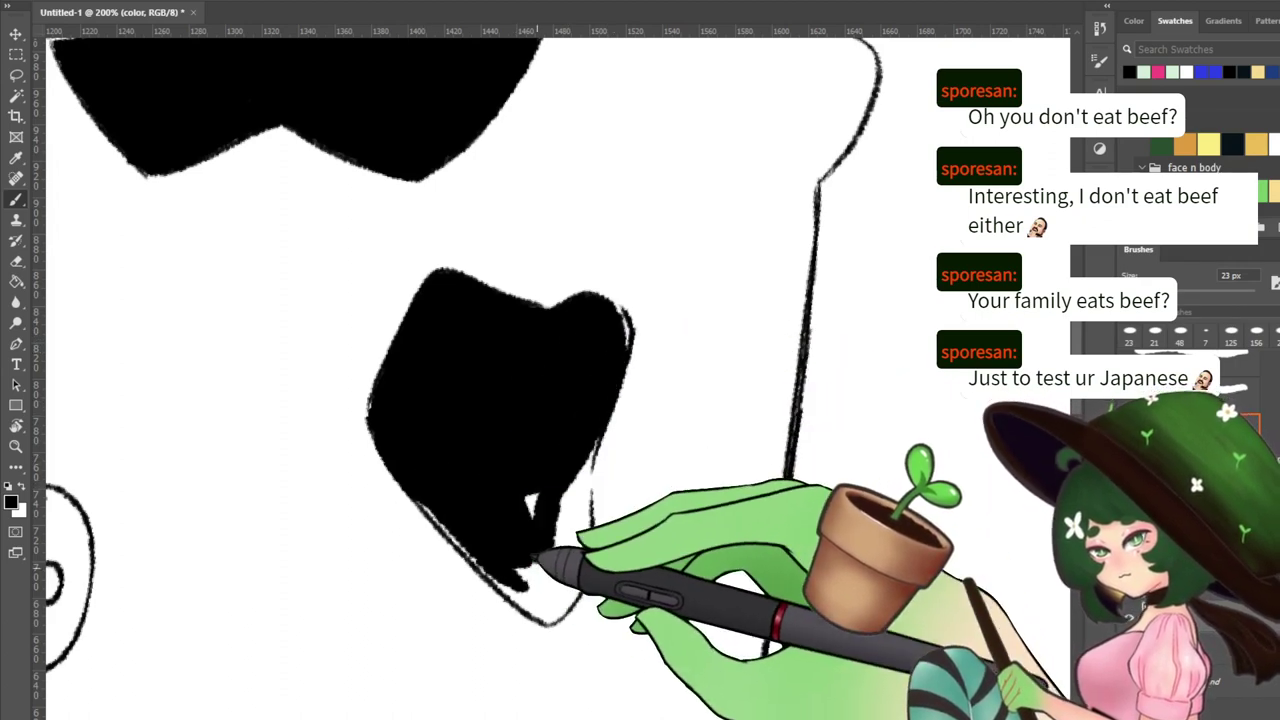
{"action": "left_click_drag", "start_coordinate": [430, 481], "coordinate": [515, 561]}
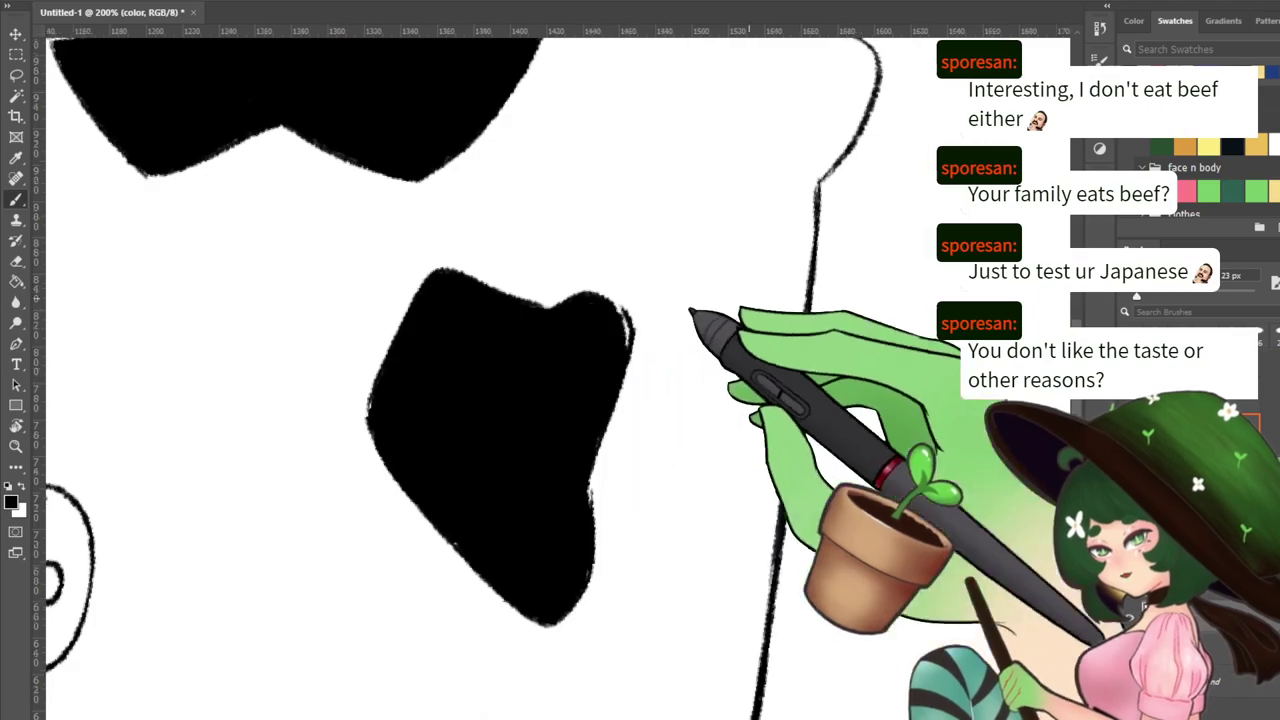
Paint broad black strokes down the middle of the unfilled patch at the lower body edge
{"action": "mouse_move", "coordinate": [150, 430]}
{"action": "left_mouse_down"}
{"action": "mouse_move", "coordinate": [560, 297]}
{"action": "mouse_move", "coordinate": [601, 226]}
{"action": "left_mouse_up"}
{"action": "scroll", "coordinate": [600, 228], "scroll_direction": "right", "scroll_amount": 15}
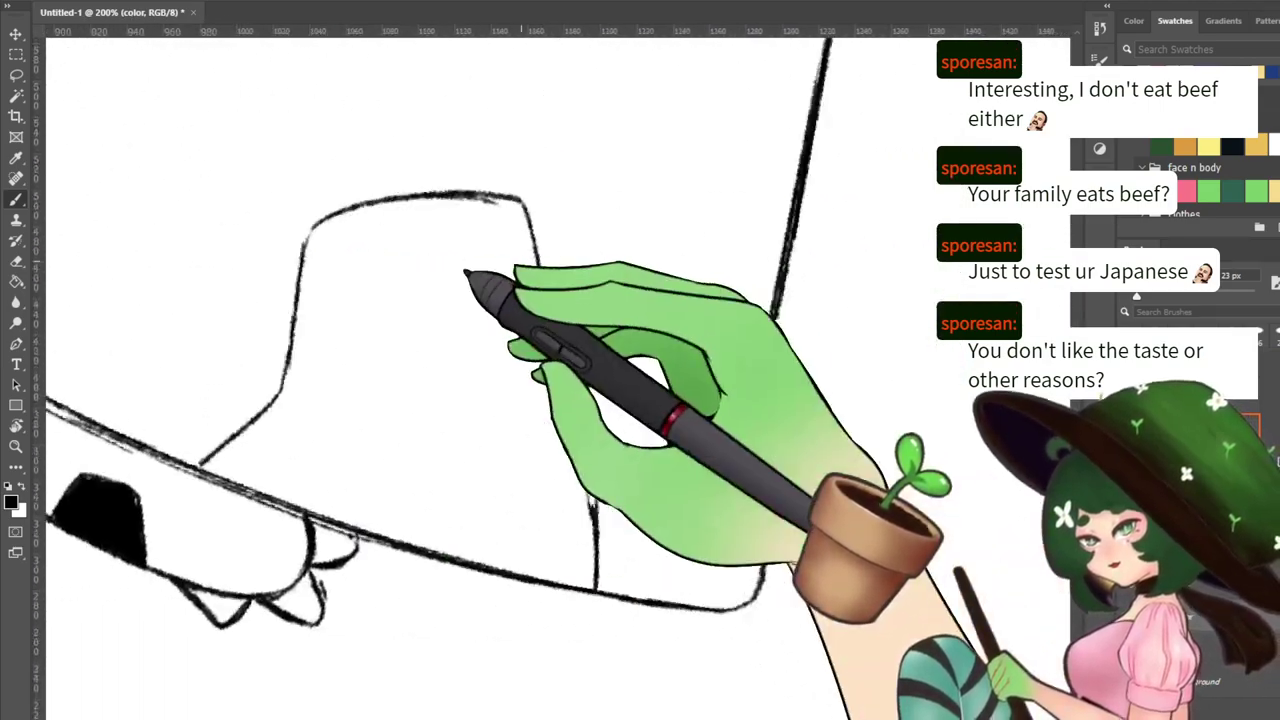
{"action": "mouse_move", "coordinate": [570, 320]}
{"action": "left_mouse_down"}
{"action": "mouse_move", "coordinate": [606, 366]}
{"action": "mouse_move", "coordinate": [478, 556]}
{"action": "left_mouse_up"}
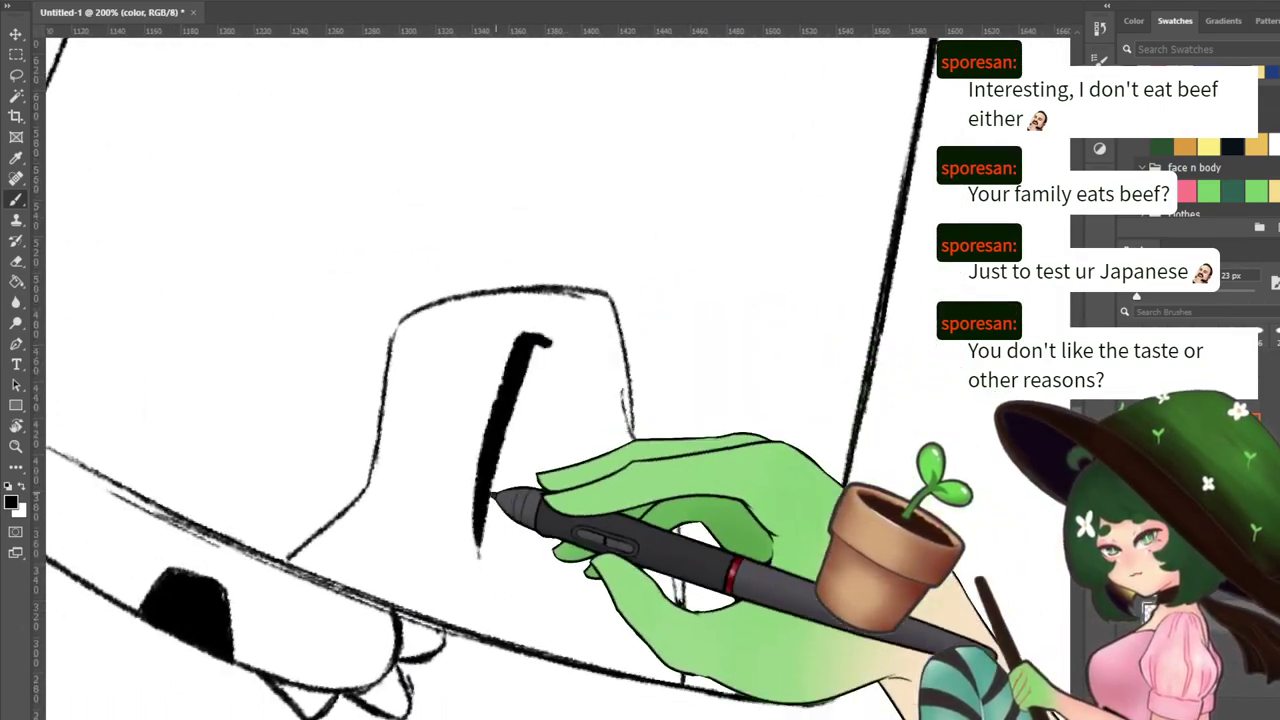
{"action": "left_click_drag", "start_coordinate": [482, 322], "coordinate": [469, 525]}
{"action": "mouse_move", "coordinate": [508, 338]}
{"action": "left_mouse_down"}
{"action": "mouse_move", "coordinate": [470, 522]}
{"action": "mouse_move", "coordinate": [492, 530]}
{"action": "left_mouse_up"}
{"action": "left_click_drag", "start_coordinate": [528, 314], "coordinate": [529, 543]}
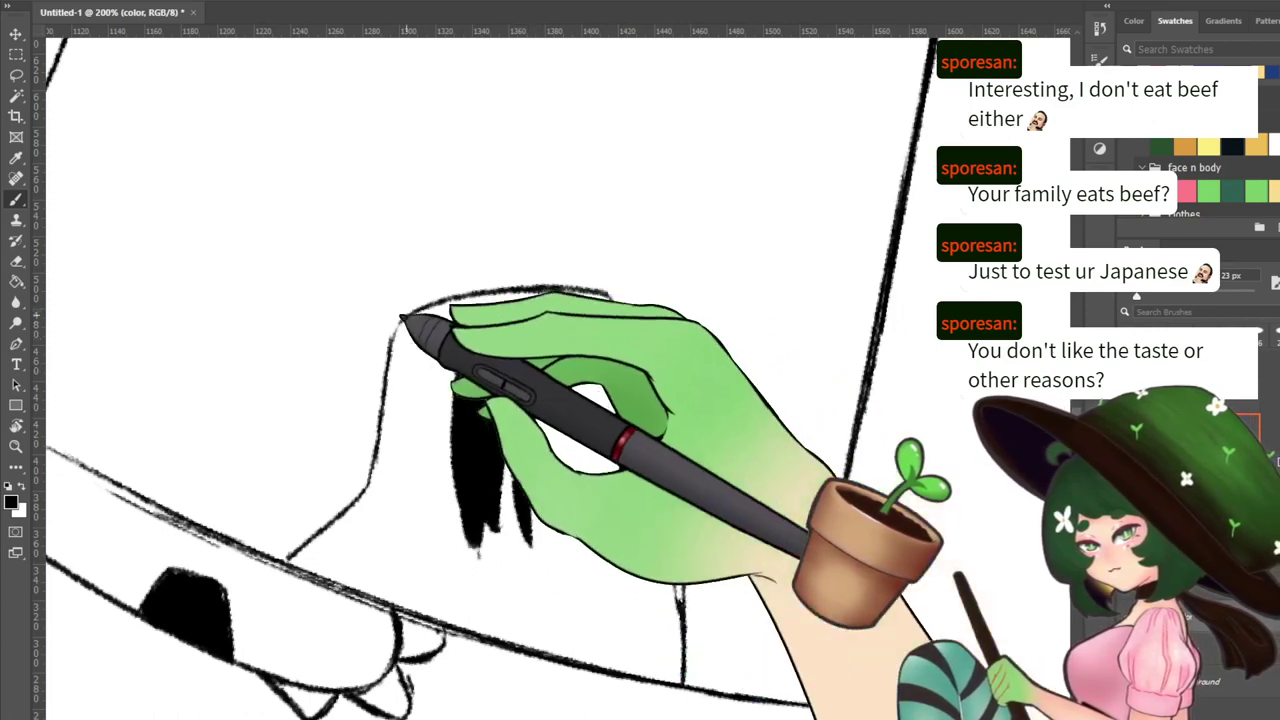
Paint black along the top and side borders of the lower body patch and fill its upper half
{"action": "mouse_move", "coordinate": [447, 326]}
{"action": "left_mouse_down"}
{"action": "mouse_move", "coordinate": [423, 381]}
{"action": "mouse_move", "coordinate": [410, 329]}
{"action": "mouse_move", "coordinate": [403, 402]}
{"action": "left_mouse_up"}
{"action": "mouse_move", "coordinate": [400, 345]}
{"action": "left_mouse_down"}
{"action": "mouse_move", "coordinate": [392, 458]}
{"action": "mouse_move", "coordinate": [392, 385]}
{"action": "left_mouse_up"}
{"action": "mouse_move", "coordinate": [412, 326]}
{"action": "left_mouse_down"}
{"action": "mouse_move", "coordinate": [542, 297]}
{"action": "mouse_move", "coordinate": [594, 305]}
{"action": "mouse_move", "coordinate": [611, 394]}
{"action": "left_mouse_up"}
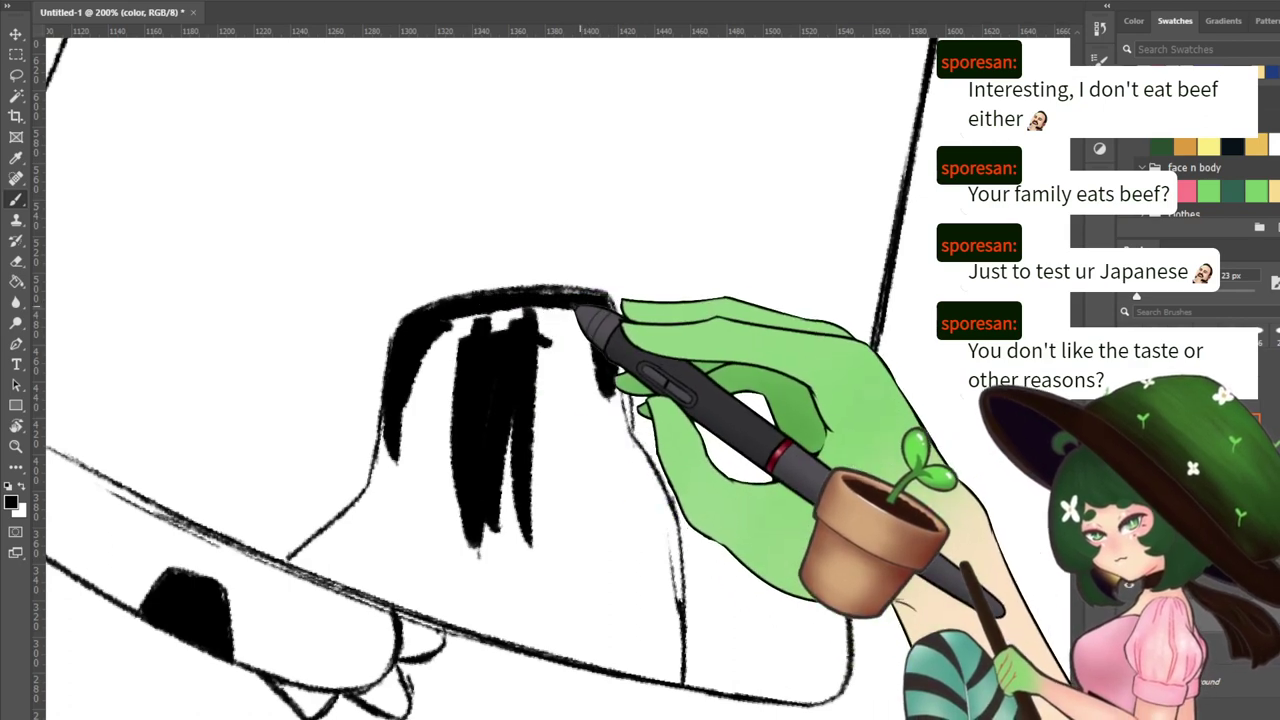
{"action": "mouse_move", "coordinate": [583, 305]}
{"action": "left_mouse_down"}
{"action": "mouse_move", "coordinate": [533, 297]}
{"action": "mouse_move", "coordinate": [591, 308]}
{"action": "mouse_move", "coordinate": [610, 365]}
{"action": "mouse_move", "coordinate": [606, 313]}
{"action": "mouse_move", "coordinate": [611, 430]}
{"action": "mouse_move", "coordinate": [603, 369]}
{"action": "mouse_move", "coordinate": [594, 395]}
{"action": "mouse_move", "coordinate": [573, 315]}
{"action": "mouse_move", "coordinate": [584, 460]}
{"action": "mouse_move", "coordinate": [563, 315]}
{"action": "mouse_move", "coordinate": [580, 437]}
{"action": "left_mouse_up"}
{"action": "mouse_move", "coordinate": [540, 322]}
{"action": "left_mouse_down"}
{"action": "mouse_move", "coordinate": [452, 323]}
{"action": "mouse_move", "coordinate": [513, 308]}
{"action": "mouse_move", "coordinate": [504, 317]}
{"action": "mouse_move", "coordinate": [523, 323]}
{"action": "mouse_move", "coordinate": [470, 342]}
{"action": "mouse_move", "coordinate": [542, 340]}
{"action": "mouse_move", "coordinate": [489, 362]}
{"action": "mouse_move", "coordinate": [467, 401]}
{"action": "mouse_move", "coordinate": [536, 463]}
{"action": "mouse_move", "coordinate": [558, 422]}
{"action": "mouse_move", "coordinate": [461, 410]}
{"action": "mouse_move", "coordinate": [461, 468]}
{"action": "mouse_move", "coordinate": [445, 348]}
{"action": "mouse_move", "coordinate": [450, 462]}
{"action": "mouse_move", "coordinate": [413, 505]}
{"action": "mouse_move", "coordinate": [425, 372]}
{"action": "left_mouse_up"}
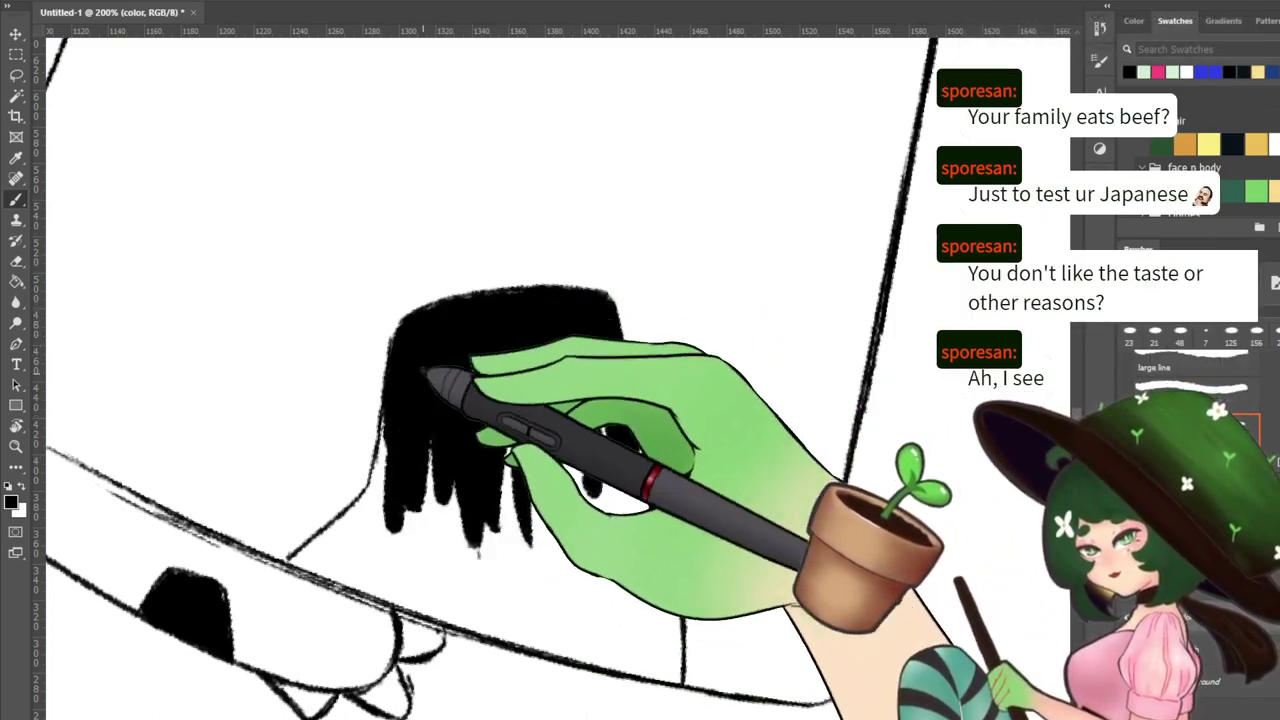
{"action": "mouse_move", "coordinate": [388, 426]}
{"action": "left_mouse_down"}
{"action": "mouse_move", "coordinate": [397, 511]}
{"action": "mouse_move", "coordinate": [445, 460]}
{"action": "mouse_move", "coordinate": [407, 395]}
{"action": "mouse_move", "coordinate": [384, 474]}
{"action": "mouse_move", "coordinate": [395, 477]}
{"action": "mouse_move", "coordinate": [387, 522]}
{"action": "mouse_move", "coordinate": [392, 428]}
{"action": "mouse_move", "coordinate": [374, 539]}
{"action": "mouse_move", "coordinate": [328, 532]}
{"action": "mouse_move", "coordinate": [379, 487]}
{"action": "mouse_move", "coordinate": [322, 538]}
{"action": "mouse_move", "coordinate": [384, 486]}
{"action": "mouse_move", "coordinate": [336, 529]}
{"action": "mouse_move", "coordinate": [359, 469]}
{"action": "mouse_move", "coordinate": [381, 506]}
{"action": "mouse_move", "coordinate": [512, 408]}
{"action": "left_mouse_up"}
Extend the black fill into the patch's flared corner and along the body line, and close the remaining gaps
{"action": "key", "text": "e"}
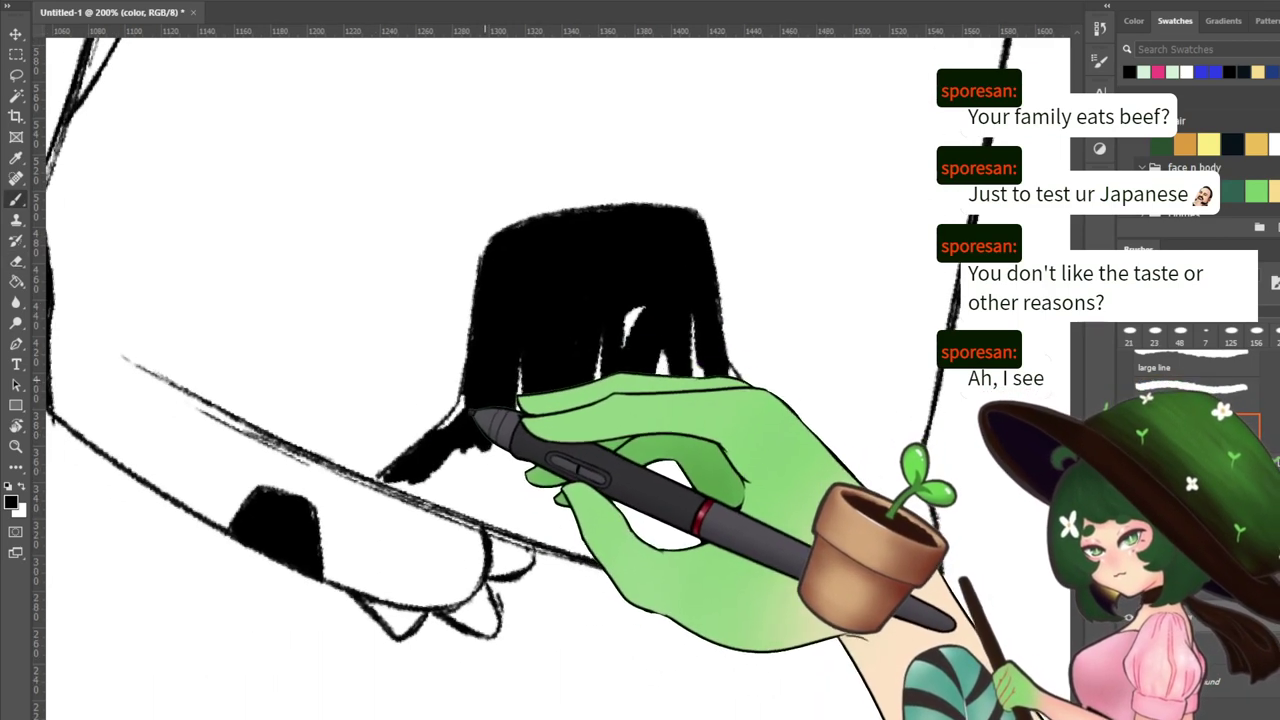
{"action": "mouse_move", "coordinate": [427, 444]}
{"action": "left_mouse_down"}
{"action": "mouse_move", "coordinate": [401, 476]}
{"action": "mouse_move", "coordinate": [627, 513]}
{"action": "mouse_move", "coordinate": [427, 473]}
{"action": "mouse_move", "coordinate": [681, 541]}
{"action": "mouse_move", "coordinate": [461, 481]}
{"action": "mouse_move", "coordinate": [518, 493]}
{"action": "left_mouse_up"}
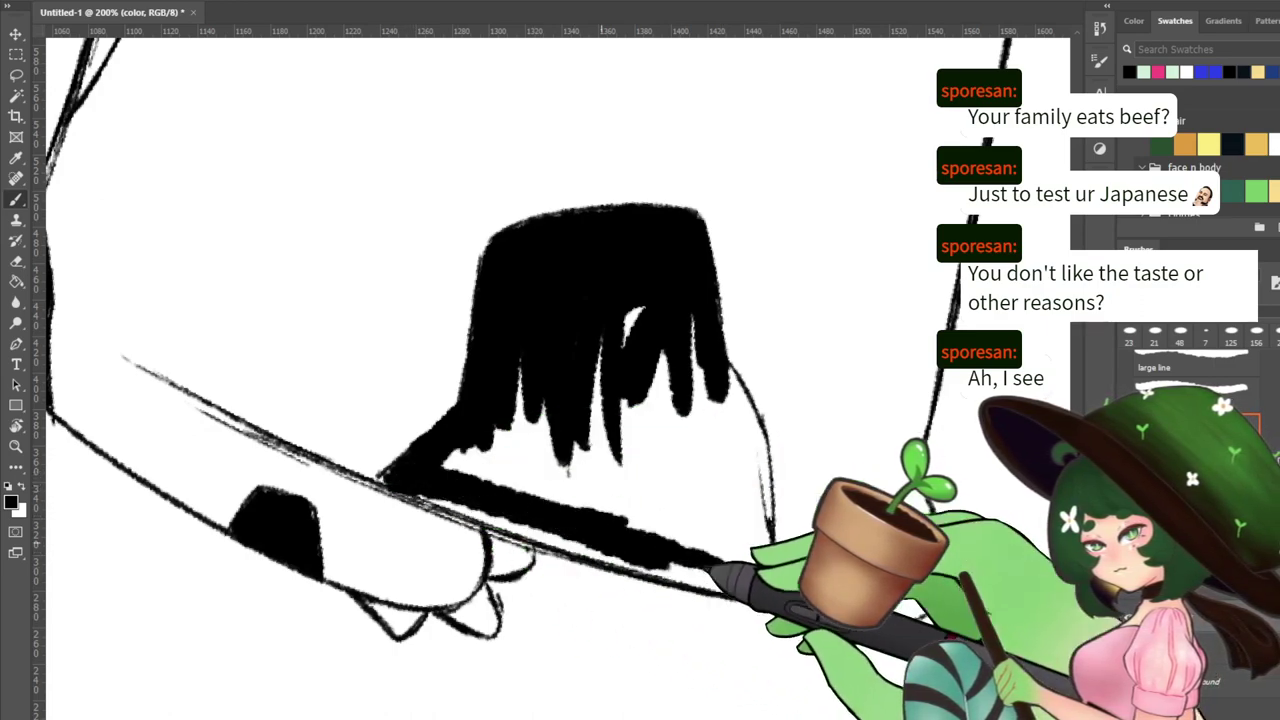
{"action": "mouse_move", "coordinate": [710, 568]}
{"action": "left_mouse_down"}
{"action": "mouse_move", "coordinate": [643, 328]}
{"action": "mouse_move", "coordinate": [604, 472]}
{"action": "mouse_move", "coordinate": [524, 423]}
{"action": "mouse_move", "coordinate": [561, 358]}
{"action": "mouse_move", "coordinate": [441, 462]}
{"action": "mouse_move", "coordinate": [469, 459]}
{"action": "mouse_move", "coordinate": [496, 430]}
{"action": "mouse_move", "coordinate": [538, 516]}
{"action": "mouse_move", "coordinate": [583, 510]}
{"action": "mouse_move", "coordinate": [613, 451]}
{"action": "mouse_move", "coordinate": [648, 496]}
{"action": "mouse_move", "coordinate": [691, 488]}
{"action": "mouse_move", "coordinate": [654, 331]}
{"action": "mouse_move", "coordinate": [671, 310]}
{"action": "mouse_move", "coordinate": [705, 328]}
{"action": "mouse_move", "coordinate": [684, 328]}
{"action": "mouse_move", "coordinate": [723, 408]}
{"action": "mouse_move", "coordinate": [736, 483]}
{"action": "mouse_move", "coordinate": [738, 432]}
{"action": "left_mouse_up"}
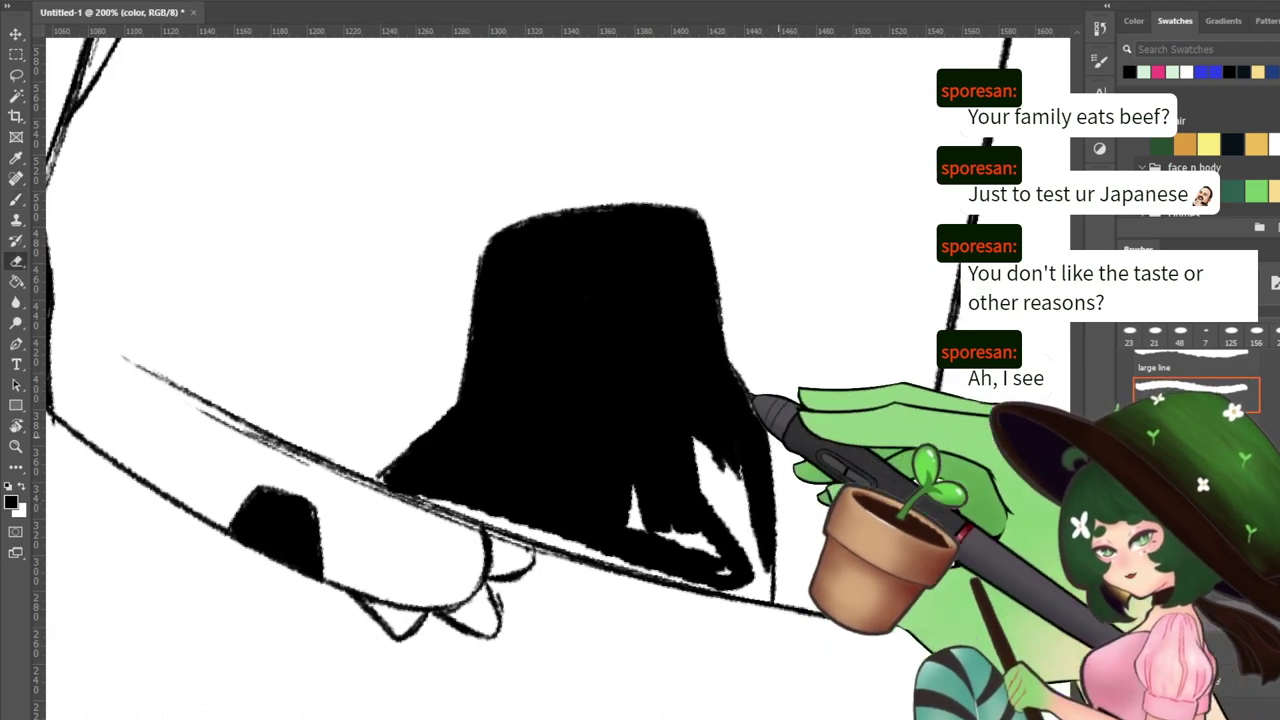
{"action": "scroll", "coordinate": [560, 380], "scroll_direction": "down", "scroll_amount": 1}
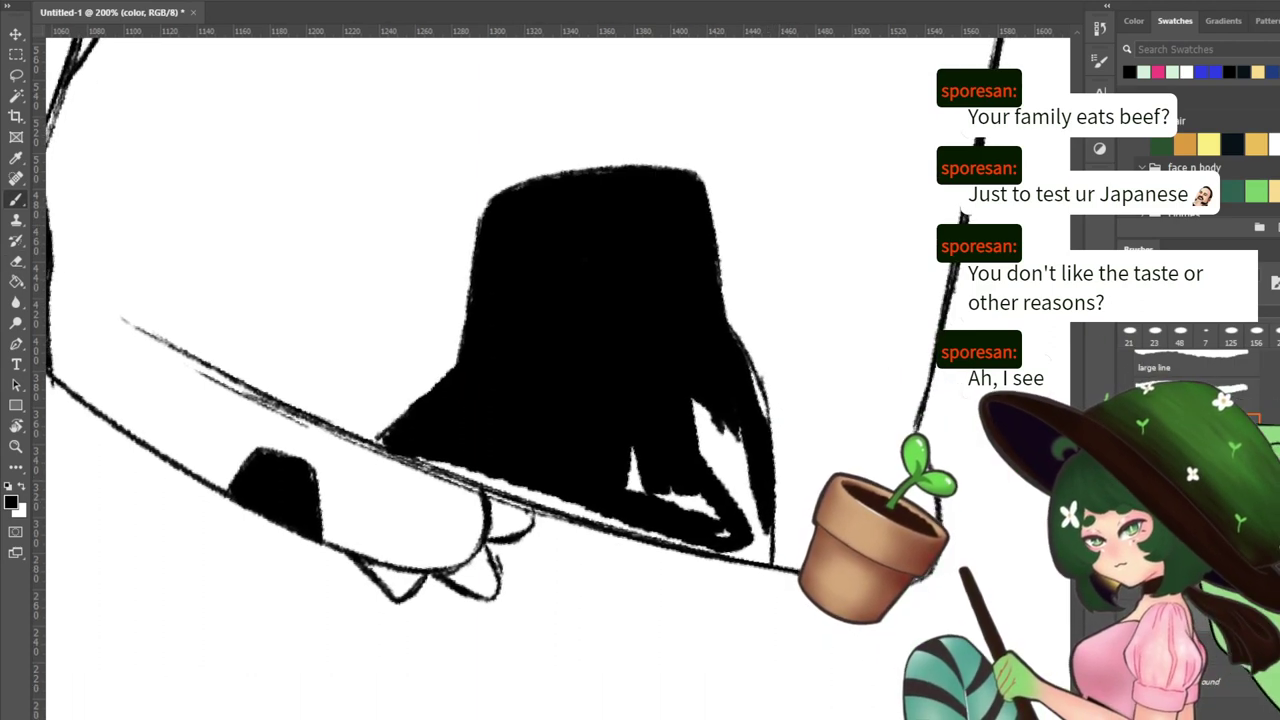
{"action": "key", "text": "e"}
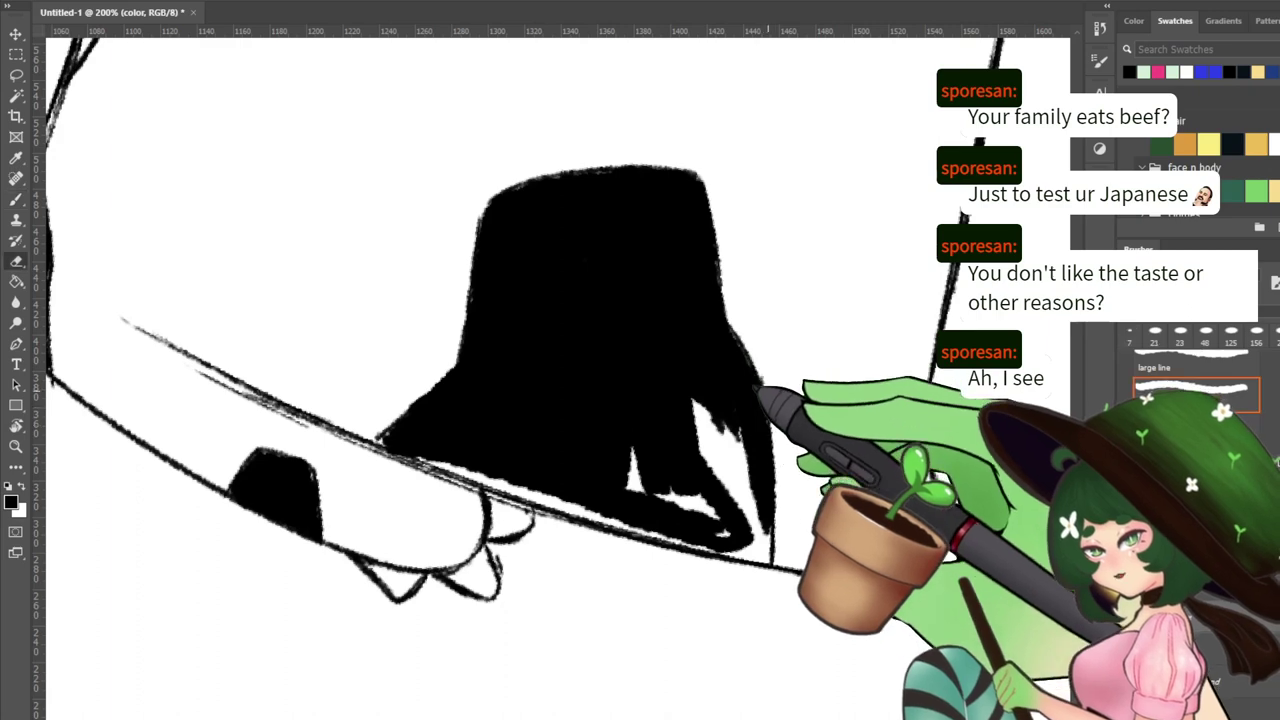
{"action": "key", "text": "b"}
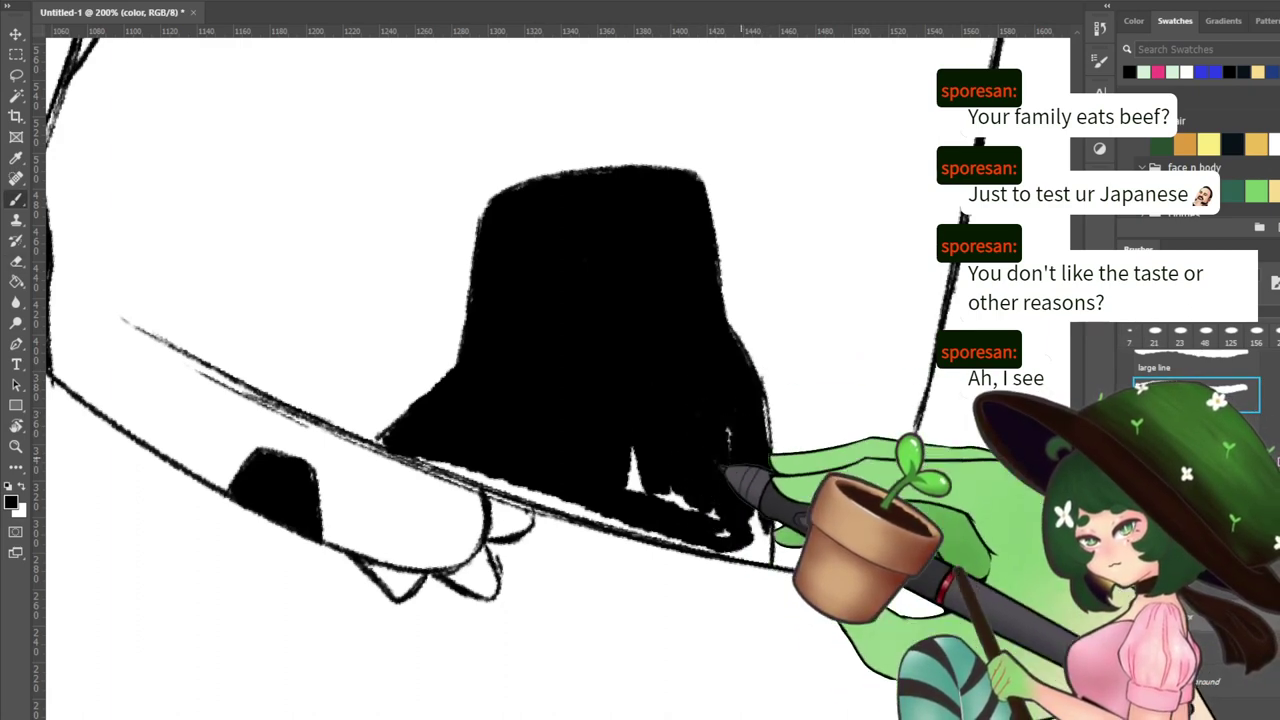
{"action": "mouse_move", "coordinate": [722, 466]}
{"action": "left_mouse_down"}
{"action": "mouse_move", "coordinate": [634, 460]}
{"action": "mouse_move", "coordinate": [695, 516]}
{"action": "left_mouse_up"}
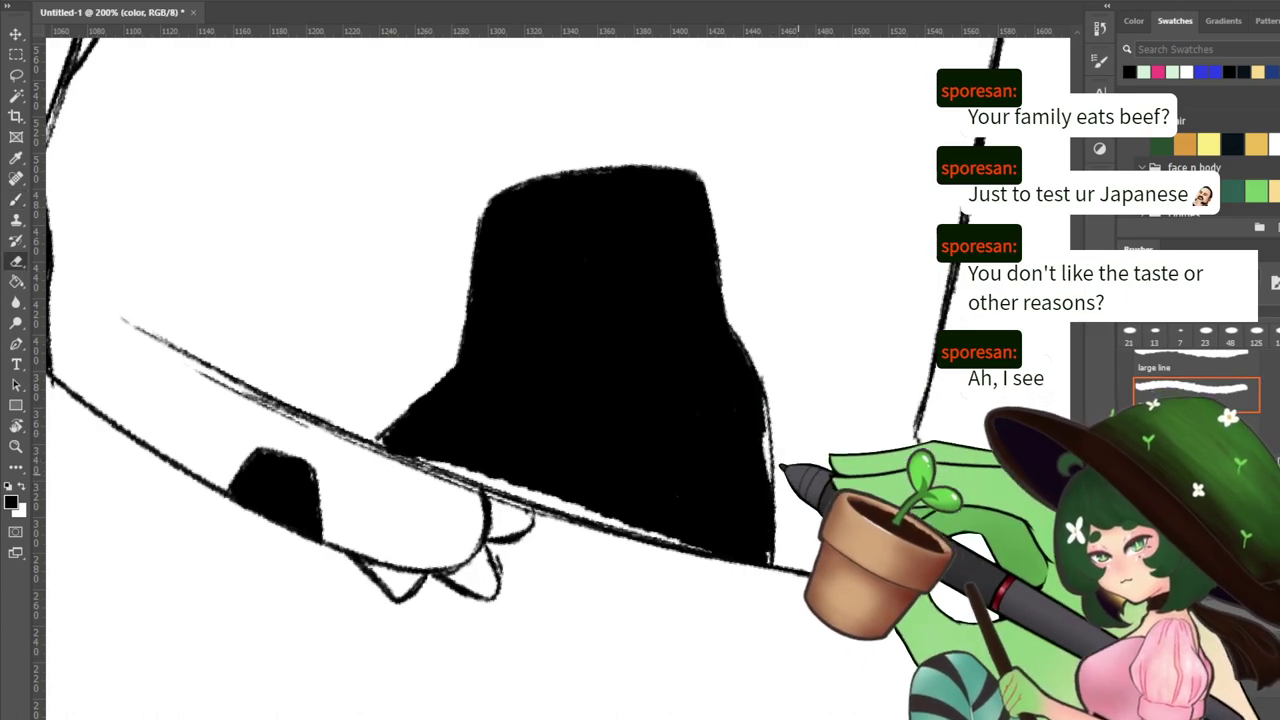
Rotate the canvas back and paint over the thin white sliver between the black patch and the body's side line
{"action": "left_click_drag", "start_coordinate": [813, 442], "coordinate": [537, 578]}
{"action": "mouse_move", "coordinate": [549, 592]}
{"action": "left_mouse_down"}
{"action": "mouse_move", "coordinate": [538, 586]}
{"action": "mouse_move", "coordinate": [549, 590]}
{"action": "left_mouse_up"}
{"action": "mouse_move", "coordinate": [911, 262]}
{"action": "left_mouse_down"}
{"action": "mouse_move", "coordinate": [936, 294]}
{"action": "mouse_move", "coordinate": [902, 269]}
{"action": "left_mouse_up"}
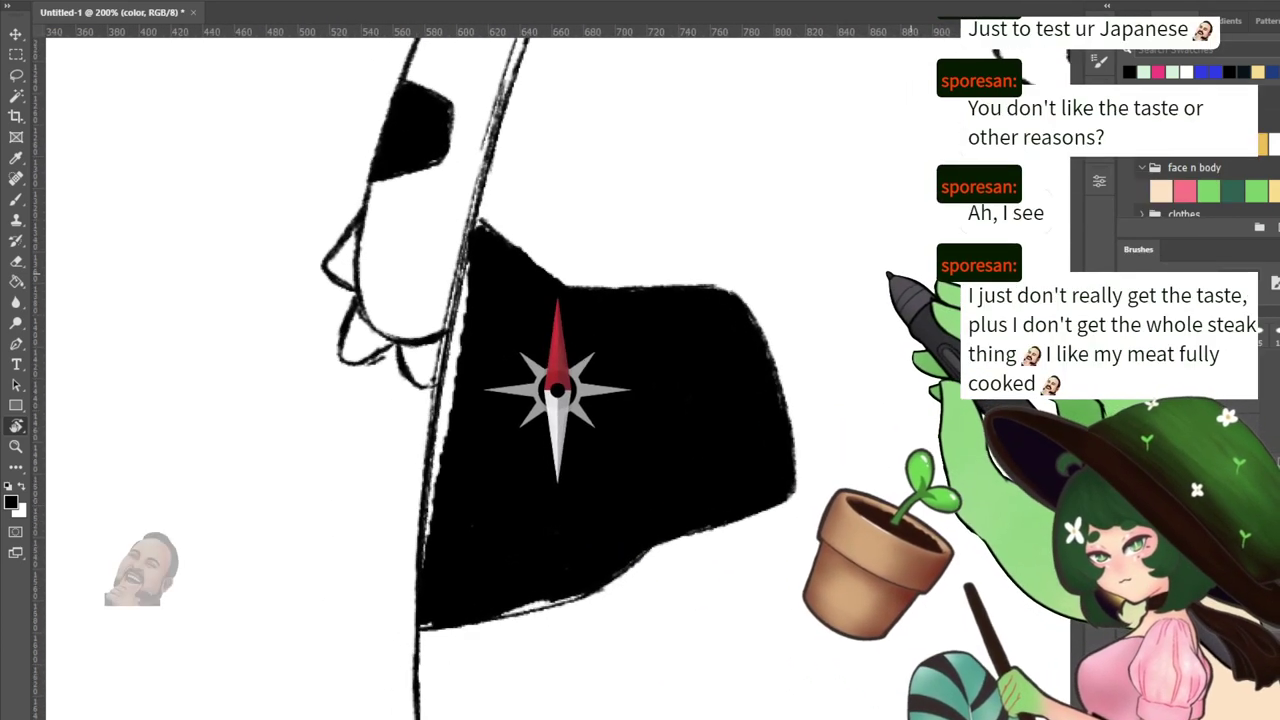
{"action": "key", "text": "b"}
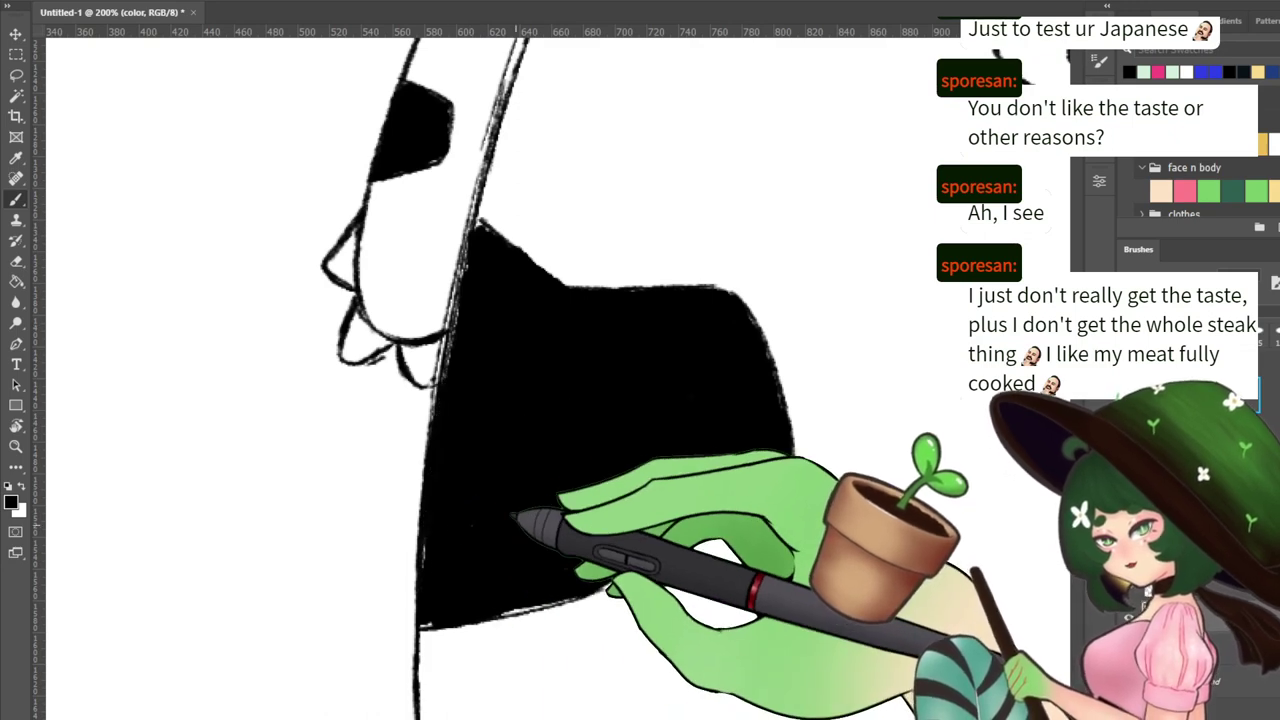
{"action": "key", "text": "ctrl+minus"}
{"action": "key", "text": "ctrl+minus"}
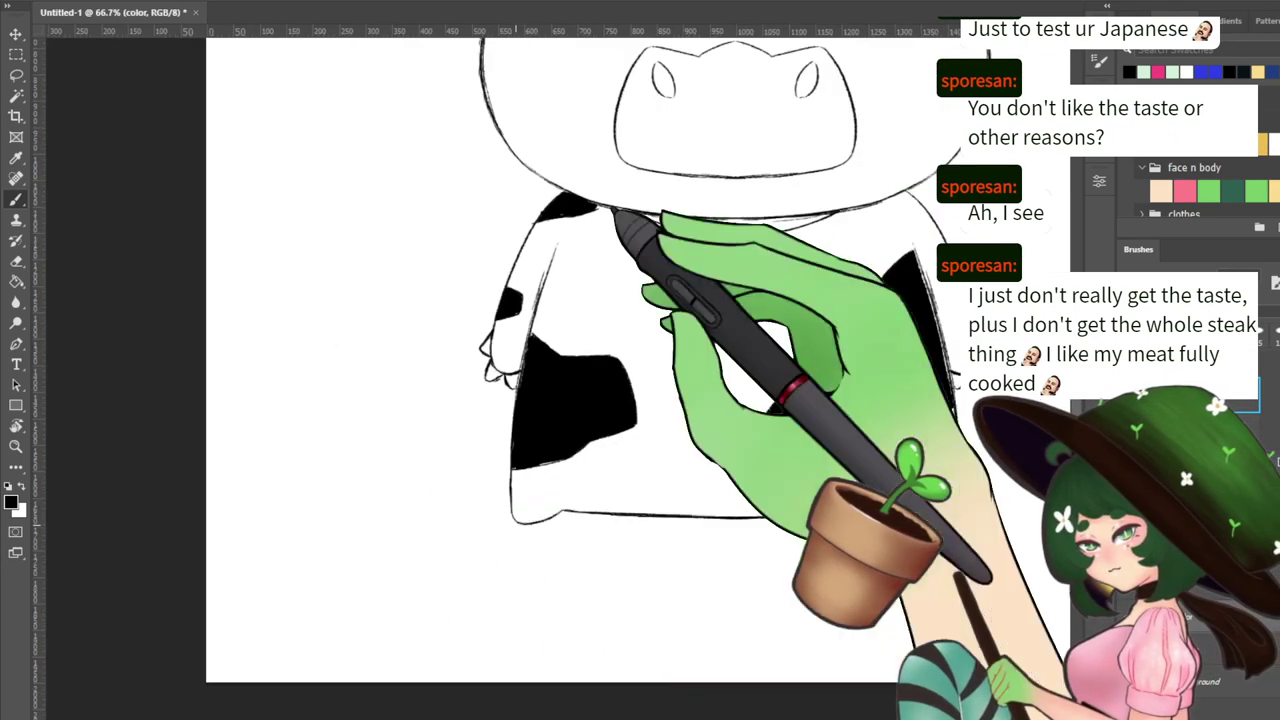
{"action": "left_click_drag", "start_coordinate": [620, 214], "coordinate": [435, 443]}
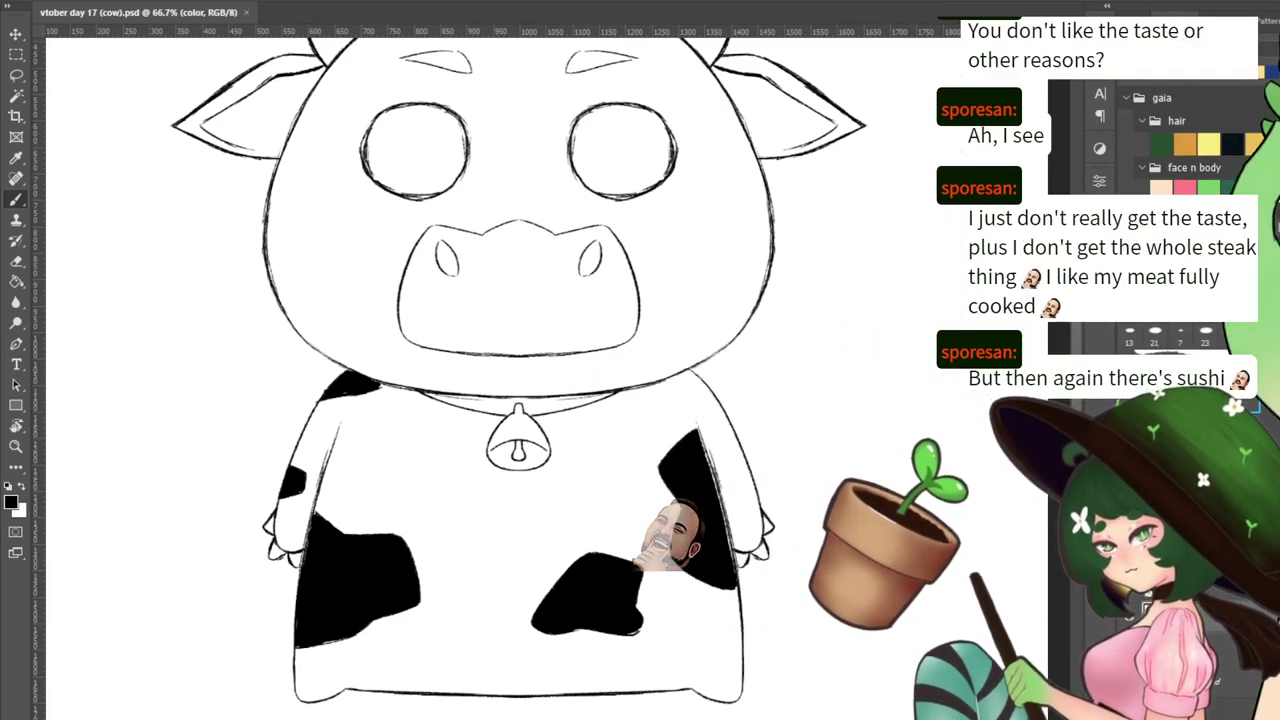
Paint the first black strokes inside the band on top of the head, including along its lower edge
{"action": "key", "text": "ctrl+plus"}
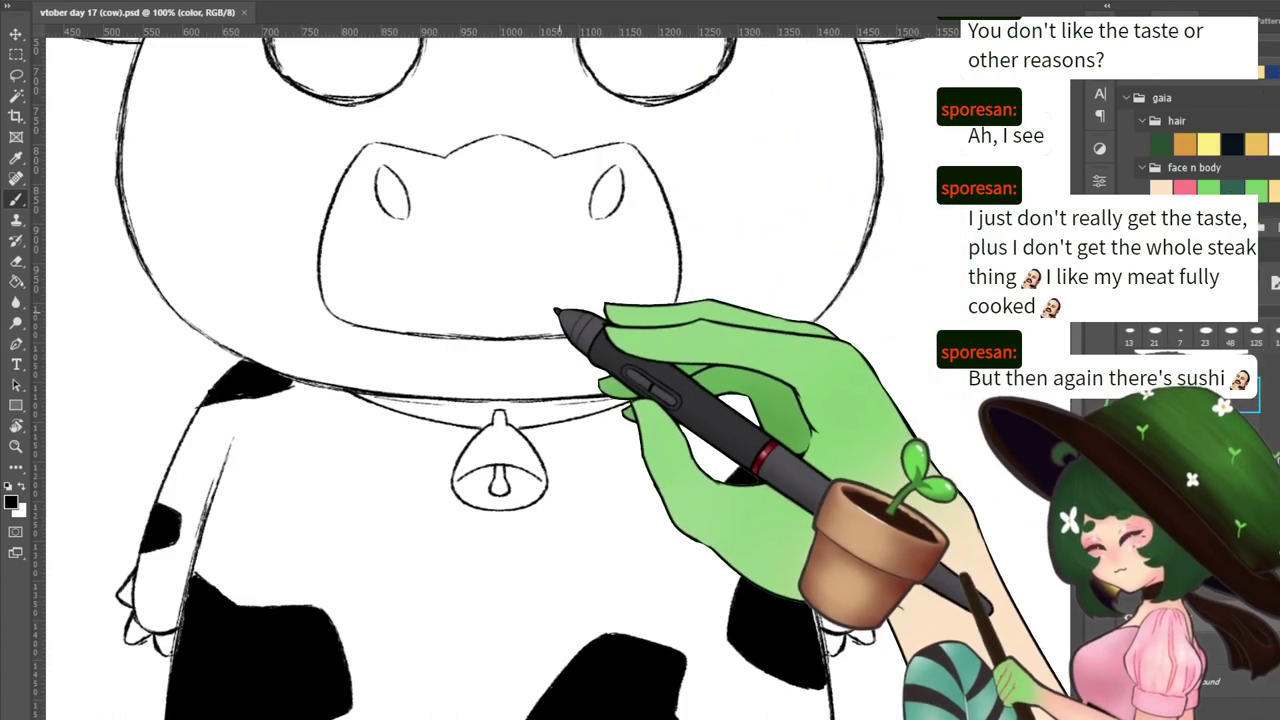
{"action": "left_click_drag", "start_coordinate": [580, 278], "coordinate": [546, 512]}
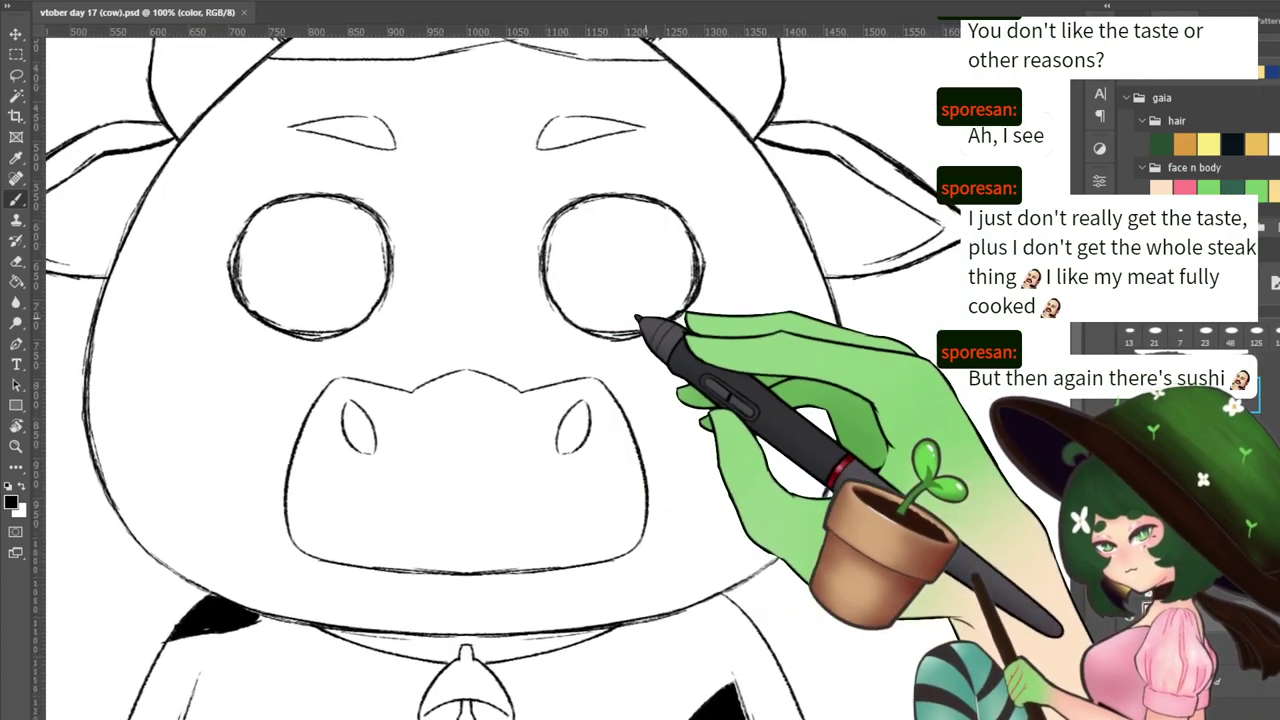
{"action": "left_click_drag", "start_coordinate": [703, 269], "coordinate": [821, 498]}
{"action": "key", "text": "ctrl+minus"}
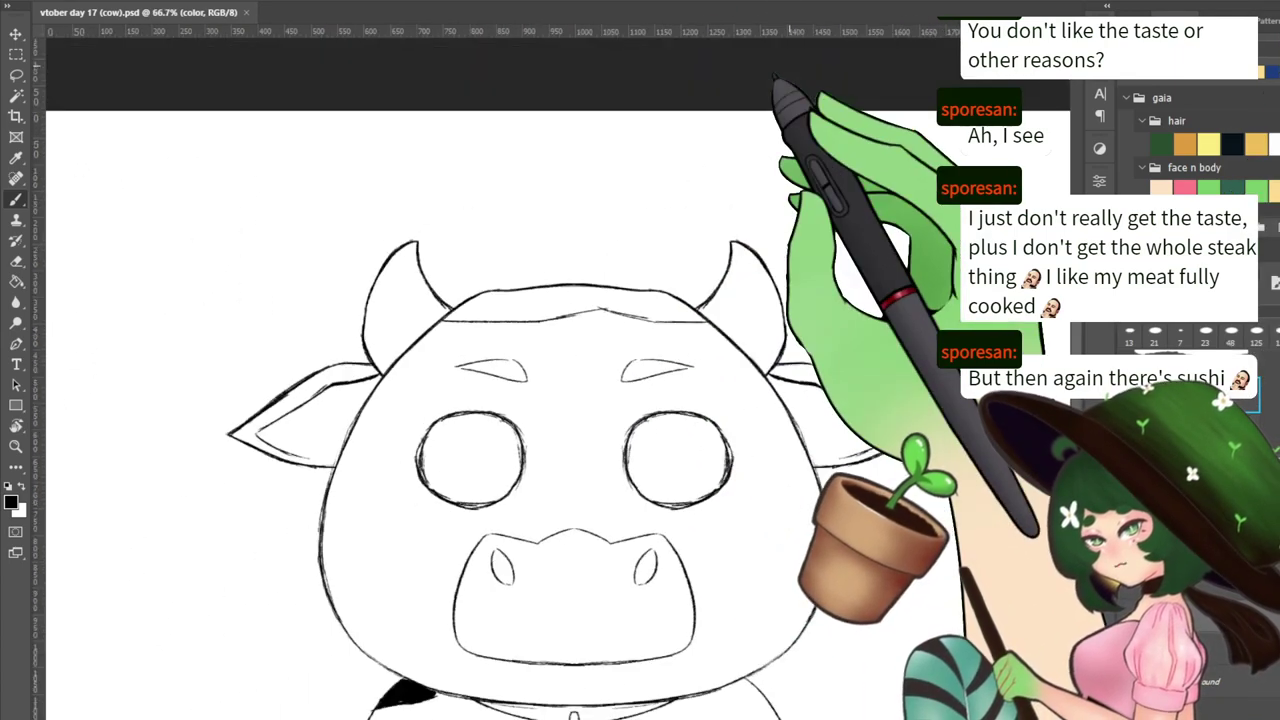
{"action": "key", "text": "ctrl+plus"}
{"action": "key", "text": "ctrl+plus"}
{"action": "left_click_drag", "start_coordinate": [455, 150], "coordinate": [507, 317]}
{"action": "mouse_move", "coordinate": [347, 321]}
{"action": "left_mouse_down"}
{"action": "mouse_move", "coordinate": [622, 289]}
{"action": "mouse_move", "coordinate": [358, 318]}
{"action": "left_mouse_up"}
{"action": "left_click_drag", "start_coordinate": [286, 343], "coordinate": [543, 343]}
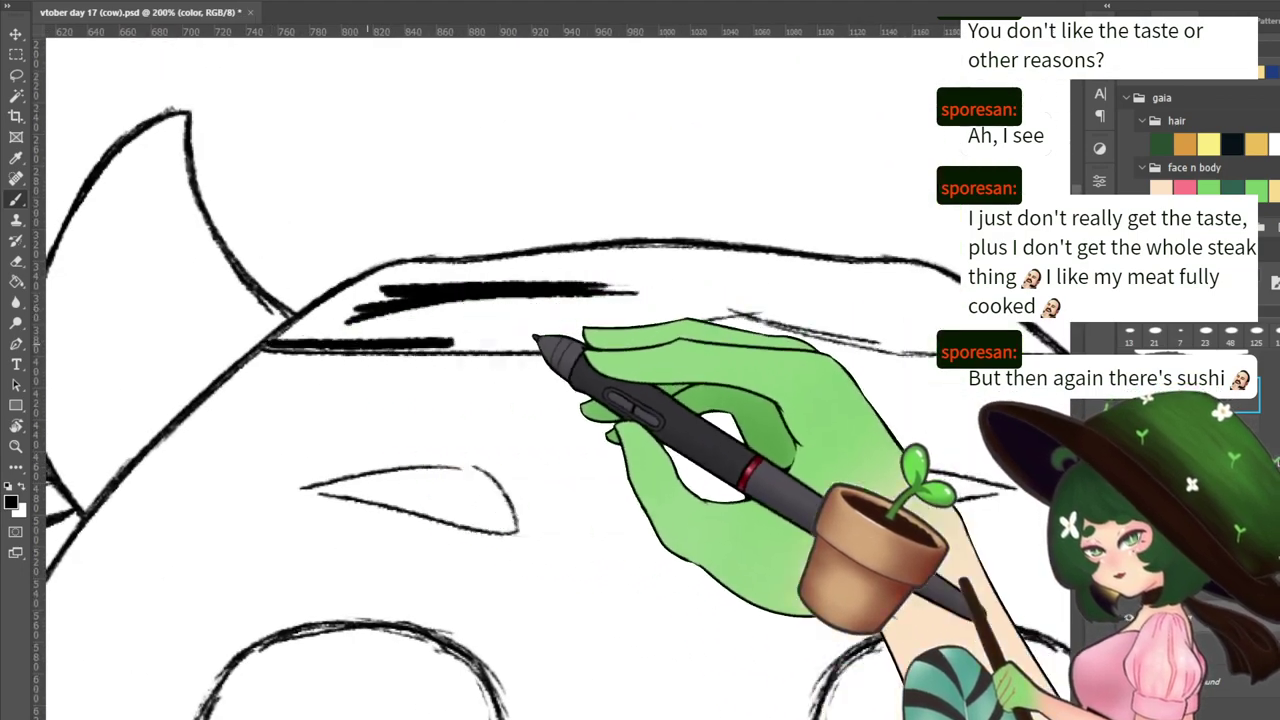
Fill the left half of the head band solid black and line the lower border of its right half
{"action": "mouse_move", "coordinate": [271, 343]}
{"action": "left_mouse_down"}
{"action": "mouse_move", "coordinate": [530, 340]}
{"action": "mouse_move", "coordinate": [506, 346]}
{"action": "mouse_move", "coordinate": [700, 314]}
{"action": "mouse_move", "coordinate": [503, 343]}
{"action": "mouse_move", "coordinate": [520, 323]}
{"action": "mouse_move", "coordinate": [680, 280]}
{"action": "mouse_move", "coordinate": [586, 271]}
{"action": "mouse_move", "coordinate": [509, 283]}
{"action": "left_mouse_up"}
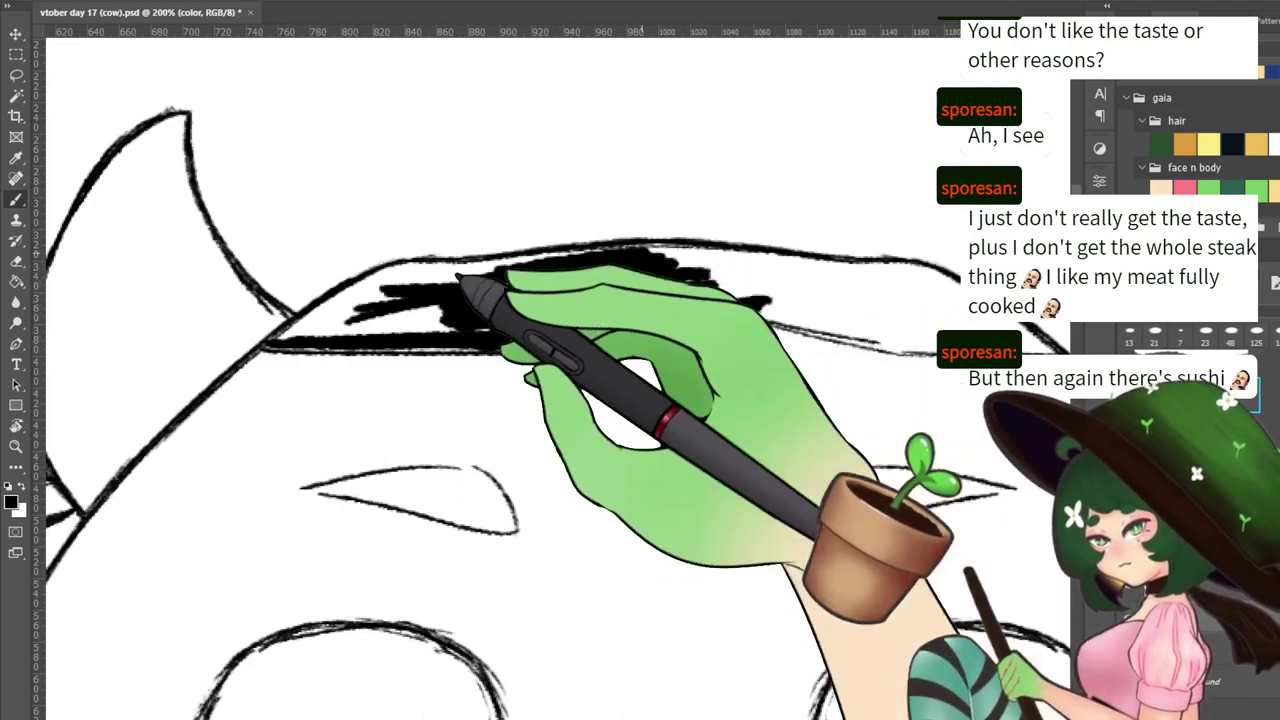
{"action": "left_click_drag", "start_coordinate": [272, 343], "coordinate": [400, 272]}
{"action": "mouse_move", "coordinate": [576, 270]}
{"action": "left_mouse_down"}
{"action": "mouse_move", "coordinate": [343, 286]}
{"action": "mouse_move", "coordinate": [523, 280]}
{"action": "mouse_move", "coordinate": [318, 322]}
{"action": "mouse_move", "coordinate": [286, 343]}
{"action": "mouse_move", "coordinate": [463, 277]}
{"action": "mouse_move", "coordinate": [372, 322]}
{"action": "mouse_move", "coordinate": [418, 275]}
{"action": "mouse_move", "coordinate": [632, 252]}
{"action": "mouse_move", "coordinate": [737, 257]}
{"action": "mouse_move", "coordinate": [717, 251]}
{"action": "mouse_move", "coordinate": [863, 276]}
{"action": "left_mouse_up"}
{"action": "mouse_move", "coordinate": [702, 308]}
{"action": "left_mouse_down"}
{"action": "mouse_move", "coordinate": [754, 297]}
{"action": "mouse_move", "coordinate": [446, 290]}
{"action": "mouse_move", "coordinate": [480, 312]}
{"action": "left_mouse_up"}
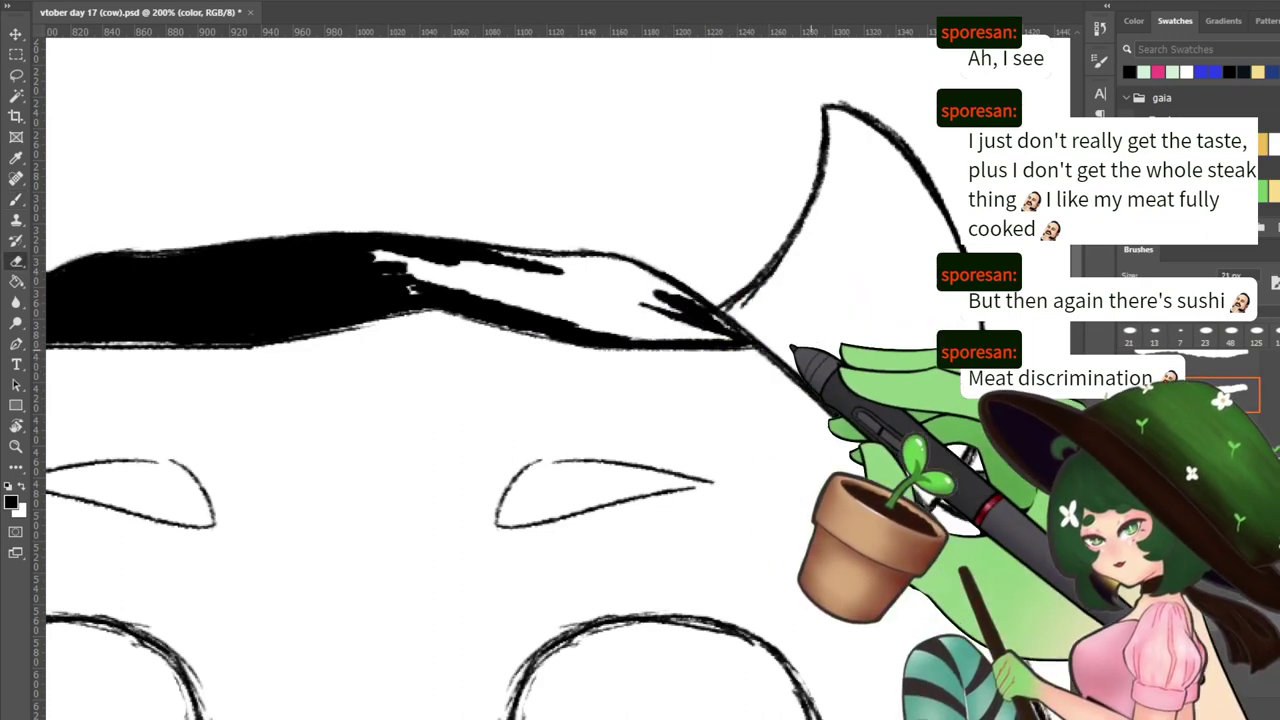
Fill the right half of the head band with a 13 px black brush and touch up its edges
{"action": "key", "text": "b"}
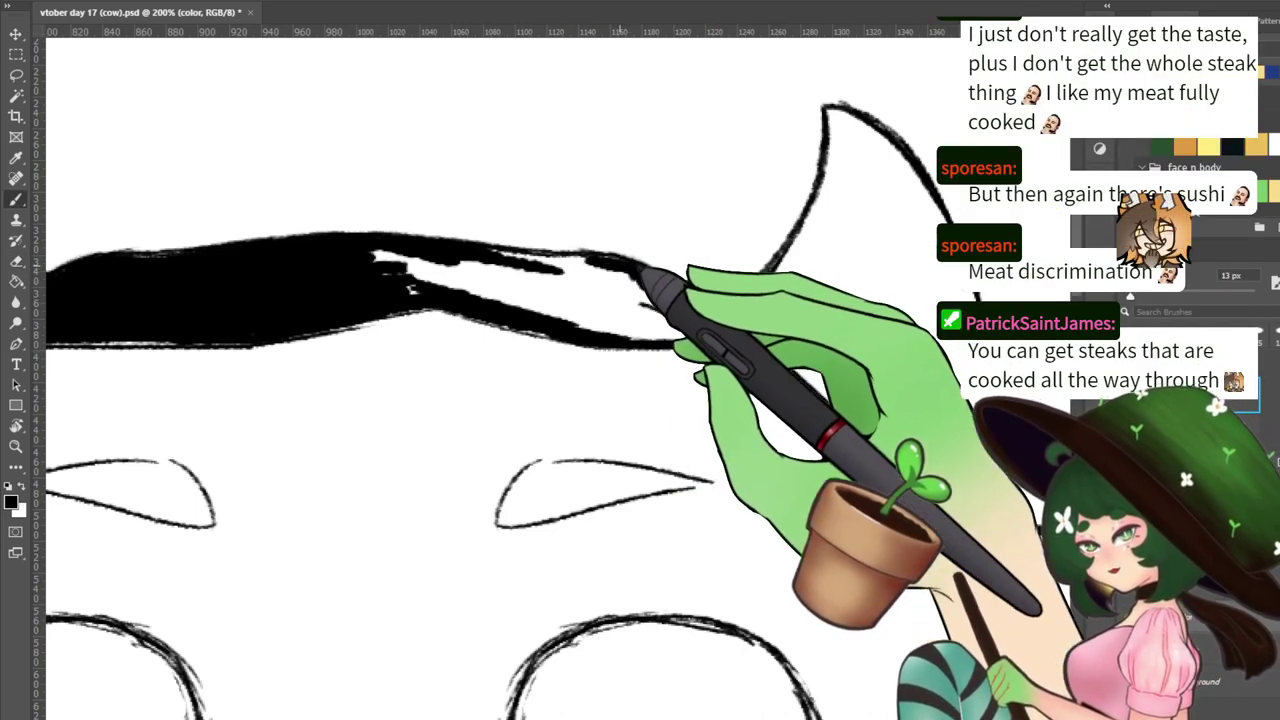
{"action": "mouse_move", "coordinate": [598, 262]}
{"action": "left_mouse_down"}
{"action": "mouse_move", "coordinate": [354, 260]}
{"action": "mouse_move", "coordinate": [413, 285]}
{"action": "mouse_move", "coordinate": [516, 290]}
{"action": "mouse_move", "coordinate": [546, 300]}
{"action": "mouse_move", "coordinate": [538, 308]}
{"action": "mouse_move", "coordinate": [608, 318]}
{"action": "mouse_move", "coordinate": [502, 296]}
{"action": "left_mouse_up"}
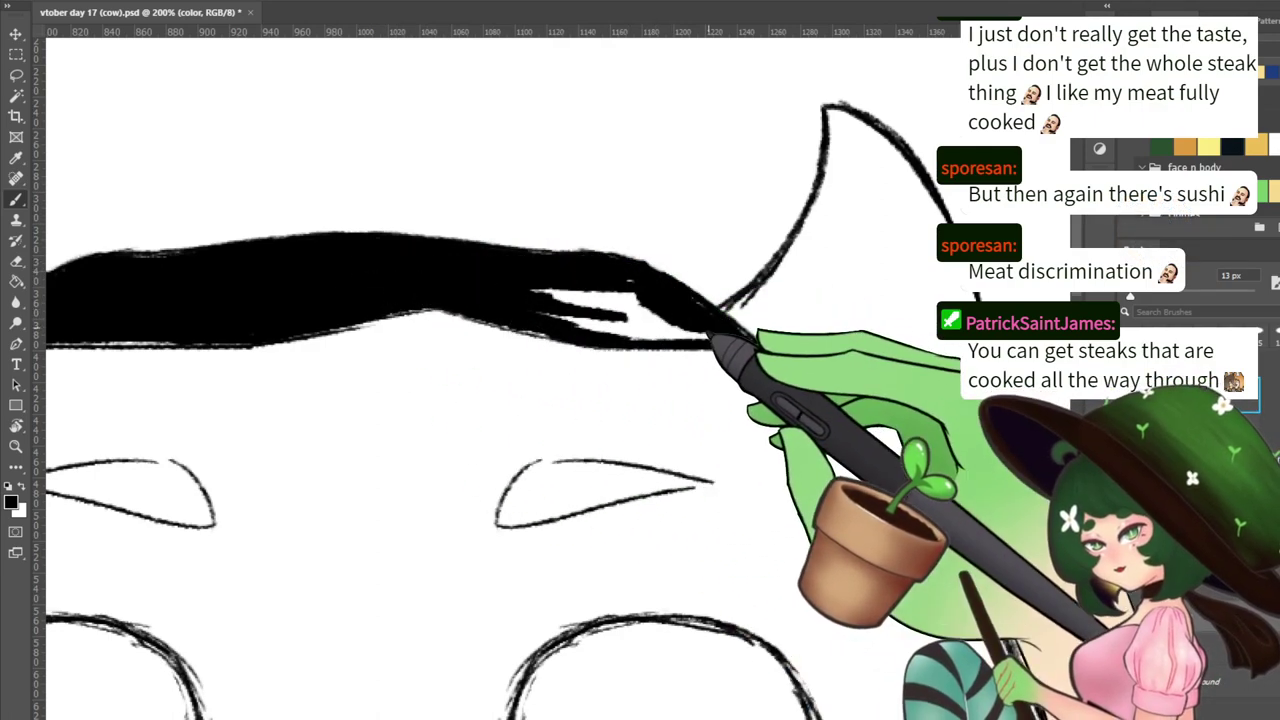
{"action": "mouse_move", "coordinate": [620, 326]}
{"action": "left_mouse_down"}
{"action": "mouse_move", "coordinate": [506, 292]}
{"action": "mouse_move", "coordinate": [556, 285]}
{"action": "left_mouse_up"}
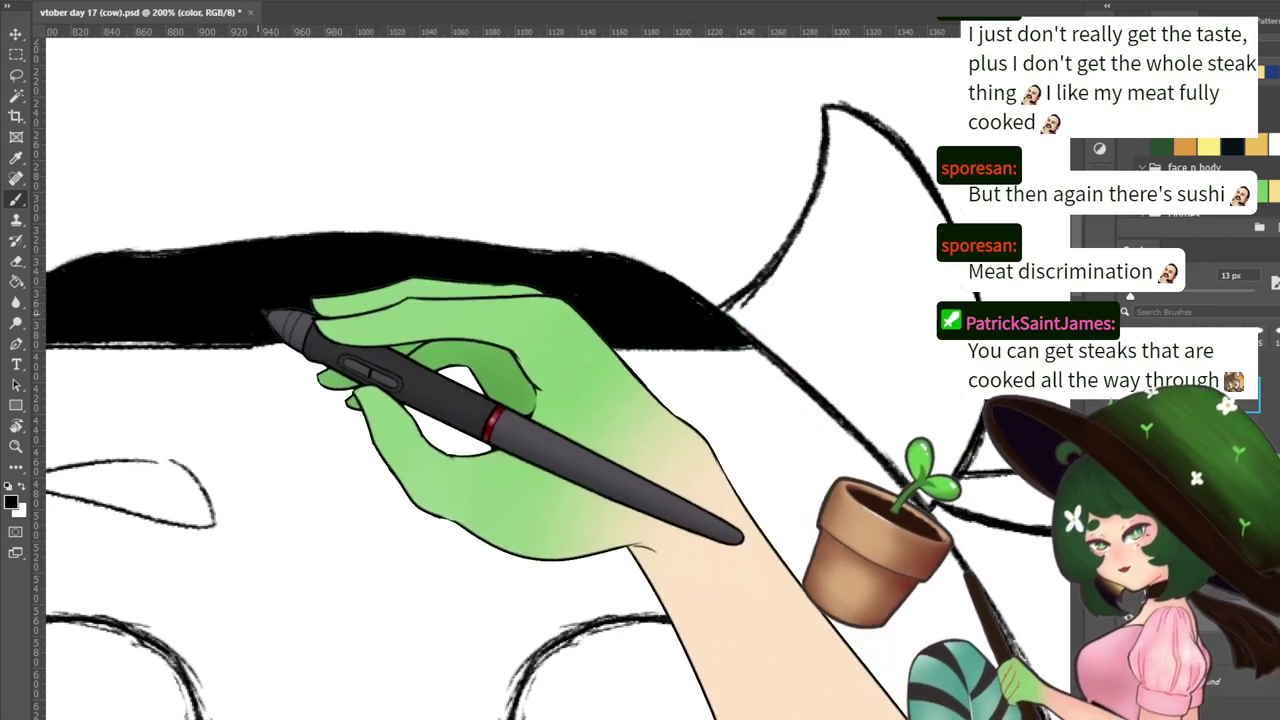
{"action": "left_click_drag", "start_coordinate": [268, 314], "coordinate": [615, 306]}
{"action": "mouse_move", "coordinate": [330, 325]}
{"action": "left_mouse_down"}
{"action": "mouse_move", "coordinate": [582, 330]}
{"action": "mouse_move", "coordinate": [327, 328]}
{"action": "mouse_move", "coordinate": [454, 329]}
{"action": "left_mouse_up"}
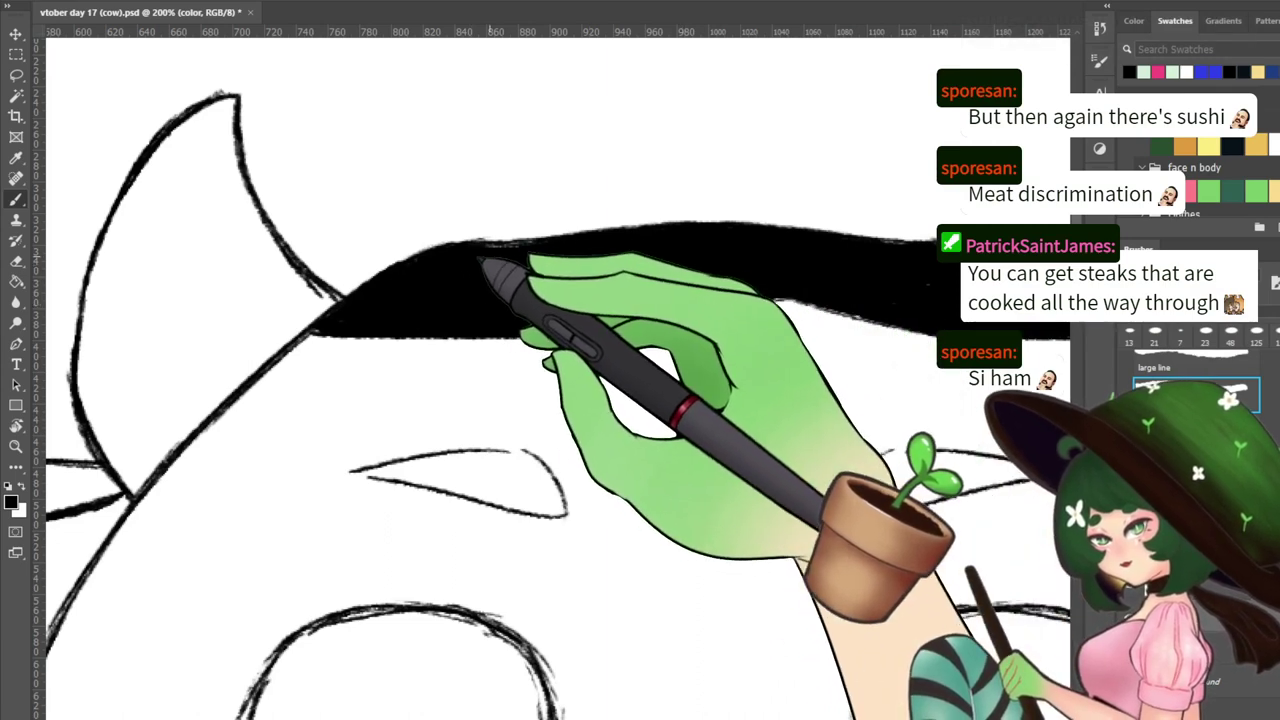
{"action": "left_click_drag", "start_coordinate": [843, 294], "coordinate": [591, 242]}
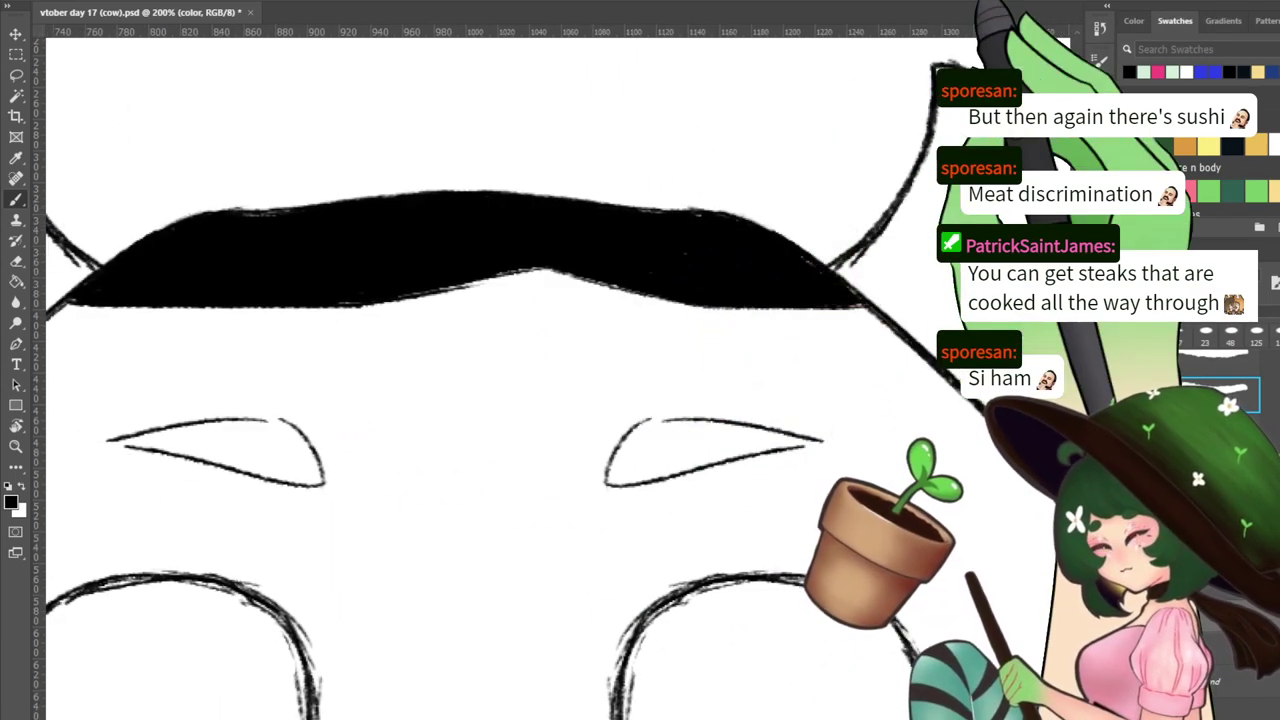
Choose the brush preset below "large line" and draw curved black shading streaks inside the left horn
{"action": "key", "text": "ctrl+minus"}
{"action": "left_click_drag", "start_coordinate": [619, 479], "coordinate": [668, 269]}
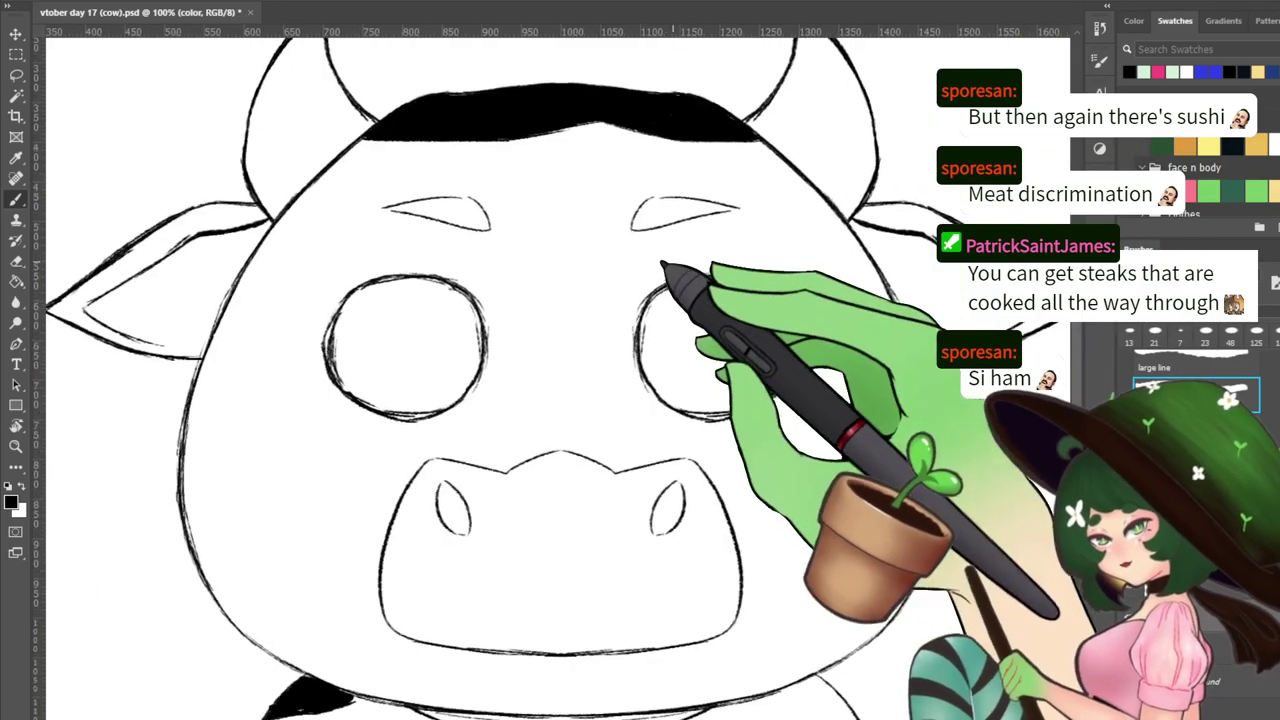
{"action": "left_click_drag", "start_coordinate": [703, 444], "coordinate": [714, 193]}
{"action": "mouse_move", "coordinate": [677, 428]}
{"action": "left_mouse_down"}
{"action": "mouse_move", "coordinate": [657, 191]}
{"action": "mouse_move", "coordinate": [671, 189]}
{"action": "mouse_move", "coordinate": [695, 480]}
{"action": "mouse_move", "coordinate": [667, 705]}
{"action": "left_mouse_up"}
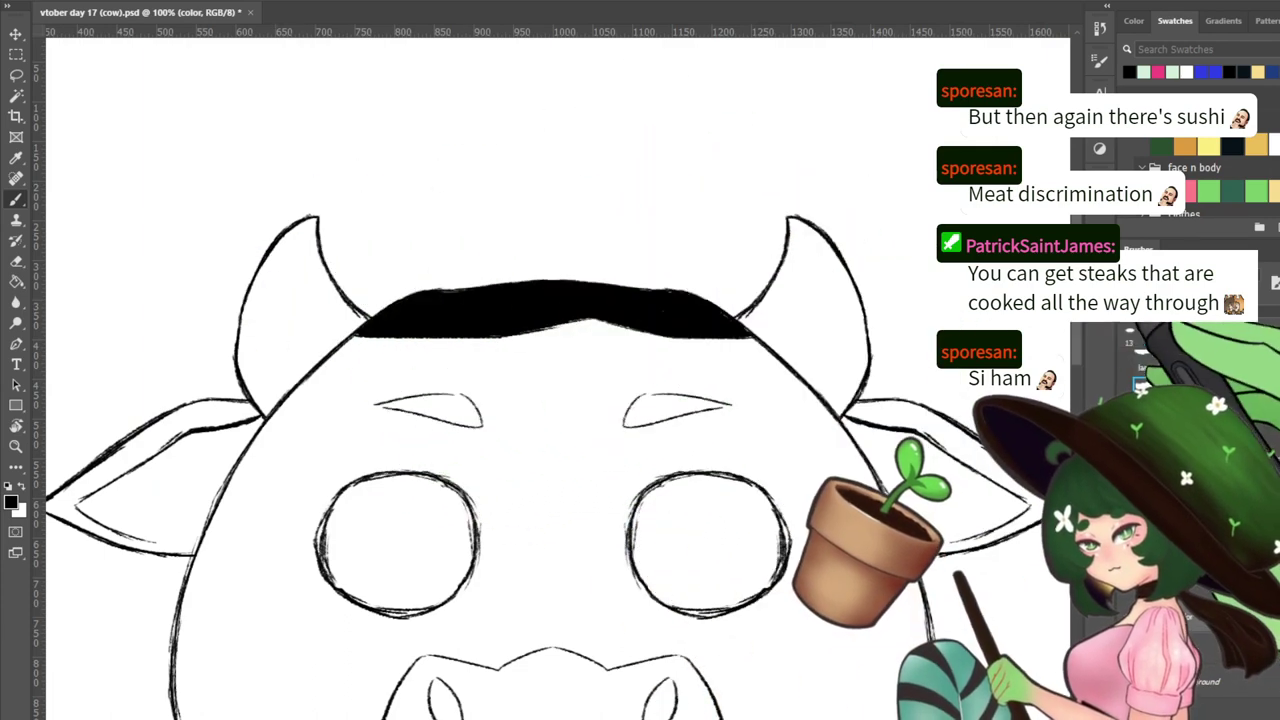
{"action": "key", "text": "ctrl+minus"}
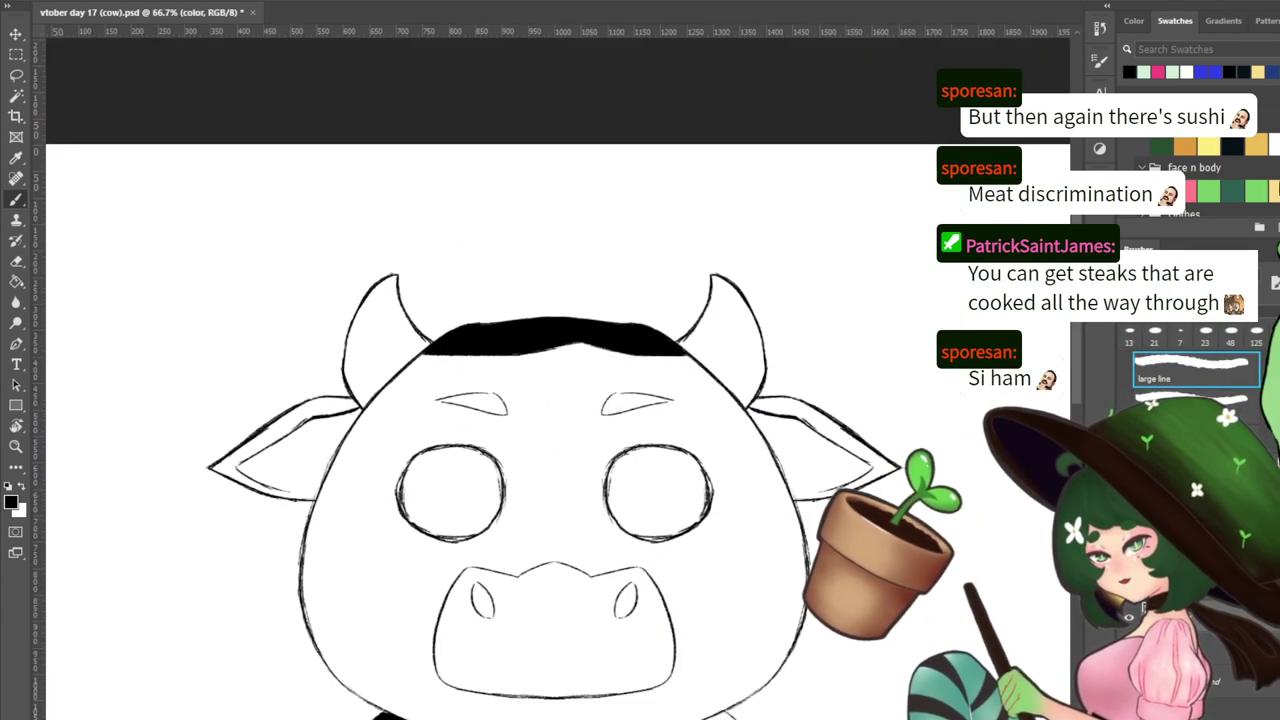
{"action": "key", "text": "ctrl+plus"}
{"action": "key", "text": "ctrl+plus"}
{"action": "left_click_drag", "start_coordinate": [428, 263], "coordinate": [931, 286]}
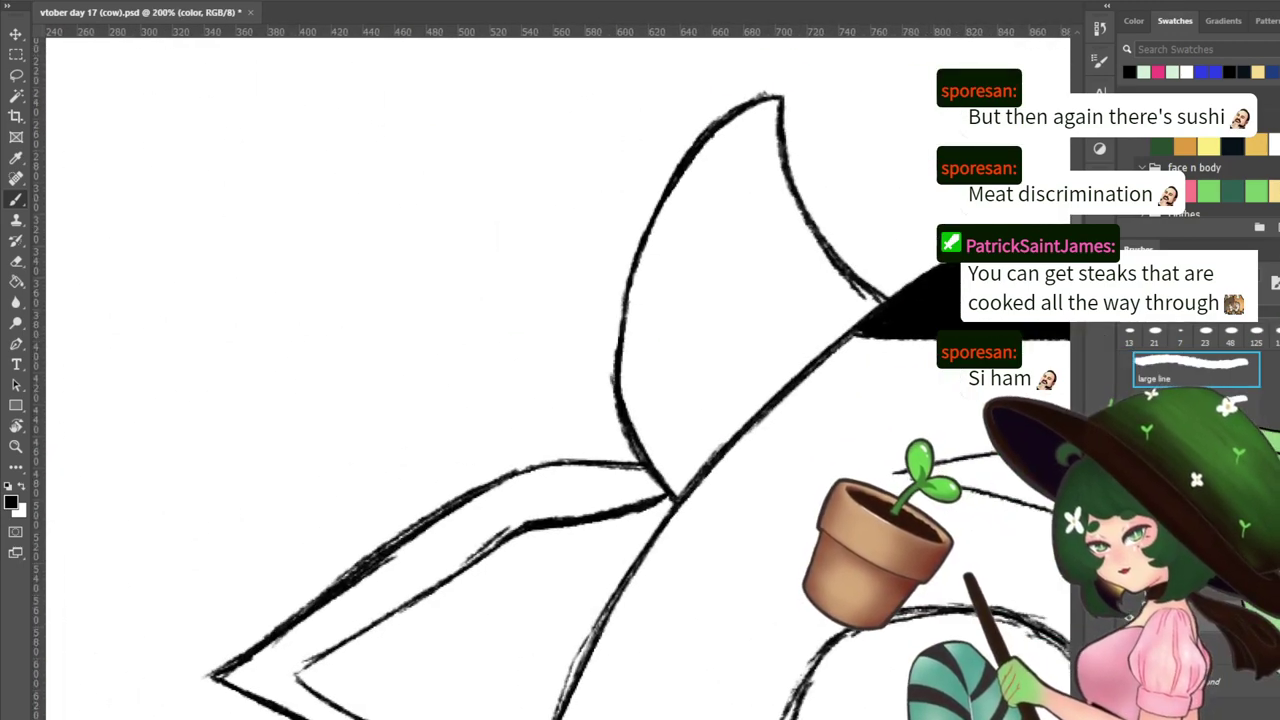
{"action": "left_click", "coordinate": [1200, 404]}
{"action": "mouse_move", "coordinate": [756, 177]}
{"action": "left_mouse_down"}
{"action": "mouse_move", "coordinate": [271, 266]}
{"action": "mouse_move", "coordinate": [312, 270]}
{"action": "mouse_move", "coordinate": [223, 420]}
{"action": "mouse_move", "coordinate": [286, 237]}
{"action": "mouse_move", "coordinate": [223, 349]}
{"action": "mouse_move", "coordinate": [226, 440]}
{"action": "left_mouse_up"}
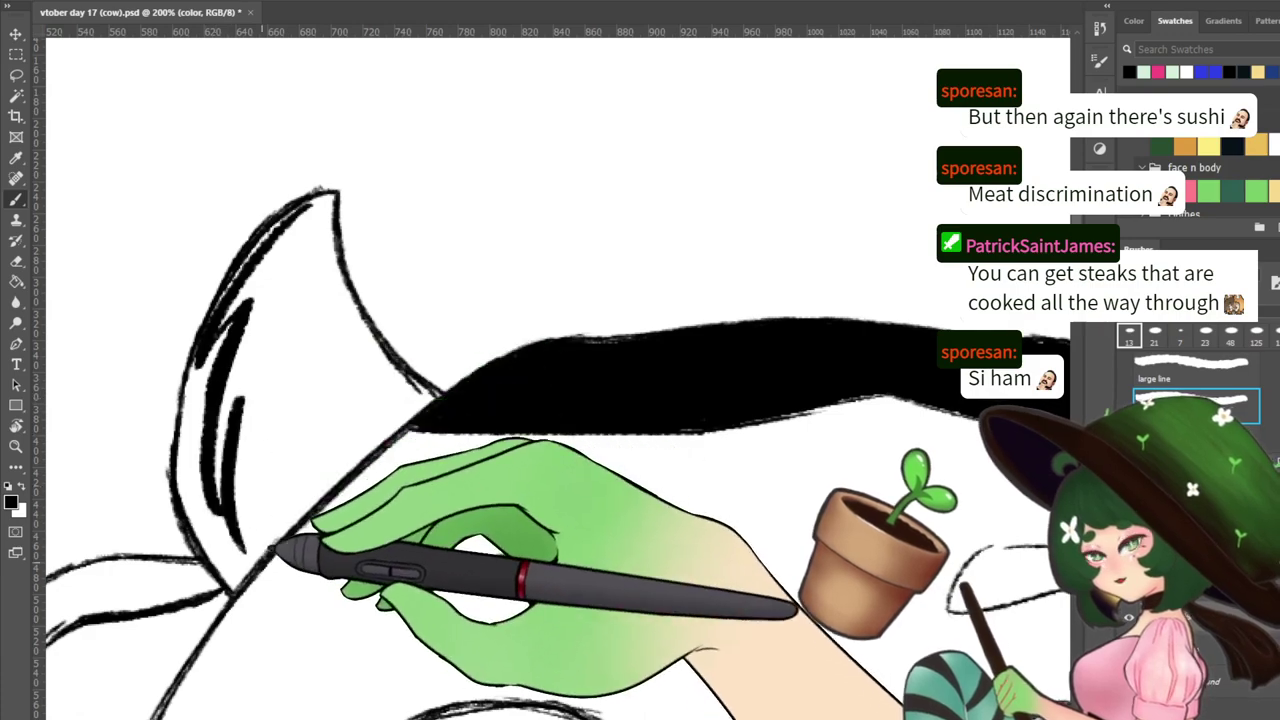
Draw a jagged zigzag black shading stroke down the inside of the right horn, redoing the first attempt
{"action": "left_click_drag", "start_coordinate": [510, 295], "coordinate": [263, 280]}
{"action": "mouse_move", "coordinate": [860, 320]}
{"action": "left_mouse_down"}
{"action": "mouse_move", "coordinate": [332, 392]}
{"action": "mouse_move", "coordinate": [433, 419]}
{"action": "left_mouse_up"}
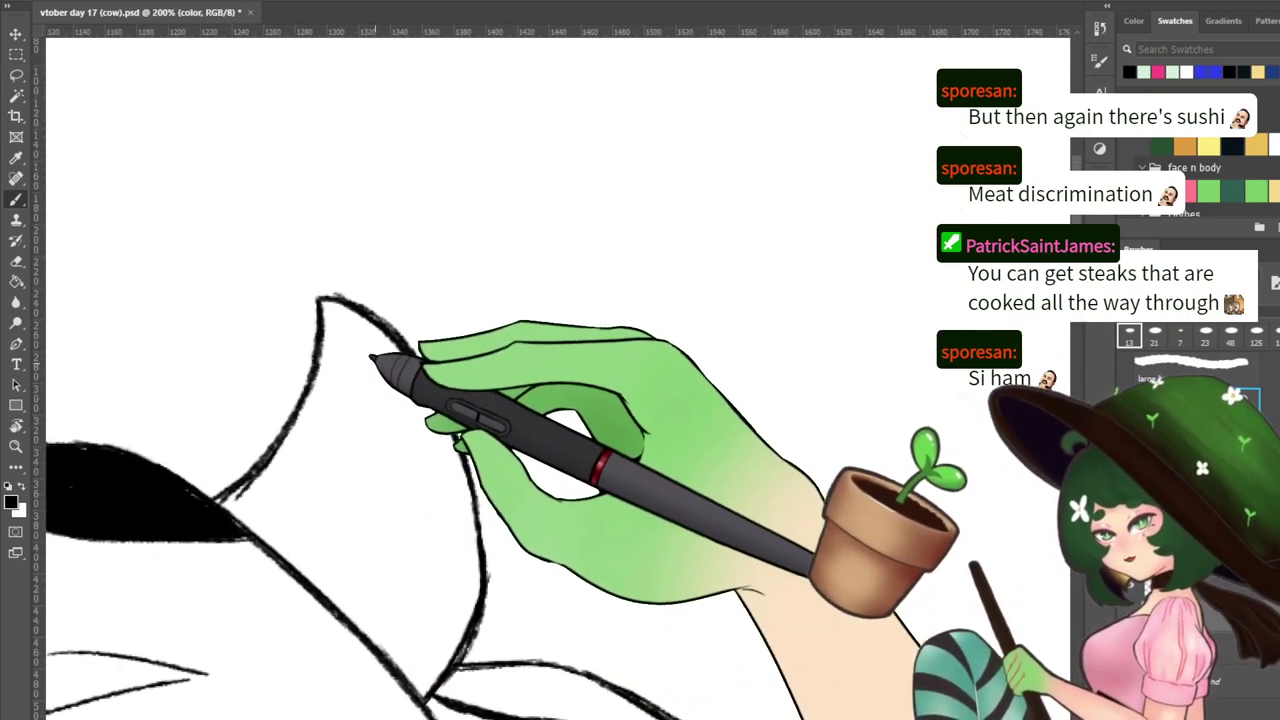
{"action": "mouse_move", "coordinate": [341, 398]}
{"action": "left_mouse_down"}
{"action": "mouse_move", "coordinate": [352, 453]}
{"action": "mouse_move", "coordinate": [332, 545]}
{"action": "left_mouse_up"}
{"action": "key", "text": "ctrl+z"}
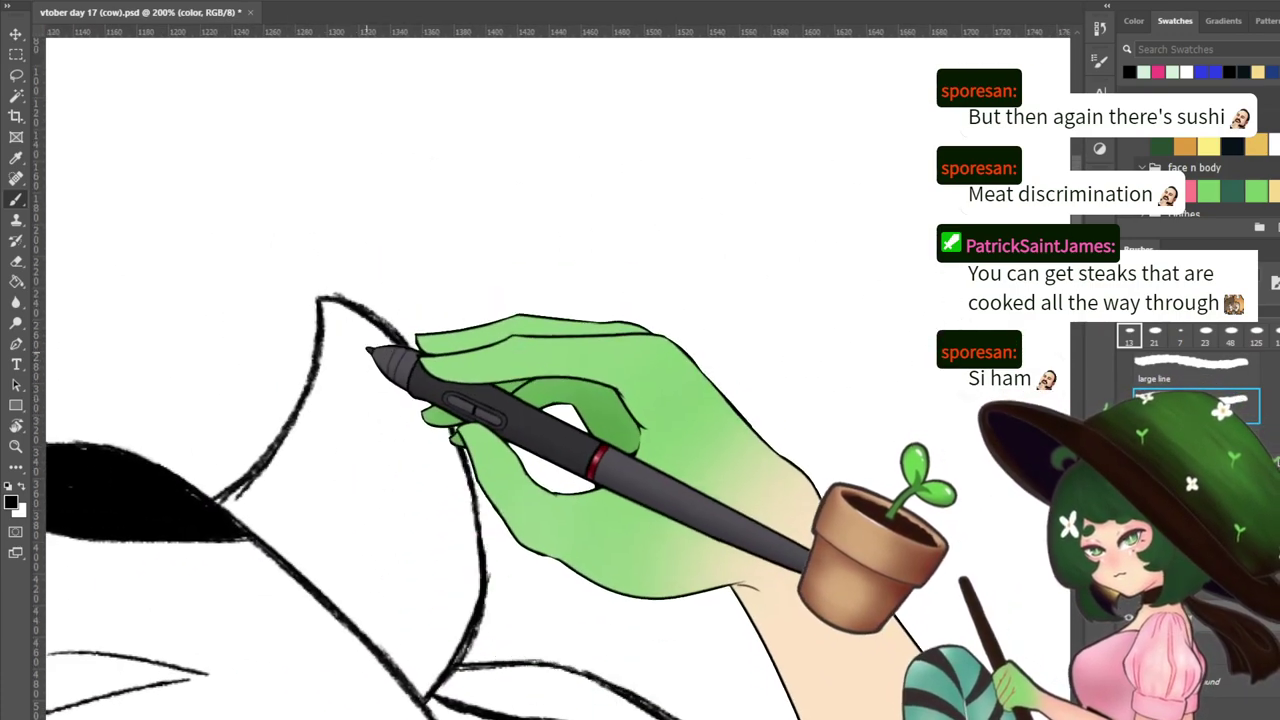
{"action": "mouse_move", "coordinate": [343, 427]}
{"action": "left_mouse_down"}
{"action": "mouse_move", "coordinate": [362, 473]}
{"action": "mouse_move", "coordinate": [352, 560]}
{"action": "left_mouse_up"}
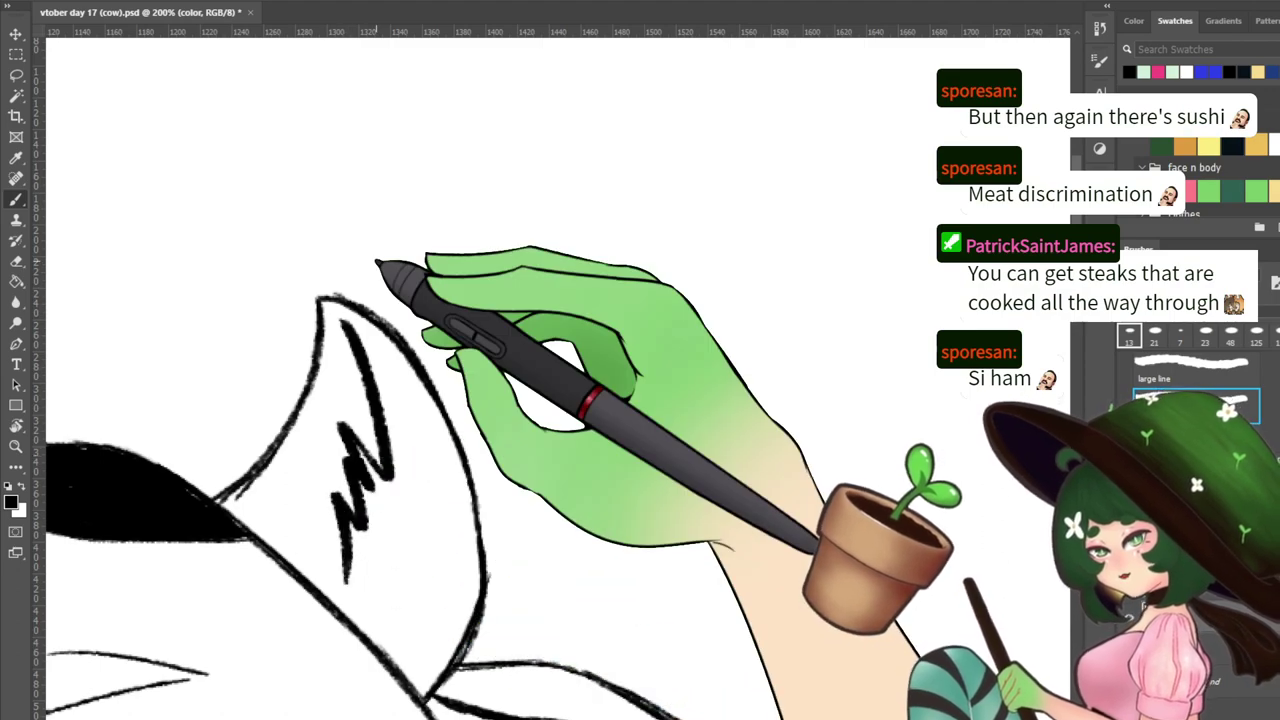
Erase the left horn's shading with a 21 px eraser and redraw it as jagged black streaks with a 13 px brush
{"action": "key", "text": "ctrl+minus"}
{"action": "left_click_drag", "start_coordinate": [245, 368], "coordinate": [597, 269]}
{"action": "key", "text": "e"}
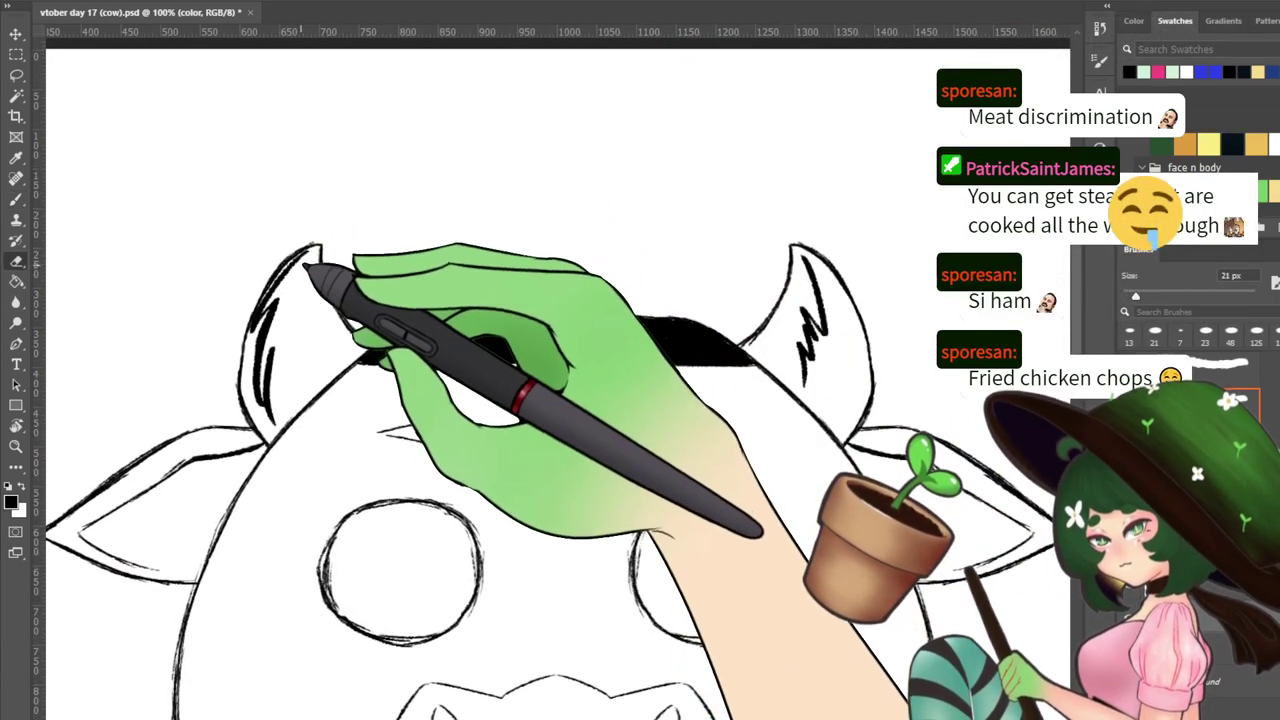
{"action": "left_click_drag", "start_coordinate": [290, 264], "coordinate": [263, 320]}
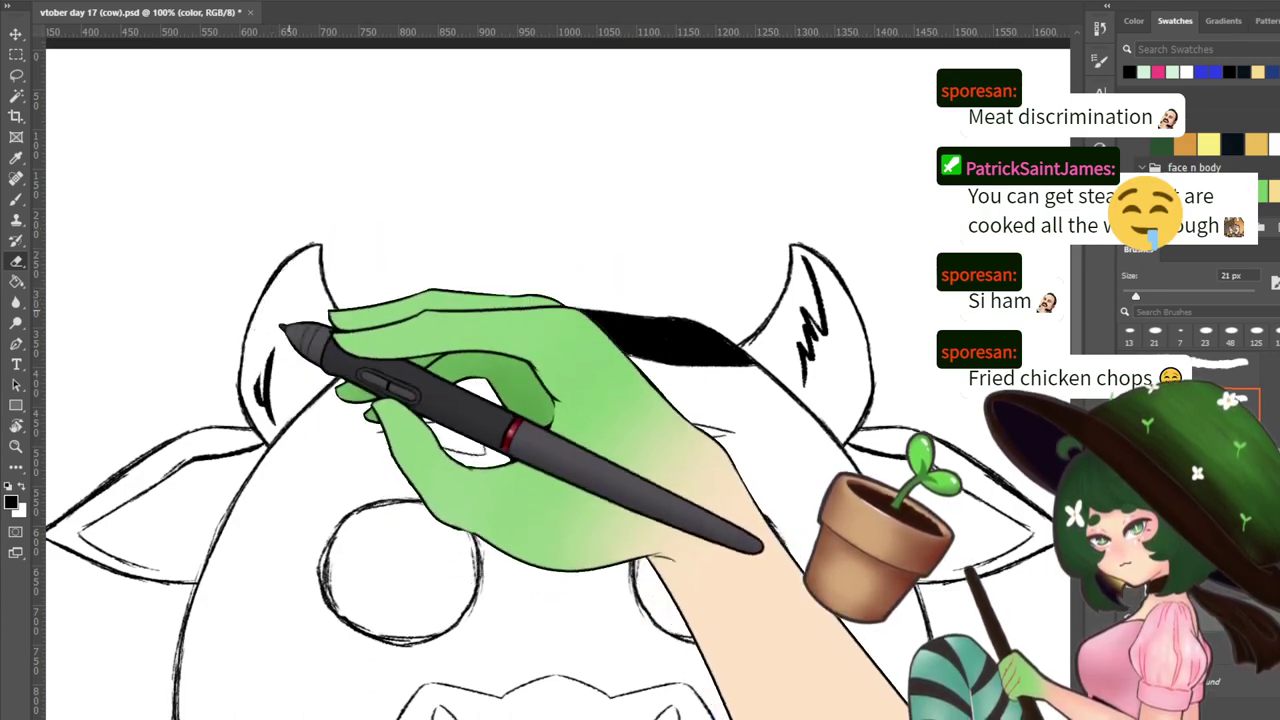
{"action": "key", "text": "b"}
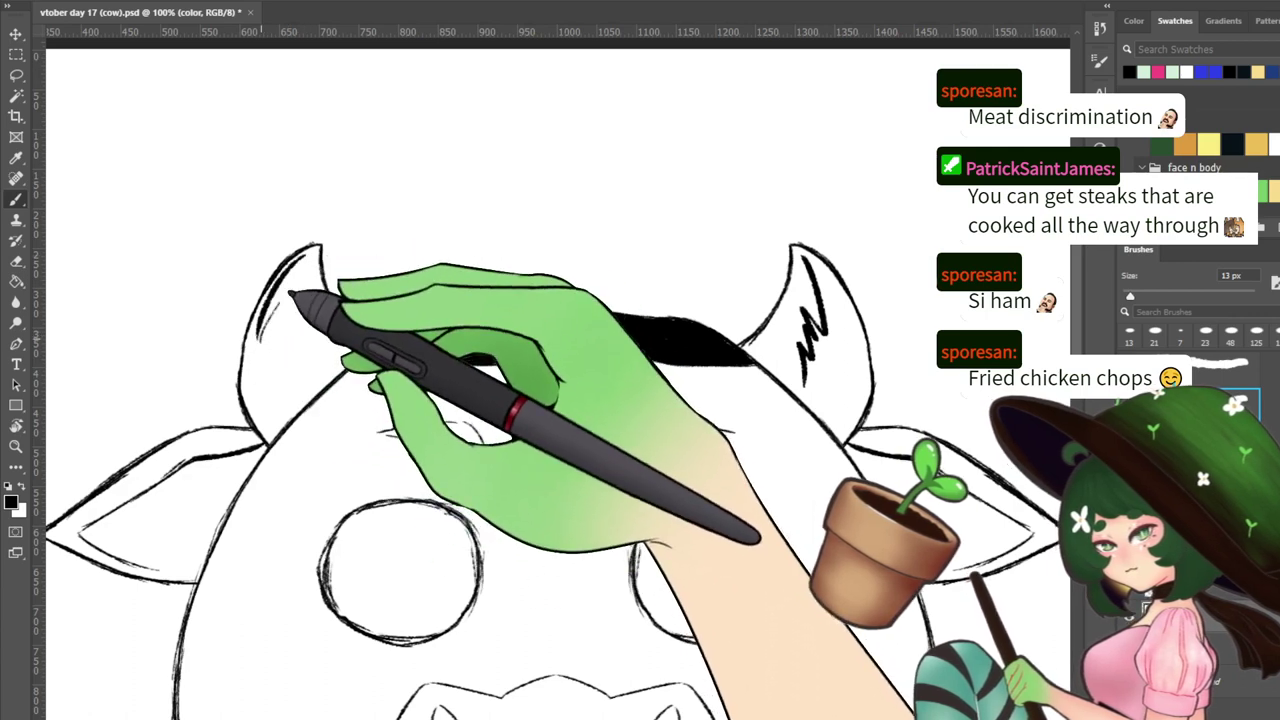
{"action": "left_click_drag", "start_coordinate": [289, 293], "coordinate": [262, 375]}
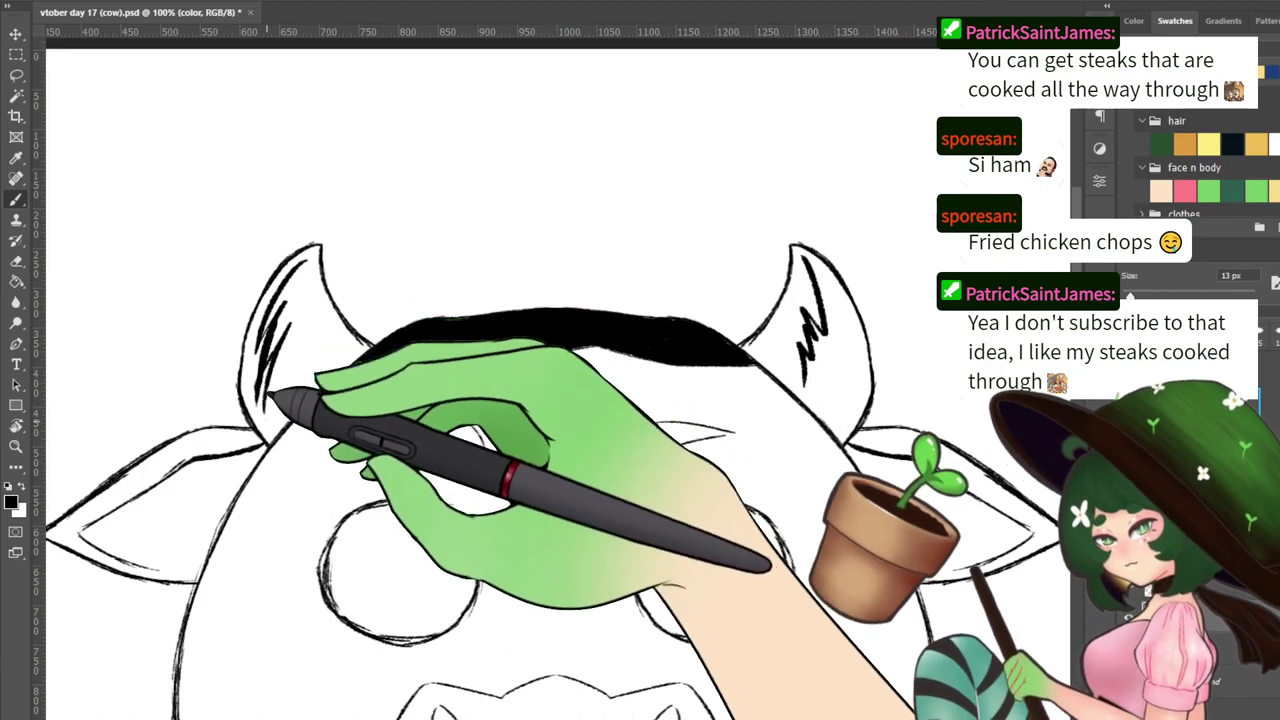
{"action": "mouse_move", "coordinate": [379, 448]}
{"action": "left_mouse_down"}
{"action": "mouse_move", "coordinate": [391, 340]}
{"action": "mouse_move", "coordinate": [500, 358]}
{"action": "left_mouse_up"}
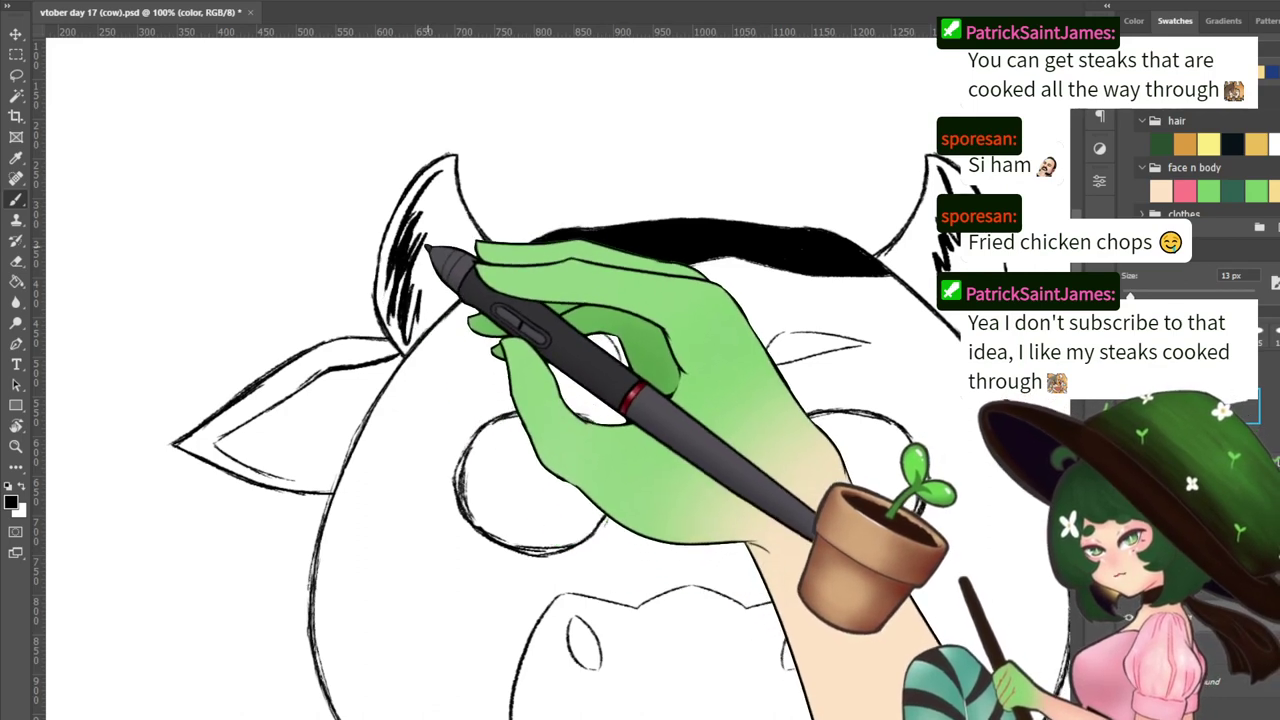
Clear the jagged streaks from the left horn and paint a fresh zigzag of black shading along its outer curve
{"action": "key", "text": "e"}
{"action": "mouse_move", "coordinate": [409, 337]}
{"action": "left_mouse_down"}
{"action": "mouse_move", "coordinate": [418, 153]}
{"action": "mouse_move", "coordinate": [433, 211]}
{"action": "mouse_move", "coordinate": [418, 348]}
{"action": "mouse_move", "coordinate": [434, 186]}
{"action": "left_mouse_up"}
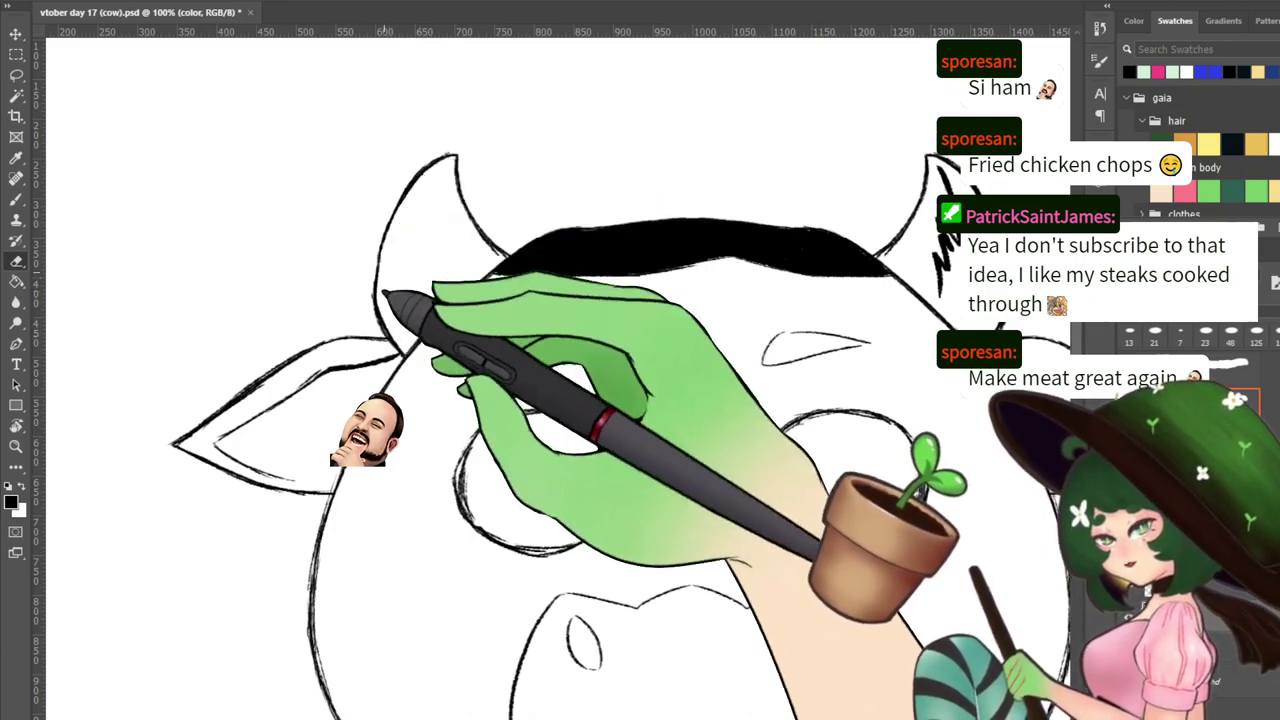
{"action": "key", "text": "b"}
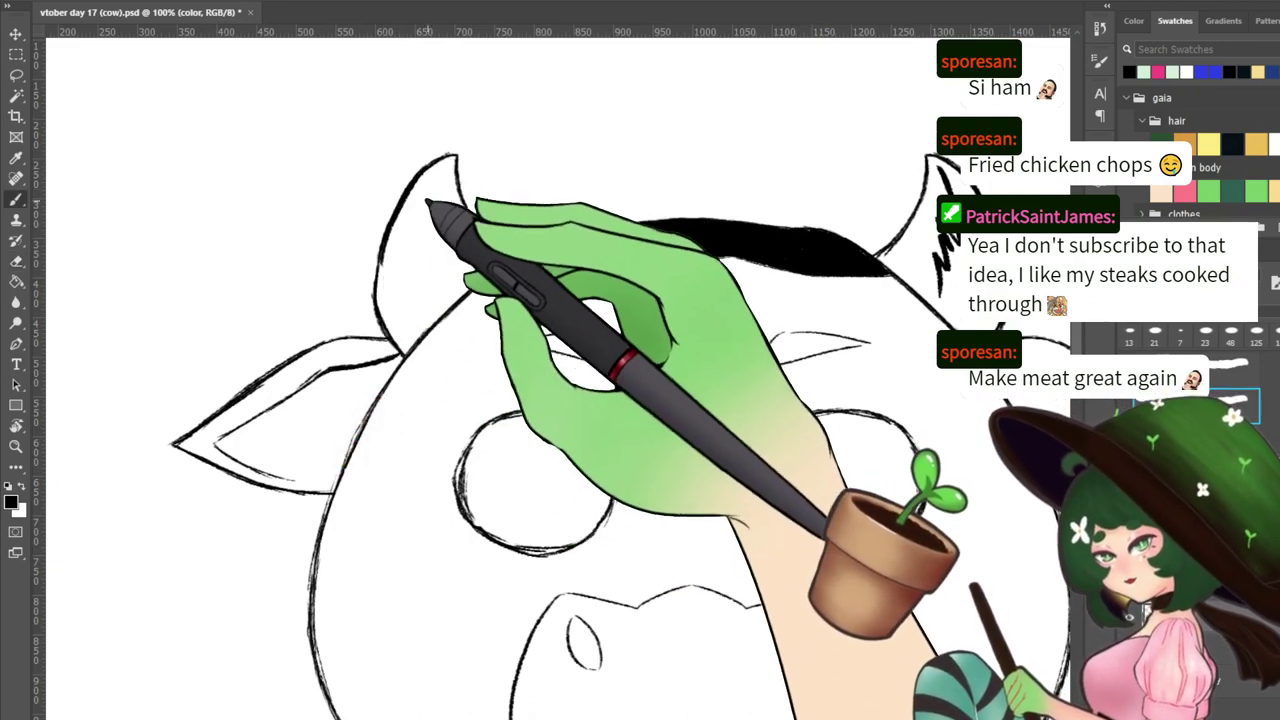
{"action": "left_click_drag", "start_coordinate": [449, 166], "coordinate": [395, 266]}
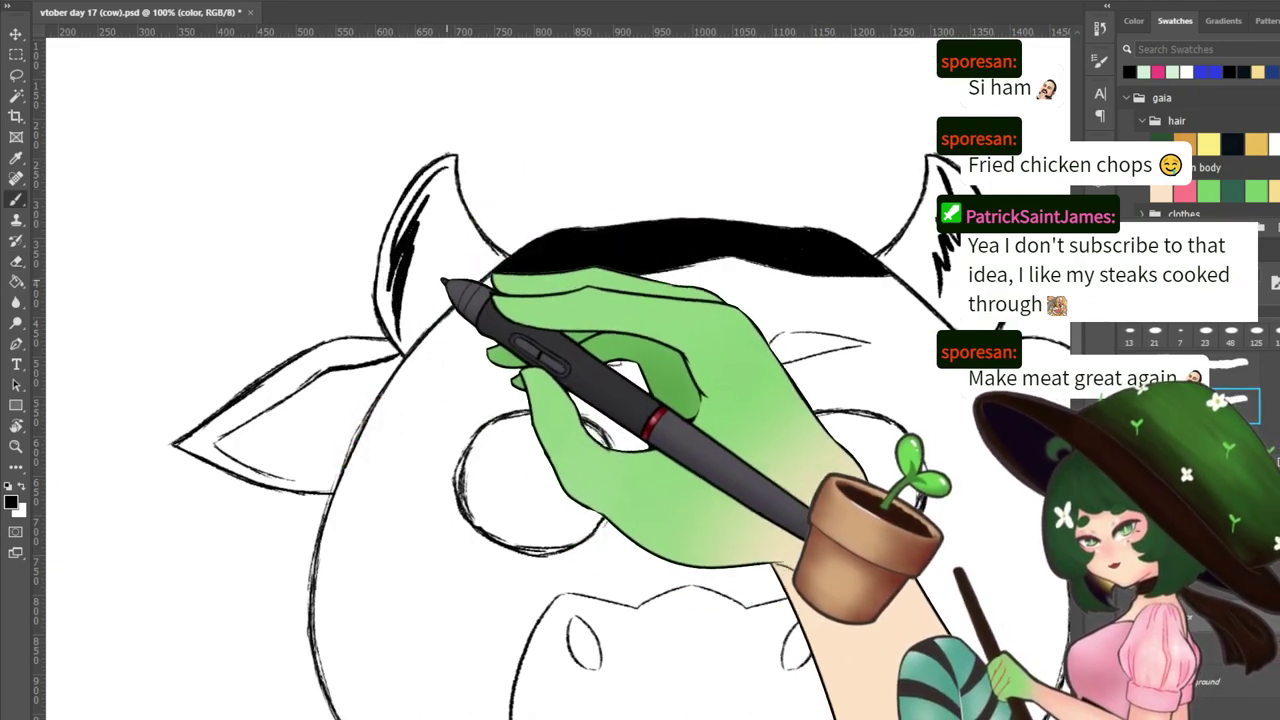
Add black hatching strokes inside both of the cow's horns on the color layer with the 13 px brush
{"action": "left_click_drag", "start_coordinate": [412, 286], "coordinate": [416, 330]}
{"action": "left_click_drag", "start_coordinate": [560, 264], "coordinate": [260, 356]}
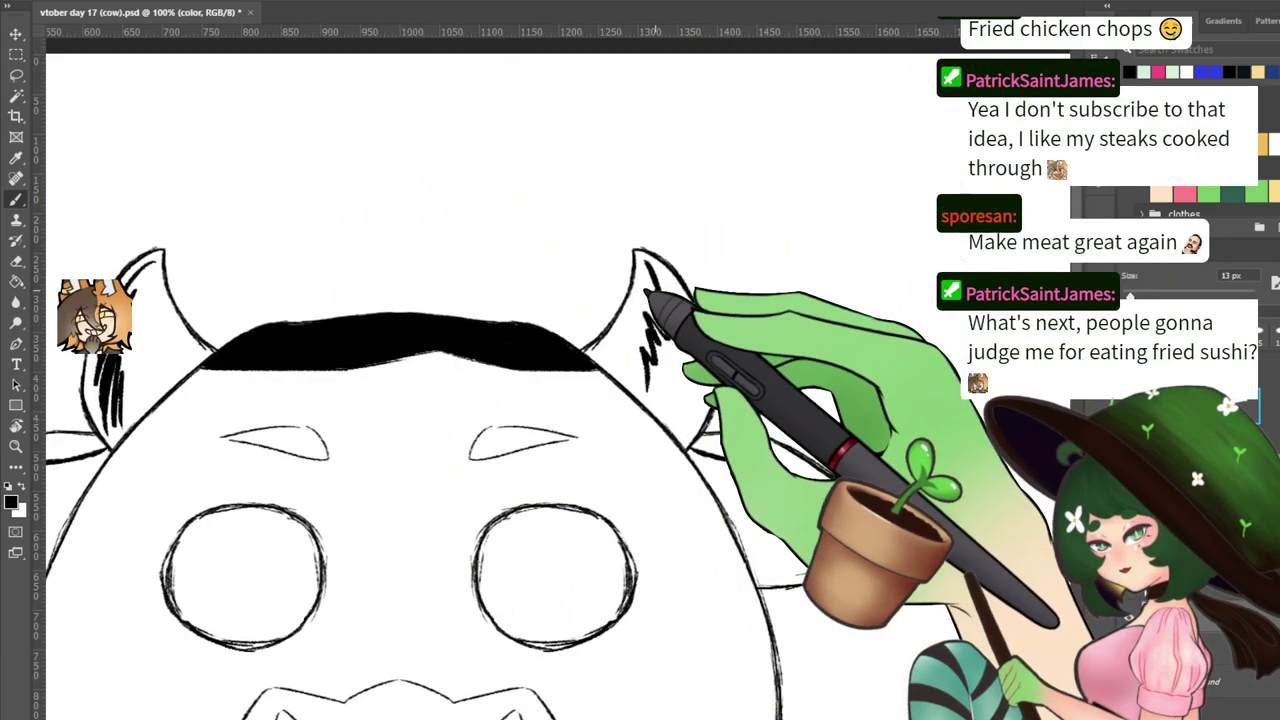
{"action": "left_click_drag", "start_coordinate": [653, 305], "coordinate": [660, 347]}
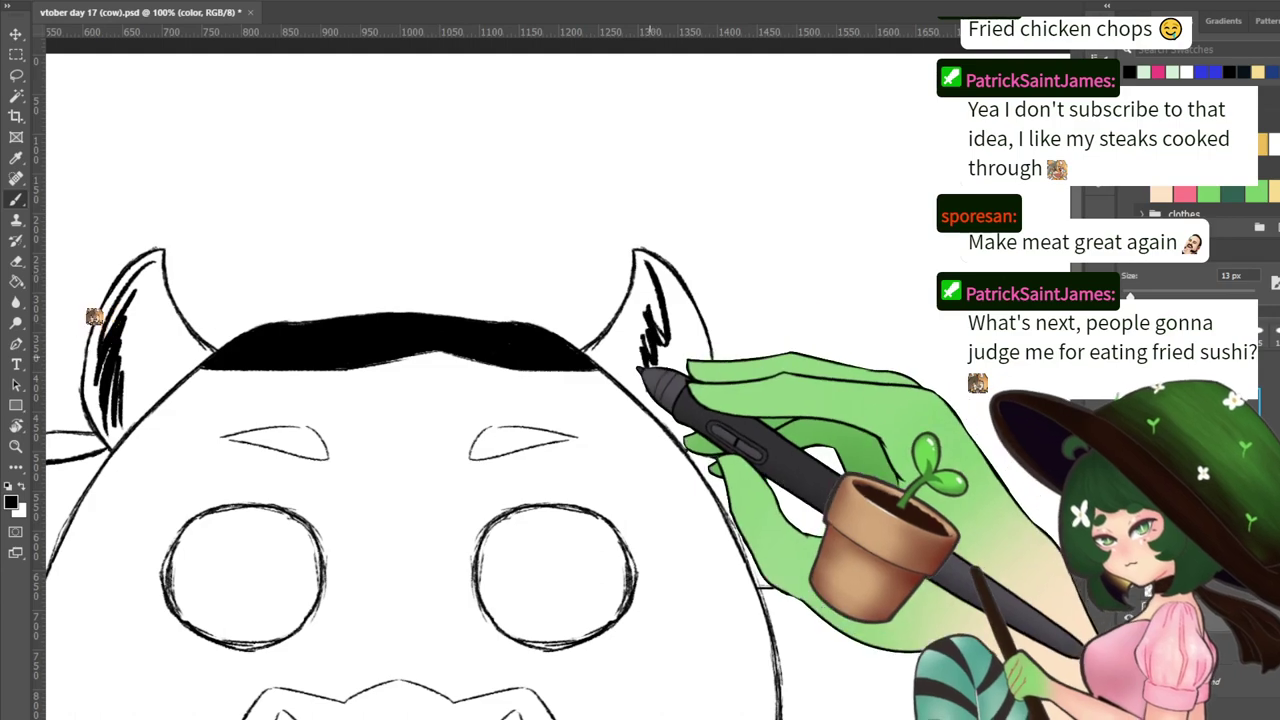
{"action": "left_click_drag", "start_coordinate": [507, 384], "coordinate": [789, 240]}
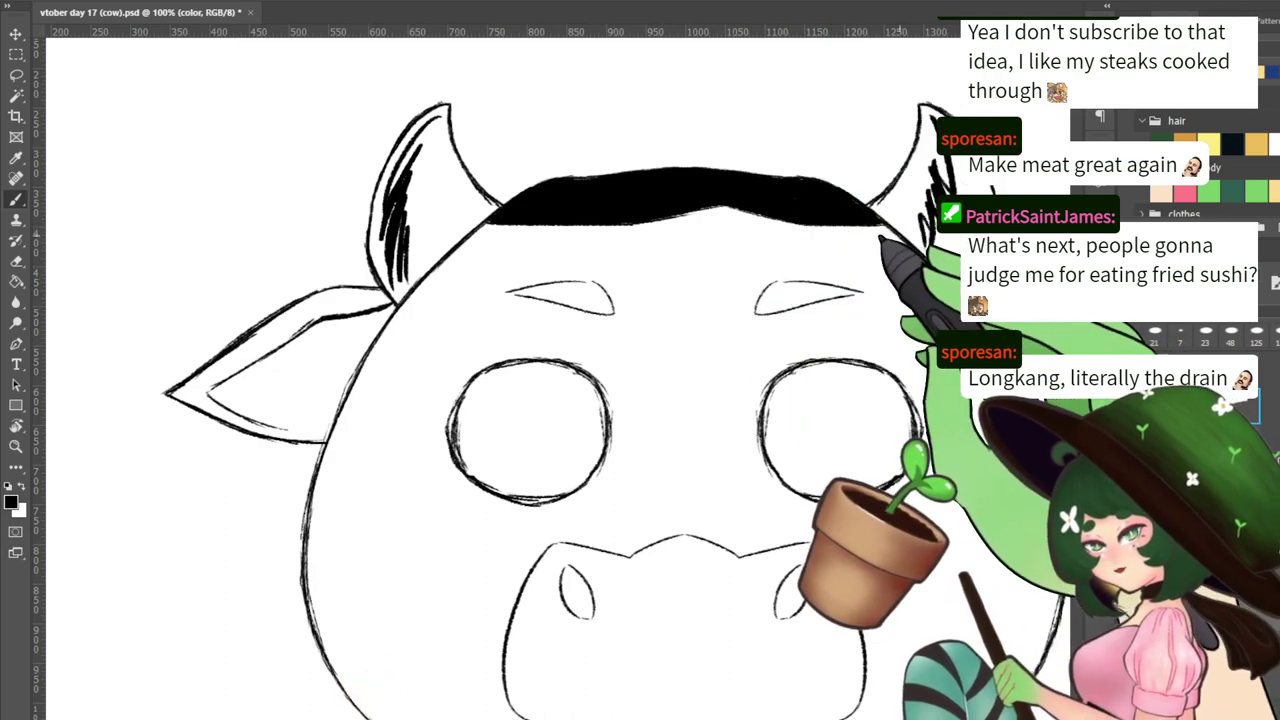
{"action": "mouse_move", "coordinate": [780, 367]}
{"action": "left_mouse_down"}
{"action": "mouse_move", "coordinate": [663, 120]}
{"action": "mouse_move", "coordinate": [634, 277]}
{"action": "mouse_move", "coordinate": [750, 383]}
{"action": "left_mouse_up"}
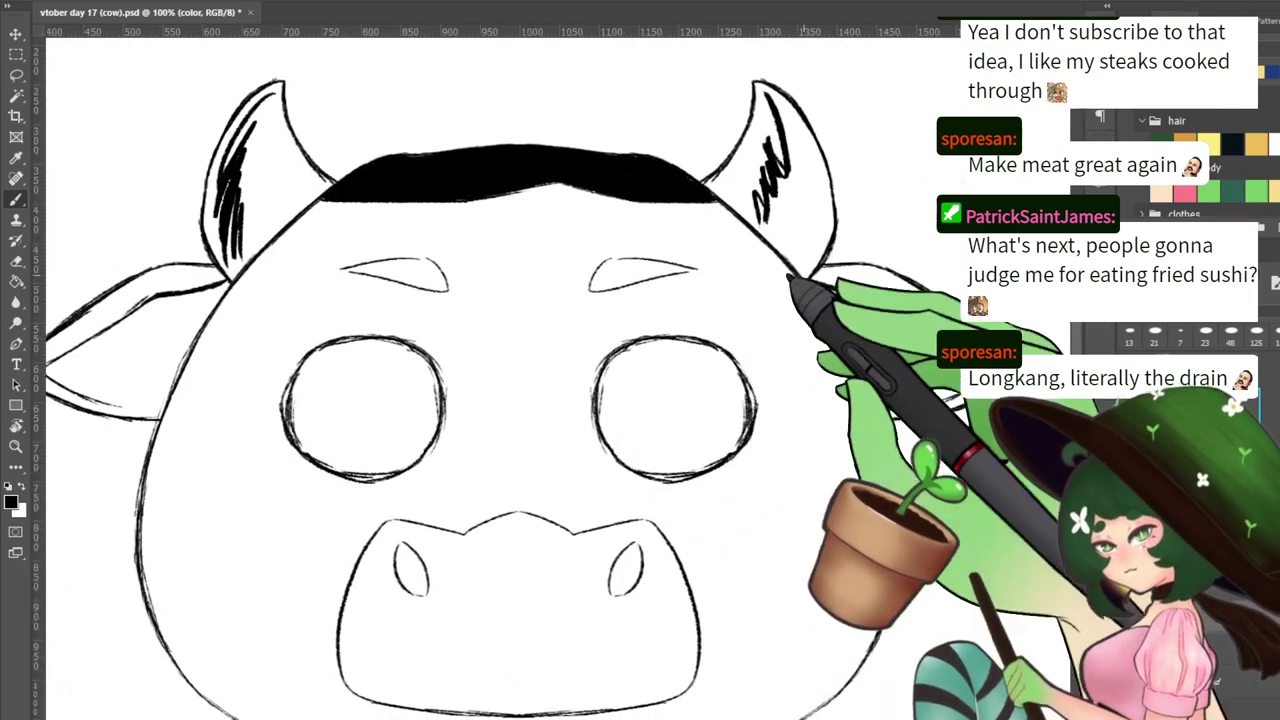
Turn on vertical symmetry painting along the centre of the cow's face, framing the eyes at 200%
{"action": "key", "text": "ctrl+minus"}
{"action": "key", "text": "ctrl+plus"}
{"action": "key", "text": "ctrl+plus"}
{"action": "key", "text": "ctrl+equal"}
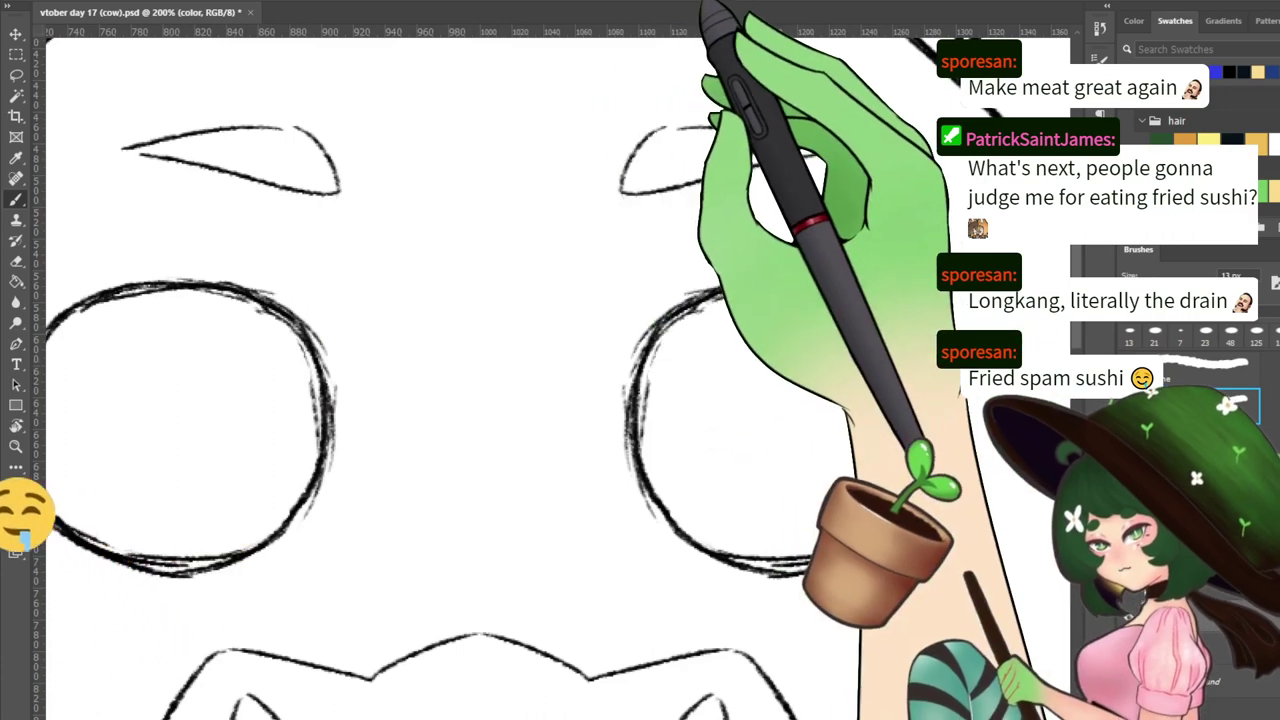
{"action": "left_click", "coordinate": [744, 33]}
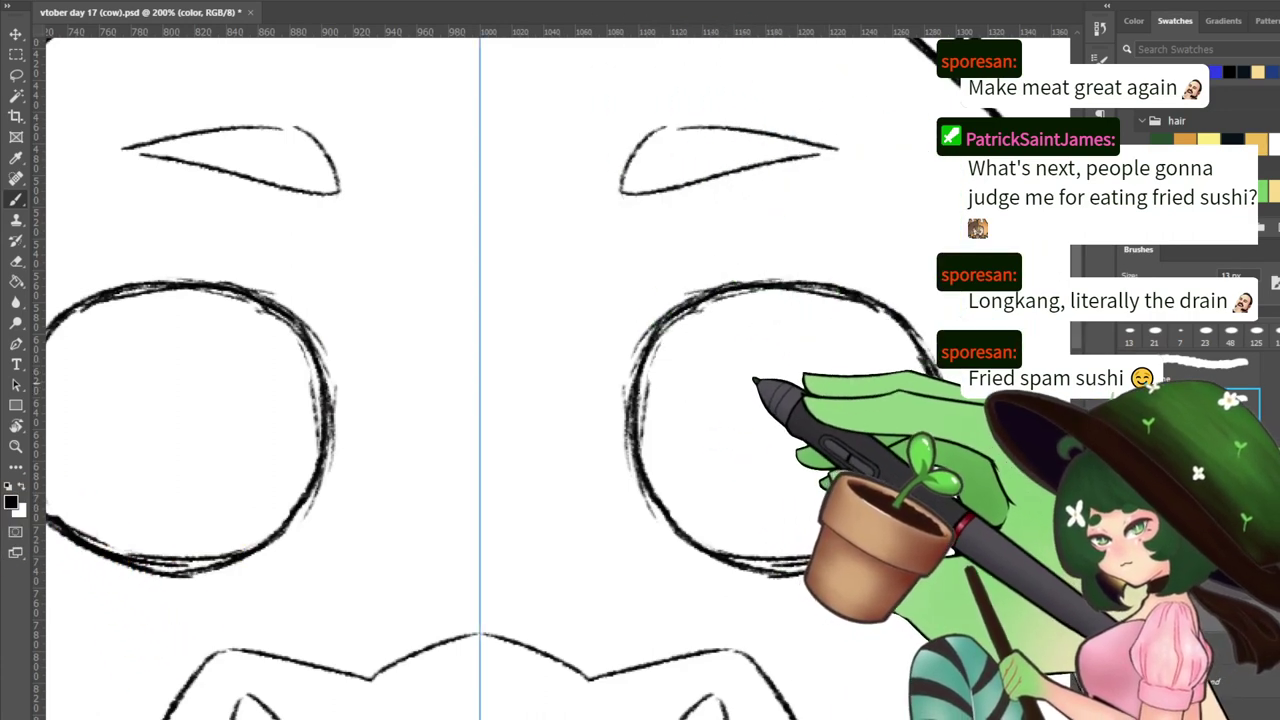
{"action": "left_click_drag", "start_coordinate": [769, 383], "coordinate": [783, 497]}
{"action": "key", "text": "ctrl+z"}
{"action": "mouse_move", "coordinate": [782, 362]}
{"action": "left_mouse_down"}
{"action": "mouse_move", "coordinate": [700, 436]}
{"action": "mouse_move", "coordinate": [774, 498]}
{"action": "left_mouse_up"}
{"action": "key", "text": "ctrl+z"}
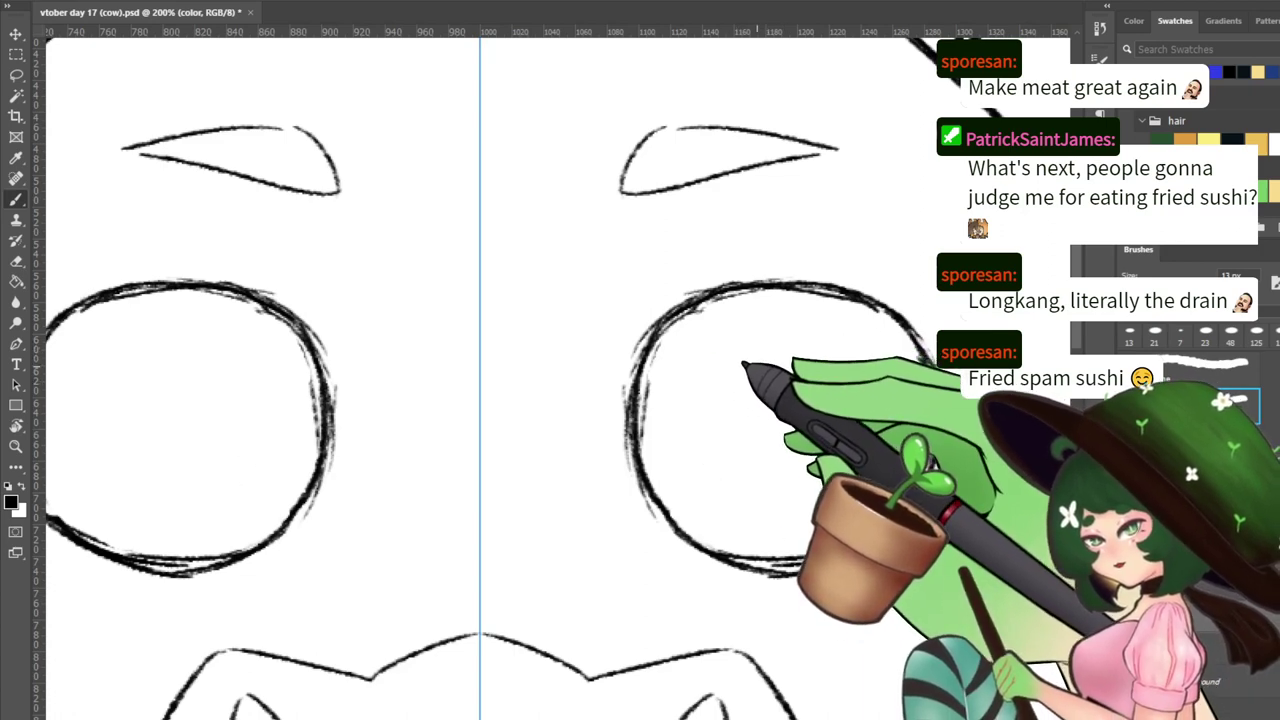
Draw mirrored circular pupil outlines inside both eyes with thick black brush strokes
{"action": "left_click_drag", "start_coordinate": [225, 362], "coordinate": [172, 500]}
{"action": "mouse_move", "coordinate": [183, 356]}
{"action": "left_mouse_down"}
{"action": "mouse_move", "coordinate": [107, 394]}
{"action": "mouse_move", "coordinate": [148, 499]}
{"action": "mouse_move", "coordinate": [200, 492]}
{"action": "left_mouse_up"}
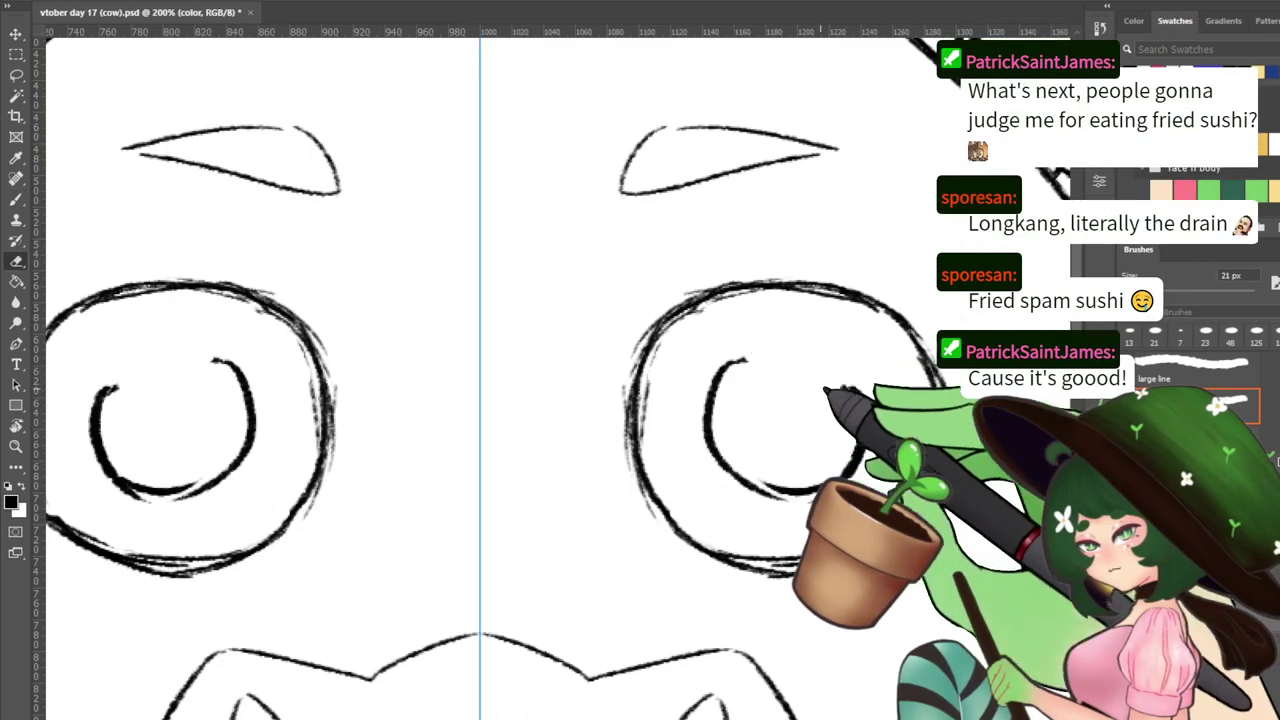
{"action": "mouse_move", "coordinate": [766, 346]}
{"action": "left_mouse_down"}
{"action": "mouse_move", "coordinate": [823, 380]}
{"action": "mouse_move", "coordinate": [868, 422]}
{"action": "left_mouse_up"}
{"action": "mouse_move", "coordinate": [871, 428]}
{"action": "left_mouse_down"}
{"action": "mouse_move", "coordinate": [788, 334]}
{"action": "mouse_move", "coordinate": [737, 346]}
{"action": "mouse_move", "coordinate": [751, 346]}
{"action": "mouse_move", "coordinate": [720, 420]}
{"action": "left_mouse_up"}
{"action": "left_click_drag", "start_coordinate": [240, 385], "coordinate": [172, 494]}
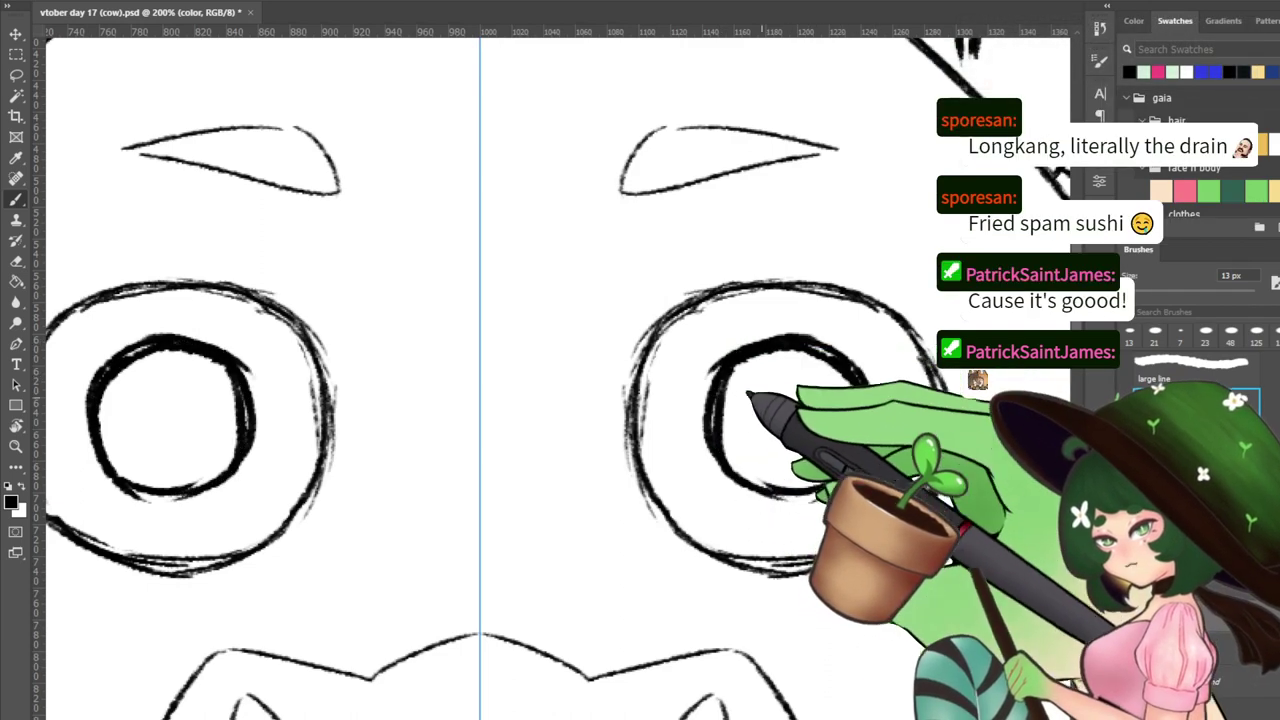
Erase the inner sides and lower edges of both pupil outlines and redraw them as wider, rounder arcs
{"action": "key", "text": "e"}
{"action": "left_click_drag", "start_coordinate": [246, 412], "coordinate": [240, 465]}
{"action": "left_click_drag", "start_coordinate": [200, 356], "coordinate": [250, 438]}
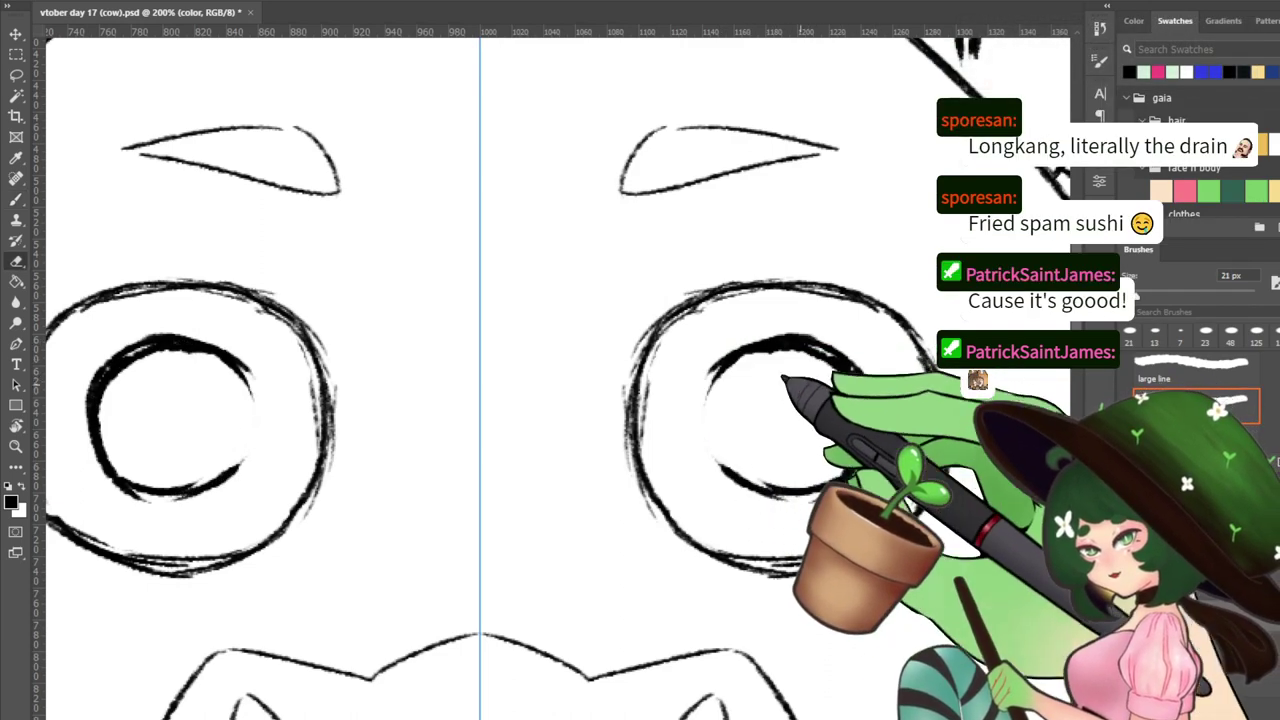
{"action": "key", "text": "b"}
{"action": "mouse_move", "coordinate": [242, 366]}
{"action": "left_mouse_down"}
{"action": "mouse_move", "coordinate": [250, 490]}
{"action": "mouse_move", "coordinate": [200, 492]}
{"action": "left_mouse_up"}
{"action": "key", "text": "e"}
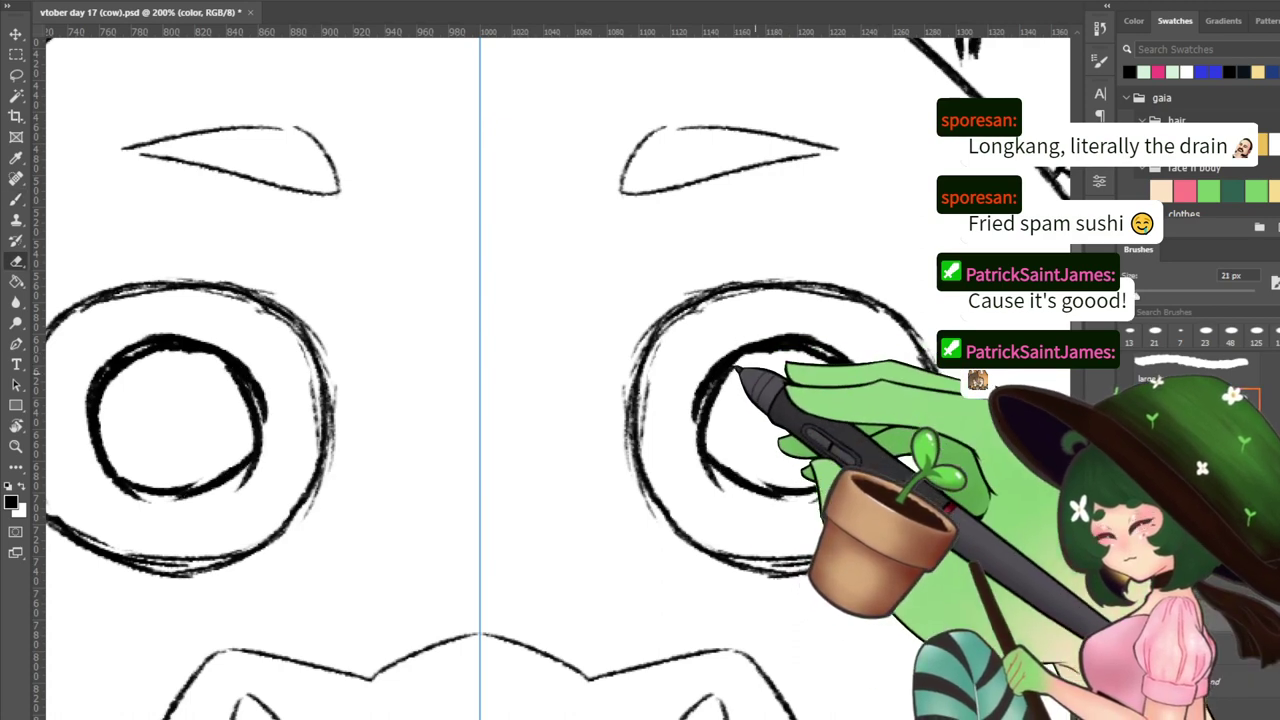
{"action": "mouse_move", "coordinate": [252, 372]}
{"action": "left_mouse_down"}
{"action": "mouse_move", "coordinate": [240, 468]}
{"action": "mouse_move", "coordinate": [205, 490]}
{"action": "mouse_move", "coordinate": [135, 492]}
{"action": "left_mouse_up"}
{"action": "left_click_drag", "start_coordinate": [752, 484], "coordinate": [832, 492]}
{"action": "key", "text": "b"}
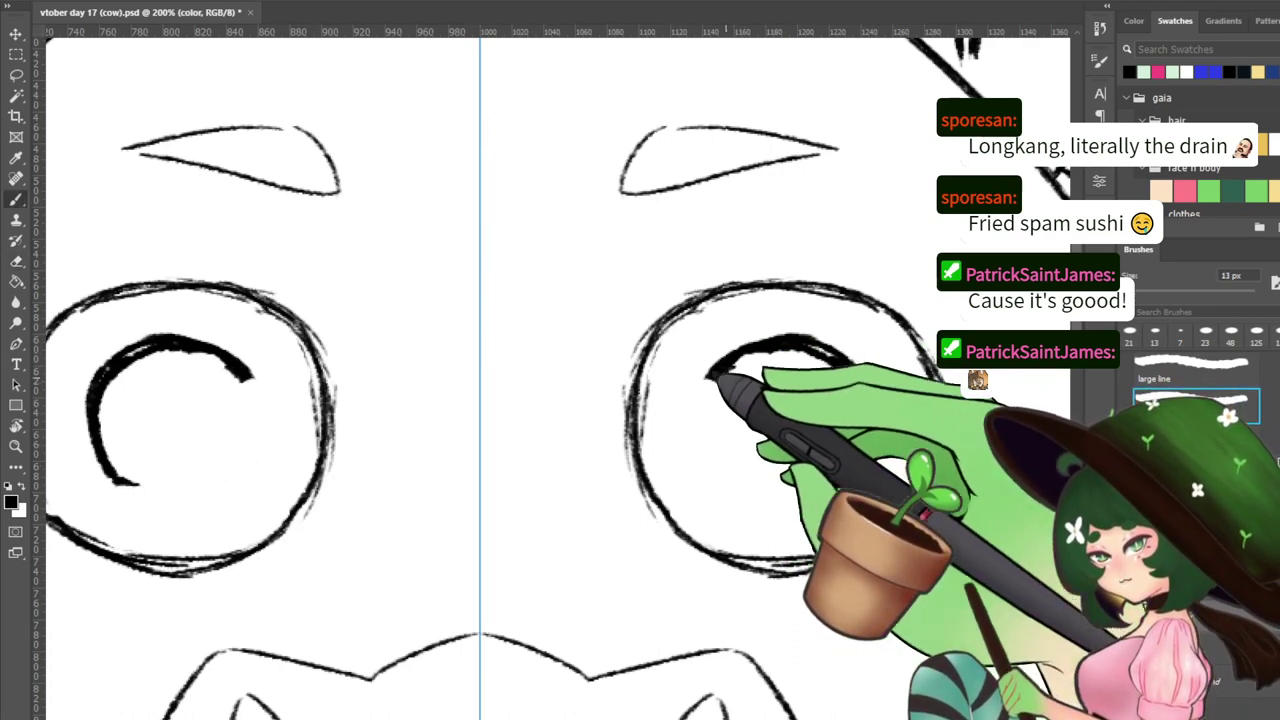
{"action": "mouse_move", "coordinate": [711, 377]}
{"action": "left_mouse_down"}
{"action": "mouse_move", "coordinate": [729, 422]}
{"action": "mouse_move", "coordinate": [691, 402]}
{"action": "mouse_move", "coordinate": [802, 496]}
{"action": "left_mouse_up"}
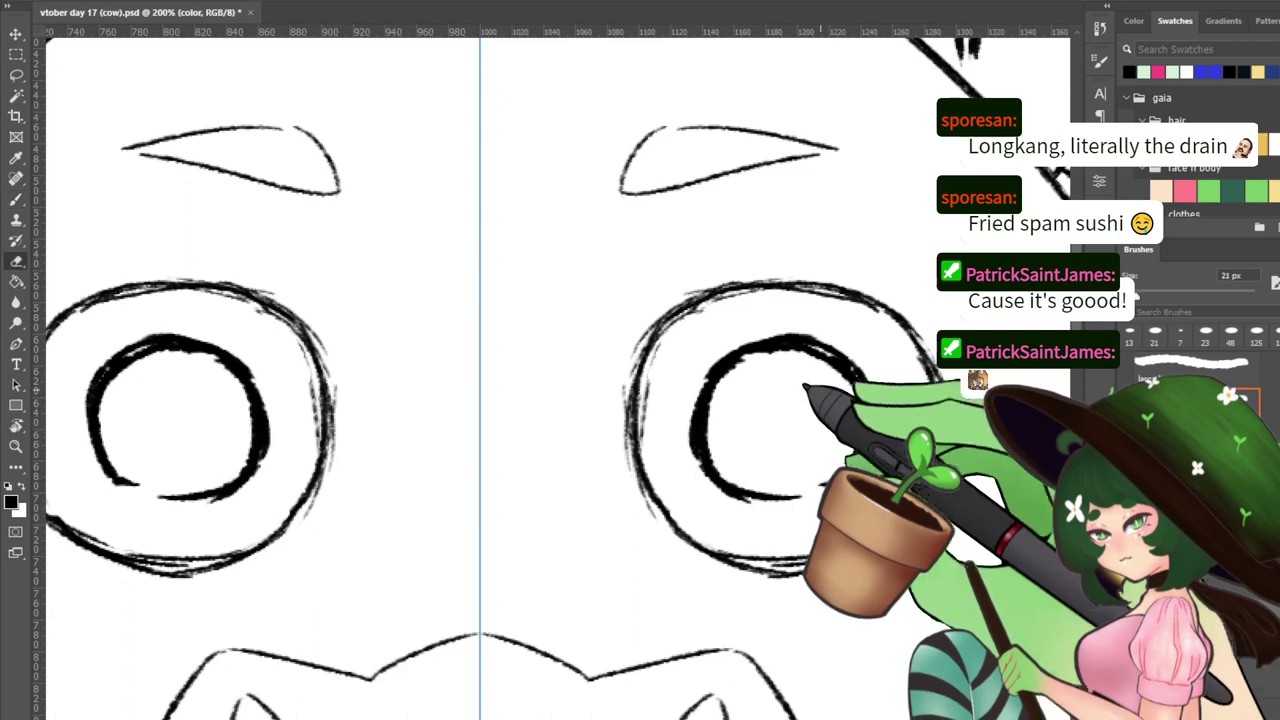
Clean up the outer lower edges of both pupil outlines and redraw them to close the circles
{"action": "left_click_drag", "start_coordinate": [92, 440], "coordinate": [134, 486]}
{"action": "key", "text": "b"}
{"action": "mouse_move", "coordinate": [86, 386]}
{"action": "left_mouse_down"}
{"action": "mouse_move", "coordinate": [98, 476]}
{"action": "mouse_move", "coordinate": [162, 500]}
{"action": "left_mouse_up"}
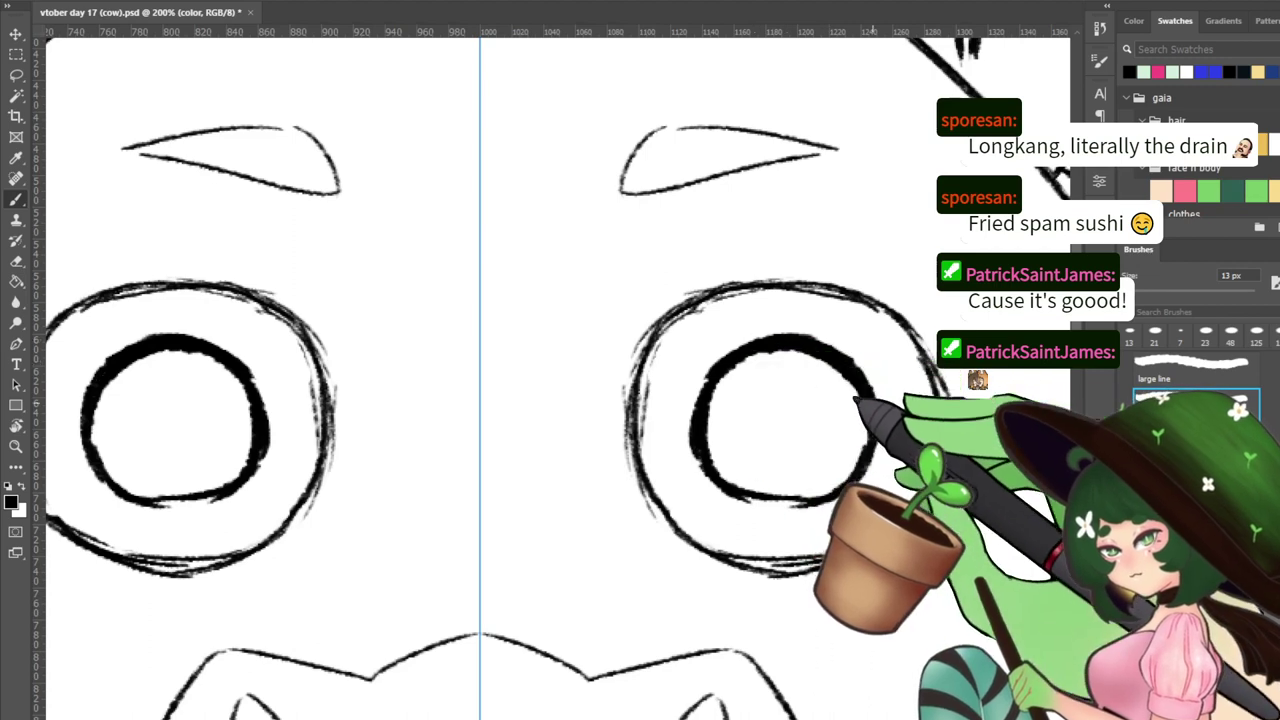
{"action": "mouse_move", "coordinate": [731, 360]}
{"action": "left_mouse_down"}
{"action": "mouse_move", "coordinate": [727, 475]}
{"action": "mouse_move", "coordinate": [764, 502]}
{"action": "left_mouse_up"}
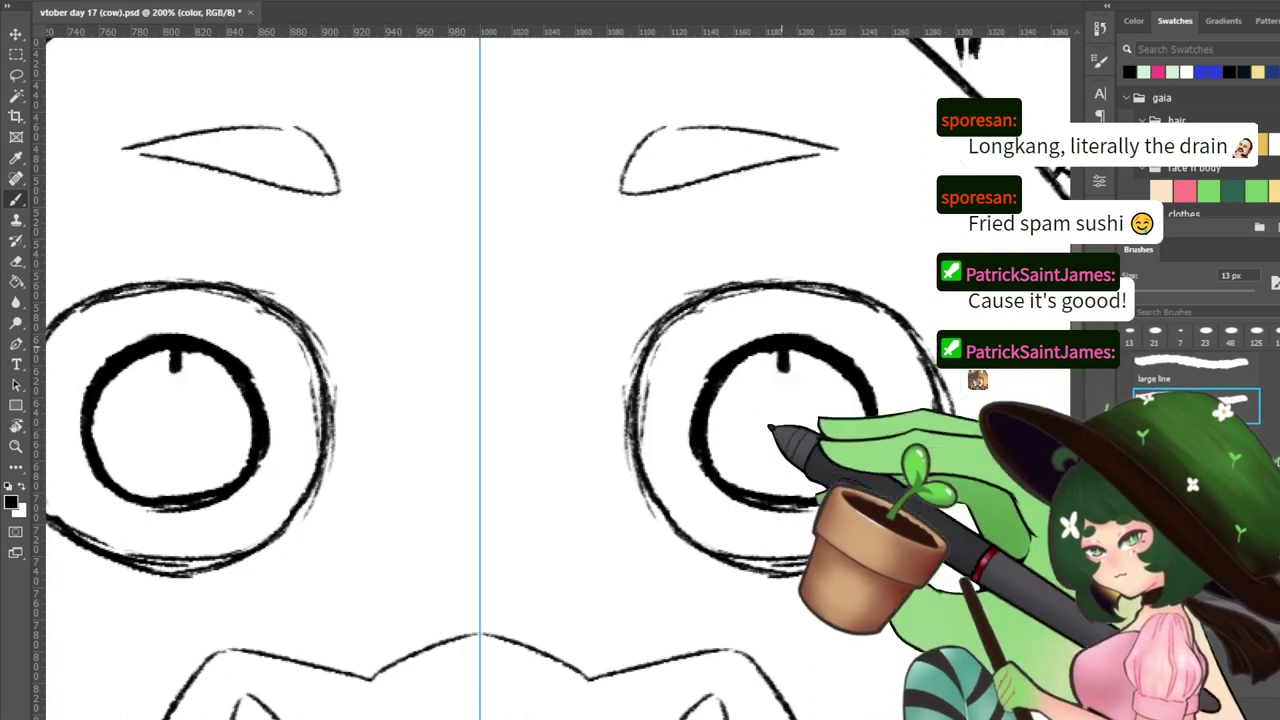
Fill both pupils solid black with mirrored vertical brush strokes
{"action": "left_click_drag", "start_coordinate": [176, 368], "coordinate": [168, 494]}
{"action": "left_click_drag", "start_coordinate": [182, 352], "coordinate": [180, 488]}
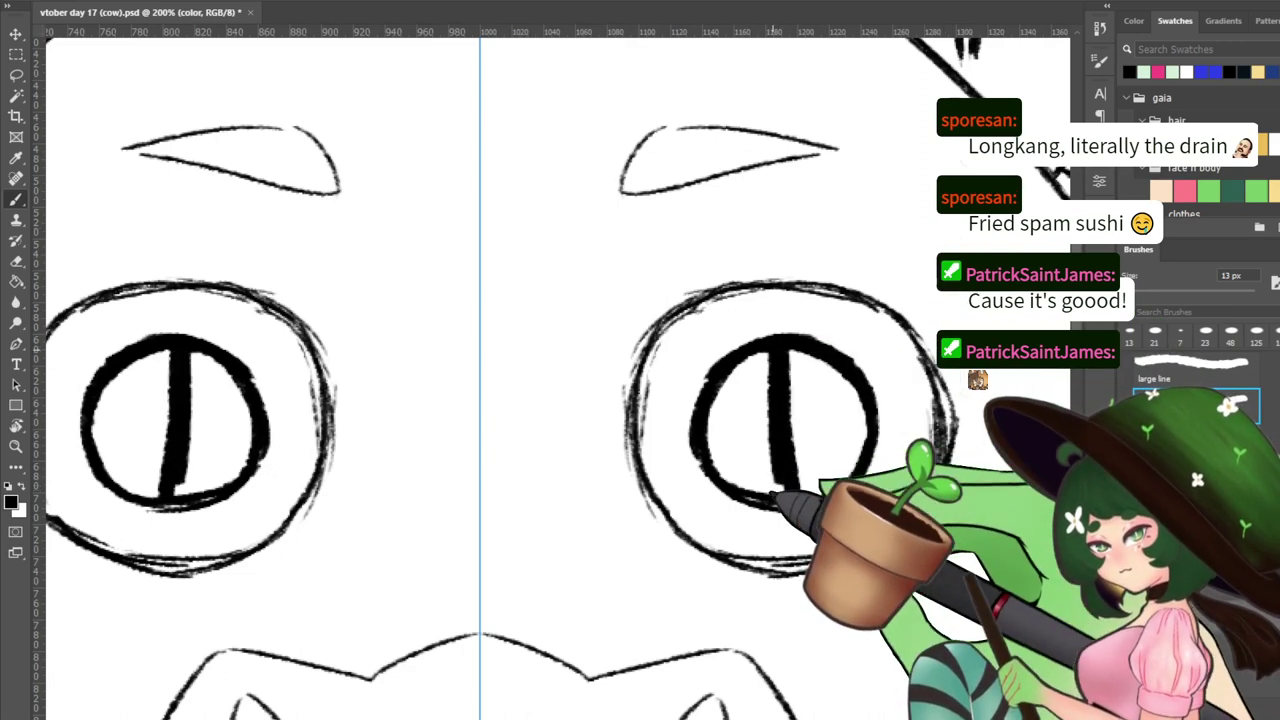
{"action": "left_click_drag", "start_coordinate": [768, 353], "coordinate": [772, 490]}
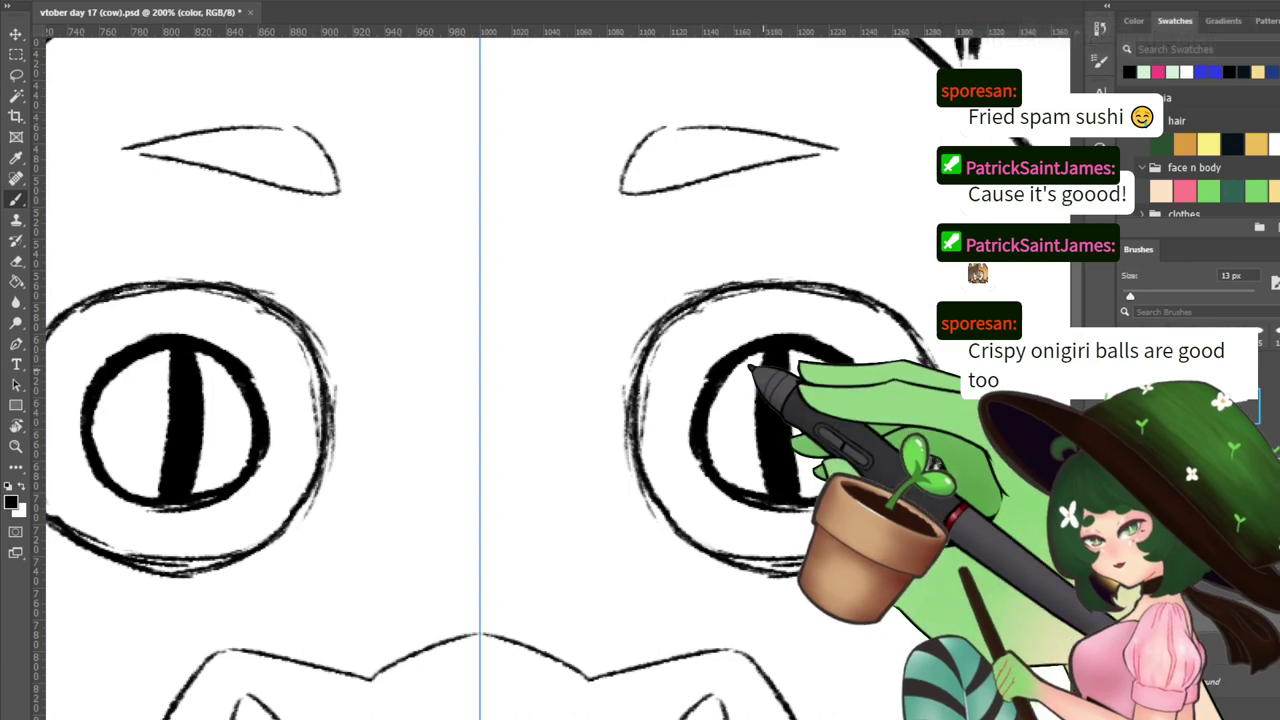
{"action": "mouse_move", "coordinate": [766, 352]}
{"action": "left_mouse_down"}
{"action": "mouse_move", "coordinate": [744, 483]}
{"action": "mouse_move", "coordinate": [774, 399]}
{"action": "mouse_move", "coordinate": [755, 348]}
{"action": "mouse_move", "coordinate": [746, 486]}
{"action": "left_mouse_up"}
{"action": "mouse_move", "coordinate": [728, 370]}
{"action": "left_mouse_down"}
{"action": "mouse_move", "coordinate": [759, 423]}
{"action": "mouse_move", "coordinate": [701, 436]}
{"action": "mouse_move", "coordinate": [744, 394]}
{"action": "mouse_move", "coordinate": [766, 490]}
{"action": "mouse_move", "coordinate": [702, 431]}
{"action": "mouse_move", "coordinate": [752, 458]}
{"action": "left_mouse_up"}
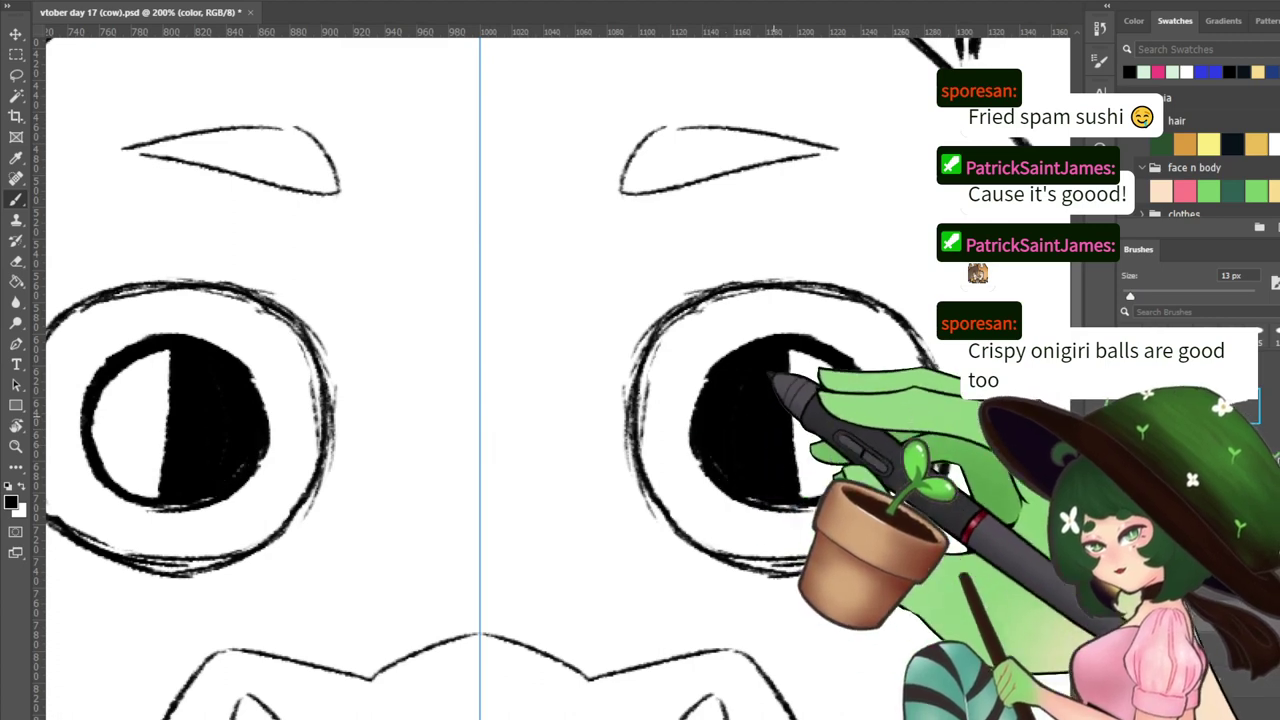
{"action": "left_click_drag", "start_coordinate": [166, 356], "coordinate": [142, 496]}
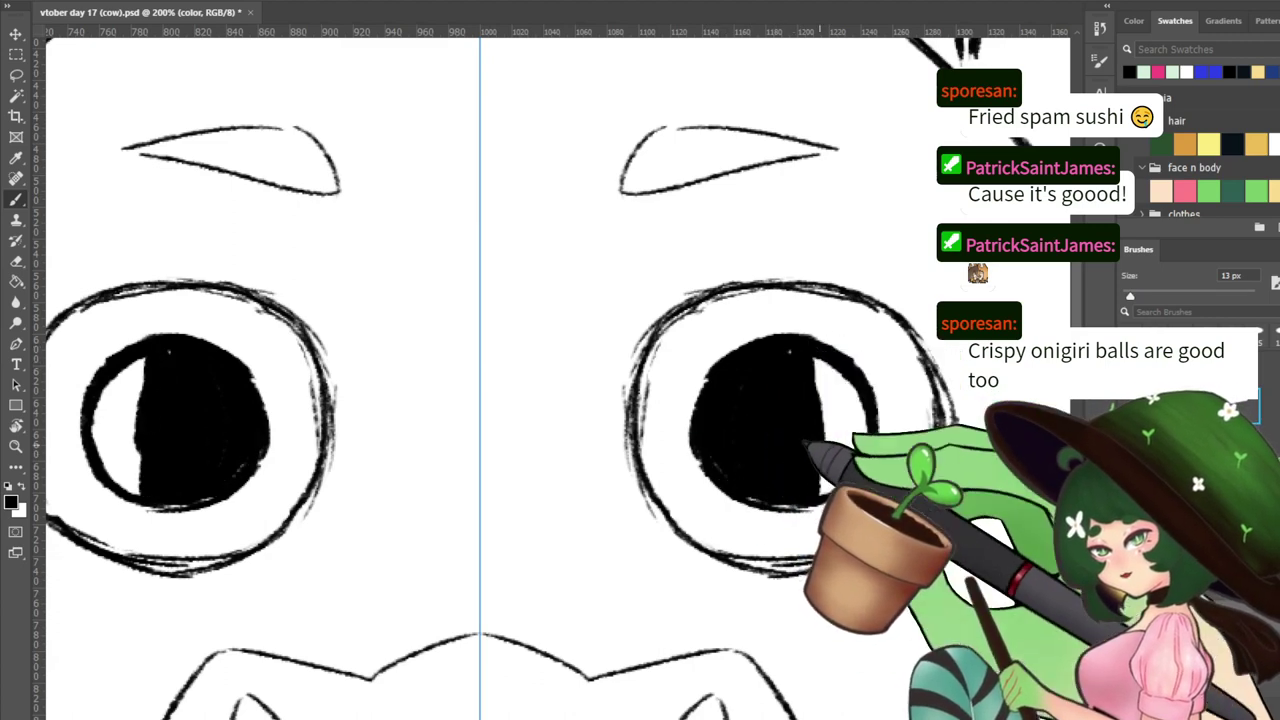
{"action": "left_click_drag", "start_coordinate": [138, 358], "coordinate": [130, 460]}
{"action": "left_click_drag", "start_coordinate": [130, 358], "coordinate": [110, 468]}
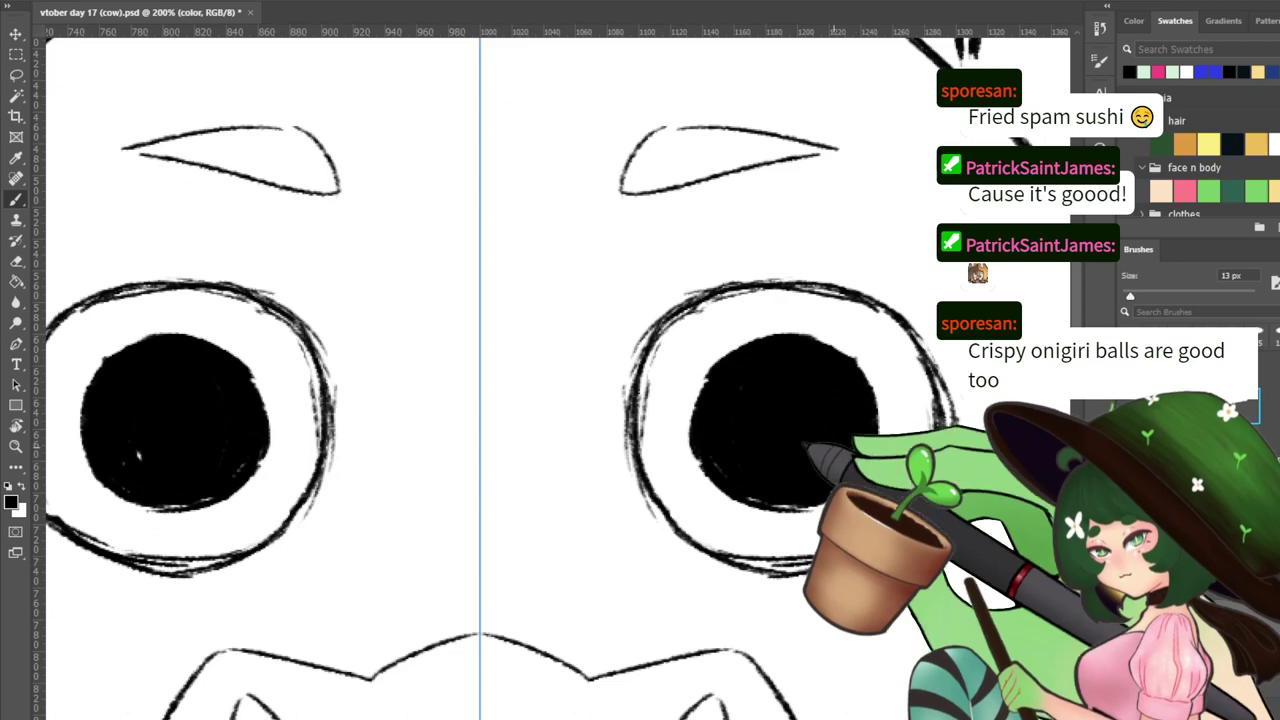
On the cow layer with symmetry off, open a gap in the right-hand eye's upper outer outline and draw a 7 px inward curve across it
{"action": "left_click_drag", "start_coordinate": [768, 408], "coordinate": [637, 396]}
{"action": "key", "text": "e"}
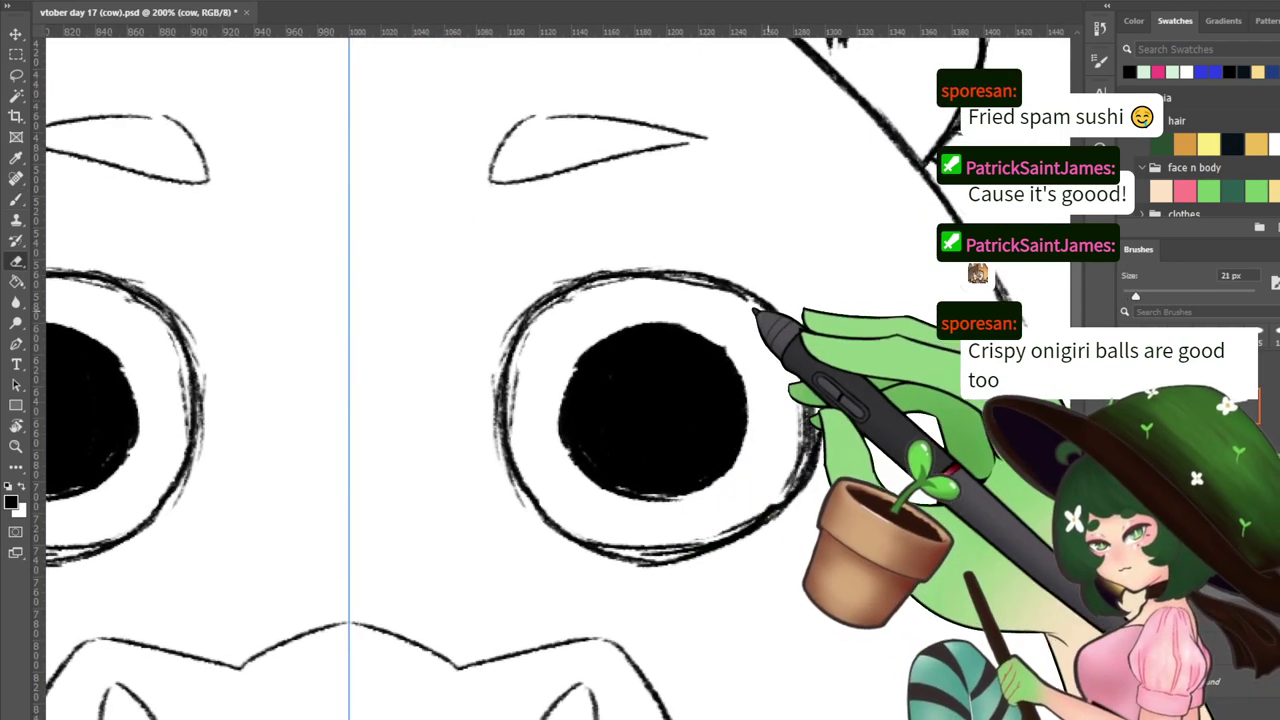
{"action": "left_click_drag", "start_coordinate": [752, 297], "coordinate": [788, 318]}
{"action": "key", "text": "ctrl+z"}
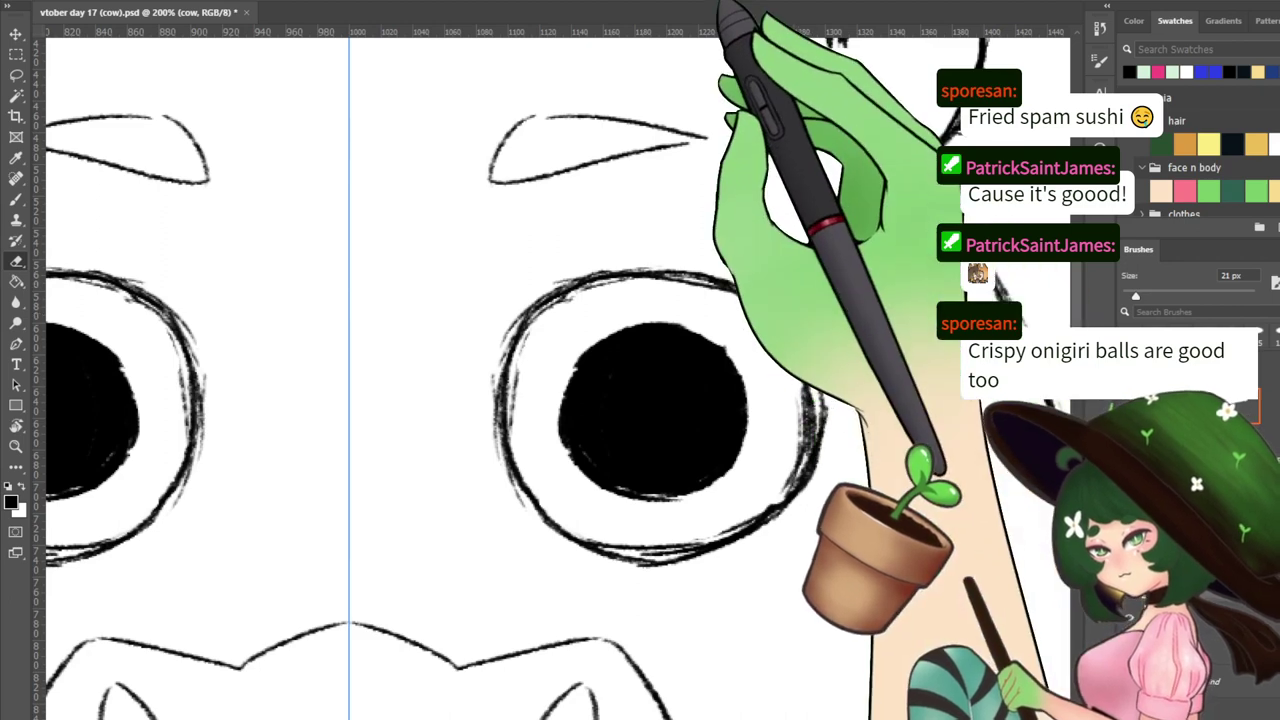
{"action": "left_click", "coordinate": [713, 3]}
{"action": "left_click", "coordinate": [730, 19]}
{"action": "key", "text": "b"}
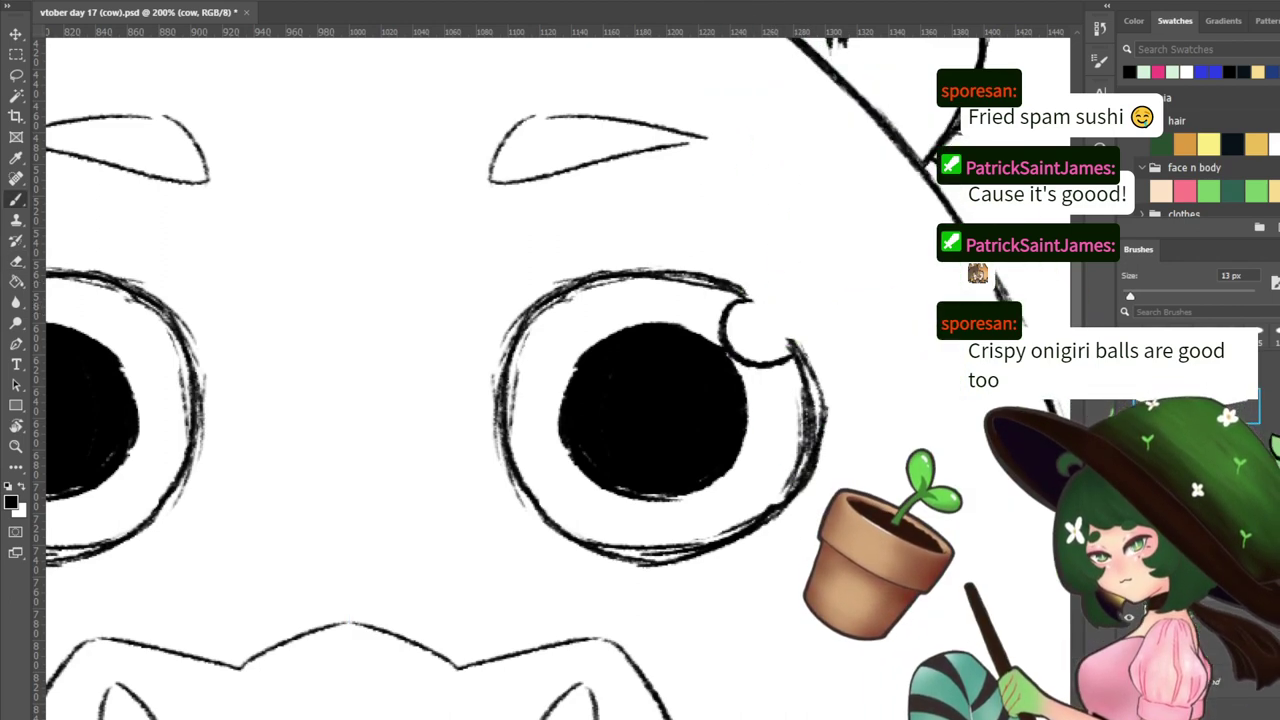
{"action": "mouse_move", "coordinate": [755, 299]}
{"action": "left_mouse_down"}
{"action": "mouse_move", "coordinate": [725, 352]}
{"action": "mouse_move", "coordinate": [792, 346]}
{"action": "left_mouse_up"}
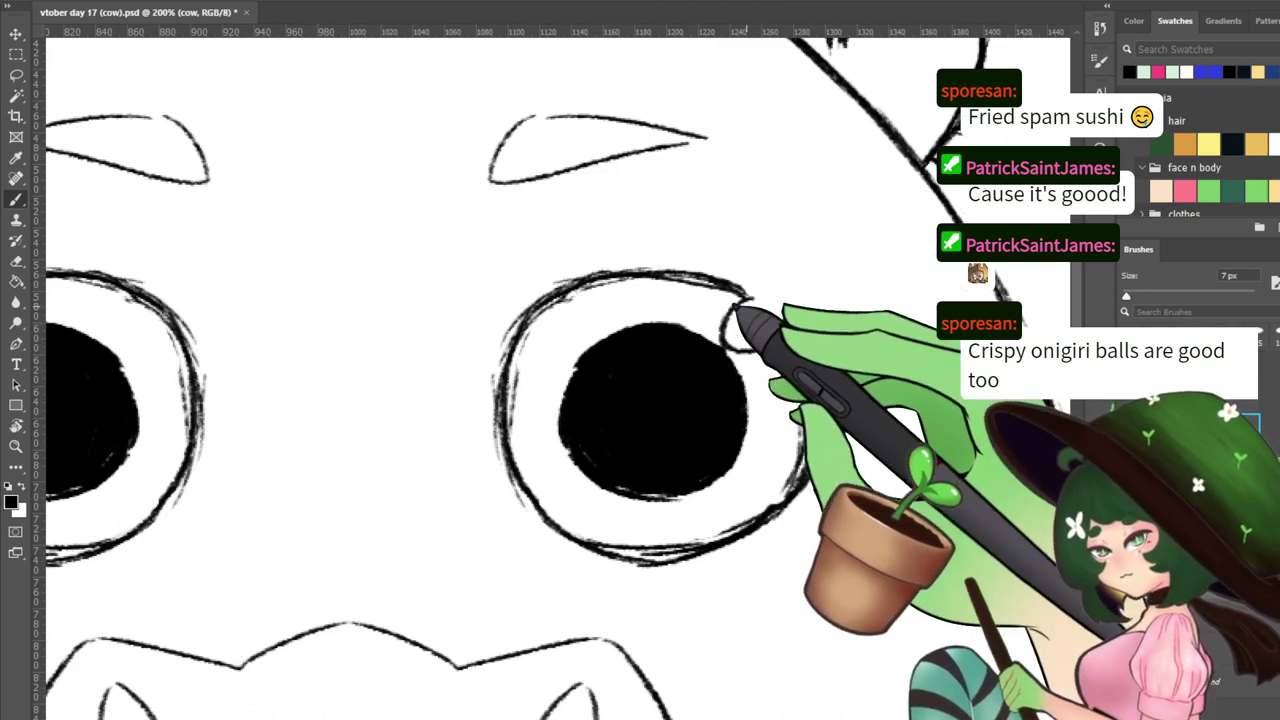
Erase a gap in the left-hand eye's upper-right outline and draw a matching inward-curved notch there
{"action": "left_click_drag", "start_coordinate": [748, 395], "coordinate": [1038, 408]}
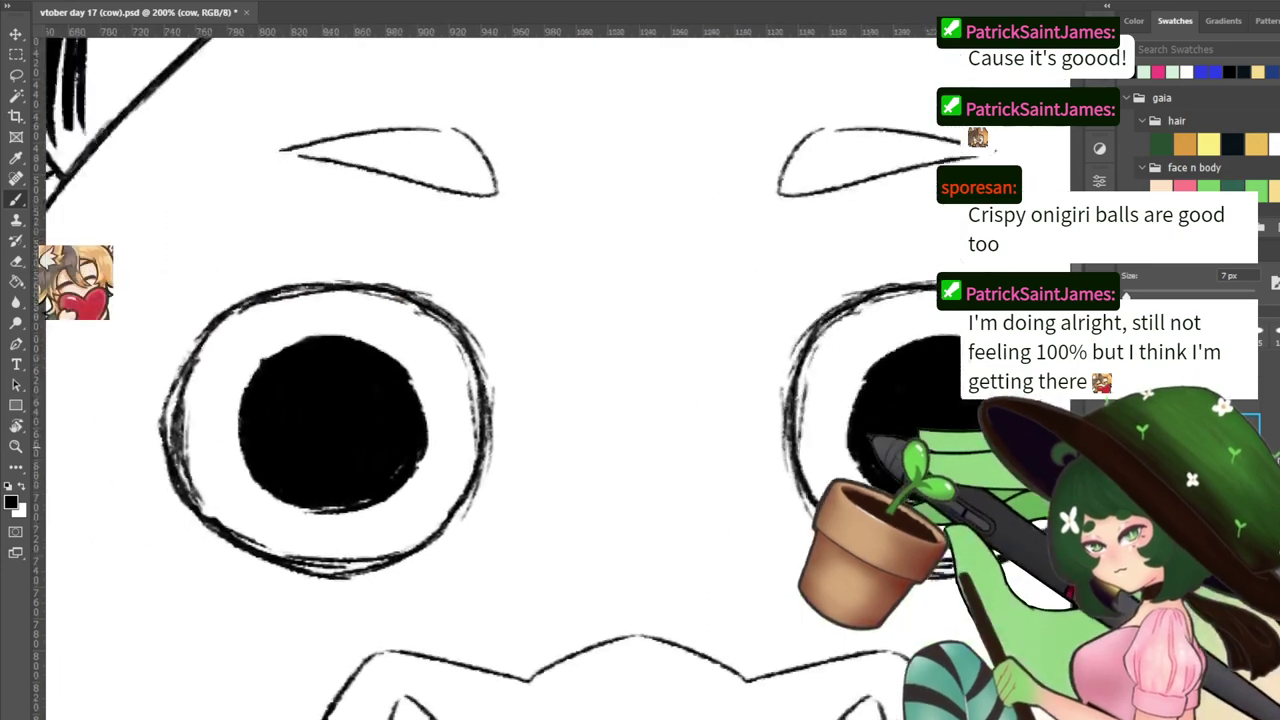
{"action": "left_click_drag", "start_coordinate": [428, 366], "coordinate": [368, 362]}
{"action": "key", "text": "e"}
{"action": "left_click_drag", "start_coordinate": [523, 350], "coordinate": [543, 349]}
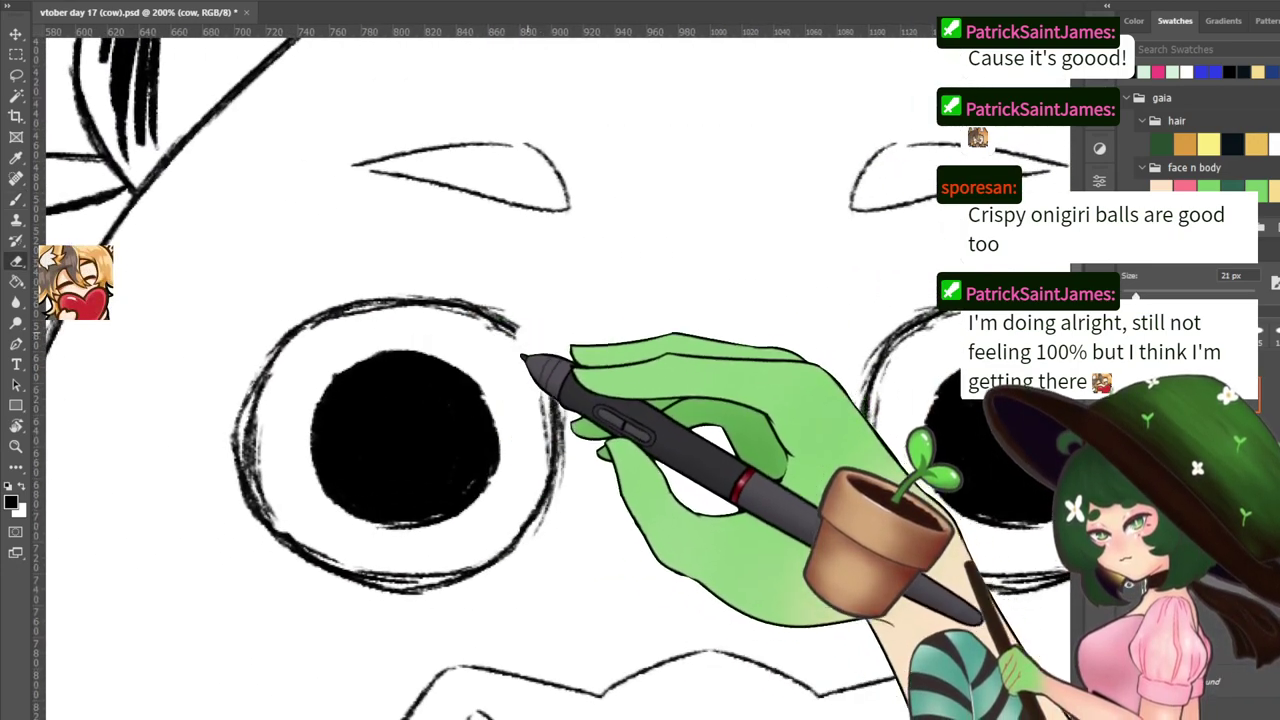
{"action": "key", "text": "b"}
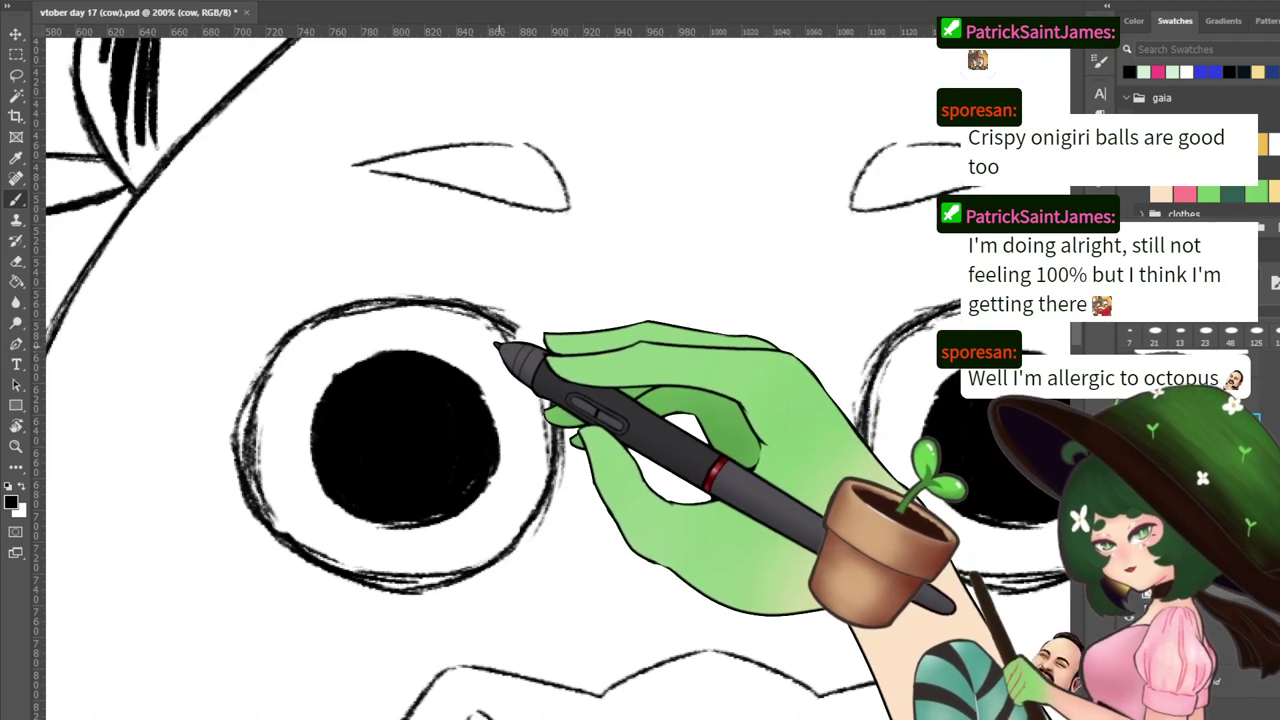
{"action": "mouse_move", "coordinate": [508, 338]}
{"action": "left_mouse_down"}
{"action": "mouse_move", "coordinate": [550, 393]}
{"action": "mouse_move", "coordinate": [382, 385]}
{"action": "mouse_move", "coordinate": [563, 423]}
{"action": "left_mouse_up"}
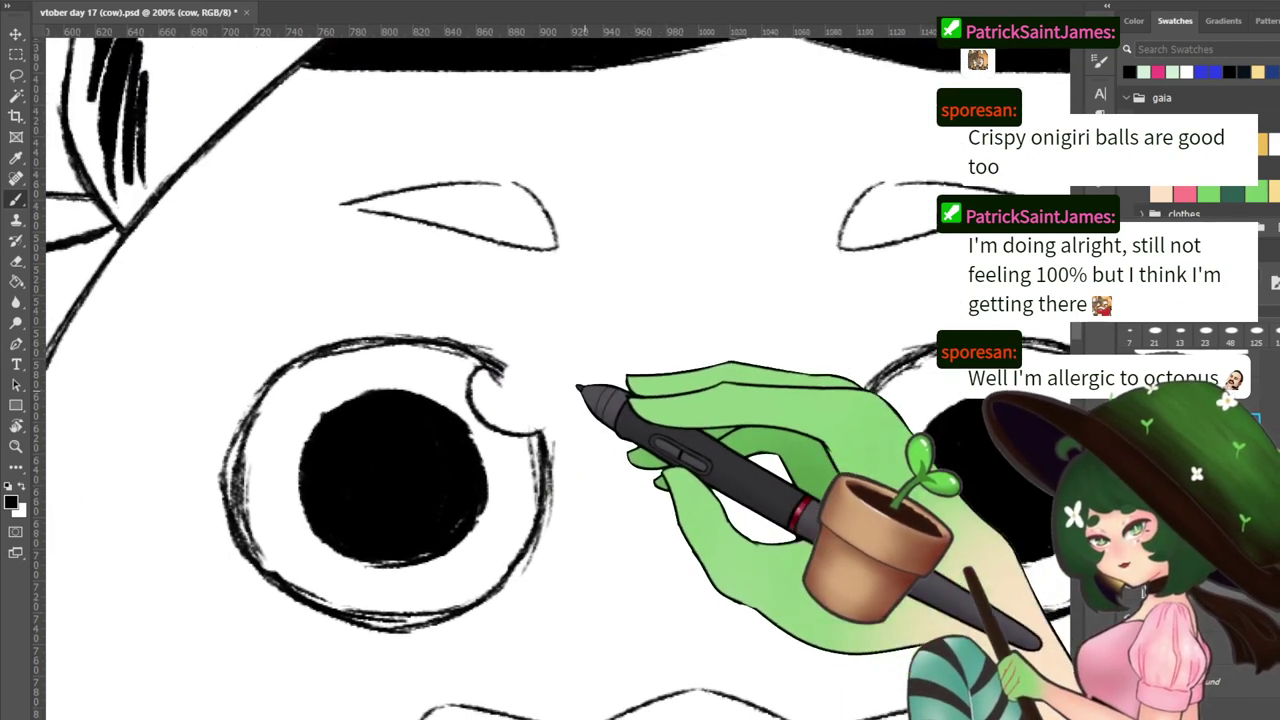
{"action": "key", "text": "ctrl+z"}
{"action": "left_click_drag", "start_coordinate": [501, 374], "coordinate": [537, 431]}
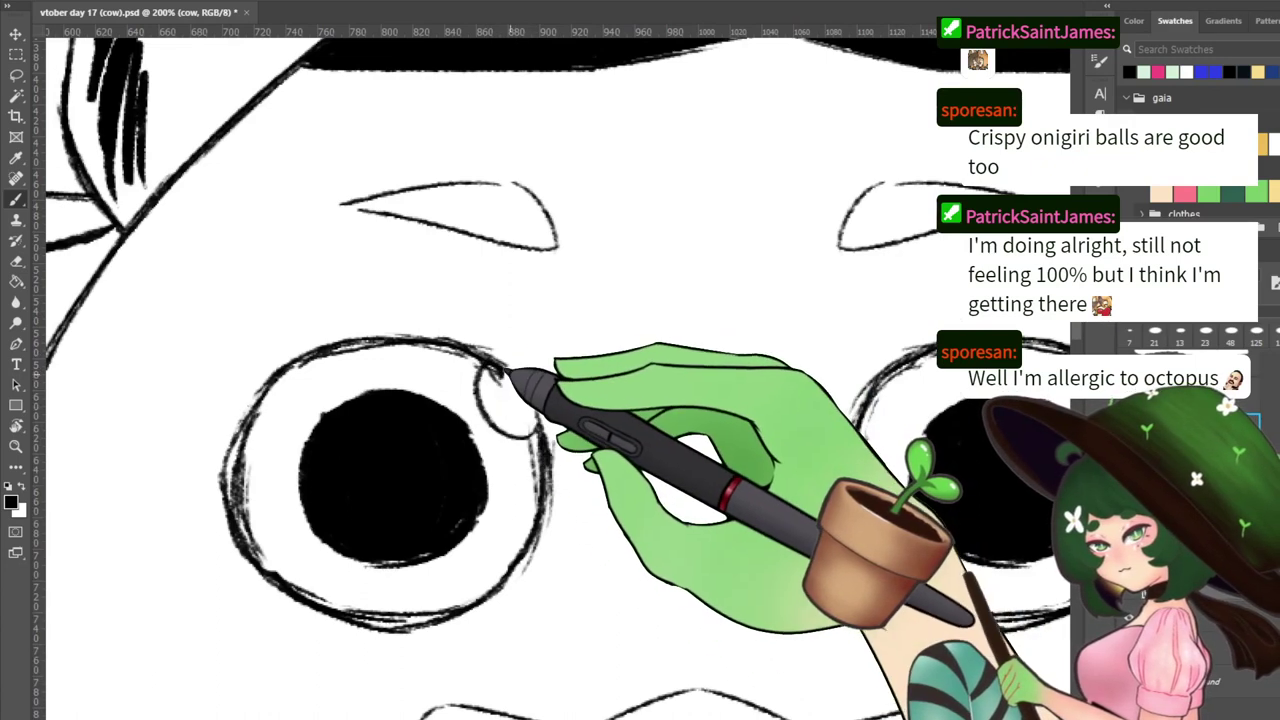
{"action": "key", "text": "ctrl+z"}
{"action": "mouse_move", "coordinate": [502, 379]}
{"action": "left_mouse_down"}
{"action": "mouse_move", "coordinate": [497, 437]}
{"action": "mouse_move", "coordinate": [533, 432]}
{"action": "left_mouse_up"}
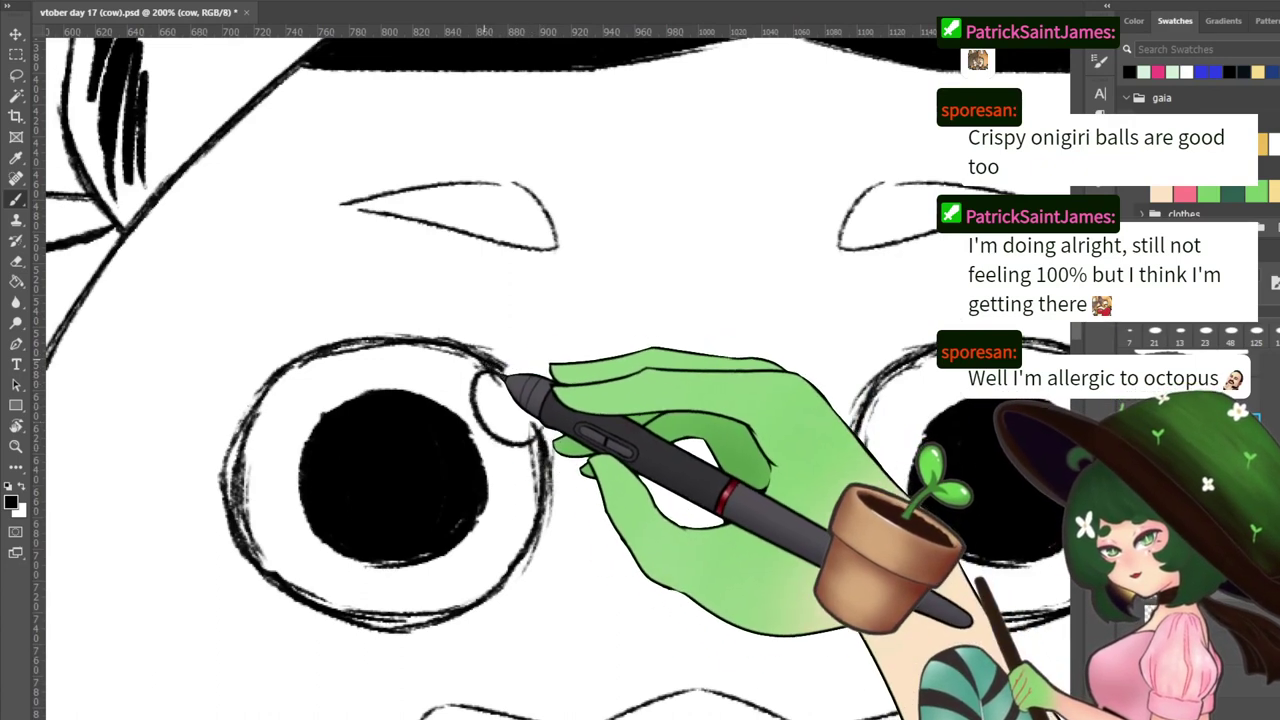
On the color layer, carve an oval white highlight into the lower left of each pupil and outline it in black
{"action": "left_click_drag", "start_coordinate": [649, 416], "coordinate": [532, 329]}
{"action": "left_click_drag", "start_coordinate": [883, 454], "coordinate": [752, 458]}
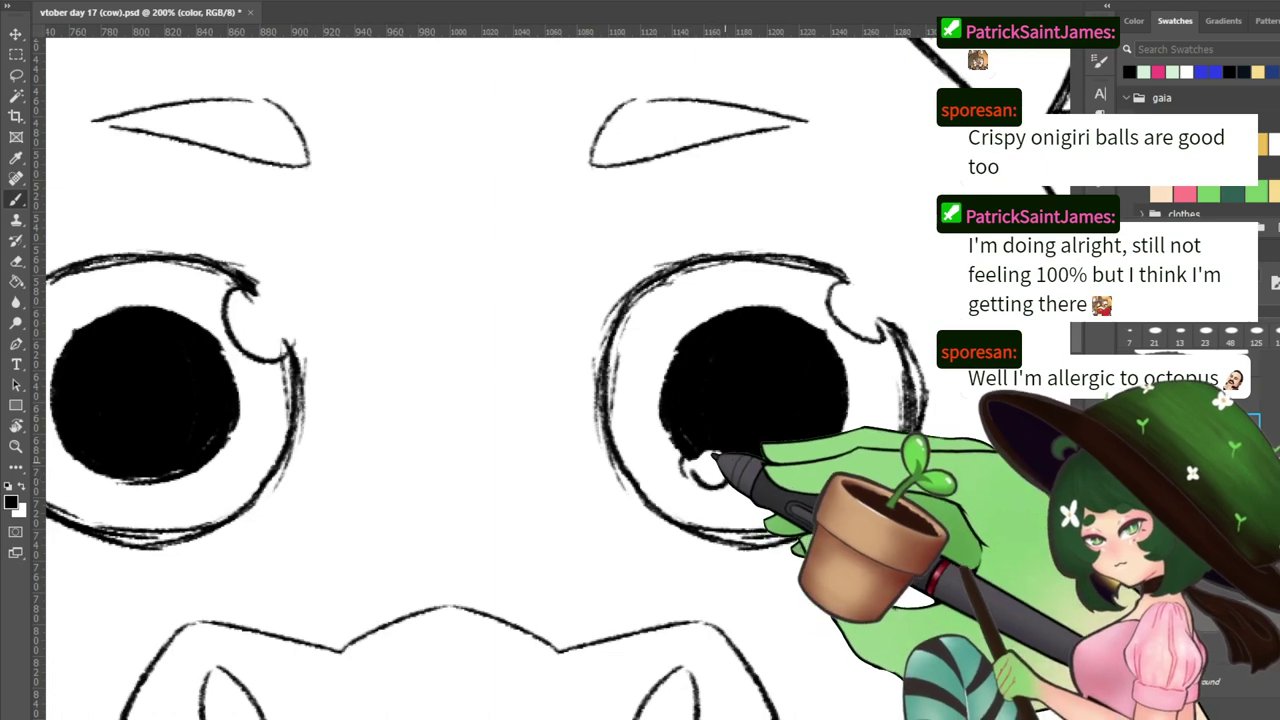
{"action": "key", "text": "b"}
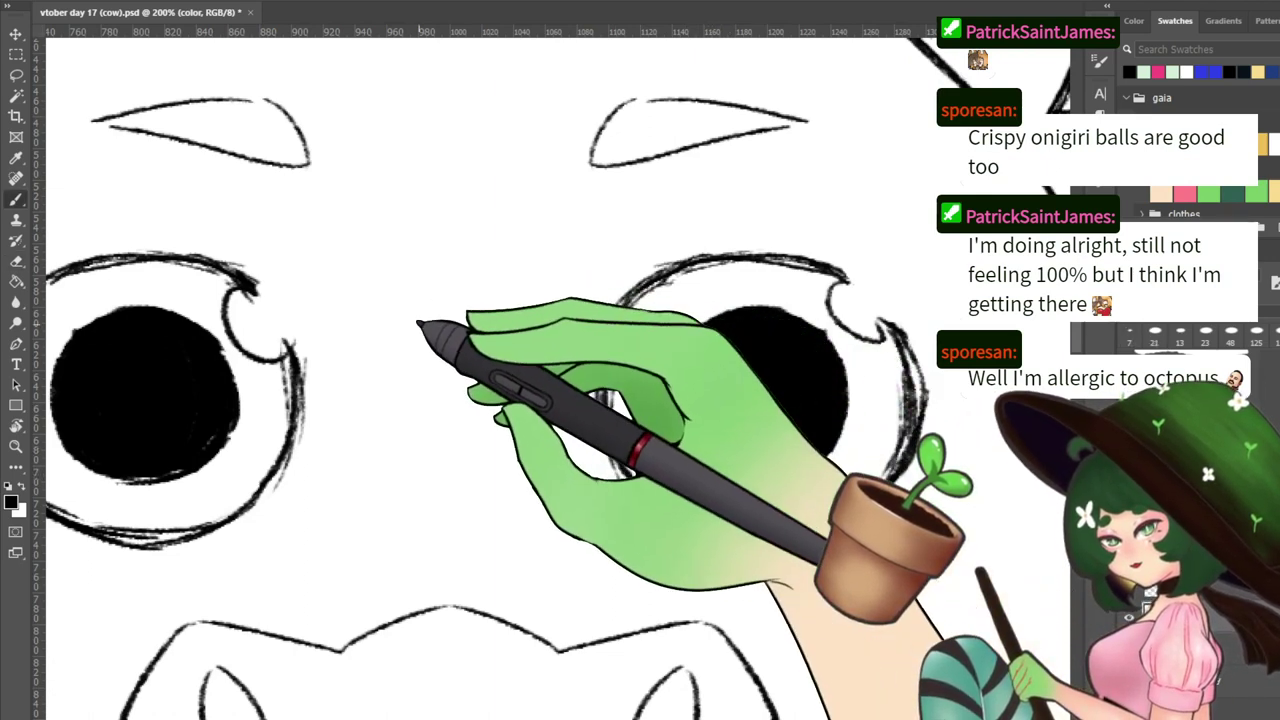
{"action": "left_click_drag", "start_coordinate": [368, 385], "coordinate": [552, 422]}
{"action": "key", "text": "e"}
{"action": "key", "text": "b"}
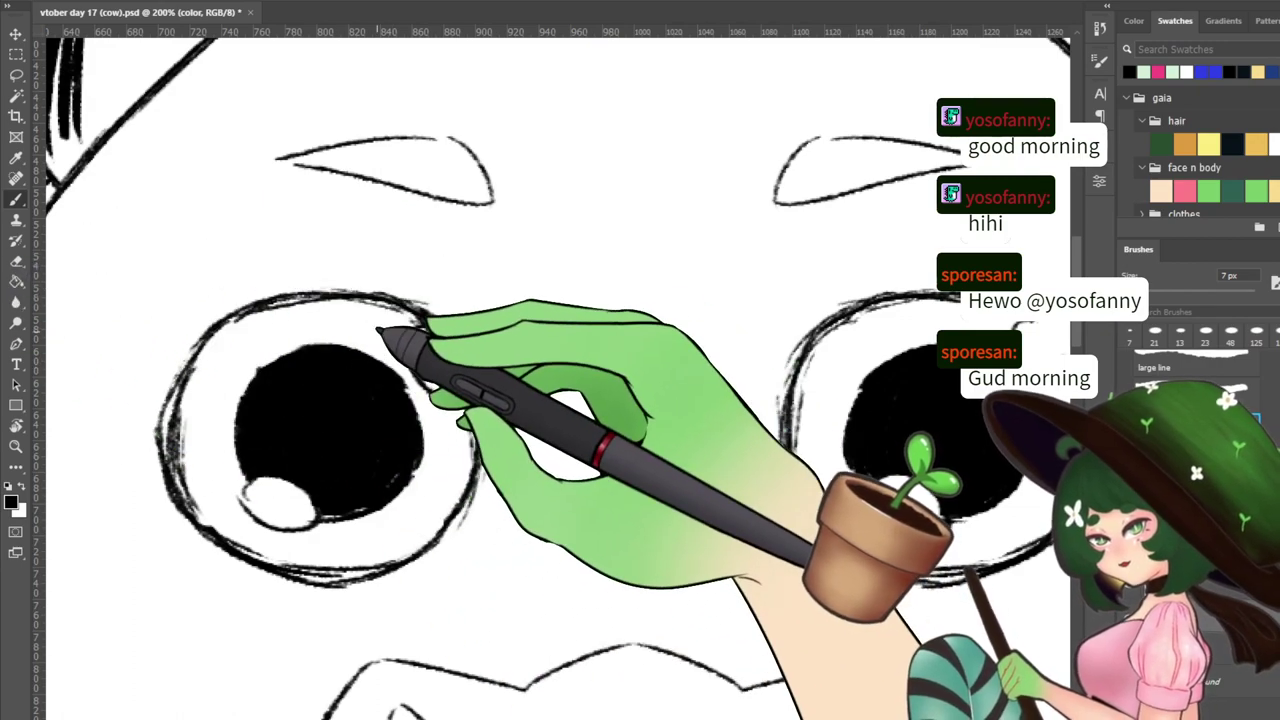
Save the drawing and zoom out to 66.7% to look over the whole cow
{"action": "key", "text": "ctrl+equal"}
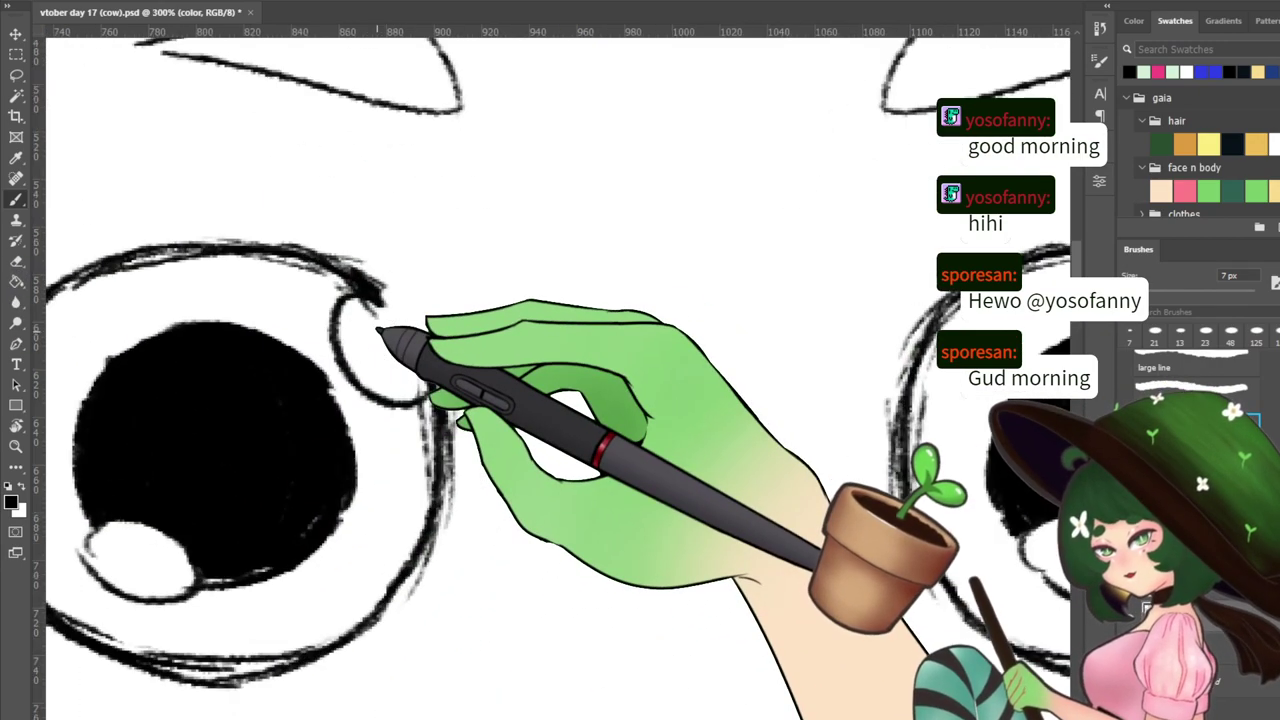
{"action": "key", "text": "ctrl+minus"}
{"action": "key", "text": "ctrl+minus"}
{"action": "key", "text": "ctrl+minus"}
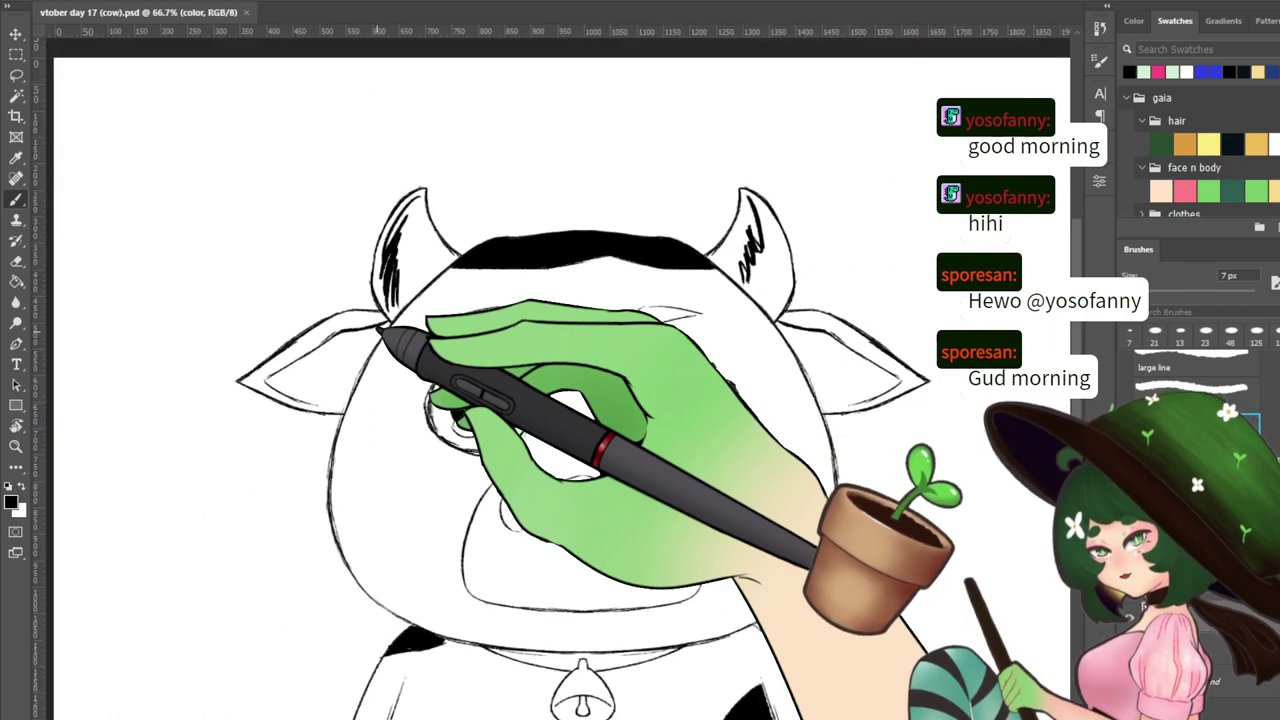
On the cow layer, erase the right-hand eye's notch, redraw it with a 7 px inward curve, and reinforce the eye's upper-left outline
{"action": "scroll", "coordinate": [378, 330], "scroll_direction": "up", "scroll_amount": 2}
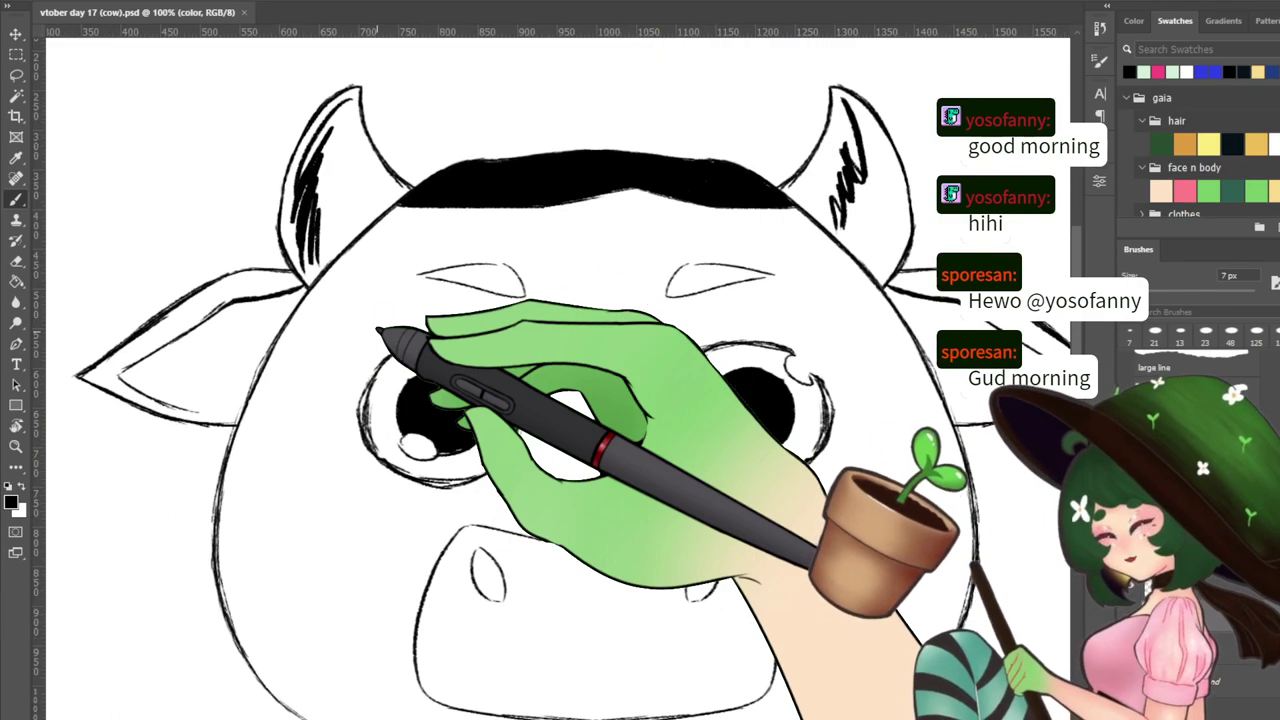
{"action": "scroll", "coordinate": [378, 330], "scroll_direction": "down", "scroll_amount": 1}
{"action": "scroll", "coordinate": [386, 337], "scroll_direction": "up", "scroll_amount": 4}
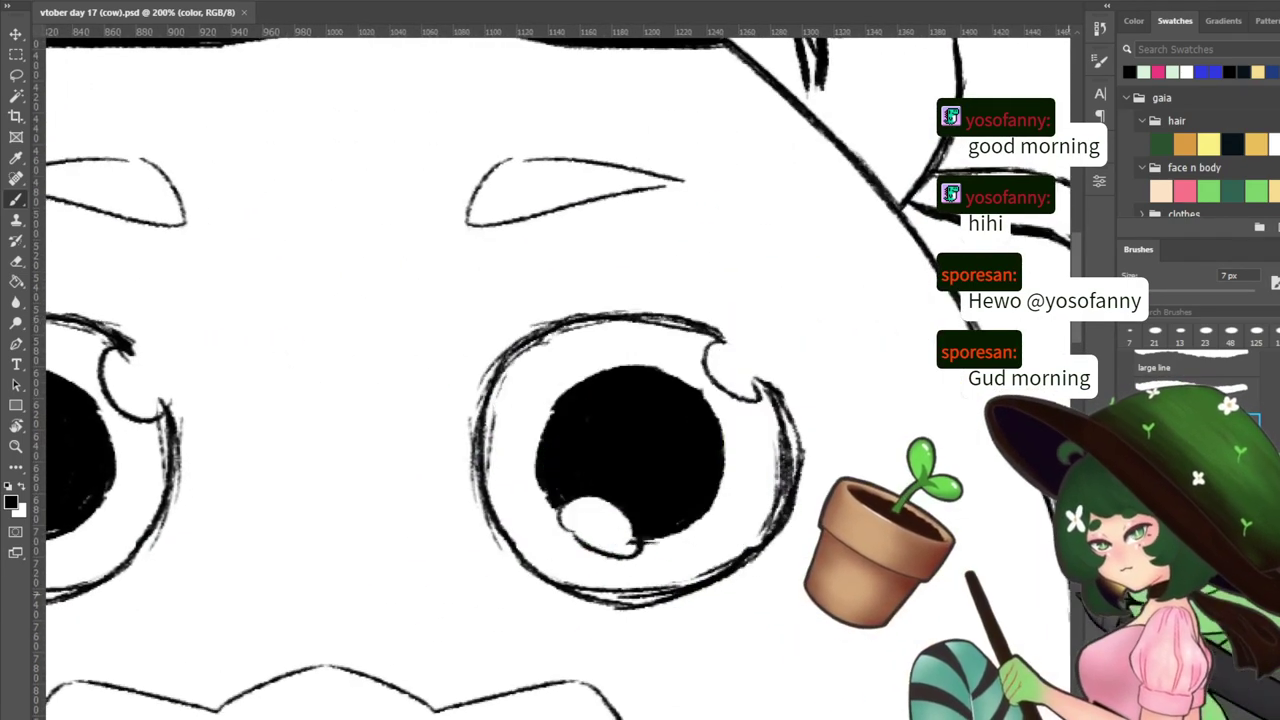
{"action": "key", "text": "e"}
{"action": "left_click_drag", "start_coordinate": [762, 390], "coordinate": [730, 388]}
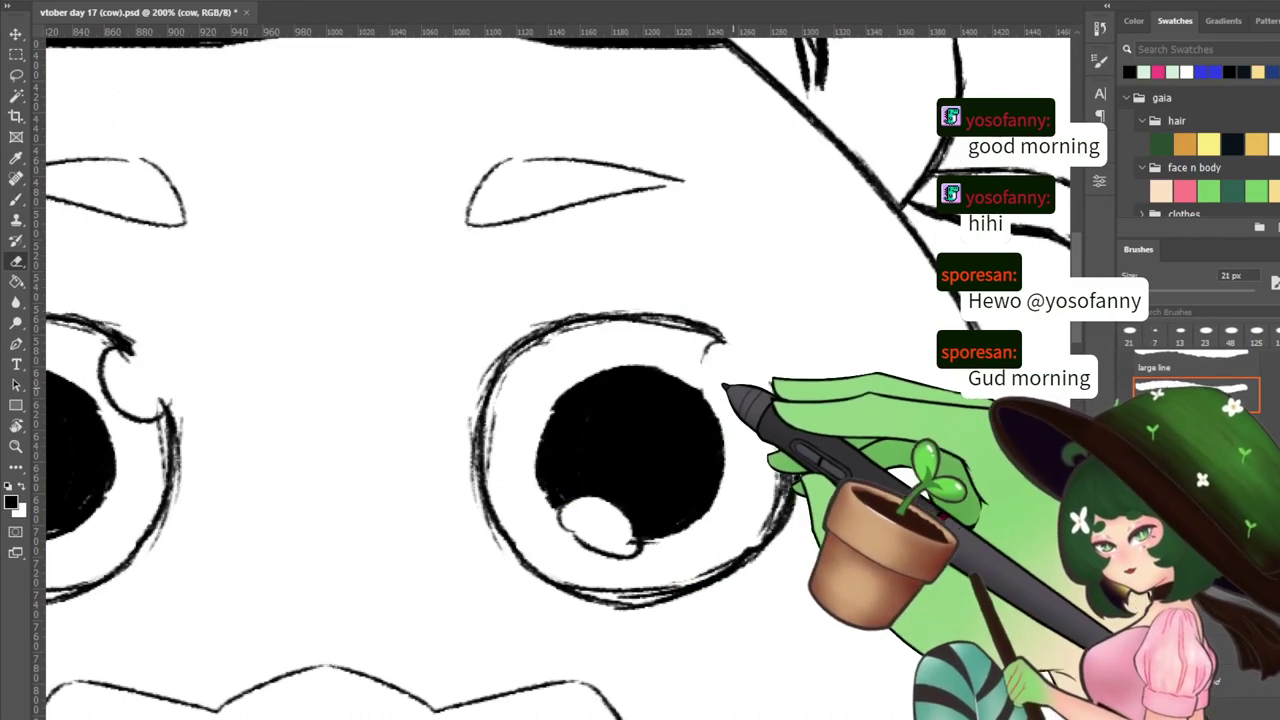
{"action": "key", "text": "b"}
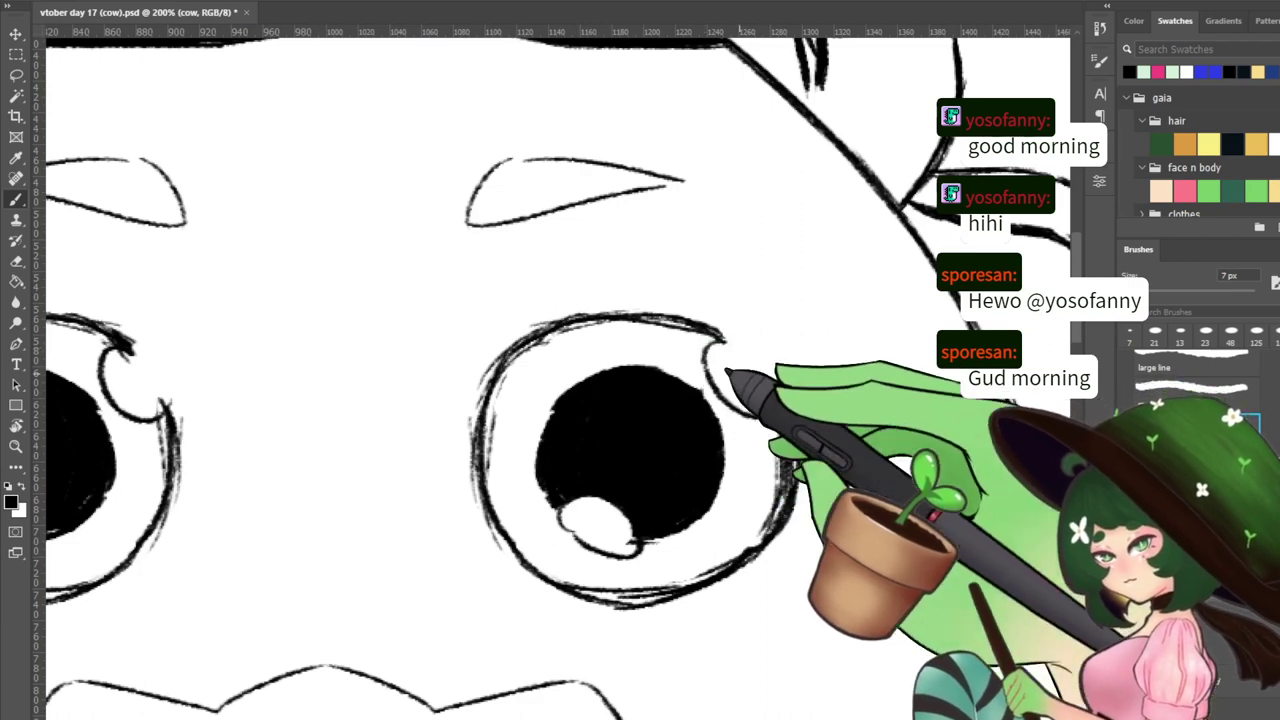
{"action": "left_click_drag", "start_coordinate": [718, 337], "coordinate": [824, 362]}
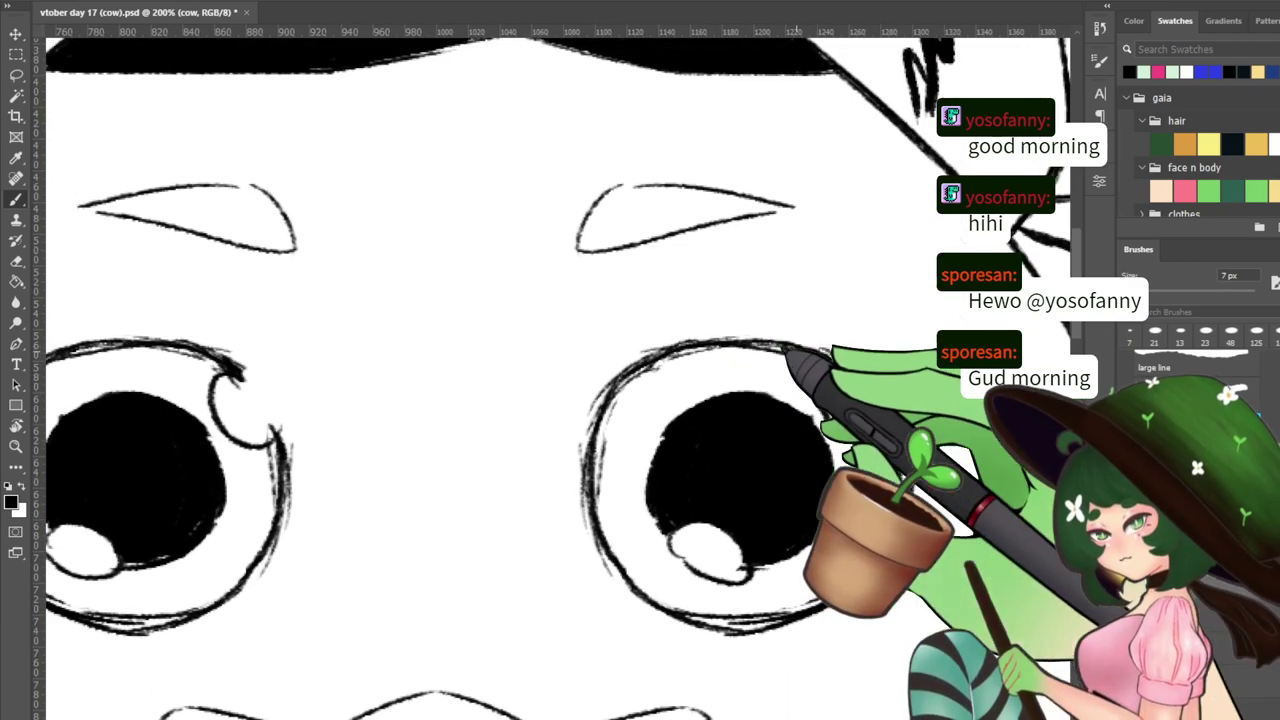
{"action": "mouse_move", "coordinate": [708, 348]}
{"action": "left_mouse_down"}
{"action": "mouse_move", "coordinate": [640, 360]}
{"action": "mouse_move", "coordinate": [582, 462]}
{"action": "left_mouse_up"}
{"action": "left_click_drag", "start_coordinate": [626, 394], "coordinate": [598, 516]}
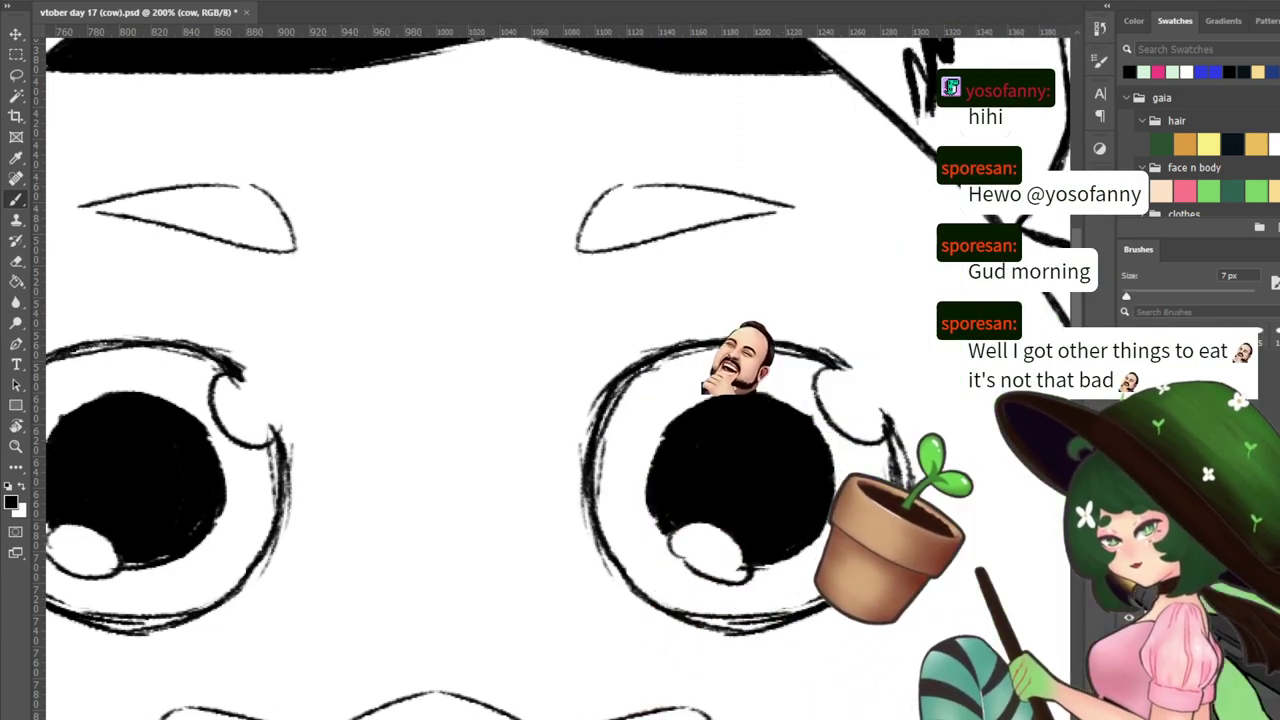
{"action": "key", "text": "ctrl+minus"}
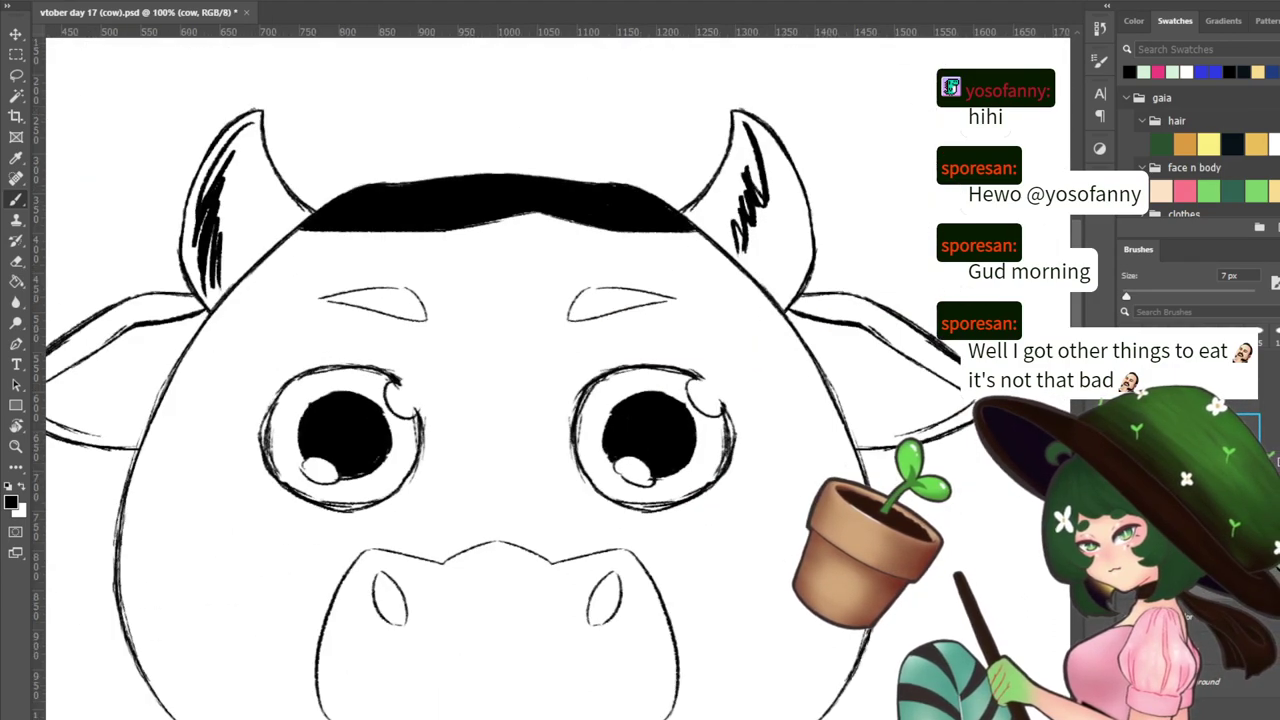
{"action": "mouse_move", "coordinate": [580, 428]}
{"action": "left_mouse_down"}
{"action": "mouse_move", "coordinate": [616, 450]}
{"action": "mouse_move", "coordinate": [685, 390]}
{"action": "mouse_move", "coordinate": [663, 500]}
{"action": "left_mouse_up"}
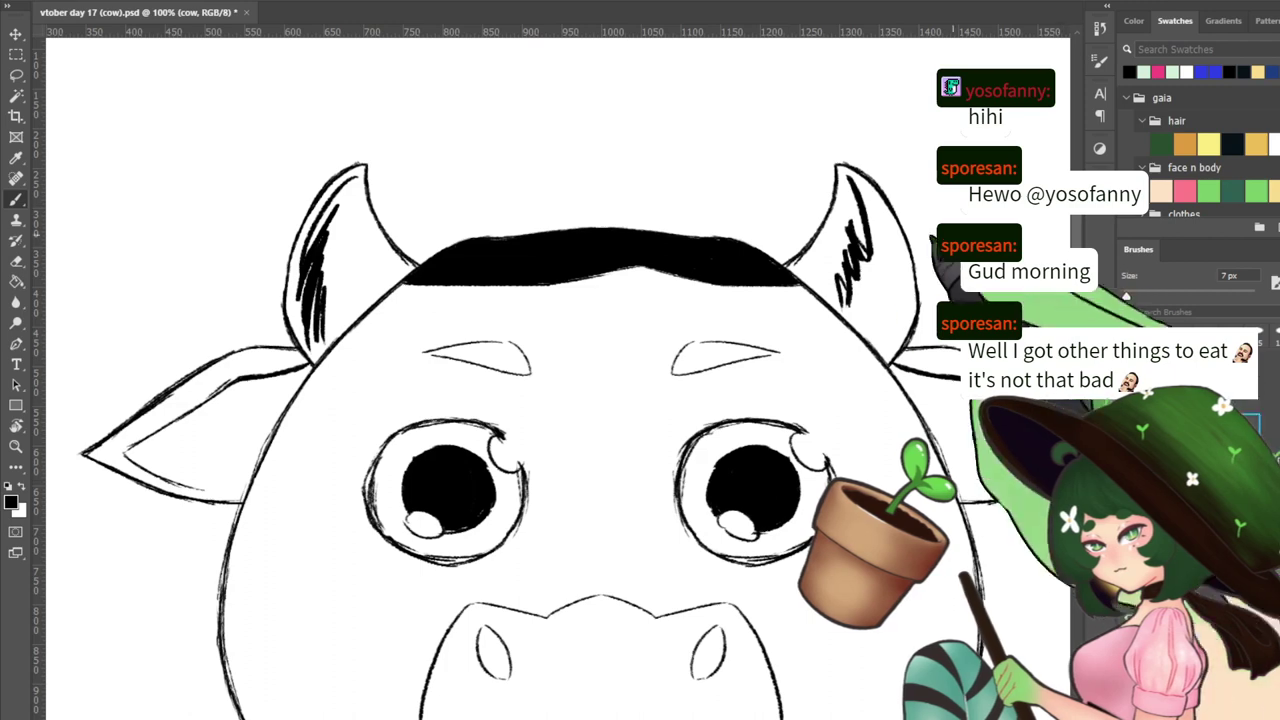
On the color layer, erase the black scribbled shading inside both horns with a 79 px eraser
{"action": "key", "text": "e"}
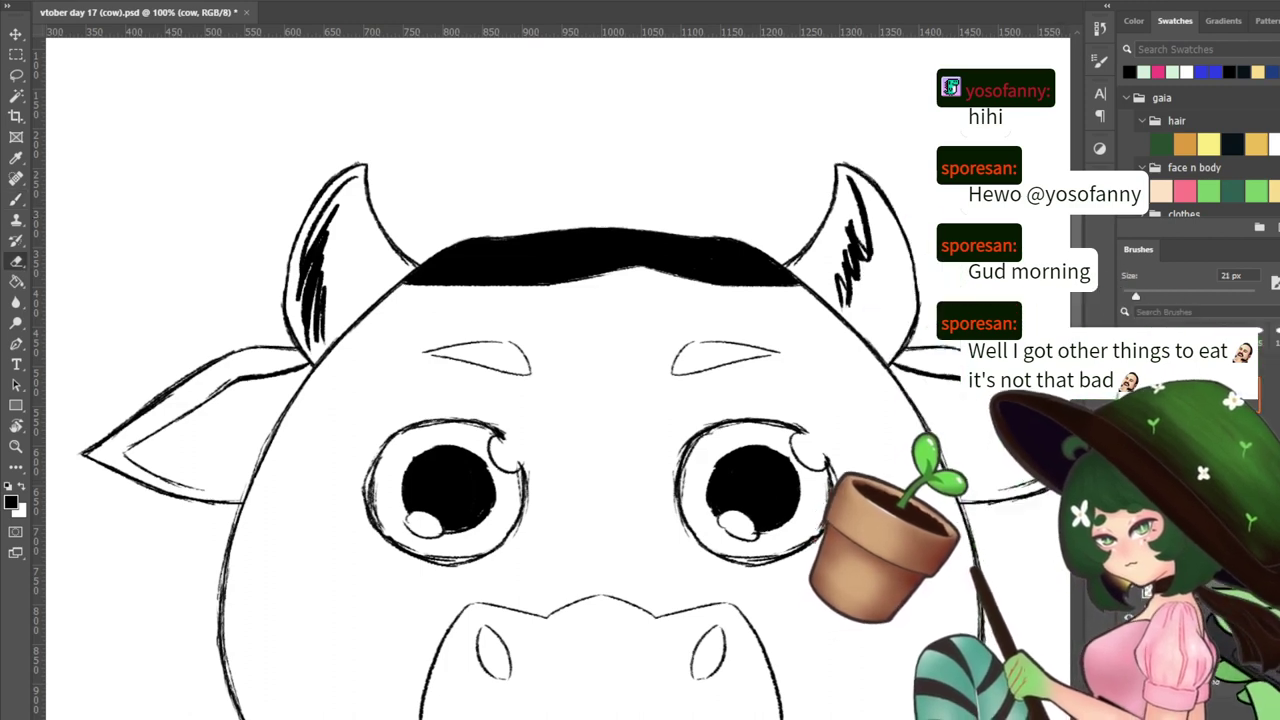
{"action": "left_click", "coordinate": [1172, 594]}
{"action": "left_click_drag", "start_coordinate": [1136, 296], "coordinate": [1174, 296]}
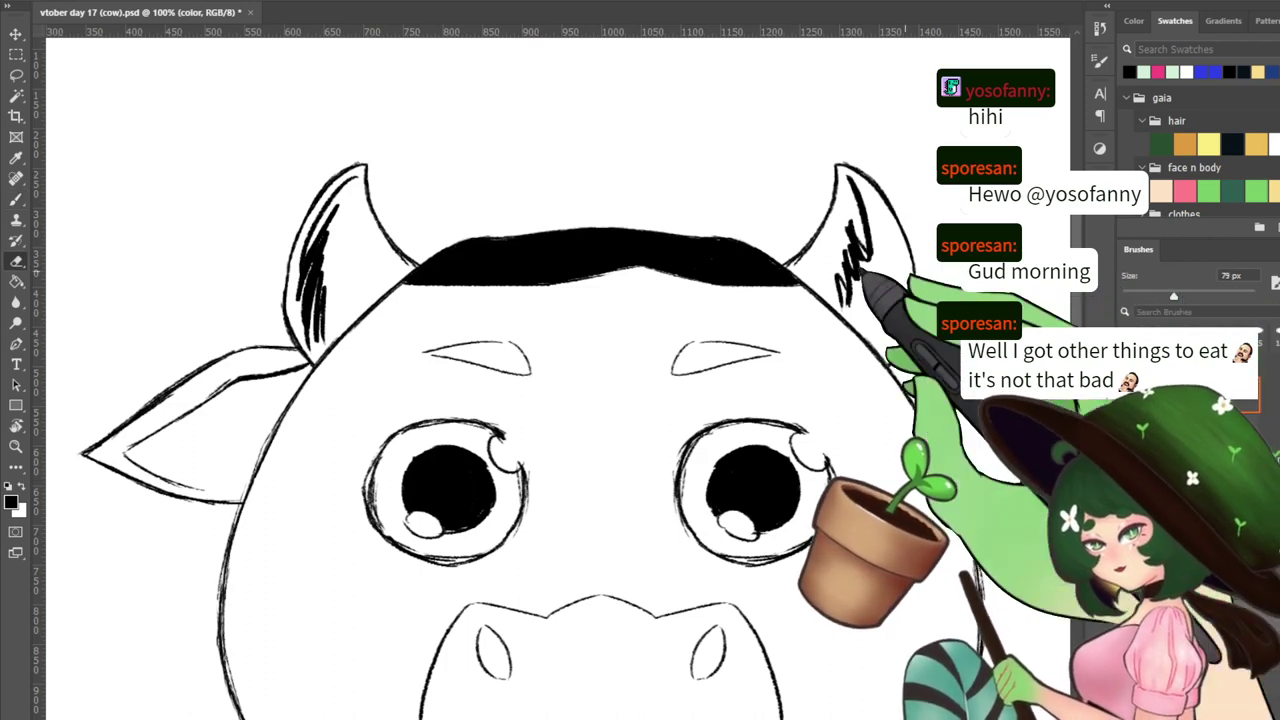
{"action": "mouse_move", "coordinate": [863, 272]}
{"action": "left_mouse_down"}
{"action": "mouse_move", "coordinate": [827, 261]}
{"action": "mouse_move", "coordinate": [834, 179]}
{"action": "left_mouse_up"}
{"action": "mouse_move", "coordinate": [342, 187]}
{"action": "left_mouse_down"}
{"action": "mouse_move", "coordinate": [292, 326]}
{"action": "mouse_move", "coordinate": [314, 374]}
{"action": "left_mouse_up"}
{"action": "key", "text": "b"}
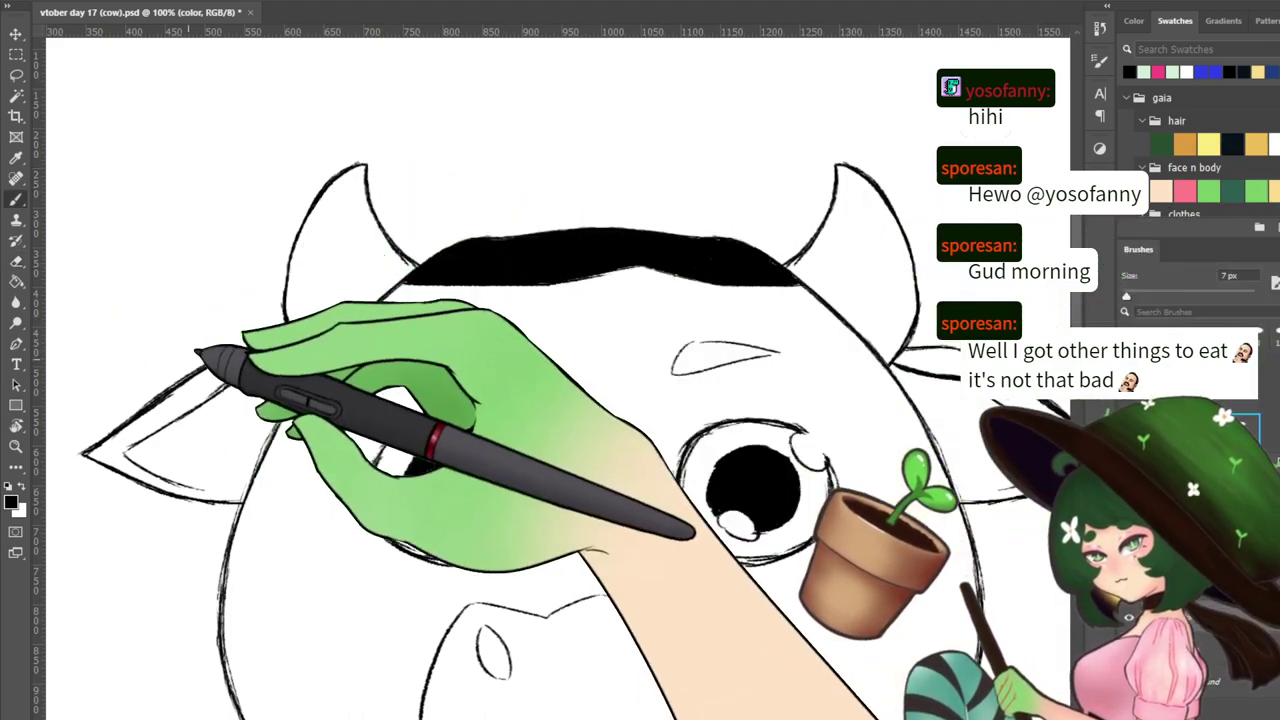
Paint zigzag shading inside both horns with a 40 px brush in the dark brown from the Pale swatches
{"action": "key", "text": "i"}
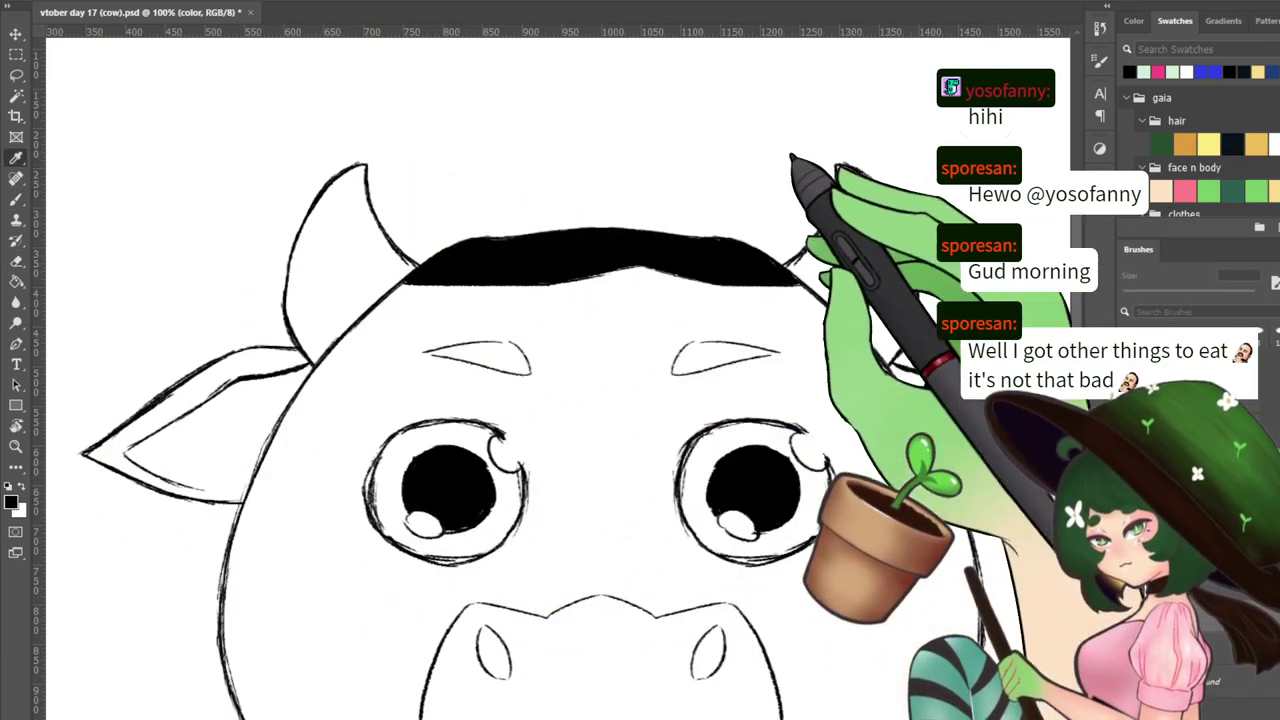
{"action": "key", "text": "b"}
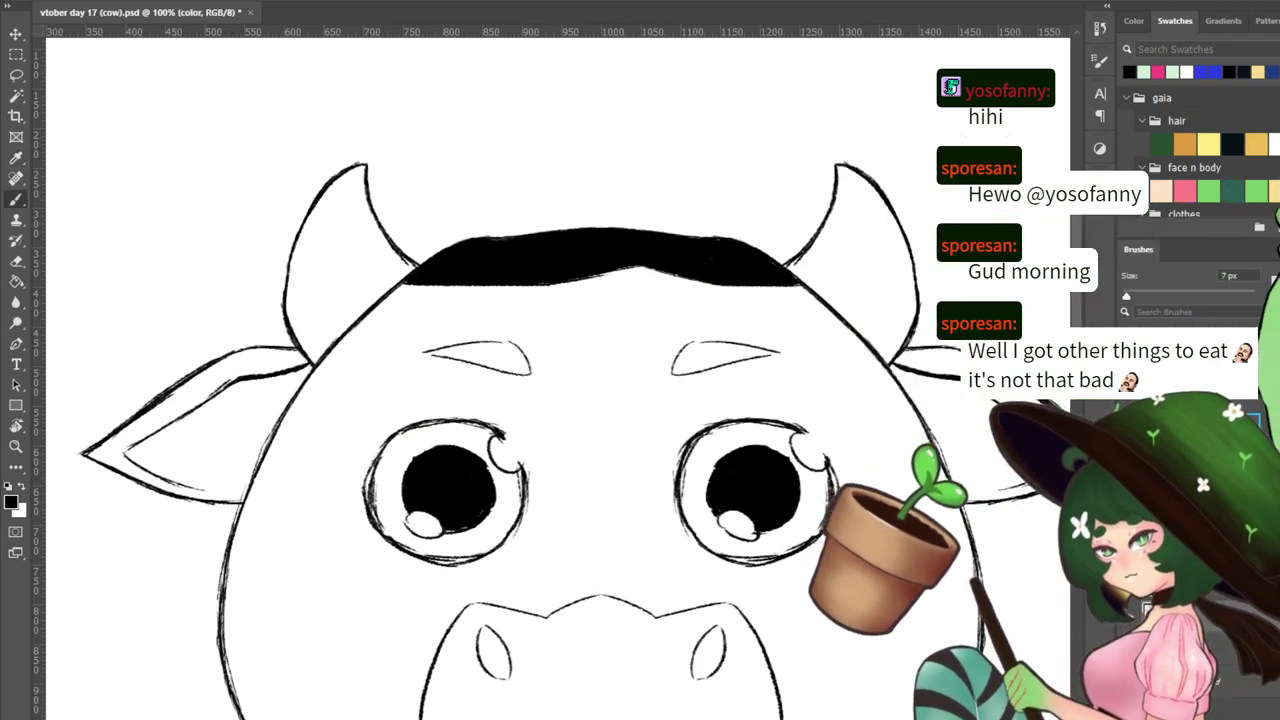
{"action": "scroll", "coordinate": [1200, 150], "scroll_direction": "down", "scroll_amount": 3}
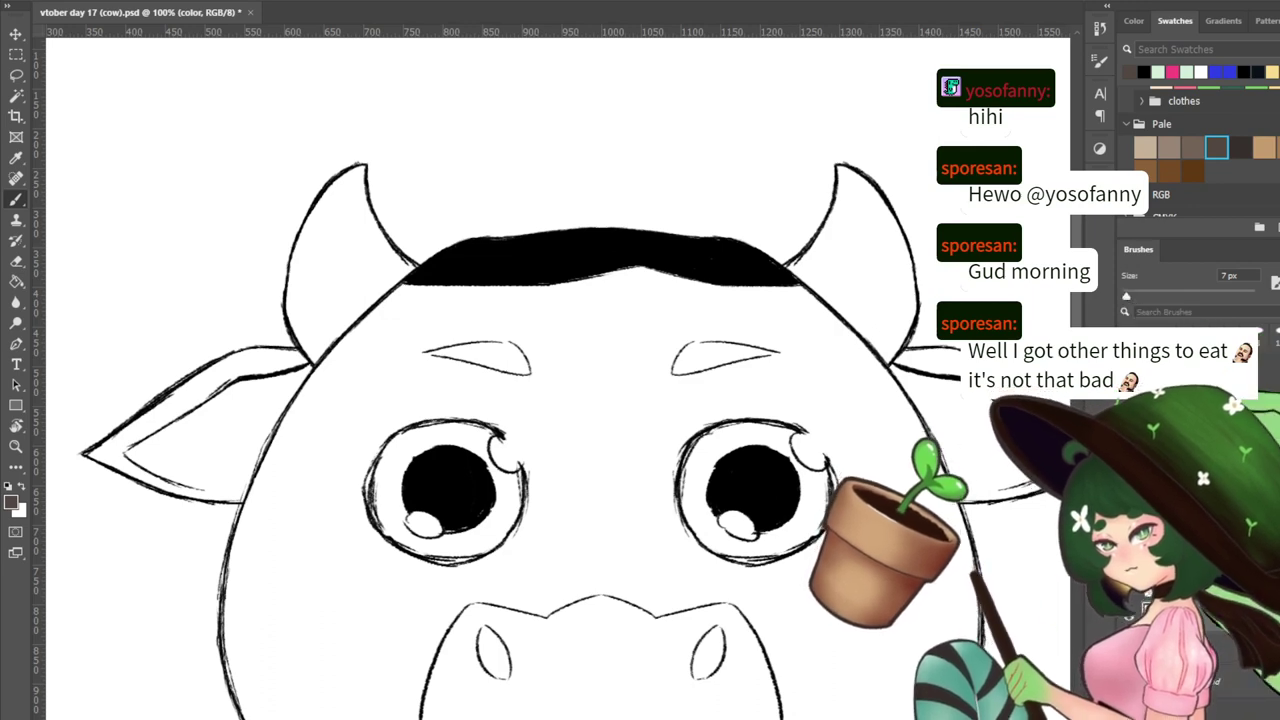
{"action": "left_click_drag", "start_coordinate": [338, 190], "coordinate": [312, 281]}
{"action": "key", "text": "ctrl+z"}
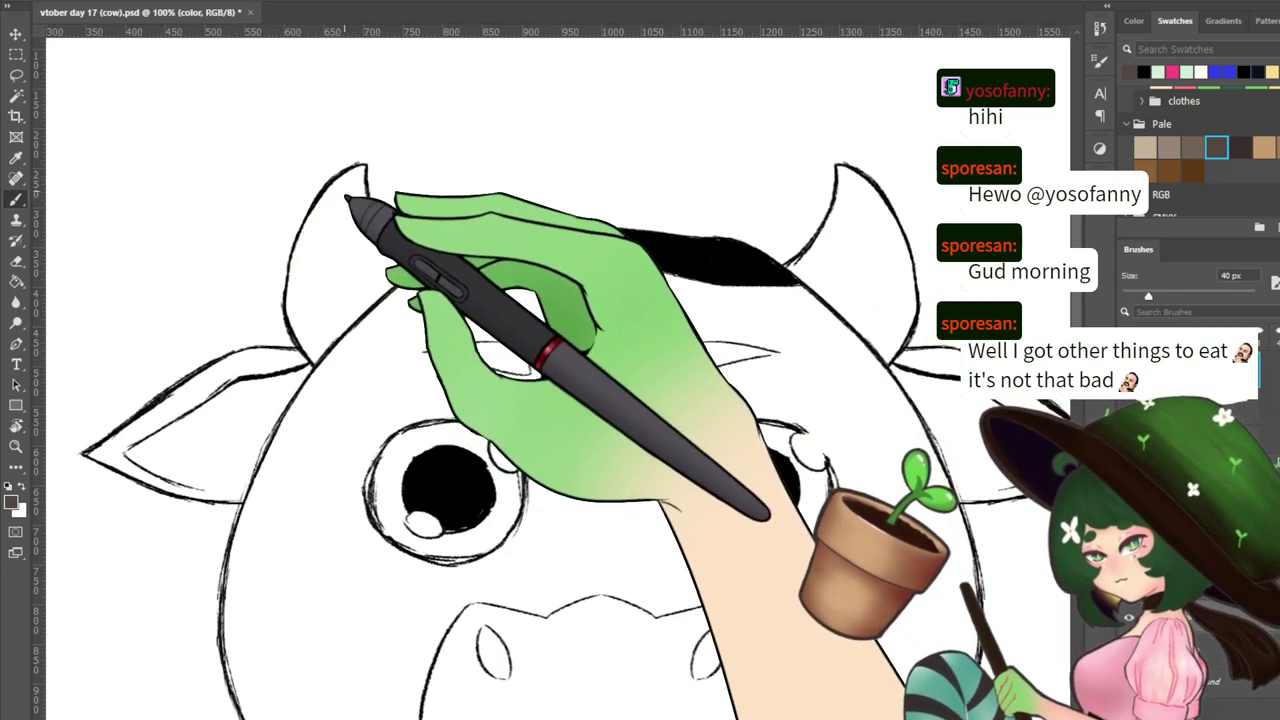
{"action": "mouse_move", "coordinate": [338, 188]}
{"action": "left_mouse_down"}
{"action": "mouse_move", "coordinate": [309, 265]}
{"action": "mouse_move", "coordinate": [322, 268]}
{"action": "mouse_move", "coordinate": [317, 327]}
{"action": "left_mouse_up"}
{"action": "left_click_drag", "start_coordinate": [862, 197], "coordinate": [878, 287]}
{"action": "left_click_drag", "start_coordinate": [876, 240], "coordinate": [860, 298]}
Paint dark brown shading along the snout's left and upper-left edges and beside the nostrils
{"action": "left_click_drag", "start_coordinate": [590, 364], "coordinate": [580, 257]}
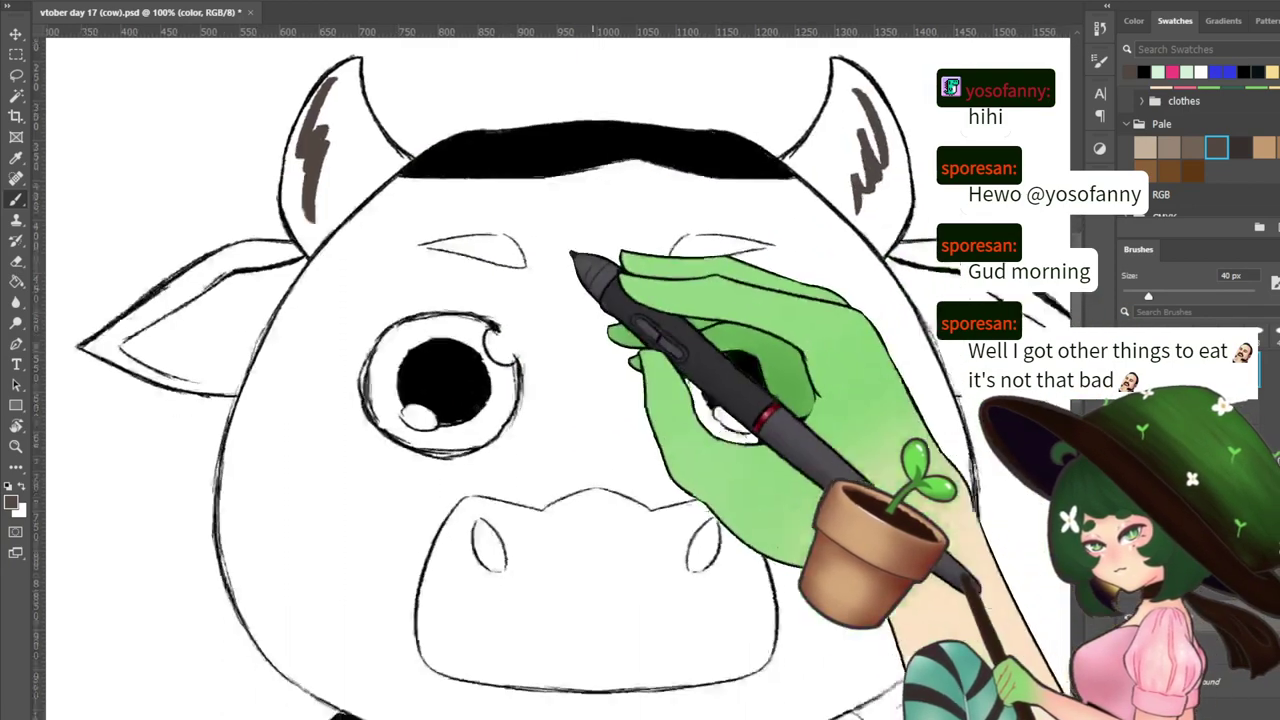
{"action": "mouse_move", "coordinate": [612, 326]}
{"action": "left_mouse_down"}
{"action": "mouse_move", "coordinate": [600, 206]}
{"action": "mouse_move", "coordinate": [620, 192]}
{"action": "left_mouse_up"}
{"action": "mouse_move", "coordinate": [516, 392]}
{"action": "left_mouse_down"}
{"action": "mouse_move", "coordinate": [545, 291]}
{"action": "mouse_move", "coordinate": [523, 263]}
{"action": "mouse_move", "coordinate": [500, 423]}
{"action": "mouse_move", "coordinate": [503, 290]}
{"action": "left_mouse_up"}
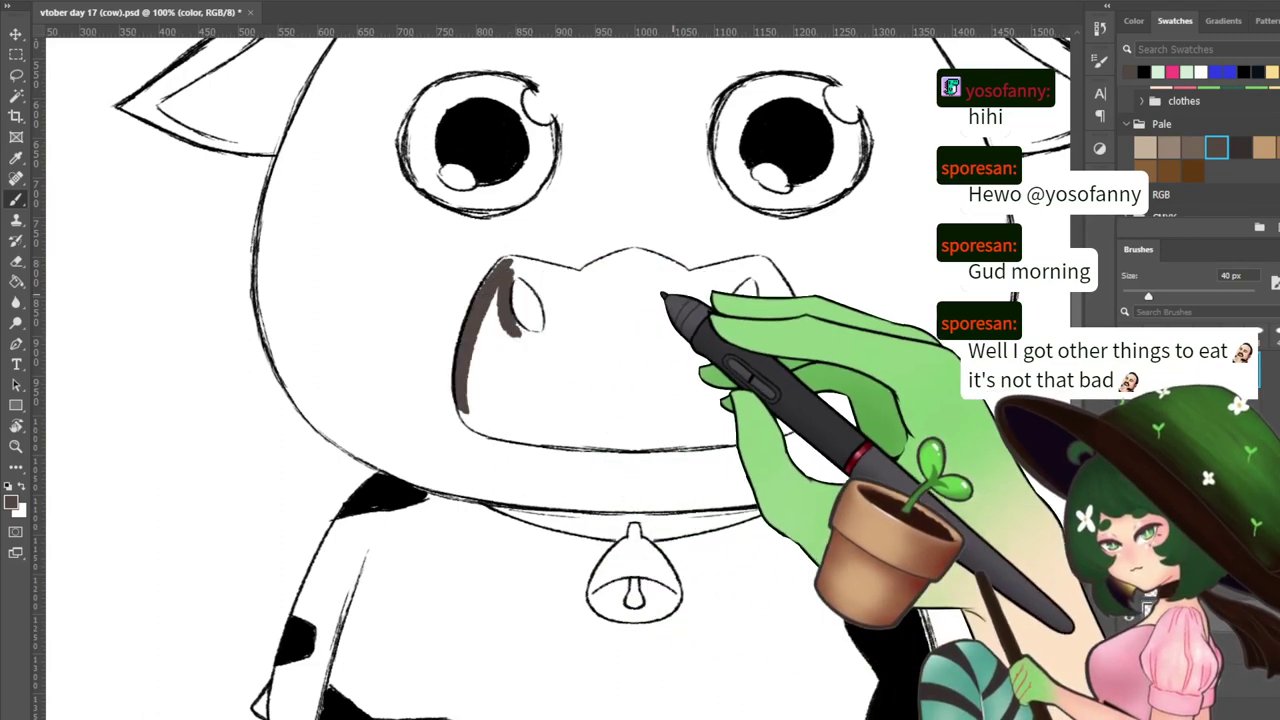
{"action": "mouse_move", "coordinate": [765, 274]}
{"action": "left_mouse_down"}
{"action": "mouse_move", "coordinate": [767, 312]}
{"action": "mouse_move", "coordinate": [747, 343]}
{"action": "left_mouse_up"}
{"action": "left_click_drag", "start_coordinate": [617, 363], "coordinate": [541, 495]}
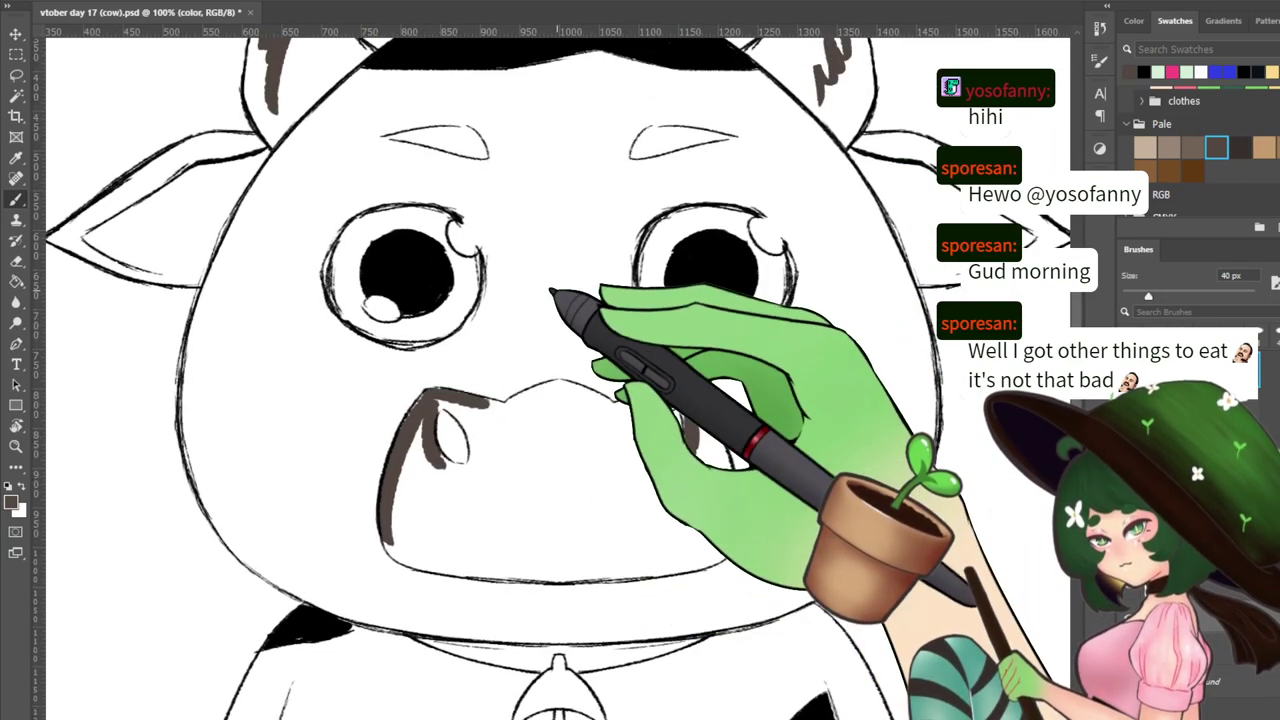
Remove the brown strokes beside the nostrils and rework the shading along the snout's left and upper edges
{"action": "key", "text": "ctrl+minus"}
{"action": "key", "text": "e"}
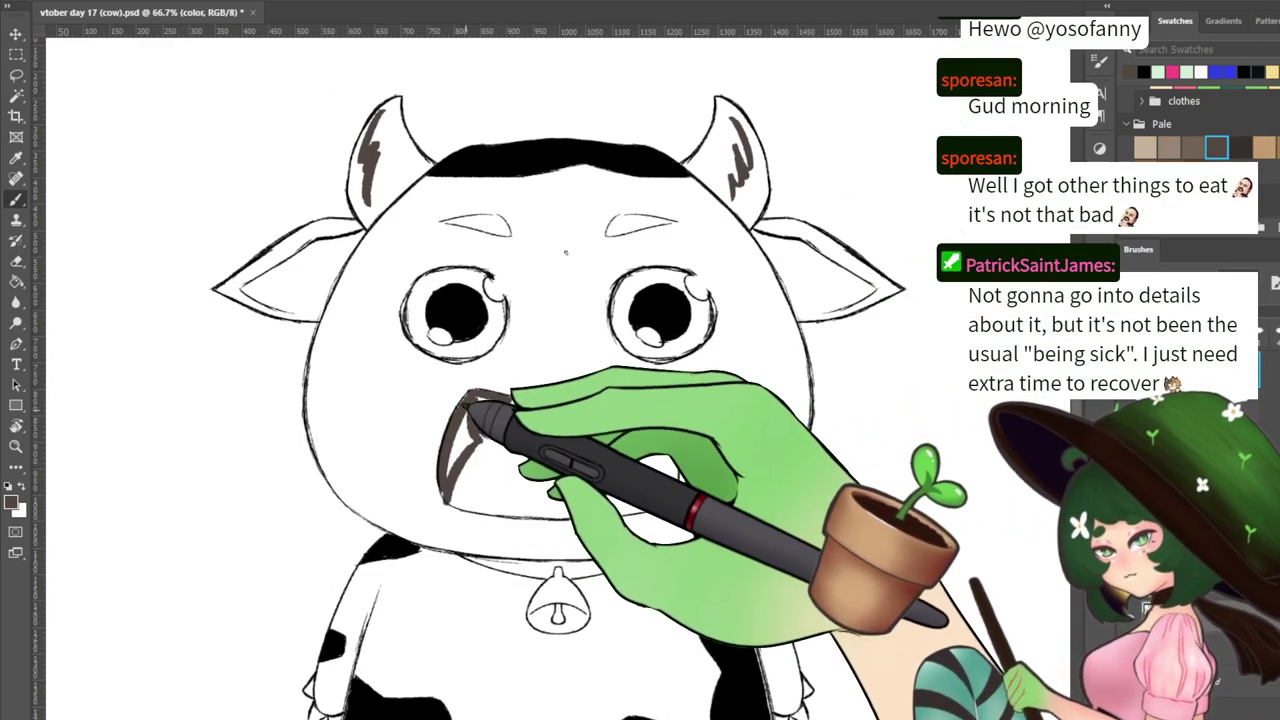
{"action": "key", "text": "ctrl+z"}
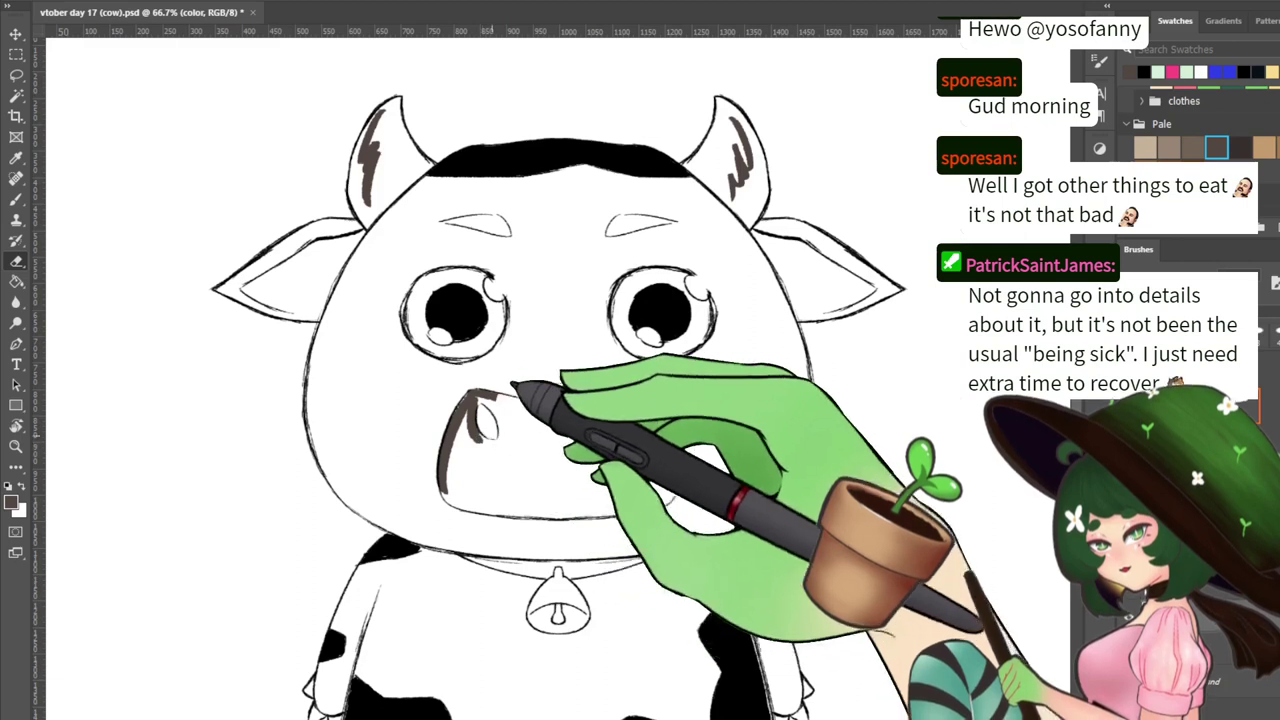
{"action": "mouse_move", "coordinate": [473, 392]}
{"action": "left_mouse_down"}
{"action": "mouse_move", "coordinate": [436, 482]}
{"action": "mouse_move", "coordinate": [478, 466]}
{"action": "mouse_move", "coordinate": [475, 395]}
{"action": "mouse_move", "coordinate": [446, 482]}
{"action": "mouse_move", "coordinate": [488, 457]}
{"action": "mouse_move", "coordinate": [474, 389]}
{"action": "mouse_move", "coordinate": [468, 501]}
{"action": "left_mouse_up"}
{"action": "key", "text": "ctrl+z"}
{"action": "key", "text": "ctrl+z"}
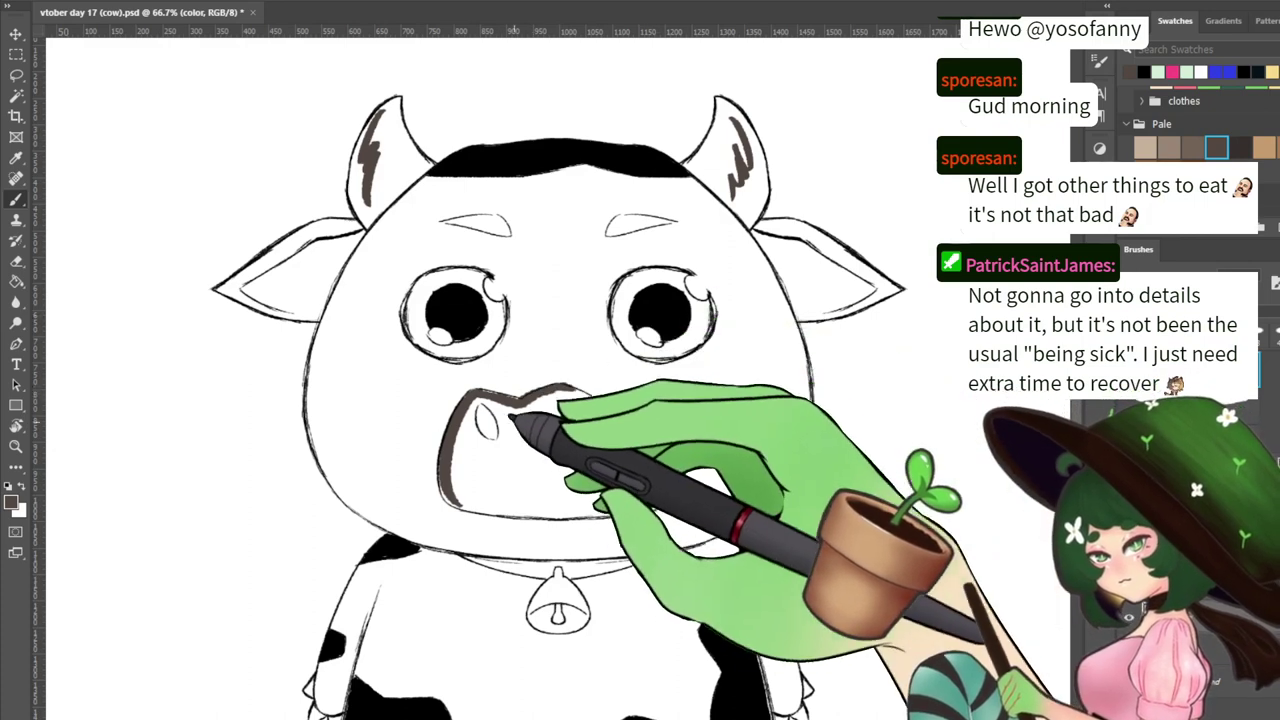
Widen the brown shading on the snout's left side, curving it down into the lower-left corner
{"action": "left_click_drag", "start_coordinate": [501, 444], "coordinate": [511, 346]}
{"action": "left_click_drag", "start_coordinate": [482, 297], "coordinate": [482, 406]}
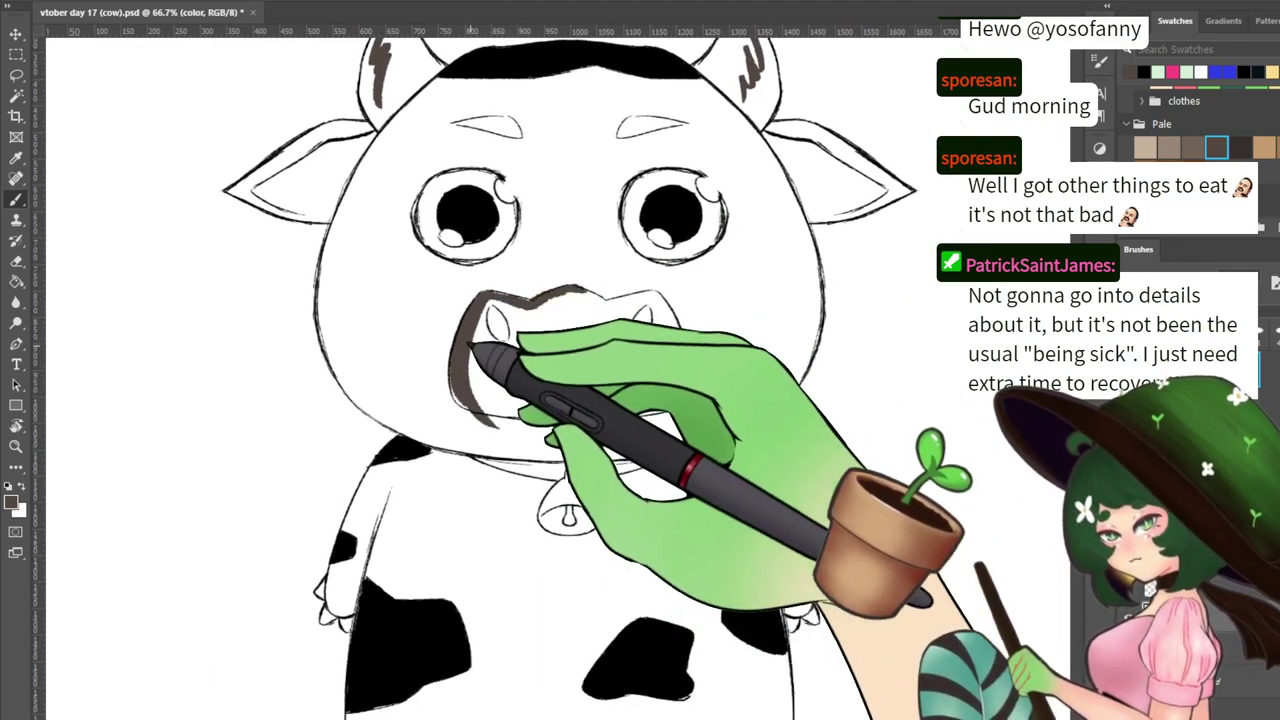
{"action": "mouse_move", "coordinate": [480, 300]}
{"action": "left_mouse_down"}
{"action": "mouse_move", "coordinate": [469, 367]}
{"action": "mouse_move", "coordinate": [505, 408]}
{"action": "left_mouse_up"}
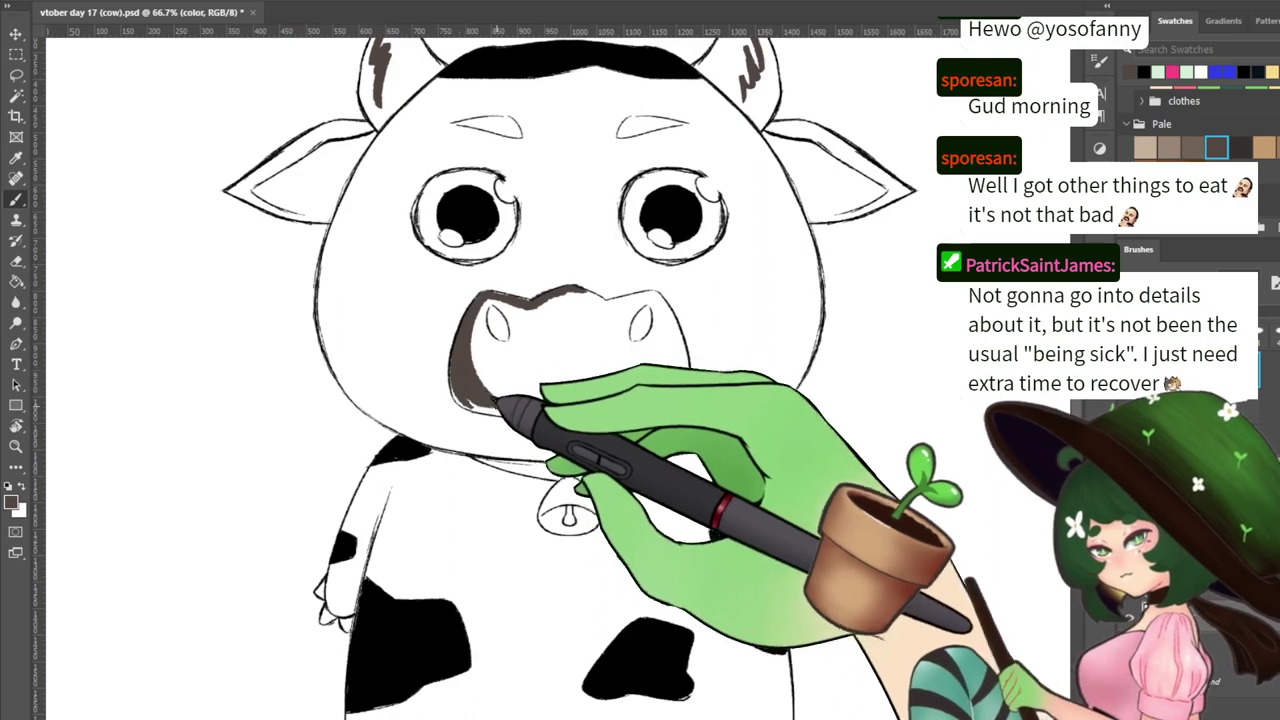
{"action": "left_click_drag", "start_coordinate": [511, 320], "coordinate": [515, 481]}
{"action": "mouse_move", "coordinate": [502, 436]}
{"action": "left_mouse_down"}
{"action": "mouse_move", "coordinate": [584, 191]}
{"action": "mouse_move", "coordinate": [545, 180]}
{"action": "left_mouse_up"}
{"action": "mouse_move", "coordinate": [609, 204]}
{"action": "left_mouse_down"}
{"action": "mouse_move", "coordinate": [503, 508]}
{"action": "mouse_move", "coordinate": [494, 446]}
{"action": "mouse_move", "coordinate": [532, 291]}
{"action": "left_mouse_up"}
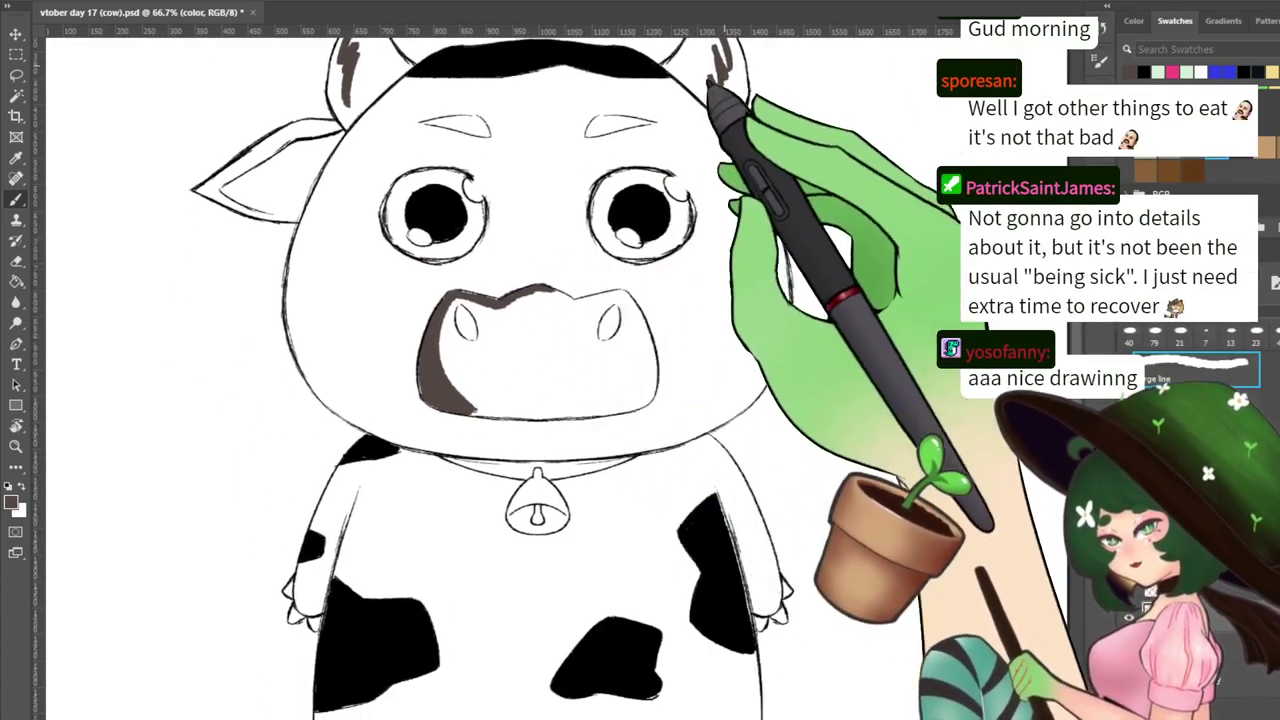
With the large line brush at 18 px, paint the collar's left part crimson and the bell pale yellow
{"action": "mouse_move", "coordinate": [596, 444]}
{"action": "left_mouse_down"}
{"action": "mouse_move", "coordinate": [588, 380]}
{"action": "mouse_move", "coordinate": [594, 500]}
{"action": "left_mouse_up"}
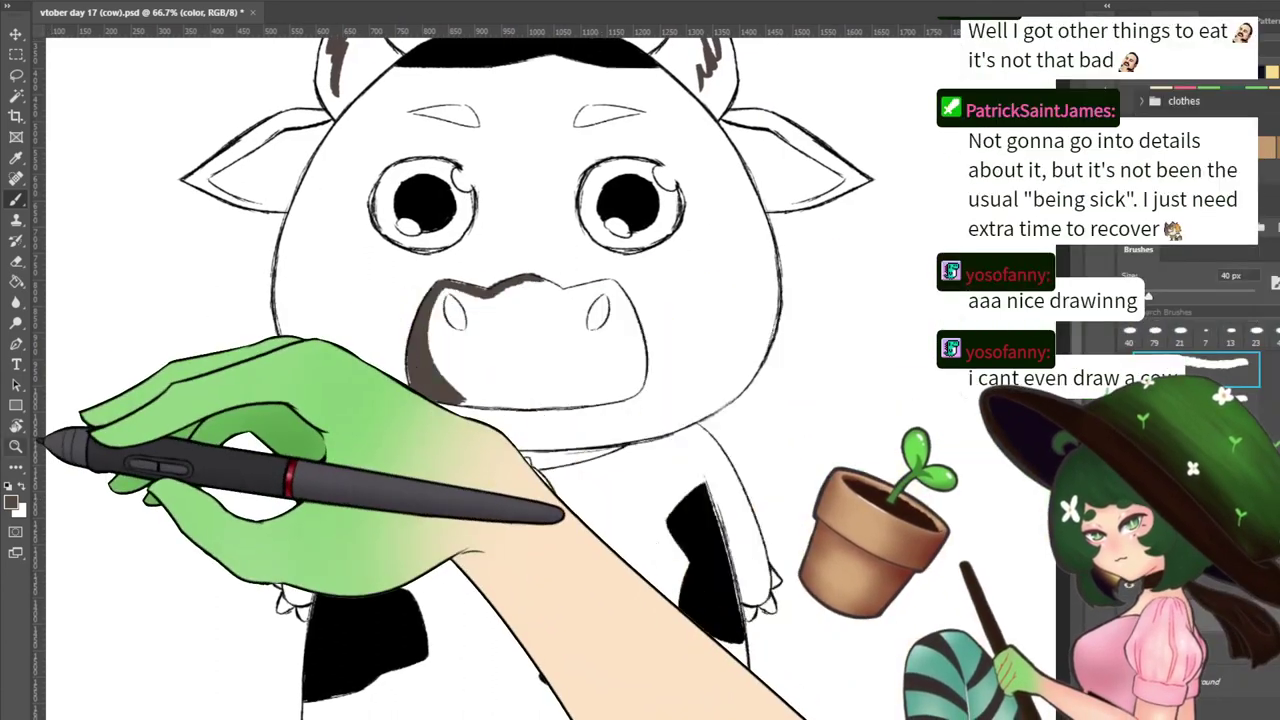
{"action": "left_click", "coordinate": [12, 502]}
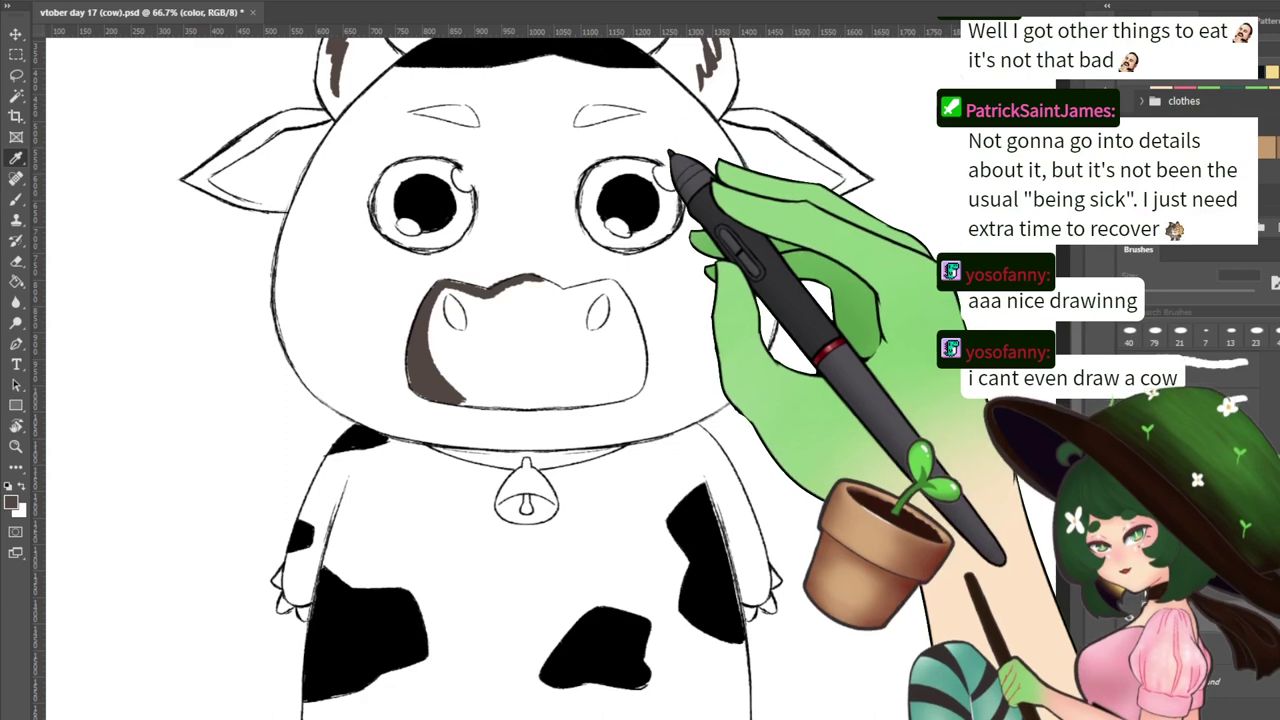
{"action": "left_click", "coordinate": [817, 141]}
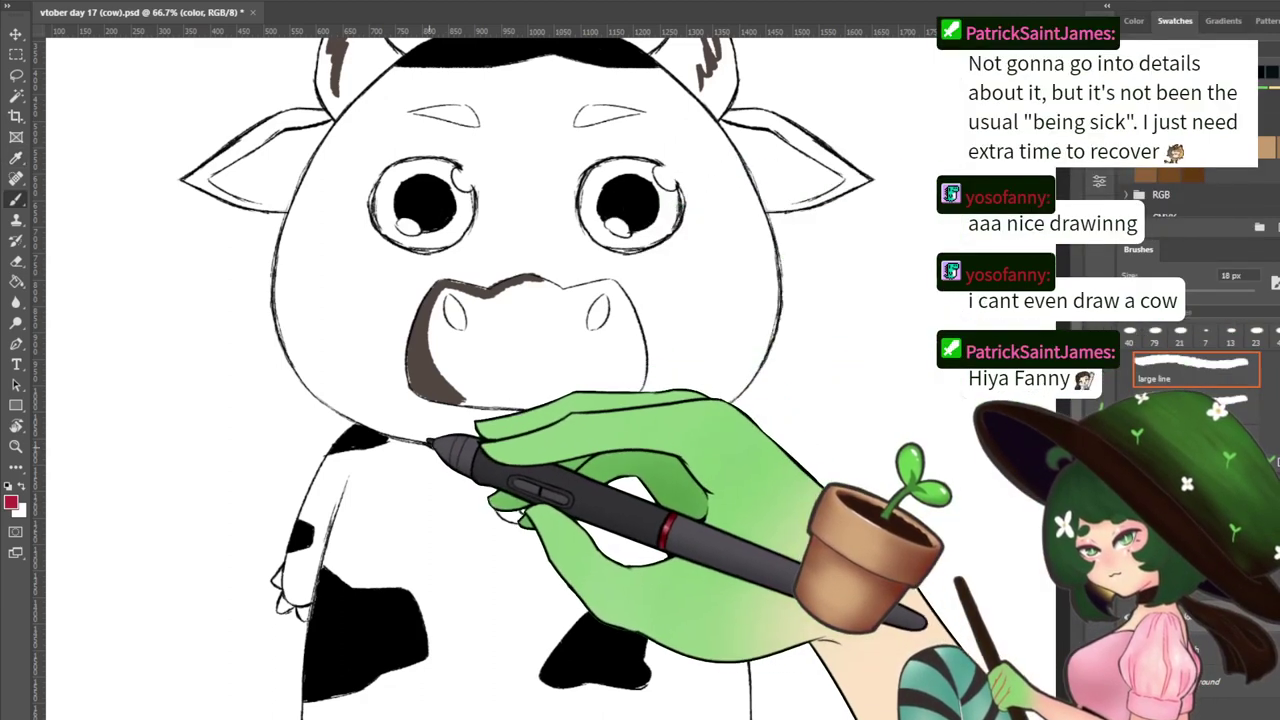
{"action": "mouse_move", "coordinate": [452, 453]}
{"action": "left_mouse_down"}
{"action": "mouse_move", "coordinate": [521, 459]}
{"action": "mouse_move", "coordinate": [430, 440]}
{"action": "mouse_move", "coordinate": [504, 451]}
{"action": "mouse_move", "coordinate": [433, 450]}
{"action": "left_mouse_up"}
{"action": "key", "text": "e"}
{"action": "key", "text": "b"}
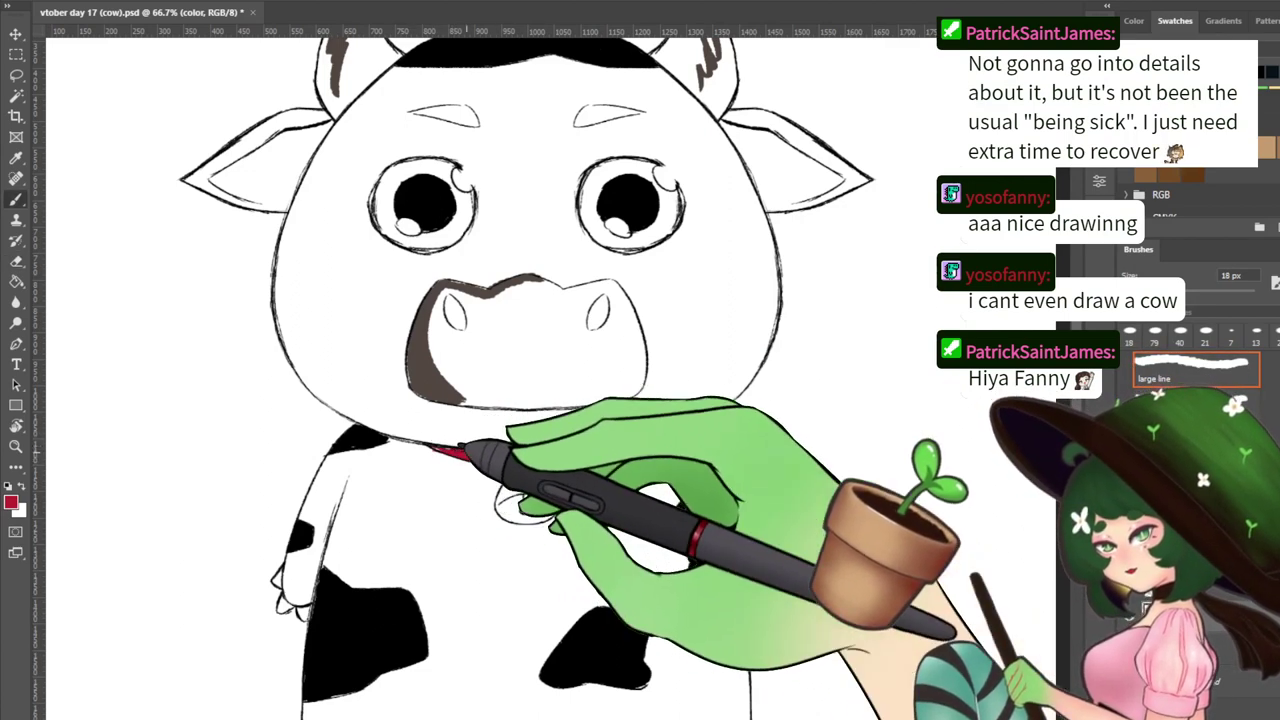
{"action": "mouse_move", "coordinate": [462, 446]}
{"action": "left_mouse_down"}
{"action": "mouse_move", "coordinate": [553, 448]}
{"action": "mouse_move", "coordinate": [522, 448]}
{"action": "left_mouse_up"}
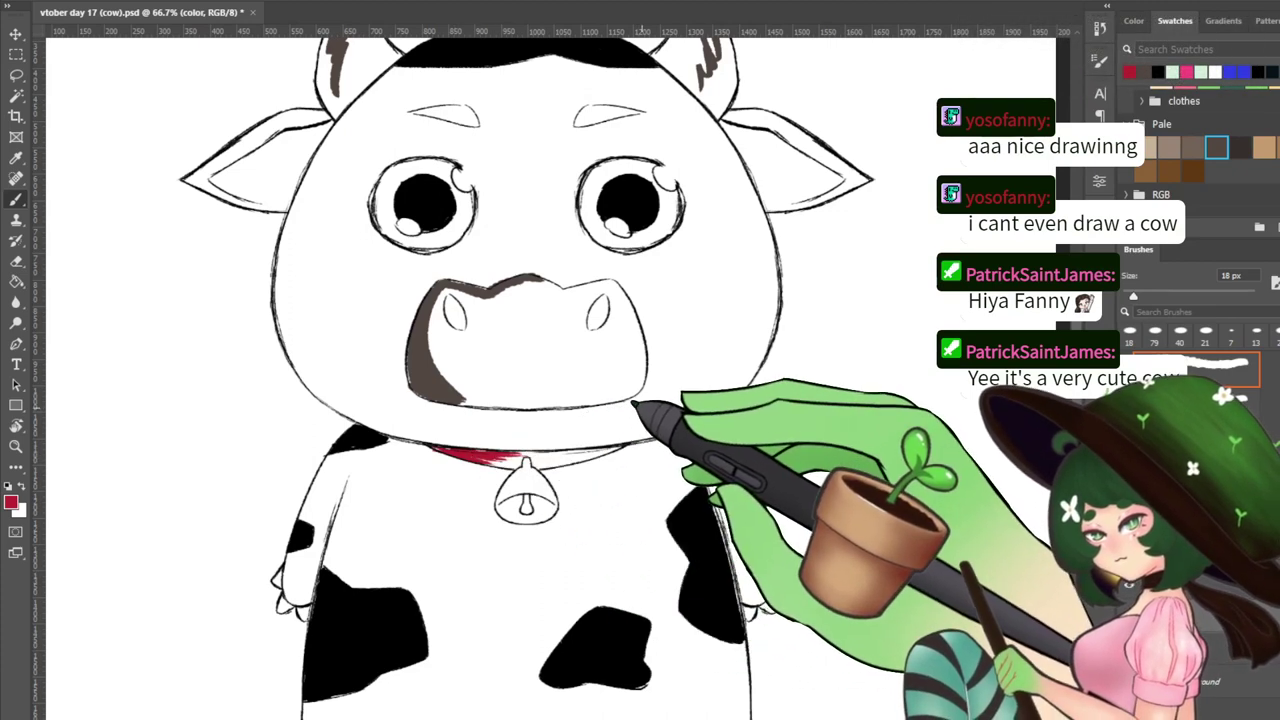
{"action": "left_click", "coordinate": [1247, 90]}
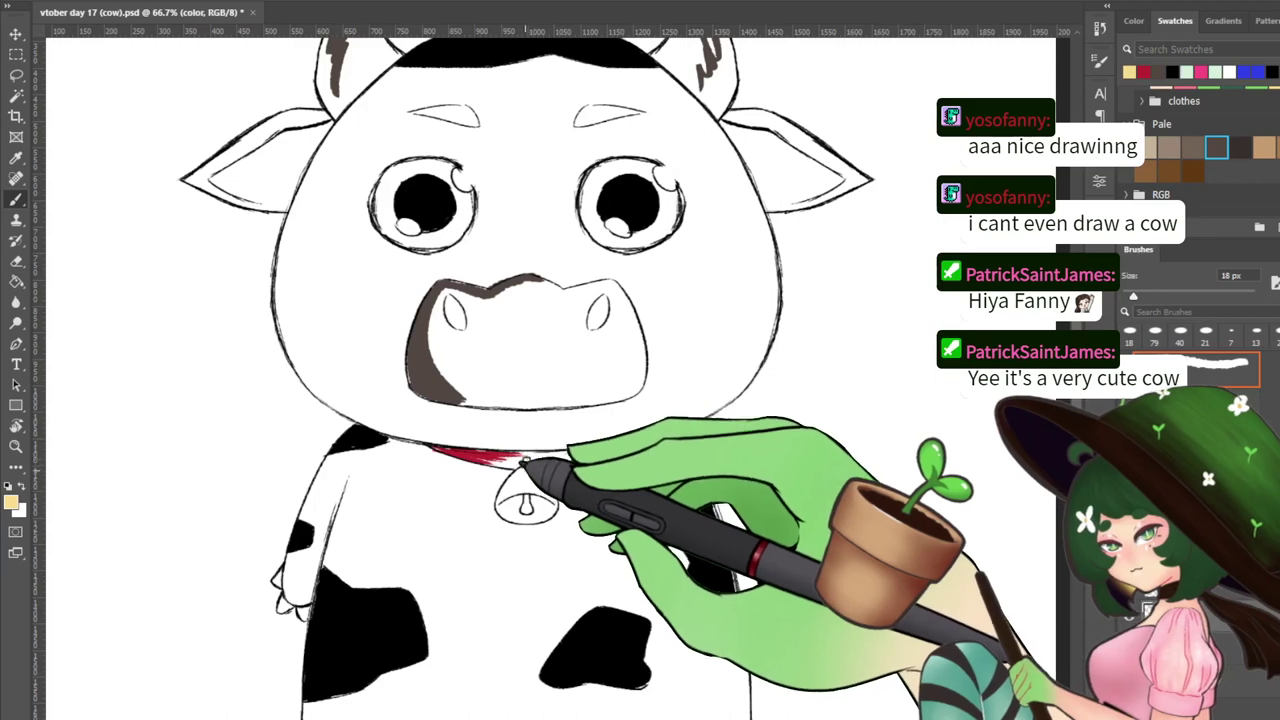
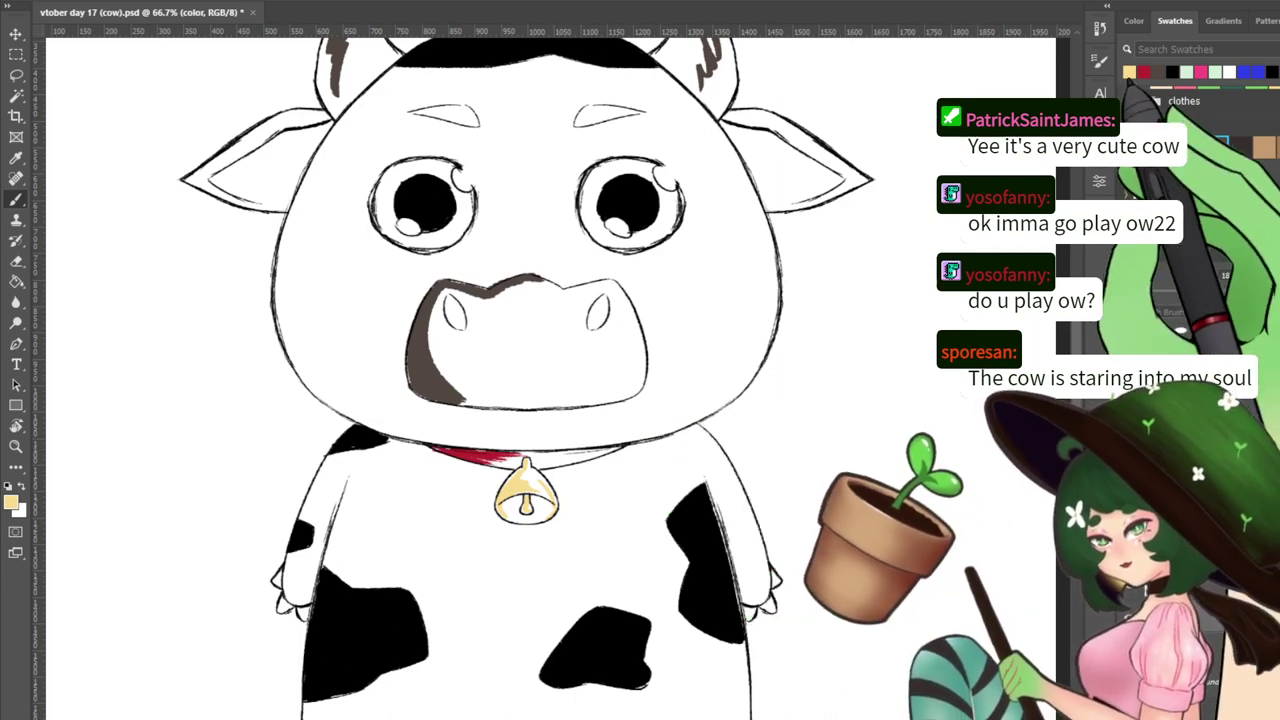
Return to the dark brown, set the brush to 97 px, and recolor the black patches on the body's right and middle
{"action": "left_click", "coordinate": [1158, 72]}
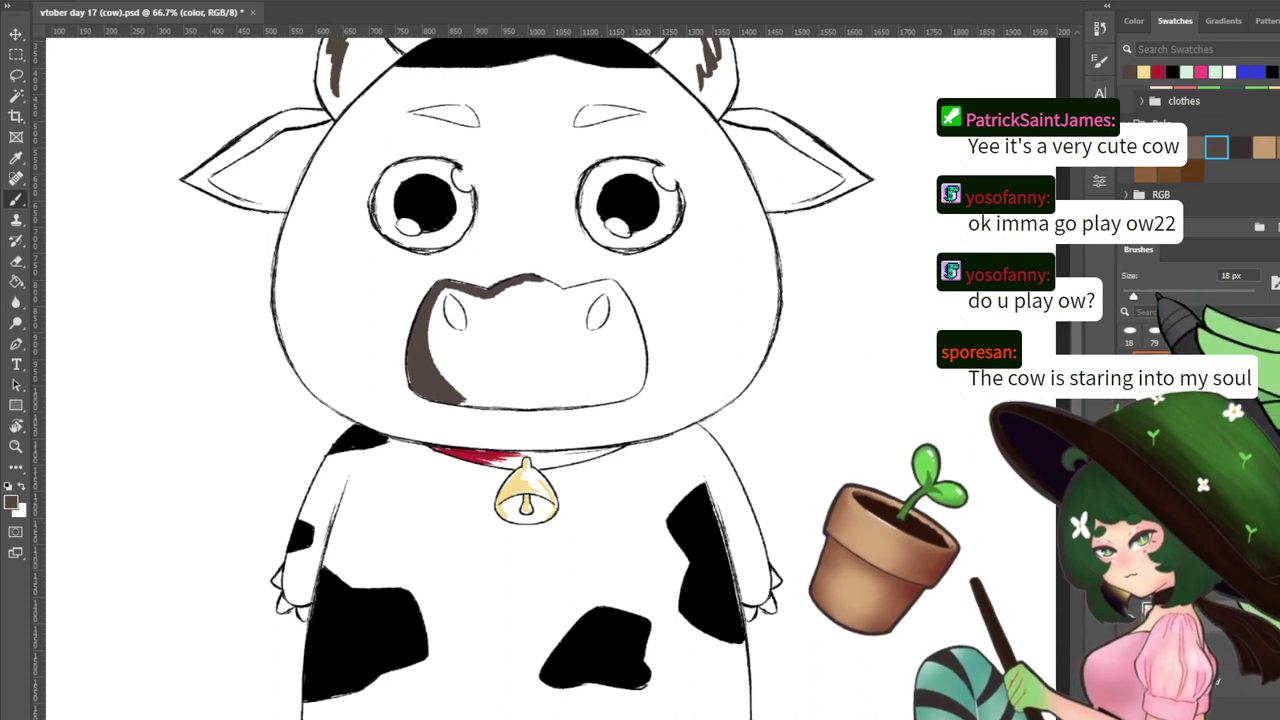
{"action": "left_click", "coordinate": [1186, 296]}
{"action": "left_click_drag", "start_coordinate": [748, 520], "coordinate": [725, 453]}
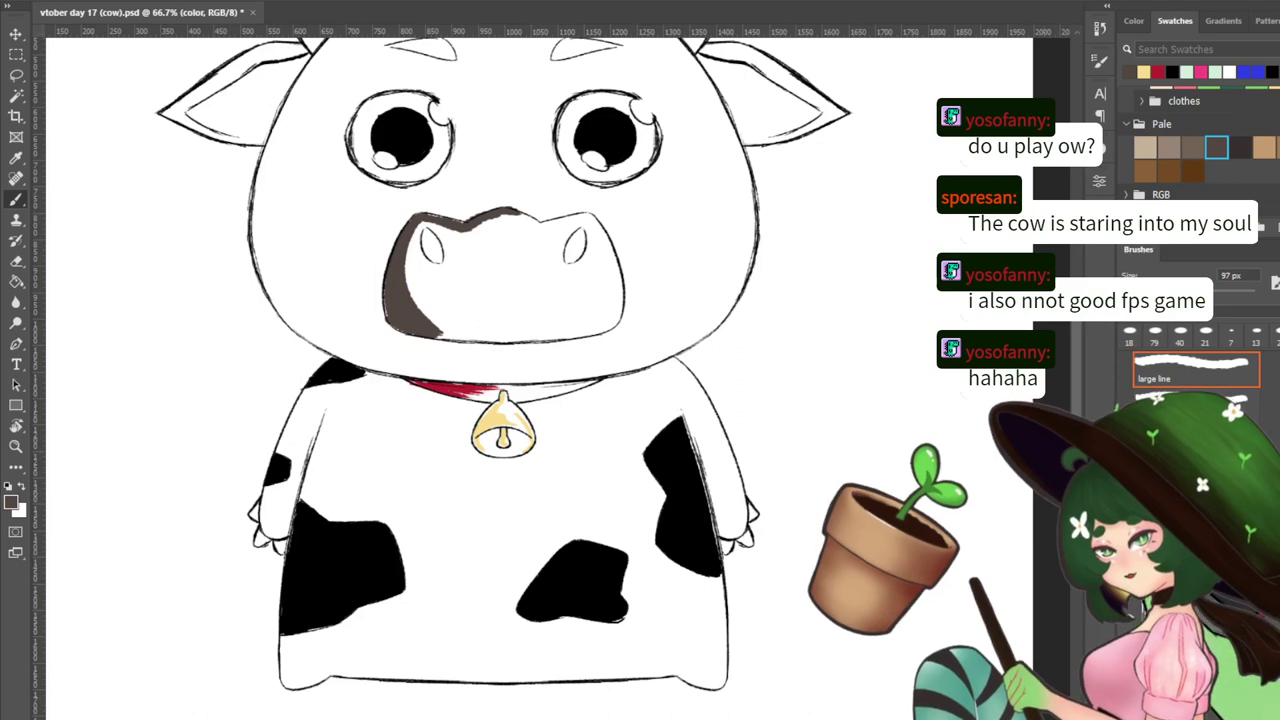
{"action": "mouse_move", "coordinate": [712, 491]}
{"action": "left_mouse_down"}
{"action": "mouse_move", "coordinate": [686, 439]}
{"action": "mouse_move", "coordinate": [682, 462]}
{"action": "mouse_move", "coordinate": [696, 412]}
{"action": "left_mouse_up"}
{"action": "mouse_move", "coordinate": [638, 590]}
{"action": "left_mouse_down"}
{"action": "mouse_move", "coordinate": [558, 623]}
{"action": "mouse_move", "coordinate": [534, 602]}
{"action": "mouse_move", "coordinate": [498, 618]}
{"action": "mouse_move", "coordinate": [486, 581]}
{"action": "mouse_move", "coordinate": [458, 566]}
{"action": "left_mouse_up"}
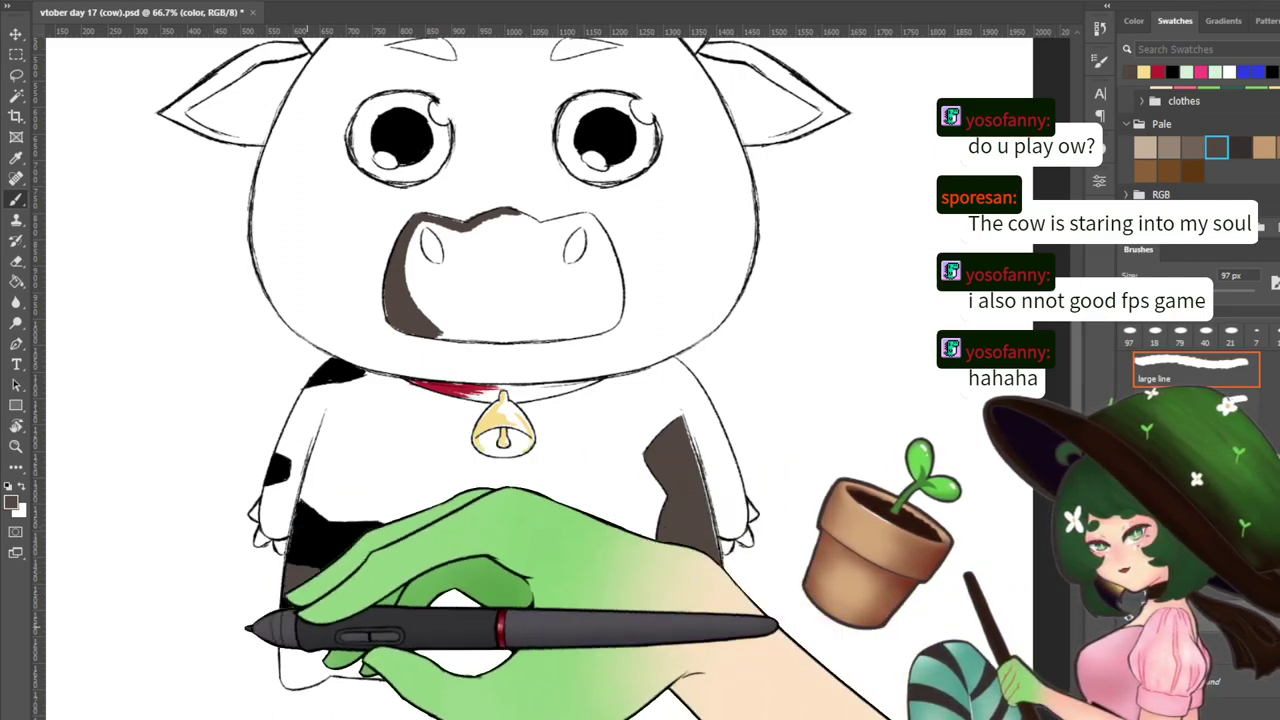
Recolor the lower-left body patch, the left arm and shoulder spots, and the hair patch between the horns dark brown
{"action": "mouse_move", "coordinate": [284, 622]}
{"action": "left_mouse_down"}
{"action": "mouse_move", "coordinate": [382, 604]}
{"action": "mouse_move", "coordinate": [318, 598]}
{"action": "mouse_move", "coordinate": [308, 610]}
{"action": "mouse_move", "coordinate": [363, 537]}
{"action": "mouse_move", "coordinate": [334, 608]}
{"action": "left_mouse_up"}
{"action": "left_click_drag", "start_coordinate": [282, 480], "coordinate": [280, 458]}
{"action": "mouse_move", "coordinate": [333, 372]}
{"action": "left_mouse_down"}
{"action": "mouse_move", "coordinate": [366, 386]}
{"action": "mouse_move", "coordinate": [316, 376]}
{"action": "left_mouse_up"}
{"action": "mouse_move", "coordinate": [487, 277]}
{"action": "left_mouse_down"}
{"action": "mouse_move", "coordinate": [466, 377]}
{"action": "mouse_move", "coordinate": [456, 598]}
{"action": "left_mouse_up"}
{"action": "mouse_move", "coordinate": [360, 333]}
{"action": "left_mouse_down"}
{"action": "mouse_move", "coordinate": [406, 293]}
{"action": "mouse_move", "coordinate": [352, 330]}
{"action": "mouse_move", "coordinate": [343, 316]}
{"action": "mouse_move", "coordinate": [644, 314]}
{"action": "left_mouse_up"}
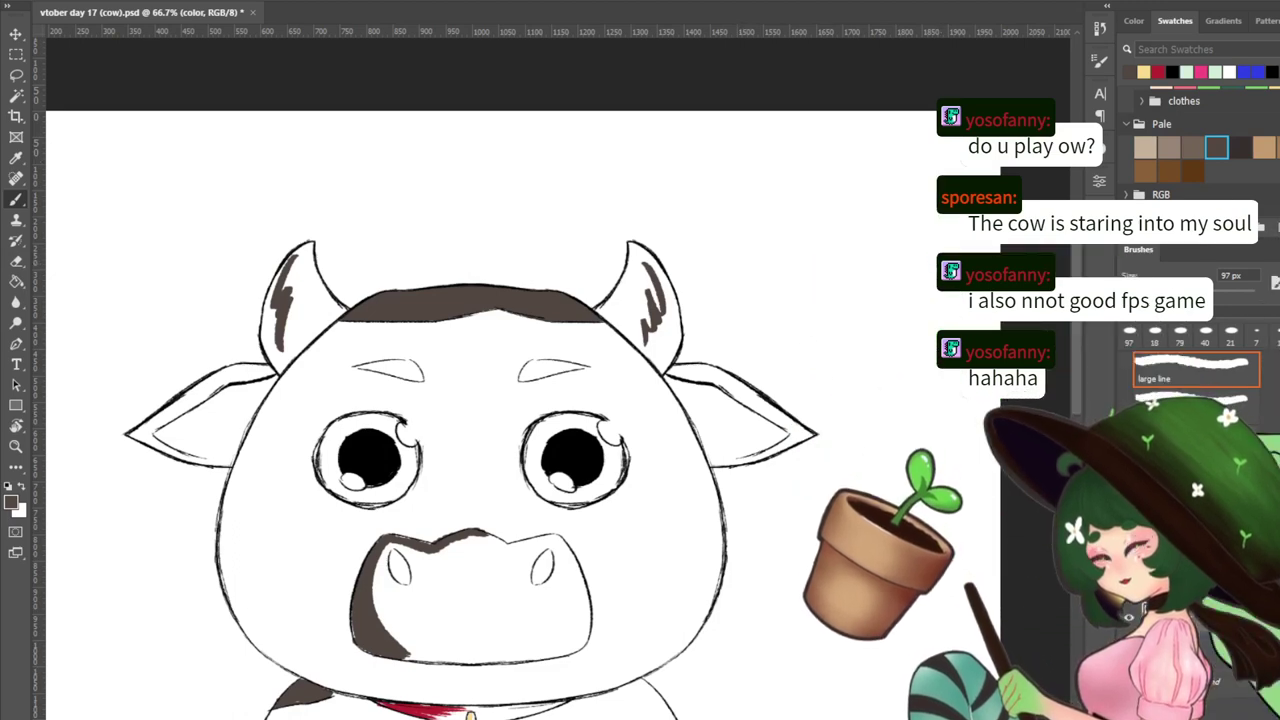
Set the brush to 20 px and extend the dark brown shading on the left and right horns
{"action": "key", "text": "bracketleft"}
{"action": "key", "text": "bracketleft"}
{"action": "key", "text": "bracketleft"}
{"action": "key", "text": "bracketleft"}
{"action": "key", "text": "bracketleft"}
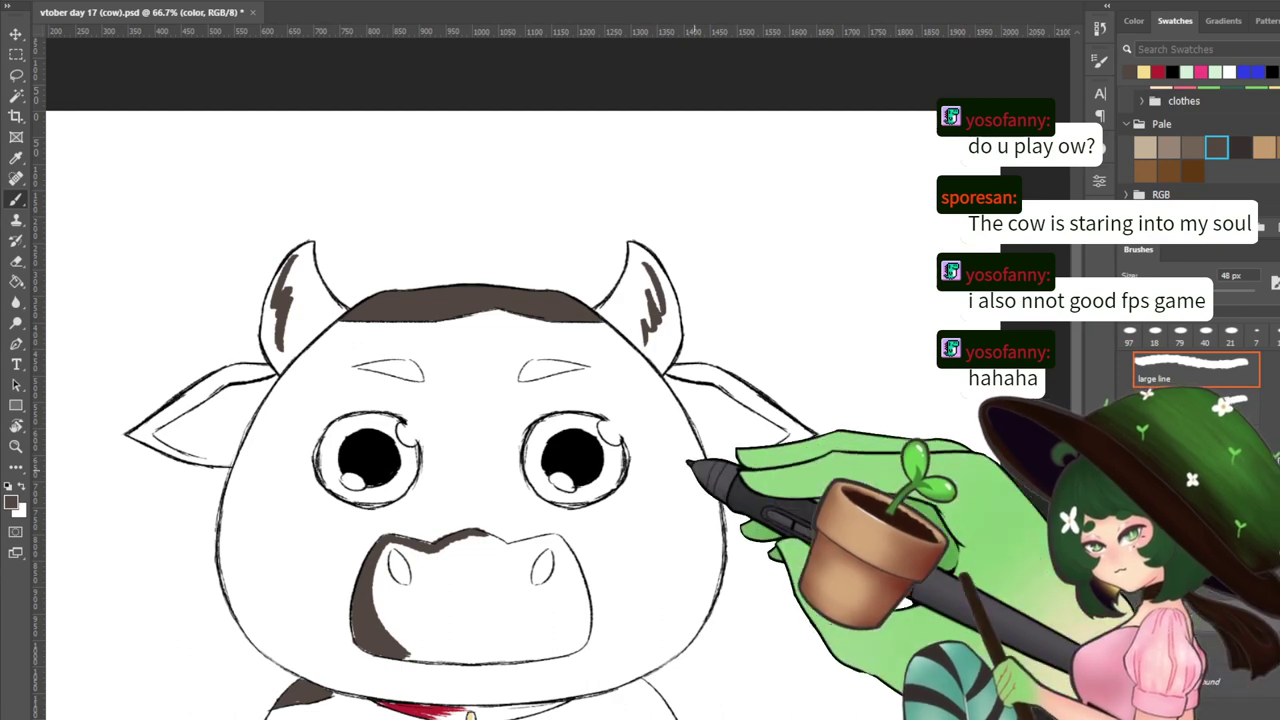
{"action": "left_click_drag", "start_coordinate": [688, 462], "coordinate": [754, 403]}
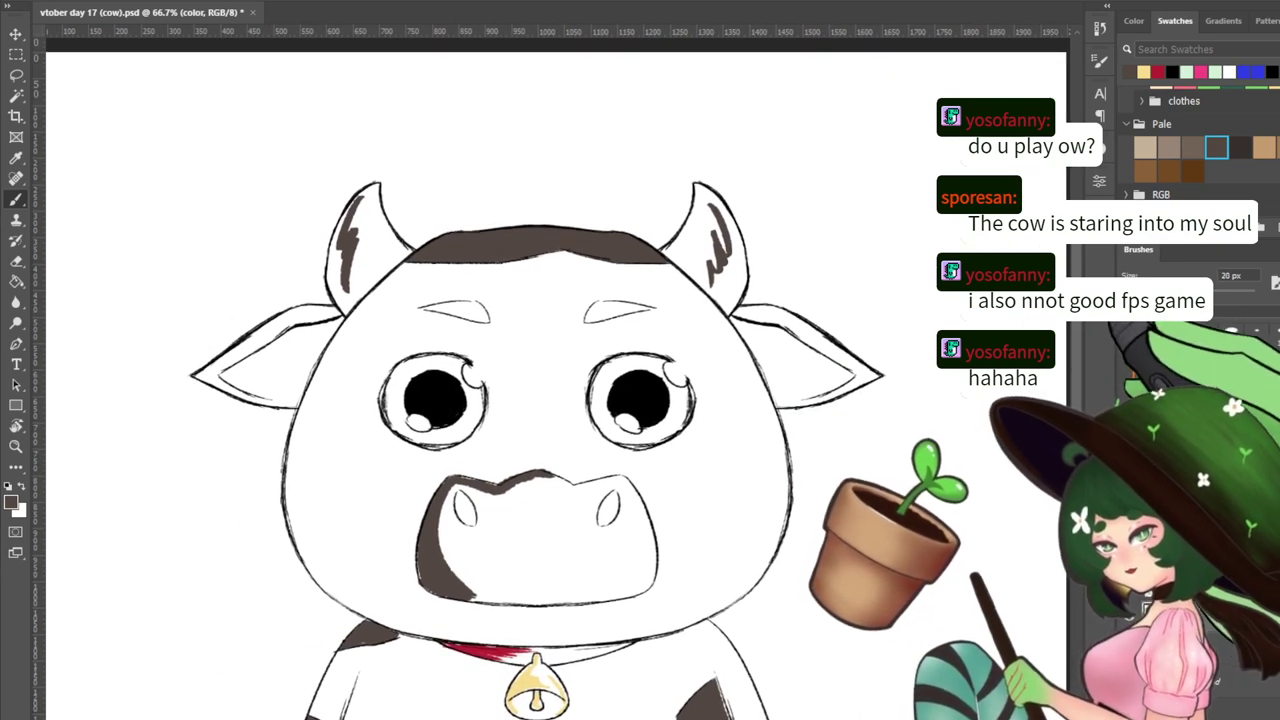
{"action": "left_click_drag", "start_coordinate": [675, 441], "coordinate": [663, 238]}
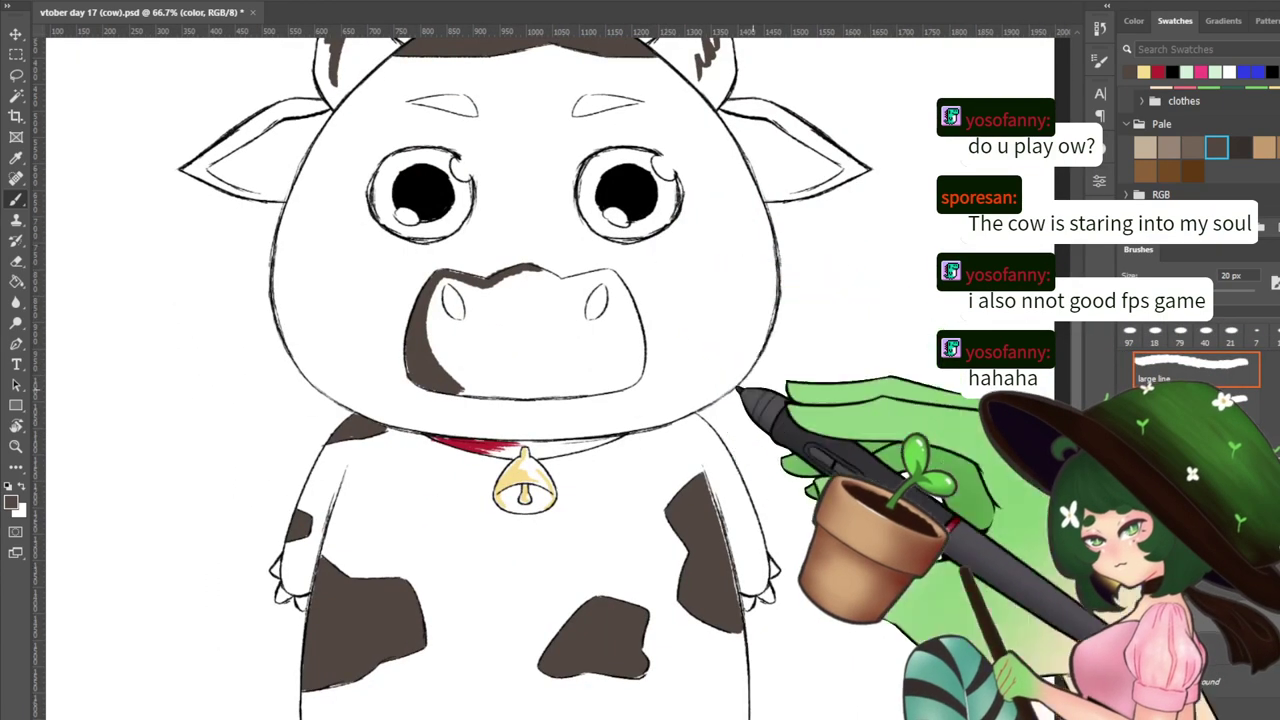
{"action": "left_click_drag", "start_coordinate": [678, 429], "coordinate": [663, 491]}
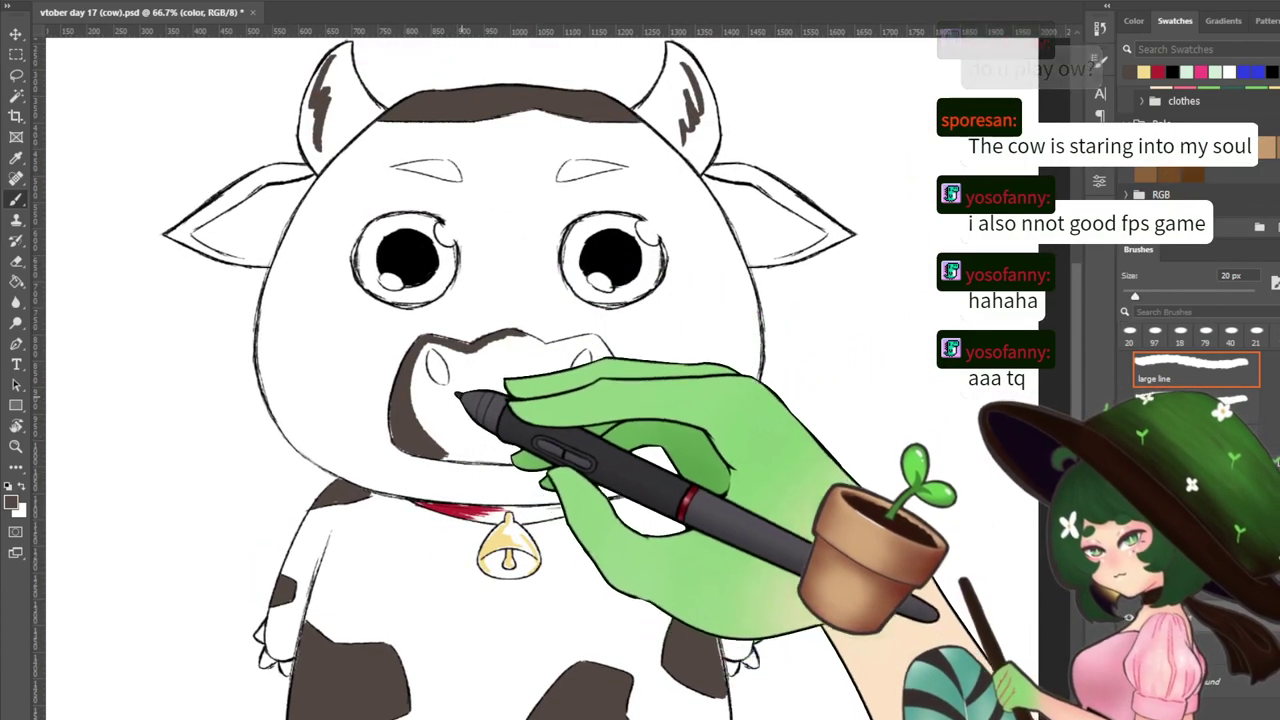
{"action": "left_click_drag", "start_coordinate": [464, 249], "coordinate": [504, 451]}
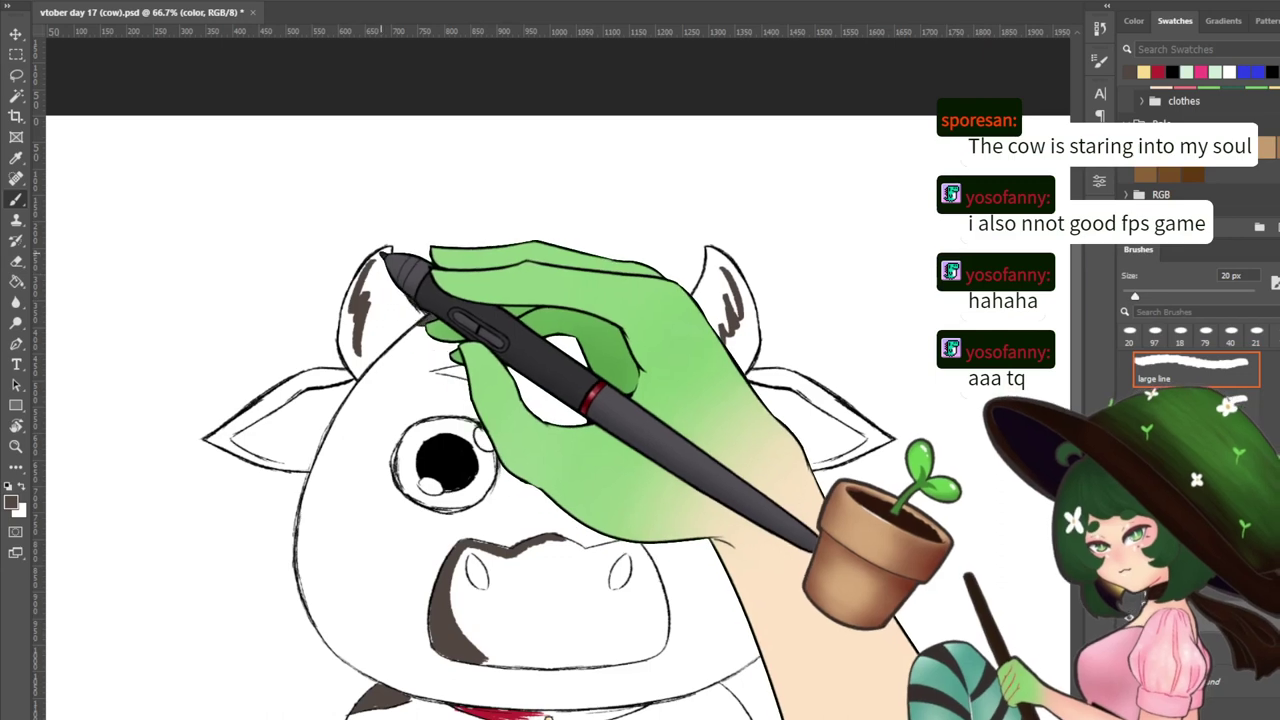
{"action": "mouse_move", "coordinate": [381, 253]}
{"action": "left_mouse_down"}
{"action": "mouse_move", "coordinate": [345, 343]}
{"action": "mouse_move", "coordinate": [382, 258]}
{"action": "mouse_move", "coordinate": [352, 337]}
{"action": "left_mouse_up"}
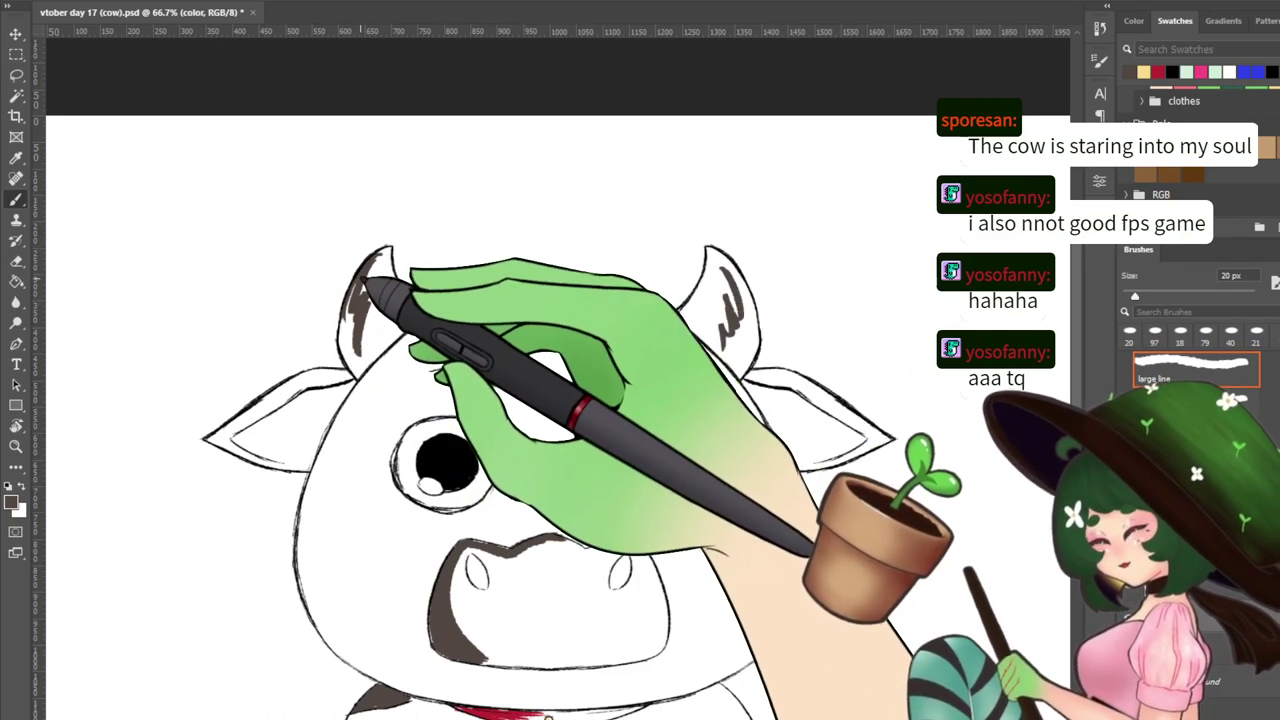
{"action": "mouse_move", "coordinate": [363, 267]}
{"action": "left_mouse_down"}
{"action": "mouse_move", "coordinate": [370, 287]}
{"action": "mouse_move", "coordinate": [350, 328]}
{"action": "left_mouse_up"}
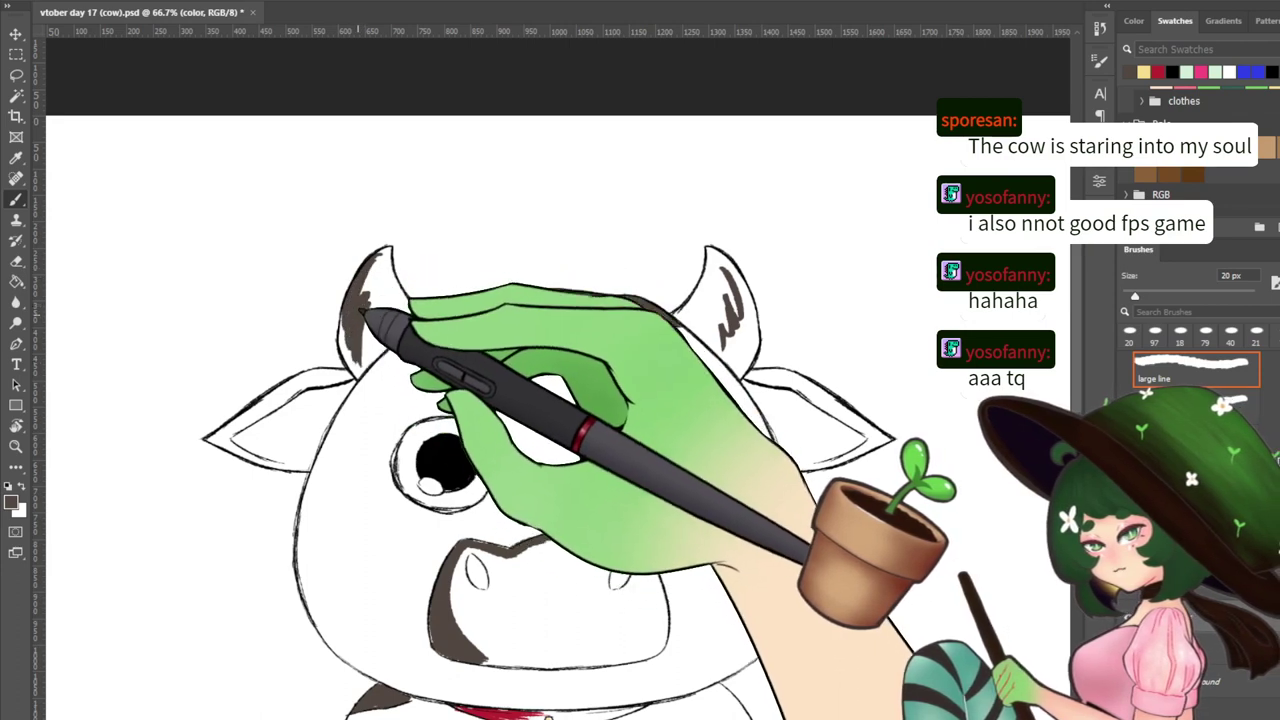
{"action": "mouse_move", "coordinate": [722, 294]}
{"action": "left_mouse_down"}
{"action": "mouse_move", "coordinate": [735, 342]}
{"action": "mouse_move", "coordinate": [713, 291]}
{"action": "mouse_move", "coordinate": [723, 360]}
{"action": "mouse_move", "coordinate": [707, 364]}
{"action": "mouse_move", "coordinate": [734, 315]}
{"action": "mouse_move", "coordinate": [724, 289]}
{"action": "mouse_move", "coordinate": [731, 345]}
{"action": "mouse_move", "coordinate": [714, 302]}
{"action": "mouse_move", "coordinate": [722, 354]}
{"action": "mouse_move", "coordinate": [725, 314]}
{"action": "mouse_move", "coordinate": [727, 332]}
{"action": "mouse_move", "coordinate": [726, 312]}
{"action": "mouse_move", "coordinate": [714, 357]}
{"action": "mouse_move", "coordinate": [743, 303]}
{"action": "left_mouse_up"}
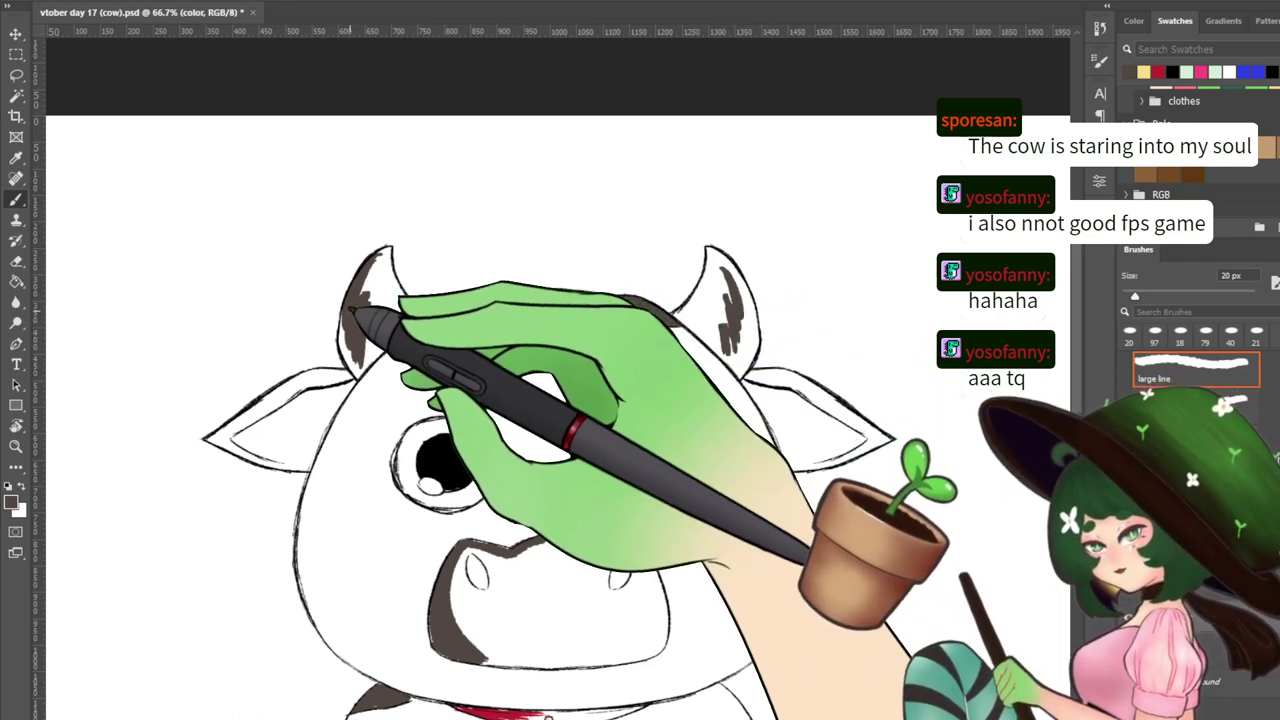
Erase along the inner edge of the left horn's brown shading to leave a jagged border
{"action": "key", "text": "e"}
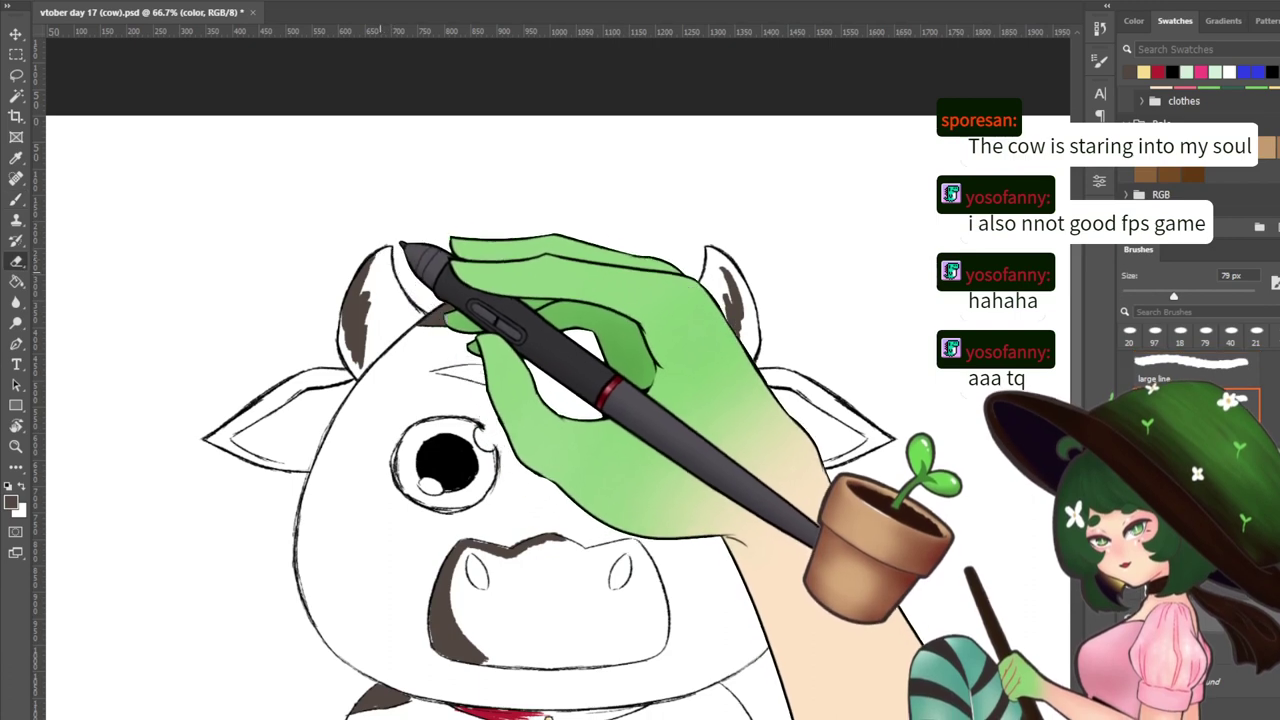
{"action": "key", "text": "b"}
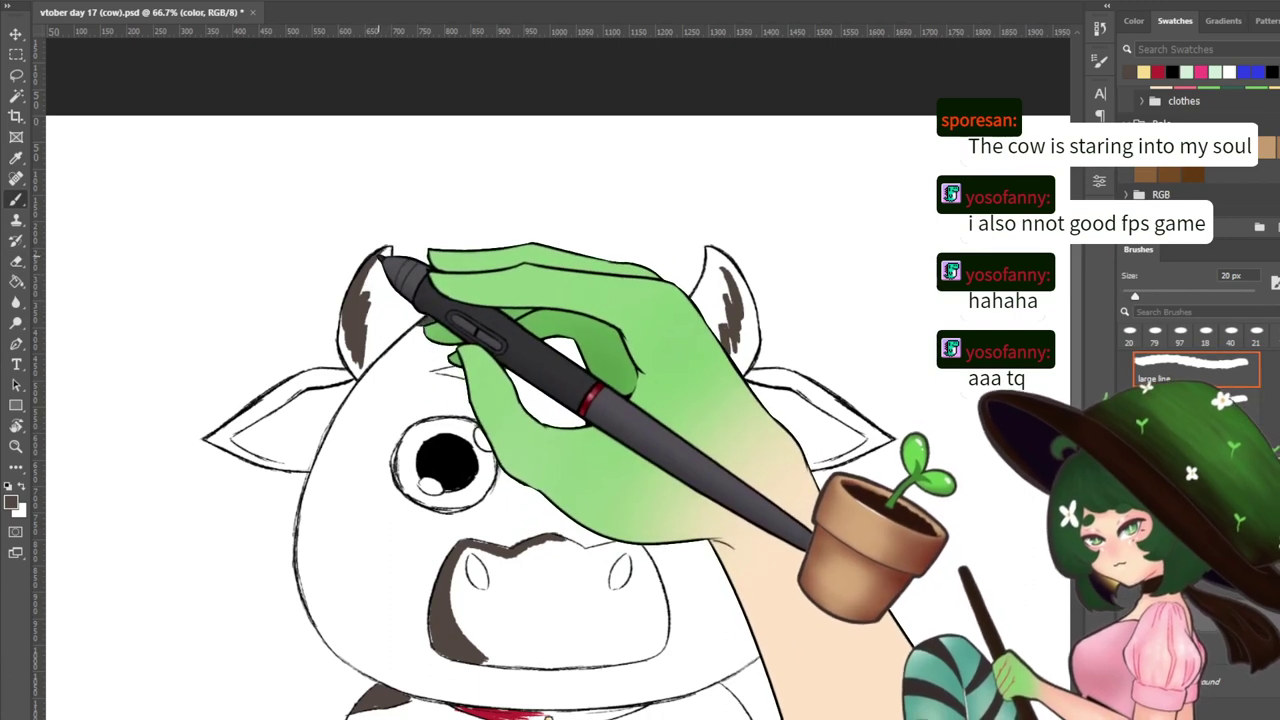
{"action": "key", "text": "e"}
{"action": "mouse_move", "coordinate": [378, 268]}
{"action": "left_mouse_down"}
{"action": "mouse_move", "coordinate": [366, 296]}
{"action": "mouse_move", "coordinate": [388, 258]}
{"action": "mouse_move", "coordinate": [342, 328]}
{"action": "mouse_move", "coordinate": [370, 315]}
{"action": "mouse_move", "coordinate": [364, 361]}
{"action": "left_mouse_up"}
{"action": "key", "text": "b"}
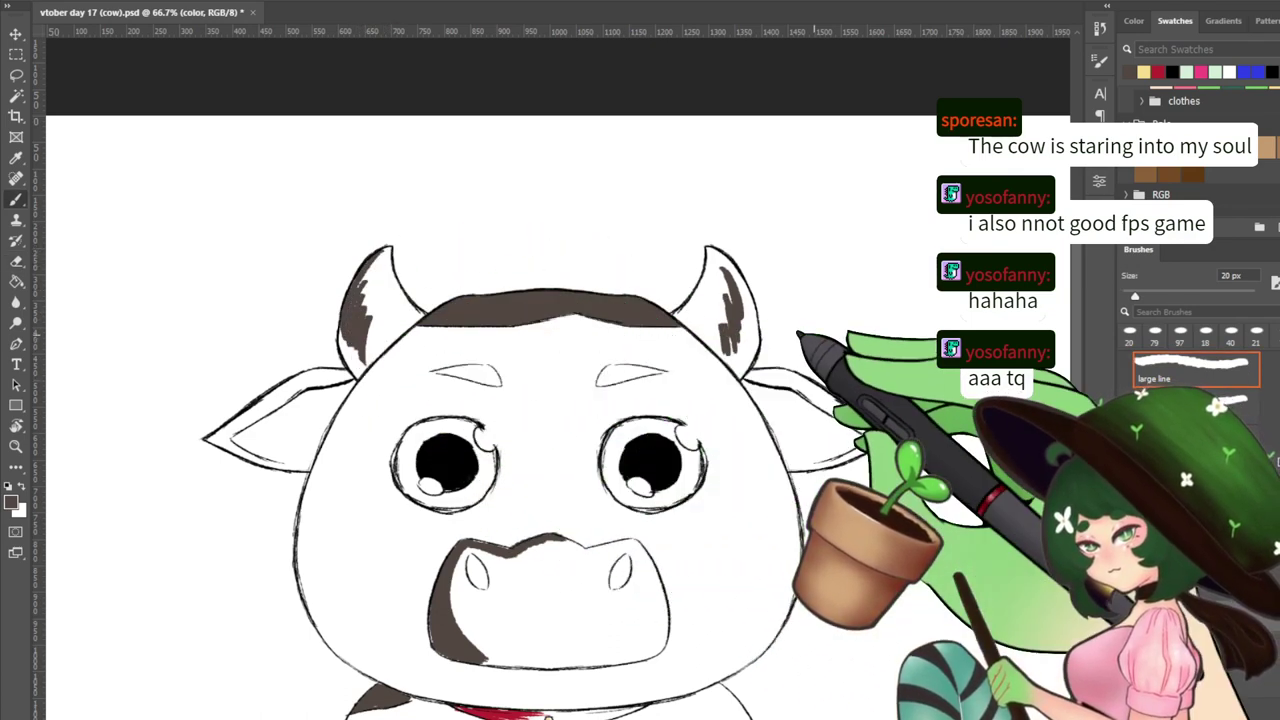
Make the cow layer active and save the drawing
{"action": "key", "text": "ctrl+minus"}
{"action": "key", "text": "ctrl+minus"}
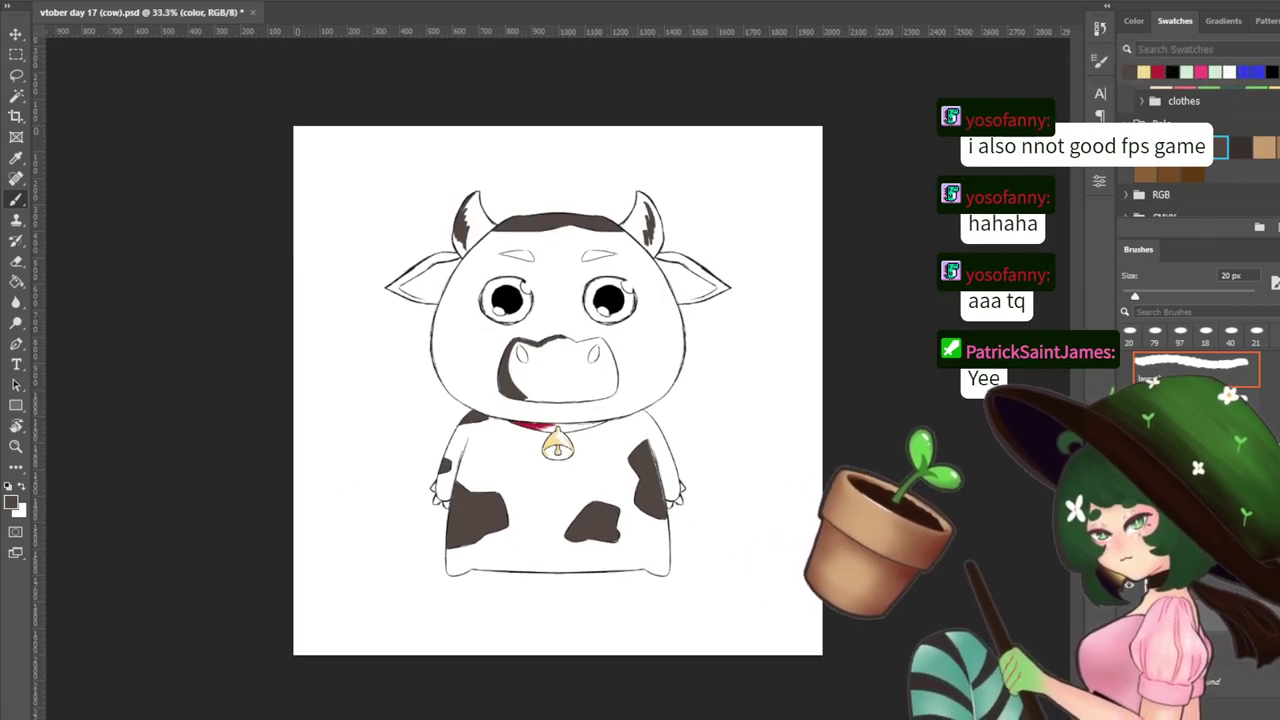
{"action": "key", "text": "ctrl+plus"}
{"action": "left_click", "coordinate": [1185, 640]}
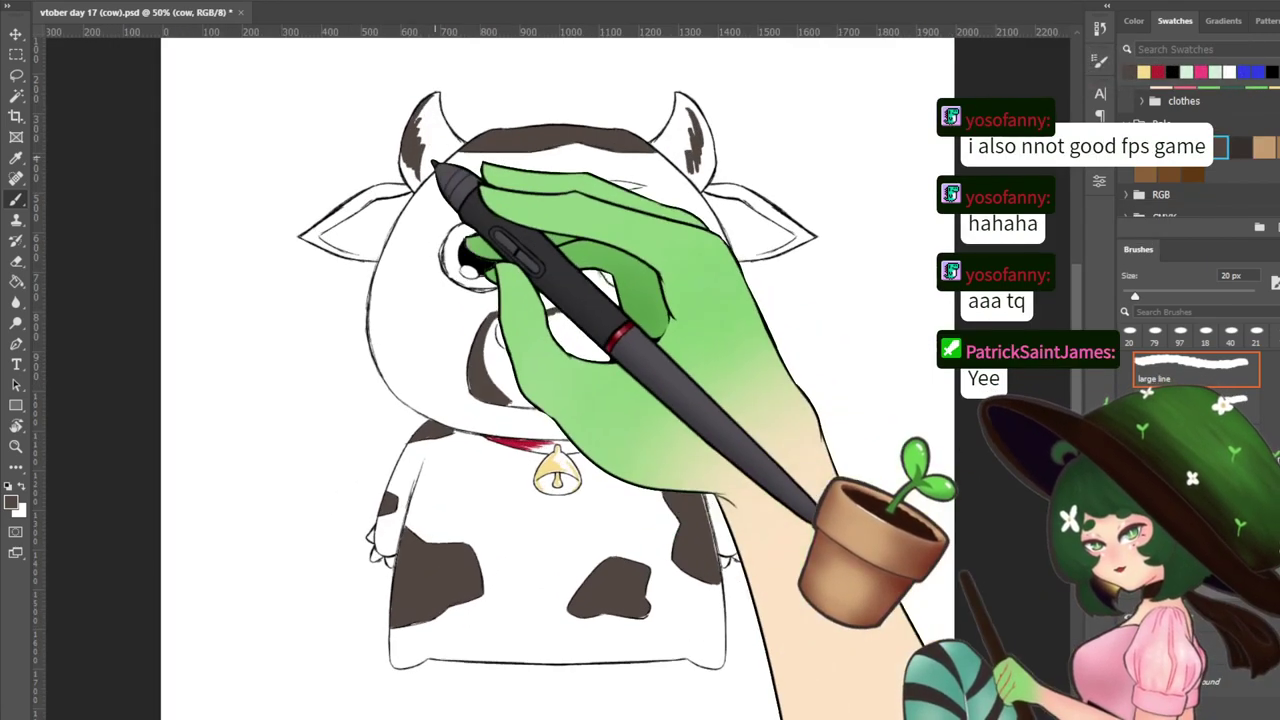
{"action": "key", "text": "e"}
{"action": "left_click_drag", "start_coordinate": [516, 156], "coordinate": [457, 341]}
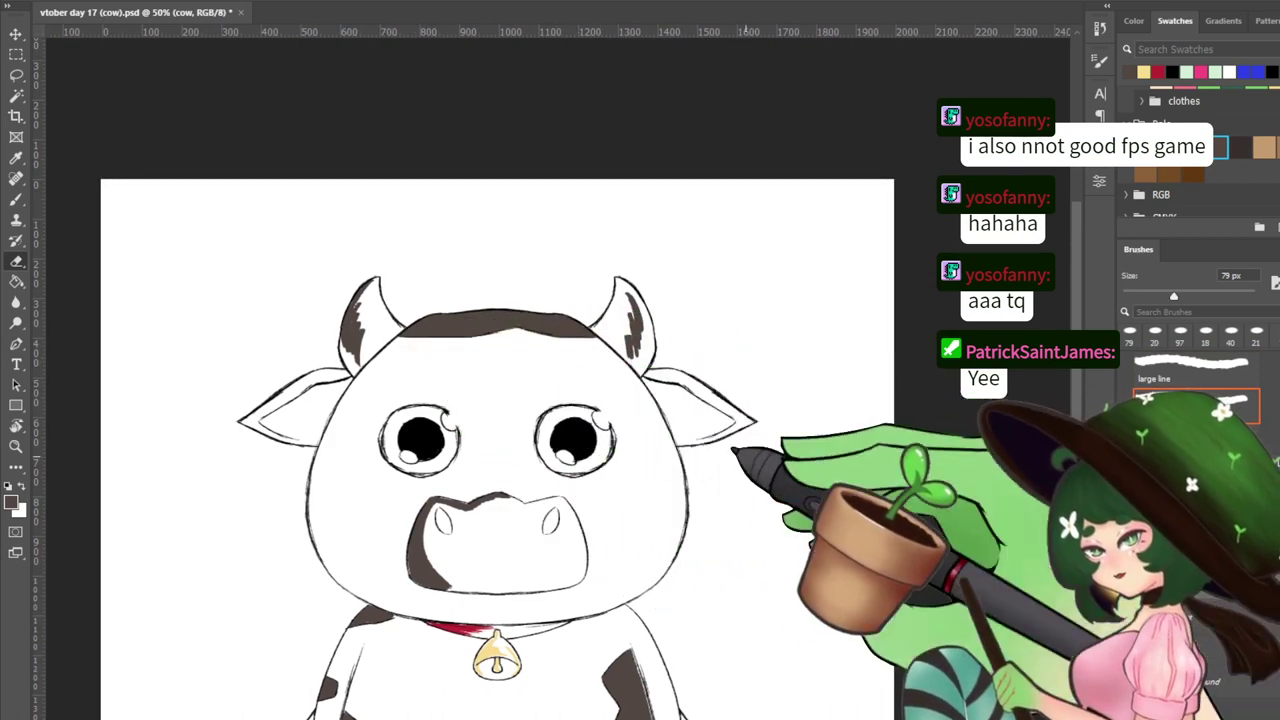
{"action": "left_click_drag", "start_coordinate": [764, 439], "coordinate": [773, 357]}
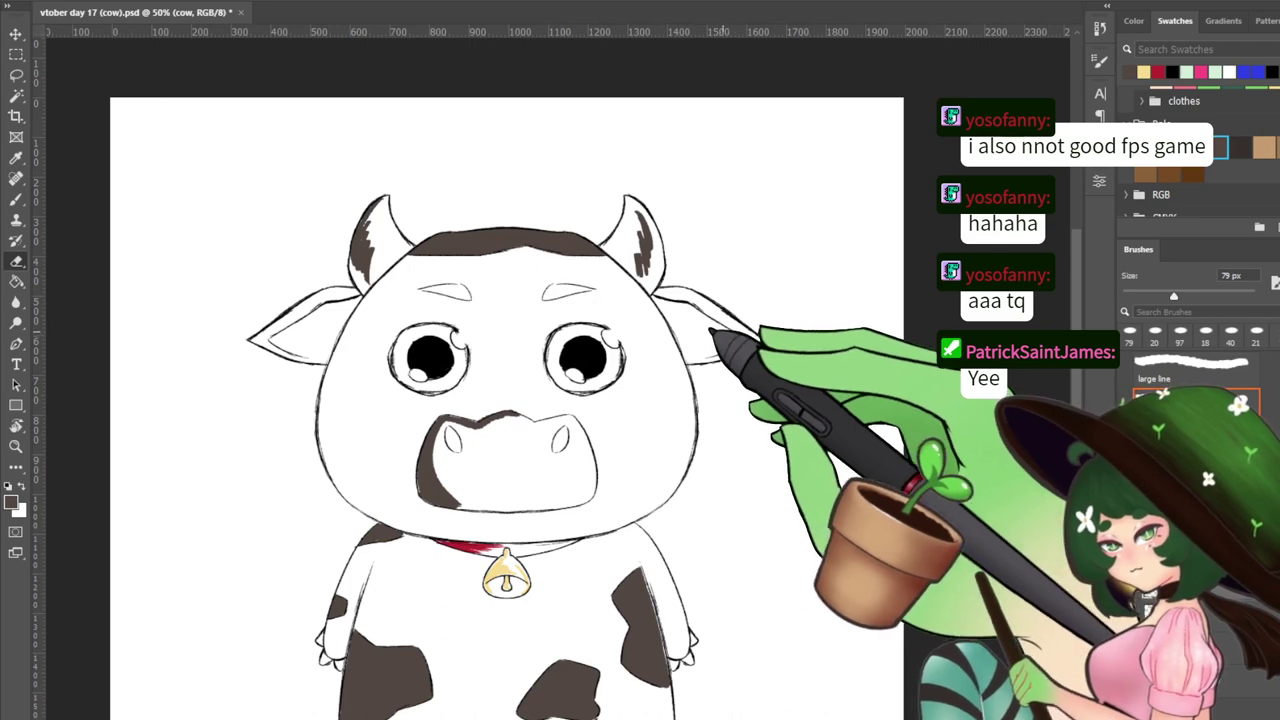
{"action": "scroll", "coordinate": [700, 338], "scroll_direction": "down", "scroll_amount": 2}
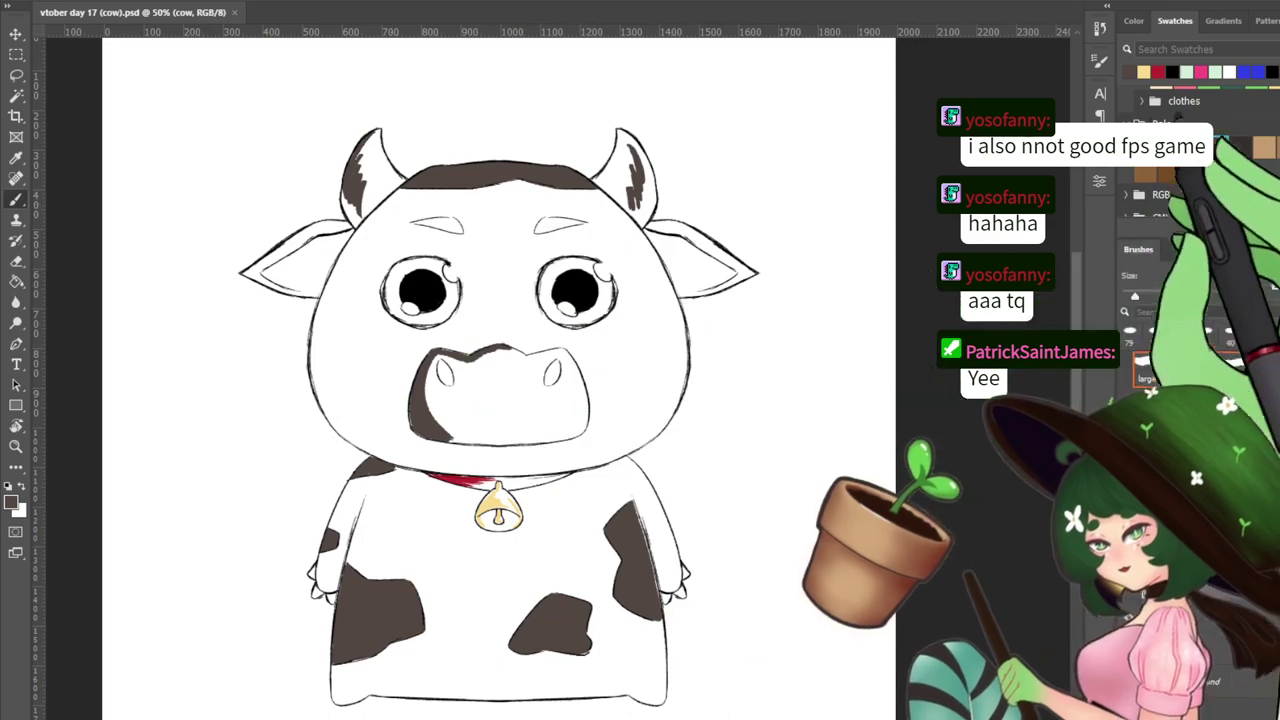
Set the foreground color to a light pink and make the color layer active for painting the ears
{"action": "left_click", "coordinate": [1201, 72]}
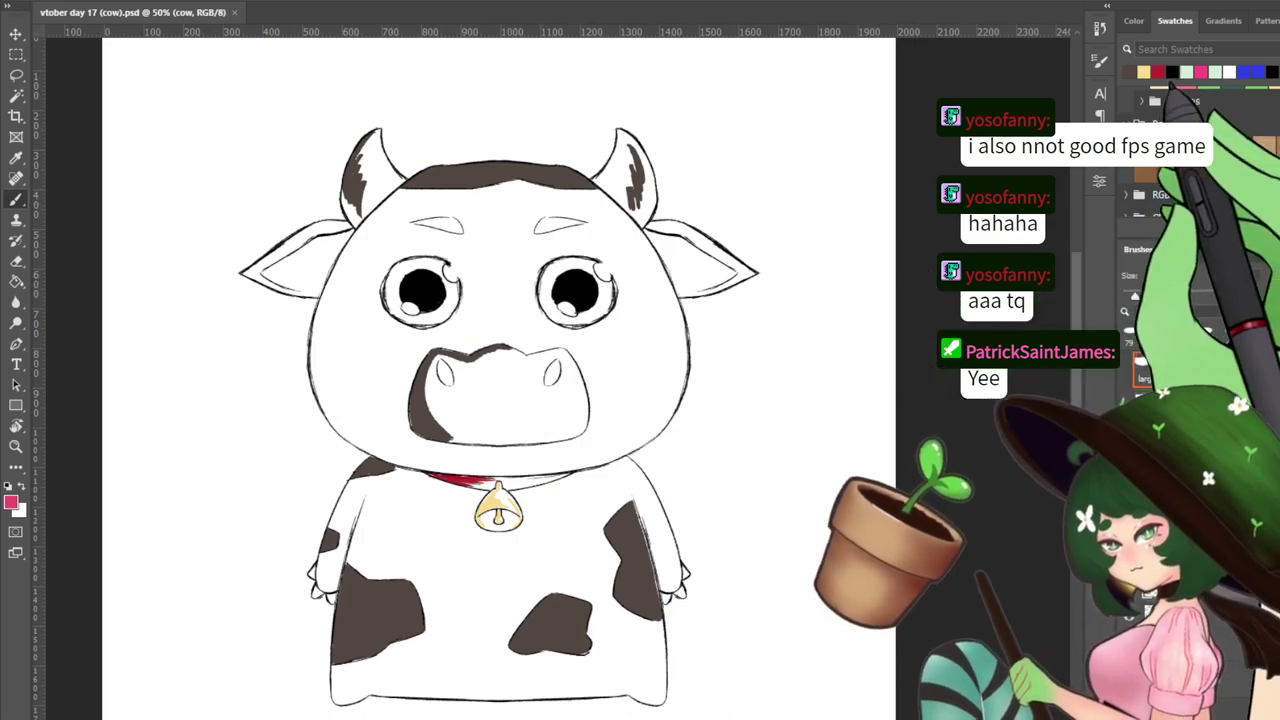
{"action": "left_click", "coordinate": [12, 502]}
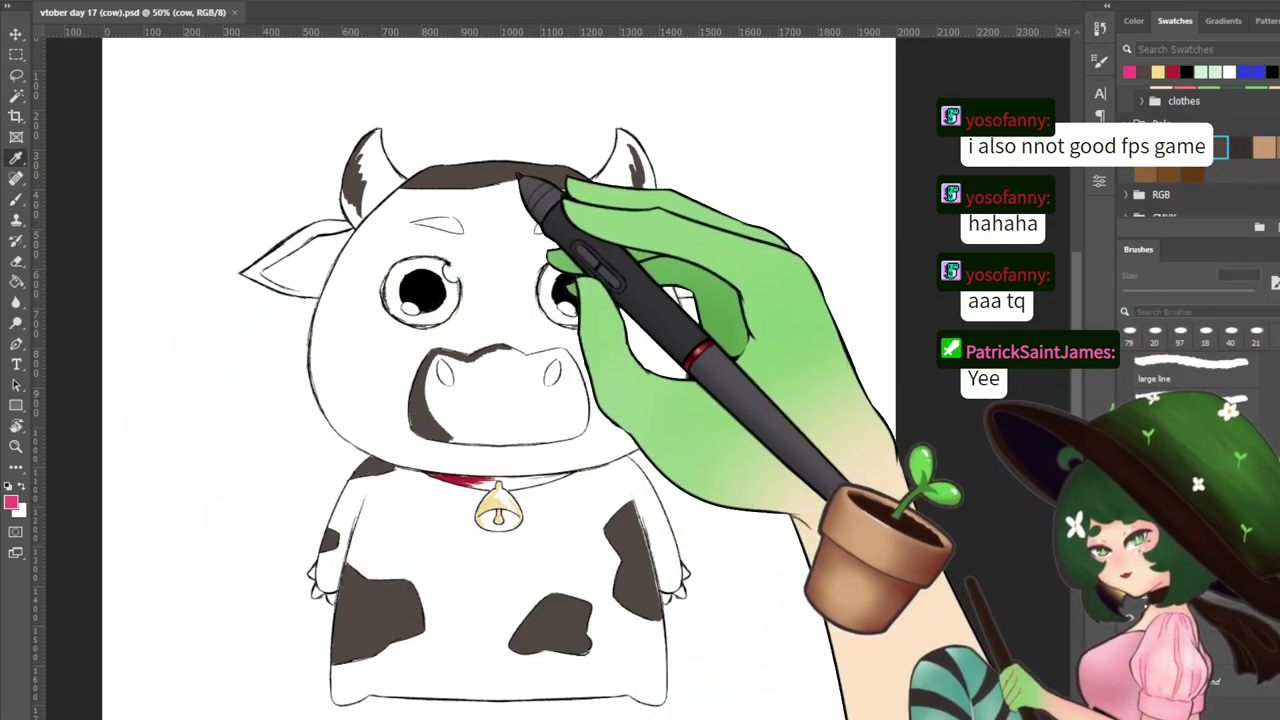
{"action": "left_click", "coordinate": [534, 161]}
{"action": "left_click", "coordinate": [820, 135]}
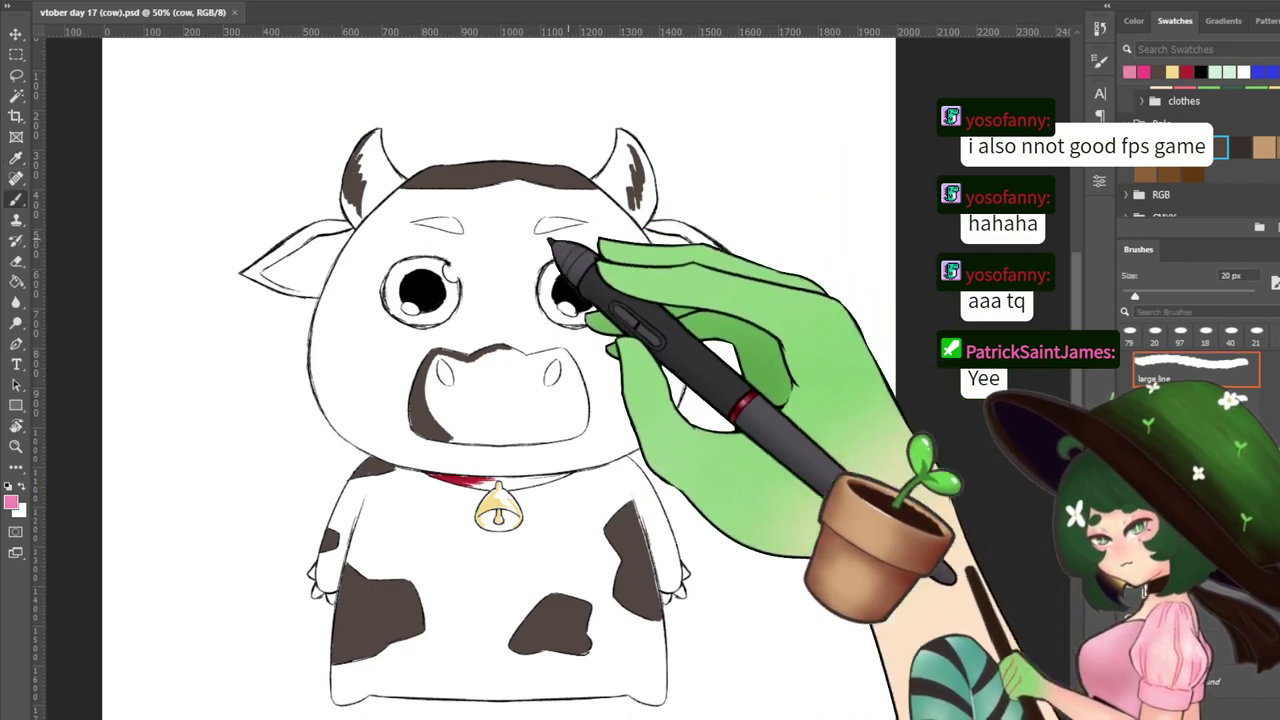
{"action": "left_click_drag", "start_coordinate": [351, 237], "coordinate": [308, 278]}
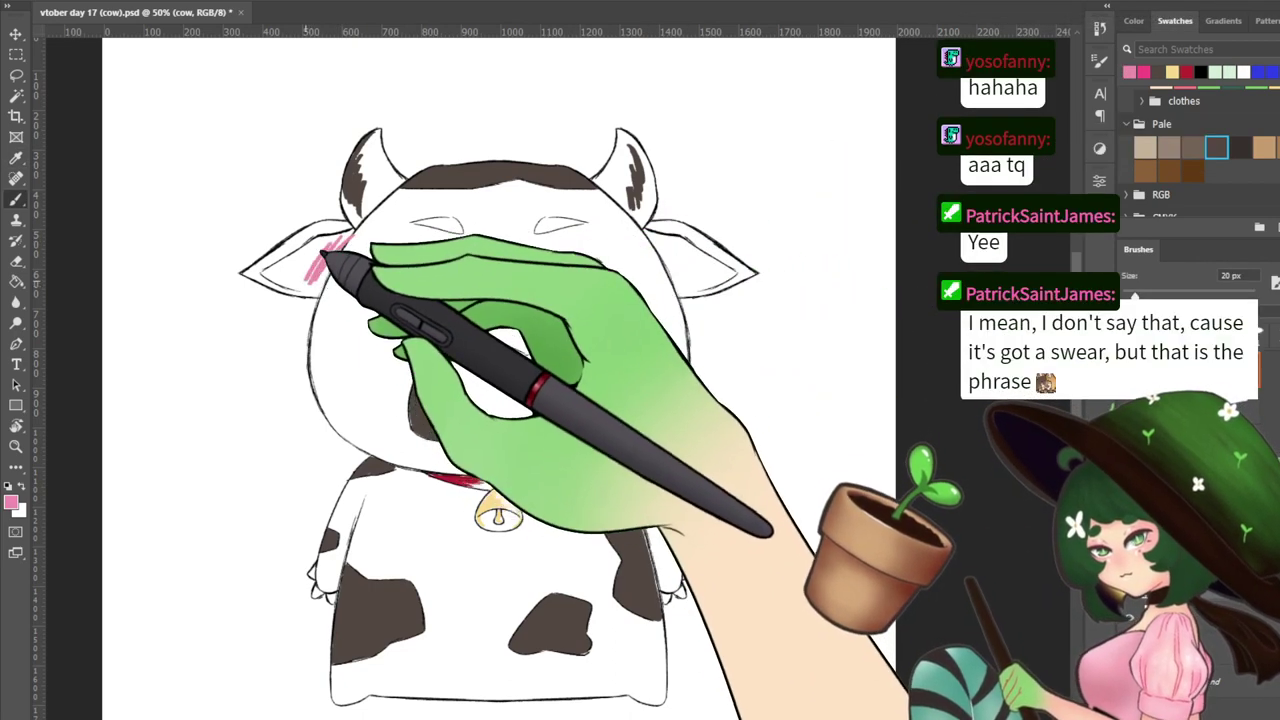
{"action": "left_click", "coordinate": [1200, 650]}
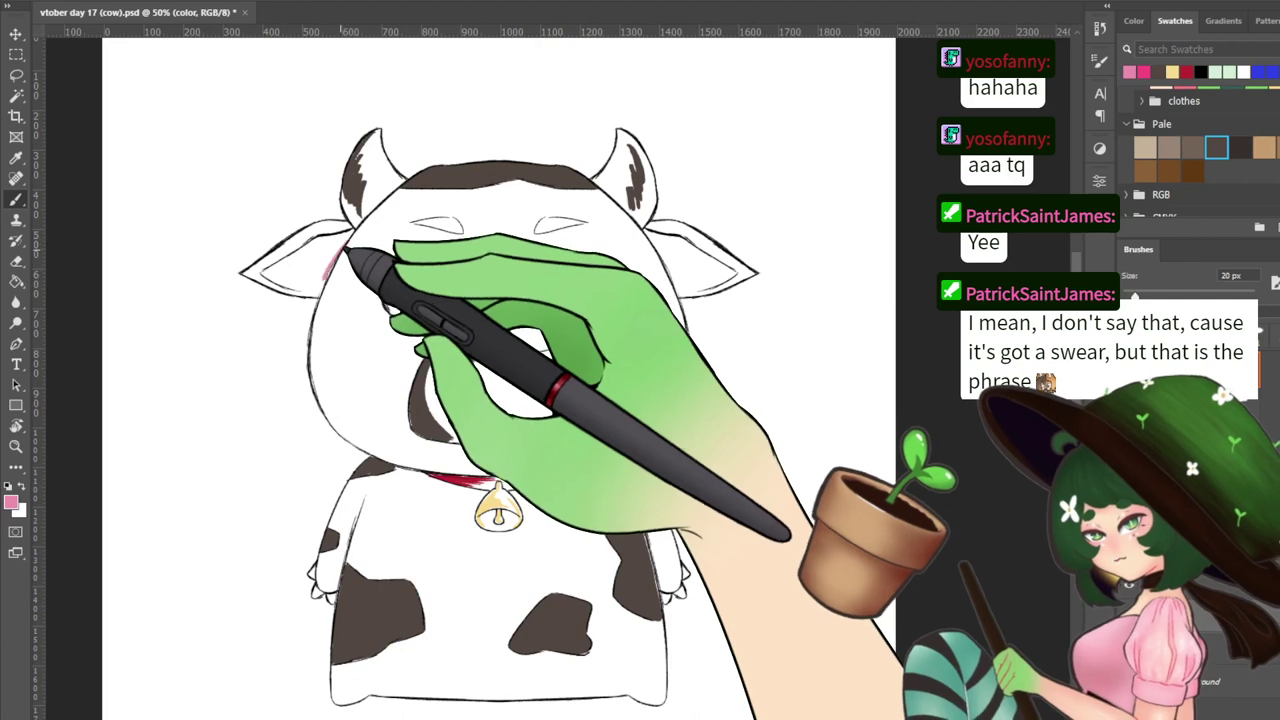
{"action": "mouse_move", "coordinate": [357, 257]}
{"action": "left_mouse_down"}
{"action": "mouse_move", "coordinate": [318, 283]}
{"action": "mouse_move", "coordinate": [346, 236]}
{"action": "mouse_move", "coordinate": [286, 285]}
{"action": "mouse_move", "coordinate": [290, 257]}
{"action": "mouse_move", "coordinate": [346, 240]}
{"action": "mouse_move", "coordinate": [320, 280]}
{"action": "left_mouse_up"}
{"action": "key", "text": "ctrl+z"}
{"action": "key", "text": "ctrl+z"}
{"action": "key", "text": "ctrl+z"}
{"action": "key", "text": "ctrl+z"}
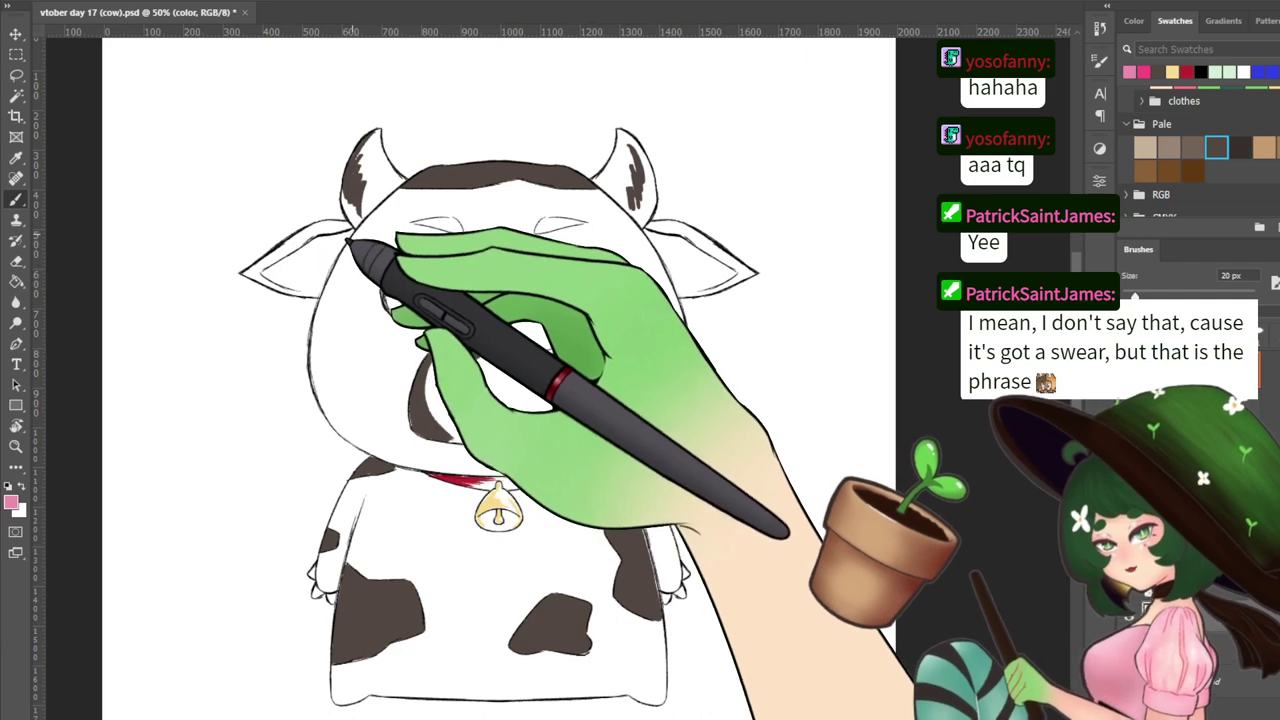
Hatch the inside of the left ear and shade the inside of the right ear in light pink
{"action": "mouse_move", "coordinate": [349, 239]}
{"action": "left_mouse_down"}
{"action": "mouse_move", "coordinate": [322, 283]}
{"action": "mouse_move", "coordinate": [334, 266]}
{"action": "mouse_move", "coordinate": [300, 262]}
{"action": "left_mouse_up"}
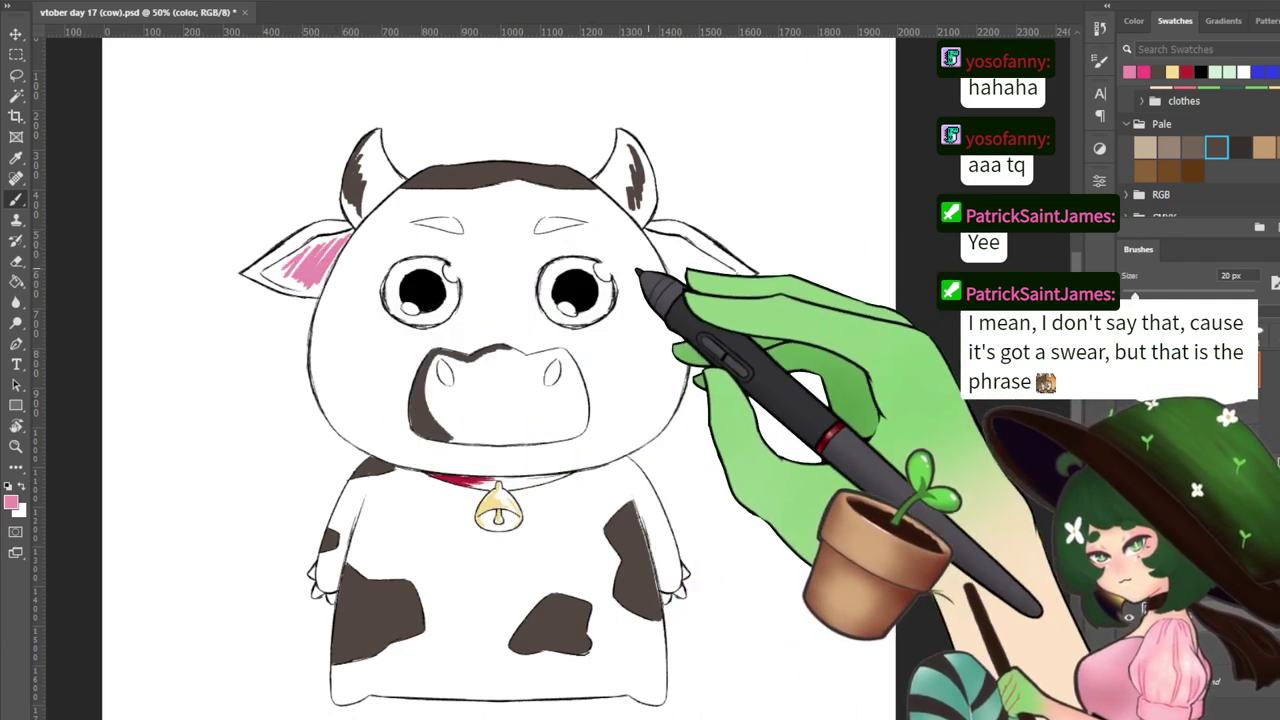
{"action": "mouse_move", "coordinate": [652, 243]}
{"action": "left_mouse_down"}
{"action": "mouse_move", "coordinate": [668, 287]}
{"action": "mouse_move", "coordinate": [650, 240]}
{"action": "mouse_move", "coordinate": [683, 285]}
{"action": "mouse_move", "coordinate": [680, 260]}
{"action": "mouse_move", "coordinate": [700, 263]}
{"action": "mouse_move", "coordinate": [665, 258]}
{"action": "mouse_move", "coordinate": [718, 274]}
{"action": "left_mouse_up"}
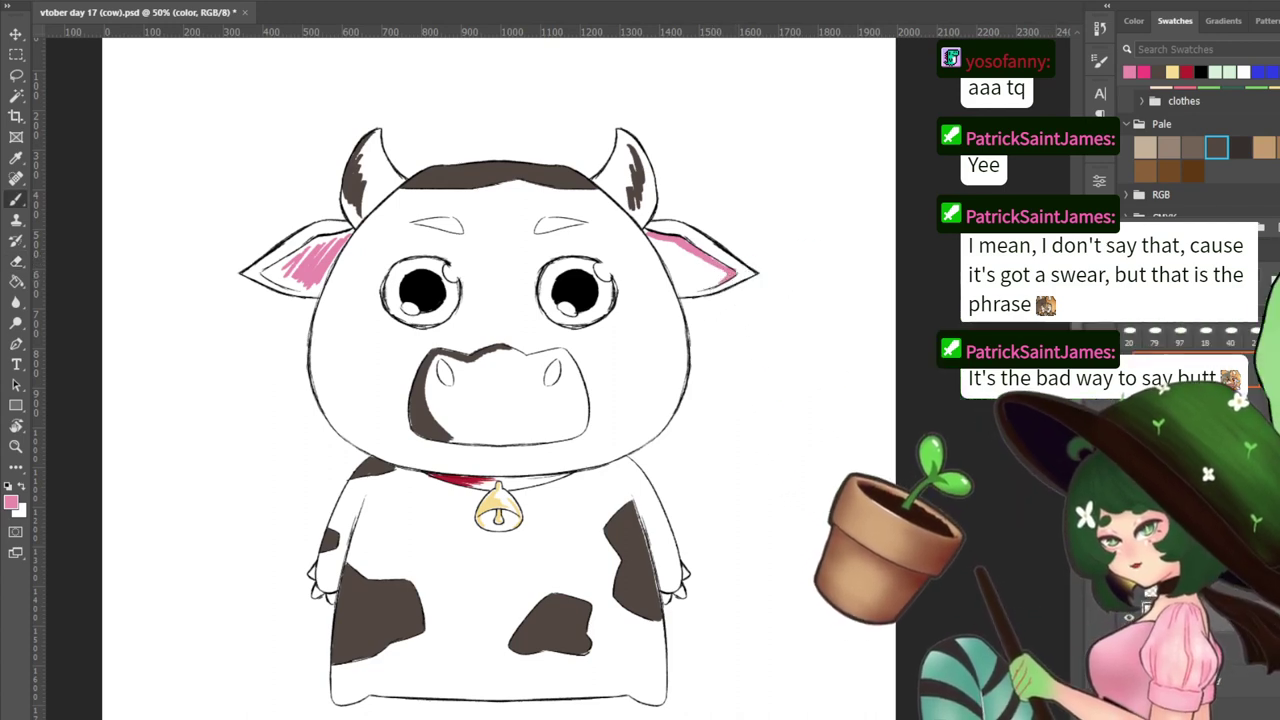
{"action": "key", "text": "ctrl+minus"}
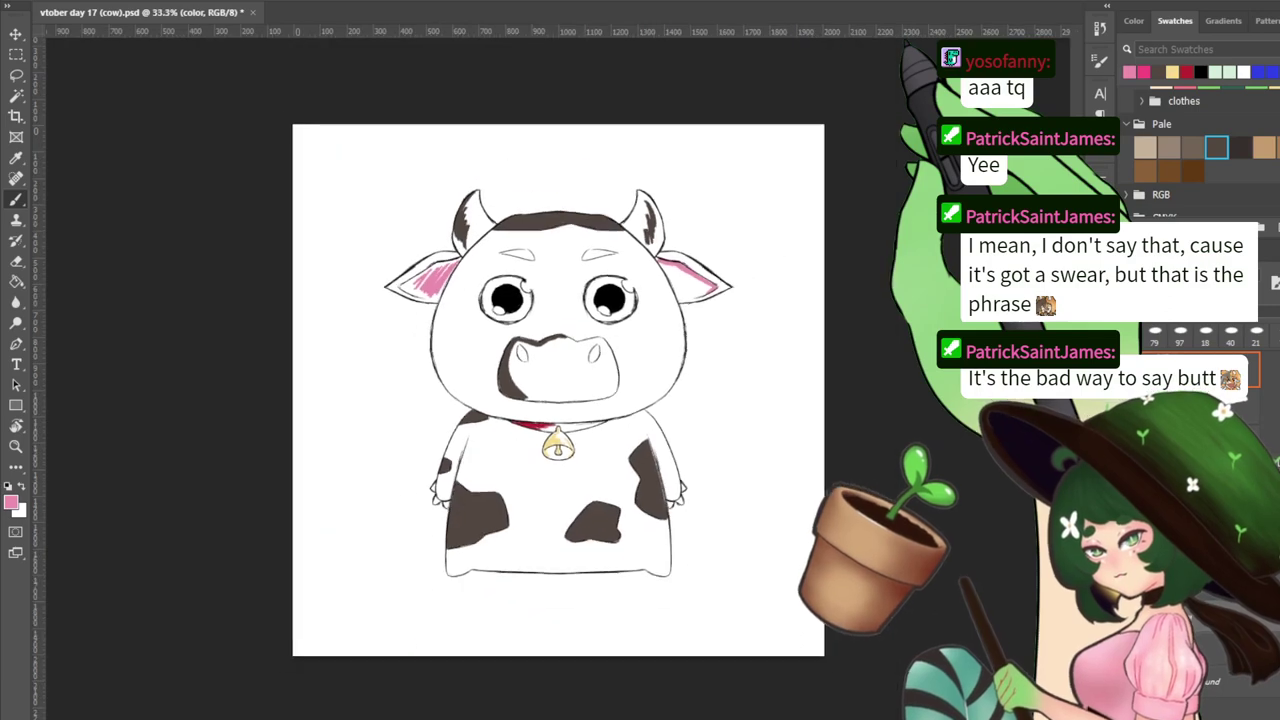
Erase the right ear's pink, repaint it as a denser band along the inner upper edge, and save
{"action": "key", "text": "ctrl+plus"}
{"action": "key", "text": "ctrl+plus"}
{"action": "left_click_drag", "start_coordinate": [730, 203], "coordinate": [223, 363]}
{"action": "key", "text": "e"}
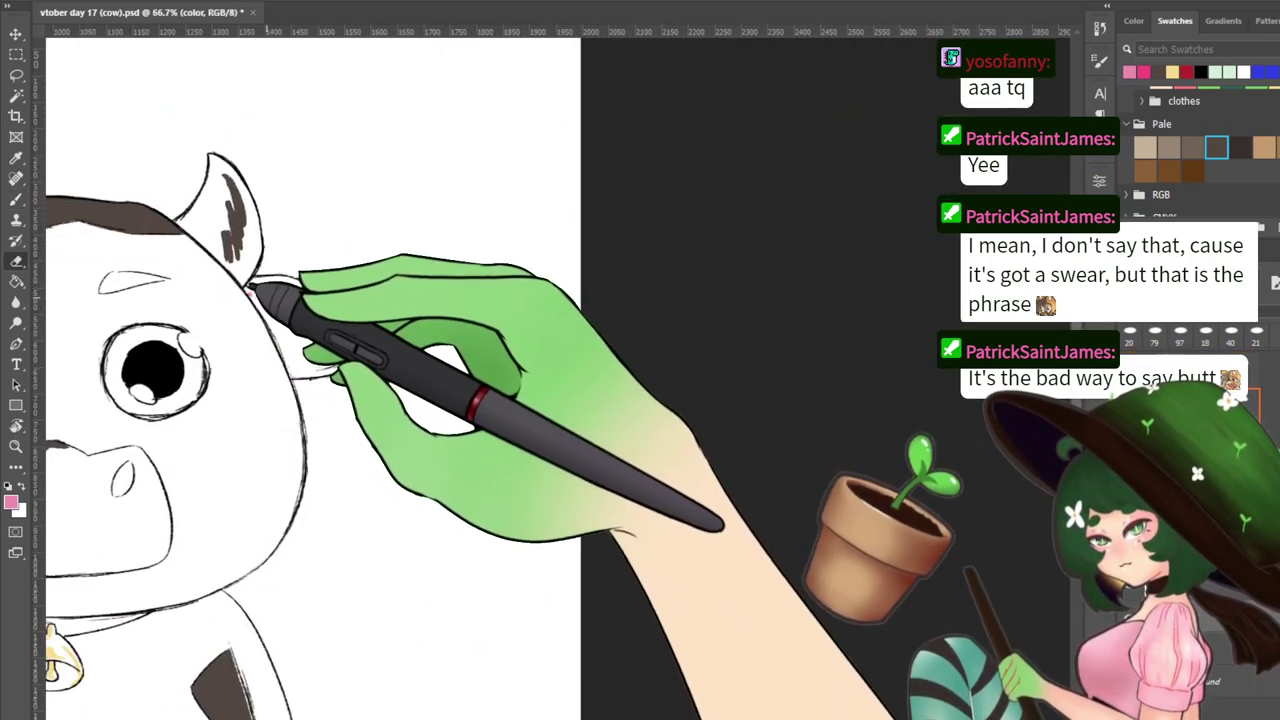
{"action": "left_click_drag", "start_coordinate": [257, 286], "coordinate": [365, 376]}
{"action": "key", "text": "b"}
{"action": "mouse_move", "coordinate": [250, 290]}
{"action": "left_mouse_down"}
{"action": "mouse_move", "coordinate": [315, 326]}
{"action": "mouse_move", "coordinate": [291, 302]}
{"action": "mouse_move", "coordinate": [305, 304]}
{"action": "mouse_move", "coordinate": [338, 340]}
{"action": "mouse_move", "coordinate": [296, 299]}
{"action": "mouse_move", "coordinate": [349, 347]}
{"action": "mouse_move", "coordinate": [308, 304]}
{"action": "mouse_move", "coordinate": [362, 352]}
{"action": "left_mouse_up"}
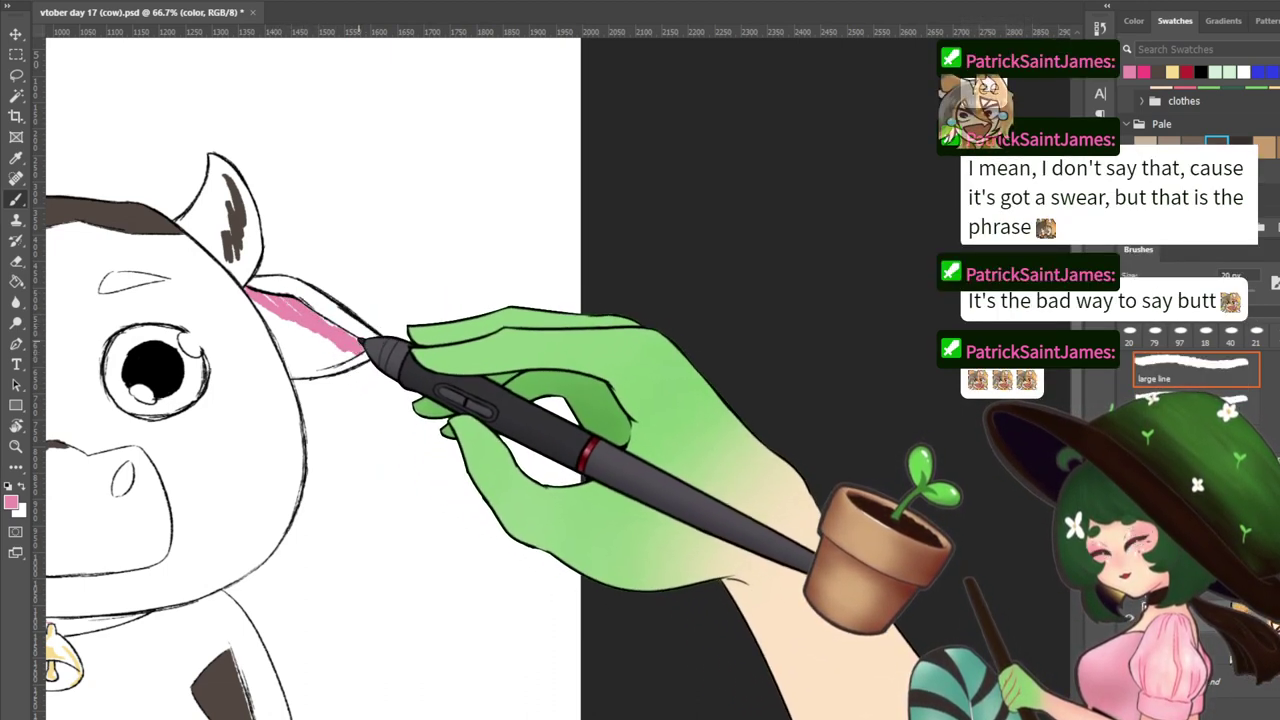
{"action": "left_click_drag", "start_coordinate": [307, 254], "coordinate": [775, 297]}
{"action": "key", "text": "ctrl+s"}
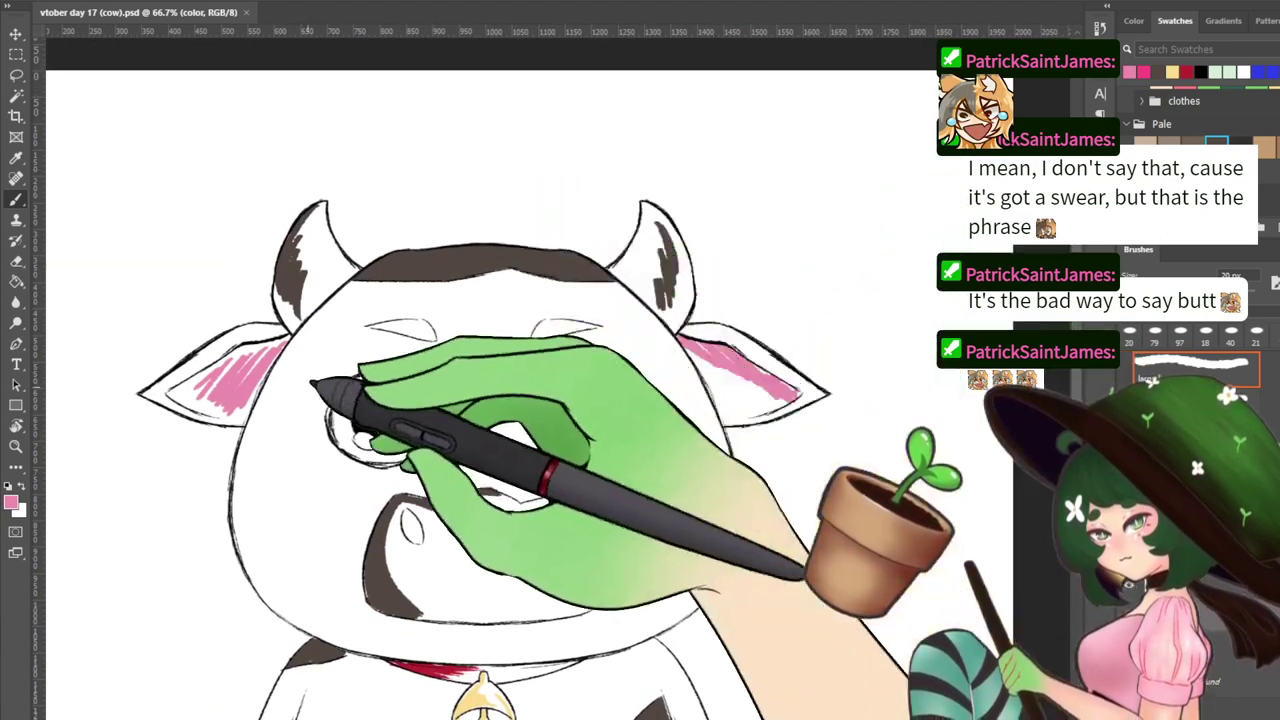
{"action": "left_click_drag", "start_coordinate": [309, 380], "coordinate": [396, 273]}
{"action": "key", "text": "ctrl+plus"}
{"action": "key", "text": "ctrl+minus"}
{"action": "key", "text": "ctrl+minus"}
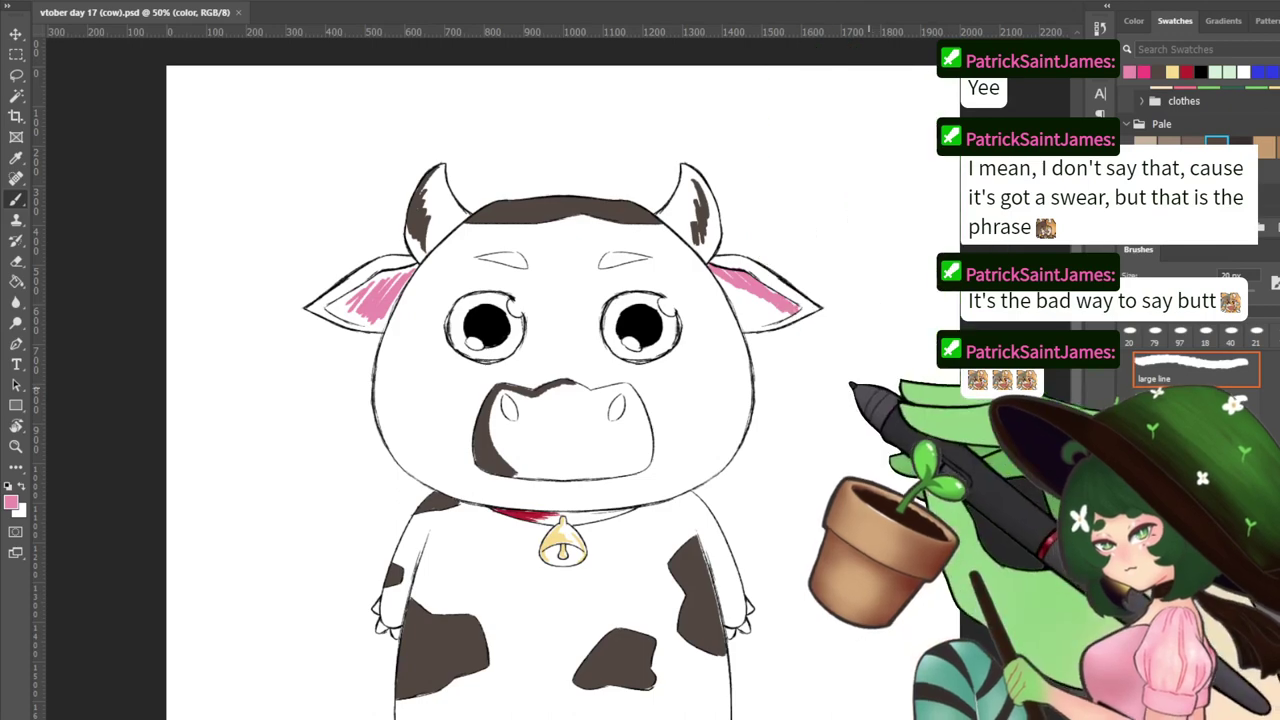
{"action": "left_click_drag", "start_coordinate": [640, 470], "coordinate": [590, 390]}
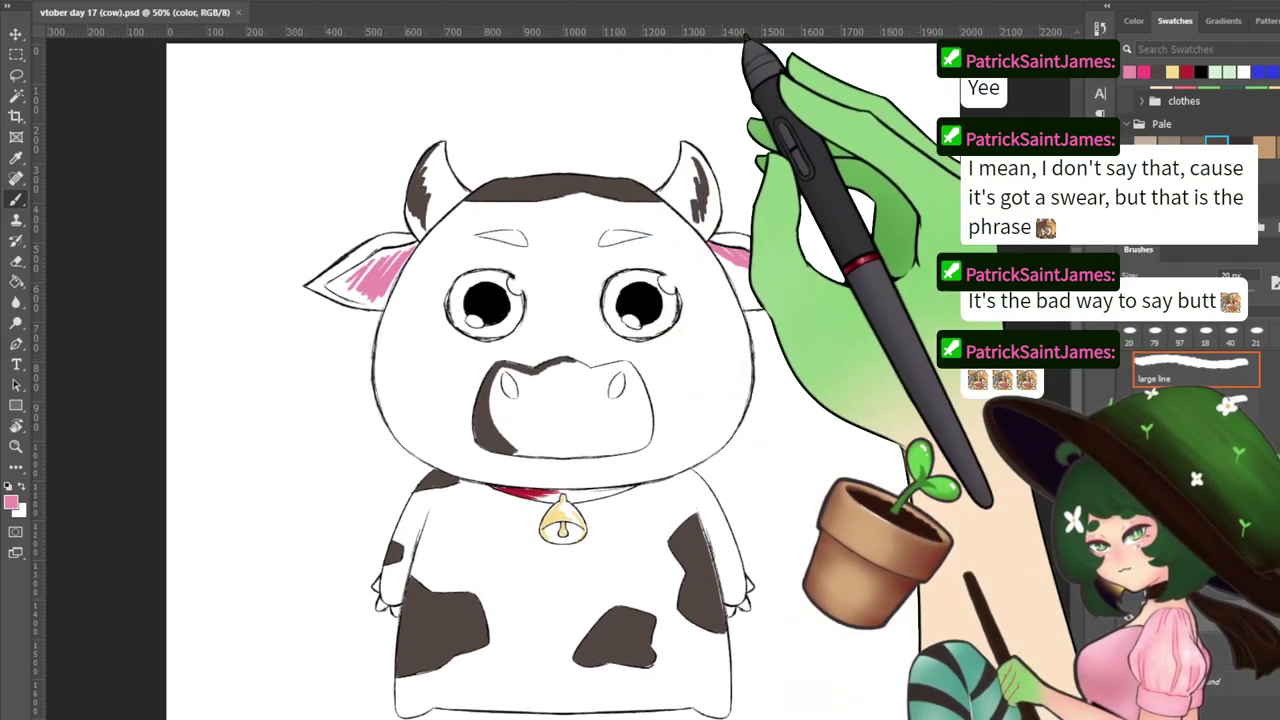
{"action": "left_click", "coordinate": [748, 38]}
{"action": "mouse_move", "coordinate": [664, 378]}
{"action": "left_mouse_down"}
{"action": "mouse_move", "coordinate": [702, 405]}
{"action": "mouse_move", "coordinate": [697, 348]}
{"action": "mouse_move", "coordinate": [689, 391]}
{"action": "left_mouse_up"}
{"action": "key", "text": "ctrl+z"}
{"action": "key", "text": "ctrl+z"}
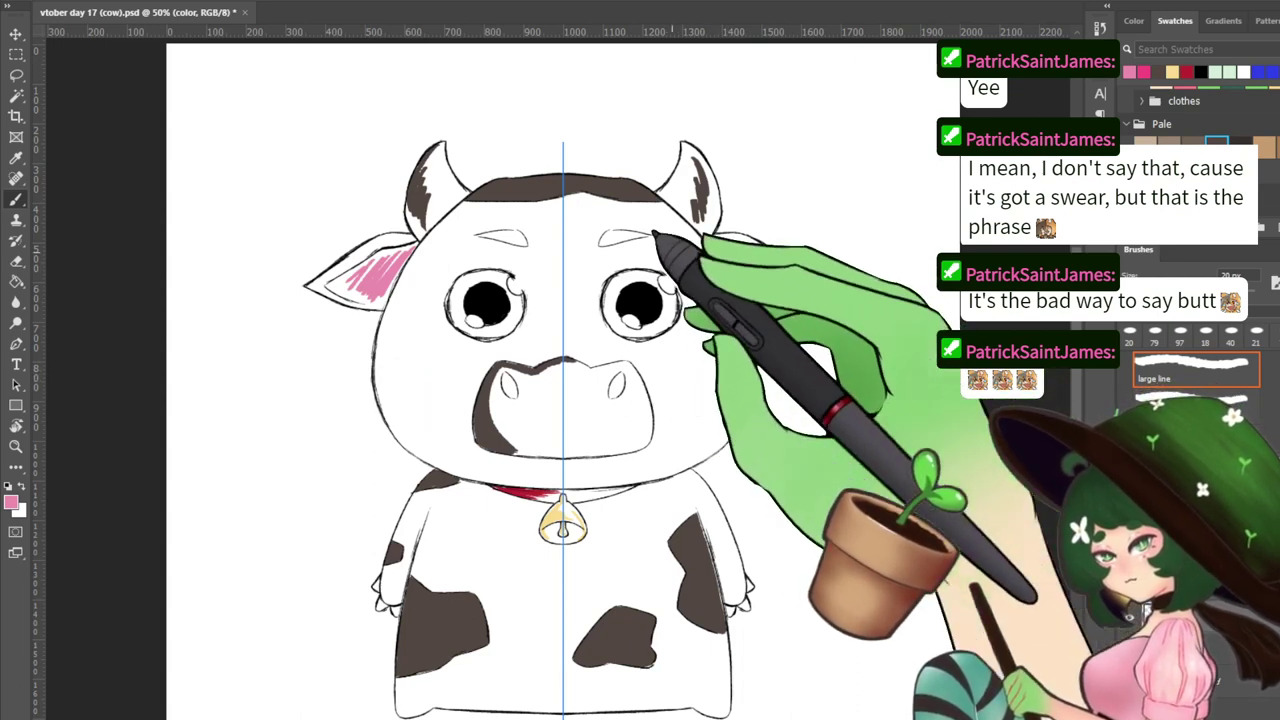
{"action": "left_click", "coordinate": [713, 22]}
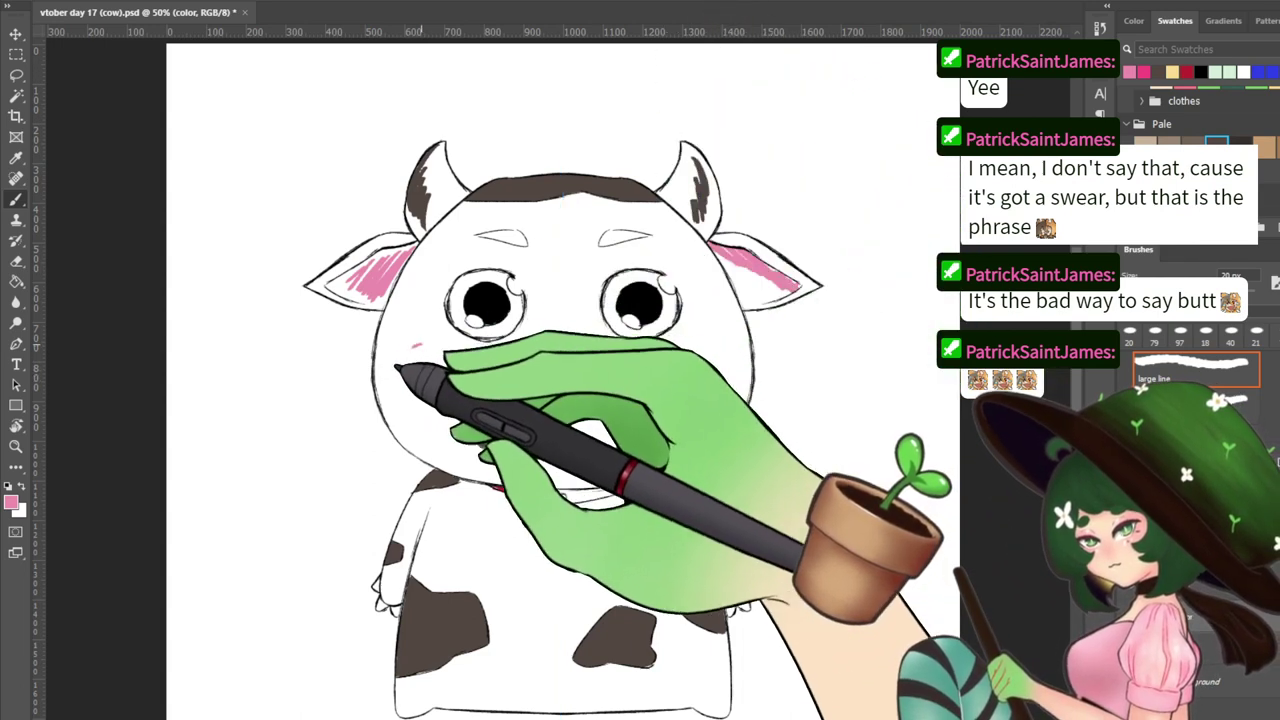
Draw a light pink squiggly blush mark on each cheek below the eyes and save the drawing
{"action": "mouse_move", "coordinate": [397, 374]}
{"action": "left_mouse_down"}
{"action": "mouse_move", "coordinate": [458, 379]}
{"action": "mouse_move", "coordinate": [428, 352]}
{"action": "mouse_move", "coordinate": [453, 372]}
{"action": "left_mouse_up"}
{"action": "key", "text": "ctrl+z"}
{"action": "left_click_drag", "start_coordinate": [667, 352], "coordinate": [711, 364]}
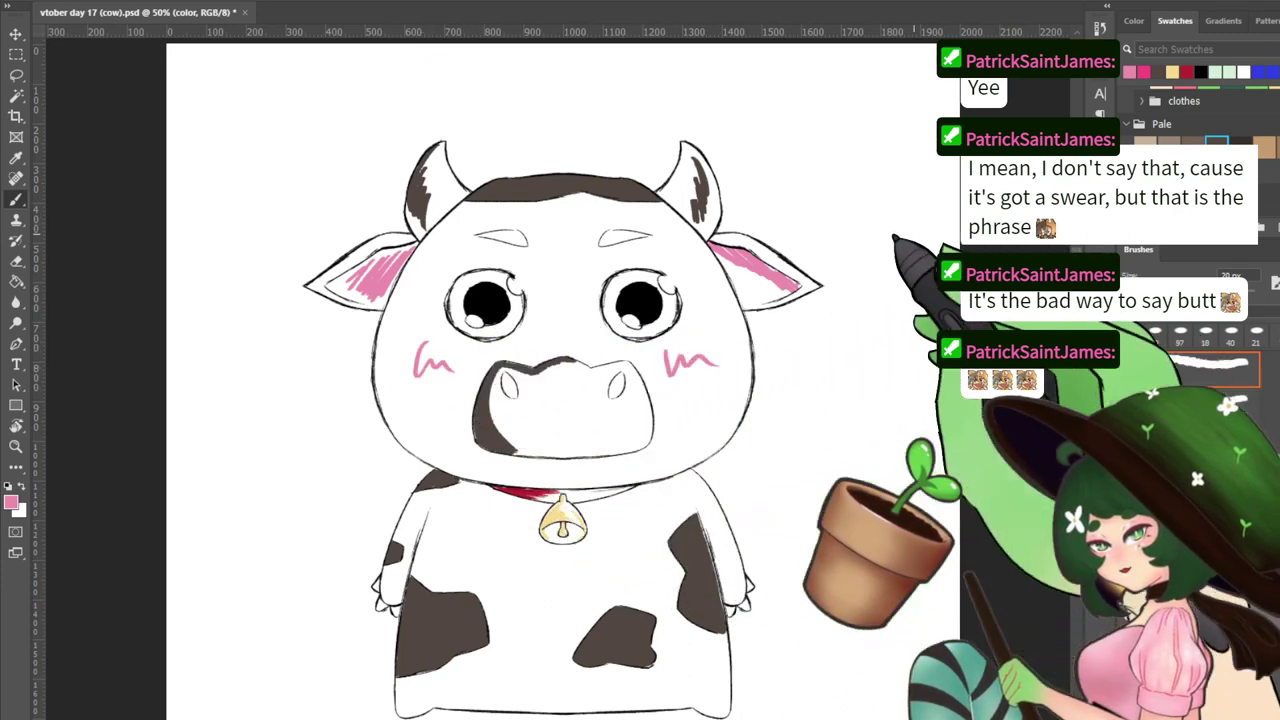
{"action": "key", "text": "ctrl+minus"}
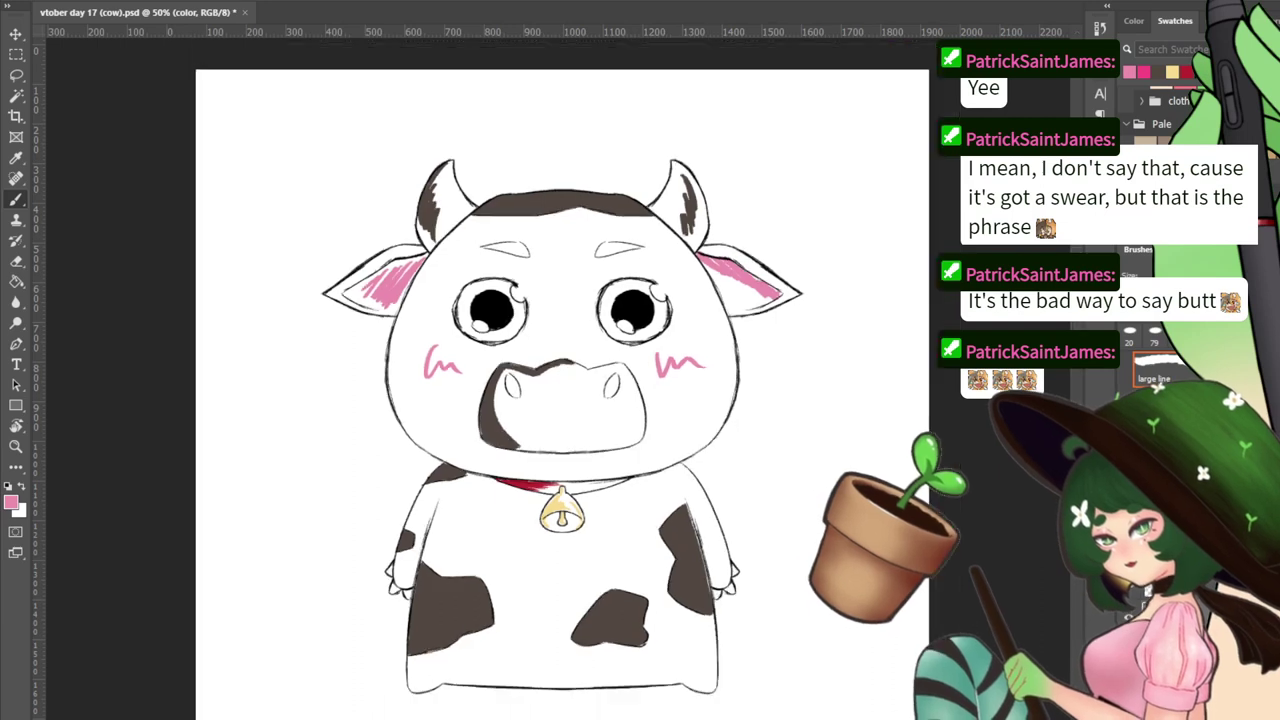
{"action": "key", "text": "ctrl+minus"}
{"action": "key", "text": "ctrl+plus"}
{"action": "key", "text": "ctrl+minus"}
{"action": "key", "text": "ctrl+plus"}
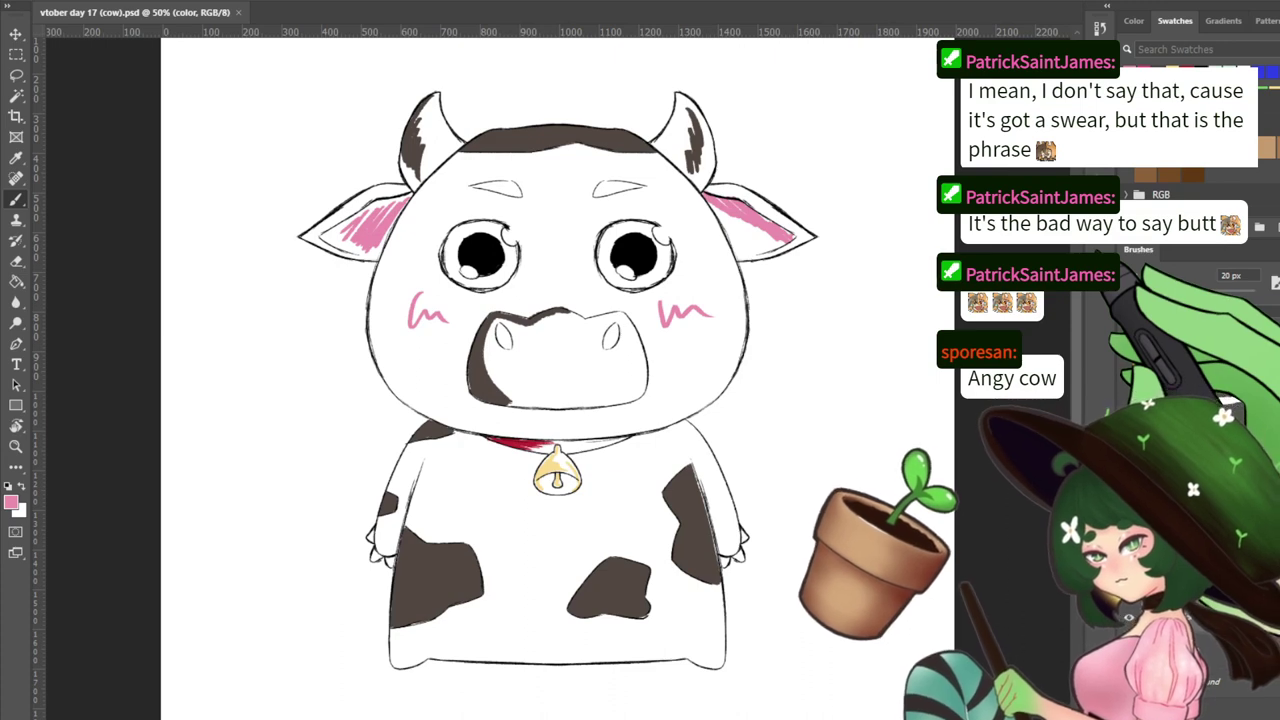
Add a new layer named misc to the cow drawing and set the foreground color to black
{"action": "scroll", "coordinate": [960, 301], "scroll_direction": "up", "scroll_amount": 2}
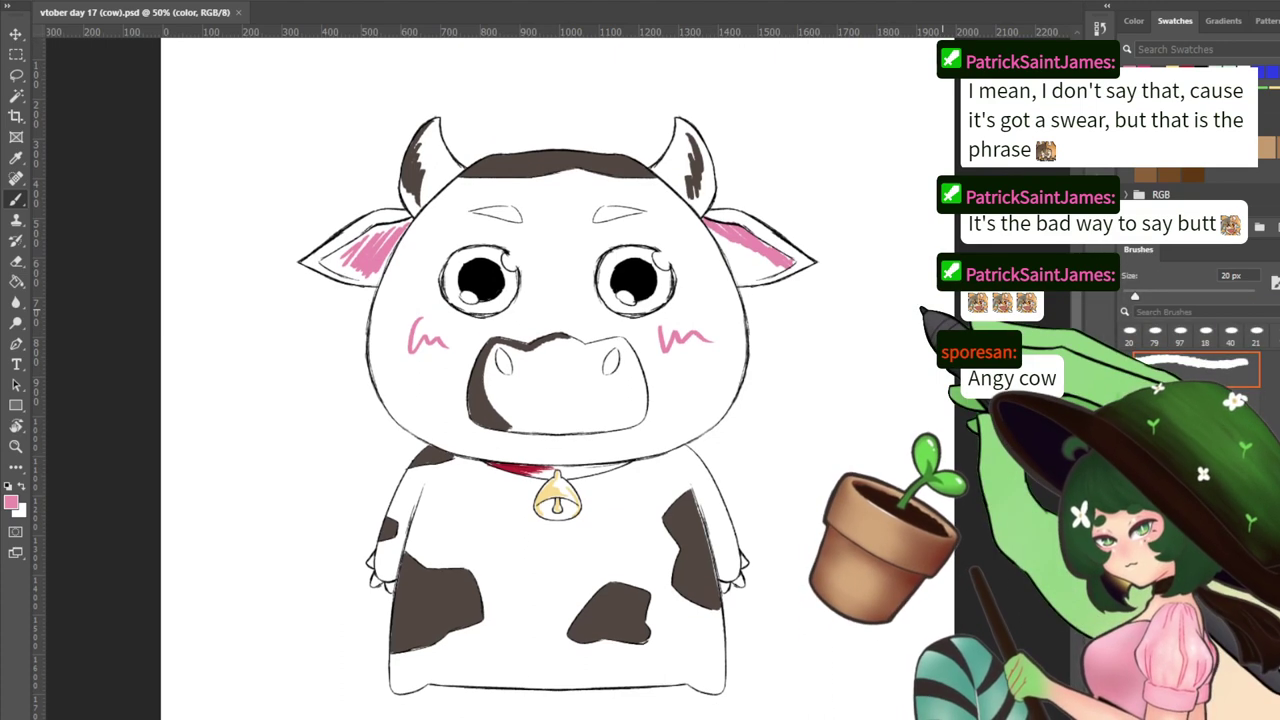
{"action": "scroll", "coordinate": [960, 301], "scroll_direction": "down", "scroll_amount": 1}
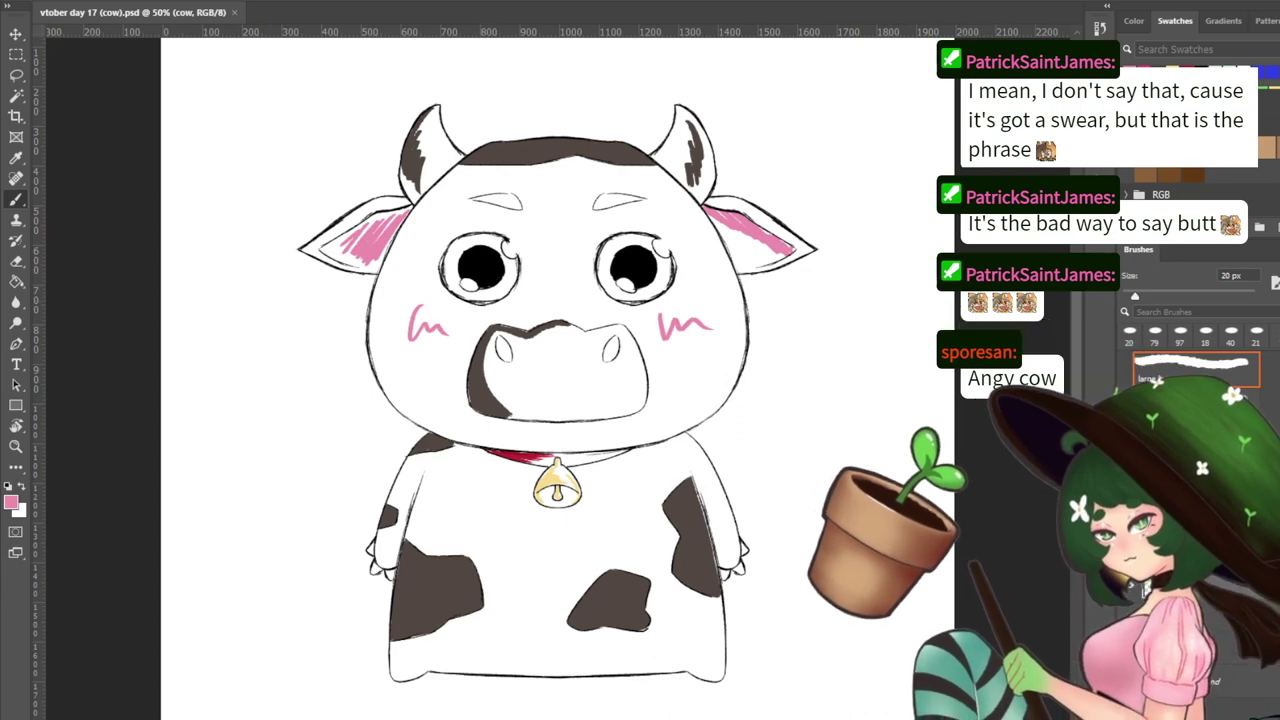
{"action": "key", "text": "h"}
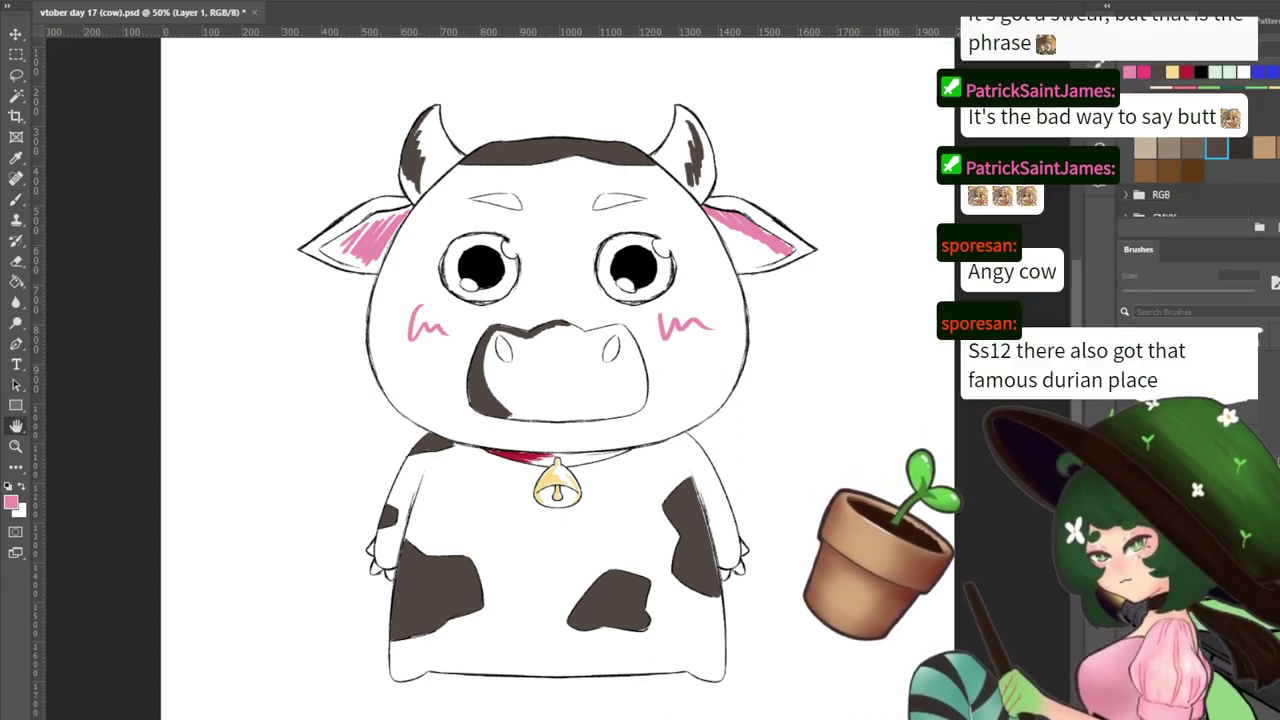
{"action": "key", "text": "b"}
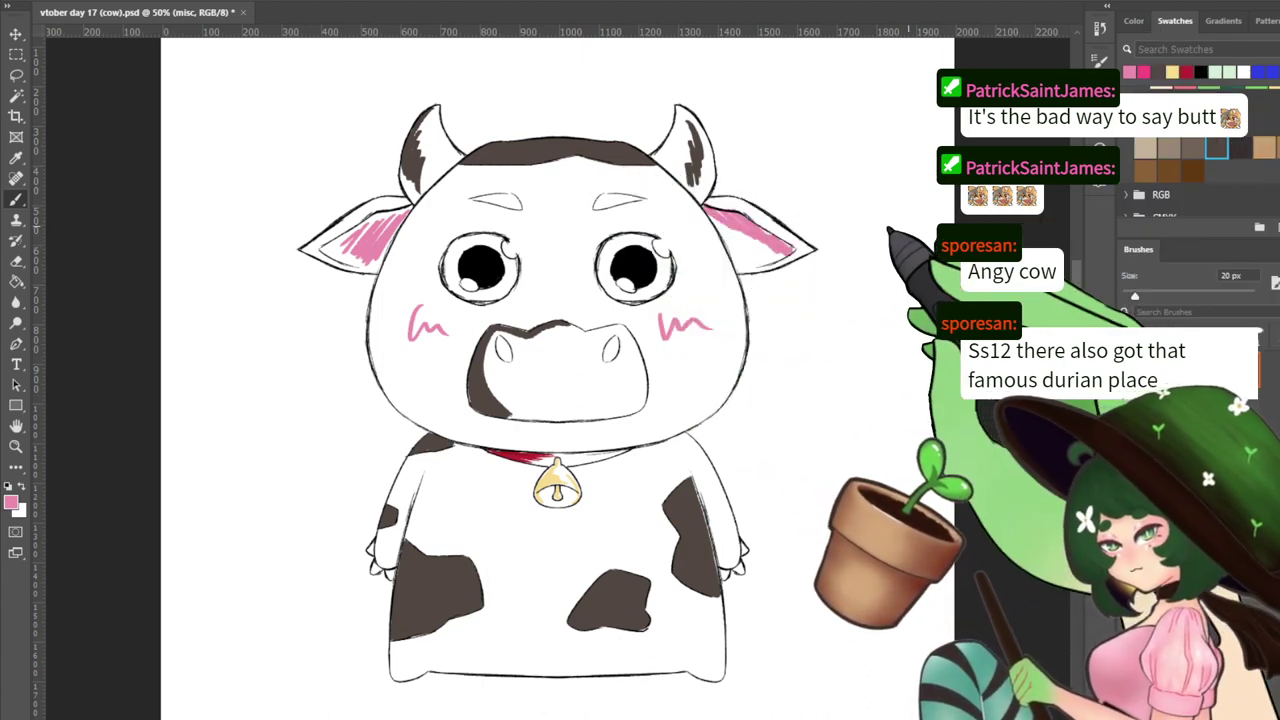
{"action": "key", "text": "ctrl+minus"}
{"action": "key", "text": "ctrl+plus"}
{"action": "key", "text": "ctrl+plus"}
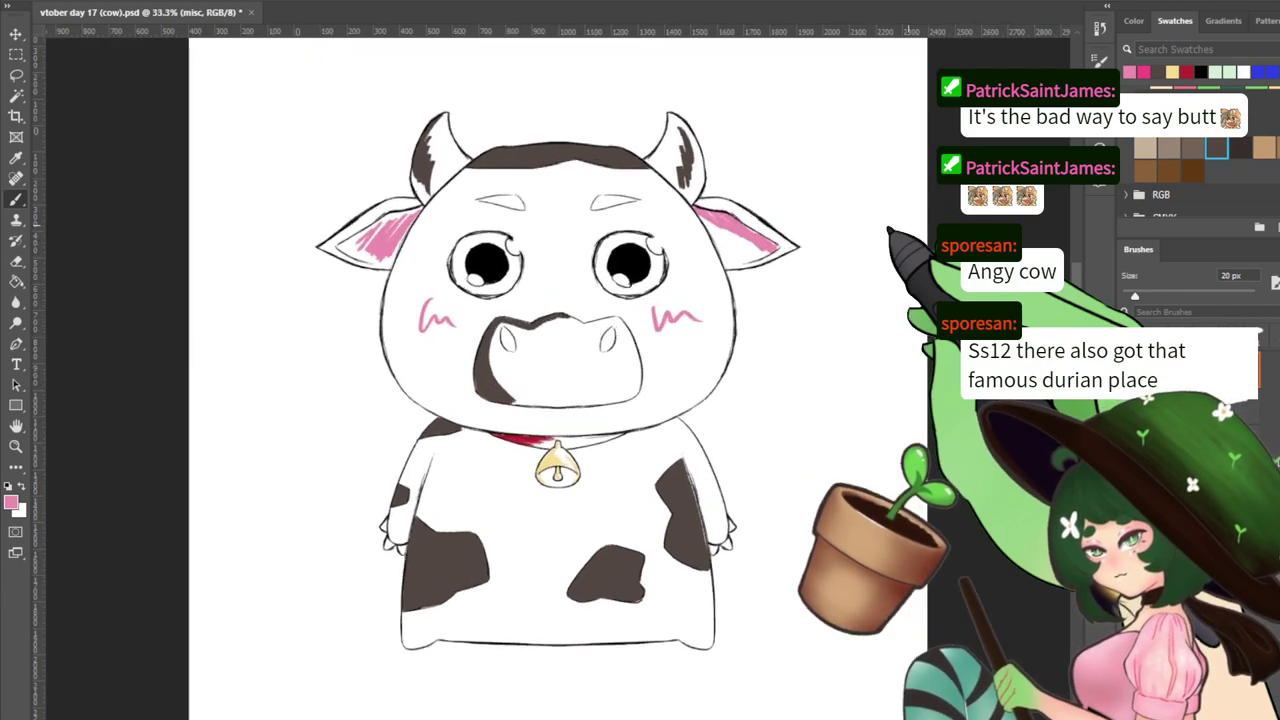
{"action": "left_click_drag", "start_coordinate": [521, 233], "coordinate": [617, 405]}
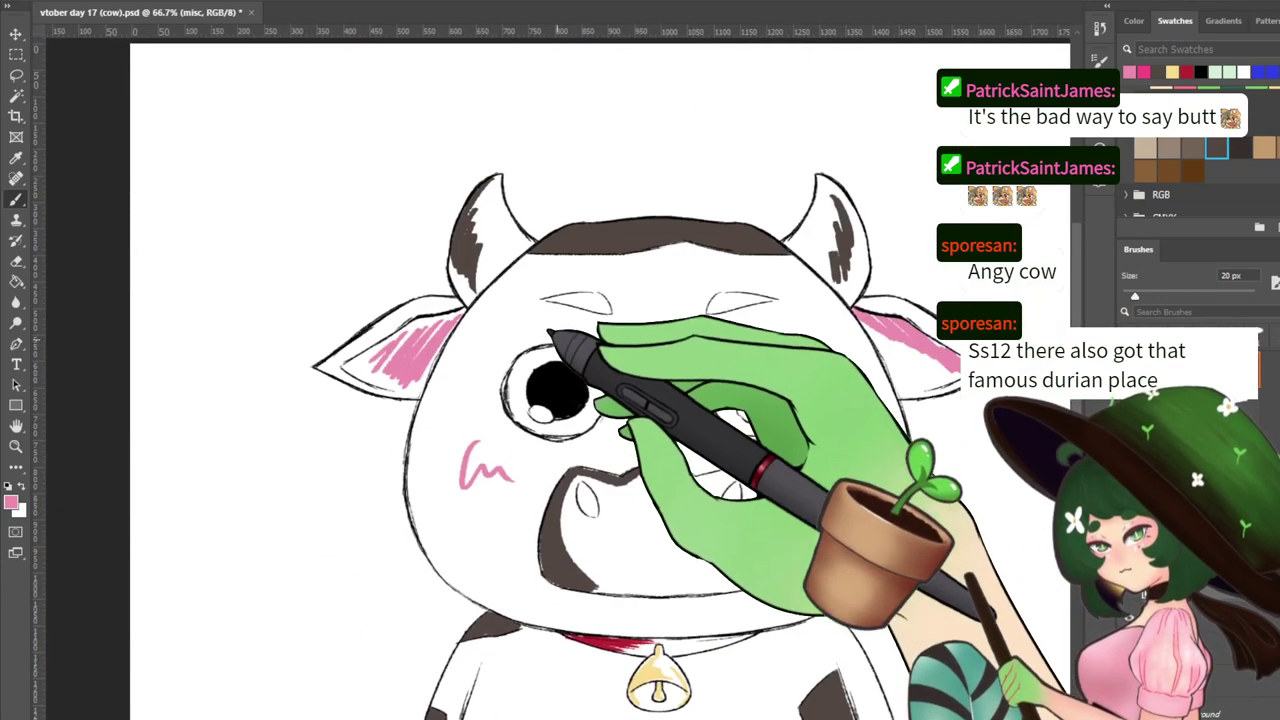
{"action": "left_click_drag", "start_coordinate": [521, 218], "coordinate": [586, 463]}
{"action": "left_click", "coordinate": [1201, 72]}
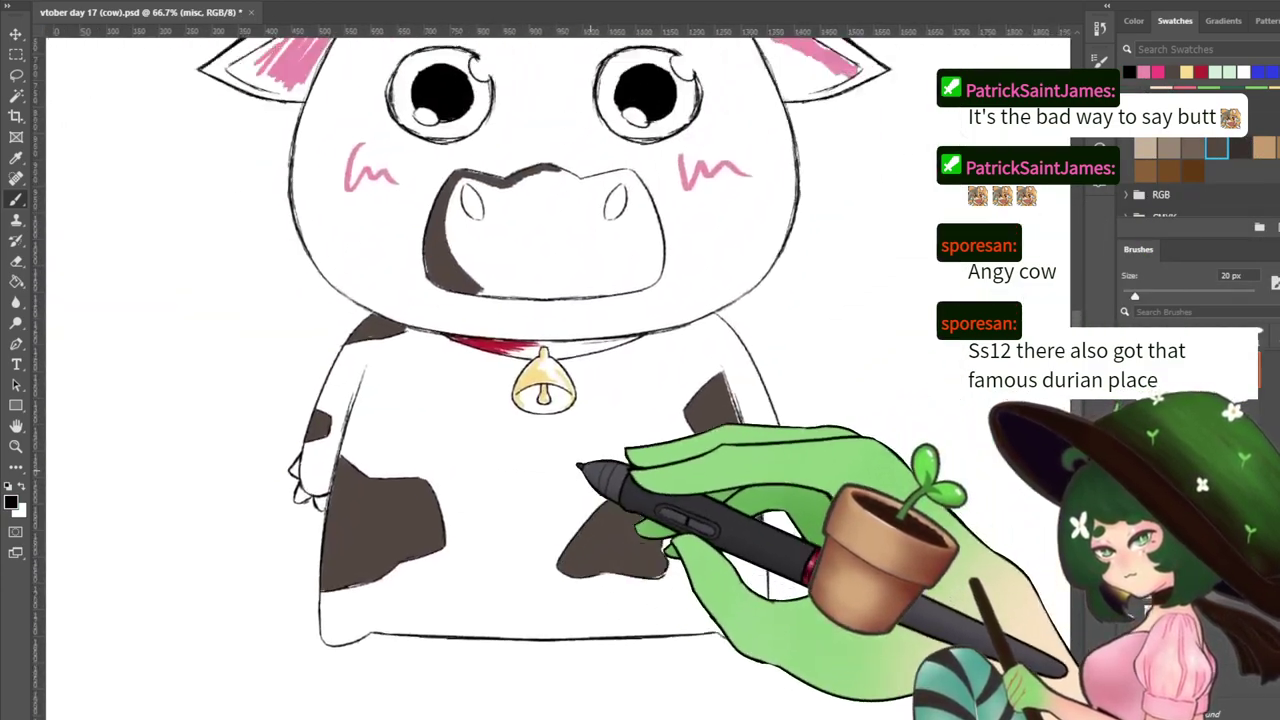
Look over the cow from head to feet and the blank canvas around it
{"action": "left_click_drag", "start_coordinate": [622, 180], "coordinate": [612, 323]}
{"action": "left_click_drag", "start_coordinate": [508, 267], "coordinate": [313, 260]}
{"action": "scroll", "coordinate": [313, 260], "scroll_direction": "down", "scroll_amount": 1}
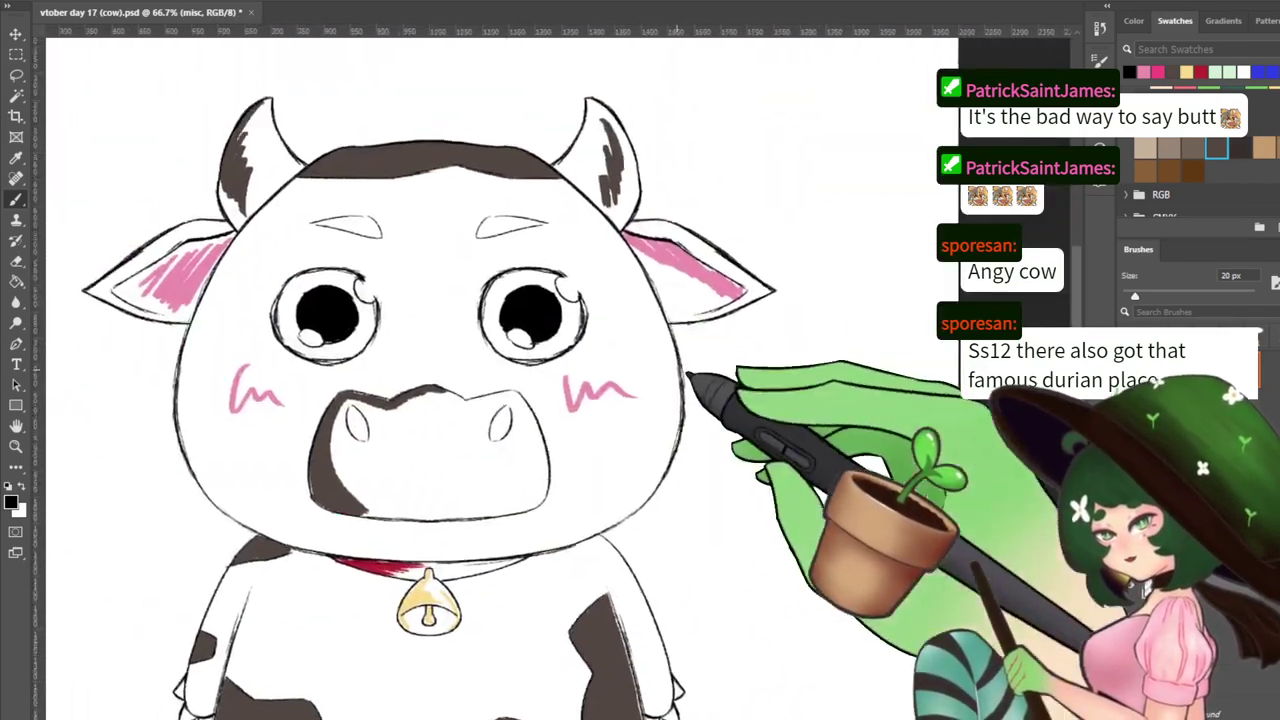
{"action": "scroll", "coordinate": [694, 386], "scroll_direction": "up", "scroll_amount": 1}
{"action": "scroll", "coordinate": [561, 380], "scroll_direction": "up", "scroll_amount": 1}
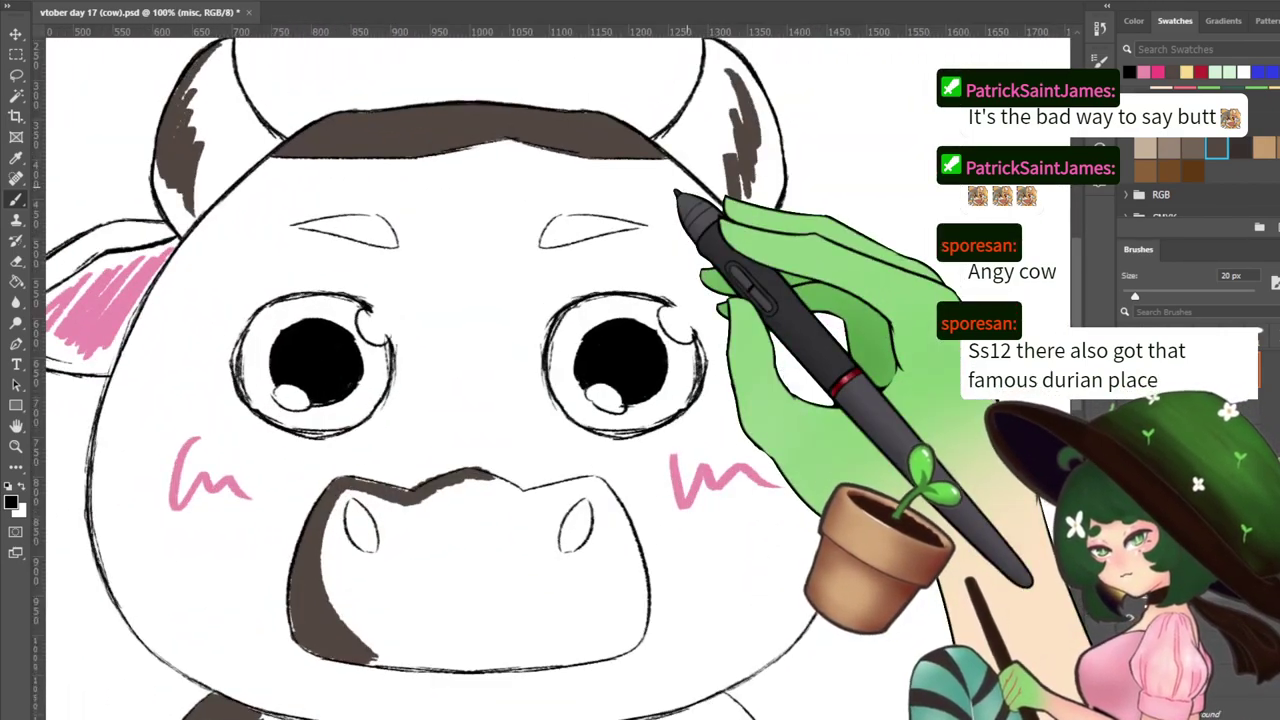
{"action": "scroll", "coordinate": [560, 390], "scroll_direction": "down", "scroll_amount": 2}
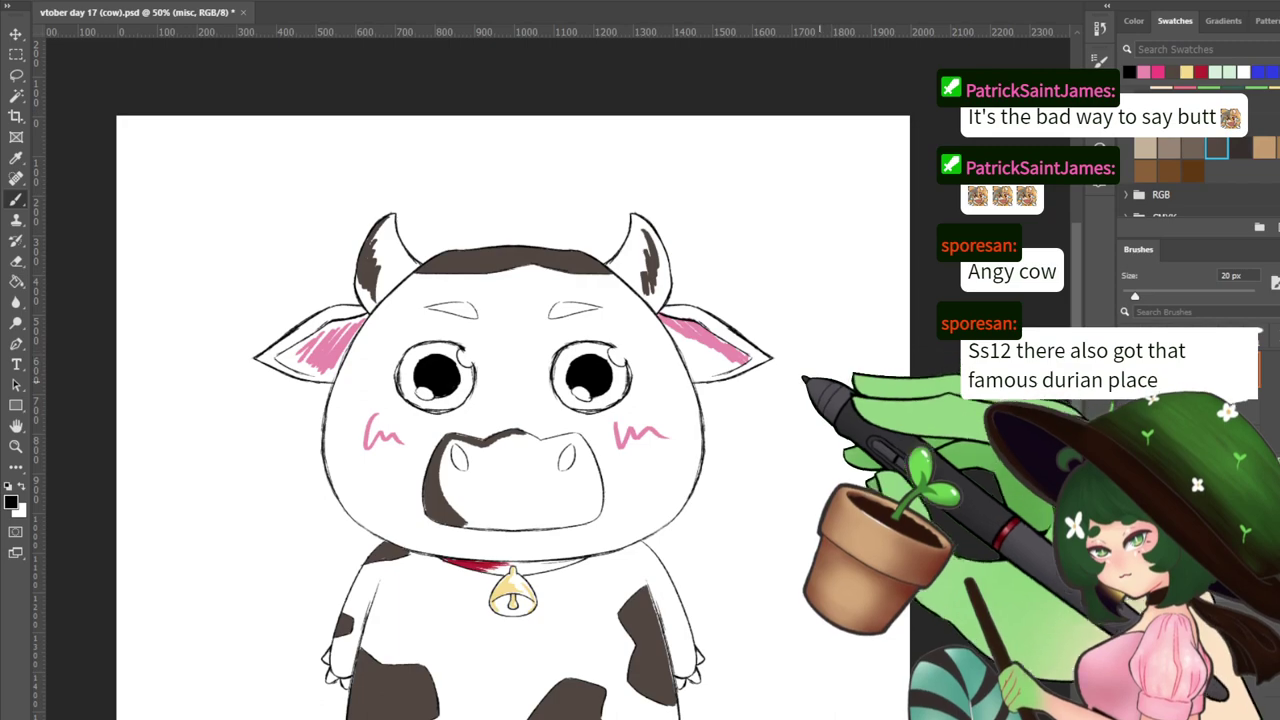
{"action": "left_click_drag", "start_coordinate": [820, 381], "coordinate": [875, 186]}
{"action": "left_click_drag", "start_coordinate": [714, 388], "coordinate": [445, 302]}
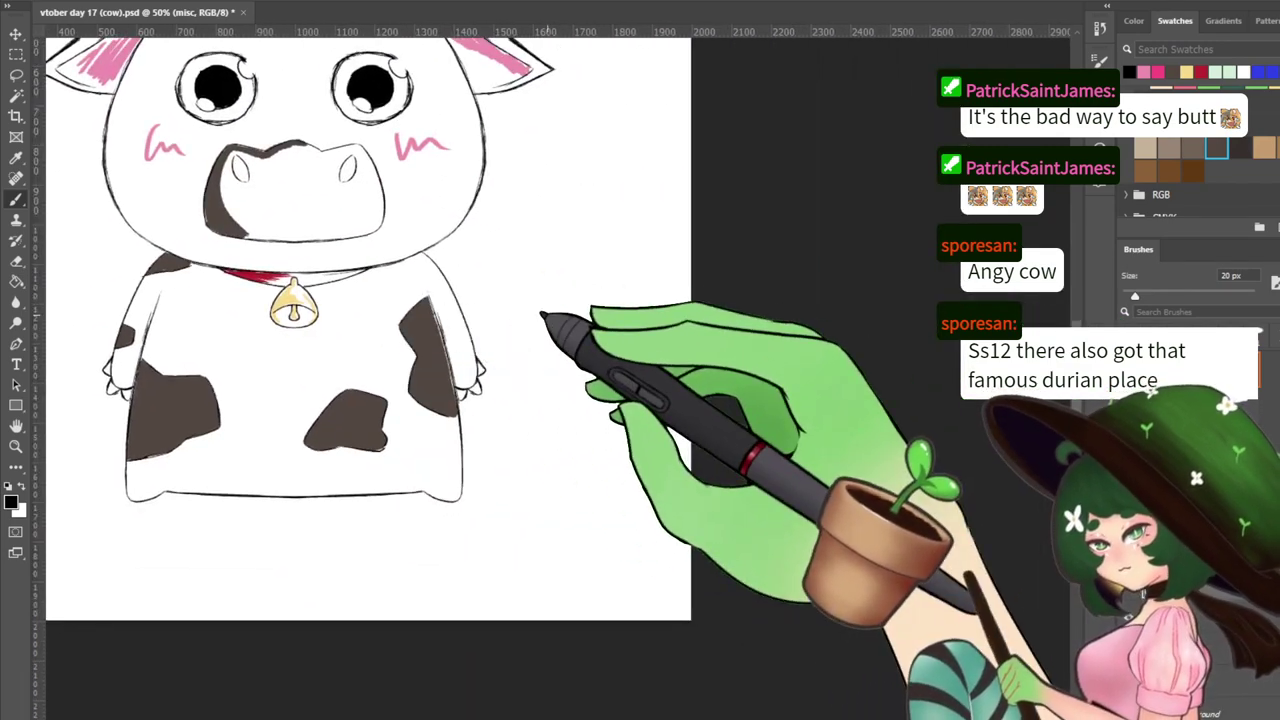
{"action": "left_click_drag", "start_coordinate": [503, 173], "coordinate": [698, 415]}
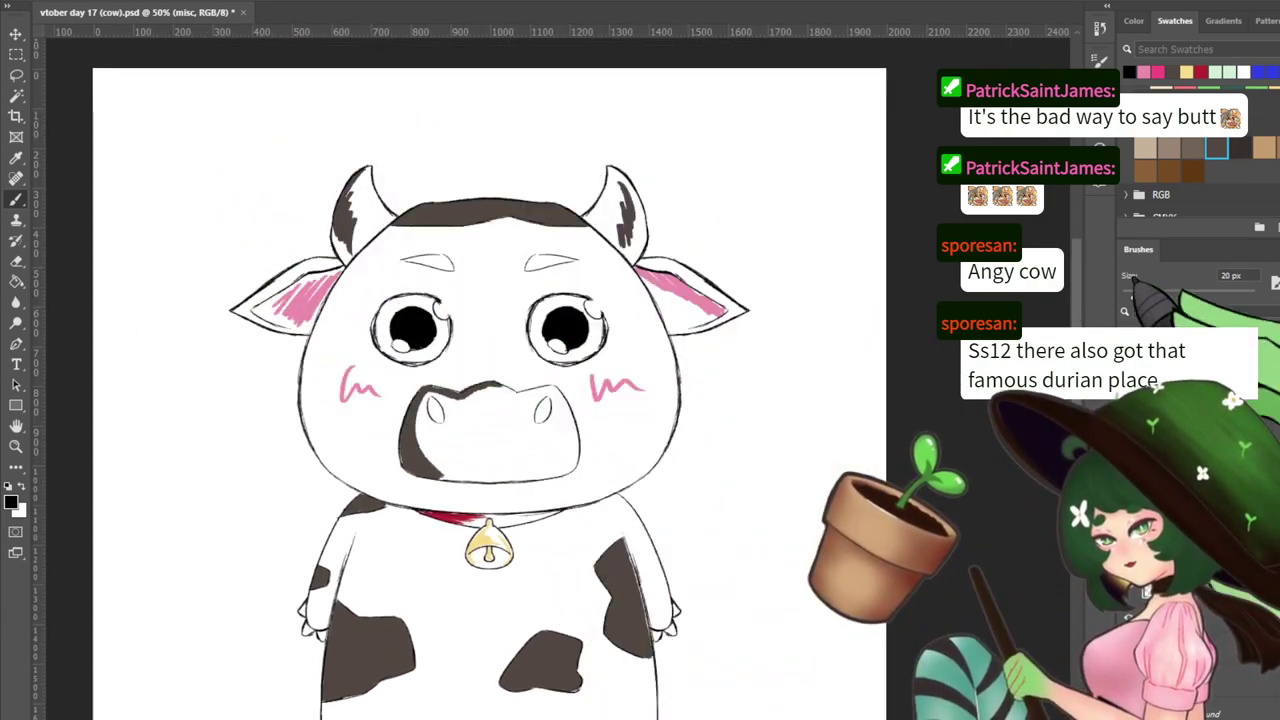
Switch to a thin 7 px brush for lettering in the blank space beside the cow's lower body
{"action": "left_click", "coordinate": [1220, 430]}
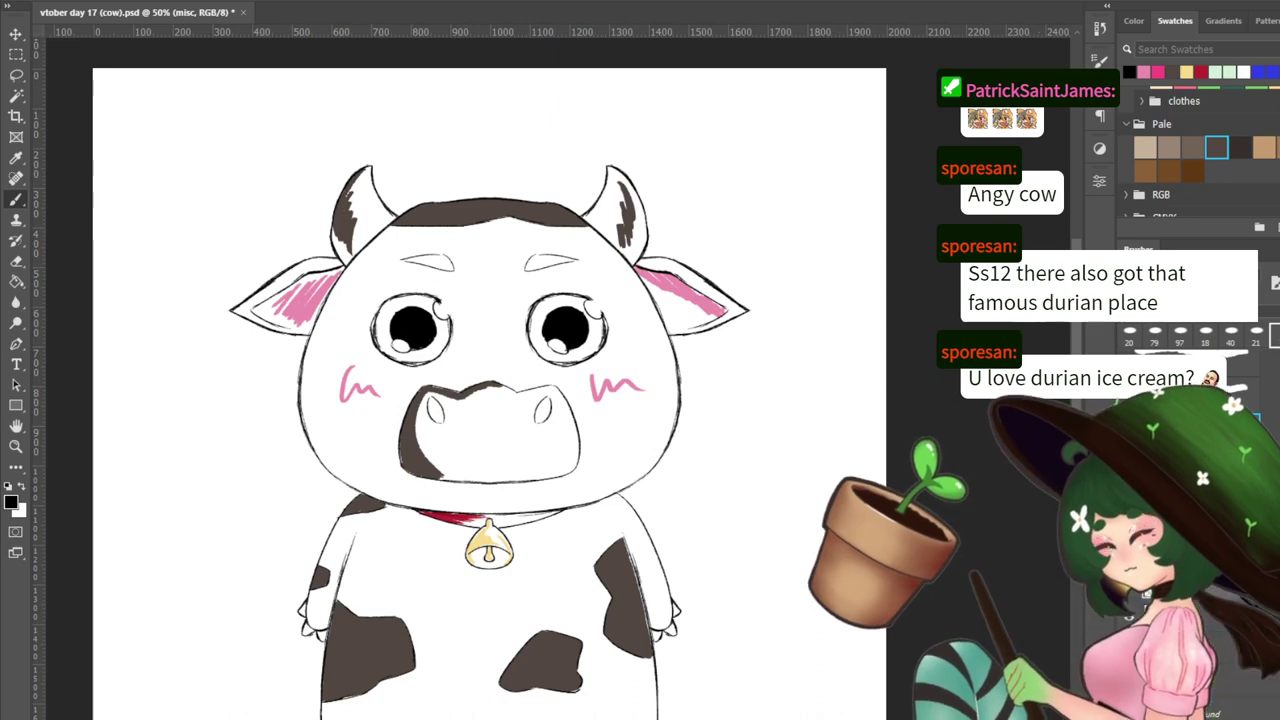
{"action": "scroll", "coordinate": [489, 400], "scroll_direction": "down", "scroll_amount": 2}
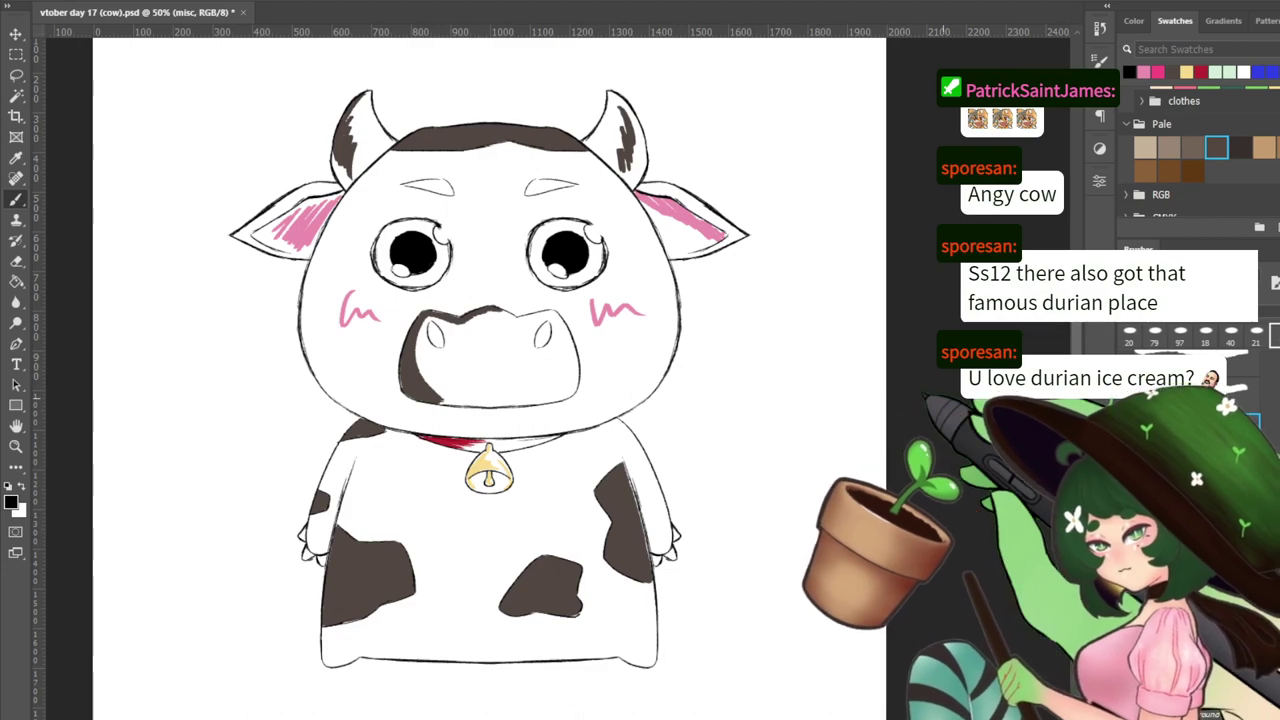
{"action": "key", "text": "ctrl+plus"}
{"action": "key", "text": "ctrl+plus"}
{"action": "mouse_move", "coordinate": [615, 345]}
{"action": "left_mouse_down"}
{"action": "mouse_move", "coordinate": [538, 351]}
{"action": "mouse_move", "coordinate": [465, 175]}
{"action": "mouse_move", "coordinate": [440, 160]}
{"action": "left_mouse_up"}
{"action": "mouse_move", "coordinate": [455, 459]}
{"action": "left_mouse_down"}
{"action": "mouse_move", "coordinate": [519, 524]}
{"action": "mouse_move", "coordinate": [517, 408]}
{"action": "left_mouse_up"}
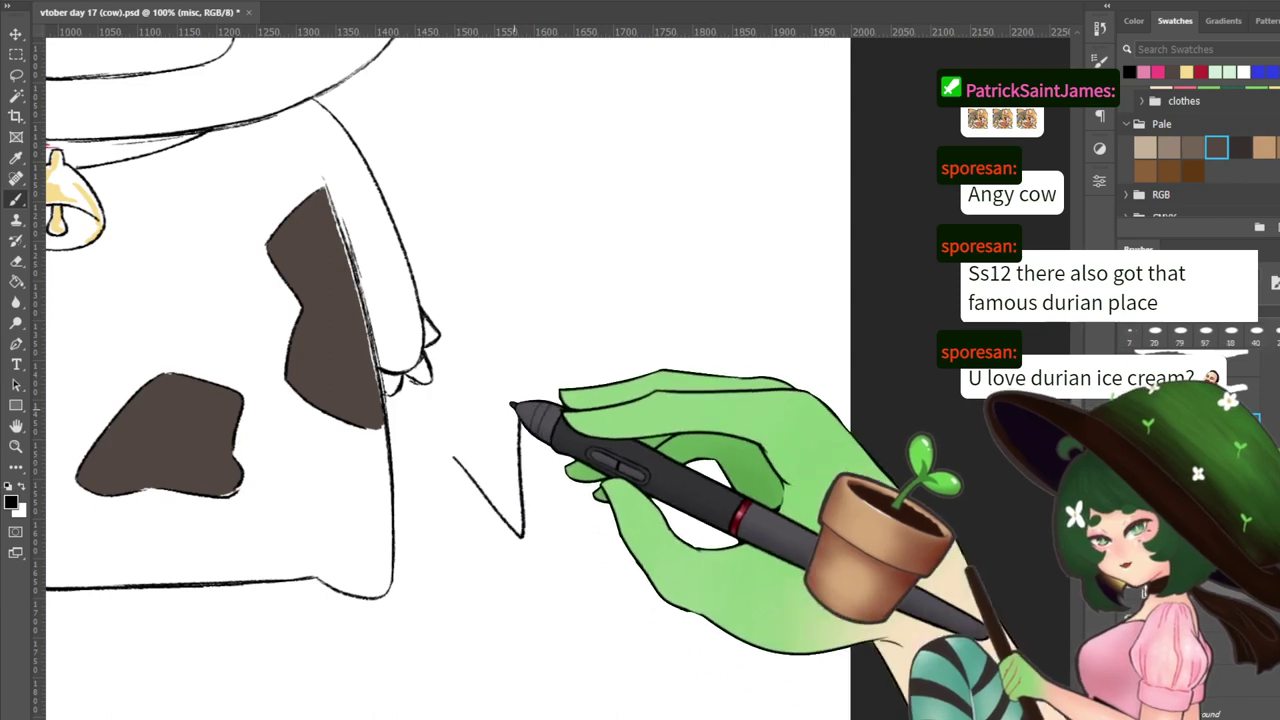
{"action": "key", "text": "ctrl+z"}
{"action": "left_click_drag", "start_coordinate": [440, 466], "coordinate": [524, 397]}
{"action": "key", "text": "ctrl+z"}
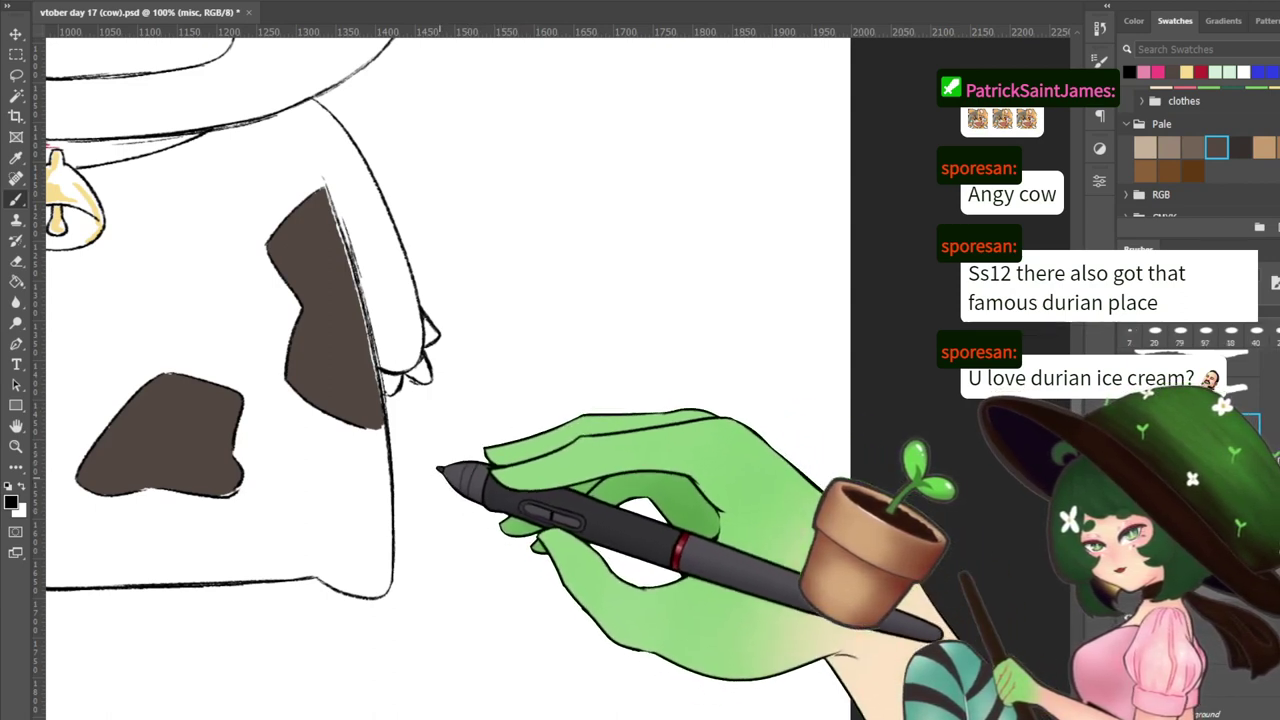
{"action": "left_click_drag", "start_coordinate": [438, 477], "coordinate": [545, 371]}
{"action": "key", "text": "ctrl+z"}
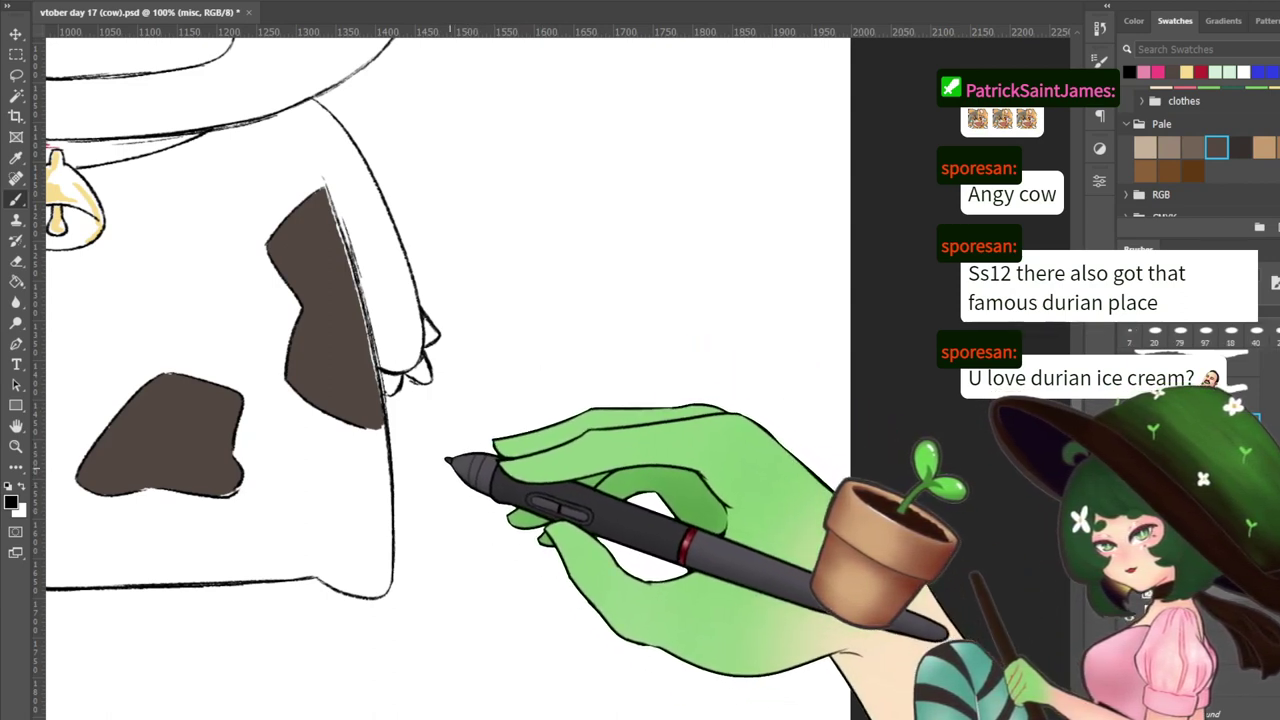
Handwrite "Vtober" in black beside the cow's lower body, with "22" on a second line beneath it
{"action": "mouse_move", "coordinate": [448, 465]}
{"action": "left_mouse_down"}
{"action": "mouse_move", "coordinate": [515, 524]}
{"action": "mouse_move", "coordinate": [535, 372]}
{"action": "left_mouse_up"}
{"action": "mouse_move", "coordinate": [528, 434]}
{"action": "left_mouse_down"}
{"action": "mouse_move", "coordinate": [586, 420]}
{"action": "mouse_move", "coordinate": [574, 473]}
{"action": "left_mouse_up"}
{"action": "mouse_move", "coordinate": [602, 440]}
{"action": "left_mouse_down"}
{"action": "mouse_move", "coordinate": [592, 452]}
{"action": "mouse_move", "coordinate": [604, 441]}
{"action": "left_mouse_up"}
{"action": "mouse_move", "coordinate": [624, 390]}
{"action": "left_mouse_down"}
{"action": "mouse_move", "coordinate": [651, 426]}
{"action": "mouse_move", "coordinate": [634, 453]}
{"action": "left_mouse_up"}
{"action": "left_click_drag", "start_coordinate": [672, 440], "coordinate": [684, 447]}
{"action": "left_click_drag", "start_coordinate": [566, 514], "coordinate": [612, 546]}
{"action": "left_click_drag", "start_coordinate": [618, 514], "coordinate": [676, 540]}
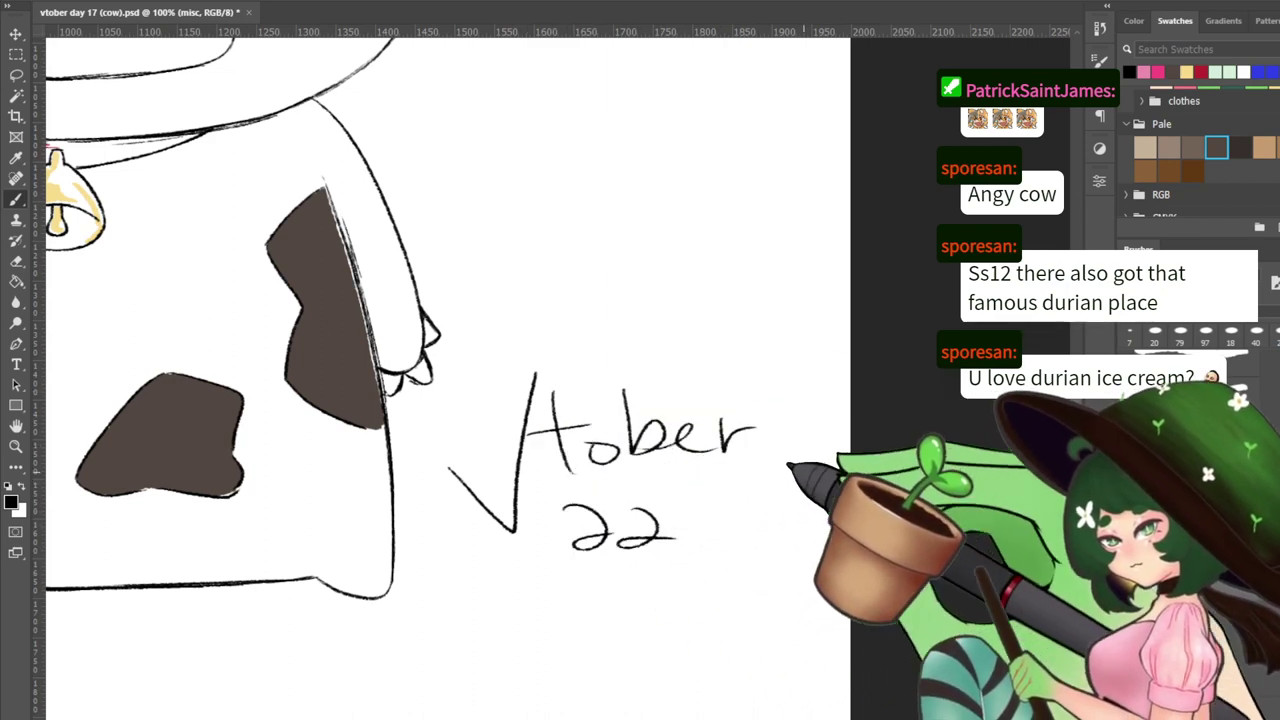
Move the Vtober 22 lettering toward the canvas's lower right corner and handwrite "17" after "Vtober"
{"action": "left_click_drag", "start_coordinate": [673, 491], "coordinate": [655, 322]}
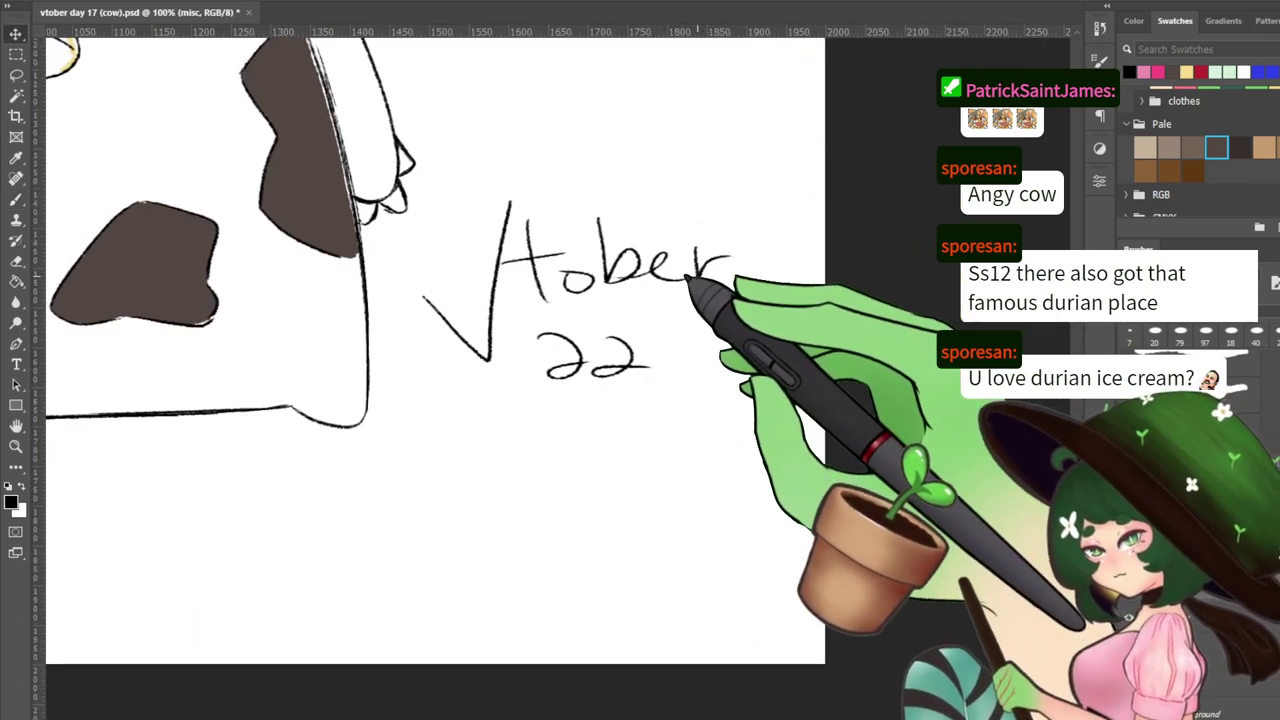
{"action": "mouse_move", "coordinate": [686, 277]}
{"action": "left_mouse_down"}
{"action": "mouse_move", "coordinate": [686, 462]}
{"action": "mouse_move", "coordinate": [650, 458]}
{"action": "mouse_move", "coordinate": [634, 440]}
{"action": "left_mouse_up"}
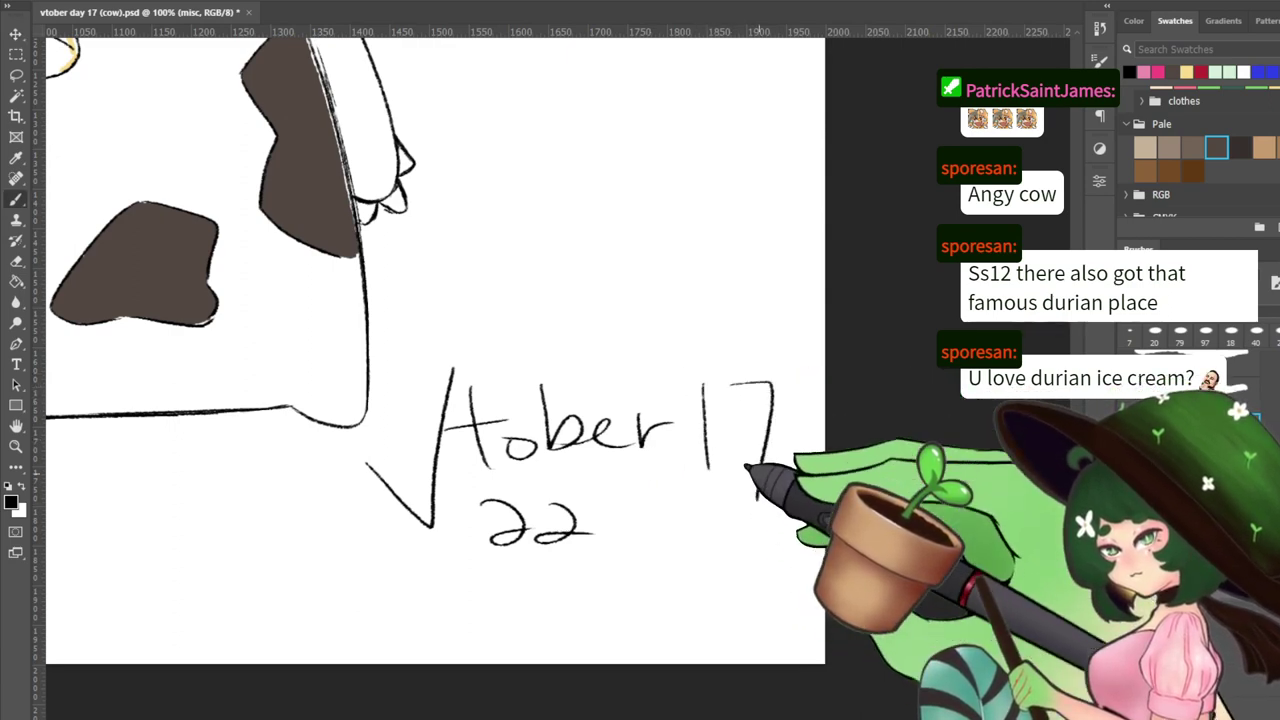
{"action": "key", "text": "ctrl+z"}
{"action": "left_click_drag", "start_coordinate": [722, 390], "coordinate": [756, 488]}
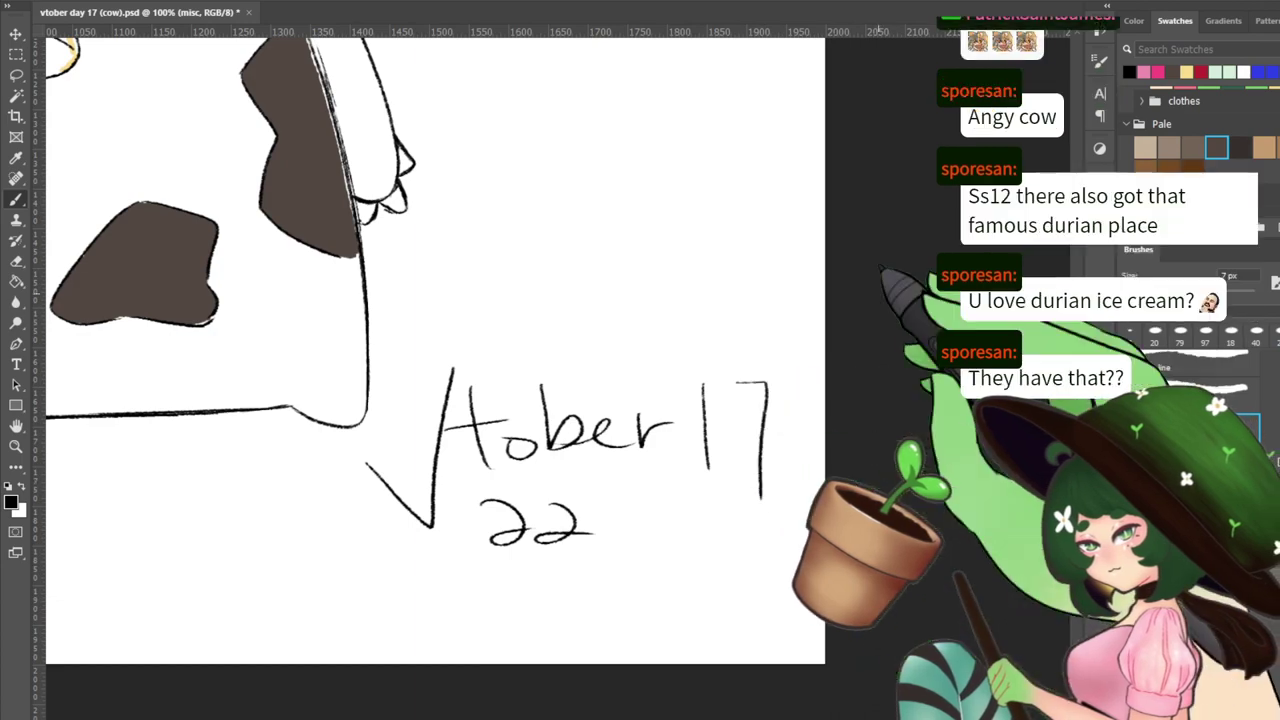
Try handwriting "you" in the upper left corner of the canvas, above the cow's ear
{"action": "key", "text": "ctrl+minus"}
{"action": "key", "text": "ctrl+minus"}
{"action": "mouse_move", "coordinate": [469, 330]}
{"action": "left_mouse_down"}
{"action": "mouse_move", "coordinate": [700, 471]}
{"action": "mouse_move", "coordinate": [780, 634]}
{"action": "left_mouse_up"}
{"action": "left_click_drag", "start_coordinate": [634, 455], "coordinate": [611, 610]}
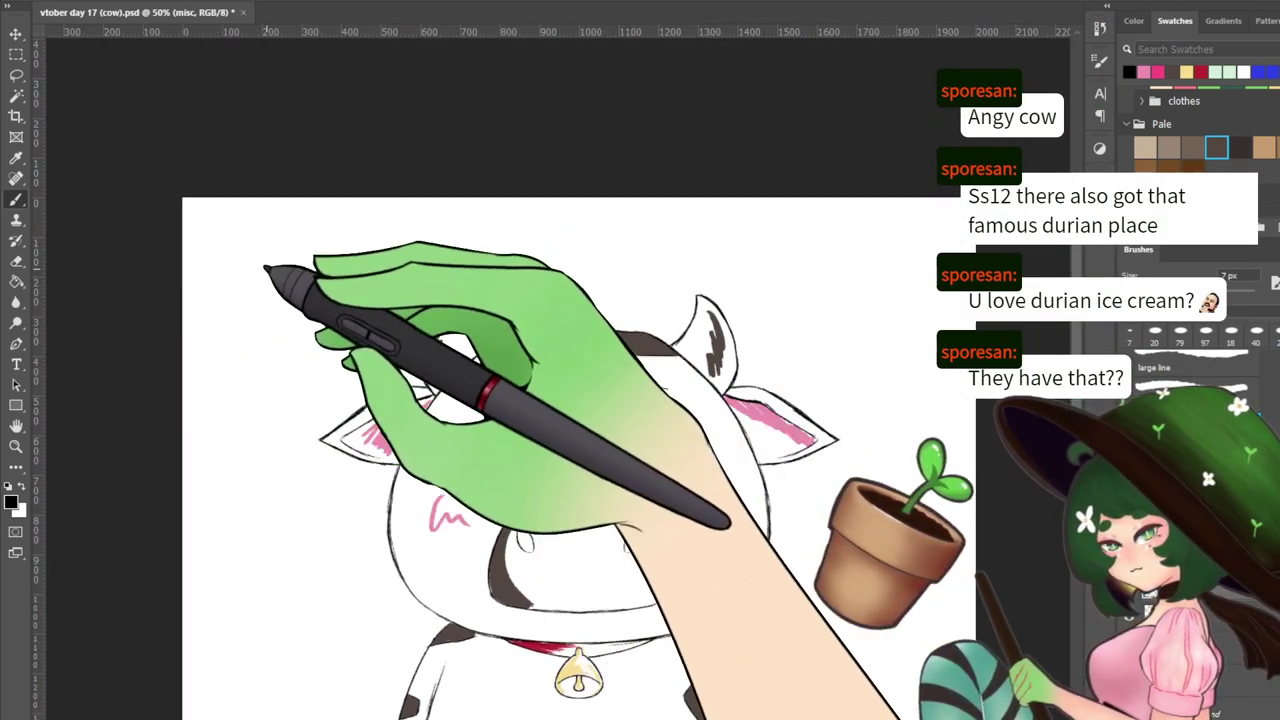
{"action": "key", "text": "ctrl+minus"}
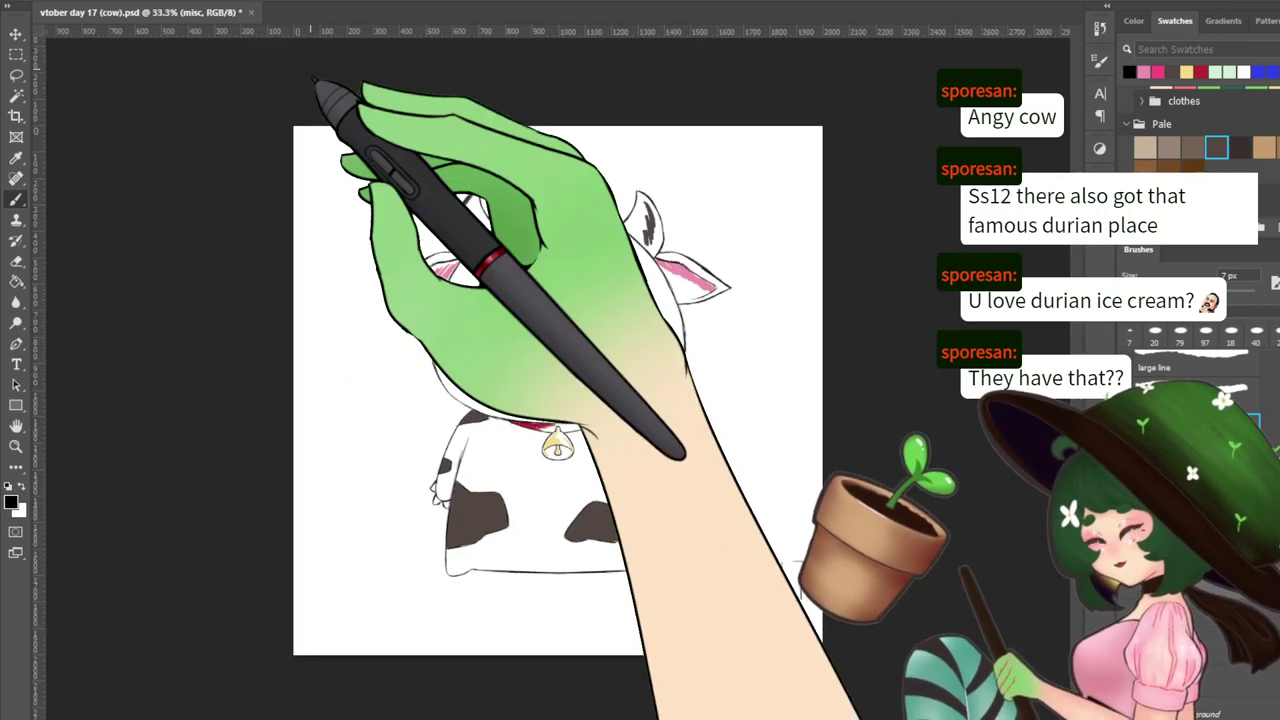
{"action": "key", "text": "ctrl+plus"}
{"action": "key", "text": "ctrl+plus"}
{"action": "left_click_drag", "start_coordinate": [391, 206], "coordinate": [500, 347]}
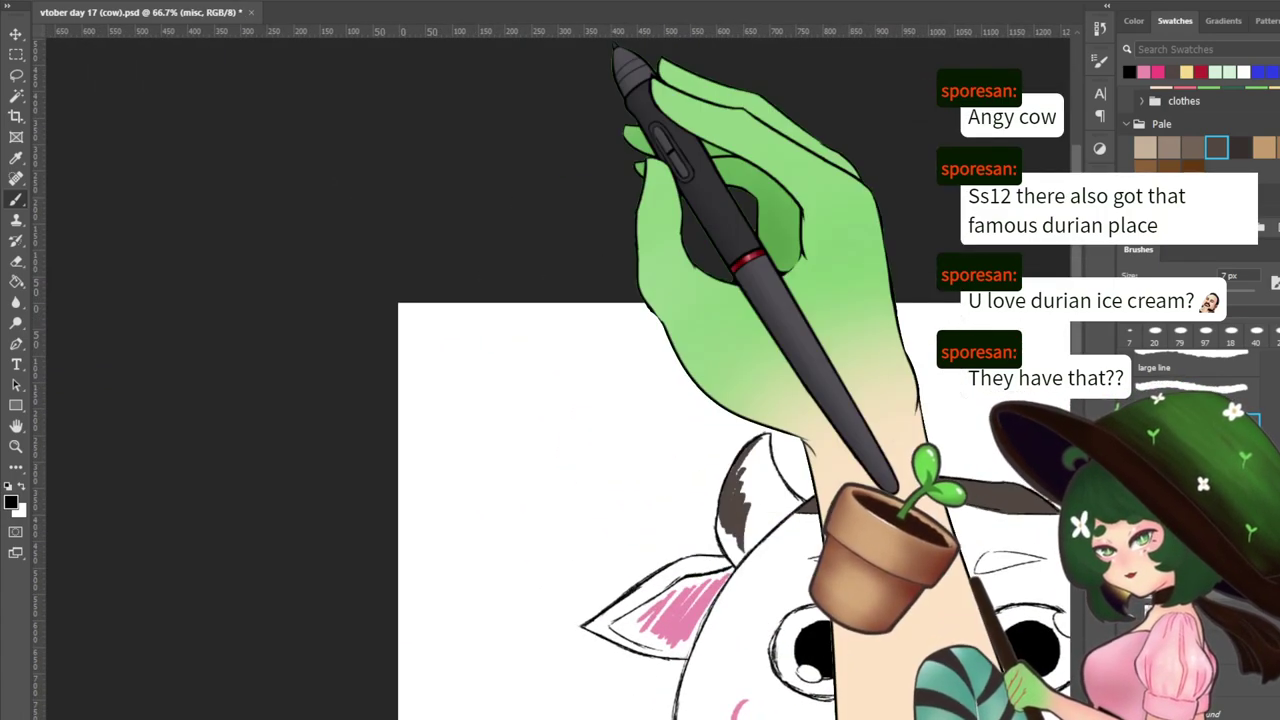
{"action": "key", "text": "ctrl+plus"}
{"action": "mouse_move", "coordinate": [326, 239]}
{"action": "left_mouse_down"}
{"action": "mouse_move", "coordinate": [400, 274]}
{"action": "mouse_move", "coordinate": [395, 349]}
{"action": "mouse_move", "coordinate": [443, 250]}
{"action": "left_mouse_up"}
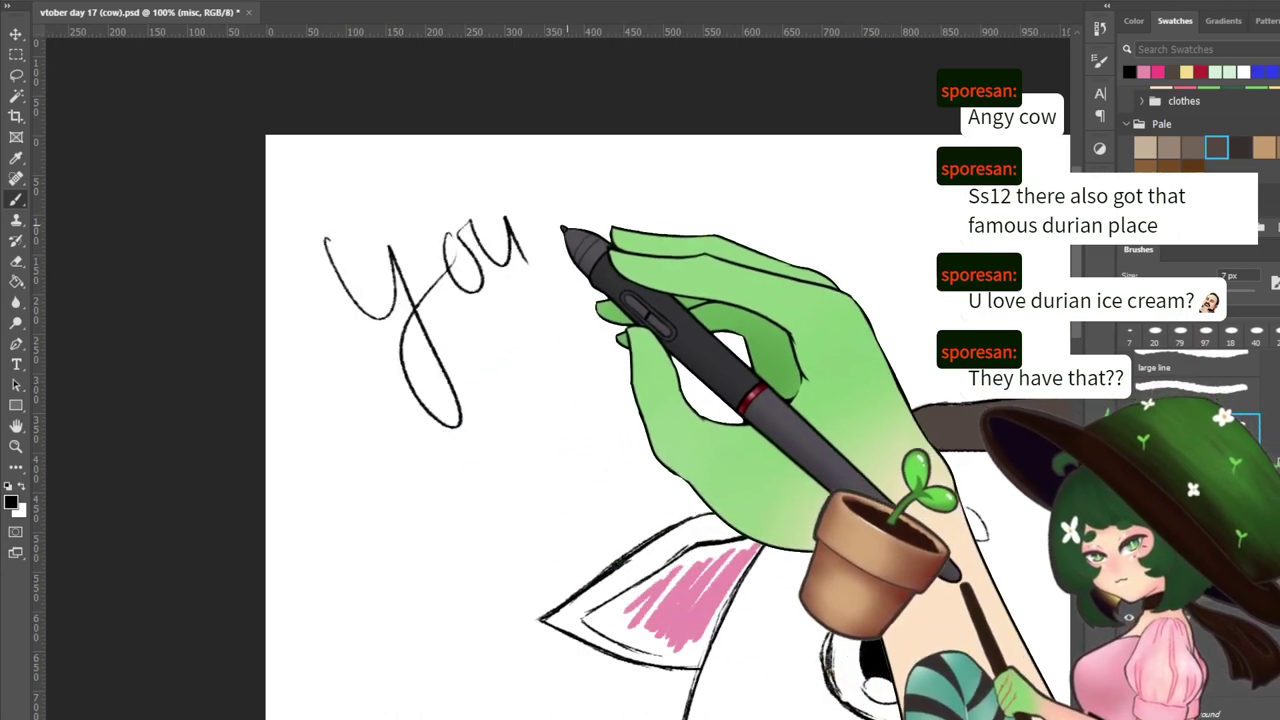
{"action": "left_click_drag", "start_coordinate": [563, 228], "coordinate": [296, 166]}
{"action": "key", "text": "ctrl+z"}
Handwrite "you took my cow" in black across the canvas above the cow's head
{"action": "mouse_move", "coordinate": [443, 315]}
{"action": "left_mouse_down"}
{"action": "mouse_move", "coordinate": [275, 188]}
{"action": "mouse_move", "coordinate": [457, 320]}
{"action": "left_mouse_up"}
{"action": "mouse_move", "coordinate": [95, 212]}
{"action": "left_mouse_down"}
{"action": "mouse_move", "coordinate": [157, 207]}
{"action": "mouse_move", "coordinate": [251, 261]}
{"action": "mouse_move", "coordinate": [268, 187]}
{"action": "mouse_move", "coordinate": [299, 249]}
{"action": "left_mouse_up"}
{"action": "left_click_drag", "start_coordinate": [306, 130], "coordinate": [382, 250]}
{"action": "mouse_move", "coordinate": [305, 187]}
{"action": "left_mouse_down"}
{"action": "mouse_move", "coordinate": [370, 168]}
{"action": "mouse_move", "coordinate": [388, 258]}
{"action": "mouse_move", "coordinate": [442, 218]}
{"action": "mouse_move", "coordinate": [453, 181]}
{"action": "mouse_move", "coordinate": [502, 237]}
{"action": "mouse_move", "coordinate": [493, 198]}
{"action": "mouse_move", "coordinate": [580, 203]}
{"action": "mouse_move", "coordinate": [585, 217]}
{"action": "mouse_move", "coordinate": [672, 205]}
{"action": "left_mouse_up"}
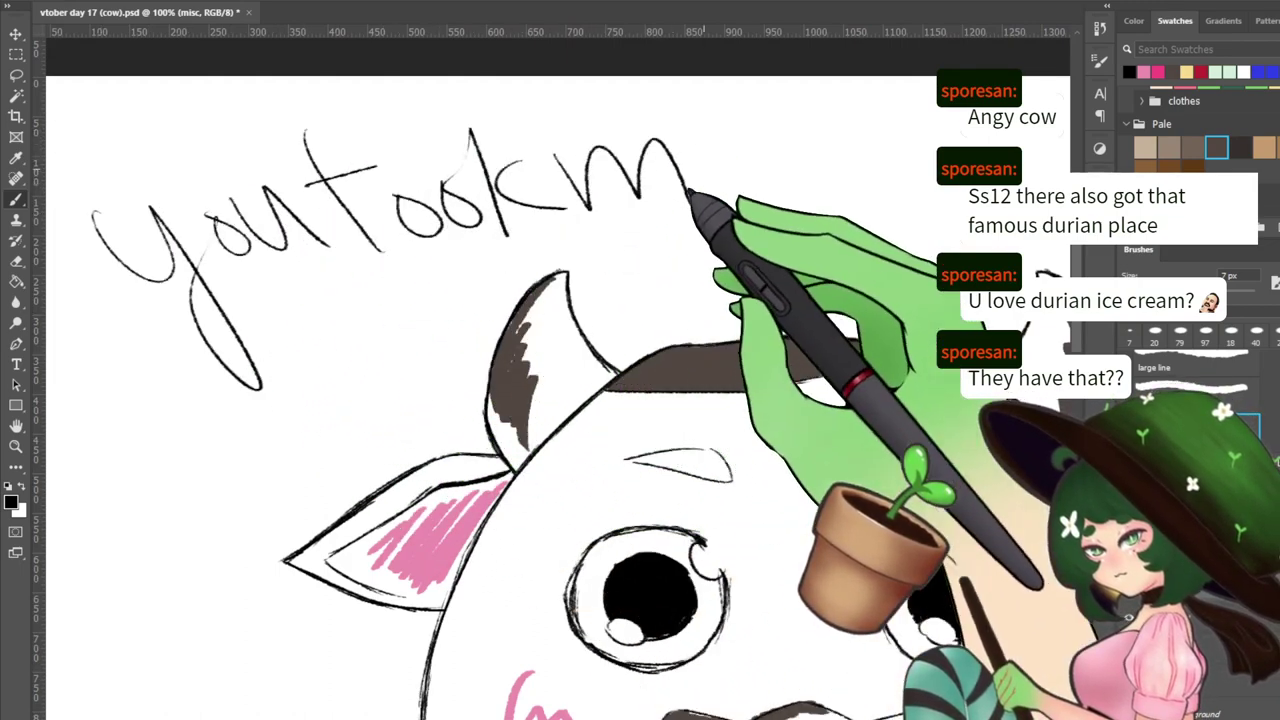
{"action": "mouse_move", "coordinate": [690, 160]}
{"action": "left_mouse_down"}
{"action": "mouse_move", "coordinate": [738, 163]}
{"action": "mouse_move", "coordinate": [735, 205]}
{"action": "left_mouse_up"}
{"action": "mouse_move", "coordinate": [758, 135]}
{"action": "left_mouse_down"}
{"action": "mouse_move", "coordinate": [697, 278]}
{"action": "mouse_move", "coordinate": [642, 250]}
{"action": "mouse_move", "coordinate": [277, 265]}
{"action": "left_mouse_up"}
{"action": "left_click_drag", "start_coordinate": [550, 180], "coordinate": [588, 246]}
{"action": "mouse_move", "coordinate": [615, 217]}
{"action": "left_mouse_down"}
{"action": "mouse_move", "coordinate": [601, 227]}
{"action": "mouse_move", "coordinate": [616, 215]}
{"action": "left_mouse_up"}
{"action": "mouse_move", "coordinate": [680, 212]}
{"action": "left_mouse_down"}
{"action": "mouse_move", "coordinate": [709, 239]}
{"action": "mouse_move", "coordinate": [787, 219]}
{"action": "left_mouse_up"}
{"action": "left_click_drag", "start_coordinate": [714, 328], "coordinate": [838, 314]}
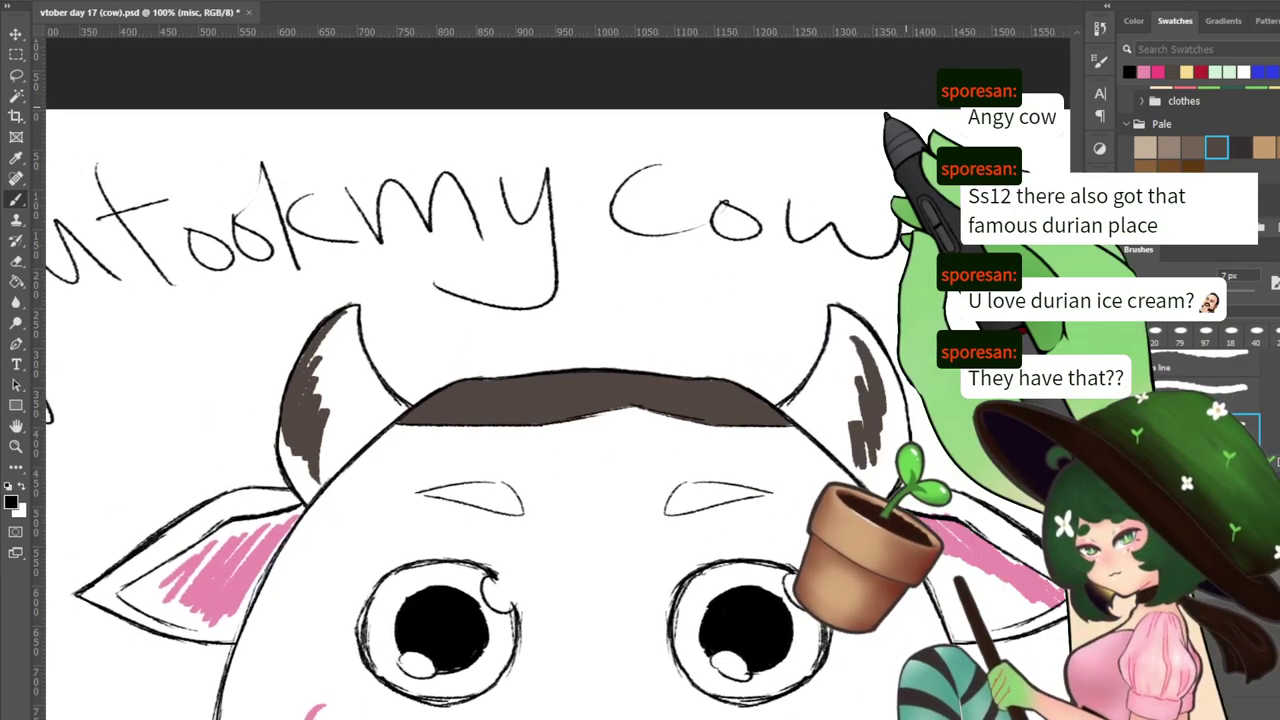
Erase the whole handwritten phrase above the cow's head
{"action": "key", "text": "ctrl+minus"}
{"action": "key", "text": "ctrl+minus"}
{"action": "key", "text": "ctrl+plus"}
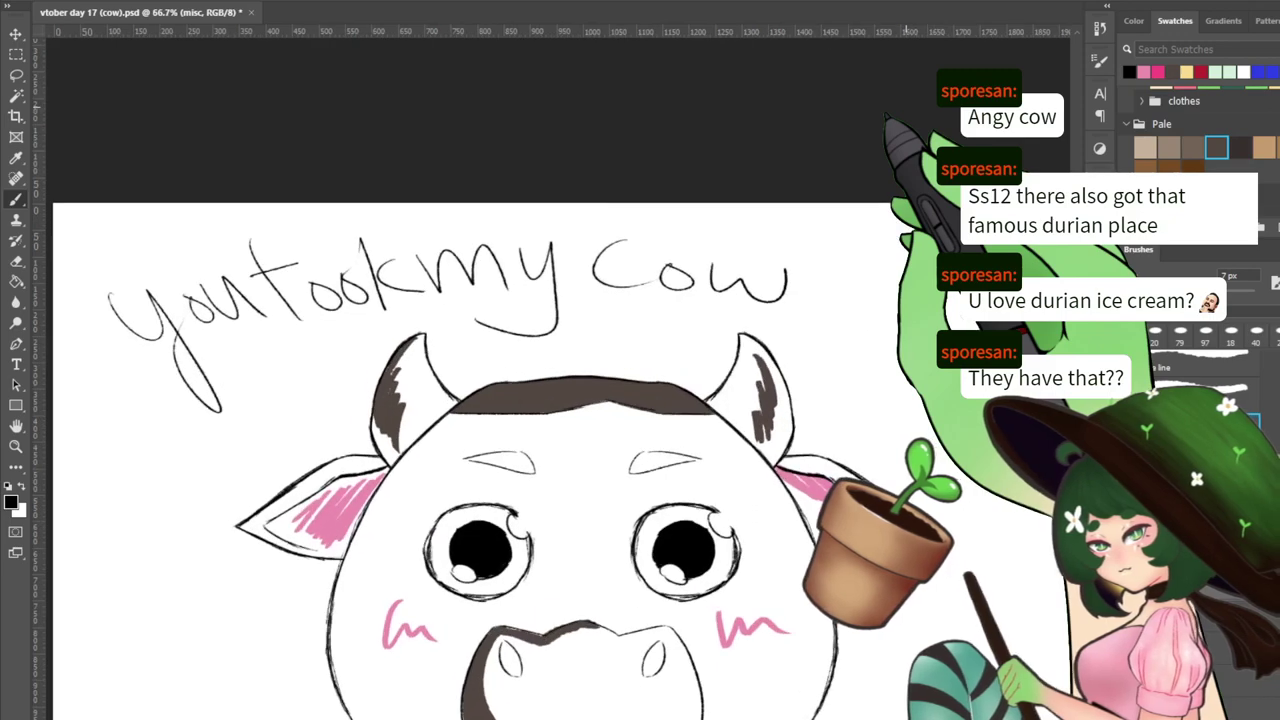
{"action": "key", "text": "e"}
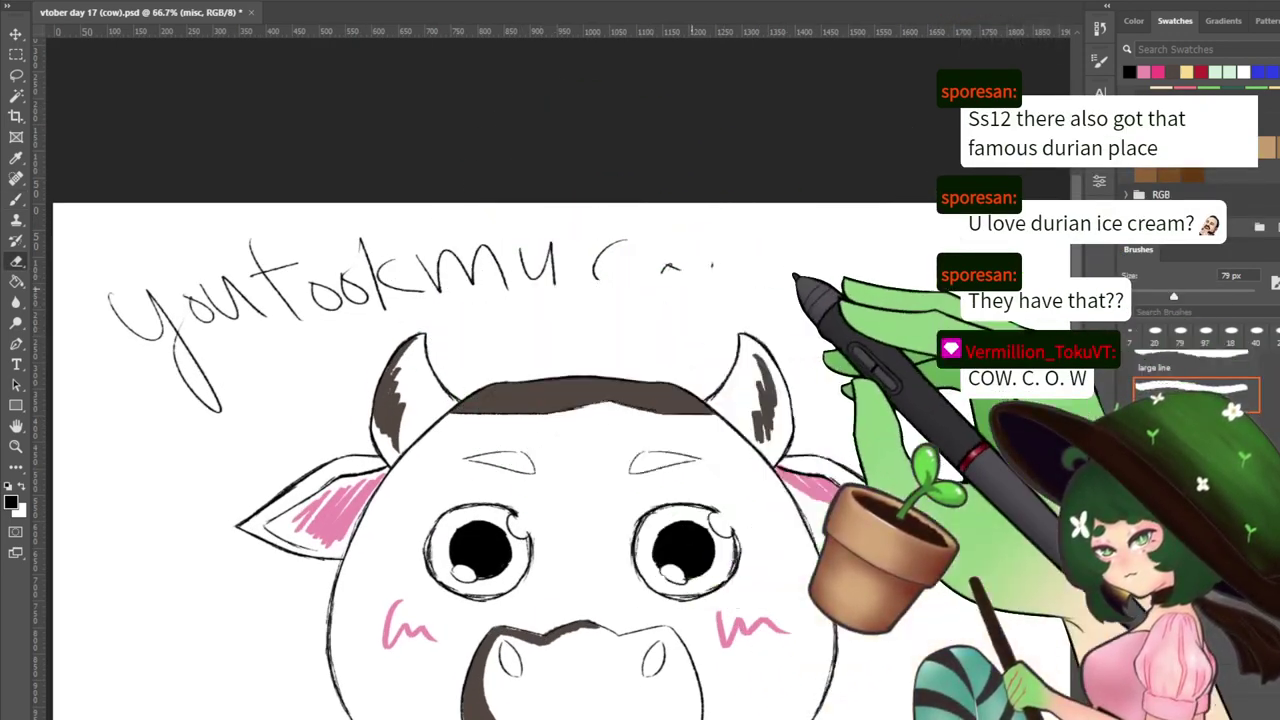
{"action": "mouse_move", "coordinate": [740, 265]}
{"action": "left_mouse_down"}
{"action": "mouse_move", "coordinate": [467, 280]}
{"action": "mouse_move", "coordinate": [213, 313]}
{"action": "mouse_move", "coordinate": [301, 290]}
{"action": "mouse_move", "coordinate": [289, 273]}
{"action": "mouse_move", "coordinate": [343, 242]}
{"action": "mouse_move", "coordinate": [184, 280]}
{"action": "mouse_move", "coordinate": [209, 271]}
{"action": "mouse_move", "coordinate": [252, 372]}
{"action": "mouse_move", "coordinate": [159, 342]}
{"action": "mouse_move", "coordinate": [173, 316]}
{"action": "mouse_move", "coordinate": [203, 371]}
{"action": "mouse_move", "coordinate": [192, 409]}
{"action": "mouse_move", "coordinate": [434, 298]}
{"action": "left_mouse_up"}
Handwrite "you took my cow" in an arc over the cow's head, with wide gaps between the words
{"action": "key", "text": "b"}
{"action": "left_click_drag", "start_coordinate": [168, 298], "coordinate": [240, 365]}
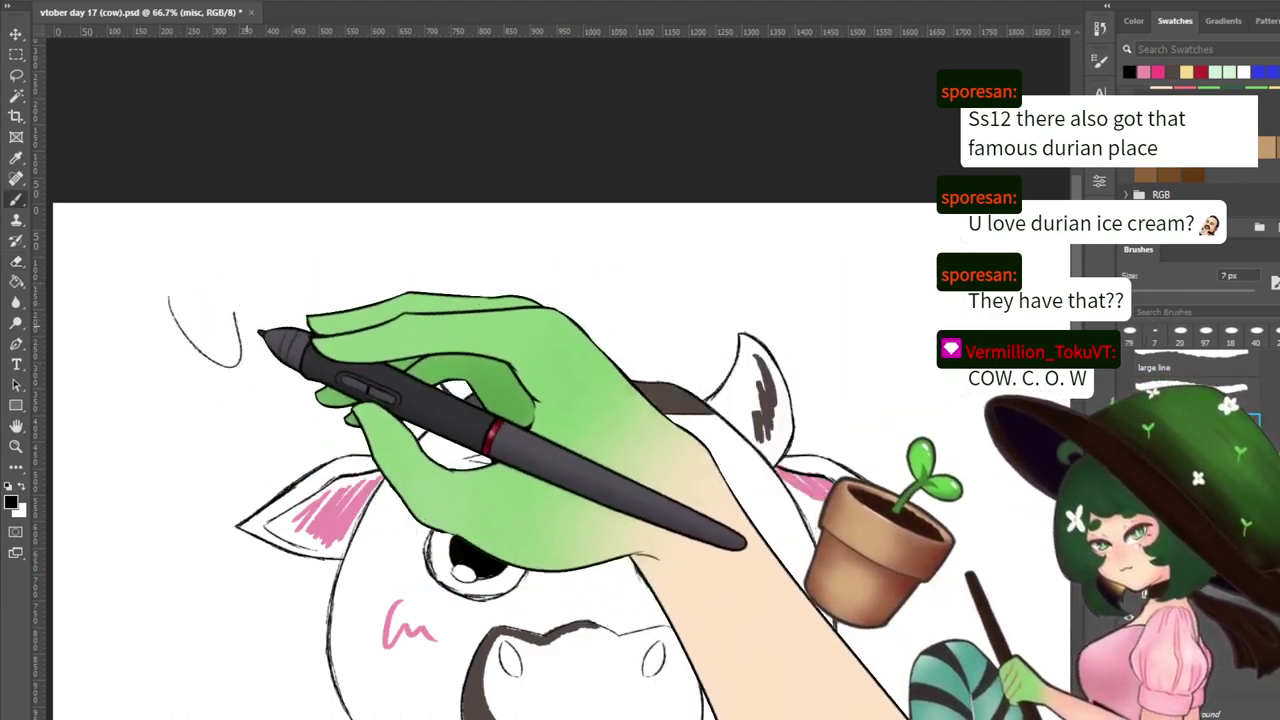
{"action": "mouse_move", "coordinate": [235, 315]}
{"action": "left_mouse_down"}
{"action": "mouse_move", "coordinate": [300, 297]}
{"action": "mouse_move", "coordinate": [378, 300]}
{"action": "left_mouse_up"}
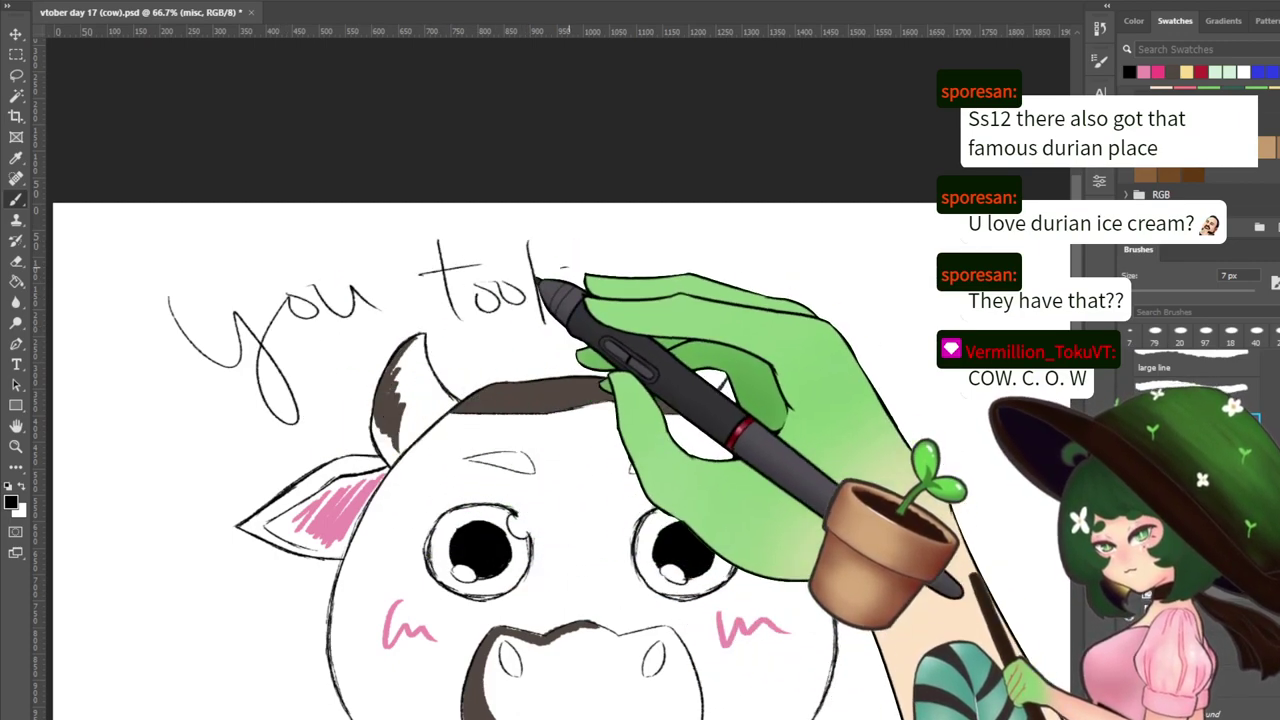
{"action": "mouse_move", "coordinate": [657, 278]}
{"action": "left_mouse_down"}
{"action": "mouse_move", "coordinate": [451, 256]}
{"action": "mouse_move", "coordinate": [472, 261]}
{"action": "left_mouse_up"}
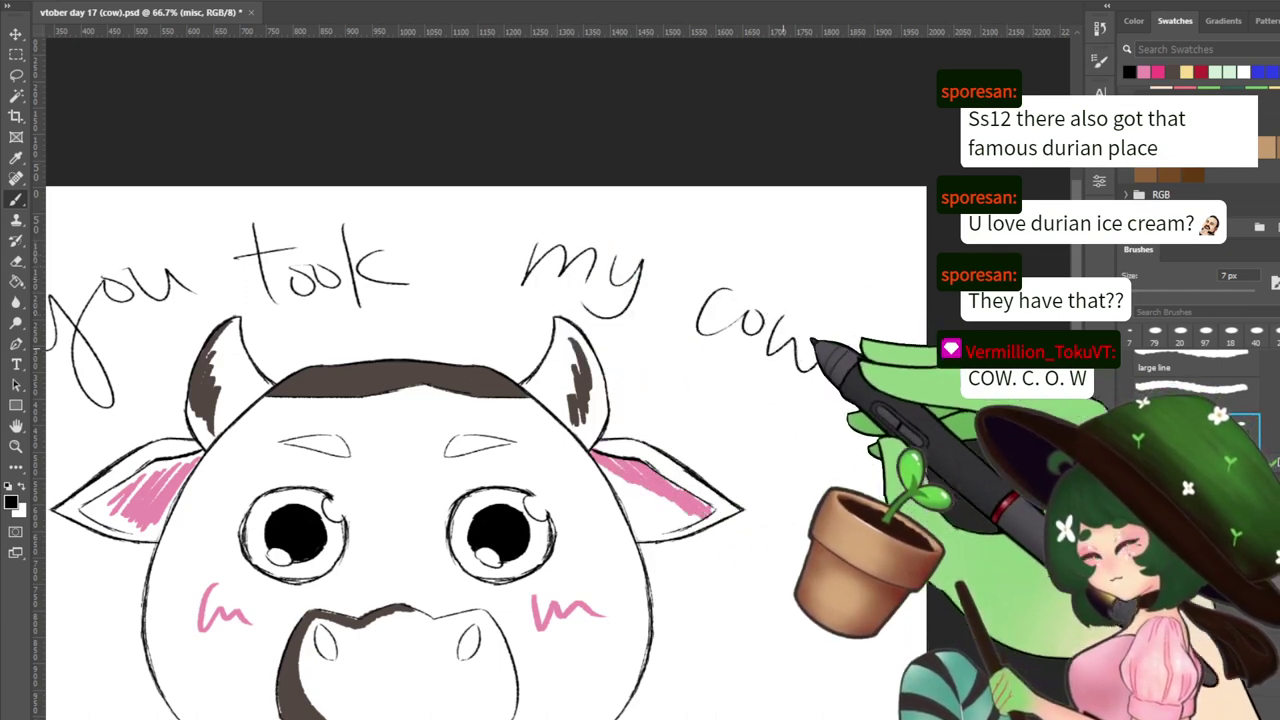
Erase the words "took" and "my" and rewrite them more evenly spaced between "you" and "cow"
{"action": "left_click_drag", "start_coordinate": [590, 336], "coordinate": [703, 294]}
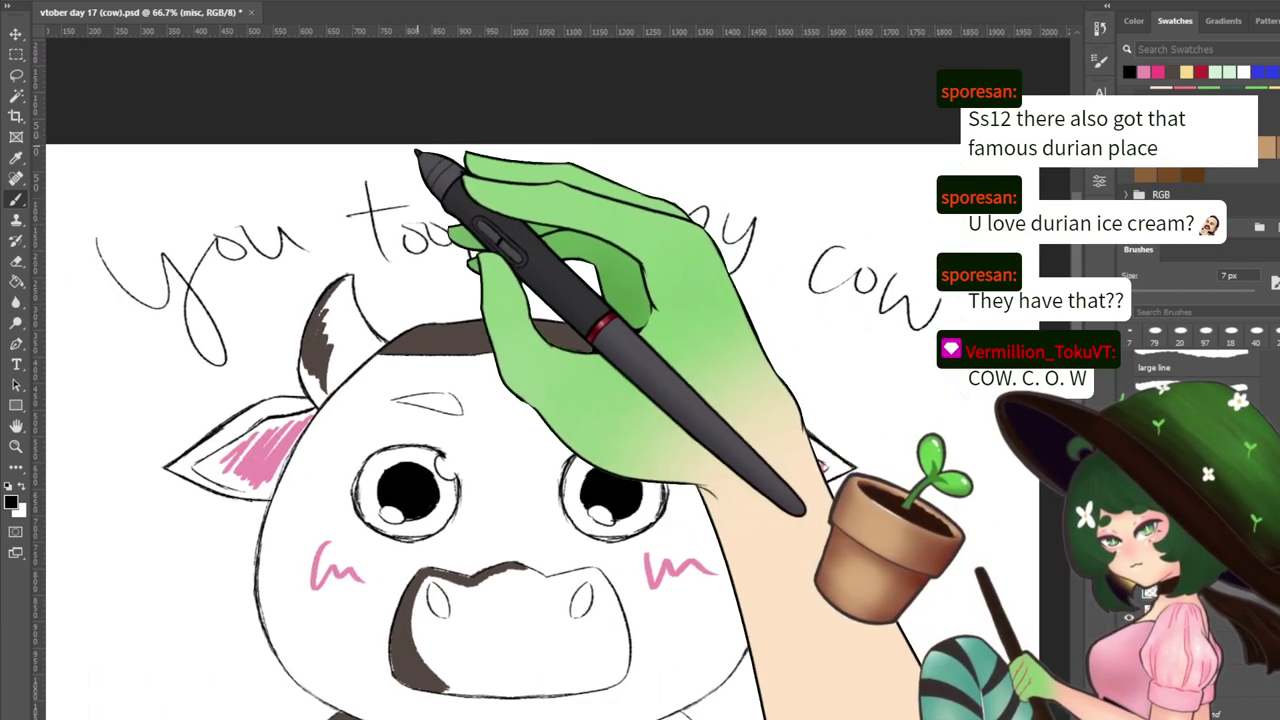
{"action": "key", "text": "e"}
{"action": "mouse_move", "coordinate": [369, 183]}
{"action": "left_mouse_down"}
{"action": "mouse_move", "coordinate": [393, 276]}
{"action": "mouse_move", "coordinate": [370, 261]}
{"action": "mouse_move", "coordinate": [410, 276]}
{"action": "mouse_move", "coordinate": [419, 211]}
{"action": "mouse_move", "coordinate": [450, 207]}
{"action": "mouse_move", "coordinate": [469, 186]}
{"action": "mouse_move", "coordinate": [510, 225]}
{"action": "left_mouse_up"}
{"action": "mouse_move", "coordinate": [672, 226]}
{"action": "left_mouse_down"}
{"action": "mouse_move", "coordinate": [695, 204]}
{"action": "mouse_move", "coordinate": [701, 289]}
{"action": "mouse_move", "coordinate": [686, 197]}
{"action": "left_mouse_up"}
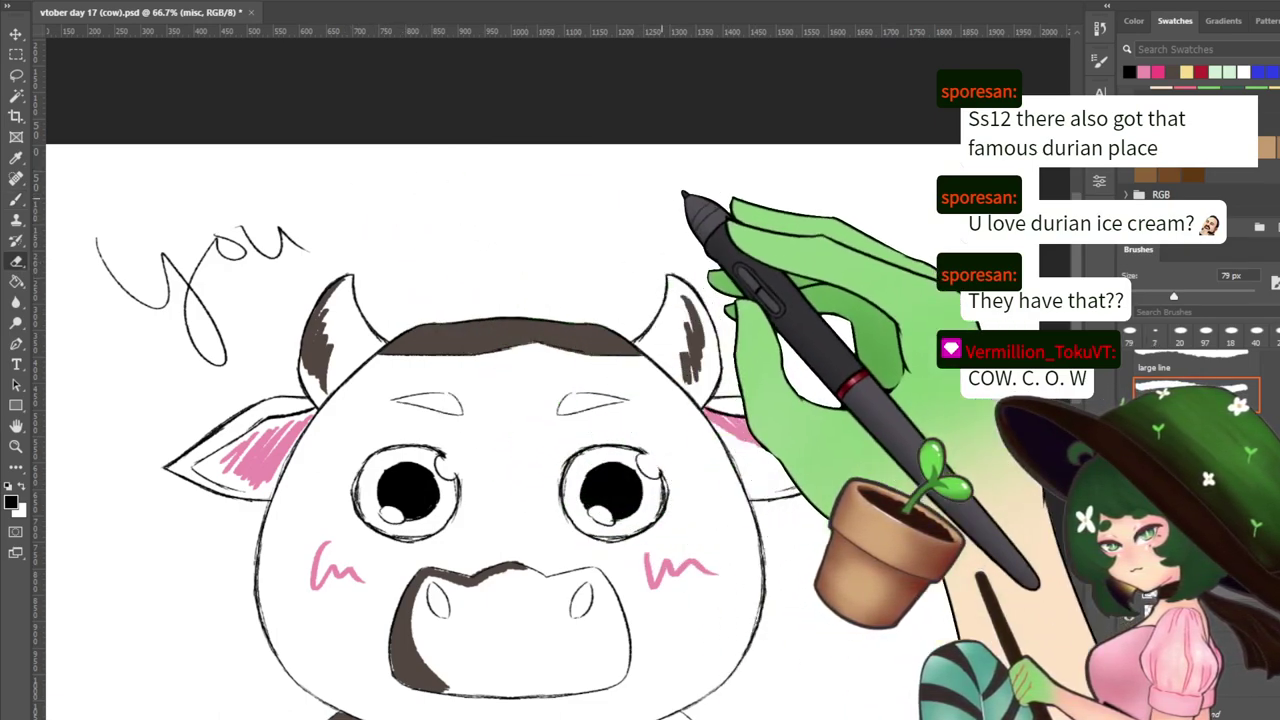
{"action": "key", "text": "b"}
{"action": "mouse_move", "coordinate": [385, 214]}
{"action": "left_mouse_down"}
{"action": "mouse_move", "coordinate": [395, 205]}
{"action": "mouse_move", "coordinate": [449, 223]}
{"action": "mouse_move", "coordinate": [503, 209]}
{"action": "mouse_move", "coordinate": [580, 234]}
{"action": "mouse_move", "coordinate": [645, 215]}
{"action": "mouse_move", "coordinate": [692, 241]}
{"action": "left_mouse_up"}
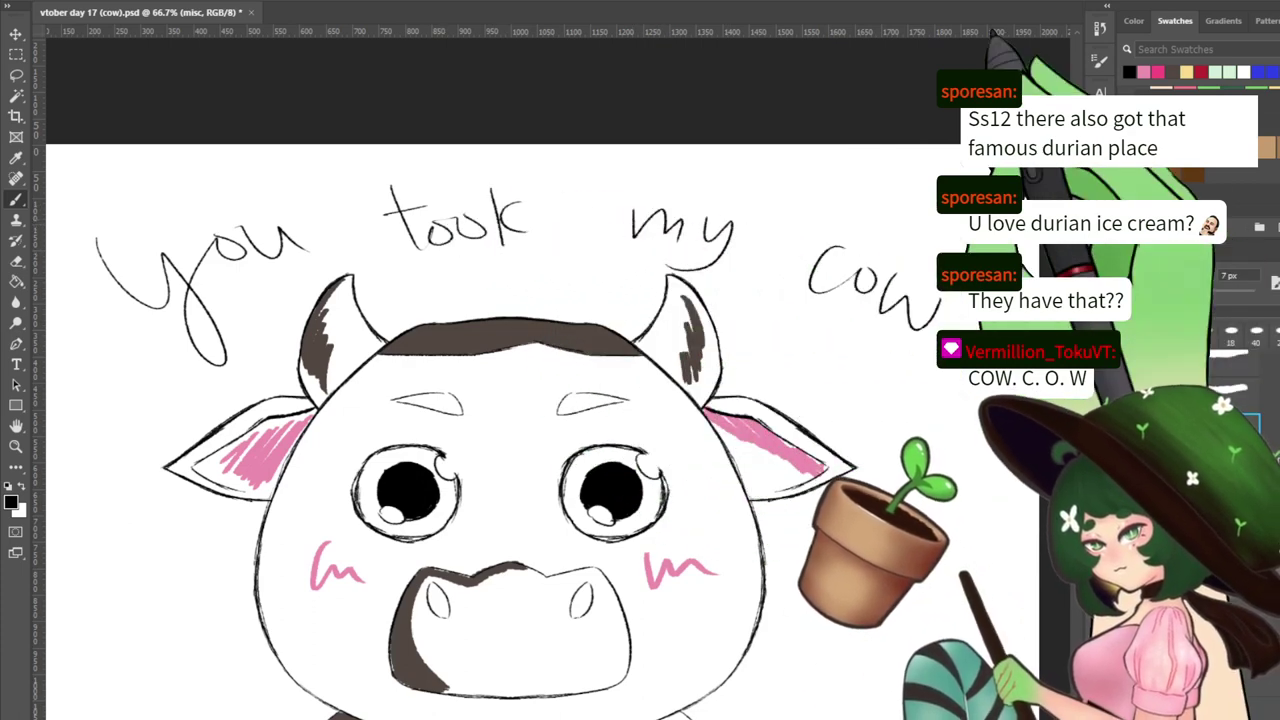
Undo the word "my" above the cow's head and handwrite it again slightly closer to "cow"
{"action": "key", "text": "ctrl+z"}
{"action": "key", "text": "ctrl+z"}
{"action": "left_click_drag", "start_coordinate": [643, 212], "coordinate": [692, 238]}
{"action": "key", "text": "ctrl+z"}
{"action": "mouse_move", "coordinate": [654, 197]}
{"action": "left_mouse_down"}
{"action": "mouse_move", "coordinate": [677, 245]}
{"action": "mouse_move", "coordinate": [721, 241]}
{"action": "mouse_move", "coordinate": [677, 278]}
{"action": "left_mouse_up"}
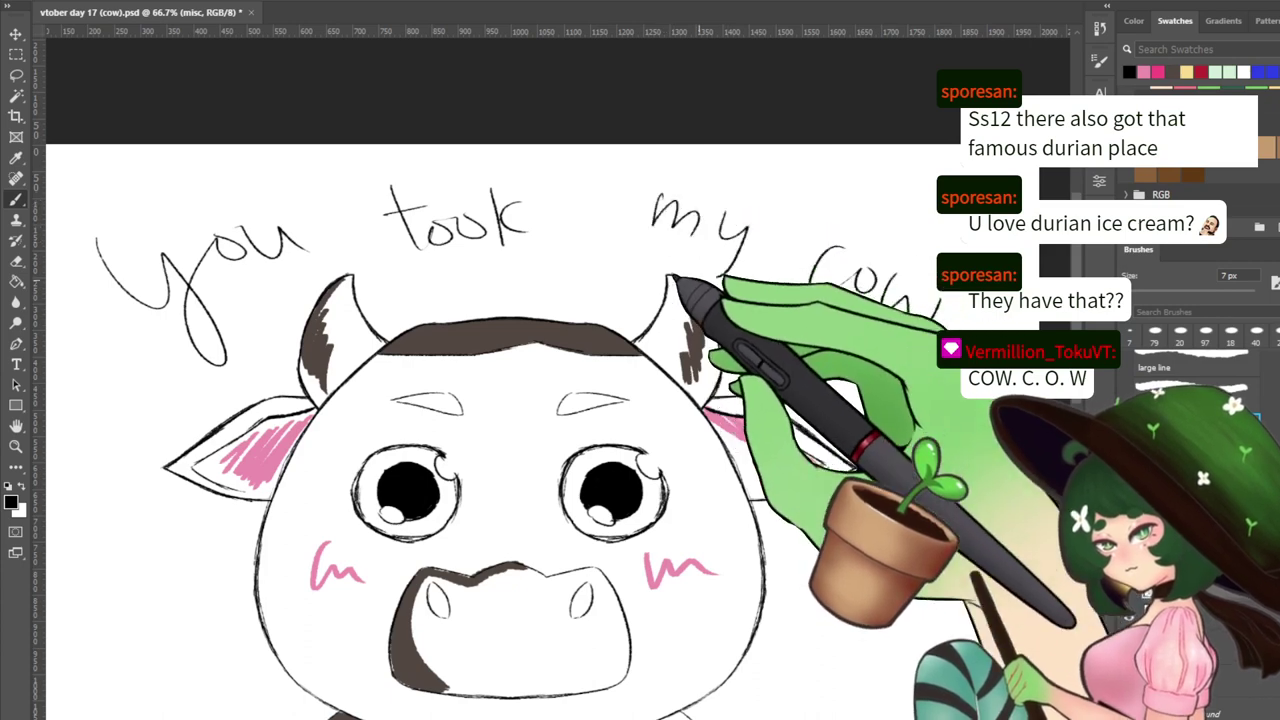
Move the whole artwork, cow and lettering together, slightly down on the canvas
{"action": "key", "text": "ctrl+minus"}
{"action": "key", "text": "ctrl+minus"}
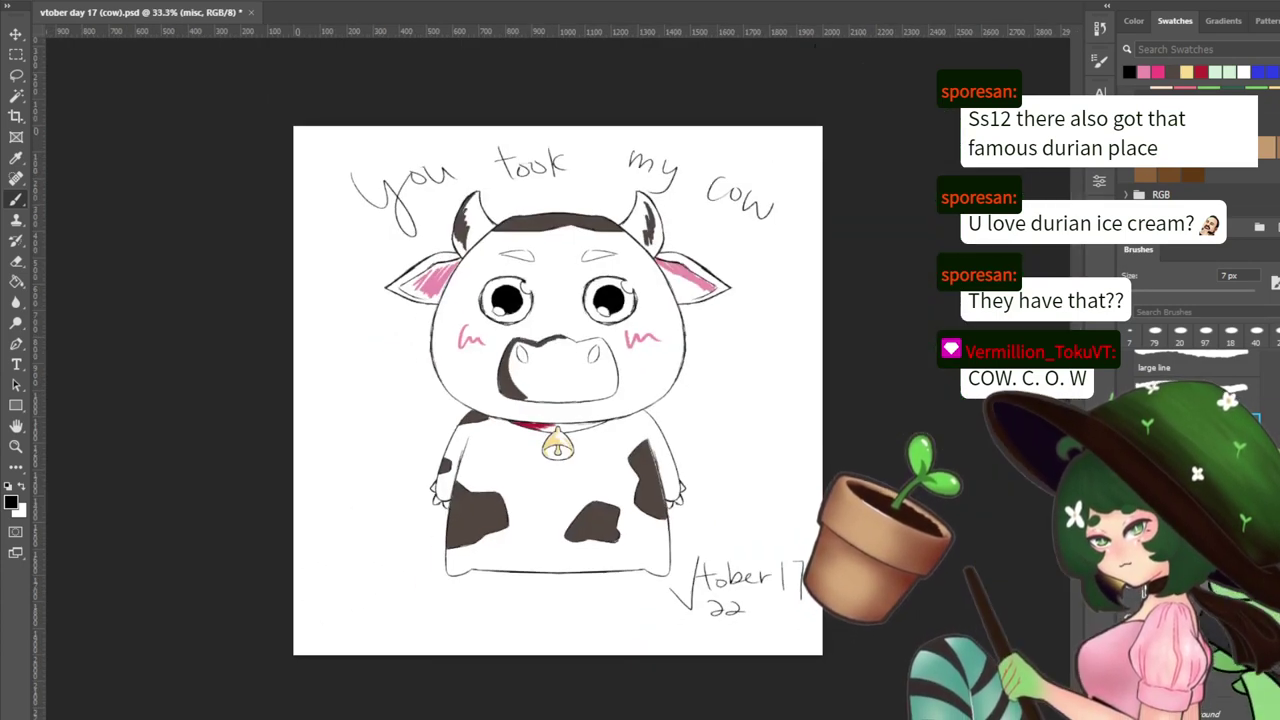
{"action": "key", "text": "v"}
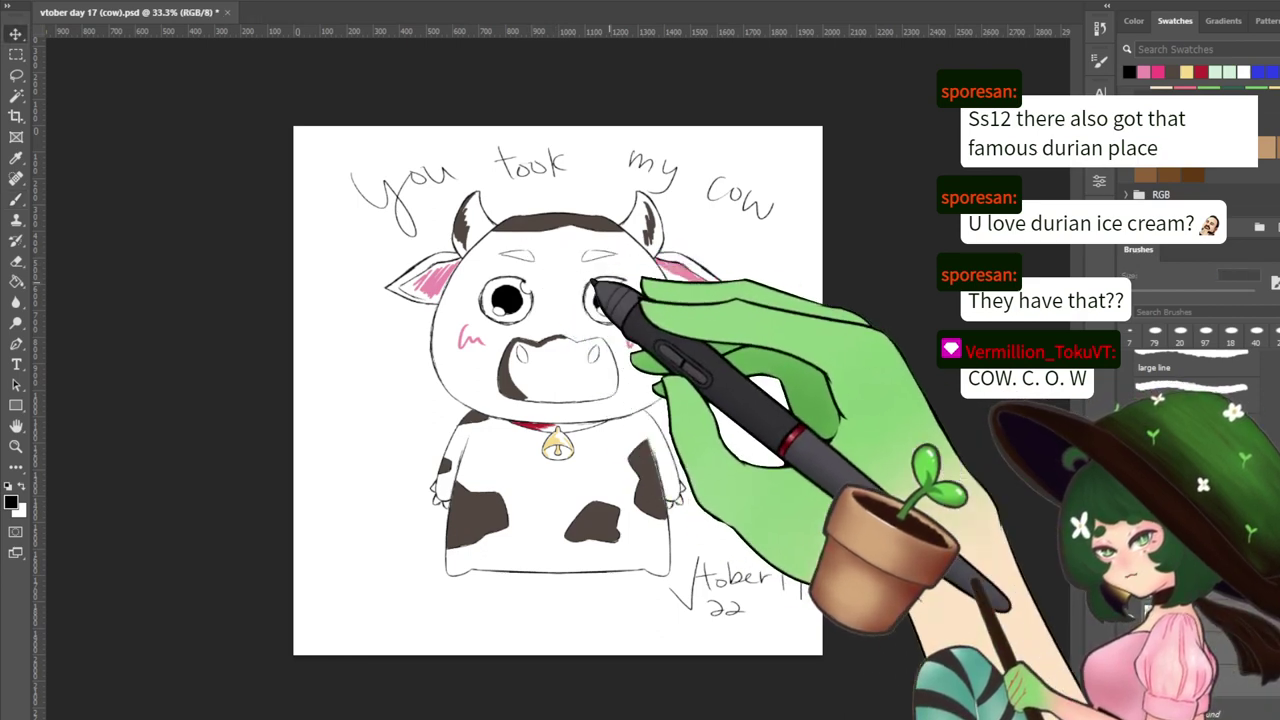
{"action": "left_click_drag", "start_coordinate": [607, 299], "coordinate": [607, 320]}
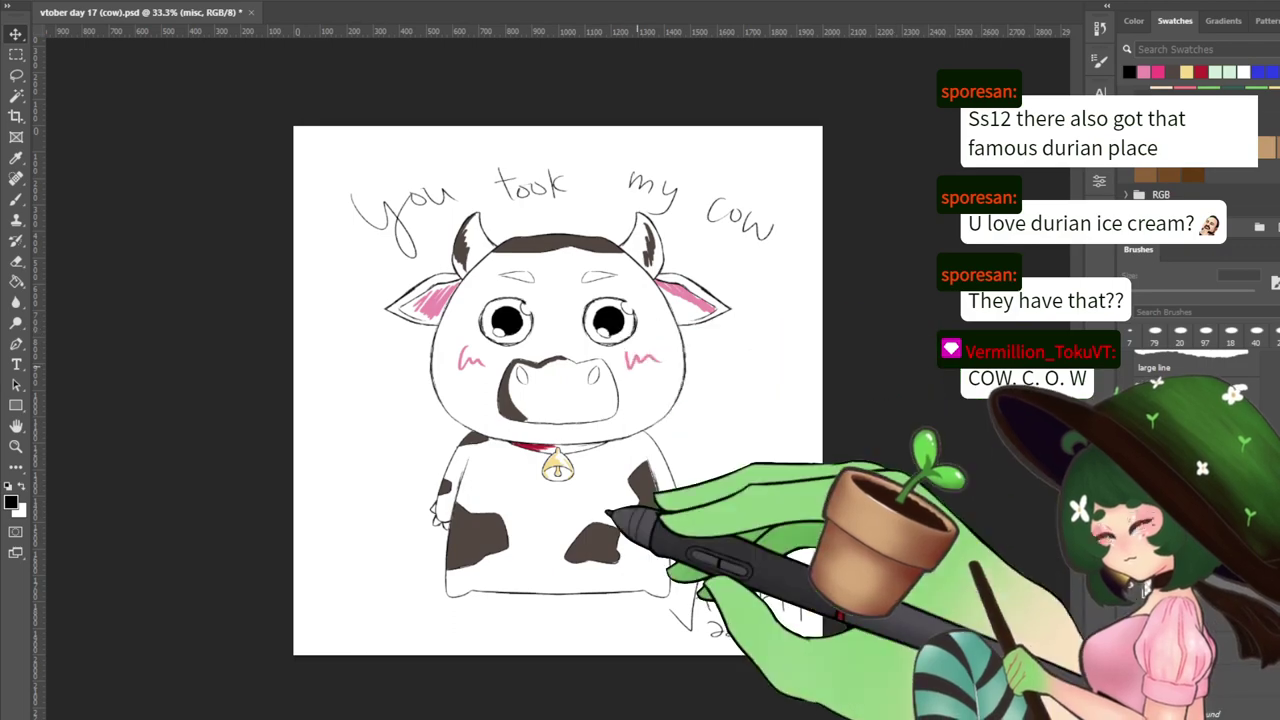
Erase the whole handwritten phrase "you took my cow" above the cow's head
{"action": "key", "text": "e"}
{"action": "left_click_drag", "start_coordinate": [718, 220], "coordinate": [677, 209]}
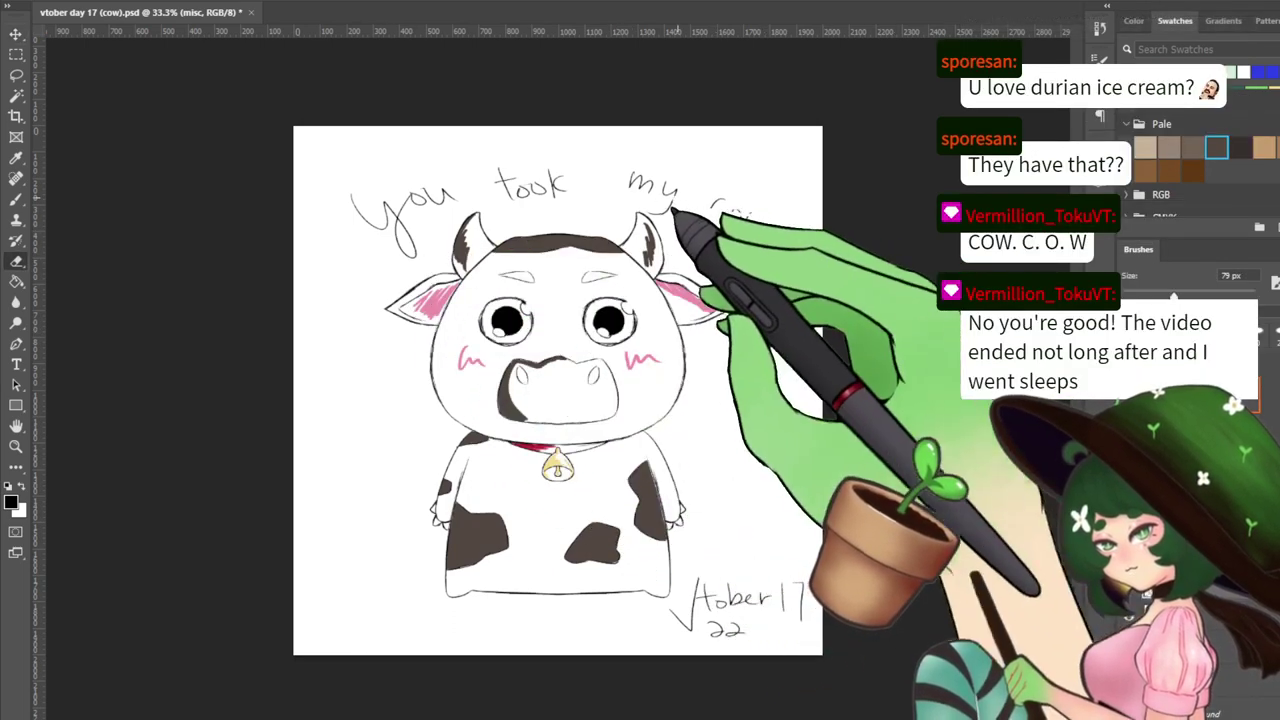
{"action": "key", "text": "ctrl+minus"}
{"action": "key", "text": "ctrl+plus"}
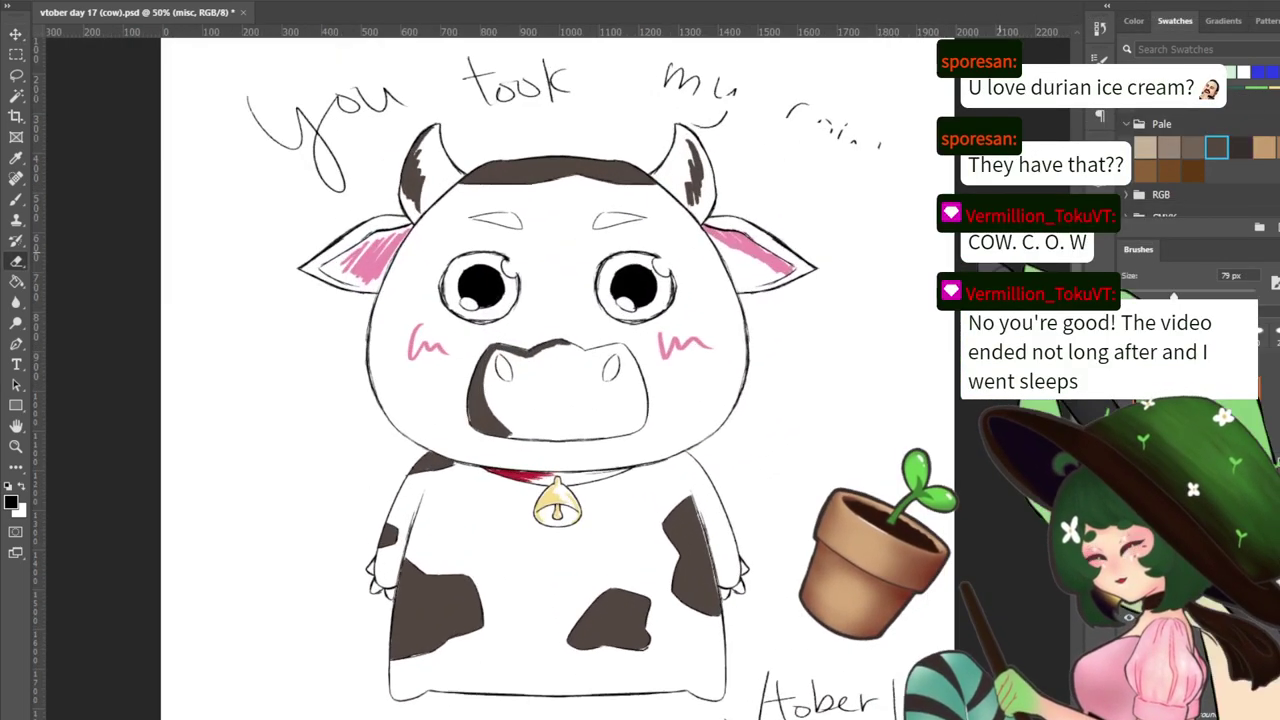
{"action": "key", "text": "ctrl+plus"}
{"action": "mouse_move", "coordinate": [316, 325]}
{"action": "left_mouse_down"}
{"action": "mouse_move", "coordinate": [253, 333]}
{"action": "mouse_move", "coordinate": [348, 293]}
{"action": "mouse_move", "coordinate": [446, 294]}
{"action": "mouse_move", "coordinate": [368, 361]}
{"action": "mouse_move", "coordinate": [358, 413]}
{"action": "mouse_move", "coordinate": [318, 370]}
{"action": "left_mouse_up"}
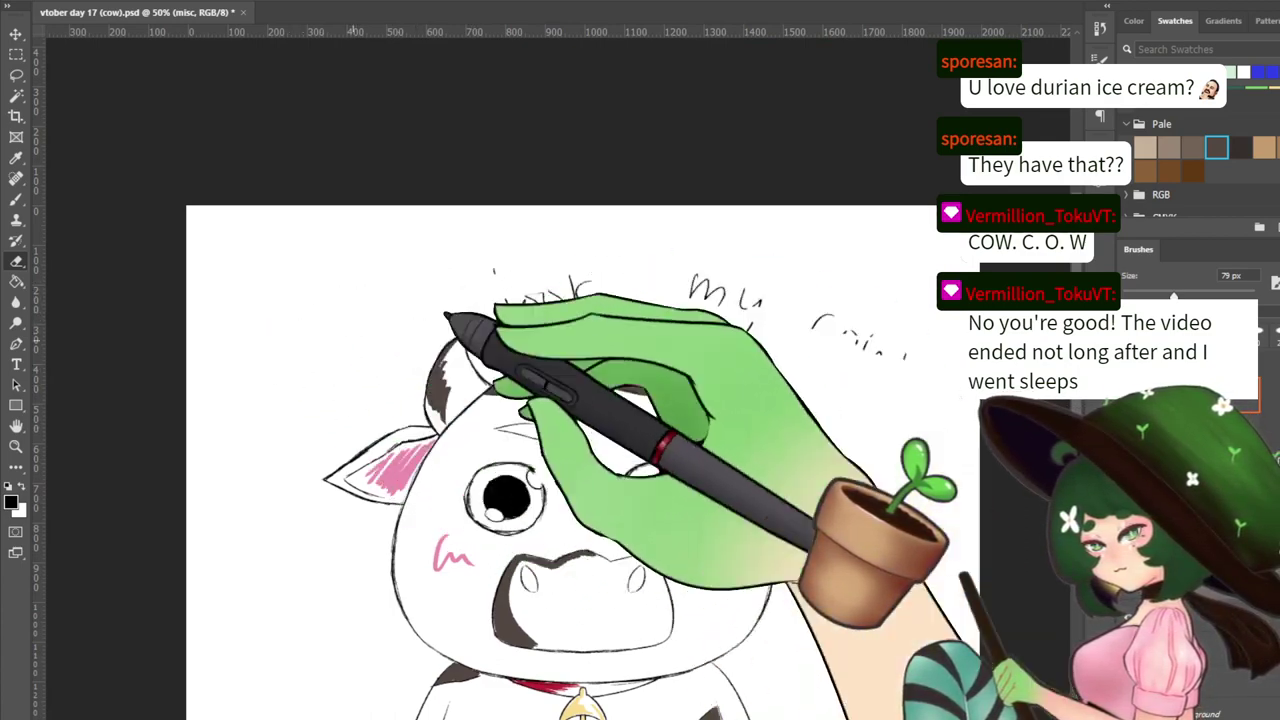
{"action": "left_click_drag", "start_coordinate": [451, 314], "coordinate": [479, 281]}
{"action": "left_click_drag", "start_coordinate": [690, 292], "coordinate": [757, 312]}
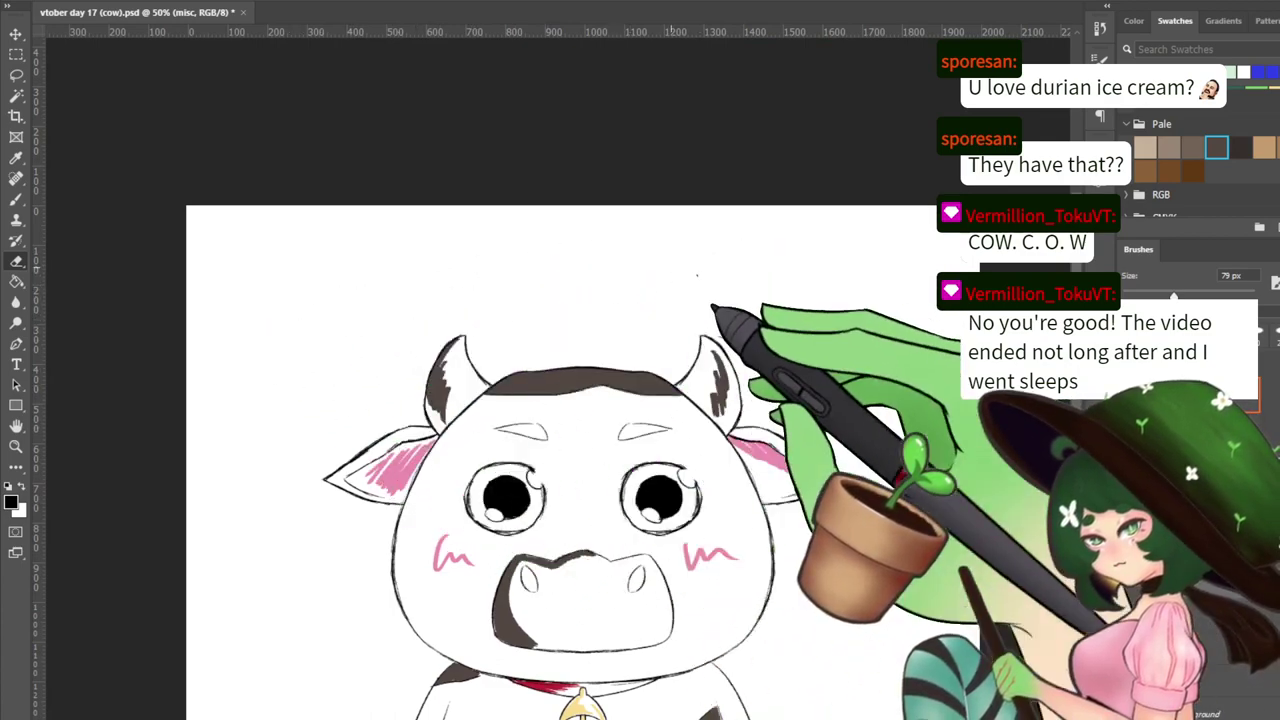
{"action": "key", "text": "b"}
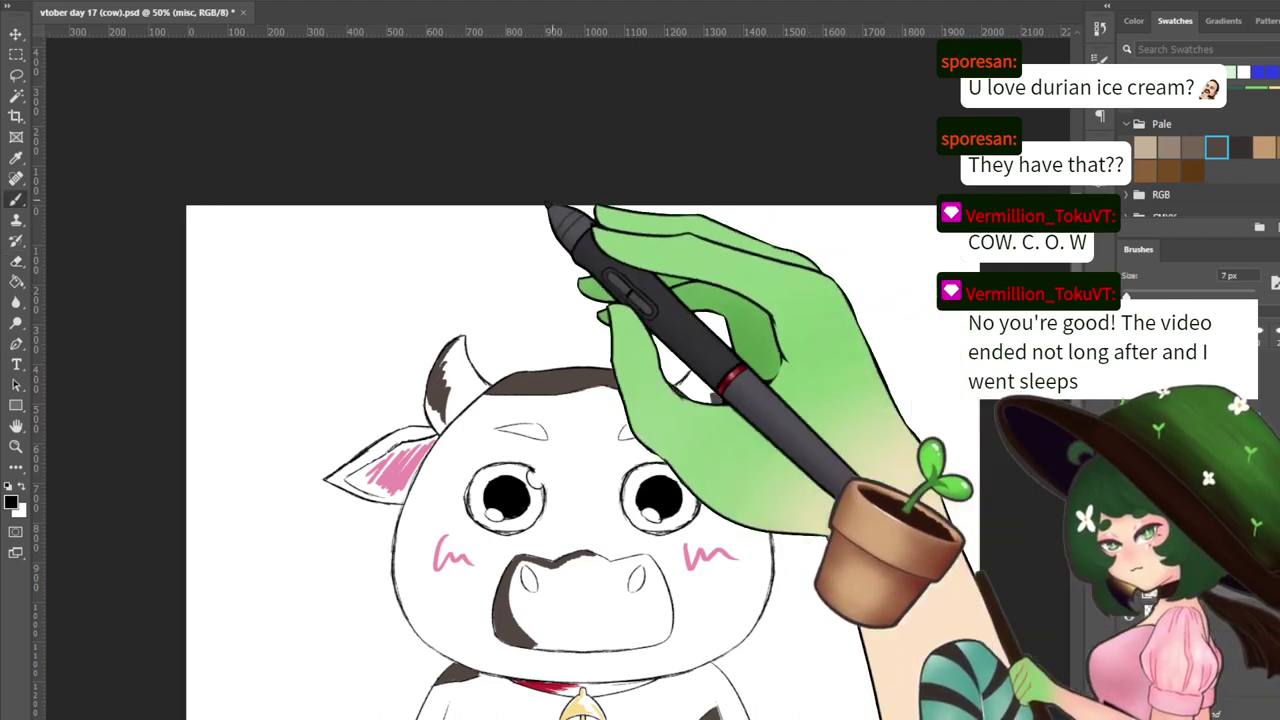
{"action": "mouse_move", "coordinate": [247, 319]}
{"action": "left_mouse_down"}
{"action": "mouse_move", "coordinate": [280, 313]}
{"action": "mouse_move", "coordinate": [294, 364]}
{"action": "mouse_move", "coordinate": [332, 330]}
{"action": "mouse_move", "coordinate": [428, 287]}
{"action": "left_mouse_up"}
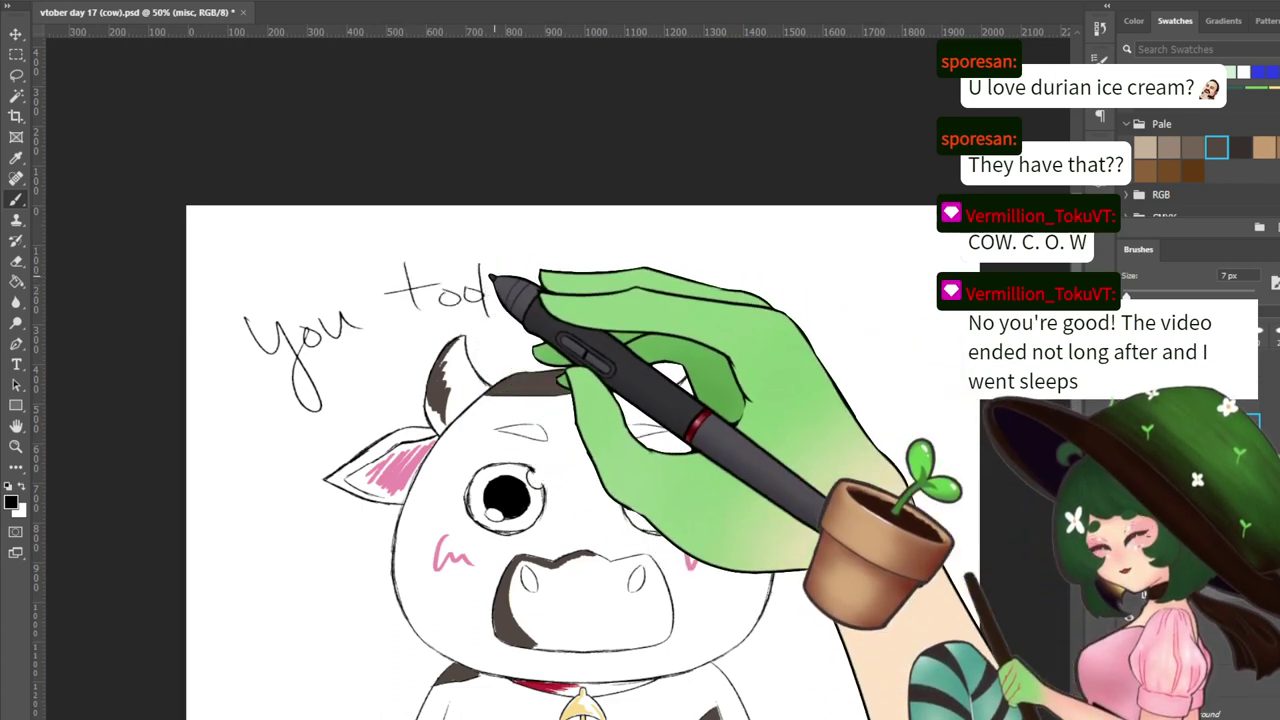
{"action": "key", "text": "ctrl+z"}
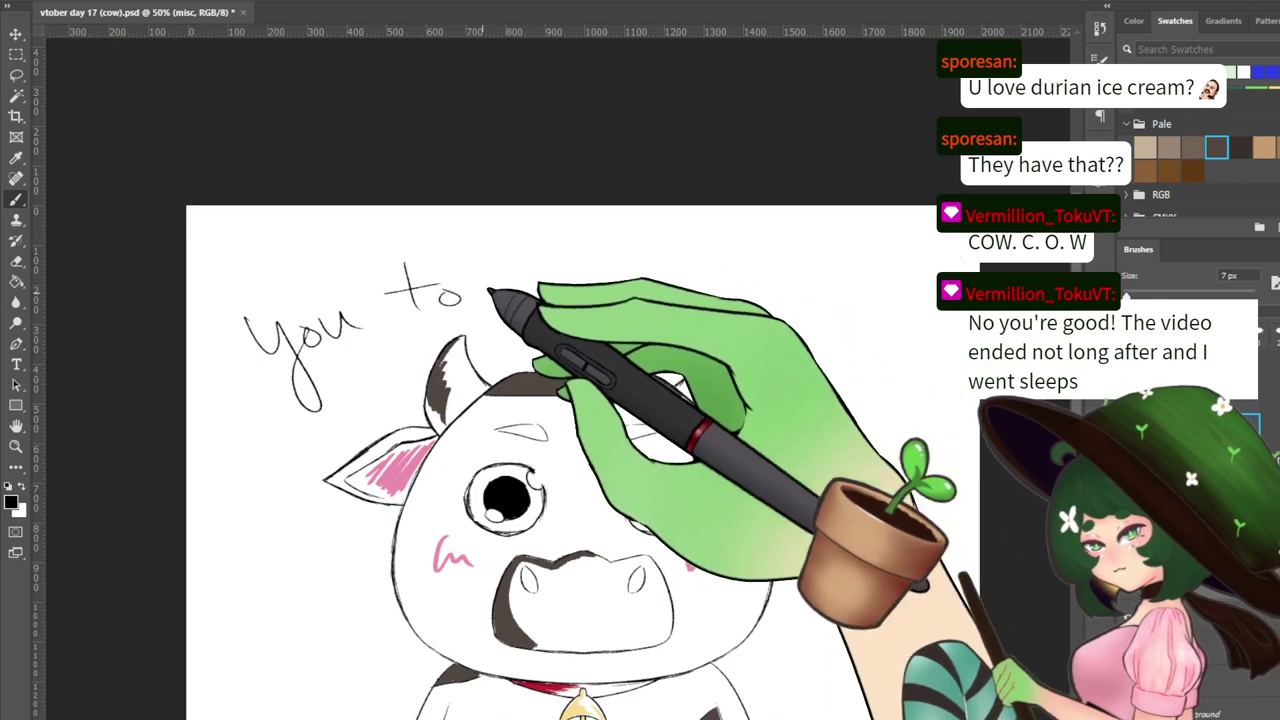
{"action": "key", "text": "e"}
{"action": "mouse_move", "coordinate": [462, 296]}
{"action": "left_mouse_down"}
{"action": "mouse_move", "coordinate": [387, 319]}
{"action": "mouse_move", "coordinate": [411, 274]}
{"action": "mouse_move", "coordinate": [383, 258]}
{"action": "mouse_move", "coordinate": [377, 307]}
{"action": "mouse_move", "coordinate": [358, 313]}
{"action": "mouse_move", "coordinate": [316, 291]}
{"action": "mouse_move", "coordinate": [260, 299]}
{"action": "mouse_move", "coordinate": [265, 328]}
{"action": "mouse_move", "coordinate": [298, 330]}
{"action": "mouse_move", "coordinate": [294, 384]}
{"action": "mouse_move", "coordinate": [329, 357]}
{"action": "mouse_move", "coordinate": [365, 293]}
{"action": "mouse_move", "coordinate": [352, 334]}
{"action": "mouse_move", "coordinate": [442, 295]}
{"action": "left_mouse_up"}
Handwrite "you took my cow" in black as a smaller, tighter arc over the cow's head
{"action": "key", "text": "b"}
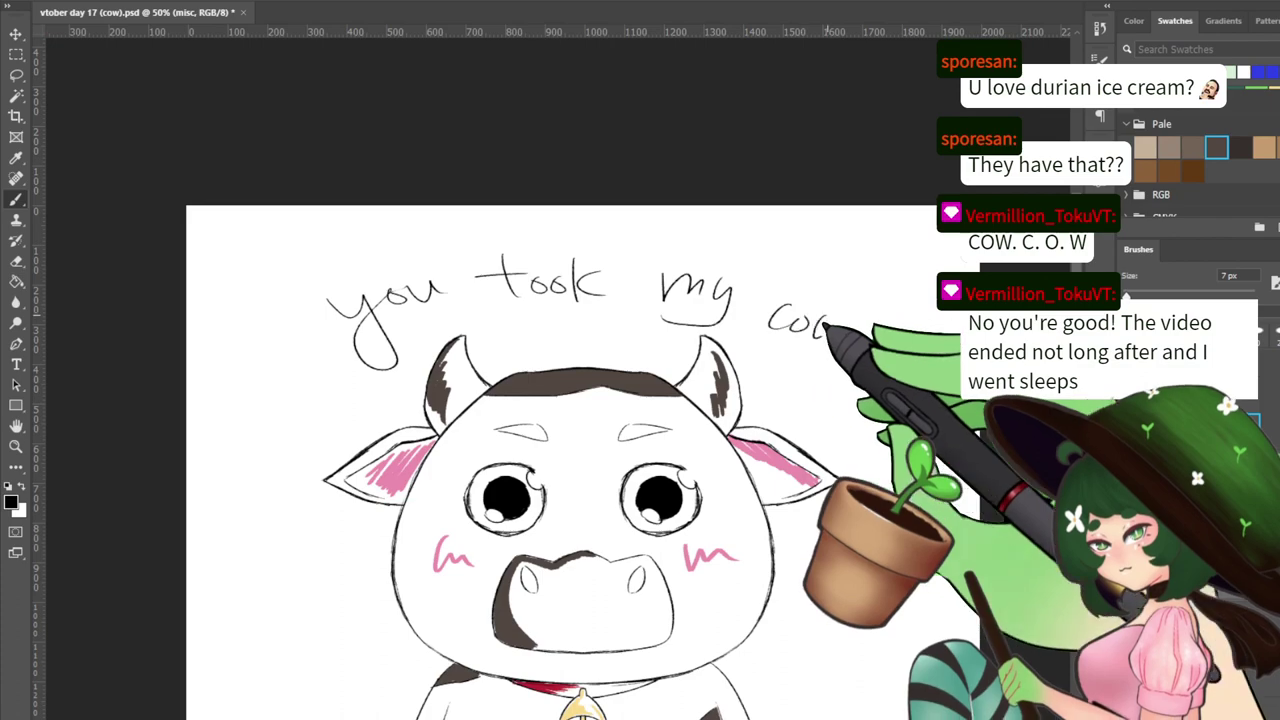
{"action": "mouse_move", "coordinate": [819, 397]}
{"action": "left_mouse_down"}
{"action": "mouse_move", "coordinate": [720, 237]}
{"action": "mouse_move", "coordinate": [752, 130]}
{"action": "mouse_move", "coordinate": [687, 408]}
{"action": "mouse_move", "coordinate": [642, 408]}
{"action": "left_mouse_up"}
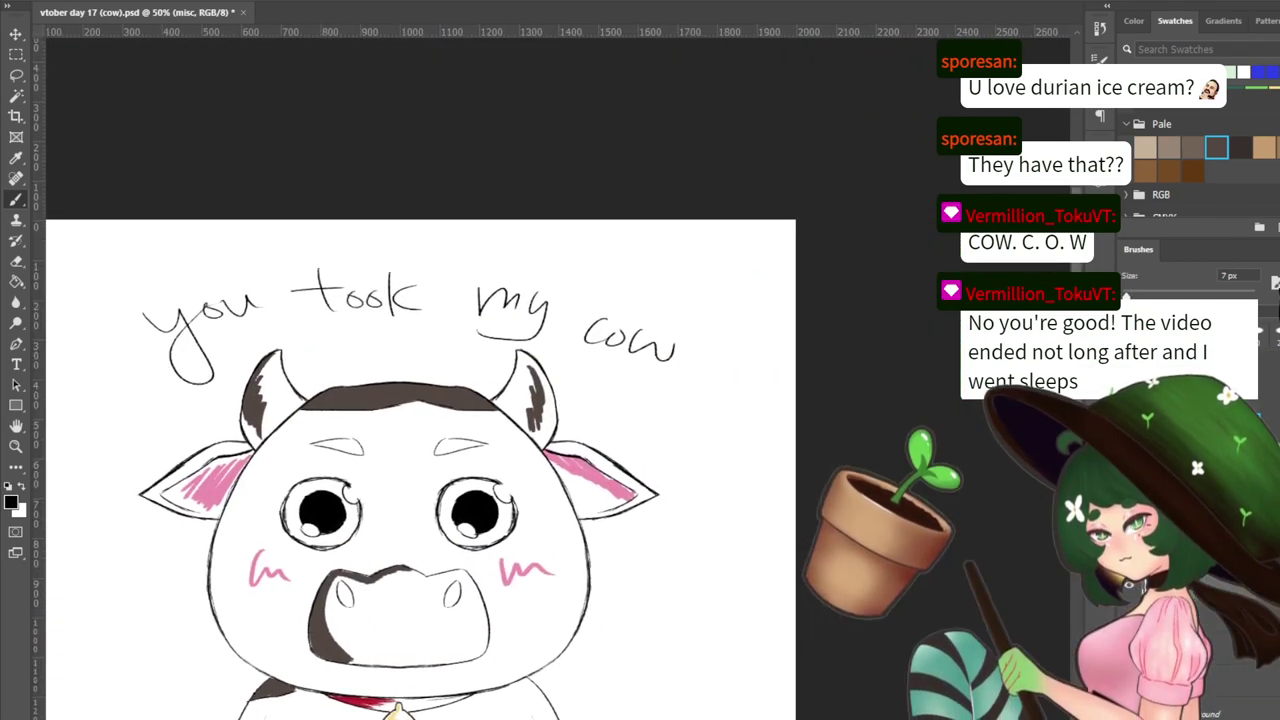
{"action": "key", "text": "ctrl+minus"}
{"action": "scroll", "coordinate": [561, 390], "scroll_direction": "down", "scroll_amount": 1}
{"action": "scroll", "coordinate": [558, 390], "scroll_direction": "up", "scroll_amount": 1}
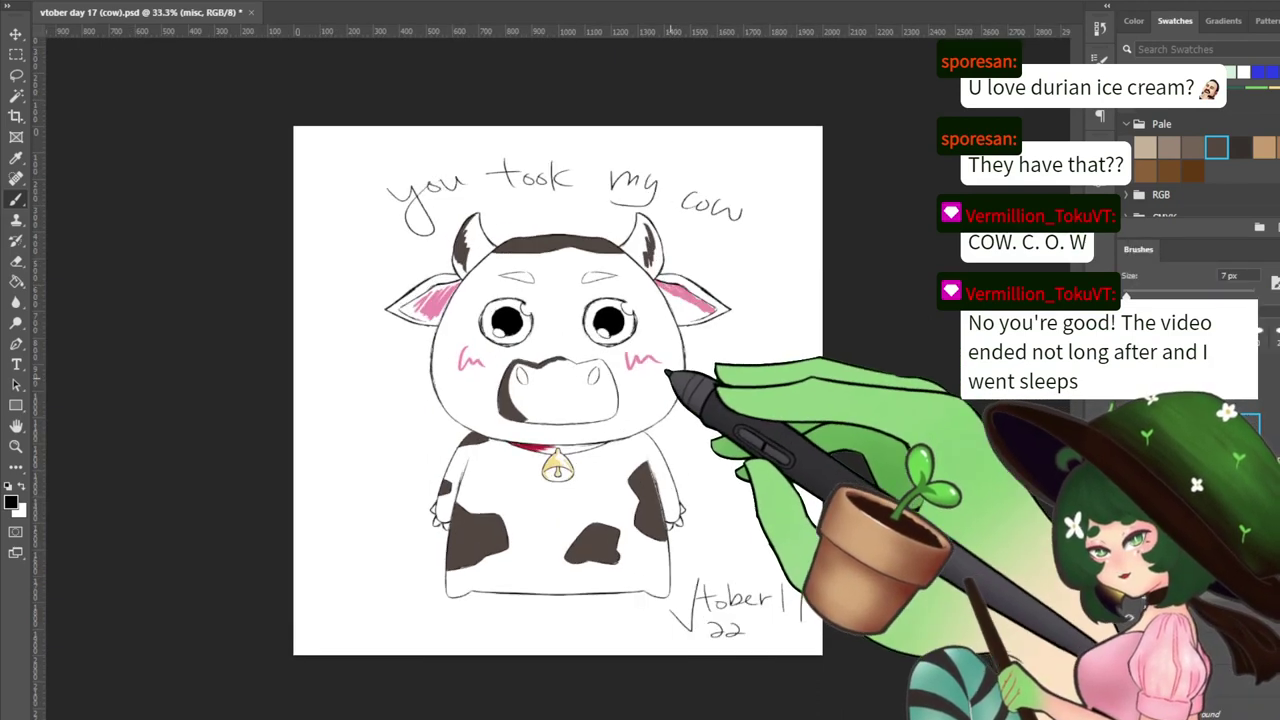
Select the lettering above the head, rotate it slightly counterclockwise with Free Transform, and deselect it
{"action": "key", "text": "m"}
{"action": "left_click_drag", "start_coordinate": [317, 127], "coordinate": [809, 287]}
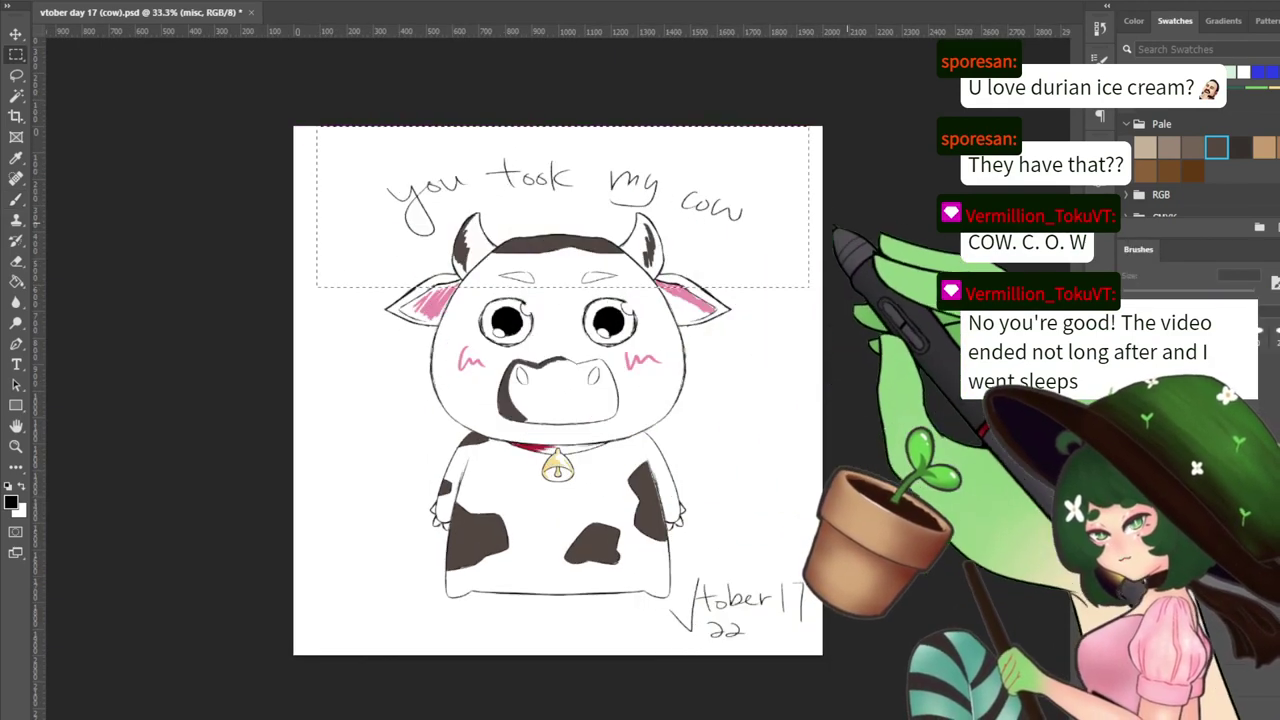
{"action": "key", "text": "ctrl+t"}
{"action": "left_click_drag", "start_coordinate": [840, 118], "coordinate": [842, 101]}
{"action": "key", "text": "Return"}
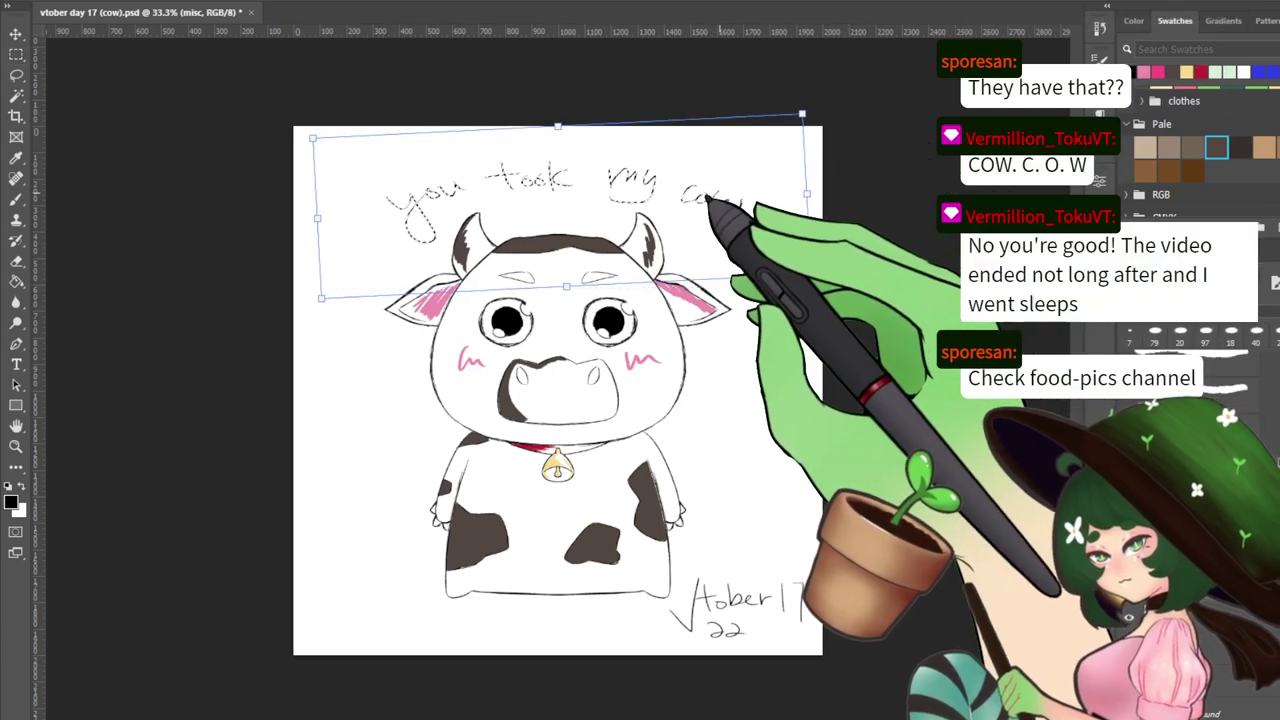
{"action": "key", "text": "Return"}
{"action": "key", "text": "ctrl+d"}
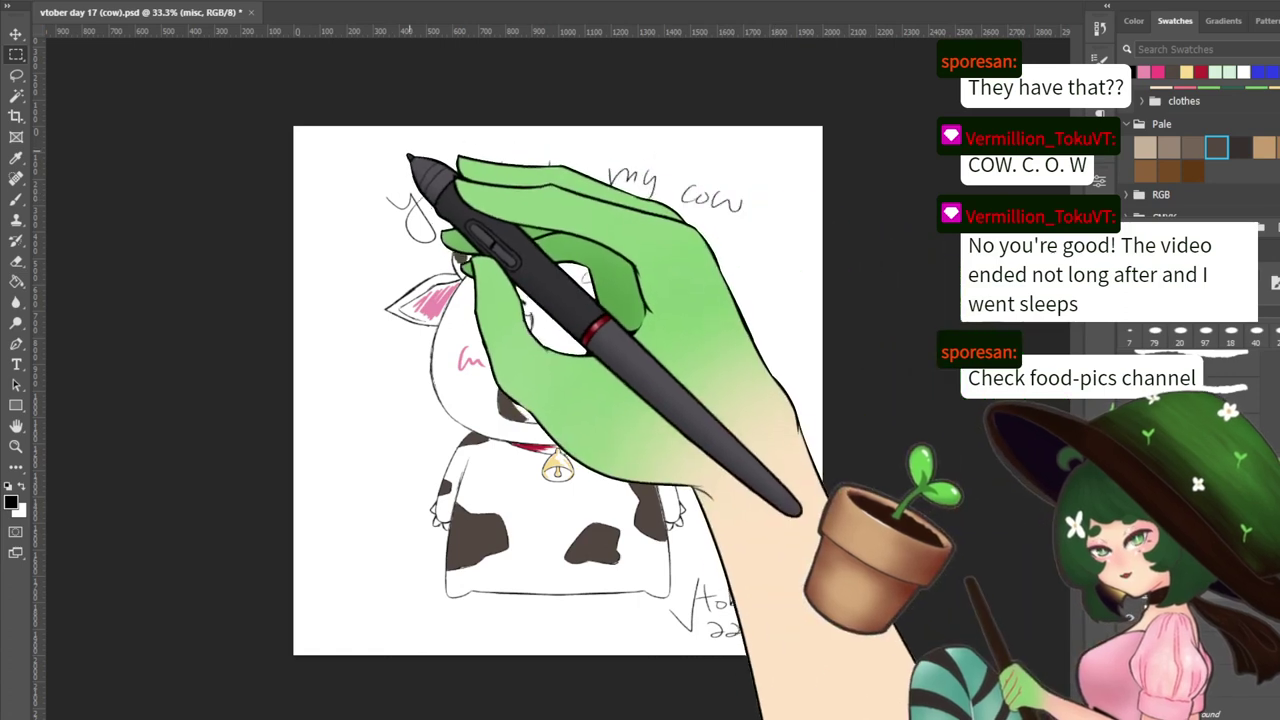
Select the lettering above the head again, shift it slightly left, deselect it and save the file
{"action": "left_click_drag", "start_coordinate": [336, 127], "coordinate": [822, 302]}
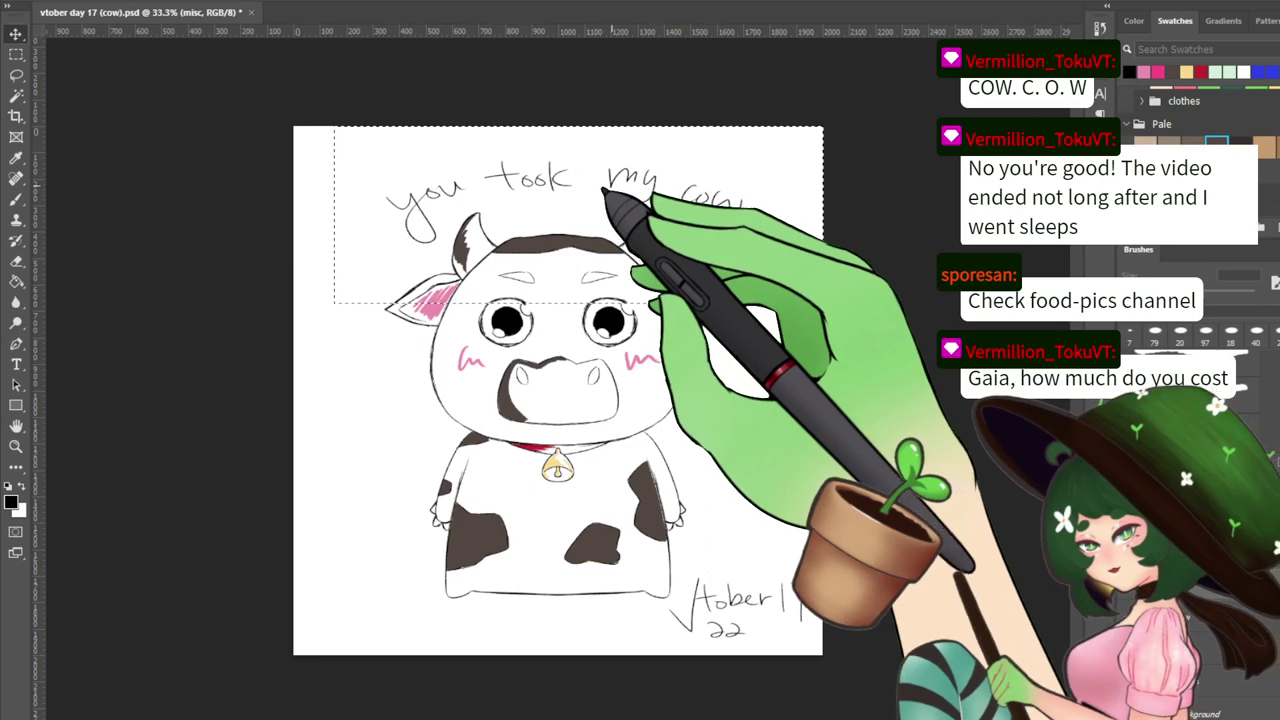
{"action": "mouse_move", "coordinate": [604, 187]}
{"action": "left_mouse_down"}
{"action": "mouse_move", "coordinate": [597, 199]}
{"action": "mouse_move", "coordinate": [588, 188]}
{"action": "left_mouse_up"}
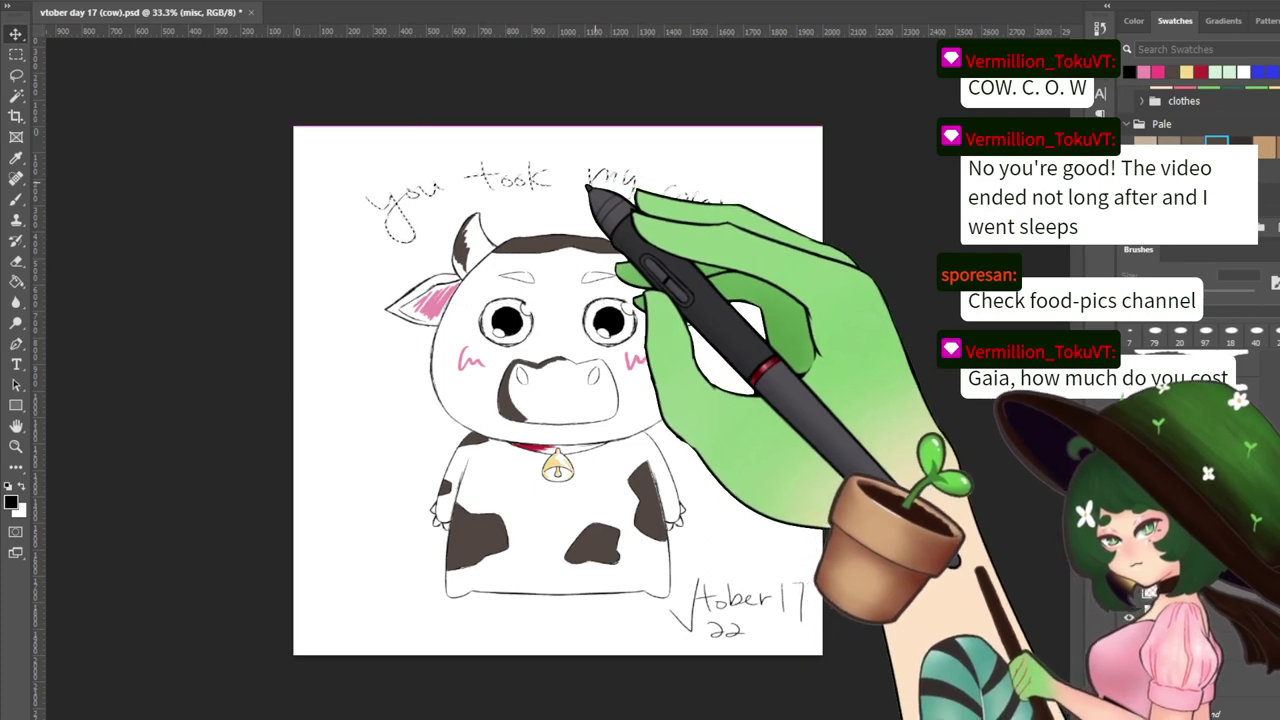
{"action": "key", "text": "ctrl+d"}
{"action": "key", "text": "ctrl+s"}
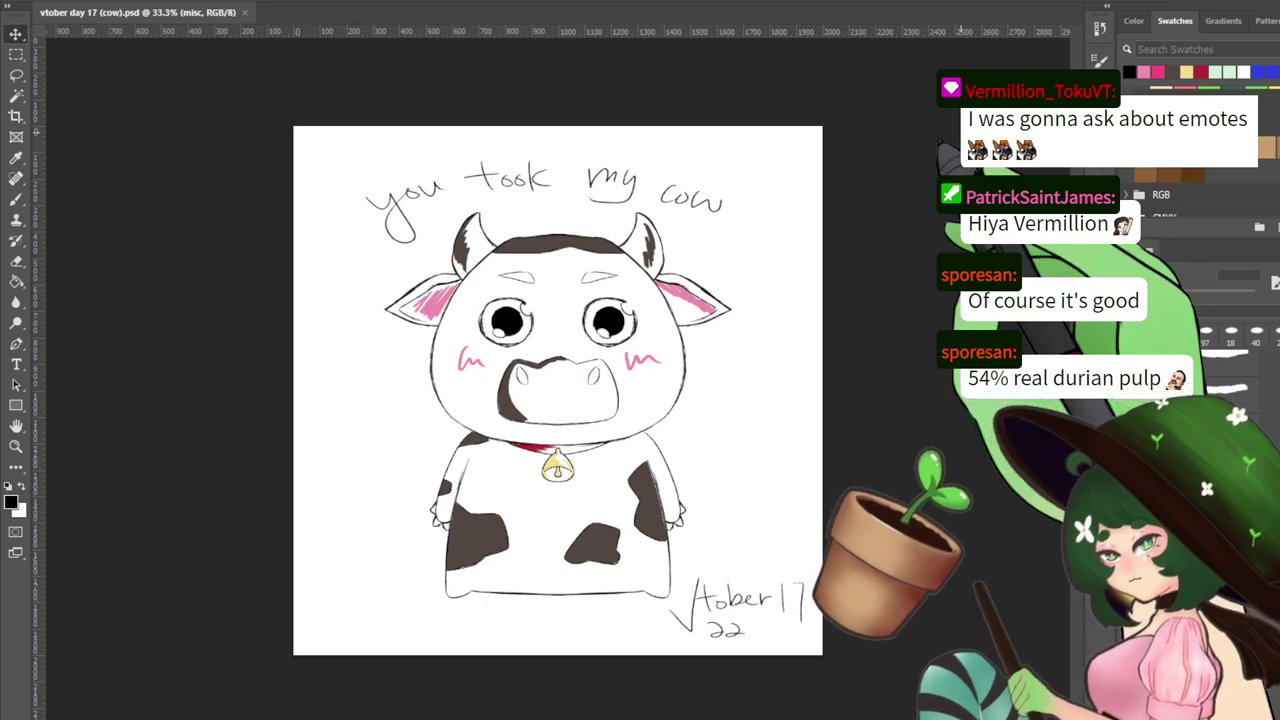
Select the "you took my cow" lettering with a rectangular marquee and shift it slightly right over the cow's head
{"action": "key", "text": "m"}
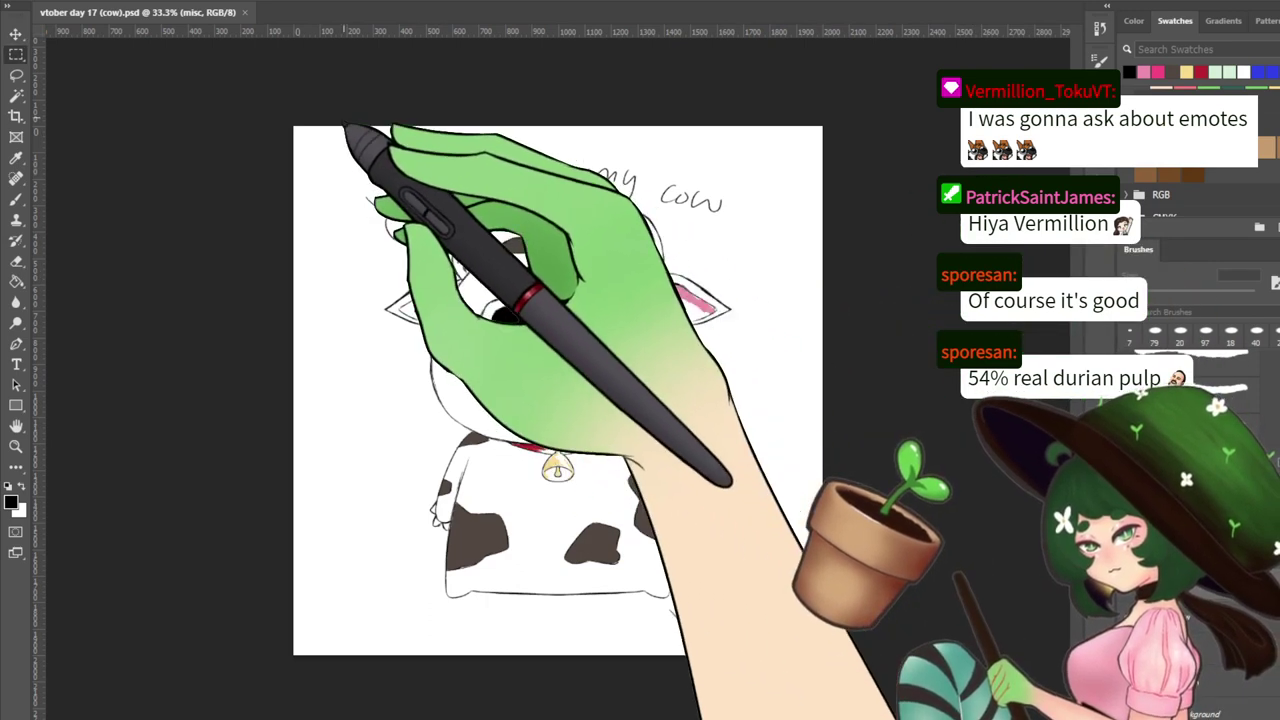
{"action": "left_click_drag", "start_coordinate": [327, 127], "coordinate": [788, 270]}
{"action": "key", "text": "c"}
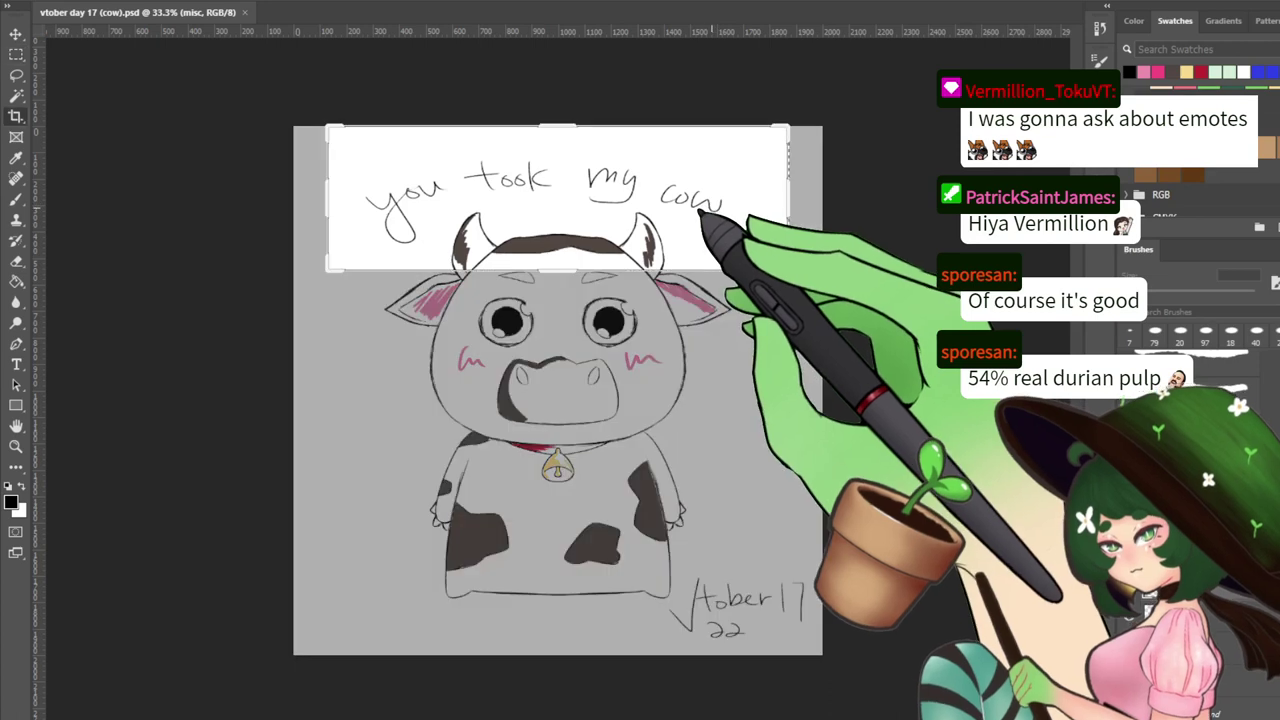
{"action": "key", "text": "Escape"}
{"action": "key", "text": "v"}
{"action": "left_click_drag", "start_coordinate": [700, 215], "coordinate": [718, 215]}
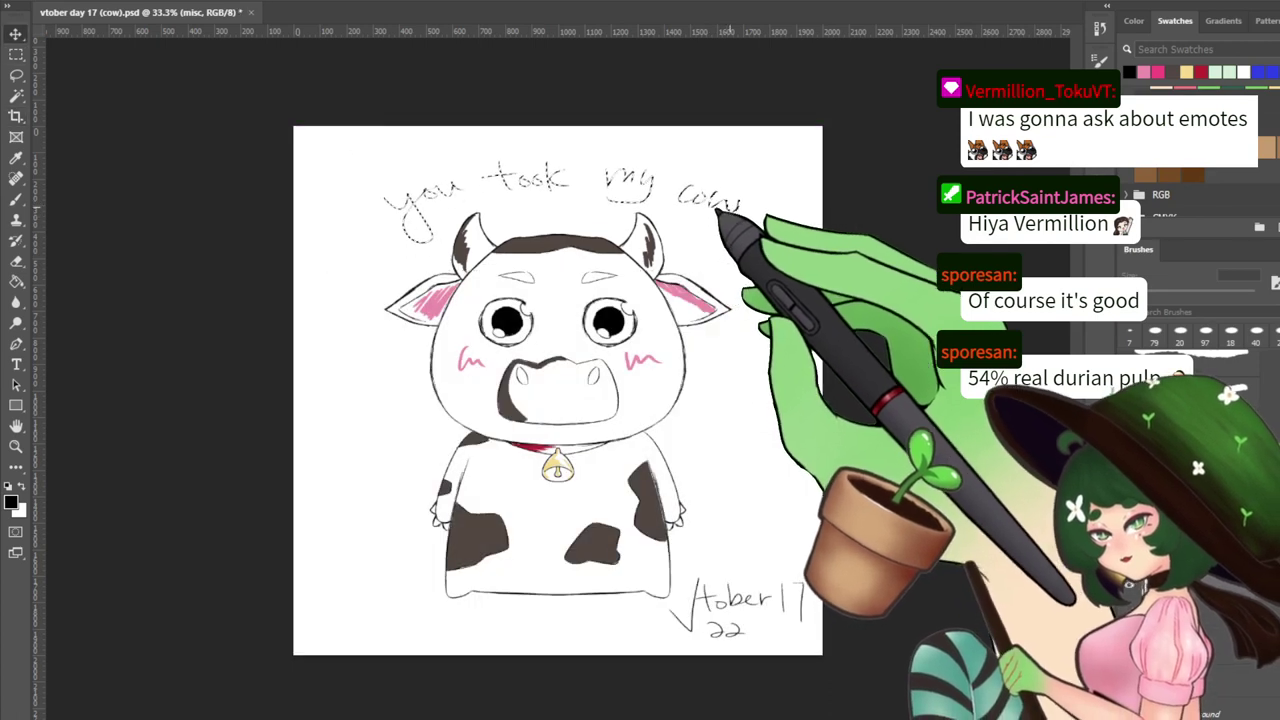
Adjust the rotation of the selected lettering slightly with Free Transform, deselect it and save the file
{"action": "key", "text": "ctrl+t"}
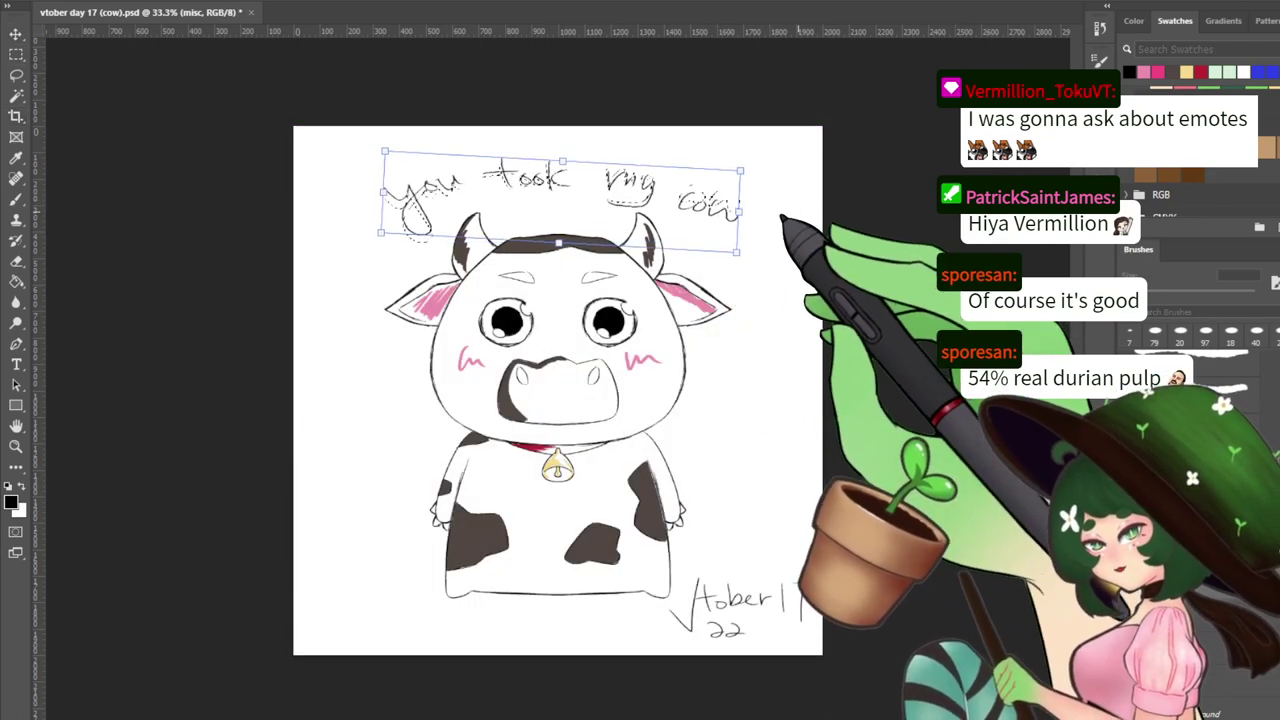
{"action": "key", "text": "Return"}
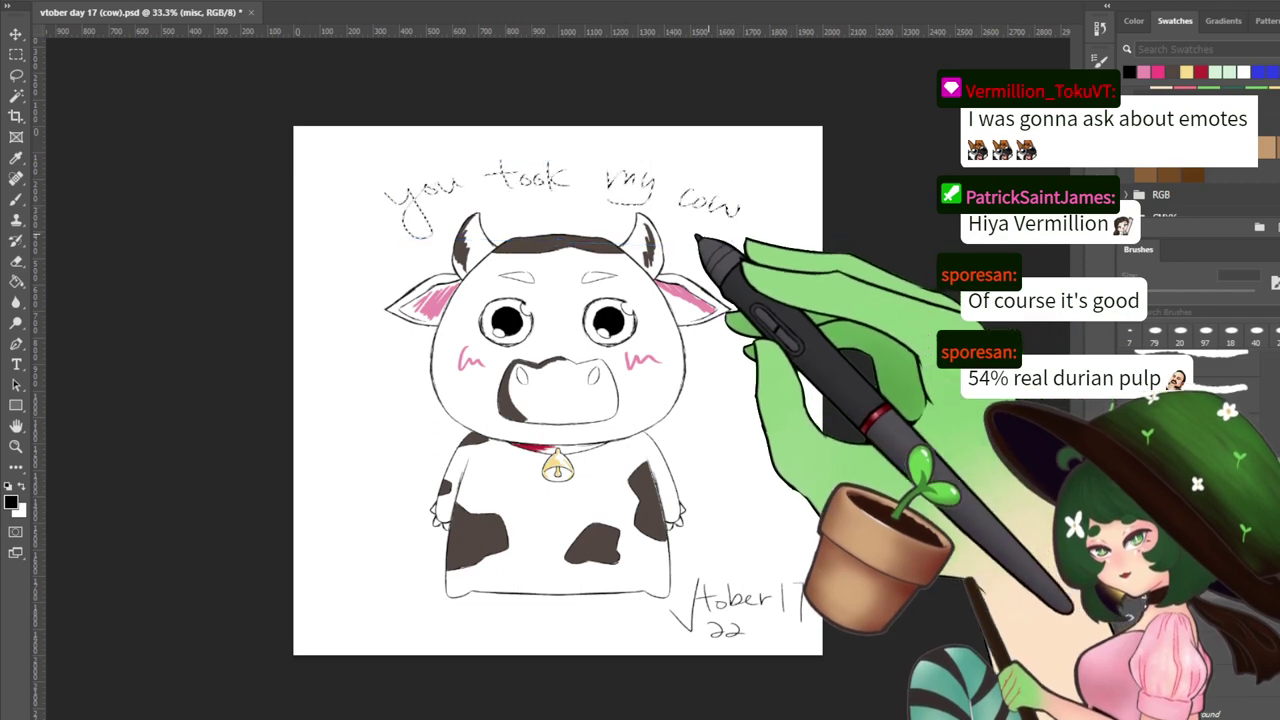
{"action": "key", "text": "ctrl+d"}
{"action": "key", "text": "ctrl+s"}
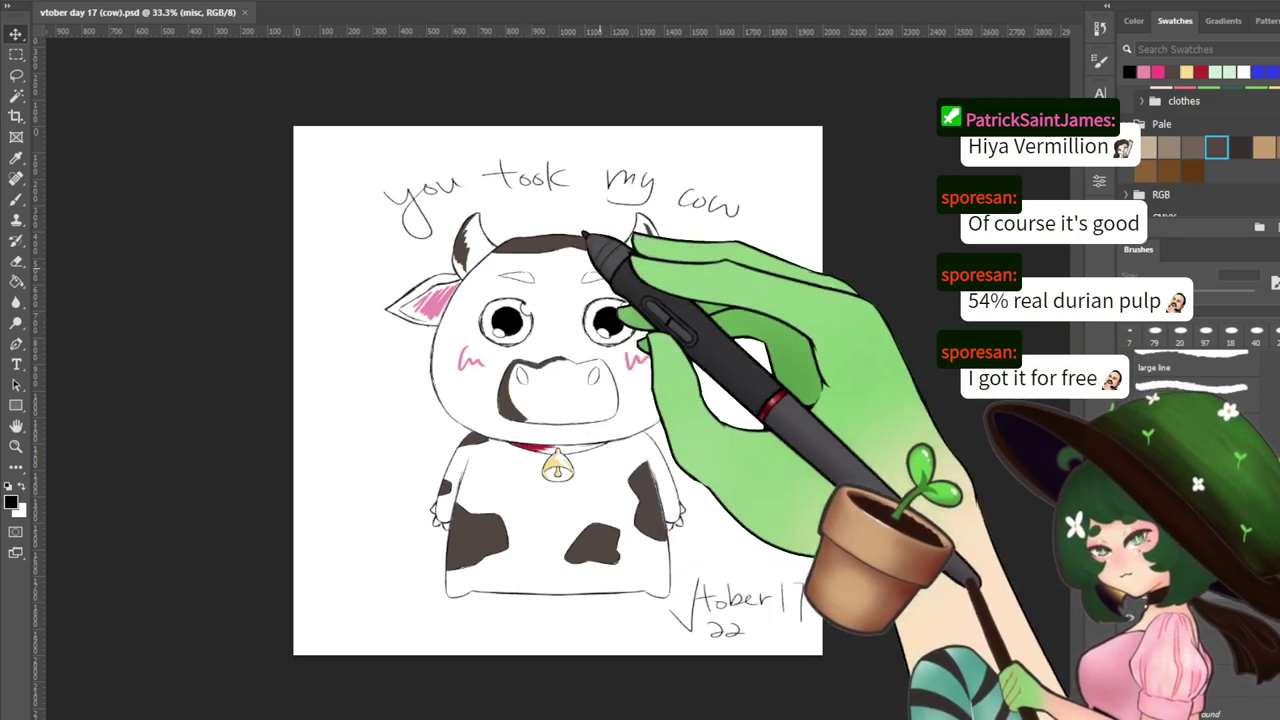
Create a new blank document and close "vtober day 17 (cow).psd"
{"action": "key", "text": "Return"}
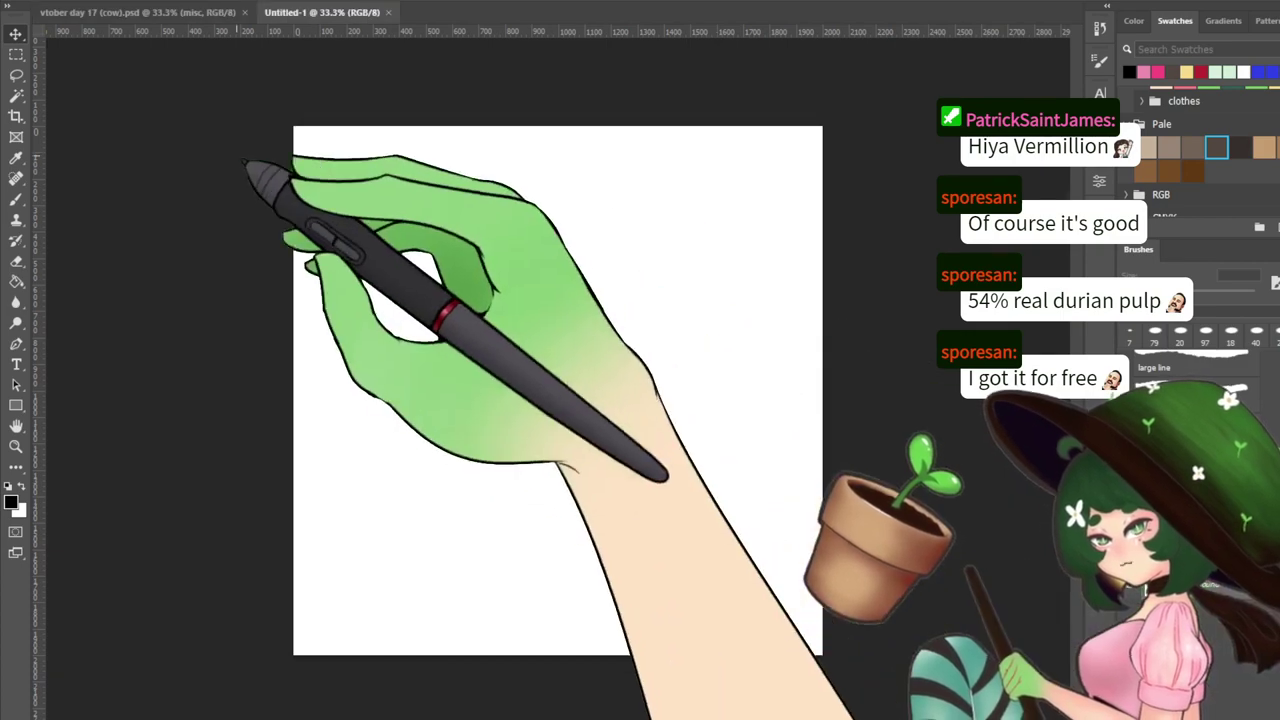
{"action": "left_click", "coordinate": [200, 14]}
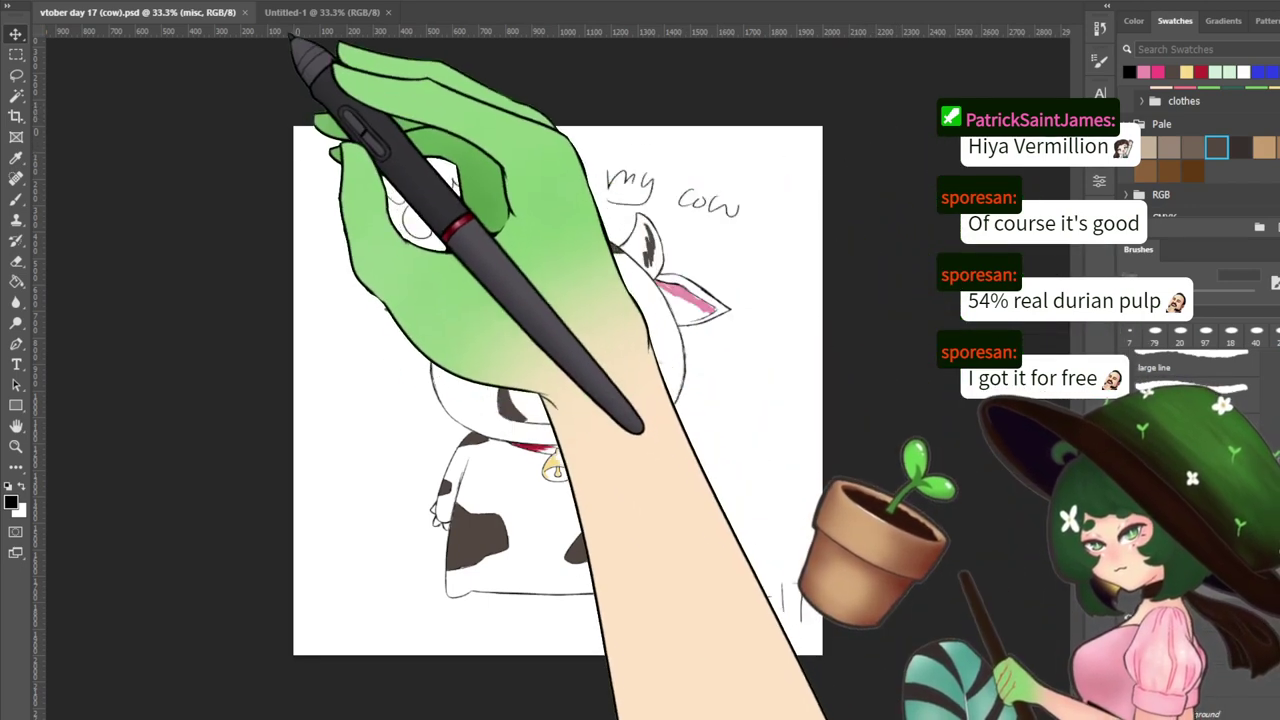
{"action": "left_click", "coordinate": [244, 12]}
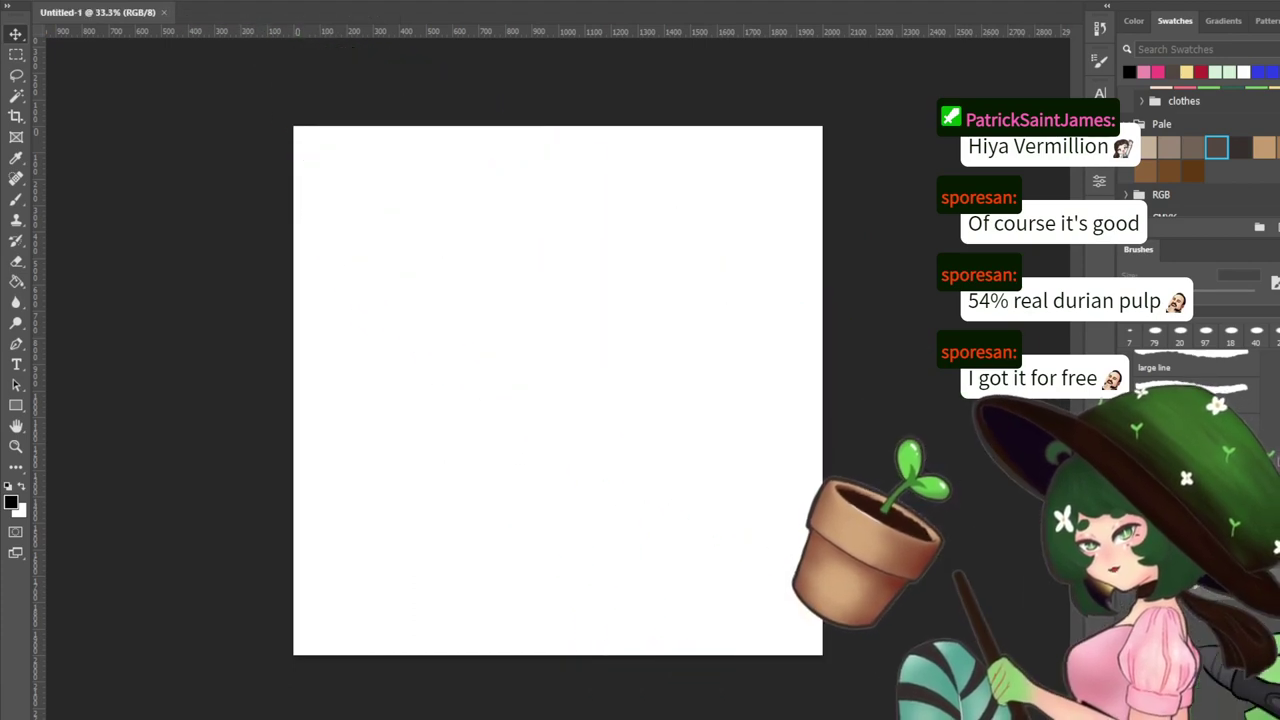
Add a new layer and stamp a gray circle in the canvas's upper middle with a 958 px round brush
{"action": "key", "text": "ctrl+shift+alt+n"}
{"action": "key", "text": "b"}
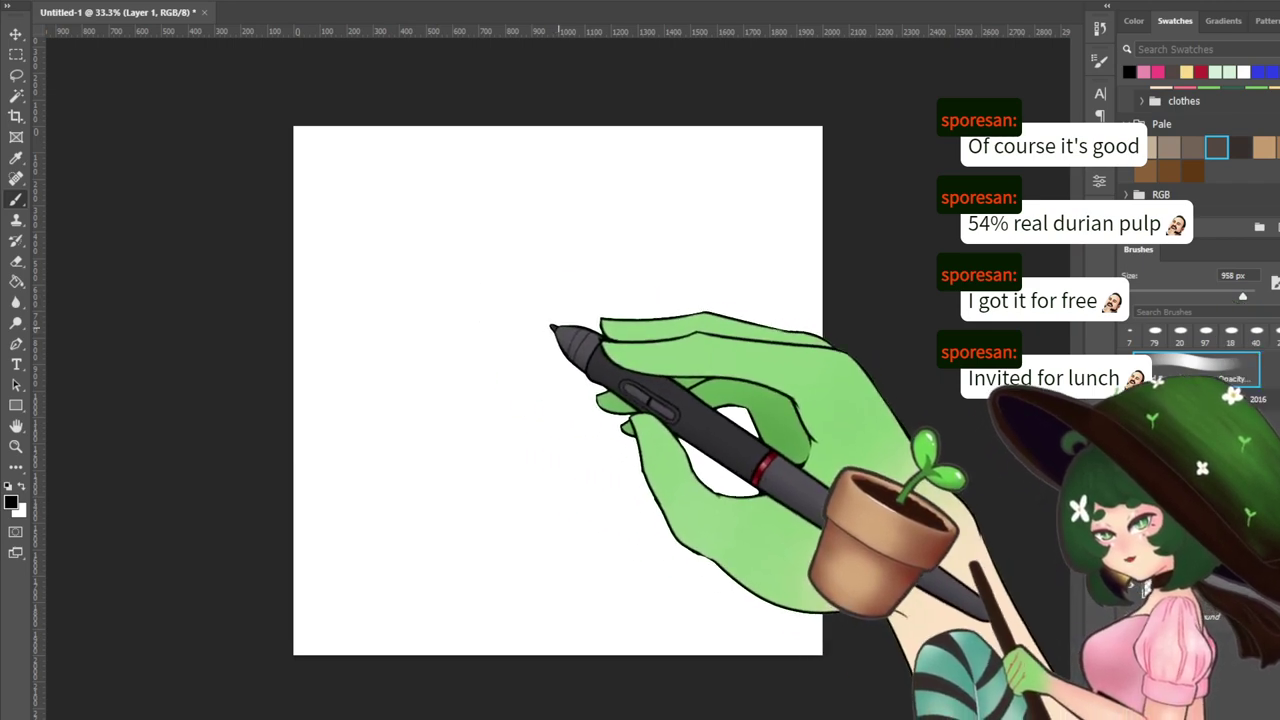
{"action": "left_click", "coordinate": [559, 326]}
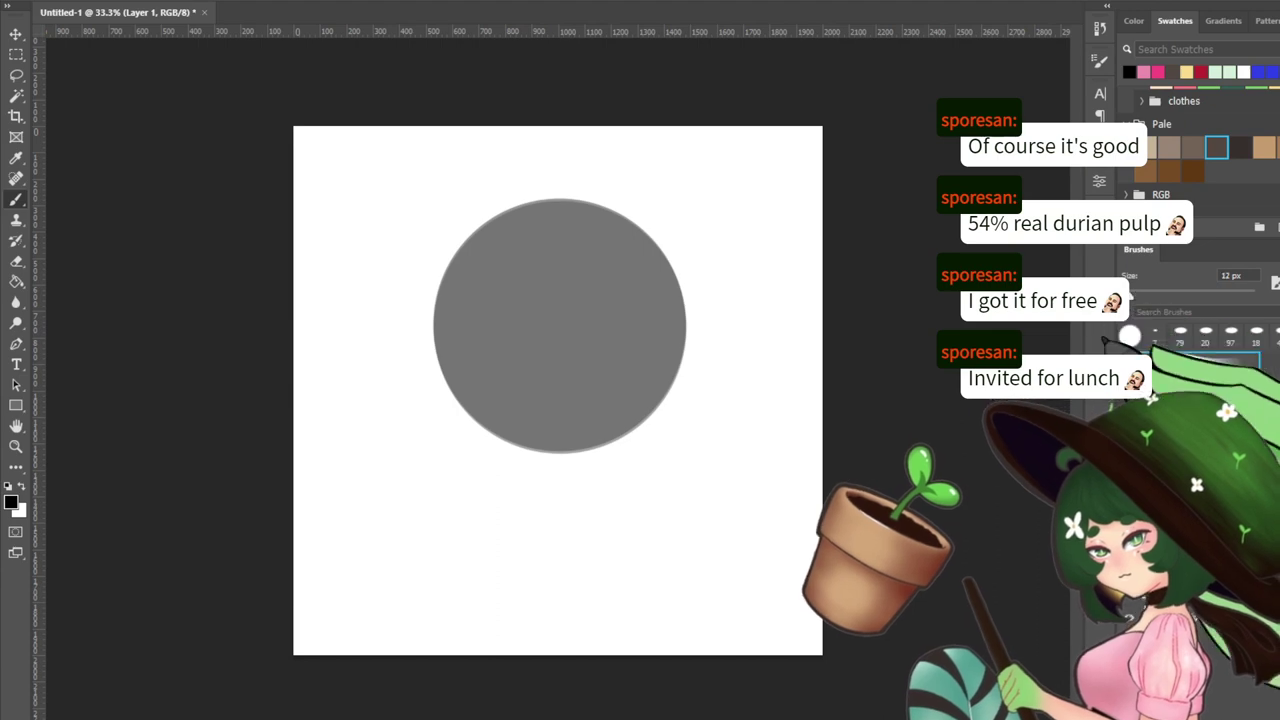
{"action": "mouse_move", "coordinate": [580, 300]}
{"action": "left_mouse_down"}
{"action": "mouse_move", "coordinate": [545, 460]}
{"action": "mouse_move", "coordinate": [664, 517]}
{"action": "left_mouse_up"}
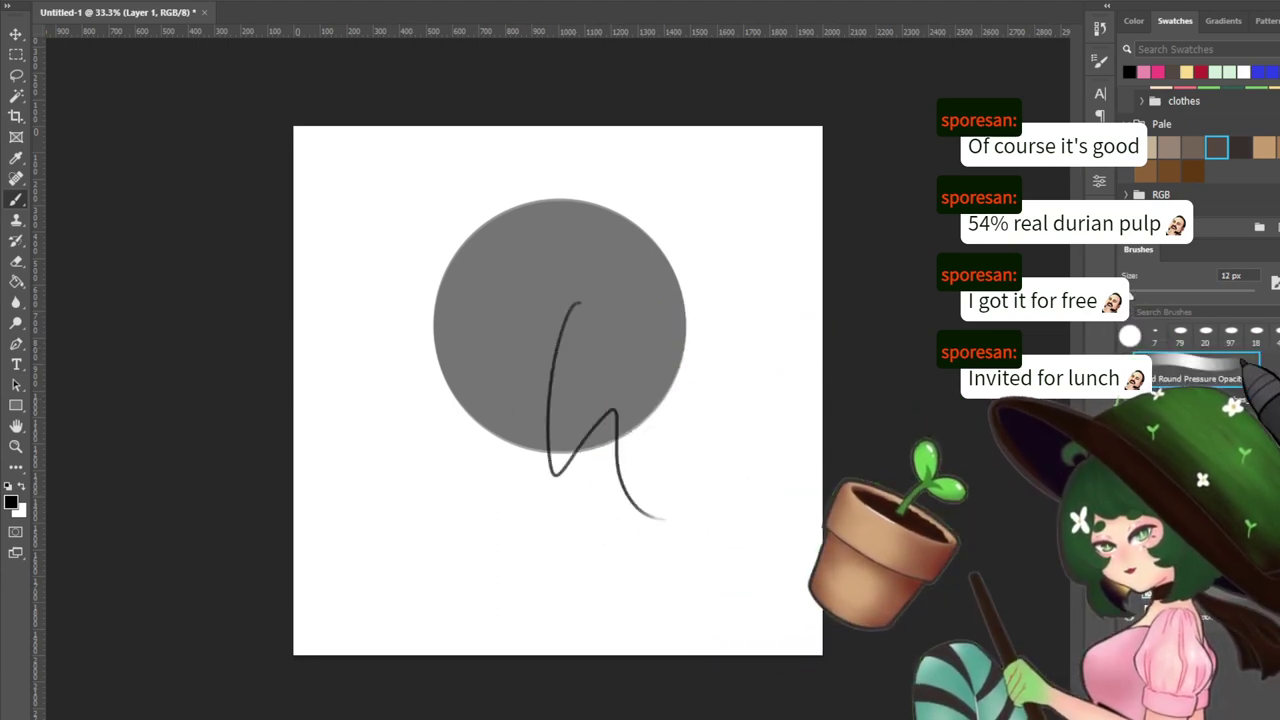
{"action": "key", "text": "ctrl+minus"}
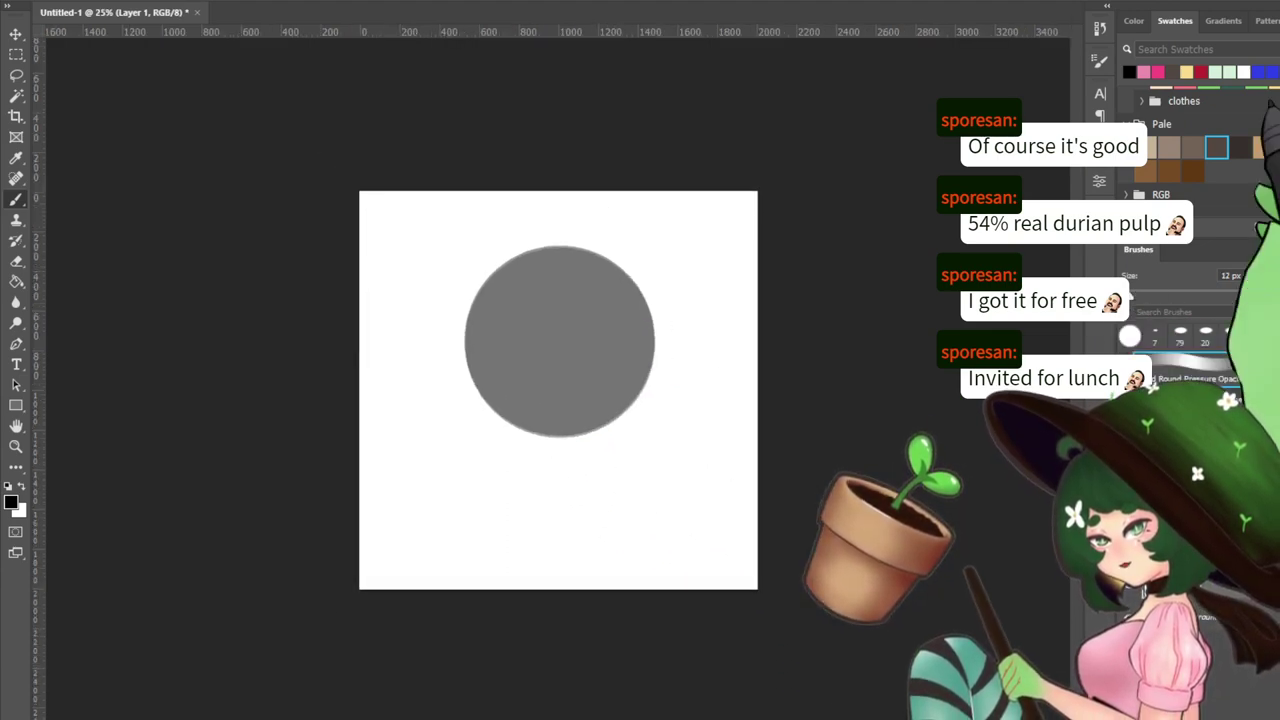
{"action": "key", "text": "ctrl+plus"}
{"action": "key", "text": "ctrl+plus"}
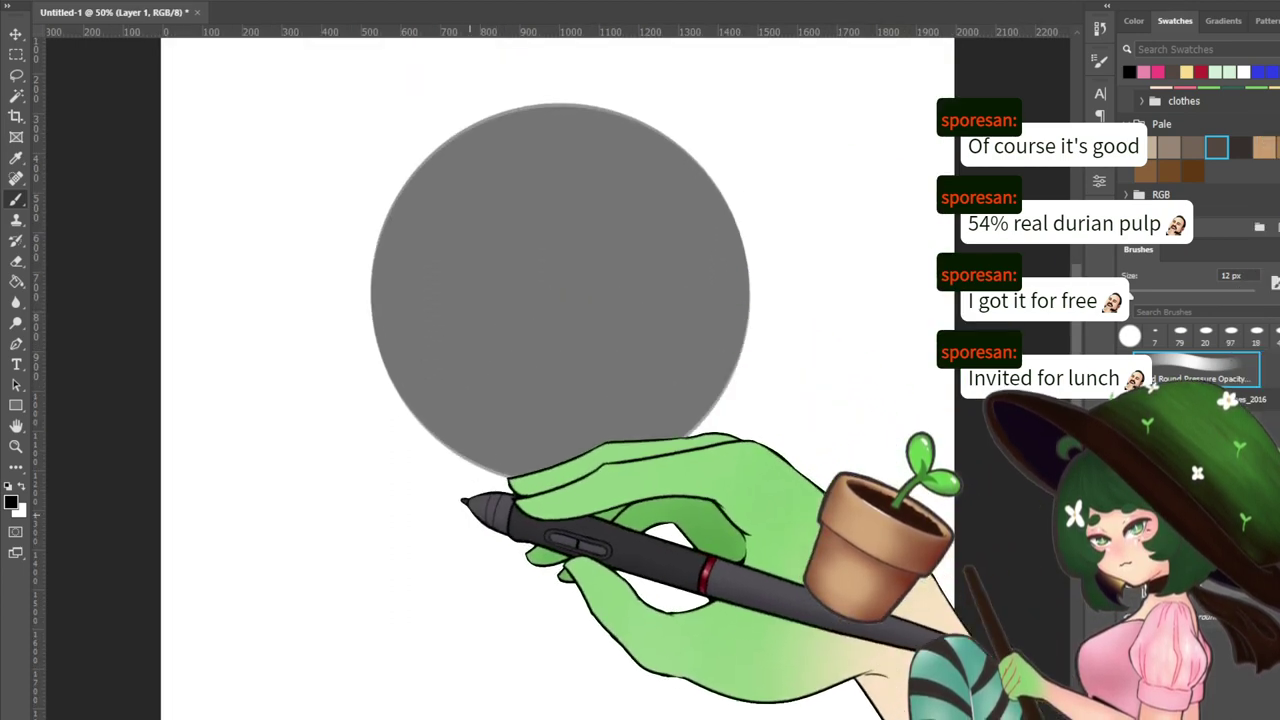
{"action": "left_click_drag", "start_coordinate": [457, 508], "coordinate": [708, 471]}
{"action": "key", "text": "ctrl+z"}
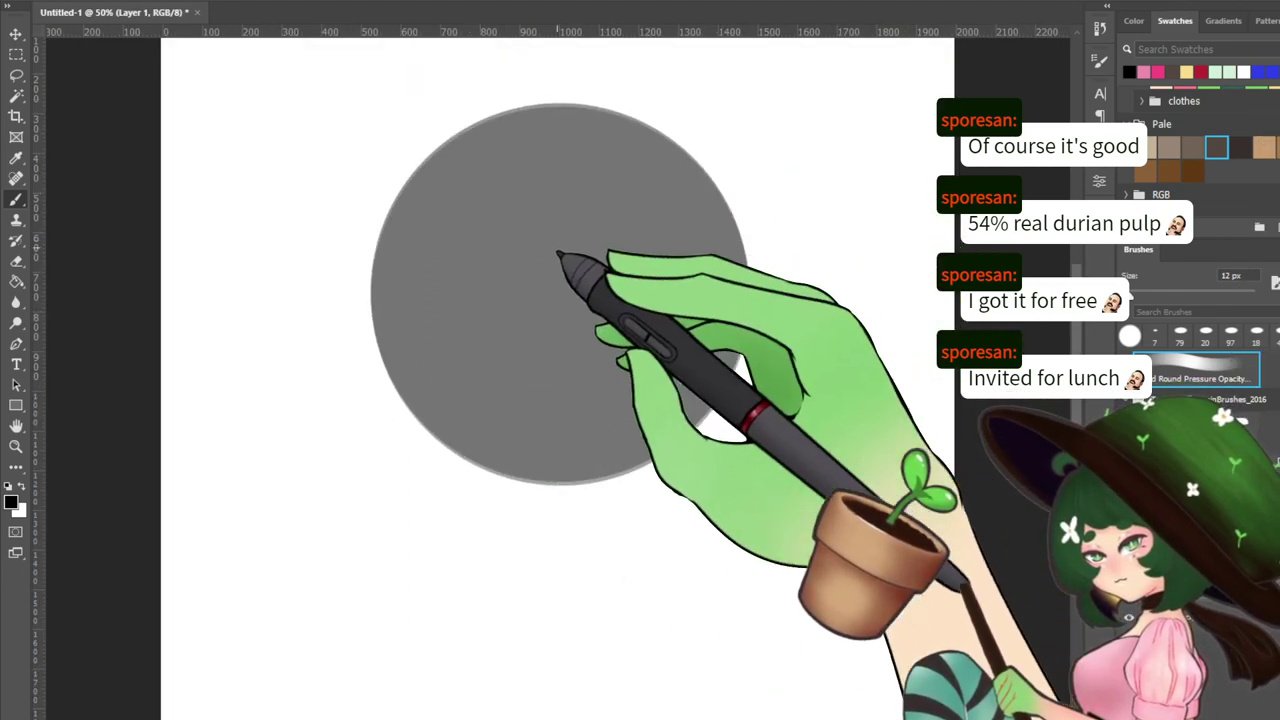
Try sketching two outward-pointing horizontal arrows and a vertical center line across the gray circle
{"action": "left_click_drag", "start_coordinate": [533, 227], "coordinate": [560, 338]}
{"action": "left_click_drag", "start_coordinate": [682, 386], "coordinate": [516, 263]}
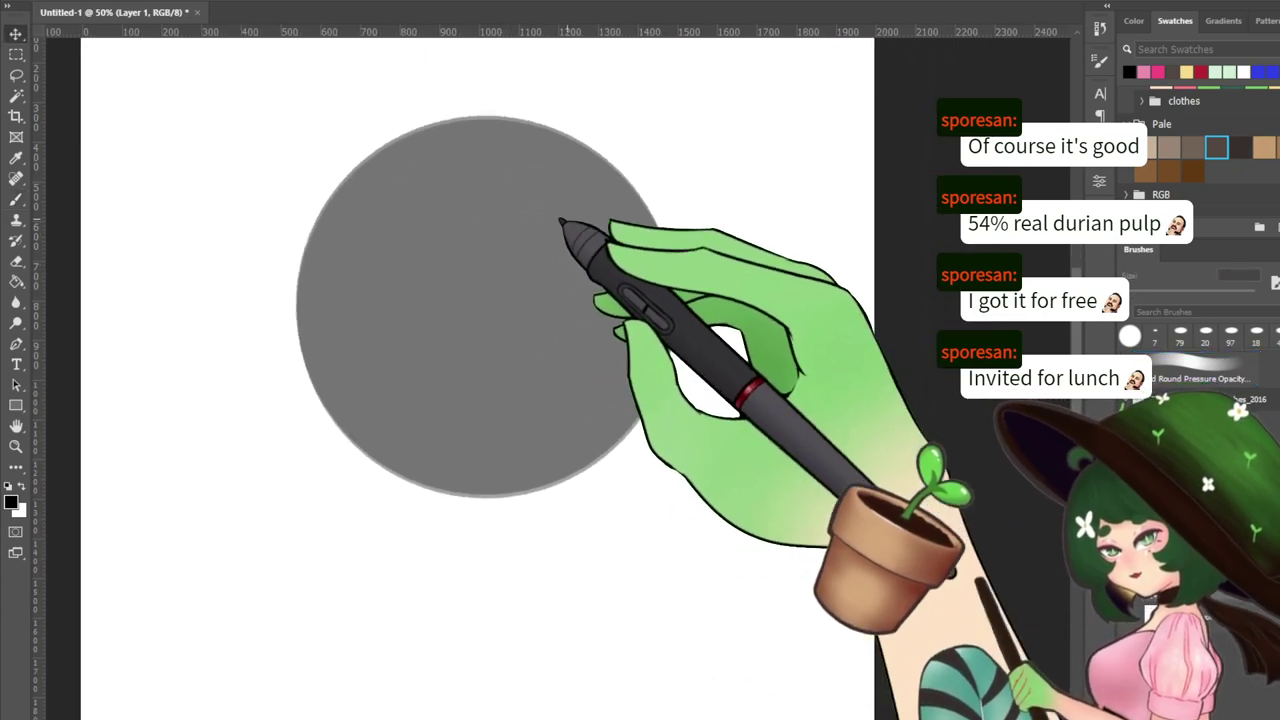
{"action": "mouse_move", "coordinate": [546, 188]}
{"action": "left_mouse_down"}
{"action": "mouse_move", "coordinate": [594, 289]}
{"action": "mouse_move", "coordinate": [586, 240]}
{"action": "mouse_move", "coordinate": [567, 258]}
{"action": "mouse_move", "coordinate": [577, 265]}
{"action": "left_mouse_up"}
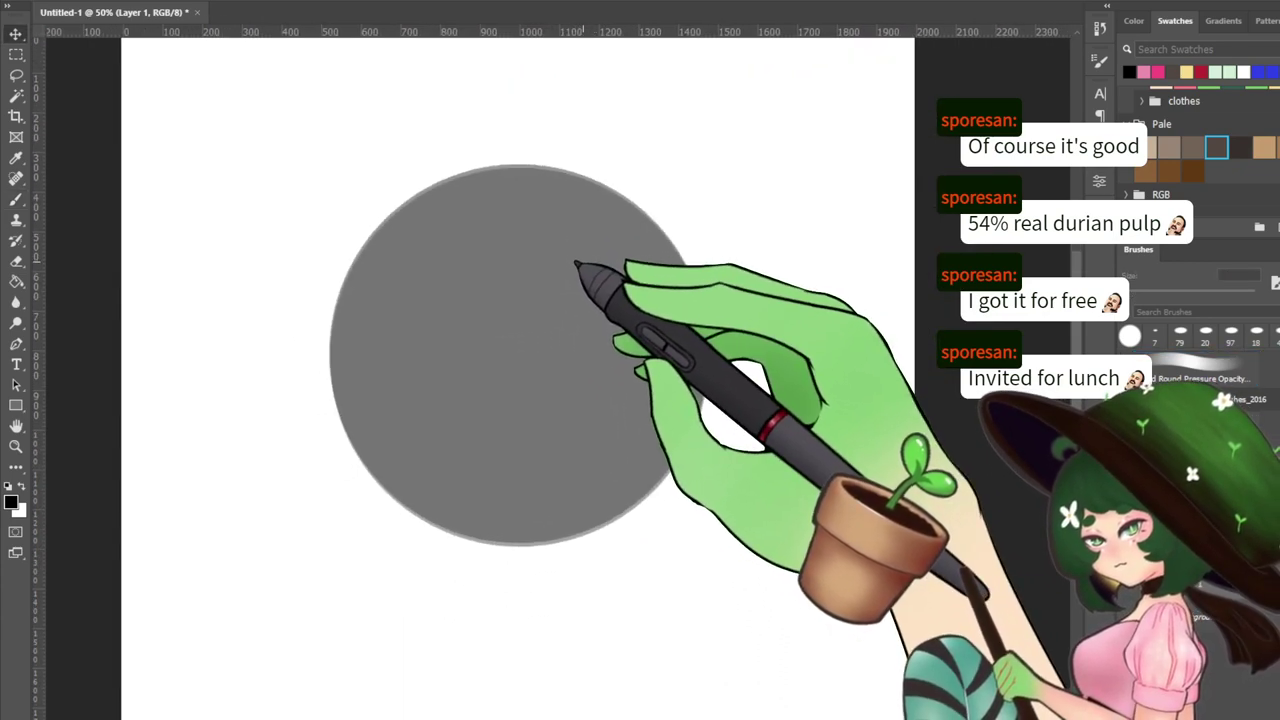
{"action": "key", "text": "b"}
{"action": "mouse_move", "coordinate": [436, 378]}
{"action": "left_mouse_down"}
{"action": "mouse_move", "coordinate": [440, 292]}
{"action": "mouse_move", "coordinate": [517, 246]}
{"action": "mouse_move", "coordinate": [484, 376]}
{"action": "mouse_move", "coordinate": [315, 388]}
{"action": "left_mouse_up"}
{"action": "left_click_drag", "start_coordinate": [390, 358], "coordinate": [398, 437]}
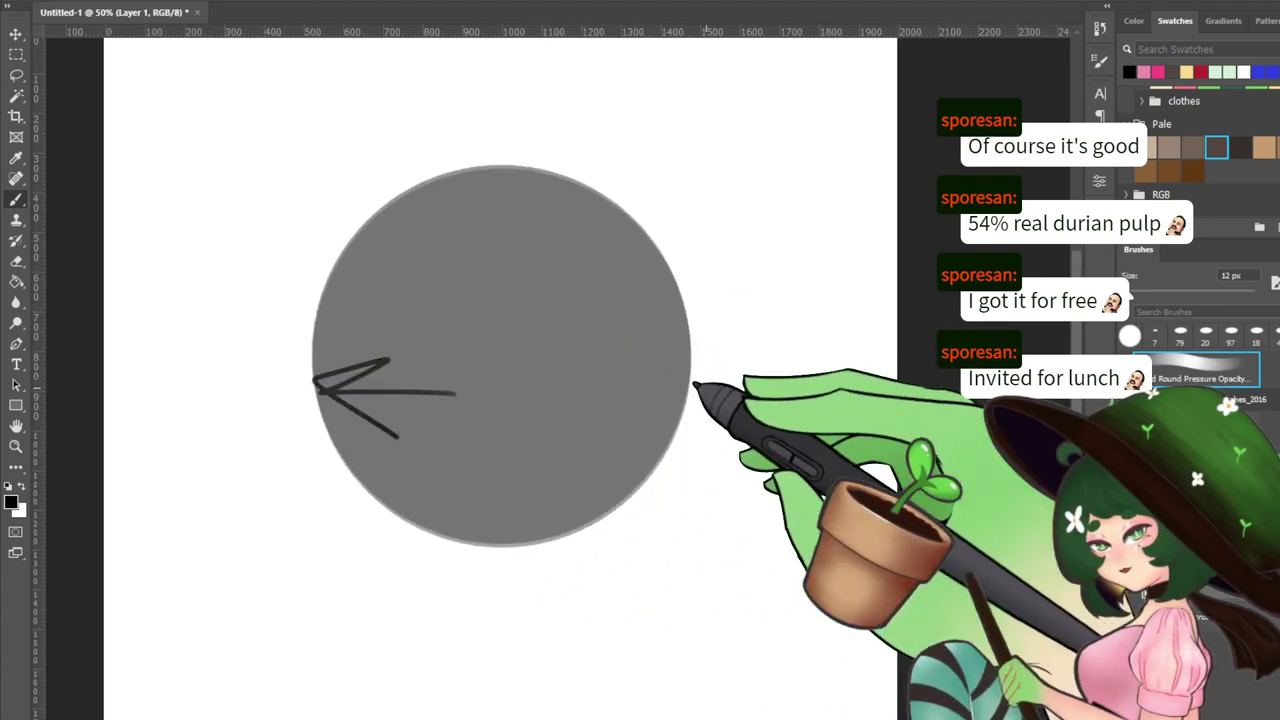
{"action": "left_click_drag", "start_coordinate": [492, 282], "coordinate": [518, 525]}
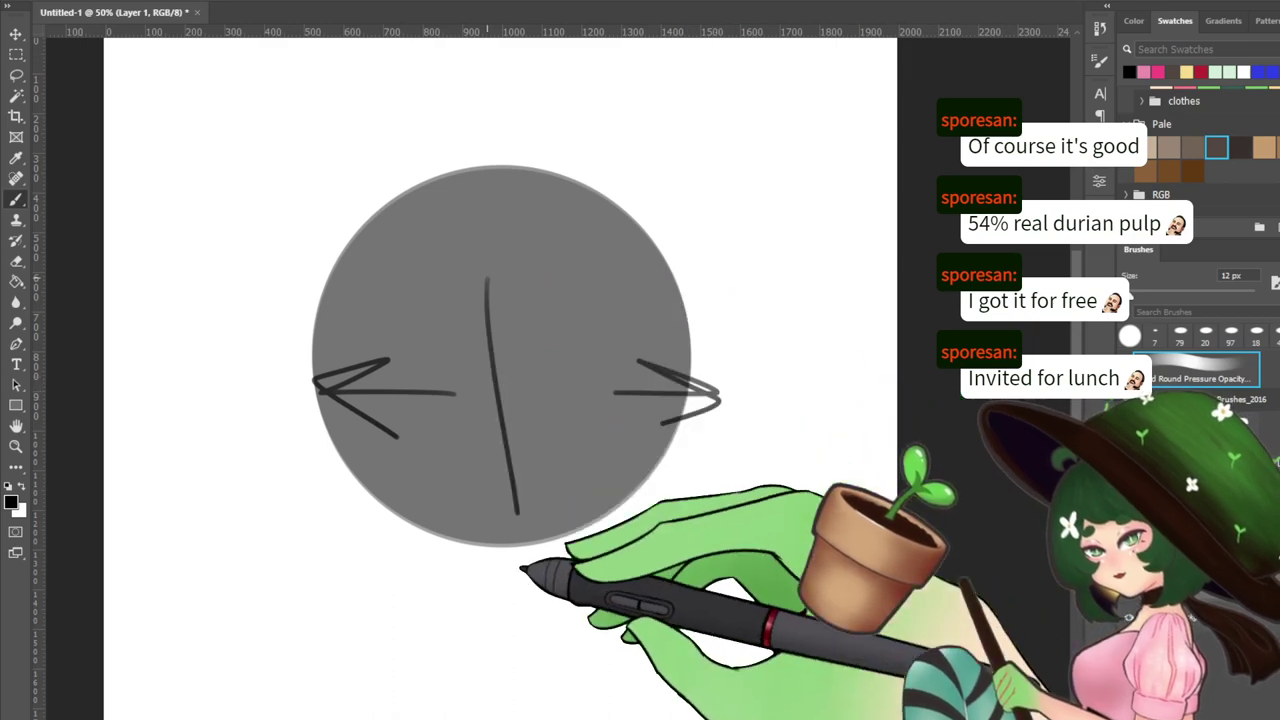
{"action": "key", "text": "ctrl+z"}
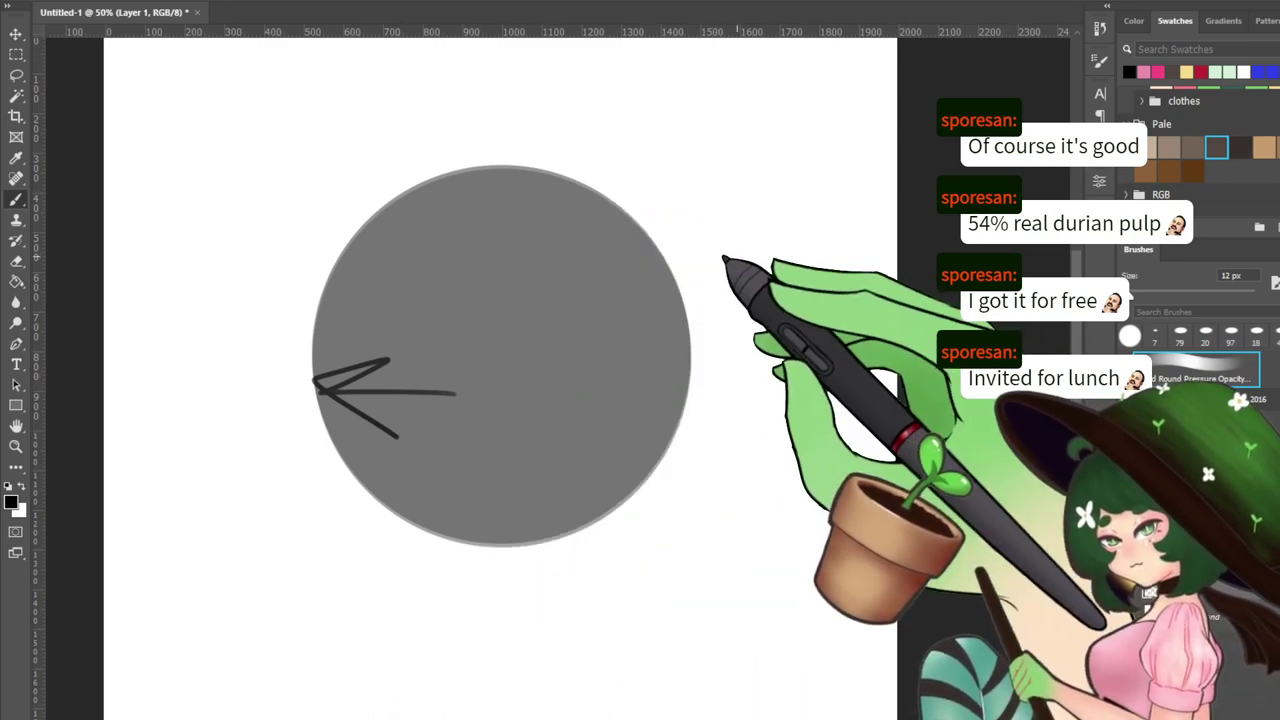
{"action": "key", "text": "ctrl+z"}
{"action": "key", "text": "ctrl+z"}
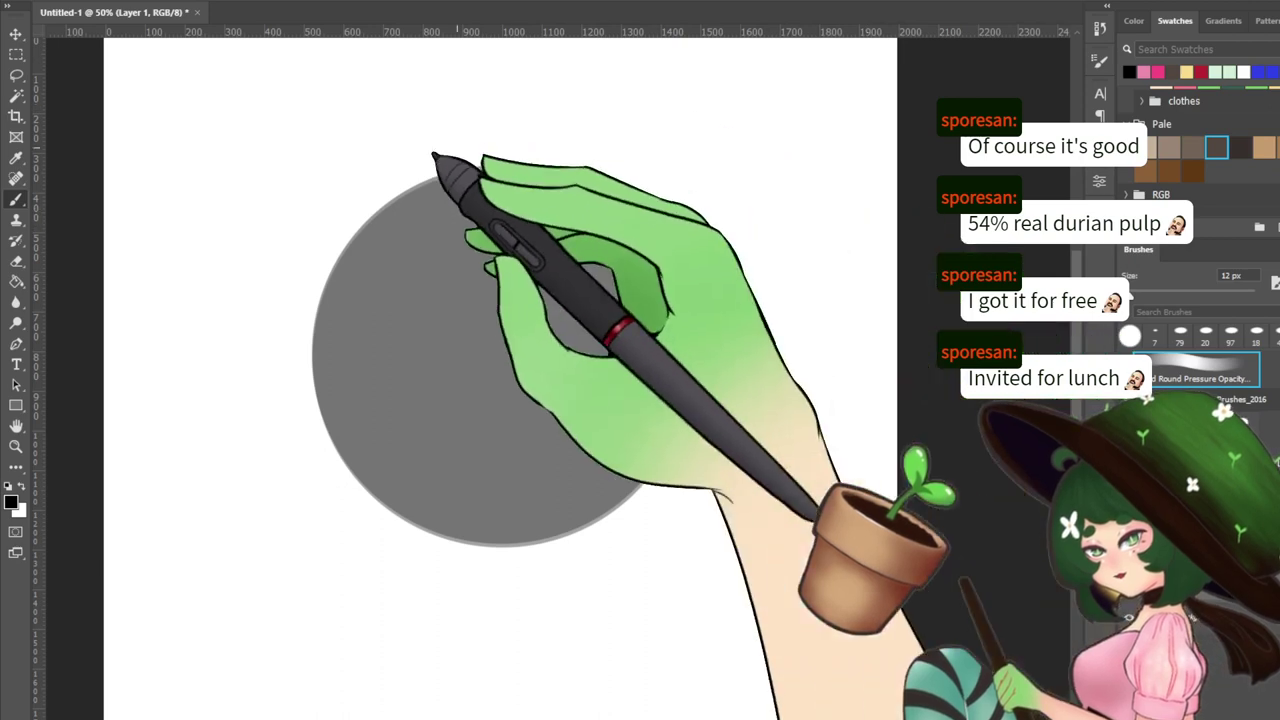
Try sketching a small curved eye at the lower right edge of the gray circle
{"action": "left_click_drag", "start_coordinate": [579, 332], "coordinate": [581, 265]}
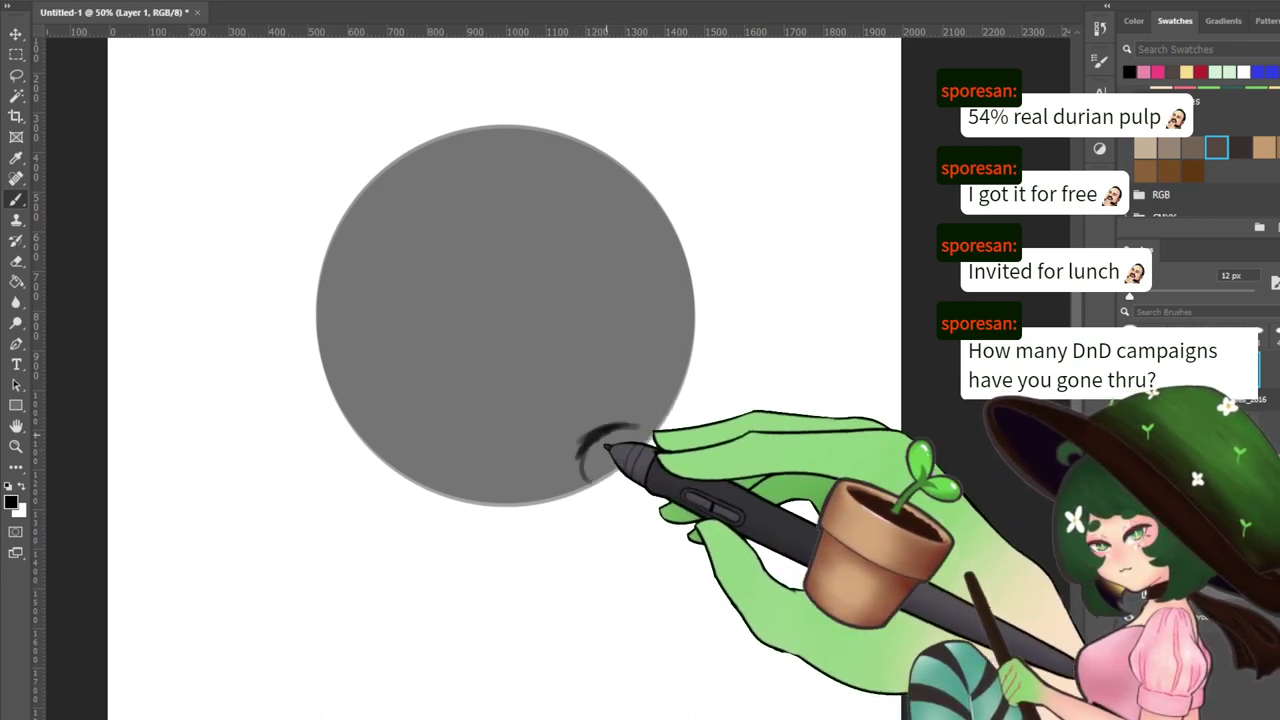
{"action": "key", "text": "ctrl+z"}
{"action": "key", "text": "ctrl+z"}
{"action": "key", "text": "ctrl+z"}
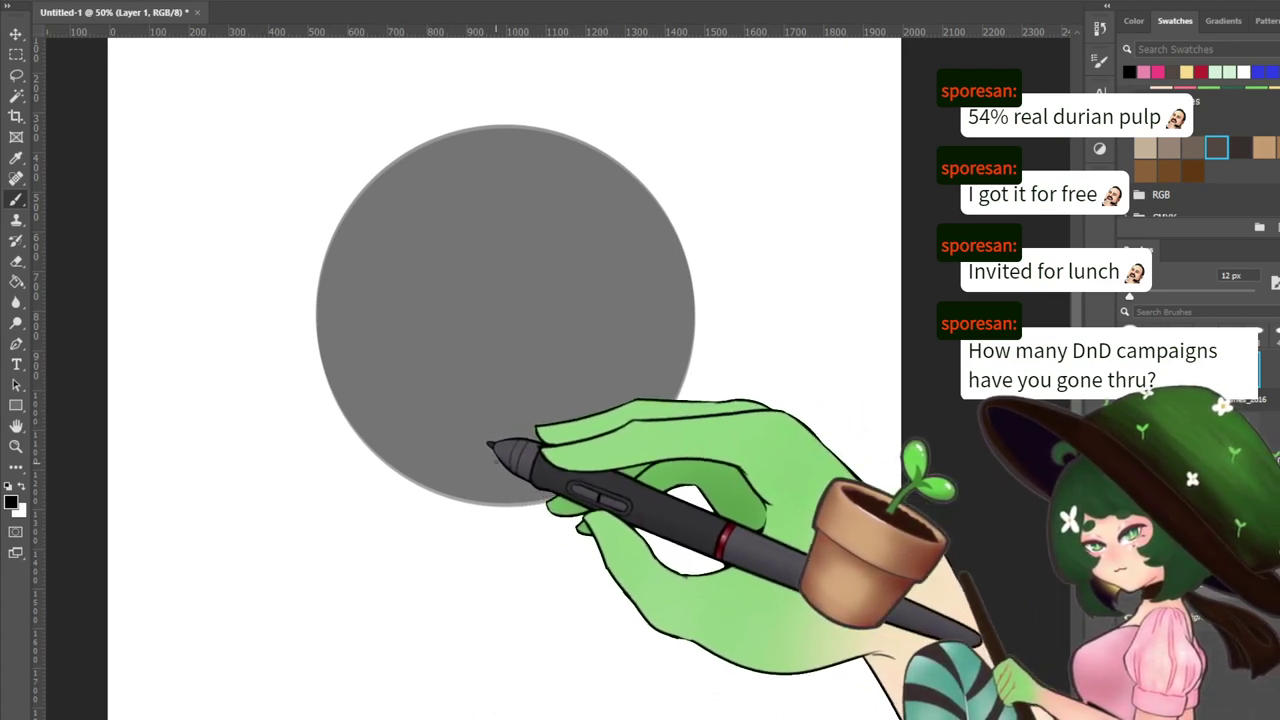
Try painting a pair of thick arched upper eyelid lines across the lower part of the gray circle
{"action": "mouse_move", "coordinate": [386, 427]}
{"action": "left_mouse_down"}
{"action": "mouse_move", "coordinate": [443, 422]}
{"action": "mouse_move", "coordinate": [495, 449]}
{"action": "mouse_move", "coordinate": [443, 426]}
{"action": "mouse_move", "coordinate": [463, 434]}
{"action": "mouse_move", "coordinate": [394, 431]}
{"action": "left_mouse_up"}
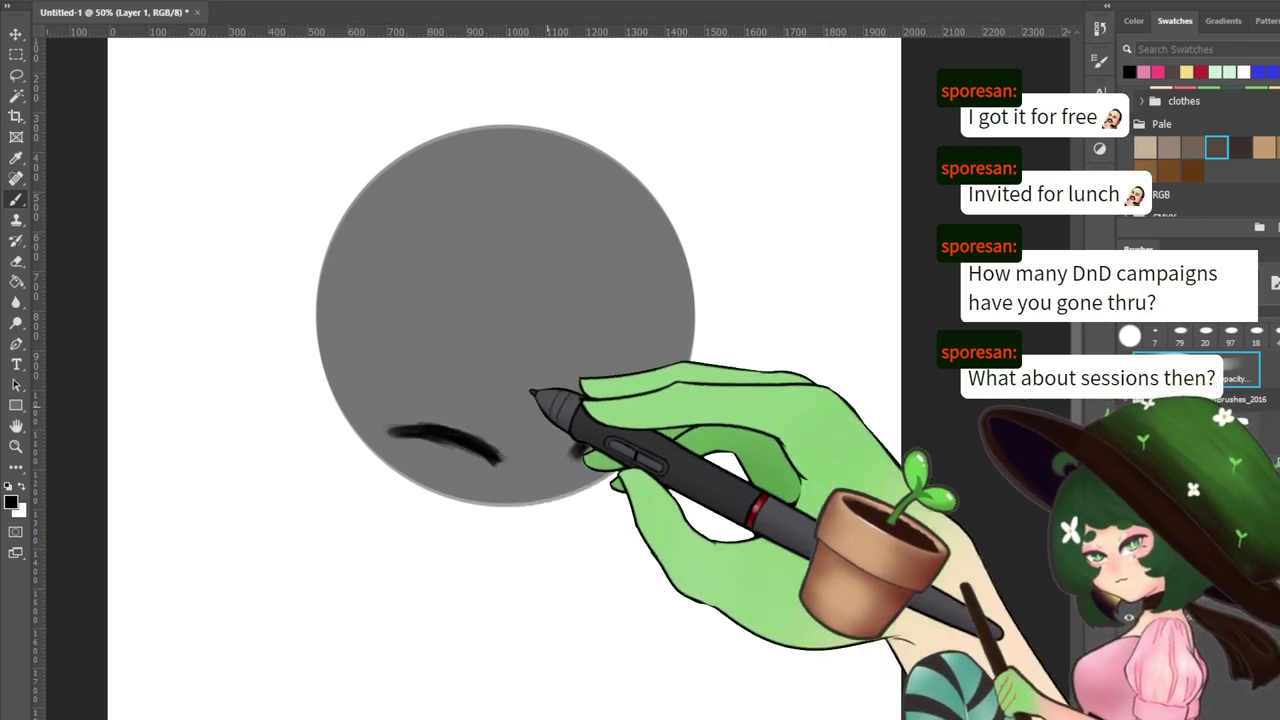
{"action": "left_click_drag", "start_coordinate": [540, 400], "coordinate": [482, 296]}
{"action": "left_click_drag", "start_coordinate": [591, 332], "coordinate": [668, 444]}
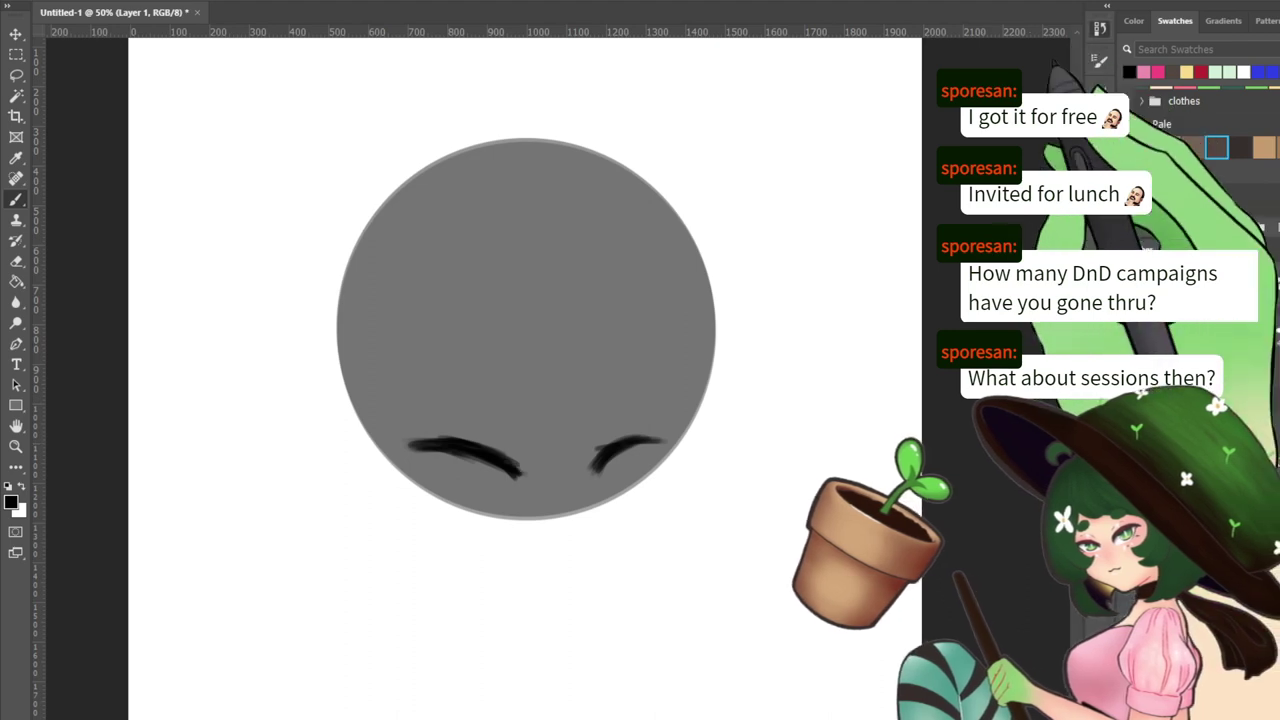
{"action": "key", "text": "ctrl+z"}
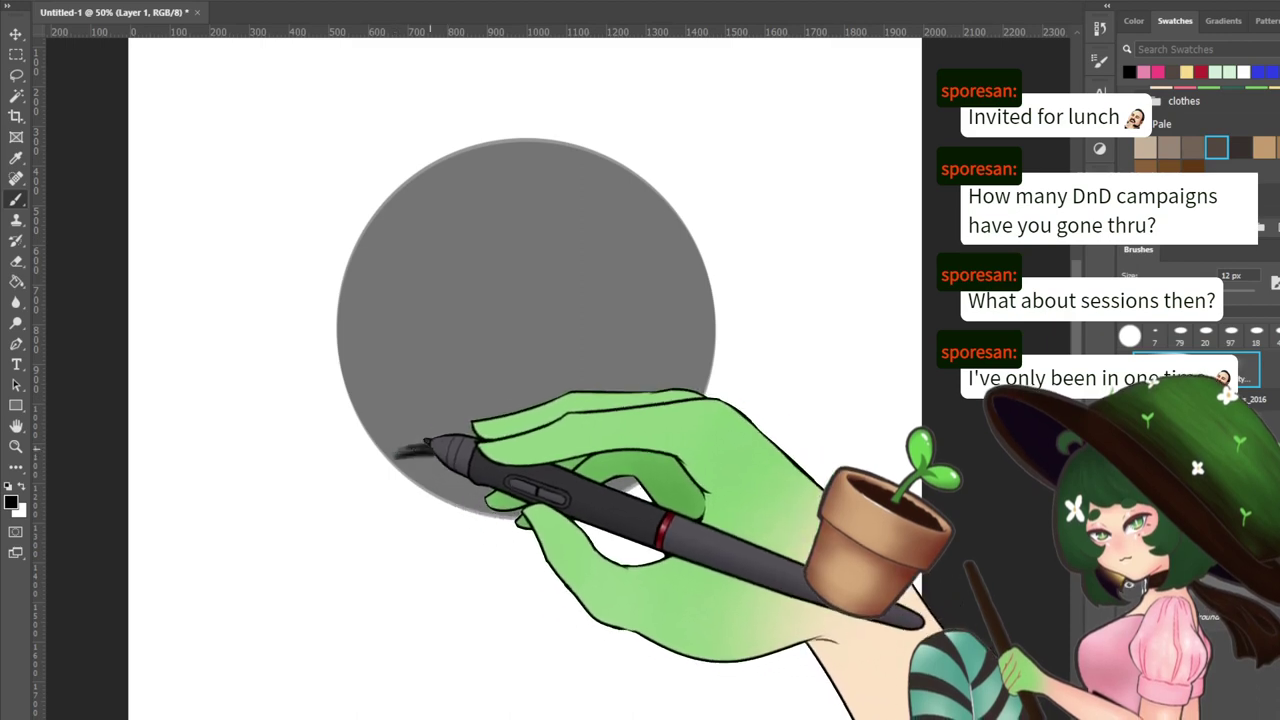
{"action": "left_click_drag", "start_coordinate": [382, 448], "coordinate": [506, 473]}
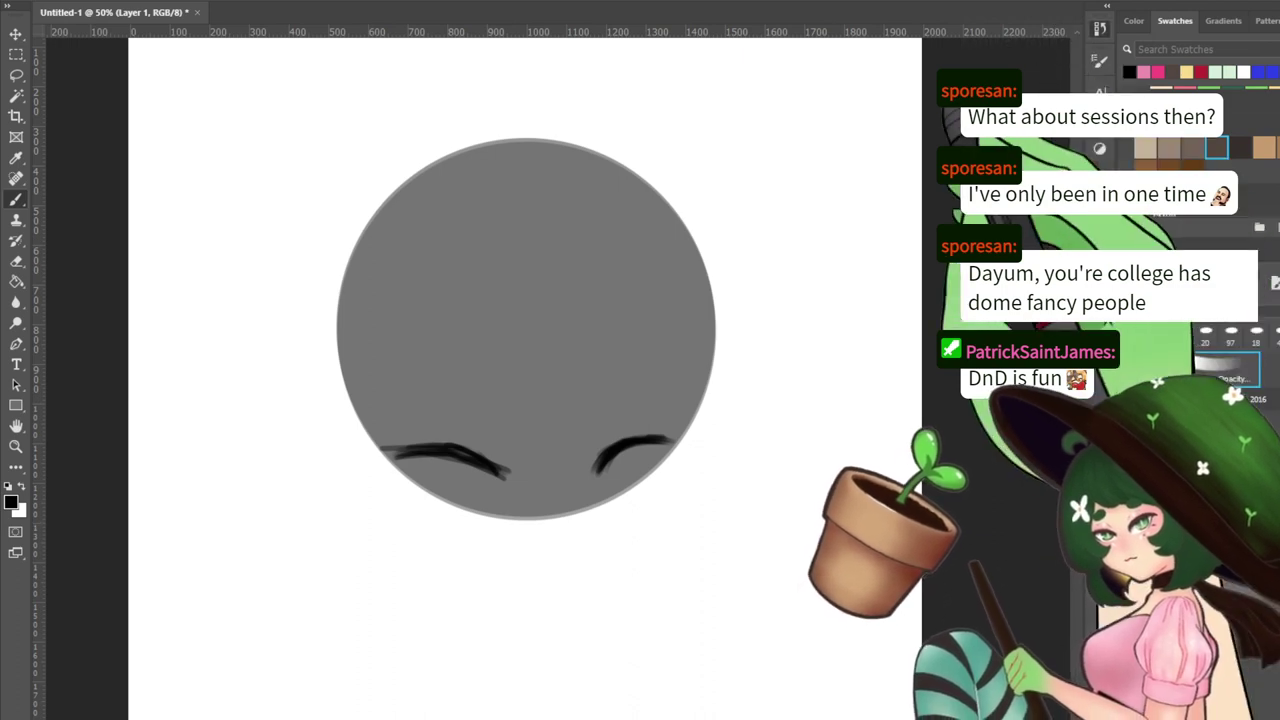
{"action": "key", "text": "ctrl+z"}
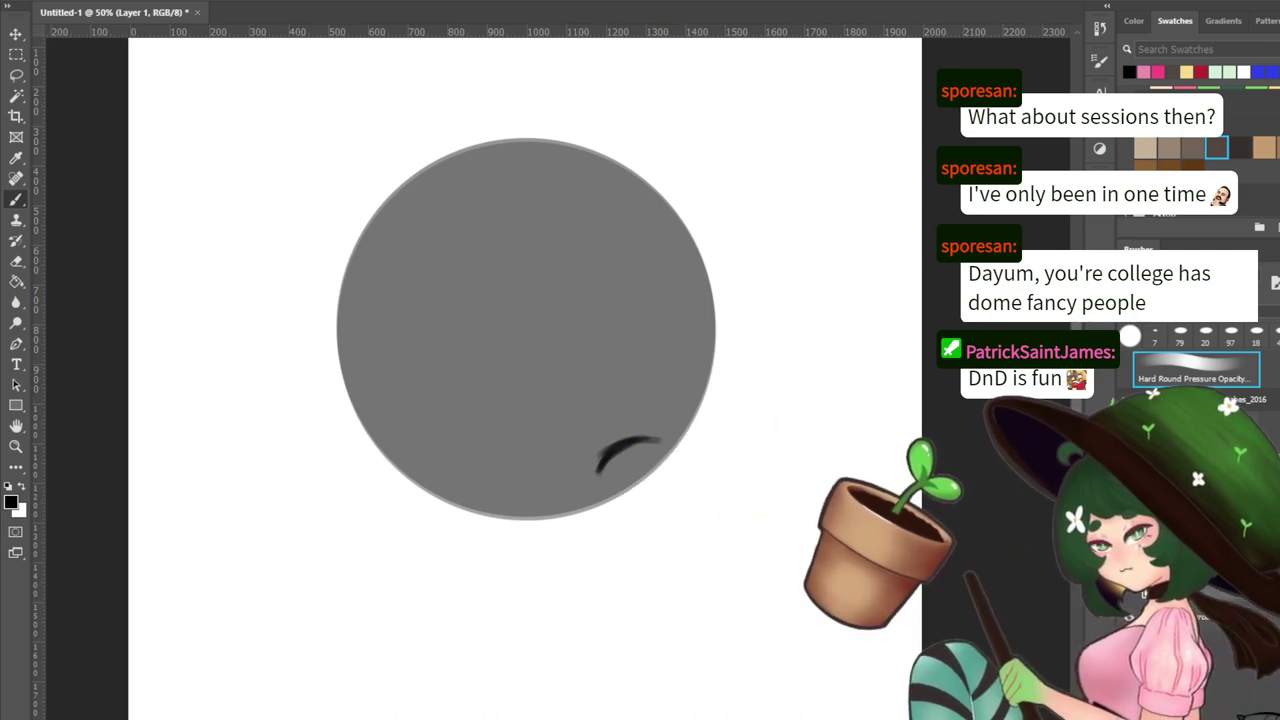
Replace the gray circle's layer with a new layer and stamp a light gray circle with a 1497 px brush
{"action": "key", "text": "Delete"}
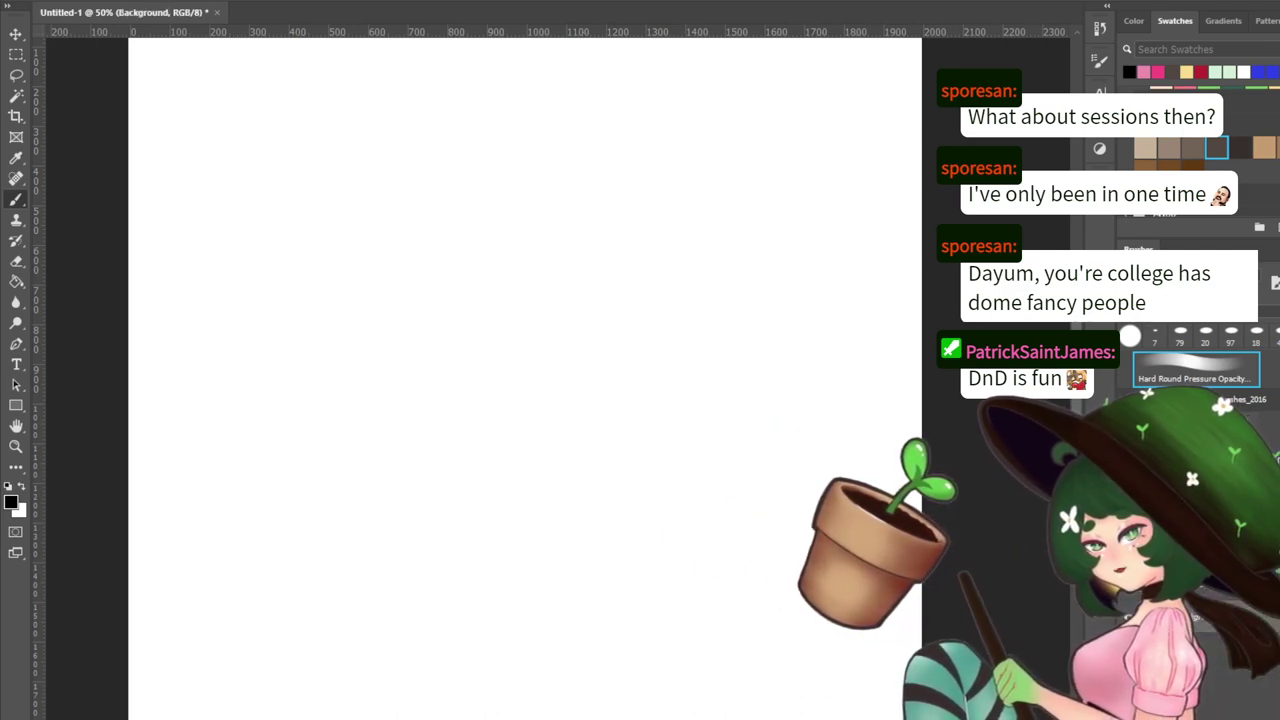
{"action": "key", "text": "ctrl+shift+alt+n"}
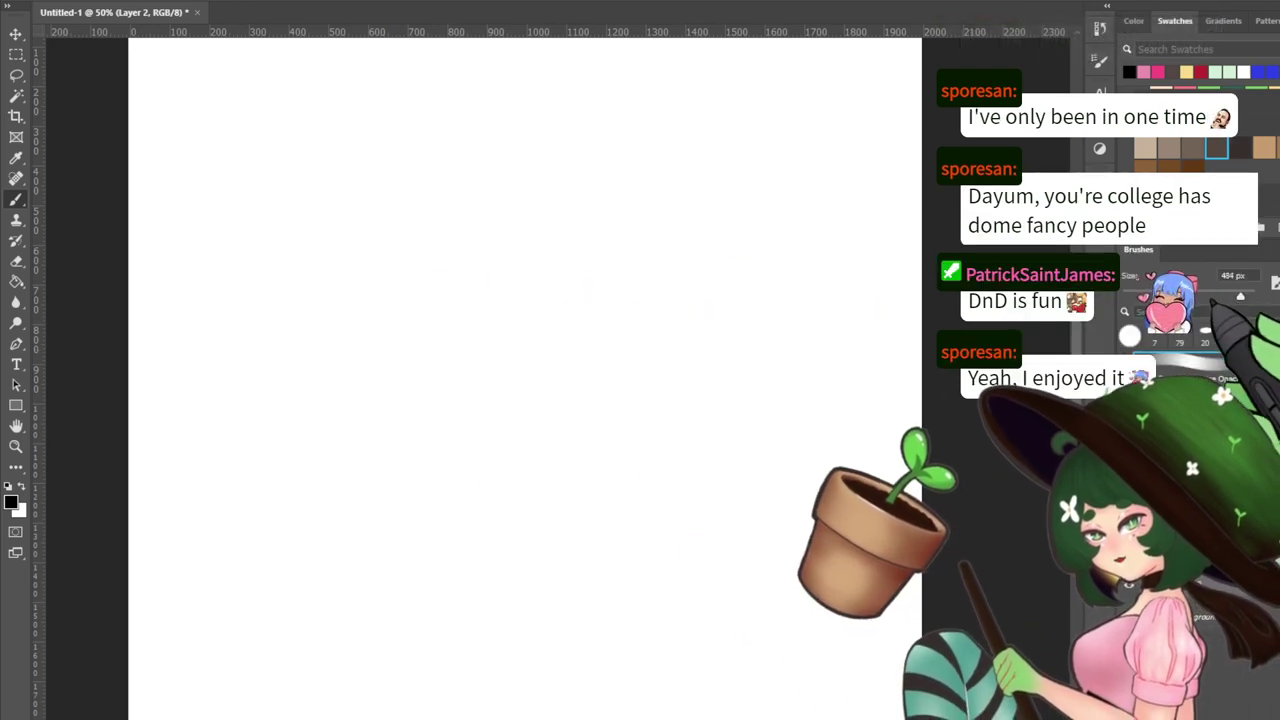
{"action": "left_click_drag", "start_coordinate": [1237, 296], "coordinate": [1244, 296]}
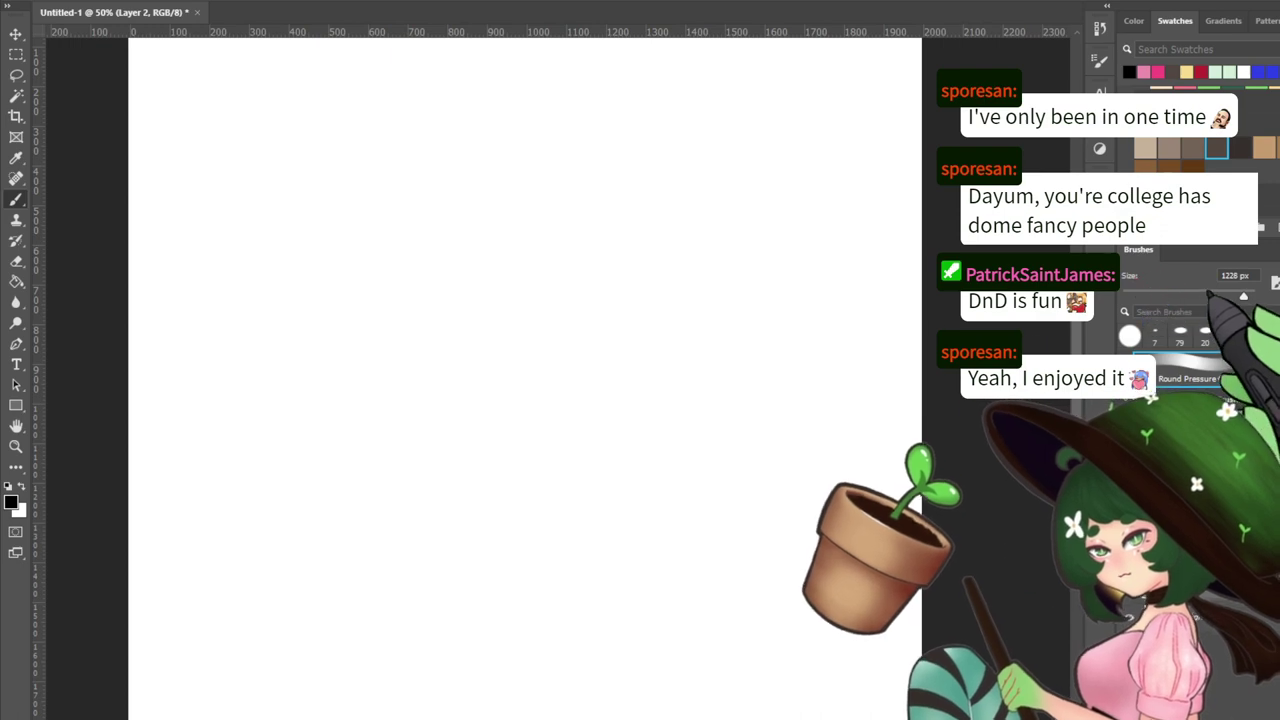
{"action": "key", "text": "["}
{"action": "key", "text": "]"}
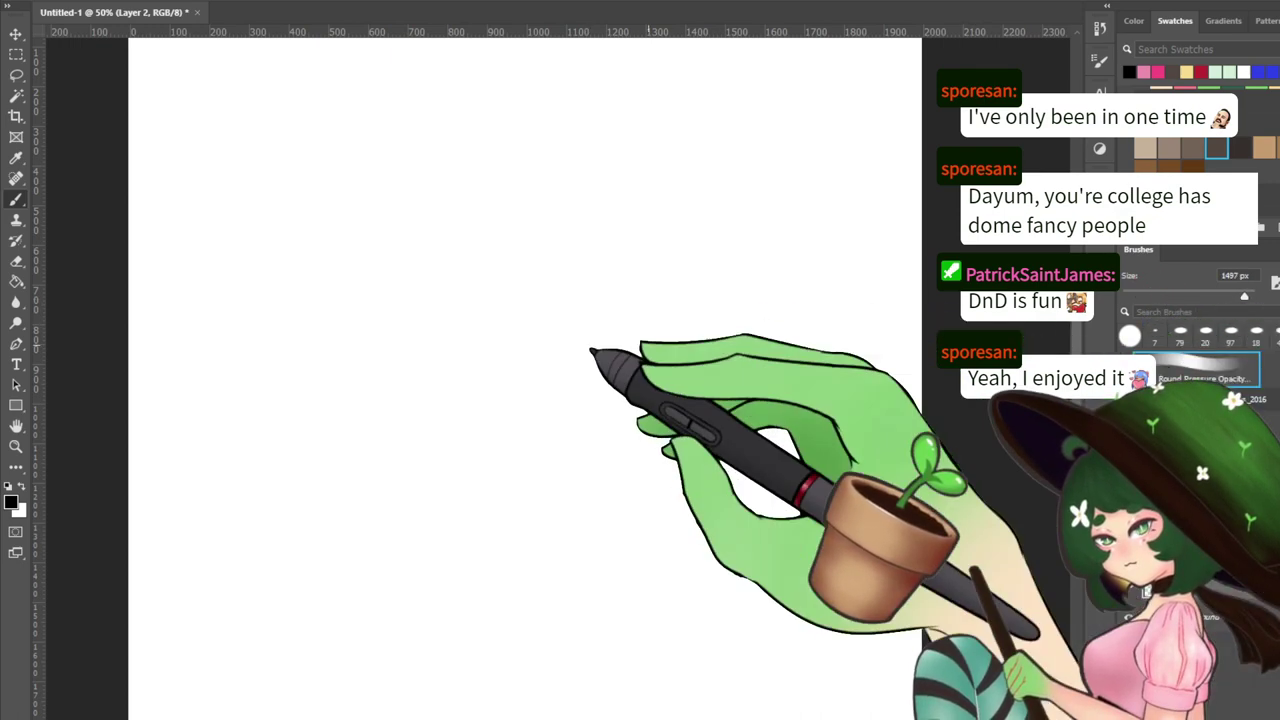
{"action": "left_click", "coordinate": [555, 341]}
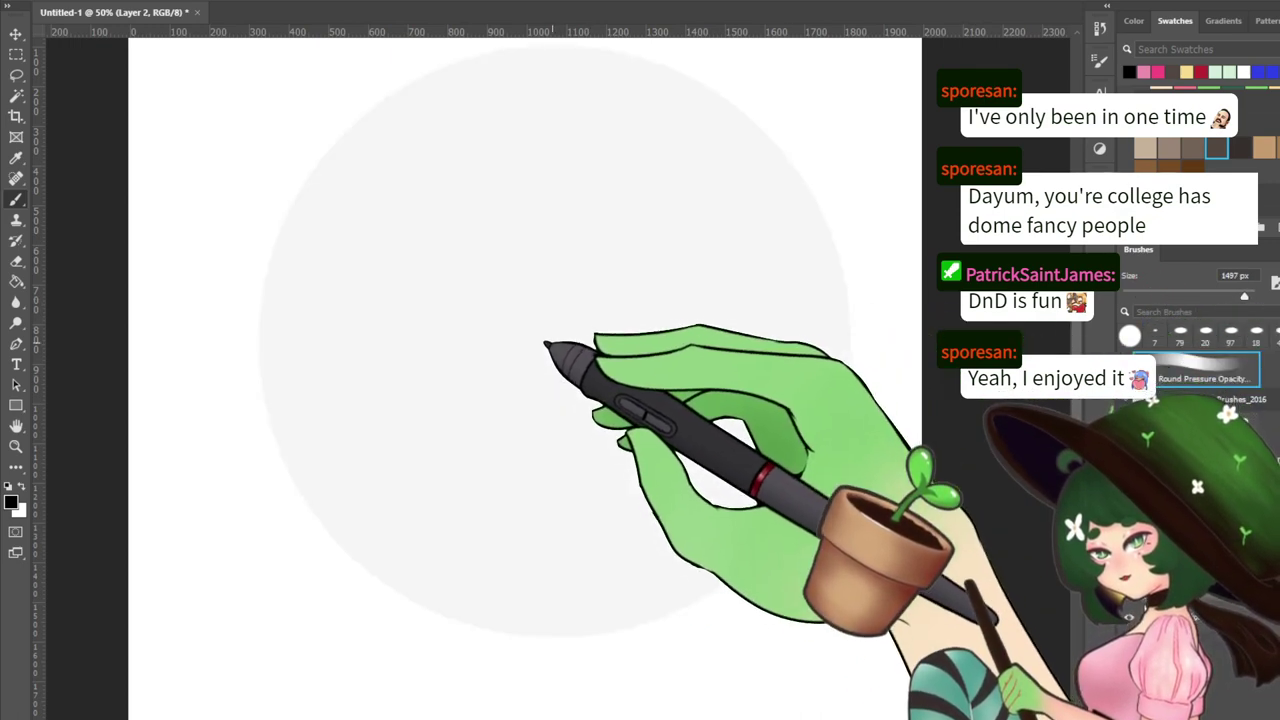
{"action": "left_click", "coordinate": [555, 340]}
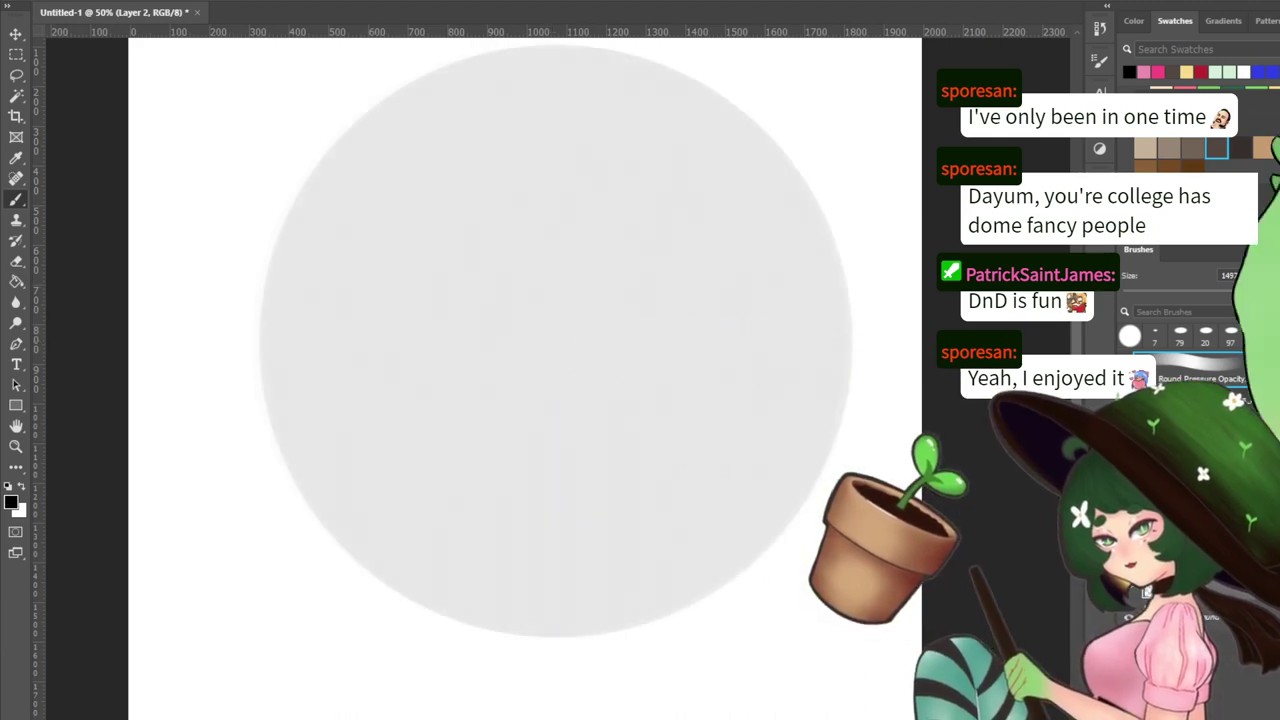
Shrink the light gray circle to about half the canvas width with Free Transform and center it in the canvas's upper half
{"action": "key", "text": "ctrl+minus"}
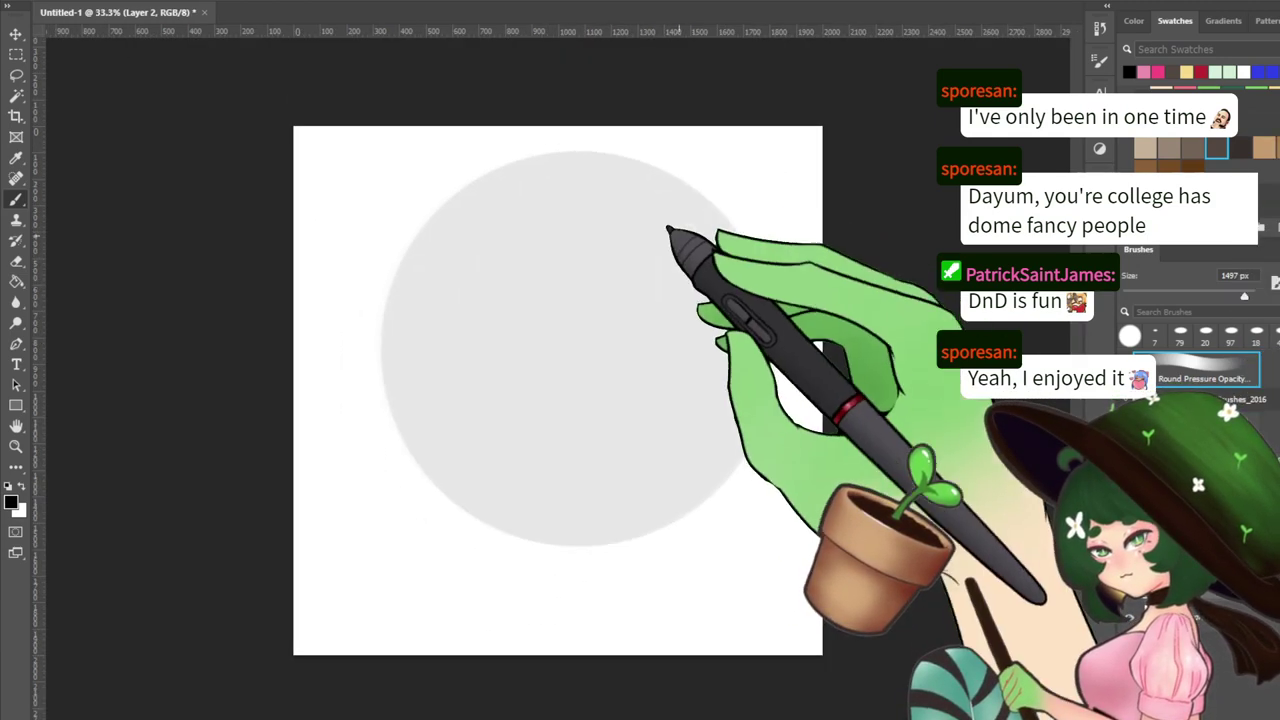
{"action": "key", "text": "ctrl+t"}
{"action": "left_click_drag", "start_coordinate": [577, 546], "coordinate": [575, 420]}
{"action": "left_click_drag", "start_coordinate": [549, 299], "coordinate": [538, 351]}
{"action": "key", "text": "Return"}
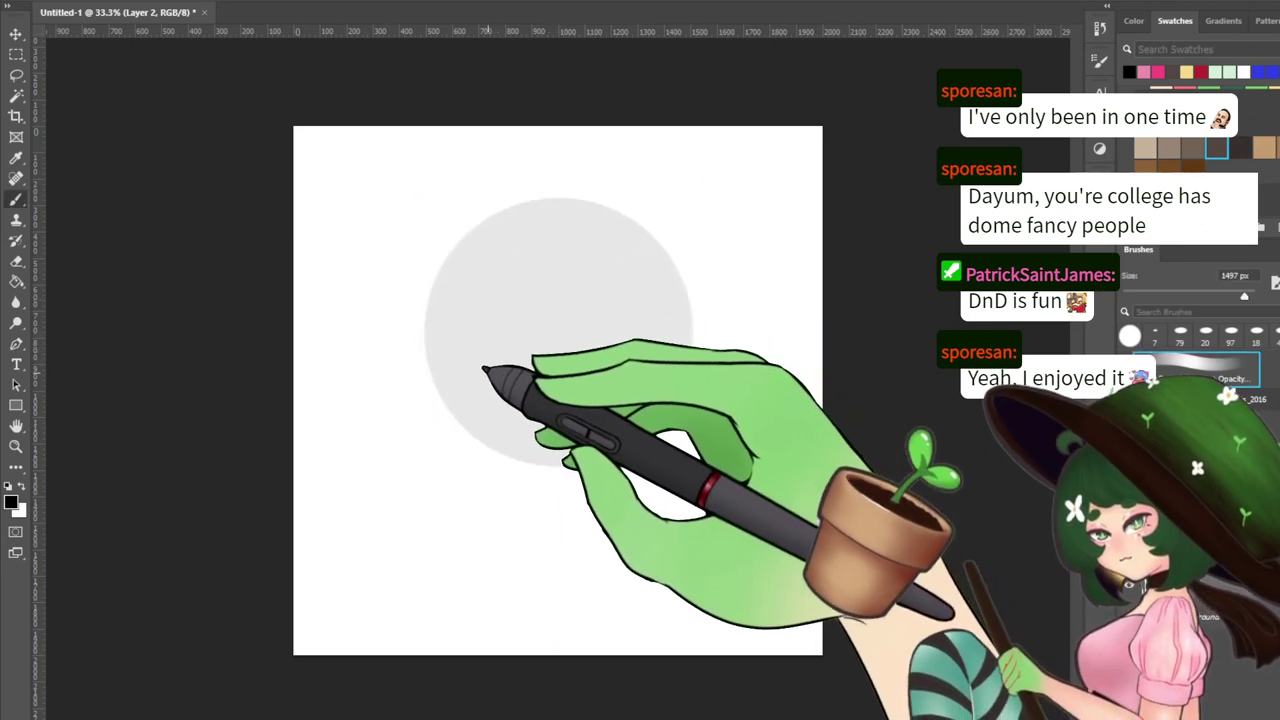
Set the brush size to 14 px for sketching facial features on the light gray circle
{"action": "key", "text": "b"}
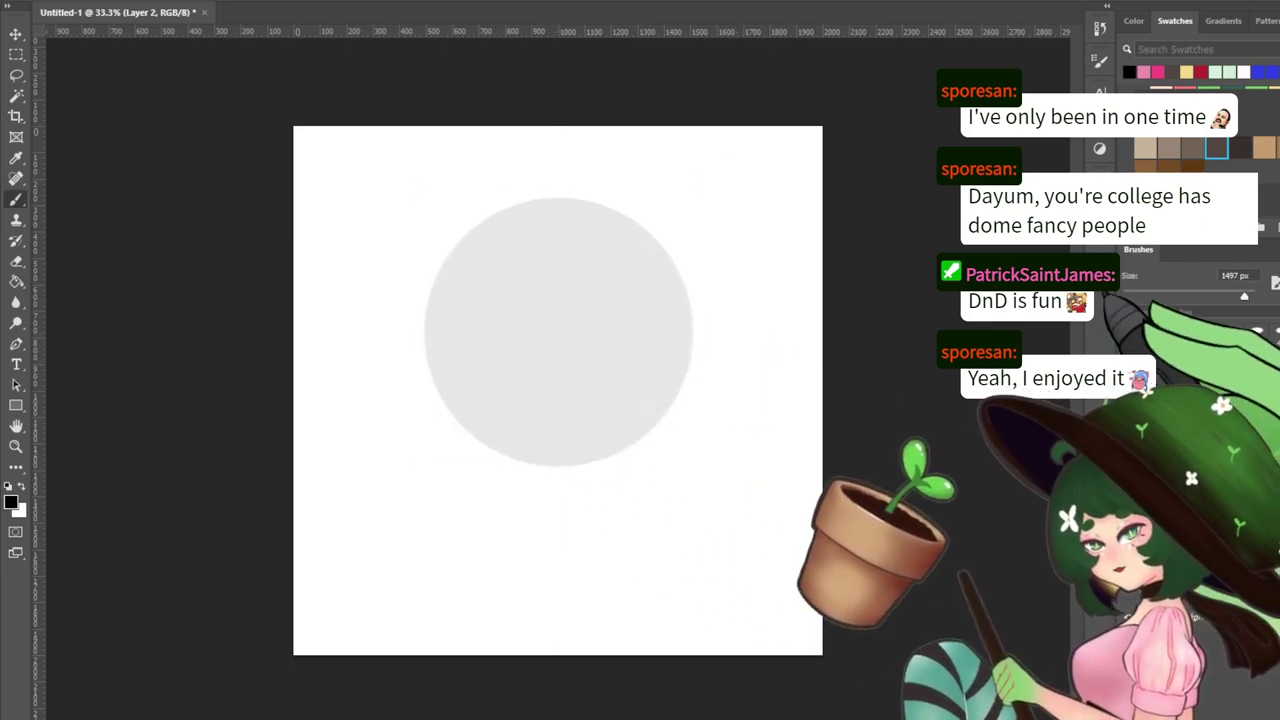
{"action": "left_click", "coordinate": [1131, 296]}
{"action": "key", "text": "ctrl+minus"}
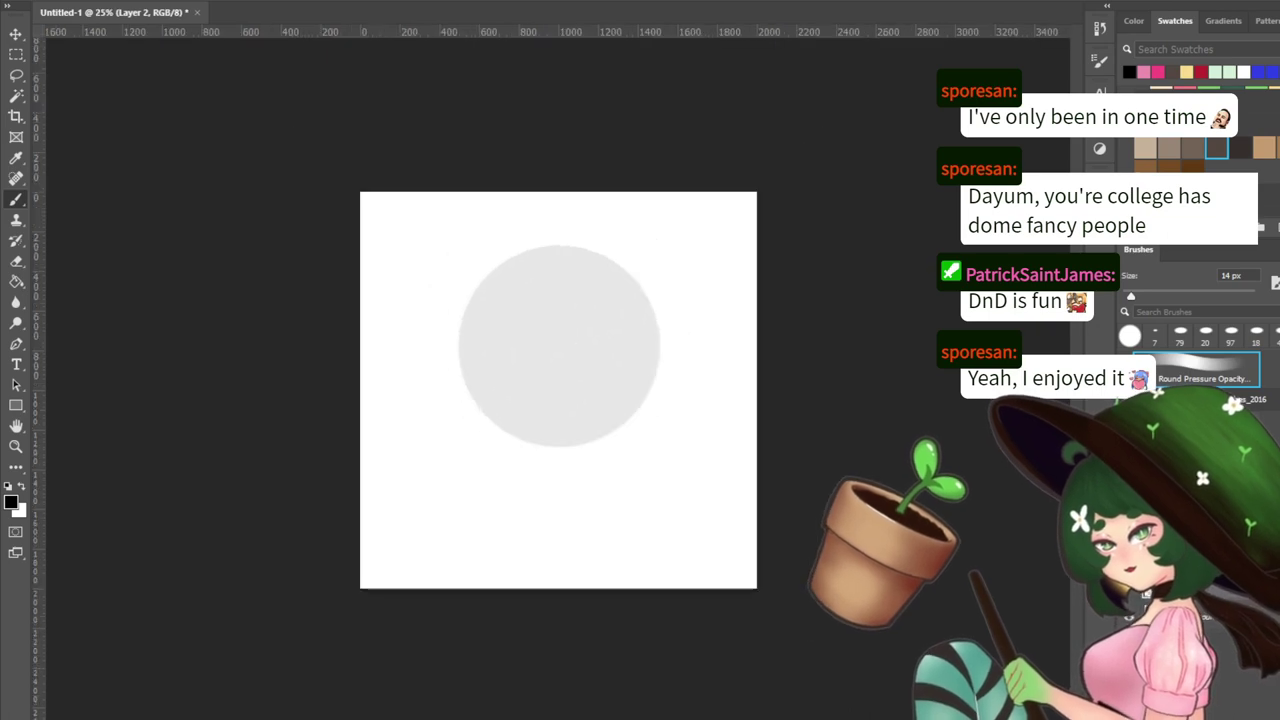
{"action": "key", "text": "ctrl+plus"}
{"action": "key", "text": "ctrl+plus"}
{"action": "key", "text": "ctrl+plus"}
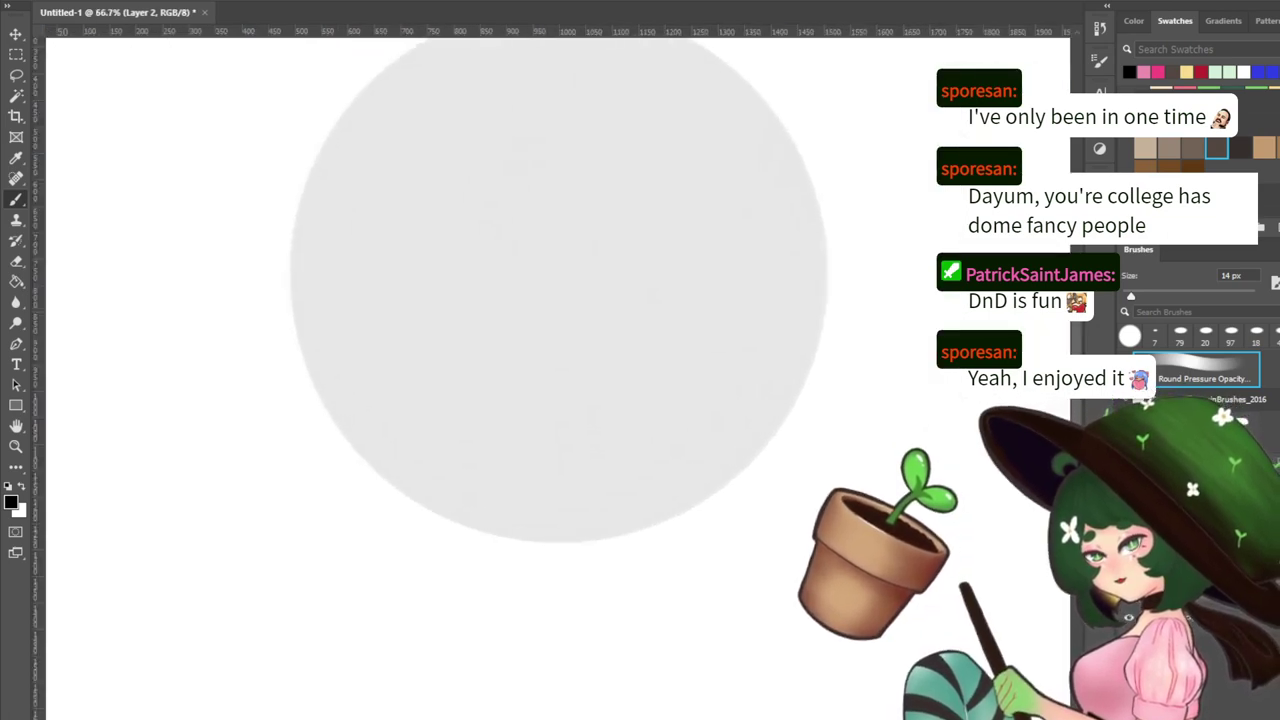
{"action": "left_click_drag", "start_coordinate": [483, 399], "coordinate": [429, 423]}
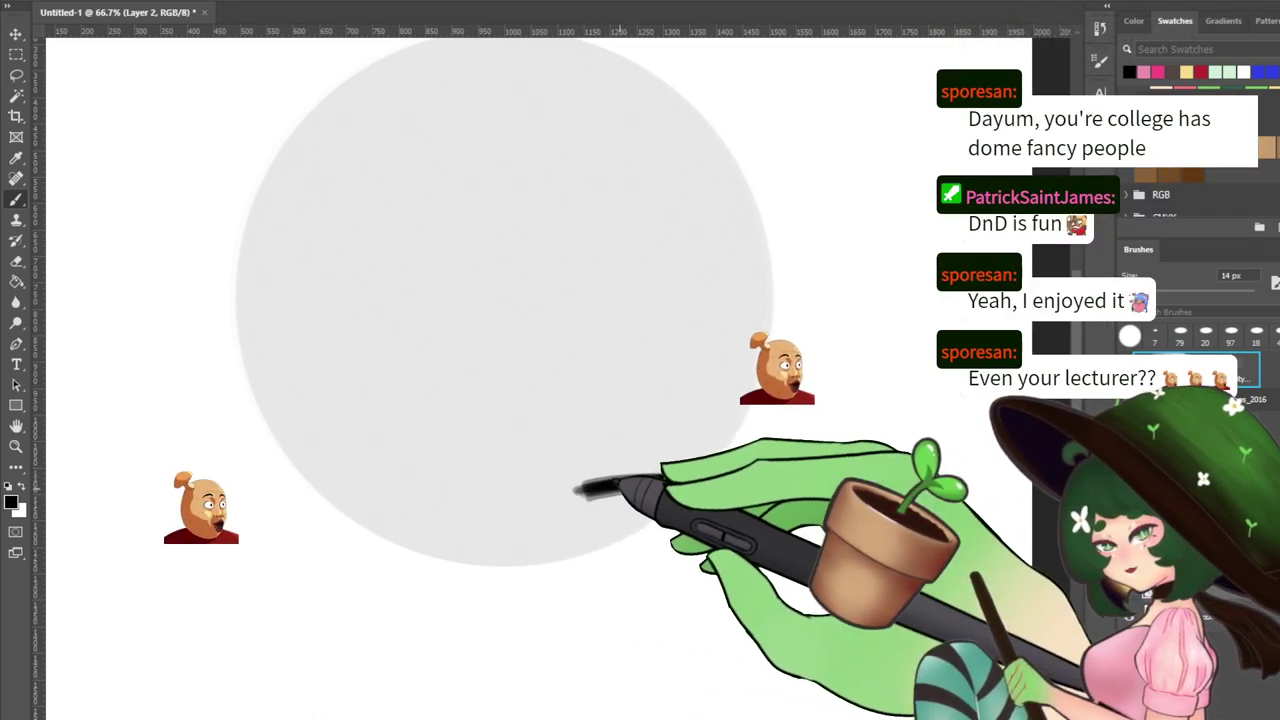
Try thin, nearly horizontal eyelid strokes on both sides of the circle's lower part
{"action": "left_click_drag", "start_coordinate": [575, 490], "coordinate": [690, 483]}
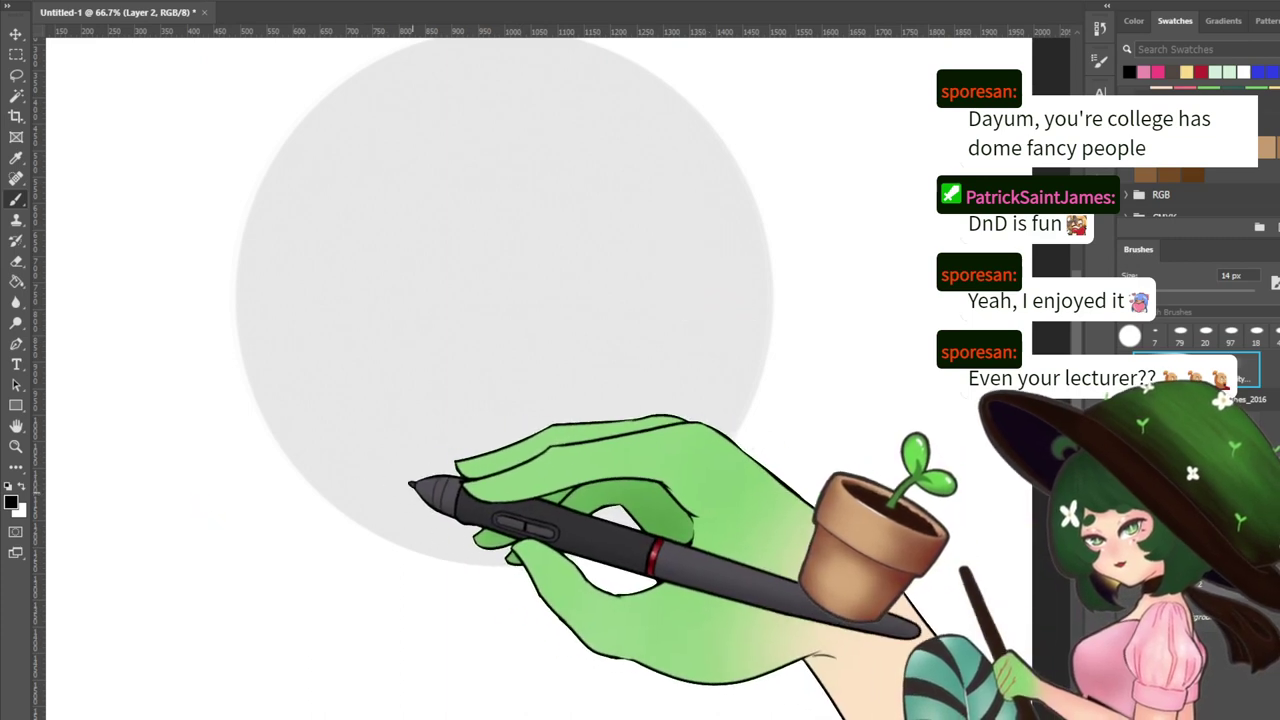
{"action": "mouse_move", "coordinate": [418, 485]}
{"action": "left_mouse_down"}
{"action": "mouse_move", "coordinate": [342, 488]}
{"action": "mouse_move", "coordinate": [420, 493]}
{"action": "left_mouse_up"}
{"action": "key", "text": "ctrl+z"}
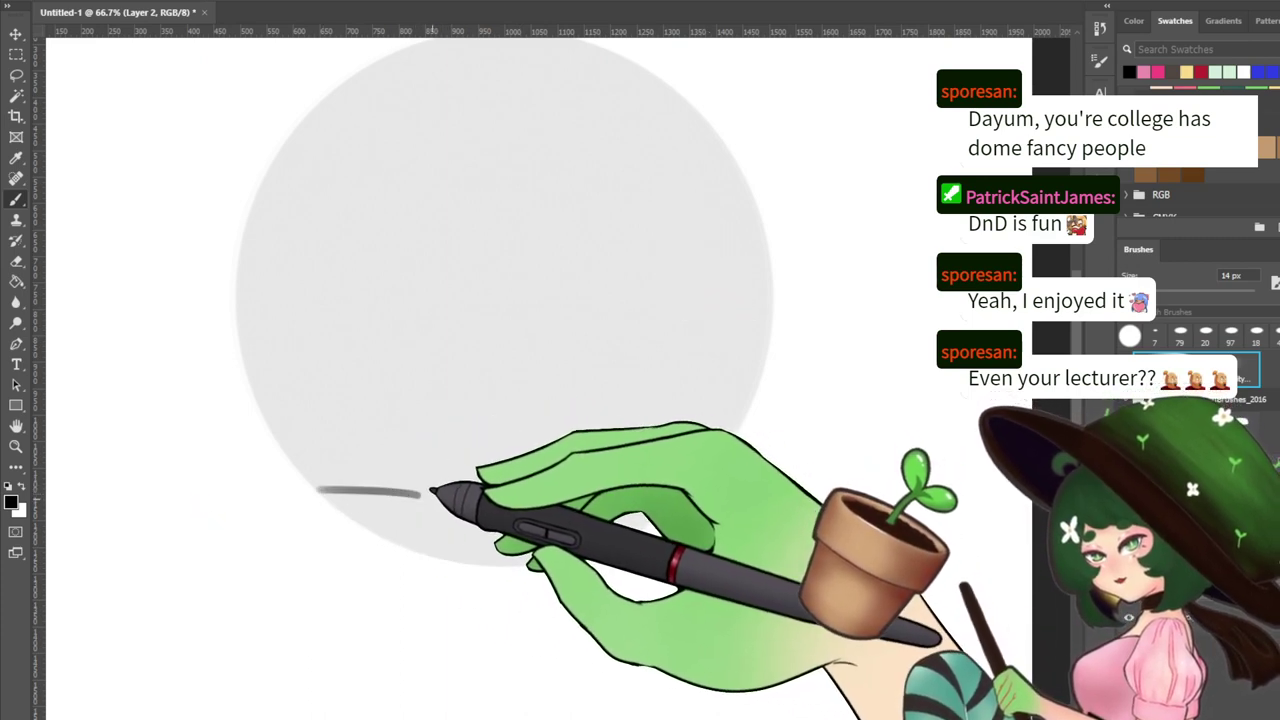
{"action": "key", "text": "ctrl+z"}
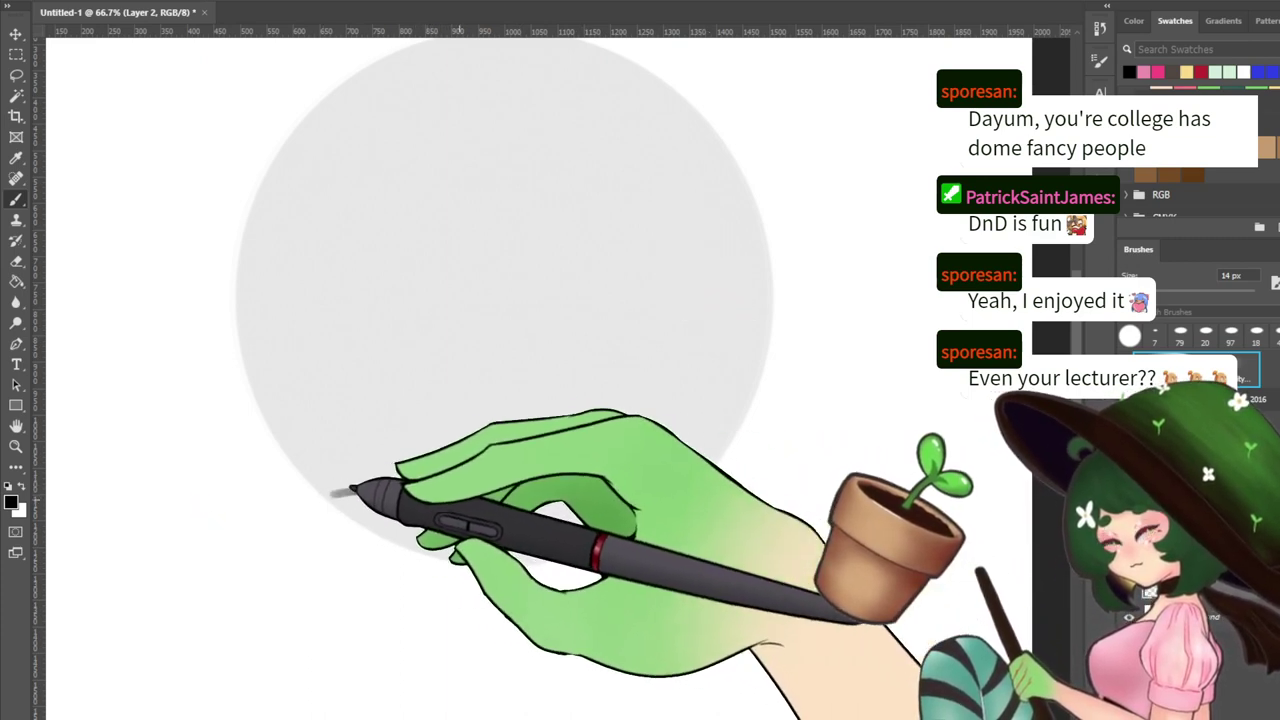
Paint two thick, nearly horizontal black upper eyelid lines low on the circle and rotate the layer slightly clockwise with Free Transform
{"action": "mouse_move", "coordinate": [334, 495]}
{"action": "left_mouse_down"}
{"action": "mouse_move", "coordinate": [436, 492]}
{"action": "mouse_move", "coordinate": [352, 494]}
{"action": "mouse_move", "coordinate": [425, 497]}
{"action": "left_mouse_up"}
{"action": "left_click_drag", "start_coordinate": [578, 490], "coordinate": [686, 481]}
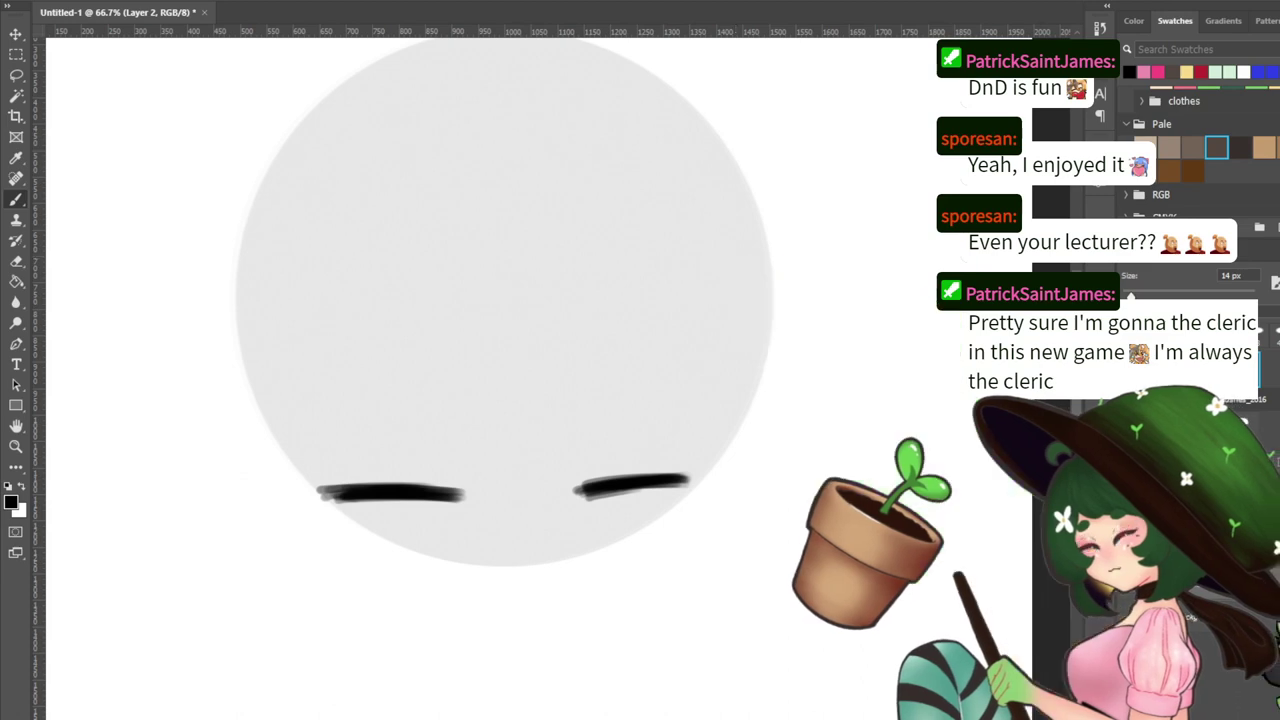
{"action": "key", "text": "ctrl+t"}
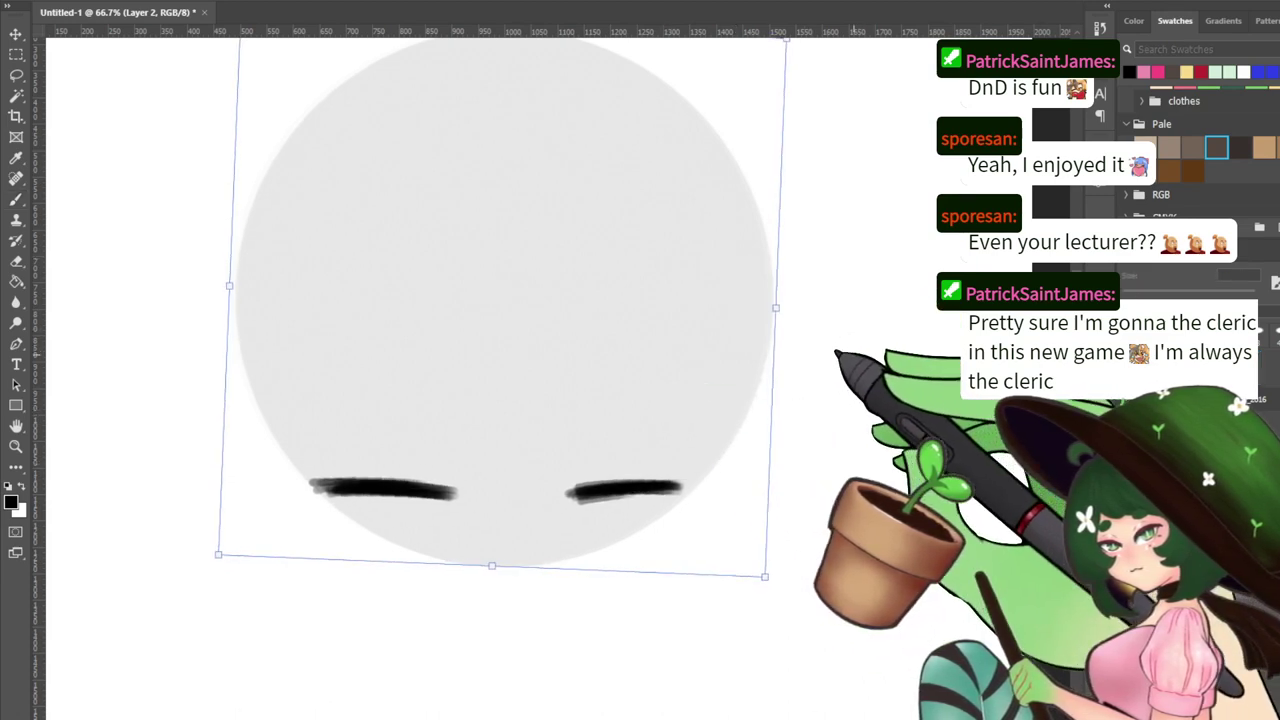
{"action": "key", "text": "Return"}
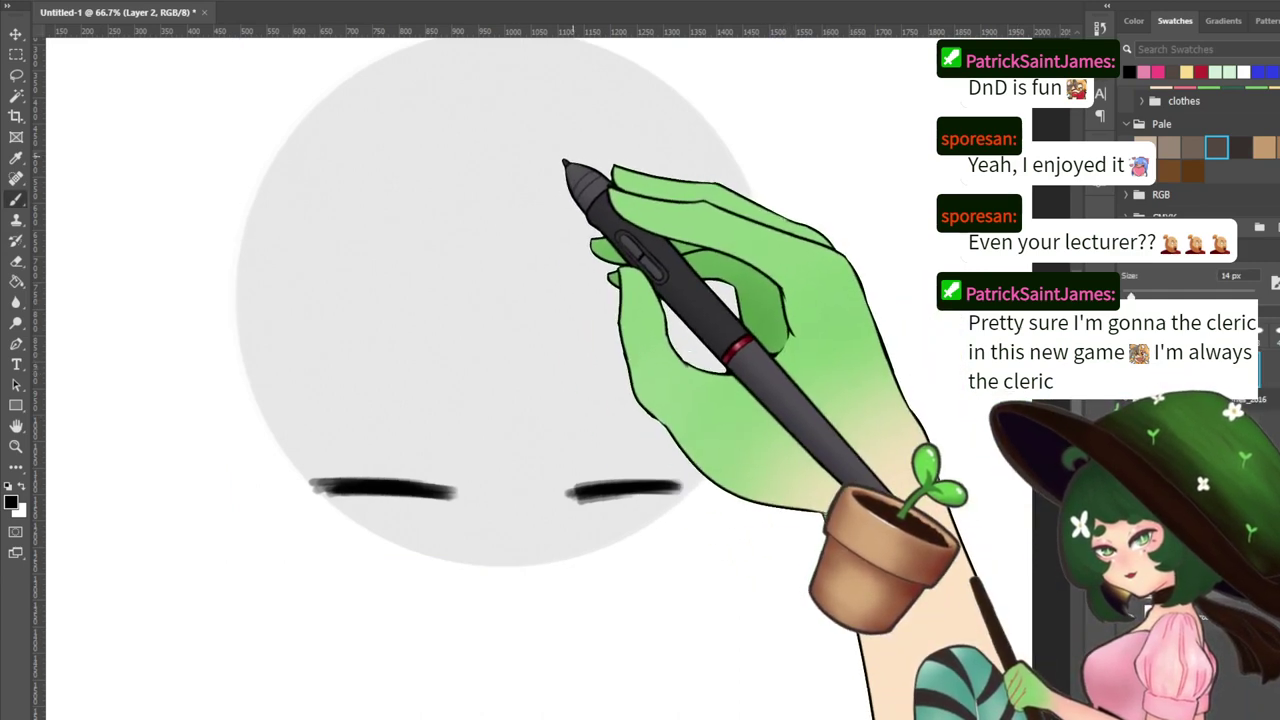
Sketch outer lash strokes and rounded U-shaped irises beneath the black upper eyelid lines of both eyes
{"action": "key", "text": "v"}
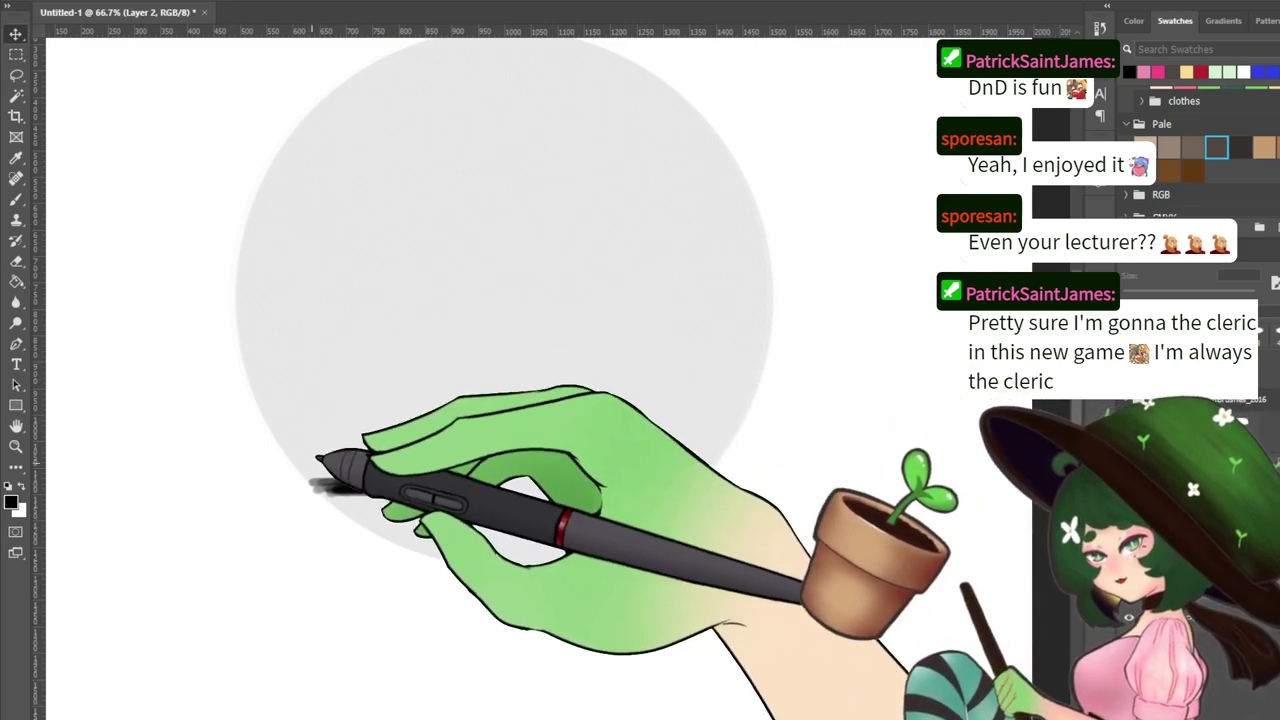
{"action": "key", "text": "b"}
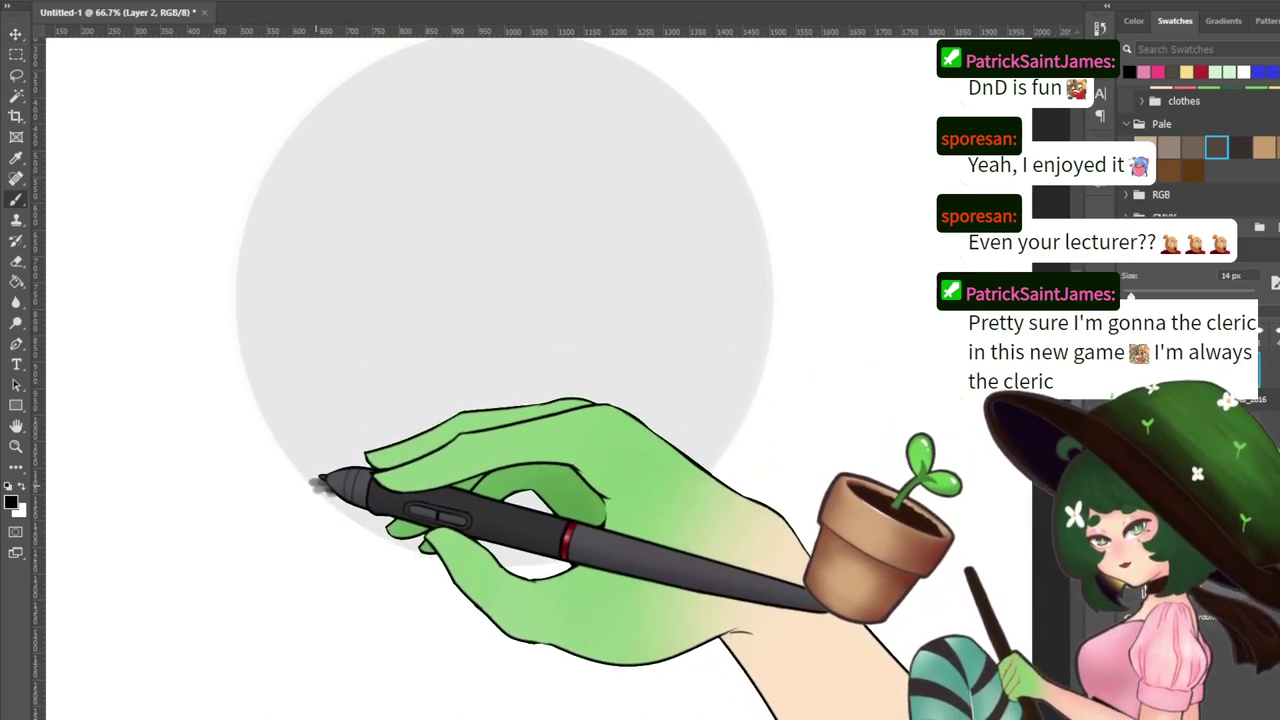
{"action": "mouse_move", "coordinate": [315, 485]}
{"action": "left_mouse_down"}
{"action": "mouse_move", "coordinate": [330, 535]}
{"action": "mouse_move", "coordinate": [322, 520]}
{"action": "left_mouse_up"}
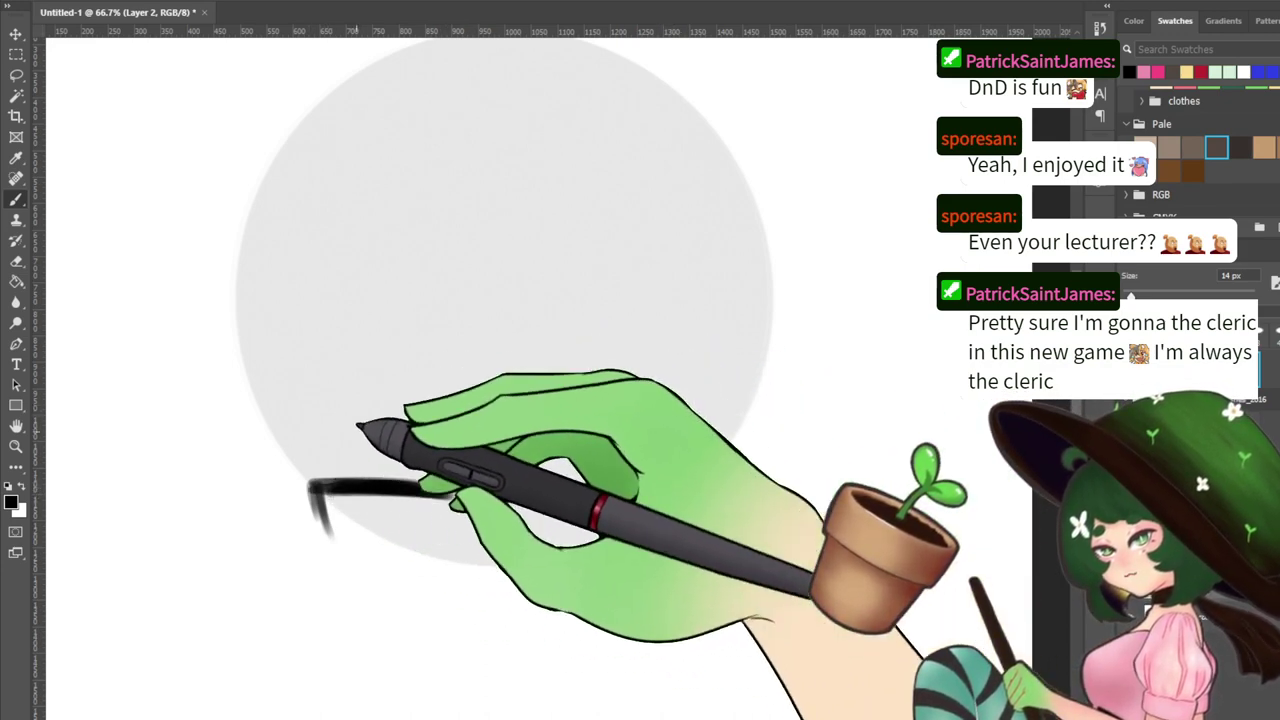
{"action": "mouse_move", "coordinate": [352, 497]}
{"action": "left_mouse_down"}
{"action": "mouse_move", "coordinate": [361, 538]}
{"action": "mouse_move", "coordinate": [361, 474]}
{"action": "mouse_move", "coordinate": [386, 567]}
{"action": "left_mouse_up"}
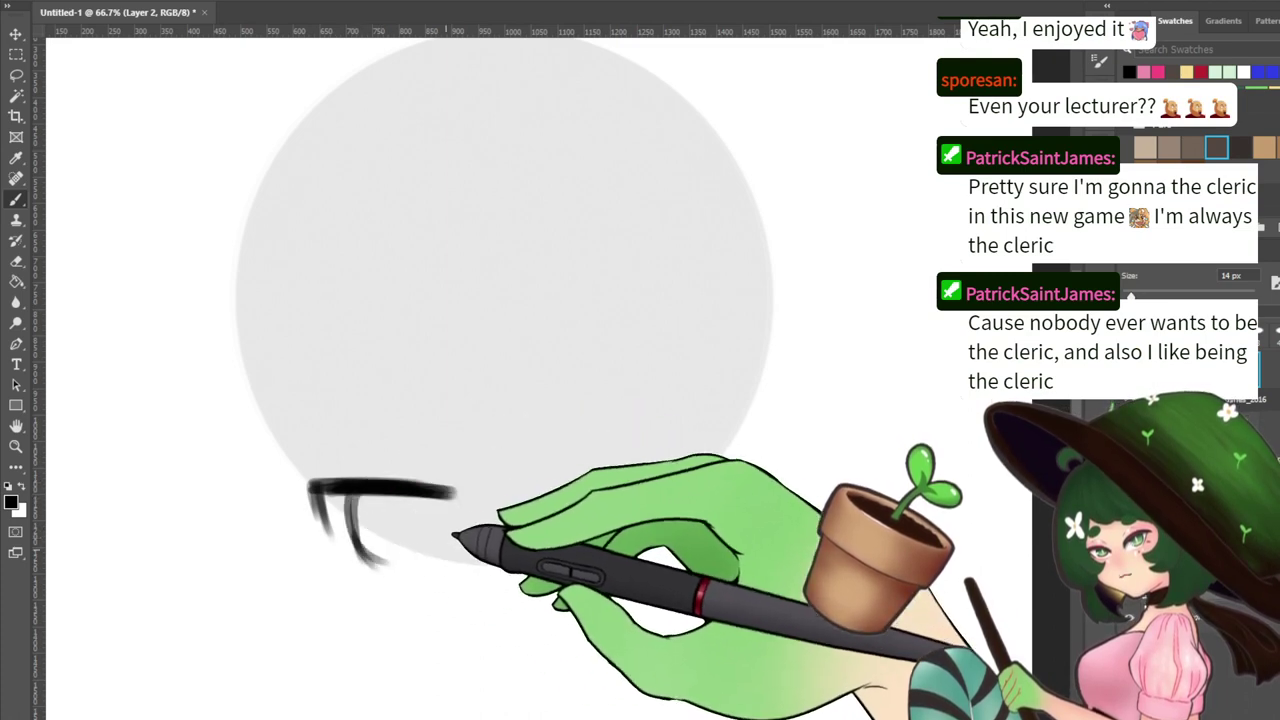
{"action": "left_click_drag", "start_coordinate": [433, 499], "coordinate": [436, 543]}
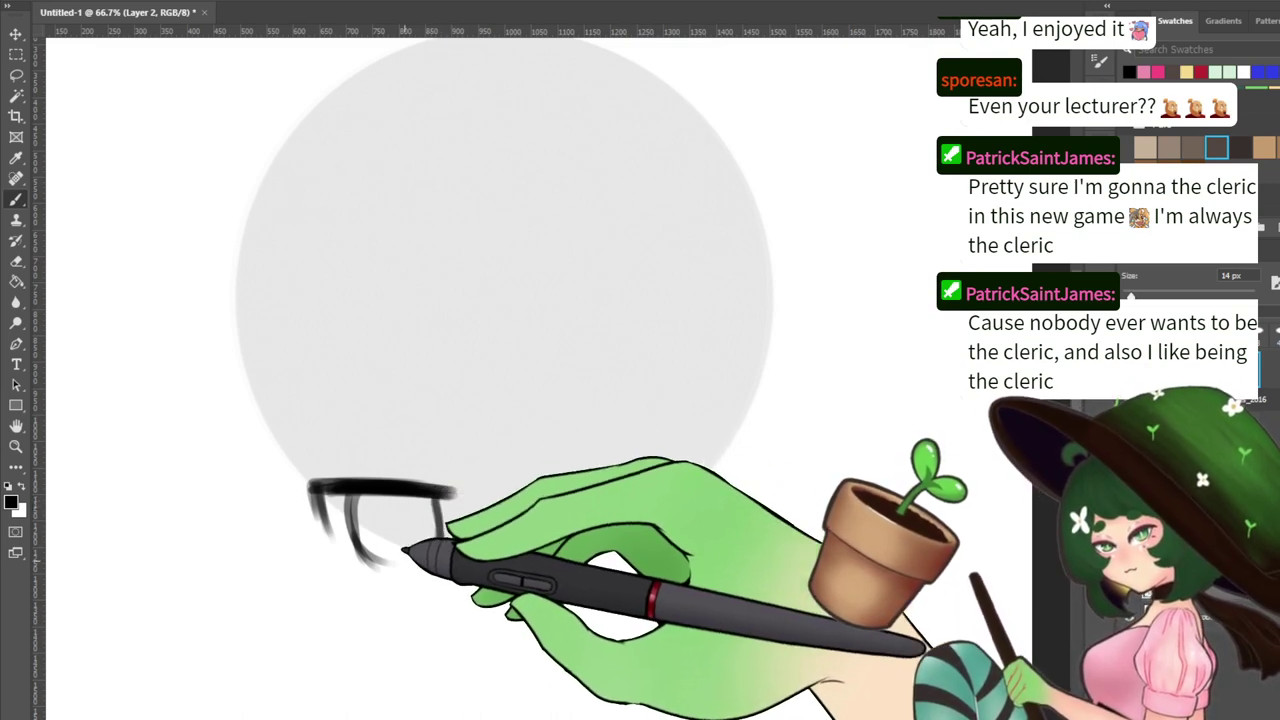
{"action": "left_click_drag", "start_coordinate": [380, 556], "coordinate": [440, 508]}
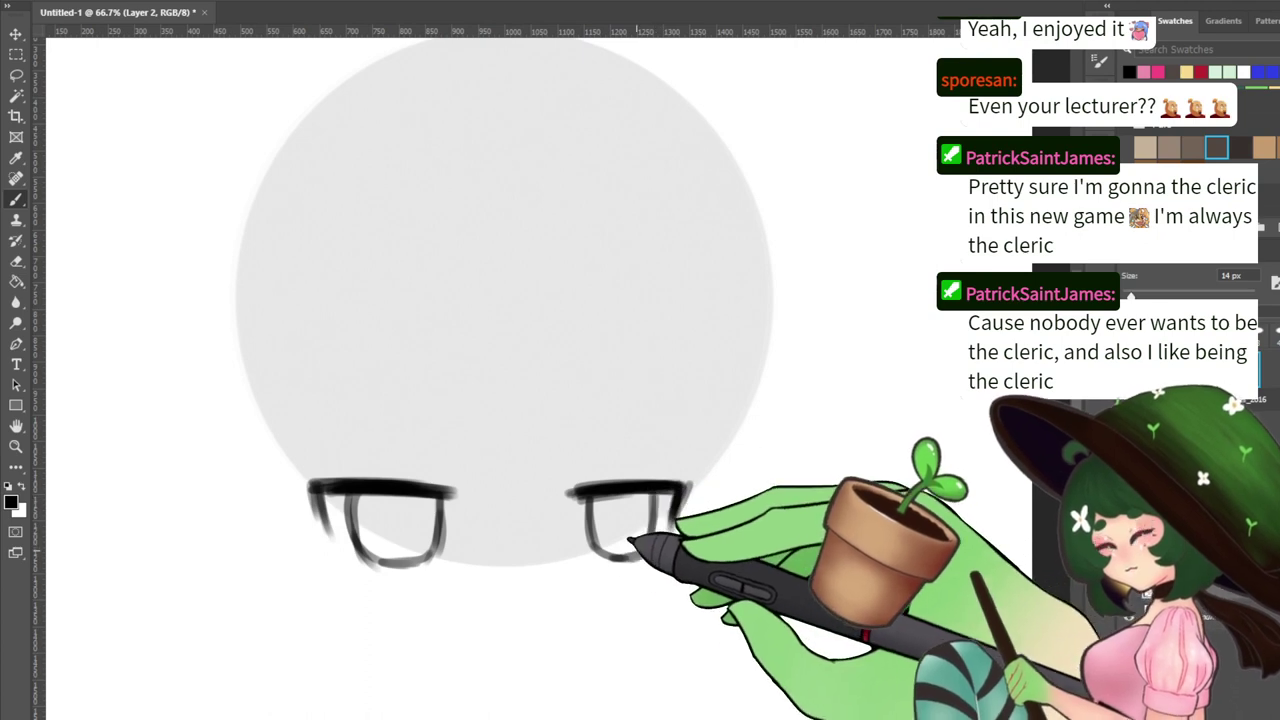
Try nearly horizontal double-line eyebrows above both eyes
{"action": "left_click_drag", "start_coordinate": [632, 325], "coordinate": [683, 408]}
{"action": "key", "text": "ctrl+minus"}
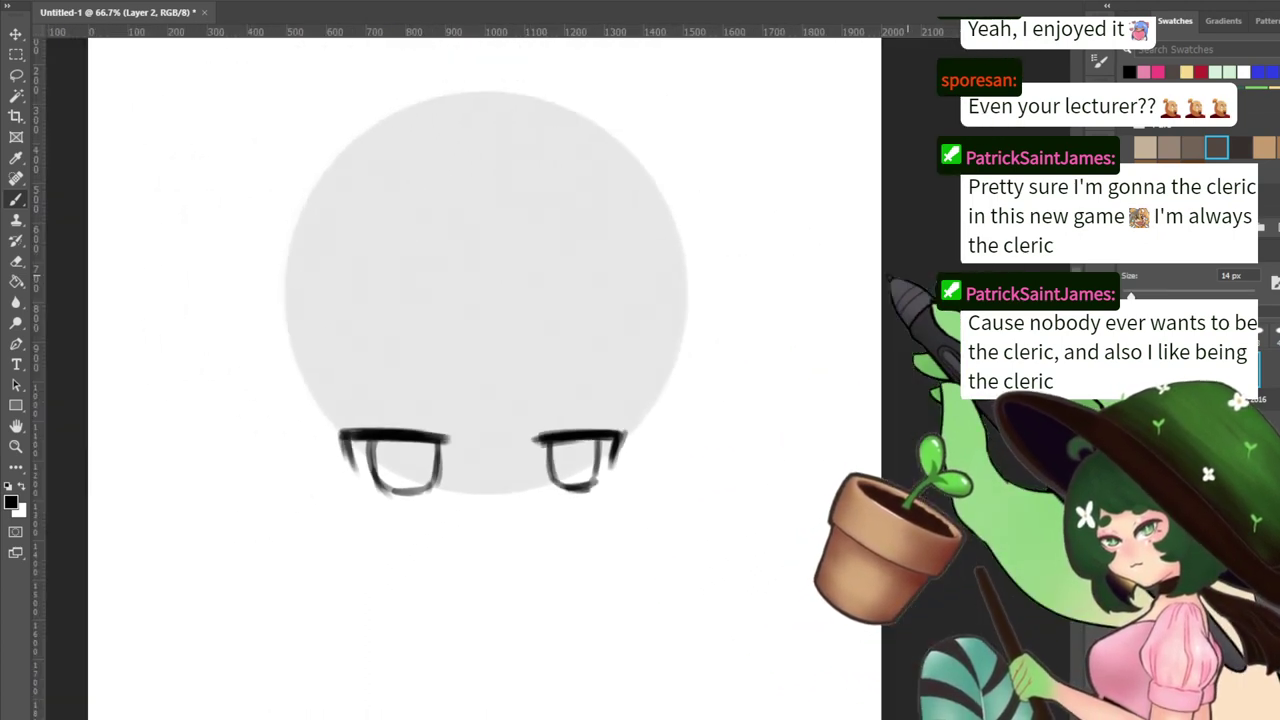
{"action": "key", "text": "ctrl+plus"}
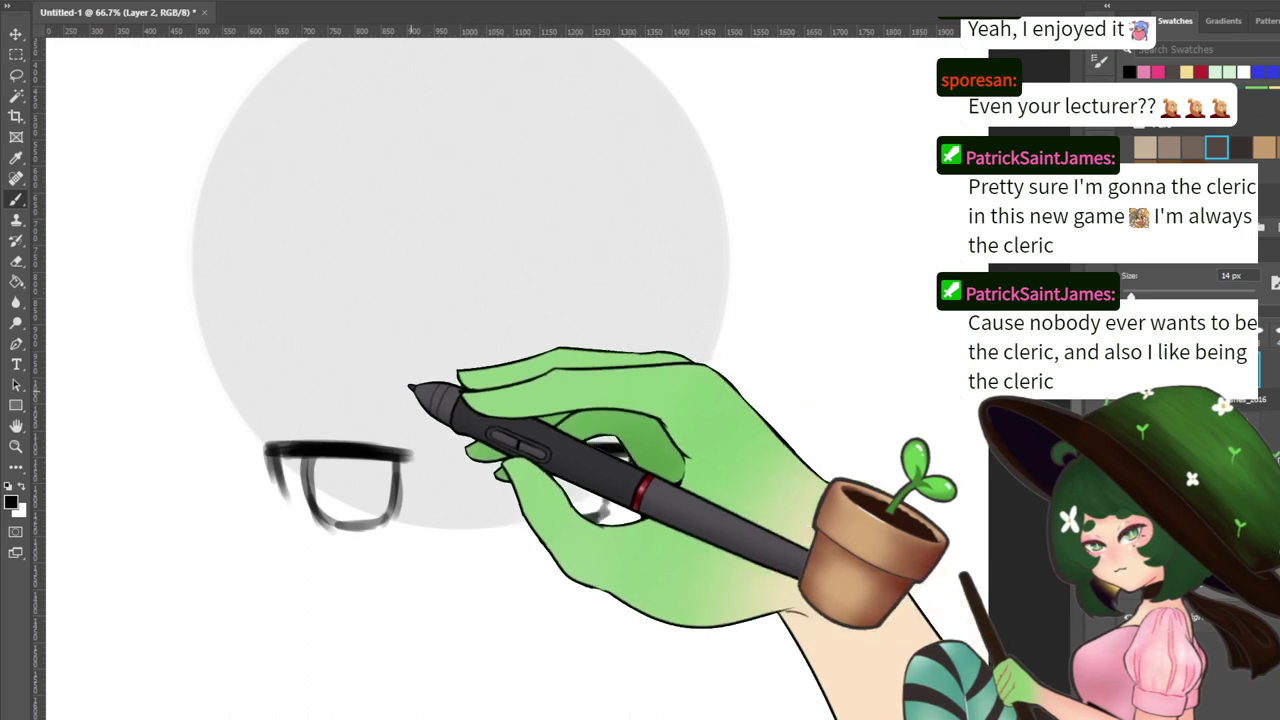
{"action": "left_click_drag", "start_coordinate": [288, 388], "coordinate": [412, 384]}
{"action": "left_click_drag", "start_coordinate": [308, 385], "coordinate": [414, 380]}
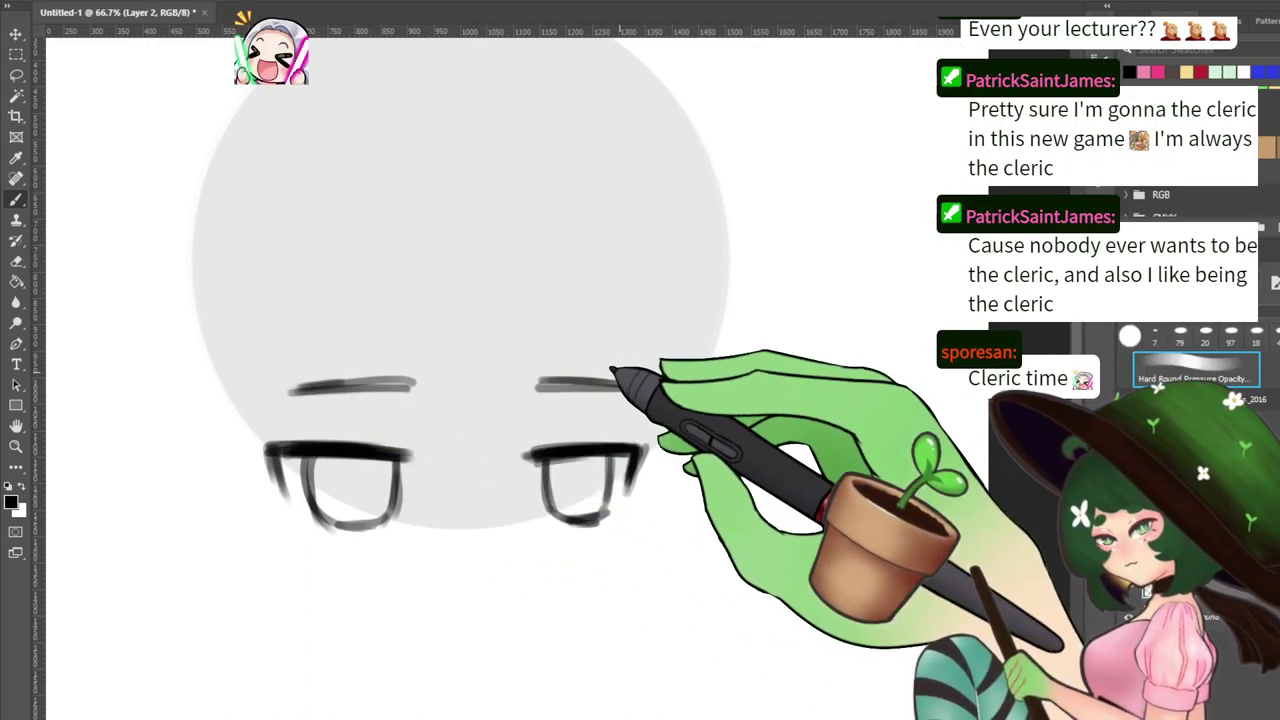
{"action": "left_click_drag", "start_coordinate": [515, 434], "coordinate": [567, 327]}
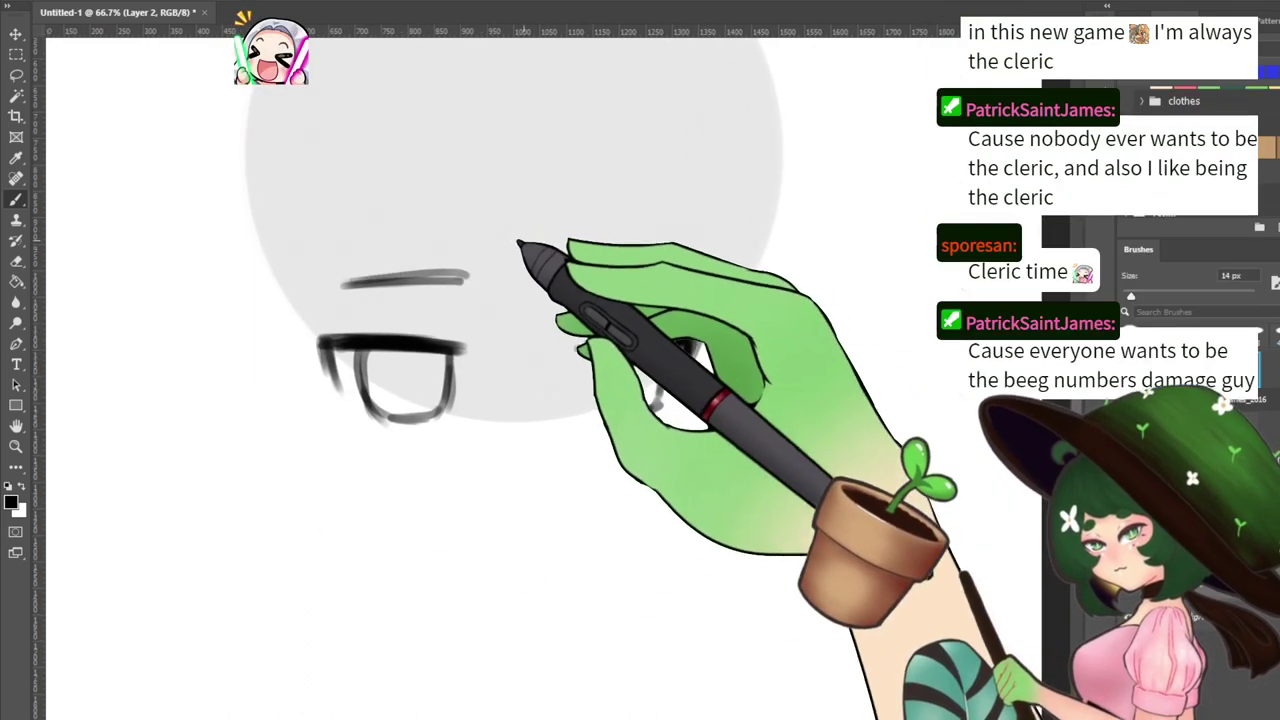
{"action": "key", "text": "ctrl+z"}
{"action": "key", "text": "ctrl+z"}
{"action": "key", "text": "ctrl+z"}
{"action": "key", "text": "ctrl+z"}
Try several eyebrow strokes above the left eye, sloping down toward the outer side of the face
{"action": "left_click_drag", "start_coordinate": [579, 256], "coordinate": [543, 389]}
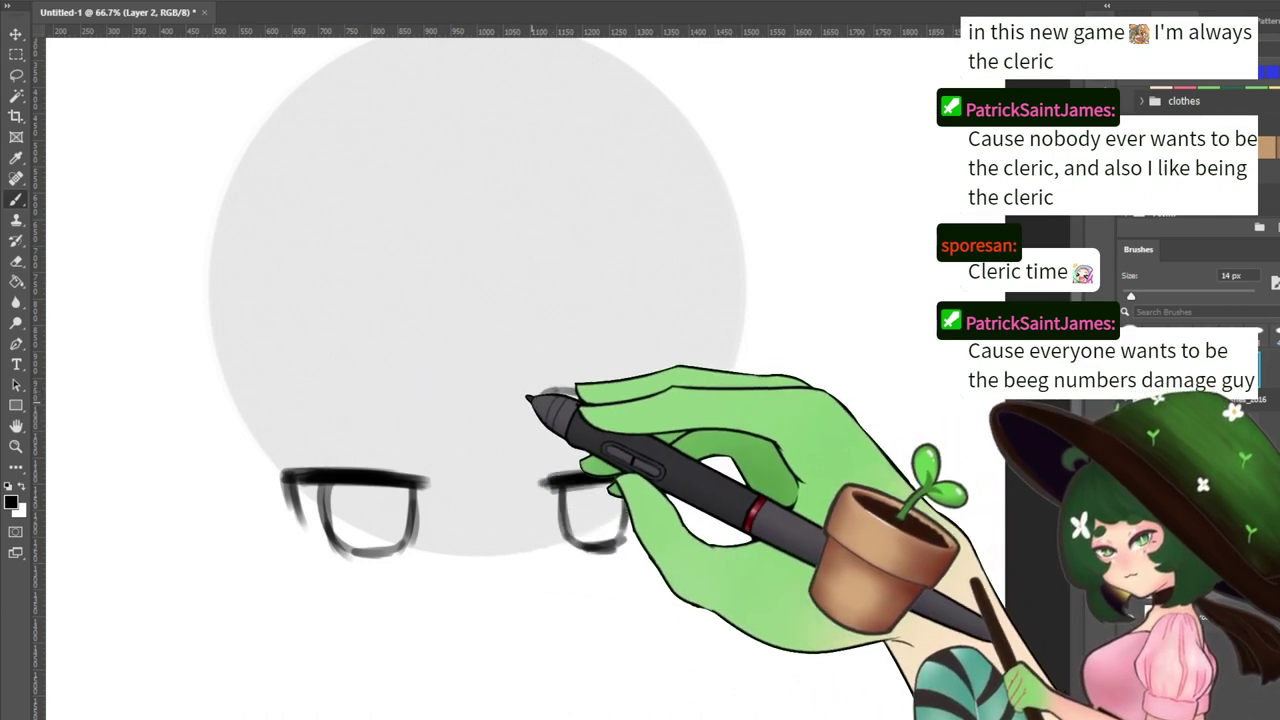
{"action": "left_click_drag", "start_coordinate": [325, 409], "coordinate": [413, 399]}
{"action": "key", "text": "ctrl+z"}
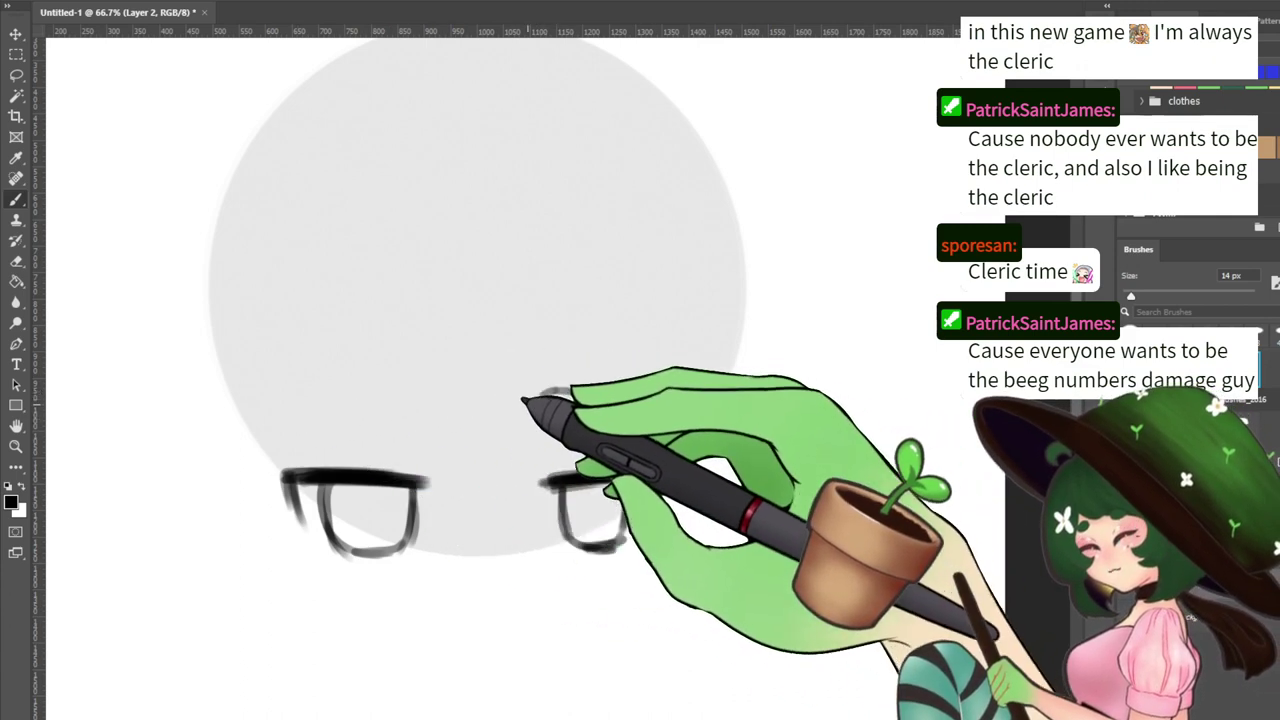
{"action": "left_click_drag", "start_coordinate": [272, 419], "coordinate": [417, 402]}
{"action": "key", "text": "ctrl+z"}
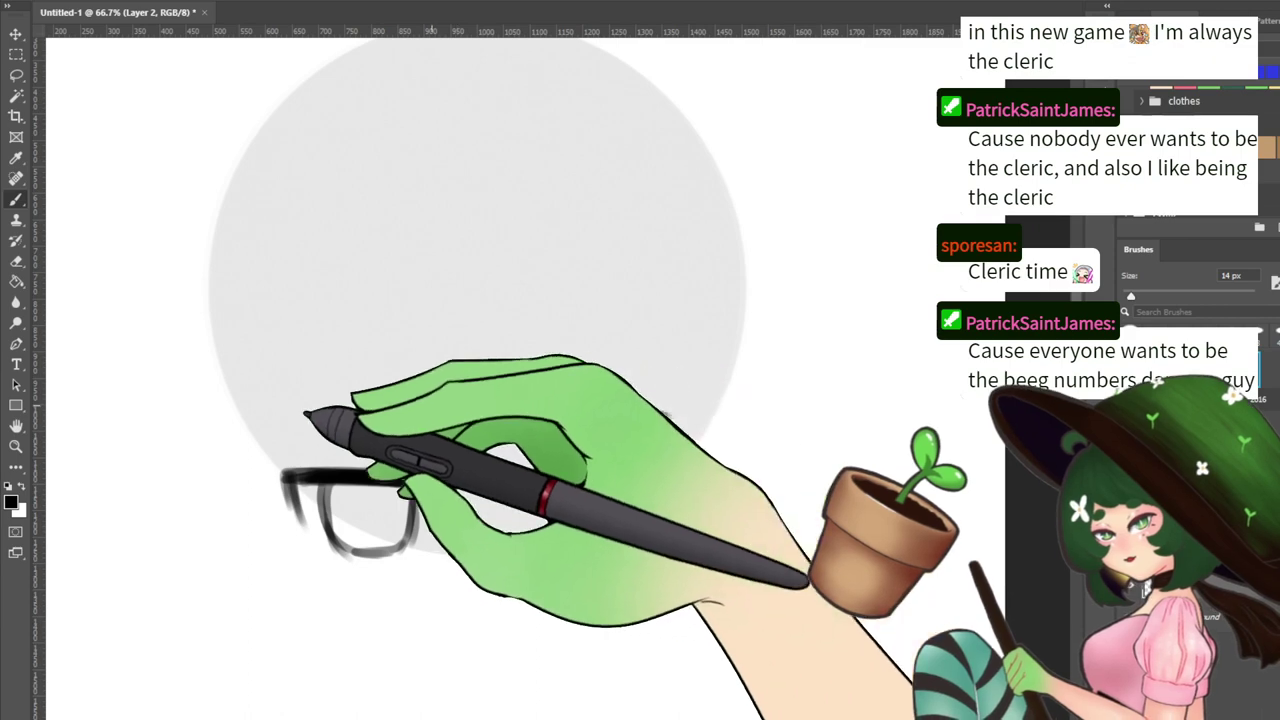
{"action": "mouse_move", "coordinate": [290, 422]}
{"action": "left_mouse_down"}
{"action": "mouse_move", "coordinate": [439, 402]}
{"action": "mouse_move", "coordinate": [385, 393]}
{"action": "mouse_move", "coordinate": [375, 401]}
{"action": "mouse_move", "coordinate": [450, 399]}
{"action": "mouse_move", "coordinate": [412, 386]}
{"action": "mouse_move", "coordinate": [291, 420]}
{"action": "left_mouse_up"}
{"action": "key", "text": "ctrl+z"}
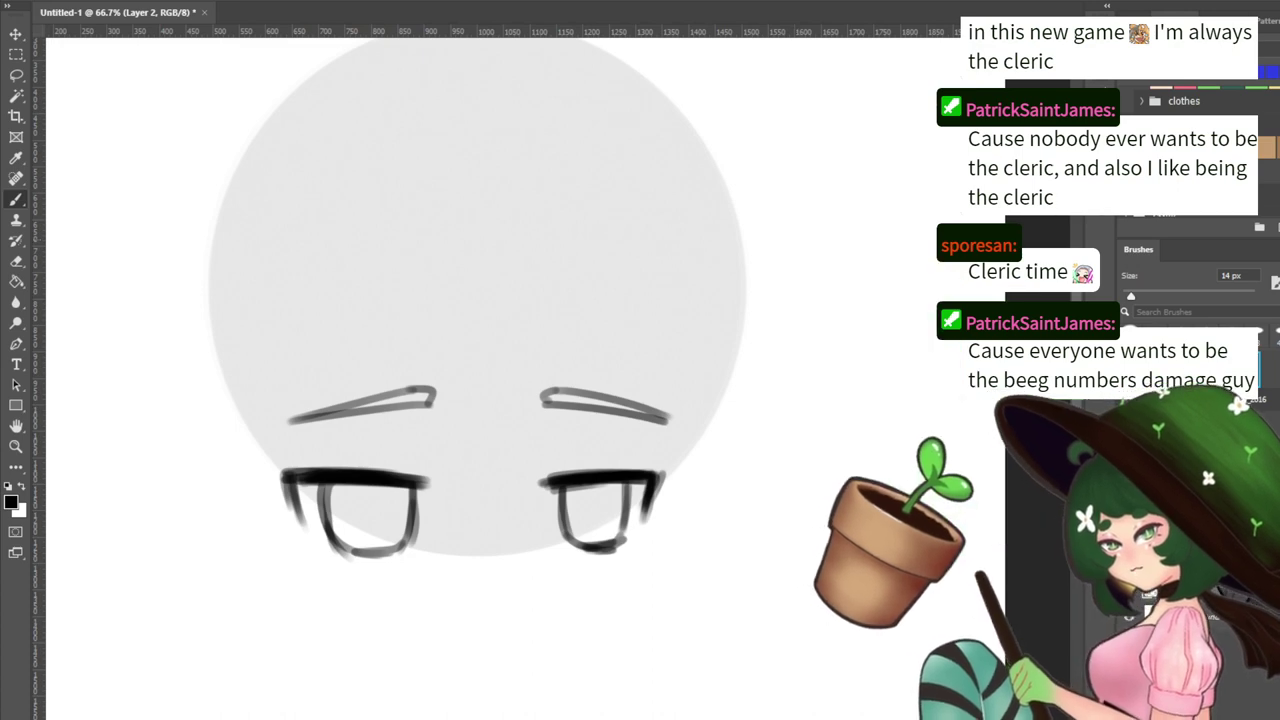
{"action": "key", "text": "ctrl+z"}
{"action": "key", "text": "ctrl+z"}
{"action": "key", "text": "ctrl+z"}
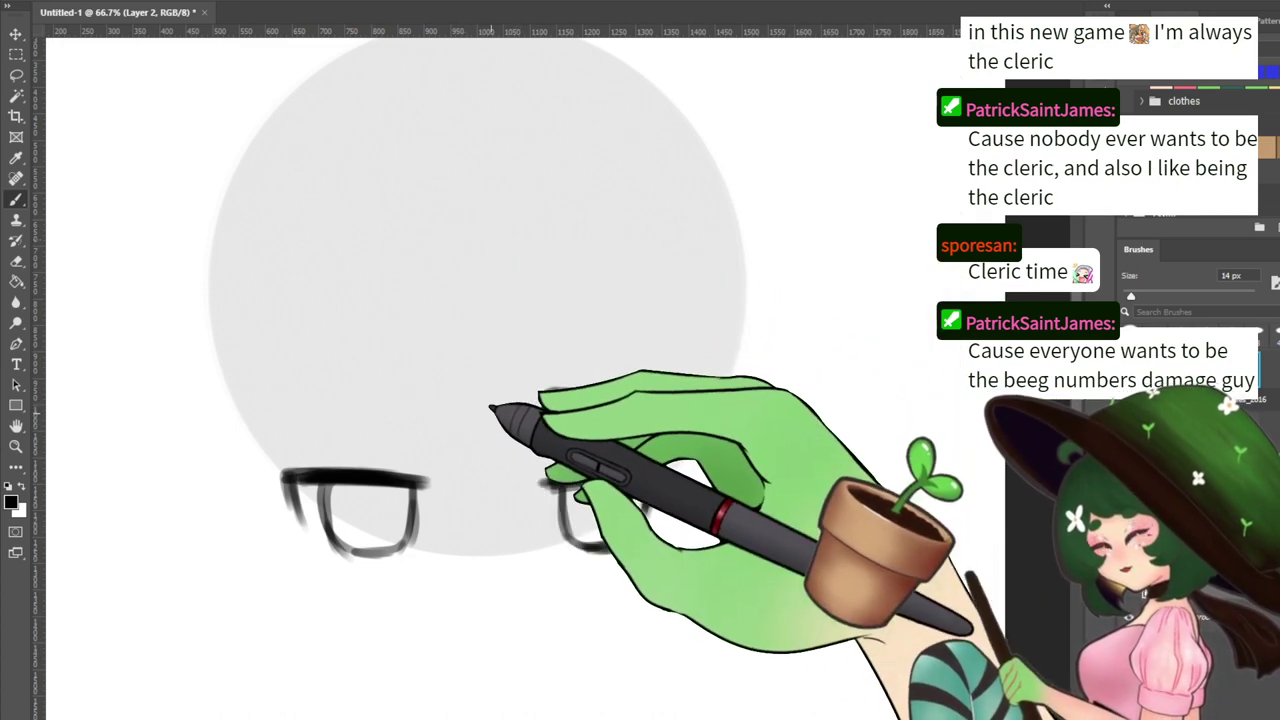
{"action": "left_click_drag", "start_coordinate": [292, 424], "coordinate": [419, 406]}
{"action": "key", "text": "ctrl+z"}
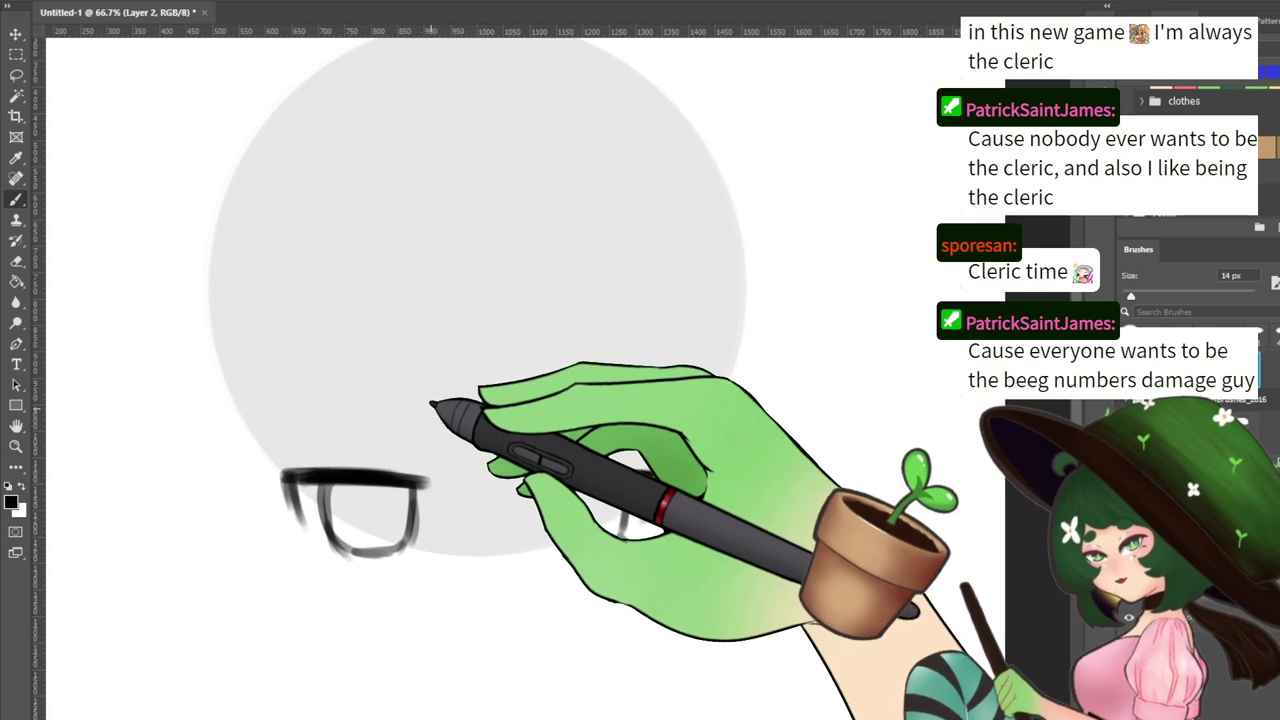
Sketch a tapered outlined eyebrow above the left eye, blunt at its inner end and sloping down outward
{"action": "mouse_move", "coordinate": [319, 423]}
{"action": "left_mouse_down"}
{"action": "mouse_move", "coordinate": [430, 406]}
{"action": "mouse_move", "coordinate": [424, 391]}
{"action": "mouse_move", "coordinate": [318, 421]}
{"action": "left_mouse_up"}
{"action": "left_click_drag", "start_coordinate": [537, 405], "coordinate": [651, 421]}
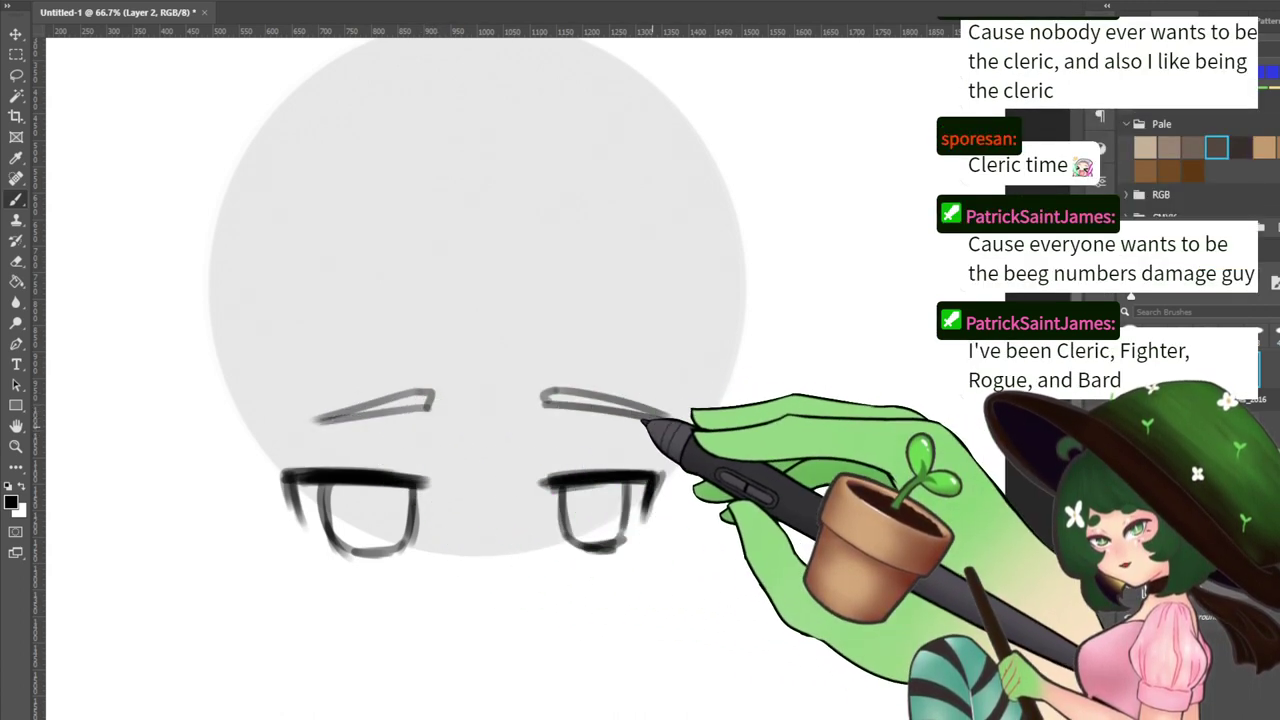
{"action": "key", "text": "ctrl+z"}
{"action": "key", "text": "ctrl+z"}
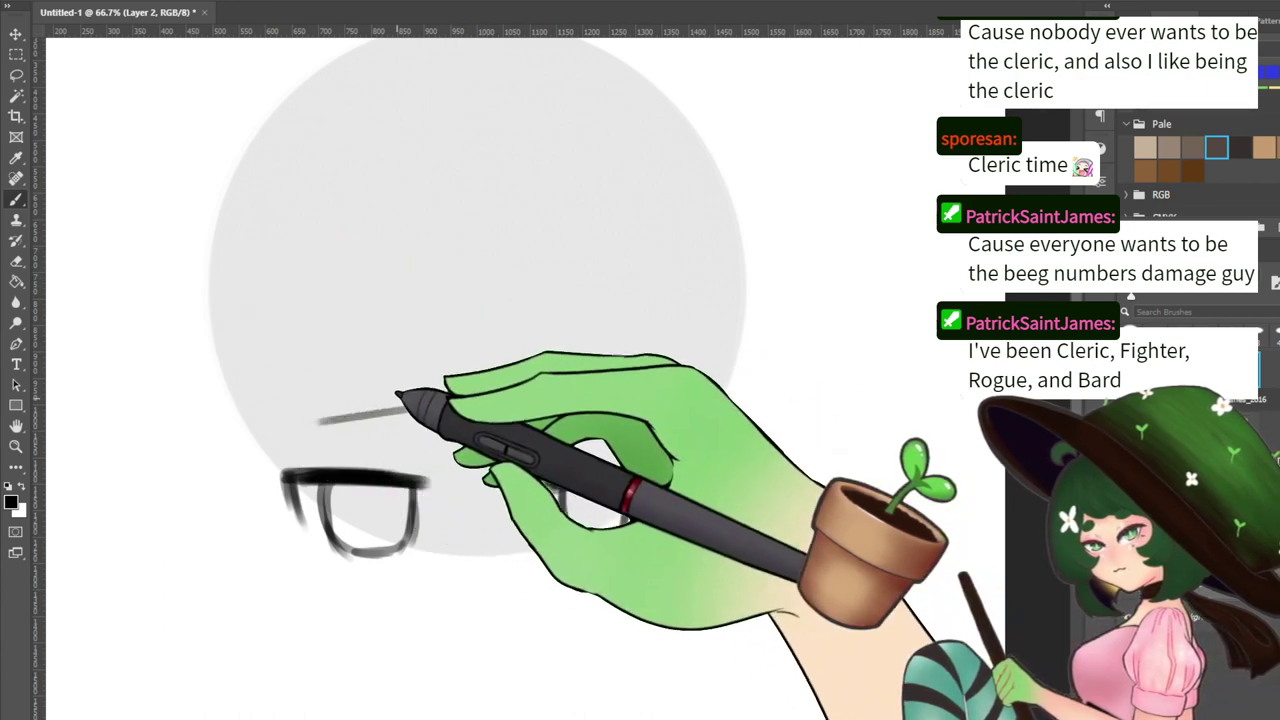
{"action": "mouse_move", "coordinate": [424, 408]}
{"action": "left_mouse_down"}
{"action": "mouse_move", "coordinate": [431, 388]}
{"action": "mouse_move", "coordinate": [318, 421]}
{"action": "left_mouse_up"}
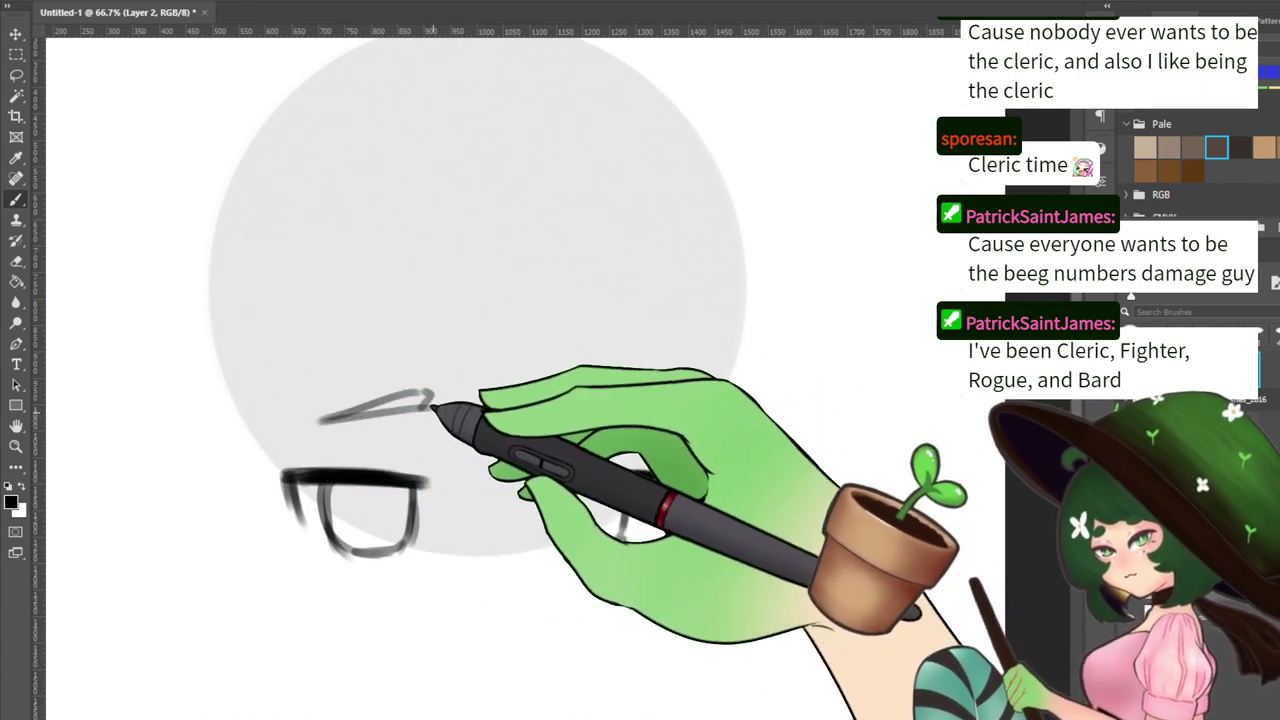
{"action": "key", "text": "ctrl+z"}
{"action": "left_click_drag", "start_coordinate": [423, 386], "coordinate": [297, 418]}
{"action": "key", "text": "ctrl+z"}
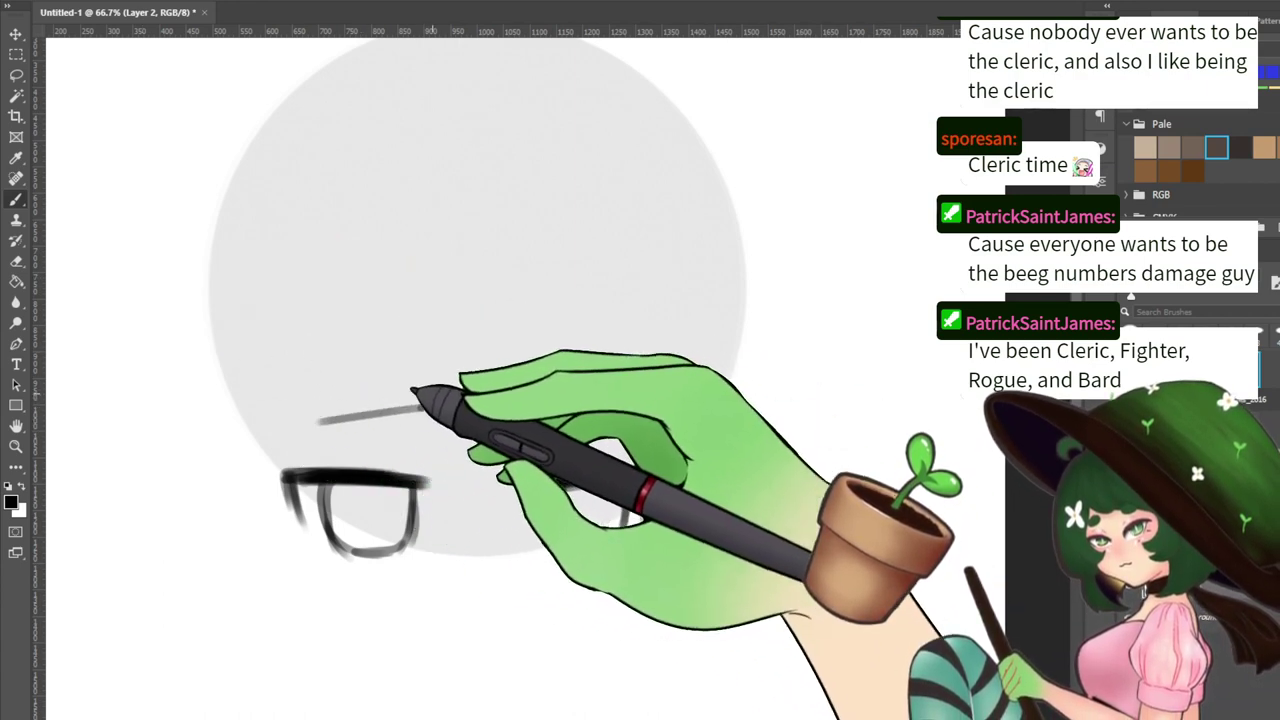
{"action": "left_click_drag", "start_coordinate": [419, 391], "coordinate": [313, 422]}
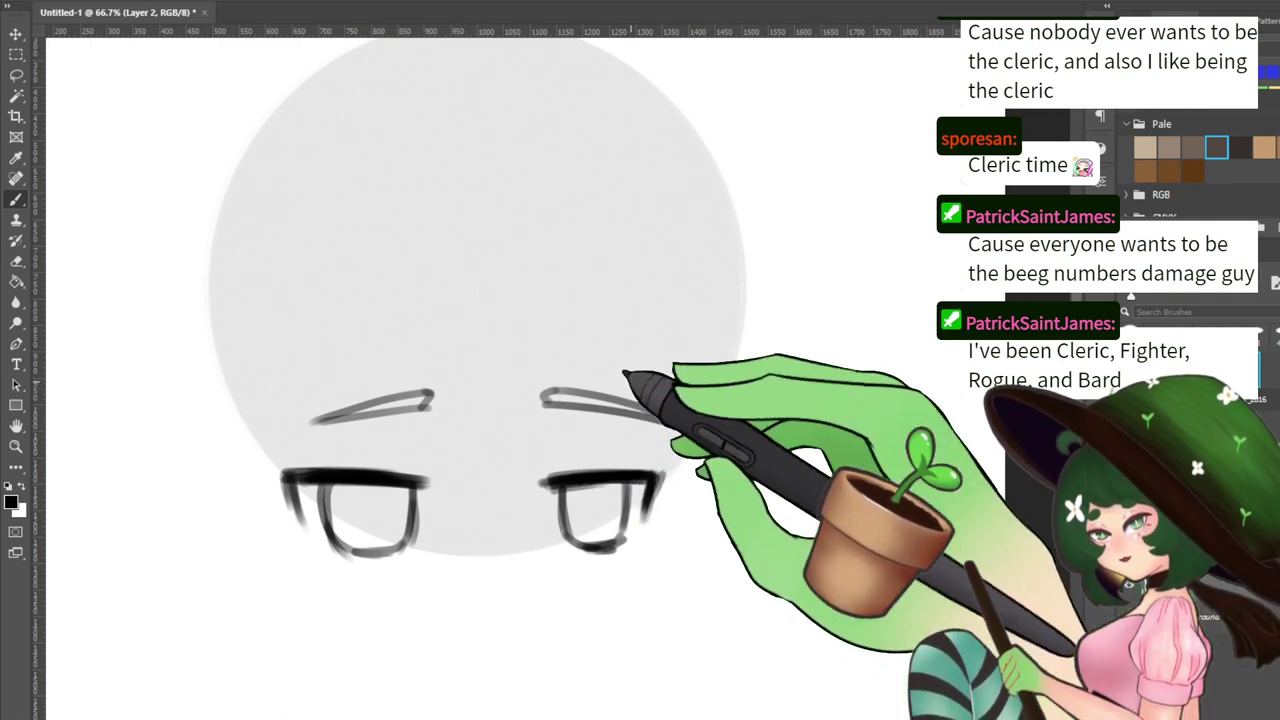
Try a cheek contour beside the right eye that bends into a diagonal jawline running down toward the chin
{"action": "left_click_drag", "start_coordinate": [517, 417], "coordinate": [477, 257]}
{"action": "left_click_drag", "start_coordinate": [398, 370], "coordinate": [443, 434]}
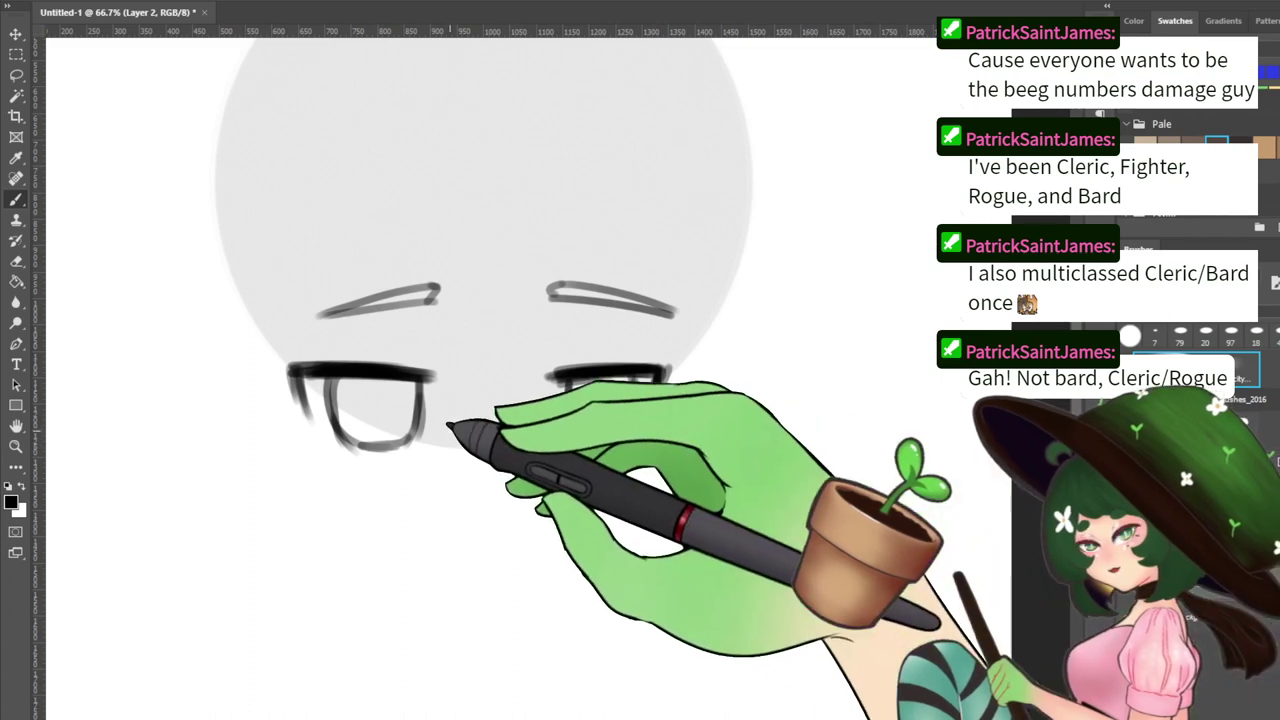
{"action": "left_click_drag", "start_coordinate": [489, 416], "coordinate": [484, 459]}
{"action": "left_click_drag", "start_coordinate": [590, 334], "coordinate": [522, 245]}
{"action": "mouse_move", "coordinate": [644, 315]}
{"action": "left_mouse_down"}
{"action": "mouse_move", "coordinate": [639, 423]}
{"action": "mouse_move", "coordinate": [637, 355]}
{"action": "mouse_move", "coordinate": [639, 407]}
{"action": "mouse_move", "coordinate": [628, 358]}
{"action": "mouse_move", "coordinate": [626, 425]}
{"action": "mouse_move", "coordinate": [634, 402]}
{"action": "mouse_move", "coordinate": [555, 507]}
{"action": "left_mouse_up"}
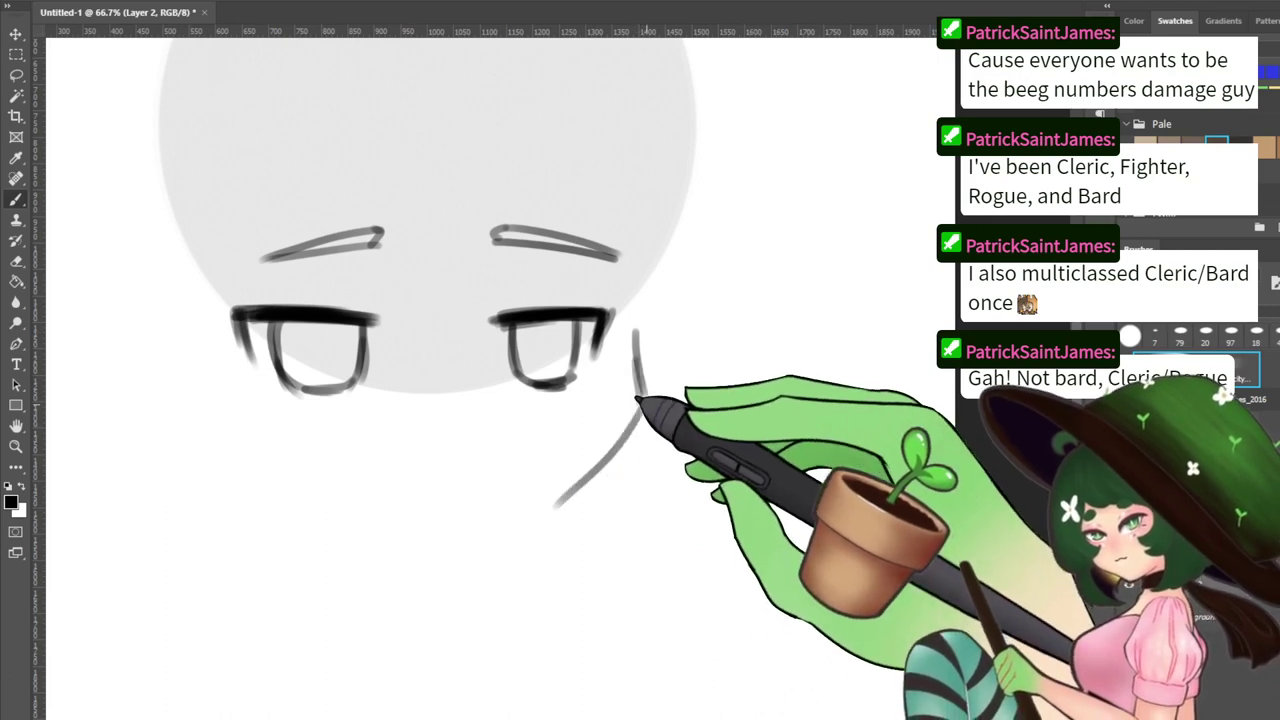
{"action": "mouse_move", "coordinate": [635, 425]}
{"action": "left_mouse_down"}
{"action": "mouse_move", "coordinate": [571, 509]}
{"action": "mouse_move", "coordinate": [457, 579]}
{"action": "left_mouse_up"}
{"action": "left_click_drag", "start_coordinate": [543, 500], "coordinate": [628, 443]}
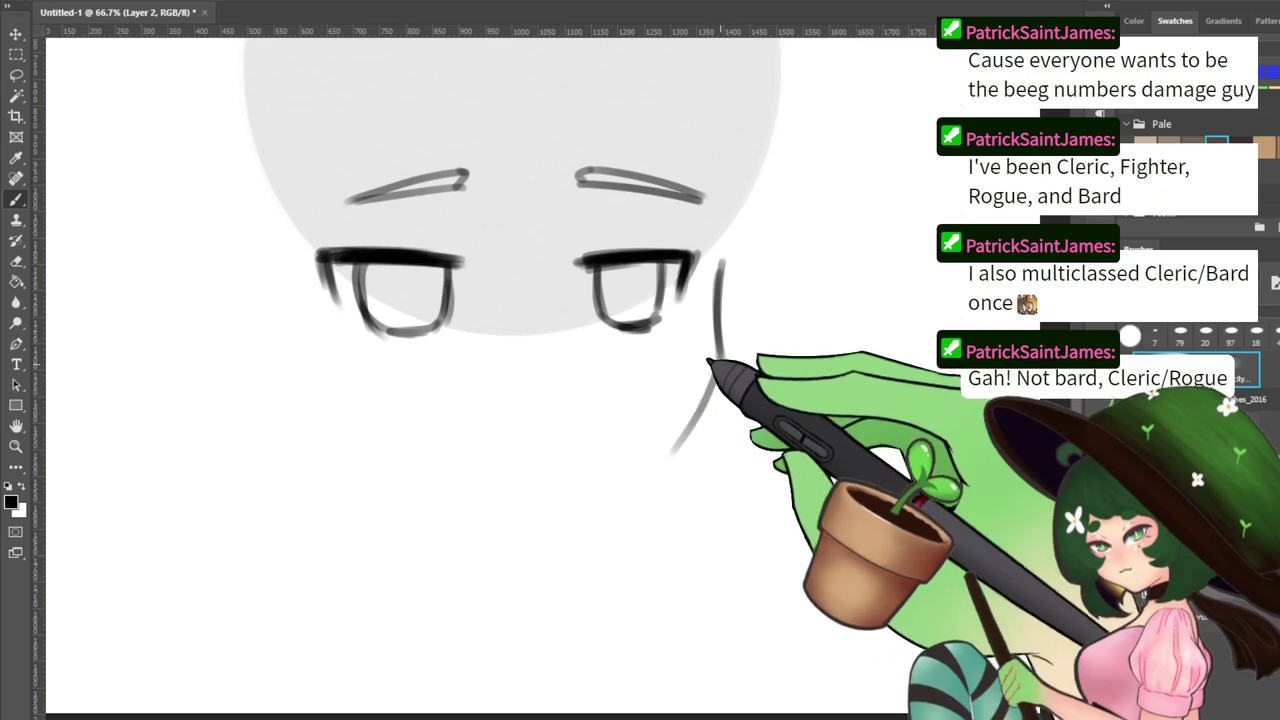
{"action": "left_click_drag", "start_coordinate": [578, 487], "coordinate": [497, 552]}
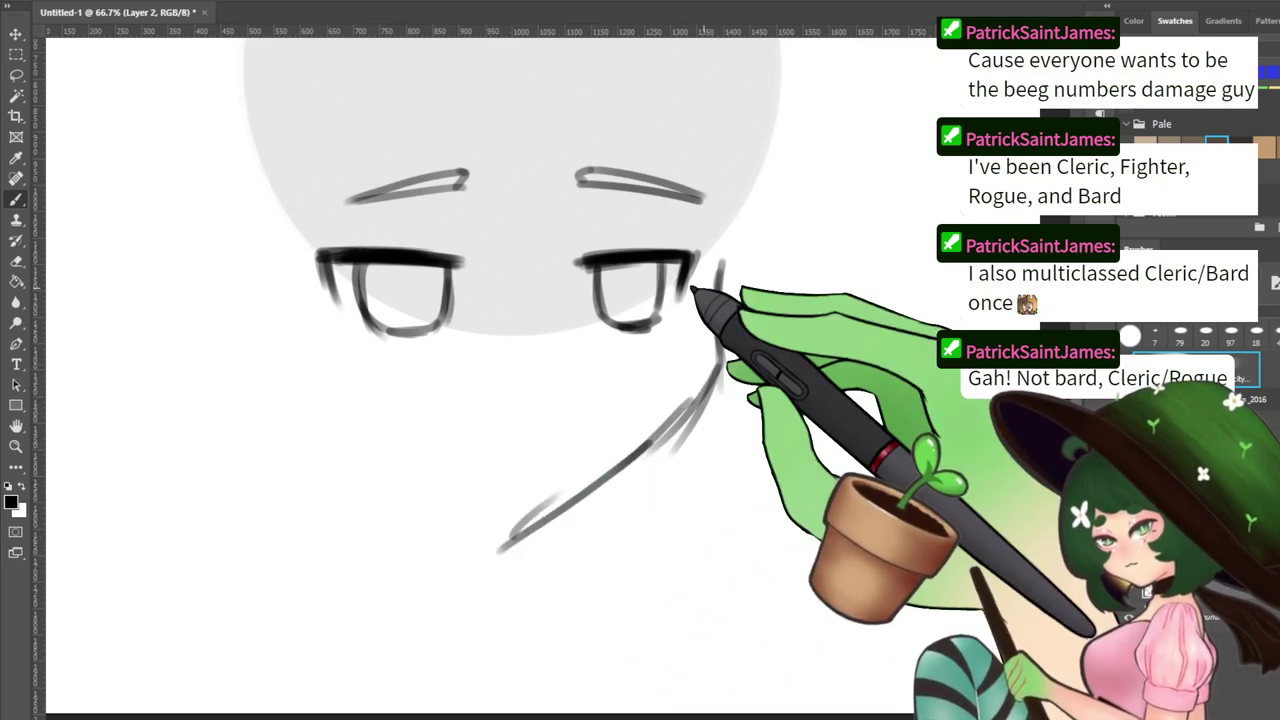
Erase the cheek and jawline strokes beside and below the right eye
{"action": "key", "text": "ctrl+minus"}
{"action": "left_click_drag", "start_coordinate": [665, 160], "coordinate": [676, 362], "text": "space"}
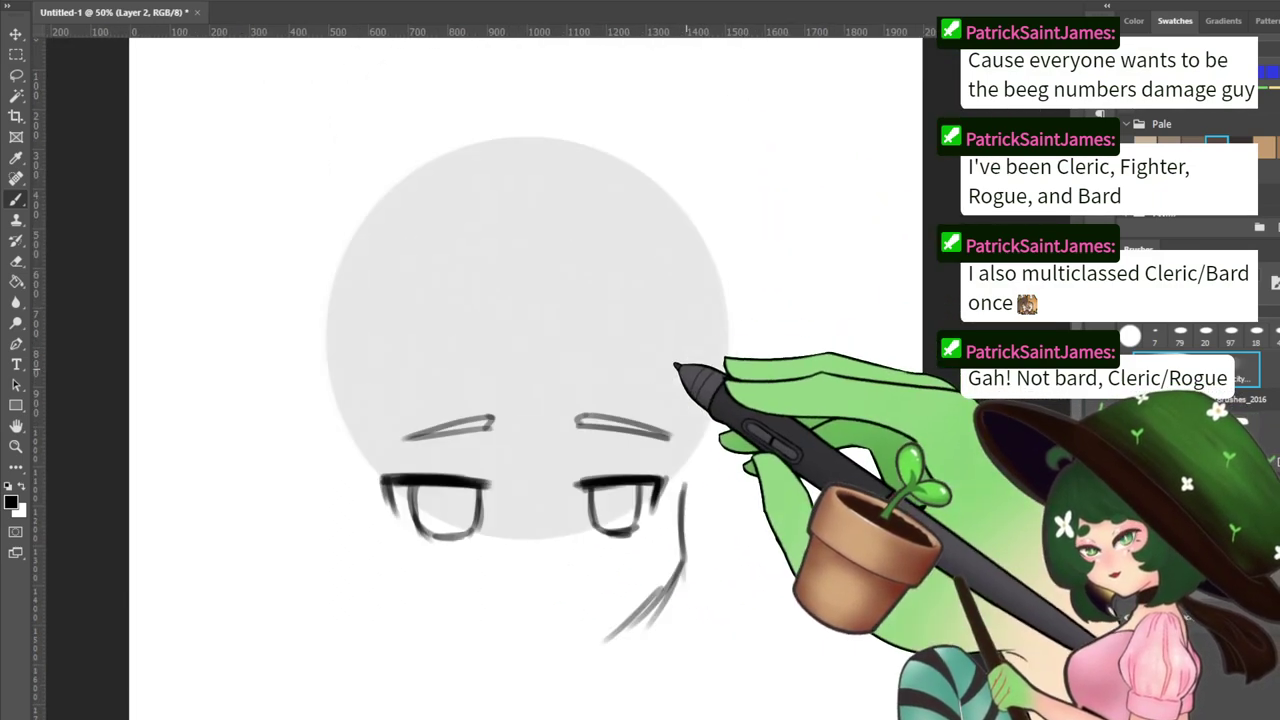
{"action": "key", "text": "e"}
{"action": "left_click_drag", "start_coordinate": [684, 495], "coordinate": [686, 568]}
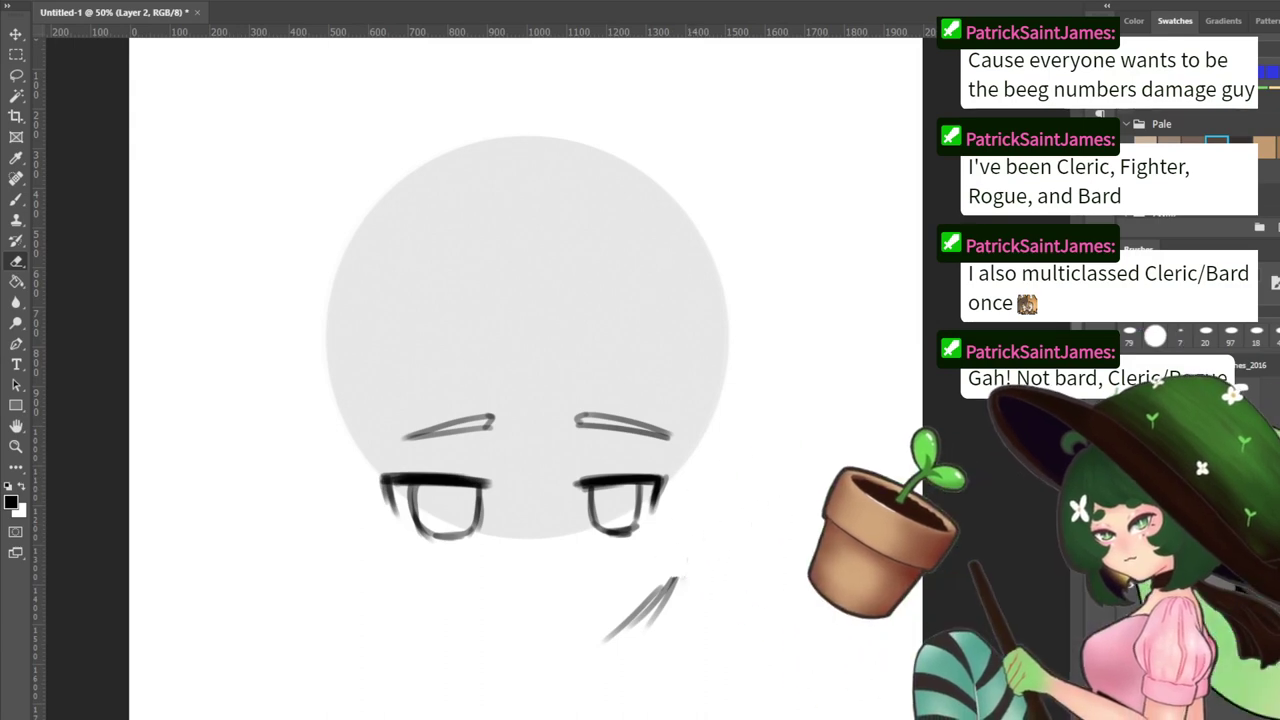
{"action": "key", "text": "b"}
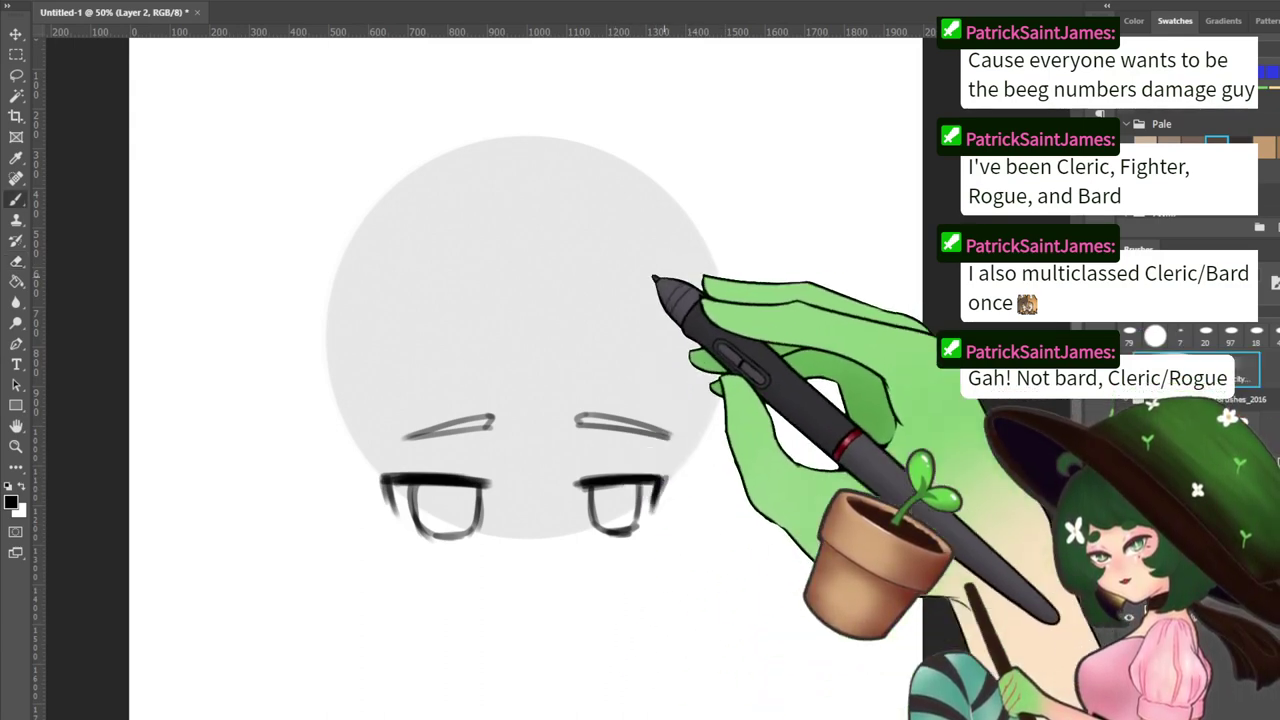
Sketch a curved ear outline outside the gray circle, beside the left eye
{"action": "left_click_drag", "start_coordinate": [740, 293], "coordinate": [733, 394], "text": "space"}
{"action": "key", "text": "v"}
{"action": "left_click_drag", "start_coordinate": [627, 438], "coordinate": [630, 412]}
{"action": "scroll", "coordinate": [510, 400], "scroll_direction": "down", "scroll_amount": 5}
{"action": "key", "text": "b"}
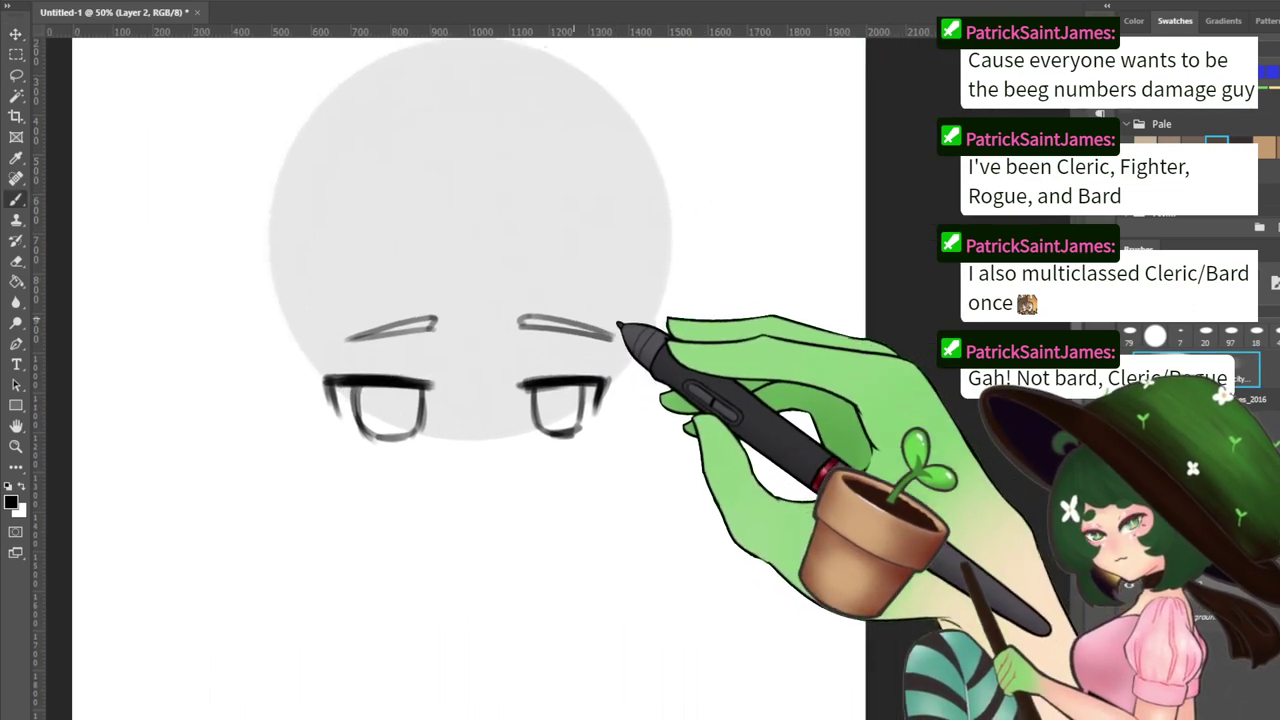
{"action": "scroll", "coordinate": [510, 350], "scroll_direction": "up", "scroll_amount": 2}
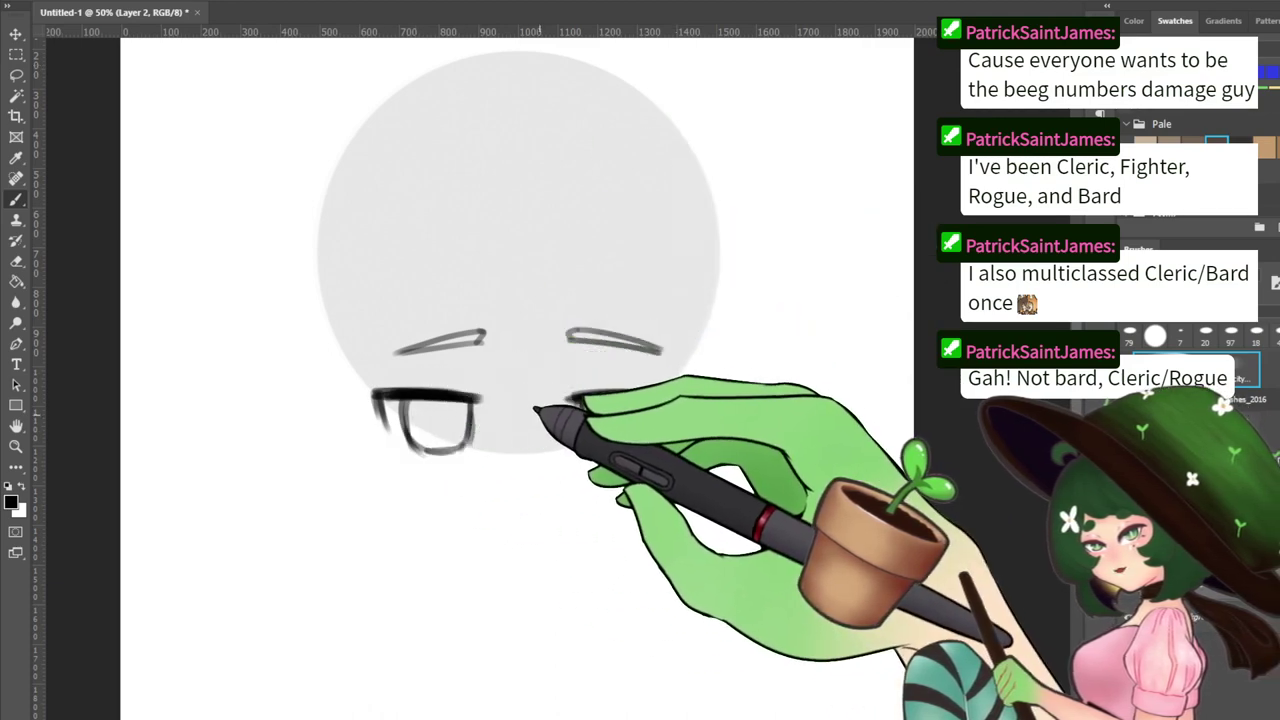
{"action": "left_click_drag", "start_coordinate": [539, 428], "coordinate": [536, 458]}
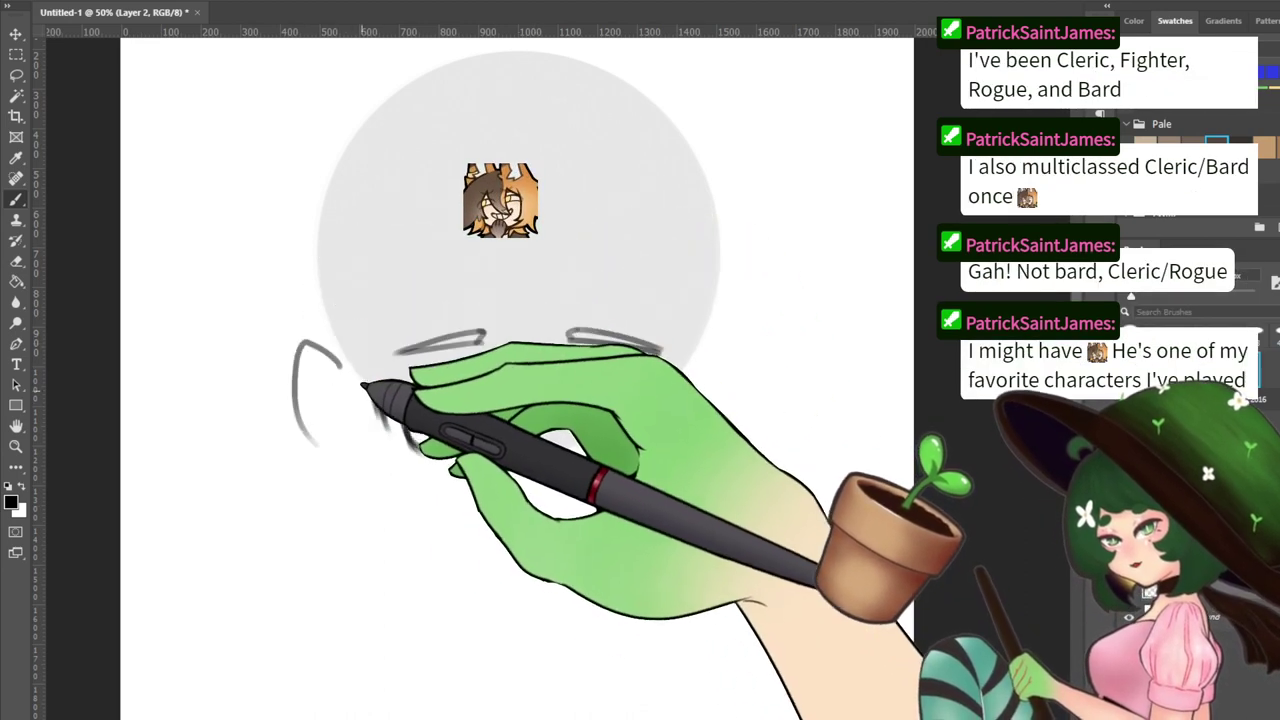
{"action": "mouse_move", "coordinate": [300, 361]}
{"action": "left_mouse_down"}
{"action": "mouse_move", "coordinate": [311, 420]}
{"action": "mouse_move", "coordinate": [333, 447]}
{"action": "left_mouse_up"}
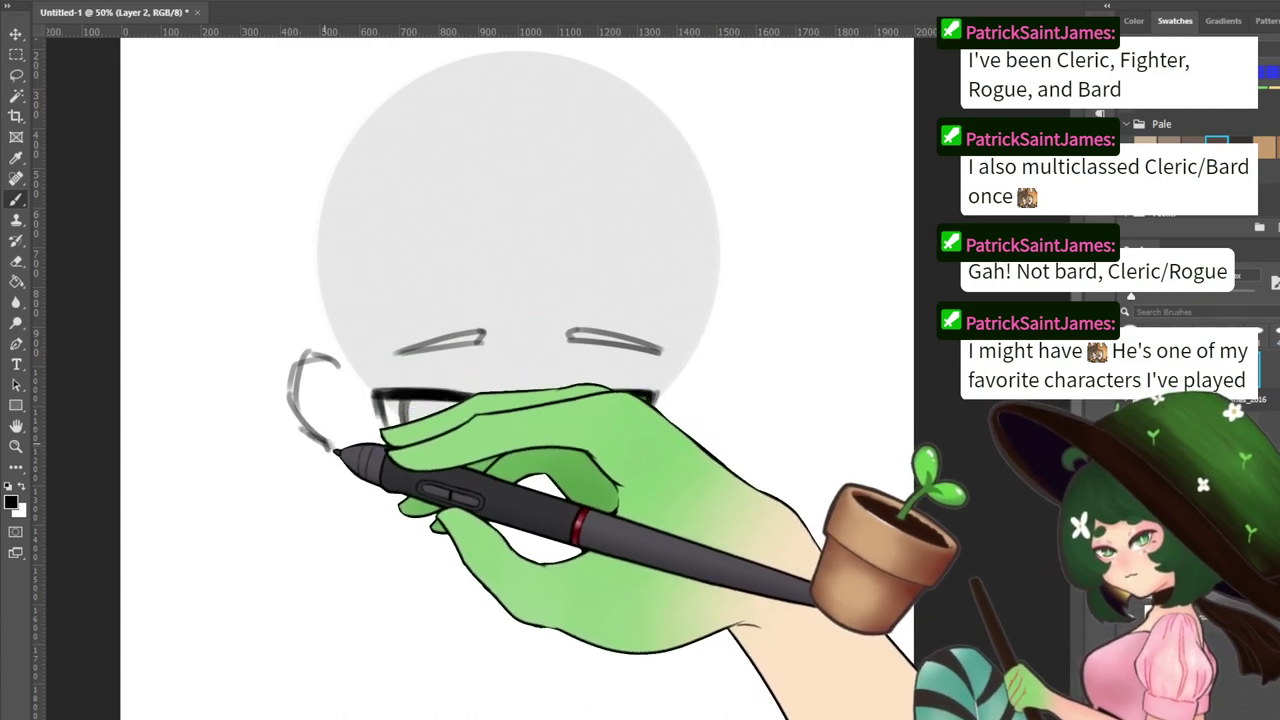
Try erasing the curved ear outline beside the left eye
{"action": "key", "text": "e"}
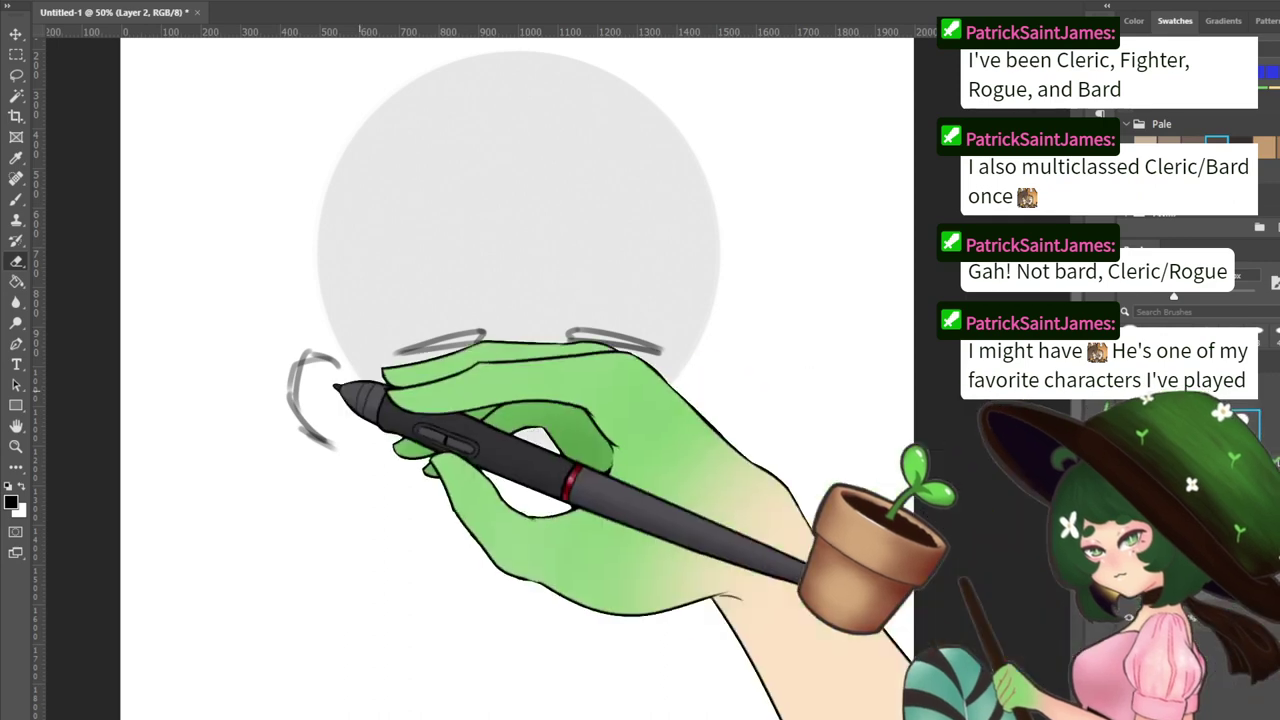
{"action": "left_click_drag", "start_coordinate": [292, 378], "coordinate": [318, 440]}
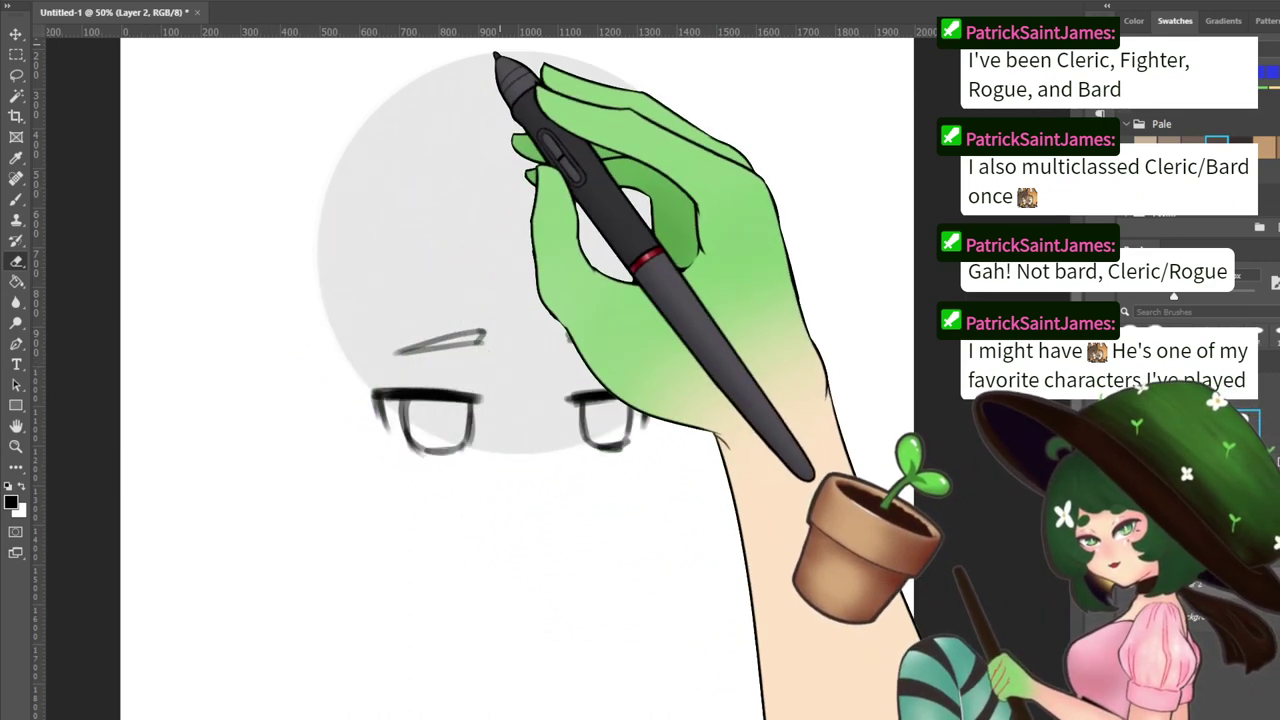
{"action": "key", "text": "b"}
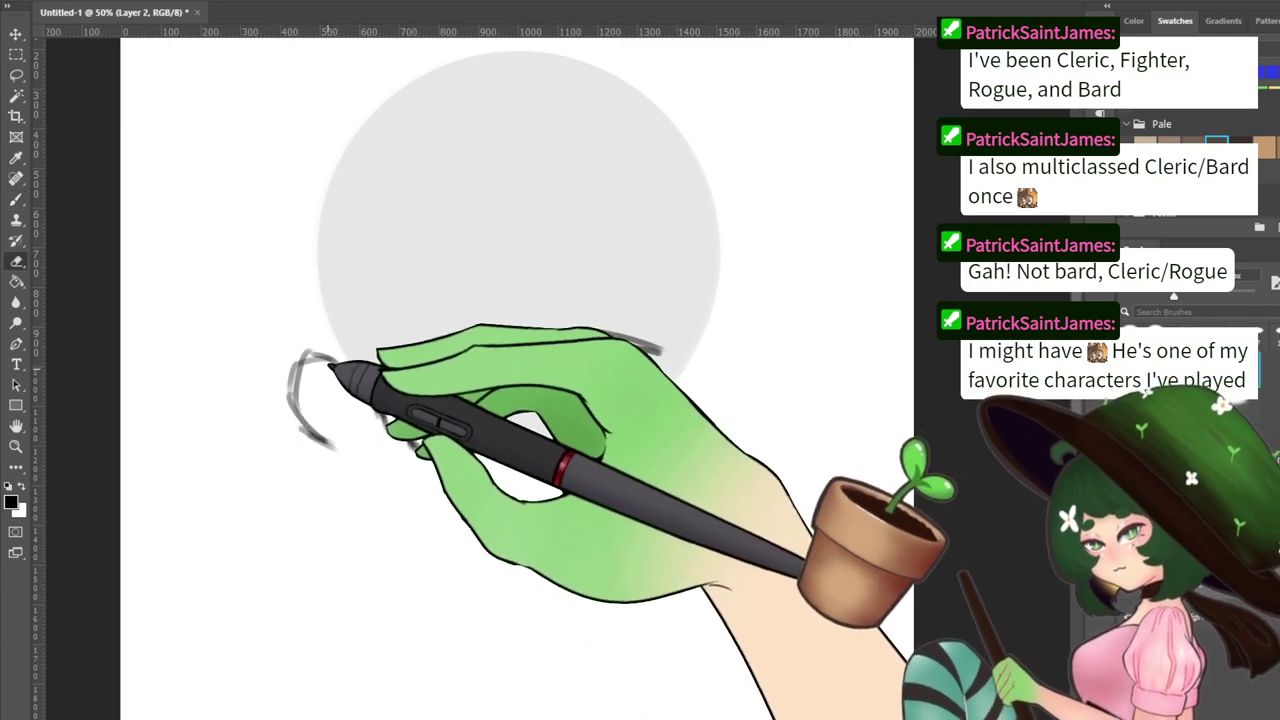
Try several curved ear outlines just outside the gray circle, beside the left eye
{"action": "mouse_move", "coordinate": [330, 366]}
{"action": "left_mouse_down"}
{"action": "mouse_move", "coordinate": [334, 449]}
{"action": "mouse_move", "coordinate": [297, 354]}
{"action": "mouse_move", "coordinate": [368, 460]}
{"action": "left_mouse_up"}
{"action": "key", "text": "b"}
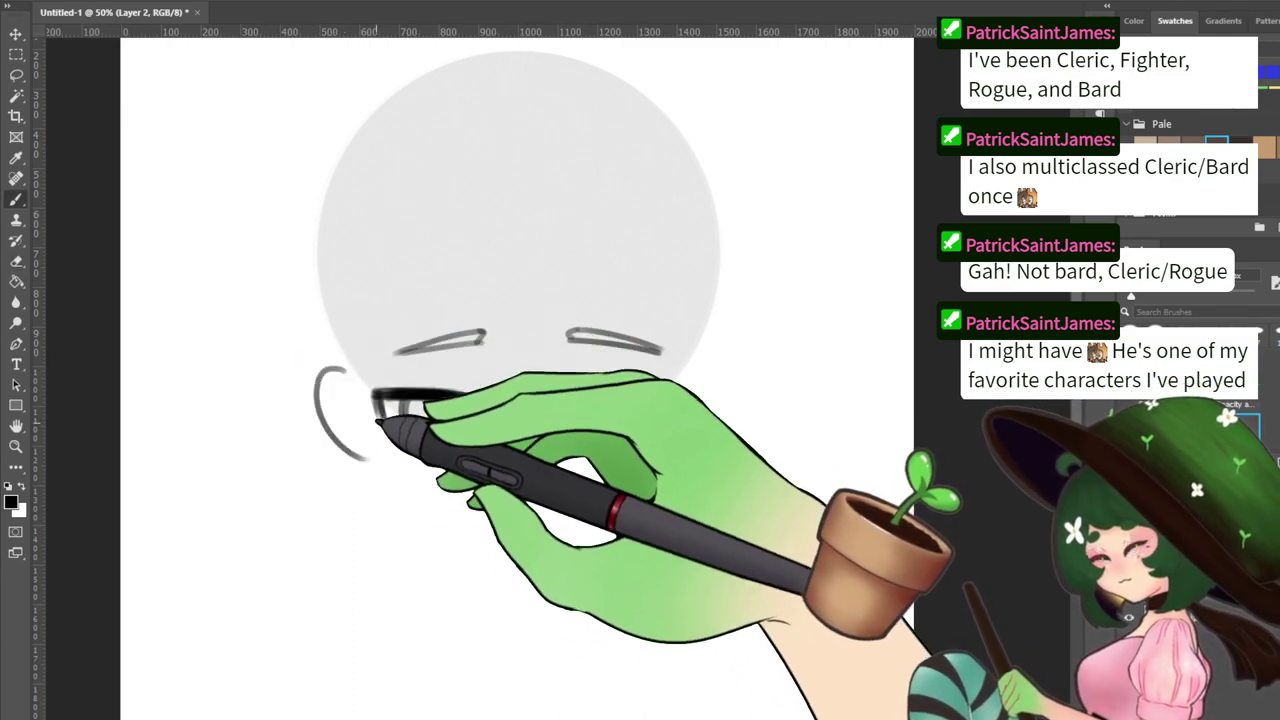
{"action": "left_click_drag", "start_coordinate": [346, 367], "coordinate": [345, 440]}
{"action": "left_click_drag", "start_coordinate": [347, 372], "coordinate": [350, 447]}
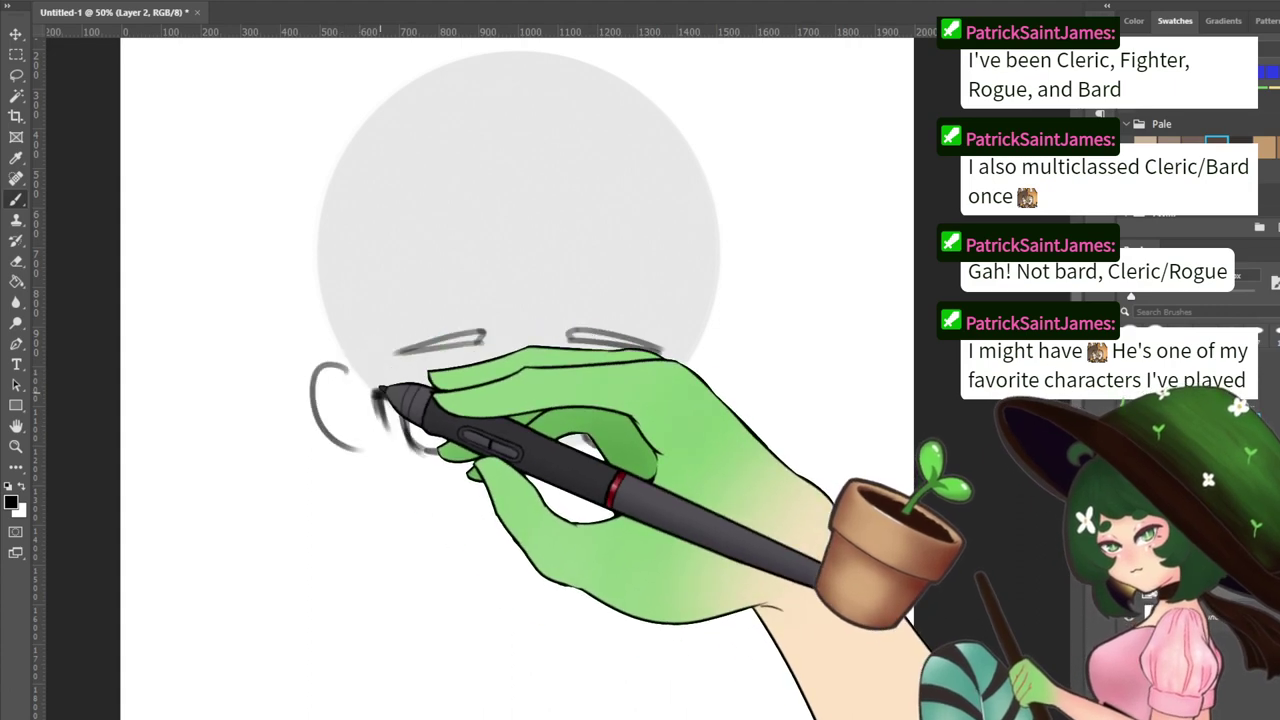
{"action": "key", "text": "ctrl+z"}
{"action": "left_click_drag", "start_coordinate": [349, 371], "coordinate": [342, 430]}
{"action": "key", "text": "ctrl+z"}
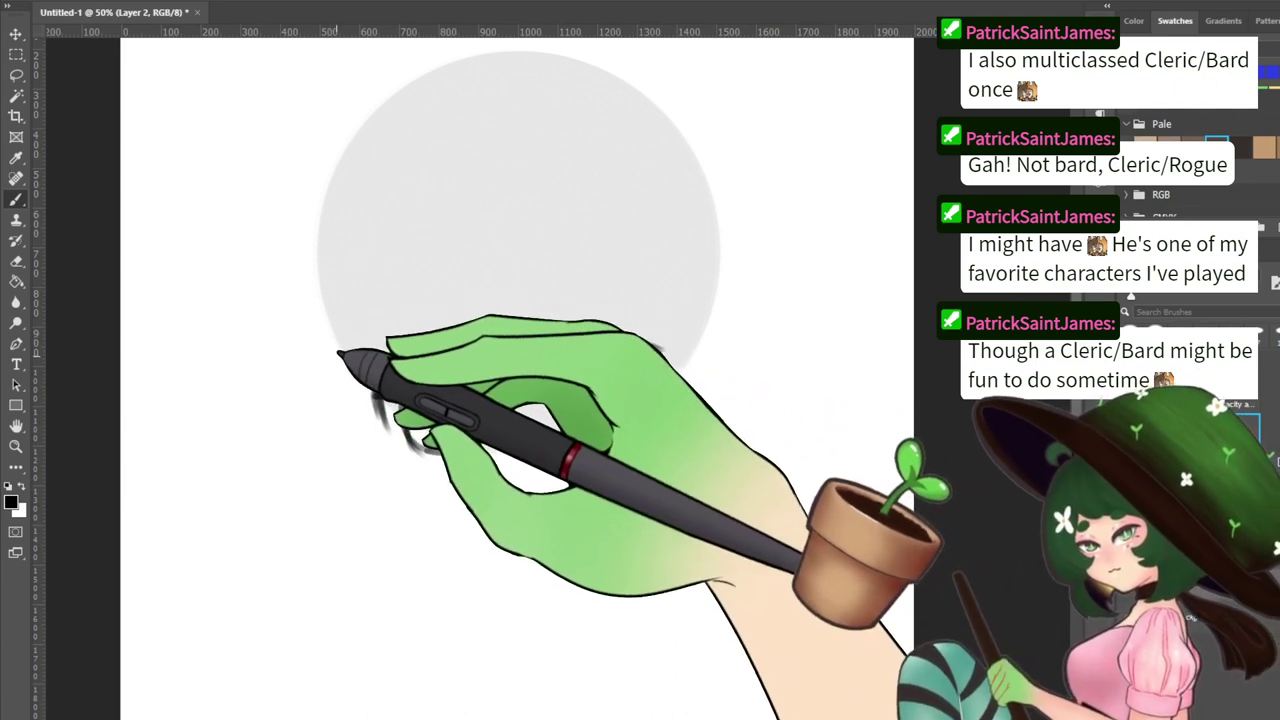
Redraw the ear beside the left eye with an arched upper outline and a separate slanted lower stroke
{"action": "left_click_drag", "start_coordinate": [328, 338], "coordinate": [362, 516]}
{"action": "key", "text": "ctrl+z"}
{"action": "mouse_move", "coordinate": [348, 390]}
{"action": "left_mouse_down"}
{"action": "mouse_move", "coordinate": [307, 376]}
{"action": "mouse_move", "coordinate": [327, 452]}
{"action": "mouse_move", "coordinate": [359, 476]}
{"action": "left_mouse_up"}
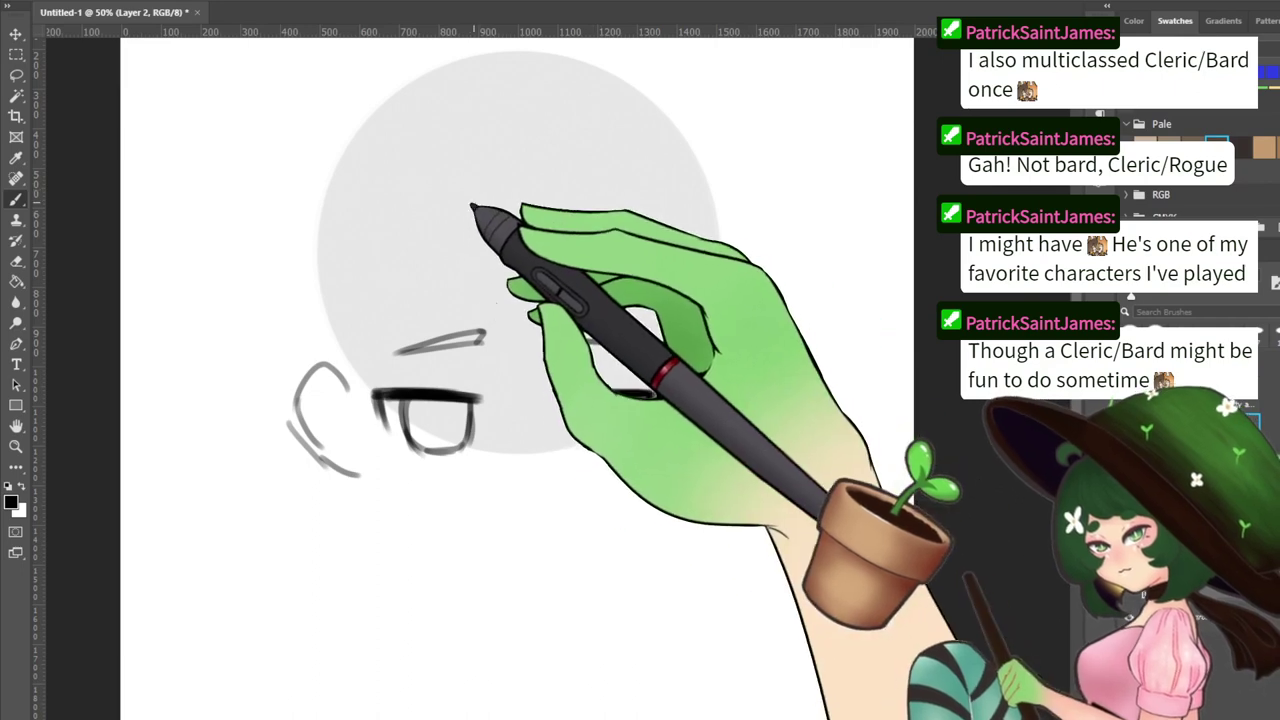
Sketch the bangs on the forehead with curved strands meeting in points between the eyebrows and one strand sweeping over the left eyebrow
{"action": "left_click_drag", "start_coordinate": [470, 184], "coordinate": [505, 311]}
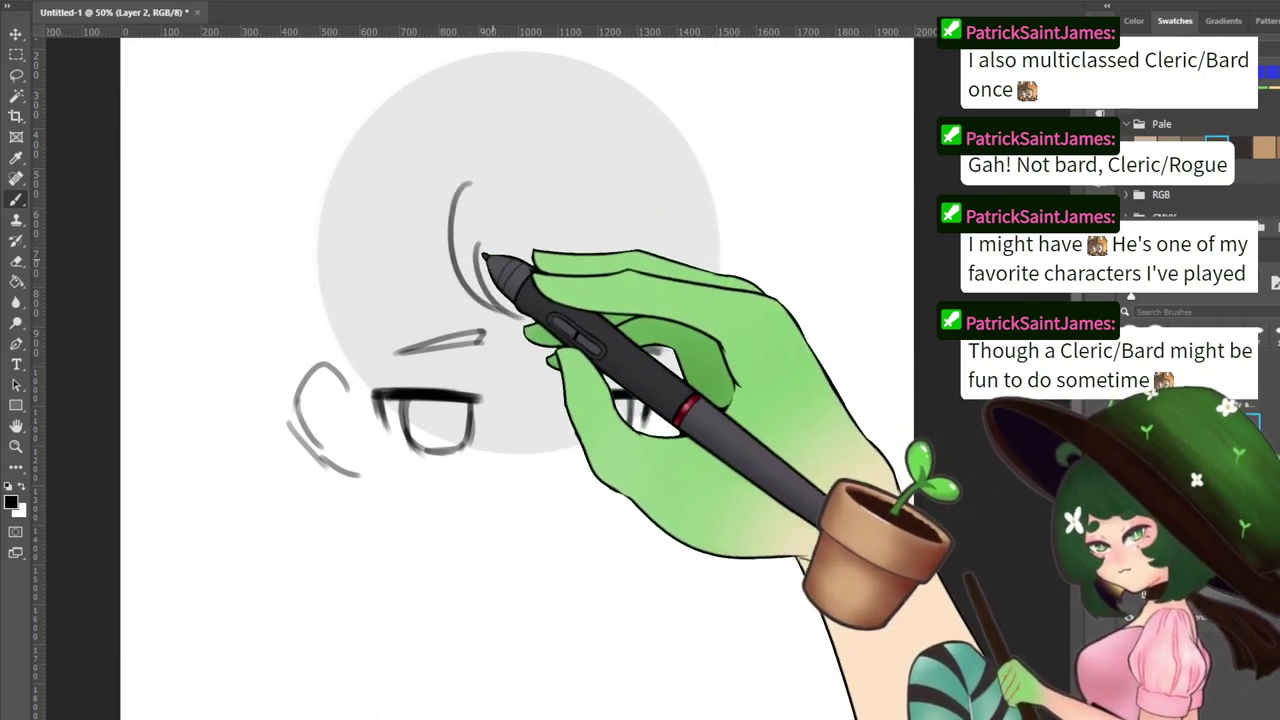
{"action": "left_click_drag", "start_coordinate": [480, 233], "coordinate": [511, 325]}
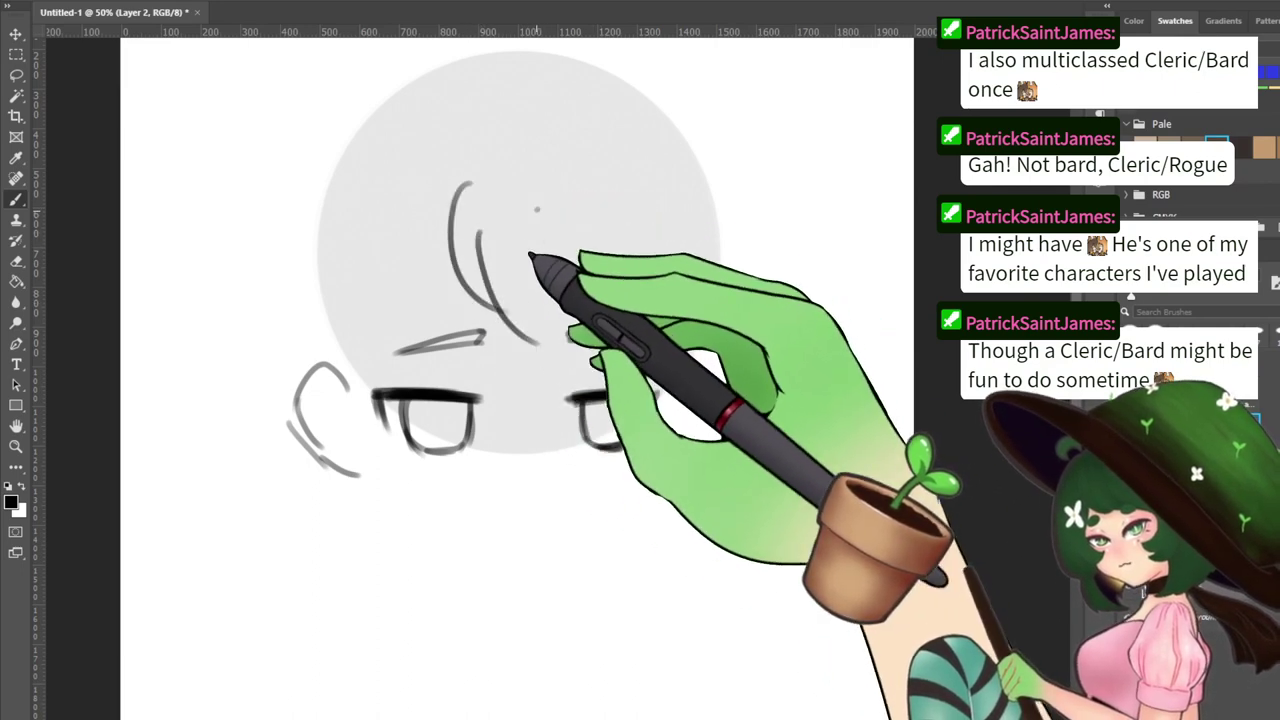
{"action": "left_click_drag", "start_coordinate": [537, 209], "coordinate": [560, 281]}
{"action": "mouse_move", "coordinate": [528, 288]}
{"action": "left_mouse_down"}
{"action": "mouse_move", "coordinate": [543, 323]}
{"action": "mouse_move", "coordinate": [521, 315]}
{"action": "mouse_move", "coordinate": [563, 295]}
{"action": "left_mouse_up"}
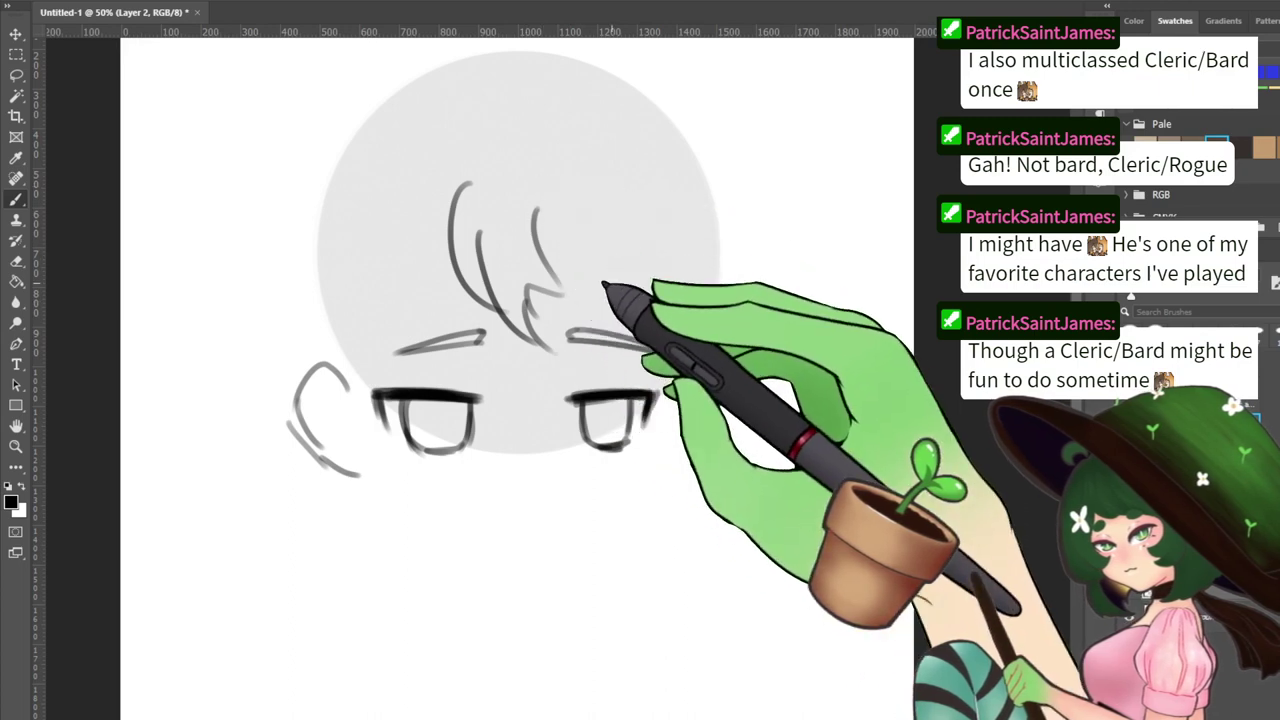
{"action": "left_click_drag", "start_coordinate": [577, 170], "coordinate": [566, 245]}
{"action": "left_click_drag", "start_coordinate": [466, 247], "coordinate": [489, 355]}
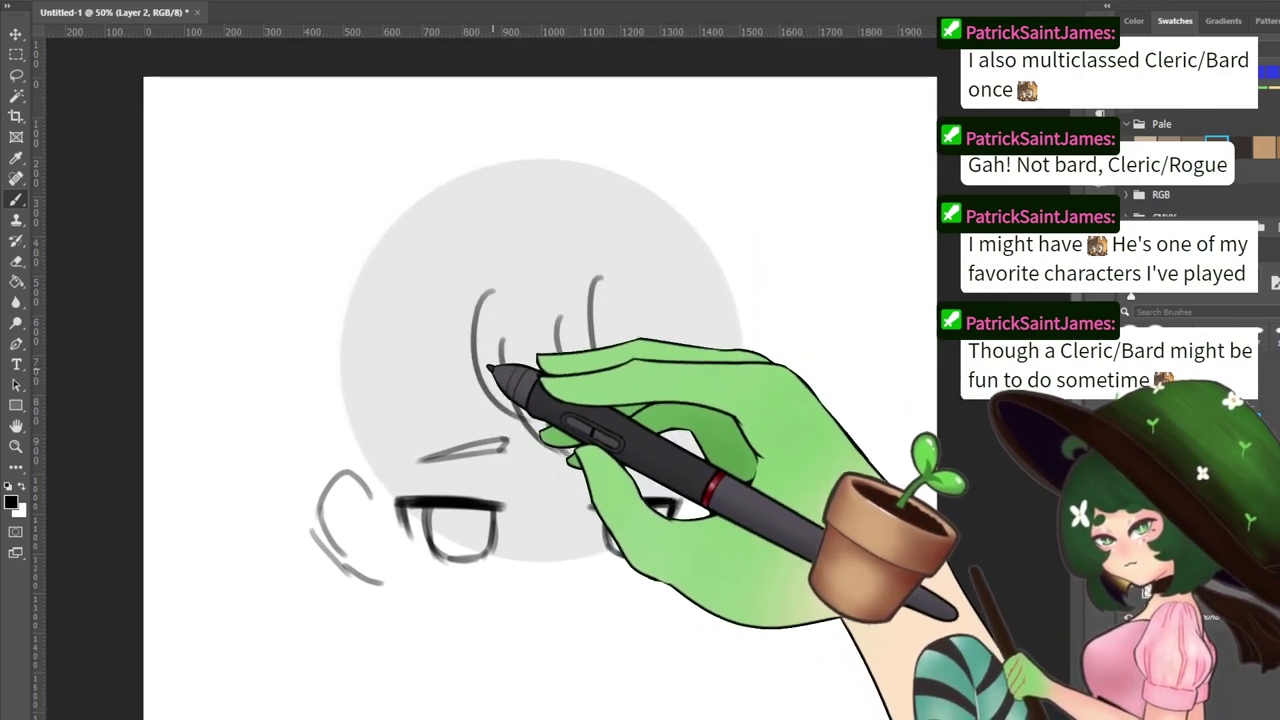
{"action": "mouse_move", "coordinate": [474, 398]}
{"action": "left_mouse_down"}
{"action": "mouse_move", "coordinate": [446, 429]}
{"action": "mouse_move", "coordinate": [395, 464]}
{"action": "left_mouse_up"}
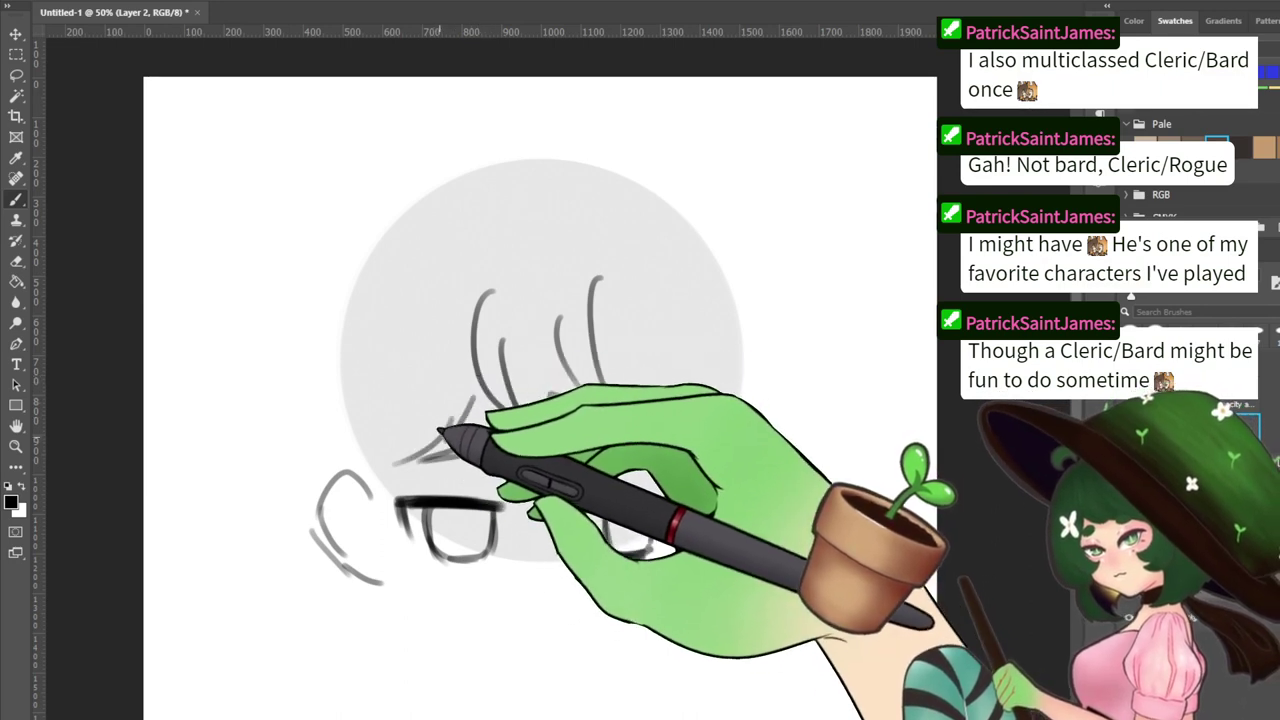
Try long, nearly parallel side-lock lines falling between the left eye and the ear
{"action": "left_click_drag", "start_coordinate": [443, 426], "coordinate": [395, 602]}
{"action": "key", "text": "ctrl+z"}
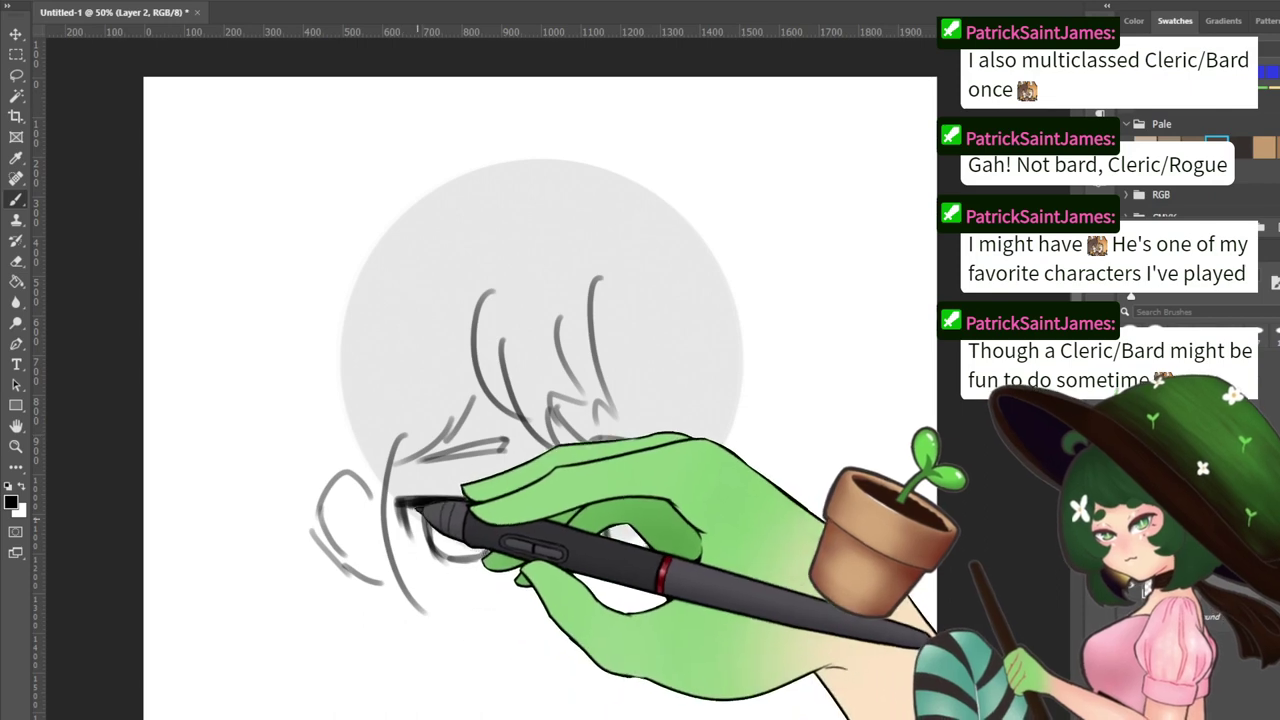
{"action": "key", "text": "ctrl+z"}
{"action": "mouse_move", "coordinate": [431, 471]}
{"action": "left_mouse_down"}
{"action": "mouse_move", "coordinate": [424, 325]}
{"action": "mouse_move", "coordinate": [384, 569]}
{"action": "left_mouse_up"}
{"action": "key", "text": "ctrl+z"}
{"action": "mouse_move", "coordinate": [397, 305]}
{"action": "left_mouse_down"}
{"action": "mouse_move", "coordinate": [421, 525]}
{"action": "mouse_move", "coordinate": [400, 551]}
{"action": "left_mouse_up"}
{"action": "left_click_drag", "start_coordinate": [352, 314], "coordinate": [361, 298]}
{"action": "left_click_drag", "start_coordinate": [377, 394], "coordinate": [385, 556]}
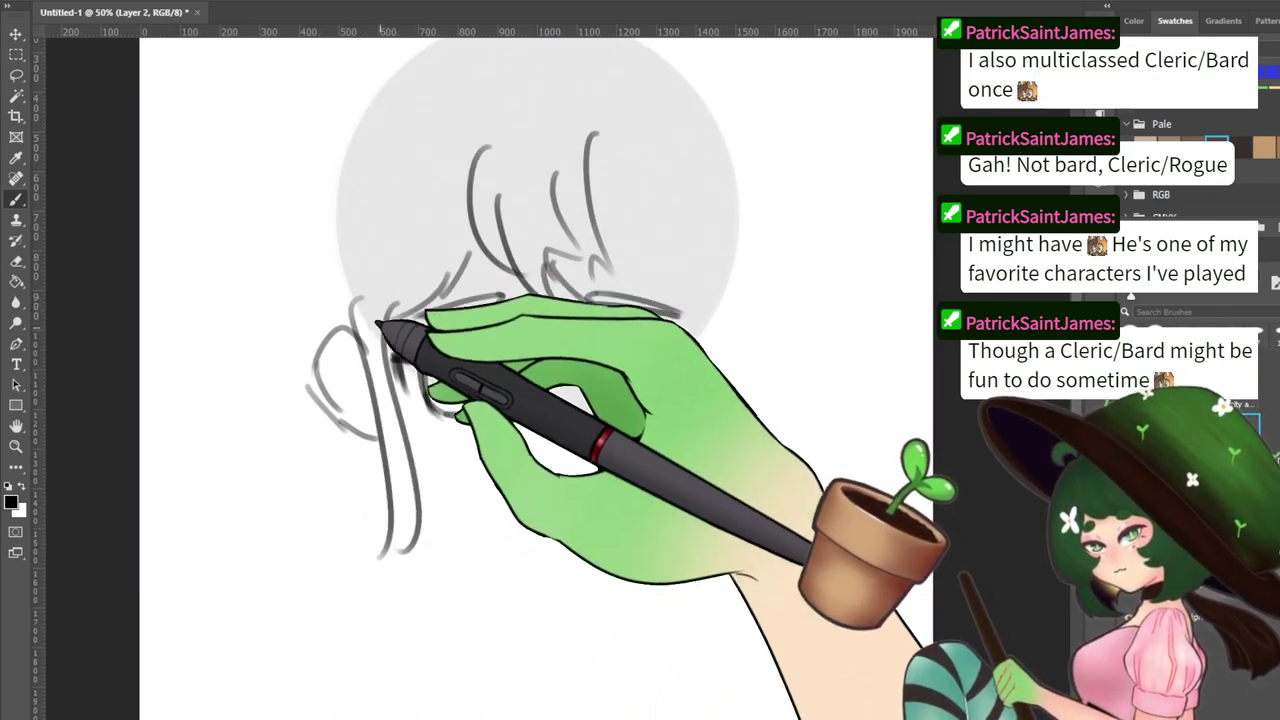
{"action": "key", "text": "ctrl+z"}
{"action": "left_click_drag", "start_coordinate": [366, 306], "coordinate": [423, 500]}
{"action": "mouse_move", "coordinate": [570, 255]}
{"action": "left_mouse_down"}
{"action": "mouse_move", "coordinate": [556, 427]}
{"action": "mouse_move", "coordinate": [618, 280]}
{"action": "left_mouse_up"}
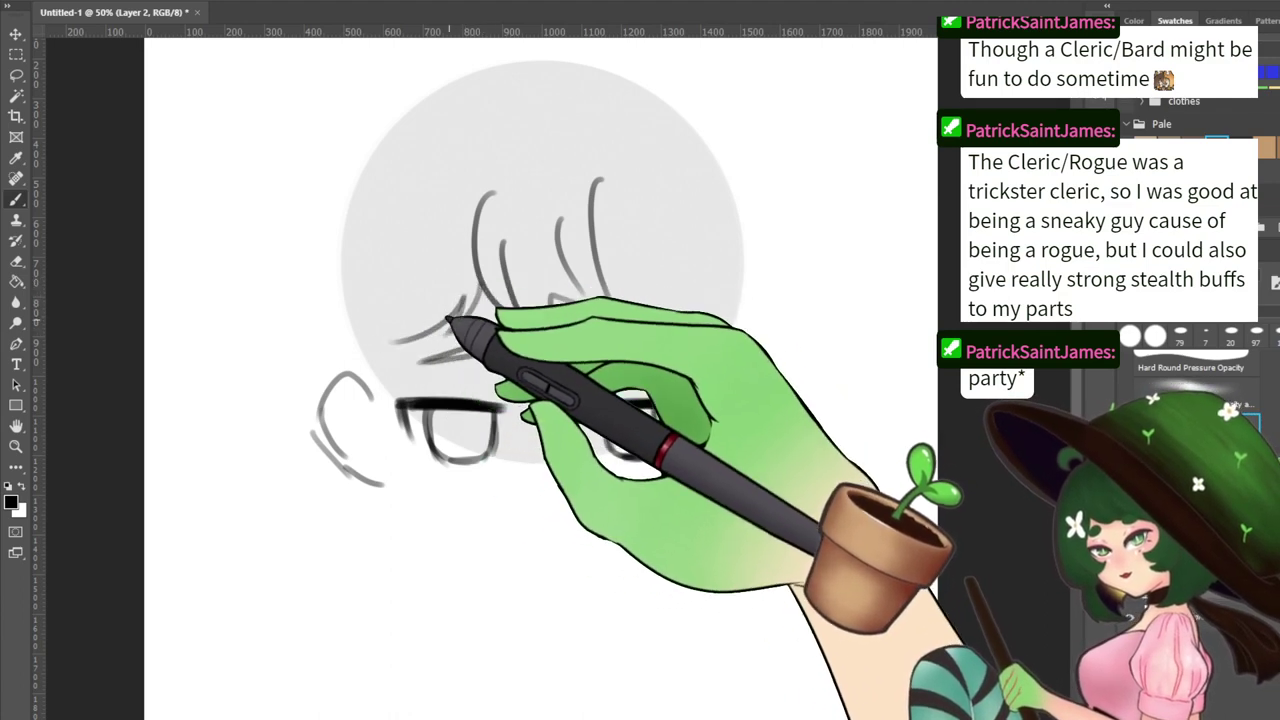
Try a left side lock that curves inward below the eye to a hooked tip, with an outer line and tip strokes
{"action": "left_click_drag", "start_coordinate": [415, 325], "coordinate": [437, 553]}
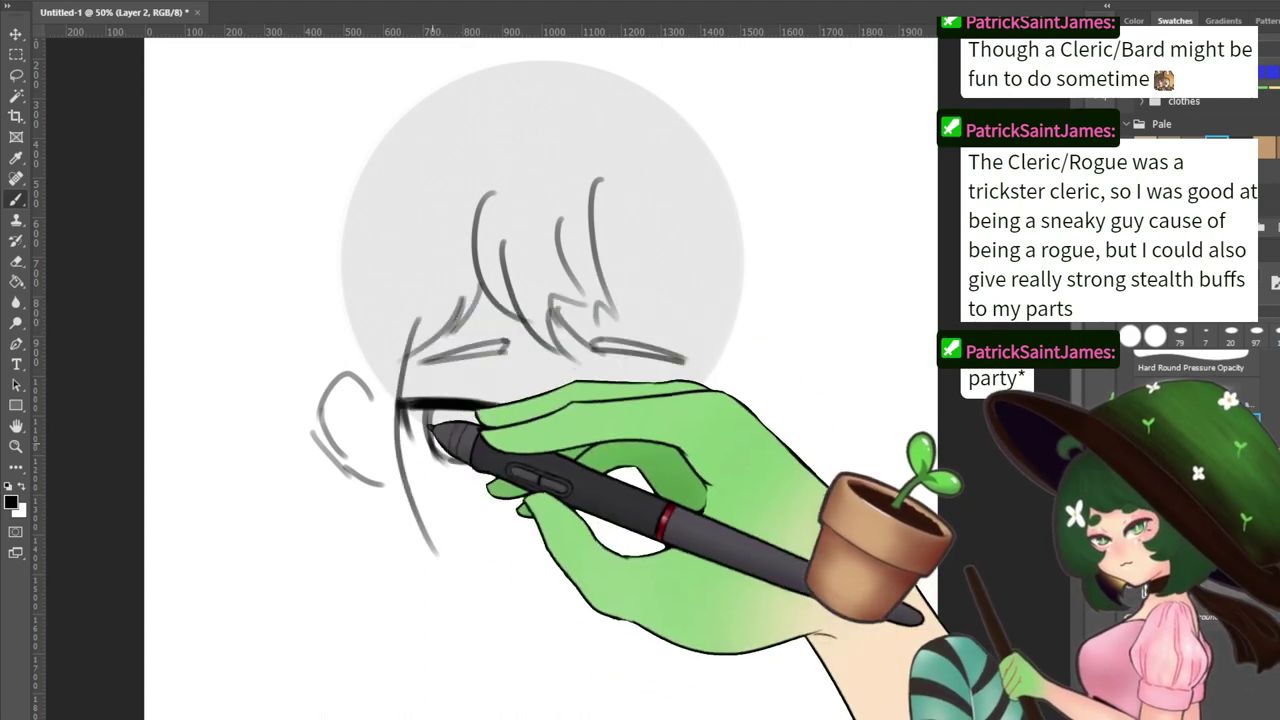
{"action": "left_click_drag", "start_coordinate": [404, 335], "coordinate": [488, 615]}
{"action": "mouse_move", "coordinate": [353, 340]}
{"action": "left_mouse_down"}
{"action": "mouse_move", "coordinate": [359, 445]}
{"action": "mouse_move", "coordinate": [411, 605]}
{"action": "mouse_move", "coordinate": [383, 373]}
{"action": "mouse_move", "coordinate": [366, 355]}
{"action": "mouse_move", "coordinate": [354, 568]}
{"action": "mouse_move", "coordinate": [398, 578]}
{"action": "left_mouse_up"}
{"action": "key", "text": "ctrl+z"}
{"action": "key", "text": "ctrl+z"}
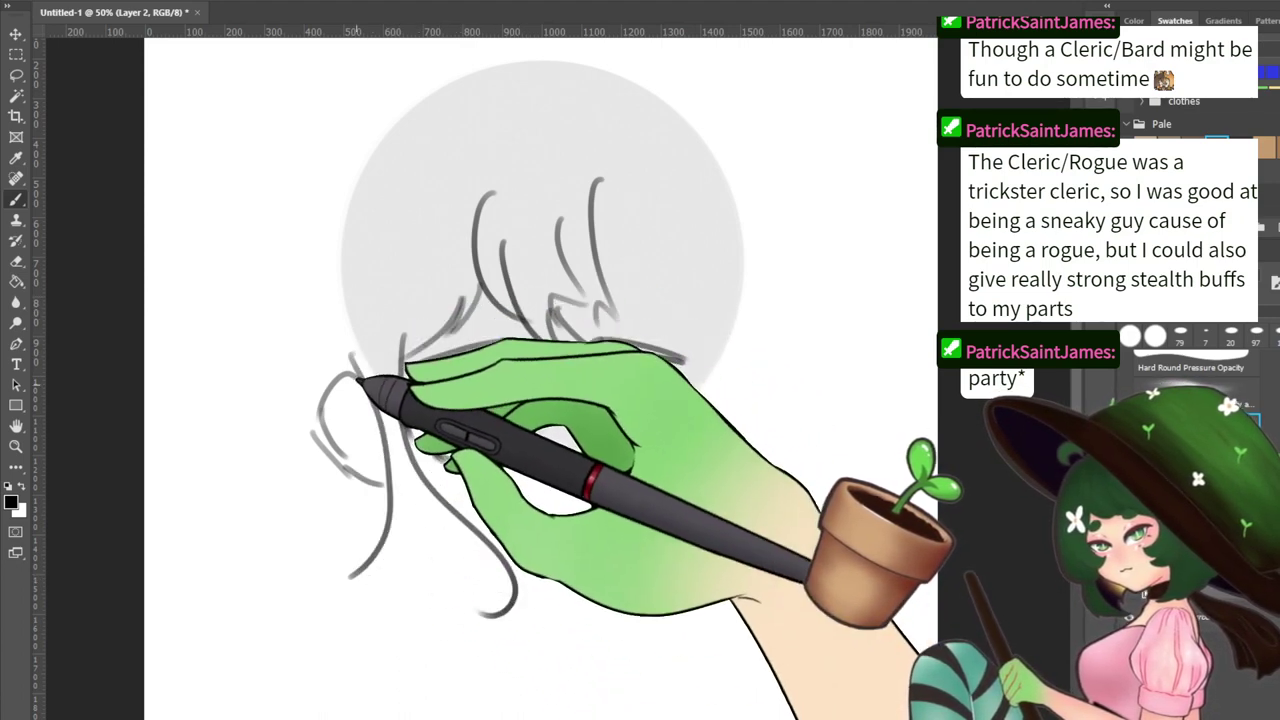
{"action": "mouse_move", "coordinate": [355, 360]}
{"action": "left_mouse_down"}
{"action": "mouse_move", "coordinate": [369, 582]}
{"action": "mouse_move", "coordinate": [396, 628]}
{"action": "left_mouse_up"}
{"action": "mouse_move", "coordinate": [397, 589]}
{"action": "left_mouse_down"}
{"action": "mouse_move", "coordinate": [465, 615]}
{"action": "mouse_move", "coordinate": [490, 540]}
{"action": "left_mouse_up"}
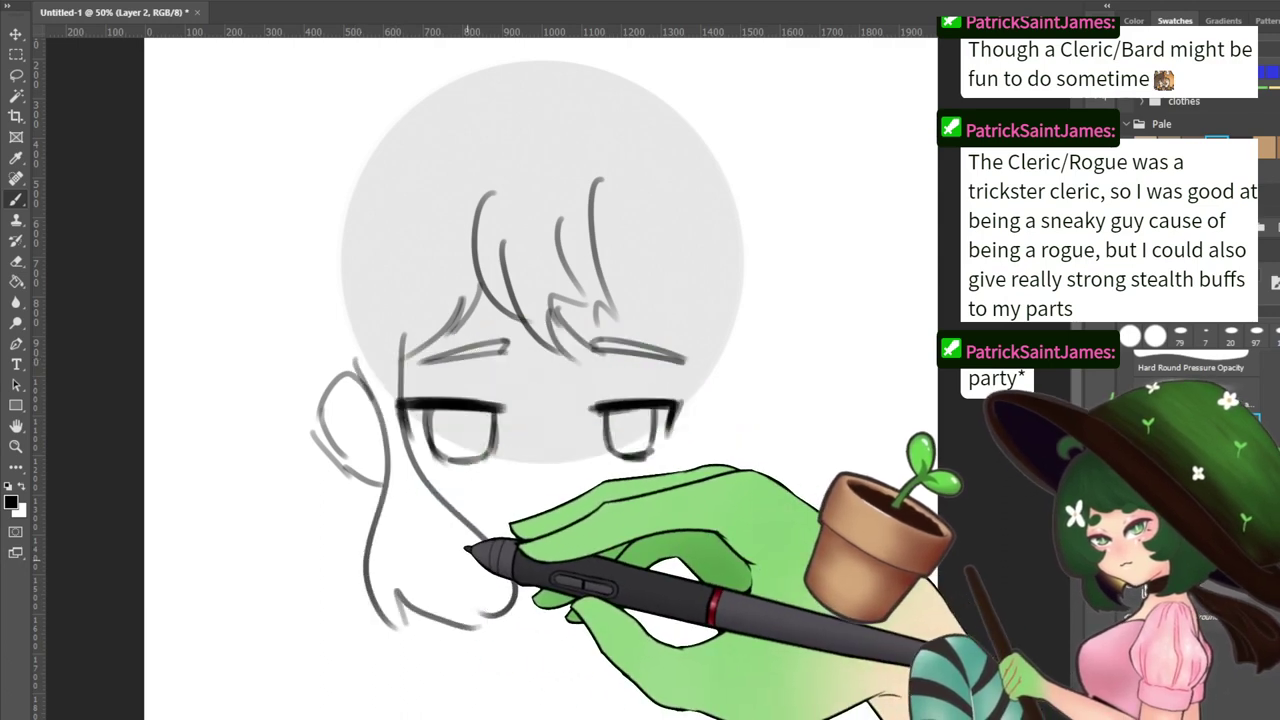
{"action": "key", "text": "ctrl+z"}
{"action": "key", "text": "ctrl+z"}
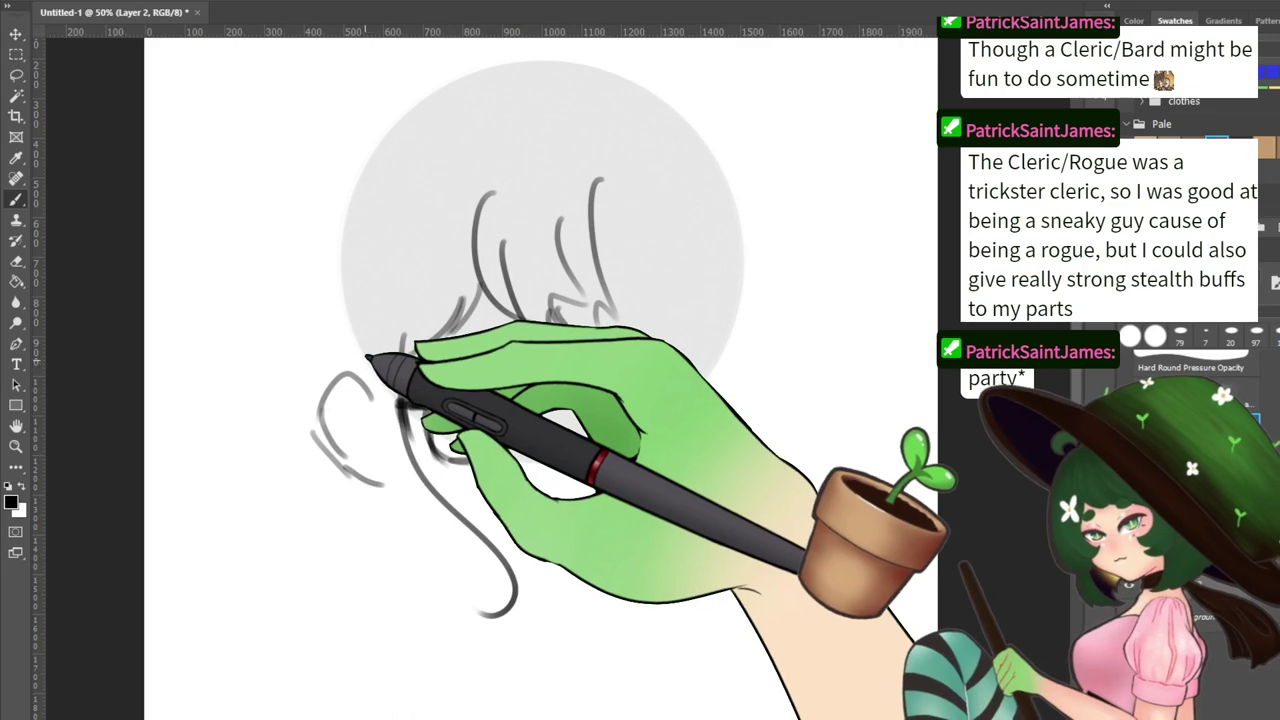
Try an outer side-lock line slanting inward across the ear, and a single long strand falling well below the left eye
{"action": "left_click_drag", "start_coordinate": [366, 360], "coordinate": [434, 600]}
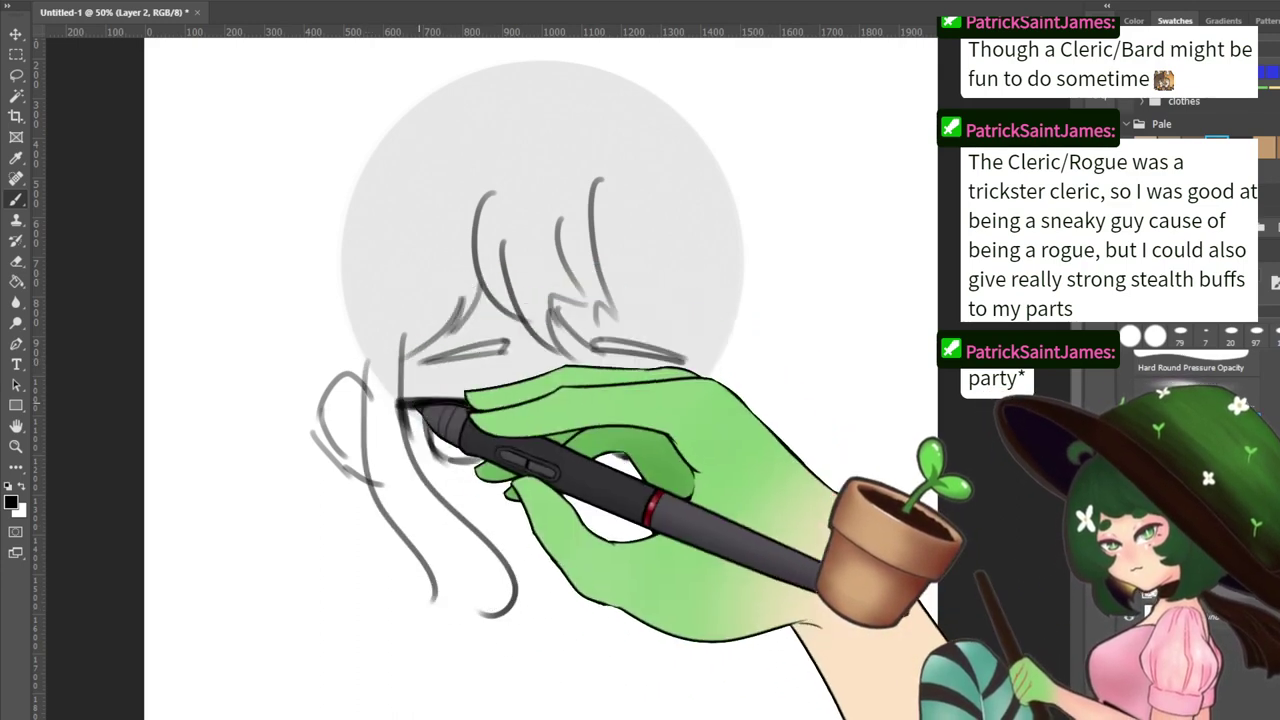
{"action": "key", "text": "ctrl+z"}
{"action": "key", "text": "ctrl+z"}
{"action": "left_click_drag", "start_coordinate": [390, 314], "coordinate": [400, 696]}
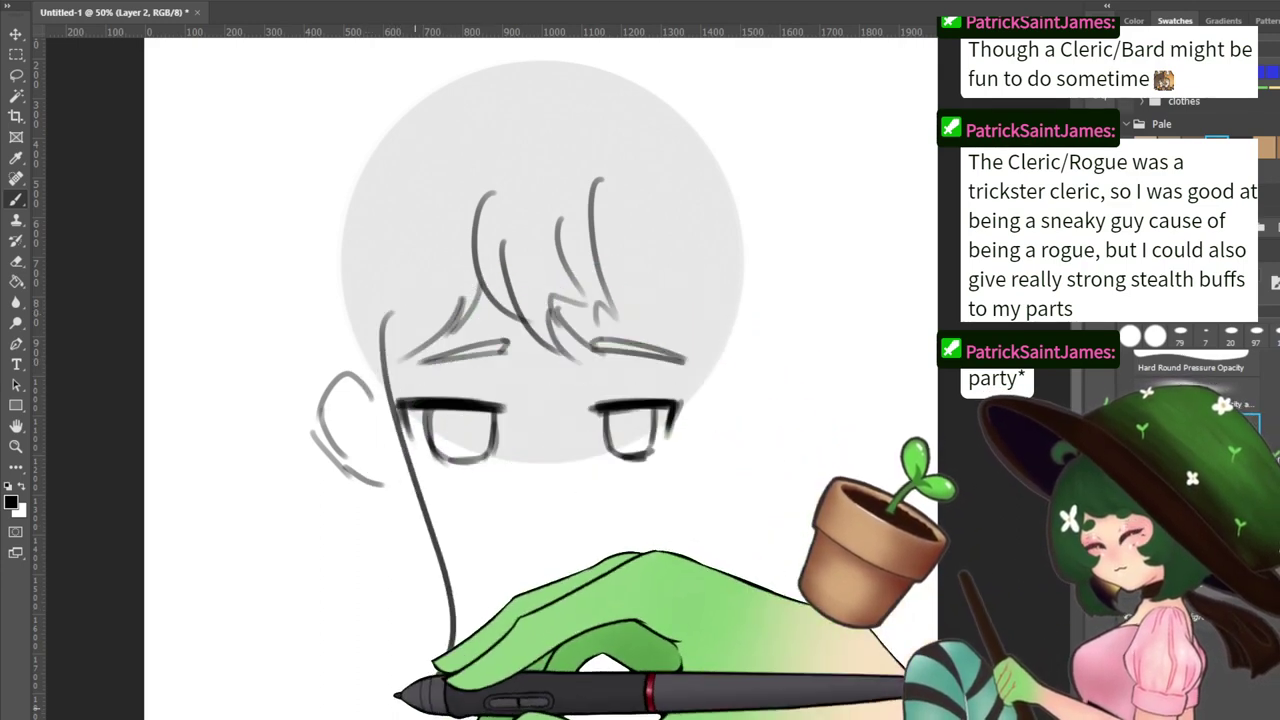
{"action": "key", "text": "ctrl+z"}
Sketch the left side lock sweeping outward to a curled tip, and the right side lock's inner line running down past the eye
{"action": "left_click_drag", "start_coordinate": [394, 319], "coordinate": [306, 632]}
{"action": "mouse_move", "coordinate": [360, 336]}
{"action": "left_mouse_down"}
{"action": "mouse_move", "coordinate": [298, 557]}
{"action": "mouse_move", "coordinate": [311, 551]}
{"action": "mouse_move", "coordinate": [265, 565]}
{"action": "mouse_move", "coordinate": [263, 590]}
{"action": "mouse_move", "coordinate": [360, 608]}
{"action": "left_mouse_up"}
{"action": "key", "text": "ctrl+z"}
{"action": "left_click_drag", "start_coordinate": [276, 581], "coordinate": [248, 558]}
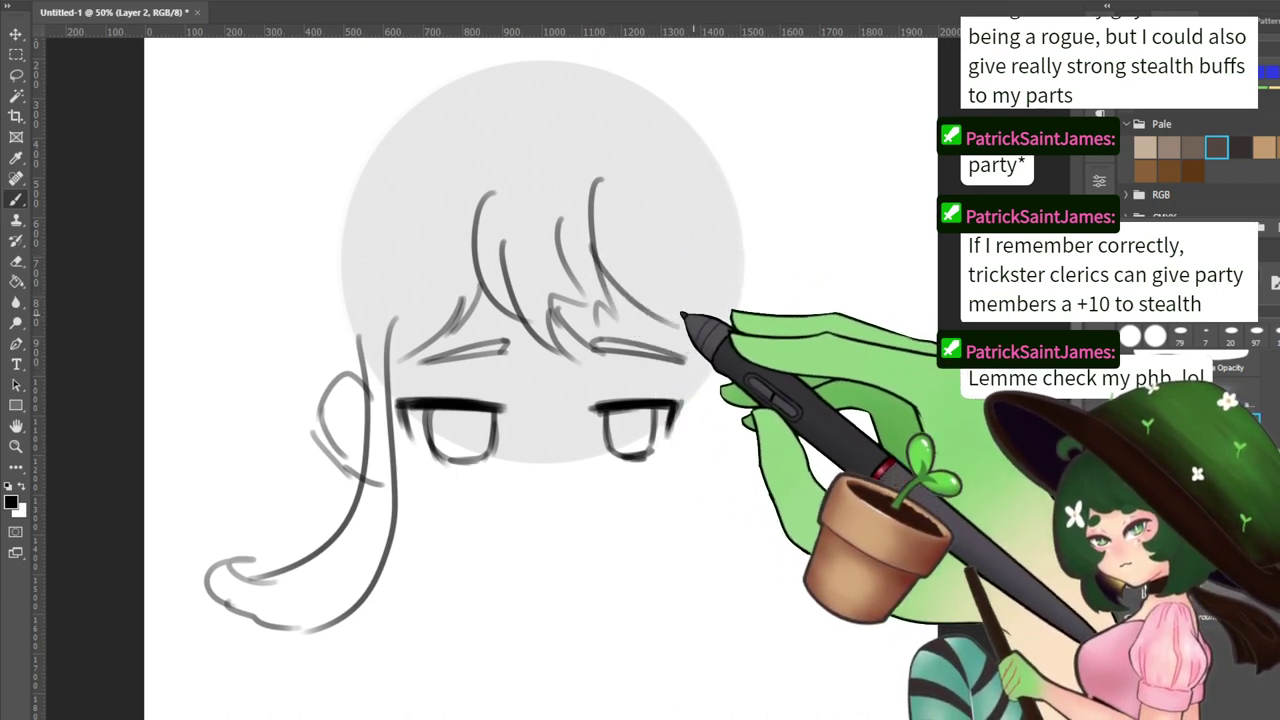
{"action": "mouse_move", "coordinate": [666, 265]}
{"action": "left_mouse_down"}
{"action": "mouse_move", "coordinate": [679, 510]}
{"action": "mouse_move", "coordinate": [688, 458]}
{"action": "mouse_move", "coordinate": [687, 495]}
{"action": "mouse_move", "coordinate": [610, 517]}
{"action": "mouse_move", "coordinate": [700, 533]}
{"action": "mouse_move", "coordinate": [695, 608]}
{"action": "mouse_move", "coordinate": [642, 591]}
{"action": "mouse_move", "coordinate": [633, 604]}
{"action": "mouse_move", "coordinate": [669, 628]}
{"action": "mouse_move", "coordinate": [810, 640]}
{"action": "left_mouse_up"}
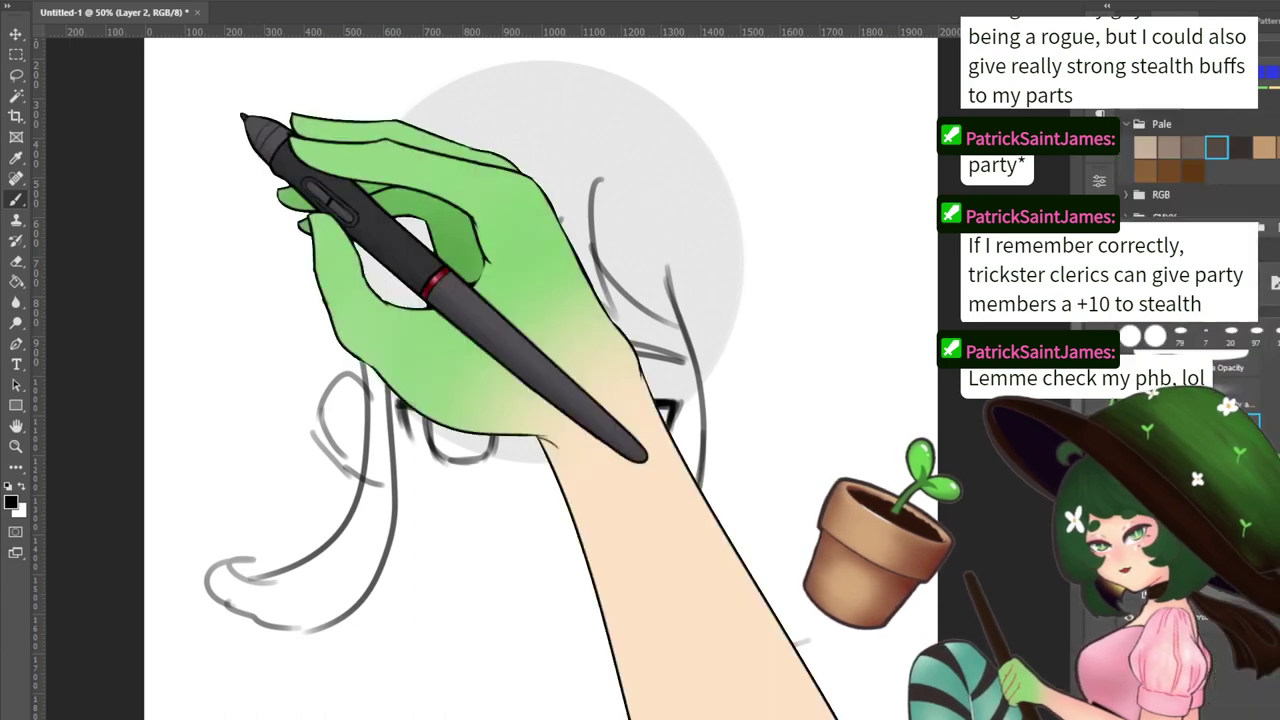
{"action": "left_click_drag", "start_coordinate": [606, 206], "coordinate": [611, 318]}
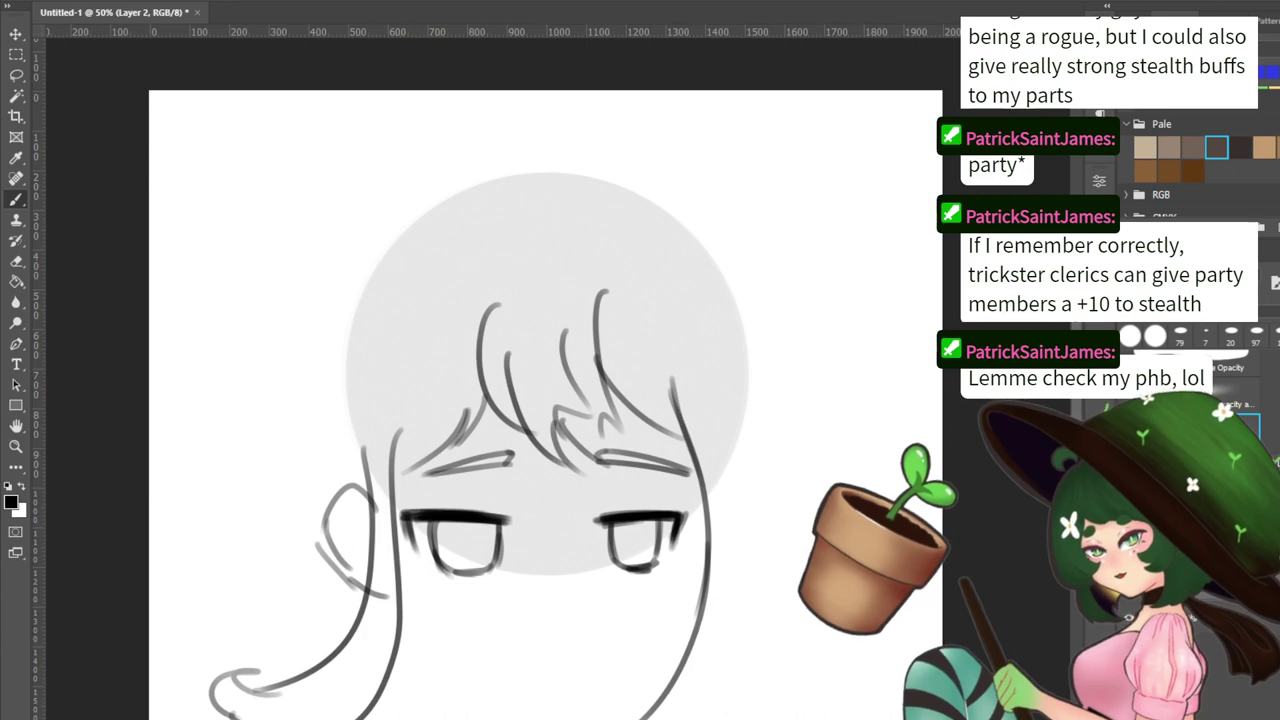
Try a hair outline from the crown that follows the upper left edge of the gray circle
{"action": "mouse_move", "coordinate": [527, 177]}
{"action": "left_mouse_down"}
{"action": "mouse_move", "coordinate": [471, 180]}
{"action": "mouse_move", "coordinate": [400, 207]}
{"action": "mouse_move", "coordinate": [455, 176]}
{"action": "mouse_move", "coordinate": [442, 186]}
{"action": "mouse_move", "coordinate": [441, 173]}
{"action": "mouse_move", "coordinate": [294, 411]}
{"action": "left_mouse_up"}
{"action": "key", "text": "ctrl+z"}
{"action": "key", "text": "ctrl+z"}
{"action": "key", "text": "ctrl+z"}
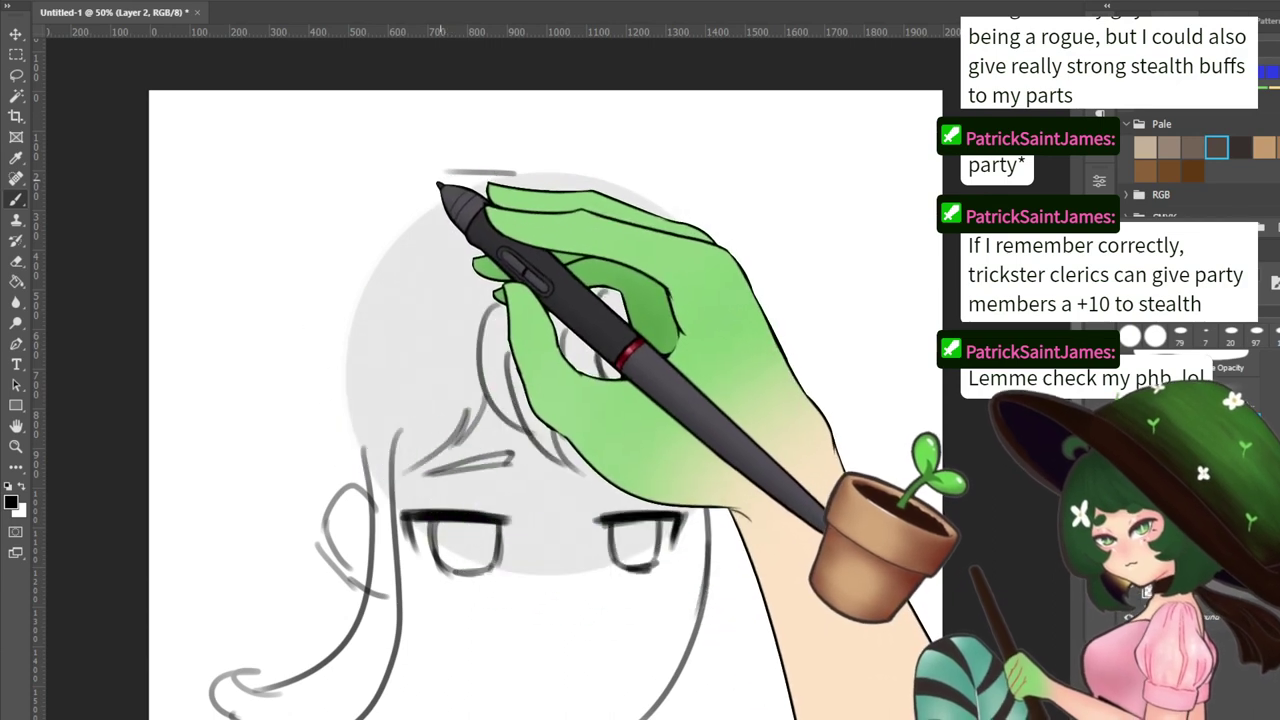
{"action": "mouse_move", "coordinate": [436, 183]}
{"action": "left_mouse_down"}
{"action": "mouse_move", "coordinate": [392, 211]}
{"action": "mouse_move", "coordinate": [333, 364]}
{"action": "left_mouse_up"}
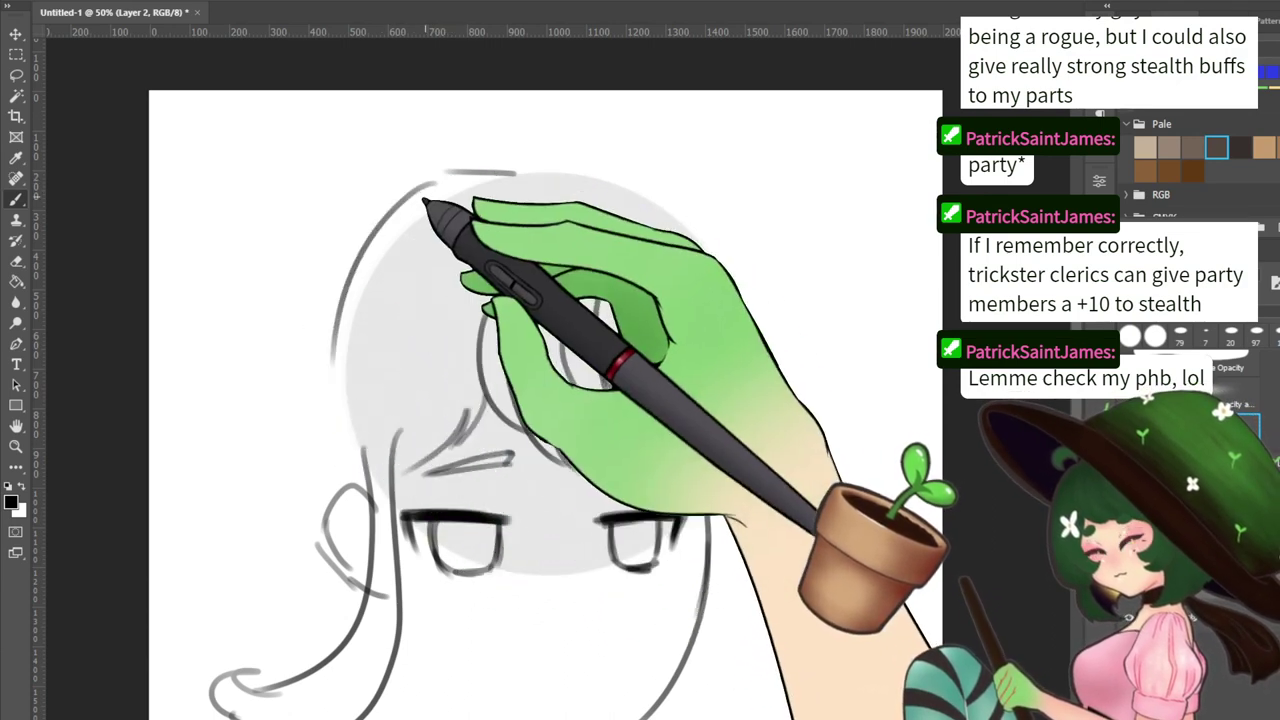
{"action": "key", "text": "ctrl+z"}
{"action": "key", "text": "ctrl+z"}
Try a wider hair outline that flares away from the gray circle between the crown and the left ear
{"action": "mouse_move", "coordinate": [518, 168]}
{"action": "left_mouse_down"}
{"action": "mouse_move", "coordinate": [453, 168]}
{"action": "mouse_move", "coordinate": [303, 314]}
{"action": "left_mouse_up"}
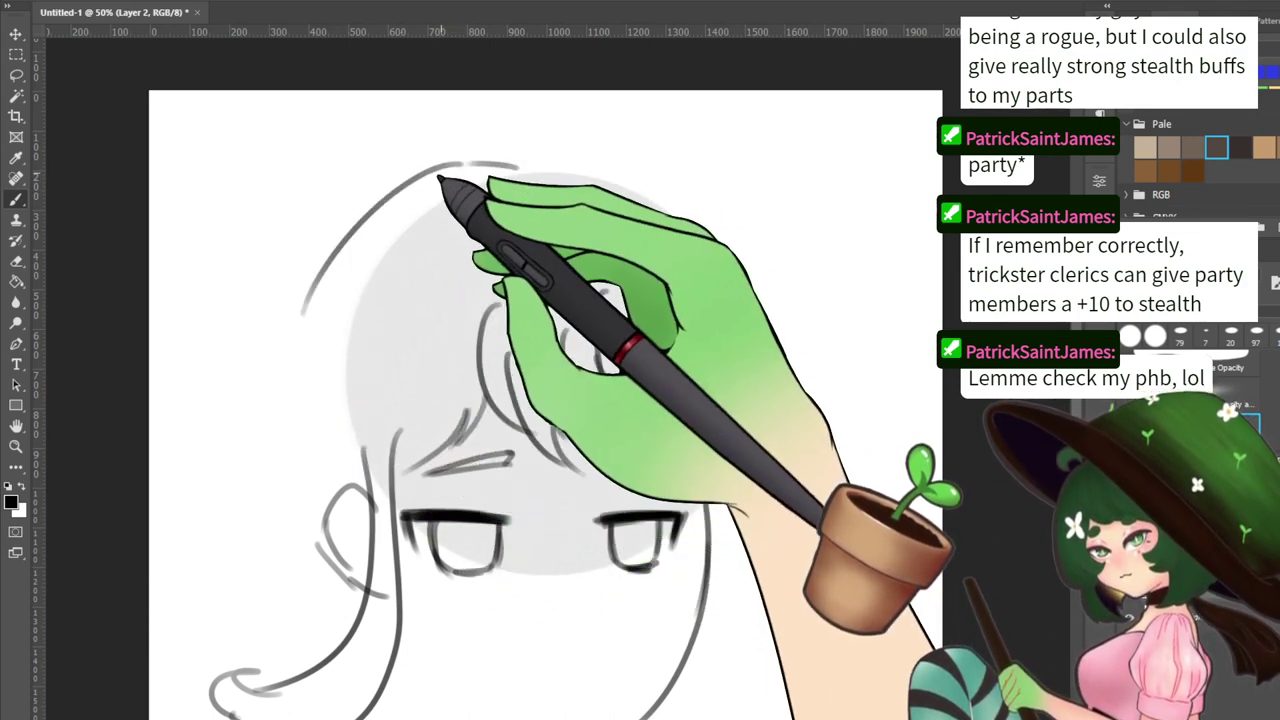
{"action": "key", "text": "ctrl+z"}
{"action": "mouse_move", "coordinate": [452, 166]}
{"action": "left_mouse_down"}
{"action": "mouse_move", "coordinate": [406, 192]}
{"action": "mouse_move", "coordinate": [313, 354]}
{"action": "mouse_move", "coordinate": [296, 495]}
{"action": "left_mouse_up"}
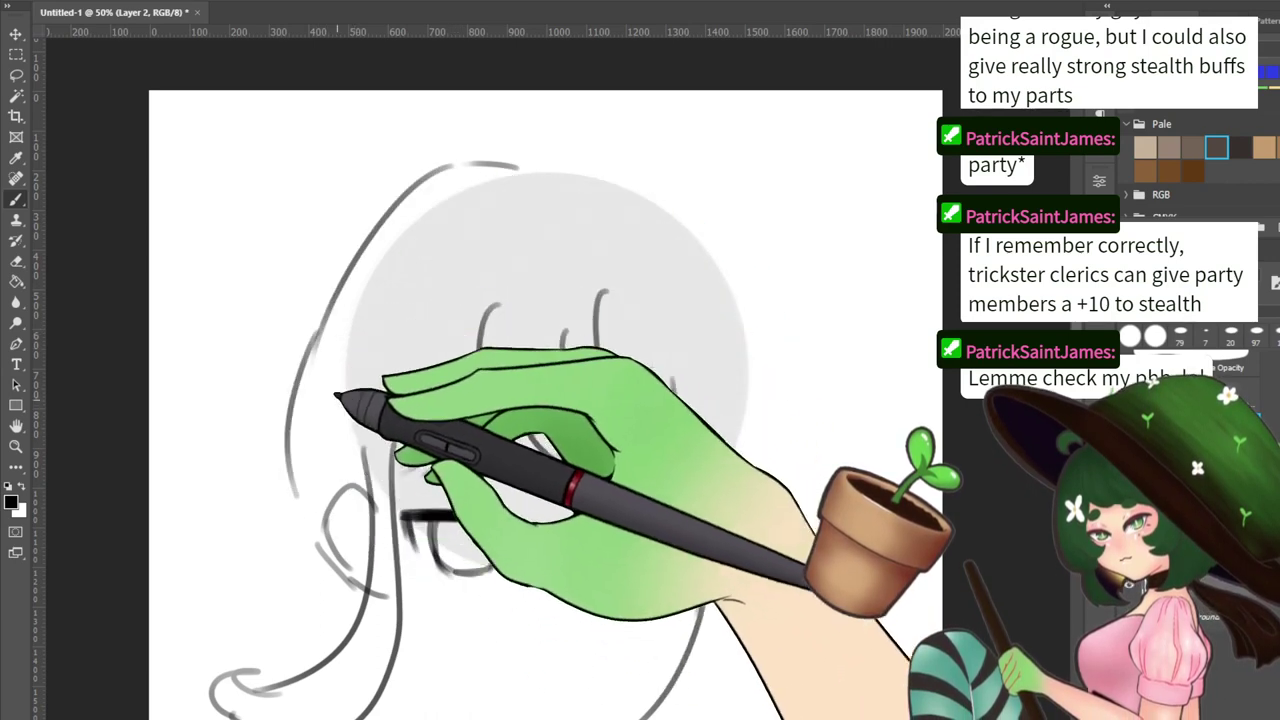
{"action": "key", "text": "ctrl+z"}
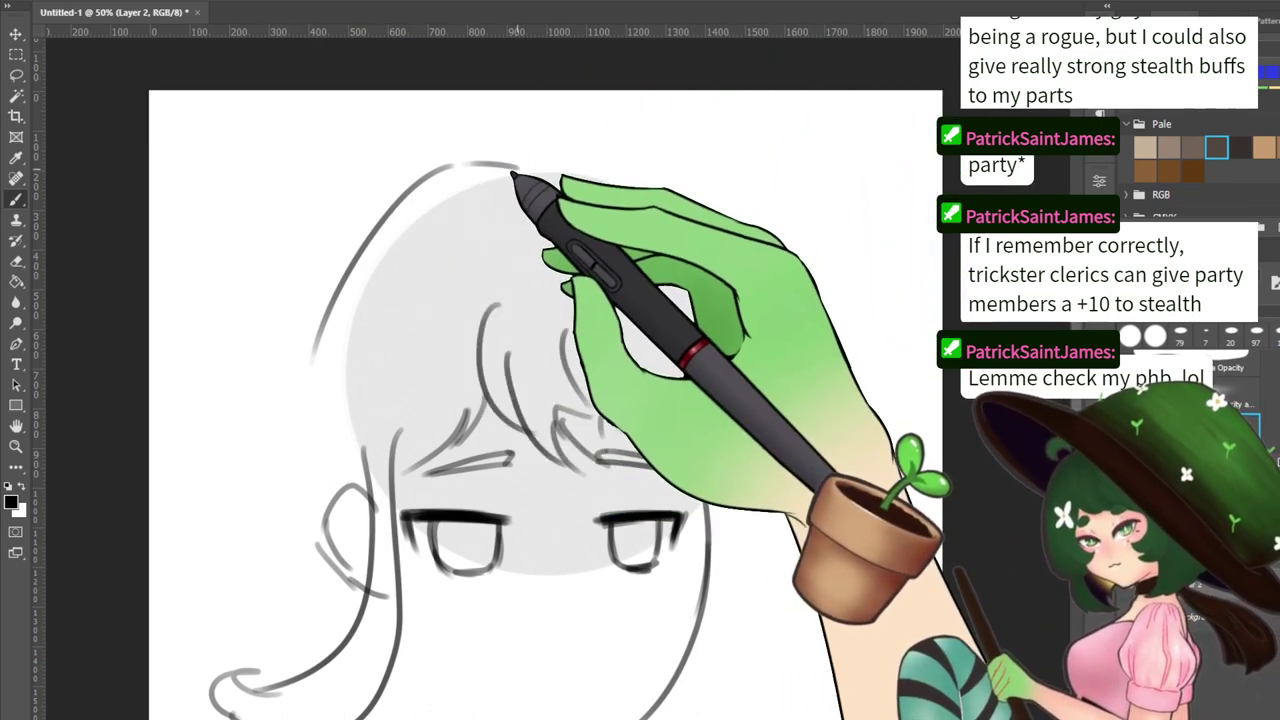
{"action": "key", "text": "ctrl+z"}
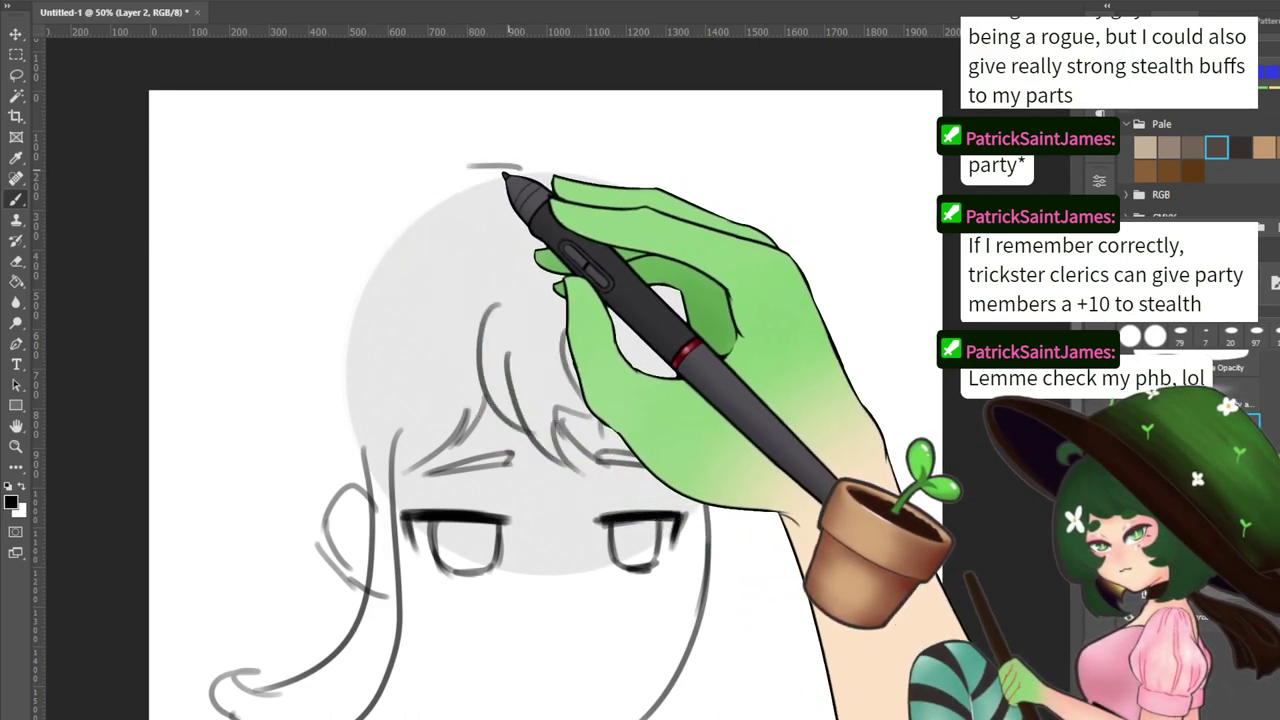
{"action": "key", "text": "ctrl+z"}
Try an angular crown outline with a peak at the upper left and straight strokes slanting down from it
{"action": "mouse_move", "coordinate": [509, 168]}
{"action": "left_mouse_down"}
{"action": "mouse_move", "coordinate": [440, 158]}
{"action": "mouse_move", "coordinate": [370, 232]}
{"action": "left_mouse_up"}
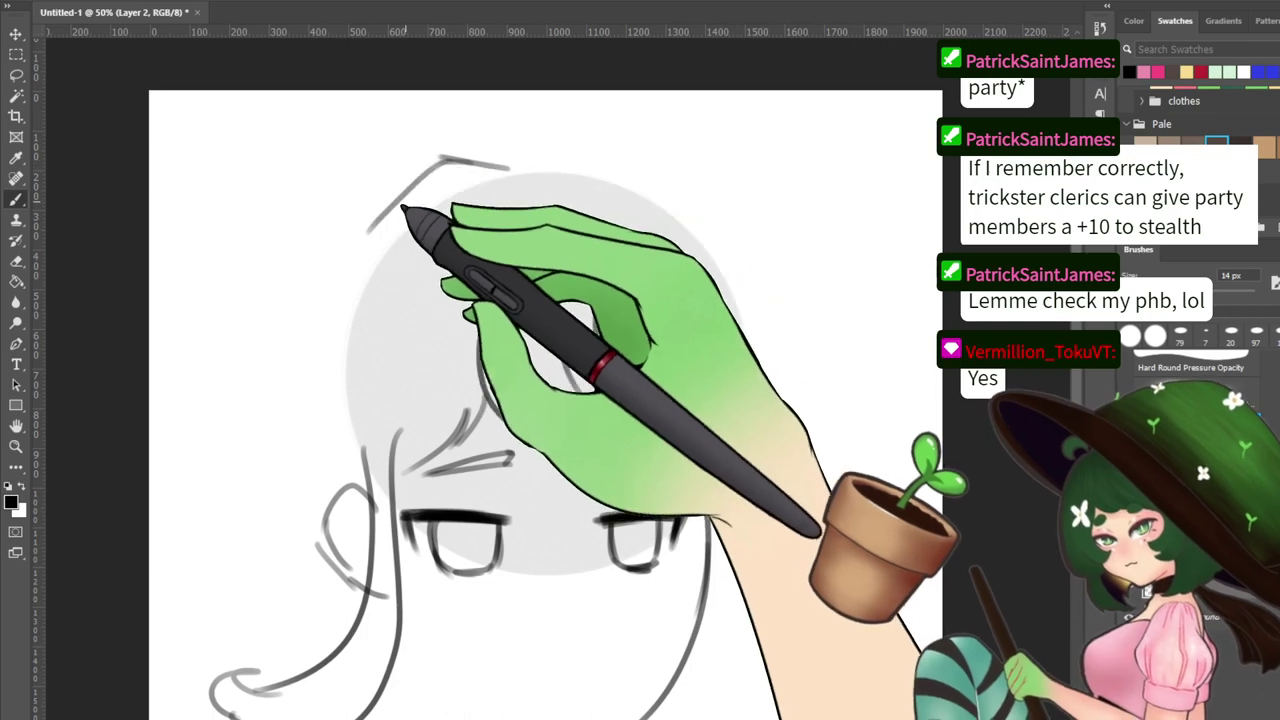
{"action": "left_click_drag", "start_coordinate": [438, 160], "coordinate": [312, 270]}
{"action": "left_click_drag", "start_coordinate": [514, 167], "coordinate": [582, 153]}
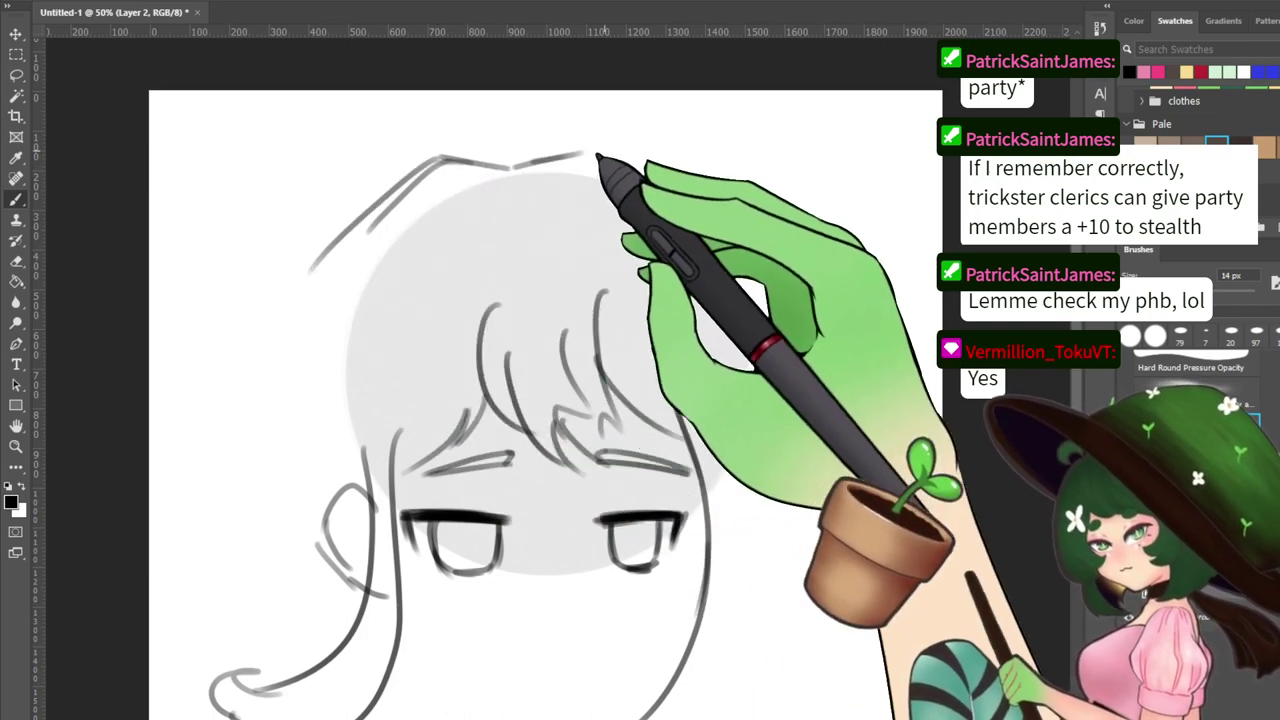
{"action": "key", "text": "ctrl+z"}
{"action": "key", "text": "ctrl+z"}
{"action": "key", "text": "ctrl+z"}
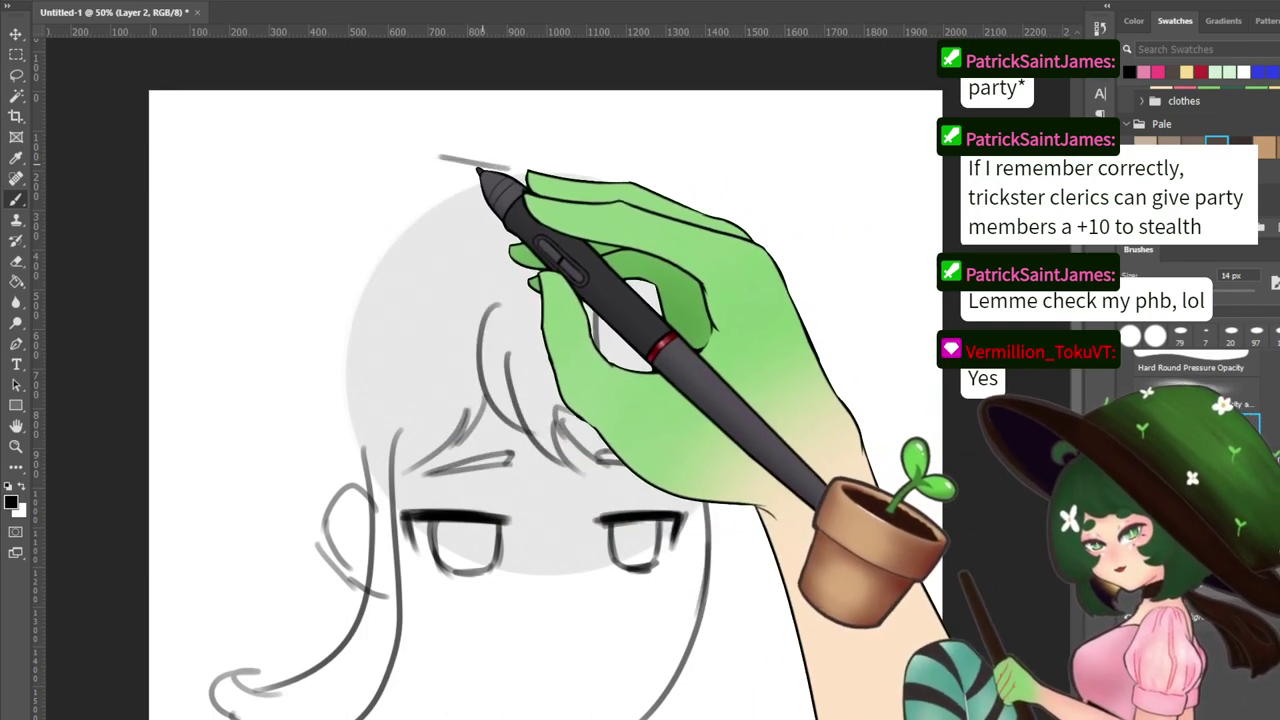
{"action": "key", "text": "ctrl+z"}
Sketch short crown strokes meeting in a slight dip above the gray circle, and a curved hair outline over its upper right
{"action": "left_click_drag", "start_coordinate": [461, 163], "coordinate": [525, 167]}
{"action": "key", "text": "ctrl+z"}
{"action": "key", "text": "ctrl+z"}
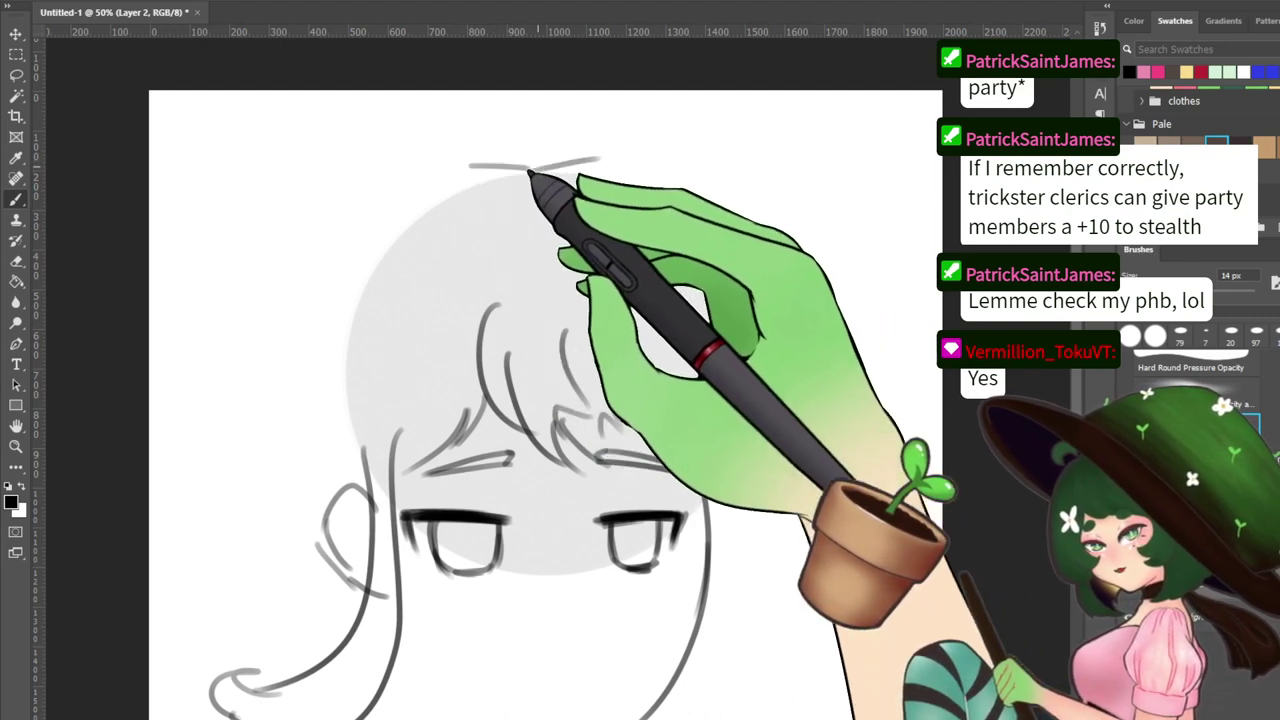
{"action": "mouse_move", "coordinate": [617, 154]}
{"action": "left_mouse_down"}
{"action": "mouse_move", "coordinate": [701, 191]}
{"action": "mouse_move", "coordinate": [738, 243]}
{"action": "mouse_move", "coordinate": [724, 246]}
{"action": "left_mouse_up"}
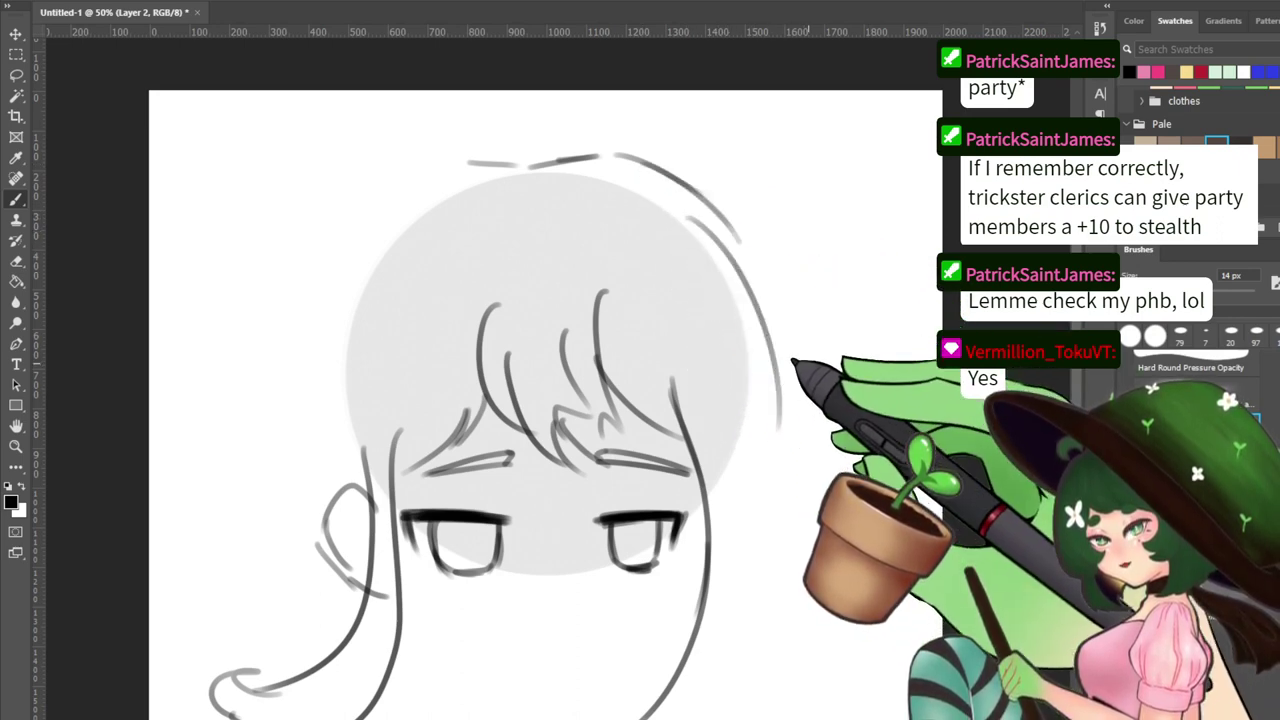
{"action": "key", "text": "ctrl+z"}
Sketch the right side lock's outer line and tip, and extend the outer hair outline down from the crown on that side
{"action": "mouse_move", "coordinate": [728, 394]}
{"action": "left_mouse_down"}
{"action": "mouse_move", "coordinate": [712, 243]}
{"action": "mouse_move", "coordinate": [724, 316]}
{"action": "left_mouse_up"}
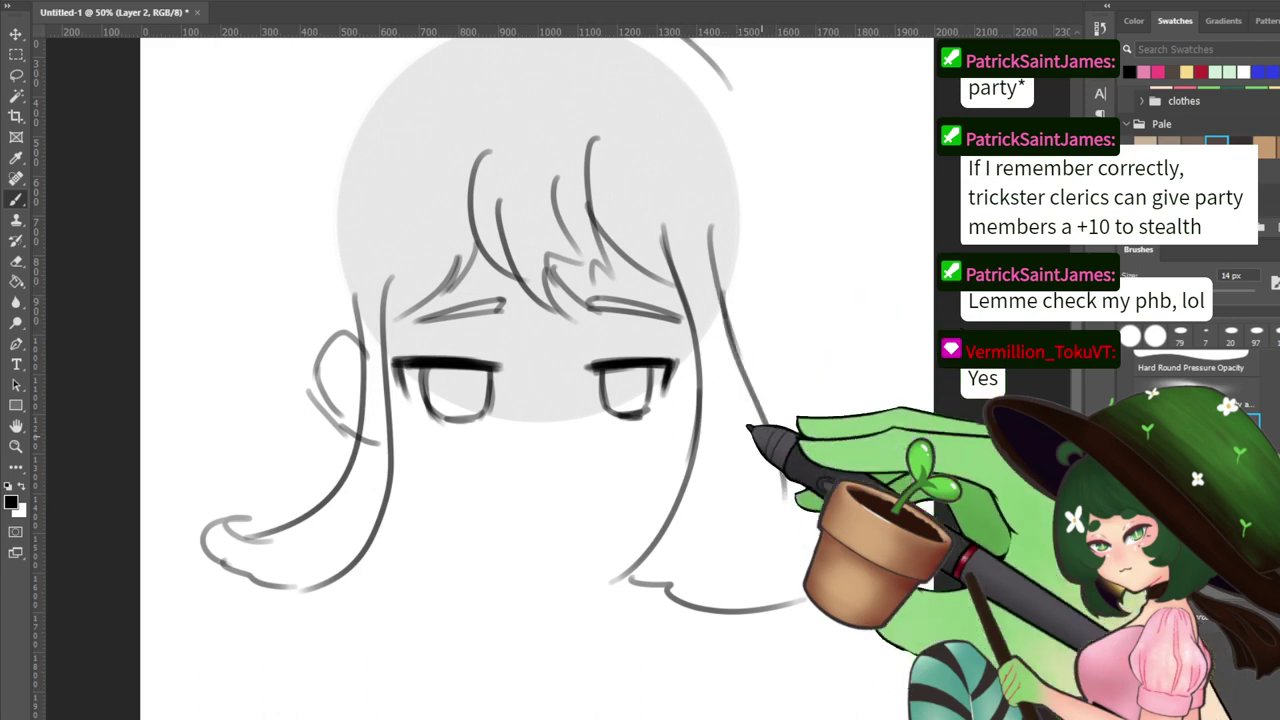
{"action": "key", "text": "e"}
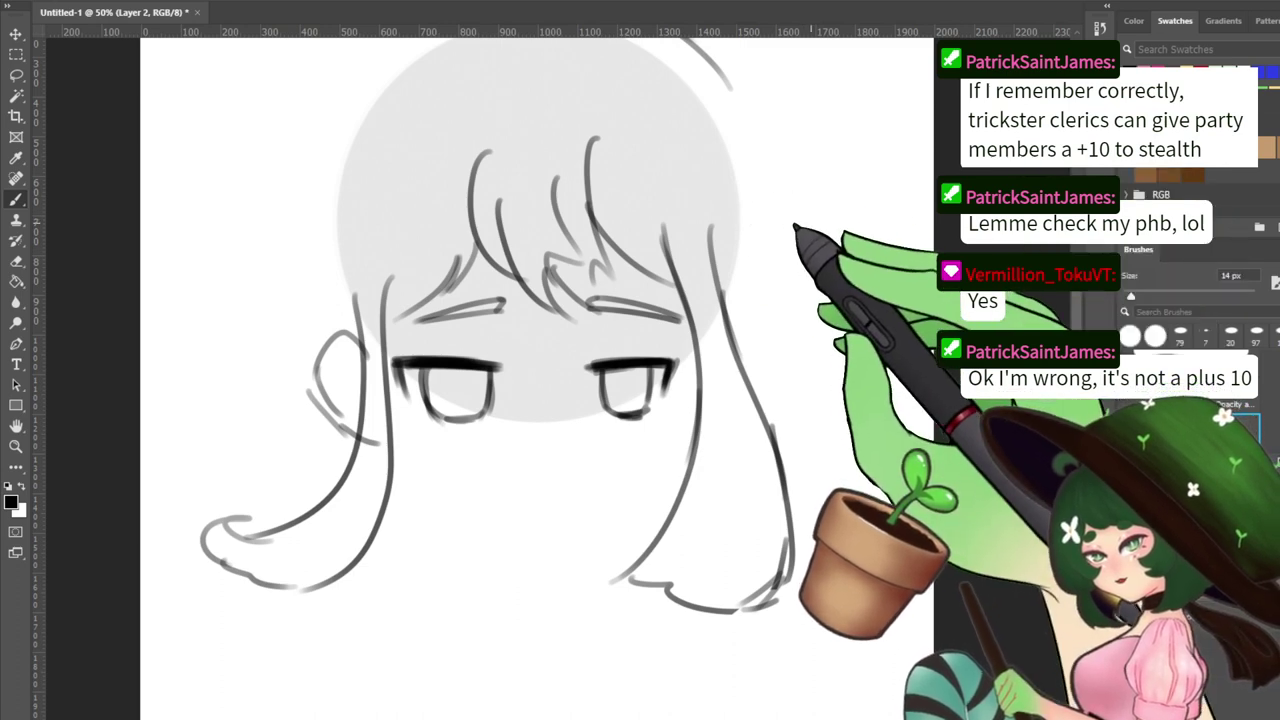
{"action": "mouse_move", "coordinate": [761, 198]}
{"action": "left_mouse_down"}
{"action": "mouse_move", "coordinate": [792, 246]}
{"action": "mouse_move", "coordinate": [772, 291]}
{"action": "left_mouse_up"}
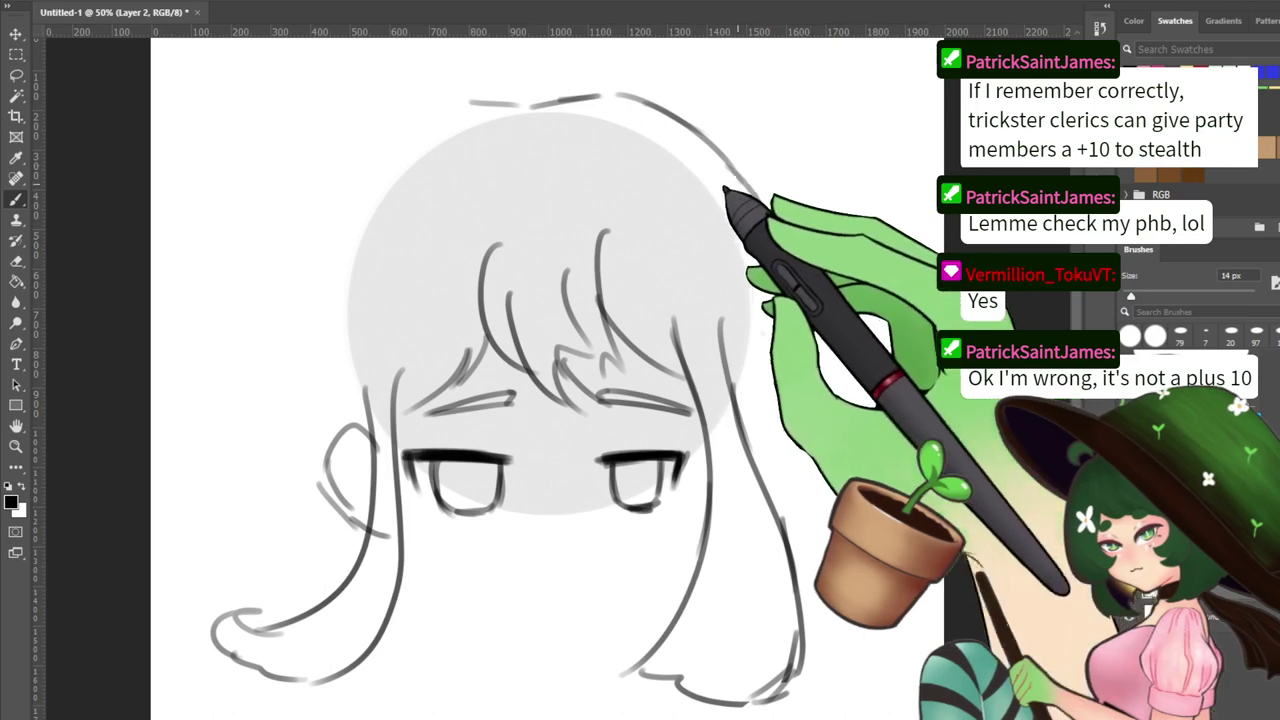
Extend the outer hair outline down past the gray circle on the right side of the head
{"action": "left_click_drag", "start_coordinate": [722, 163], "coordinate": [795, 340]}
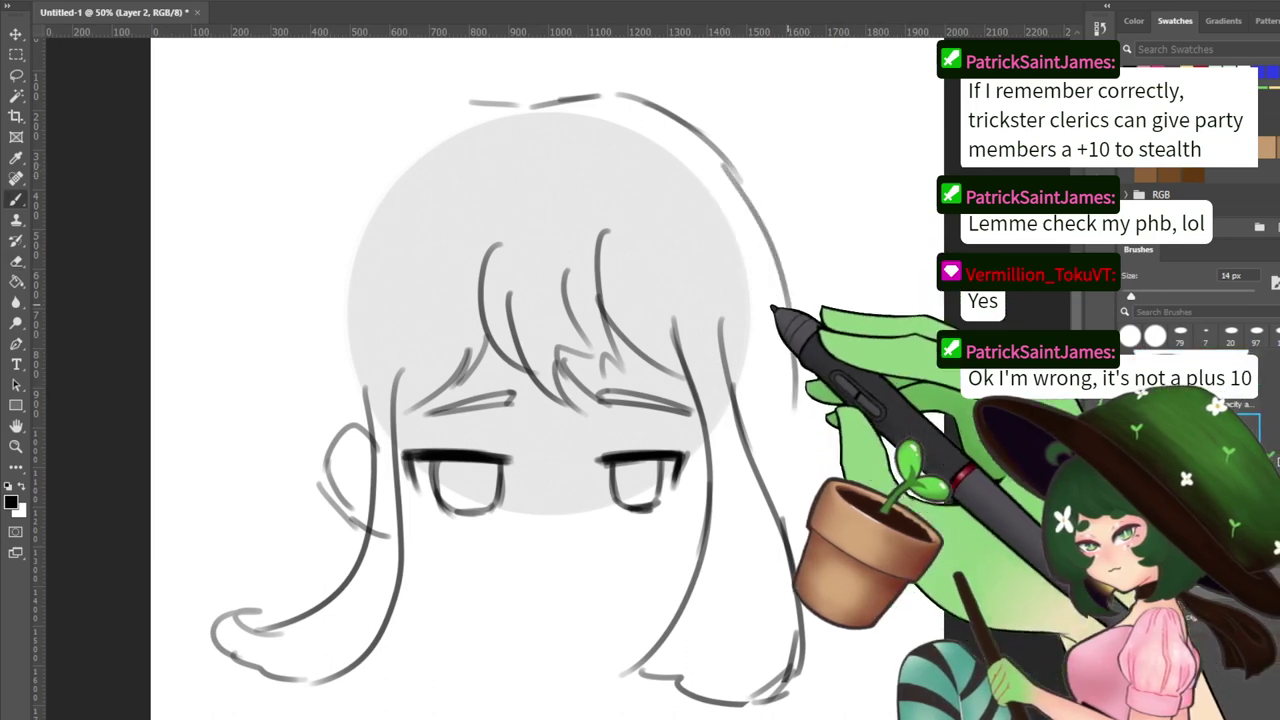
{"action": "left_click_drag", "start_coordinate": [822, 397], "coordinate": [833, 352]}
{"action": "mouse_move", "coordinate": [801, 275]}
{"action": "left_mouse_down"}
{"action": "mouse_move", "coordinate": [810, 445]}
{"action": "mouse_move", "coordinate": [788, 371]}
{"action": "left_mouse_up"}
Erase the right side lock's lower half and redraw it as a wavy lock with an inward-curling tip
{"action": "key", "text": "e"}
{"action": "mouse_move", "coordinate": [720, 440]}
{"action": "left_mouse_down"}
{"action": "mouse_move", "coordinate": [629, 534]}
{"action": "mouse_move", "coordinate": [778, 477]}
{"action": "left_mouse_up"}
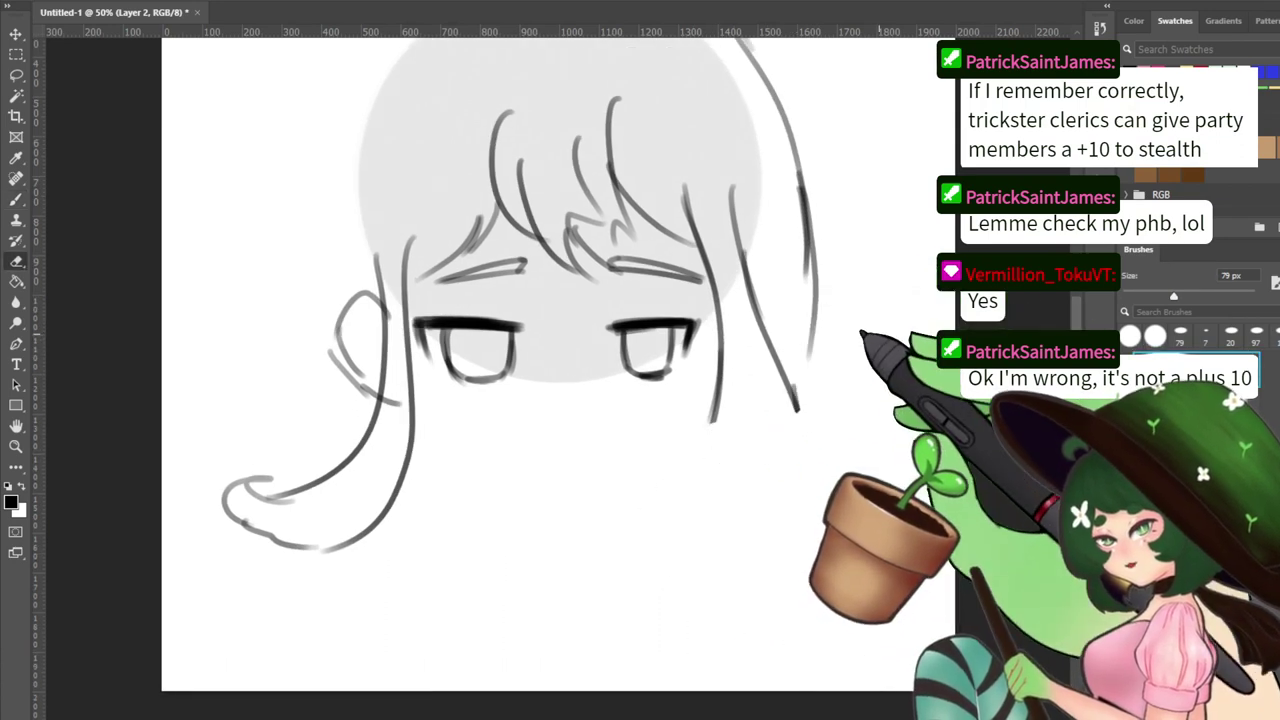
{"action": "left_click_drag", "start_coordinate": [800, 414], "coordinate": [761, 291]}
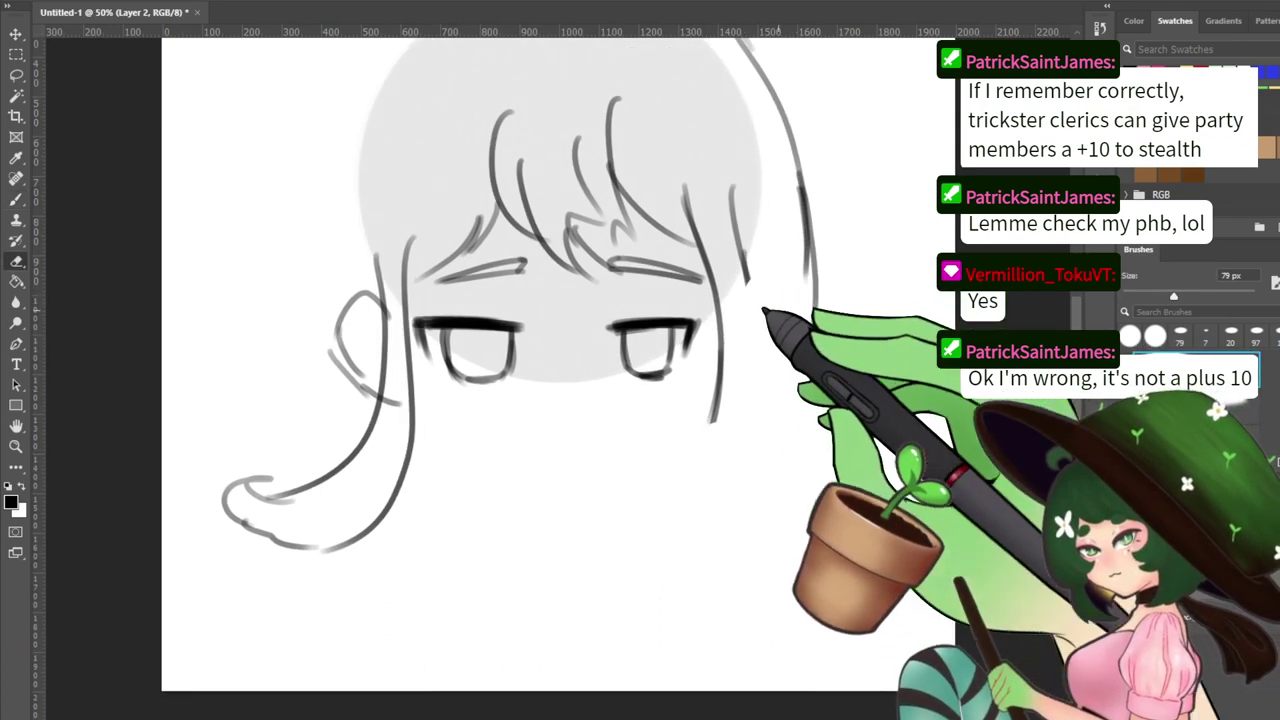
{"action": "key", "text": "b"}
{"action": "mouse_move", "coordinate": [725, 372]}
{"action": "left_mouse_down"}
{"action": "mouse_move", "coordinate": [710, 440]}
{"action": "mouse_move", "coordinate": [730, 523]}
{"action": "mouse_move", "coordinate": [668, 578]}
{"action": "mouse_move", "coordinate": [655, 572]}
{"action": "mouse_move", "coordinate": [698, 604]}
{"action": "left_mouse_up"}
{"action": "left_click_drag", "start_coordinate": [700, 605], "coordinate": [712, 604]}
{"action": "left_click_drag", "start_coordinate": [757, 285], "coordinate": [783, 405]}
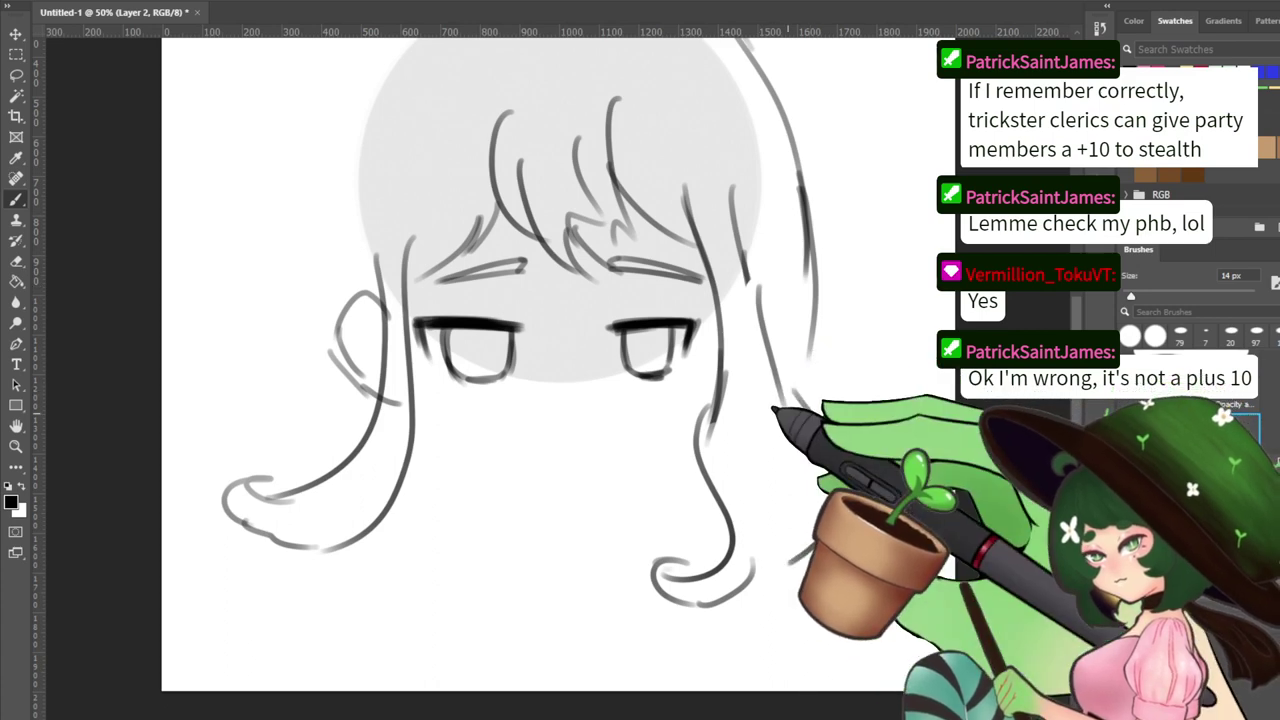
{"action": "left_click_drag", "start_coordinate": [799, 428], "coordinate": [797, 557]}
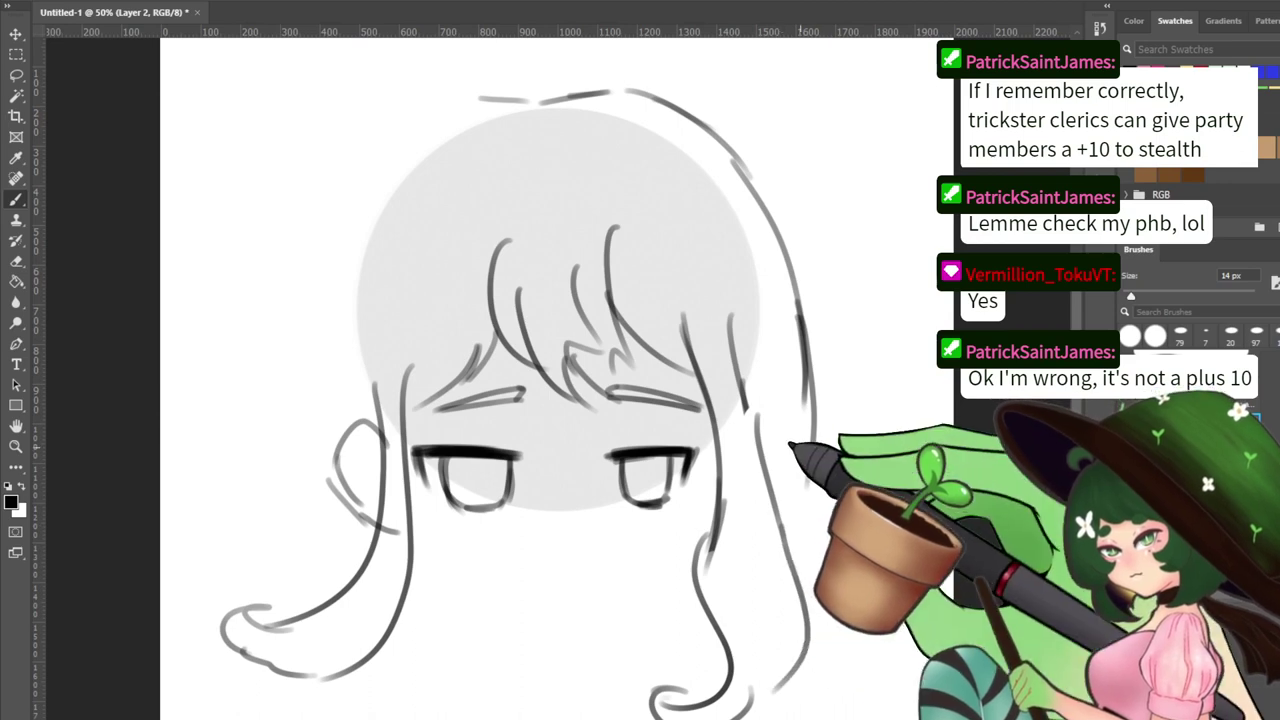
Erase the lower end of the right outer hair outline and redraw it flaring outward from the head
{"action": "scroll", "coordinate": [540, 380], "scroll_direction": "up", "scroll_amount": 1}
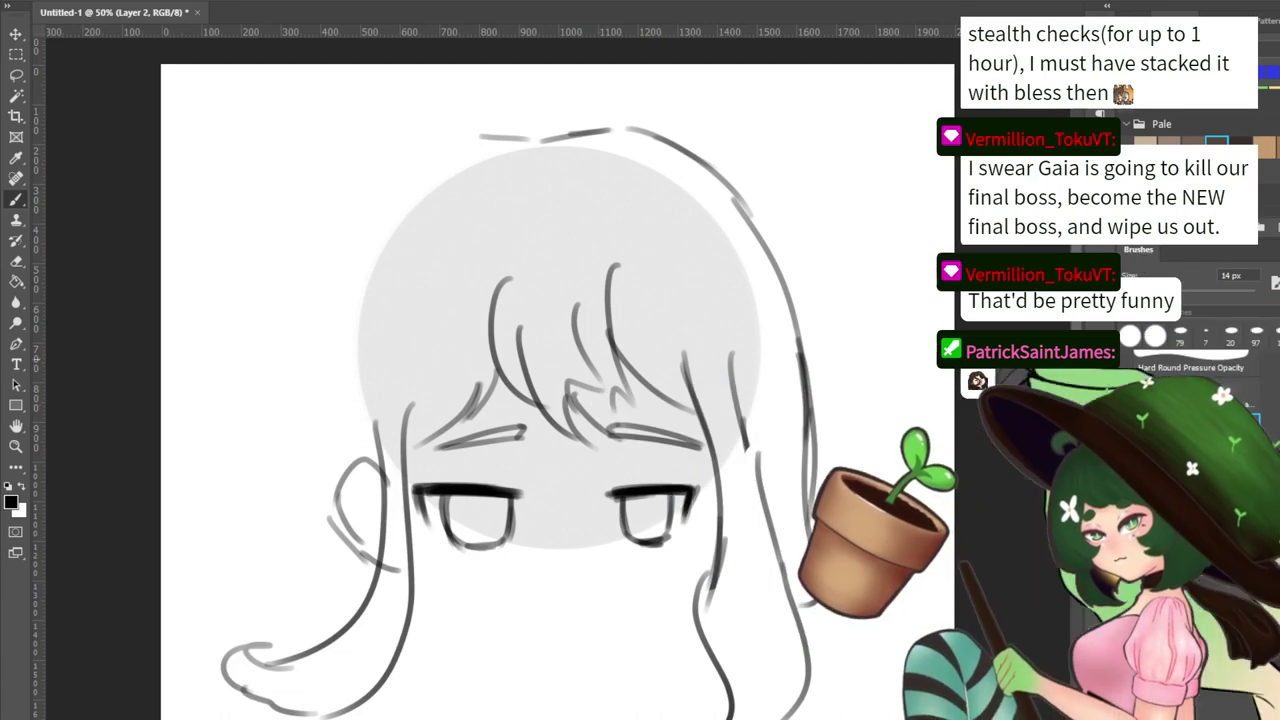
{"action": "mouse_move", "coordinate": [748, 459]}
{"action": "left_mouse_down"}
{"action": "mouse_move", "coordinate": [761, 389]}
{"action": "mouse_move", "coordinate": [750, 329]}
{"action": "left_mouse_up"}
{"action": "key", "text": "w"}
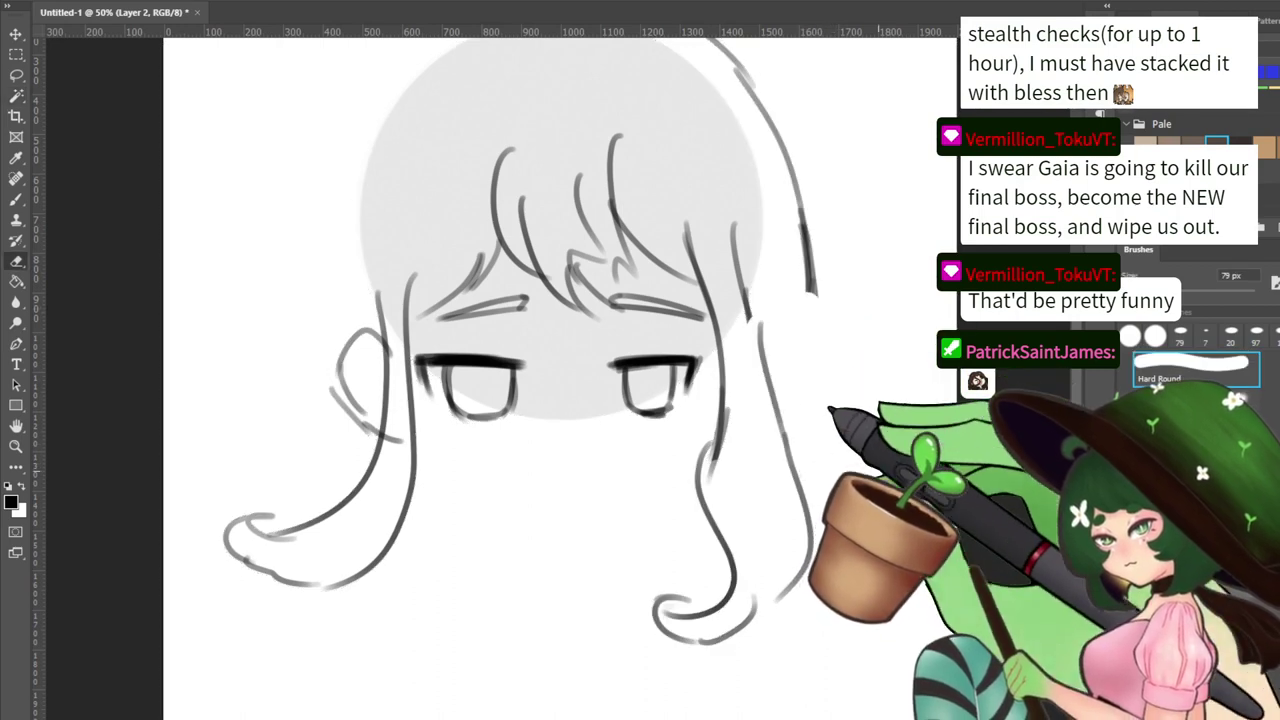
{"action": "key", "text": "b"}
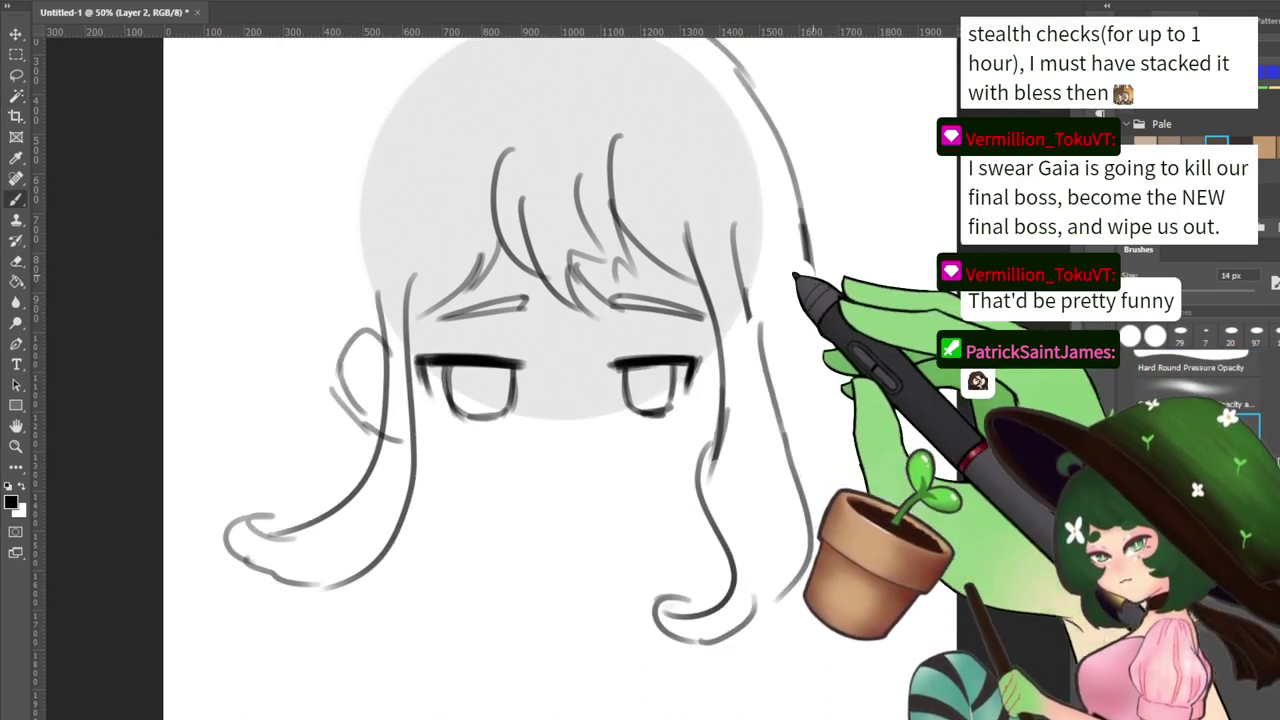
{"action": "key", "text": "e"}
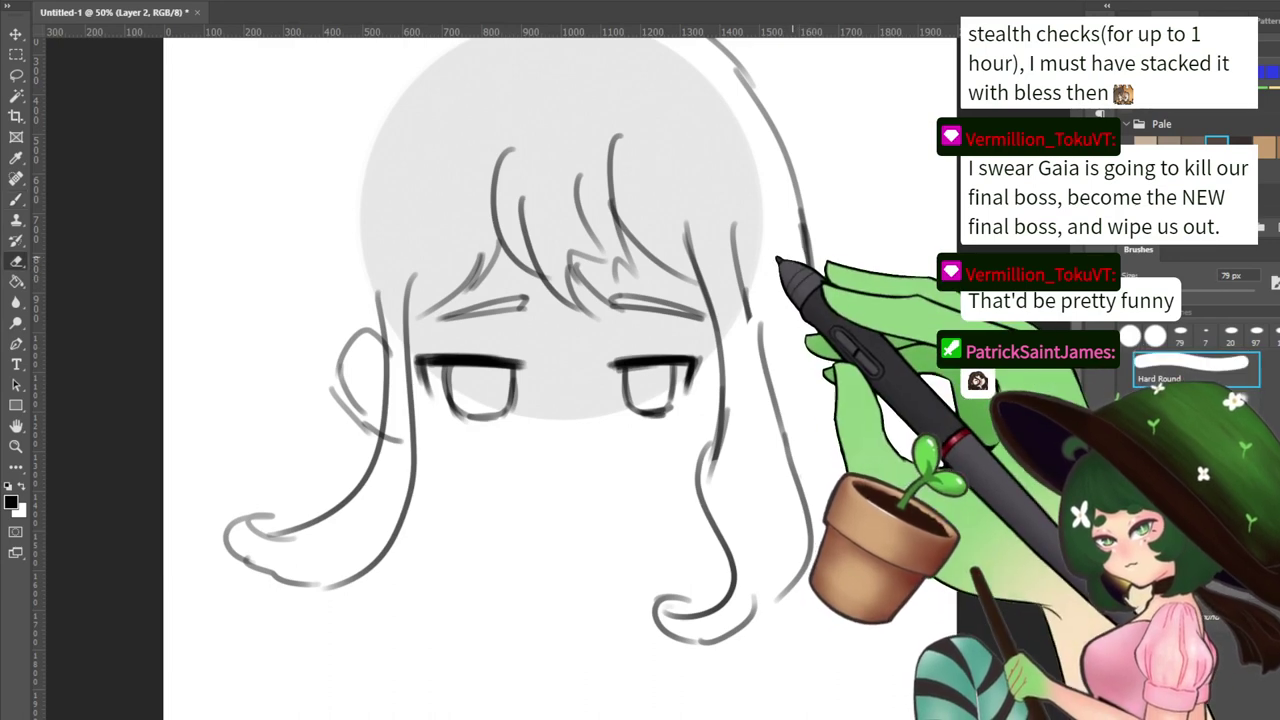
{"action": "key", "text": "b"}
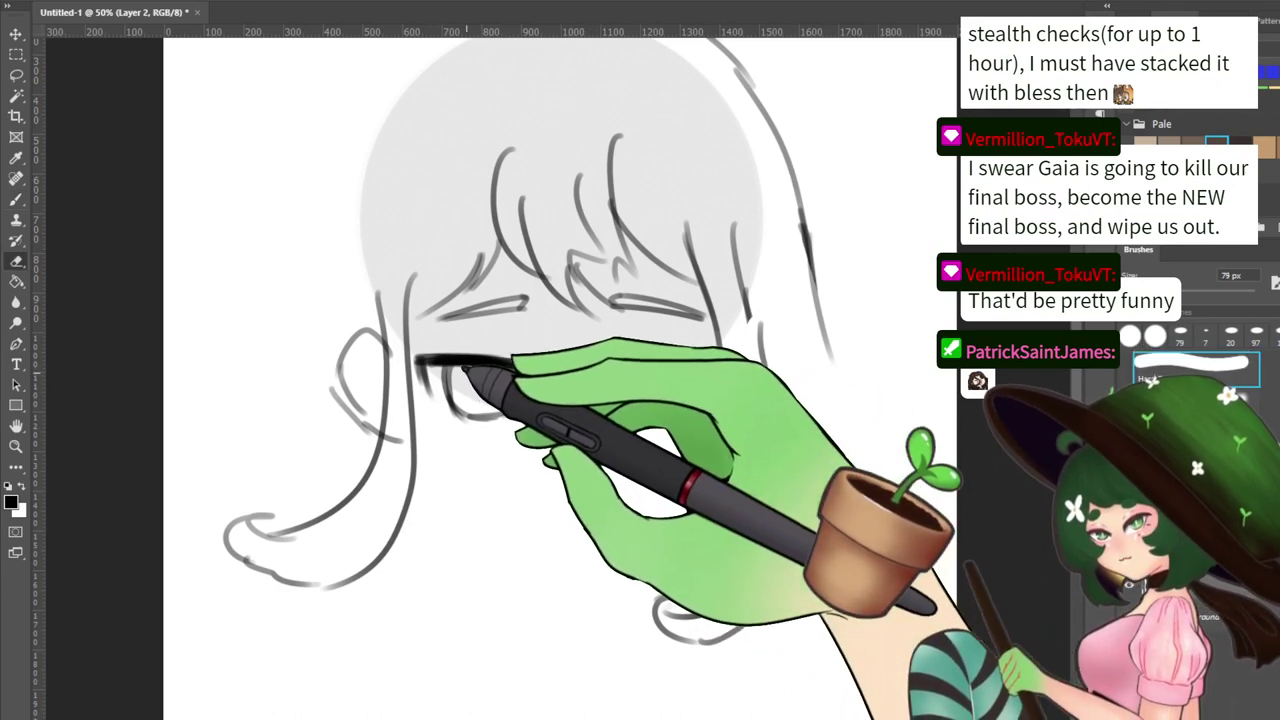
Lasso the left eye and move it slightly inward toward the middle of the face
{"action": "key", "text": "e"}
{"action": "key", "text": "l"}
{"action": "mouse_move", "coordinate": [557, 436]}
{"action": "left_mouse_down"}
{"action": "mouse_move", "coordinate": [571, 367]}
{"action": "mouse_move", "coordinate": [497, 337]}
{"action": "mouse_move", "coordinate": [415, 344]}
{"action": "mouse_move", "coordinate": [437, 421]}
{"action": "mouse_move", "coordinate": [527, 452]}
{"action": "mouse_move", "coordinate": [530, 402]}
{"action": "left_mouse_up"}
{"action": "key", "text": "v"}
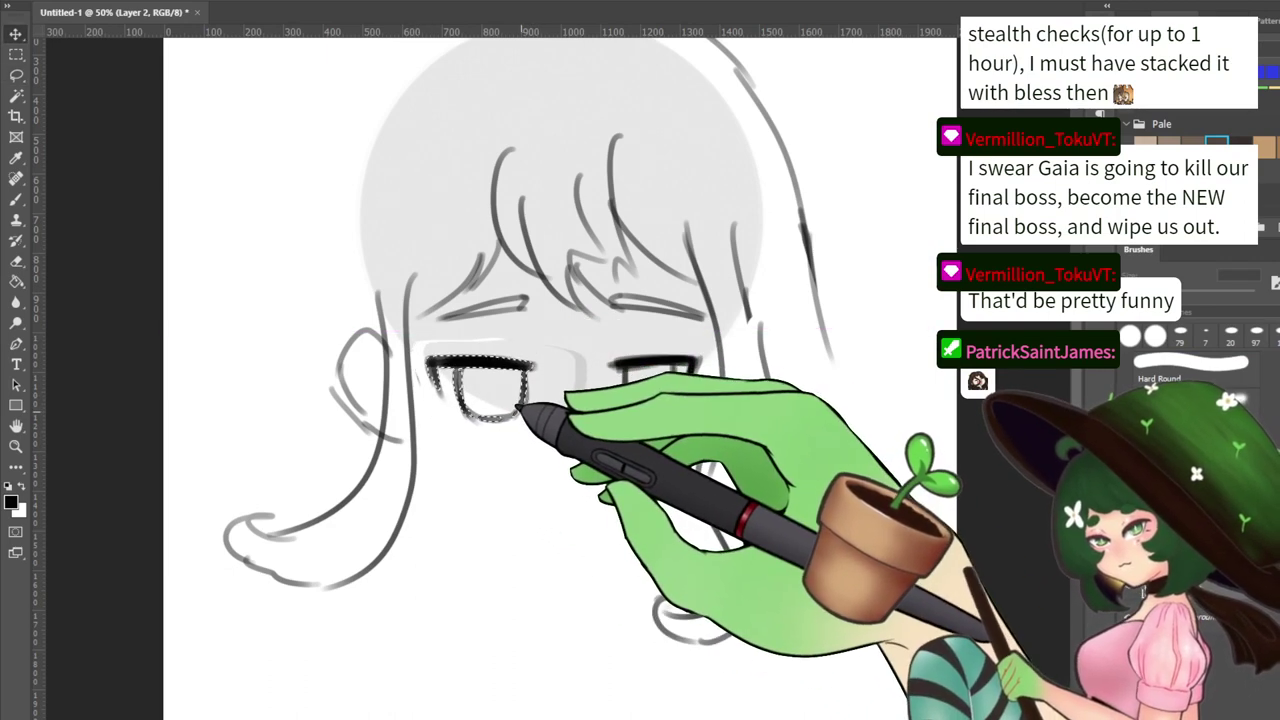
{"action": "mouse_move", "coordinate": [517, 404]}
{"action": "left_mouse_down"}
{"action": "mouse_move", "coordinate": [528, 403]}
{"action": "mouse_move", "coordinate": [515, 416]}
{"action": "mouse_move", "coordinate": [519, 405]}
{"action": "left_mouse_up"}
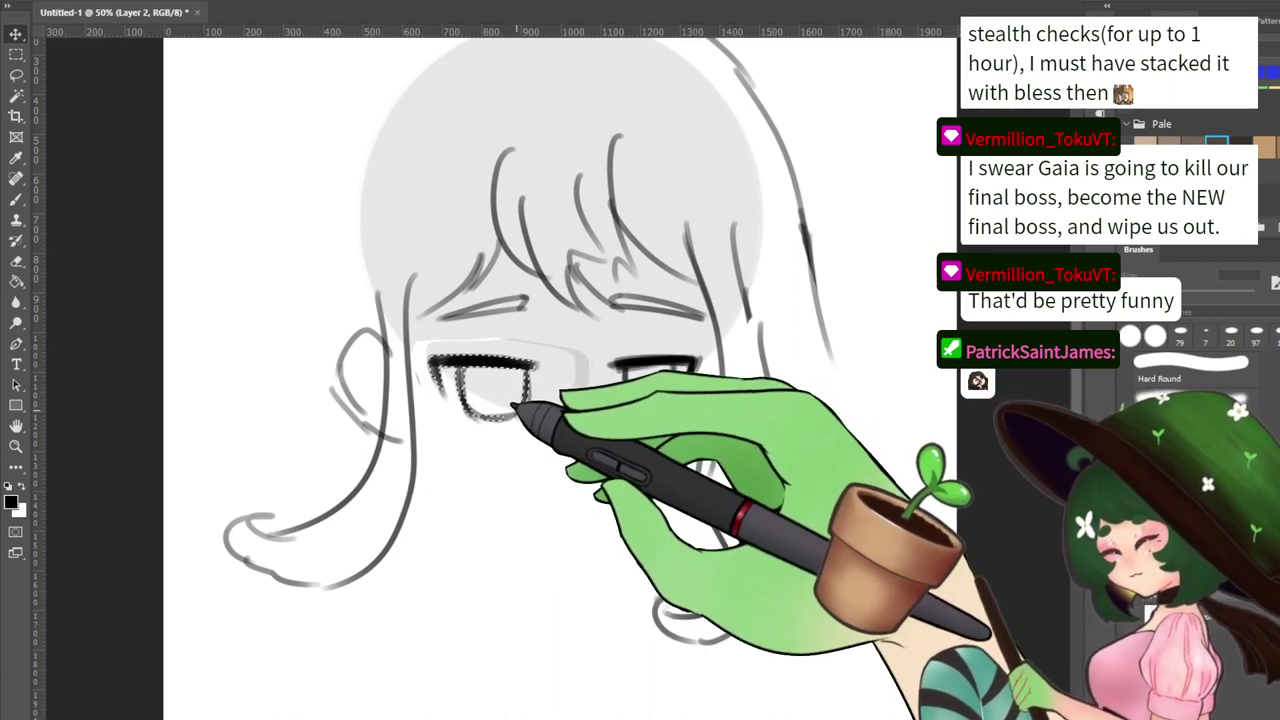
Try a straight-sided V-shaped jawline running from the left ear to the chin and up to the right side lock
{"action": "key", "text": "b"}
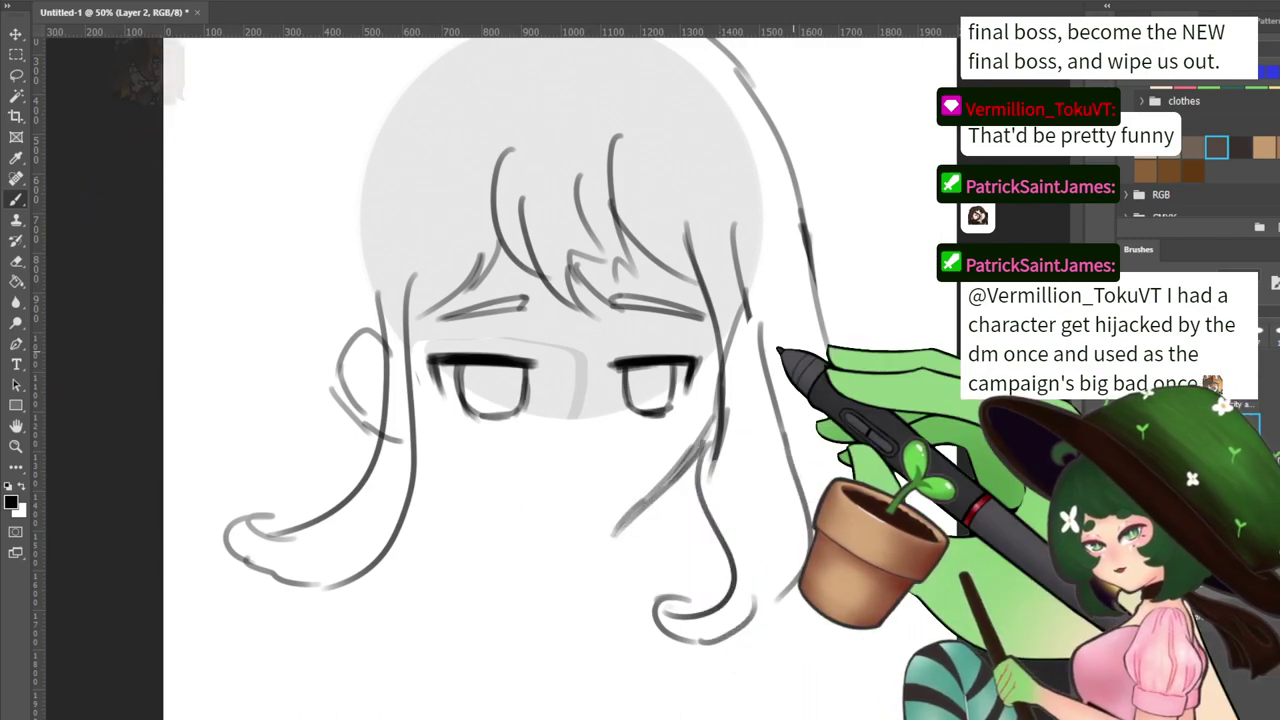
{"action": "key", "text": "ctrl+minus"}
{"action": "key", "text": "ctrl+equal"}
{"action": "key", "text": "ctrl+equal"}
{"action": "left_click_drag", "start_coordinate": [612, 440], "coordinate": [534, 286]}
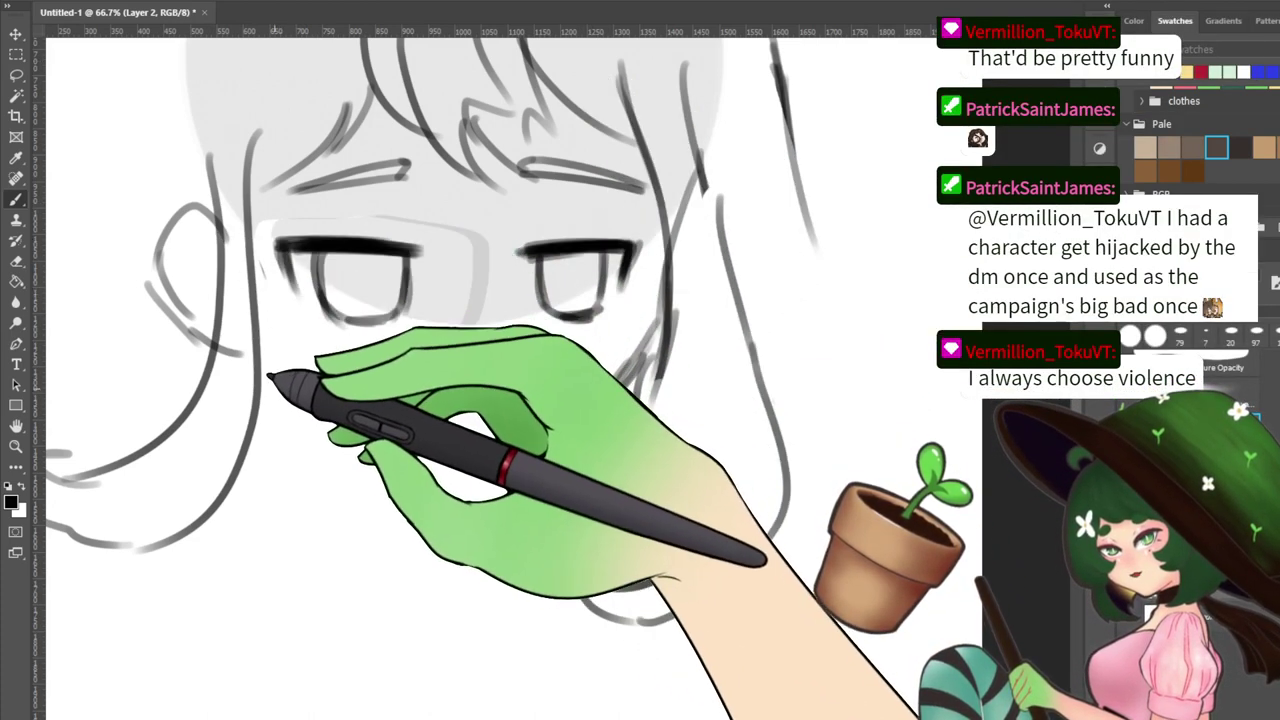
{"action": "mouse_move", "coordinate": [266, 383]}
{"action": "left_mouse_down"}
{"action": "mouse_move", "coordinate": [466, 512]}
{"action": "mouse_move", "coordinate": [296, 426]}
{"action": "mouse_move", "coordinate": [456, 520]}
{"action": "mouse_move", "coordinate": [443, 514]}
{"action": "mouse_move", "coordinate": [475, 510]}
{"action": "mouse_move", "coordinate": [540, 466]}
{"action": "left_mouse_up"}
{"action": "key", "text": "e"}
{"action": "key", "text": "b"}
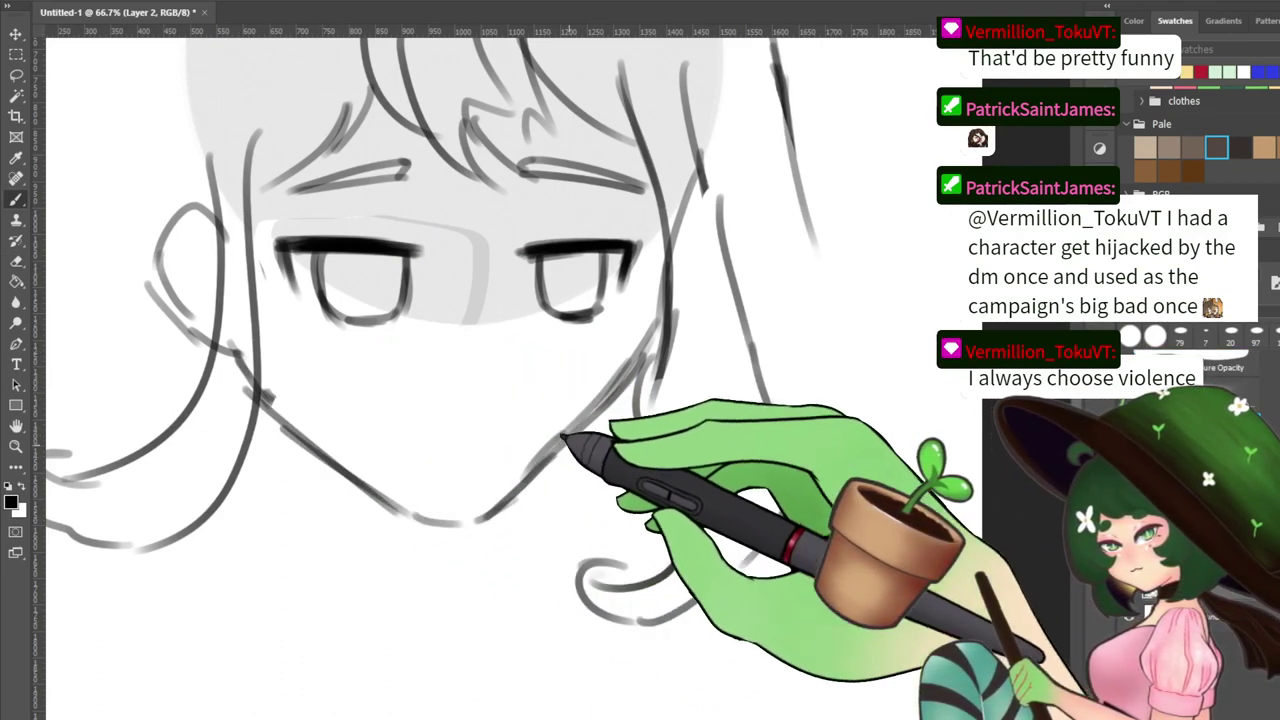
Try a steeper right jaw stroke, and erase it along with the chin and most of the left jaw
{"action": "mouse_move", "coordinate": [604, 372]}
{"action": "left_mouse_down"}
{"action": "mouse_move", "coordinate": [548, 462]}
{"action": "mouse_move", "coordinate": [509, 514]}
{"action": "left_mouse_up"}
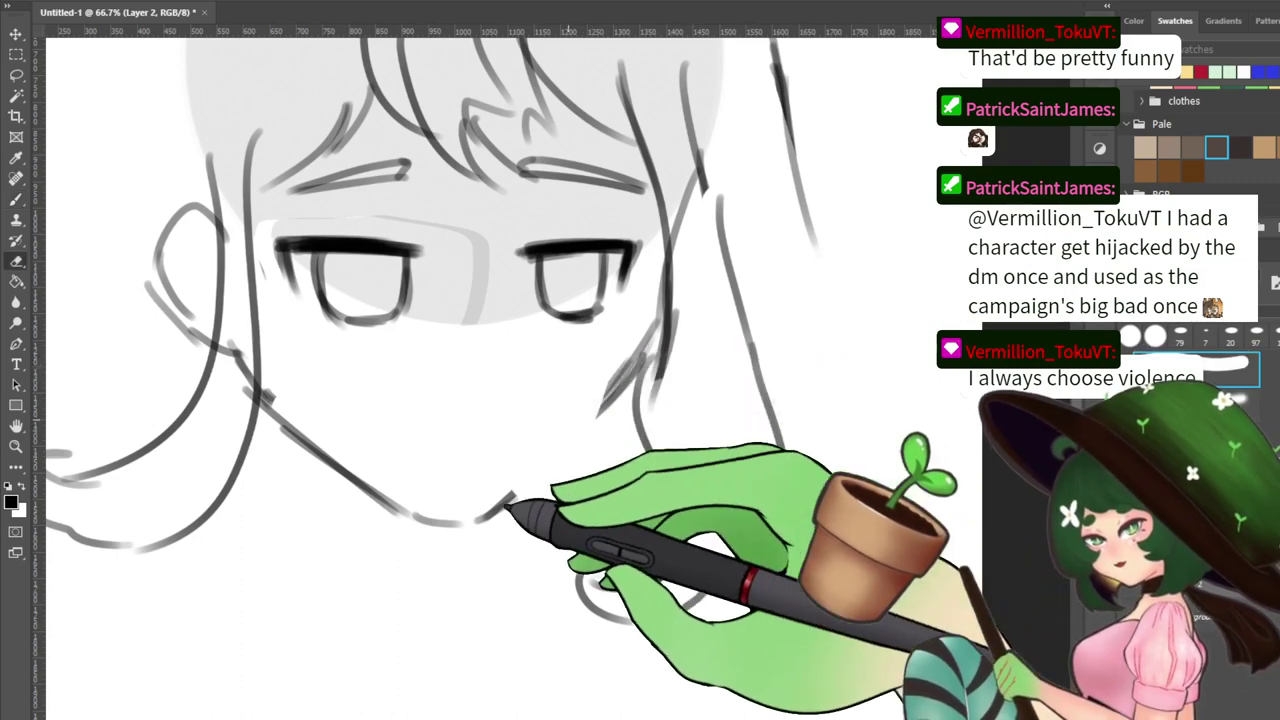
{"action": "key", "text": "b"}
{"action": "mouse_move", "coordinate": [622, 372]}
{"action": "left_mouse_down"}
{"action": "mouse_move", "coordinate": [532, 491]}
{"action": "mouse_move", "coordinate": [482, 522]}
{"action": "mouse_move", "coordinate": [439, 504]}
{"action": "mouse_move", "coordinate": [548, 462]}
{"action": "mouse_move", "coordinate": [491, 523]}
{"action": "left_mouse_up"}
{"action": "key", "text": "e"}
{"action": "key", "text": "e"}
{"action": "mouse_move", "coordinate": [358, 482]}
{"action": "left_mouse_down"}
{"action": "mouse_move", "coordinate": [436, 526]}
{"action": "mouse_move", "coordinate": [312, 446]}
{"action": "left_mouse_up"}
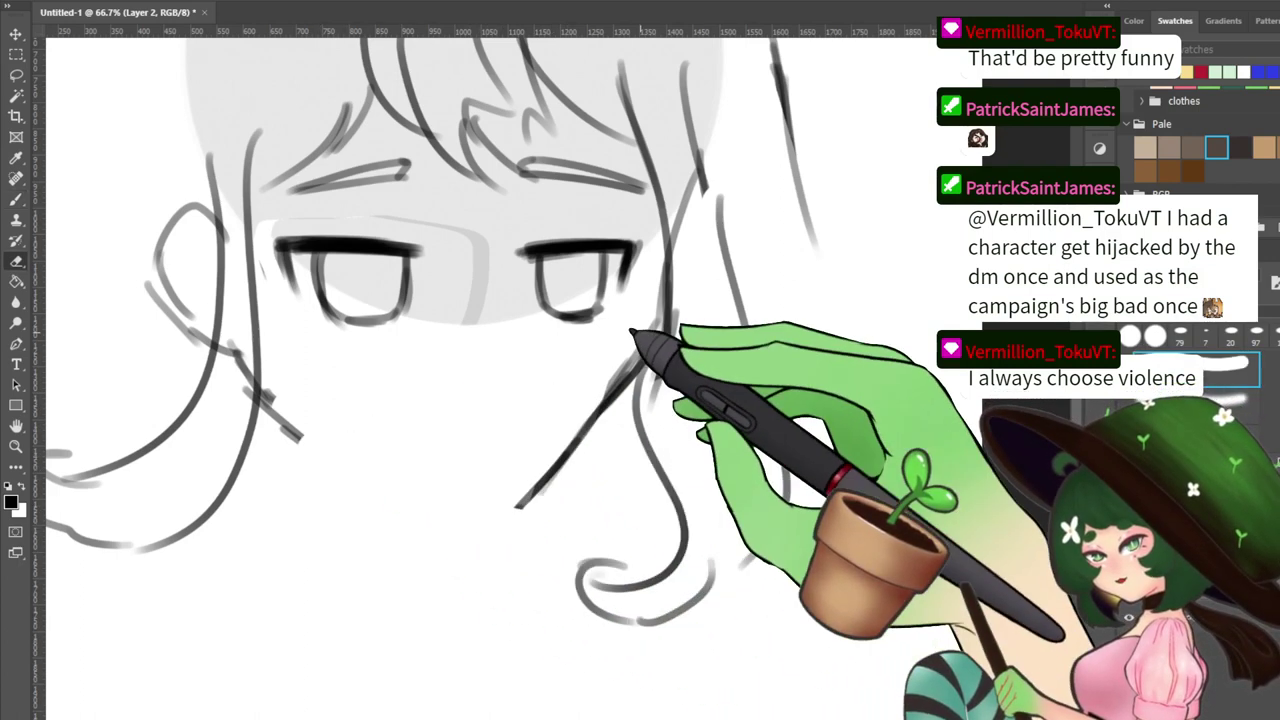
{"action": "left_click_drag", "start_coordinate": [643, 343], "coordinate": [500, 523]}
Erase the upper part of the curled right lock and sketch a rounded right cheek and jaw toward the chin
{"action": "key", "text": "b"}
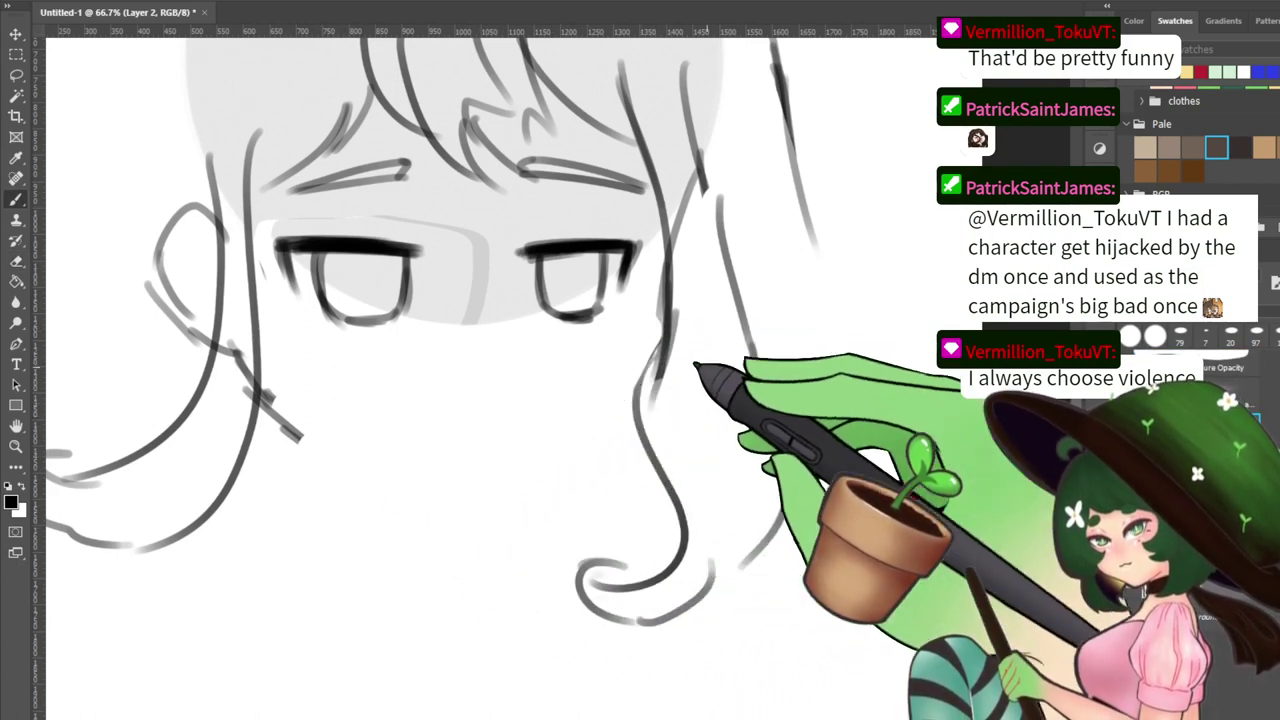
{"action": "mouse_move", "coordinate": [675, 270]}
{"action": "left_mouse_down"}
{"action": "mouse_move", "coordinate": [663, 406]}
{"action": "mouse_move", "coordinate": [612, 568]}
{"action": "left_mouse_up"}
{"action": "key", "text": "e"}
{"action": "key", "text": "b"}
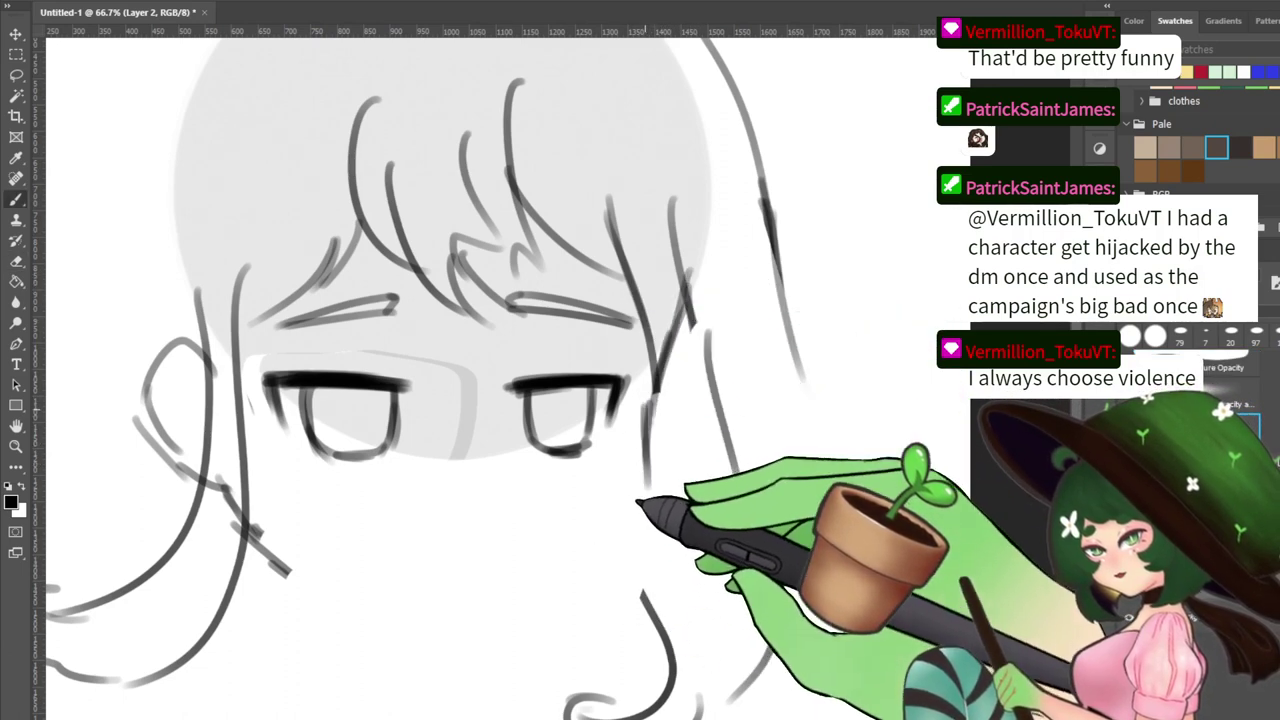
{"action": "mouse_move", "coordinate": [641, 476]}
{"action": "left_mouse_down"}
{"action": "mouse_move", "coordinate": [667, 392]}
{"action": "mouse_move", "coordinate": [690, 372]}
{"action": "left_mouse_up"}
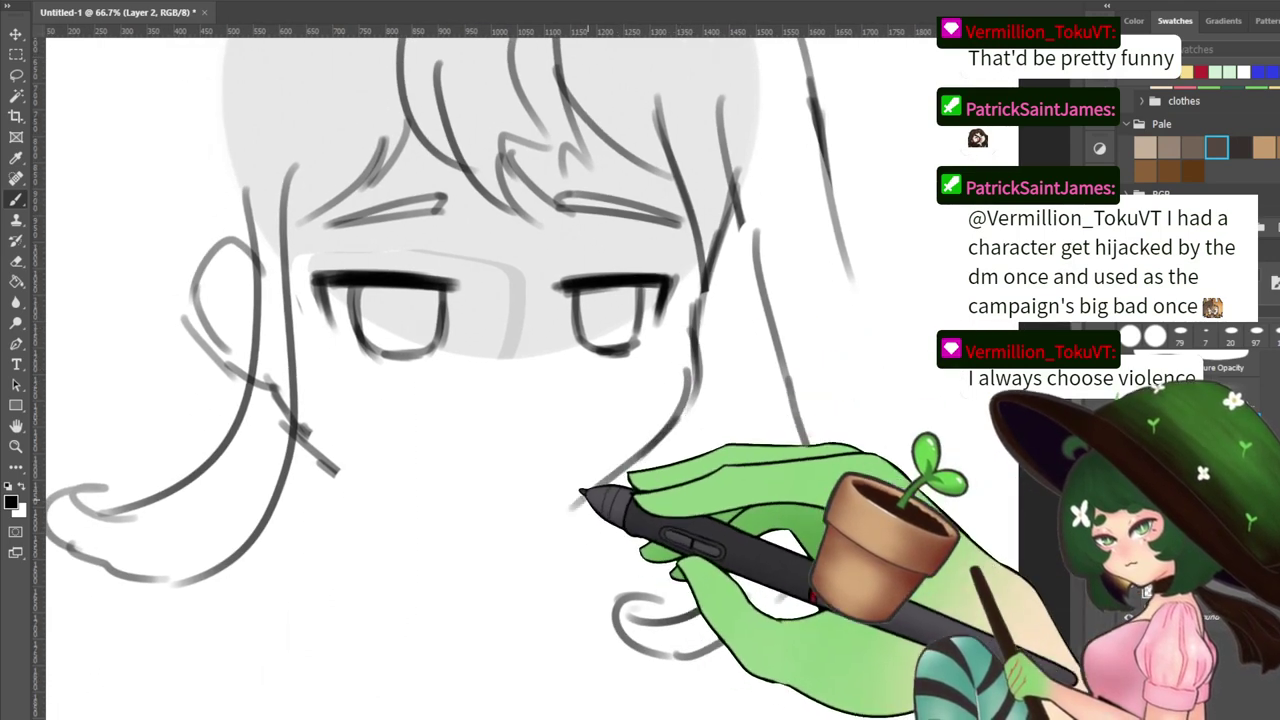
Redraw the left jaw from the ear to a flat chin, and reconnect the curled right lock below the cheek
{"action": "key", "text": "e"}
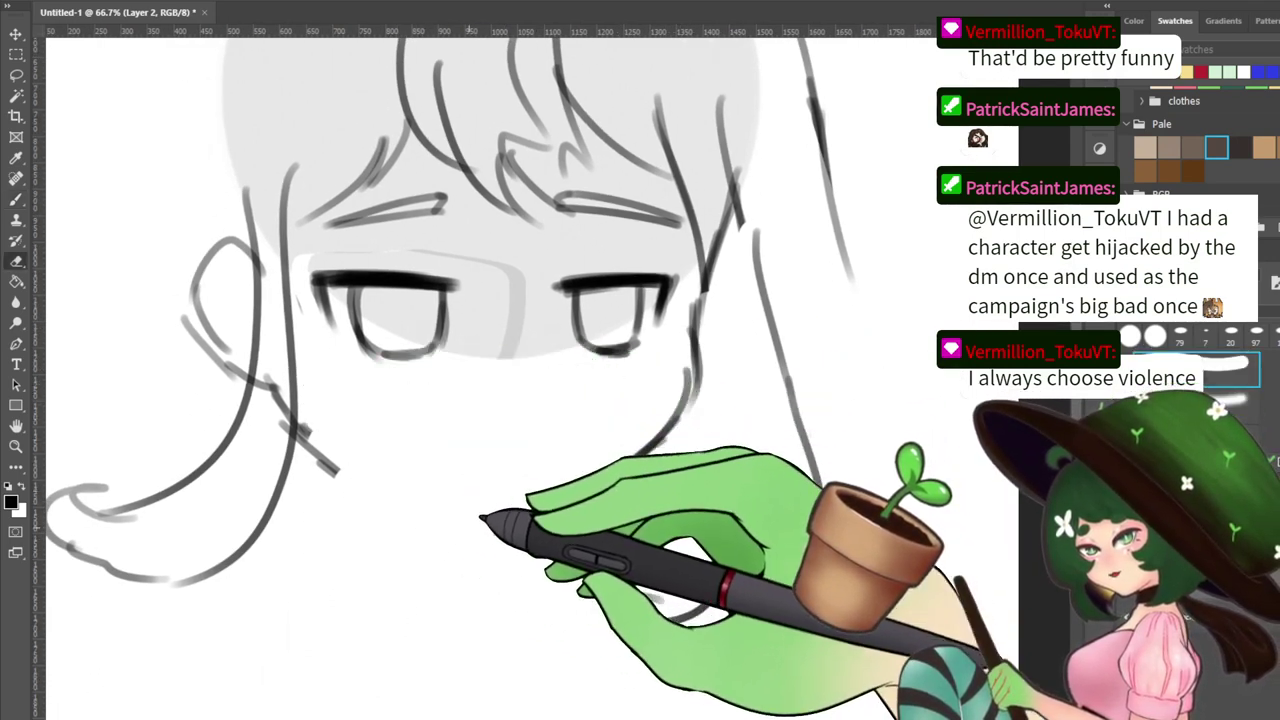
{"action": "key", "text": "b"}
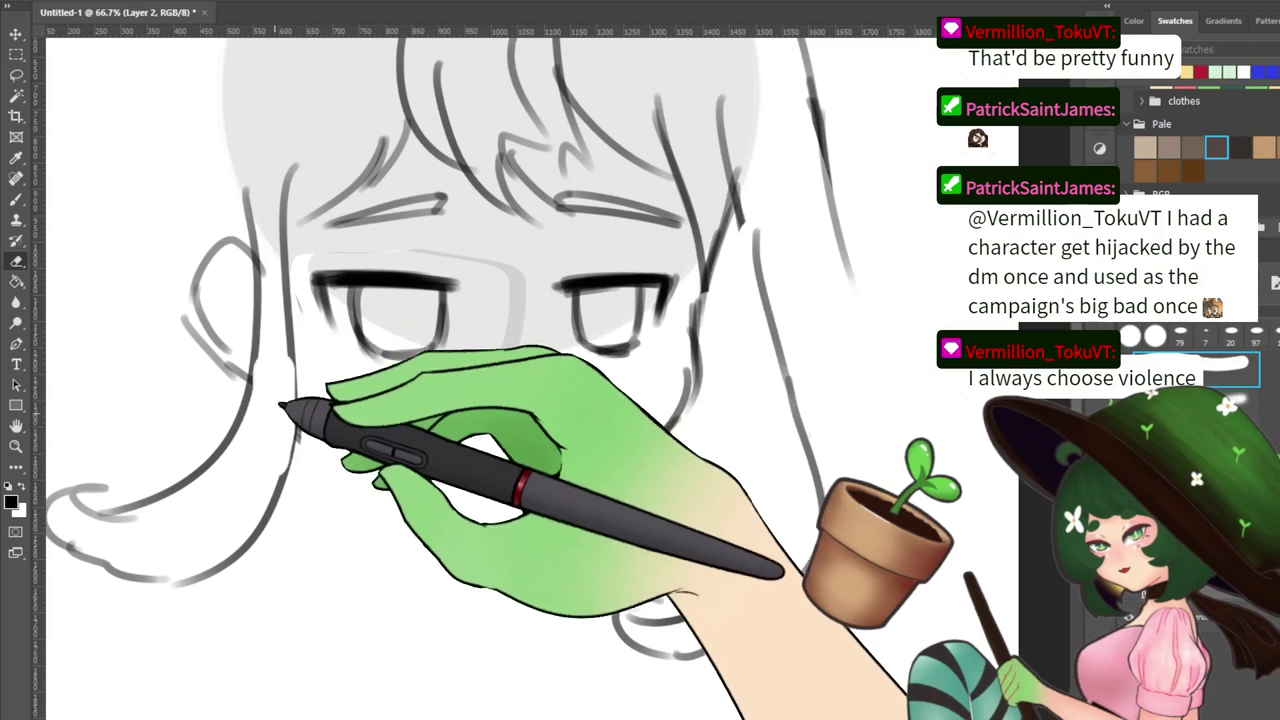
{"action": "mouse_move", "coordinate": [229, 356]}
{"action": "left_mouse_down"}
{"action": "mouse_move", "coordinate": [270, 377]}
{"action": "mouse_move", "coordinate": [290, 414]}
{"action": "mouse_move", "coordinate": [337, 450]}
{"action": "mouse_move", "coordinate": [455, 518]}
{"action": "mouse_move", "coordinate": [509, 528]}
{"action": "mouse_move", "coordinate": [684, 414]}
{"action": "left_mouse_up"}
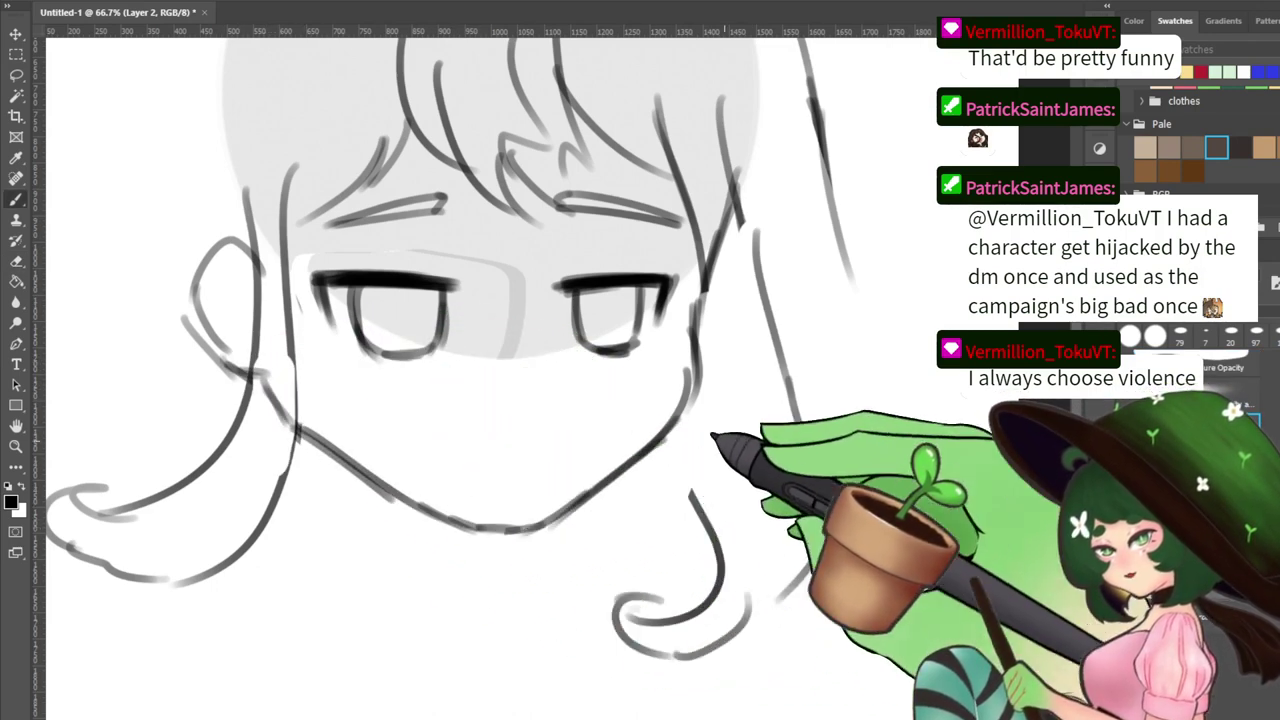
{"action": "mouse_move", "coordinate": [704, 290]}
{"action": "left_mouse_down"}
{"action": "mouse_move", "coordinate": [682, 405]}
{"action": "mouse_move", "coordinate": [694, 498]}
{"action": "mouse_move", "coordinate": [722, 530]}
{"action": "left_mouse_up"}
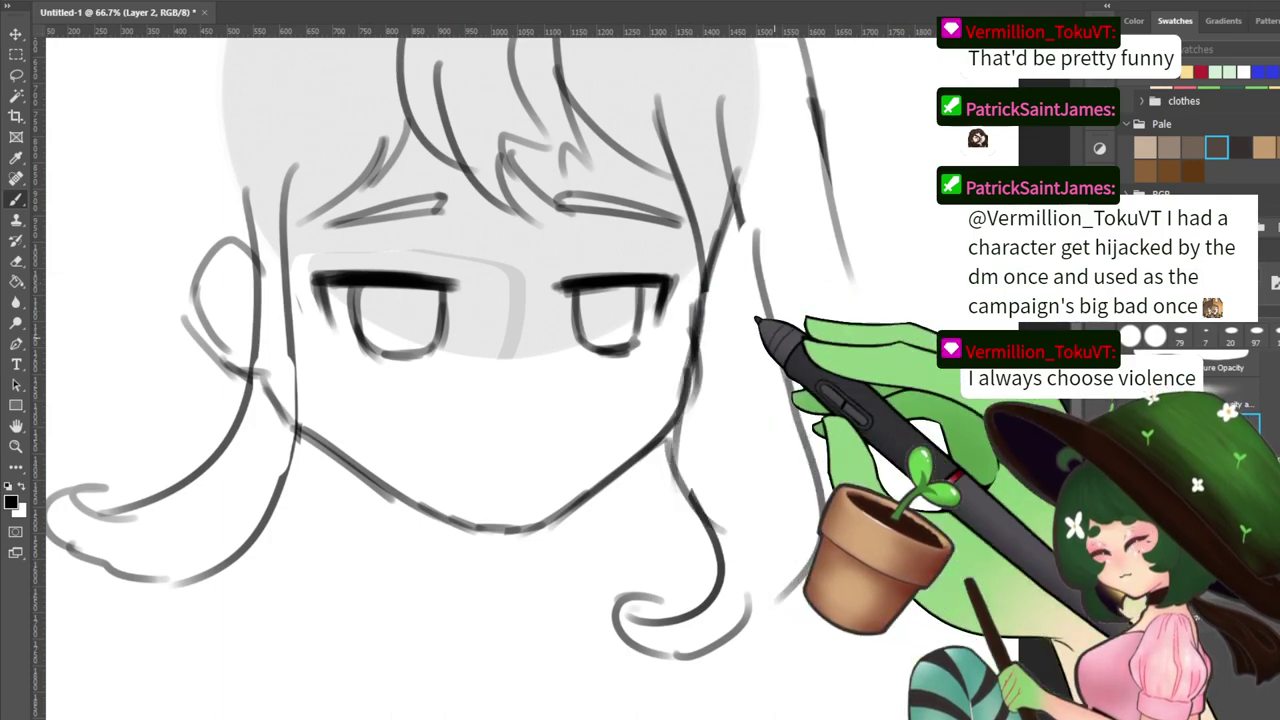
{"action": "left_click_drag", "start_coordinate": [746, 212], "coordinate": [771, 251]}
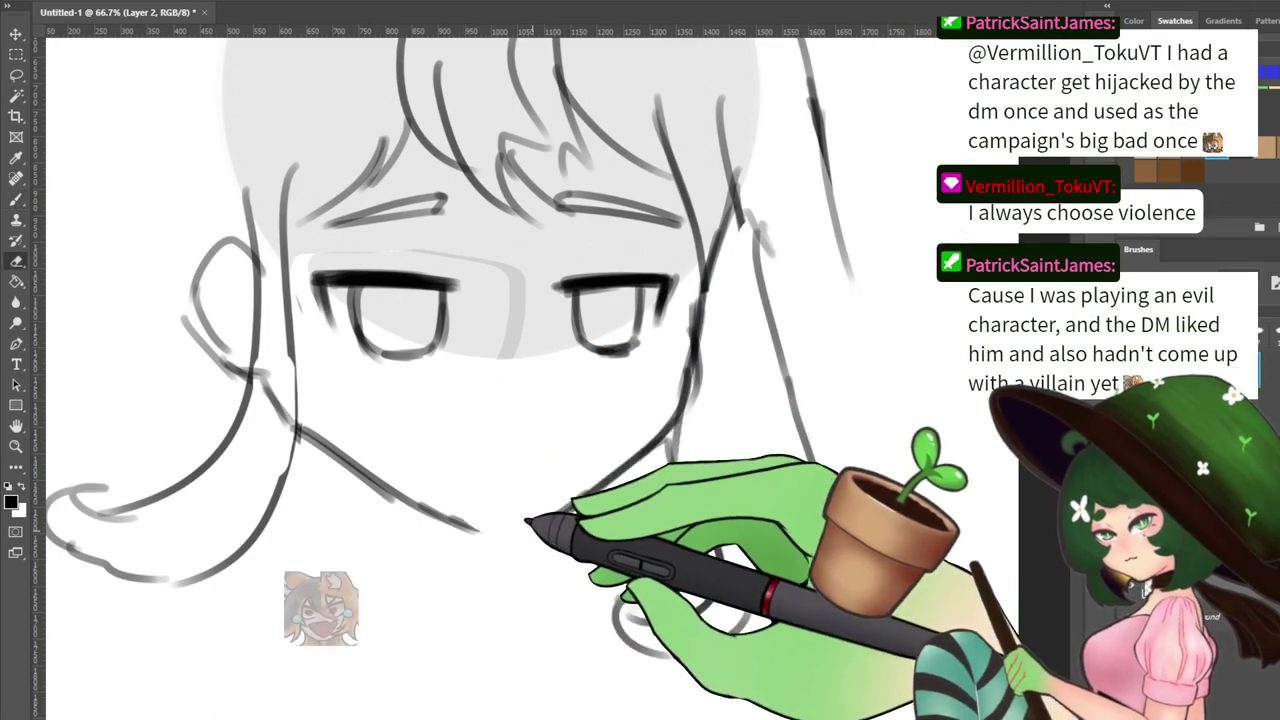
Replace the flat chin with a narrower, more pointed one and redraw the left jaw from the ear with heavier strokes
{"action": "mouse_move", "coordinate": [586, 430]}
{"action": "left_mouse_down"}
{"action": "mouse_move", "coordinate": [569, 557]}
{"action": "mouse_move", "coordinate": [603, 491]}
{"action": "mouse_move", "coordinate": [620, 337]}
{"action": "mouse_move", "coordinate": [597, 495]}
{"action": "left_mouse_up"}
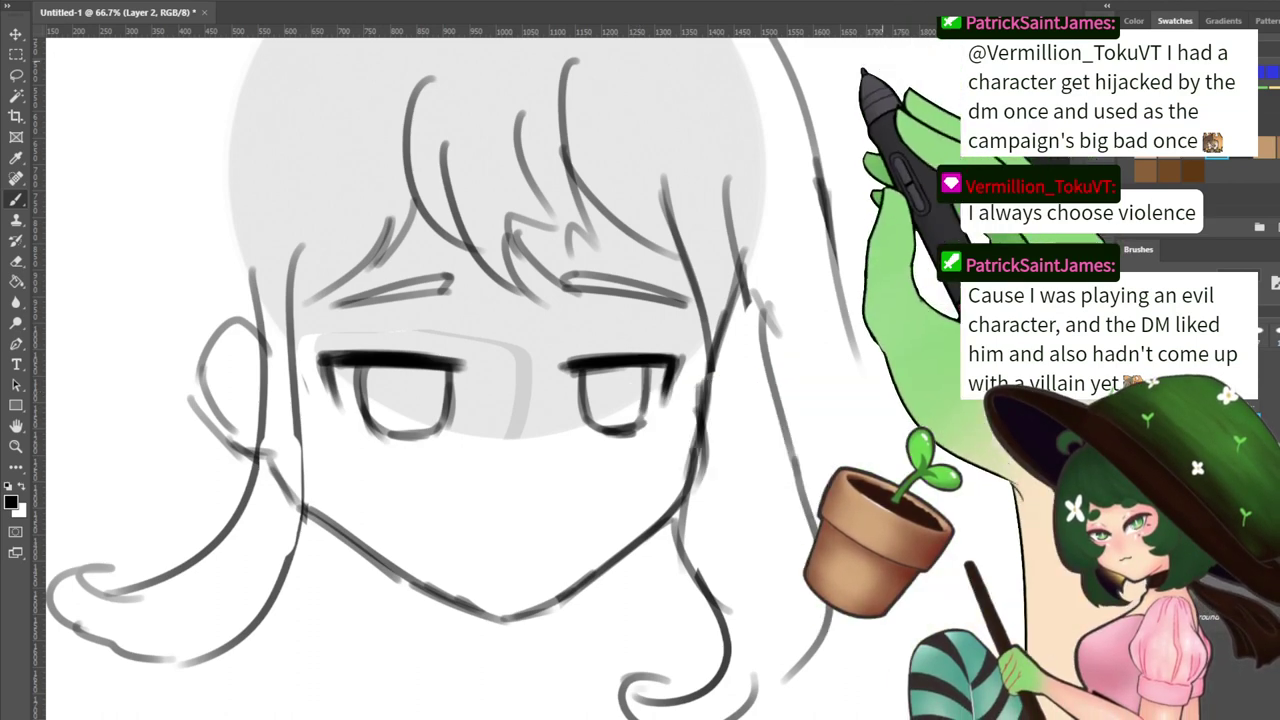
{"action": "left_click_drag", "start_coordinate": [553, 511], "coordinate": [527, 491]}
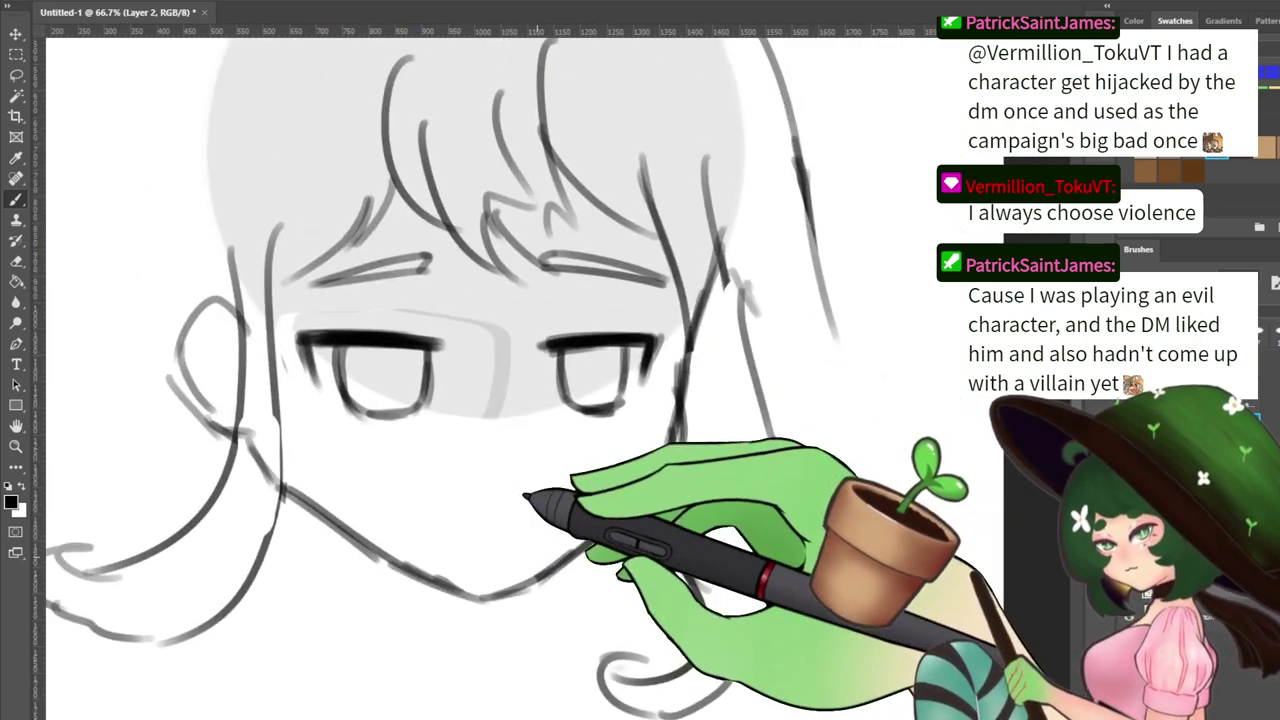
{"action": "key", "text": "e"}
{"action": "left_click_drag", "start_coordinate": [292, 500], "coordinate": [307, 522]}
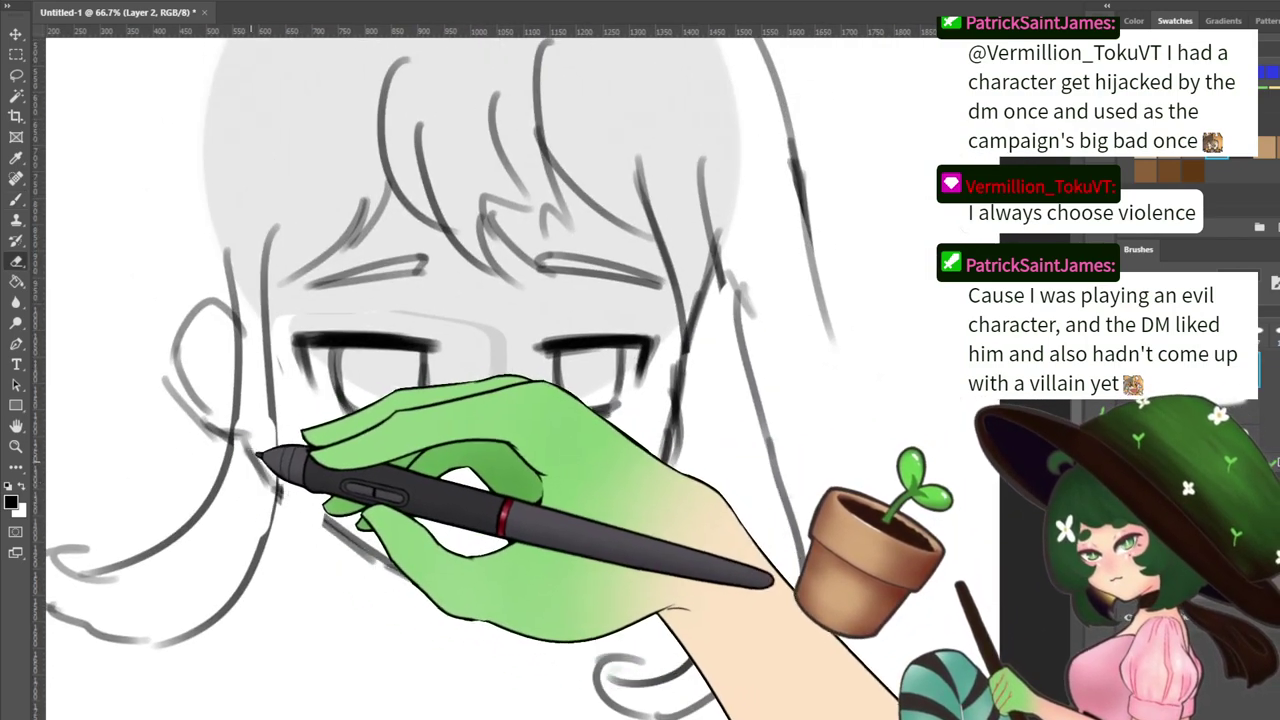
{"action": "key", "text": "b"}
{"action": "mouse_move", "coordinate": [240, 440]}
{"action": "left_mouse_down"}
{"action": "mouse_move", "coordinate": [340, 527]}
{"action": "mouse_move", "coordinate": [371, 531]}
{"action": "mouse_move", "coordinate": [470, 598]}
{"action": "left_mouse_up"}
{"action": "mouse_move", "coordinate": [350, 538]}
{"action": "left_mouse_down"}
{"action": "mouse_move", "coordinate": [505, 590]}
{"action": "mouse_move", "coordinate": [556, 566]}
{"action": "left_mouse_up"}
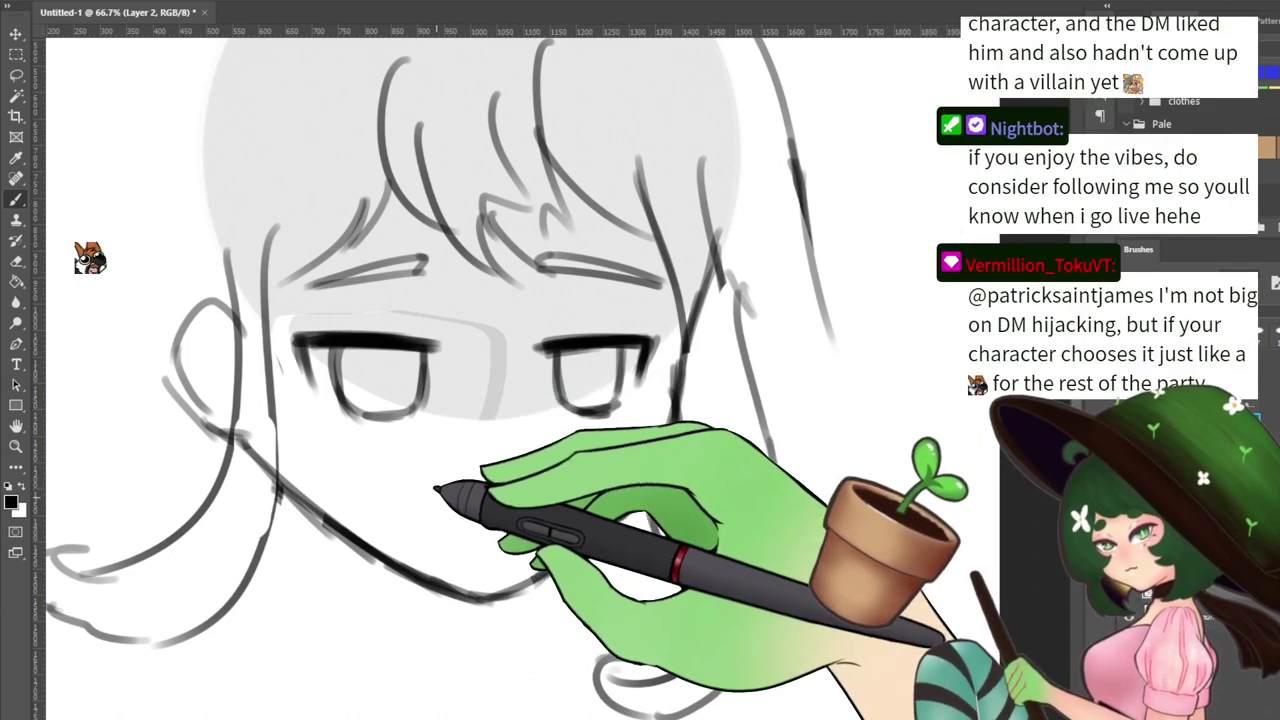
Dot the two mouth corners between the eyes and chin, and reinforce the left eye's upper lash line
{"action": "left_click", "coordinate": [434, 505]}
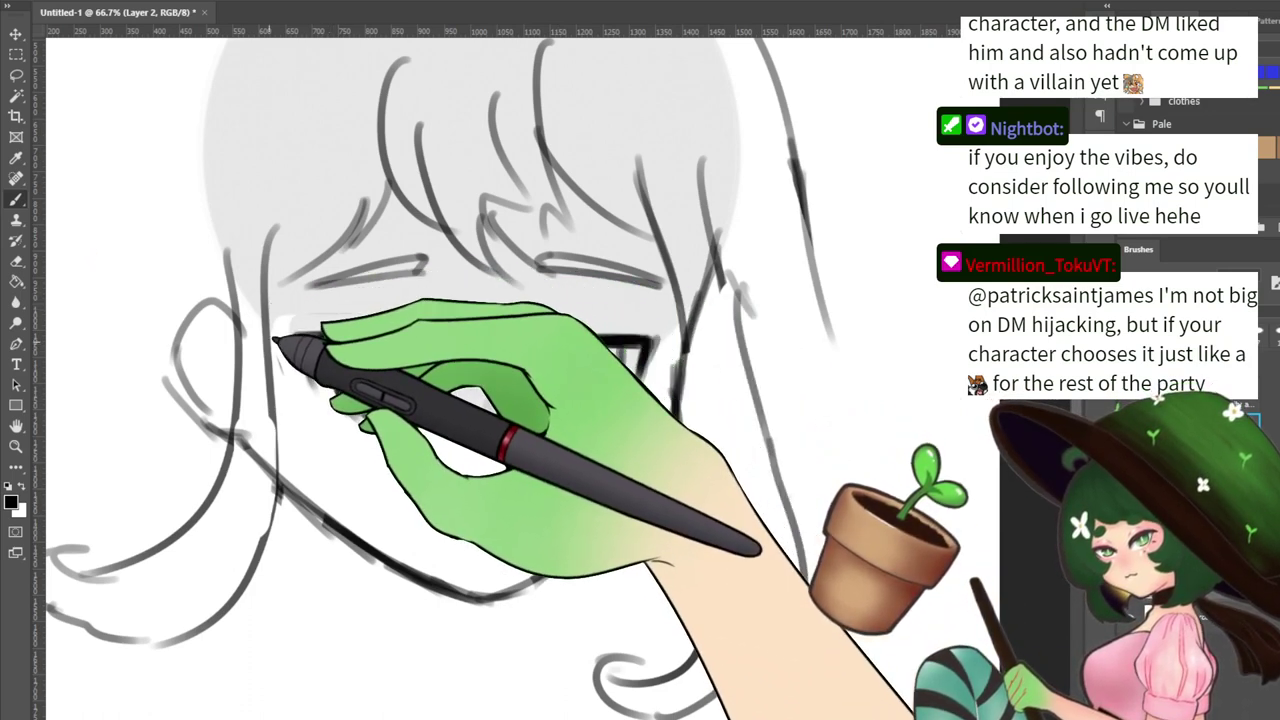
{"action": "left_click_drag", "start_coordinate": [296, 340], "coordinate": [437, 346]}
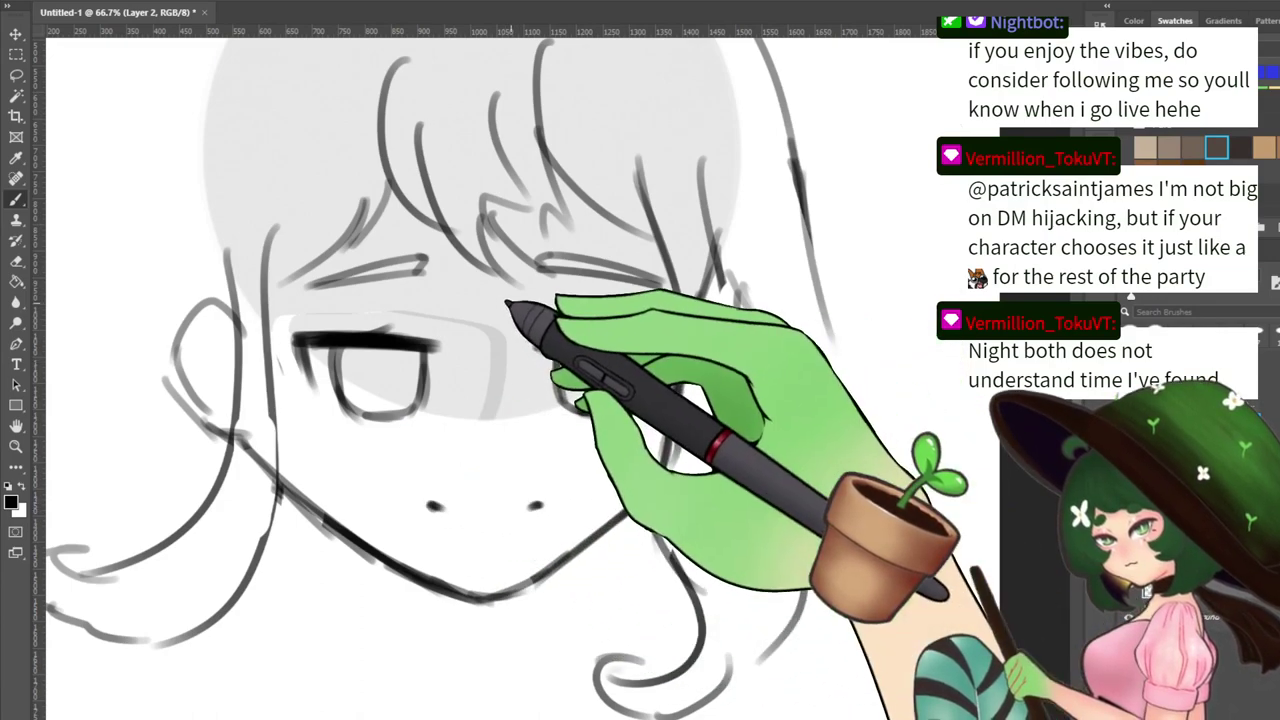
Sketch the upper-left hair outline as a wide arc from the crown down beside the gray circle
{"action": "left_click_drag", "start_coordinate": [508, 298], "coordinate": [512, 474]}
{"action": "left_click_drag", "start_coordinate": [458, 304], "coordinate": [506, 405]}
{"action": "left_click_drag", "start_coordinate": [425, 156], "coordinate": [211, 262]}
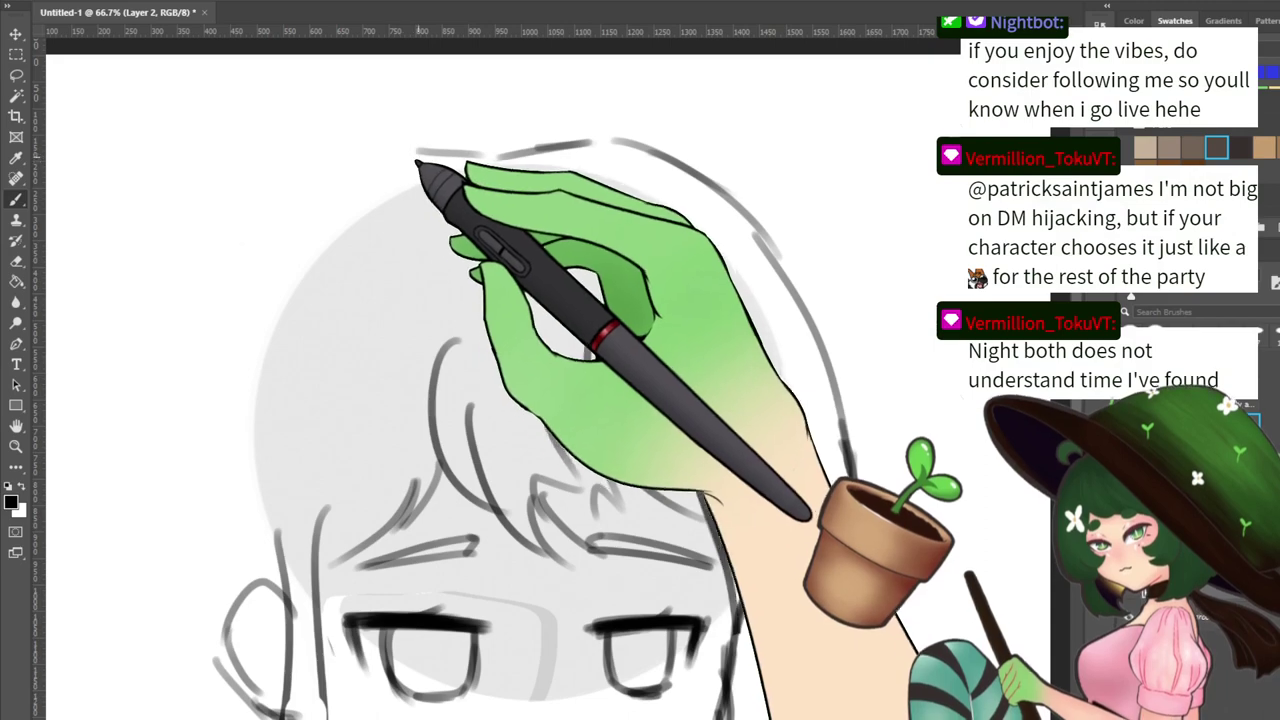
{"action": "left_click_drag", "start_coordinate": [271, 229], "coordinate": [112, 418]}
{"action": "key", "text": "ctrl+z"}
{"action": "left_click_drag", "start_coordinate": [423, 153], "coordinate": [134, 470]}
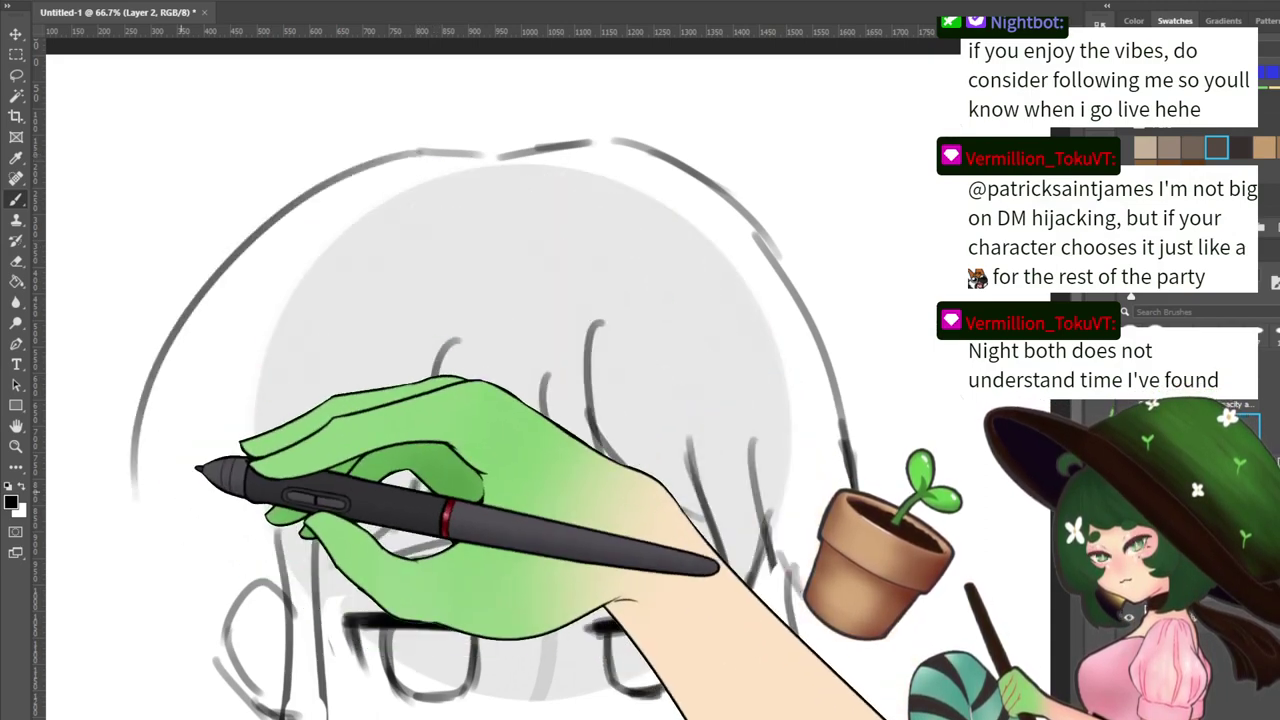
Continue the left outer hair outline downward beside the ear with strokes flaring out toward the side lock's tip
{"action": "mouse_move", "coordinate": [166, 350]}
{"action": "left_mouse_down"}
{"action": "mouse_move", "coordinate": [141, 486]}
{"action": "mouse_move", "coordinate": [244, 330]}
{"action": "left_mouse_up"}
{"action": "left_click_drag", "start_coordinate": [222, 268], "coordinate": [160, 590]}
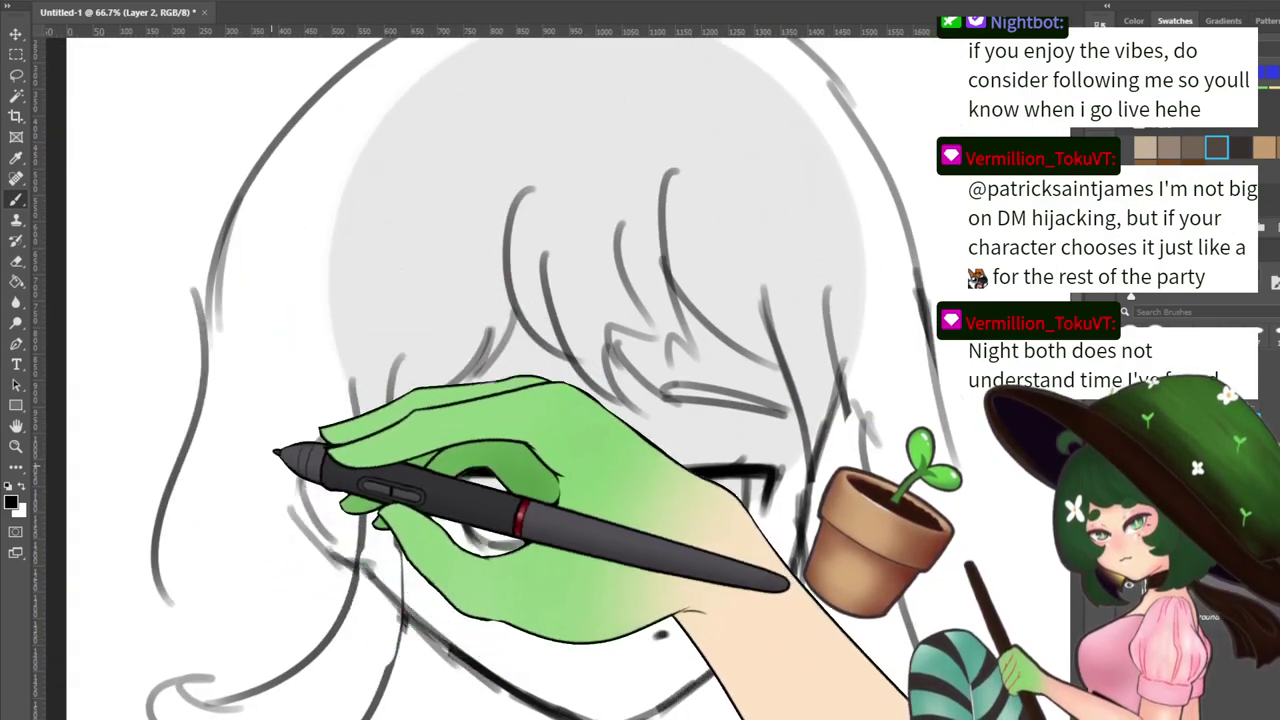
{"action": "key", "text": "ctrl+z"}
{"action": "left_click_drag", "start_coordinate": [229, 258], "coordinate": [205, 544]}
{"action": "scroll", "coordinate": [240, 520], "scroll_direction": "down", "scroll_amount": 4}
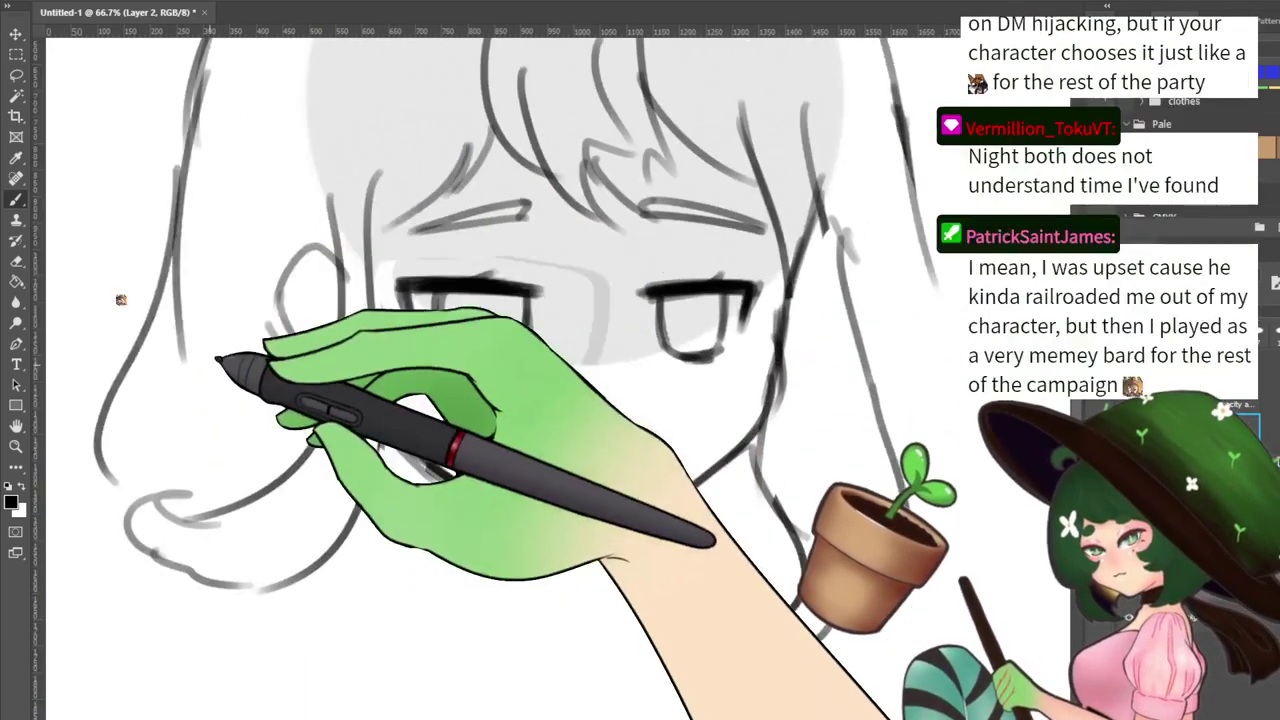
Scale the whole head sketch down slightly on the canvas with Free Transform
{"action": "left_click_drag", "start_coordinate": [551, 488], "coordinate": [351, 374]}
{"action": "left_click_drag", "start_coordinate": [480, 247], "coordinate": [543, 330]}
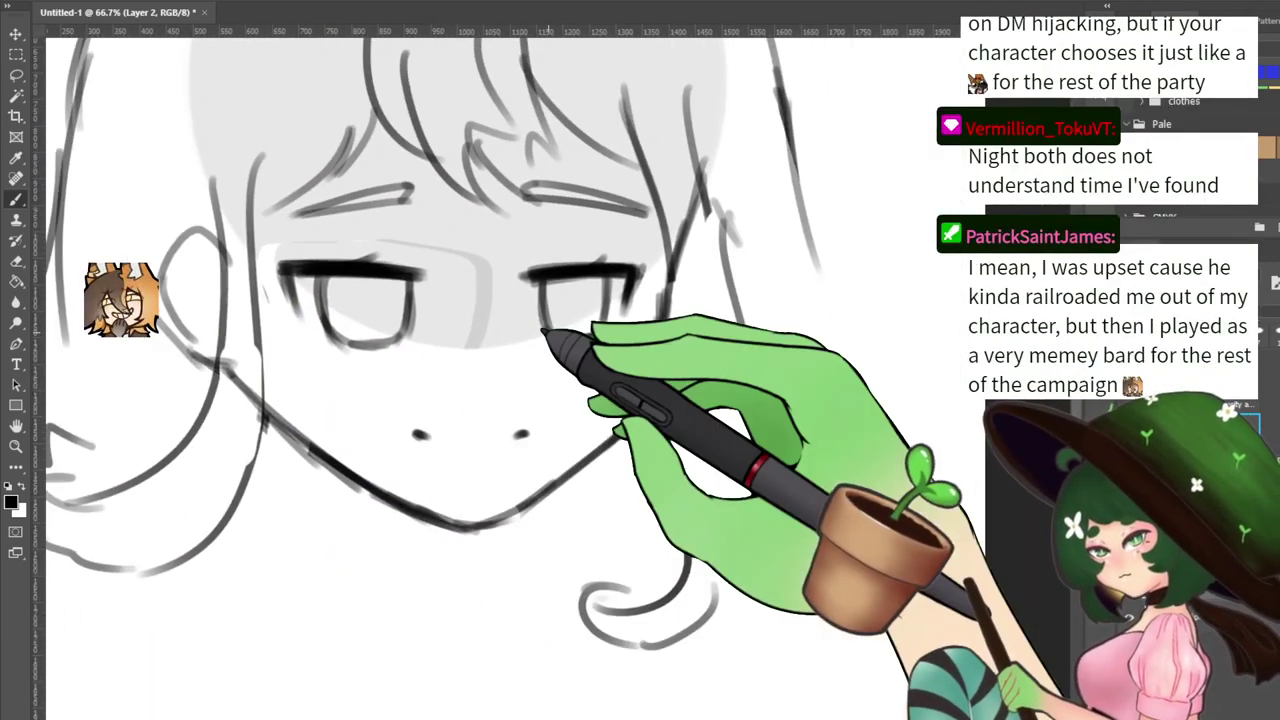
{"action": "scroll", "coordinate": [543, 330], "scroll_direction": "down", "scroll_amount": 1}
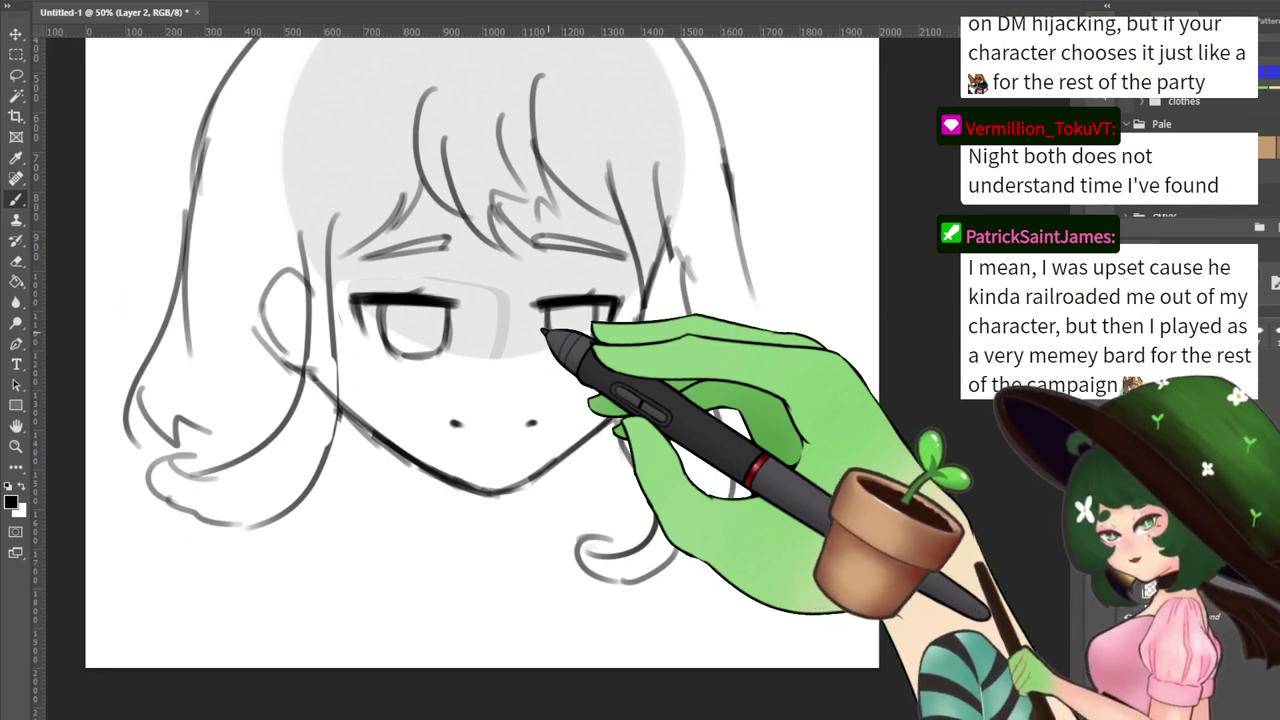
{"action": "scroll", "coordinate": [543, 330], "scroll_direction": "down", "scroll_amount": 1}
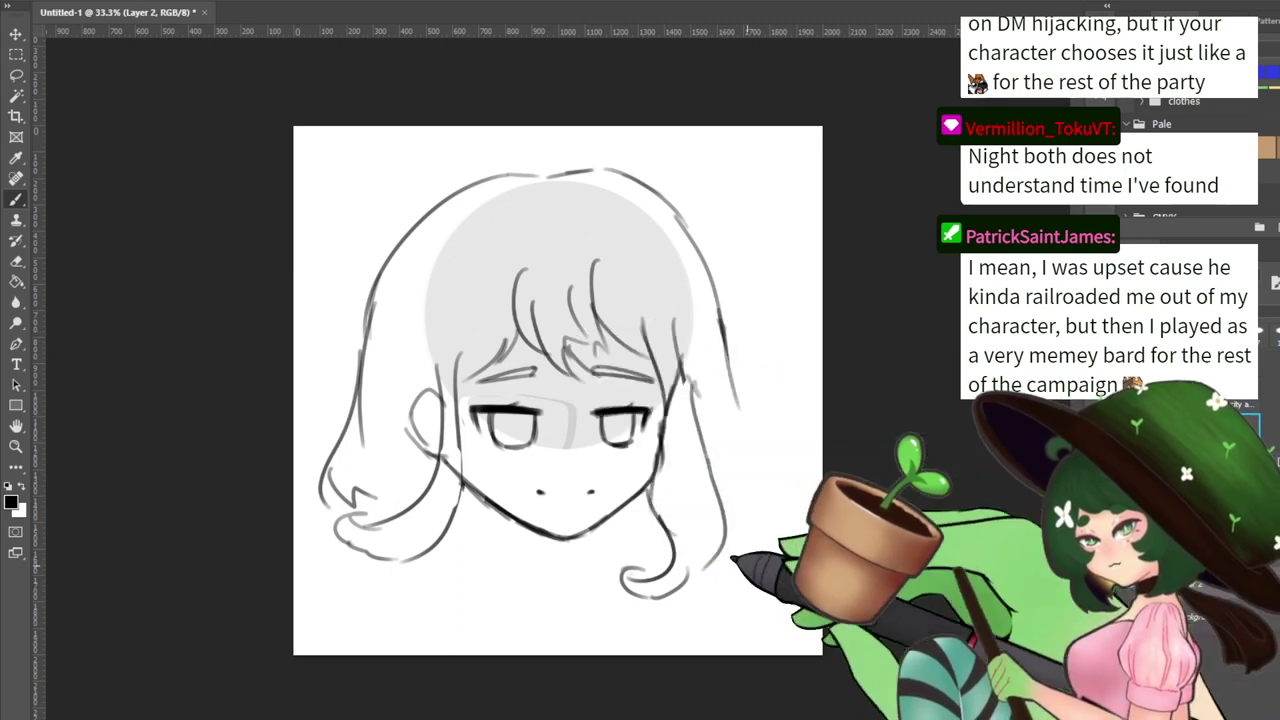
{"action": "key", "text": "ctrl+t"}
{"action": "left_click_drag", "start_coordinate": [529, 602], "coordinate": [530, 578]}
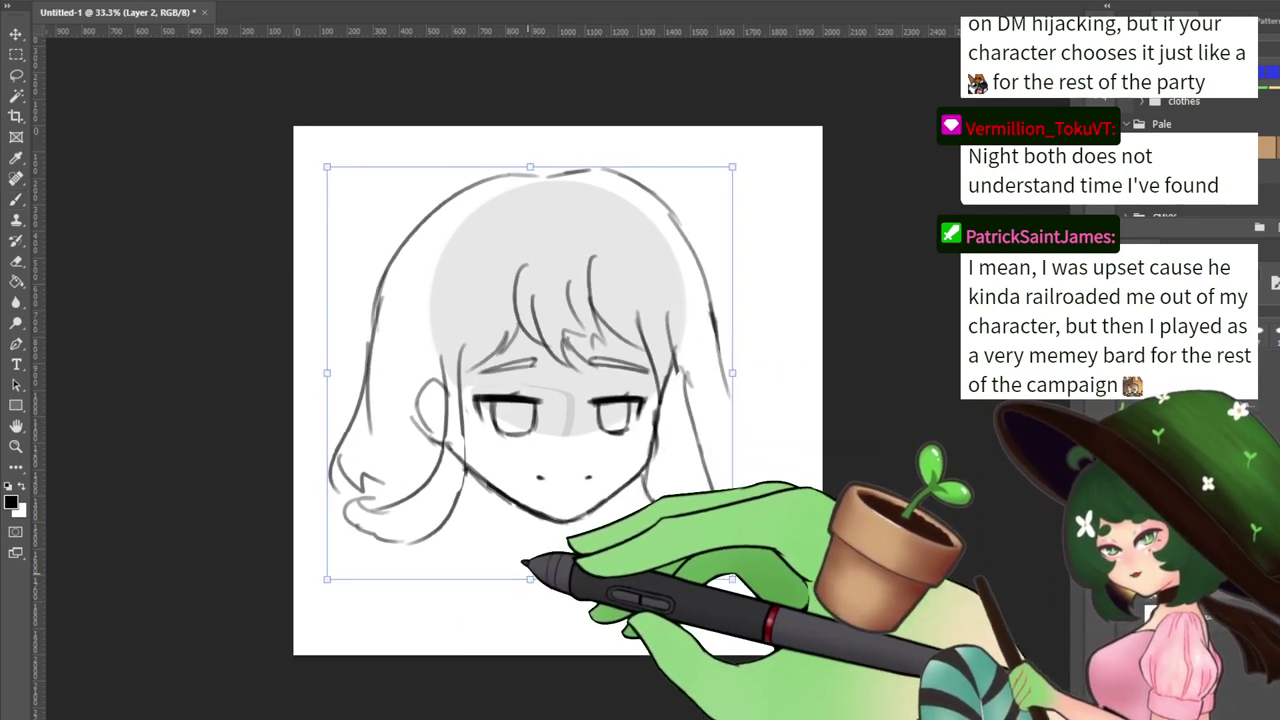
{"action": "key", "text": "Return"}
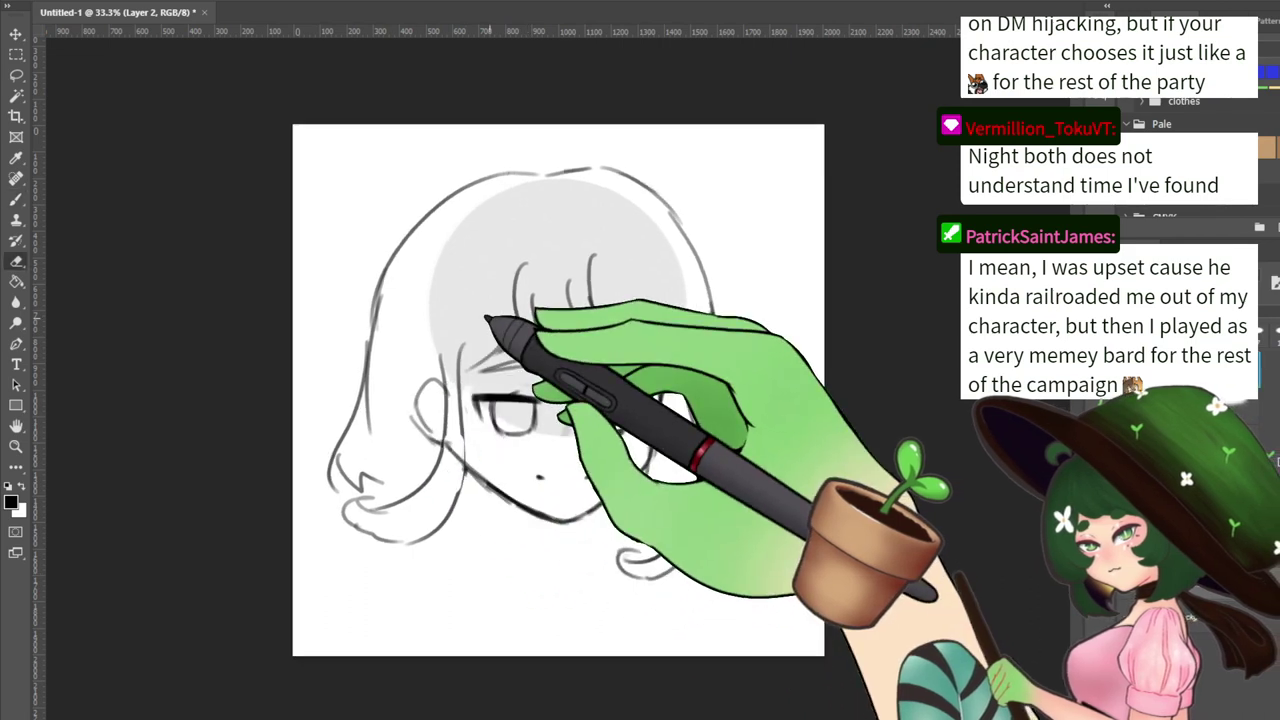
Rework the right outer hair outline with extra strokes near the crown and extend it down past the side lock
{"action": "key", "text": "ctrl+plus"}
{"action": "mouse_move", "coordinate": [498, 292]}
{"action": "left_mouse_down"}
{"action": "mouse_move", "coordinate": [491, 366]}
{"action": "mouse_move", "coordinate": [511, 415]}
{"action": "left_mouse_up"}
{"action": "mouse_move", "coordinate": [617, 178]}
{"action": "left_mouse_down"}
{"action": "mouse_move", "coordinate": [560, 186]}
{"action": "mouse_move", "coordinate": [660, 190]}
{"action": "mouse_move", "coordinate": [725, 235]}
{"action": "mouse_move", "coordinate": [810, 455]}
{"action": "left_mouse_up"}
{"action": "key", "text": "b"}
{"action": "left_click_drag", "start_coordinate": [829, 392], "coordinate": [749, 214]}
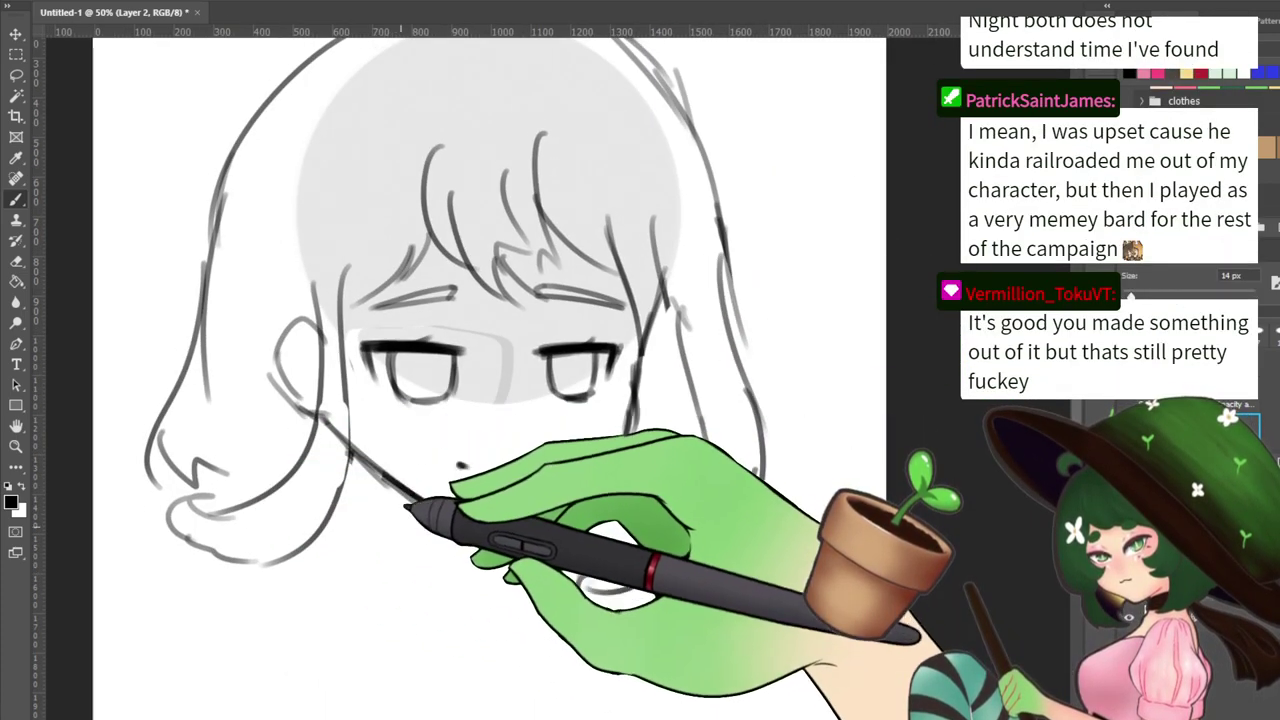
Try short vertical neck lines below the jaw, undoing and repositioning them closer together
{"action": "left_click_drag", "start_coordinate": [394, 487], "coordinate": [402, 587]}
{"action": "key", "text": "ctrl+z"}
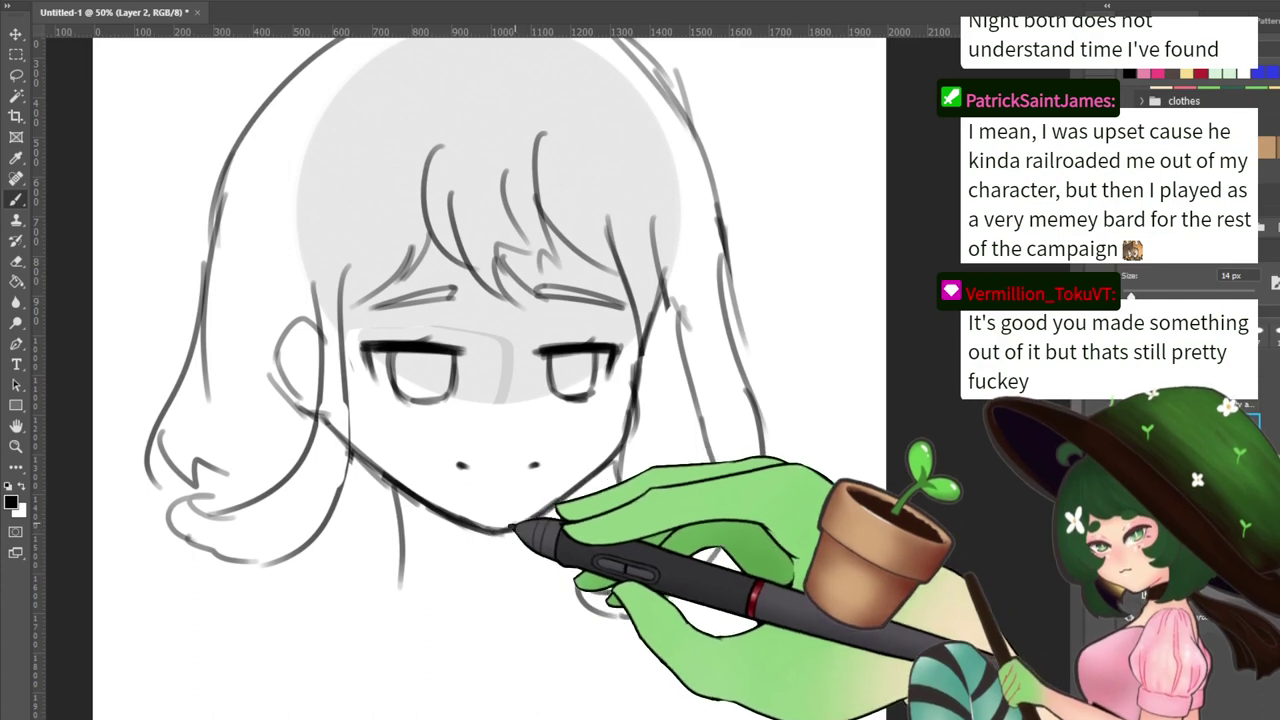
{"action": "key", "text": "ctrl+z"}
{"action": "left_click_drag", "start_coordinate": [420, 500], "coordinate": [428, 584]}
{"action": "left_click_drag", "start_coordinate": [539, 512], "coordinate": [534, 580]}
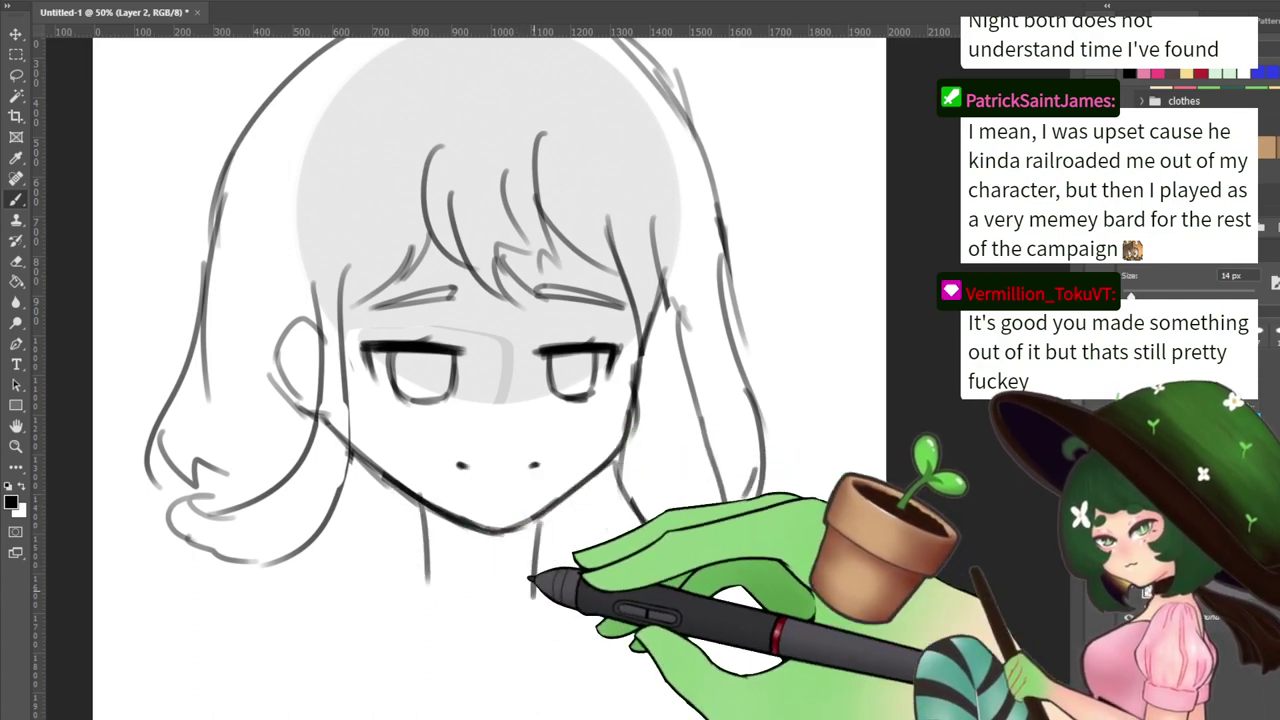
{"action": "key", "text": "ctrl+z"}
{"action": "key", "text": "ctrl+z"}
{"action": "left_click_drag", "start_coordinate": [409, 500], "coordinate": [416, 582]}
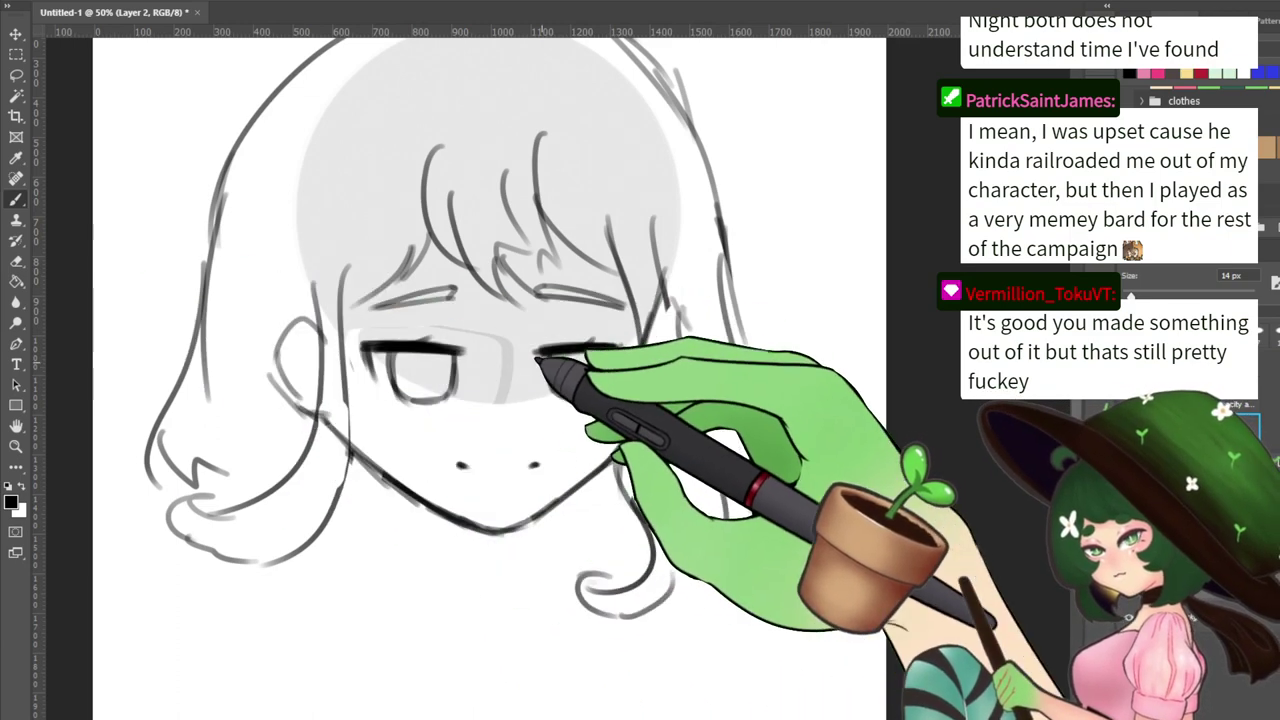
Join the two halves of the outer hair outline with a stroke across the parting at the crown
{"action": "left_click_drag", "start_coordinate": [523, 331], "coordinate": [521, 428]}
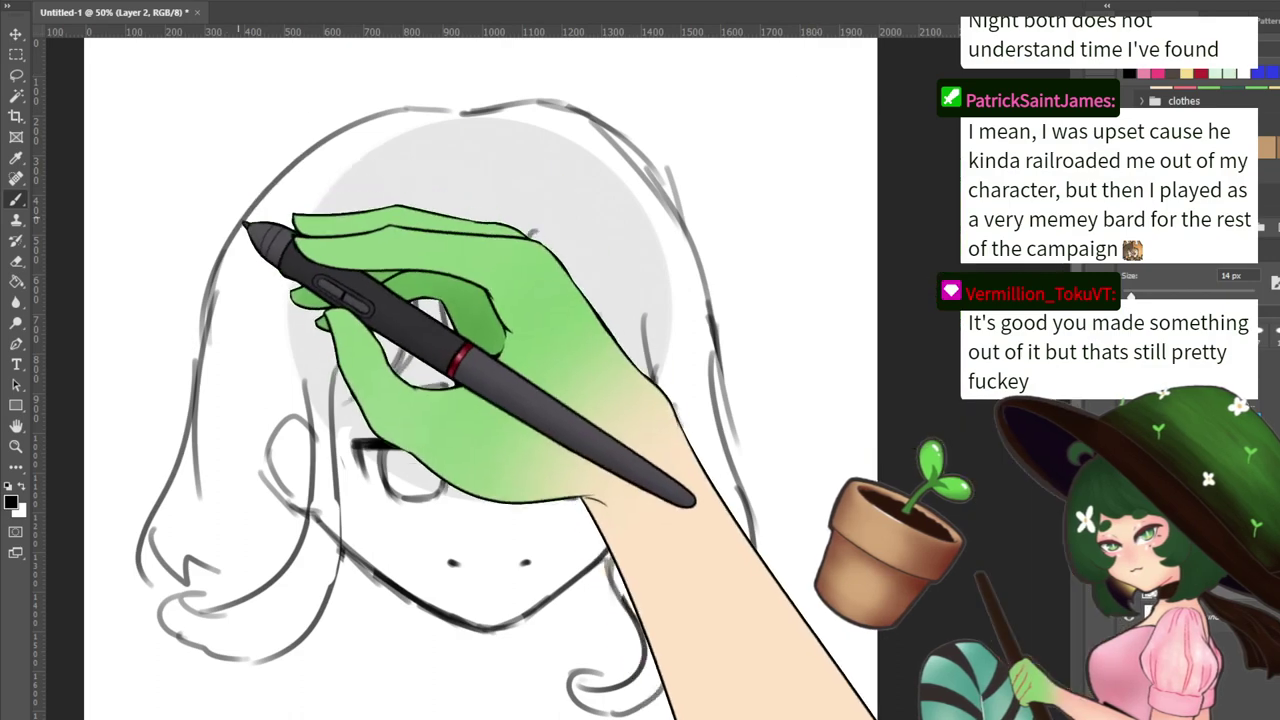
{"action": "scroll", "coordinate": [413, 280], "scroll_direction": "up", "scroll_amount": 3}
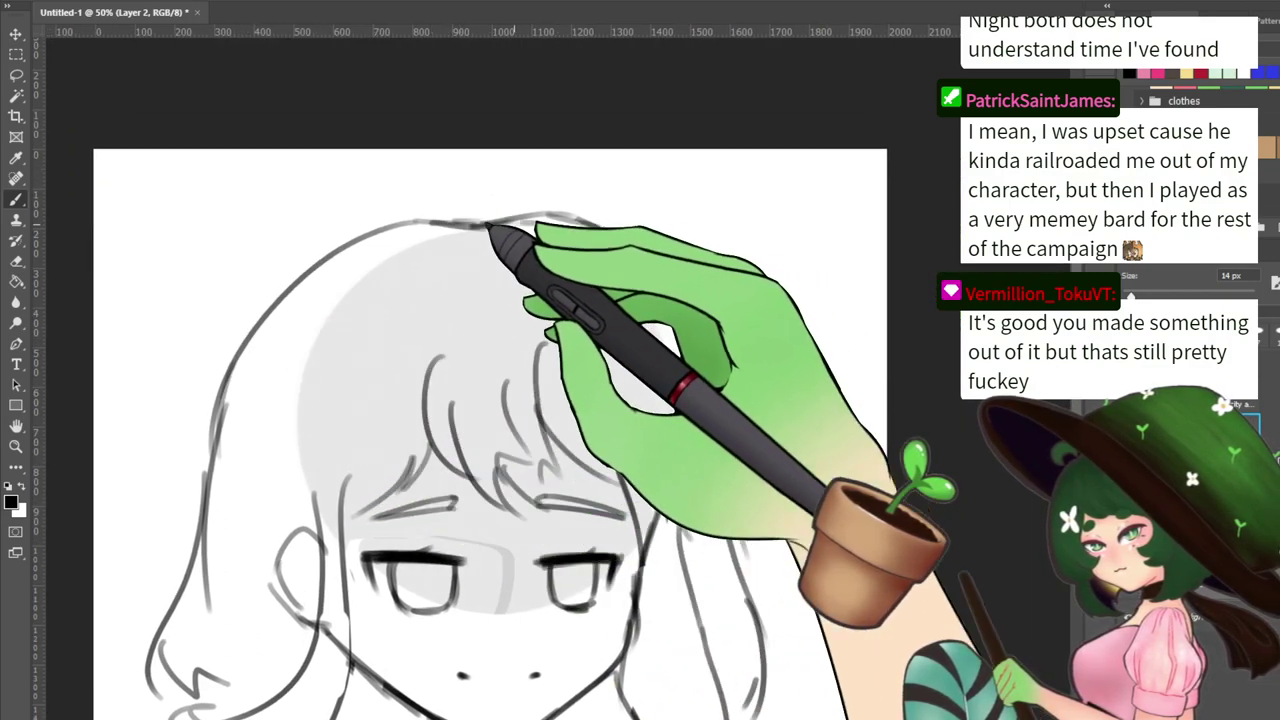
{"action": "left_click_drag", "start_coordinate": [491, 224], "coordinate": [388, 220]}
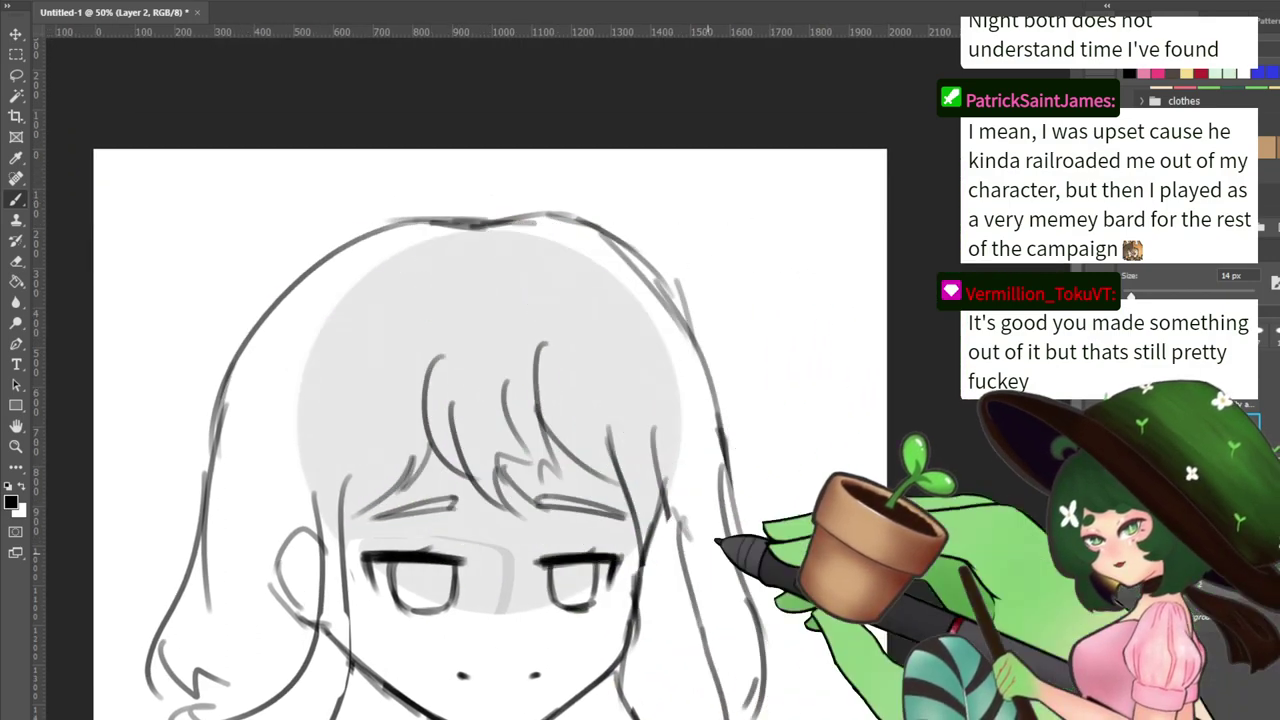
Shrink the head sketch a little further by lowering its top edge with Free Transform and apply it
{"action": "mouse_move", "coordinate": [645, 540]}
{"action": "left_mouse_down"}
{"action": "mouse_move", "coordinate": [635, 440]}
{"action": "mouse_move", "coordinate": [627, 582]}
{"action": "left_mouse_up"}
{"action": "key", "text": "ctrl+t"}
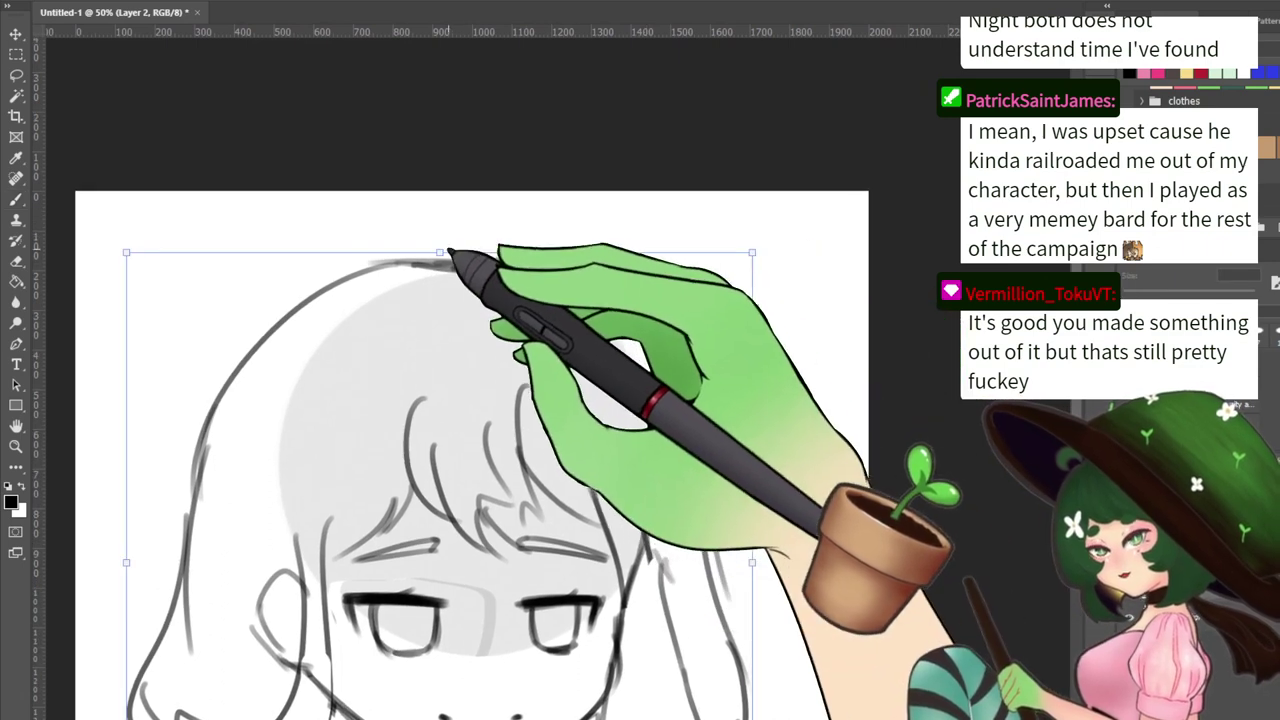
{"action": "left_click_drag", "start_coordinate": [442, 252], "coordinate": [443, 292]}
{"action": "left_click_drag", "start_coordinate": [460, 349], "coordinate": [466, 312]}
{"action": "key", "text": "Return"}
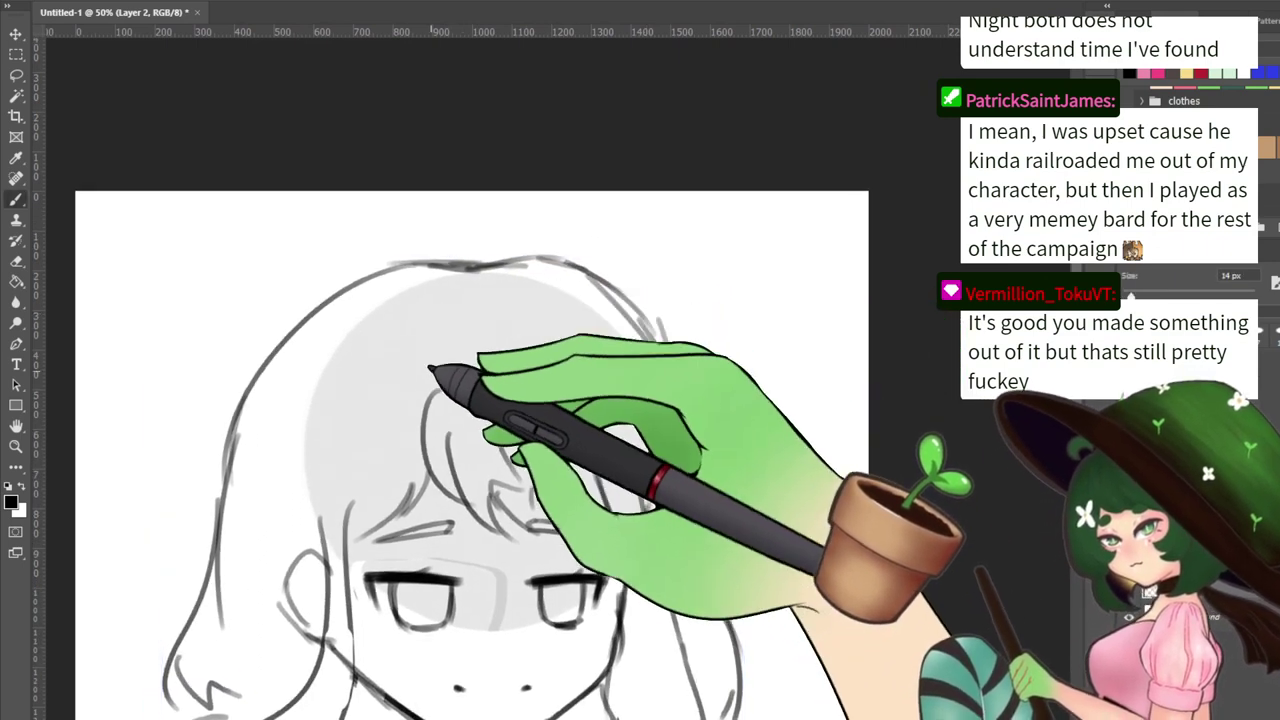
Redraw the left shoulder line so it slopes down and outward from the base of the neck
{"action": "scroll", "coordinate": [371, 437], "scroll_direction": "down", "scroll_amount": 5}
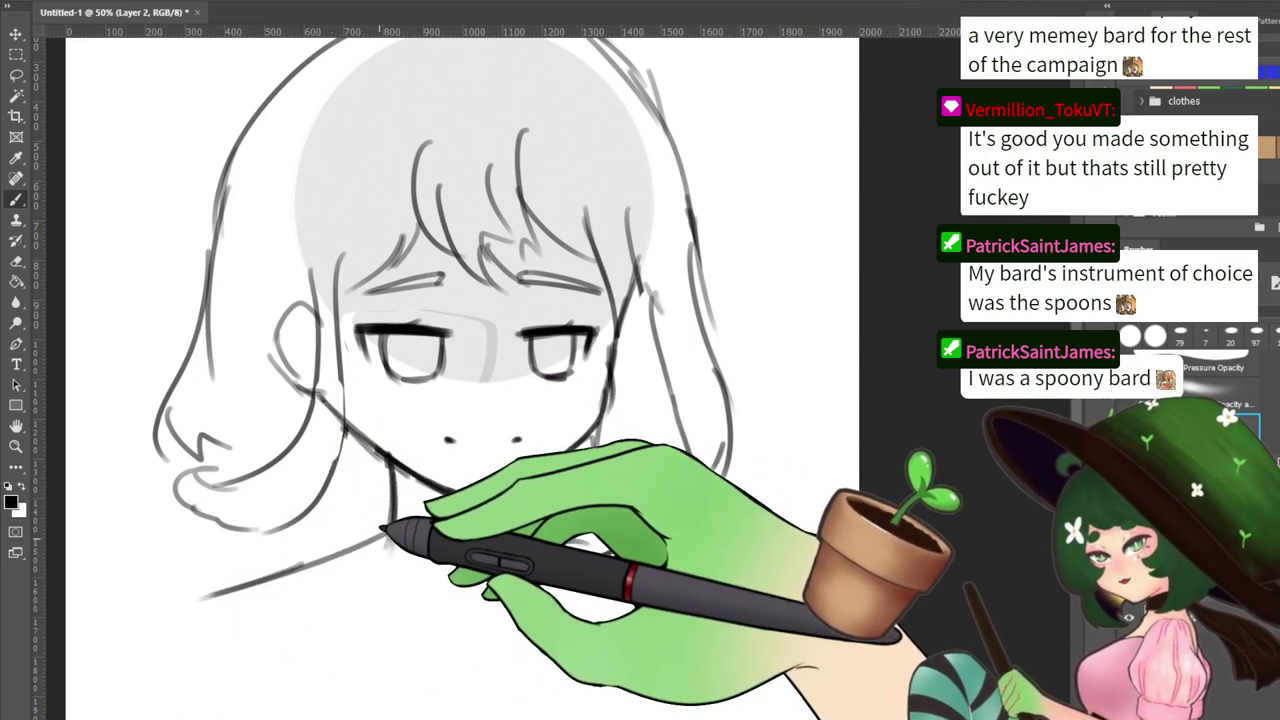
{"action": "left_click_drag", "start_coordinate": [259, 584], "coordinate": [383, 534]}
{"action": "key", "text": "ctrl+z"}
{"action": "left_click_drag", "start_coordinate": [230, 612], "coordinate": [391, 532]}
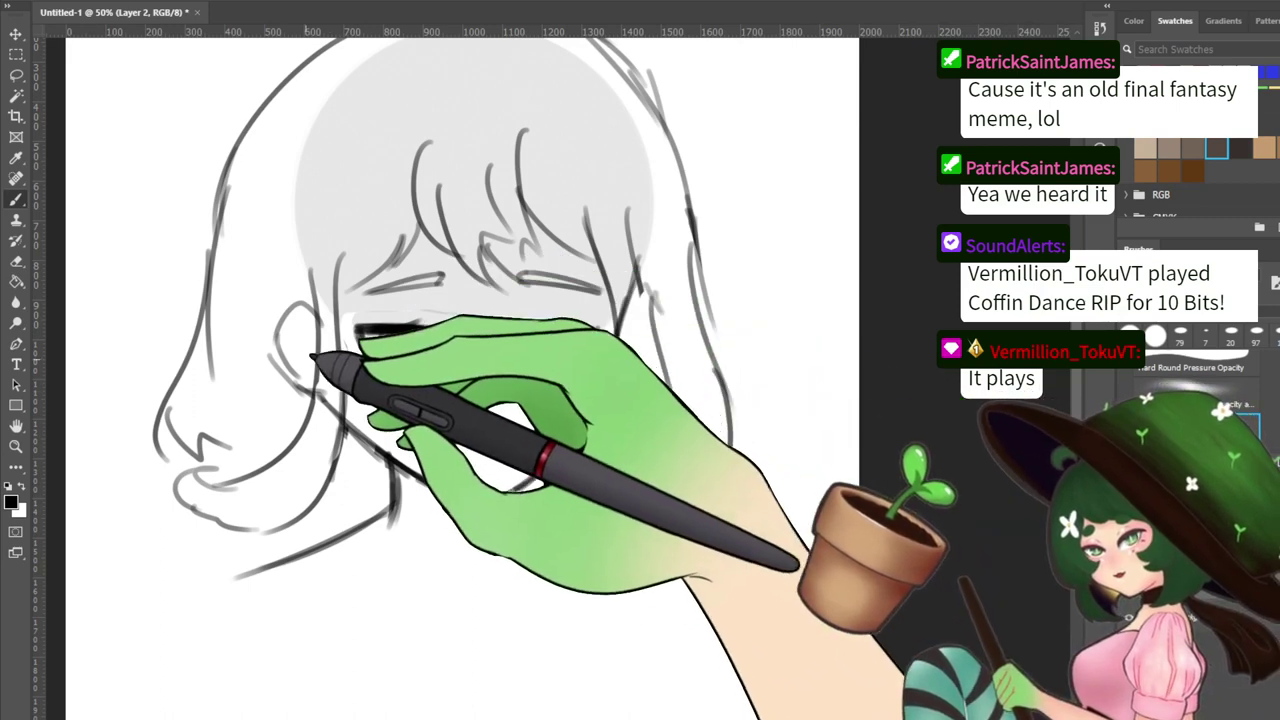
Erase the upper part of the left side lock's face-side line and redraw it slightly closer to the face
{"action": "key", "text": "e"}
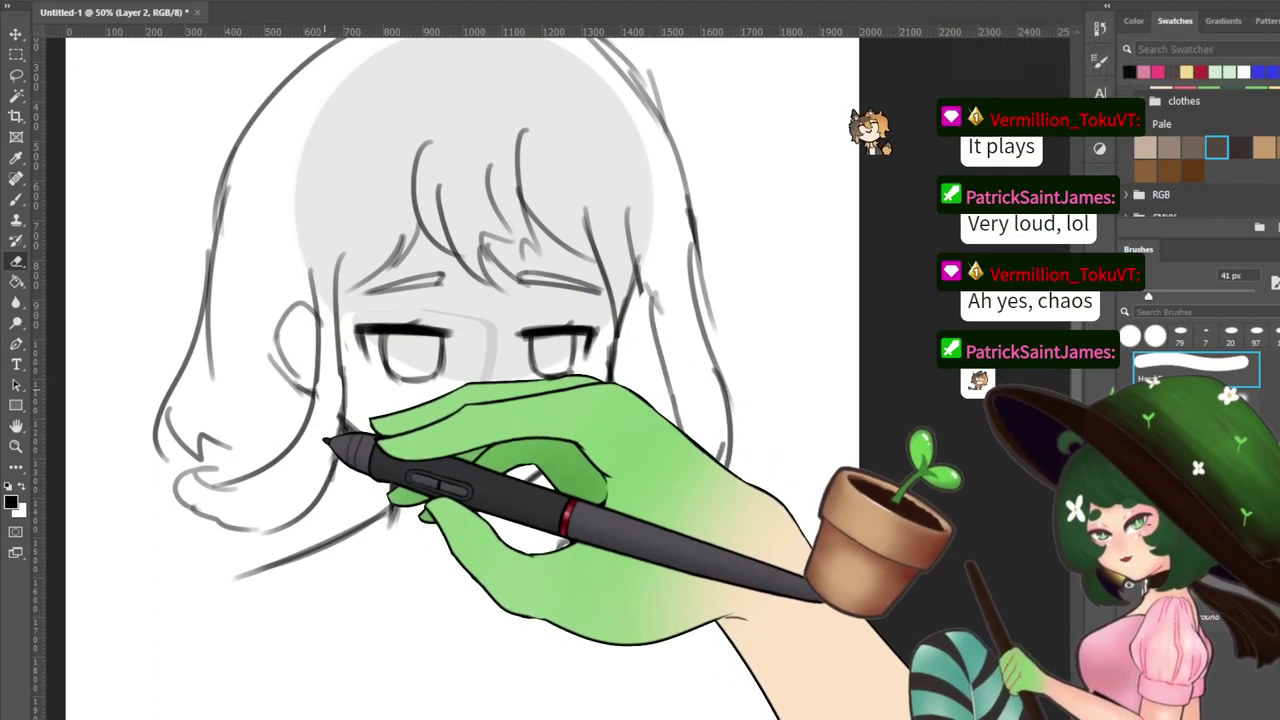
{"action": "key", "text": "b"}
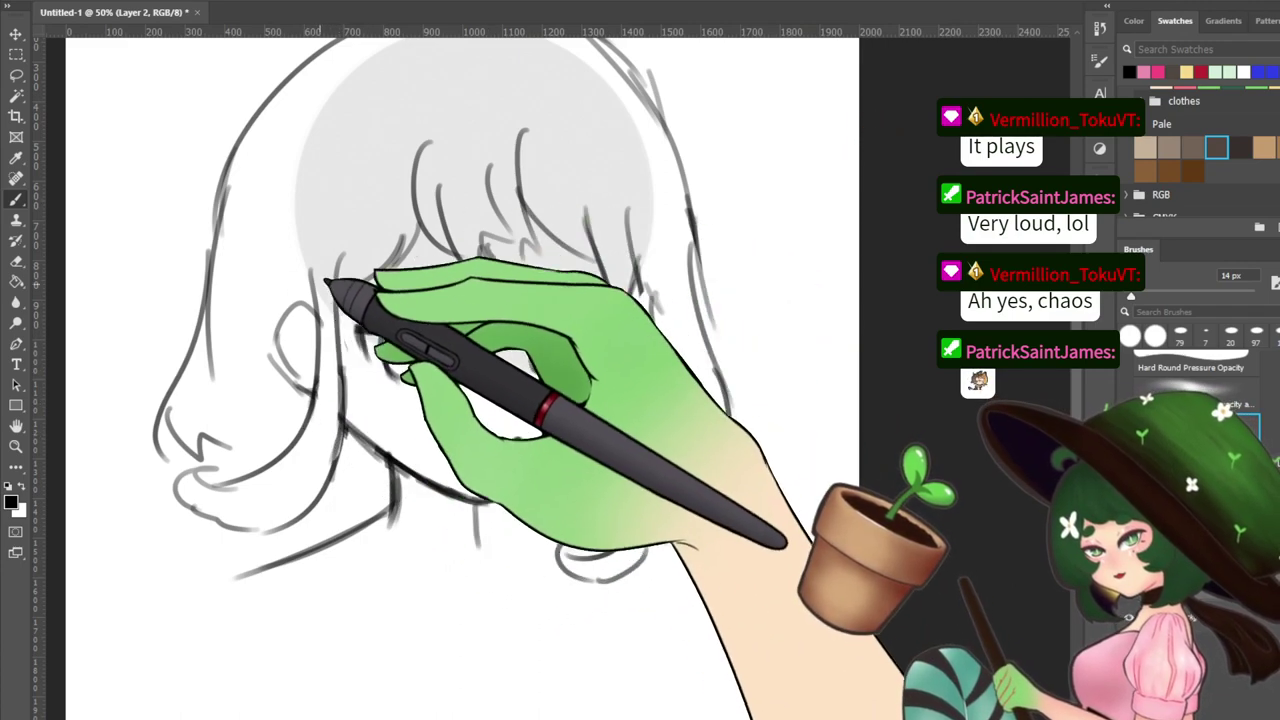
{"action": "key", "text": "e"}
{"action": "left_click_drag", "start_coordinate": [344, 244], "coordinate": [336, 348]}
{"action": "key", "text": "b"}
{"action": "left_click_drag", "start_coordinate": [355, 254], "coordinate": [343, 360]}
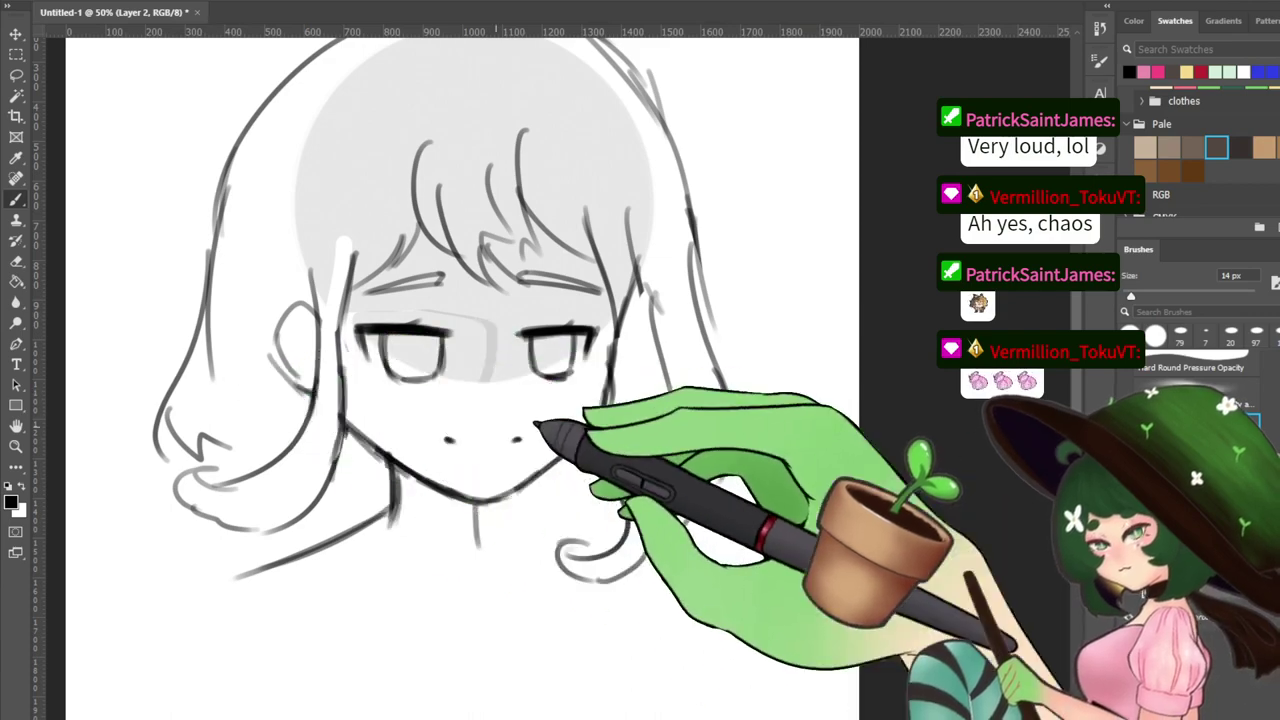
Sketch the right shoulder line from the base of the neck toward the curled tip of the right side lock
{"action": "scroll", "coordinate": [460, 380], "scroll_direction": "up", "scroll_amount": 3}
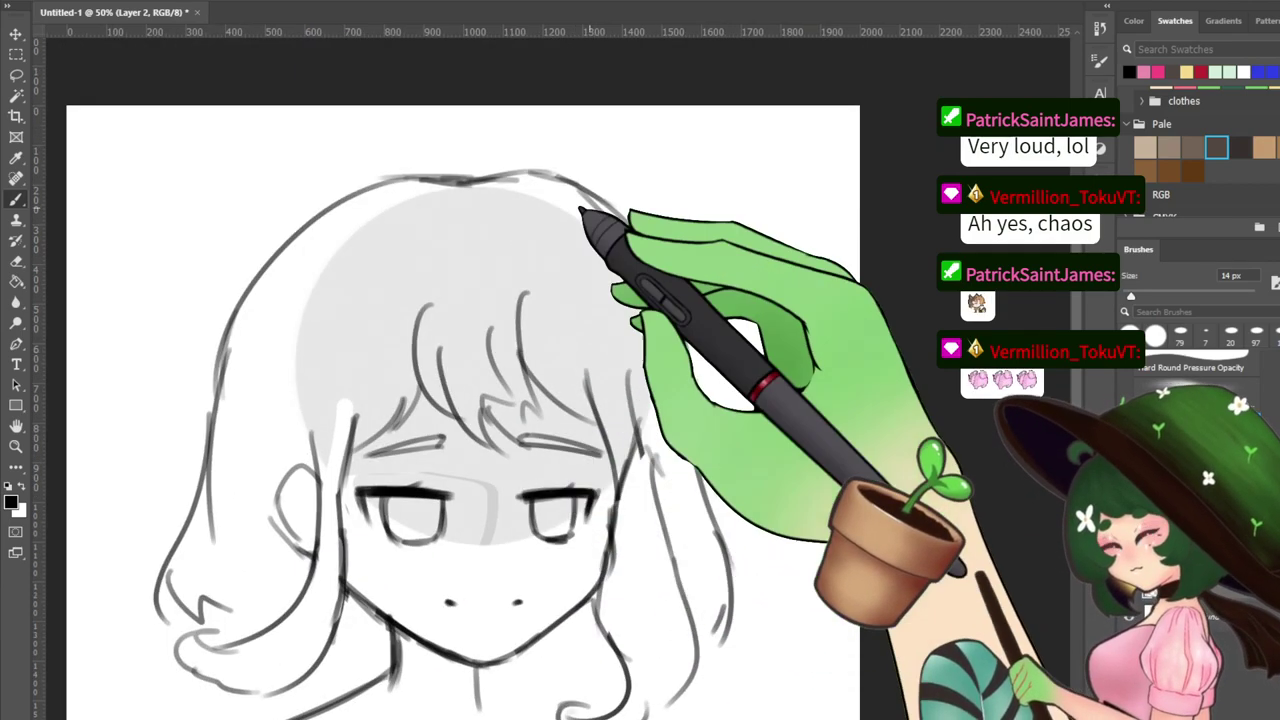
{"action": "left_click_drag", "start_coordinate": [684, 461], "coordinate": [696, 274]}
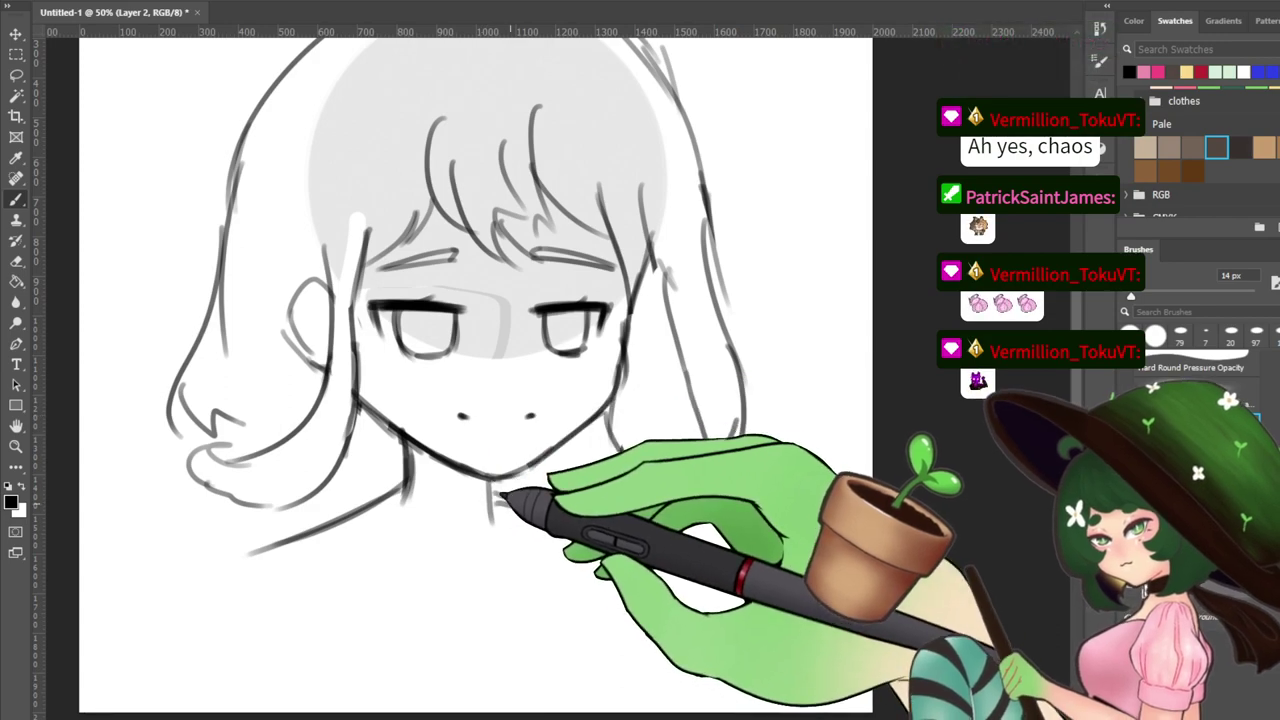
{"action": "left_click_drag", "start_coordinate": [492, 498], "coordinate": [592, 513]}
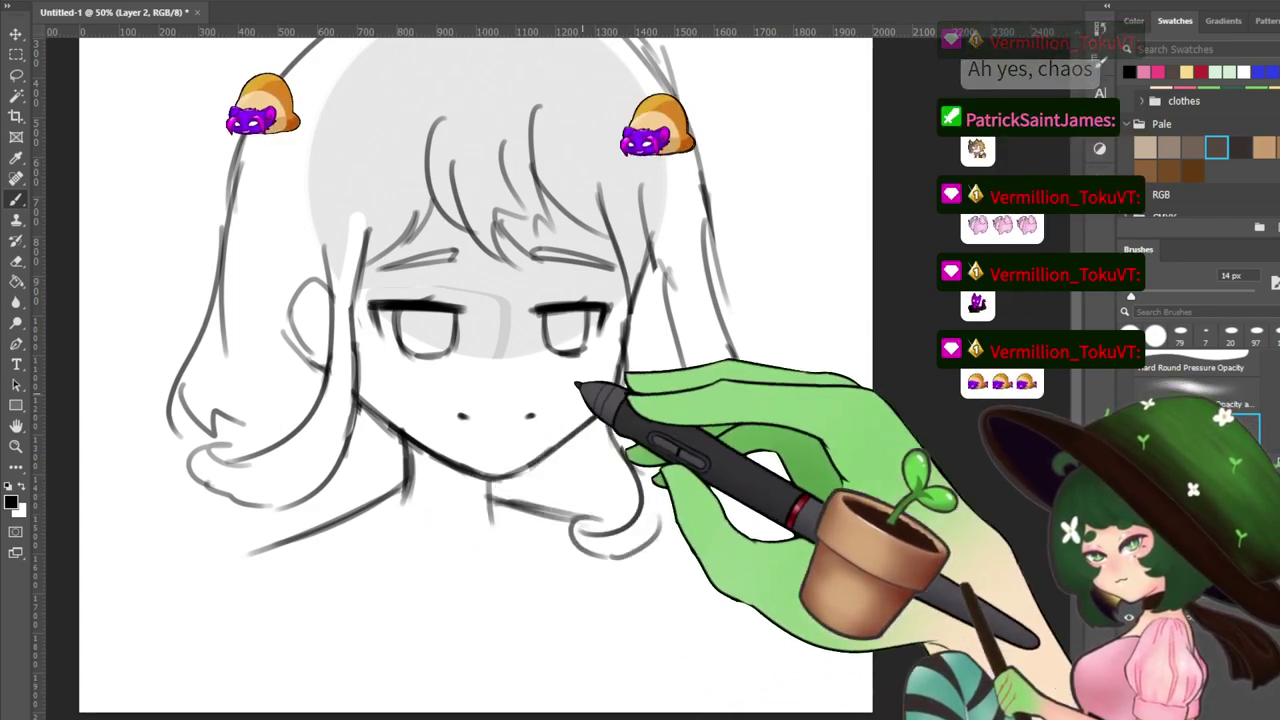
Add longer strands to the center-left bangs, falling between the eyebrows toward the eyes
{"action": "mouse_move", "coordinate": [545, 314]}
{"action": "left_mouse_down"}
{"action": "mouse_move", "coordinate": [523, 457]}
{"action": "mouse_move", "coordinate": [534, 413]}
{"action": "left_mouse_up"}
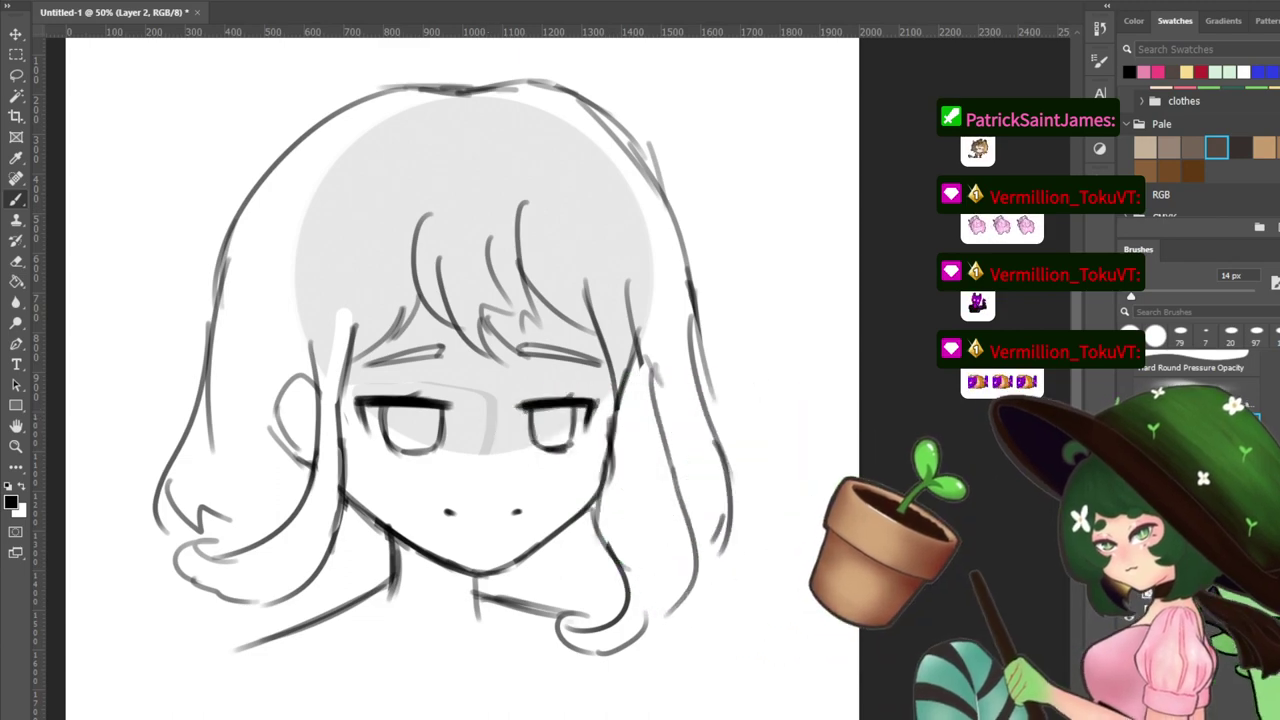
{"action": "mouse_move", "coordinate": [555, 370]}
{"action": "left_mouse_down"}
{"action": "mouse_move", "coordinate": [557, 323]}
{"action": "mouse_move", "coordinate": [538, 404]}
{"action": "left_mouse_up"}
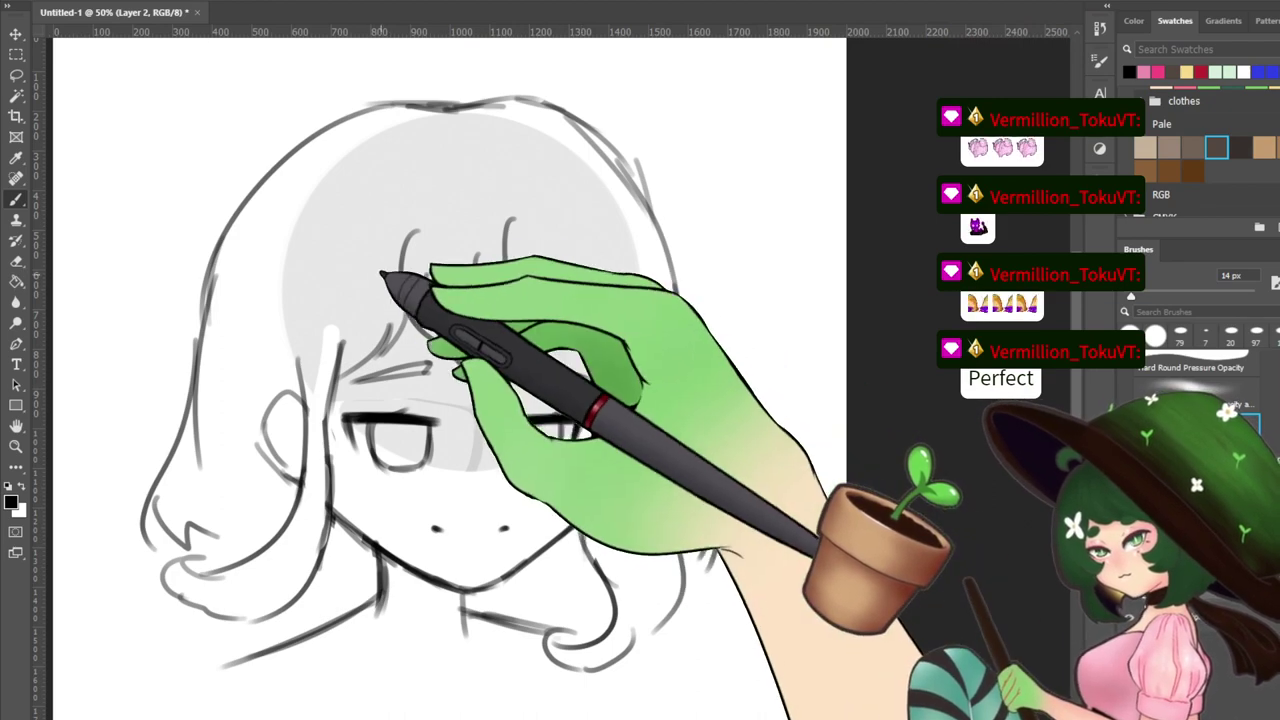
{"action": "left_click_drag", "start_coordinate": [440, 386], "coordinate": [475, 407]}
{"action": "left_click_drag", "start_coordinate": [430, 300], "coordinate": [502, 402]}
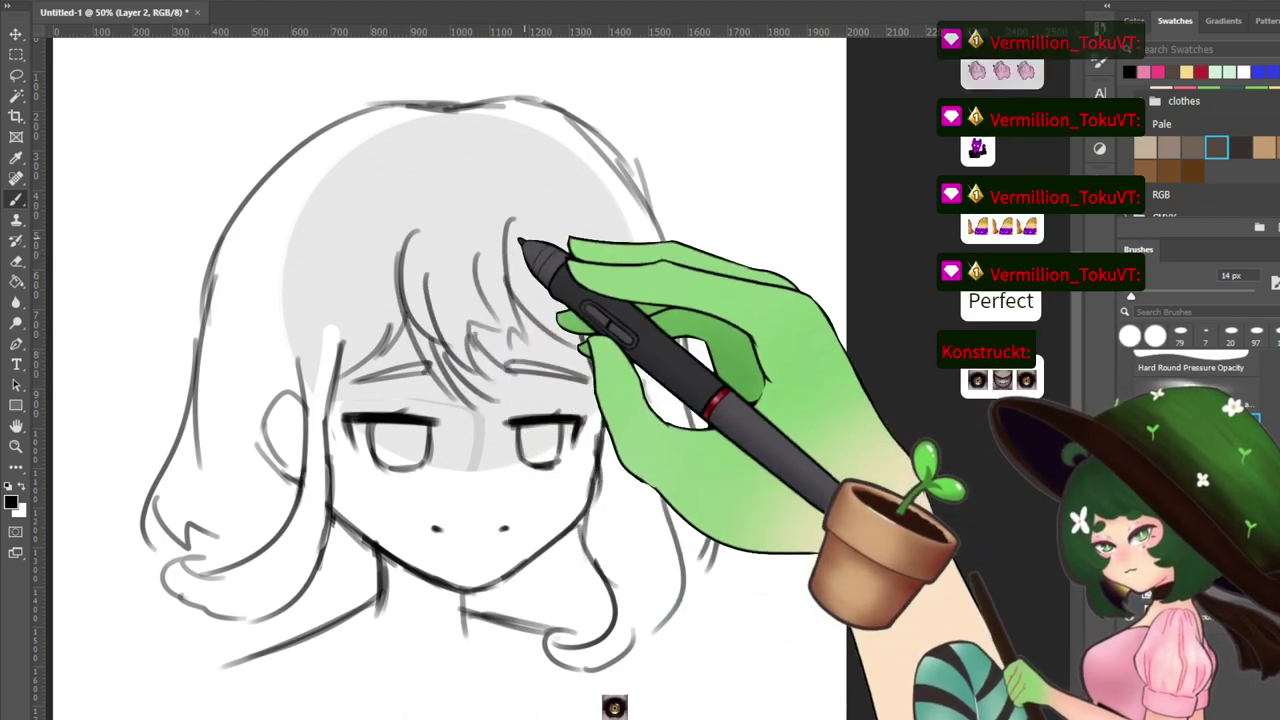
{"action": "left_click_drag", "start_coordinate": [522, 238], "coordinate": [503, 402]}
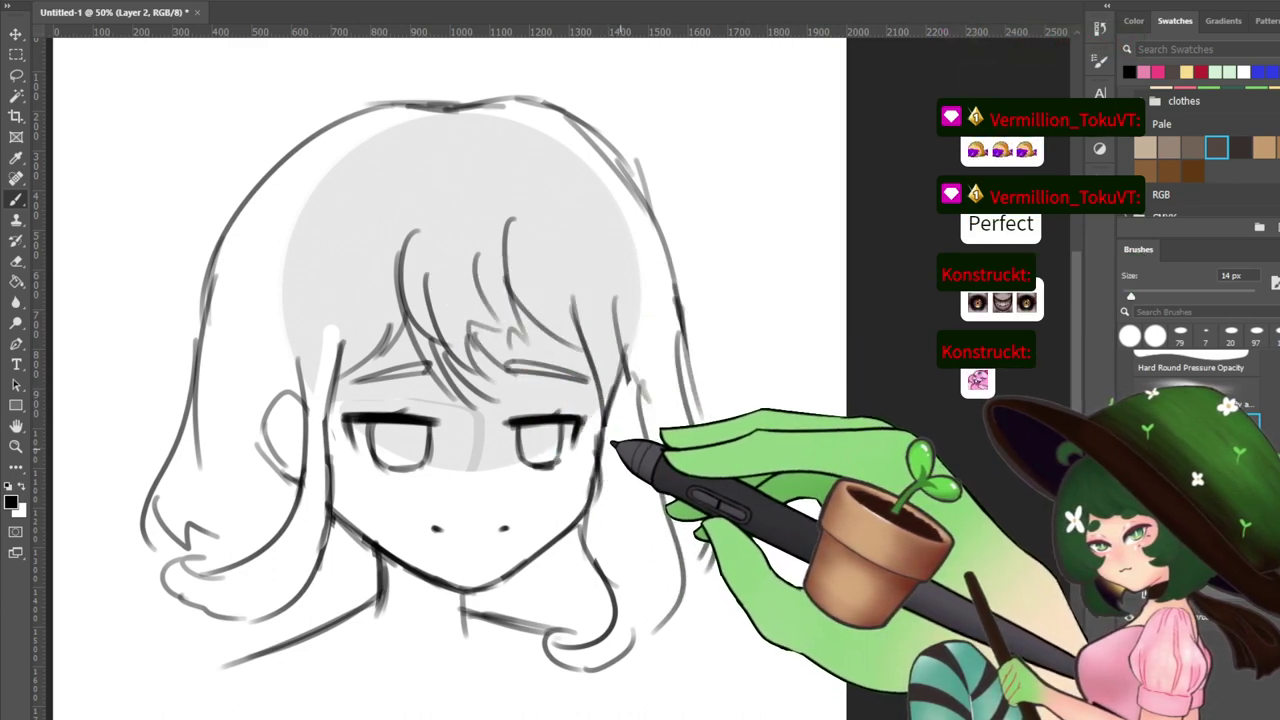
Sketch short hair strokes behind the neck on both sides and reinforce the notch in the left outer hair tip
{"action": "mouse_move", "coordinate": [682, 430]}
{"action": "left_mouse_down"}
{"action": "mouse_move", "coordinate": [689, 309]}
{"action": "mouse_move", "coordinate": [660, 329]}
{"action": "mouse_move", "coordinate": [623, 509]}
{"action": "mouse_move", "coordinate": [708, 382]}
{"action": "left_mouse_up"}
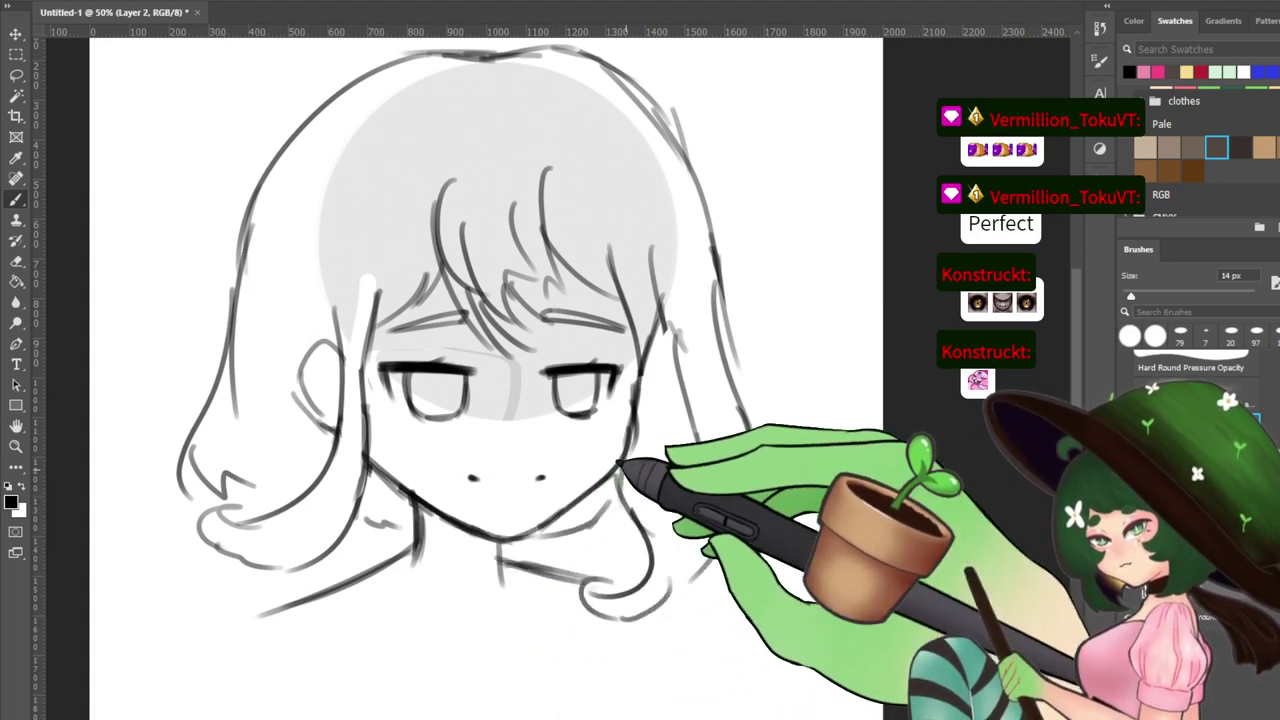
{"action": "left_click_drag", "start_coordinate": [182, 457], "coordinate": [270, 503]}
{"action": "key", "text": "ctrl+z"}
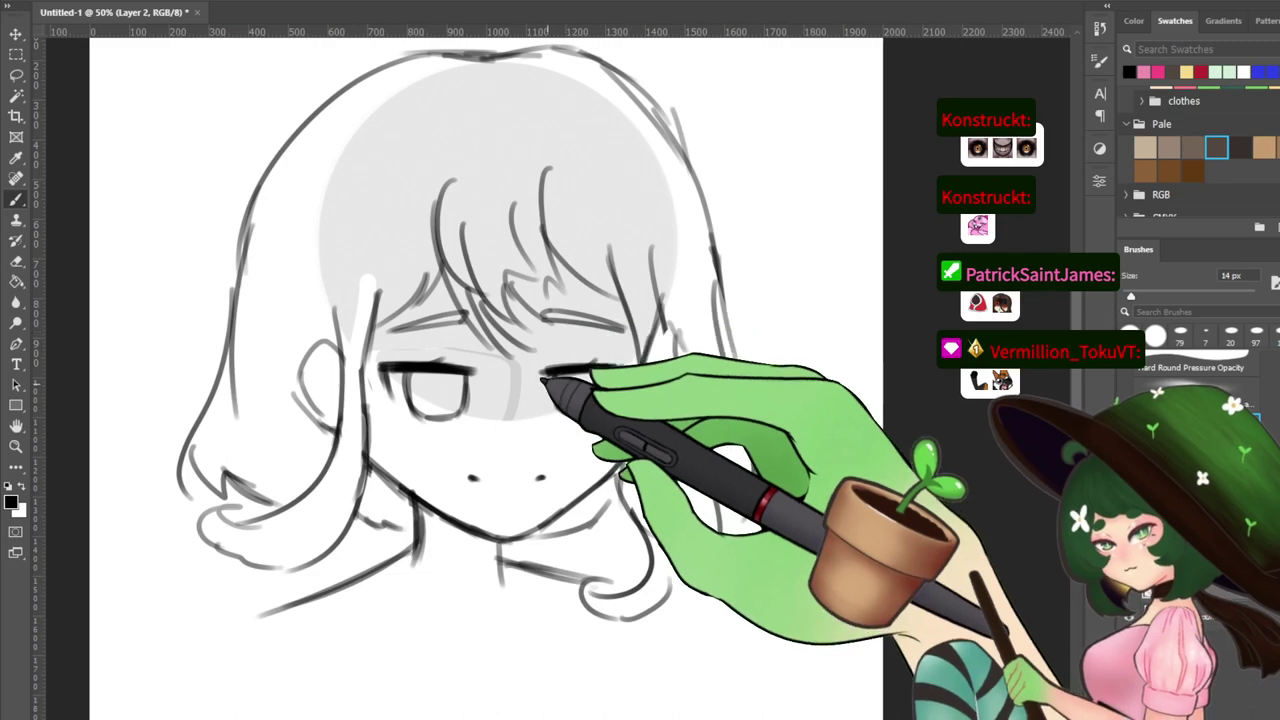
Erase the upper line and gray fill above the ear beside the left side lock, and reinforce the lock's remaining lines
{"action": "key", "text": "ctrl+minus"}
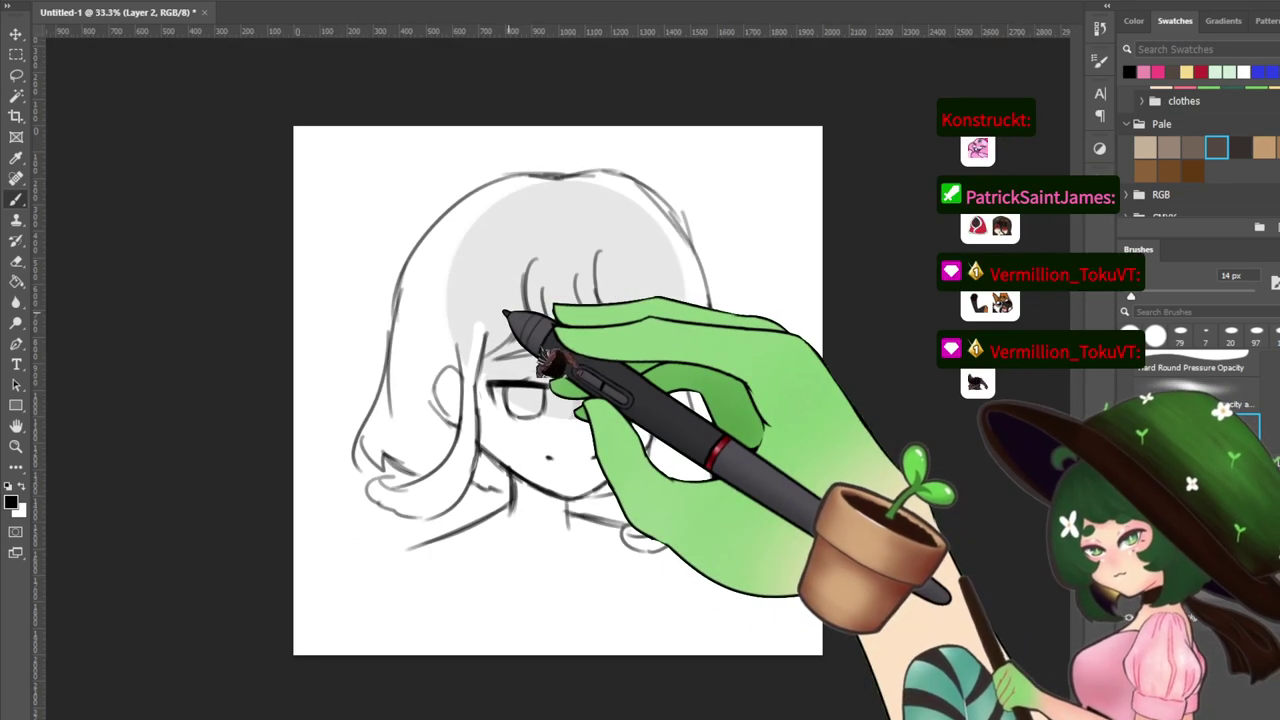
{"action": "key", "text": "ctrl+plus"}
{"action": "key", "text": "ctrl+plus"}
{"action": "key", "text": "ctrl+plus"}
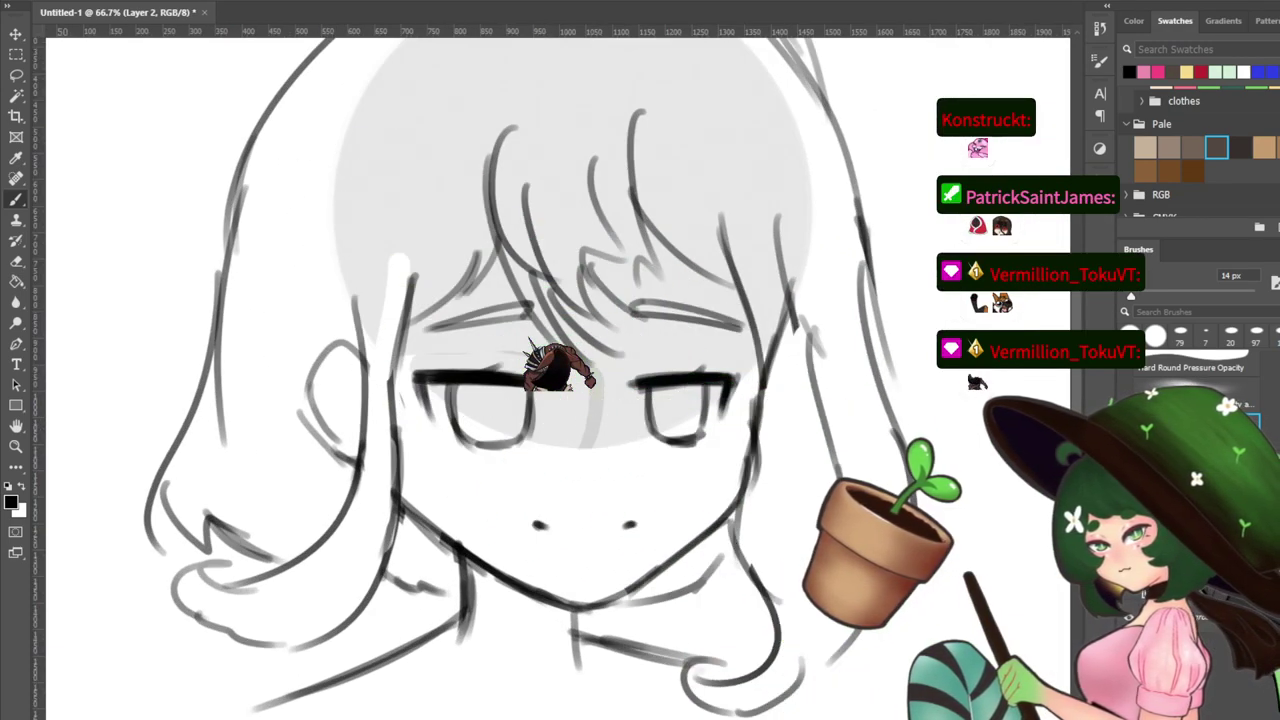
{"action": "key", "text": "e"}
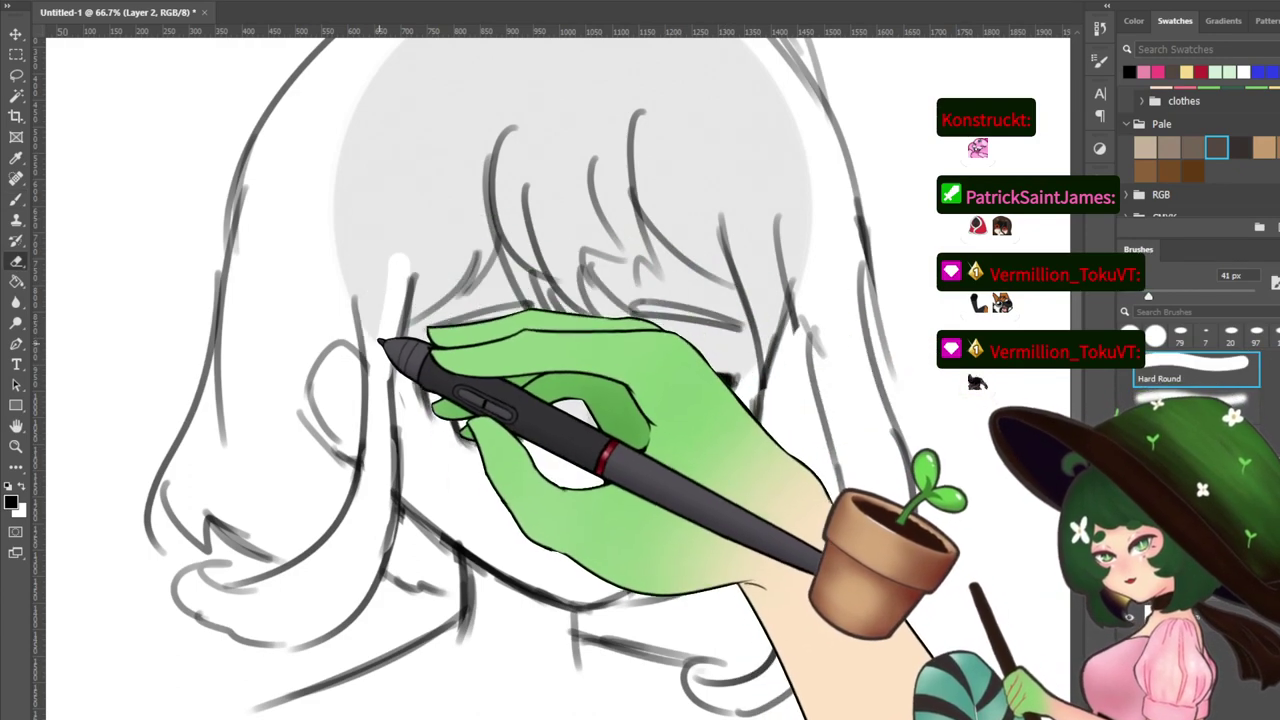
{"action": "mouse_move", "coordinate": [379, 342]}
{"action": "left_mouse_down"}
{"action": "mouse_move", "coordinate": [387, 258]}
{"action": "mouse_move", "coordinate": [372, 323]}
{"action": "mouse_move", "coordinate": [388, 272]}
{"action": "mouse_move", "coordinate": [372, 327]}
{"action": "mouse_move", "coordinate": [367, 247]}
{"action": "mouse_move", "coordinate": [375, 368]}
{"action": "left_mouse_up"}
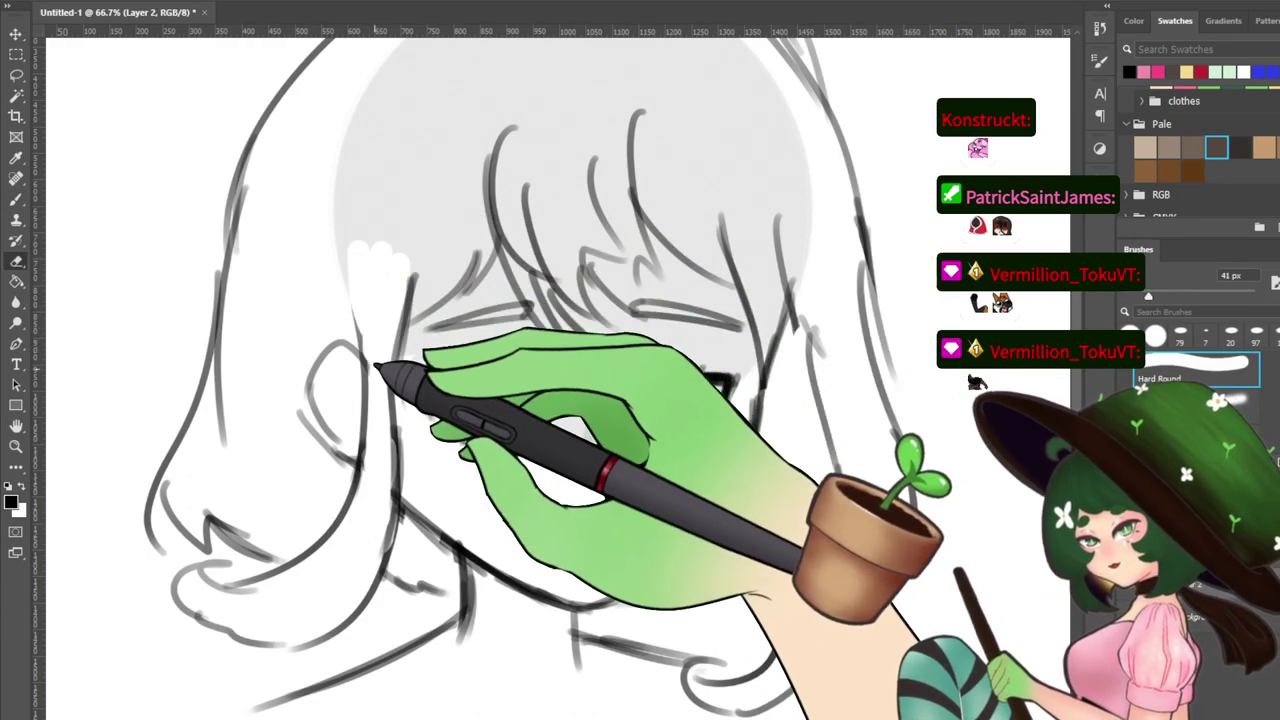
{"action": "key", "text": "b"}
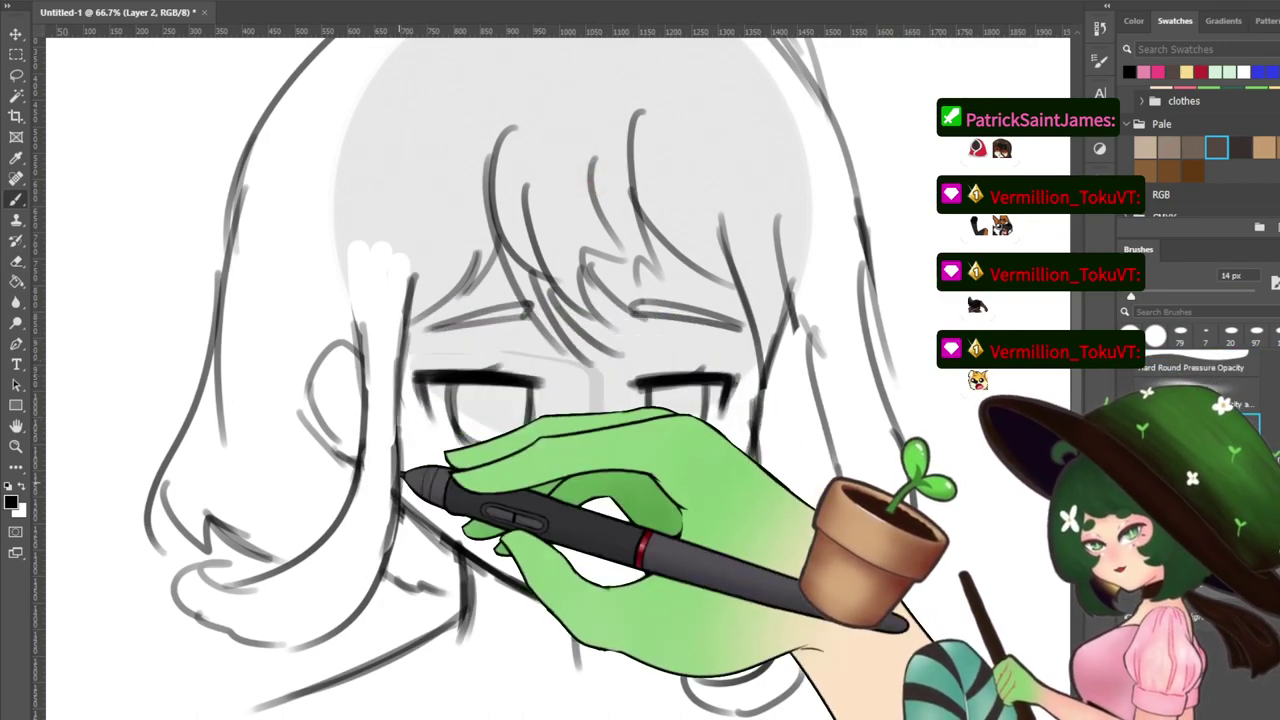
Erase the right side lock's outer line, redraw it from the temple downward, and extend the right outer hair toward its tip
{"action": "left_click_drag", "start_coordinate": [794, 392], "coordinate": [722, 361]}
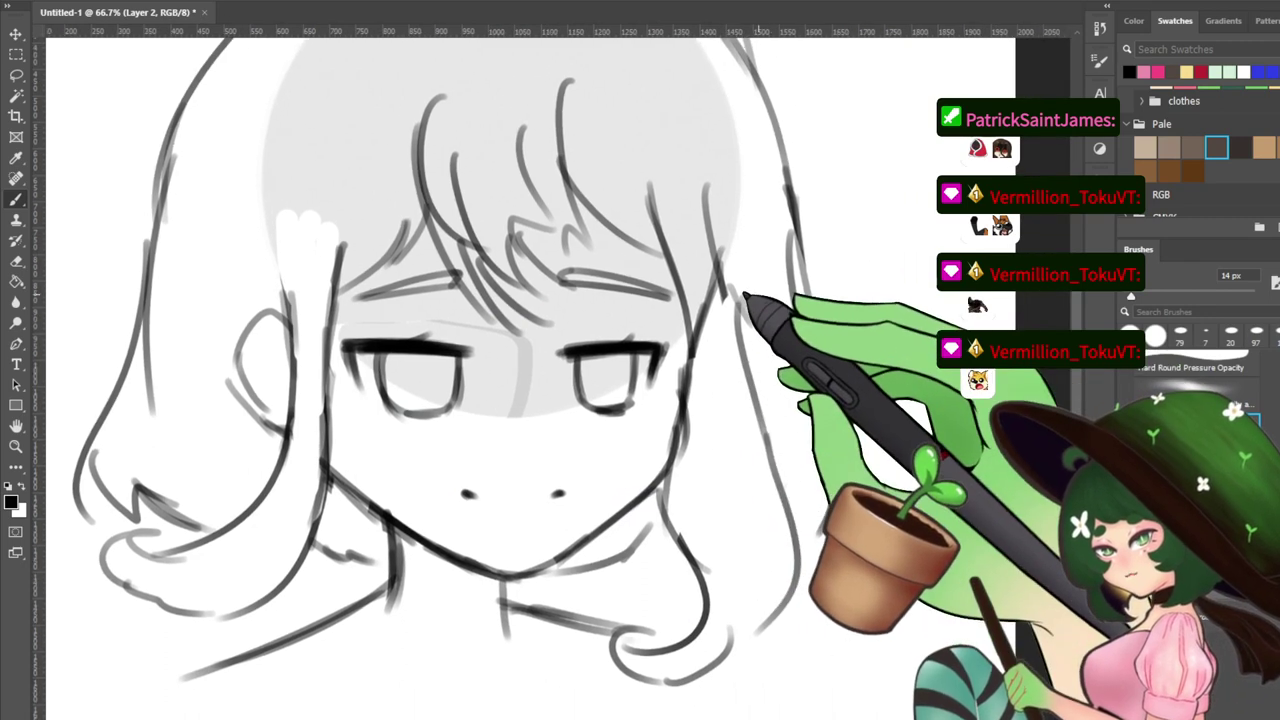
{"action": "key", "text": "e"}
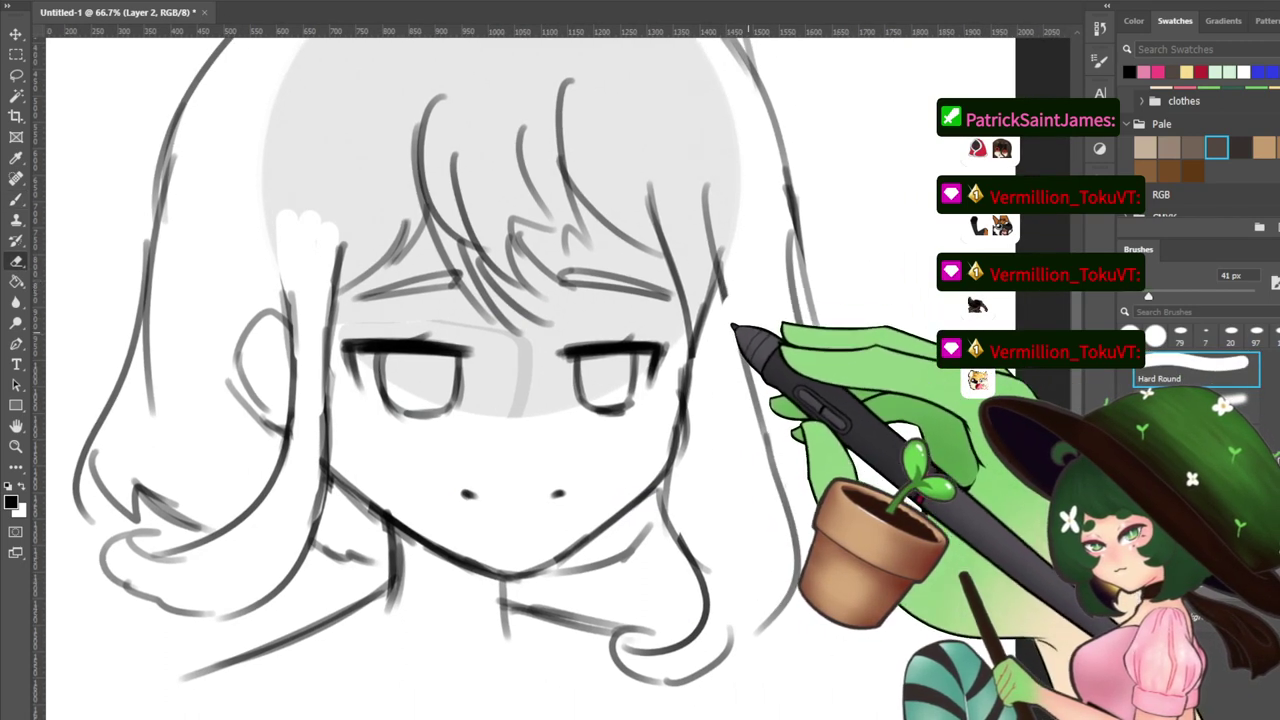
{"action": "key", "text": "b"}
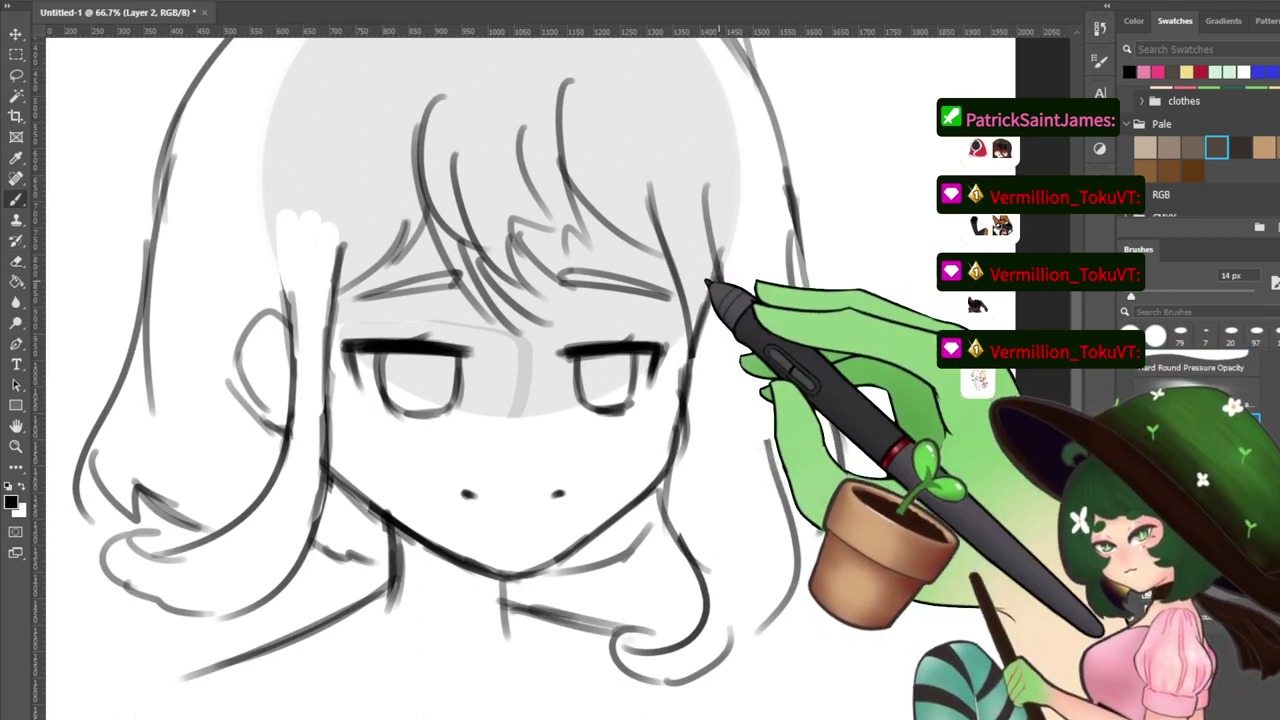
{"action": "left_click_drag", "start_coordinate": [777, 263], "coordinate": [730, 282]}
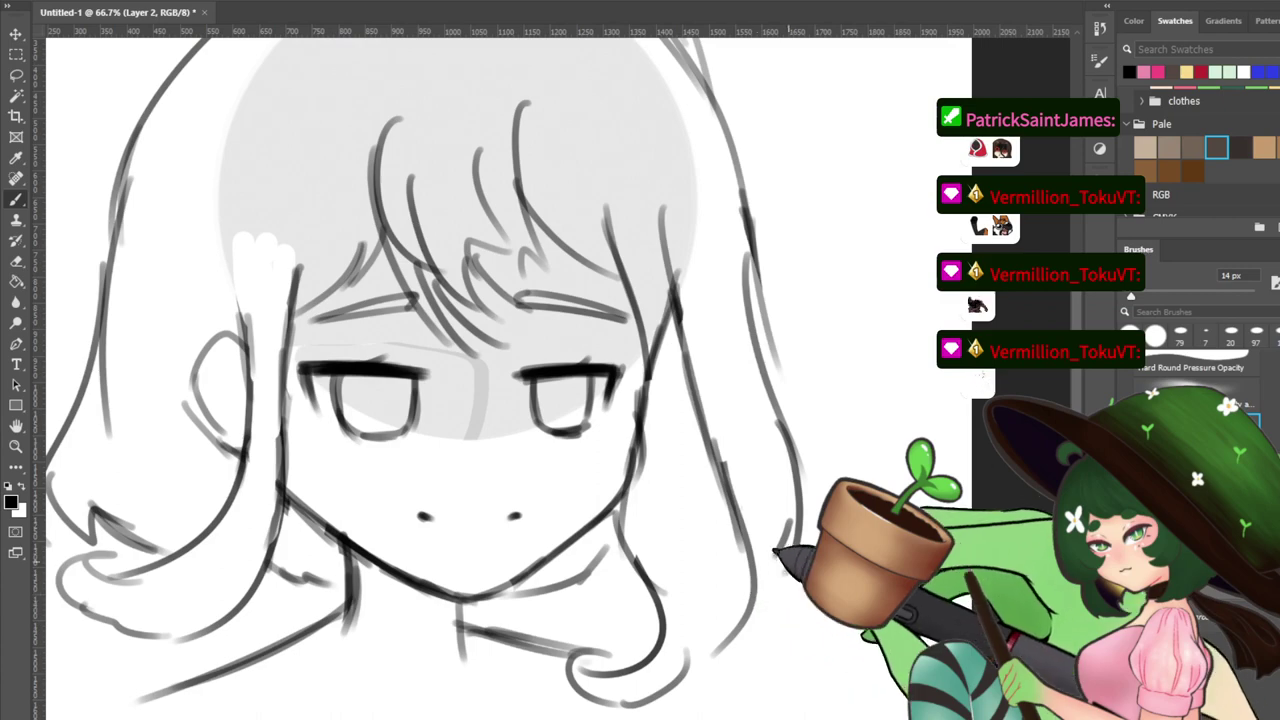
Erase the gray circle's fill outside the bangs along both sides and the top, leaving a smaller rounded shape around the face
{"action": "mouse_move", "coordinate": [303, 424]}
{"action": "left_mouse_down"}
{"action": "mouse_move", "coordinate": [468, 442]}
{"action": "mouse_move", "coordinate": [455, 492]}
{"action": "left_mouse_up"}
{"action": "key", "text": "e"}
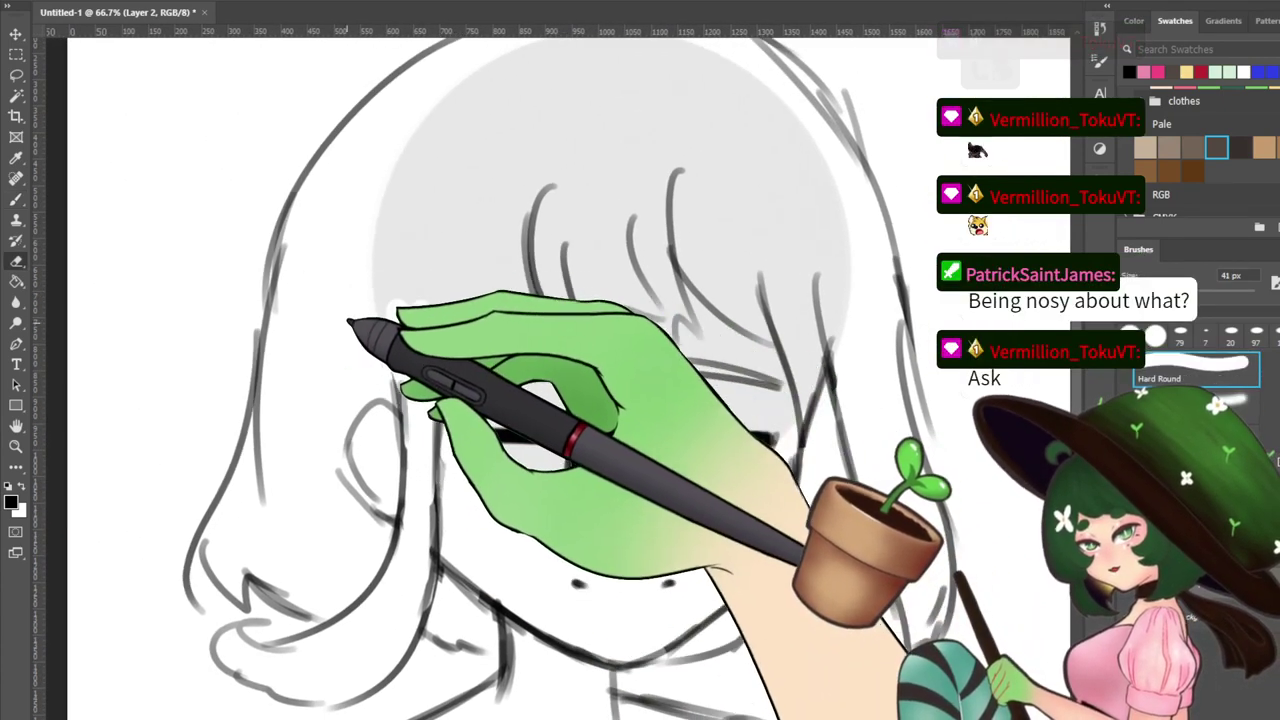
{"action": "mouse_move", "coordinate": [414, 340]}
{"action": "left_mouse_down"}
{"action": "mouse_move", "coordinate": [424, 318]}
{"action": "mouse_move", "coordinate": [399, 363]}
{"action": "mouse_move", "coordinate": [386, 343]}
{"action": "mouse_move", "coordinate": [394, 263]}
{"action": "mouse_move", "coordinate": [420, 343]}
{"action": "mouse_move", "coordinate": [386, 177]}
{"action": "mouse_move", "coordinate": [420, 171]}
{"action": "mouse_move", "coordinate": [517, 66]}
{"action": "mouse_move", "coordinate": [500, 150]}
{"action": "mouse_move", "coordinate": [430, 311]}
{"action": "left_mouse_up"}
{"action": "mouse_move", "coordinate": [594, 243]}
{"action": "left_mouse_down"}
{"action": "mouse_move", "coordinate": [563, 211]}
{"action": "mouse_move", "coordinate": [580, 200]}
{"action": "mouse_move", "coordinate": [523, 205]}
{"action": "mouse_move", "coordinate": [343, 349]}
{"action": "mouse_move", "coordinate": [346, 431]}
{"action": "mouse_move", "coordinate": [366, 349]}
{"action": "mouse_move", "coordinate": [493, 228]}
{"action": "mouse_move", "coordinate": [429, 277]}
{"action": "mouse_move", "coordinate": [363, 466]}
{"action": "mouse_move", "coordinate": [494, 223]}
{"action": "mouse_move", "coordinate": [359, 383]}
{"action": "mouse_move", "coordinate": [309, 389]}
{"action": "mouse_move", "coordinate": [460, 245]}
{"action": "left_mouse_up"}
{"action": "mouse_move", "coordinate": [355, 345]}
{"action": "left_mouse_down"}
{"action": "mouse_move", "coordinate": [470, 240]}
{"action": "mouse_move", "coordinate": [574, 220]}
{"action": "mouse_move", "coordinate": [634, 220]}
{"action": "mouse_move", "coordinate": [717, 277]}
{"action": "mouse_move", "coordinate": [767, 374]}
{"action": "mouse_move", "coordinate": [680, 276]}
{"action": "mouse_move", "coordinate": [731, 318]}
{"action": "mouse_move", "coordinate": [600, 225]}
{"action": "mouse_move", "coordinate": [714, 243]}
{"action": "mouse_move", "coordinate": [702, 345]}
{"action": "left_mouse_up"}
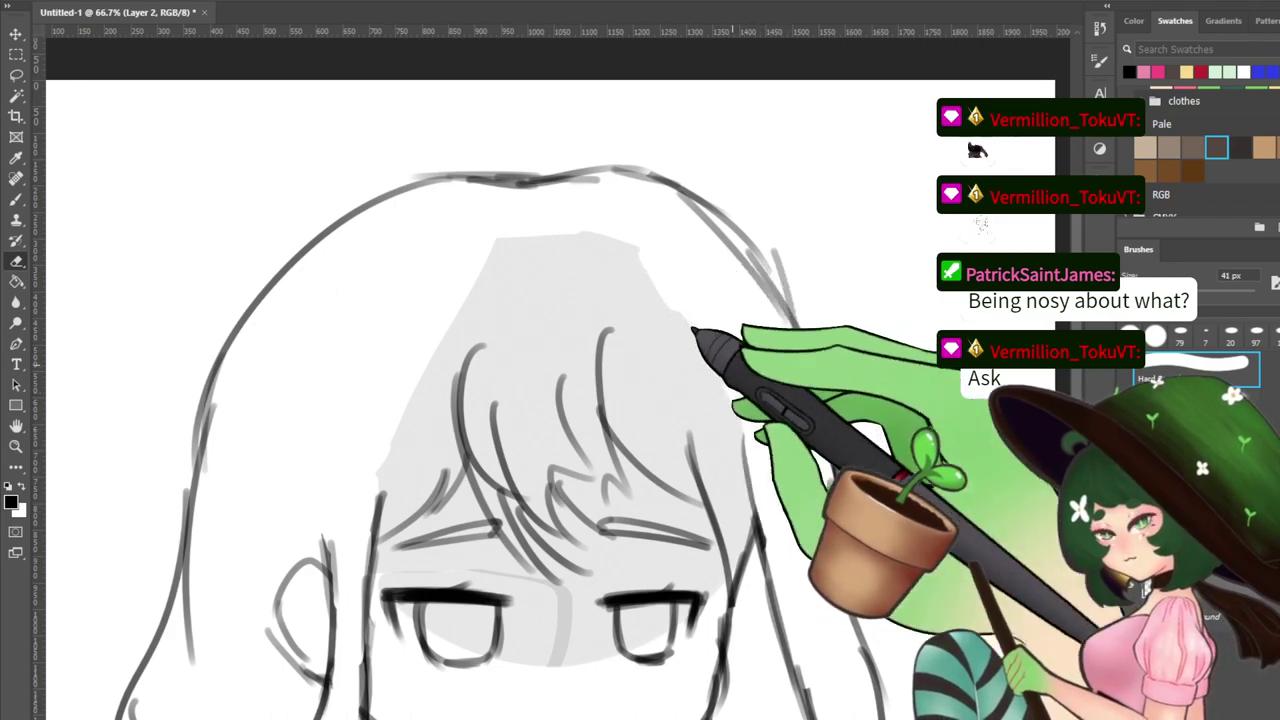
{"action": "mouse_move", "coordinate": [692, 330]}
{"action": "left_mouse_down"}
{"action": "mouse_move", "coordinate": [606, 264]}
{"action": "mouse_move", "coordinate": [635, 266]}
{"action": "mouse_move", "coordinate": [653, 280]}
{"action": "mouse_move", "coordinate": [595, 259]}
{"action": "mouse_move", "coordinate": [436, 252]}
{"action": "mouse_move", "coordinate": [456, 242]}
{"action": "mouse_move", "coordinate": [618, 266]}
{"action": "left_mouse_up"}
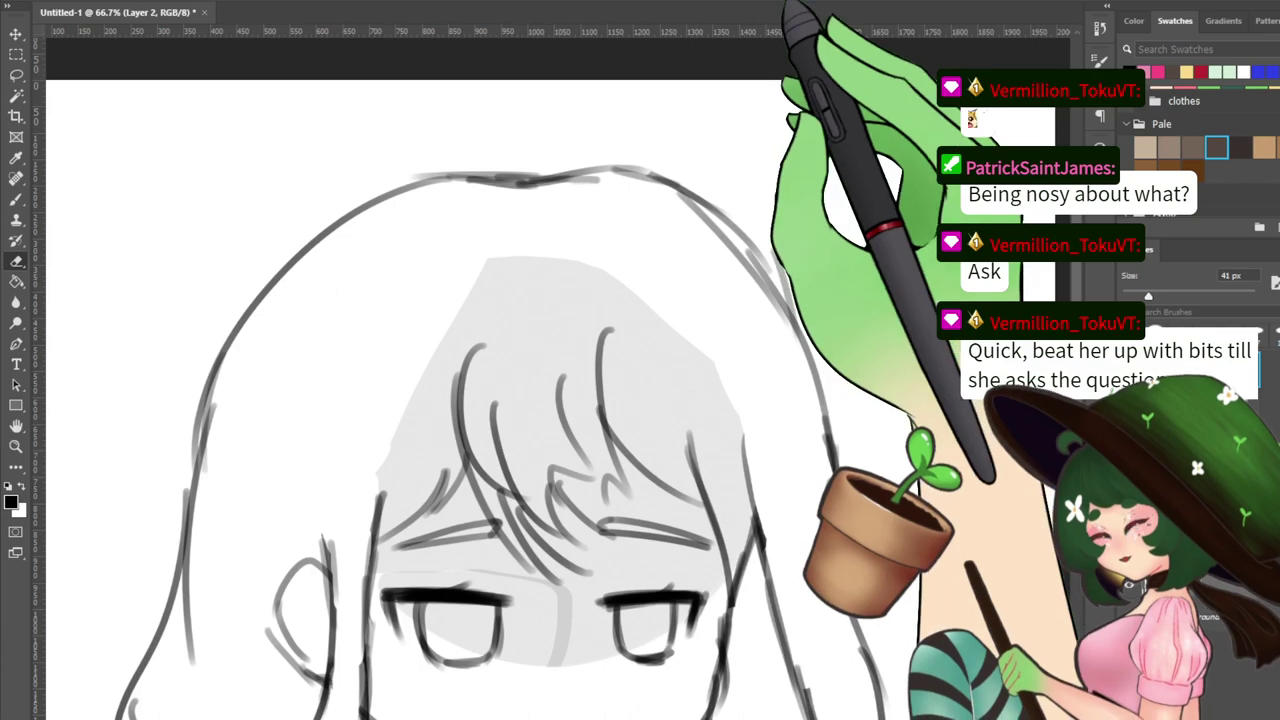
{"action": "left_click_drag", "start_coordinate": [523, 235], "coordinate": [487, 247]}
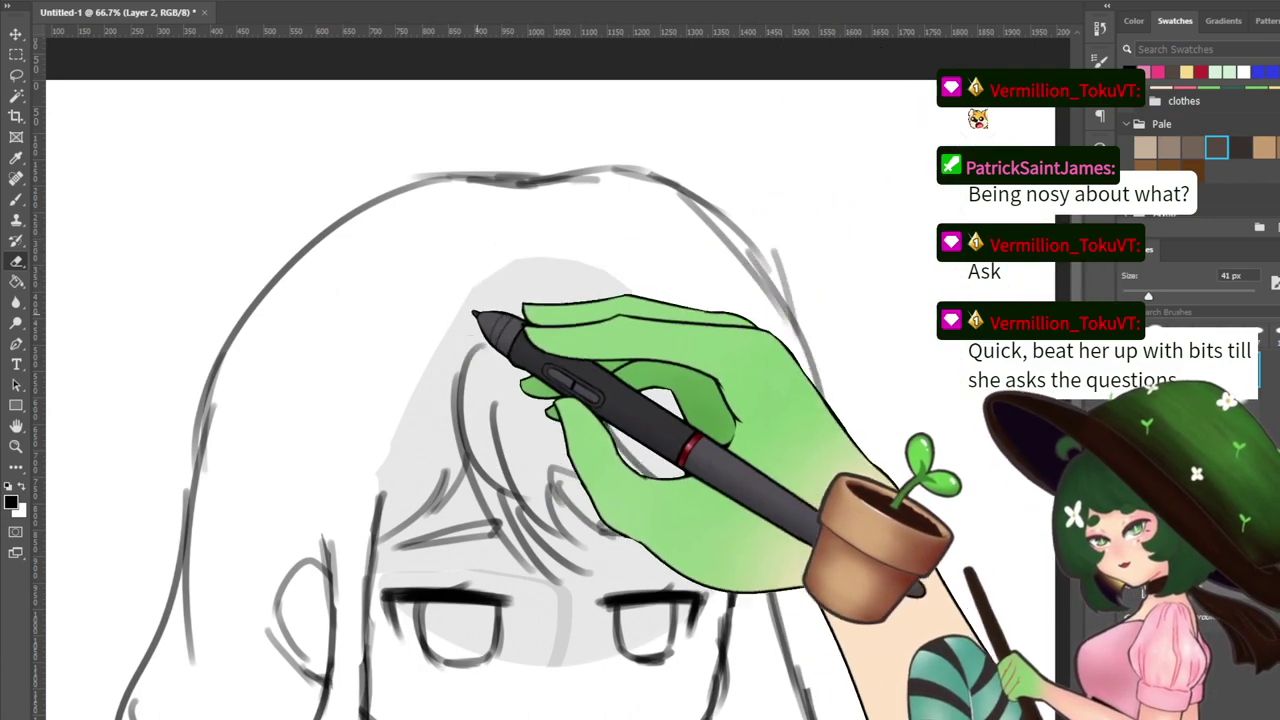
{"action": "left_click_drag", "start_coordinate": [566, 389], "coordinate": [479, 288]}
{"action": "key", "text": "b"}
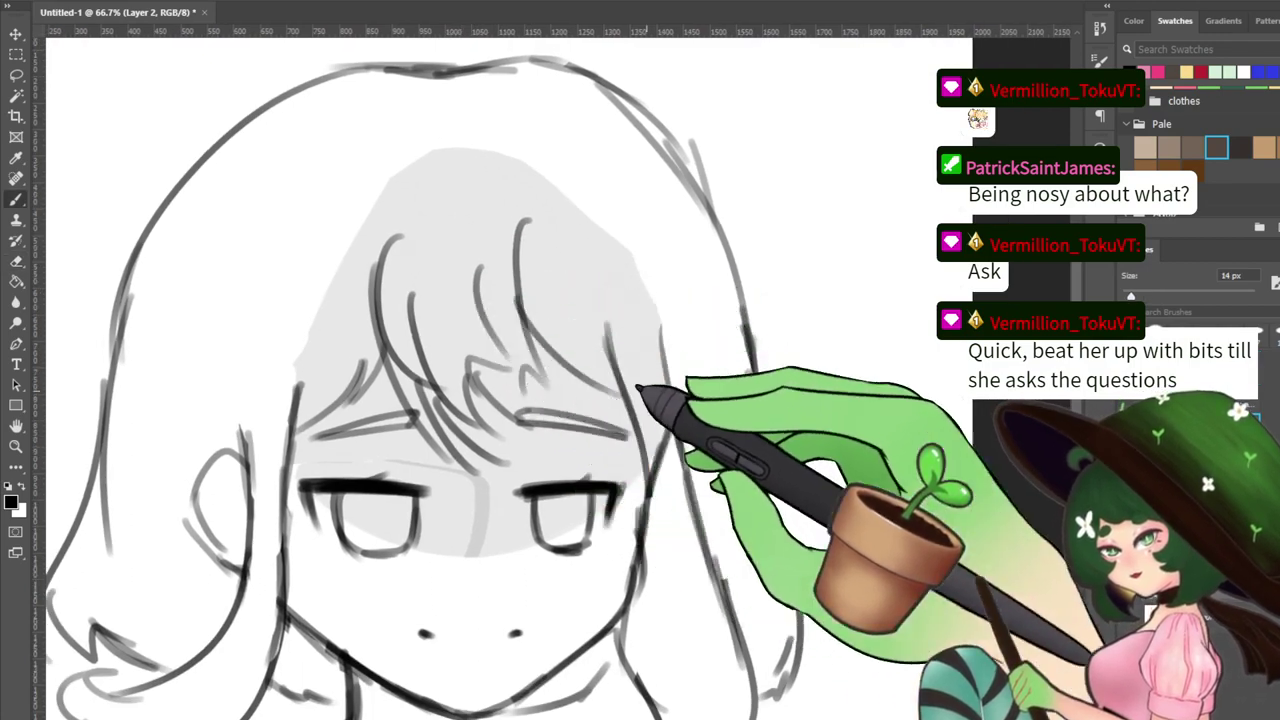
{"action": "left_click_drag", "start_coordinate": [680, 486], "coordinate": [814, 366]}
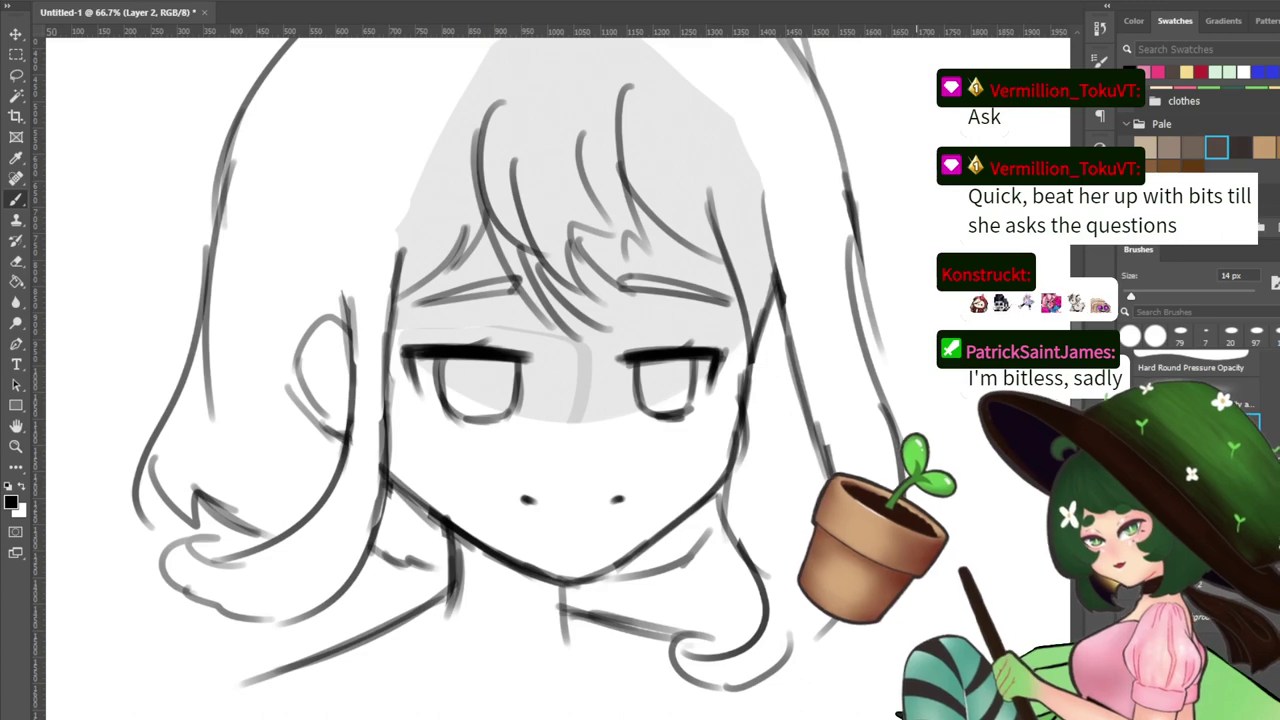
{"action": "left_click_drag", "start_coordinate": [420, 541], "coordinate": [374, 467]}
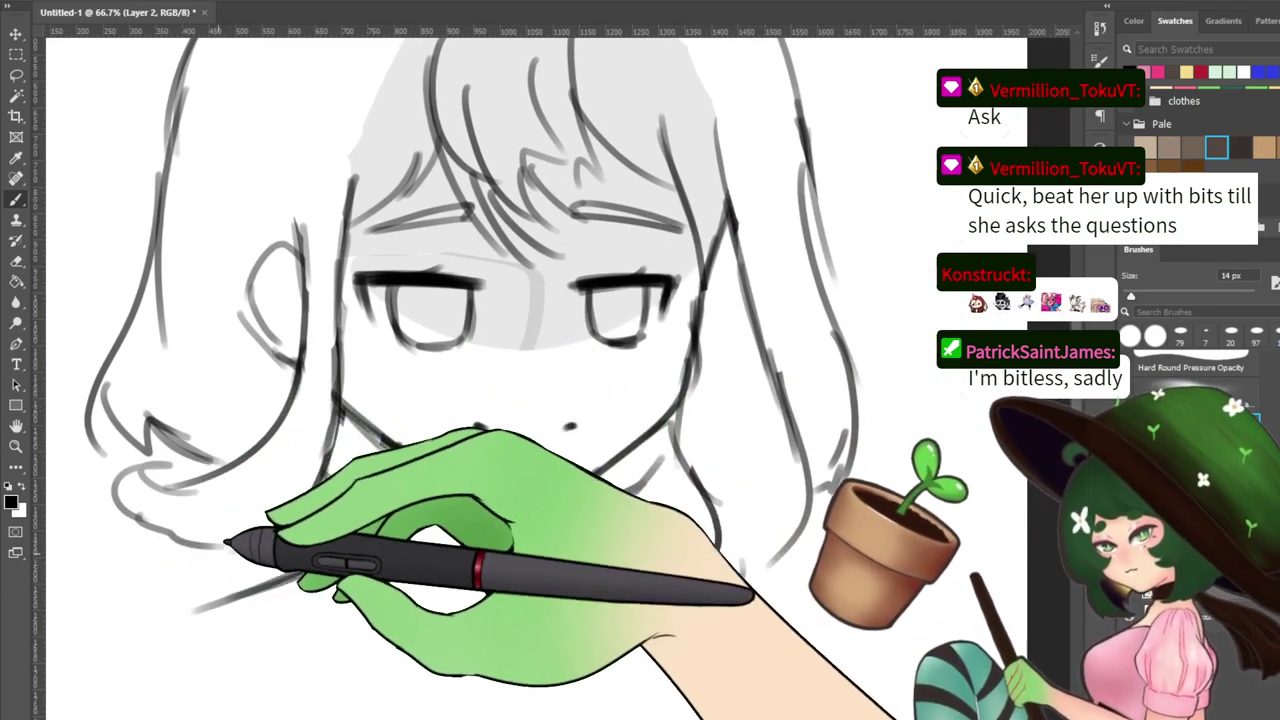
{"action": "left_click_drag", "start_coordinate": [392, 559], "coordinate": [406, 494]}
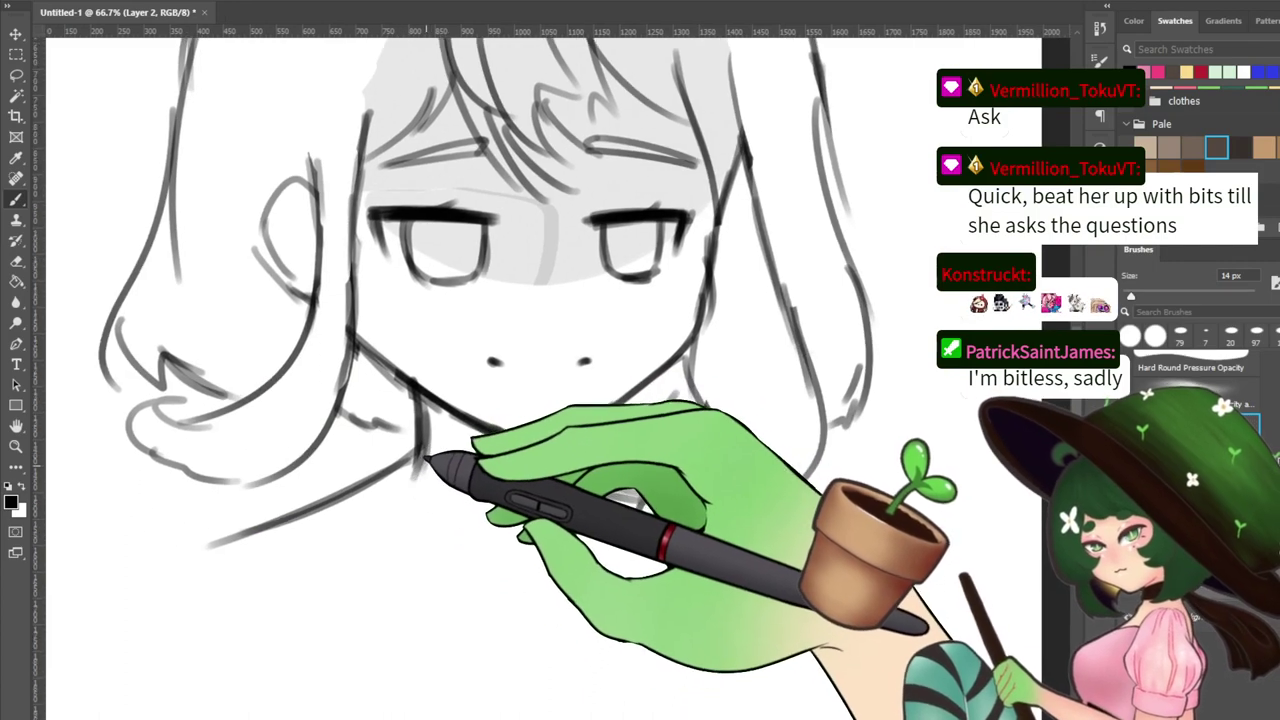
{"action": "left_click_drag", "start_coordinate": [525, 452], "coordinate": [480, 670]}
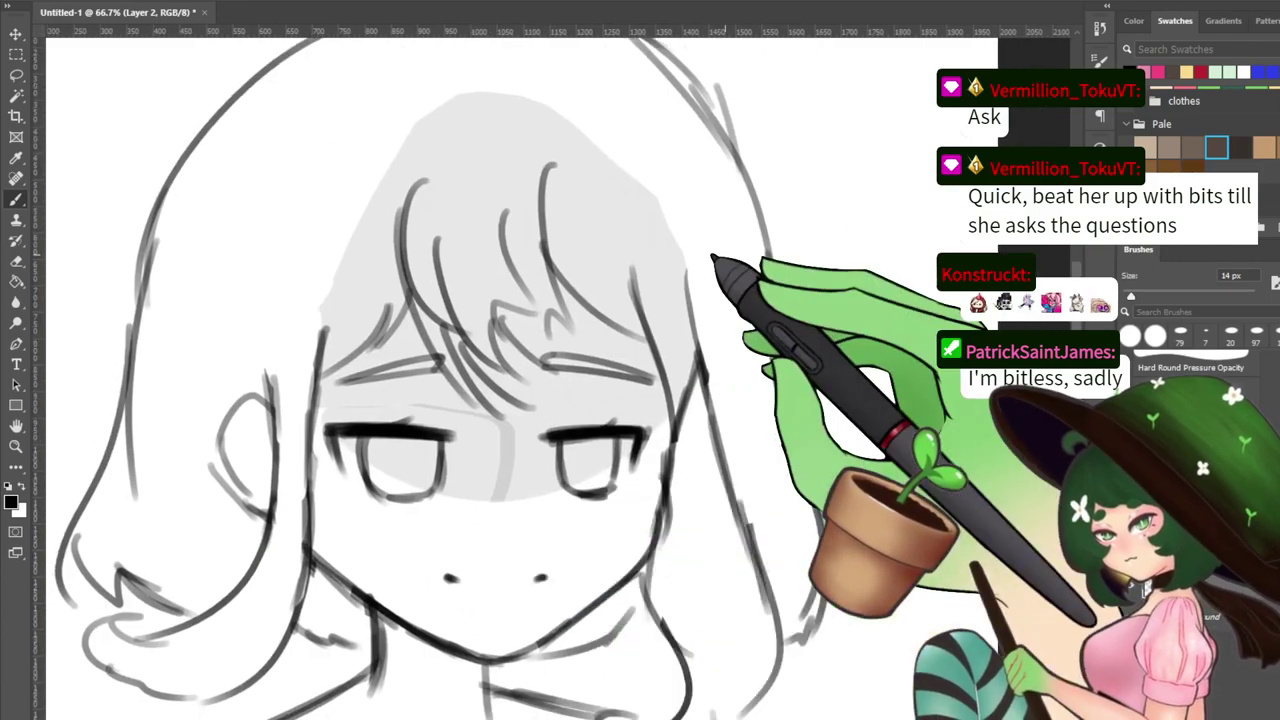
{"action": "key", "text": "ctrl+minus"}
{"action": "key", "text": "ctrl+minus"}
{"action": "key", "text": "ctrl+plus"}
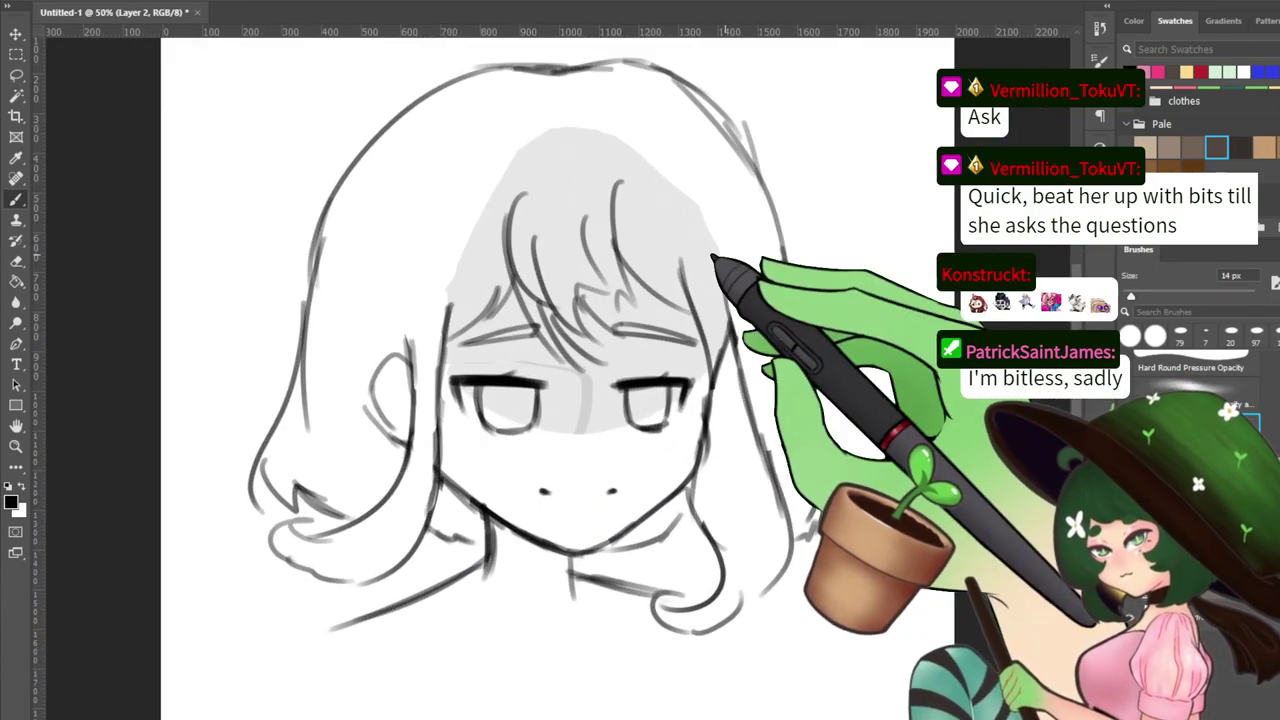
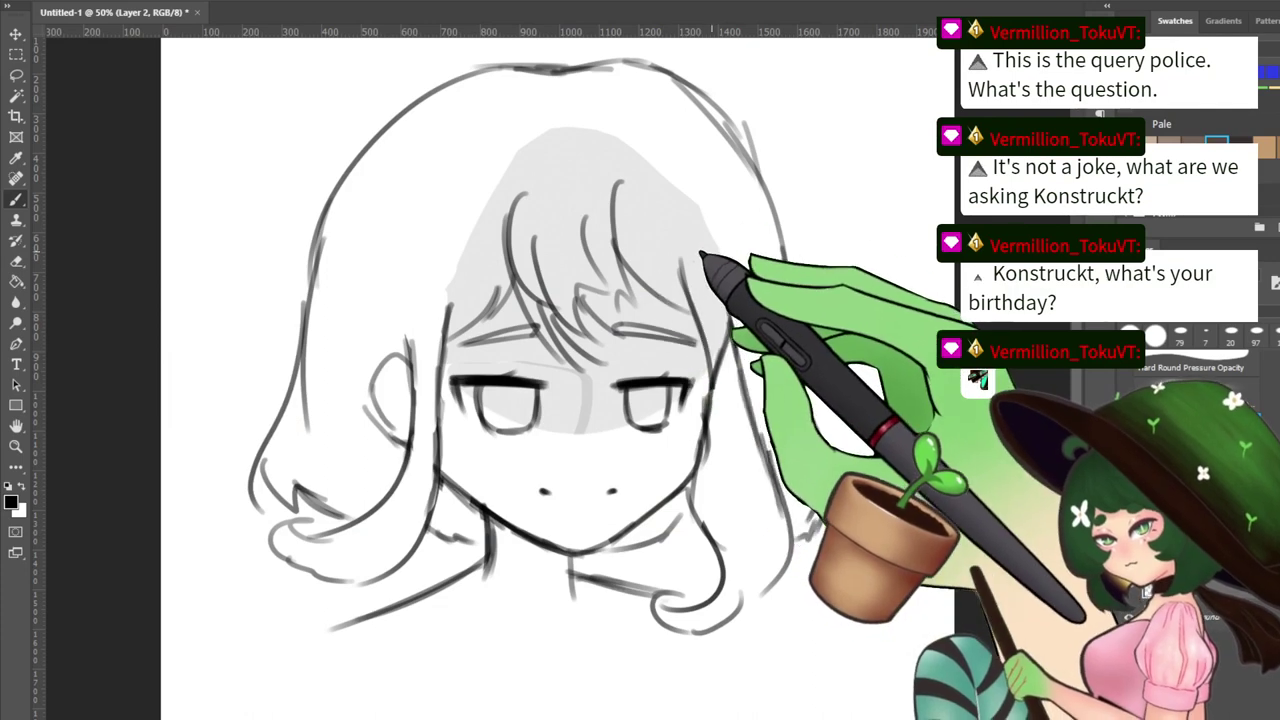
Erase the two nostril marks and rotate the whole head sketch slightly counterclockwise
{"action": "key", "text": "e"}
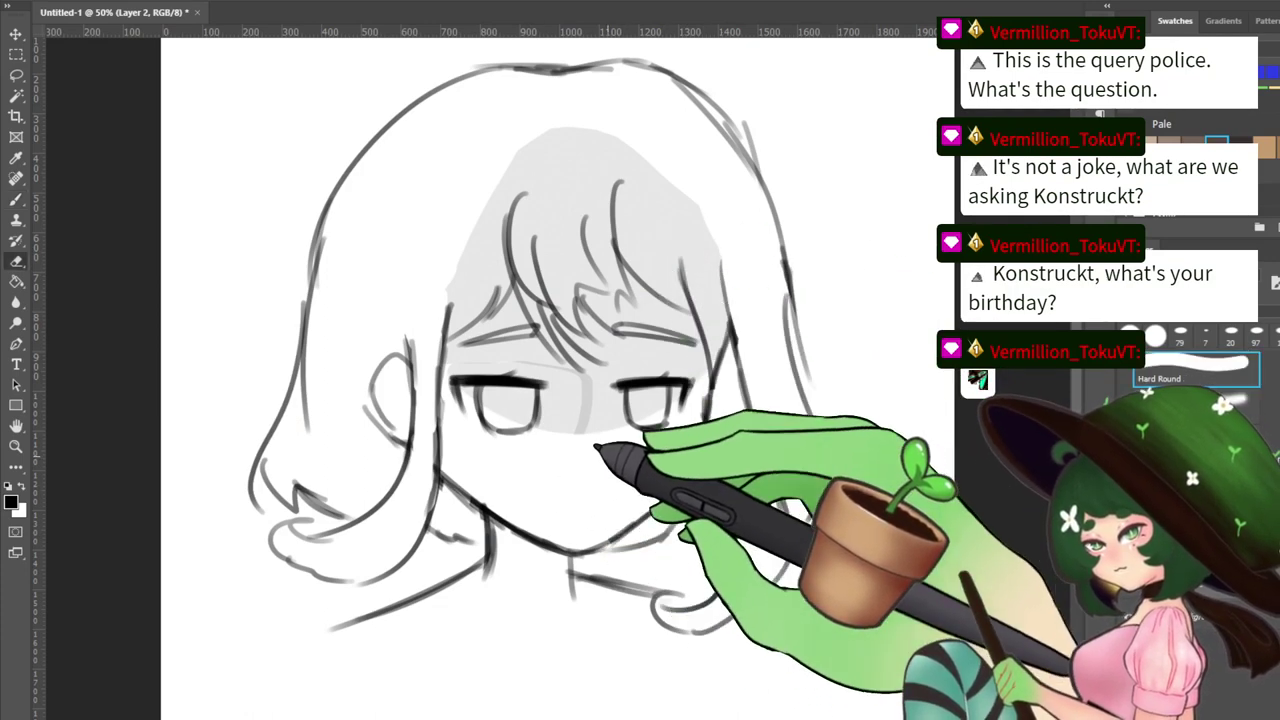
{"action": "key", "text": "b"}
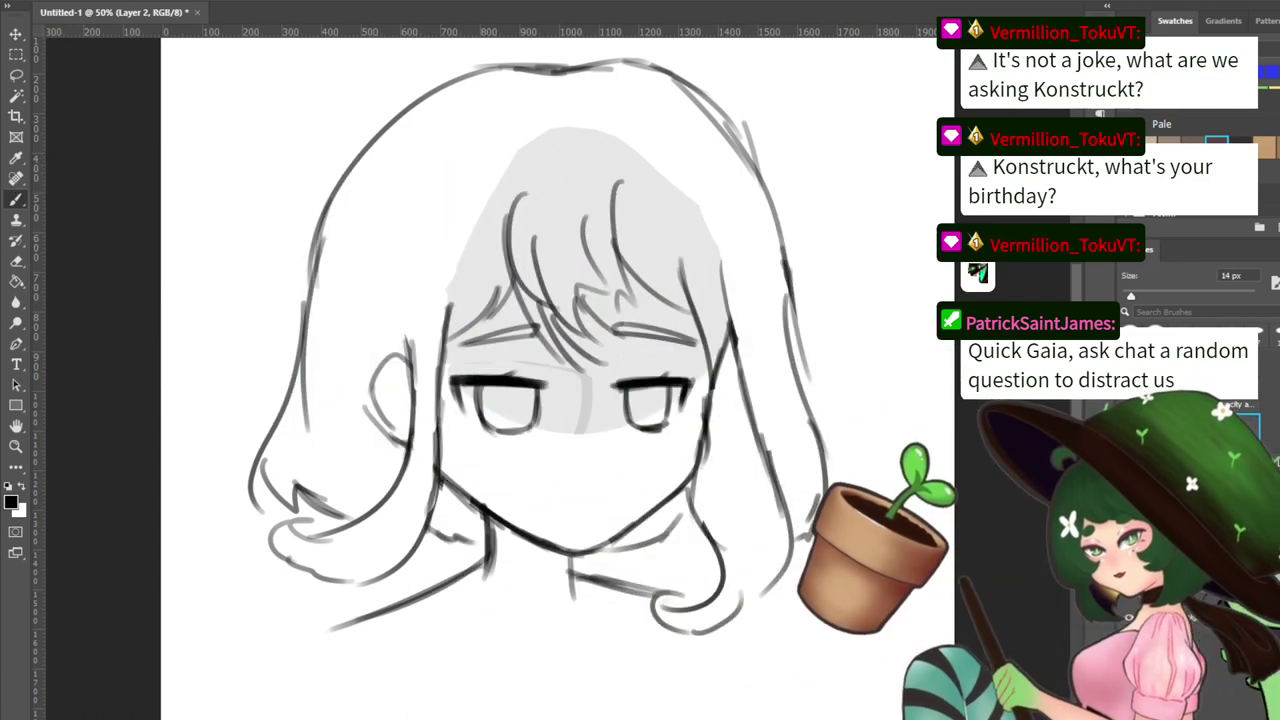
{"action": "key", "text": "ctrl+t"}
{"action": "mouse_move", "coordinate": [905, 368]}
{"action": "left_mouse_down"}
{"action": "mouse_move", "coordinate": [880, 328]}
{"action": "mouse_move", "coordinate": [858, 336]}
{"action": "left_mouse_up"}
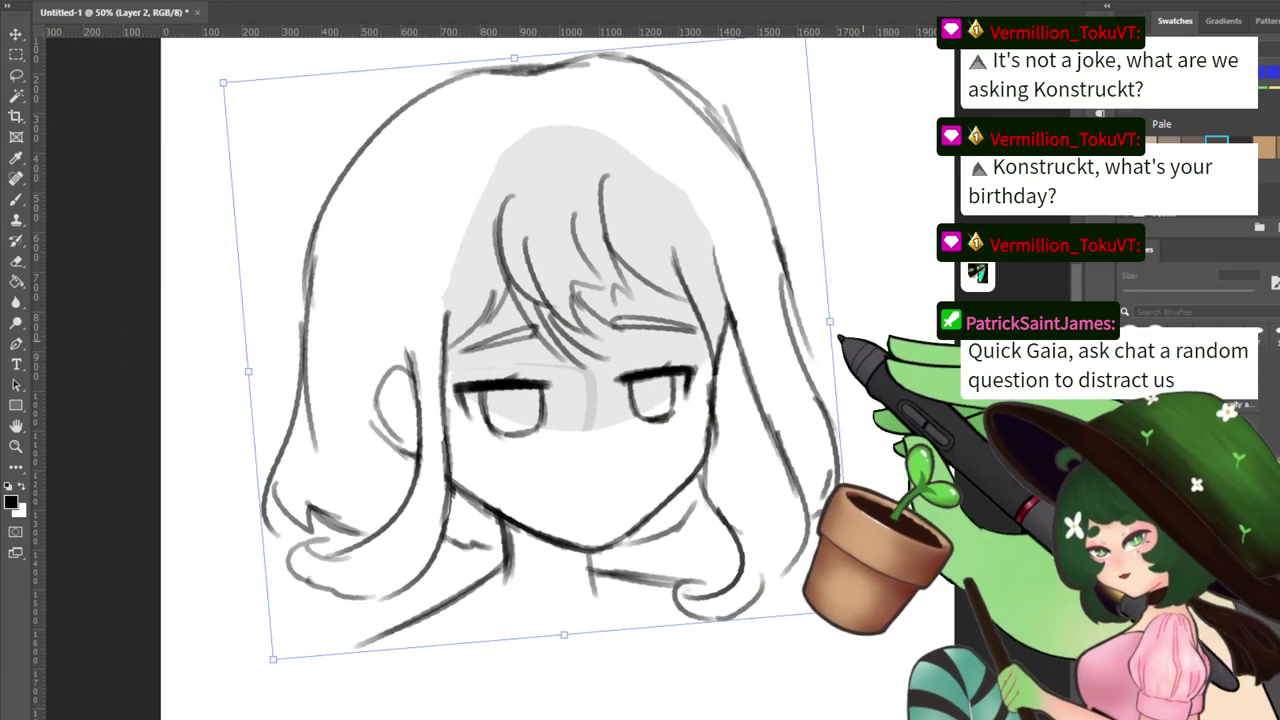
{"action": "key", "text": "Return"}
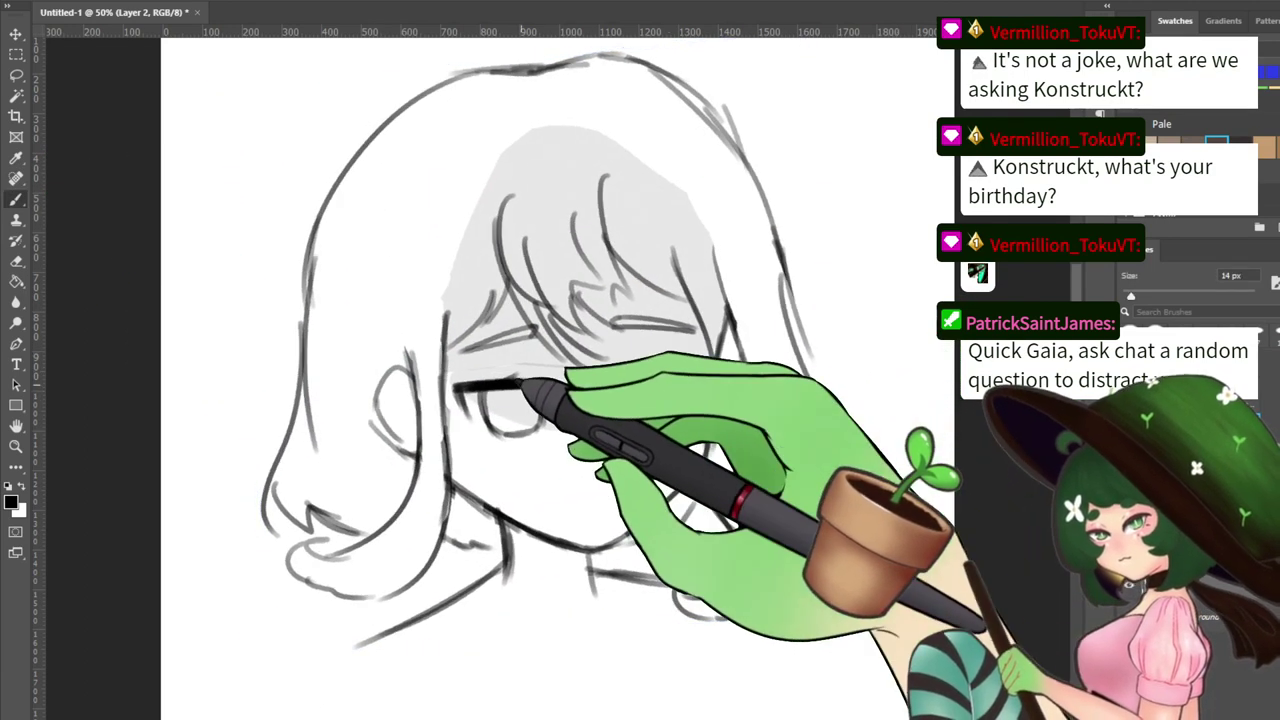
Erase the shoulder and neck lines and redraw the neck as two thin, short lines below the jaw
{"action": "key", "text": "e"}
{"action": "scroll", "coordinate": [500, 380], "scroll_direction": "down", "scroll_amount": 1}
{"action": "scroll", "coordinate": [500, 380], "scroll_direction": "down", "scroll_amount": 1}
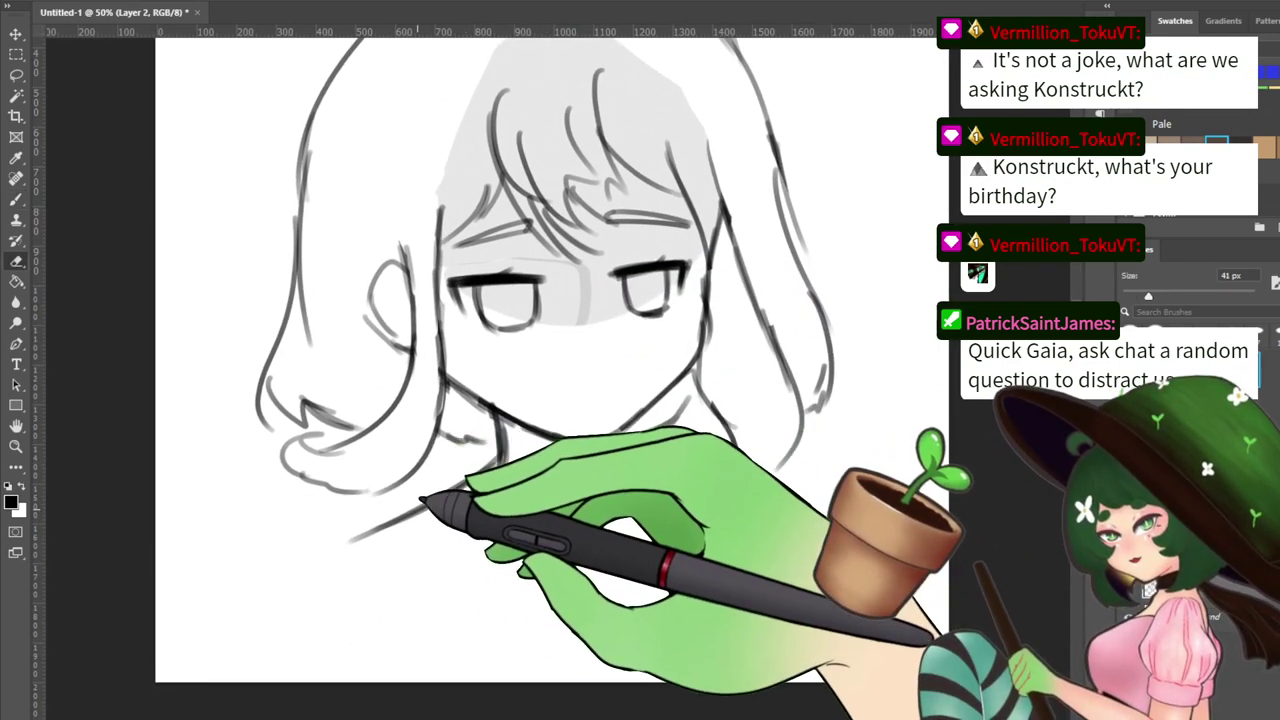
{"action": "left_click_drag", "start_coordinate": [434, 506], "coordinate": [352, 540]}
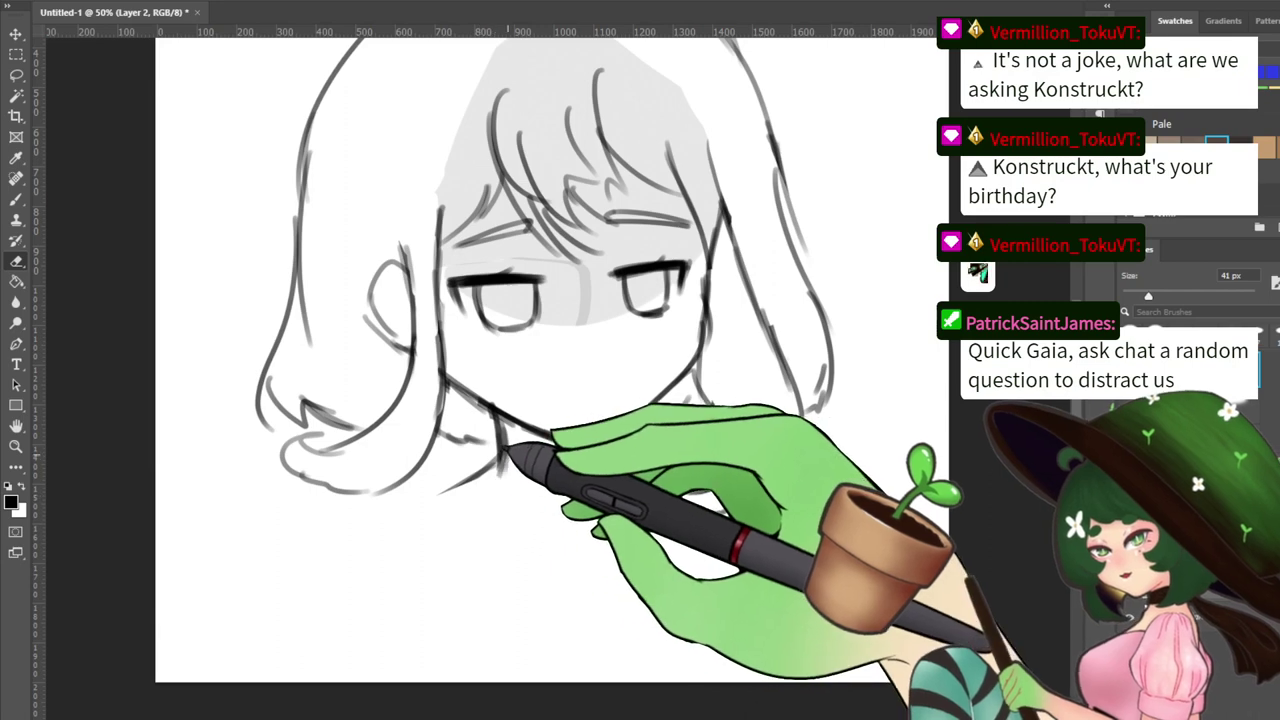
{"action": "key", "text": "b"}
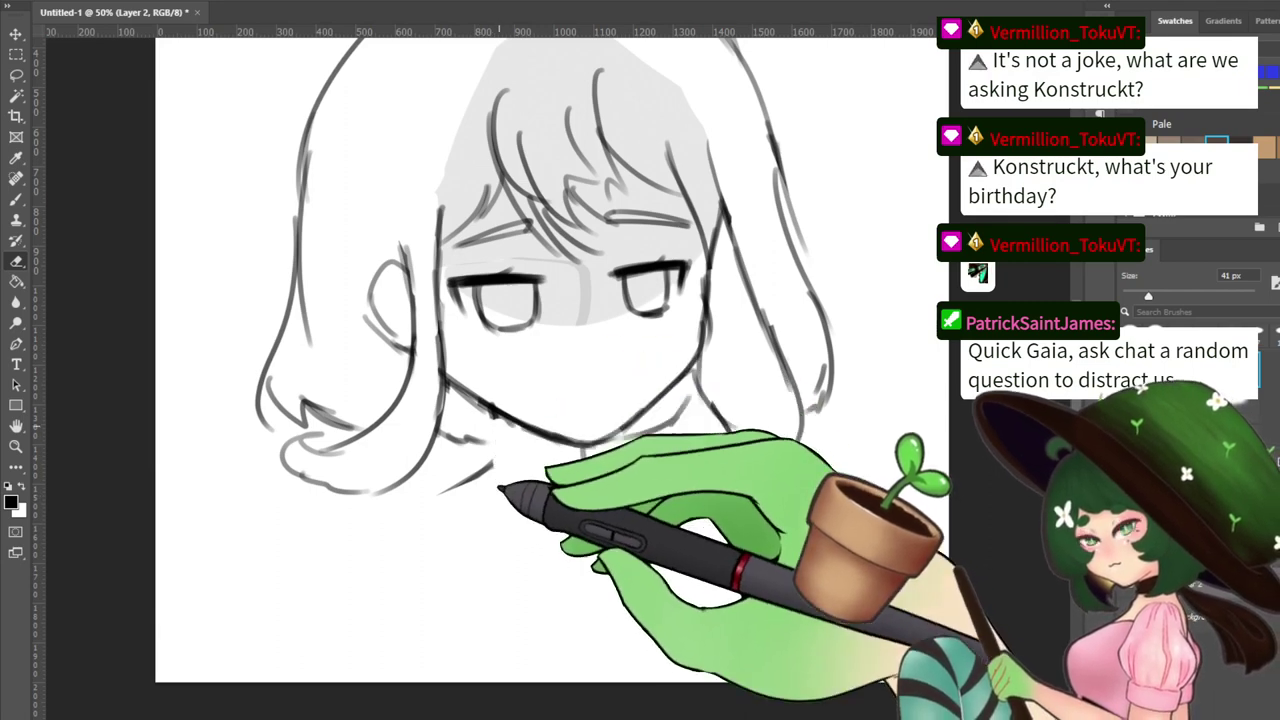
{"action": "left_click_drag", "start_coordinate": [498, 412], "coordinate": [501, 482]}
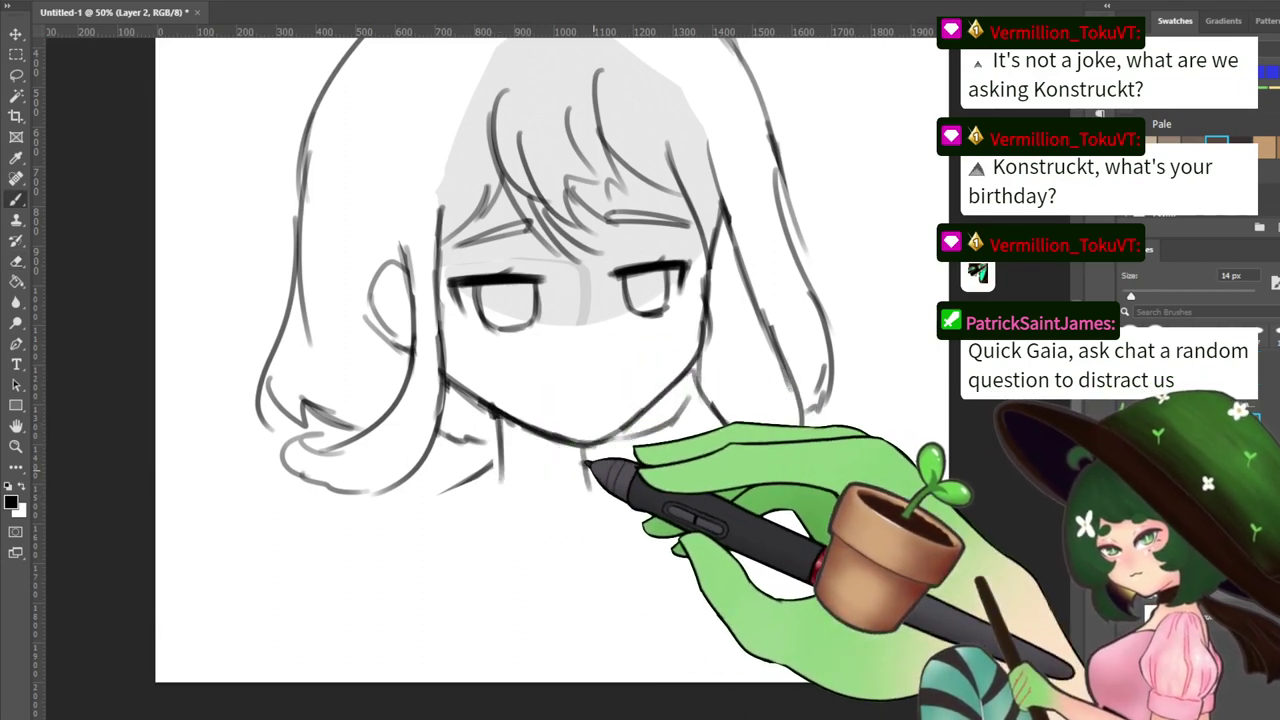
{"action": "left_click_drag", "start_coordinate": [584, 447], "coordinate": [587, 481]}
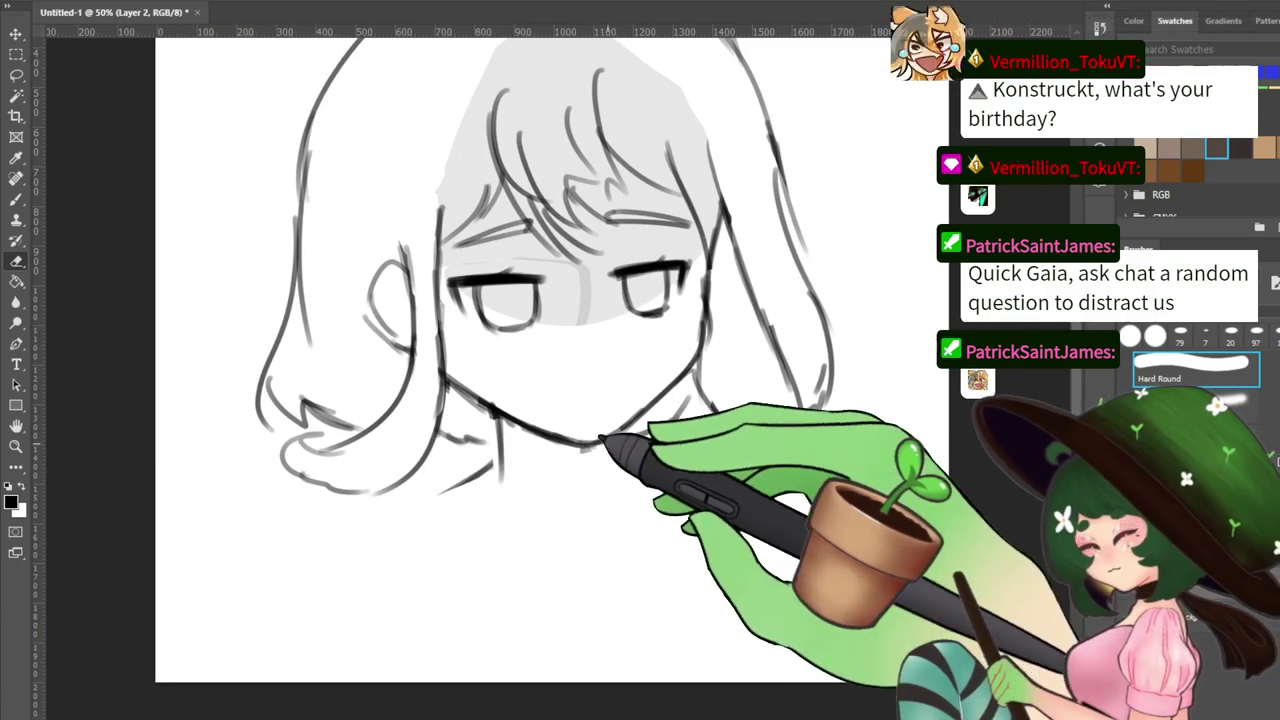
Redraw the left shoulder line sloping from the neck base, and curve the right neck line outward into the shoulder
{"action": "left_click_drag", "start_coordinate": [498, 463], "coordinate": [285, 527]}
{"action": "left_click_drag", "start_coordinate": [518, 396], "coordinate": [421, 509]}
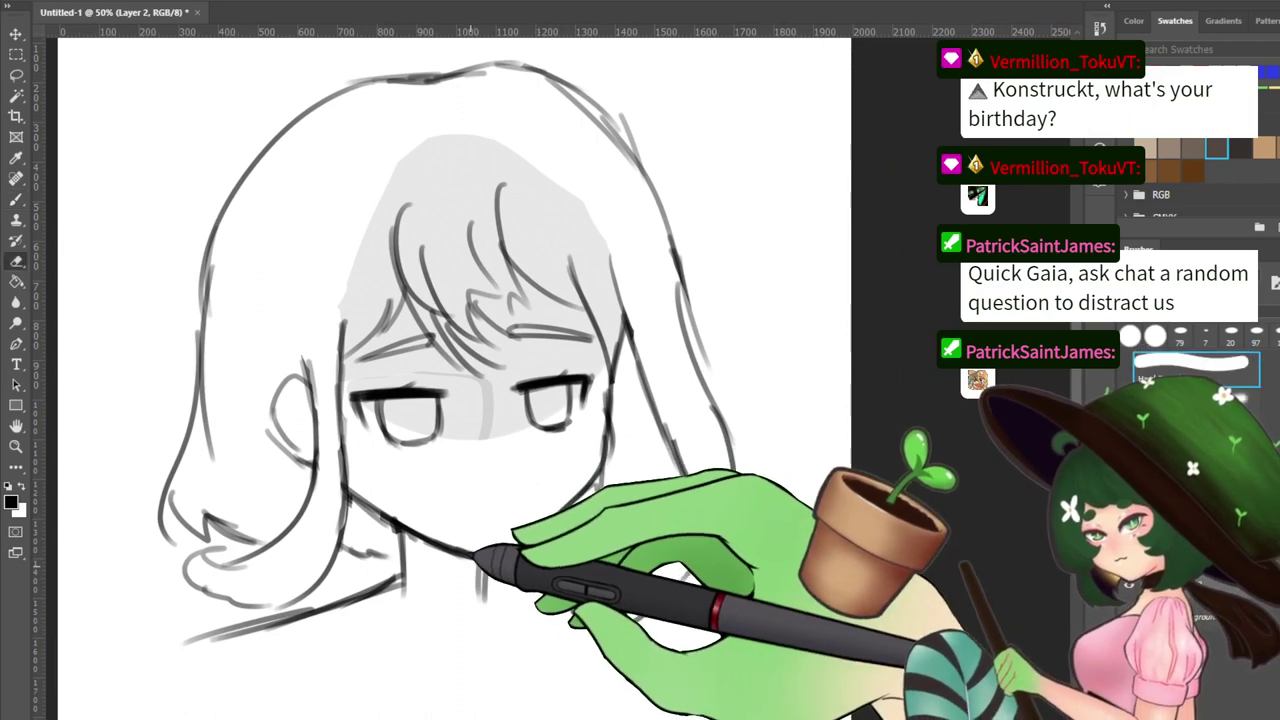
{"action": "mouse_move", "coordinate": [461, 466]}
{"action": "left_mouse_down"}
{"action": "mouse_move", "coordinate": [468, 507]}
{"action": "mouse_move", "coordinate": [464, 476]}
{"action": "left_mouse_up"}
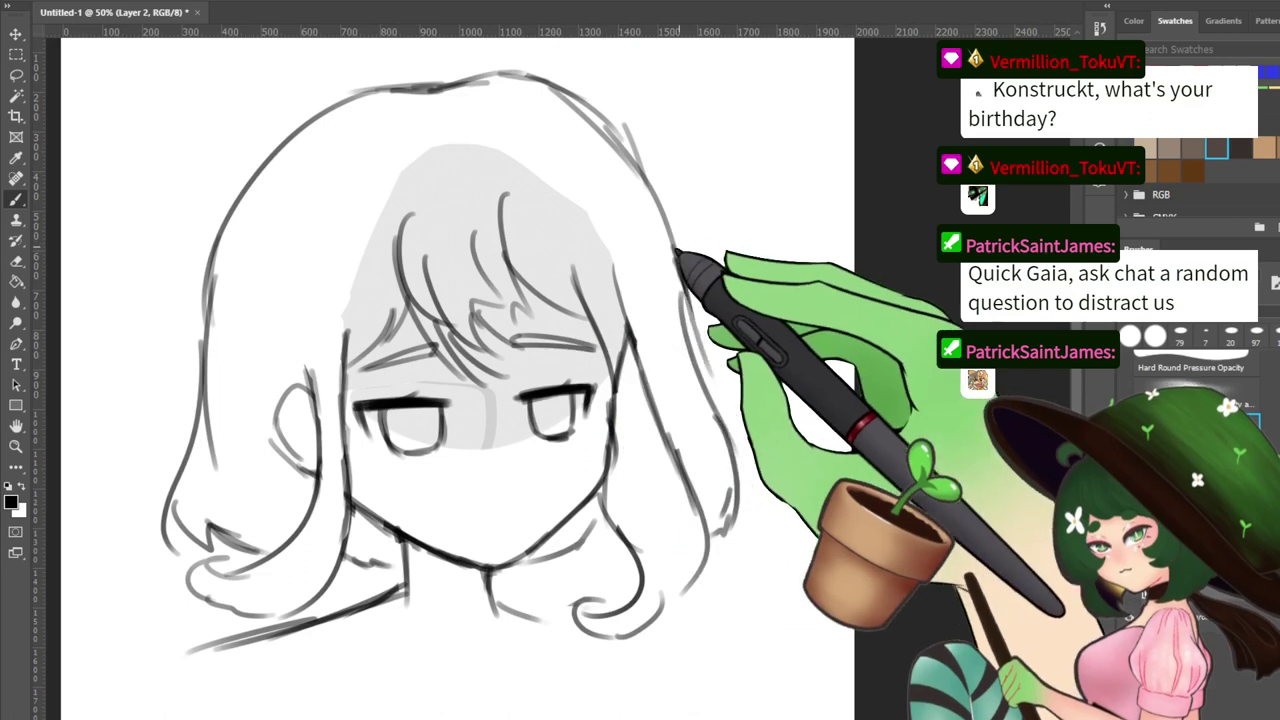
Erase the crown of the hair outline and sketch a new, lower crown across the top of the head
{"action": "key", "text": "e"}
{"action": "key", "text": "b"}
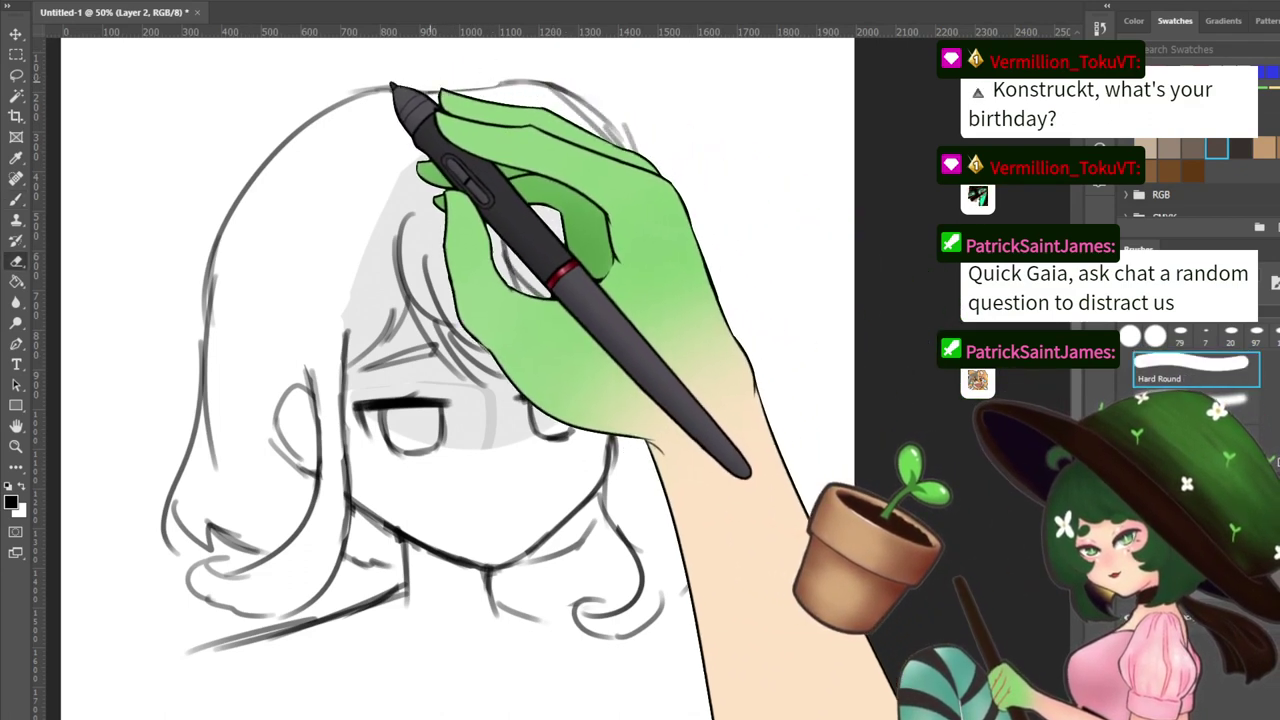
{"action": "key", "text": "e"}
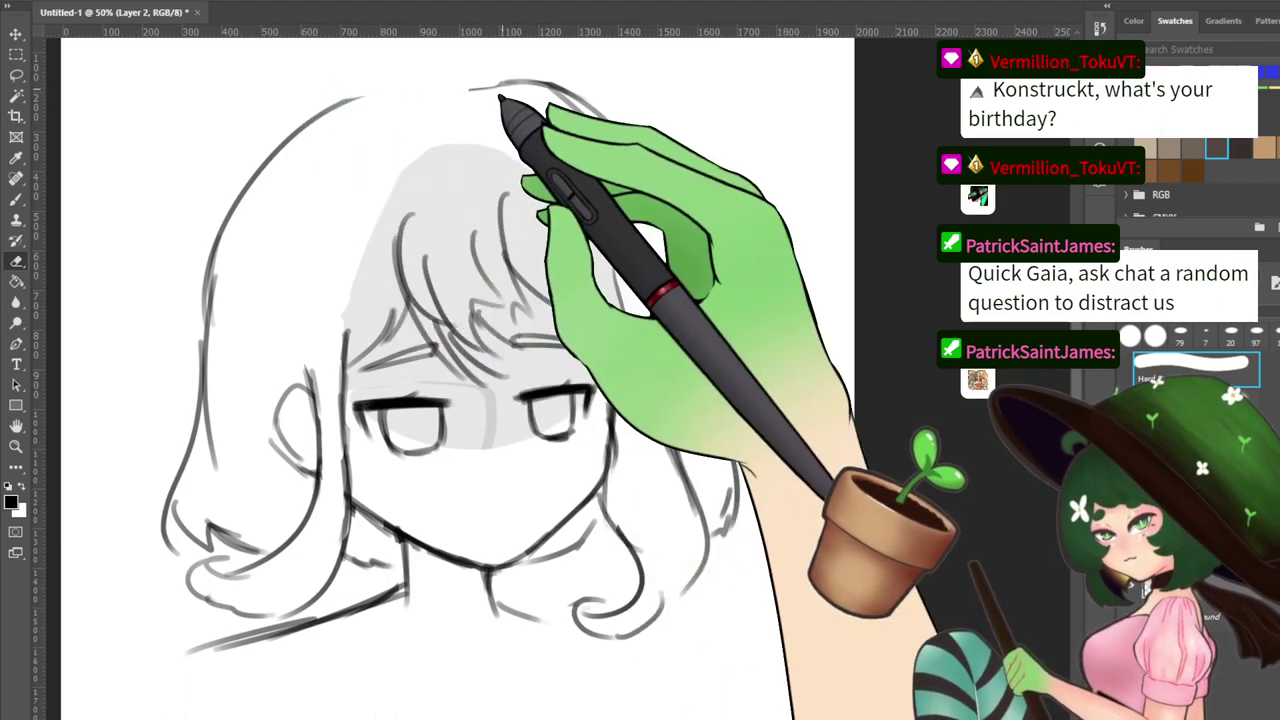
{"action": "key", "text": "b"}
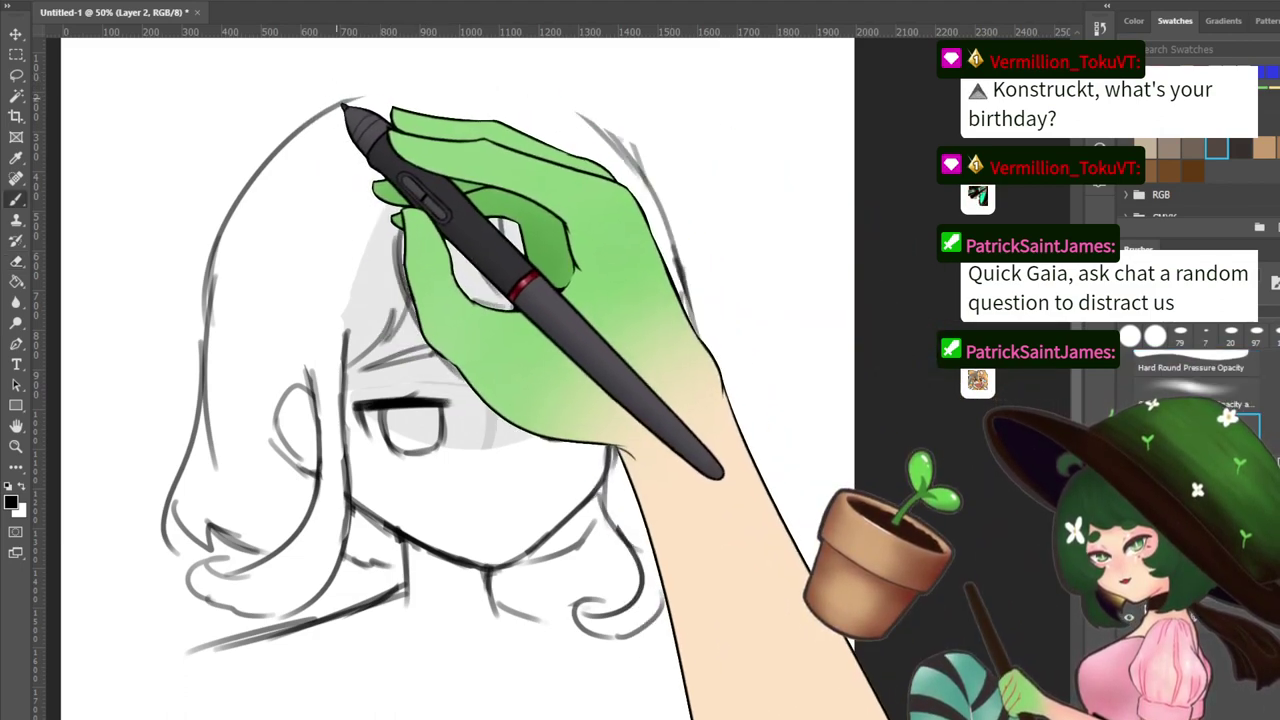
{"action": "mouse_move", "coordinate": [340, 99]}
{"action": "left_mouse_down"}
{"action": "mouse_move", "coordinate": [485, 98]}
{"action": "mouse_move", "coordinate": [617, 145]}
{"action": "mouse_move", "coordinate": [590, 117]}
{"action": "left_mouse_up"}
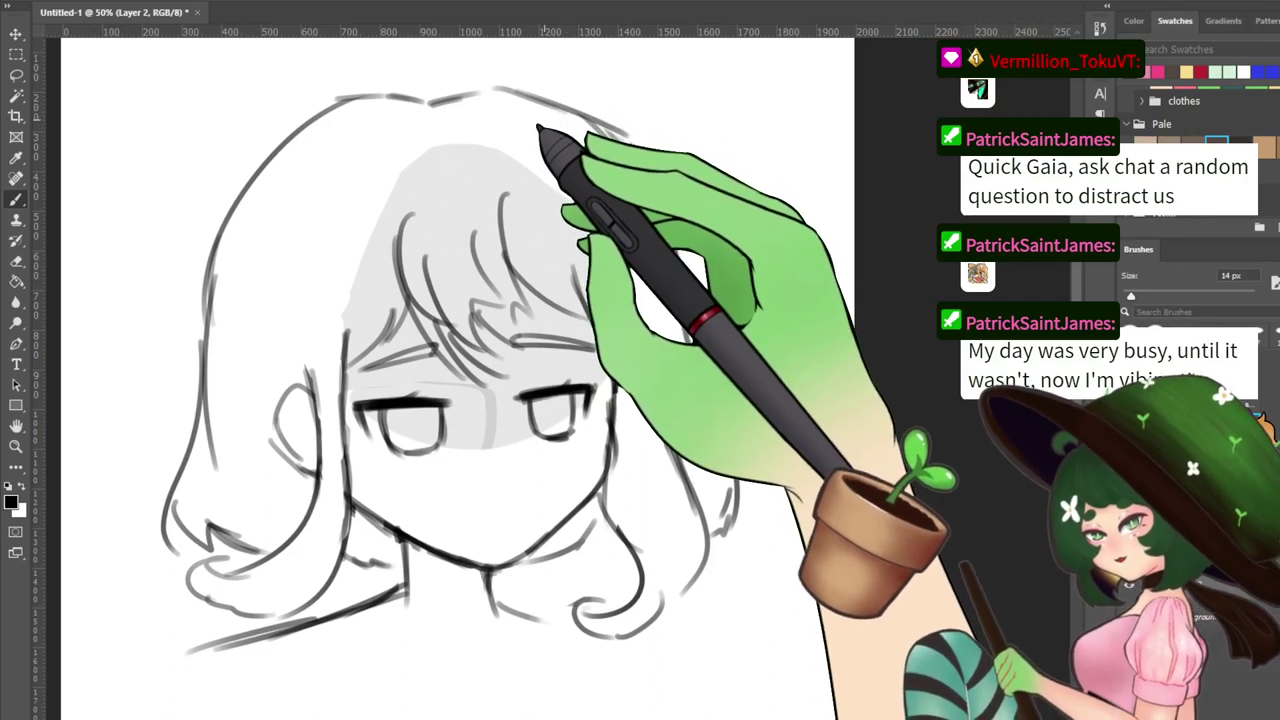
Erase the upper-left hair outline and redraw it with strokes from the crown down toward the left side
{"action": "key", "text": "e"}
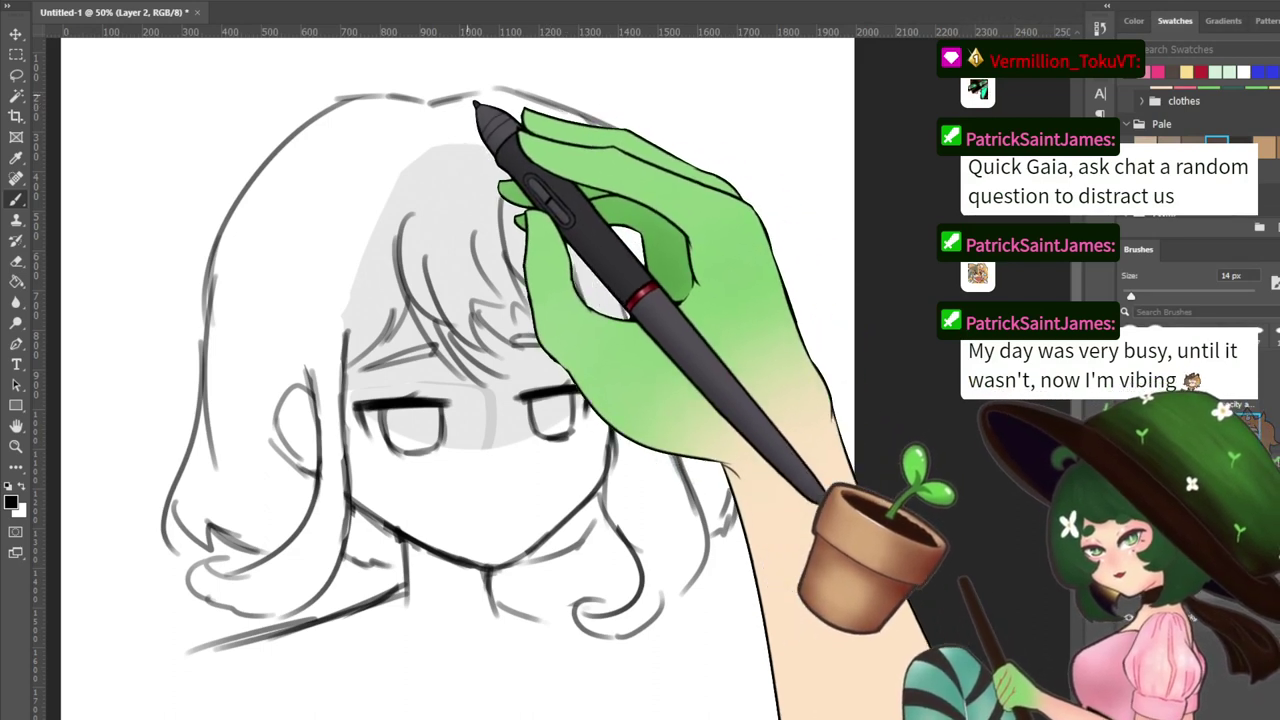
{"action": "mouse_move", "coordinate": [381, 122]}
{"action": "left_mouse_down"}
{"action": "mouse_move", "coordinate": [271, 133]}
{"action": "mouse_move", "coordinate": [297, 142]}
{"action": "mouse_move", "coordinate": [269, 188]}
{"action": "mouse_move", "coordinate": [306, 180]}
{"action": "mouse_move", "coordinate": [296, 142]}
{"action": "left_mouse_up"}
{"action": "key", "text": "b"}
{"action": "left_click_drag", "start_coordinate": [432, 98], "coordinate": [252, 190]}
{"action": "mouse_move", "coordinate": [346, 122]}
{"action": "left_mouse_down"}
{"action": "mouse_move", "coordinate": [228, 277]}
{"action": "mouse_move", "coordinate": [228, 220]}
{"action": "mouse_move", "coordinate": [257, 220]}
{"action": "left_mouse_up"}
Clear the old line on the left side of the hair and redraw the outline curving down beside the ear
{"action": "key", "text": "e"}
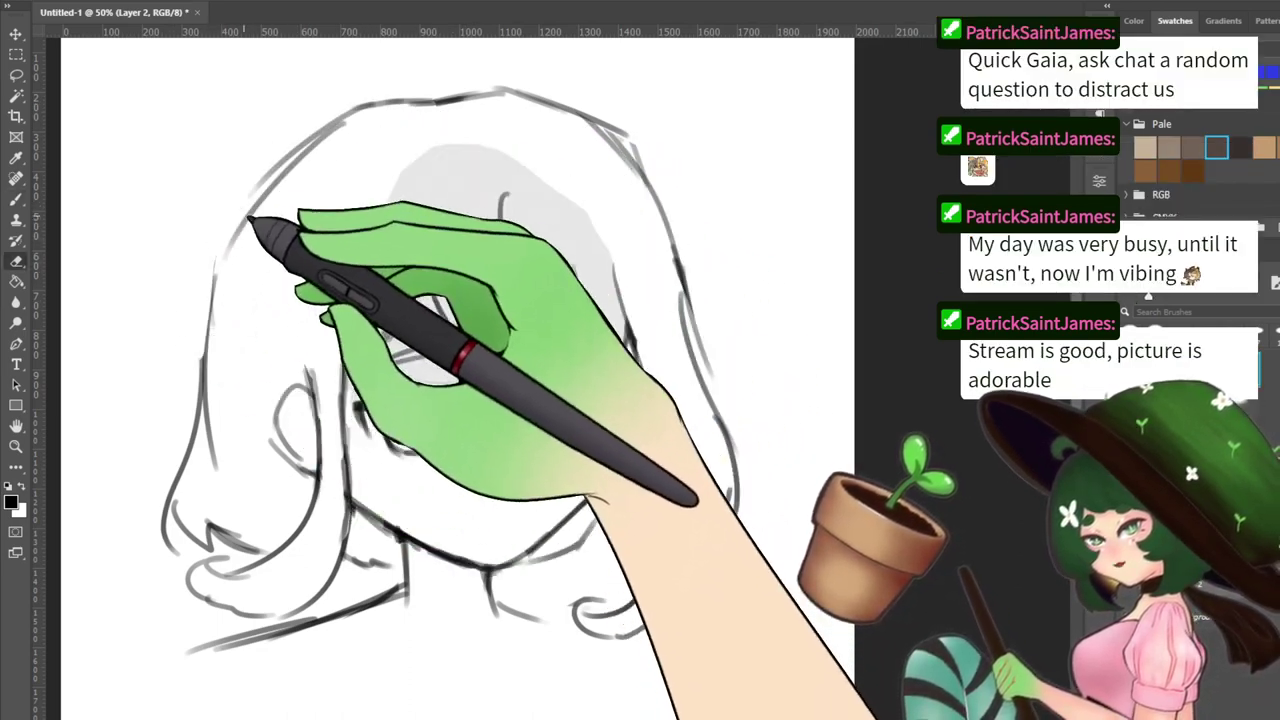
{"action": "key", "text": "b"}
{"action": "left_click_drag", "start_coordinate": [293, 166], "coordinate": [213, 350]}
{"action": "key", "text": "ctrl+z"}
{"action": "left_click_drag", "start_coordinate": [281, 175], "coordinate": [226, 300]}
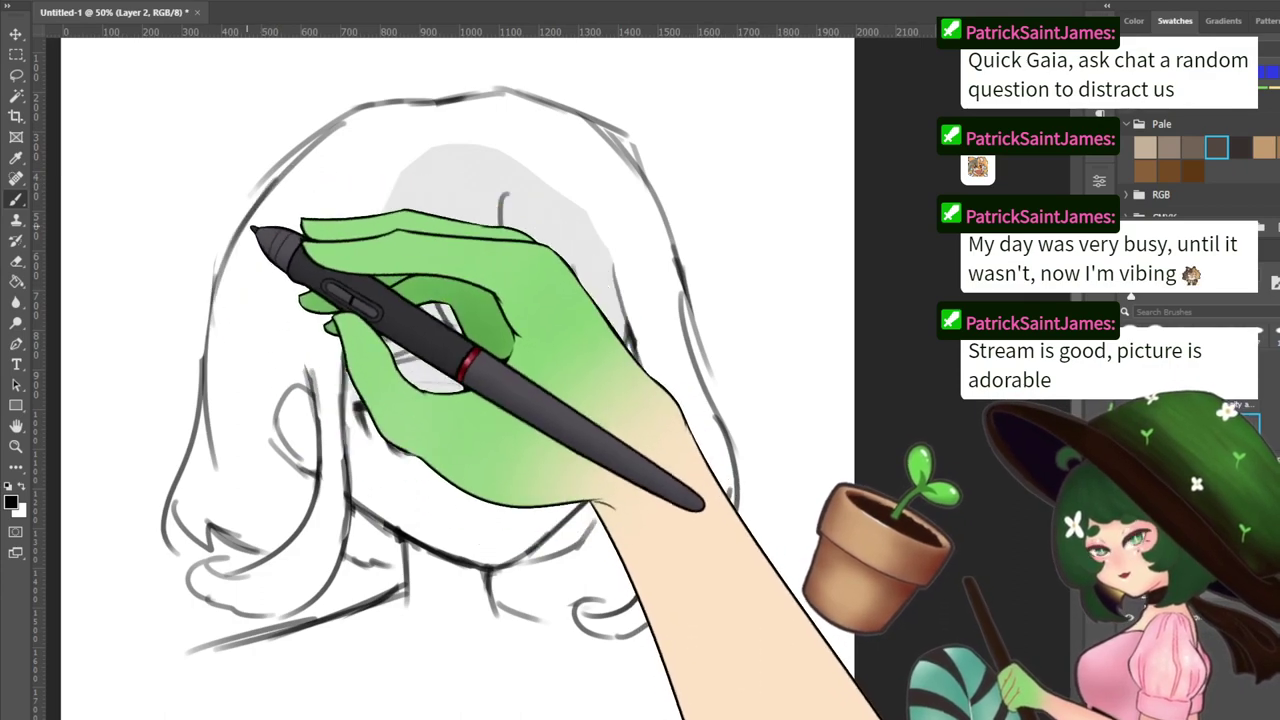
{"action": "left_click_drag", "start_coordinate": [245, 195], "coordinate": [204, 355]}
Erase the right half of the crown and redraw it rounding over into the upper-right hair outline
{"action": "key", "text": "e"}
{"action": "mouse_move", "coordinate": [530, 96]}
{"action": "left_mouse_down"}
{"action": "mouse_move", "coordinate": [508, 102]}
{"action": "mouse_move", "coordinate": [674, 183]}
{"action": "mouse_move", "coordinate": [548, 103]}
{"action": "mouse_move", "coordinate": [457, 106]}
{"action": "left_mouse_up"}
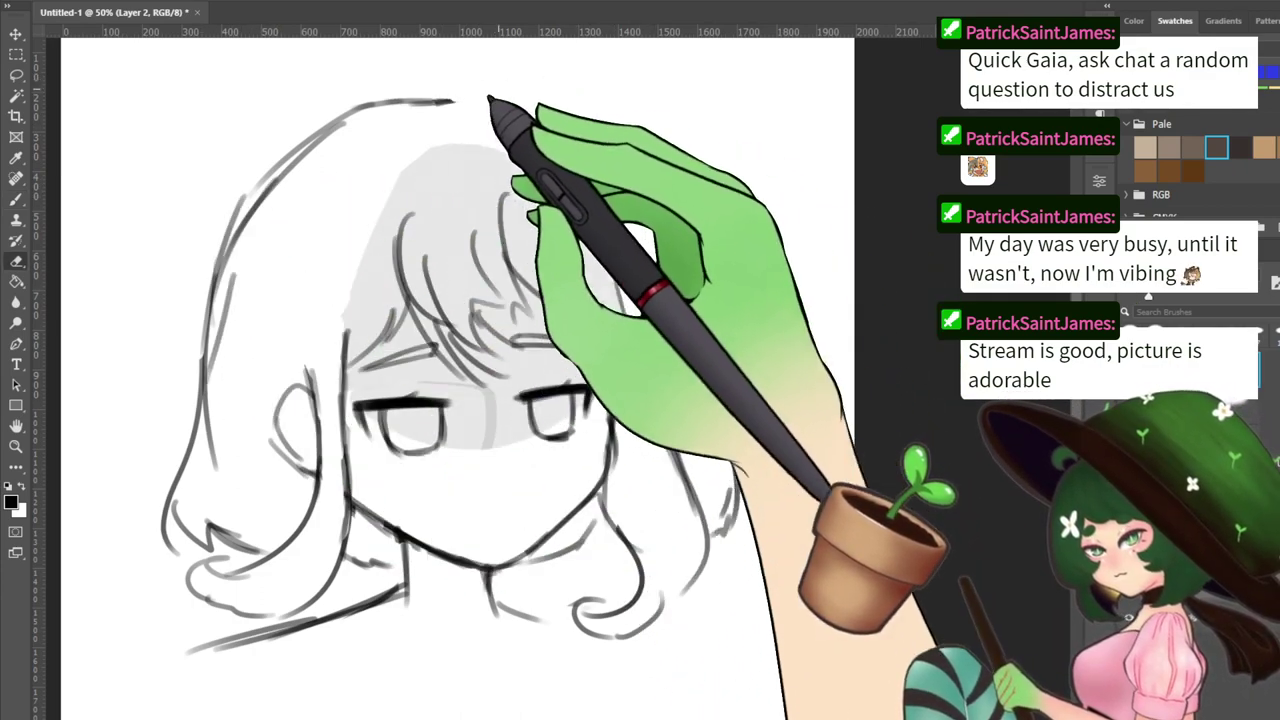
{"action": "key", "text": "b"}
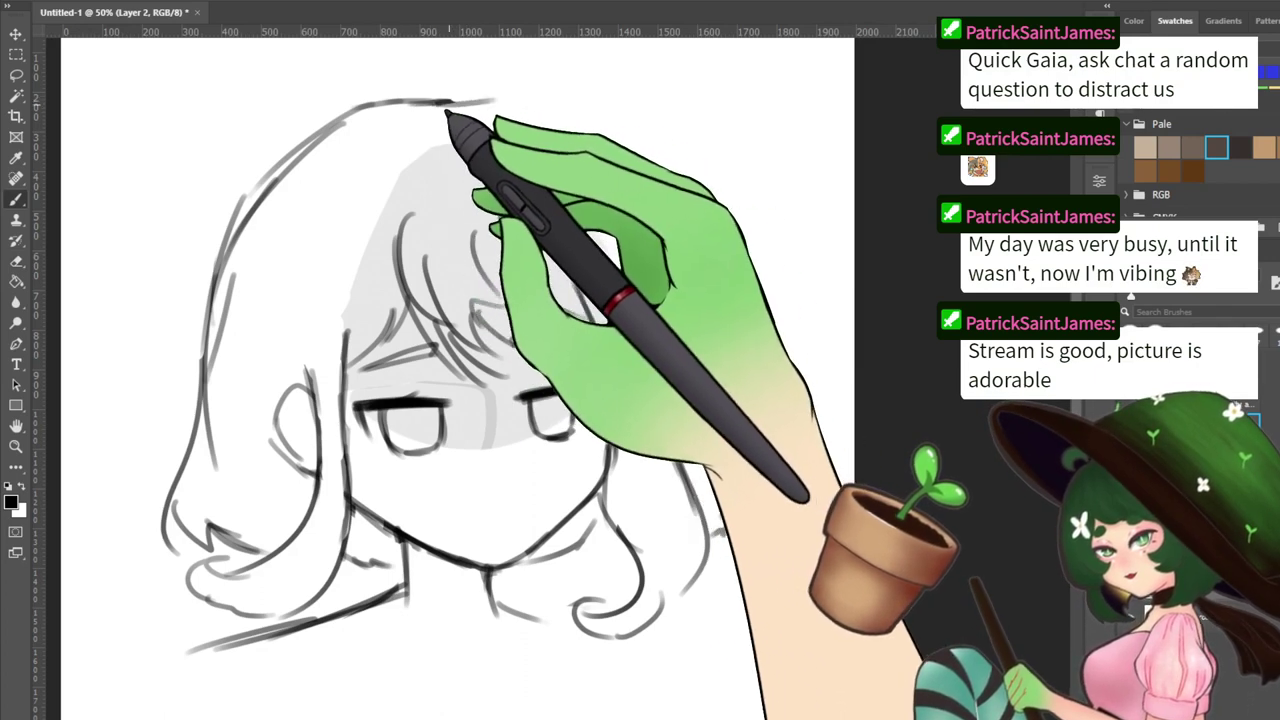
{"action": "mouse_move", "coordinate": [455, 104]}
{"action": "left_mouse_down"}
{"action": "mouse_move", "coordinate": [498, 106]}
{"action": "mouse_move", "coordinate": [640, 165]}
{"action": "mouse_move", "coordinate": [670, 157]}
{"action": "mouse_move", "coordinate": [641, 204]}
{"action": "left_mouse_up"}
{"action": "left_click_drag", "start_coordinate": [555, 129], "coordinate": [645, 192]}
Erase the bangs, the eyebrows and the gray fill across the forehead and around the eyes
{"action": "mouse_move", "coordinate": [467, 392]}
{"action": "left_mouse_down"}
{"action": "mouse_move", "coordinate": [457, 266]}
{"action": "mouse_move", "coordinate": [462, 374]}
{"action": "left_mouse_up"}
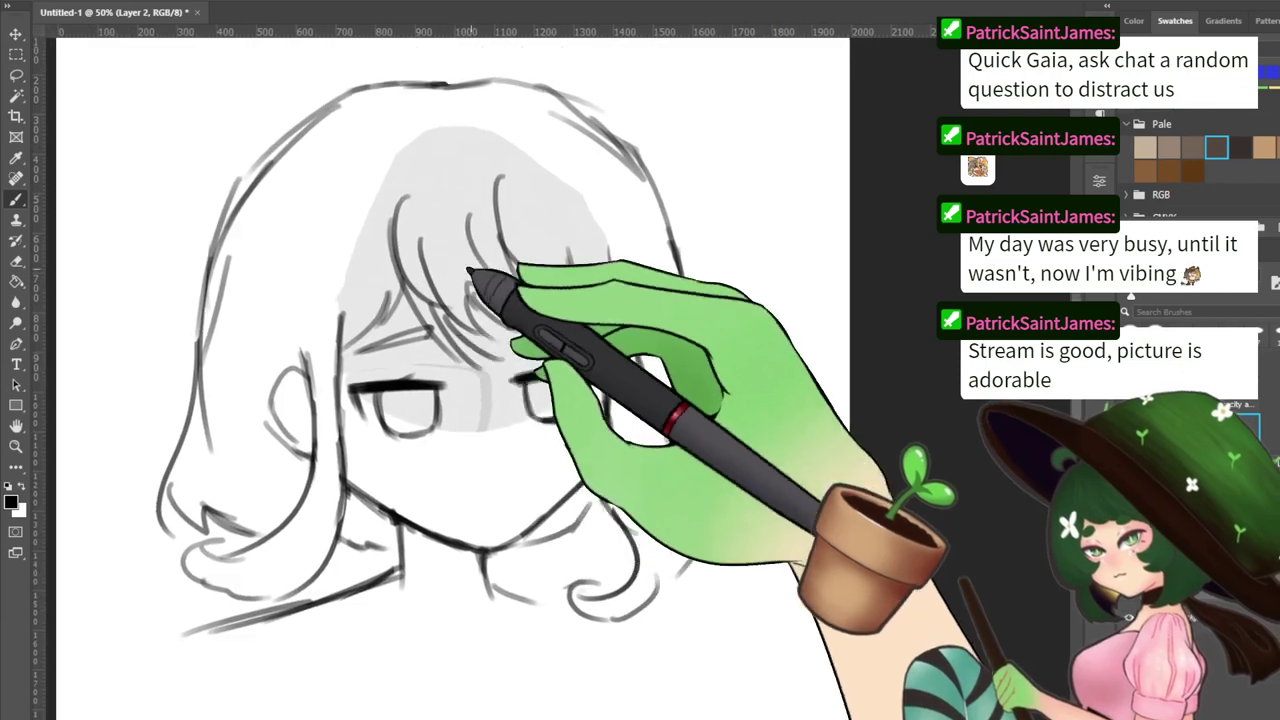
{"action": "key", "text": "e"}
{"action": "left_click_drag", "start_coordinate": [397, 200], "coordinate": [432, 302]}
{"action": "mouse_move", "coordinate": [423, 223]}
{"action": "left_mouse_down"}
{"action": "mouse_move", "coordinate": [437, 253]}
{"action": "mouse_move", "coordinate": [474, 244]}
{"action": "left_mouse_up"}
{"action": "left_click_drag", "start_coordinate": [518, 281], "coordinate": [516, 298]}
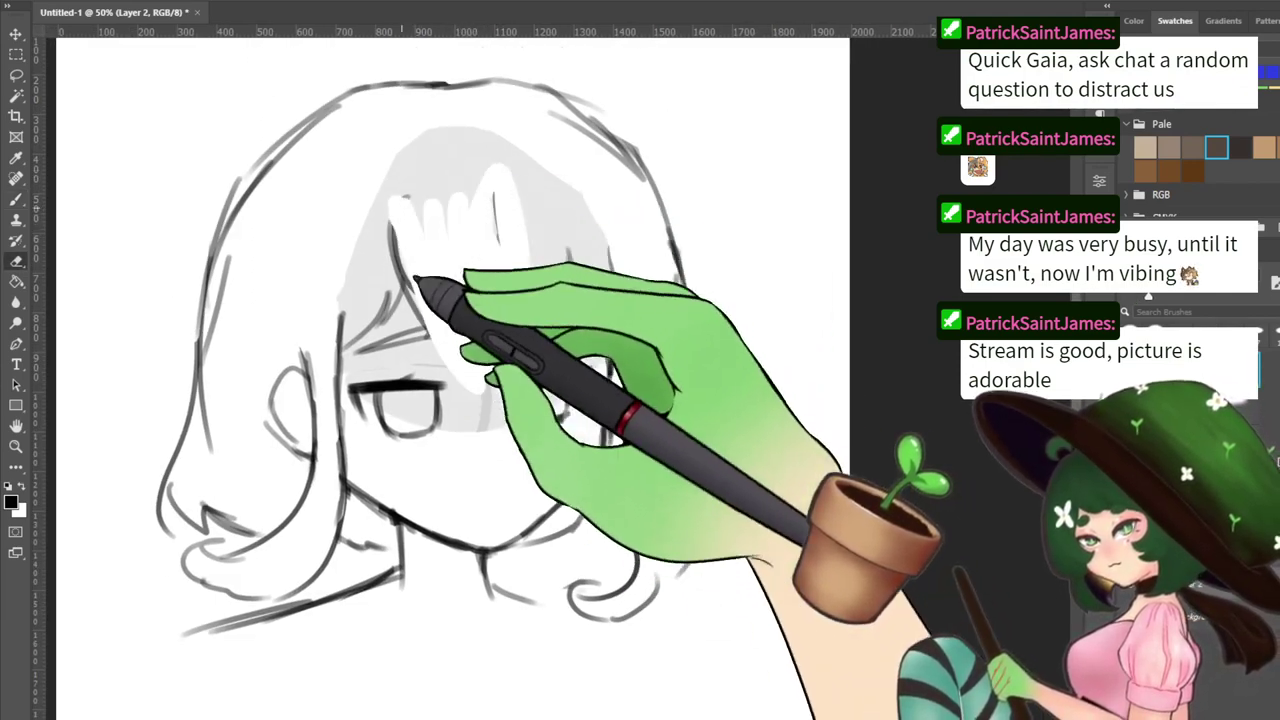
{"action": "mouse_move", "coordinate": [400, 207]}
{"action": "left_mouse_down"}
{"action": "mouse_move", "coordinate": [434, 251]}
{"action": "mouse_move", "coordinate": [474, 220]}
{"action": "mouse_move", "coordinate": [487, 277]}
{"action": "left_mouse_up"}
{"action": "mouse_move", "coordinate": [493, 222]}
{"action": "left_mouse_down"}
{"action": "mouse_move", "coordinate": [434, 255]}
{"action": "mouse_move", "coordinate": [434, 134]}
{"action": "mouse_move", "coordinate": [354, 242]}
{"action": "mouse_move", "coordinate": [339, 311]}
{"action": "mouse_move", "coordinate": [337, 293]}
{"action": "mouse_move", "coordinate": [358, 300]}
{"action": "mouse_move", "coordinate": [360, 329]}
{"action": "mouse_move", "coordinate": [407, 287]}
{"action": "mouse_move", "coordinate": [369, 285]}
{"action": "mouse_move", "coordinate": [351, 354]}
{"action": "mouse_move", "coordinate": [445, 321]}
{"action": "mouse_move", "coordinate": [400, 303]}
{"action": "mouse_move", "coordinate": [531, 261]}
{"action": "mouse_move", "coordinate": [531, 299]}
{"action": "mouse_move", "coordinate": [560, 296]}
{"action": "mouse_move", "coordinate": [534, 280]}
{"action": "mouse_move", "coordinate": [590, 301]}
{"action": "mouse_move", "coordinate": [572, 208]}
{"action": "mouse_move", "coordinate": [602, 338]}
{"action": "left_mouse_up"}
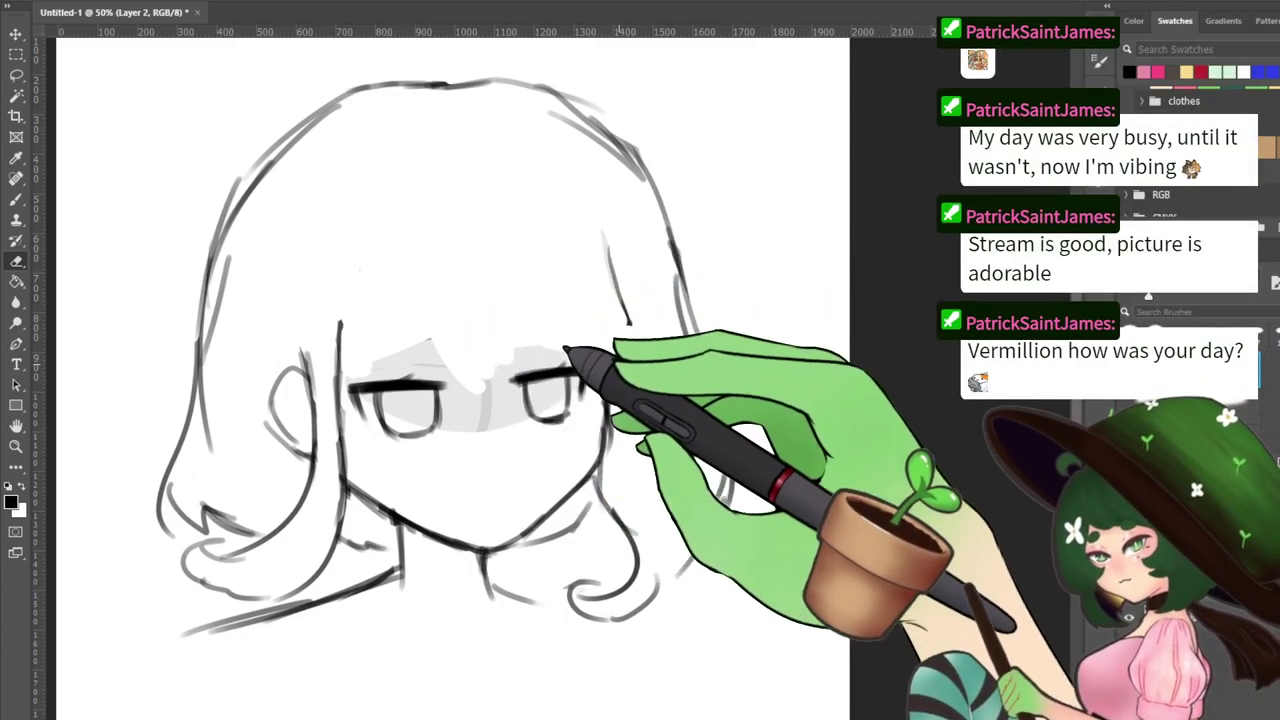
{"action": "mouse_move", "coordinate": [434, 342]}
{"action": "left_mouse_down"}
{"action": "mouse_move", "coordinate": [370, 341]}
{"action": "mouse_move", "coordinate": [354, 369]}
{"action": "mouse_move", "coordinate": [458, 365]}
{"action": "left_mouse_up"}
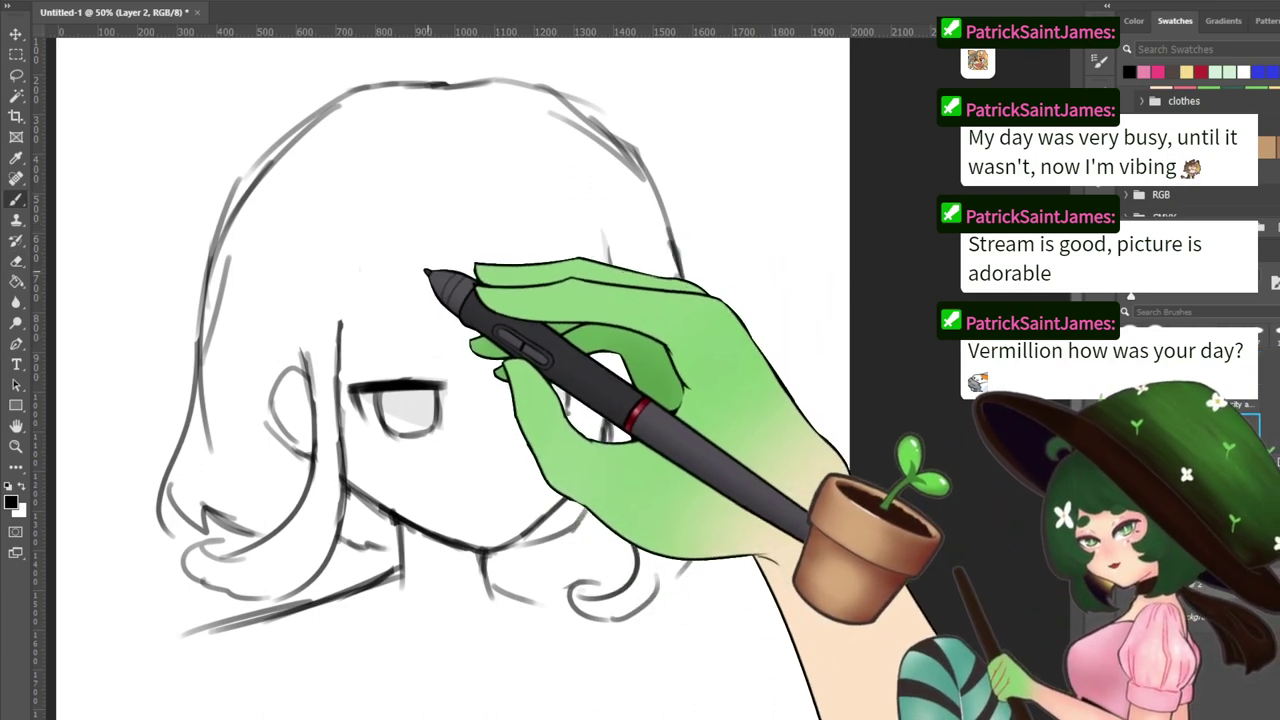
Sketch curved bang strands with the brush across the middle of the character's forehead
{"action": "key", "text": "b"}
{"action": "left_click_drag", "start_coordinate": [430, 261], "coordinate": [468, 375]}
{"action": "key", "text": "ctrl+z"}
{"action": "left_click_drag", "start_coordinate": [430, 261], "coordinate": [450, 373]}
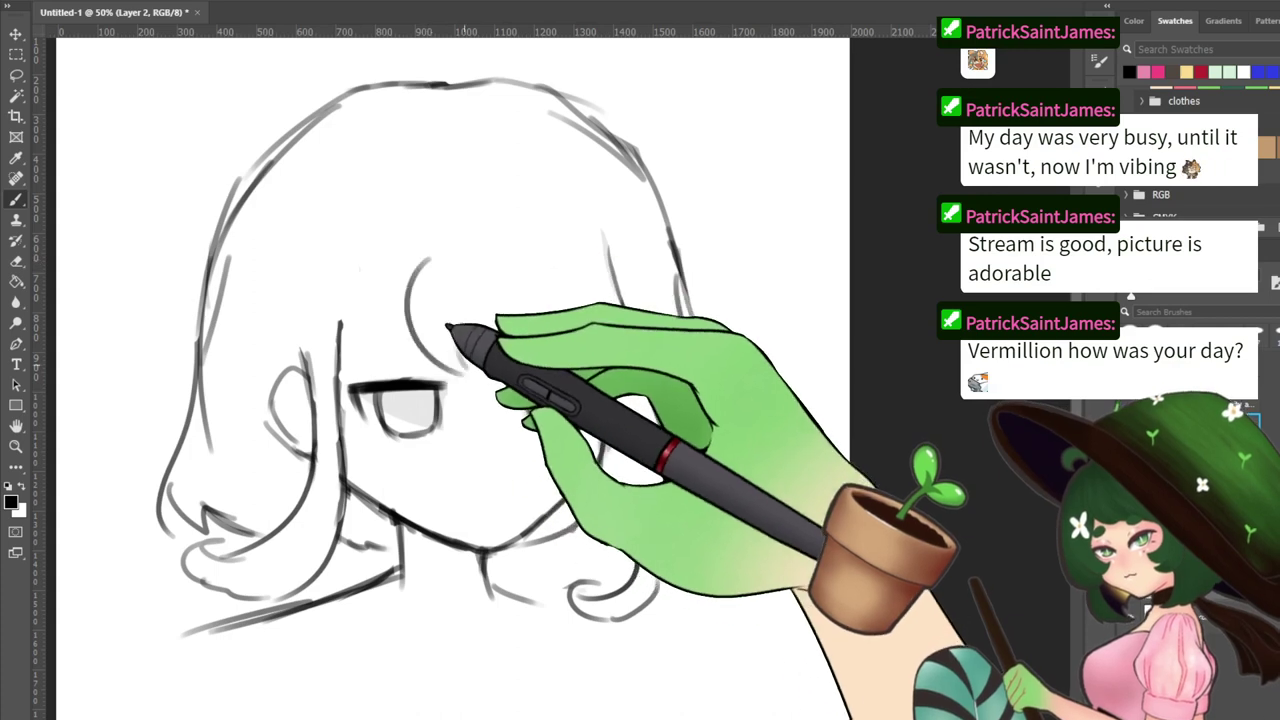
{"action": "left_click_drag", "start_coordinate": [440, 289], "coordinate": [427, 368]}
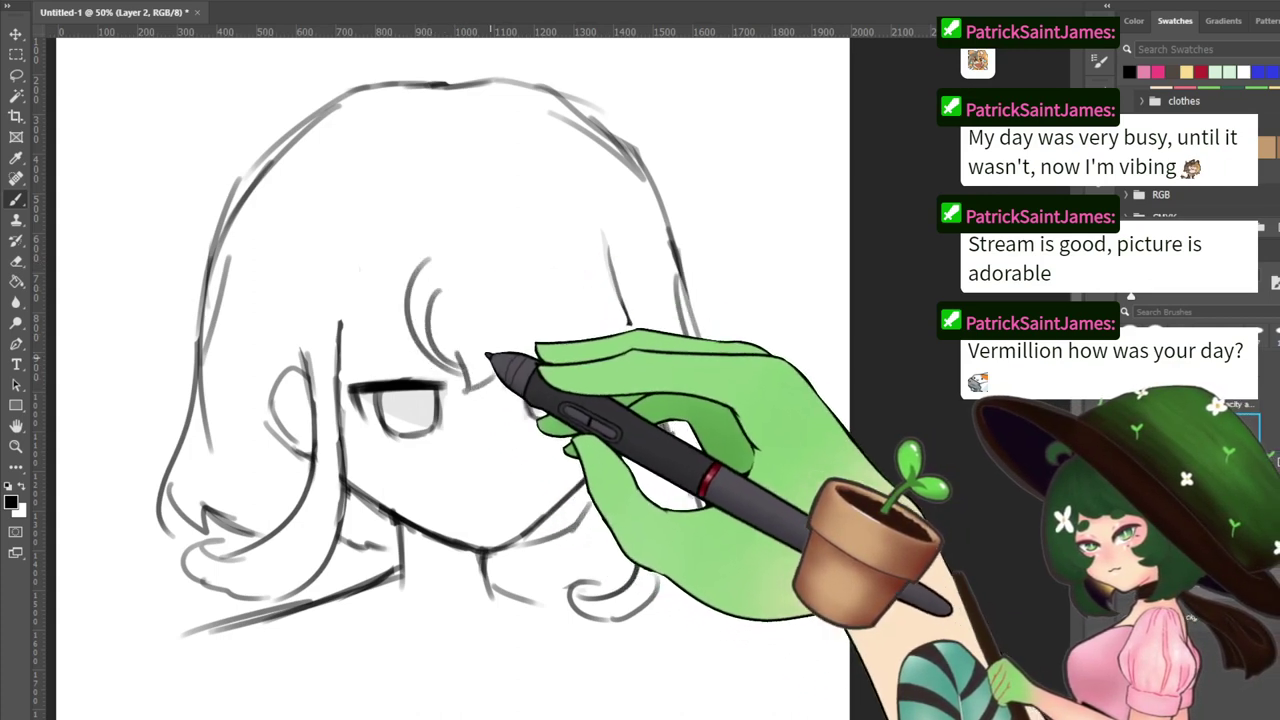
{"action": "left_click_drag", "start_coordinate": [478, 224], "coordinate": [546, 335]}
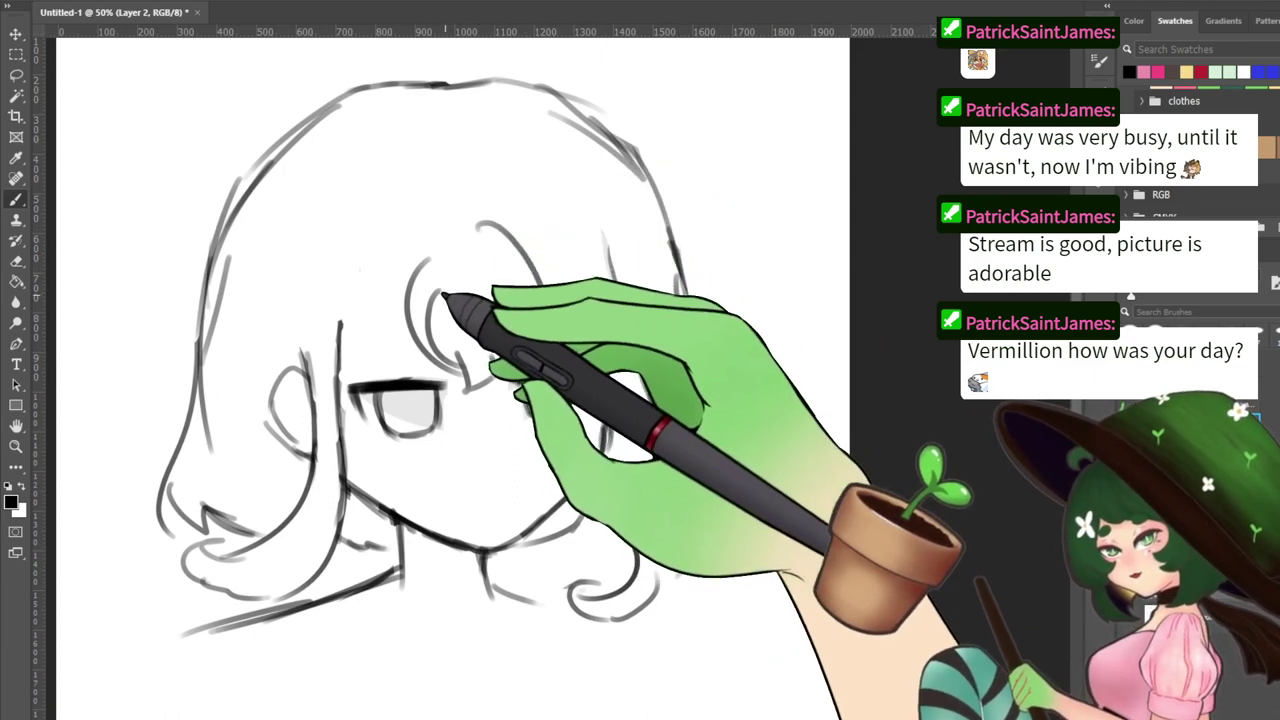
Erase the left bang strand and redraw the fringe so its central lock tapers to a point between the eyes
{"action": "key", "text": "e"}
{"action": "left_click_drag", "start_coordinate": [434, 257], "coordinate": [442, 329]}
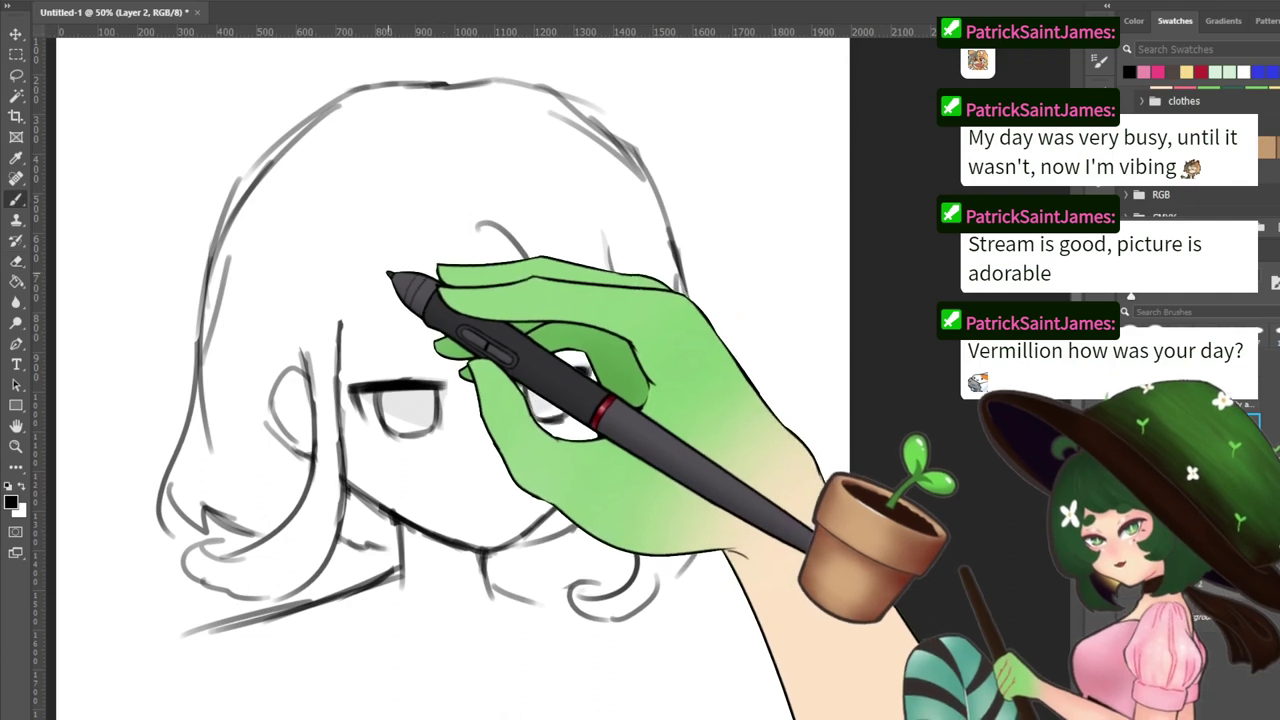
{"action": "key", "text": "b"}
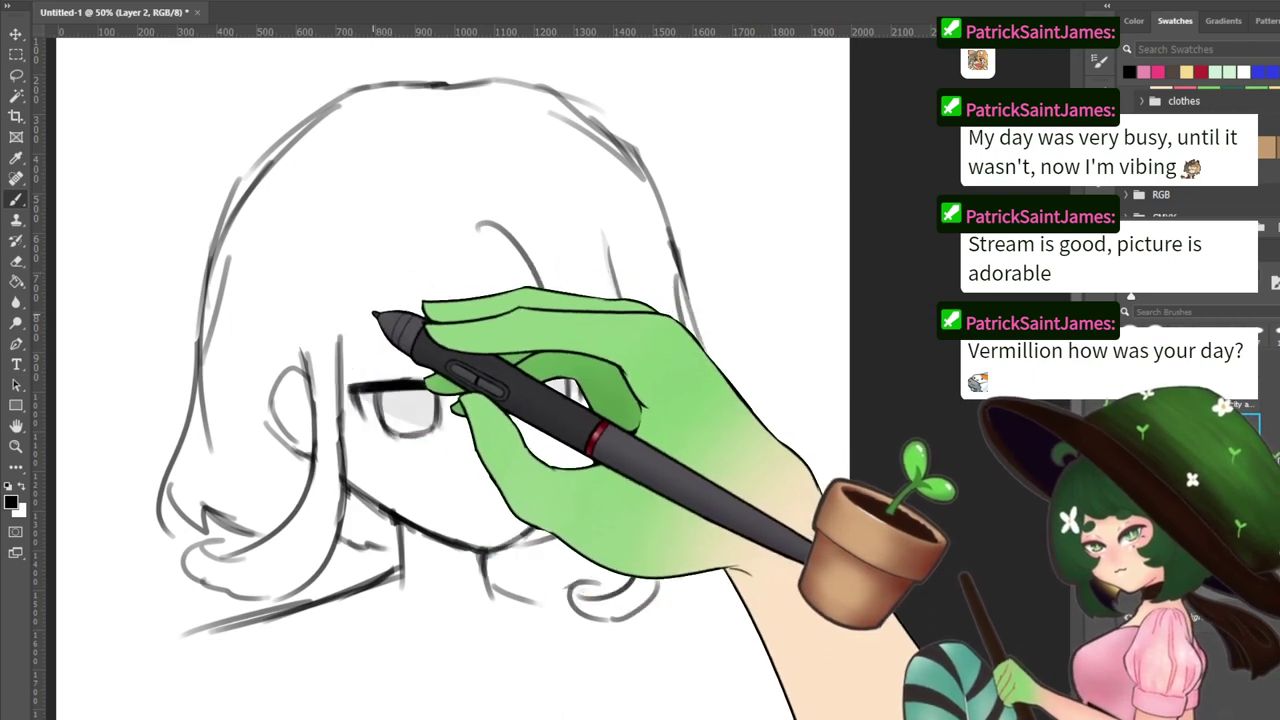
{"action": "left_click_drag", "start_coordinate": [425, 246], "coordinate": [454, 357]}
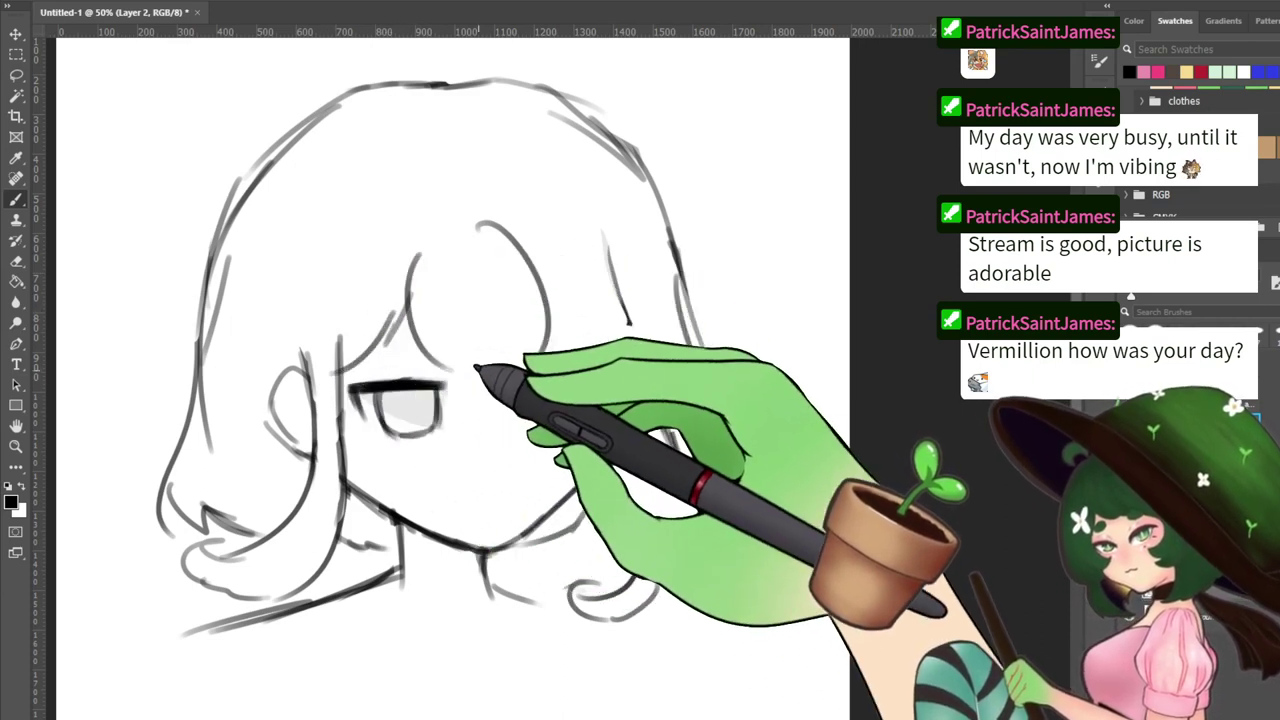
{"action": "mouse_move", "coordinate": [449, 304]}
{"action": "left_mouse_down"}
{"action": "mouse_move", "coordinate": [443, 326]}
{"action": "mouse_move", "coordinate": [462, 368]}
{"action": "left_mouse_up"}
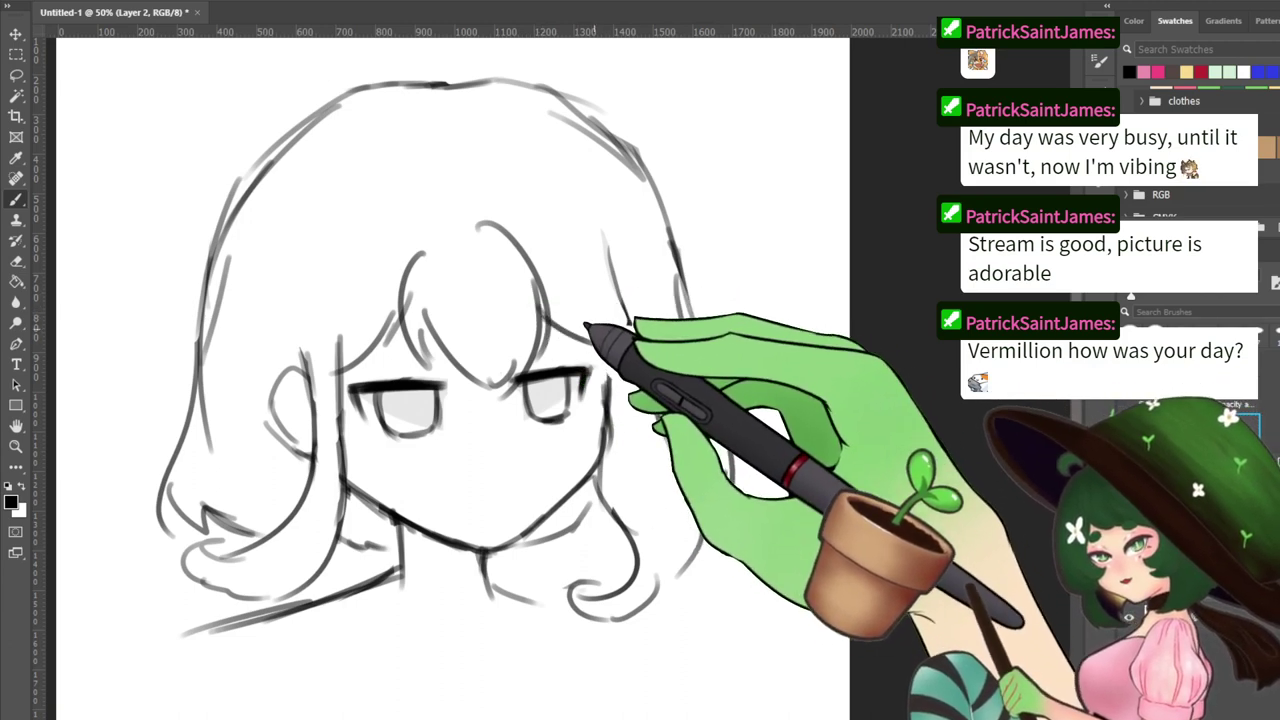
Rework the hair on the right side of the face, erasing stray lines and drawing long locks down to the jagged tips
{"action": "key", "text": "e"}
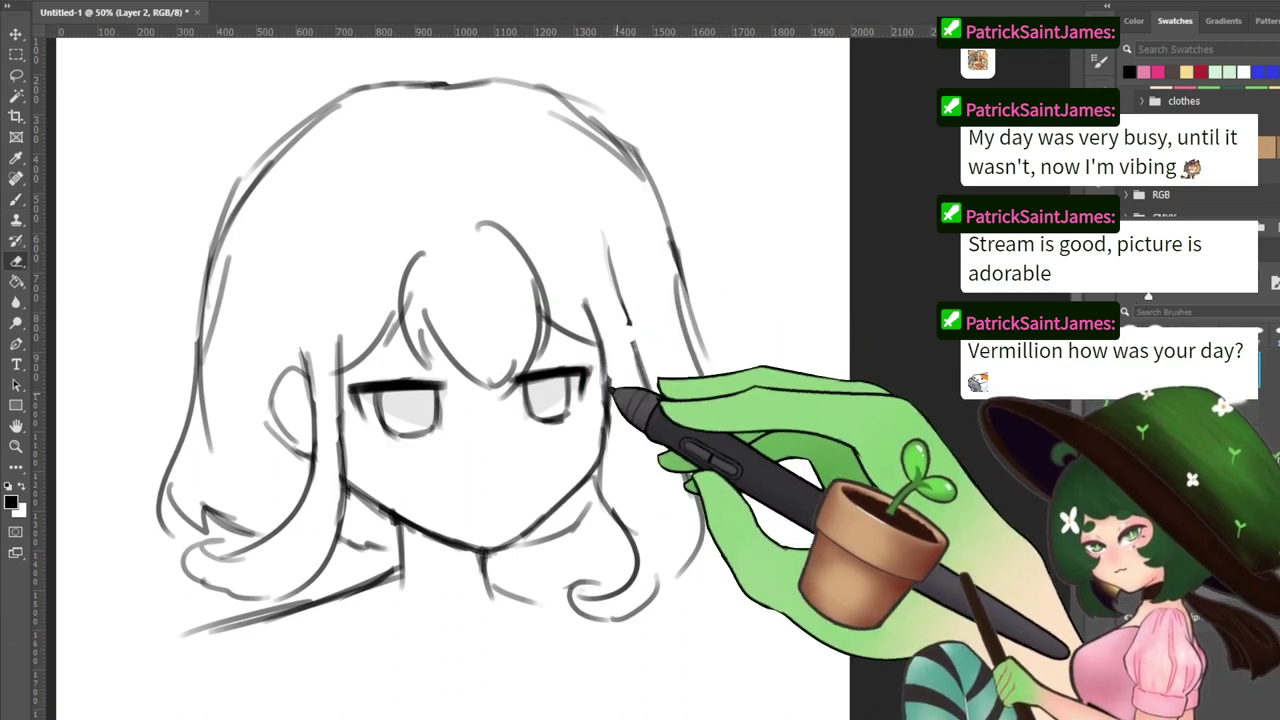
{"action": "key", "text": "b"}
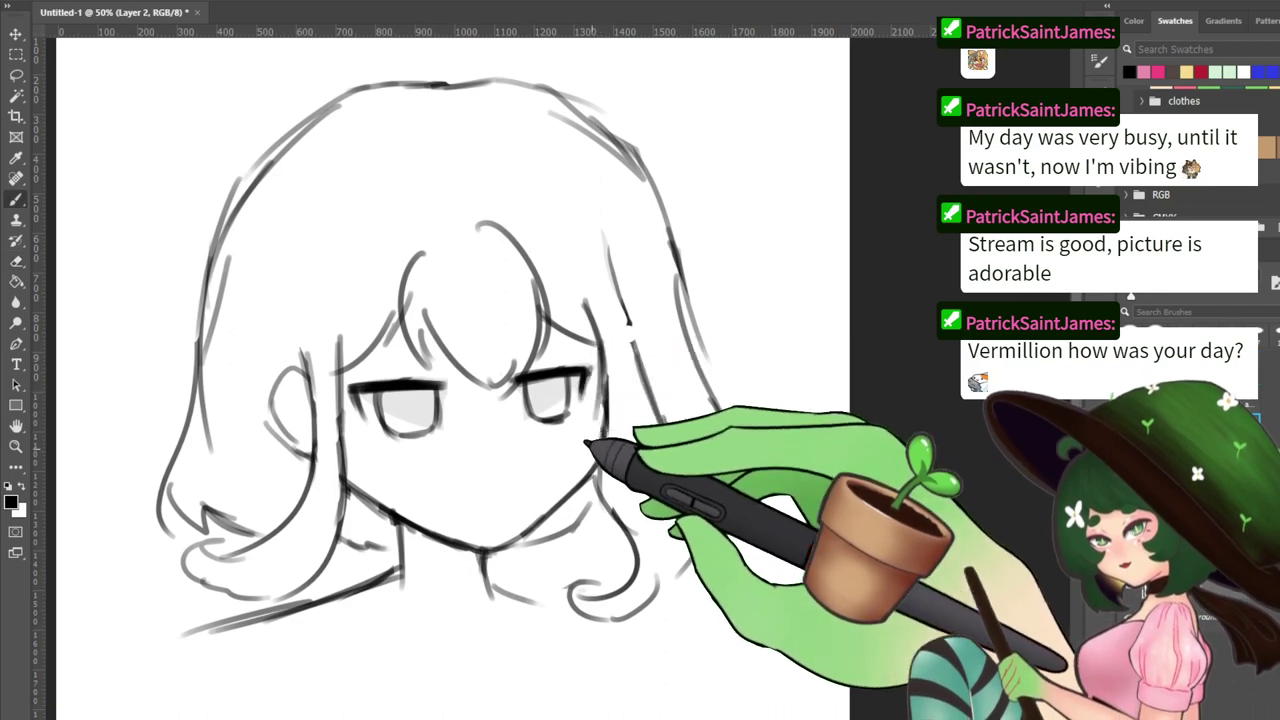
{"action": "key", "text": "e"}
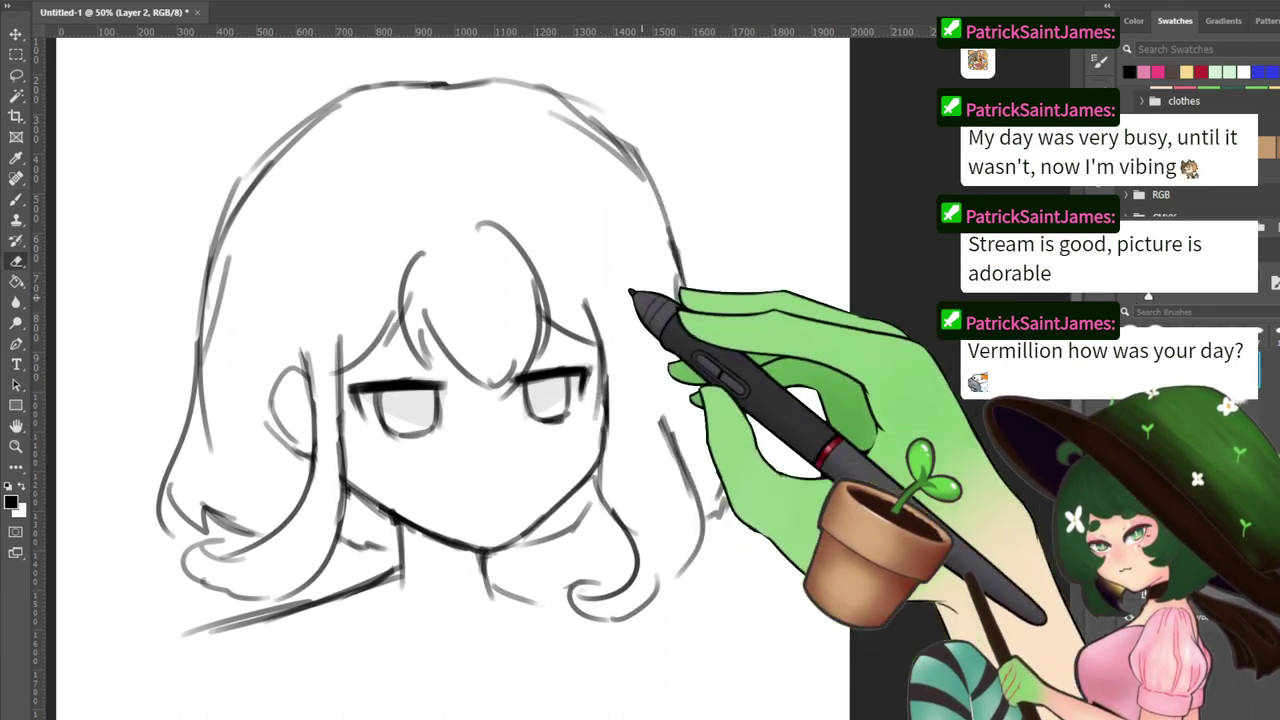
{"action": "key", "text": "b"}
{"action": "key", "text": "e"}
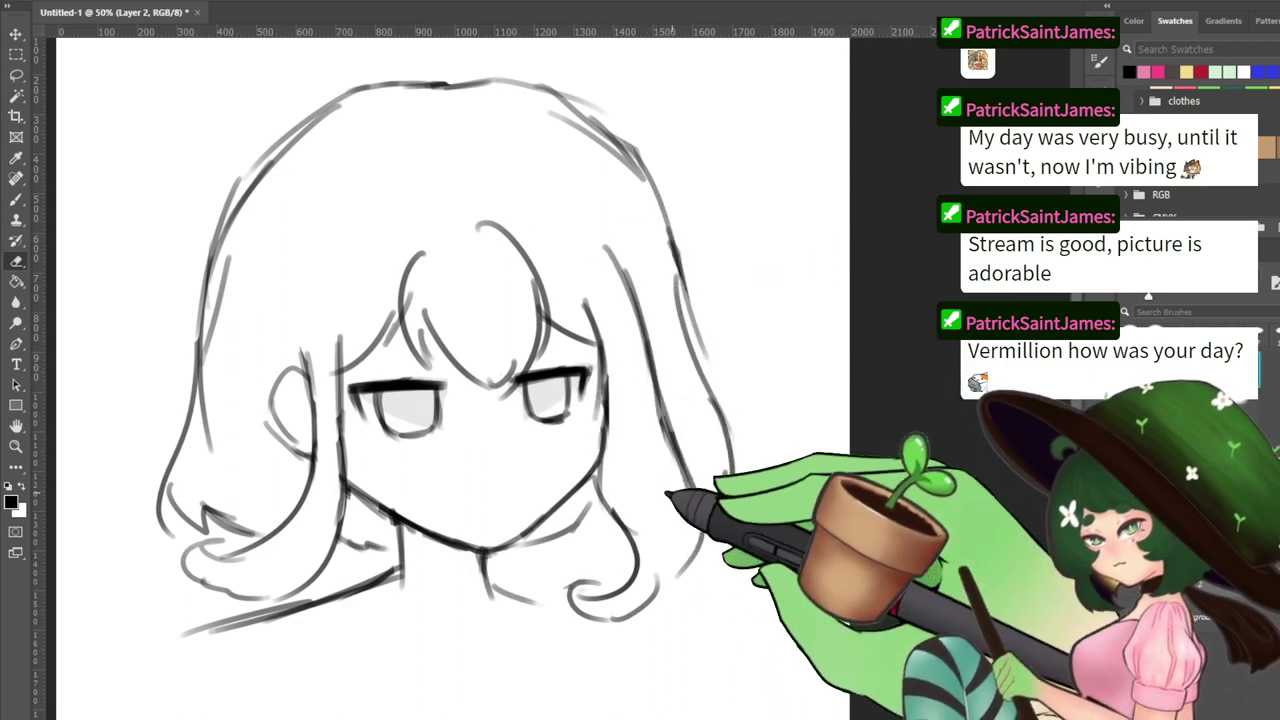
{"action": "key", "text": "b"}
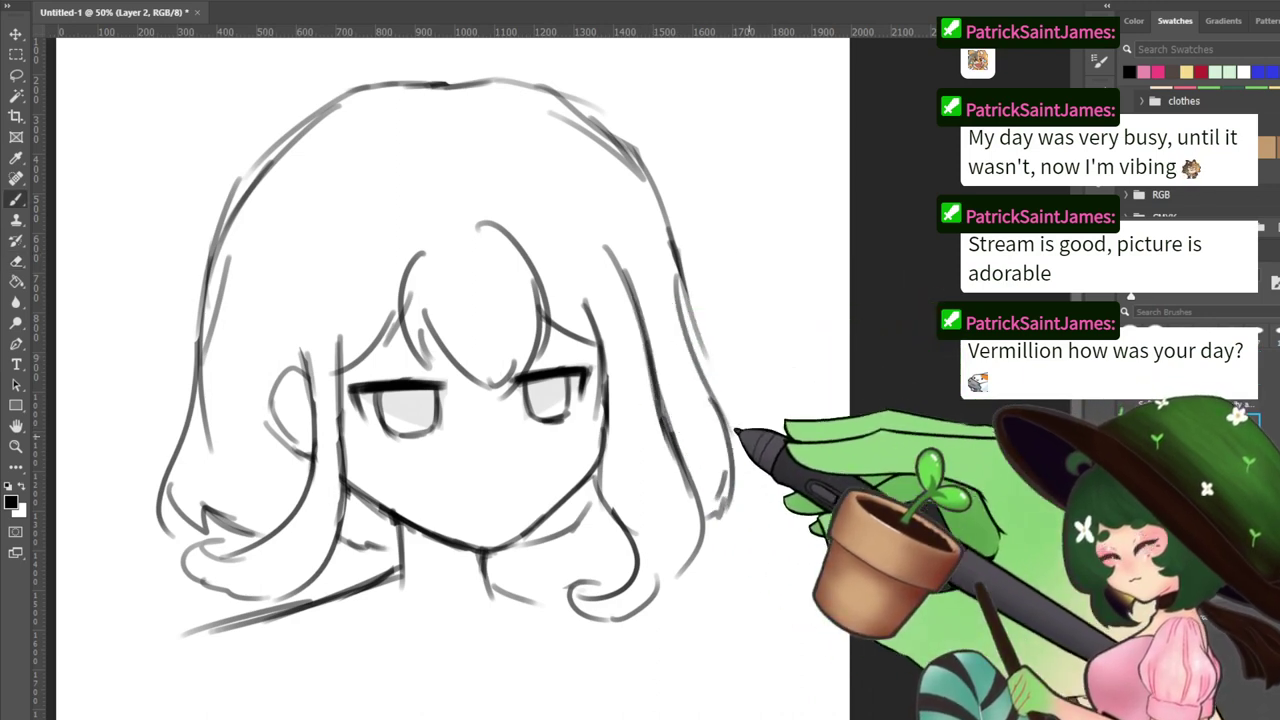
{"action": "key", "text": "e"}
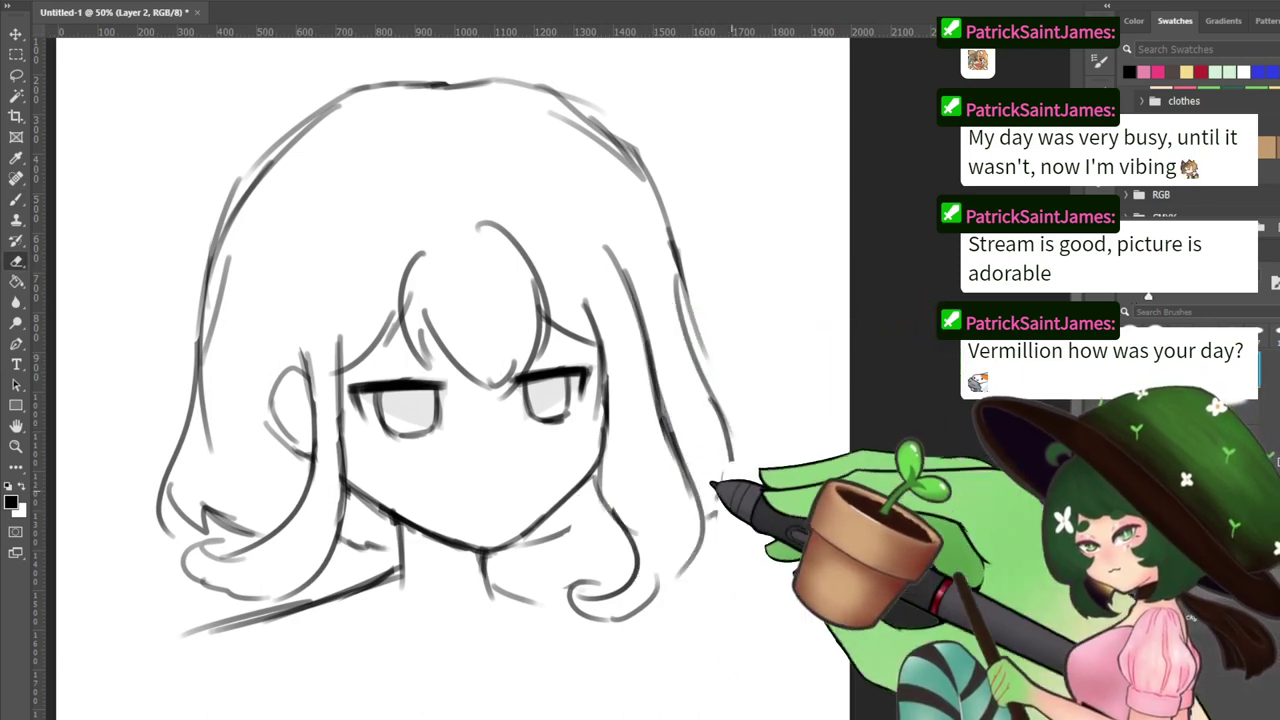
{"action": "key", "text": "b"}
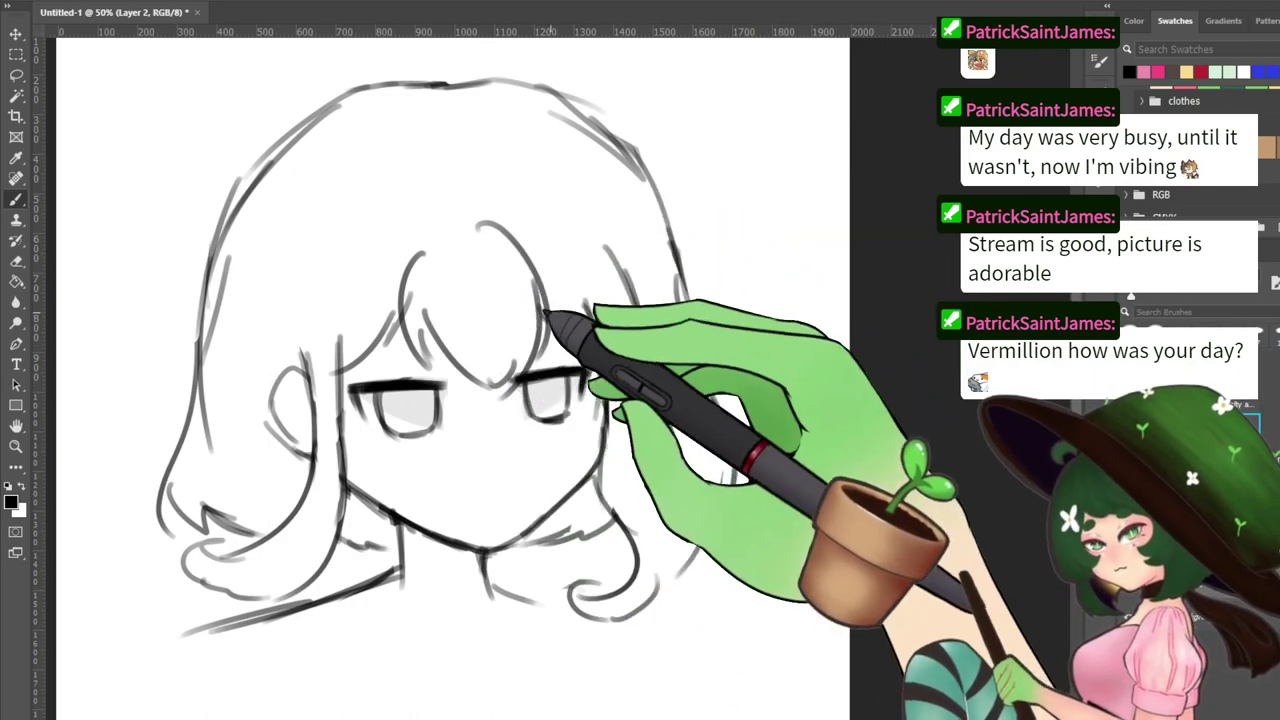
Erase the open eyes and draw closed eyes as thick dark lines with thin eyebrows above them
{"action": "key", "text": "e"}
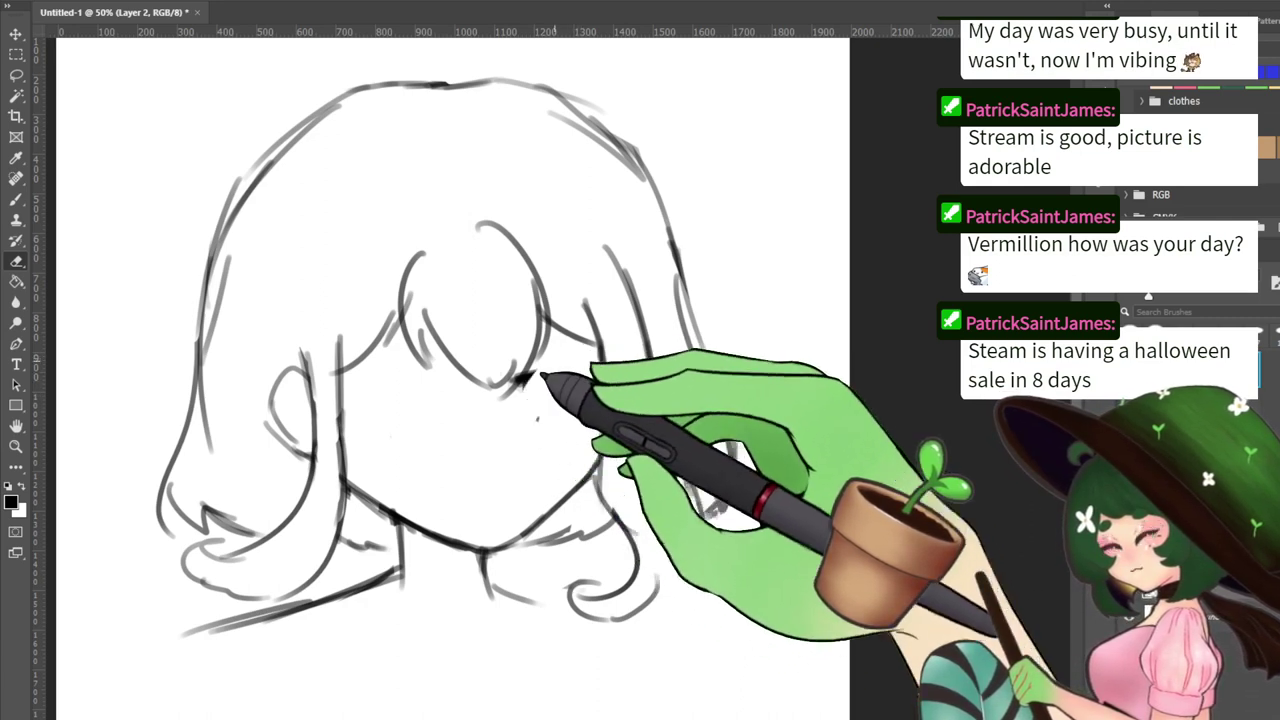
{"action": "key", "text": "b"}
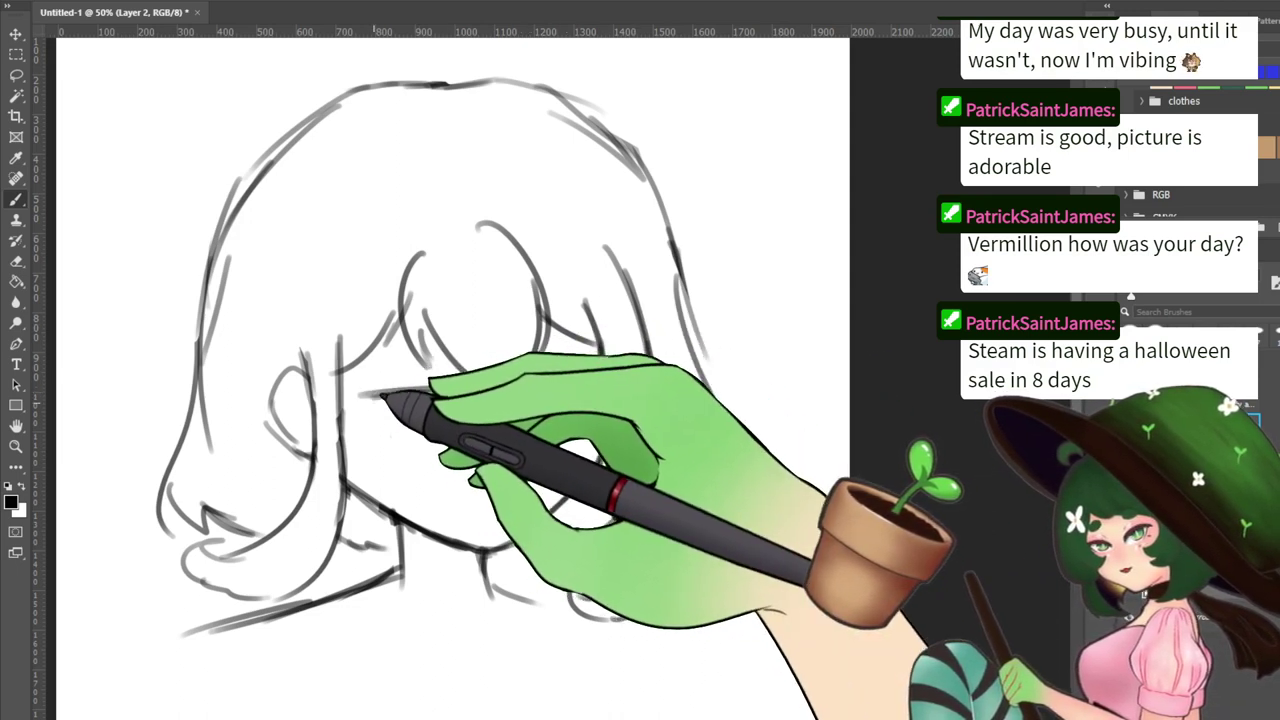
{"action": "left_click_drag", "start_coordinate": [368, 399], "coordinate": [590, 378]}
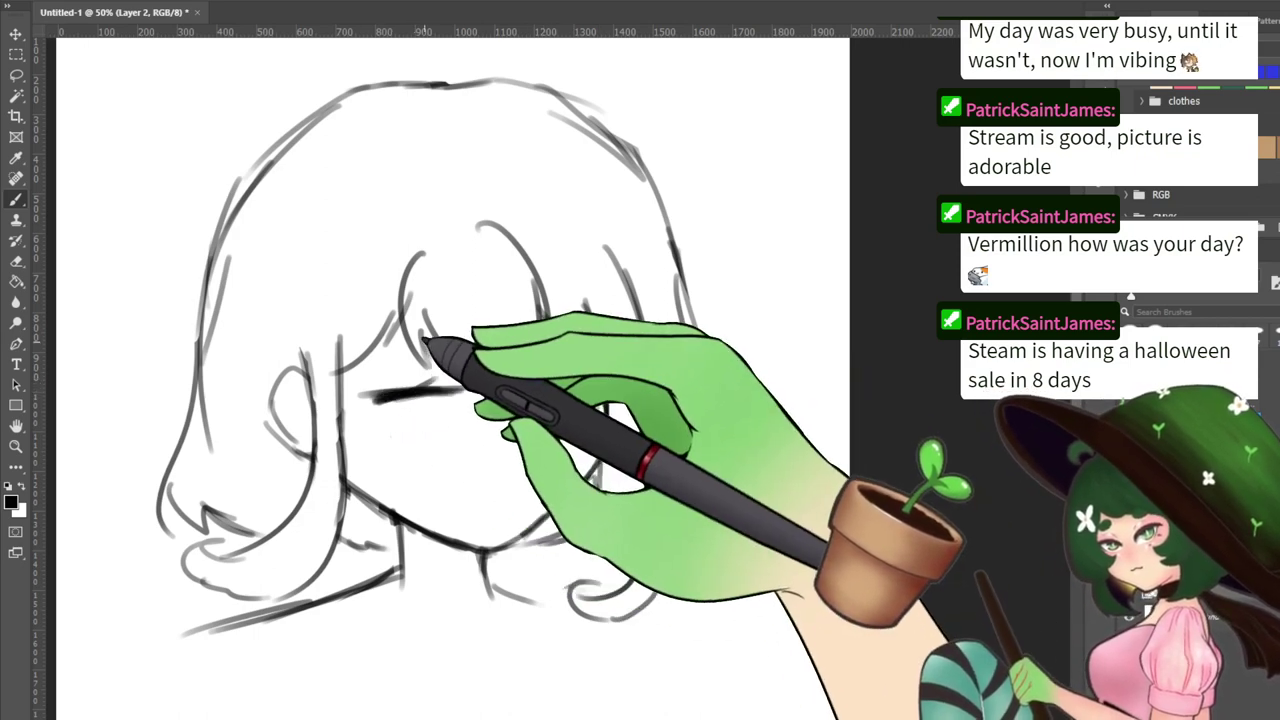
{"action": "mouse_move", "coordinate": [374, 358]}
{"action": "left_mouse_down"}
{"action": "mouse_move", "coordinate": [456, 336]}
{"action": "mouse_move", "coordinate": [564, 333]}
{"action": "left_mouse_up"}
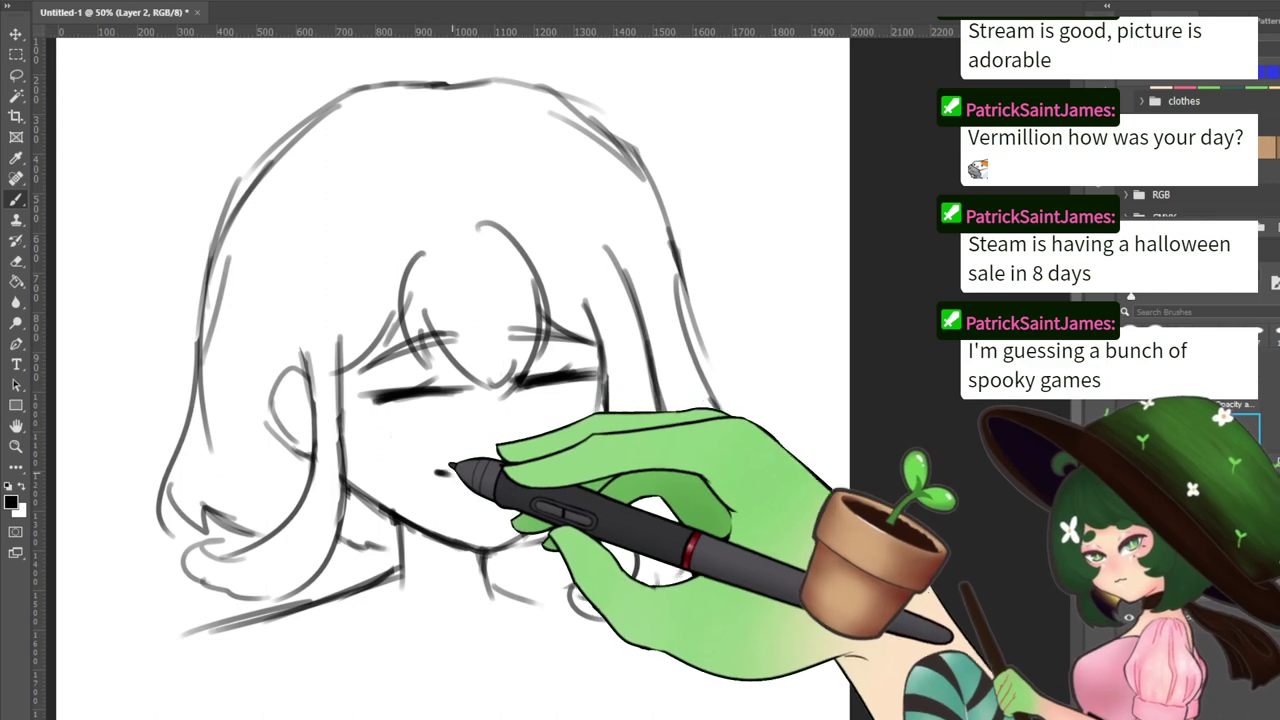
Try out small mouth marks and short lines on the lower face, erasing and undoing them
{"action": "left_click_drag", "start_coordinate": [445, 470], "coordinate": [506, 461]}
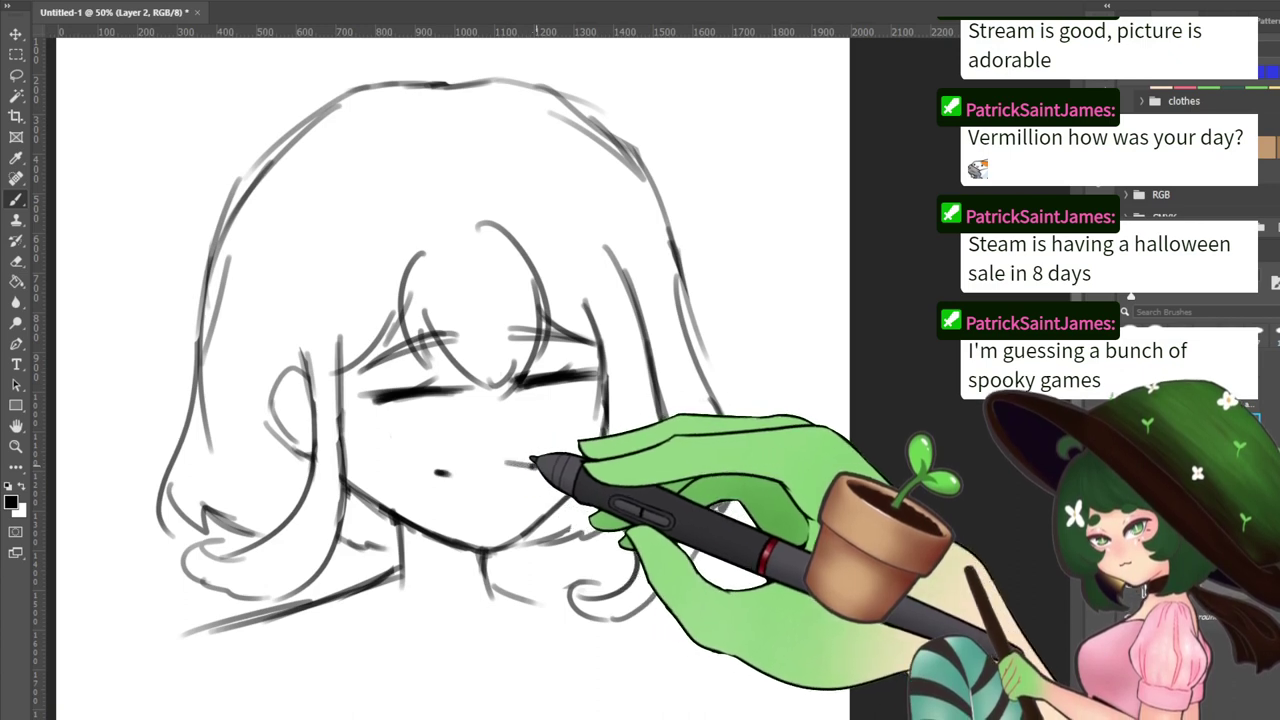
{"action": "key", "text": "e"}
{"action": "key", "text": "b"}
{"action": "left_click_drag", "start_coordinate": [535, 463], "coordinate": [479, 461]}
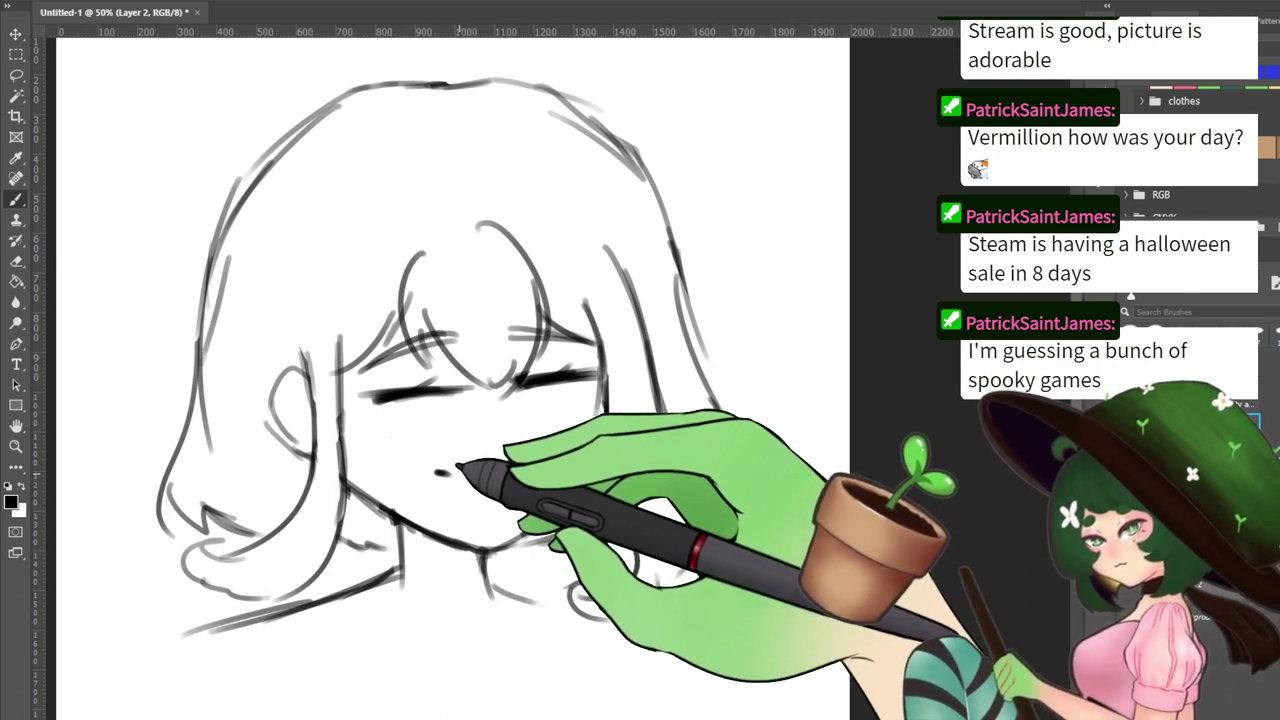
{"action": "key", "text": "e"}
{"action": "left_click_drag", "start_coordinate": [431, 467], "coordinate": [524, 458]}
{"action": "key", "text": "b"}
{"action": "key", "text": "ctrl+z"}
{"action": "mouse_move", "coordinate": [435, 487]}
{"action": "left_mouse_down"}
{"action": "mouse_move", "coordinate": [518, 474]}
{"action": "mouse_move", "coordinate": [511, 458]}
{"action": "mouse_move", "coordinate": [484, 458]}
{"action": "mouse_move", "coordinate": [420, 469]}
{"action": "left_mouse_up"}
{"action": "key", "text": "ctrl+z"}
{"action": "key", "text": "e"}
{"action": "key", "text": "b"}
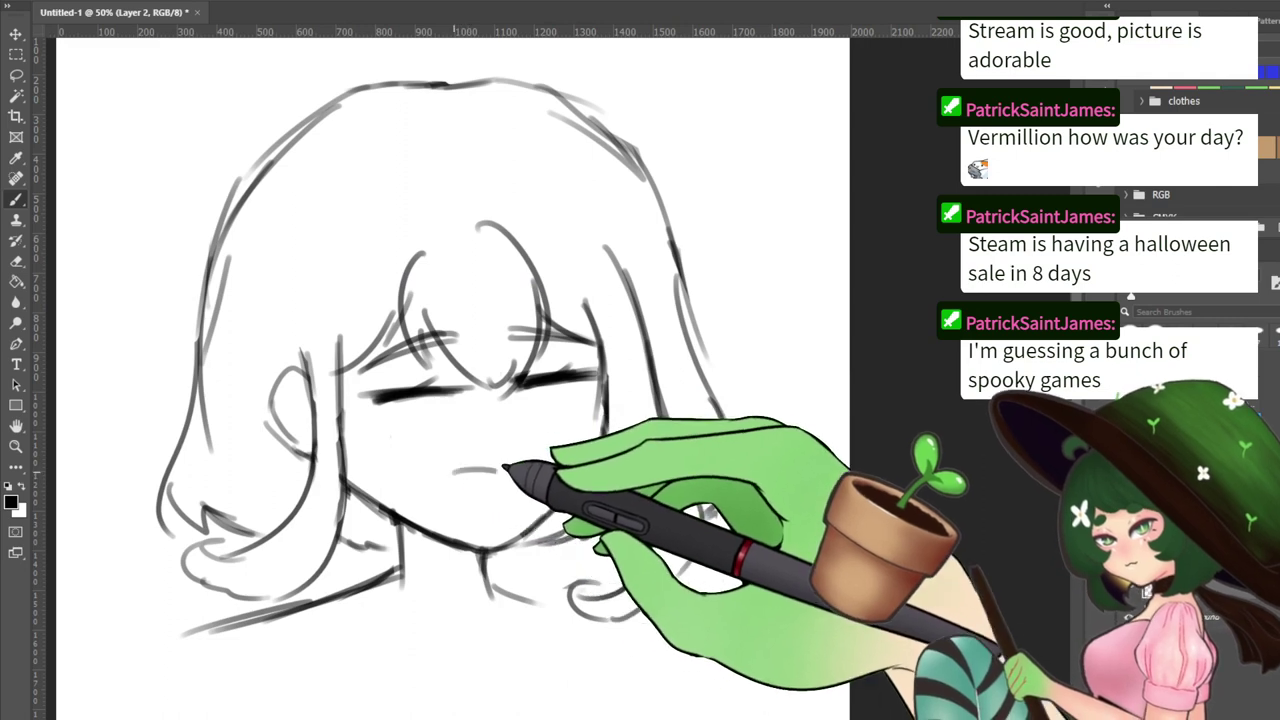
Try to sketch a wider, slightly wavy closed mouth line below the eyes
{"action": "left_click_drag", "start_coordinate": [457, 462], "coordinate": [516, 459]}
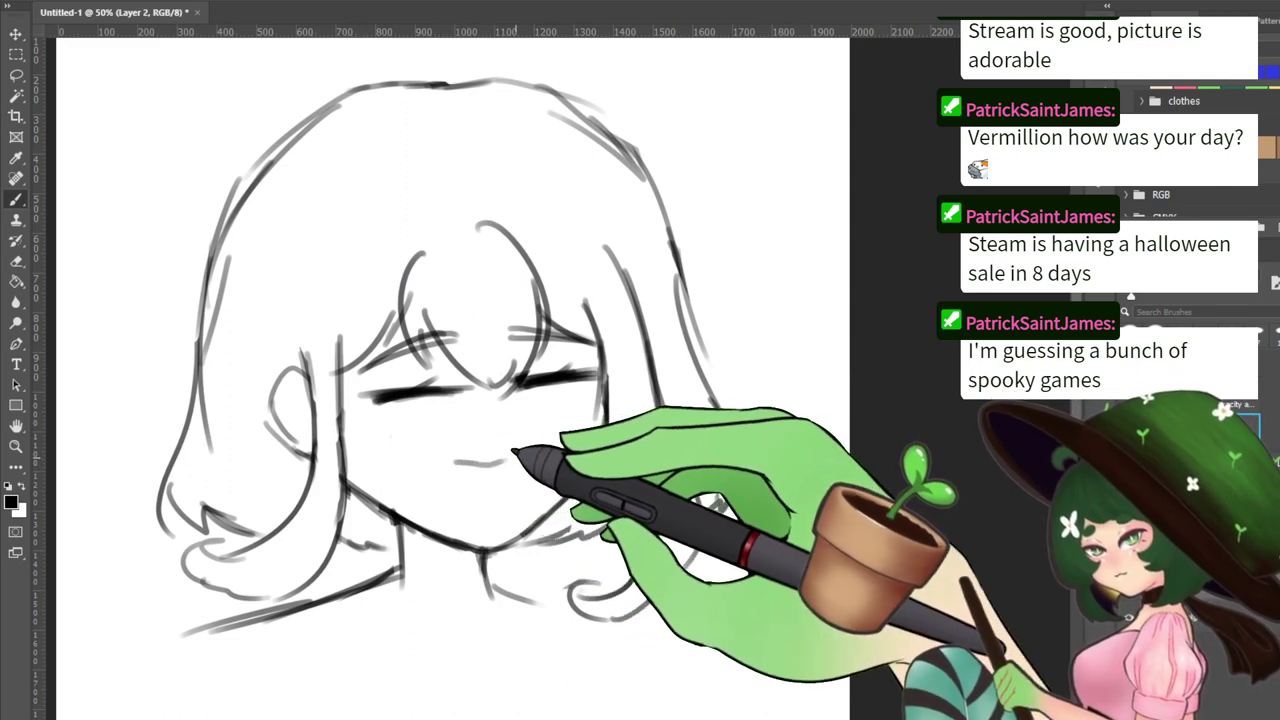
{"action": "left_click_drag", "start_coordinate": [441, 473], "coordinate": [491, 466]}
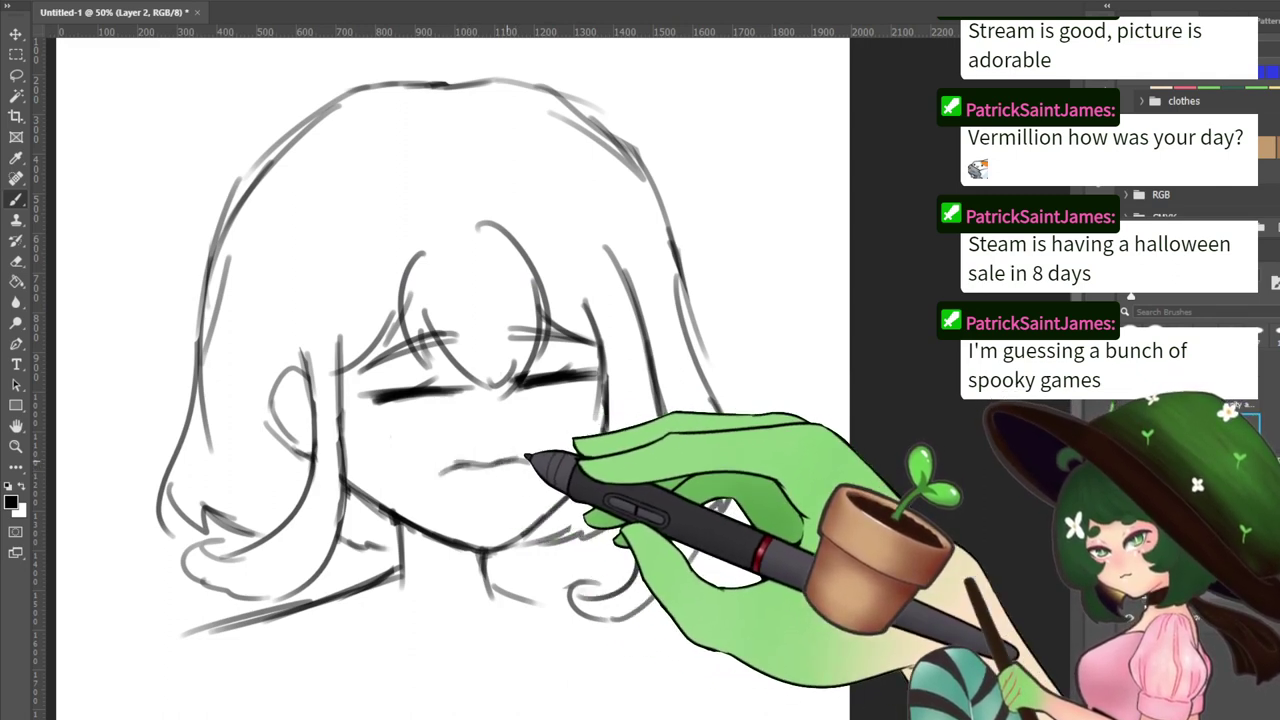
{"action": "key", "text": "e"}
{"action": "key", "text": "b"}
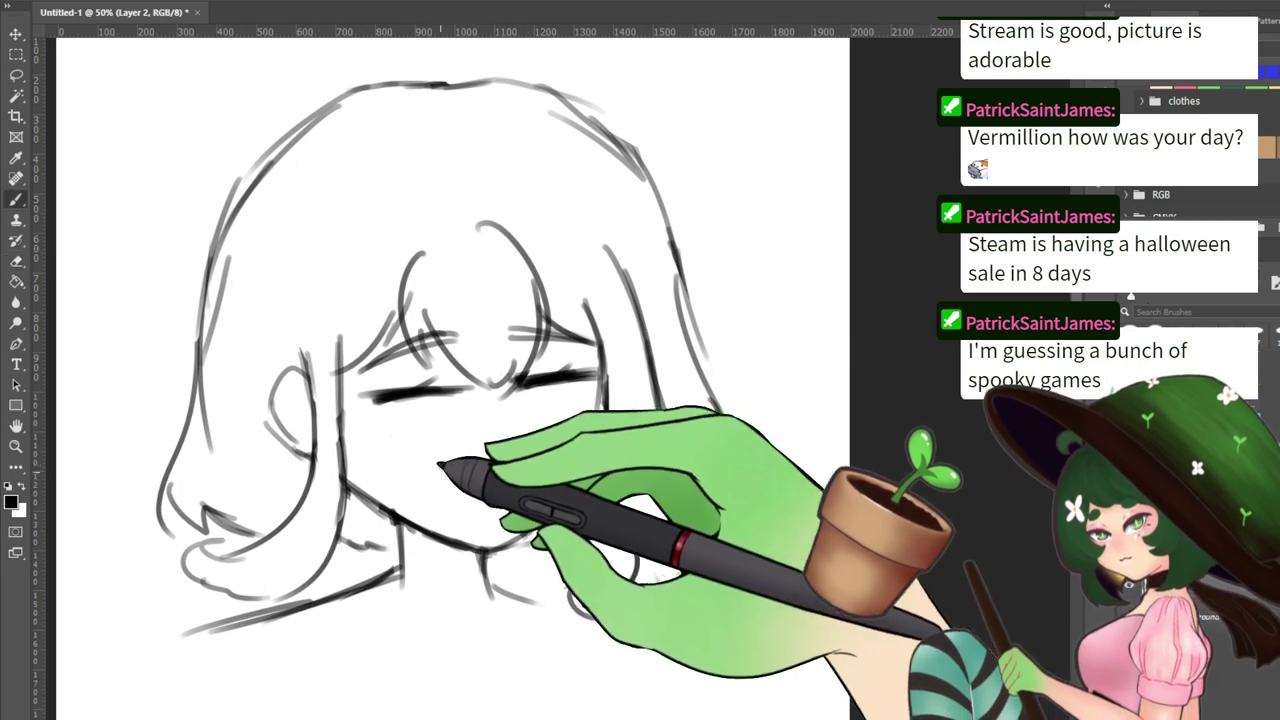
{"action": "mouse_move", "coordinate": [440, 470]}
{"action": "left_mouse_down"}
{"action": "mouse_move", "coordinate": [530, 461]}
{"action": "mouse_move", "coordinate": [500, 488]}
{"action": "left_mouse_up"}
Clear the mouth line and draw an open smiling mouth with an inner line for the upper teeth
{"action": "key", "text": "ctrl+minus"}
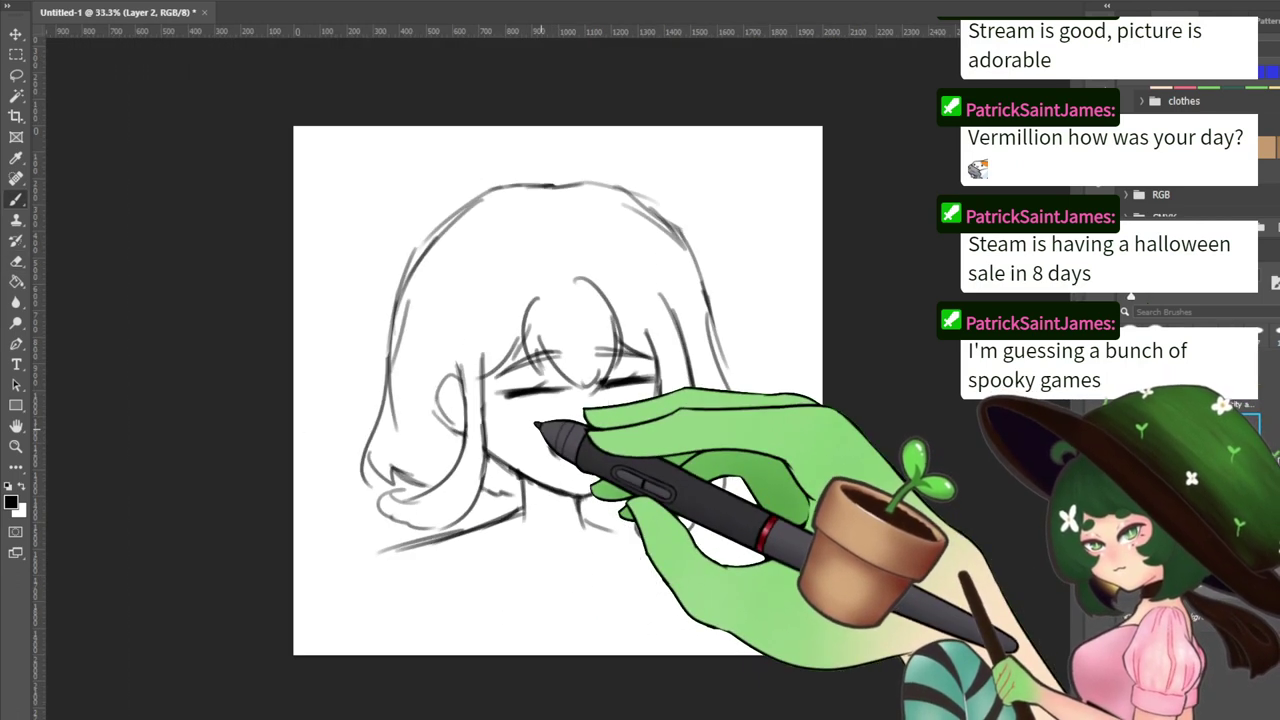
{"action": "key", "text": "ctrl+plus"}
{"action": "key", "text": "ctrl+plus"}
{"action": "key", "text": "e"}
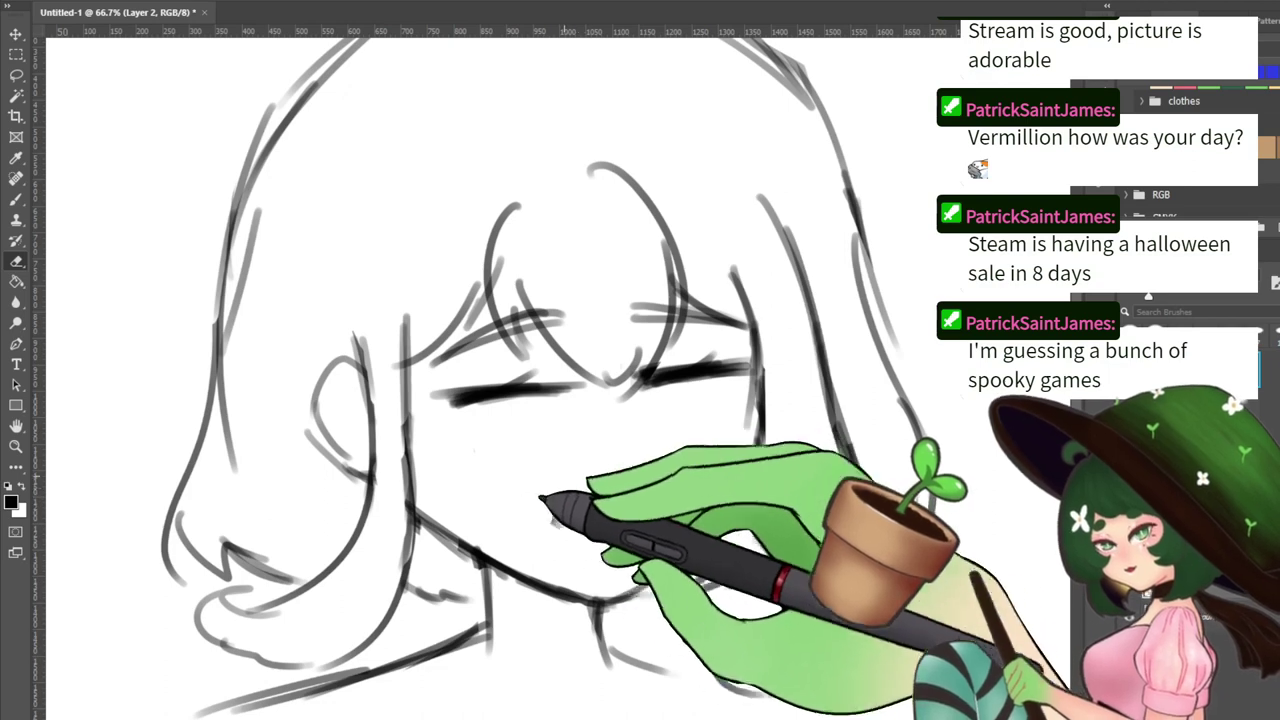
{"action": "key", "text": "b"}
{"action": "left_click_drag", "start_coordinate": [542, 494], "coordinate": [630, 492]}
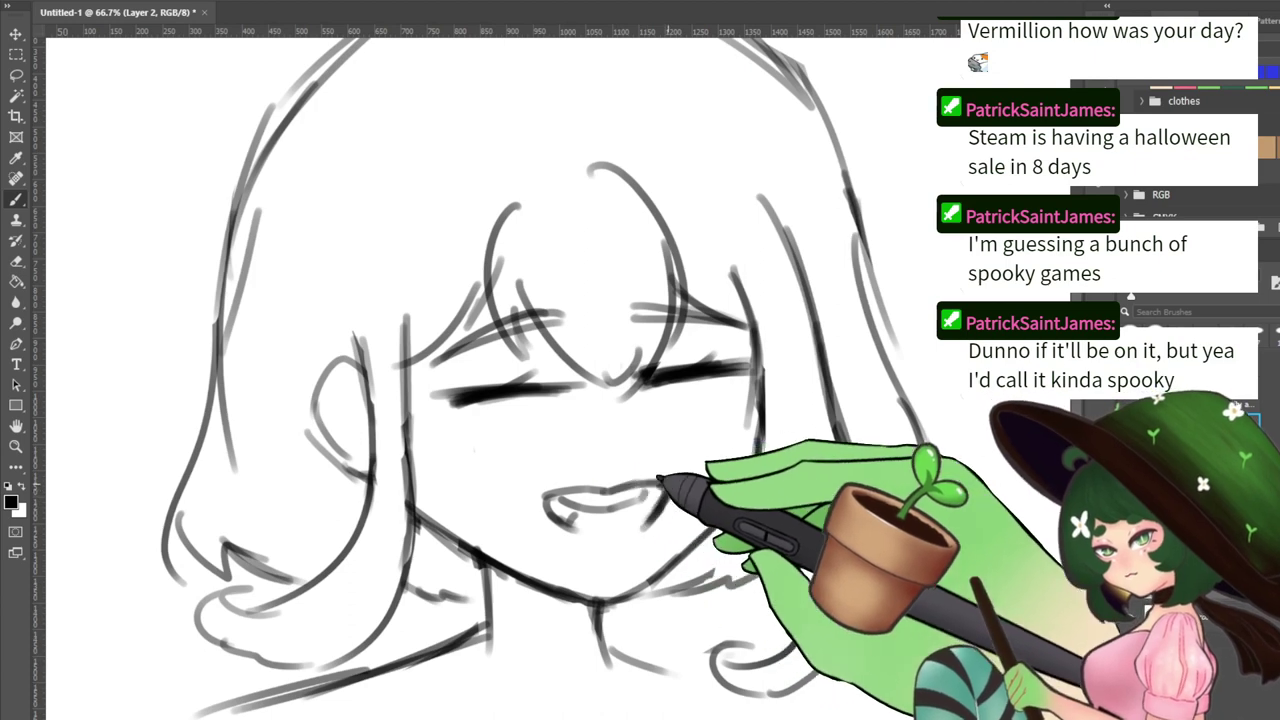
{"action": "key", "text": "e"}
{"action": "key", "text": "b"}
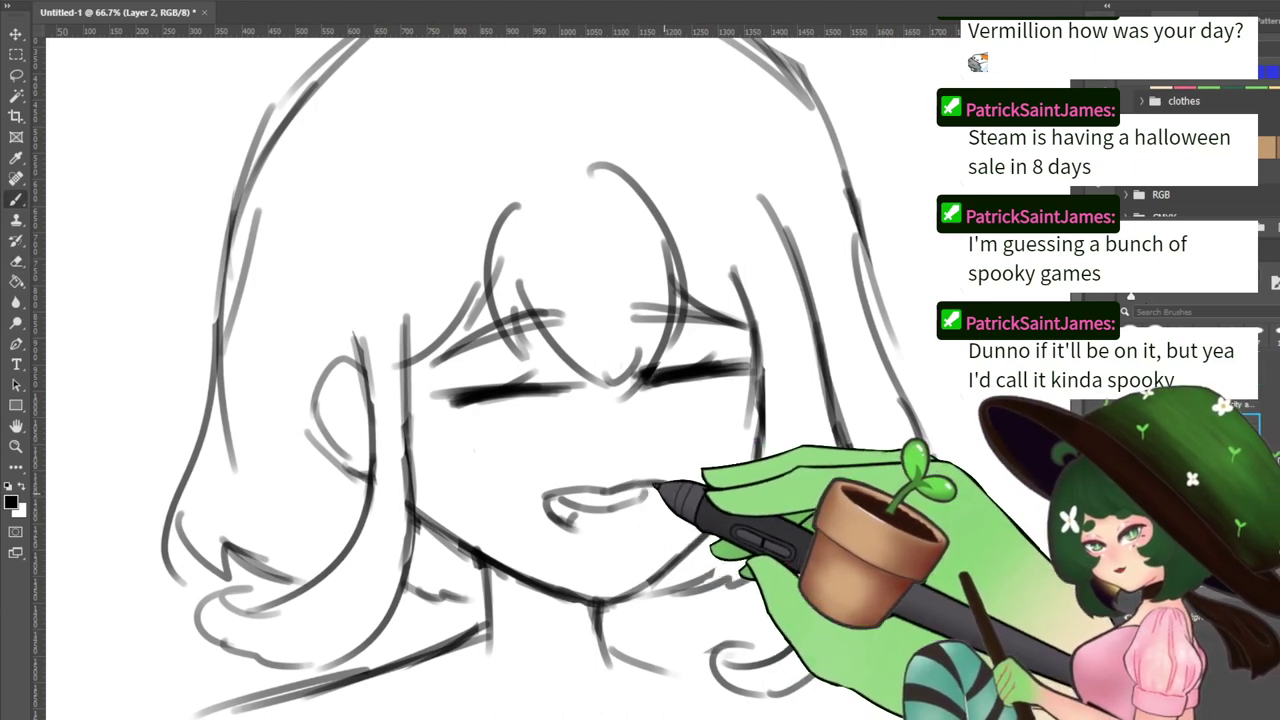
{"action": "key", "text": "e"}
{"action": "key", "text": "b"}
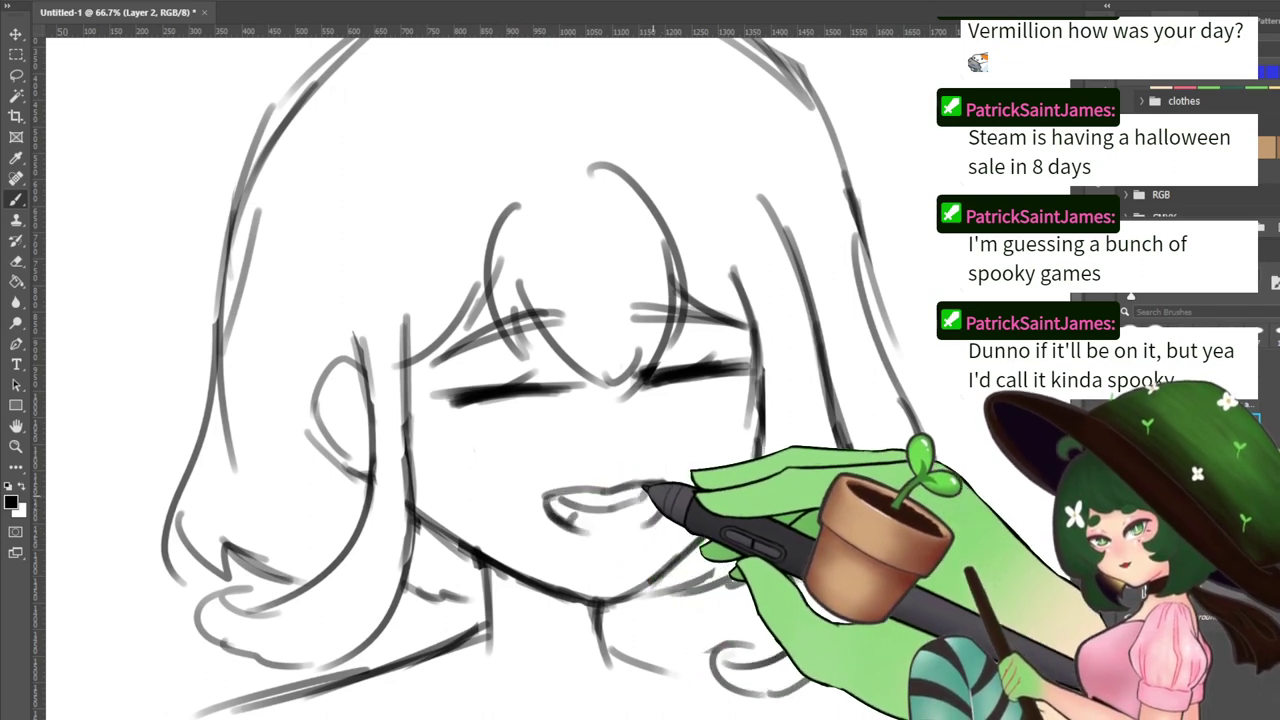
Erase the old neck and shoulder lines and redraw both sides of the neck with the right shoulder line
{"action": "left_click_drag", "start_coordinate": [540, 519], "coordinate": [491, 352]}
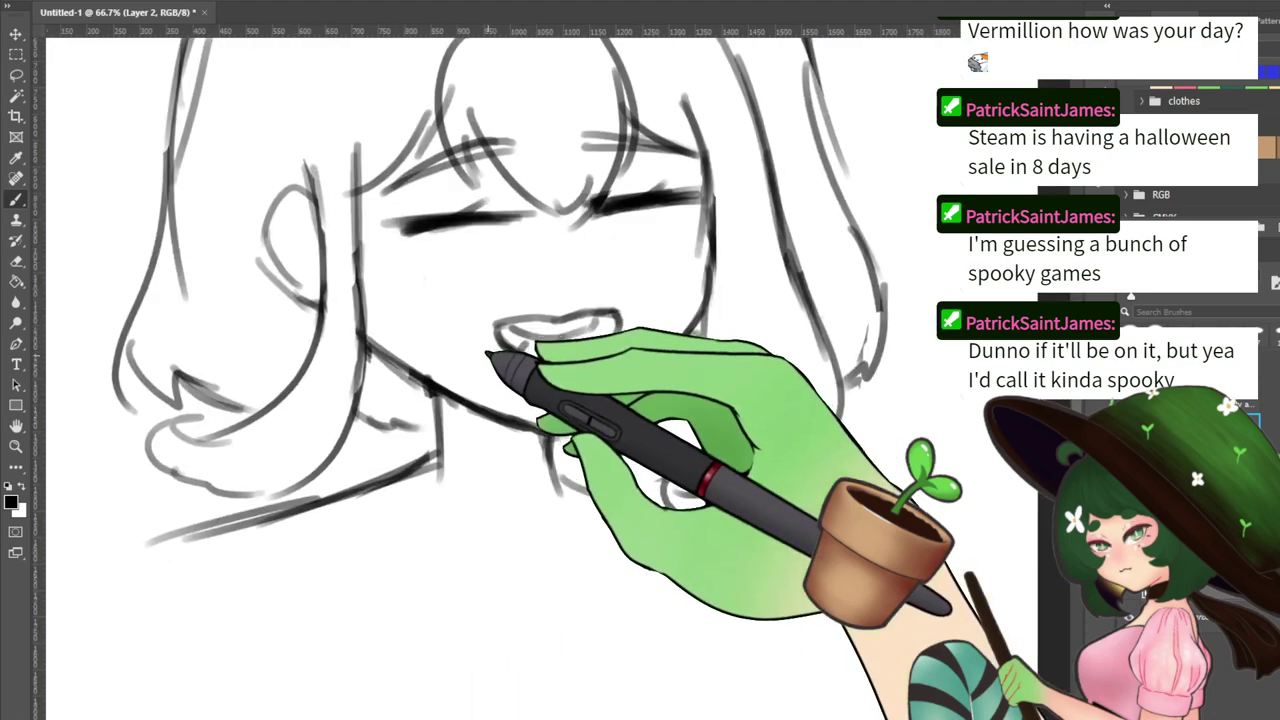
{"action": "key", "text": "e"}
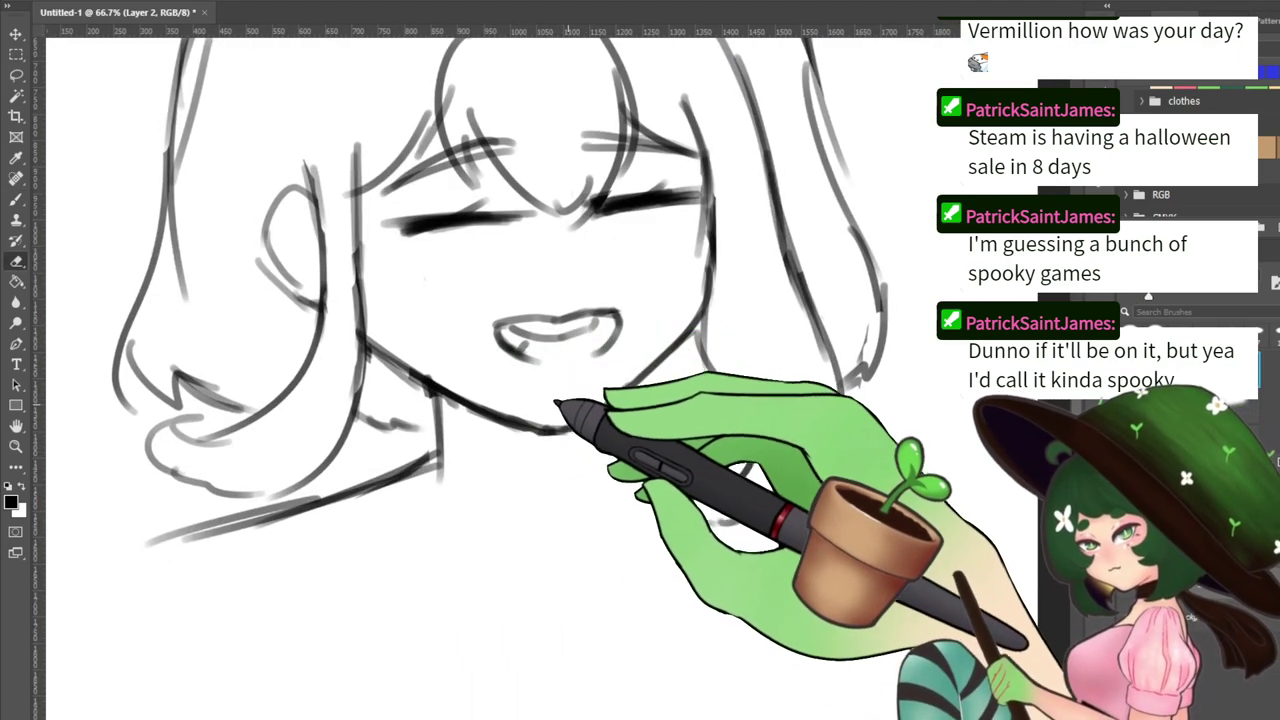
{"action": "key", "text": "b"}
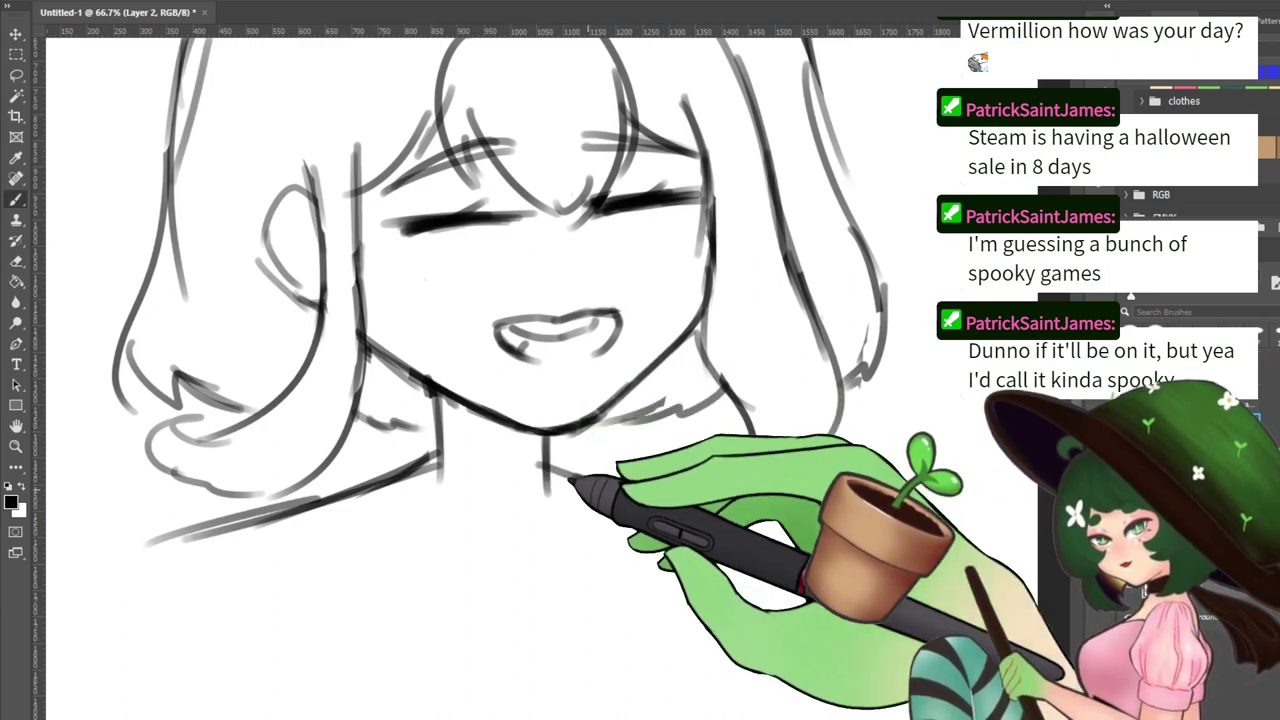
{"action": "key", "text": "e"}
{"action": "mouse_move", "coordinate": [436, 457]}
{"action": "left_mouse_down"}
{"action": "mouse_move", "coordinate": [352, 501]}
{"action": "mouse_move", "coordinate": [146, 545]}
{"action": "left_mouse_up"}
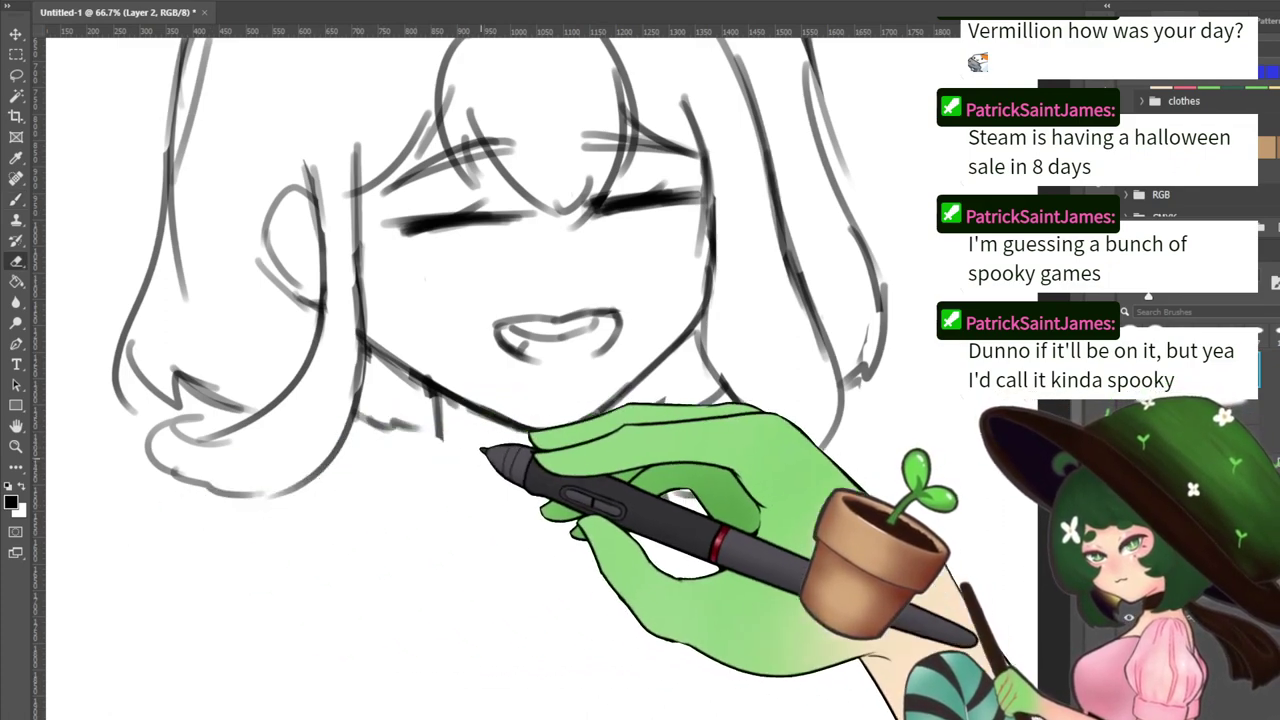
{"action": "key", "text": "b"}
{"action": "left_click_drag", "start_coordinate": [436, 397], "coordinate": [438, 473]}
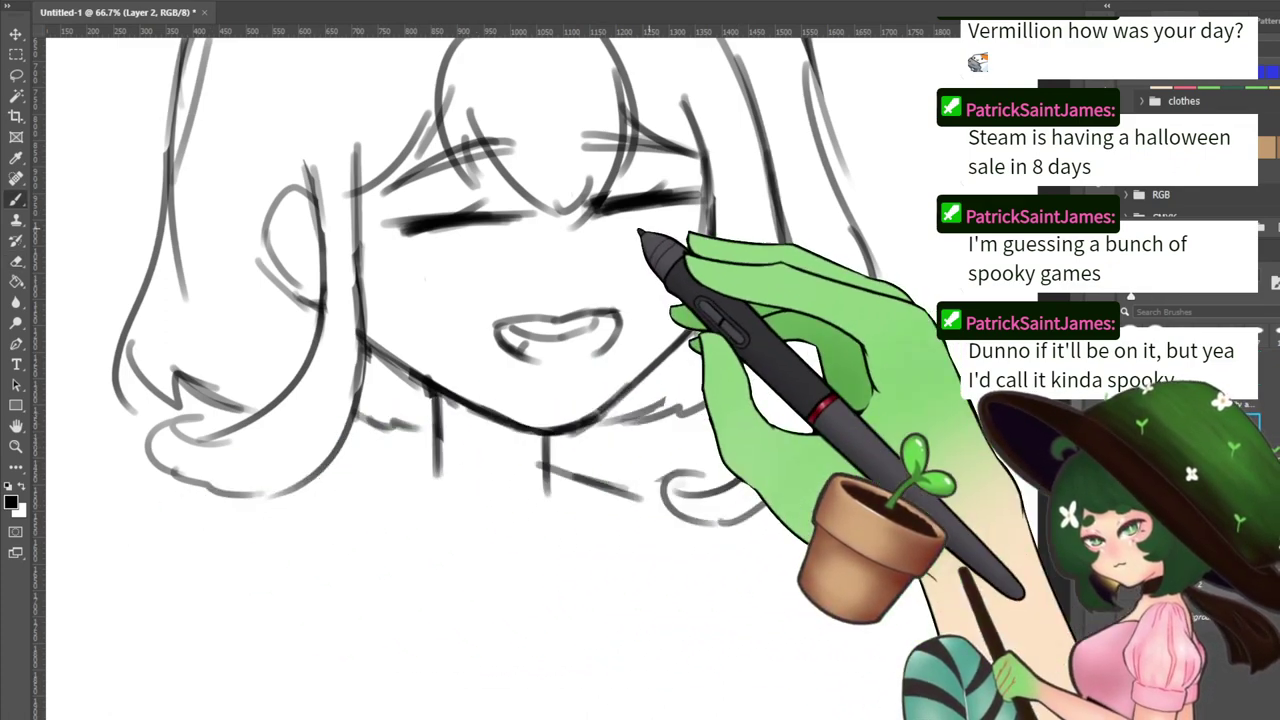
{"action": "left_click_drag", "start_coordinate": [640, 232], "coordinate": [608, 486]}
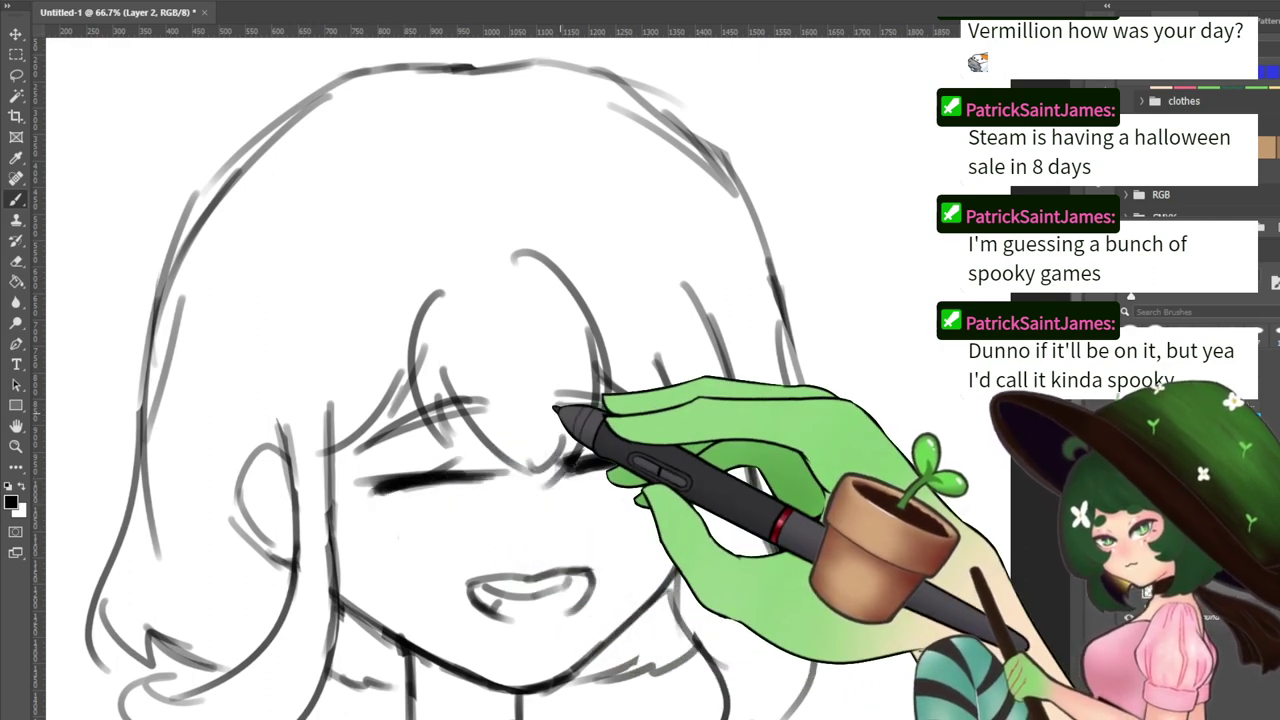
Erase the crown outline and the upper outer contour on the left side of the hair
{"action": "left_click_drag", "start_coordinate": [683, 478], "coordinate": [710, 334]}
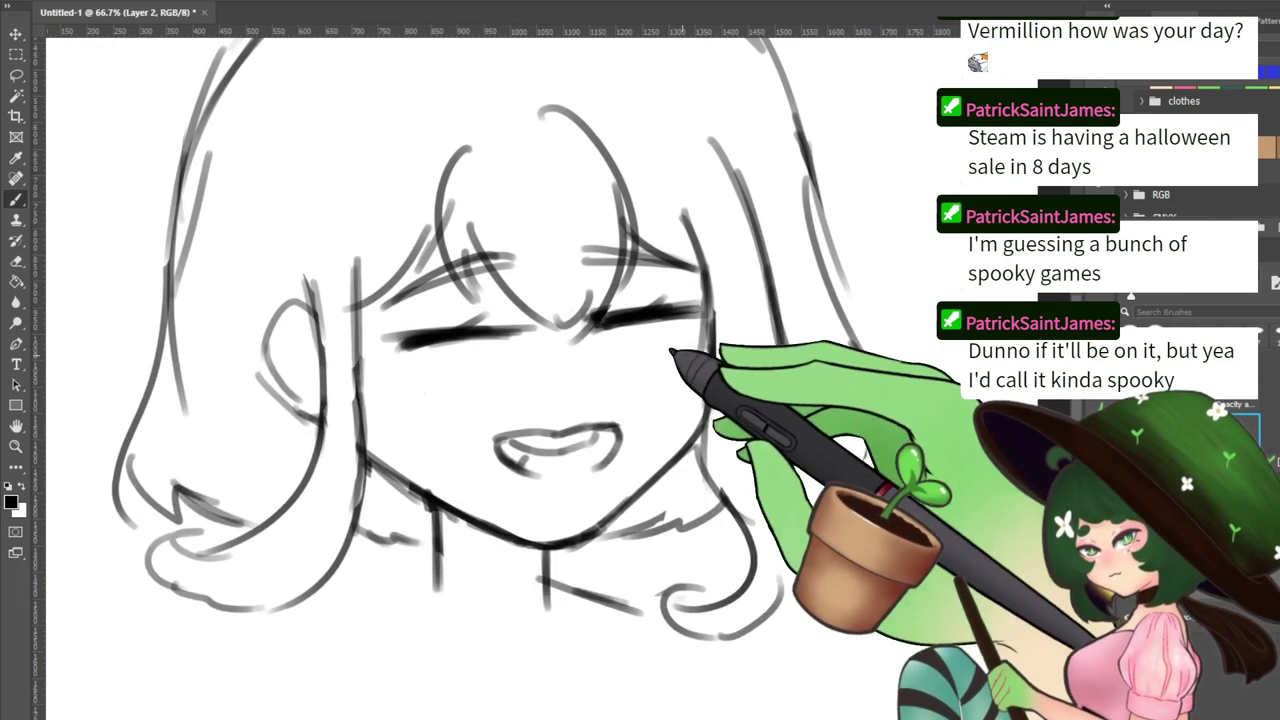
{"action": "scroll", "coordinate": [480, 370], "scroll_direction": "up", "scroll_amount": 2}
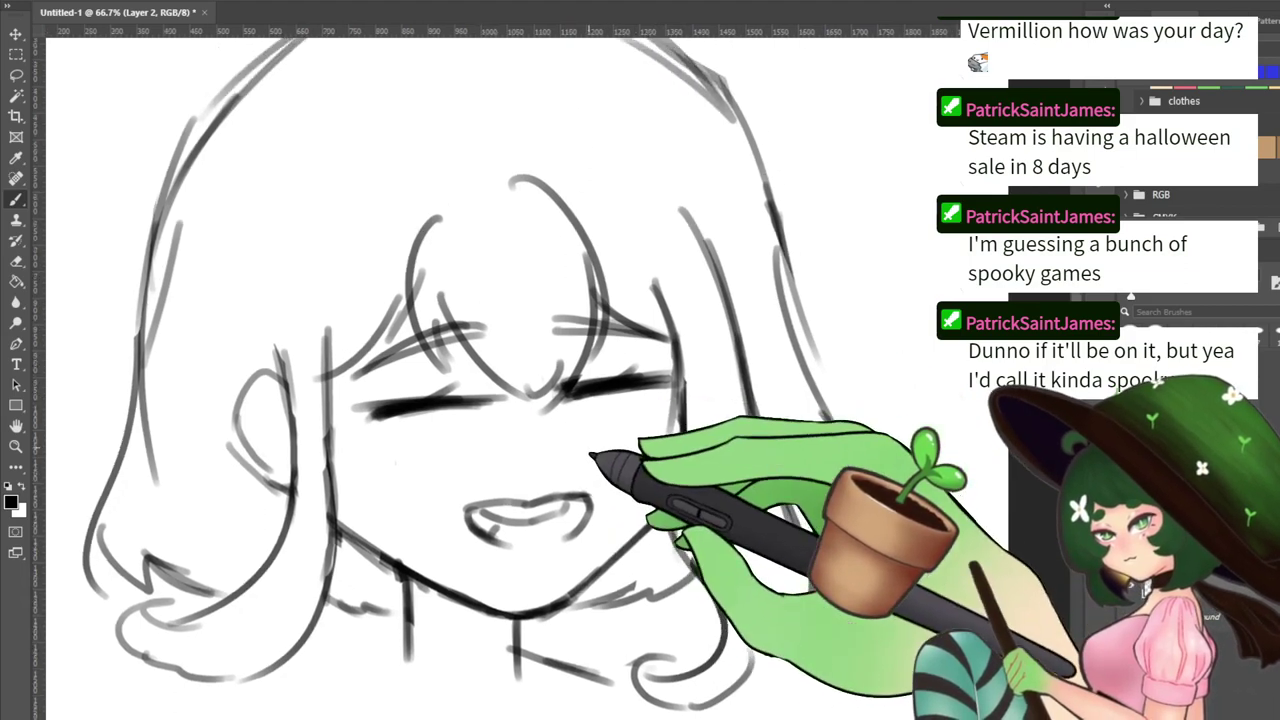
{"action": "key", "text": "ctrl+minus"}
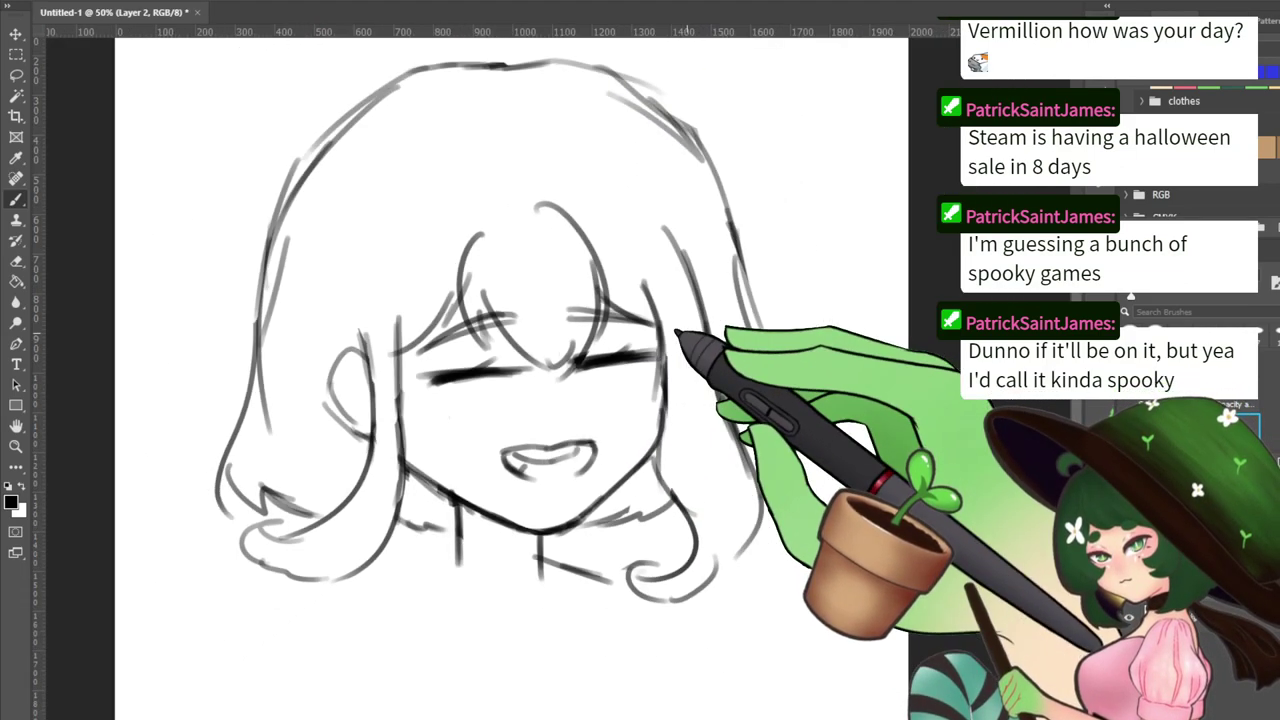
{"action": "mouse_move", "coordinate": [520, 441]}
{"action": "left_mouse_down"}
{"action": "mouse_move", "coordinate": [549, 350]}
{"action": "mouse_move", "coordinate": [547, 411]}
{"action": "mouse_move", "coordinate": [546, 383]}
{"action": "left_mouse_up"}
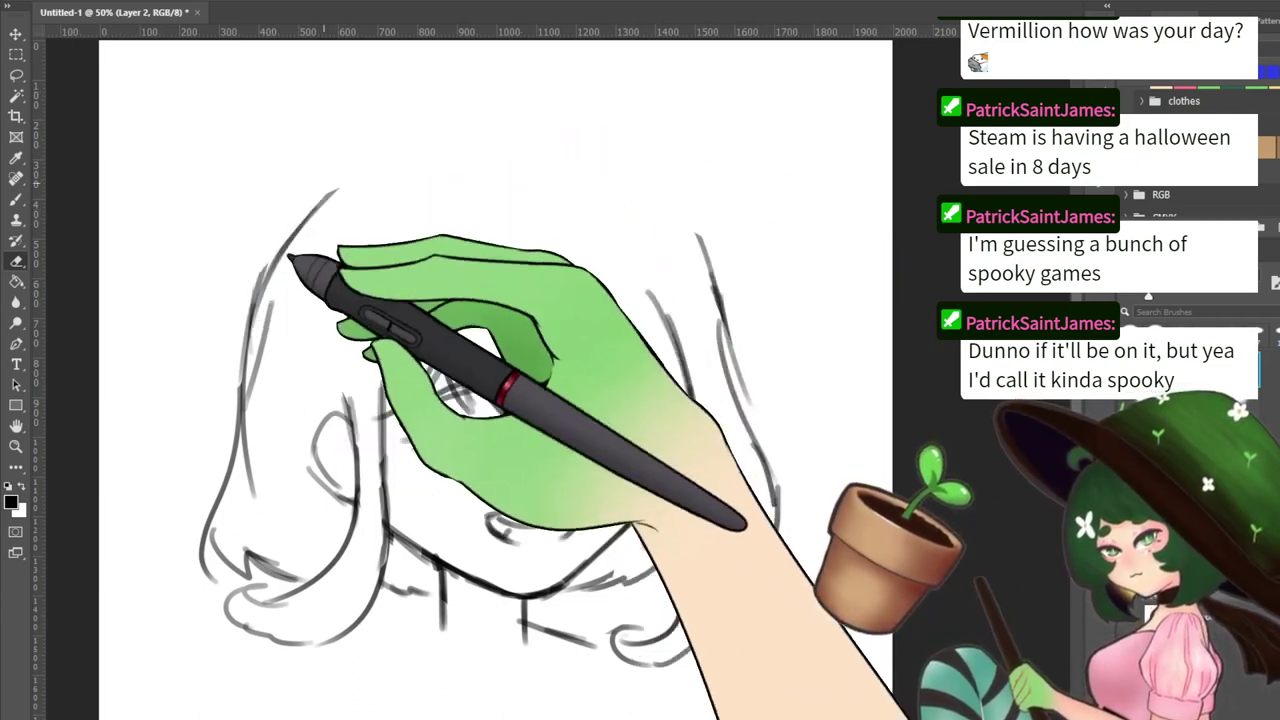
{"action": "left_click_drag", "start_coordinate": [276, 264], "coordinate": [345, 180]}
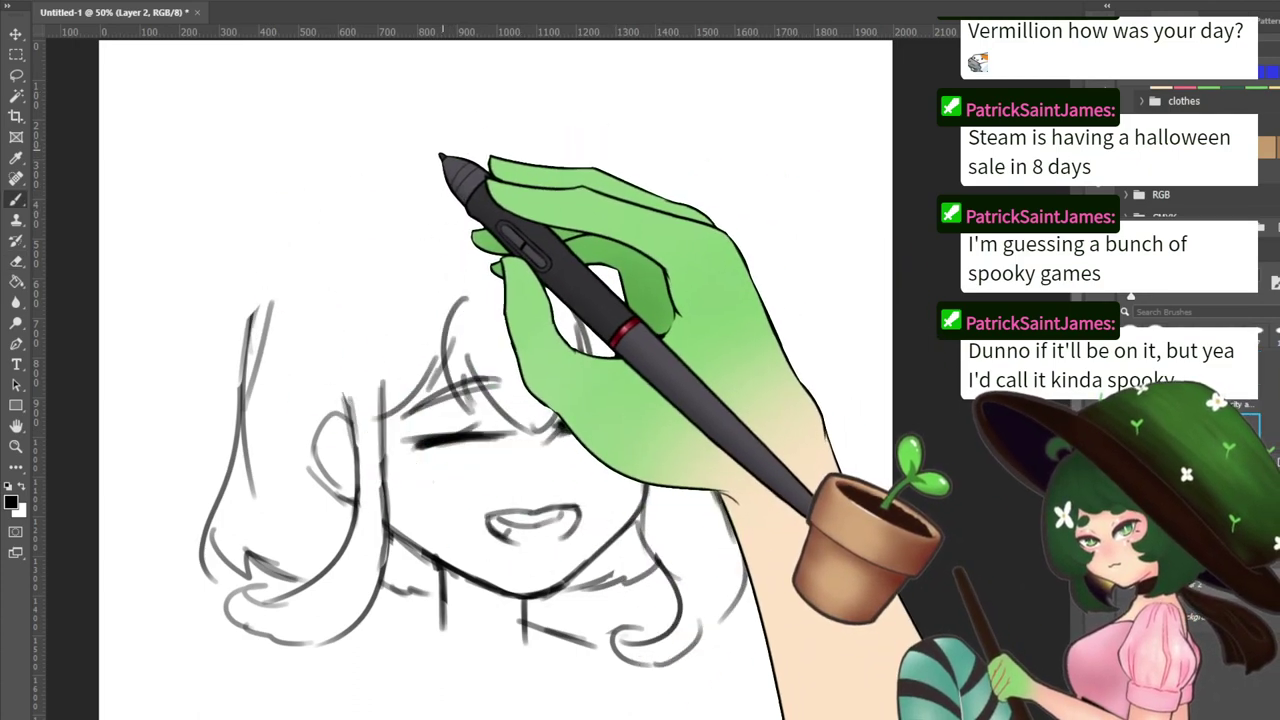
{"action": "key", "text": "e"}
{"action": "left_click_drag", "start_coordinate": [262, 305], "coordinate": [248, 440]}
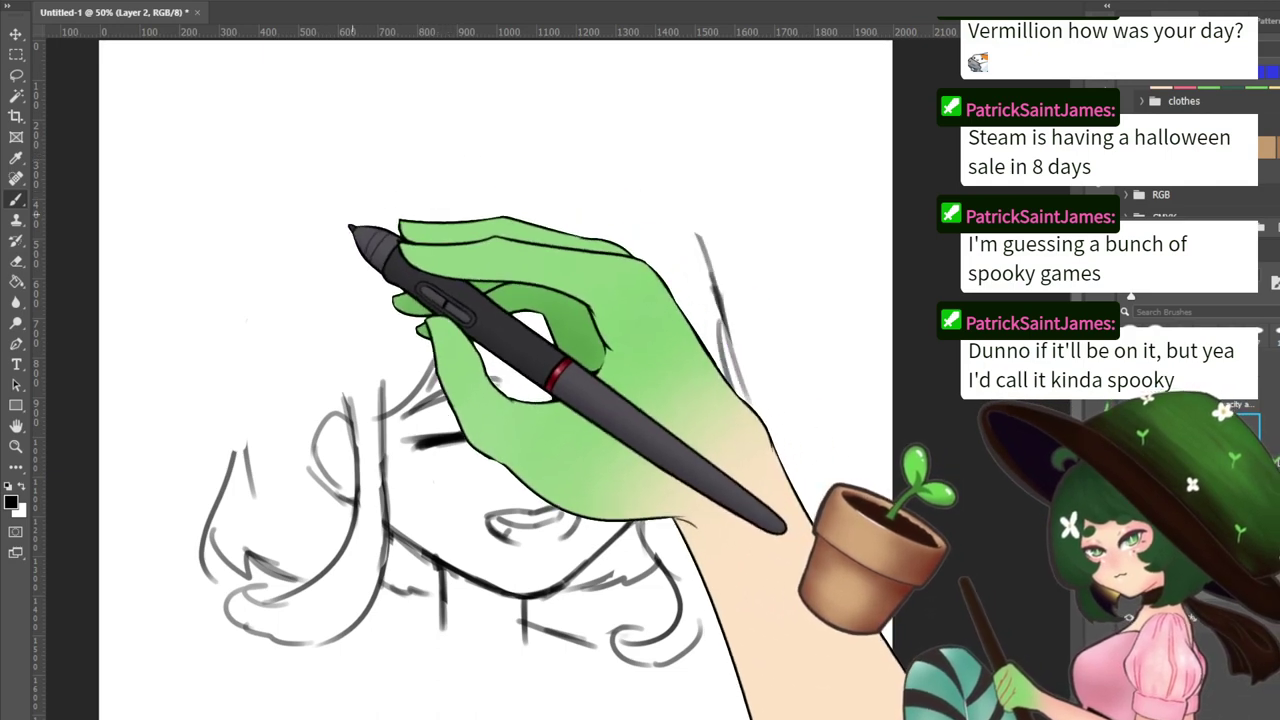
Redraw the left hair contour as a straighter slope from crown to curl, with an inner strand line beside the bangs
{"action": "left_click_drag", "start_coordinate": [342, 256], "coordinate": [349, 404]}
{"action": "key", "text": "ctrl+z"}
{"action": "left_click_drag", "start_coordinate": [368, 255], "coordinate": [343, 390]}
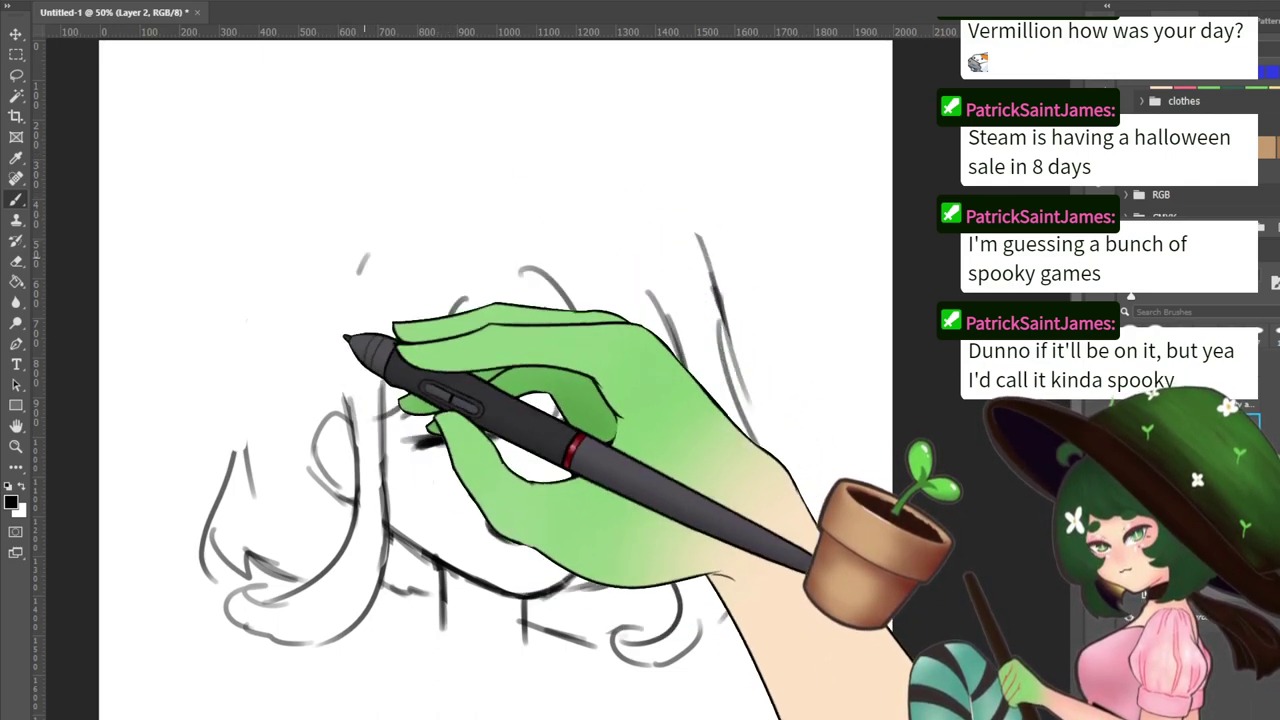
{"action": "left_click_drag", "start_coordinate": [425, 170], "coordinate": [232, 450]}
{"action": "left_click_drag", "start_coordinate": [430, 167], "coordinate": [366, 176]}
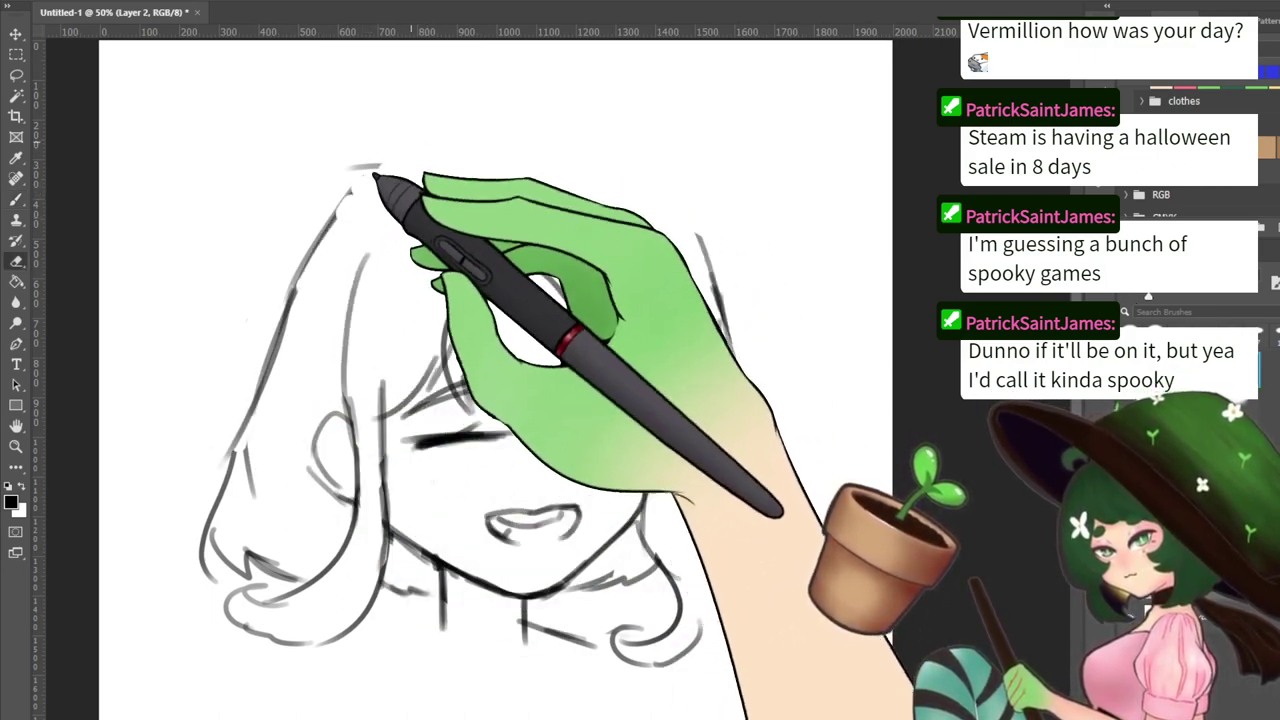
Redraw the top of the hair as a flatter arc joining the left and right outer contours
{"action": "key", "text": "b"}
{"action": "mouse_move", "coordinate": [463, 151]}
{"action": "left_mouse_down"}
{"action": "mouse_move", "coordinate": [431, 151]}
{"action": "mouse_move", "coordinate": [308, 240]}
{"action": "left_mouse_up"}
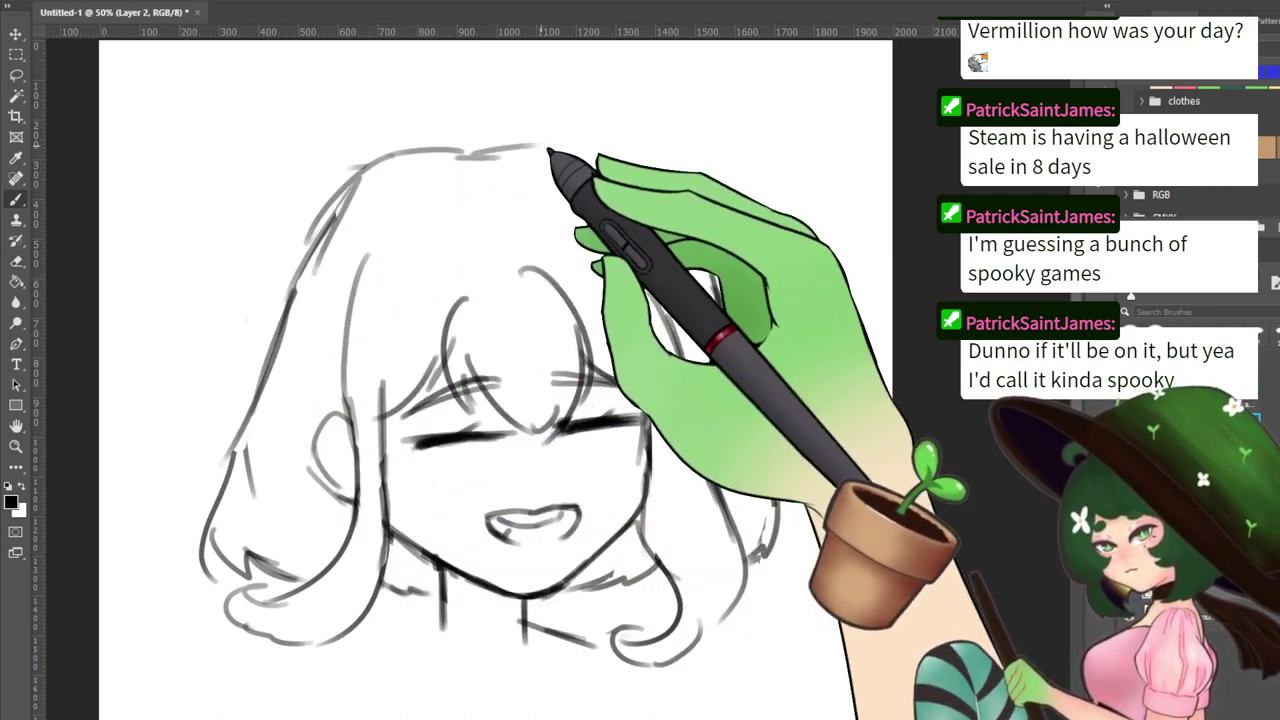
{"action": "key", "text": "e"}
{"action": "key", "text": "b"}
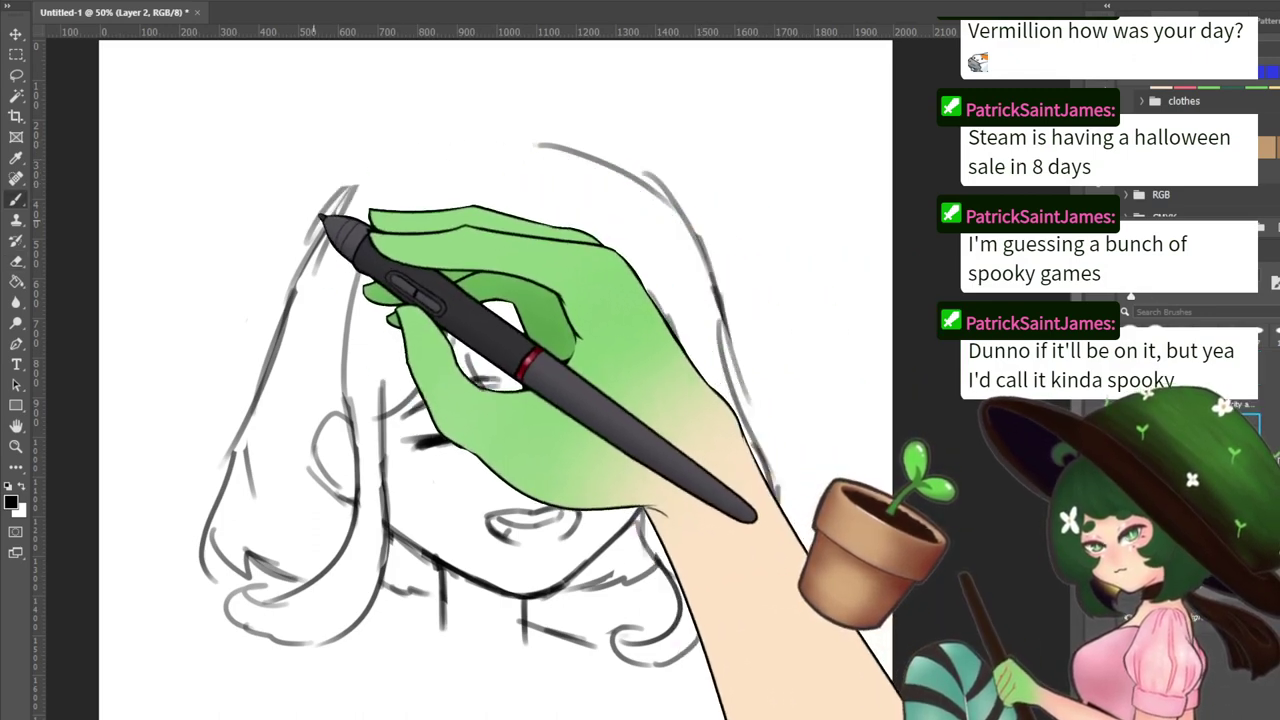
{"action": "mouse_move", "coordinate": [325, 214]}
{"action": "left_mouse_down"}
{"action": "mouse_move", "coordinate": [417, 175]}
{"action": "mouse_move", "coordinate": [584, 161]}
{"action": "mouse_move", "coordinate": [632, 173]}
{"action": "left_mouse_up"}
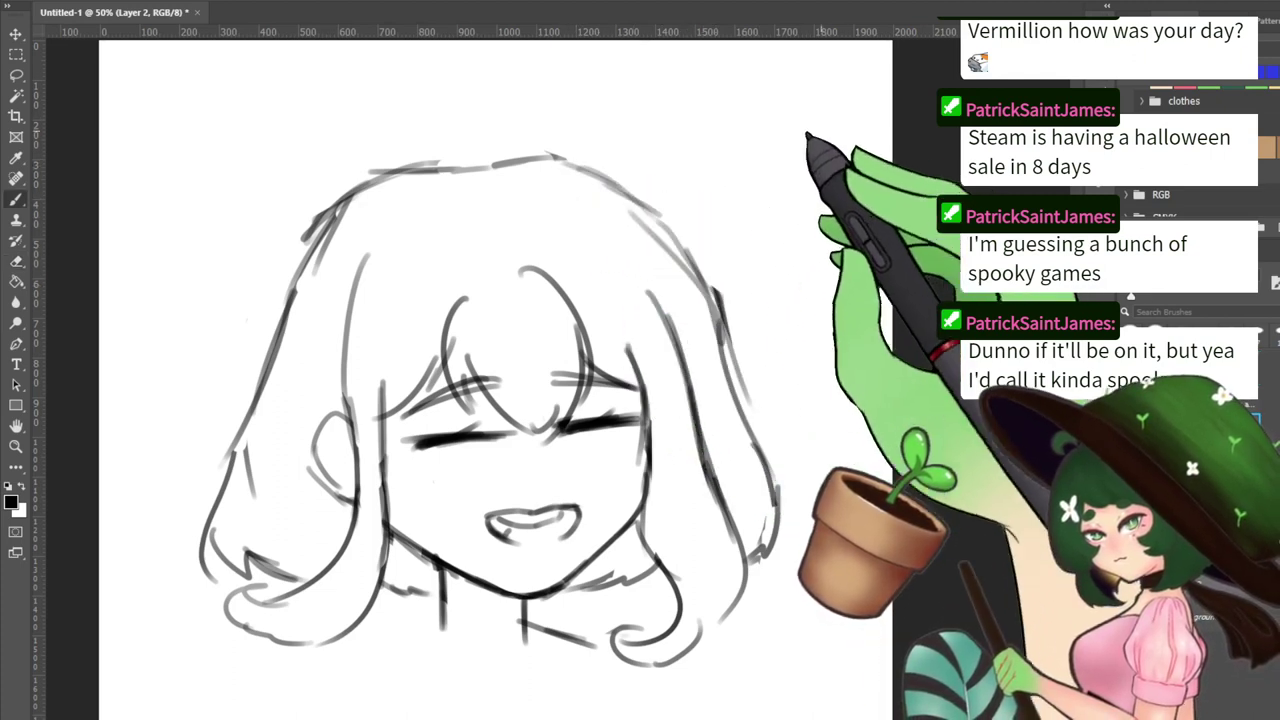
Erase the entire character sketch with a very large eraser, leaving the canvas blank
{"action": "key", "text": "ctrl+plus"}
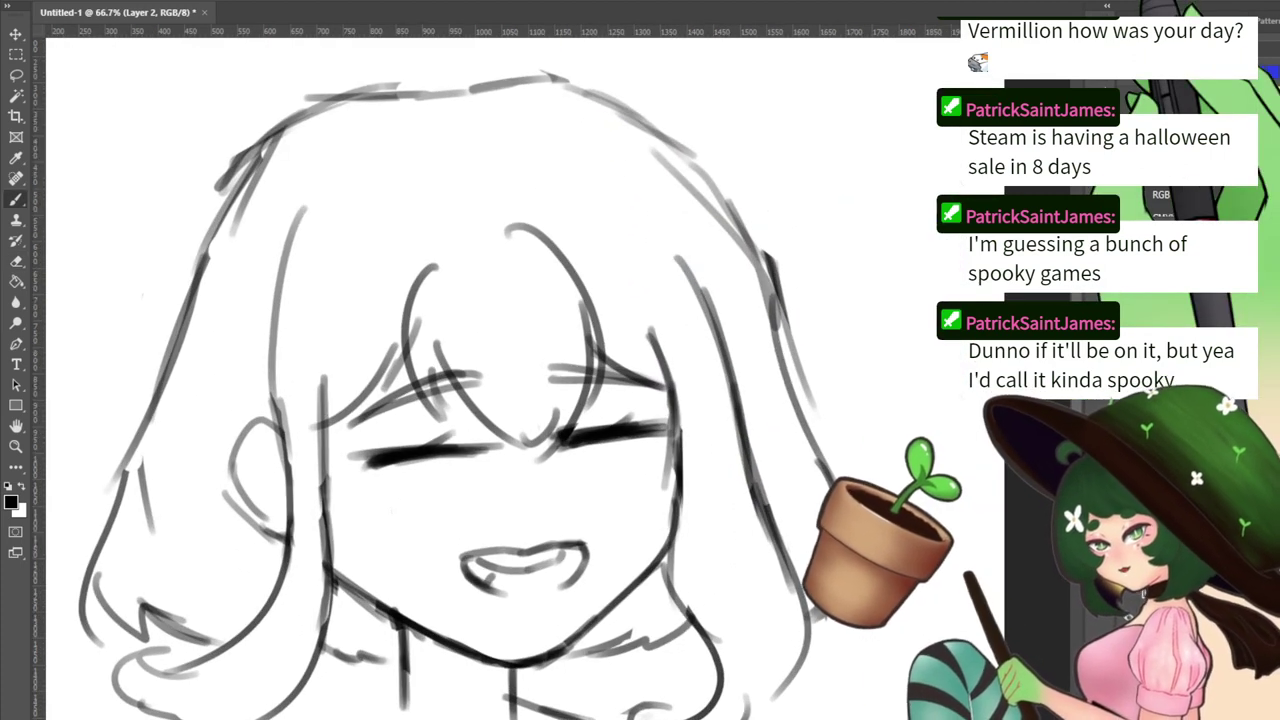
{"action": "key", "text": "ctrl+minus"}
{"action": "key", "text": "ctrl+minus"}
{"action": "key", "text": "e"}
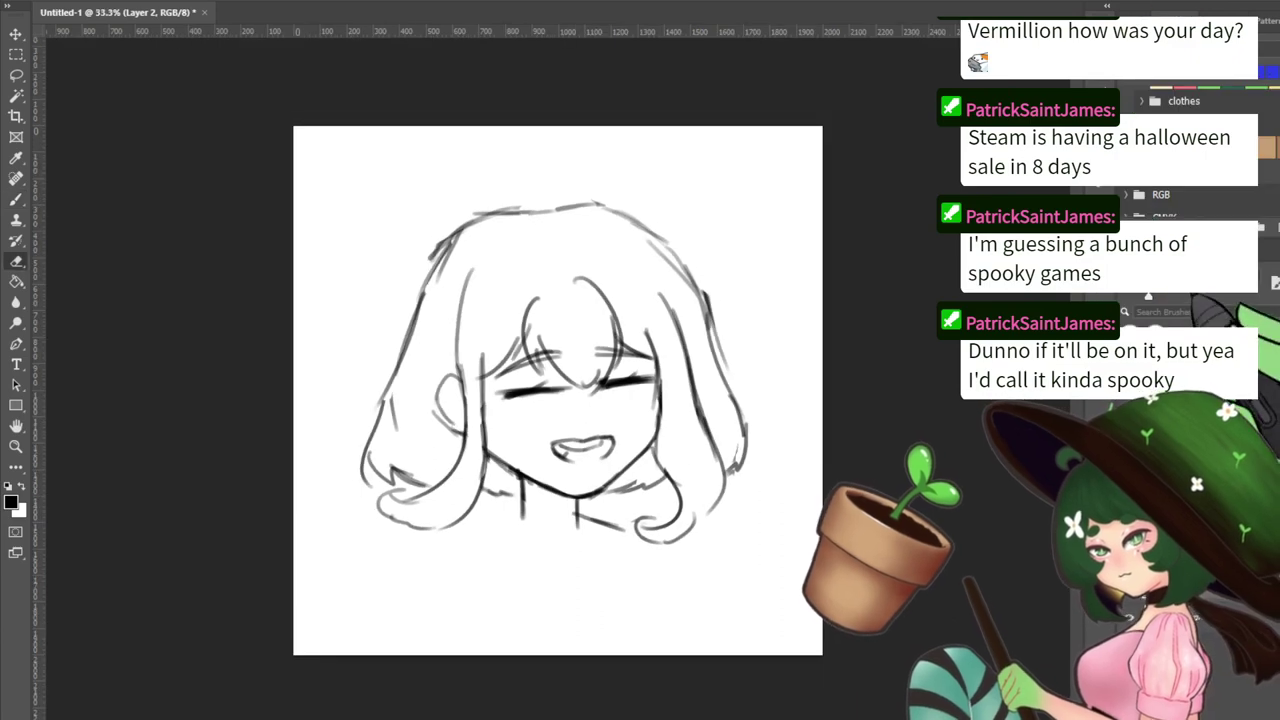
{"action": "mouse_move", "coordinate": [768, 383]}
{"action": "left_mouse_down"}
{"action": "mouse_move", "coordinate": [483, 570]}
{"action": "mouse_move", "coordinate": [658, 440]}
{"action": "mouse_move", "coordinate": [827, 352]}
{"action": "mouse_move", "coordinate": [372, 421]}
{"action": "mouse_move", "coordinate": [767, 218]}
{"action": "mouse_move", "coordinate": [402, 253]}
{"action": "mouse_move", "coordinate": [823, 234]}
{"action": "left_mouse_up"}
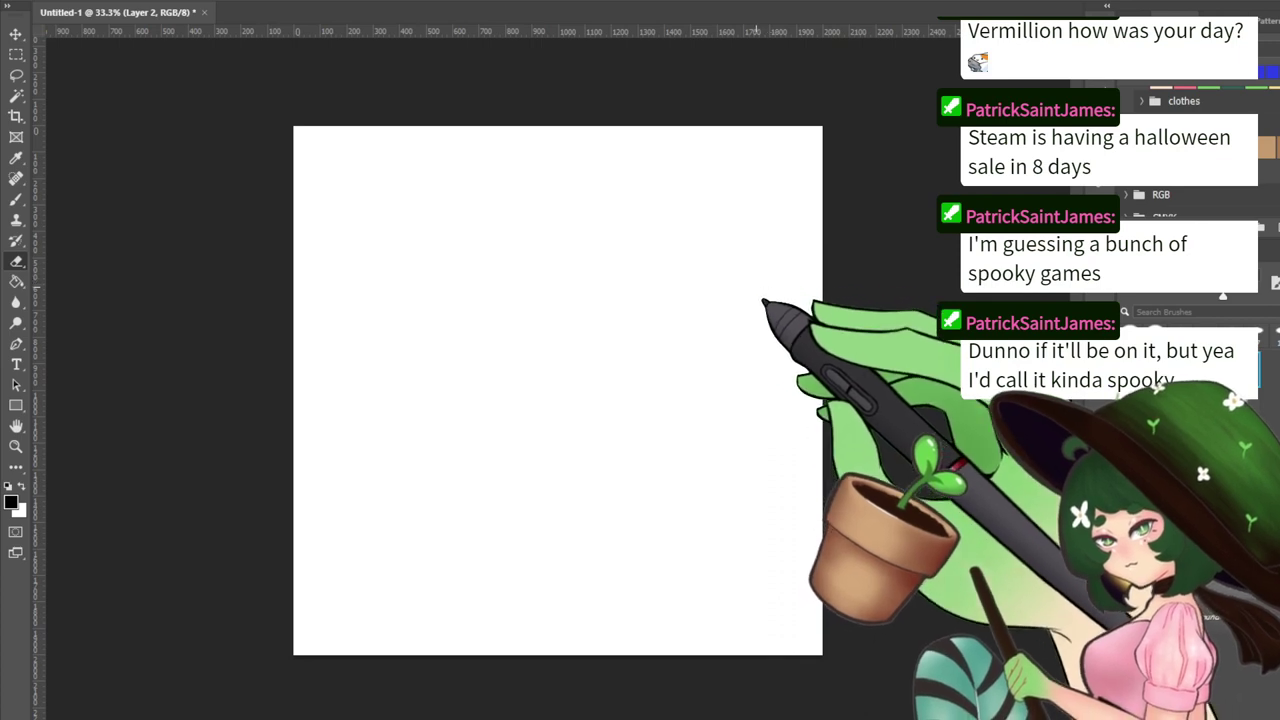
{"action": "key", "text": "ctrl+z"}
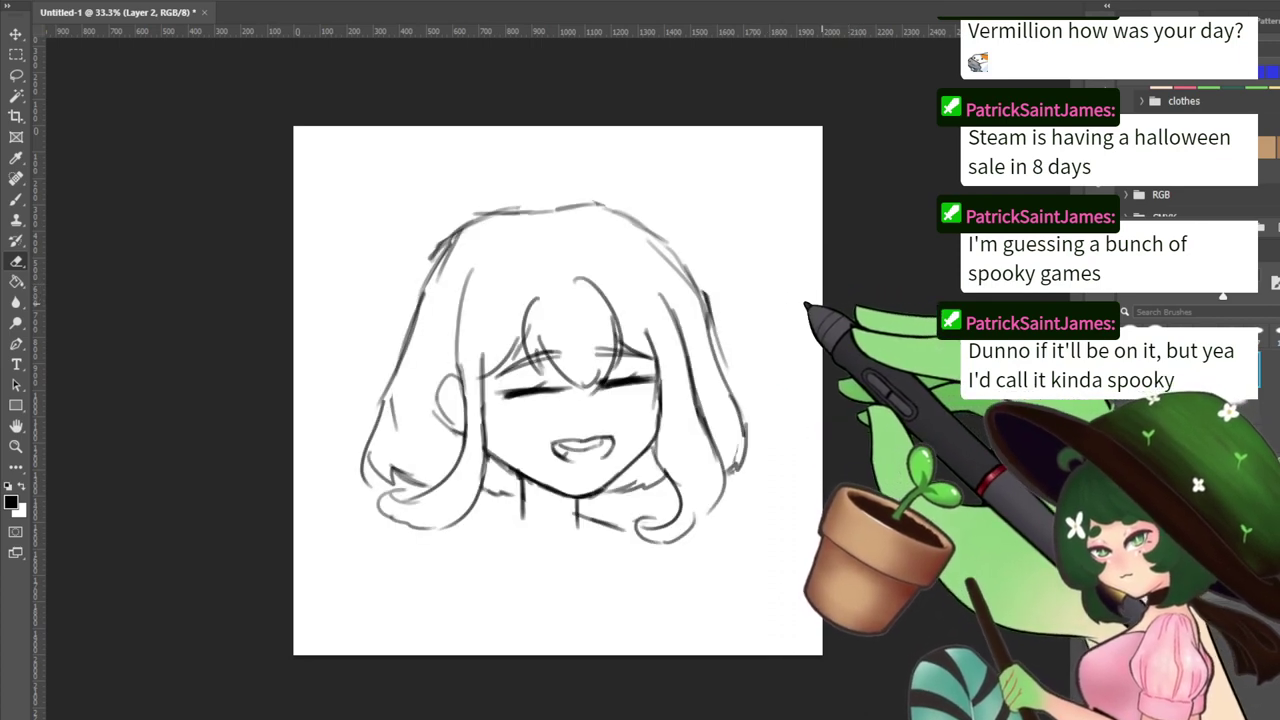
{"action": "key", "text": "ctrl+shift+z"}
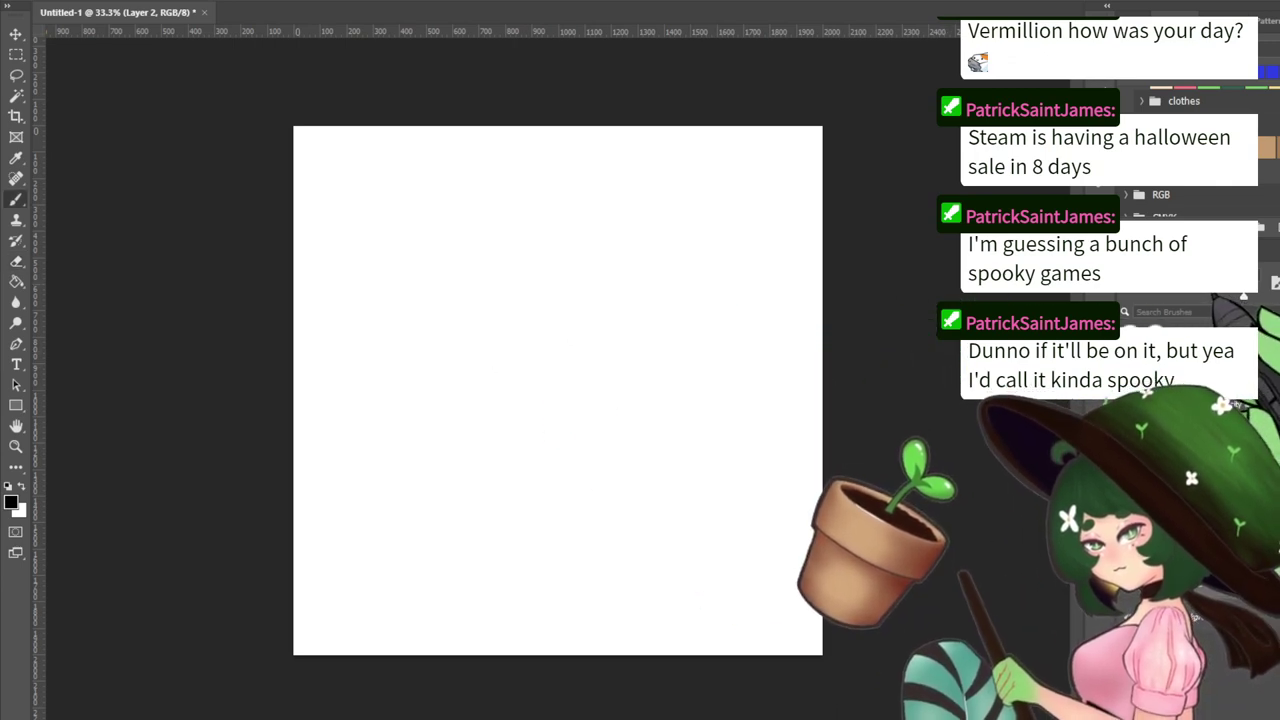
Stamp a large light grey circle on the canvas as the head base and scale it down toward its top edge
{"action": "left_click", "coordinate": [562, 352]}
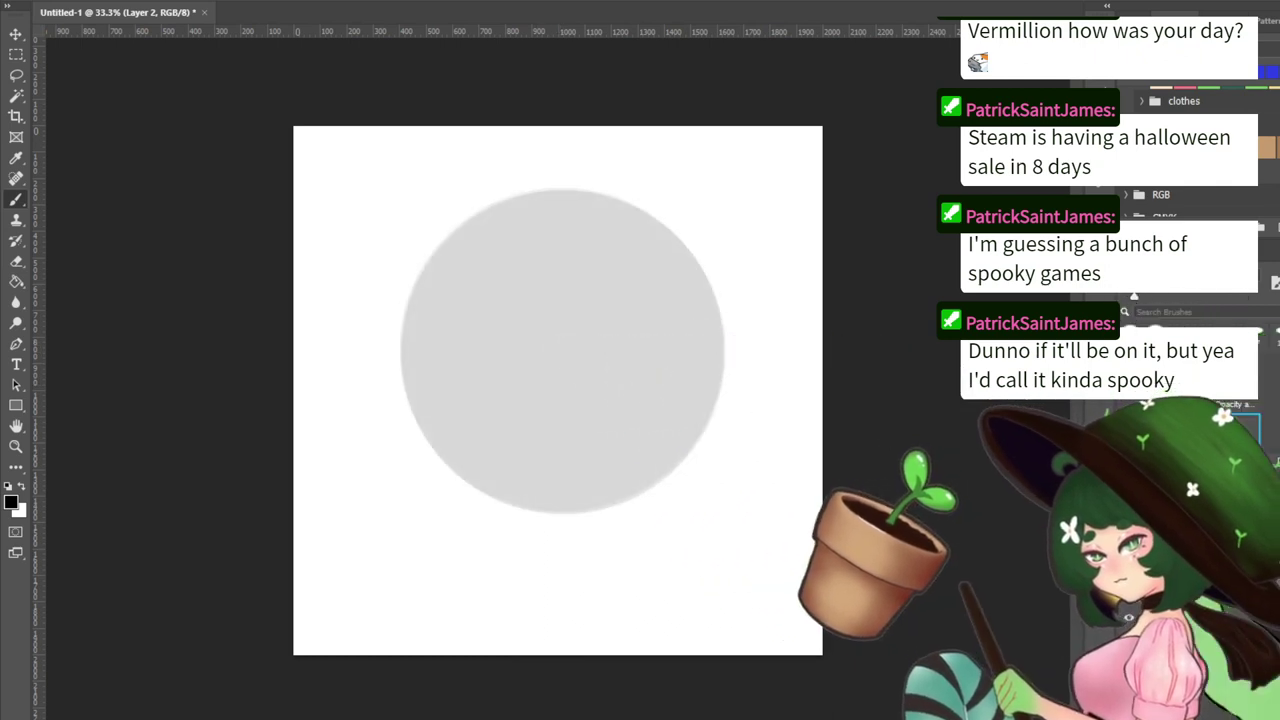
{"action": "key", "text": "ctrl+t"}
{"action": "left_click_drag", "start_coordinate": [562, 520], "coordinate": [562, 423]}
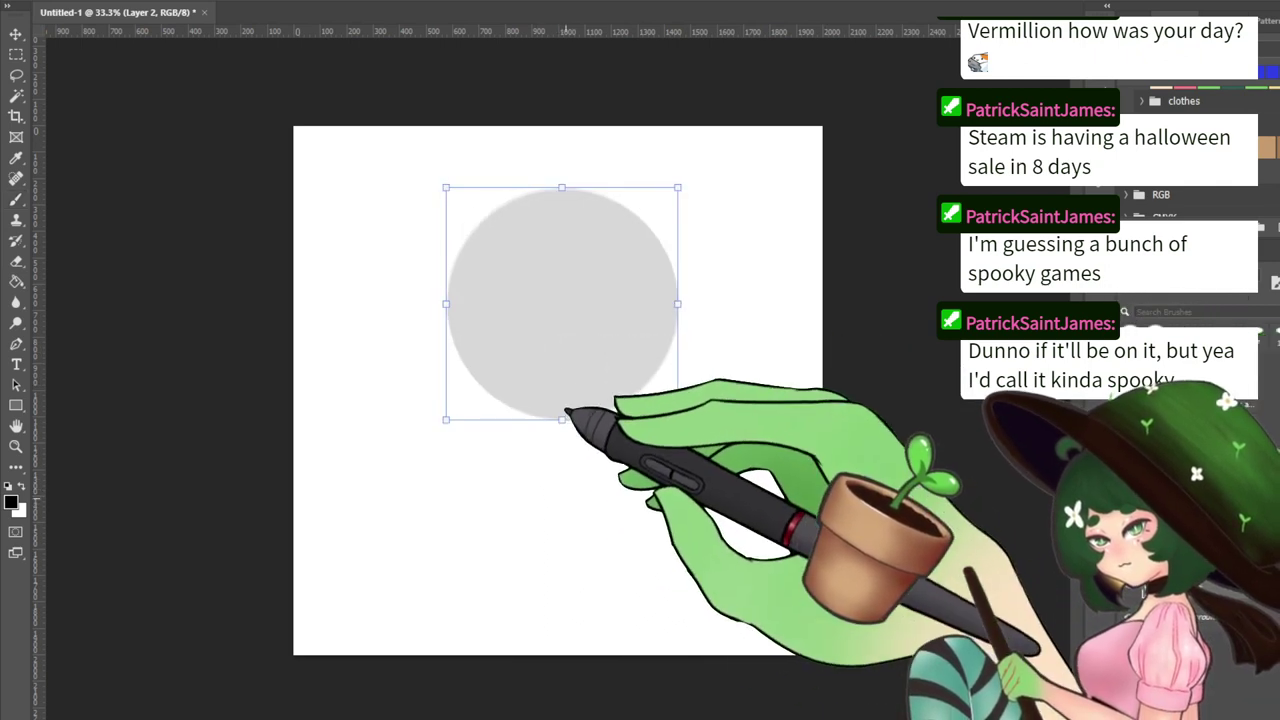
{"action": "key", "text": "Return"}
{"action": "key", "text": "b"}
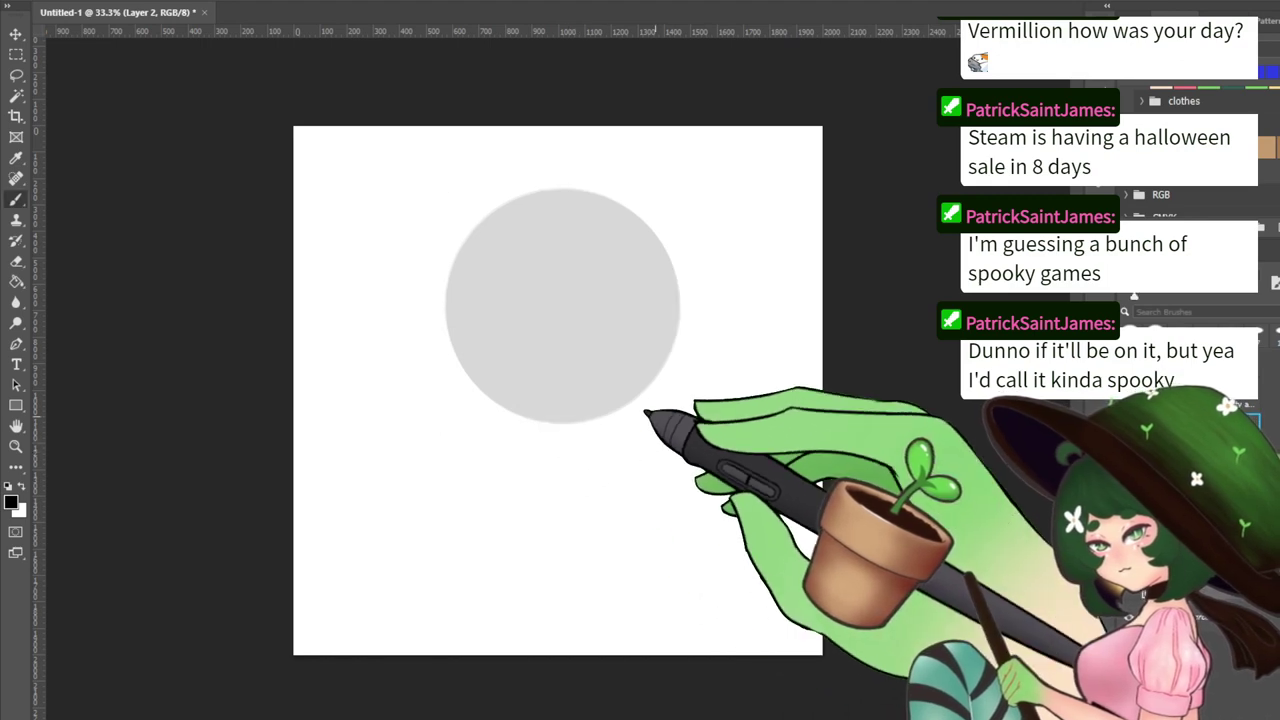
{"action": "key", "text": "ctrl+minus"}
{"action": "key", "text": "ctrl+plus"}
{"action": "key", "text": "ctrl+plus"}
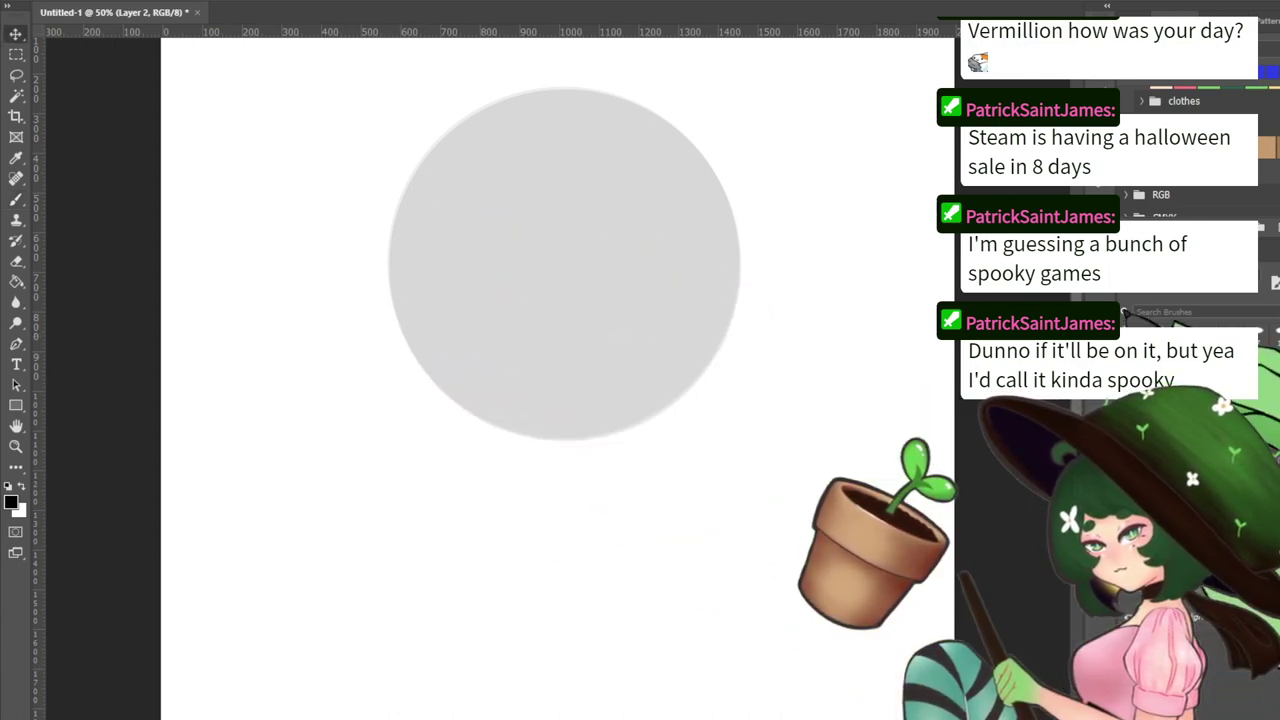
{"action": "key", "text": "ctrl+minus"}
{"action": "key", "text": "ctrl+plus"}
{"action": "key", "text": "ctrl+plus"}
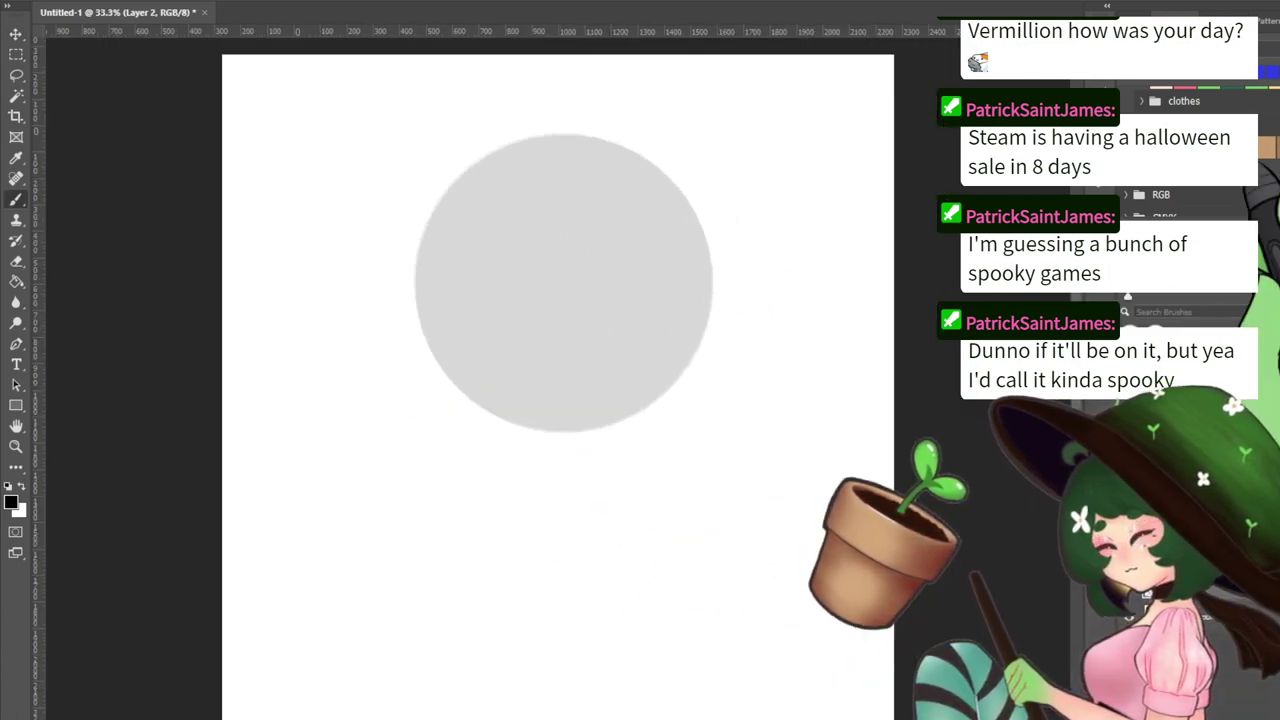
{"action": "mouse_move", "coordinate": [476, 308]}
{"action": "left_mouse_down"}
{"action": "mouse_move", "coordinate": [433, 412]}
{"action": "mouse_move", "coordinate": [531, 324]}
{"action": "left_mouse_up"}
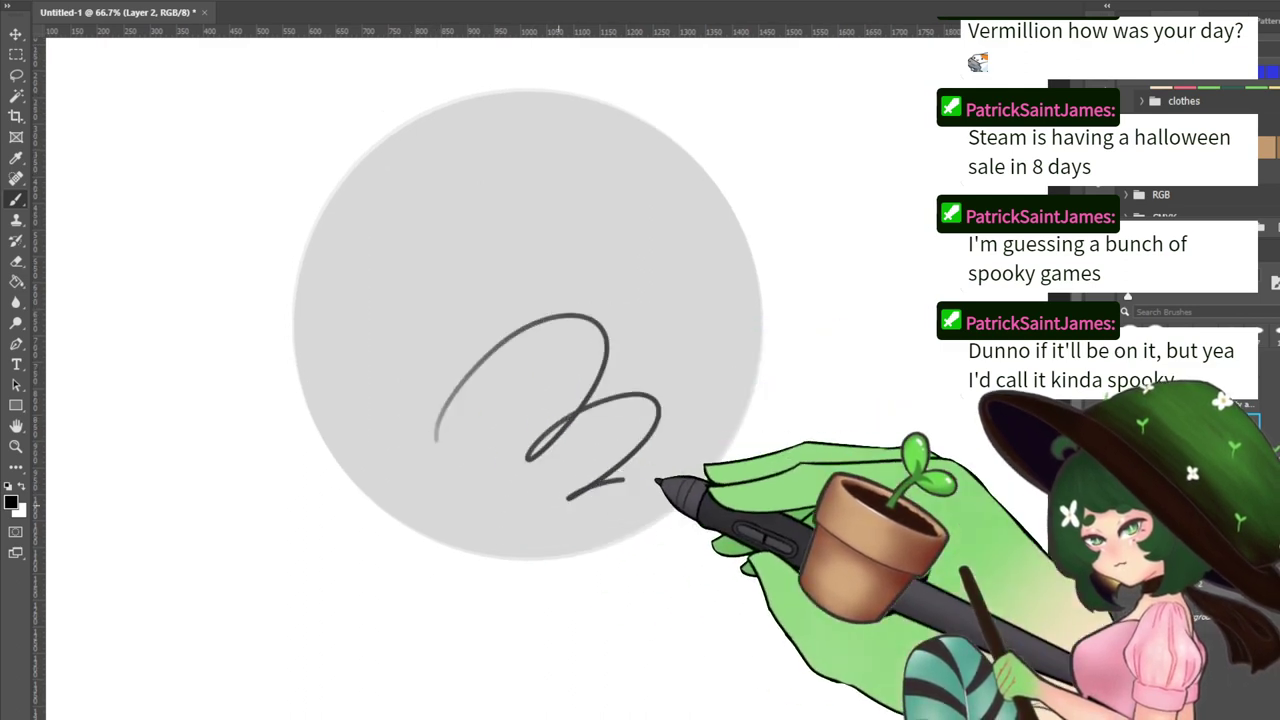
{"action": "left_click_drag", "start_coordinate": [658, 482], "coordinate": [400, 491]}
{"action": "key", "text": "ctrl+z"}
{"action": "mouse_move", "coordinate": [551, 350]}
{"action": "left_mouse_down"}
{"action": "mouse_move", "coordinate": [550, 275]}
{"action": "mouse_move", "coordinate": [524, 626]}
{"action": "mouse_move", "coordinate": [535, 395]}
{"action": "left_mouse_up"}
{"action": "key", "text": "ctrl+z"}
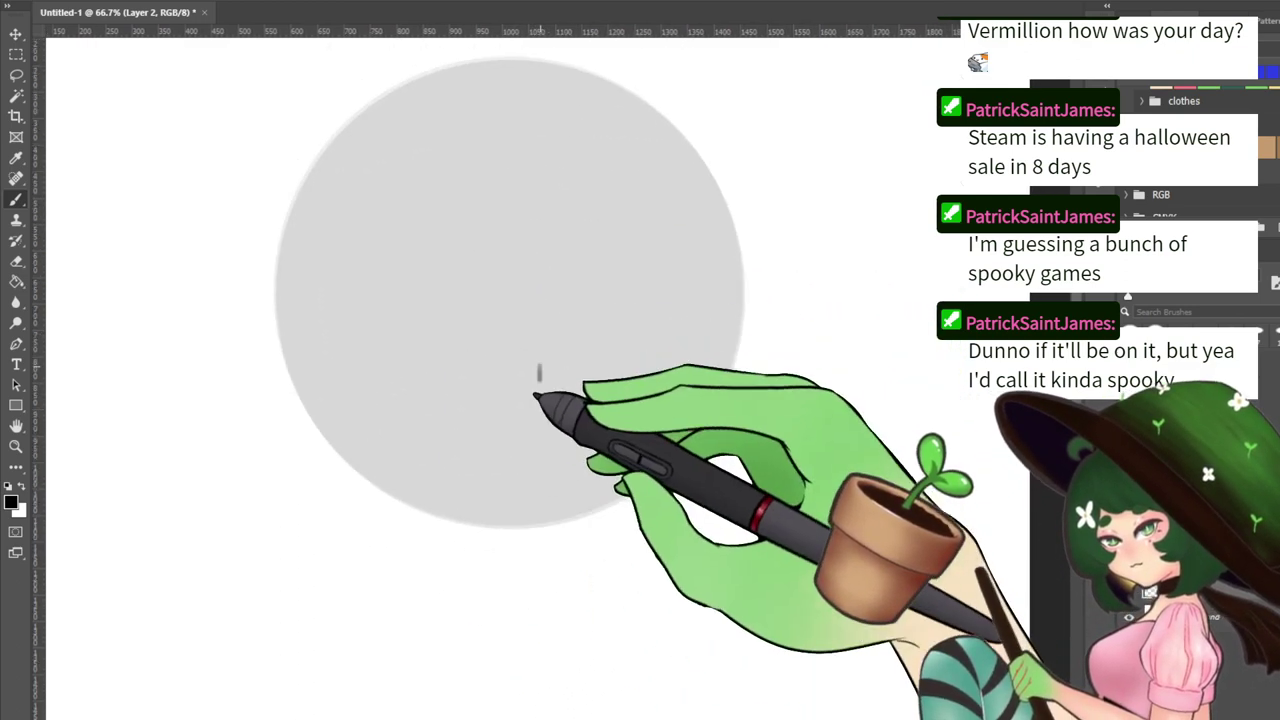
{"action": "mouse_move", "coordinate": [533, 542]}
{"action": "left_mouse_down"}
{"action": "mouse_move", "coordinate": [542, 380]}
{"action": "mouse_move", "coordinate": [529, 455]}
{"action": "left_mouse_up"}
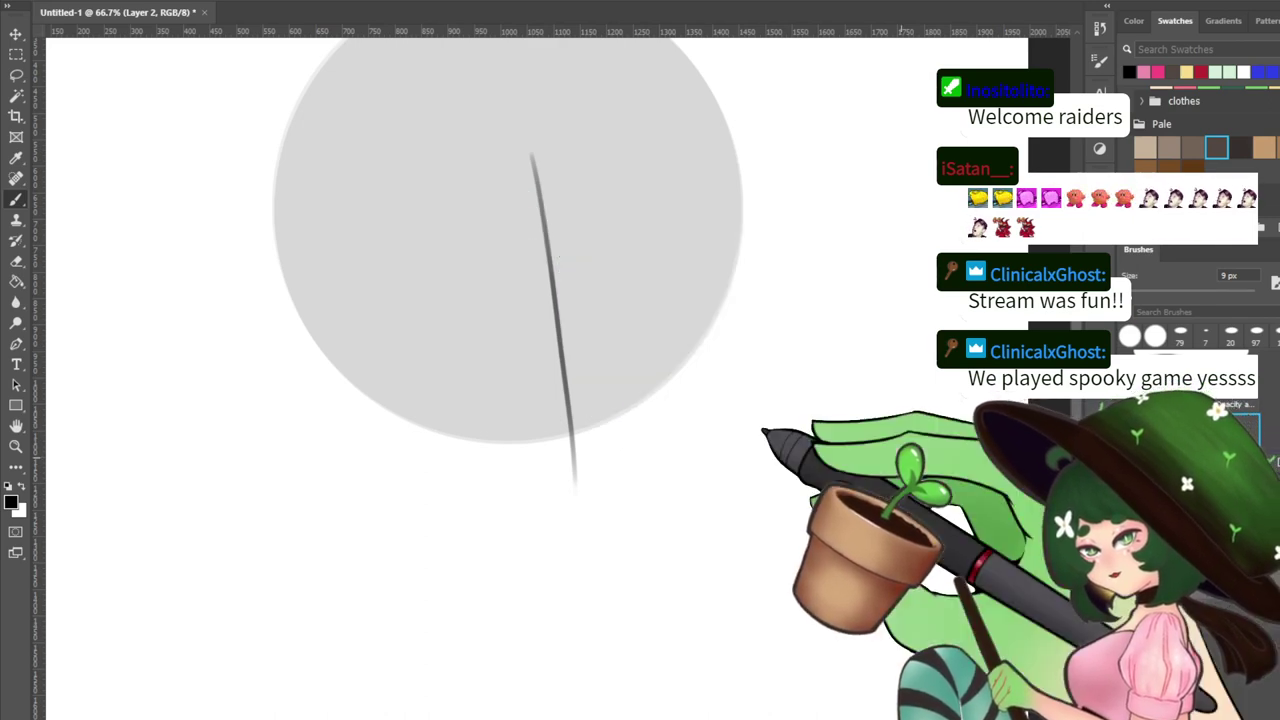
{"action": "key", "text": "ctrl+z"}
Try curved horizontal guidelines at several heights across the lower half of the grey circle
{"action": "key", "text": "ctrl+plus"}
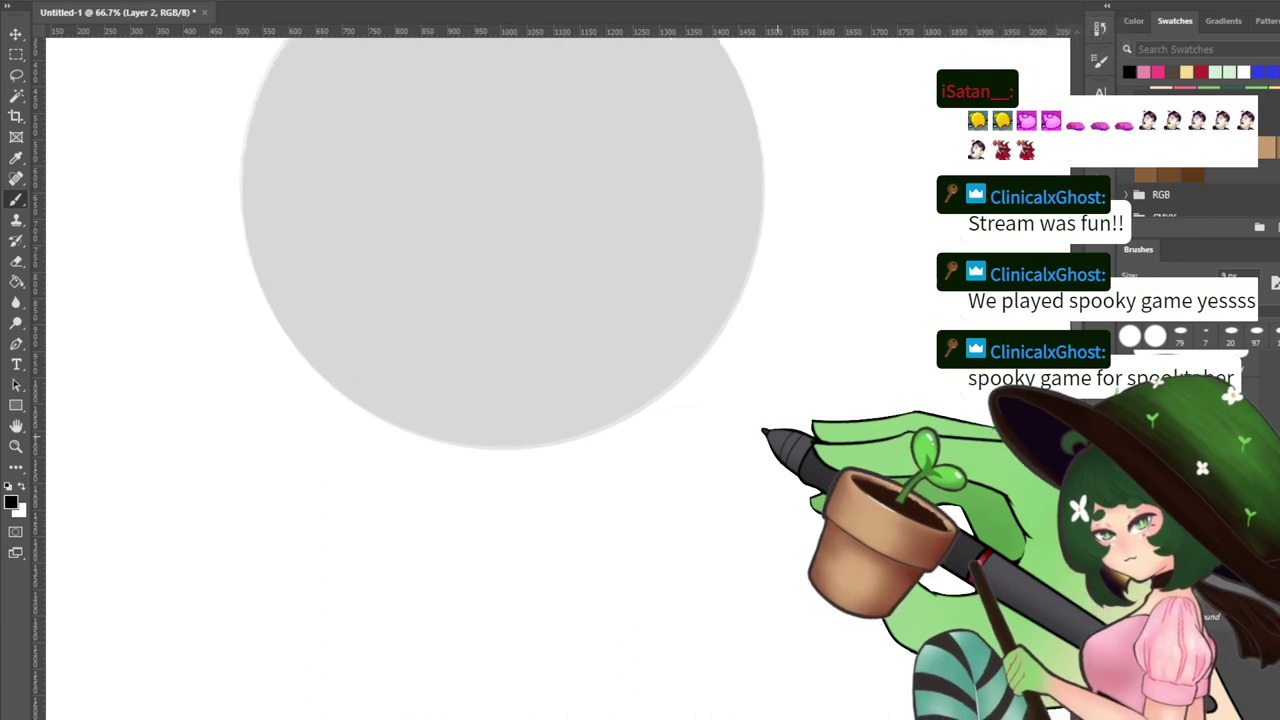
{"action": "key", "text": "ctrl+minus"}
{"action": "key", "text": "ctrl+minus"}
{"action": "left_click_drag", "start_coordinate": [588, 217], "coordinate": [595, 289]}
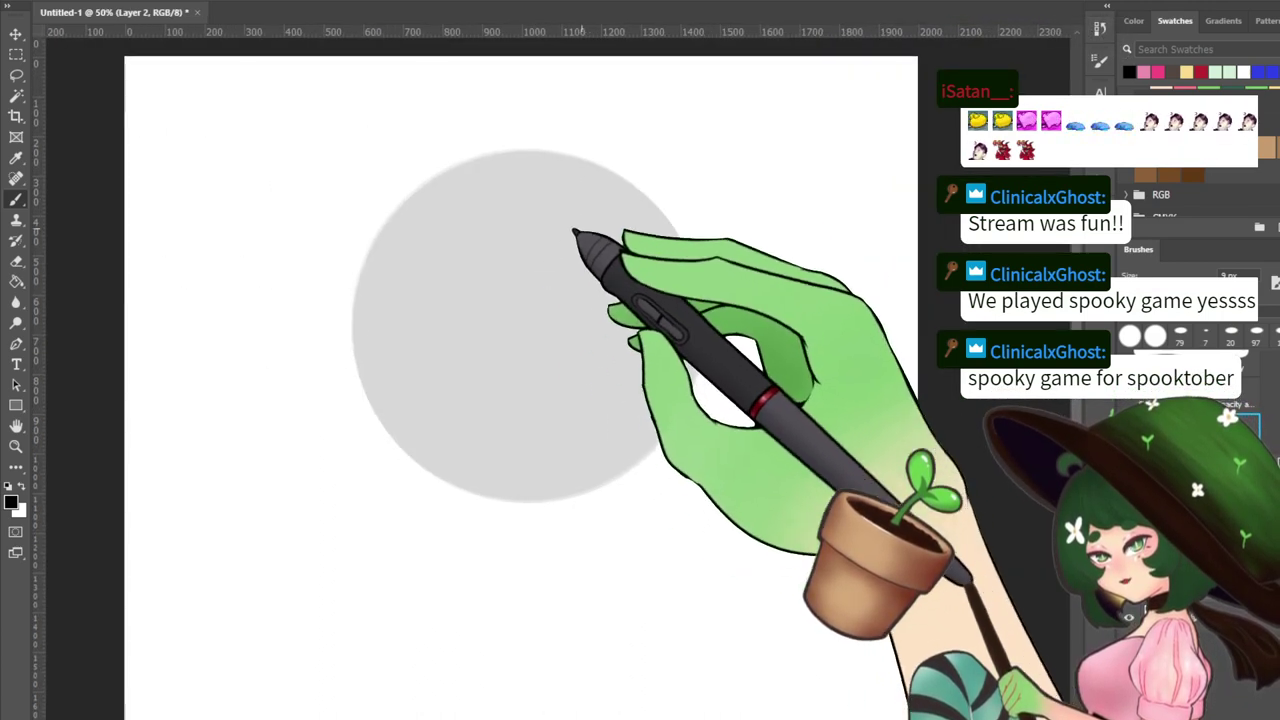
{"action": "left_click_drag", "start_coordinate": [414, 406], "coordinate": [626, 380]}
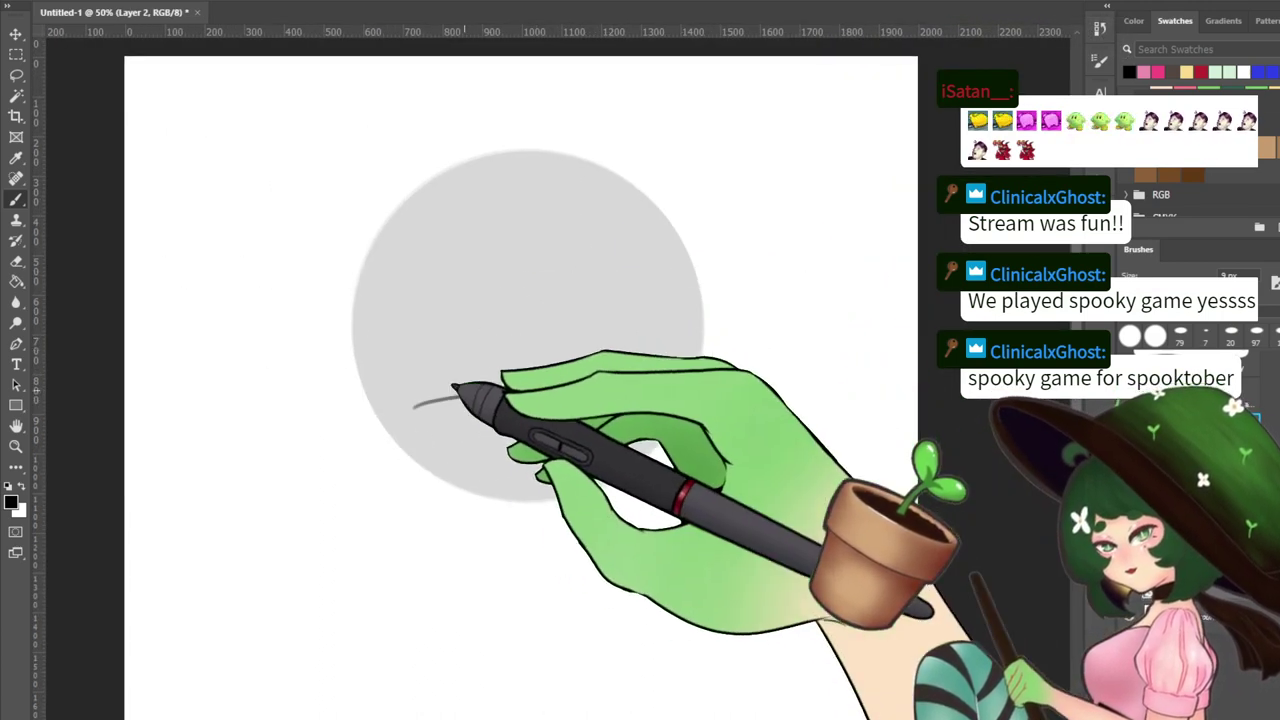
{"action": "key", "text": "ctrl+z"}
{"action": "mouse_move", "coordinate": [388, 401]}
{"action": "left_mouse_down"}
{"action": "mouse_move", "coordinate": [449, 376]}
{"action": "mouse_move", "coordinate": [630, 370]}
{"action": "left_mouse_up"}
{"action": "key", "text": "ctrl+z"}
{"action": "left_click_drag", "start_coordinate": [374, 372], "coordinate": [612, 356]}
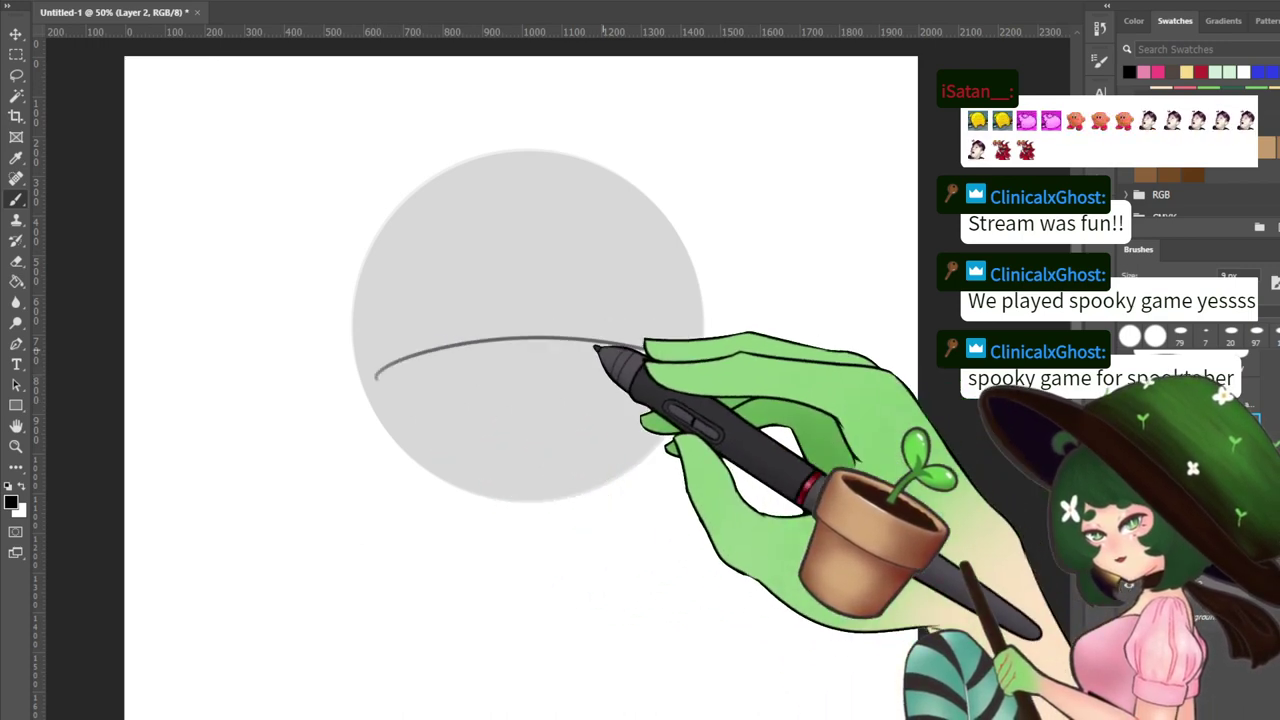
{"action": "key", "text": "ctrl+z"}
{"action": "left_click_drag", "start_coordinate": [407, 405], "coordinate": [765, 400]}
{"action": "key", "text": "ctrl+z"}
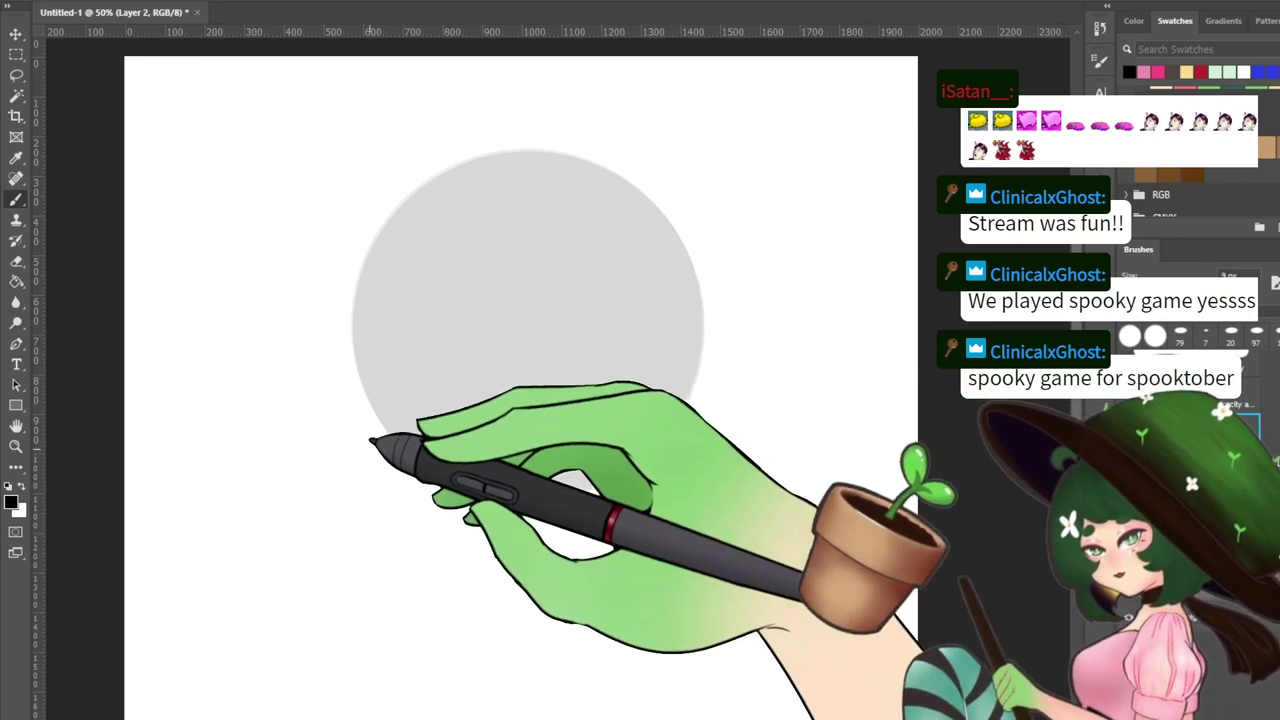
Draw a shallow arched horizontal guideline across the lower part of the circle, hooked at its left end
{"action": "mouse_move", "coordinate": [380, 449]}
{"action": "left_mouse_down"}
{"action": "mouse_move", "coordinate": [718, 430]}
{"action": "mouse_move", "coordinate": [641, 410]}
{"action": "mouse_move", "coordinate": [500, 412]}
{"action": "left_mouse_up"}
{"action": "key", "text": "ctrl+z"}
{"action": "key", "text": "ctrl+z"}
{"action": "left_click_drag", "start_coordinate": [371, 434], "coordinate": [693, 405]}
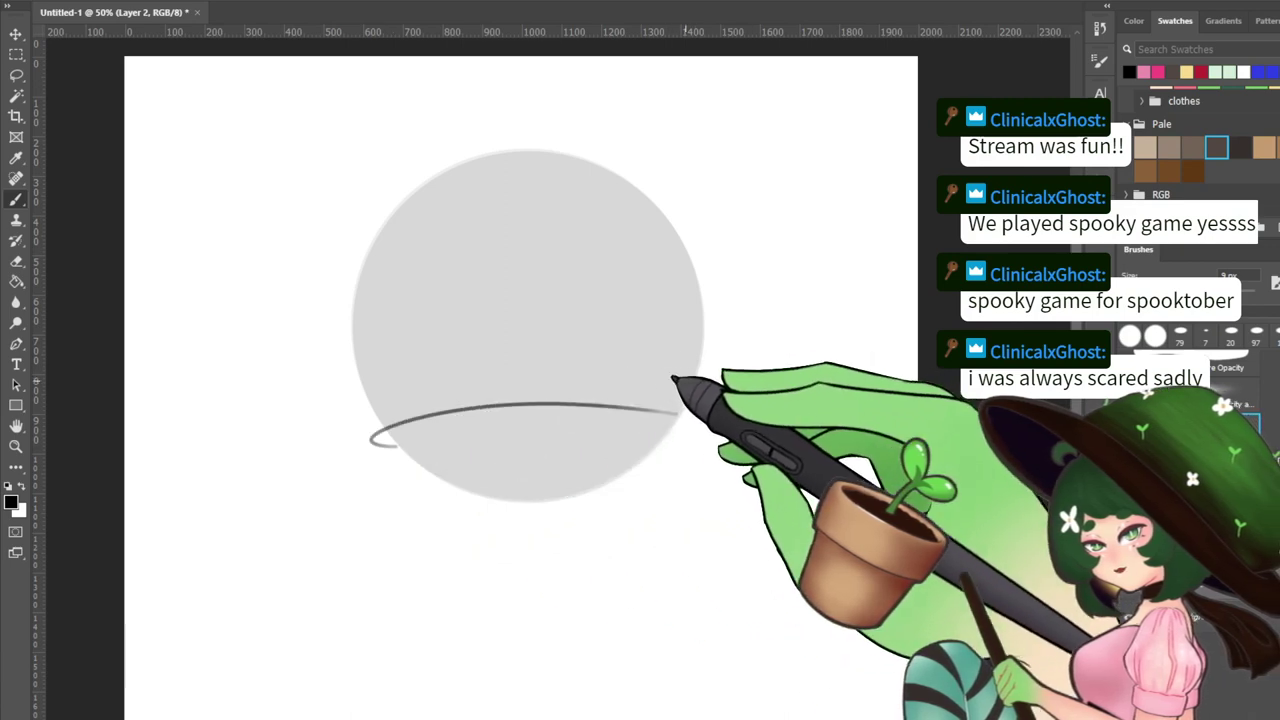
Draw a slightly curved vertical face centre line crossing the horizontal guideline and extending below the circle
{"action": "left_click_drag", "start_coordinate": [561, 357], "coordinate": [557, 620]}
{"action": "key", "text": "ctrl+z"}
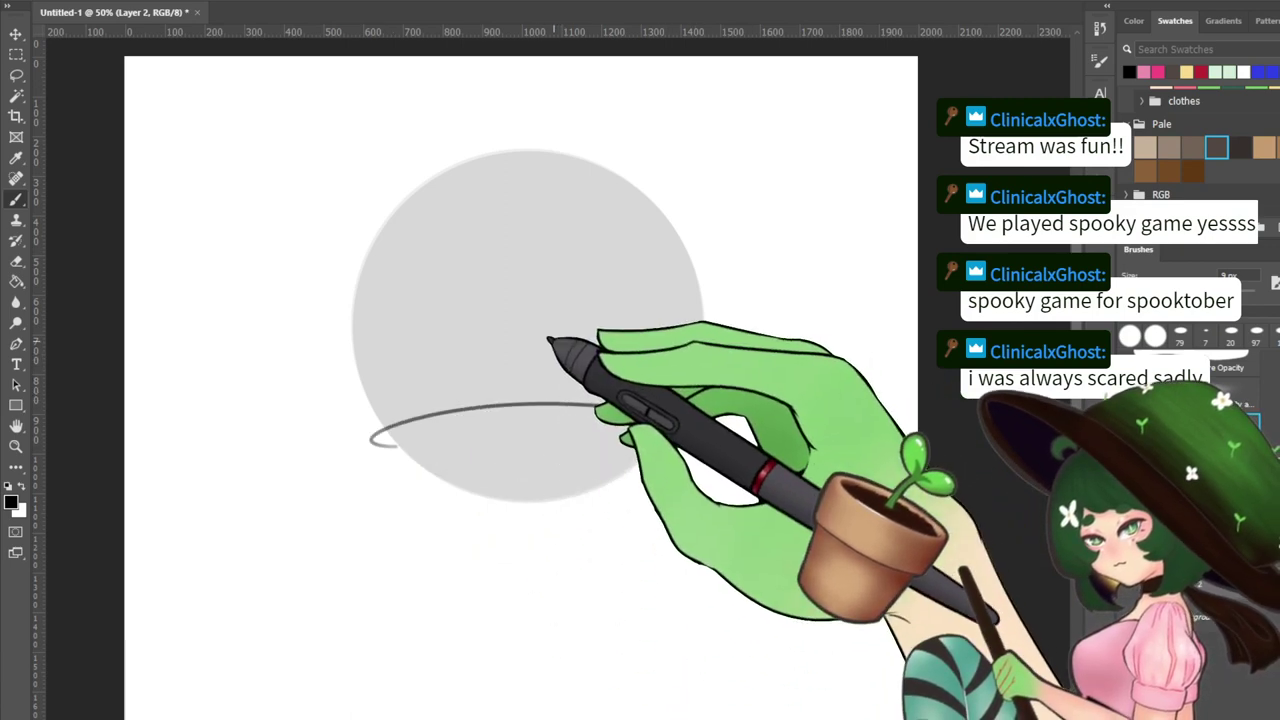
{"action": "mouse_move", "coordinate": [554, 344]}
{"action": "left_mouse_down"}
{"action": "mouse_move", "coordinate": [576, 614]}
{"action": "mouse_move", "coordinate": [556, 608]}
{"action": "left_mouse_up"}
{"action": "key", "text": "ctrl+z"}
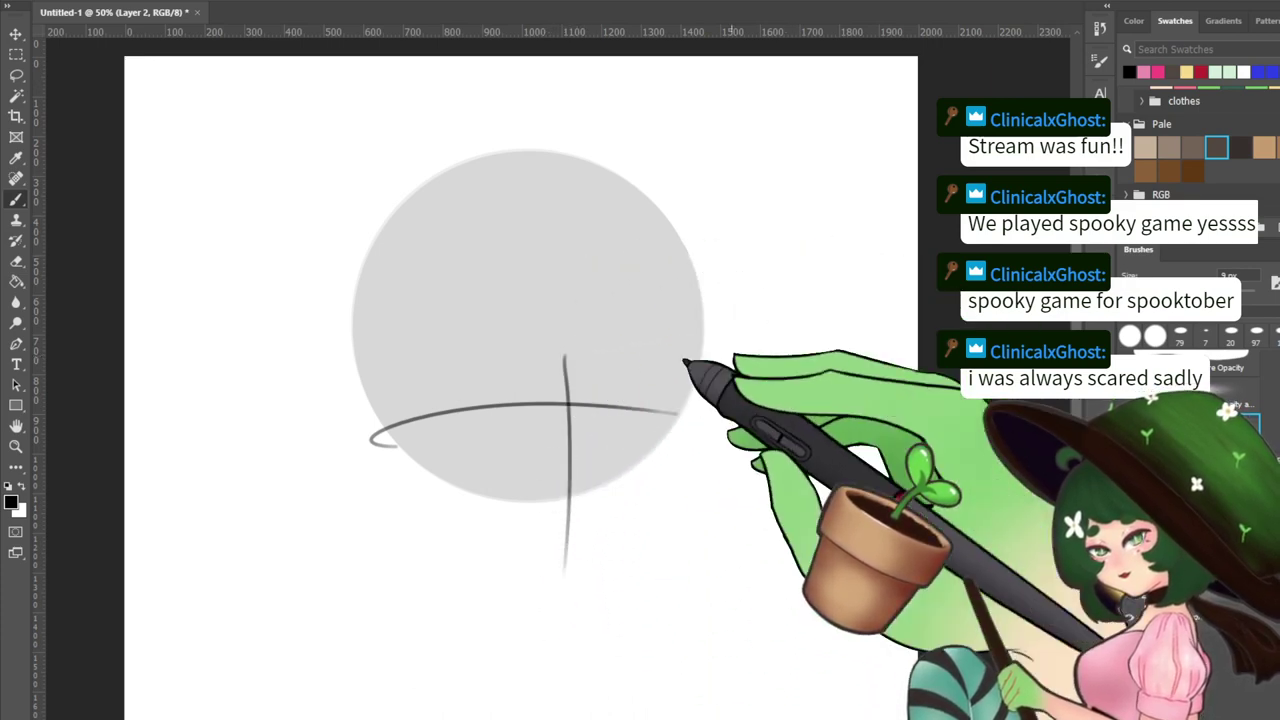
{"action": "key", "text": "ctrl+z"}
{"action": "left_click_drag", "start_coordinate": [555, 363], "coordinate": [550, 611]}
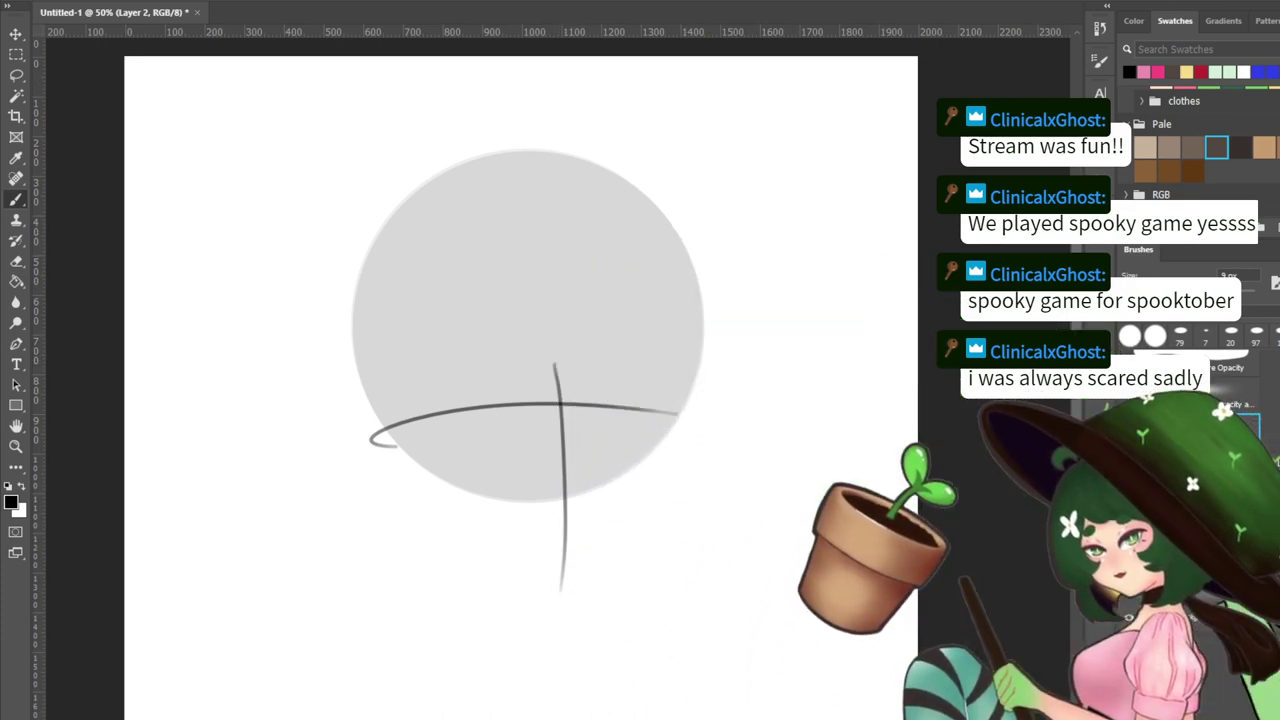
{"action": "key", "text": "ctrl+plus"}
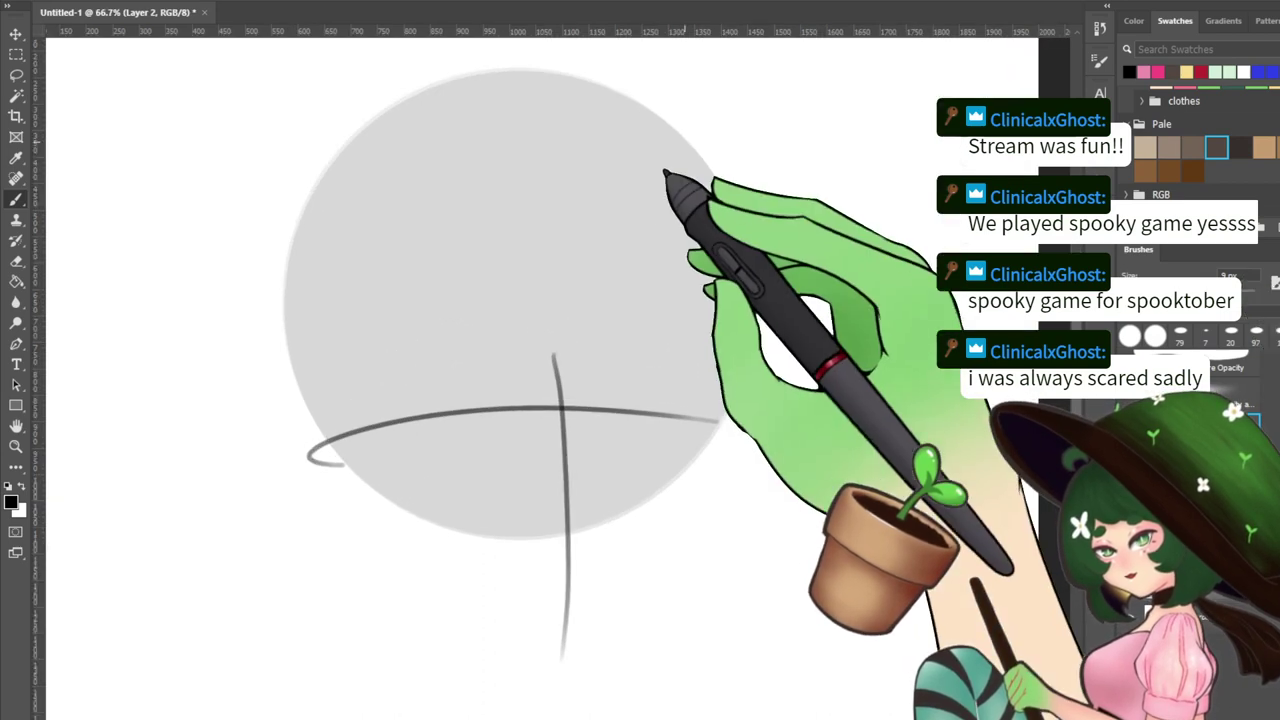
{"action": "left_click_drag", "start_coordinate": [646, 411], "coordinate": [650, 312]}
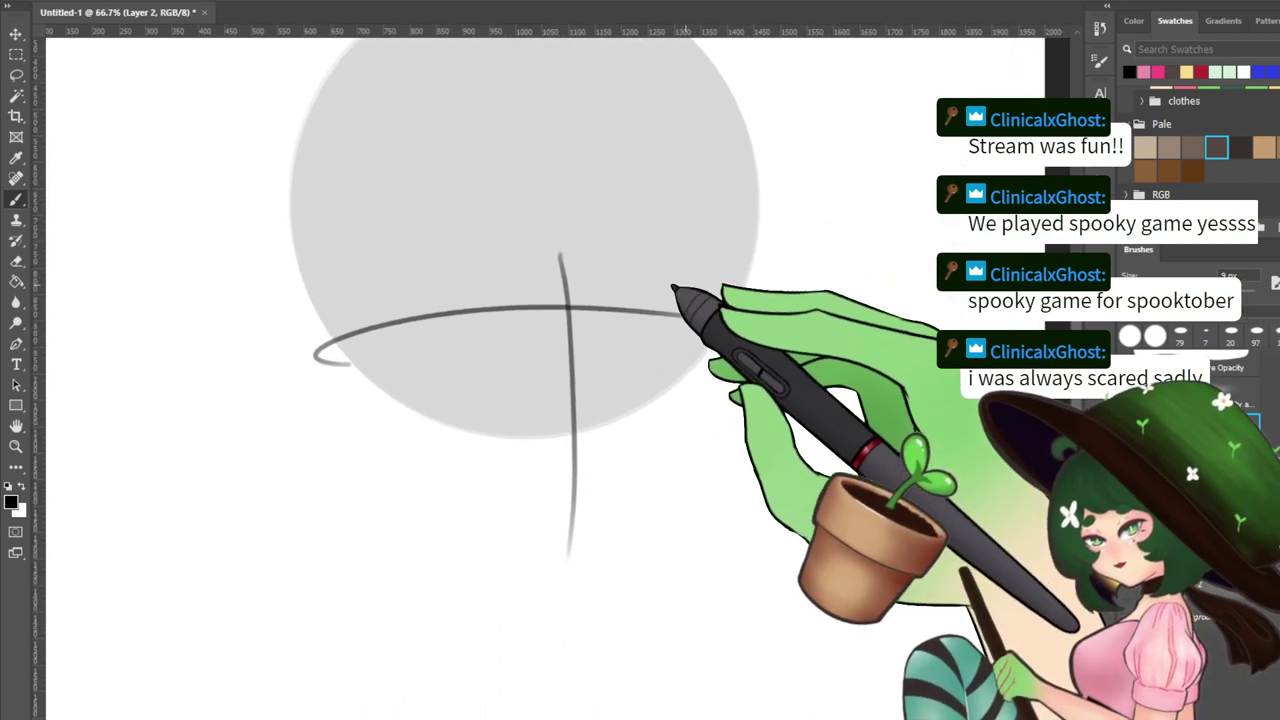
Replace the vertical face centre line with a straighter one slightly further right, crossing the horizontal guideline and extending below the circle
{"action": "key", "text": "ctrl+z"}
{"action": "left_click_drag", "start_coordinate": [580, 265], "coordinate": [614, 462]}
{"action": "key", "text": "ctrl+z"}
{"action": "left_click_drag", "start_coordinate": [584, 247], "coordinate": [595, 545]}
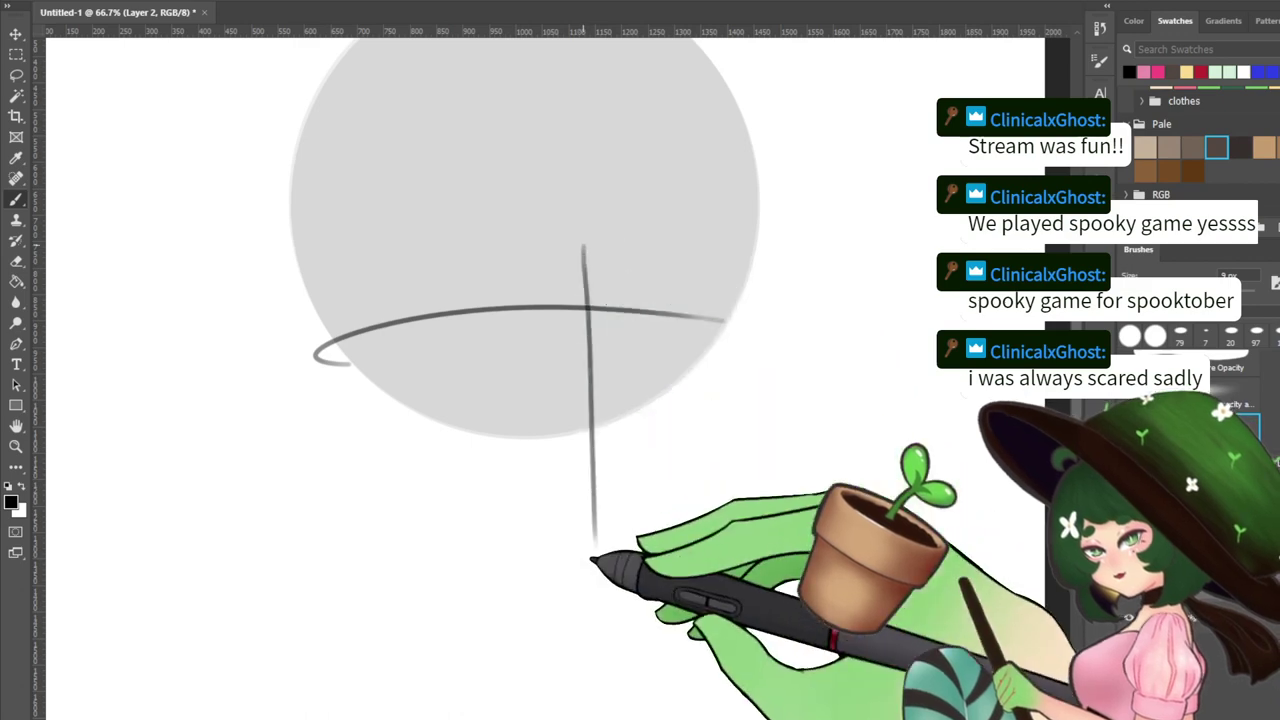
Draw the right side of the face from the circle's edge, dipping in at the eye line and curving out around the cheek
{"action": "left_click_drag", "start_coordinate": [716, 279], "coordinate": [688, 326]}
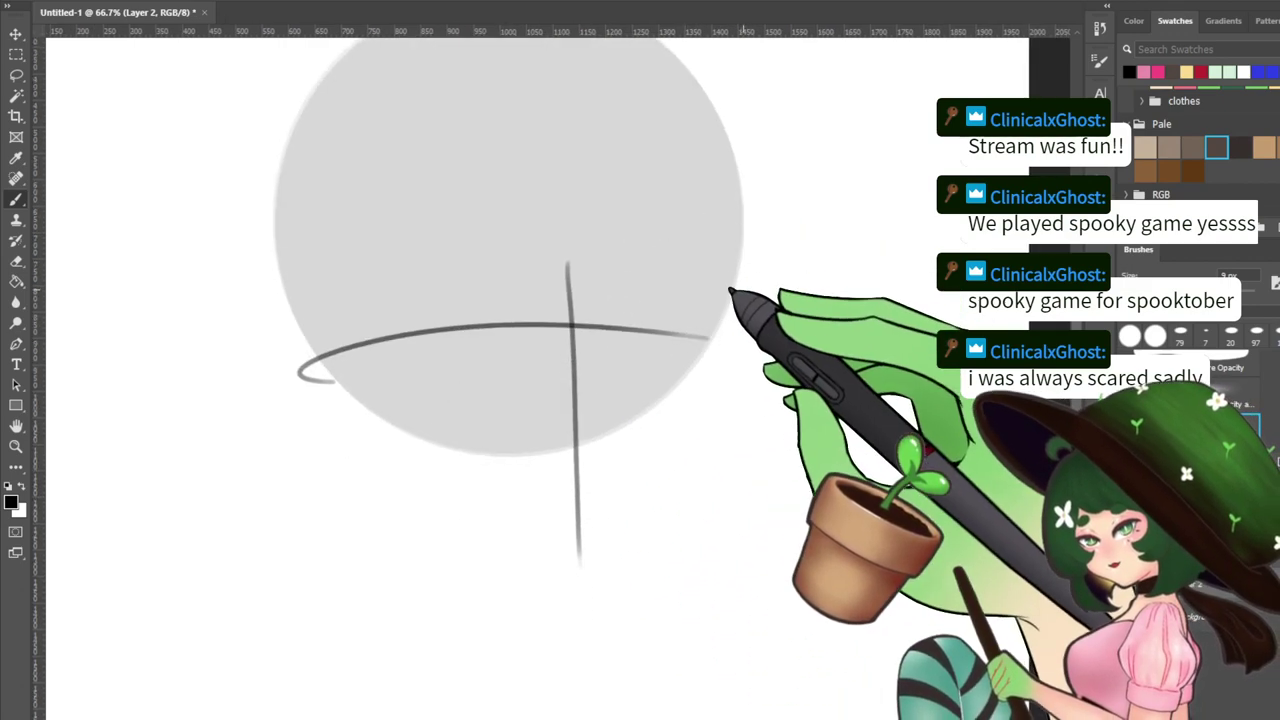
{"action": "key", "text": "ctrl+z"}
{"action": "left_click_drag", "start_coordinate": [737, 218], "coordinate": [739, 315]}
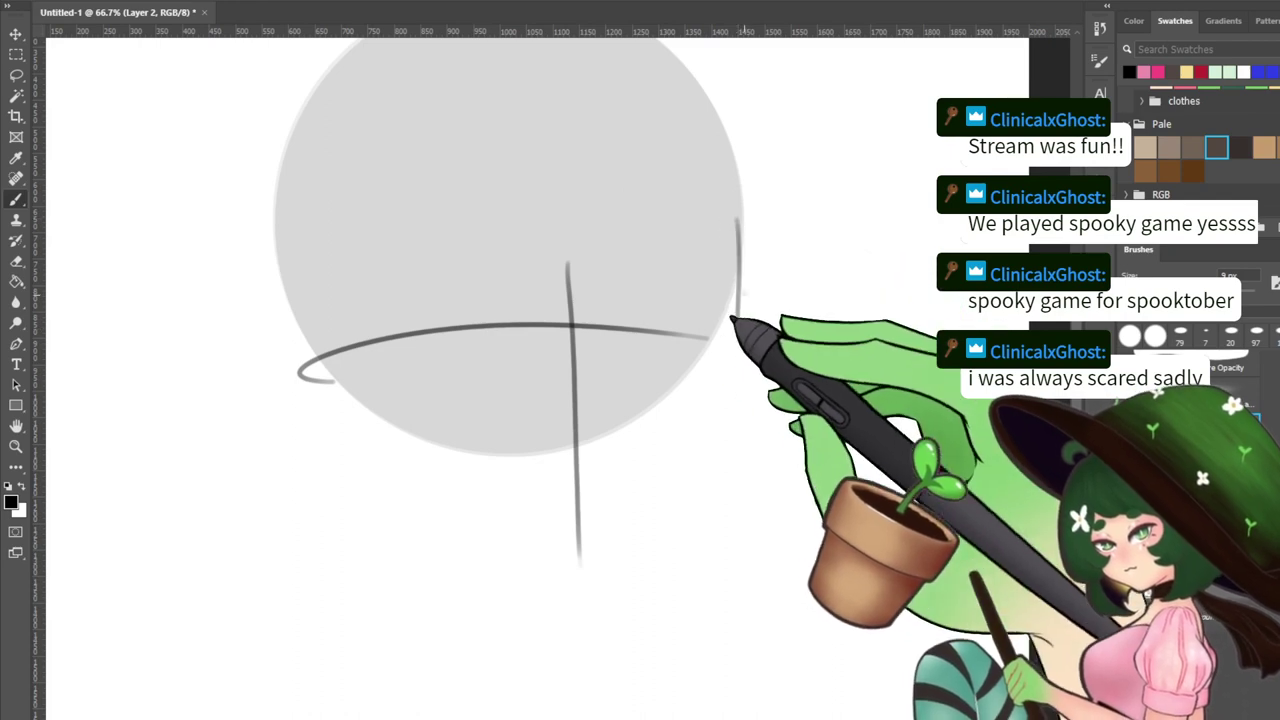
{"action": "key", "text": "ctrl+z"}
{"action": "left_click_drag", "start_coordinate": [739, 238], "coordinate": [733, 334]}
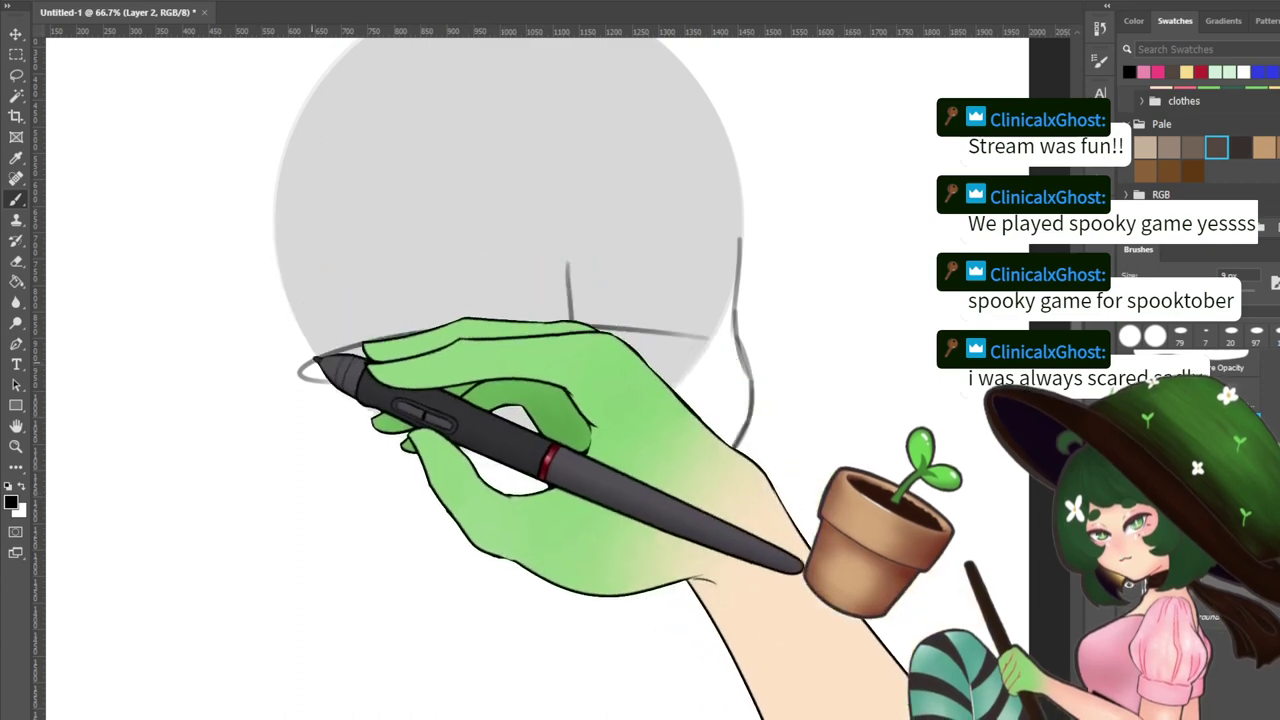
Sketch a small ear outline on the left side of the circle, beside the hooked end of the horizontal guideline
{"action": "mouse_move", "coordinate": [321, 347]}
{"action": "left_mouse_down"}
{"action": "mouse_move", "coordinate": [238, 332]}
{"action": "mouse_move", "coordinate": [264, 333]}
{"action": "mouse_move", "coordinate": [284, 408]}
{"action": "left_mouse_up"}
{"action": "key", "text": "ctrl+z"}
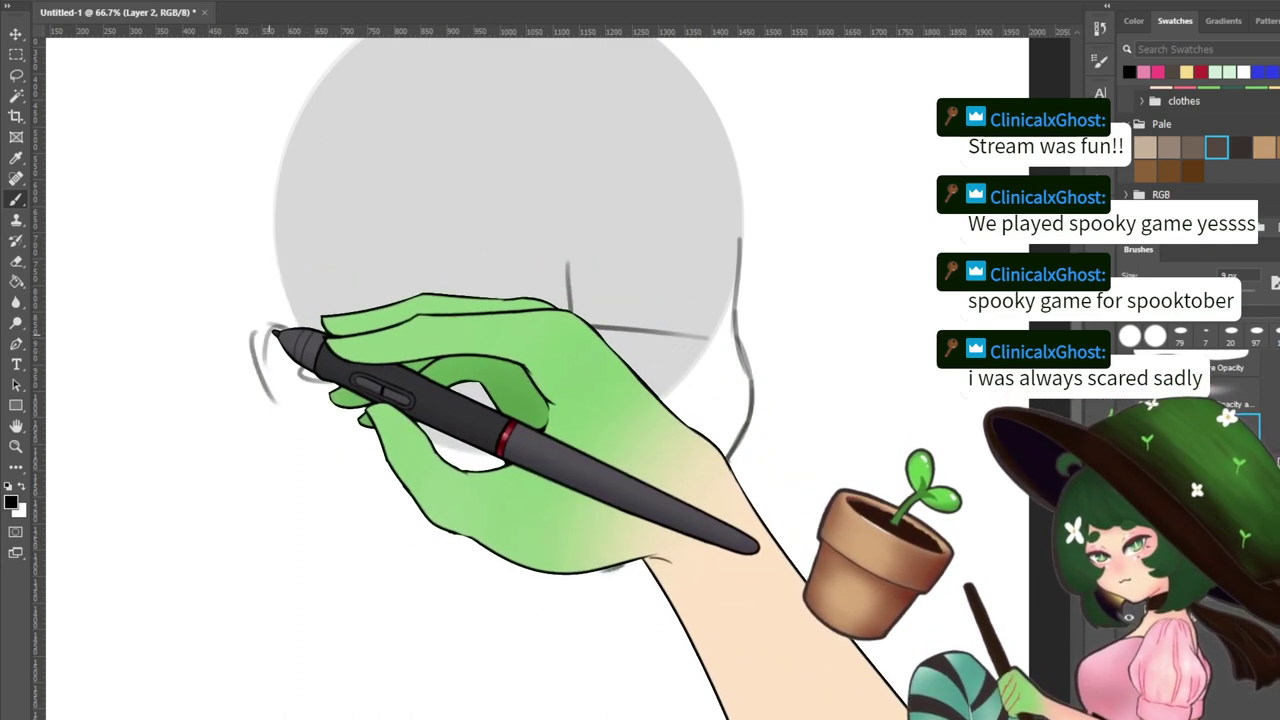
{"action": "key", "text": "ctrl+z"}
{"action": "left_click_drag", "start_coordinate": [269, 338], "coordinate": [293, 413]}
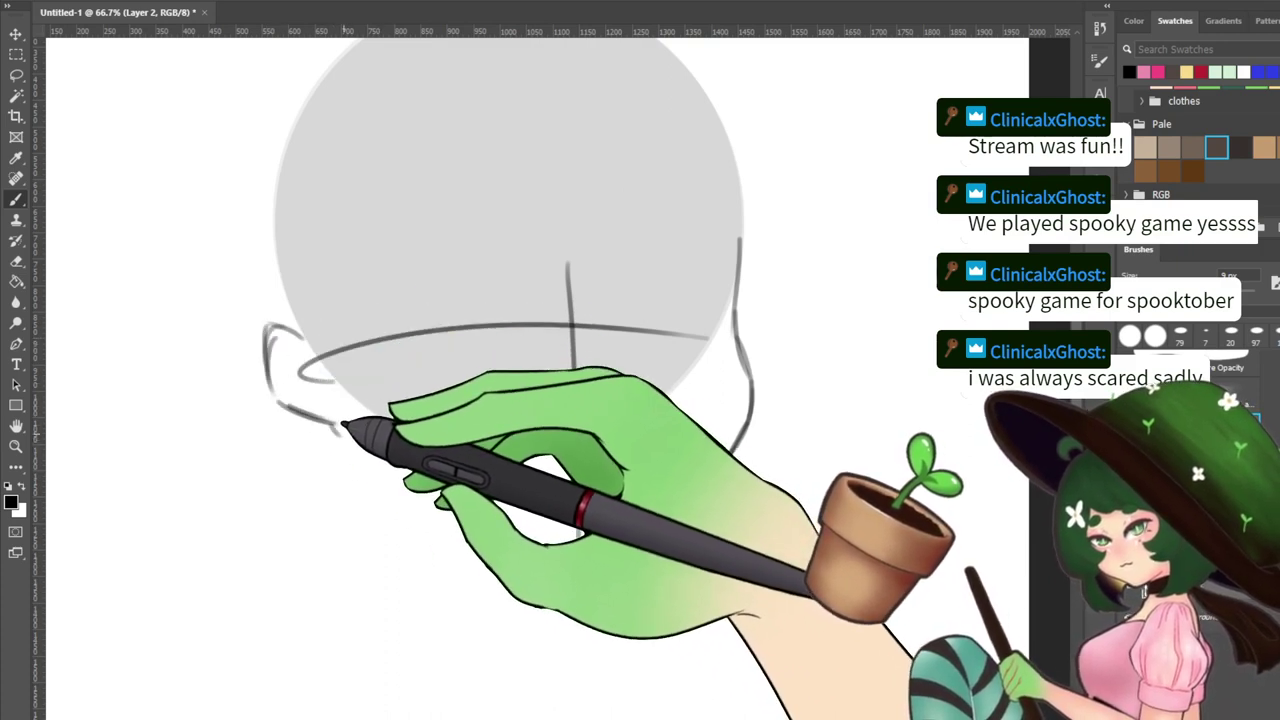
Draw the left jawline from below the ear down to the chin, erasing the first attempt and redrawing it
{"action": "left_click_drag", "start_coordinate": [372, 466], "coordinate": [548, 558]}
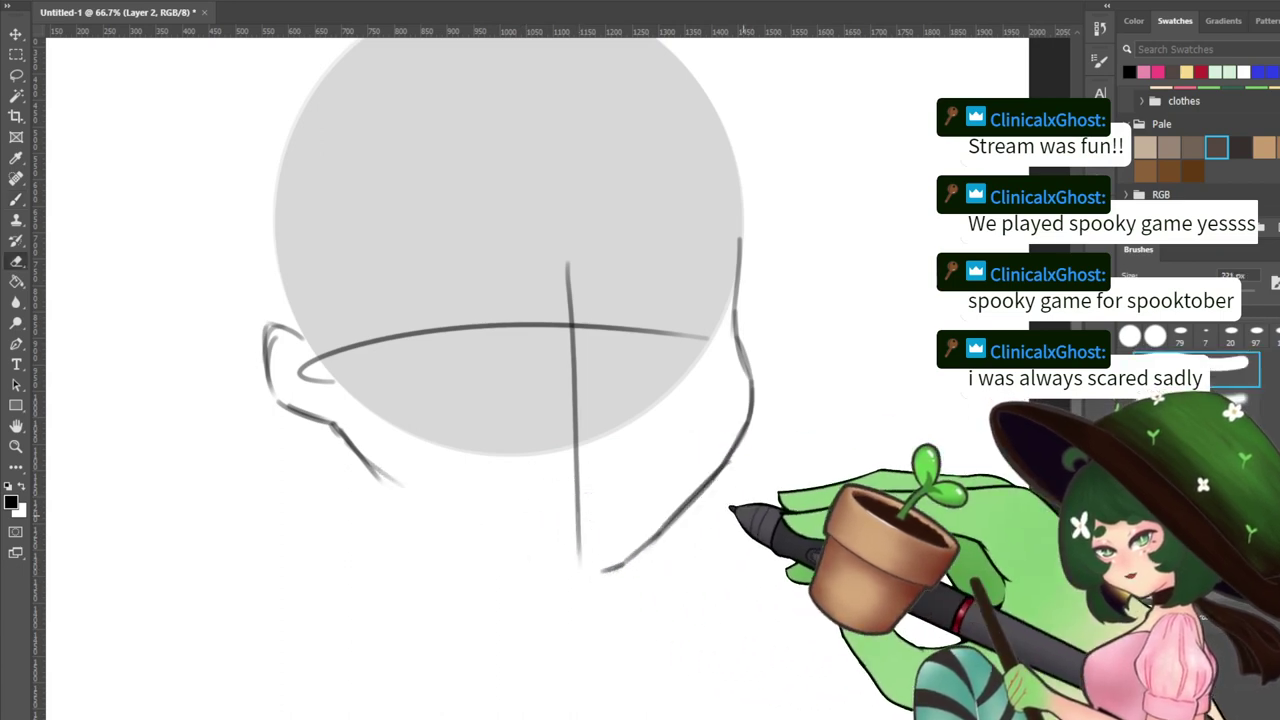
{"action": "key", "text": "b"}
{"action": "key", "text": "e"}
{"action": "left_click_drag", "start_coordinate": [372, 474], "coordinate": [369, 494]}
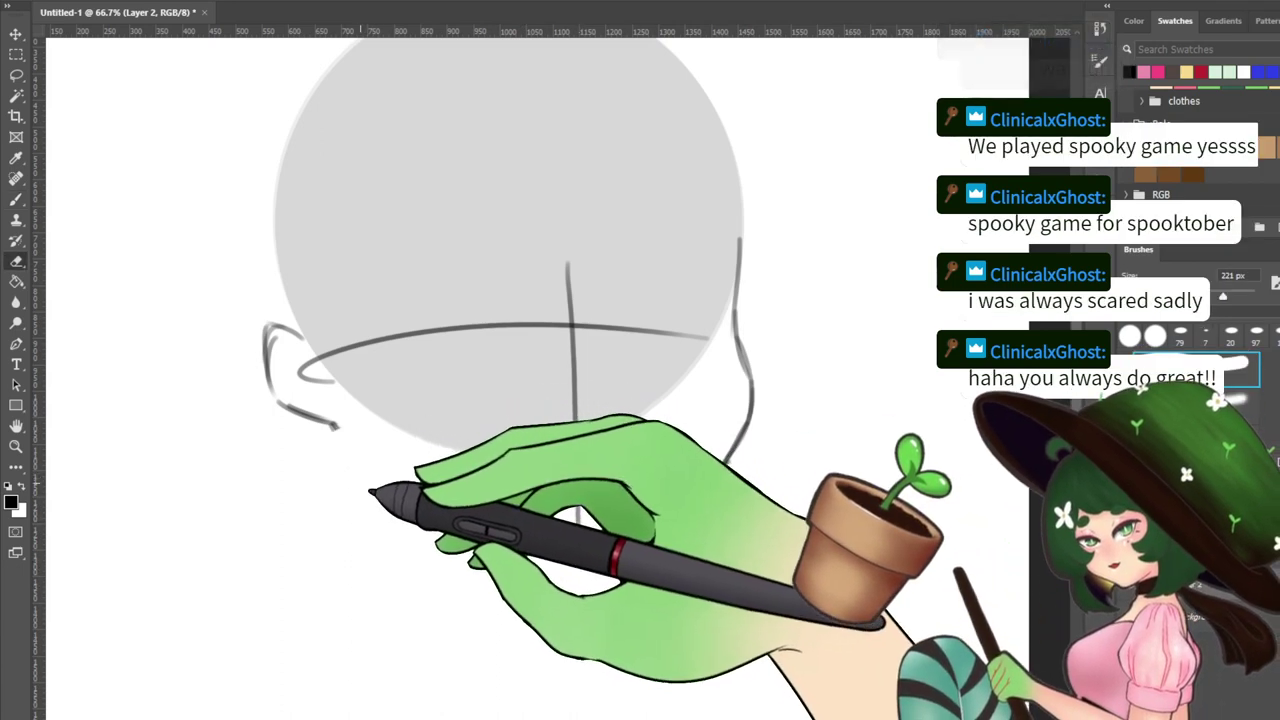
{"action": "key", "text": "b"}
{"action": "mouse_move", "coordinate": [335, 426]}
{"action": "left_mouse_down"}
{"action": "mouse_move", "coordinate": [388, 478]}
{"action": "mouse_move", "coordinate": [365, 452]}
{"action": "mouse_move", "coordinate": [515, 545]}
{"action": "left_mouse_up"}
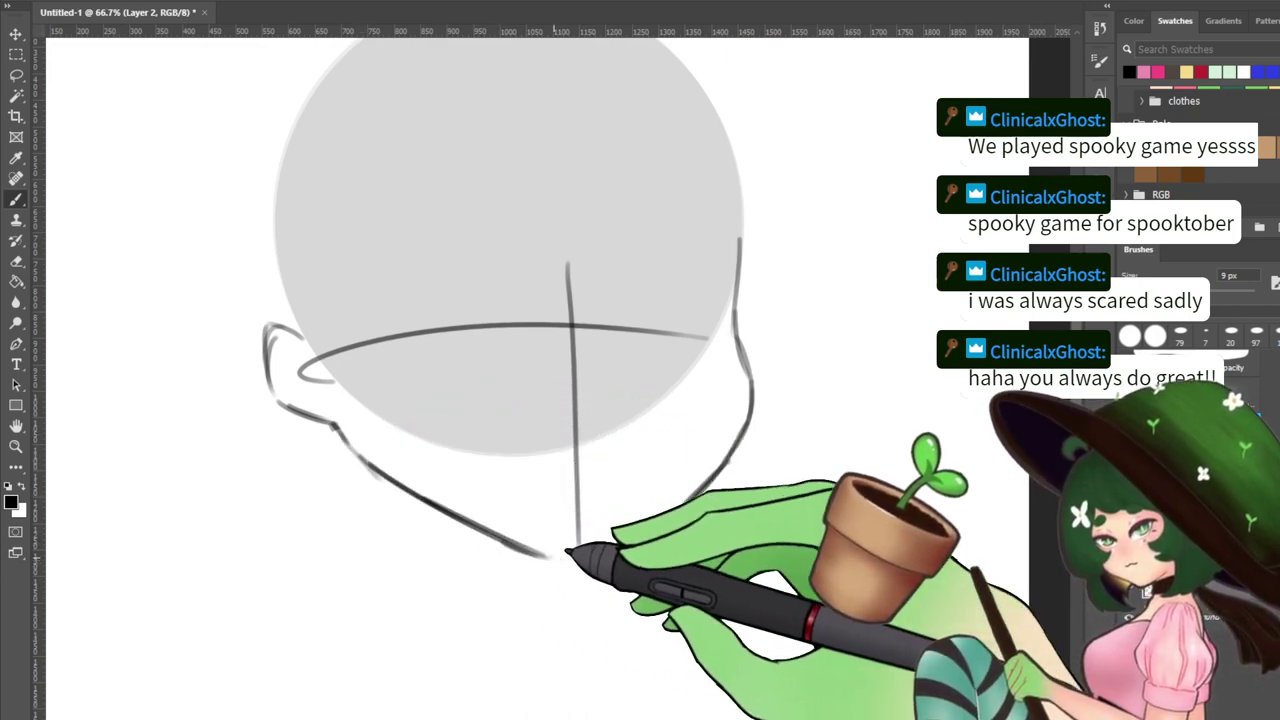
Erase the rough lower jaw strokes and redraw both jaw sides meeting in a small rounded chin below the centre line
{"action": "key", "text": "e"}
{"action": "left_click_drag", "start_coordinate": [702, 487], "coordinate": [606, 575]}
{"action": "key", "text": "b"}
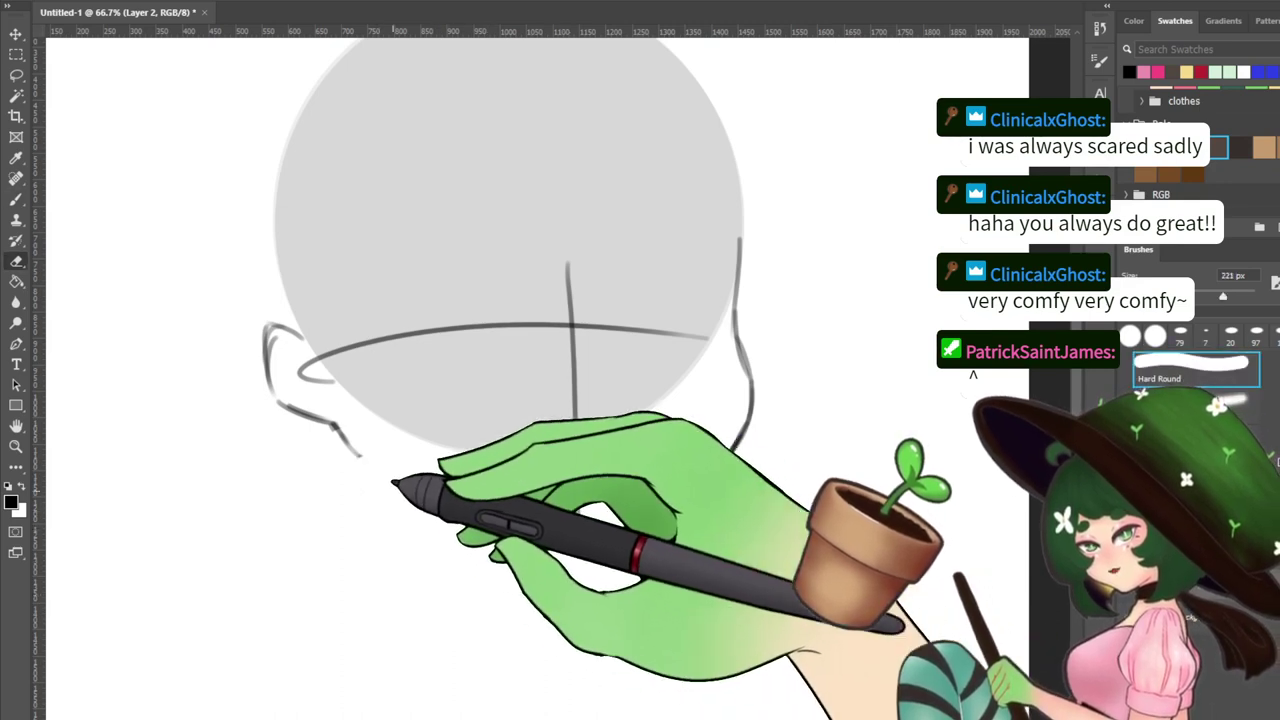
{"action": "key", "text": "b"}
{"action": "left_click_drag", "start_coordinate": [358, 460], "coordinate": [495, 550]}
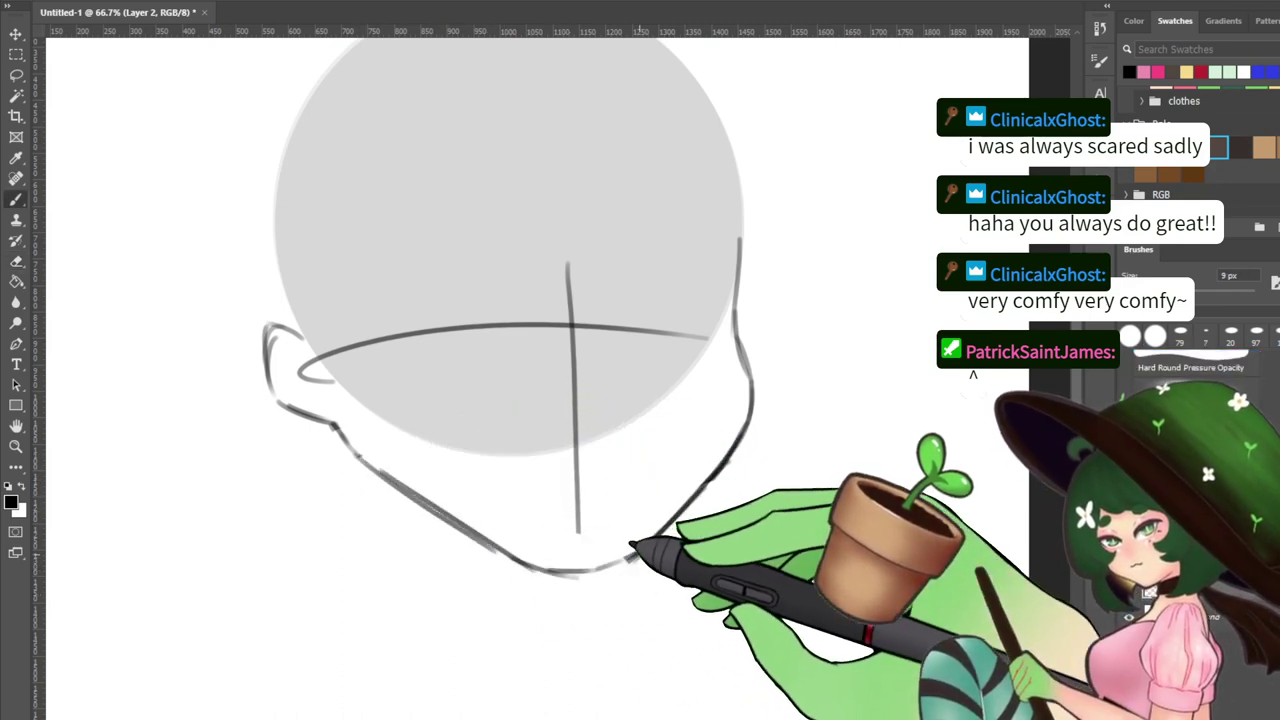
{"action": "key", "text": "e"}
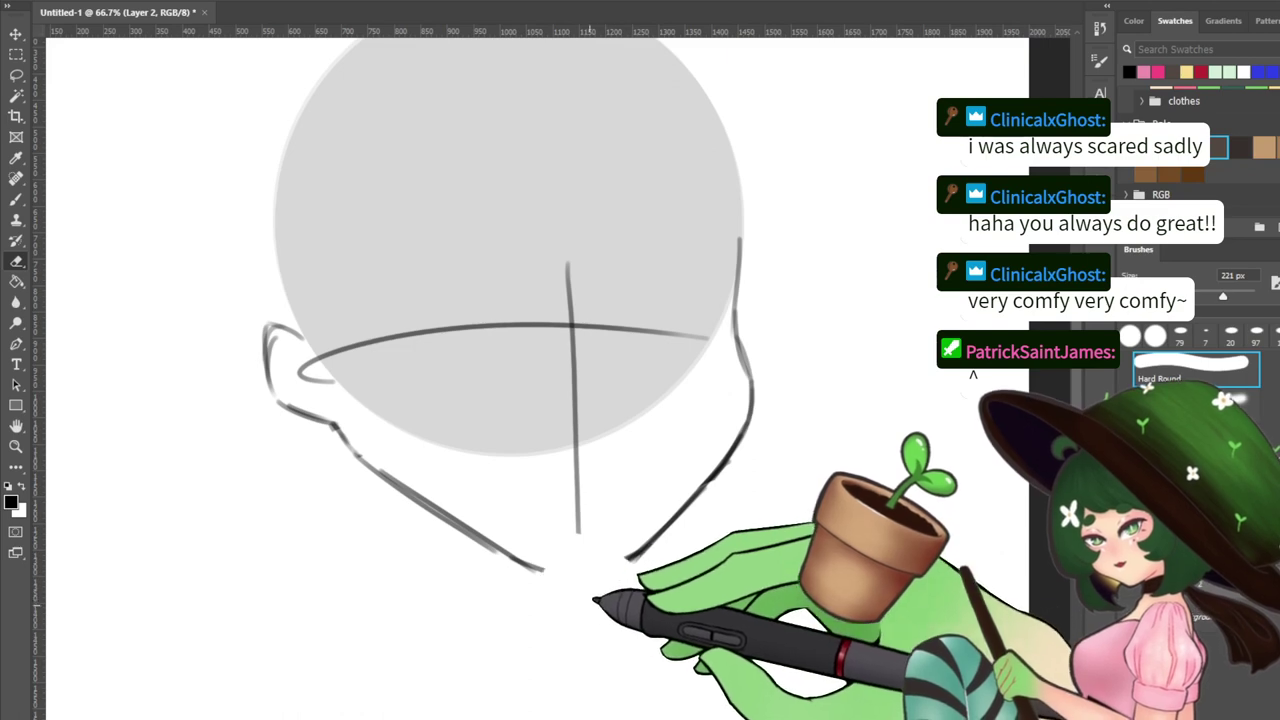
{"action": "key", "text": "b"}
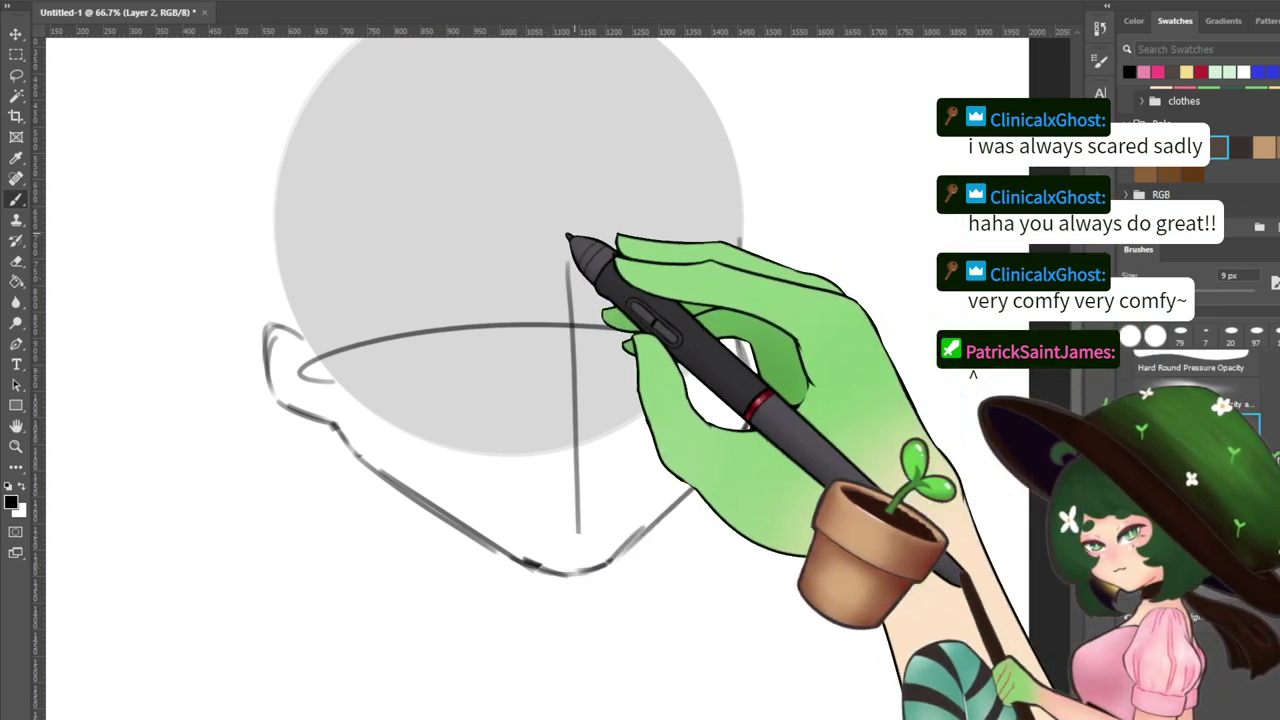
Erase the ear with the guideline's hooked end and redraw it as a rounder shape joining the left jaw
{"action": "left_click_drag", "start_coordinate": [499, 267], "coordinate": [504, 399]}
{"action": "key", "text": "e"}
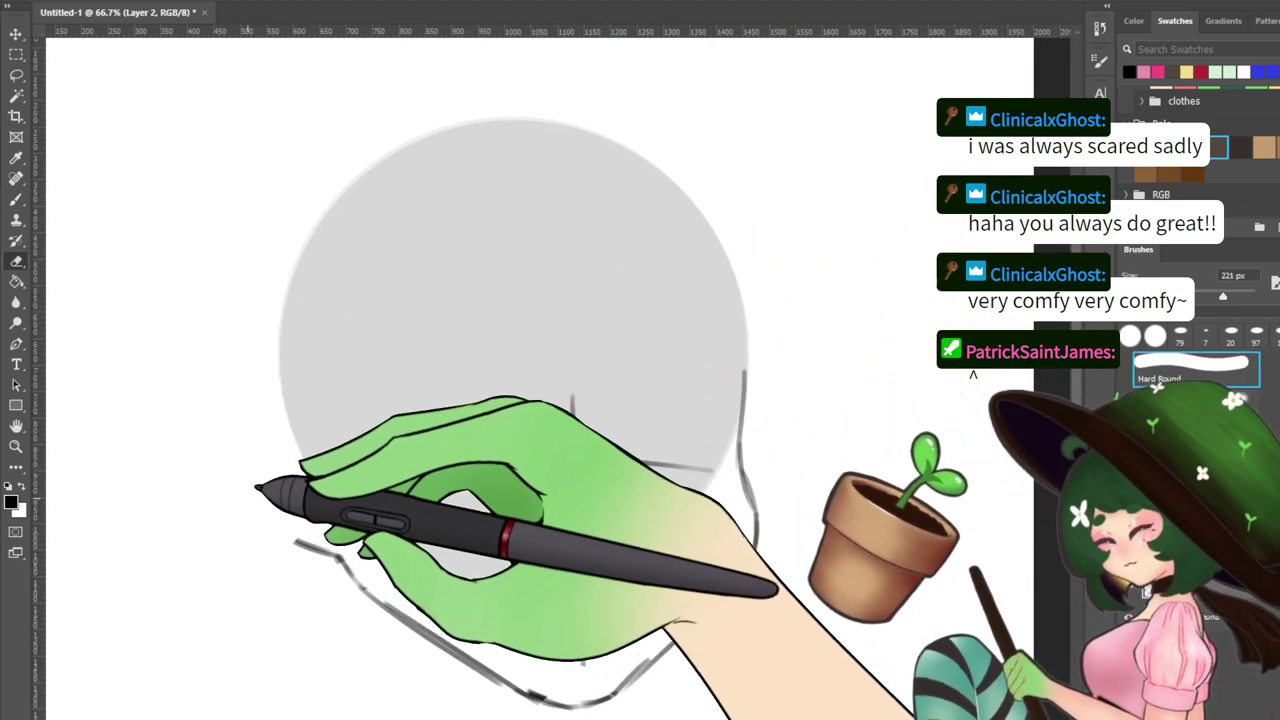
{"action": "key", "text": "b"}
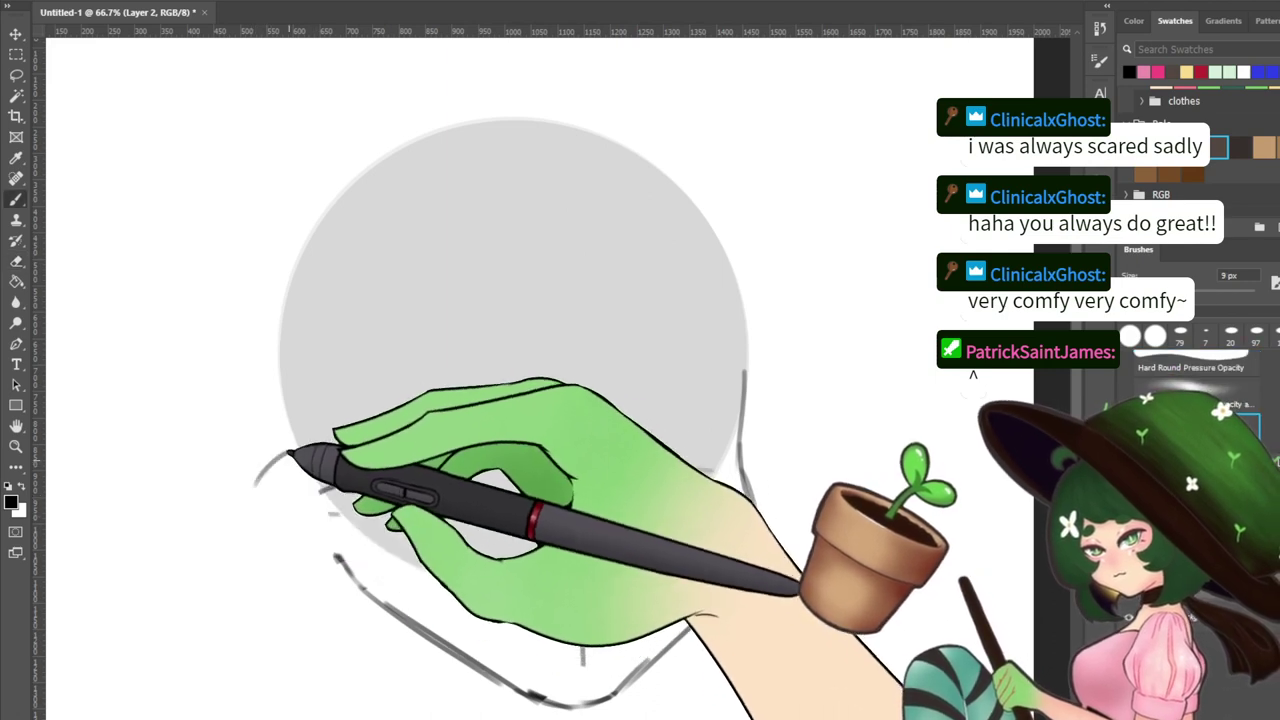
{"action": "key", "text": "e"}
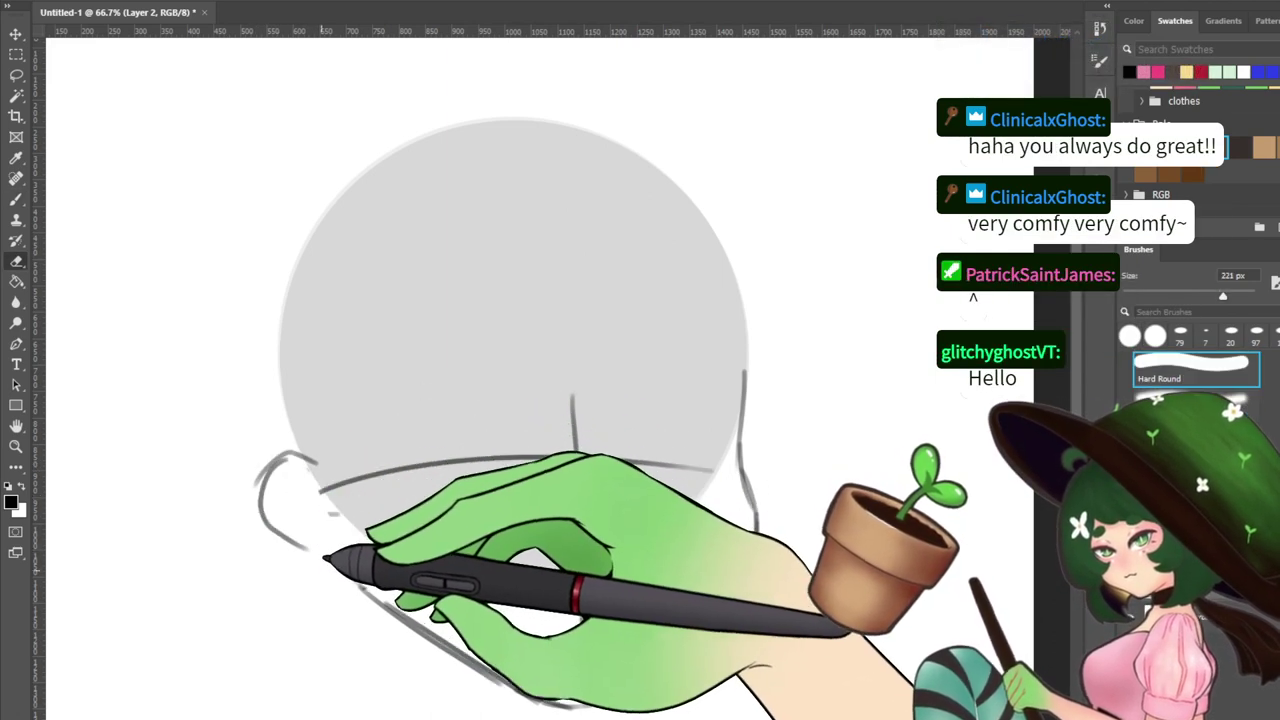
{"action": "key", "text": "b"}
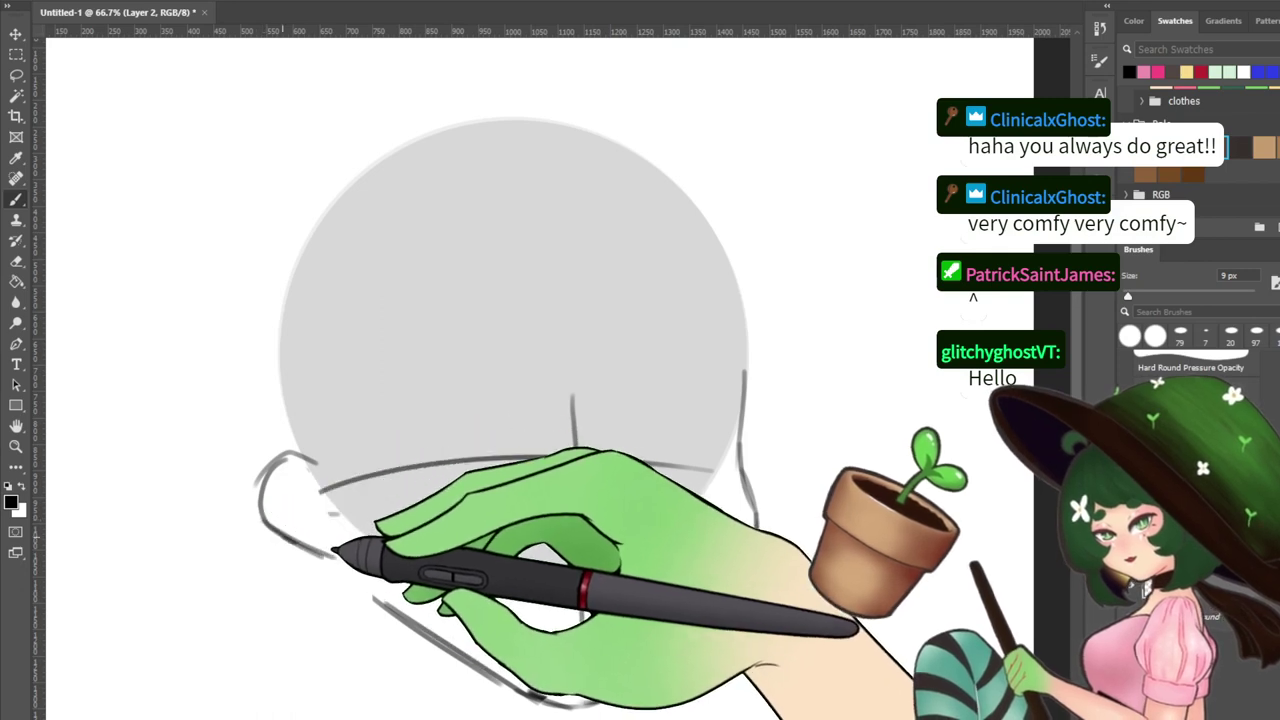
{"action": "left_click_drag", "start_coordinate": [350, 574], "coordinate": [379, 606]}
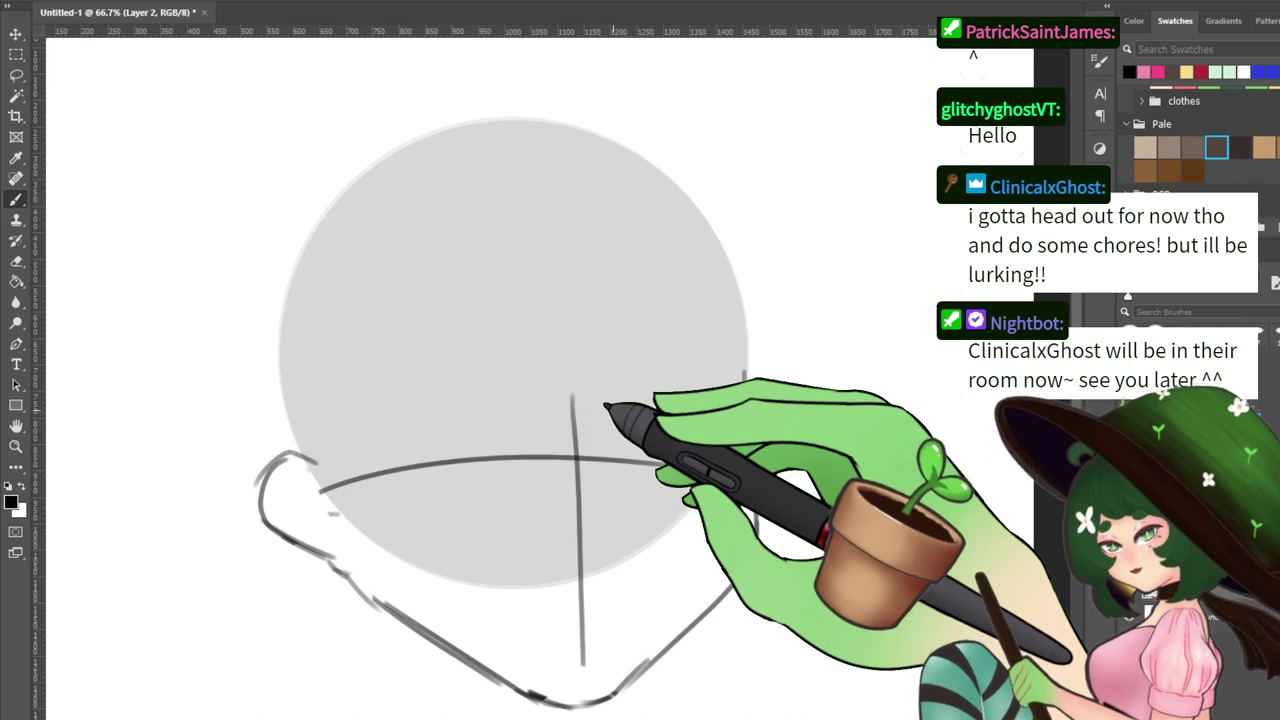
Erase the rounded ear outline and redraw it narrower, with its lower edge slanting down into the left jawline
{"action": "key", "text": "e"}
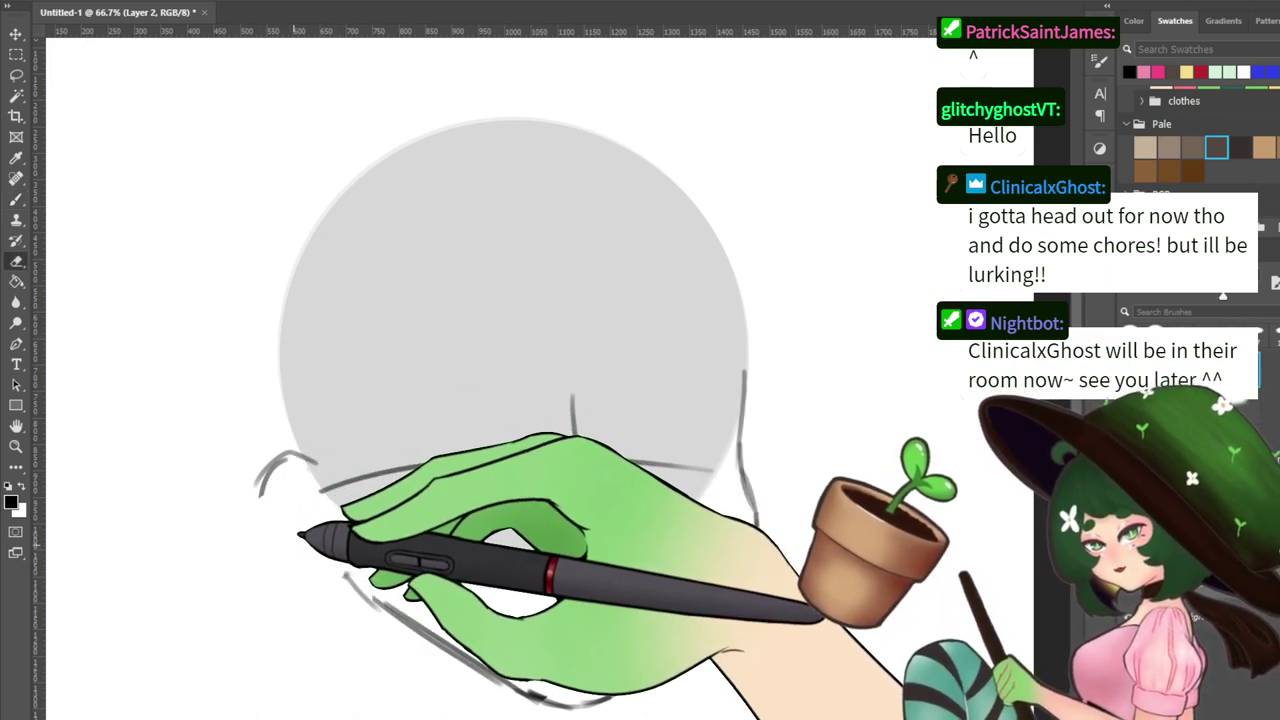
{"action": "key", "text": "b"}
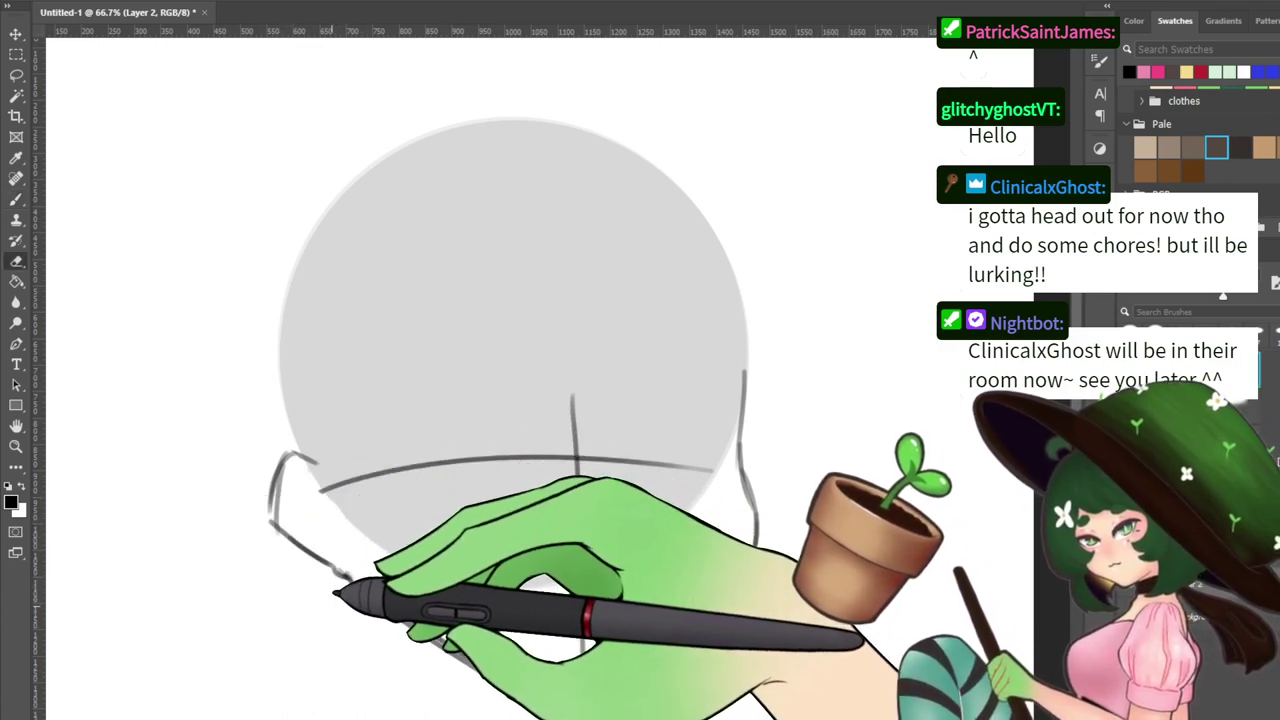
{"action": "key", "text": "b"}
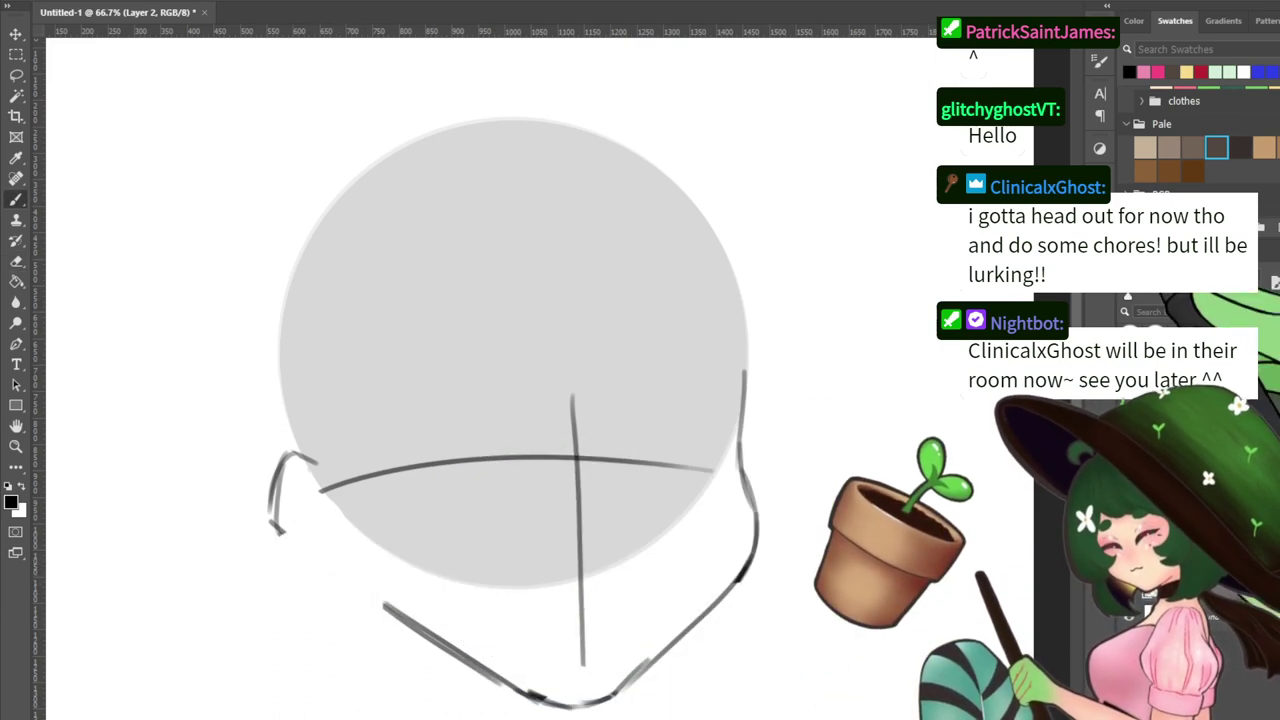
{"action": "key", "text": "b"}
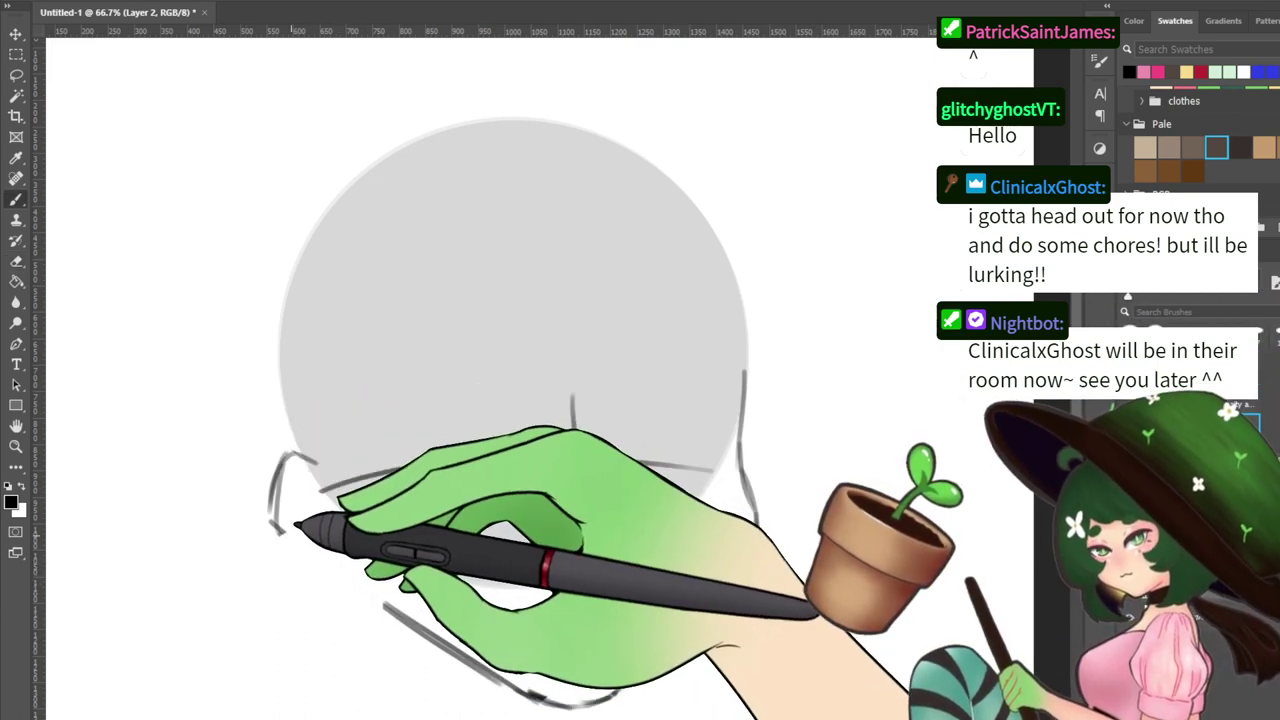
{"action": "mouse_move", "coordinate": [275, 526]}
{"action": "left_mouse_down"}
{"action": "mouse_move", "coordinate": [372, 598]}
{"action": "mouse_move", "coordinate": [448, 632]}
{"action": "left_mouse_up"}
Erase the right cheek and jaw contour and redraw it with a more angular cheek running down to the chin
{"action": "mouse_move", "coordinate": [547, 518]}
{"action": "left_mouse_down"}
{"action": "mouse_move", "coordinate": [503, 371]}
{"action": "mouse_move", "coordinate": [587, 223]}
{"action": "mouse_move", "coordinate": [500, 477]}
{"action": "mouse_move", "coordinate": [523, 374]}
{"action": "left_mouse_up"}
{"action": "key", "text": "e"}
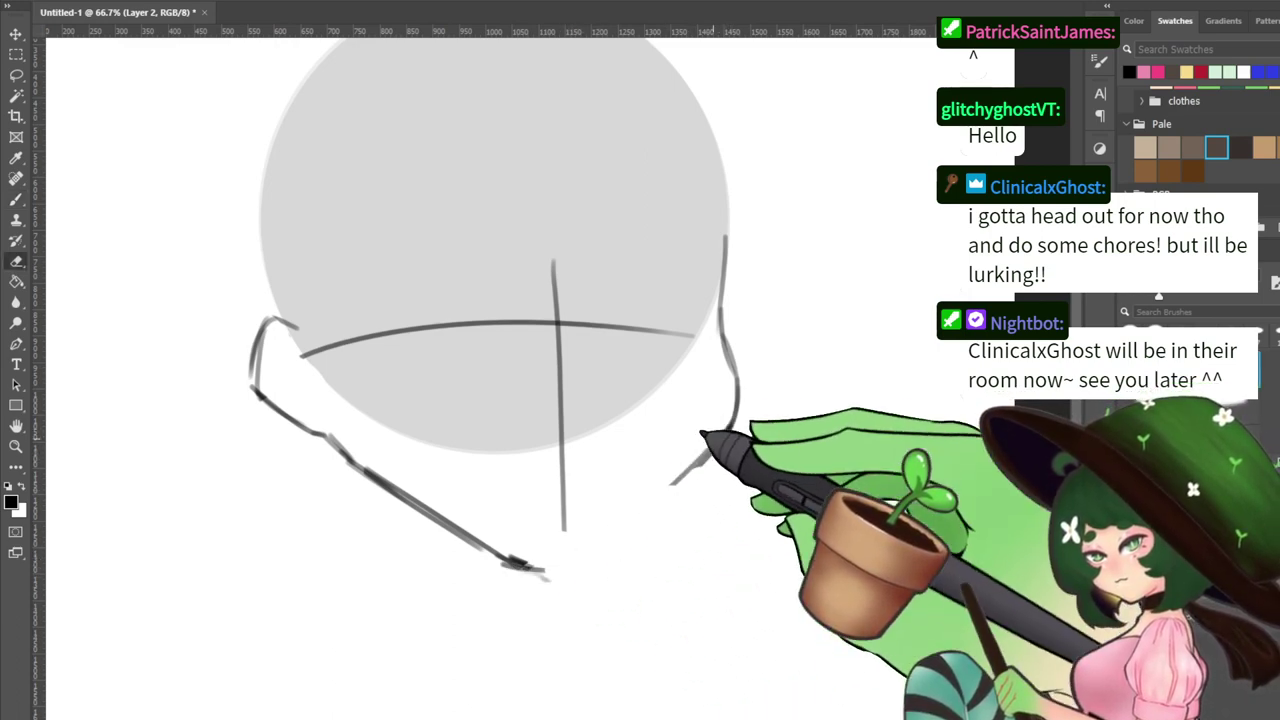
{"action": "left_click_drag", "start_coordinate": [746, 368], "coordinate": [677, 490]}
{"action": "key", "text": "b"}
{"action": "left_click_drag", "start_coordinate": [723, 330], "coordinate": [745, 401]}
{"action": "mouse_move", "coordinate": [721, 334]}
{"action": "left_mouse_down"}
{"action": "mouse_move", "coordinate": [730, 407]}
{"action": "mouse_move", "coordinate": [725, 375]}
{"action": "mouse_move", "coordinate": [711, 450]}
{"action": "left_mouse_up"}
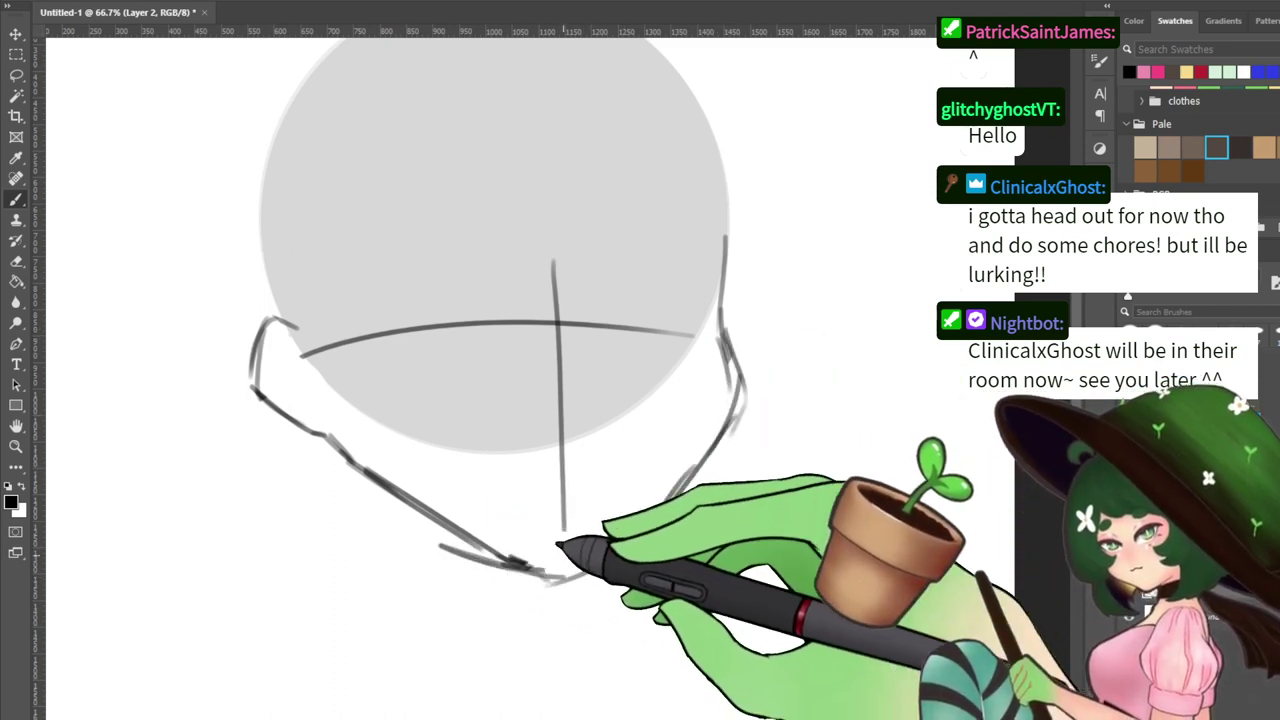
Rework the left jawline with a shallower slope and join it to the chin and right jaw
{"action": "mouse_move", "coordinate": [340, 448]}
{"action": "left_mouse_down"}
{"action": "mouse_move", "coordinate": [466, 550]}
{"action": "mouse_move", "coordinate": [414, 509]}
{"action": "mouse_move", "coordinate": [430, 527]}
{"action": "mouse_move", "coordinate": [512, 560]}
{"action": "left_mouse_up"}
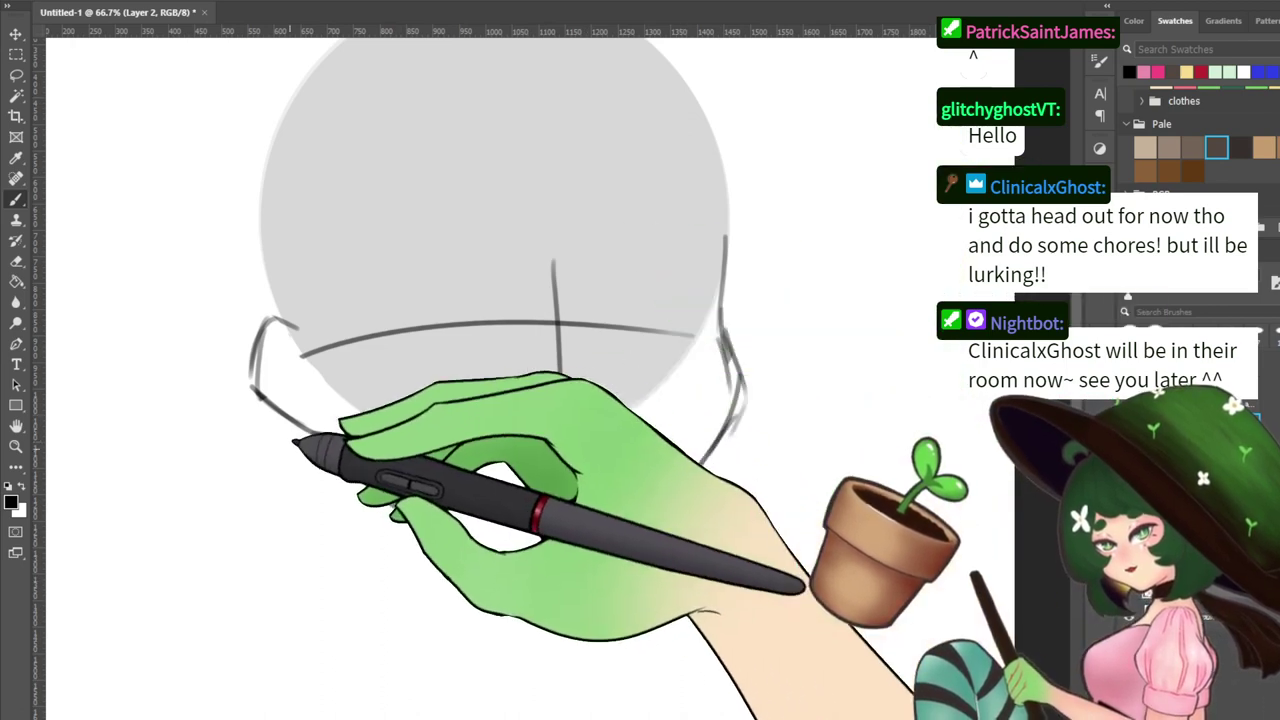
{"action": "key", "text": "e"}
{"action": "key", "text": "b"}
{"action": "mouse_move", "coordinate": [364, 472]}
{"action": "left_mouse_down"}
{"action": "mouse_move", "coordinate": [515, 546]}
{"action": "mouse_move", "coordinate": [621, 563]}
{"action": "mouse_move", "coordinate": [537, 579]}
{"action": "mouse_move", "coordinate": [520, 553]}
{"action": "mouse_move", "coordinate": [594, 551]}
{"action": "mouse_move", "coordinate": [742, 425]}
{"action": "left_mouse_up"}
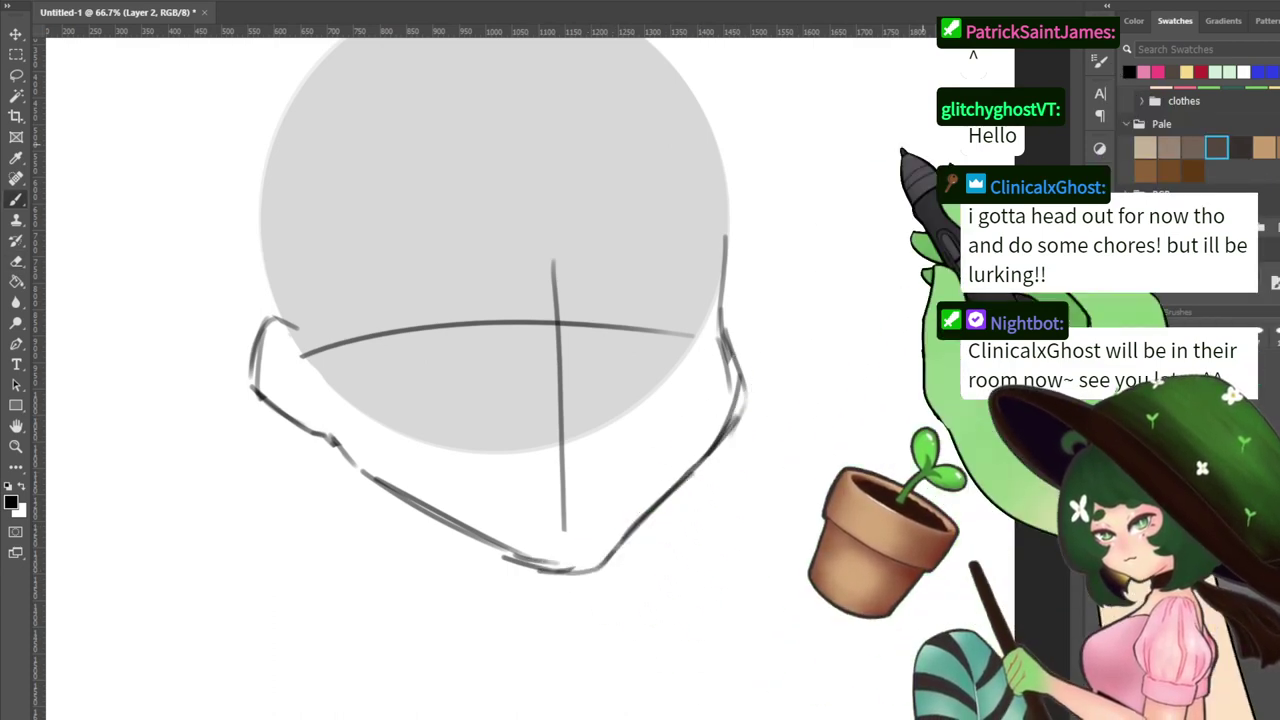
Erase the chin tip and redraw it as a softer curve connecting the two jawlines
{"action": "key", "text": "ctrl+minus"}
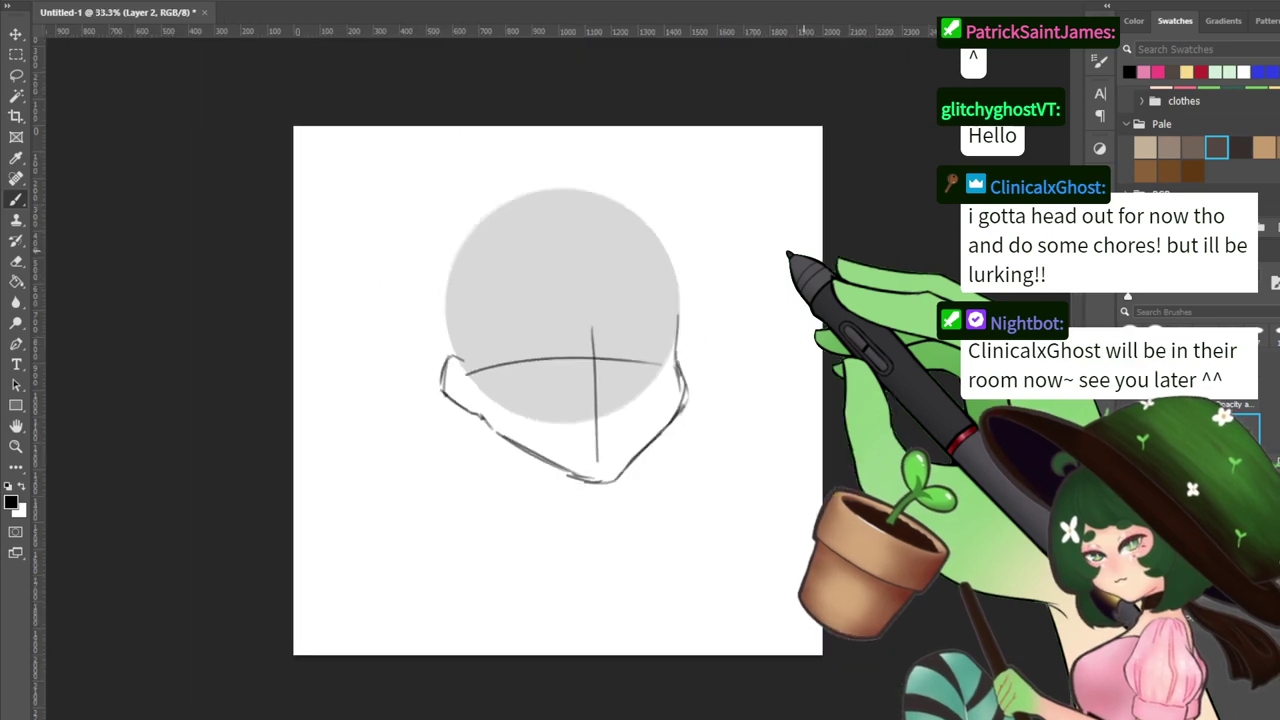
{"action": "key", "text": "ctrl+plus"}
{"action": "key", "text": "e"}
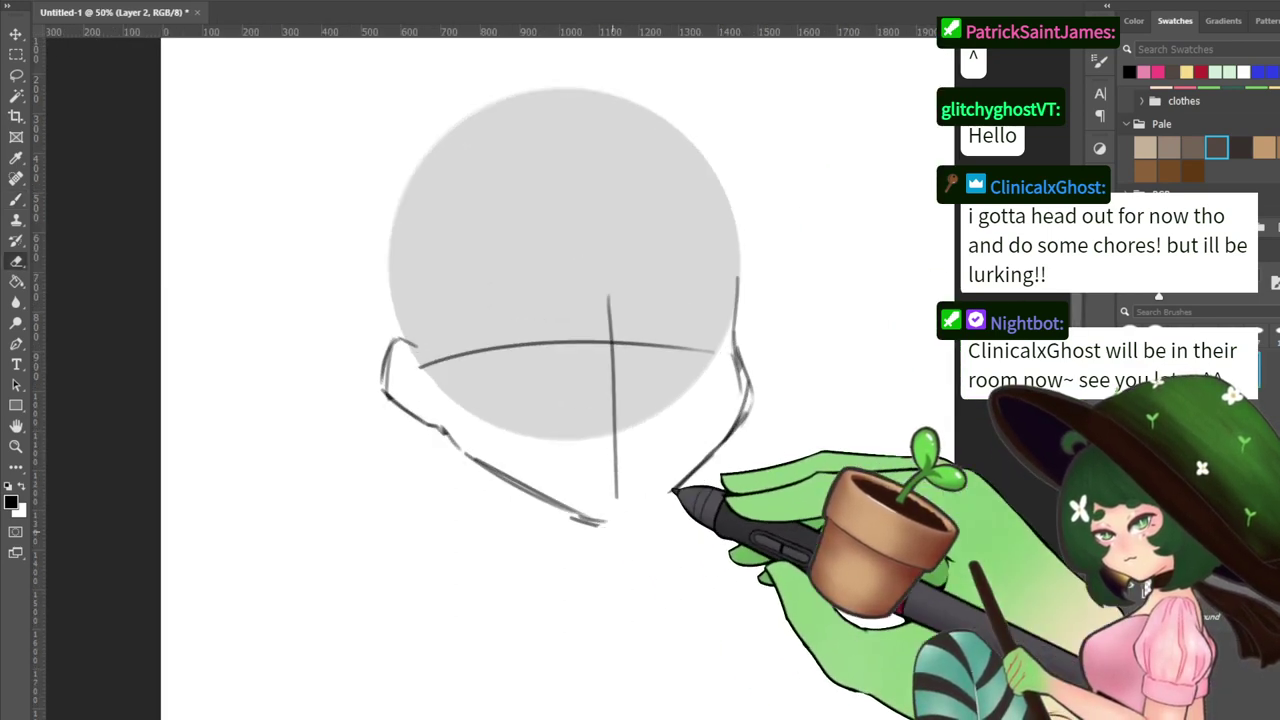
{"action": "key", "text": "b"}
{"action": "key", "text": "e"}
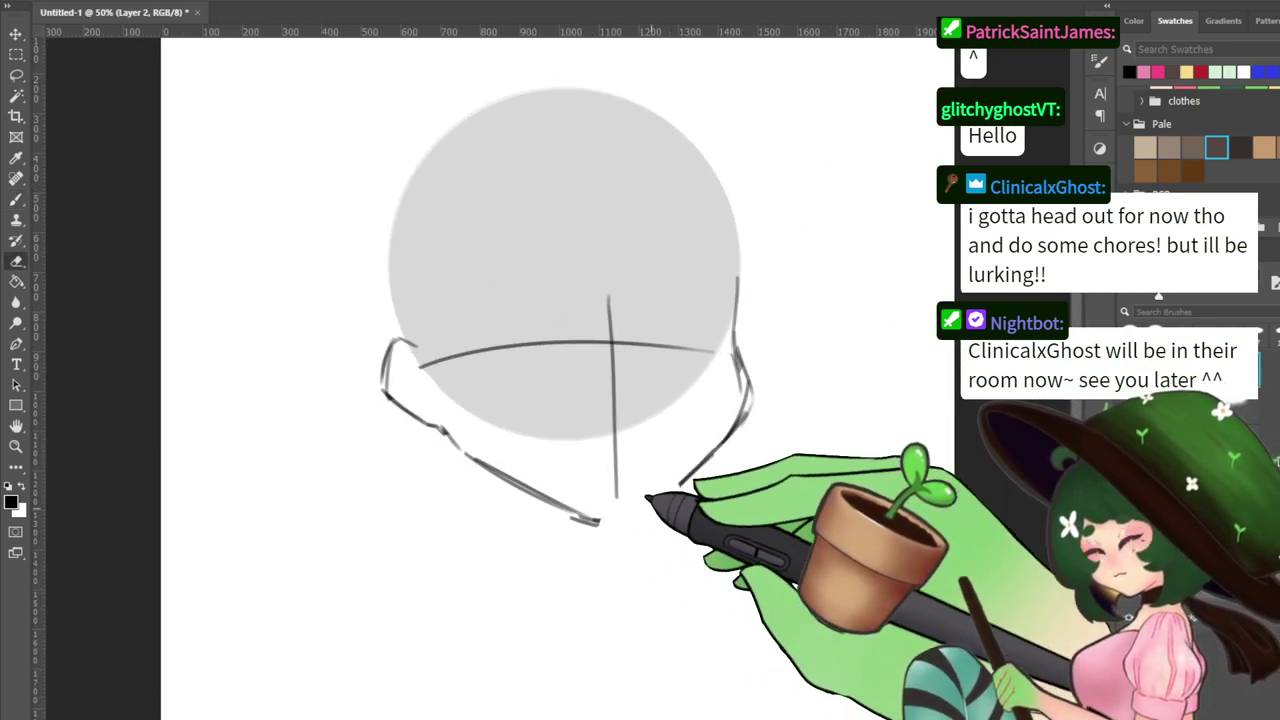
{"action": "key", "text": "b"}
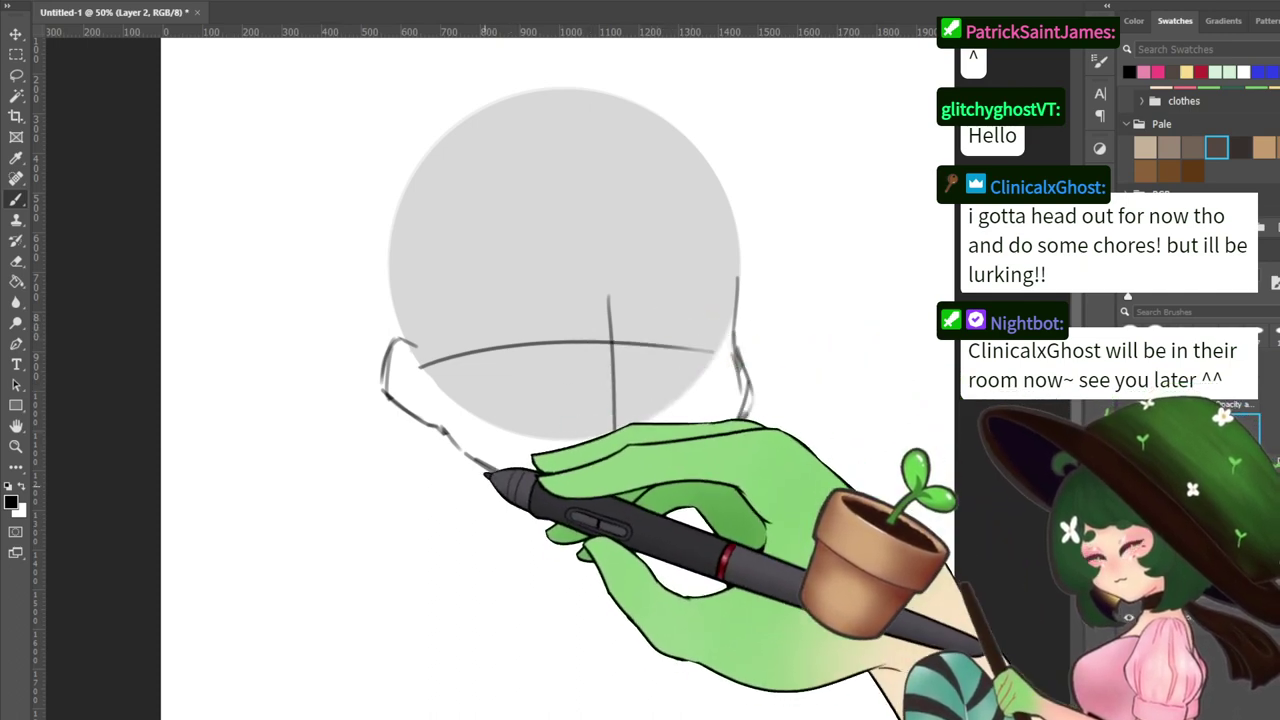
Sketch two short neck lines under the left jaw and chin, undoing the first pair and redrawing them further left
{"action": "left_click_drag", "start_coordinate": [494, 470], "coordinate": [518, 570]}
{"action": "left_click_drag", "start_coordinate": [592, 524], "coordinate": [601, 572]}
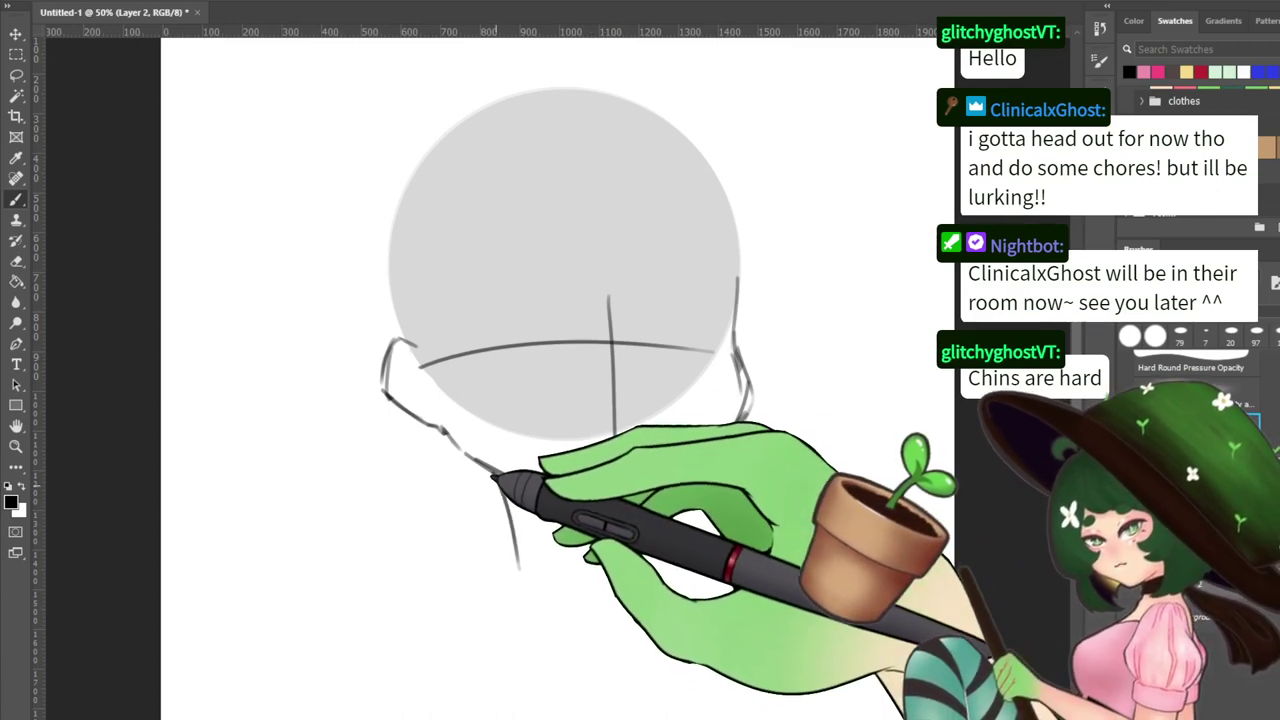
{"action": "key", "text": "ctrl+z"}
{"action": "key", "text": "ctrl+z"}
{"action": "left_click_drag", "start_coordinate": [488, 470], "coordinate": [497, 562]}
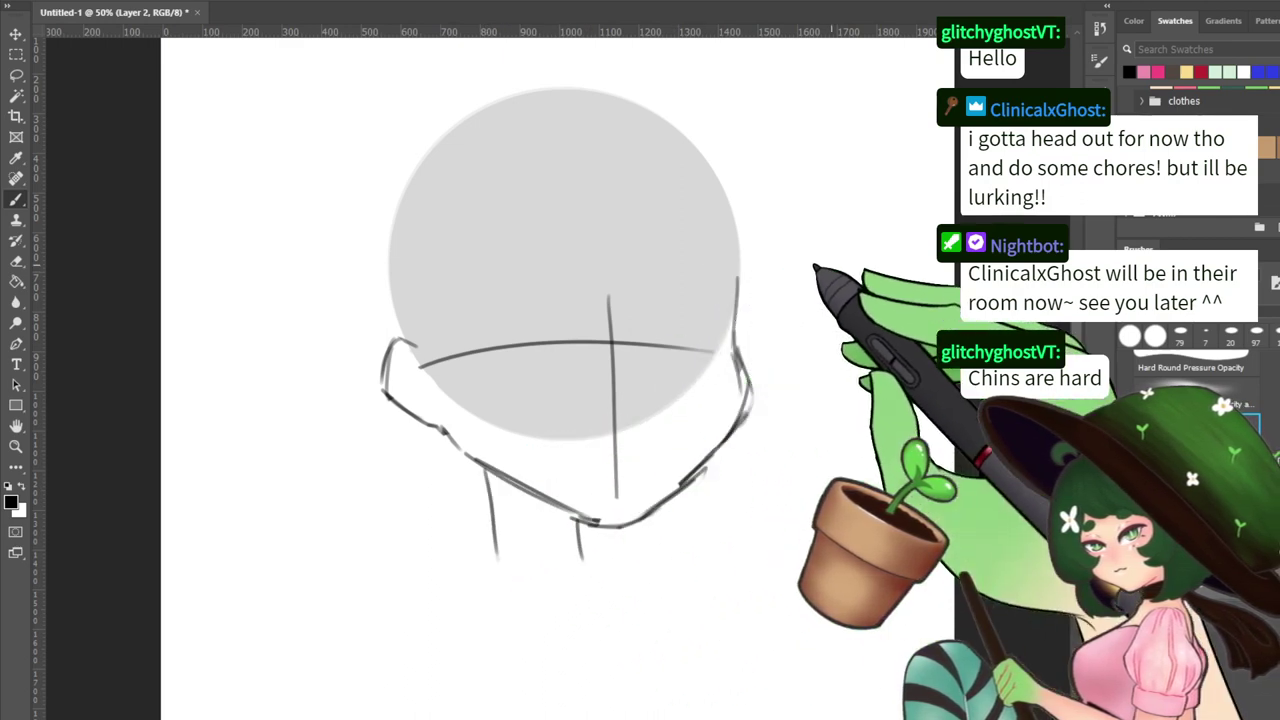
Erase the right cheek, jaw and chin line and redraw them with a sharper cheek angle and a slightly raised chin
{"action": "key", "text": "e"}
{"action": "mouse_move", "coordinate": [746, 402]}
{"action": "left_mouse_down"}
{"action": "mouse_move", "coordinate": [706, 460]}
{"action": "mouse_move", "coordinate": [703, 449]}
{"action": "mouse_move", "coordinate": [612, 525]}
{"action": "left_mouse_up"}
{"action": "key", "text": "b"}
{"action": "key", "text": "e"}
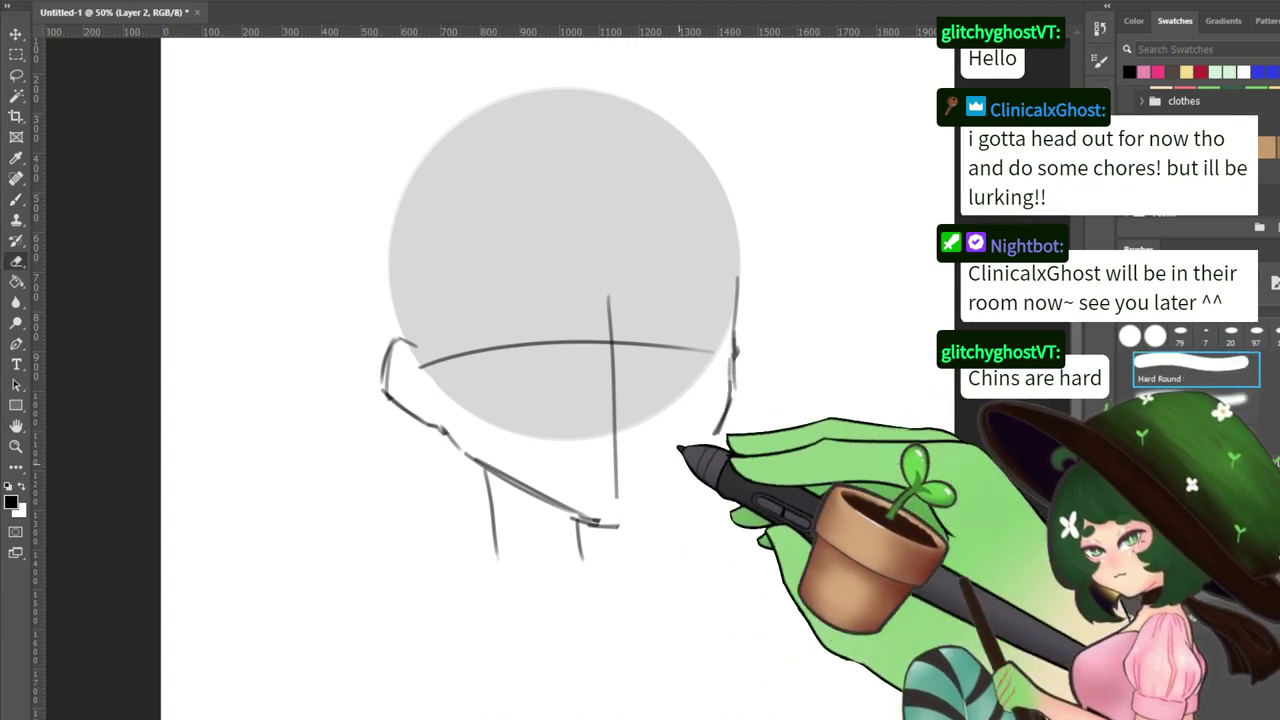
{"action": "key", "text": "b"}
{"action": "mouse_move", "coordinate": [709, 442]}
{"action": "left_mouse_down"}
{"action": "mouse_move", "coordinate": [612, 520]}
{"action": "mouse_move", "coordinate": [703, 436]}
{"action": "left_mouse_up"}
{"action": "key", "text": "e"}
{"action": "left_click_drag", "start_coordinate": [734, 380], "coordinate": [712, 425]}
{"action": "key", "text": "b"}
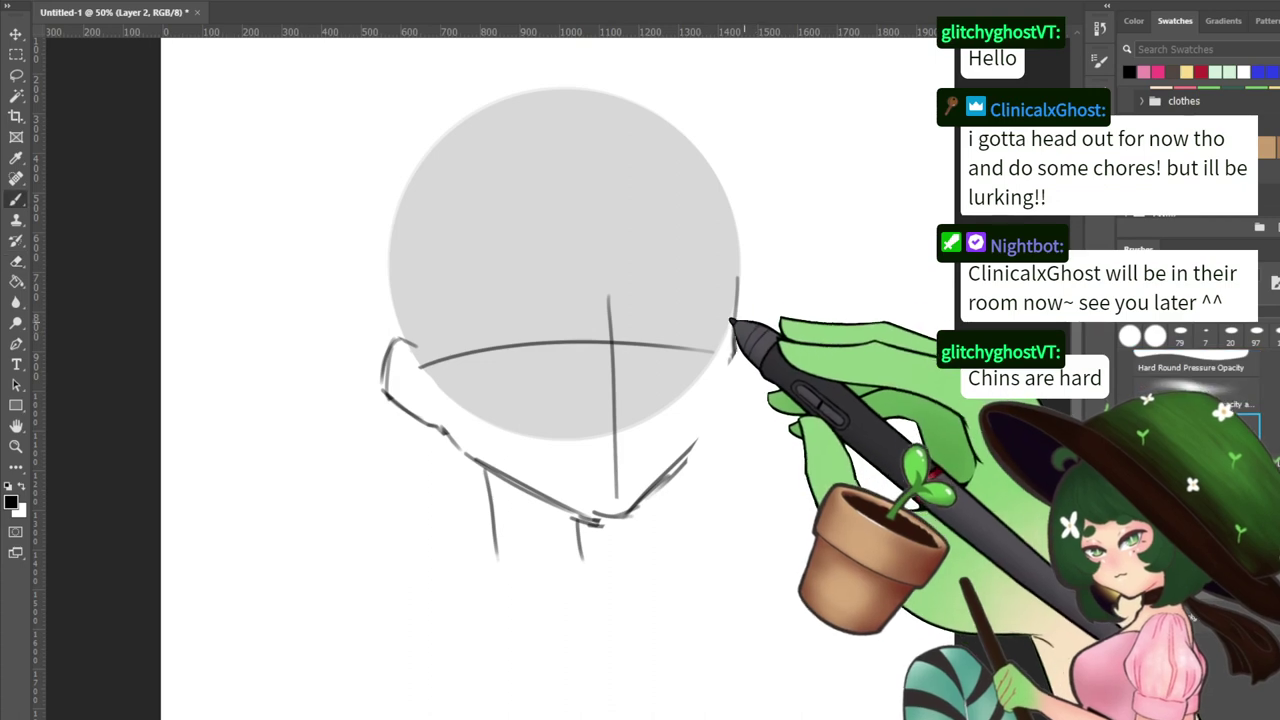
{"action": "left_click_drag", "start_coordinate": [740, 369], "coordinate": [729, 410]}
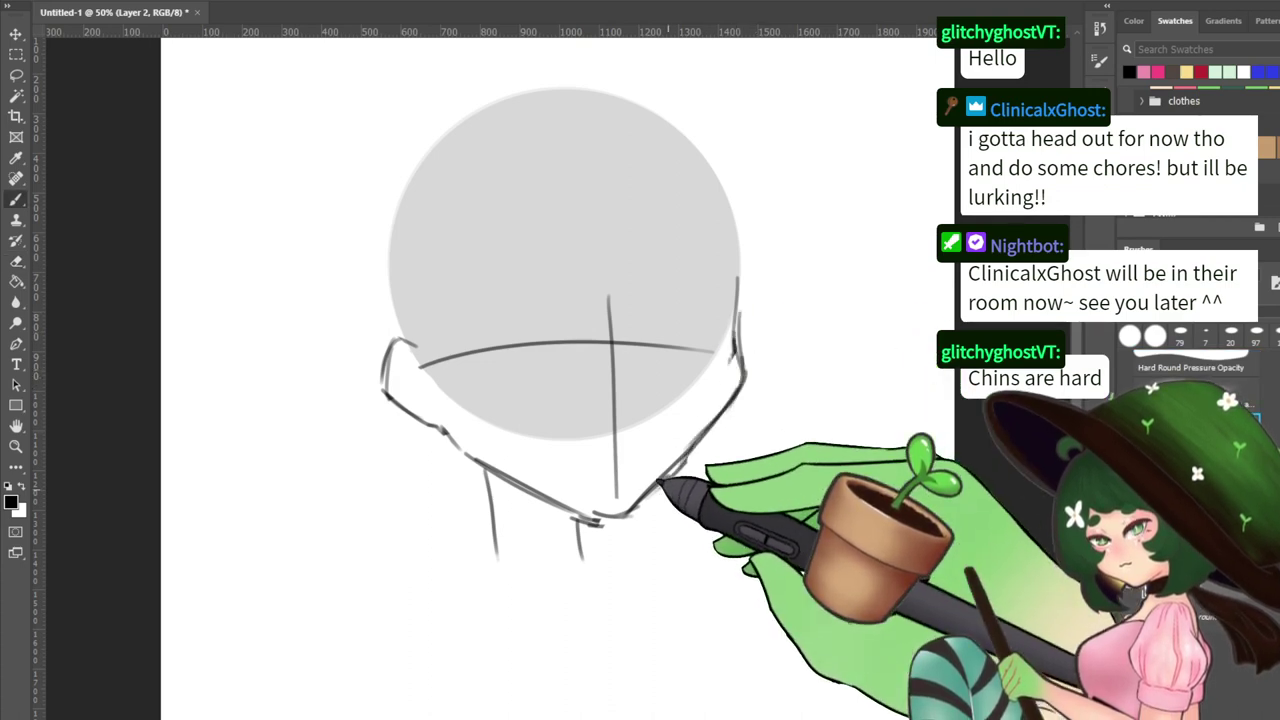
Erase the right cheek and upper jaw line and redraw it closer to the face with a lower bend
{"action": "key", "text": "e"}
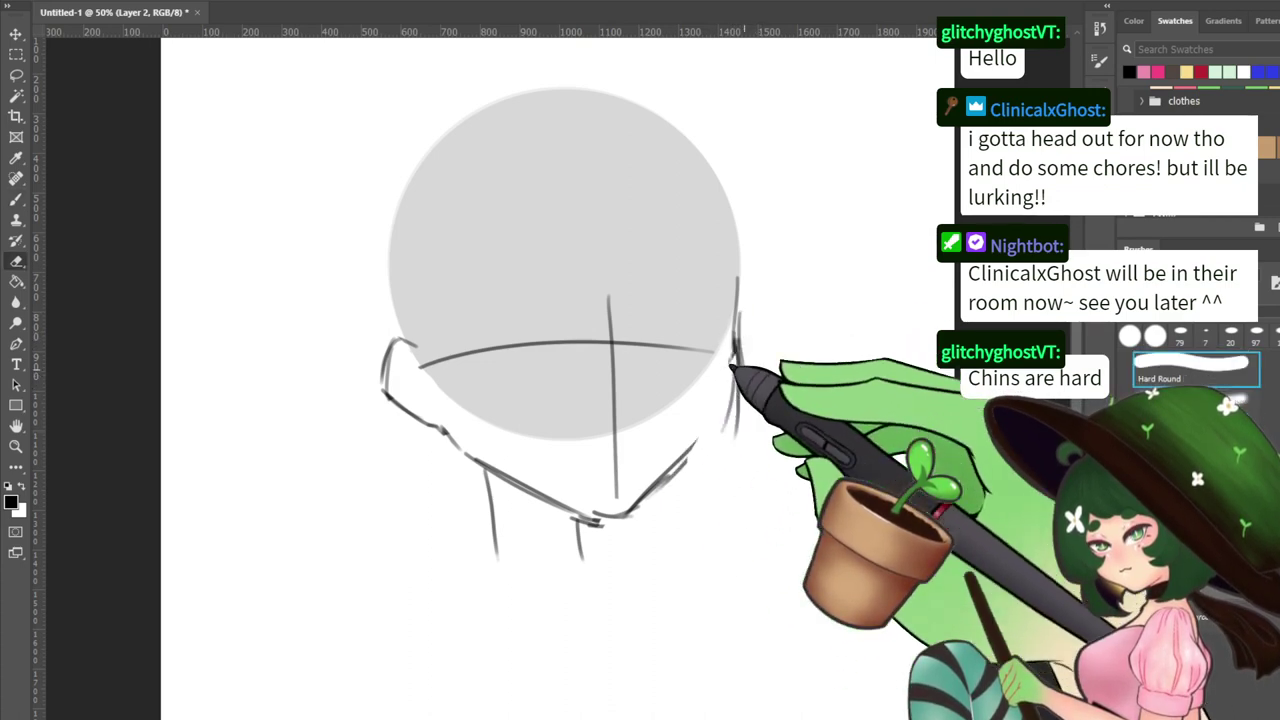
{"action": "key", "text": "b"}
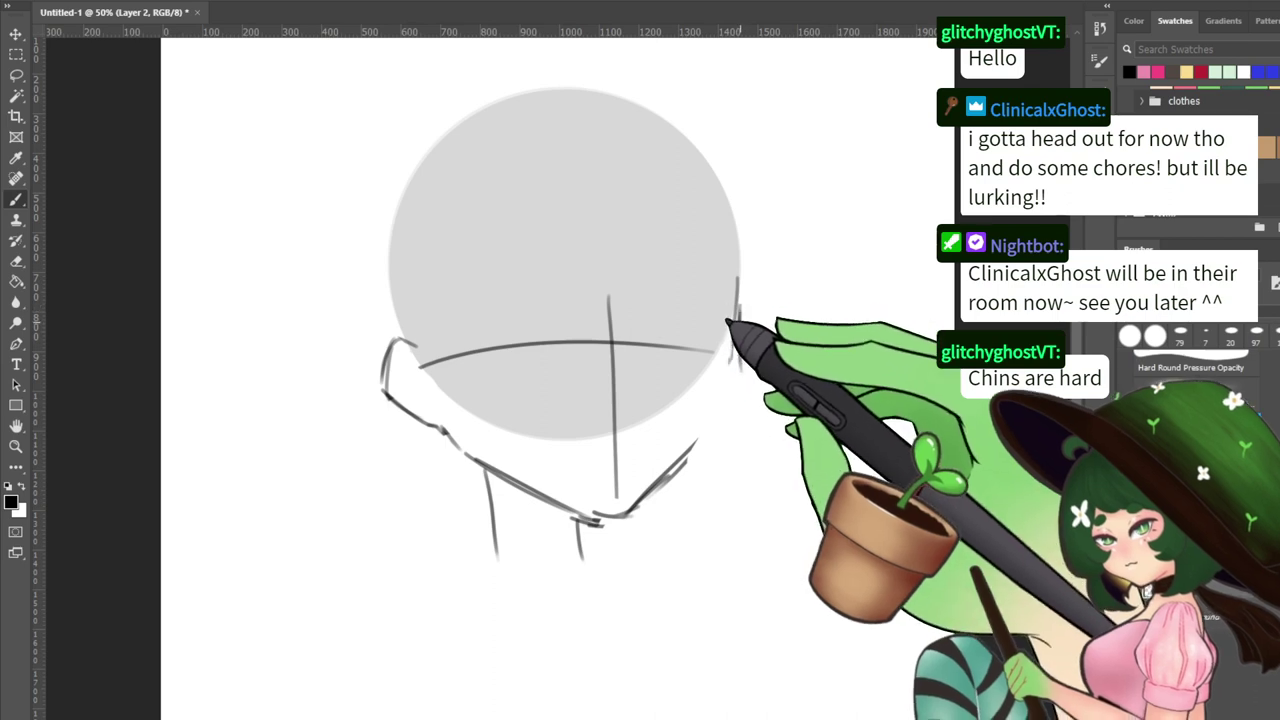
{"action": "mouse_move", "coordinate": [730, 393]}
{"action": "left_mouse_down"}
{"action": "mouse_move", "coordinate": [710, 436]}
{"action": "mouse_move", "coordinate": [608, 516]}
{"action": "left_mouse_up"}
{"action": "key", "text": "e"}
{"action": "key", "text": "b"}
{"action": "mouse_move", "coordinate": [727, 412]}
{"action": "left_mouse_down"}
{"action": "mouse_move", "coordinate": [611, 520]}
{"action": "mouse_move", "coordinate": [594, 510]}
{"action": "mouse_move", "coordinate": [583, 545]}
{"action": "left_mouse_up"}
Erase the chin, left jawline and neck lines, and redraw the back neck line running down from the corner below the ear
{"action": "key", "text": "e"}
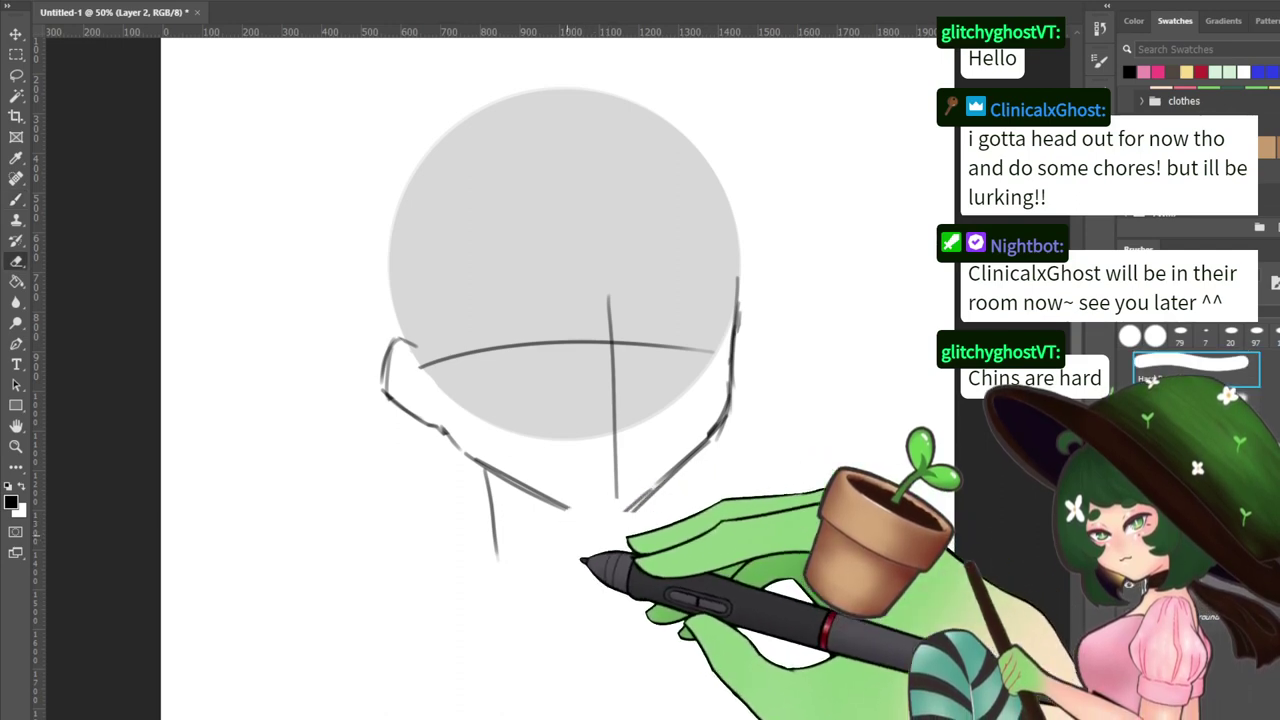
{"action": "left_click_drag", "start_coordinate": [490, 492], "coordinate": [497, 558]}
{"action": "left_click_drag", "start_coordinate": [477, 452], "coordinate": [560, 492]}
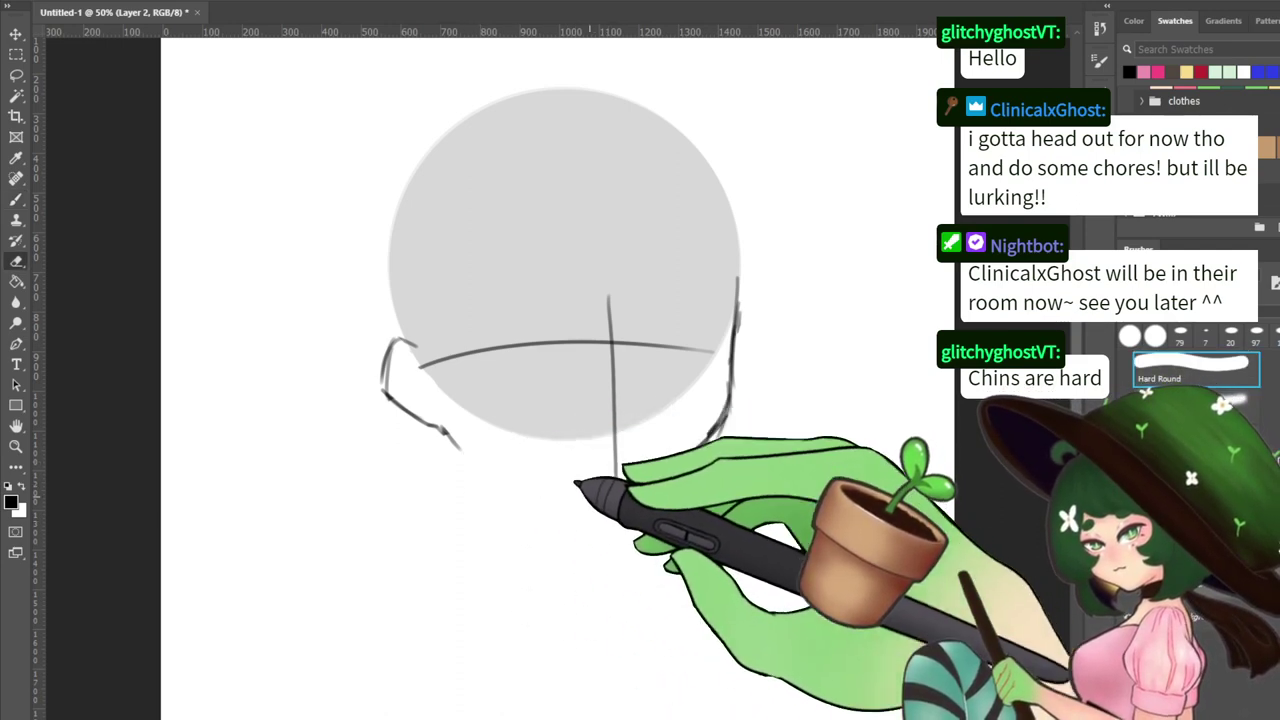
{"action": "key", "text": "b"}
{"action": "mouse_move", "coordinate": [458, 453]}
{"action": "left_mouse_down"}
{"action": "mouse_move", "coordinate": [507, 484]}
{"action": "mouse_move", "coordinate": [475, 518]}
{"action": "left_mouse_up"}
{"action": "key", "text": "ctrl+z"}
{"action": "left_click_drag", "start_coordinate": [471, 472], "coordinate": [476, 567]}
Redraw a shortened left jawline and the chin joined to the right jaw, with a short neck line below the chin
{"action": "left_click_drag", "start_coordinate": [523, 492], "coordinate": [600, 528]}
{"action": "mouse_move", "coordinate": [644, 518]}
{"action": "left_mouse_down"}
{"action": "mouse_move", "coordinate": [621, 530]}
{"action": "mouse_move", "coordinate": [628, 512]}
{"action": "left_mouse_up"}
{"action": "key", "text": "e"}
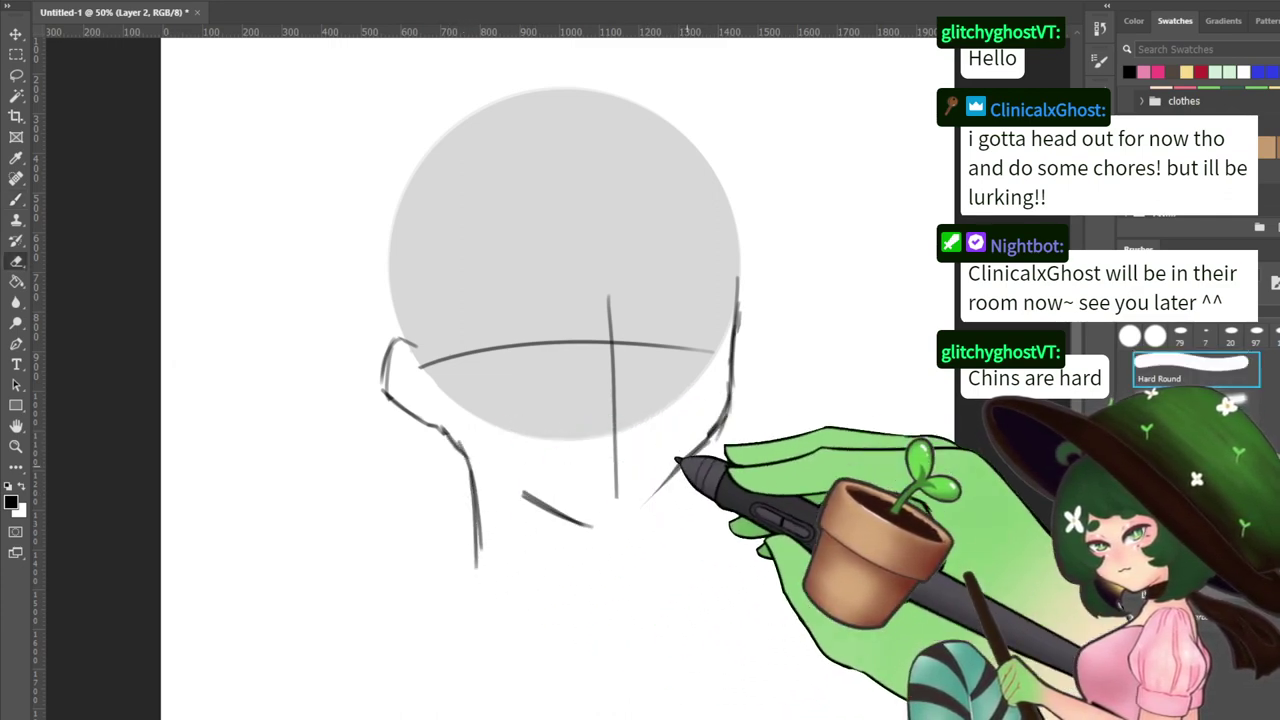
{"action": "key", "text": "b"}
{"action": "mouse_move", "coordinate": [694, 450]}
{"action": "left_mouse_down"}
{"action": "mouse_move", "coordinate": [628, 514]}
{"action": "mouse_move", "coordinate": [596, 523]}
{"action": "left_mouse_up"}
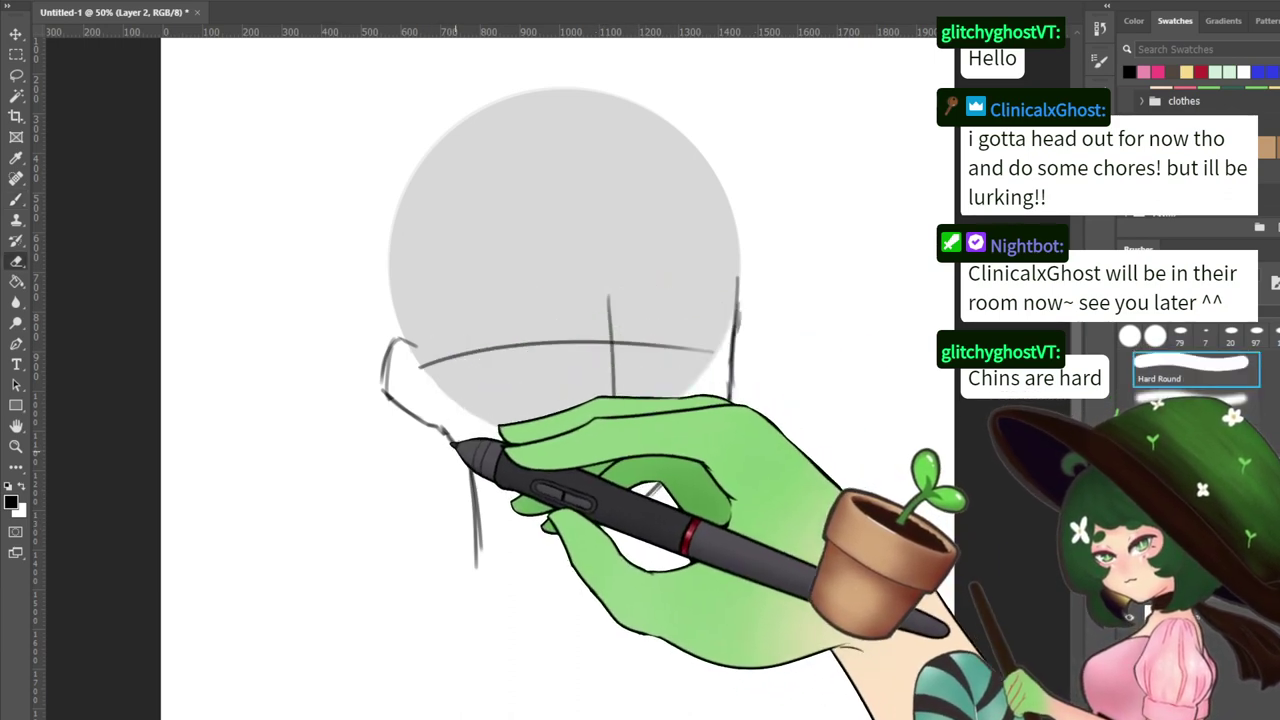
{"action": "left_click_drag", "start_coordinate": [446, 428], "coordinate": [471, 463]}
{"action": "mouse_move", "coordinate": [781, 460]}
{"action": "left_mouse_down"}
{"action": "mouse_move", "coordinate": [817, 311]}
{"action": "mouse_move", "coordinate": [800, 516]}
{"action": "left_mouse_up"}
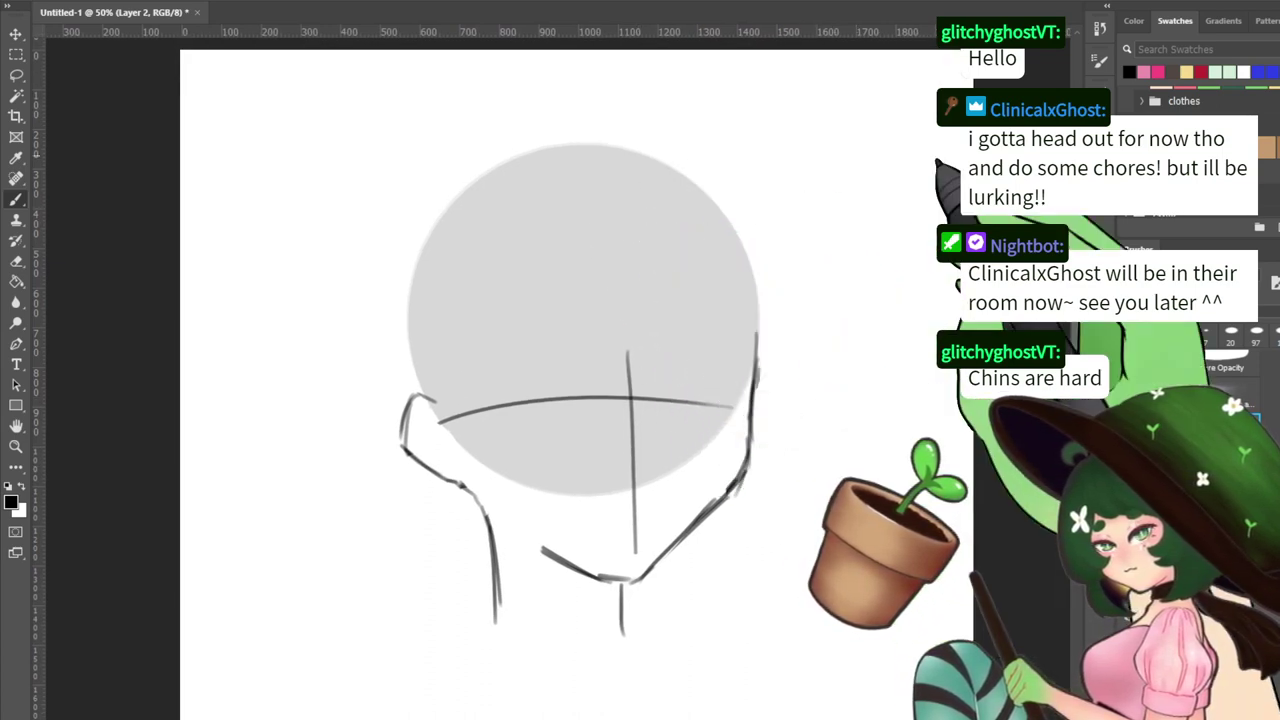
Save the drawing as a PSD file named "vtober day 18" followed by the character's name in parentheses
{"action": "key", "text": "ctrl+minus"}
{"action": "key", "text": "ctrl+plus"}
{"action": "key", "text": "ctrl+plus"}
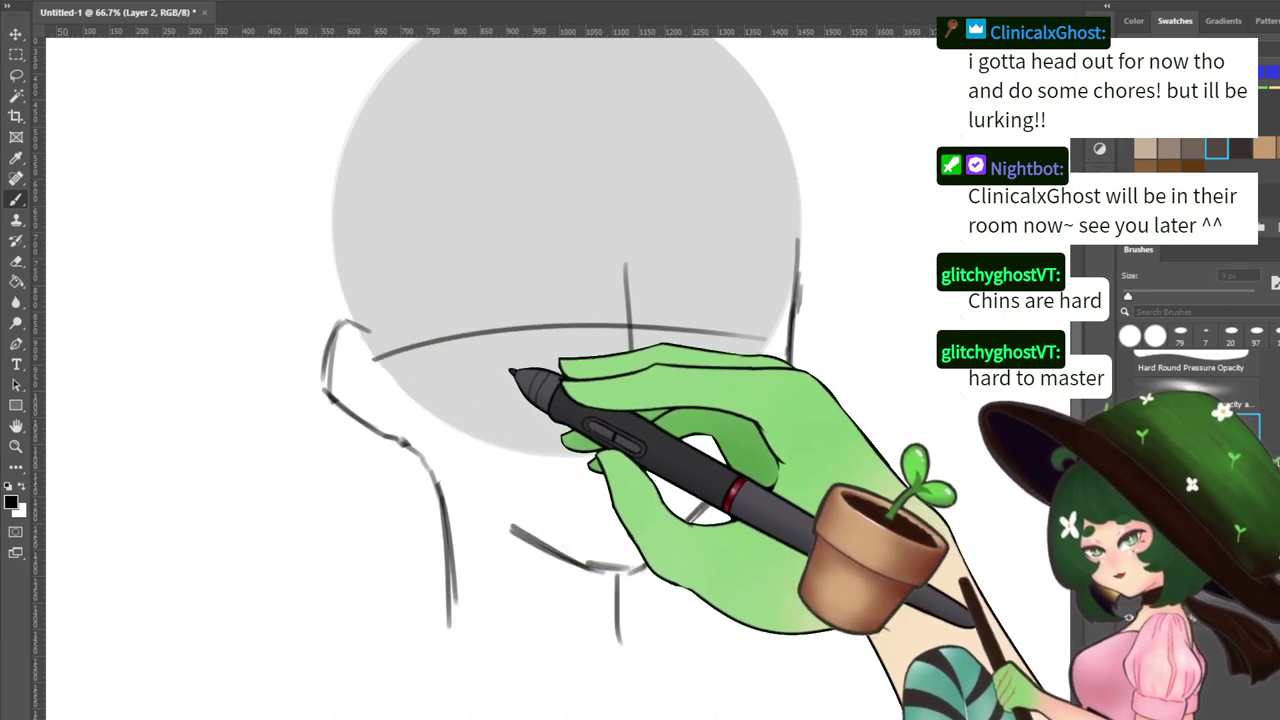
{"action": "key", "text": "Return"}
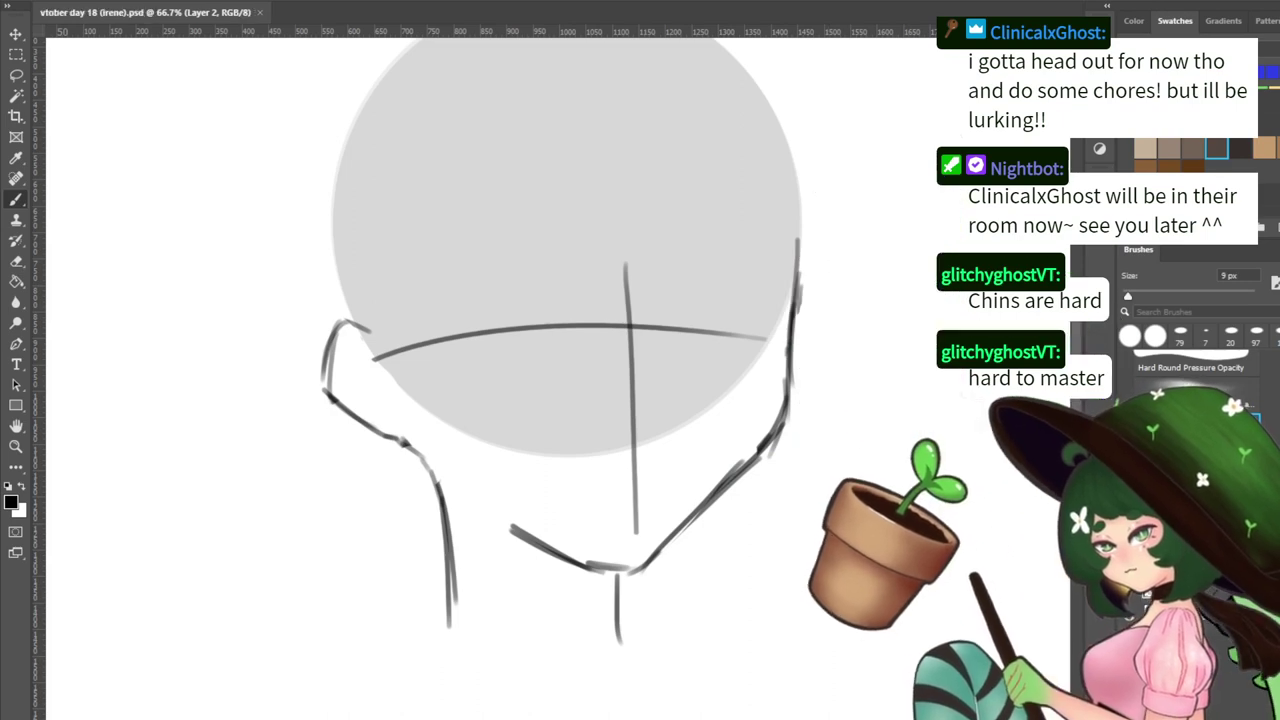
Erase and redraw the corner where the line below the ear meets the back neck line
{"action": "key", "text": "e"}
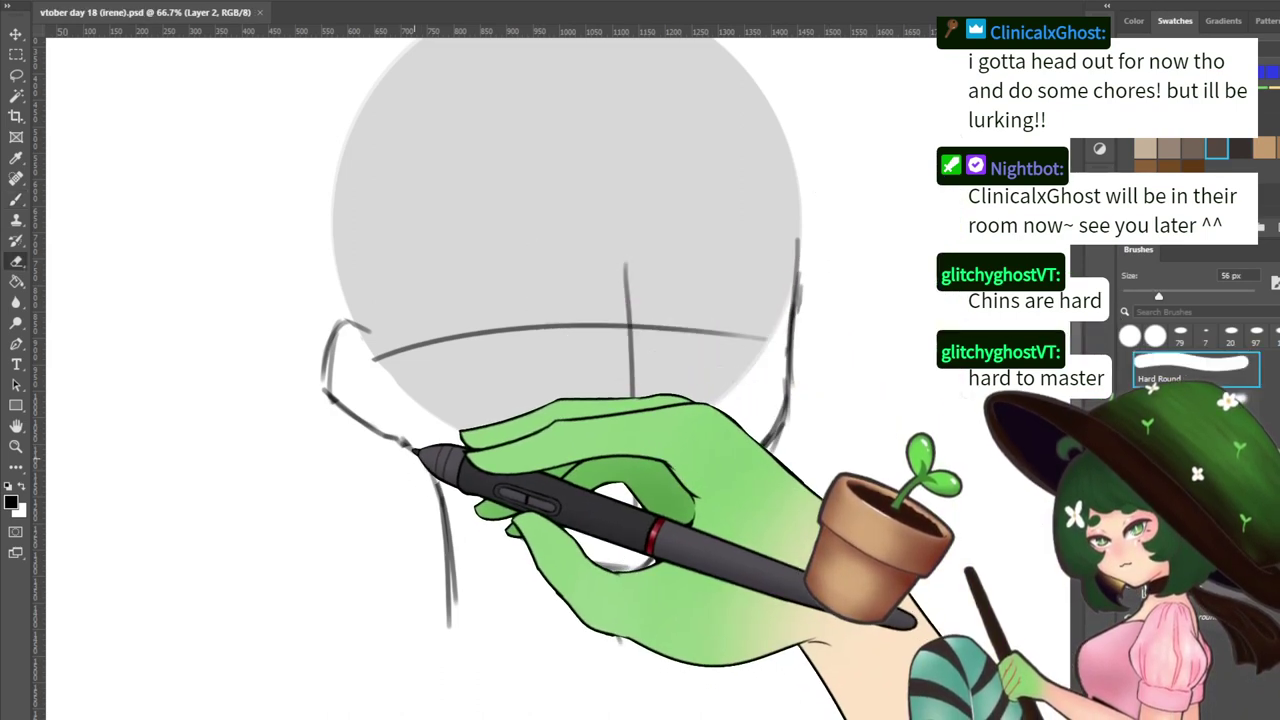
{"action": "key", "text": "b"}
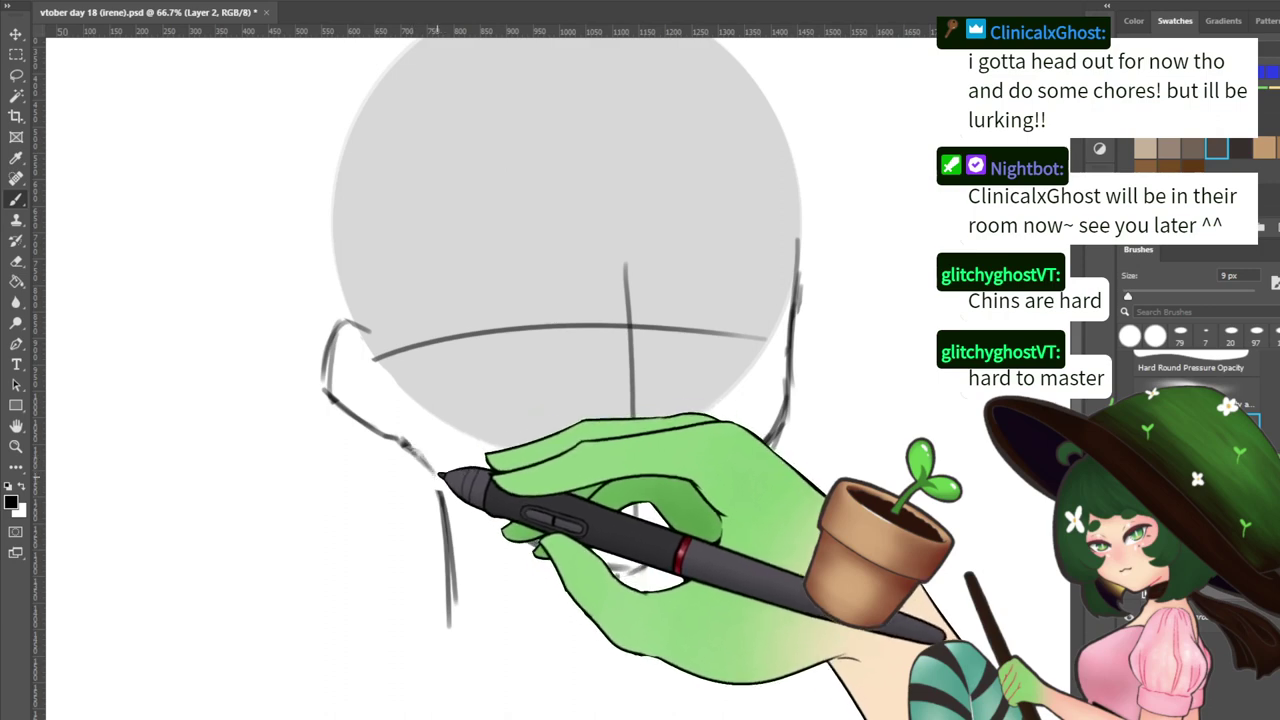
{"action": "mouse_move", "coordinate": [729, 337]}
{"action": "left_mouse_down"}
{"action": "mouse_move", "coordinate": [706, 391]}
{"action": "mouse_move", "coordinate": [709, 367]}
{"action": "left_mouse_up"}
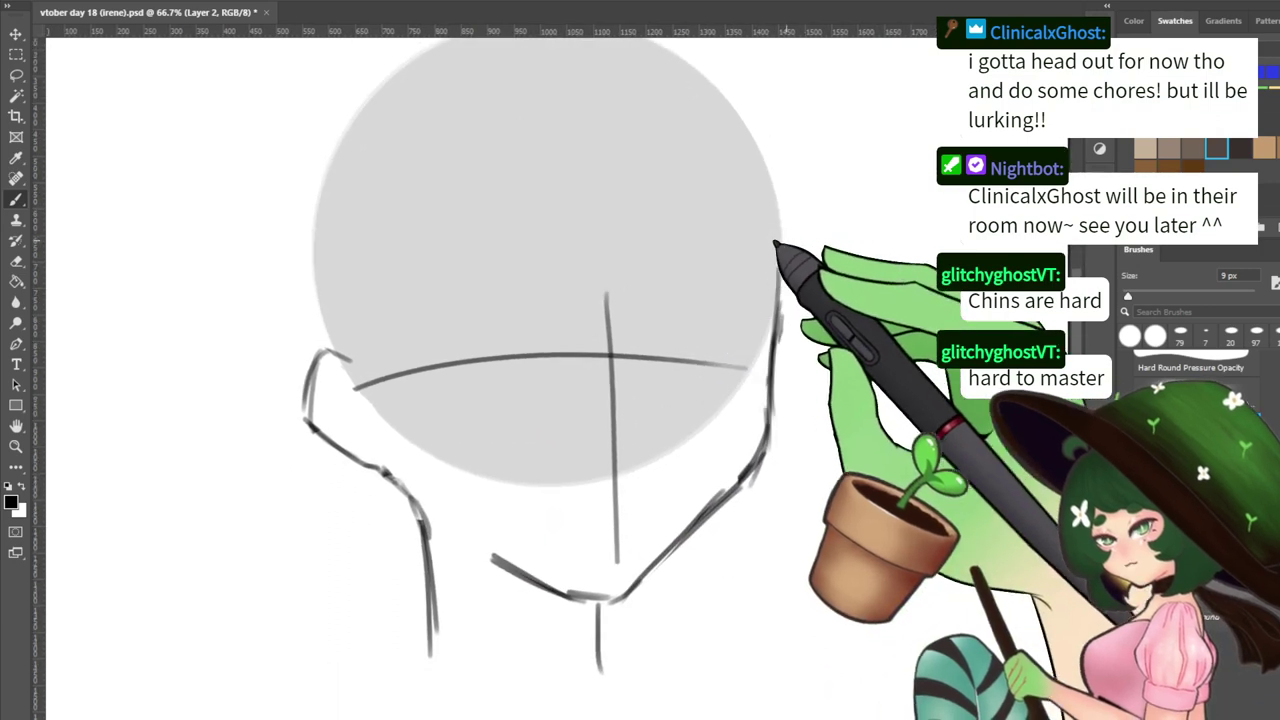
{"action": "left_click_drag", "start_coordinate": [811, 266], "coordinate": [808, 347]}
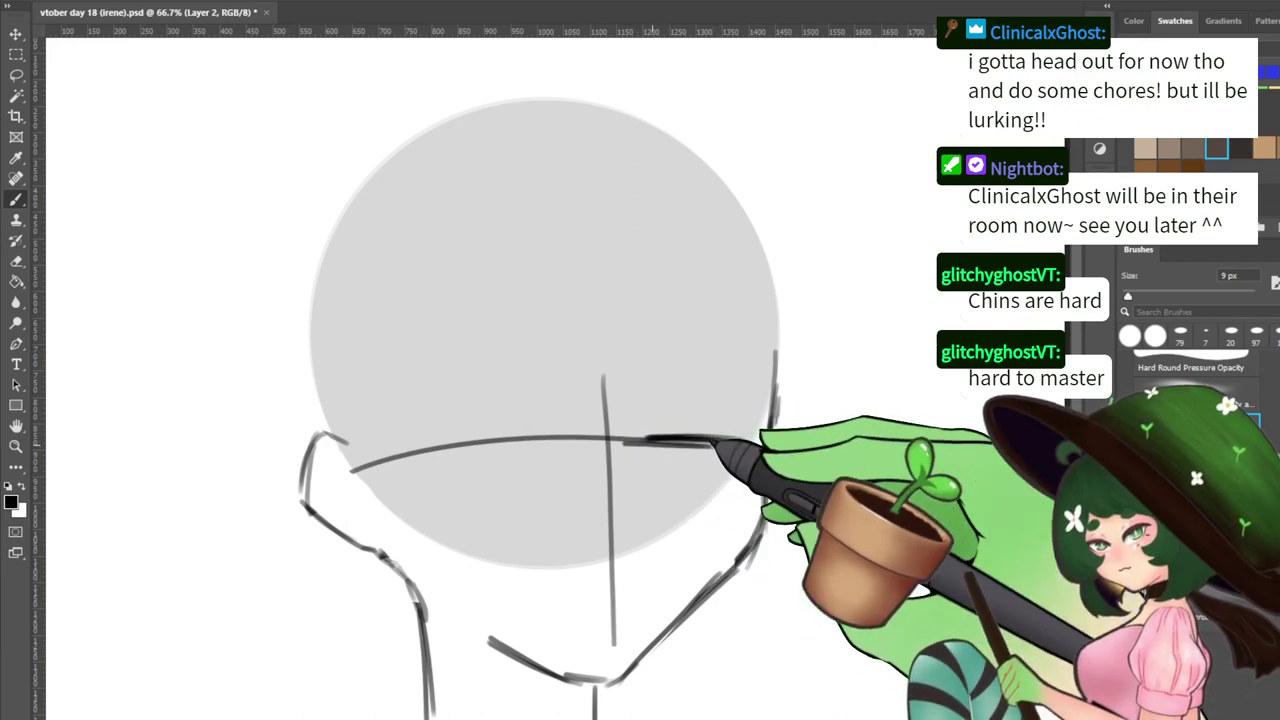
{"action": "mouse_move", "coordinate": [430, 447]}
{"action": "left_mouse_down"}
{"action": "mouse_move", "coordinate": [531, 434]}
{"action": "mouse_move", "coordinate": [440, 439]}
{"action": "left_mouse_up"}
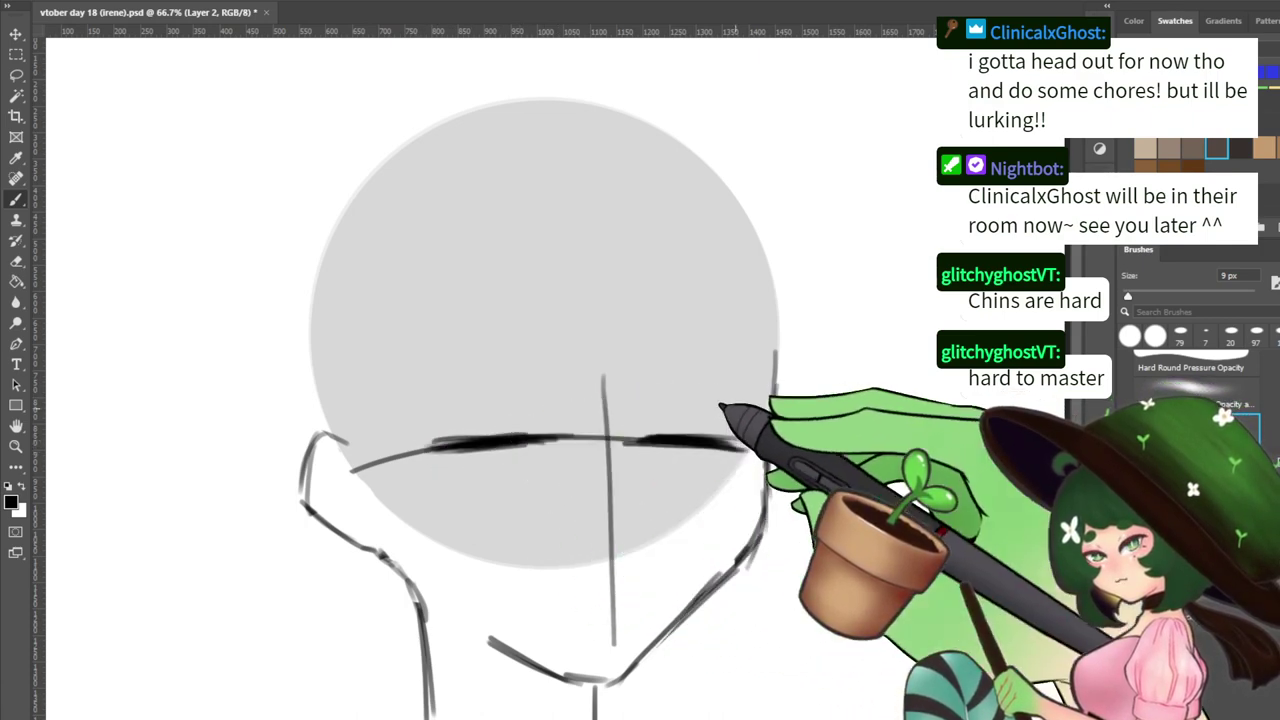
{"action": "mouse_move", "coordinate": [506, 431]}
{"action": "left_mouse_down"}
{"action": "mouse_move", "coordinate": [457, 430]}
{"action": "mouse_move", "coordinate": [434, 451]}
{"action": "mouse_move", "coordinate": [440, 485]}
{"action": "left_mouse_up"}
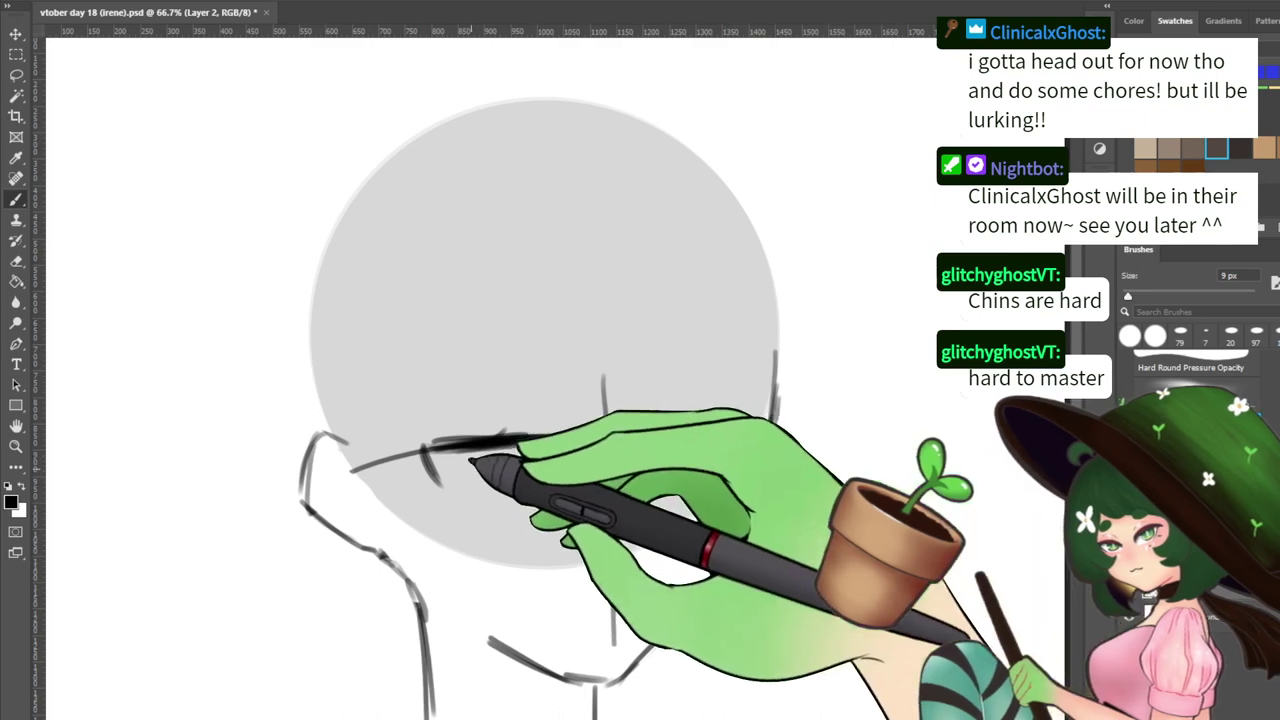
{"action": "key", "text": "ctrl+z"}
{"action": "key", "text": "ctrl+z"}
{"action": "key", "text": "ctrl+z"}
{"action": "key", "text": "ctrl+z"}
{"action": "key", "text": "ctrl+z"}
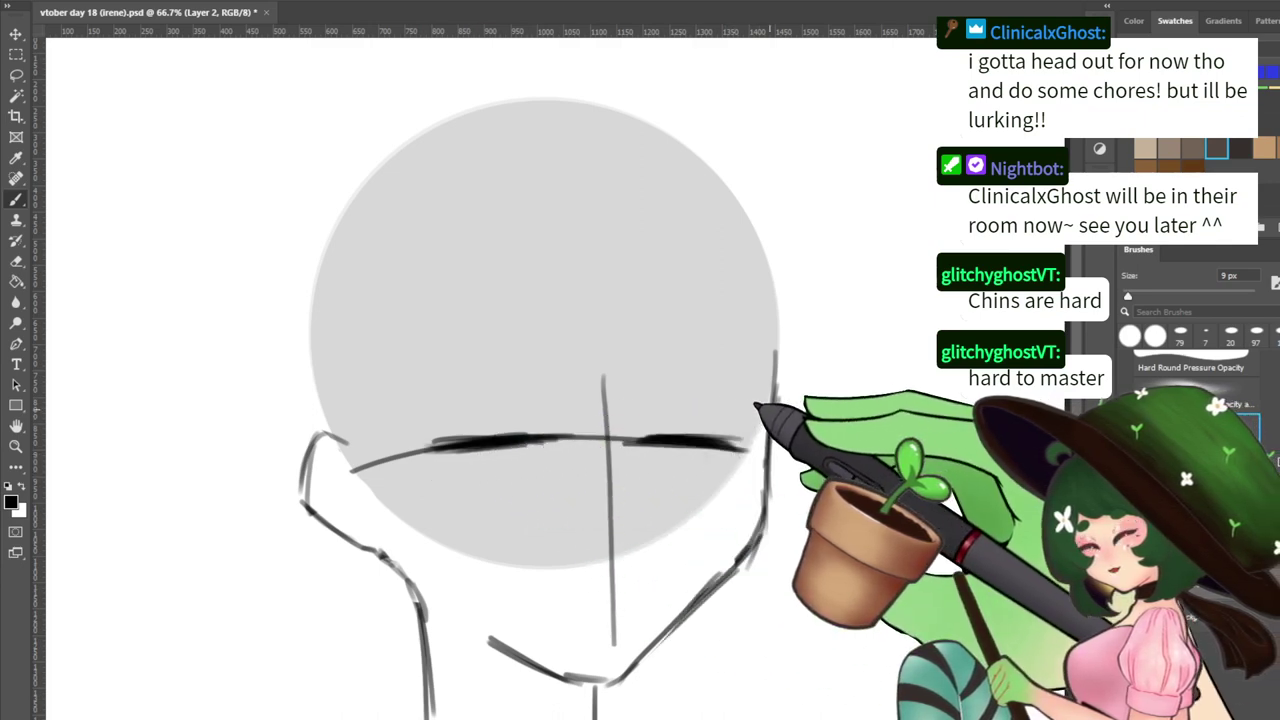
{"action": "key", "text": "ctrl+z"}
{"action": "key", "text": "ctrl+z"}
{"action": "key", "text": "ctrl+z"}
{"action": "key", "text": "ctrl+z"}
{"action": "key", "text": "ctrl+z"}
{"action": "key", "text": "ctrl+z"}
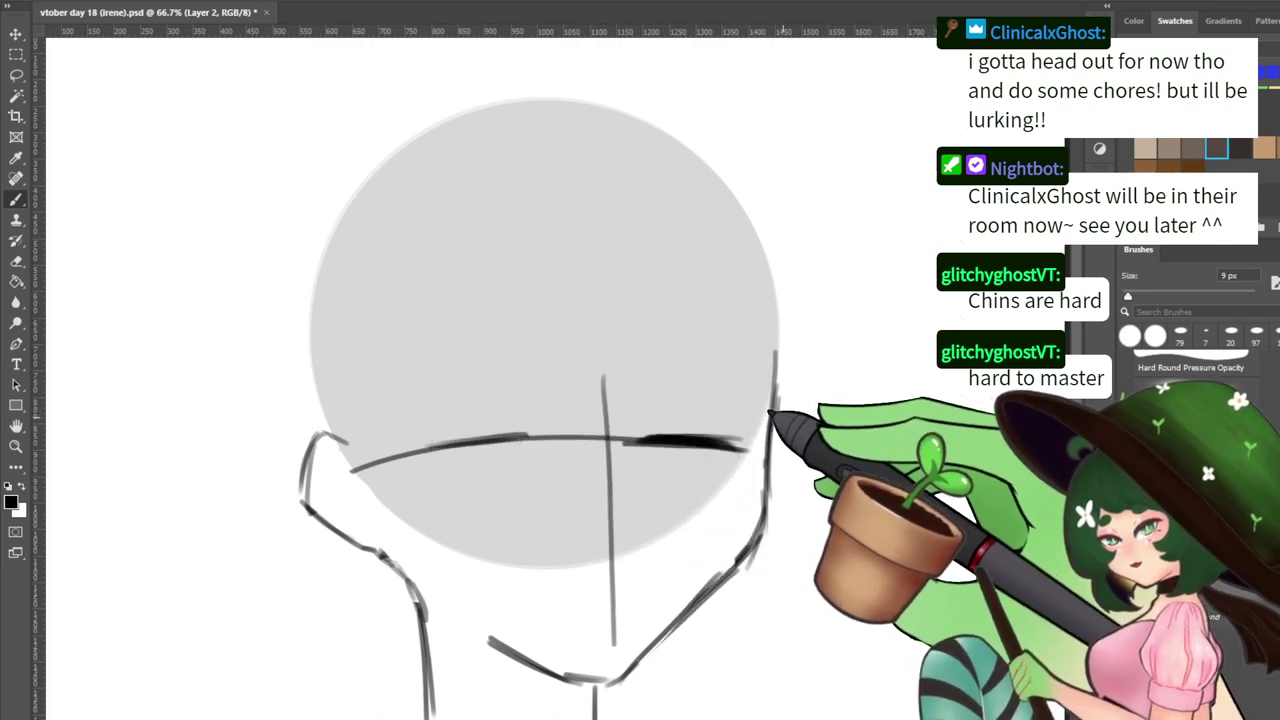
{"action": "key", "text": "ctrl+z"}
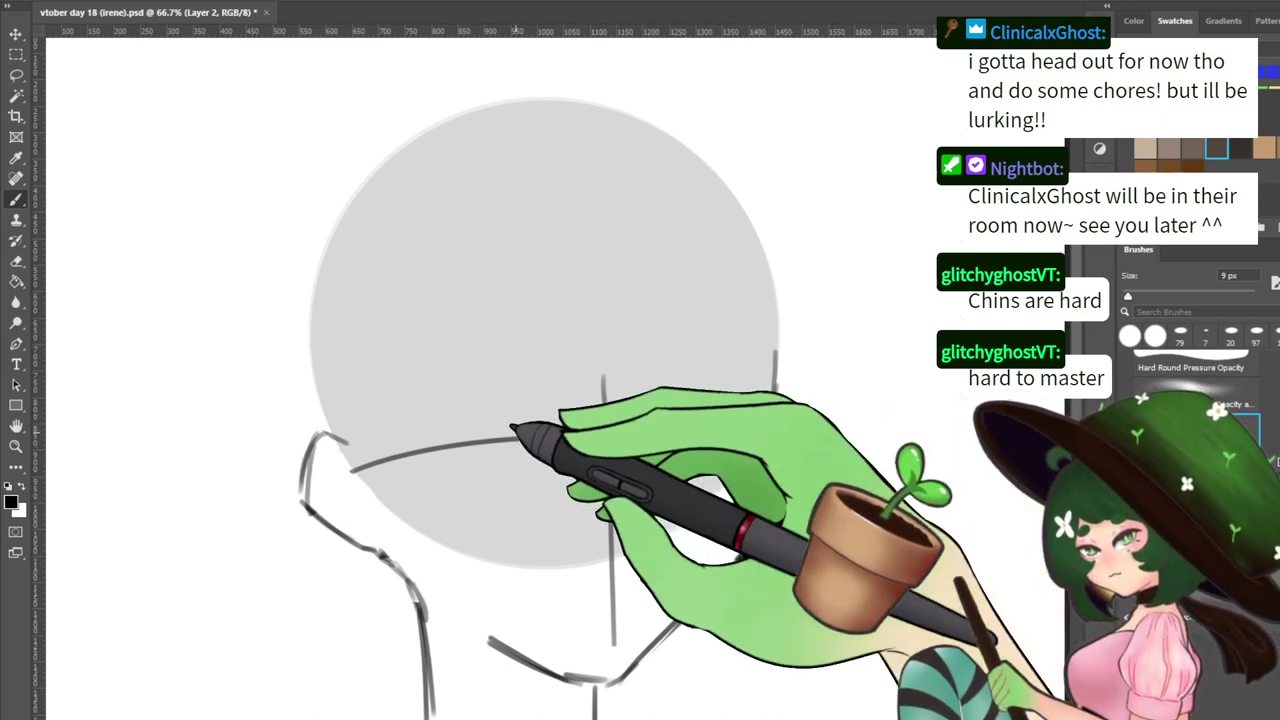
Draw thick upper lash lines for both eyes along the curved eye guideline, one on each side of the centre line
{"action": "left_click_drag", "start_coordinate": [455, 438], "coordinate": [553, 433]}
{"action": "left_click_drag", "start_coordinate": [637, 436], "coordinate": [712, 433]}
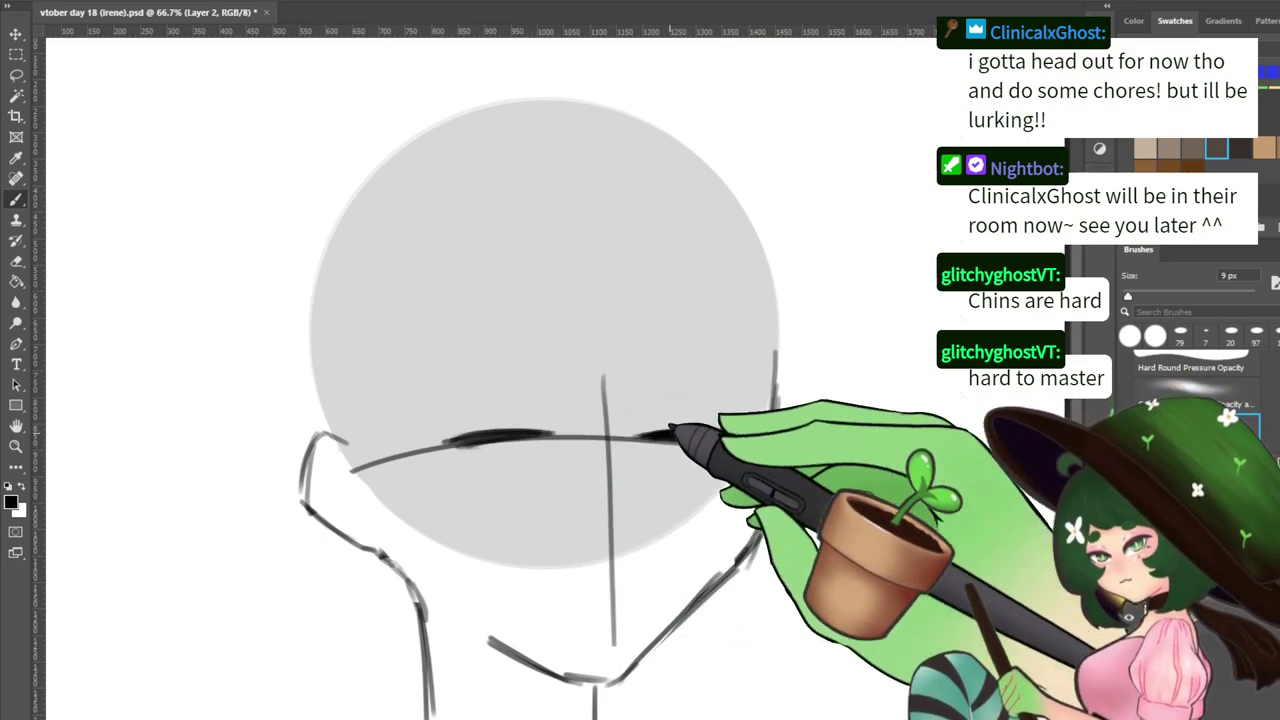
{"action": "left_click_drag", "start_coordinate": [447, 440], "coordinate": [555, 432]}
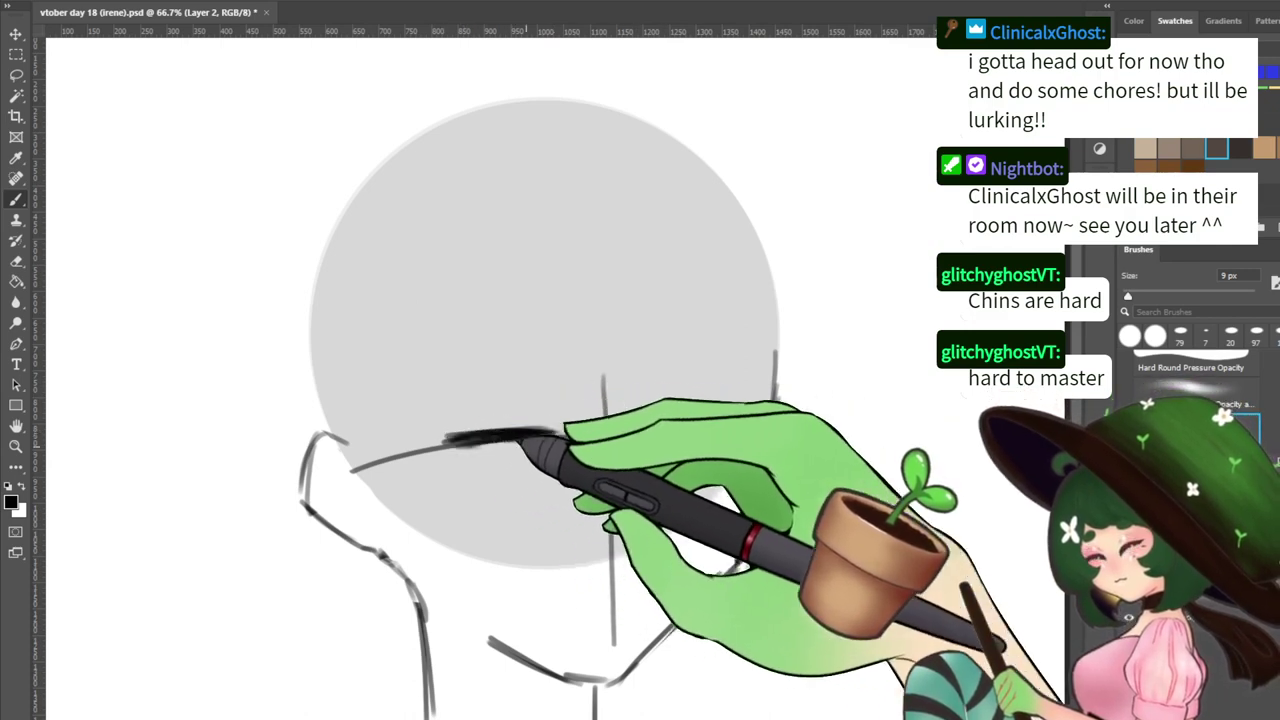
Outline the irises hanging below both upper lash lines and add short lashes above and at the outer eye corners
{"action": "mouse_move", "coordinate": [475, 443]}
{"action": "left_mouse_down"}
{"action": "mouse_move", "coordinate": [487, 482]}
{"action": "mouse_move", "coordinate": [531, 484]}
{"action": "left_mouse_up"}
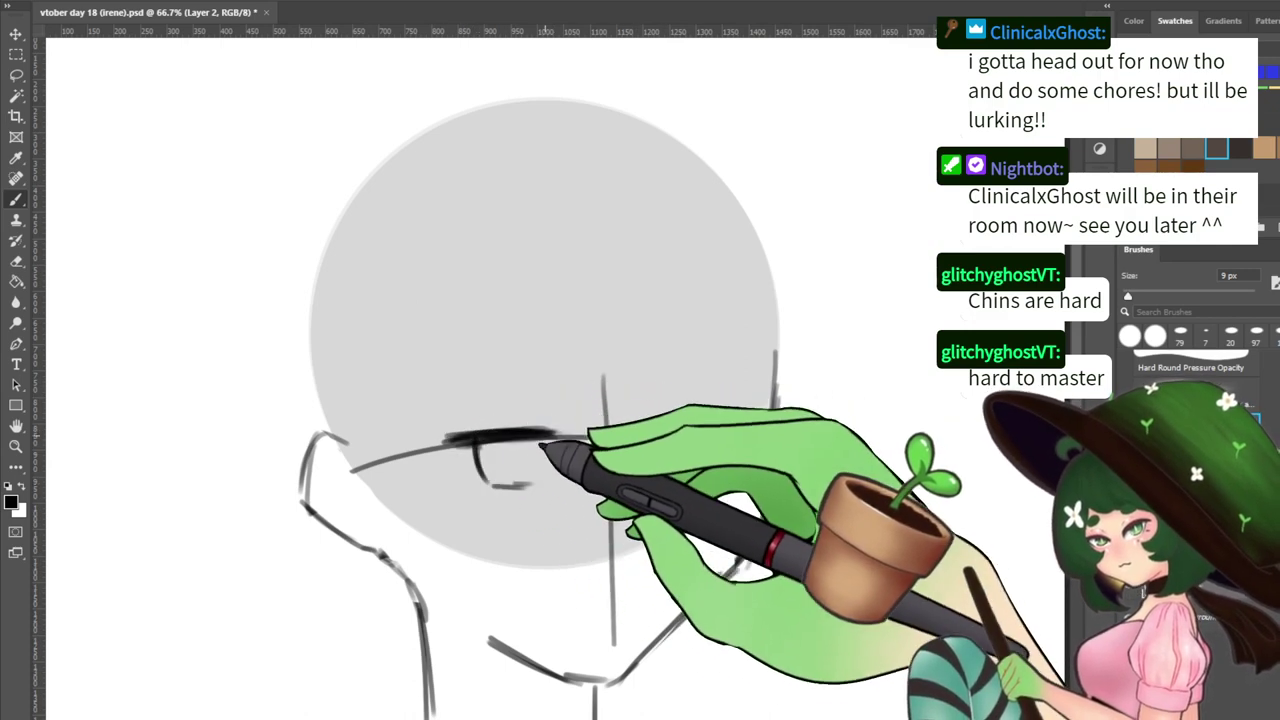
{"action": "left_click_drag", "start_coordinate": [543, 440], "coordinate": [534, 478]}
{"action": "mouse_move", "coordinate": [451, 440]}
{"action": "left_mouse_down"}
{"action": "mouse_move", "coordinate": [496, 430]}
{"action": "mouse_move", "coordinate": [509, 412]}
{"action": "mouse_move", "coordinate": [483, 428]}
{"action": "mouse_move", "coordinate": [563, 417]}
{"action": "mouse_move", "coordinate": [518, 429]}
{"action": "mouse_move", "coordinate": [645, 430]}
{"action": "left_mouse_up"}
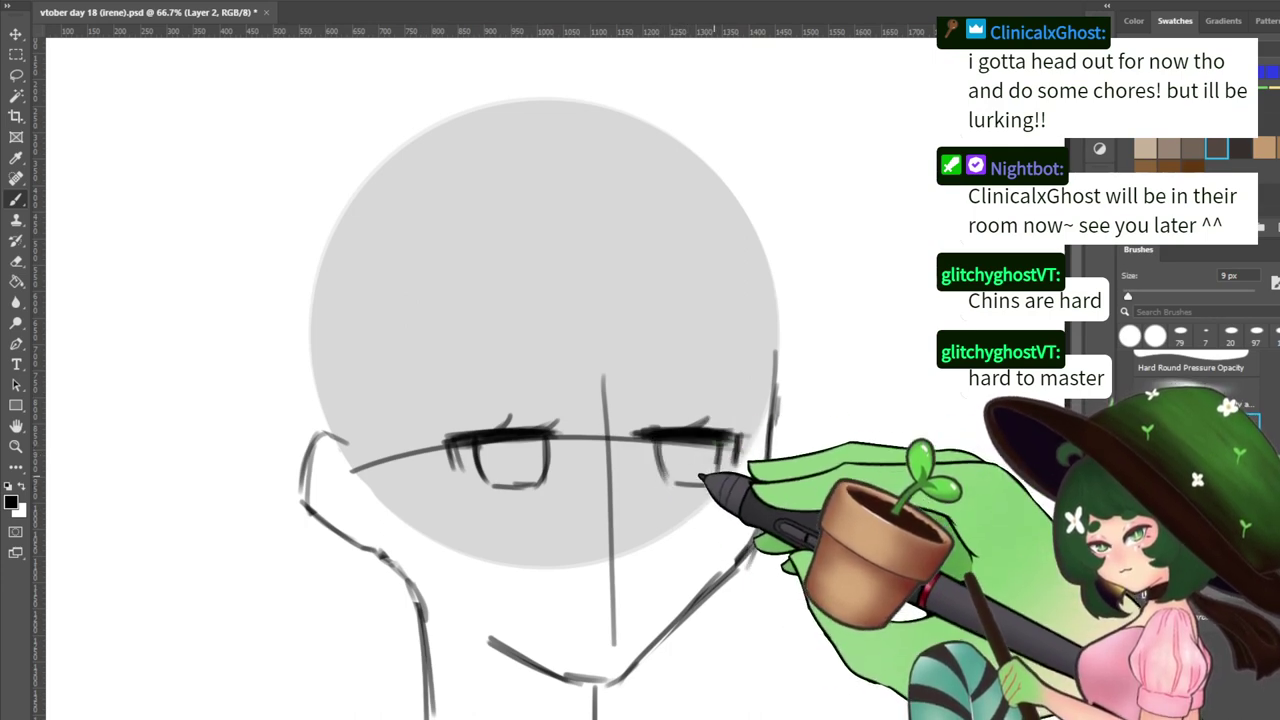
{"action": "left_click_drag", "start_coordinate": [611, 546], "coordinate": [590, 492]}
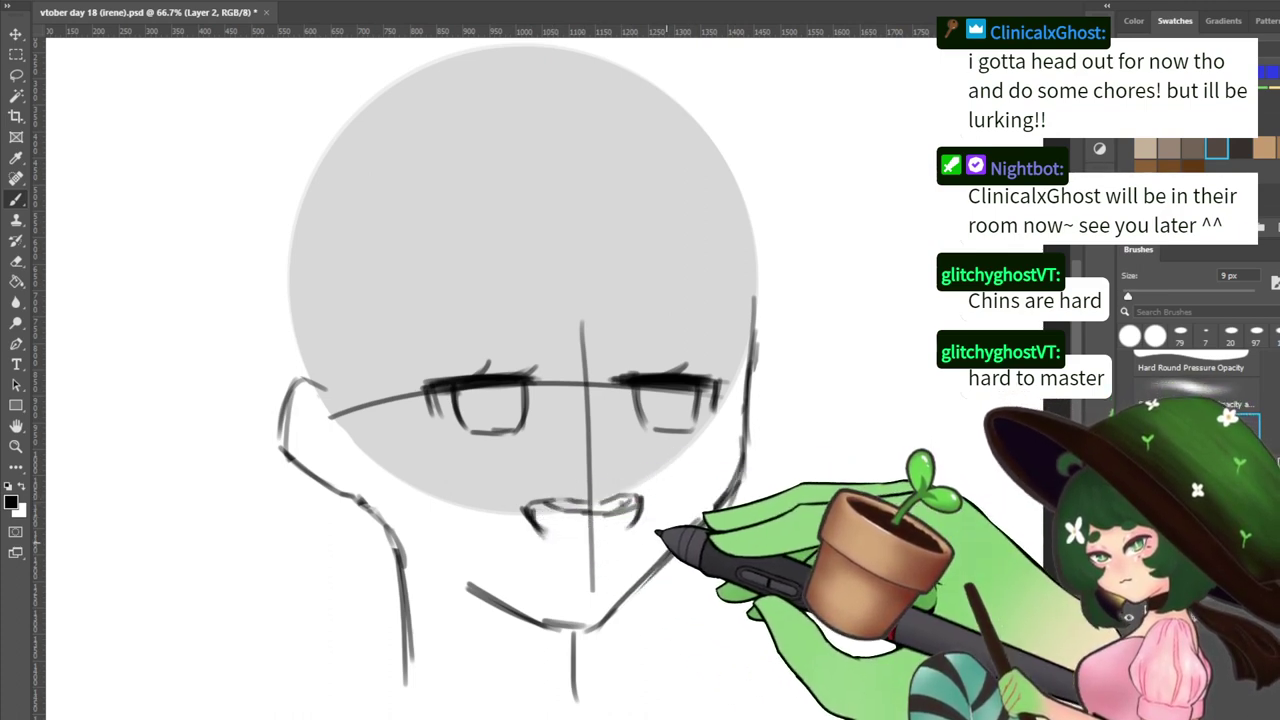
{"action": "key", "text": "ctrl+z"}
{"action": "key", "text": "ctrl+z"}
{"action": "key", "text": "ctrl+z"}
{"action": "key", "text": "ctrl+z"}
{"action": "key", "text": "ctrl+z"}
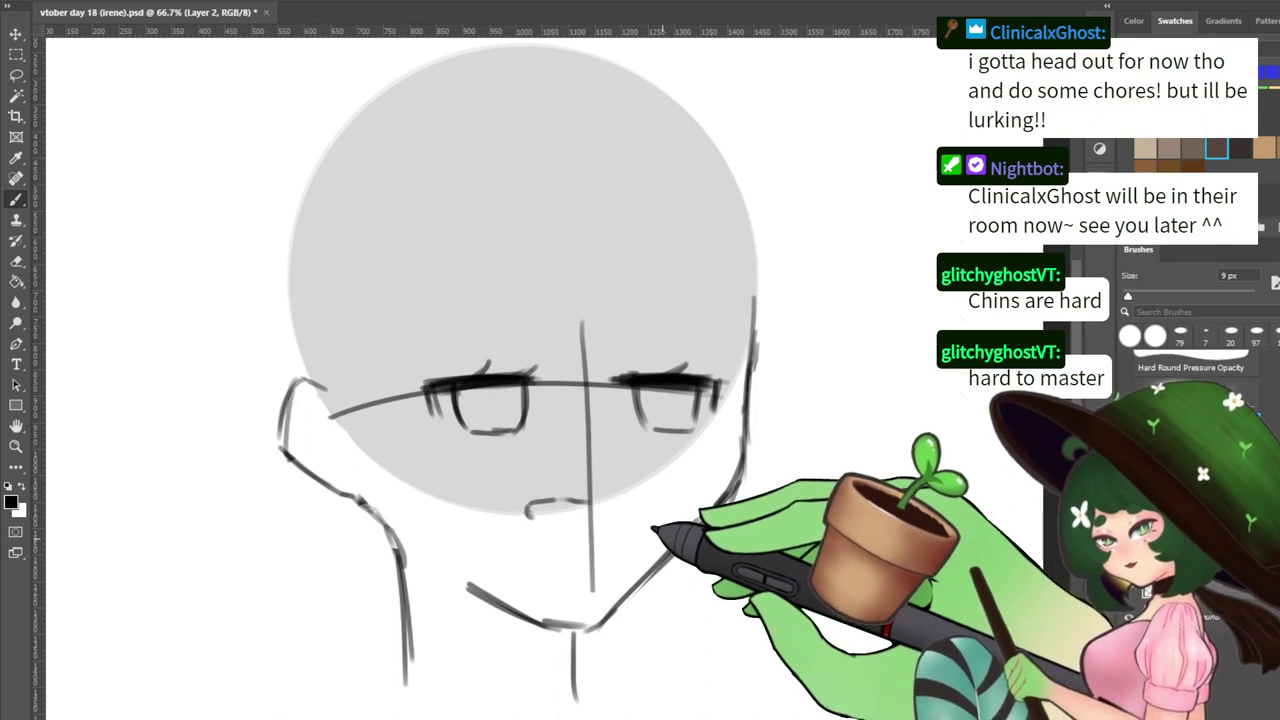
{"action": "key", "text": "ctrl+z"}
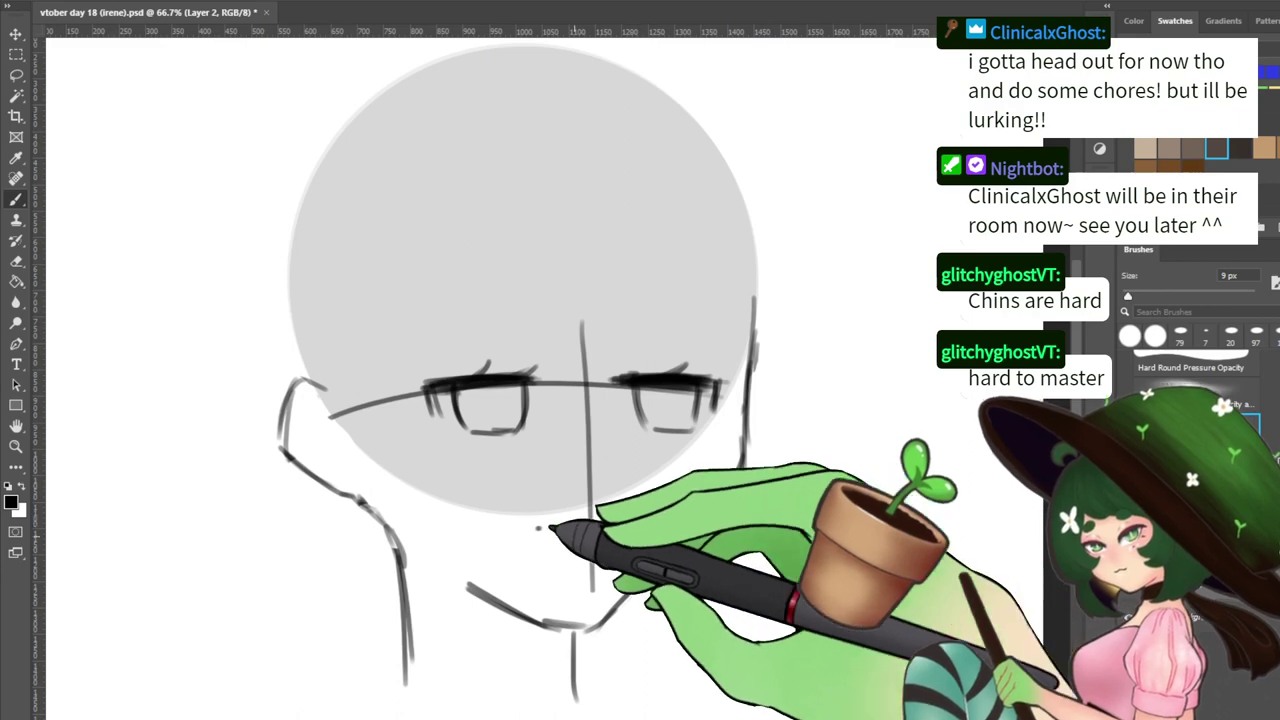
{"action": "mouse_move", "coordinate": [531, 528]}
{"action": "left_mouse_down"}
{"action": "mouse_move", "coordinate": [638, 510]}
{"action": "mouse_move", "coordinate": [515, 520]}
{"action": "mouse_move", "coordinate": [536, 536]}
{"action": "mouse_move", "coordinate": [597, 539]}
{"action": "mouse_move", "coordinate": [642, 509]}
{"action": "mouse_move", "coordinate": [556, 541]}
{"action": "mouse_move", "coordinate": [530, 534]}
{"action": "mouse_move", "coordinate": [586, 546]}
{"action": "mouse_move", "coordinate": [615, 518]}
{"action": "mouse_move", "coordinate": [543, 540]}
{"action": "left_mouse_up"}
{"action": "key", "text": "ctrl+z"}
Sketch the mouth's angled left corner and upper lip line across the centre guideline, cleaning up its right end
{"action": "key", "text": "e"}
{"action": "key", "text": "b"}
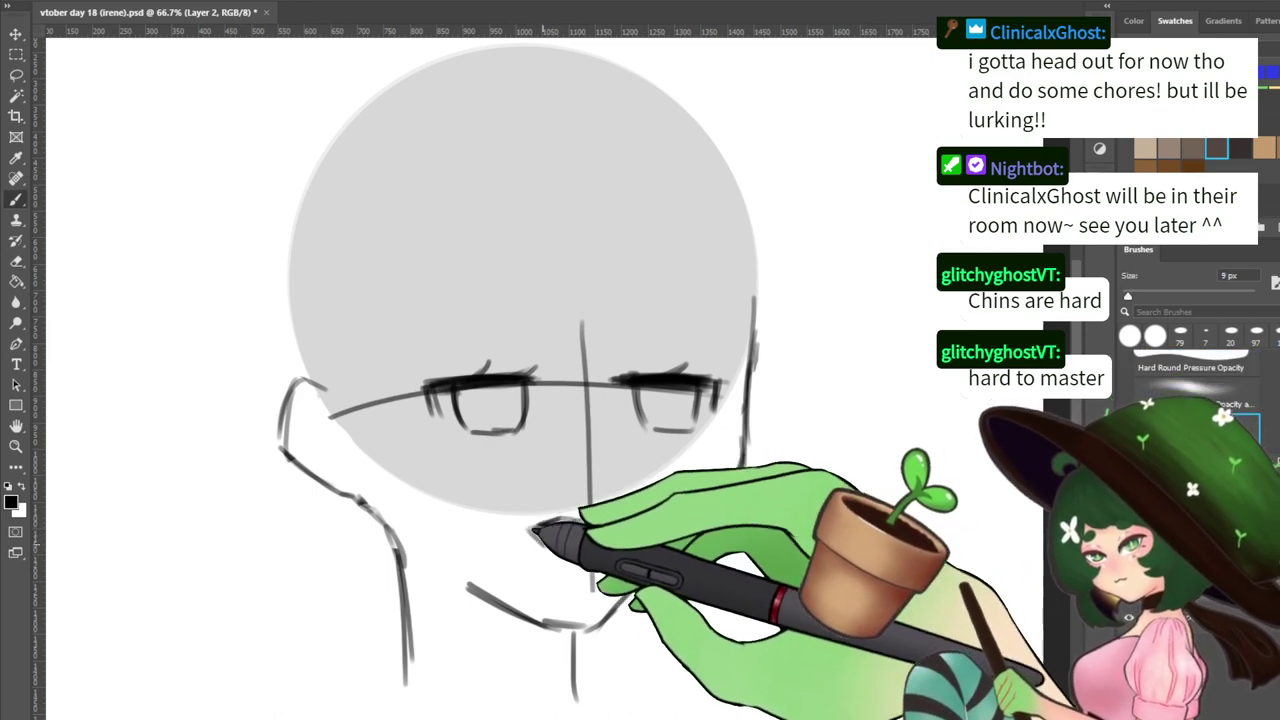
{"action": "key", "text": "e"}
{"action": "key", "text": "b"}
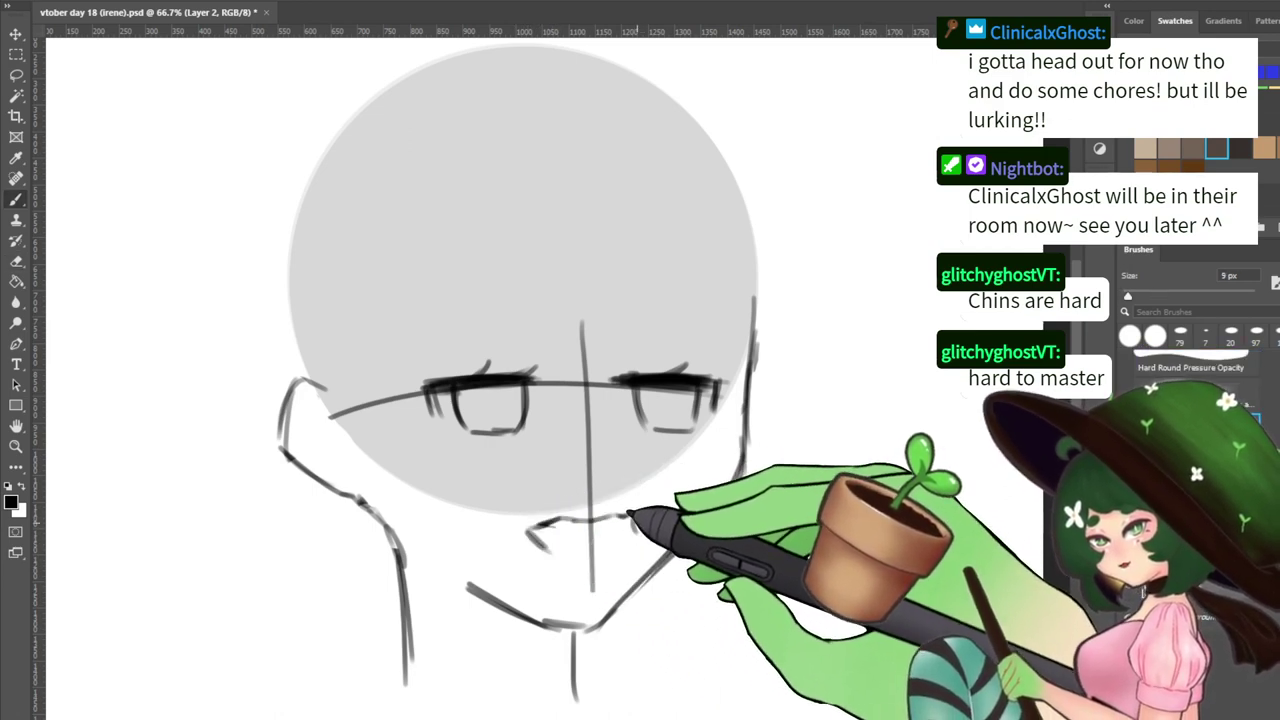
{"action": "key", "text": "e"}
{"action": "left_click_drag", "start_coordinate": [637, 521], "coordinate": [629, 534]}
{"action": "key", "text": "b"}
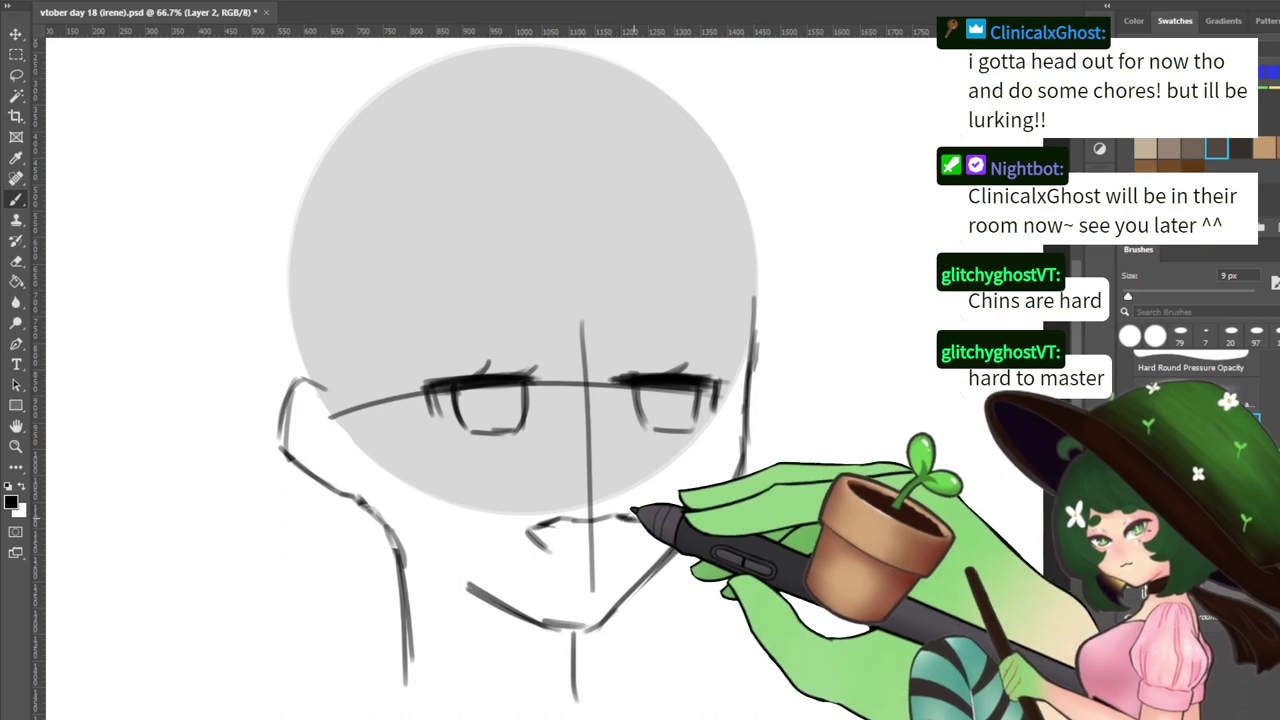
{"action": "key", "text": "e"}
{"action": "left_click_drag", "start_coordinate": [634, 526], "coordinate": [627, 541]}
{"action": "key", "text": "b"}
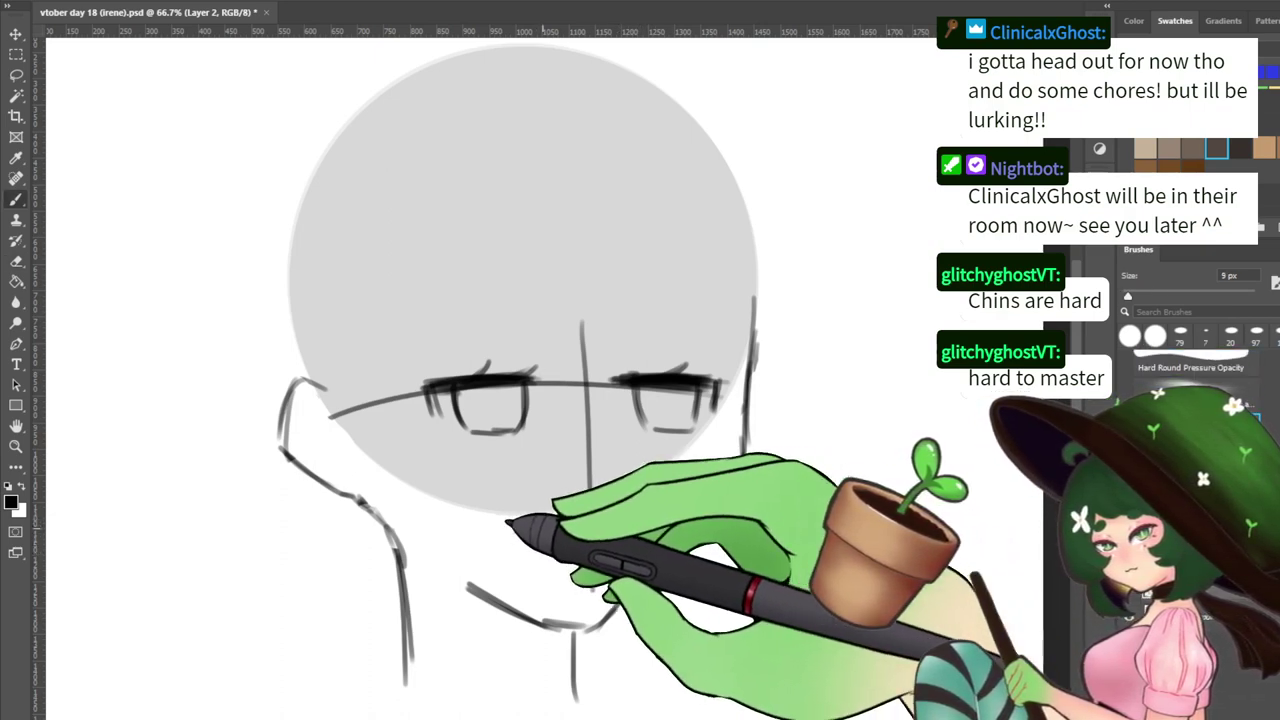
Extend the left mouth corner outward and add the inner mouth line, lower lip strokes and right corner
{"action": "mouse_move", "coordinate": [513, 532]}
{"action": "left_mouse_down"}
{"action": "mouse_move", "coordinate": [607, 533]}
{"action": "mouse_move", "coordinate": [516, 534]}
{"action": "left_mouse_up"}
{"action": "key", "text": "e"}
{"action": "key", "text": "b"}
{"action": "left_click_drag", "start_coordinate": [516, 534], "coordinate": [556, 550]}
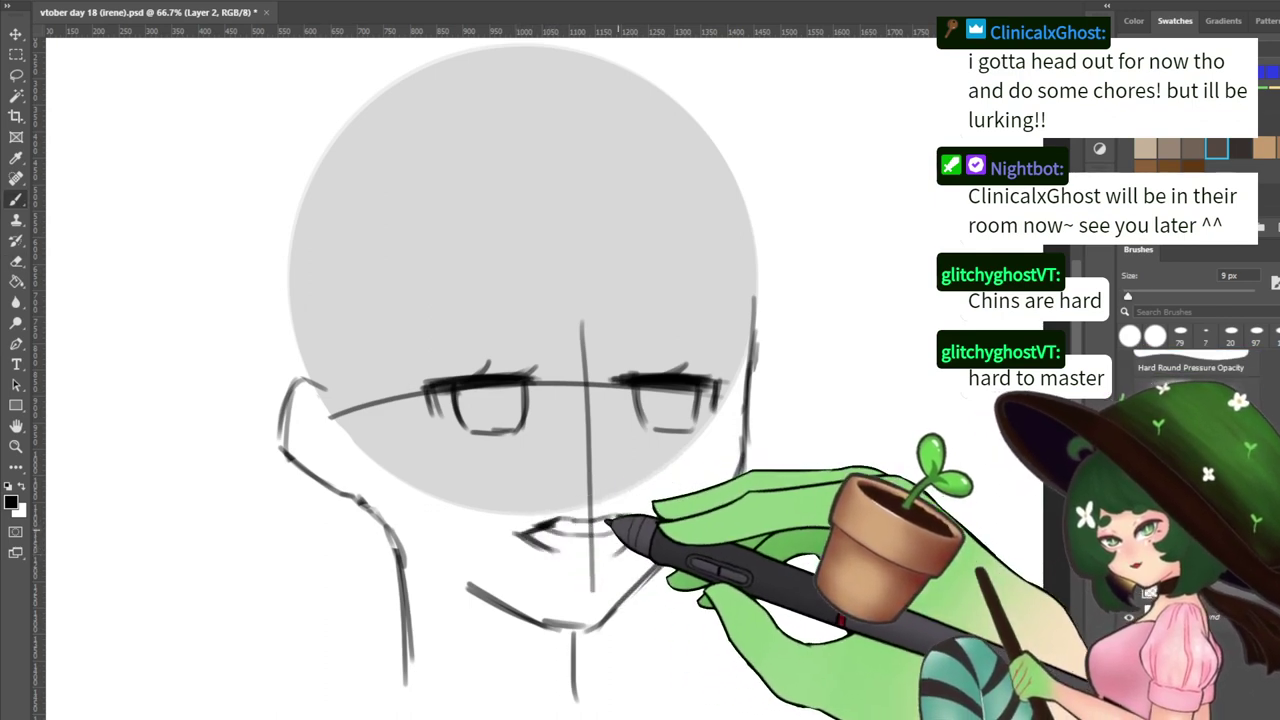
{"action": "key", "text": "e"}
{"action": "left_click_drag", "start_coordinate": [546, 527], "coordinate": [525, 535]}
{"action": "key", "text": "b"}
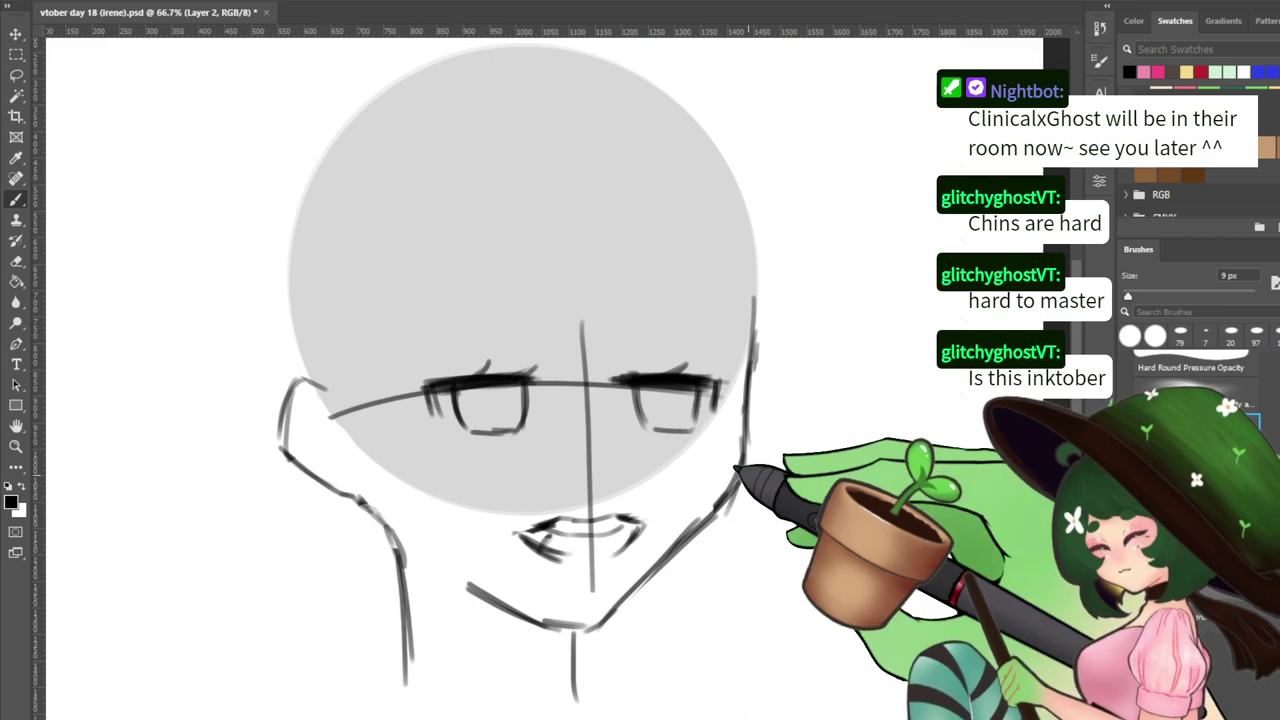
Redraw the mouth's left corner further inward with an angled stroke and shorten the right end of the upper lip
{"action": "key", "text": "e"}
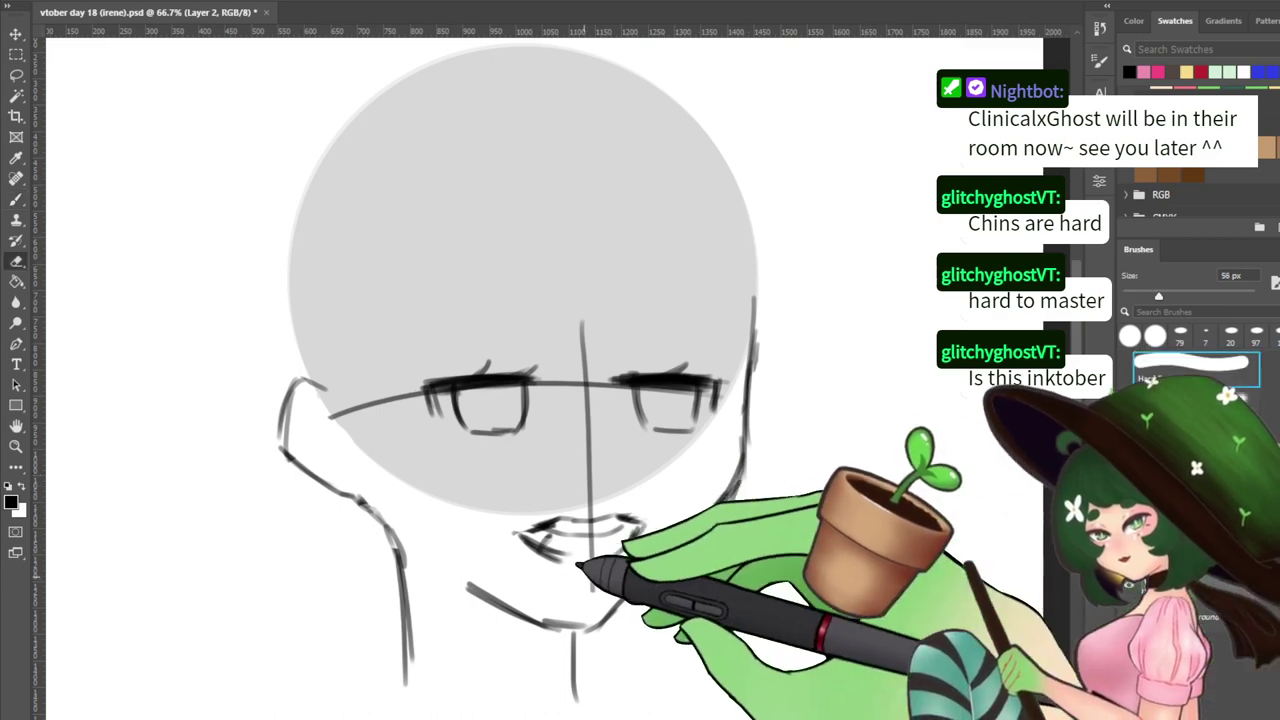
{"action": "key", "text": "b"}
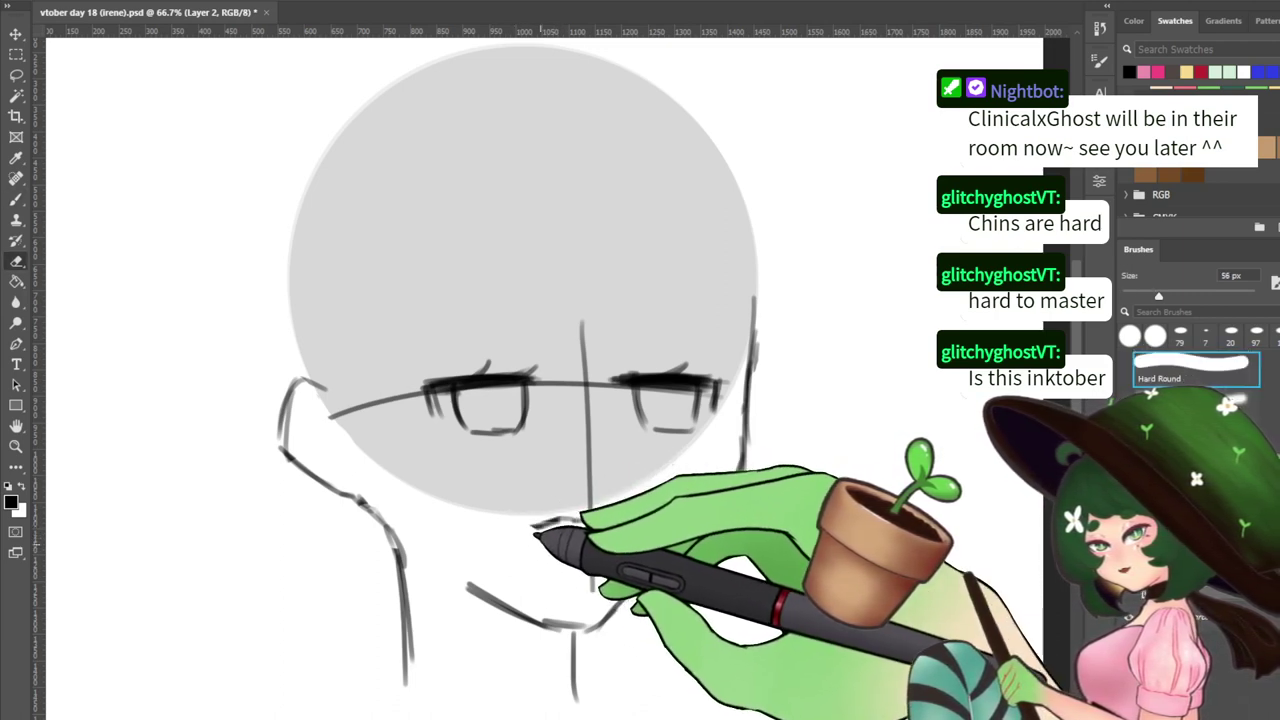
{"action": "key", "text": "b"}
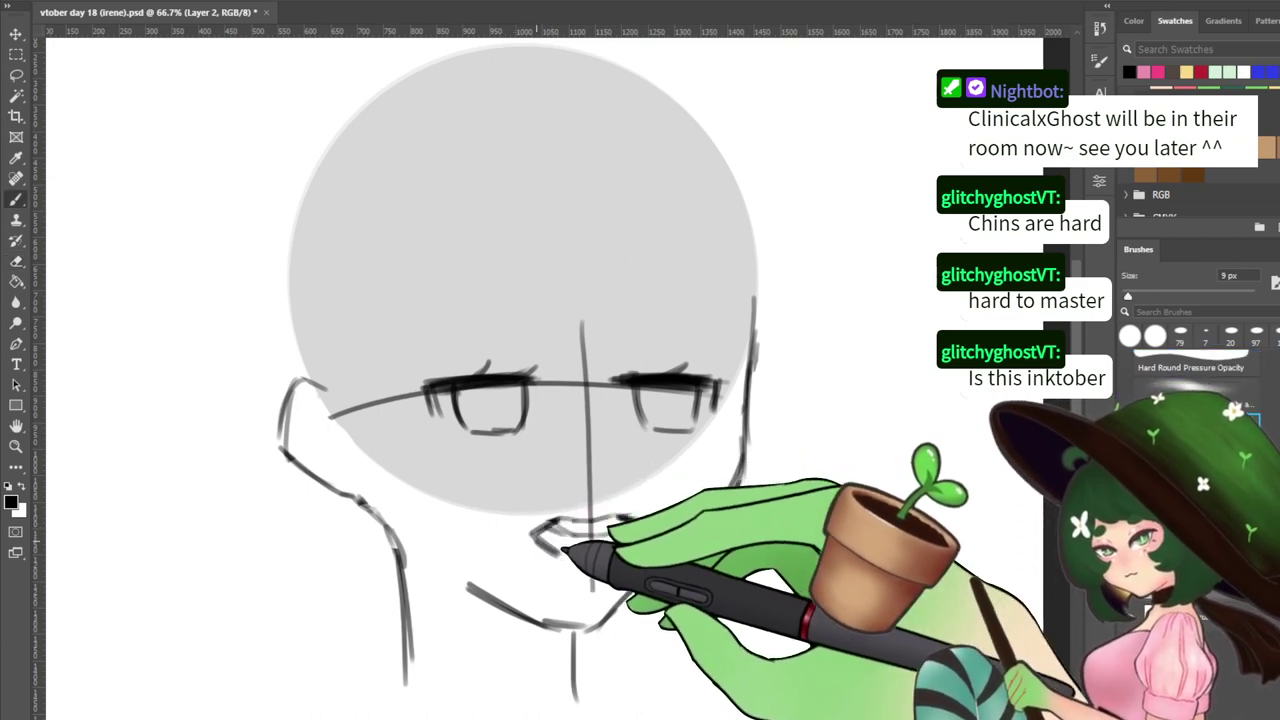
{"action": "key", "text": "e"}
{"action": "key", "text": "b"}
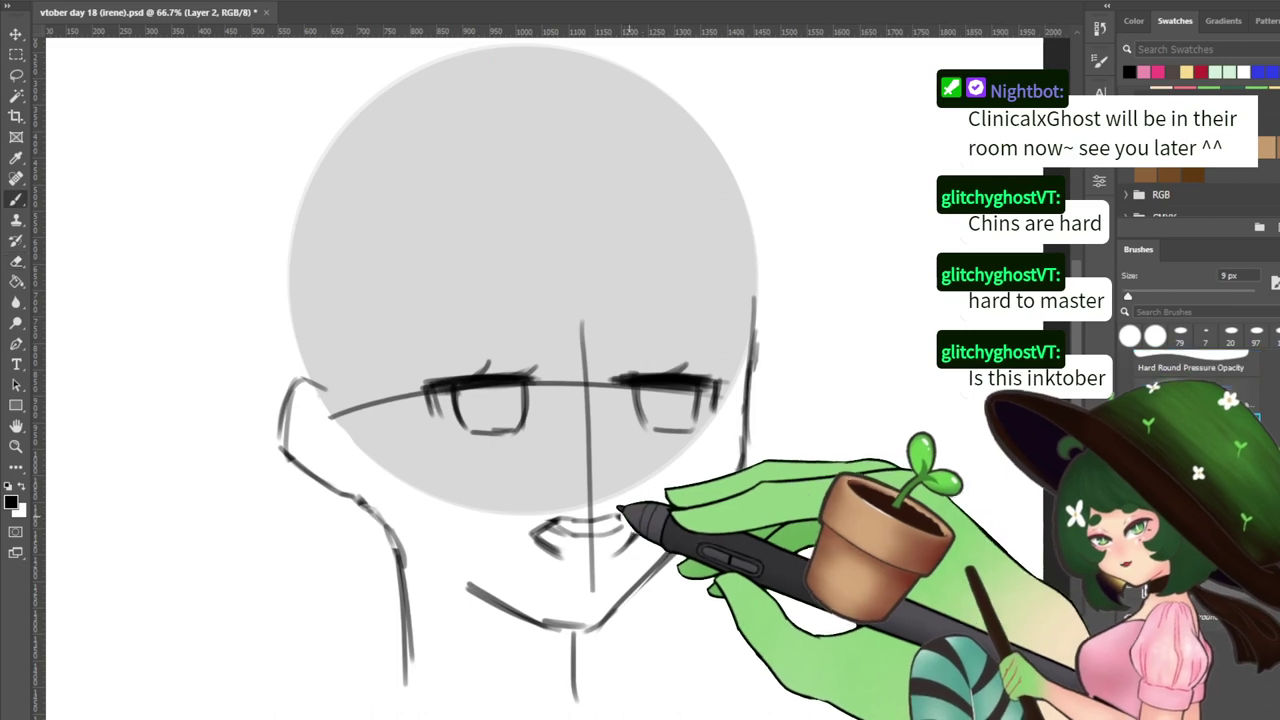
Erase most of the mouth and resketch its upper lip, both corners and inner line across the centre guideline
{"action": "key", "text": "e"}
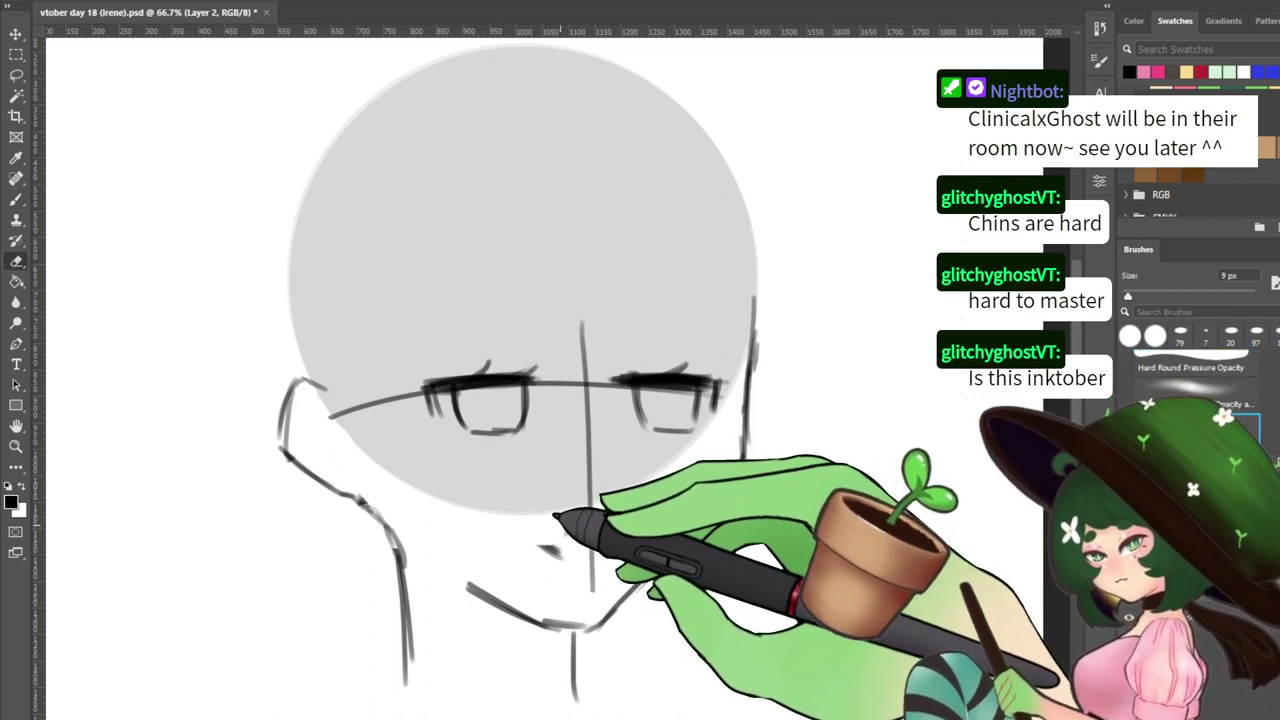
{"action": "key", "text": "b"}
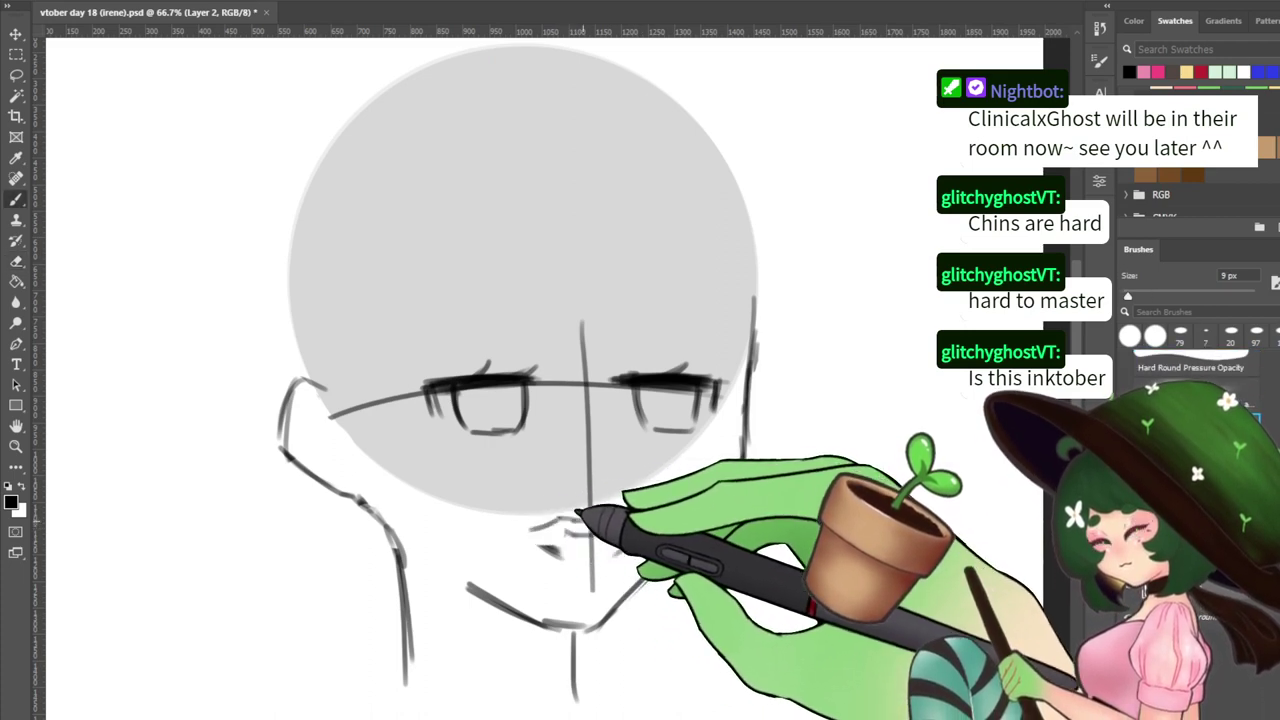
{"action": "key", "text": "e"}
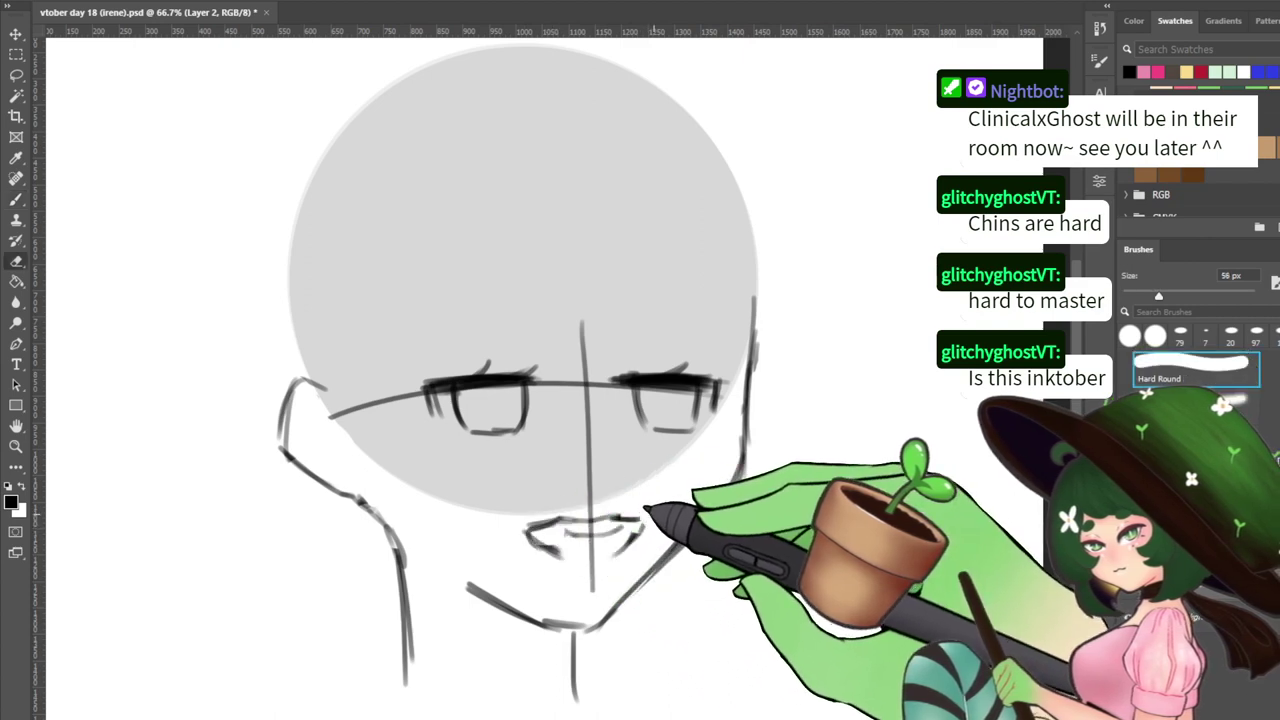
{"action": "key", "text": "b"}
Replace the mouth with a version that has a rounded left corner, erasing the centre guideline through the lips
{"action": "key", "text": "e"}
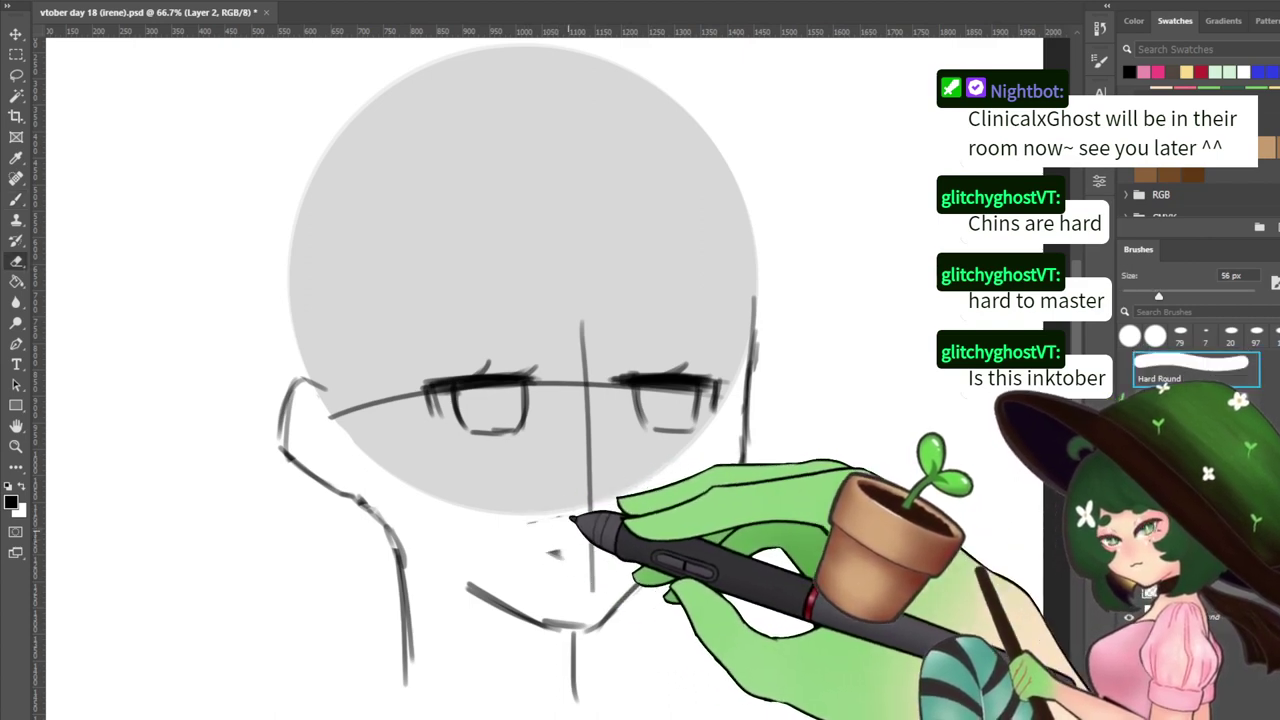
{"action": "key", "text": "b"}
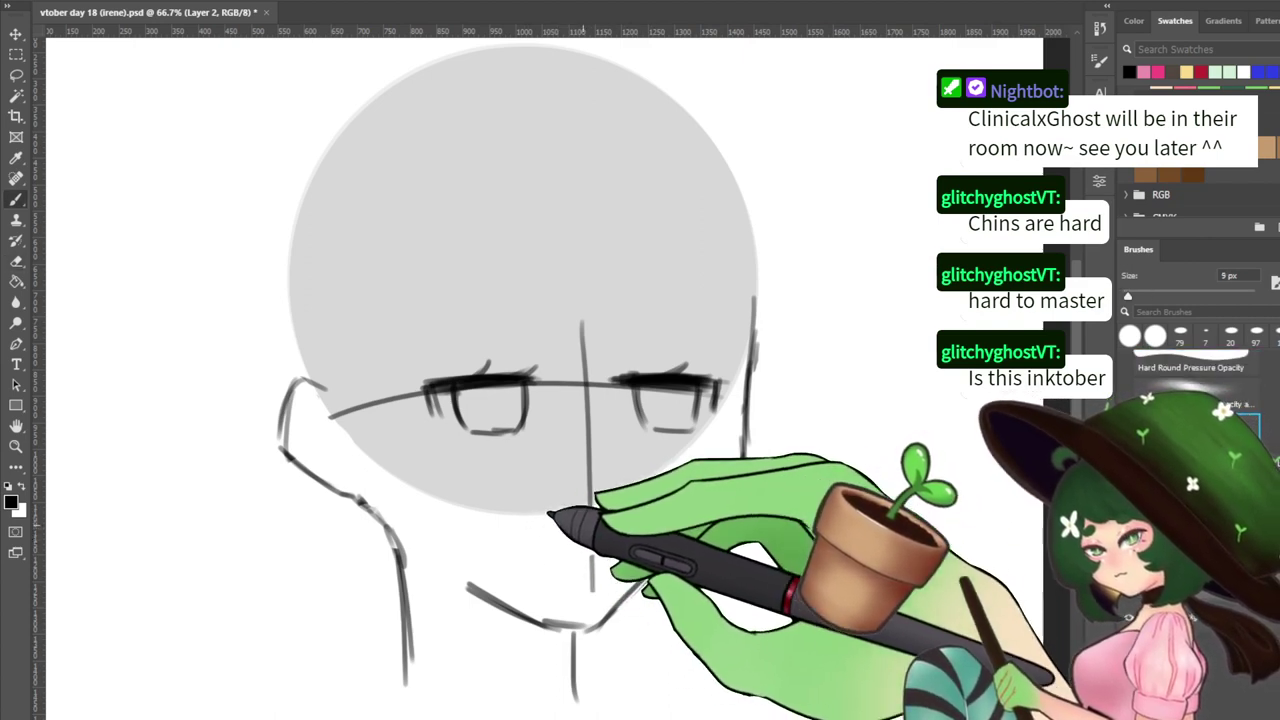
{"action": "key", "text": "e"}
{"action": "key", "text": "b"}
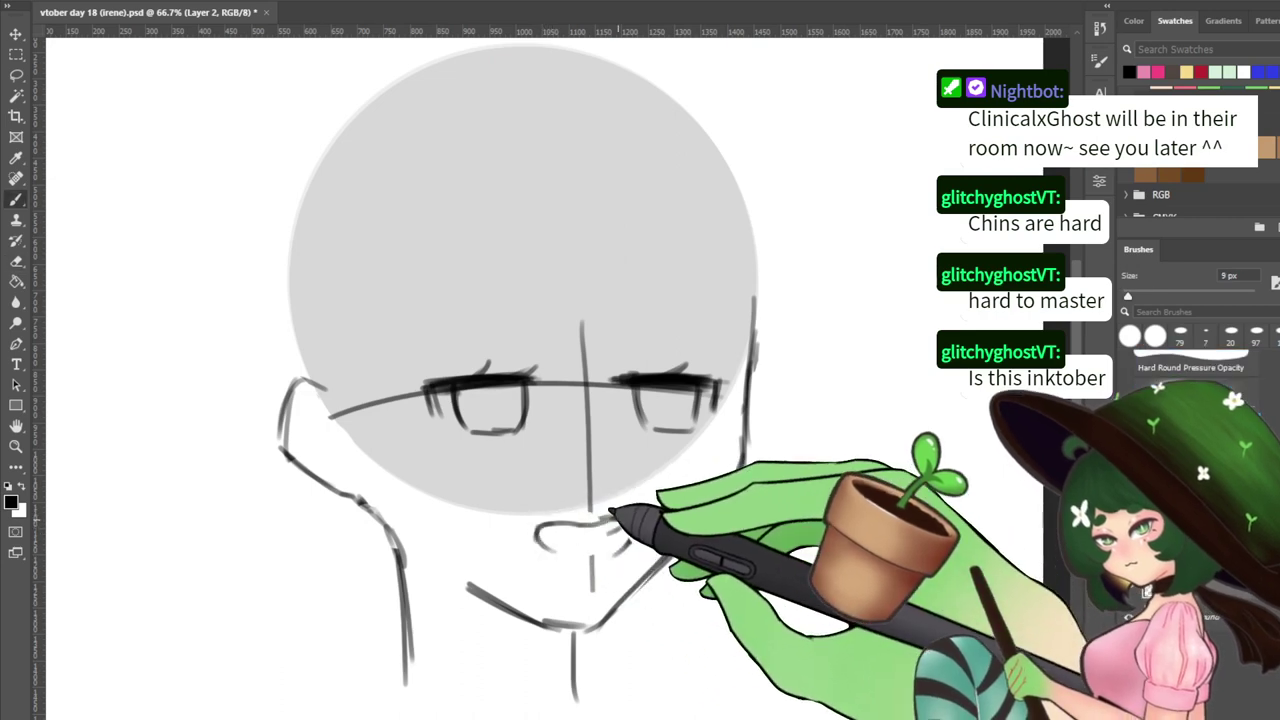
{"action": "key", "text": "e"}
{"action": "key", "text": "b"}
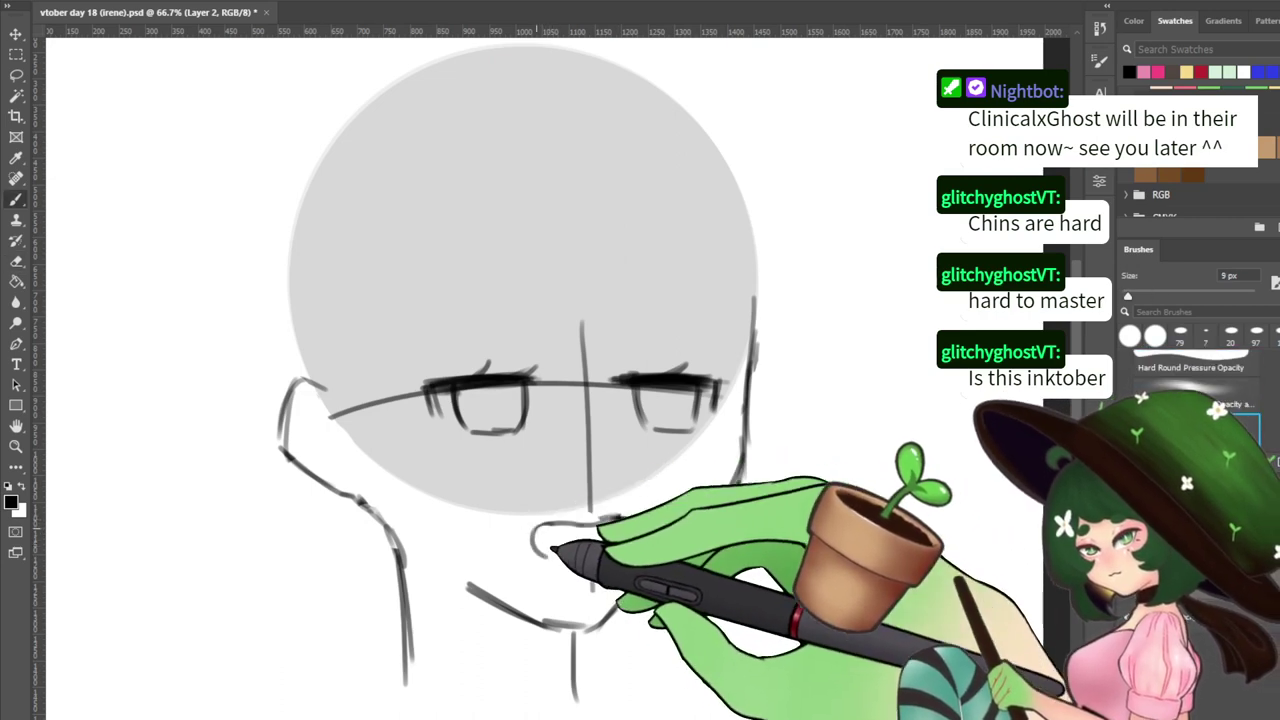
{"action": "key", "text": "e"}
{"action": "key", "text": "b"}
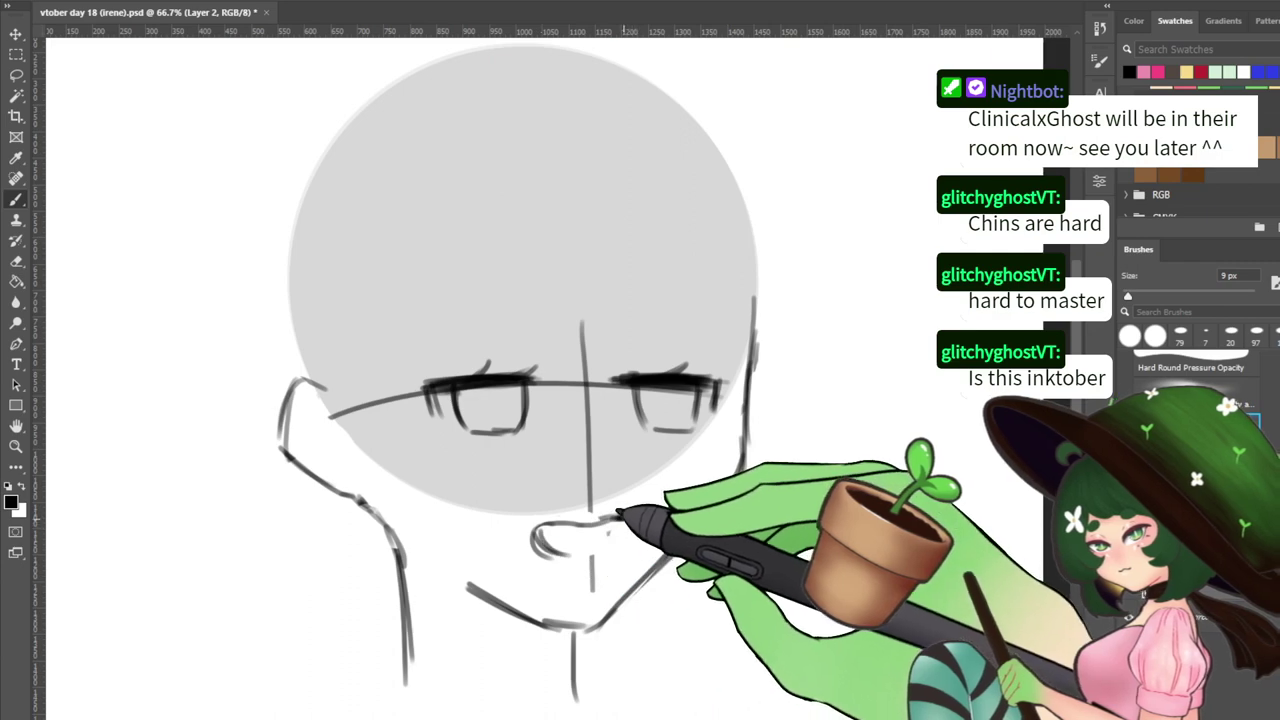
{"action": "key", "text": "e"}
{"action": "key", "text": "b"}
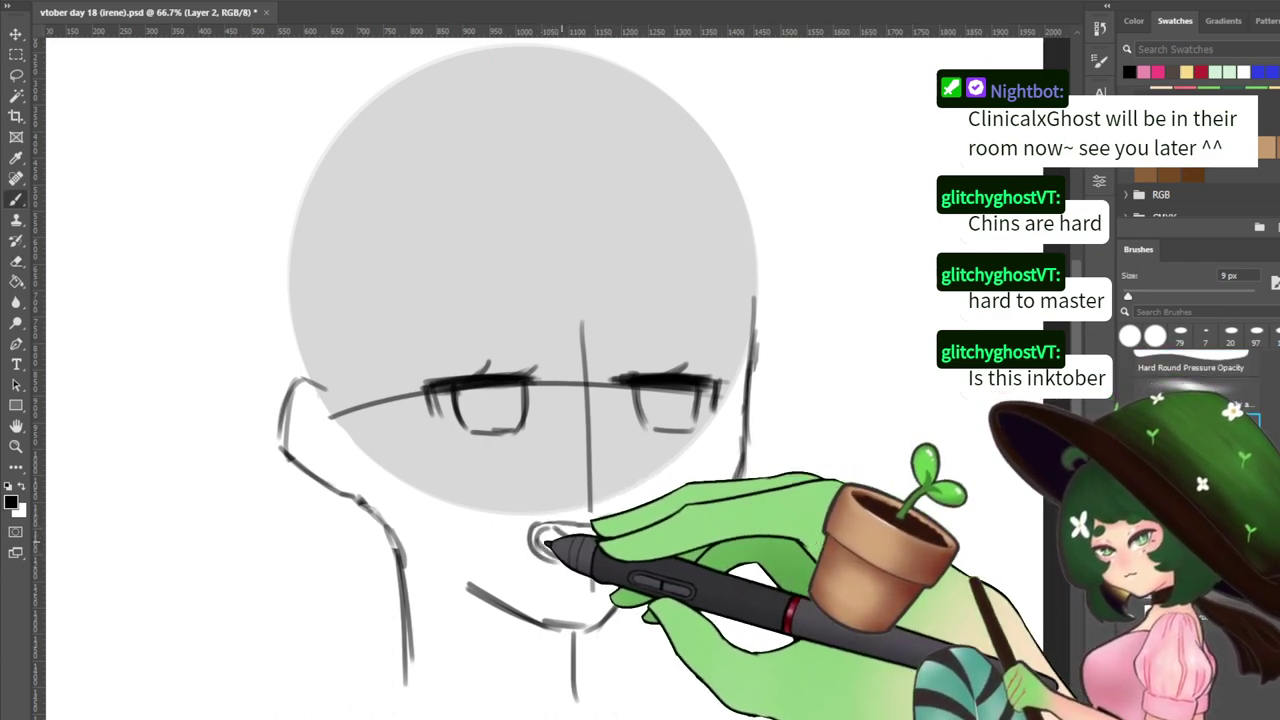
Try a smaller, lower mouth, and erase all mouth lines and the remaining centre guideline below the head circle
{"action": "key", "text": "e"}
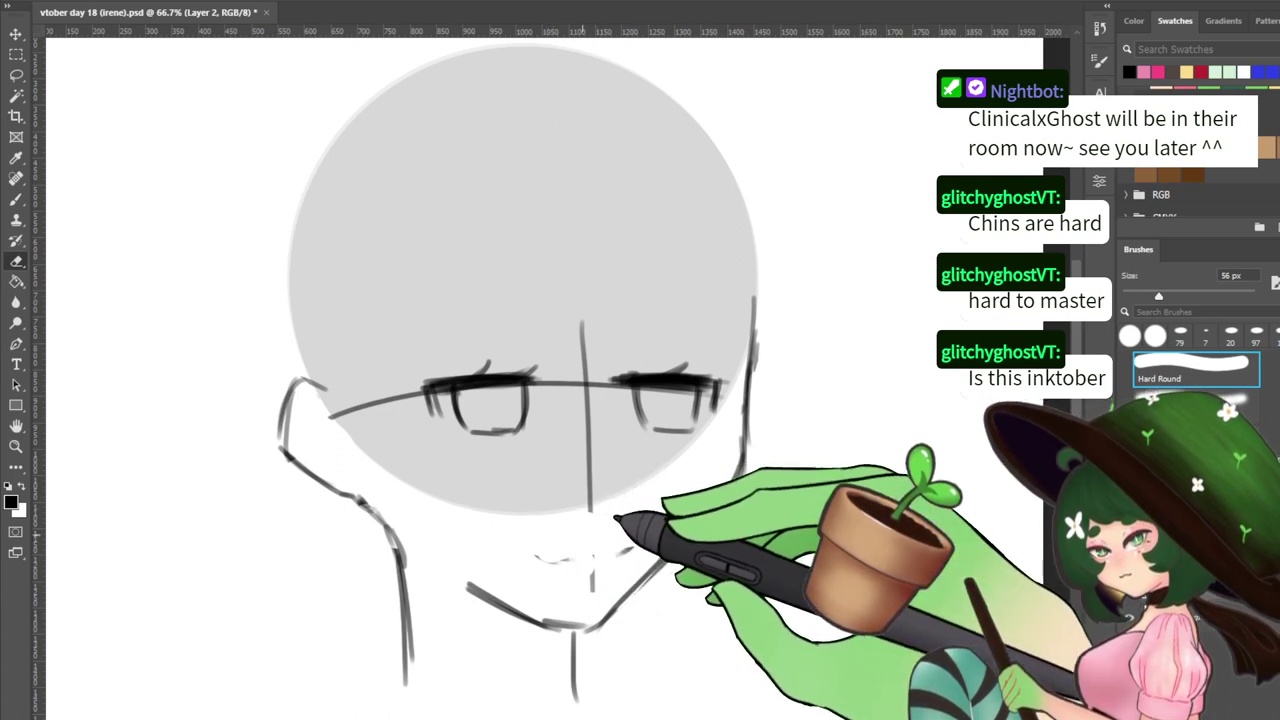
{"action": "key", "text": "b"}
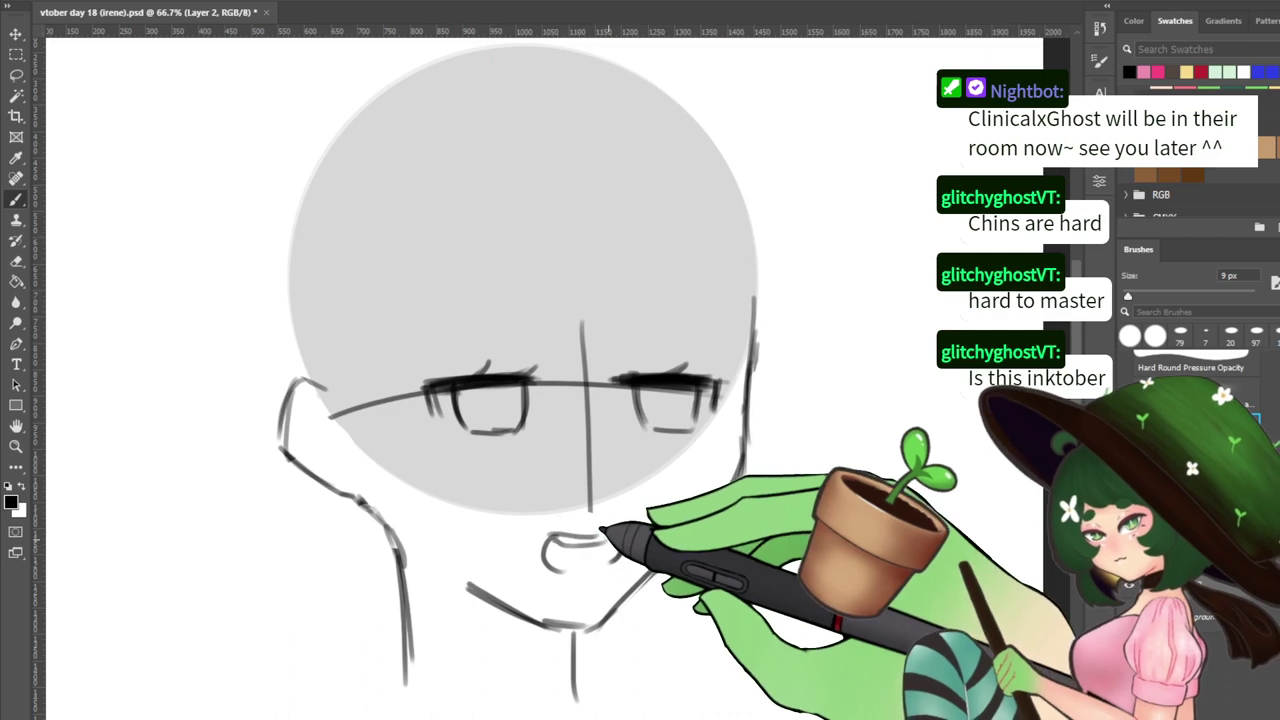
{"action": "key", "text": "e"}
{"action": "left_click_drag", "start_coordinate": [542, 540], "coordinate": [544, 568]}
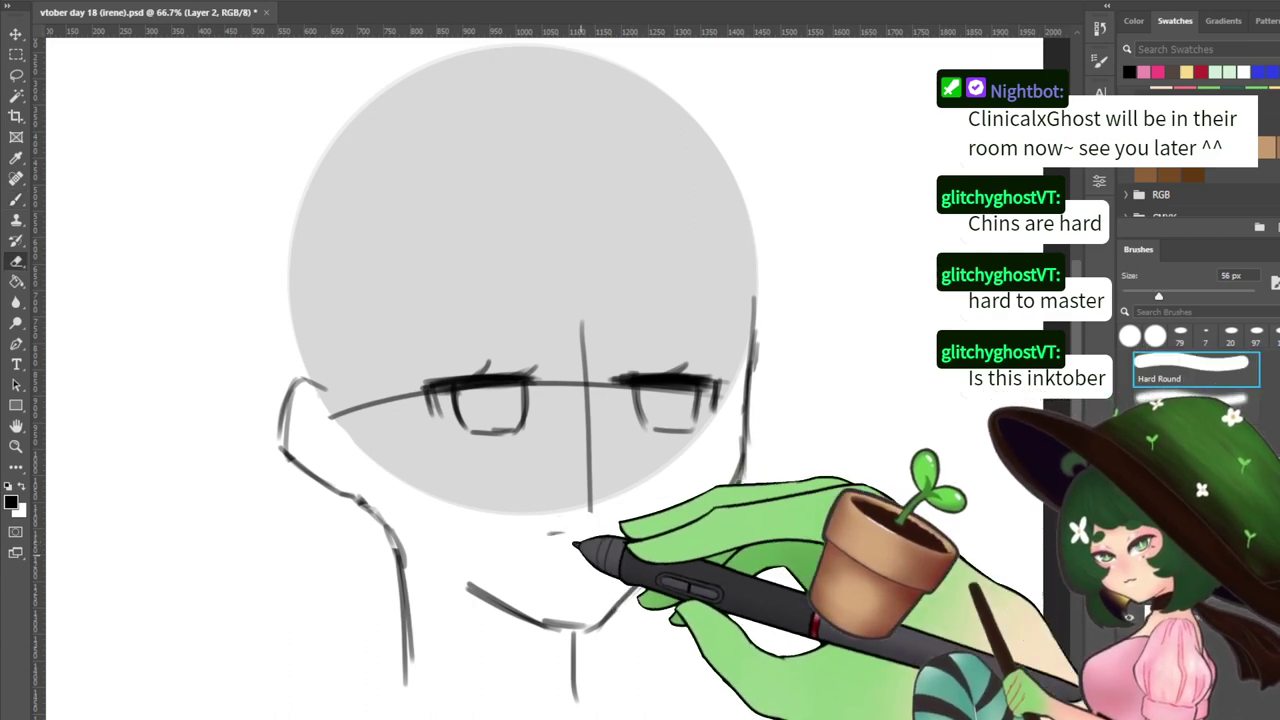
Try a long curved bang strand and a shorter inner strand between the forehead and the left eye
{"action": "key", "text": "b"}
{"action": "left_click_drag", "start_coordinate": [562, 185], "coordinate": [516, 251]}
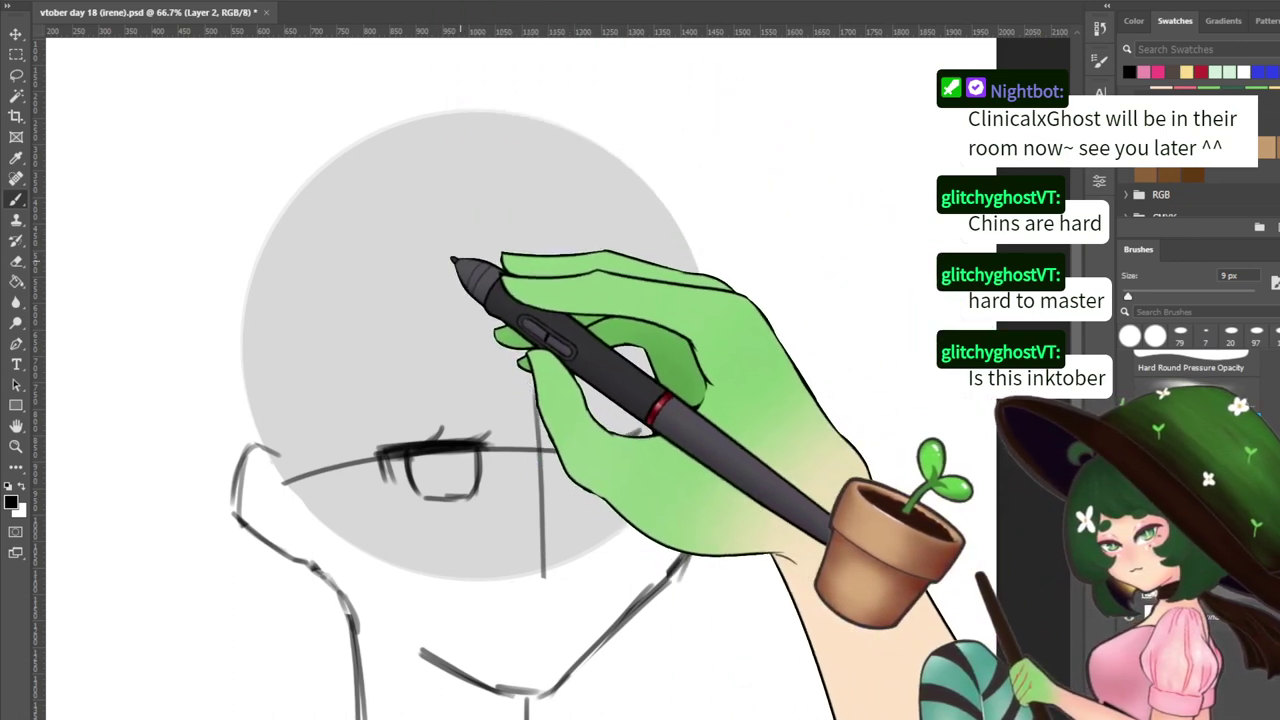
{"action": "mouse_move", "coordinate": [465, 249]}
{"action": "left_mouse_down"}
{"action": "mouse_move", "coordinate": [516, 455]}
{"action": "mouse_move", "coordinate": [465, 420]}
{"action": "mouse_move", "coordinate": [496, 446]}
{"action": "left_mouse_up"}
{"action": "key", "text": "ctrl+z"}
{"action": "left_click_drag", "start_coordinate": [485, 369], "coordinate": [522, 448]}
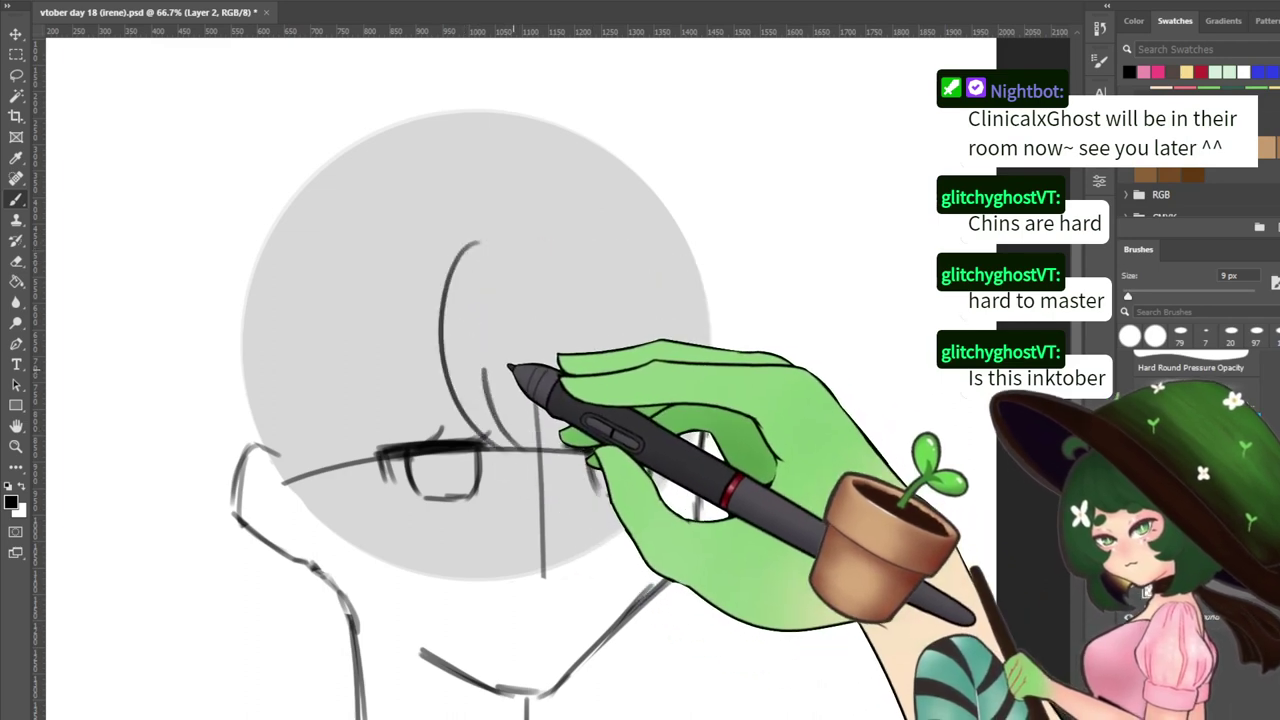
{"action": "key", "text": "ctrl+z"}
{"action": "key", "text": "ctrl+z"}
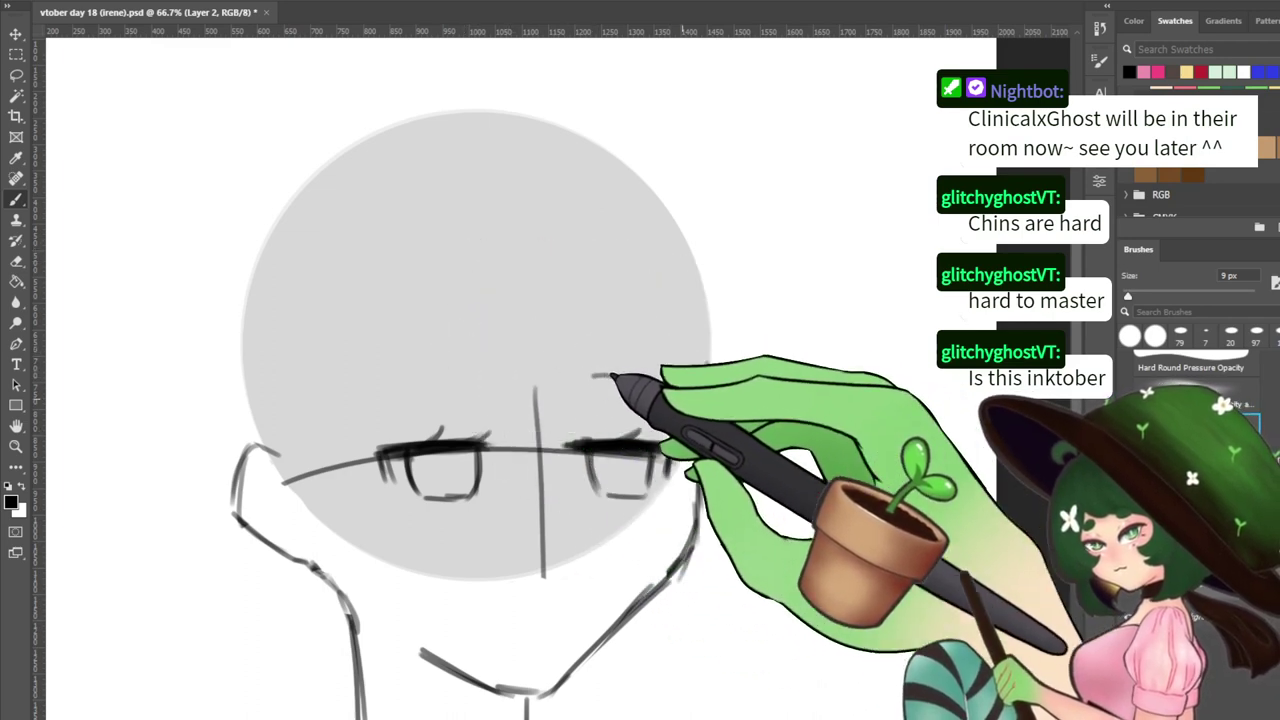
Sketch thin eyebrows above both eyes, with the left one rising toward the centre and closed at its inner end
{"action": "left_click_drag", "start_coordinate": [384, 396], "coordinate": [478, 378]}
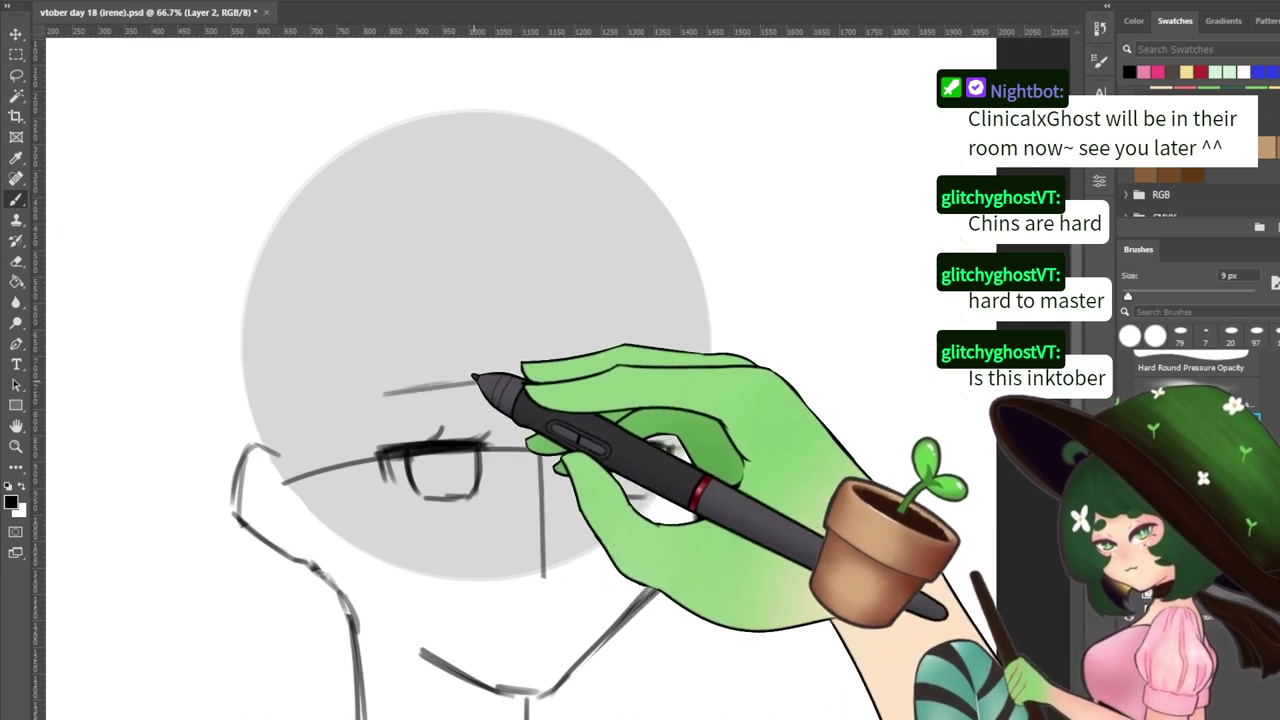
{"action": "key", "text": "ctrl+z"}
{"action": "left_click_drag", "start_coordinate": [389, 397], "coordinate": [479, 378]}
{"action": "left_click_drag", "start_coordinate": [381, 397], "coordinate": [480, 373]}
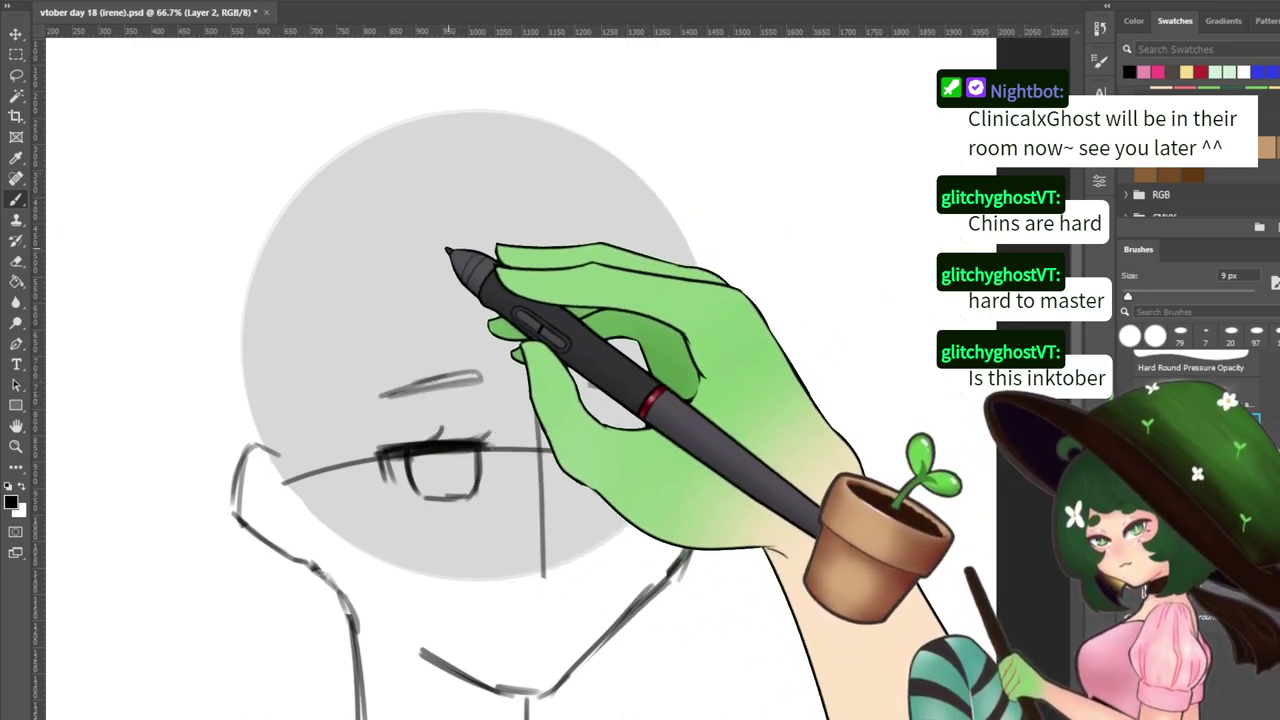
Try pairs of curved bang strands falling from the forehead toward the inner ends of both eyebrows
{"action": "left_click_drag", "start_coordinate": [461, 231], "coordinate": [491, 380]}
{"action": "left_click_drag", "start_coordinate": [474, 308], "coordinate": [522, 440]}
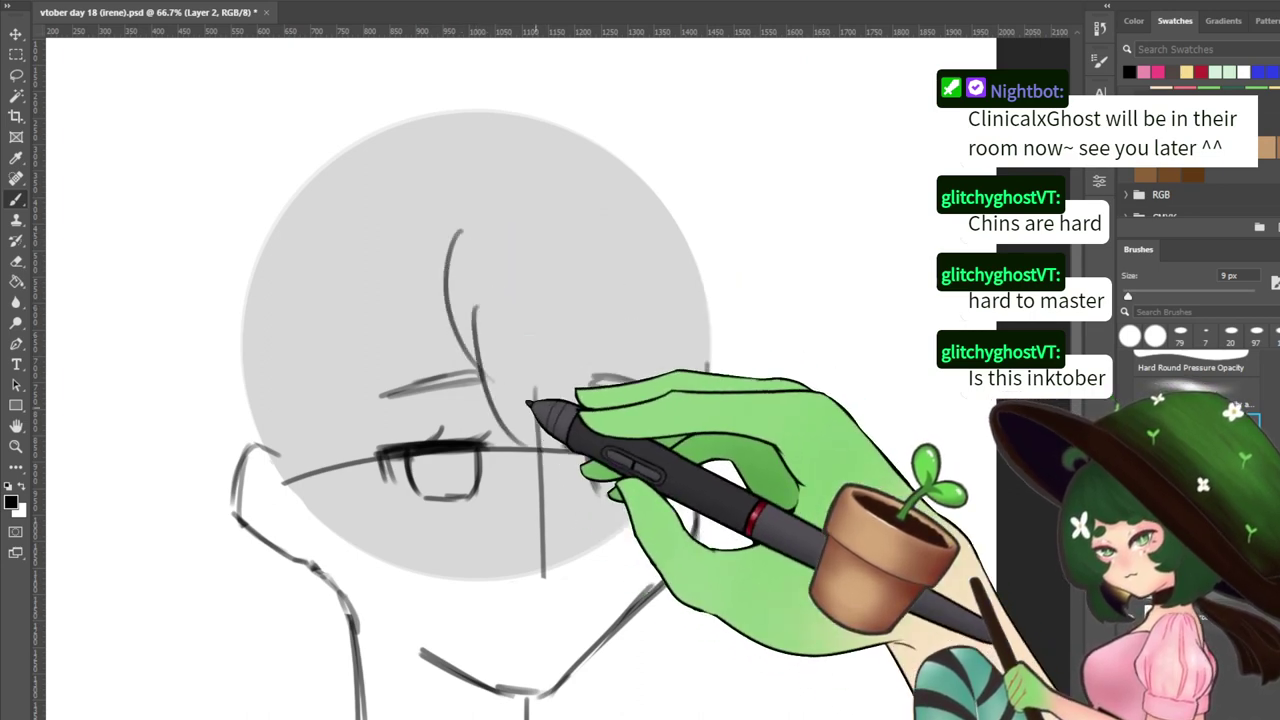
{"action": "left_click_drag", "start_coordinate": [543, 226], "coordinate": [576, 335]}
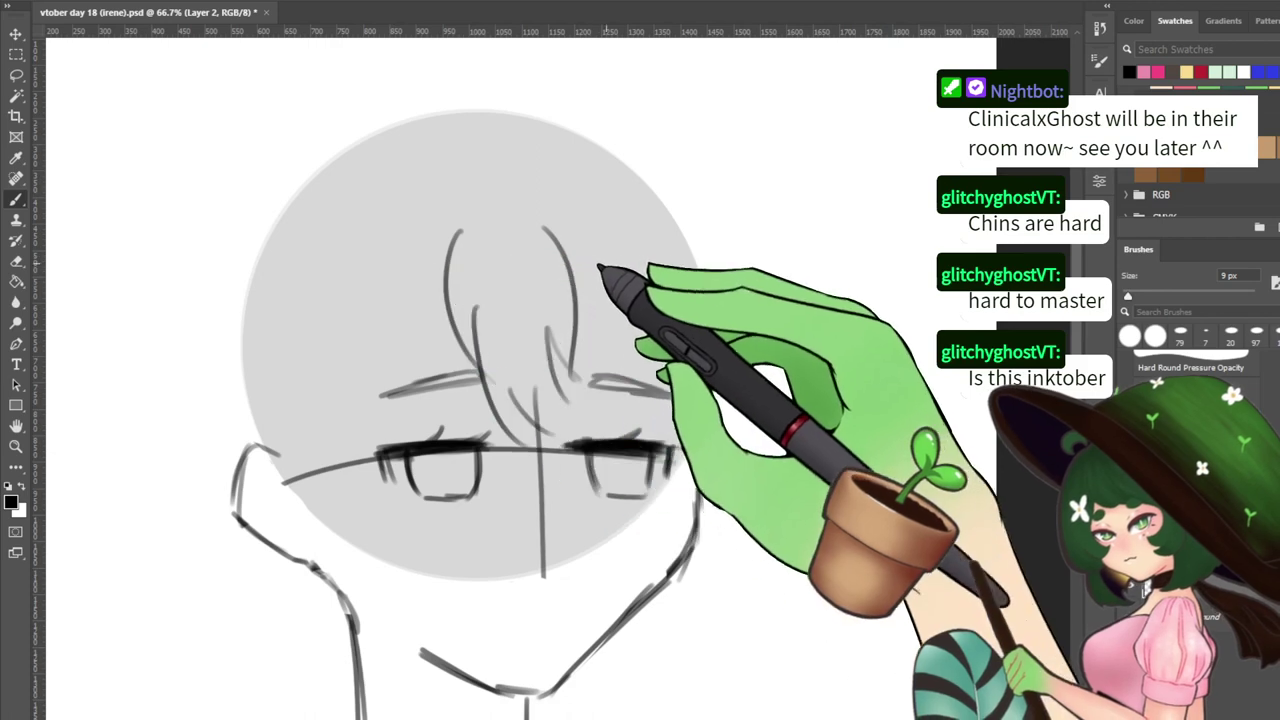
{"action": "key", "text": "ctrl+z"}
{"action": "key", "text": "ctrl+z"}
{"action": "left_click_drag", "start_coordinate": [556, 236], "coordinate": [582, 336]}
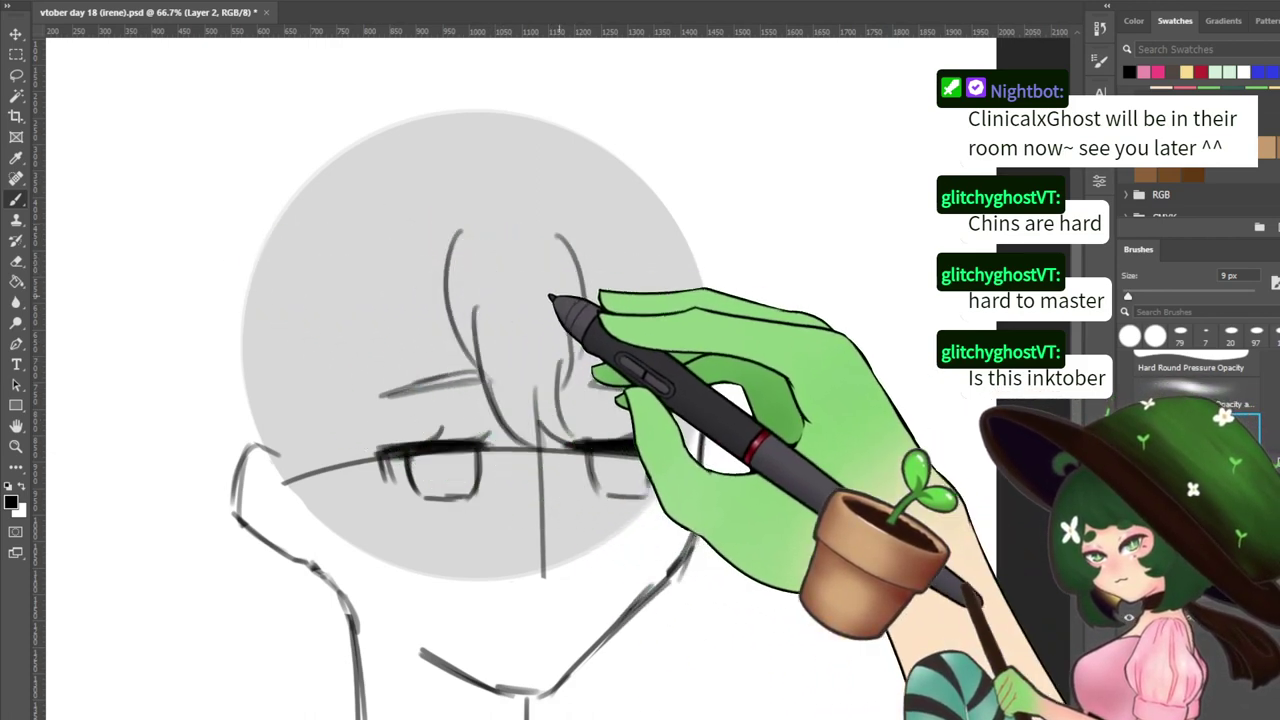
{"action": "key", "text": "ctrl+z"}
{"action": "key", "text": "ctrl+z"}
{"action": "key", "text": "ctrl+z"}
{"action": "key", "text": "ctrl+z"}
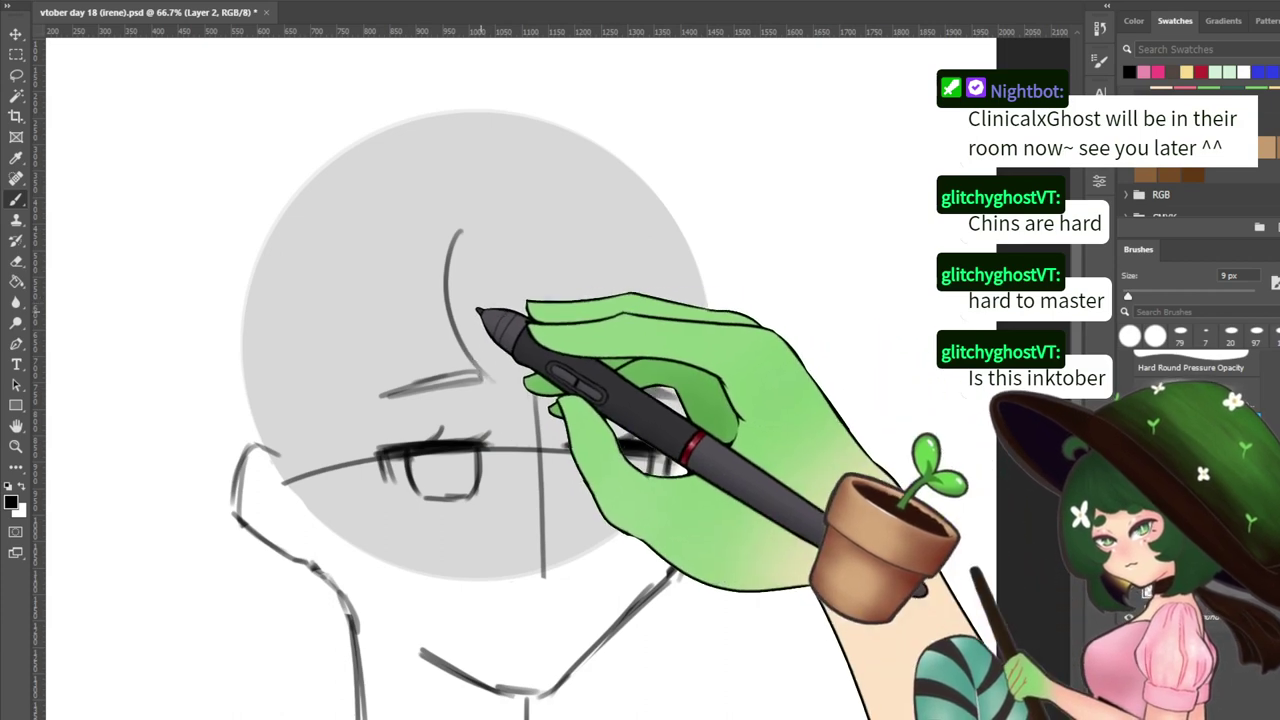
{"action": "left_click_drag", "start_coordinate": [437, 270], "coordinate": [505, 412]}
{"action": "key", "text": "ctrl+z"}
Sketch the central bangs with curved strands passing over both inner eyebrows and short overlapping strokes at the left strand's tip
{"action": "left_click_drag", "start_coordinate": [460, 267], "coordinate": [490, 422]}
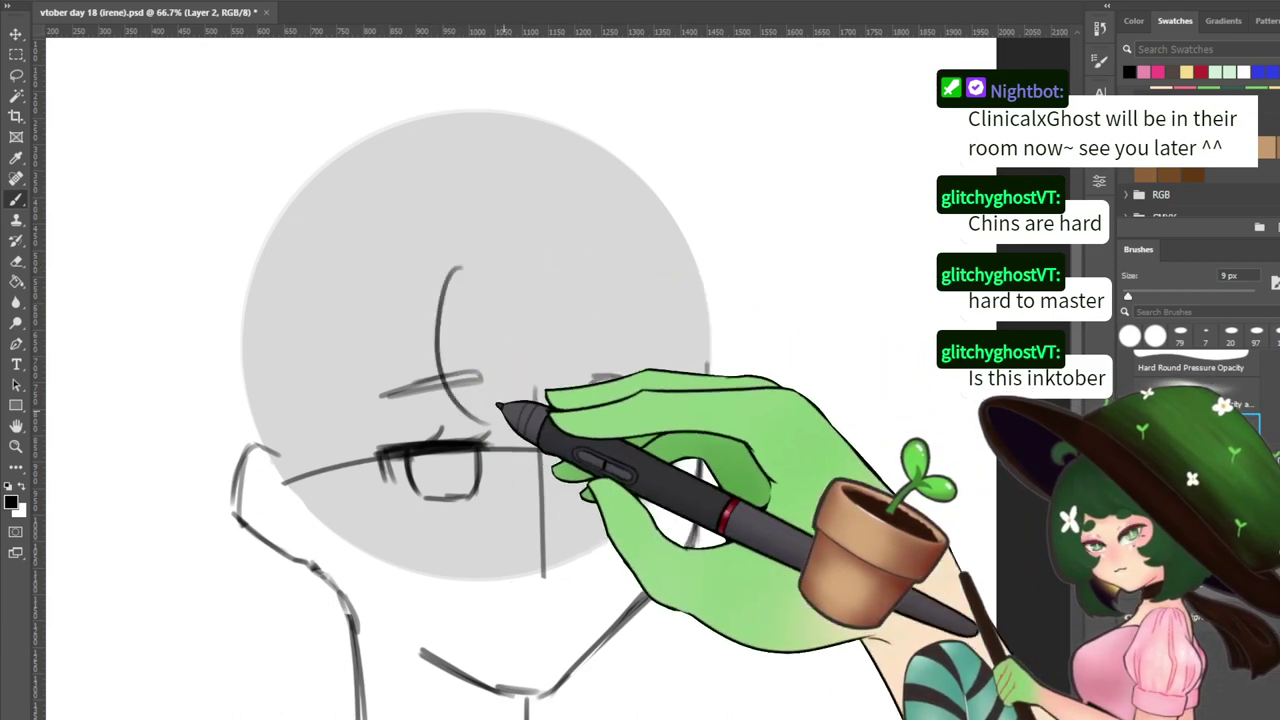
{"action": "left_click_drag", "start_coordinate": [463, 352], "coordinate": [498, 408]}
{"action": "left_click_drag", "start_coordinate": [463, 353], "coordinate": [522, 437]}
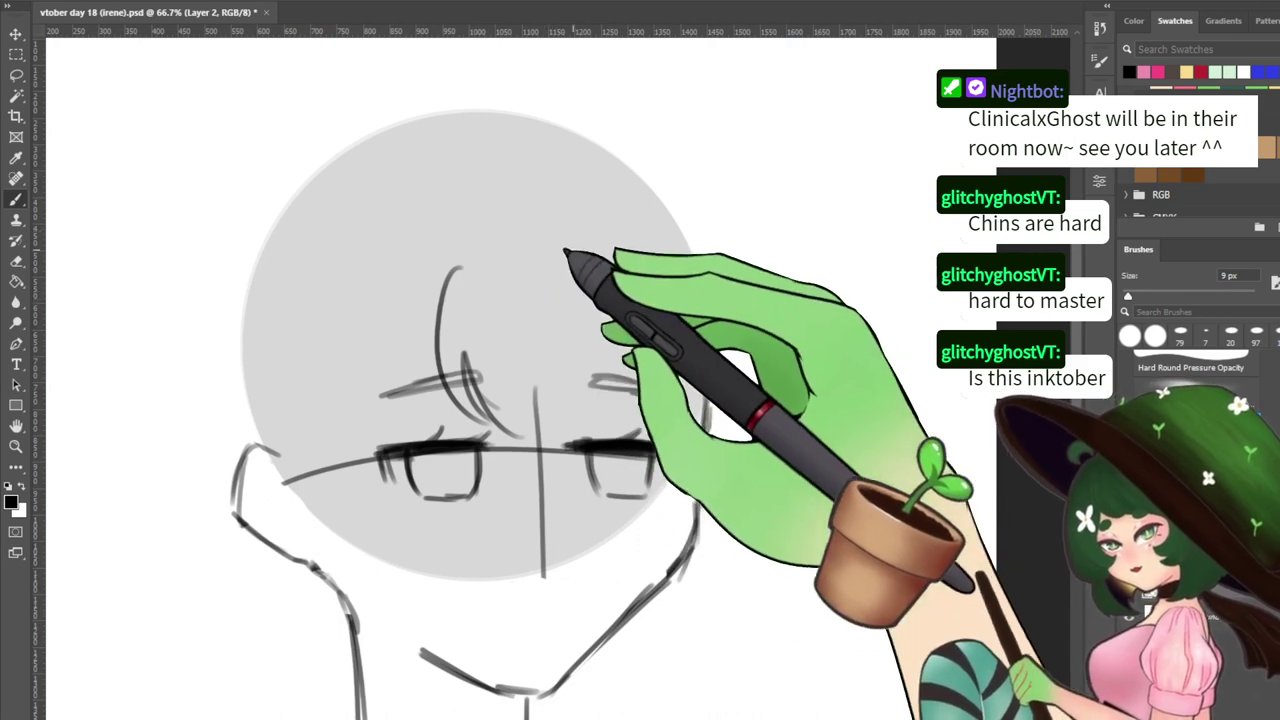
{"action": "mouse_move", "coordinate": [557, 237]}
{"action": "left_mouse_down"}
{"action": "mouse_move", "coordinate": [596, 315]}
{"action": "mouse_move", "coordinate": [600, 370]}
{"action": "left_mouse_up"}
{"action": "key", "text": "ctrl+z"}
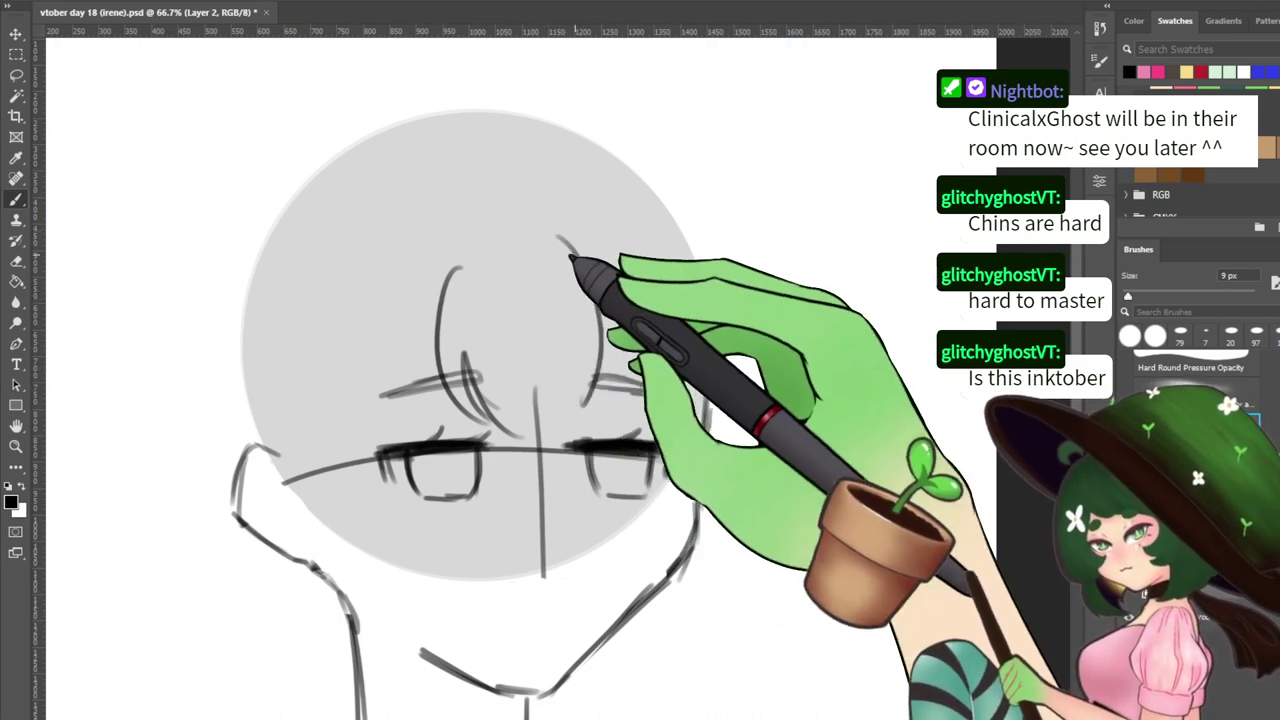
{"action": "key", "text": "ctrl+z"}
{"action": "left_click_drag", "start_coordinate": [550, 235], "coordinate": [595, 340]}
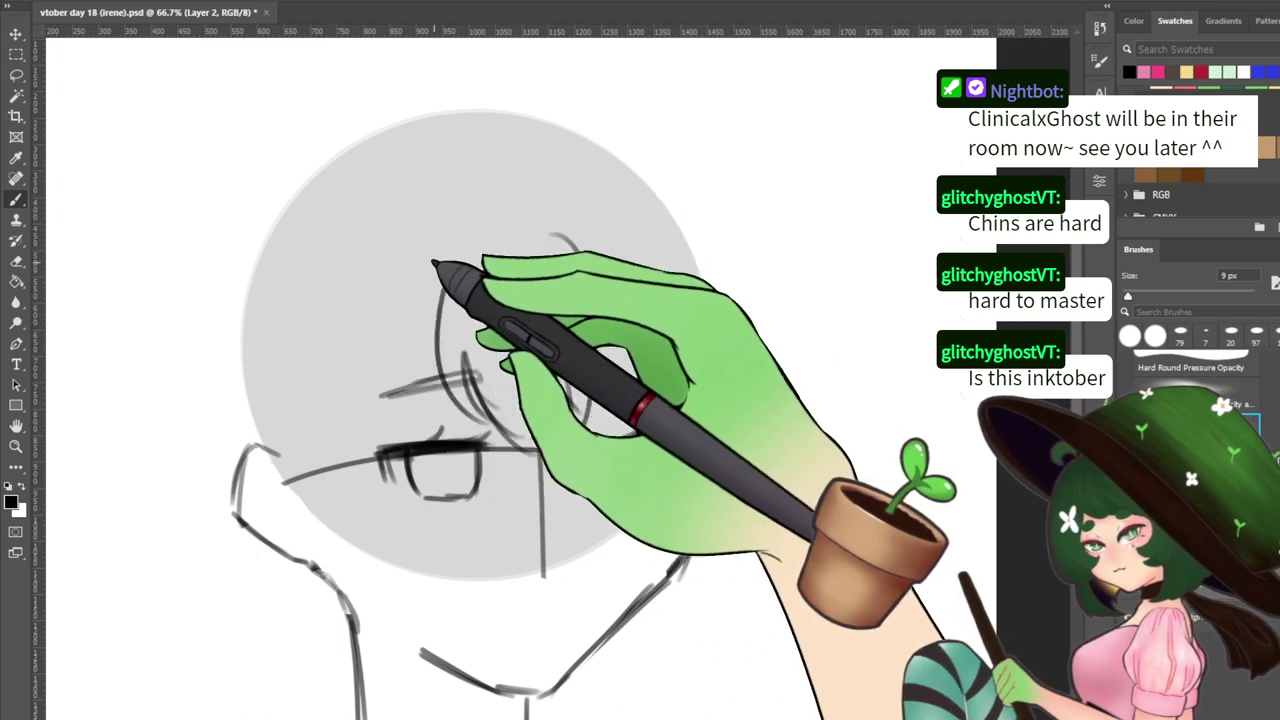
Try an outer bang strand sweeping from the upper forehead down and outward past the left eyebrow
{"action": "left_click_drag", "start_coordinate": [425, 193], "coordinate": [345, 355]}
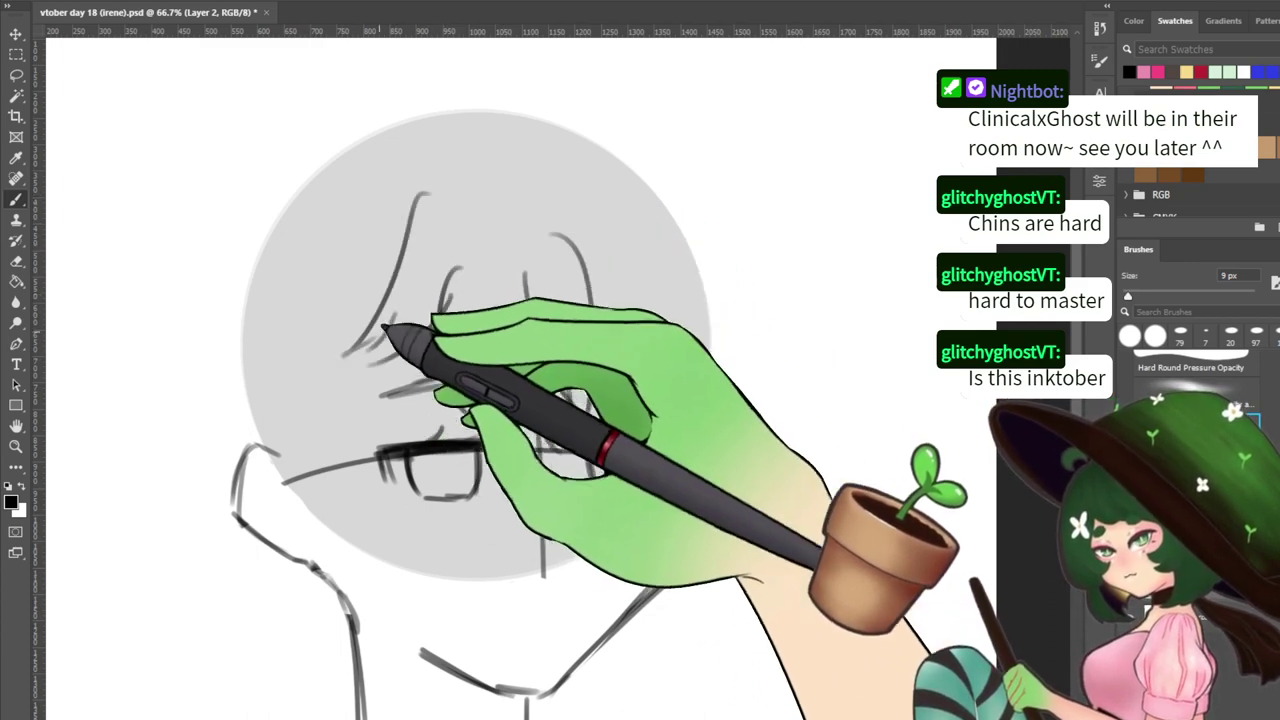
{"action": "key", "text": "ctrl+z"}
{"action": "mouse_move", "coordinate": [424, 308]}
{"action": "left_mouse_down"}
{"action": "mouse_move", "coordinate": [337, 347]}
{"action": "mouse_move", "coordinate": [360, 356]}
{"action": "mouse_move", "coordinate": [376, 323]}
{"action": "mouse_move", "coordinate": [365, 310]}
{"action": "mouse_move", "coordinate": [286, 390]}
{"action": "left_mouse_up"}
{"action": "key", "text": "ctrl+z"}
{"action": "key", "text": "ctrl+z"}
{"action": "key", "text": "ctrl+z"}
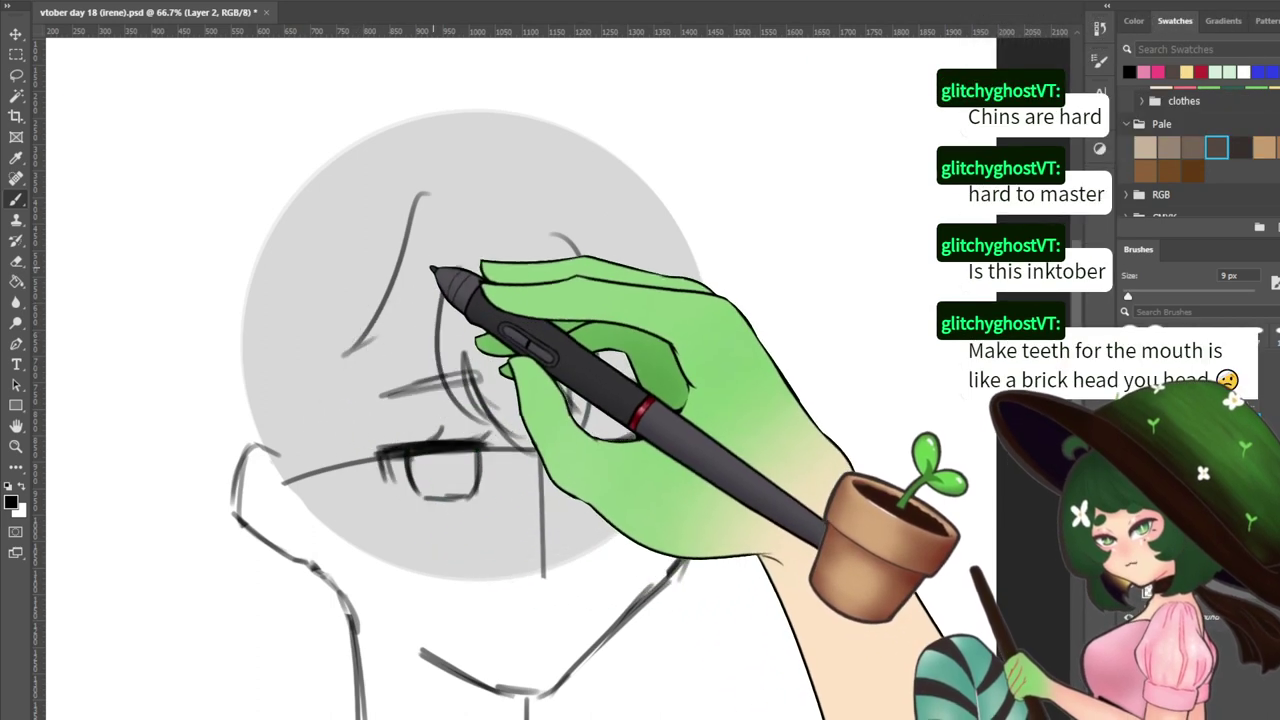
{"action": "key", "text": "ctrl+z"}
Draw the left outer bang strand down to the brow and a long side lock curving outward across the neck
{"action": "left_click_drag", "start_coordinate": [403, 211], "coordinate": [363, 380]}
{"action": "mouse_move", "coordinate": [407, 318]}
{"action": "left_mouse_down"}
{"action": "mouse_move", "coordinate": [371, 364]}
{"action": "mouse_move", "coordinate": [378, 573]}
{"action": "left_mouse_up"}
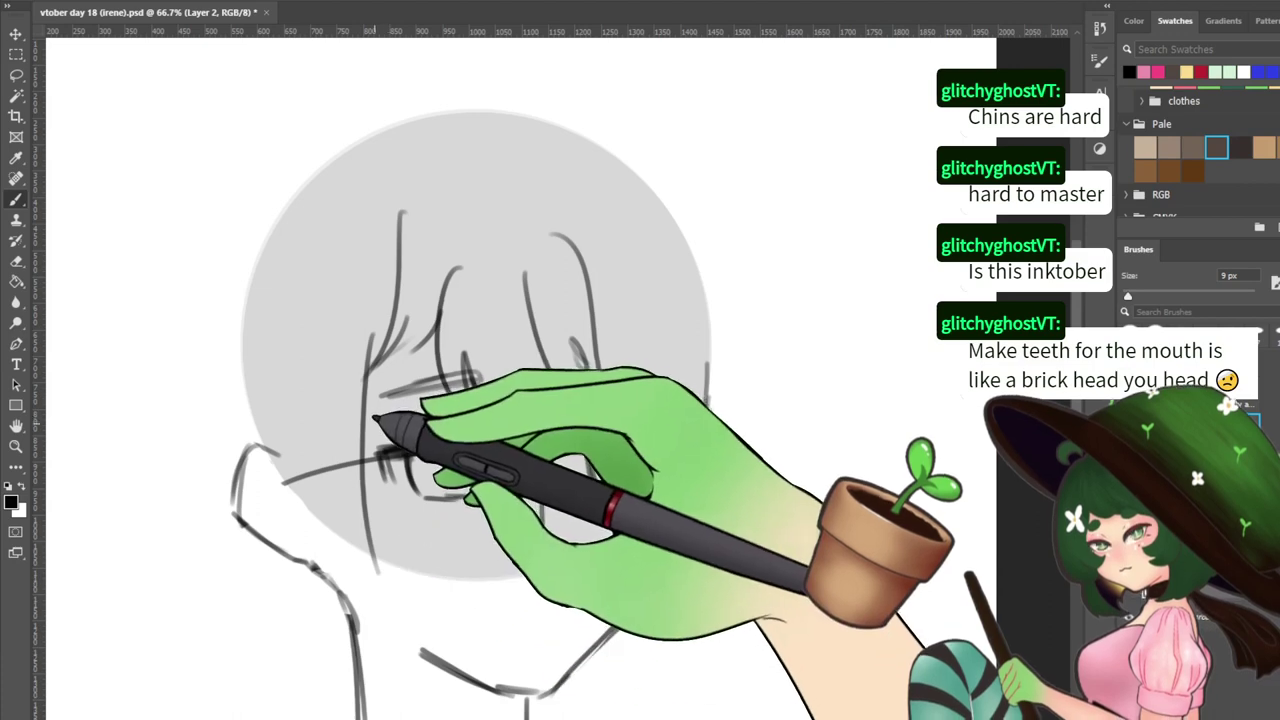
{"action": "left_click_drag", "start_coordinate": [375, 417], "coordinate": [387, 352]}
{"action": "key", "text": "ctrl+z"}
{"action": "mouse_move", "coordinate": [384, 276]}
{"action": "left_mouse_down"}
{"action": "mouse_move", "coordinate": [378, 382]}
{"action": "mouse_move", "coordinate": [308, 648]}
{"action": "left_mouse_up"}
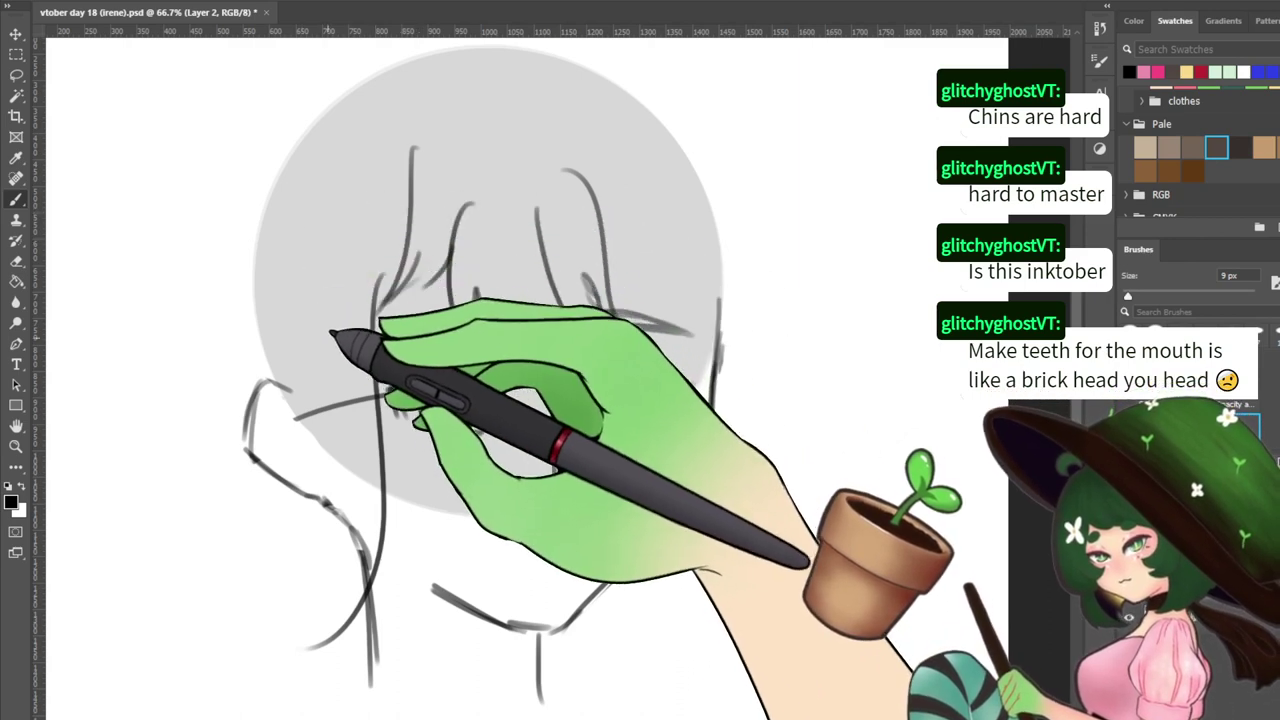
Draw the left outer hair contour from the crown around the head circle, curving outward below the ear
{"action": "left_click", "coordinate": [360, 263]}
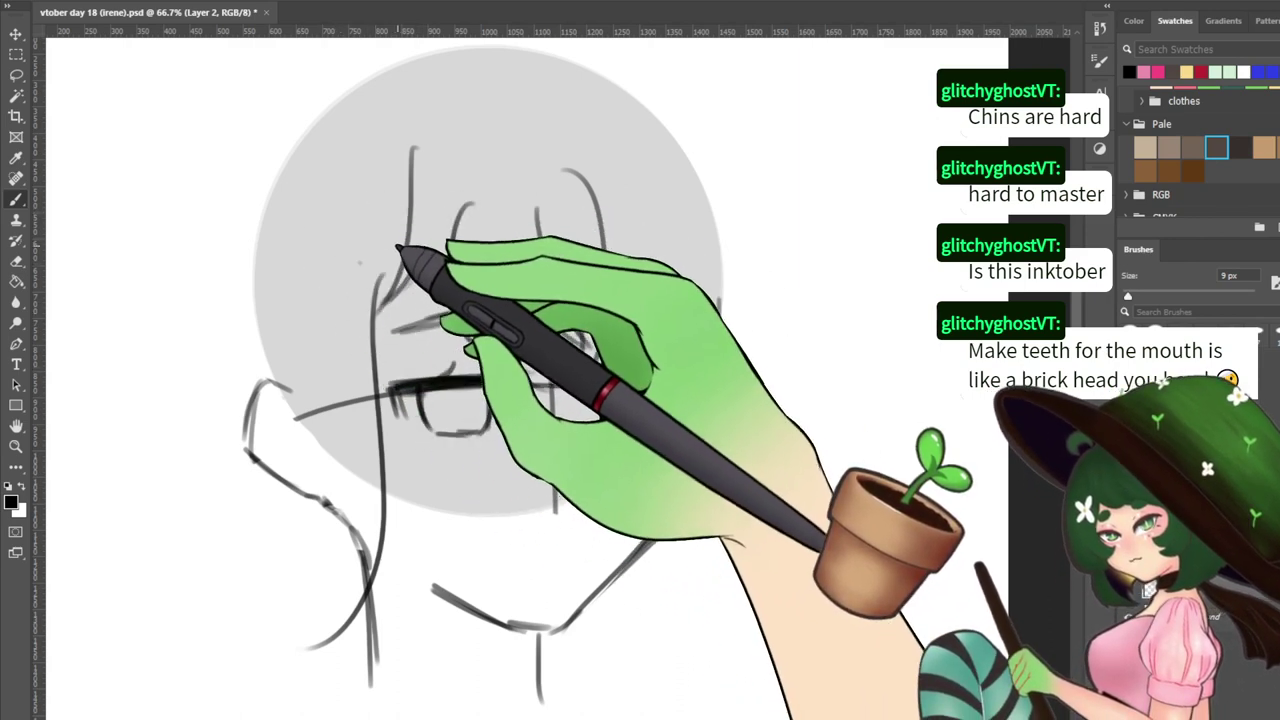
{"action": "left_click_drag", "start_coordinate": [399, 204], "coordinate": [434, 285]}
{"action": "mouse_move", "coordinate": [493, 117]}
{"action": "left_mouse_down"}
{"action": "mouse_move", "coordinate": [429, 123]}
{"action": "mouse_move", "coordinate": [318, 172]}
{"action": "left_mouse_up"}
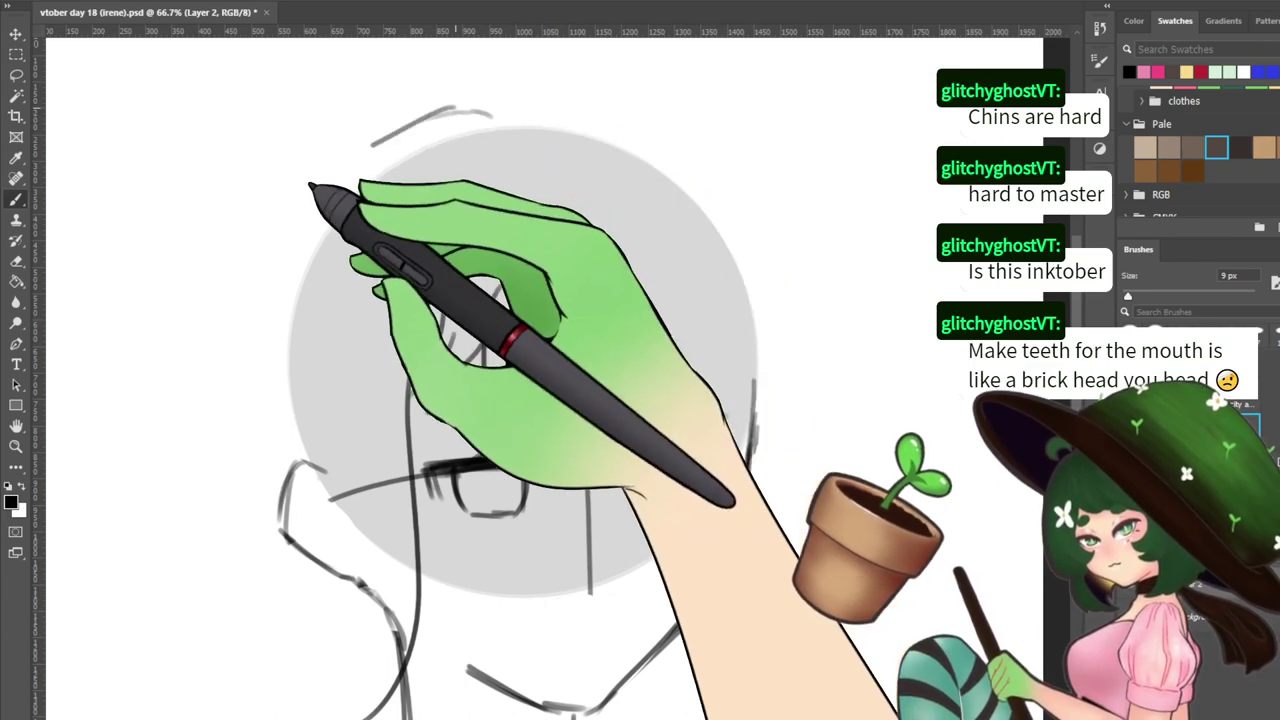
{"action": "key", "text": "ctrl+z"}
{"action": "left_click_drag", "start_coordinate": [467, 112], "coordinate": [285, 224]}
{"action": "key", "text": "ctrl+z"}
{"action": "mouse_move", "coordinate": [448, 110]}
{"action": "left_mouse_down"}
{"action": "mouse_move", "coordinate": [352, 173]}
{"action": "mouse_move", "coordinate": [272, 302]}
{"action": "left_mouse_up"}
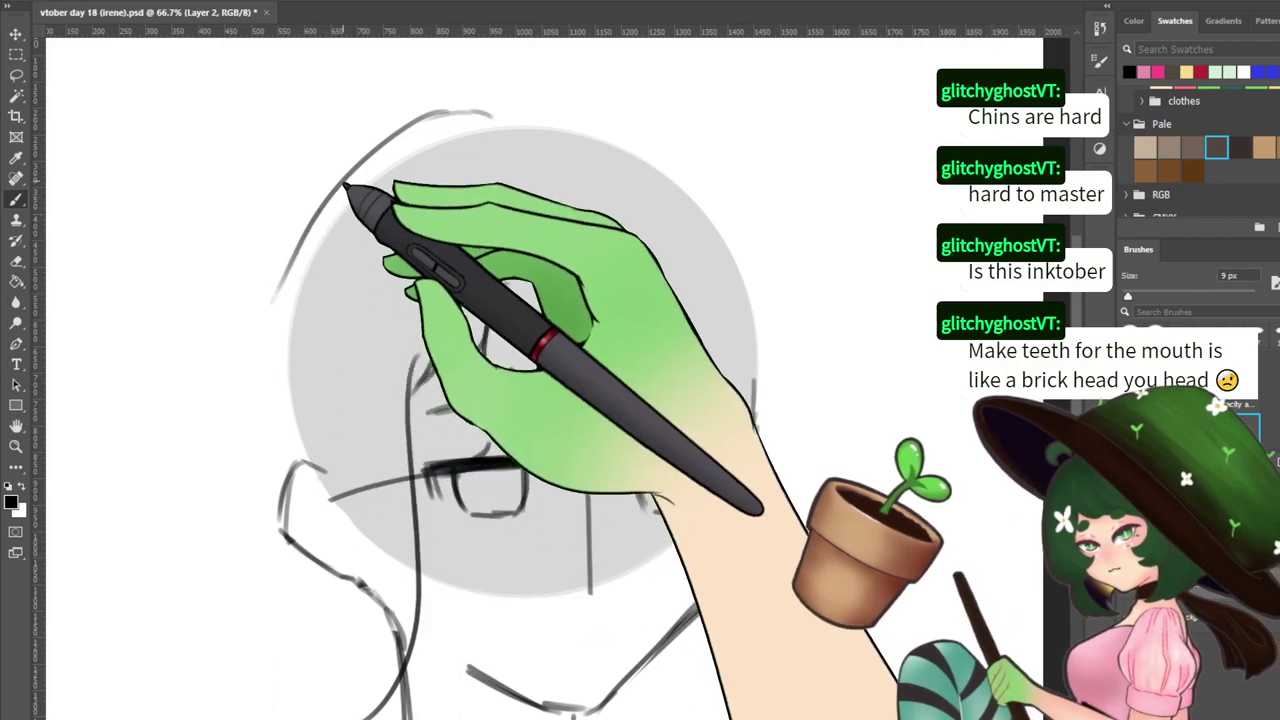
{"action": "left_click_drag", "start_coordinate": [343, 191], "coordinate": [245, 438]}
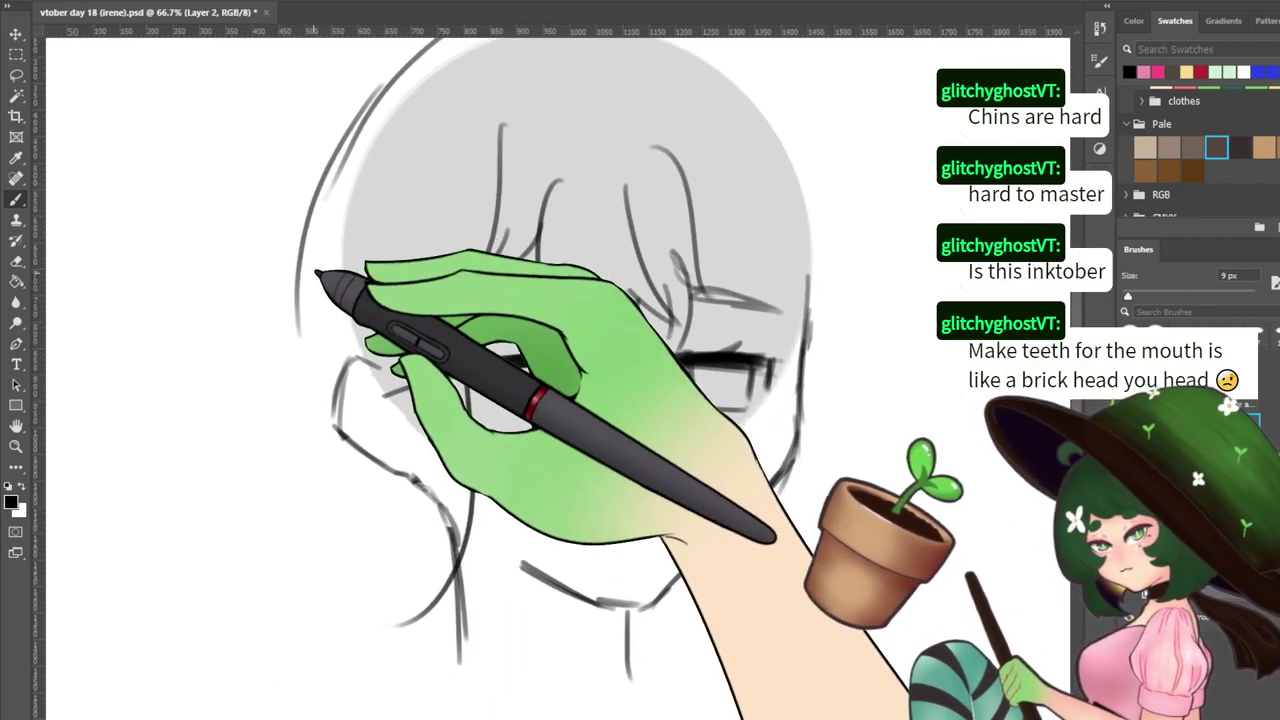
{"action": "left_click_drag", "start_coordinate": [320, 277], "coordinate": [229, 537]}
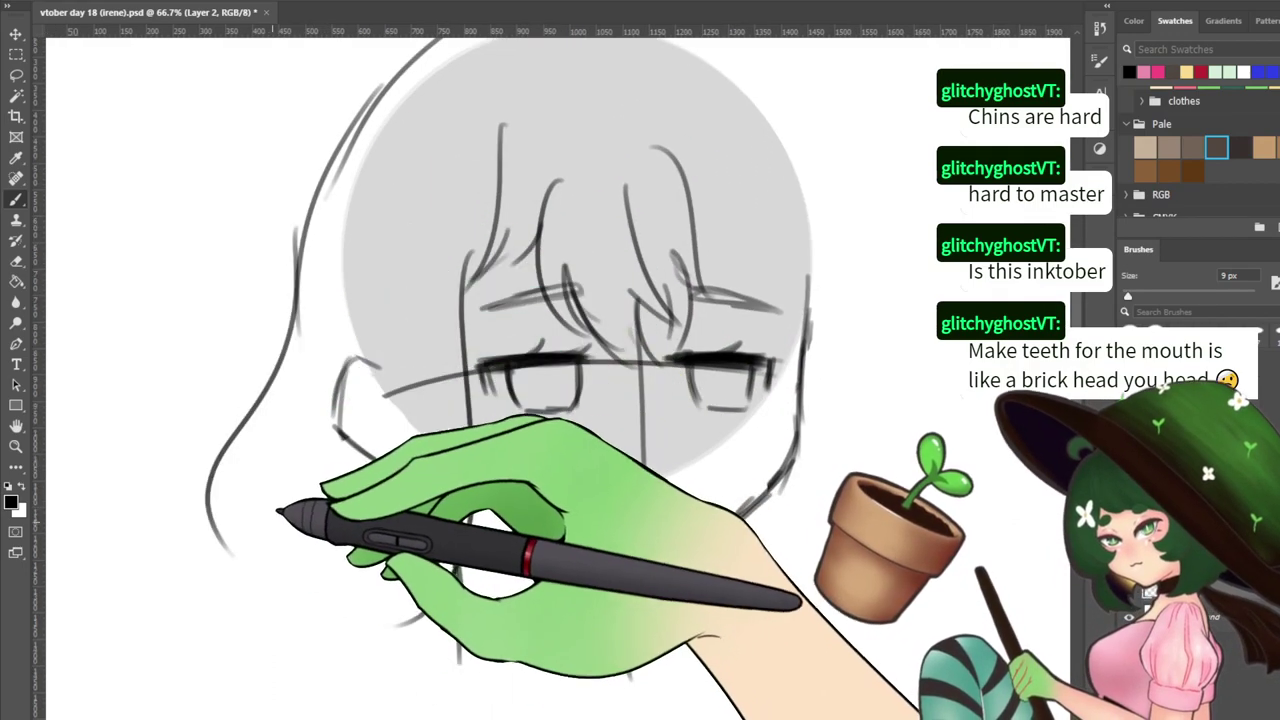
Sketch a wavy inner strand over the left ear and finish the left side hair with curled lower tips
{"action": "left_click_drag", "start_coordinate": [212, 472], "coordinate": [300, 595]}
{"action": "left_click_drag", "start_coordinate": [275, 528], "coordinate": [343, 606]}
{"action": "mouse_move", "coordinate": [402, 252]}
{"action": "left_mouse_down"}
{"action": "mouse_move", "coordinate": [342, 549]}
{"action": "mouse_move", "coordinate": [408, 298]}
{"action": "mouse_move", "coordinate": [354, 546]}
{"action": "mouse_move", "coordinate": [400, 646]}
{"action": "mouse_move", "coordinate": [443, 660]}
{"action": "left_mouse_up"}
{"action": "key", "text": "ctrl+z"}
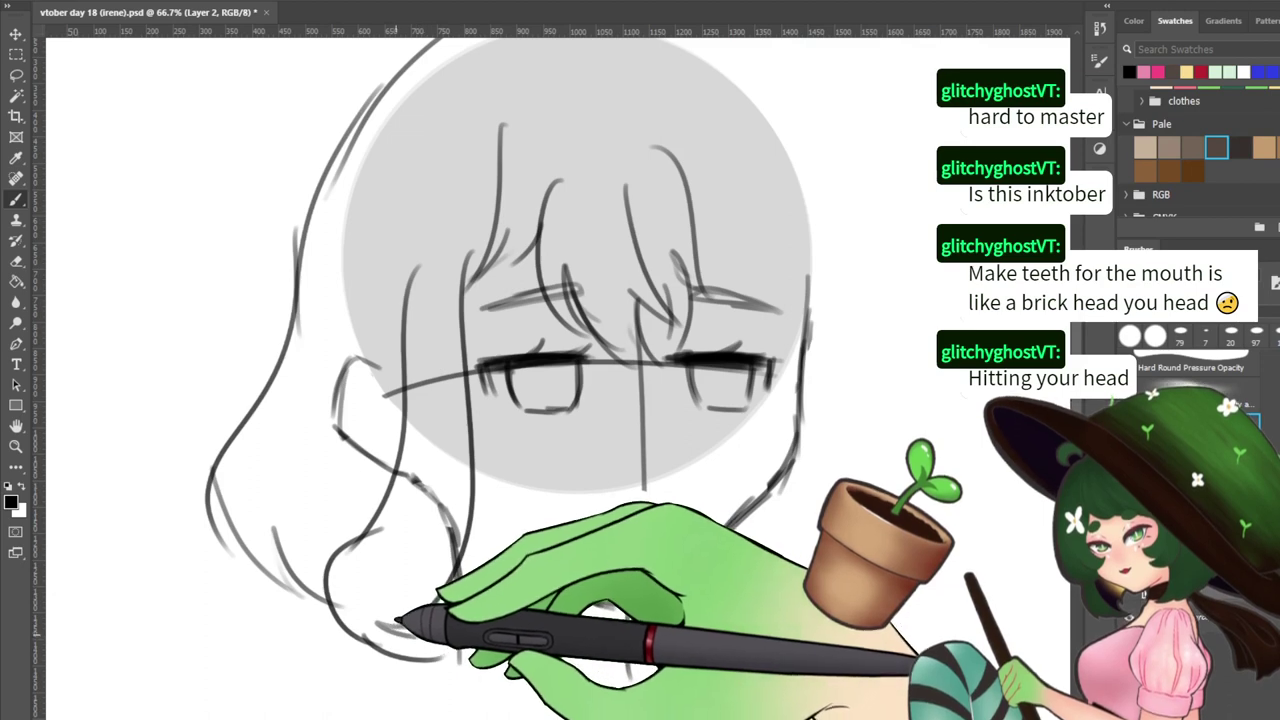
{"action": "key", "text": "e"}
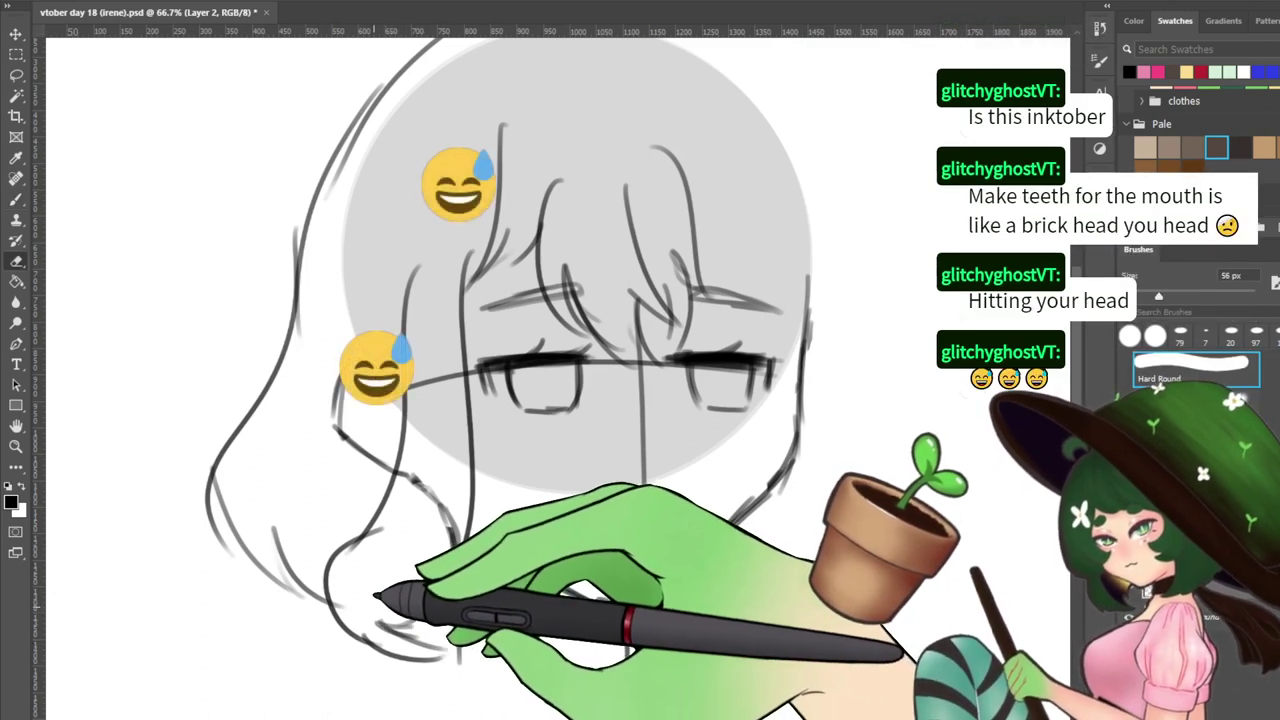
{"action": "key", "text": "b"}
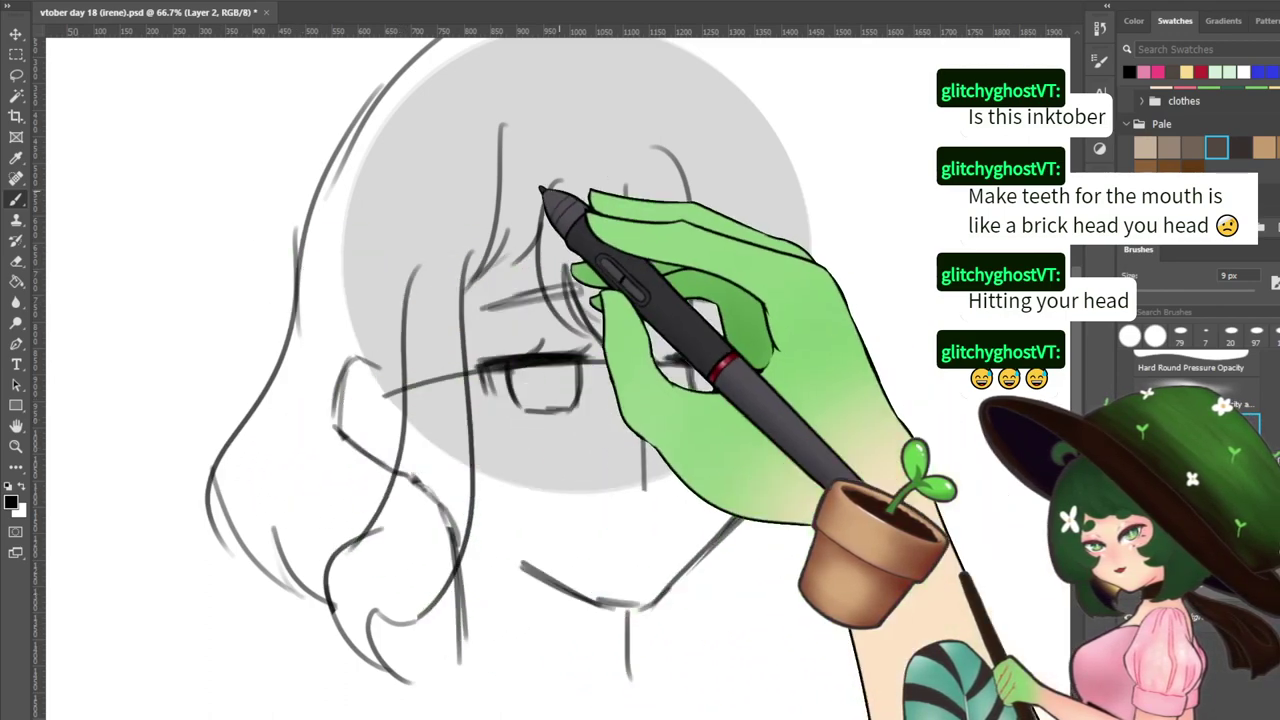
Extend the crown outline from the parting over the upper right of the head circle
{"action": "left_click_drag", "start_coordinate": [371, 233], "coordinate": [356, 440]}
{"action": "mouse_move", "coordinate": [538, 217]}
{"action": "left_mouse_down"}
{"action": "mouse_move", "coordinate": [580, 206]}
{"action": "mouse_move", "coordinate": [618, 203]}
{"action": "left_mouse_up"}
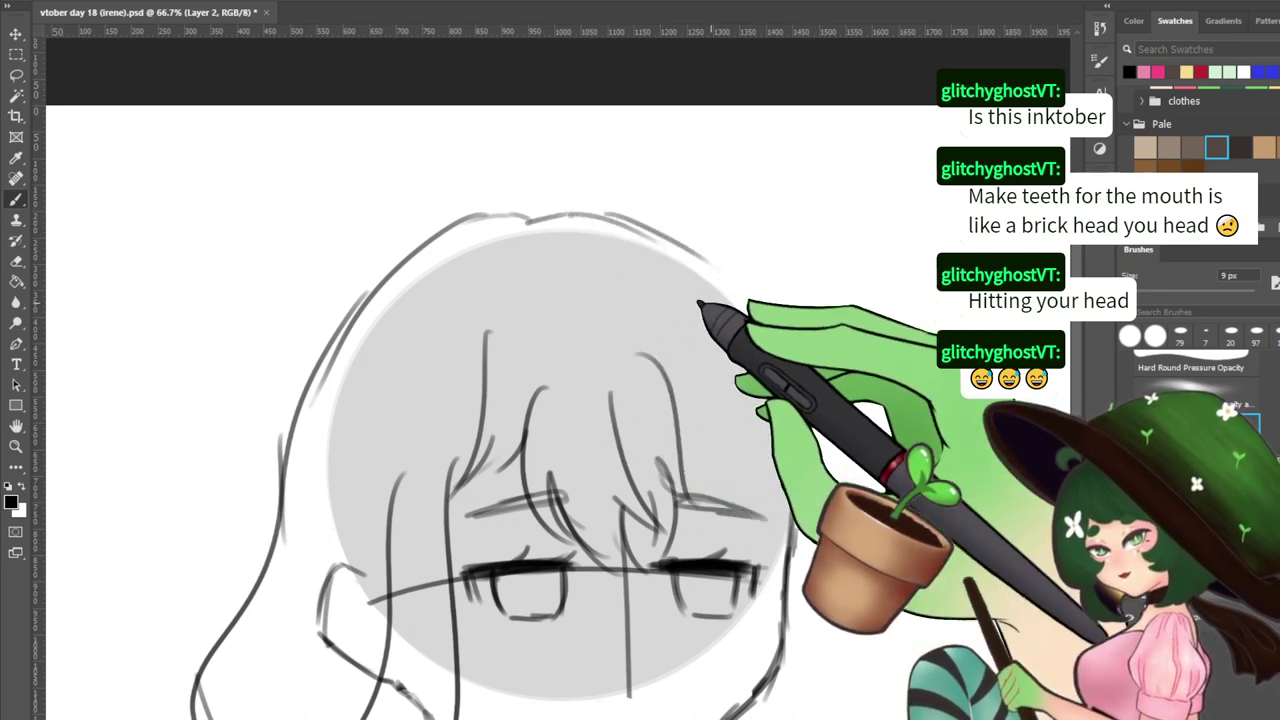
{"action": "left_click_drag", "start_coordinate": [697, 306], "coordinate": [583, 232]}
Draw the right outer bang strand across the brow and a long side lock curving outward past the jaw
{"action": "left_click_drag", "start_coordinate": [541, 320], "coordinate": [625, 388]}
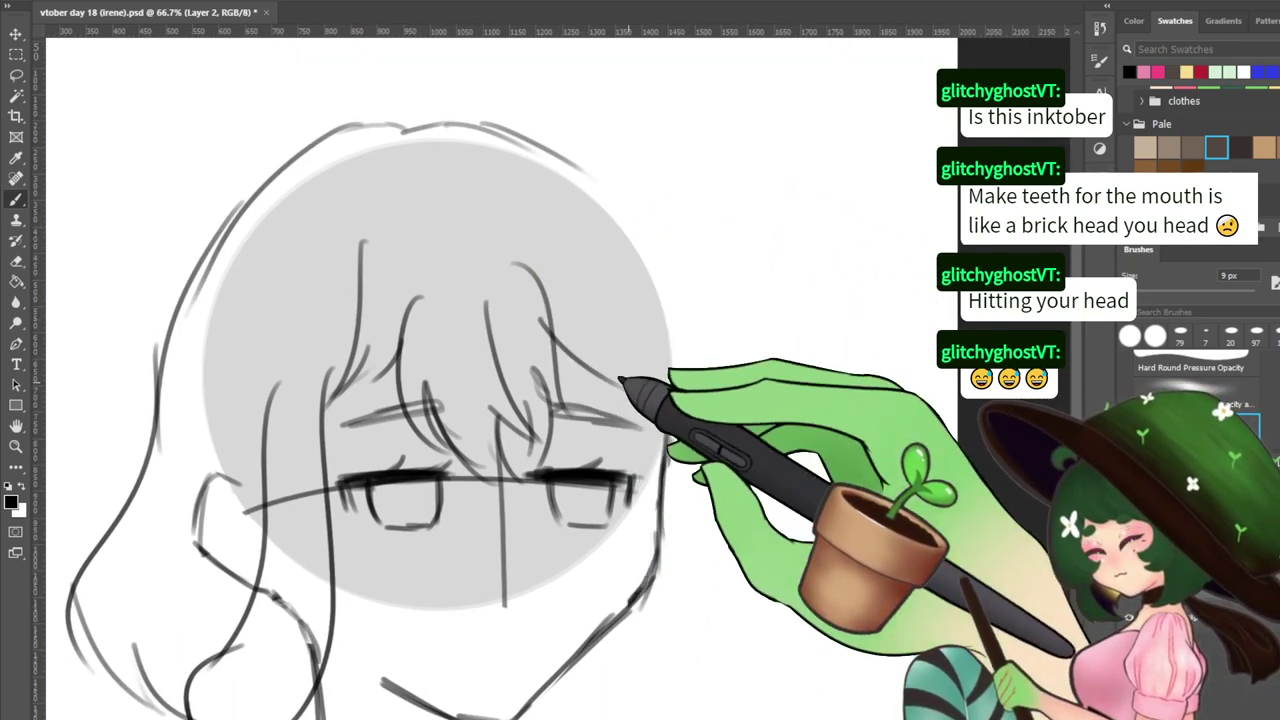
{"action": "left_click_drag", "start_coordinate": [622, 381], "coordinate": [686, 636]}
{"action": "left_click_drag", "start_coordinate": [660, 560], "coordinate": [637, 373]}
{"action": "key", "text": "ctrl+z"}
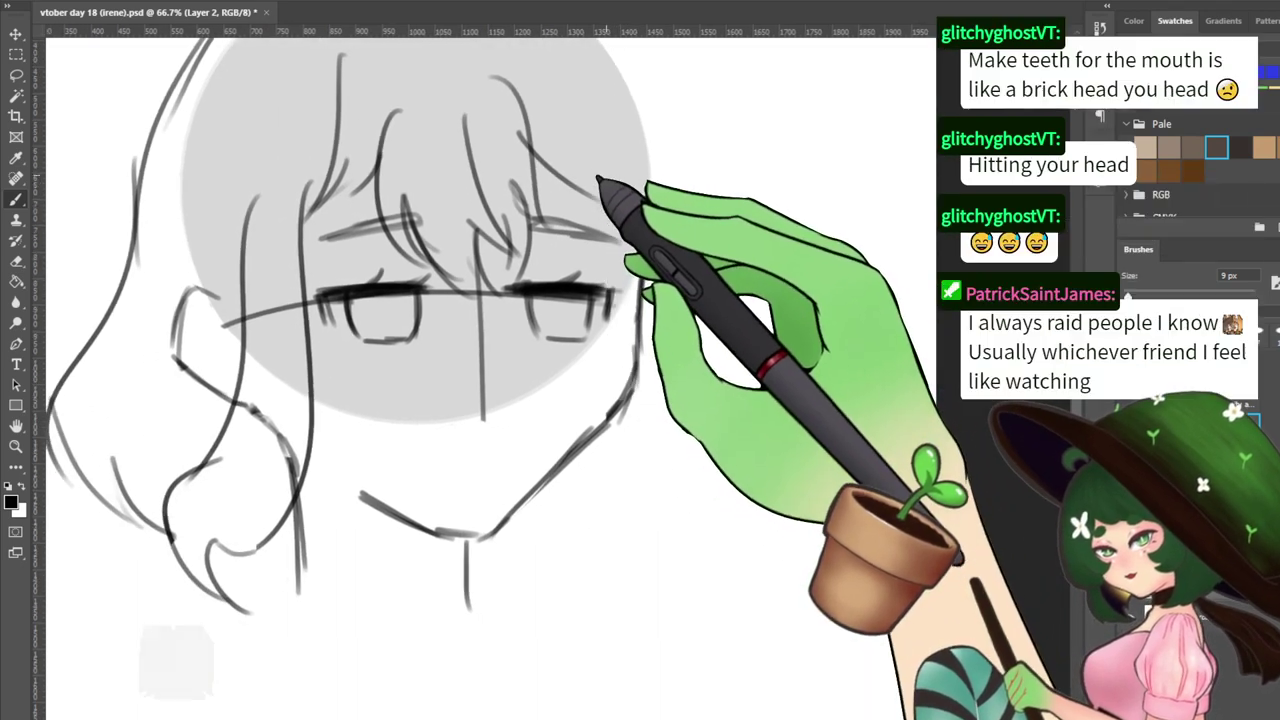
{"action": "left_click_drag", "start_coordinate": [603, 174], "coordinate": [652, 334]}
{"action": "key", "text": "ctrl+z"}
{"action": "left_click_drag", "start_coordinate": [605, 174], "coordinate": [628, 268]}
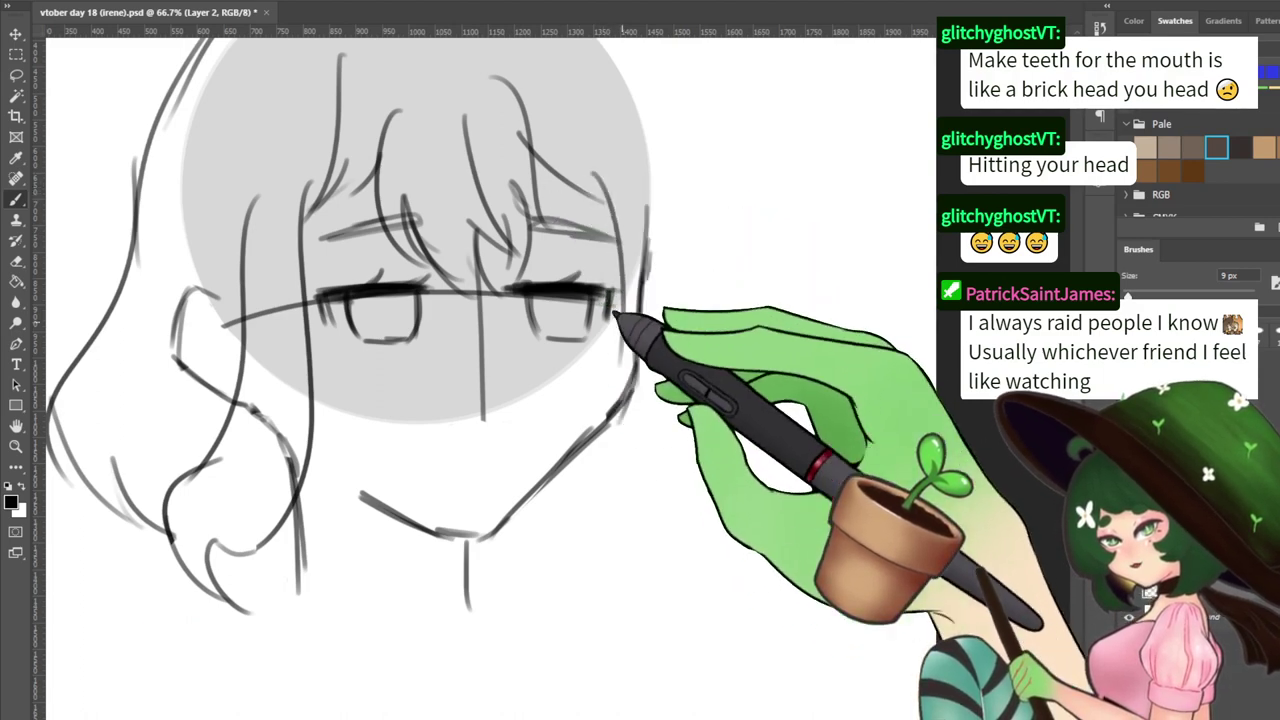
{"action": "left_click_drag", "start_coordinate": [626, 388], "coordinate": [682, 522]}
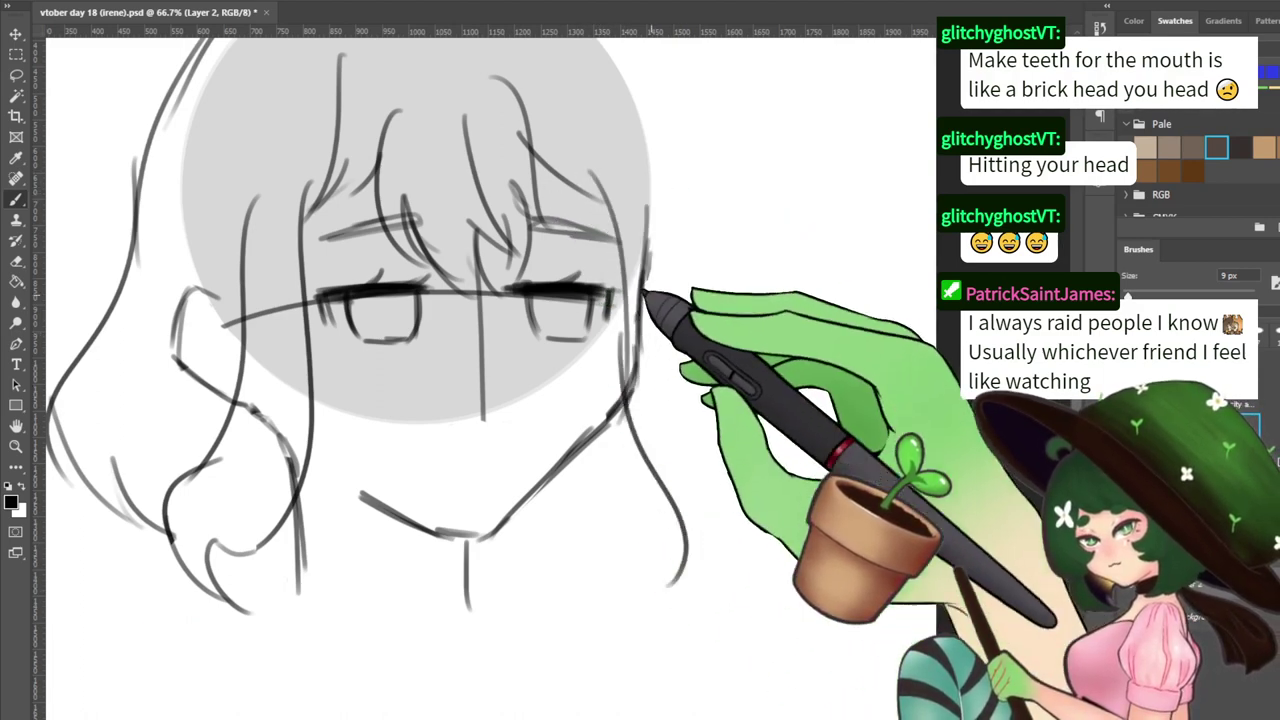
Draw a wavy outer strand for the right side hair, from beside the temple down to an inward-curling tip
{"action": "left_click_drag", "start_coordinate": [643, 291], "coordinate": [559, 470]}
{"action": "mouse_move", "coordinate": [537, 254]}
{"action": "left_mouse_down"}
{"action": "mouse_move", "coordinate": [652, 480]}
{"action": "mouse_move", "coordinate": [610, 439]}
{"action": "mouse_move", "coordinate": [567, 342]}
{"action": "left_mouse_up"}
{"action": "key", "text": "ctrl+z"}
{"action": "left_click_drag", "start_coordinate": [535, 218], "coordinate": [655, 617]}
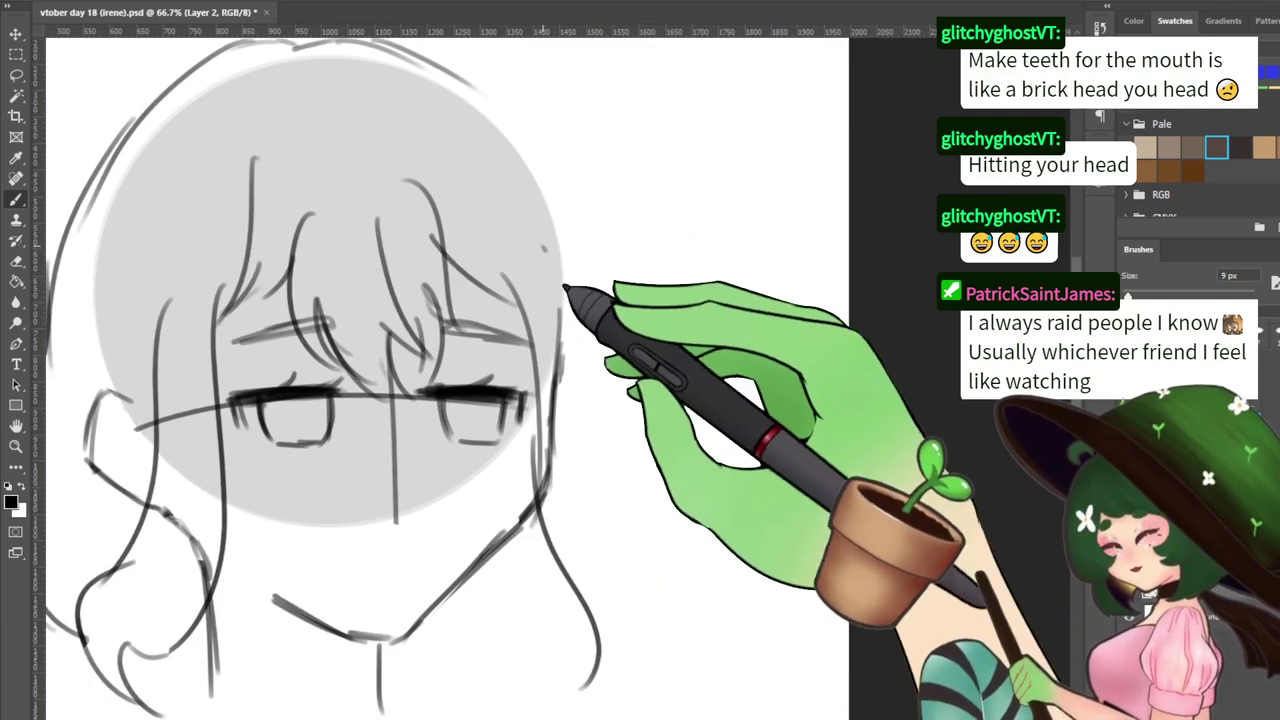
{"action": "mouse_move", "coordinate": [543, 248]}
{"action": "left_mouse_down"}
{"action": "mouse_move", "coordinate": [606, 492]}
{"action": "mouse_move", "coordinate": [625, 671]}
{"action": "mouse_move", "coordinate": [639, 616]}
{"action": "left_mouse_up"}
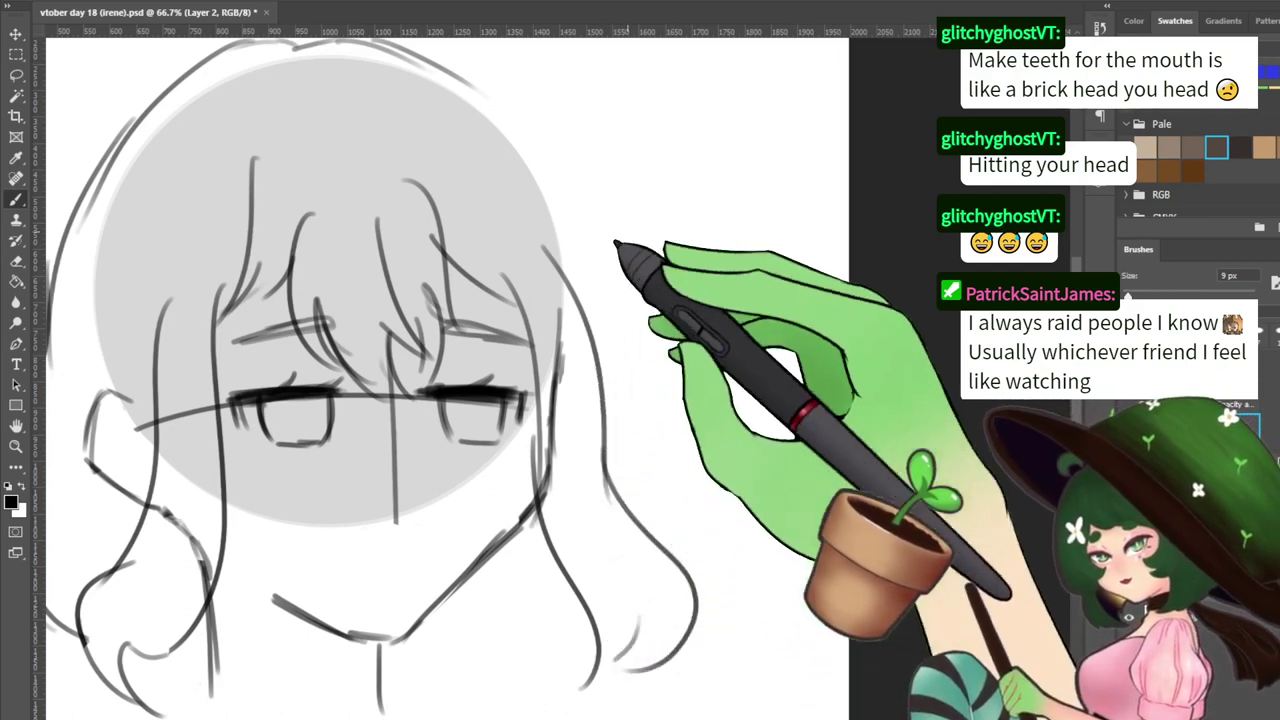
Continue the right outer hair contour from the crown down the side into a flipped-out tip
{"action": "left_click_drag", "start_coordinate": [571, 277], "coordinate": [586, 391]}
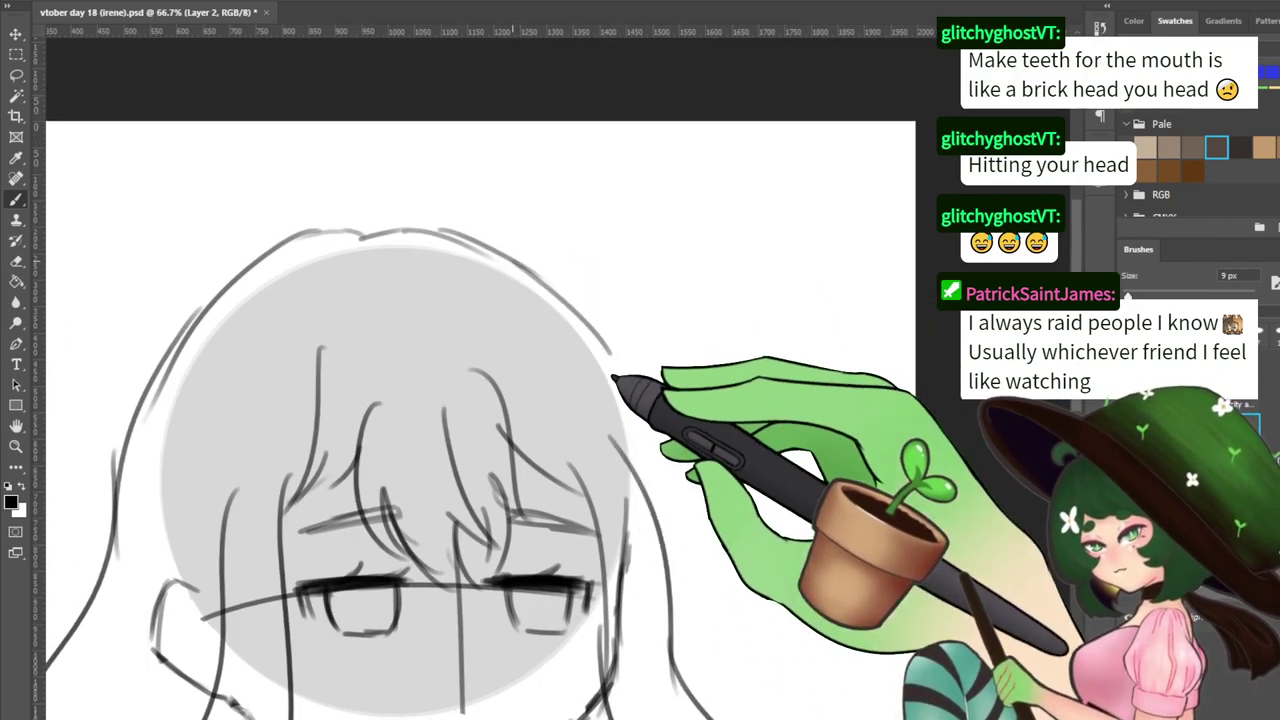
{"action": "mouse_move", "coordinate": [543, 275]}
{"action": "left_mouse_down"}
{"action": "mouse_move", "coordinate": [639, 427]}
{"action": "mouse_move", "coordinate": [599, 349]}
{"action": "mouse_move", "coordinate": [639, 410]}
{"action": "mouse_move", "coordinate": [617, 361]}
{"action": "mouse_move", "coordinate": [658, 505]}
{"action": "mouse_move", "coordinate": [603, 358]}
{"action": "left_mouse_up"}
{"action": "key", "text": "ctrl+z"}
{"action": "left_click_drag", "start_coordinate": [566, 231], "coordinate": [642, 442]}
{"action": "mouse_move", "coordinate": [625, 365]}
{"action": "left_mouse_down"}
{"action": "mouse_move", "coordinate": [660, 520]}
{"action": "mouse_move", "coordinate": [684, 550]}
{"action": "left_mouse_up"}
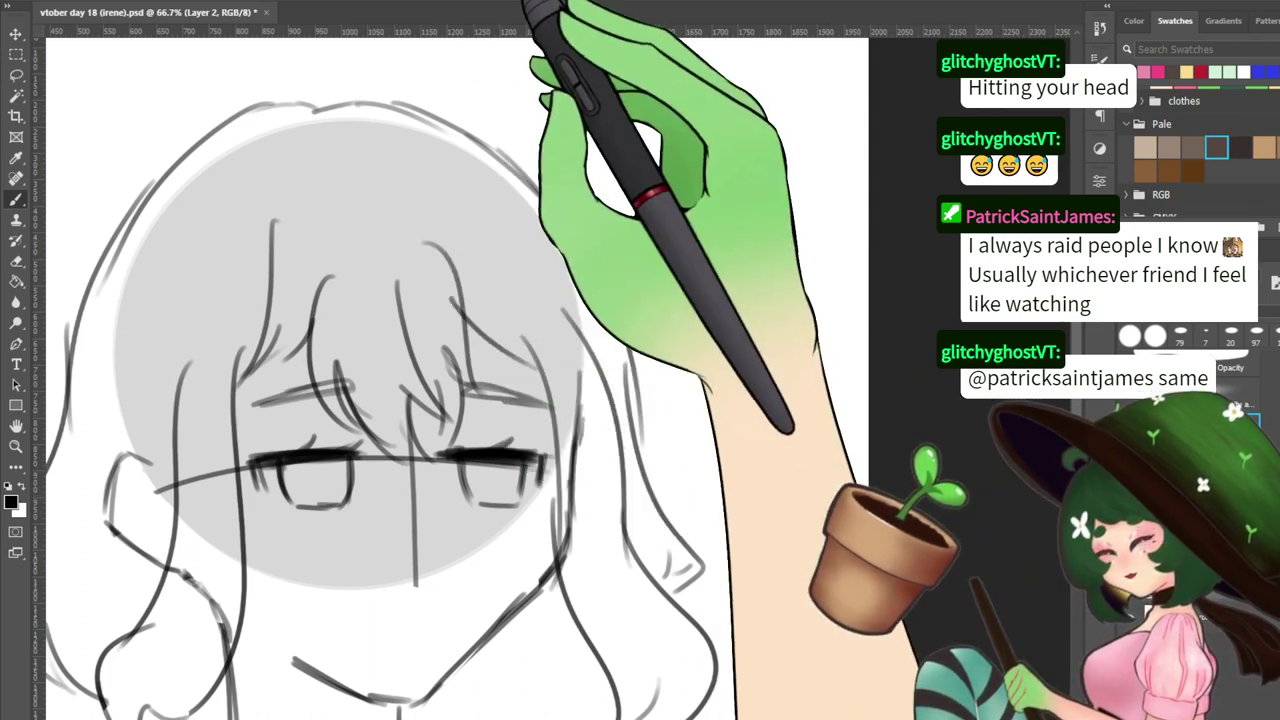
Erase the crown outline left of the parting and redraw it as a smoother curve
{"action": "key", "text": "e"}
{"action": "mouse_move", "coordinate": [277, 108]}
{"action": "left_mouse_down"}
{"action": "mouse_move", "coordinate": [217, 111]}
{"action": "mouse_move", "coordinate": [370, 104]}
{"action": "left_mouse_up"}
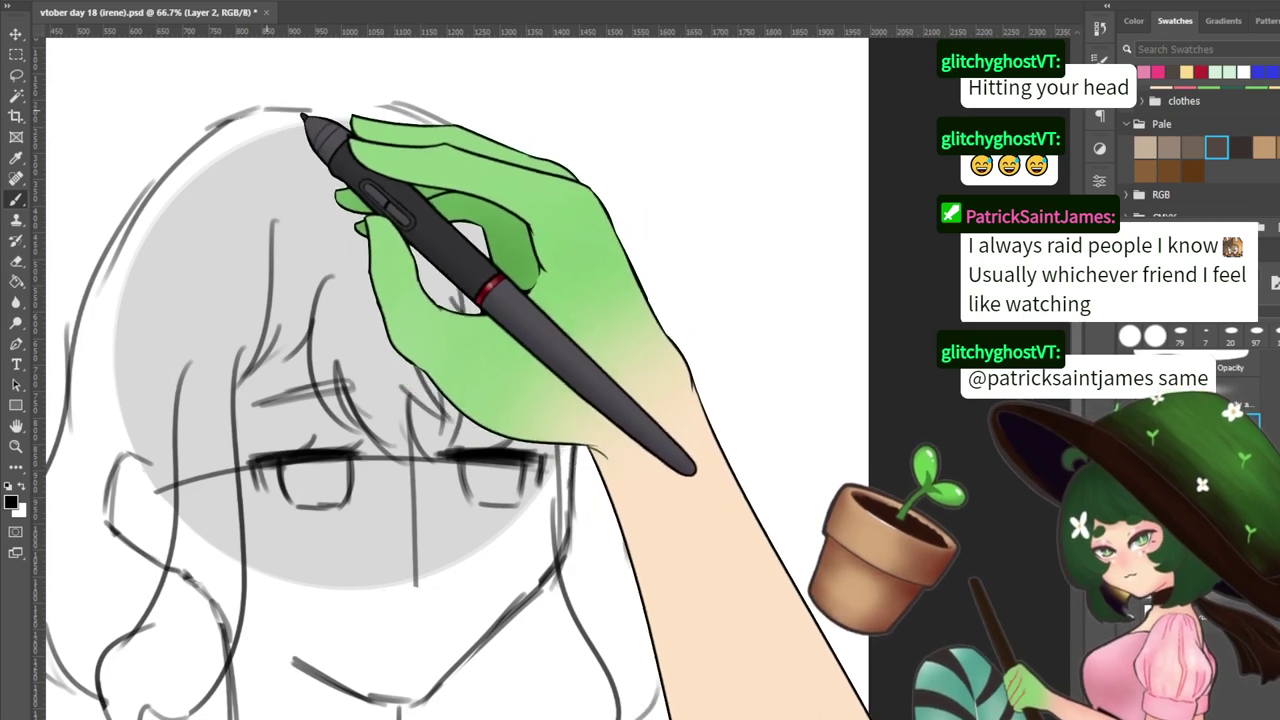
{"action": "key", "text": "e"}
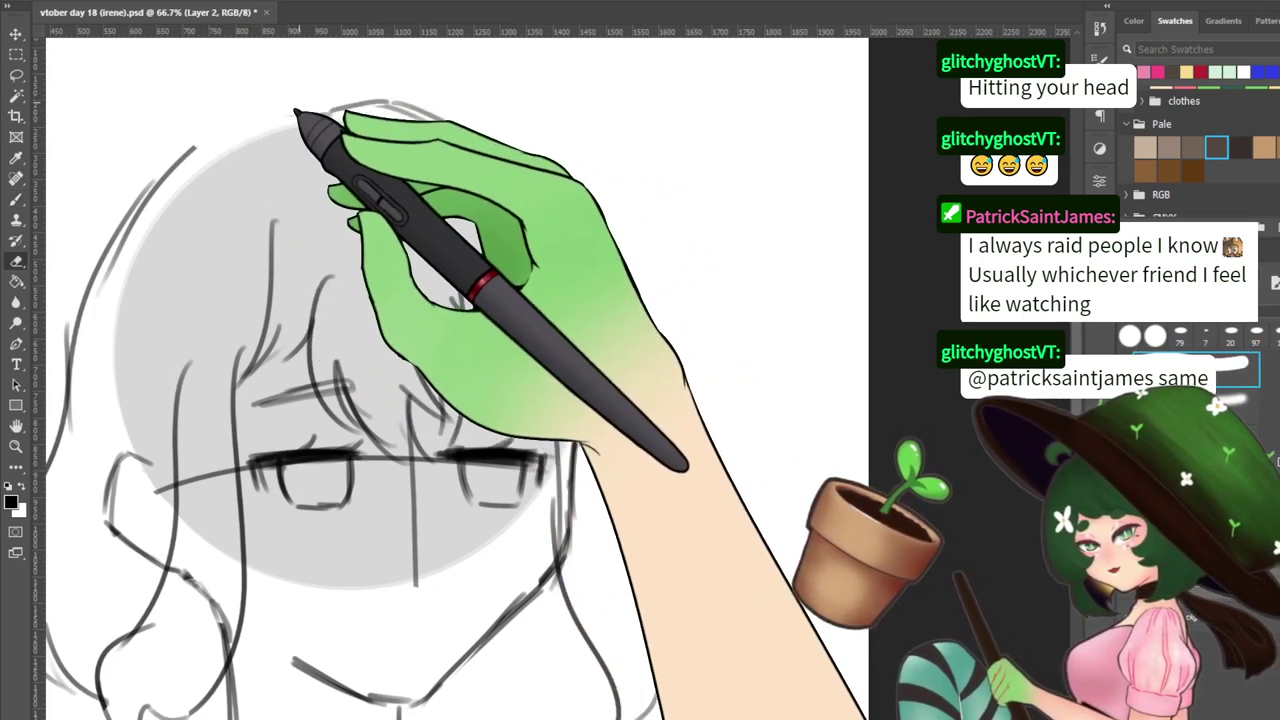
{"action": "key", "text": "b"}
{"action": "left_click_drag", "start_coordinate": [340, 119], "coordinate": [380, 118]}
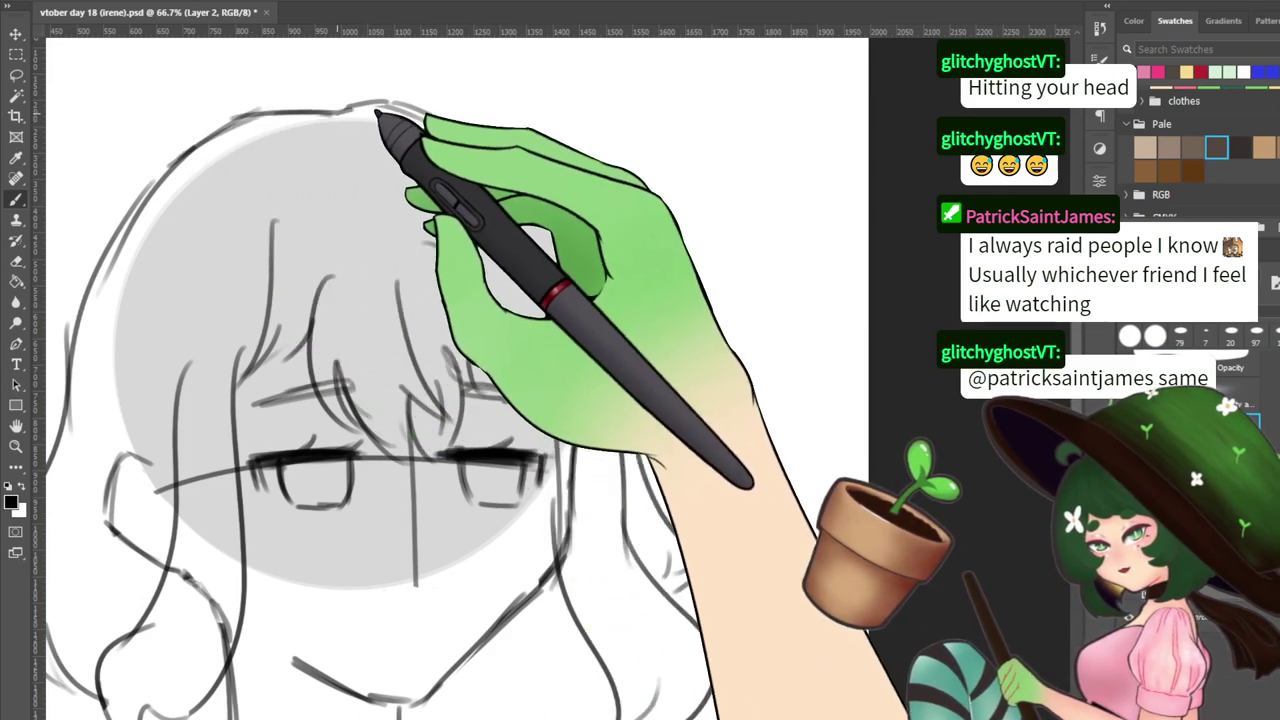
Add a long bang strand from the forehead toward the left eyebrow, beside the existing left strand
{"action": "mouse_move", "coordinate": [705, 259]}
{"action": "left_mouse_down"}
{"action": "mouse_move", "coordinate": [731, 185]}
{"action": "mouse_move", "coordinate": [789, 337]}
{"action": "left_mouse_up"}
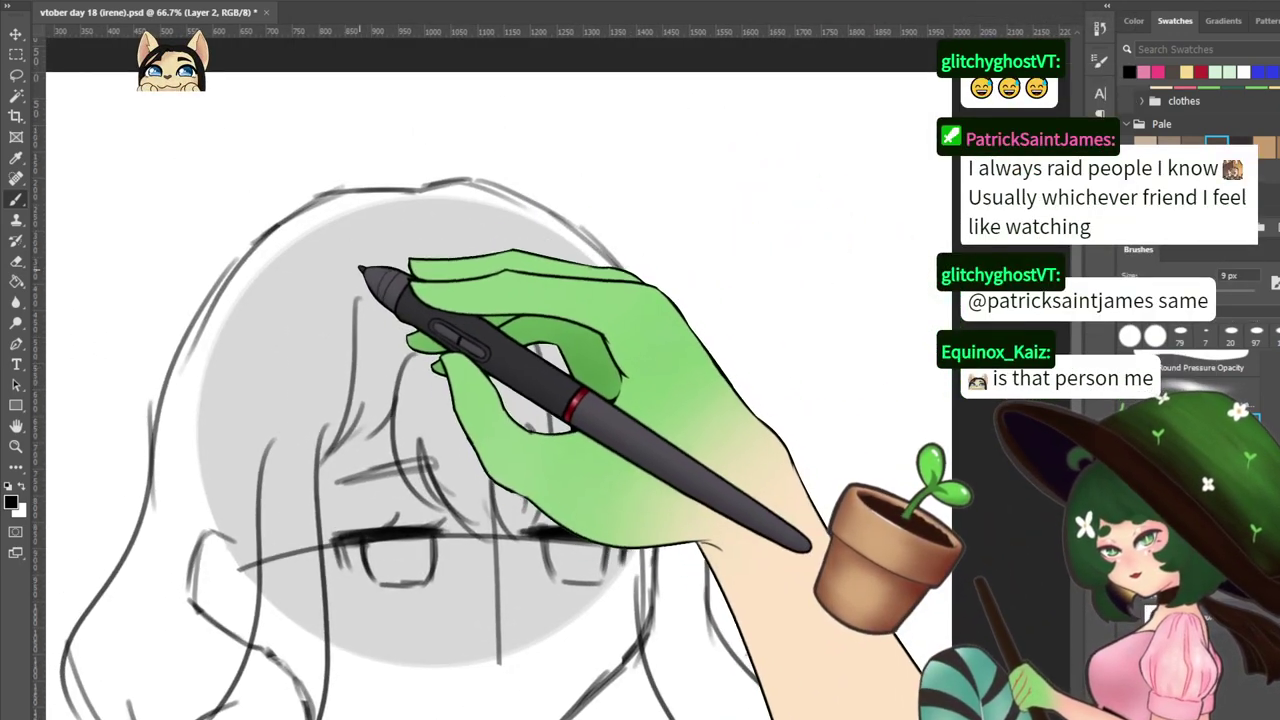
{"action": "key", "text": "b"}
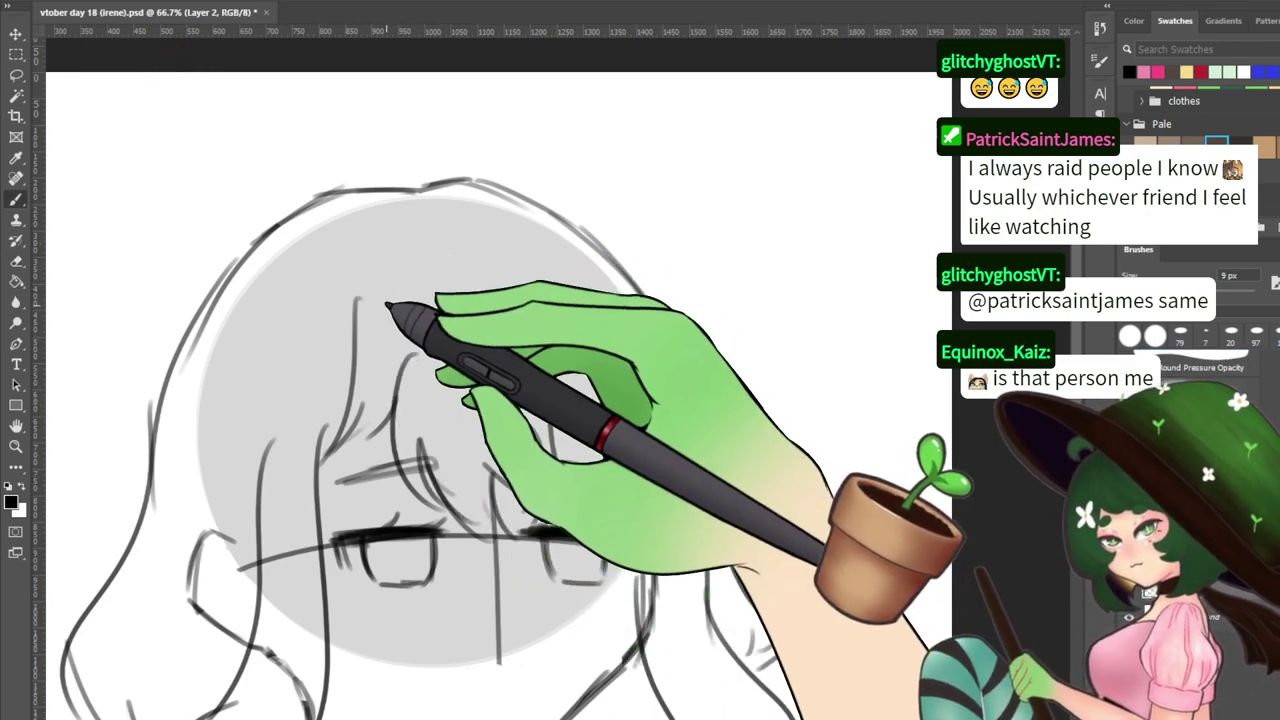
{"action": "left_click_drag", "start_coordinate": [402, 272], "coordinate": [397, 345]}
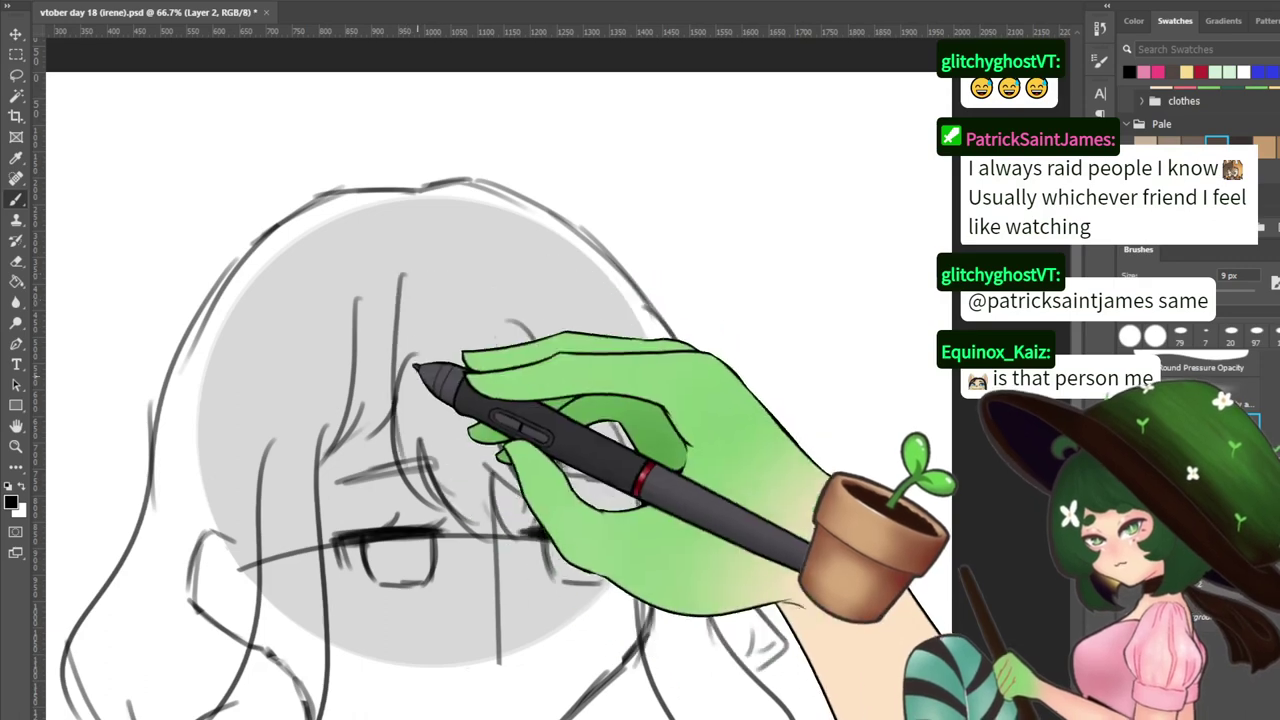
{"action": "left_click_drag", "start_coordinate": [388, 288], "coordinate": [392, 436]}
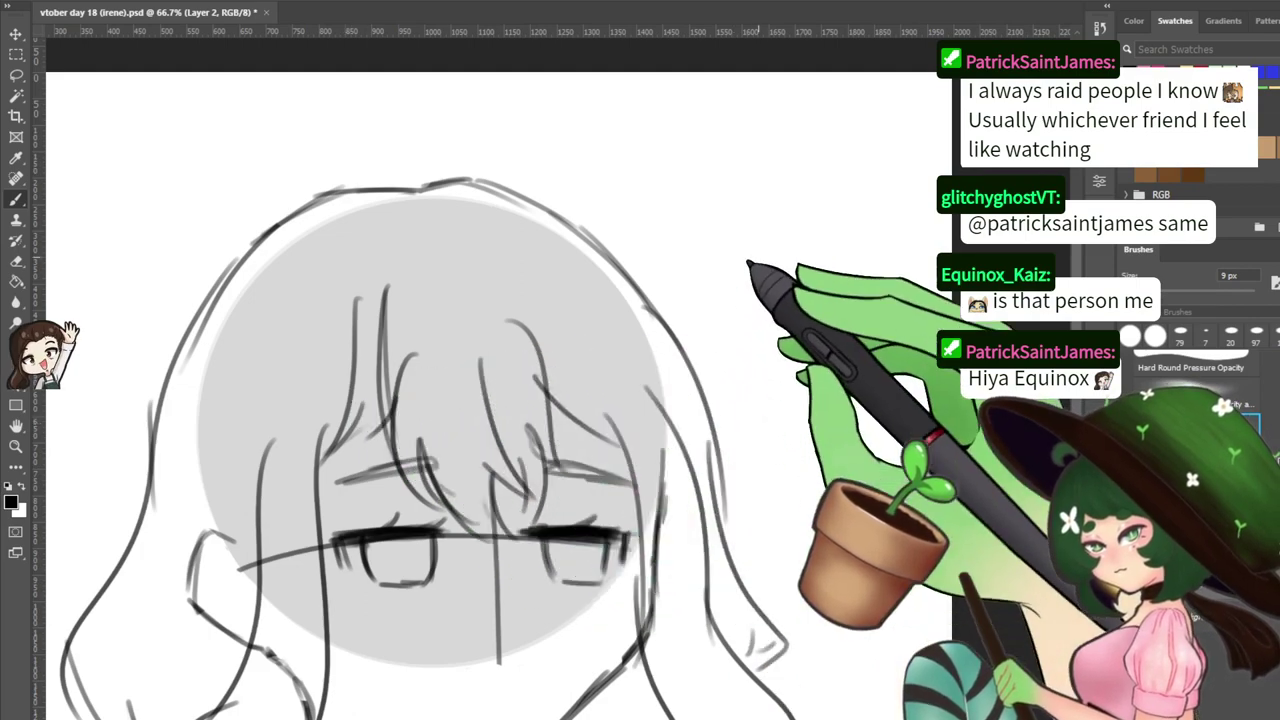
Rework the right jawline, erase the chin and redraw it higher and shorter under the face
{"action": "left_click_drag", "start_coordinate": [692, 342], "coordinate": [742, 209]}
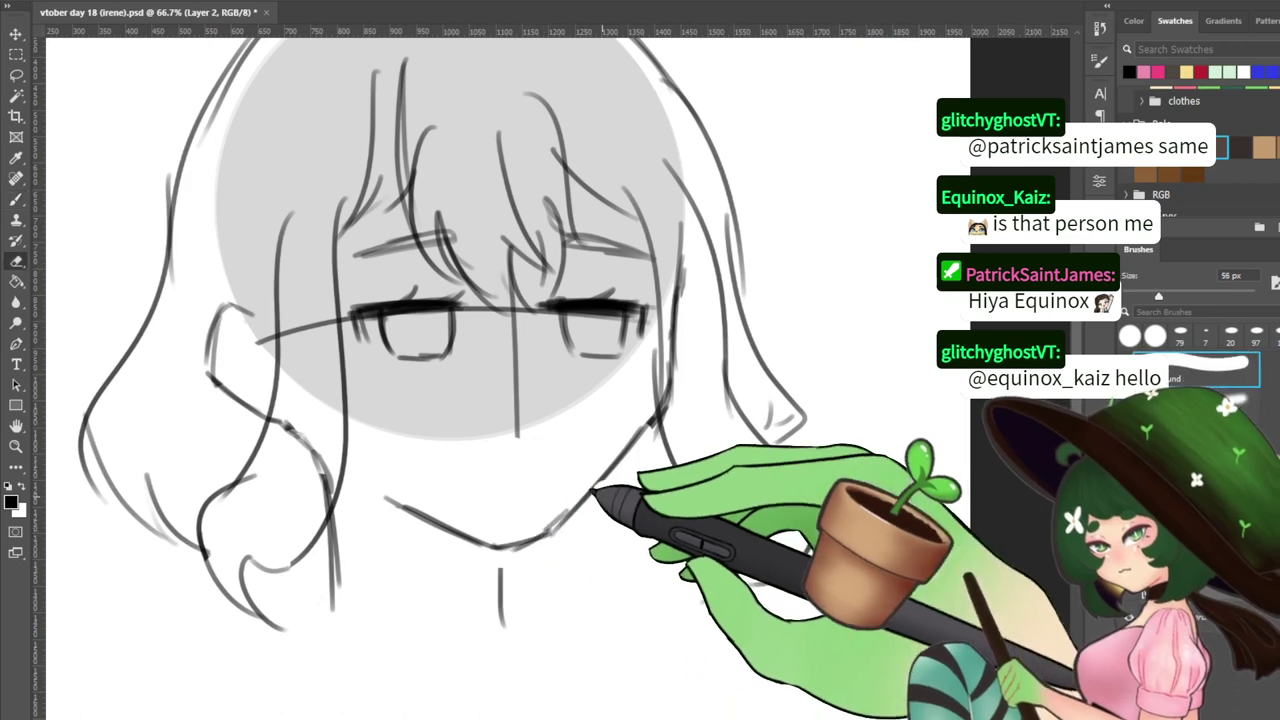
{"action": "left_click_drag", "start_coordinate": [646, 427], "coordinate": [498, 546]}
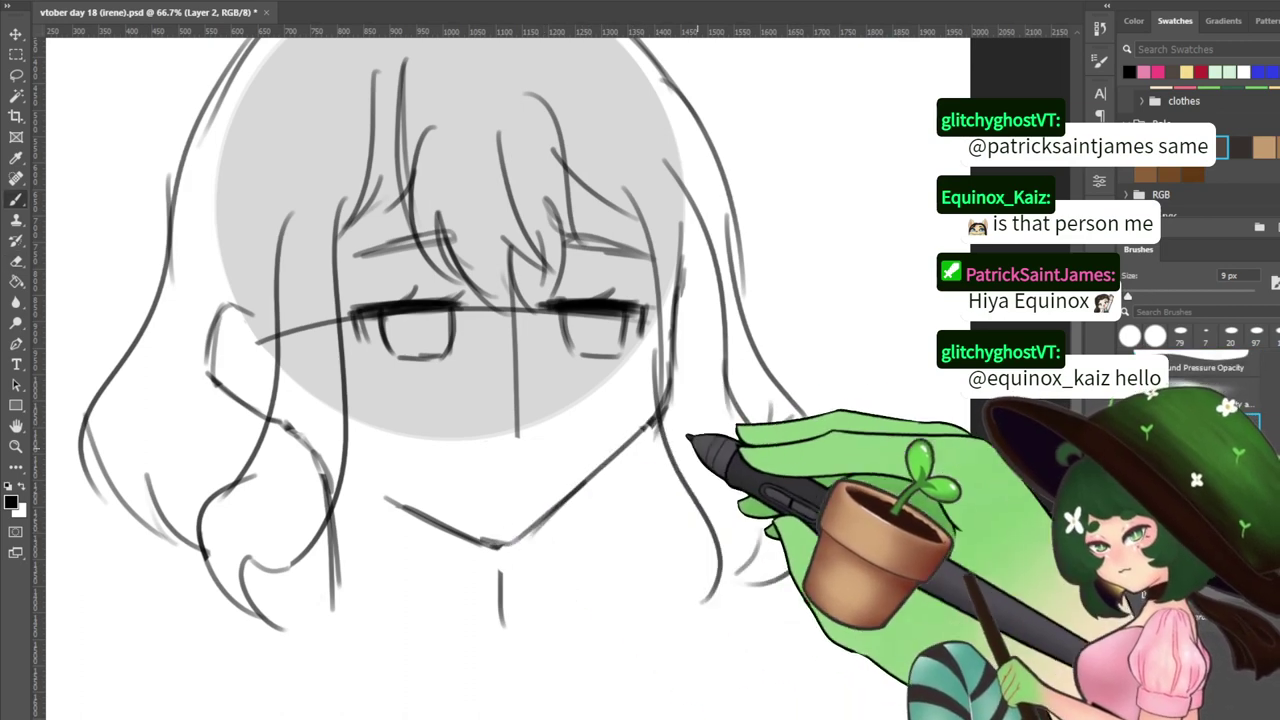
{"action": "left_click_drag", "start_coordinate": [640, 391], "coordinate": [624, 490]}
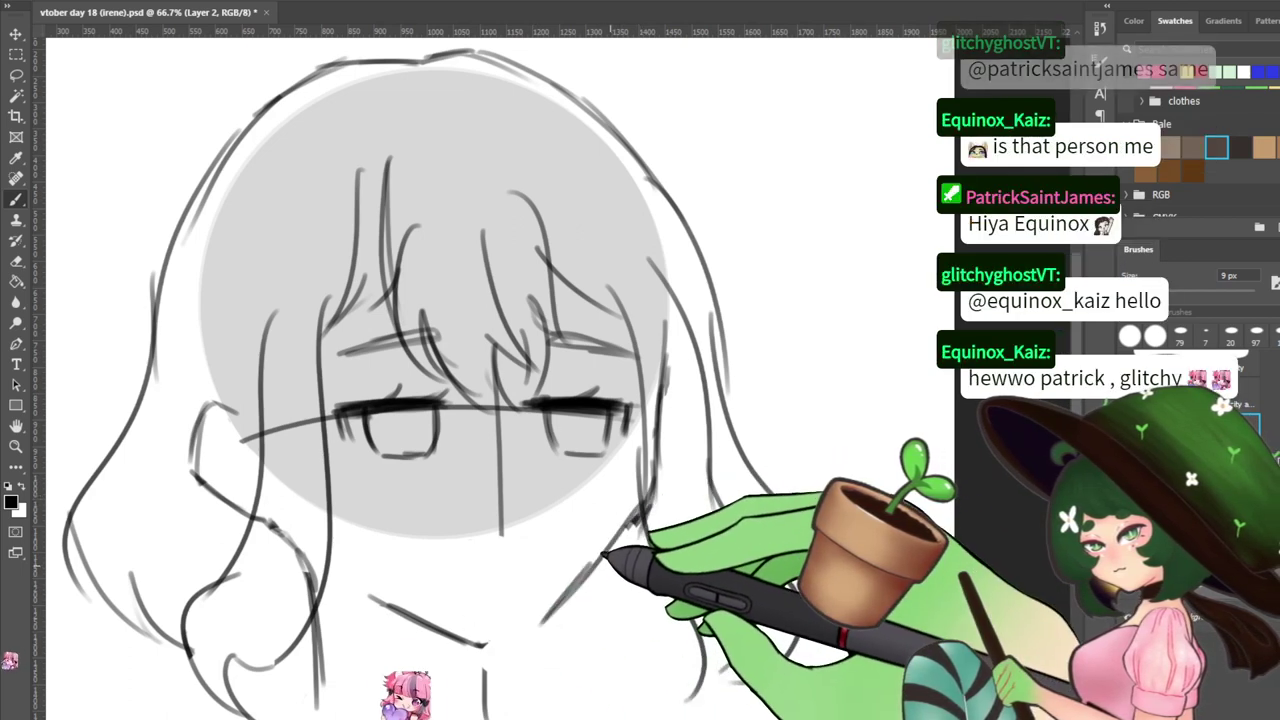
{"action": "key", "text": "e"}
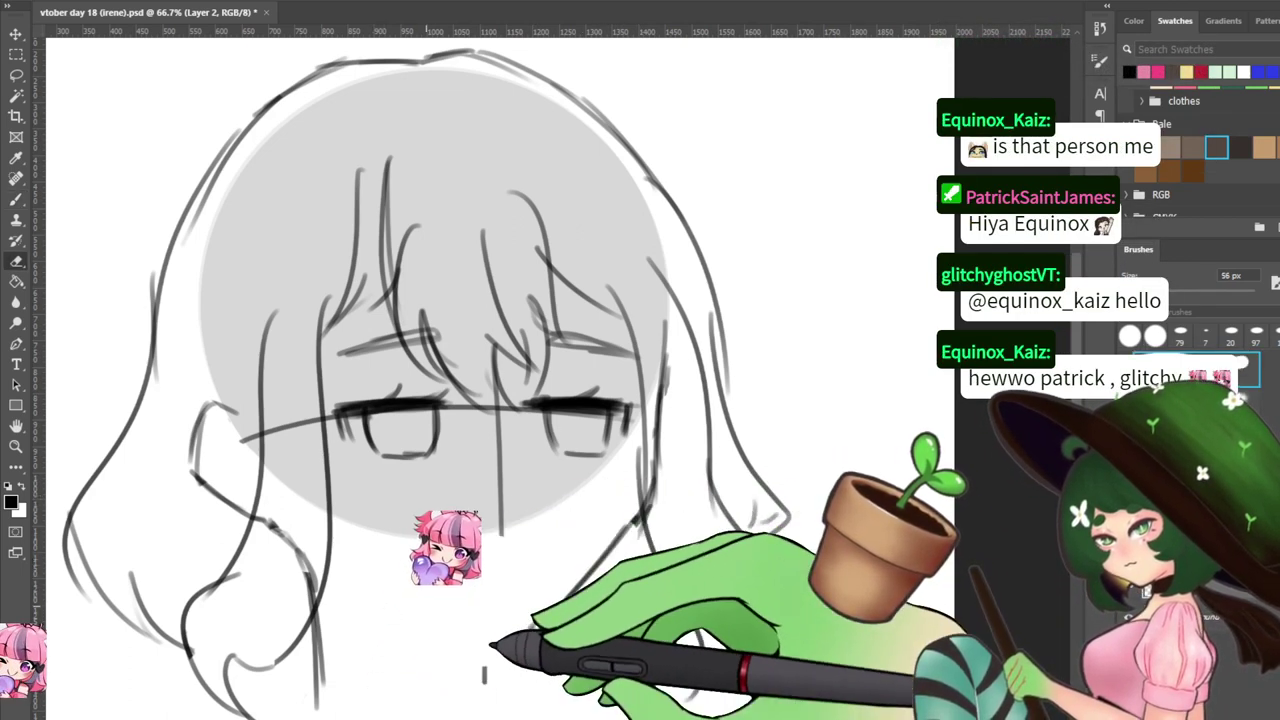
{"action": "key", "text": "b"}
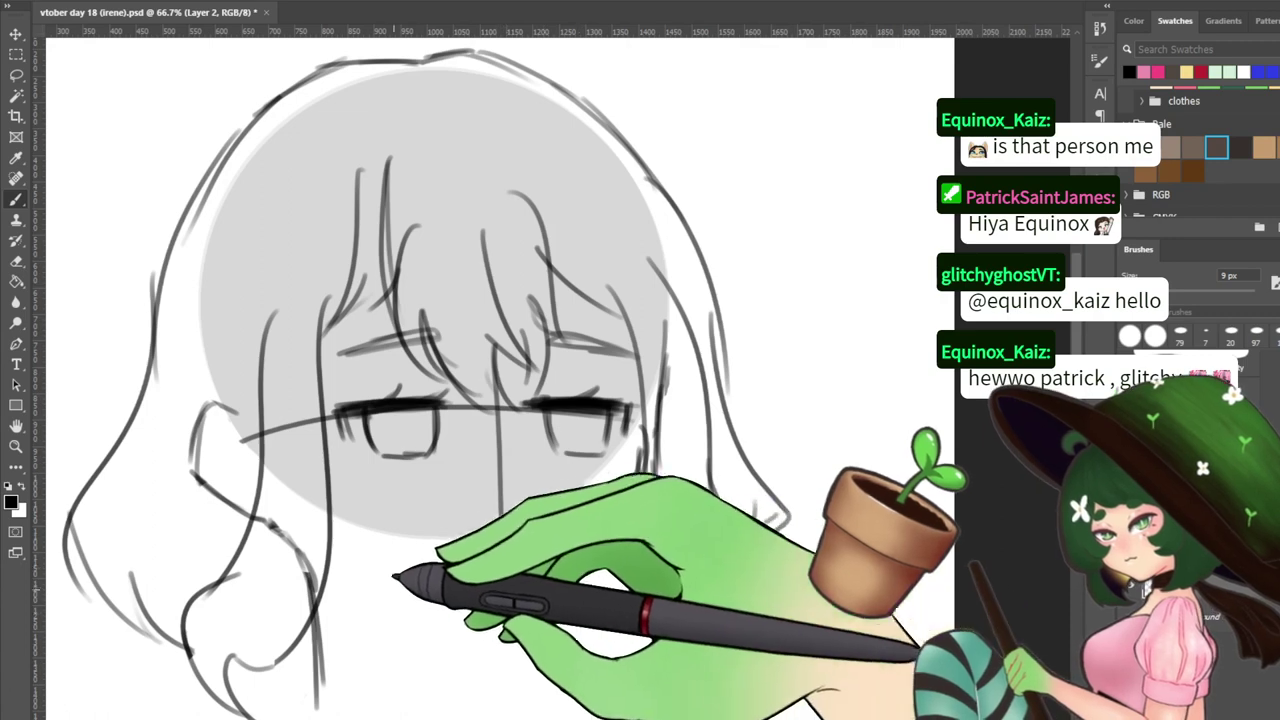
{"action": "mouse_move", "coordinate": [348, 575]}
{"action": "left_mouse_down"}
{"action": "mouse_move", "coordinate": [482, 626]}
{"action": "mouse_move", "coordinate": [512, 616]}
{"action": "mouse_move", "coordinate": [460, 685]}
{"action": "left_mouse_up"}
{"action": "key", "text": "ctrl+z"}
Redraw the vertical neck line beneath the raised chin, slightly left of its tip
{"action": "left_click_drag", "start_coordinate": [449, 627], "coordinate": [450, 702]}
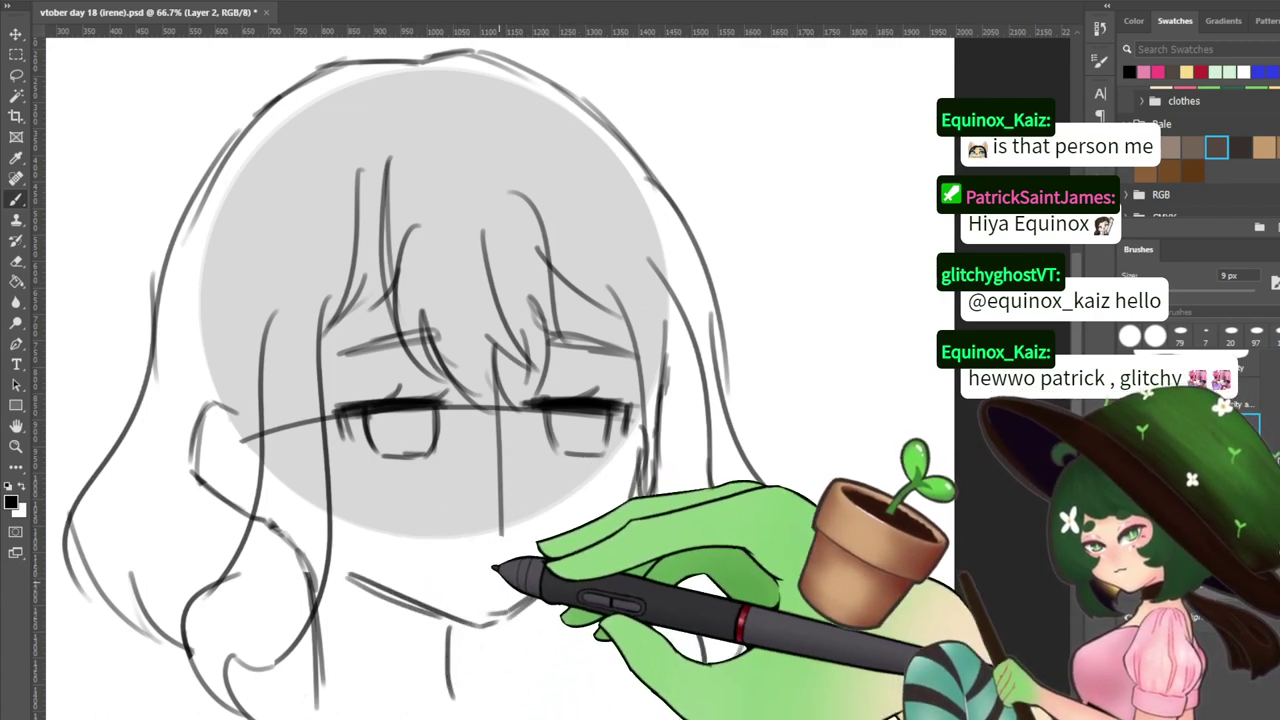
{"action": "mouse_move", "coordinate": [498, 574]}
{"action": "left_mouse_down"}
{"action": "mouse_move", "coordinate": [466, 497]}
{"action": "mouse_move", "coordinate": [474, 528]}
{"action": "left_mouse_up"}
{"action": "key", "text": "ctrl+z"}
{"action": "left_click_drag", "start_coordinate": [432, 577], "coordinate": [434, 652]}
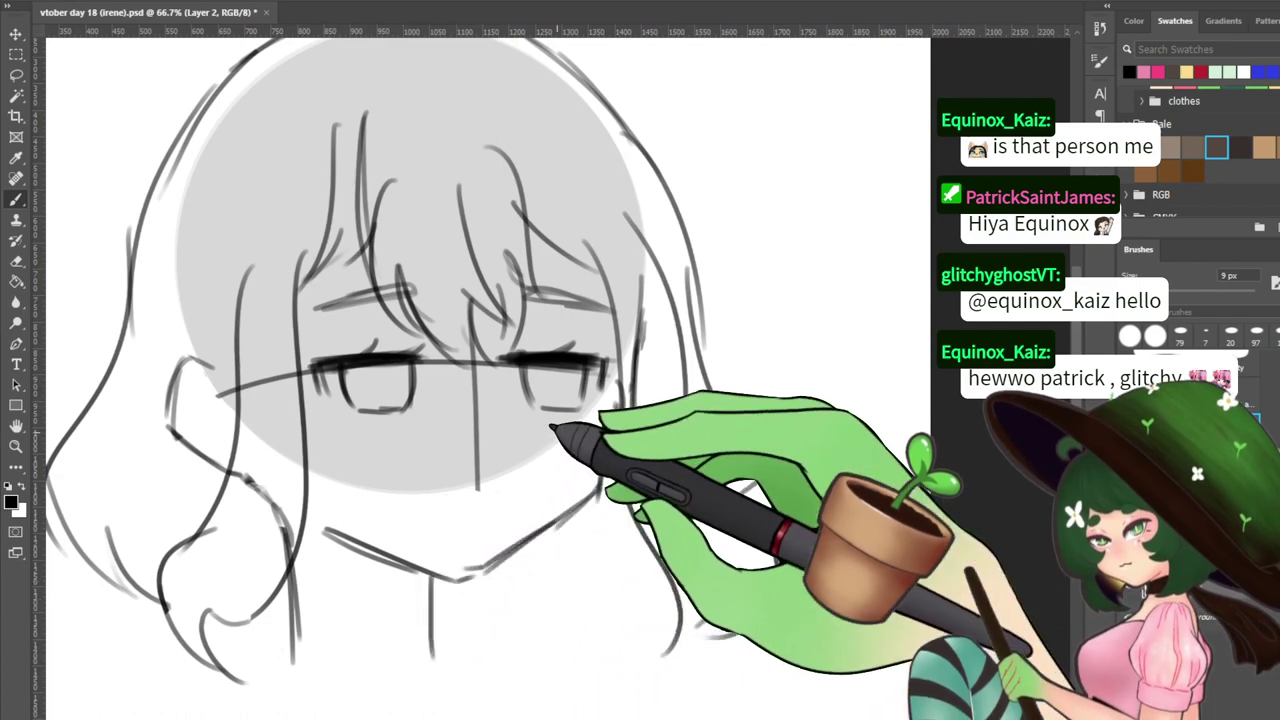
Erase the left neck line and redraw it vertically below the jaw, beside the left hair strand
{"action": "mouse_move", "coordinate": [554, 420]}
{"action": "left_mouse_down"}
{"action": "mouse_move", "coordinate": [577, 409]}
{"action": "mouse_move", "coordinate": [543, 494]}
{"action": "left_mouse_up"}
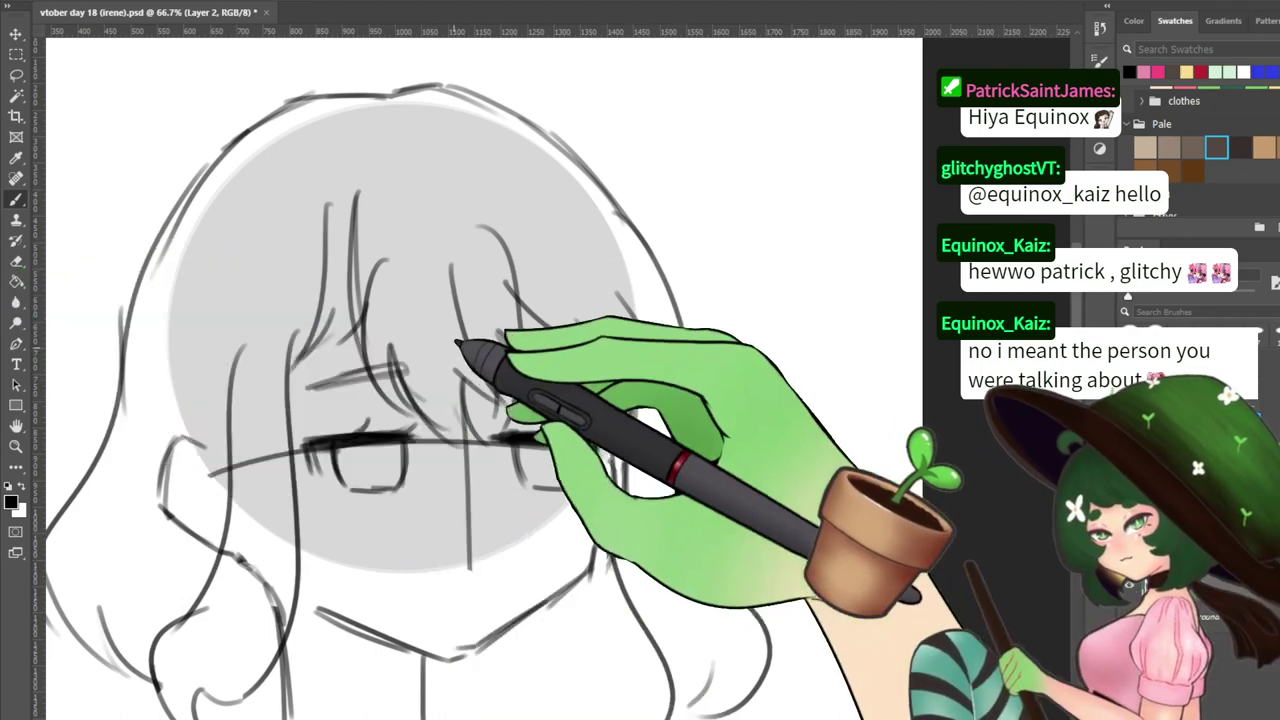
{"action": "left_click_drag", "start_coordinate": [483, 443], "coordinate": [458, 423]}
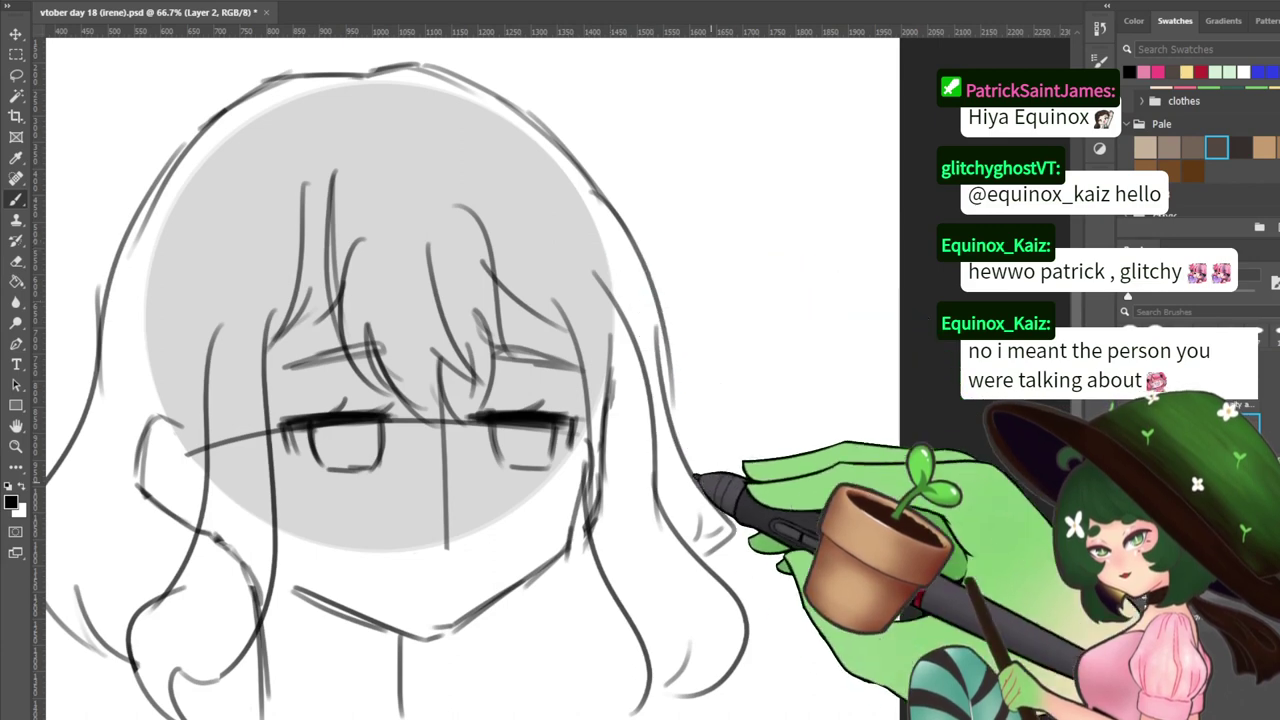
{"action": "left_click_drag", "start_coordinate": [694, 434], "coordinate": [686, 309]}
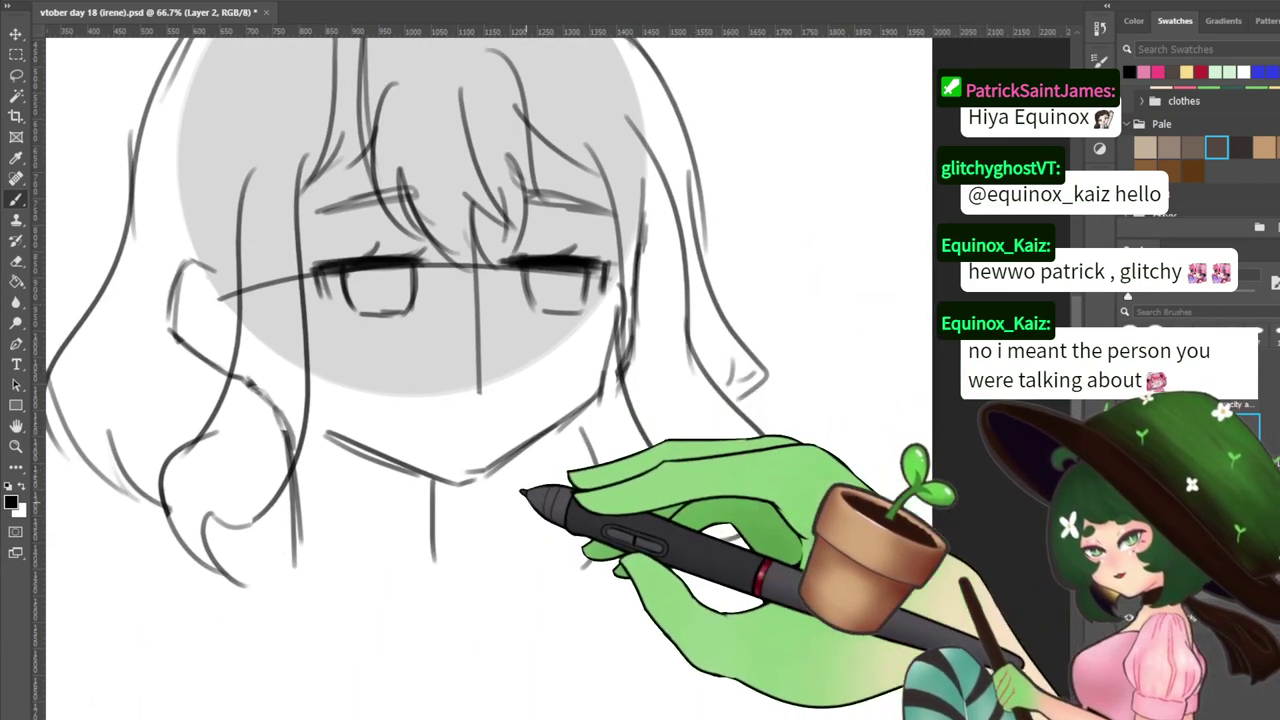
{"action": "key", "text": "e"}
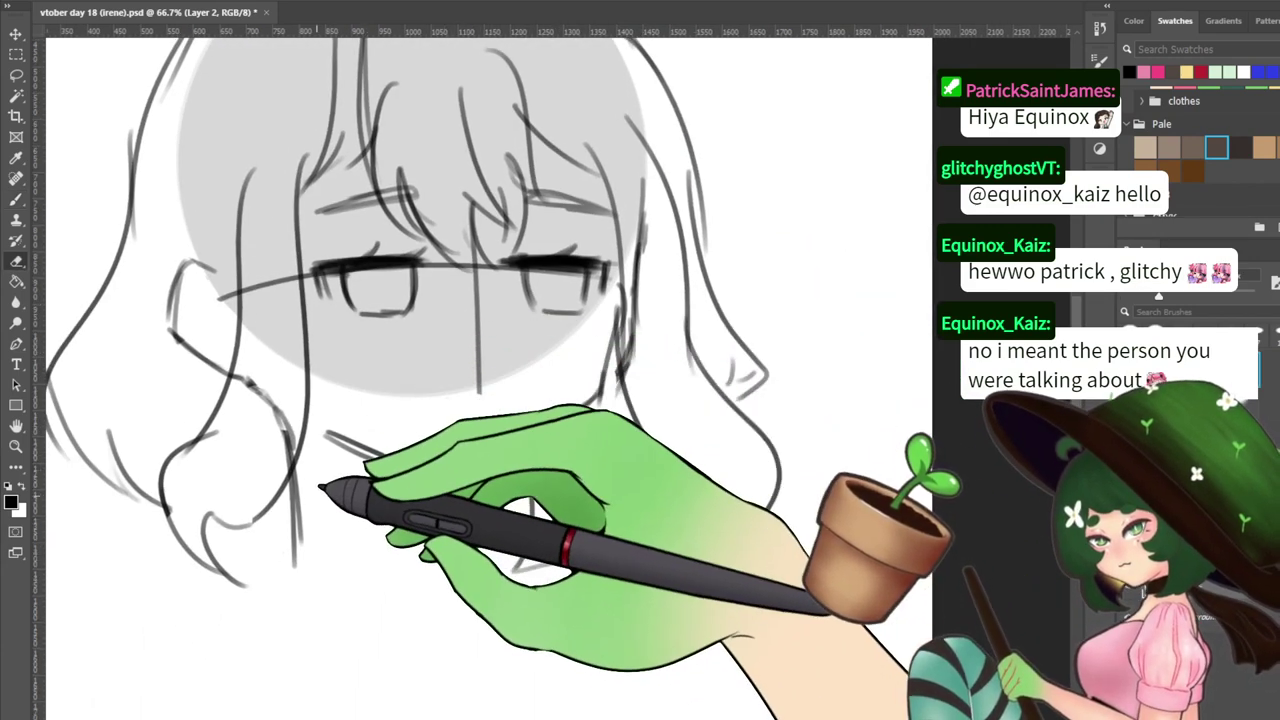
{"action": "key", "text": "b"}
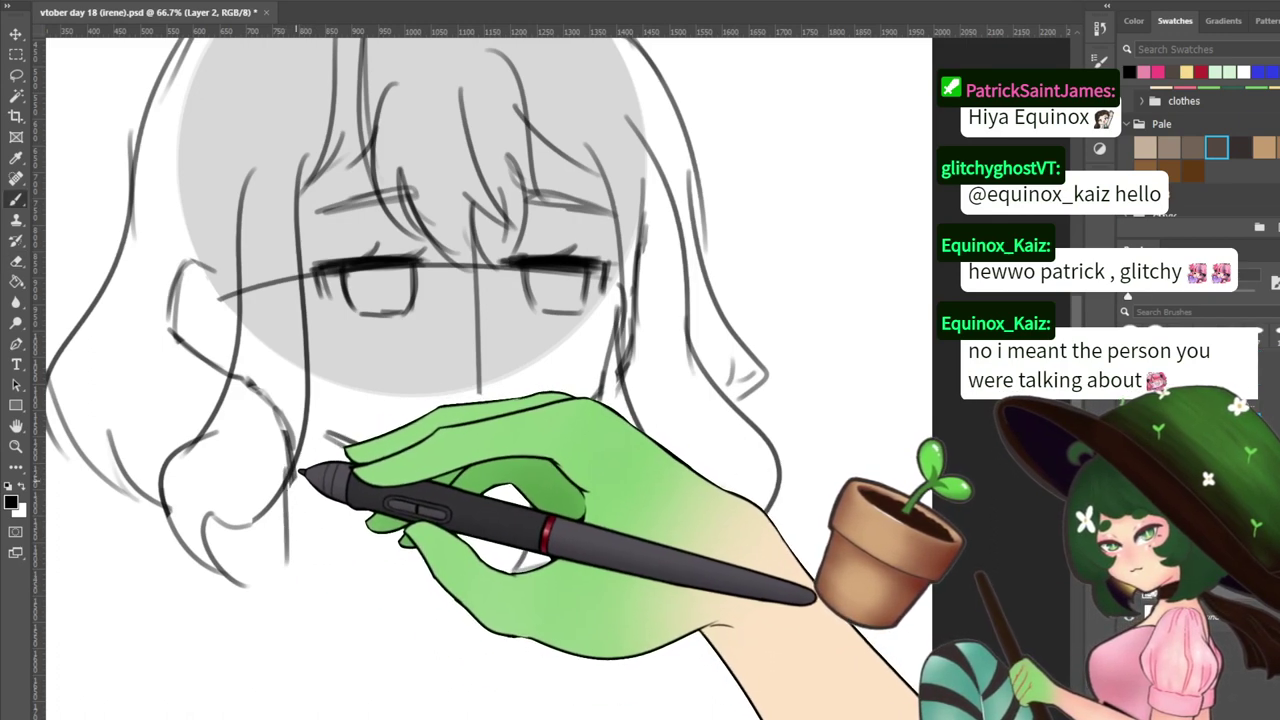
{"action": "left_click_drag", "start_coordinate": [297, 465], "coordinate": [296, 555]}
Erase the line running from the left ear toward the neck and sketch a wide smiling mouth below the face's centre line
{"action": "key", "text": "e"}
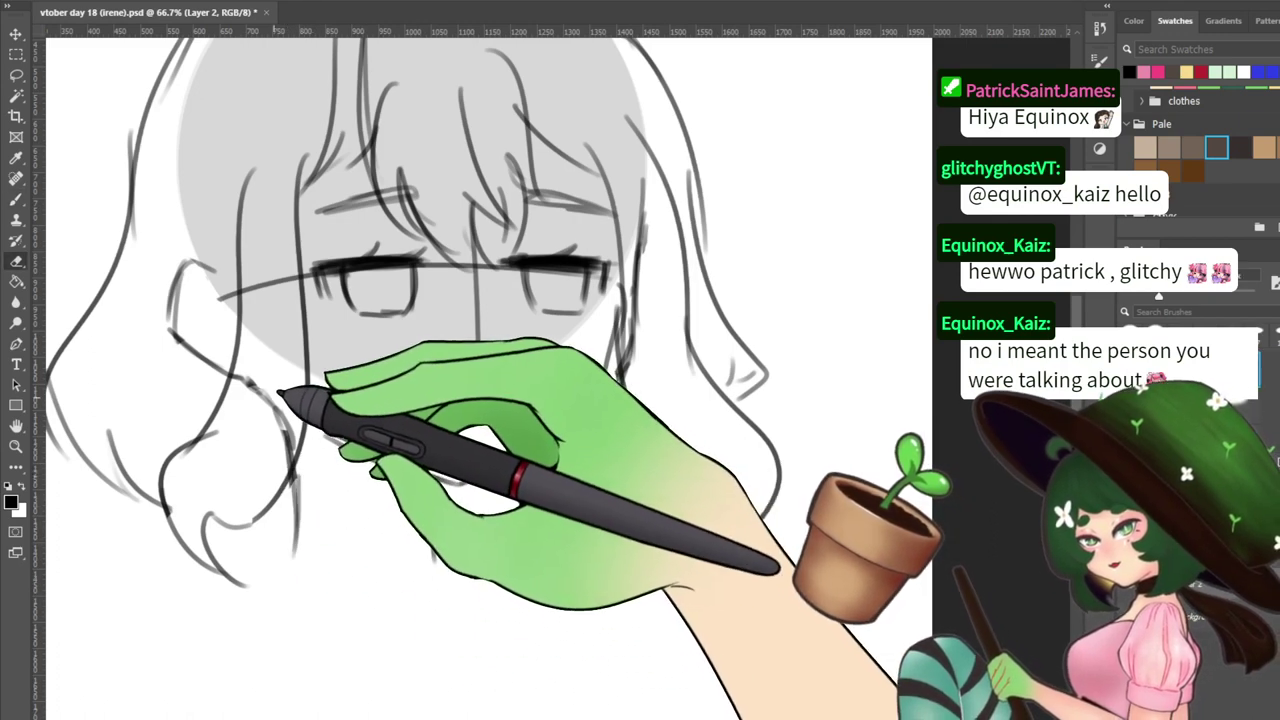
{"action": "mouse_move", "coordinate": [264, 387]}
{"action": "left_mouse_down"}
{"action": "mouse_move", "coordinate": [264, 419]}
{"action": "mouse_move", "coordinate": [281, 446]}
{"action": "left_mouse_up"}
{"action": "key", "text": "b"}
{"action": "left_click_drag", "start_coordinate": [502, 381], "coordinate": [468, 511]}
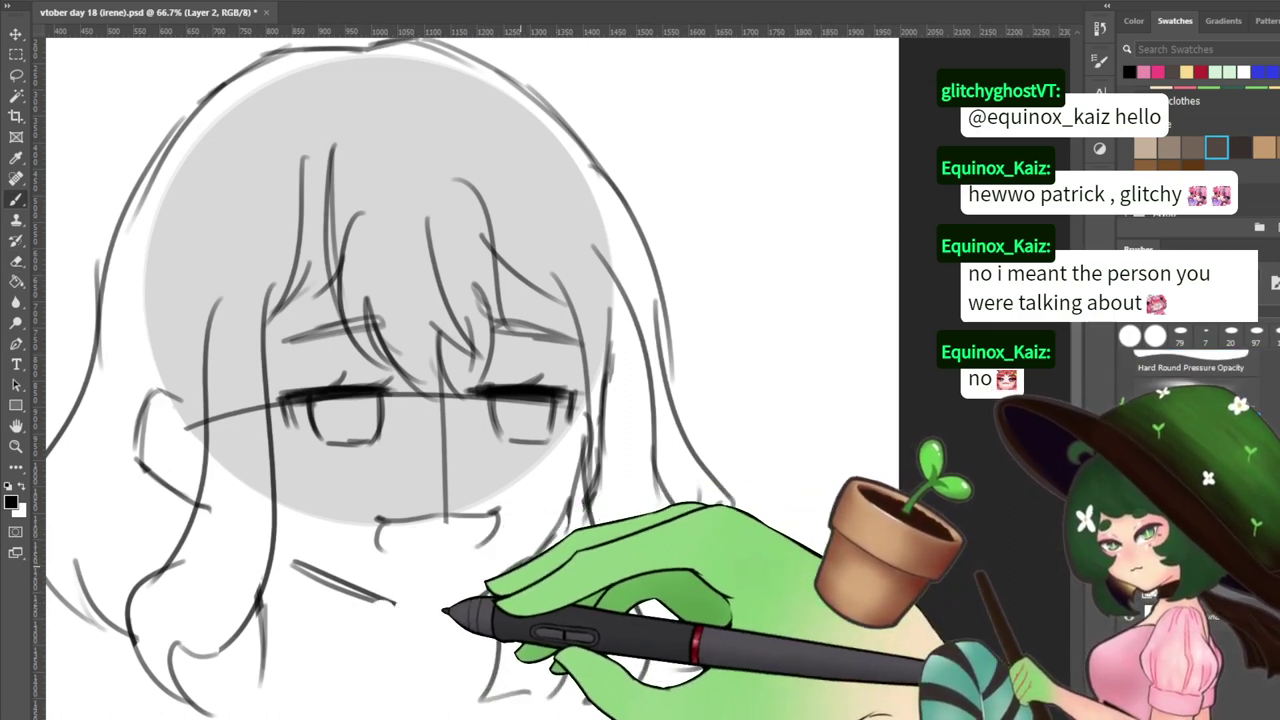
Erase the left jawline with the neck line under it and redraw the jaw as a cleaner slope toward the chin
{"action": "key", "text": "e"}
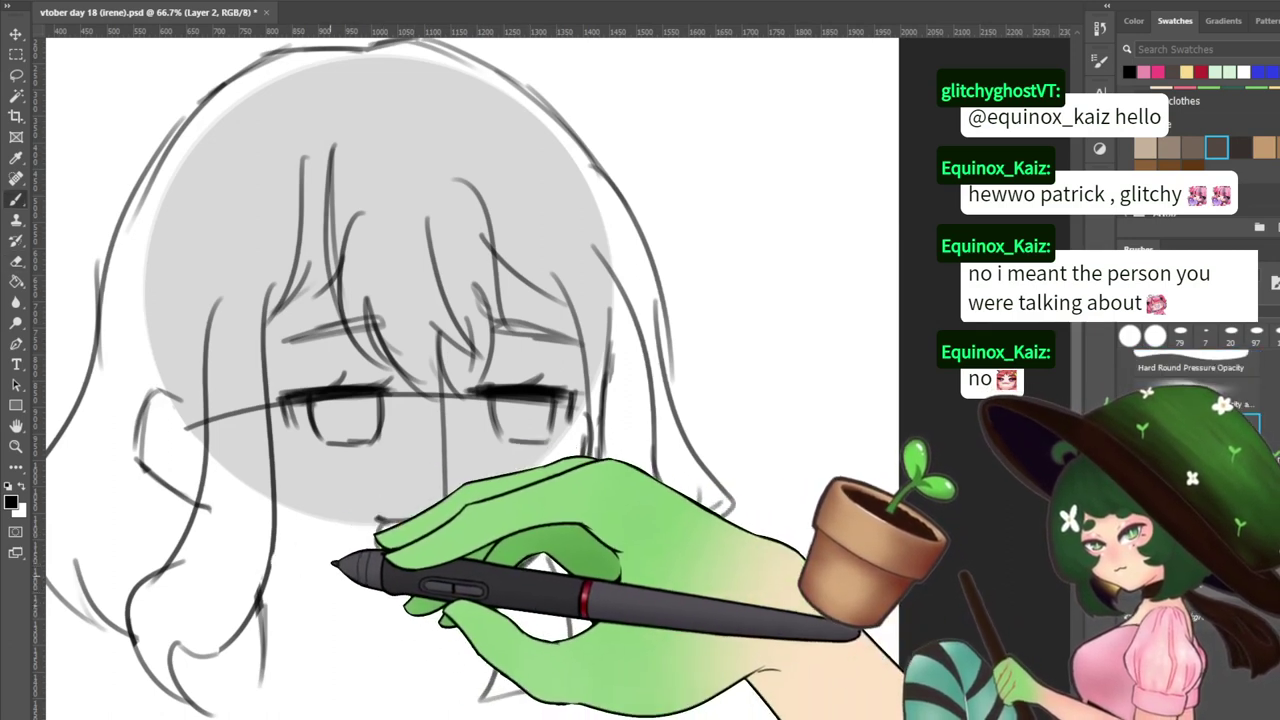
{"action": "key", "text": "e"}
{"action": "left_click_drag", "start_coordinate": [262, 627], "coordinate": [262, 684]}
{"action": "left_click_drag", "start_coordinate": [395, 573], "coordinate": [327, 531]}
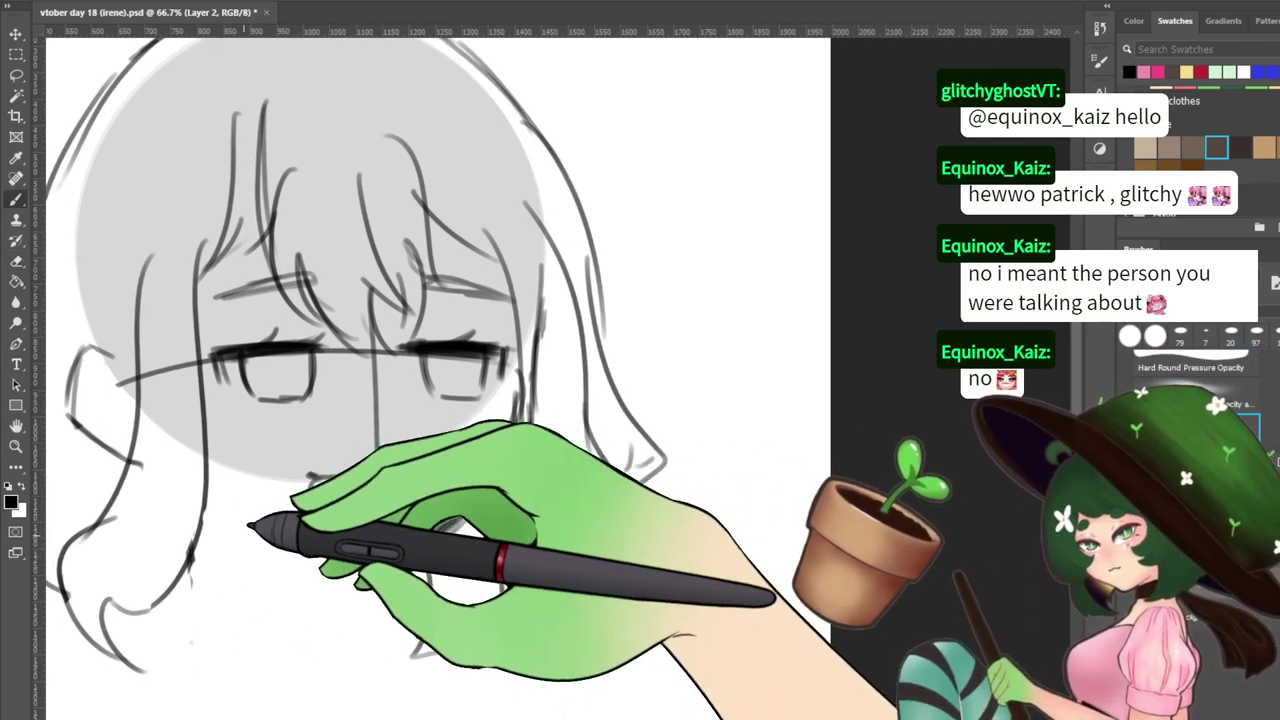
{"action": "left_click_drag", "start_coordinate": [220, 530], "coordinate": [326, 570]}
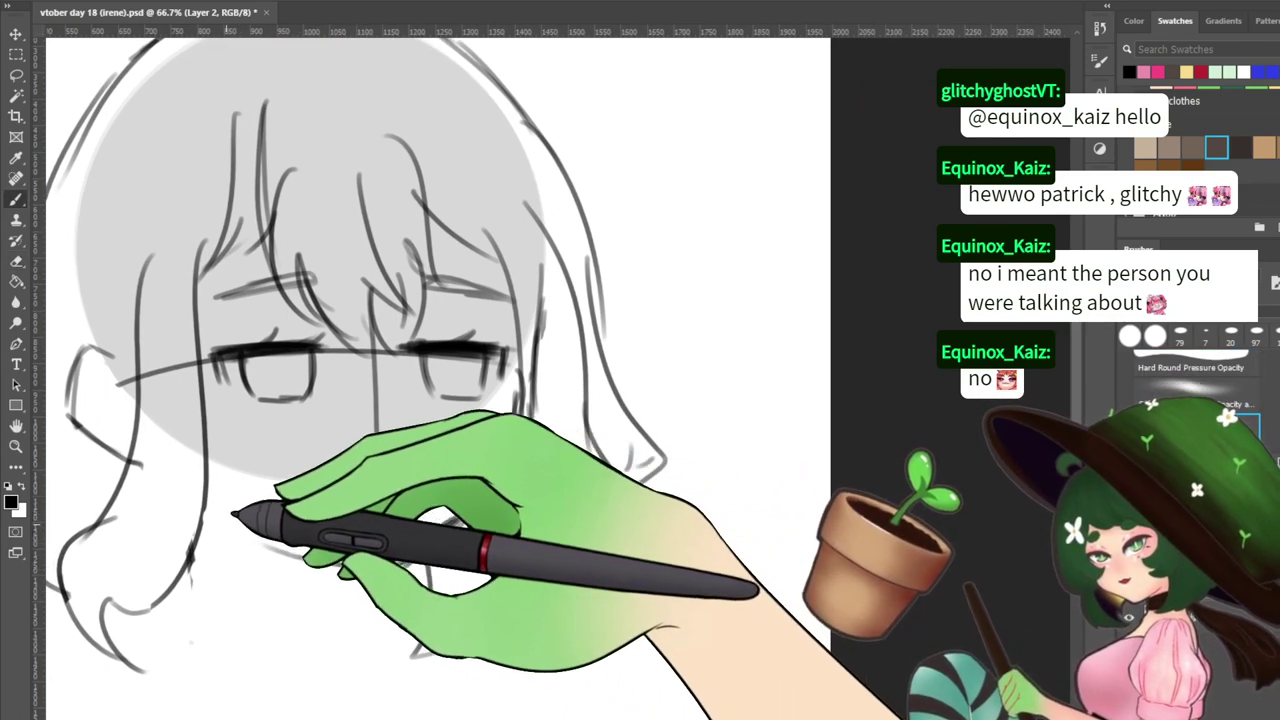
{"action": "left_click_drag", "start_coordinate": [226, 523], "coordinate": [372, 570]}
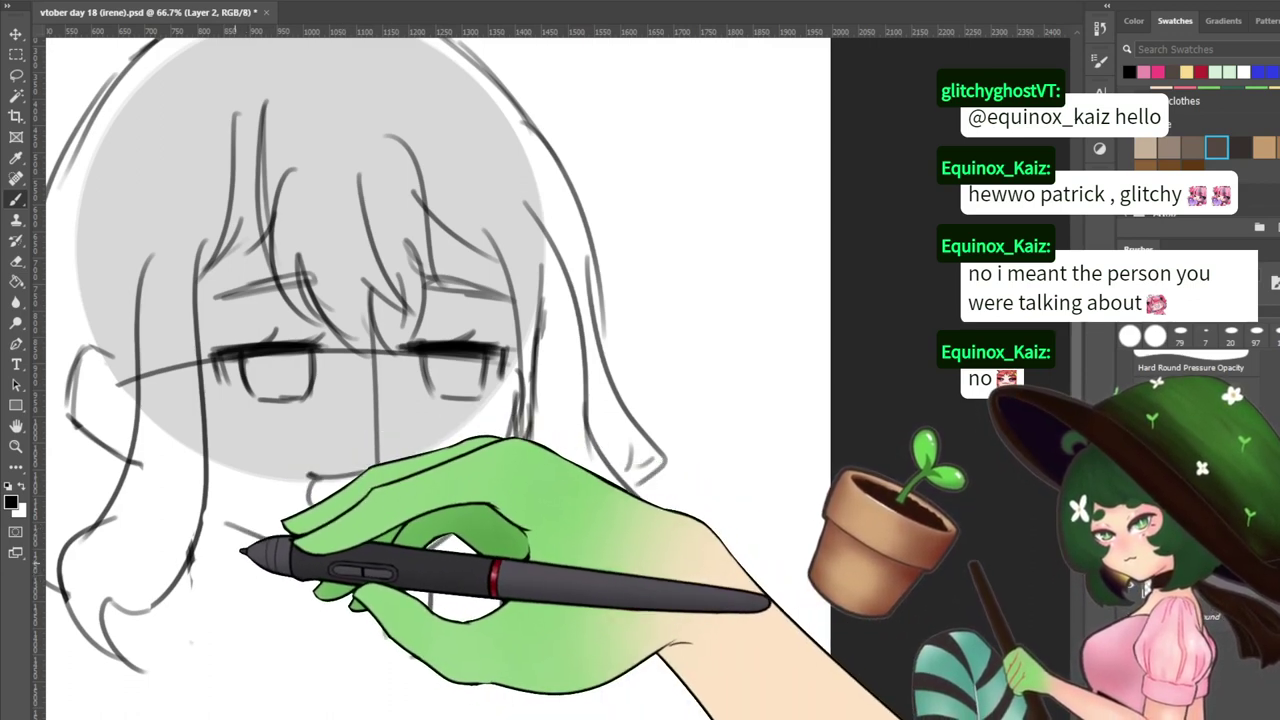
{"action": "left_click_drag", "start_coordinate": [307, 477], "coordinate": [349, 508]}
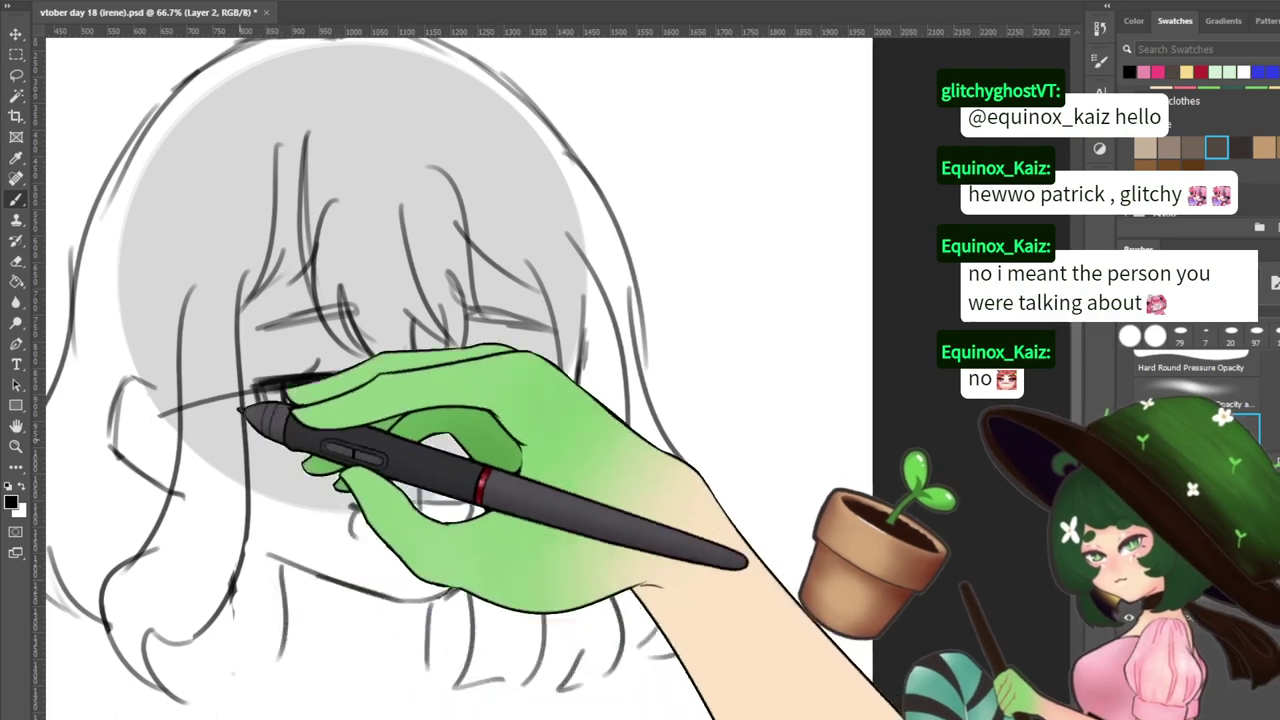
Erase the left ear and draw a long inner hair strand in its place
{"action": "key", "text": "e"}
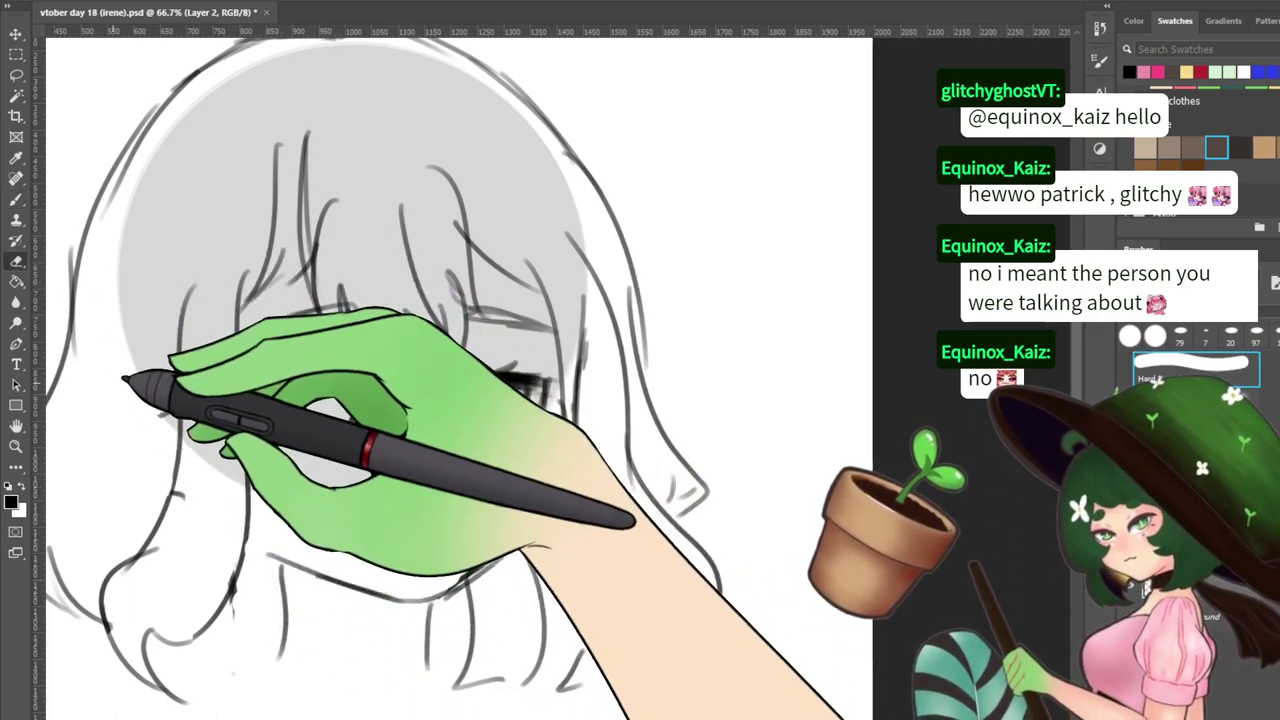
{"action": "key", "text": "b"}
{"action": "key", "text": "e"}
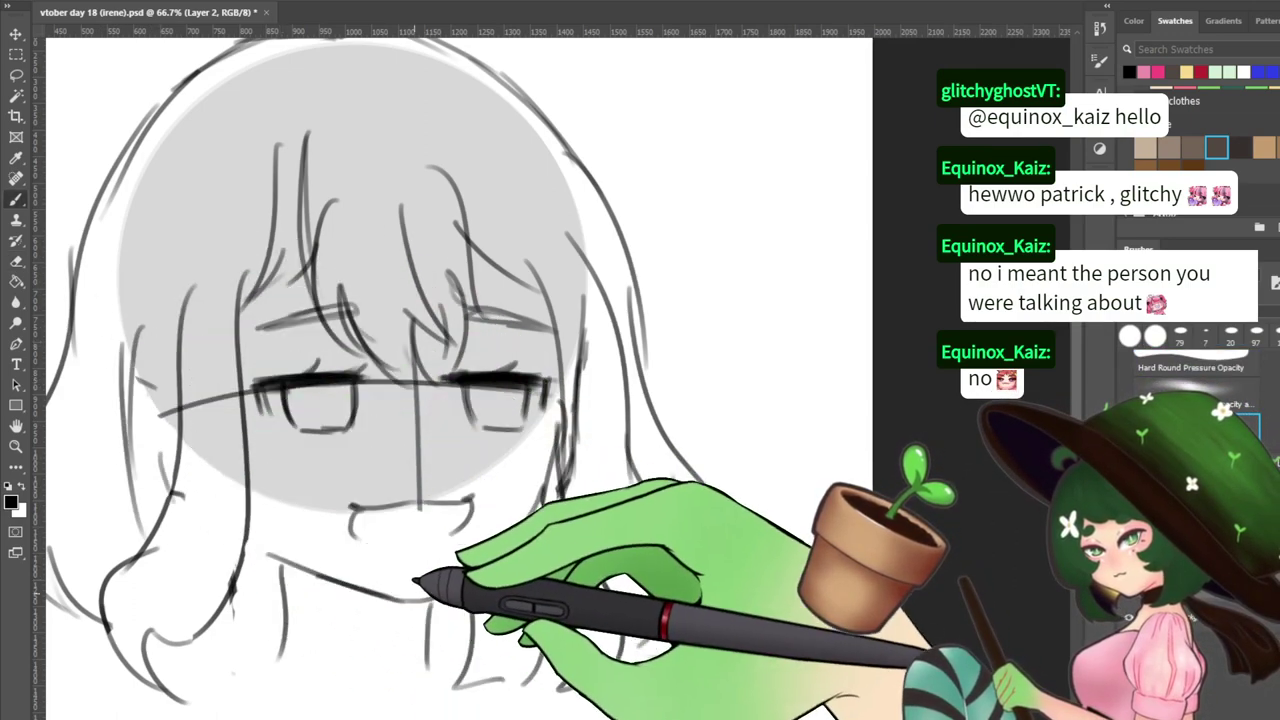
Extend the jawline around the chin and thicken the upper lash line of the right eye
{"action": "key", "text": "b"}
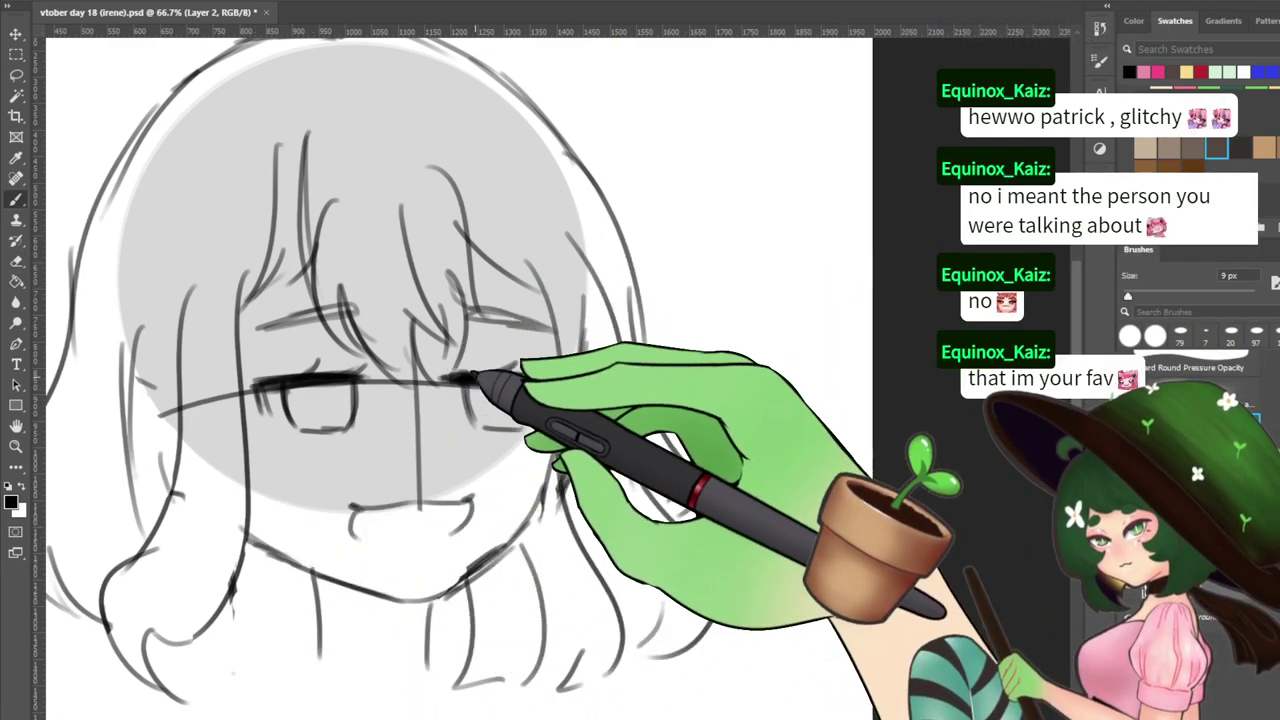
{"action": "left_click_drag", "start_coordinate": [452, 379], "coordinate": [490, 374]}
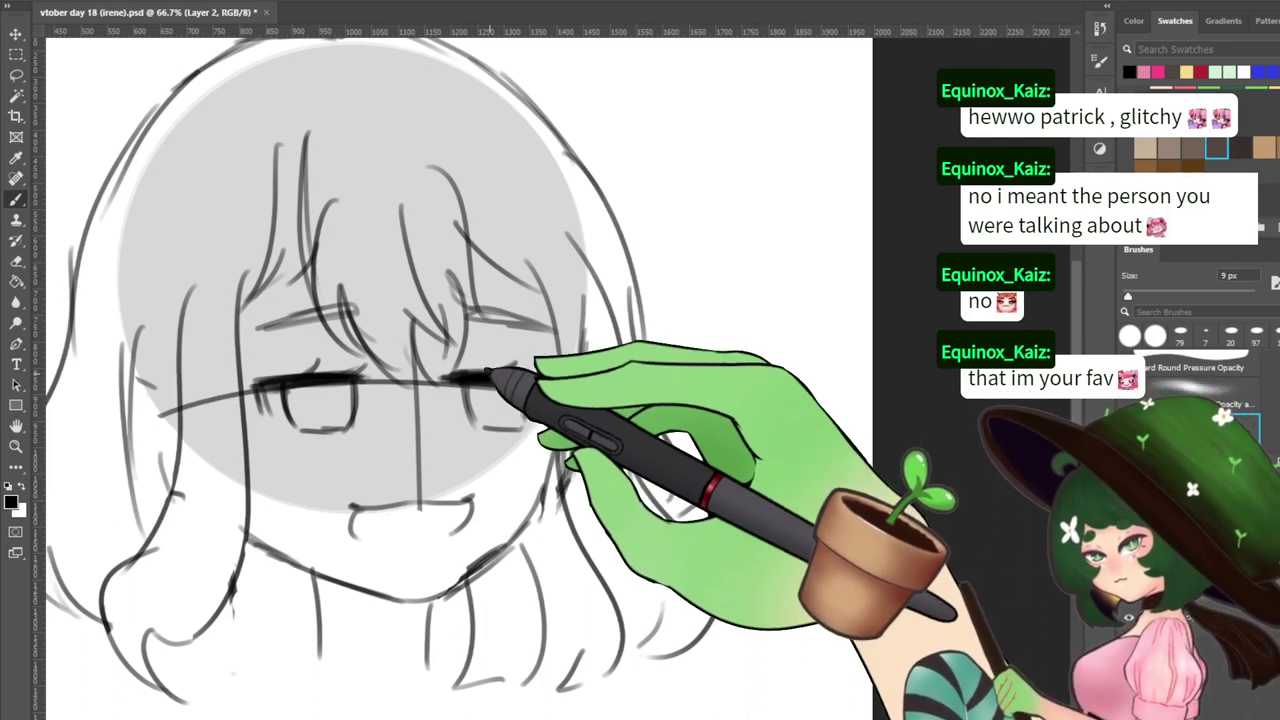
Erase the chin, the rounded right jawline and the neck line beneath, and redraw the jaw from the right cheek to the chin
{"action": "left_click_drag", "start_coordinate": [505, 408], "coordinate": [603, 318]}
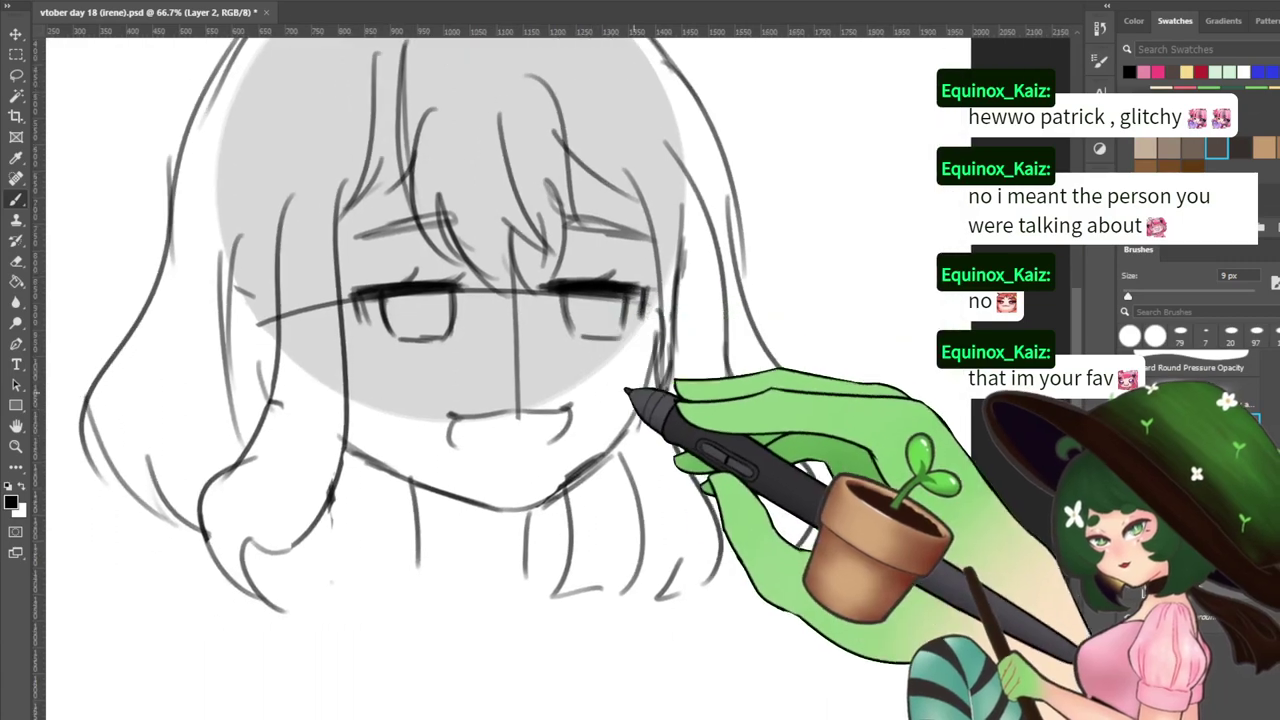
{"action": "key", "text": "e"}
{"action": "key", "text": "b"}
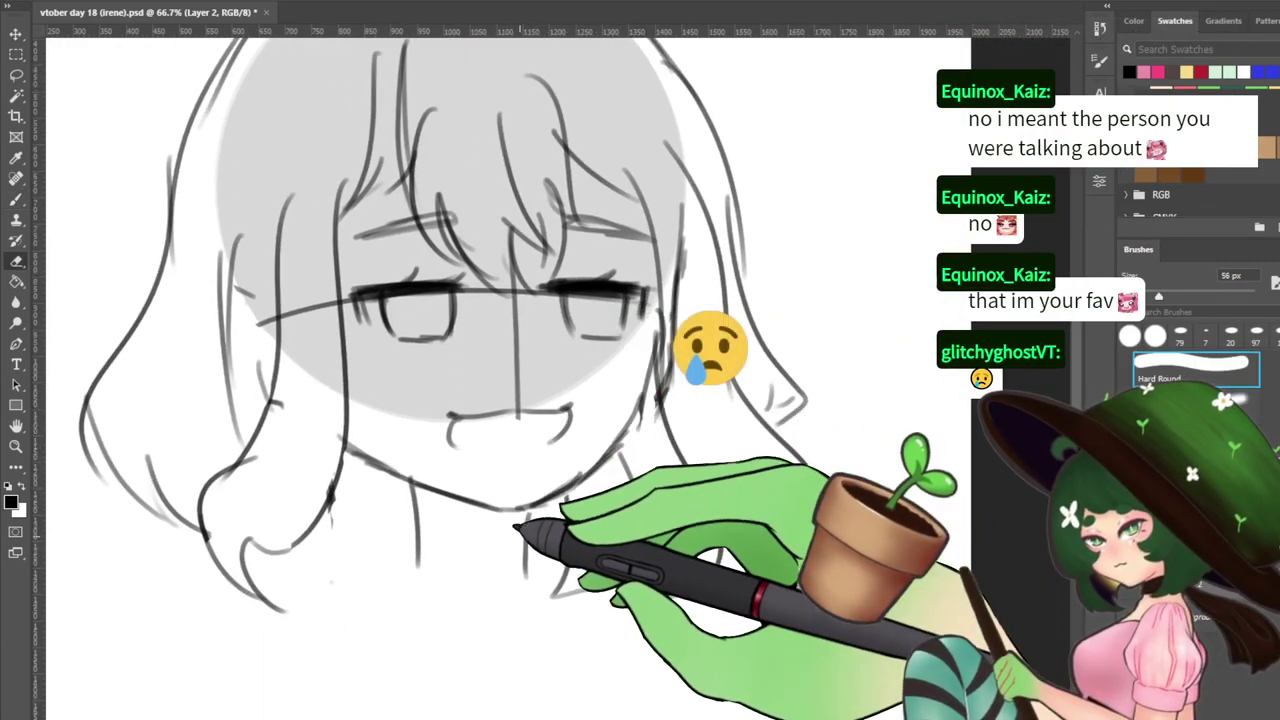
{"action": "key", "text": "b"}
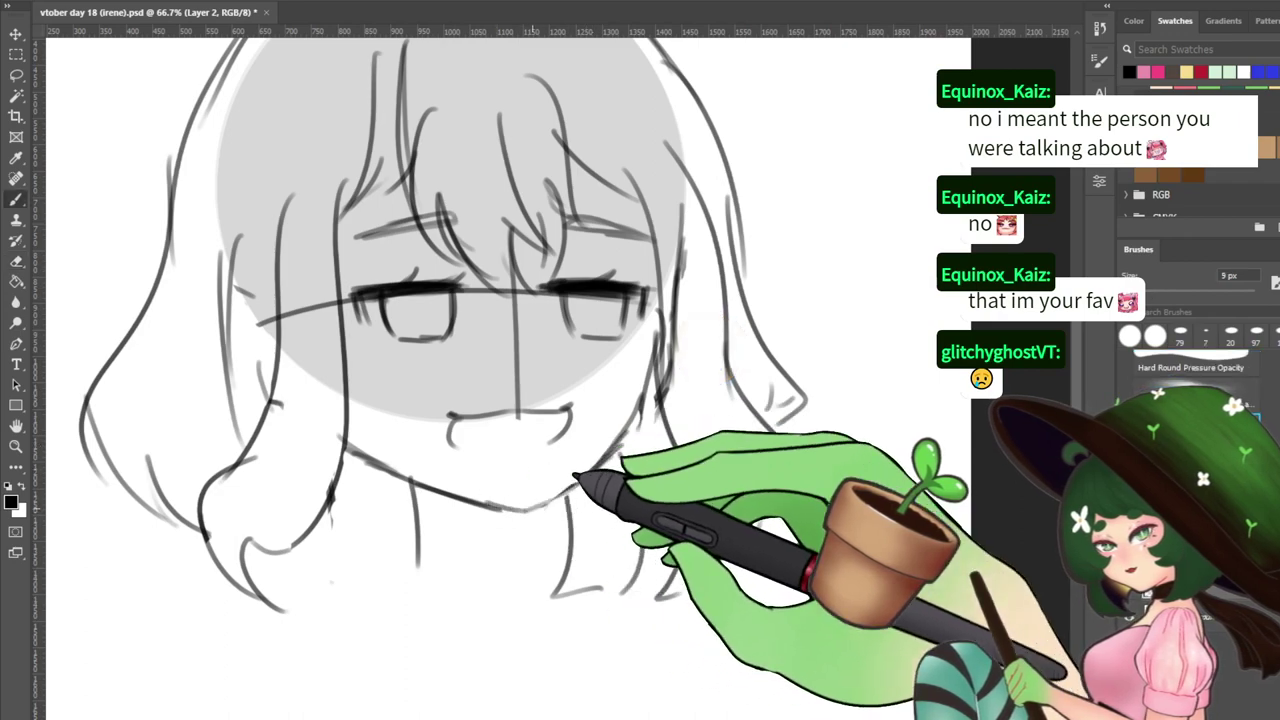
{"action": "key", "text": "b"}
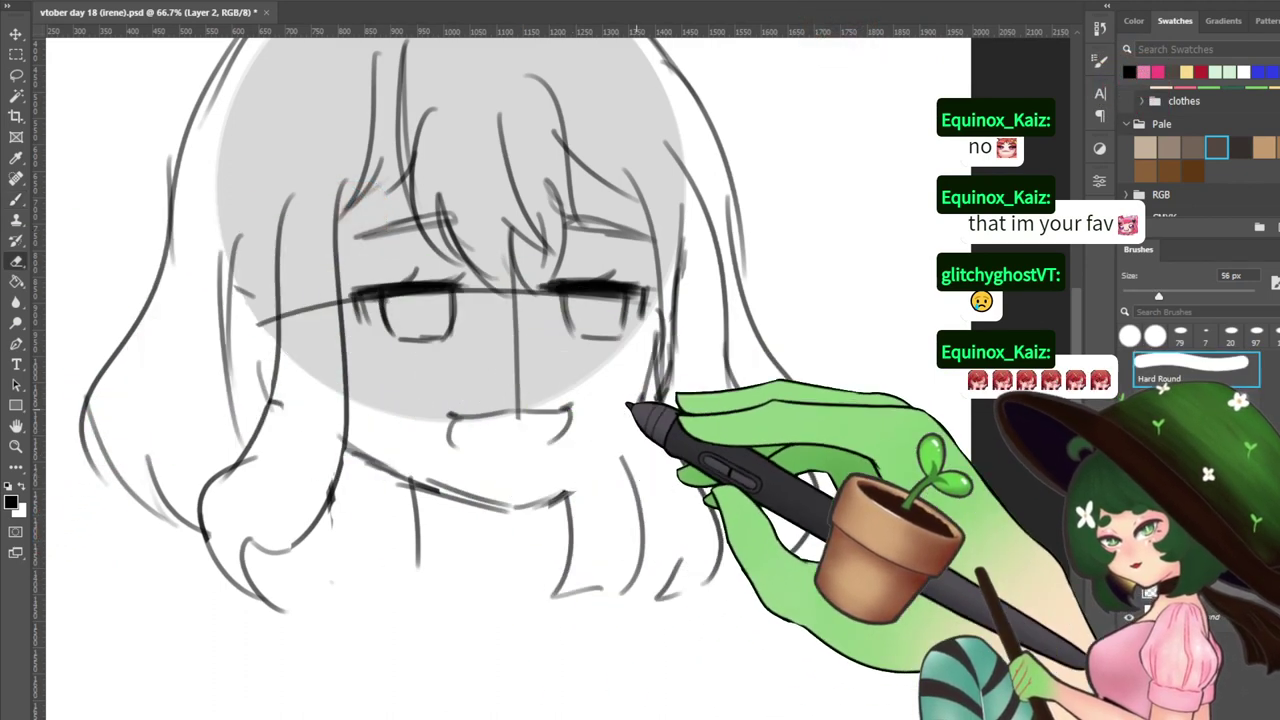
{"action": "key", "text": "b"}
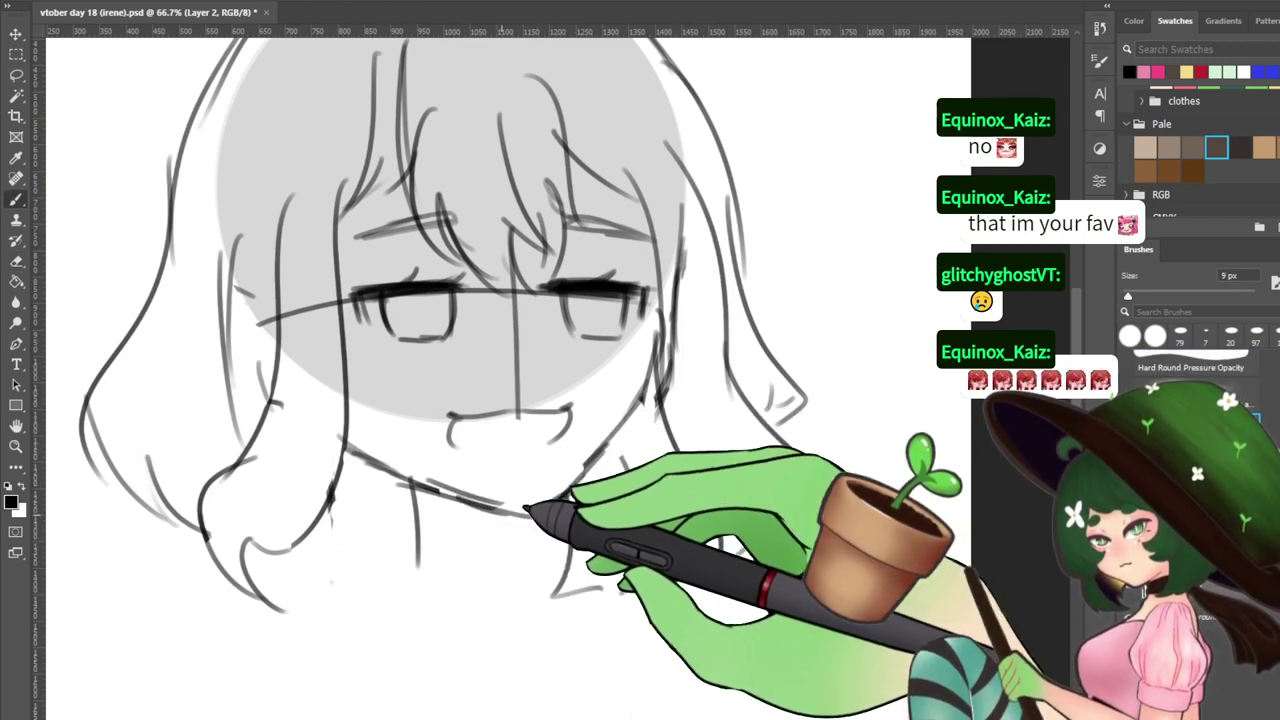
{"action": "key", "text": "b"}
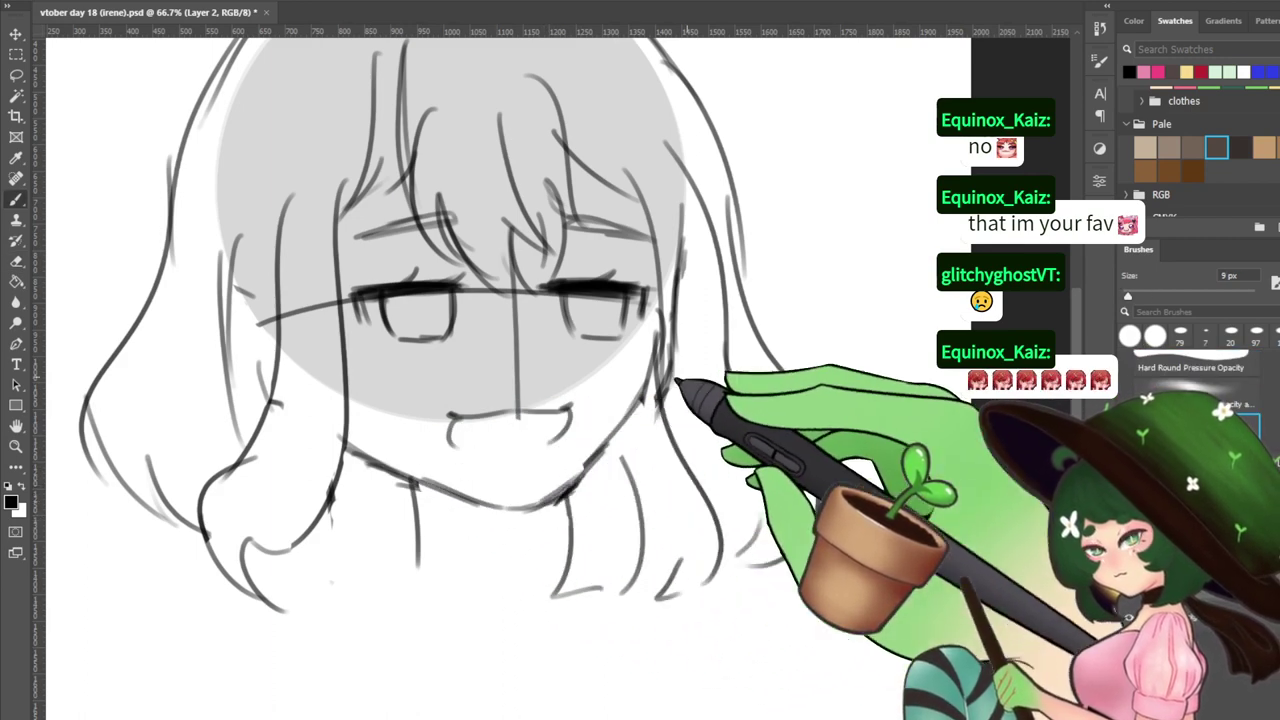
Straighten the right jawline into a more pointed chin and redraw both neck lines beneath it
{"action": "key", "text": "e"}
{"action": "key", "text": "b"}
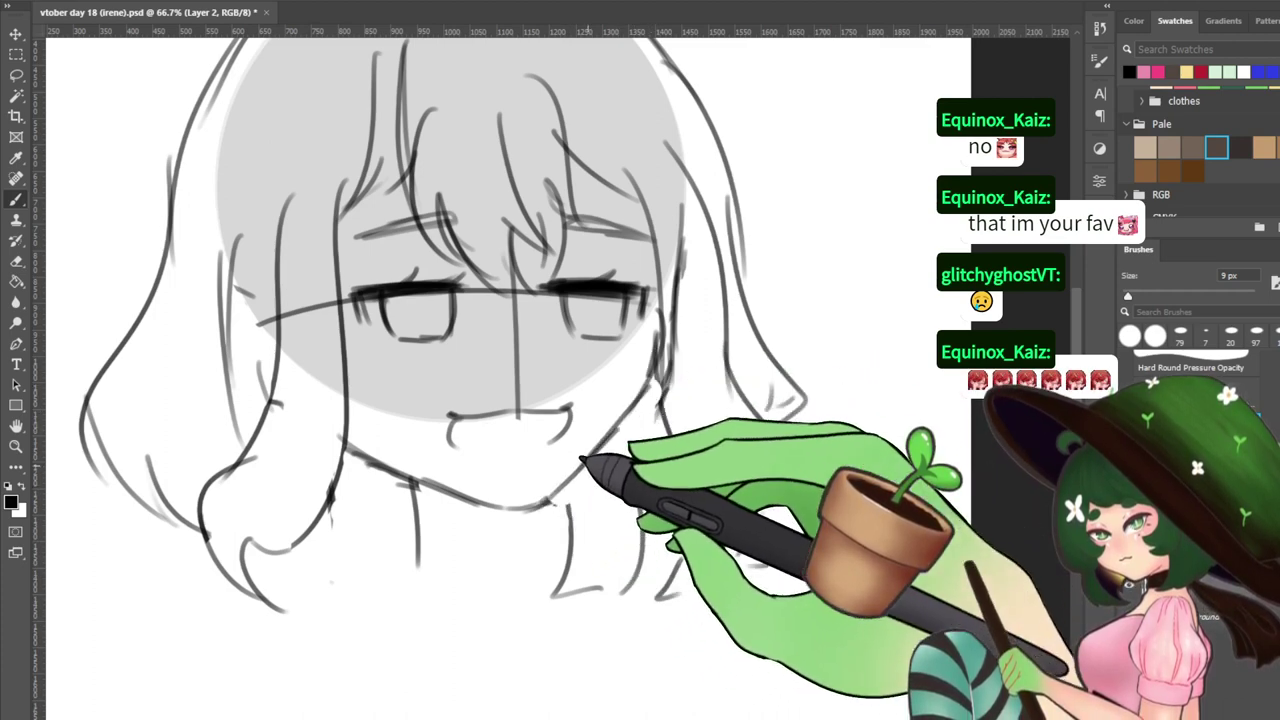
{"action": "key", "text": "e"}
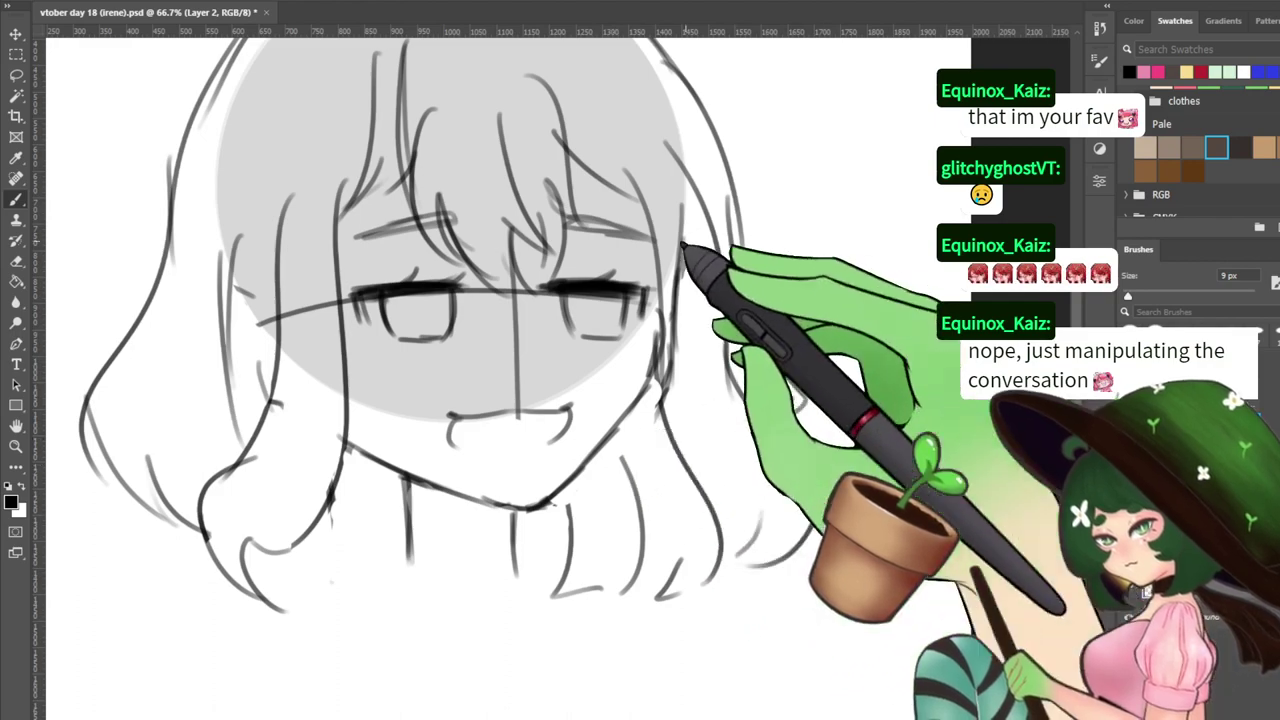
Draw the left shoulder line sloping outward from the neck base under the hair, undoing unsatisfactory strokes
{"action": "mouse_move", "coordinate": [638, 230]}
{"action": "left_mouse_down"}
{"action": "mouse_move", "coordinate": [620, 434]}
{"action": "mouse_move", "coordinate": [629, 262]}
{"action": "mouse_move", "coordinate": [663, 346]}
{"action": "mouse_move", "coordinate": [658, 337]}
{"action": "left_mouse_up"}
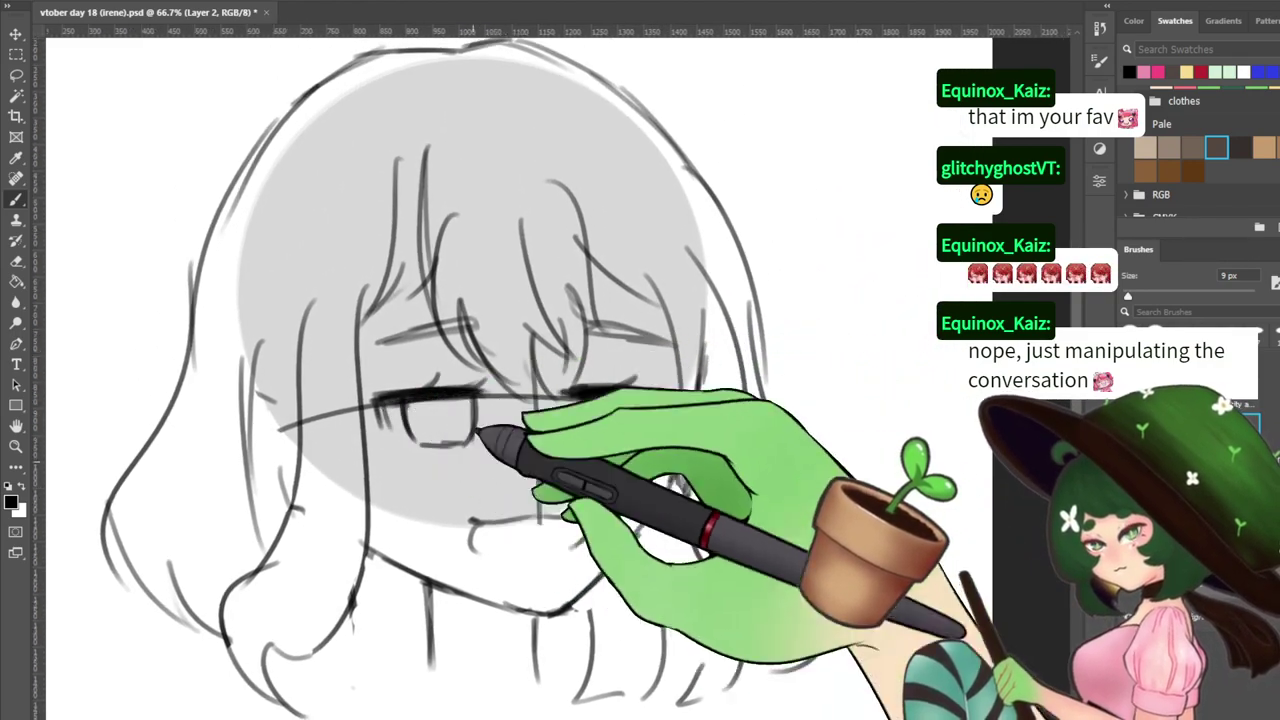
{"action": "left_click_drag", "start_coordinate": [477, 429], "coordinate": [468, 309]}
{"action": "left_click_drag", "start_coordinate": [417, 528], "coordinate": [265, 615]}
{"action": "mouse_move", "coordinate": [446, 522]}
{"action": "left_mouse_down"}
{"action": "mouse_move", "coordinate": [437, 411]}
{"action": "mouse_move", "coordinate": [123, 535]}
{"action": "left_mouse_up"}
{"action": "key", "text": "ctrl+z"}
{"action": "key", "text": "ctrl+z"}
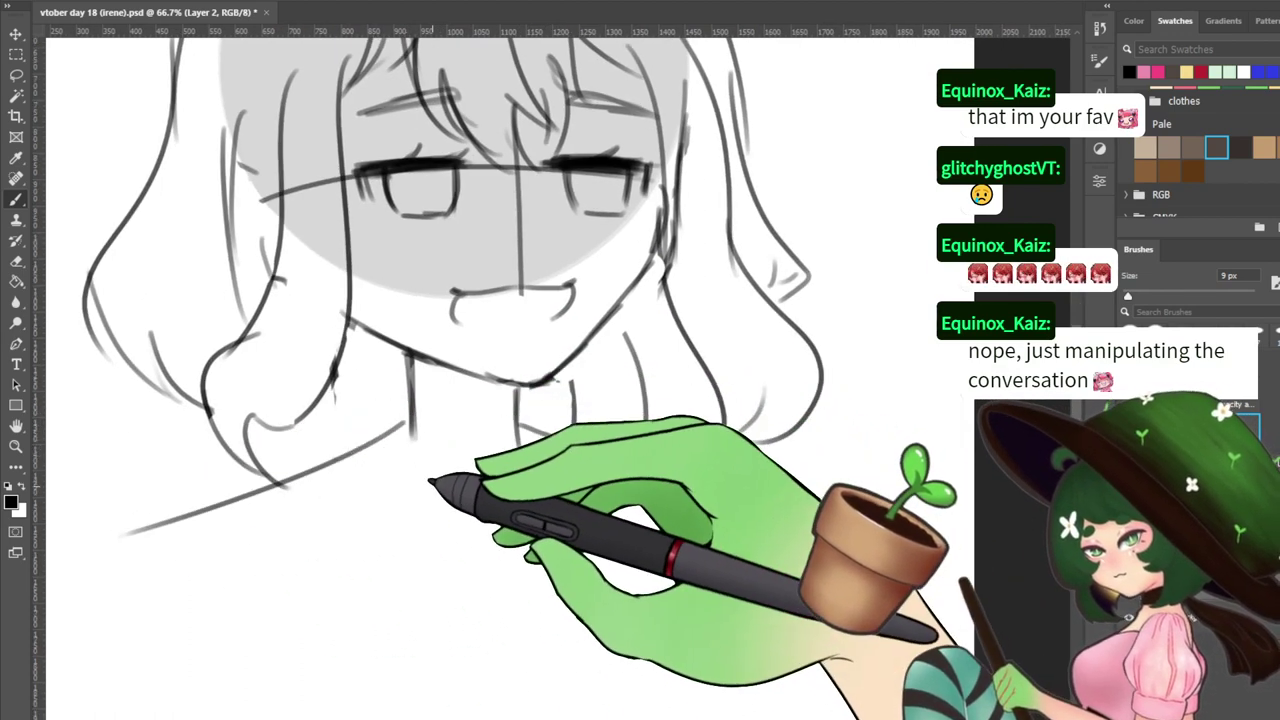
{"action": "left_click_drag", "start_coordinate": [428, 480], "coordinate": [500, 415]}
{"action": "mouse_move", "coordinate": [514, 286]}
{"action": "left_mouse_down"}
{"action": "mouse_move", "coordinate": [429, 528]}
{"action": "mouse_move", "coordinate": [387, 401]}
{"action": "left_mouse_up"}
{"action": "left_click_drag", "start_coordinate": [395, 501], "coordinate": [427, 443]}
{"action": "left_click_drag", "start_coordinate": [435, 350], "coordinate": [439, 418]}
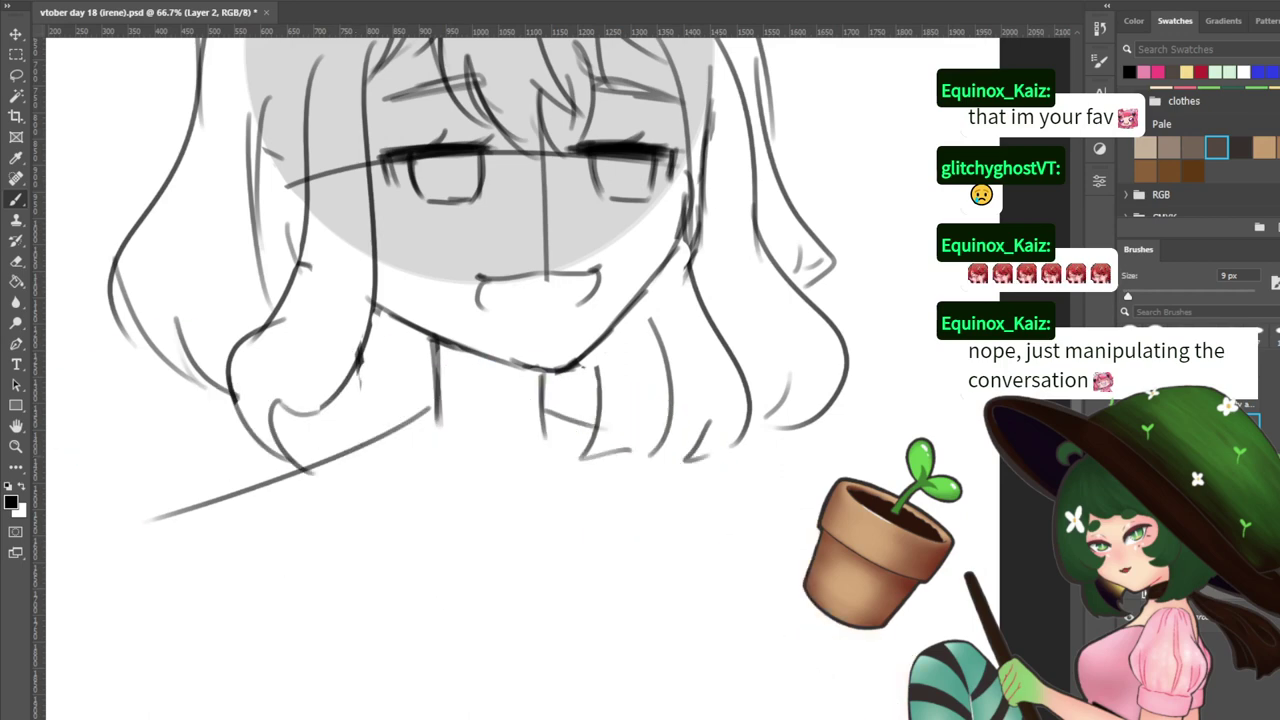
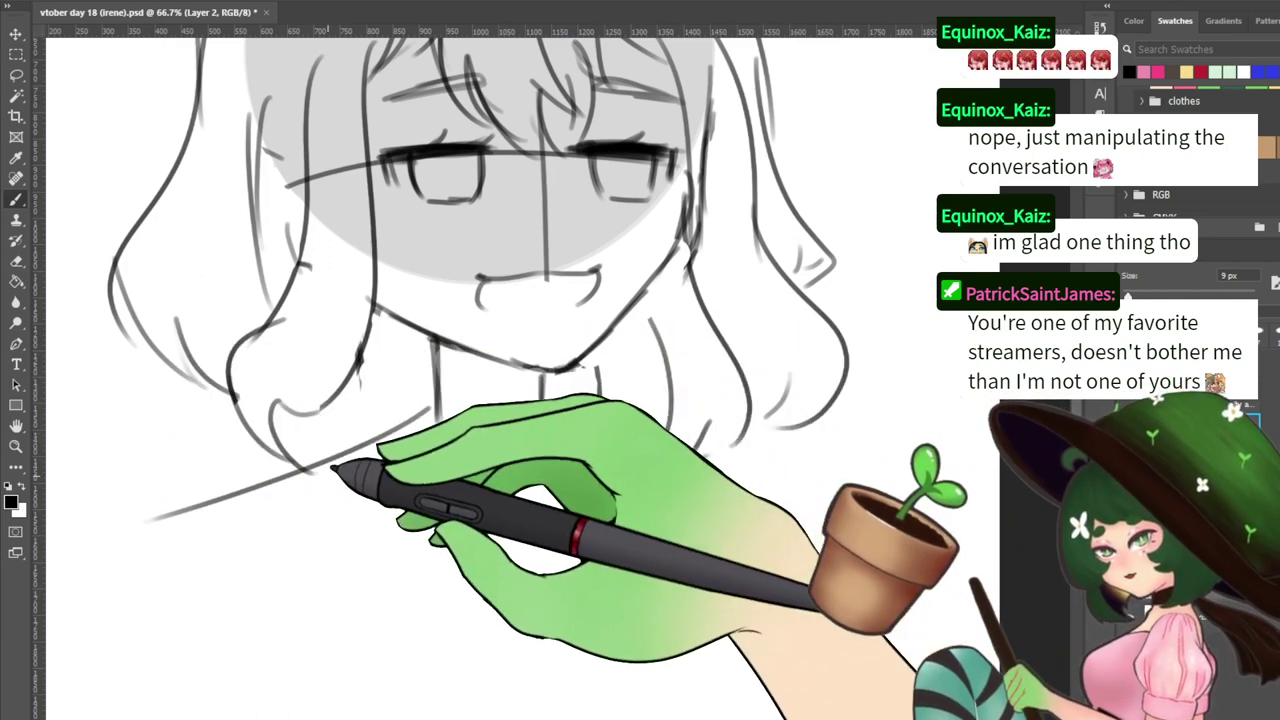
Sketch a square neckline below the neck, with vertical lines down from the left shoulder and a straight horizontal lower edge
{"action": "left_click_drag", "start_coordinate": [354, 445], "coordinate": [350, 540]}
{"action": "key", "text": "ctrl+z"}
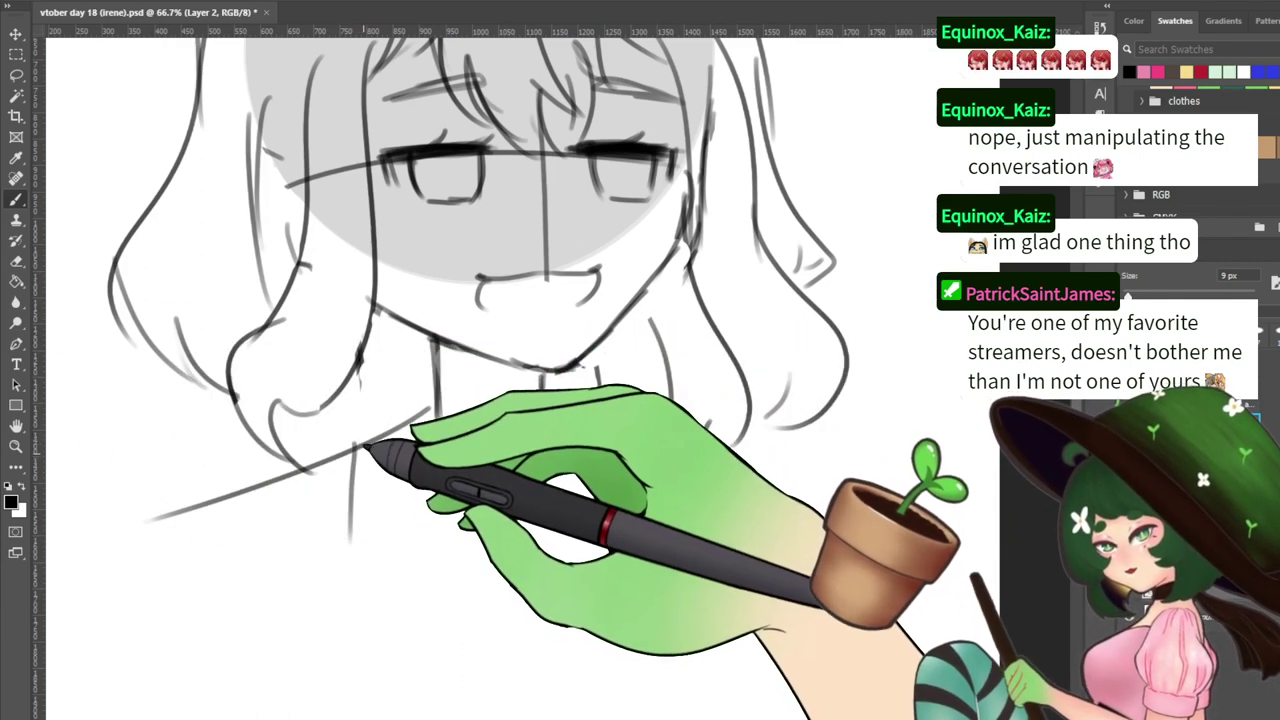
{"action": "mouse_move", "coordinate": [362, 443]}
{"action": "left_mouse_down"}
{"action": "mouse_move", "coordinate": [360, 542]}
{"action": "mouse_move", "coordinate": [592, 555]}
{"action": "left_mouse_up"}
{"action": "left_click_drag", "start_coordinate": [378, 552], "coordinate": [609, 545]}
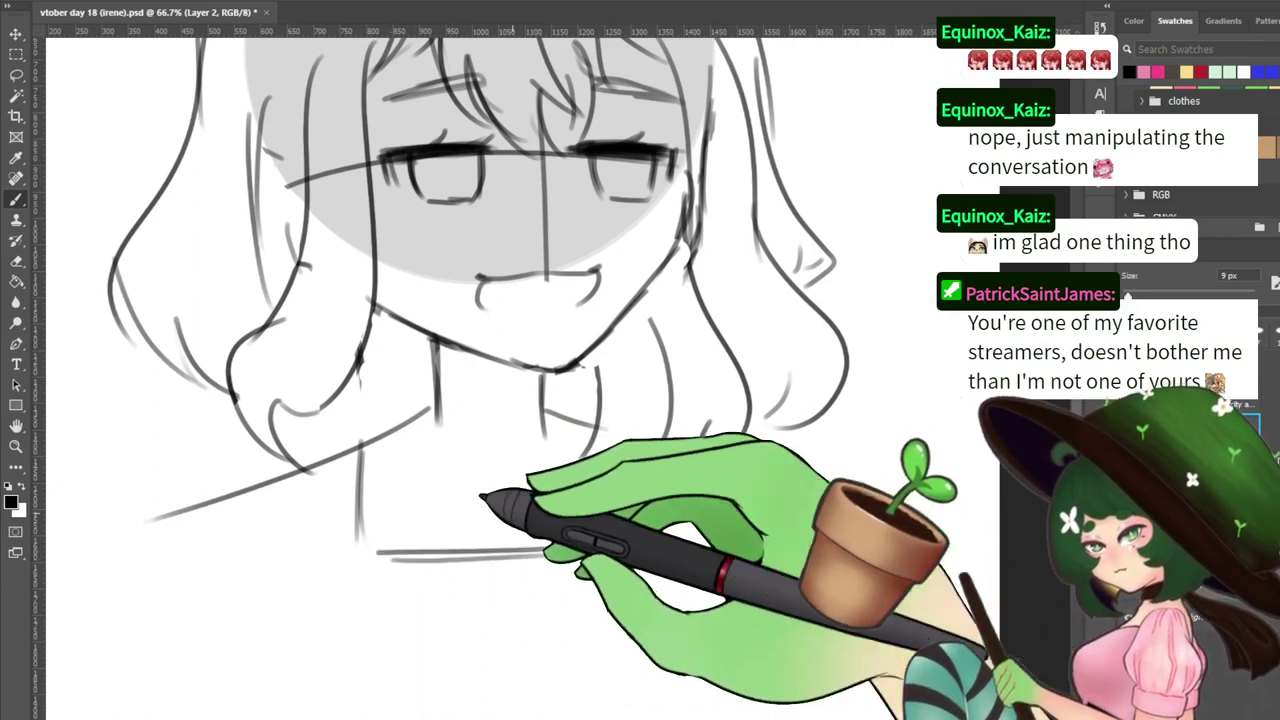
{"action": "mouse_move", "coordinate": [340, 460]}
{"action": "left_mouse_down"}
{"action": "mouse_move", "coordinate": [334, 548]}
{"action": "mouse_move", "coordinate": [345, 558]}
{"action": "left_mouse_up"}
Draw the right side of the square neckline as vertical lines, and shorten the left shoulder into a downward arm line
{"action": "left_click_drag", "start_coordinate": [466, 540], "coordinate": [452, 469]}
{"action": "key", "text": "e"}
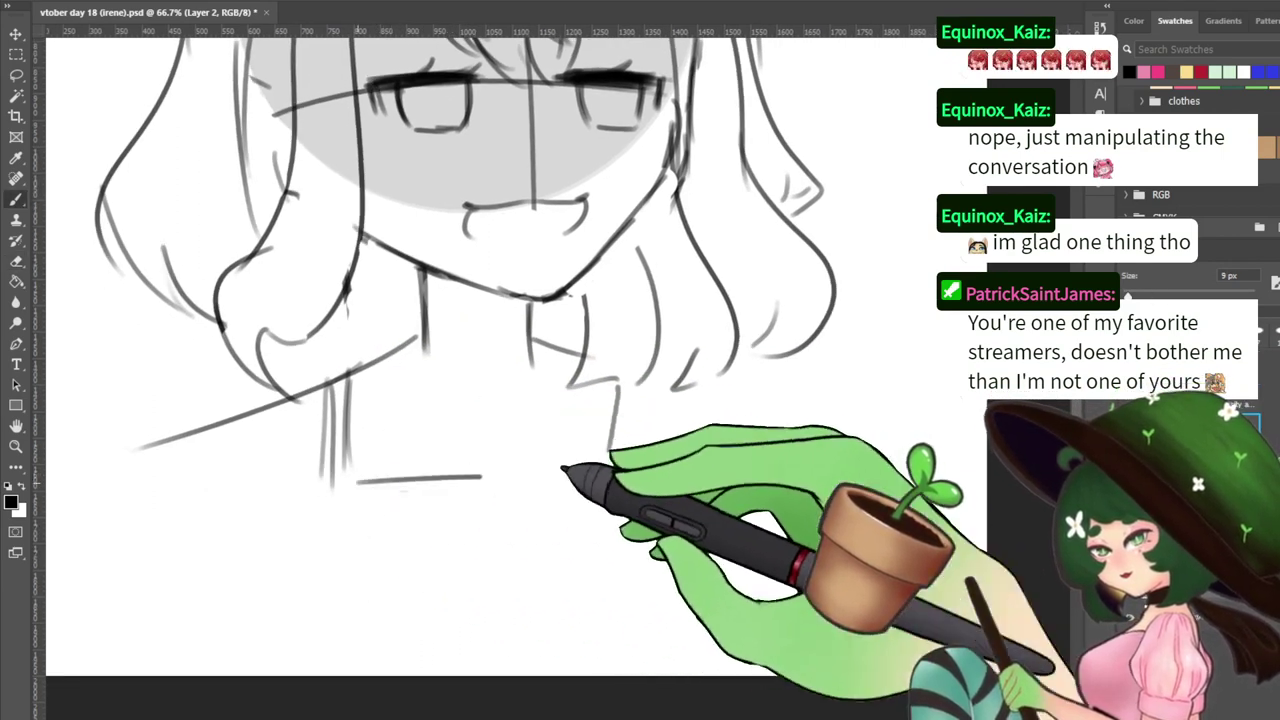
{"action": "key", "text": "e"}
{"action": "mouse_move", "coordinate": [618, 394]}
{"action": "left_mouse_down"}
{"action": "mouse_move", "coordinate": [609, 426]}
{"action": "mouse_move", "coordinate": [615, 395]}
{"action": "mouse_move", "coordinate": [627, 474]}
{"action": "left_mouse_up"}
{"action": "key", "text": "b"}
{"action": "key", "text": "e"}
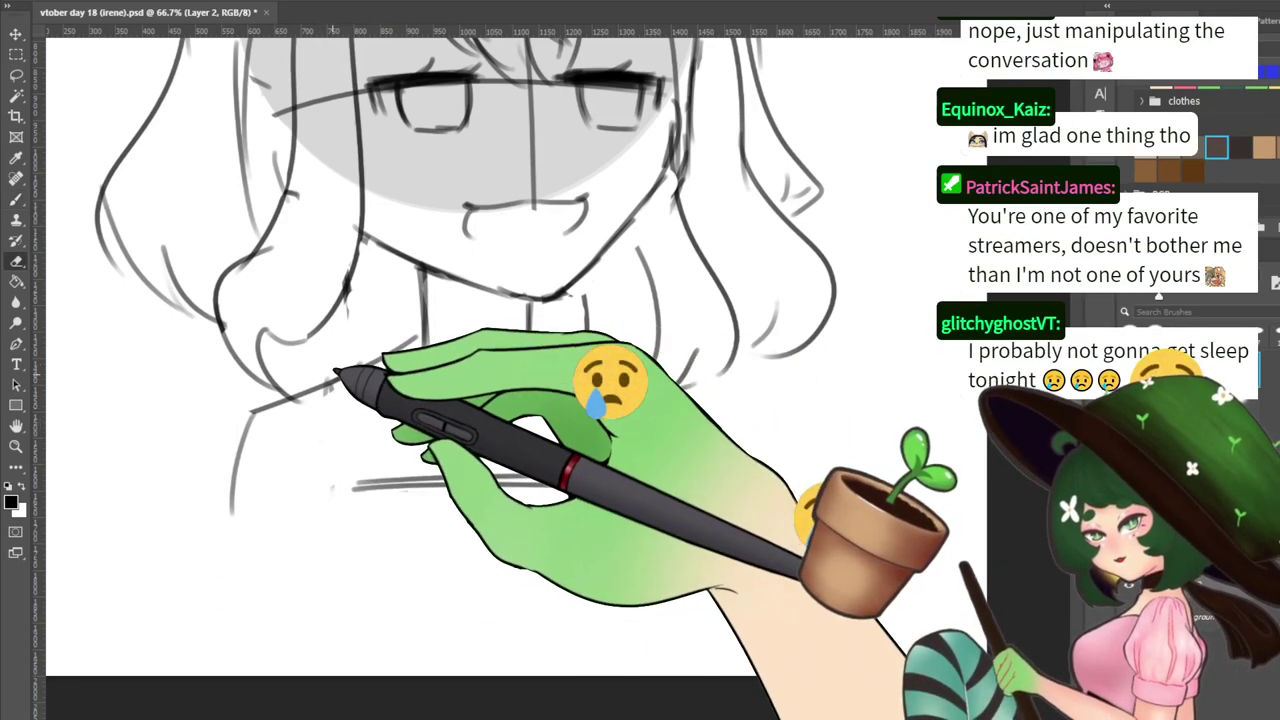
Extend the left strap line down as the side of the torso and redraw the left arm closer to the body
{"action": "key", "text": "b"}
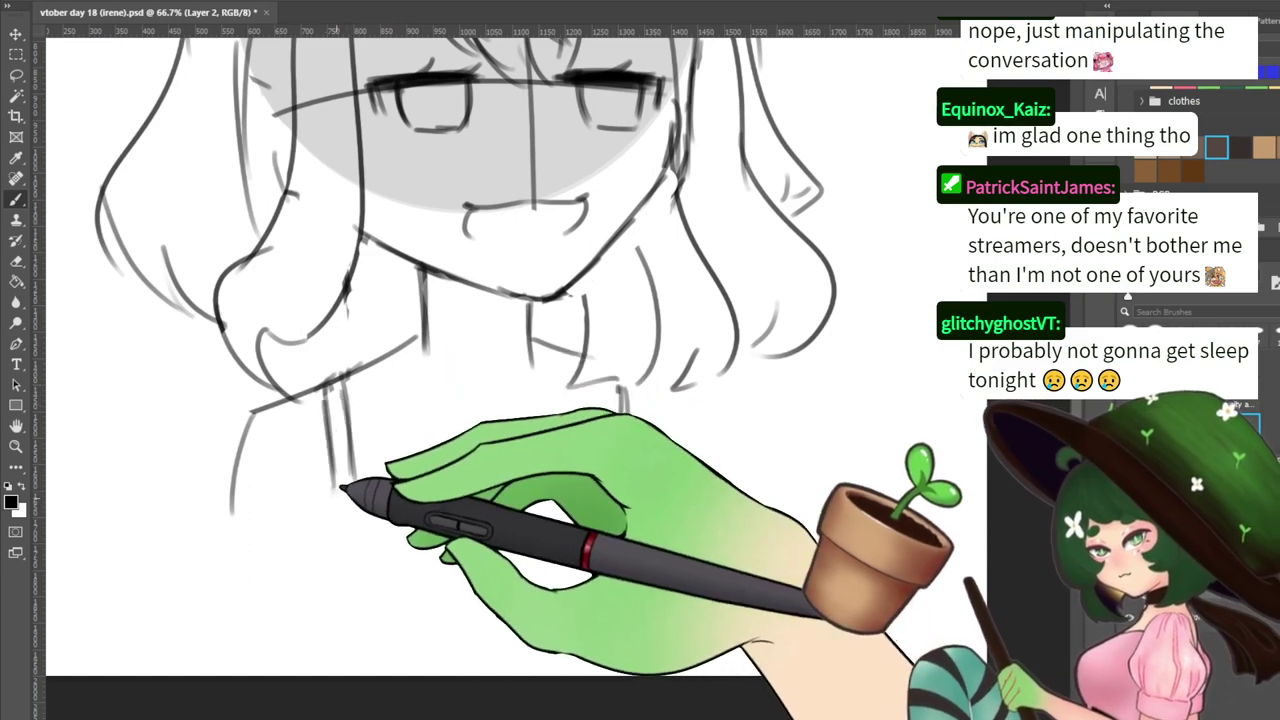
{"action": "left_click_drag", "start_coordinate": [333, 510], "coordinate": [338, 630]}
{"action": "key", "text": "e"}
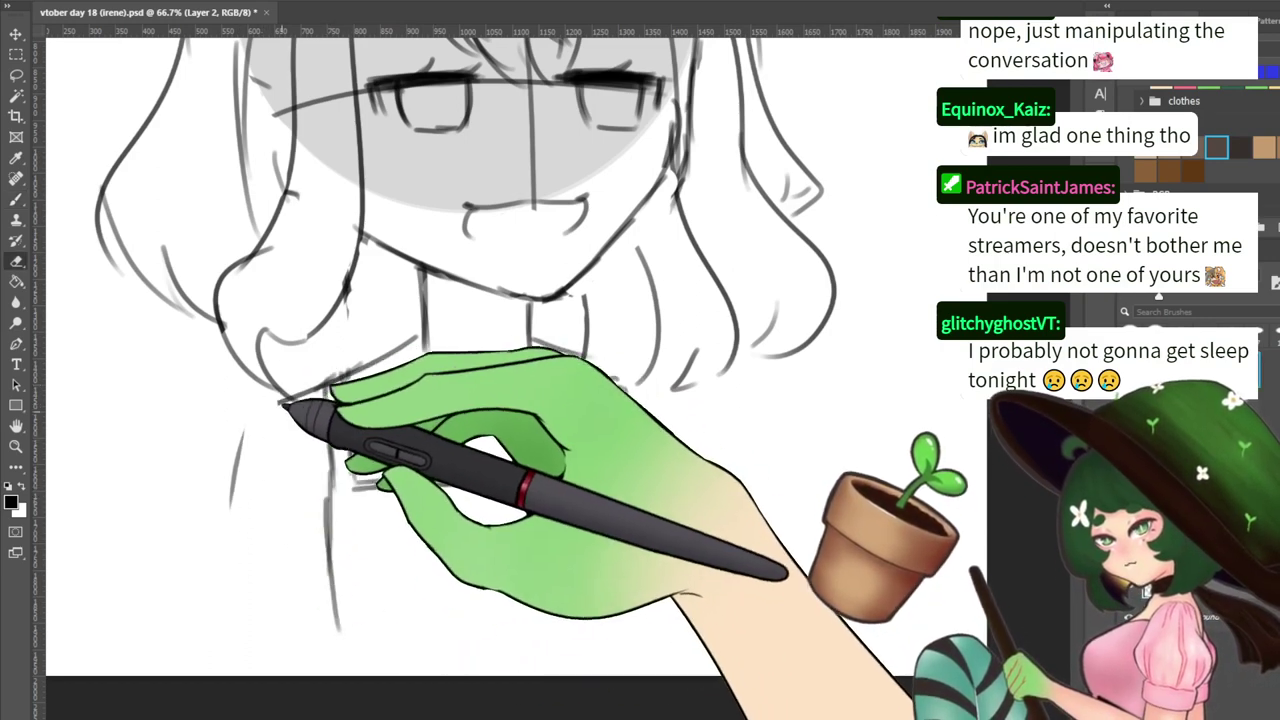
{"action": "mouse_move", "coordinate": [286, 400]}
{"action": "left_mouse_down"}
{"action": "mouse_move", "coordinate": [218, 516]}
{"action": "mouse_move", "coordinate": [257, 474]}
{"action": "mouse_move", "coordinate": [261, 530]}
{"action": "left_mouse_up"}
{"action": "key", "text": "b"}
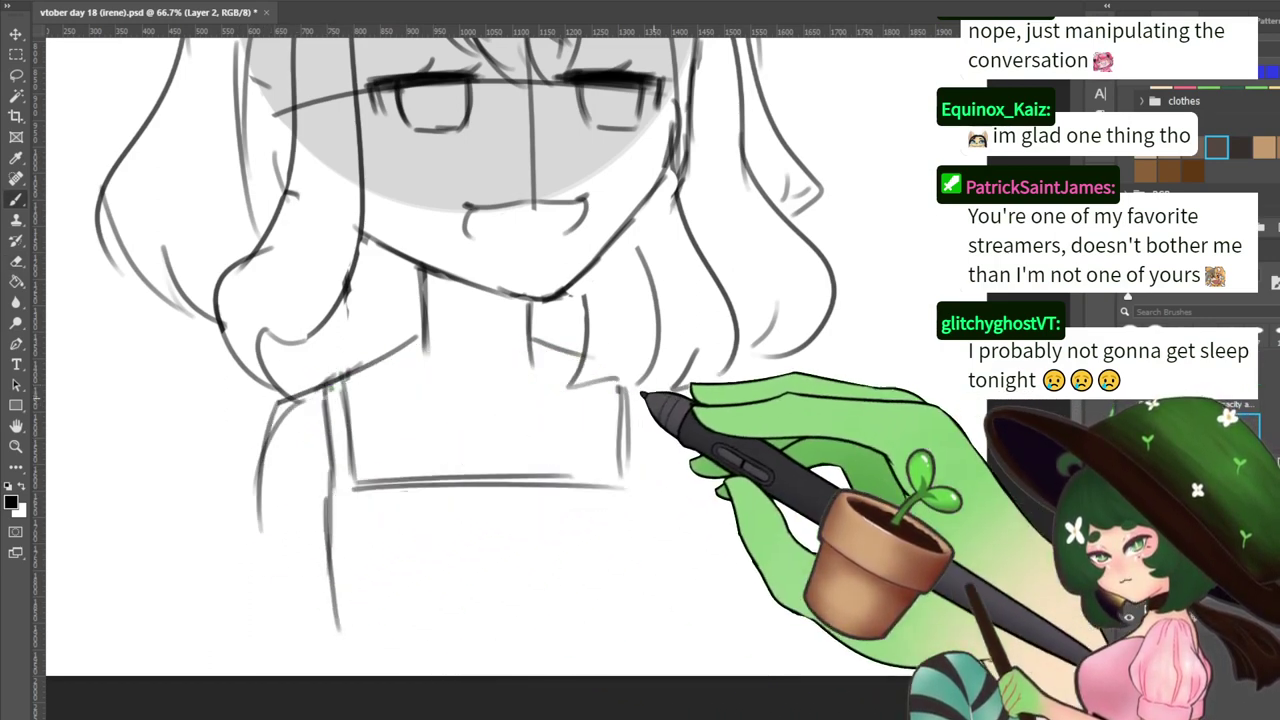
Erase the long torso line and the old strap lines below the left shoulder
{"action": "mouse_move", "coordinate": [280, 398]}
{"action": "left_mouse_down"}
{"action": "mouse_move", "coordinate": [371, 566]}
{"action": "mouse_move", "coordinate": [349, 611]}
{"action": "mouse_move", "coordinate": [263, 563]}
{"action": "mouse_move", "coordinate": [225, 490]}
{"action": "left_mouse_up"}
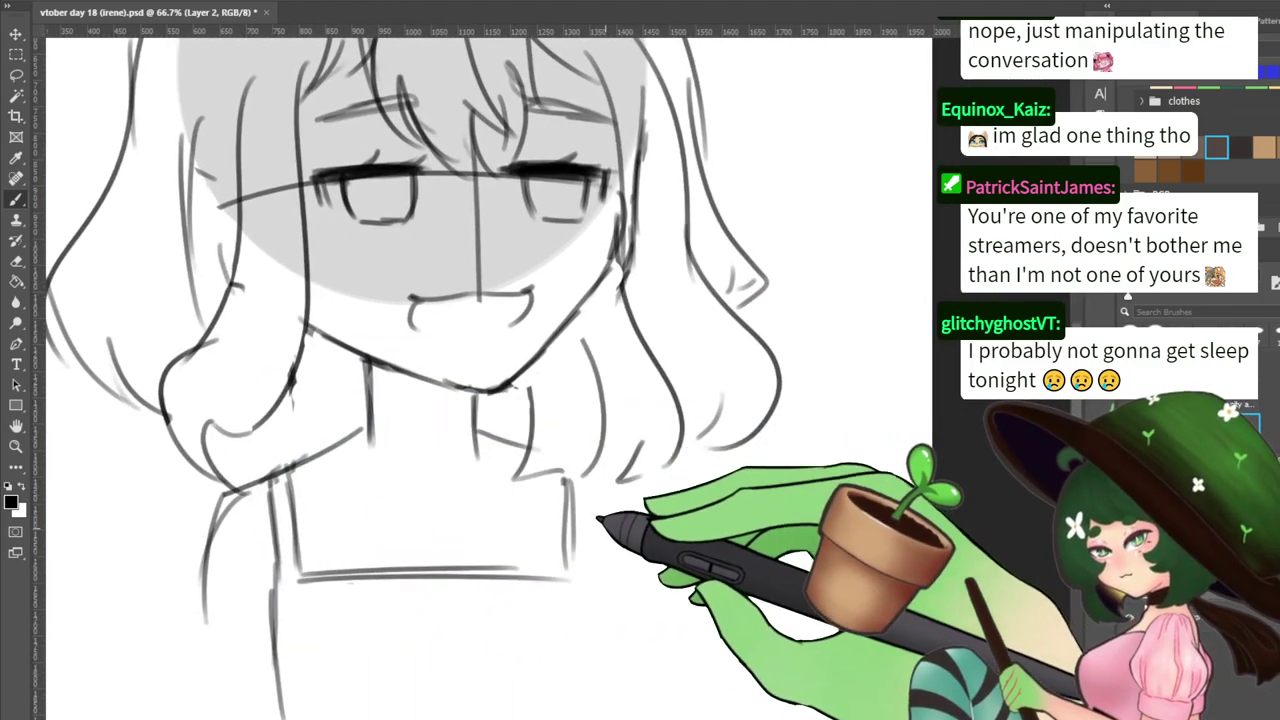
{"action": "left_click_drag", "start_coordinate": [598, 518], "coordinate": [630, 422]}
{"action": "key", "text": "e"}
{"action": "mouse_move", "coordinate": [317, 410]}
{"action": "left_mouse_down"}
{"action": "mouse_move", "coordinate": [350, 386]}
{"action": "mouse_move", "coordinate": [364, 416]}
{"action": "mouse_move", "coordinate": [322, 614]}
{"action": "left_mouse_up"}
{"action": "key", "text": "b"}
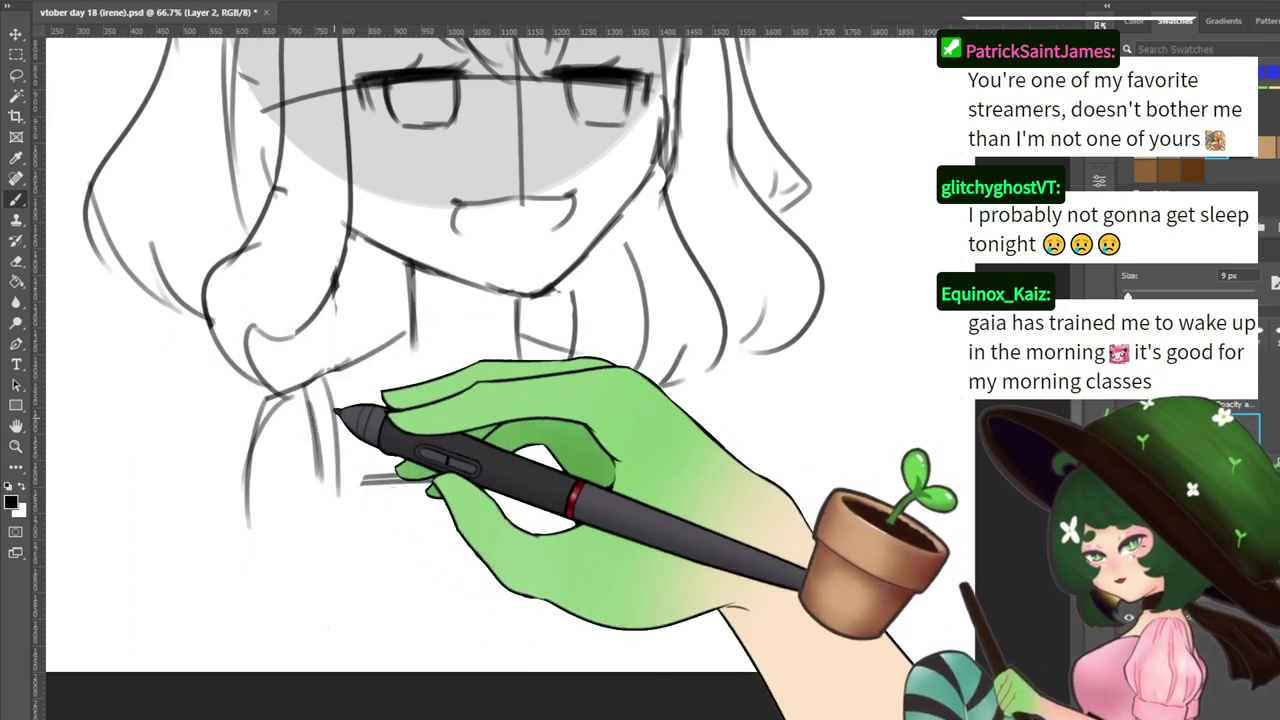
Redraw the left strap as short, slightly curved lines from the shoulder to the neckline's lower edge, undoing a stray extension
{"action": "key", "text": "ctrl+z"}
{"action": "key", "text": "e"}
{"action": "left_click_drag", "start_coordinate": [330, 398], "coordinate": [338, 492]}
{"action": "key", "text": "b"}
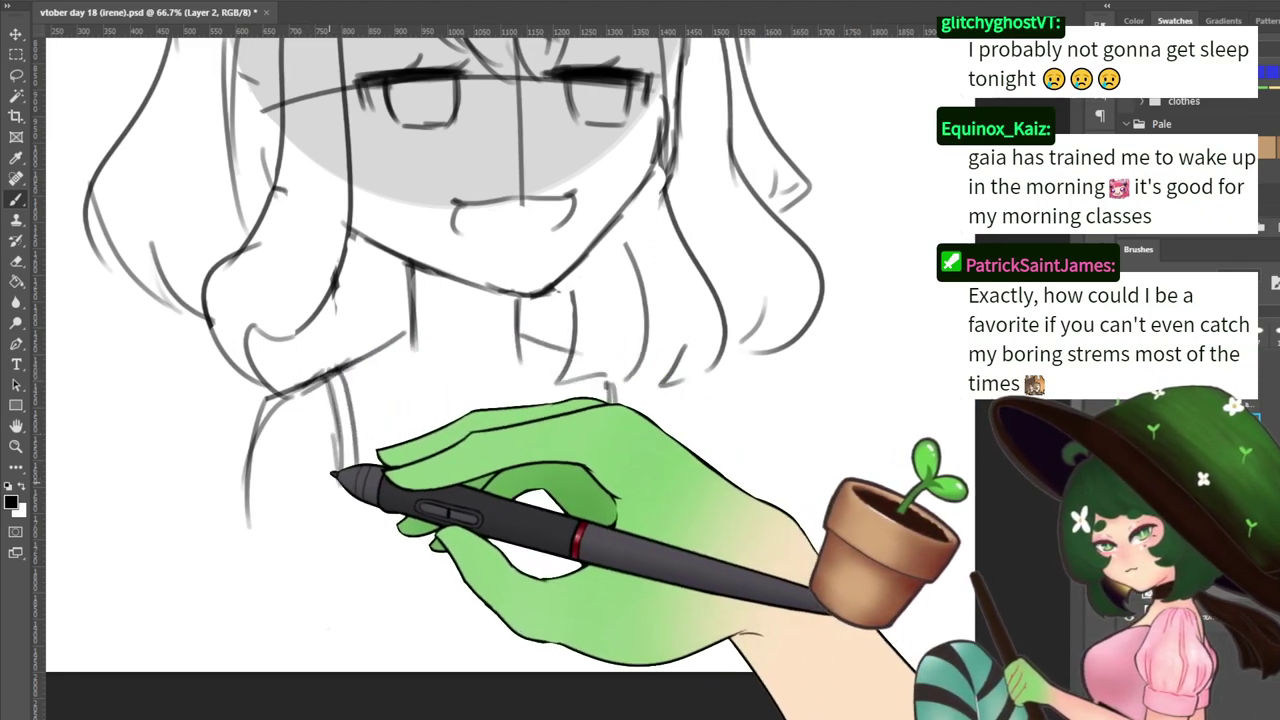
{"action": "left_click_drag", "start_coordinate": [340, 479], "coordinate": [342, 577]}
{"action": "key", "text": "ctrl+z"}
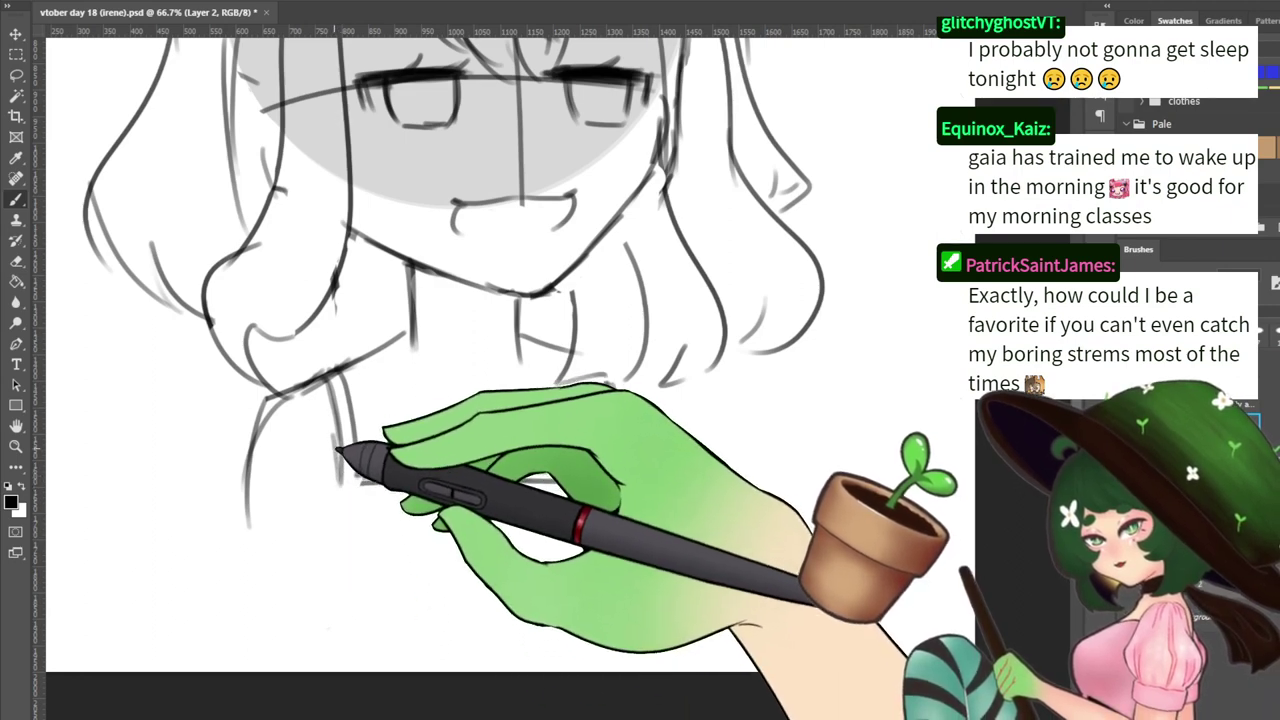
{"action": "left_click_drag", "start_coordinate": [338, 450], "coordinate": [341, 487]}
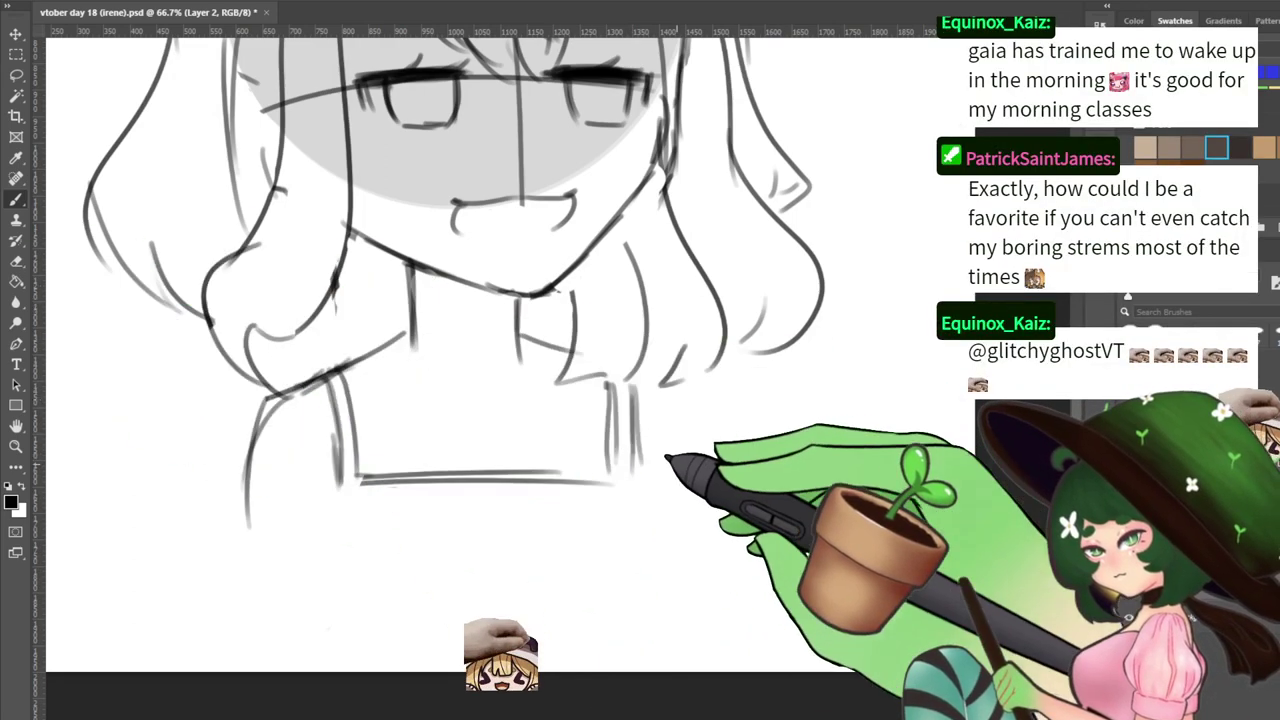
Add curved inner lines on both sides of the neckline, running from the straps down to the lower edge
{"action": "scroll", "coordinate": [666, 503], "scroll_direction": "up", "scroll_amount": 3}
{"action": "left_click_drag", "start_coordinate": [648, 552], "coordinate": [675, 467]}
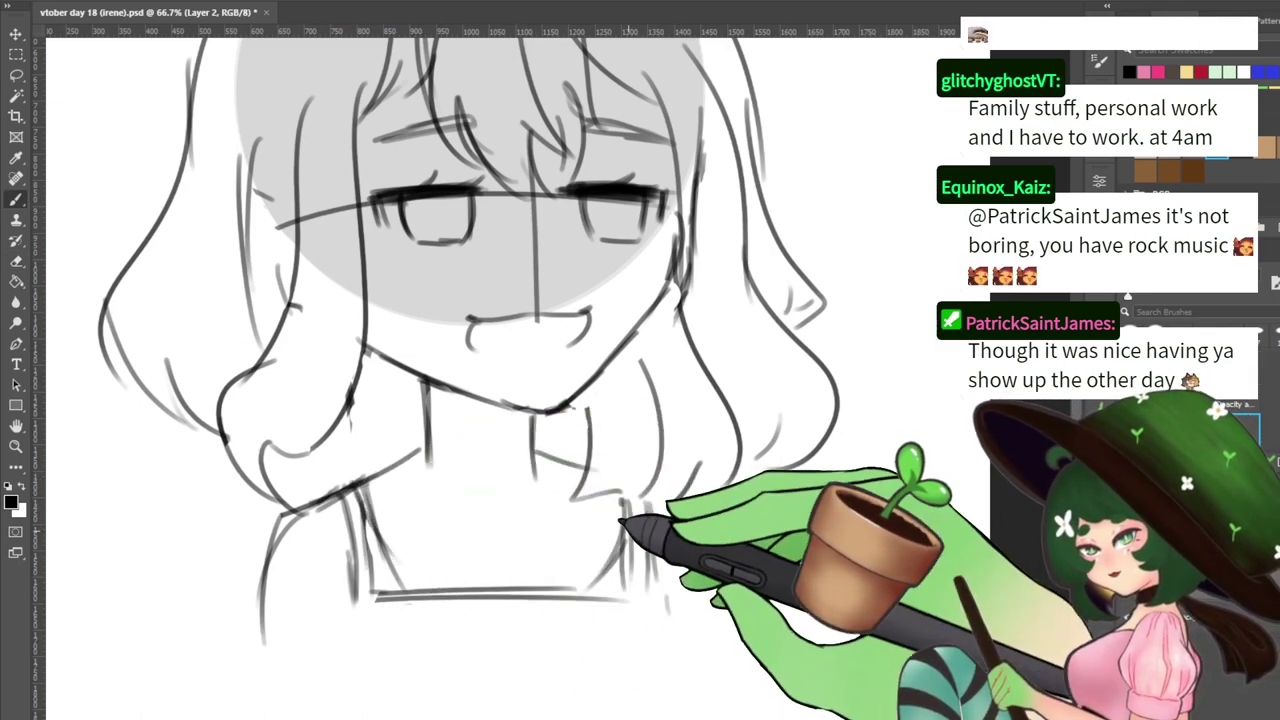
{"action": "key", "text": "e"}
{"action": "key", "text": "b"}
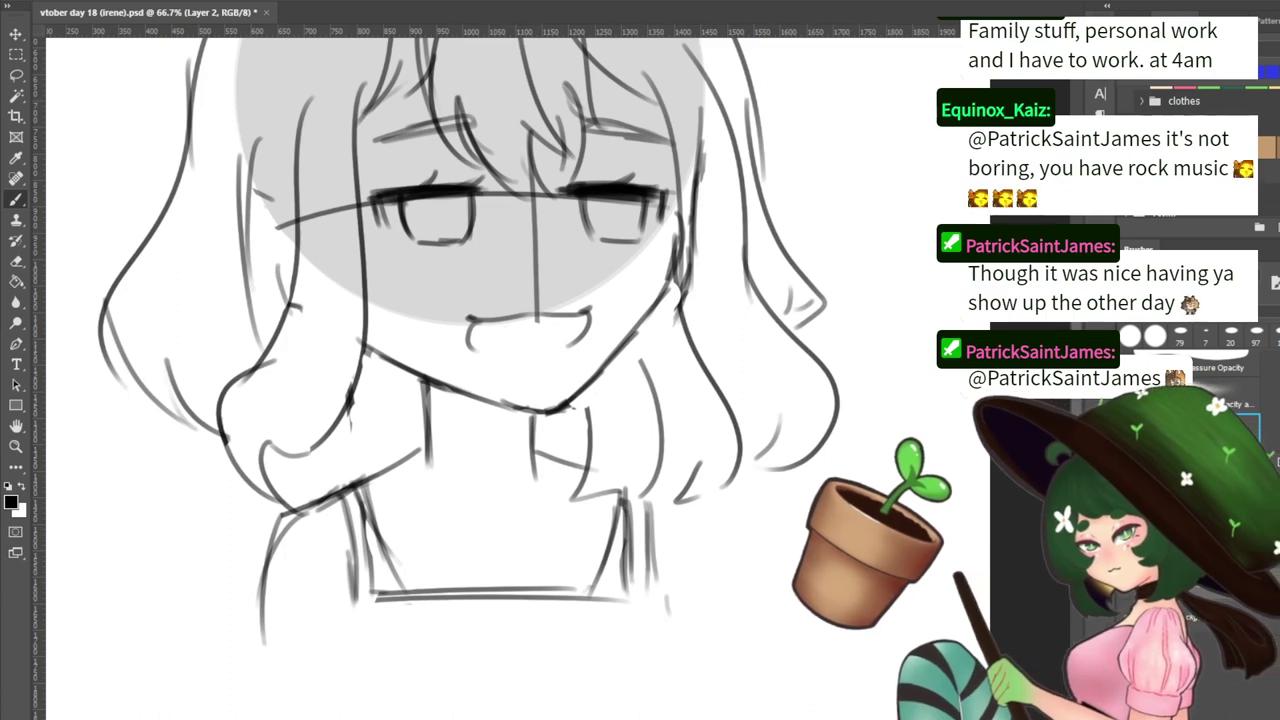
Erase and redraw the right strap lines, and extend the neckline's lower edge out to meet them
{"action": "left_click_drag", "start_coordinate": [680, 549], "coordinate": [692, 450]}
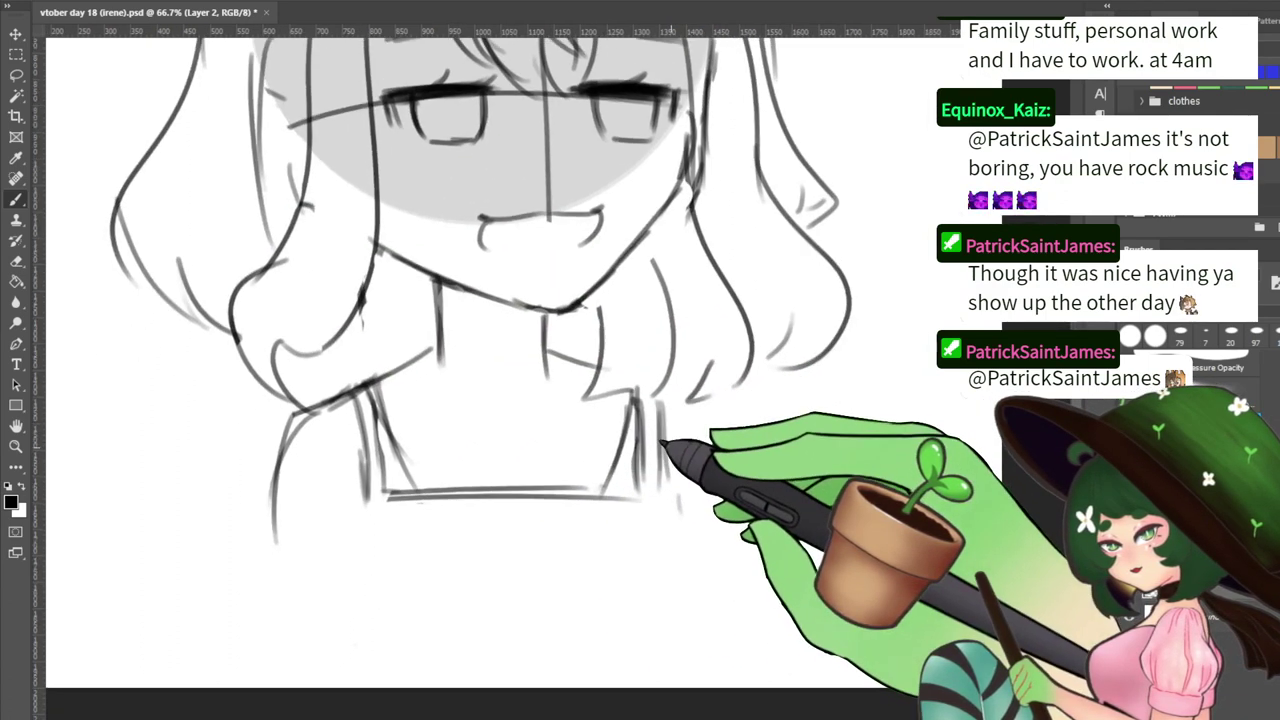
{"action": "key", "text": "e"}
{"action": "key", "text": "b"}
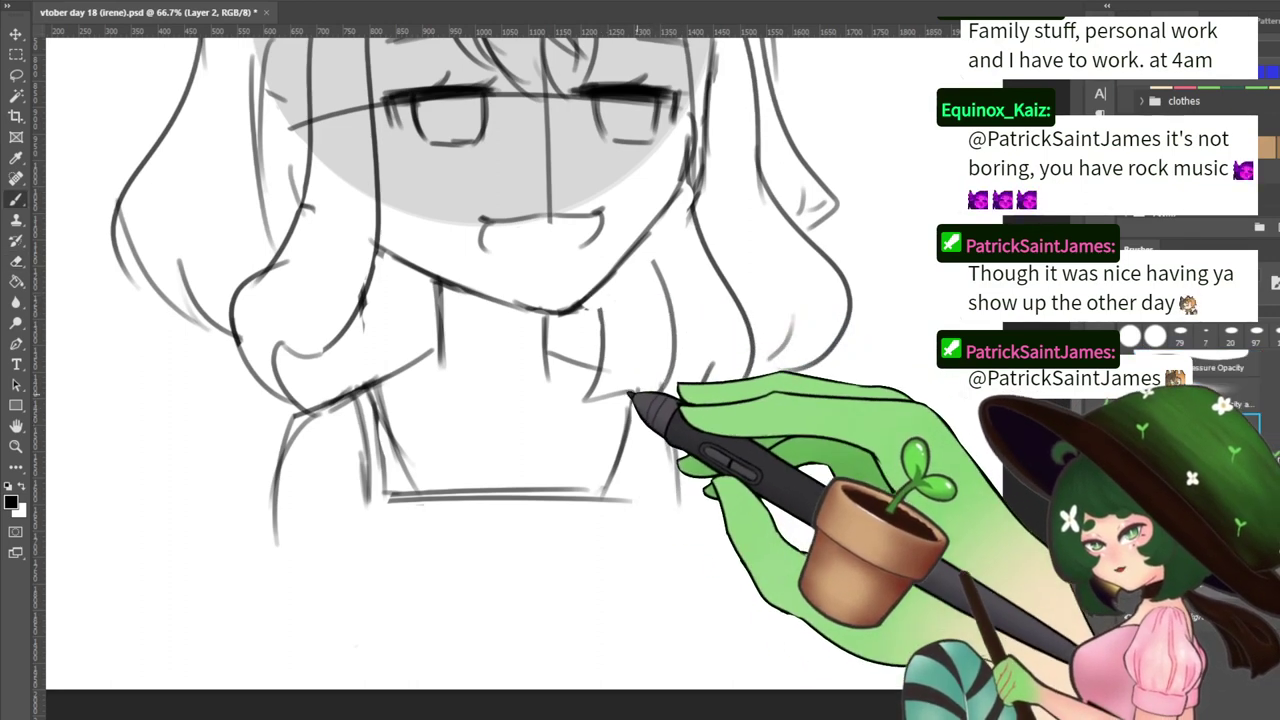
{"action": "key", "text": "e"}
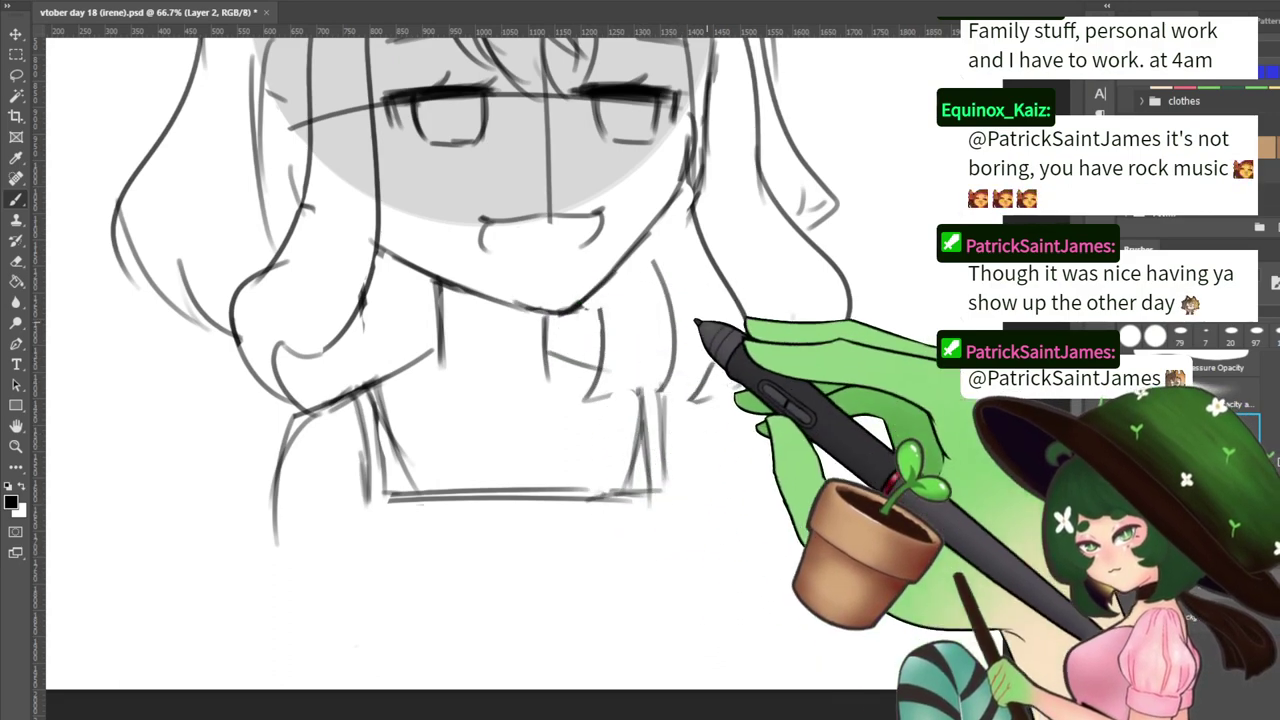
{"action": "mouse_move", "coordinate": [695, 338]}
{"action": "left_mouse_down"}
{"action": "mouse_move", "coordinate": [648, 585]}
{"action": "mouse_move", "coordinate": [690, 402]}
{"action": "mouse_move", "coordinate": [674, 665]}
{"action": "left_mouse_up"}
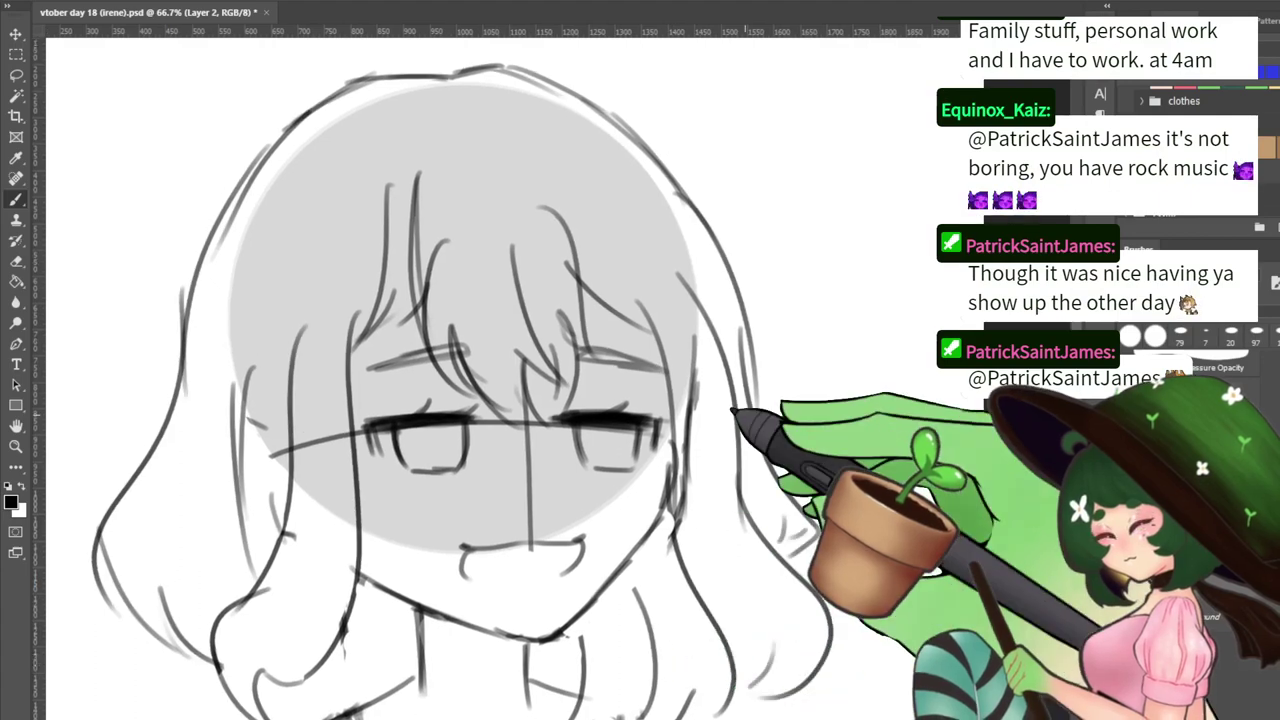
{"action": "key", "text": "ctrl+plus"}
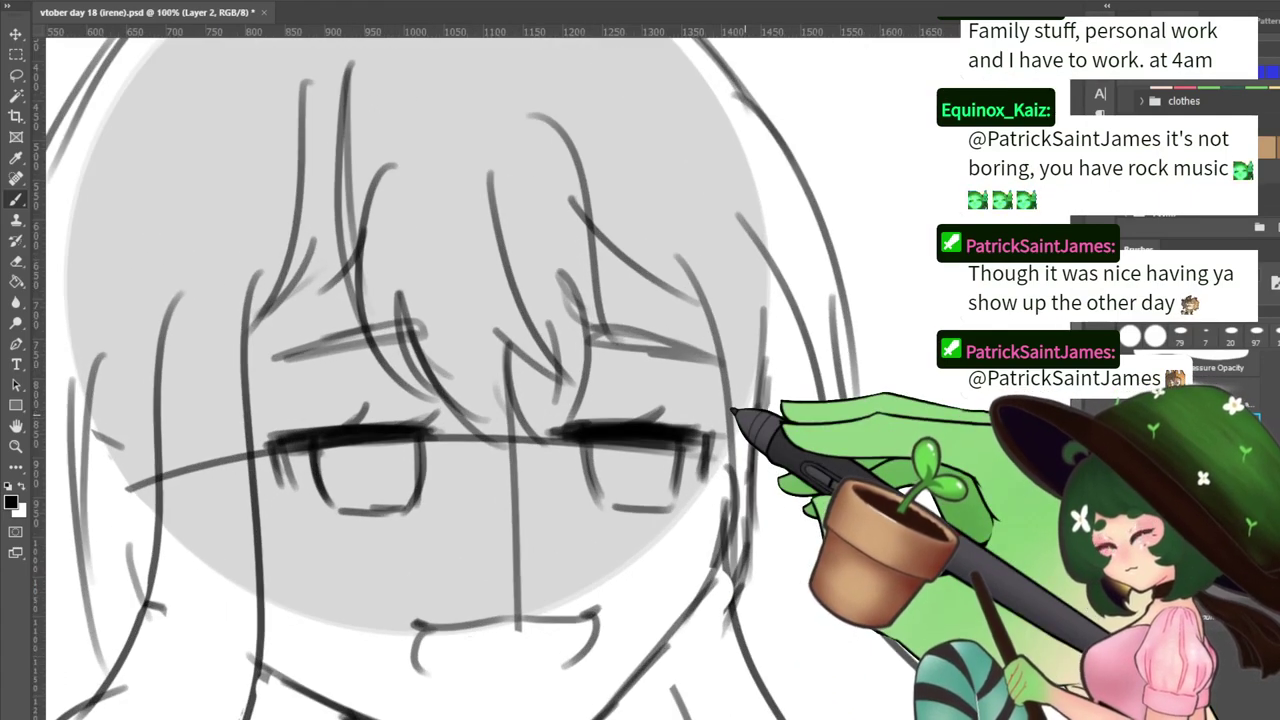
{"action": "key", "text": "ctrl+minus"}
{"action": "key", "text": "ctrl+minus"}
{"action": "key", "text": "ctrl+minus"}
{"action": "key", "text": "ctrl+plus"}
{"action": "key", "text": "ctrl+plus"}
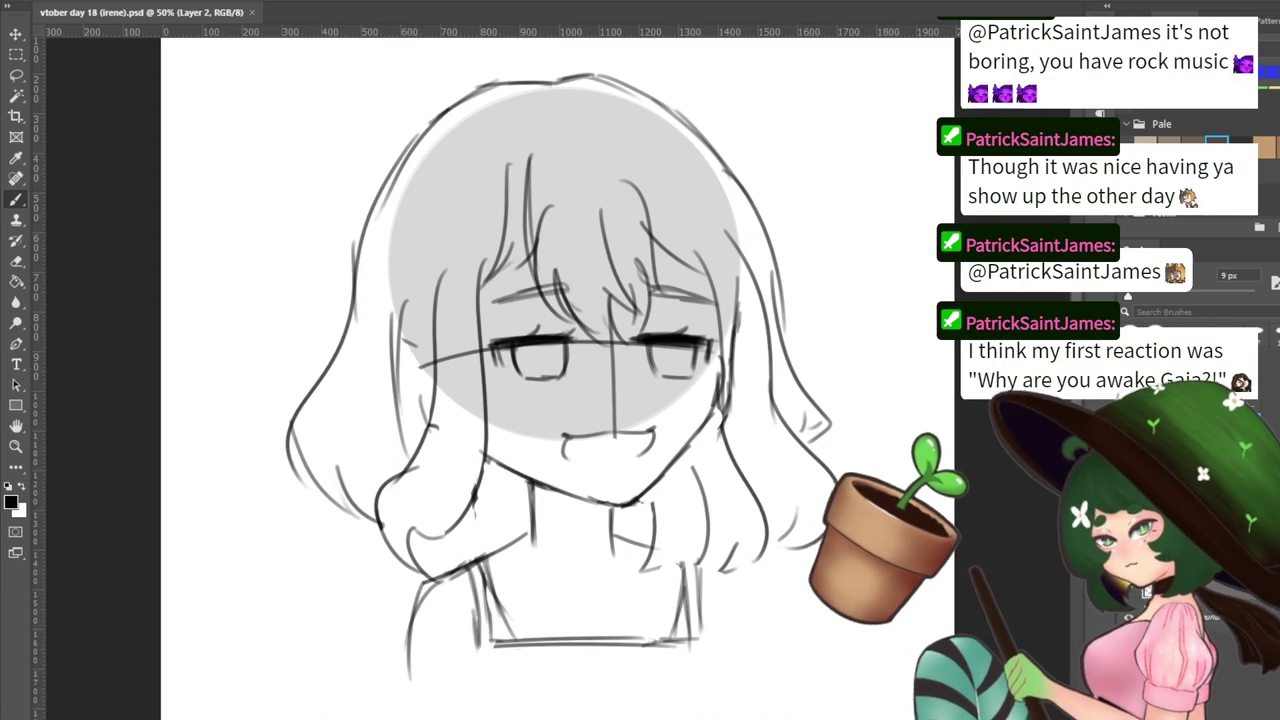
Add a new layer for line art, fade the sketch underneath and set the brush size to 7 px
{"action": "key", "text": "ctrl+shift+alt+n"}
{"action": "left_click", "coordinate": [1256, 426]}
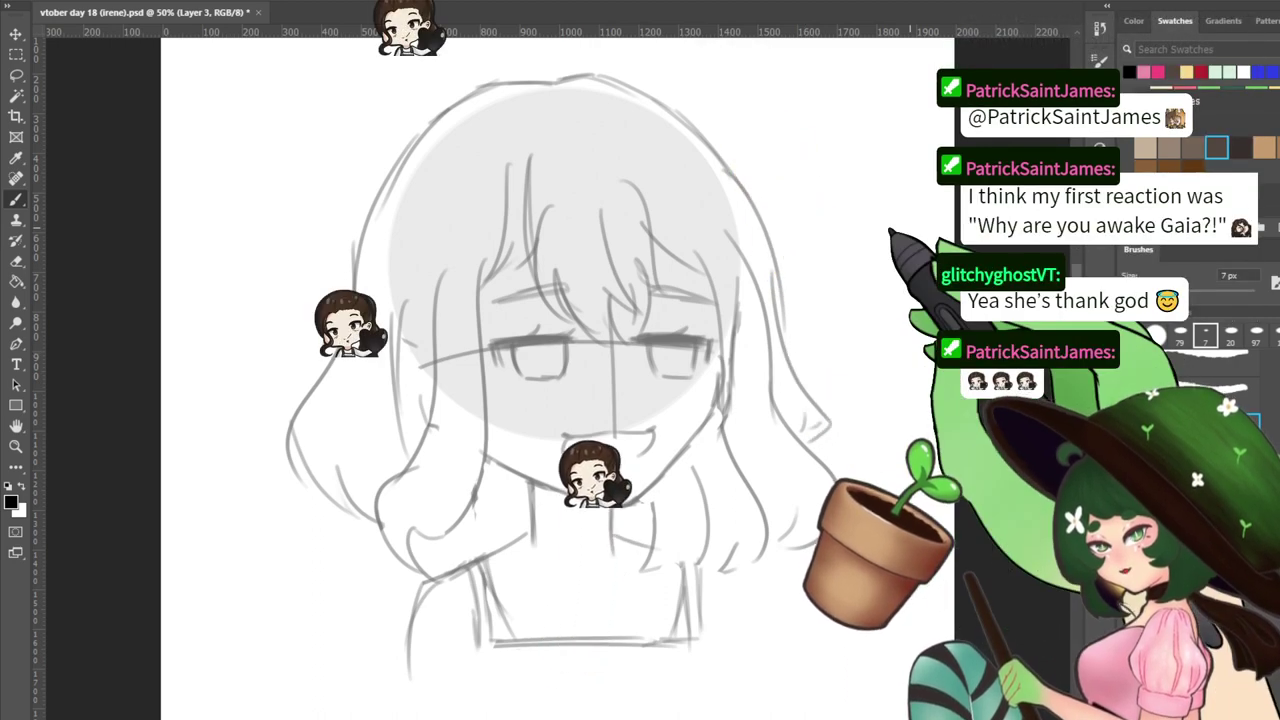
{"action": "key", "text": "ctrl+plus"}
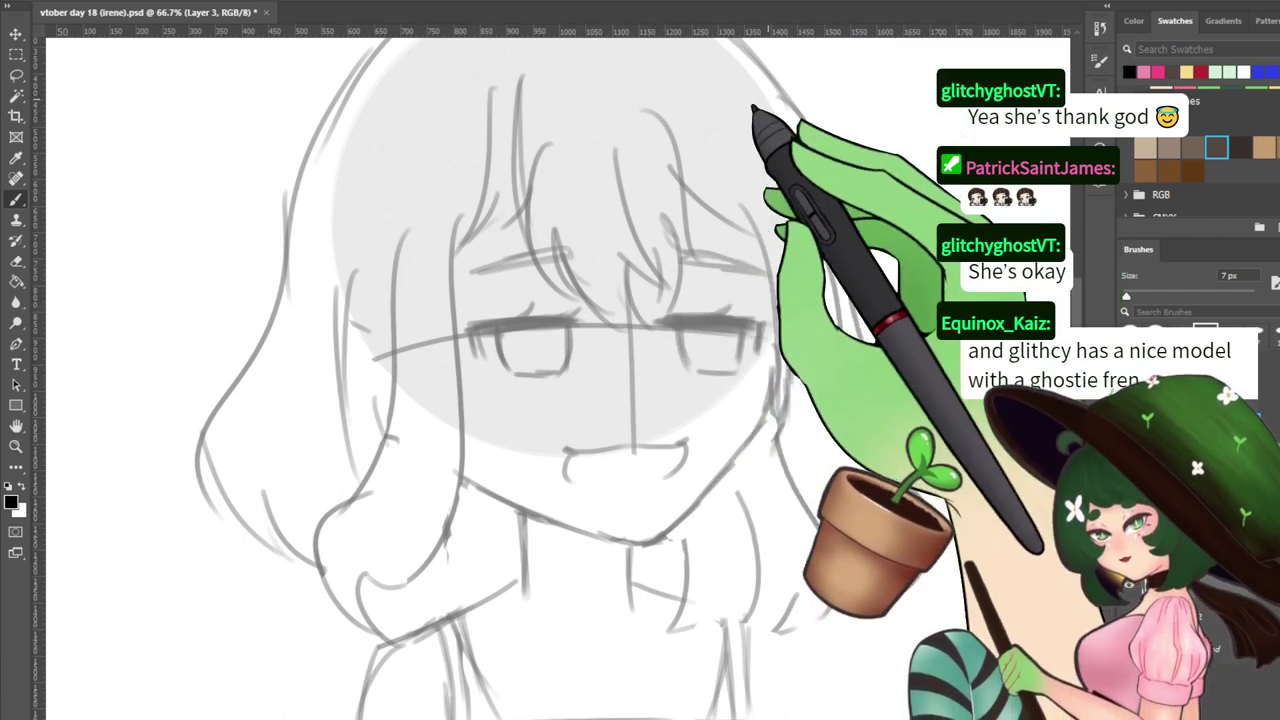
{"action": "key", "text": "ctrl+plus"}
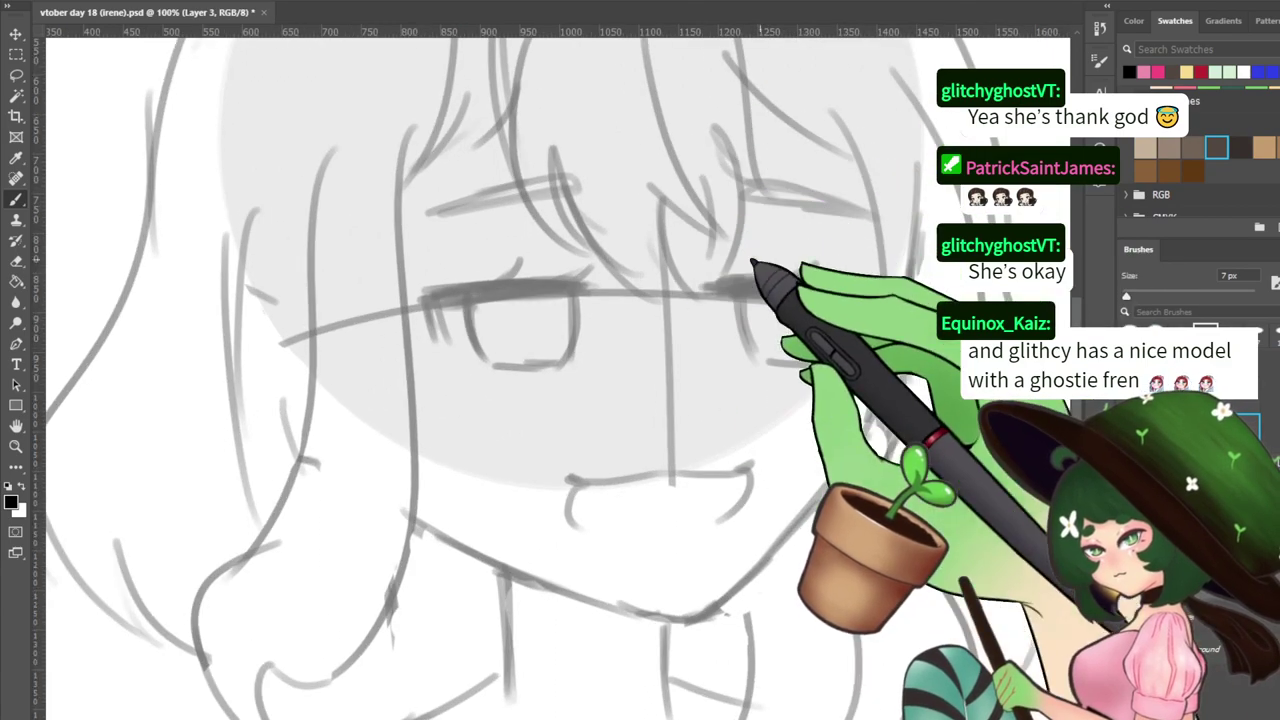
{"action": "left_click_drag", "start_coordinate": [766, 312], "coordinate": [614, 251]}
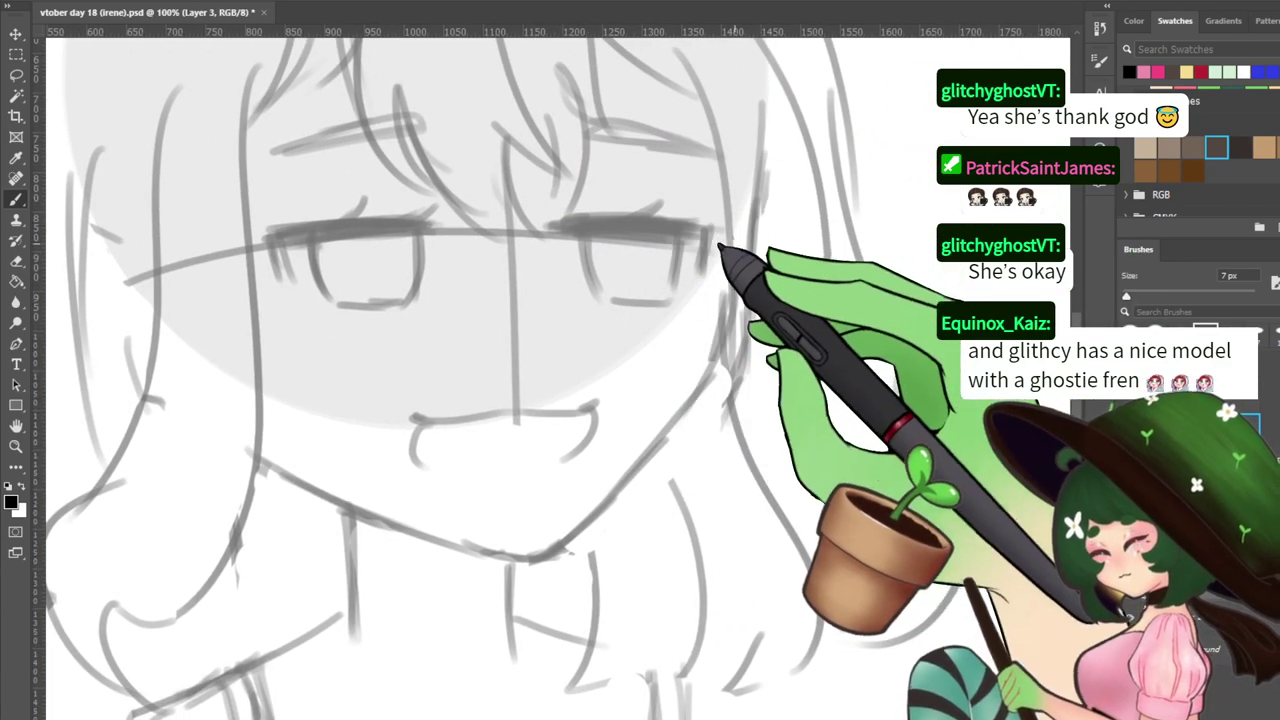
{"action": "left_click_drag", "start_coordinate": [731, 207], "coordinate": [728, 352]}
{"action": "key", "text": "ctrl+z"}
{"action": "left_click_drag", "start_coordinate": [730, 198], "coordinate": [724, 350]}
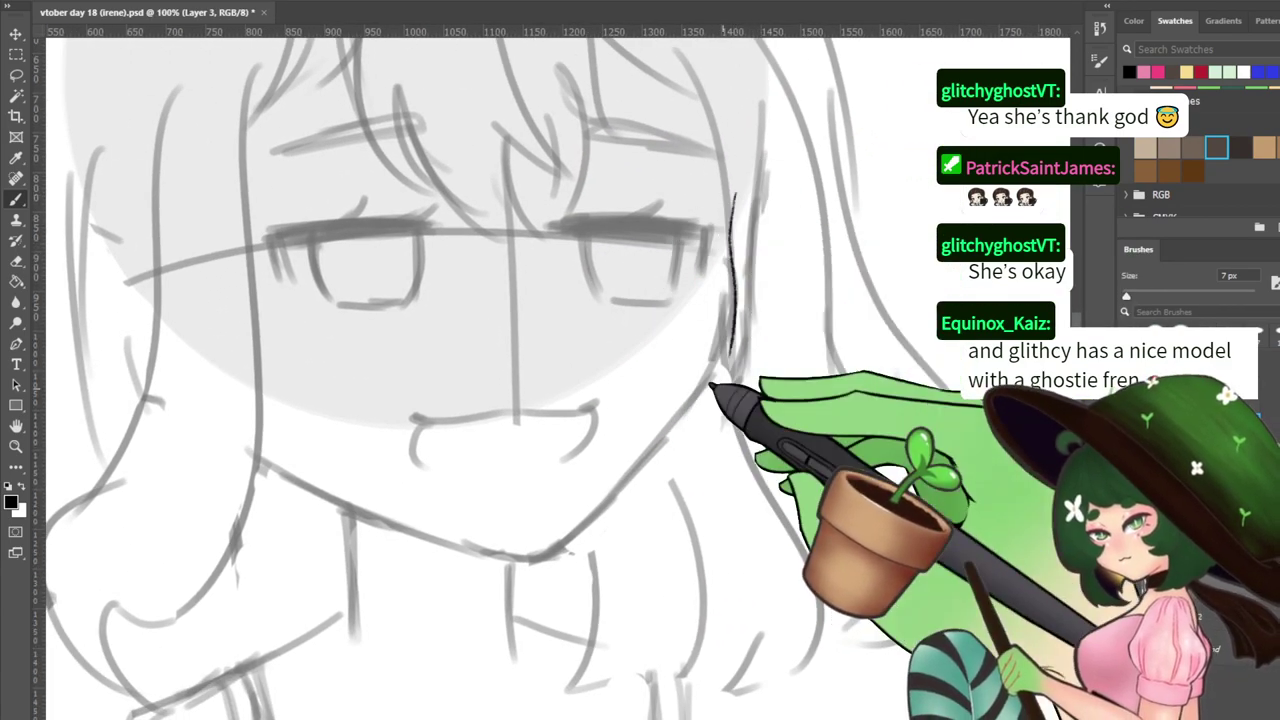
{"action": "key", "text": "ctrl+z"}
{"action": "left_click_drag", "start_coordinate": [738, 192], "coordinate": [721, 374]}
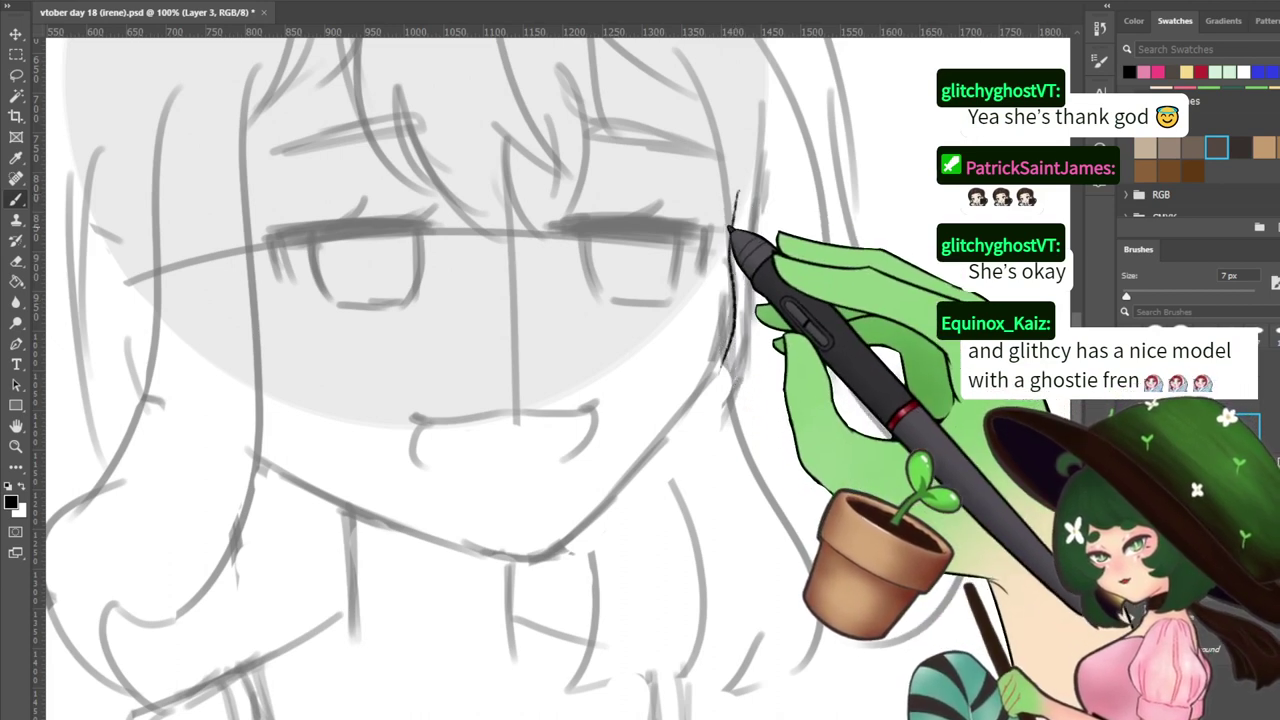
{"action": "key", "text": "ctrl+z"}
{"action": "left_click_drag", "start_coordinate": [738, 190], "coordinate": [727, 350]}
{"action": "key", "text": "ctrl+z"}
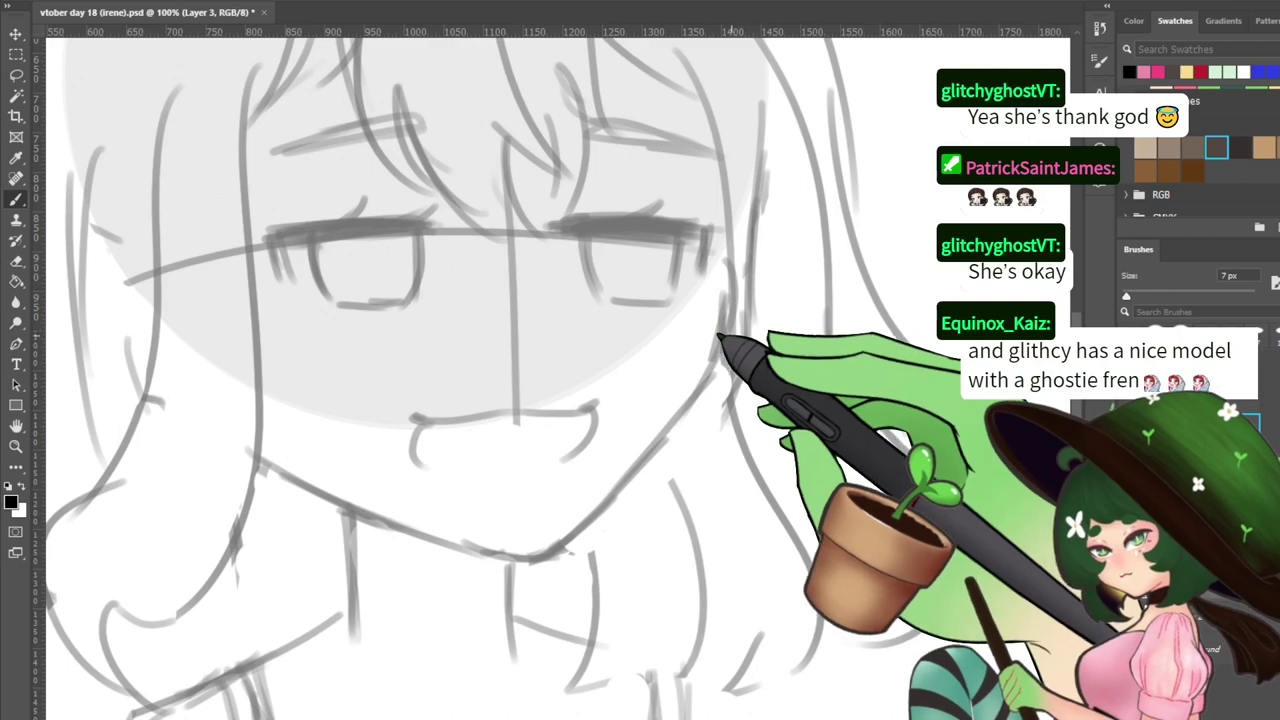
Ink the jawline over the faded sketch, from the right cheek down to the chin and across from the left hair lock
{"action": "mouse_move", "coordinate": [733, 308]}
{"action": "left_mouse_down"}
{"action": "mouse_move", "coordinate": [623, 465]}
{"action": "mouse_move", "coordinate": [656, 436]}
{"action": "mouse_move", "coordinate": [668, 416]}
{"action": "mouse_move", "coordinate": [565, 546]}
{"action": "left_mouse_up"}
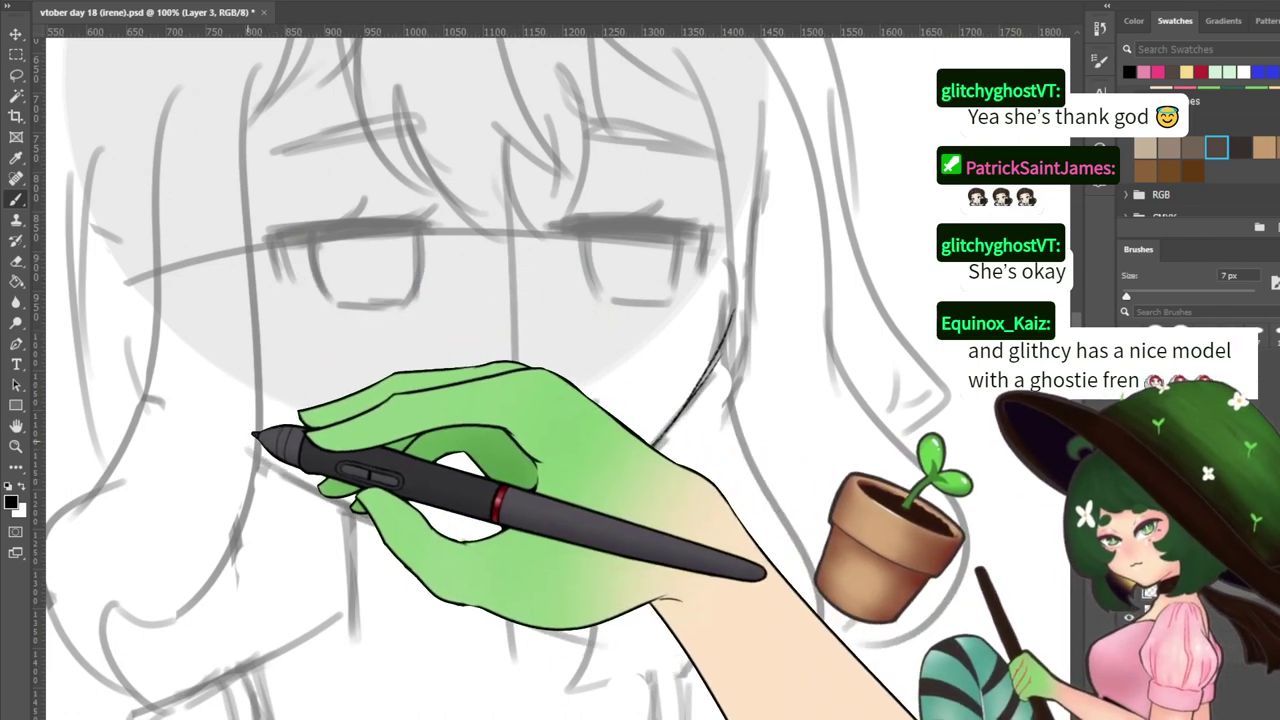
{"action": "mouse_move", "coordinate": [293, 461]}
{"action": "left_mouse_down"}
{"action": "mouse_move", "coordinate": [390, 512]}
{"action": "mouse_move", "coordinate": [503, 549]}
{"action": "left_mouse_up"}
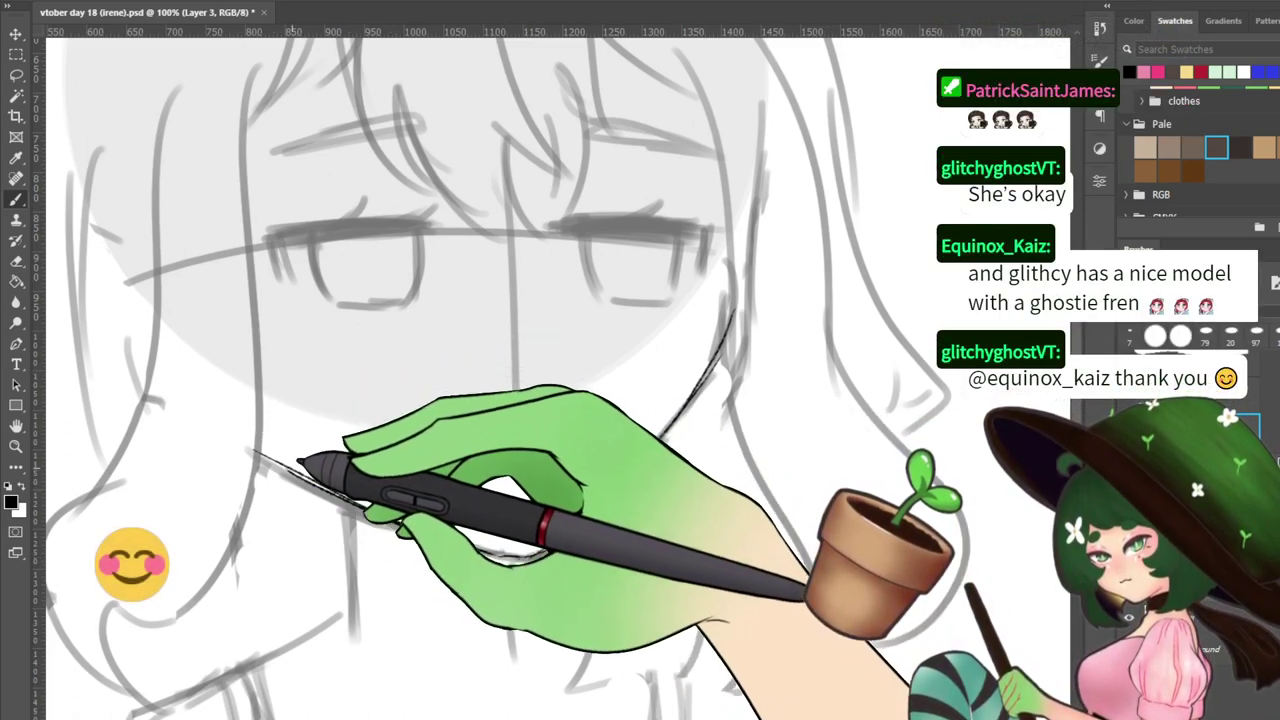
{"action": "left_click_drag", "start_coordinate": [257, 453], "coordinate": [421, 526]}
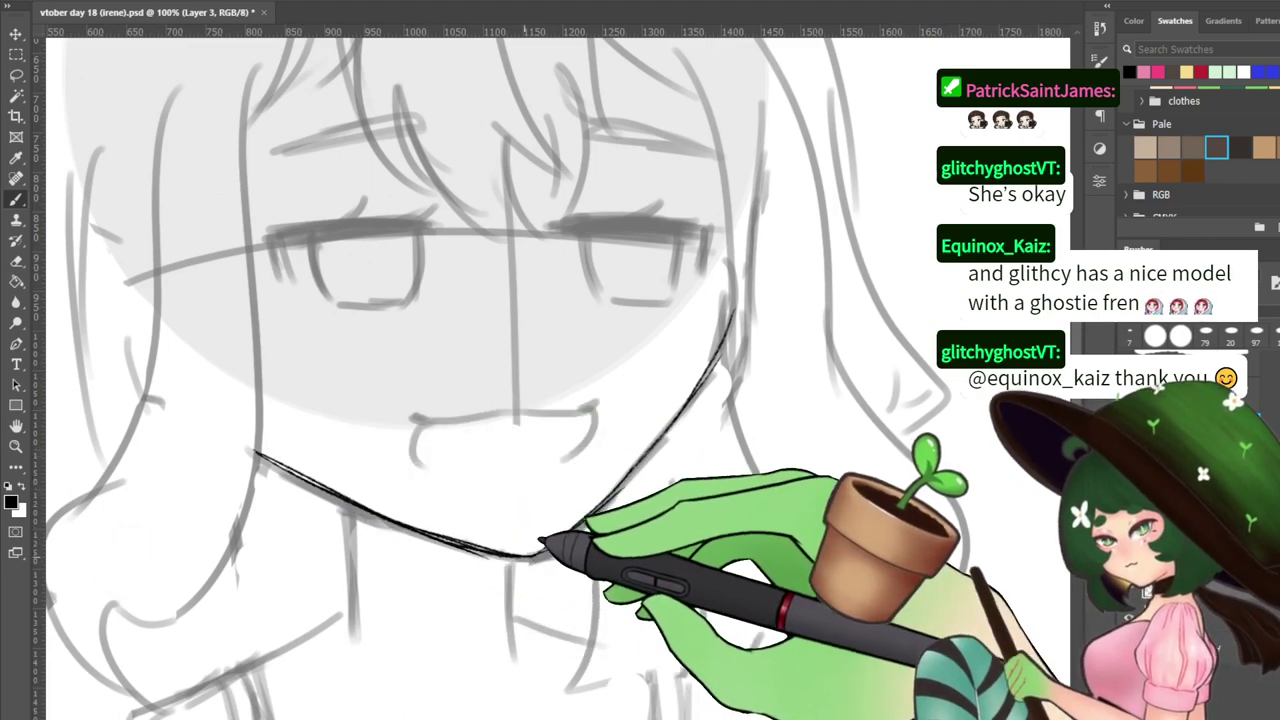
{"action": "left_click_drag", "start_coordinate": [610, 525], "coordinate": [658, 431]}
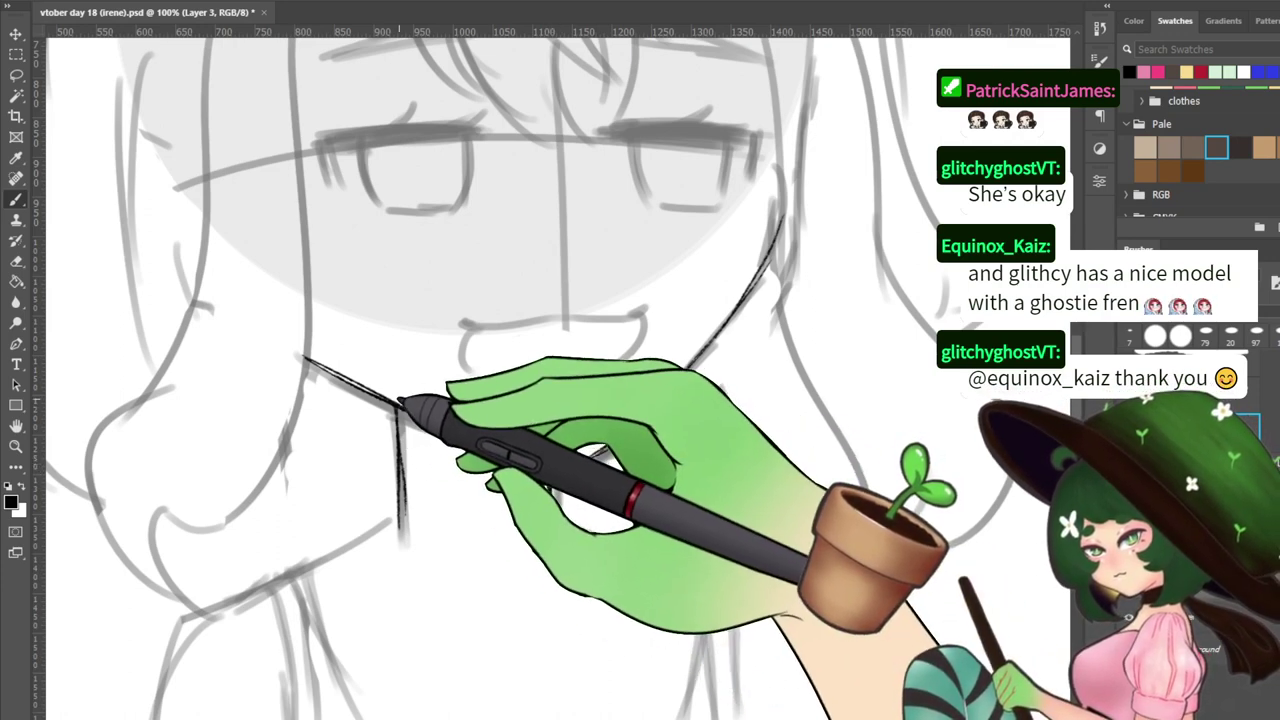
Clean up and redraw the left neck line, and ink the right neck line straight down from the jaw
{"action": "key", "text": "e"}
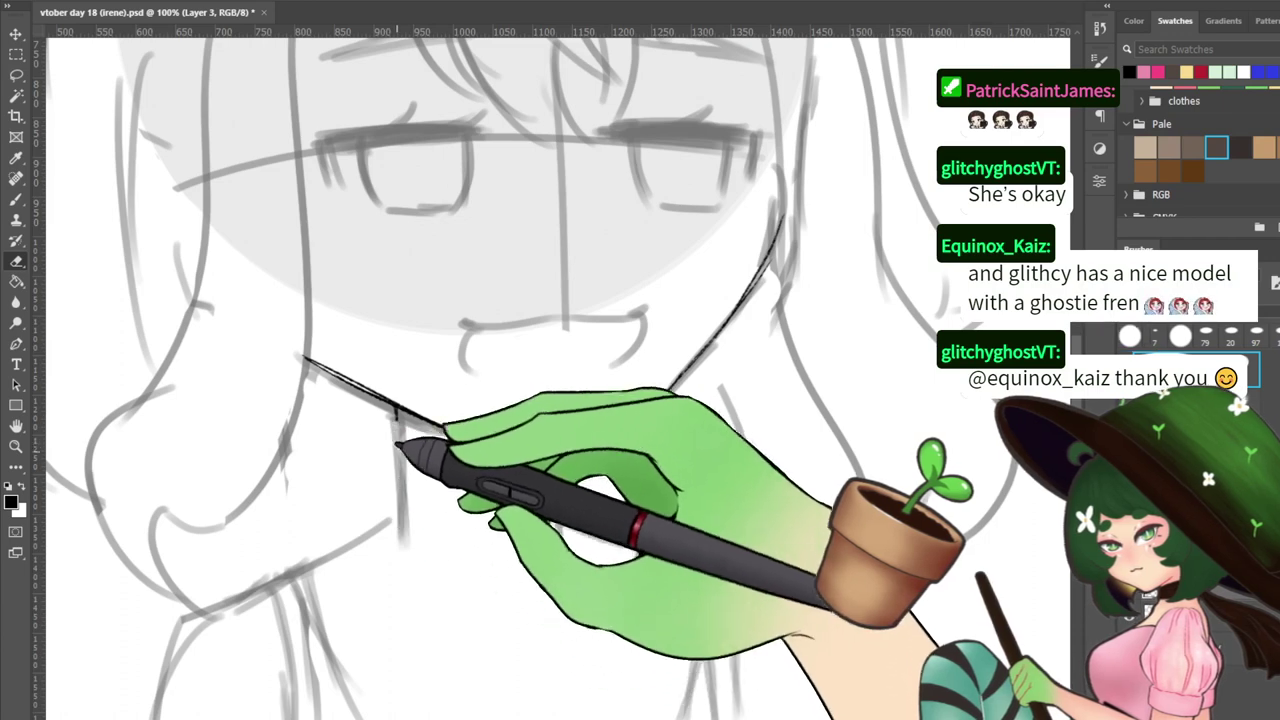
{"action": "key", "text": "b"}
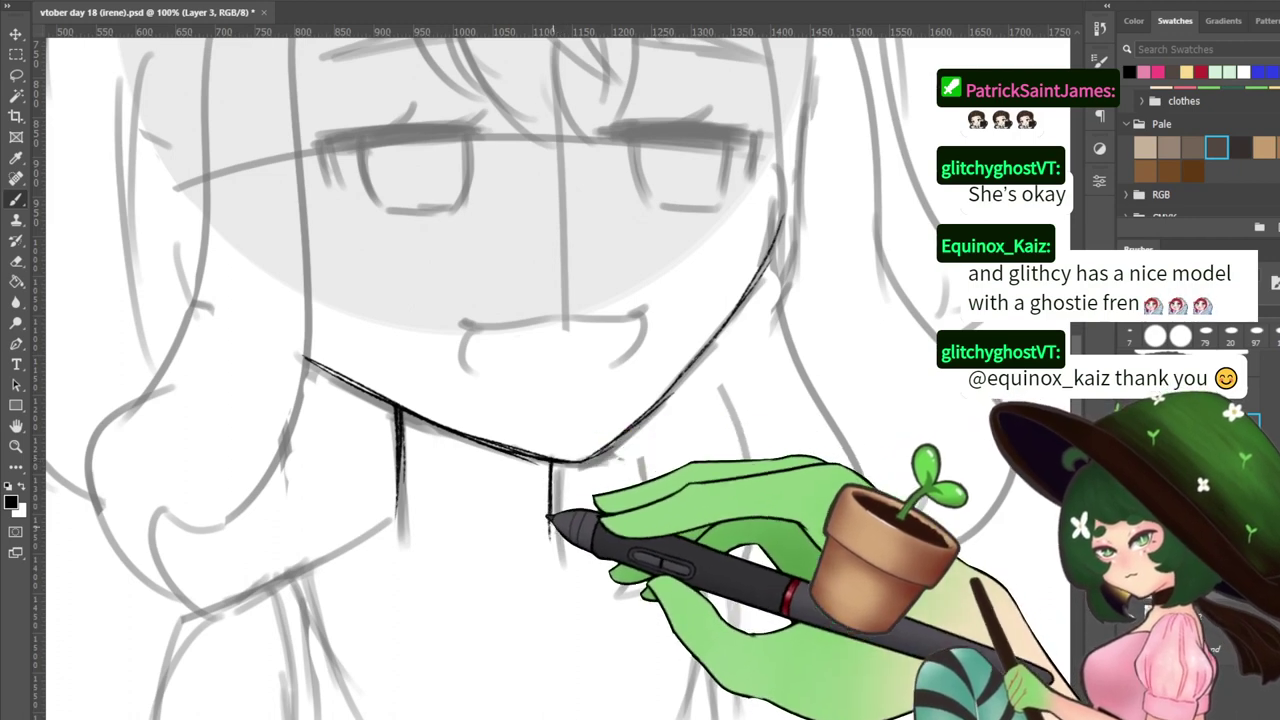
{"action": "left_click_drag", "start_coordinate": [458, 533], "coordinate": [532, 467]}
Ink the left shoulder from the neck base outward to the start of the arm, redoing the first stroke
{"action": "left_click_drag", "start_coordinate": [475, 434], "coordinate": [297, 514]}
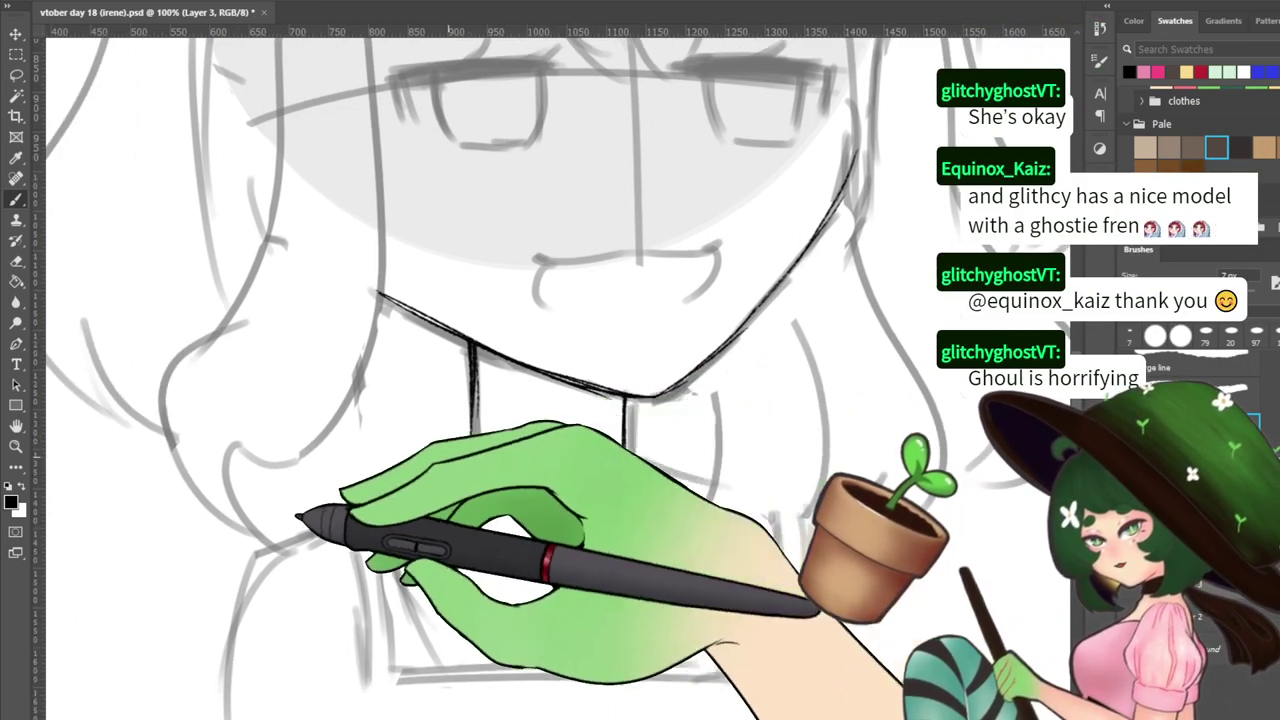
{"action": "key", "text": "ctrl+z"}
{"action": "mouse_move", "coordinate": [477, 436]}
{"action": "left_mouse_down"}
{"action": "mouse_move", "coordinate": [287, 533]}
{"action": "mouse_move", "coordinate": [262, 567]}
{"action": "left_mouse_up"}
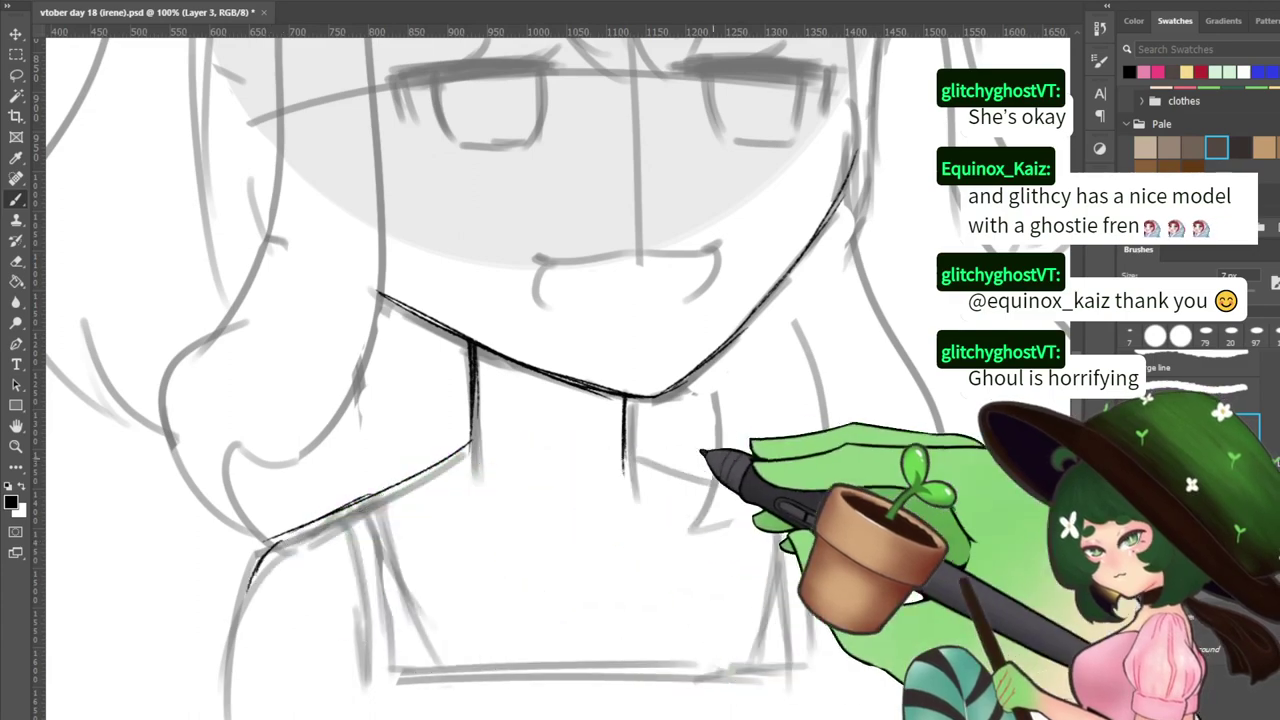
{"action": "left_click_drag", "start_coordinate": [454, 542], "coordinate": [466, 445]}
{"action": "key", "text": "ctrl+s"}
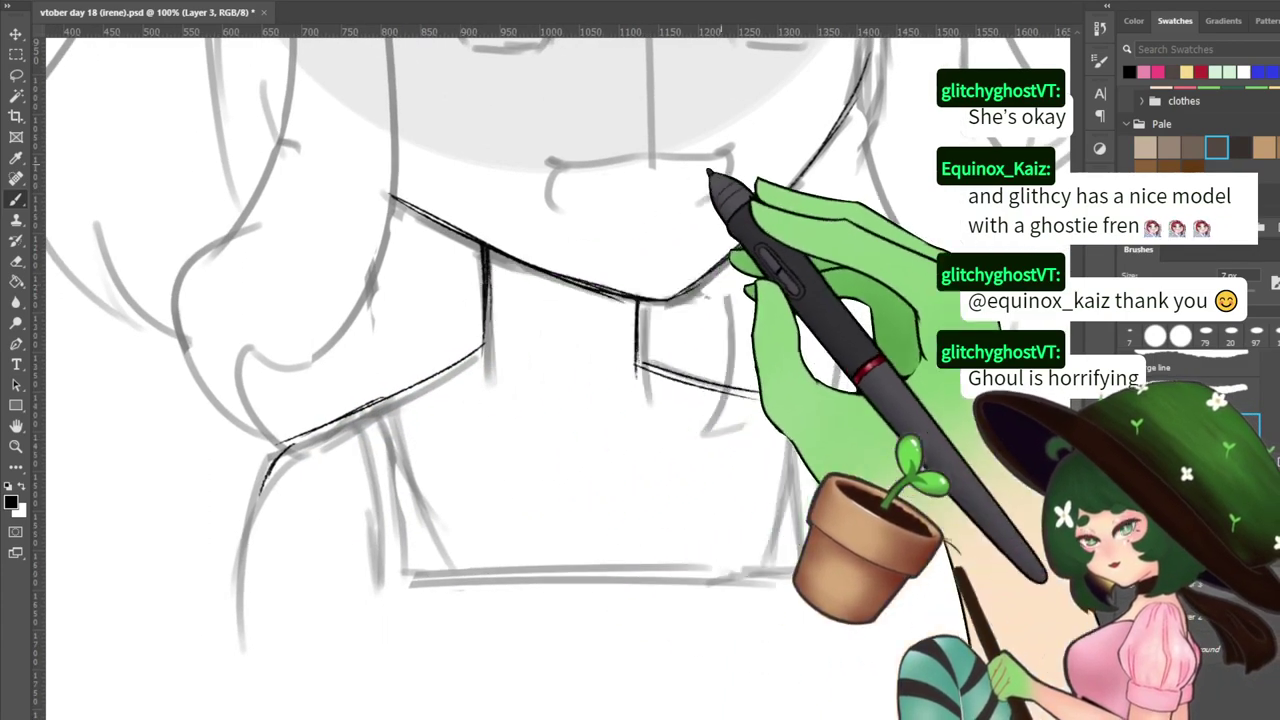
Ink the left side of the neckline as a curve from the shoulder down past the lower edge, undoing unsatisfactory strokes
{"action": "key", "text": "ctrl+z"}
{"action": "mouse_move", "coordinate": [388, 396]}
{"action": "left_mouse_down"}
{"action": "mouse_move", "coordinate": [452, 556]}
{"action": "mouse_move", "coordinate": [466, 549]}
{"action": "left_mouse_up"}
{"action": "key", "text": "ctrl+z"}
{"action": "mouse_move", "coordinate": [389, 398]}
{"action": "left_mouse_down"}
{"action": "mouse_move", "coordinate": [452, 556]}
{"action": "mouse_move", "coordinate": [487, 590]}
{"action": "left_mouse_up"}
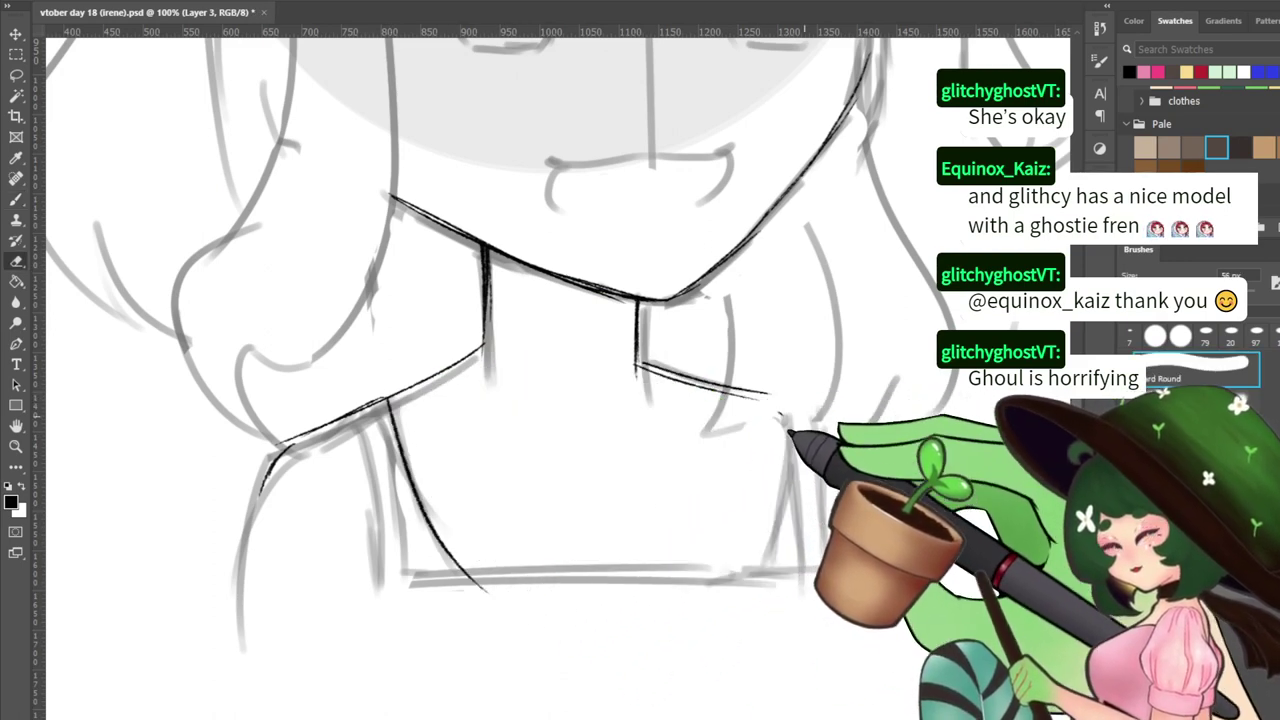
Redraw the right shoulder line from the neck base, sloping it down and outward to the strap
{"action": "key", "text": "b"}
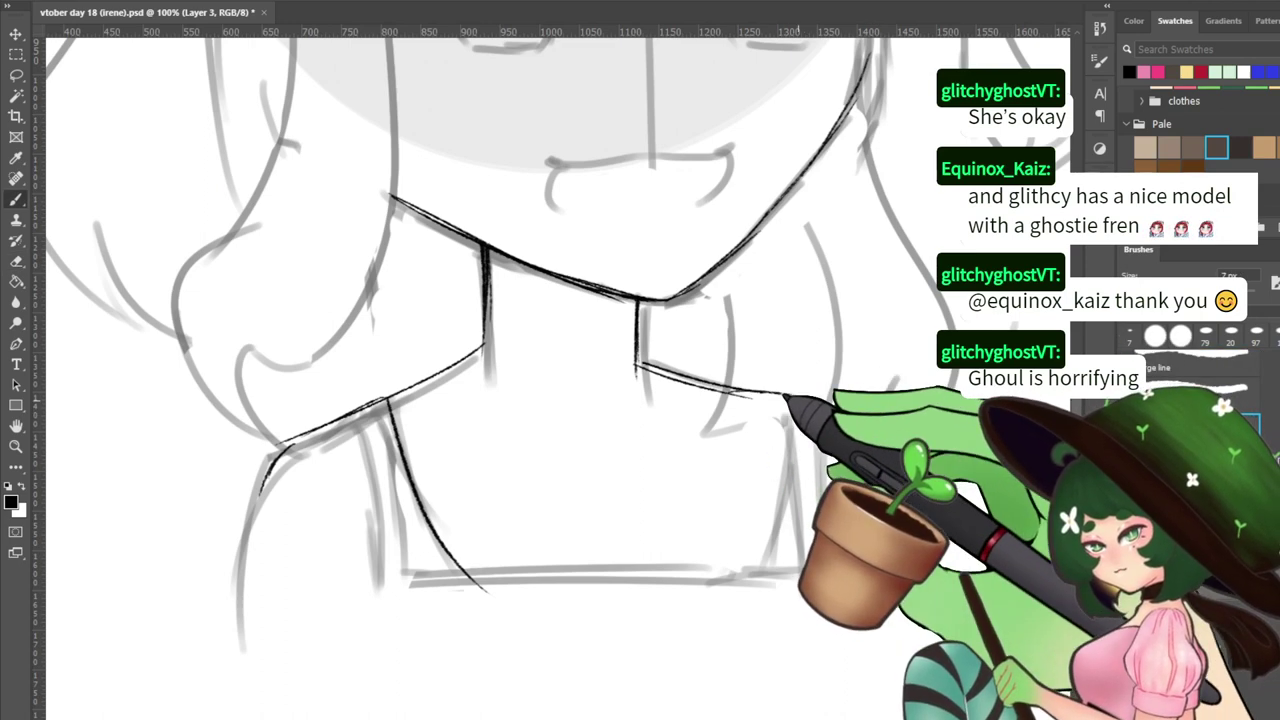
{"action": "left_click_drag", "start_coordinate": [715, 384], "coordinate": [786, 398]}
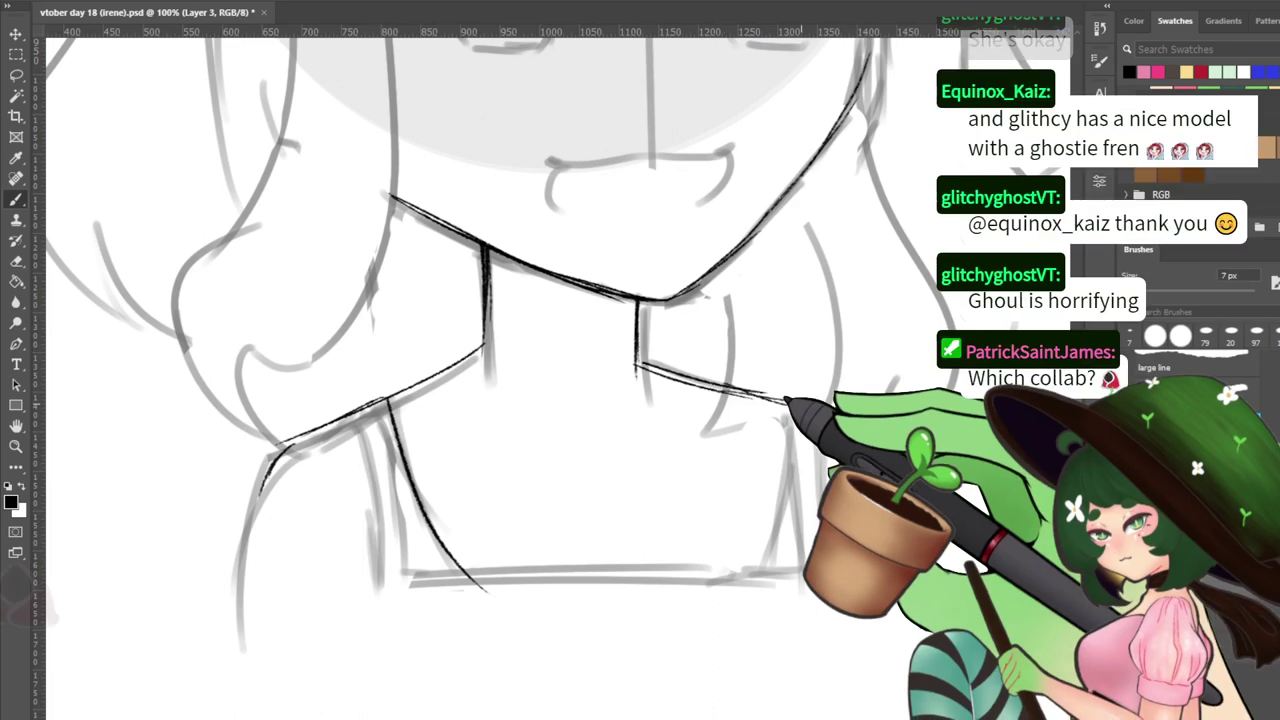
{"action": "left_click_drag", "start_coordinate": [703, 380], "coordinate": [812, 405]}
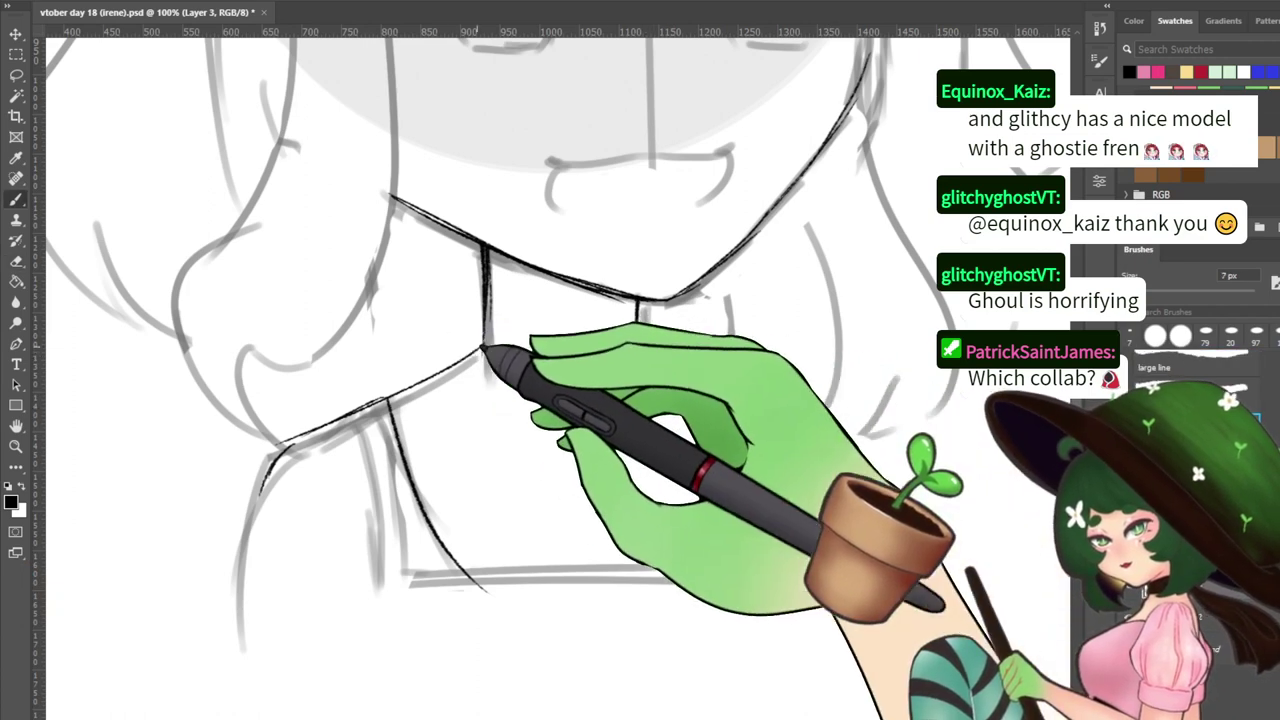
{"action": "left_click_drag", "start_coordinate": [640, 362], "coordinate": [788, 411]}
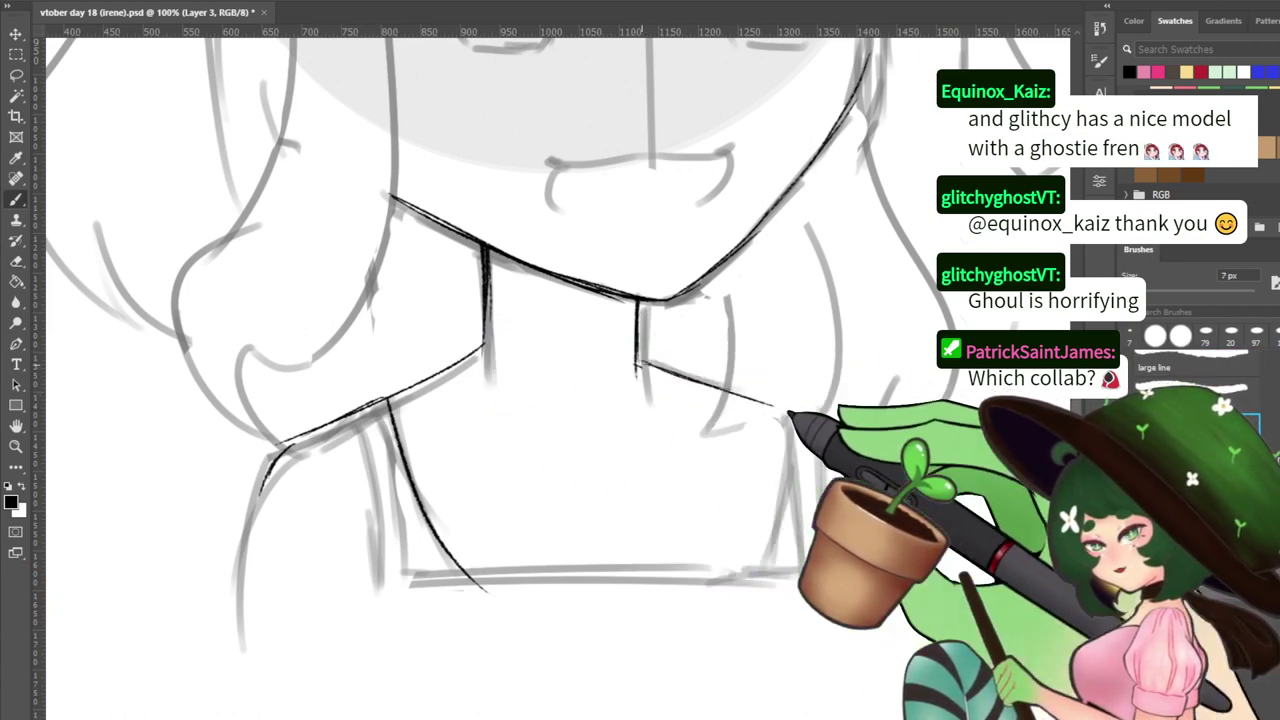
{"action": "left_click_drag", "start_coordinate": [638, 362], "coordinate": [727, 392]}
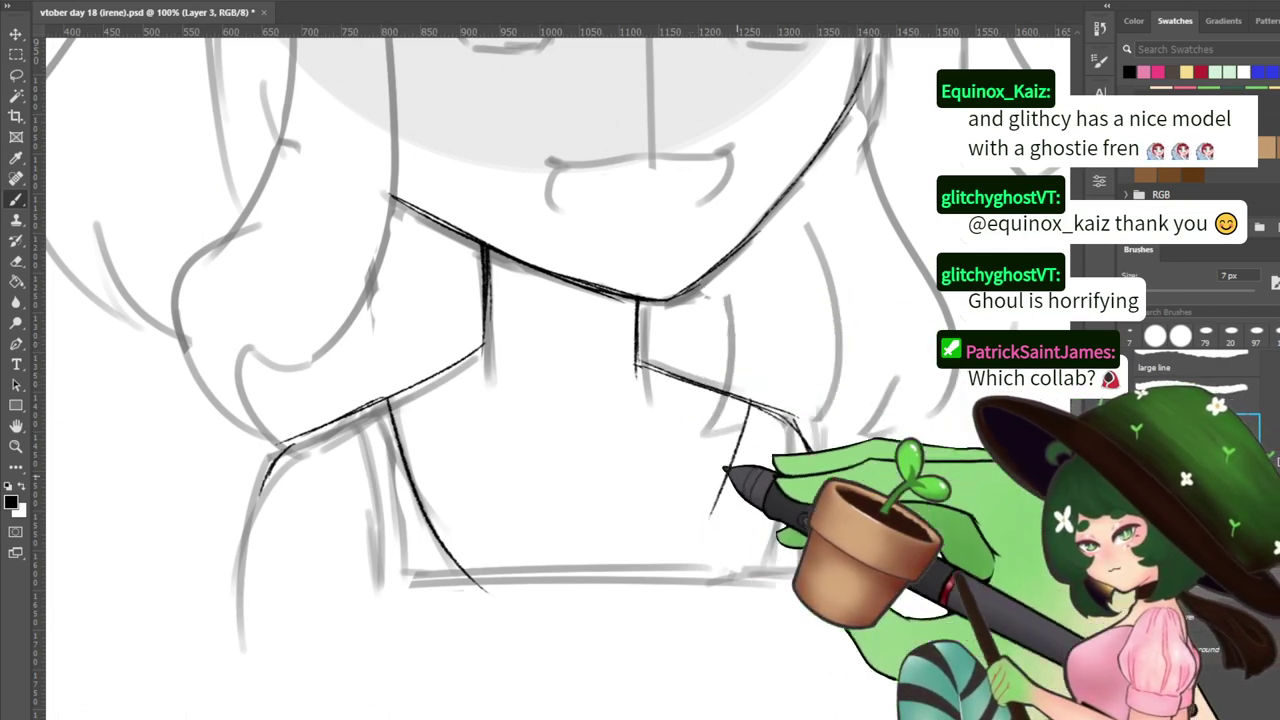
Ink the right side of the neckline as a curve from the strap's inner edge down to the garment's upper edge, redoing unsatisfactory strokes
{"action": "left_click_drag", "start_coordinate": [746, 402], "coordinate": [698, 550]}
{"action": "key", "text": "ctrl+z"}
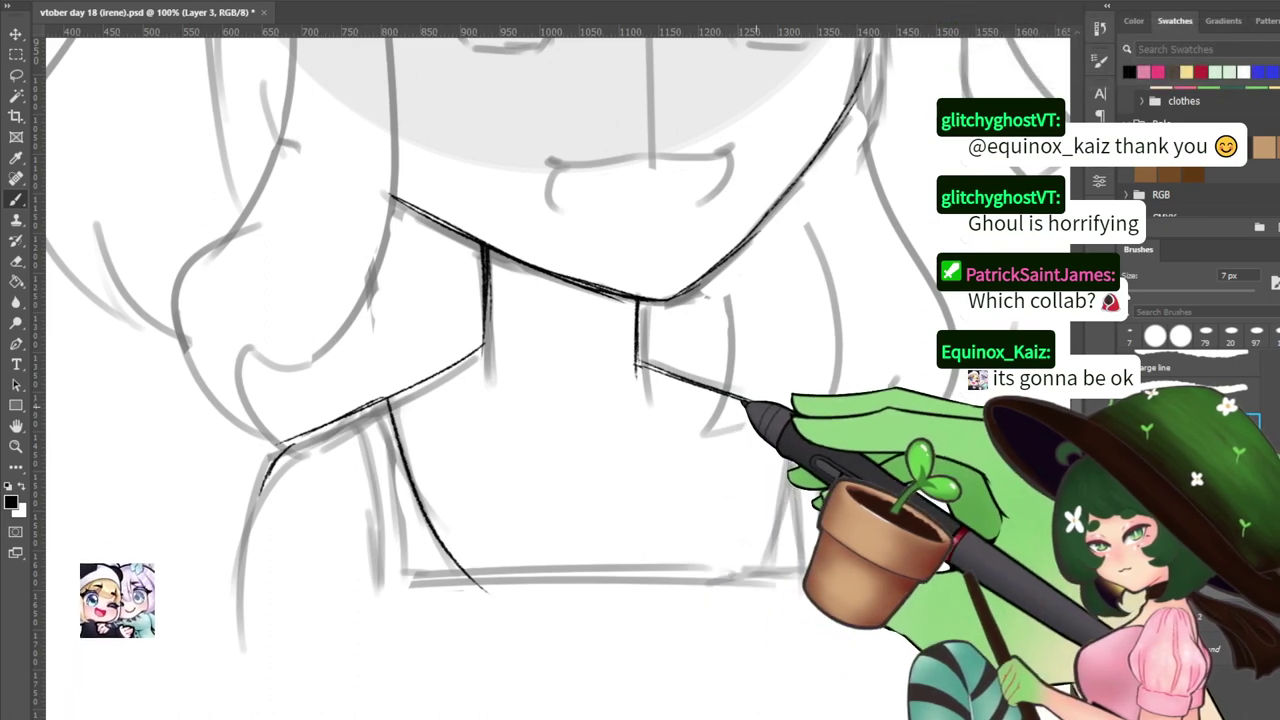
{"action": "mouse_move", "coordinate": [748, 402]}
{"action": "left_mouse_down"}
{"action": "mouse_move", "coordinate": [707, 560]}
{"action": "mouse_move", "coordinate": [668, 576]}
{"action": "left_mouse_up"}
{"action": "key", "text": "ctrl+z"}
{"action": "key", "text": "ctrl+z"}
{"action": "left_click_drag", "start_coordinate": [747, 404], "coordinate": [656, 577]}
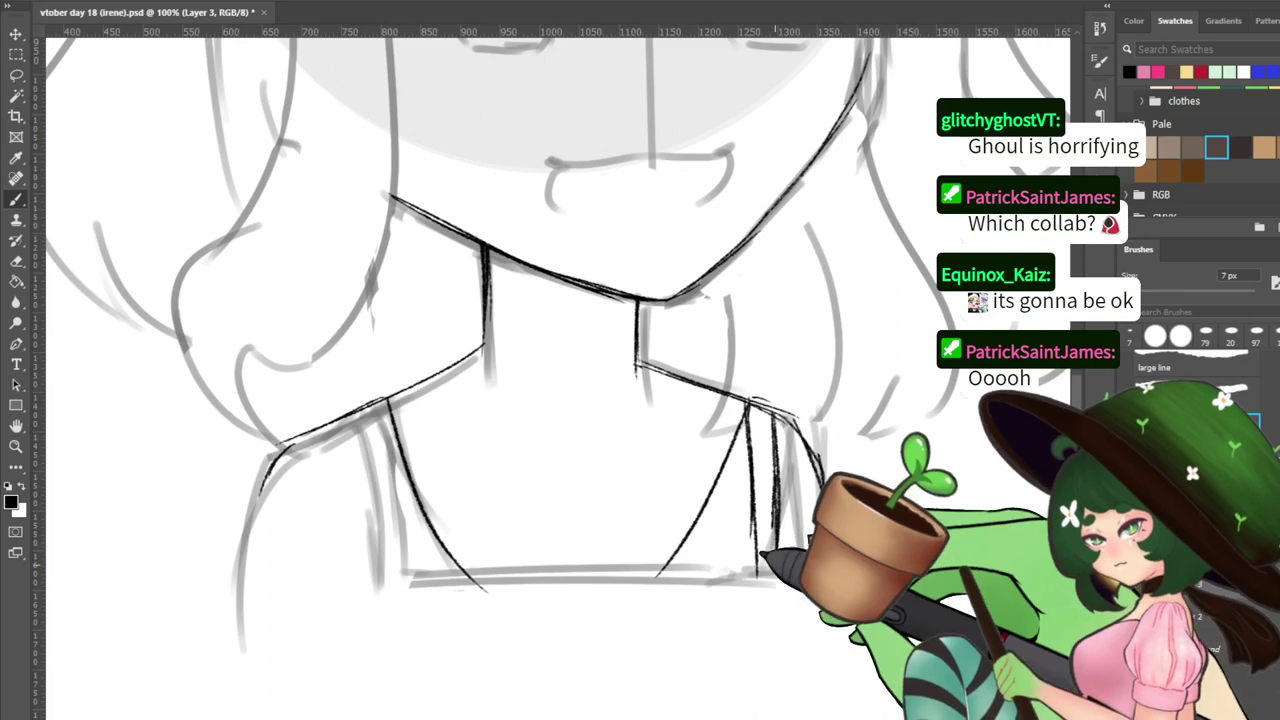
Tidy the two vertical lines of the right shoulder strap, erasing and redrawing the lower end of the outer line
{"action": "key", "text": "e"}
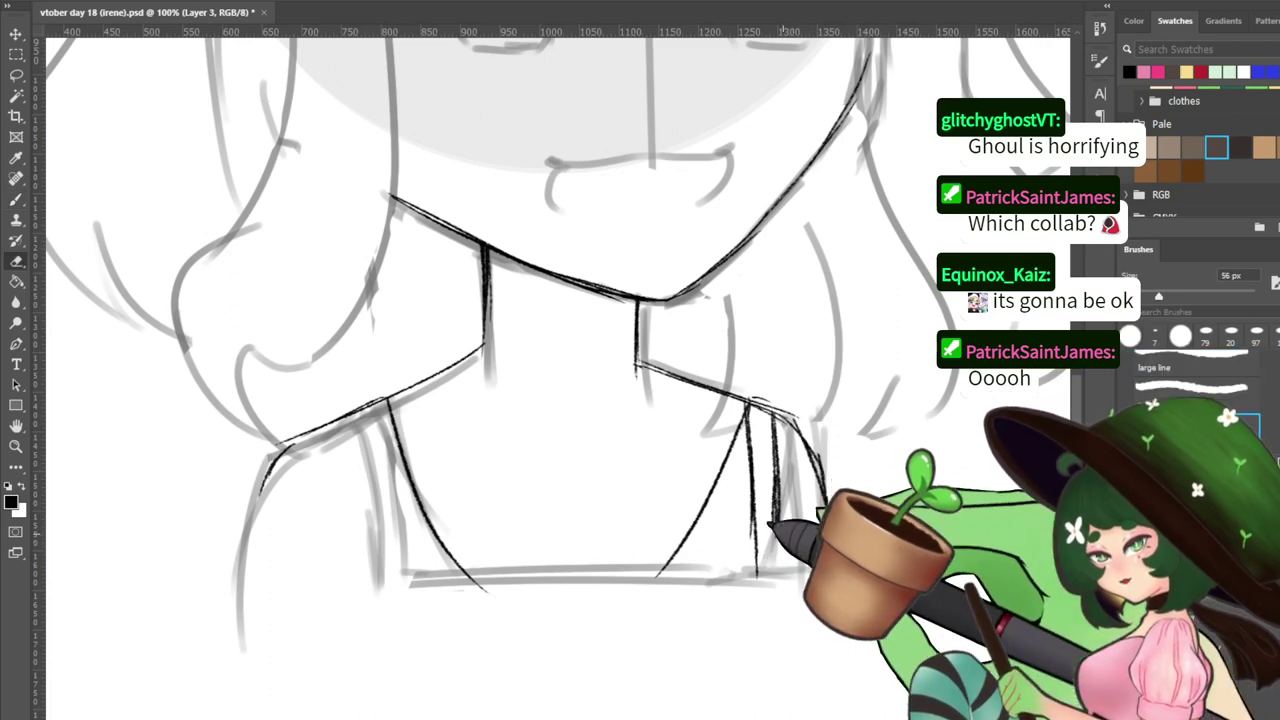
{"action": "key", "text": "b"}
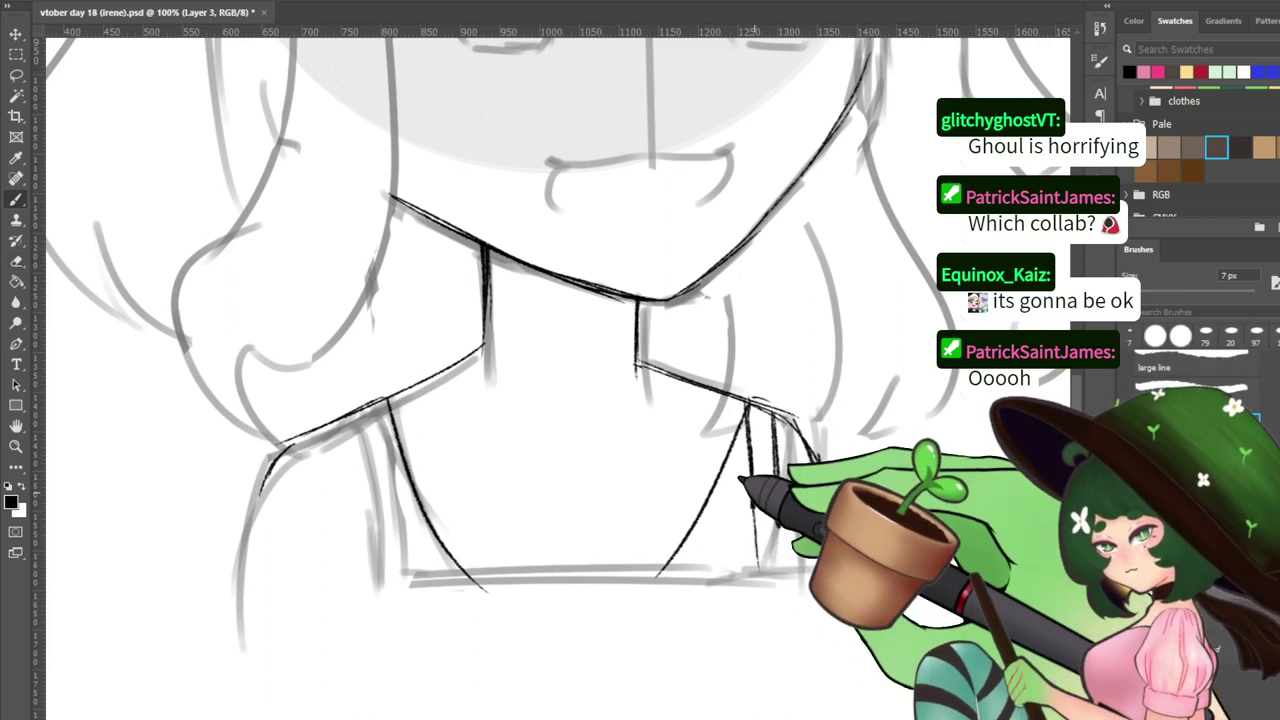
{"action": "key", "text": "e"}
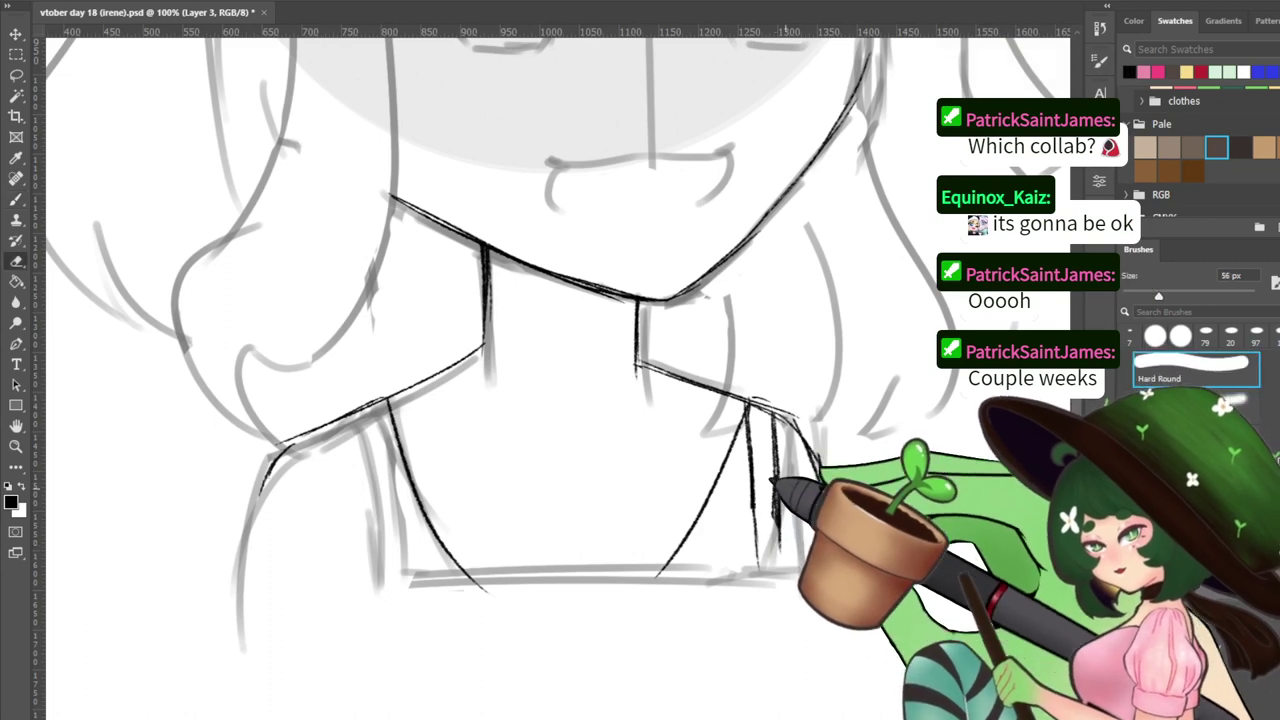
{"action": "left_click_drag", "start_coordinate": [787, 488], "coordinate": [790, 530]}
Ink the left shoulder strap as vertical lines running down from the shoulder, and erase stray ends at its top
{"action": "key", "text": "b"}
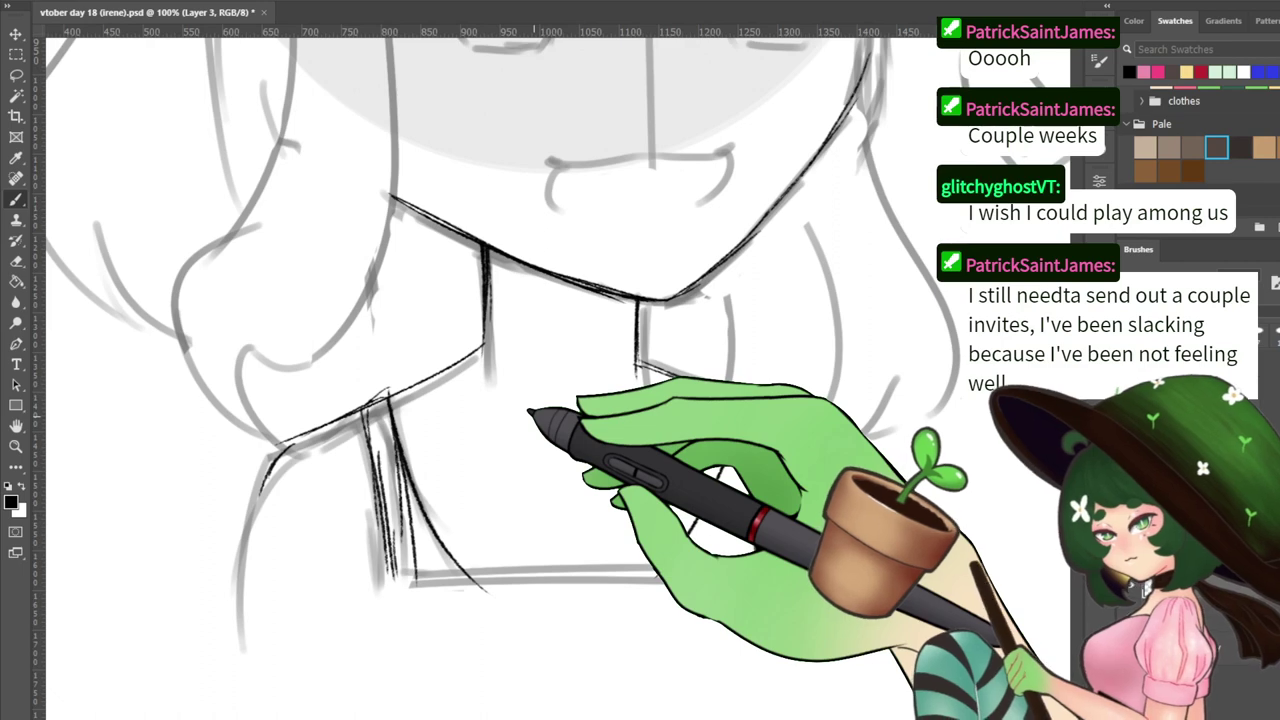
{"action": "key", "text": "e"}
{"action": "mouse_move", "coordinate": [391, 352]}
{"action": "left_mouse_down"}
{"action": "mouse_move", "coordinate": [378, 391]}
{"action": "mouse_move", "coordinate": [447, 482]}
{"action": "left_mouse_up"}
{"action": "key", "text": "b"}
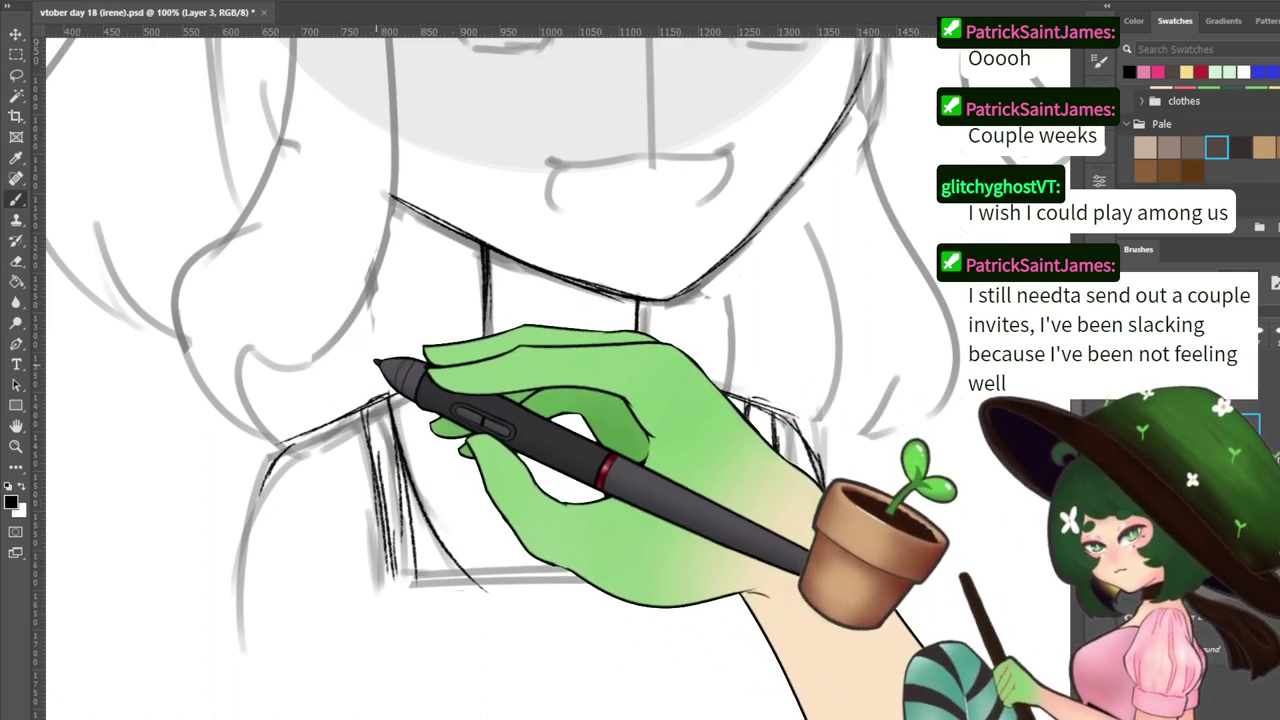
Ink the garment's upper edge from strap to strap, and erase and redraw the left neckline curve so it meets that edge
{"action": "mouse_move", "coordinate": [373, 404]}
{"action": "left_mouse_down"}
{"action": "mouse_move", "coordinate": [396, 600]}
{"action": "mouse_move", "coordinate": [757, 577]}
{"action": "left_mouse_up"}
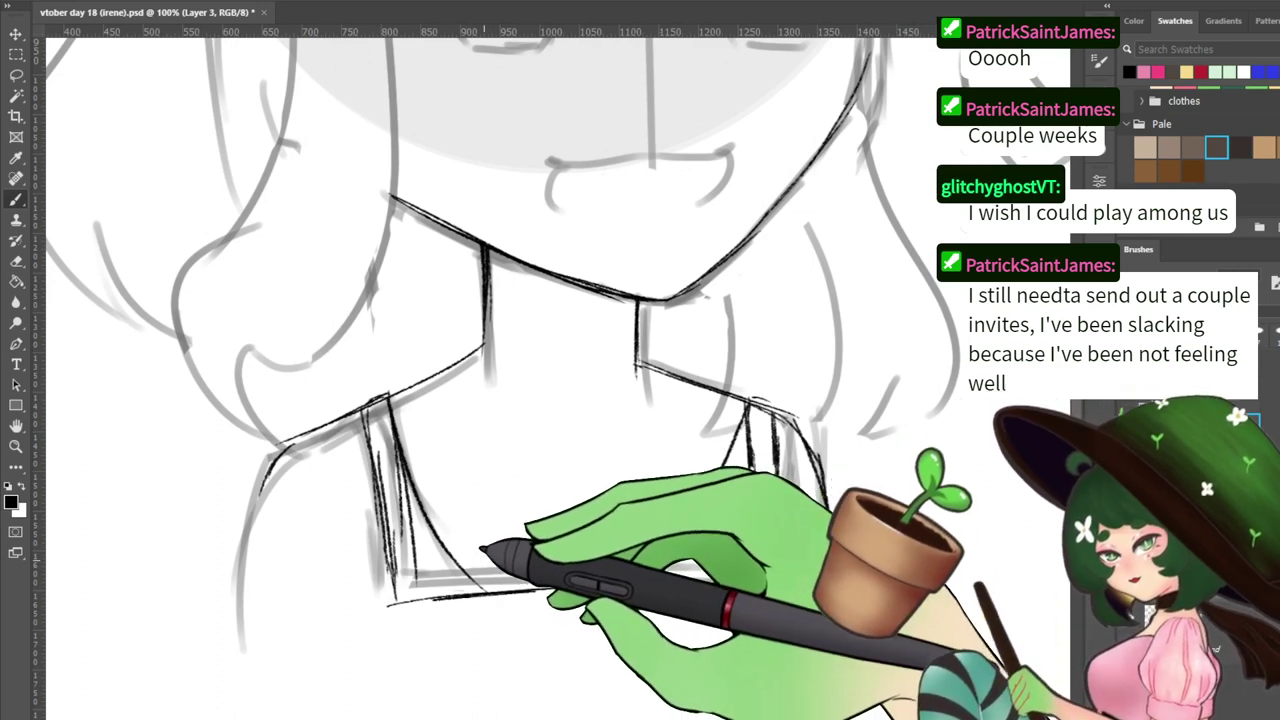
{"action": "key", "text": "e"}
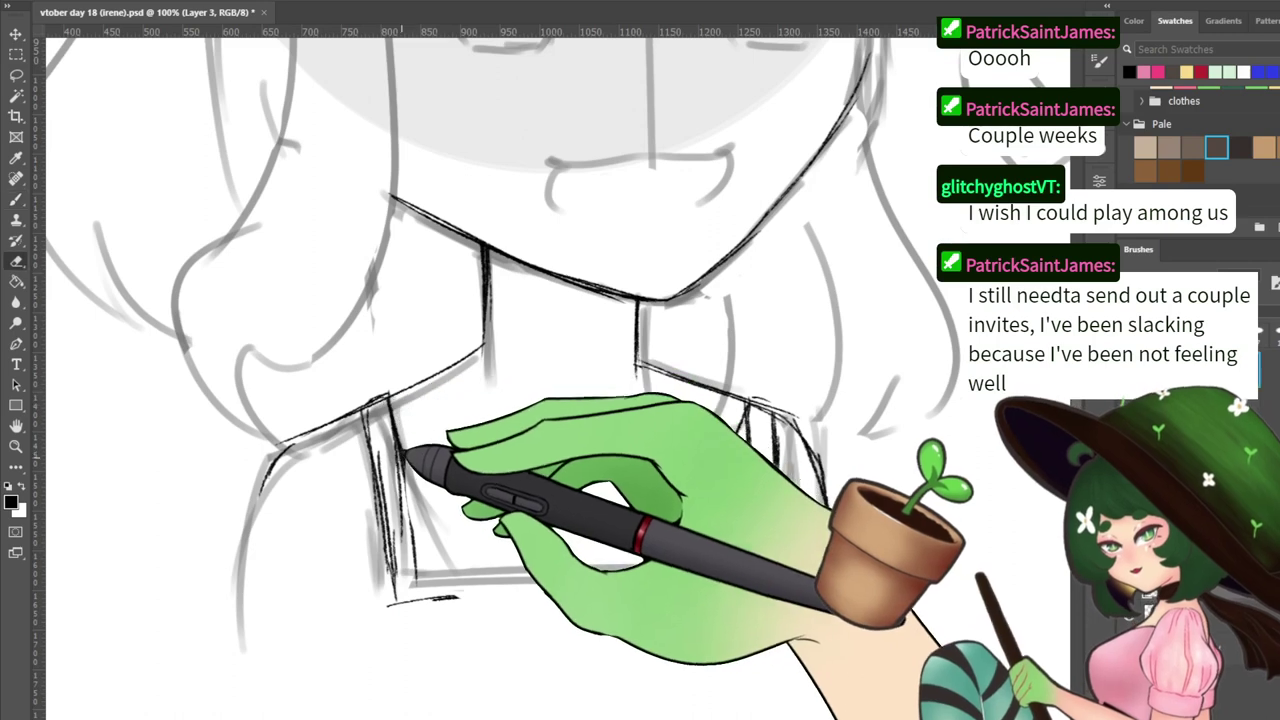
{"action": "key", "text": "b"}
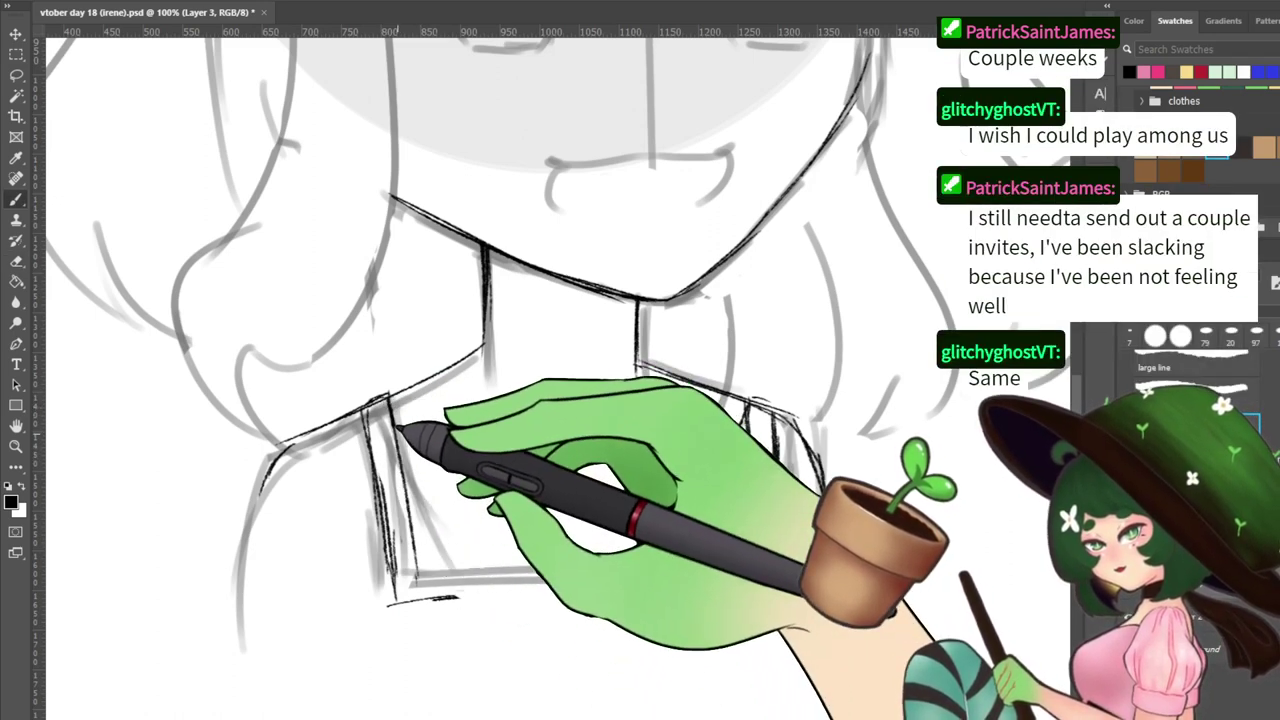
{"action": "left_click_drag", "start_coordinate": [424, 495], "coordinate": [475, 575]}
{"action": "left_click_drag", "start_coordinate": [388, 460], "coordinate": [514, 583]}
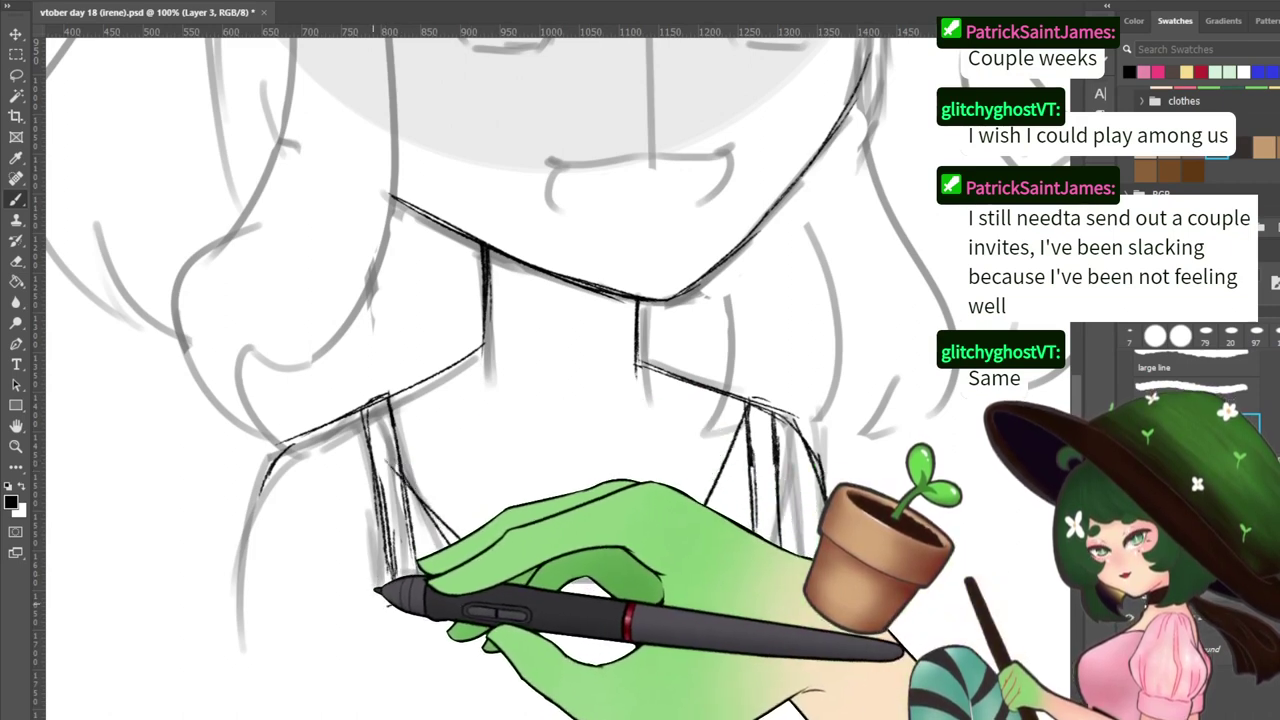
{"action": "left_click_drag", "start_coordinate": [368, 603], "coordinate": [748, 572]}
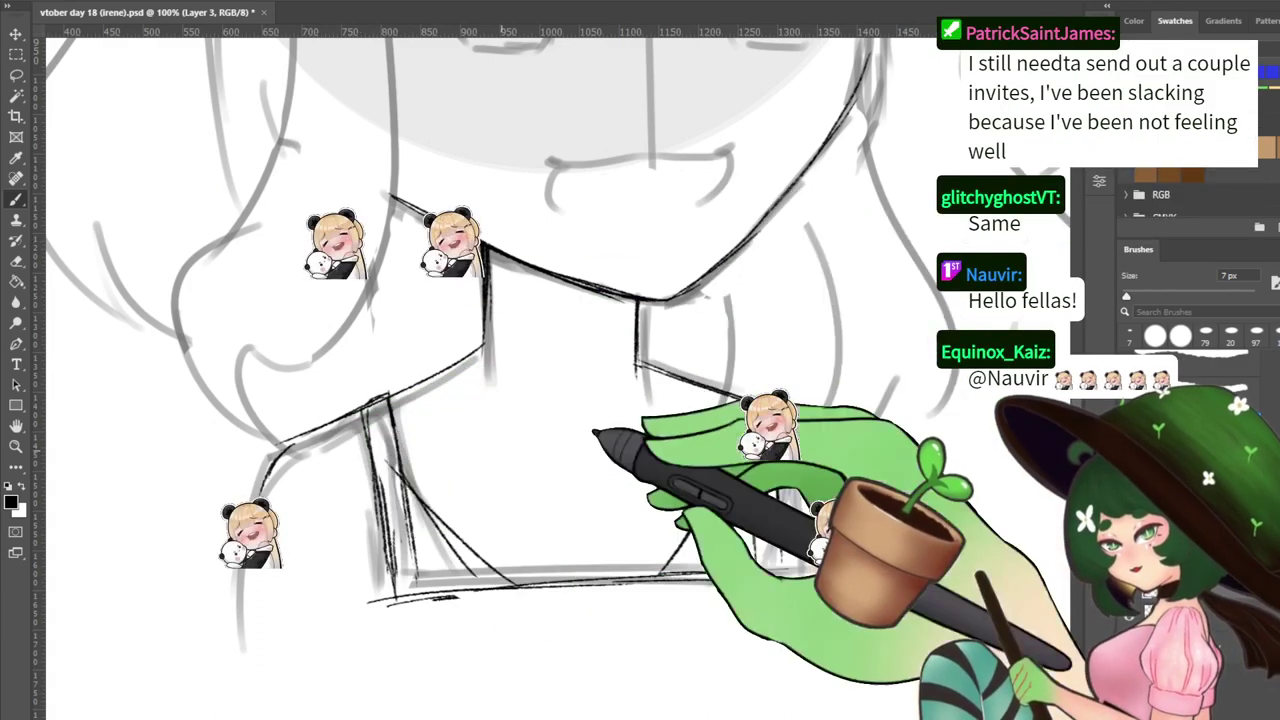
{"action": "key", "text": "e"}
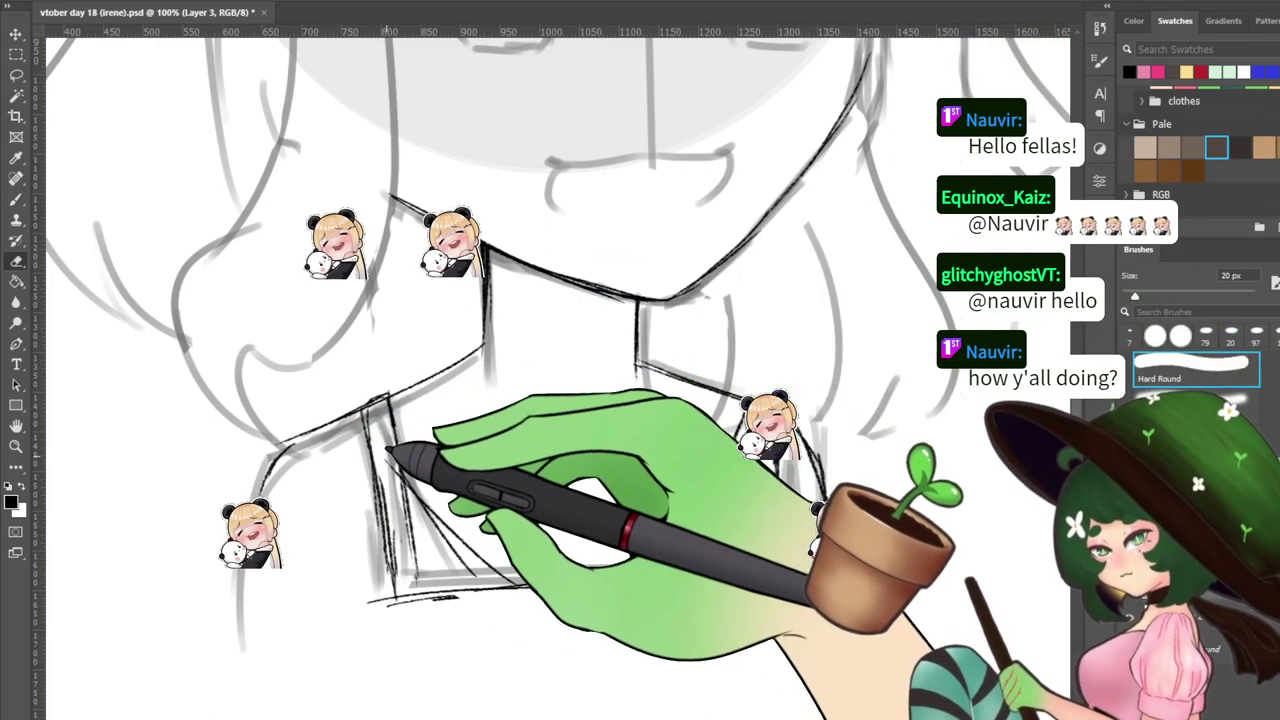
{"action": "key", "text": "b"}
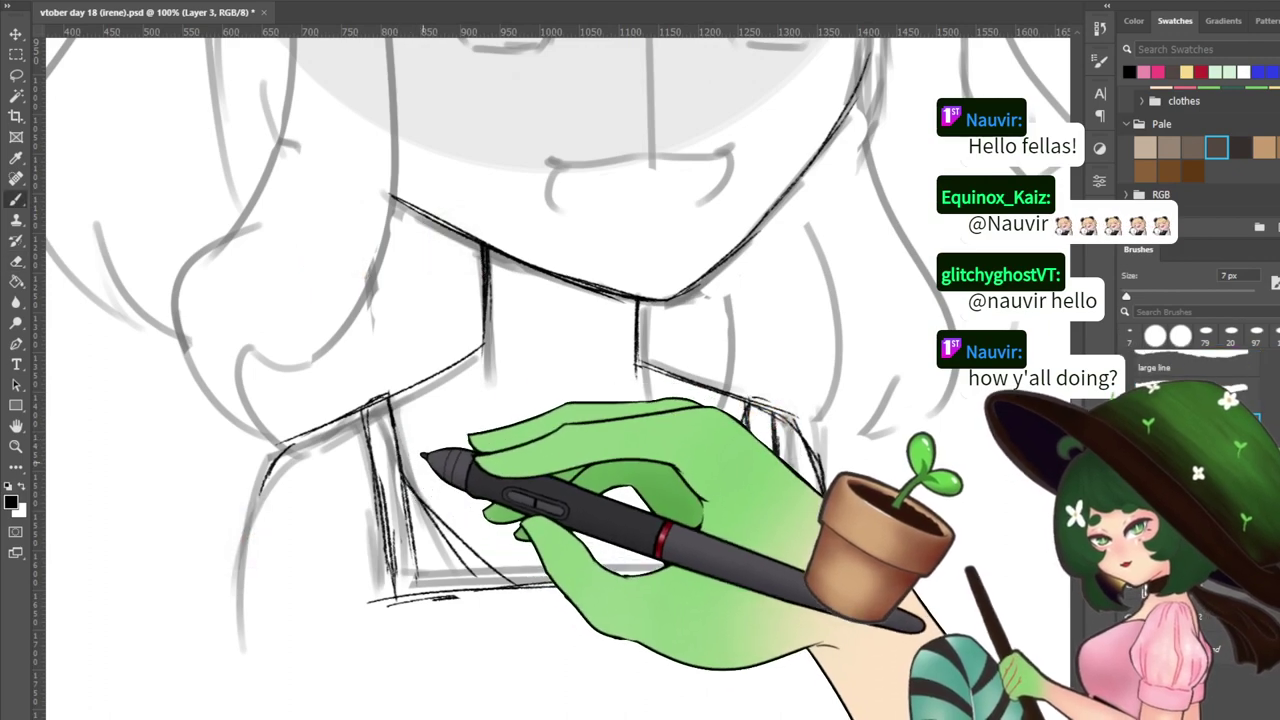
Ink the right eye with a thick upper lash line, a small lash flick, an outer corner line and the iris outline
{"action": "left_click_drag", "start_coordinate": [649, 287], "coordinate": [642, 367]}
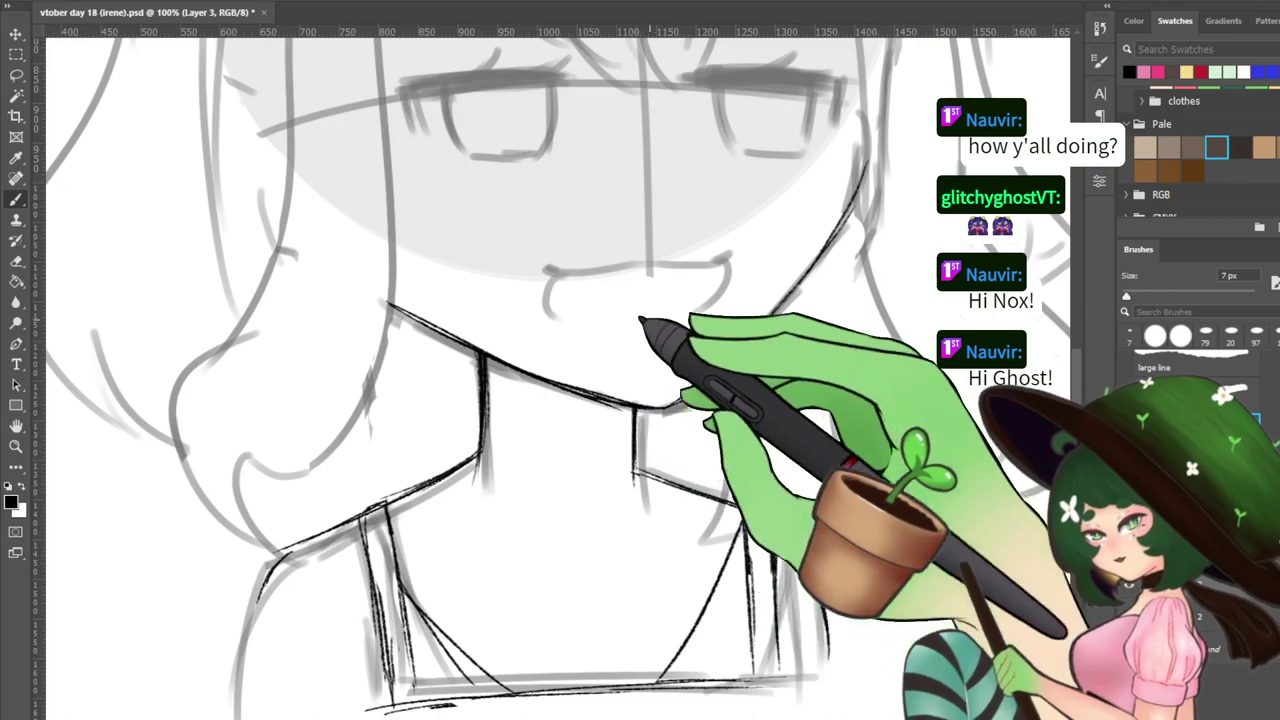
{"action": "scroll", "coordinate": [586, 234], "scroll_direction": "up", "scroll_amount": 5}
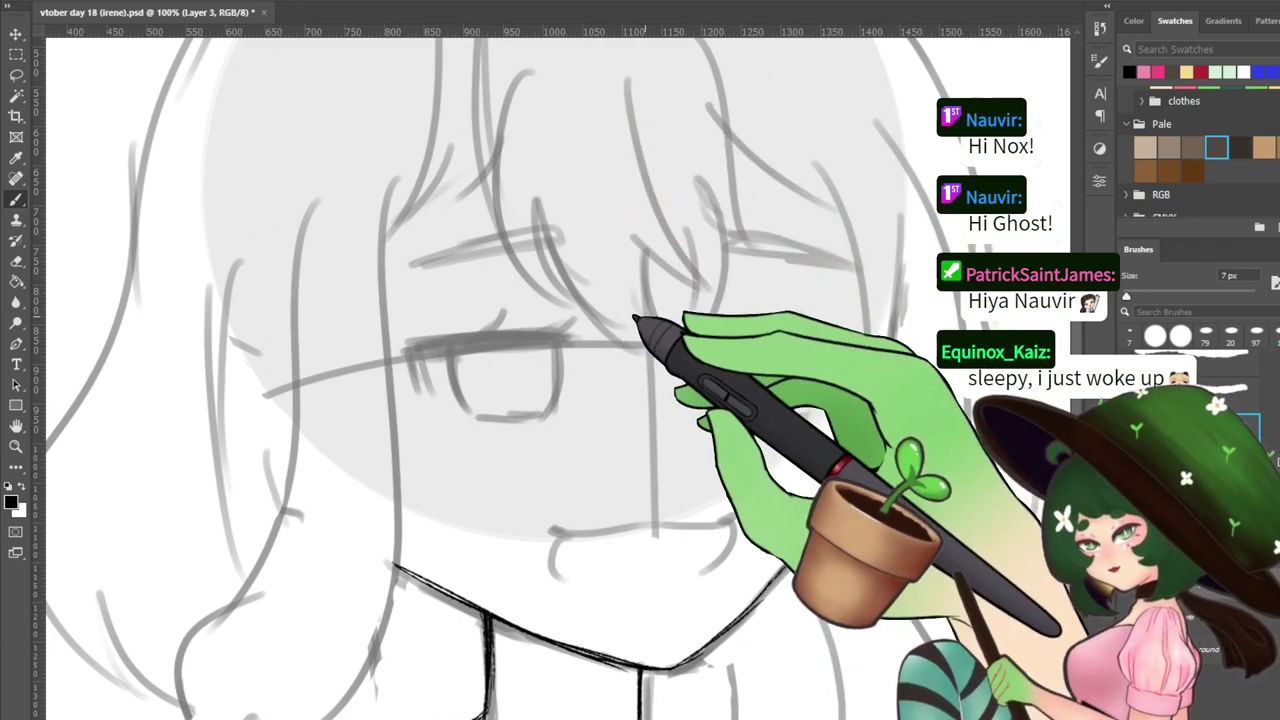
{"action": "left_click_drag", "start_coordinate": [643, 314], "coordinate": [583, 385]}
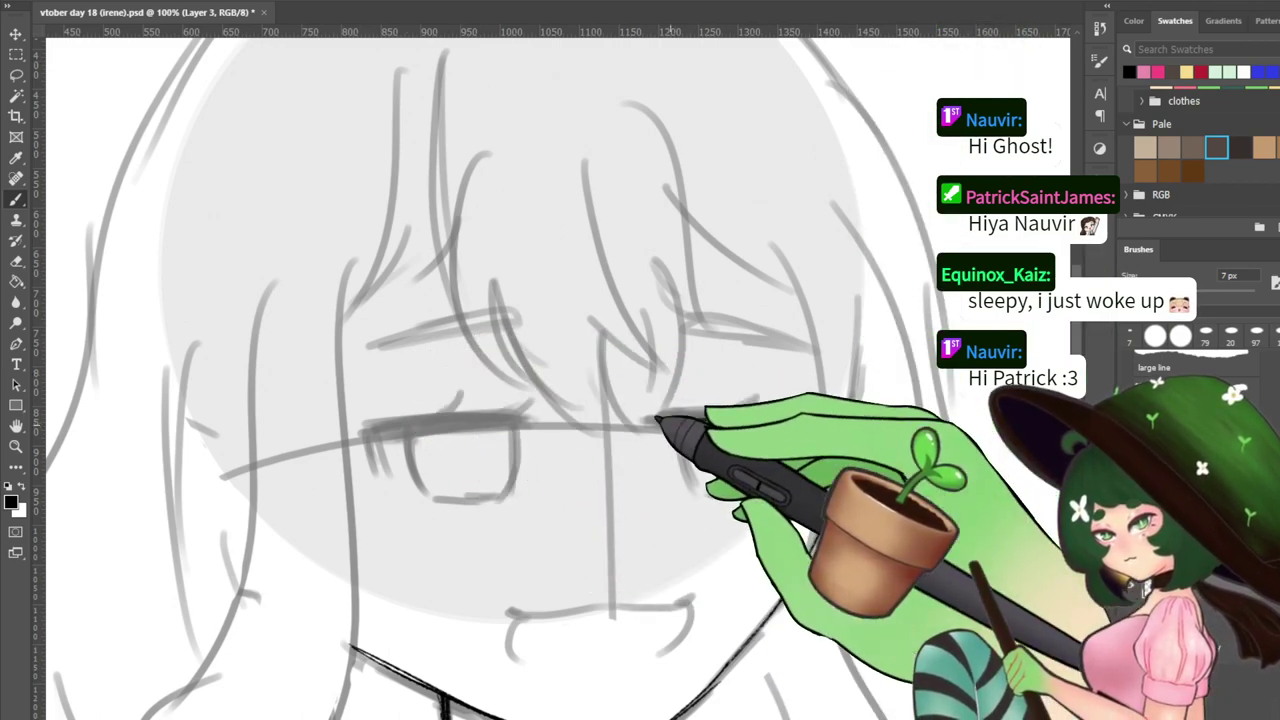
{"action": "left_click_drag", "start_coordinate": [657, 420], "coordinate": [790, 426]}
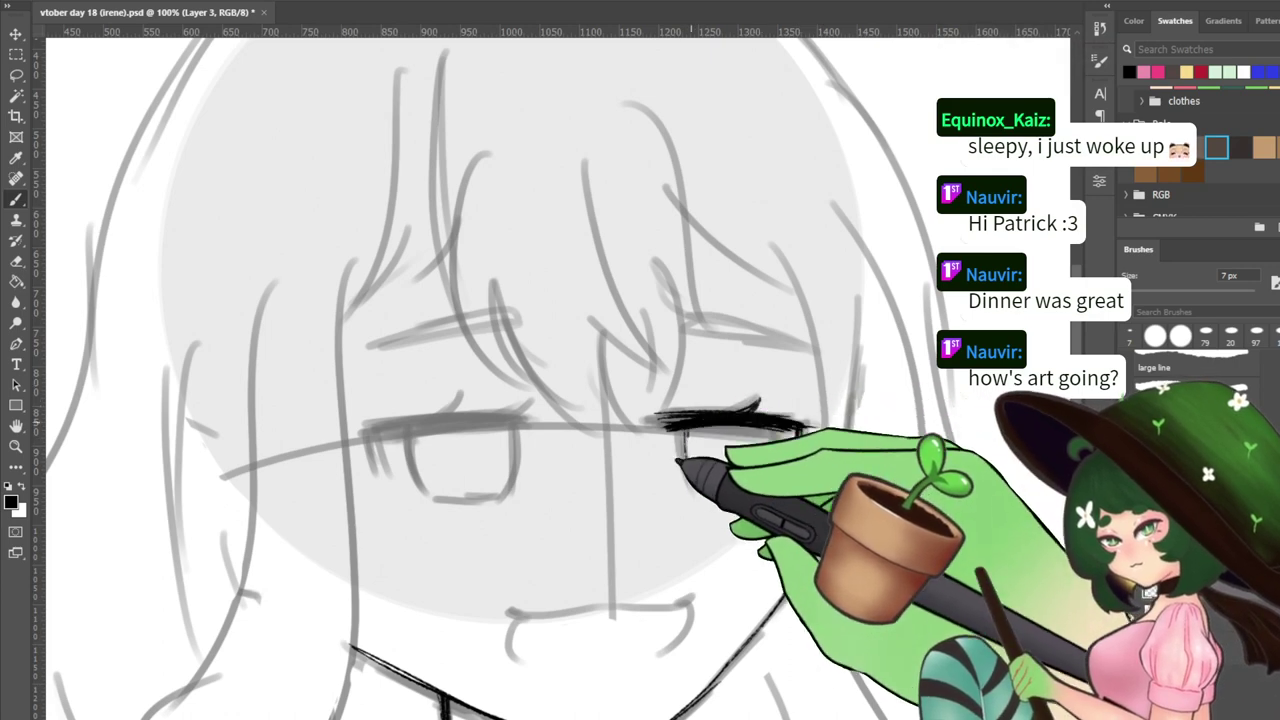
{"action": "key", "text": "ctrl+z"}
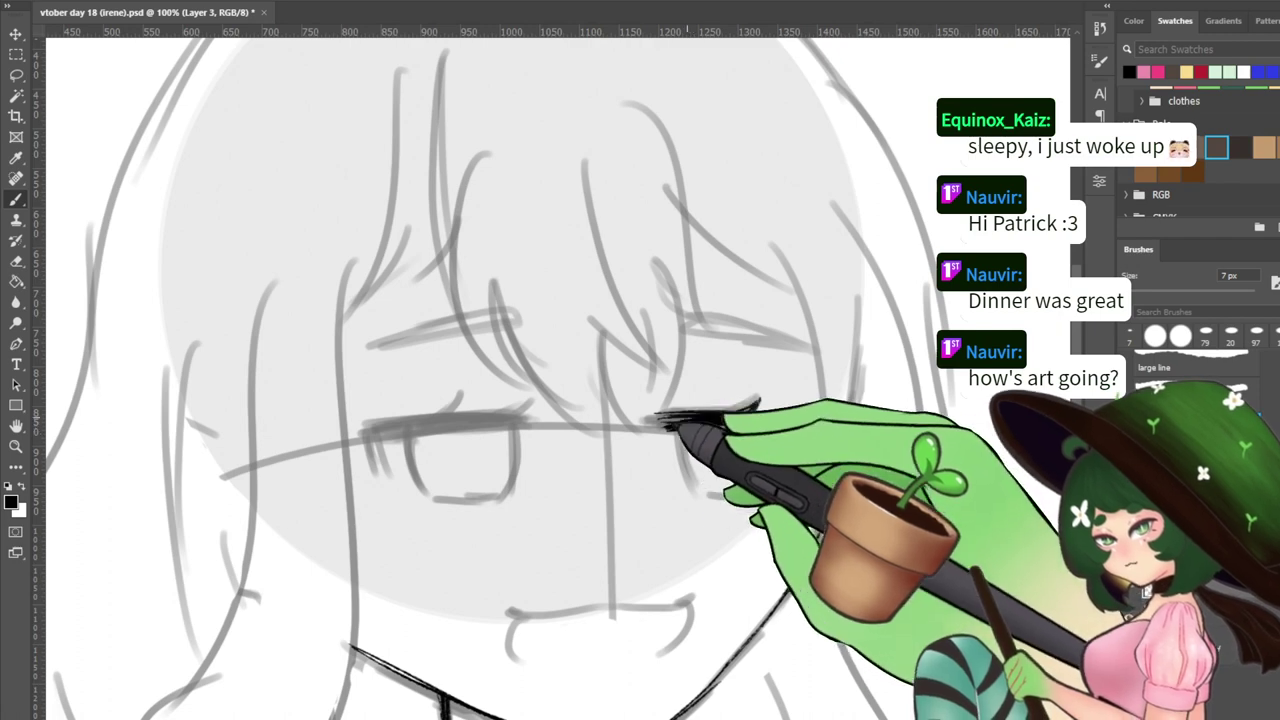
{"action": "mouse_move", "coordinate": [684, 430]}
{"action": "left_mouse_down"}
{"action": "mouse_move", "coordinate": [681, 483]}
{"action": "mouse_move", "coordinate": [738, 492]}
{"action": "left_mouse_up"}
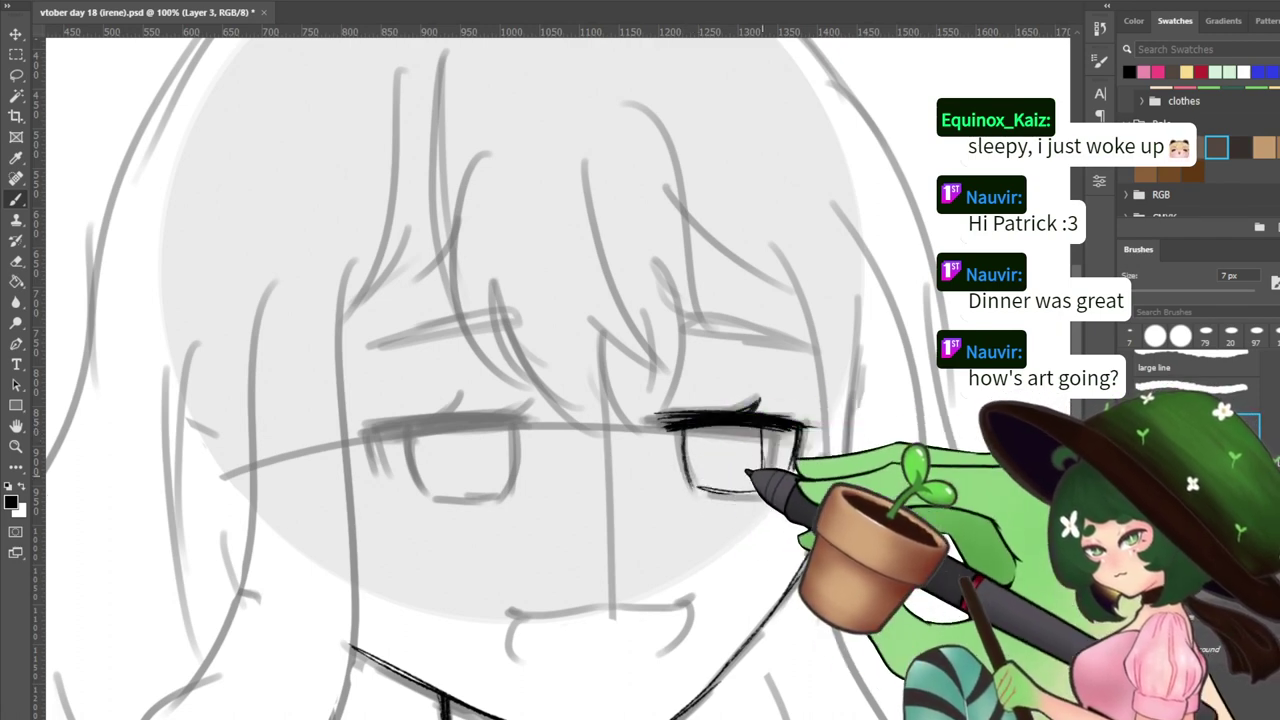
Clean up the right eye's iris outline, erasing stray ends and closing its lower outer corner
{"action": "key", "text": "e"}
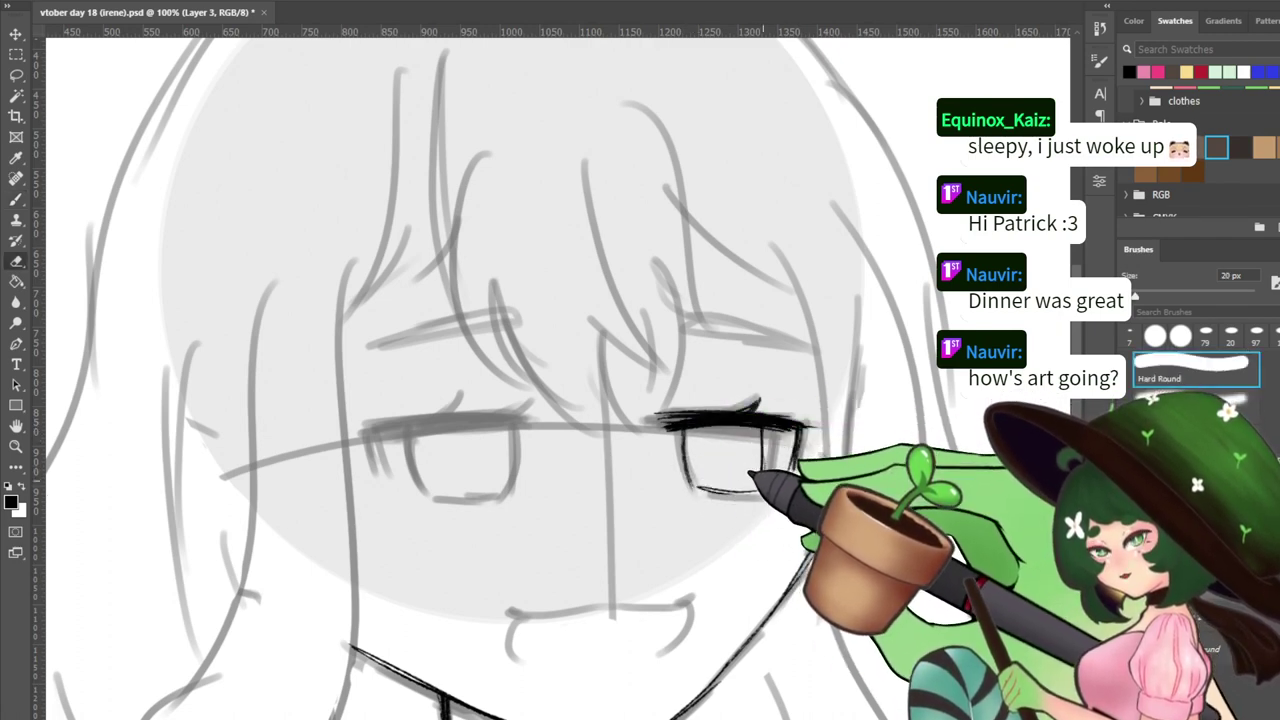
{"action": "key", "text": "b"}
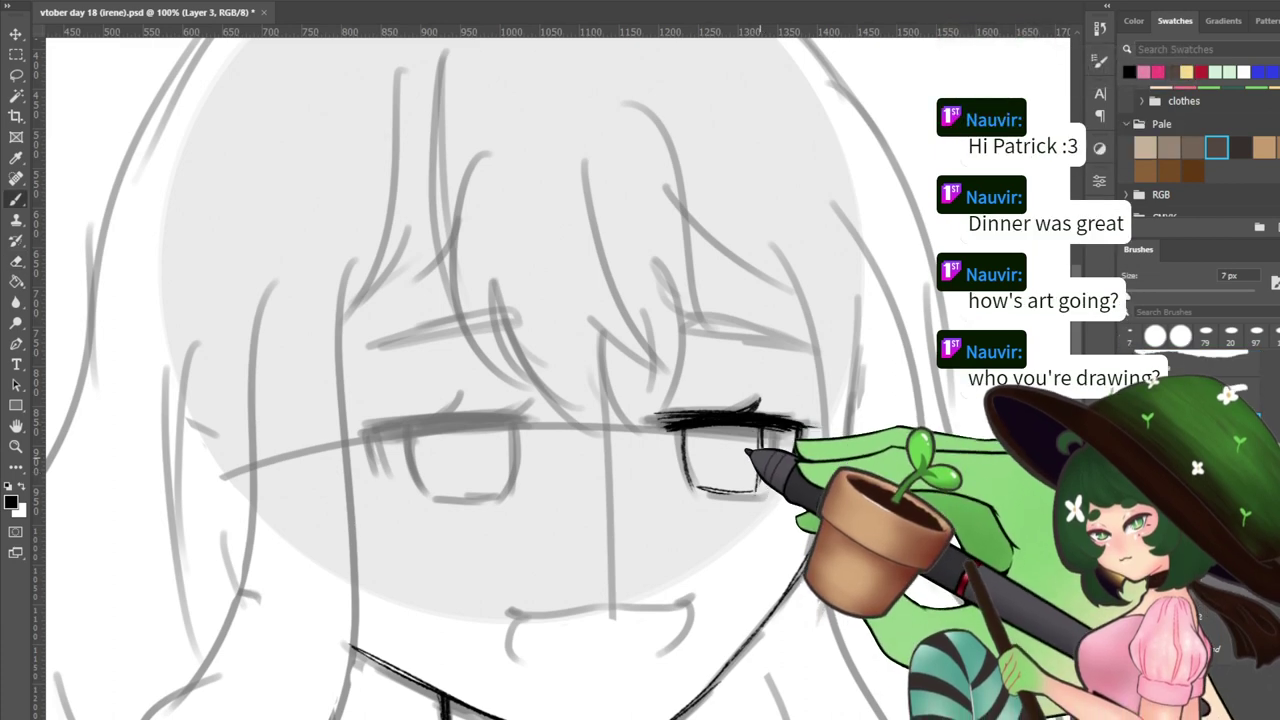
{"action": "key", "text": "e"}
{"action": "key", "text": "b"}
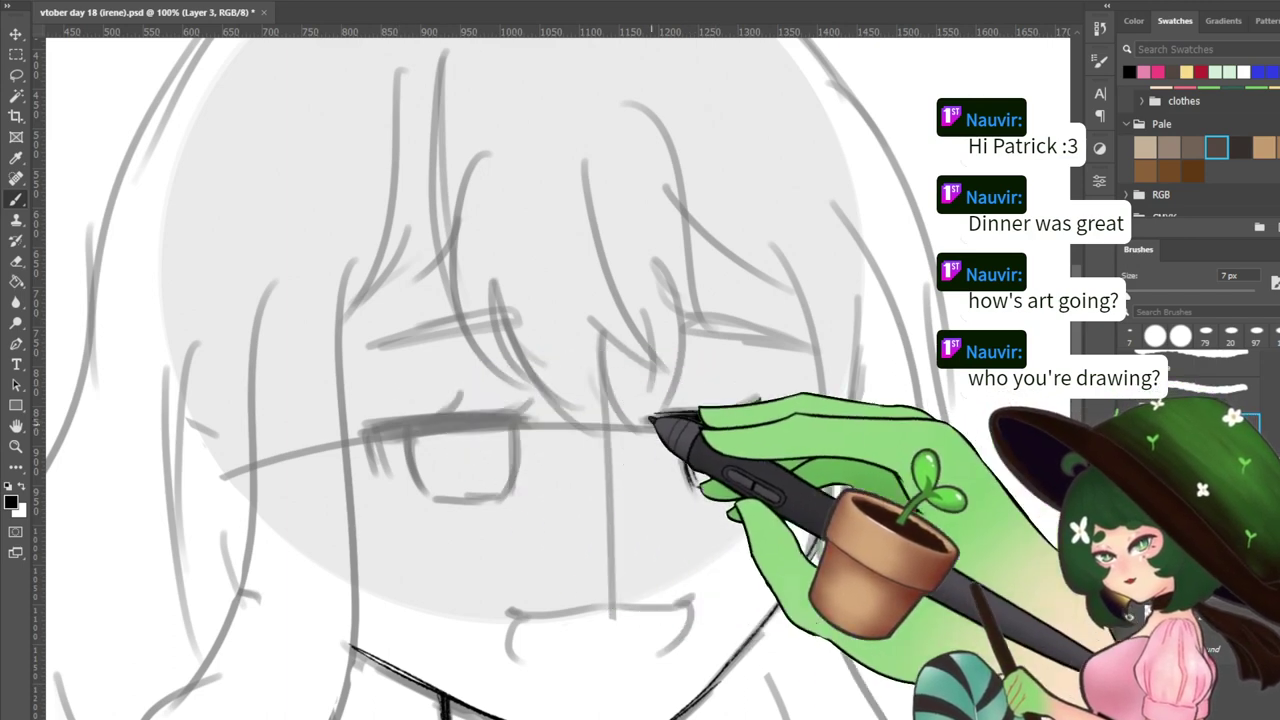
Ink the left eye with a thick upper lash line, a small lash flick, an outer corner line and the iris outline
{"action": "left_click_drag", "start_coordinate": [390, 432], "coordinate": [508, 420]}
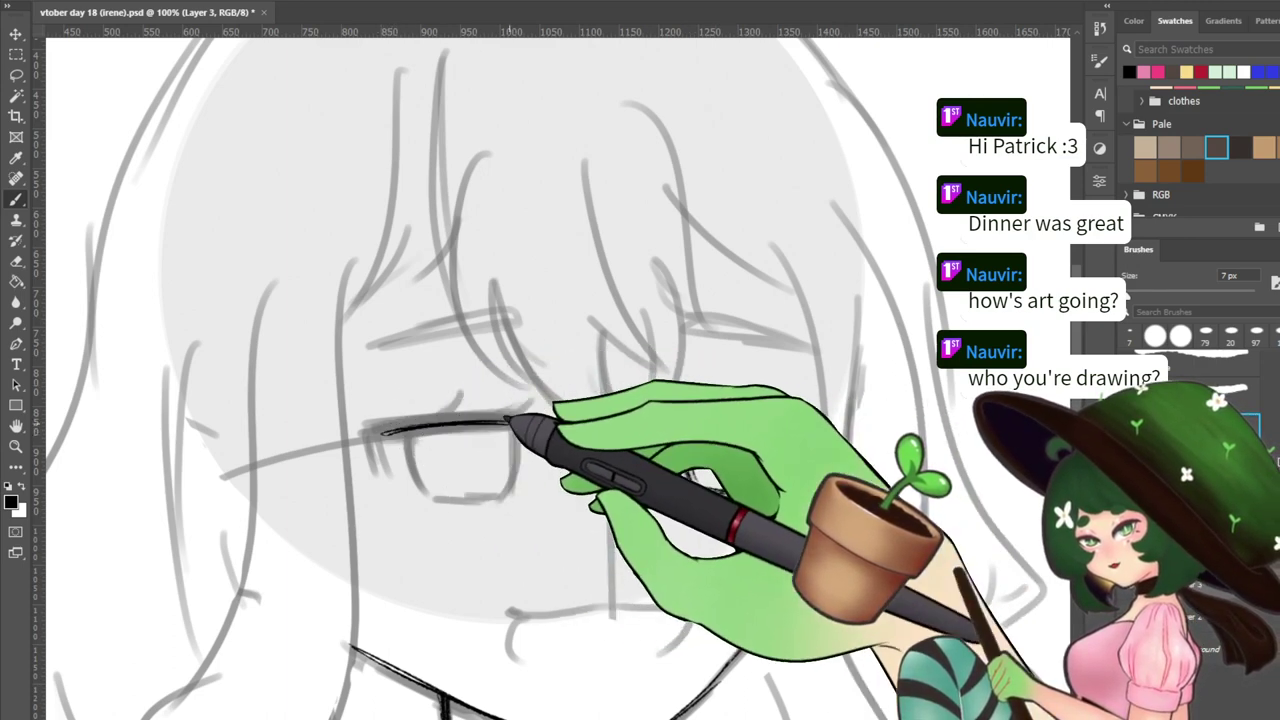
{"action": "mouse_move", "coordinate": [412, 422]}
{"action": "left_mouse_down"}
{"action": "mouse_move", "coordinate": [500, 420]}
{"action": "mouse_move", "coordinate": [474, 419]}
{"action": "left_mouse_up"}
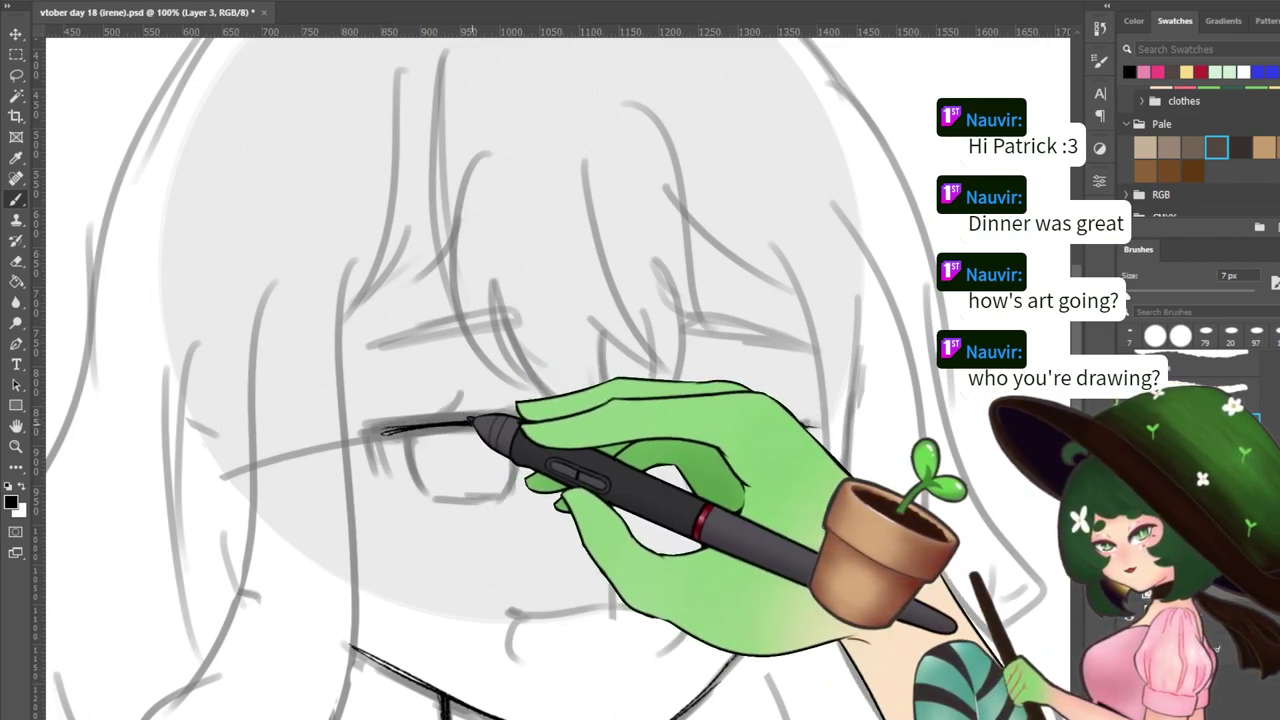
{"action": "mouse_move", "coordinate": [376, 428]}
{"action": "left_mouse_down"}
{"action": "mouse_move", "coordinate": [534, 422]}
{"action": "mouse_move", "coordinate": [372, 422]}
{"action": "mouse_move", "coordinate": [510, 414]}
{"action": "left_mouse_up"}
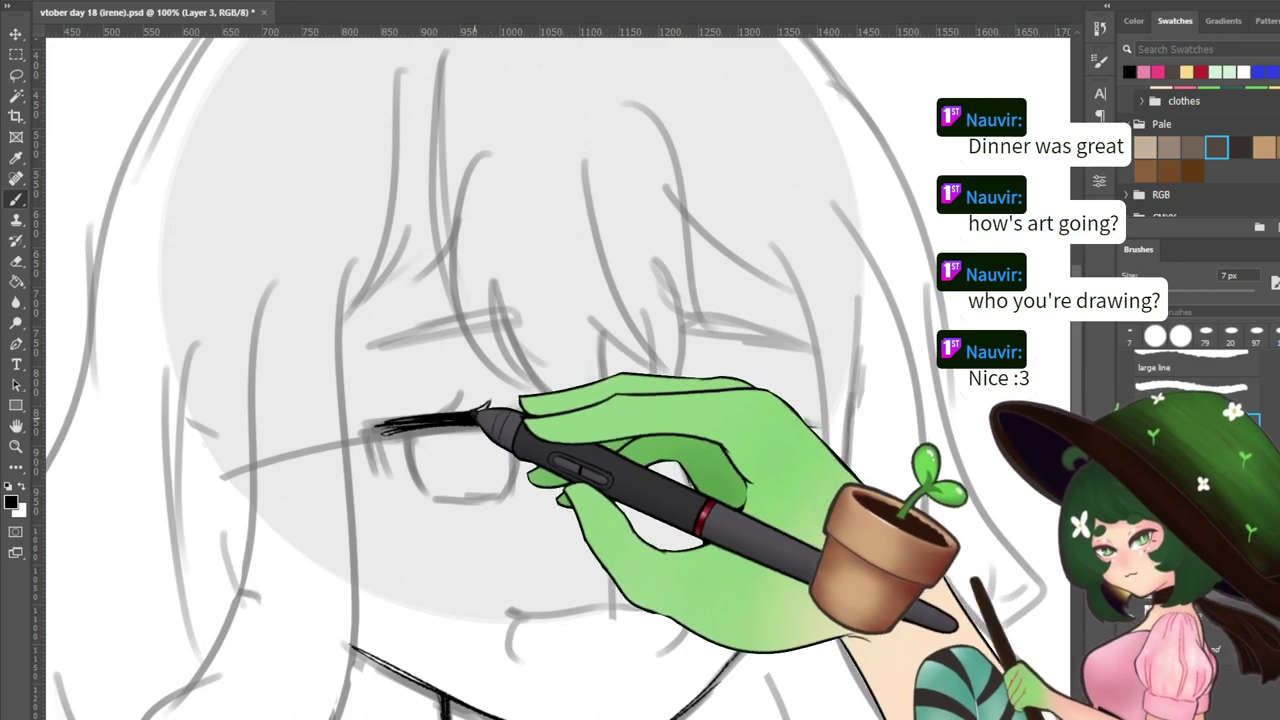
{"action": "left_click_drag", "start_coordinate": [378, 429], "coordinate": [432, 422]}
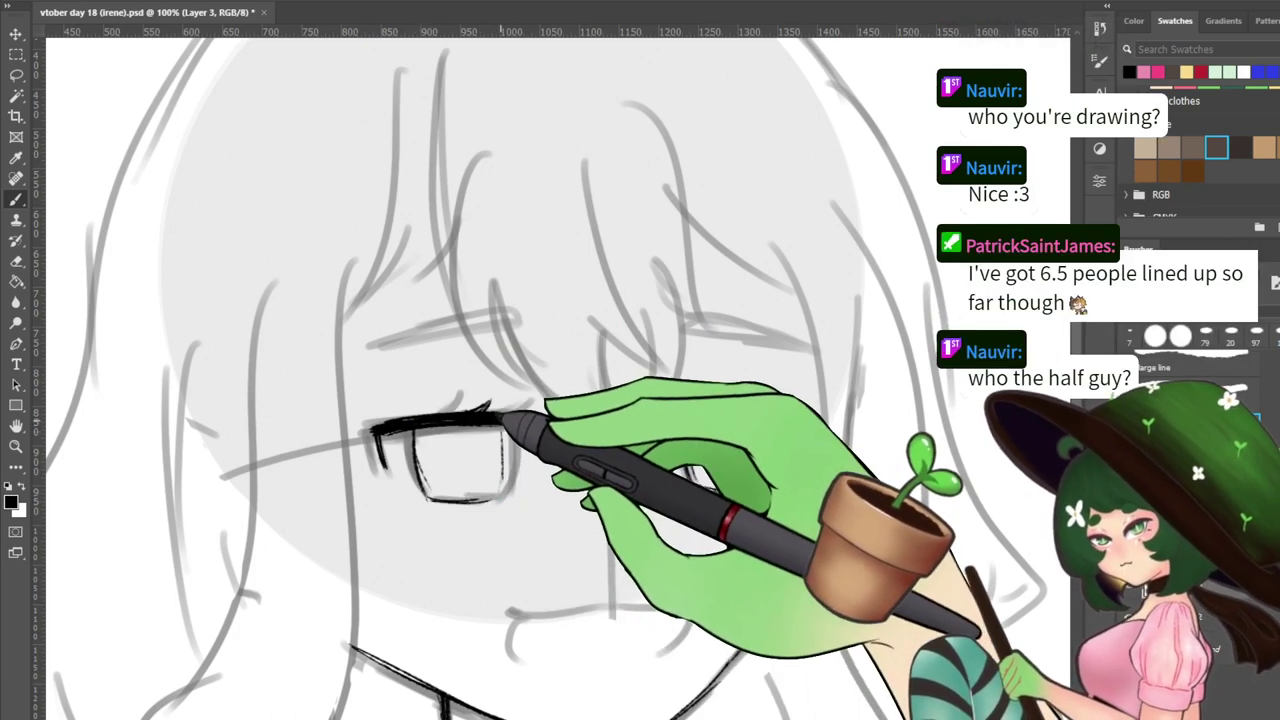
Clean up the inner edge and lower corner of the left eye's iris, and check the inked eyes with the rough sketch hidden
{"action": "key", "text": "e"}
{"action": "left_click_drag", "start_coordinate": [488, 507], "coordinate": [500, 499]}
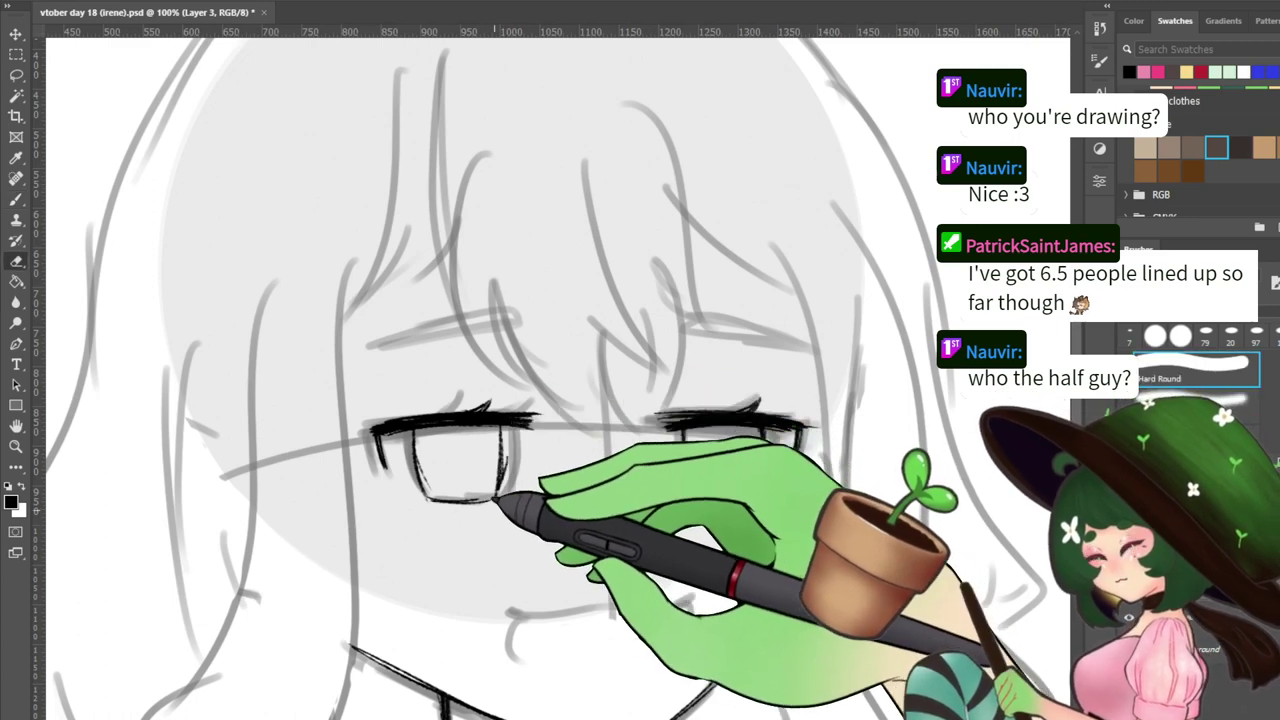
{"action": "key", "text": "b"}
{"action": "key", "text": "e"}
{"action": "left_click_drag", "start_coordinate": [499, 420], "coordinate": [499, 472]}
{"action": "key", "text": "b"}
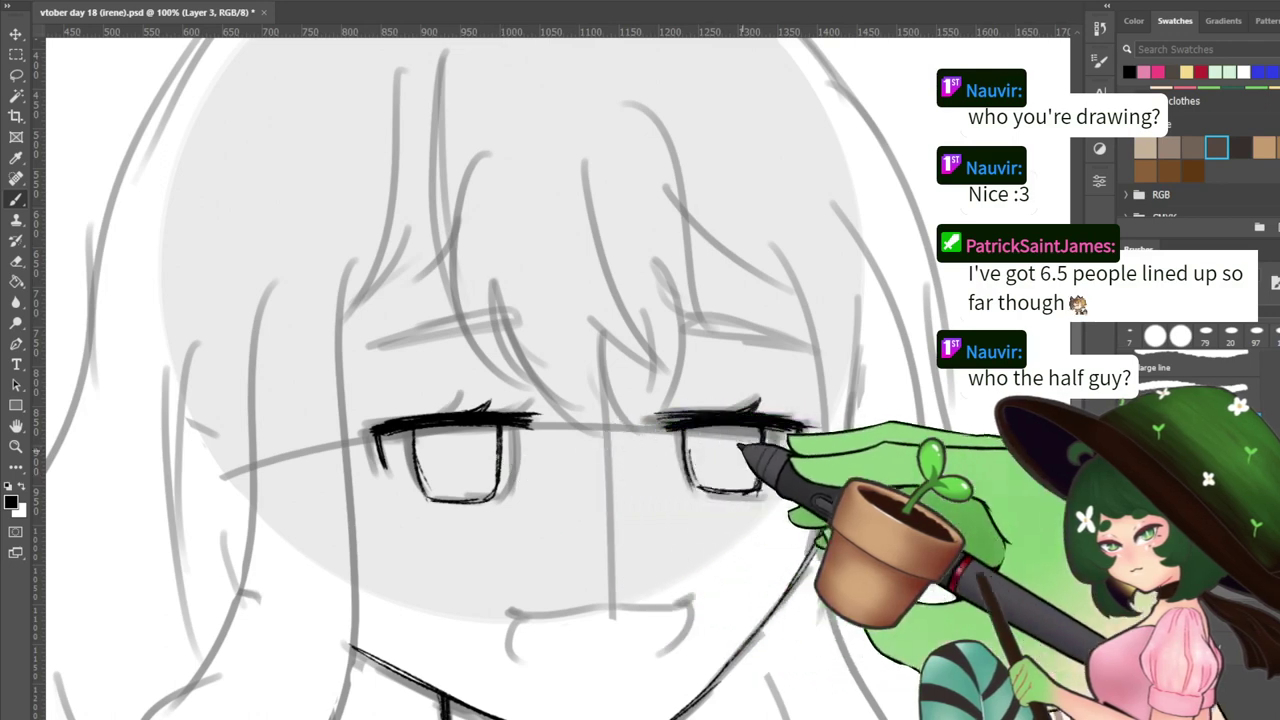
{"action": "left_click", "coordinate": [1129, 617]}
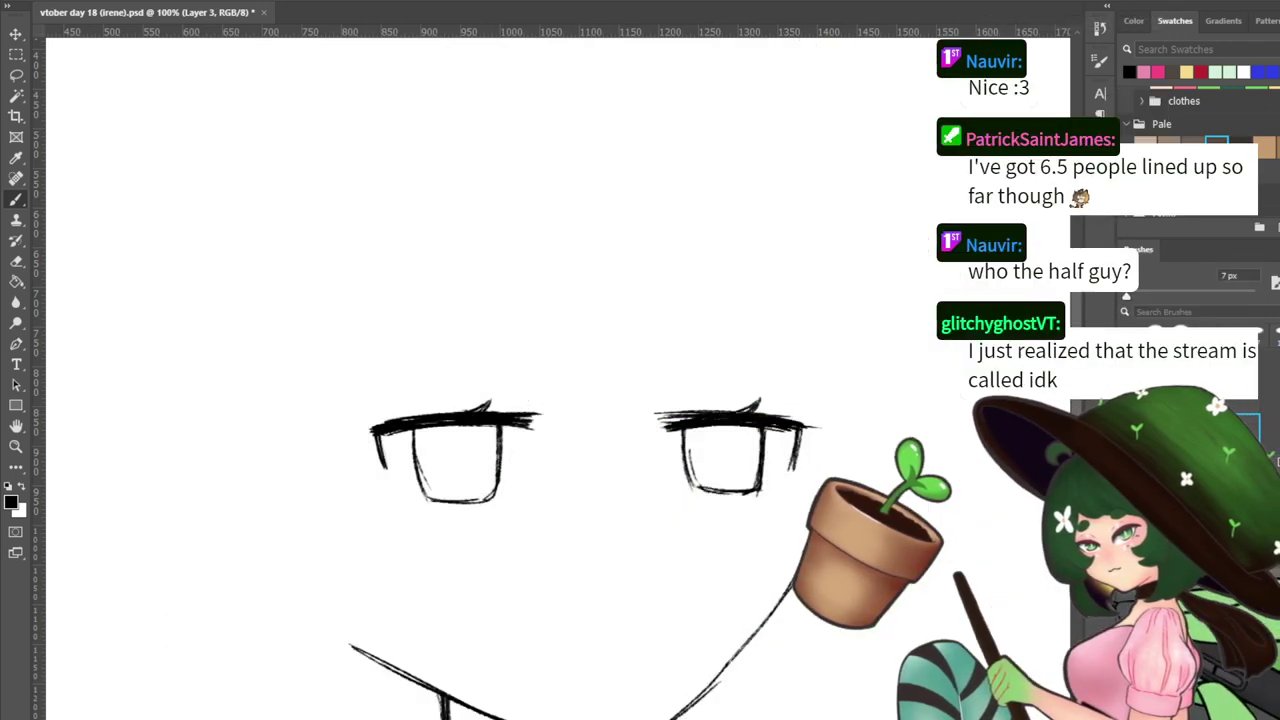
{"action": "key", "text": "ctrl+comma"}
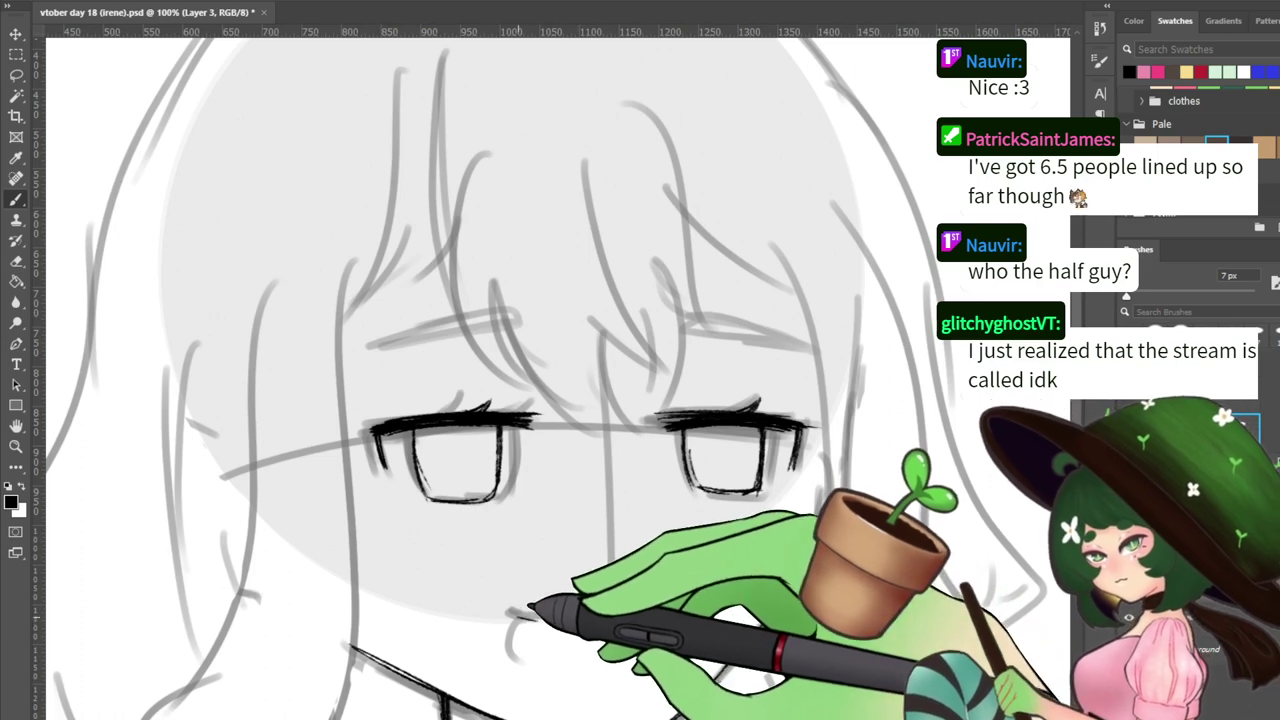
{"action": "left_click_drag", "start_coordinate": [557, 620], "coordinate": [681, 611]}
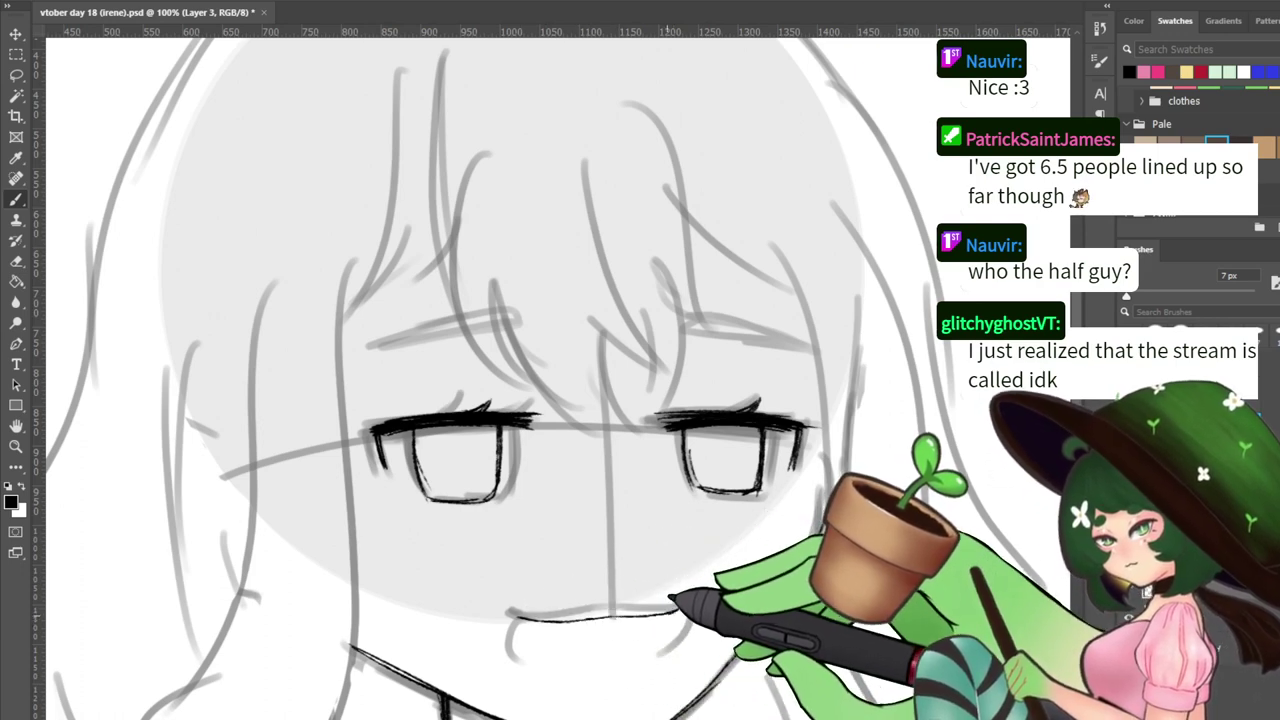
{"action": "key", "text": "e"}
{"action": "key", "text": "b"}
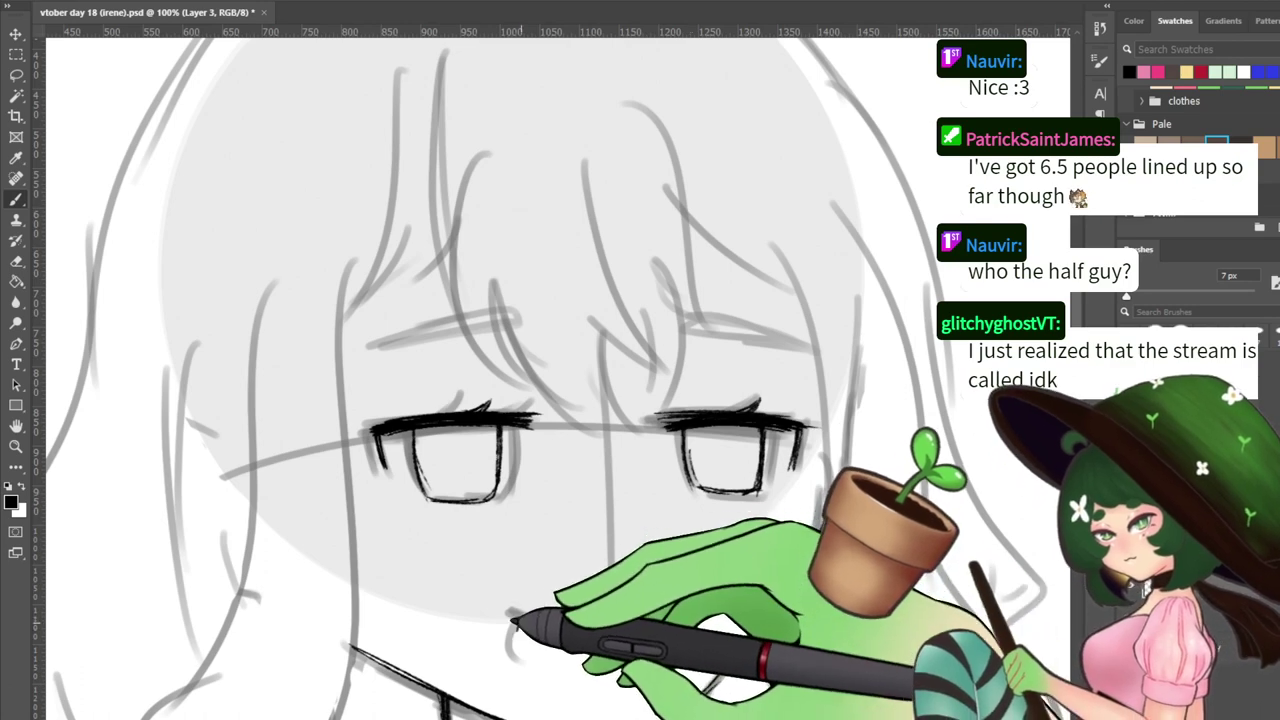
{"action": "left_click_drag", "start_coordinate": [517, 619], "coordinate": [560, 637]}
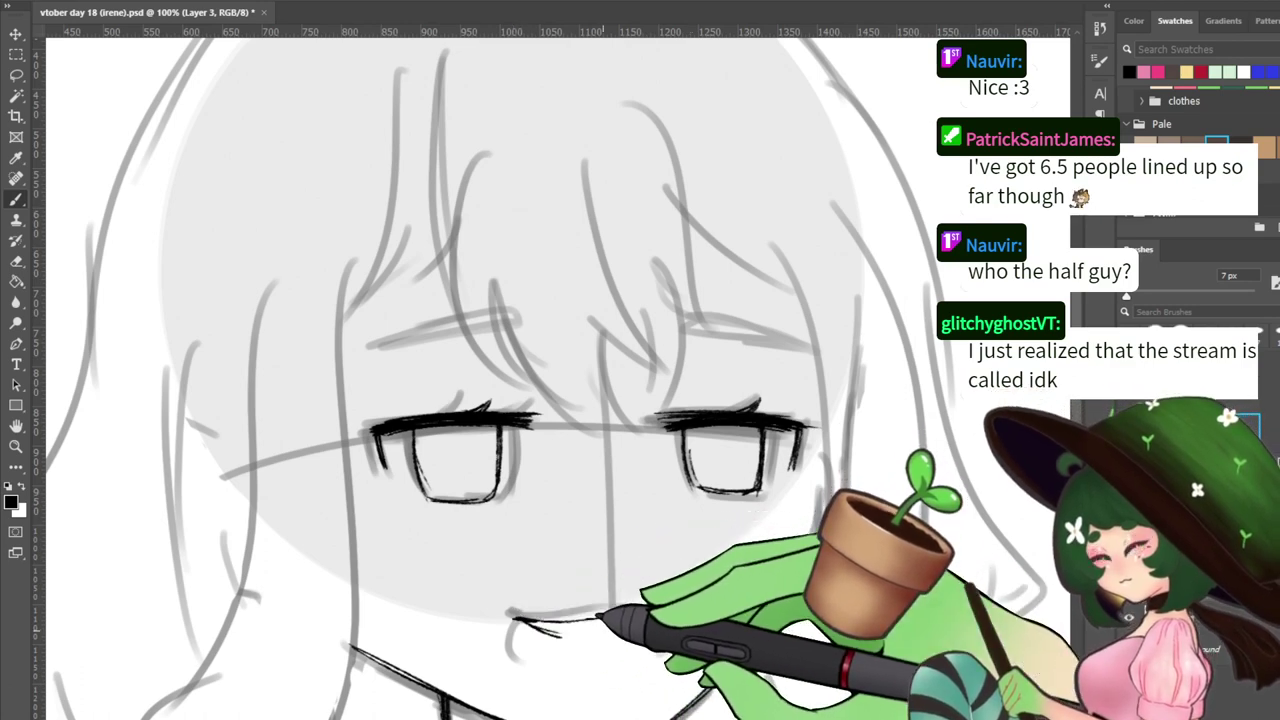
{"action": "key", "text": "ctrl+z"}
Hide the rough sketch and ink a thin, nearly straight mouth line below the eyes, trimming its ends
{"action": "left_click", "coordinate": [1128, 617]}
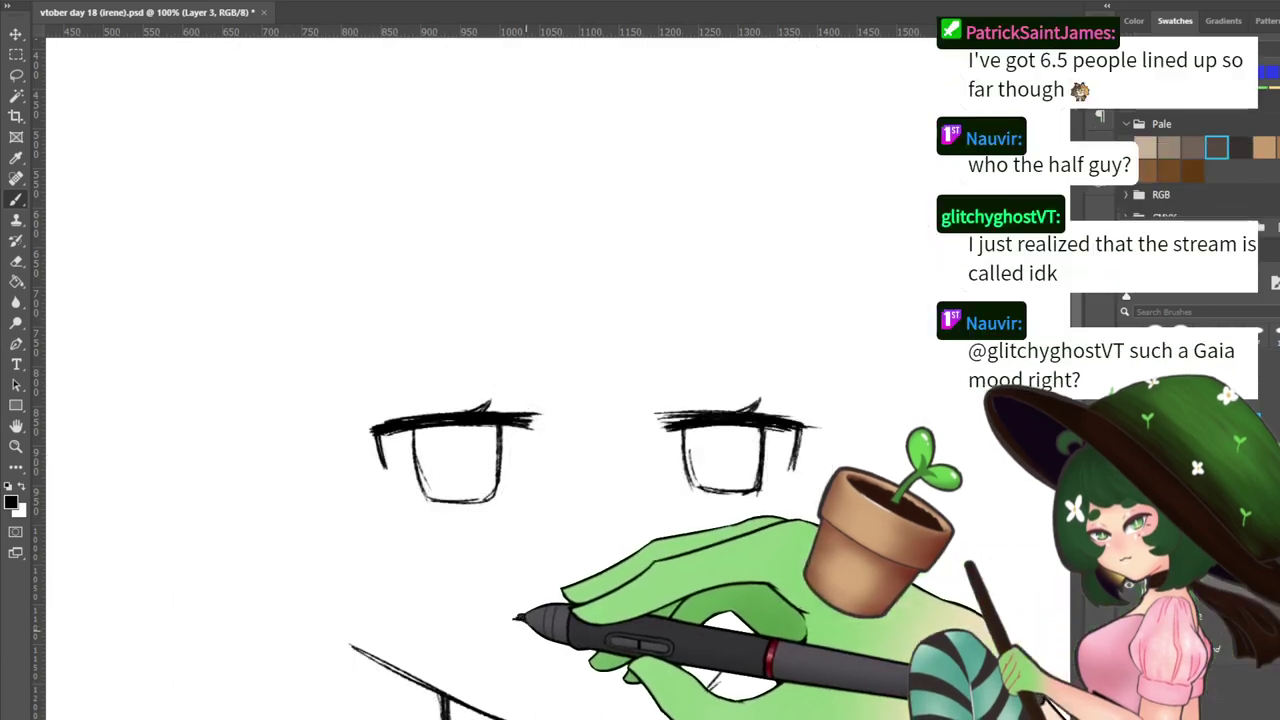
{"action": "key", "text": "e"}
{"action": "key", "text": "b"}
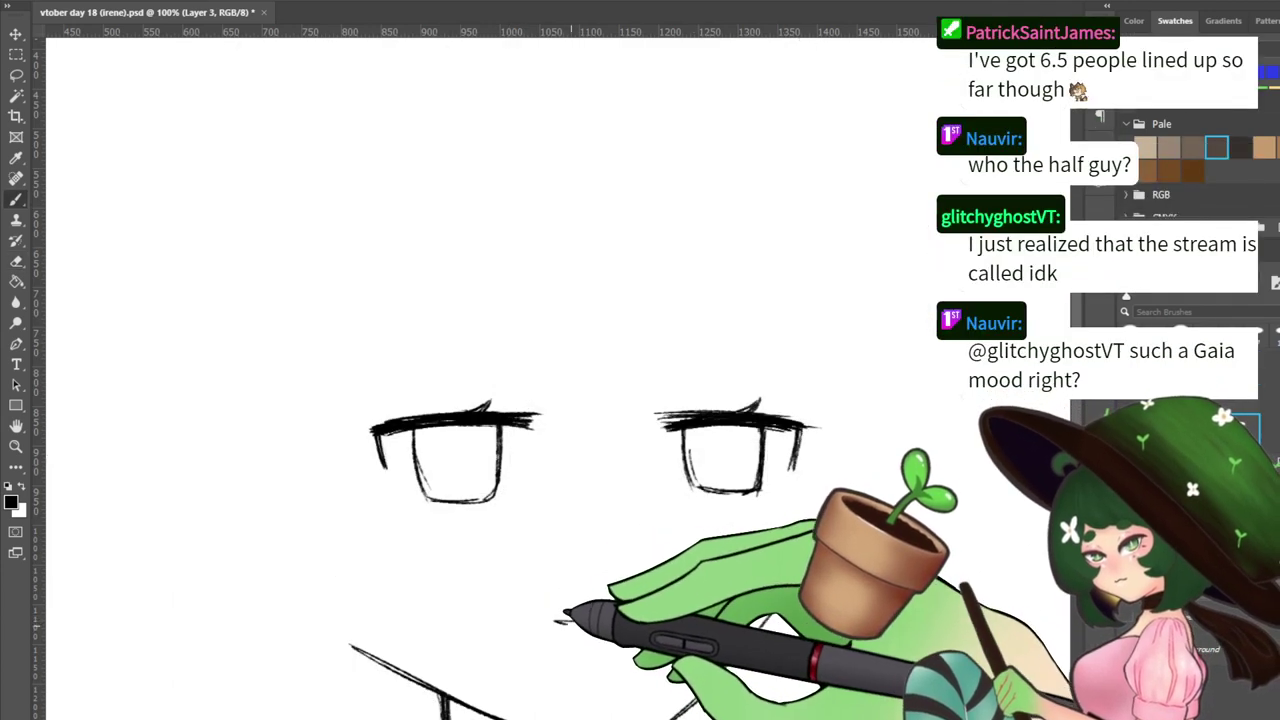
{"action": "key", "text": "e"}
{"action": "key", "text": "b"}
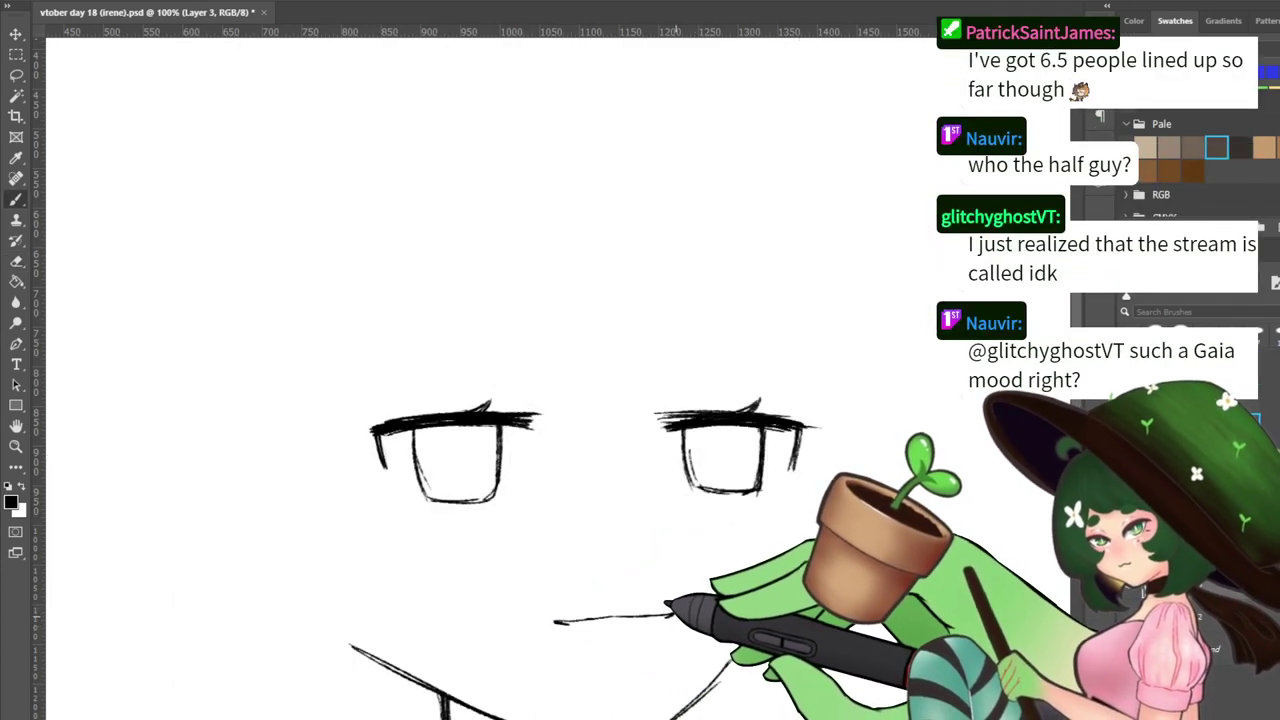
{"action": "key", "text": "e"}
{"action": "key", "text": "b"}
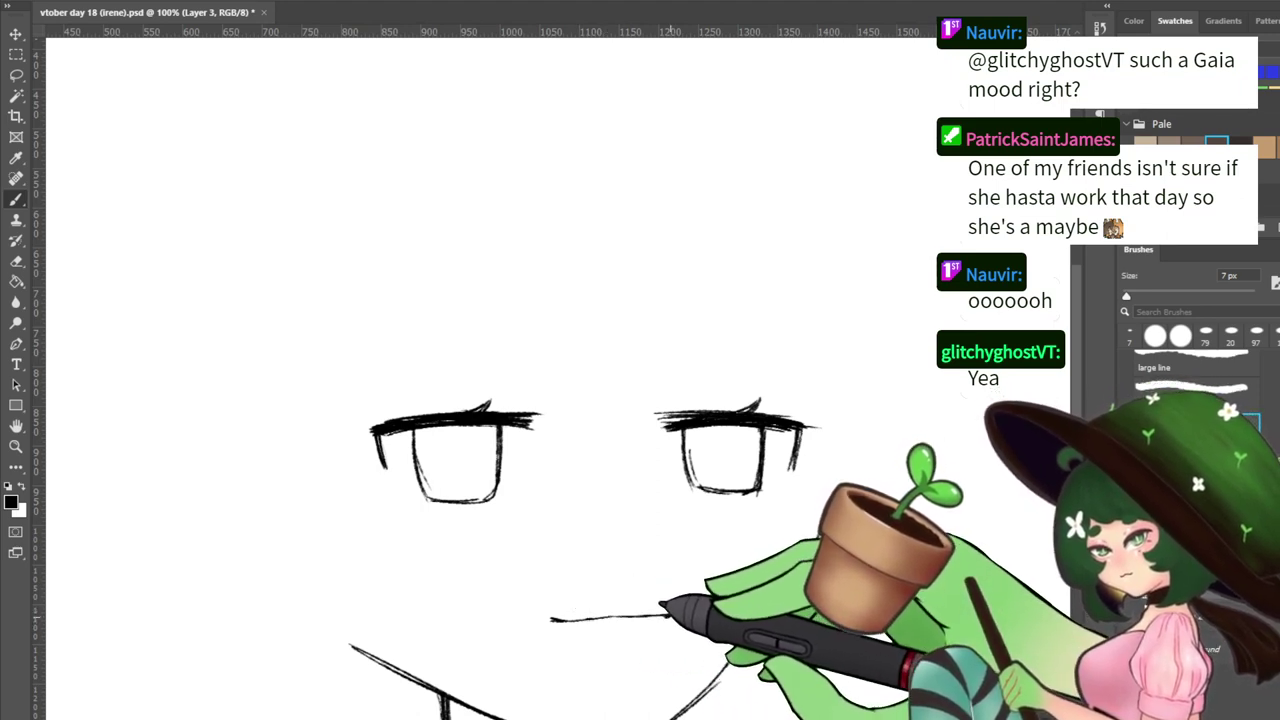
{"action": "key", "text": "e"}
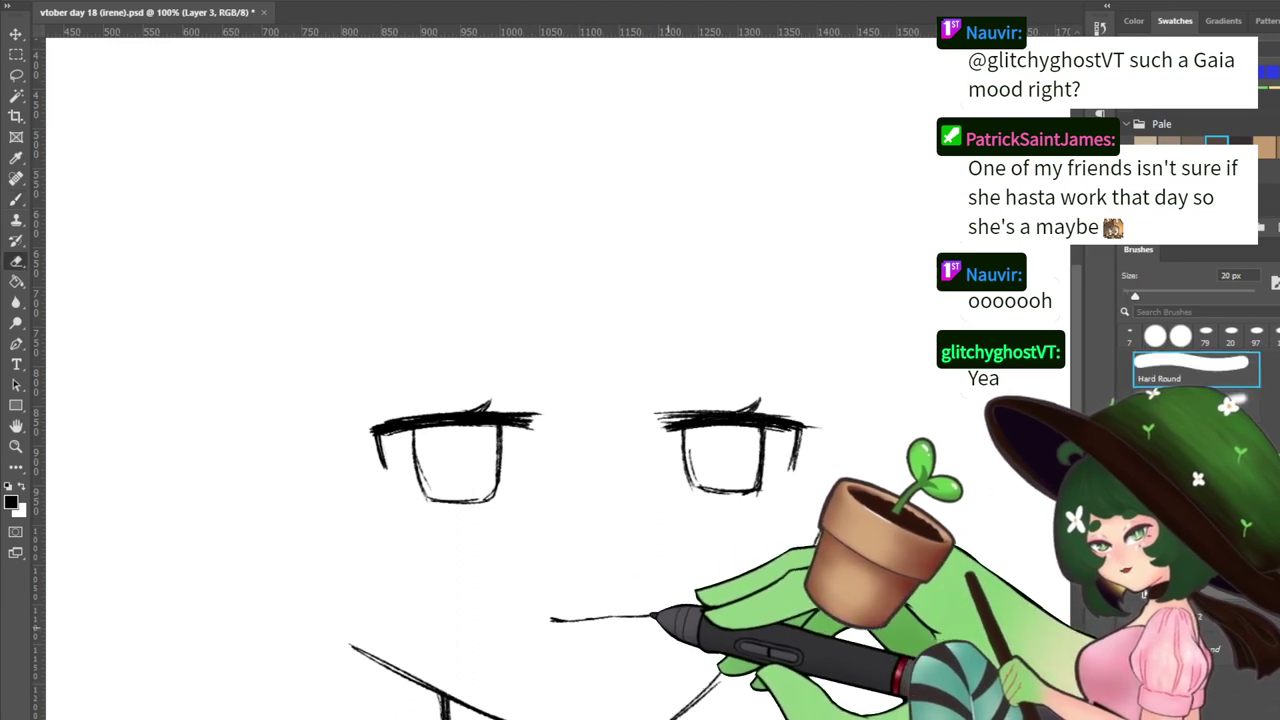
{"action": "key", "text": "b"}
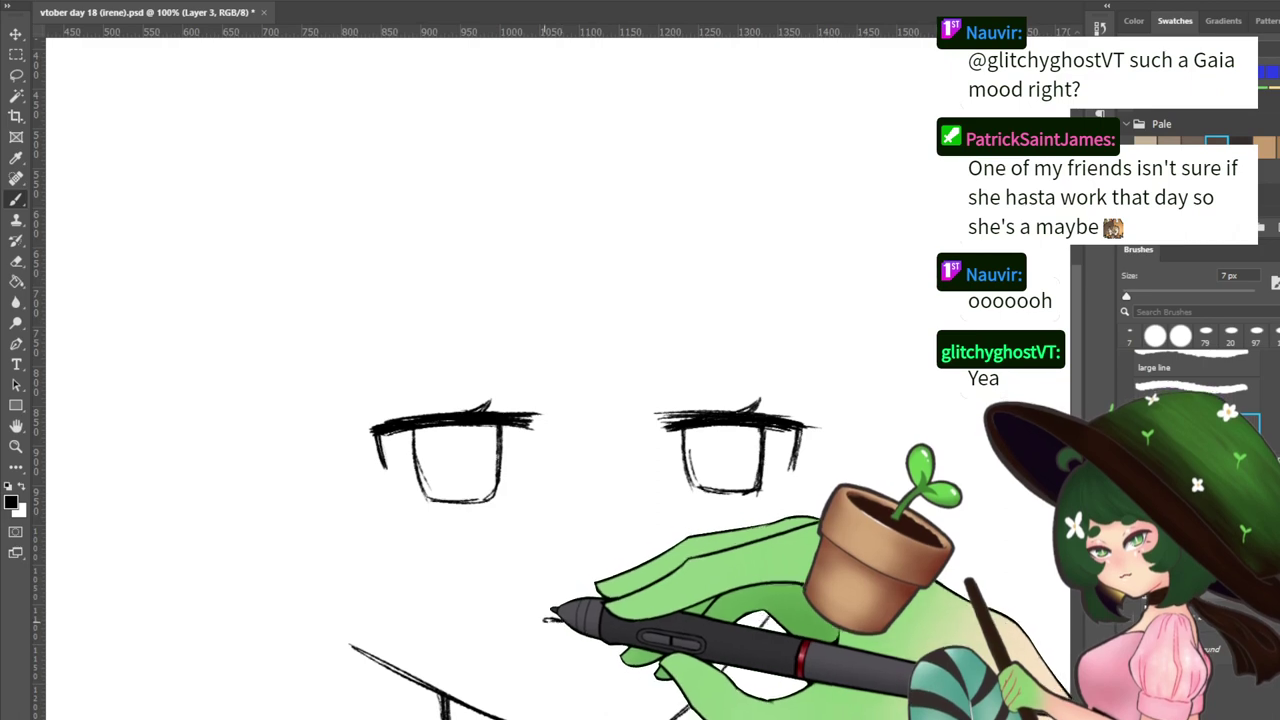
{"action": "left_click_drag", "start_coordinate": [545, 619], "coordinate": [648, 611]}
{"action": "key", "text": "e"}
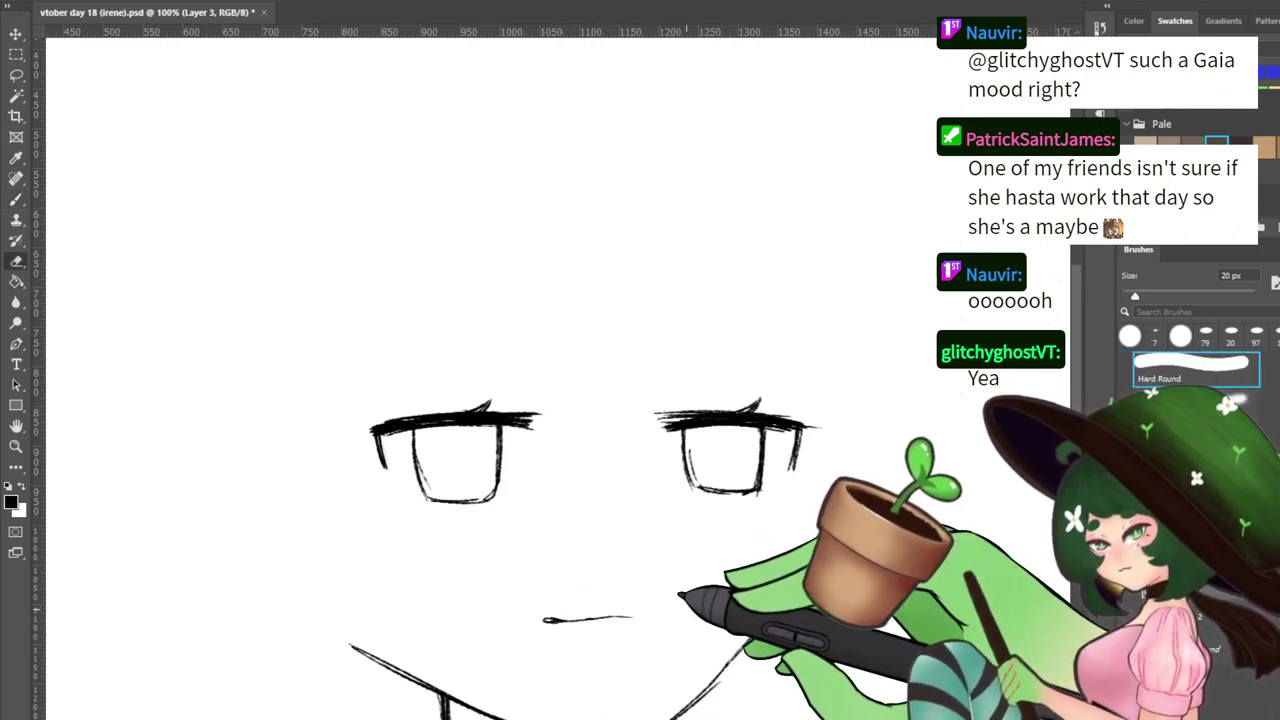
{"action": "key", "text": "b"}
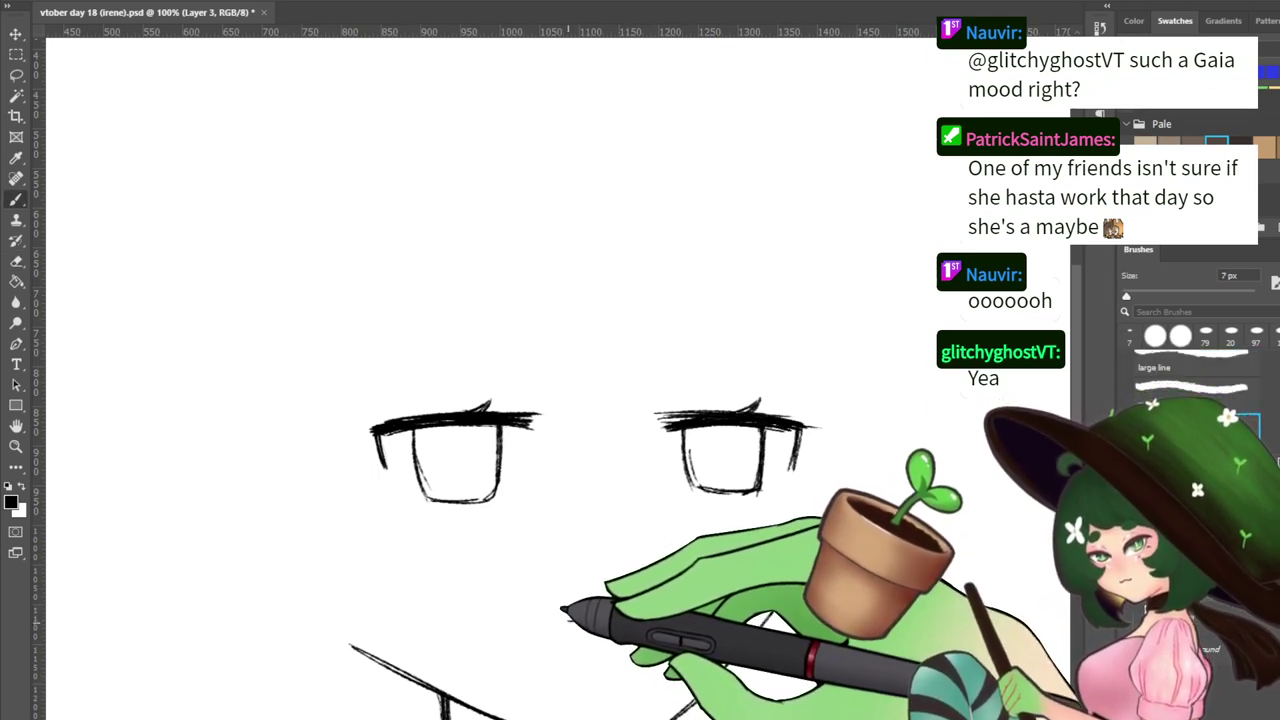
{"action": "key", "text": "ctrl+z"}
Ink a wider mouth line with a slight rise in the middle and trim its right end
{"action": "left_click_drag", "start_coordinate": [545, 622], "coordinate": [672, 619]}
{"action": "key", "text": "e"}
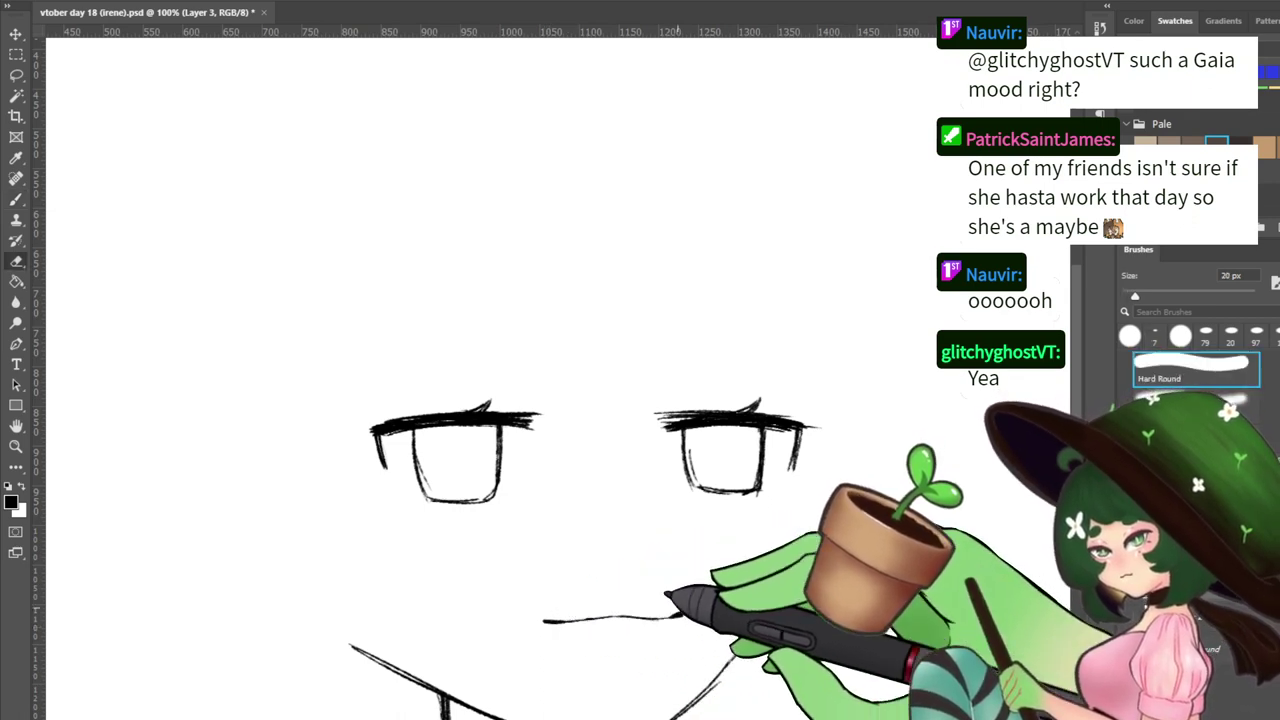
{"action": "key", "text": "b"}
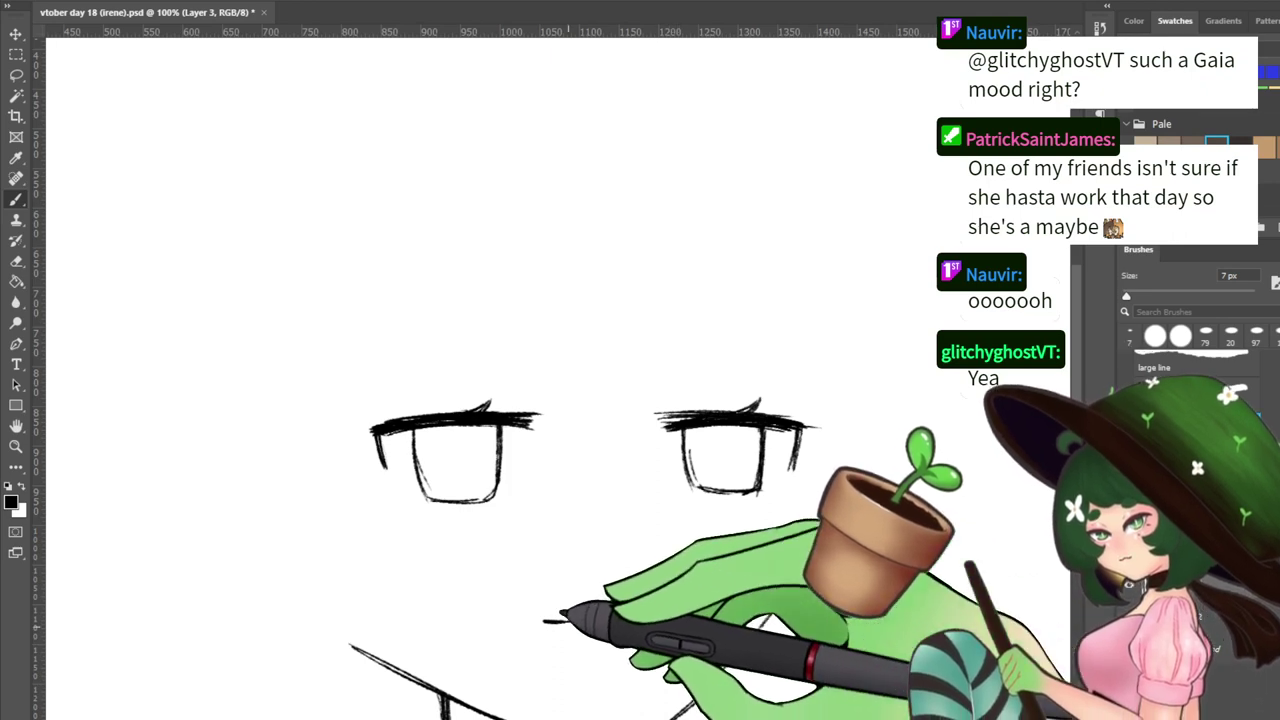
{"action": "key", "text": "e"}
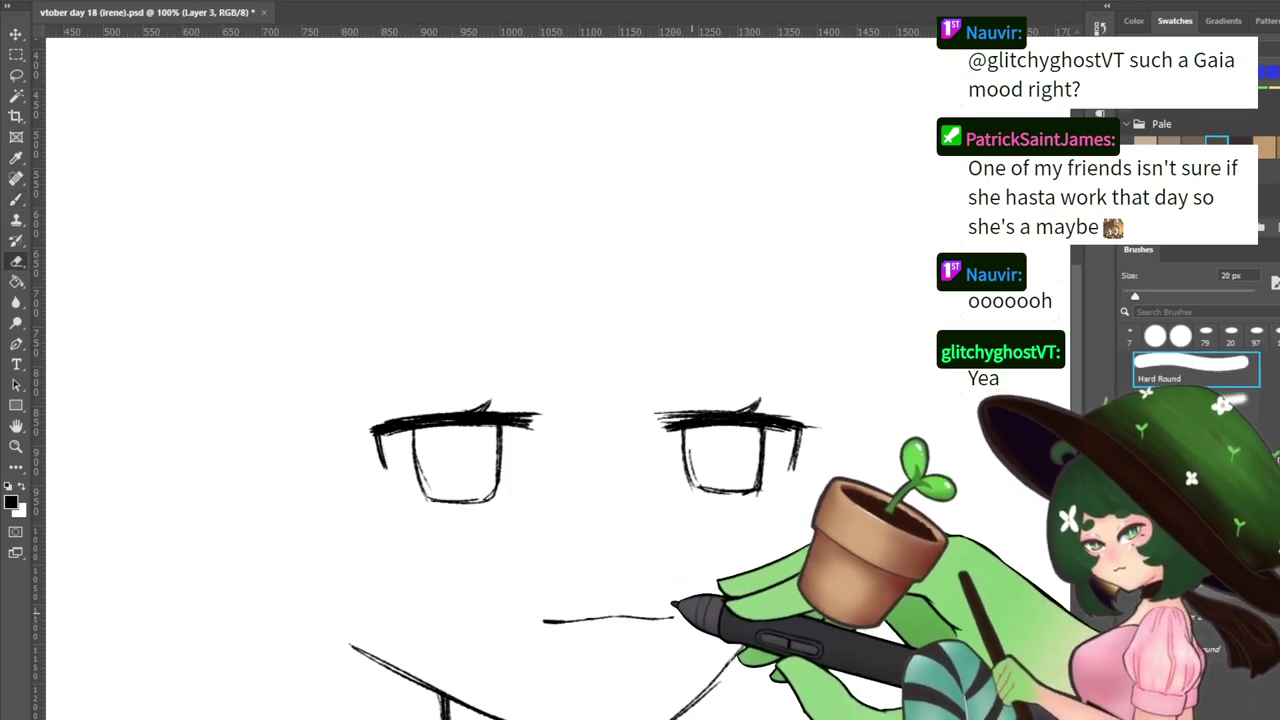
{"action": "left_click_drag", "start_coordinate": [694, 617], "coordinate": [679, 619]}
Shape the mouth's left corner with a thickened tip and a short slanted lower stroke, erasing stray marks
{"action": "key", "text": "b"}
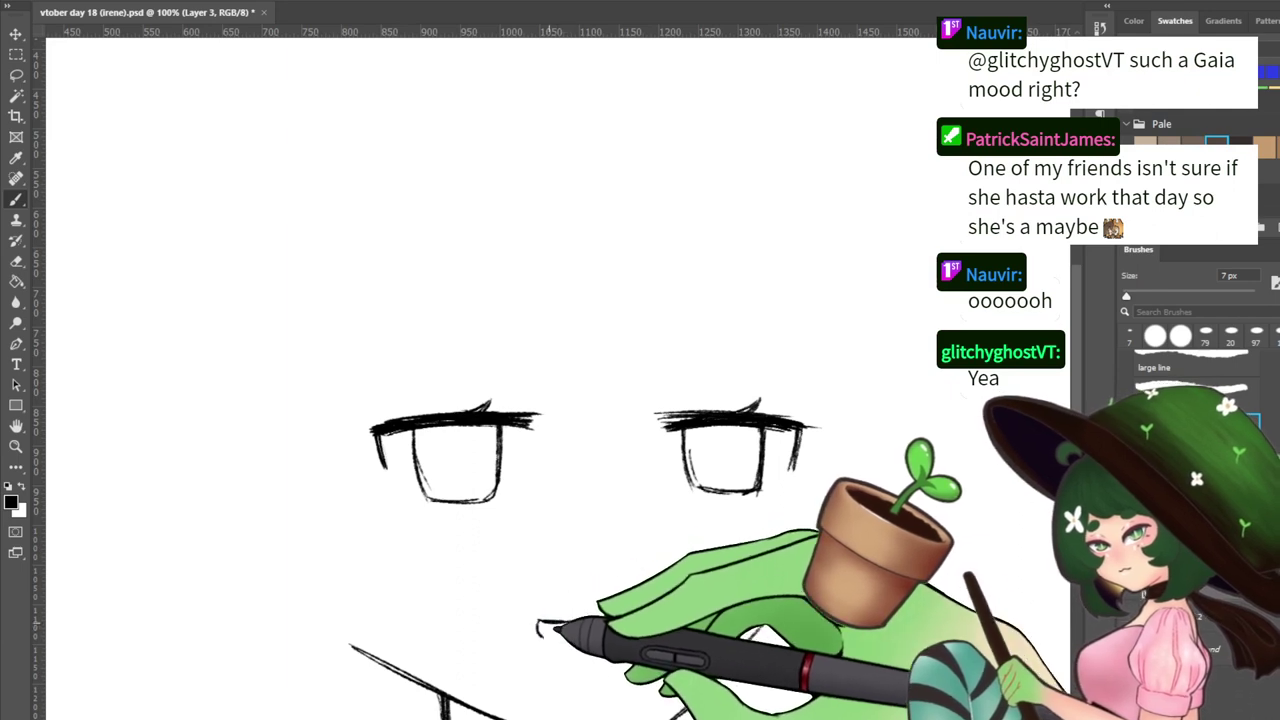
{"action": "mouse_move", "coordinate": [555, 624]}
{"action": "left_mouse_down"}
{"action": "mouse_move", "coordinate": [612, 642]}
{"action": "mouse_move", "coordinate": [634, 625]}
{"action": "left_mouse_up"}
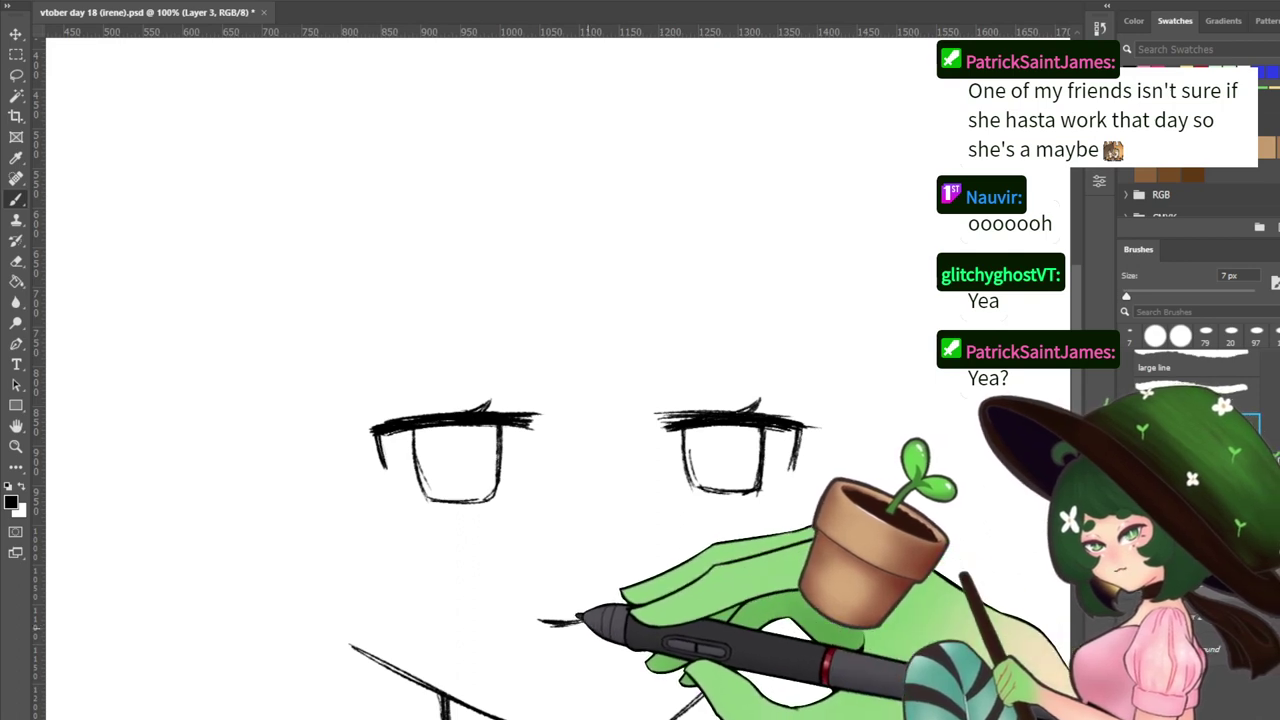
{"action": "key", "text": "e"}
{"action": "left_click_drag", "start_coordinate": [553, 632], "coordinate": [655, 631]}
{"action": "key", "text": "b"}
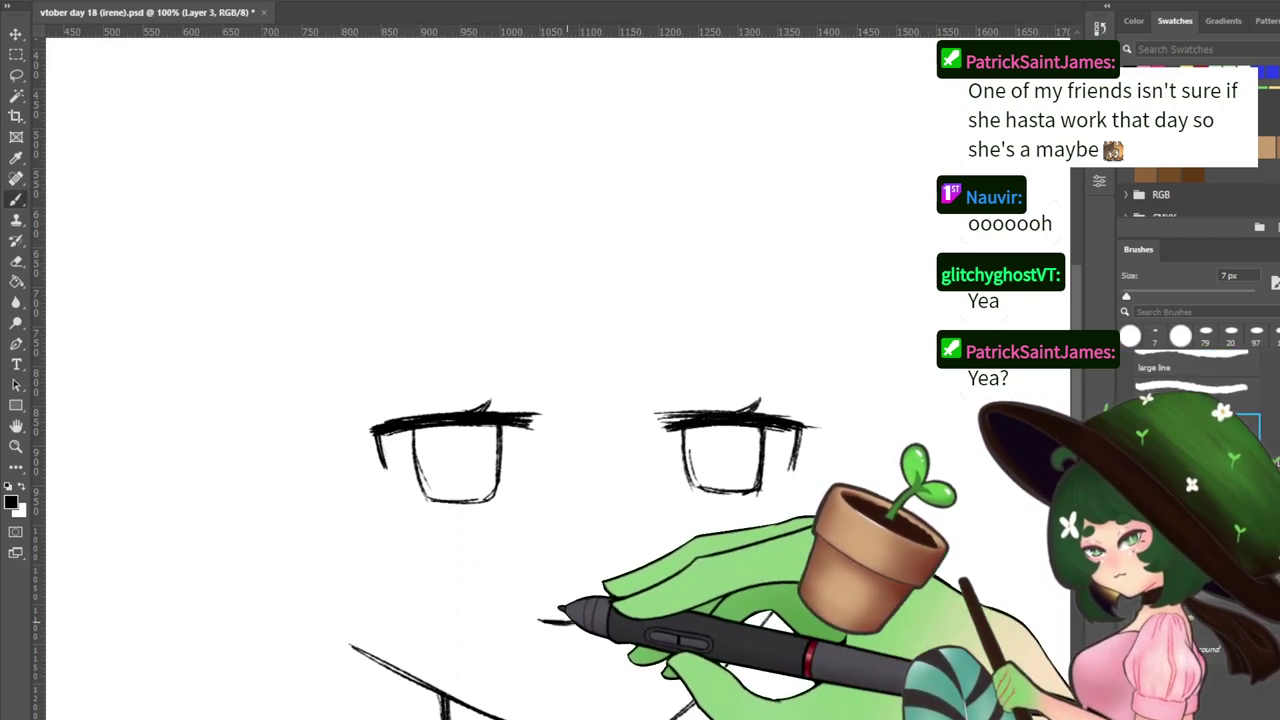
{"action": "left_click_drag", "start_coordinate": [546, 623], "coordinate": [578, 636]}
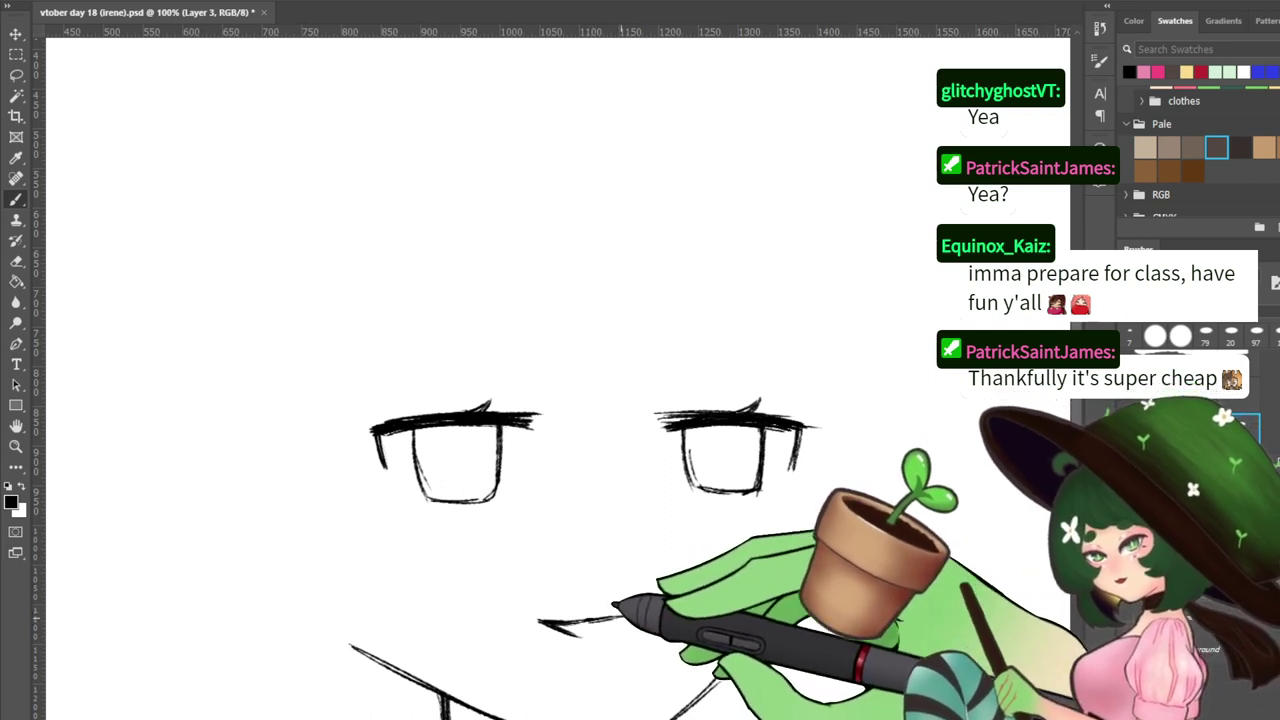
Extend the upper lip line to the right and ink a matching corner with a short slanted lower stroke
{"action": "key", "text": "e"}
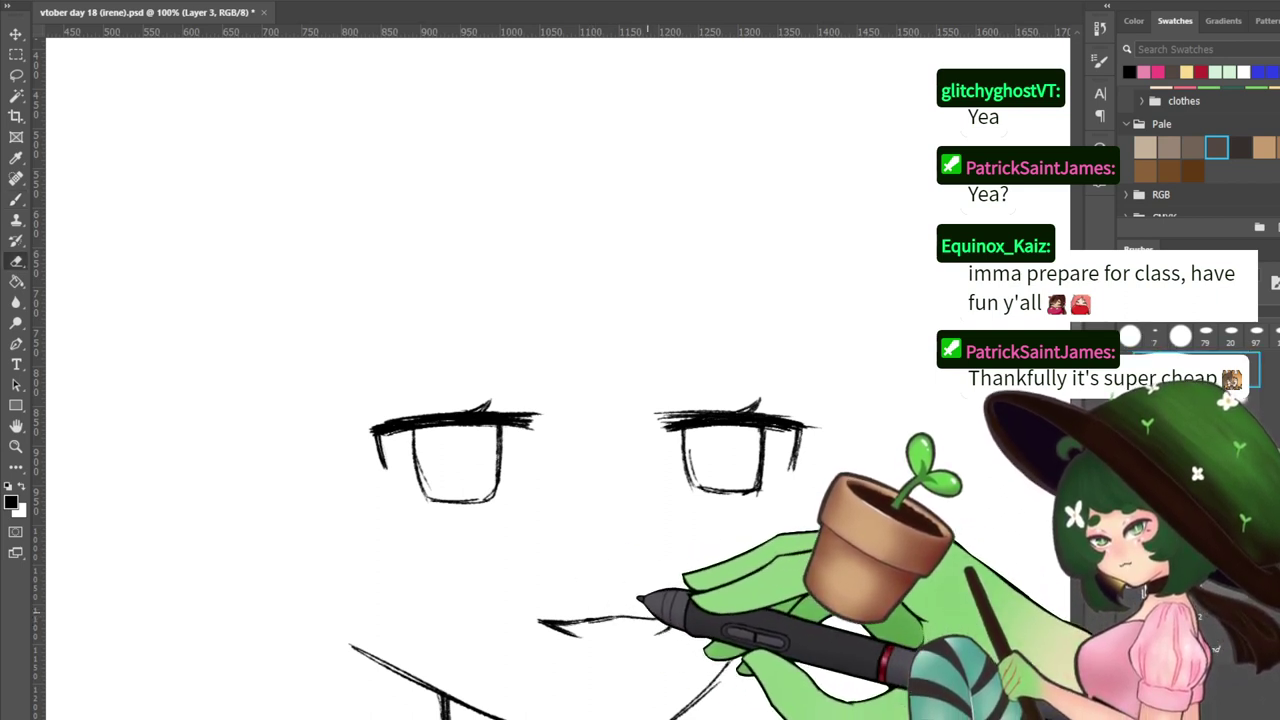
{"action": "key", "text": "b"}
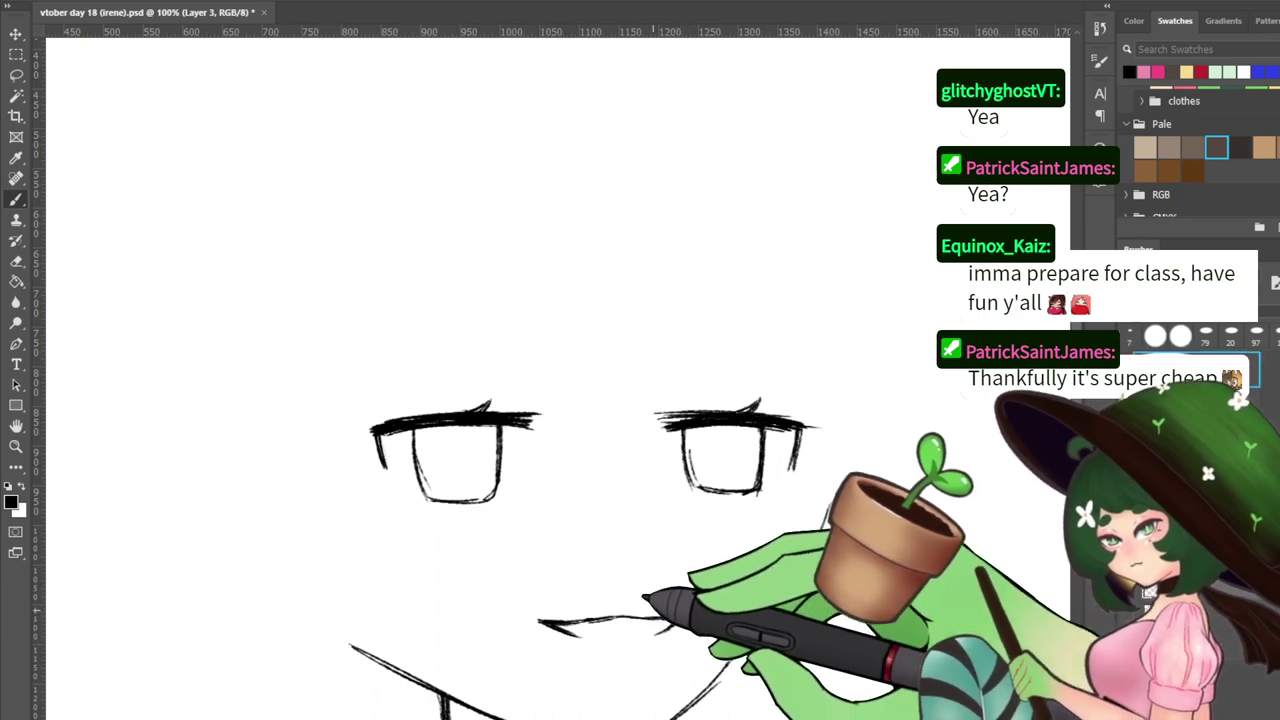
{"action": "key", "text": "e"}
{"action": "key", "text": "b"}
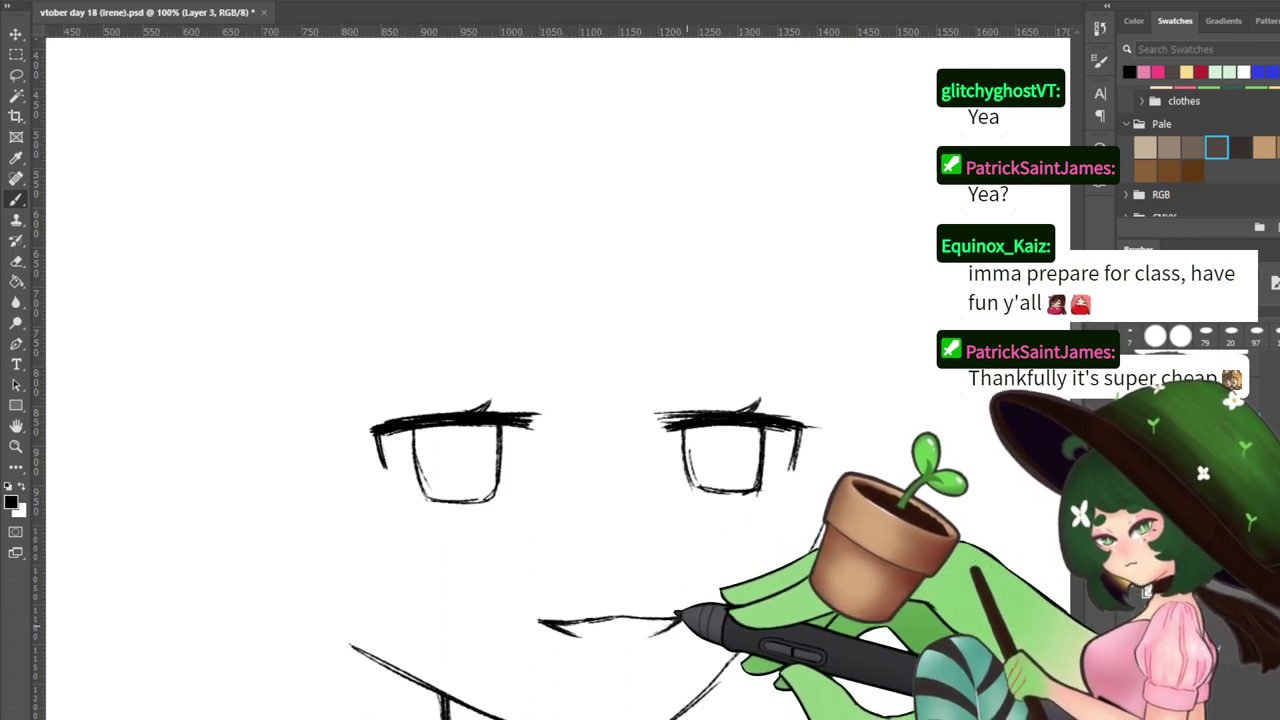
{"action": "key", "text": "e"}
{"action": "key", "text": "b"}
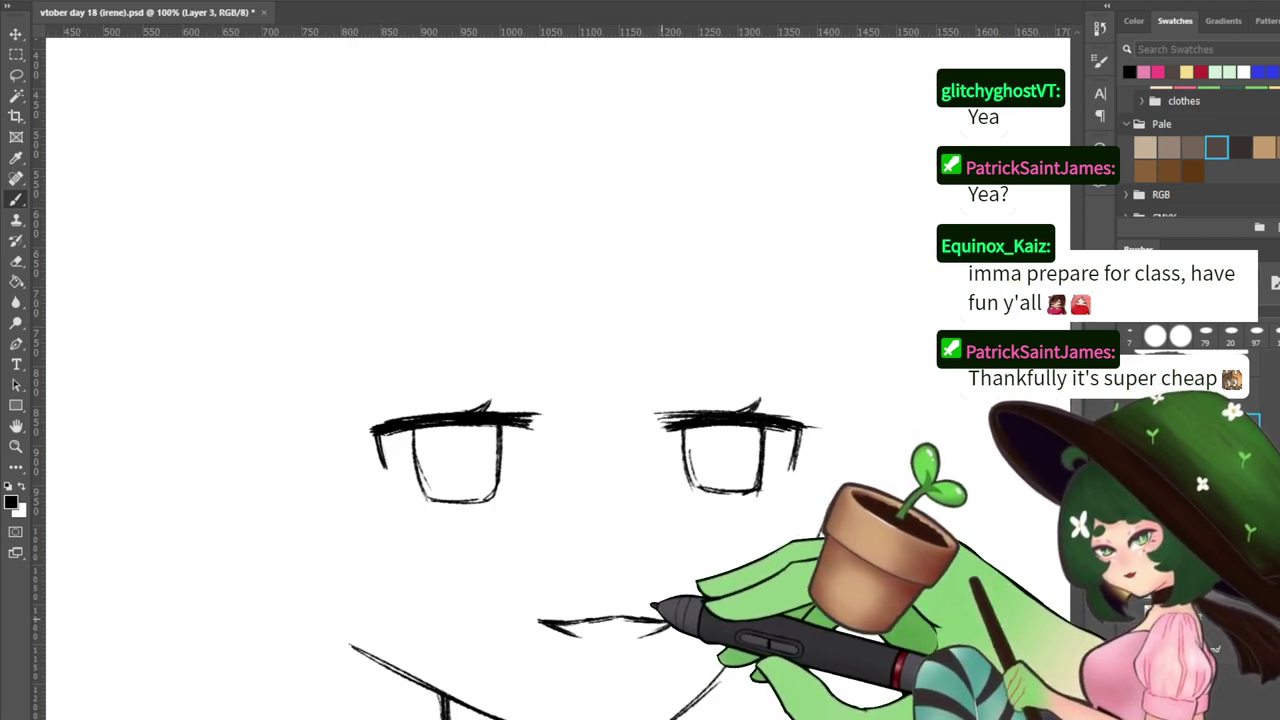
Erase the right half of the upper lip line and redraw it out to the right corner
{"action": "key", "text": "e"}
{"action": "left_click_drag", "start_coordinate": [640, 612], "coordinate": [631, 618]}
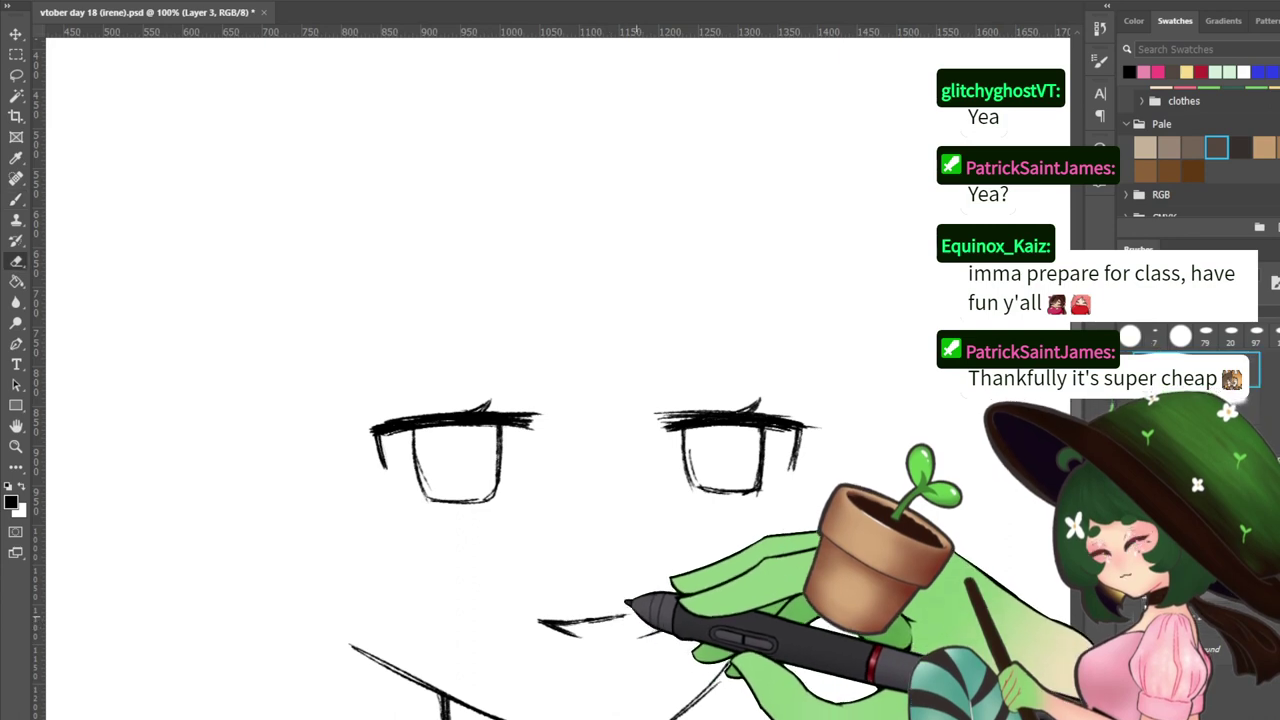
{"action": "key", "text": "b"}
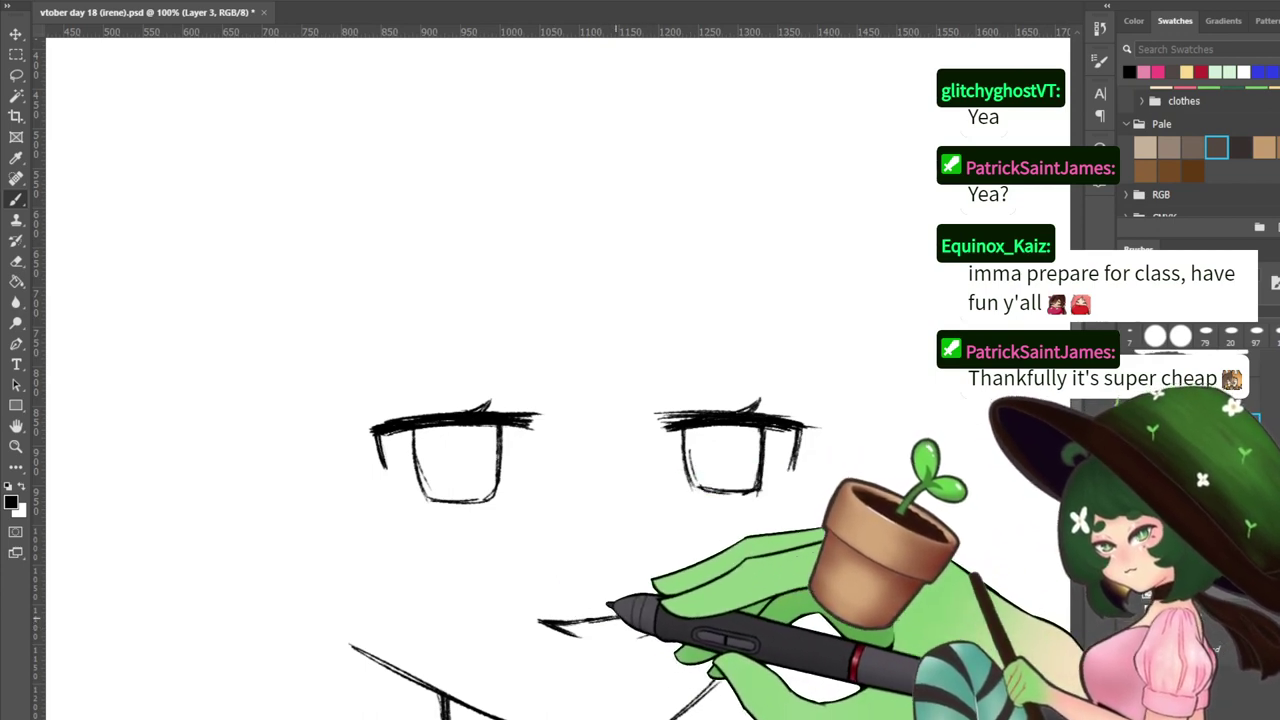
{"action": "key", "text": "e"}
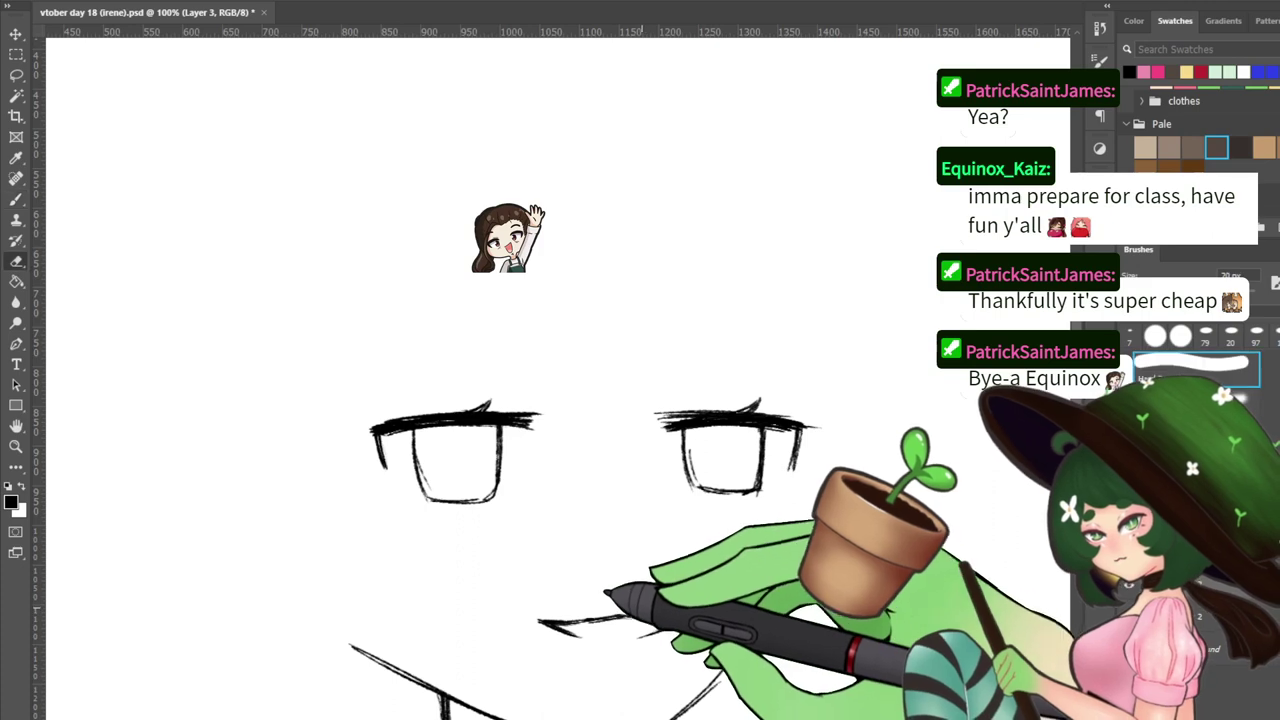
{"action": "key", "text": "b"}
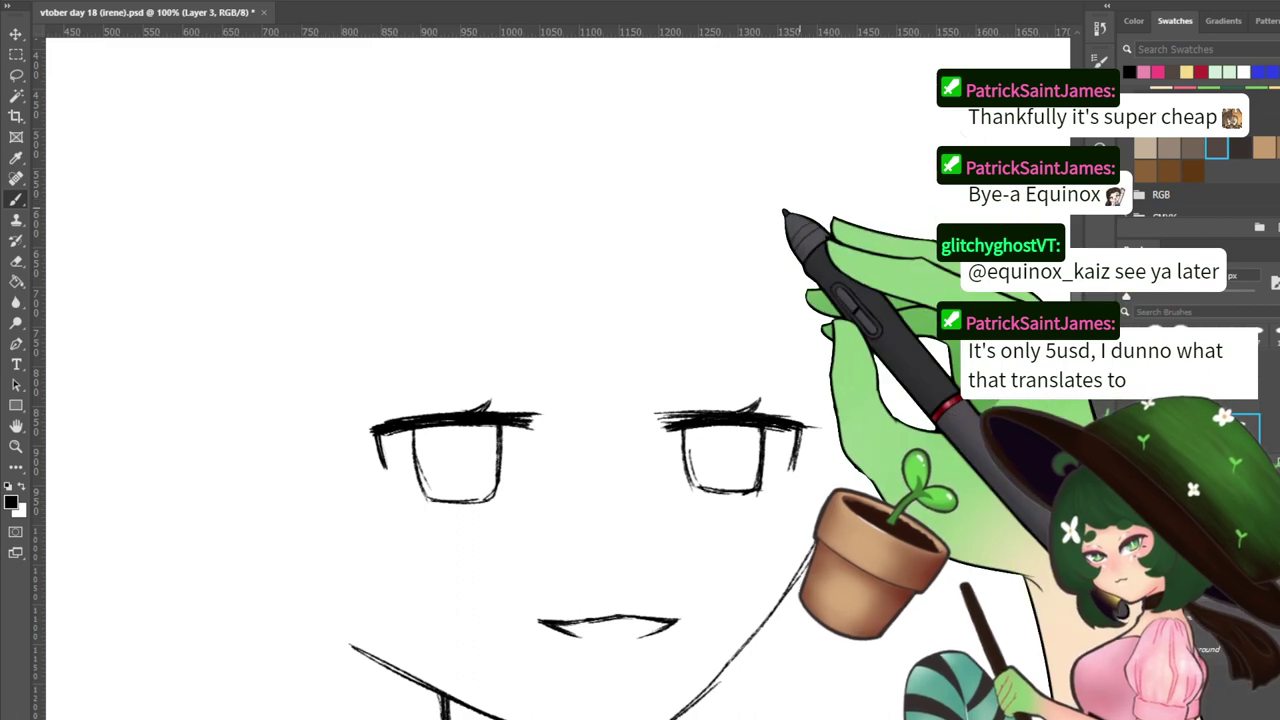
Erase the middle and right side of the mouth and re-ink them with a smoother curve and a tapered corner
{"action": "left_click_drag", "start_coordinate": [769, 534], "coordinate": [797, 362]}
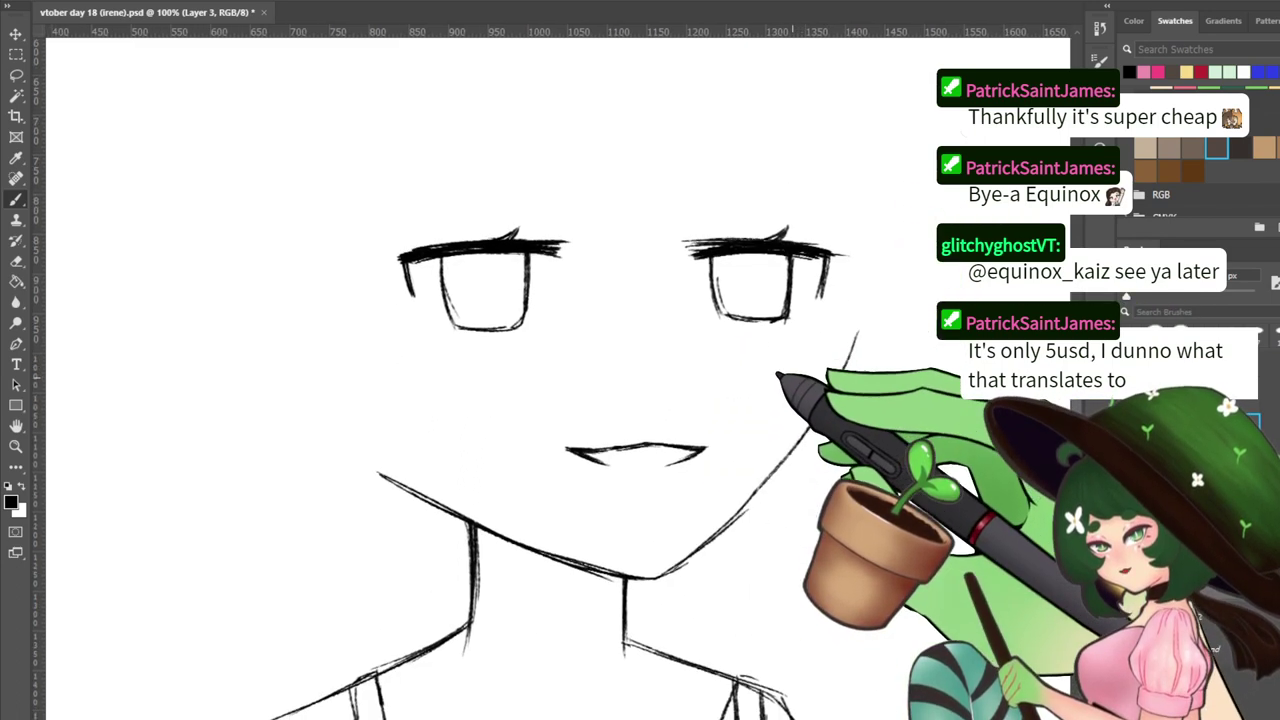
{"action": "key", "text": "e"}
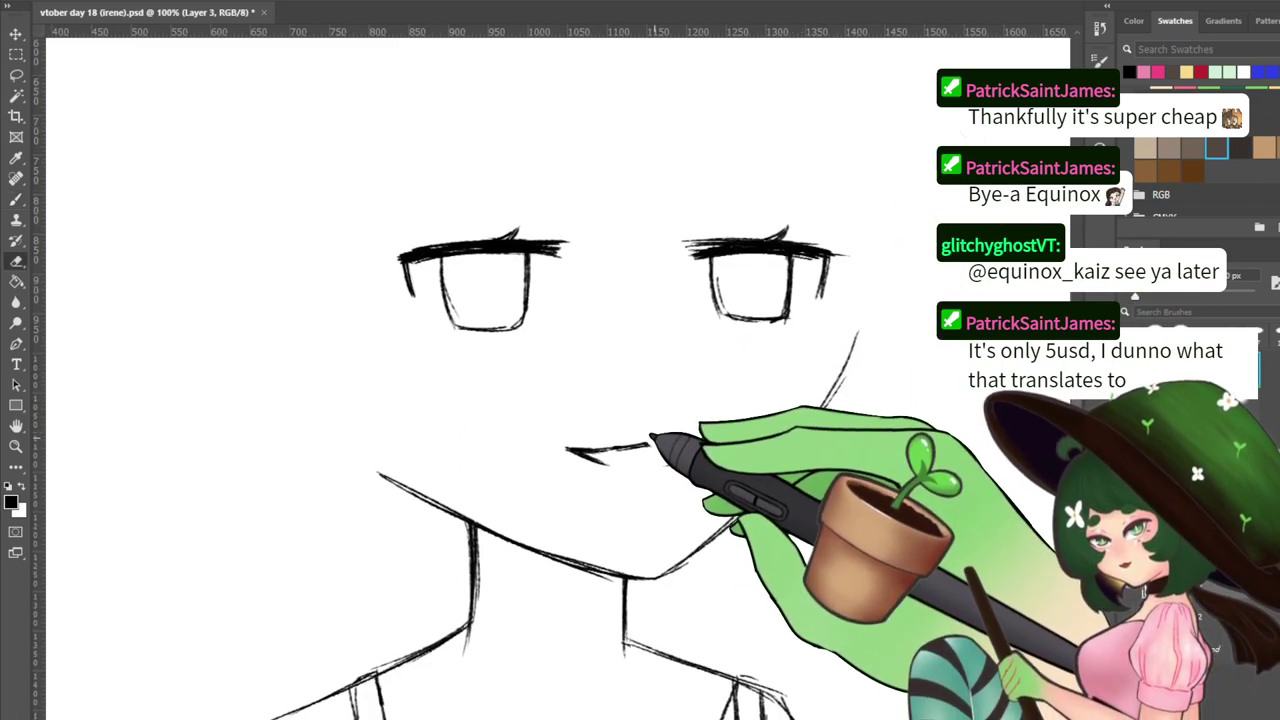
{"action": "left_click_drag", "start_coordinate": [617, 457], "coordinate": [646, 446]}
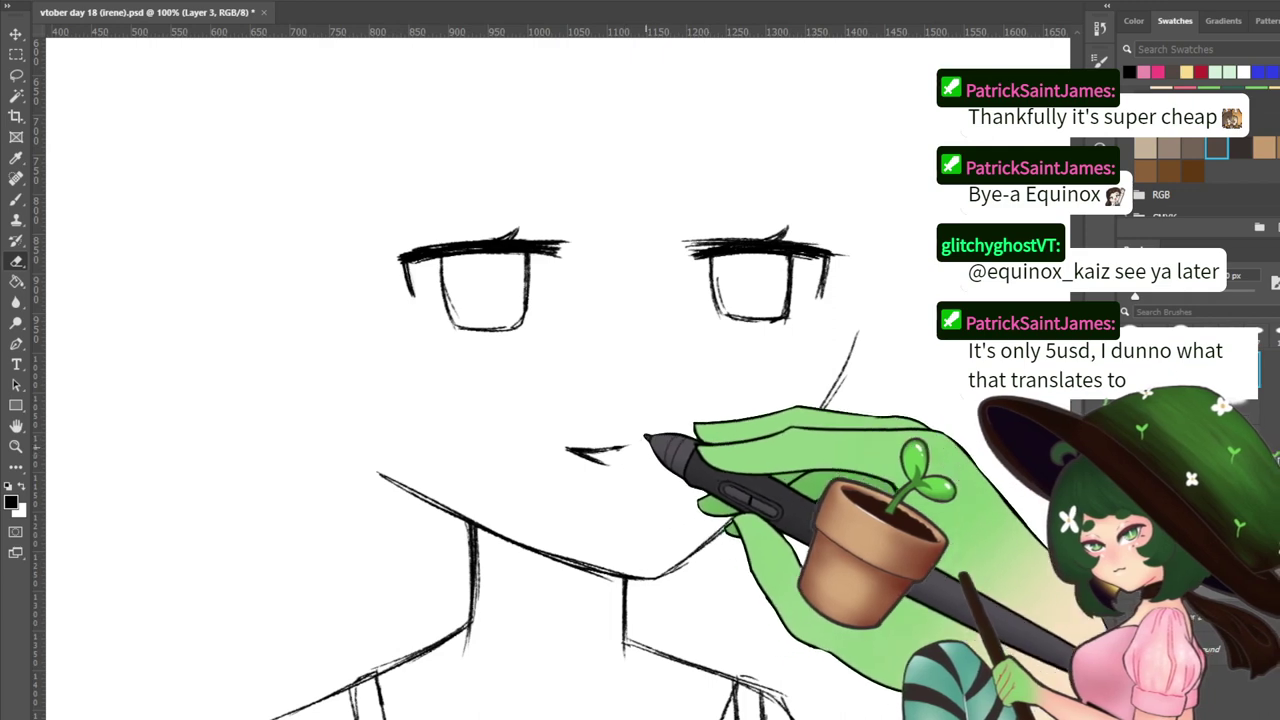
{"action": "key", "text": "b"}
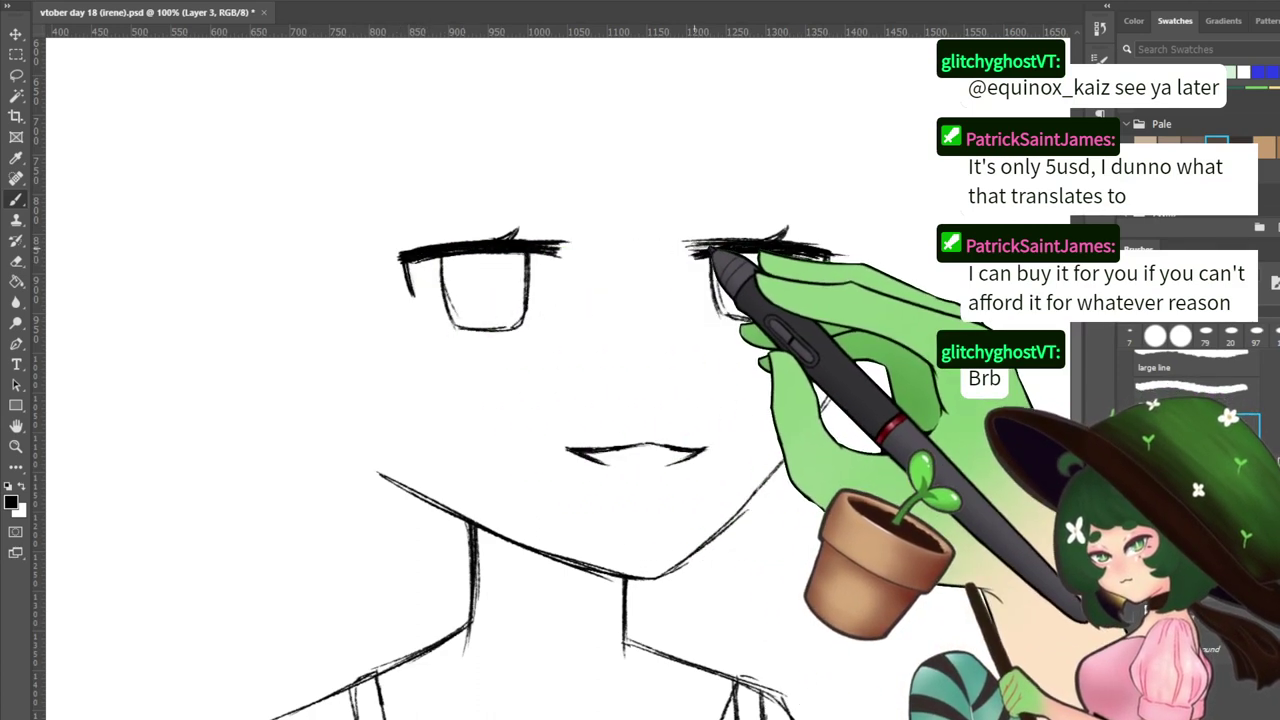
Sharpen the outer lash corners of both eyes and clean up the iris outline of the eye on the viewer's right
{"action": "key", "text": "e"}
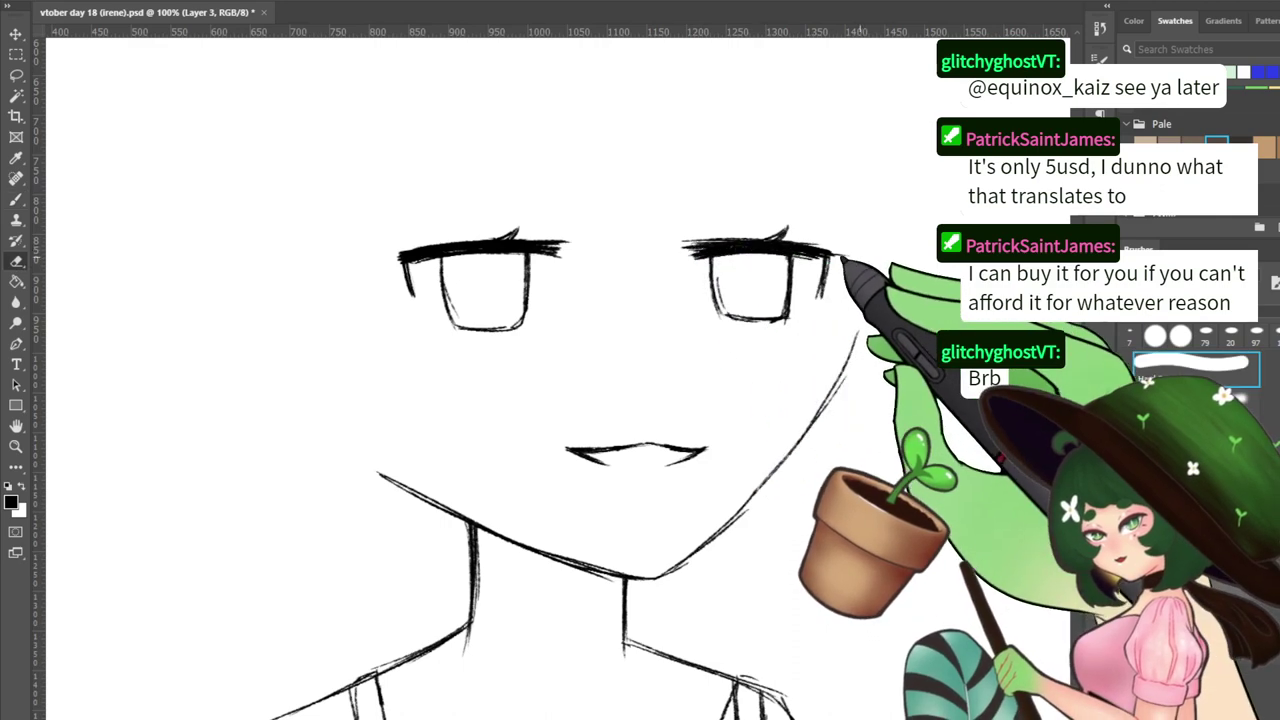
{"action": "key", "text": "b"}
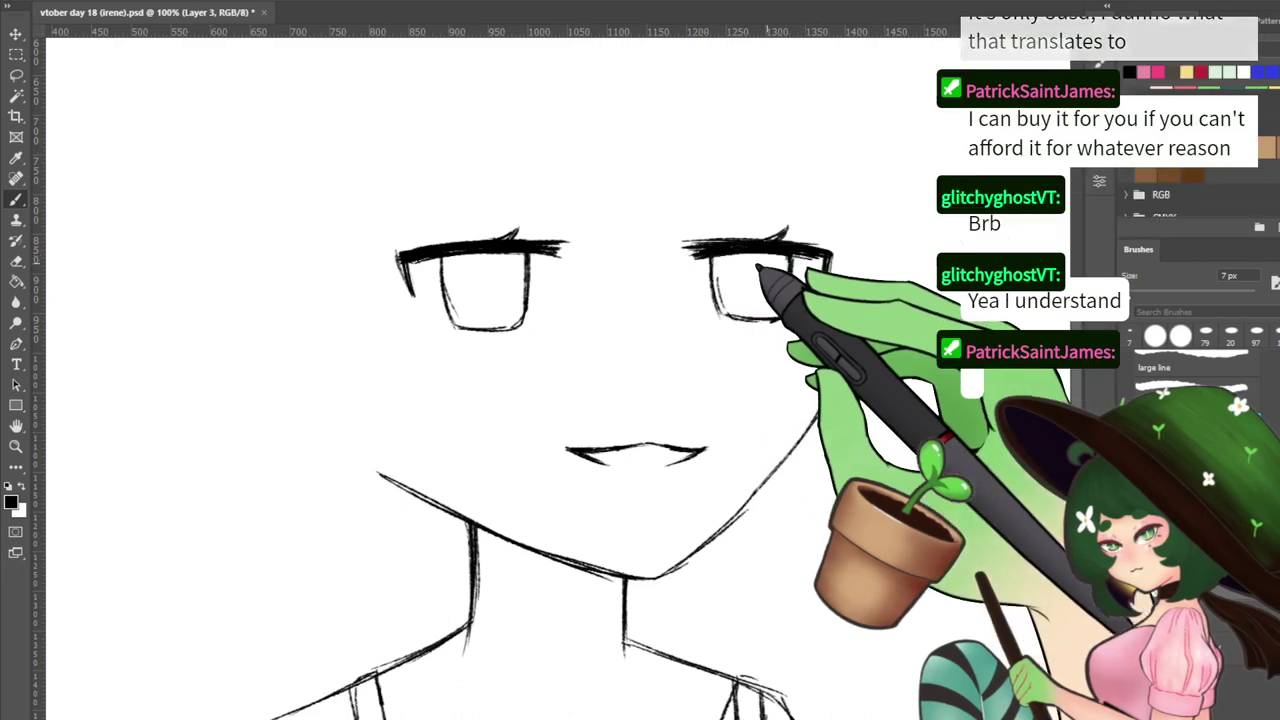
{"action": "key", "text": "e"}
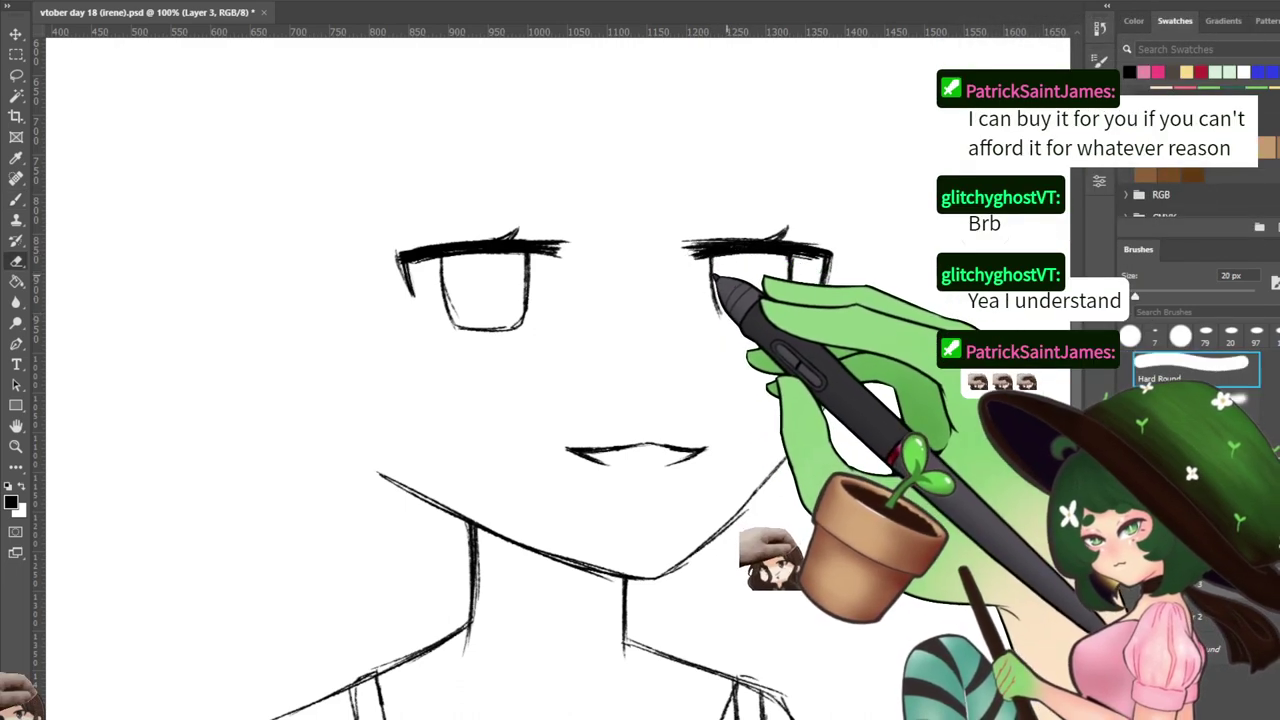
{"action": "key", "text": "b"}
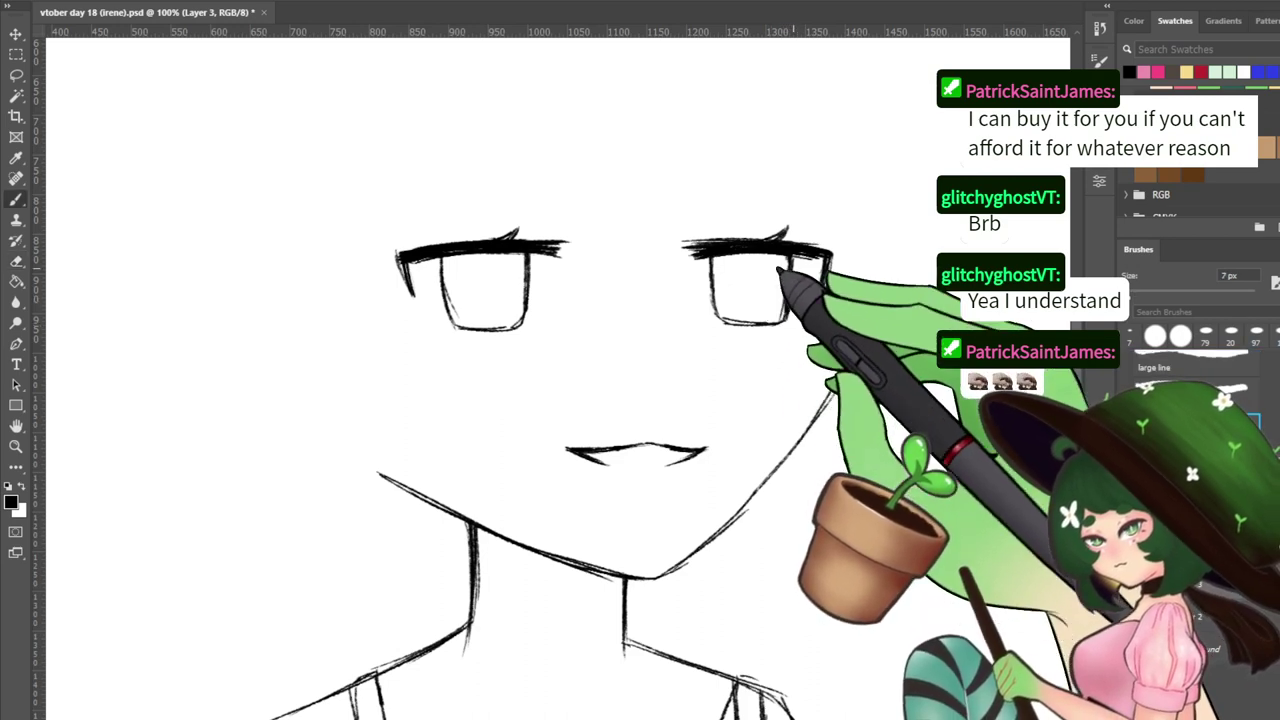
{"action": "key", "text": "m"}
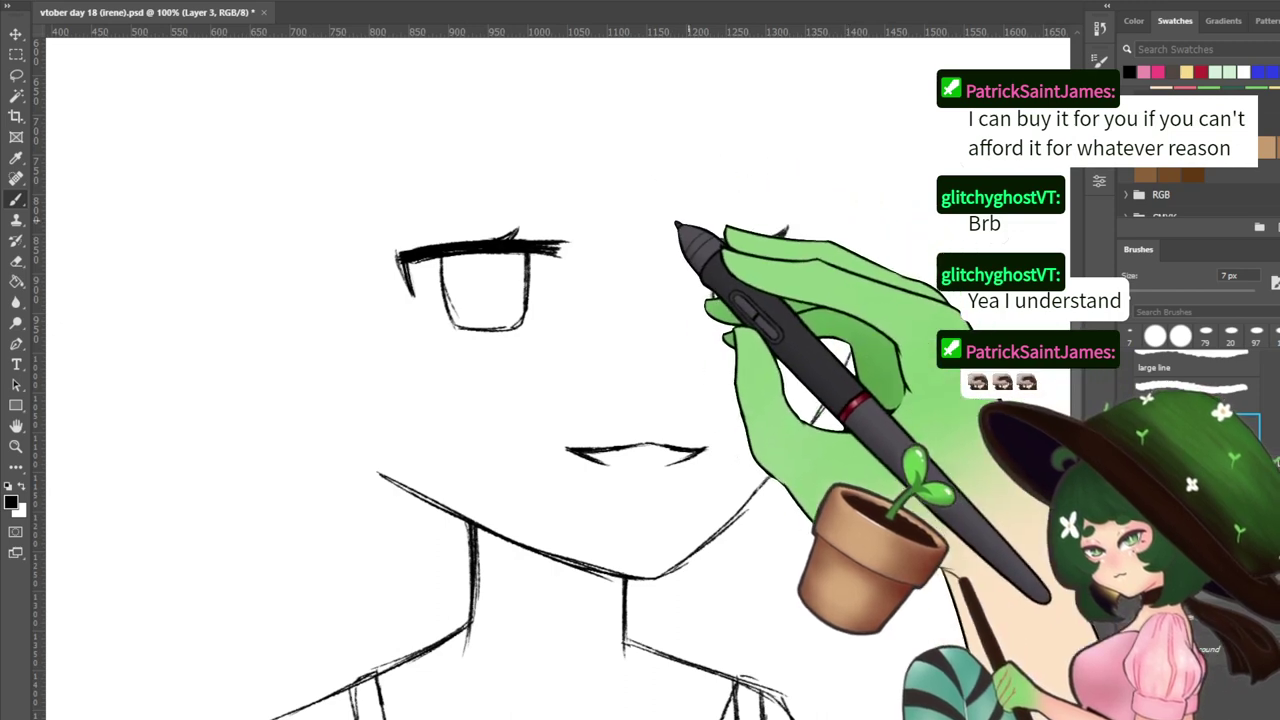
Select the eye on the viewer's right, nudge it slightly down and toward the nose, and deselect
{"action": "left_click_drag", "start_coordinate": [648, 181], "coordinate": [839, 334]}
{"action": "key", "text": "b"}
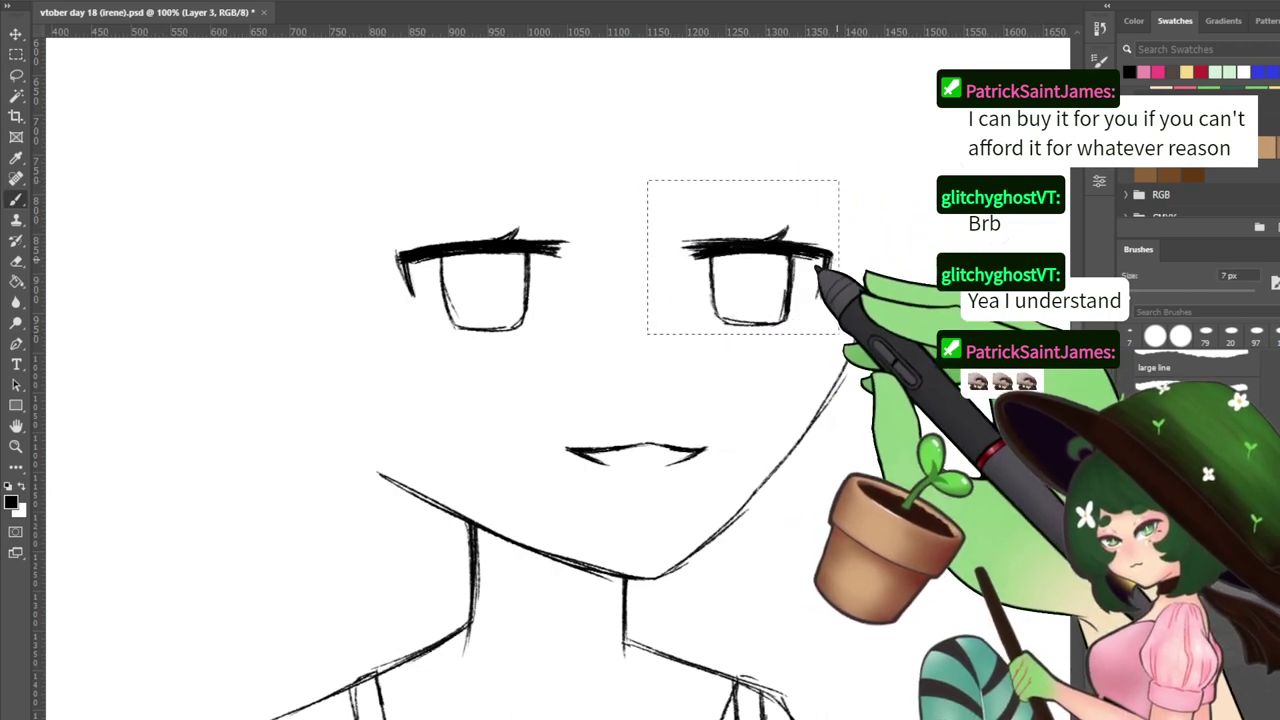
{"action": "key", "text": "v"}
{"action": "left_click_drag", "start_coordinate": [816, 267], "coordinate": [809, 272]}
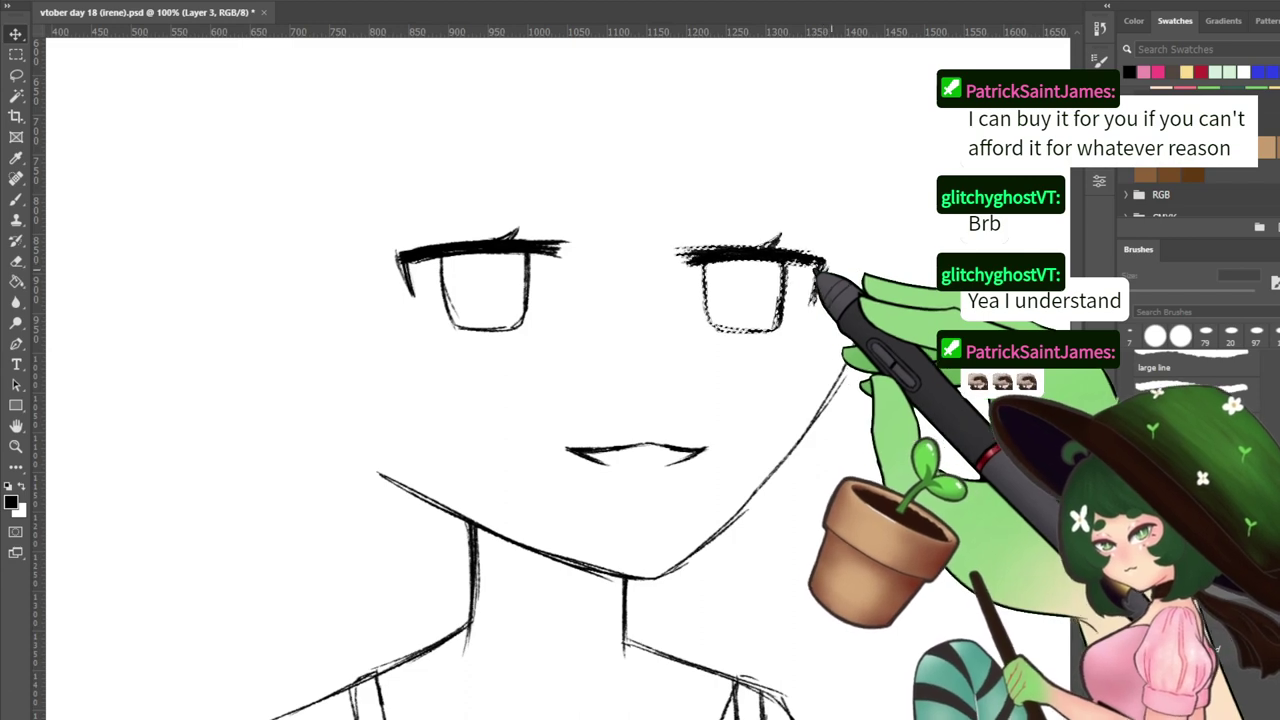
{"action": "key", "text": "ctrl+d"}
Erase the iris outline of the eye on the viewer's right and re-ink its two sides, thickening the outer one
{"action": "key", "text": "e"}
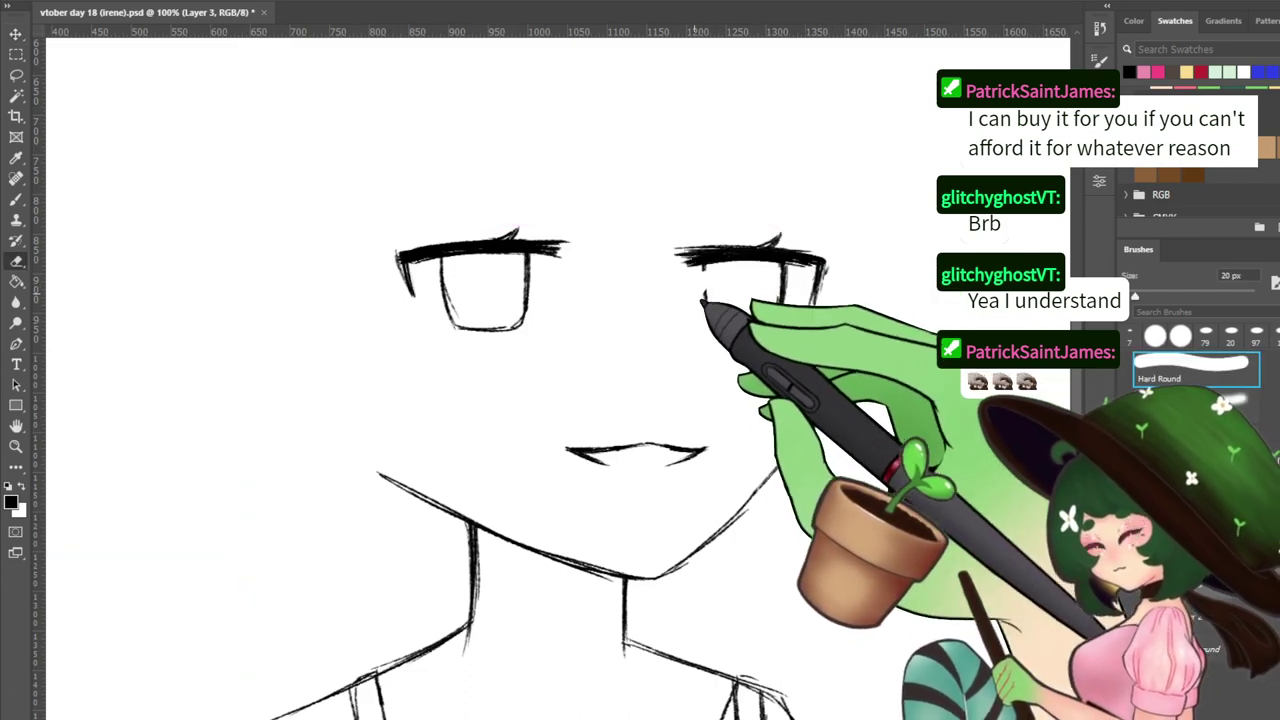
{"action": "key", "text": "b"}
{"action": "left_click_drag", "start_coordinate": [682, 258], "coordinate": [700, 243]}
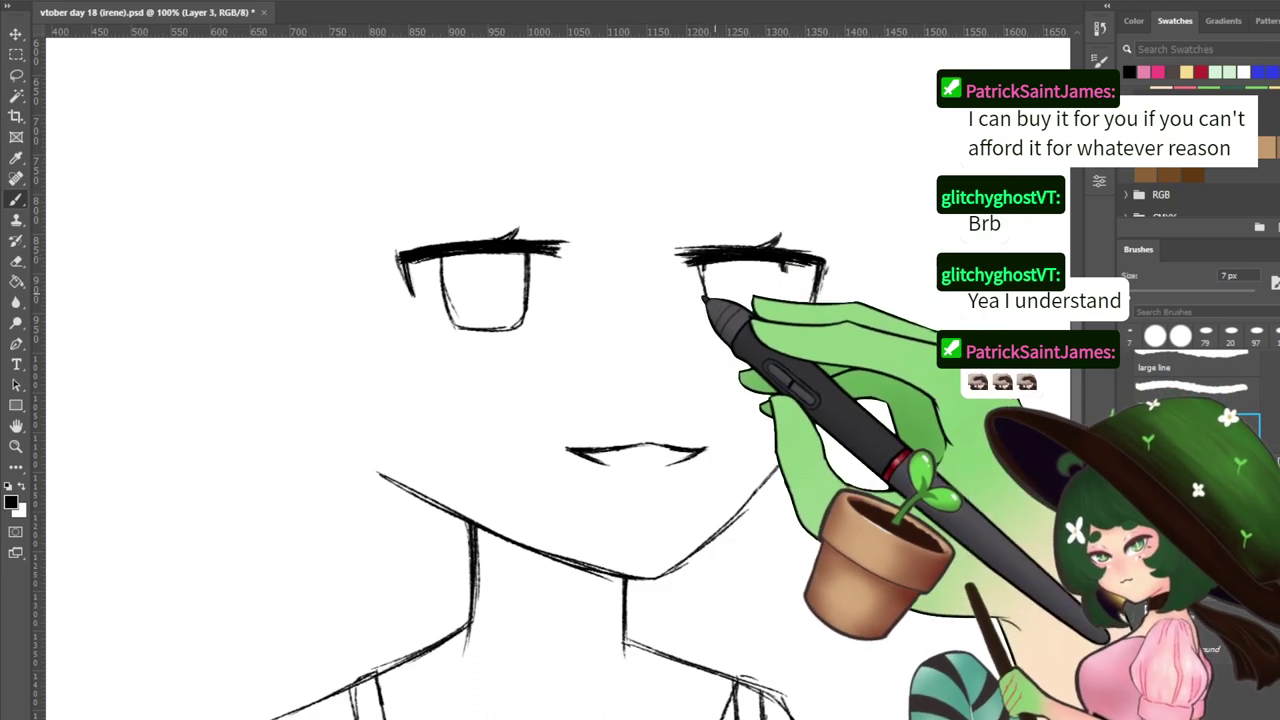
{"action": "left_click_drag", "start_coordinate": [704, 264], "coordinate": [738, 339]}
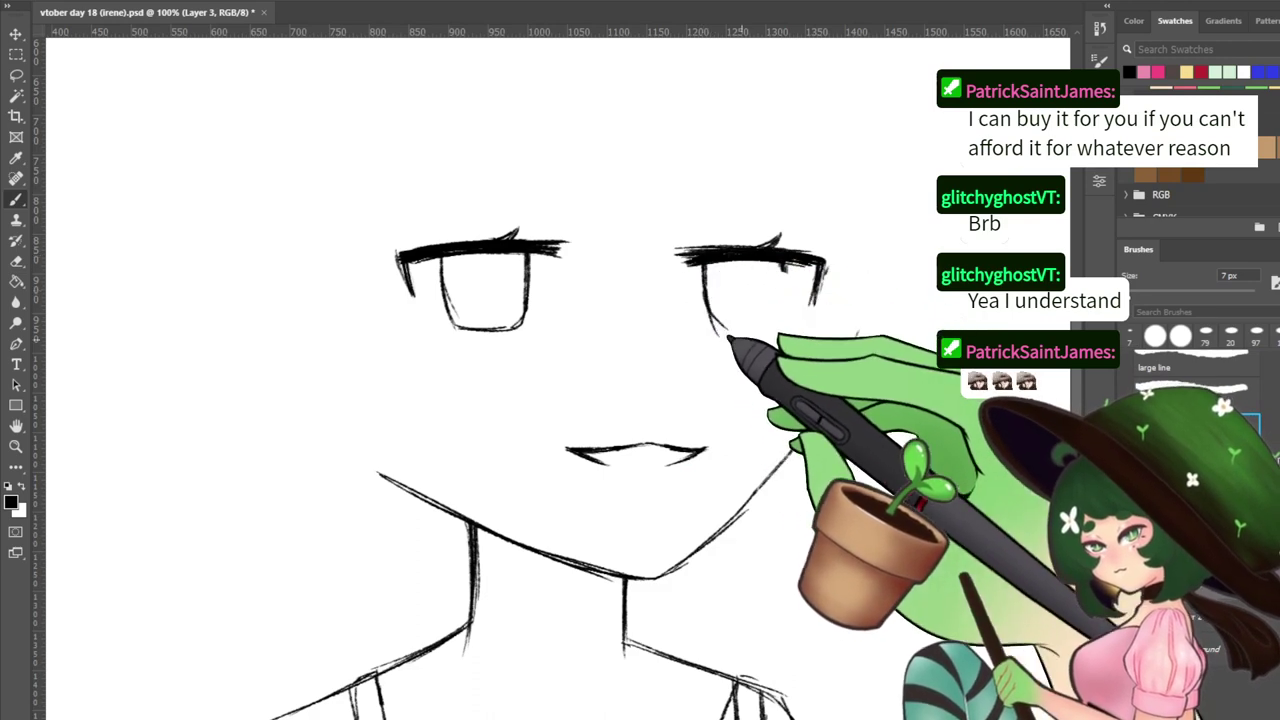
{"action": "key", "text": "e"}
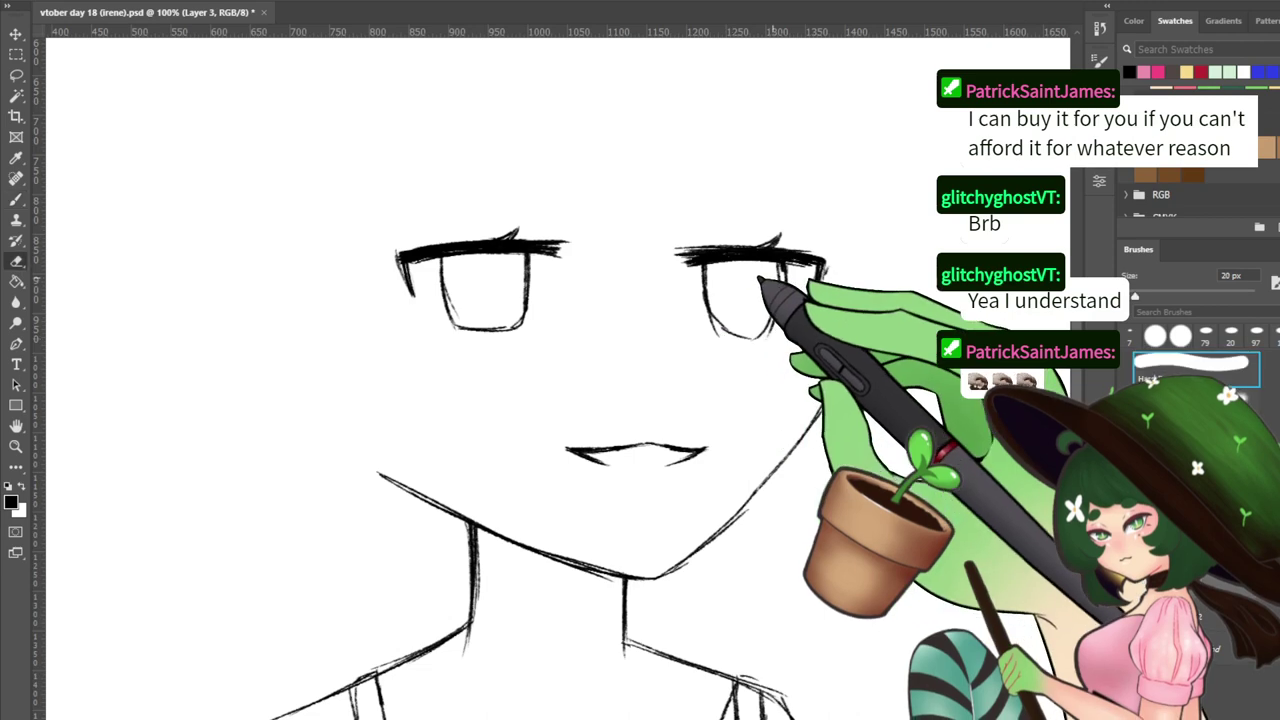
{"action": "key", "text": "b"}
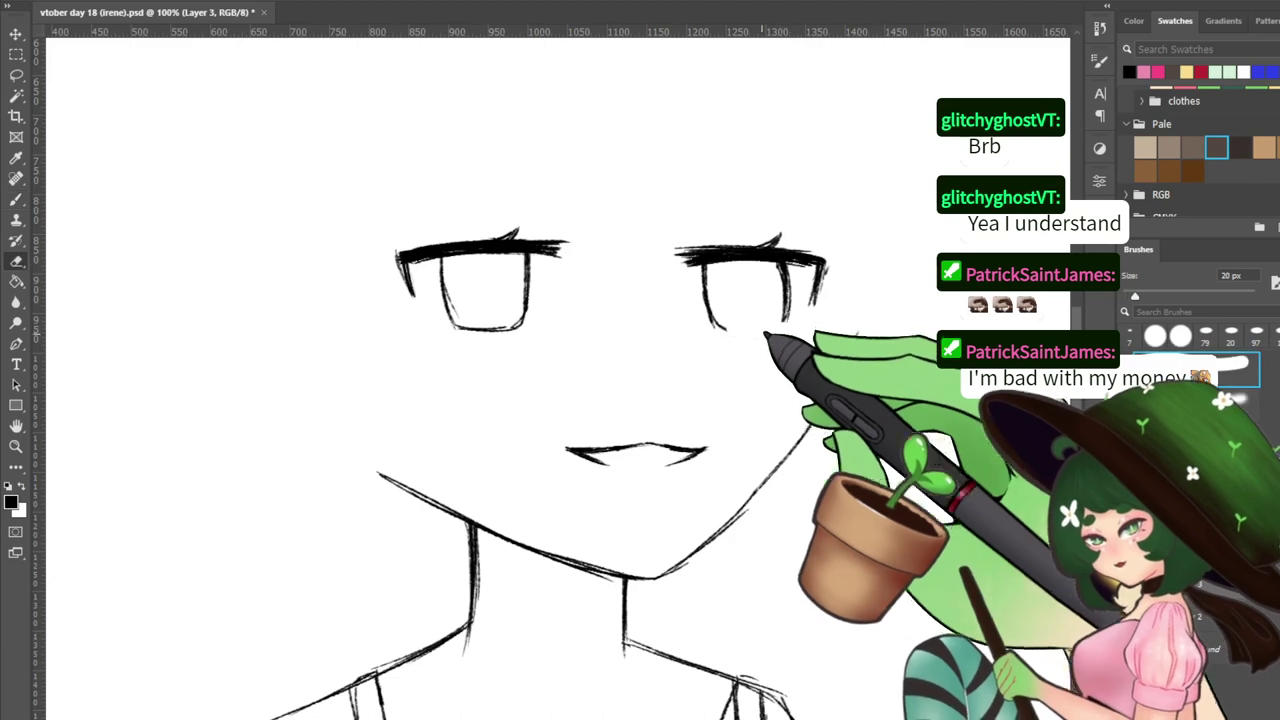
Erase and re-ink the lower edge of the same iris as a shallow curve joining both sides
{"action": "key", "text": "e"}
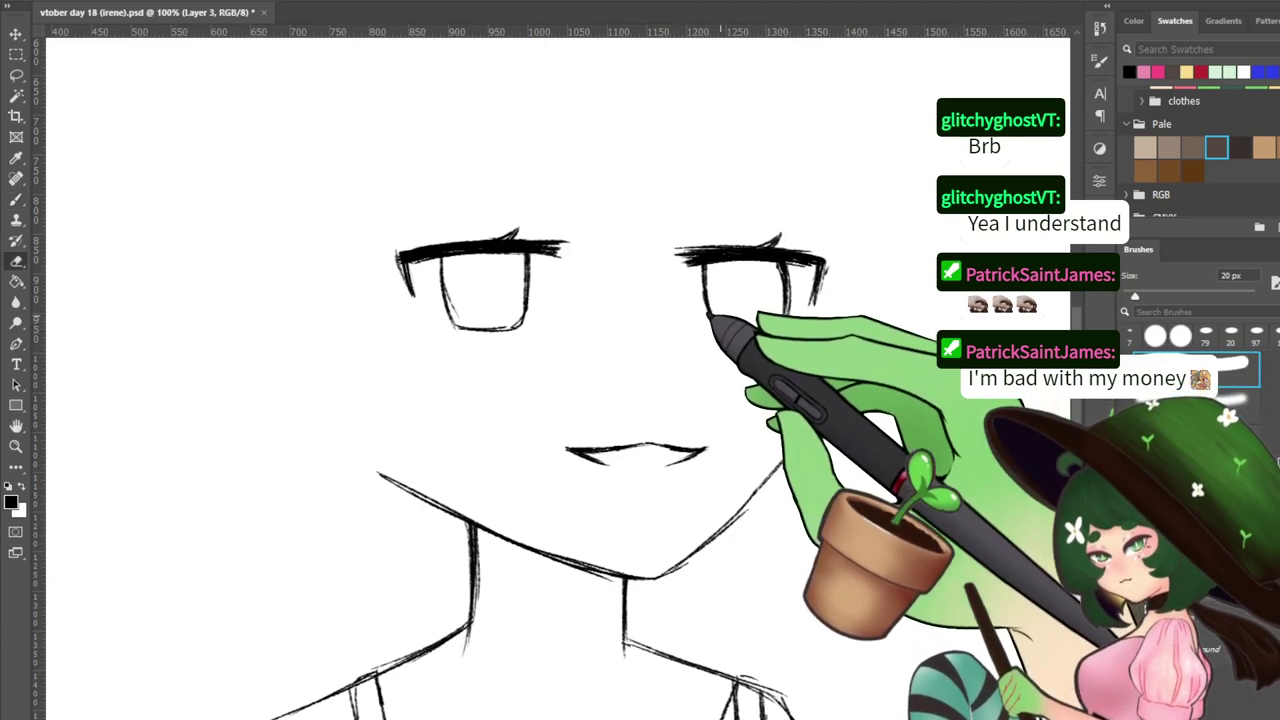
{"action": "key", "text": "b"}
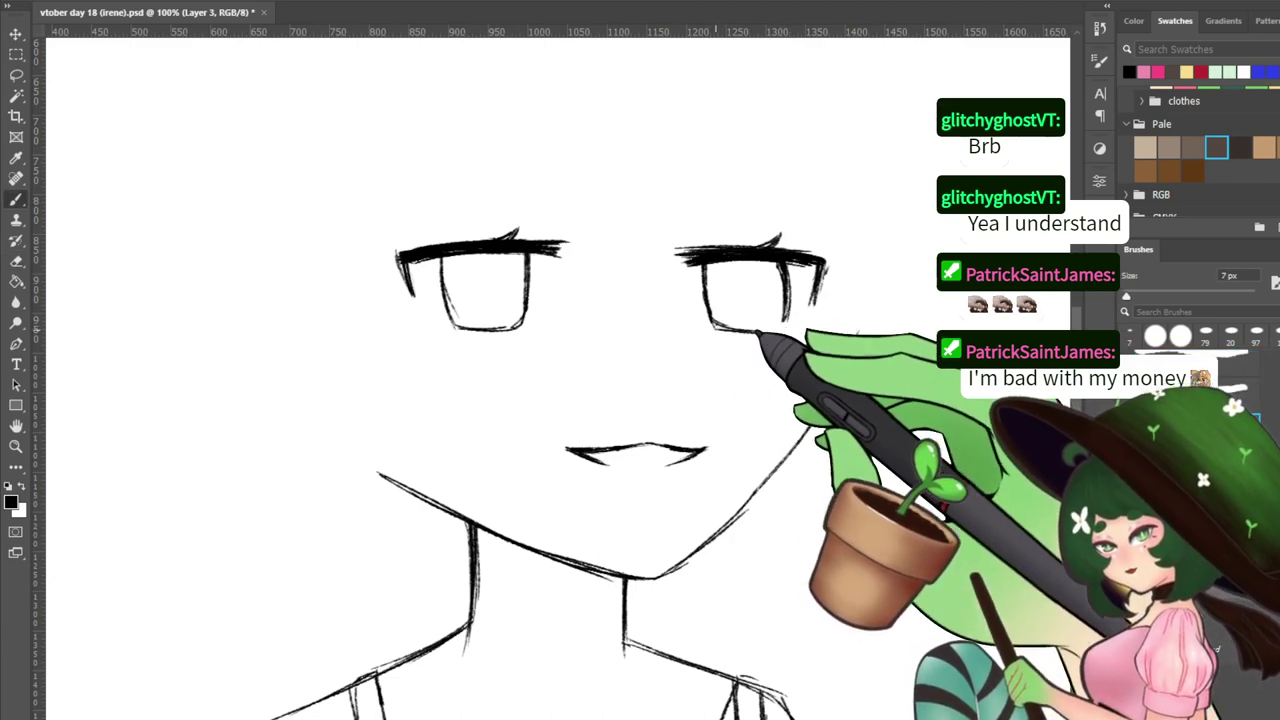
{"action": "key", "text": "e"}
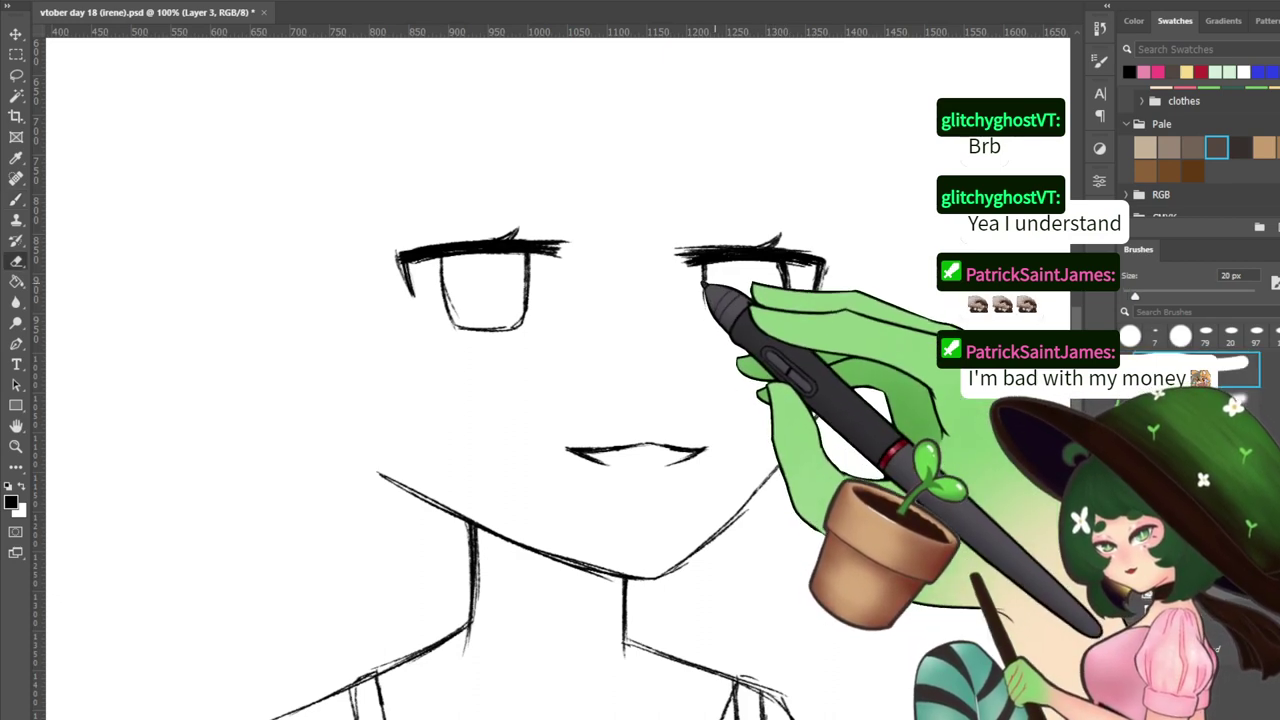
{"action": "key", "text": "b"}
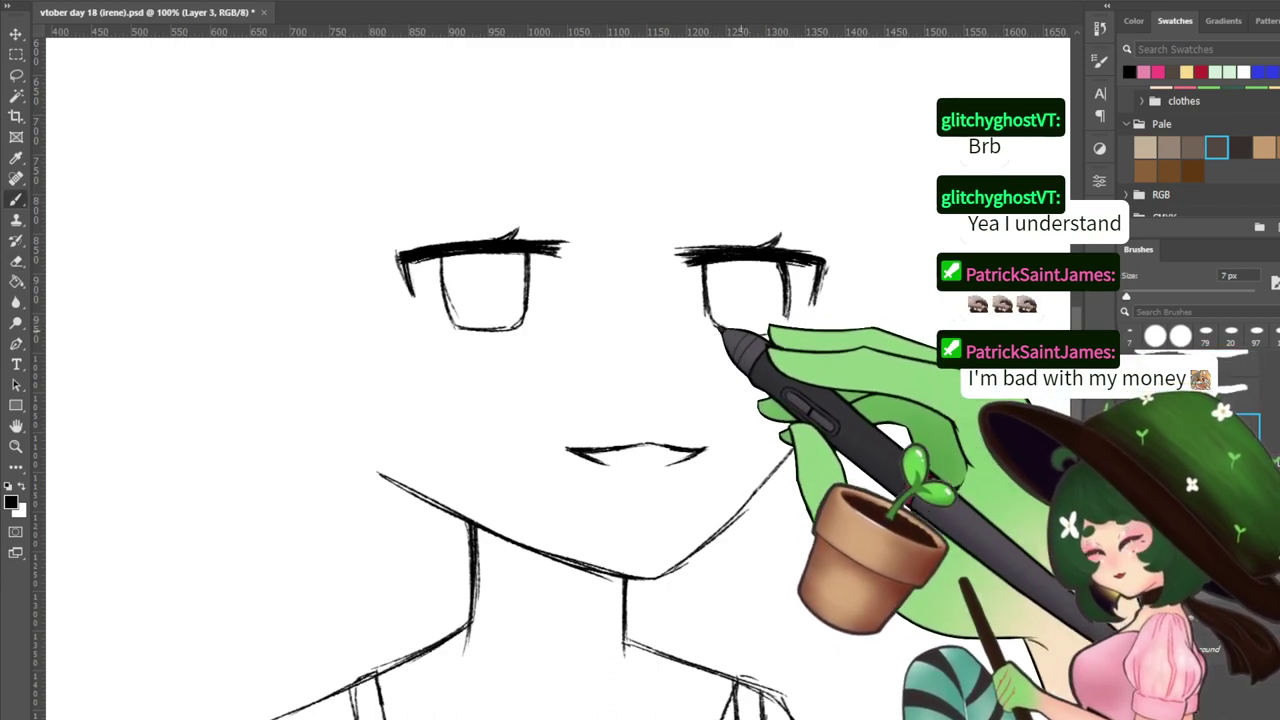
{"action": "key", "text": "e"}
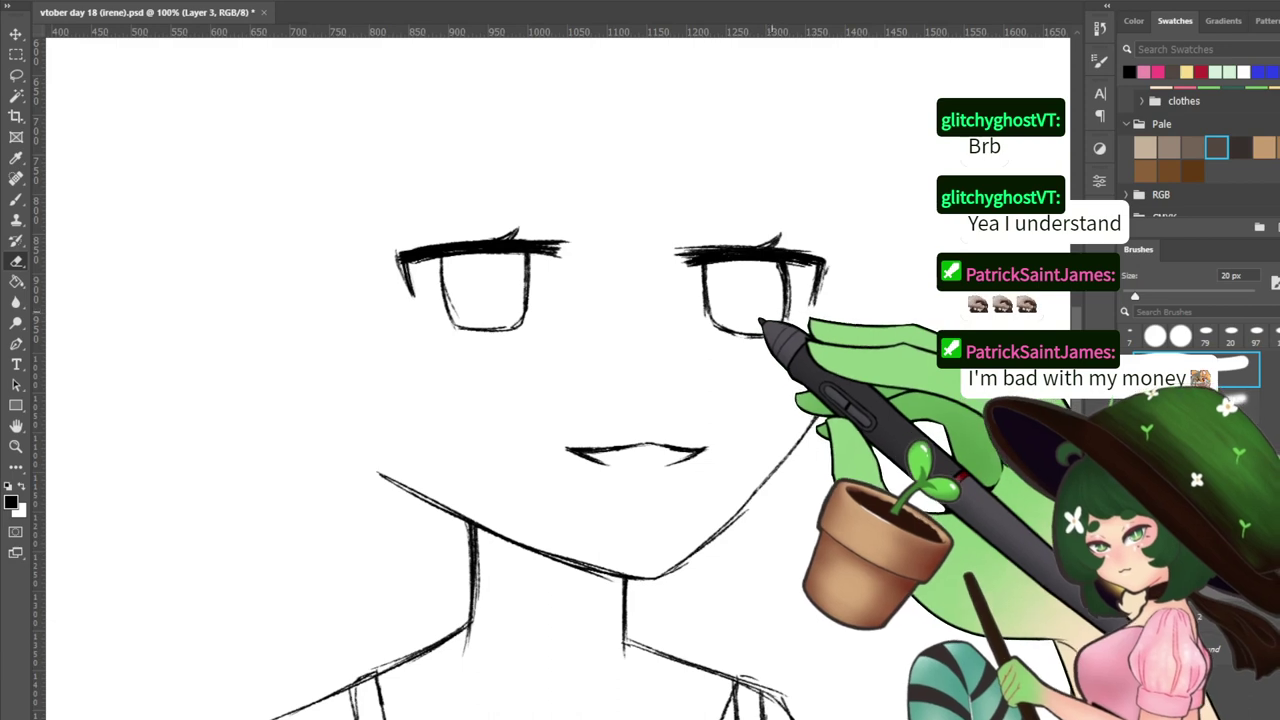
{"action": "key", "text": "b"}
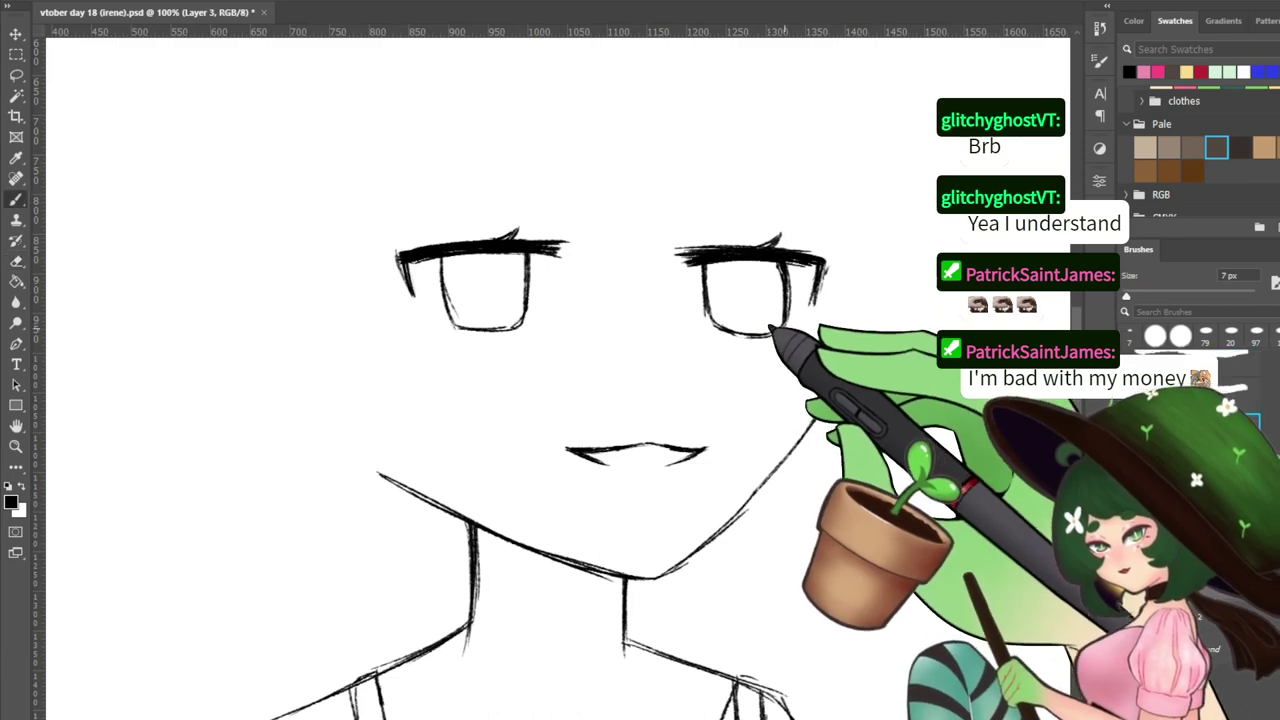
Rework the iris of the eye on the viewer's left with thicker sides and a curved lower edge, and touch up the opposite iris
{"action": "scroll", "coordinate": [550, 400], "scroll_direction": "up", "scroll_amount": 3}
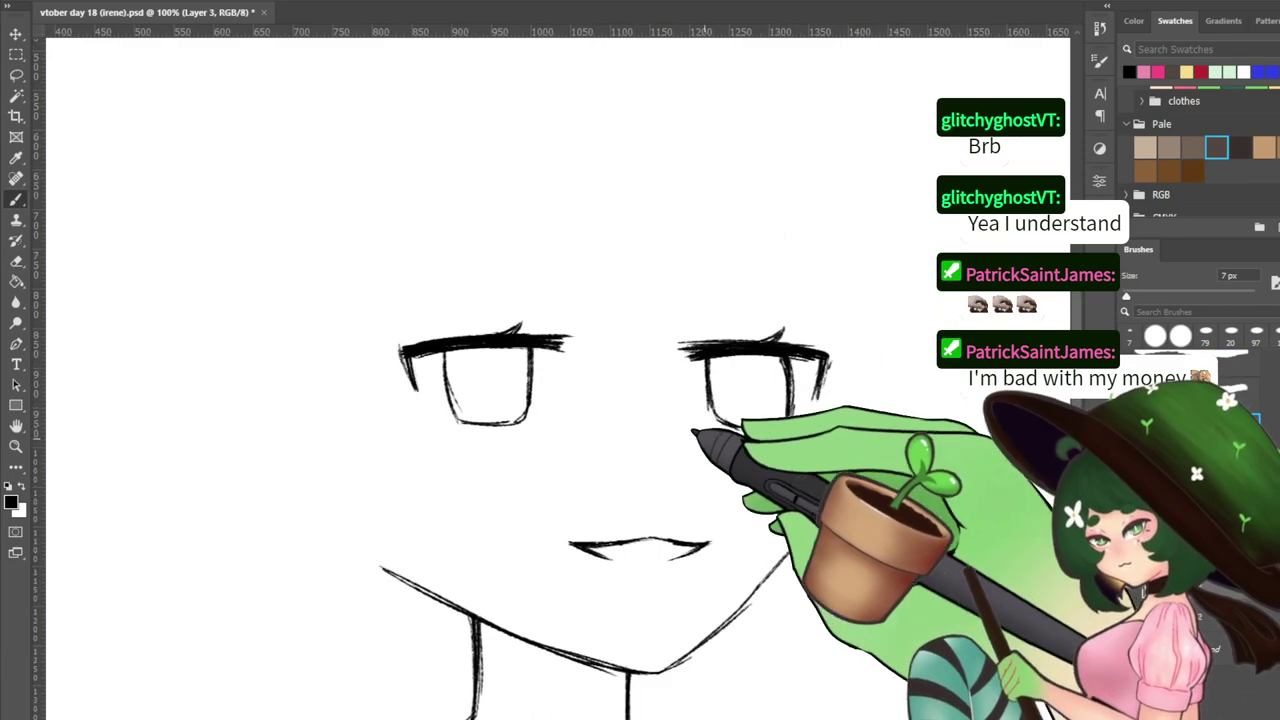
{"action": "key", "text": "e"}
{"action": "key", "text": "b"}
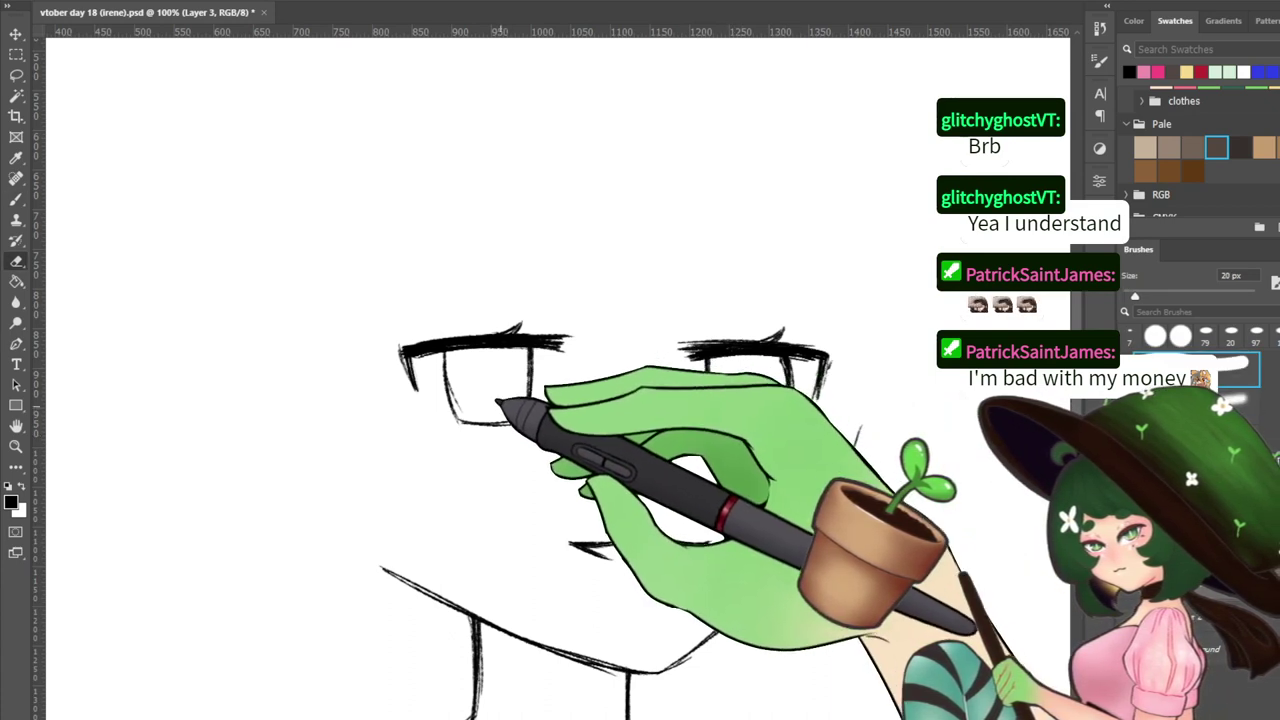
{"action": "key", "text": "e"}
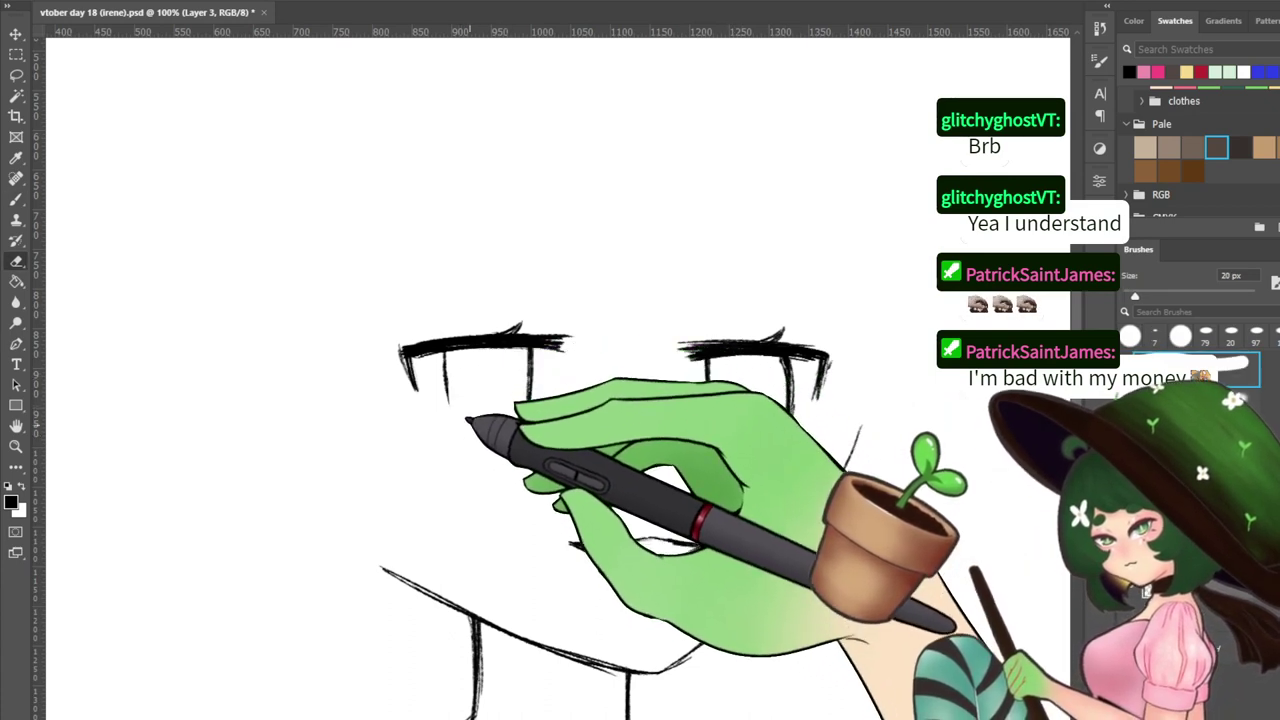
{"action": "key", "text": "b"}
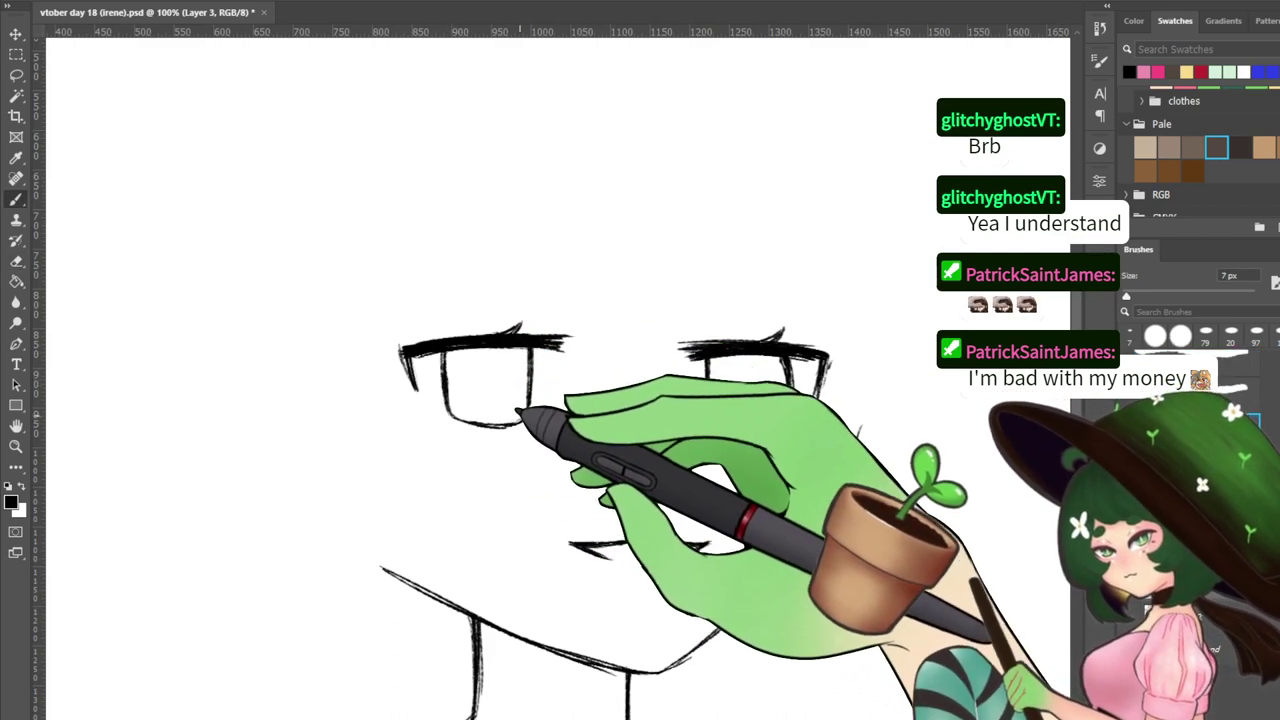
{"action": "key", "text": "e"}
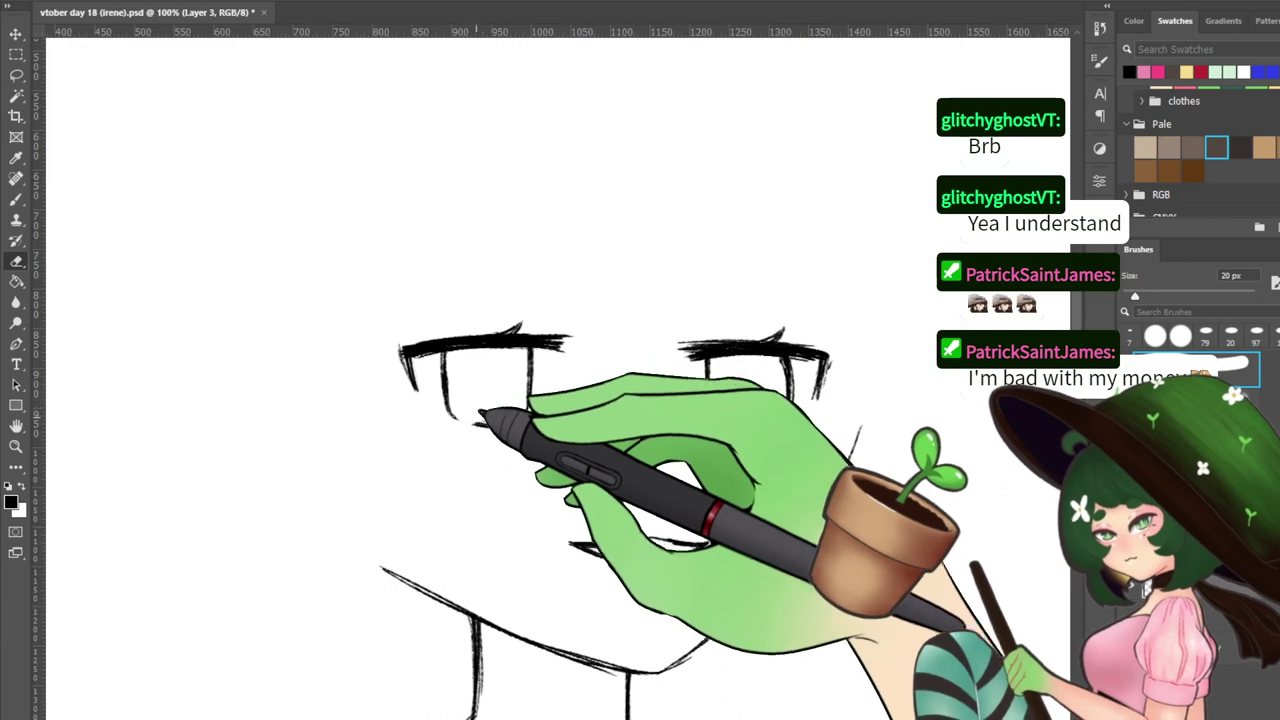
{"action": "key", "text": "b"}
{"action": "key", "text": "e"}
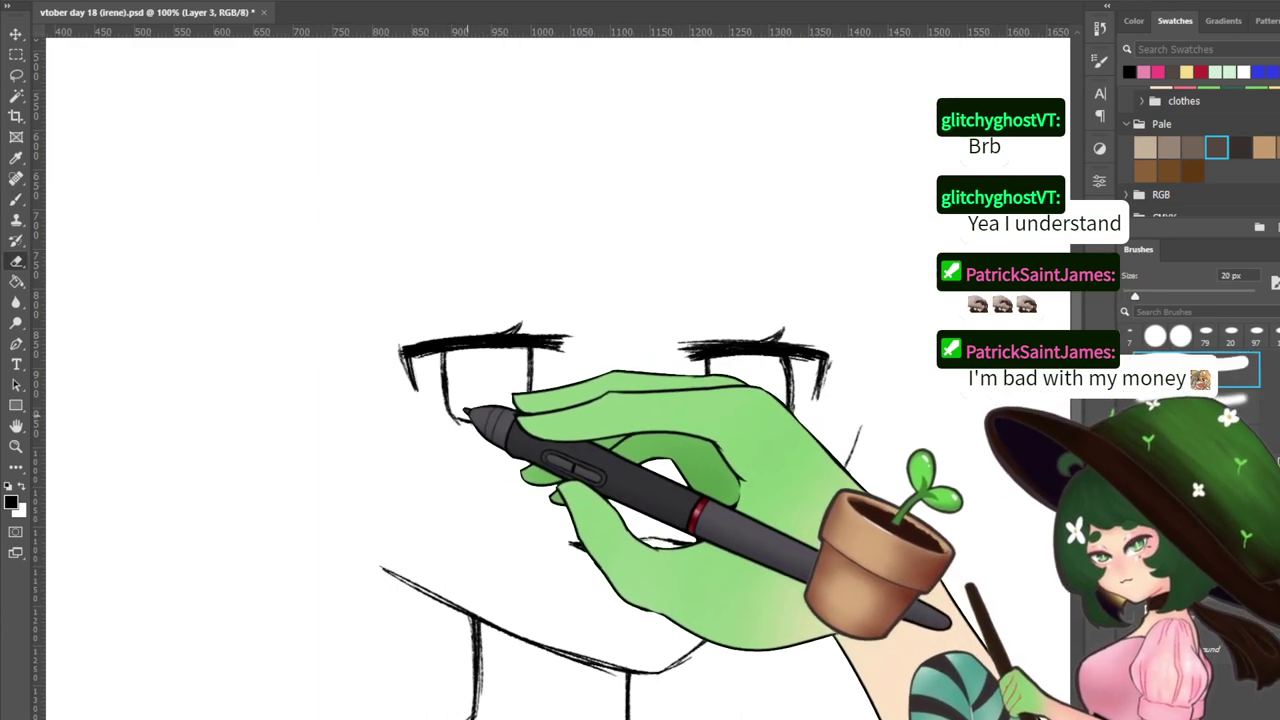
{"action": "key", "text": "b"}
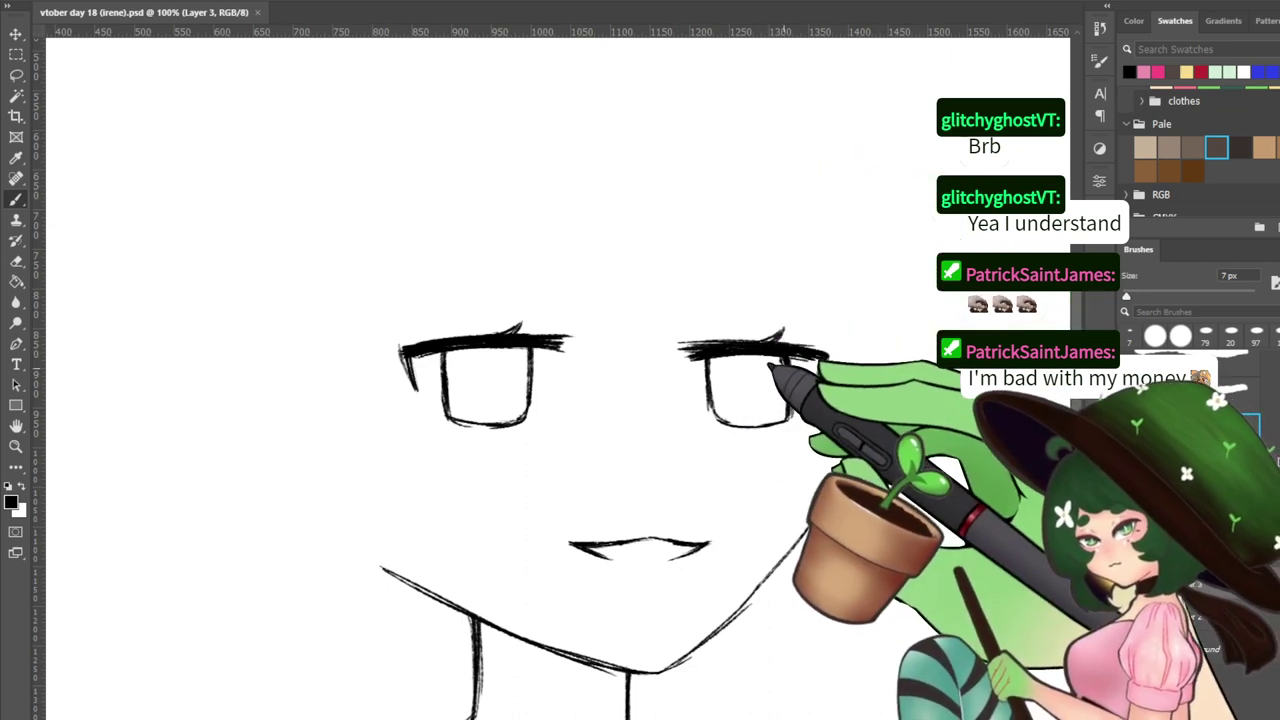
{"action": "key", "text": "e"}
{"action": "key", "text": "b"}
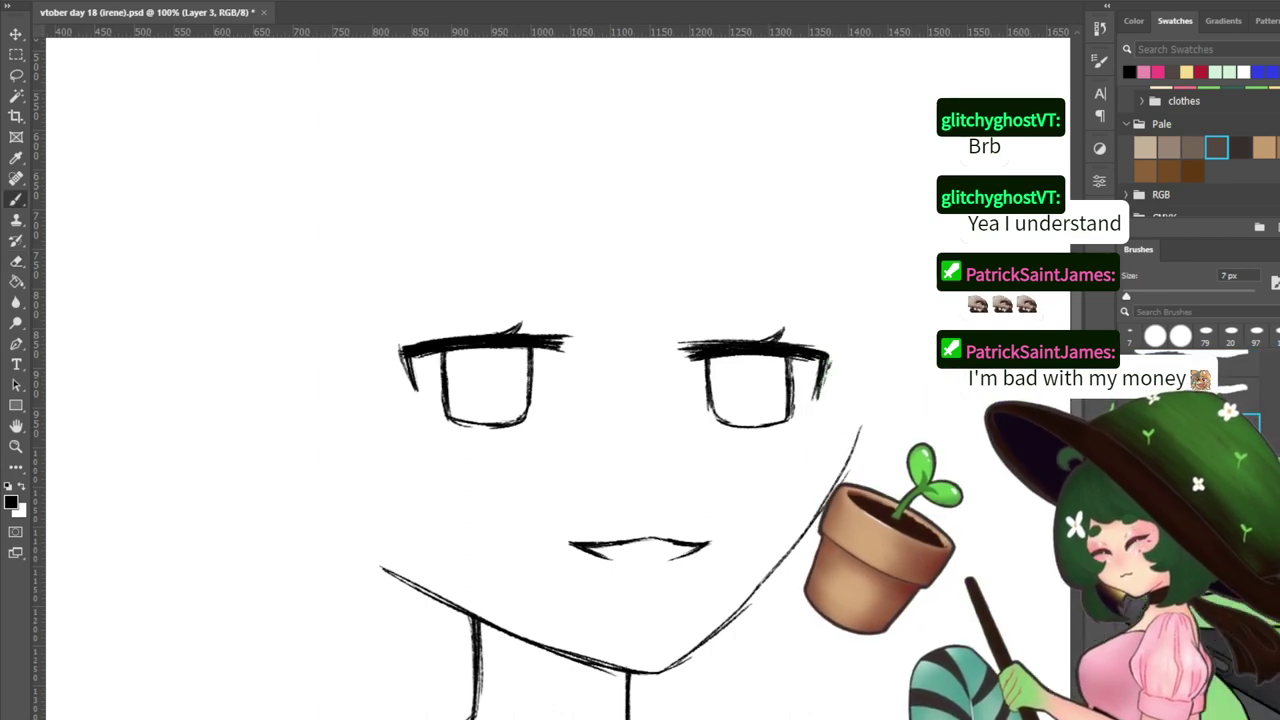
Show the rough sketch beneath the ink lines again as a guide for the hair
{"action": "left_click", "coordinate": [1130, 617]}
{"action": "left_click_drag", "start_coordinate": [551, 355], "coordinate": [578, 430]}
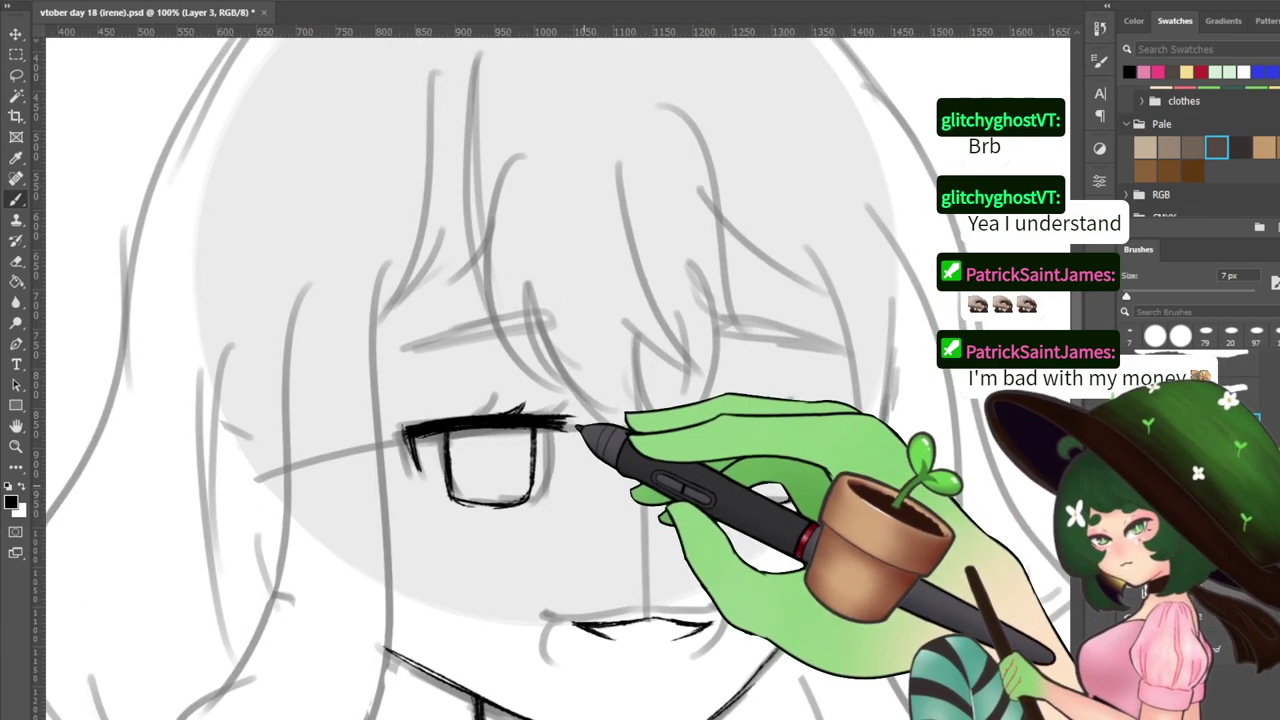
{"action": "scroll", "coordinate": [560, 380], "scroll_direction": "up", "scroll_amount": 2}
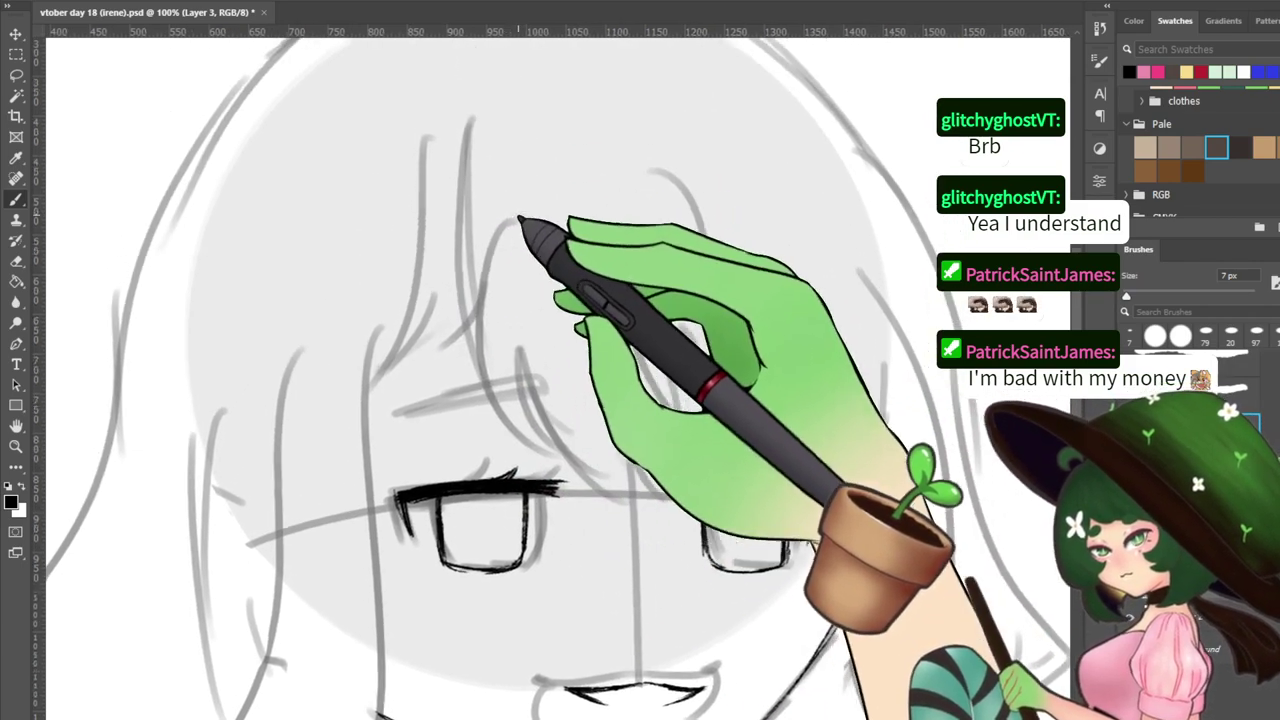
{"action": "mouse_move", "coordinate": [478, 134]}
{"action": "left_mouse_down"}
{"action": "mouse_move", "coordinate": [514, 398]}
{"action": "mouse_move", "coordinate": [478, 336]}
{"action": "left_mouse_up"}
{"action": "key", "text": "ctrl+z"}
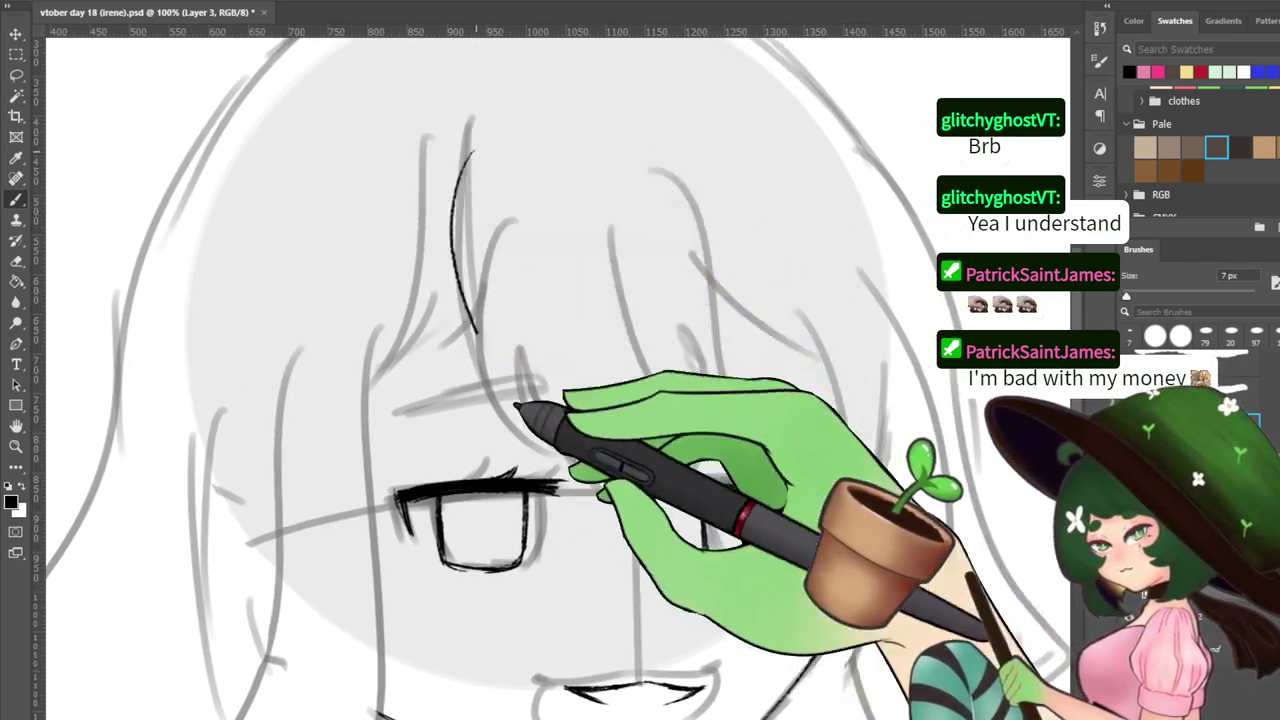
{"action": "key", "text": "ctrl+z"}
Ink the central bangs over the sketch with long curved strands, pointed tips between the eyes and a strand sweeping toward the viewer's right
{"action": "left_click_drag", "start_coordinate": [482, 157], "coordinate": [523, 420]}
{"action": "mouse_move", "coordinate": [516, 352]}
{"action": "left_mouse_down"}
{"action": "mouse_move", "coordinate": [618, 488]}
{"action": "mouse_move", "coordinate": [524, 420]}
{"action": "mouse_move", "coordinate": [622, 490]}
{"action": "left_mouse_up"}
{"action": "left_click_drag", "start_coordinate": [624, 190], "coordinate": [695, 410]}
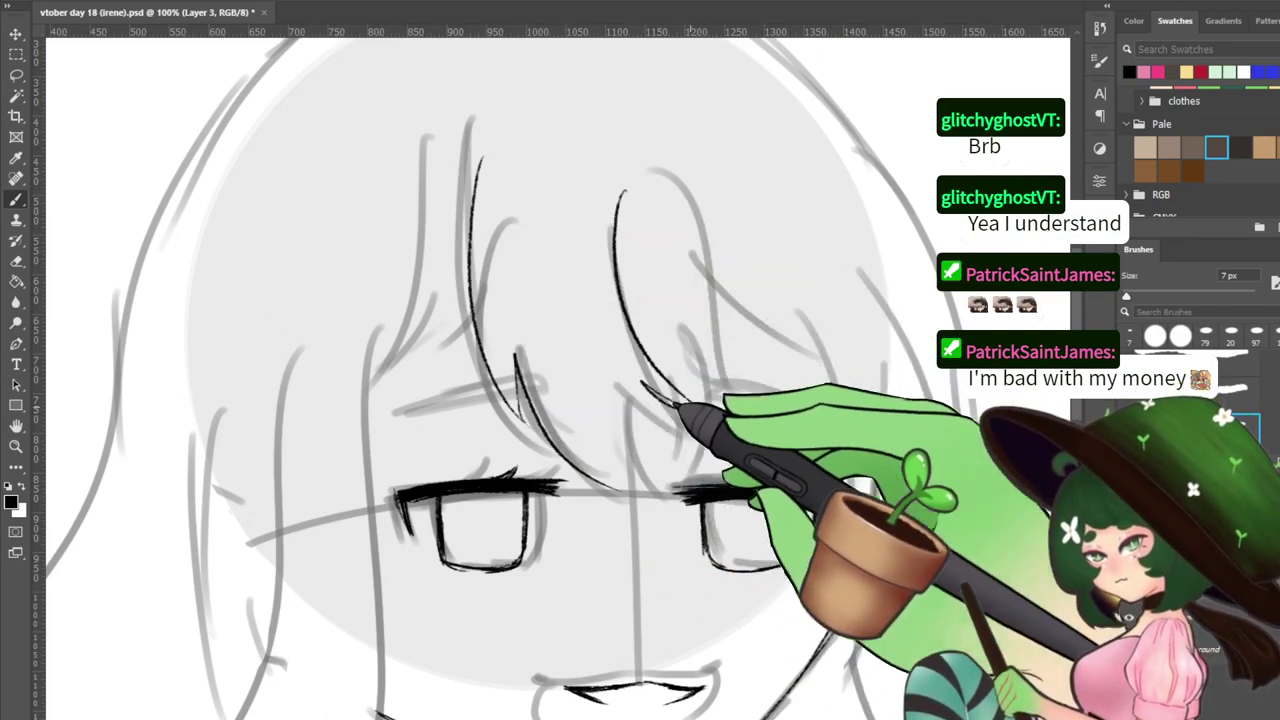
{"action": "left_click_drag", "start_coordinate": [661, 168], "coordinate": [720, 412]}
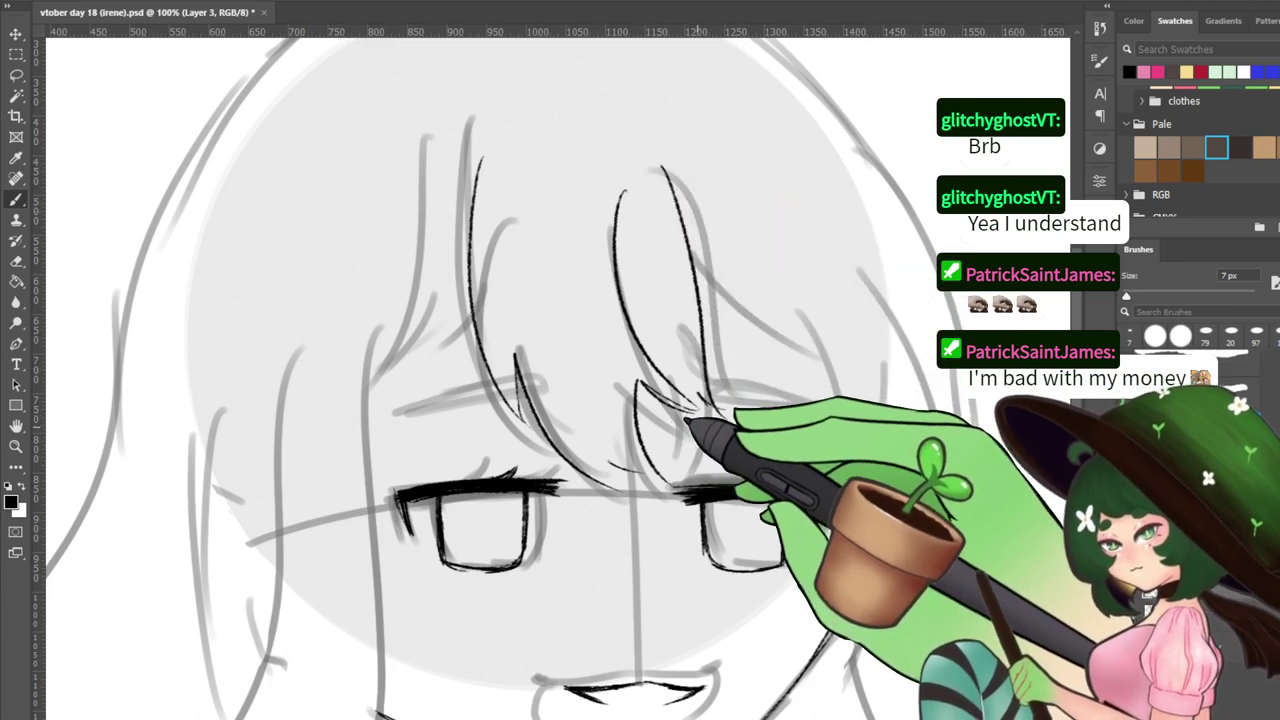
{"action": "left_click_drag", "start_coordinate": [697, 298], "coordinate": [822, 392]}
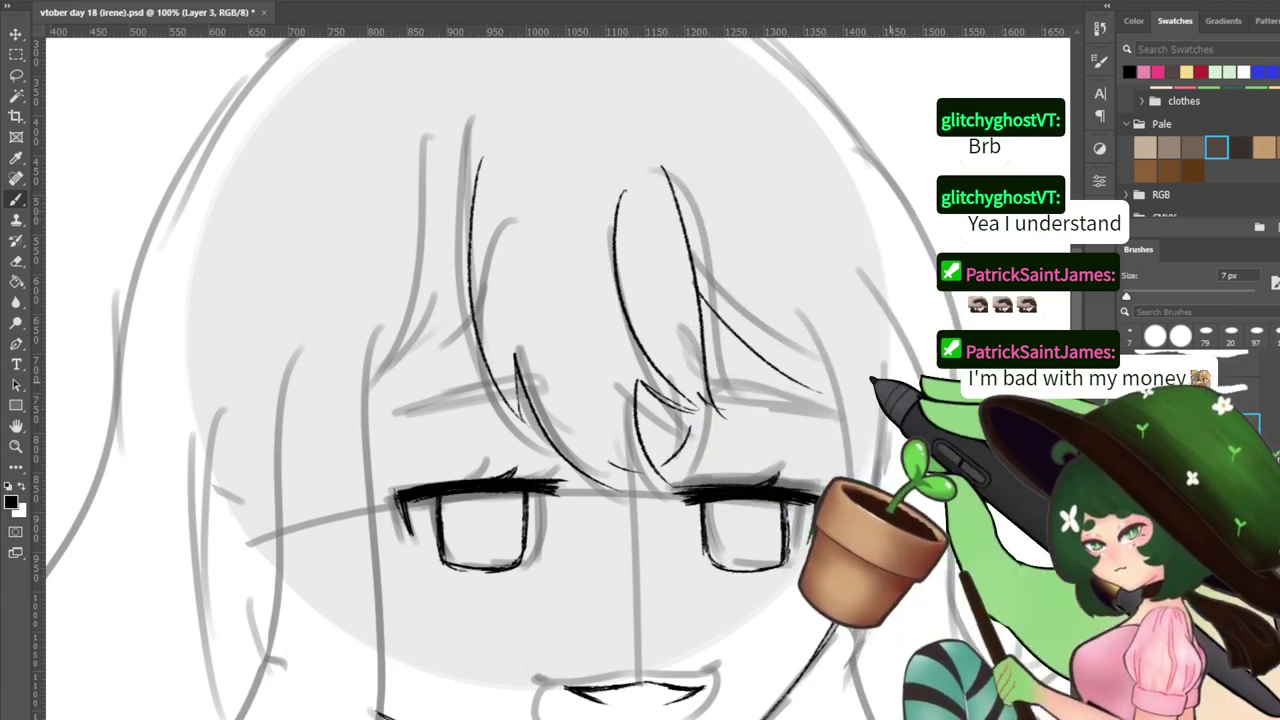
{"action": "mouse_move", "coordinate": [797, 298]}
{"action": "left_mouse_down"}
{"action": "mouse_move", "coordinate": [737, 176]}
{"action": "mouse_move", "coordinate": [786, 528]}
{"action": "left_mouse_up"}
{"action": "mouse_move", "coordinate": [805, 428]}
{"action": "left_mouse_down"}
{"action": "mouse_move", "coordinate": [757, 329]}
{"action": "mouse_move", "coordinate": [743, 354]}
{"action": "mouse_move", "coordinate": [743, 338]}
{"action": "left_mouse_up"}
{"action": "key", "text": "ctrl+z"}
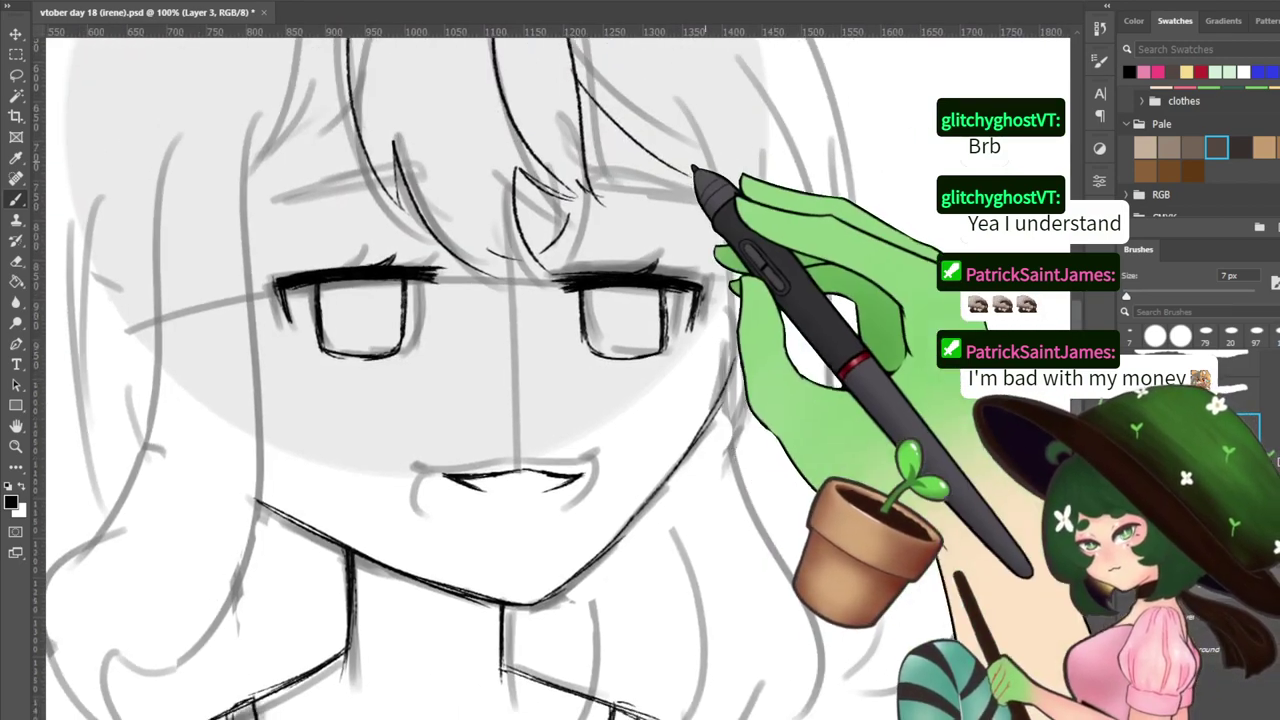
{"action": "mouse_move", "coordinate": [676, 108]}
{"action": "left_mouse_down"}
{"action": "mouse_move", "coordinate": [752, 535]}
{"action": "mouse_move", "coordinate": [825, 695]}
{"action": "left_mouse_up"}
{"action": "key", "text": "ctrl+z"}
{"action": "mouse_move", "coordinate": [673, 106]}
{"action": "left_mouse_down"}
{"action": "mouse_move", "coordinate": [716, 440]}
{"action": "mouse_move", "coordinate": [764, 544]}
{"action": "left_mouse_up"}
{"action": "key", "text": "ctrl+z"}
Toggle the rough sketch's visibility to check the inked bangs and face with and without it
{"action": "left_click_drag", "start_coordinate": [750, 388], "coordinate": [774, 414]}
{"action": "left_click", "coordinate": [1126, 600]}
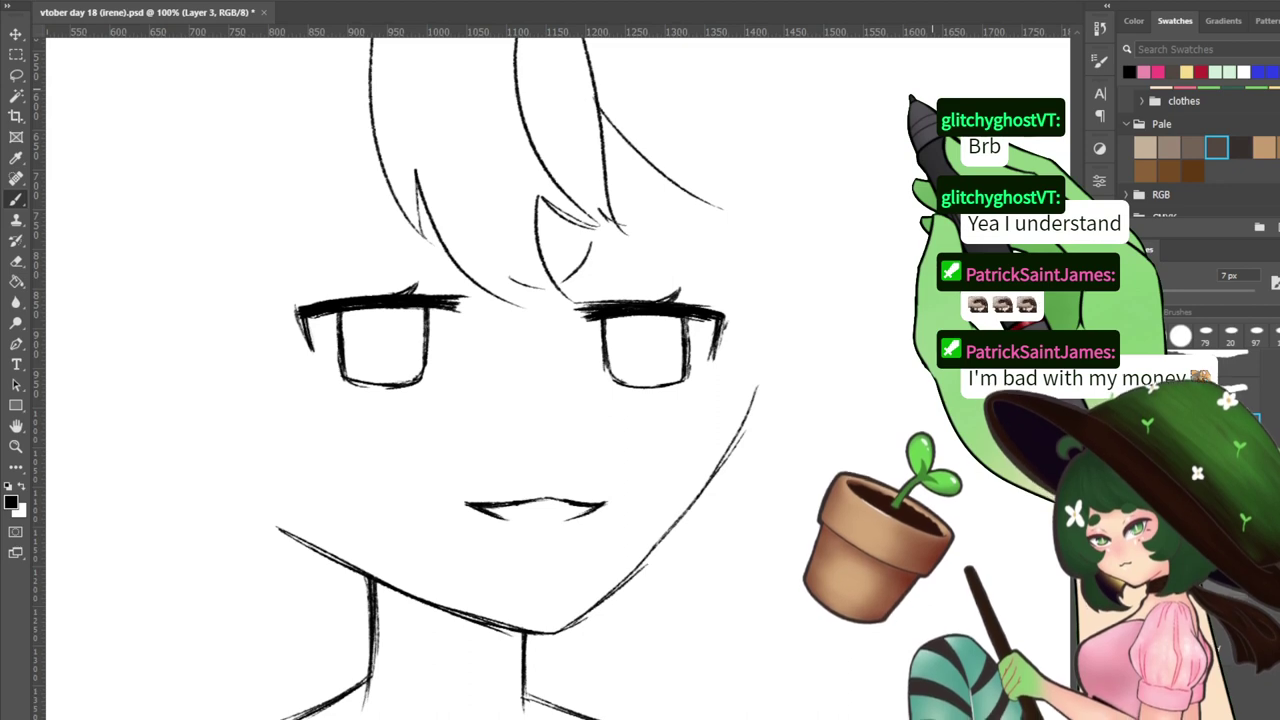
{"action": "left_click", "coordinate": [1128, 612]}
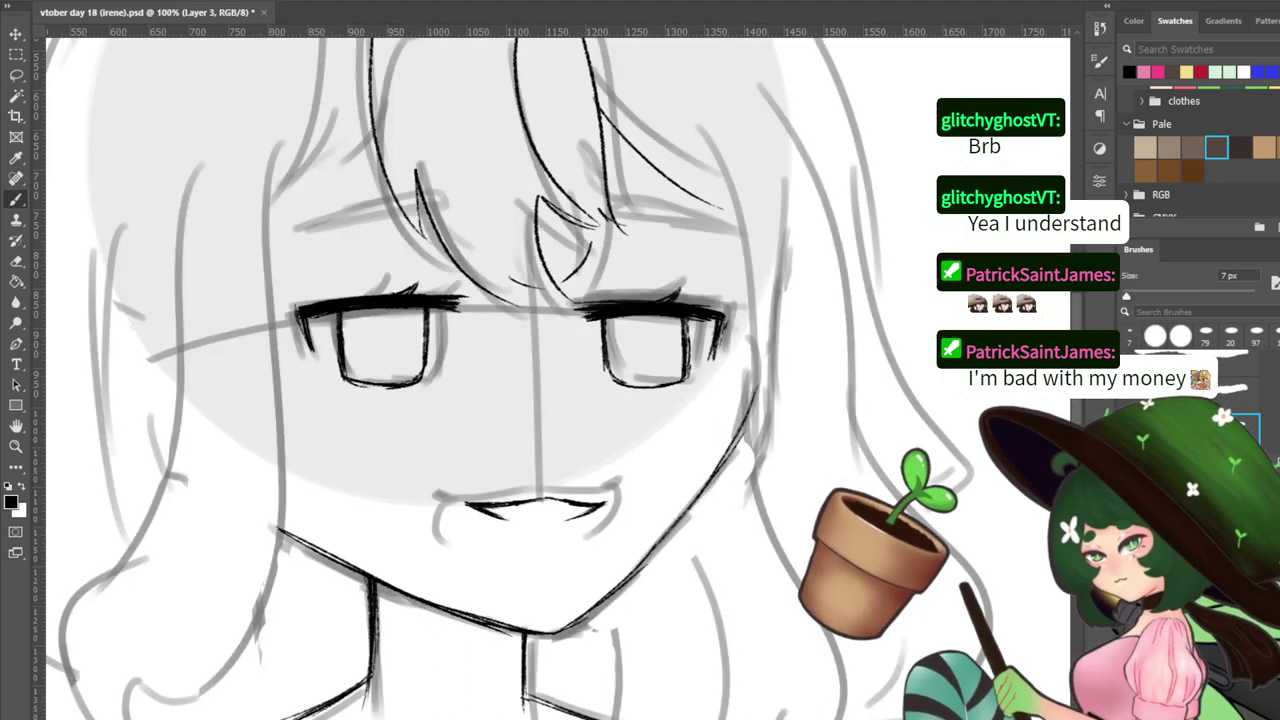
{"action": "left_click", "coordinate": [1128, 612]}
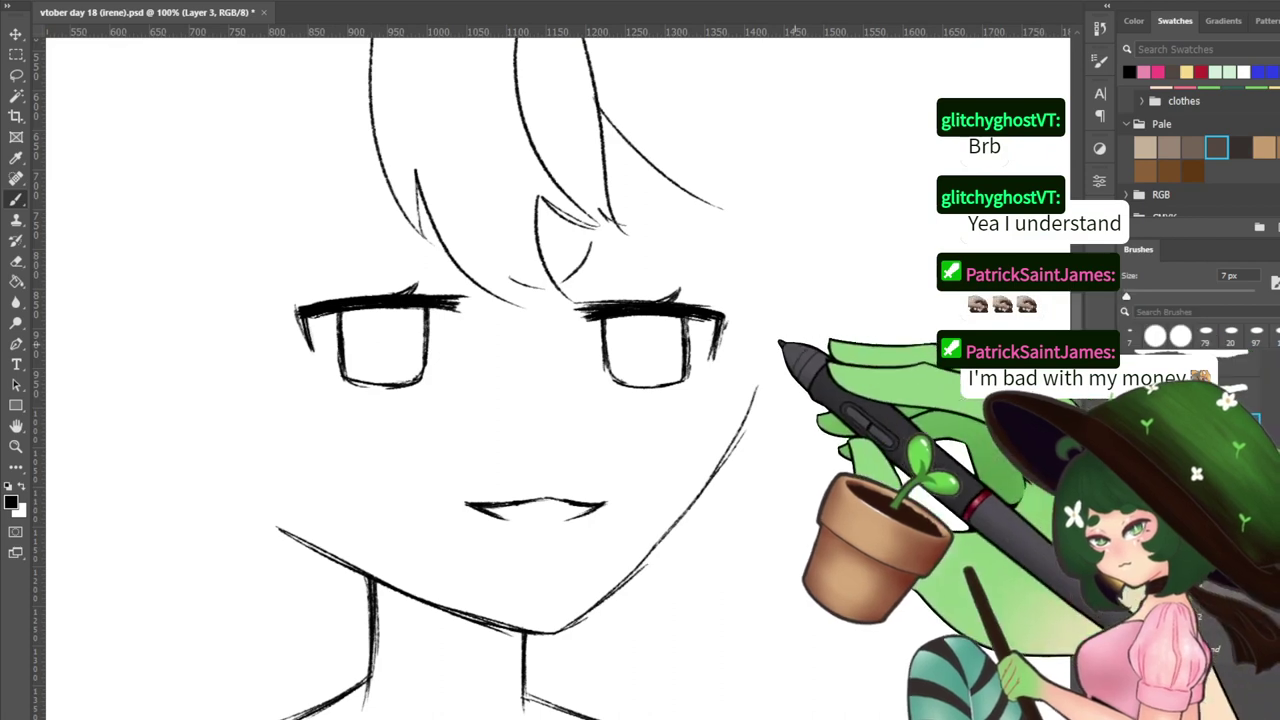
{"action": "left_click_drag", "start_coordinate": [777, 349], "coordinate": [868, 539]}
{"action": "key", "text": "ctrl+comma"}
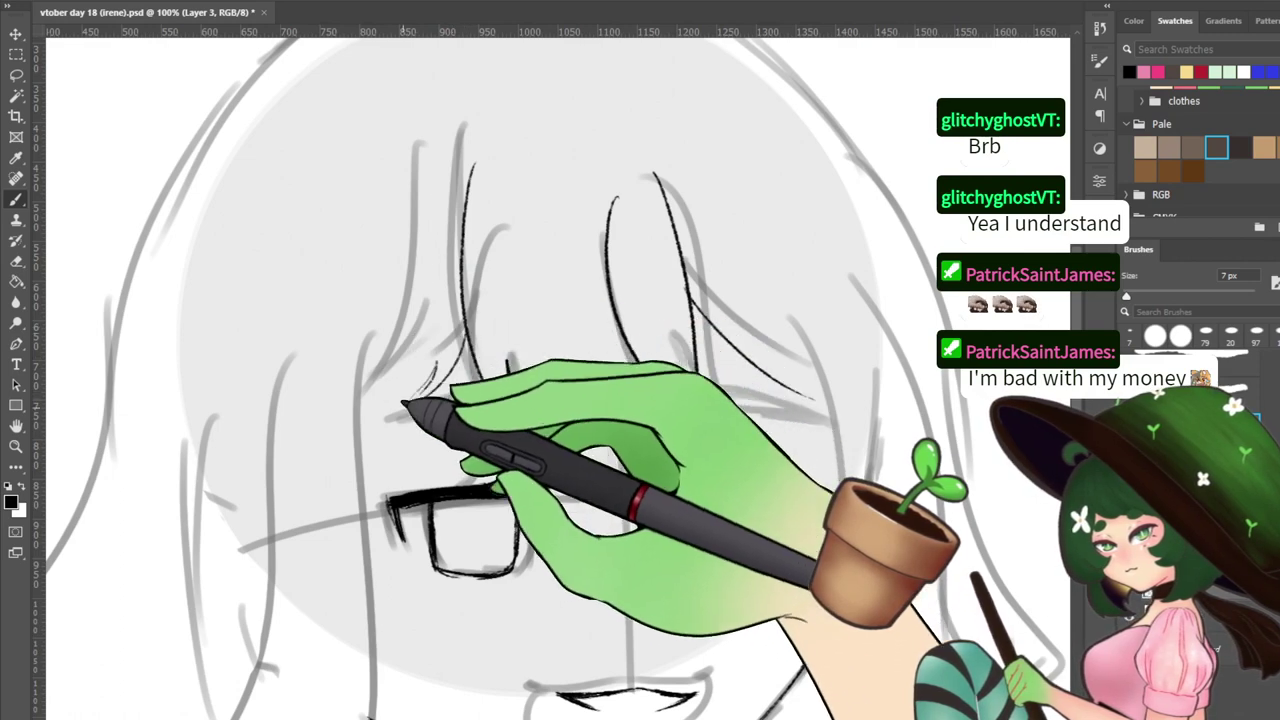
Ink the short bang tip on the viewer's left and the inner edge of the adjoining side lock down to its curled end
{"action": "left_click_drag", "start_coordinate": [413, 404], "coordinate": [361, 431]}
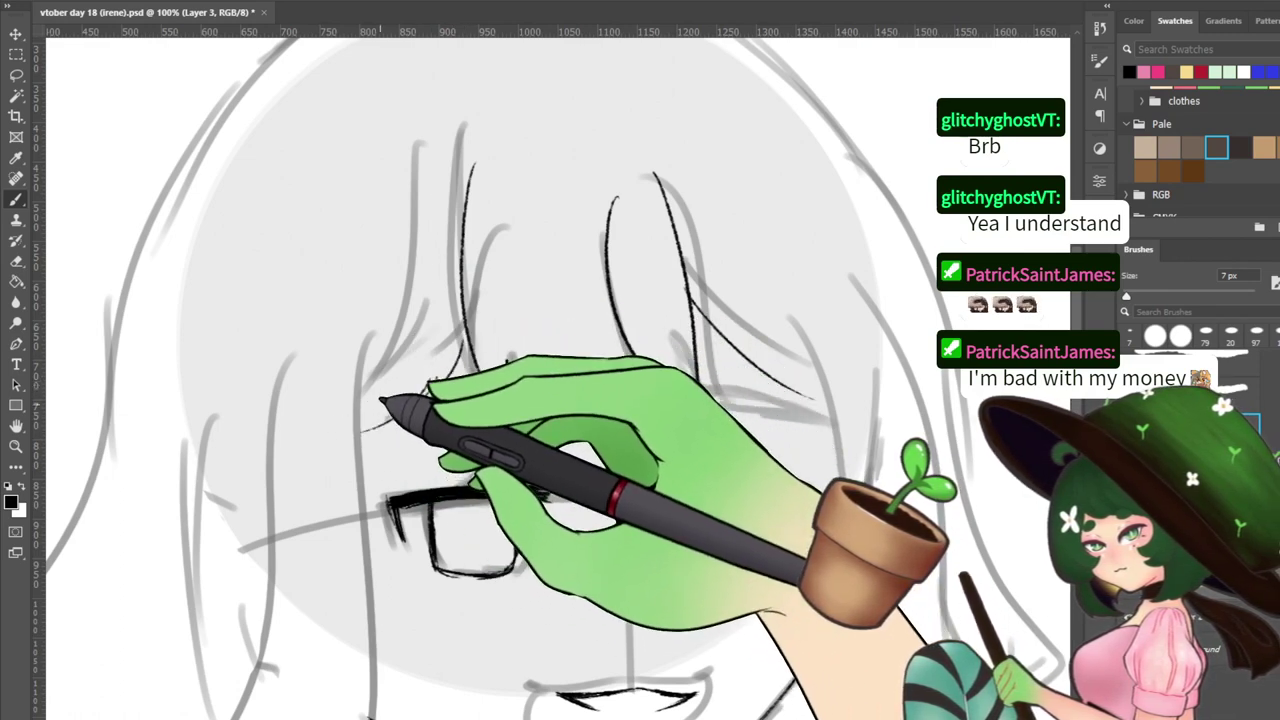
{"action": "left_click_drag", "start_coordinate": [376, 348], "coordinate": [390, 244]}
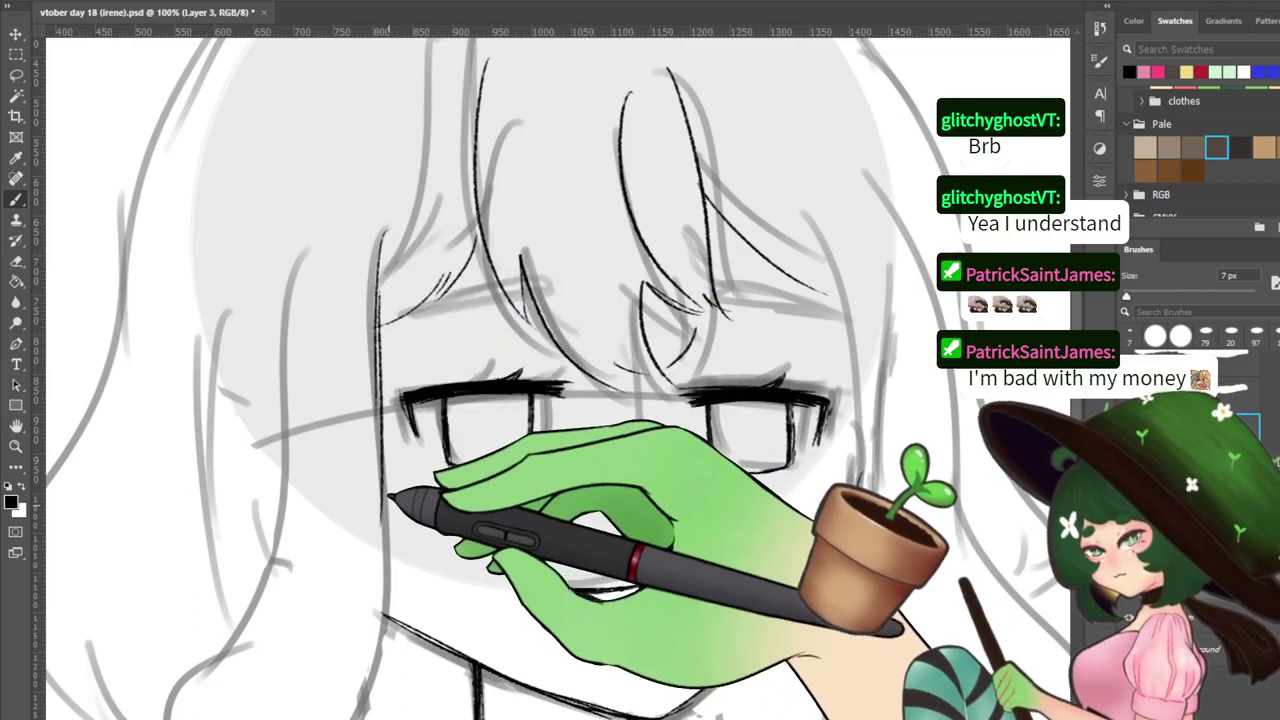
{"action": "left_click_drag", "start_coordinate": [398, 465], "coordinate": [382, 345]}
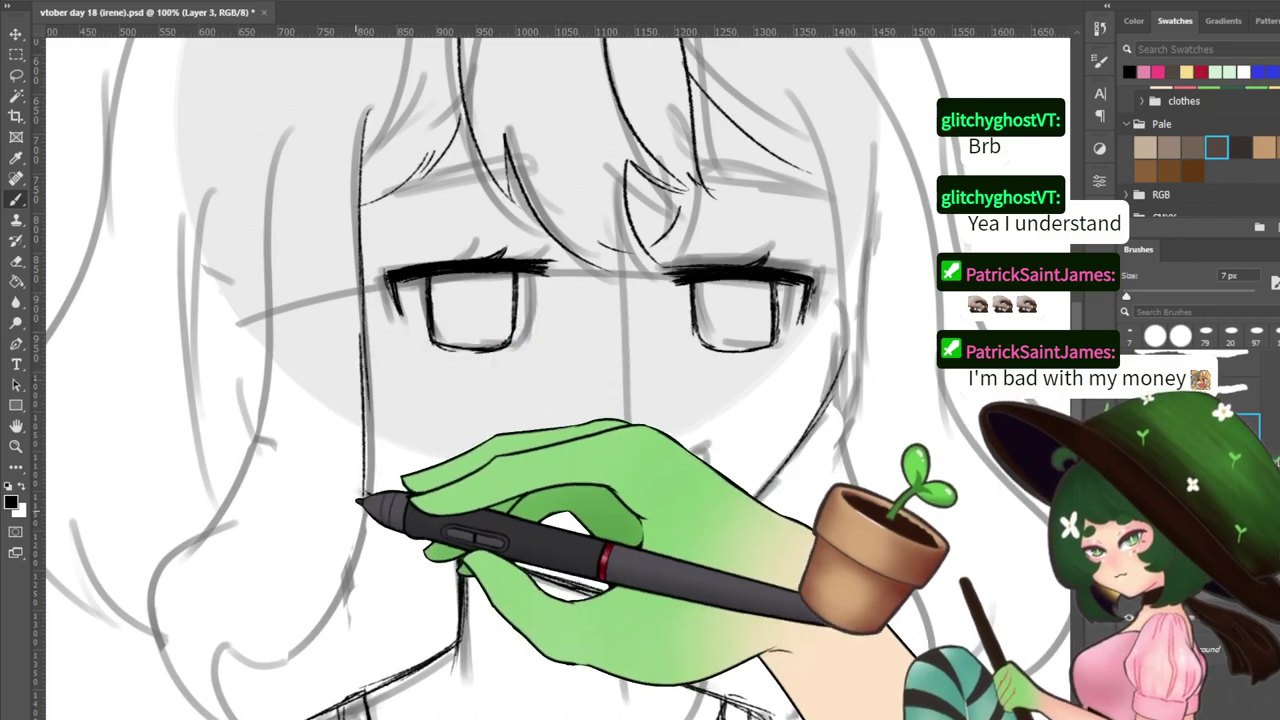
{"action": "mouse_move", "coordinate": [358, 546]}
{"action": "left_mouse_down"}
{"action": "mouse_move", "coordinate": [402, 411]}
{"action": "mouse_move", "coordinate": [348, 497]}
{"action": "mouse_move", "coordinate": [357, 487]}
{"action": "left_mouse_up"}
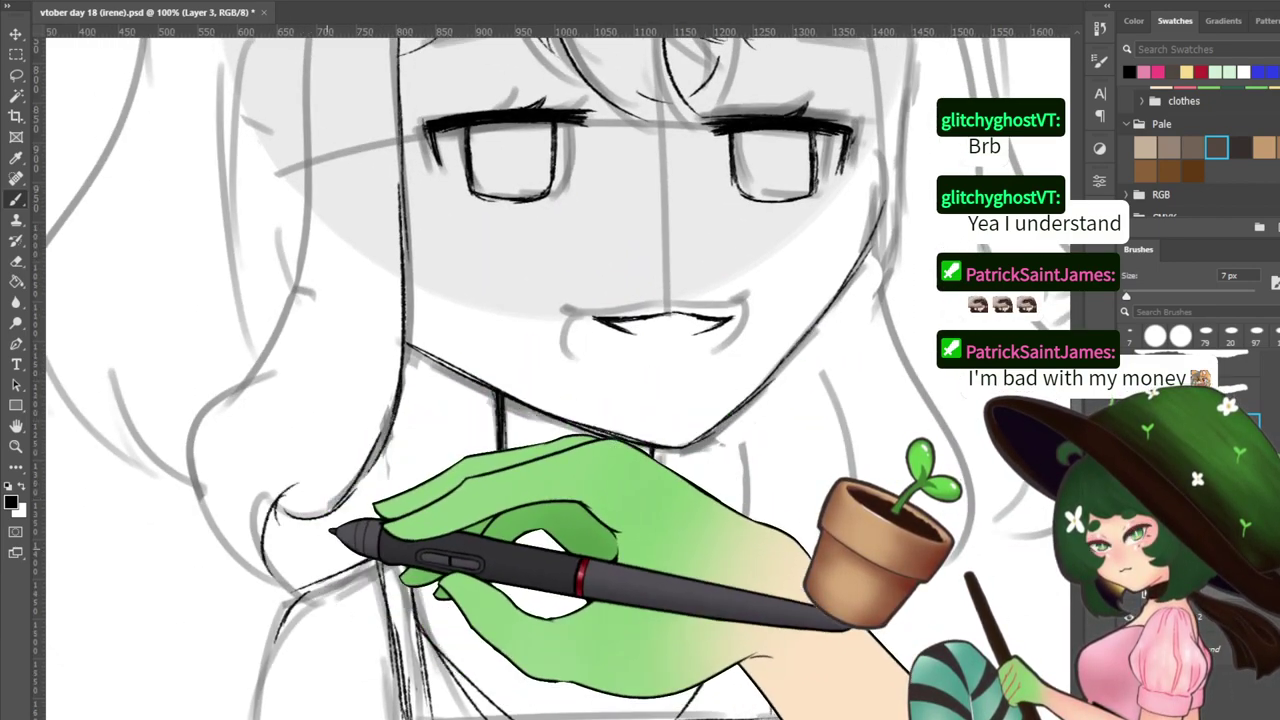
Ink the outer edge of the side lock on the viewer's left, curving it down beside the face and around the curl above the shoulder
{"action": "left_click_drag", "start_coordinate": [318, 284], "coordinate": [323, 514]}
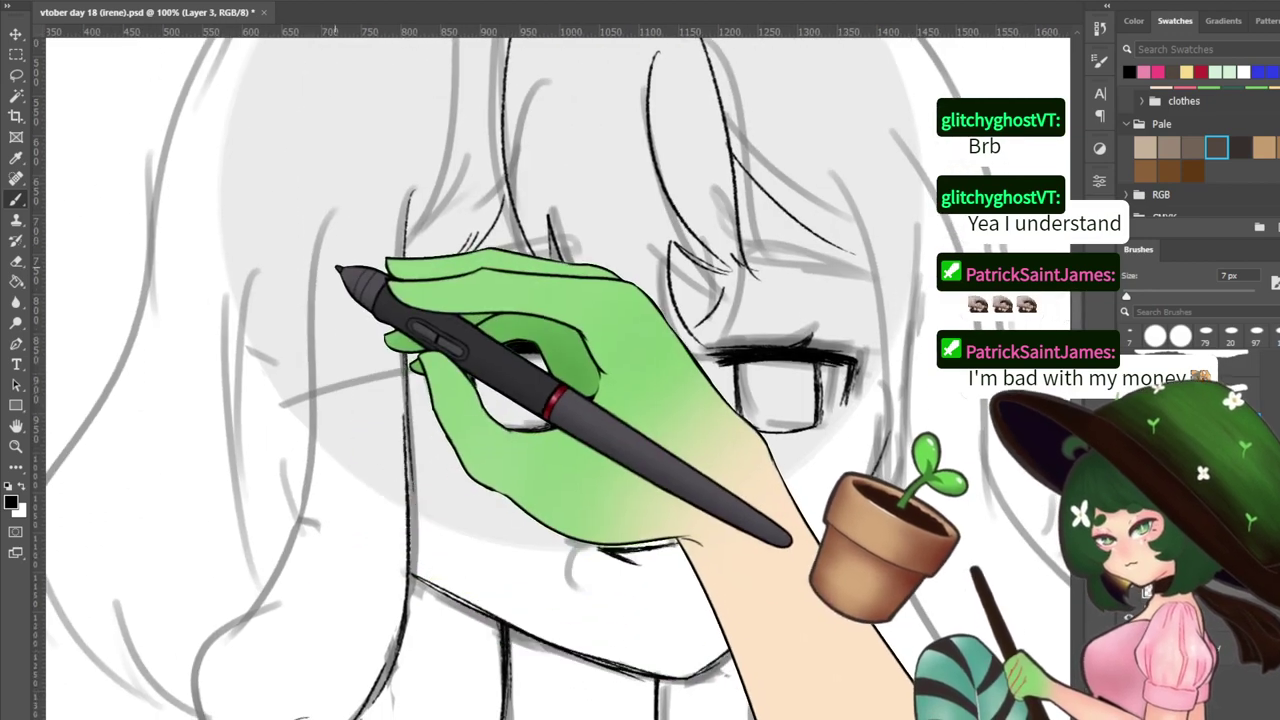
{"action": "left_click_drag", "start_coordinate": [326, 262], "coordinate": [312, 440]}
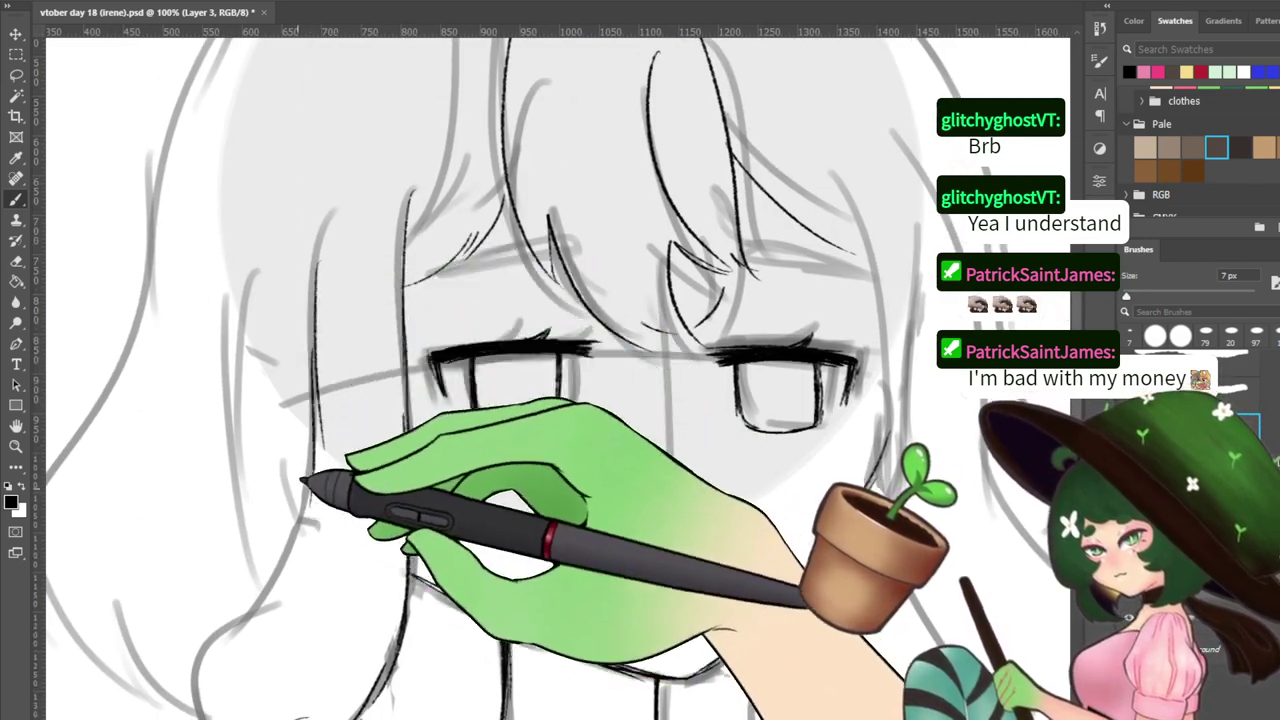
{"action": "left_click_drag", "start_coordinate": [294, 514], "coordinate": [334, 389]}
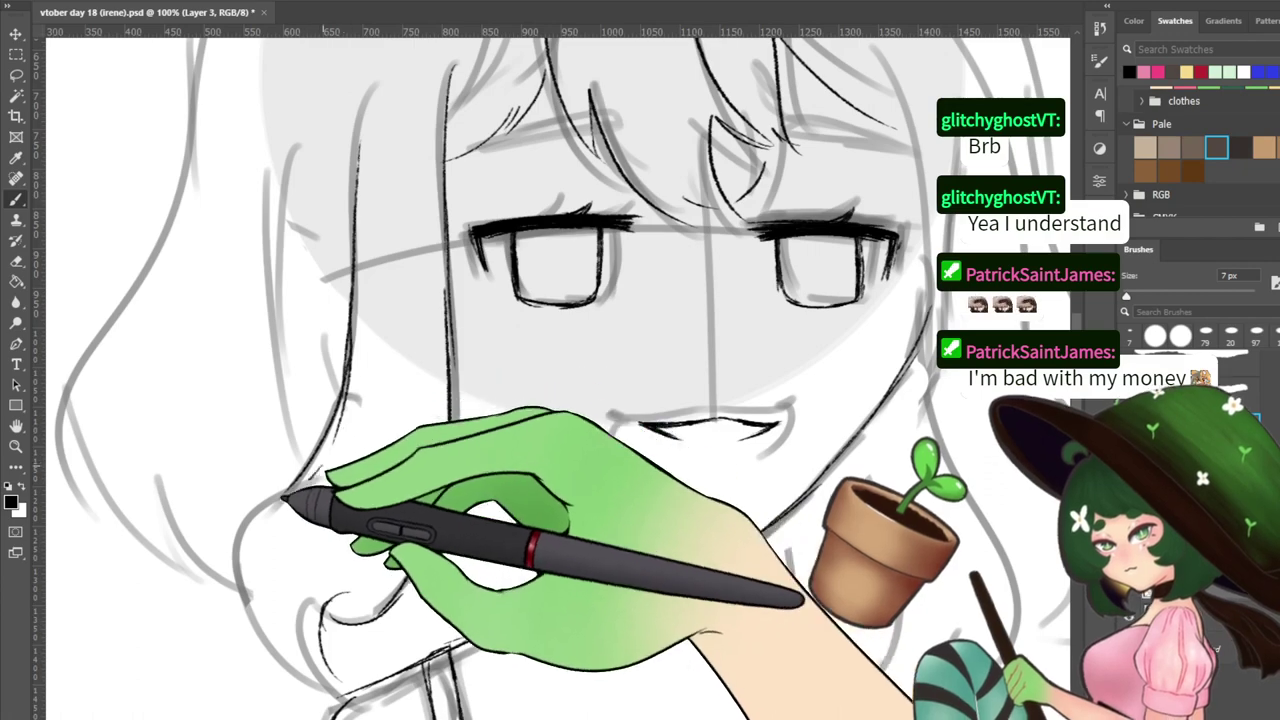
{"action": "left_click_drag", "start_coordinate": [282, 522], "coordinate": [254, 440]}
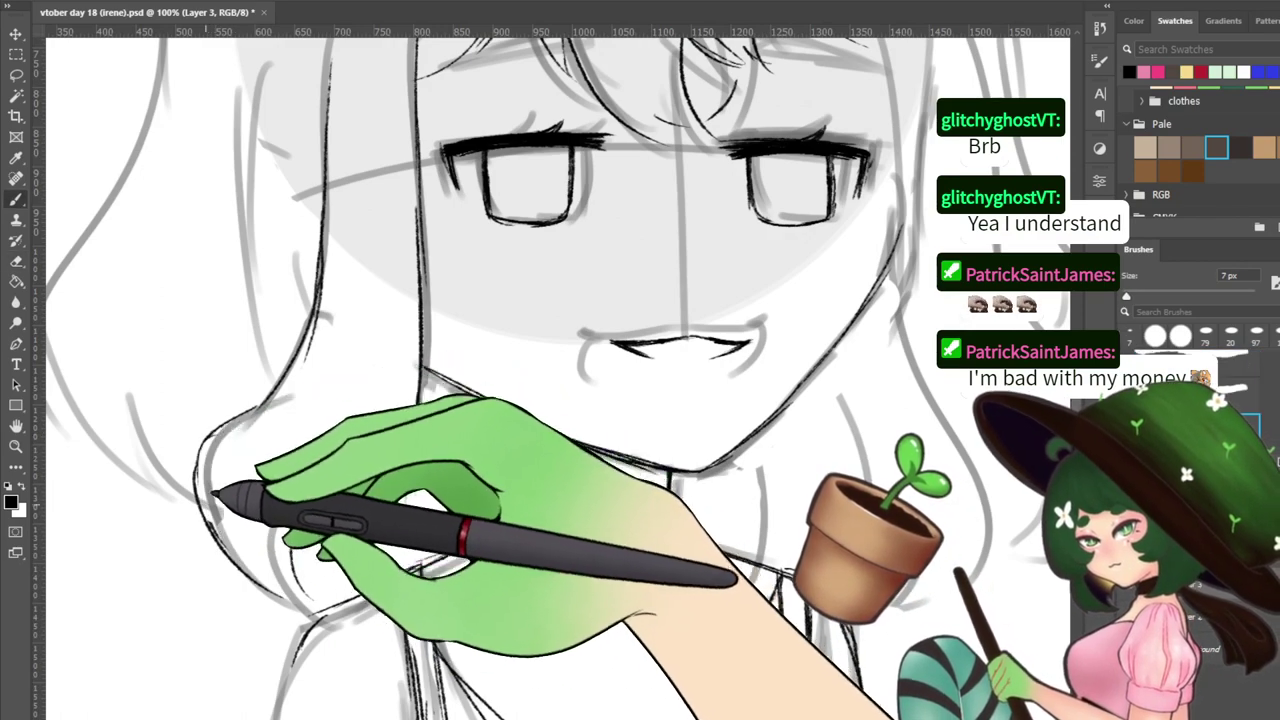
{"action": "left_click_drag", "start_coordinate": [226, 548], "coordinate": [288, 590]}
{"action": "left_click_drag", "start_coordinate": [348, 489], "coordinate": [410, 600]}
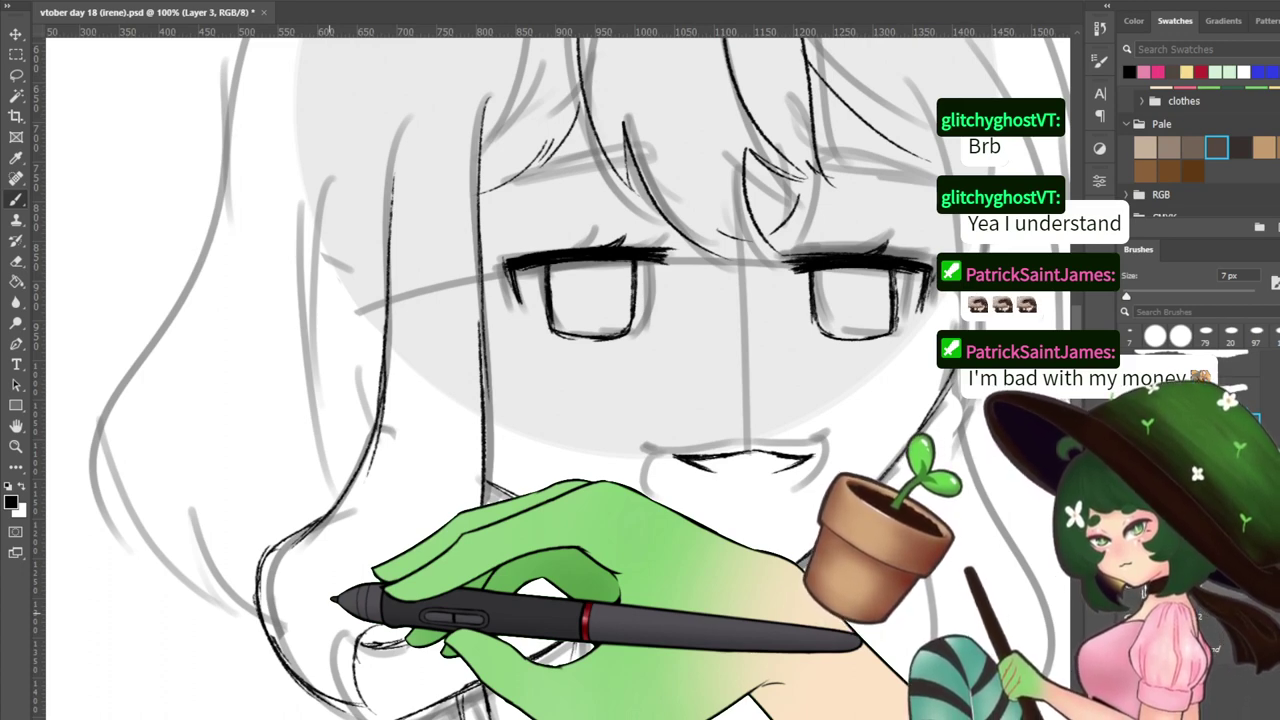
Ink the hair outline from the top of the head toward the viewer's left, undoing the extra overlapping strokes
{"action": "left_click_drag", "start_coordinate": [378, 322], "coordinate": [366, 667]}
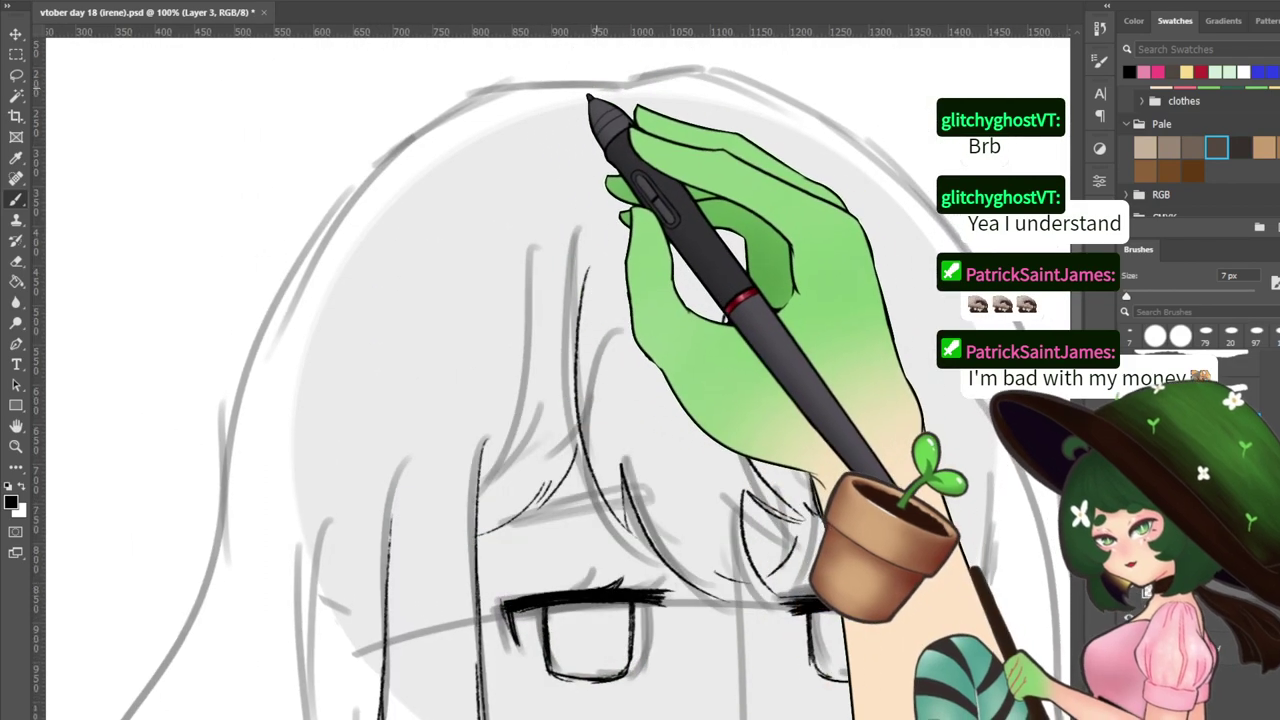
{"action": "mouse_move", "coordinate": [617, 88]}
{"action": "left_mouse_down"}
{"action": "mouse_move", "coordinate": [543, 92]}
{"action": "mouse_move", "coordinate": [471, 116]}
{"action": "mouse_move", "coordinate": [505, 99]}
{"action": "mouse_move", "coordinate": [406, 154]}
{"action": "left_mouse_up"}
{"action": "left_click_drag", "start_coordinate": [498, 102], "coordinate": [376, 184]}
{"action": "left_click_drag", "start_coordinate": [426, 150], "coordinate": [329, 262]}
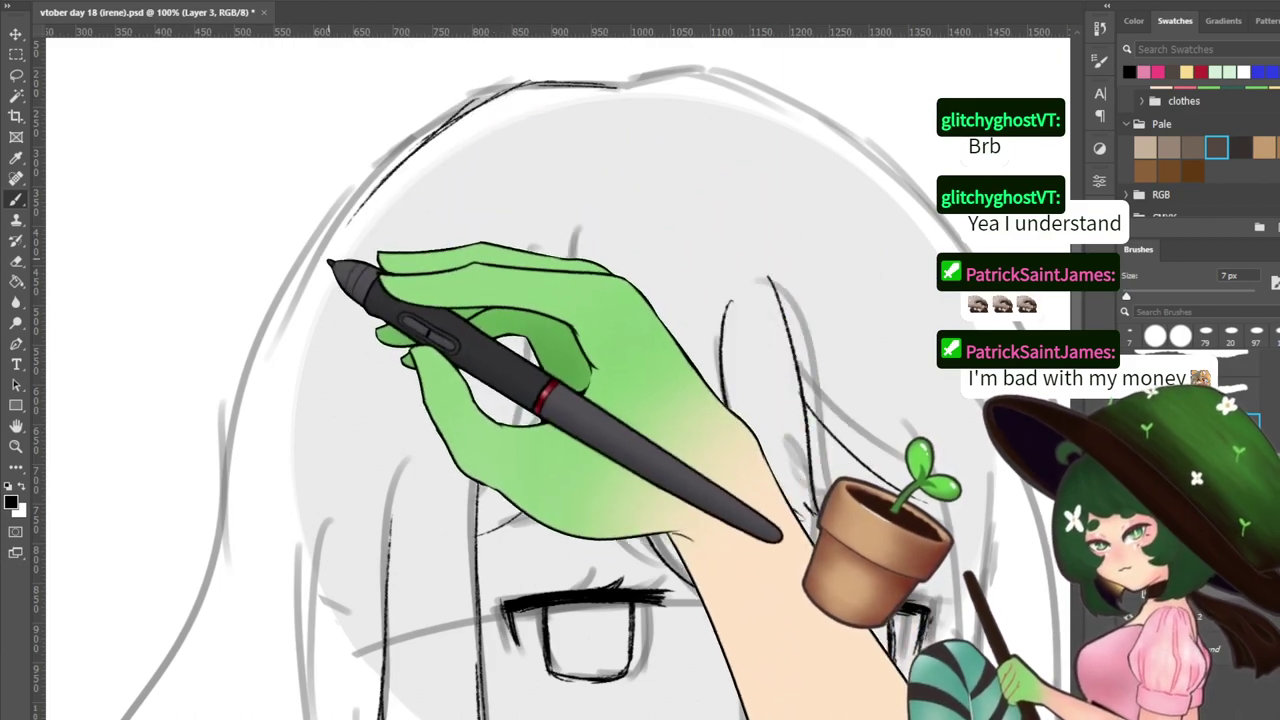
{"action": "key", "text": "ctrl+z"}
{"action": "key", "text": "ctrl+z"}
{"action": "mouse_move", "coordinate": [489, 109]}
{"action": "left_mouse_down"}
{"action": "mouse_move", "coordinate": [374, 205]}
{"action": "mouse_move", "coordinate": [391, 172]}
{"action": "mouse_move", "coordinate": [300, 309]}
{"action": "left_mouse_up"}
{"action": "key", "text": "ctrl+z"}
Continue inking the outer hair contour from the crown down the viewer's left side, following the rough sketch in long strokes
{"action": "key", "text": "r"}
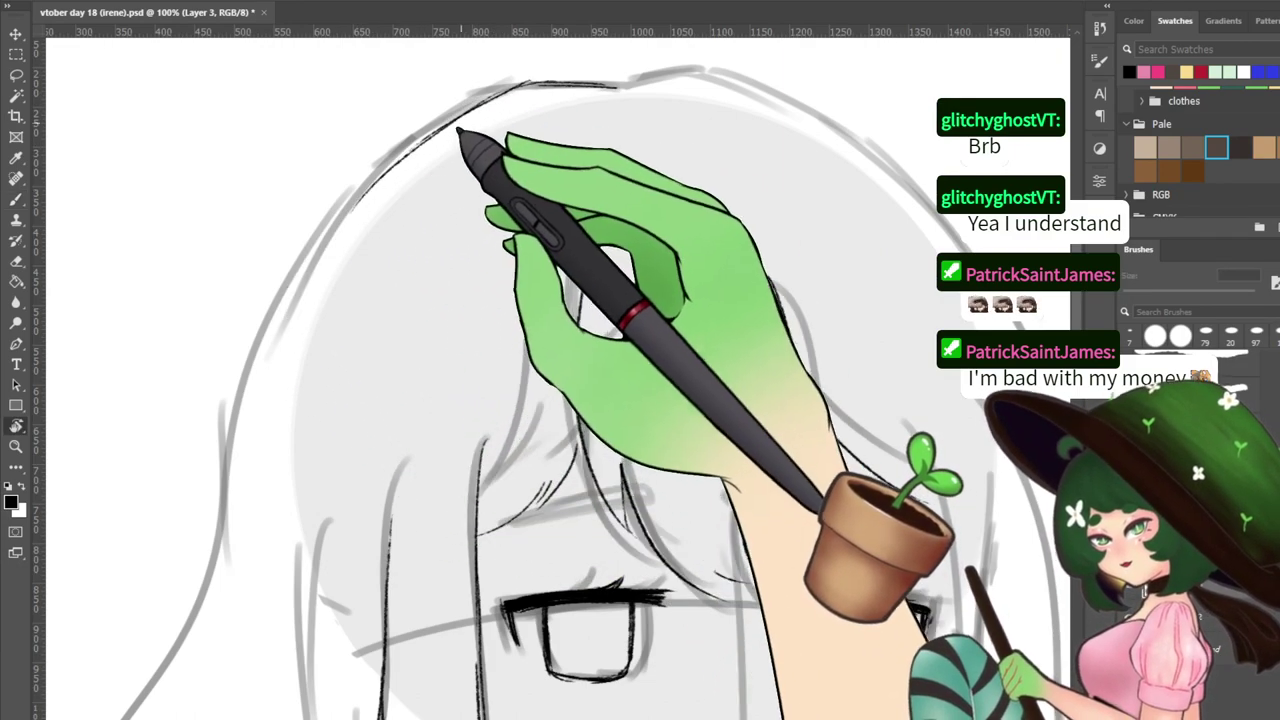
{"action": "left_click_drag", "start_coordinate": [460, 130], "coordinate": [764, 214]}
{"action": "left_click_drag", "start_coordinate": [408, 194], "coordinate": [698, 290]}
{"action": "key", "text": "b"}
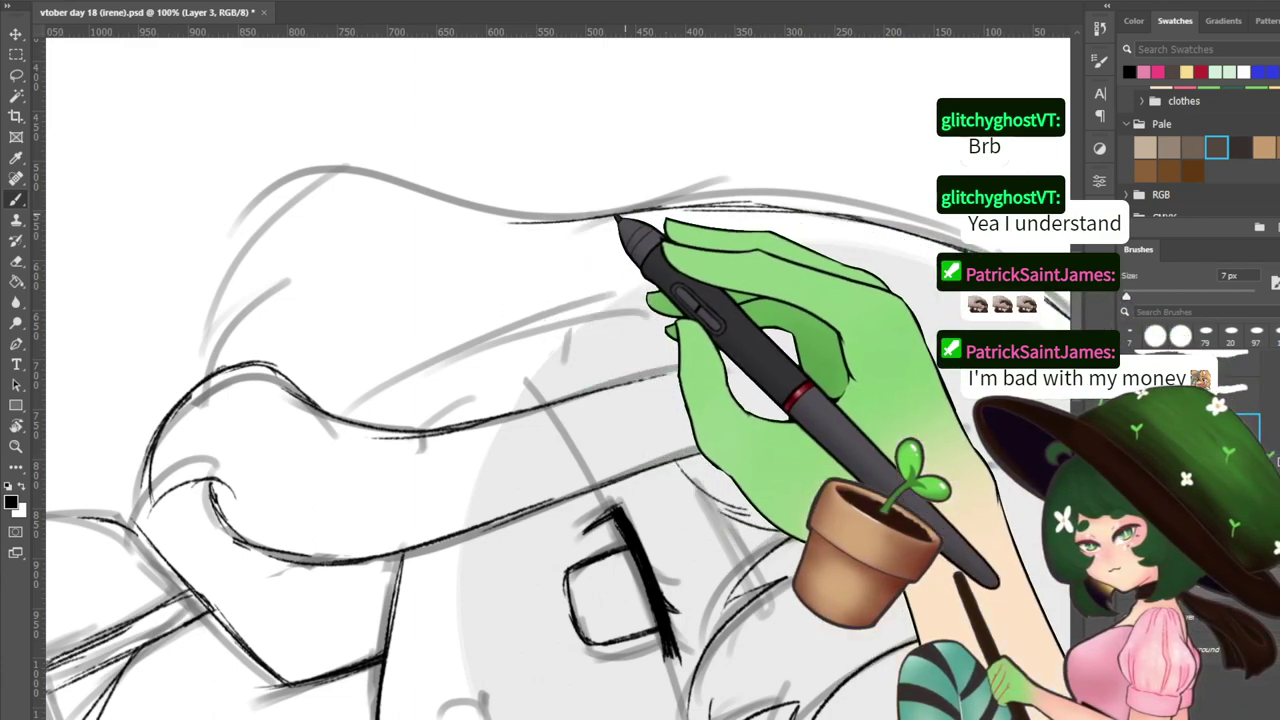
{"action": "mouse_move", "coordinate": [515, 221]}
{"action": "left_mouse_down"}
{"action": "mouse_move", "coordinate": [335, 194]}
{"action": "mouse_move", "coordinate": [238, 243]}
{"action": "left_mouse_up"}
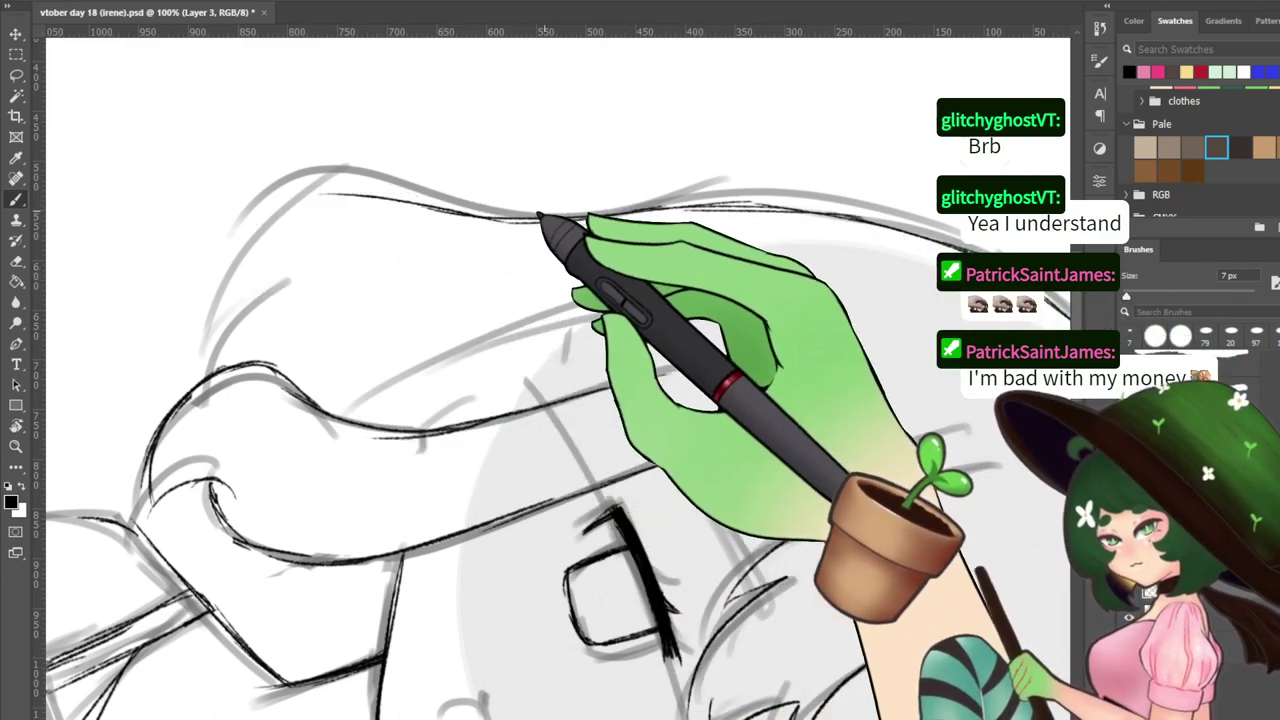
{"action": "key", "text": "e"}
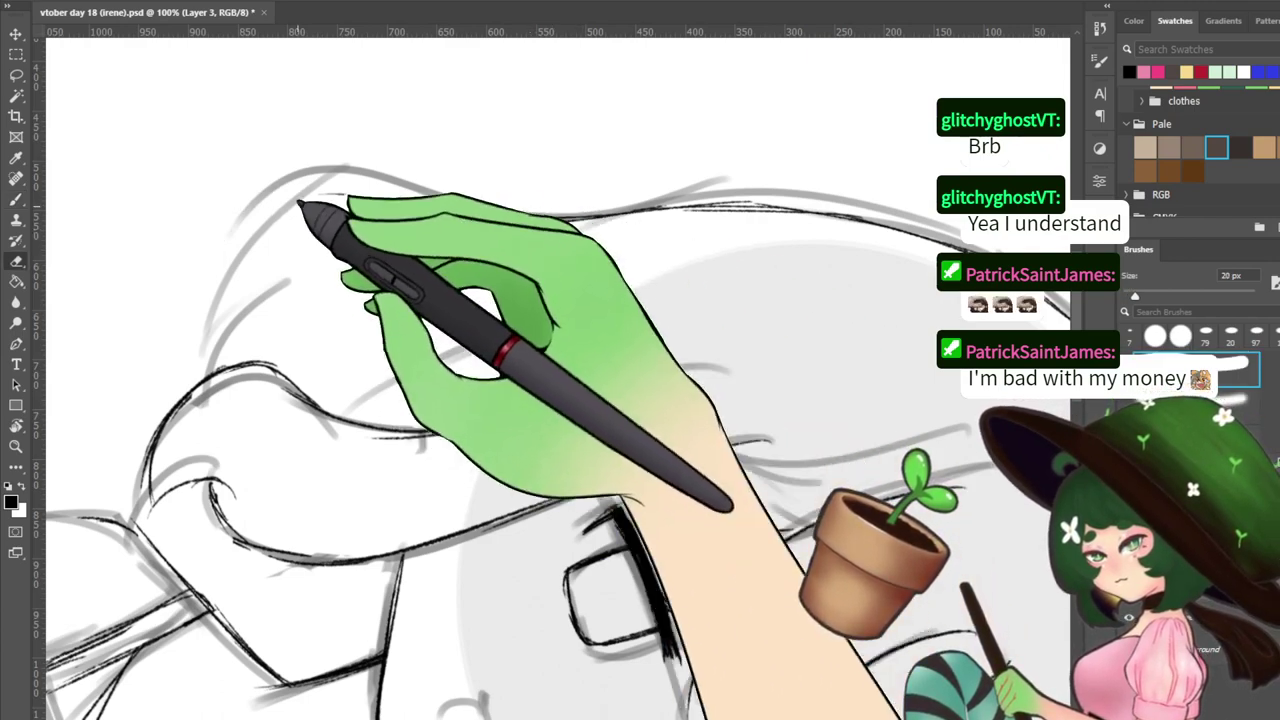
Ink the outer contour of the hair's left side over the rough sketch with the 7 px brush, down toward its flared end
{"action": "key", "text": "b"}
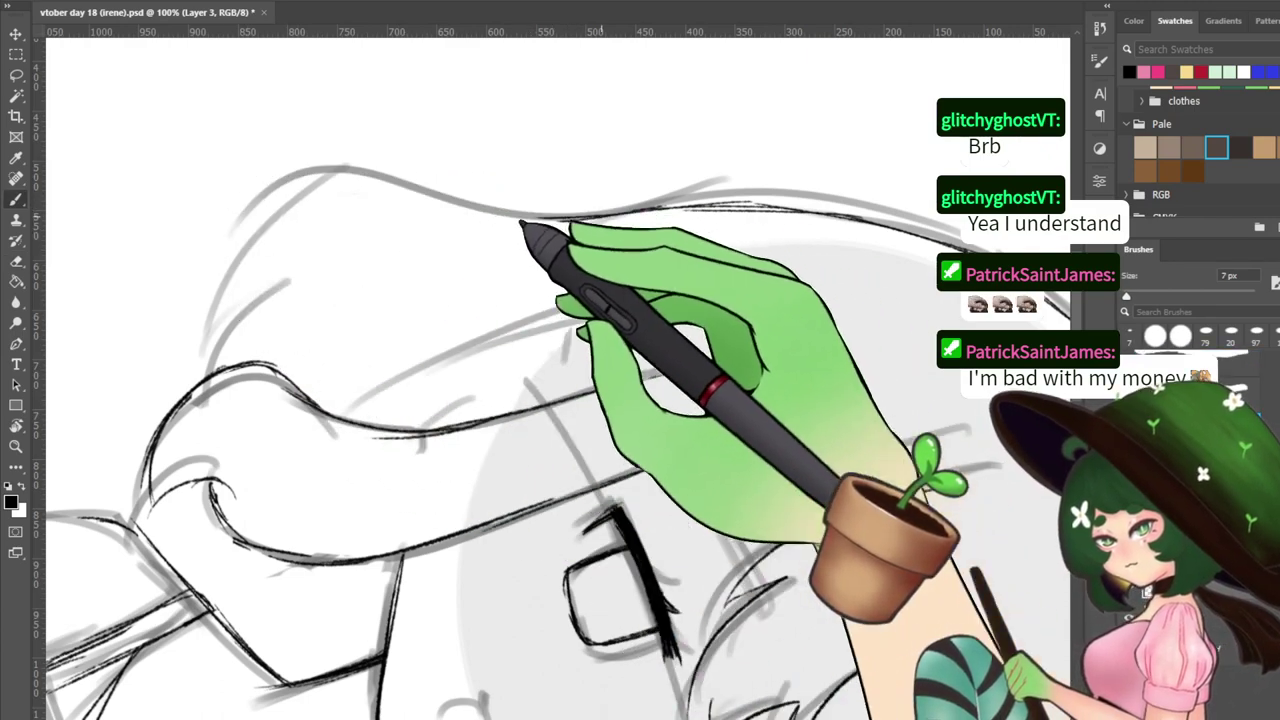
{"action": "left_click_drag", "start_coordinate": [525, 218], "coordinate": [195, 267]}
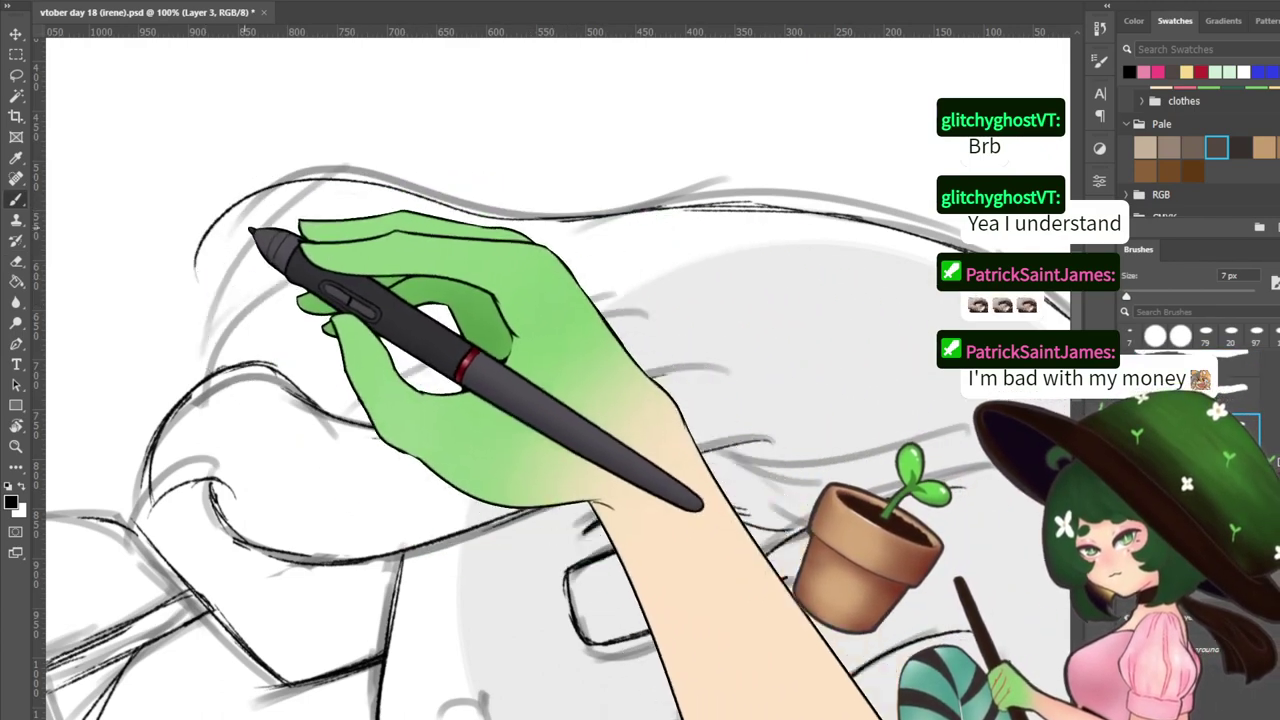
{"action": "left_click_drag", "start_coordinate": [248, 229], "coordinate": [197, 319]}
{"action": "left_click_drag", "start_coordinate": [231, 274], "coordinate": [212, 356]}
Ink the short peak of the hair at the parting on the crown of the head
{"action": "key", "text": "r"}
{"action": "mouse_move", "coordinate": [502, 318]}
{"action": "left_mouse_down"}
{"action": "mouse_move", "coordinate": [497, 210]}
{"action": "mouse_move", "coordinate": [409, 429]}
{"action": "mouse_move", "coordinate": [656, 384]}
{"action": "left_mouse_up"}
{"action": "mouse_move", "coordinate": [994, 167]}
{"action": "left_mouse_down"}
{"action": "mouse_move", "coordinate": [577, 297]}
{"action": "mouse_move", "coordinate": [474, 343]}
{"action": "mouse_move", "coordinate": [751, 277]}
{"action": "mouse_move", "coordinate": [794, 309]}
{"action": "left_mouse_up"}
{"action": "key", "text": "b"}
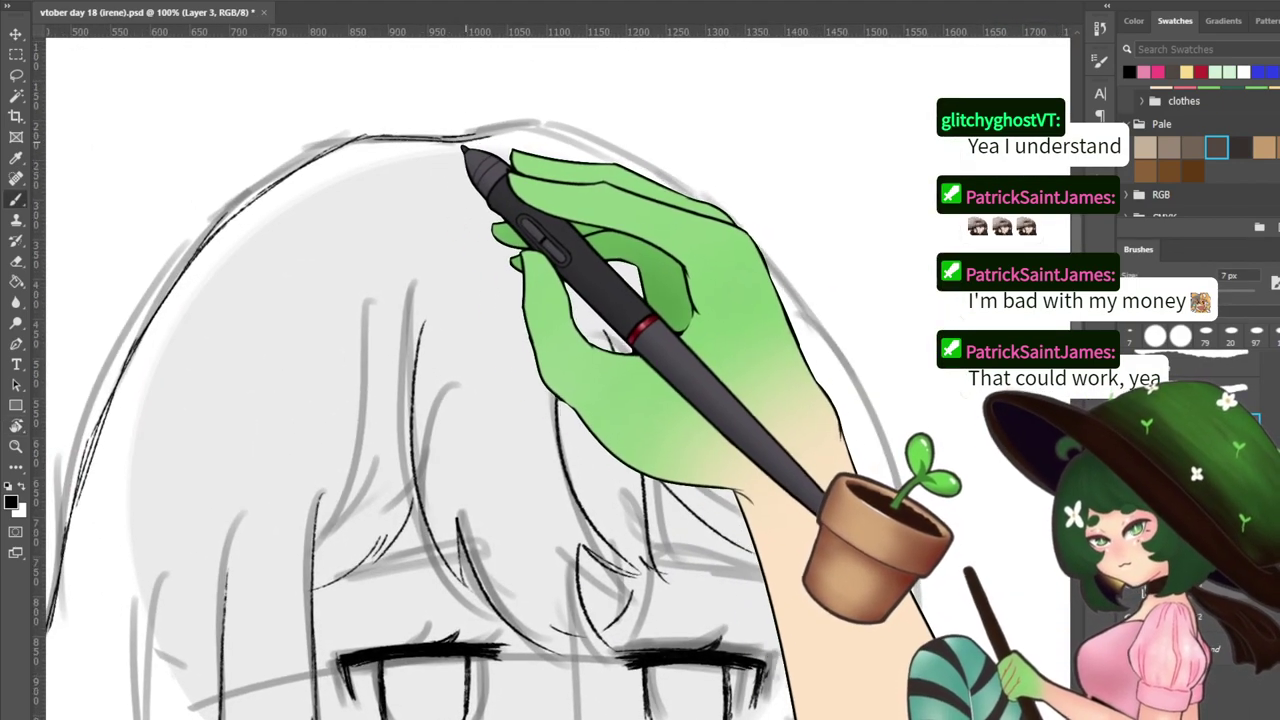
{"action": "left_click_drag", "start_coordinate": [518, 136], "coordinate": [590, 149]}
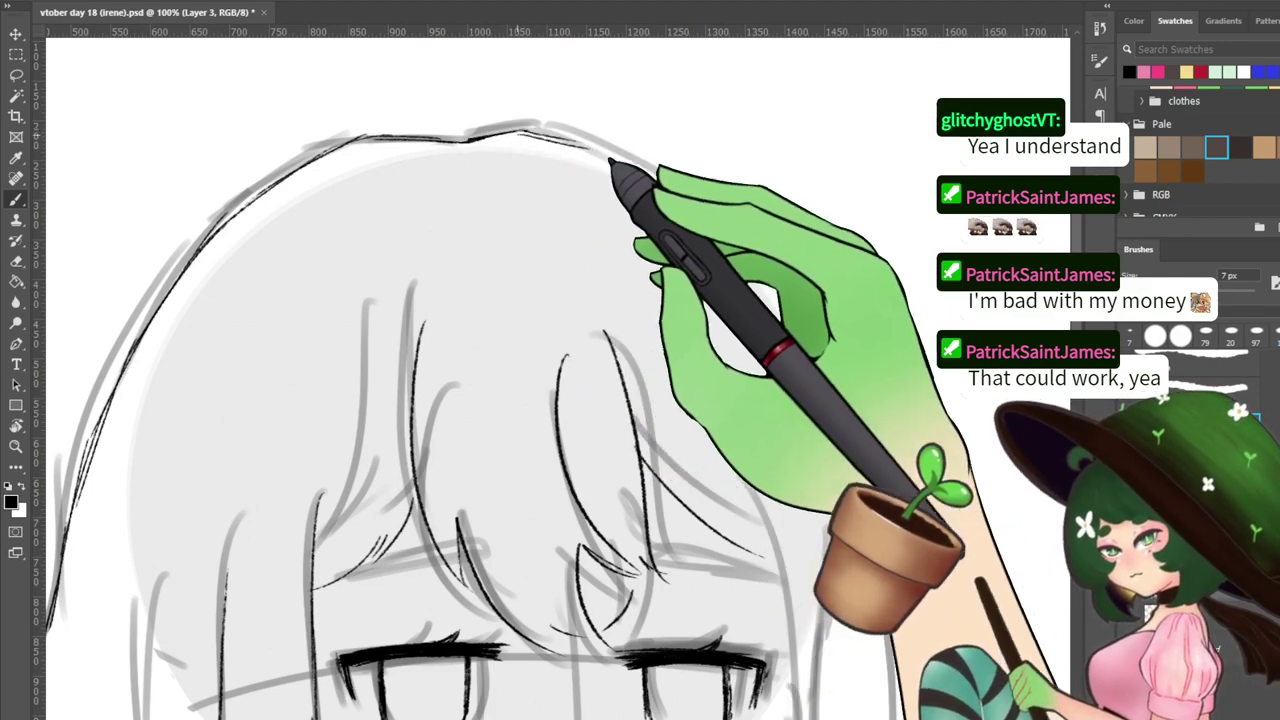
Ink the upper right curve of the hair from the parting over the crown, following the rough sketch
{"action": "key", "text": "r"}
{"action": "left_click_drag", "start_coordinate": [734, 157], "coordinate": [400, 70]}
{"action": "key", "text": "e"}
{"action": "key", "text": "b"}
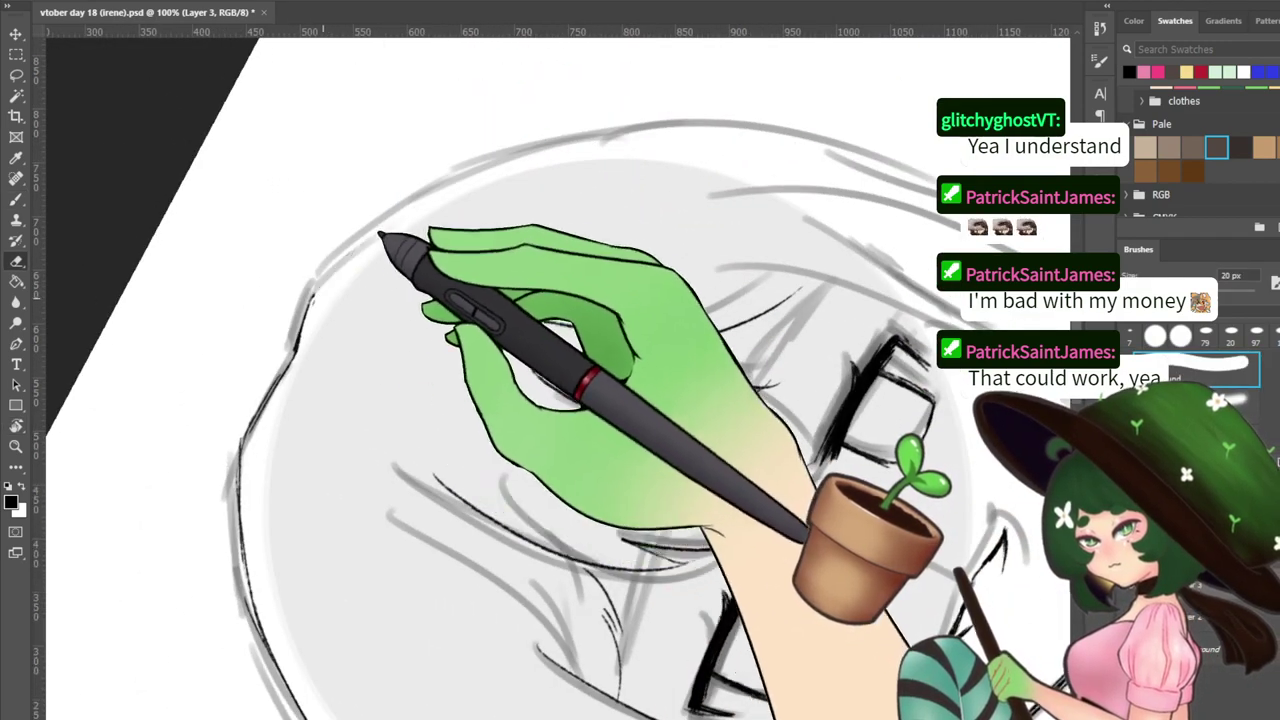
{"action": "mouse_move", "coordinate": [332, 266]}
{"action": "left_mouse_down"}
{"action": "mouse_move", "coordinate": [494, 180]}
{"action": "mouse_move", "coordinate": [714, 143]}
{"action": "left_mouse_up"}
{"action": "mouse_move", "coordinate": [497, 158]}
{"action": "left_mouse_down"}
{"action": "mouse_move", "coordinate": [648, 137]}
{"action": "mouse_move", "coordinate": [808, 138]}
{"action": "left_mouse_up"}
{"action": "left_click_drag", "start_coordinate": [761, 137], "coordinate": [500, 158]}
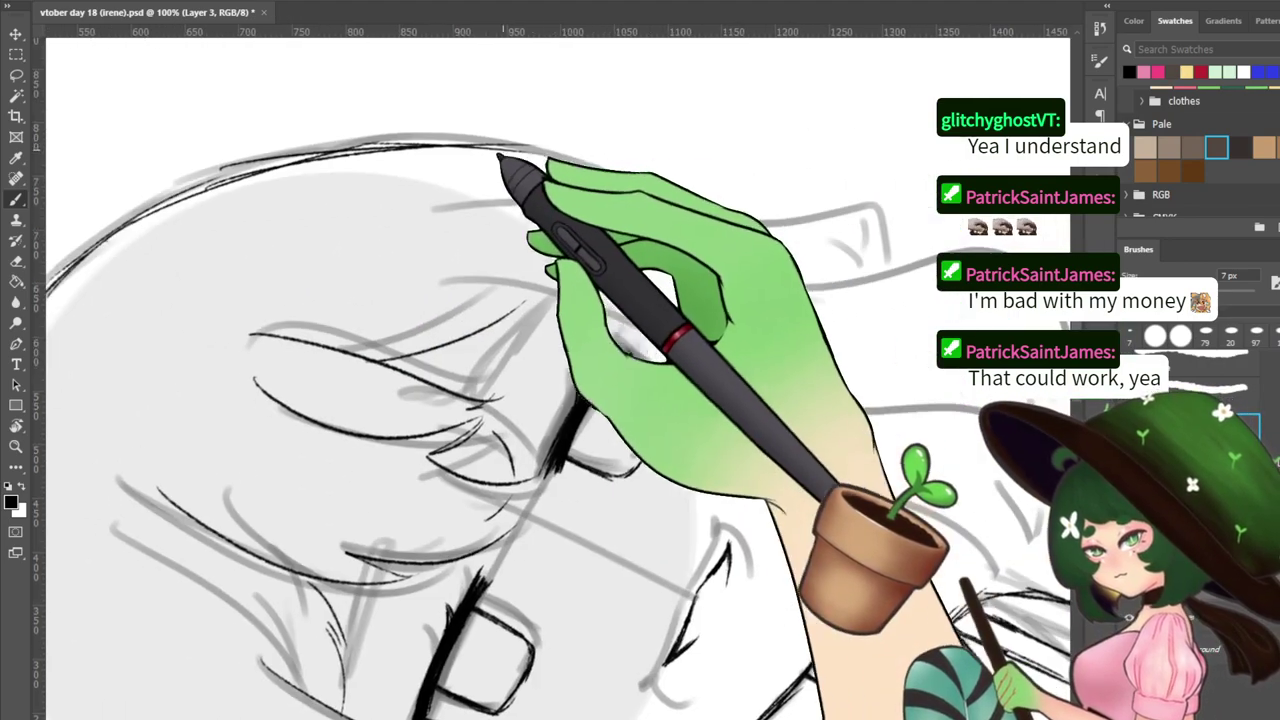
{"action": "left_click_drag", "start_coordinate": [579, 170], "coordinate": [945, 254]}
Extend the inked outer contour of the right-side hair down to its rounded lower tip
{"action": "key", "text": "r"}
{"action": "left_click_drag", "start_coordinate": [802, 158], "coordinate": [932, 366]}
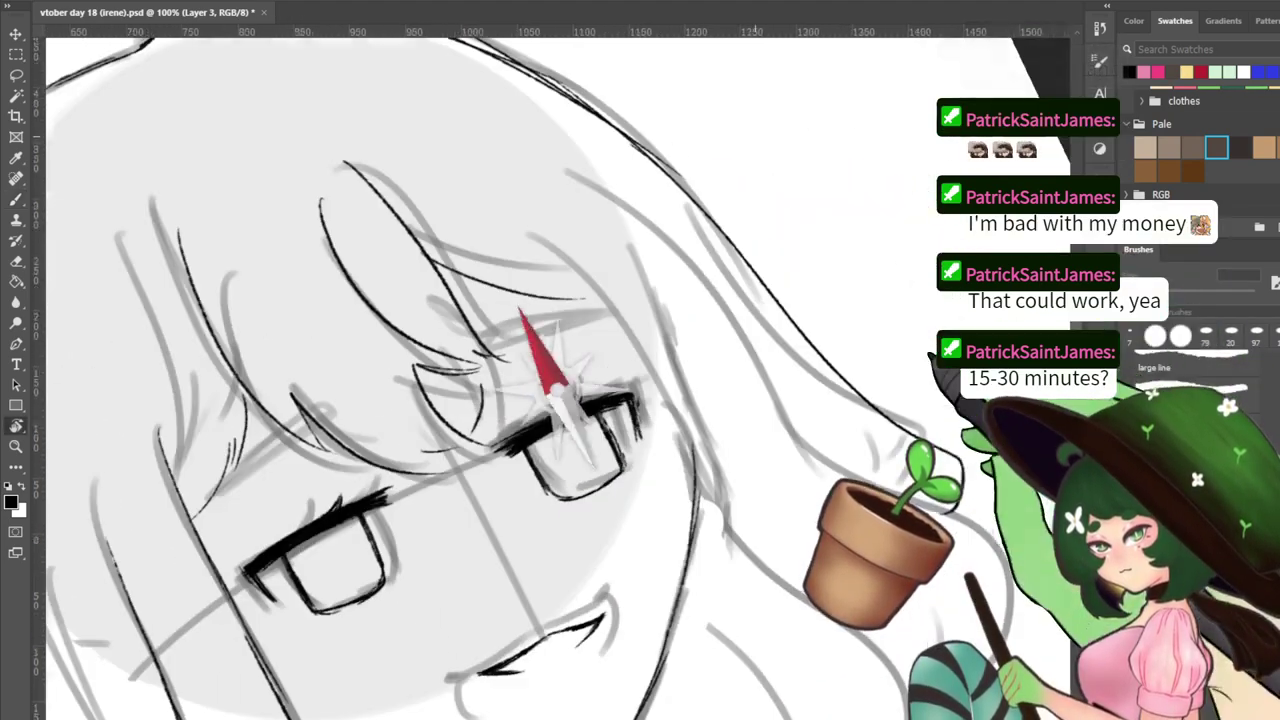
{"action": "left_click_drag", "start_coordinate": [892, 202], "coordinate": [935, 368]}
{"action": "left_click_drag", "start_coordinate": [920, 268], "coordinate": [958, 402]}
{"action": "mouse_move", "coordinate": [948, 340]}
{"action": "left_mouse_down"}
{"action": "mouse_move", "coordinate": [910, 256]}
{"action": "mouse_move", "coordinate": [855, 222]}
{"action": "mouse_move", "coordinate": [568, 233]}
{"action": "left_mouse_up"}
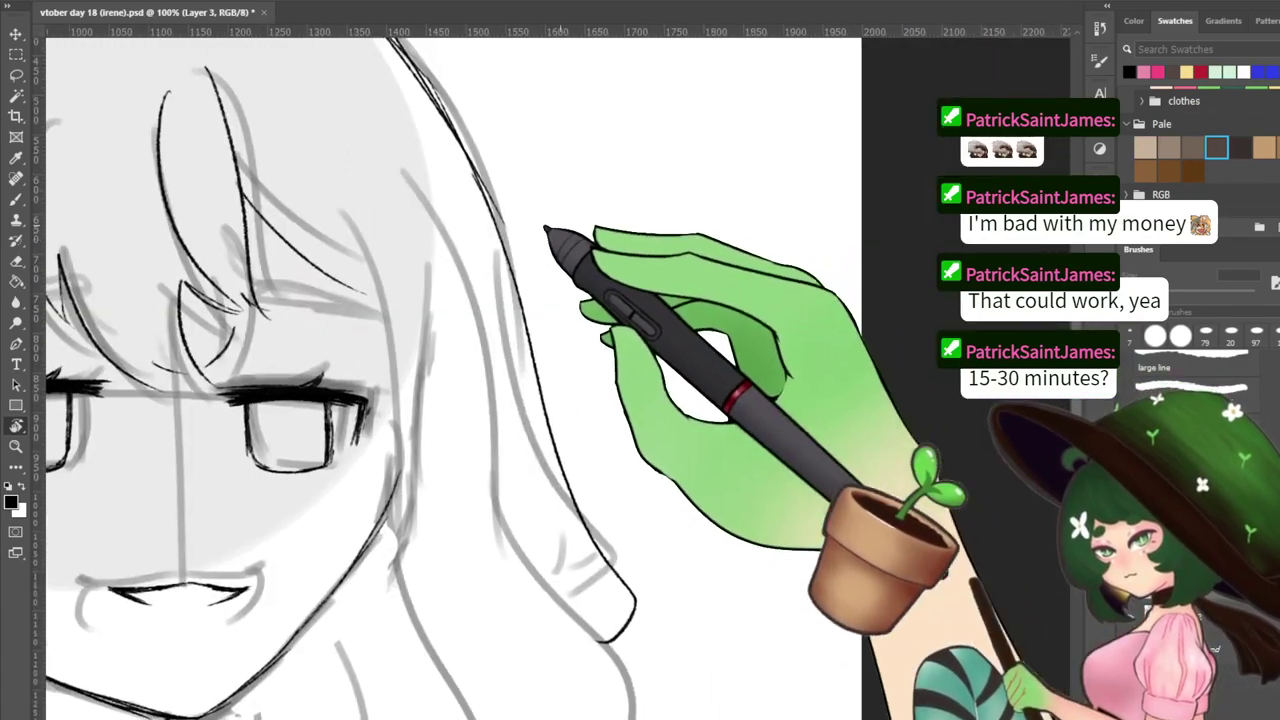
Ink the inner strand lines of the right outer lock and the hair curve below its tip
{"action": "key", "text": "b"}
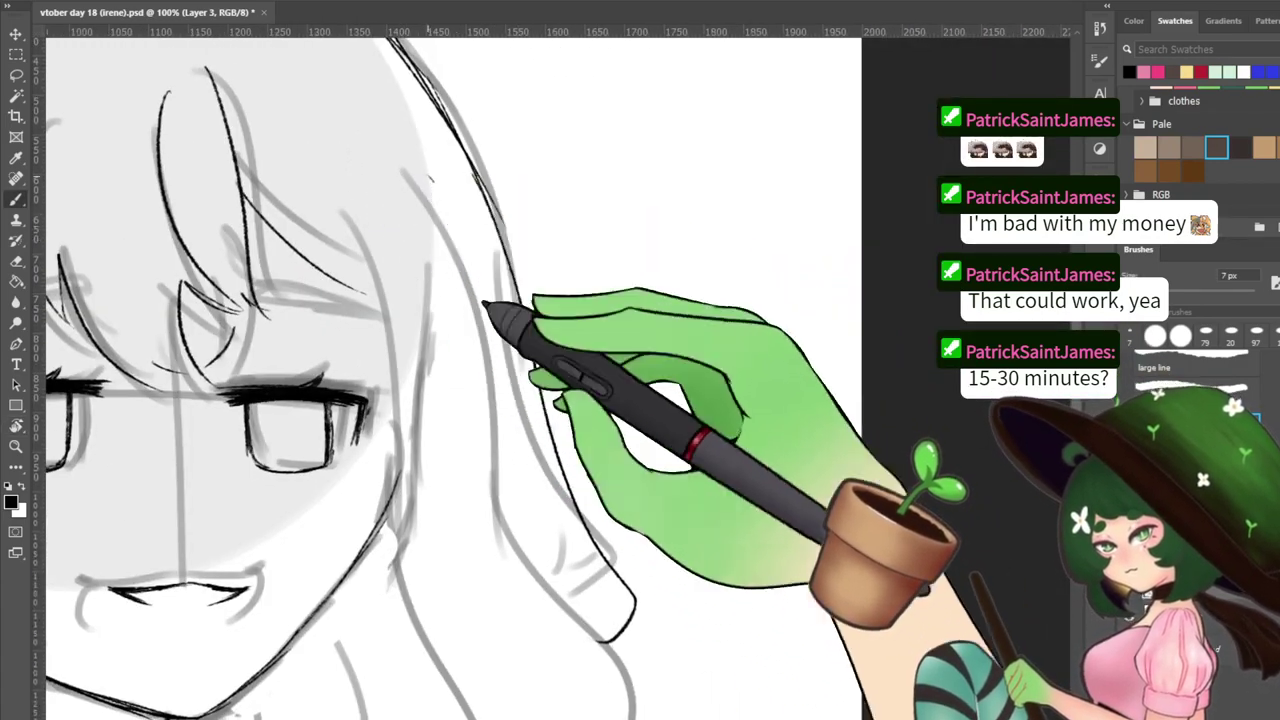
{"action": "left_click_drag", "start_coordinate": [527, 436], "coordinate": [485, 185]}
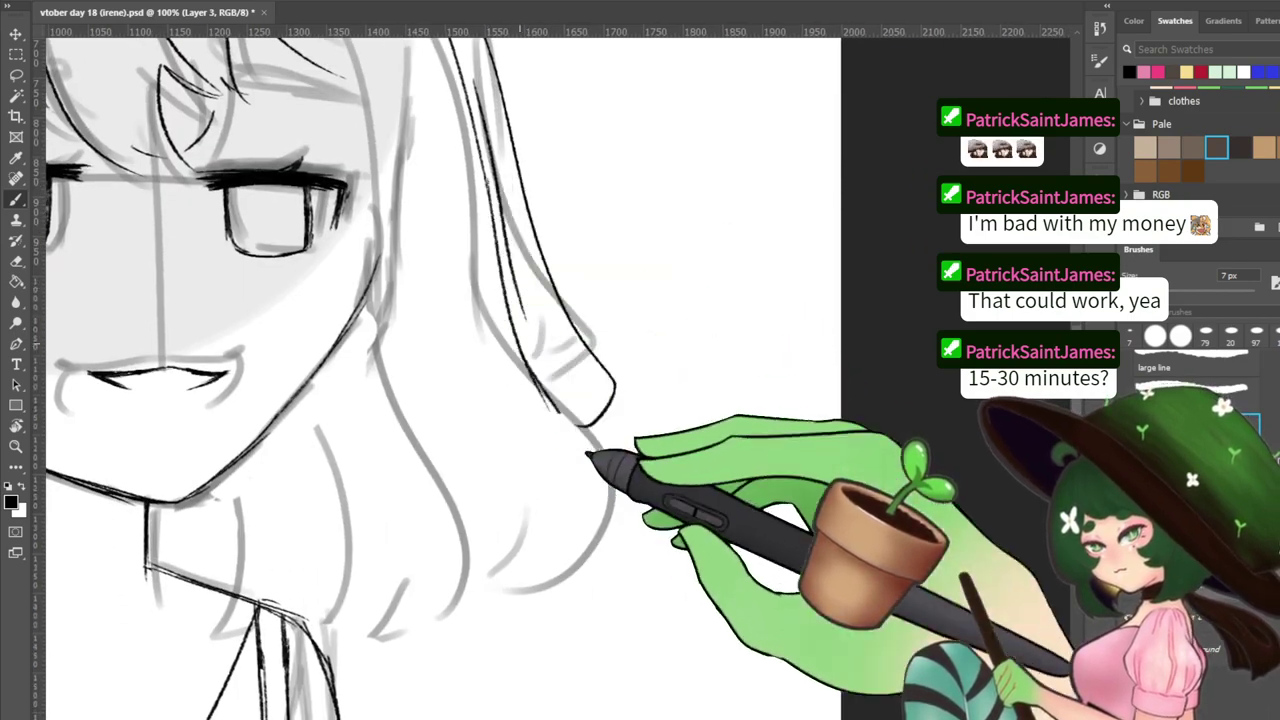
{"action": "left_click_drag", "start_coordinate": [587, 455], "coordinate": [522, 590]}
{"action": "left_click_drag", "start_coordinate": [481, 377], "coordinate": [659, 544]}
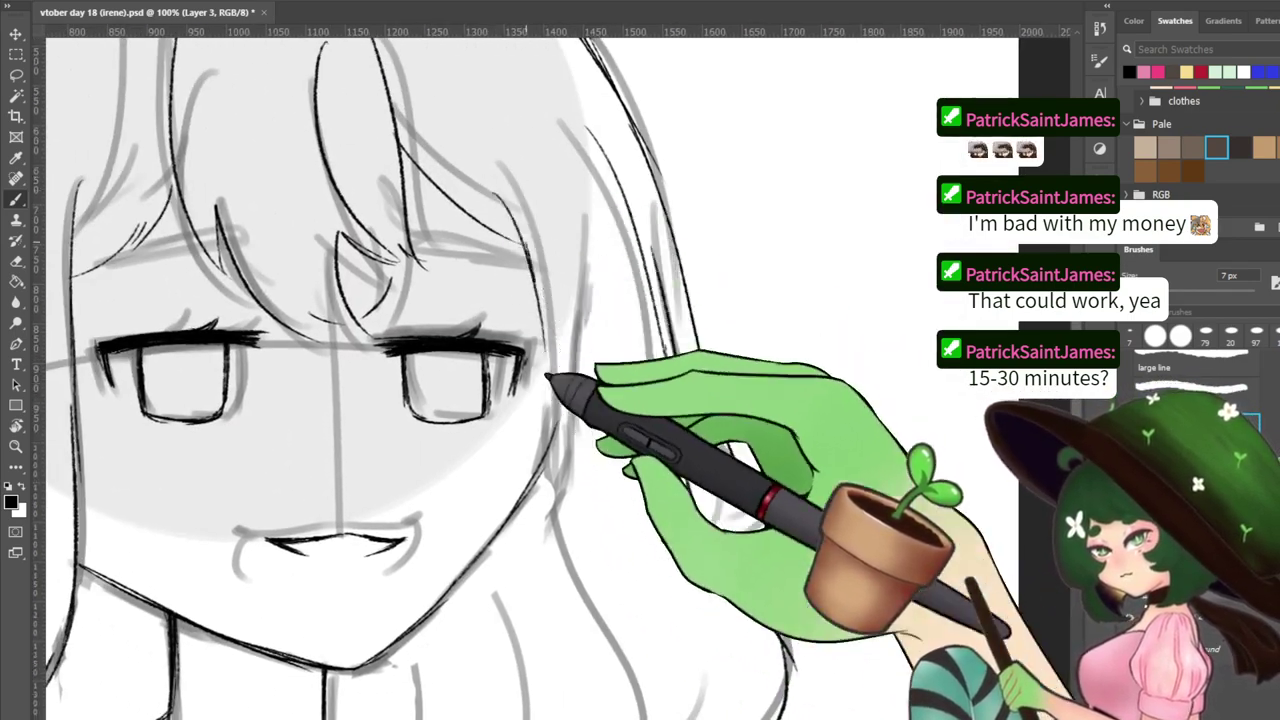
Ink the right face-framing lock from the cheek to its curled end, and the hair ends beside it
{"action": "left_click_drag", "start_coordinate": [548, 458], "coordinate": [589, 251]}
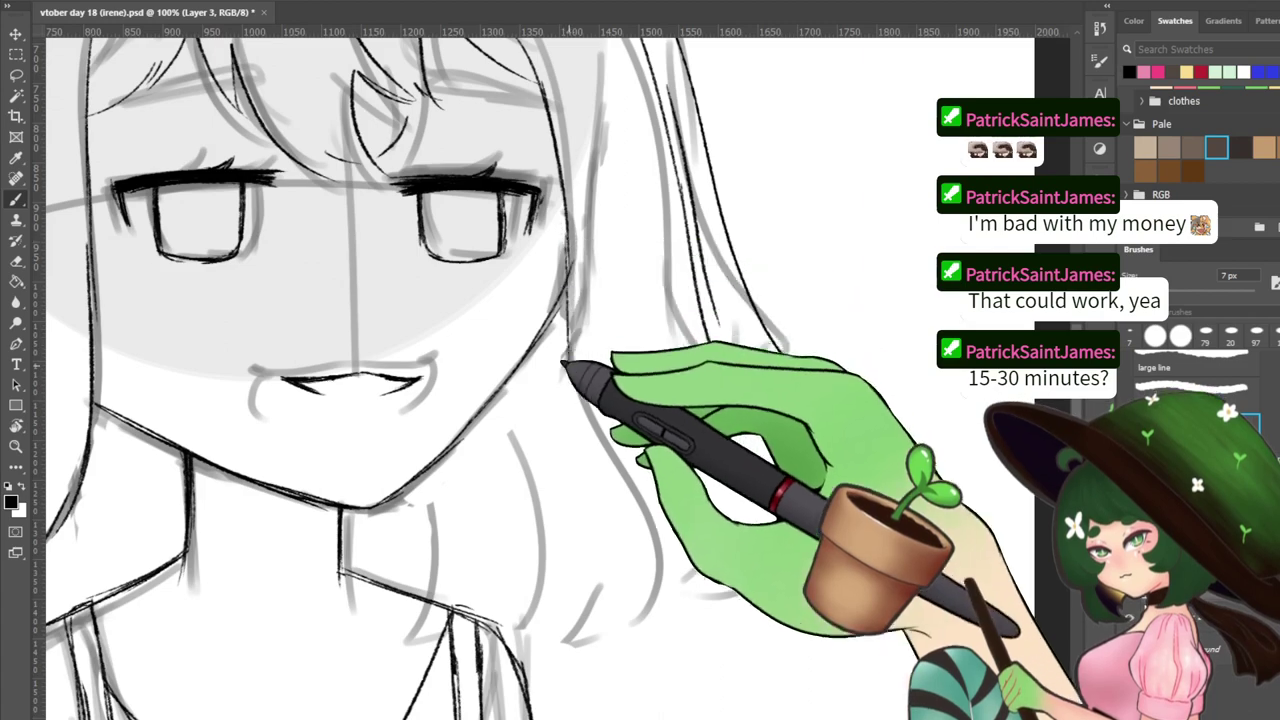
{"action": "left_click_drag", "start_coordinate": [656, 550], "coordinate": [606, 644]}
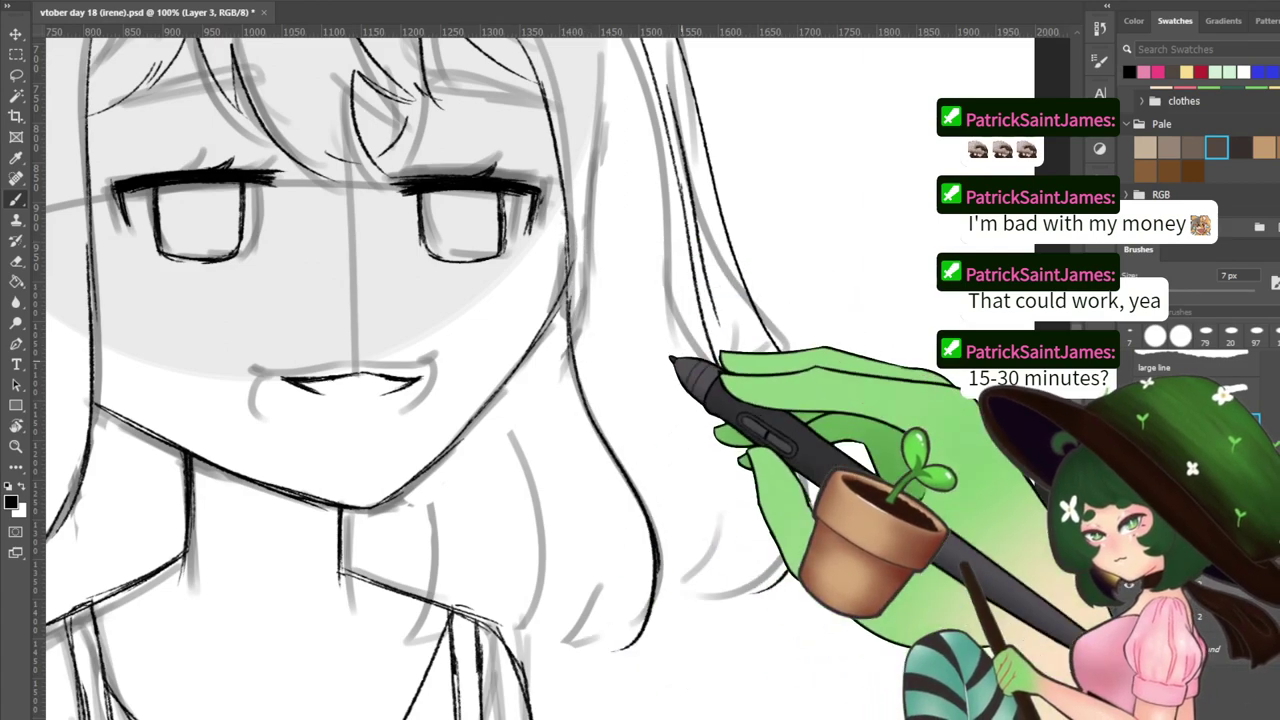
{"action": "mouse_move", "coordinate": [679, 388]}
{"action": "left_mouse_down"}
{"action": "mouse_move", "coordinate": [695, 512]}
{"action": "mouse_move", "coordinate": [715, 397]}
{"action": "left_mouse_up"}
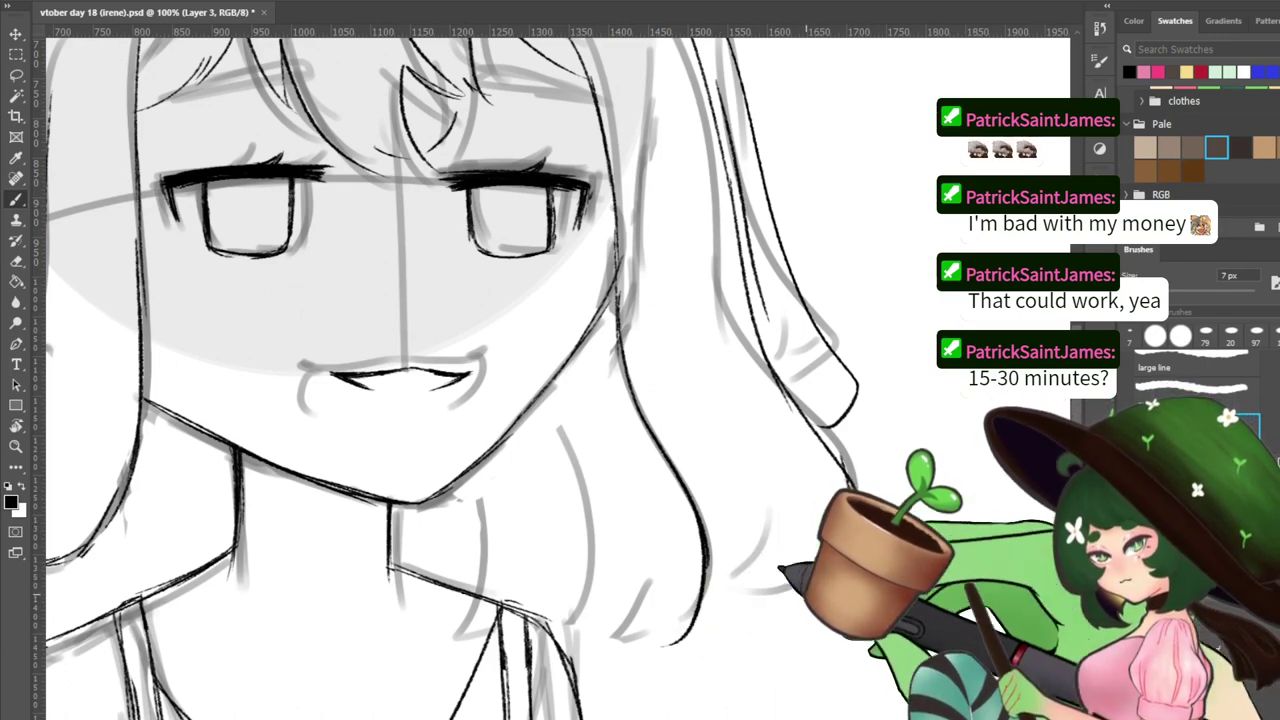
{"action": "left_click_drag", "start_coordinate": [620, 586], "coordinate": [733, 522]}
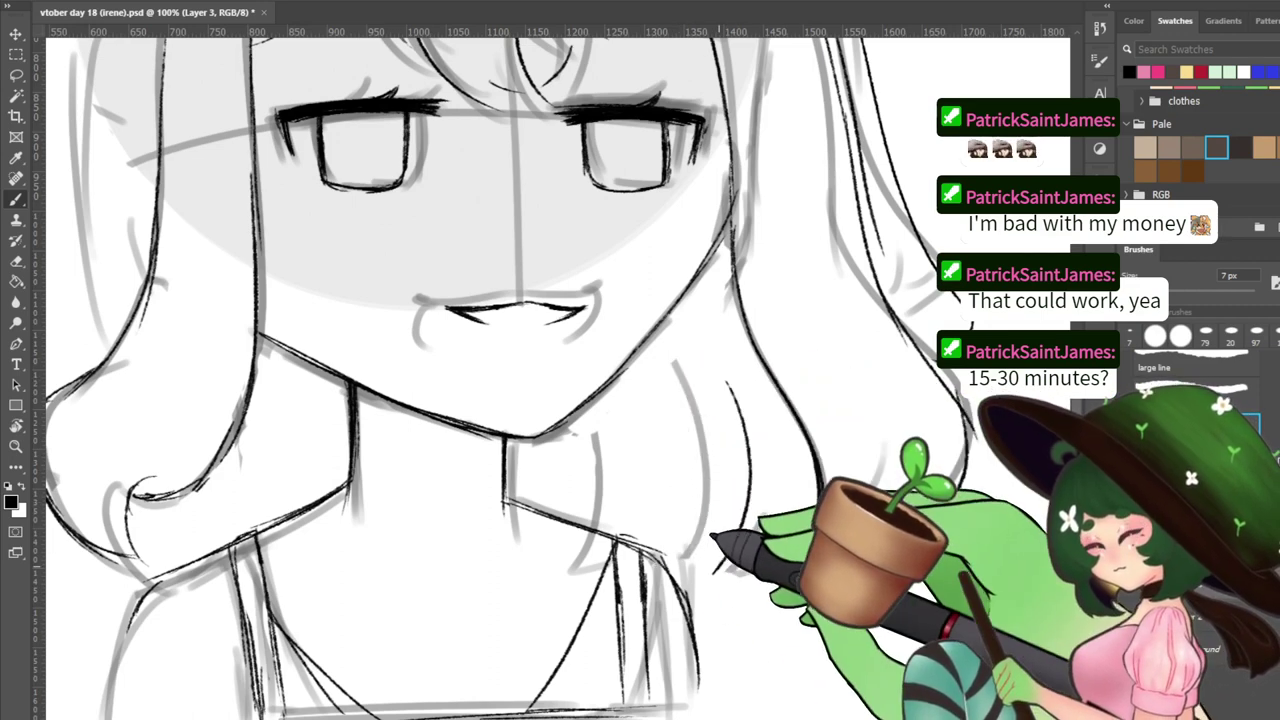
{"action": "left_click_drag", "start_coordinate": [540, 475], "coordinate": [781, 523]}
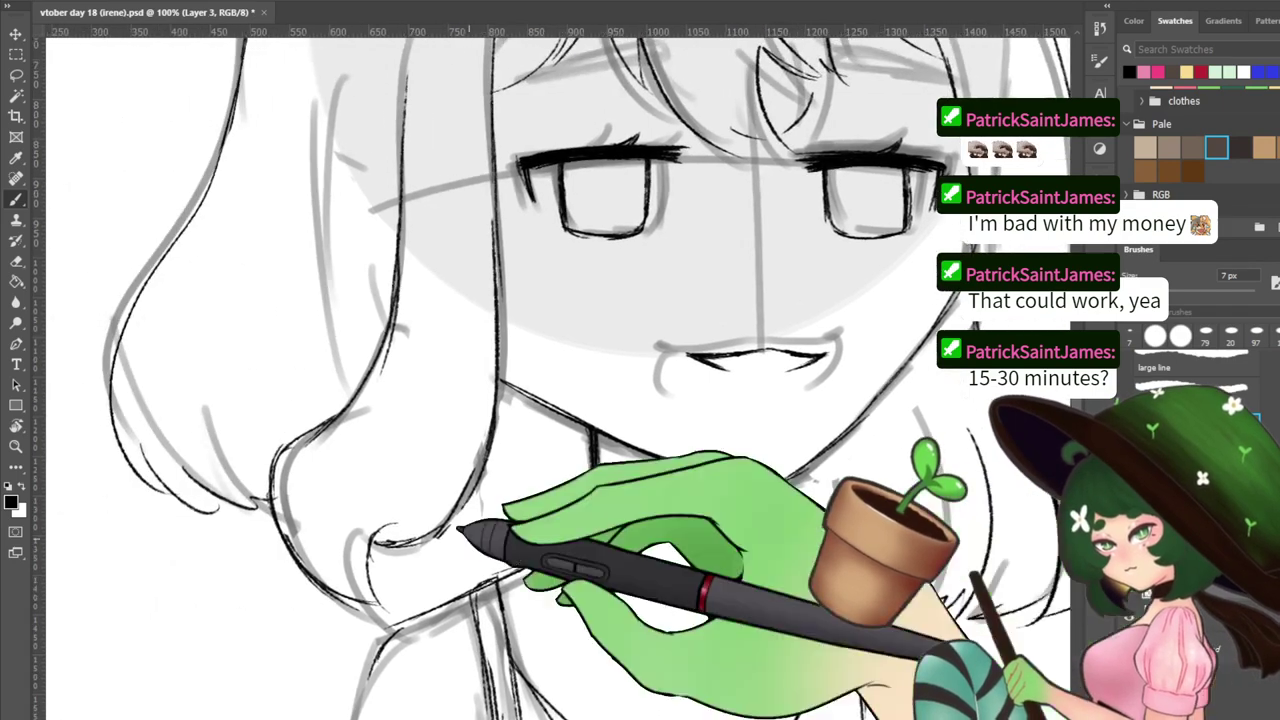
Hide the rough sketch layer and ink a small strand behind the left face-framing lock near the neck
{"action": "left_click", "coordinate": [1129, 616]}
{"action": "mouse_move", "coordinate": [248, 243]}
{"action": "left_mouse_down"}
{"action": "mouse_move", "coordinate": [234, 363]}
{"action": "mouse_move", "coordinate": [226, 310]}
{"action": "left_mouse_up"}
{"action": "left_click_drag", "start_coordinate": [387, 630], "coordinate": [373, 627]}
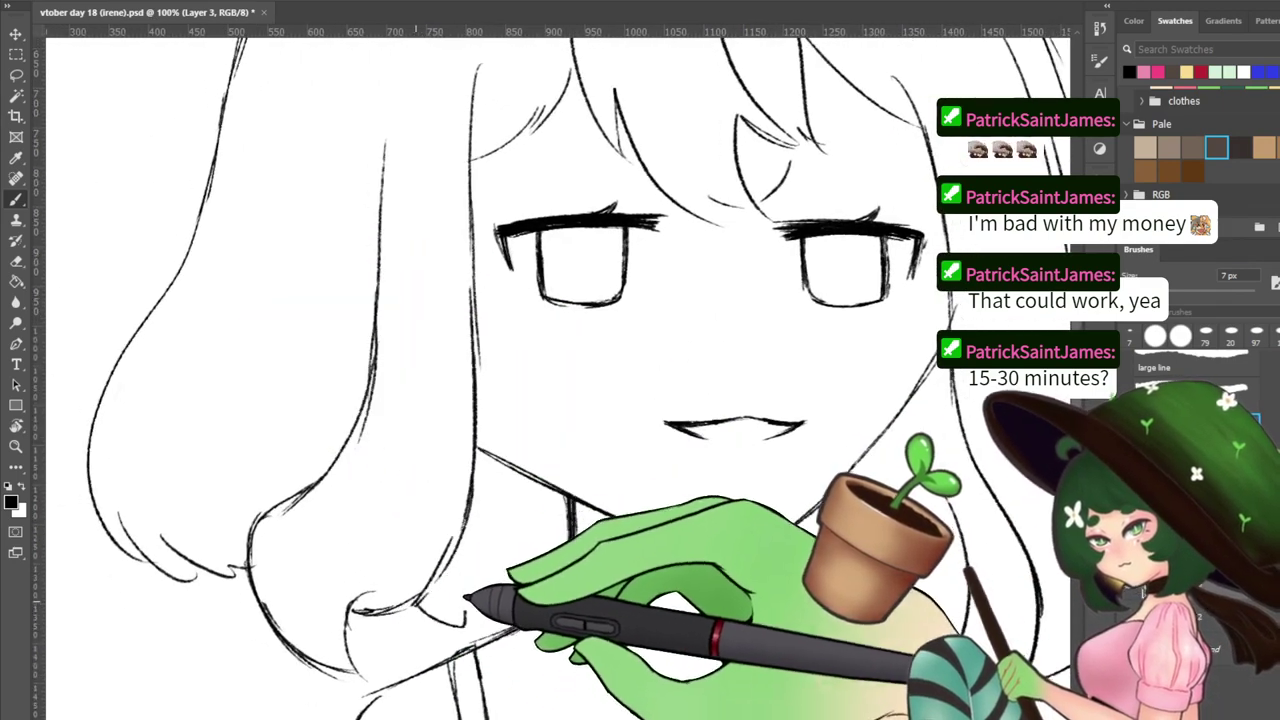
Erase the flared lower end of the left outer hair with the 20 px hard round eraser
{"action": "key", "text": "e"}
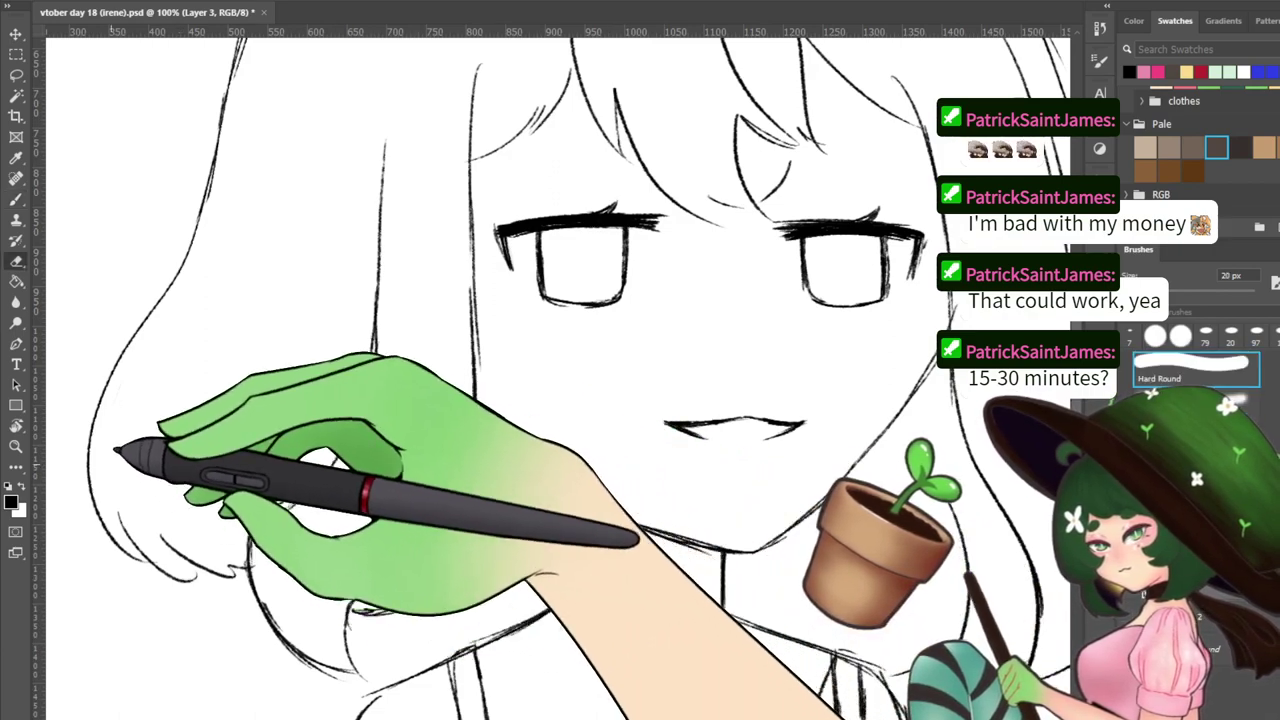
{"action": "mouse_move", "coordinate": [110, 451]}
{"action": "left_mouse_down"}
{"action": "mouse_move", "coordinate": [117, 506]}
{"action": "mouse_move", "coordinate": [125, 498]}
{"action": "mouse_move", "coordinate": [179, 536]}
{"action": "mouse_move", "coordinate": [240, 595]}
{"action": "left_mouse_up"}
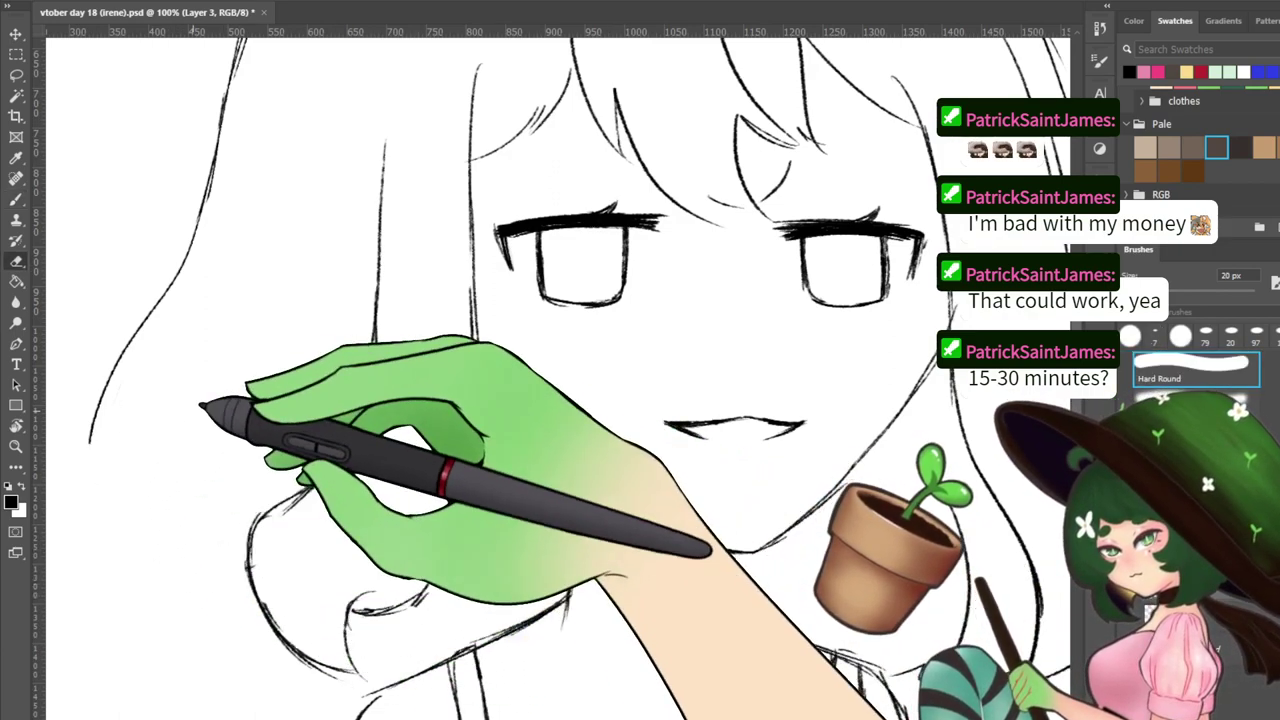
{"action": "left_click_drag", "start_coordinate": [200, 406], "coordinate": [257, 491]}
Redraw the left outer hair with a shorter flared end and jagged tips joining the front lock
{"action": "key", "text": "b"}
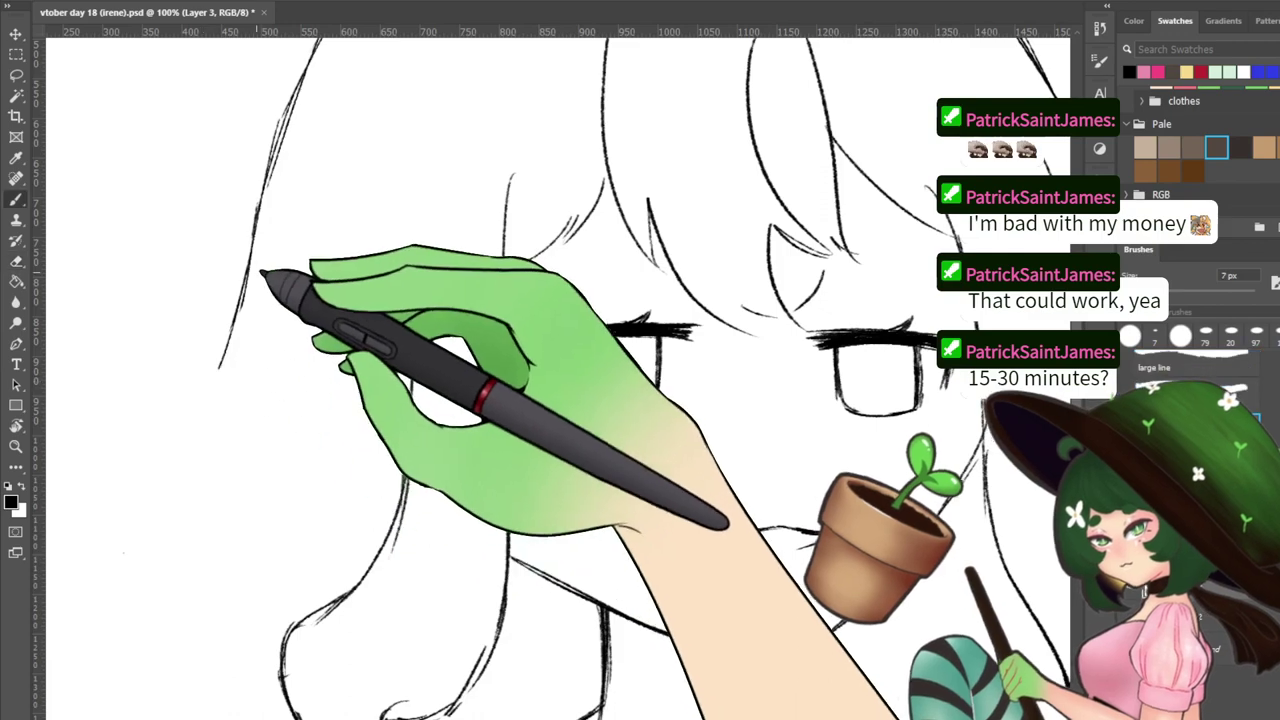
{"action": "left_click_drag", "start_coordinate": [263, 277], "coordinate": [337, 400]}
{"action": "left_click_drag", "start_coordinate": [286, 586], "coordinate": [263, 423]}
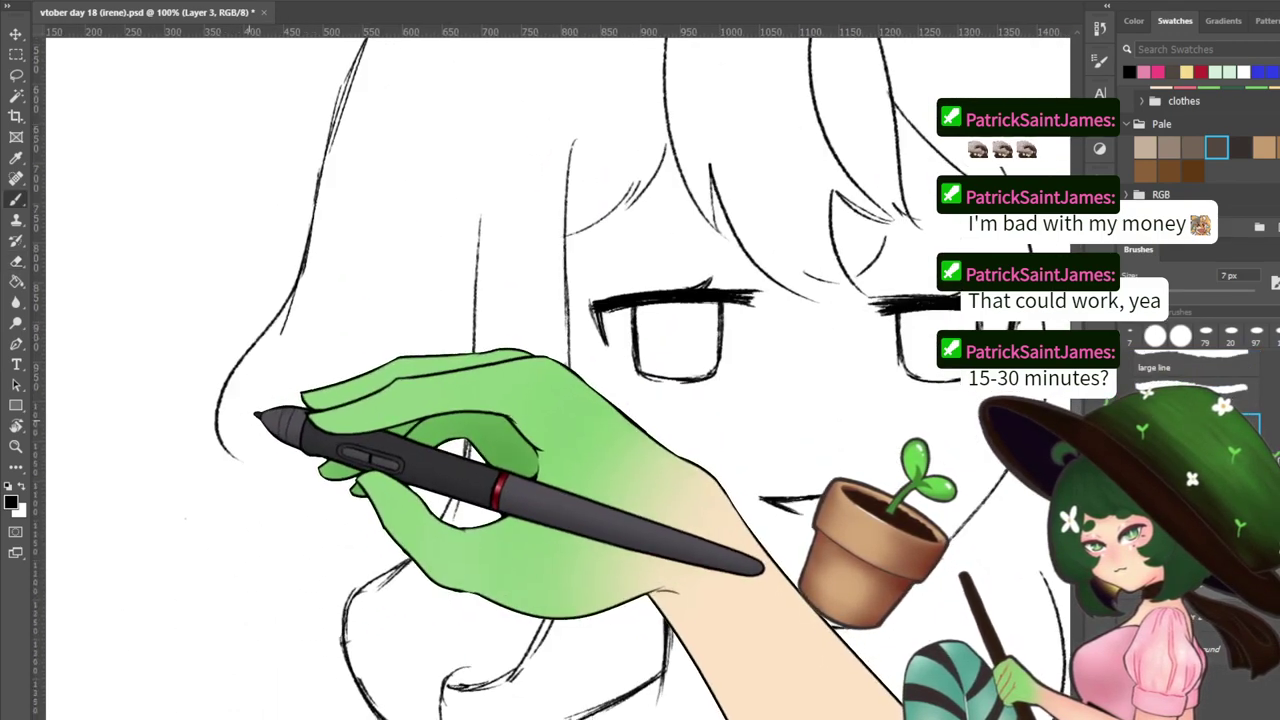
{"action": "left_click_drag", "start_coordinate": [287, 522], "coordinate": [380, 575]}
{"action": "left_click_drag", "start_coordinate": [508, 543], "coordinate": [318, 433]}
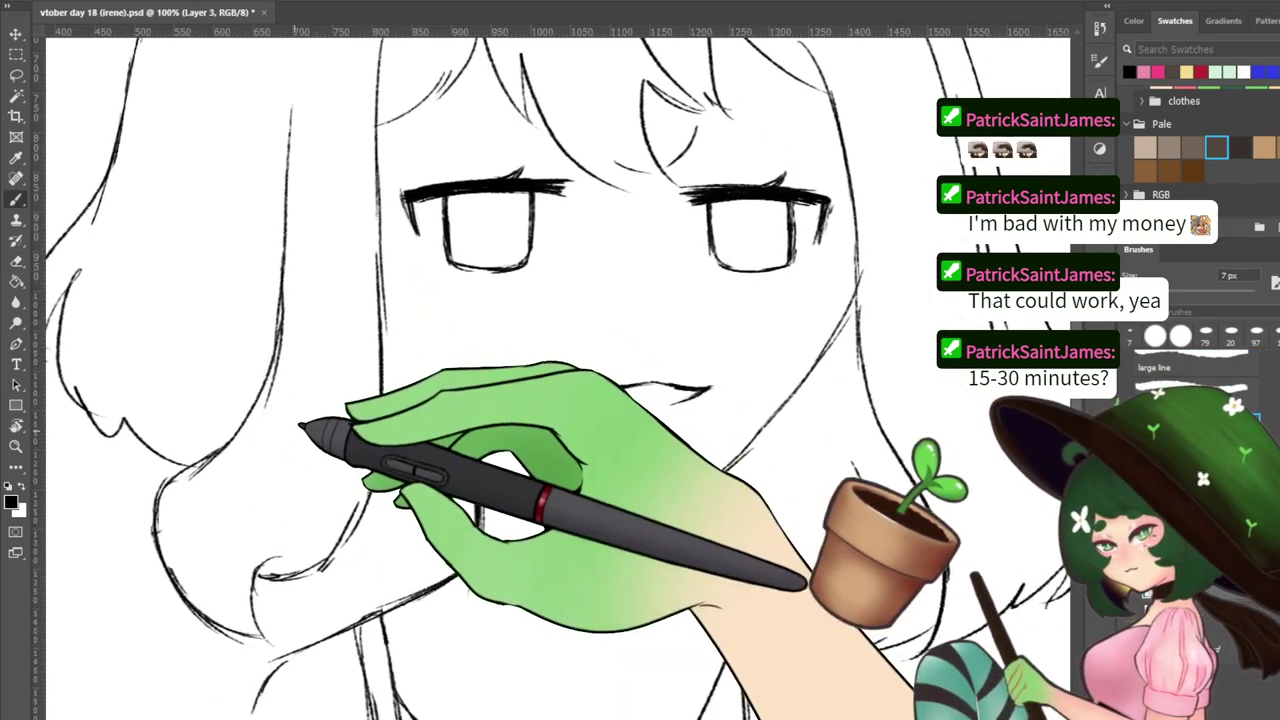
Ink the small wavy ends of the back hair on both sides of the neck, reaching the right front lock
{"action": "left_click_drag", "start_coordinate": [362, 522], "coordinate": [458, 540]}
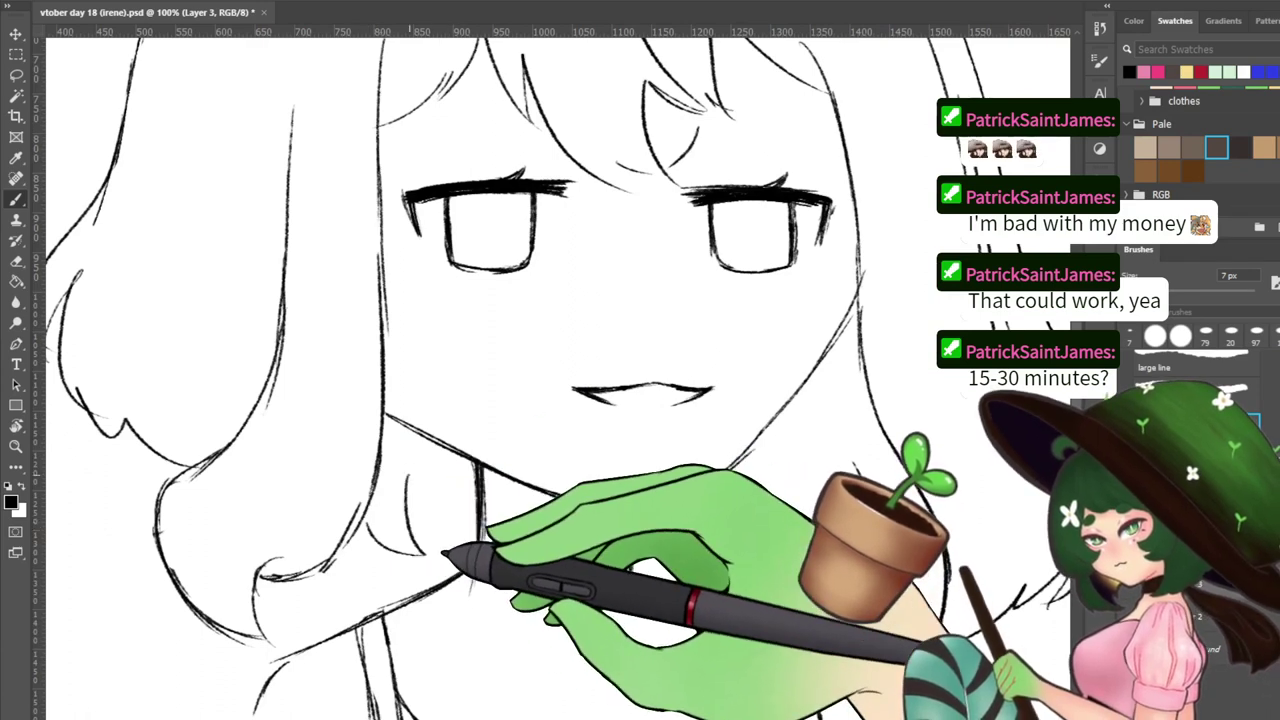
{"action": "key", "text": "e"}
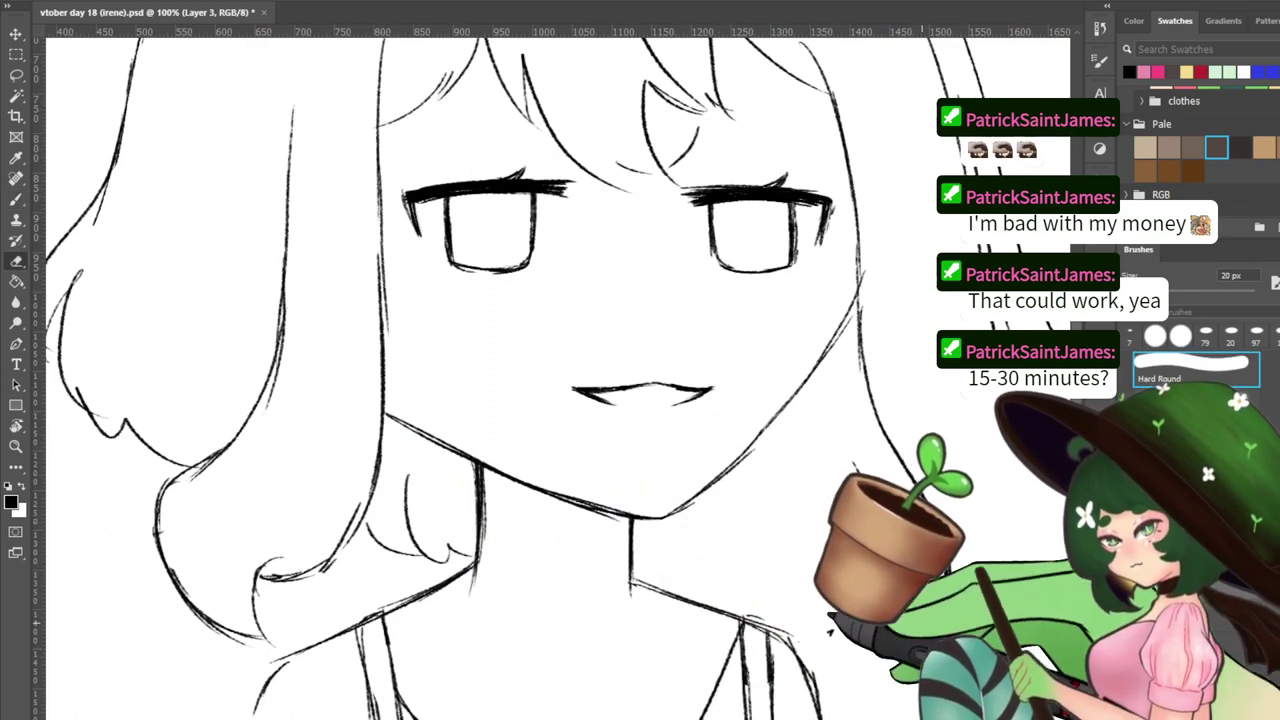
{"action": "left_click_drag", "start_coordinate": [833, 562], "coordinate": [707, 524]}
{"action": "key", "text": "b"}
{"action": "left_click_drag", "start_coordinate": [581, 477], "coordinate": [541, 546]}
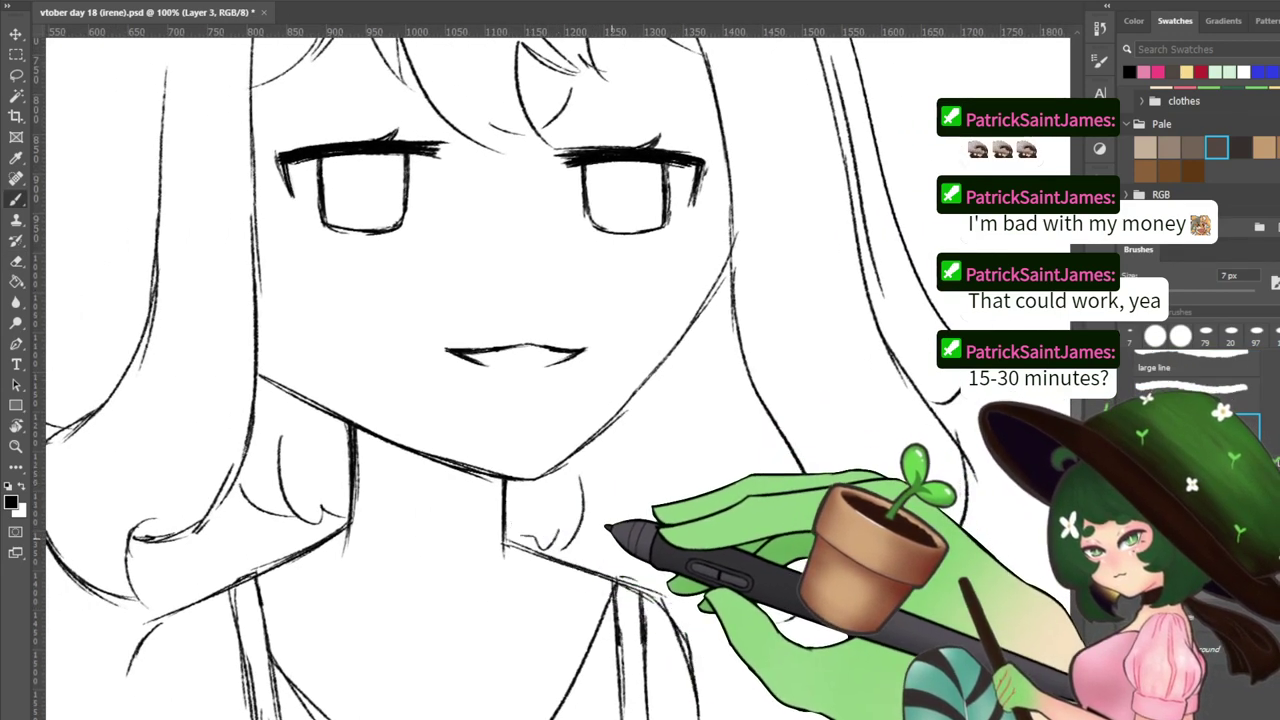
{"action": "left_click_drag", "start_coordinate": [718, 536], "coordinate": [663, 553]}
{"action": "left_click_drag", "start_coordinate": [682, 541], "coordinate": [607, 560]}
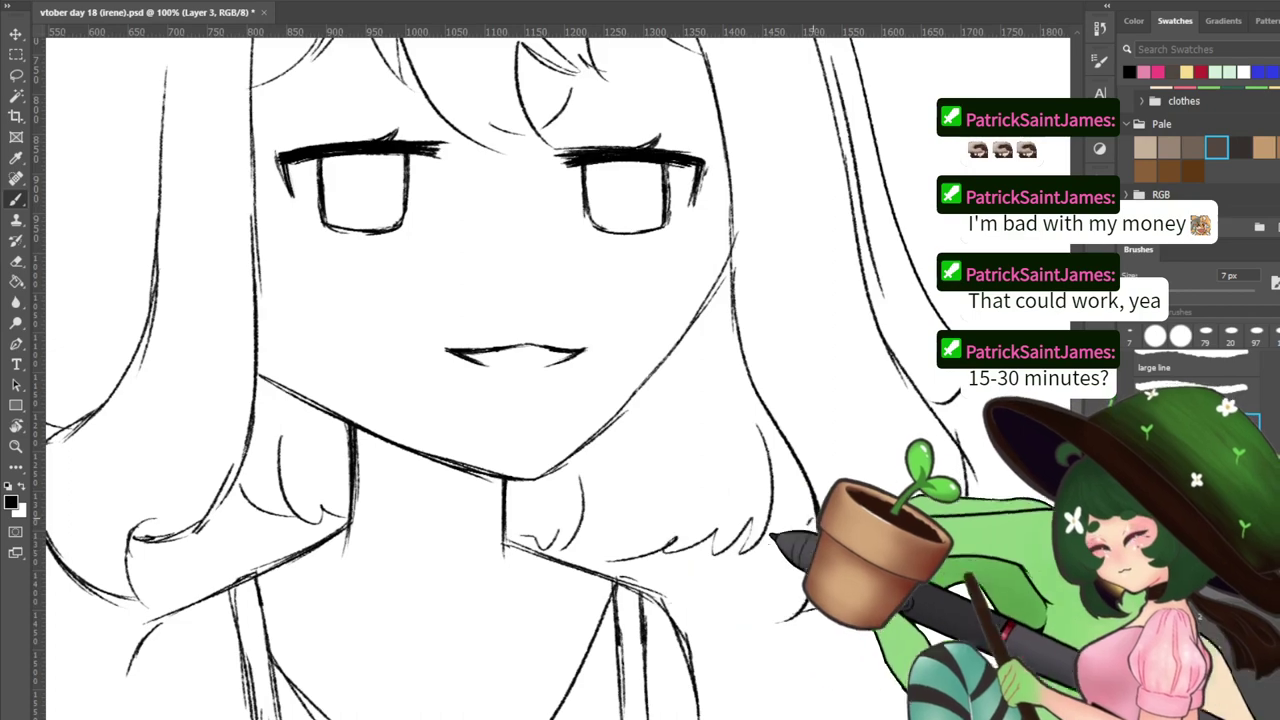
Erase and redraw the lower tip of the right outer lock as a shorter outward curl
{"action": "key", "text": "ctrl+minus"}
{"action": "left_click_drag", "start_coordinate": [838, 338], "coordinate": [810, 486]}
{"action": "key", "text": "e"}
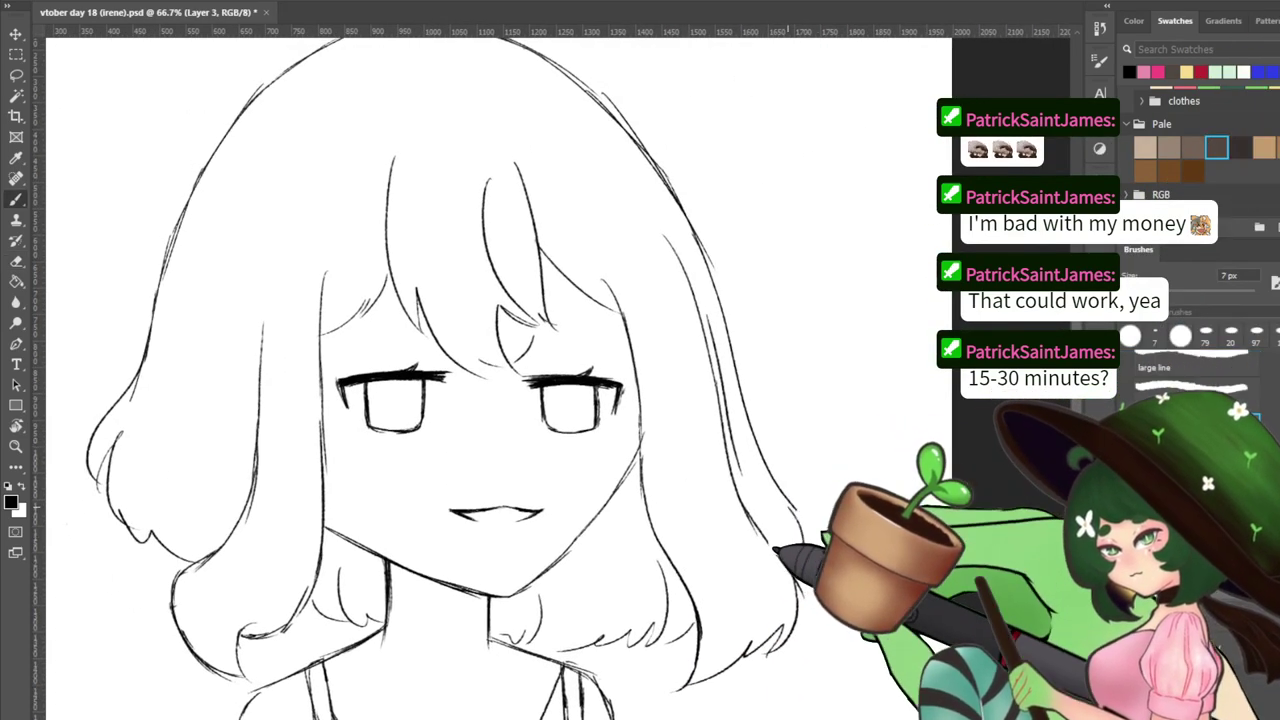
{"action": "mouse_move", "coordinate": [619, 396]}
{"action": "left_mouse_down"}
{"action": "mouse_move", "coordinate": [696, 295]}
{"action": "mouse_move", "coordinate": [678, 318]}
{"action": "left_mouse_up"}
{"action": "key", "text": "e"}
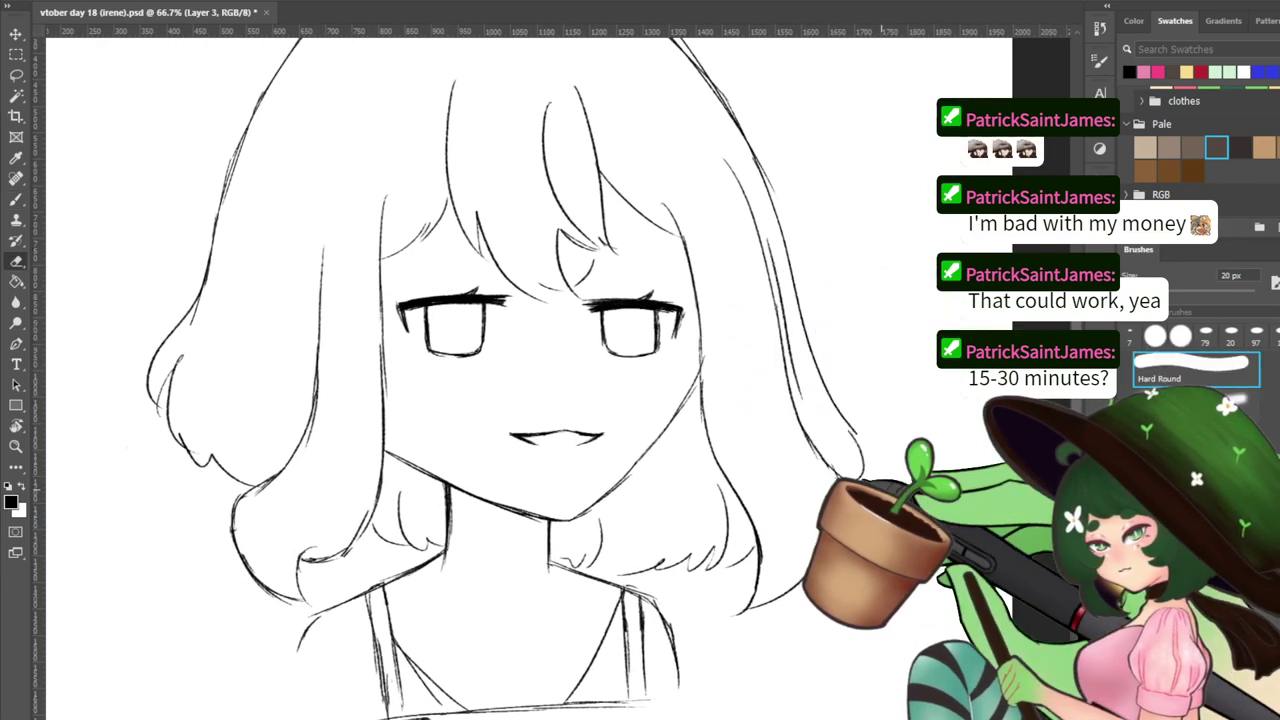
{"action": "key", "text": "b"}
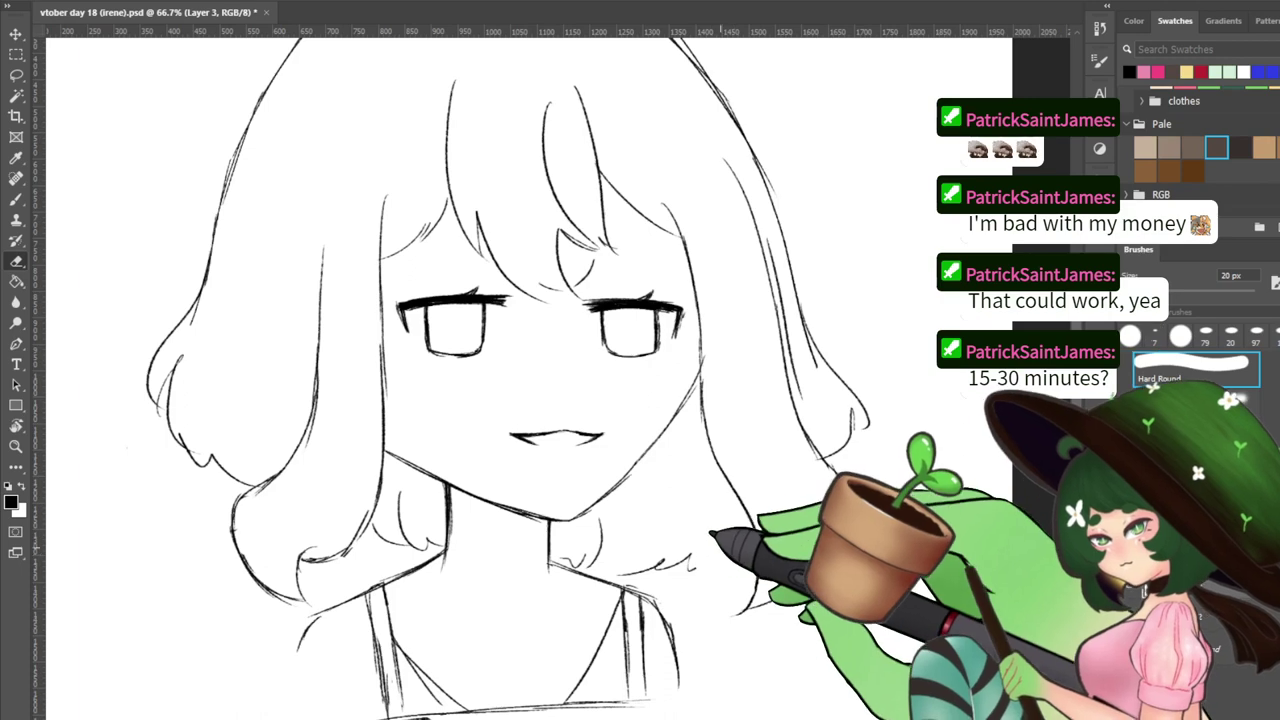
Ink the back hair's wavy ends up to the right front lock and rework the lock's edge beside the cheek
{"action": "key", "text": "b"}
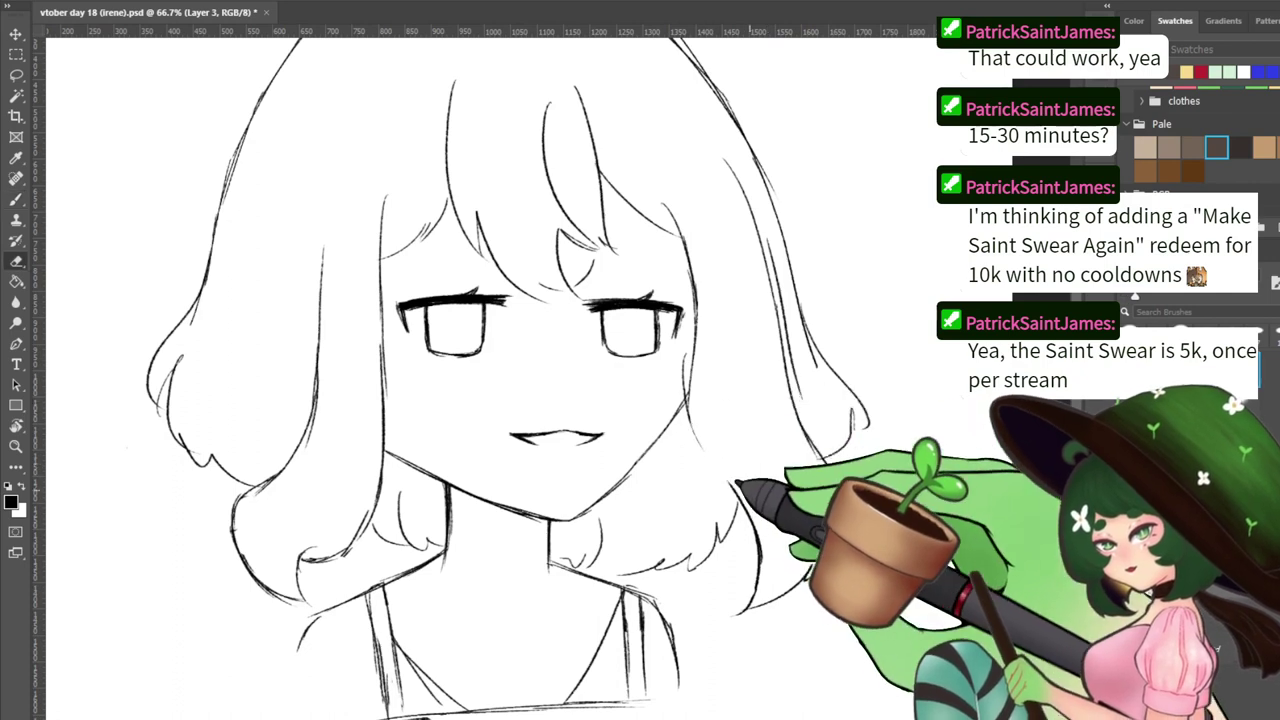
{"action": "left_click_drag", "start_coordinate": [742, 522], "coordinate": [737, 434]}
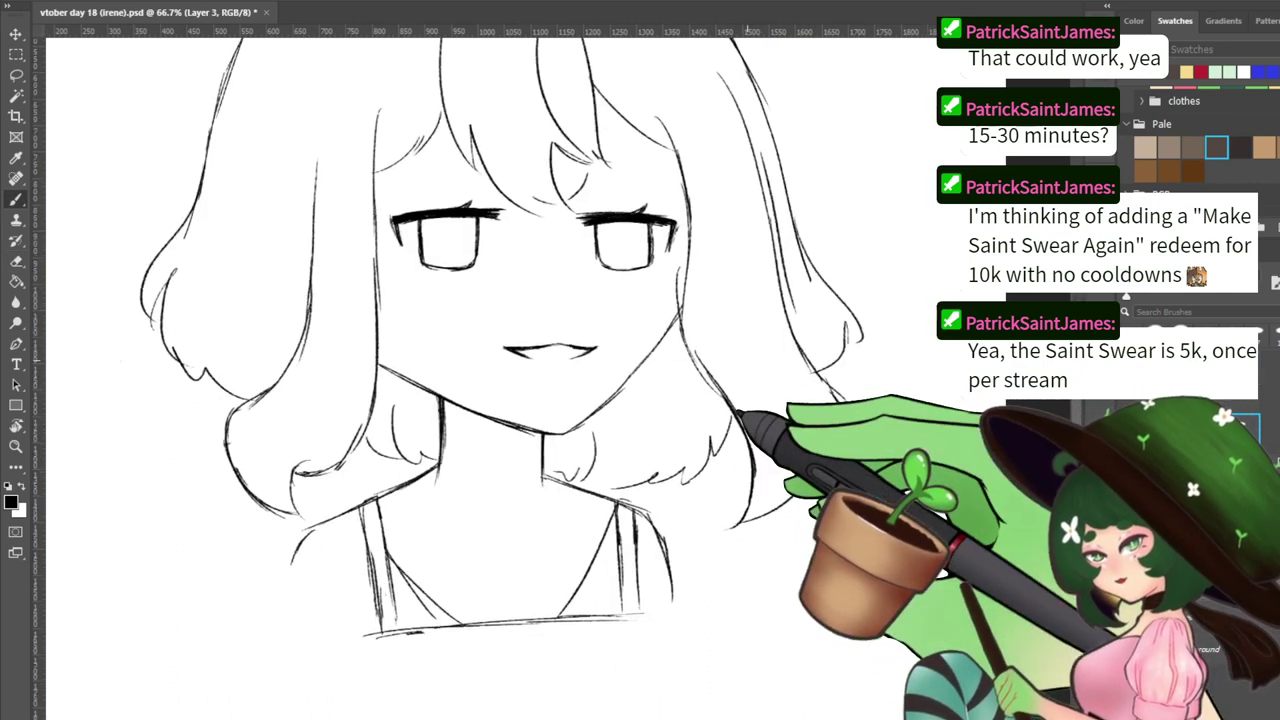
{"action": "key", "text": "e"}
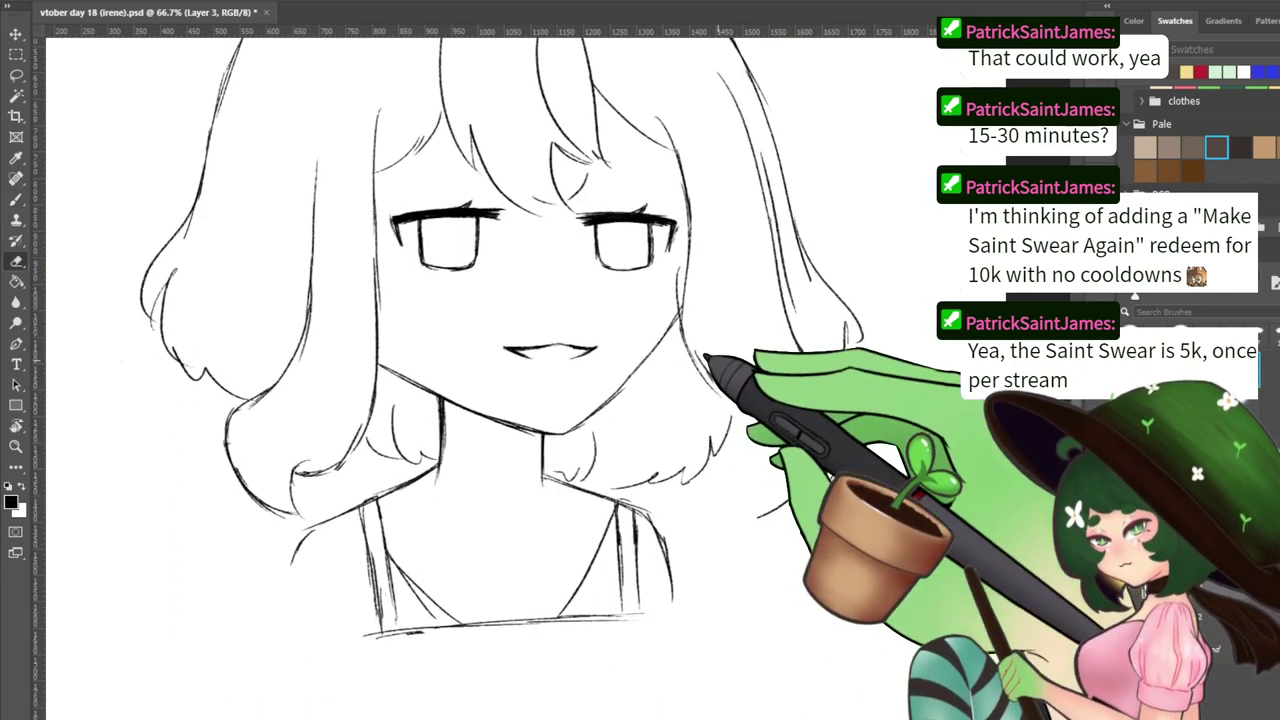
{"action": "key", "text": "b"}
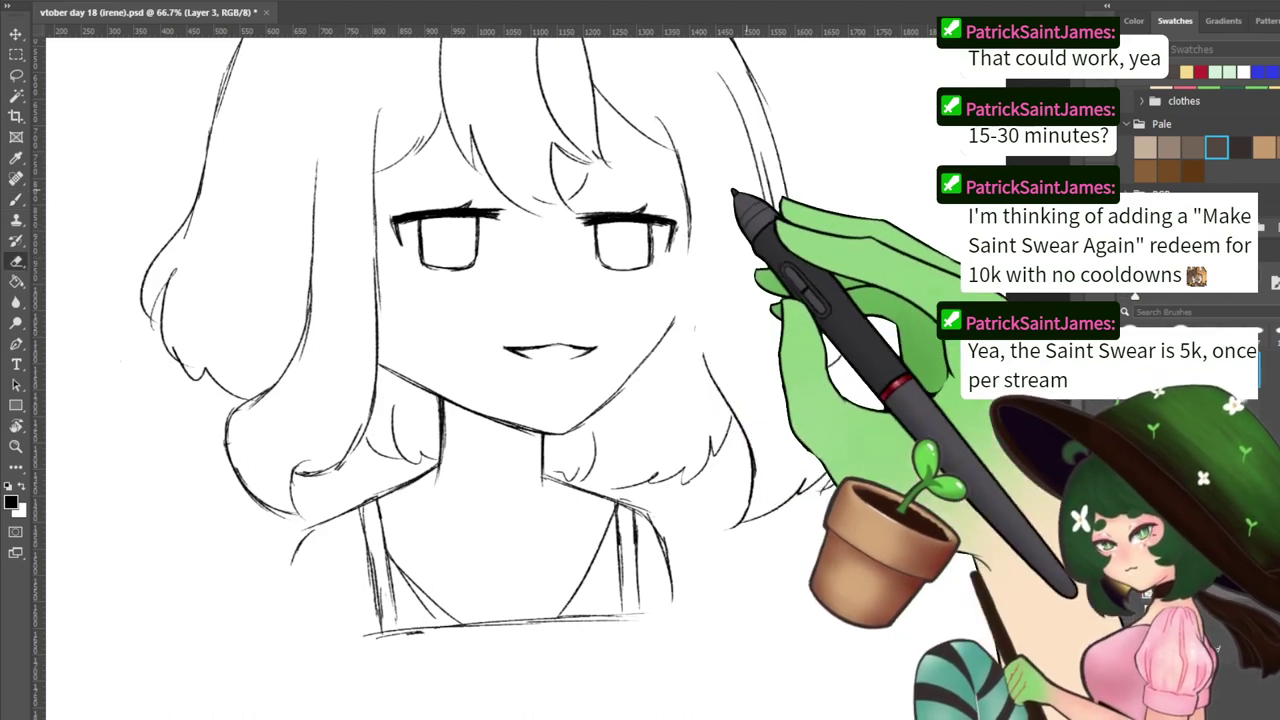
{"action": "key", "text": "b"}
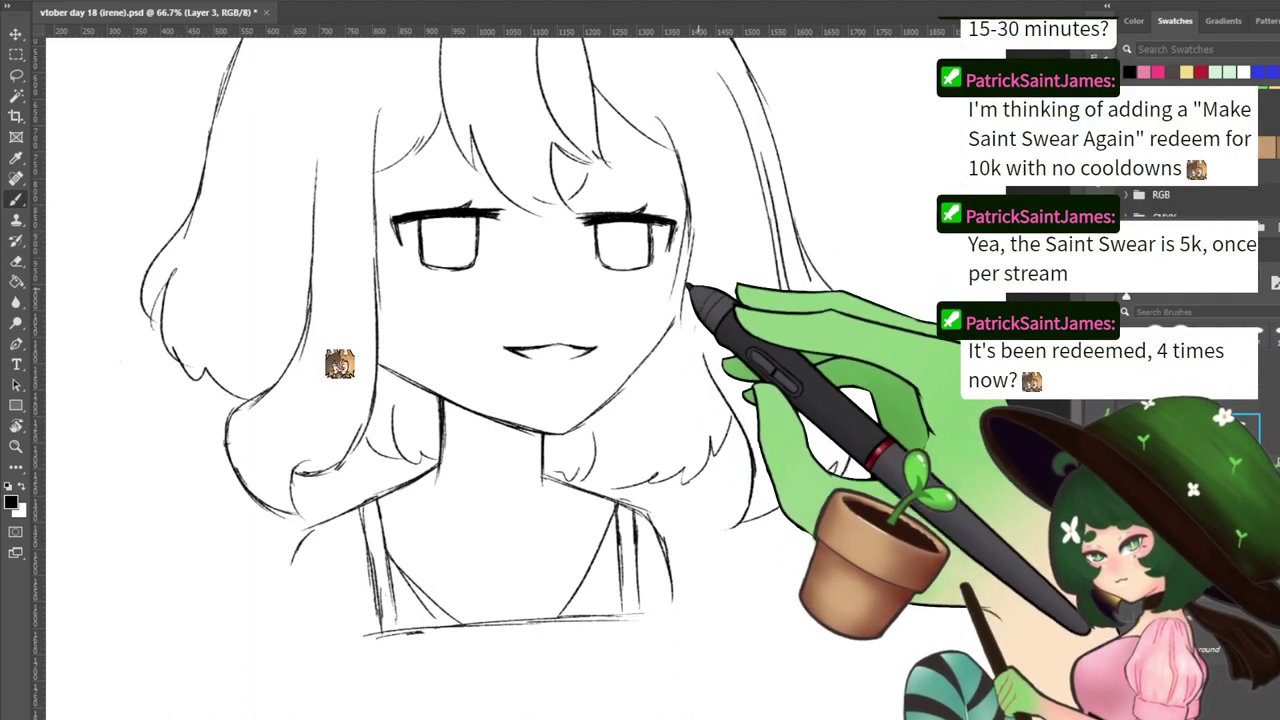
{"action": "key", "text": "e"}
{"action": "key", "text": "b"}
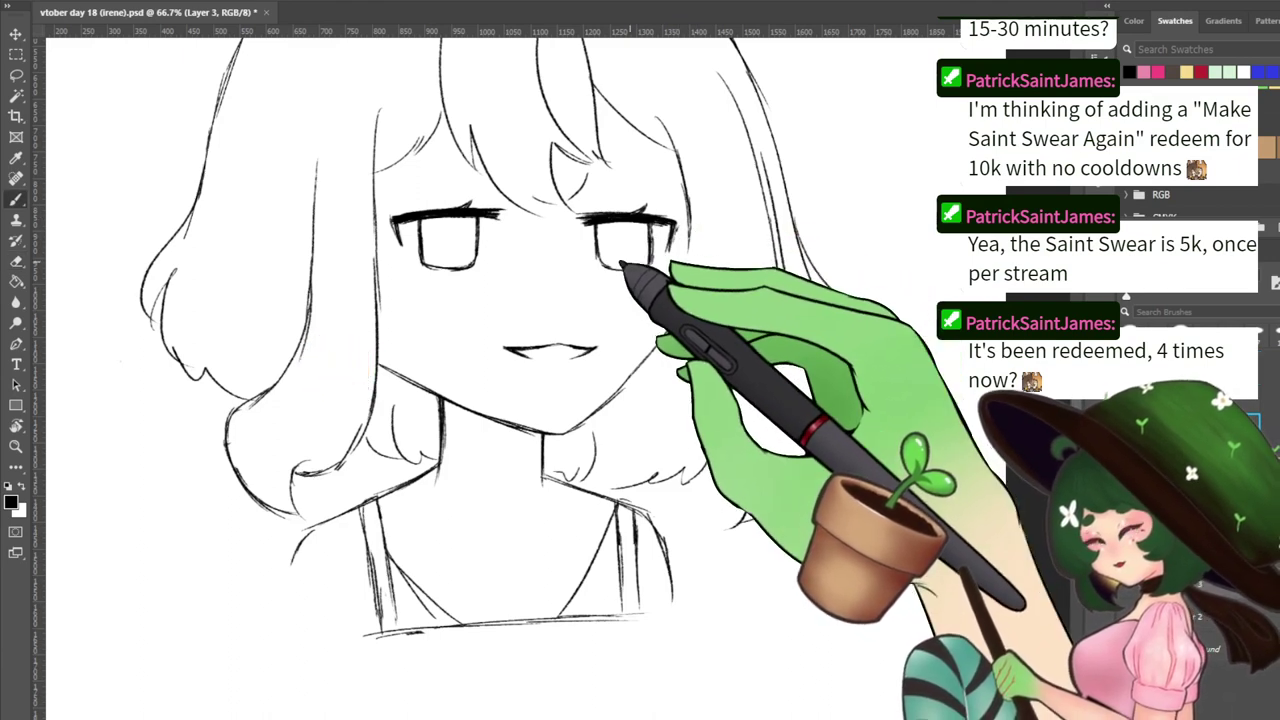
Redraw the right front lock pinching in at the jaw, with its lower end narrowing into wavy tips near the shoulder
{"action": "left_click_drag", "start_coordinate": [719, 229], "coordinate": [726, 311]}
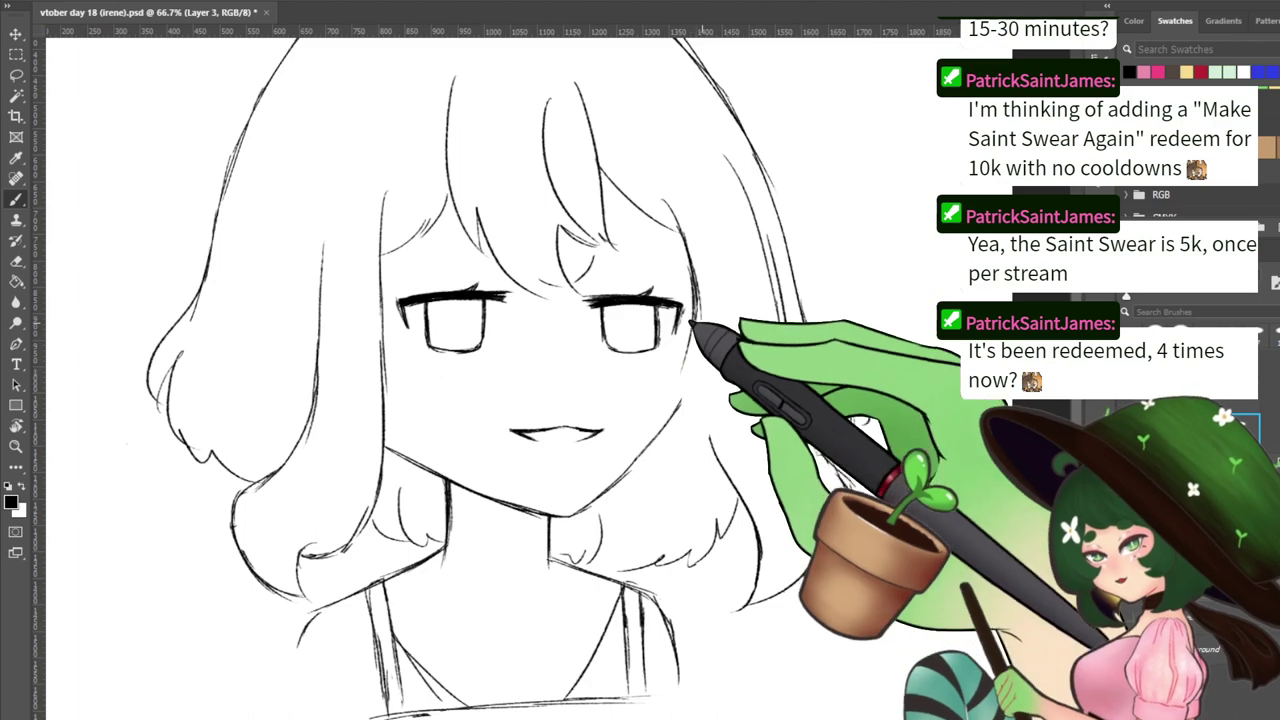
{"action": "key", "text": "e"}
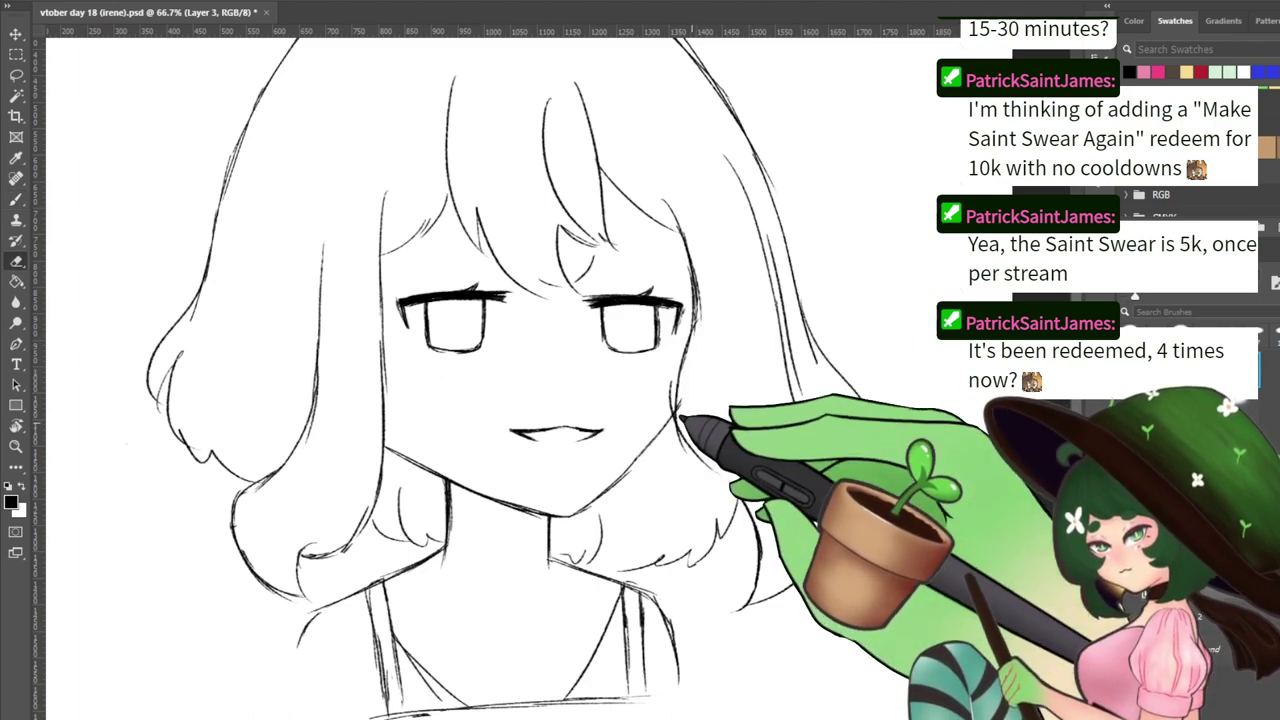
{"action": "key", "text": "b"}
{"action": "key", "text": "e"}
{"action": "key", "text": "b"}
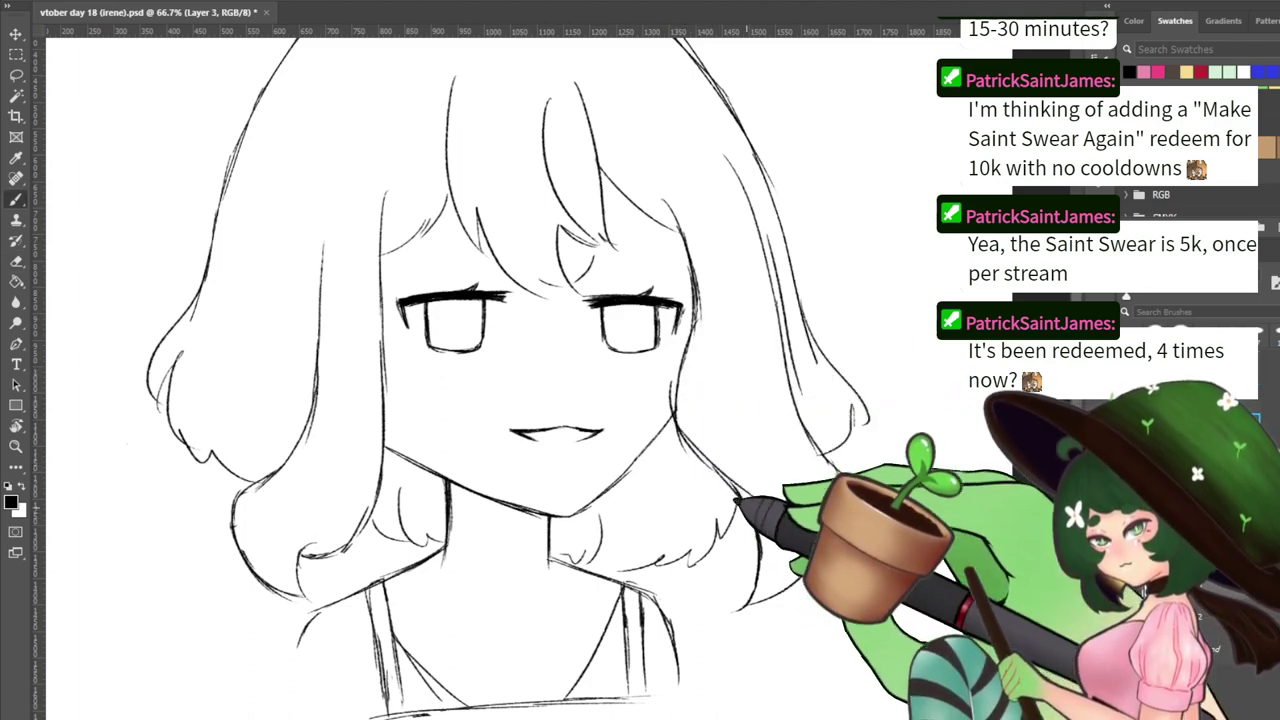
{"action": "left_click_drag", "start_coordinate": [747, 507], "coordinate": [742, 422]}
{"action": "key", "text": "e"}
{"action": "left_click_drag", "start_coordinate": [753, 468], "coordinate": [735, 405]}
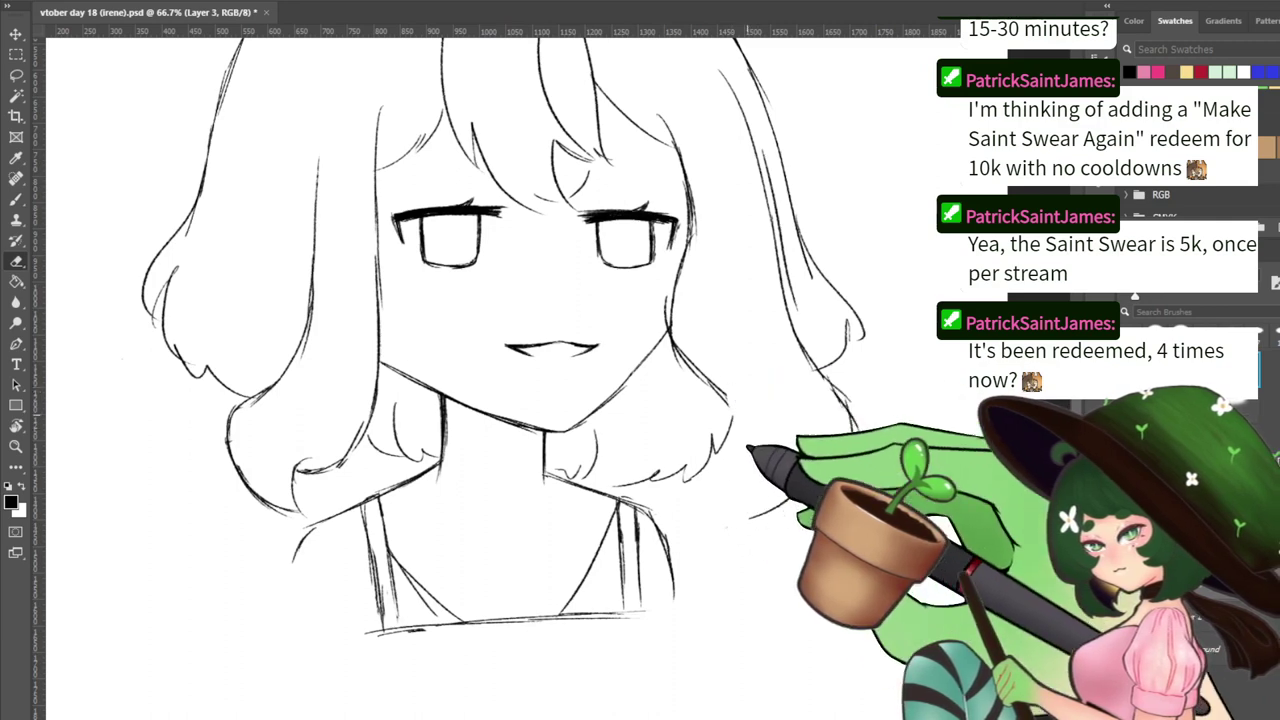
{"action": "key", "text": "b"}
{"action": "key", "text": "e"}
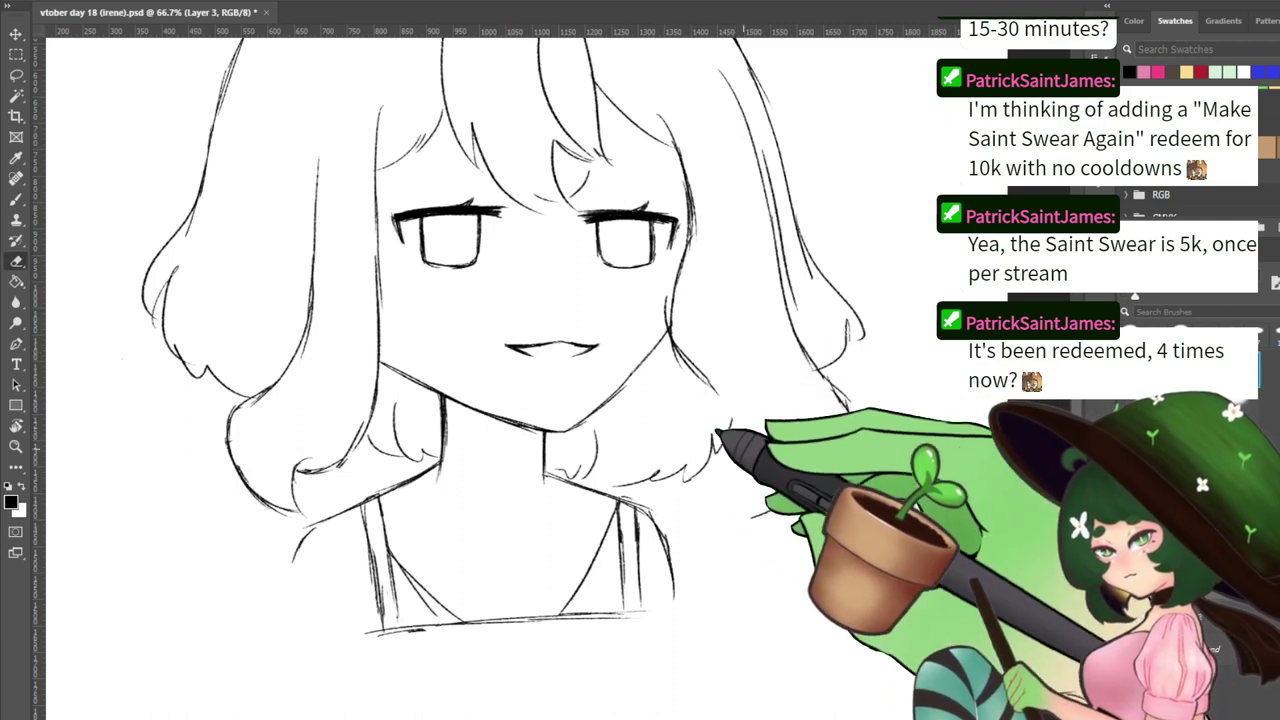
{"action": "key", "text": "b"}
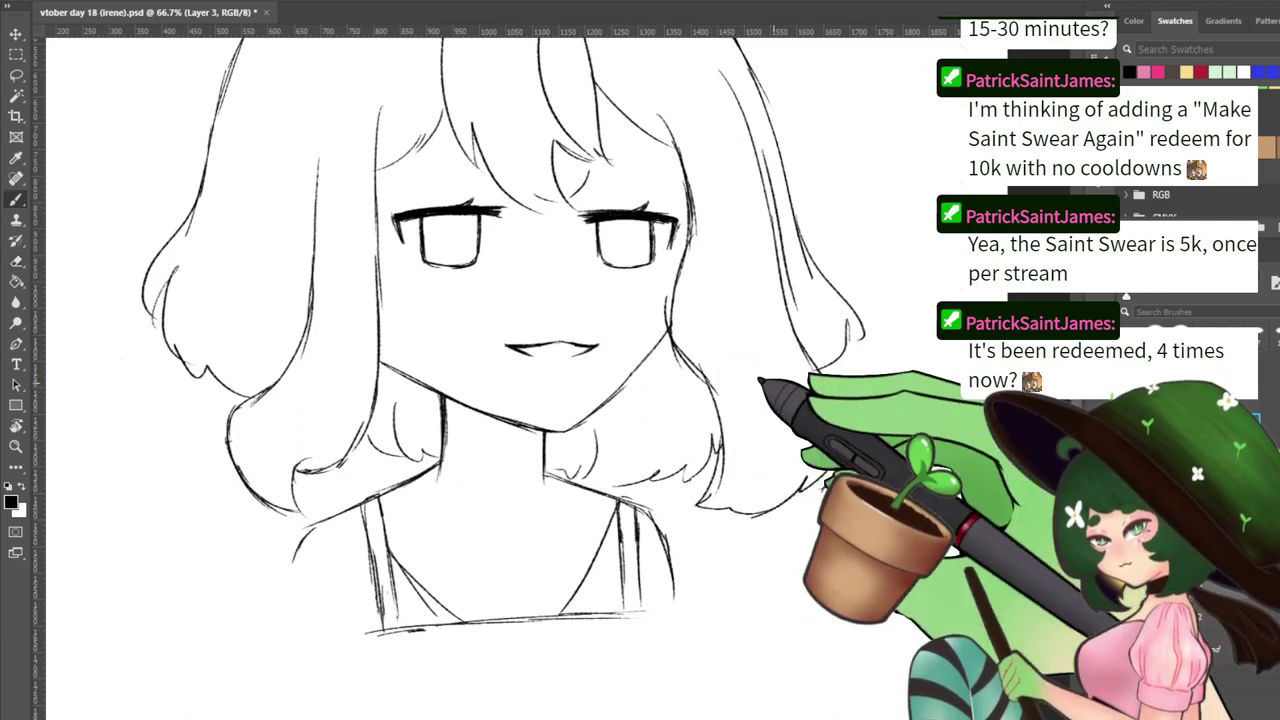
Erase the doubled inner lines of the right outer hair and clean up the outer contour beside them
{"action": "scroll", "coordinate": [450, 380], "scroll_direction": "up", "scroll_amount": 3}
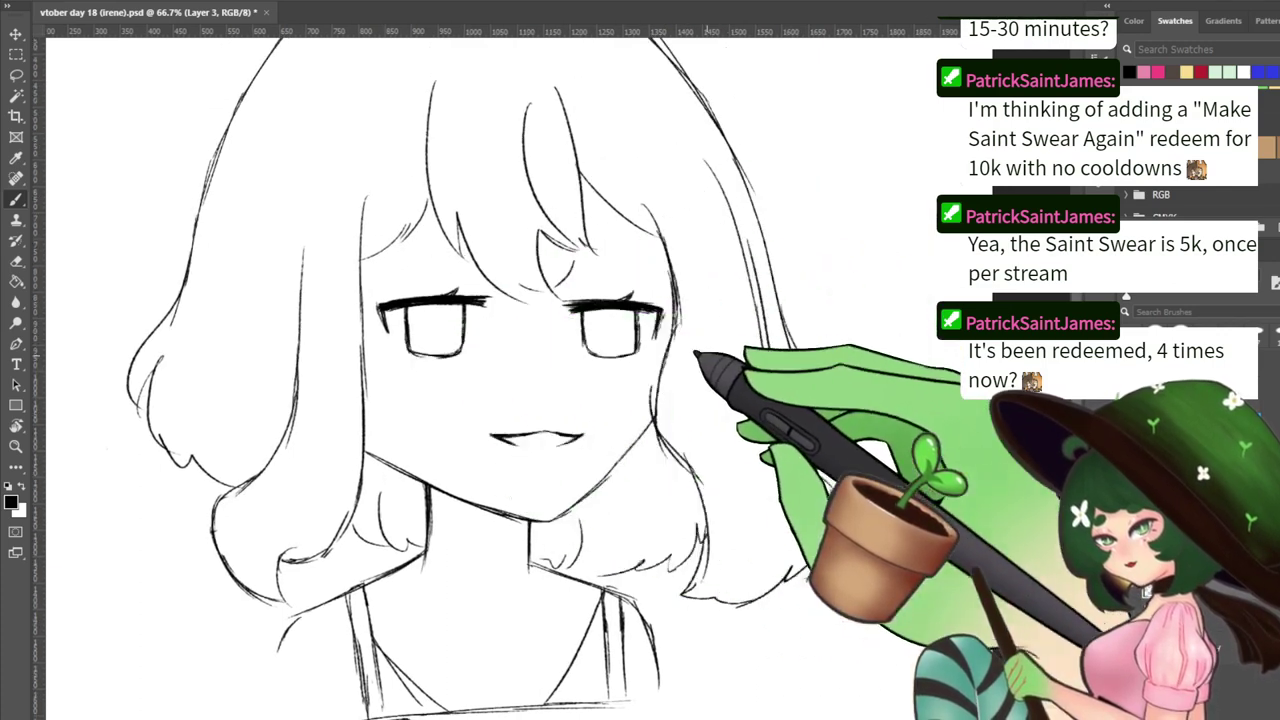
{"action": "key", "text": "e"}
{"action": "left_click_drag", "start_coordinate": [757, 391], "coordinate": [790, 448]}
{"action": "key", "text": "b"}
{"action": "left_click_drag", "start_coordinate": [734, 232], "coordinate": [750, 393]}
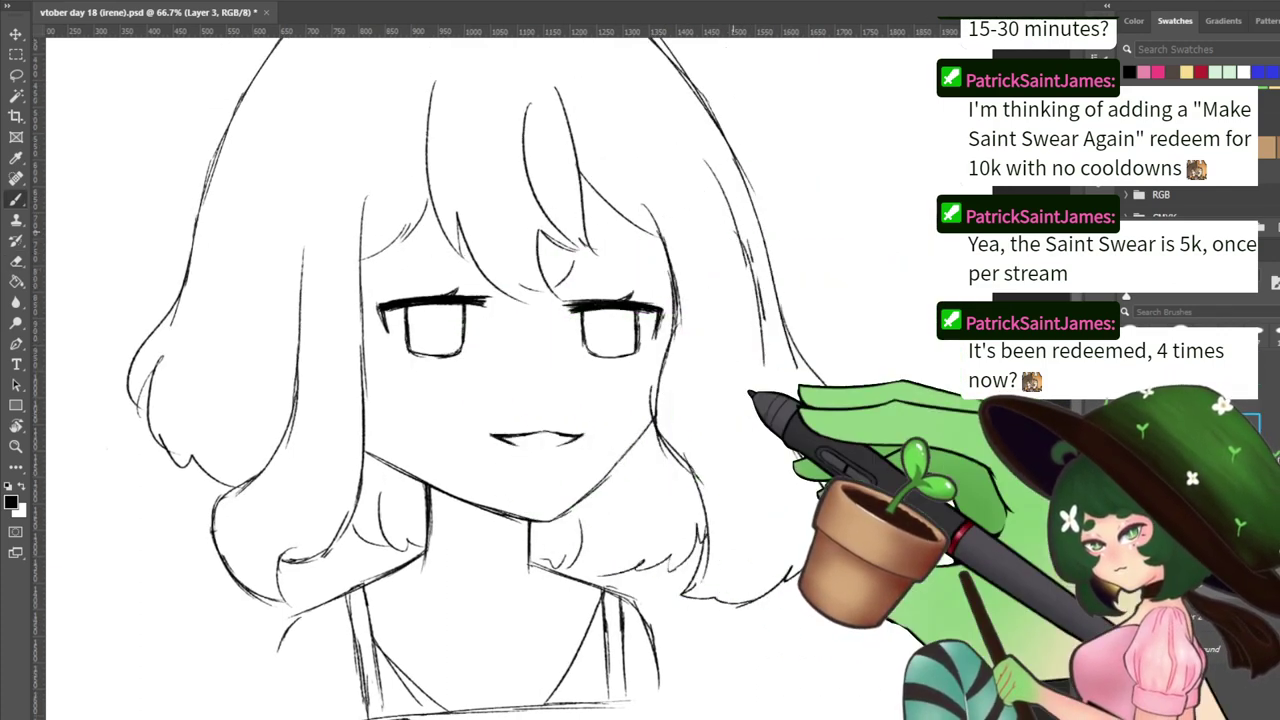
{"action": "key", "text": "e"}
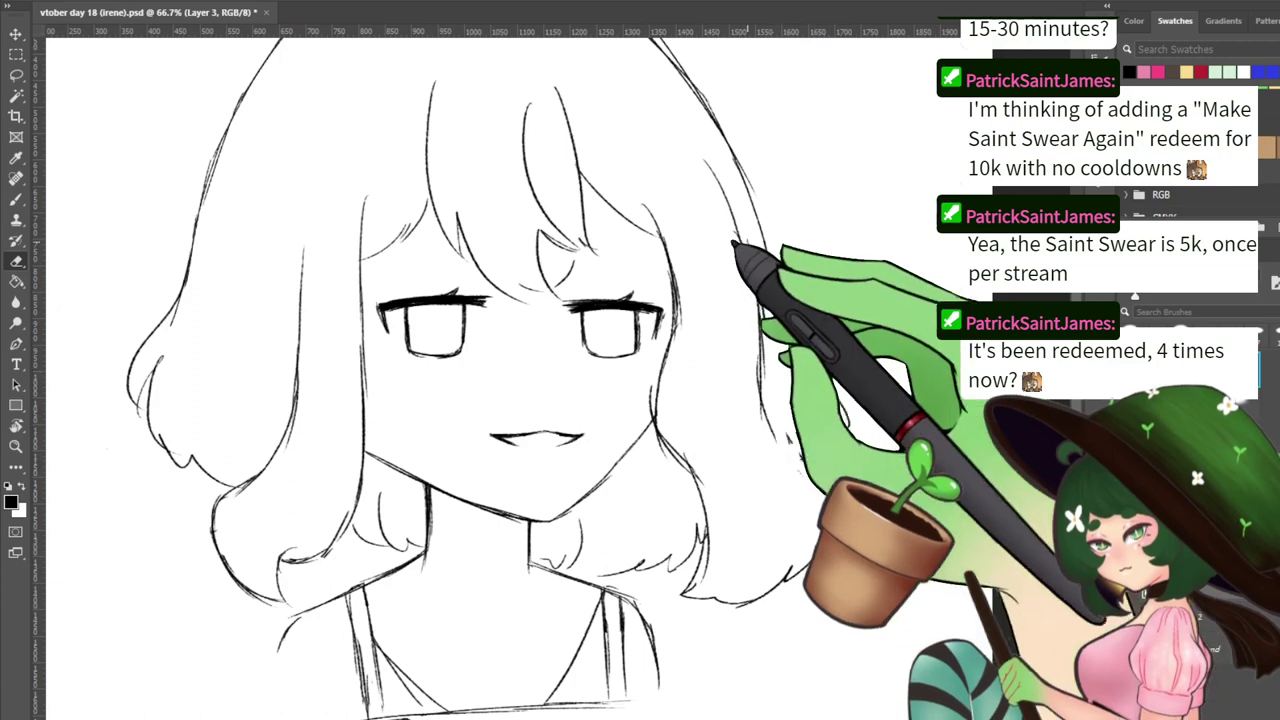
{"action": "key", "text": "b"}
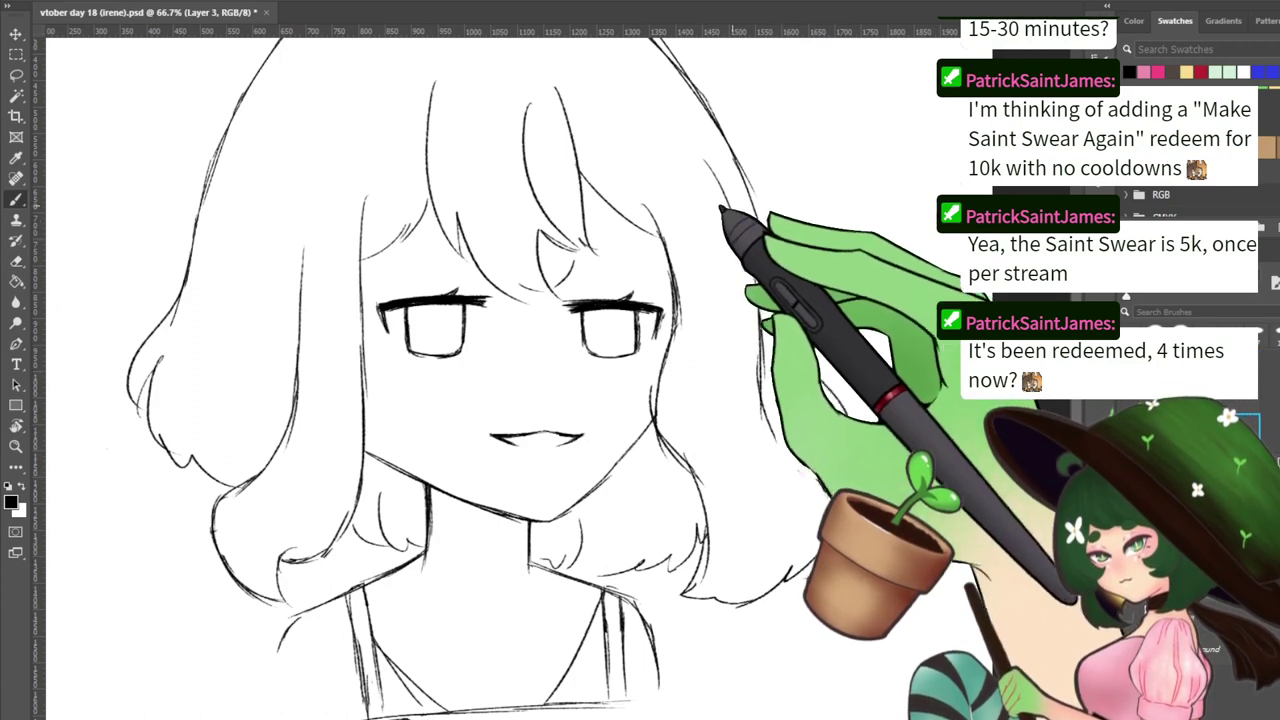
{"action": "key", "text": "e"}
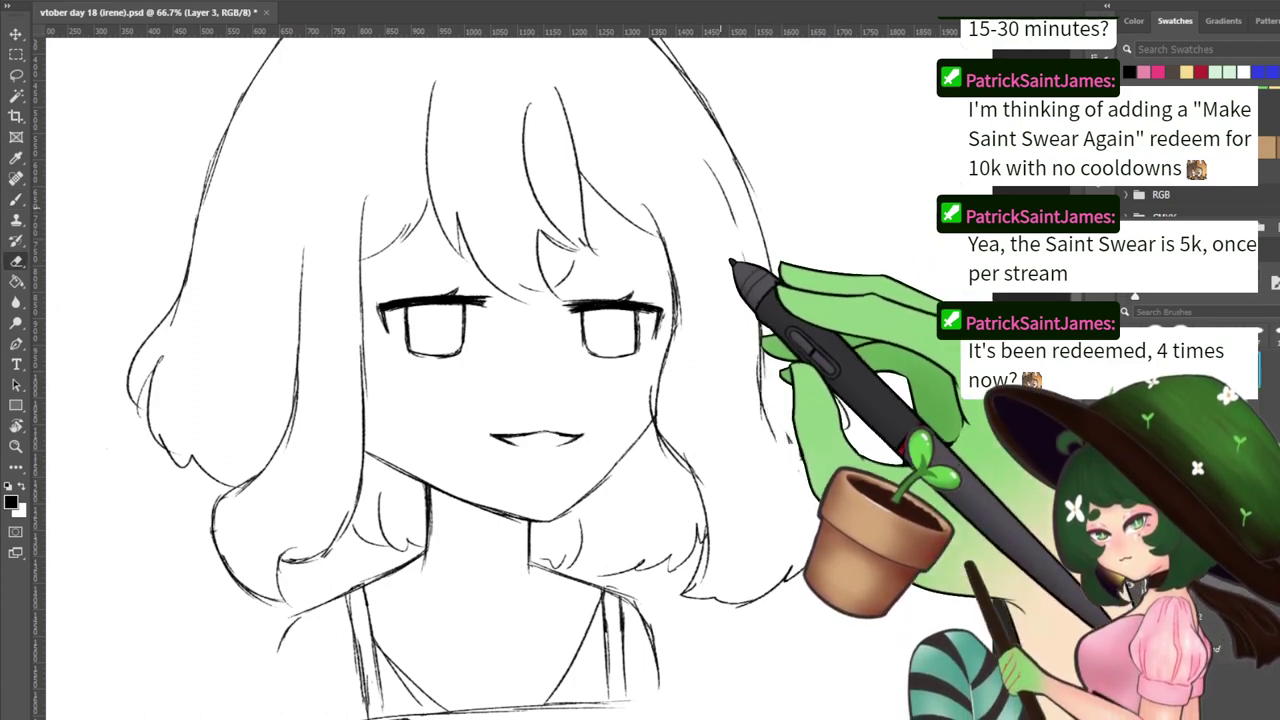
{"action": "key", "text": "b"}
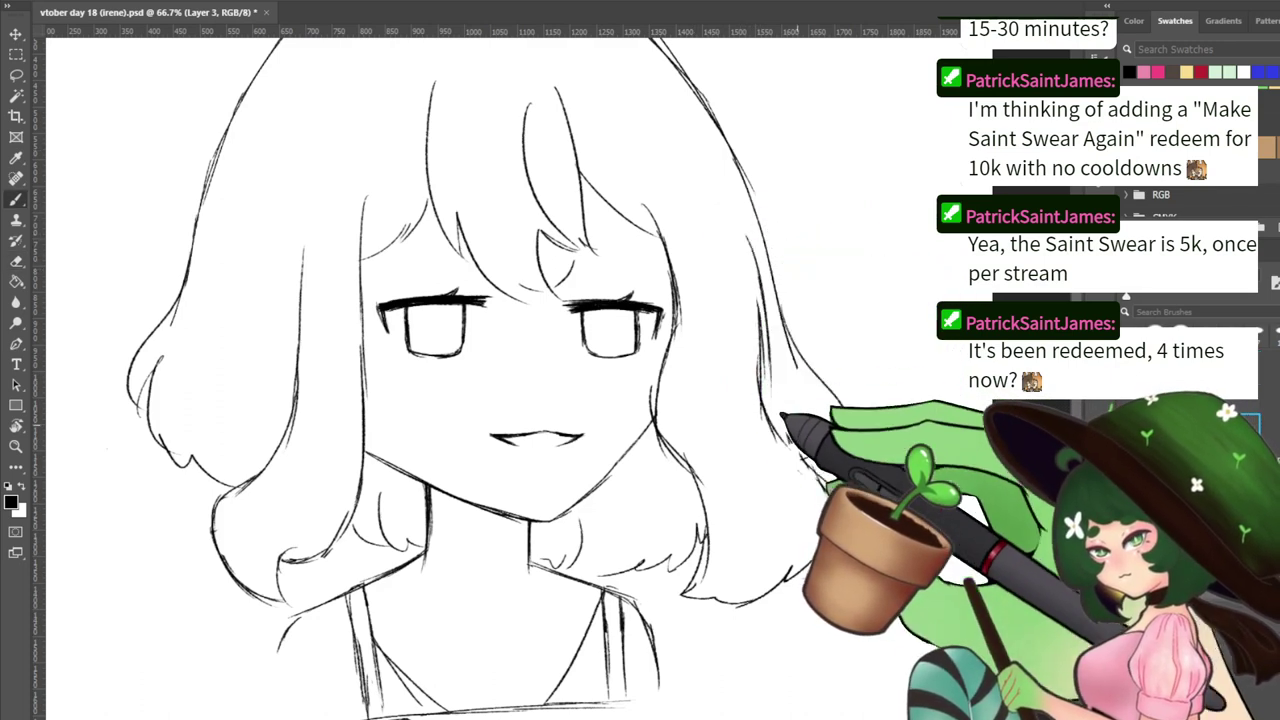
Redraw the right outer hair's inner edge as a single curve running down into its curled lower end
{"action": "key", "text": "e"}
{"action": "key", "text": "b"}
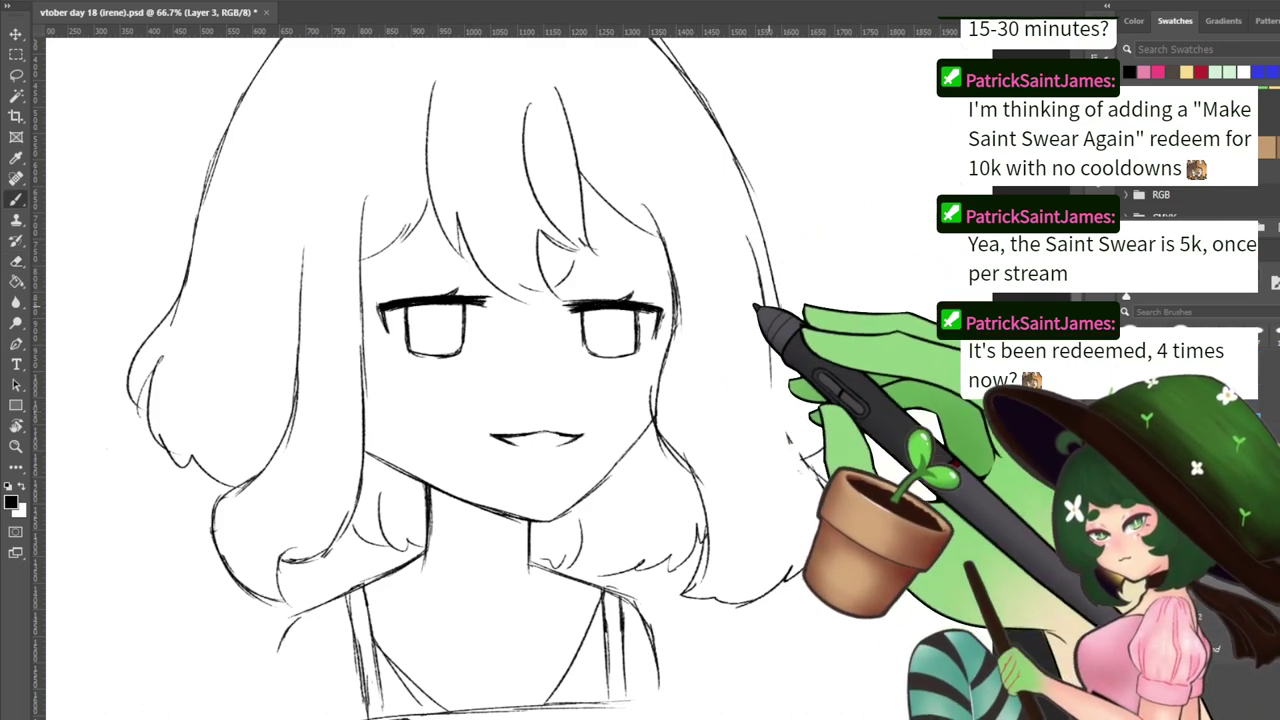
{"action": "key", "text": "e"}
{"action": "key", "text": "b"}
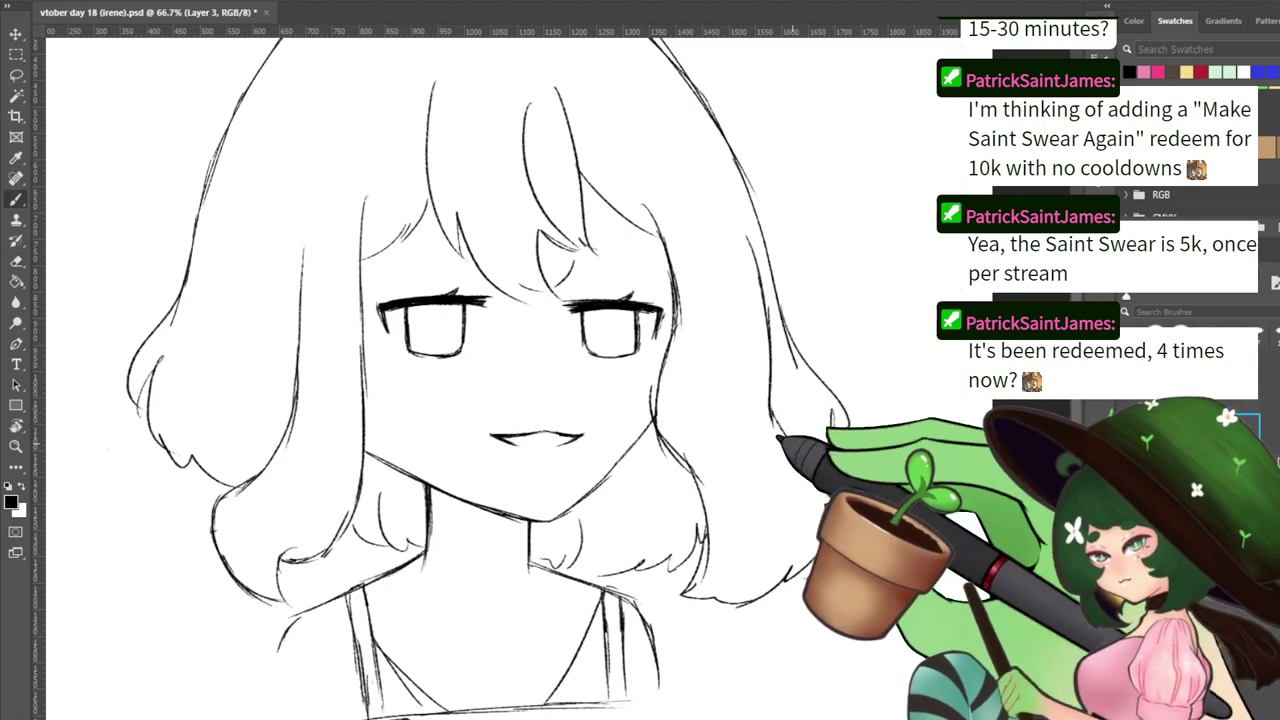
{"action": "key", "text": "b"}
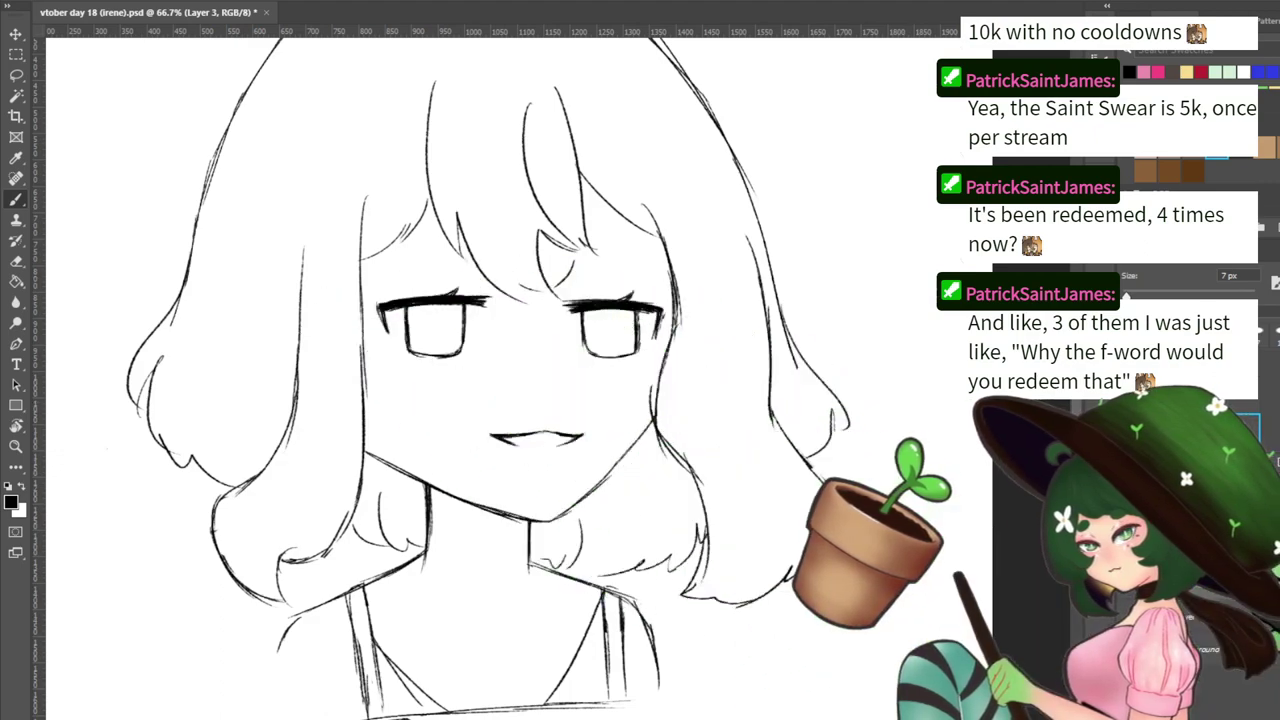
Erase the left front lock's inner edge and redraw it bulging at the jaw and sweeping back into wavy tips
{"action": "left_click_drag", "start_coordinate": [448, 472], "coordinate": [606, 454]}
{"action": "key", "text": "e"}
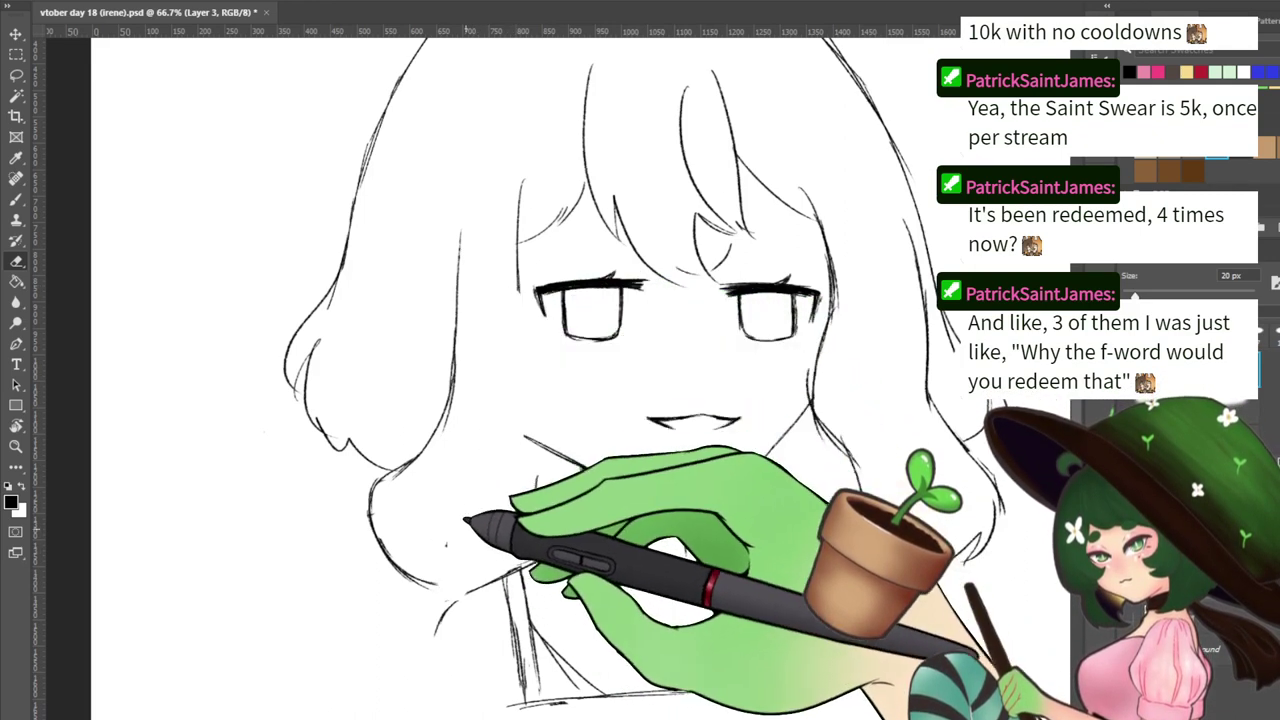
{"action": "key", "text": "b"}
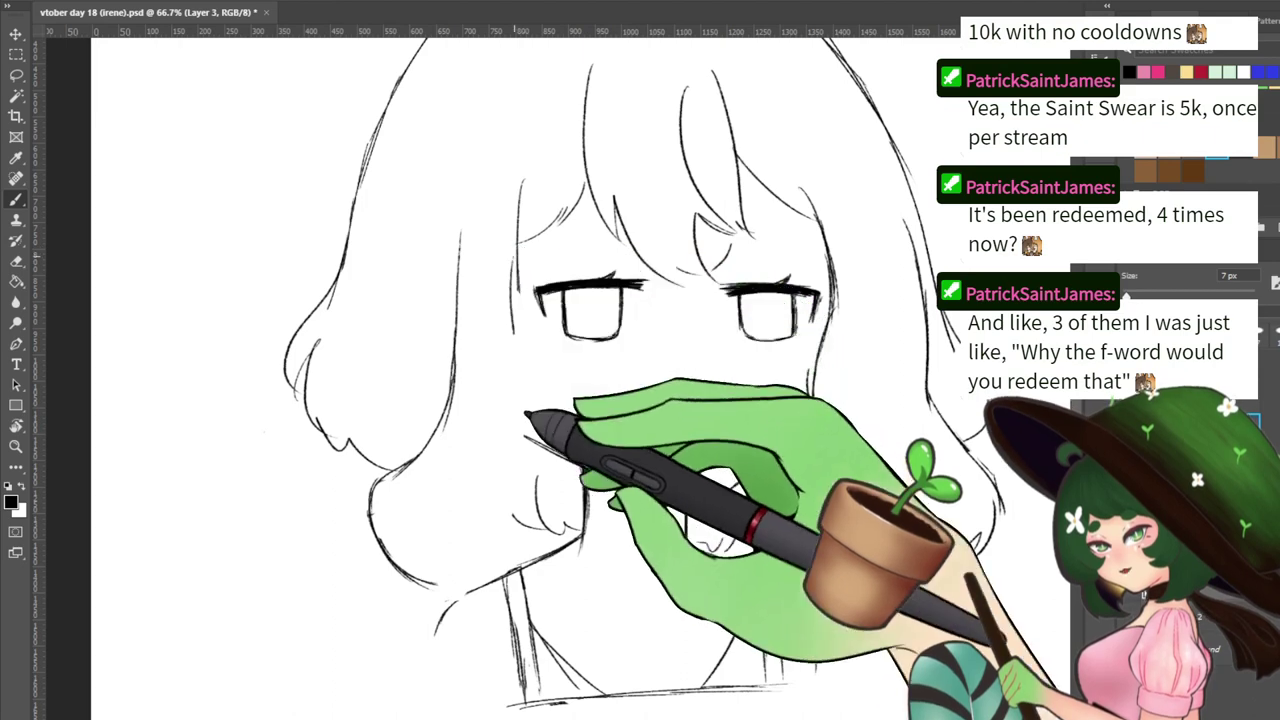
{"action": "key", "text": "e"}
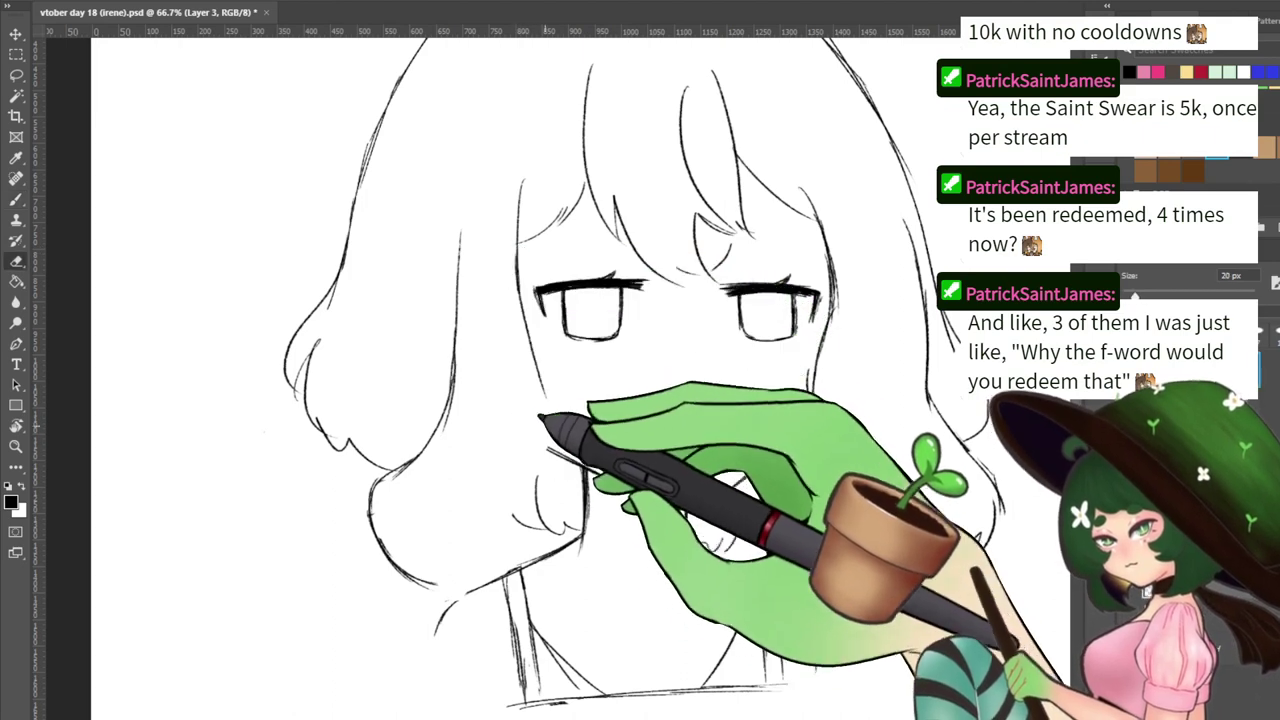
{"action": "key", "text": "b"}
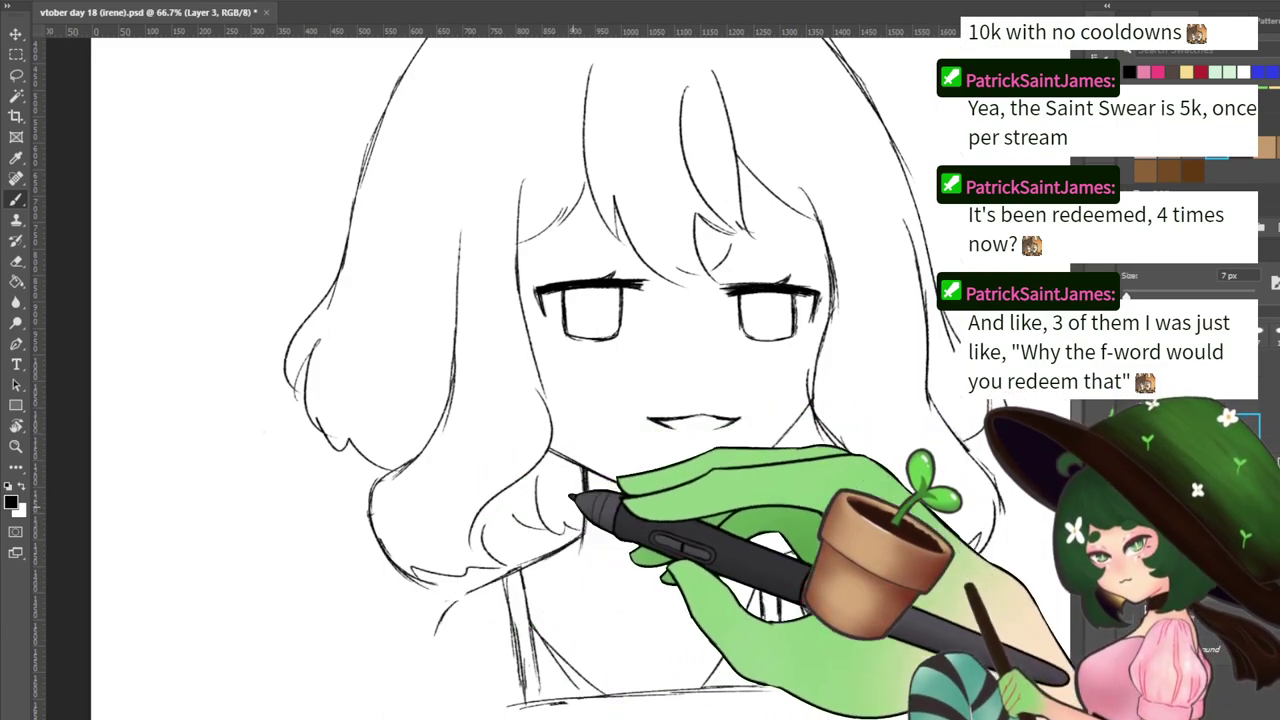
Clean up the strand at the right temple and add a short parallel line along the left bang
{"action": "left_click_drag", "start_coordinate": [765, 392], "coordinate": [682, 525]}
{"action": "key", "text": "e"}
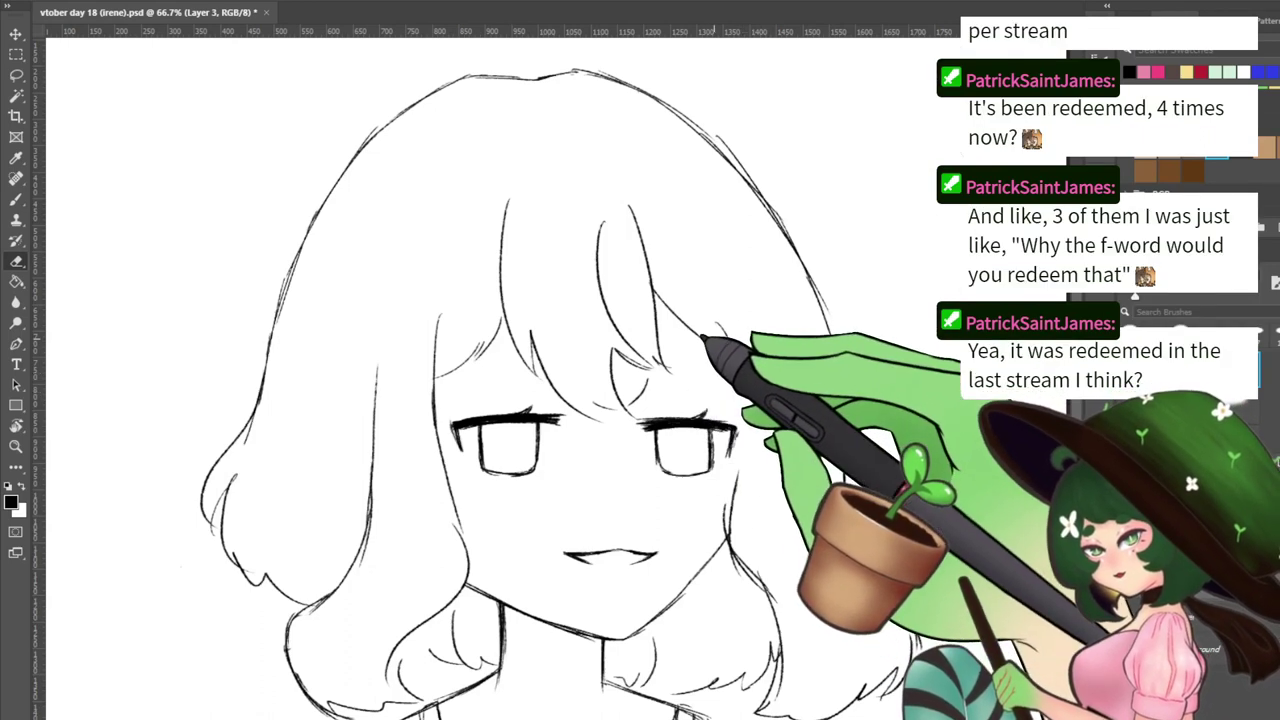
{"action": "key", "text": "b"}
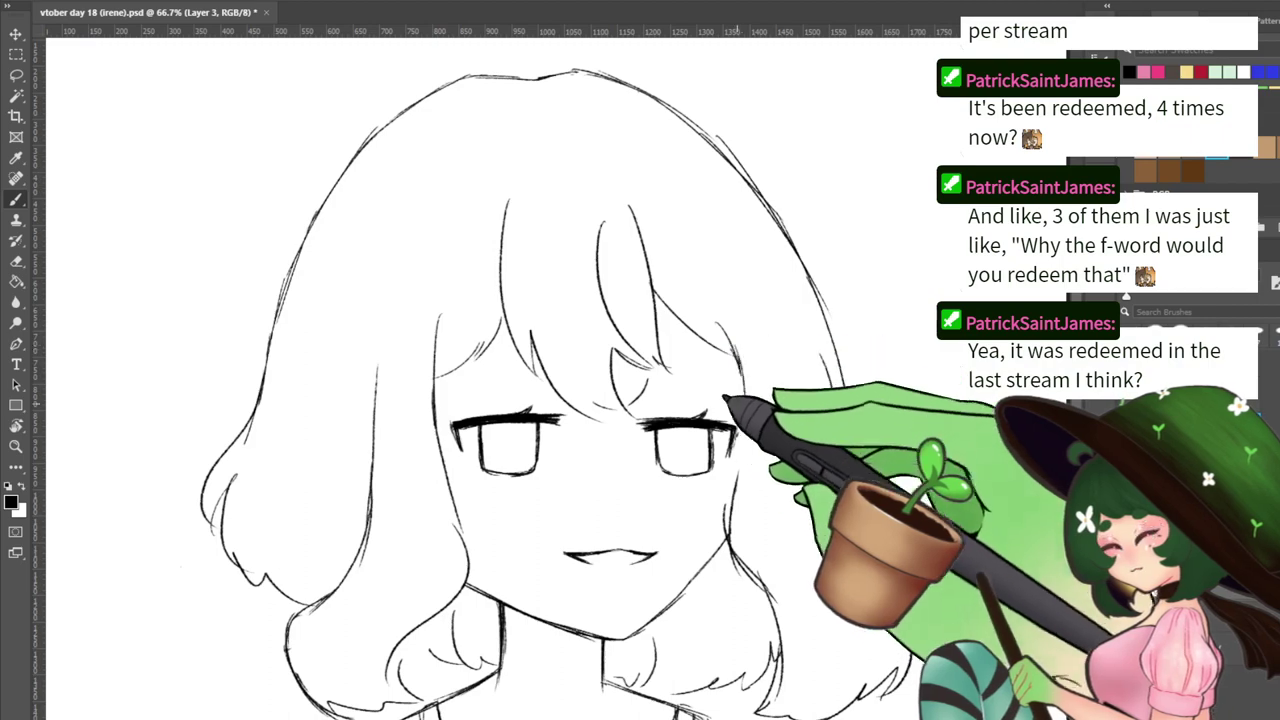
{"action": "mouse_move", "coordinate": [519, 478]}
{"action": "left_mouse_down"}
{"action": "mouse_move", "coordinate": [500, 318]}
{"action": "mouse_move", "coordinate": [423, 277]}
{"action": "mouse_move", "coordinate": [478, 478]}
{"action": "mouse_move", "coordinate": [498, 488]}
{"action": "left_mouse_up"}
Draw thin tapered eyebrows above both eyes, partly tucked under the bangs
{"action": "key", "text": "e"}
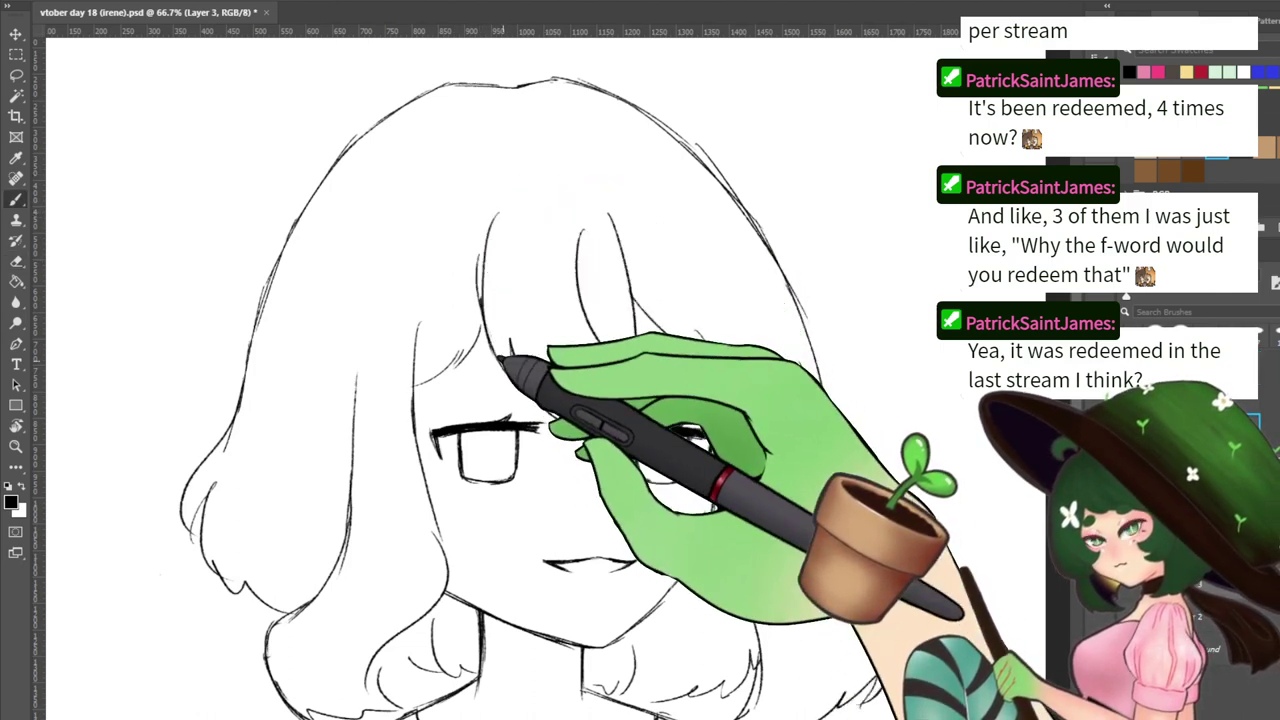
{"action": "left_click", "coordinate": [1145, 594]}
{"action": "left_click", "coordinate": [1145, 594]}
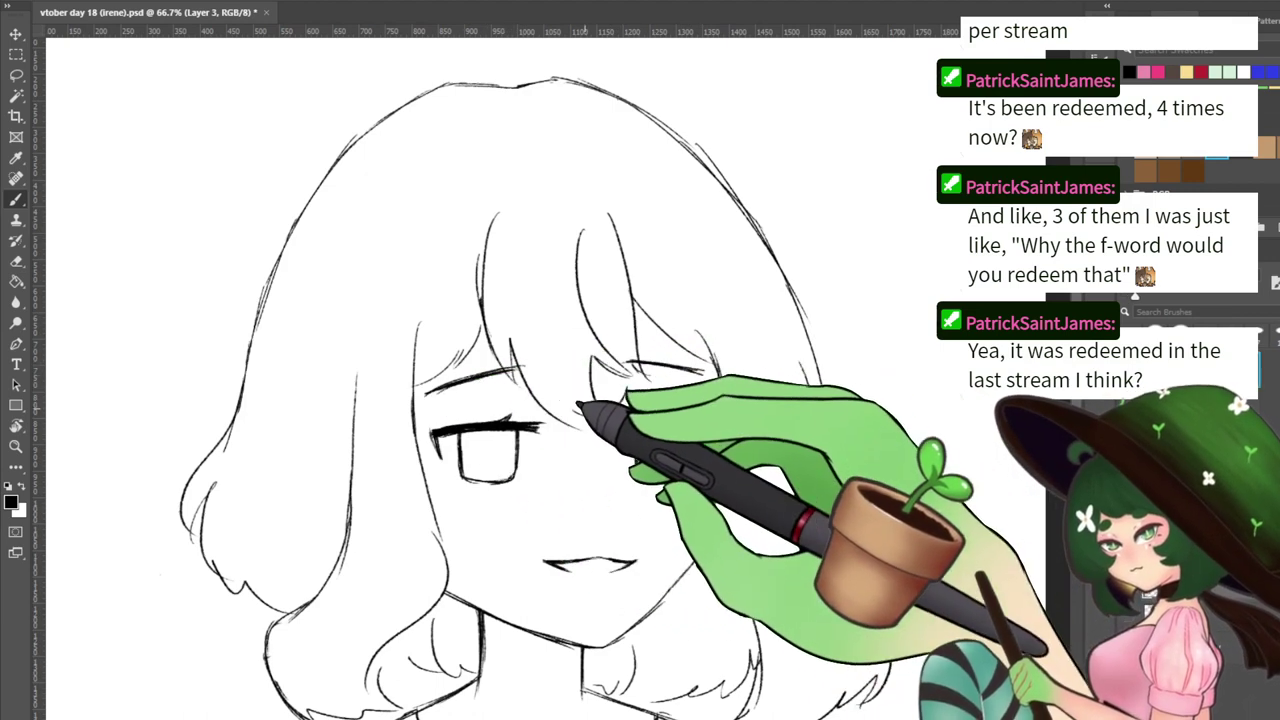
{"action": "key", "text": "b"}
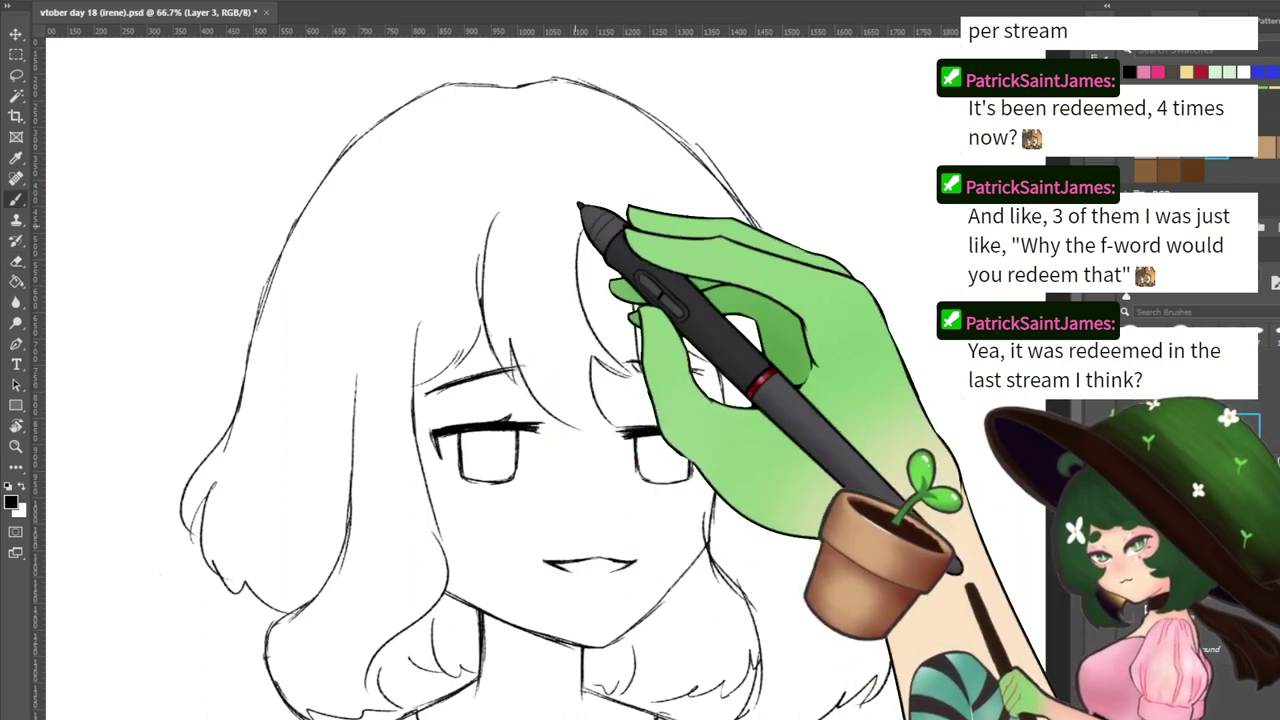
Refine the short curved strands in the middle of the fringe, between the two eyebrows
{"action": "key", "text": "ctrl+z"}
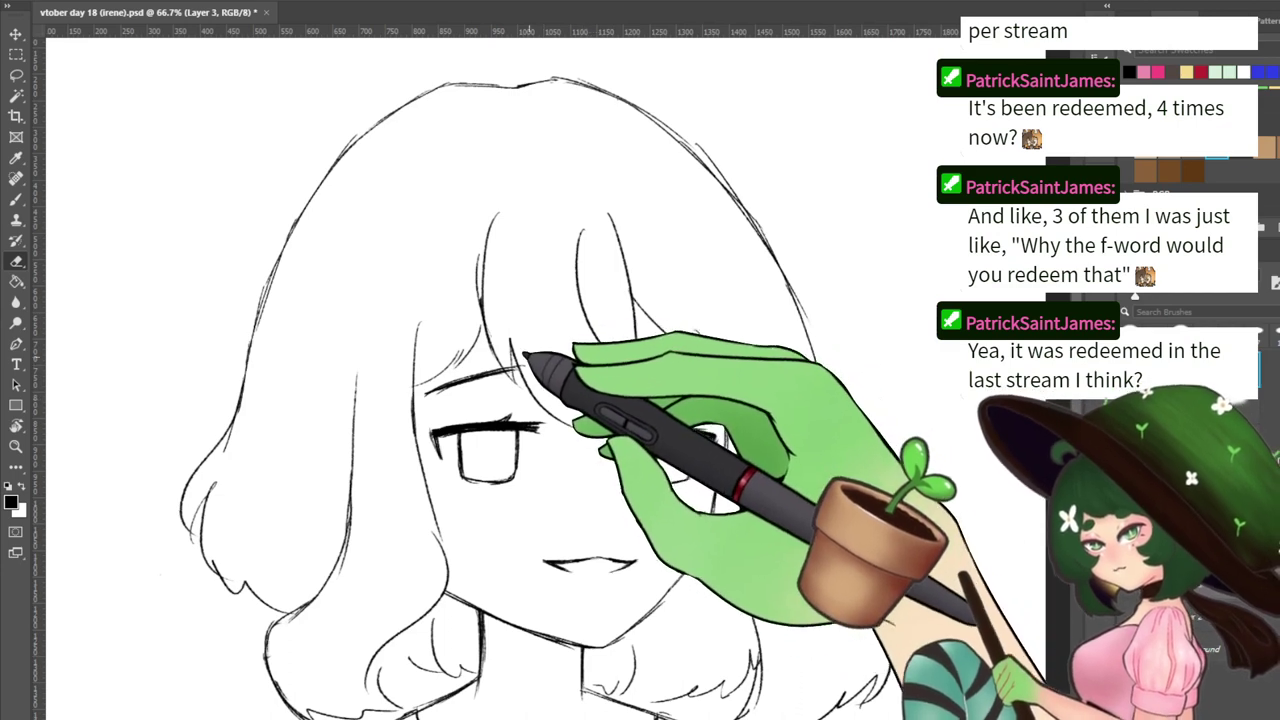
{"action": "key", "text": "b"}
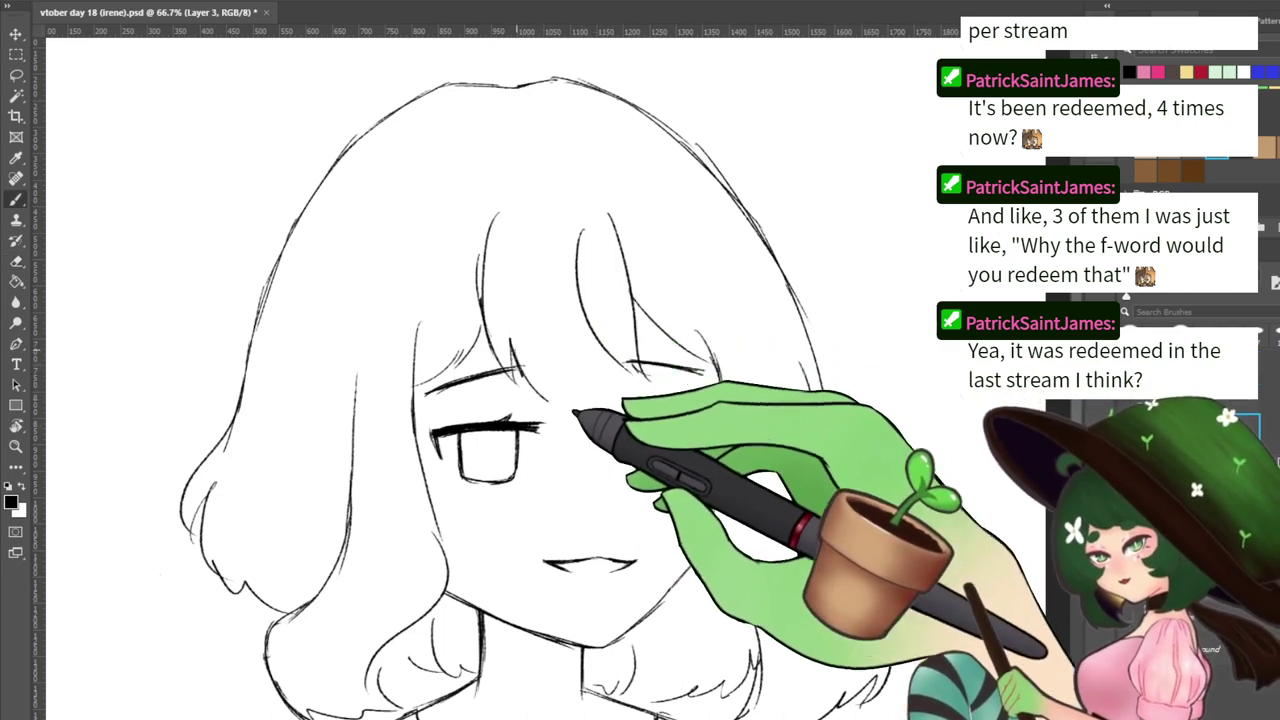
{"action": "left_click_drag", "start_coordinate": [552, 343], "coordinate": [611, 378]}
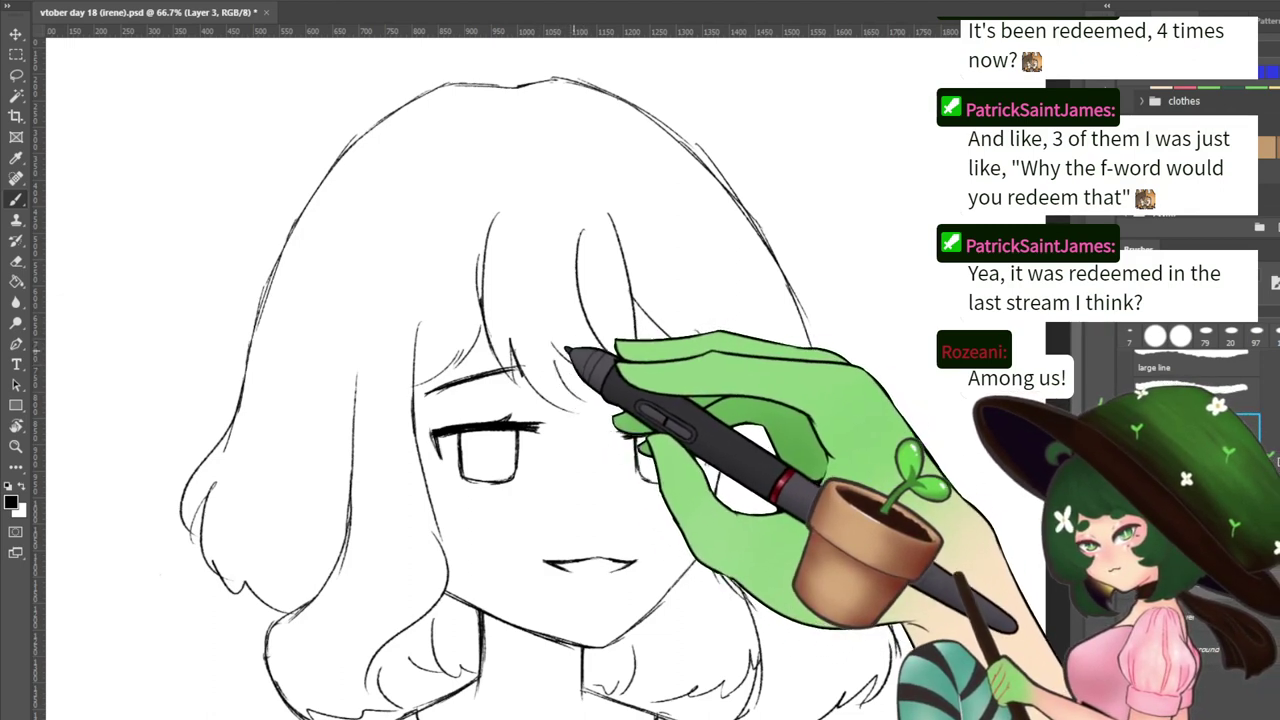
{"action": "key", "text": "e"}
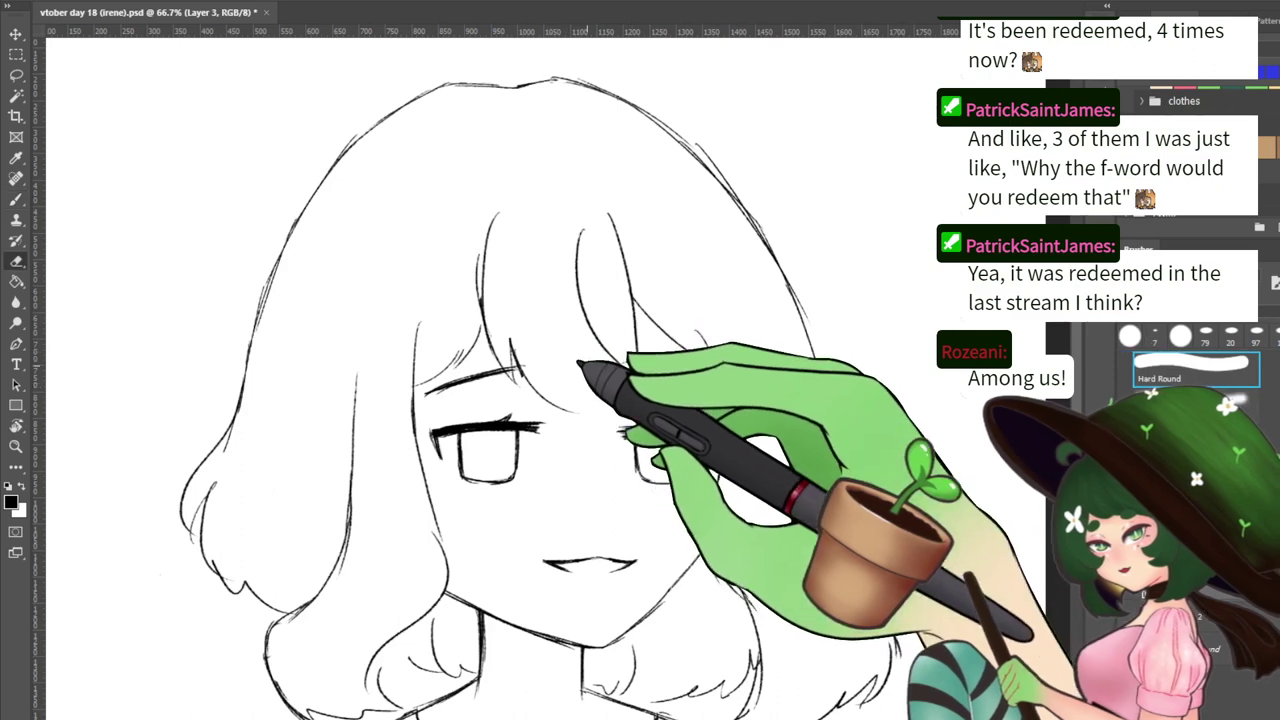
{"action": "key", "text": "b"}
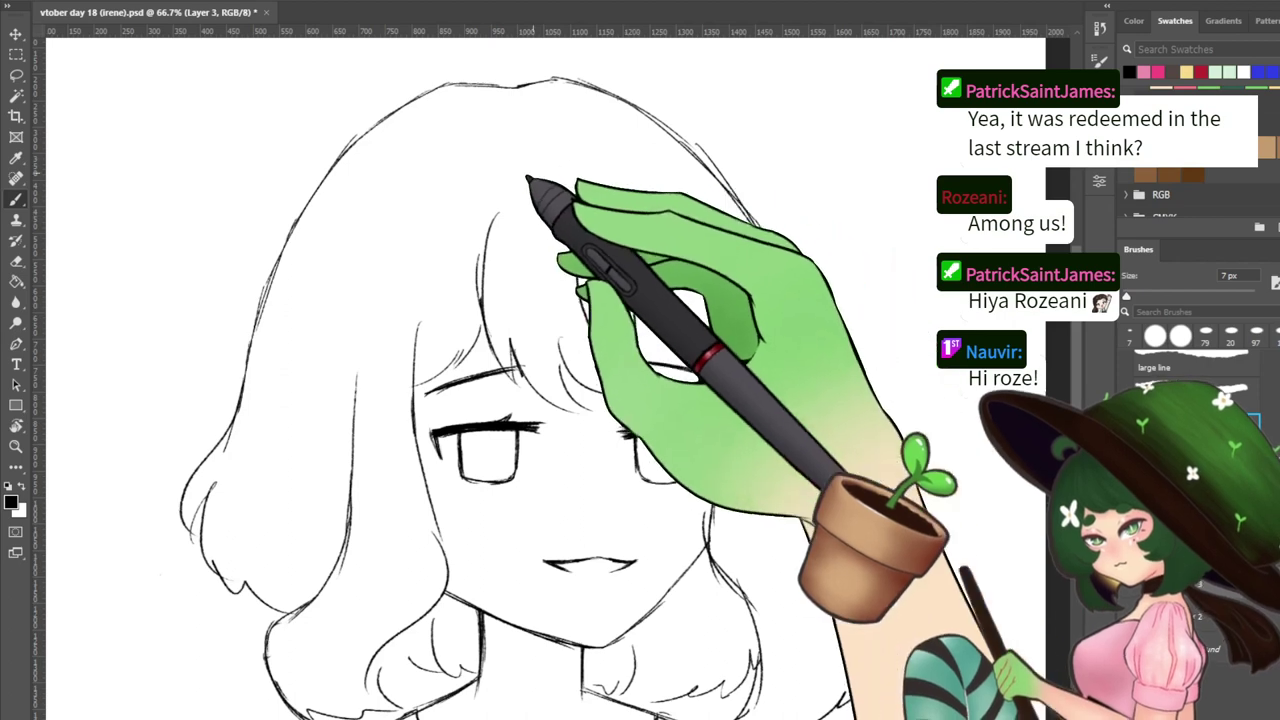
Redraw the fringe's left parting line and replace the long inner curve of the right bang with a shorter strand
{"action": "left_click_drag", "start_coordinate": [514, 224], "coordinate": [556, 348]}
{"action": "key", "text": "e"}
{"action": "left_click_drag", "start_coordinate": [524, 412], "coordinate": [535, 352]}
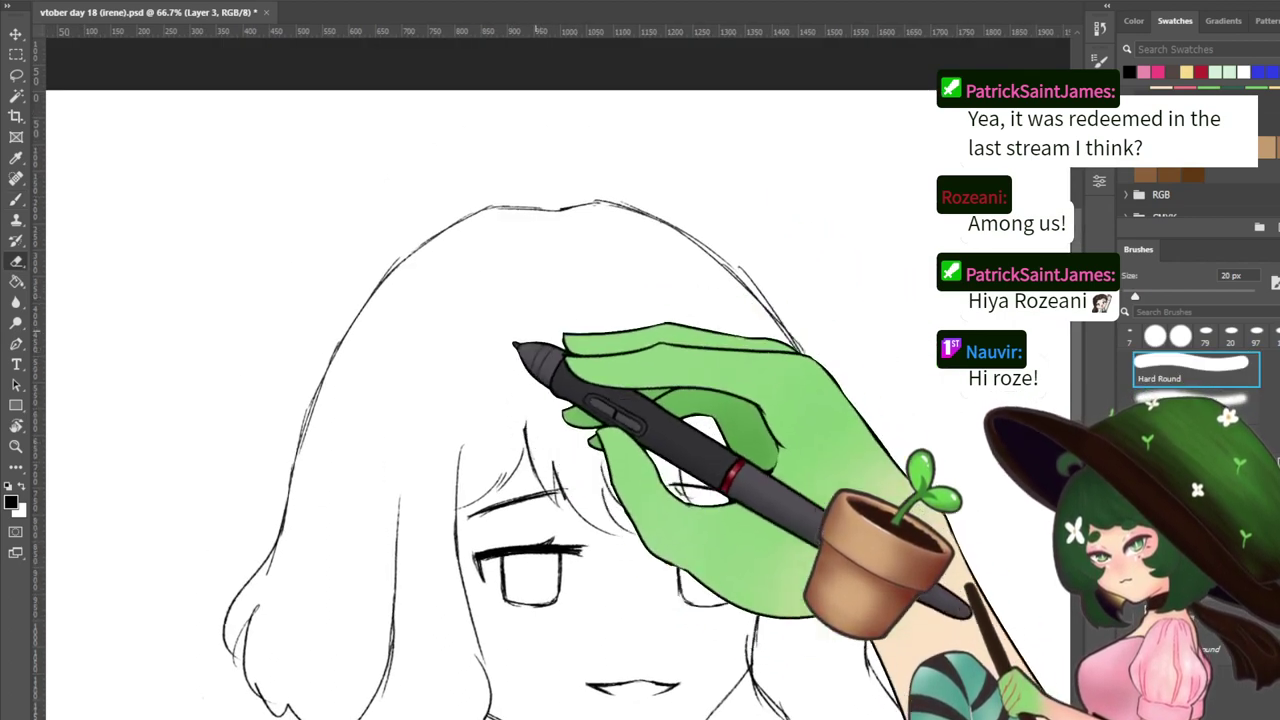
{"action": "key", "text": "b"}
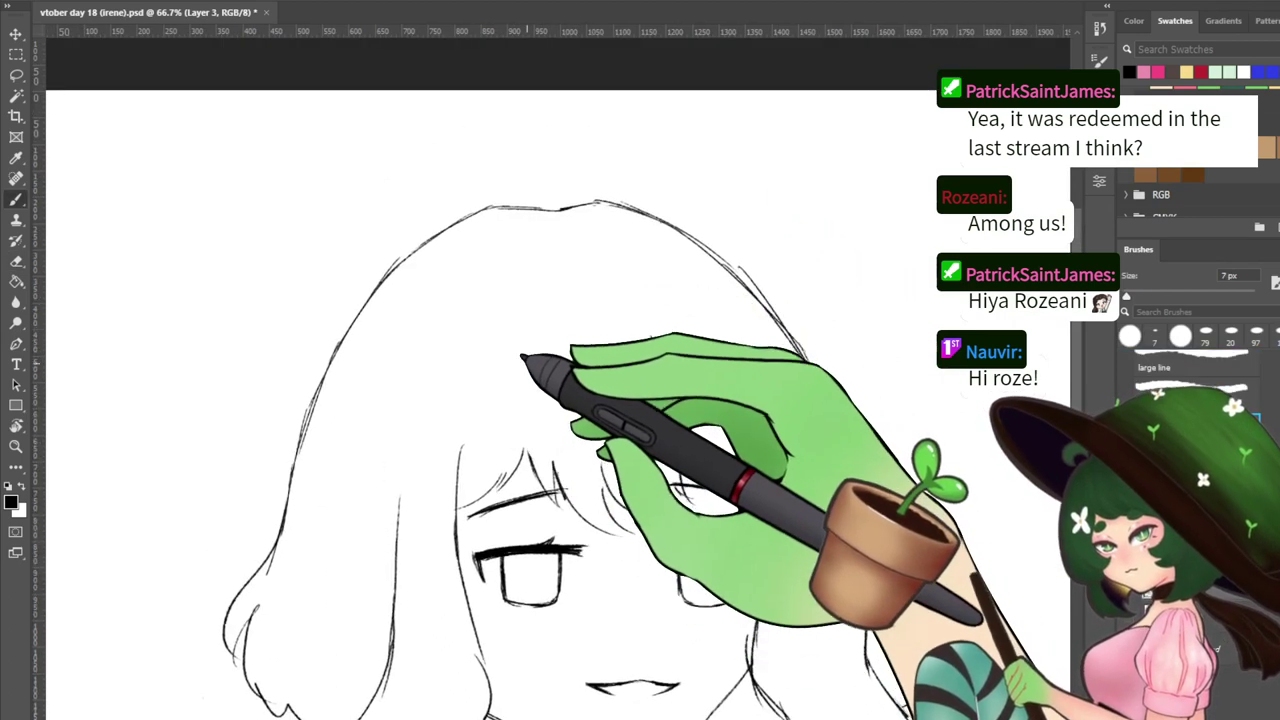
{"action": "left_click_drag", "start_coordinate": [523, 331], "coordinate": [524, 452]}
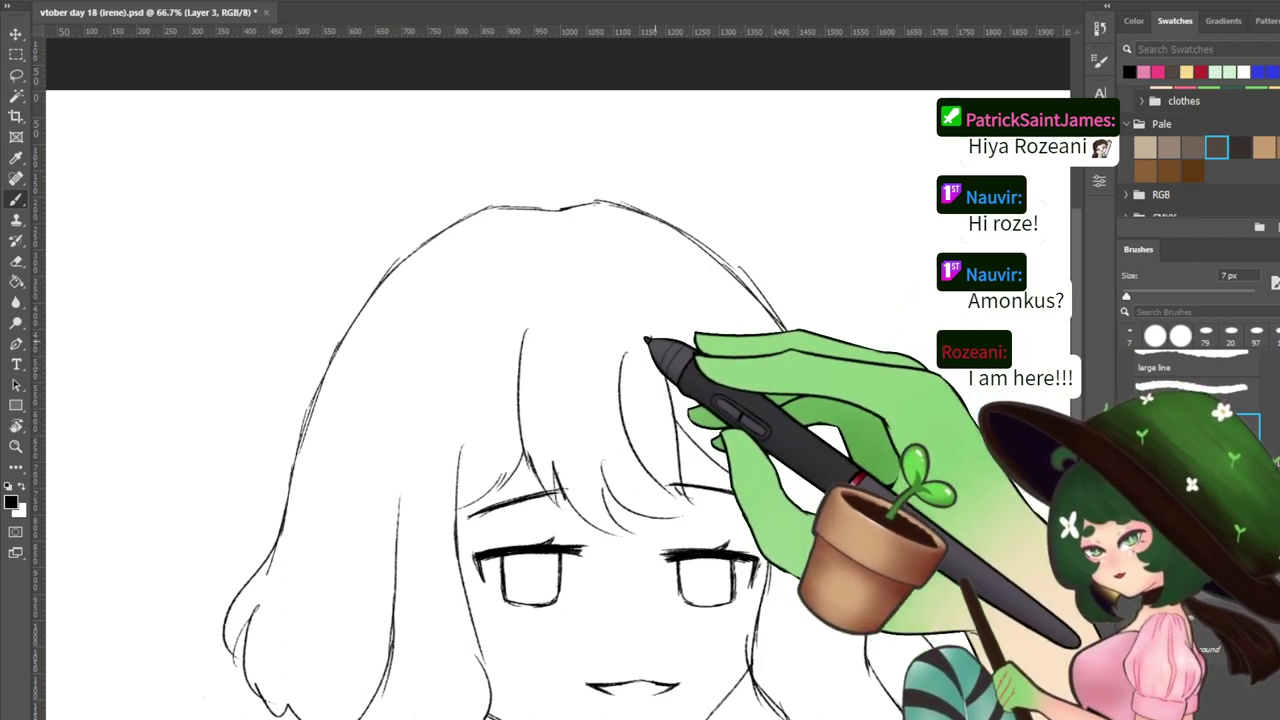
{"action": "key", "text": "e"}
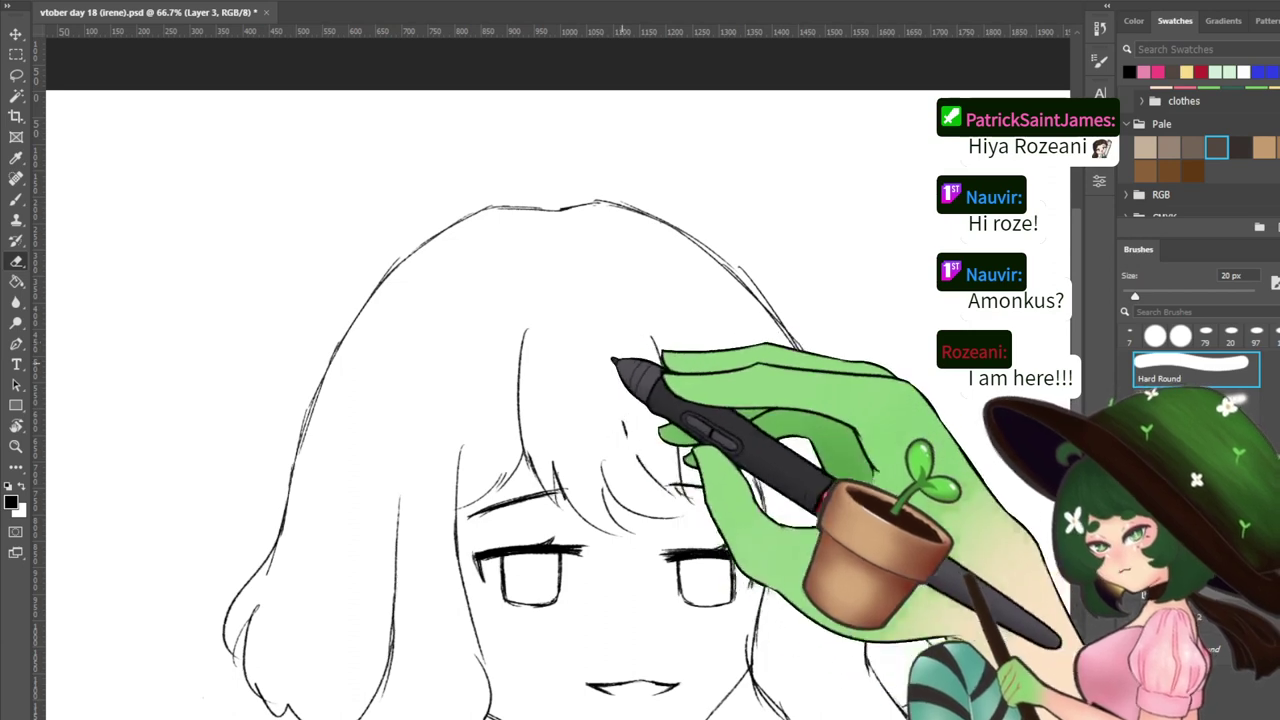
{"action": "key", "text": "b"}
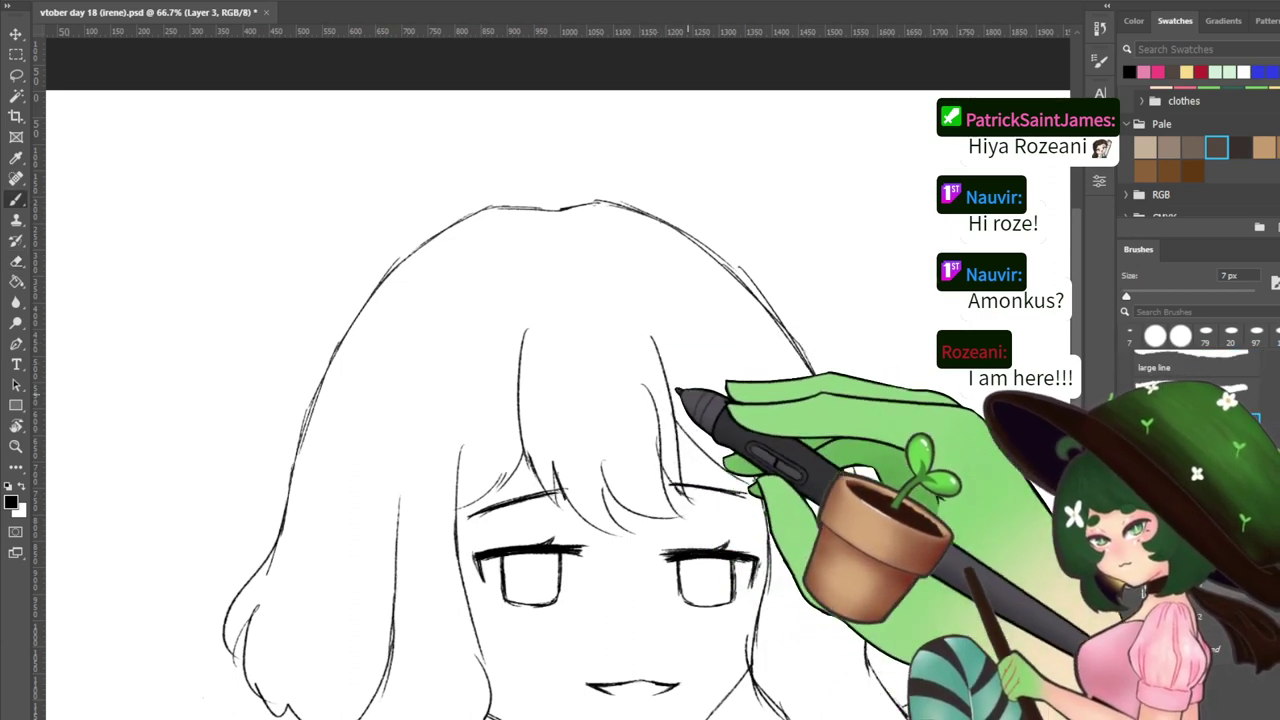
Erase the left parting line and redraw it as one taller curve, starting higher on the forehead and ending at the bang tip
{"action": "key", "text": "e"}
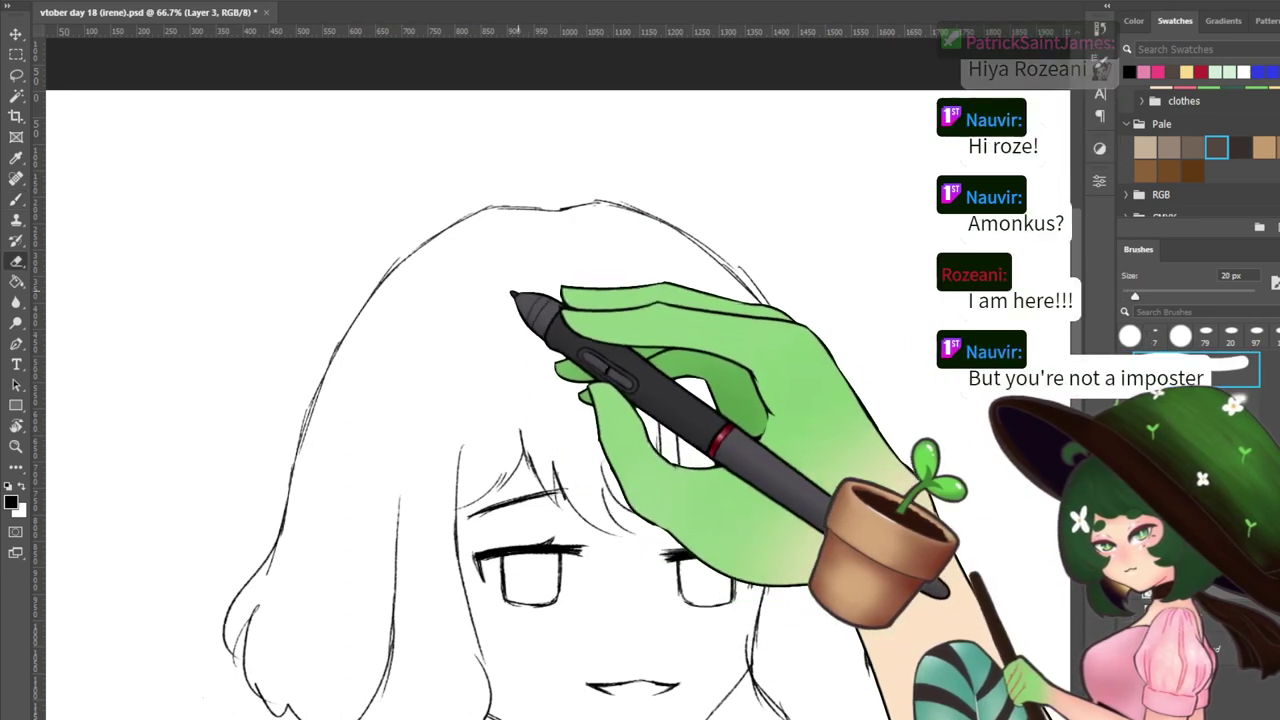
{"action": "key", "text": "b"}
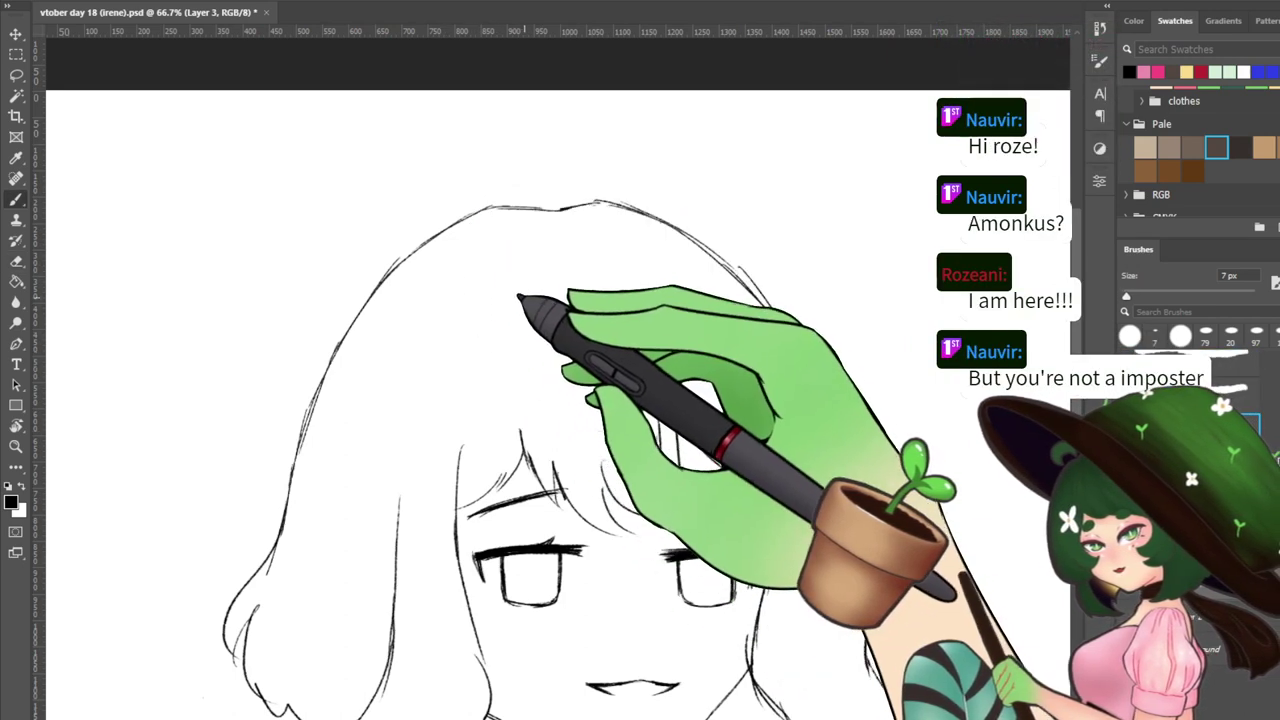
{"action": "key", "text": "e"}
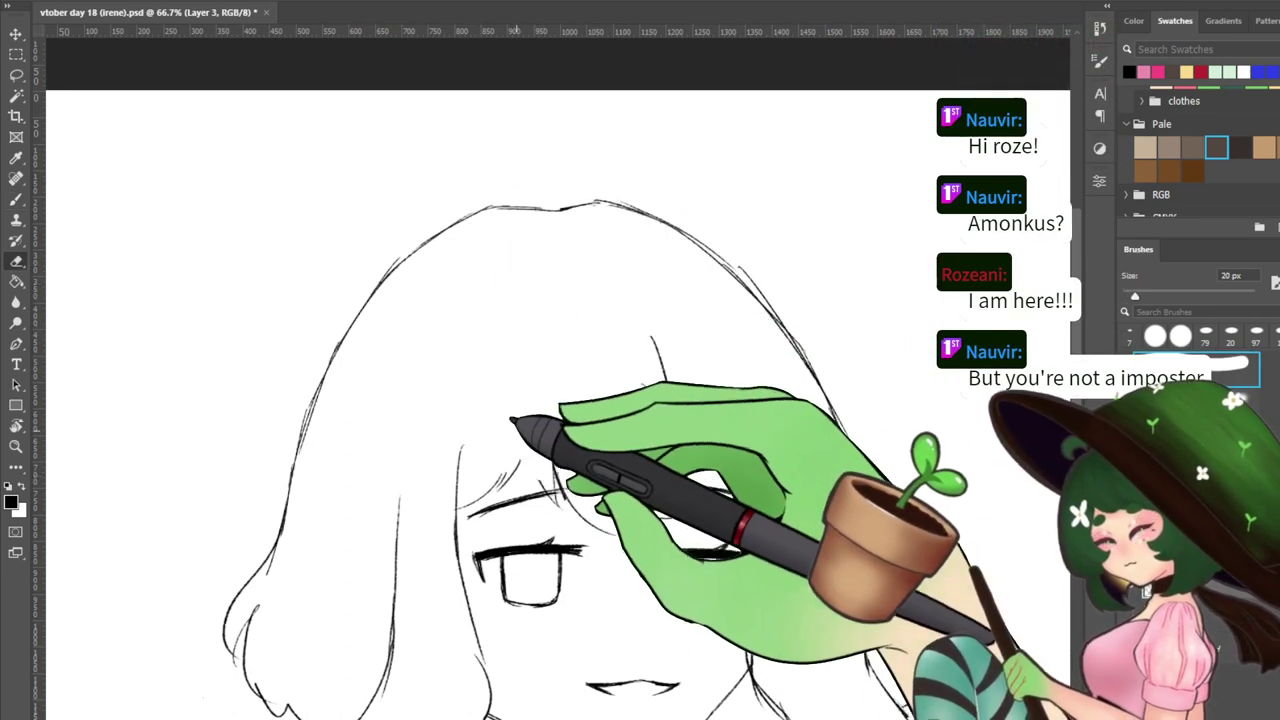
{"action": "key", "text": "b"}
{"action": "left_click_drag", "start_coordinate": [533, 303], "coordinate": [524, 464]}
{"action": "key", "text": "ctrl+z"}
{"action": "left_click_drag", "start_coordinate": [534, 301], "coordinate": [521, 461]}
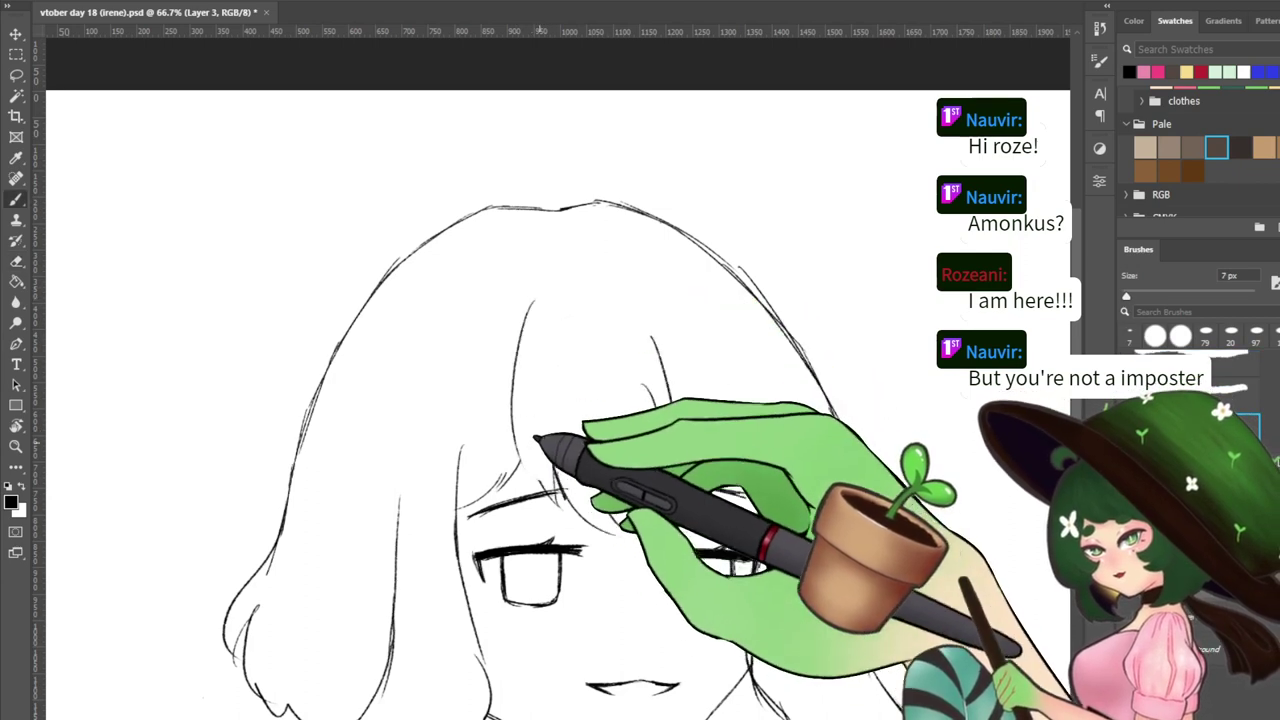
Redraw the right parting line as a rounded curve that starts higher on the forehead, mirroring the left one
{"action": "key", "text": "e"}
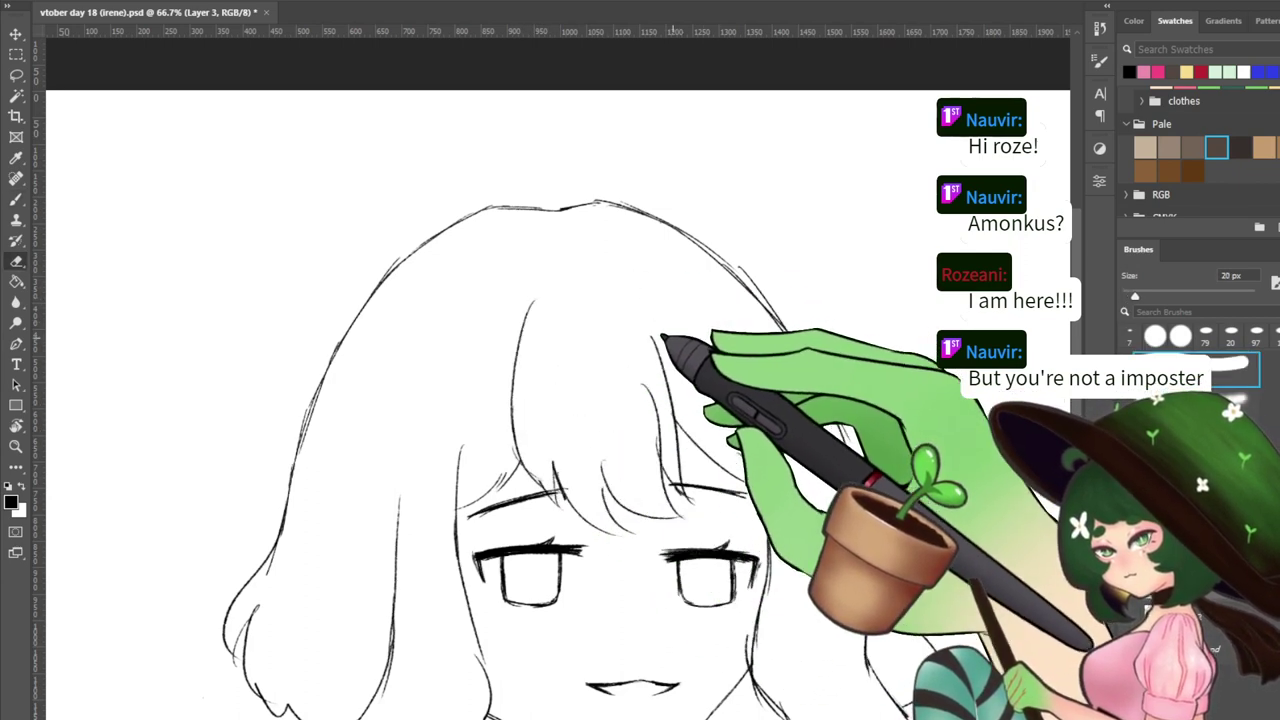
{"action": "key", "text": "b"}
{"action": "left_click_drag", "start_coordinate": [641, 296], "coordinate": [683, 418]}
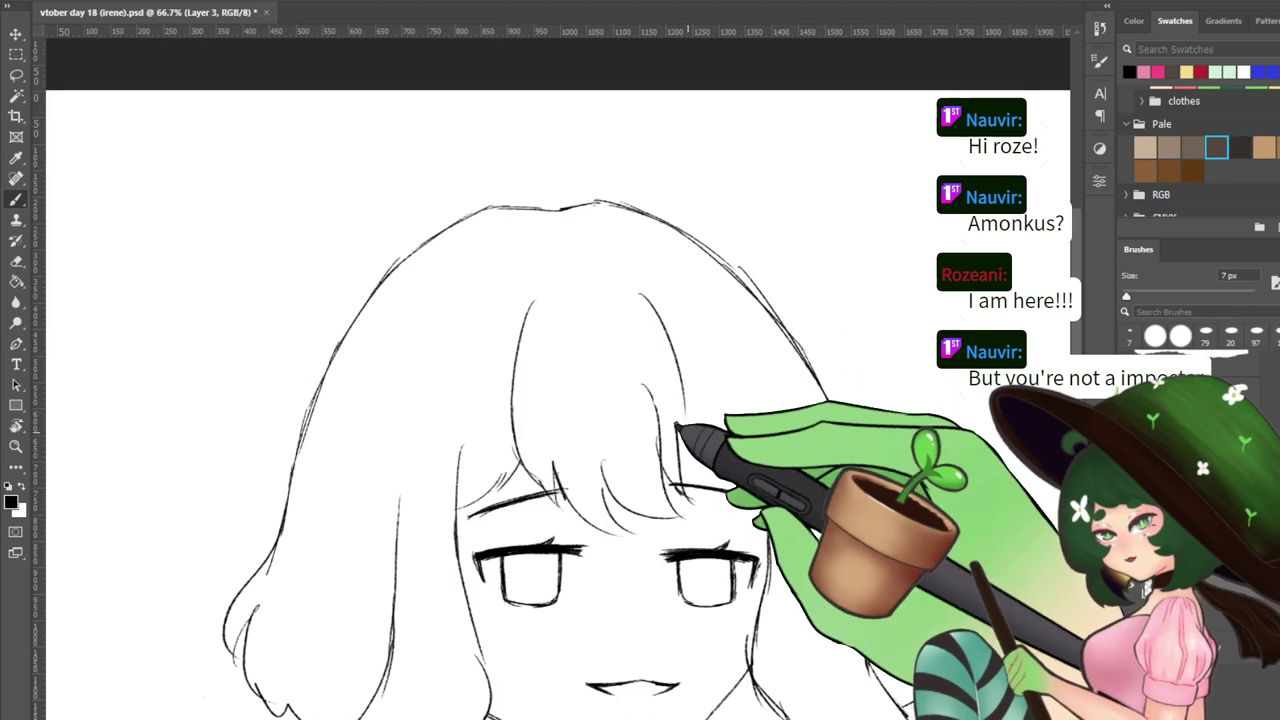
Shorten the inner strand beside the right parting line and tidy the pointed bang tips above the brows
{"action": "key", "text": "e"}
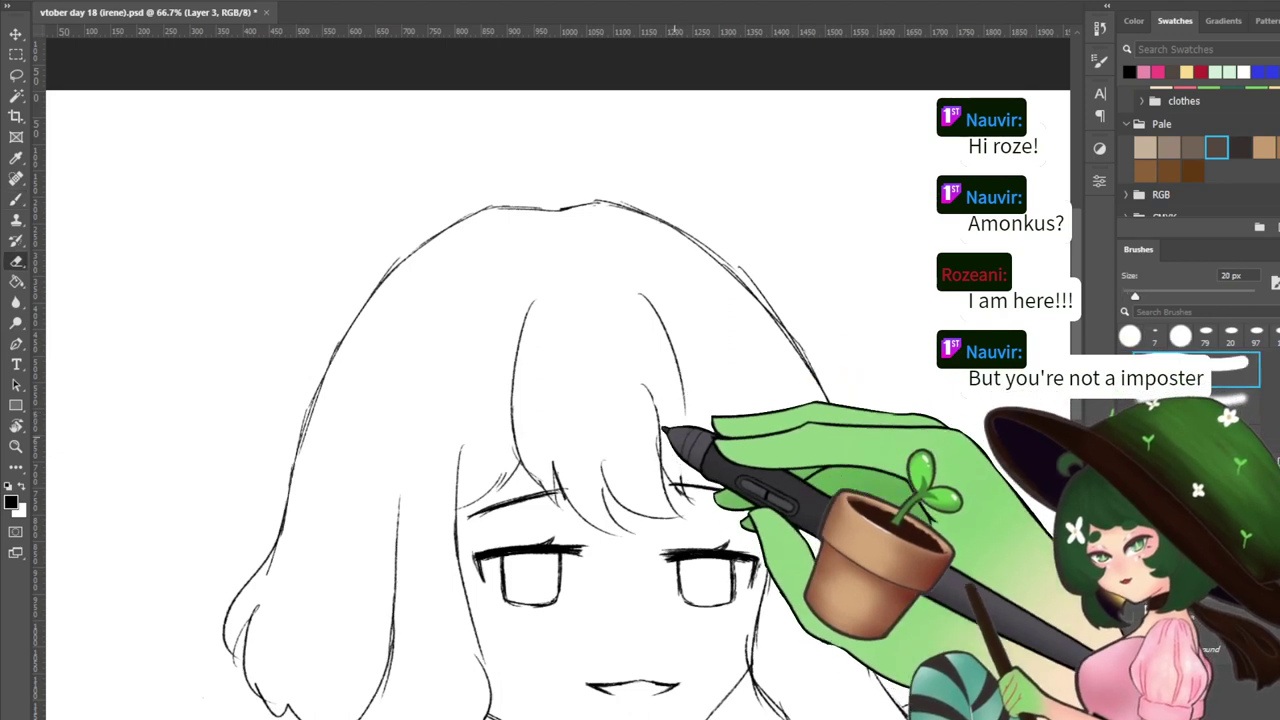
{"action": "key", "text": "b"}
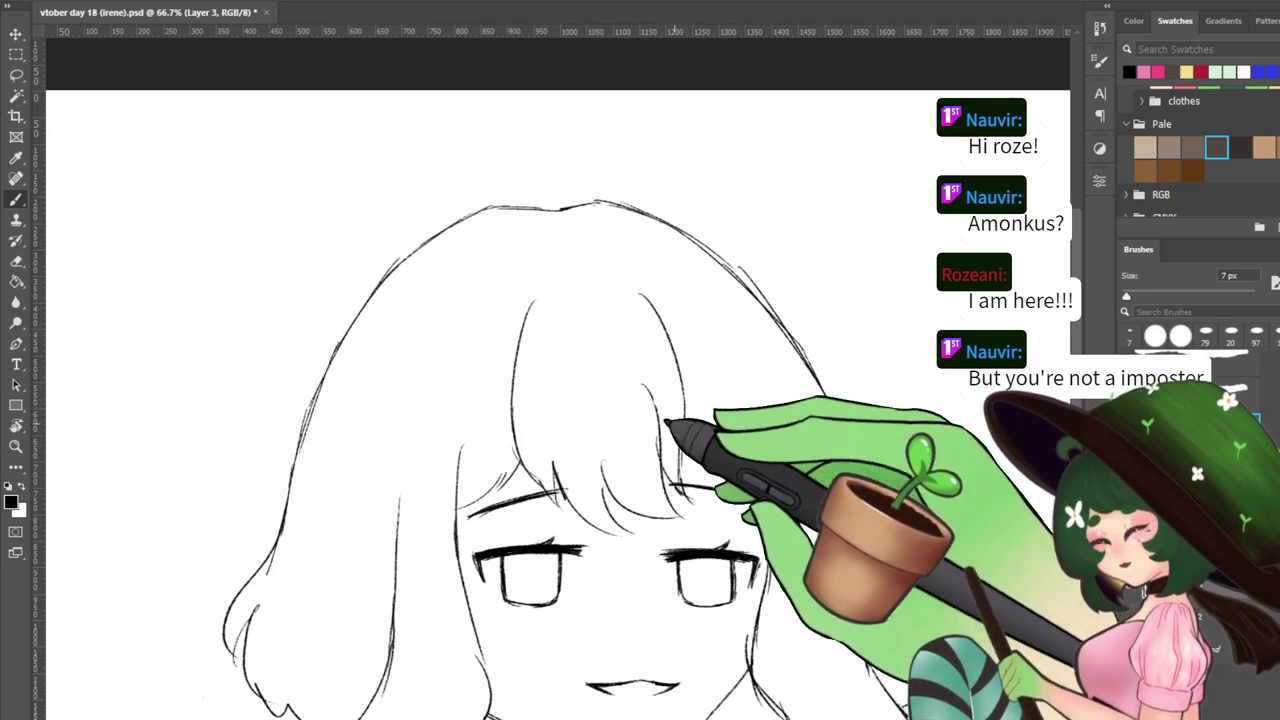
{"action": "key", "text": "e"}
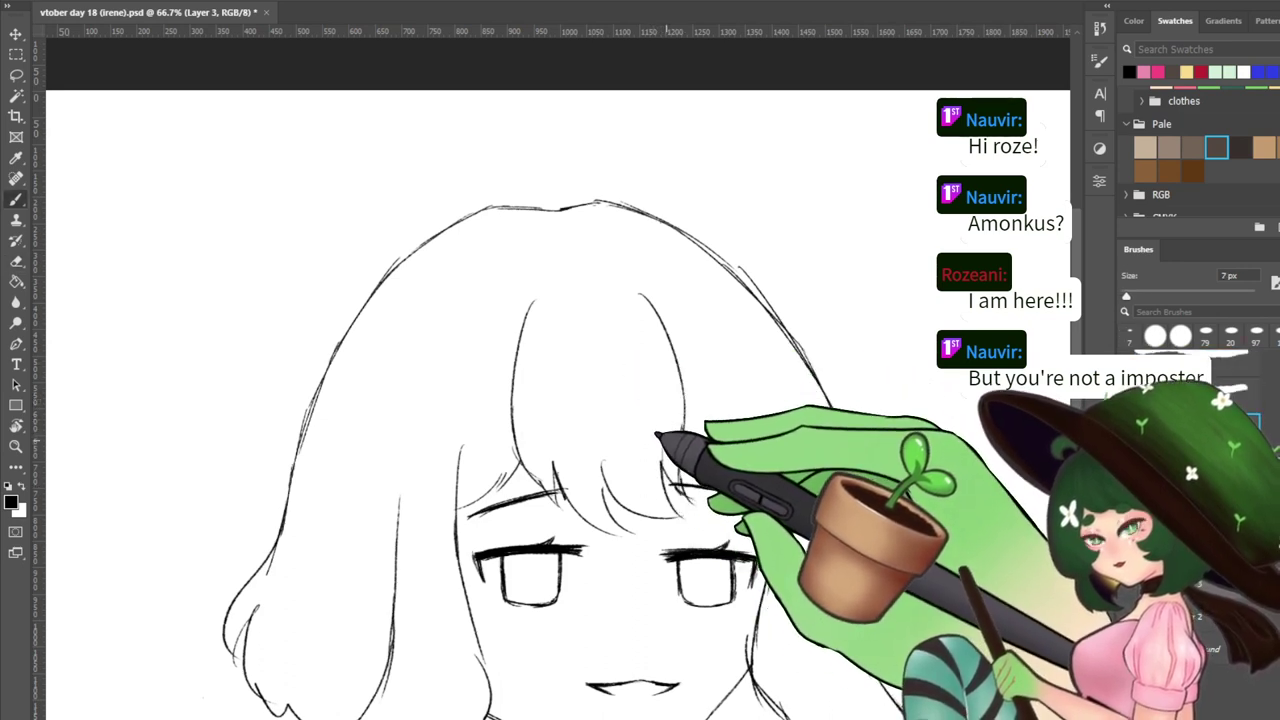
{"action": "key", "text": "e"}
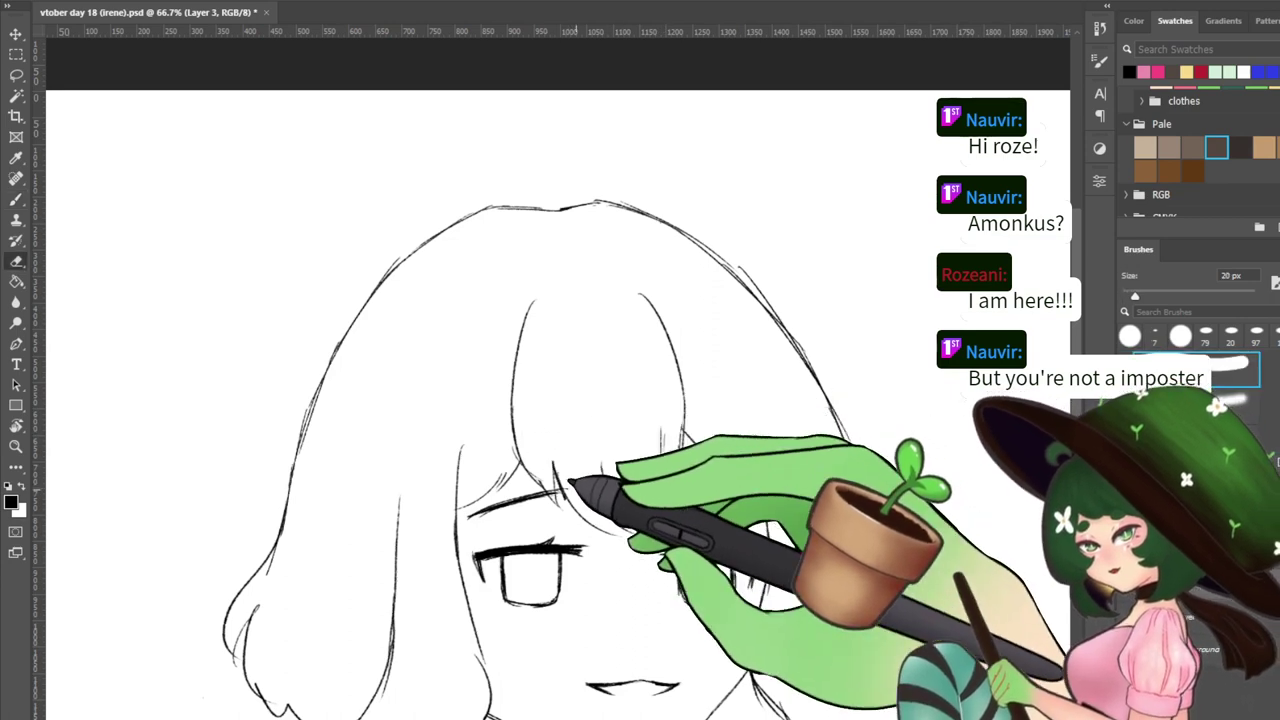
{"action": "key", "text": "b"}
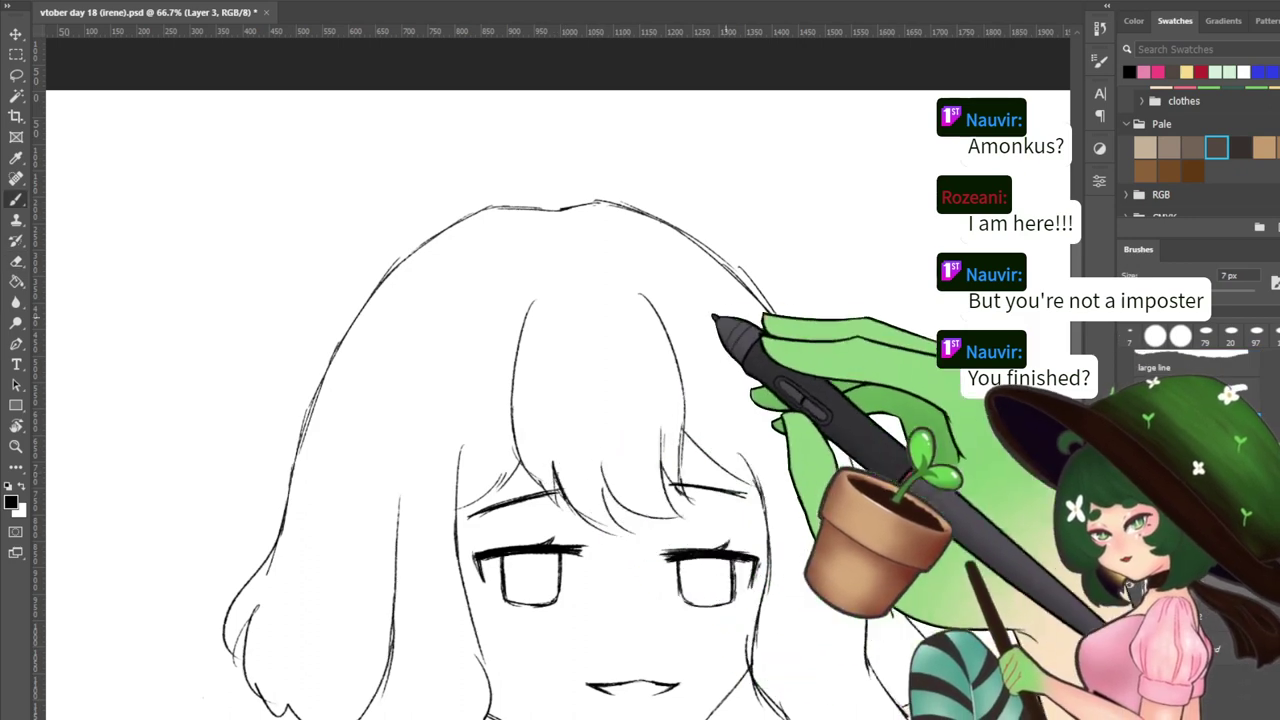
Erase the dipped outline at the crown of the head and redraw it as a smoother, flatter curve
{"action": "key", "text": "e"}
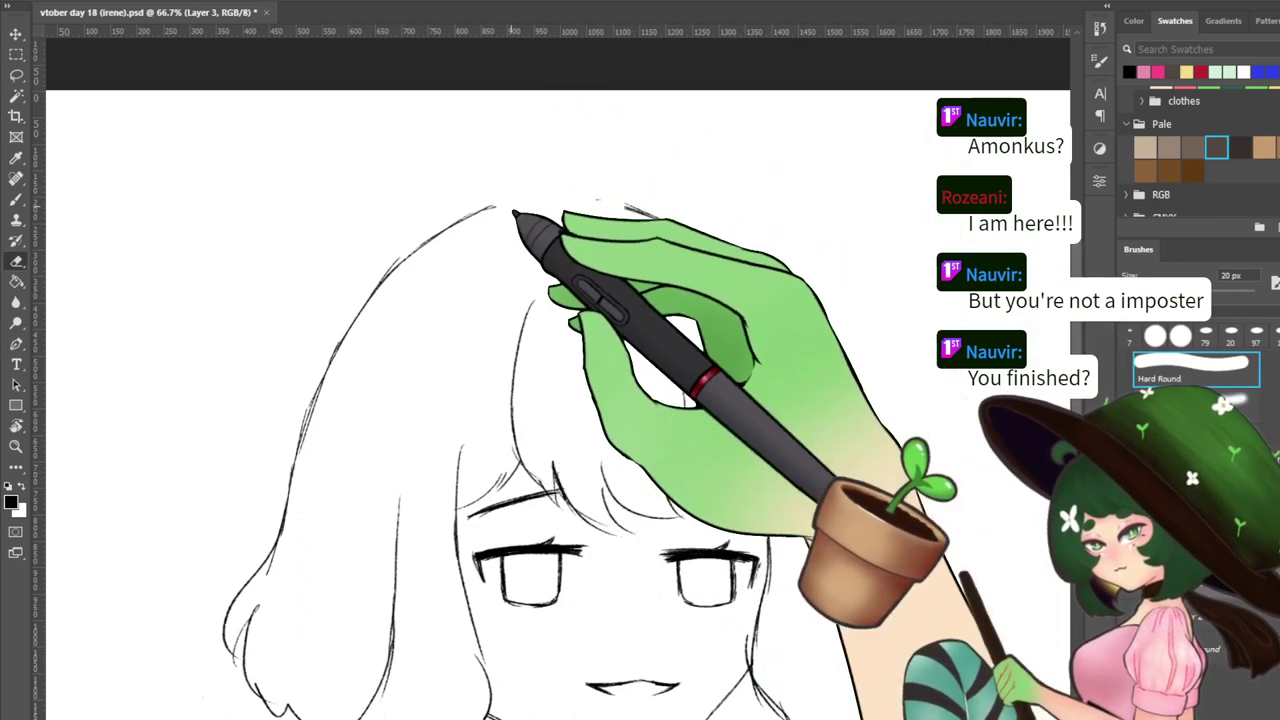
{"action": "key", "text": "b"}
{"action": "key", "text": "e"}
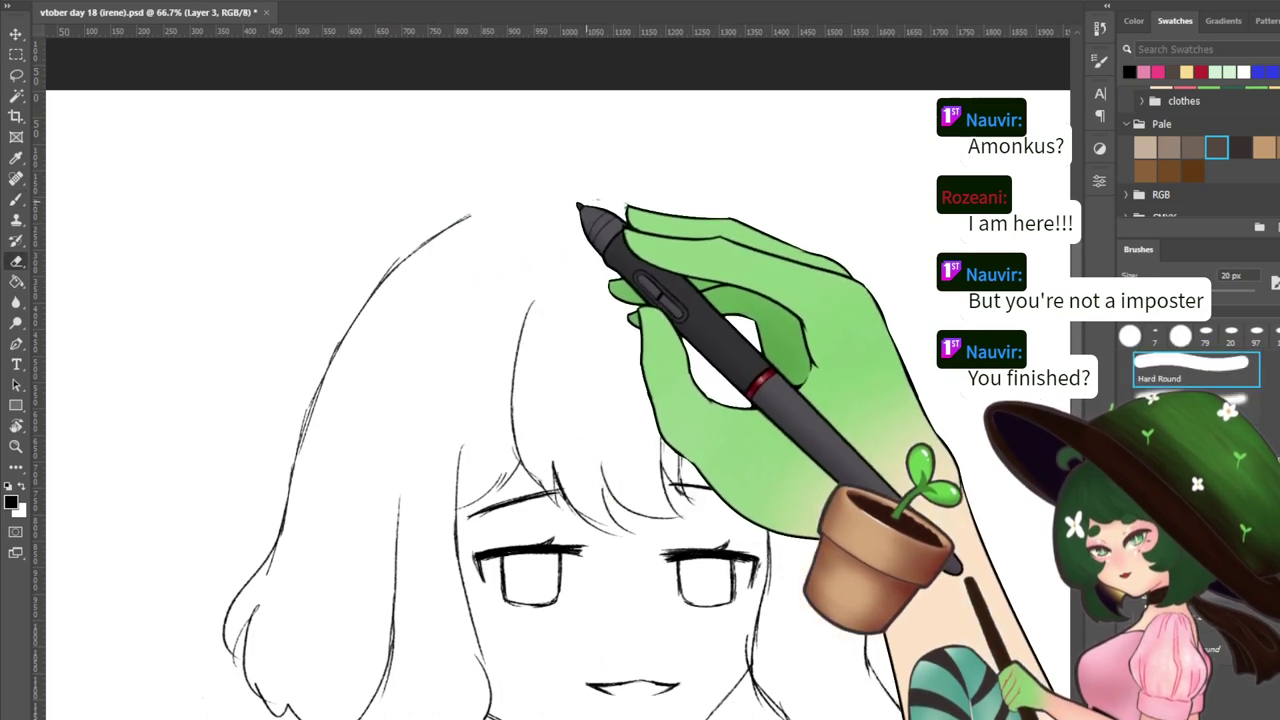
{"action": "key", "text": "b"}
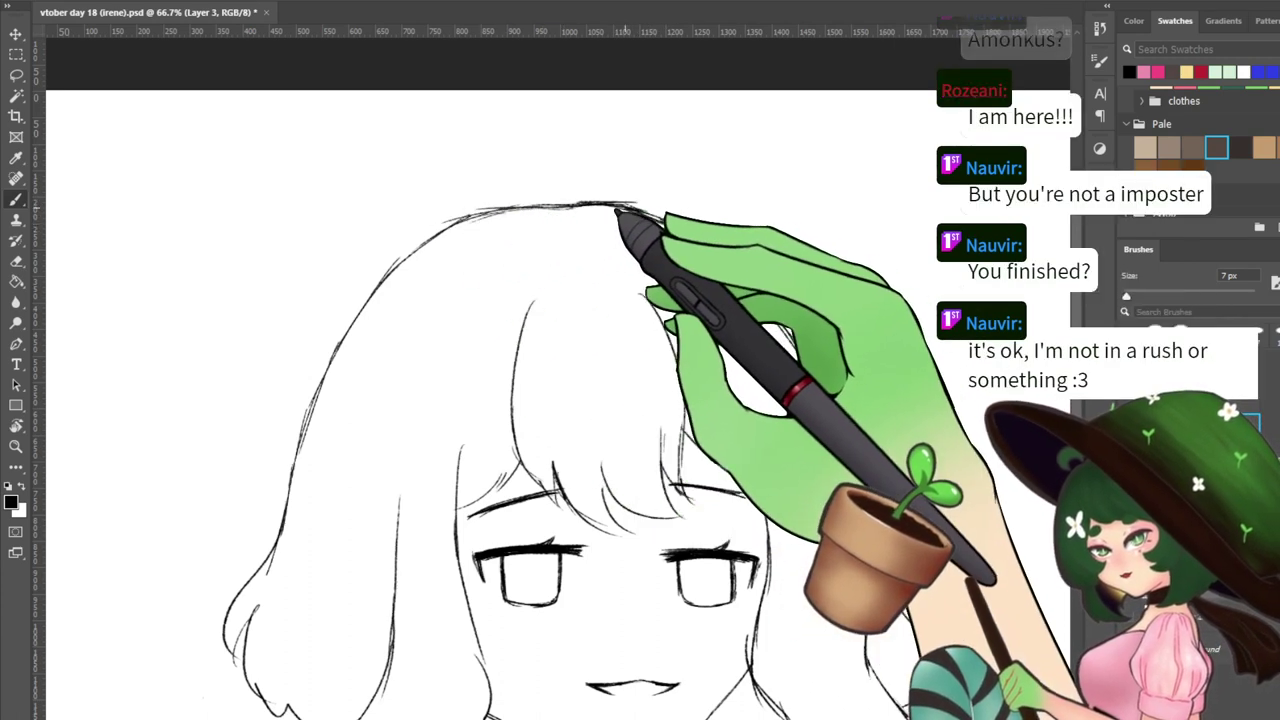
{"action": "key", "text": "e"}
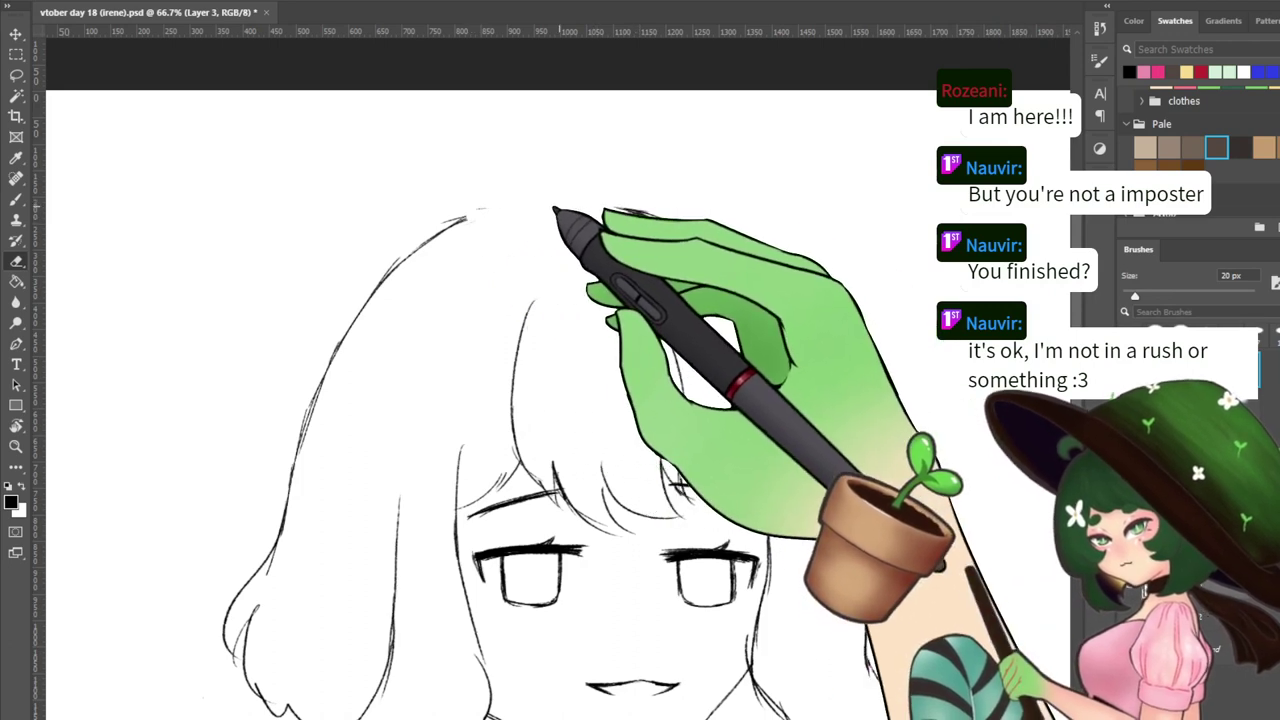
{"action": "key", "text": "b"}
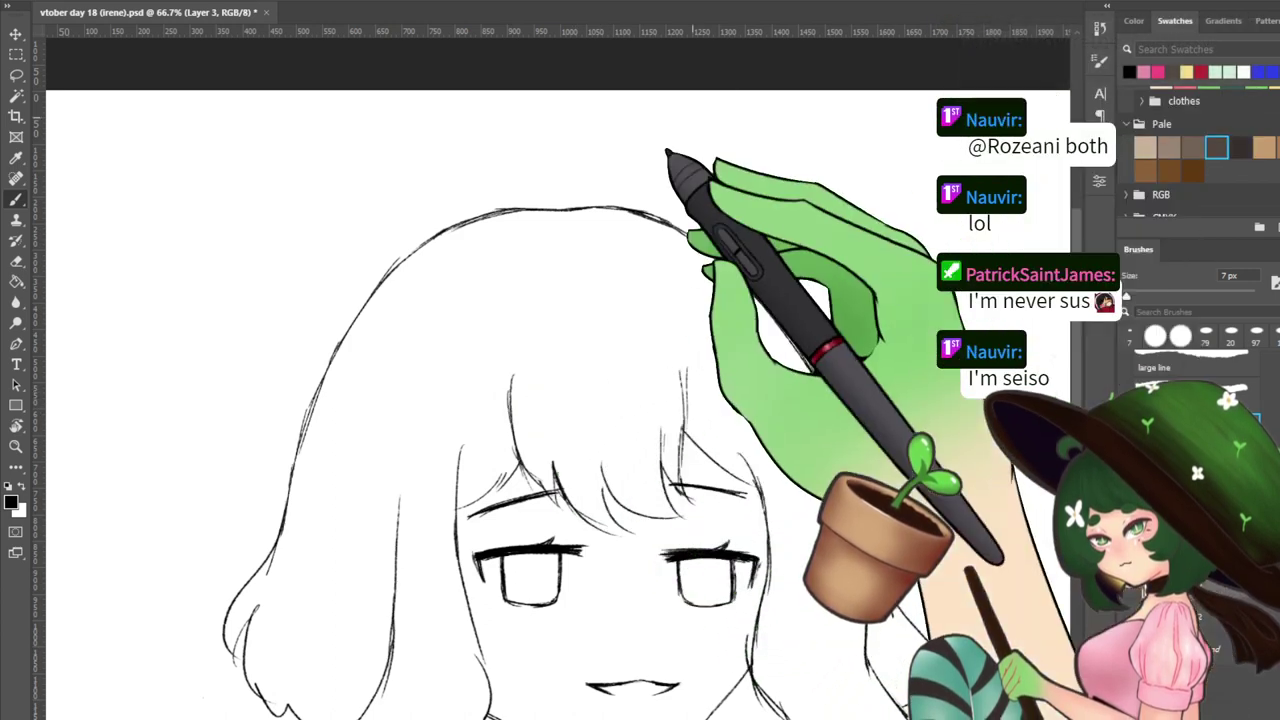
Extend both trimmed parting lines of the fringe upward with curves leaning in toward the crown
{"action": "key", "text": "e"}
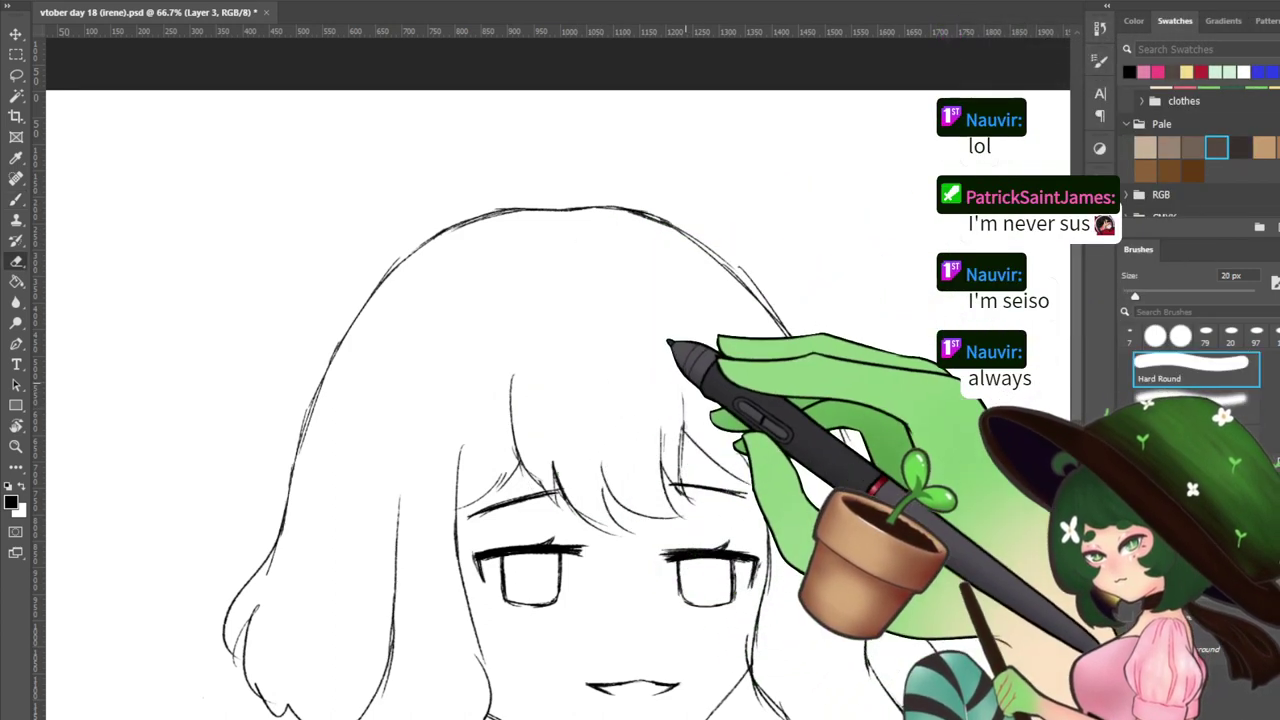
{"action": "key", "text": "b"}
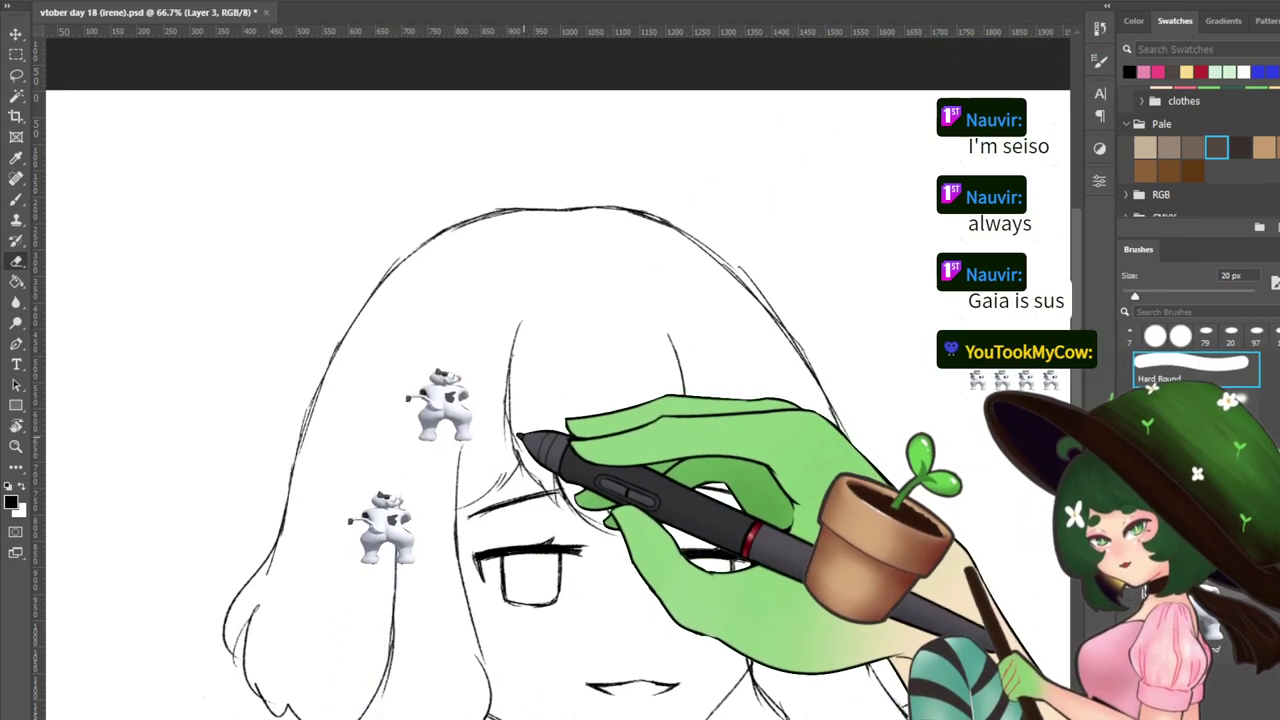
{"action": "key", "text": "b"}
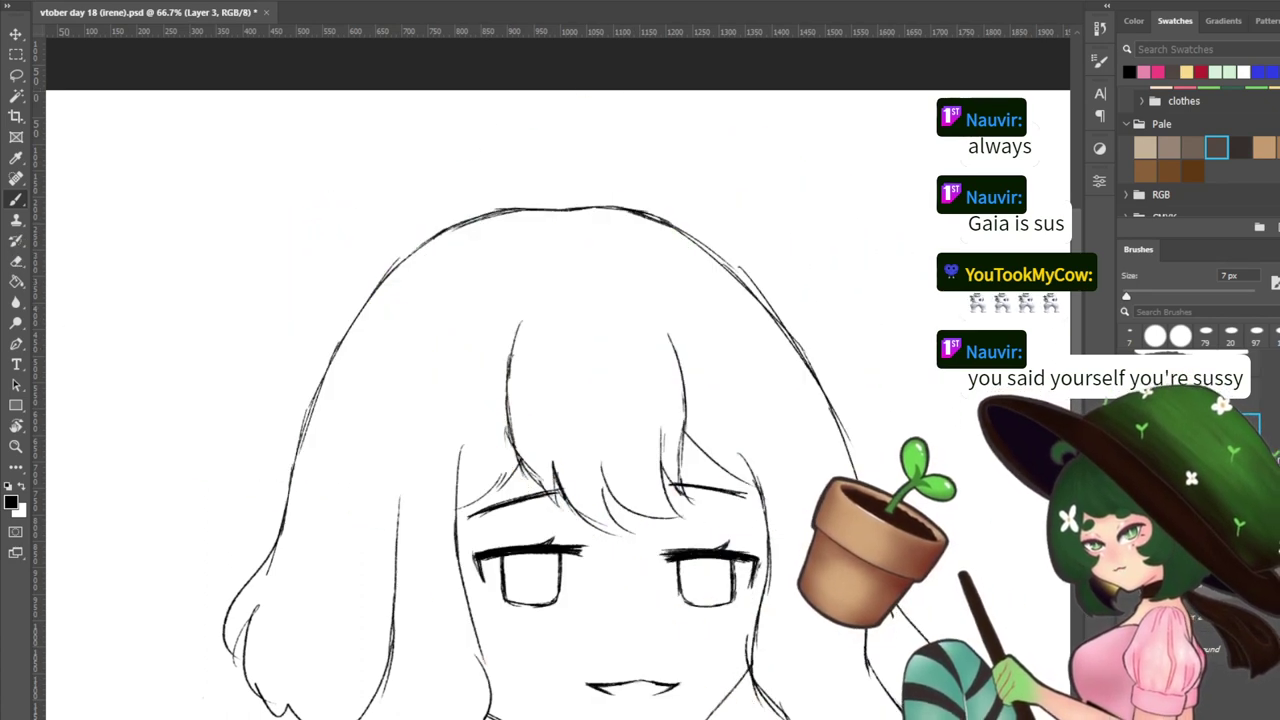
Erase the left parting line and redraw it as a short curve starting lower on the forehead and running into the bang tip
{"action": "key", "text": "e"}
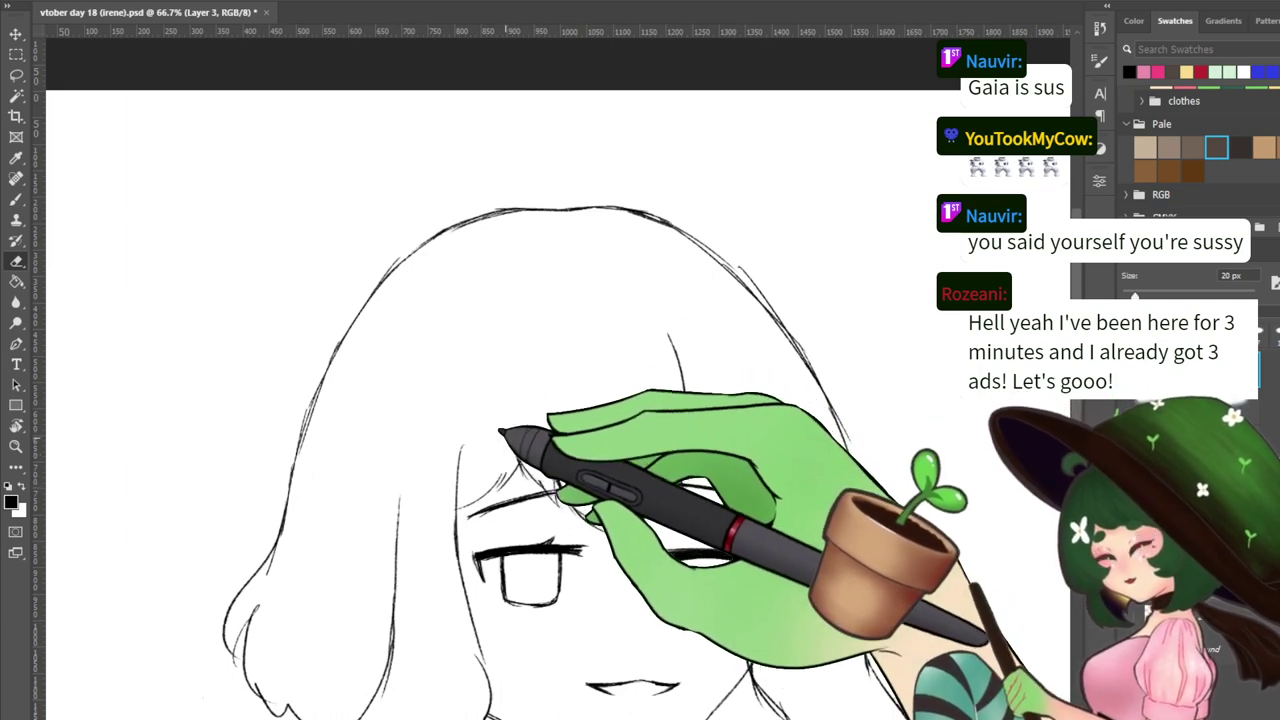
{"action": "key", "text": "b"}
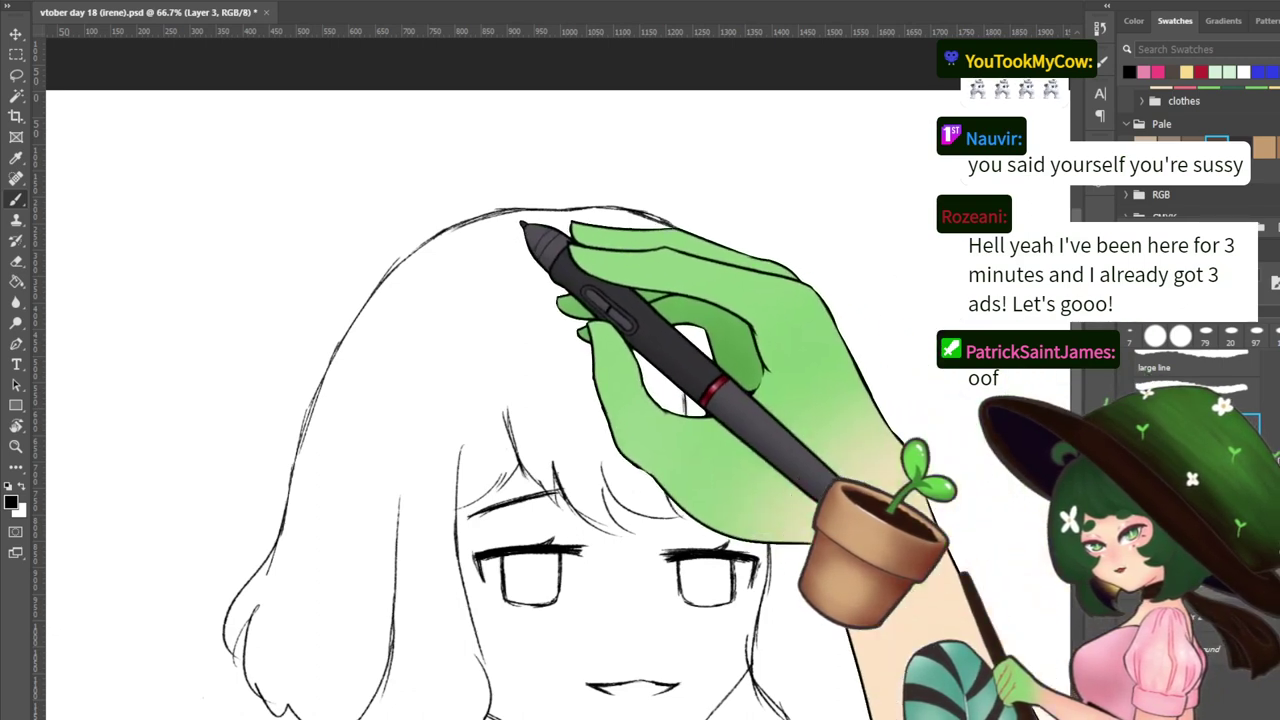
{"action": "key", "text": "e"}
{"action": "key", "text": "e"}
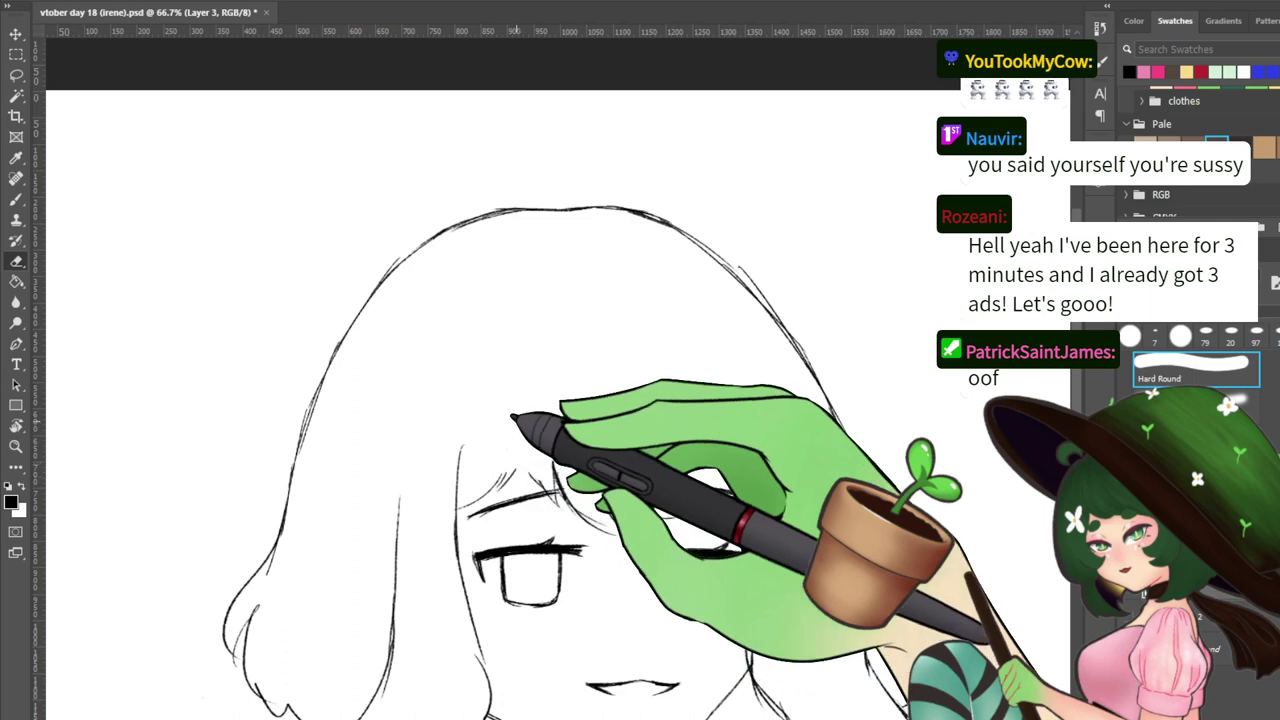
{"action": "key", "text": "b"}
{"action": "left_click_drag", "start_coordinate": [506, 407], "coordinate": [549, 449]}
{"action": "key", "text": "ctrl+z"}
{"action": "mouse_move", "coordinate": [506, 400]}
{"action": "left_mouse_down"}
{"action": "mouse_move", "coordinate": [560, 475]}
{"action": "mouse_move", "coordinate": [510, 453]}
{"action": "mouse_move", "coordinate": [498, 473]}
{"action": "mouse_move", "coordinate": [521, 447]}
{"action": "mouse_move", "coordinate": [492, 490]}
{"action": "left_mouse_up"}
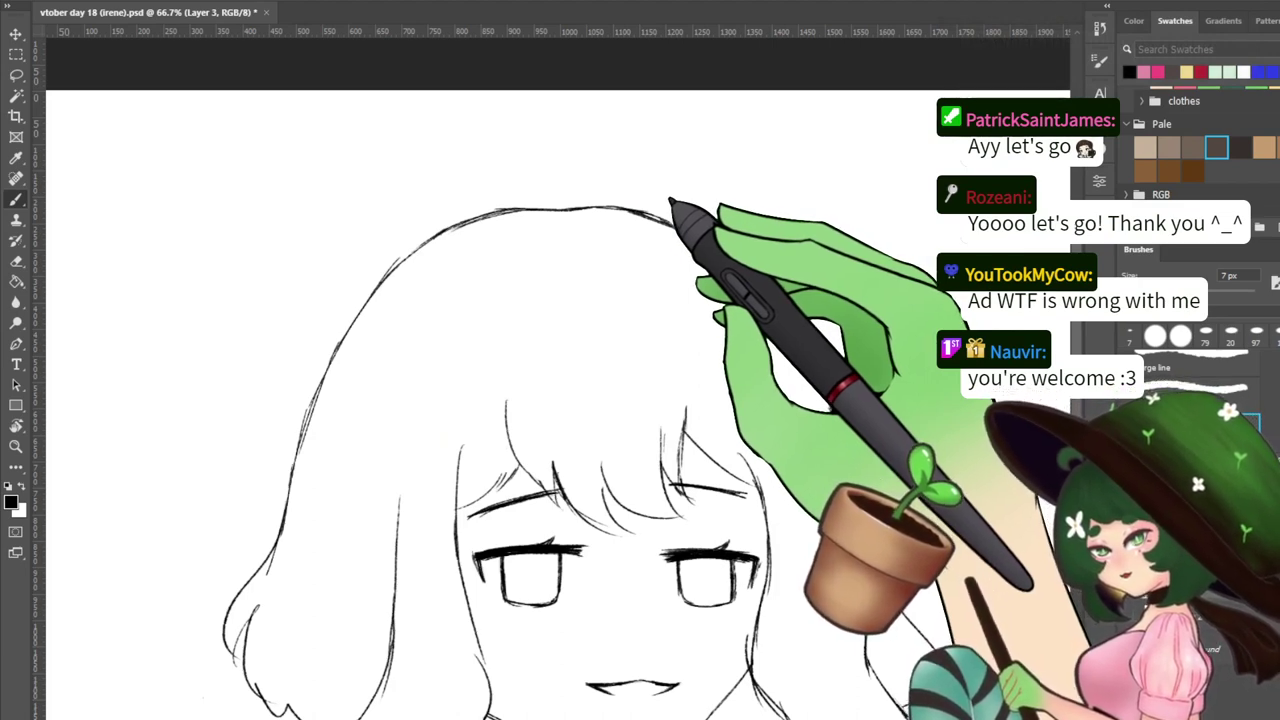
Retrace the upper right outer hair contour from the crown down toward the side of the head
{"action": "left_click_drag", "start_coordinate": [671, 220], "coordinate": [830, 405]}
{"action": "left_click_drag", "start_coordinate": [741, 268], "coordinate": [848, 438]}
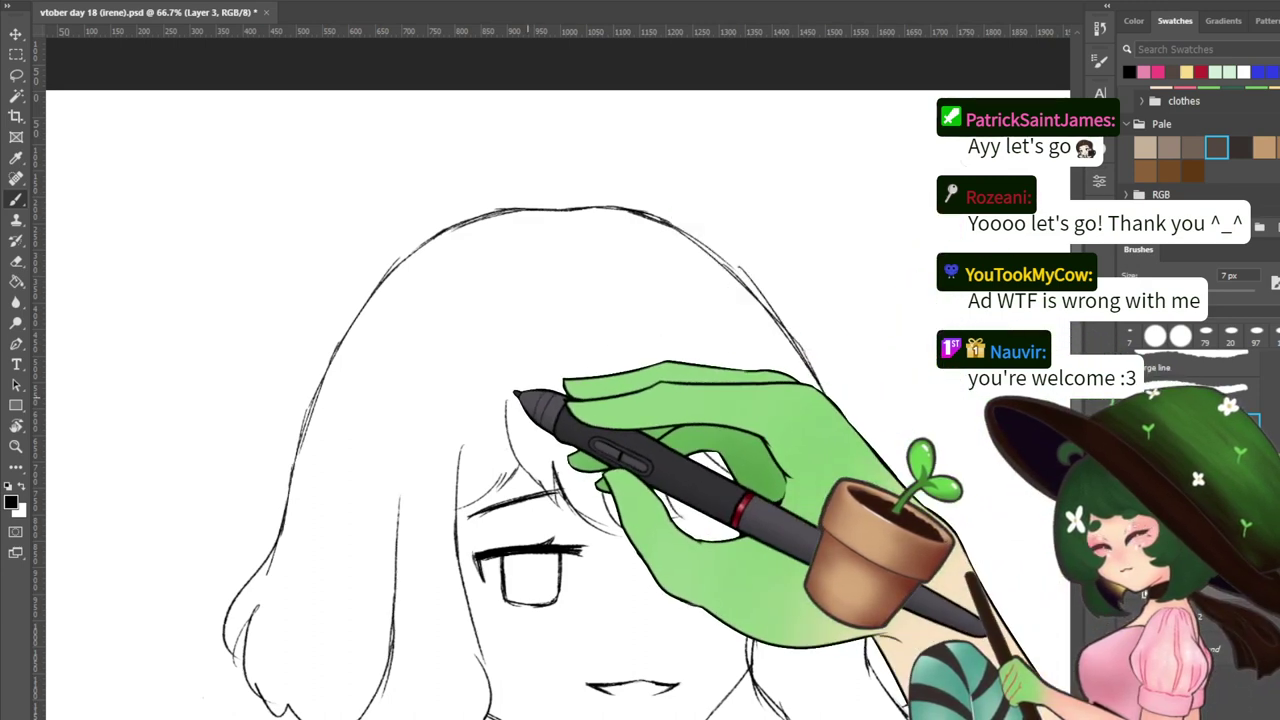
{"action": "left_click_drag", "start_coordinate": [556, 426], "coordinate": [507, 325]}
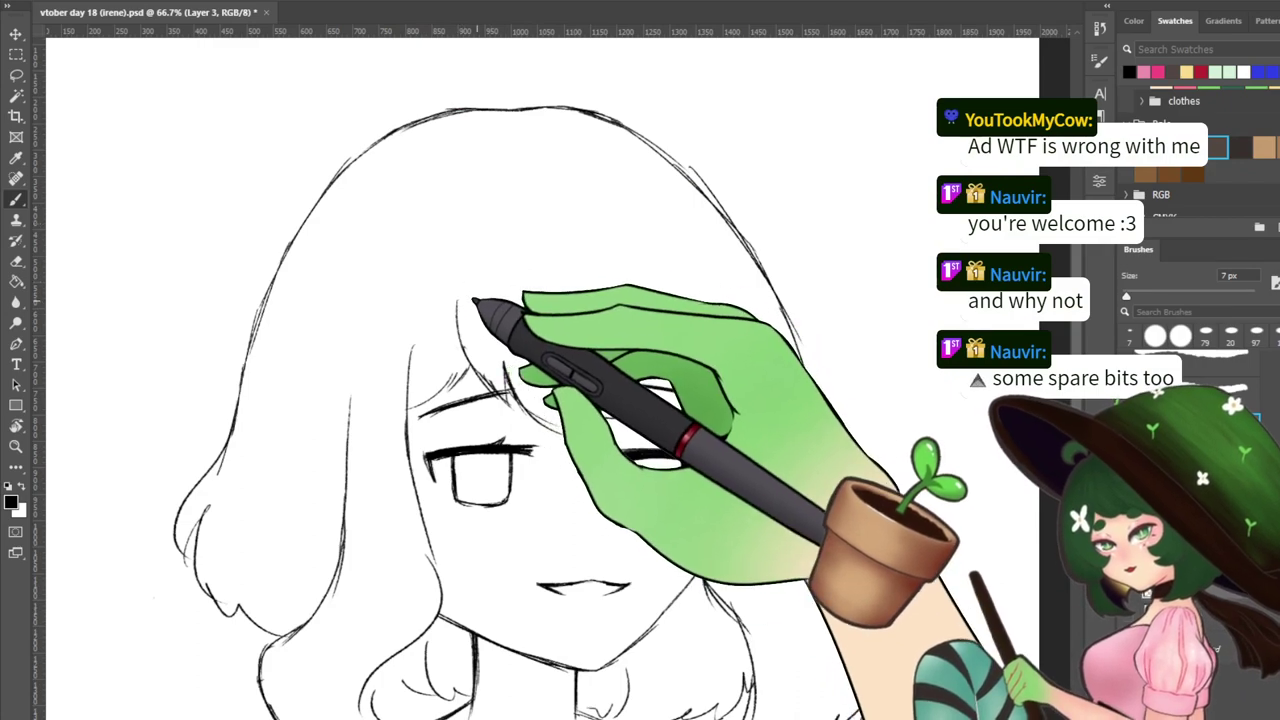
Erase the upper part of the hair line framing the right side of the face and redraw it from the bang tip
{"action": "left_click_drag", "start_coordinate": [755, 385], "coordinate": [704, 282]}
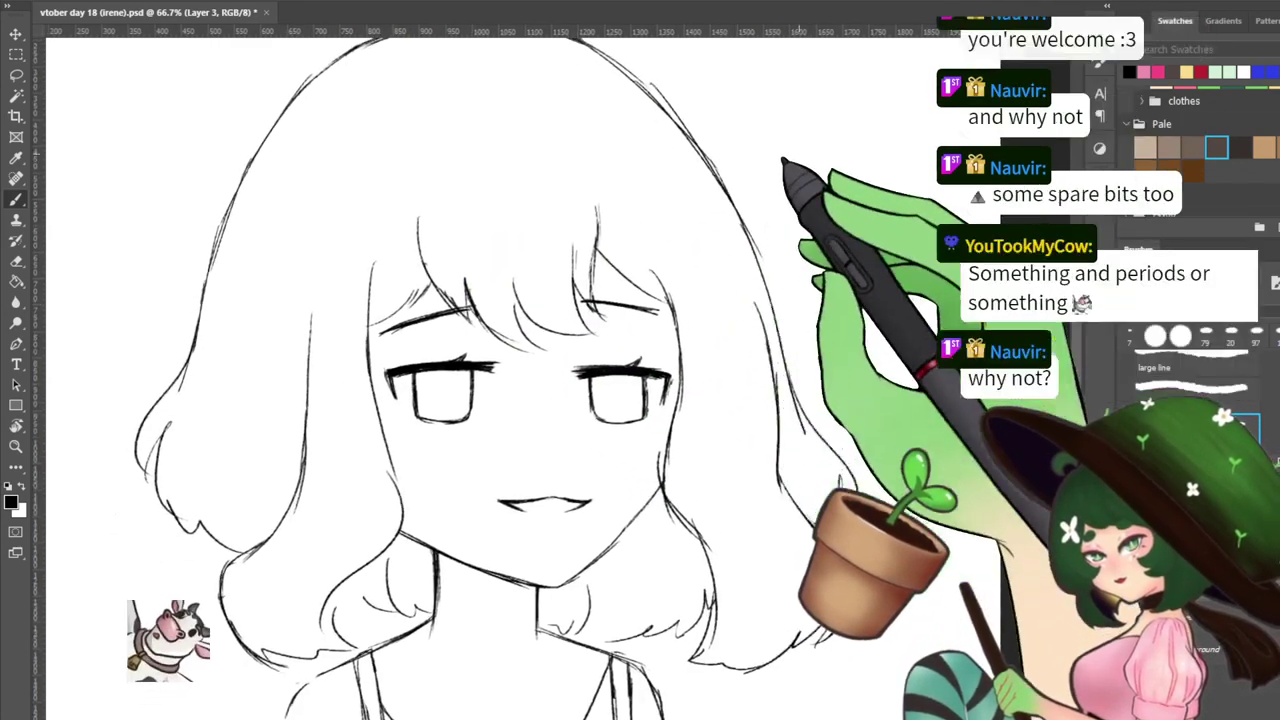
{"action": "key", "text": "e"}
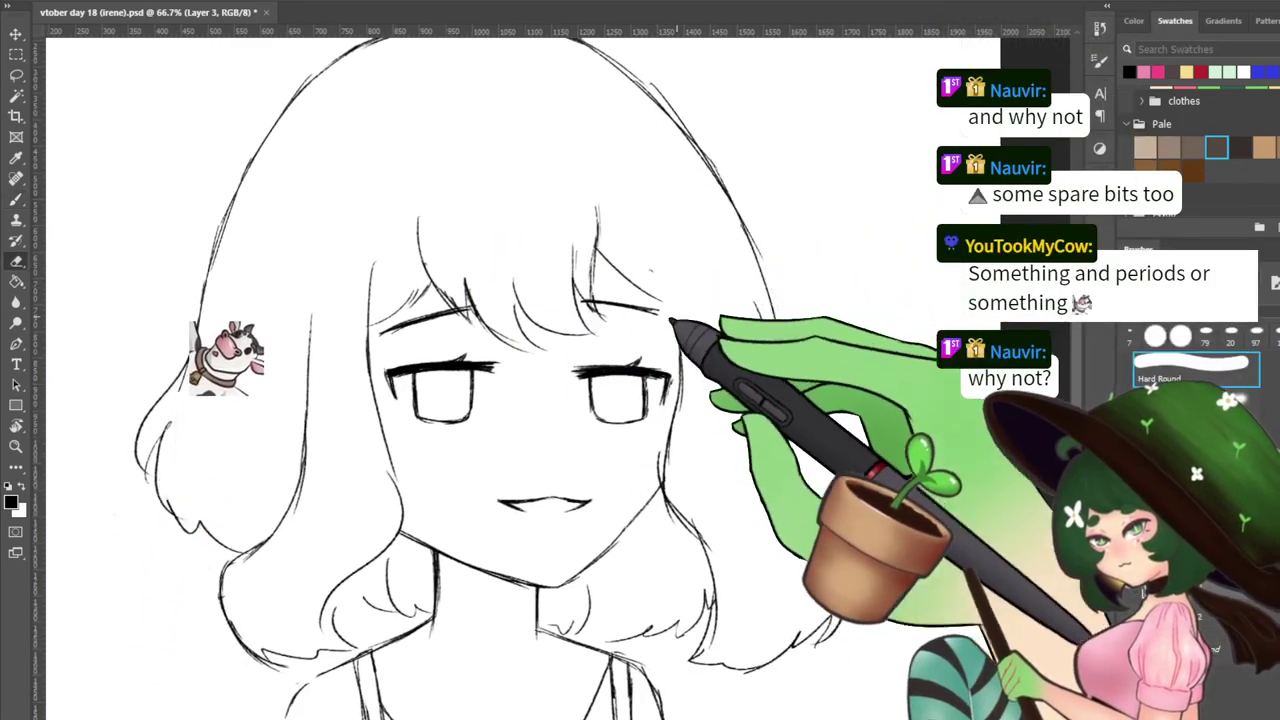
{"action": "key", "text": "b"}
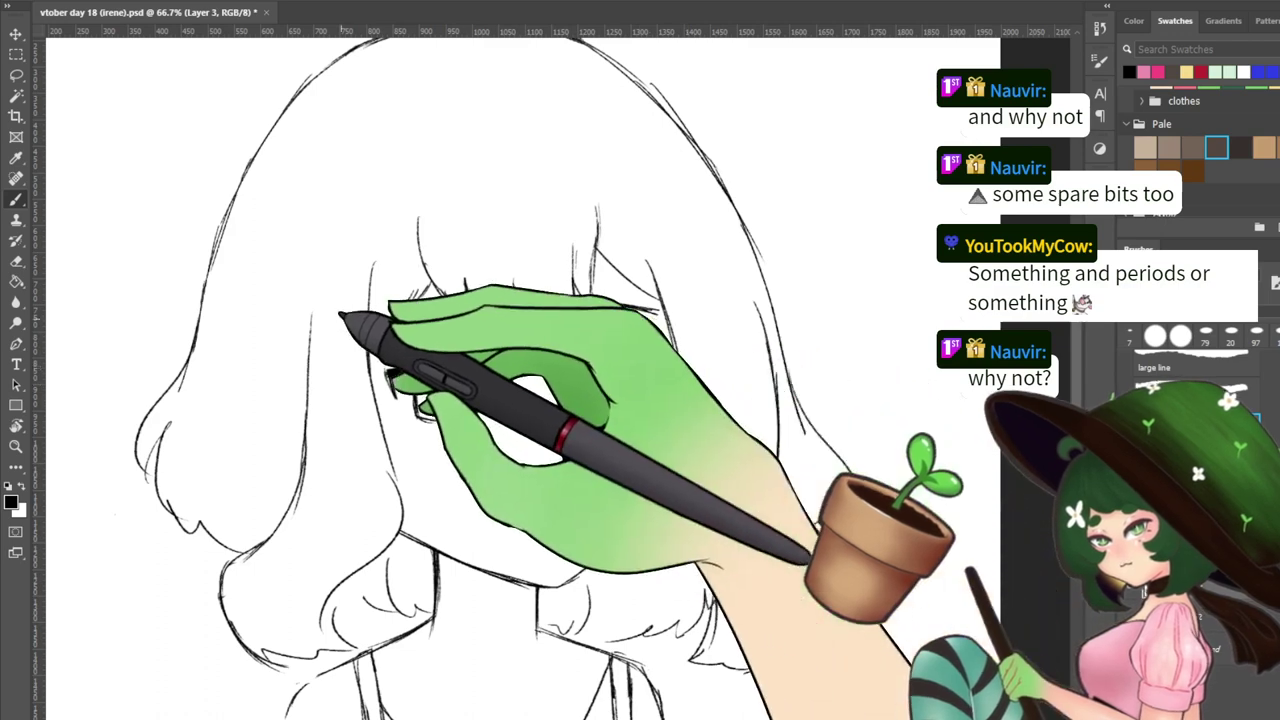
Erase the upper end of the left face-framing hair line and redraw it starting lower on the forehead, down to the cheek
{"action": "key", "text": "e"}
{"action": "key", "text": "b"}
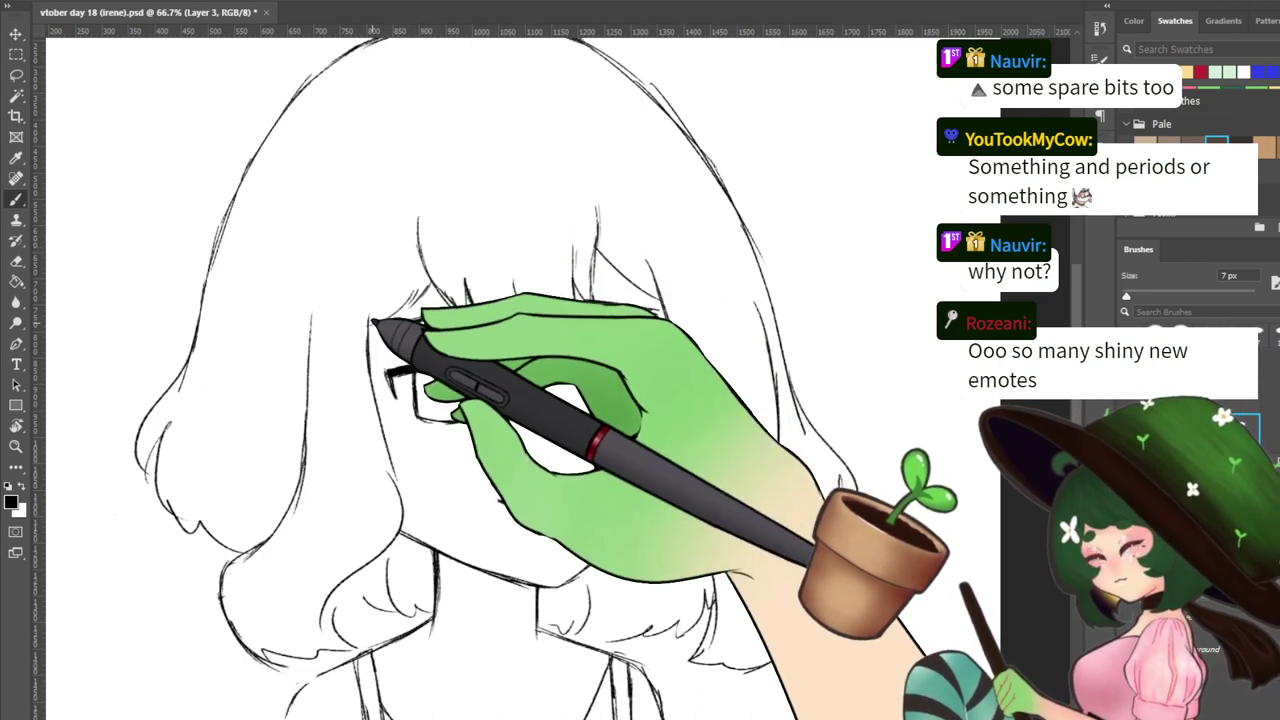
{"action": "key", "text": "e"}
{"action": "key", "text": "b"}
{"action": "mouse_move", "coordinate": [376, 290]}
{"action": "left_mouse_down"}
{"action": "mouse_move", "coordinate": [369, 377]}
{"action": "mouse_move", "coordinate": [376, 326]}
{"action": "mouse_move", "coordinate": [380, 422]}
{"action": "mouse_move", "coordinate": [384, 397]}
{"action": "mouse_move", "coordinate": [395, 480]}
{"action": "left_mouse_up"}
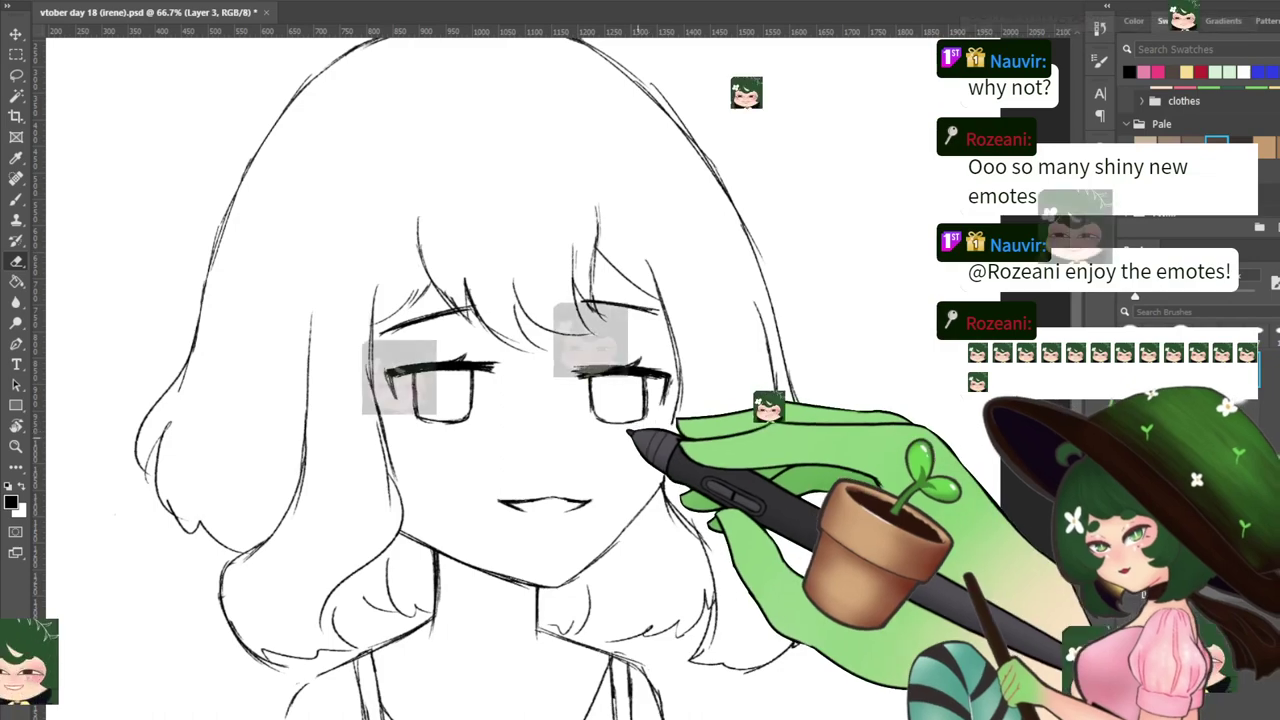
Erase the line framing the left side of the face and redraw it as one curve from beside the fringe to the cheek
{"action": "key", "text": "b"}
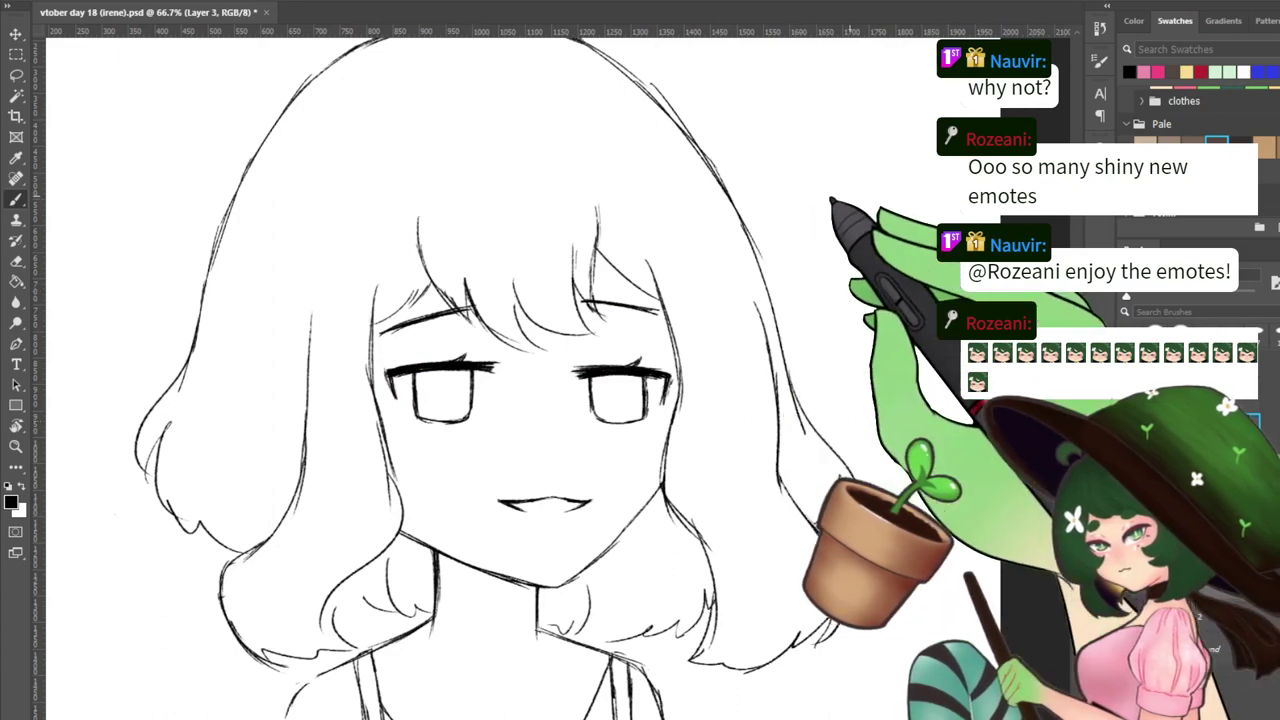
{"action": "key", "text": "e"}
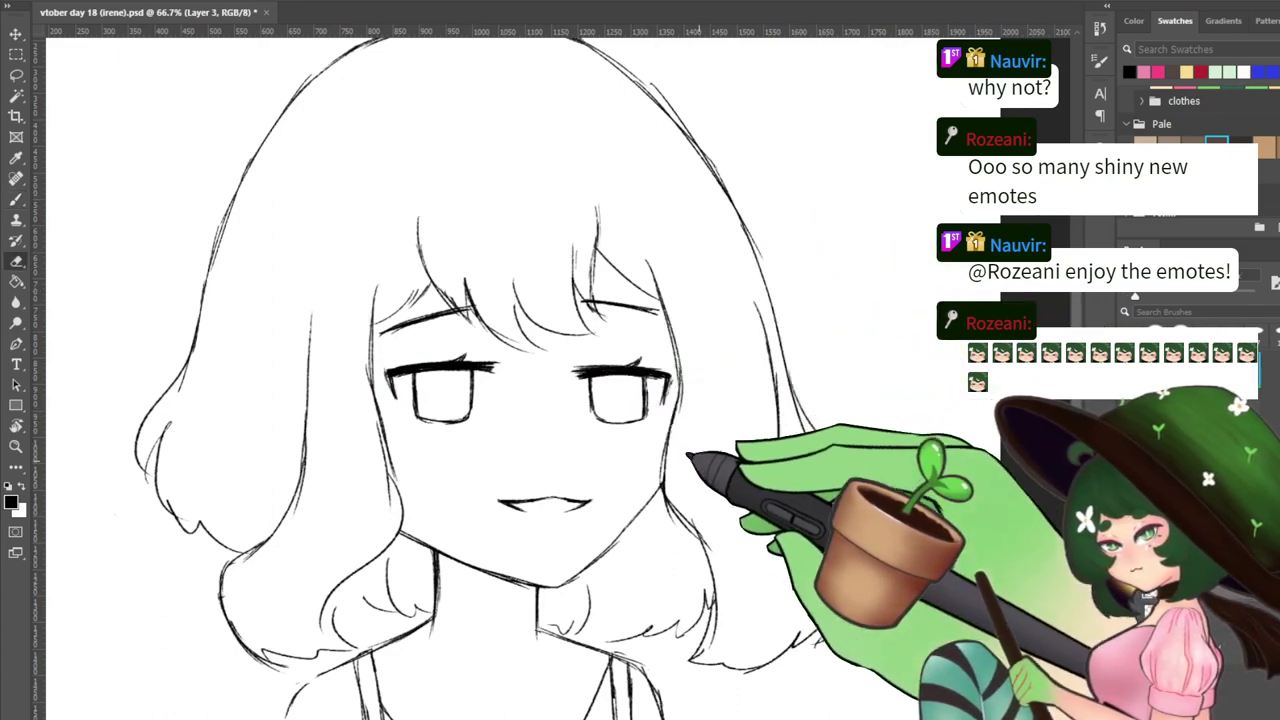
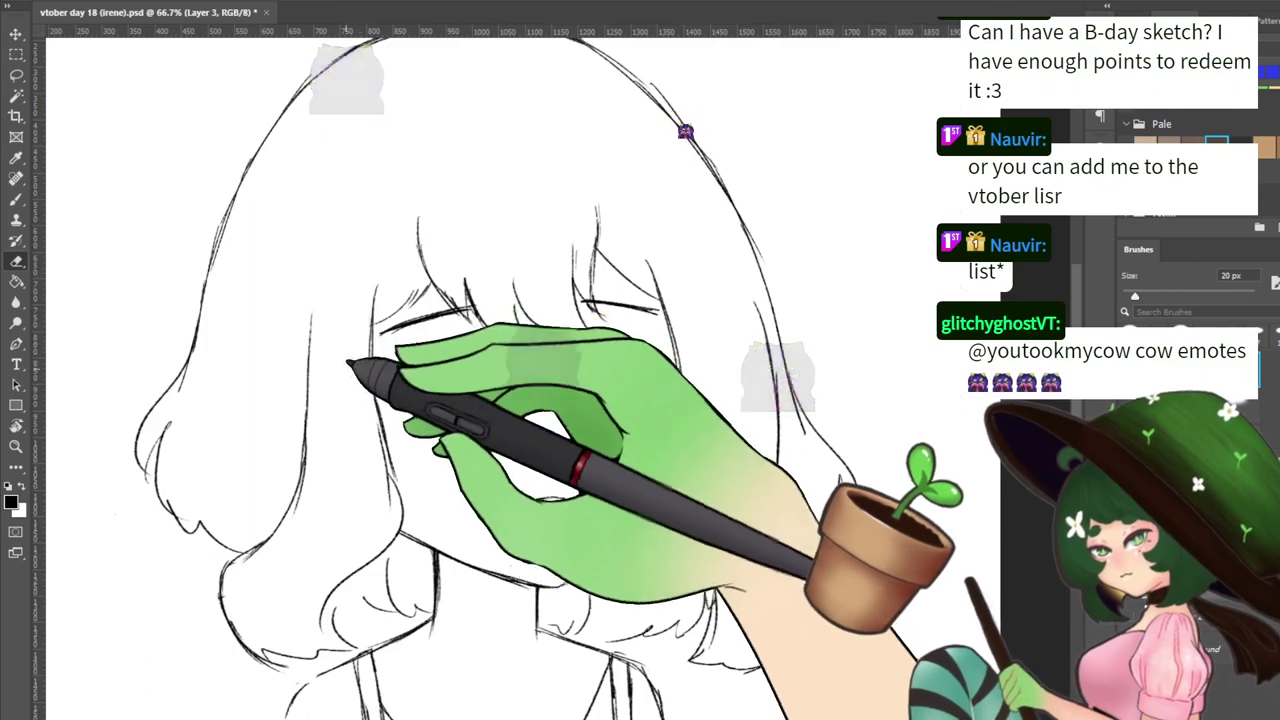
{"action": "key", "text": "e"}
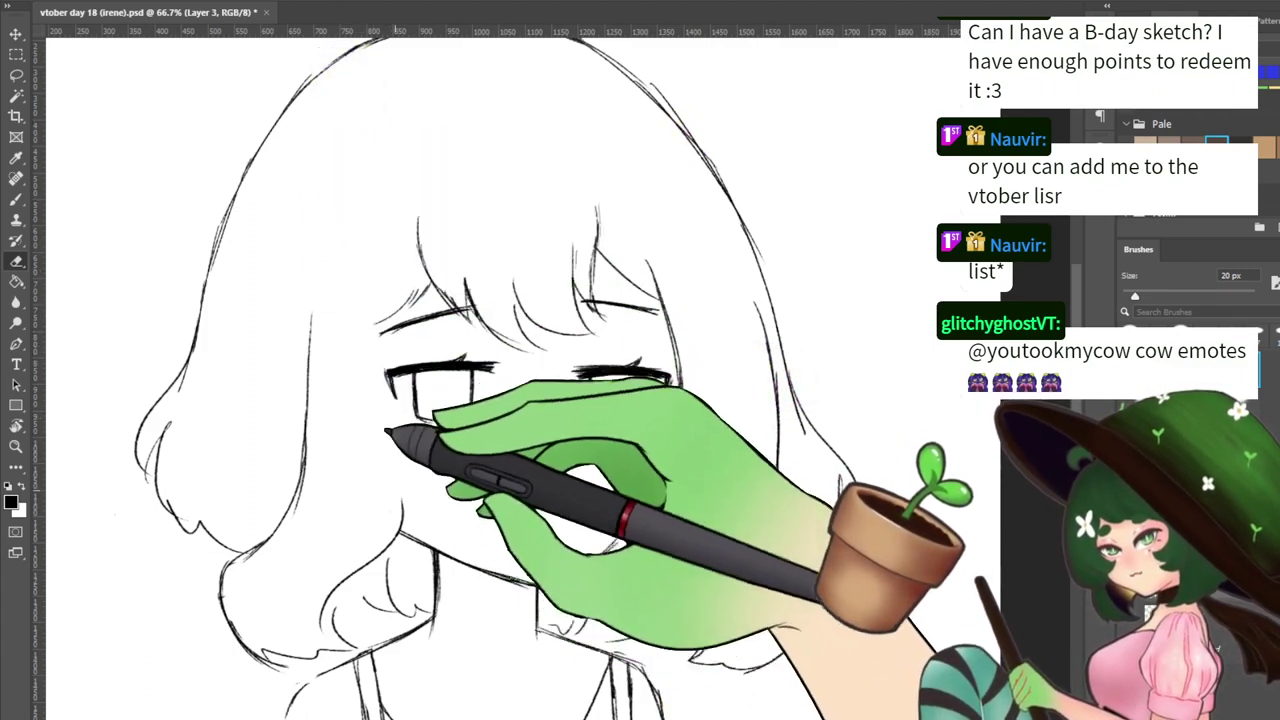
{"action": "key", "text": "b"}
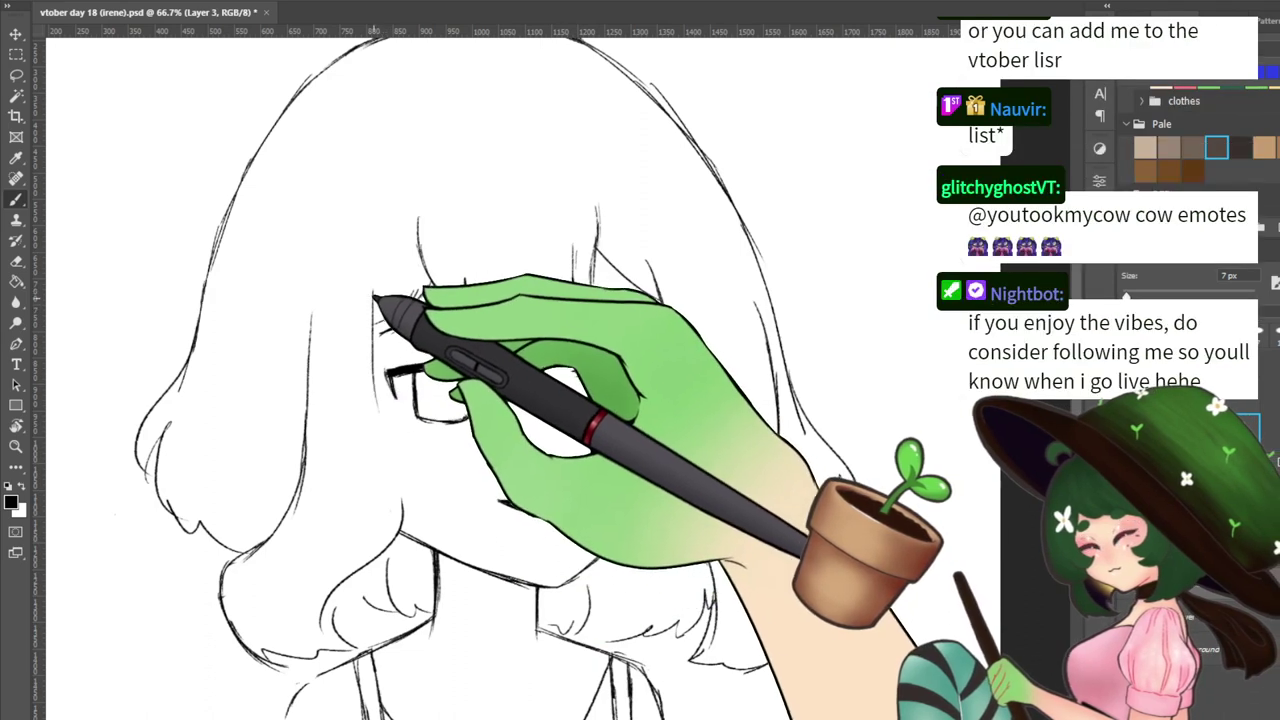
{"action": "left_click_drag", "start_coordinate": [372, 291], "coordinate": [388, 432]}
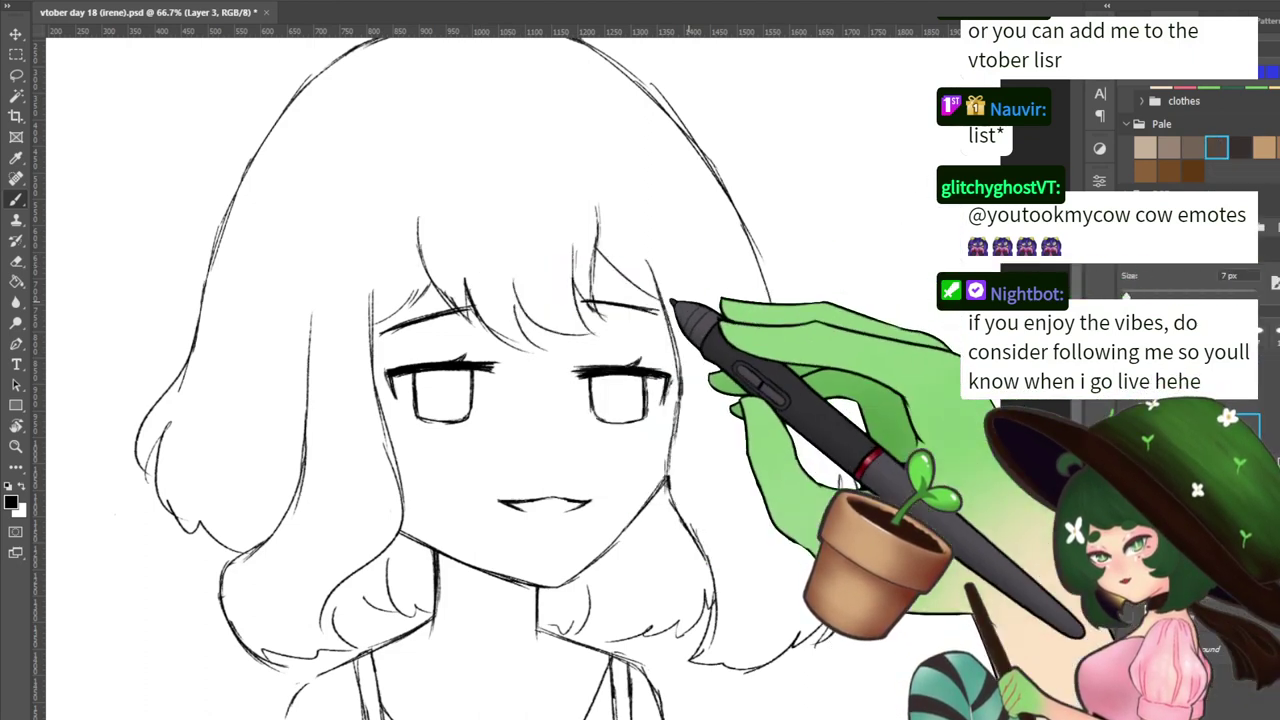
{"action": "key", "text": "e"}
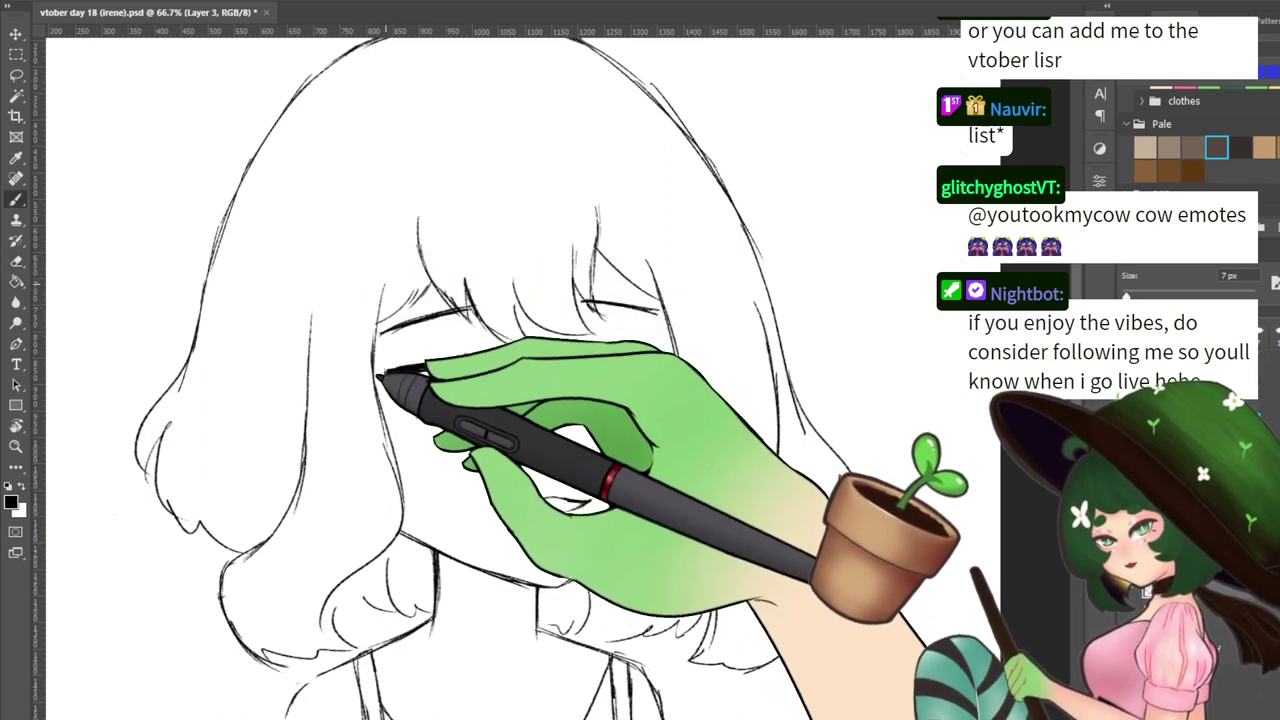
{"action": "key", "text": "e"}
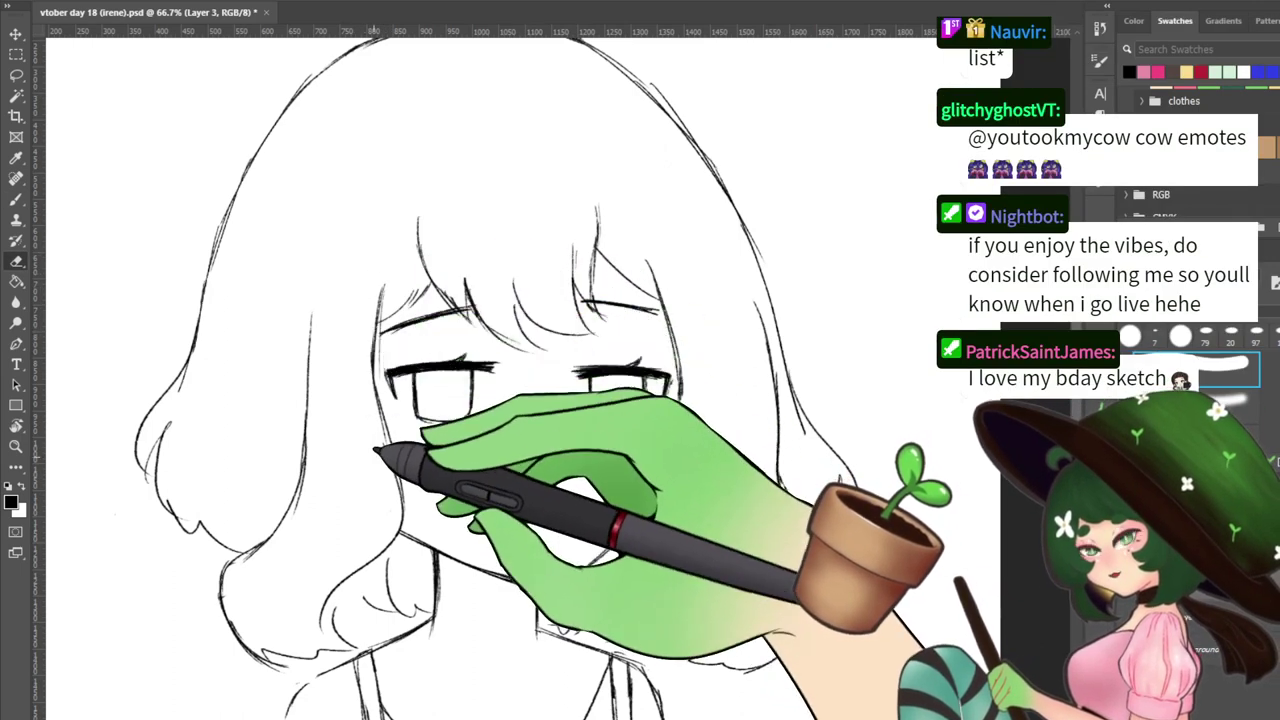
{"action": "key", "text": "b"}
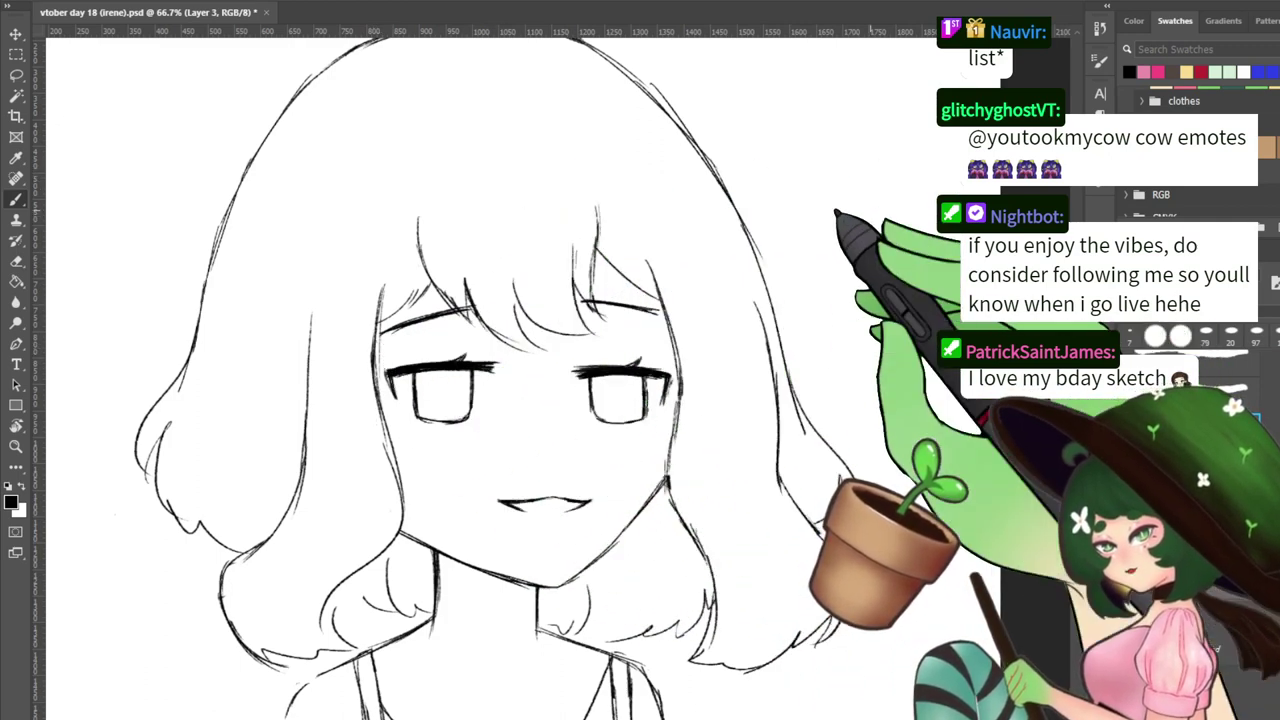
Erase the left parting line of the fringe and redraw it slightly farther out, curving down into the bang tip
{"action": "left_click_drag", "start_coordinate": [605, 210], "coordinate": [578, 398]}
{"action": "key", "text": "e"}
{"action": "key", "text": "b"}
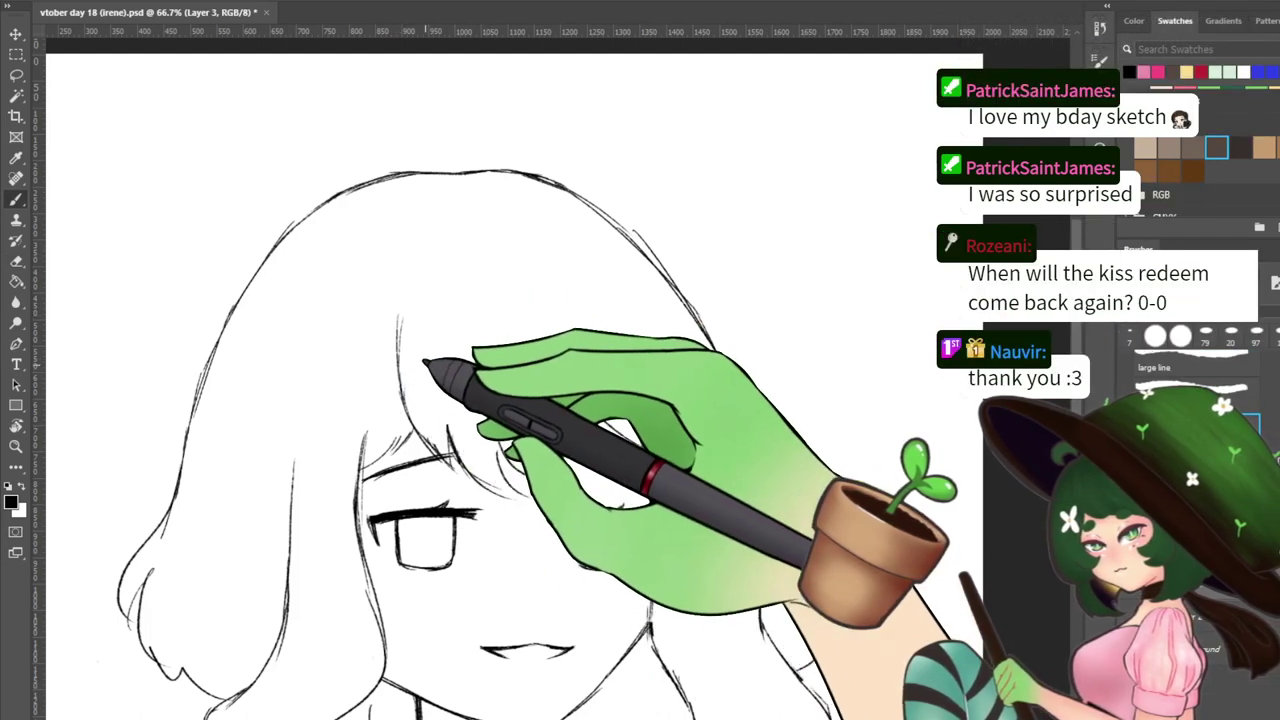
{"action": "left_click_drag", "start_coordinate": [389, 330], "coordinate": [452, 466]}
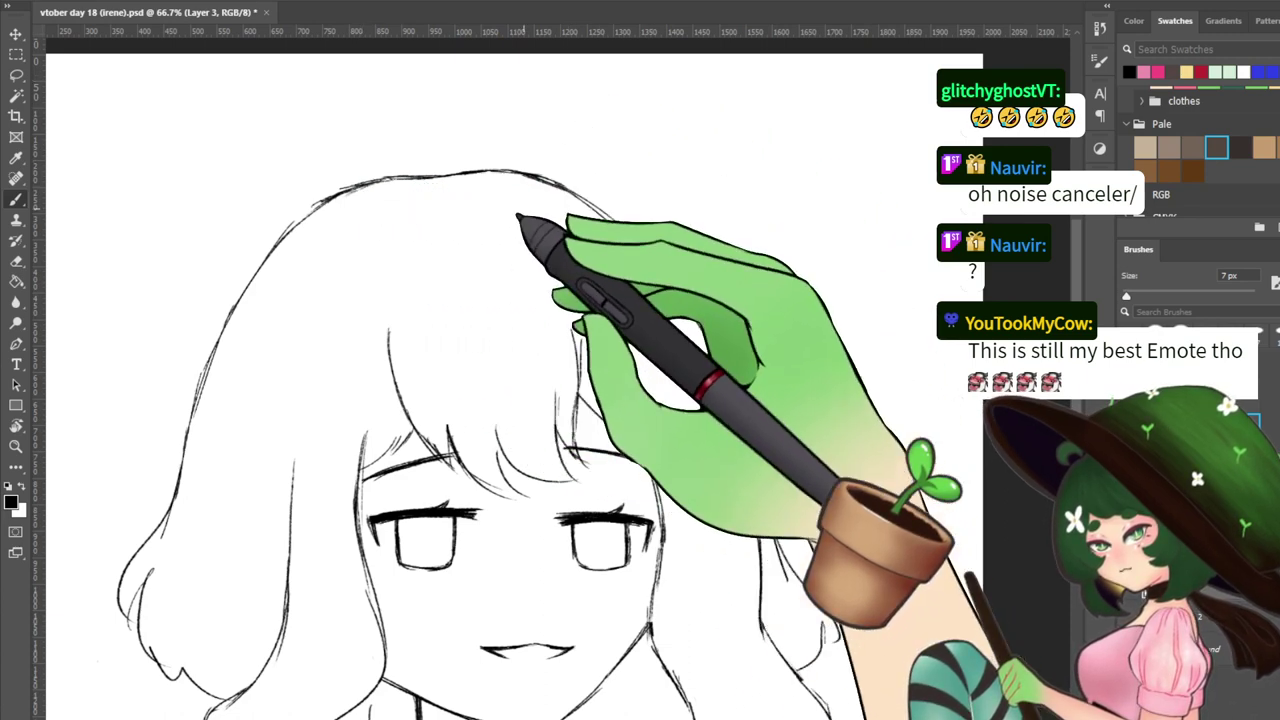
Erase the crown outline right of the centre and try bridging the gap to the outer contour with a curve
{"action": "key", "text": "e"}
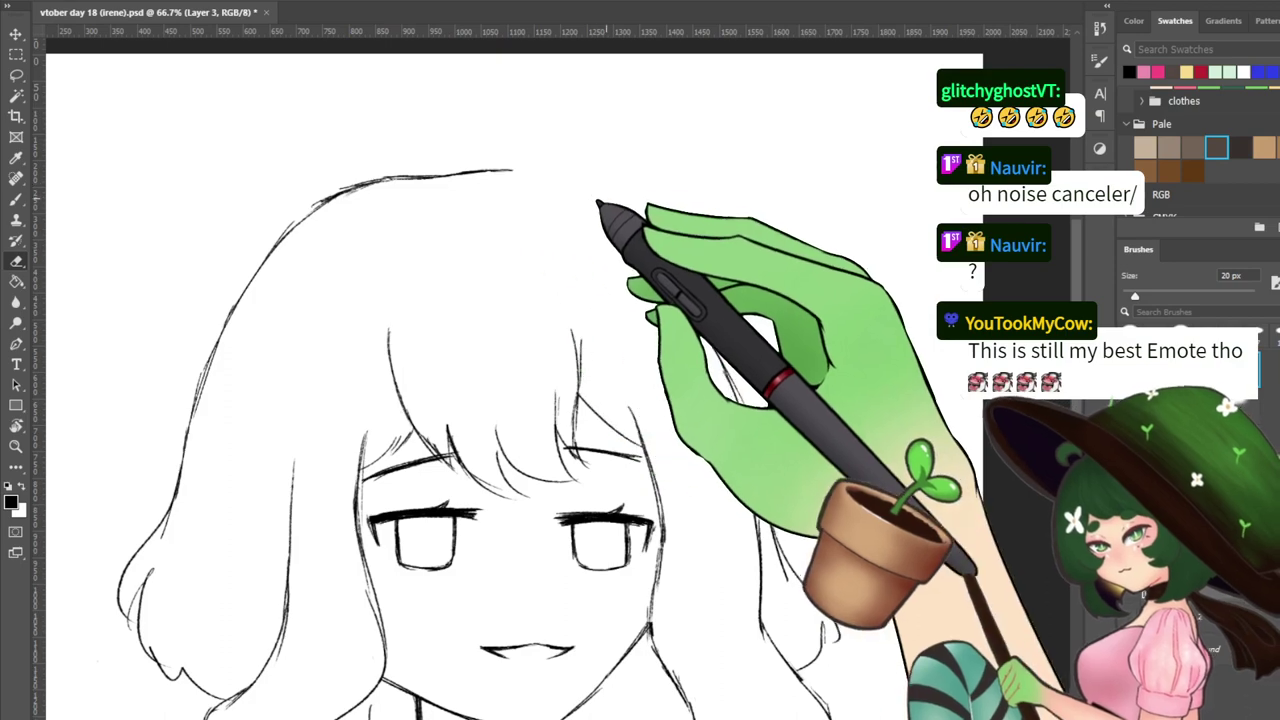
{"action": "key", "text": "r"}
{"action": "left_click_drag", "start_coordinate": [614, 206], "coordinate": [205, 88]}
{"action": "key", "text": "b"}
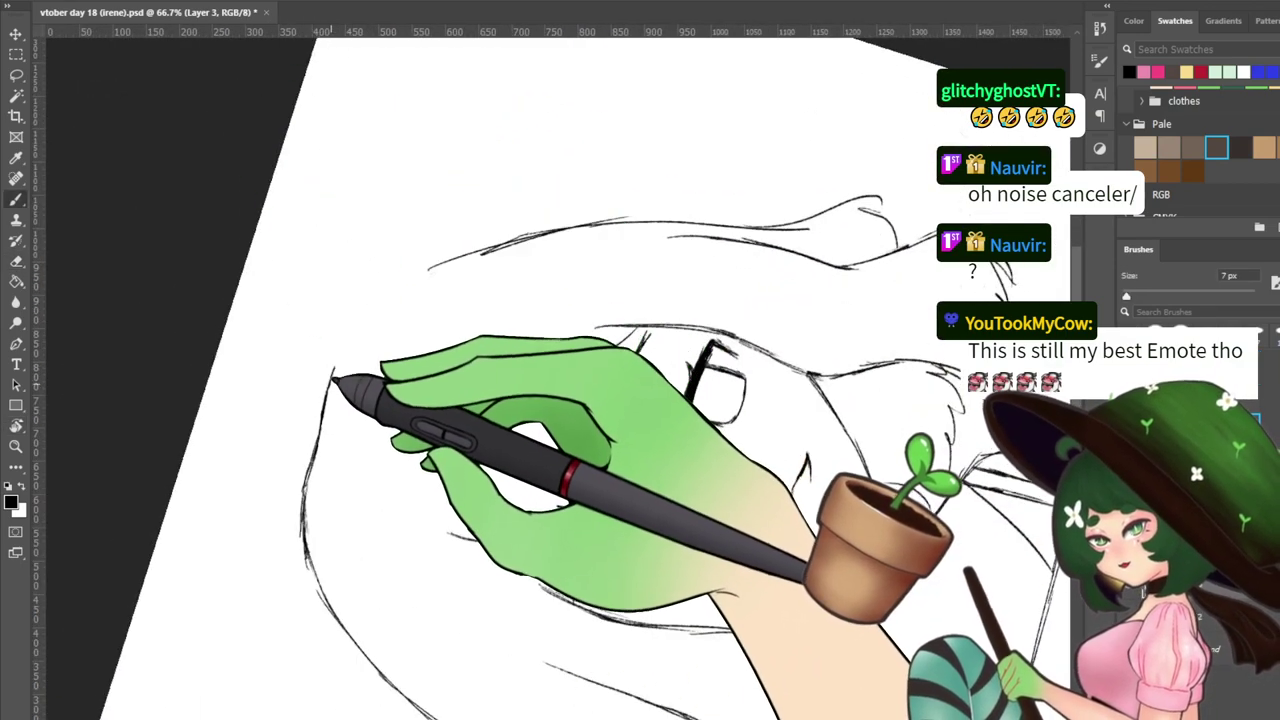
{"action": "mouse_move", "coordinate": [338, 364]}
{"action": "left_mouse_down"}
{"action": "mouse_move", "coordinate": [363, 311]}
{"action": "mouse_move", "coordinate": [428, 277]}
{"action": "left_mouse_up"}
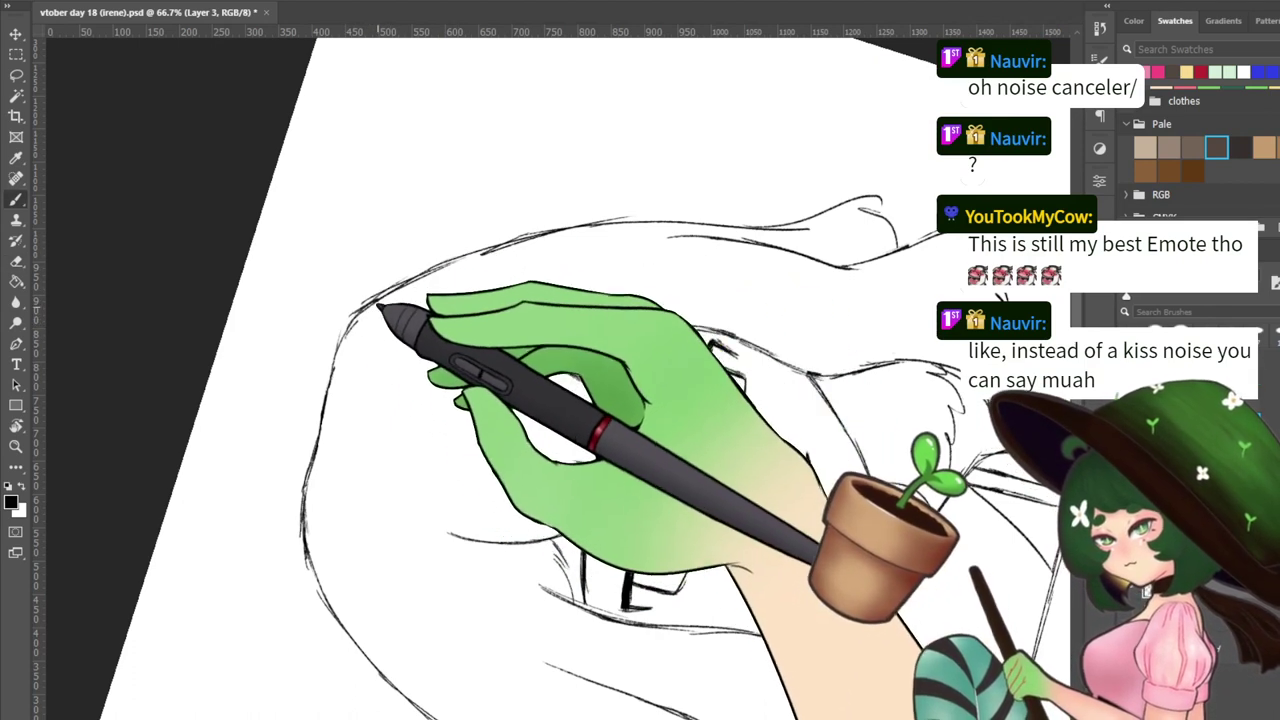
{"action": "left_click_drag", "start_coordinate": [487, 230], "coordinate": [367, 335]}
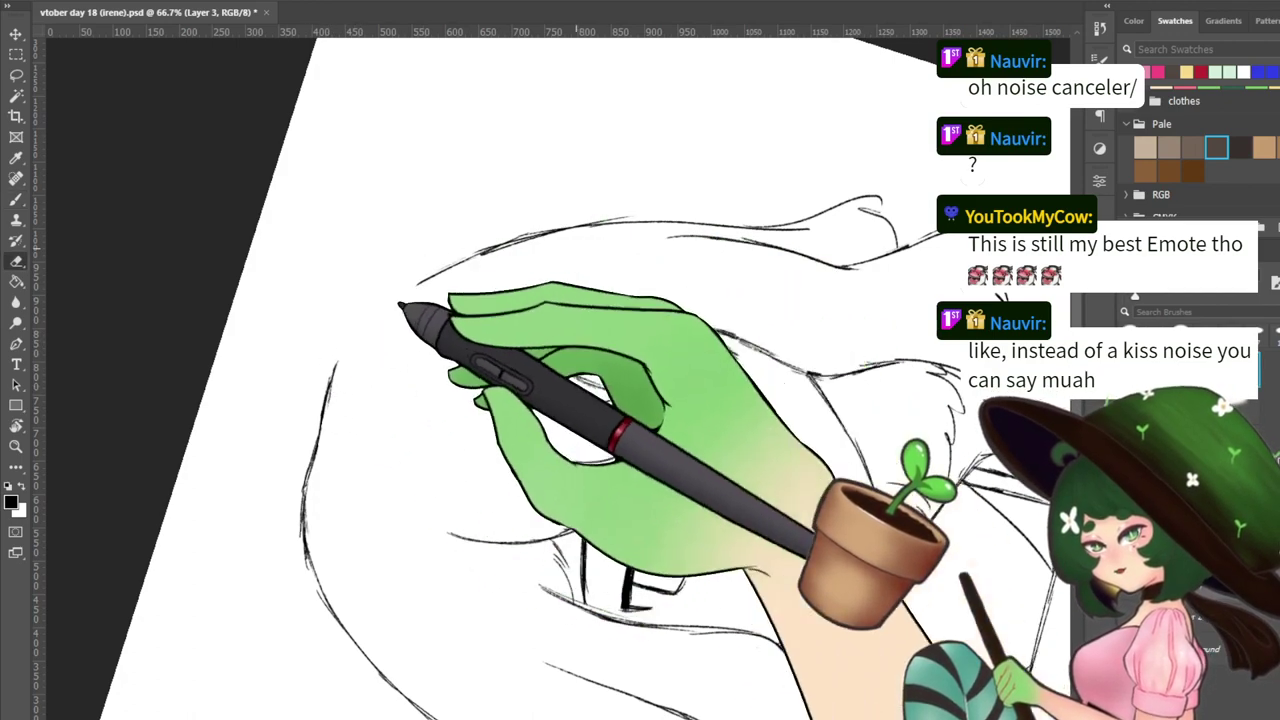
Sketch short strokes across the centre of the crown between the left outline and the right arc
{"action": "key", "text": "r"}
{"action": "mouse_move", "coordinate": [537, 162]}
{"action": "left_mouse_down"}
{"action": "mouse_move", "coordinate": [692, 203]}
{"action": "mouse_move", "coordinate": [632, 176]}
{"action": "left_mouse_up"}
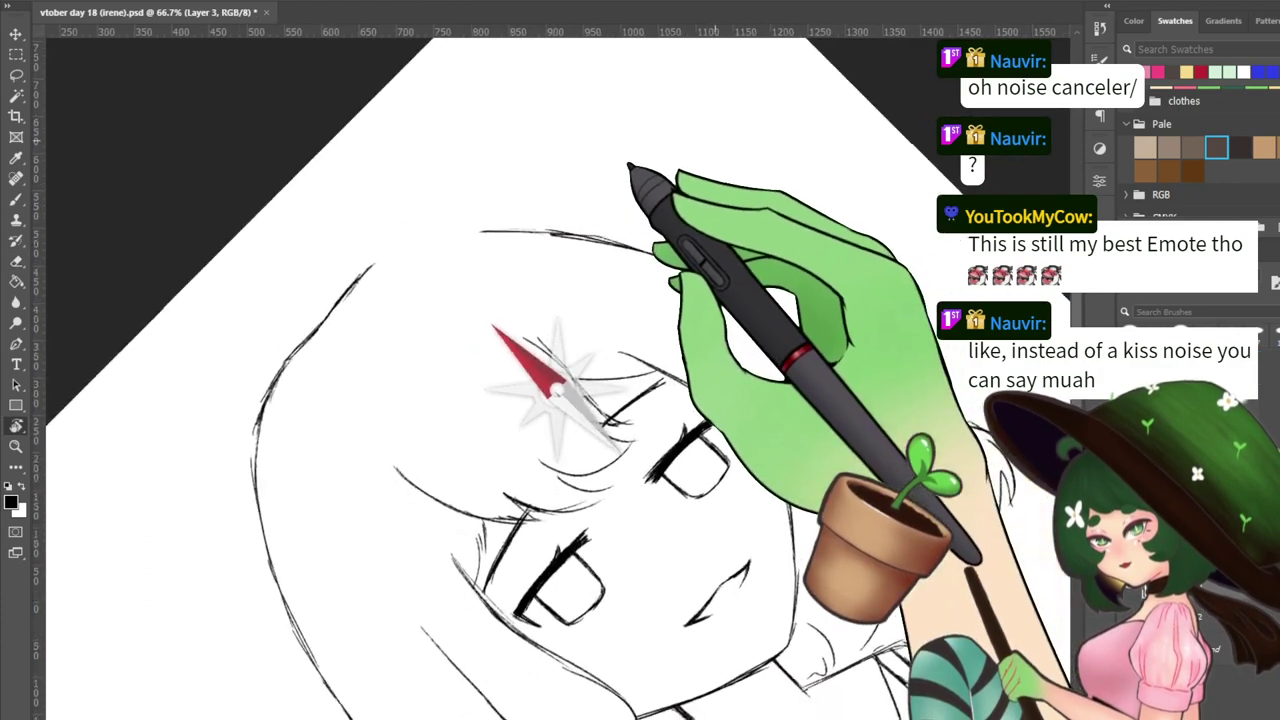
{"action": "key", "text": "b"}
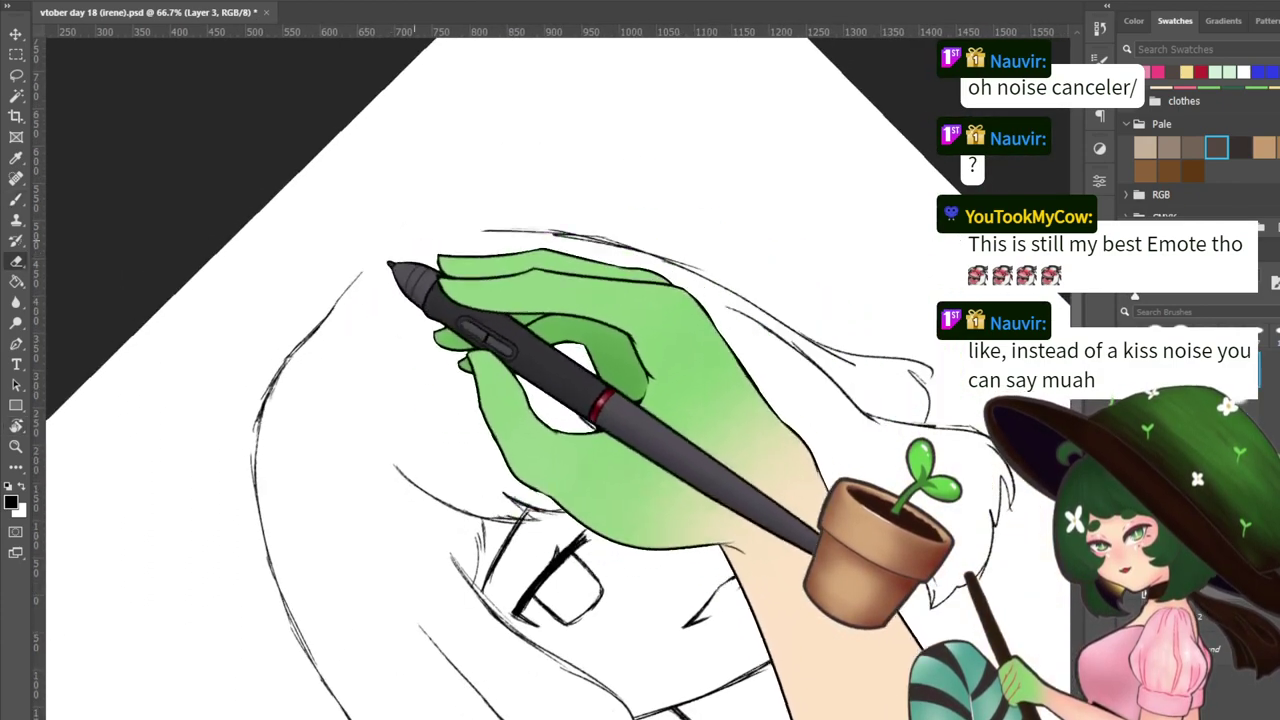
{"action": "key", "text": "b"}
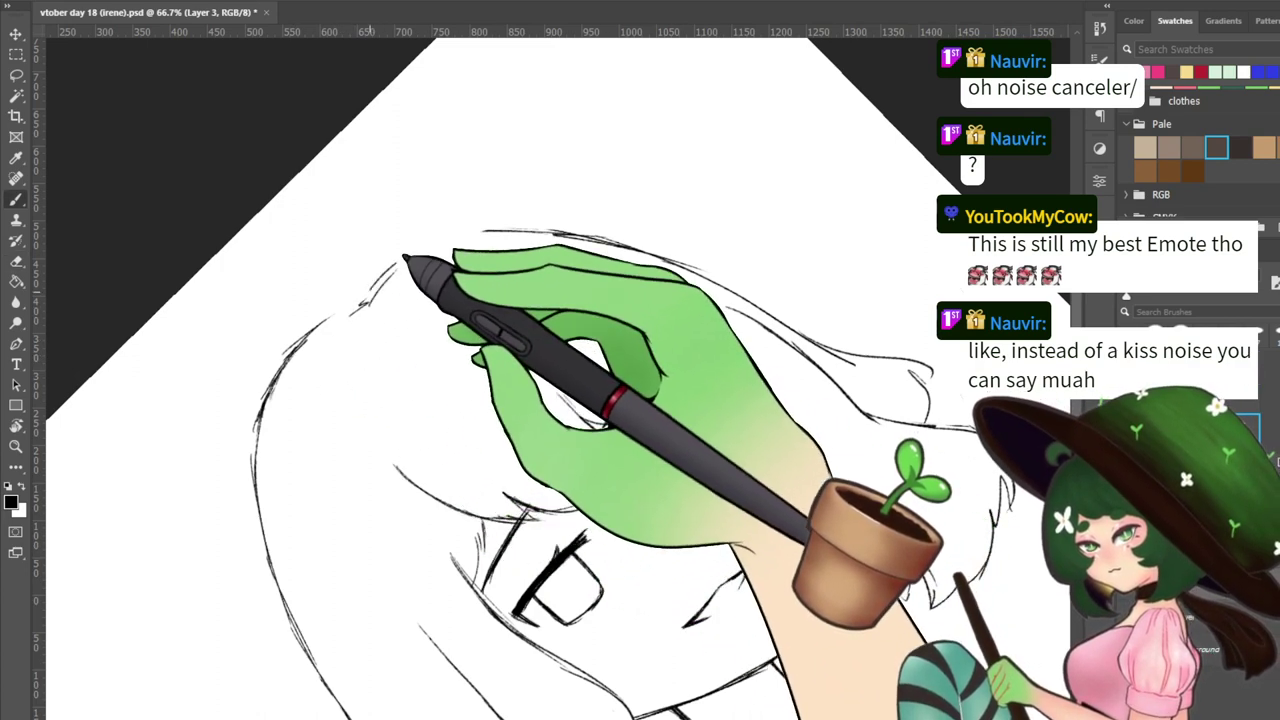
{"action": "key", "text": "r"}
{"action": "mouse_move", "coordinate": [530, 212]}
{"action": "left_mouse_down"}
{"action": "mouse_move", "coordinate": [674, 231]}
{"action": "mouse_move", "coordinate": [637, 206]}
{"action": "left_mouse_up"}
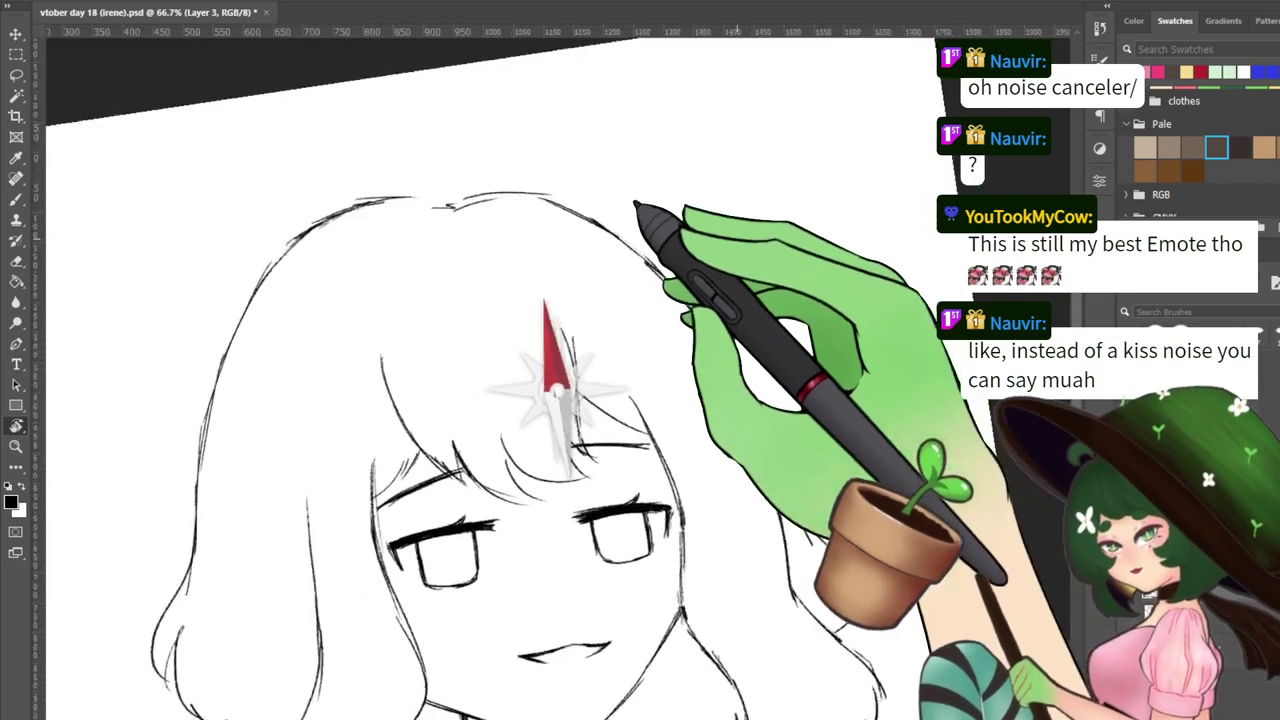
Erase the crown outline from the upper left side past the centre and redraw it as a curve rising into the right arc
{"action": "key", "text": "e"}
{"action": "mouse_move", "coordinate": [378, 238]}
{"action": "left_mouse_down"}
{"action": "mouse_move", "coordinate": [294, 231]}
{"action": "mouse_move", "coordinate": [264, 262]}
{"action": "mouse_move", "coordinate": [264, 243]}
{"action": "mouse_move", "coordinate": [378, 224]}
{"action": "left_mouse_up"}
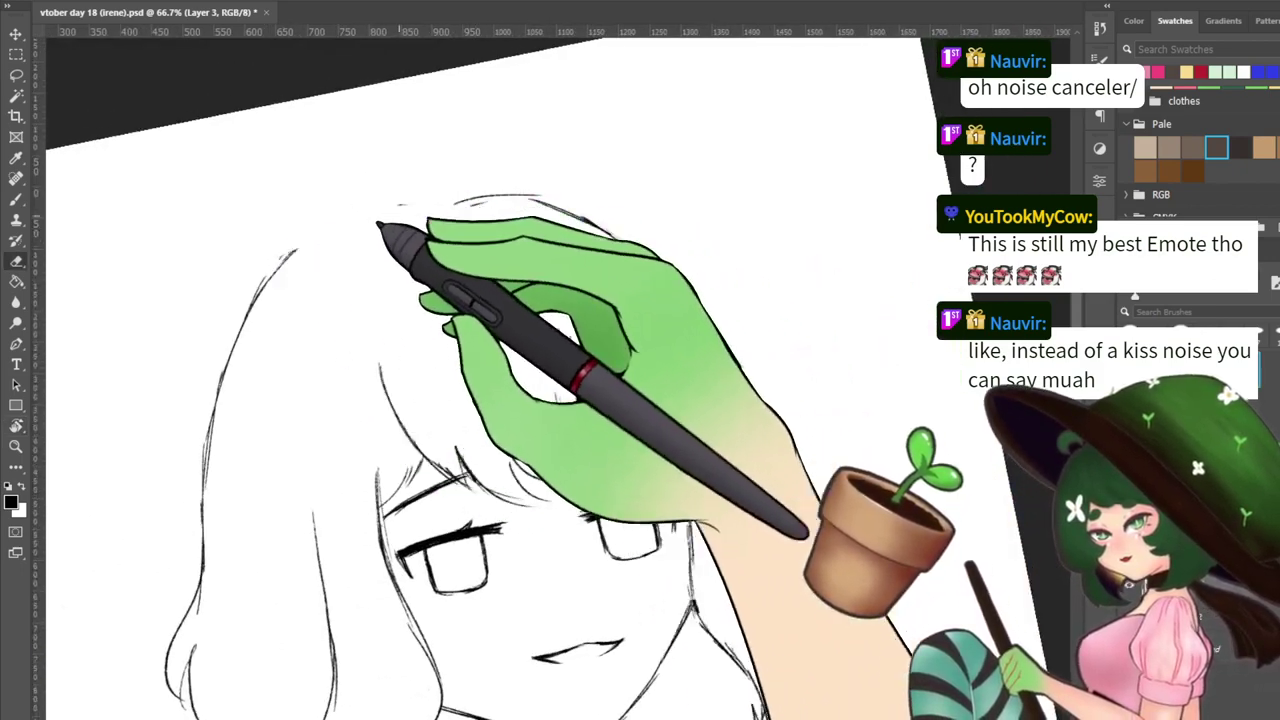
{"action": "left_click_drag", "start_coordinate": [262, 285], "coordinate": [300, 246]}
{"action": "key", "text": "b"}
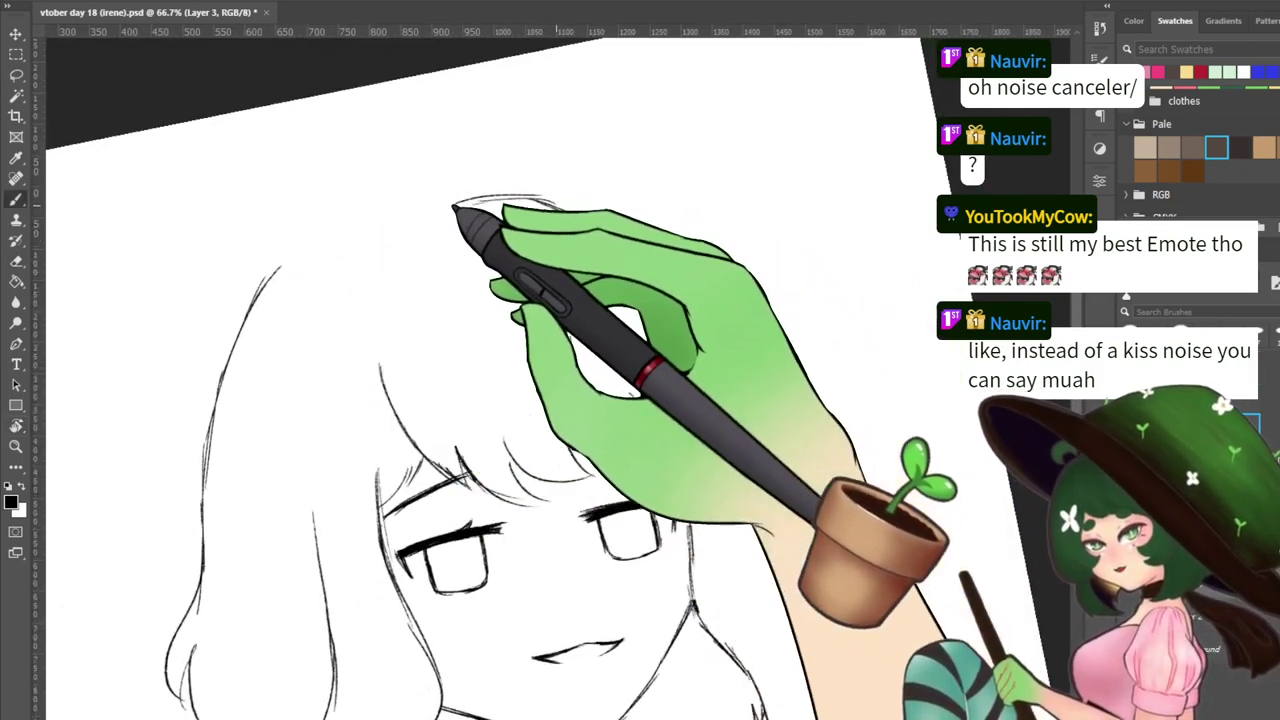
{"action": "mouse_move", "coordinate": [430, 216]}
{"action": "left_mouse_down"}
{"action": "mouse_move", "coordinate": [485, 200]}
{"action": "mouse_move", "coordinate": [302, 254]}
{"action": "mouse_move", "coordinate": [278, 279]}
{"action": "mouse_move", "coordinate": [430, 209]}
{"action": "mouse_move", "coordinate": [505, 203]}
{"action": "mouse_move", "coordinate": [456, 190]}
{"action": "left_mouse_up"}
{"action": "key", "text": "e"}
{"action": "key", "text": "b"}
{"action": "left_click_drag", "start_coordinate": [280, 275], "coordinate": [334, 228]}
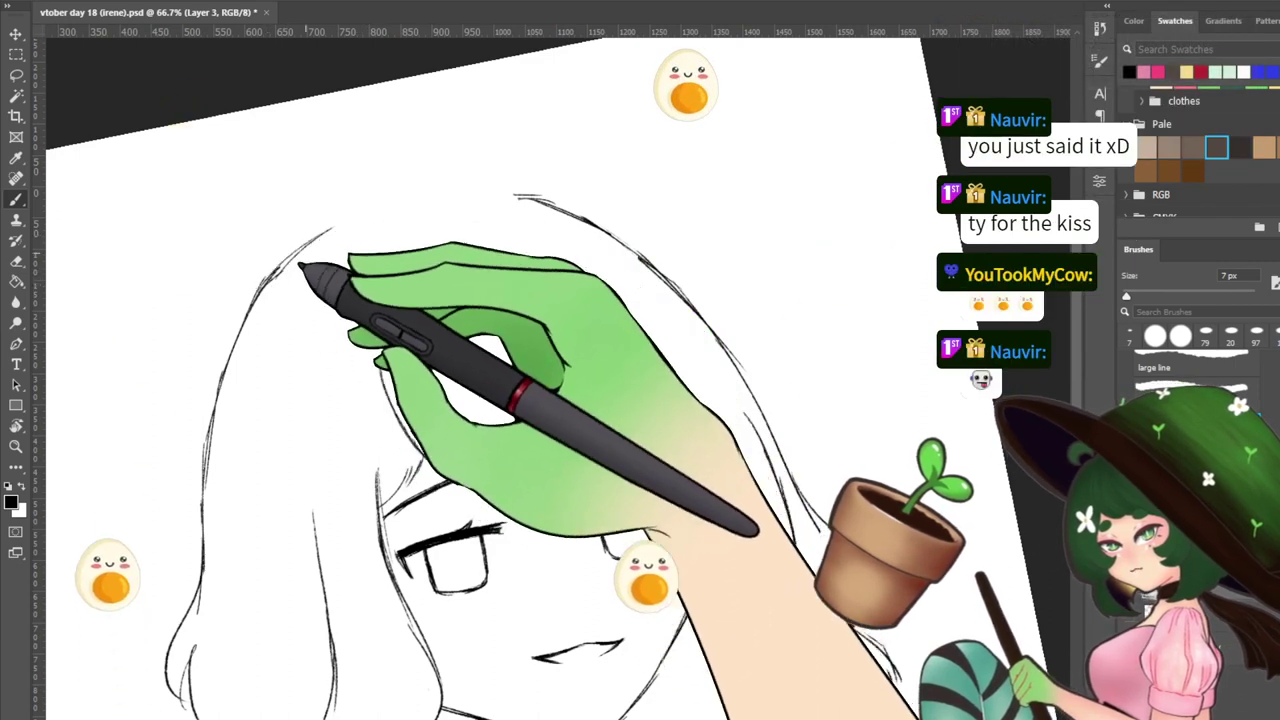
{"action": "left_click_drag", "start_coordinate": [334, 229], "coordinate": [474, 191]}
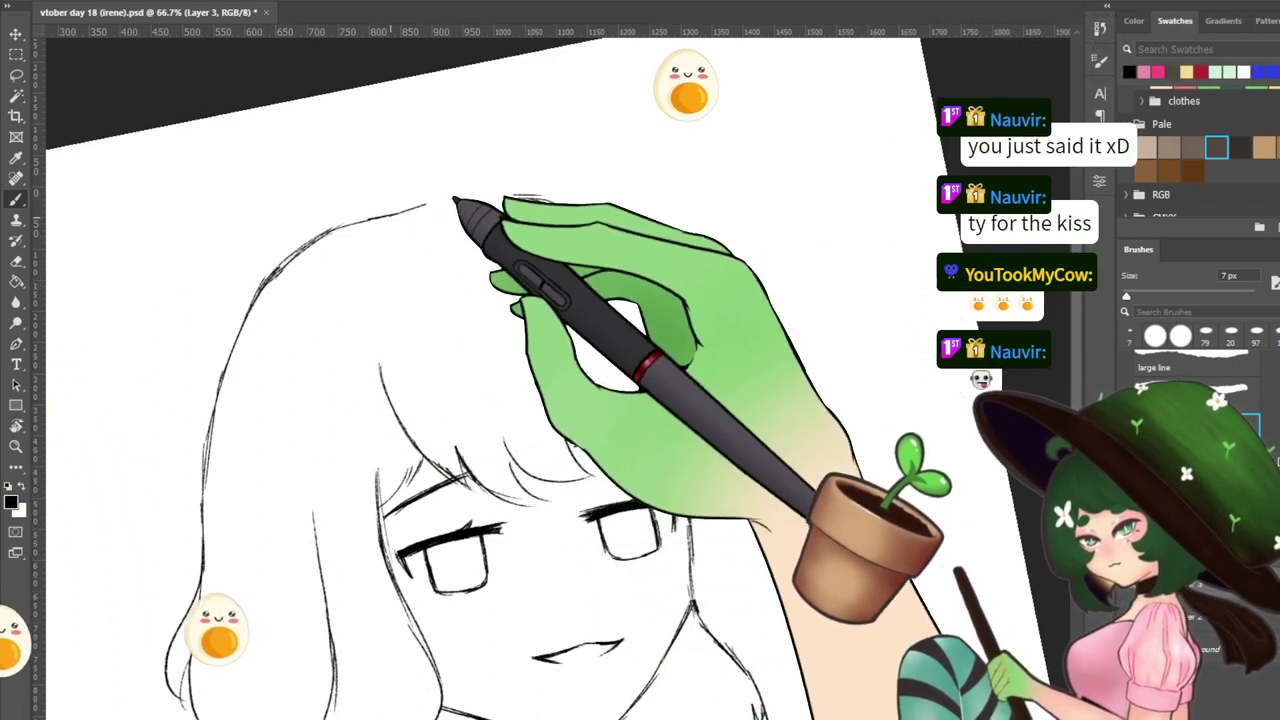
{"action": "key", "text": "e"}
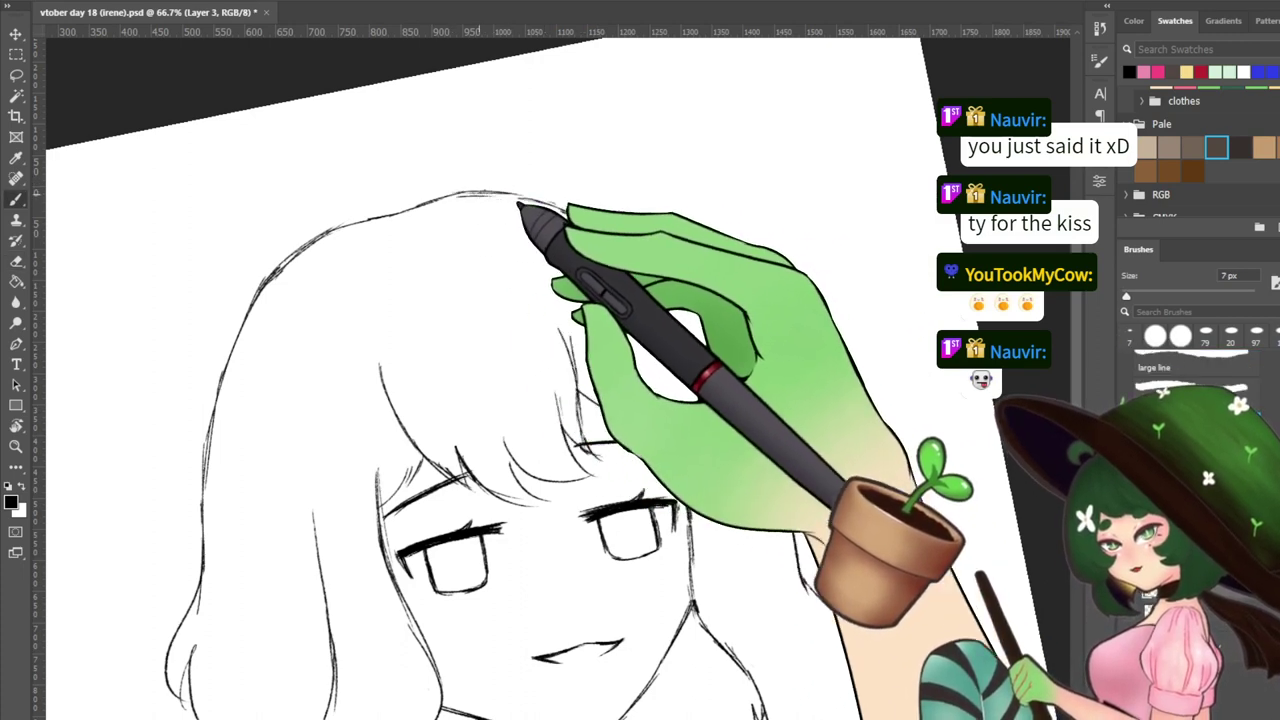
Erase the upper left crown outline again and redraw it as a fuller, rounder curve joining the top of the head
{"action": "key", "text": "r"}
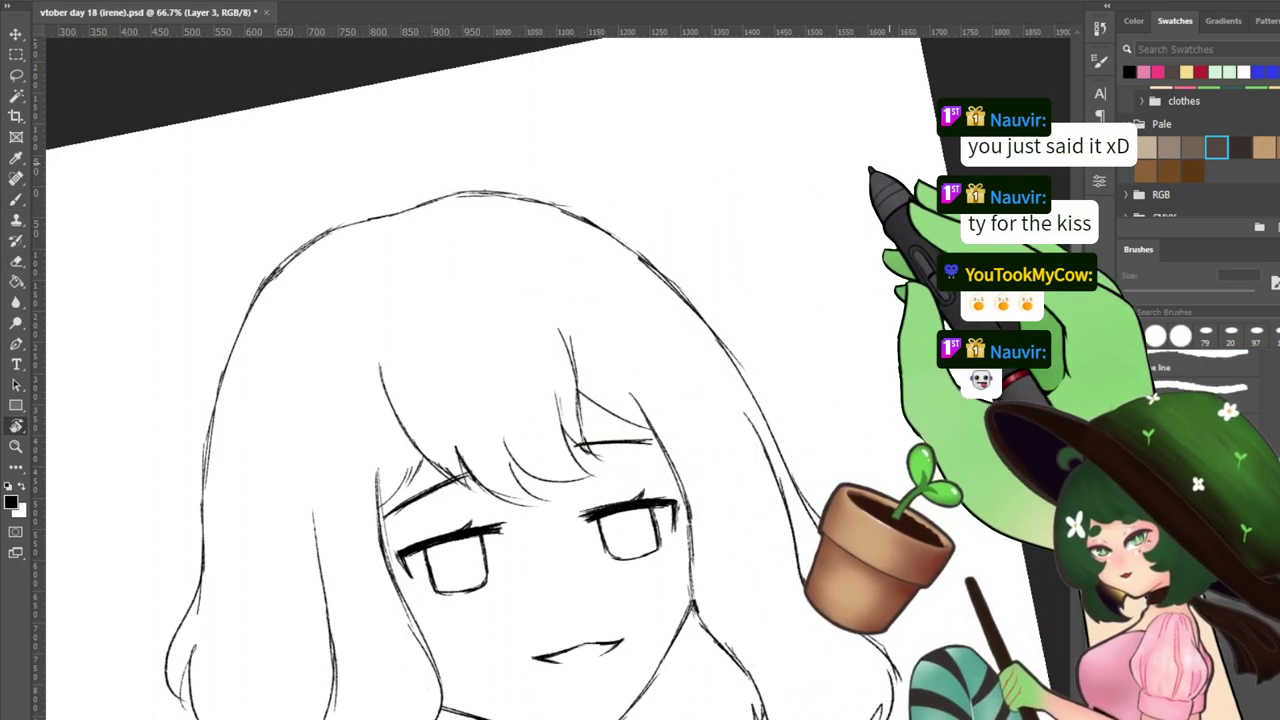
{"action": "mouse_move", "coordinate": [903, 177]}
{"action": "left_mouse_down"}
{"action": "mouse_move", "coordinate": [878, 268]}
{"action": "mouse_move", "coordinate": [860, 228]}
{"action": "mouse_move", "coordinate": [835, 258]}
{"action": "left_mouse_up"}
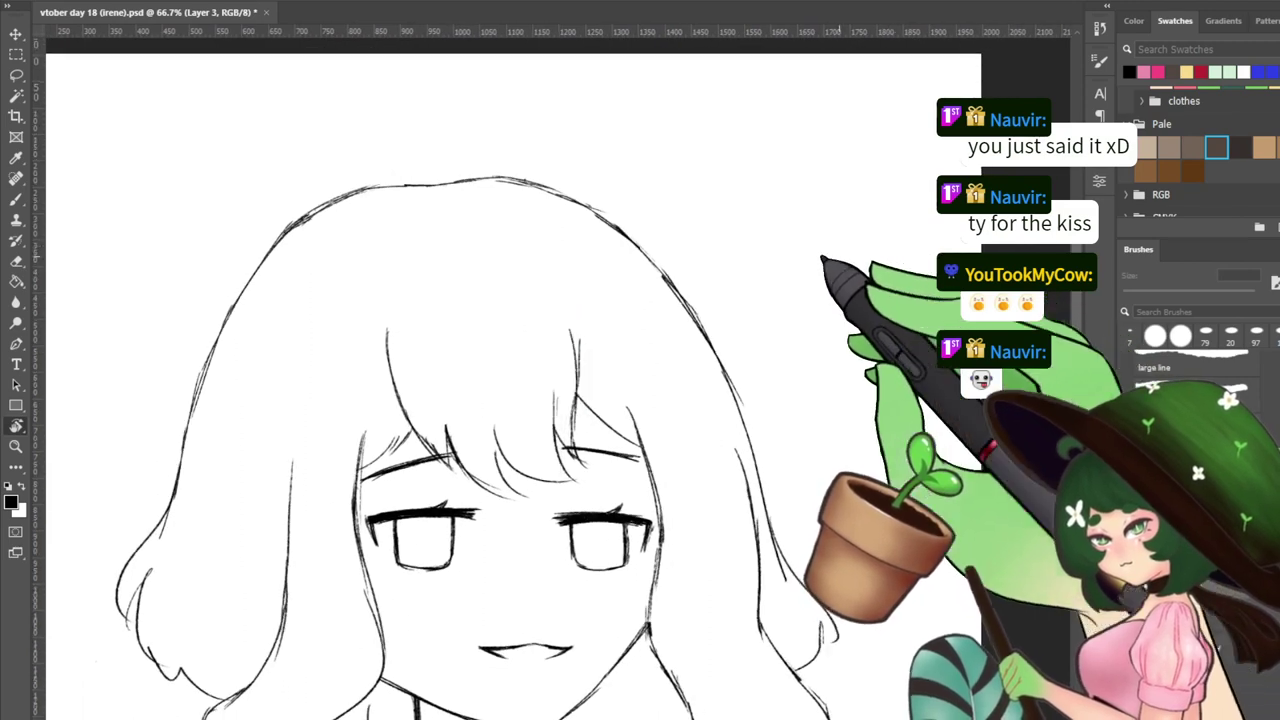
{"action": "key", "text": "b"}
{"action": "left_click_drag", "start_coordinate": [634, 272], "coordinate": [652, 291]}
{"action": "key", "text": "e"}
{"action": "mouse_move", "coordinate": [457, 236]}
{"action": "left_mouse_down"}
{"action": "mouse_move", "coordinate": [360, 277]}
{"action": "mouse_move", "coordinate": [389, 251]}
{"action": "left_mouse_up"}
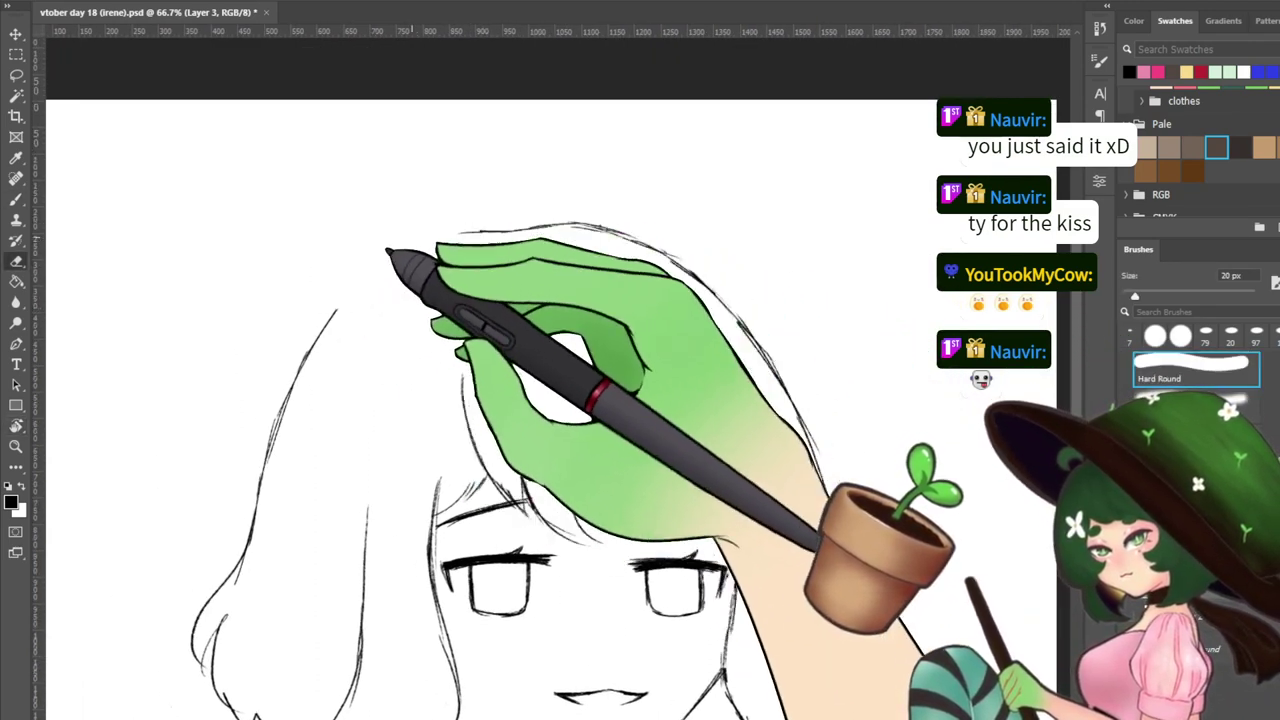
{"action": "key", "text": "b"}
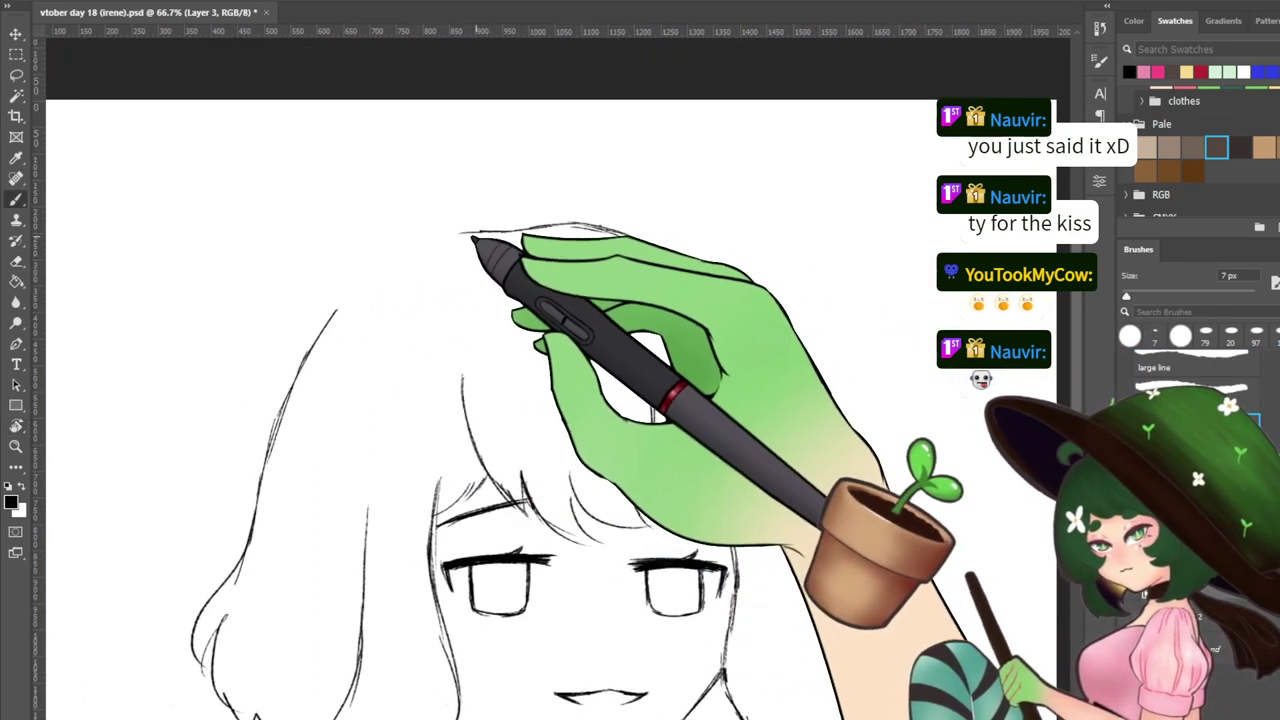
{"action": "mouse_move", "coordinate": [323, 333]}
{"action": "left_mouse_down"}
{"action": "mouse_move", "coordinate": [397, 259]}
{"action": "mouse_move", "coordinate": [343, 313]}
{"action": "mouse_move", "coordinate": [477, 234]}
{"action": "mouse_move", "coordinate": [375, 279]}
{"action": "mouse_move", "coordinate": [446, 245]}
{"action": "mouse_move", "coordinate": [490, 232]}
{"action": "left_mouse_up"}
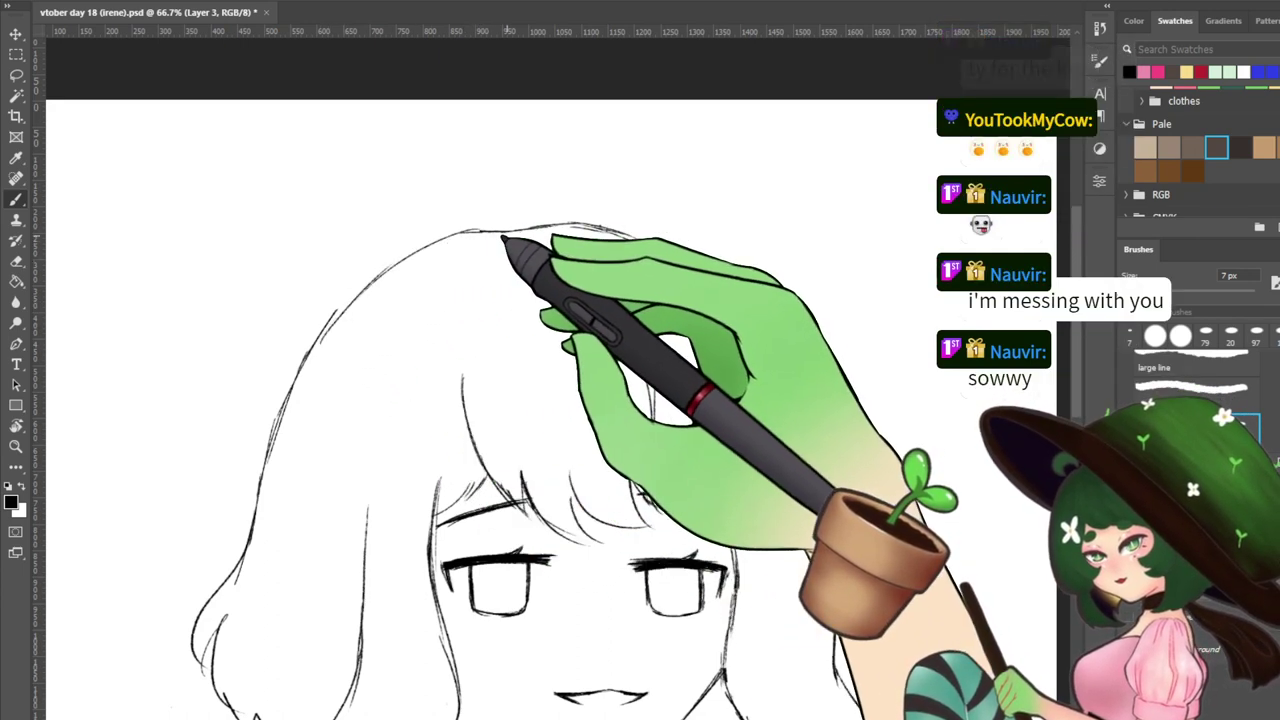
{"action": "left_click_drag", "start_coordinate": [311, 350], "coordinate": [415, 250]}
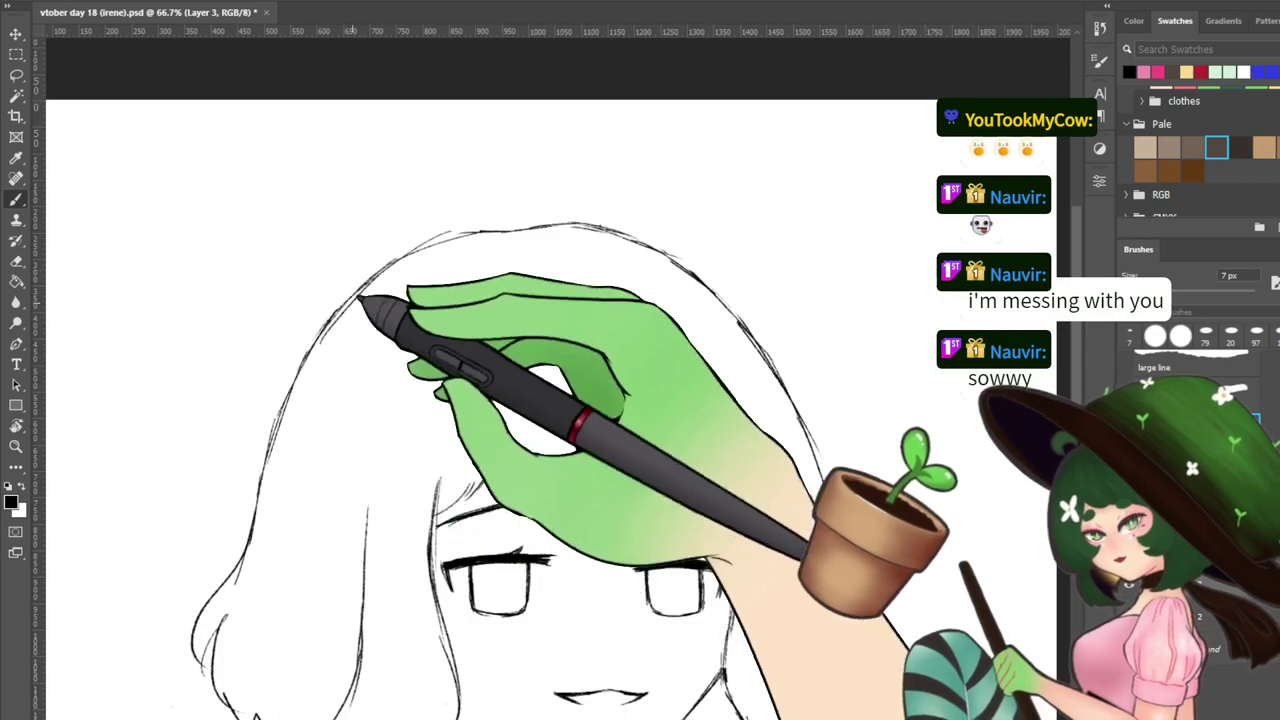
Reinforce the hair outline along the upper left of the crown
{"action": "mouse_move", "coordinate": [360, 297]}
{"action": "left_mouse_down"}
{"action": "mouse_move", "coordinate": [443, 239]}
{"action": "mouse_move", "coordinate": [314, 350]}
{"action": "left_mouse_up"}
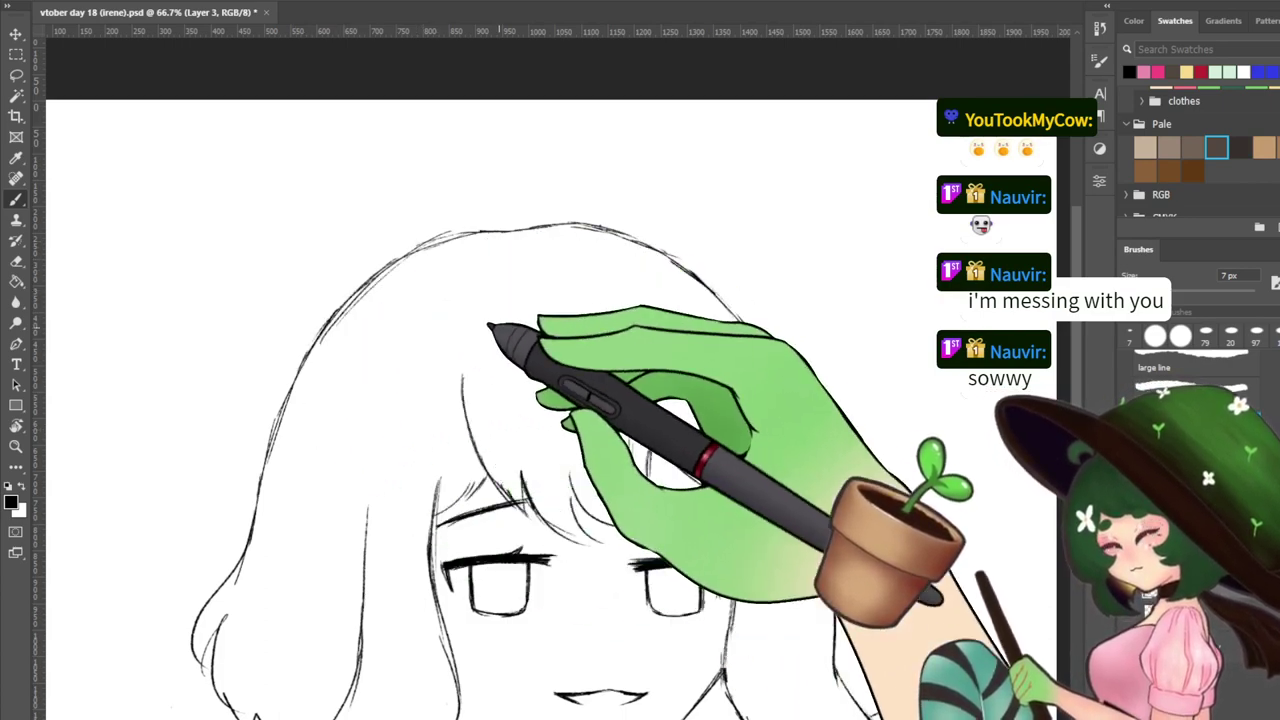
{"action": "mouse_move", "coordinate": [502, 328]}
{"action": "left_mouse_down"}
{"action": "mouse_move", "coordinate": [394, 254]}
{"action": "mouse_move", "coordinate": [449, 278]}
{"action": "mouse_move", "coordinate": [594, 286]}
{"action": "left_mouse_up"}
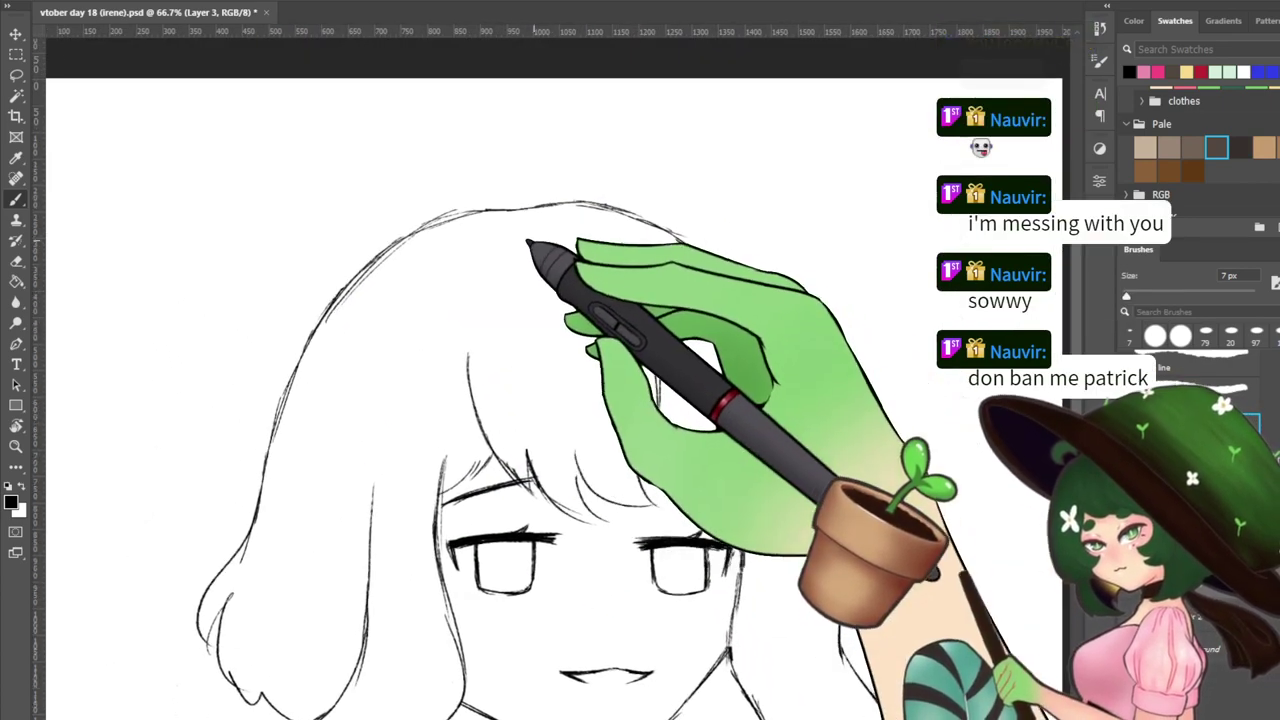
{"action": "left_click_drag", "start_coordinate": [580, 236], "coordinate": [446, 216]}
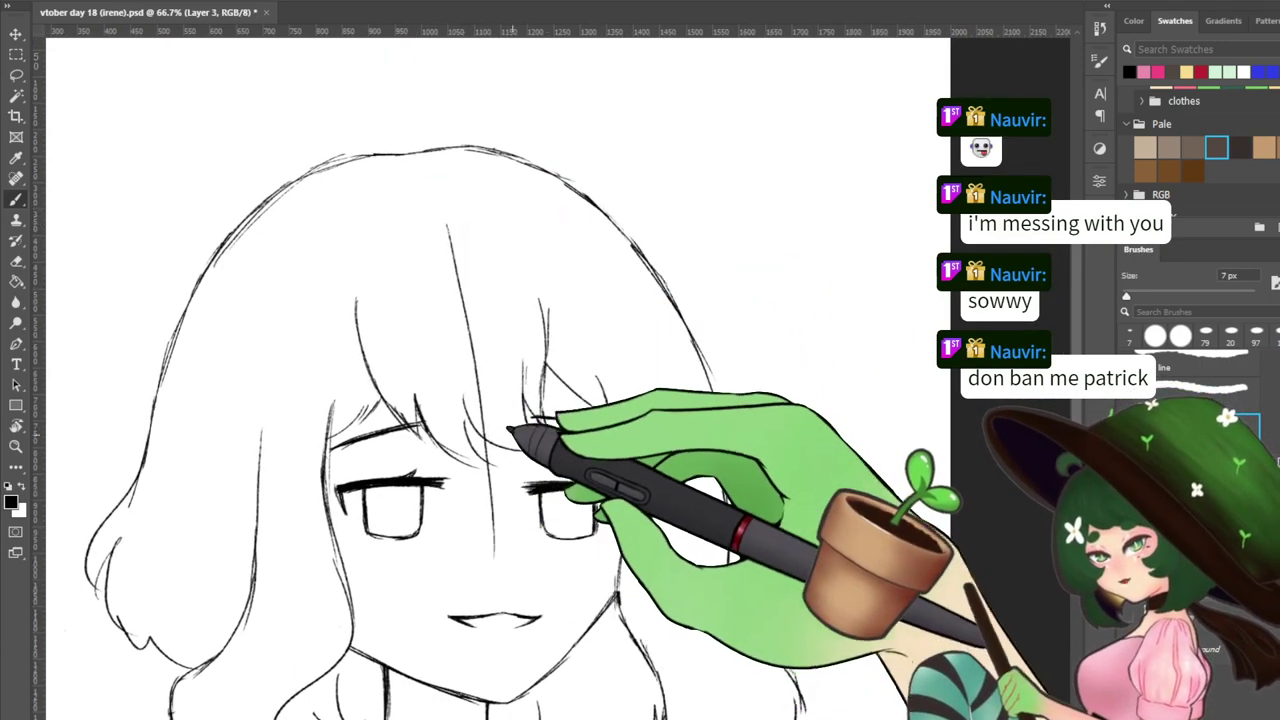
Try a vertical guideline from the crown through the centre of the face down to the chin
{"action": "left_click_drag", "start_coordinate": [514, 429], "coordinate": [508, 316]}
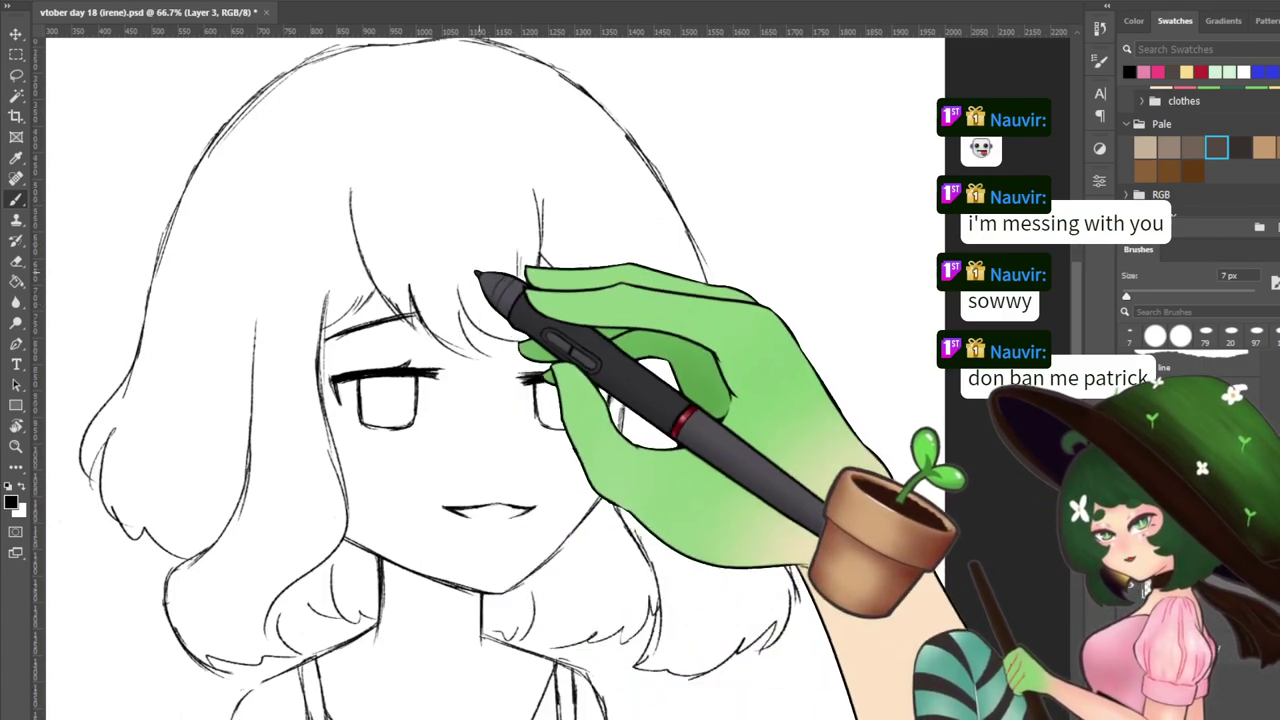
{"action": "left_click_drag", "start_coordinate": [473, 250], "coordinate": [491, 557]}
{"action": "left_click_drag", "start_coordinate": [512, 457], "coordinate": [514, 348]}
{"action": "mouse_move", "coordinate": [496, 245]}
{"action": "left_mouse_down"}
{"action": "mouse_move", "coordinate": [514, 431]}
{"action": "mouse_move", "coordinate": [512, 520]}
{"action": "mouse_move", "coordinate": [490, 565]}
{"action": "left_mouse_up"}
{"action": "key", "text": "ctrl+z"}
{"action": "key", "text": "ctrl+z"}
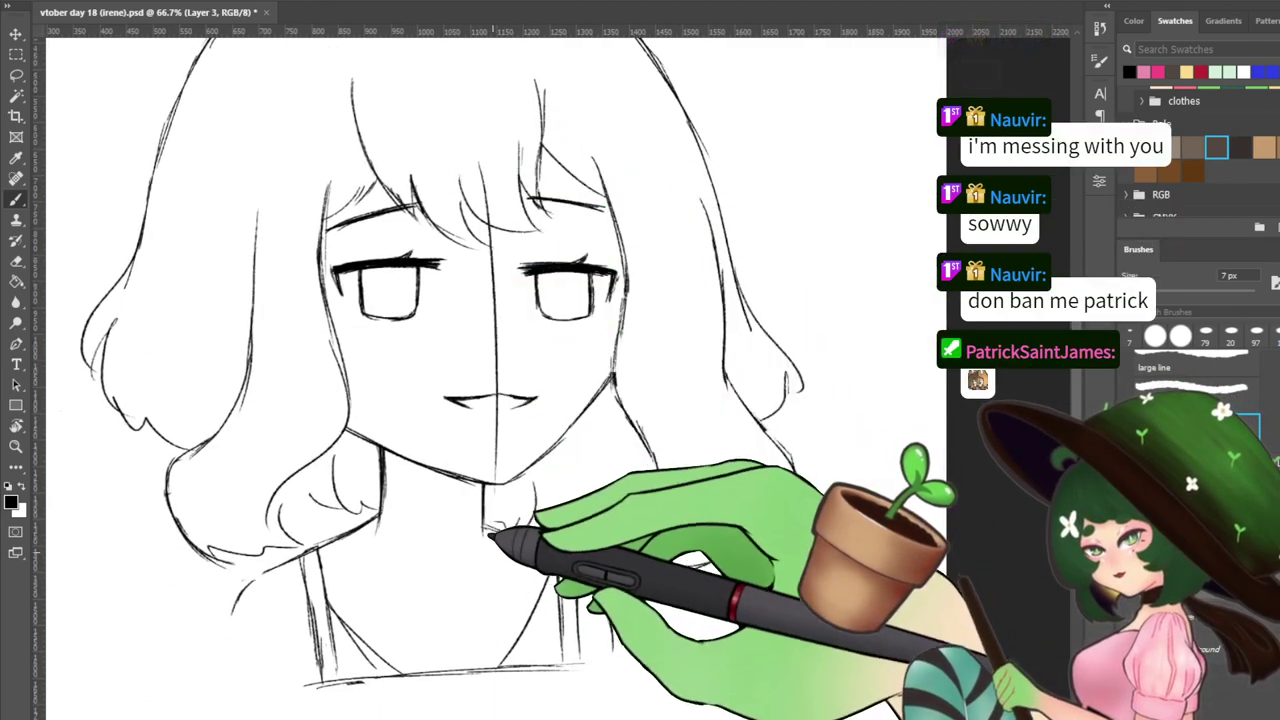
Rotate the canvas sideways to examine the head's symmetry against the centre line, and restore the upright view
{"action": "key", "text": "r"}
{"action": "left_click_drag", "start_coordinate": [642, 394], "coordinate": [645, 158]}
{"action": "left_click_drag", "start_coordinate": [424, 384], "coordinate": [480, 181]}
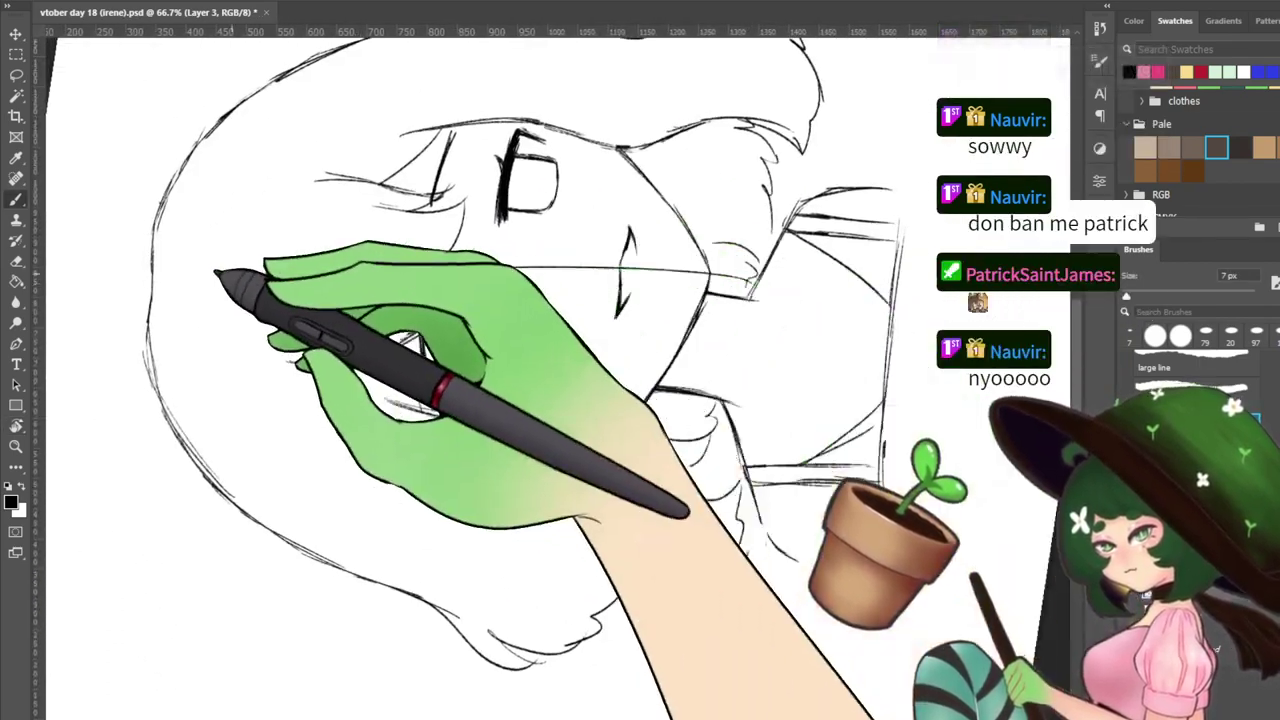
{"action": "mouse_move", "coordinate": [714, 243]}
{"action": "left_mouse_down"}
{"action": "mouse_move", "coordinate": [805, 355]}
{"action": "mouse_move", "coordinate": [881, 358]}
{"action": "left_mouse_up"}
{"action": "key", "text": "b"}
{"action": "mouse_move", "coordinate": [680, 340]}
{"action": "left_mouse_down"}
{"action": "mouse_move", "coordinate": [657, 390]}
{"action": "mouse_move", "coordinate": [572, 443]}
{"action": "left_mouse_up"}
{"action": "mouse_move", "coordinate": [606, 300]}
{"action": "left_mouse_down"}
{"action": "mouse_move", "coordinate": [616, 274]}
{"action": "mouse_move", "coordinate": [543, 337]}
{"action": "mouse_move", "coordinate": [487, 418]}
{"action": "left_mouse_up"}
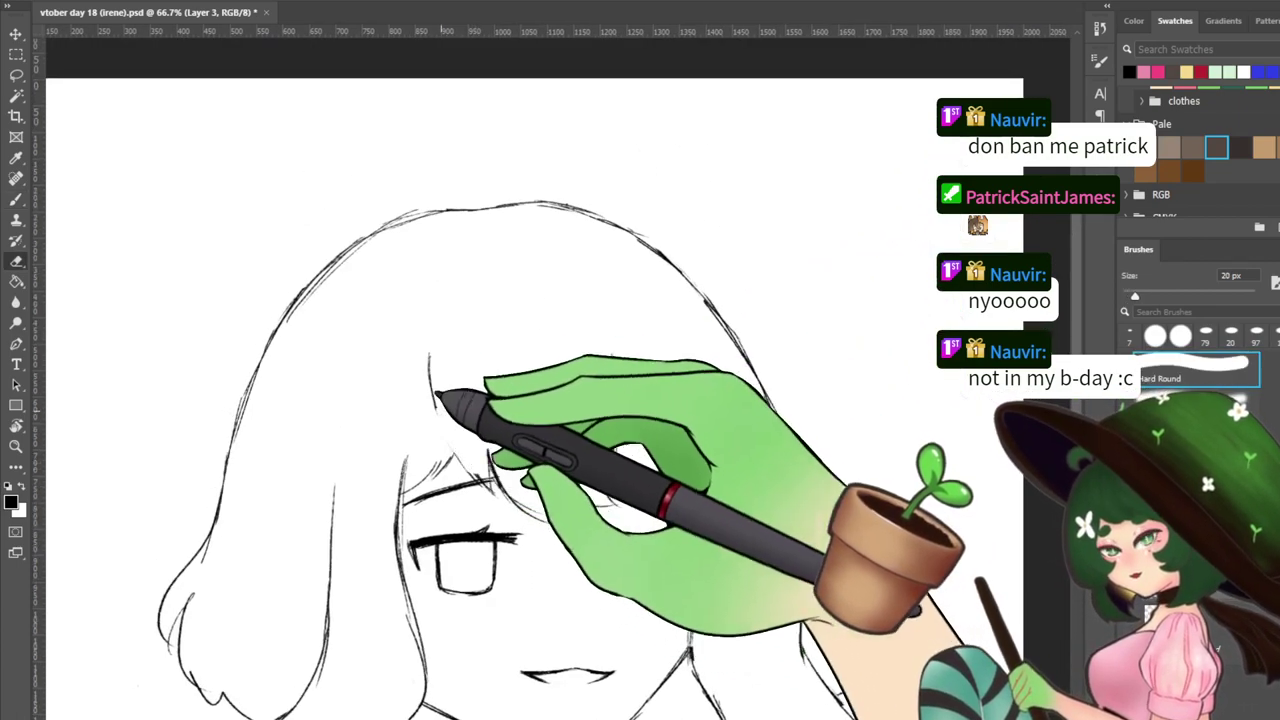
Erase the left fringe strand and redraw it as a smooth curve down to the left eyebrow
{"action": "key", "text": "e"}
{"action": "key", "text": "b"}
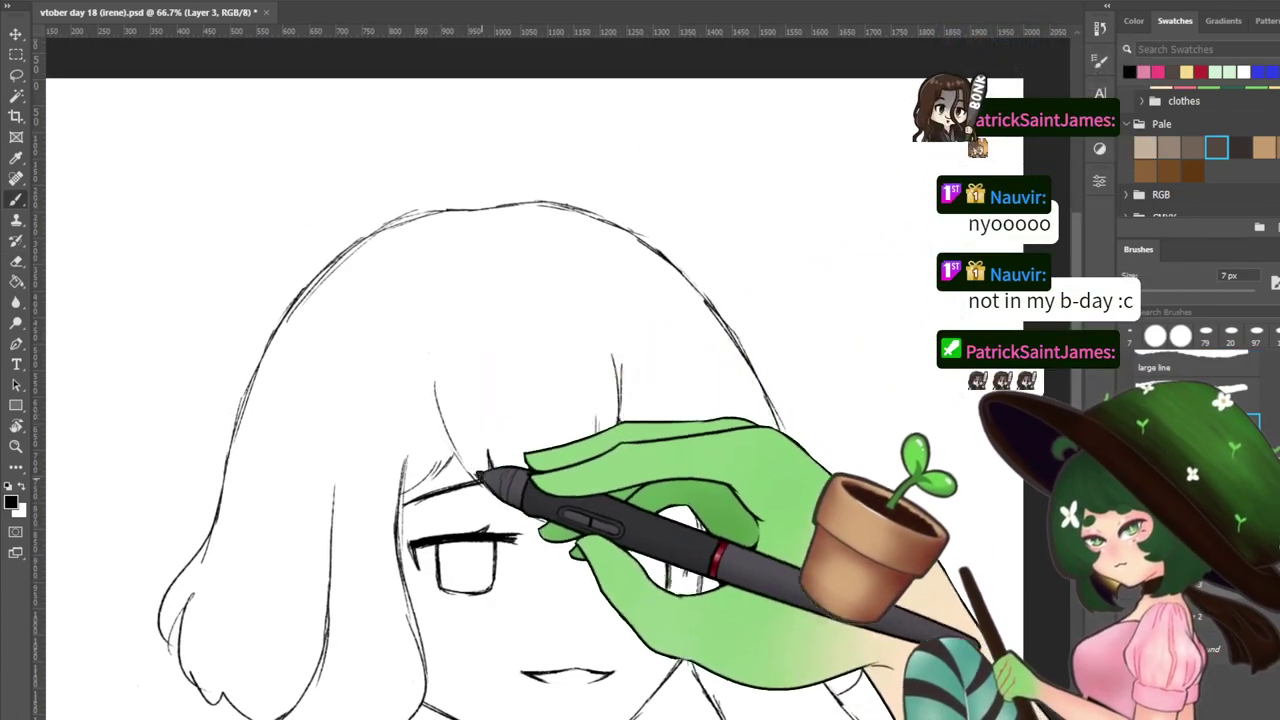
{"action": "left_click_drag", "start_coordinate": [438, 369], "coordinate": [474, 480]}
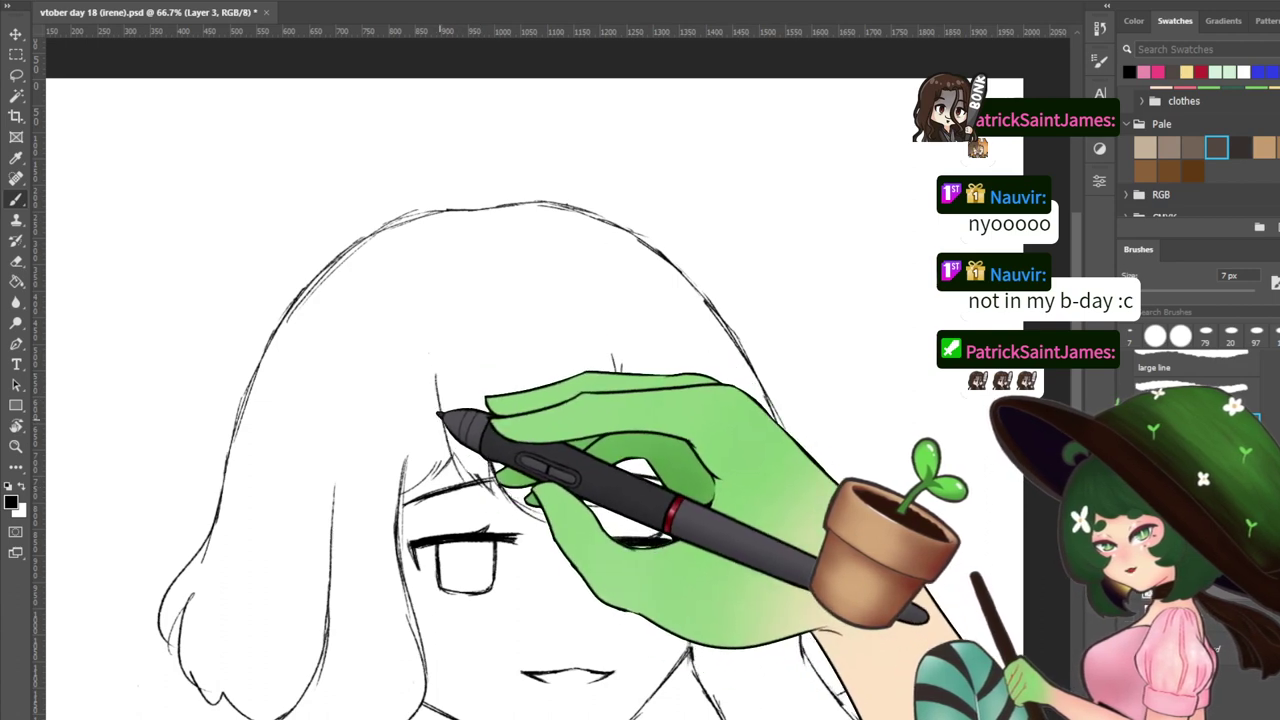
{"action": "mouse_move", "coordinate": [441, 353]}
{"action": "left_mouse_down"}
{"action": "mouse_move", "coordinate": [465, 468]}
{"action": "mouse_move", "coordinate": [497, 488]}
{"action": "left_mouse_up"}
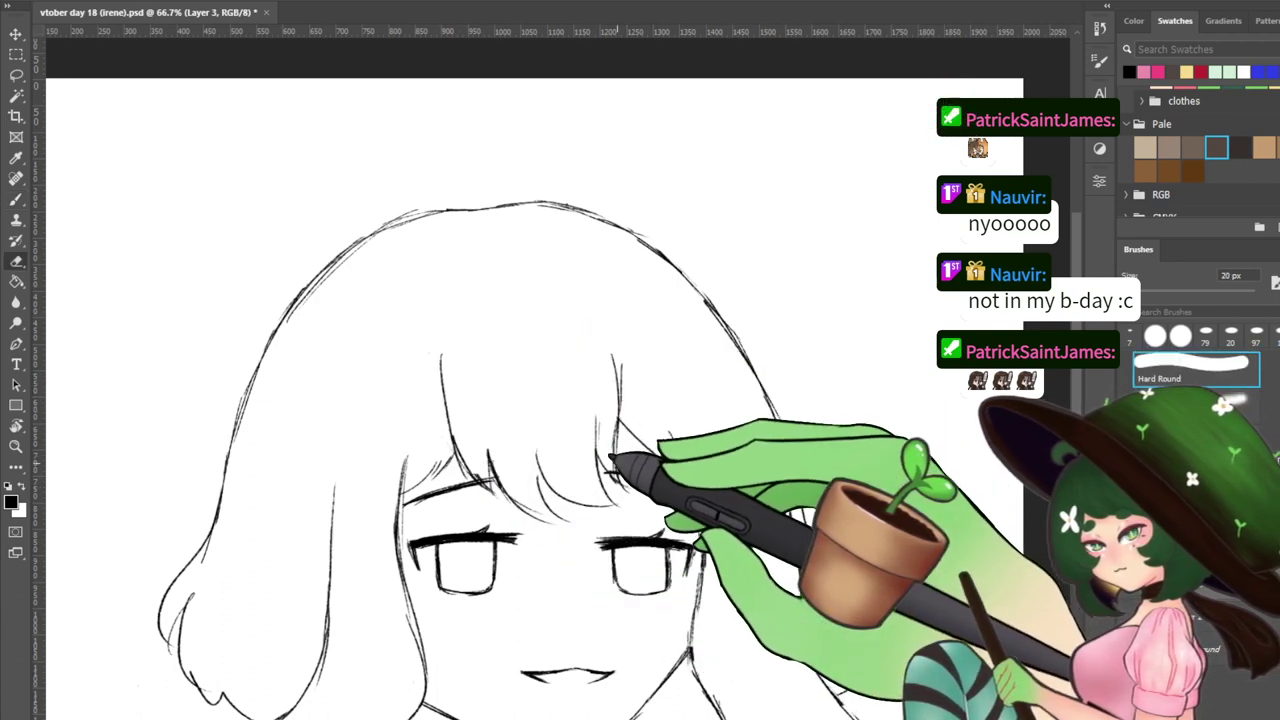
Tidy the right fringe strand and extend both main fringe strands upward toward the crown
{"action": "key", "text": "b"}
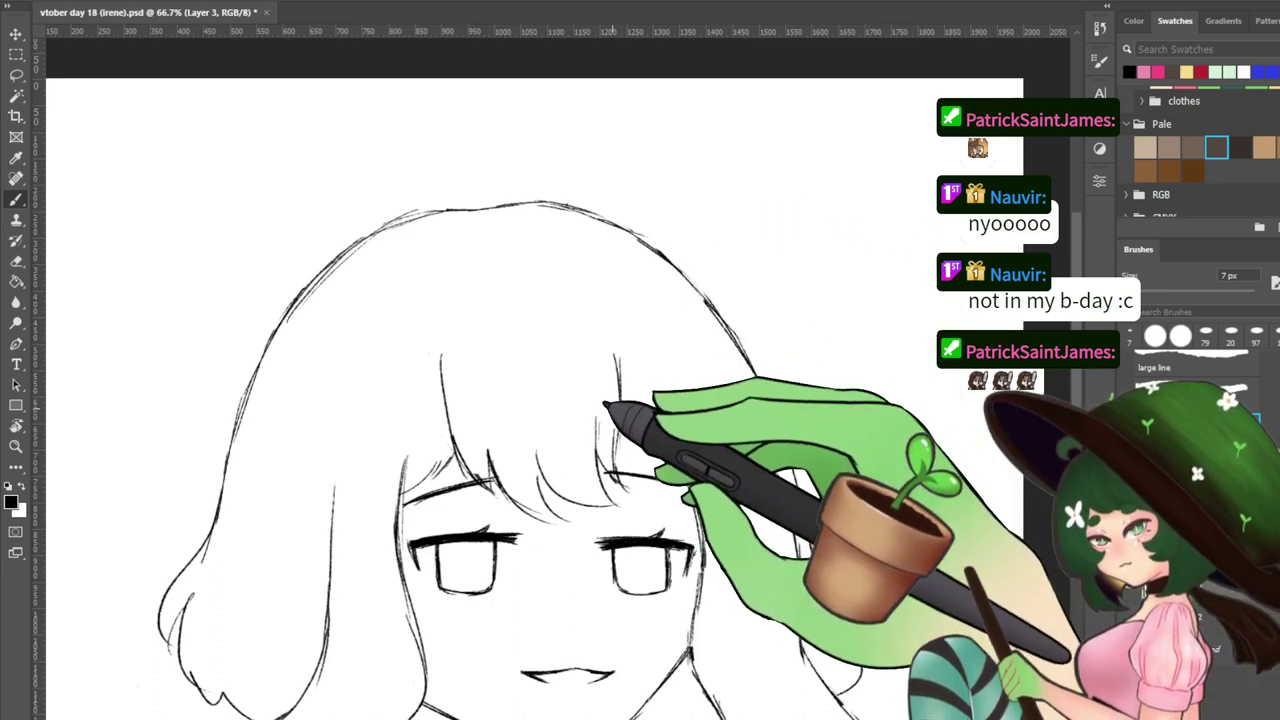
{"action": "left_click_drag", "start_coordinate": [610, 406], "coordinate": [676, 375]}
{"action": "key", "text": "b"}
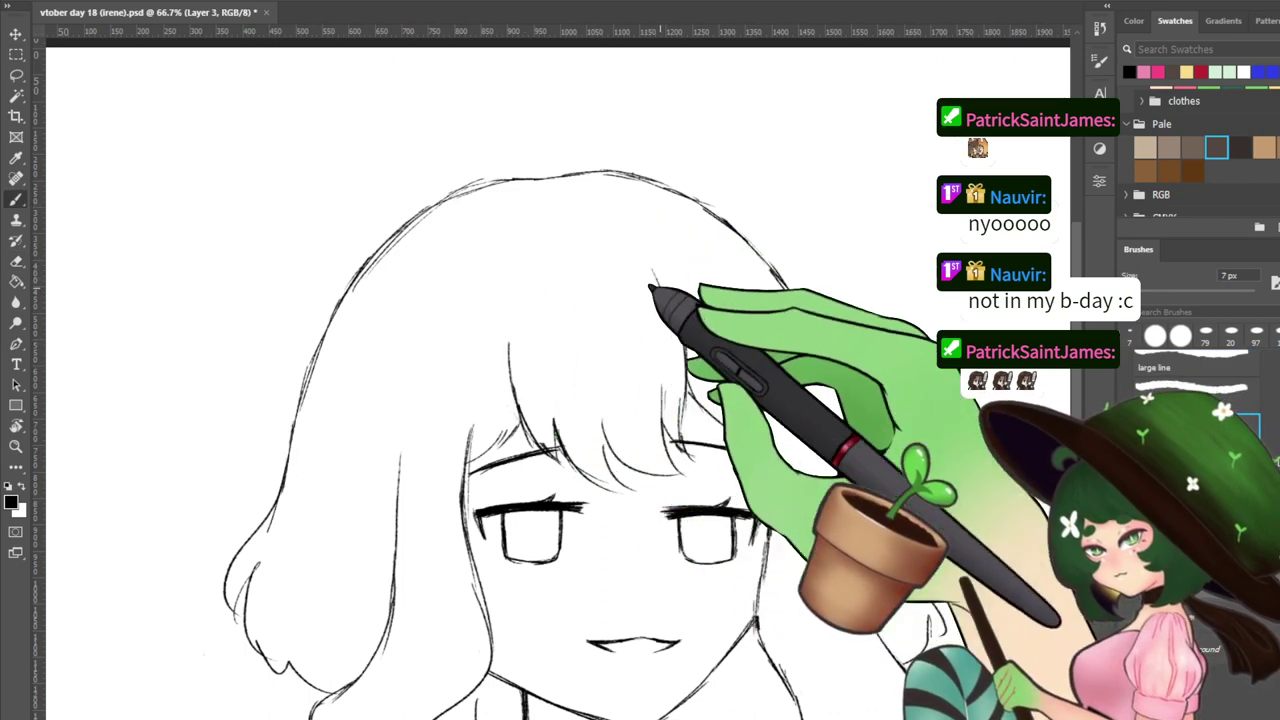
{"action": "left_click_drag", "start_coordinate": [656, 256], "coordinate": [674, 354]}
{"action": "key", "text": "ctrl+z"}
{"action": "left_click_drag", "start_coordinate": [656, 254], "coordinate": [686, 345]}
{"action": "left_click_drag", "start_coordinate": [516, 278], "coordinate": [508, 375]}
Erase the iris outline of the right eye and redraw its sides and rounded lower edge beneath the upper lash line
{"action": "left_click_drag", "start_coordinate": [579, 412], "coordinate": [577, 199]}
{"action": "left_click_drag", "start_coordinate": [737, 182], "coordinate": [710, 235]}
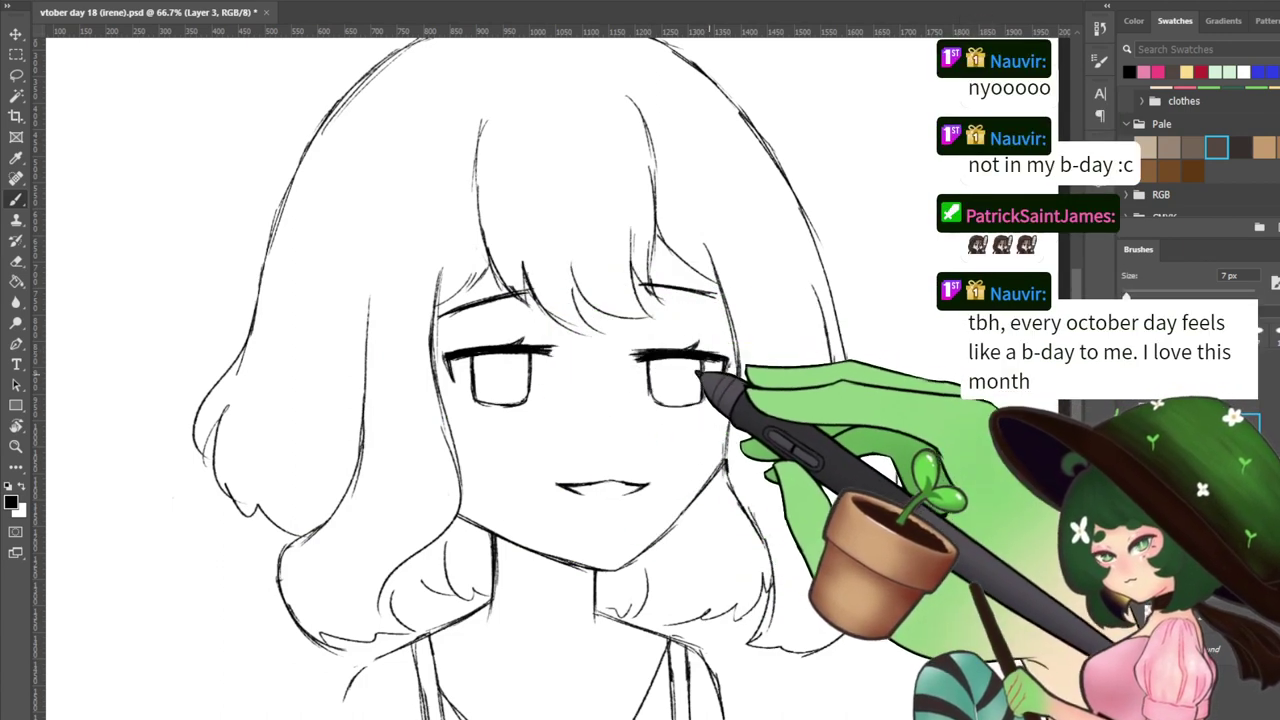
{"action": "key", "text": "e"}
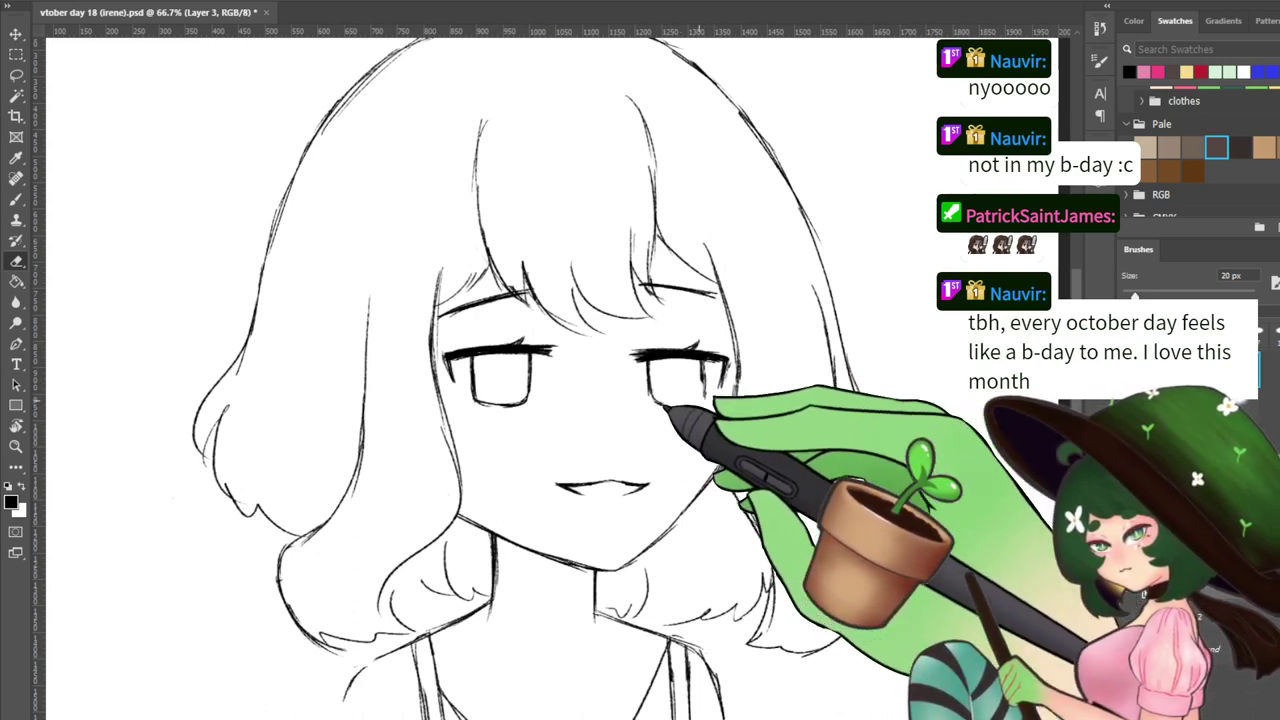
{"action": "key", "text": "b"}
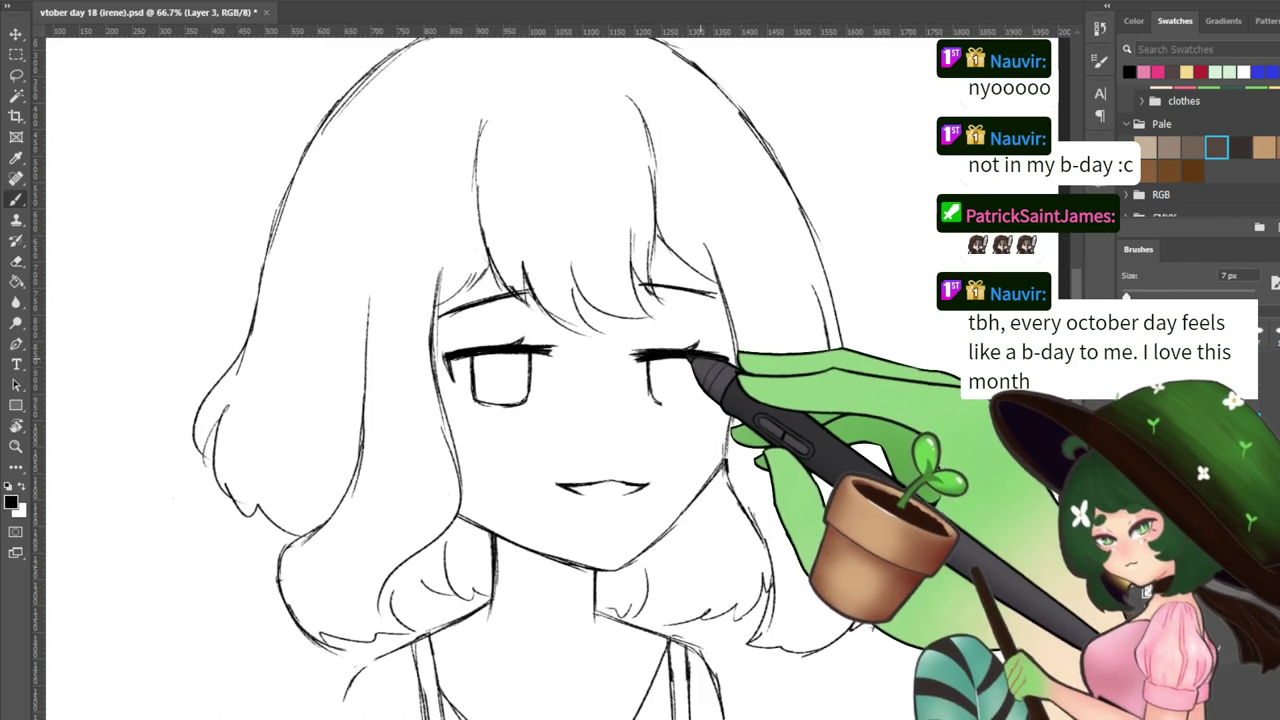
{"action": "key", "text": "e"}
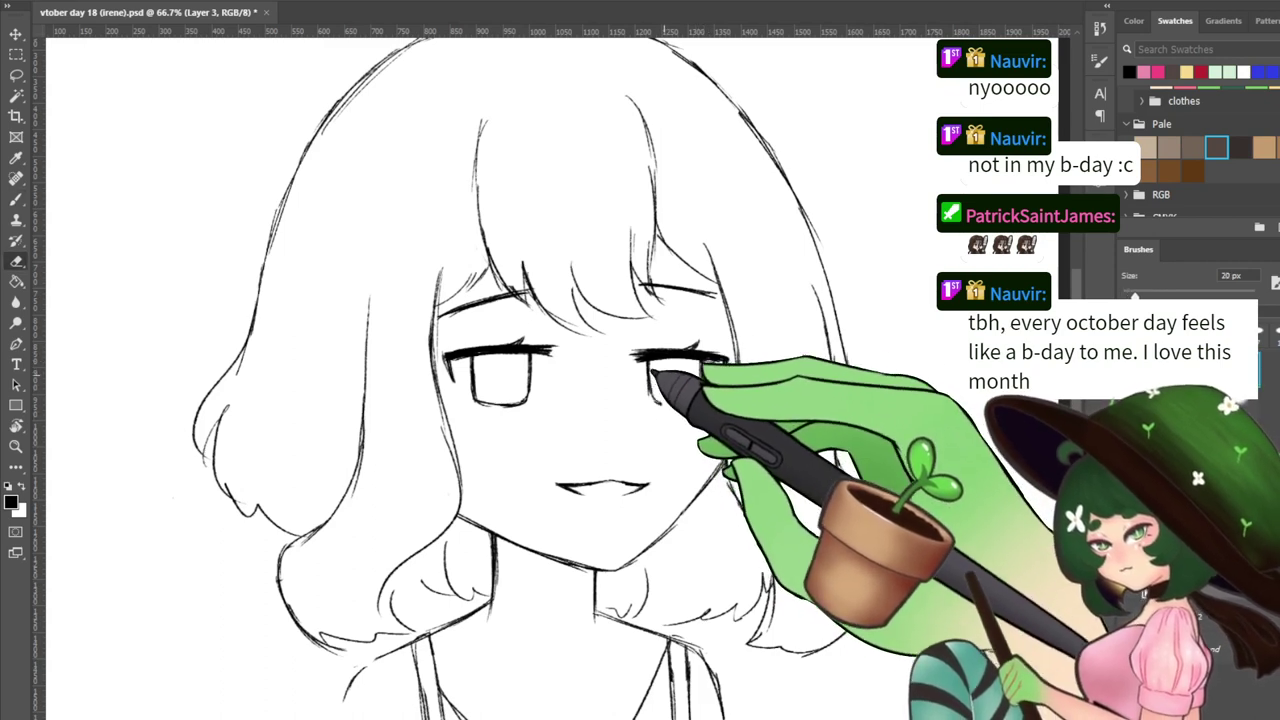
{"action": "key", "text": "b"}
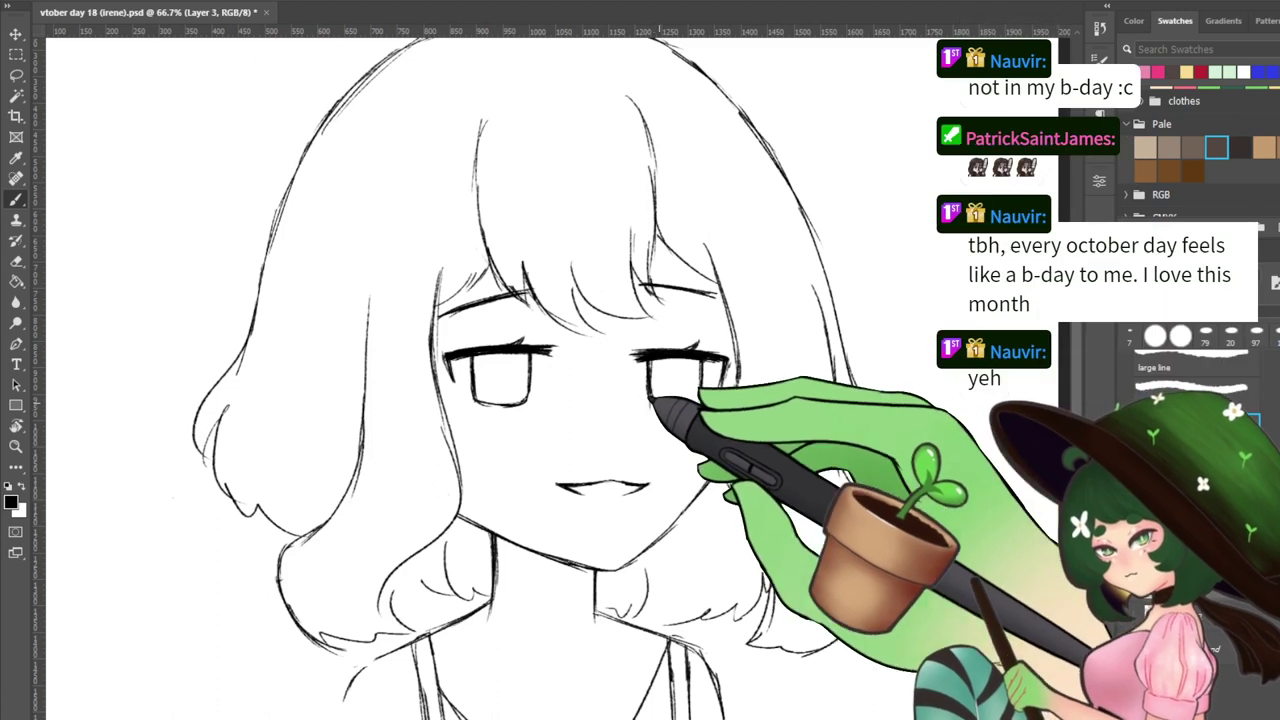
{"action": "key", "text": "e"}
{"action": "key", "text": "b"}
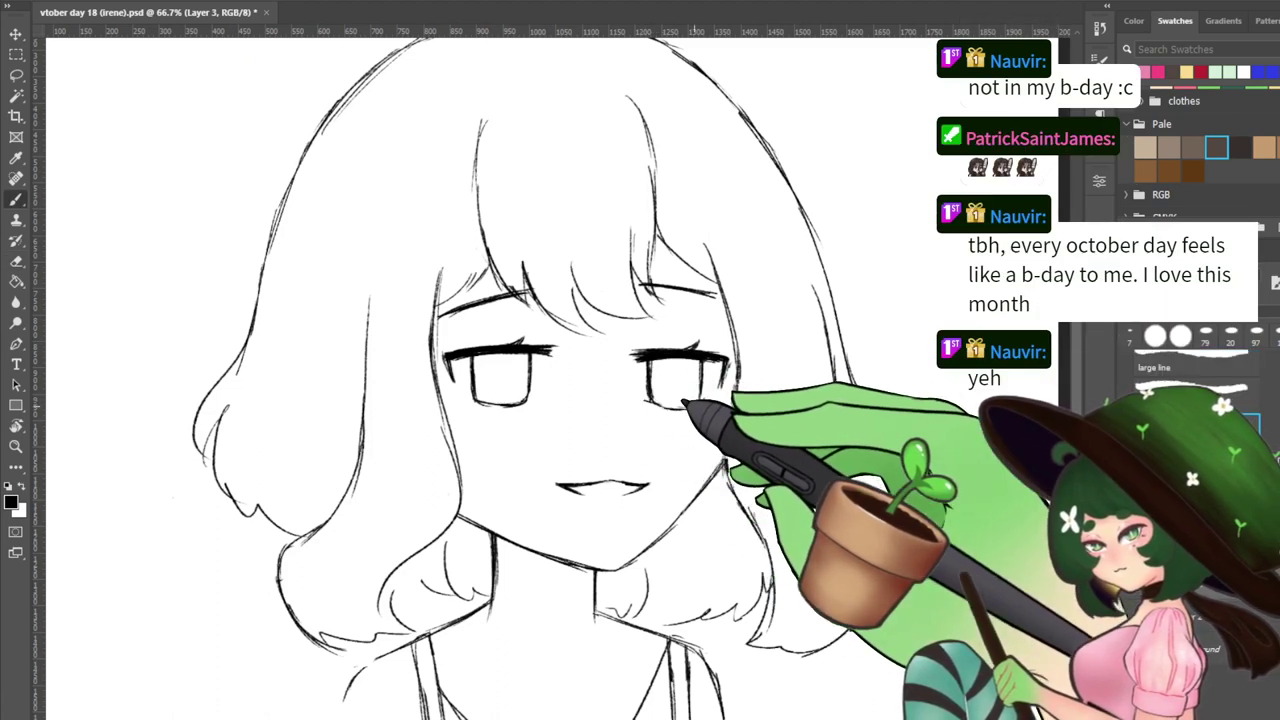
{"action": "key", "text": "e"}
{"action": "left_click_drag", "start_coordinate": [702, 406], "coordinate": [649, 404]}
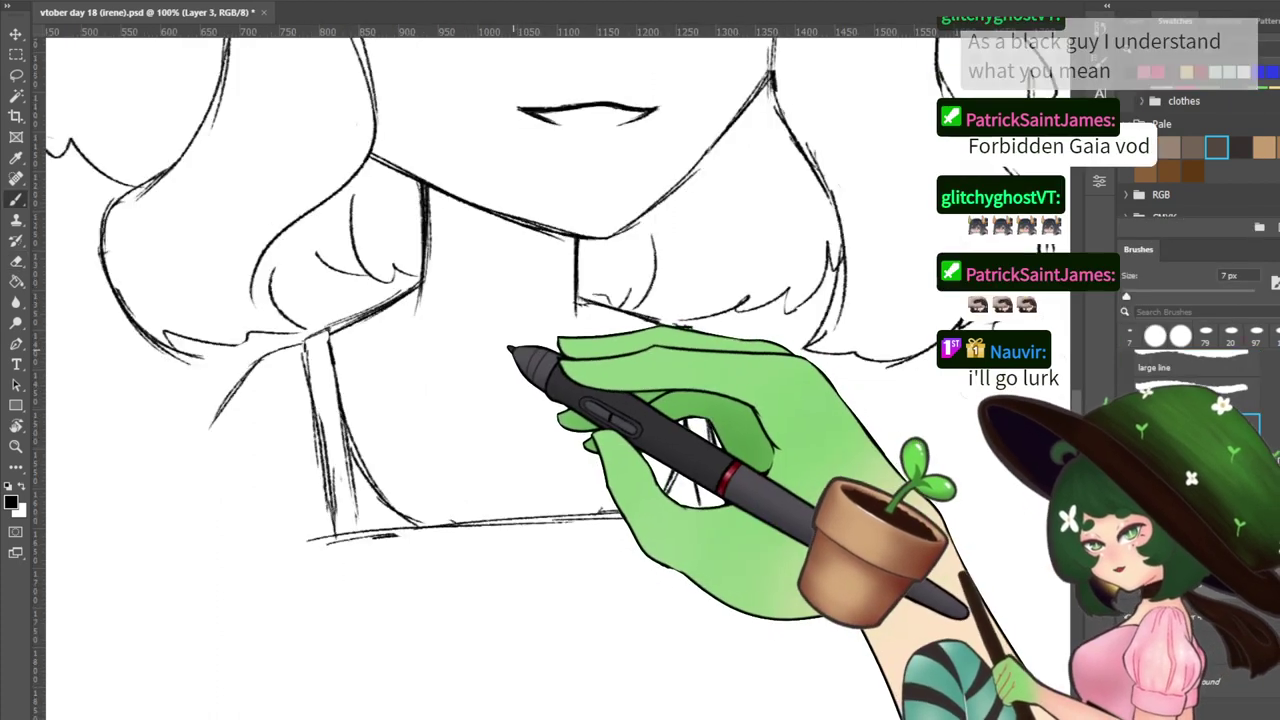
Erase the left shoulder strap and redraw its inner and outer edges from the shoulder down to the top's upper edge
{"action": "key", "text": "e"}
{"action": "mouse_move", "coordinate": [320, 343]}
{"action": "left_mouse_down"}
{"action": "mouse_move", "coordinate": [329, 394]}
{"action": "mouse_move", "coordinate": [307, 332]}
{"action": "mouse_move", "coordinate": [336, 474]}
{"action": "mouse_move", "coordinate": [339, 382]}
{"action": "mouse_move", "coordinate": [349, 472]}
{"action": "mouse_move", "coordinate": [320, 455]}
{"action": "mouse_move", "coordinate": [321, 438]}
{"action": "mouse_move", "coordinate": [351, 507]}
{"action": "mouse_move", "coordinate": [327, 500]}
{"action": "mouse_move", "coordinate": [336, 511]}
{"action": "mouse_move", "coordinate": [331, 434]}
{"action": "mouse_move", "coordinate": [350, 507]}
{"action": "left_mouse_up"}
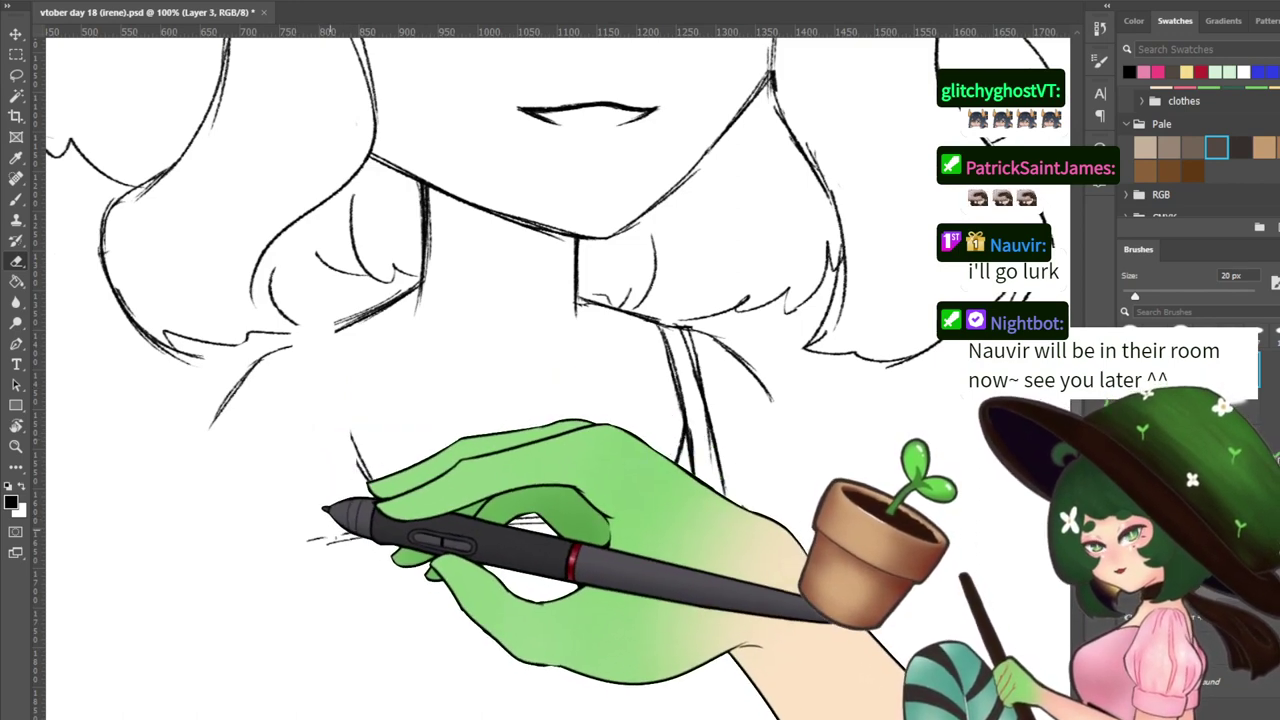
{"action": "key", "text": "b"}
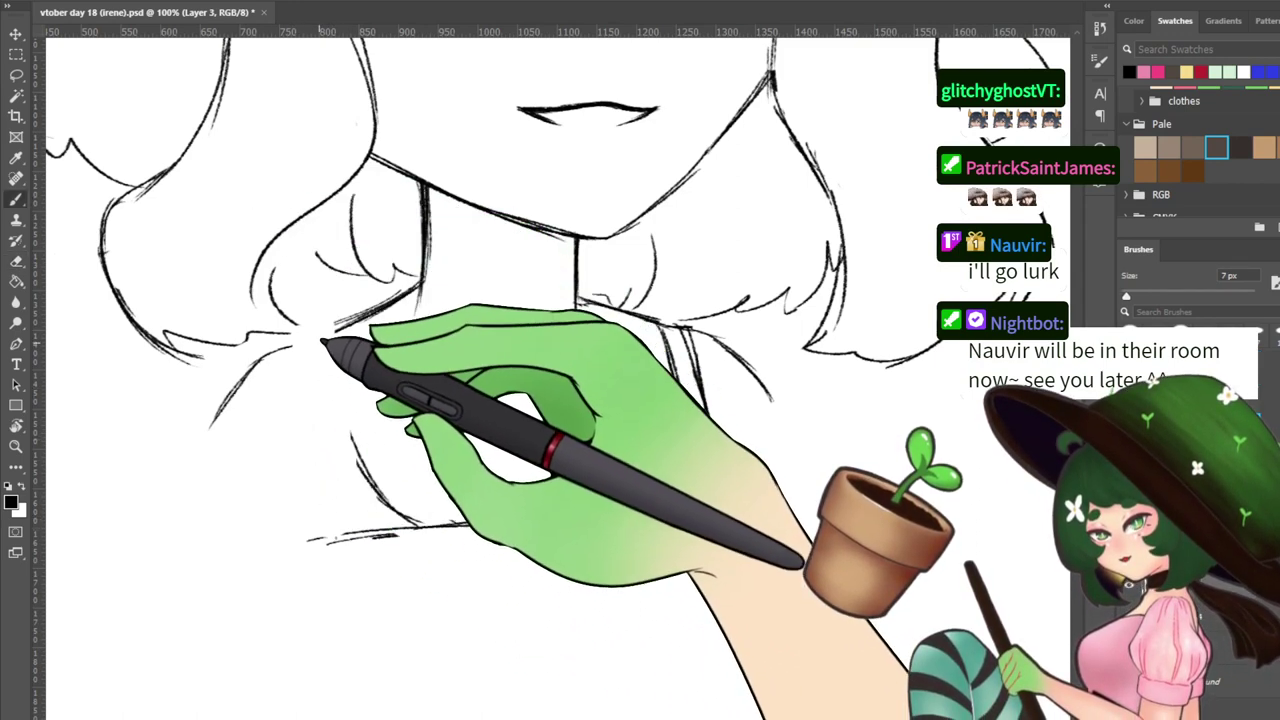
{"action": "left_click_drag", "start_coordinate": [330, 342], "coordinate": [369, 495]}
{"action": "key", "text": "ctrl+z"}
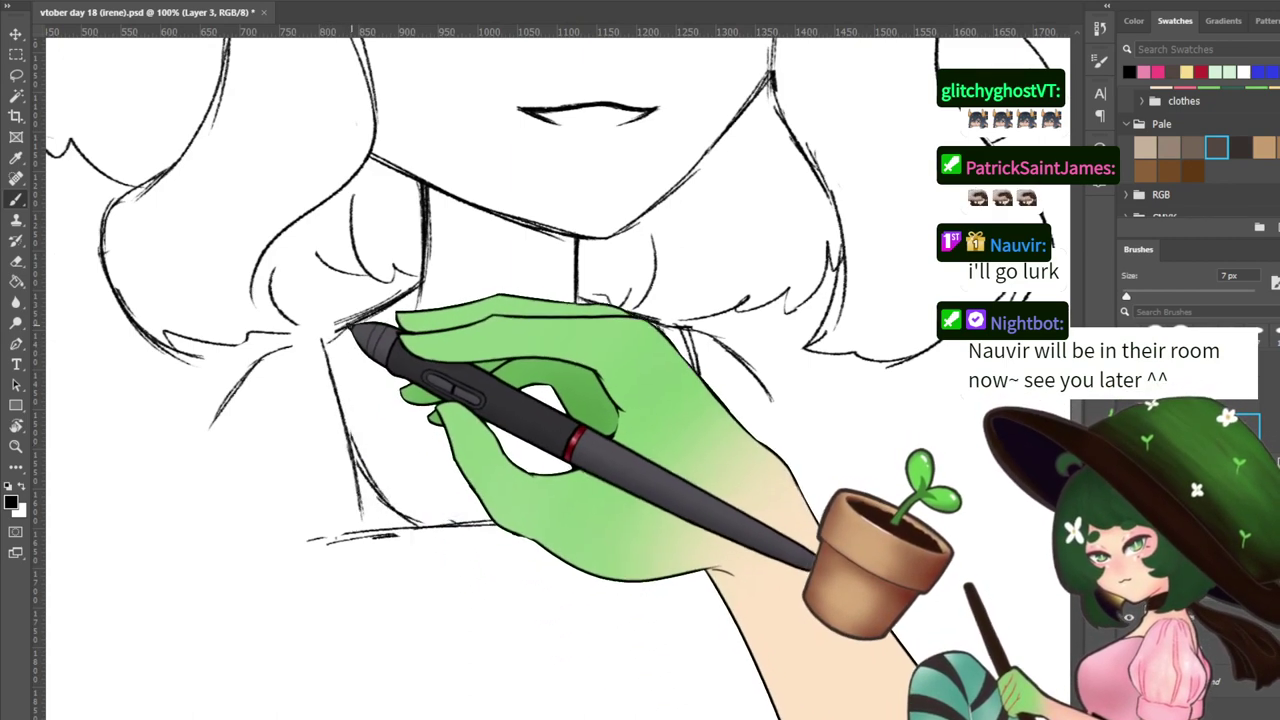
{"action": "mouse_move", "coordinate": [352, 324]}
{"action": "left_mouse_down"}
{"action": "mouse_move", "coordinate": [296, 347]}
{"action": "mouse_move", "coordinate": [311, 357]}
{"action": "mouse_move", "coordinate": [327, 436]}
{"action": "left_mouse_up"}
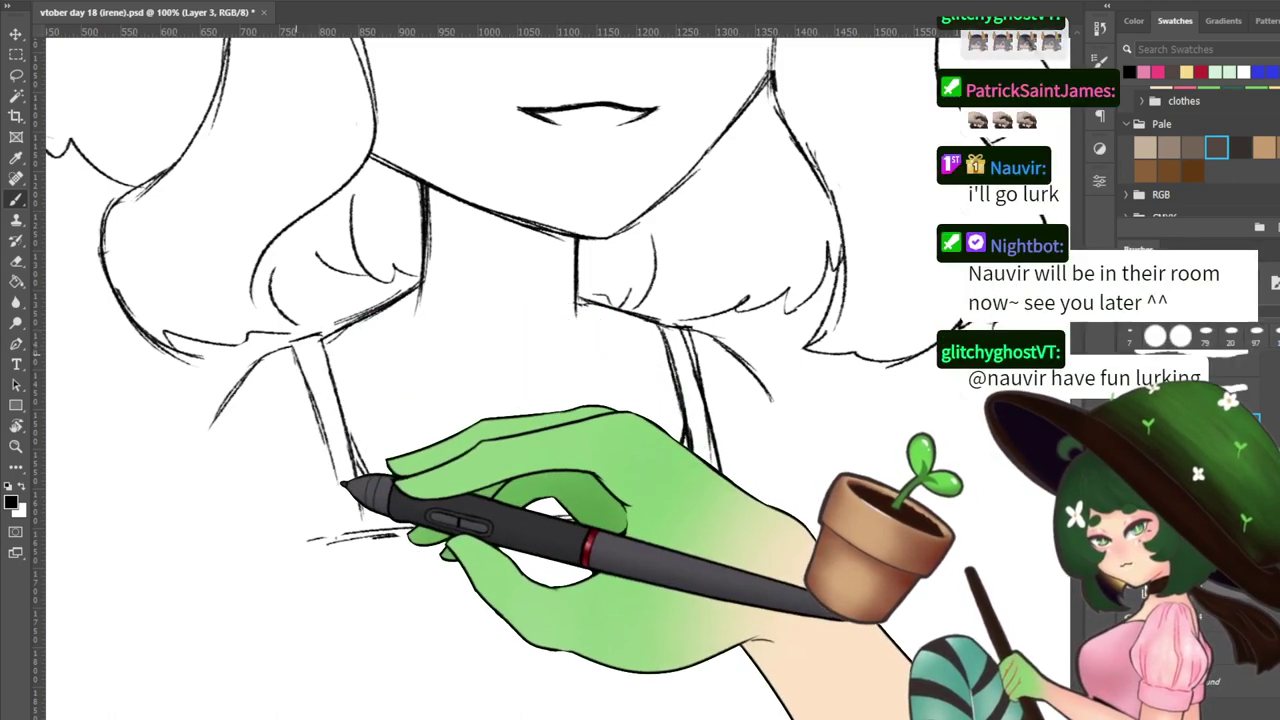
{"action": "key", "text": "e"}
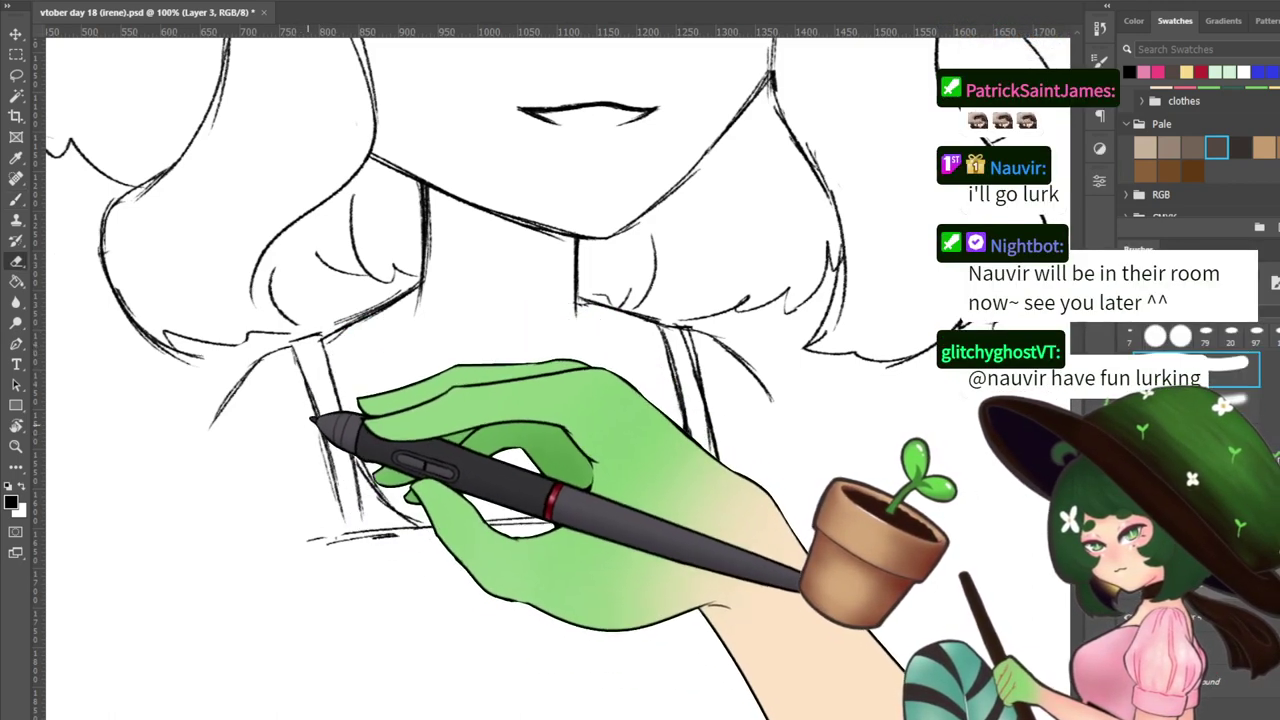
{"action": "key", "text": "b"}
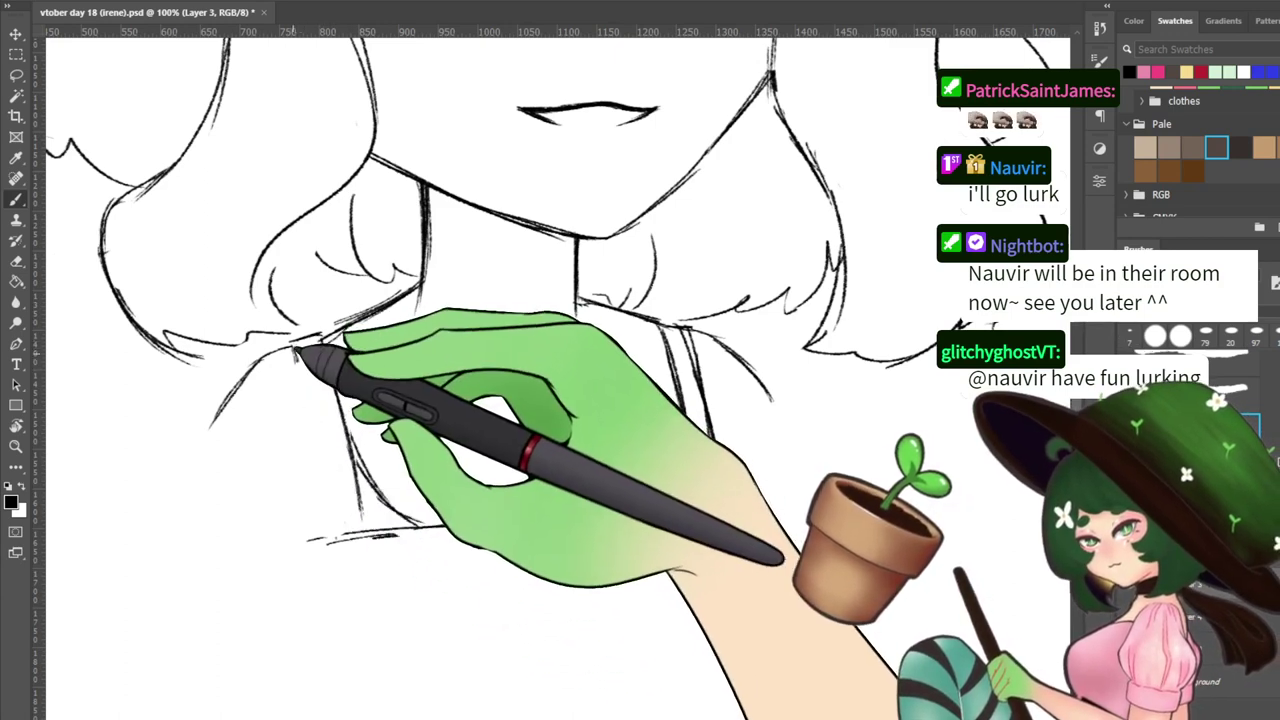
{"action": "mouse_move", "coordinate": [308, 376]}
{"action": "left_mouse_down"}
{"action": "mouse_move", "coordinate": [347, 517]}
{"action": "mouse_move", "coordinate": [340, 501]}
{"action": "mouse_move", "coordinate": [360, 522]}
{"action": "mouse_move", "coordinate": [279, 466]}
{"action": "mouse_move", "coordinate": [349, 509]}
{"action": "left_mouse_up"}
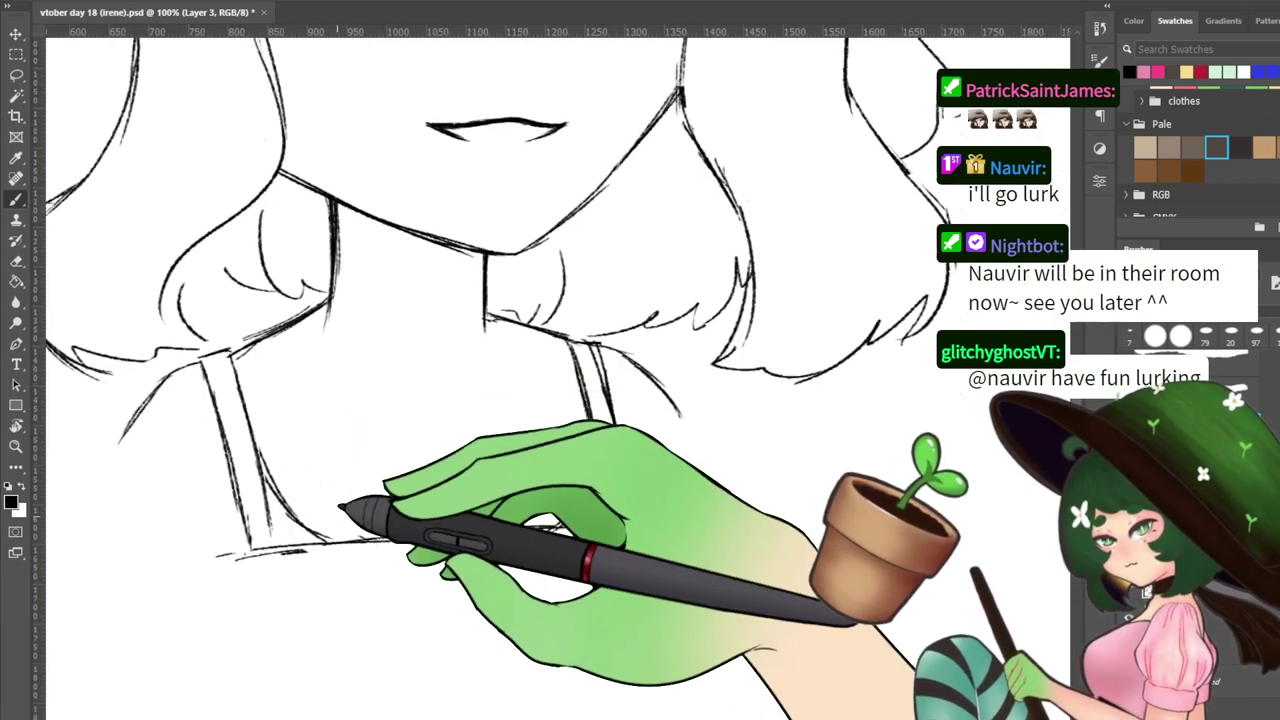
Redraw the curve running inward from the left strap to the top's upper edge and sketch a matching curve beside the right strap
{"action": "key", "text": "e"}
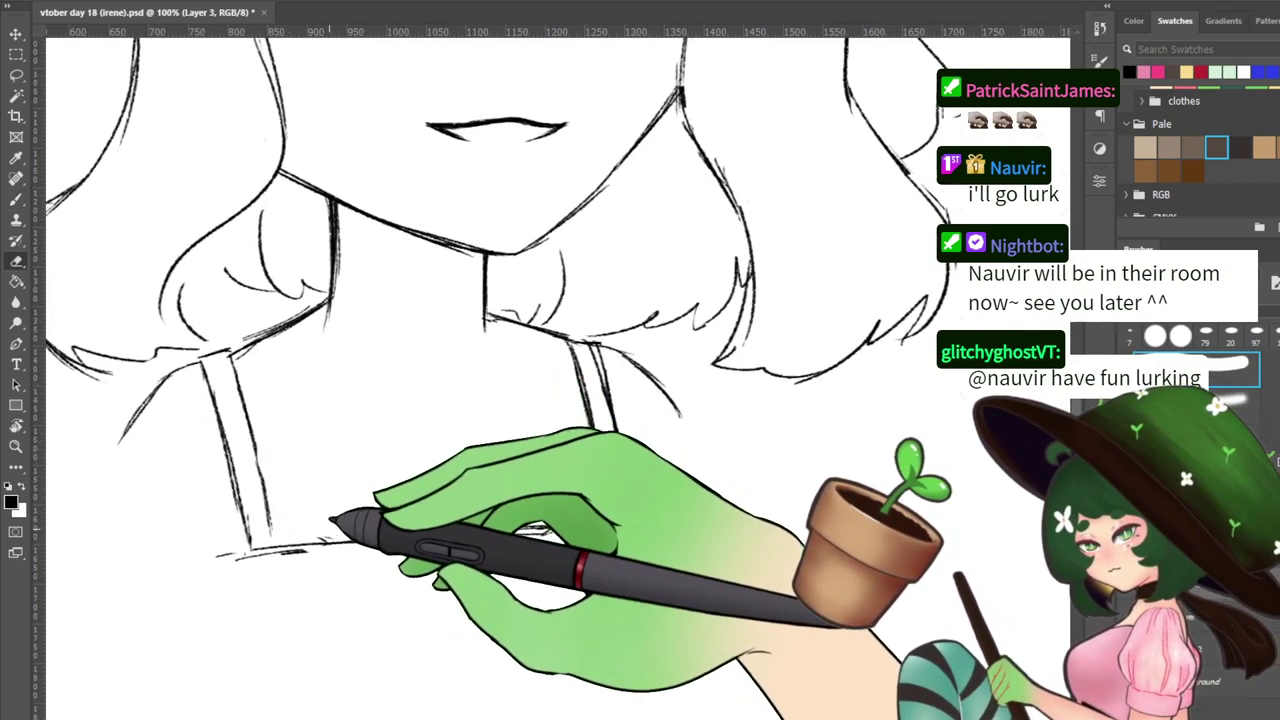
{"action": "key", "text": "b"}
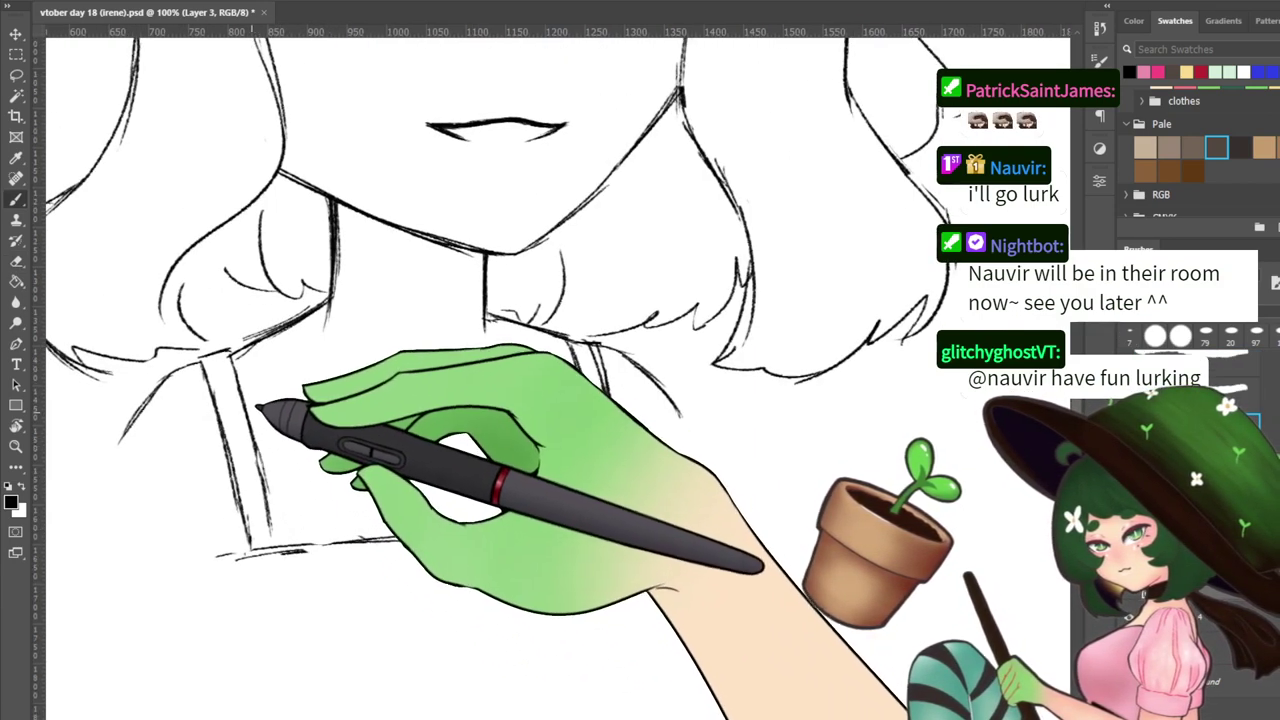
{"action": "left_click_drag", "start_coordinate": [250, 410], "coordinate": [323, 513]}
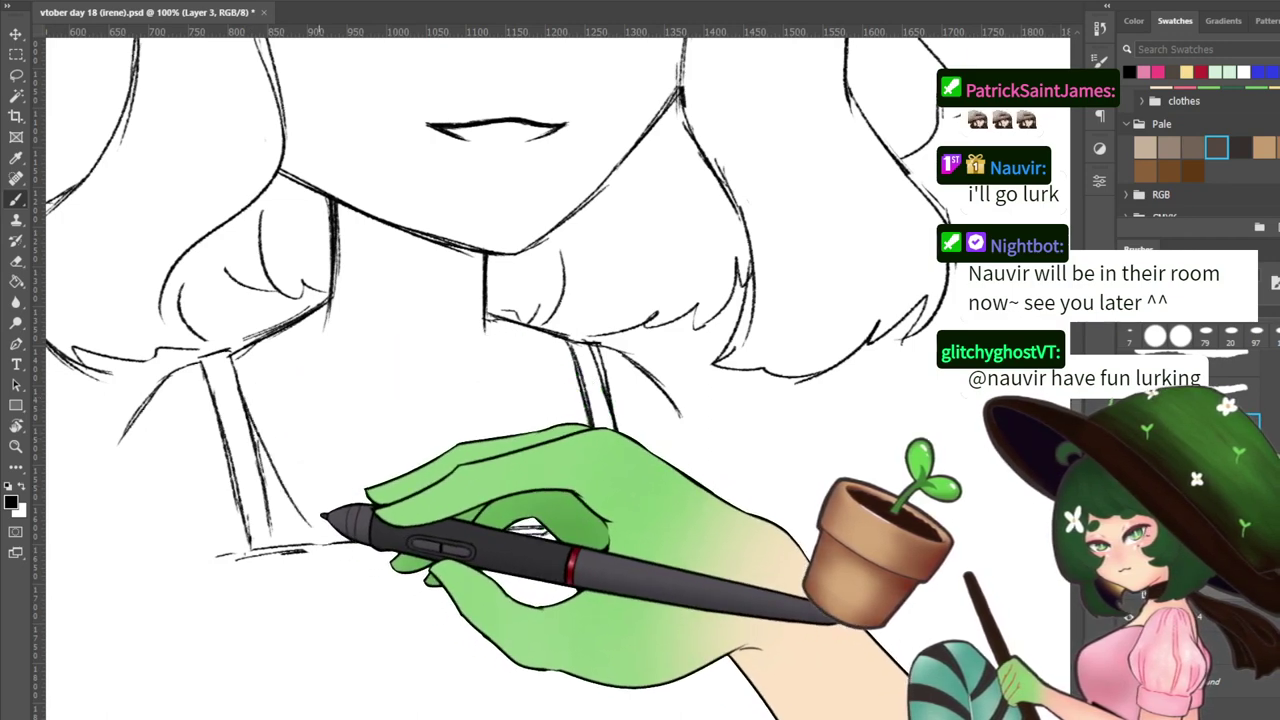
{"action": "left_click_drag", "start_coordinate": [264, 440], "coordinate": [323, 533]}
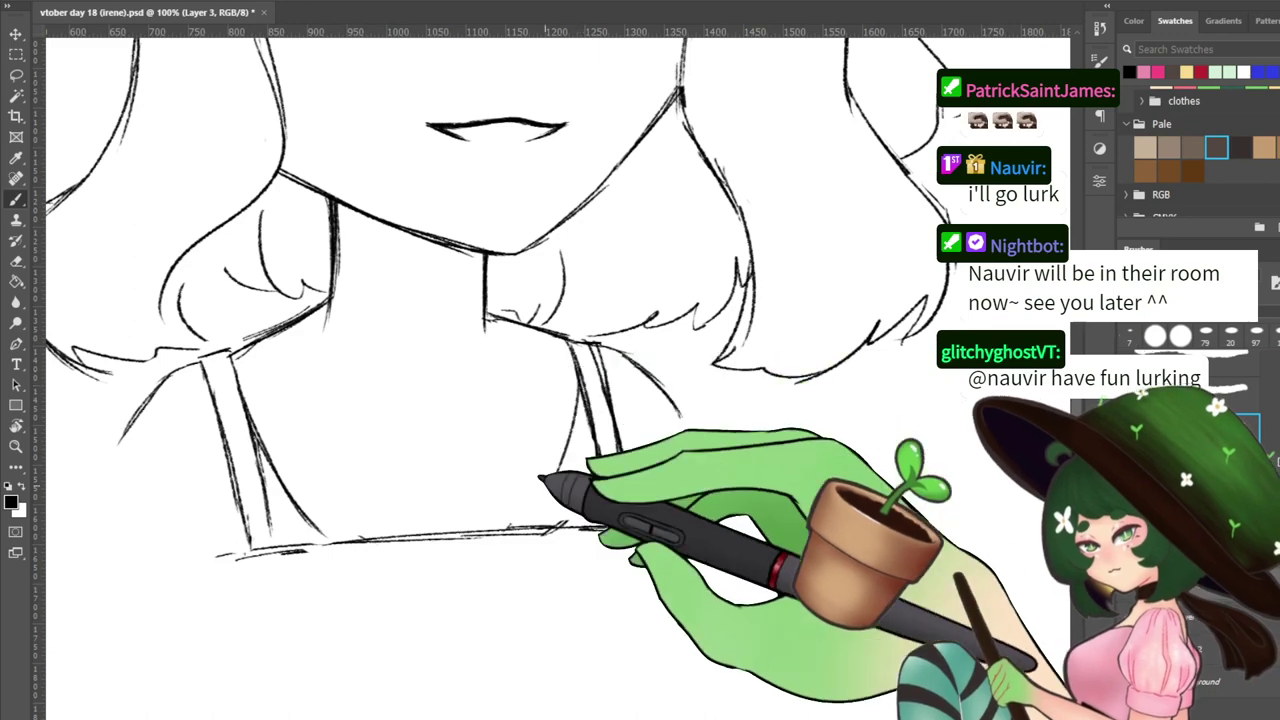
{"action": "left_click_drag", "start_coordinate": [582, 378], "coordinate": [564, 506]}
{"action": "left_click_drag", "start_coordinate": [584, 402], "coordinate": [550, 530]}
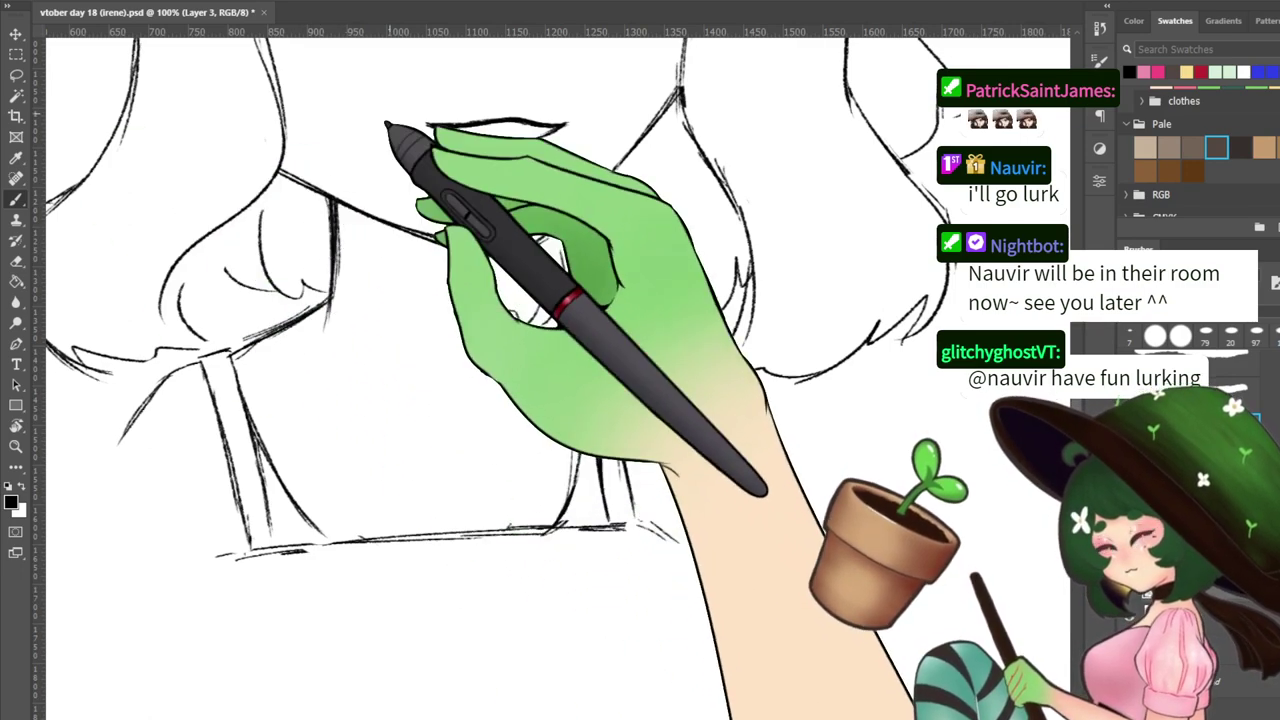
Examine the face, hair and straps up close and the whole portrait at 50% zoom
{"action": "left_click_drag", "start_coordinate": [480, 361], "coordinate": [403, 536]}
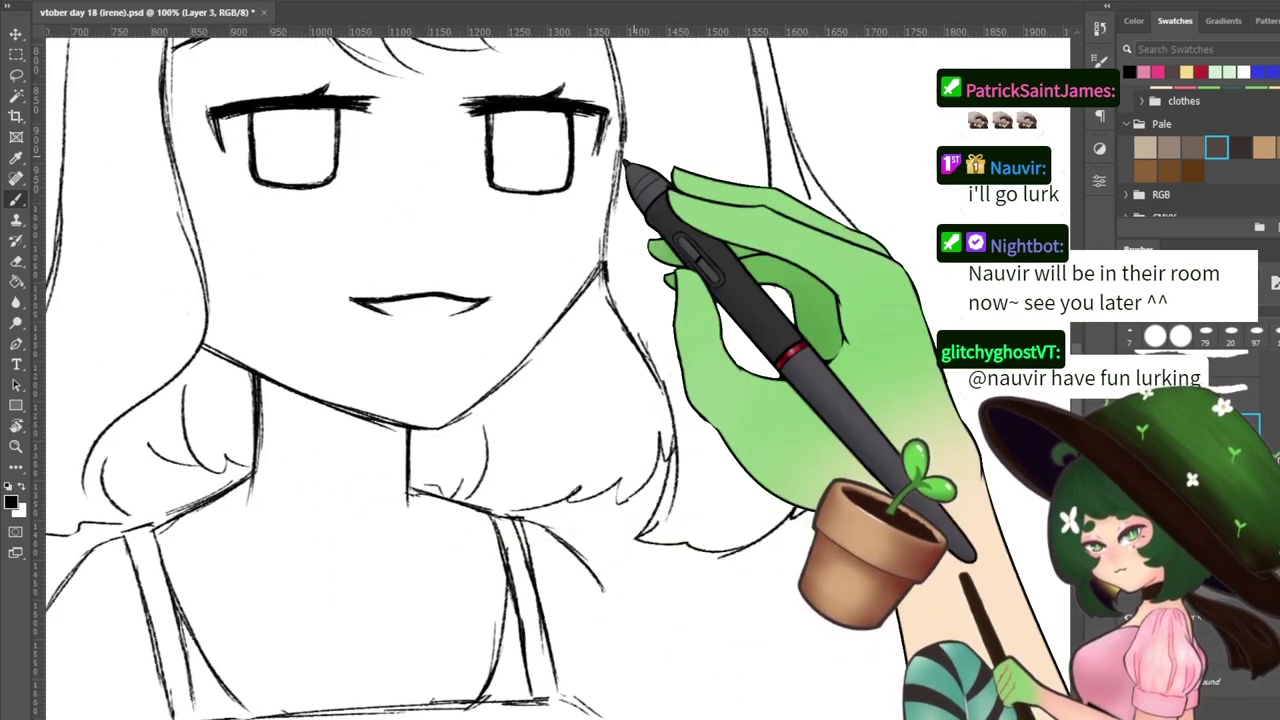
{"action": "scroll", "coordinate": [625, 162], "scroll_direction": "down", "scroll_amount": 1}
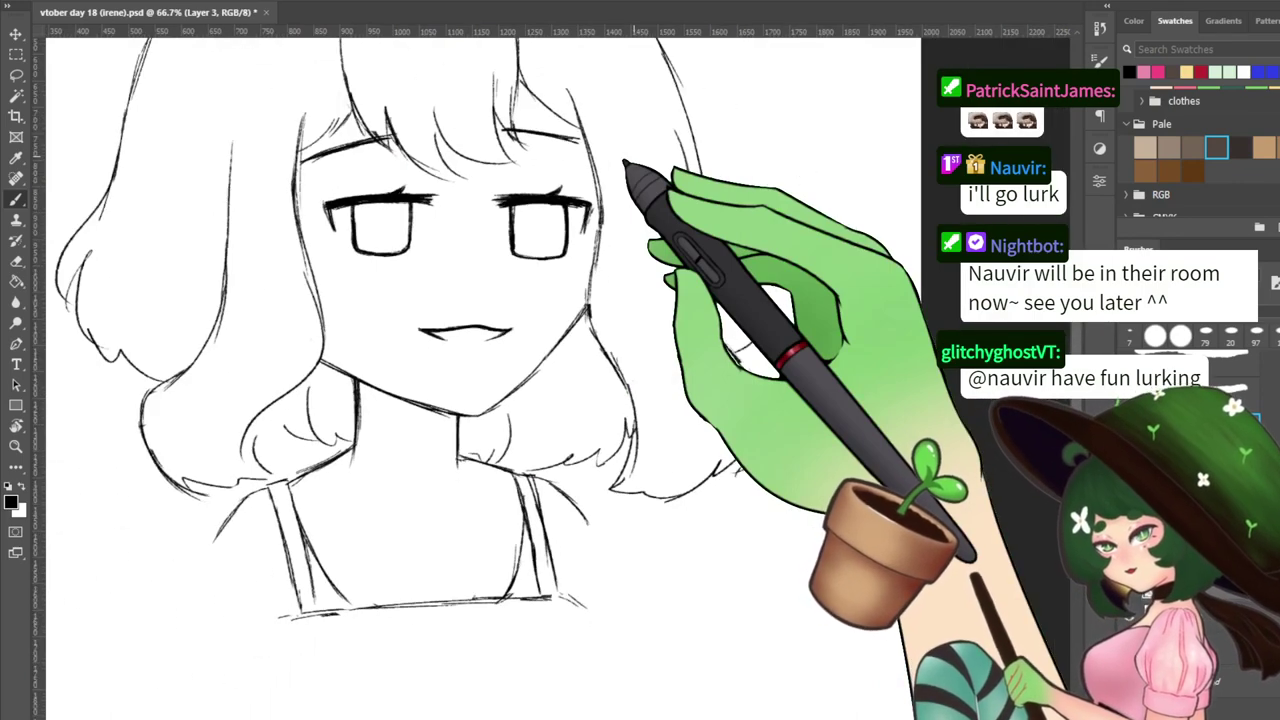
{"action": "key", "text": "ctrl+plus"}
{"action": "left_click_drag", "start_coordinate": [512, 323], "coordinate": [665, 563]}
{"action": "key", "text": "ctrl+plus"}
{"action": "key", "text": "ctrl+minus"}
{"action": "key", "text": "ctrl+minus"}
{"action": "key", "text": "ctrl+minus"}
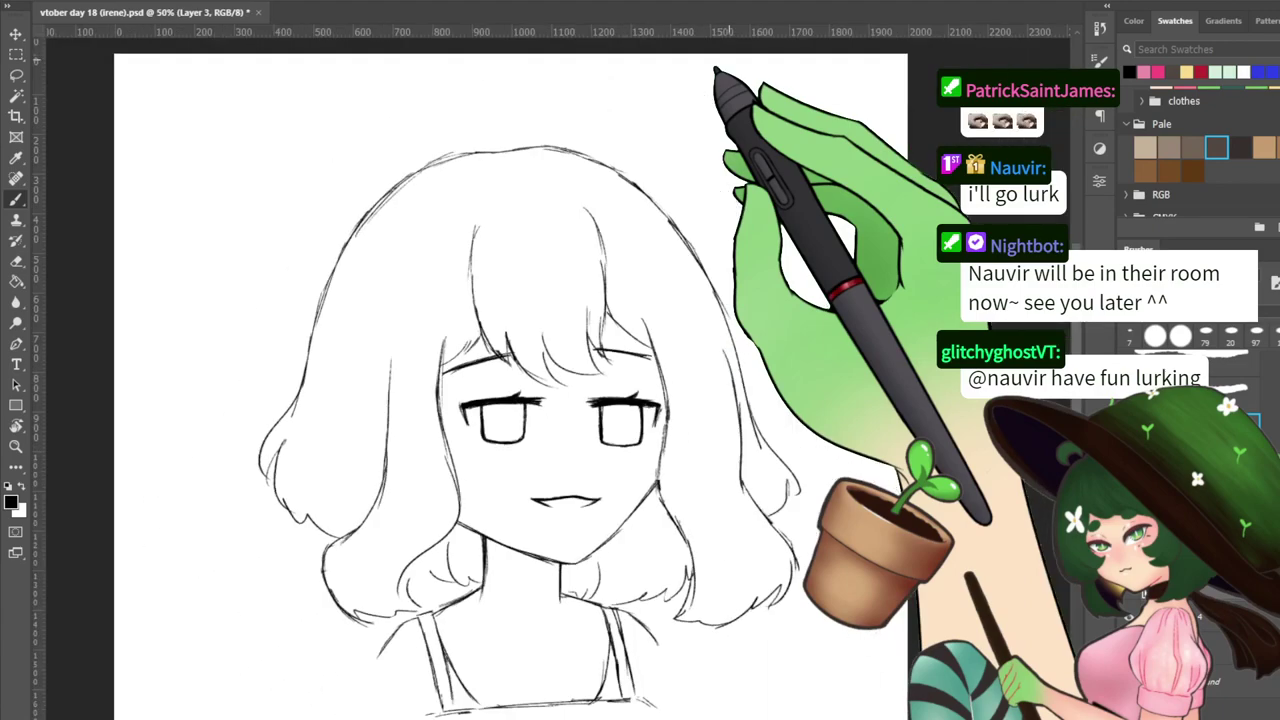
{"action": "key", "text": "ctrl+minus"}
{"action": "key", "text": "ctrl+plus"}
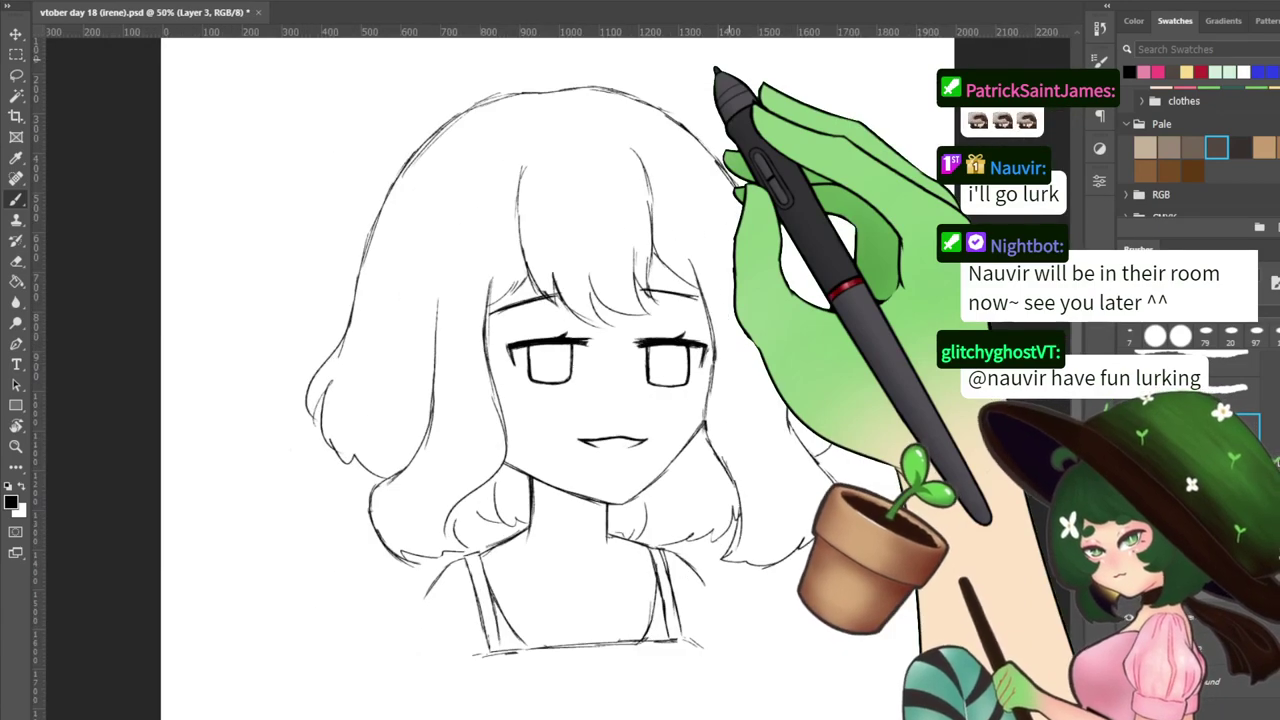
Erase both shoulder straps, their inward curves and the top's upper edge, and redraw the shoulder lines outward from the neck
{"action": "mouse_move", "coordinate": [568, 391]}
{"action": "left_mouse_down"}
{"action": "mouse_move", "coordinate": [528, 337]}
{"action": "mouse_move", "coordinate": [386, 281]}
{"action": "left_mouse_up"}
{"action": "key", "text": "e"}
{"action": "mouse_move", "coordinate": [491, 466]}
{"action": "left_mouse_down"}
{"action": "mouse_move", "coordinate": [464, 430]}
{"action": "mouse_move", "coordinate": [506, 445]}
{"action": "mouse_move", "coordinate": [479, 491]}
{"action": "mouse_move", "coordinate": [495, 523]}
{"action": "mouse_move", "coordinate": [505, 515]}
{"action": "mouse_move", "coordinate": [475, 453]}
{"action": "left_mouse_up"}
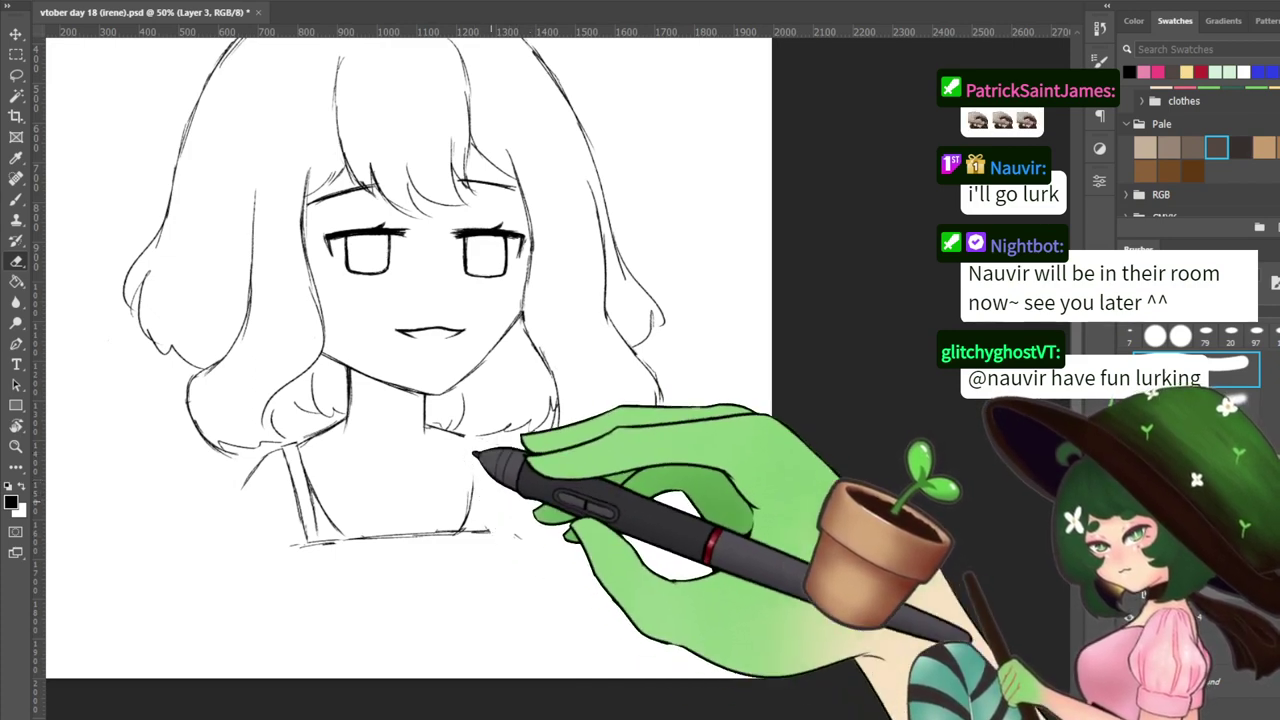
{"action": "mouse_move", "coordinate": [490, 536]}
{"action": "left_mouse_down"}
{"action": "mouse_move", "coordinate": [526, 516]}
{"action": "mouse_move", "coordinate": [485, 522]}
{"action": "mouse_move", "coordinate": [460, 442]}
{"action": "mouse_move", "coordinate": [315, 507]}
{"action": "mouse_move", "coordinate": [315, 538]}
{"action": "mouse_move", "coordinate": [362, 512]}
{"action": "mouse_move", "coordinate": [260, 542]}
{"action": "mouse_move", "coordinate": [326, 505]}
{"action": "mouse_move", "coordinate": [260, 520]}
{"action": "mouse_move", "coordinate": [332, 482]}
{"action": "mouse_move", "coordinate": [270, 489]}
{"action": "mouse_move", "coordinate": [326, 454]}
{"action": "mouse_move", "coordinate": [276, 467]}
{"action": "mouse_move", "coordinate": [296, 446]}
{"action": "mouse_move", "coordinate": [312, 470]}
{"action": "mouse_move", "coordinate": [292, 491]}
{"action": "mouse_move", "coordinate": [350, 422]}
{"action": "mouse_move", "coordinate": [304, 400]}
{"action": "mouse_move", "coordinate": [302, 439]}
{"action": "mouse_move", "coordinate": [268, 451]}
{"action": "mouse_move", "coordinate": [316, 449]}
{"action": "mouse_move", "coordinate": [283, 452]}
{"action": "mouse_move", "coordinate": [351, 416]}
{"action": "mouse_move", "coordinate": [218, 468]}
{"action": "left_mouse_up"}
{"action": "key", "text": "b"}
{"action": "left_click_drag", "start_coordinate": [425, 425], "coordinate": [436, 428]}
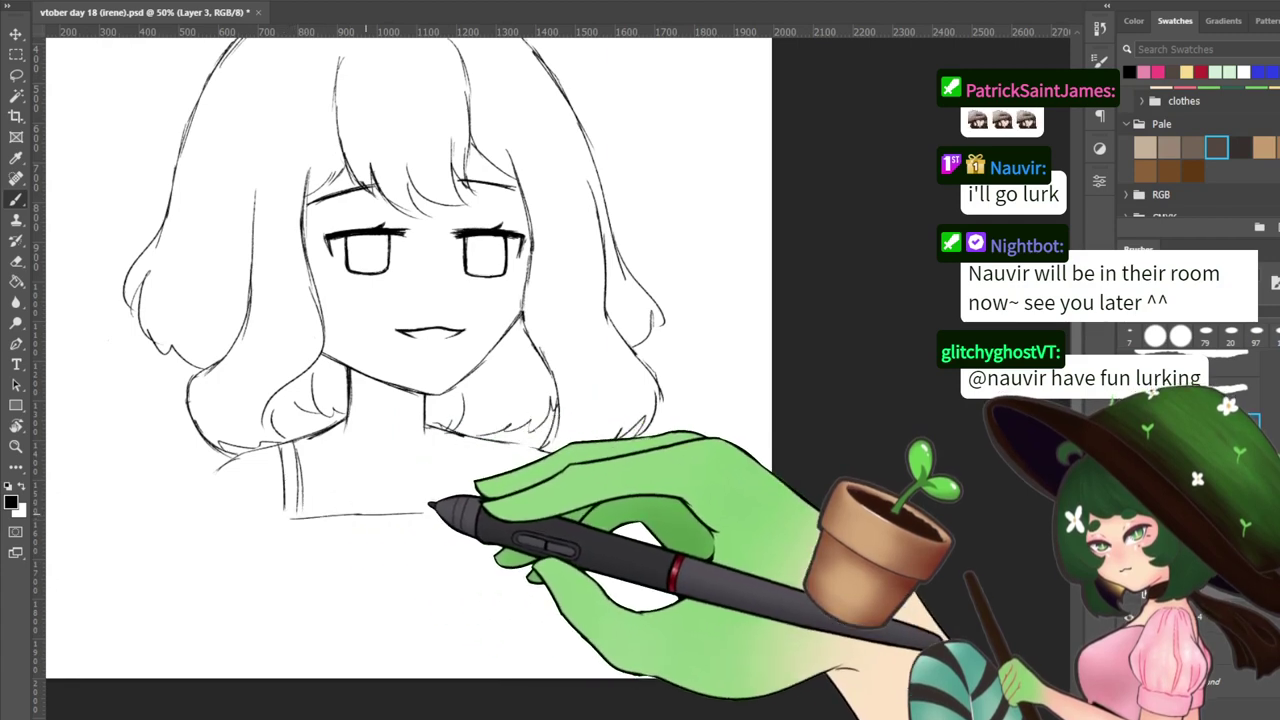
Clear the rough upper edge of the top and redraw the left strap's inner and outer edges as longer lines down from the shoulder
{"action": "key", "text": "e"}
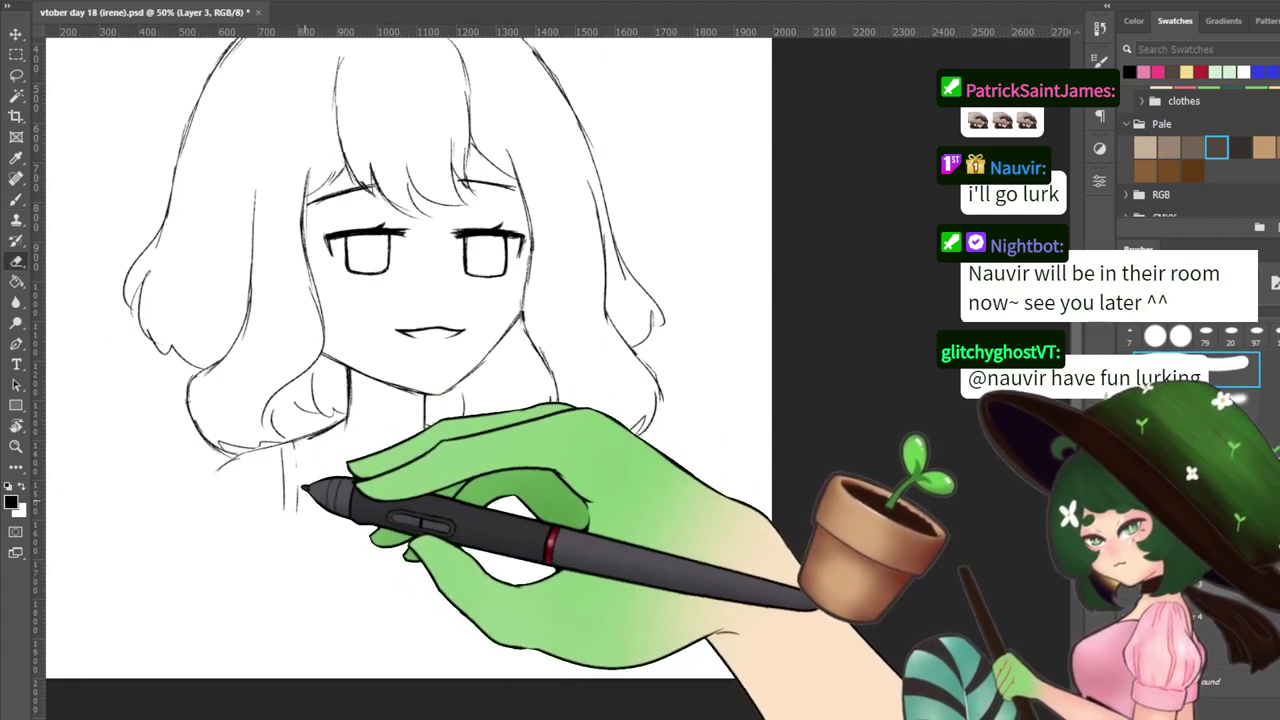
{"action": "key", "text": "b"}
{"action": "left_click_drag", "start_coordinate": [304, 490], "coordinate": [308, 540]}
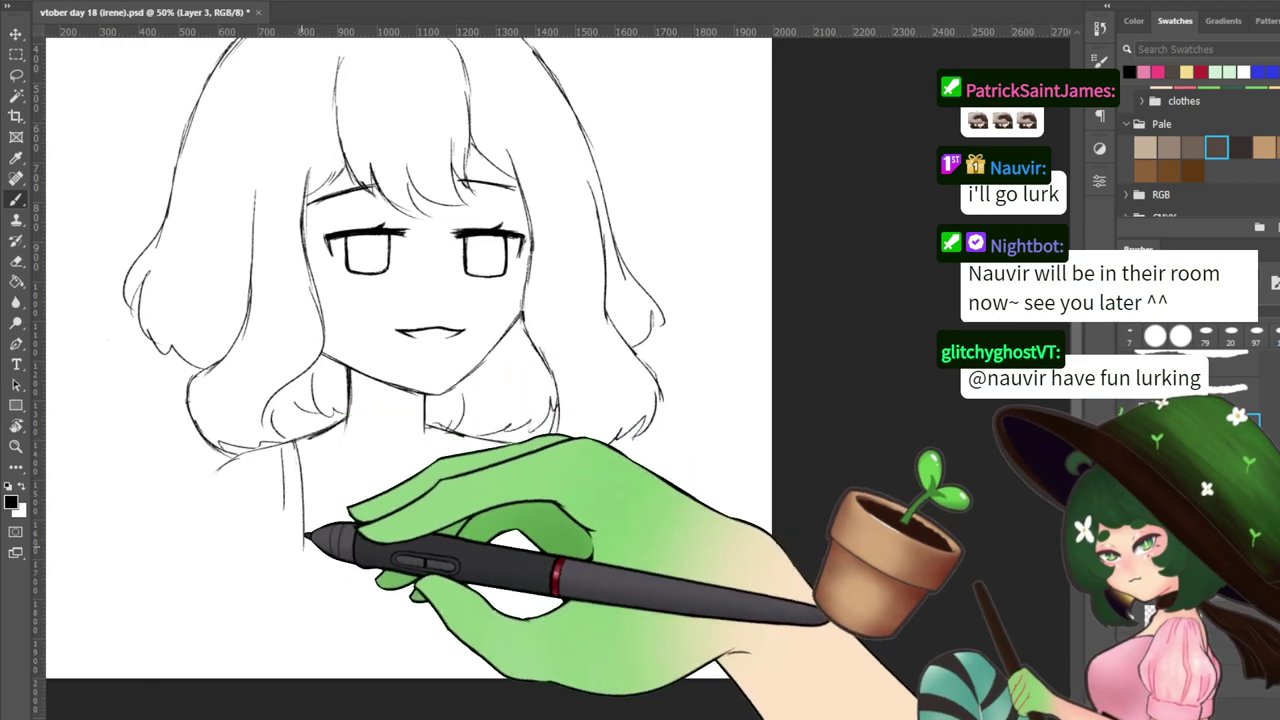
{"action": "key", "text": "e"}
{"action": "key", "text": "b"}
{"action": "left_click_drag", "start_coordinate": [300, 452], "coordinate": [301, 576]}
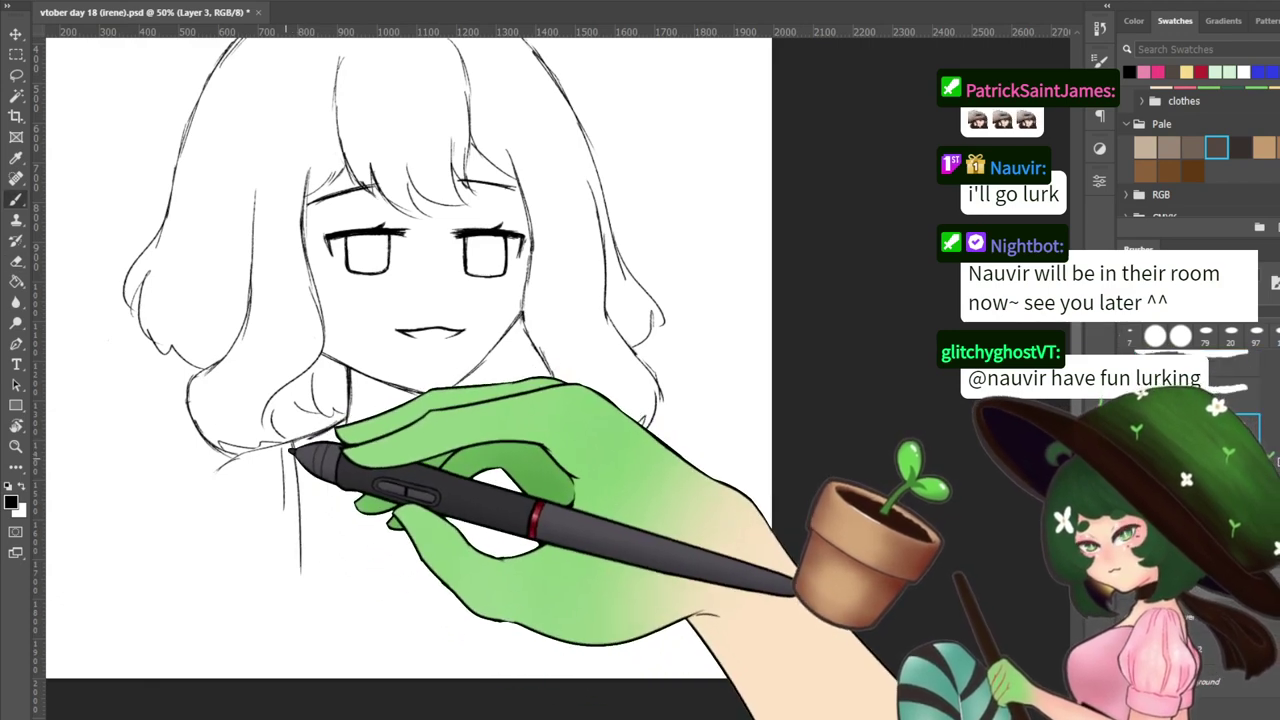
{"action": "key", "text": "ctrl+z"}
{"action": "key", "text": "e"}
{"action": "key", "text": "b"}
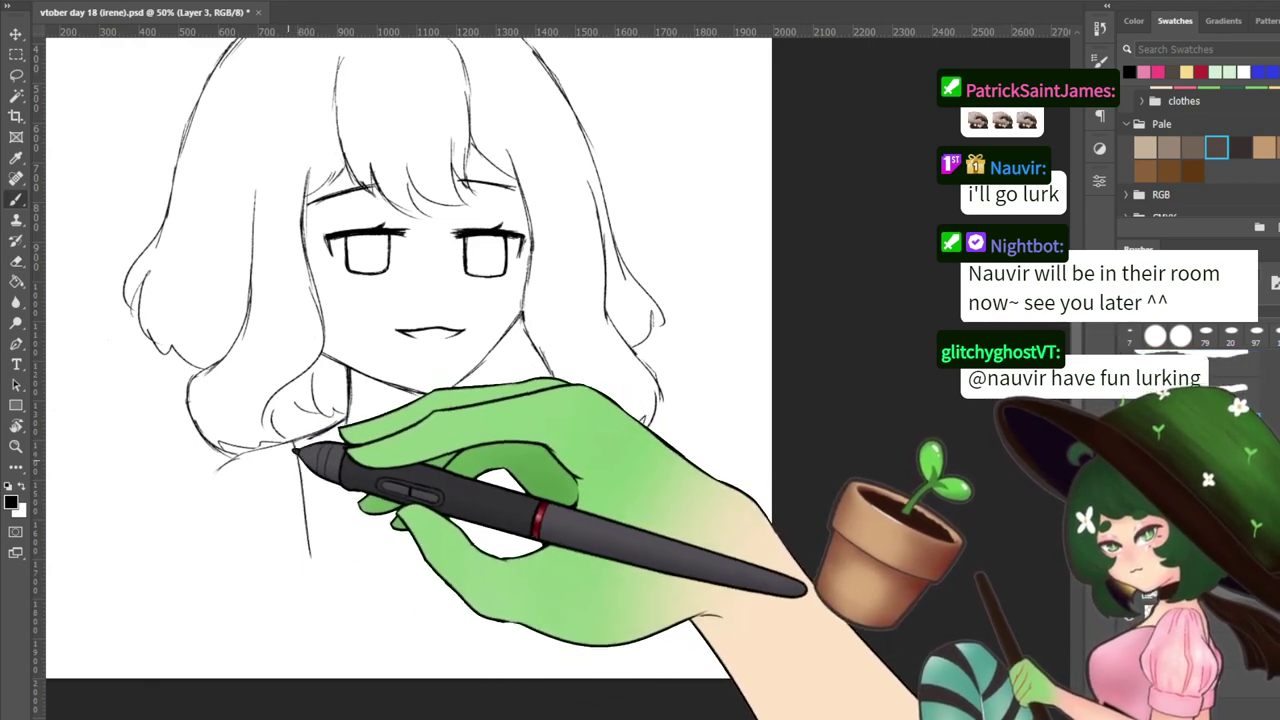
{"action": "mouse_move", "coordinate": [295, 446]}
{"action": "left_mouse_down"}
{"action": "mouse_move", "coordinate": [311, 551]}
{"action": "mouse_move", "coordinate": [297, 552]}
{"action": "left_mouse_up"}
{"action": "key", "text": "ctrl+z"}
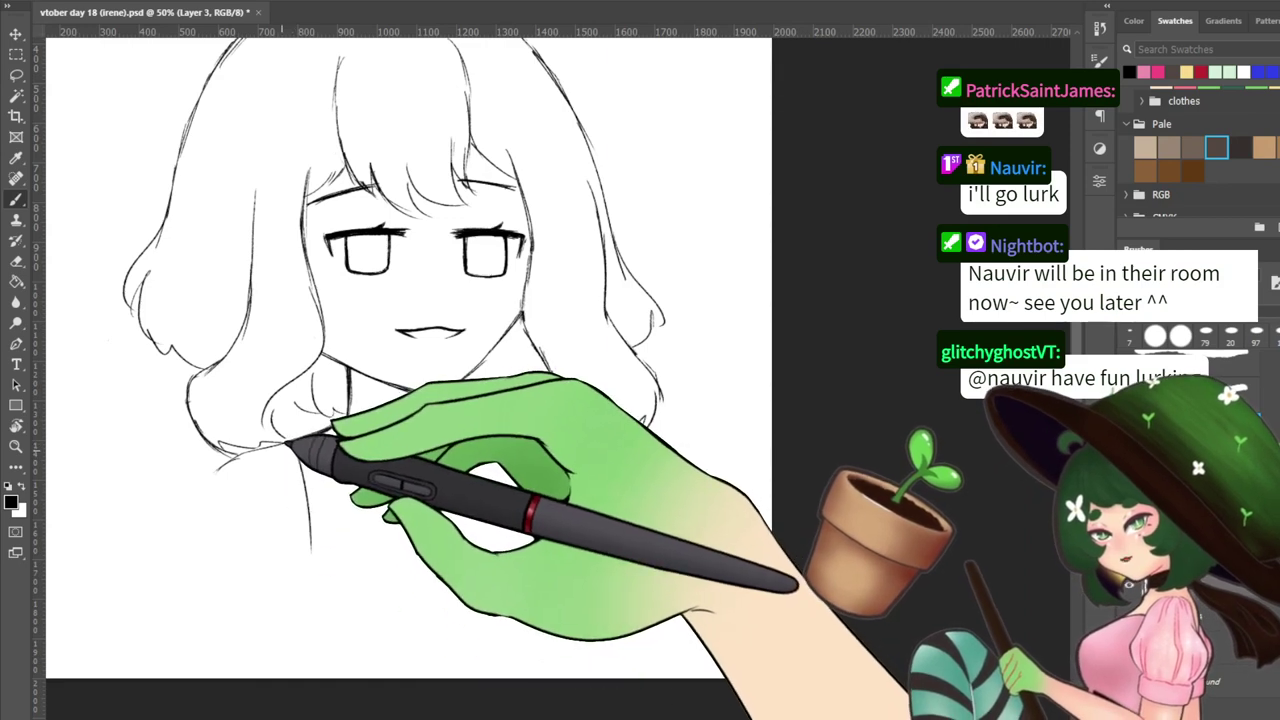
{"action": "left_click_drag", "start_coordinate": [280, 446], "coordinate": [297, 551]}
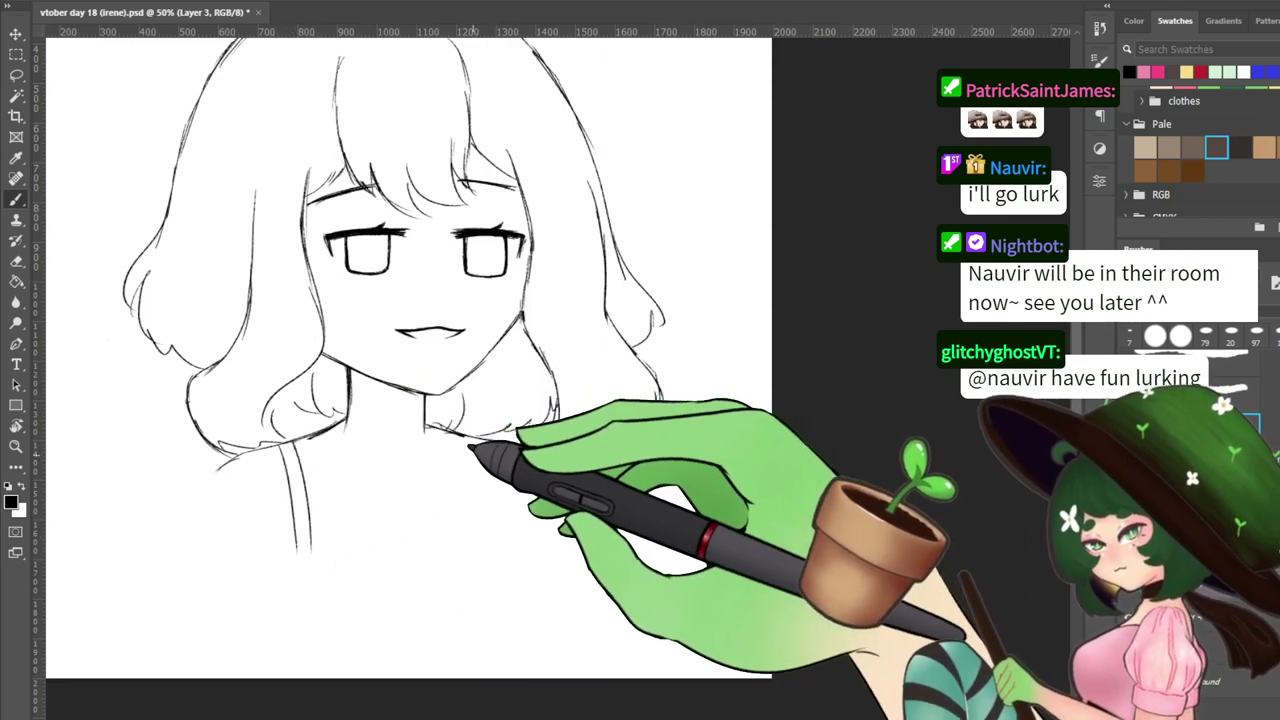
Draw the inner and outer edges of the right strap and a straight upper edge of the top joining both straps
{"action": "left_click_drag", "start_coordinate": [485, 441], "coordinate": [484, 529]}
{"action": "key", "text": "ctrl+z"}
{"action": "mouse_move", "coordinate": [488, 440]}
{"action": "left_mouse_down"}
{"action": "mouse_move", "coordinate": [489, 543]}
{"action": "mouse_move", "coordinate": [504, 530]}
{"action": "left_mouse_up"}
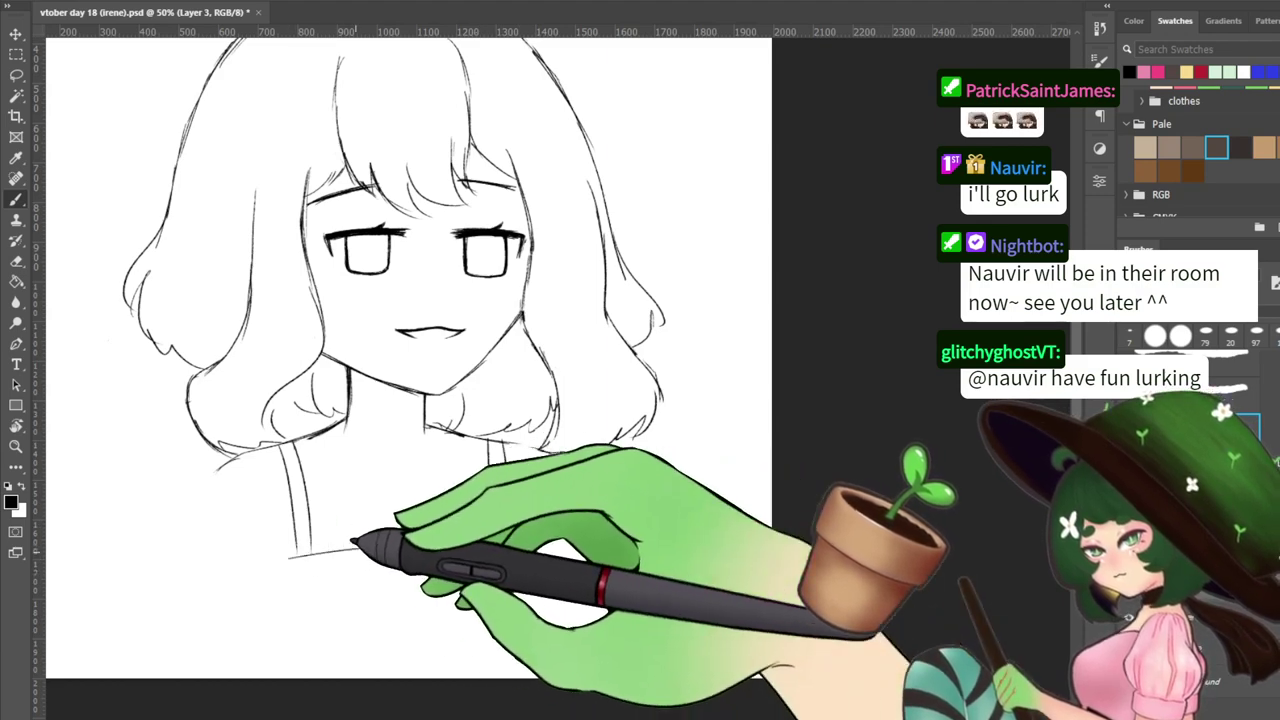
{"action": "mouse_move", "coordinate": [288, 550]}
{"action": "left_mouse_down"}
{"action": "mouse_move", "coordinate": [420, 531]}
{"action": "mouse_move", "coordinate": [496, 546]}
{"action": "left_mouse_up"}
{"action": "key", "text": "ctrl+z"}
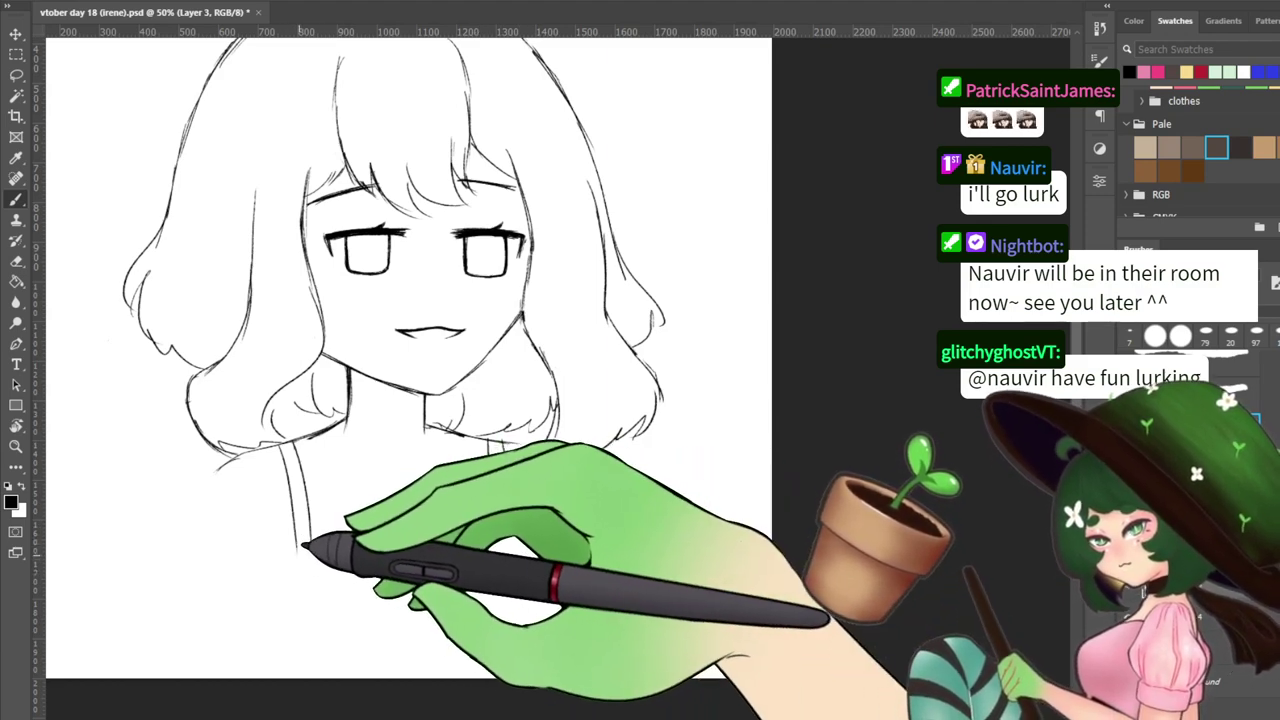
{"action": "left_click_drag", "start_coordinate": [293, 556], "coordinate": [509, 552]}
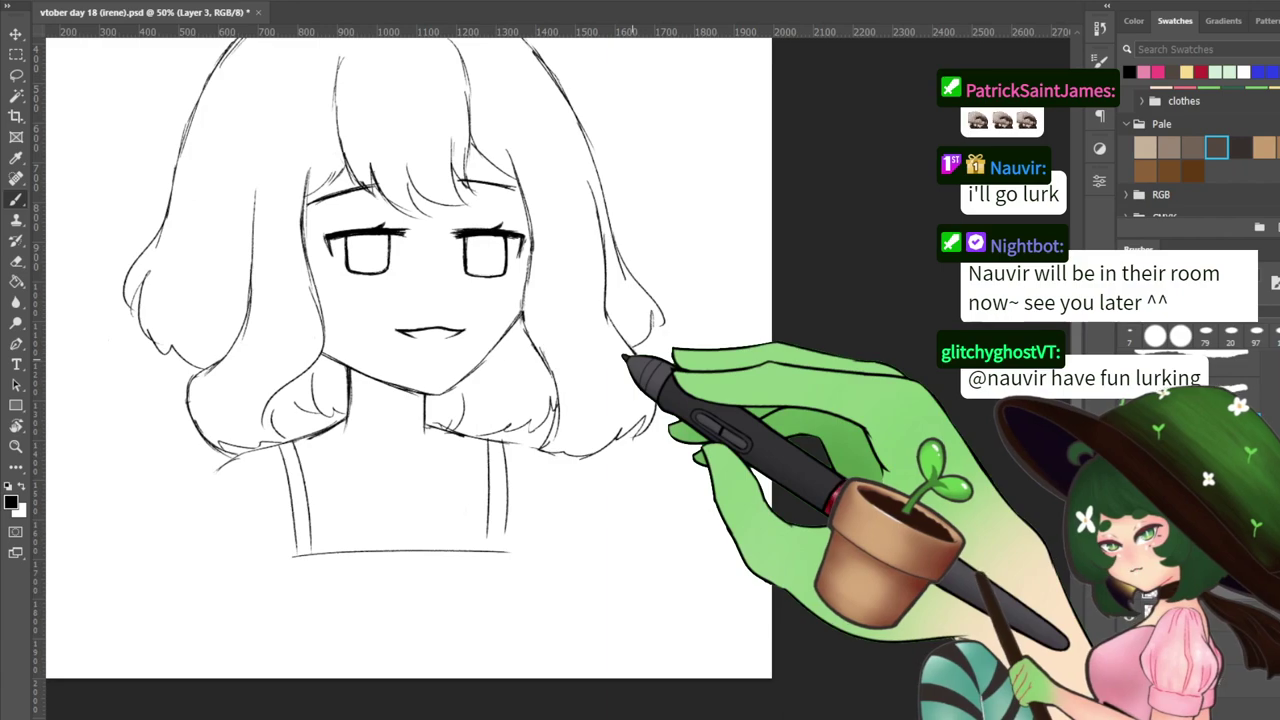
Erase the right strap and the rough shoulder line behind the right hair ends, and redraw the right shoulder line
{"action": "key", "text": "ctrl+minus"}
{"action": "key", "text": "ctrl+plus"}
{"action": "key", "text": "ctrl+plus"}
{"action": "left_click_drag", "start_coordinate": [550, 425], "coordinate": [362, 242]}
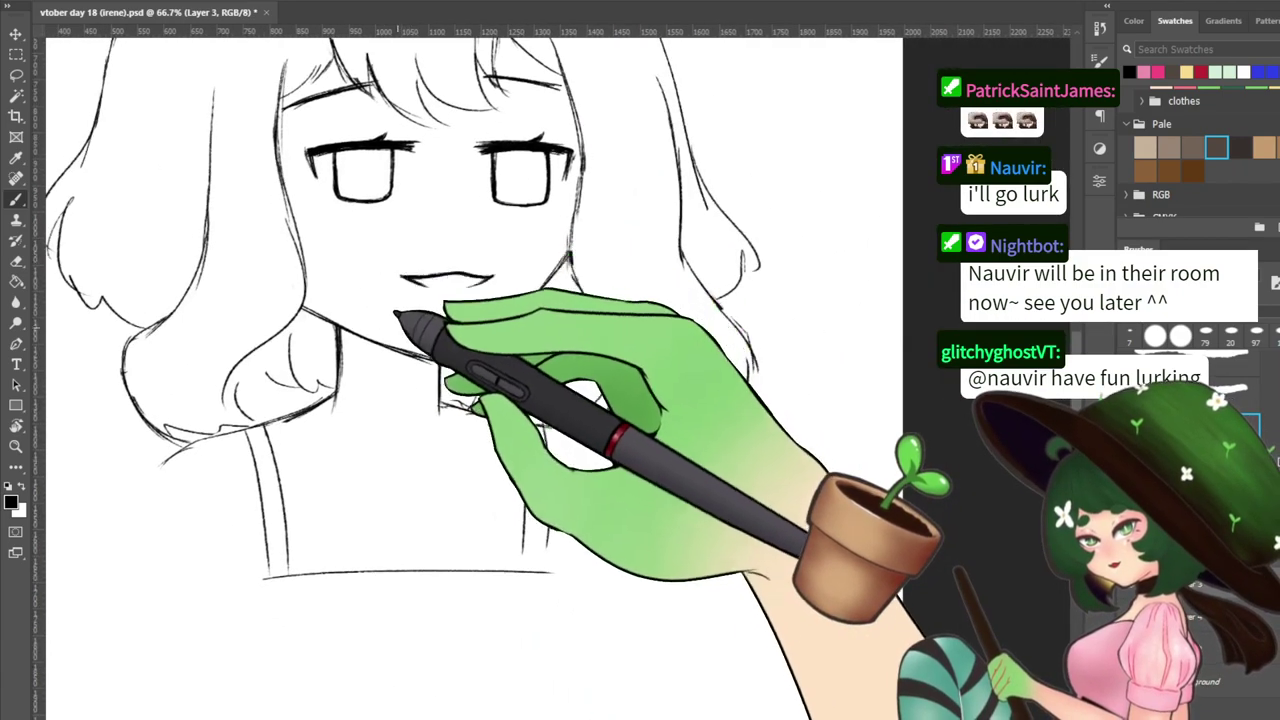
{"action": "key", "text": "e"}
{"action": "mouse_move", "coordinate": [537, 428]}
{"action": "left_mouse_down"}
{"action": "mouse_move", "coordinate": [543, 477]}
{"action": "mouse_move", "coordinate": [551, 451]}
{"action": "mouse_move", "coordinate": [526, 543]}
{"action": "mouse_move", "coordinate": [520, 436]}
{"action": "left_mouse_up"}
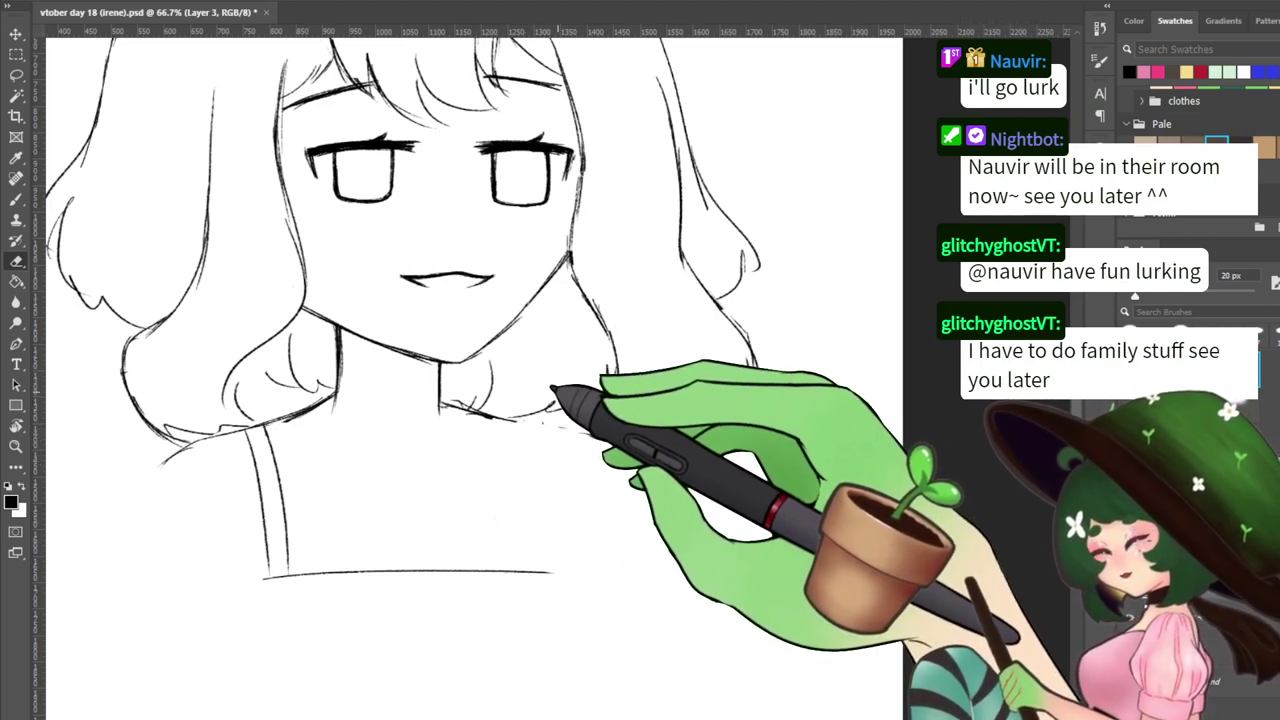
{"action": "key", "text": "b"}
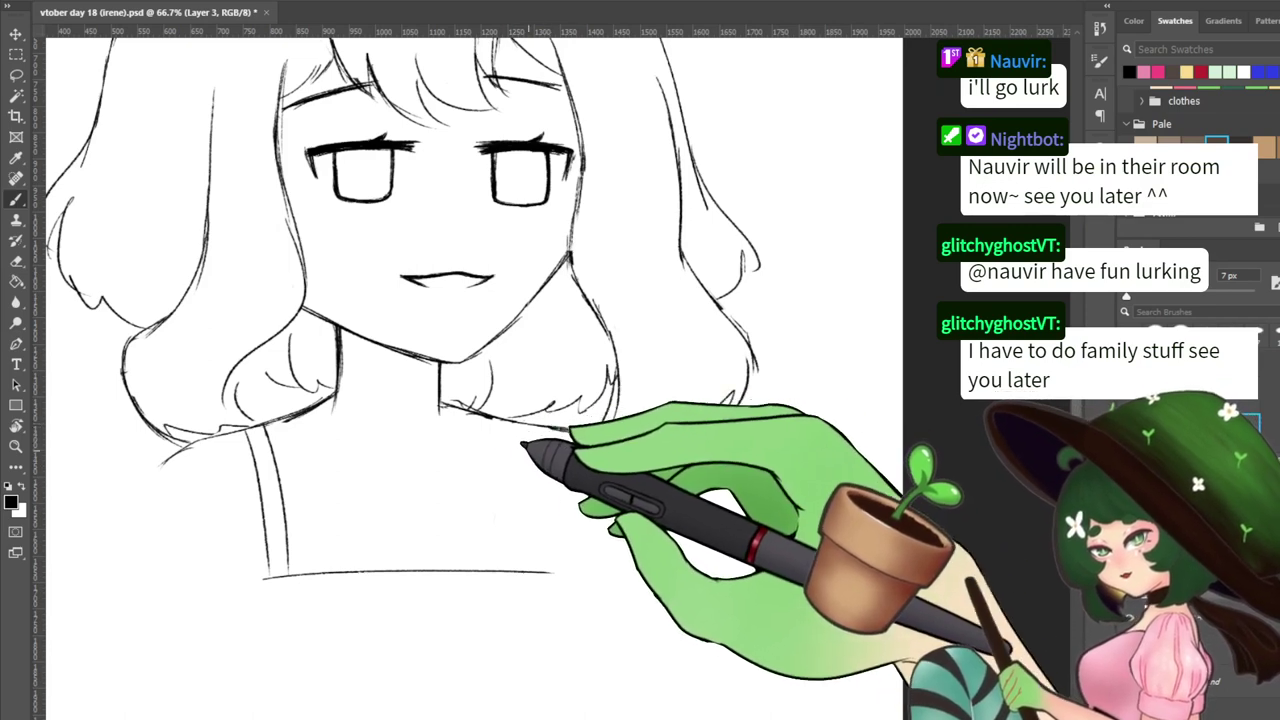
{"action": "key", "text": "e"}
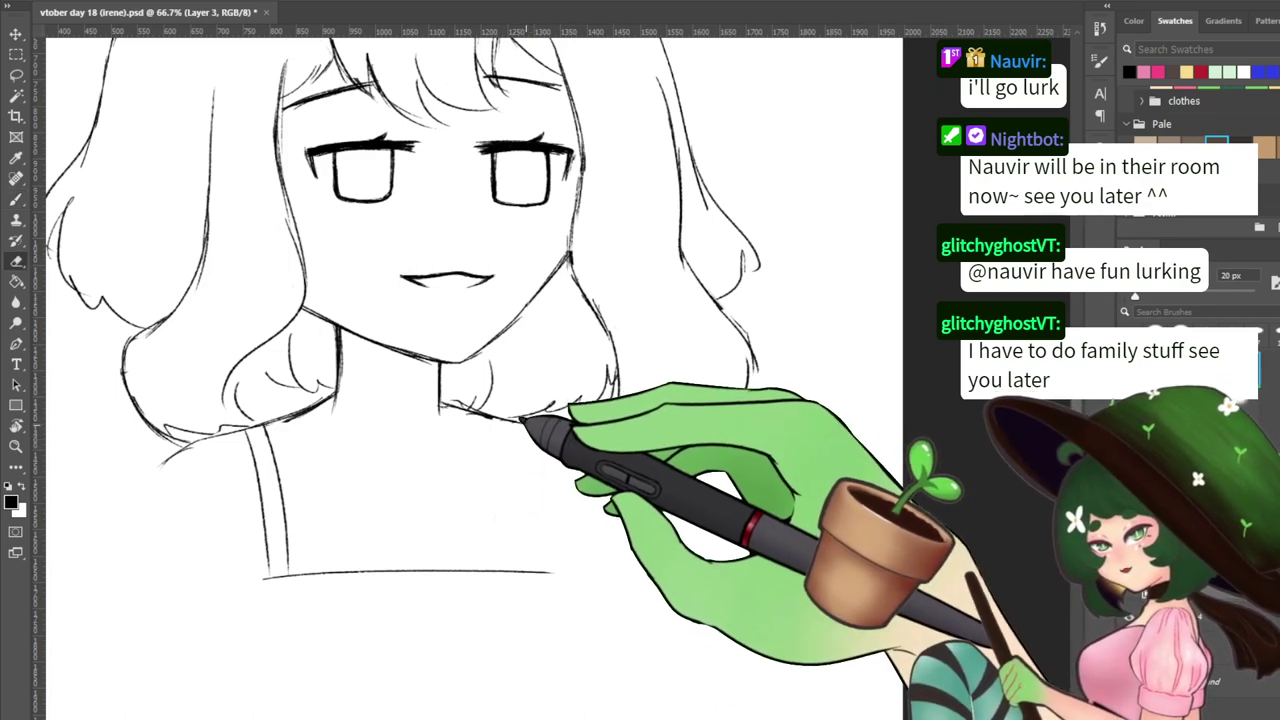
{"action": "key", "text": "b"}
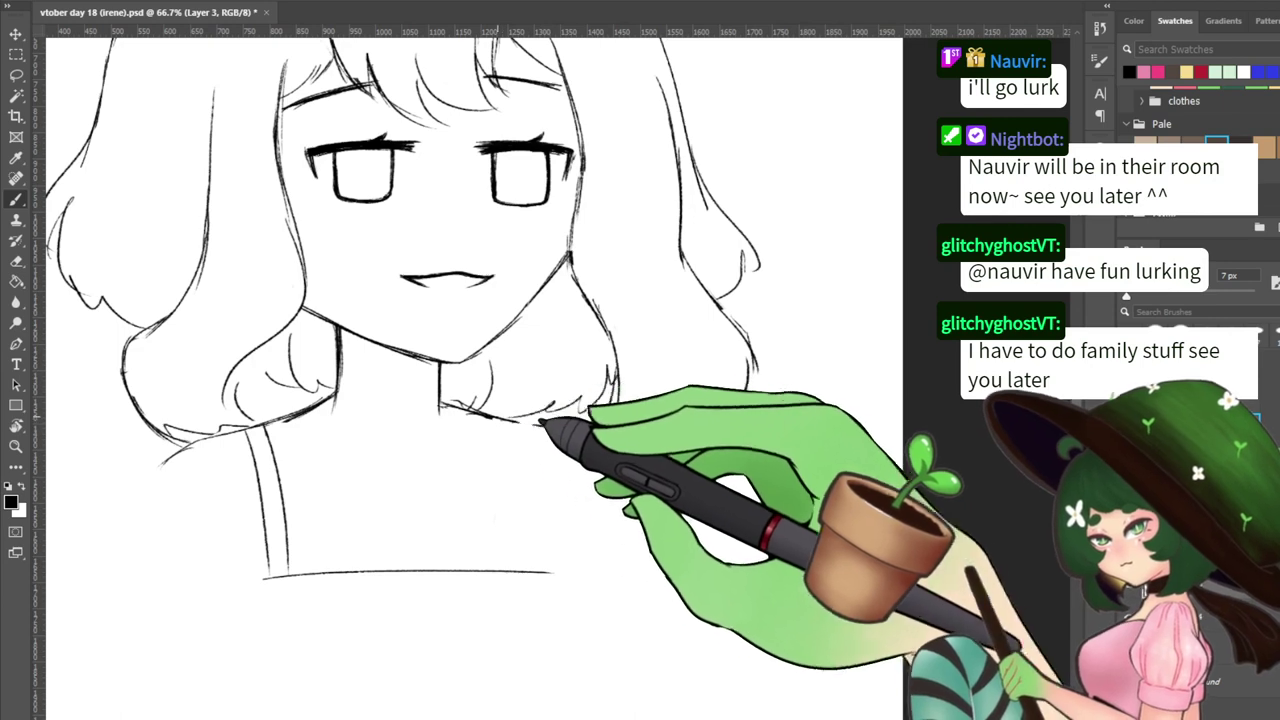
{"action": "key", "text": "e"}
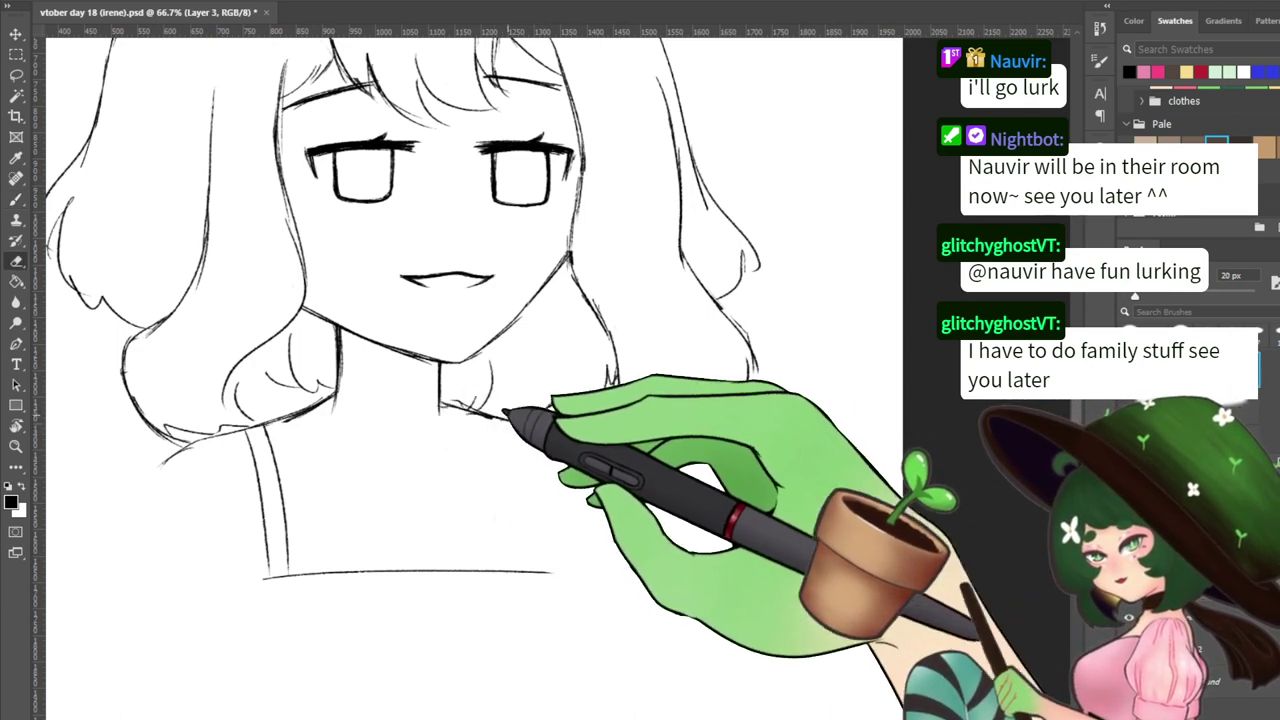
{"action": "key", "text": "b"}
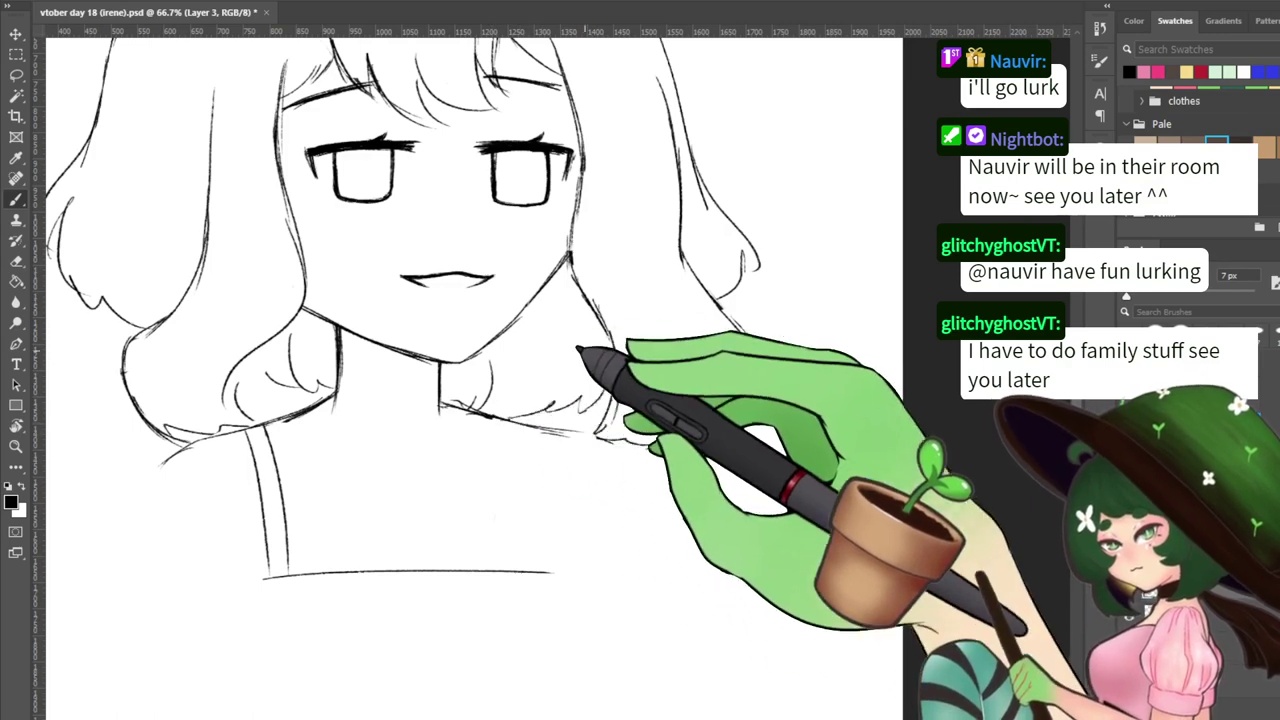
Redraw the right strap's inner and outer edges from the shoulder down and extend the top's upper edge to meet them
{"action": "left_click_drag", "start_coordinate": [529, 426], "coordinate": [517, 567]}
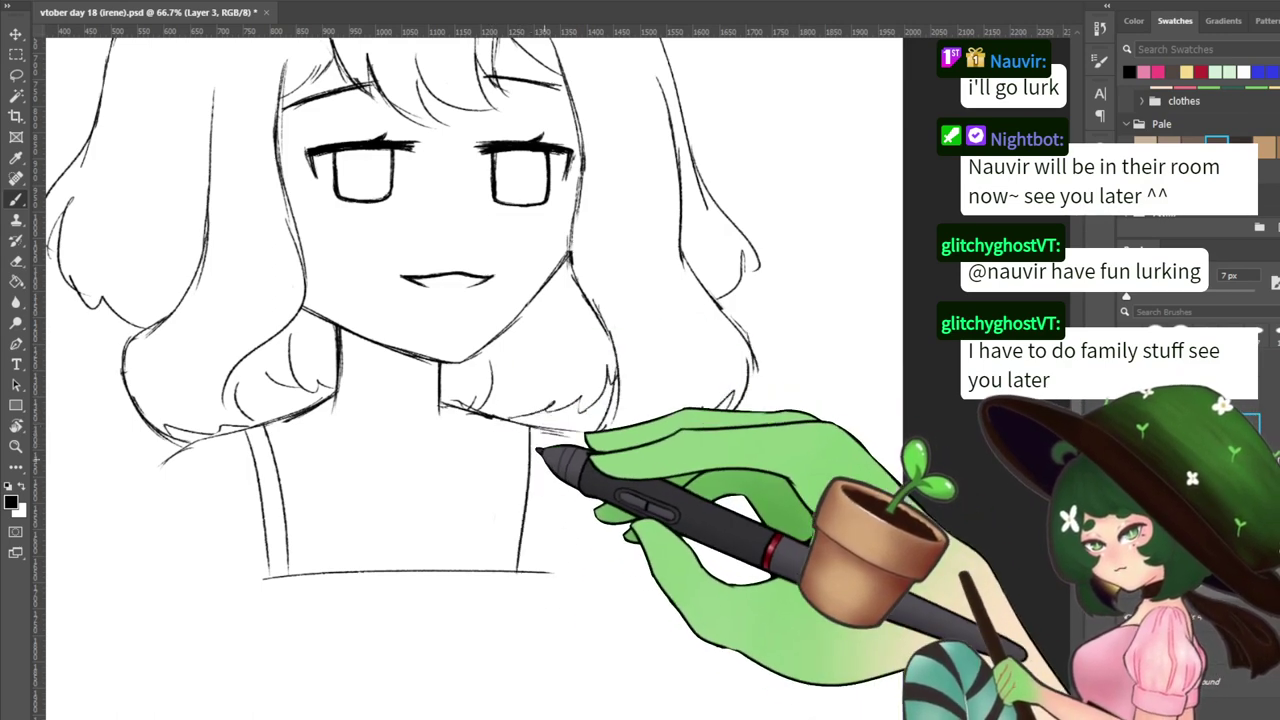
{"action": "left_click_drag", "start_coordinate": [528, 426], "coordinate": [517, 567]}
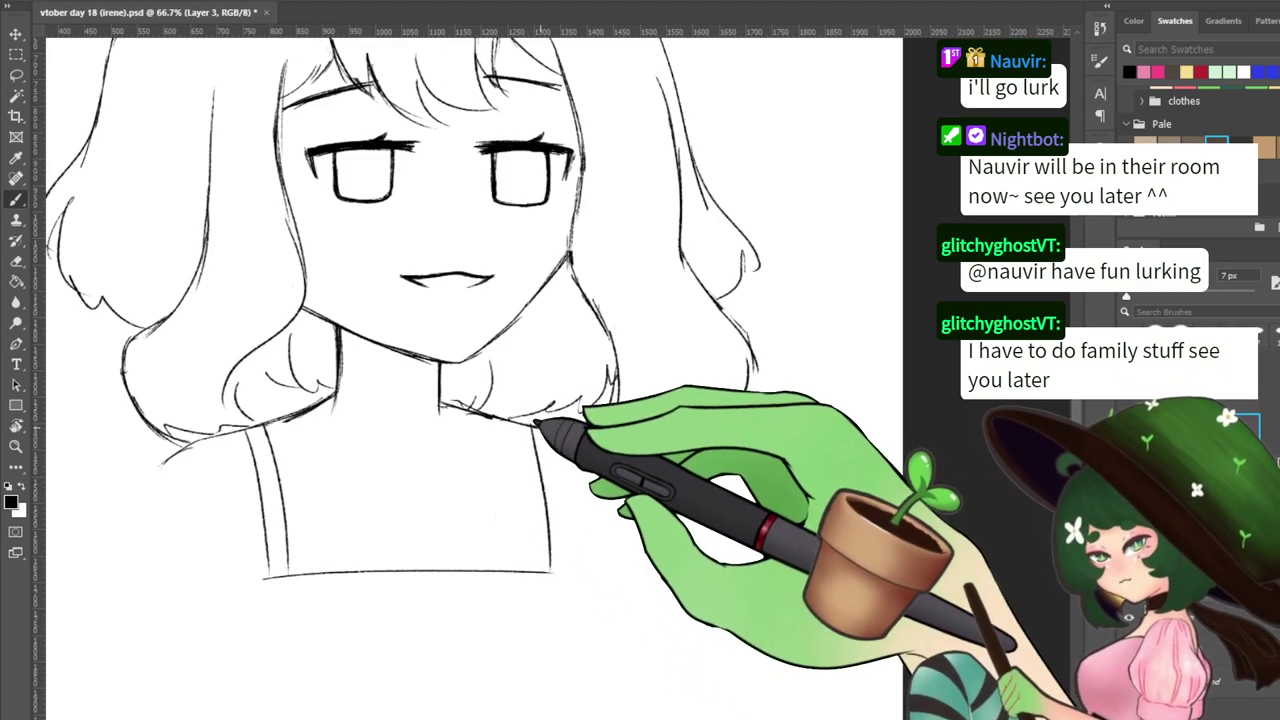
{"action": "left_click_drag", "start_coordinate": [556, 432], "coordinate": [565, 573]}
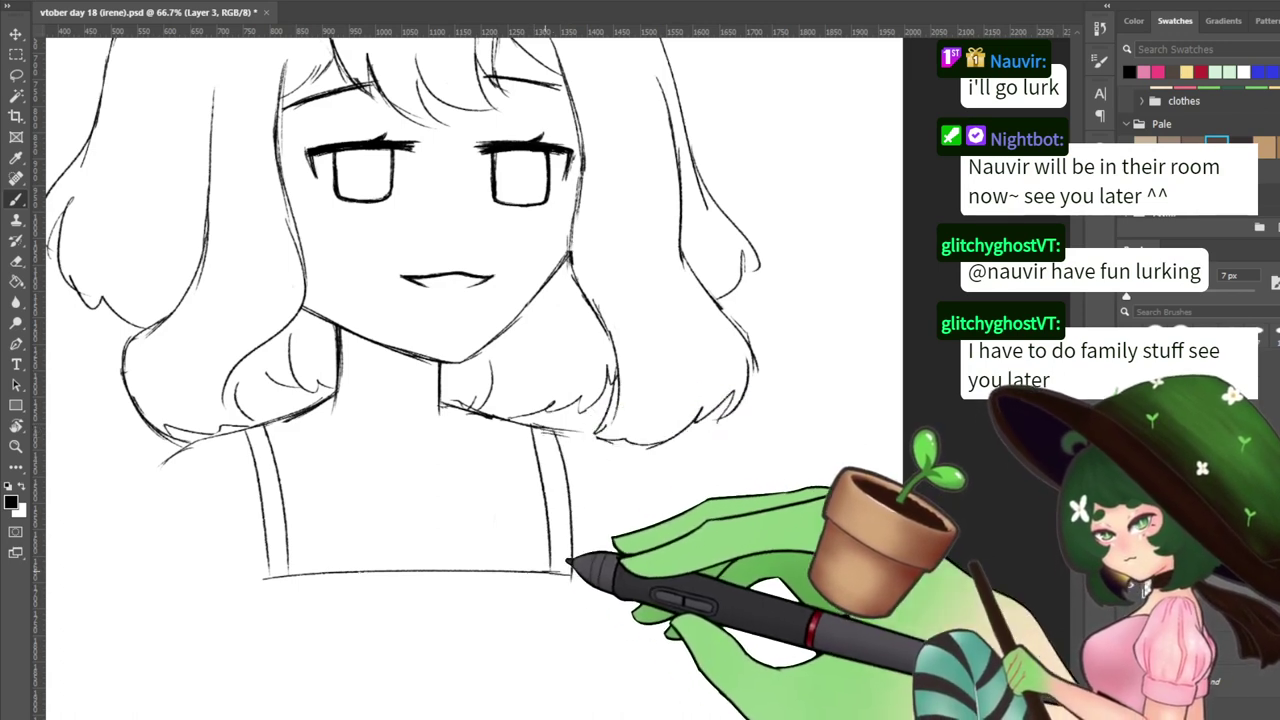
Draw a slanting arm line below the left shoulder and curves running inward from both straps to the top's upper edge
{"action": "scroll", "coordinate": [500, 520], "scroll_direction": "down", "scroll_amount": 3}
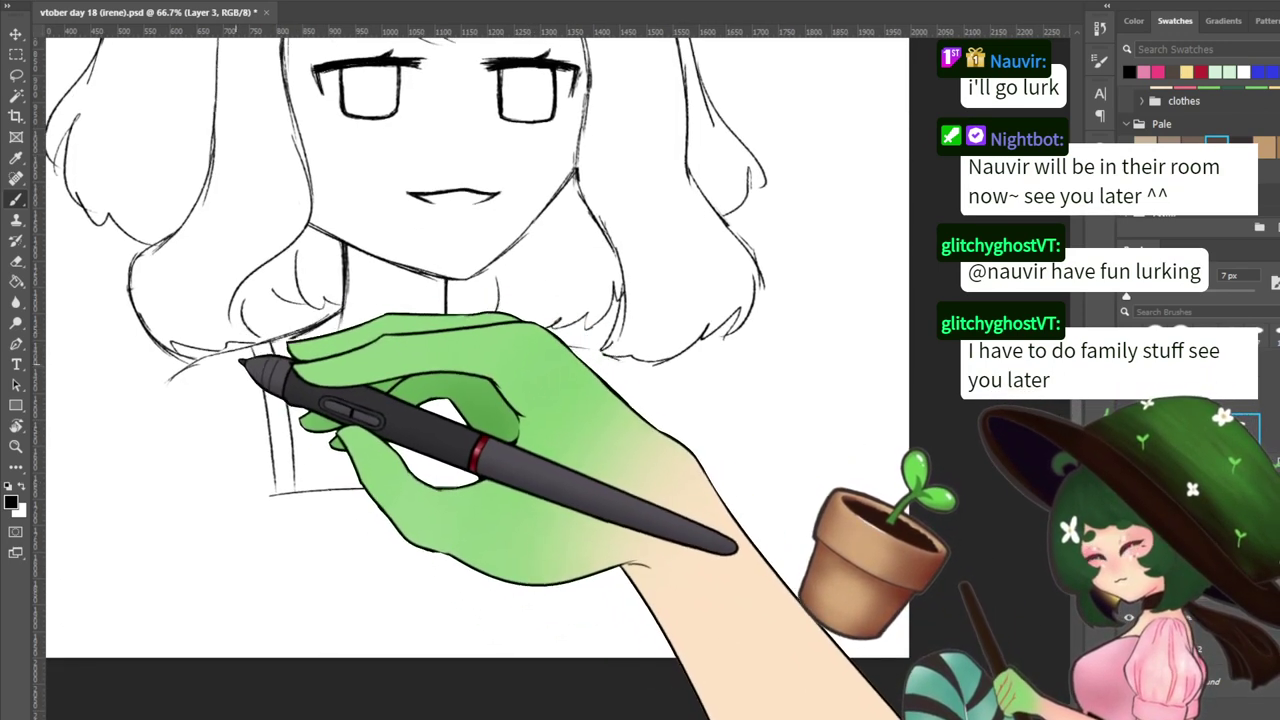
{"action": "left_click_drag", "start_coordinate": [196, 387], "coordinate": [243, 480]}
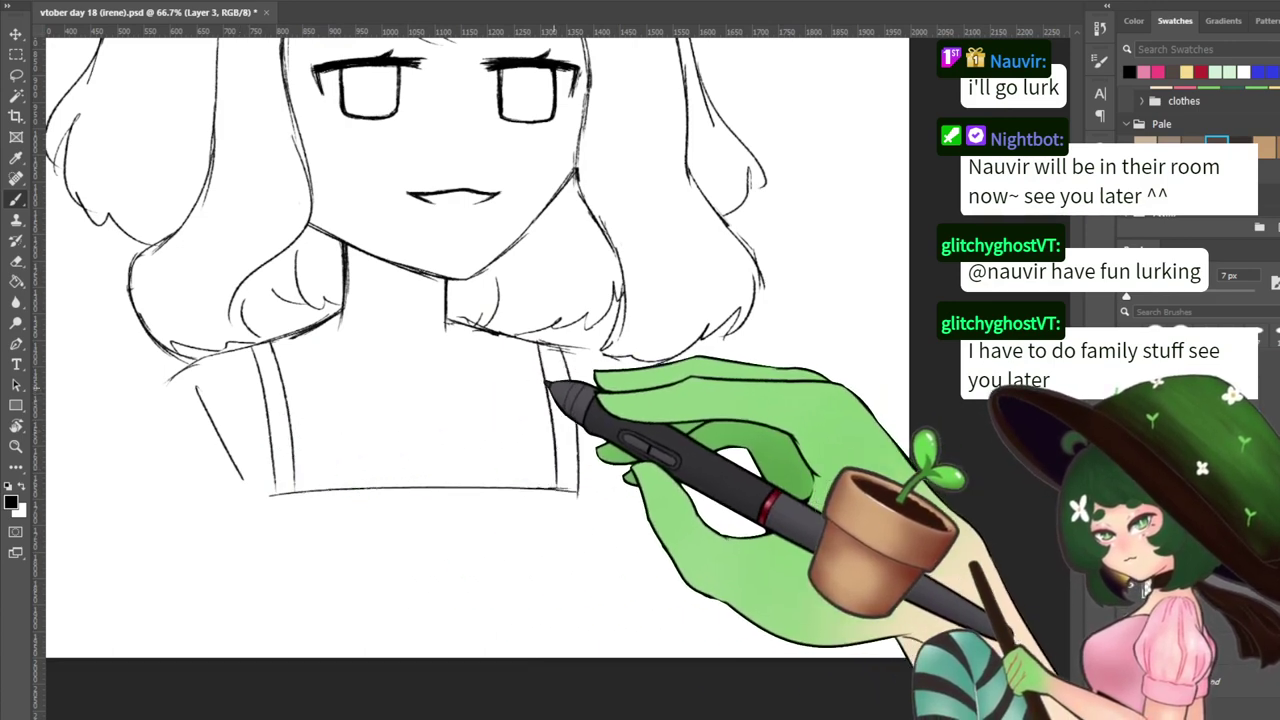
{"action": "scroll", "coordinate": [549, 243], "scroll_direction": "up", "scroll_amount": 4}
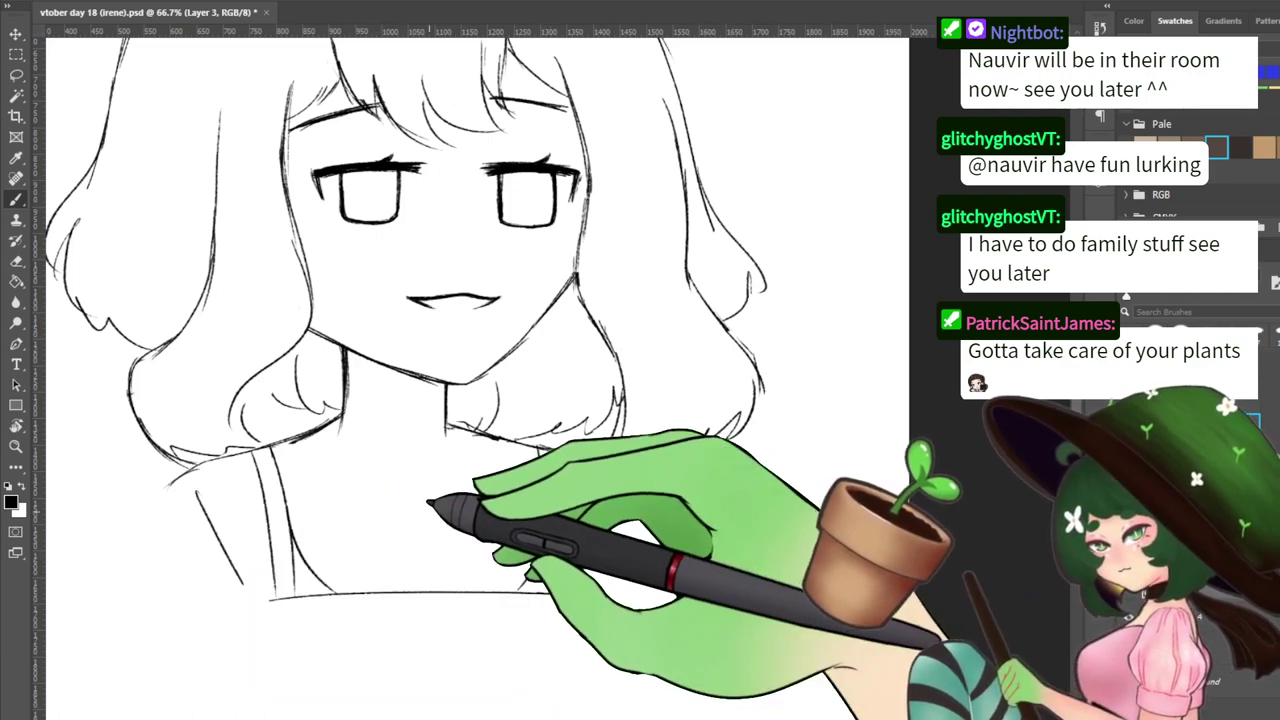
{"action": "key", "text": "ctrl+minus"}
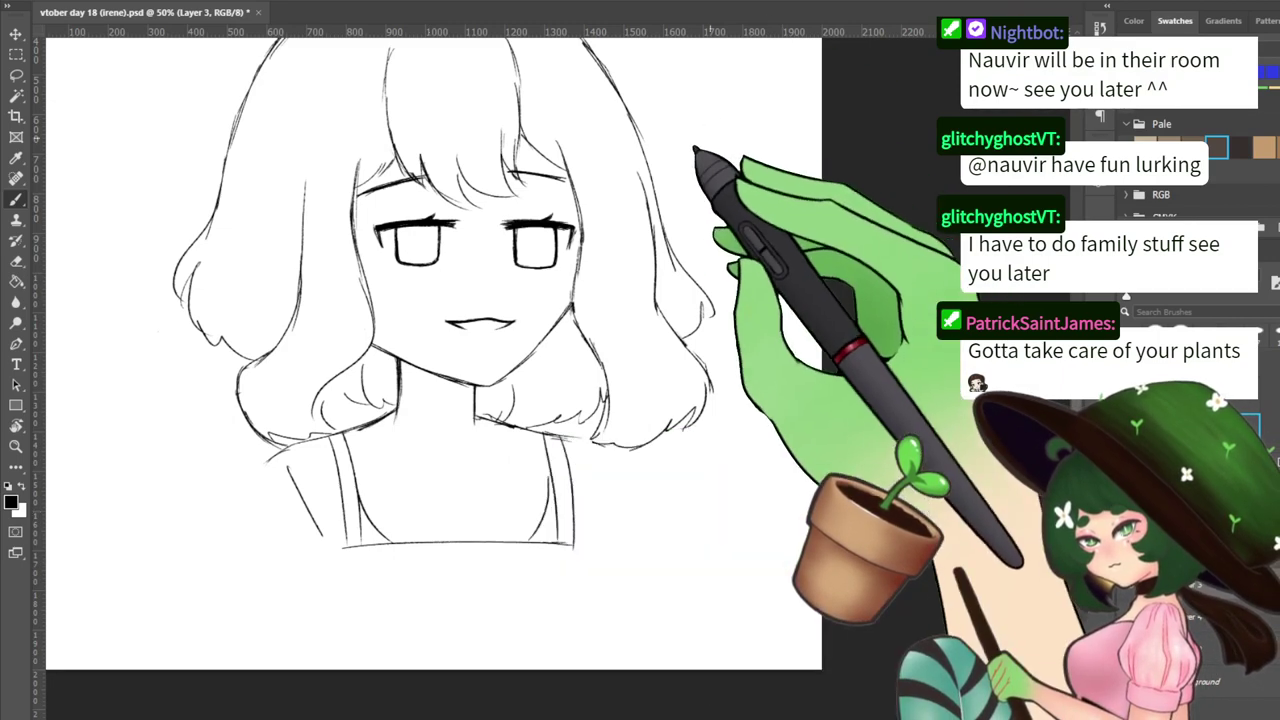
Extend the hair strands framing both sides of the face up beside the fringe and add short crease lines above both eyes
{"action": "mouse_move", "coordinate": [457, 183]}
{"action": "left_mouse_down"}
{"action": "mouse_move", "coordinate": [526, 343]}
{"action": "mouse_move", "coordinate": [505, 309]}
{"action": "mouse_move", "coordinate": [526, 214]}
{"action": "mouse_move", "coordinate": [583, 216]}
{"action": "left_mouse_up"}
{"action": "key", "text": "e"}
{"action": "key", "text": "b"}
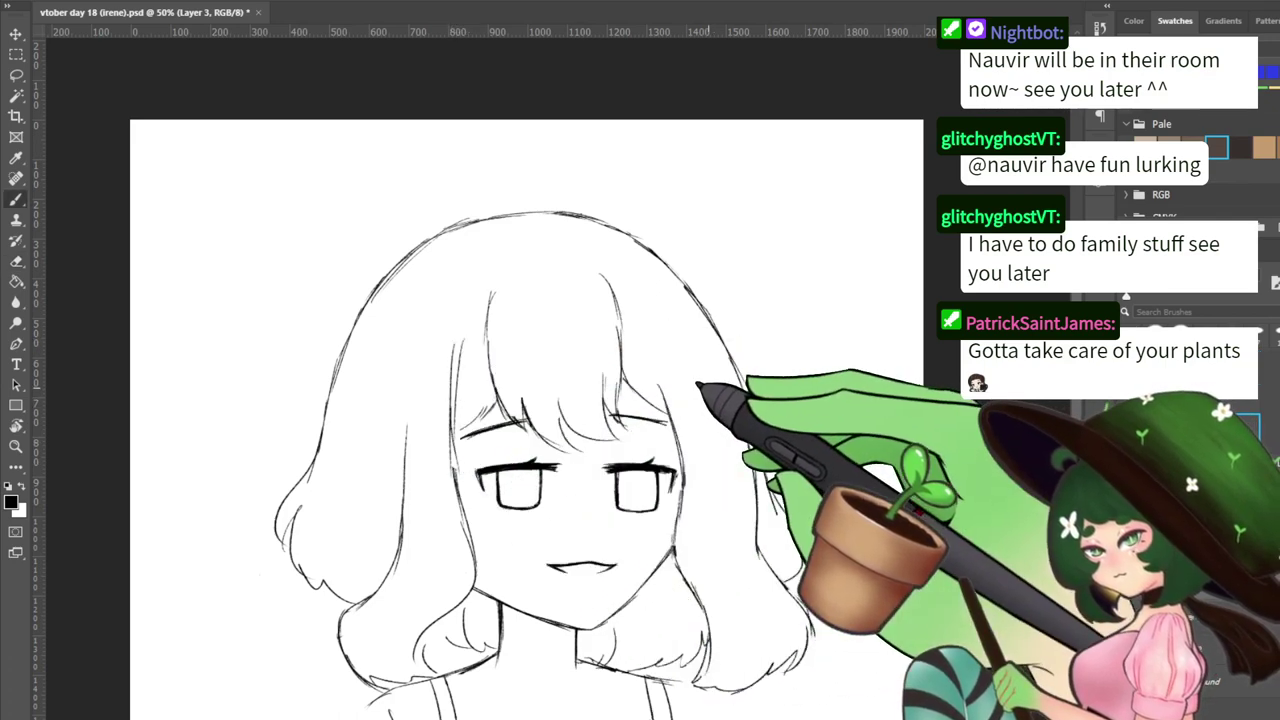
{"action": "key", "text": "e"}
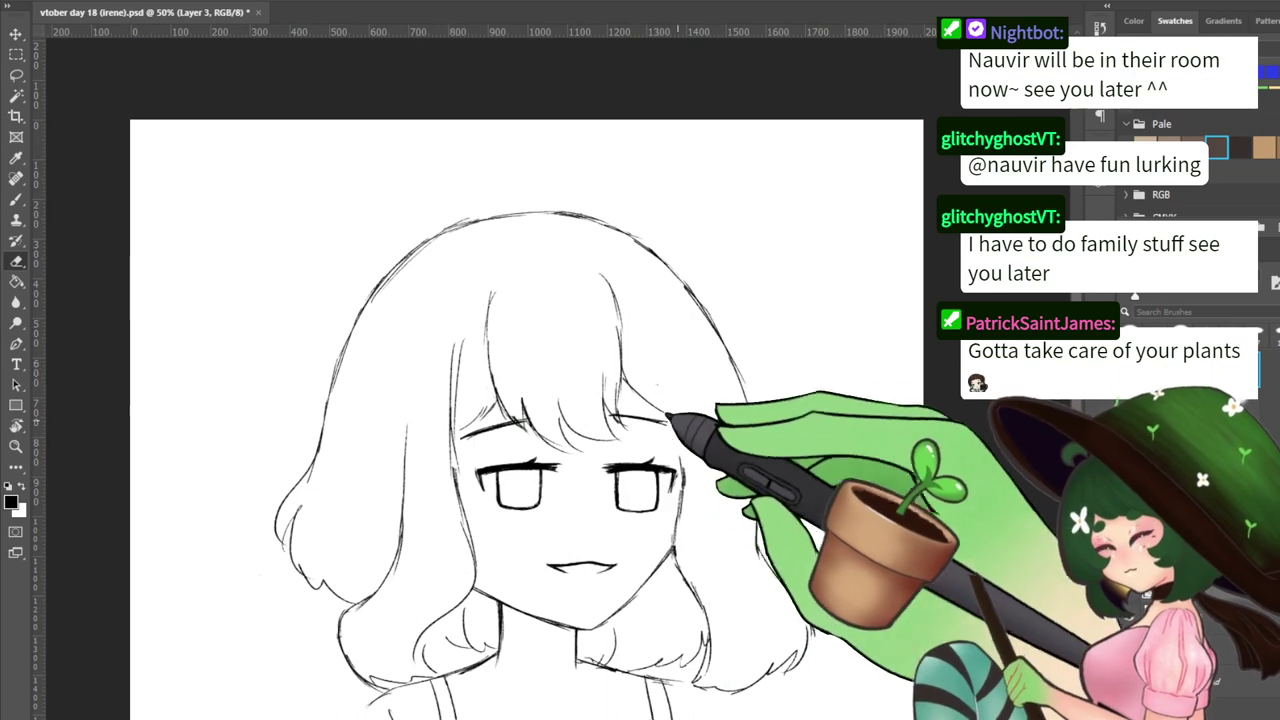
{"action": "key", "text": "b"}
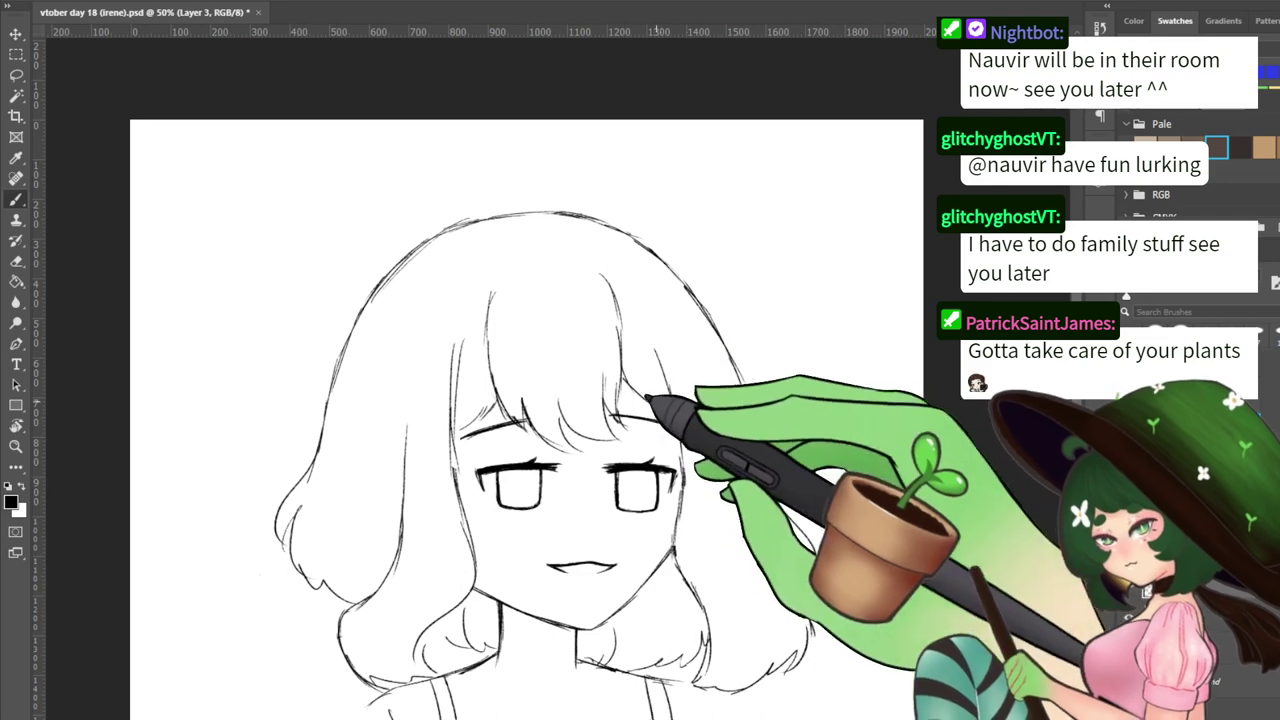
{"action": "left_click_drag", "start_coordinate": [688, 516], "coordinate": [674, 486]}
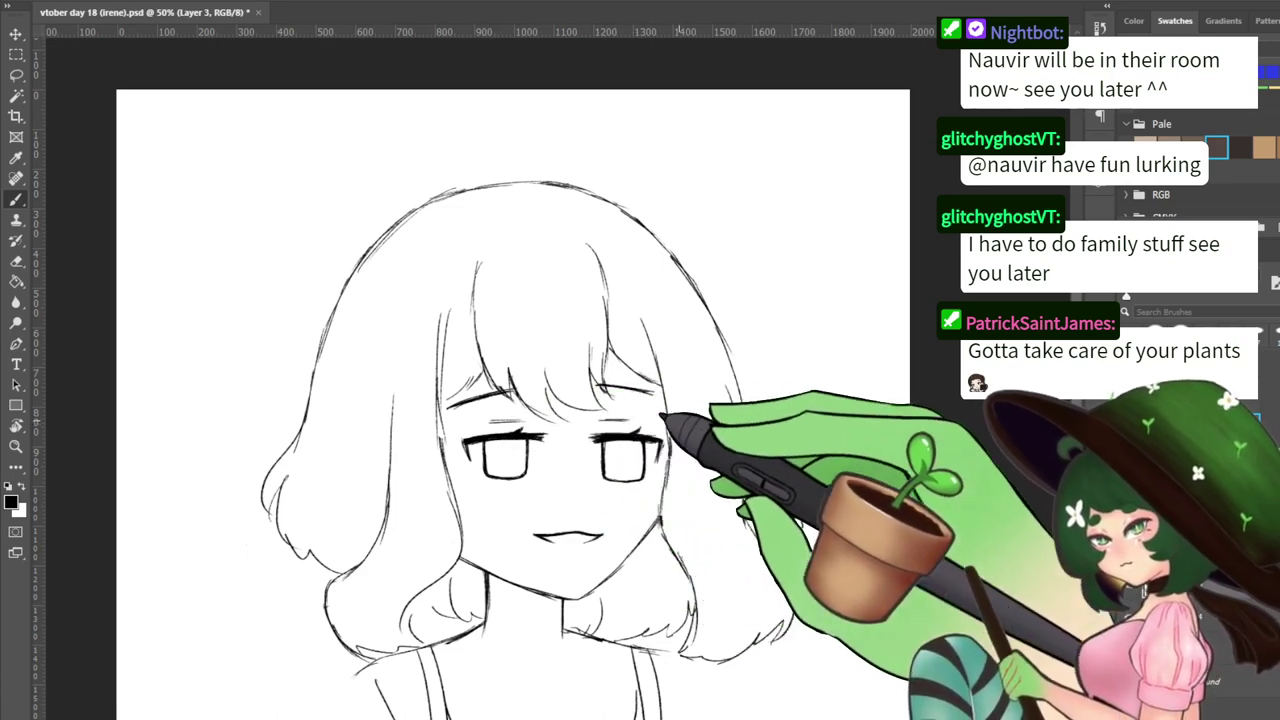
{"action": "left_click_drag", "start_coordinate": [780, 562], "coordinate": [774, 480]}
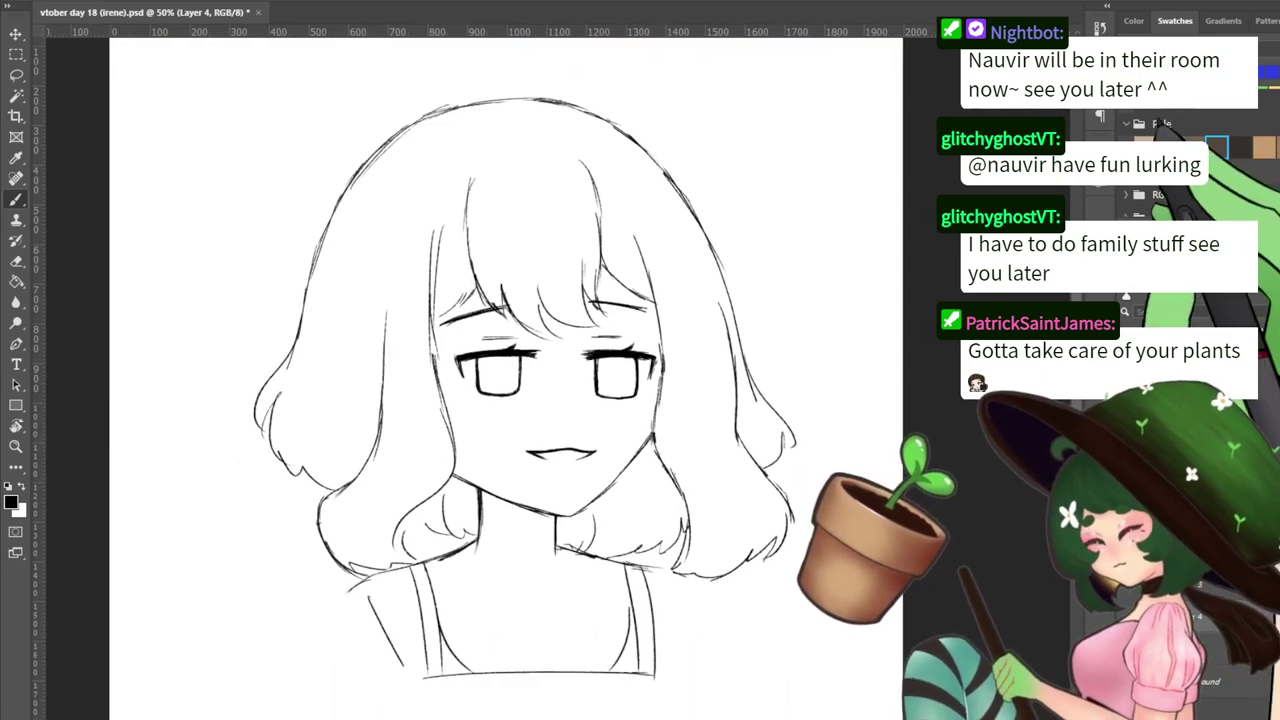
Set the brush colour to light blue for drawing on Layer 4
{"action": "key", "text": "ctrl+minus"}
{"action": "key", "text": "ctrl+plus"}
{"action": "key", "text": "ctrl+plus"}
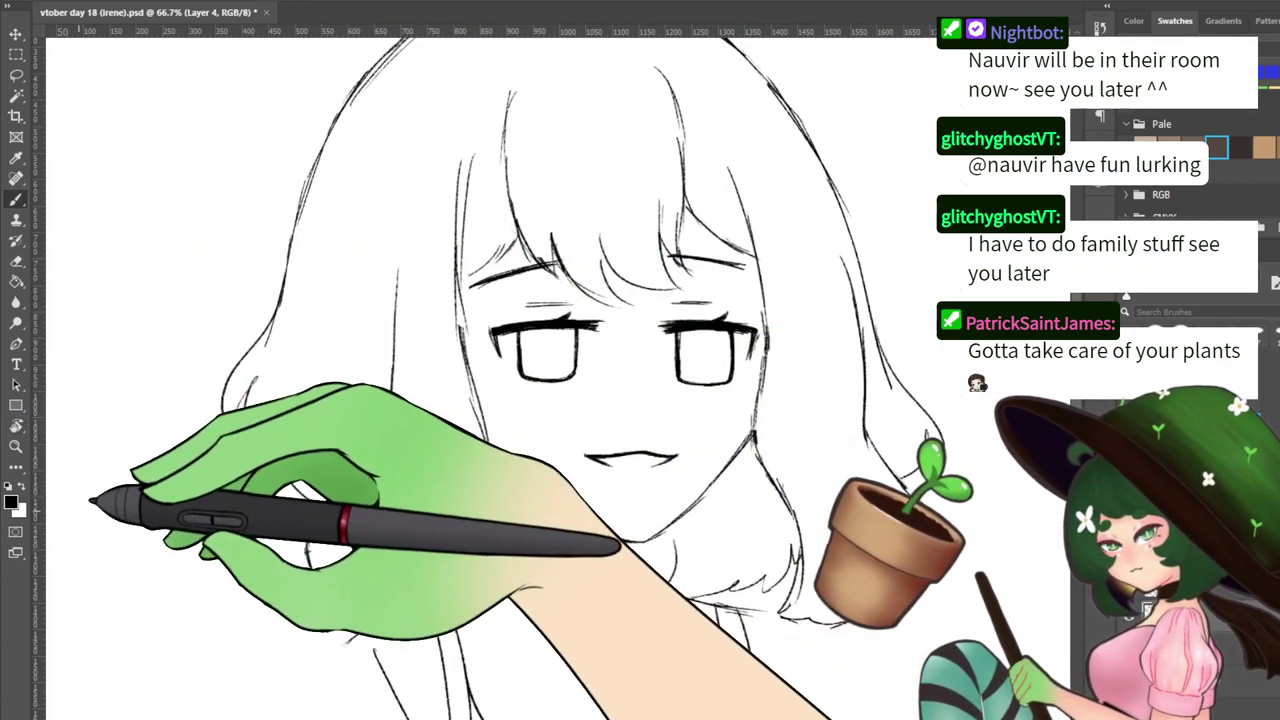
{"action": "left_click", "coordinate": [1262, 72]}
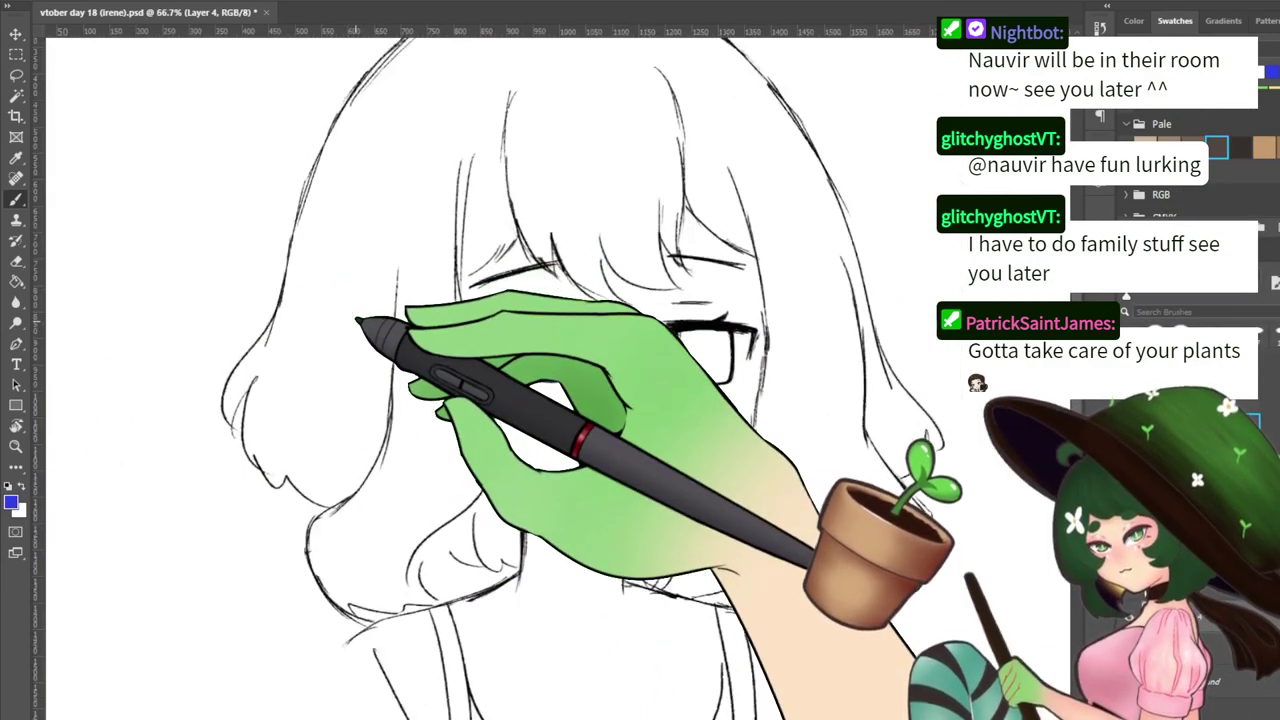
{"action": "key", "text": "ctrl+plus"}
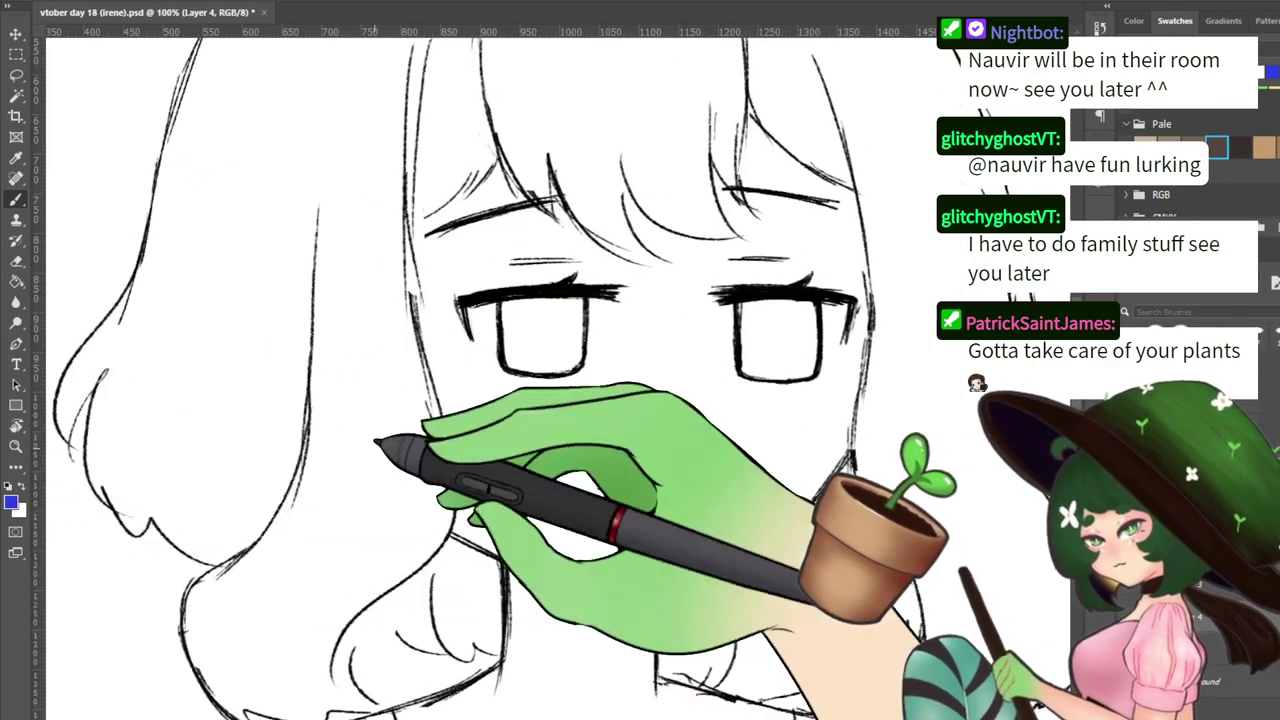
{"action": "key", "text": "i"}
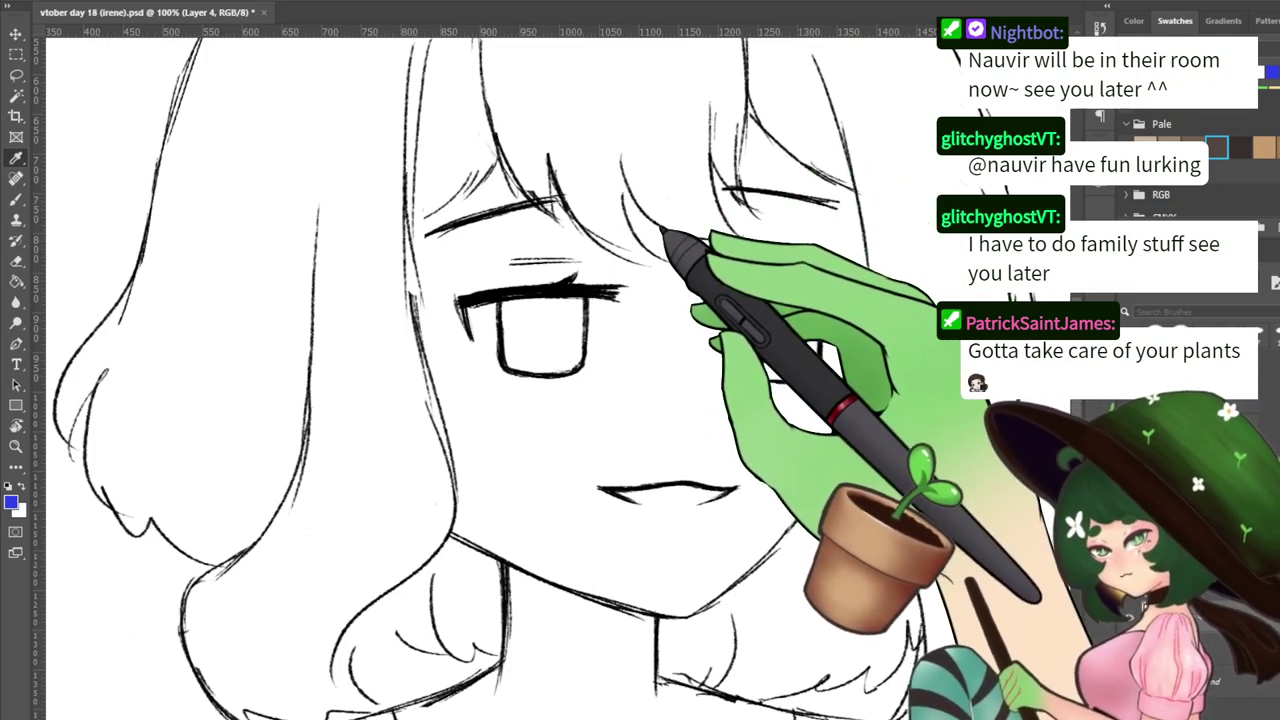
{"action": "left_click", "coordinate": [802, 139]}
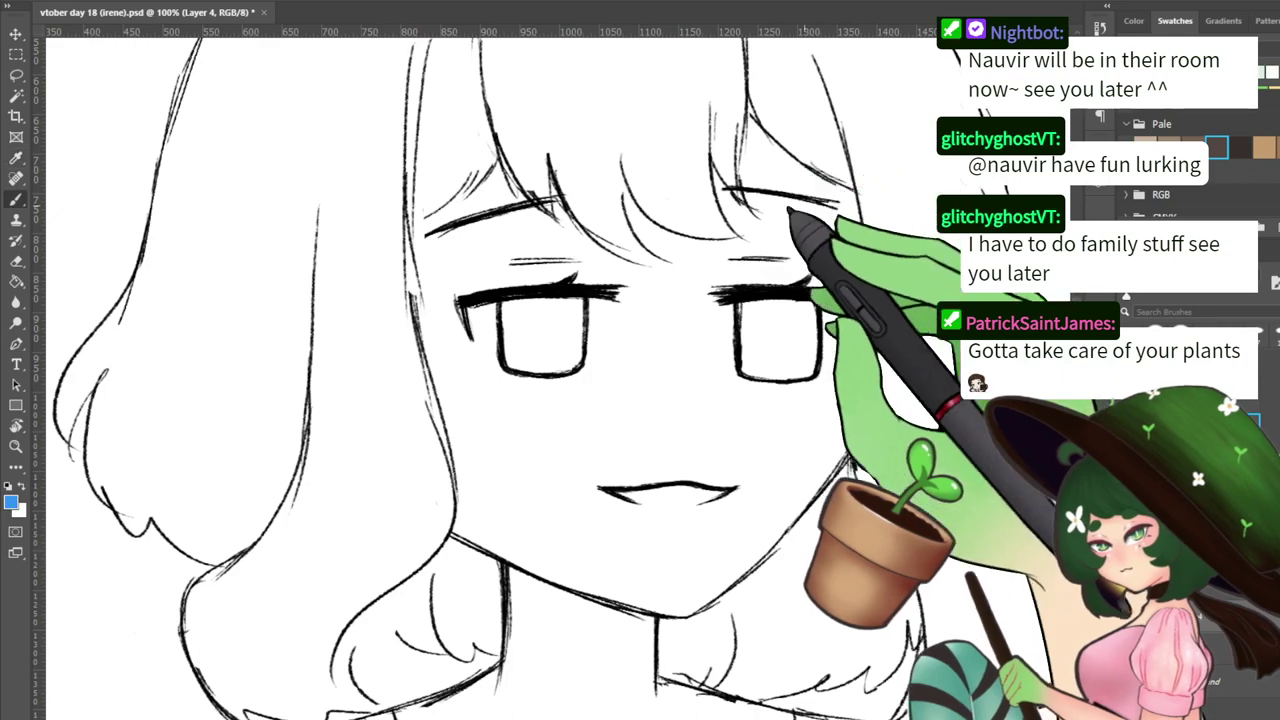
Fill both irises with light blue inside their black outlines
{"action": "left_click_drag", "start_coordinate": [790, 212], "coordinate": [688, 395]}
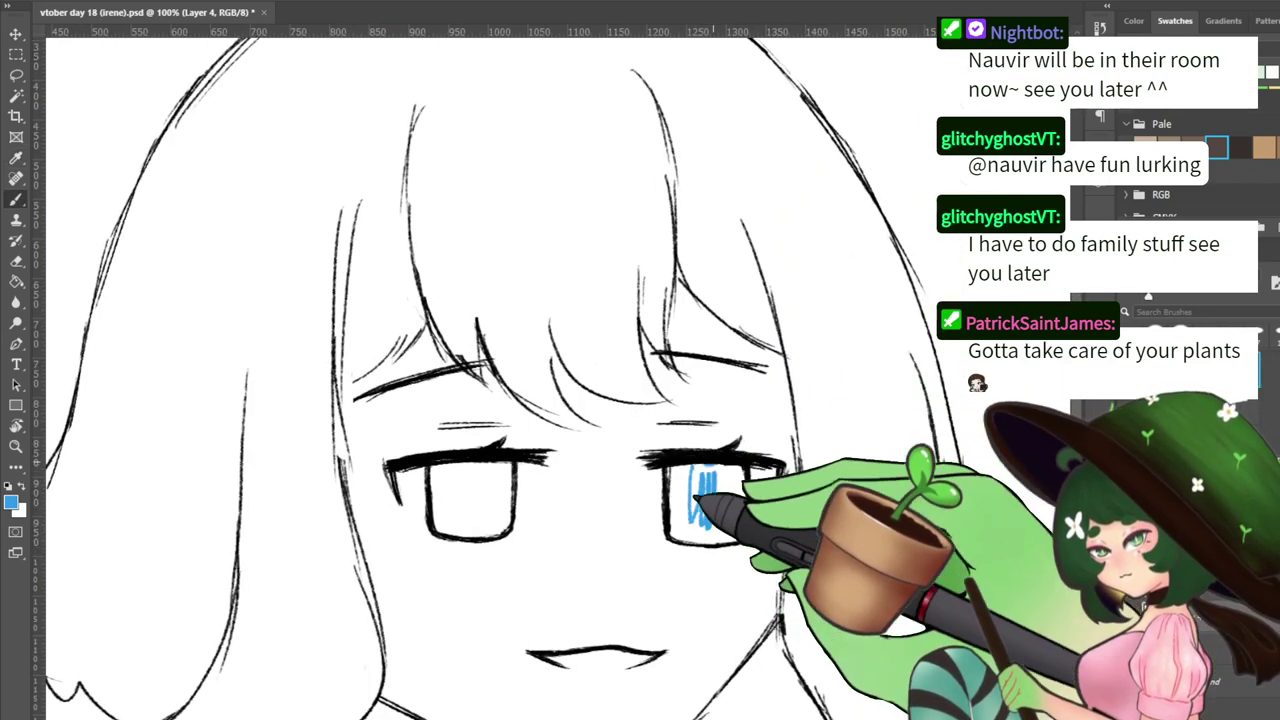
{"action": "key", "text": "e"}
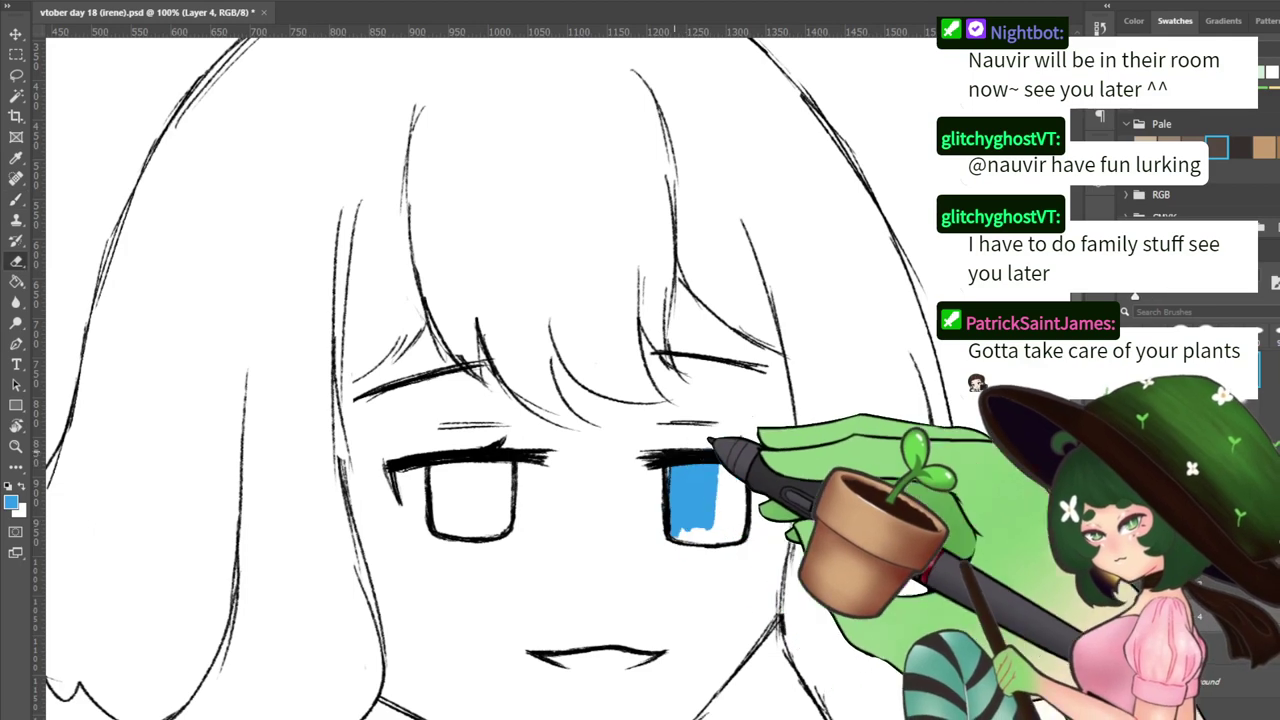
{"action": "key", "text": "b"}
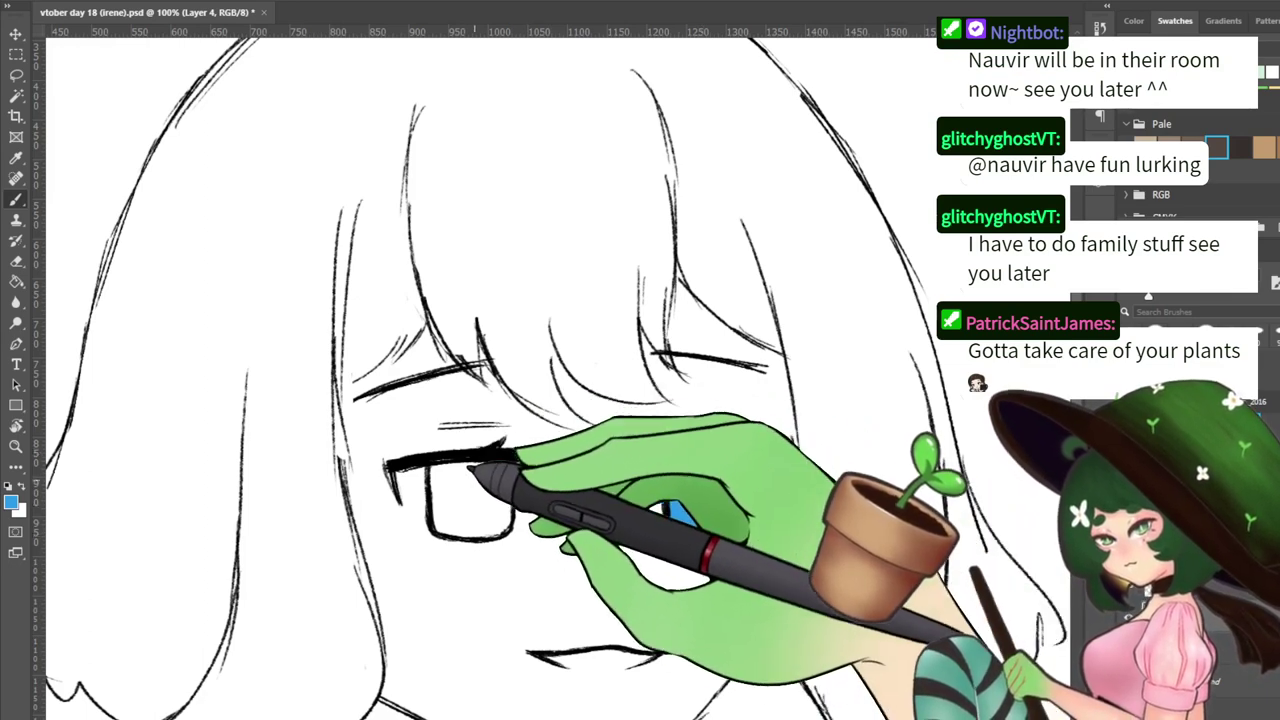
{"action": "mouse_move", "coordinate": [473, 467]}
{"action": "left_mouse_down"}
{"action": "mouse_move", "coordinate": [463, 504]}
{"action": "mouse_move", "coordinate": [445, 471]}
{"action": "mouse_move", "coordinate": [445, 513]}
{"action": "mouse_move", "coordinate": [472, 475]}
{"action": "mouse_move", "coordinate": [474, 499]}
{"action": "mouse_move", "coordinate": [488, 452]}
{"action": "mouse_move", "coordinate": [491, 523]}
{"action": "mouse_move", "coordinate": [510, 452]}
{"action": "left_mouse_up"}
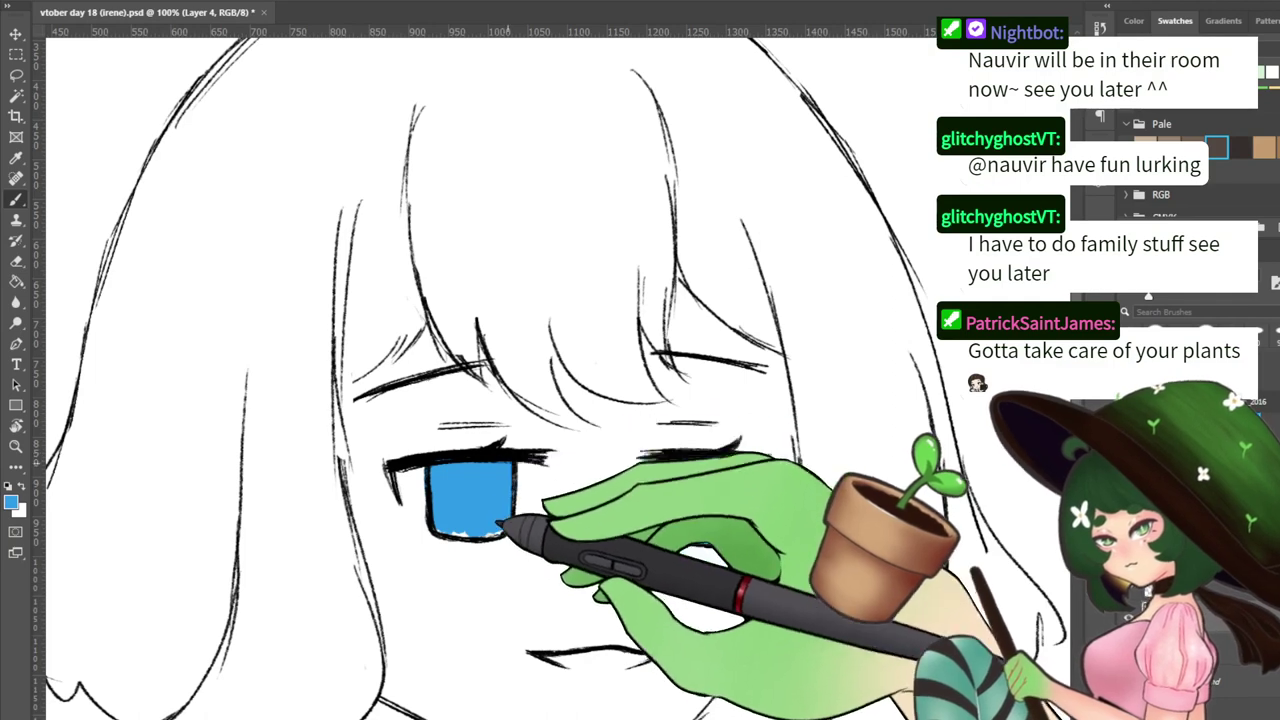
{"action": "mouse_move", "coordinate": [595, 455]}
{"action": "left_mouse_down"}
{"action": "mouse_move", "coordinate": [534, 408]}
{"action": "mouse_move", "coordinate": [516, 441]}
{"action": "left_mouse_up"}
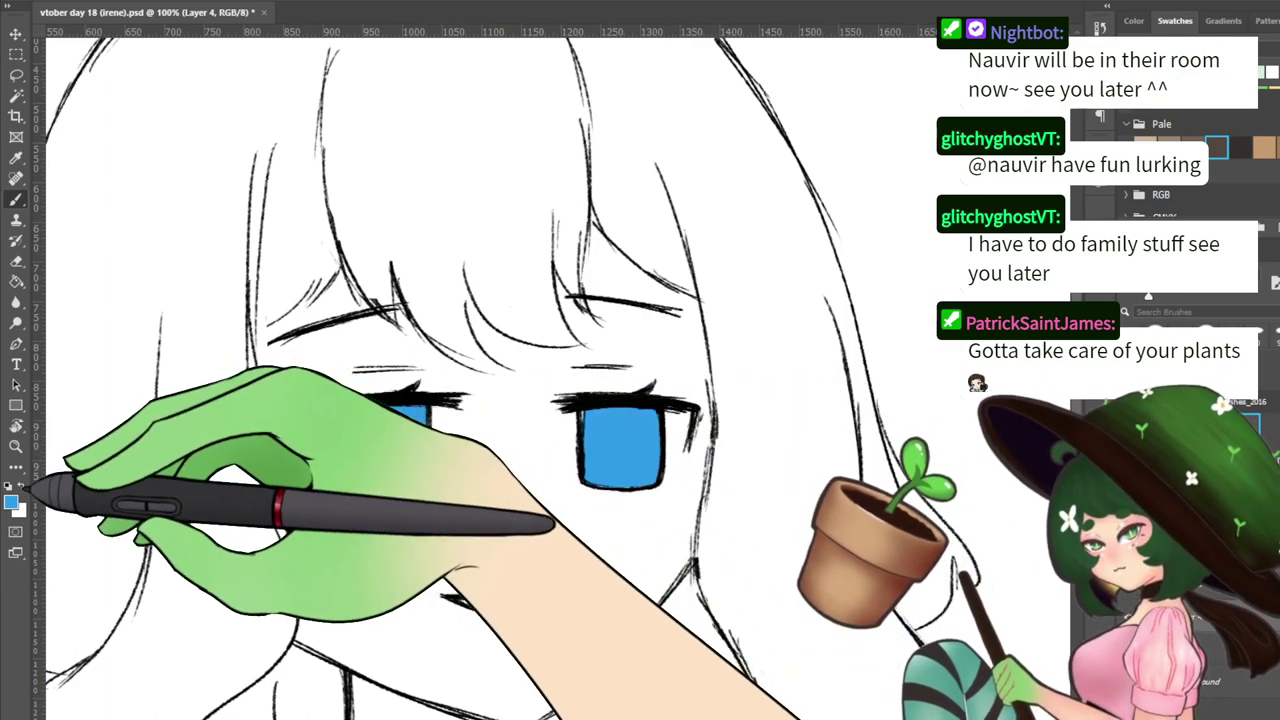
Set the brush colour to black and shade the upper part of both irises beneath the upper lash lines
{"action": "key", "text": "i"}
{"action": "key", "text": "b"}
{"action": "key", "text": "x"}
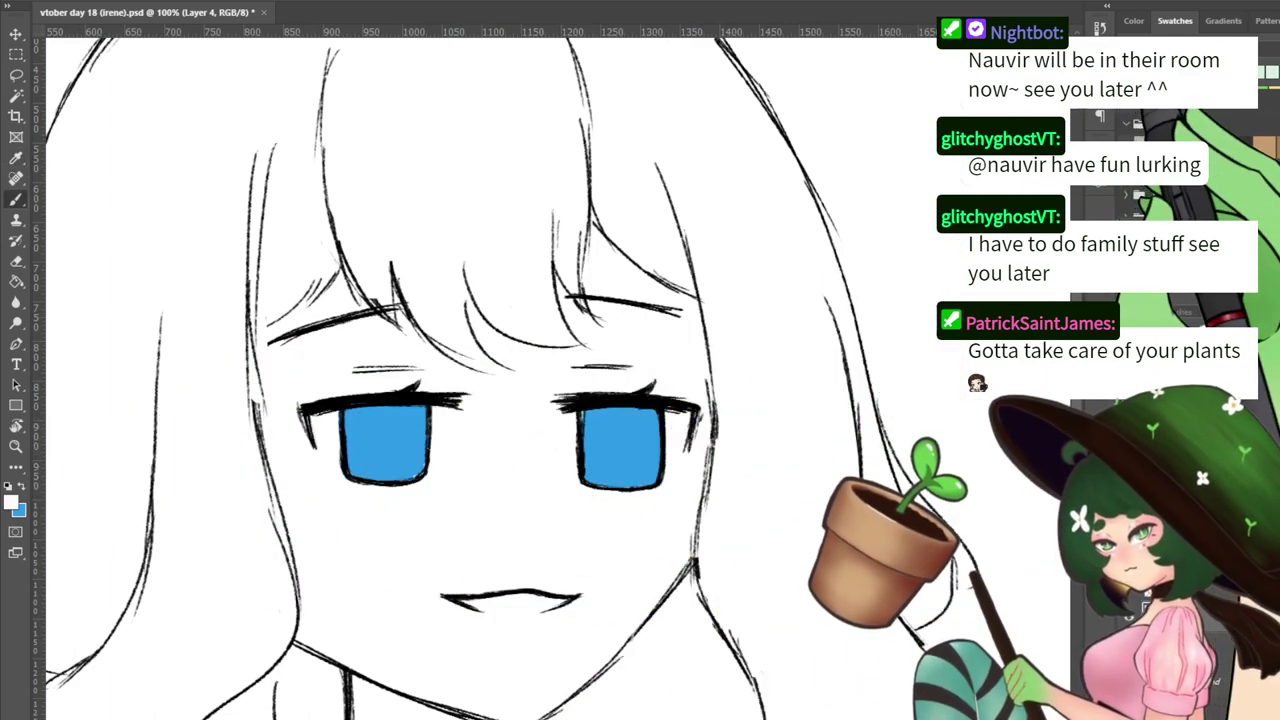
{"action": "left_click", "coordinate": [1268, 75]}
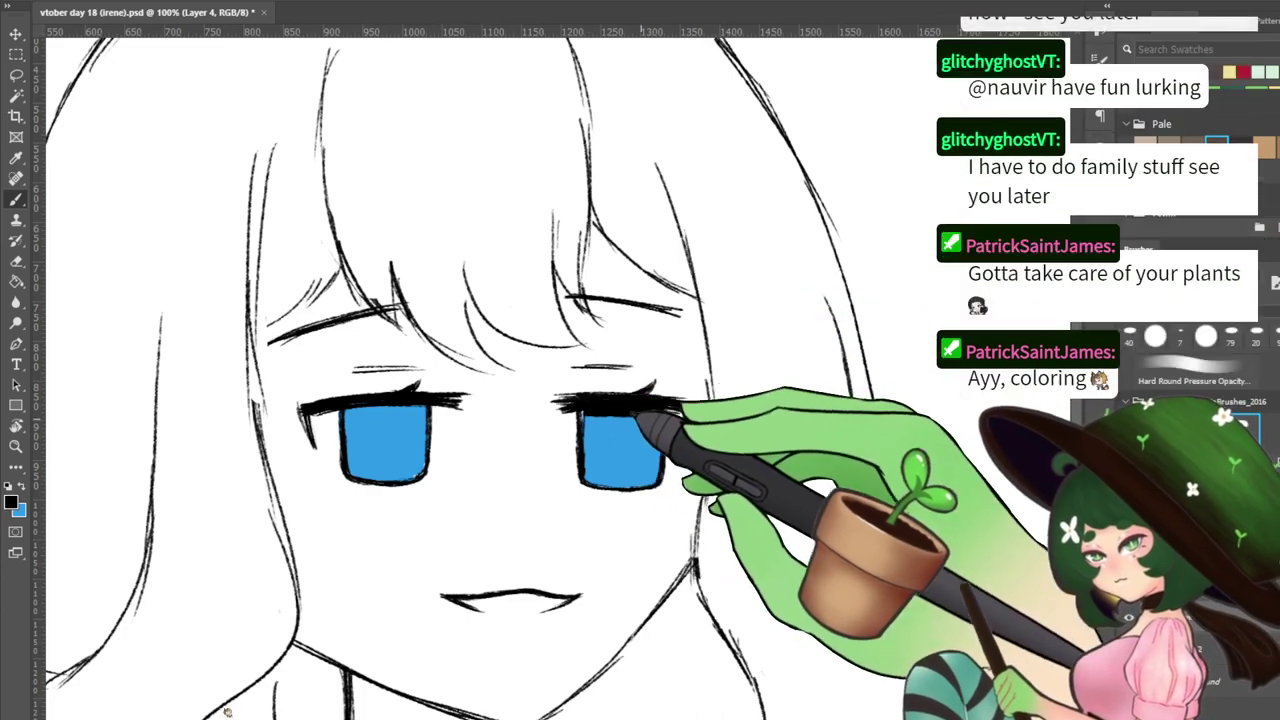
{"action": "key", "text": "ctrl+minus"}
{"action": "key", "text": "ctrl+equal"}
{"action": "key", "text": "ctrl+equal"}
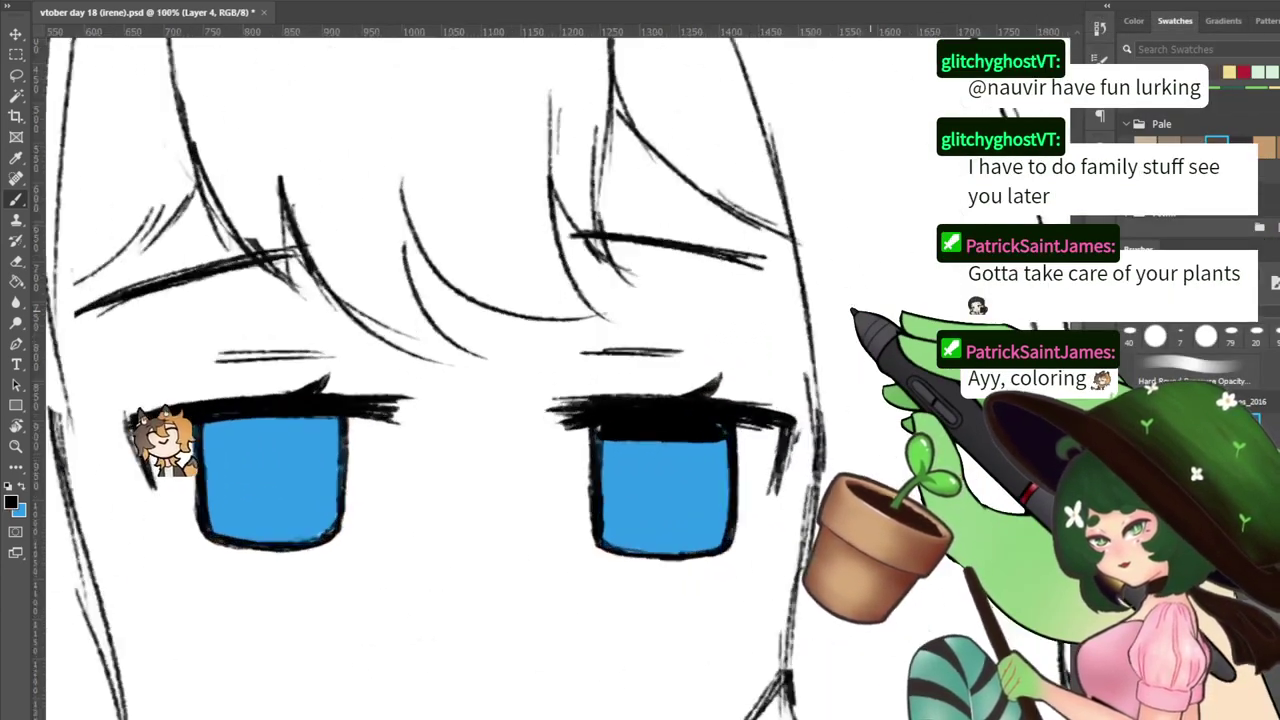
{"action": "left_click_drag", "start_coordinate": [308, 408], "coordinate": [431, 329]}
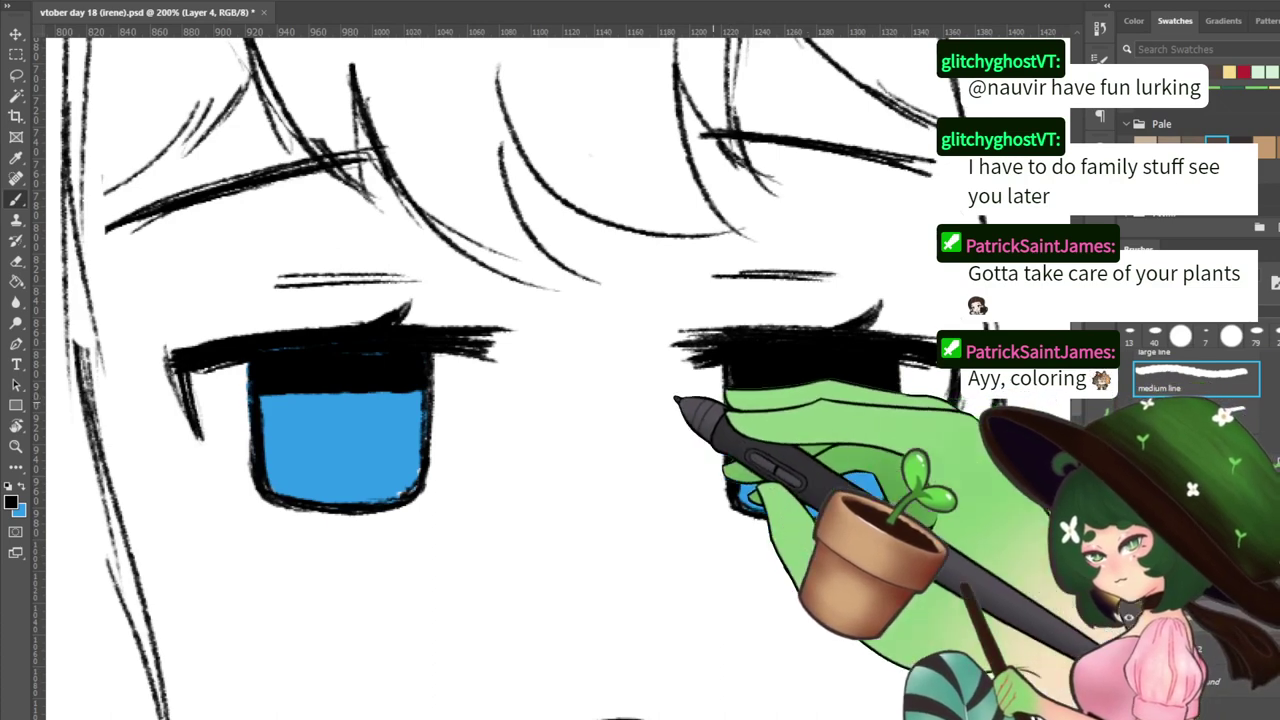
{"action": "left_click_drag", "start_coordinate": [262, 399], "coordinate": [428, 392]}
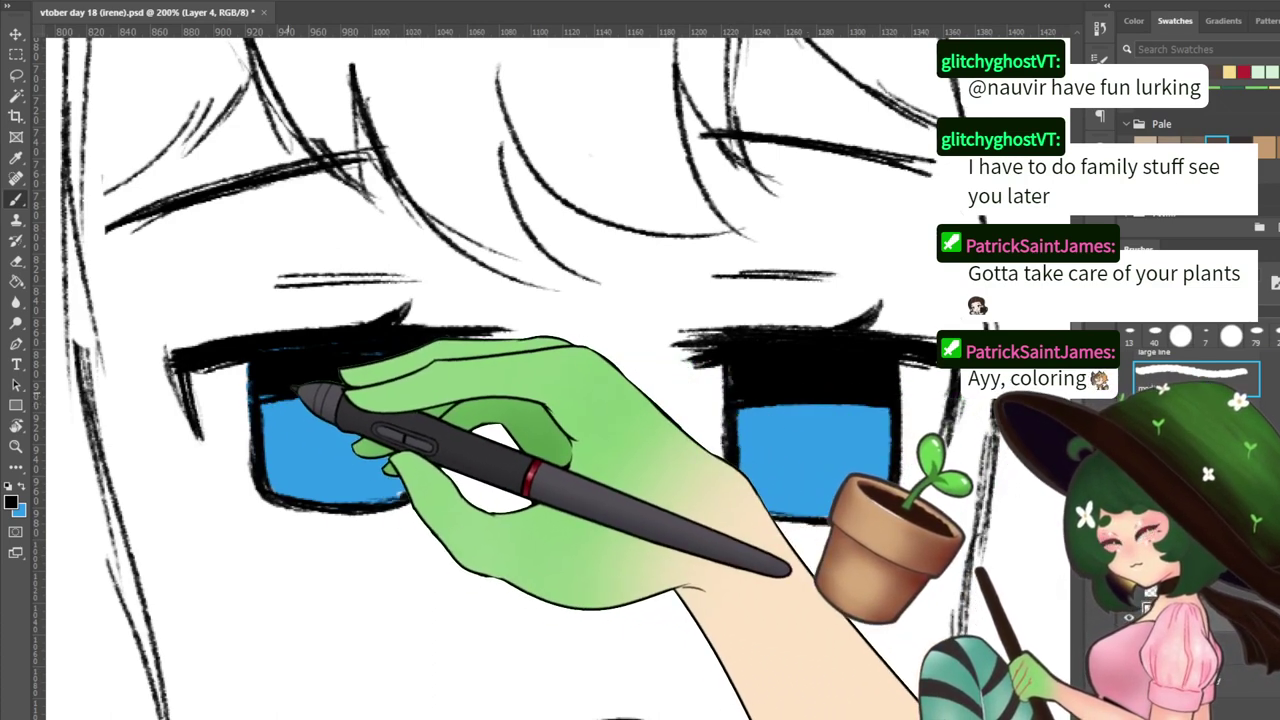
Even out the lower edge of the iris shading in blue and extend the black farther down across both eyes
{"action": "key", "text": "x"}
{"action": "mouse_move", "coordinate": [380, 468]}
{"action": "left_mouse_down"}
{"action": "mouse_move", "coordinate": [415, 462]}
{"action": "mouse_move", "coordinate": [387, 487]}
{"action": "left_mouse_up"}
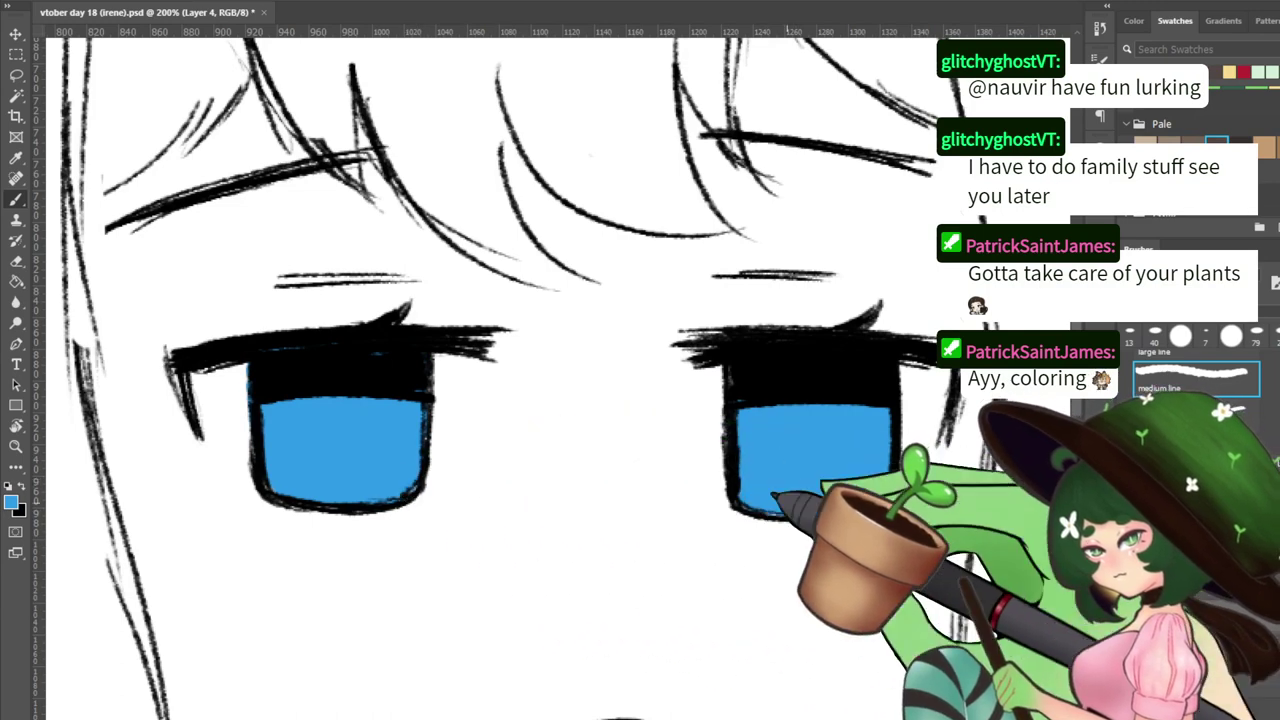
{"action": "key", "text": "x"}
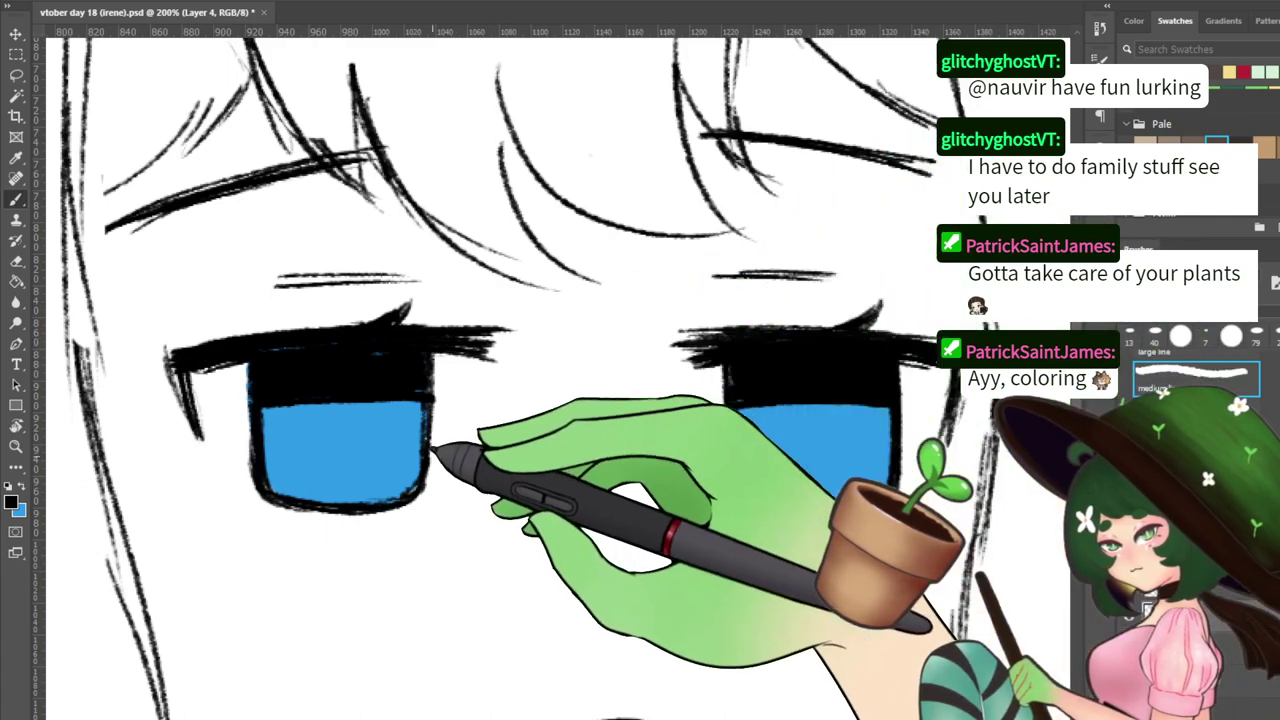
{"action": "key", "text": "x"}
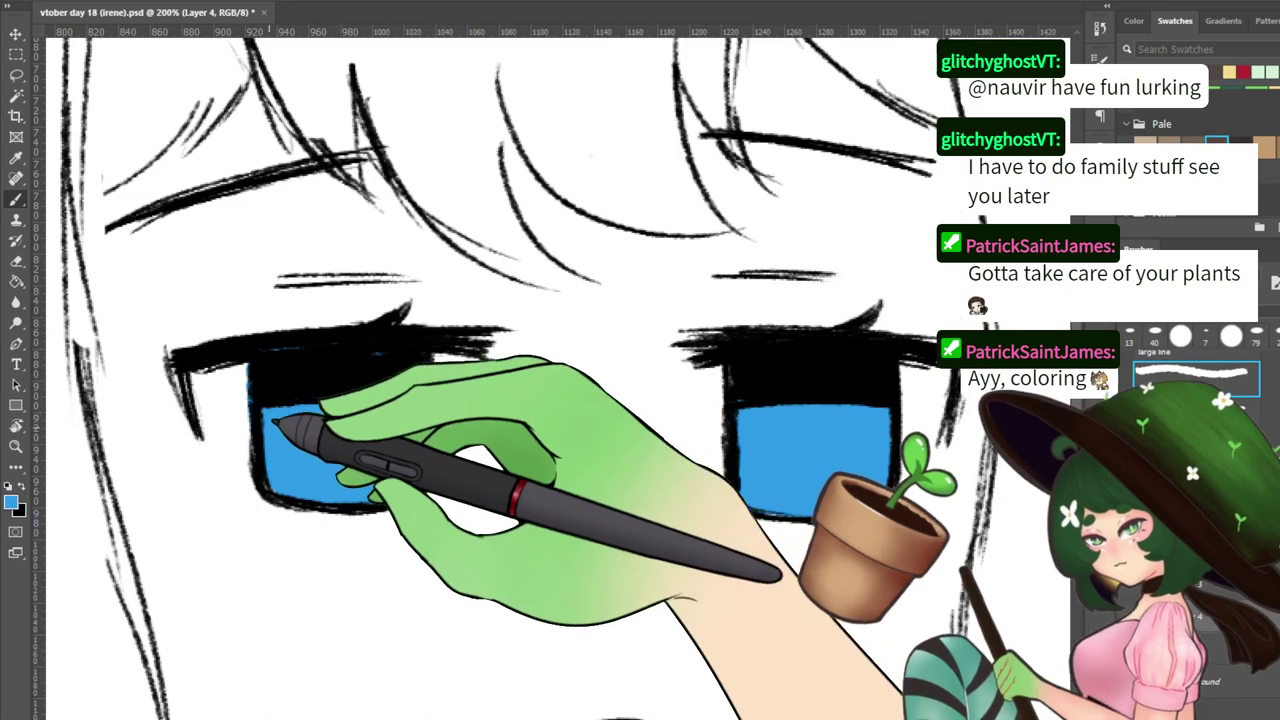
{"action": "key", "text": "x"}
{"action": "left_click_drag", "start_coordinate": [263, 426], "coordinate": [410, 424]}
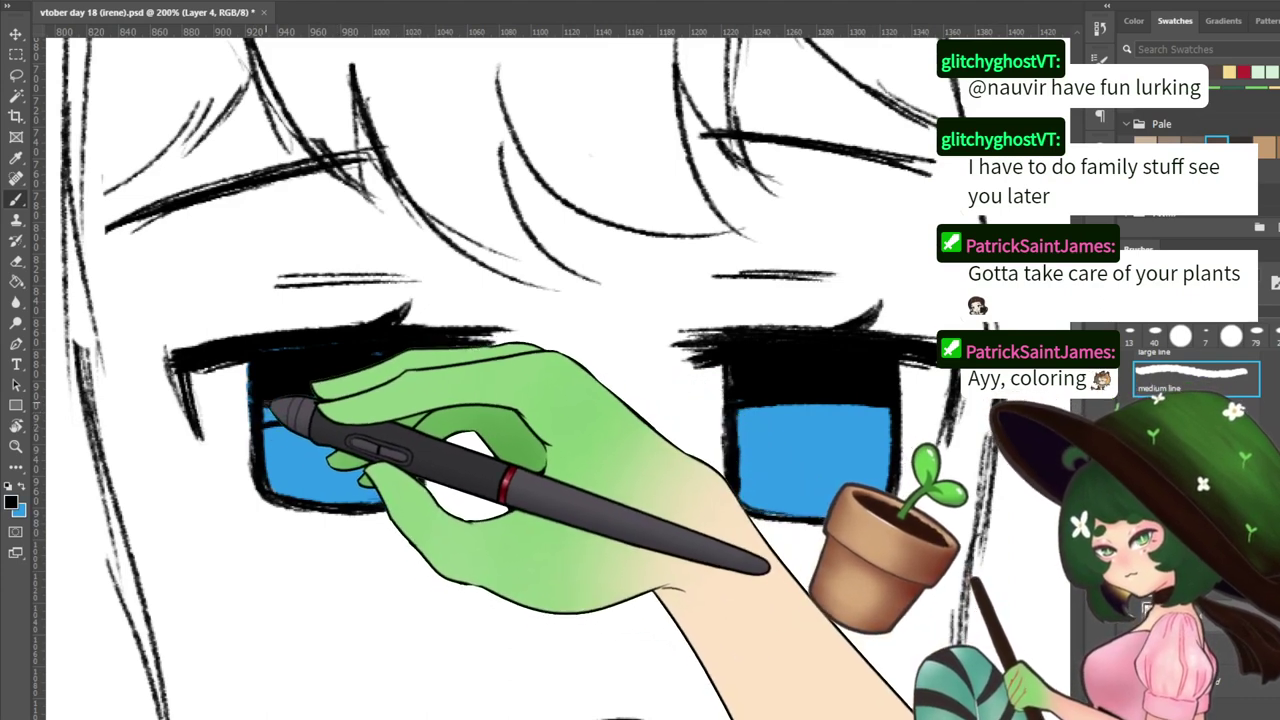
{"action": "mouse_move", "coordinate": [267, 404]}
{"action": "left_mouse_down"}
{"action": "mouse_move", "coordinate": [312, 414]}
{"action": "mouse_move", "coordinate": [273, 405]}
{"action": "mouse_move", "coordinate": [407, 403]}
{"action": "mouse_move", "coordinate": [412, 390]}
{"action": "mouse_move", "coordinate": [393, 403]}
{"action": "mouse_move", "coordinate": [285, 404]}
{"action": "mouse_move", "coordinate": [427, 407]}
{"action": "left_mouse_up"}
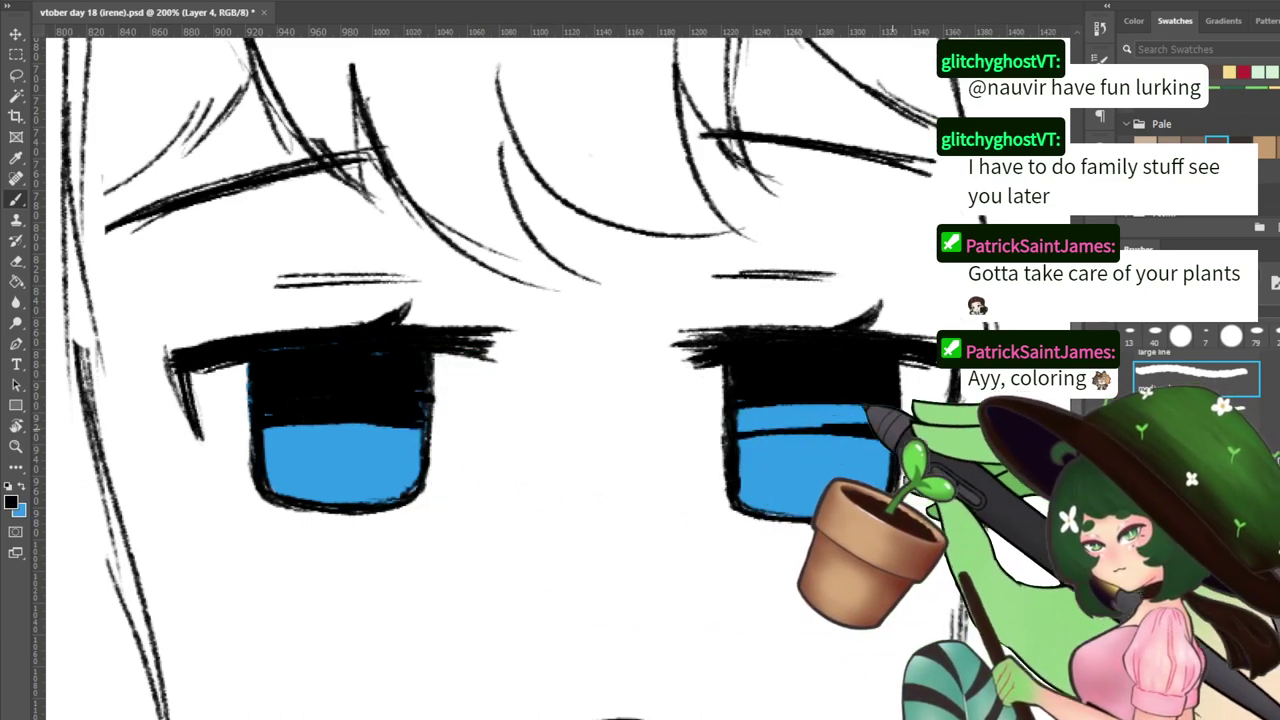
Paint a black half-round pupil below the shading in each iris and carve a blue rounded notch into it
{"action": "mouse_move", "coordinate": [776, 420]}
{"action": "left_mouse_down"}
{"action": "mouse_move", "coordinate": [717, 413]}
{"action": "mouse_move", "coordinate": [778, 414]}
{"action": "left_mouse_up"}
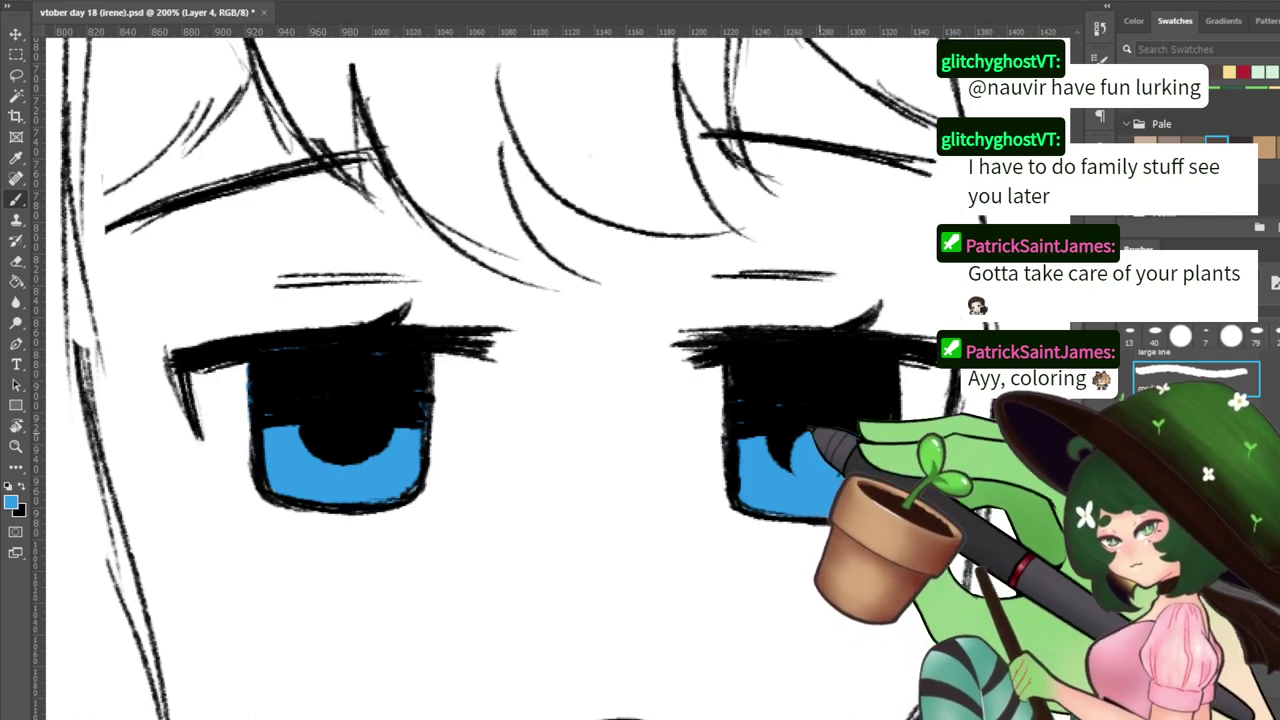
{"action": "mouse_move", "coordinate": [348, 428]}
{"action": "left_mouse_down"}
{"action": "mouse_move", "coordinate": [371, 450]}
{"action": "mouse_move", "coordinate": [355, 422]}
{"action": "mouse_move", "coordinate": [356, 462]}
{"action": "mouse_move", "coordinate": [336, 424]}
{"action": "left_mouse_up"}
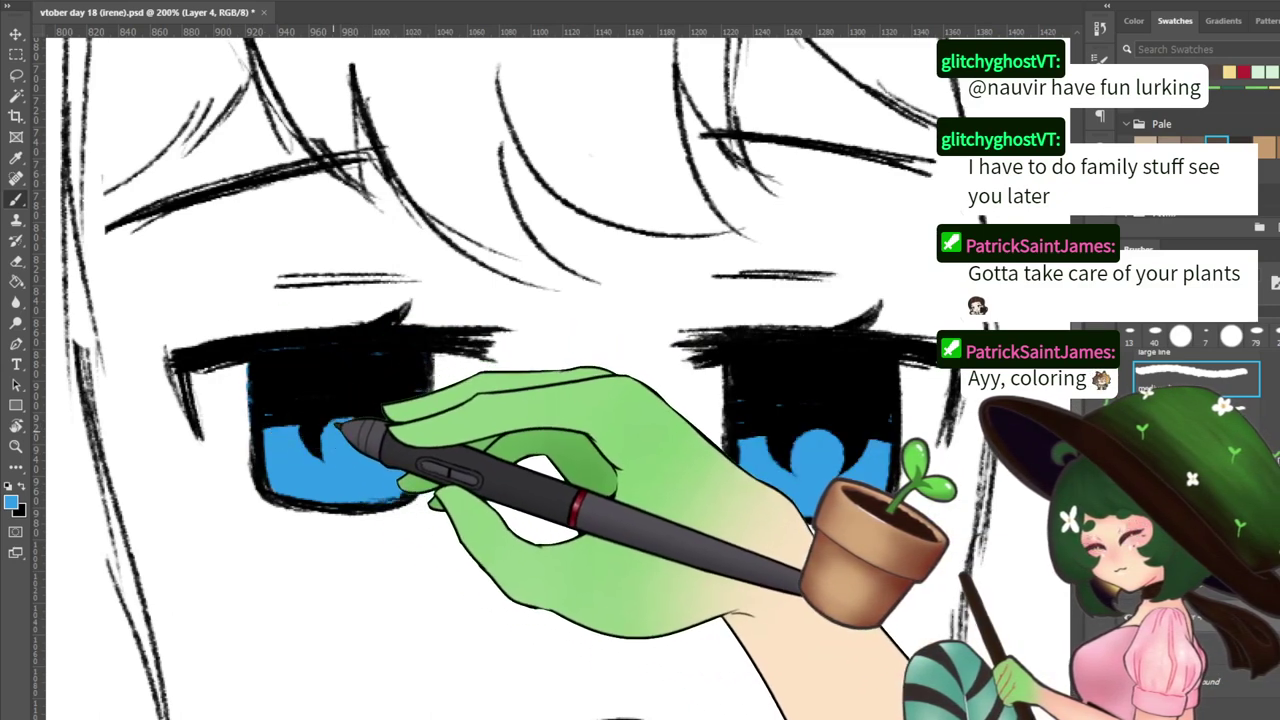
{"action": "key", "text": "ctrl+minus"}
{"action": "key", "text": "ctrl+minus"}
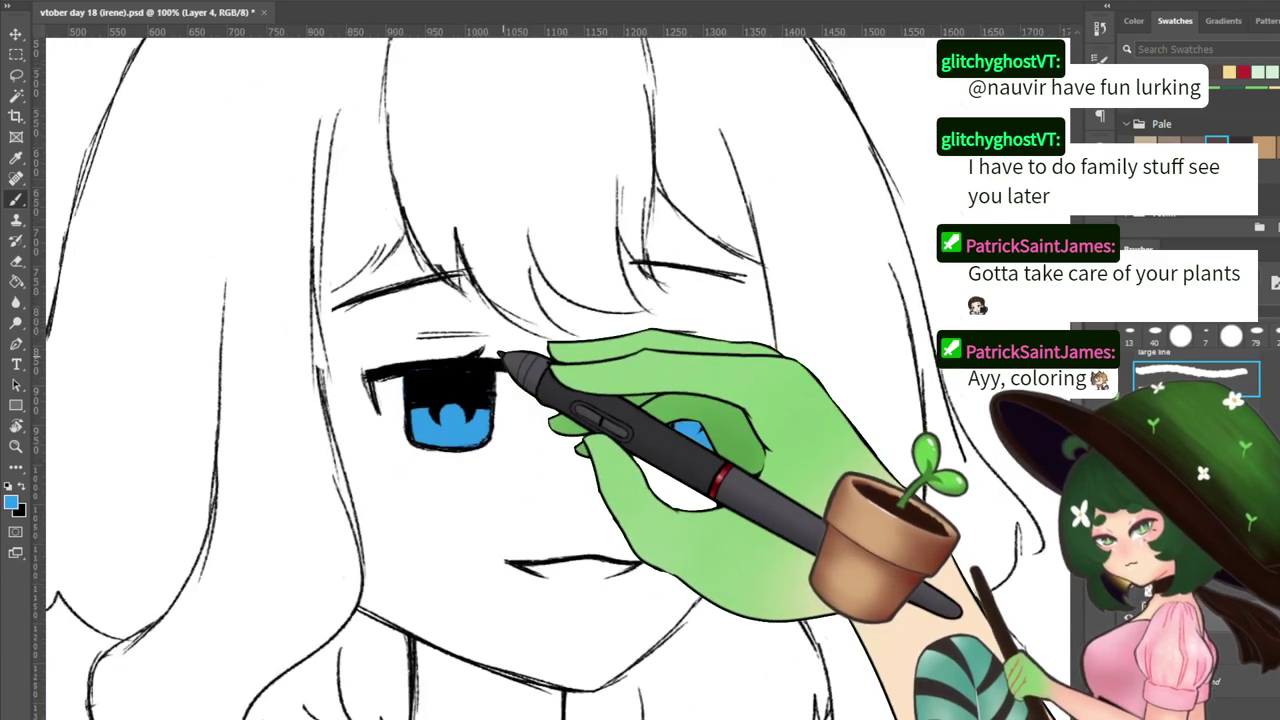
Widen the left eye's blue pupil notch, slim its black points and lower the black shading on both sides of it
{"action": "key", "text": "ctrl+plus"}
{"action": "key", "text": "ctrl+plus"}
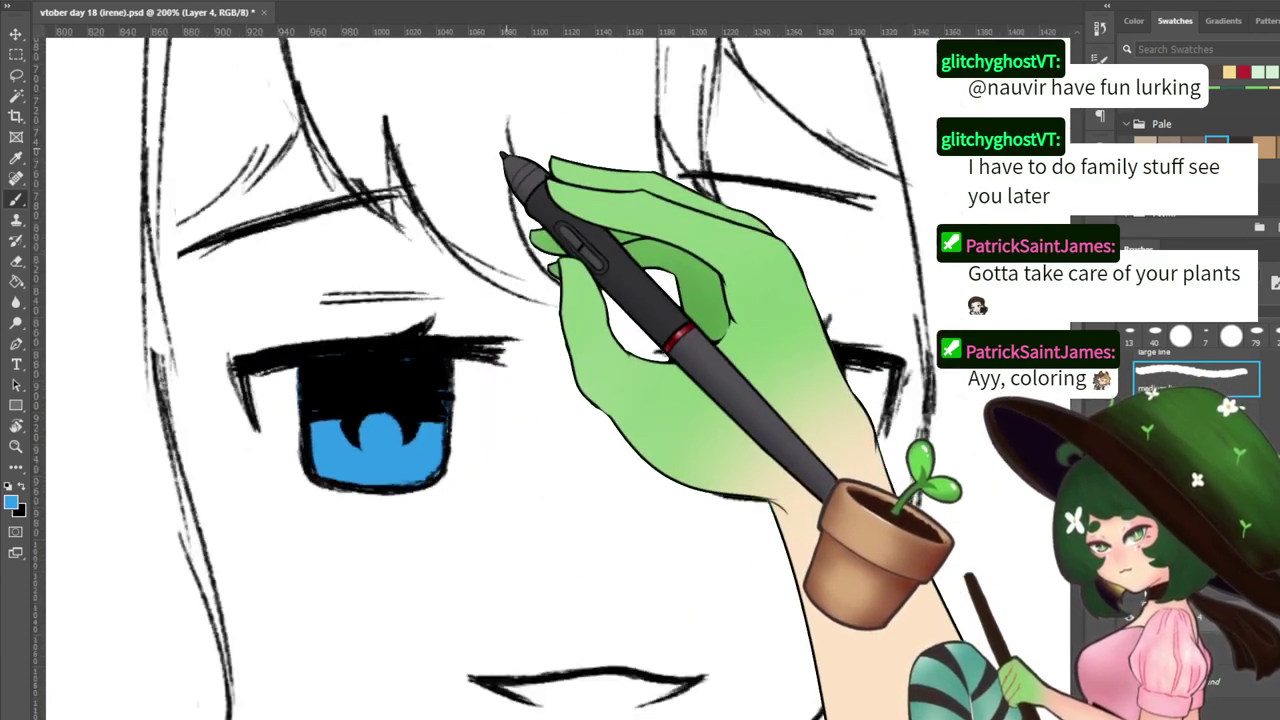
{"action": "key", "text": "ctrl+plus"}
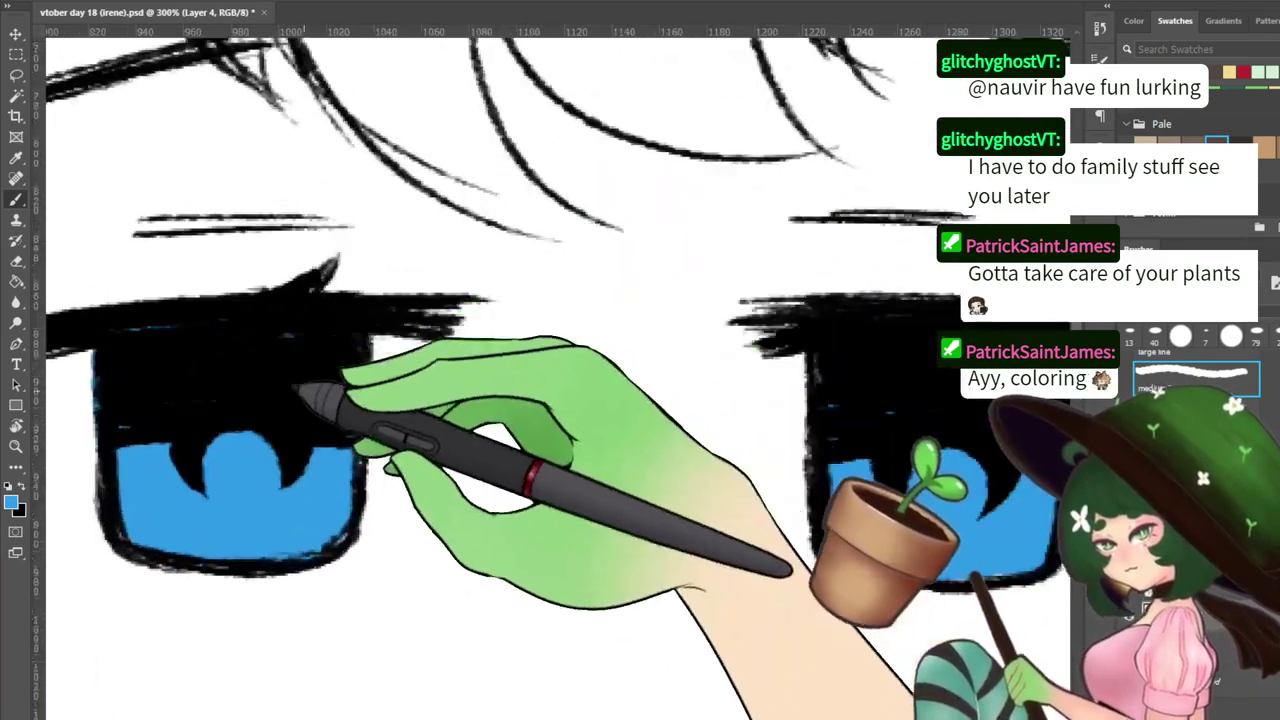
{"action": "left_click_drag", "start_coordinate": [387, 412], "coordinate": [537, 423]}
{"action": "mouse_move", "coordinate": [308, 441]}
{"action": "left_mouse_down"}
{"action": "mouse_move", "coordinate": [298, 410]}
{"action": "mouse_move", "coordinate": [300, 459]}
{"action": "mouse_move", "coordinate": [313, 454]}
{"action": "mouse_move", "coordinate": [275, 437]}
{"action": "left_mouse_up"}
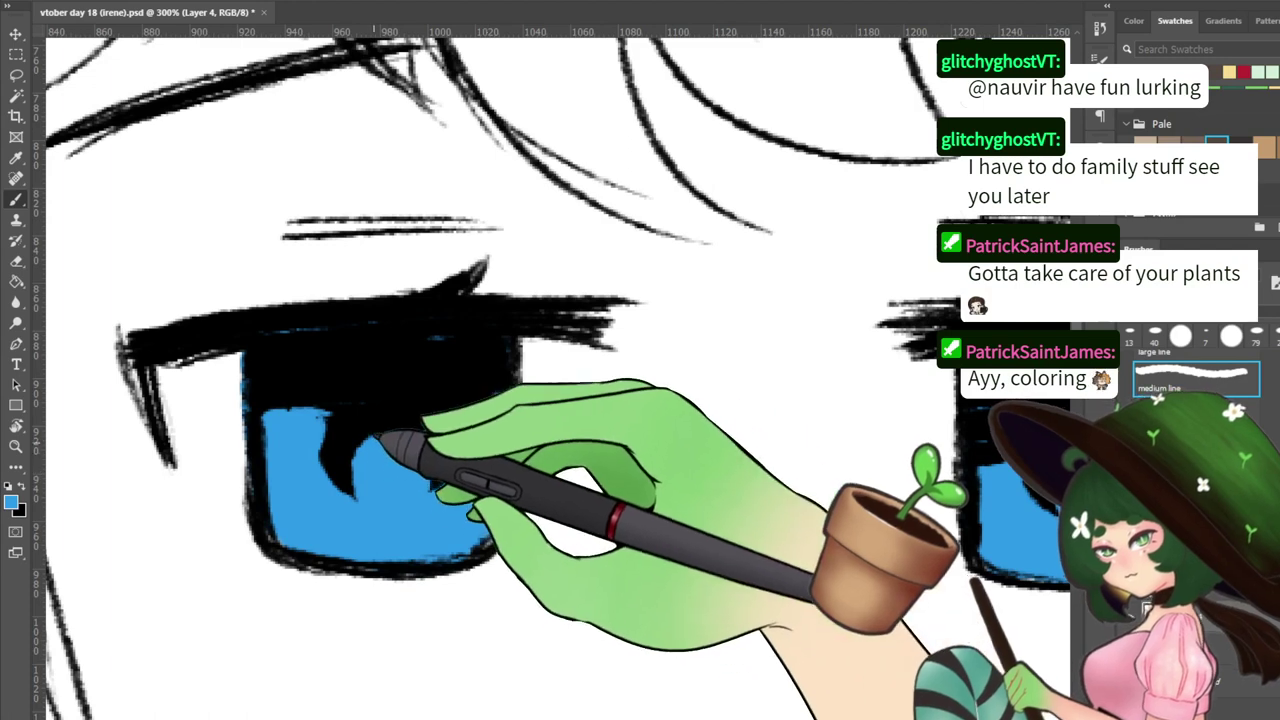
{"action": "mouse_move", "coordinate": [314, 426]}
{"action": "left_mouse_down"}
{"action": "mouse_move", "coordinate": [316, 472]}
{"action": "mouse_move", "coordinate": [353, 472]}
{"action": "left_mouse_up"}
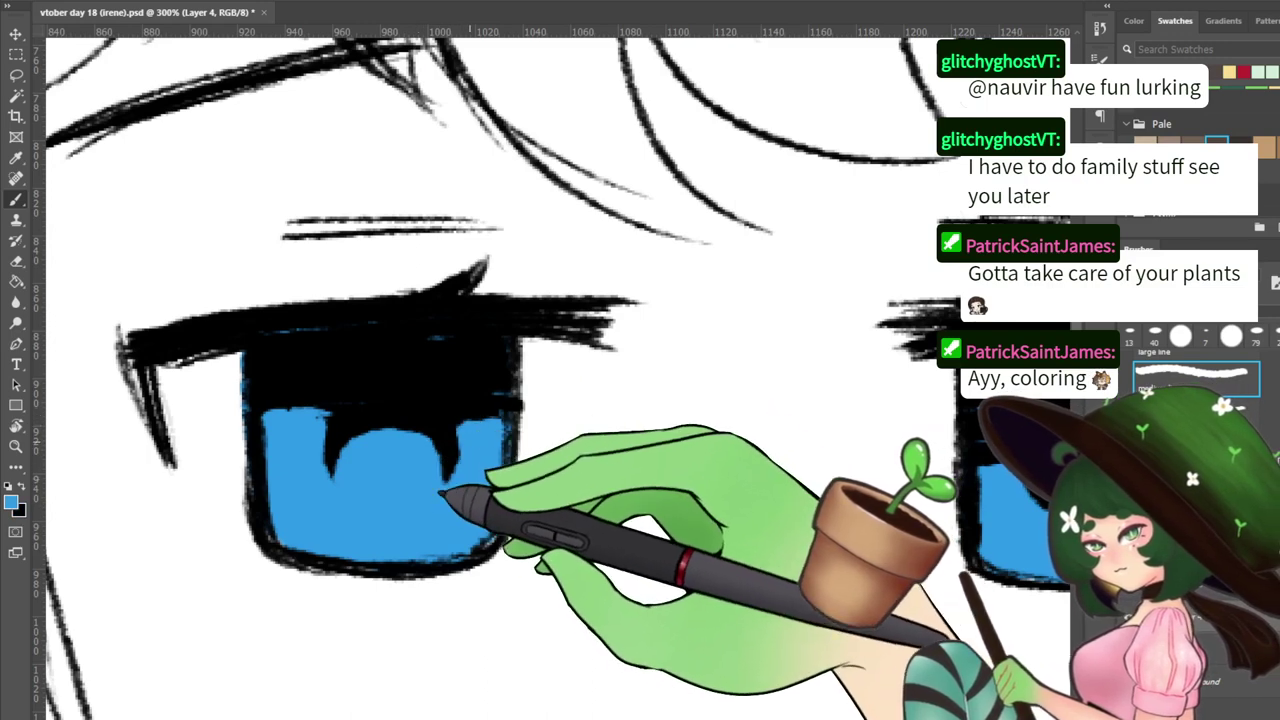
{"action": "key", "text": "x"}
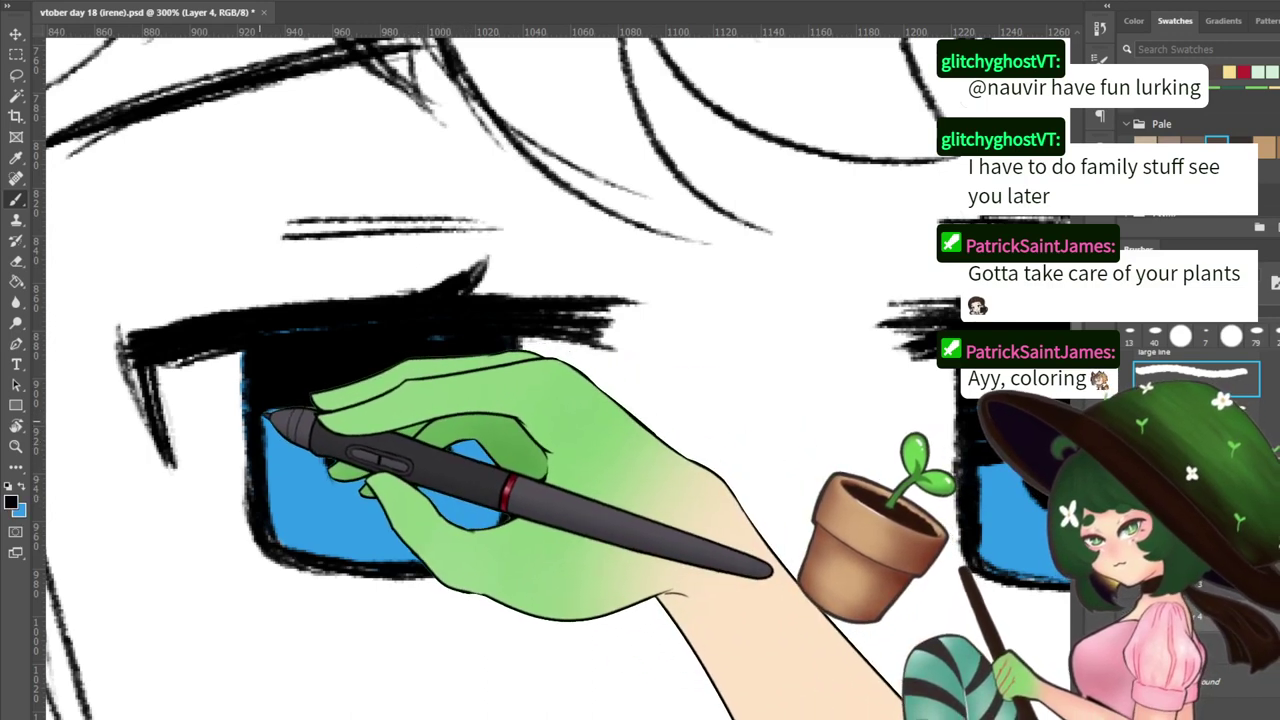
{"action": "left_click_drag", "start_coordinate": [265, 414], "coordinate": [328, 416]}
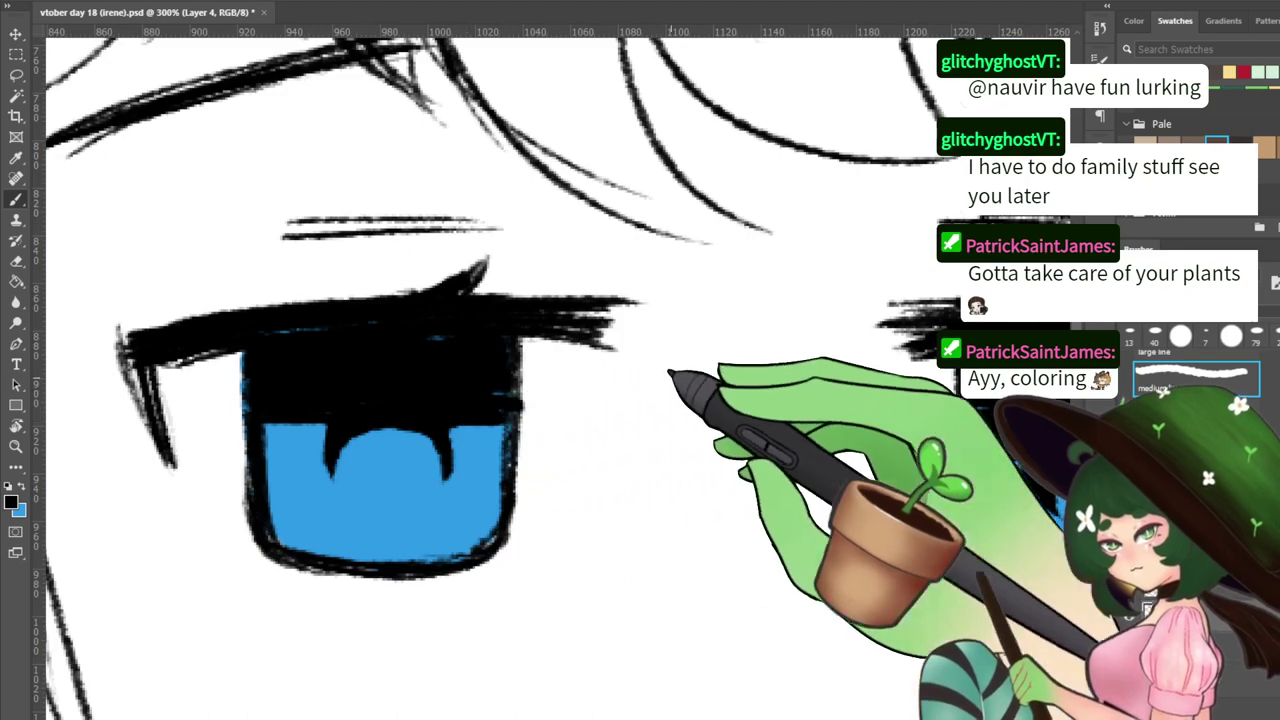
Paint blue over the pupil shapes in both eyes and smooth the lower edge of the black shading into a gentle curve
{"action": "mouse_move", "coordinate": [775, 343]}
{"action": "left_mouse_down"}
{"action": "mouse_move", "coordinate": [380, 306]}
{"action": "mouse_move", "coordinate": [688, 320]}
{"action": "left_mouse_up"}
{"action": "key", "text": "x"}
{"action": "mouse_move", "coordinate": [240, 442]}
{"action": "left_mouse_down"}
{"action": "mouse_move", "coordinate": [295, 424]}
{"action": "mouse_move", "coordinate": [280, 414]}
{"action": "mouse_move", "coordinate": [338, 401]}
{"action": "left_mouse_up"}
{"action": "left_click_drag", "start_coordinate": [225, 400], "coordinate": [380, 398]}
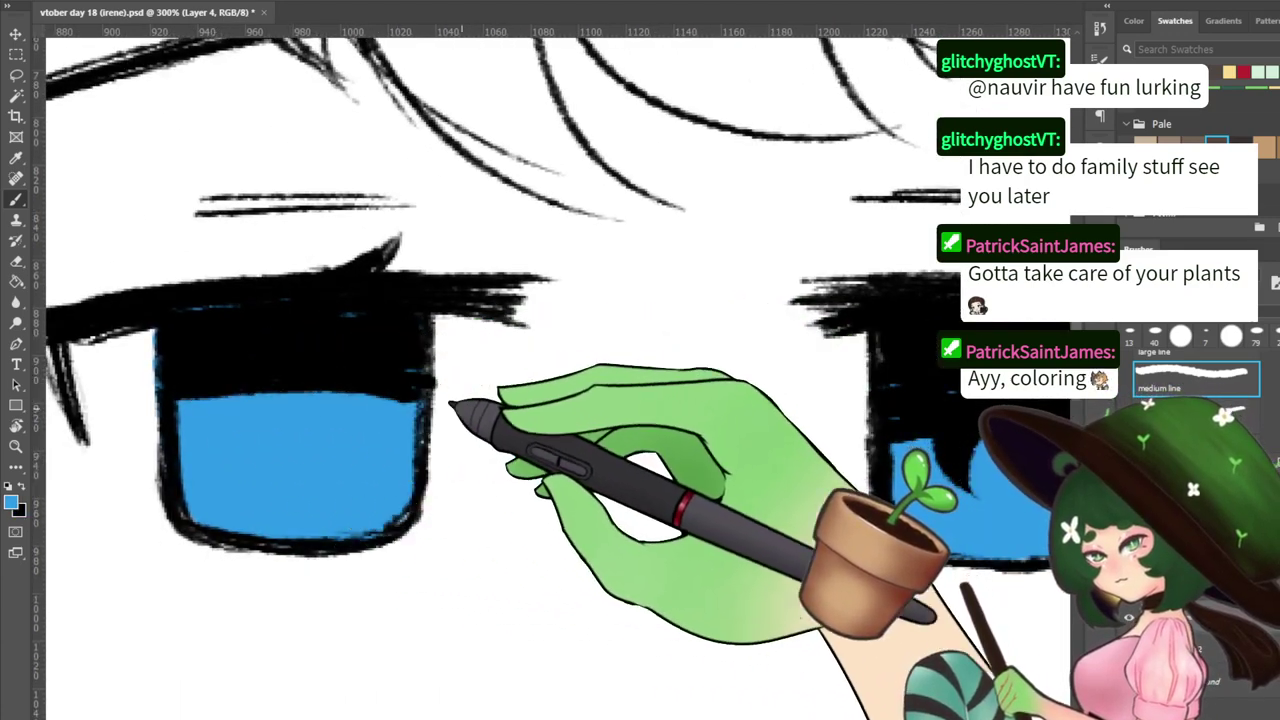
{"action": "left_click_drag", "start_coordinate": [595, 389], "coordinate": [343, 366]}
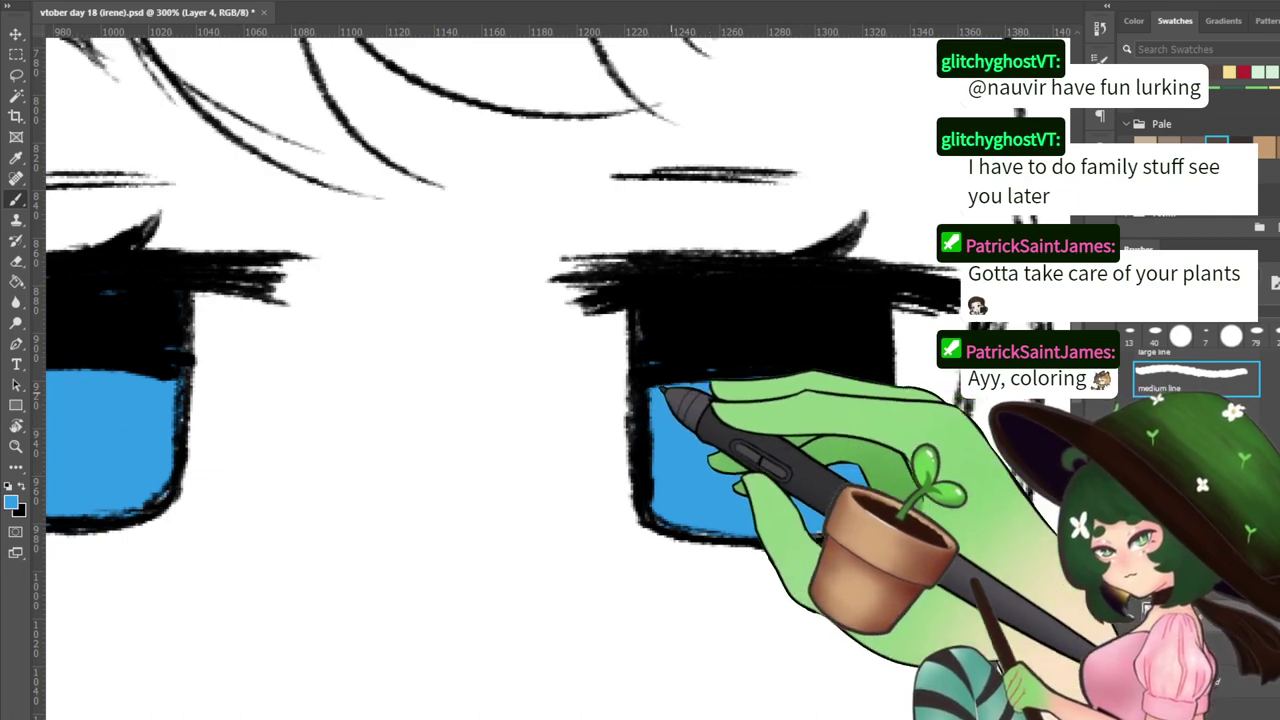
{"action": "left_click_drag", "start_coordinate": [668, 388], "coordinate": [1016, 425]}
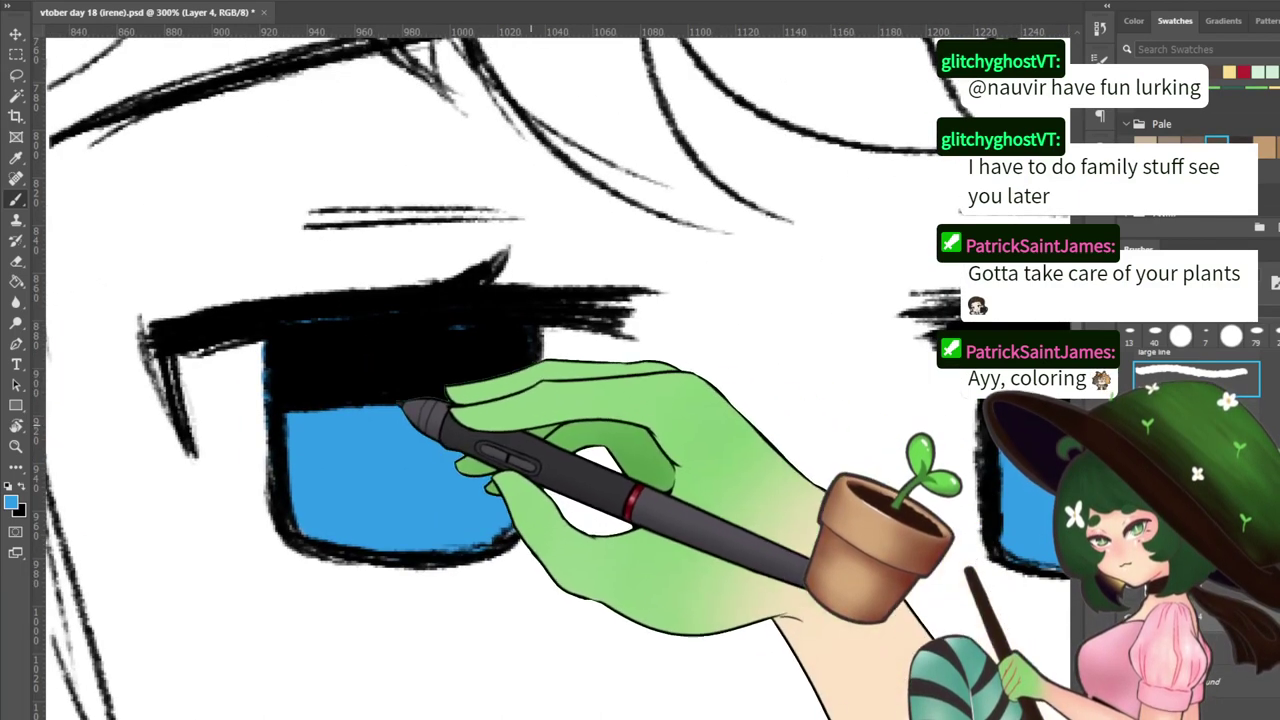
{"action": "mouse_move", "coordinate": [305, 410]}
{"action": "left_mouse_down"}
{"action": "mouse_move", "coordinate": [523, 408]}
{"action": "mouse_move", "coordinate": [366, 380]}
{"action": "mouse_move", "coordinate": [526, 402]}
{"action": "left_mouse_up"}
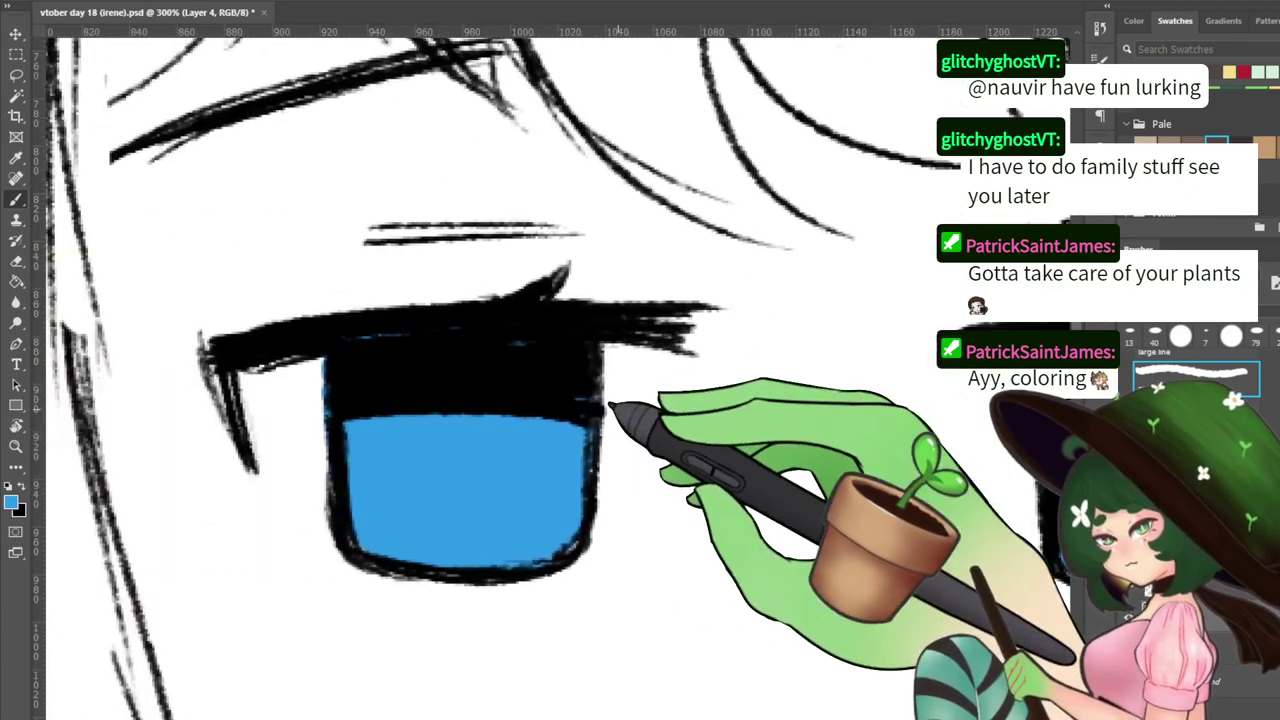
Paint smaller rounded black pupils below the shading in both irises and carve a blue circle into each, leaving curved points
{"action": "key", "text": "x"}
{"action": "mouse_move", "coordinate": [424, 416]}
{"action": "left_mouse_down"}
{"action": "mouse_move", "coordinate": [508, 416]}
{"action": "mouse_move", "coordinate": [458, 394]}
{"action": "mouse_move", "coordinate": [437, 425]}
{"action": "mouse_move", "coordinate": [508, 436]}
{"action": "left_mouse_up"}
{"action": "mouse_move", "coordinate": [808, 394]}
{"action": "left_mouse_down"}
{"action": "mouse_move", "coordinate": [425, 405]}
{"action": "mouse_move", "coordinate": [472, 410]}
{"action": "left_mouse_up"}
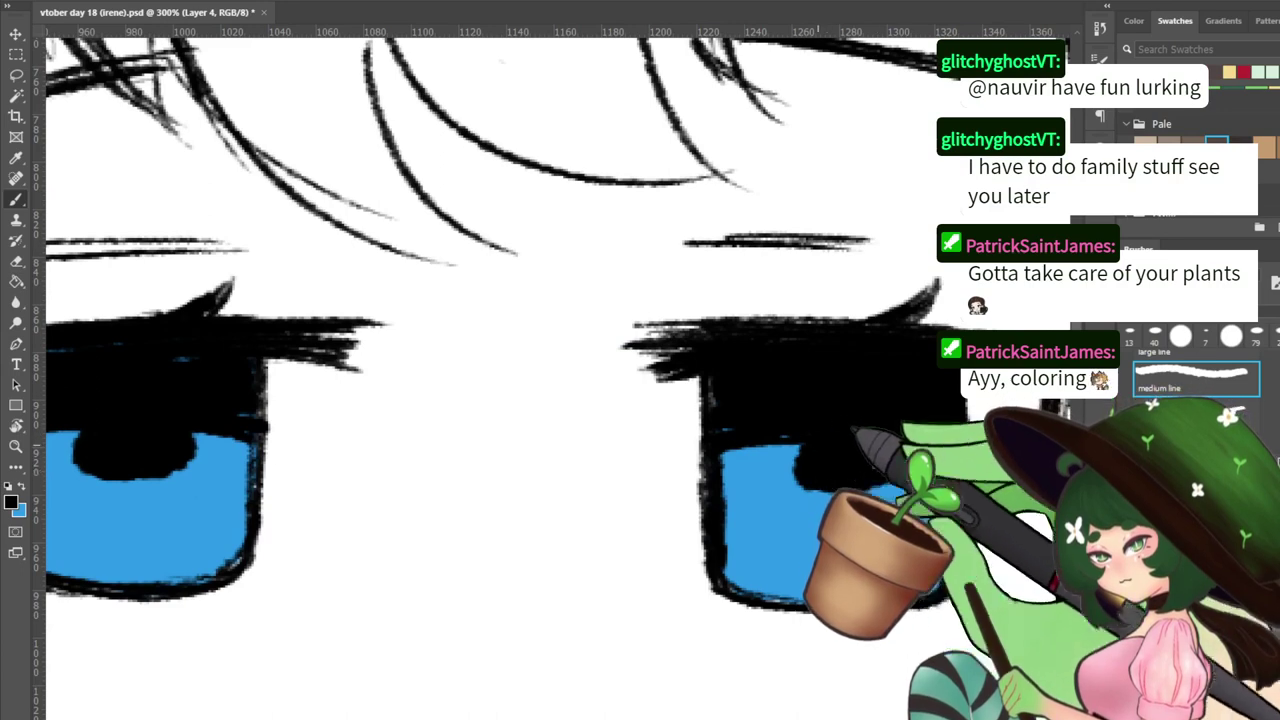
{"action": "left_click_drag", "start_coordinate": [905, 461], "coordinate": [881, 431]}
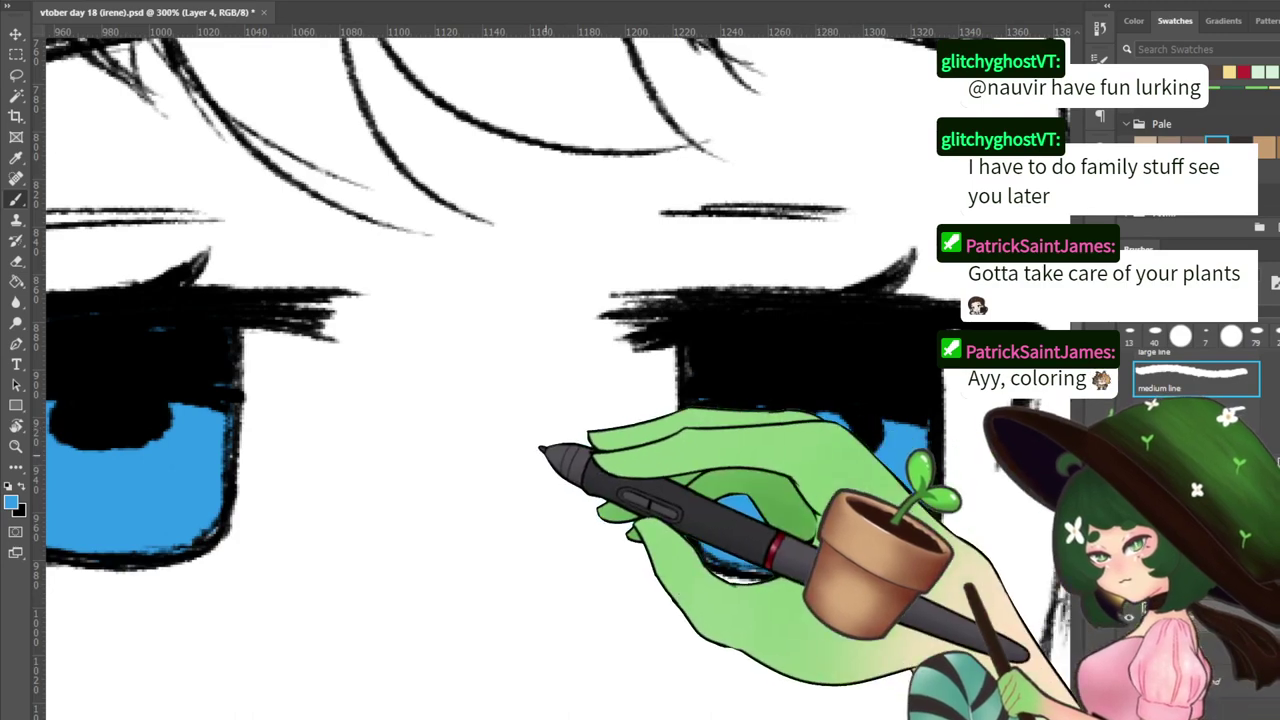
{"action": "left_click_drag", "start_coordinate": [543, 450], "coordinate": [855, 461]}
{"action": "mouse_move", "coordinate": [402, 455]}
{"action": "left_mouse_down"}
{"action": "mouse_move", "coordinate": [415, 430]}
{"action": "mouse_move", "coordinate": [432, 447]}
{"action": "mouse_move", "coordinate": [436, 428]}
{"action": "mouse_move", "coordinate": [453, 452]}
{"action": "left_mouse_up"}
{"action": "key", "text": "ctrl+minus"}
{"action": "key", "text": "ctrl+minus"}
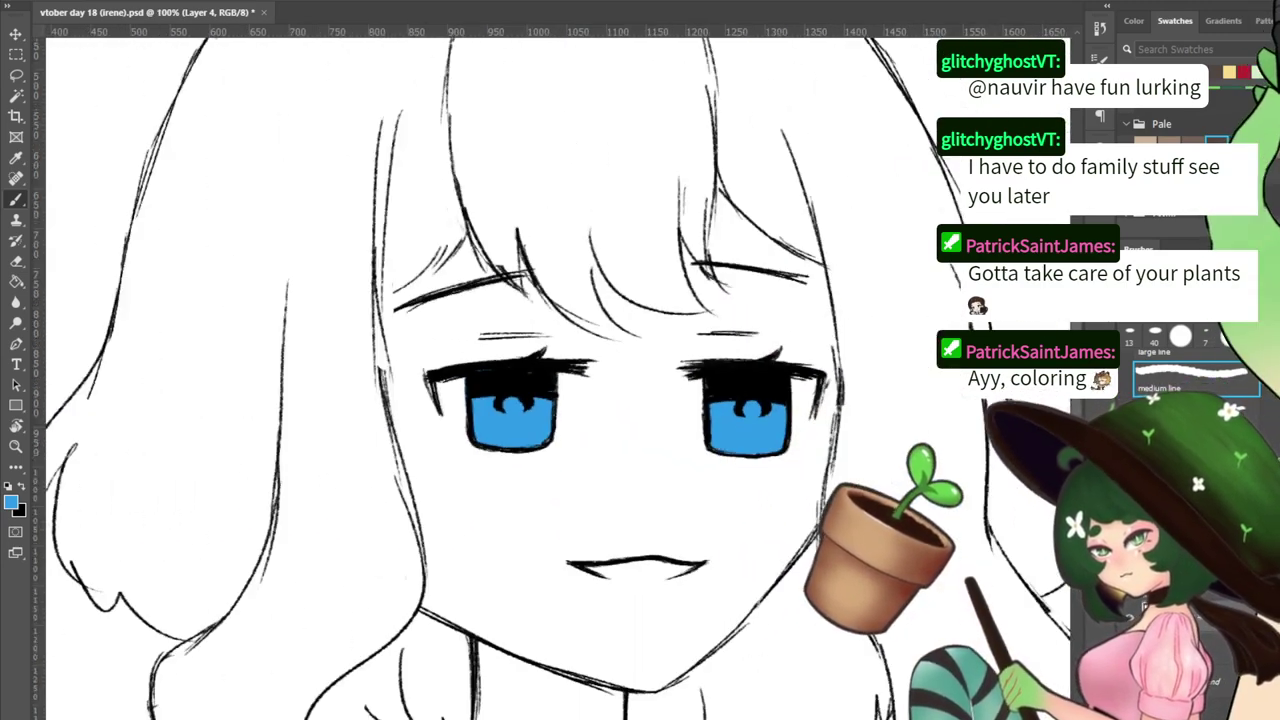
Tidy the edges where the blue fill meets the black shading and outlines in both irises
{"action": "key", "text": "ctrl+plus"}
{"action": "key", "text": "ctrl+plus"}
{"action": "left_click_drag", "start_coordinate": [663, 341], "coordinate": [409, 394]}
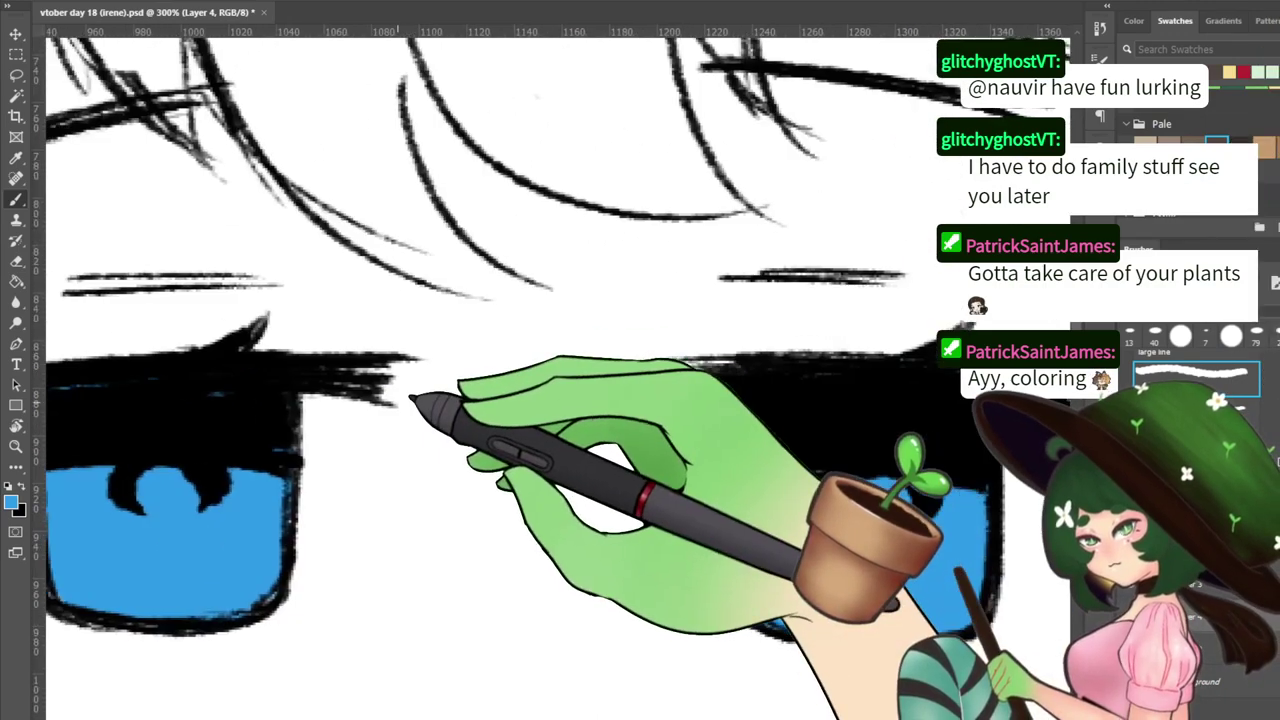
{"action": "key", "text": "x"}
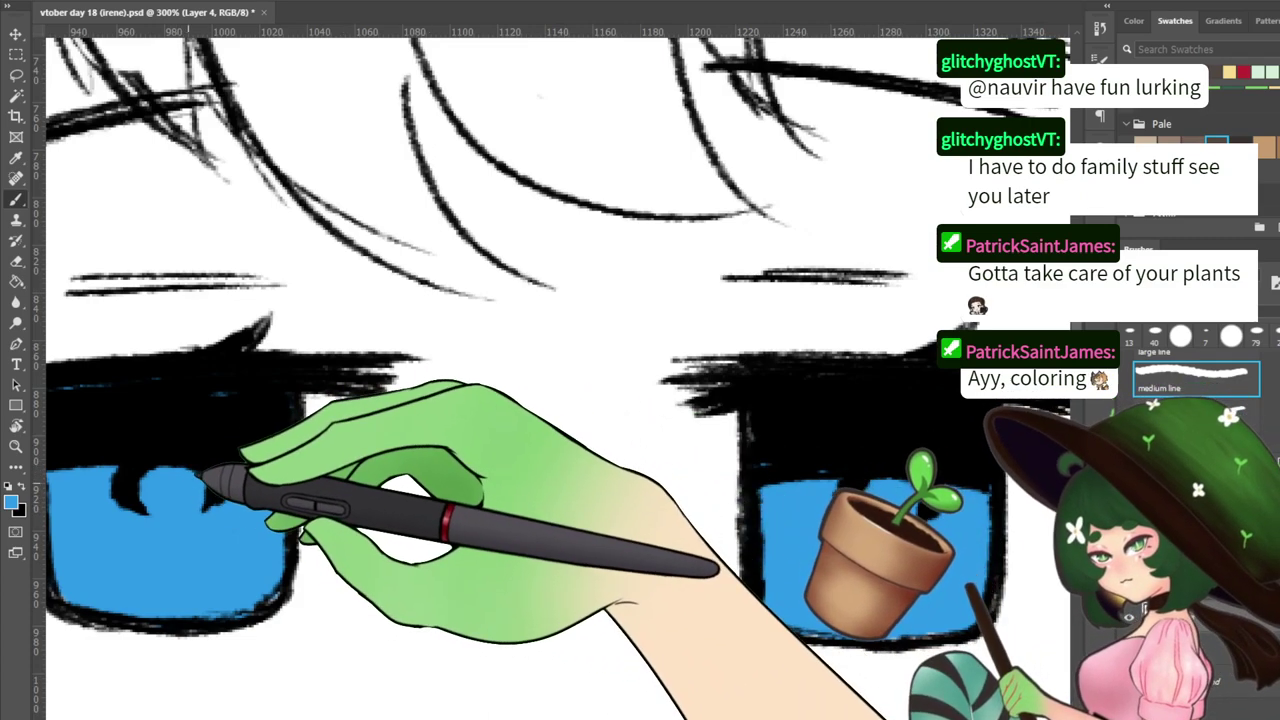
{"action": "left_click_drag", "start_coordinate": [305, 487], "coordinate": [366, 486]}
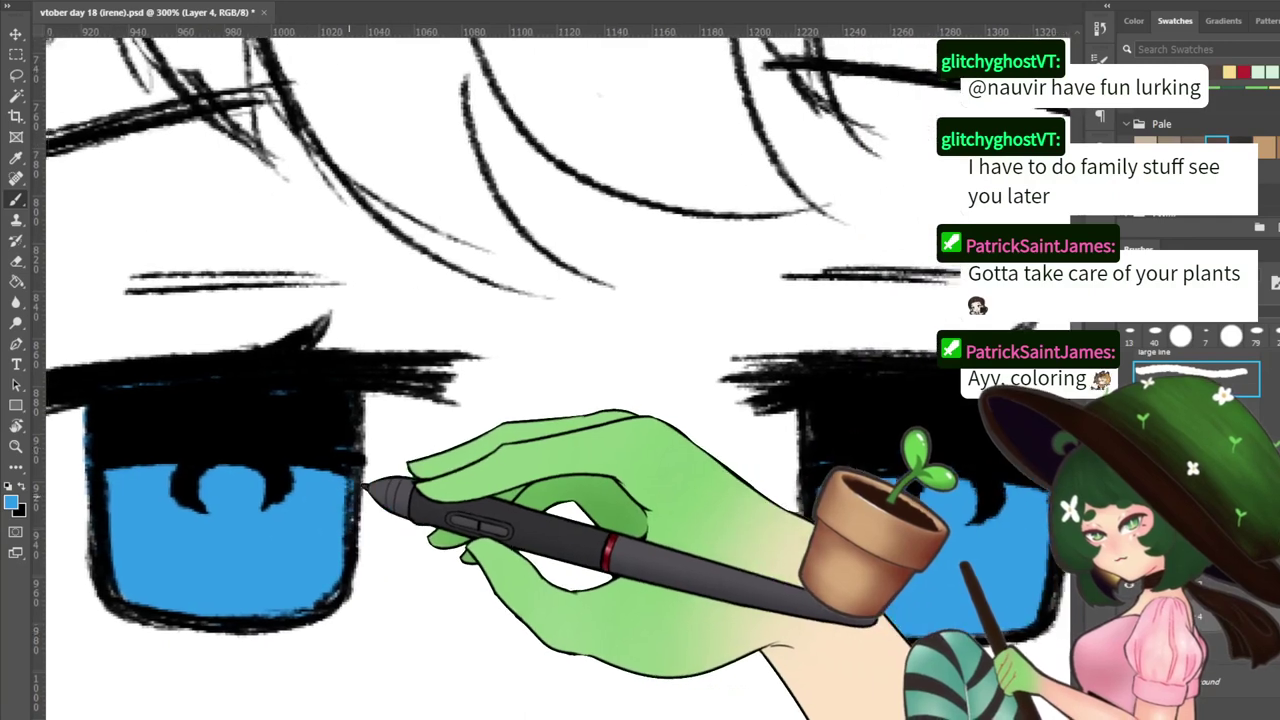
{"action": "left_click_drag", "start_coordinate": [907, 484], "coordinate": [720, 459]}
{"action": "key", "text": "x"}
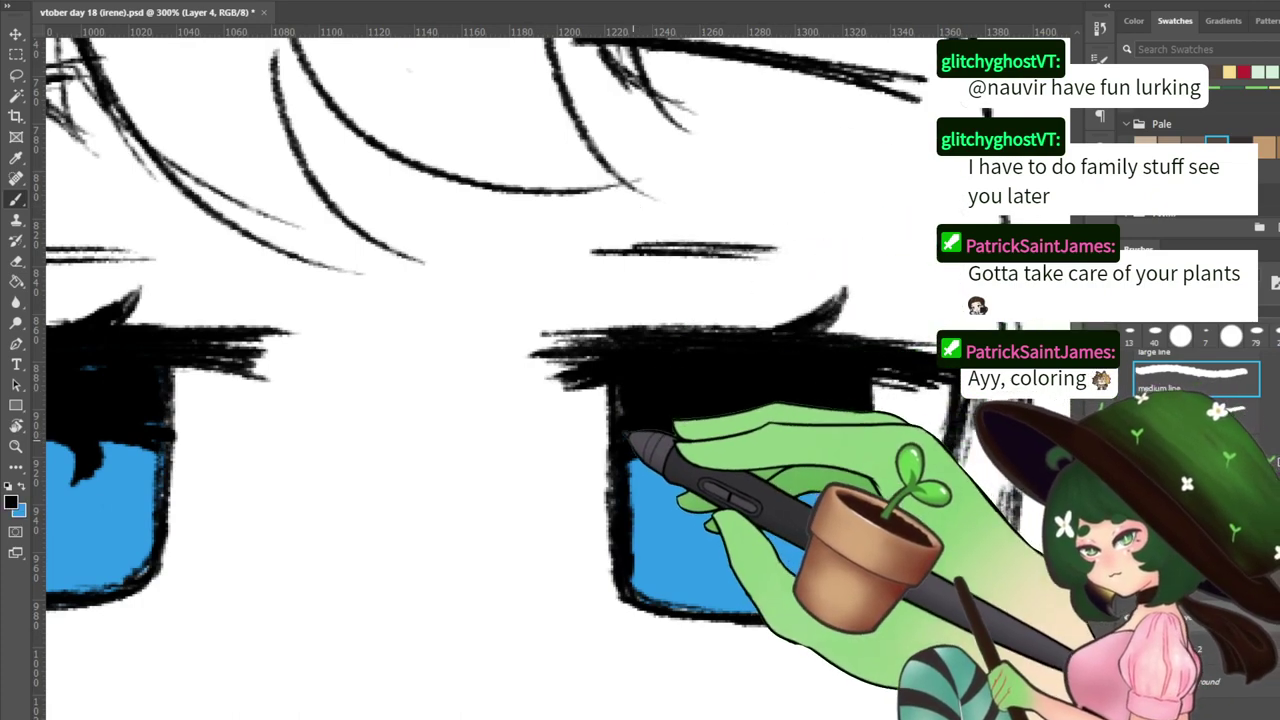
{"action": "left_click_drag", "start_coordinate": [640, 430], "coordinate": [1052, 393]}
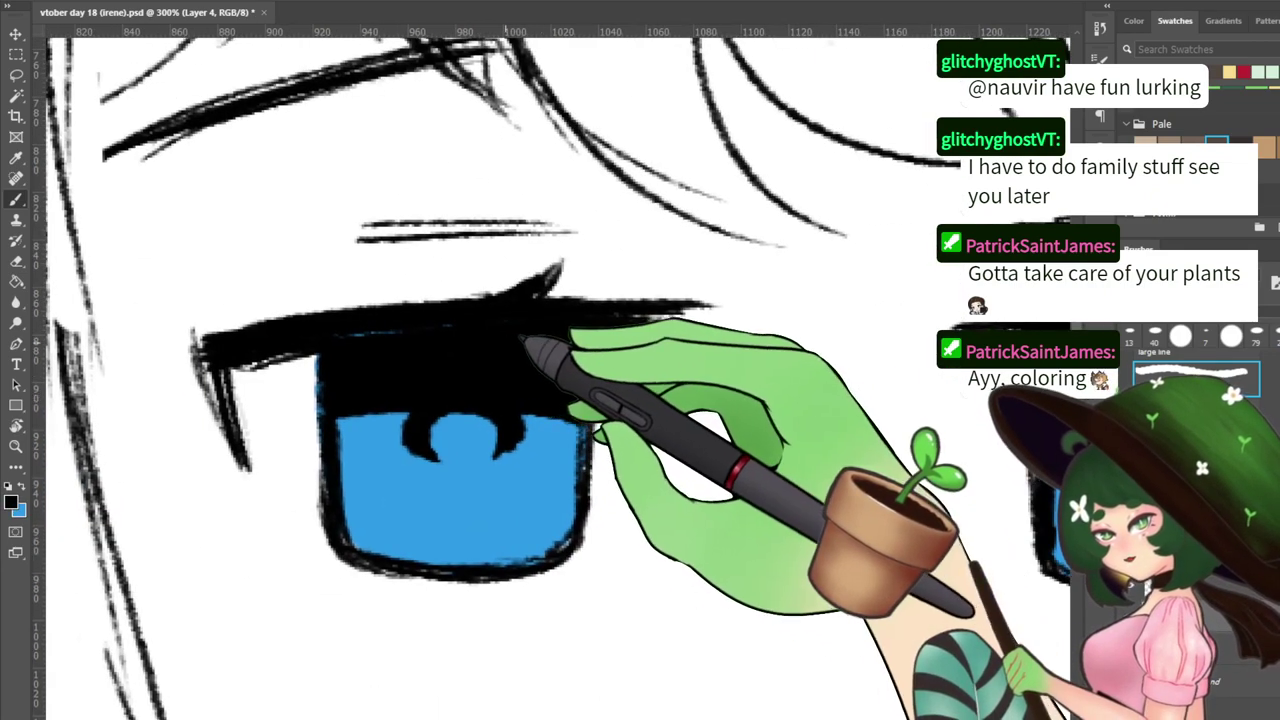
Erase the stray blue fringe along the outer side of the left iris's black outline
{"action": "key", "text": "e"}
{"action": "left_click_drag", "start_coordinate": [310, 360], "coordinate": [316, 486]}
{"action": "key", "text": "b"}
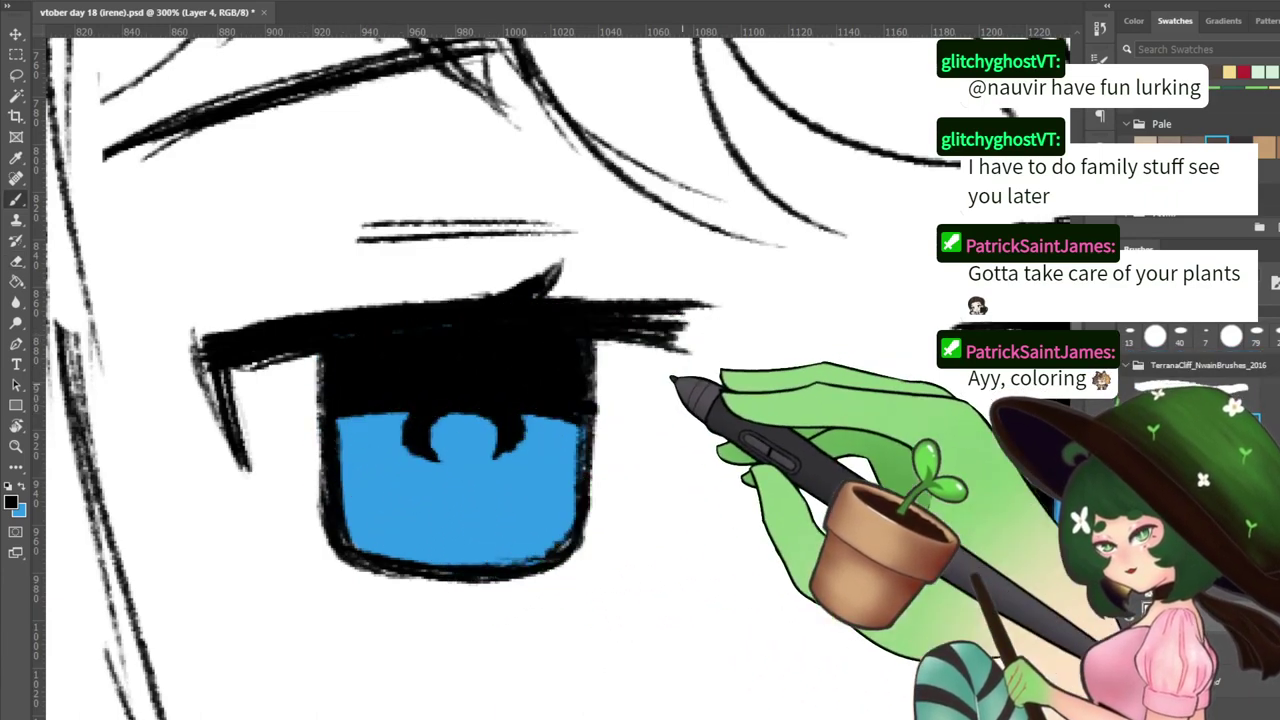
{"action": "mouse_move", "coordinate": [692, 386]}
{"action": "left_mouse_down"}
{"action": "mouse_move", "coordinate": [389, 348]}
{"action": "mouse_move", "coordinate": [637, 294]}
{"action": "mouse_move", "coordinate": [526, 394]}
{"action": "mouse_move", "coordinate": [669, 354]}
{"action": "left_mouse_up"}
{"action": "key", "text": "ctrl+minus"}
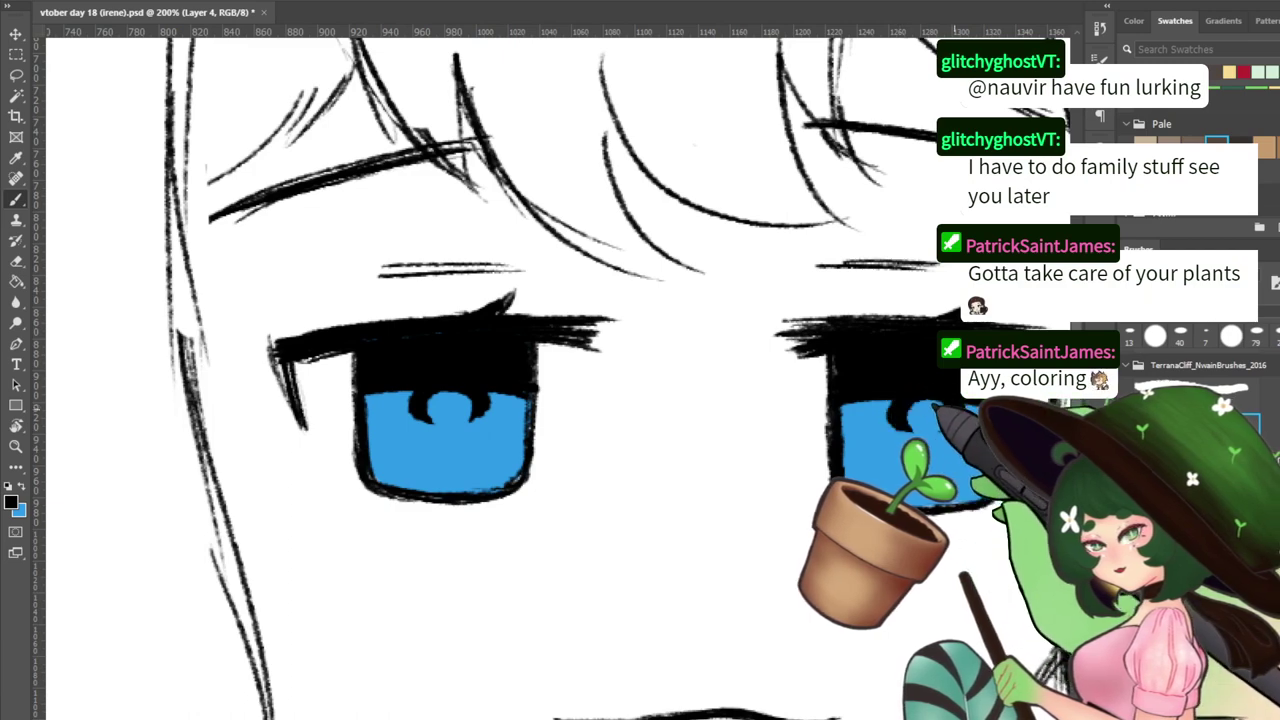
{"action": "left_click_drag", "start_coordinate": [765, 430], "coordinate": [780, 299]}
{"action": "key", "text": "x"}
{"action": "key", "text": "ctrl+minus"}
{"action": "key", "text": "ctrl+minus"}
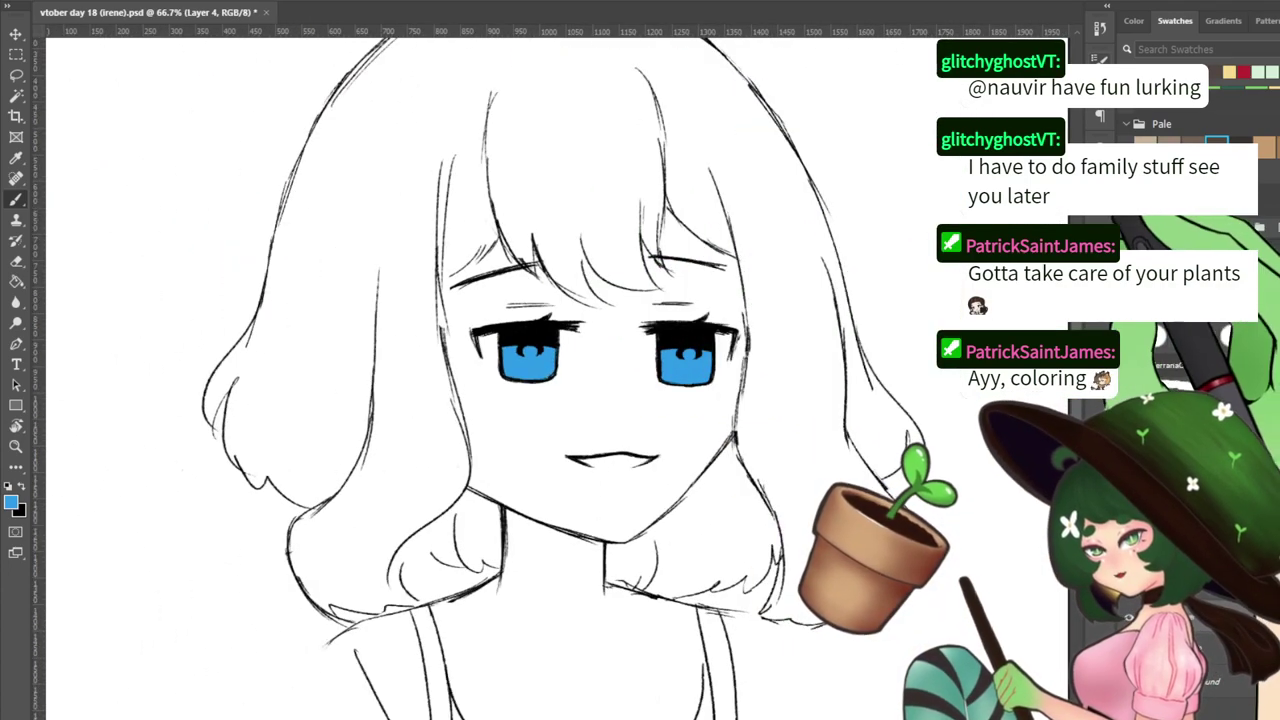
Pick the light tan swatch from the Pale group and set a round-style brush to 69 px for the hair shading
{"action": "left_click", "coordinate": [1145, 147]}
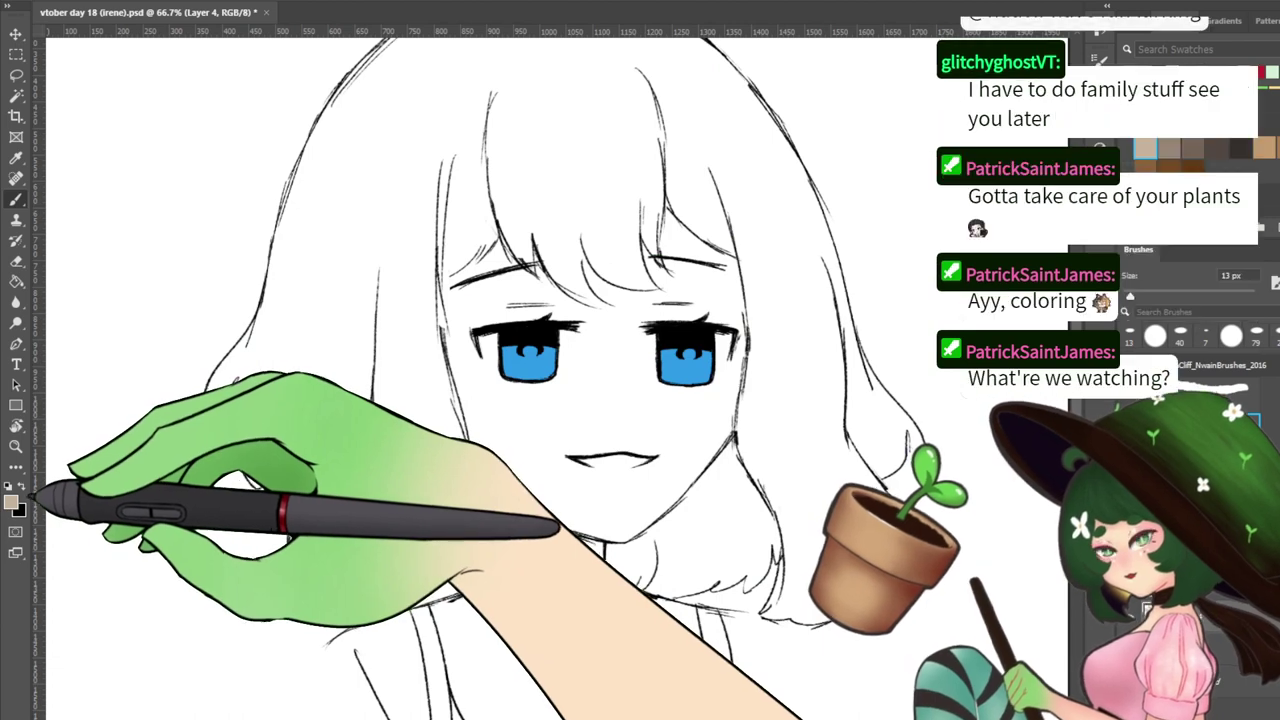
{"action": "left_click", "coordinate": [12, 502]}
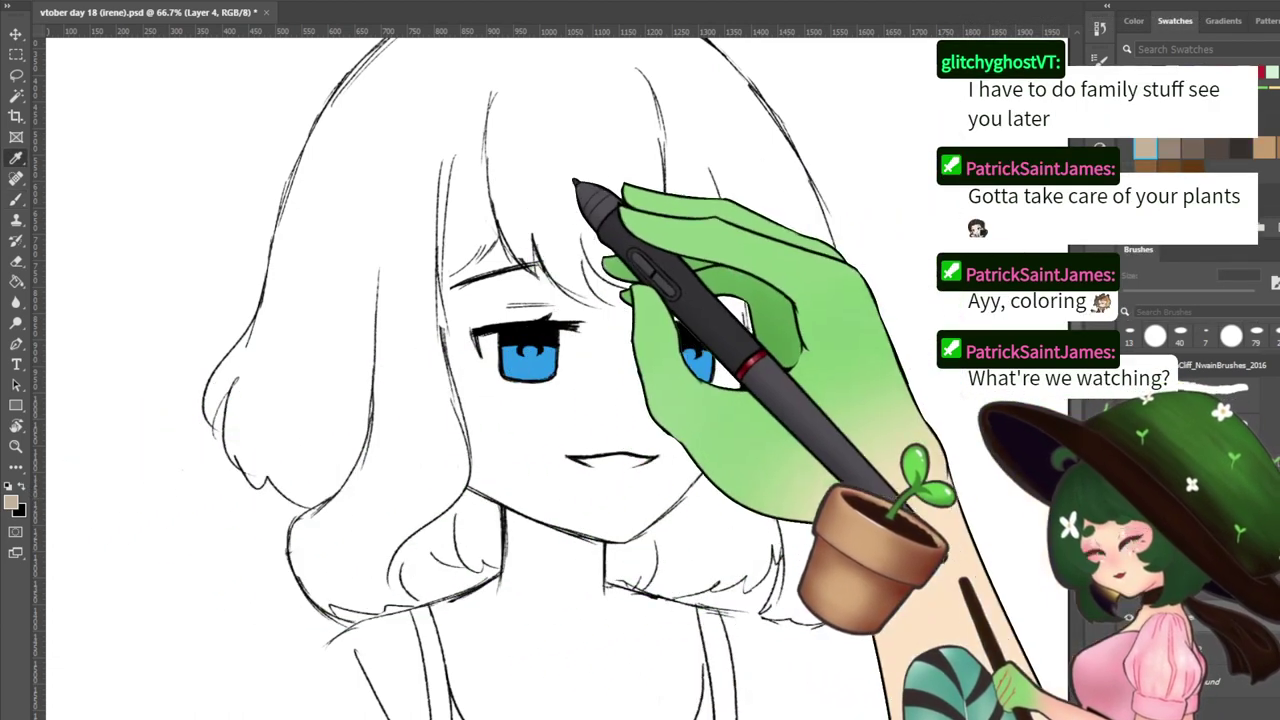
{"action": "key", "text": "b"}
{"action": "left_click", "coordinate": [1181, 335]}
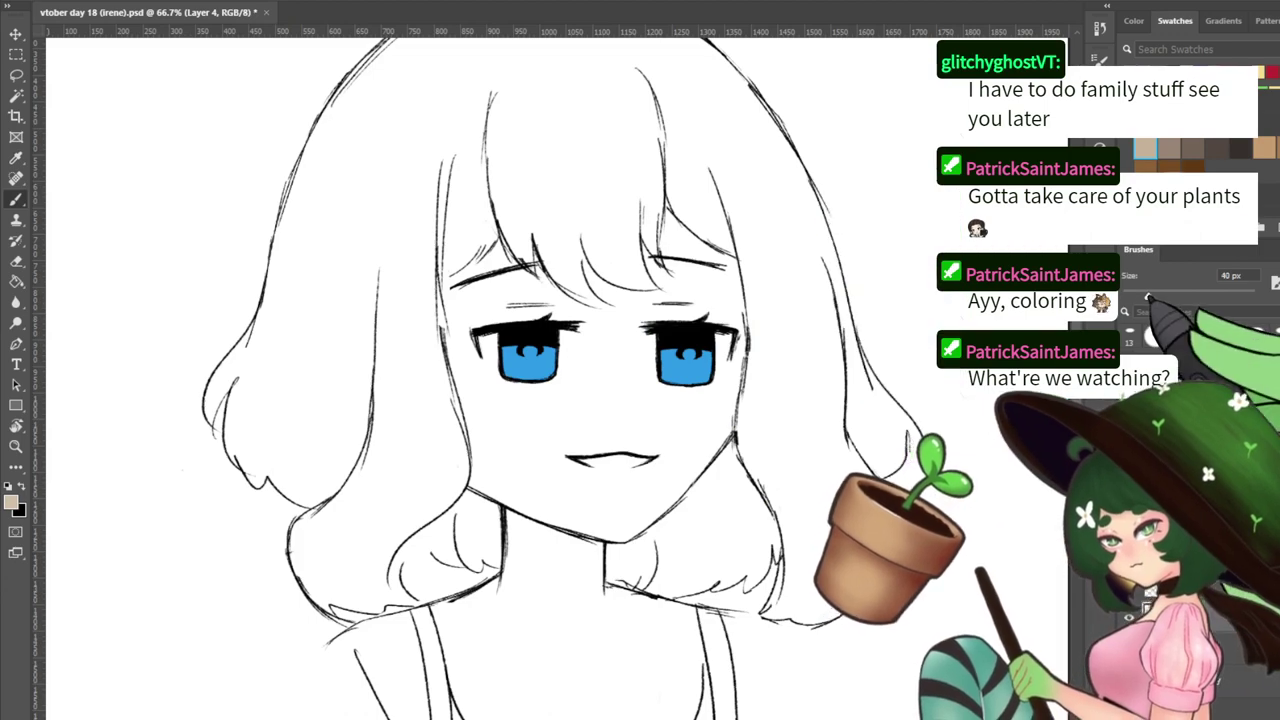
{"action": "left_click_drag", "start_coordinate": [446, 222], "coordinate": [596, 361]}
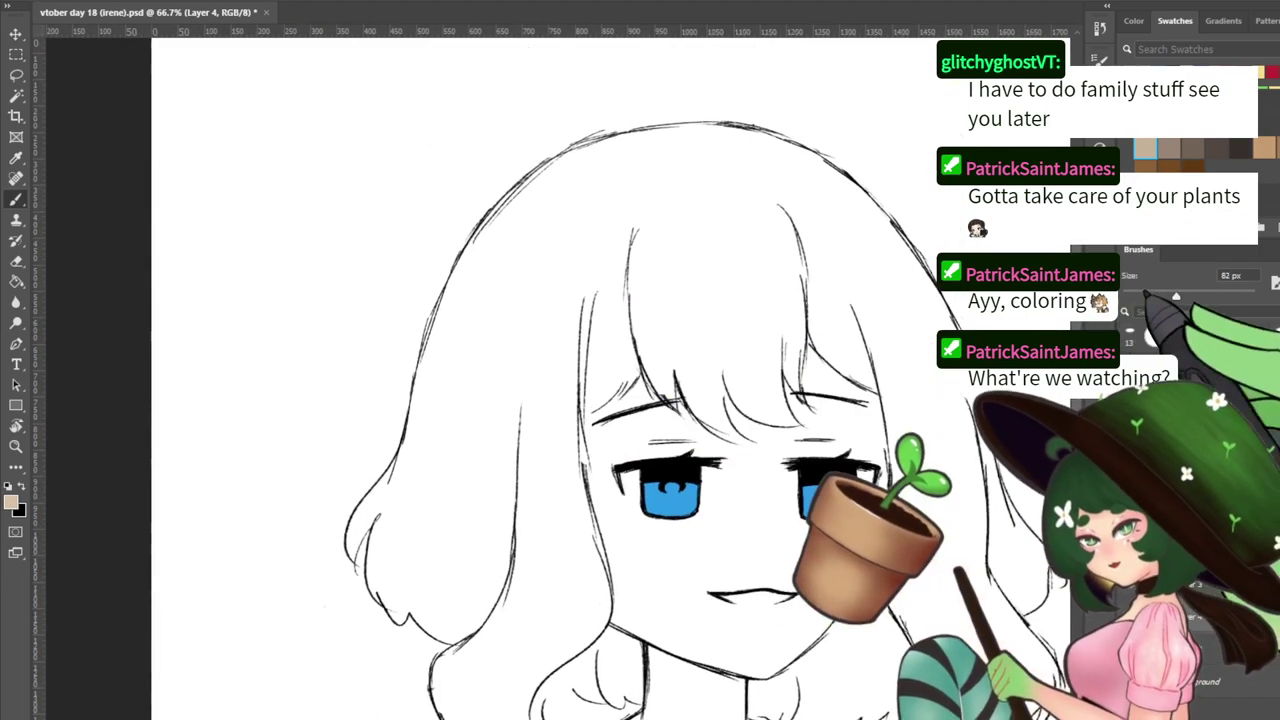
{"action": "left_click_drag", "start_coordinate": [508, 301], "coordinate": [359, 270]}
Try tan shading strokes with the 69 px brush along the hair's outer-left contour, undoing and repainting them
{"action": "left_click_drag", "start_coordinate": [423, 145], "coordinate": [299, 388]}
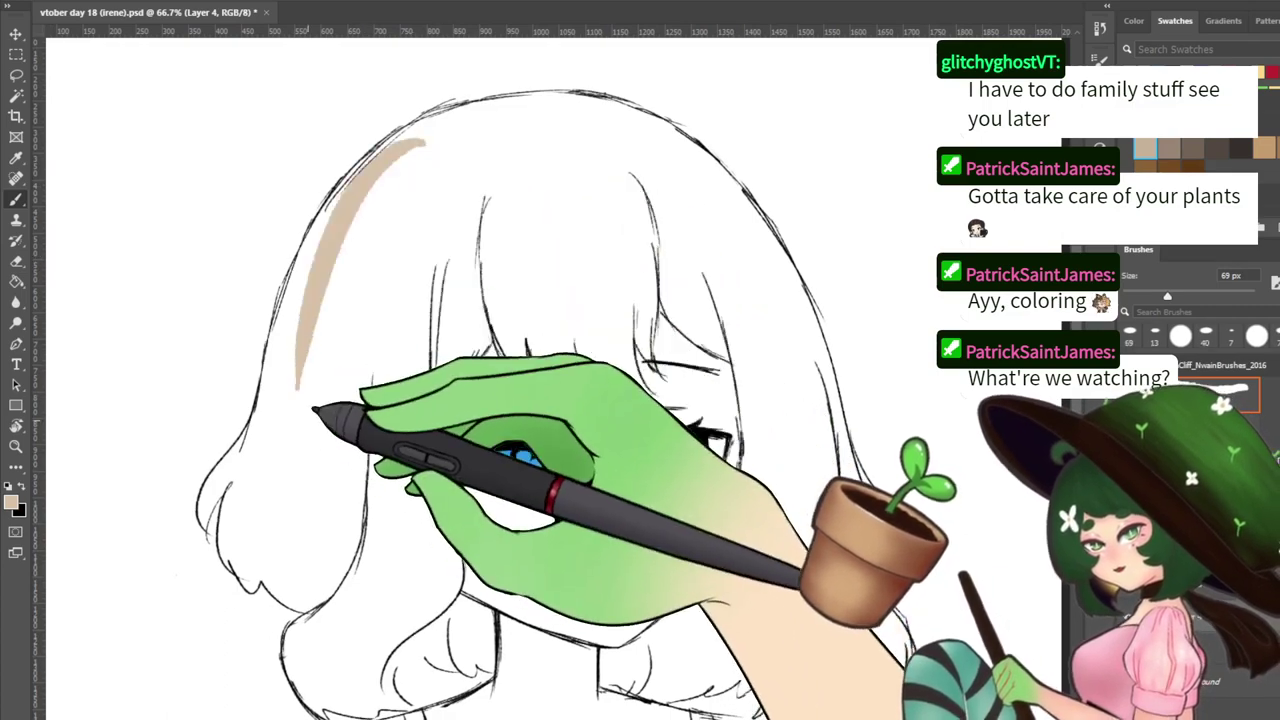
{"action": "key", "text": "ctrl+z"}
{"action": "mouse_move", "coordinate": [403, 149]}
{"action": "left_mouse_down"}
{"action": "mouse_move", "coordinate": [342, 207]}
{"action": "mouse_move", "coordinate": [278, 405]}
{"action": "left_mouse_up"}
{"action": "key", "text": "ctrl+z"}
{"action": "mouse_move", "coordinate": [392, 157]}
{"action": "left_mouse_down"}
{"action": "mouse_move", "coordinate": [314, 268]}
{"action": "mouse_move", "coordinate": [221, 486]}
{"action": "left_mouse_up"}
{"action": "key", "text": "ctrl+z"}
{"action": "mouse_move", "coordinate": [378, 168]}
{"action": "left_mouse_down"}
{"action": "mouse_move", "coordinate": [299, 263]}
{"action": "mouse_move", "coordinate": [248, 437]}
{"action": "left_mouse_up"}
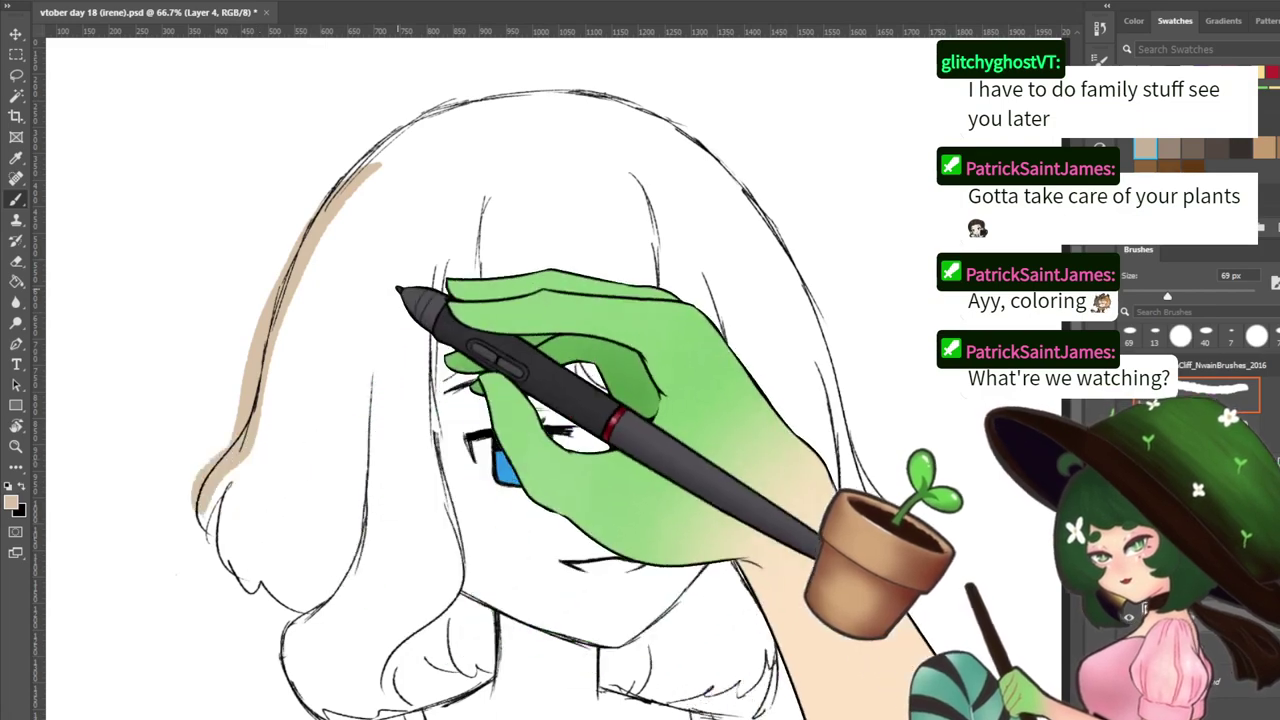
{"action": "key", "text": "ctrl+z"}
{"action": "mouse_move", "coordinate": [400, 162]}
{"action": "left_mouse_down"}
{"action": "mouse_move", "coordinate": [331, 233]}
{"action": "mouse_move", "coordinate": [272, 436]}
{"action": "mouse_move", "coordinate": [208, 510]}
{"action": "left_mouse_up"}
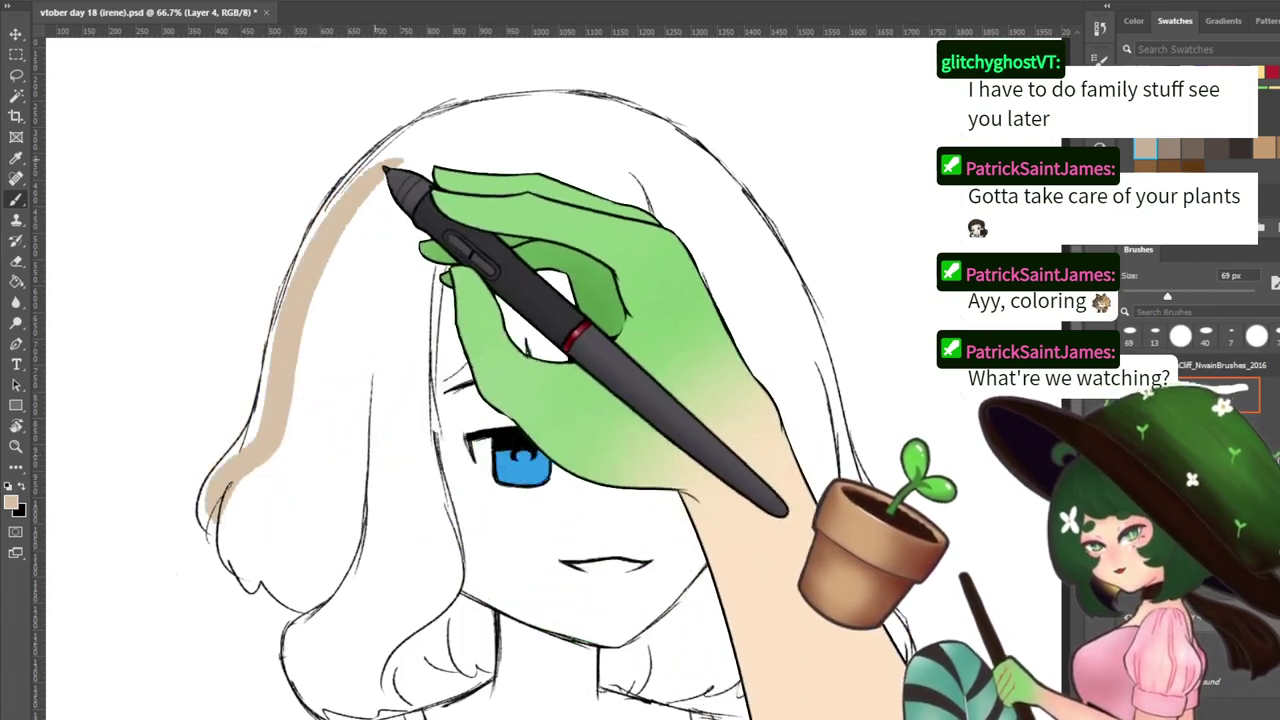
{"action": "key", "text": "ctrl+z"}
{"action": "mouse_move", "coordinate": [388, 164]}
{"action": "left_mouse_down"}
{"action": "mouse_move", "coordinate": [205, 487]}
{"action": "mouse_move", "coordinate": [270, 425]}
{"action": "mouse_move", "coordinate": [215, 555]}
{"action": "left_mouse_up"}
{"action": "key", "text": "ctrl+z"}
{"action": "key", "text": "ctrl+z"}
{"action": "left_click_drag", "start_coordinate": [380, 165], "coordinate": [212, 520]}
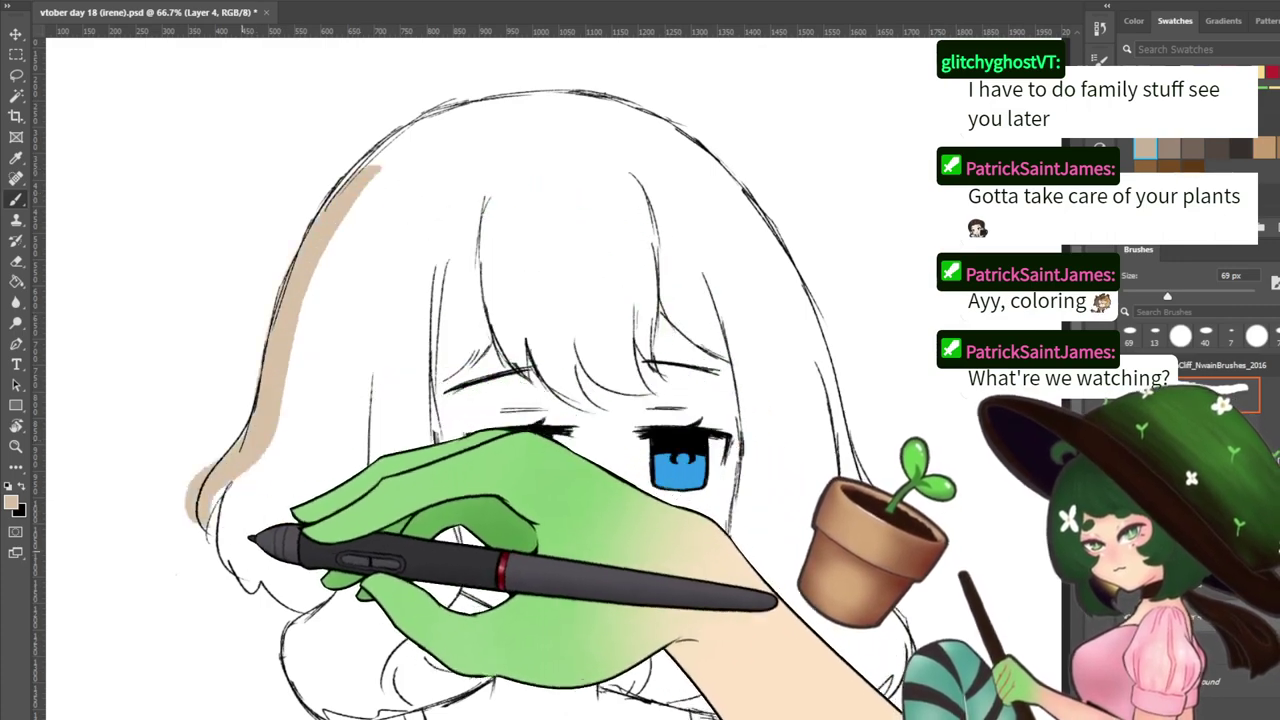
{"action": "key", "text": "ctrl+z"}
{"action": "mouse_move", "coordinate": [392, 160]}
{"action": "left_mouse_down"}
{"action": "mouse_move", "coordinate": [298, 307]}
{"action": "mouse_move", "coordinate": [205, 498]}
{"action": "left_mouse_up"}
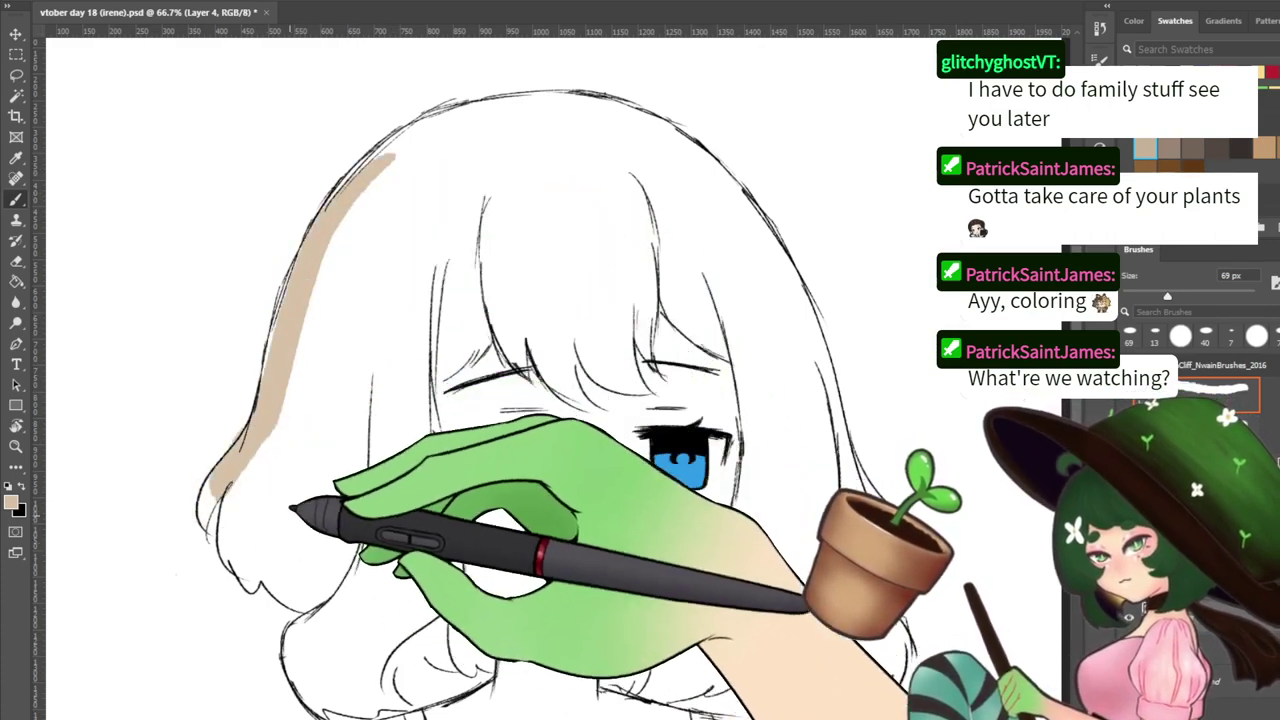
Reduce the brush to 50 px and repaint the tan shading inside the outer-left hair contour, from near the crown to the curl
{"action": "key", "text": "bracketleft"}
{"action": "key", "text": "bracketleft"}
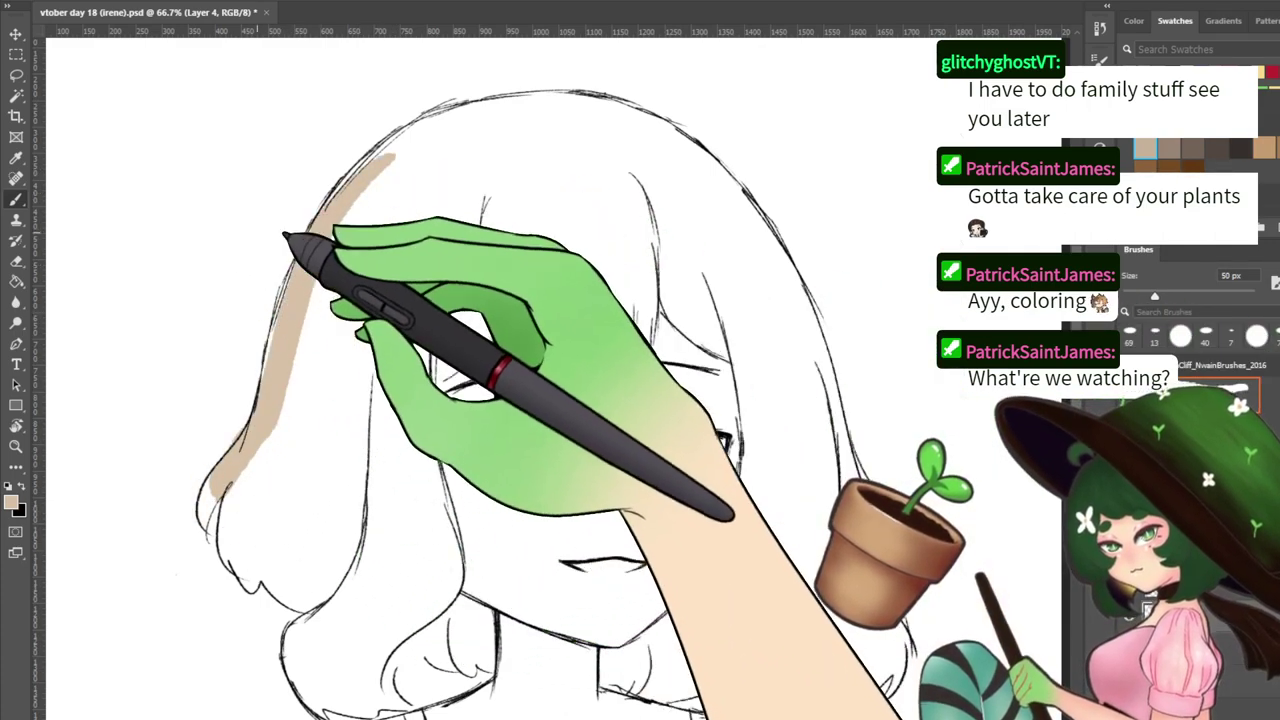
{"action": "key", "text": "ctrl+z"}
{"action": "left_click_drag", "start_coordinate": [385, 162], "coordinate": [262, 318]}
{"action": "key", "text": "ctrl+z"}
{"action": "left_click_drag", "start_coordinate": [378, 170], "coordinate": [286, 335]}
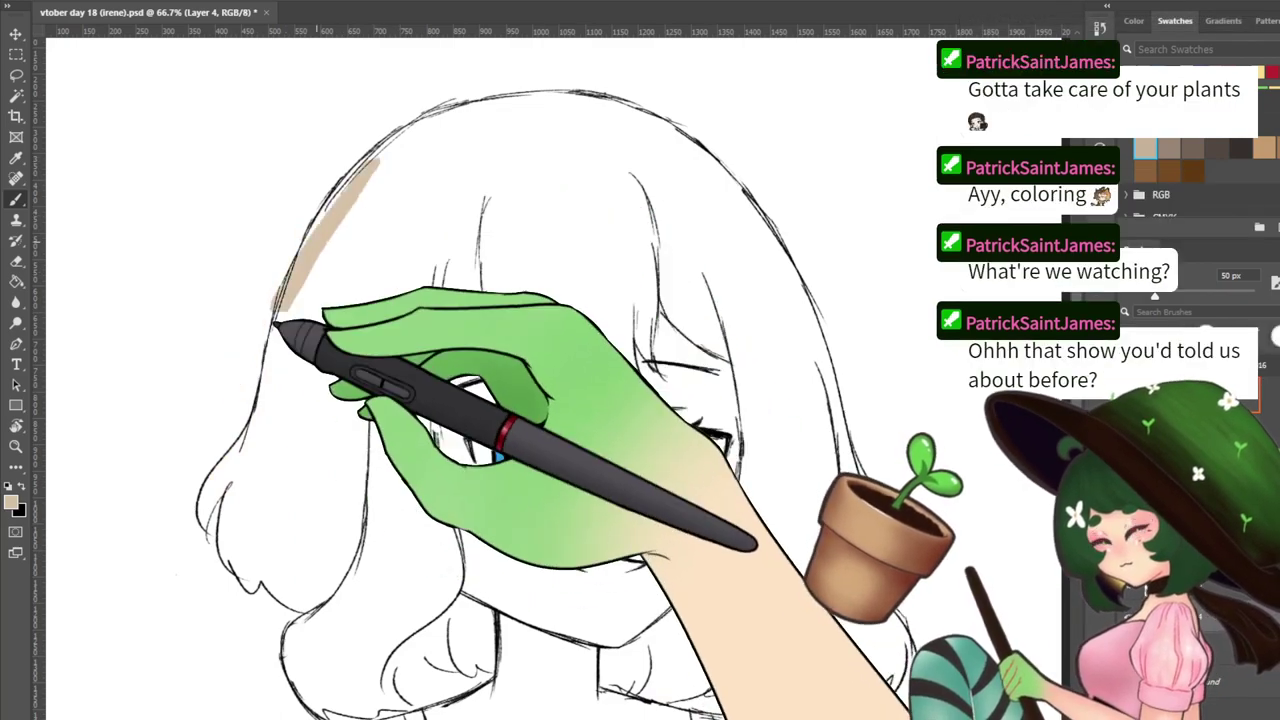
{"action": "key", "text": "ctrl+z"}
{"action": "mouse_move", "coordinate": [374, 162]}
{"action": "left_mouse_down"}
{"action": "mouse_move", "coordinate": [323, 237]}
{"action": "mouse_move", "coordinate": [255, 428]}
{"action": "mouse_move", "coordinate": [200, 518]}
{"action": "left_mouse_up"}
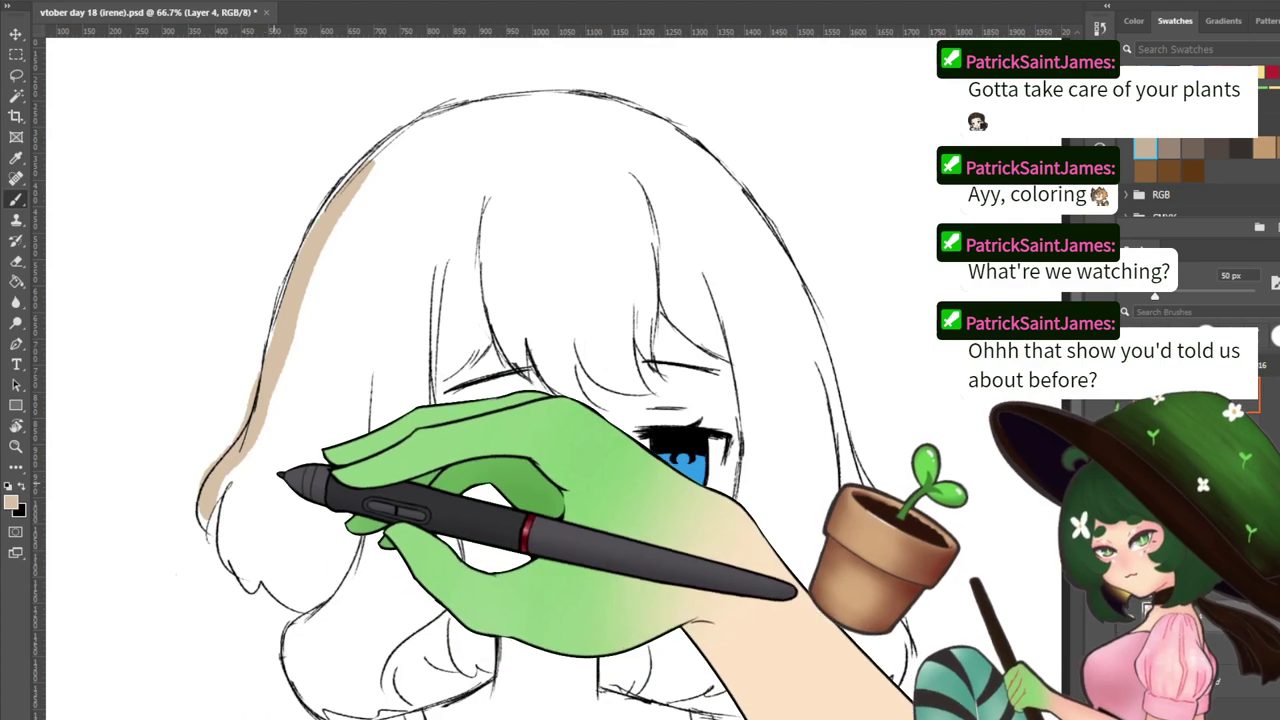
Paint tan shading in the lower-left curls and along the inner left lock, undoing the last excess strokes
{"action": "left_click_drag", "start_coordinate": [225, 495], "coordinate": [287, 580]}
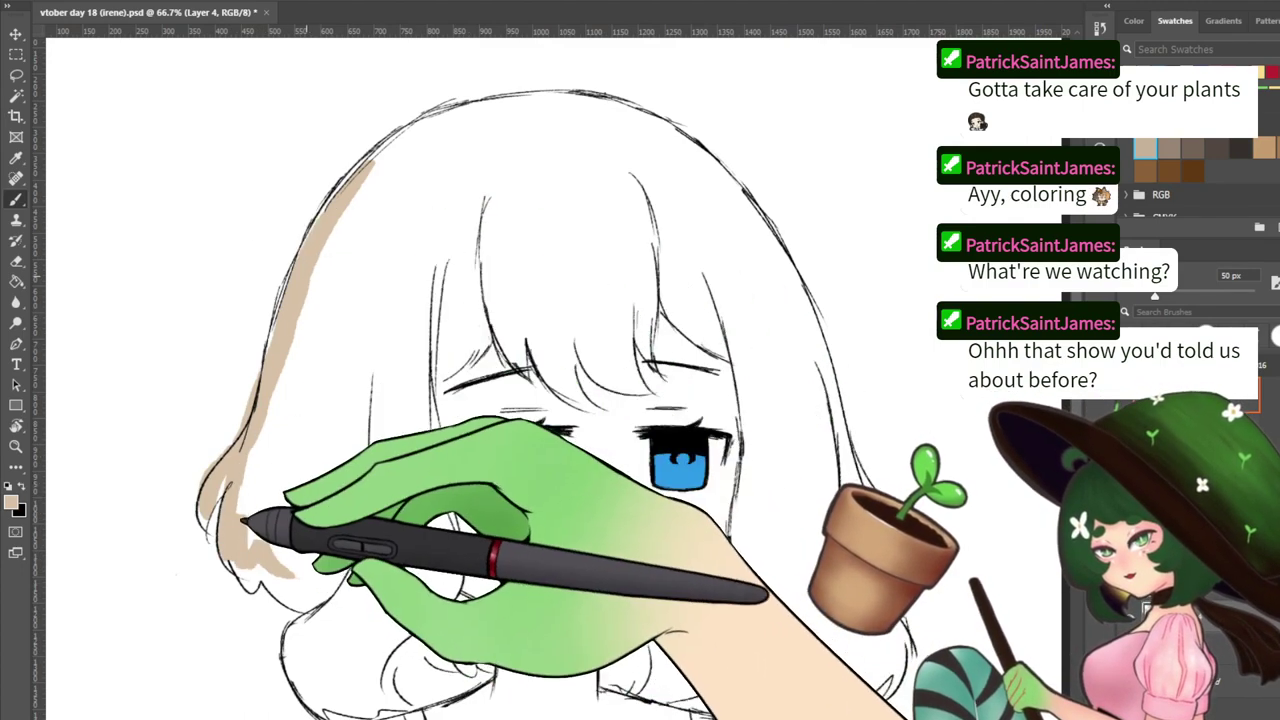
{"action": "mouse_move", "coordinate": [264, 457]}
{"action": "left_mouse_down"}
{"action": "mouse_move", "coordinate": [312, 577]}
{"action": "mouse_move", "coordinate": [380, 418]}
{"action": "mouse_move", "coordinate": [314, 578]}
{"action": "left_mouse_up"}
{"action": "scroll", "coordinate": [467, 437], "scroll_direction": "down", "scroll_amount": 3}
{"action": "key", "text": "ctrl+z"}
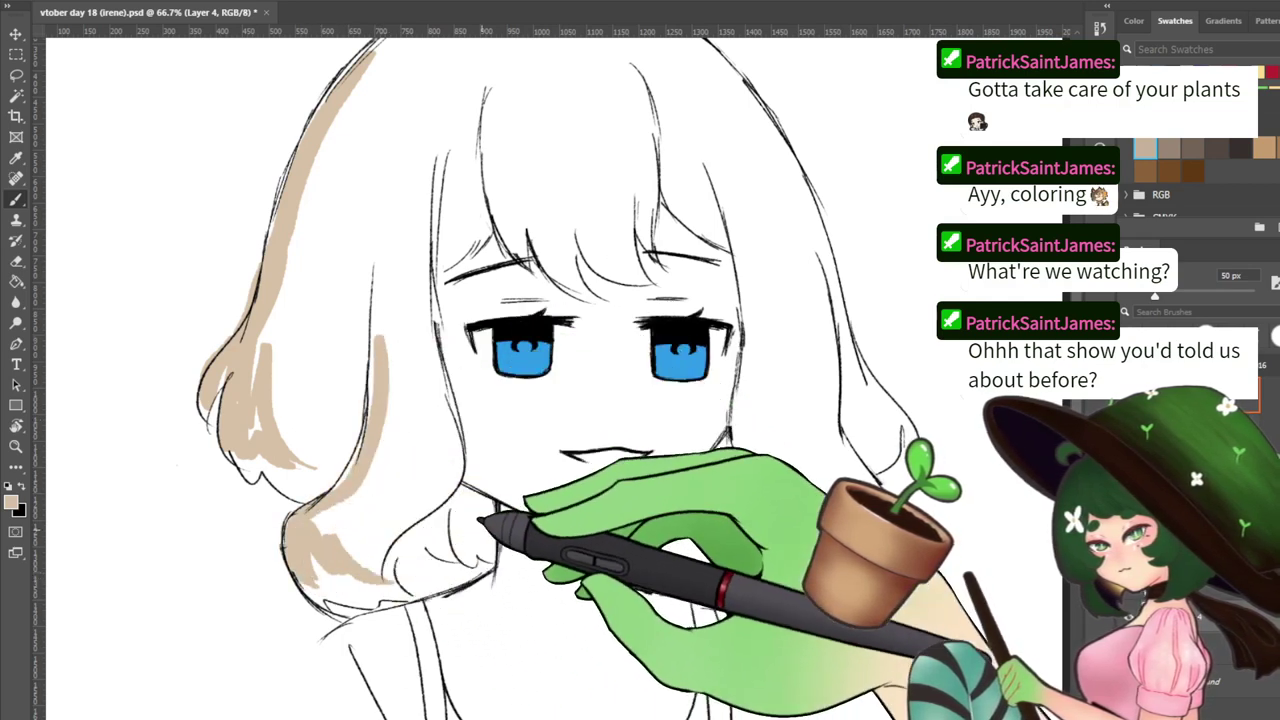
{"action": "key", "text": "ctrl+z"}
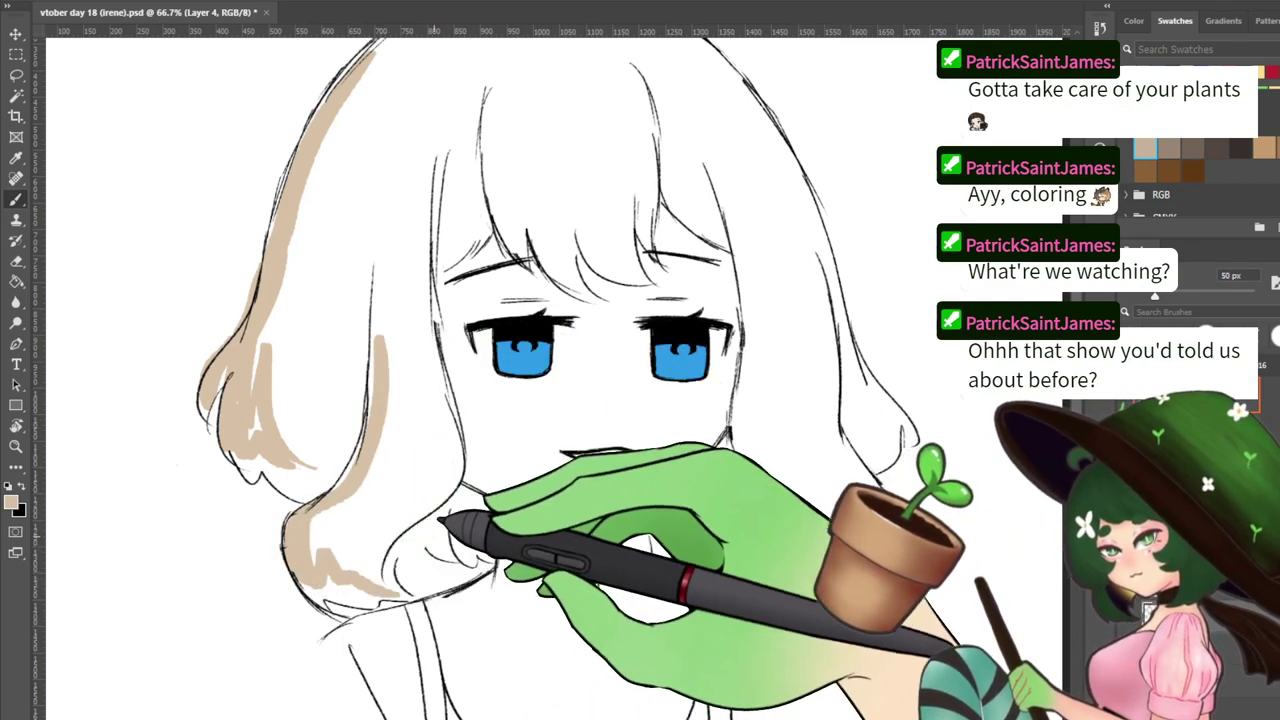
Paint tan shading down the strand line left of the fringe and in short strokes across the lower bangs
{"action": "left_click_drag", "start_coordinate": [597, 380], "coordinate": [327, 602]}
{"action": "left_click_drag", "start_coordinate": [555, 415], "coordinate": [702, 405]}
{"action": "left_click_drag", "start_coordinate": [378, 320], "coordinate": [405, 437]}
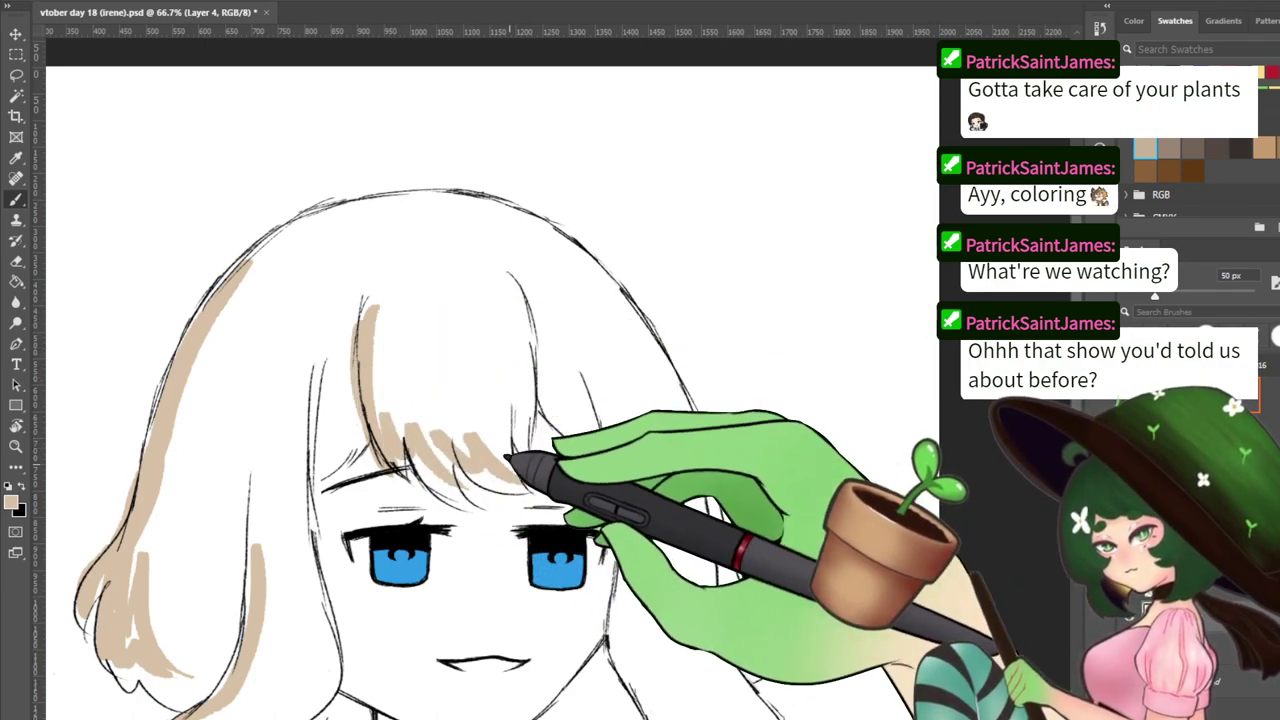
{"action": "mouse_move", "coordinate": [507, 458]}
{"action": "left_mouse_down"}
{"action": "mouse_move", "coordinate": [508, 328]}
{"action": "mouse_move", "coordinate": [543, 211]}
{"action": "mouse_move", "coordinate": [472, 417]}
{"action": "left_mouse_up"}
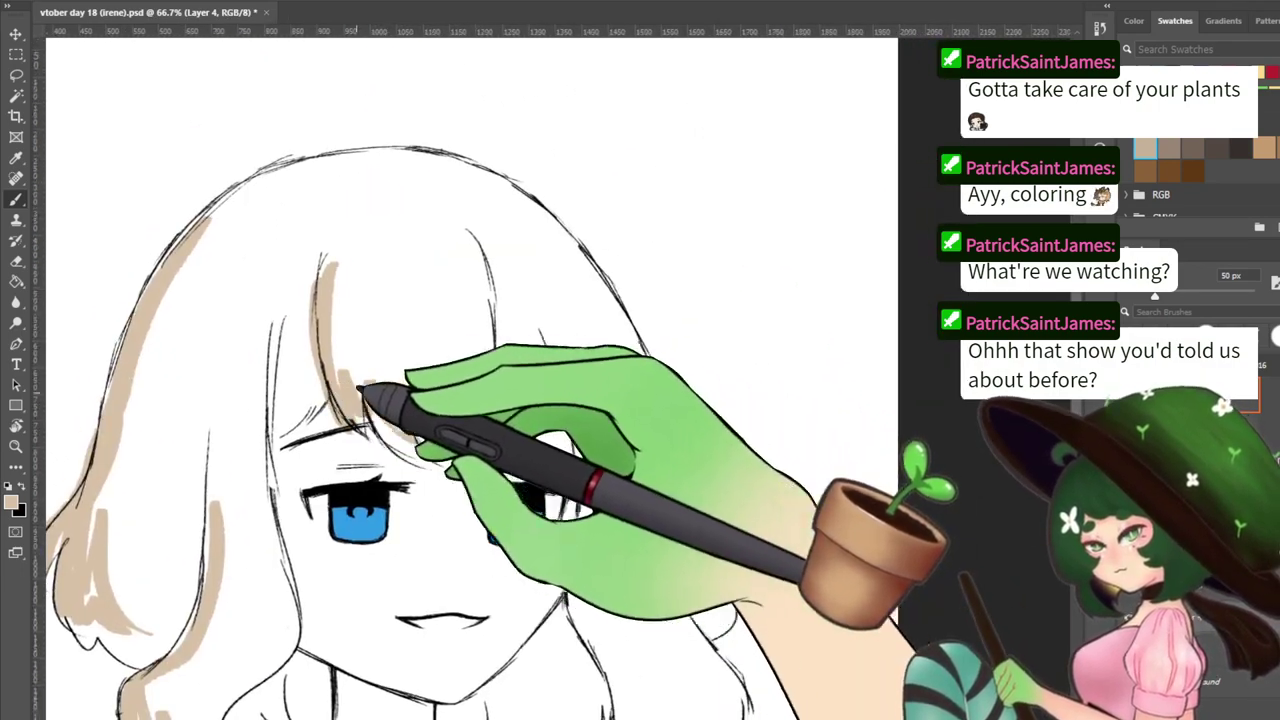
{"action": "mouse_move", "coordinate": [560, 380]}
{"action": "left_mouse_down"}
{"action": "mouse_move", "coordinate": [544, 273]}
{"action": "mouse_move", "coordinate": [524, 242]}
{"action": "left_mouse_up"}
{"action": "mouse_move", "coordinate": [636, 342]}
{"action": "left_mouse_down"}
{"action": "mouse_move", "coordinate": [642, 492]}
{"action": "mouse_move", "coordinate": [681, 490]}
{"action": "mouse_move", "coordinate": [643, 492]}
{"action": "left_mouse_up"}
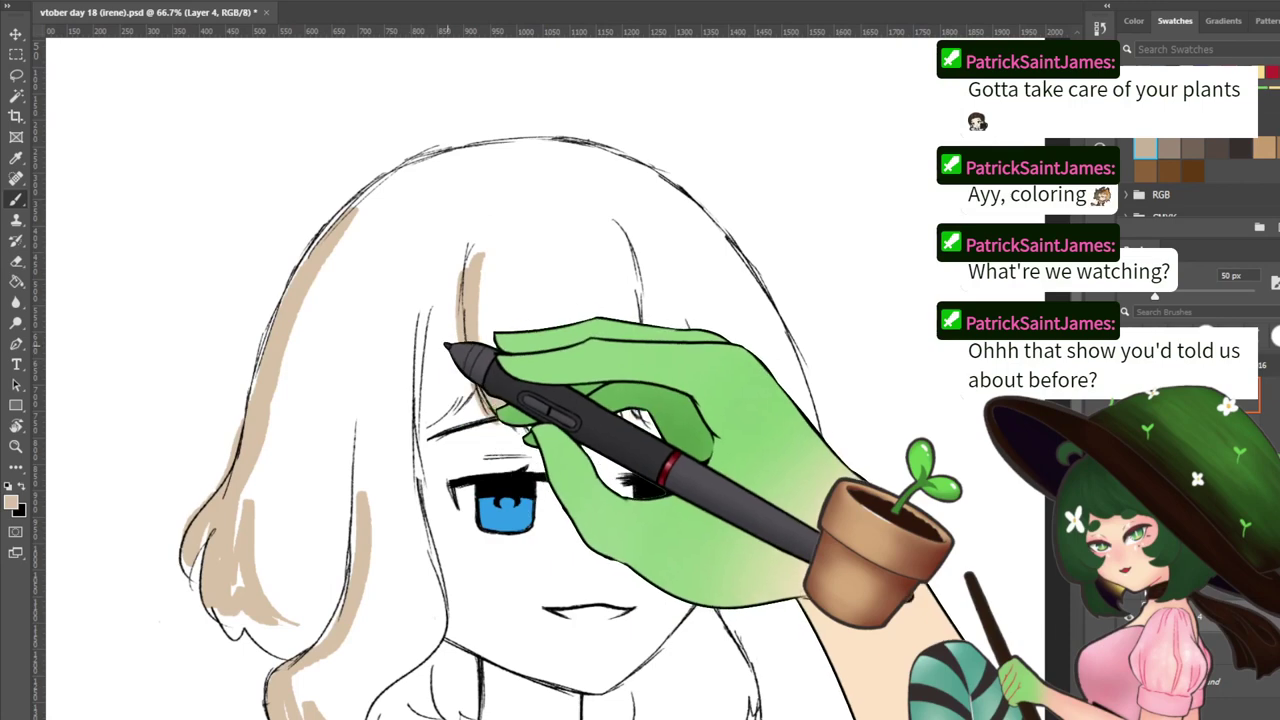
{"action": "left_click_drag", "start_coordinate": [468, 372], "coordinate": [435, 414]}
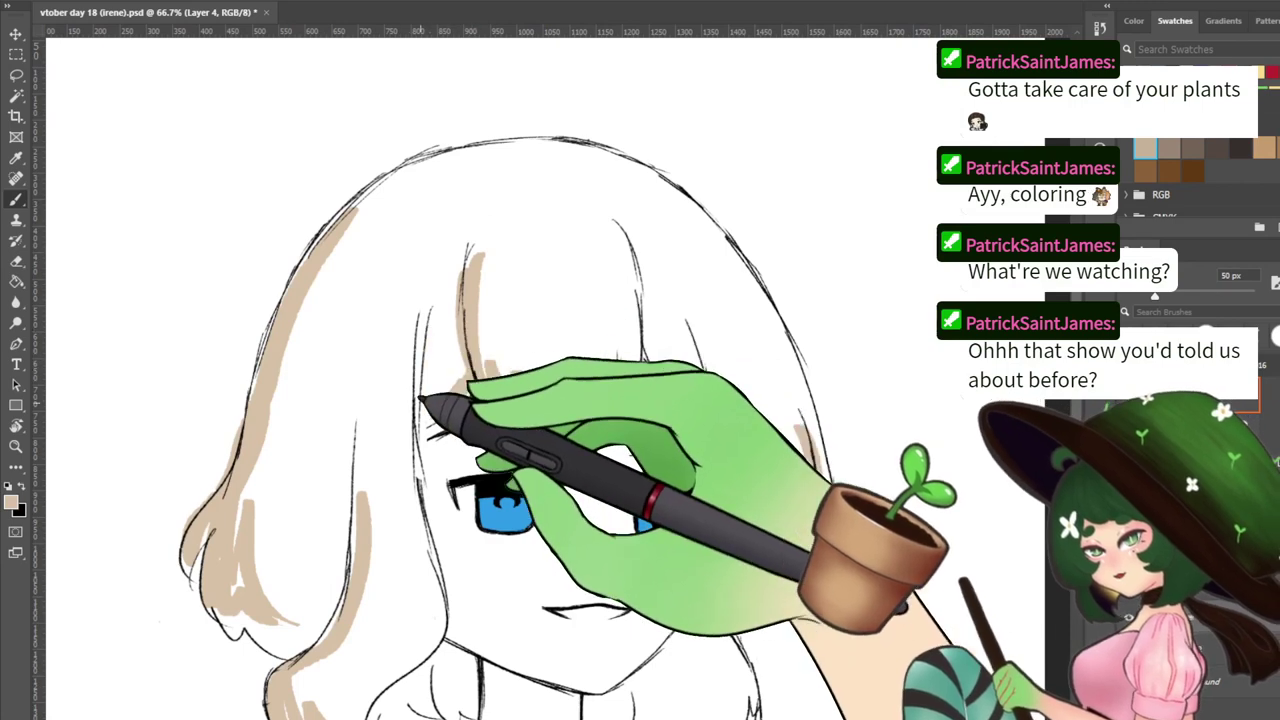
Paint tan shading down the outer-right lock of hair and into its lower curl
{"action": "left_click_drag", "start_coordinate": [798, 470], "coordinate": [571, 380]}
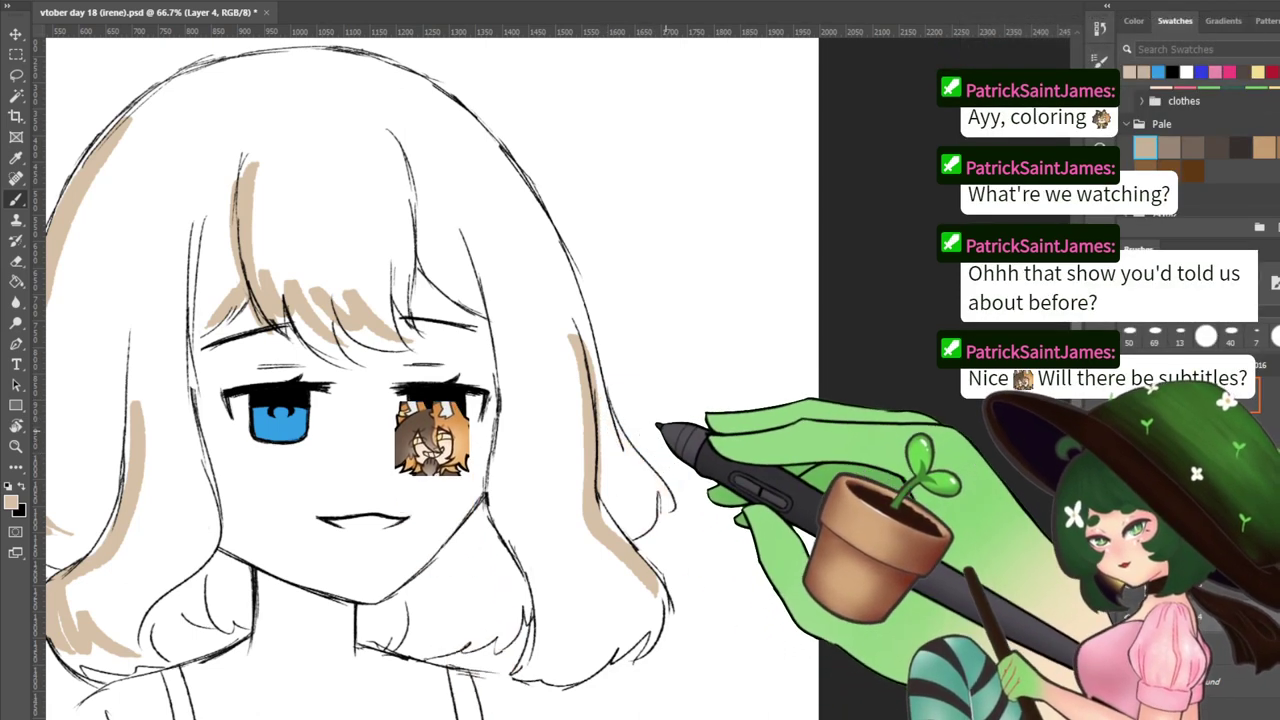
{"action": "left_click_drag", "start_coordinate": [624, 516], "coordinate": [748, 434]}
{"action": "left_click_drag", "start_coordinate": [757, 482], "coordinate": [763, 518]}
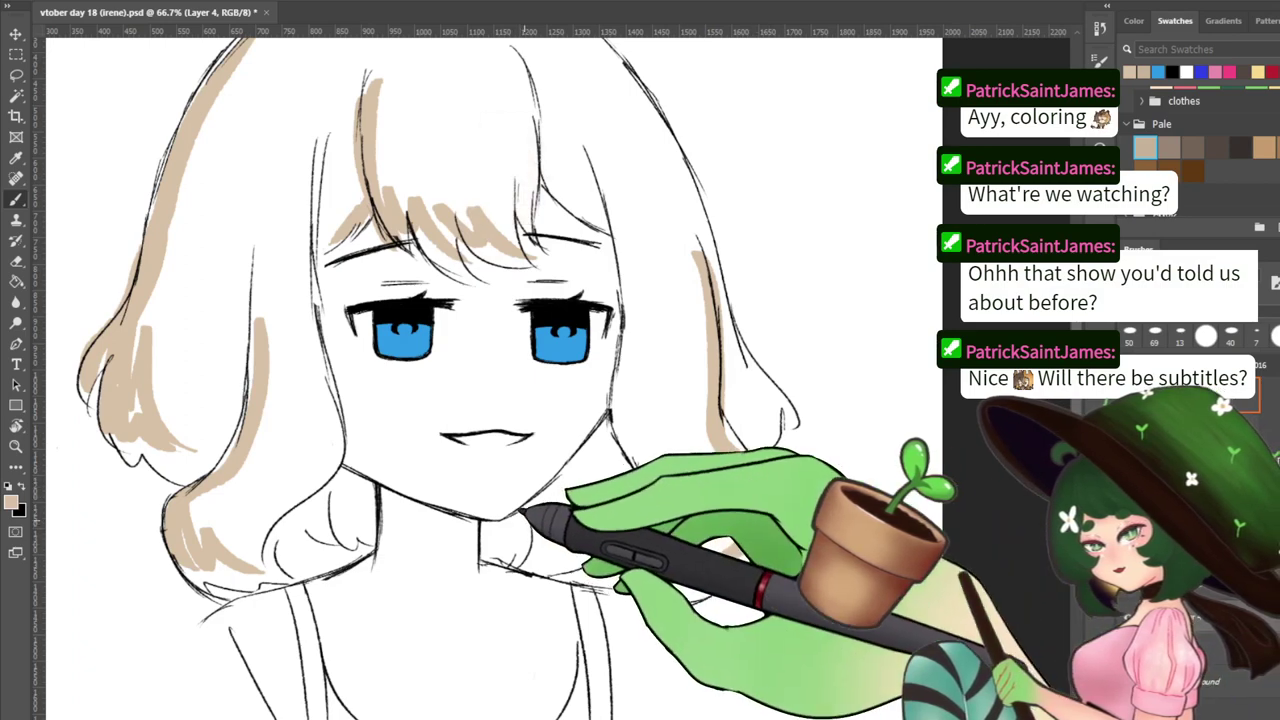
{"action": "mouse_move", "coordinate": [430, 264]}
{"action": "left_mouse_down"}
{"action": "mouse_move", "coordinate": [473, 490]}
{"action": "mouse_move", "coordinate": [521, 309]}
{"action": "left_mouse_up"}
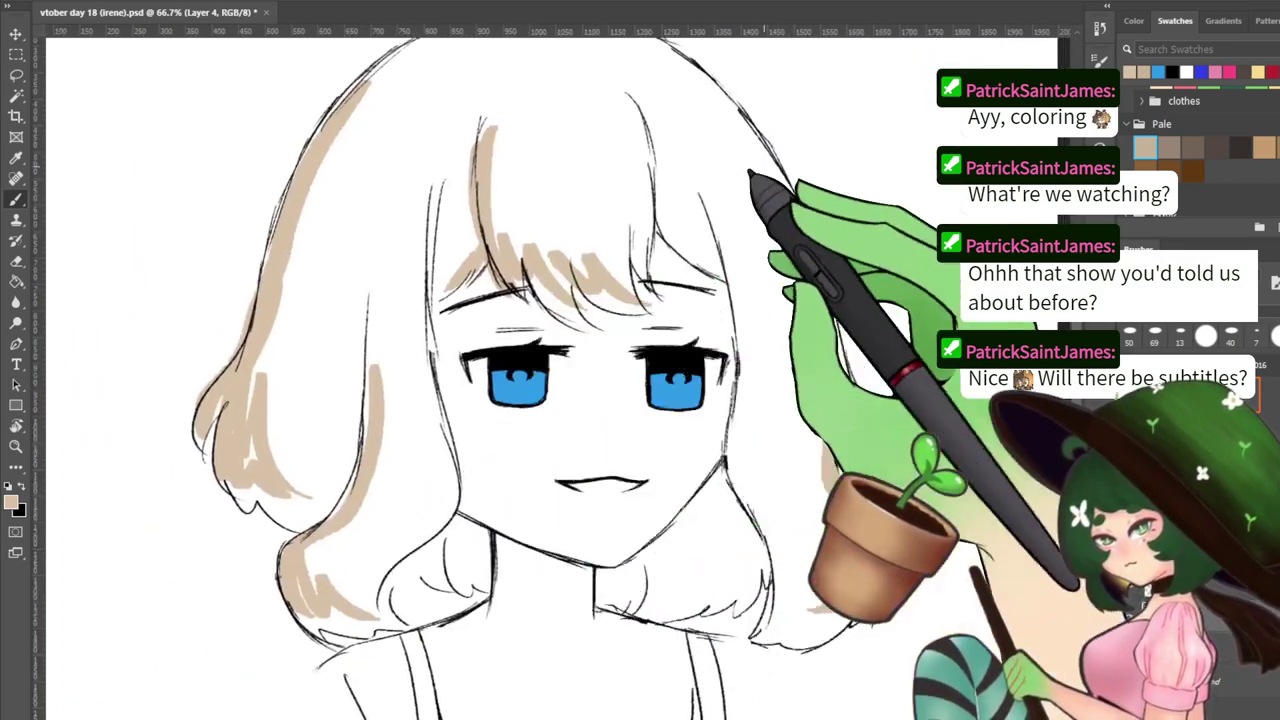
Paint zigzag tan shading strokes across the top of the head, undoing the misplaced stroke
{"action": "left_click_drag", "start_coordinate": [753, 145], "coordinate": [620, 390]}
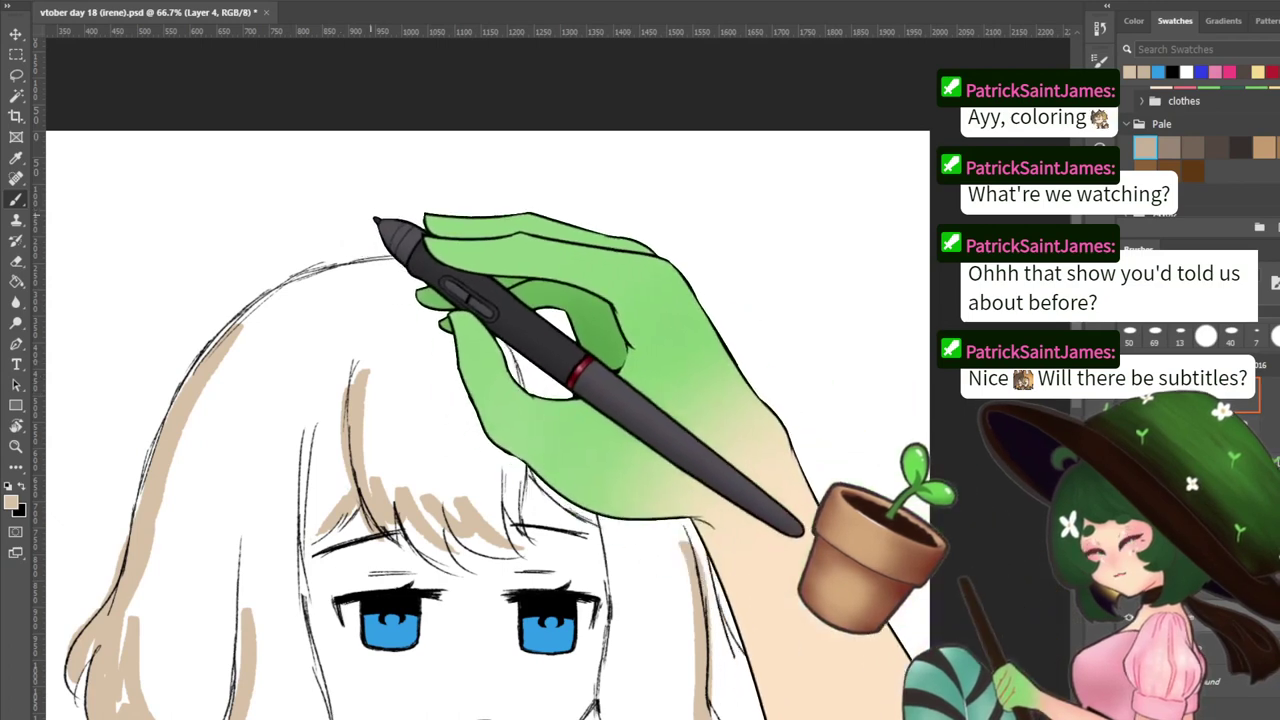
{"action": "mouse_move", "coordinate": [400, 267]}
{"action": "left_mouse_down"}
{"action": "mouse_move", "coordinate": [374, 271]}
{"action": "mouse_move", "coordinate": [389, 286]}
{"action": "mouse_move", "coordinate": [376, 325]}
{"action": "mouse_move", "coordinate": [338, 274]}
{"action": "mouse_move", "coordinate": [358, 286]}
{"action": "mouse_move", "coordinate": [350, 321]}
{"action": "left_mouse_up"}
{"action": "key", "text": "ctrl+z"}
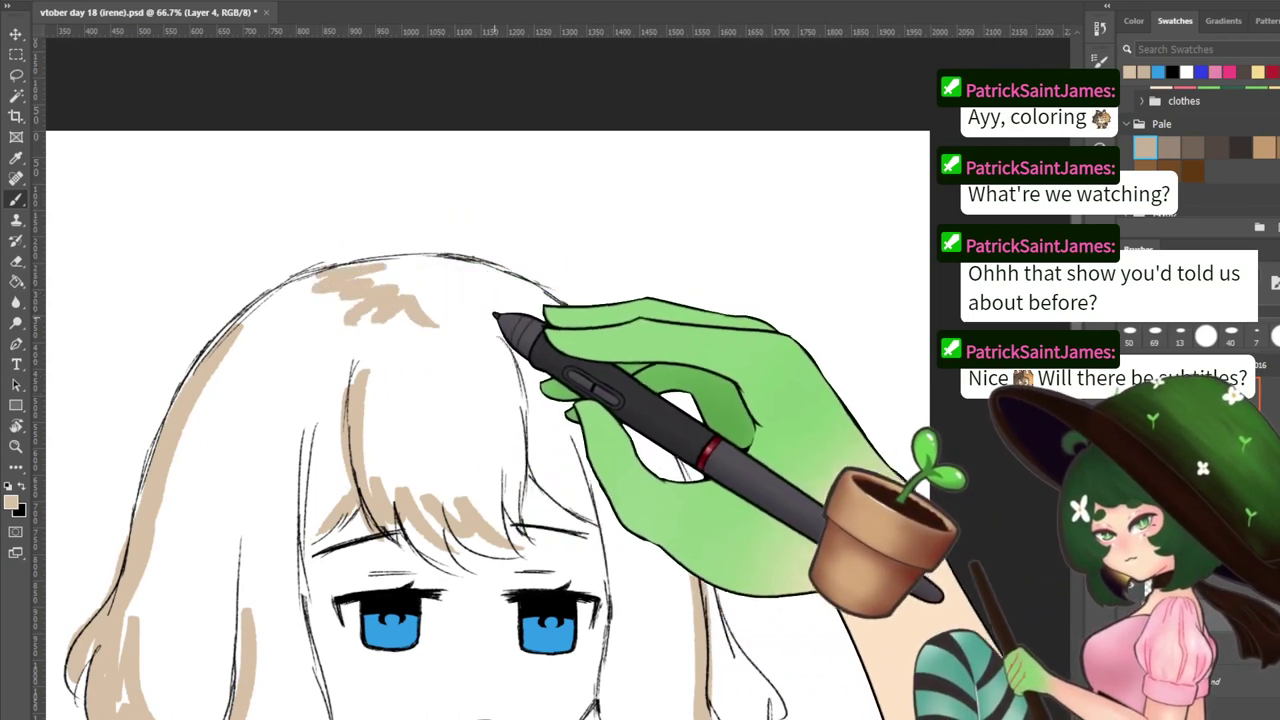
Switch the painting colour back to the blue used for the irises and save the drawing
{"action": "left_click_drag", "start_coordinate": [515, 389], "coordinate": [640, 158]}
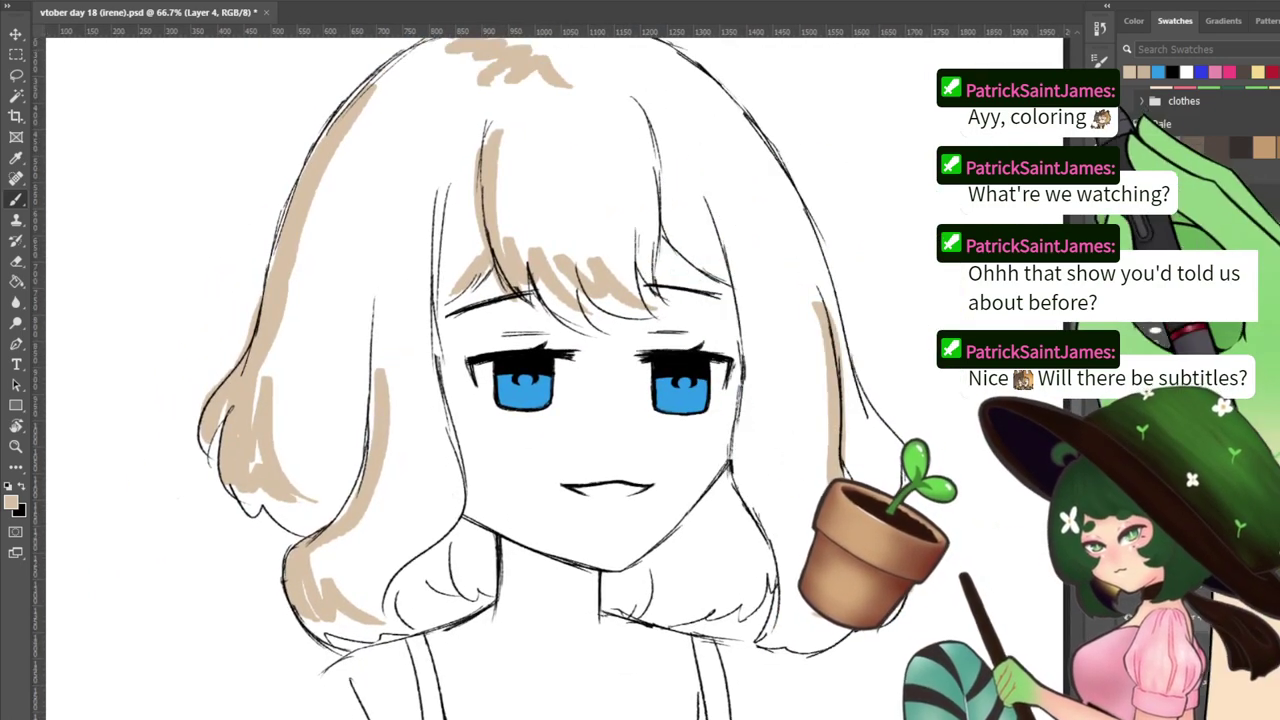
{"action": "left_click", "coordinate": [1158, 72]}
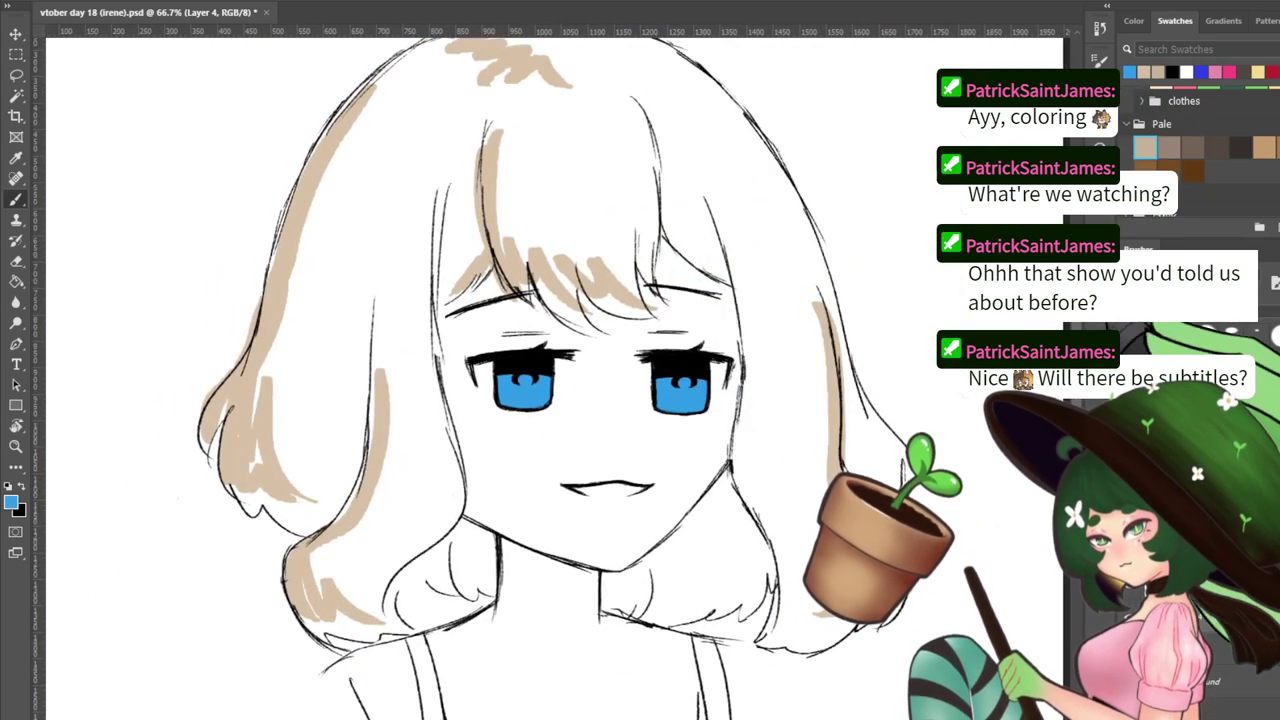
{"action": "key", "text": "ctrl+s"}
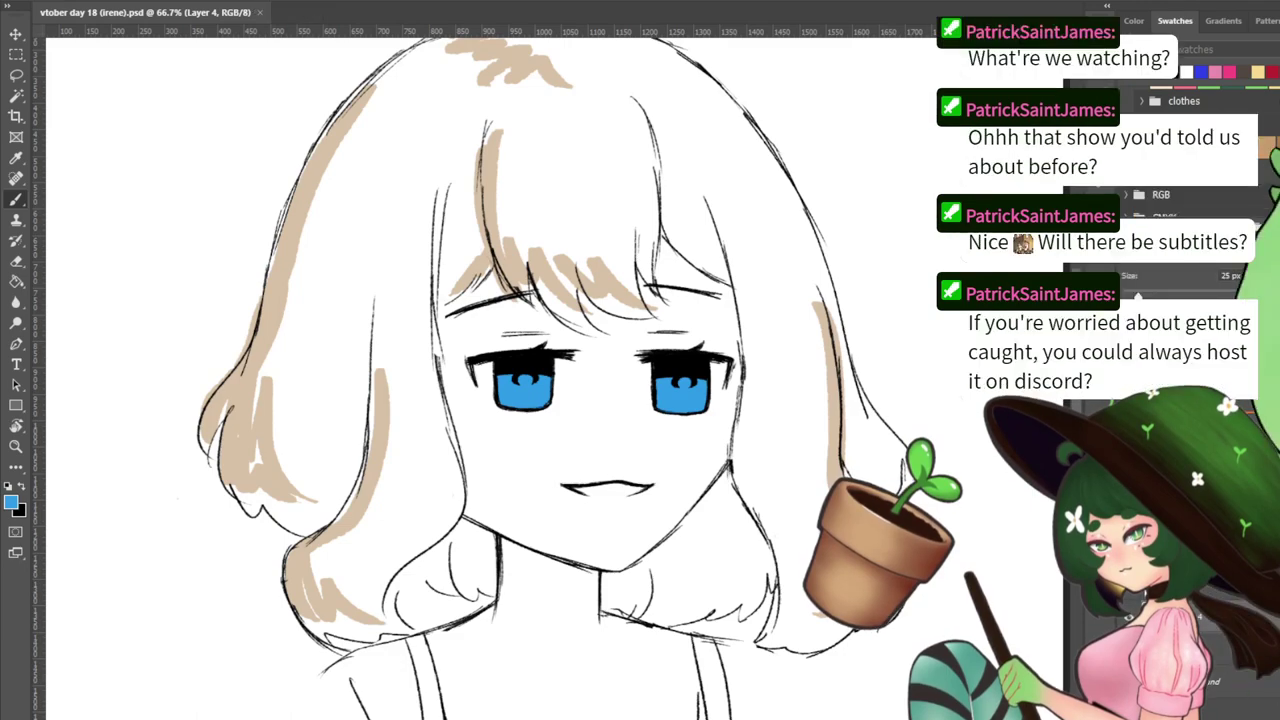
Cover the crescent-shaped pupil marks in both eyes with the iris blue
{"action": "key", "text": "ctrl+plus"}
{"action": "key", "text": "ctrl+plus"}
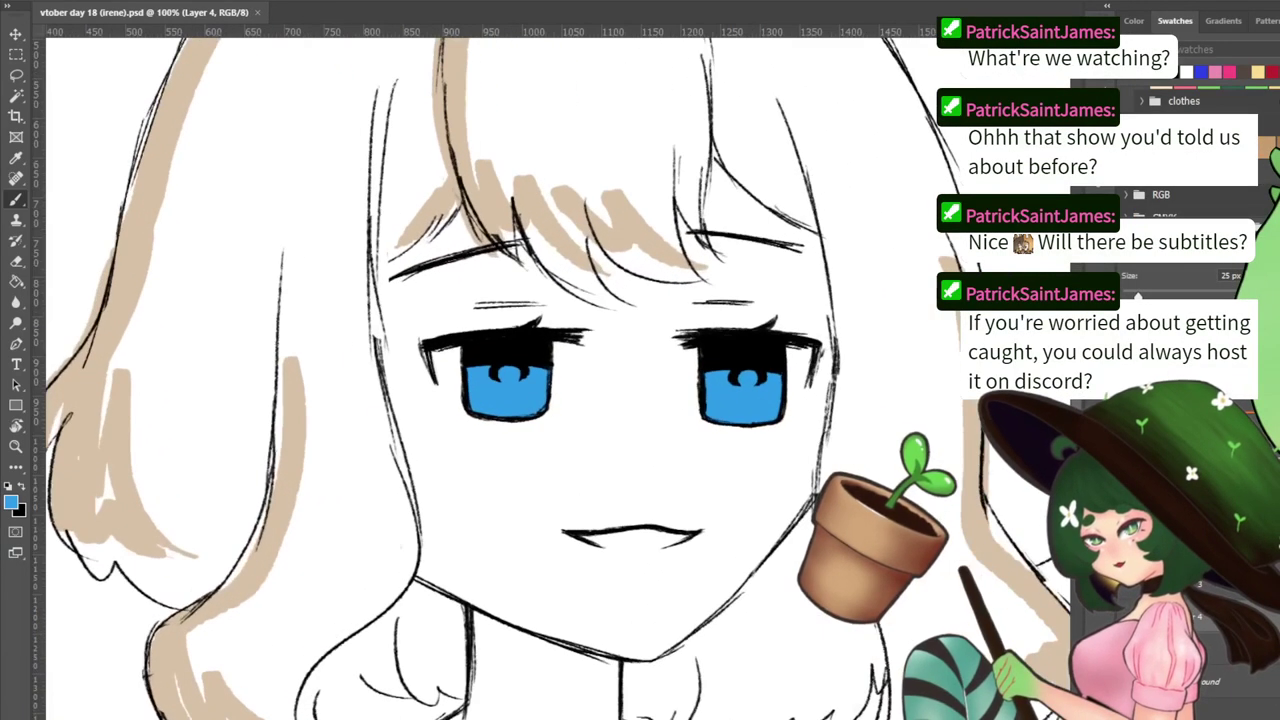
{"action": "left_click_drag", "start_coordinate": [569, 385], "coordinate": [402, 444]}
{"action": "key", "text": "e"}
{"action": "mouse_move", "coordinate": [734, 435]}
{"action": "left_mouse_down"}
{"action": "mouse_move", "coordinate": [780, 421]}
{"action": "mouse_move", "coordinate": [758, 430]}
{"action": "mouse_move", "coordinate": [717, 420]}
{"action": "mouse_move", "coordinate": [748, 416]}
{"action": "mouse_move", "coordinate": [700, 414]}
{"action": "mouse_move", "coordinate": [822, 422]}
{"action": "left_mouse_up"}
{"action": "key", "text": "b"}
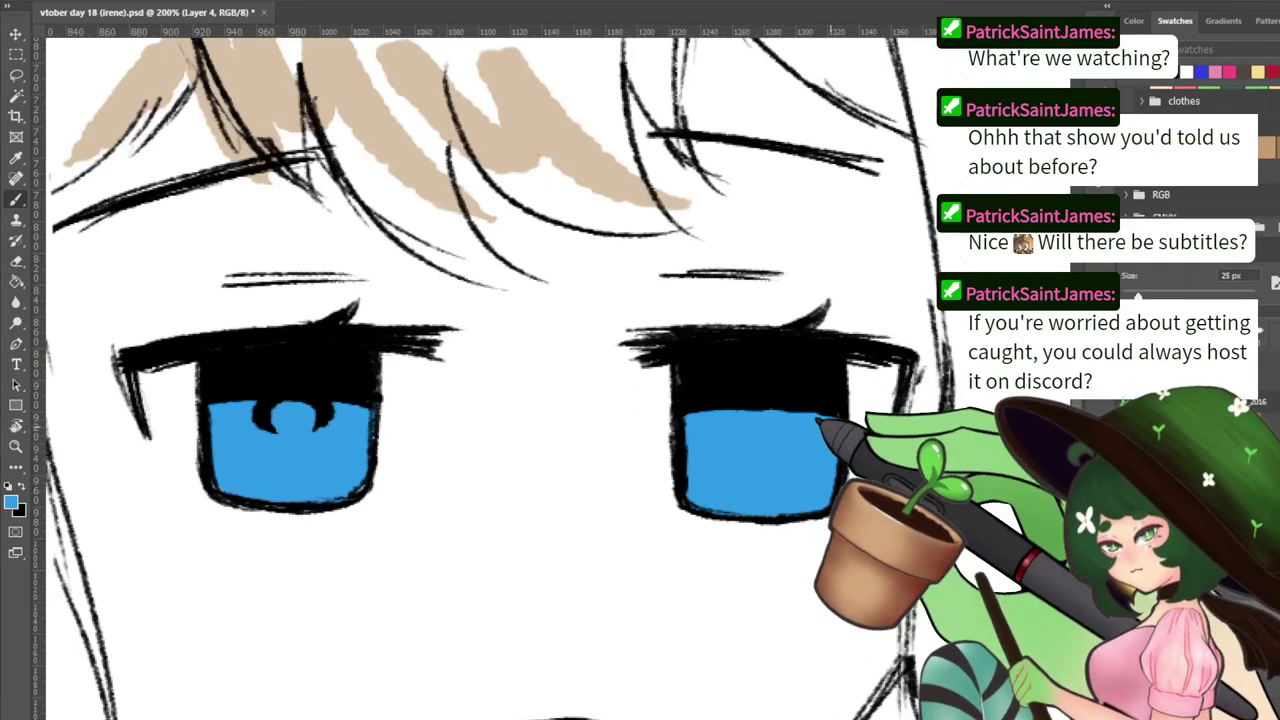
{"action": "left_click_drag", "start_coordinate": [228, 415], "coordinate": [357, 406]}
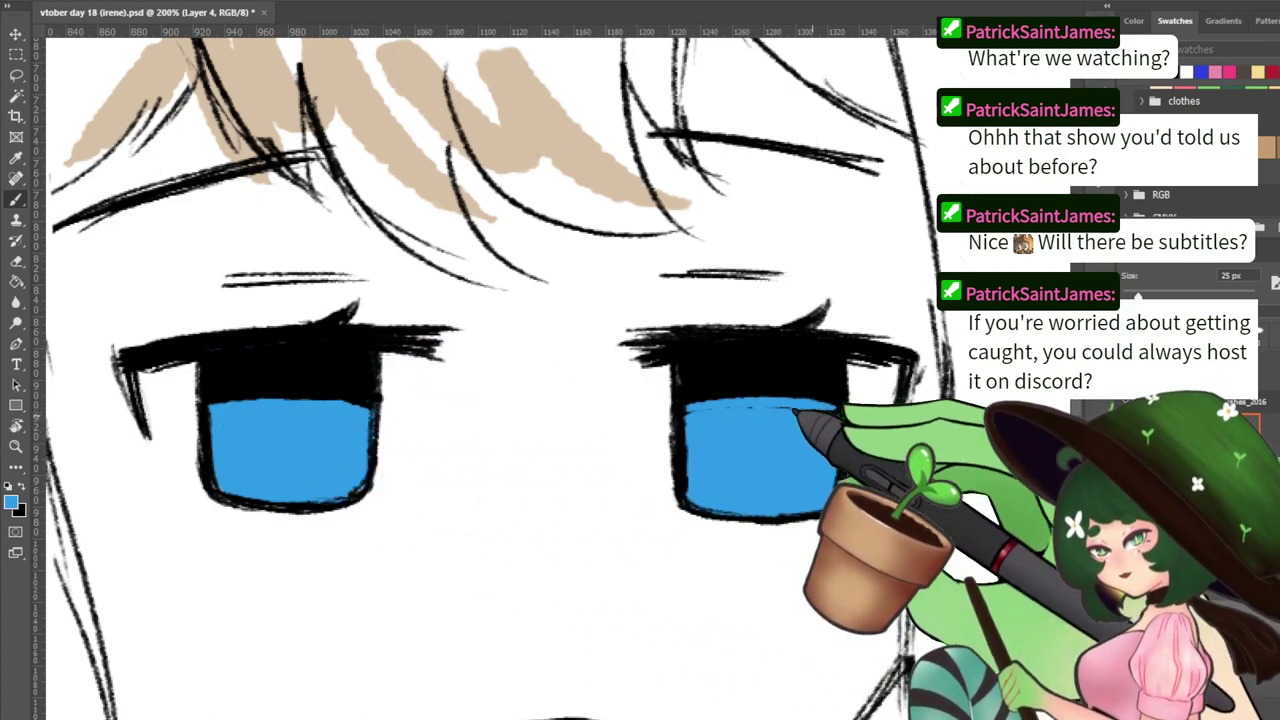
Paint a small rounded black pupil hanging from the dark upper band of the iris in both eyes
{"action": "key", "text": "x"}
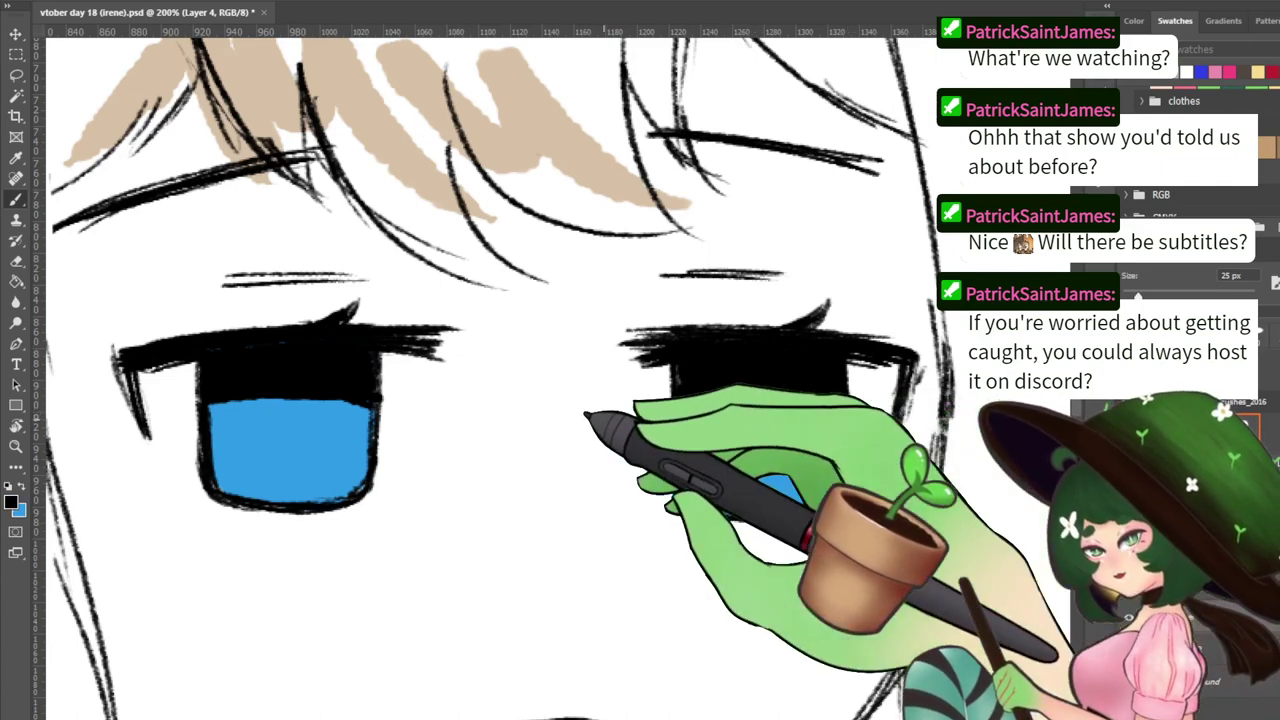
{"action": "left_click_drag", "start_coordinate": [429, 400], "coordinate": [671, 408]}
{"action": "left_click_drag", "start_coordinate": [463, 405], "coordinate": [614, 406]}
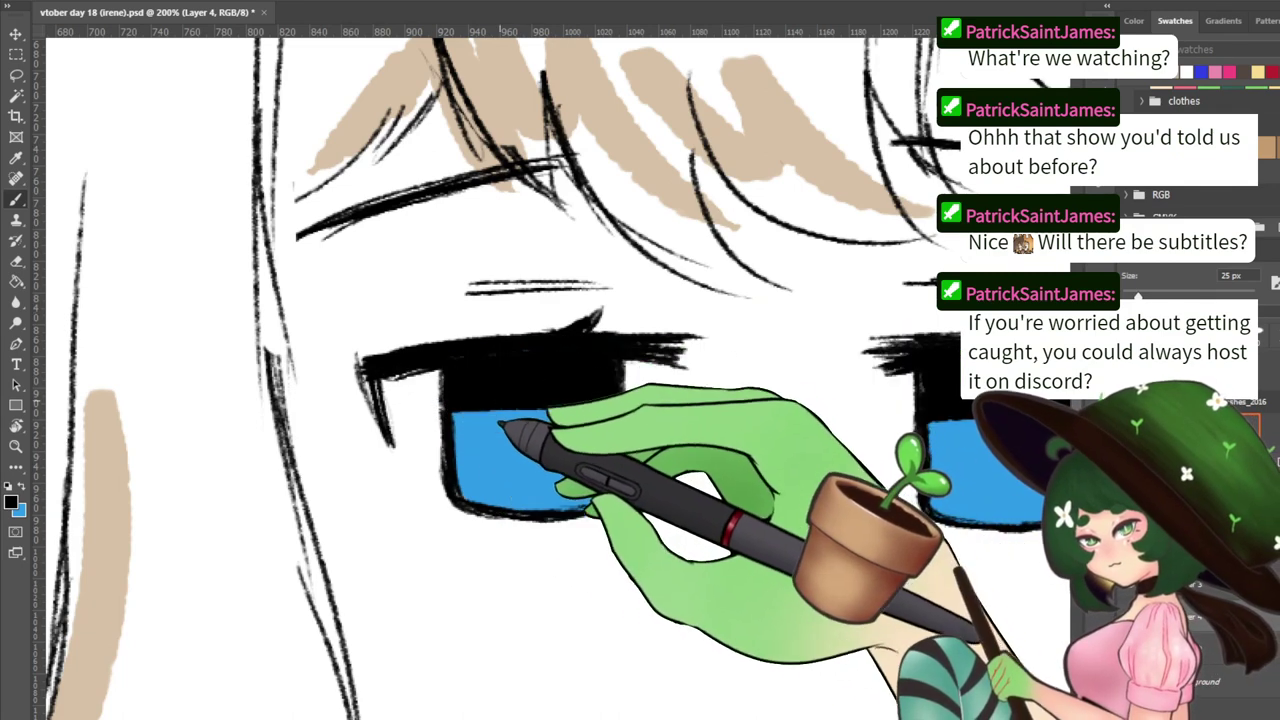
{"action": "left_click_drag", "start_coordinate": [534, 405], "coordinate": [522, 428]}
{"action": "left_click_drag", "start_coordinate": [899, 382], "coordinate": [671, 408]}
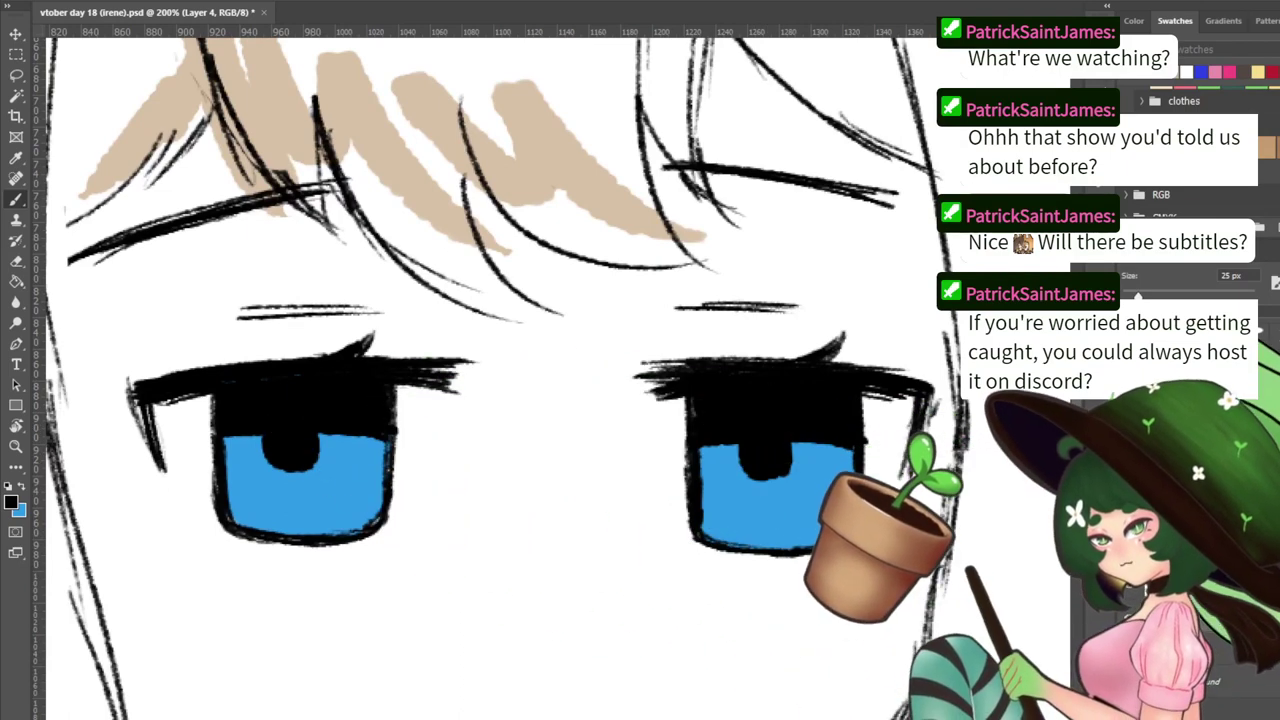
Reduce the brush to 17 px and paint a blue rounded notch into the bottom of each pupil
{"action": "key", "text": "bracketleft"}
{"action": "key", "text": "bracketleft"}
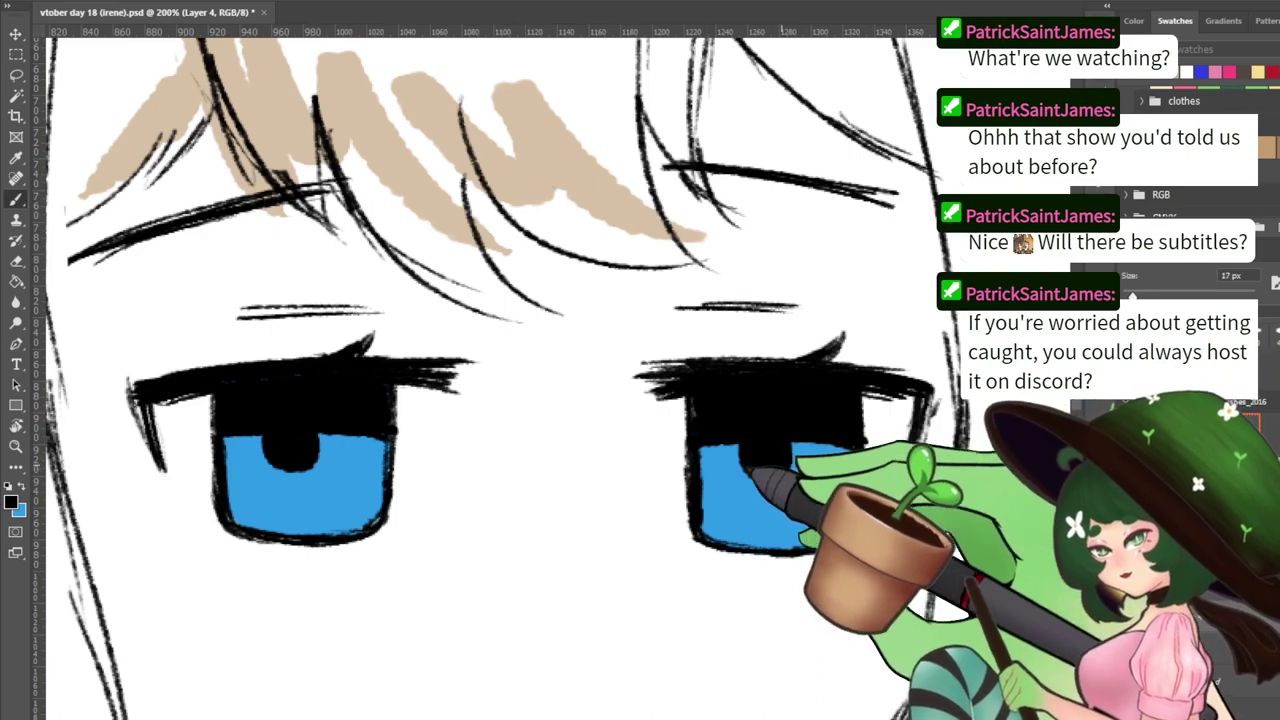
{"action": "key", "text": "x"}
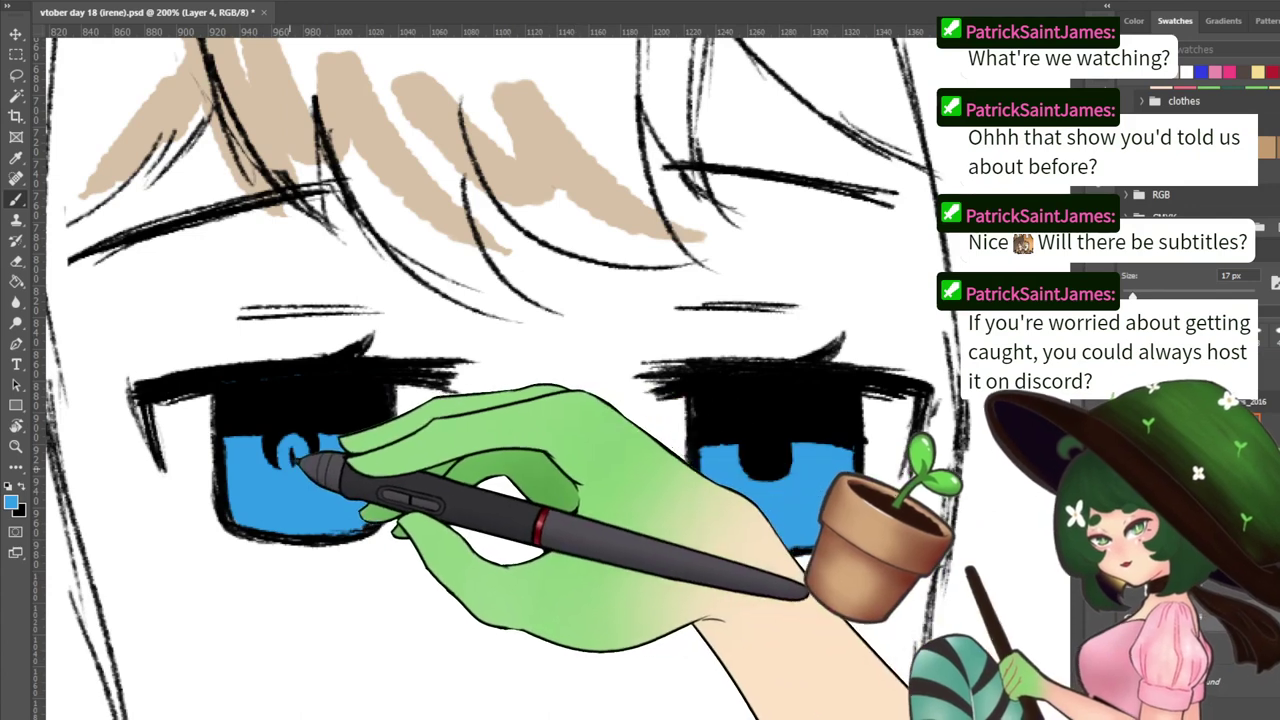
{"action": "key", "text": "ctrl+z"}
{"action": "left_click_drag", "start_coordinate": [284, 462], "coordinate": [296, 450]}
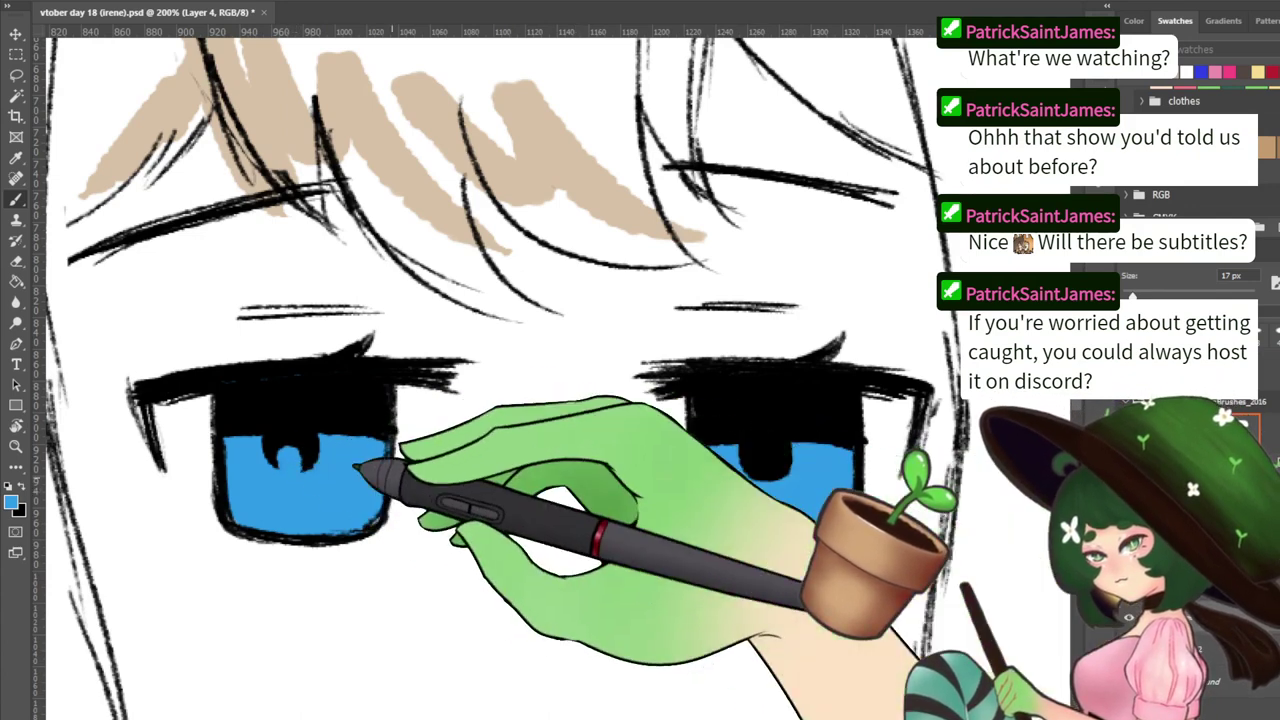
{"action": "key", "text": "ctrl+z"}
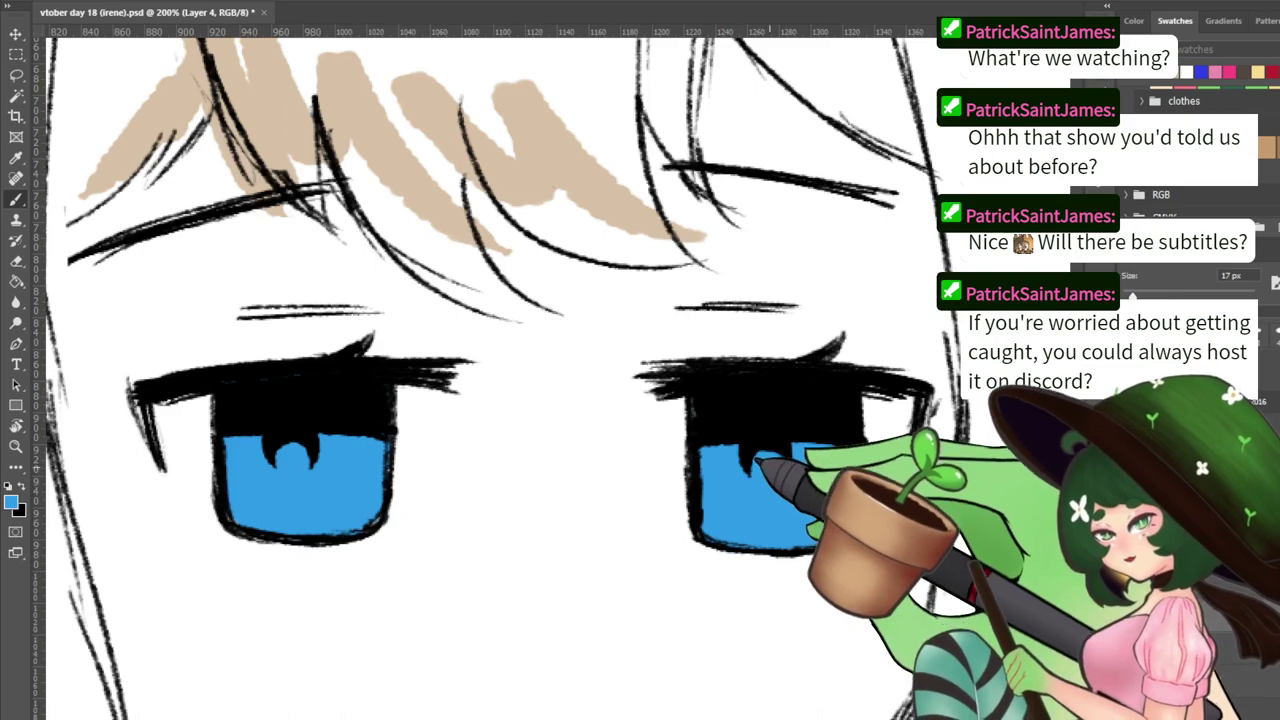
Touch up the notched pupil of the right eye with black and blue to match the left one
{"action": "key", "text": "ctrl+minus"}
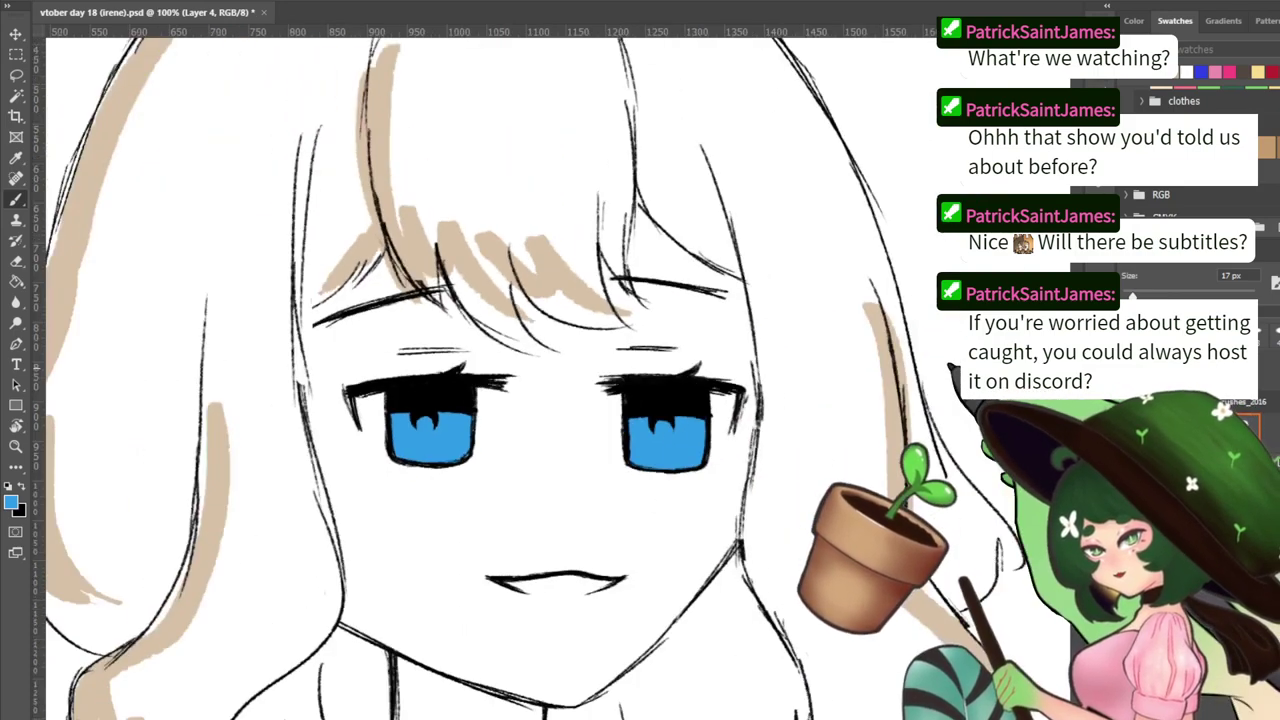
{"action": "key", "text": "ctrl+plus"}
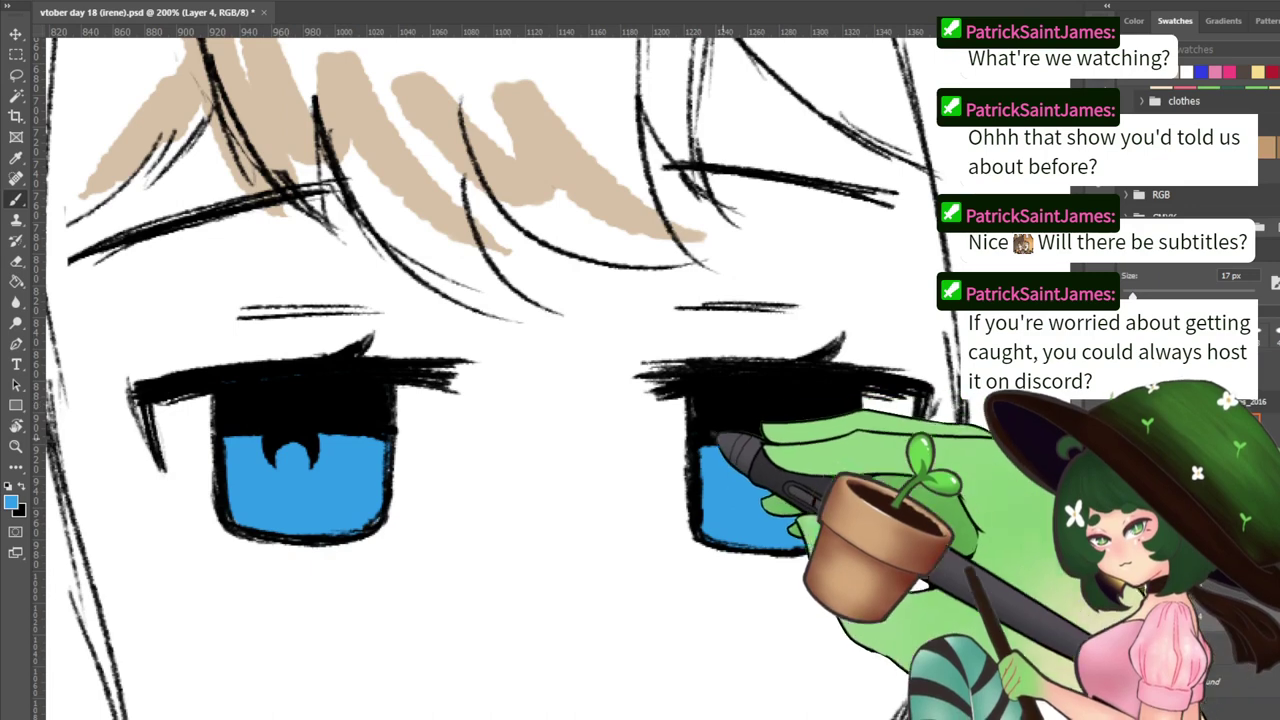
{"action": "key", "text": "x"}
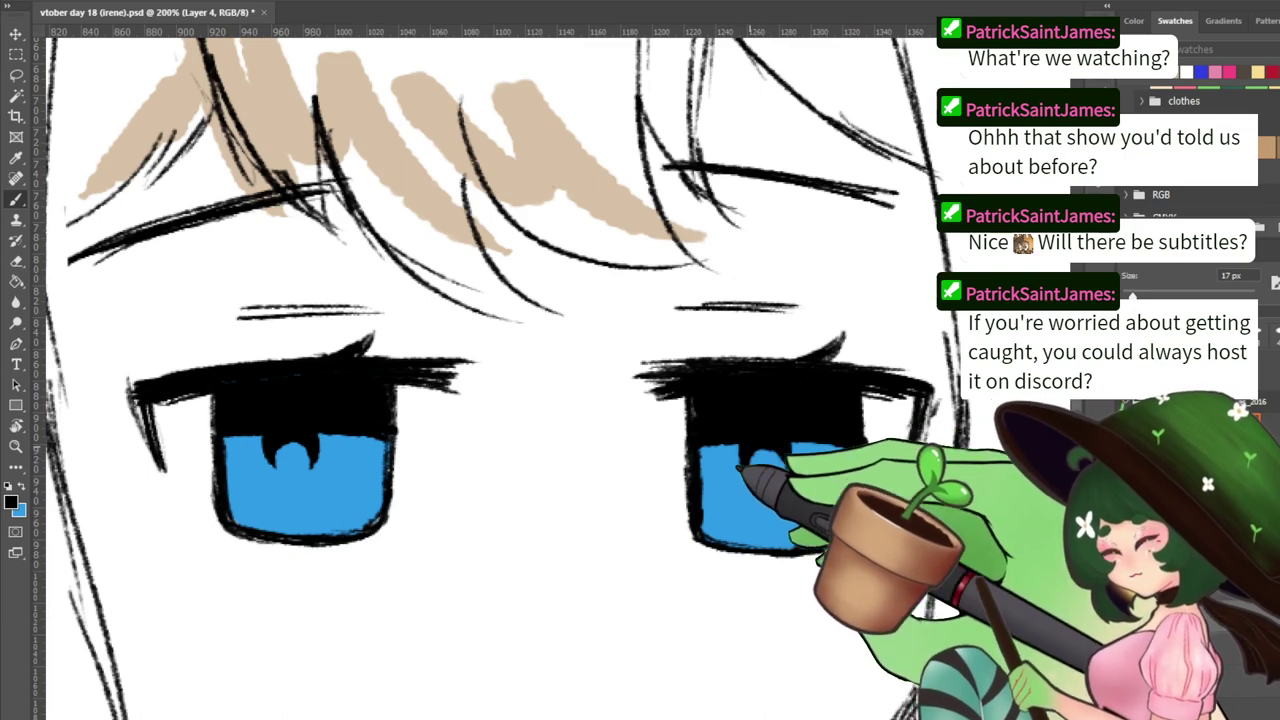
{"action": "key", "text": "e"}
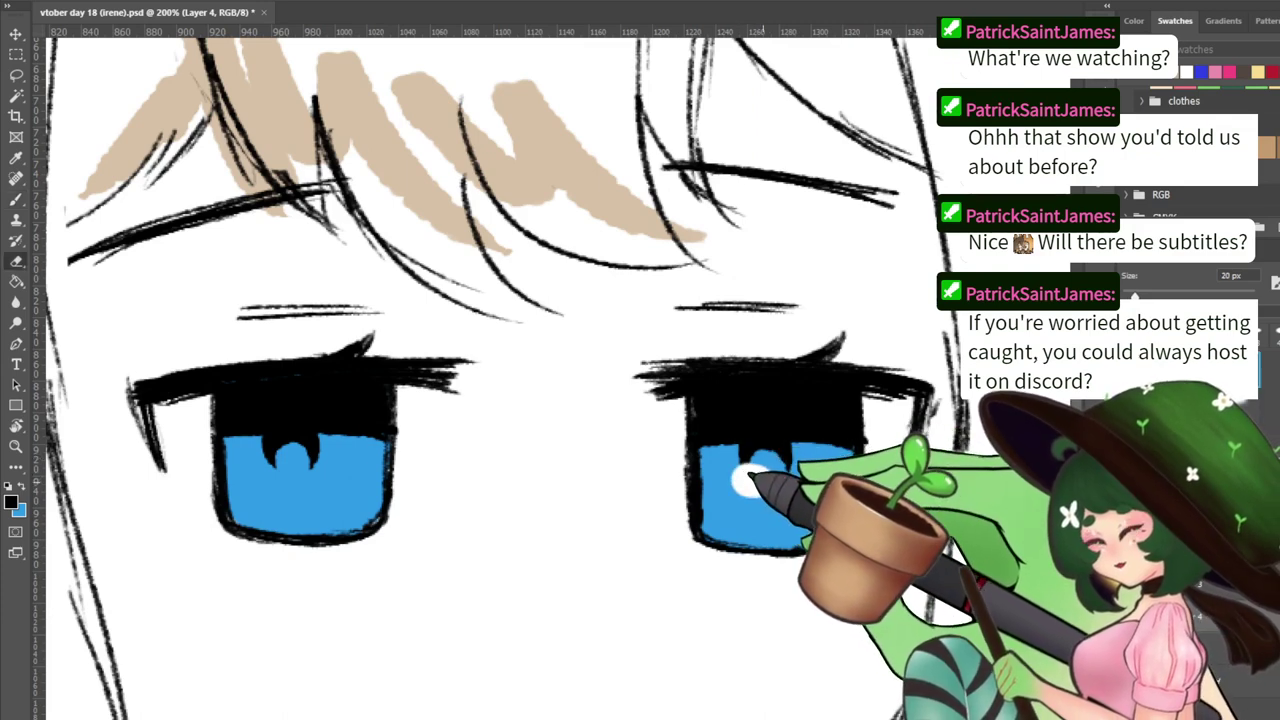
{"action": "key", "text": "x"}
{"action": "key", "text": "b"}
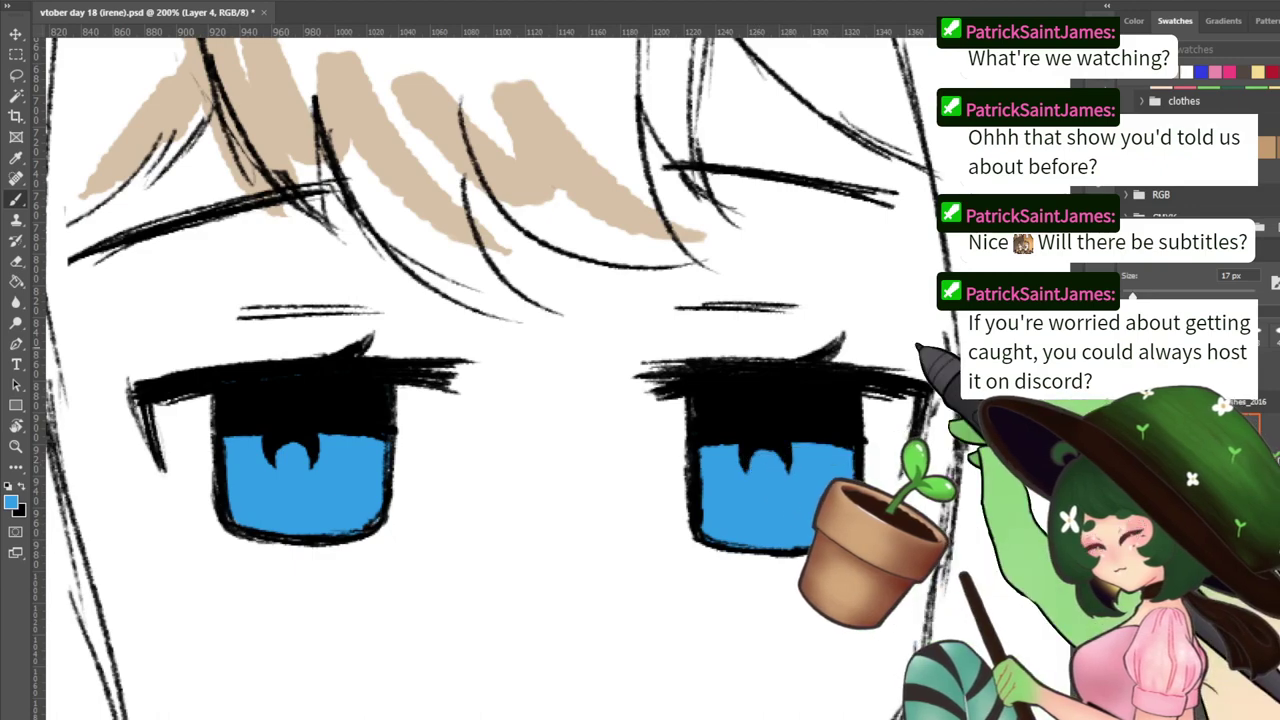
Paint over both pupils with blue and straighten the lower edge of the black band in black
{"action": "key", "text": "ctrl+minus"}
{"action": "key", "text": "ctrl+plus"}
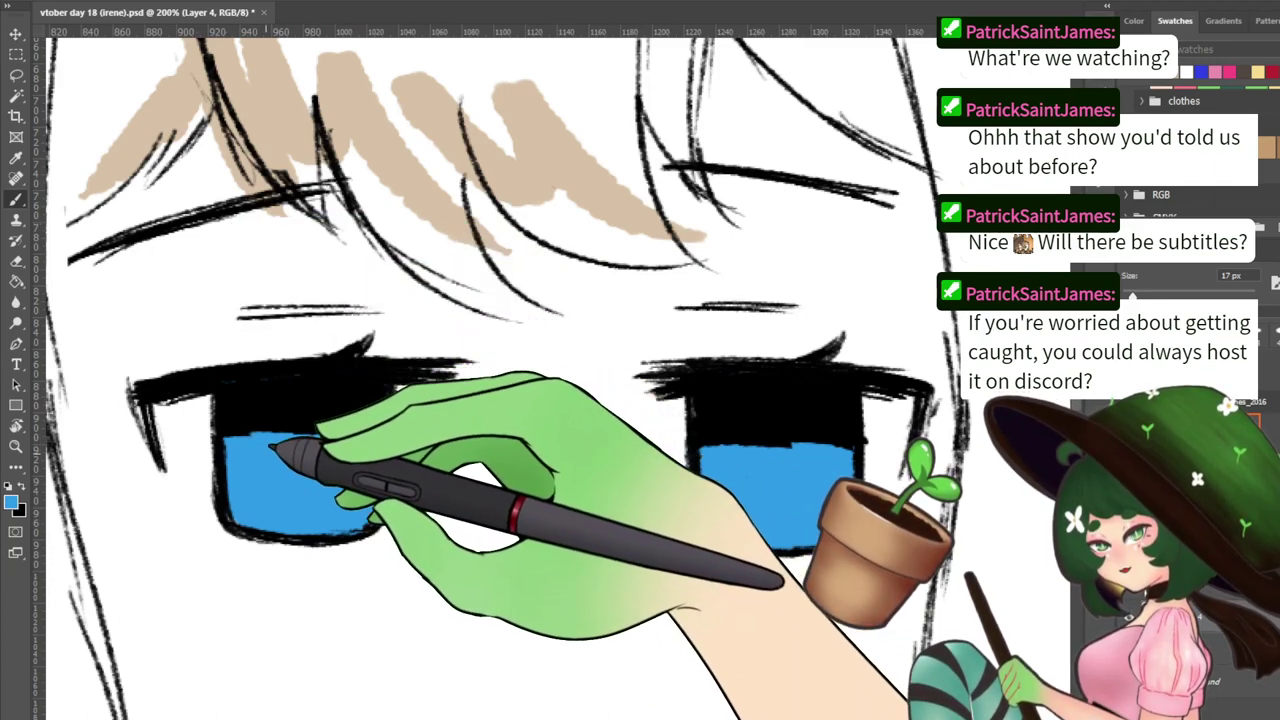
{"action": "key", "text": "x"}
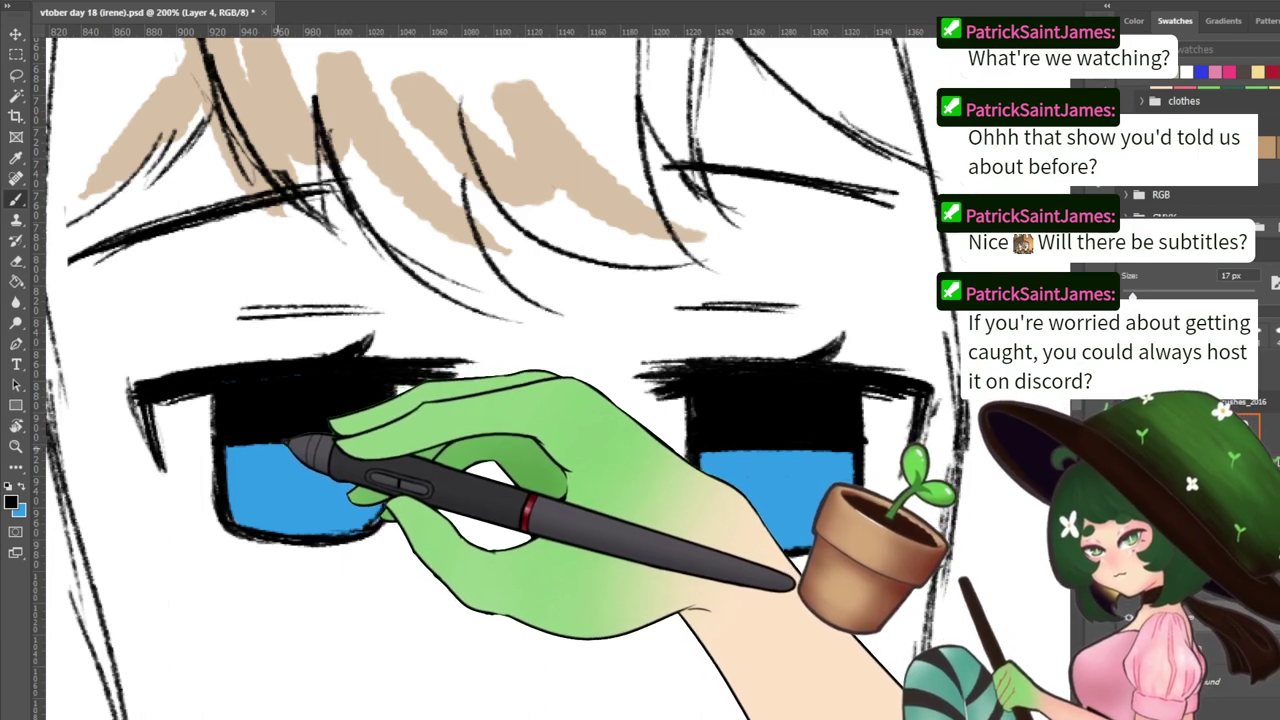
Try painting a small half-round black pupil detached from the dark band in the left iris
{"action": "mouse_move", "coordinate": [257, 455]}
{"action": "left_mouse_down"}
{"action": "mouse_move", "coordinate": [328, 451]}
{"action": "mouse_move", "coordinate": [286, 453]}
{"action": "mouse_move", "coordinate": [290, 469]}
{"action": "mouse_move", "coordinate": [330, 459]}
{"action": "mouse_move", "coordinate": [272, 452]}
{"action": "mouse_move", "coordinate": [326, 464]}
{"action": "left_mouse_up"}
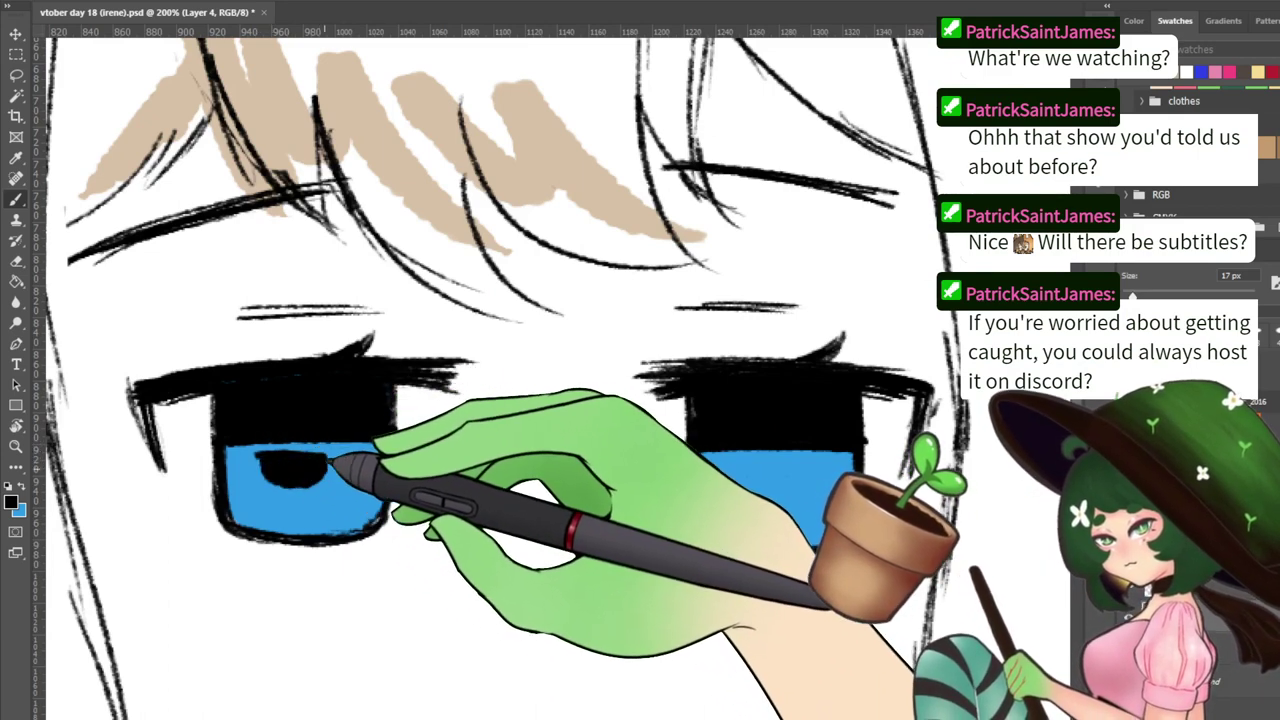
{"action": "key", "text": "ctrl+minus"}
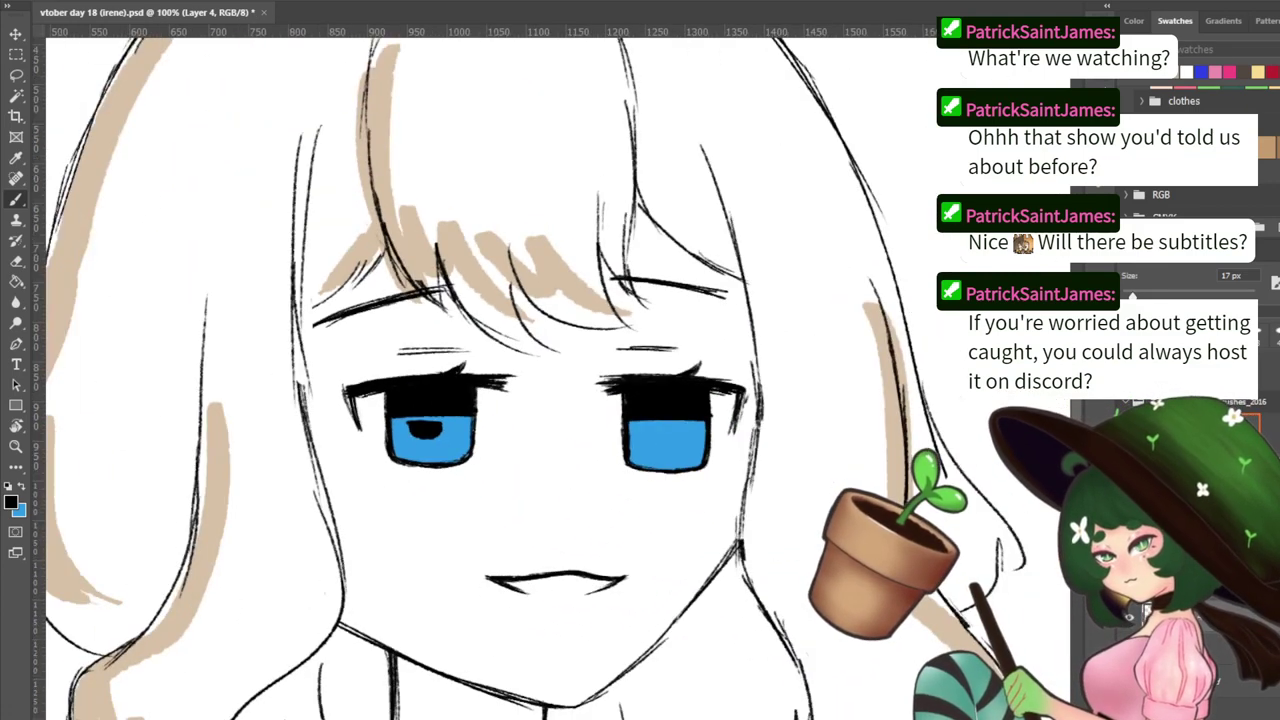
{"action": "key", "text": "ctrl+plus"}
{"action": "key", "text": "ctrl+z"}
{"action": "key", "text": "ctrl+z"}
{"action": "key", "text": "ctrl+z"}
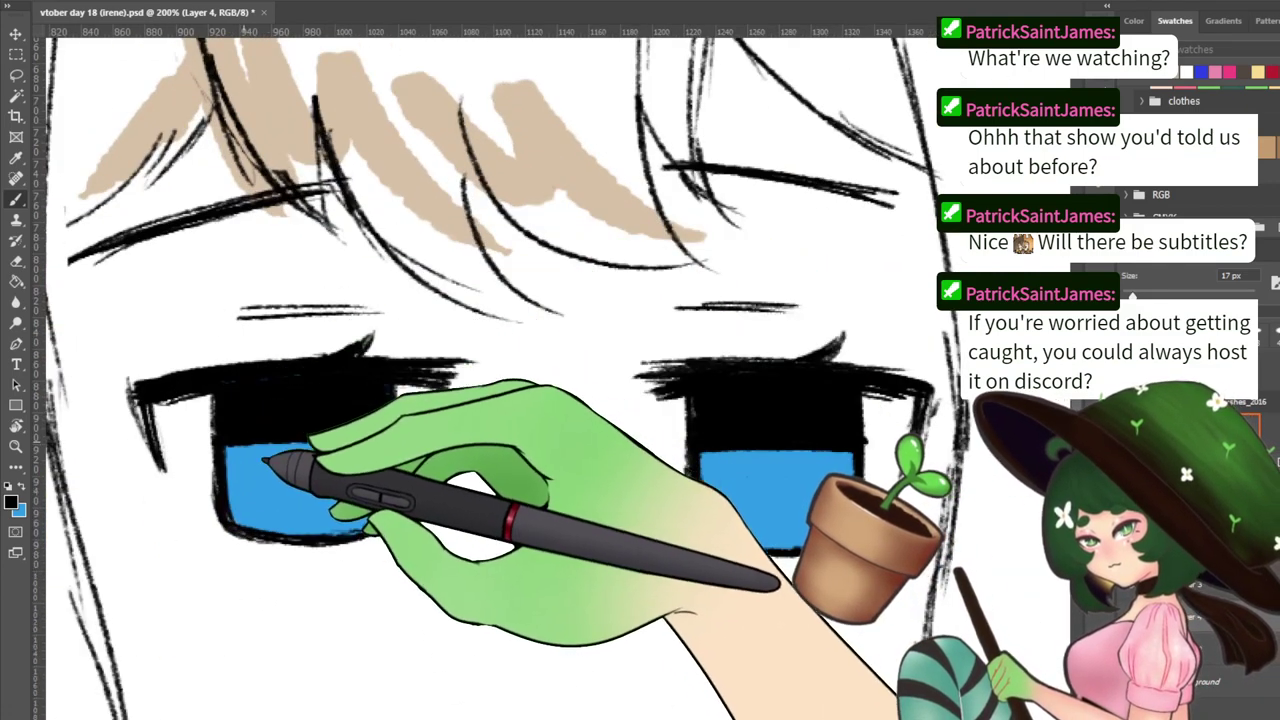
Paint a wide half-round black pupil joined to the dark upper band in both eyes, undoing the stray blue stroke
{"action": "left_click_drag", "start_coordinate": [243, 447], "coordinate": [306, 480]}
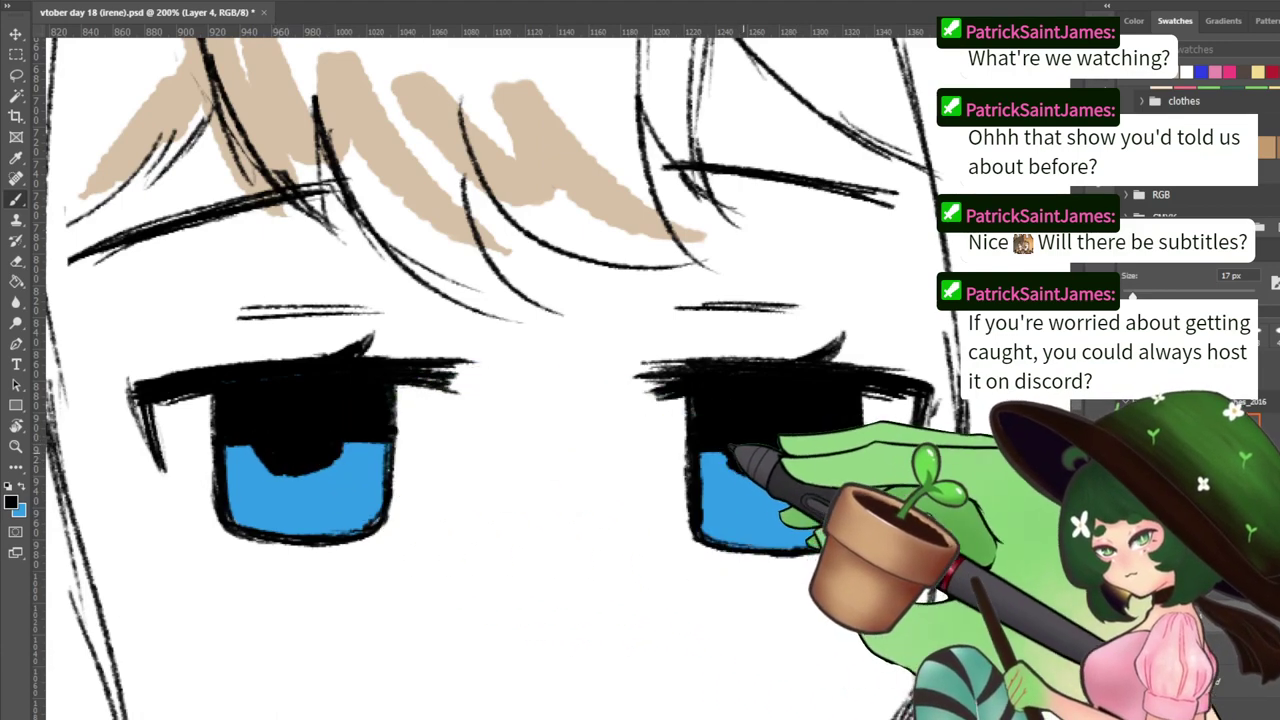
{"action": "key", "text": "x"}
{"action": "key", "text": "x"}
{"action": "key", "text": "x"}
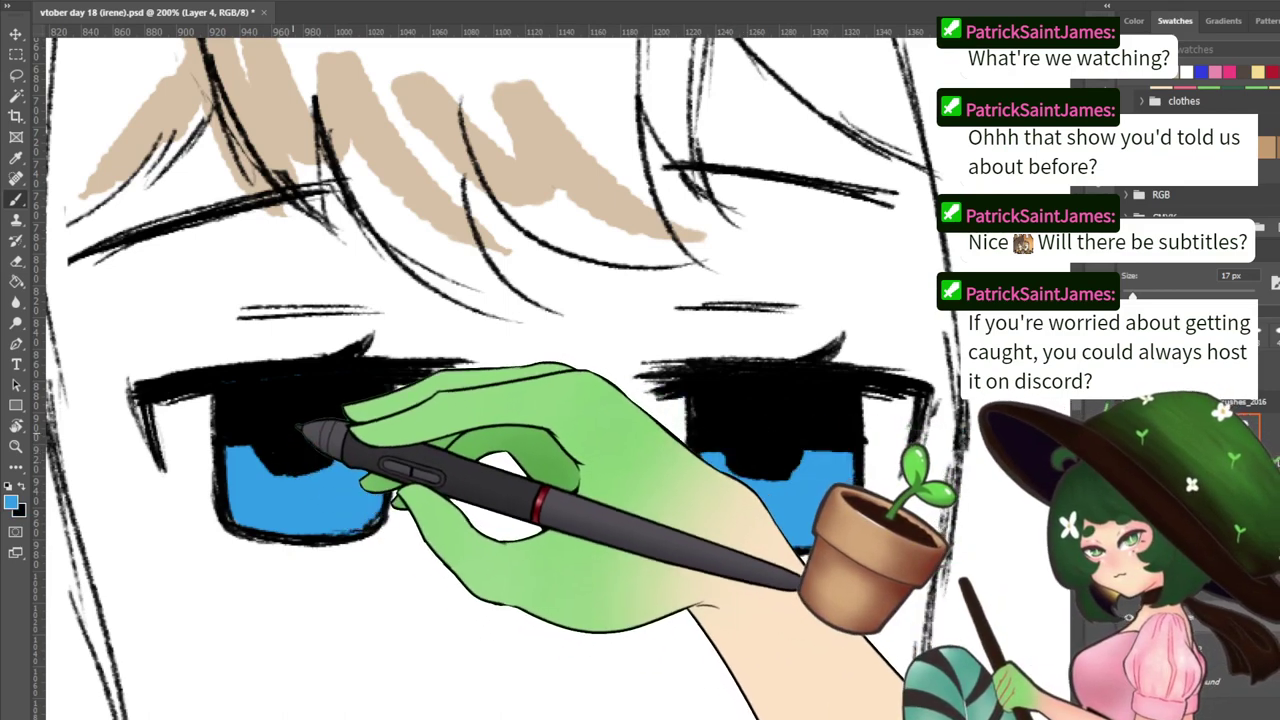
{"action": "key", "text": "ctrl+z"}
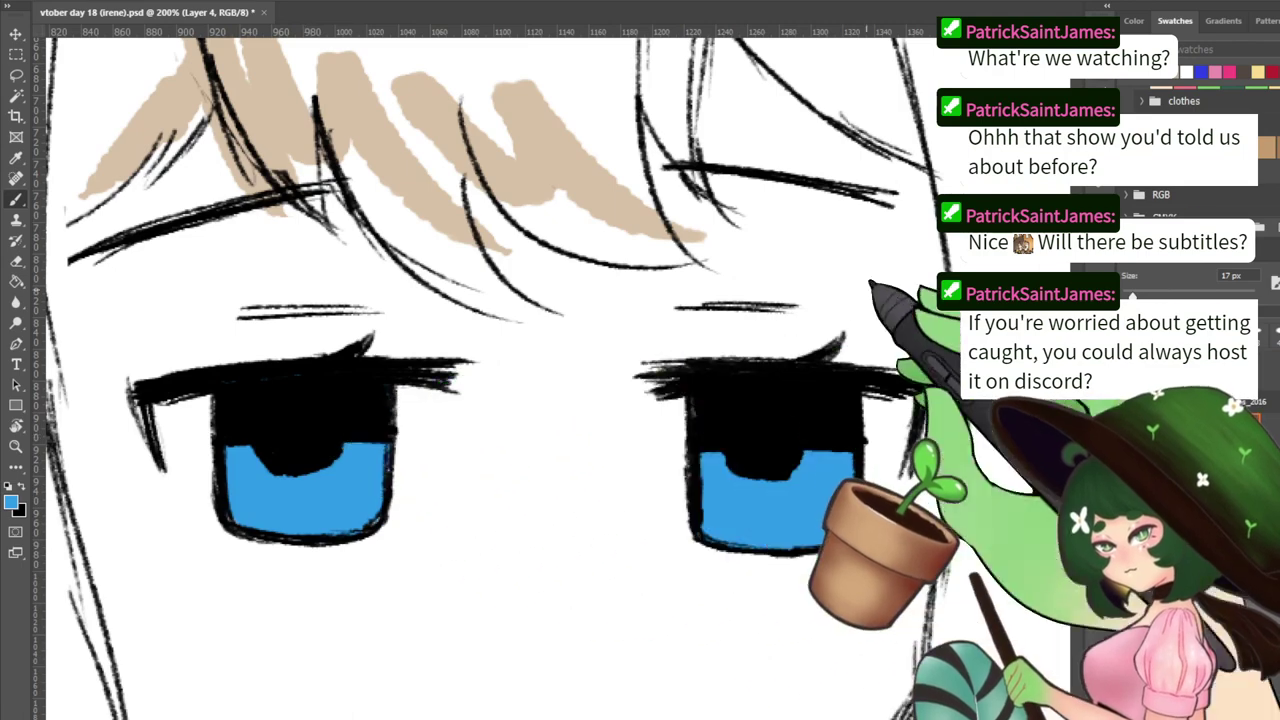
Set the painting colour to white and choose a different brush at 7 px
{"action": "left_click", "coordinate": [1186, 72]}
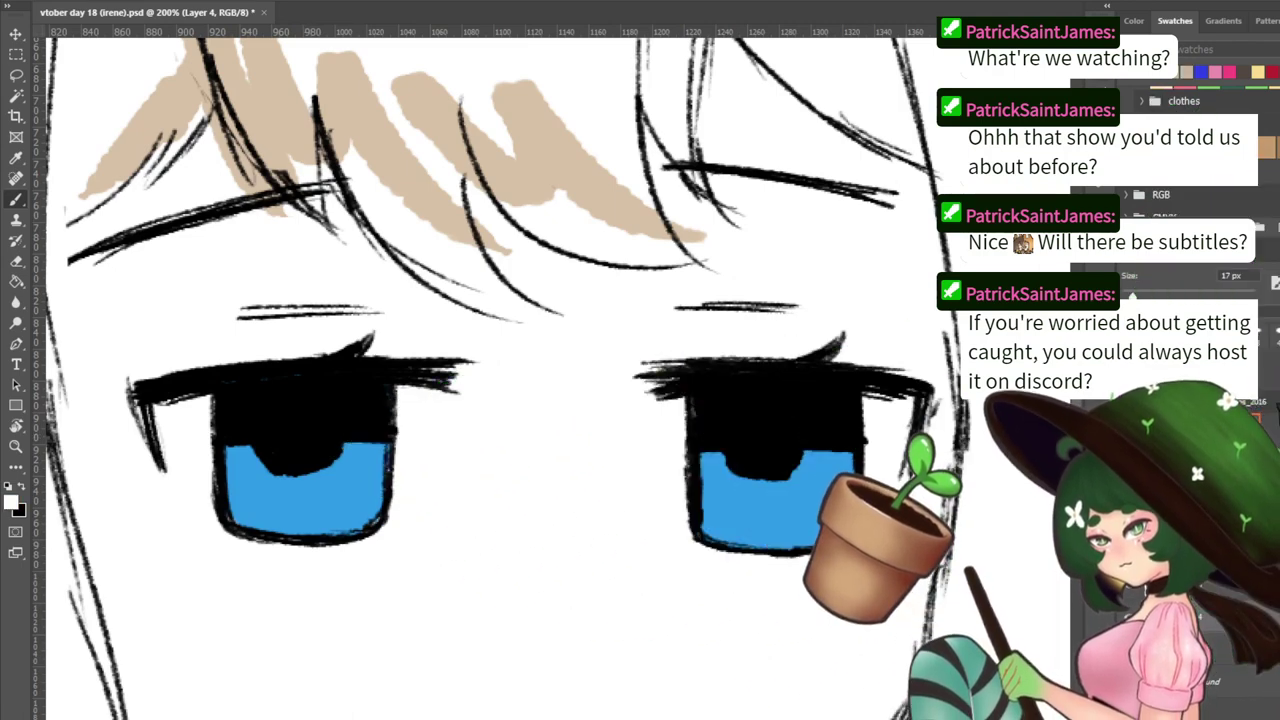
{"action": "left_click", "coordinate": [1256, 337]}
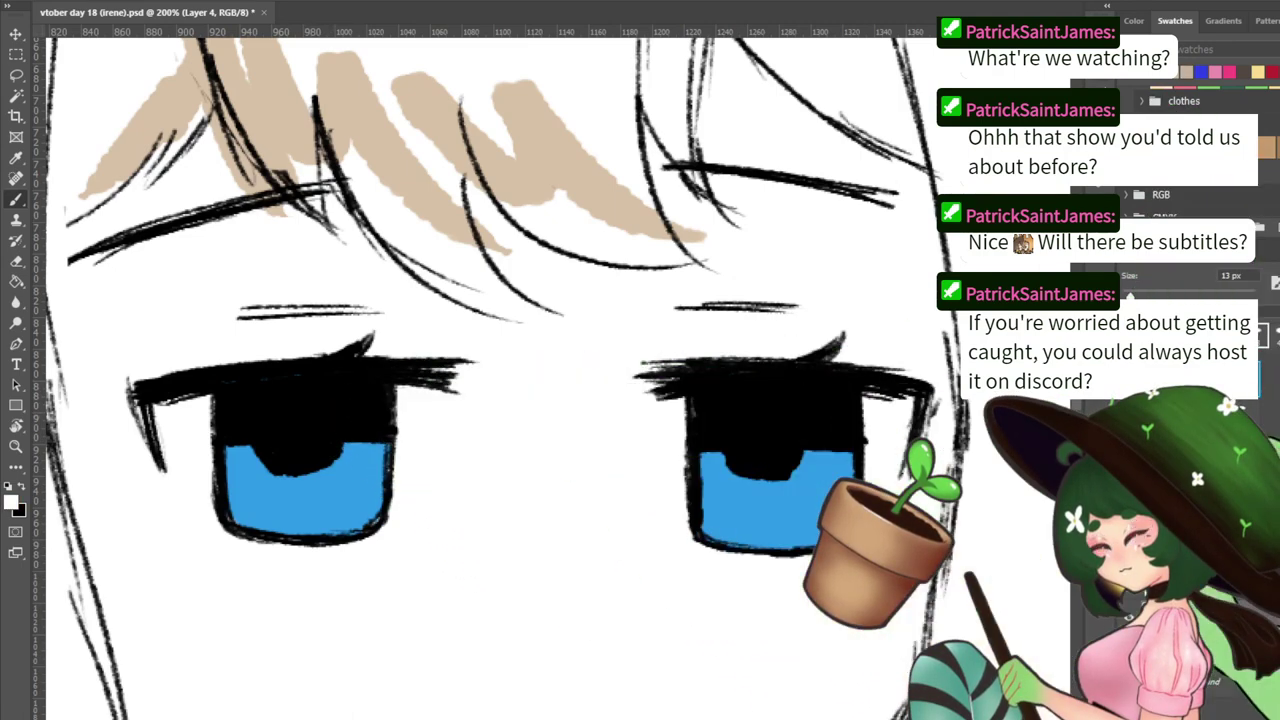
{"action": "key", "text": "bracketleft"}
{"action": "key", "text": "bracketleft"}
{"action": "key", "text": "bracketleft"}
{"action": "key", "text": "bracketleft"}
{"action": "key", "text": "bracketleft"}
{"action": "key", "text": "bracketleft"}
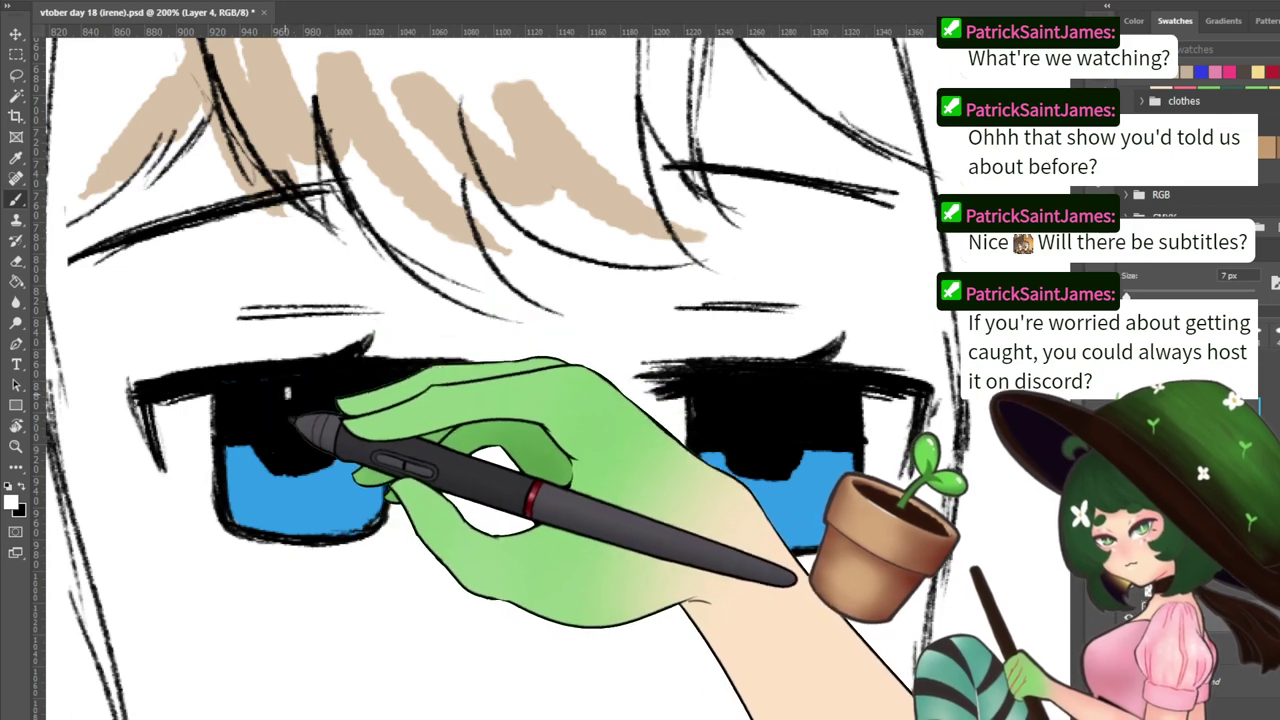
Try outlining a white four-pointed sparkle over the left pupil
{"action": "left_click_drag", "start_coordinate": [275, 441], "coordinate": [248, 451]}
{"action": "mouse_move", "coordinate": [248, 451]}
{"action": "left_mouse_down"}
{"action": "mouse_move", "coordinate": [298, 446]}
{"action": "mouse_move", "coordinate": [289, 515]}
{"action": "left_mouse_up"}
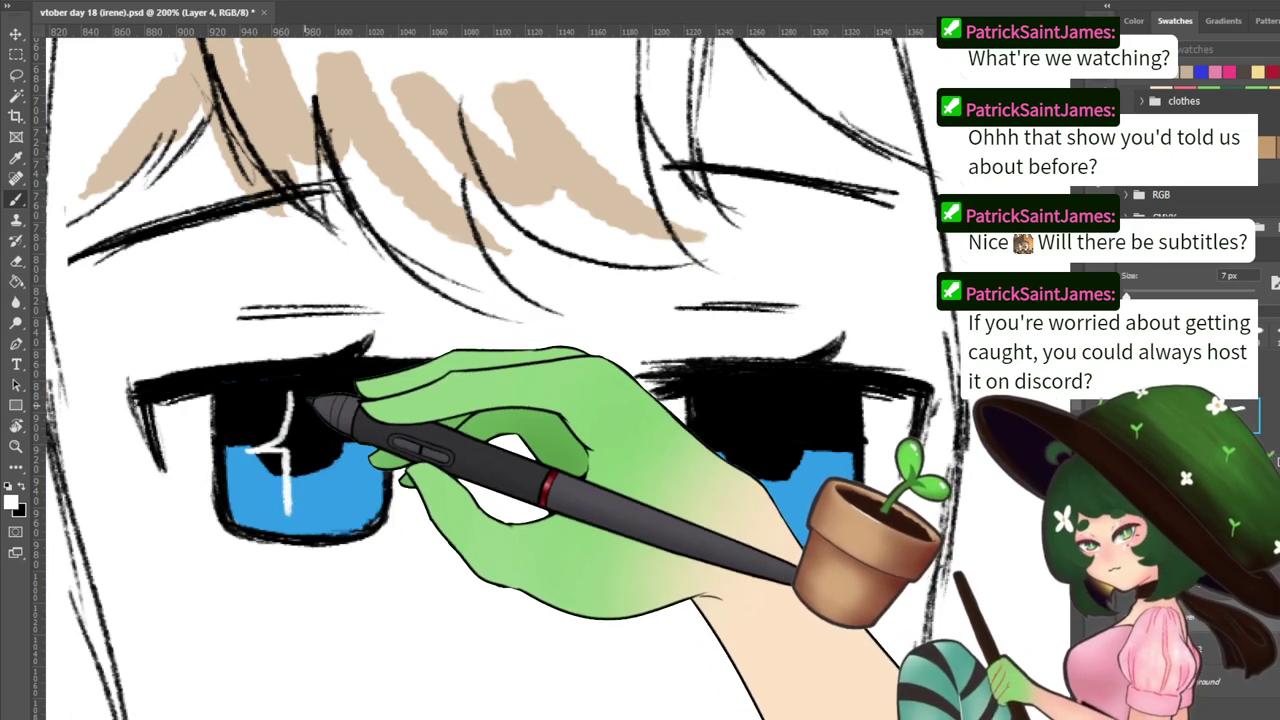
{"action": "left_click_drag", "start_coordinate": [319, 450], "coordinate": [291, 514]}
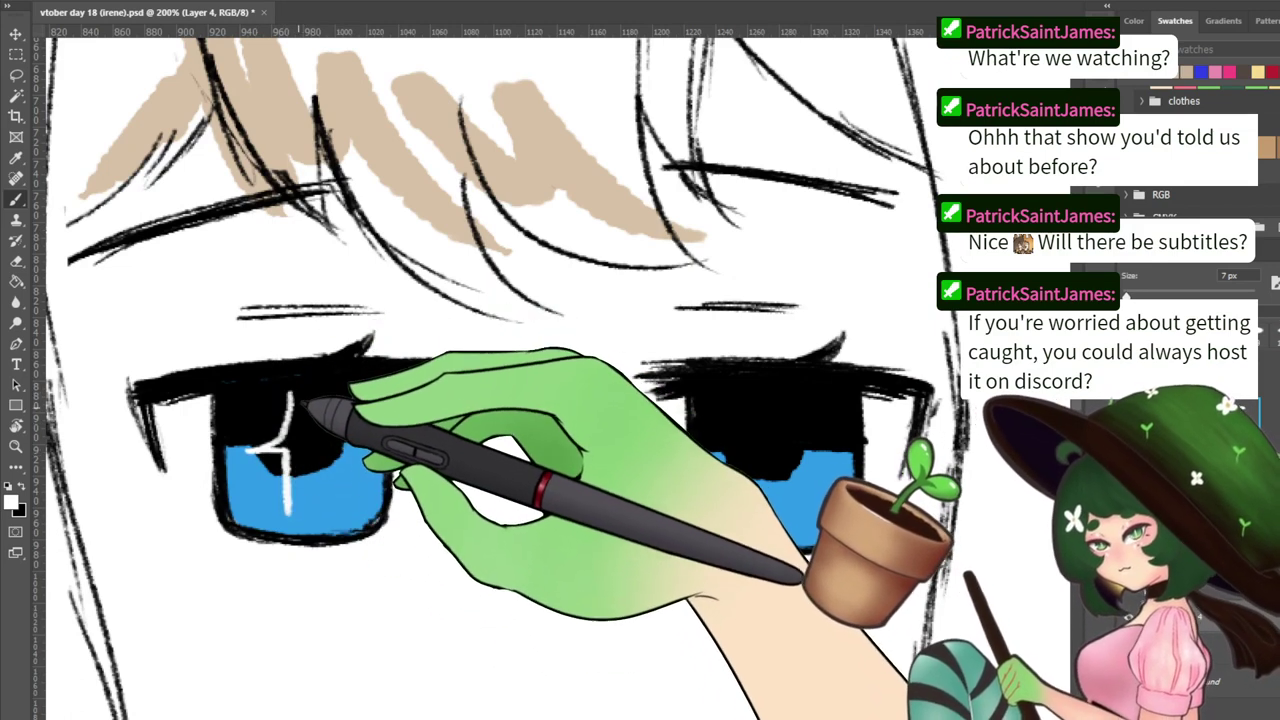
{"action": "key", "text": "ctrl+z"}
{"action": "key", "text": "ctrl+z"}
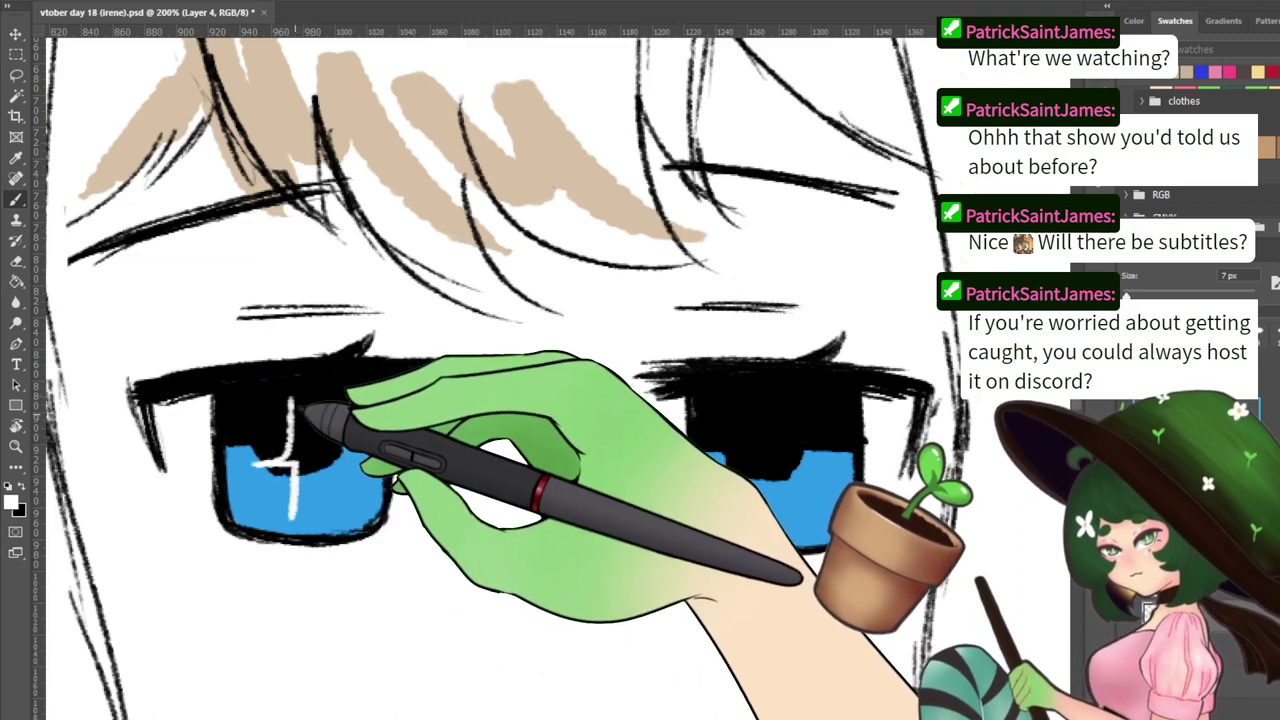
{"action": "mouse_move", "coordinate": [250, 464]}
{"action": "left_mouse_down"}
{"action": "mouse_move", "coordinate": [299, 457]}
{"action": "mouse_move", "coordinate": [290, 522]}
{"action": "left_mouse_up"}
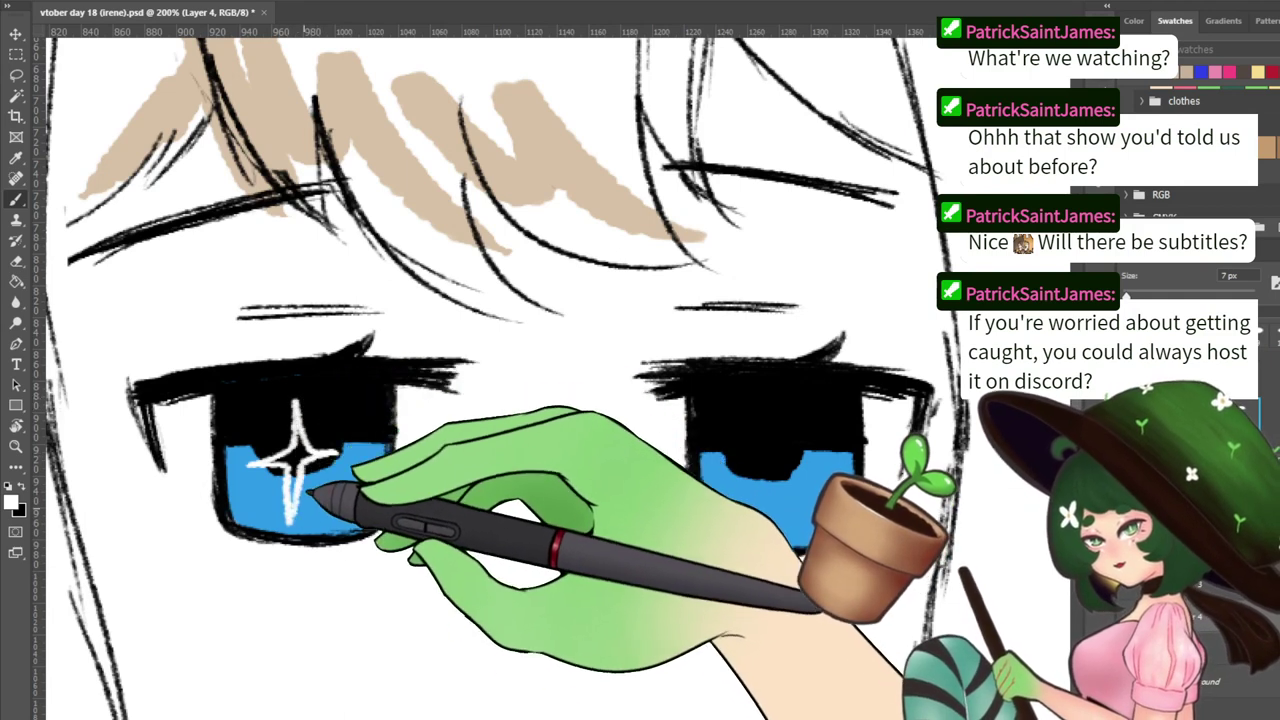
{"action": "key", "text": "ctrl+z"}
{"action": "key", "text": "ctrl+z"}
Paint a solid white four-pointed sparkle centred on the left pupil, with long vertical and horizontal points
{"action": "left_click_drag", "start_coordinate": [295, 393], "coordinate": [252, 457]}
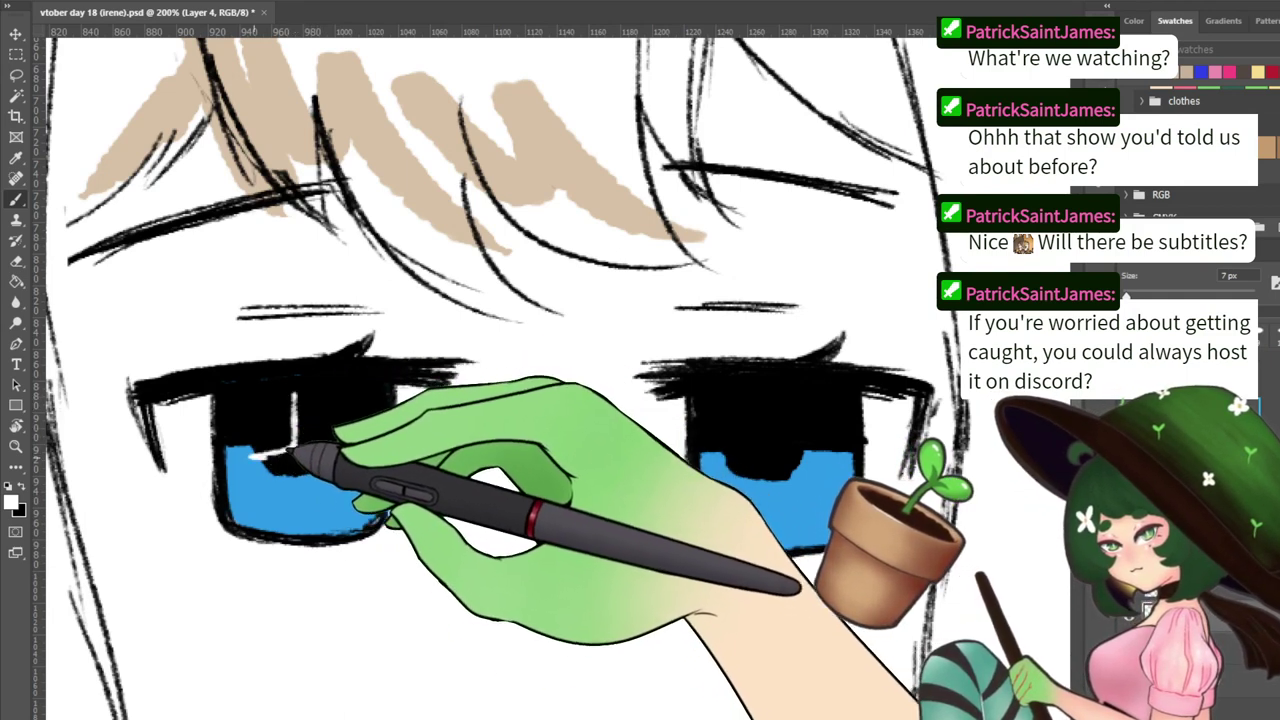
{"action": "mouse_move", "coordinate": [296, 394]}
{"action": "left_mouse_down"}
{"action": "mouse_move", "coordinate": [342, 449]}
{"action": "mouse_move", "coordinate": [296, 520]}
{"action": "left_mouse_up"}
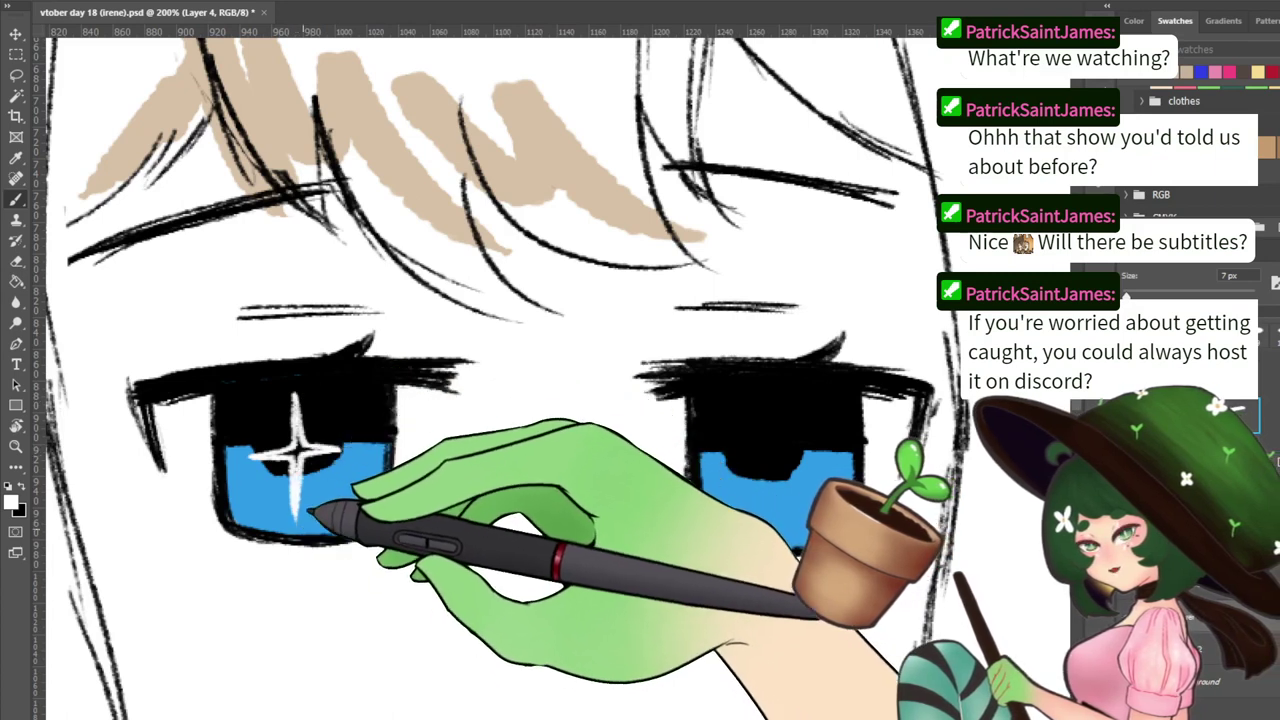
{"action": "left_click_drag", "start_coordinate": [298, 412], "coordinate": [299, 460]}
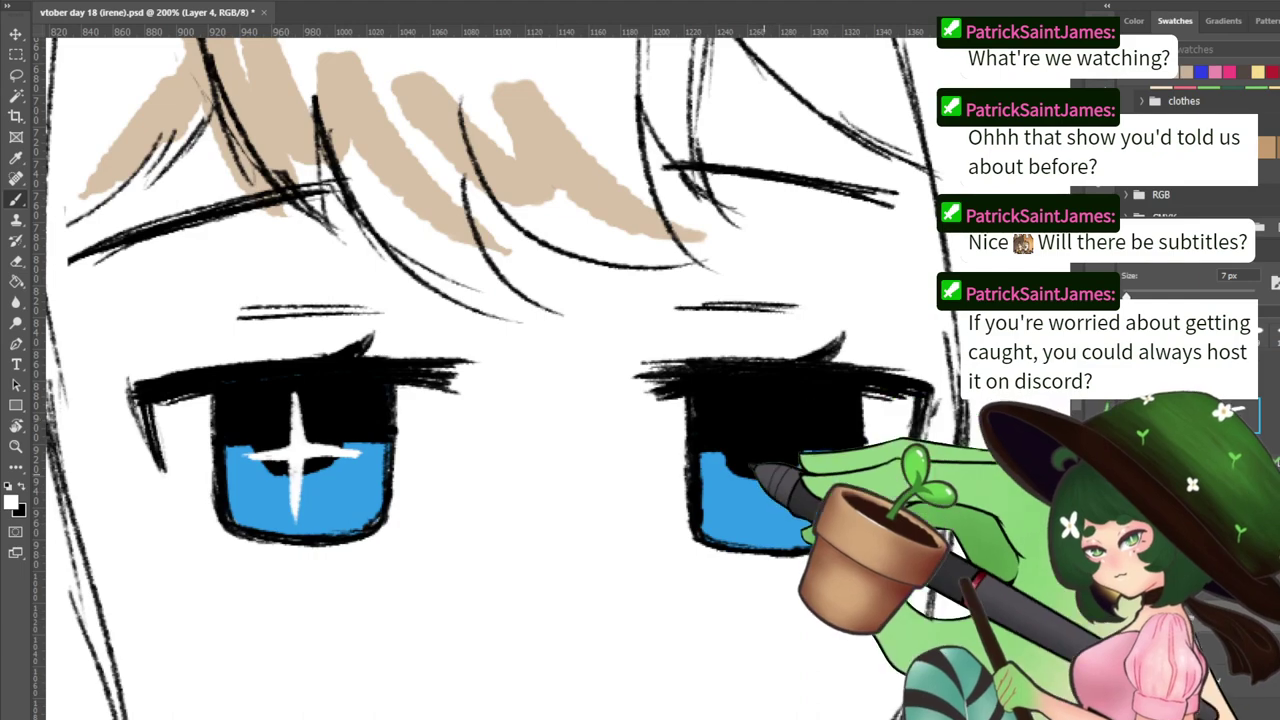
Paint a matching white four-pointed sparkle over the right pupil, undoing the misplaced strokes
{"action": "key", "text": "ctrl+plus"}
{"action": "key", "text": "ctrl+minus"}
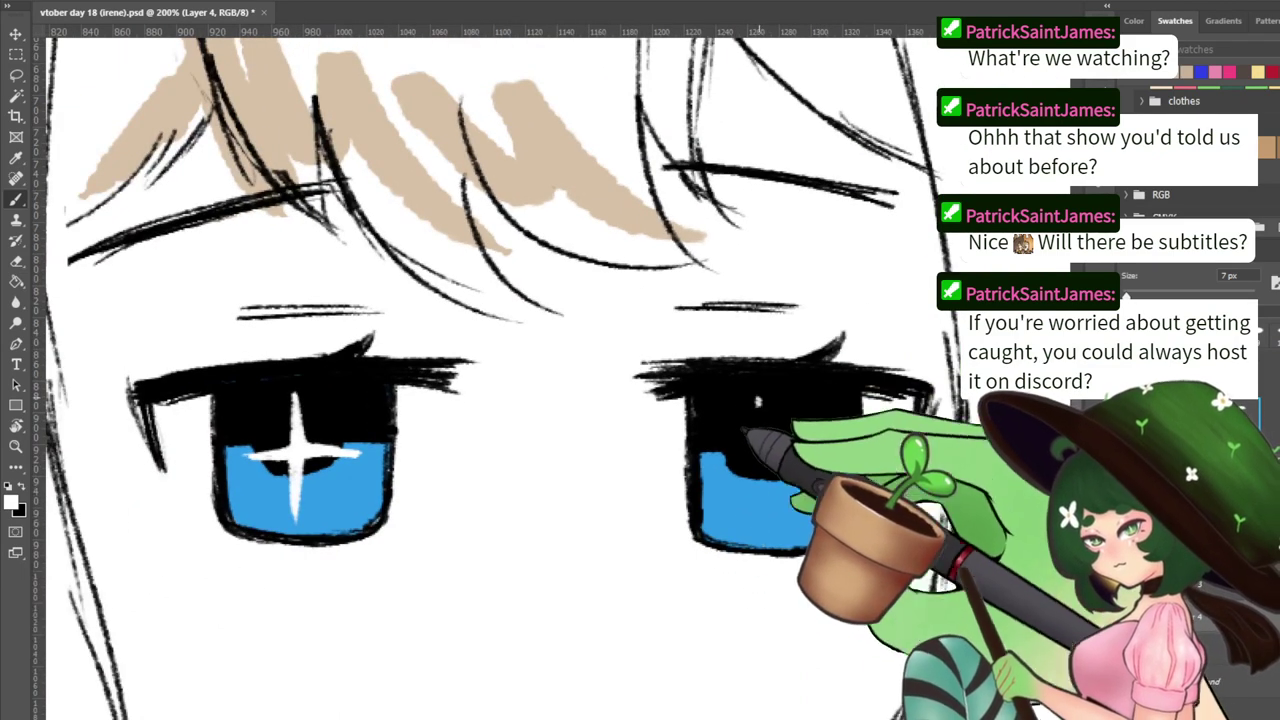
{"action": "left_click_drag", "start_coordinate": [712, 457], "coordinate": [828, 463]}
{"action": "key", "text": "ctrl+z"}
{"action": "key", "text": "ctrl+z"}
{"action": "left_click_drag", "start_coordinate": [764, 397], "coordinate": [764, 490]}
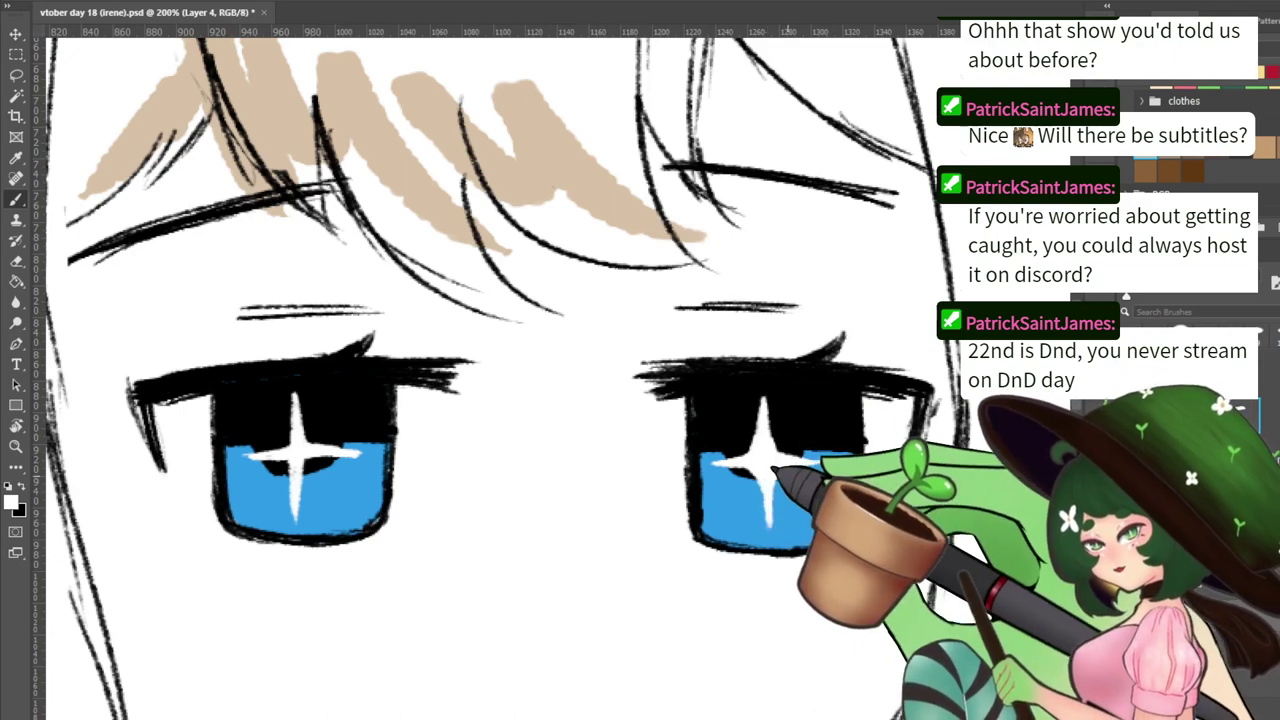
Touch up the right eye's white sparkle and the pupil around it with black, blue and white strokes
{"action": "key", "text": "x"}
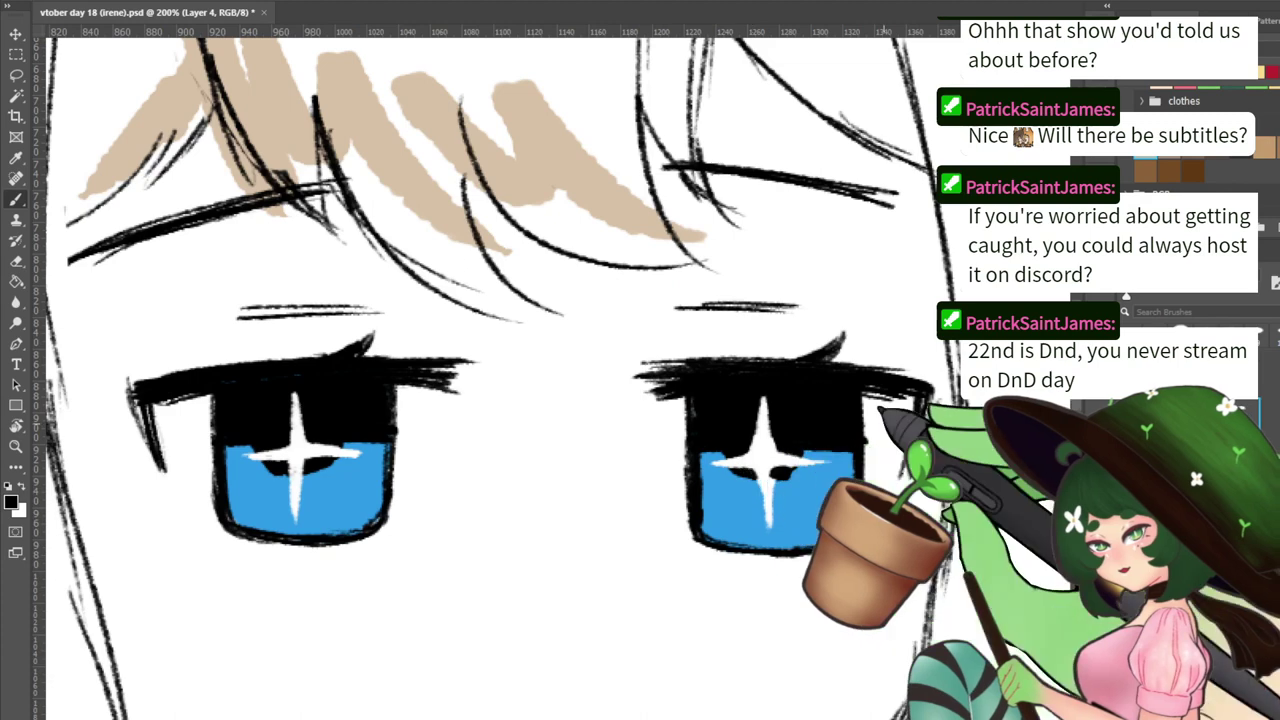
{"action": "left_click", "coordinate": [791, 490], "text": "alt"}
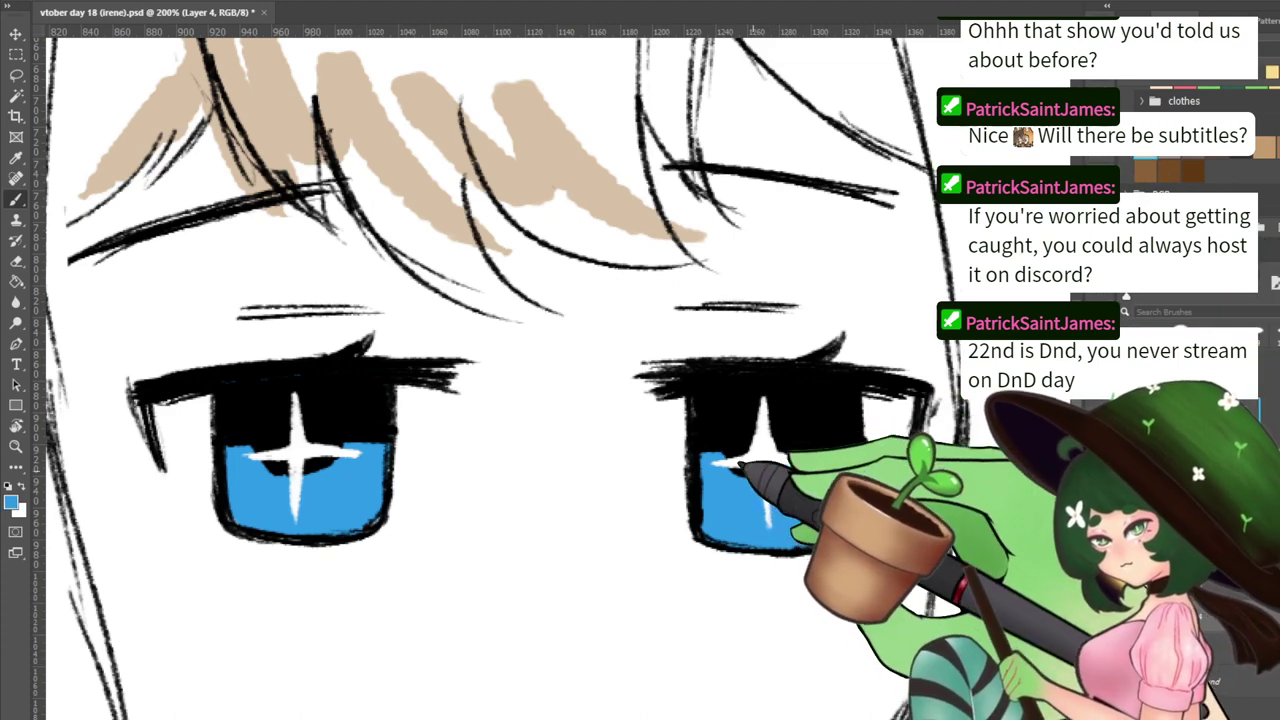
{"action": "key", "text": "x"}
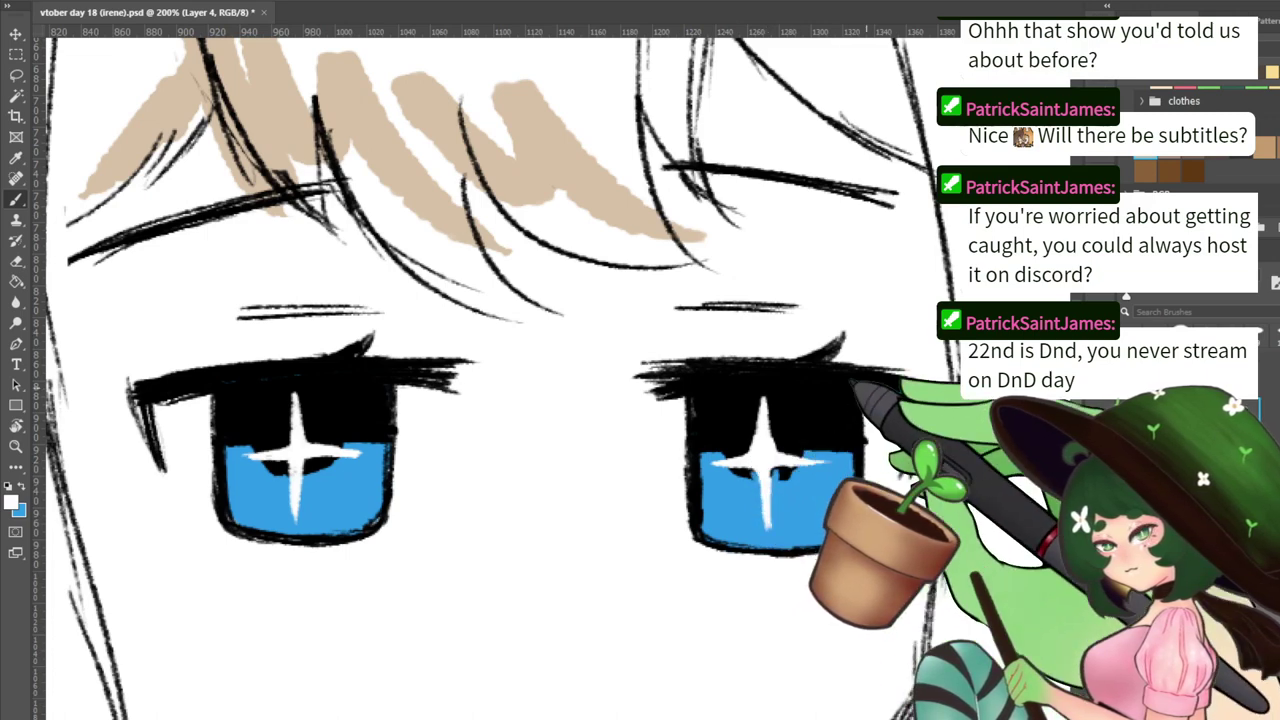
{"action": "left_click", "coordinate": [806, 437], "text": "alt"}
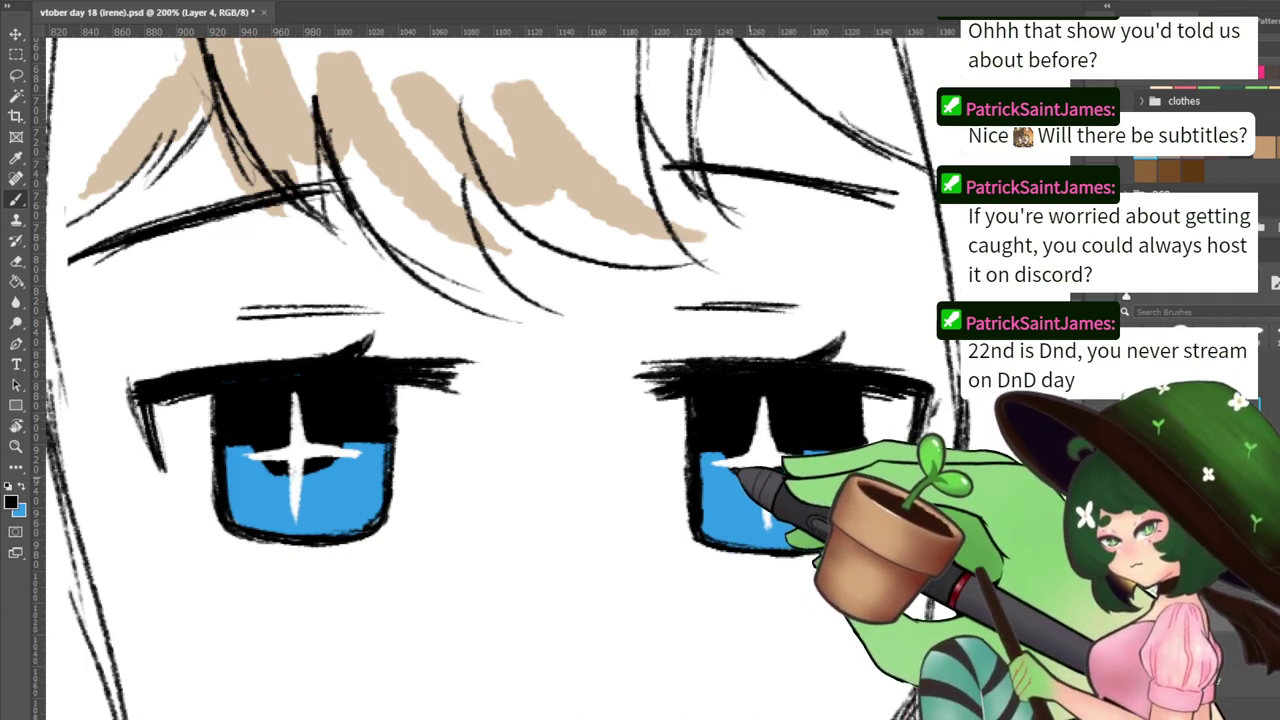
{"action": "left_click", "coordinate": [769, 465], "text": "alt"}
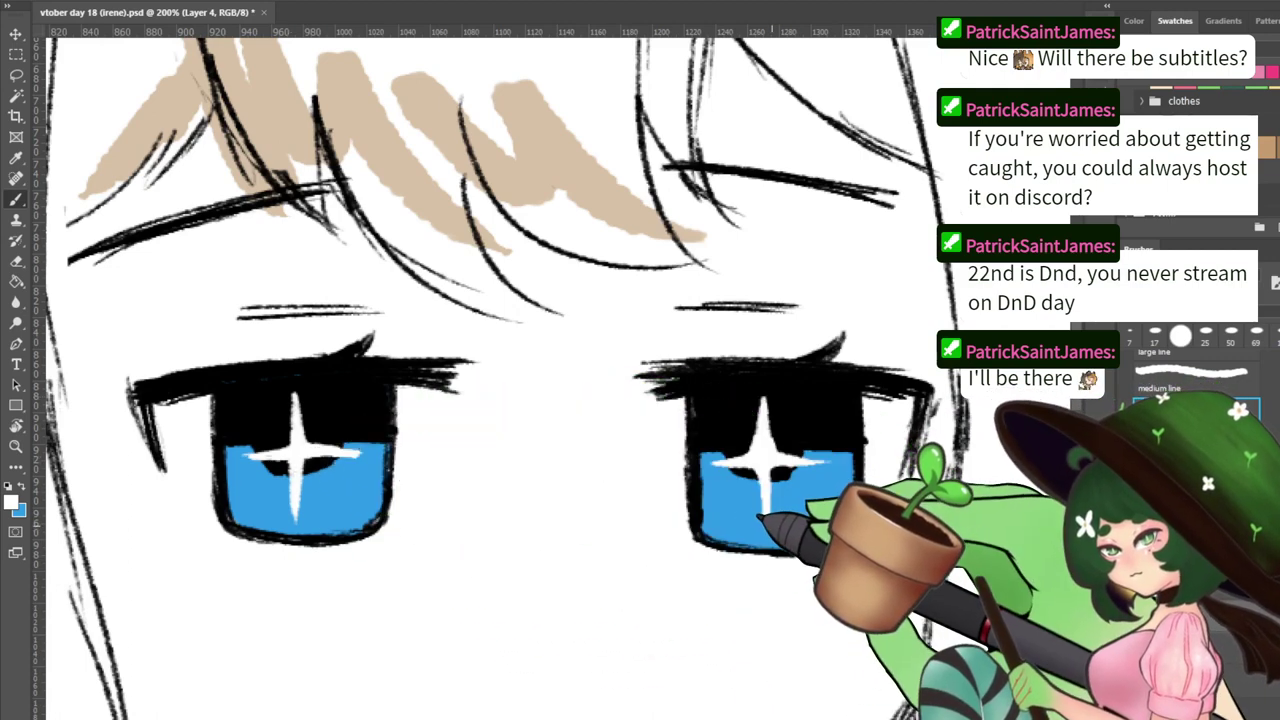
{"action": "key", "text": "x"}
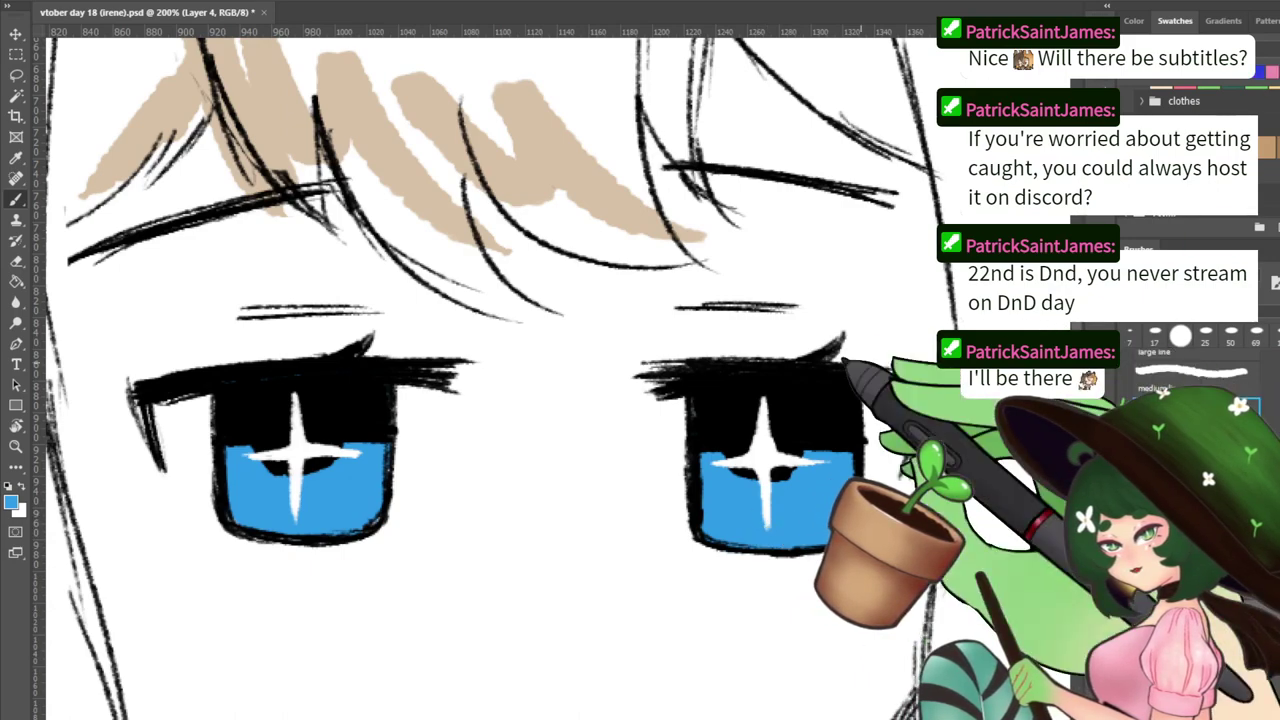
{"action": "key", "text": "ctrl+minus"}
{"action": "key", "text": "ctrl+minus"}
{"action": "key", "text": "ctrl+minus"}
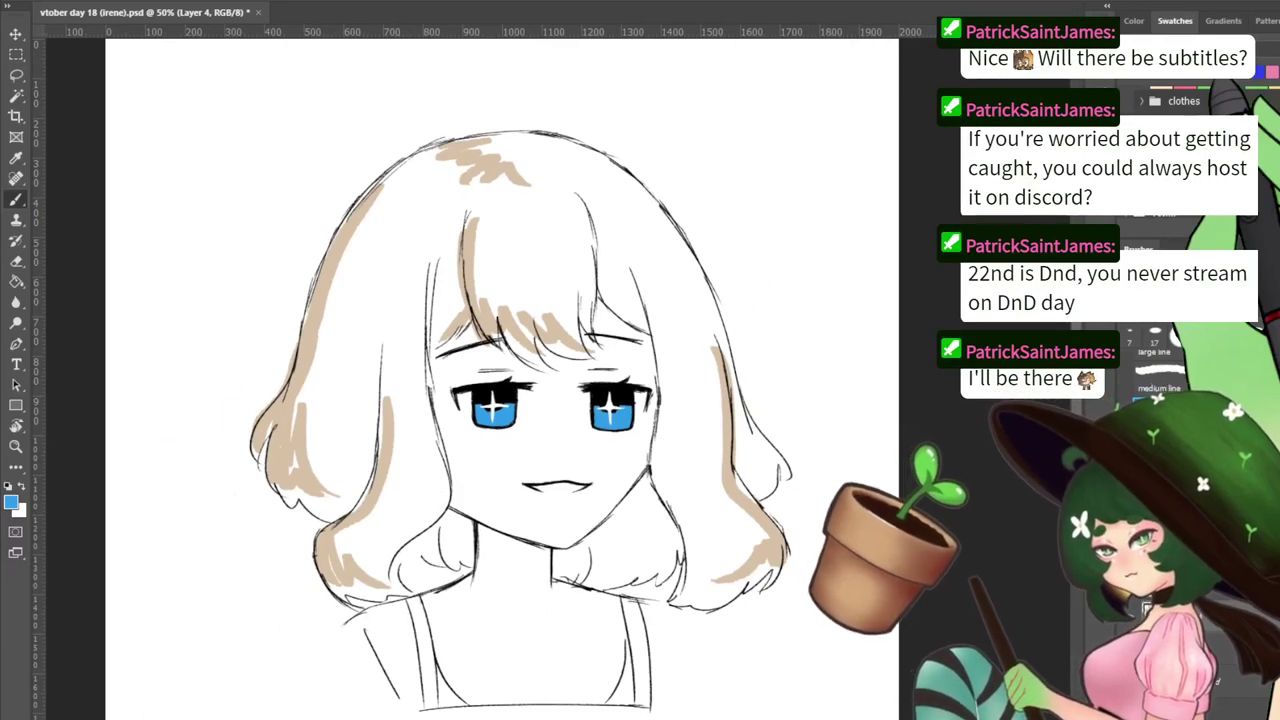
{"action": "key", "text": "ctrl+plus"}
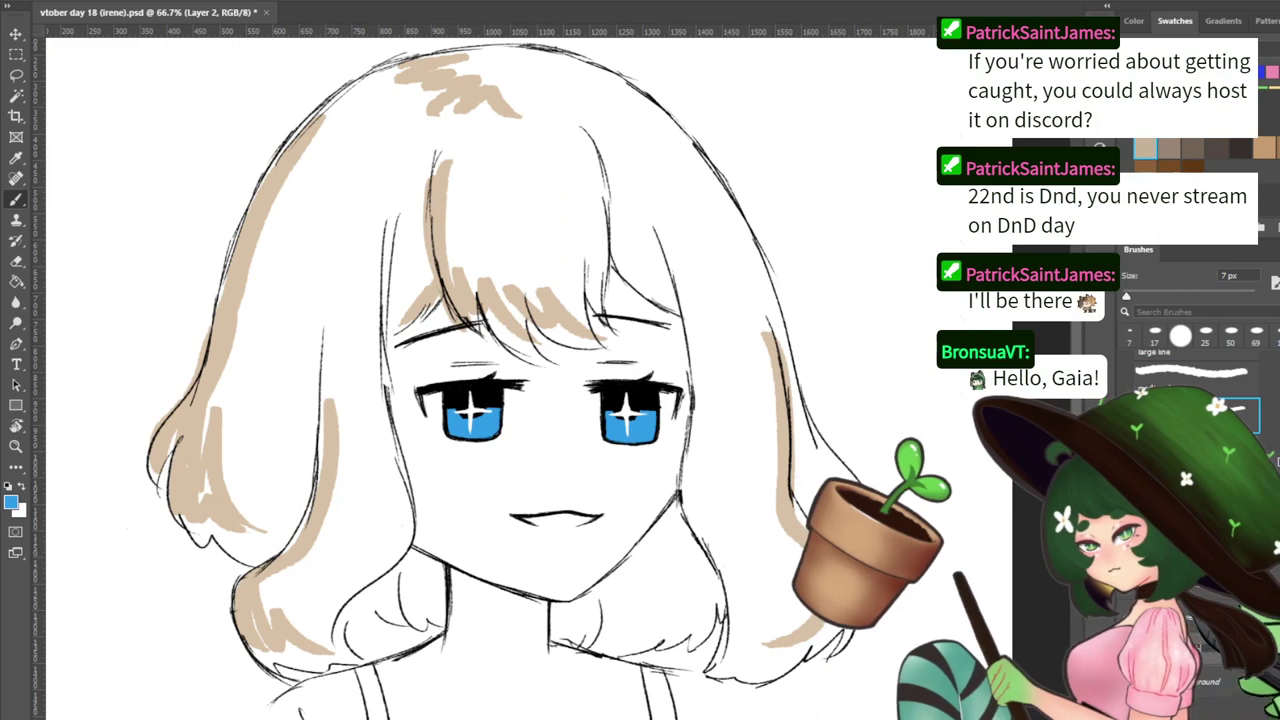
{"action": "left_click", "coordinate": [1185, 610]}
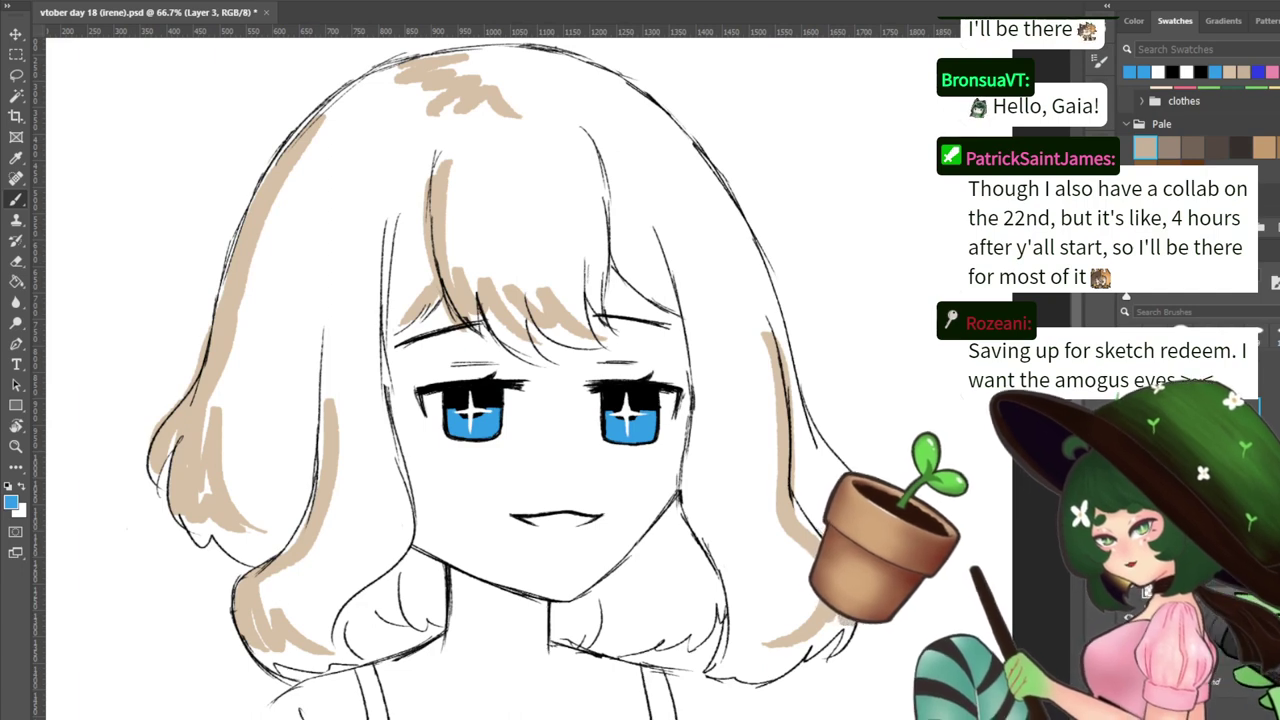
{"action": "left_click", "coordinate": [1185, 640]}
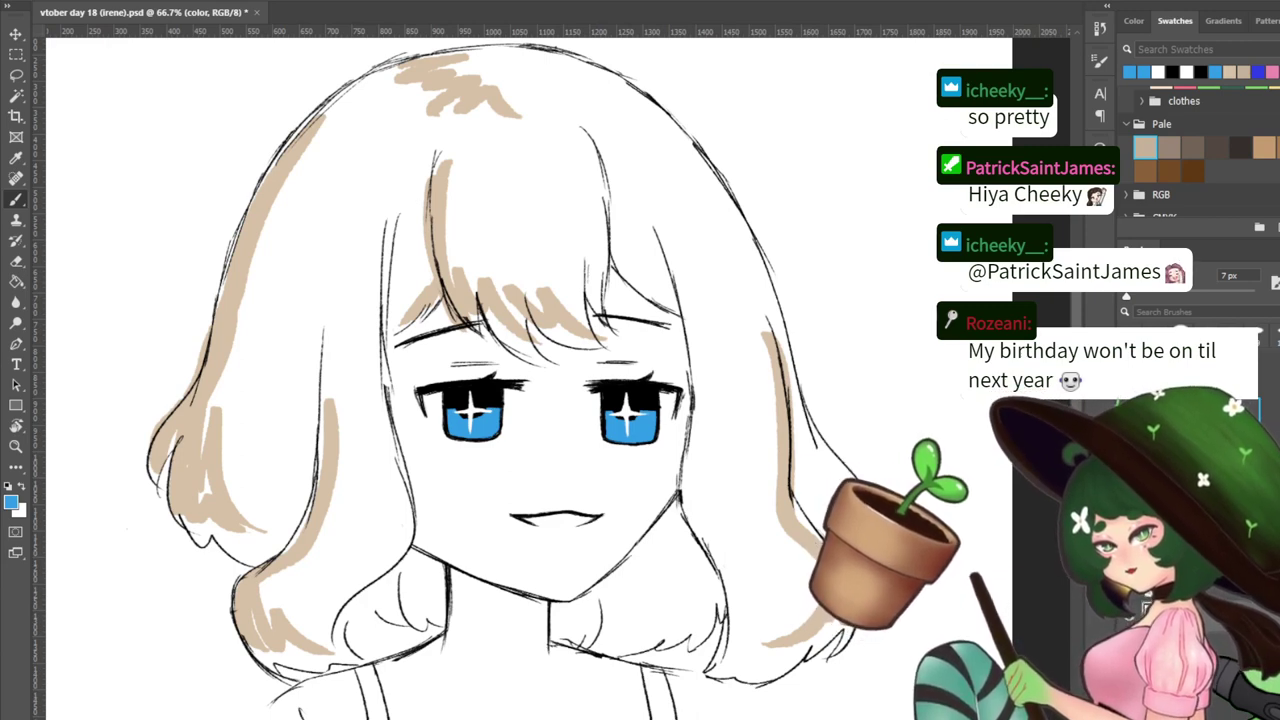
{"action": "left_click", "coordinate": [1200, 640]}
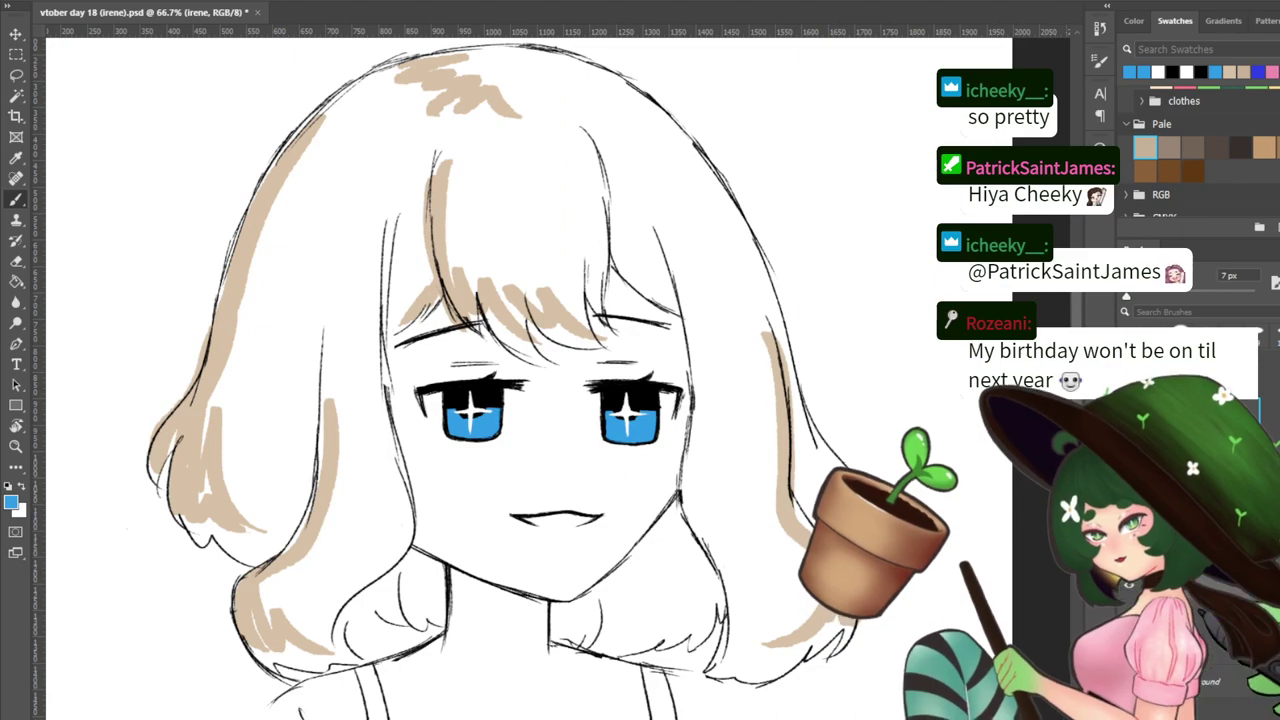
{"action": "left_click", "coordinate": [1200, 650]}
{"action": "key", "text": "ctrl+minus"}
{"action": "key", "text": "ctrl+plus"}
{"action": "key", "text": "ctrl+plus"}
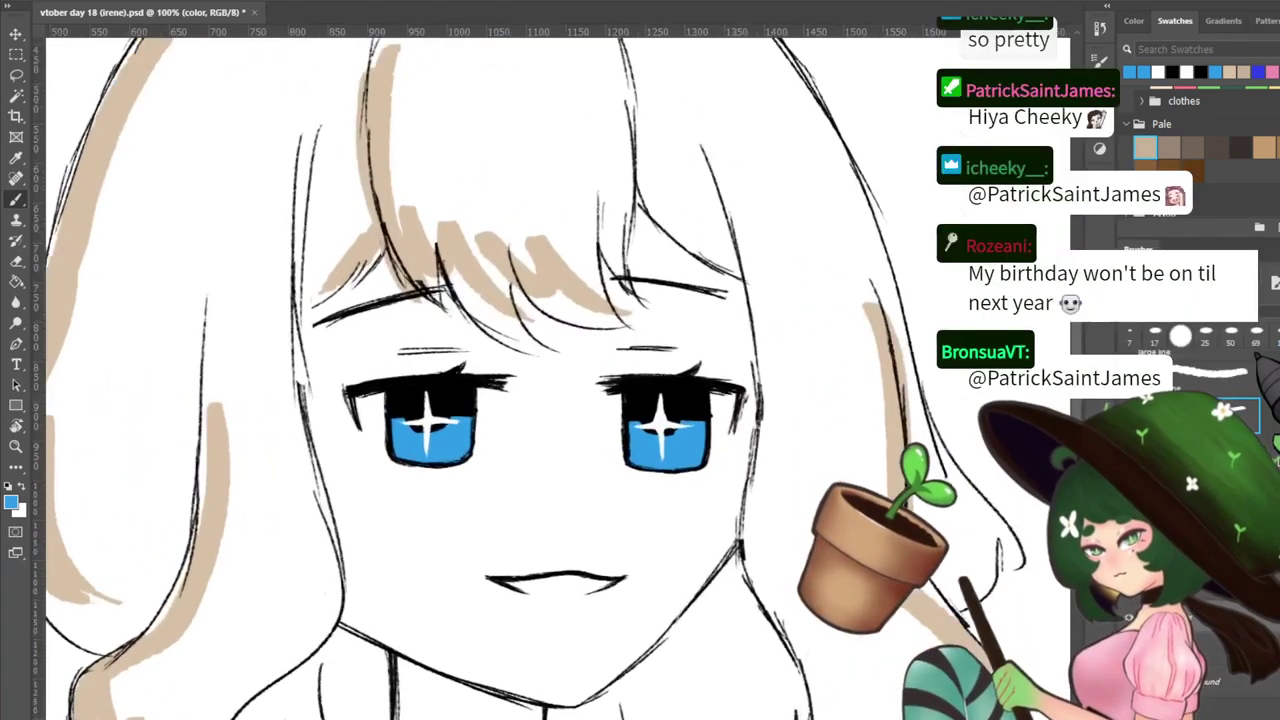
{"action": "key", "text": "ctrl+plus"}
{"action": "key", "text": "x"}
{"action": "left_click_drag", "start_coordinate": [472, 363], "coordinate": [714, 349]}
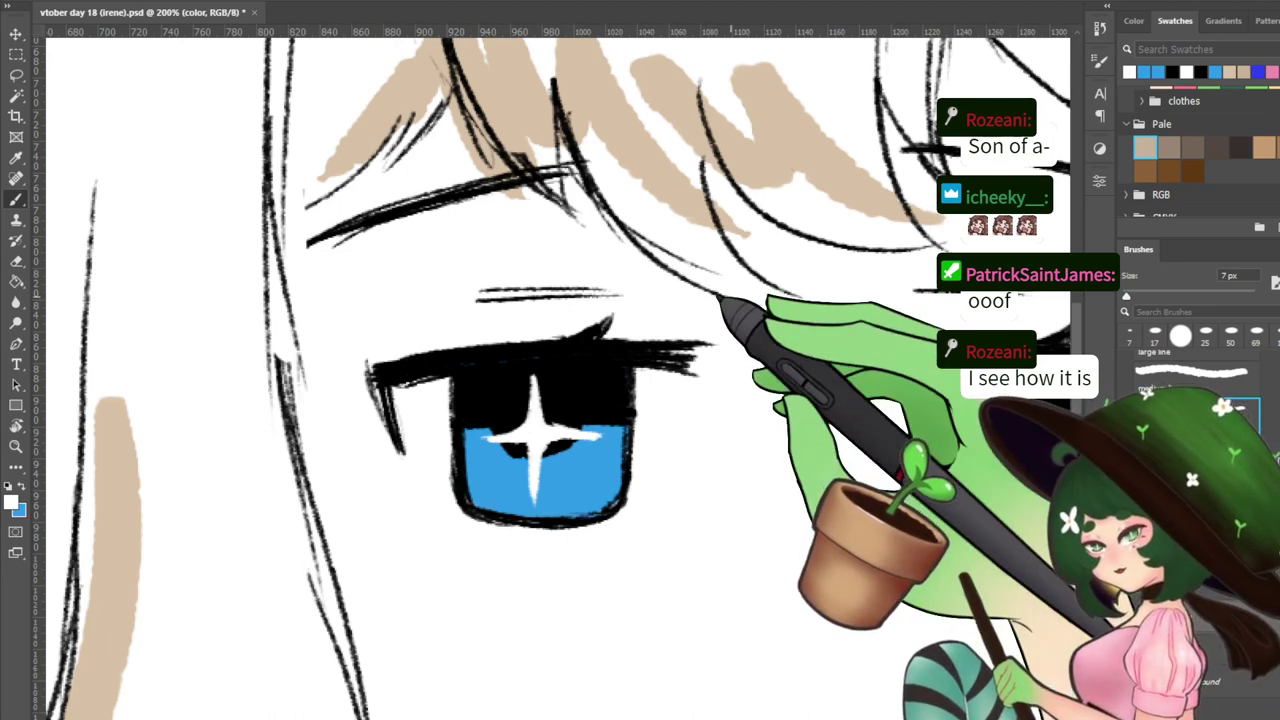
{"action": "key", "text": "ctrl+minus"}
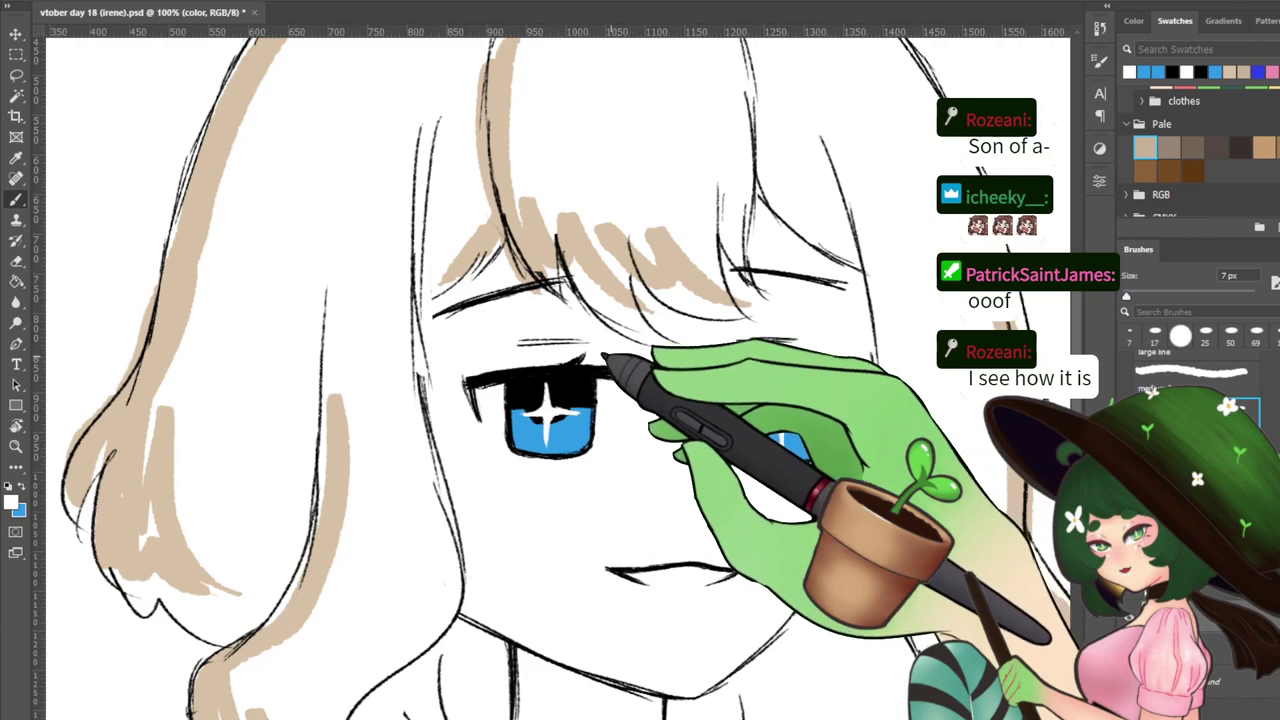
{"action": "left_click_drag", "start_coordinate": [655, 292], "coordinate": [589, 440]}
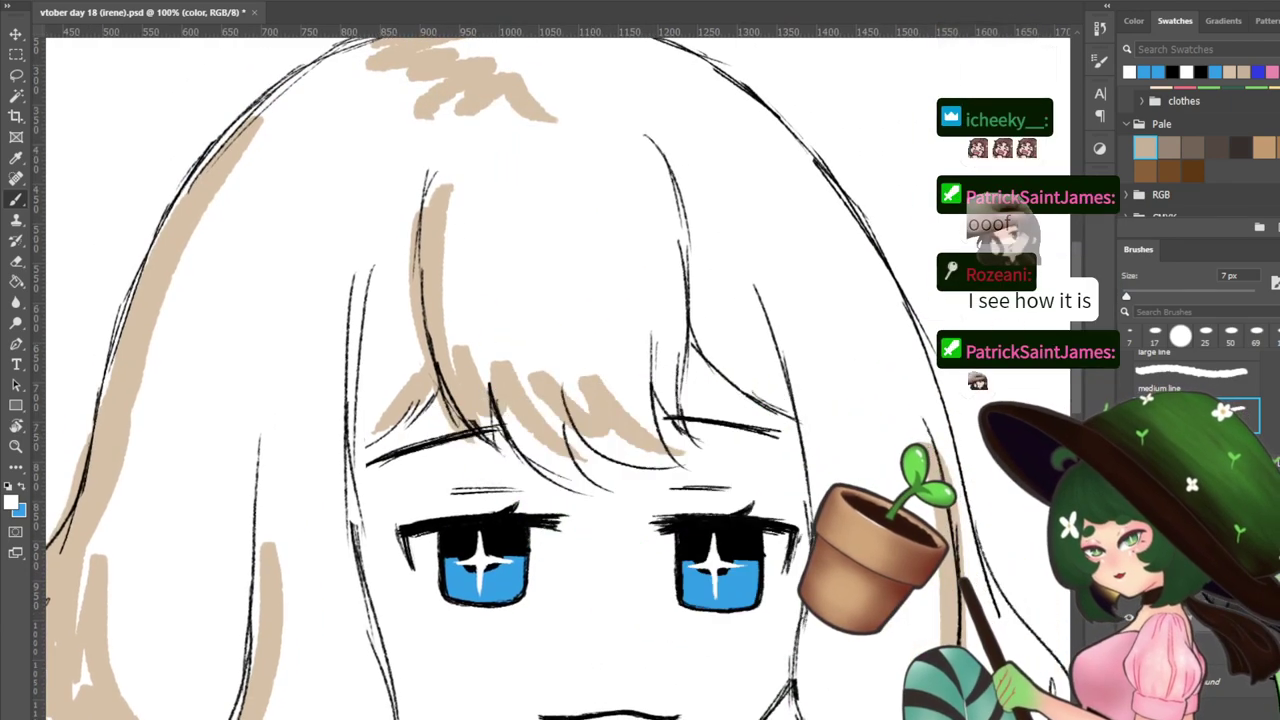
Make the irene layer active and set the painting colour to black for the 7 px brush
{"action": "left_click", "coordinate": [1170, 615]}
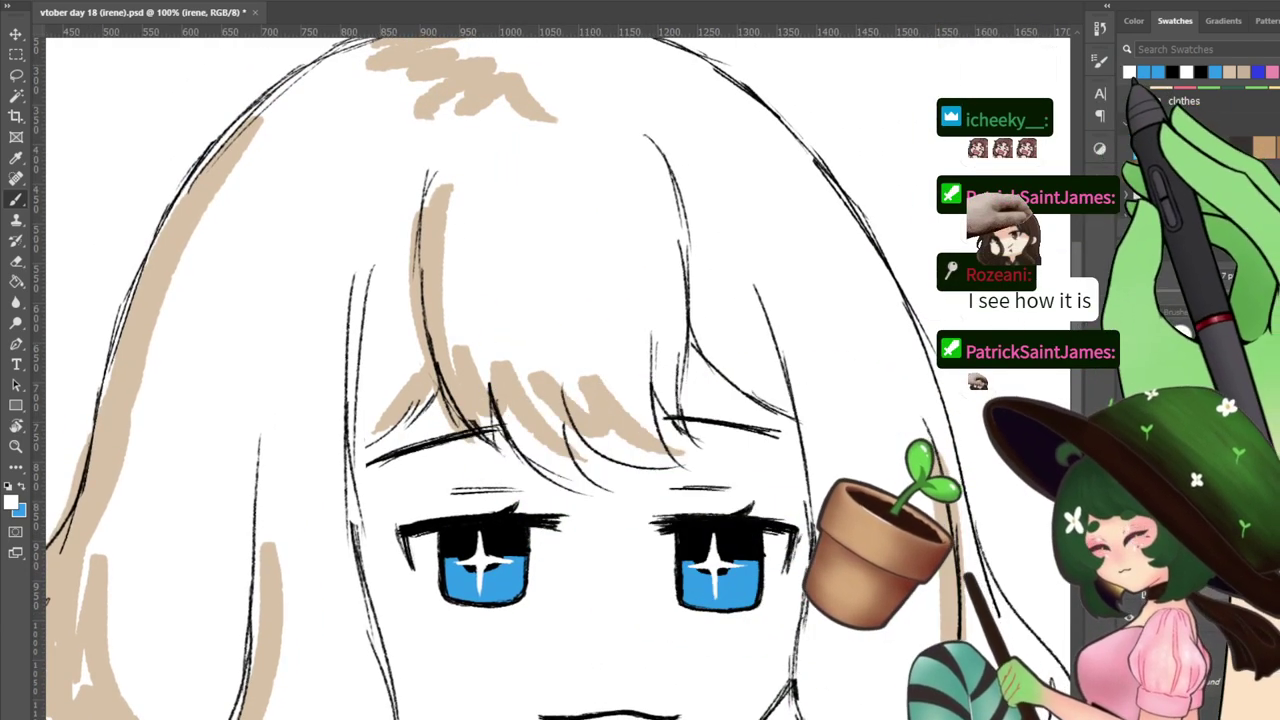
{"action": "left_click", "coordinate": [1144, 72]}
{"action": "key", "text": "e"}
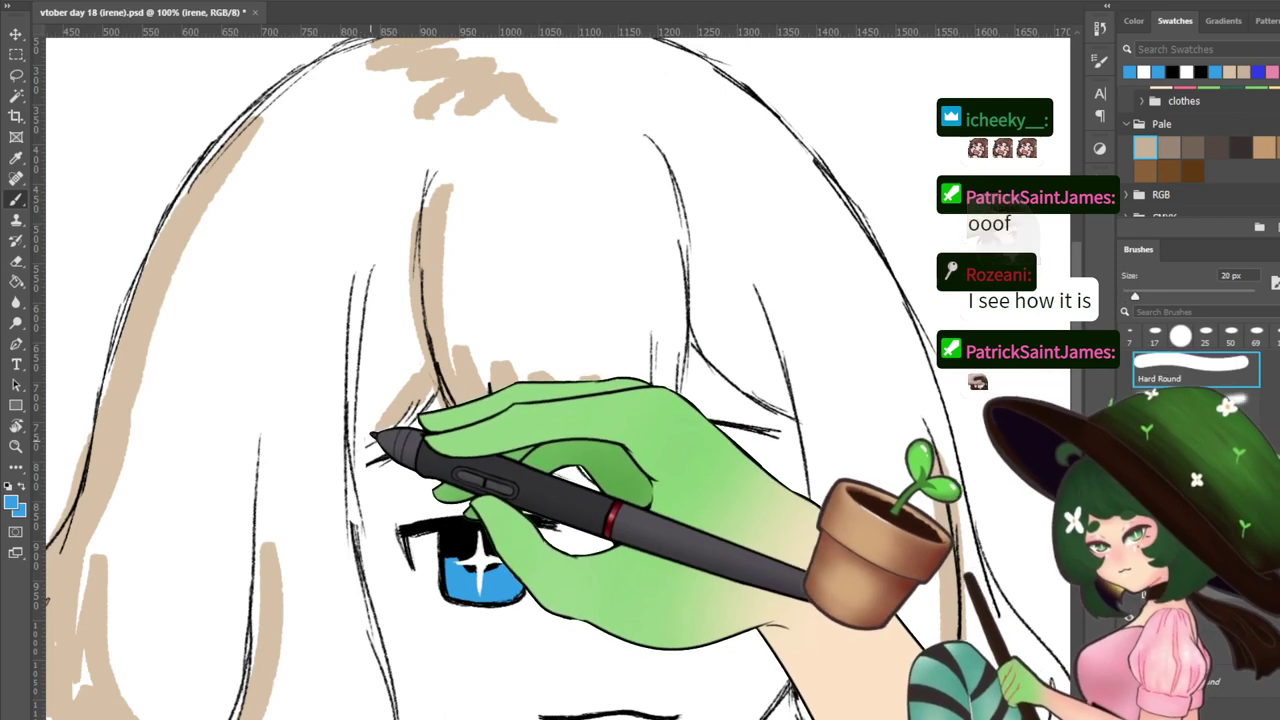
{"action": "key", "text": "b"}
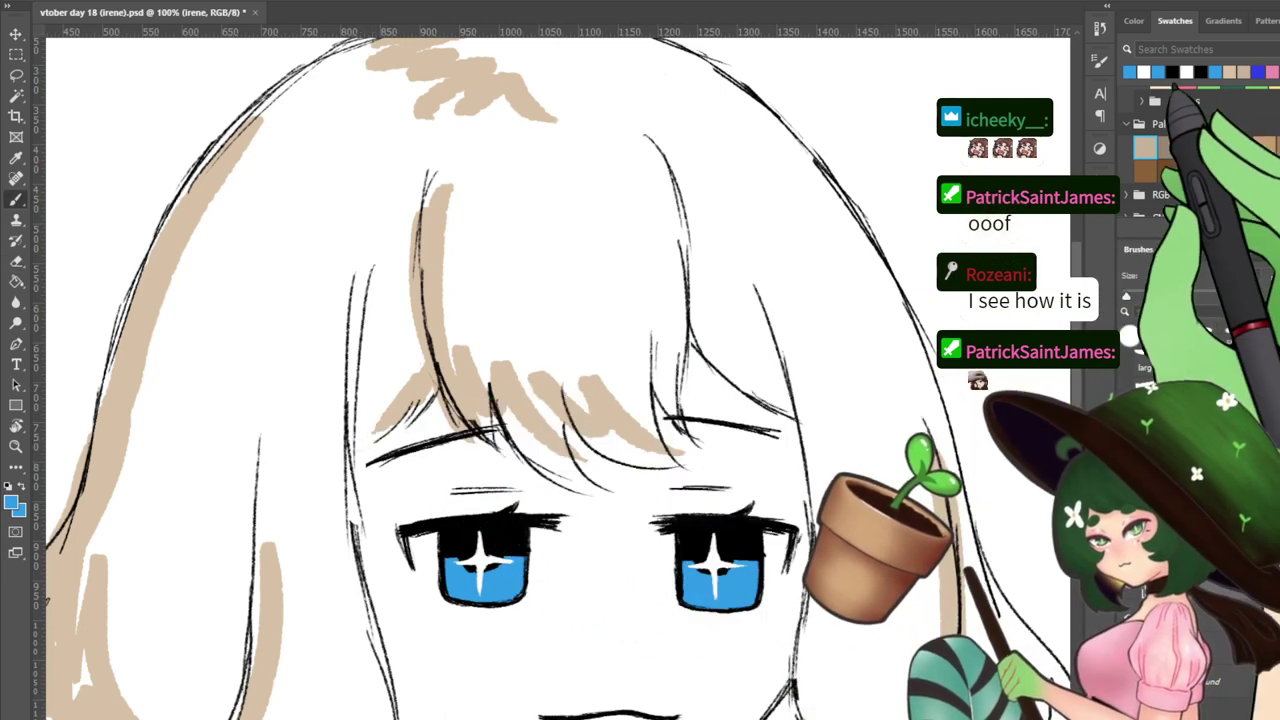
{"action": "left_click", "coordinate": [1171, 71]}
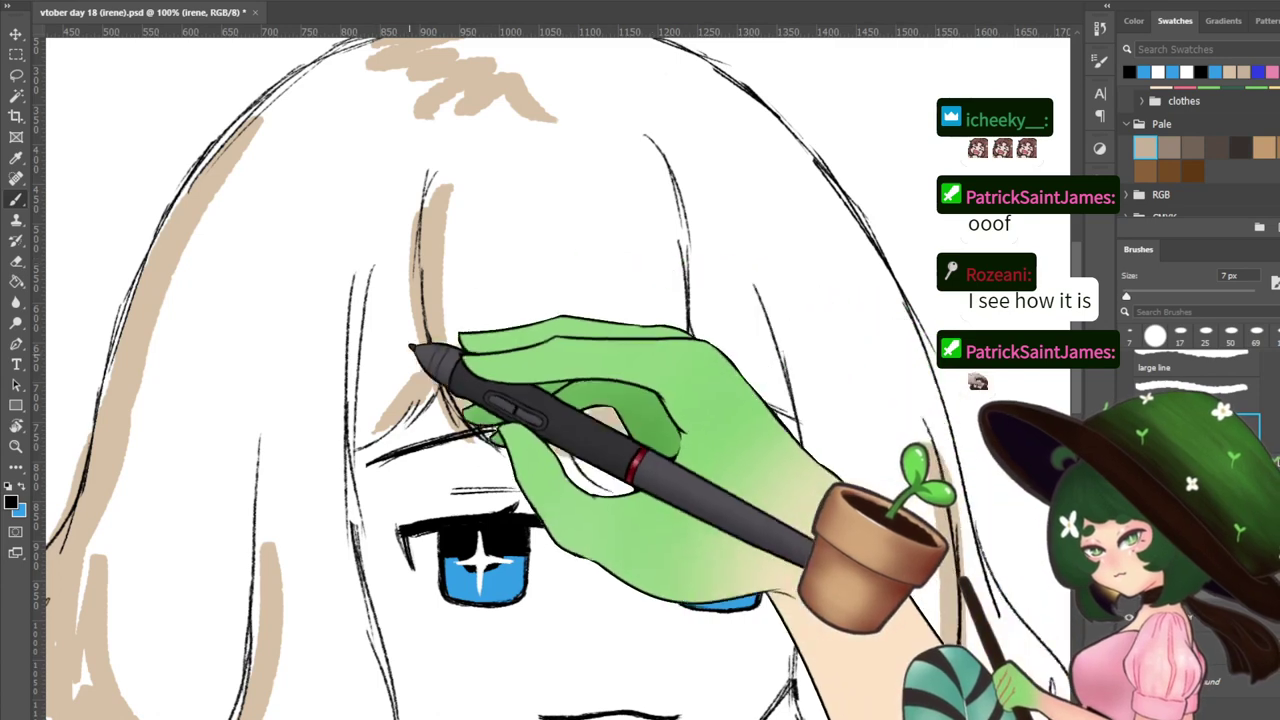
{"action": "key", "text": "e"}
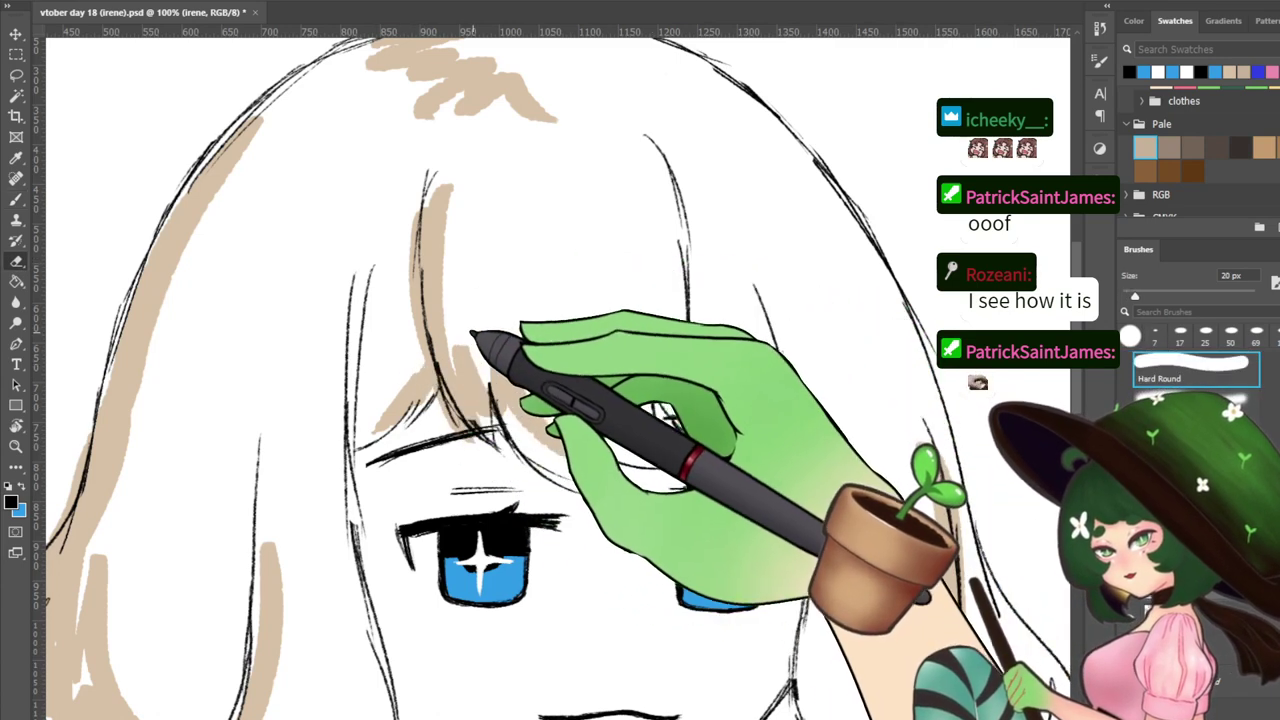
{"action": "key", "text": "b"}
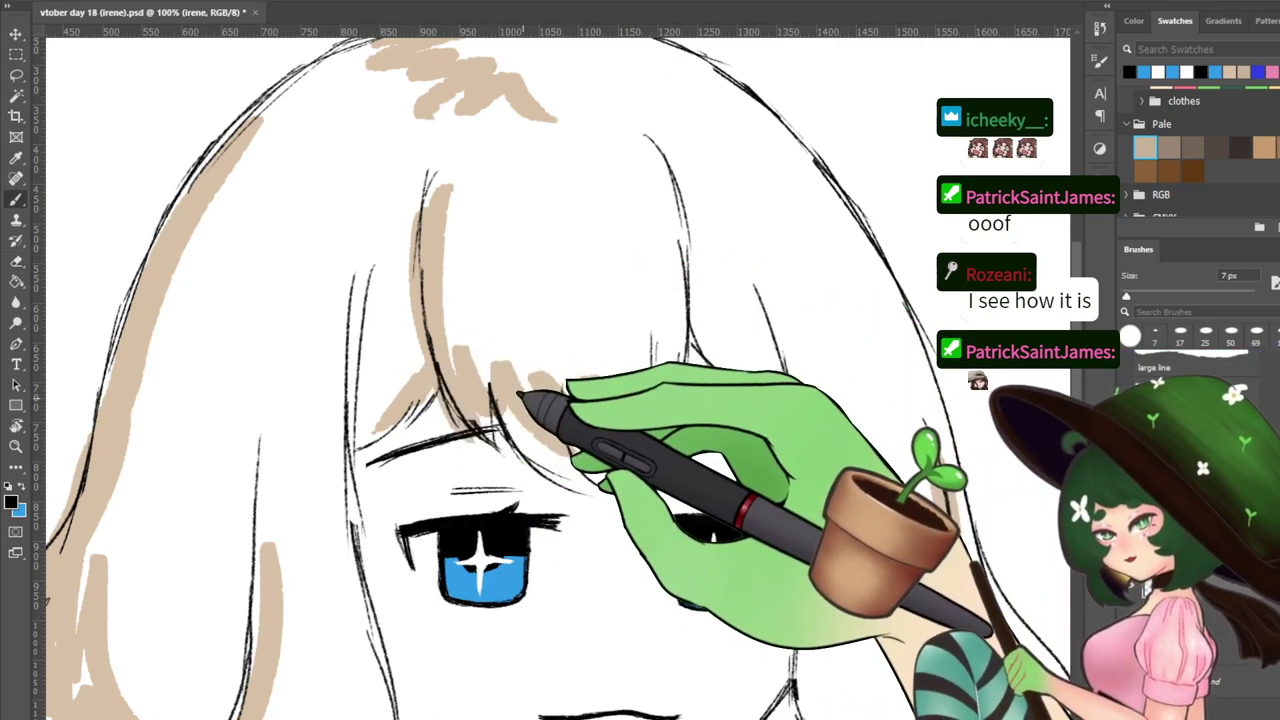
Paint out the left eye's white sparkle with black and blue, and reshape its pupil into a solid rounded black form over the blue iris
{"action": "key", "text": "ctrl+minus"}
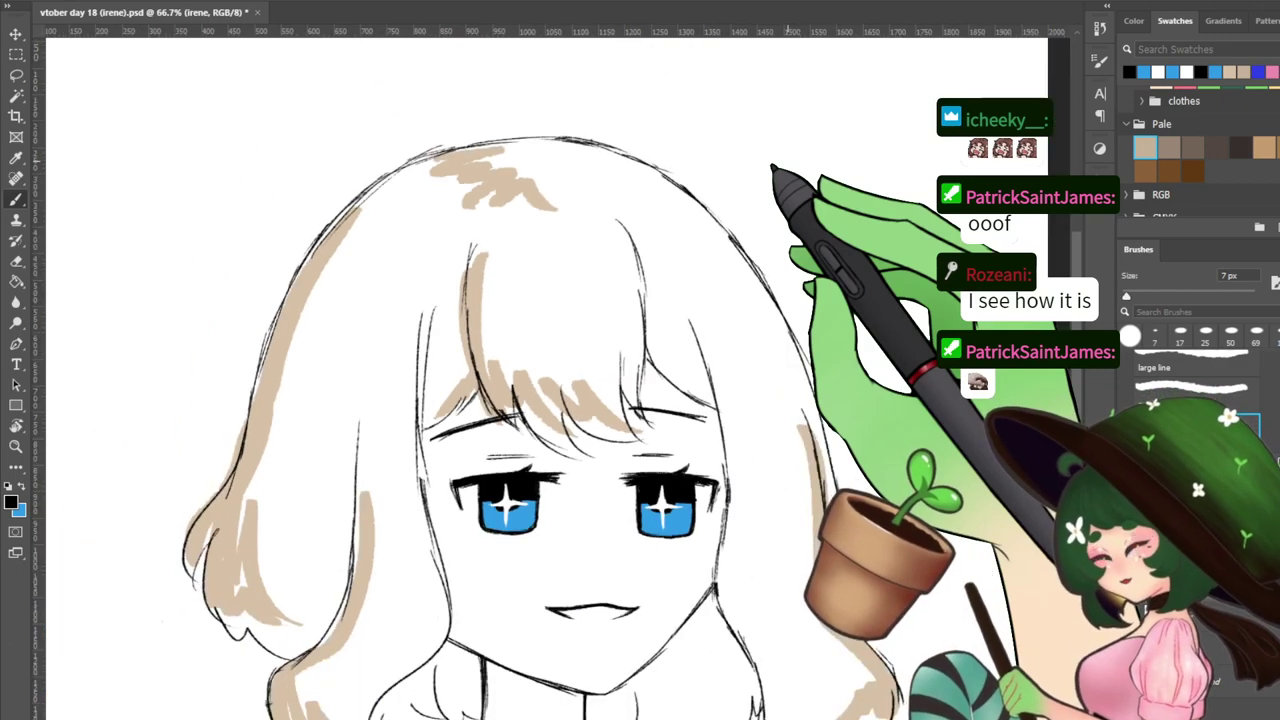
{"action": "mouse_move", "coordinate": [642, 412]}
{"action": "left_mouse_down"}
{"action": "mouse_move", "coordinate": [675, 173]}
{"action": "mouse_move", "coordinate": [646, 322]}
{"action": "mouse_move", "coordinate": [657, 292]}
{"action": "mouse_move", "coordinate": [658, 381]}
{"action": "left_mouse_up"}
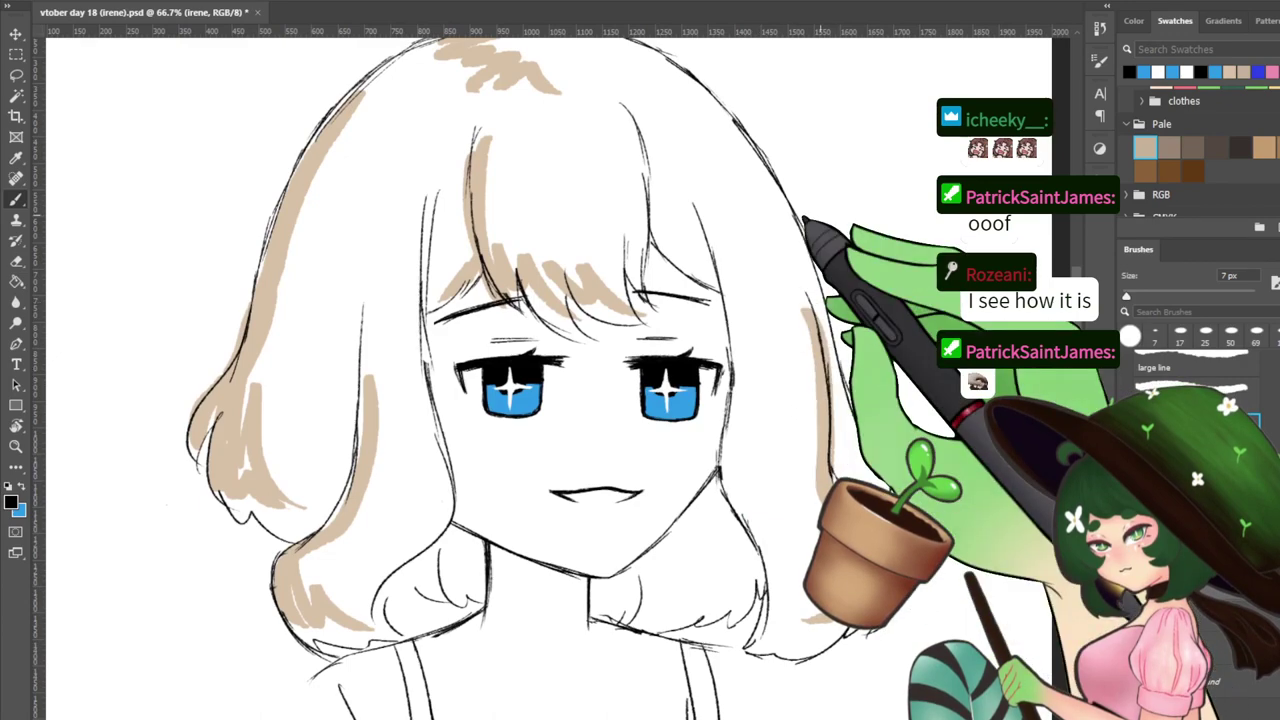
{"action": "key", "text": "ctrl+plus"}
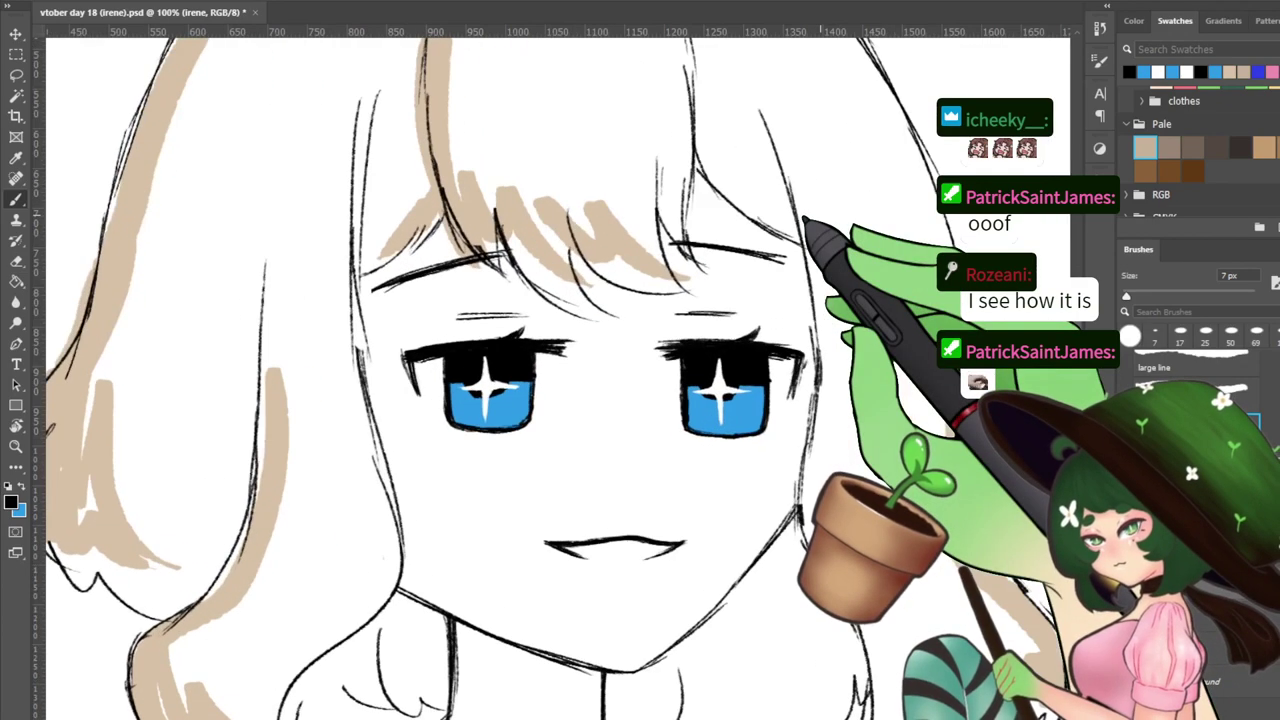
{"action": "key", "text": "ctrl+plus"}
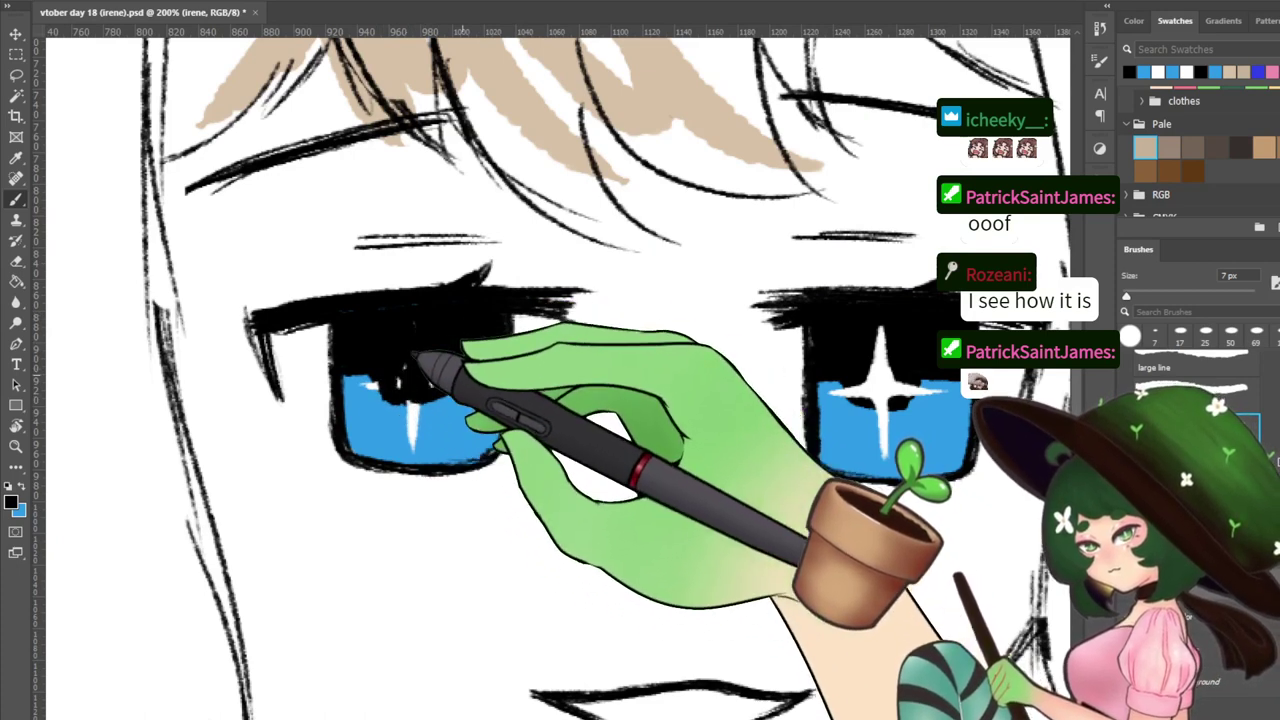
{"action": "key", "text": "period"}
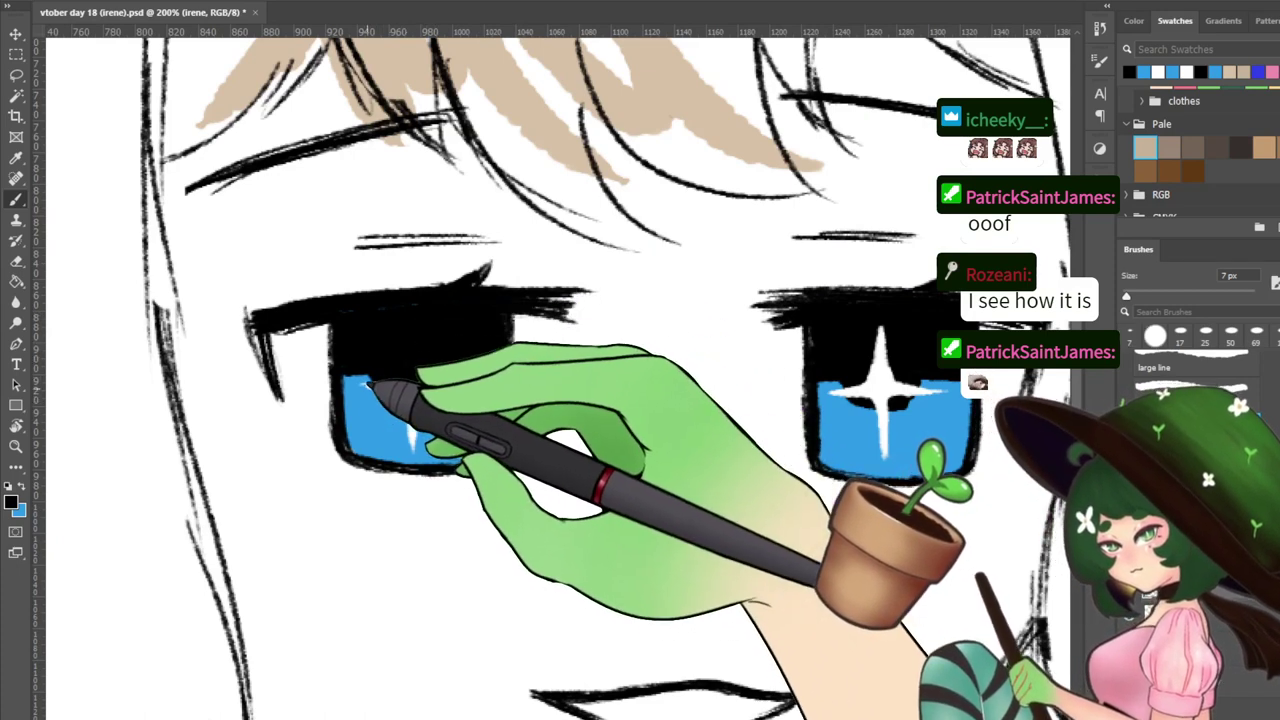
{"action": "key", "text": "x"}
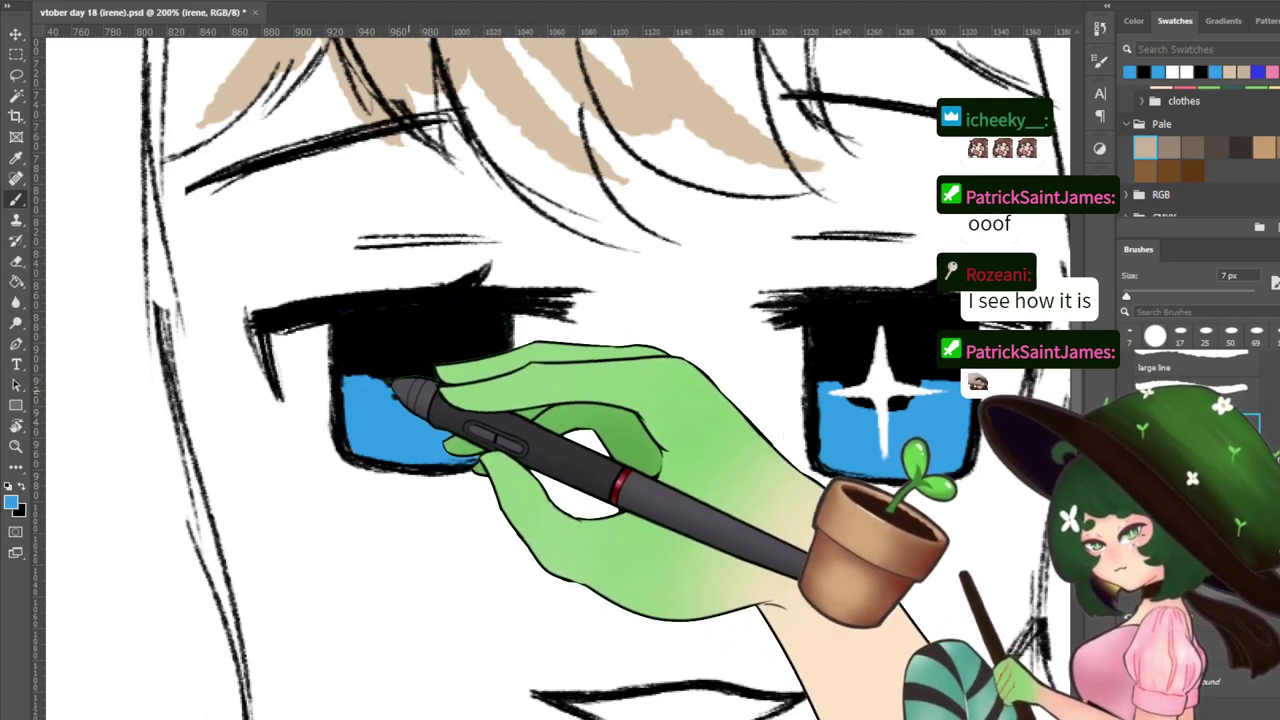
{"action": "key", "text": "x"}
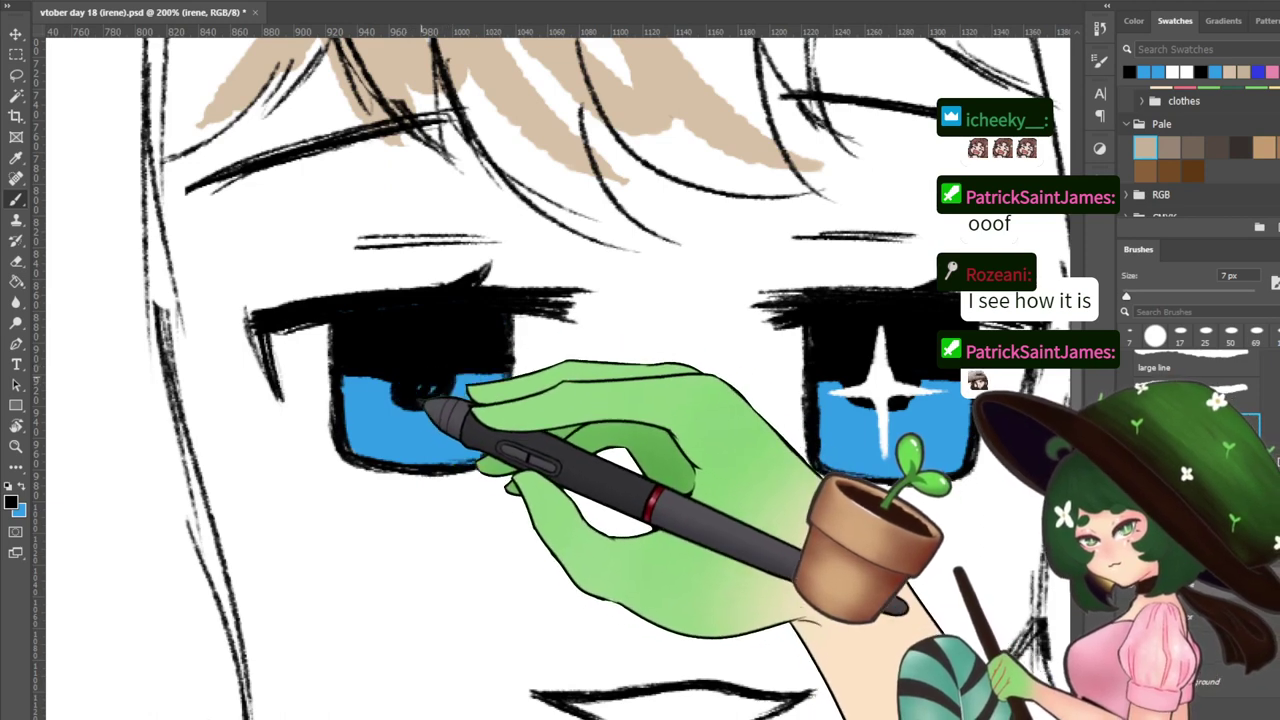
{"action": "key", "text": "x"}
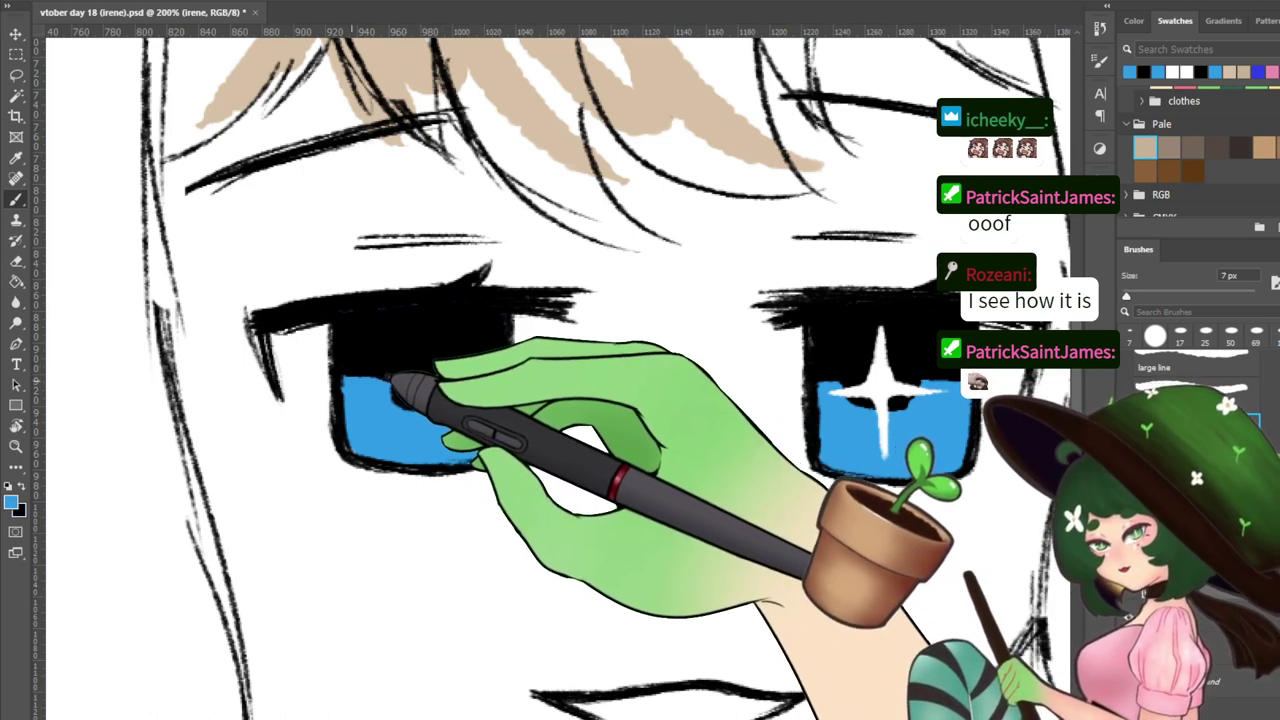
{"action": "key", "text": "x"}
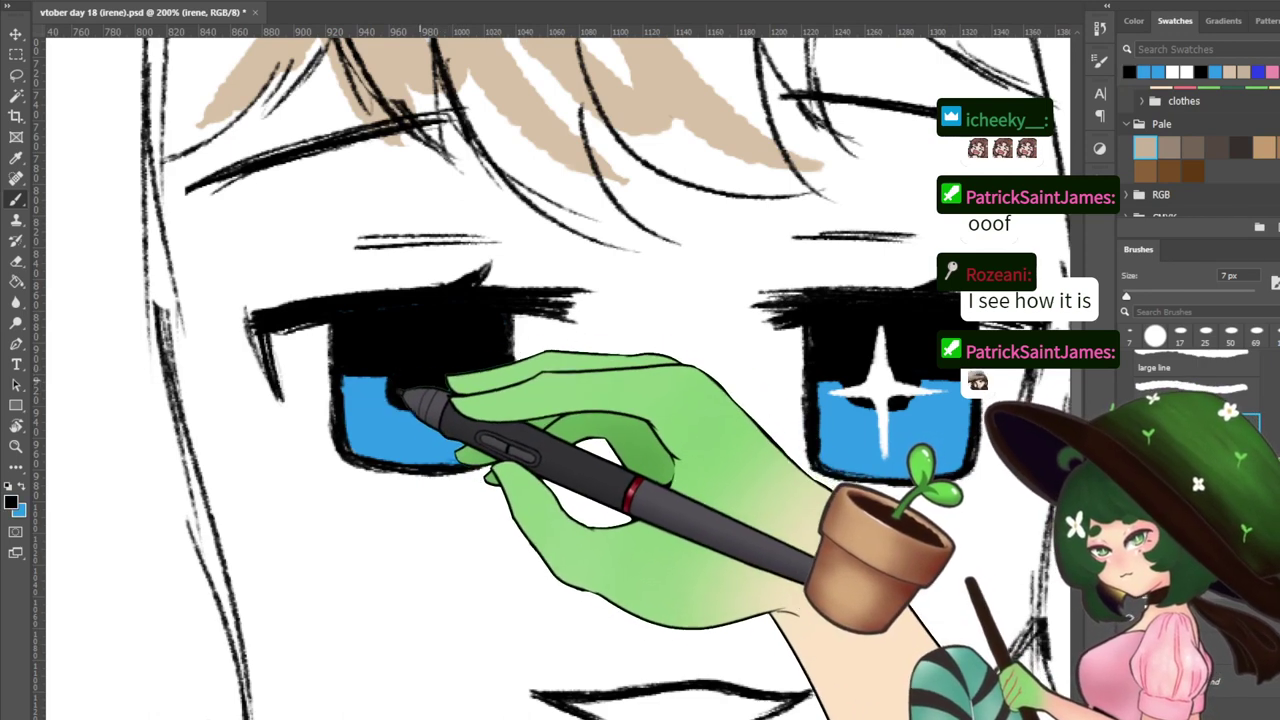
{"action": "key", "text": "x"}
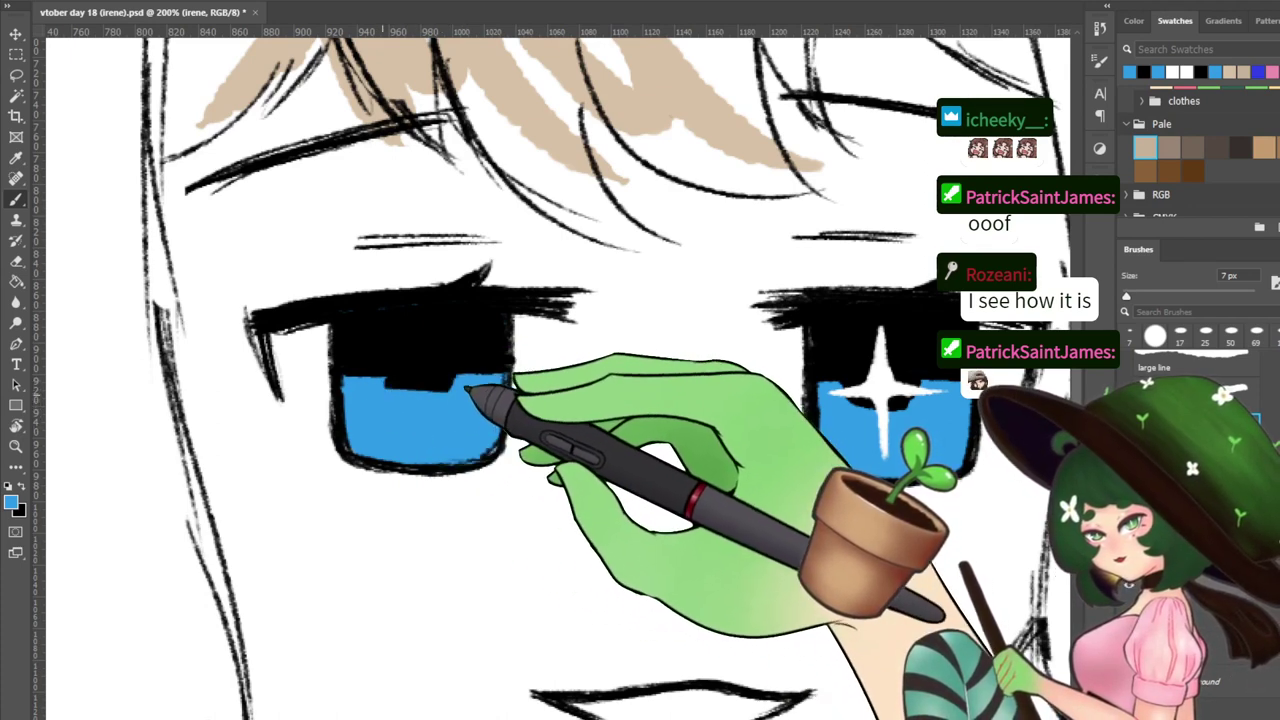
{"action": "key", "text": "x"}
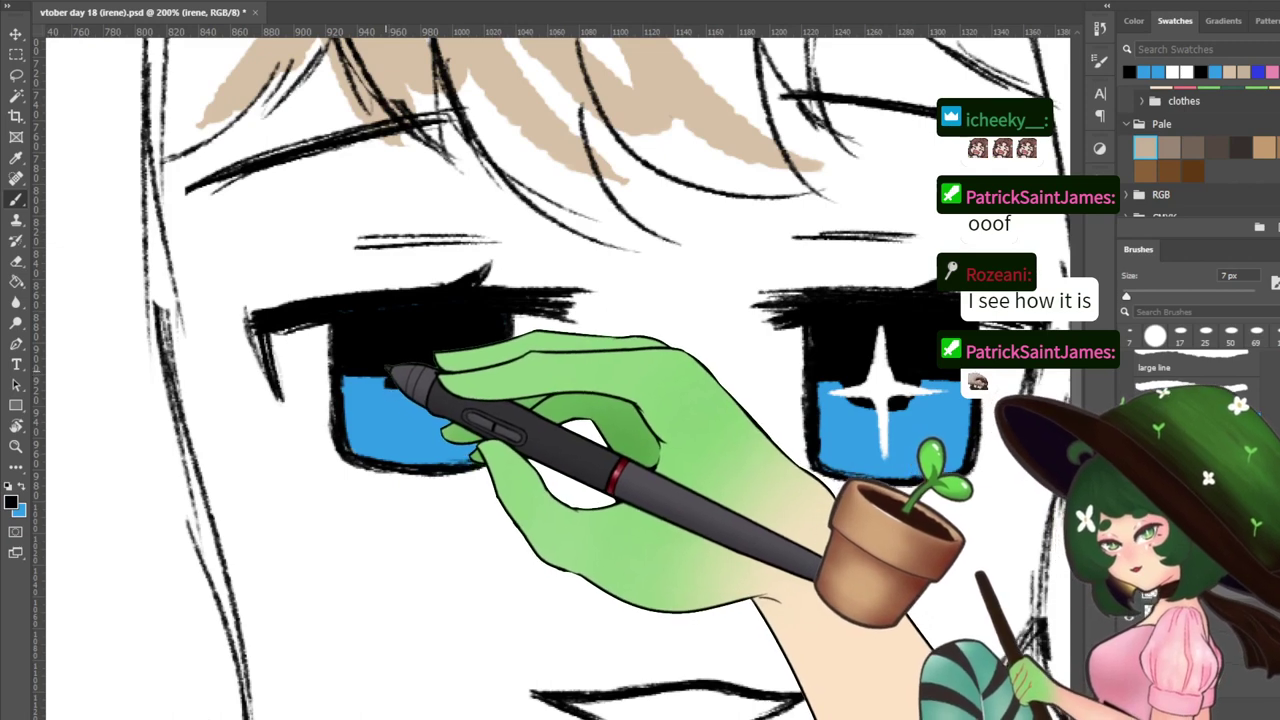
{"action": "mouse_move", "coordinate": [420, 396]}
{"action": "left_mouse_down"}
{"action": "mouse_move", "coordinate": [457, 378]}
{"action": "mouse_move", "coordinate": [424, 391]}
{"action": "mouse_move", "coordinate": [398, 377]}
{"action": "left_mouse_up"}
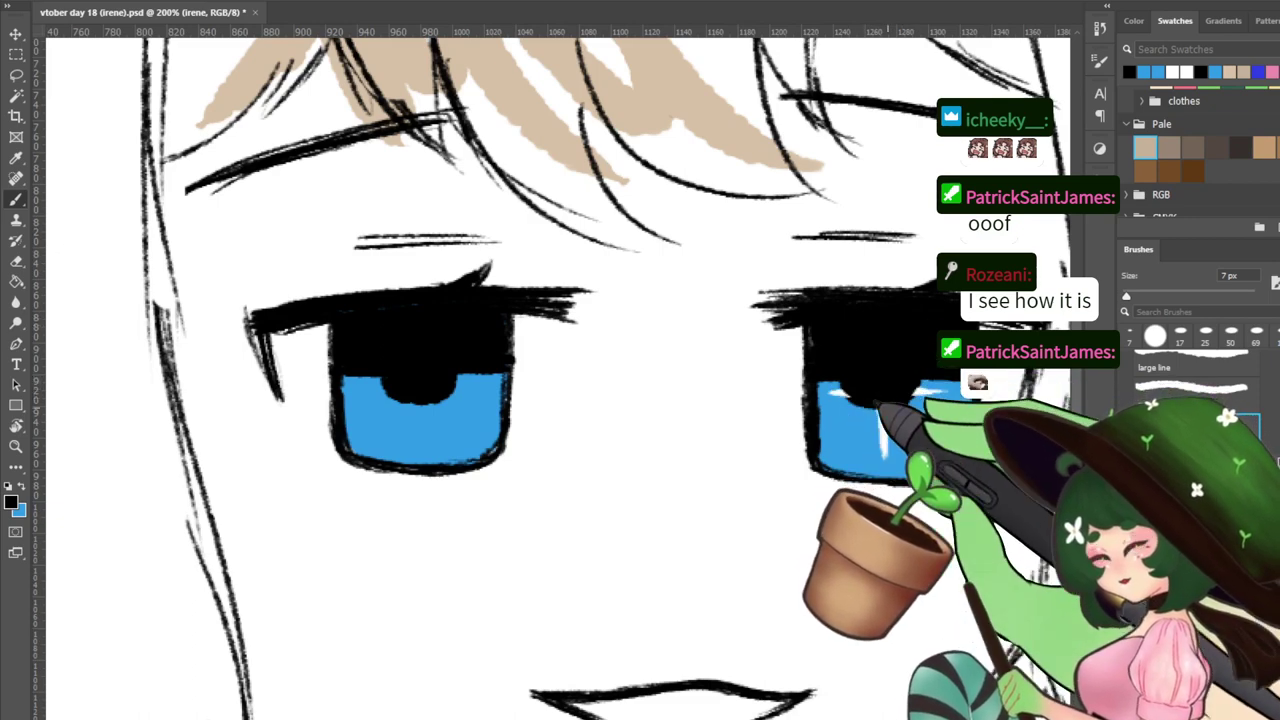
Paint out the right eye's large sparkle with black and blue, and add a smaller white four-pointed sparkle higher over the pupil
{"action": "key", "text": "x"}
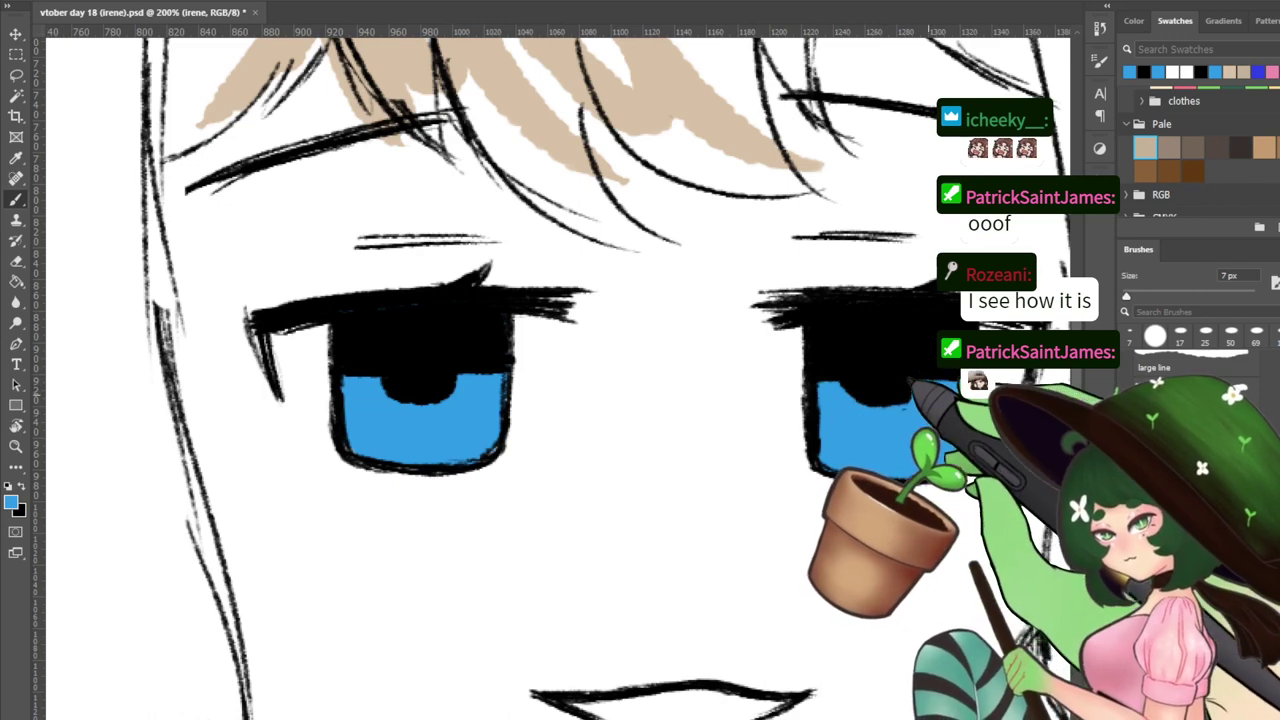
{"action": "key", "text": "x"}
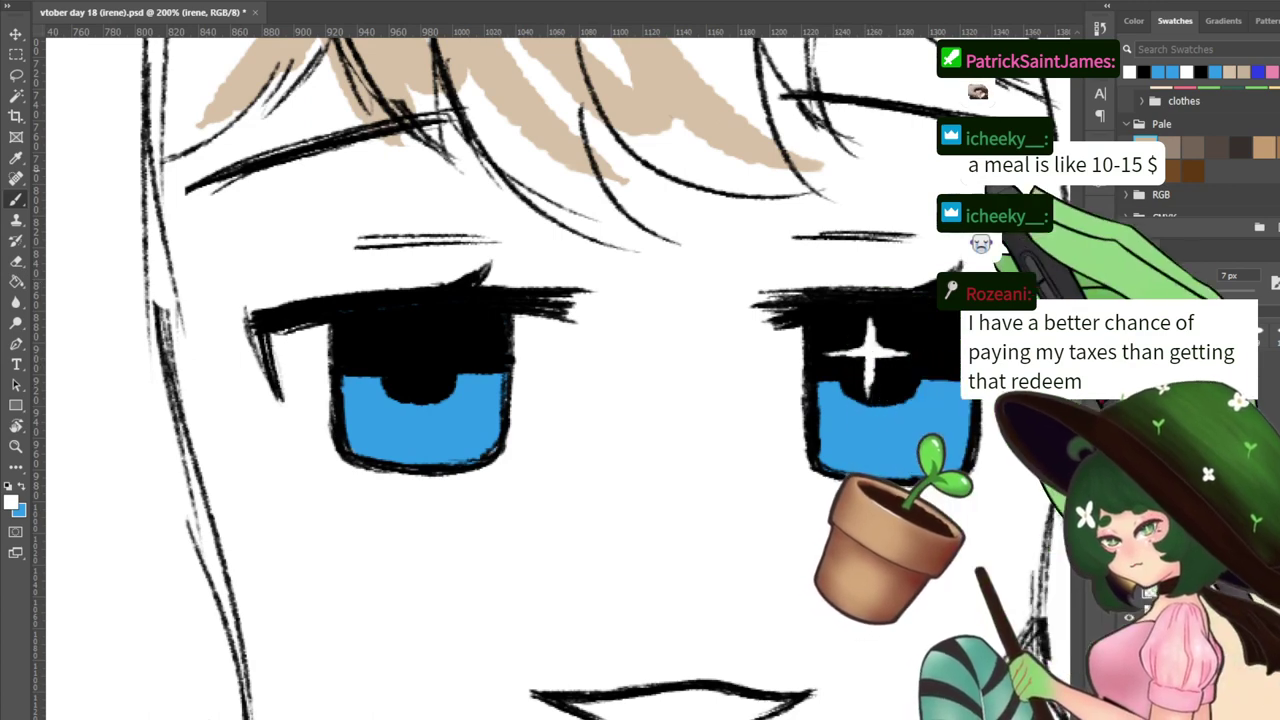
Add a small white four-pointed sparkle over the left eye's pupil, refining its points with black and white strokes to match the right eye
{"action": "key", "text": "x"}
{"action": "left_click", "coordinate": [898, 359], "text": "alt"}
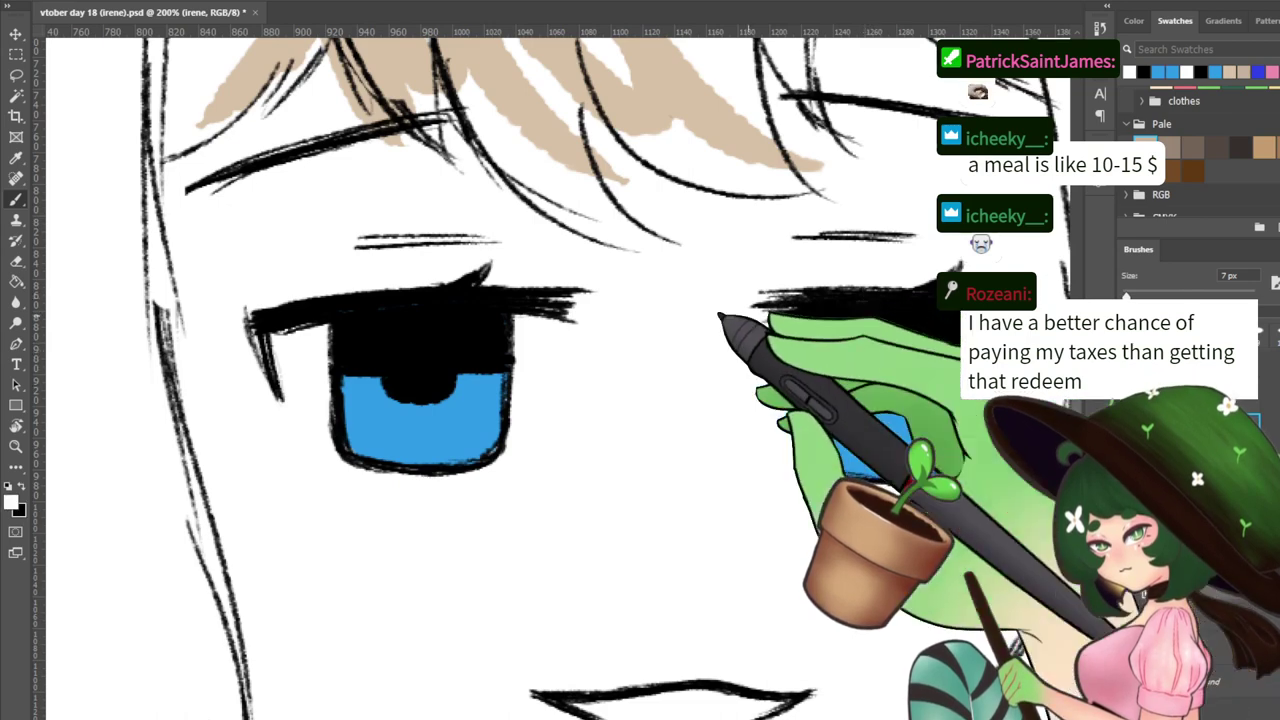
{"action": "key", "text": "x"}
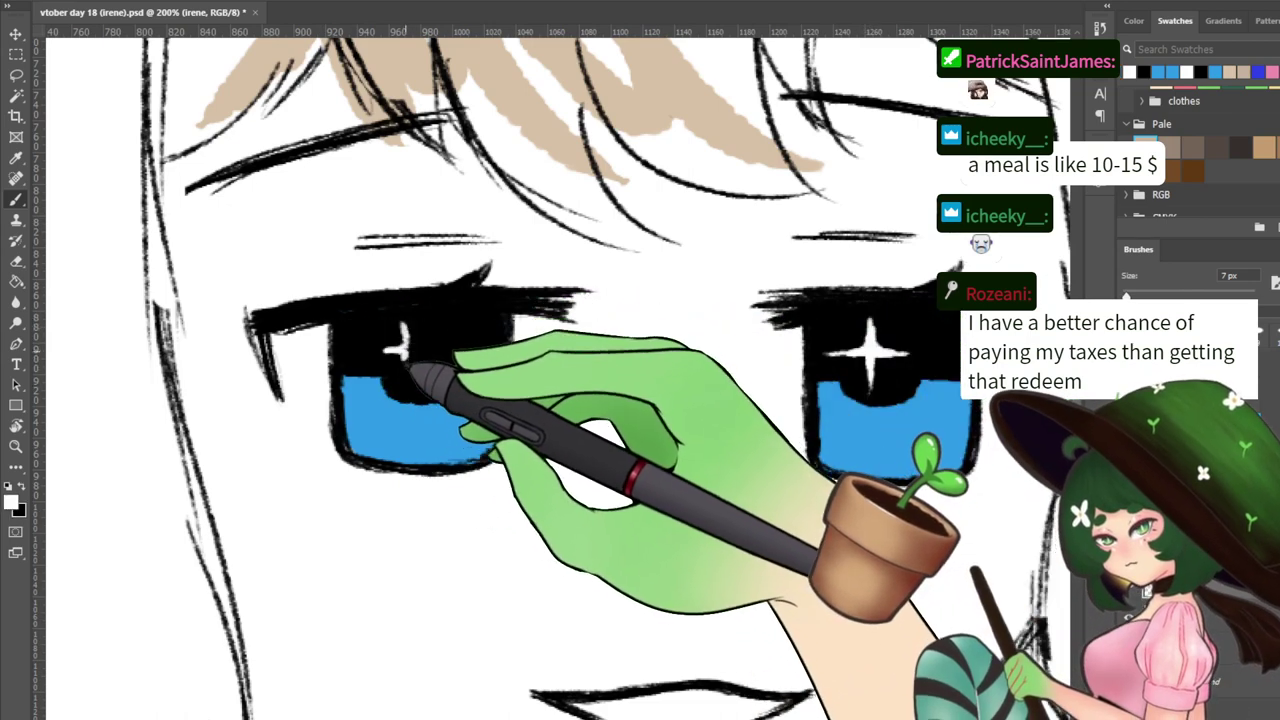
{"action": "left_click_drag", "start_coordinate": [408, 321], "coordinate": [408, 355]}
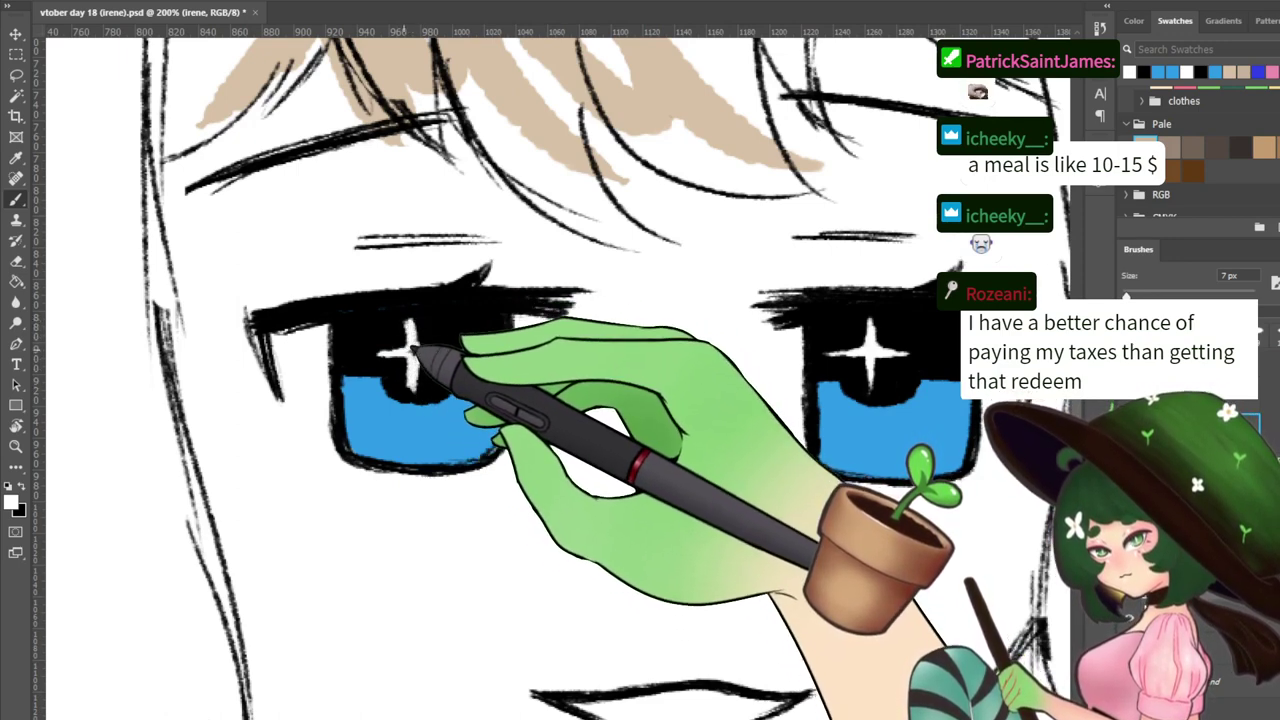
{"action": "key", "text": "x"}
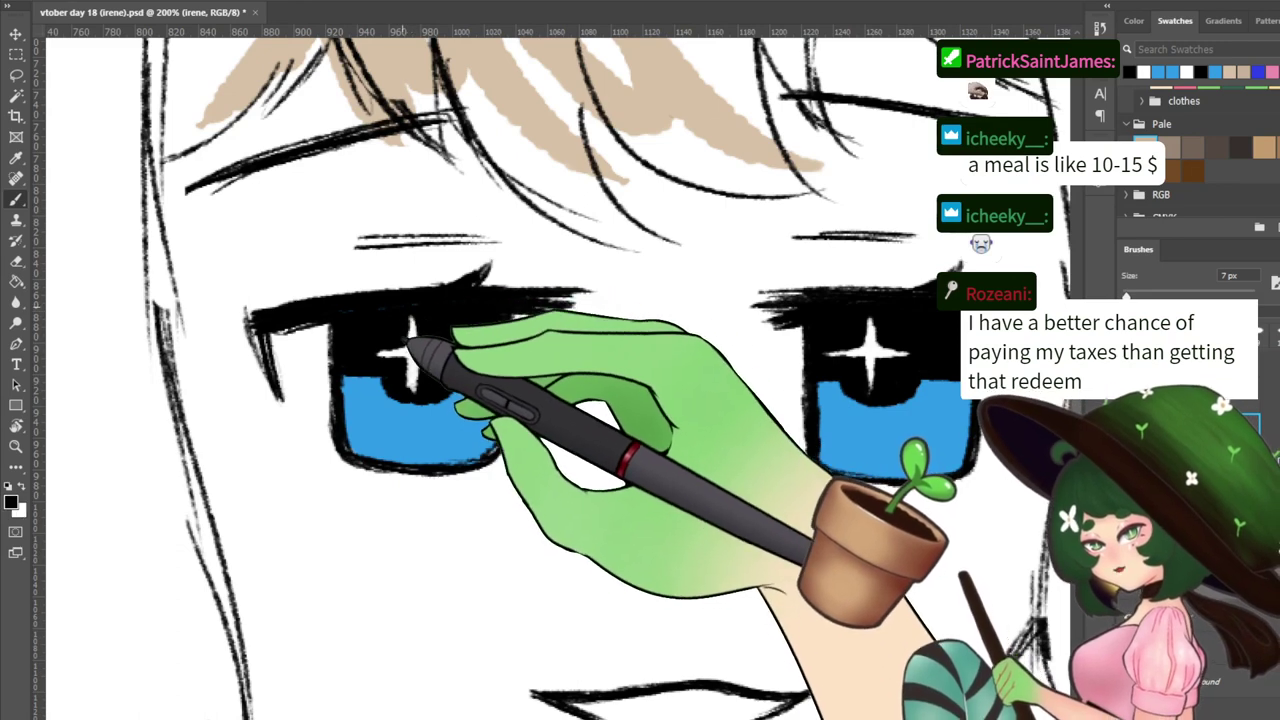
{"action": "key", "text": "x"}
{"action": "key", "text": "x"}
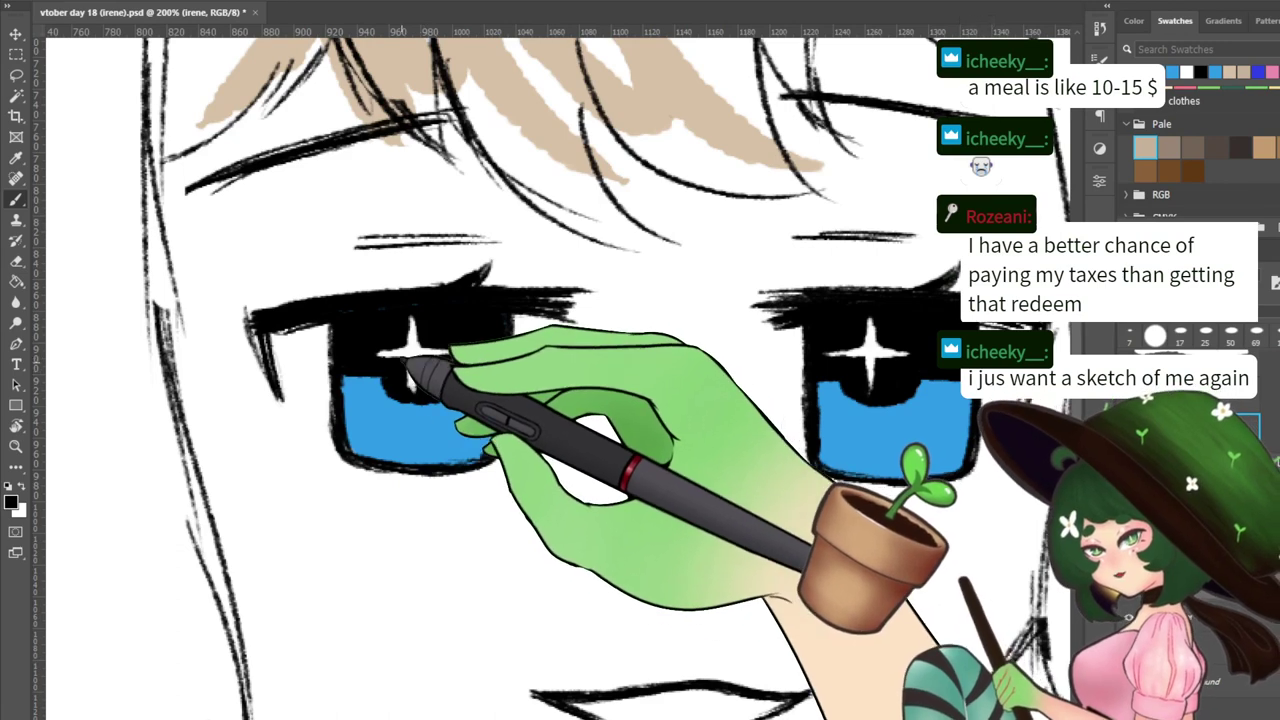
{"action": "key", "text": "x"}
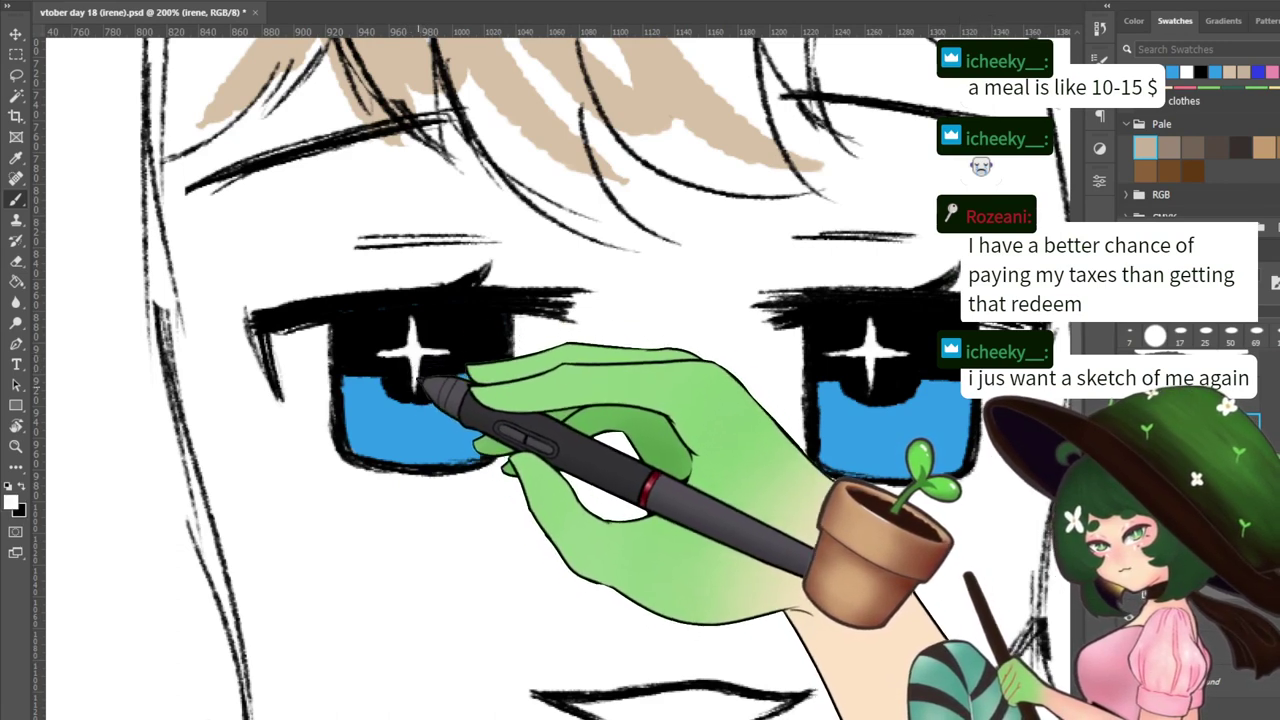
{"action": "key", "text": "x"}
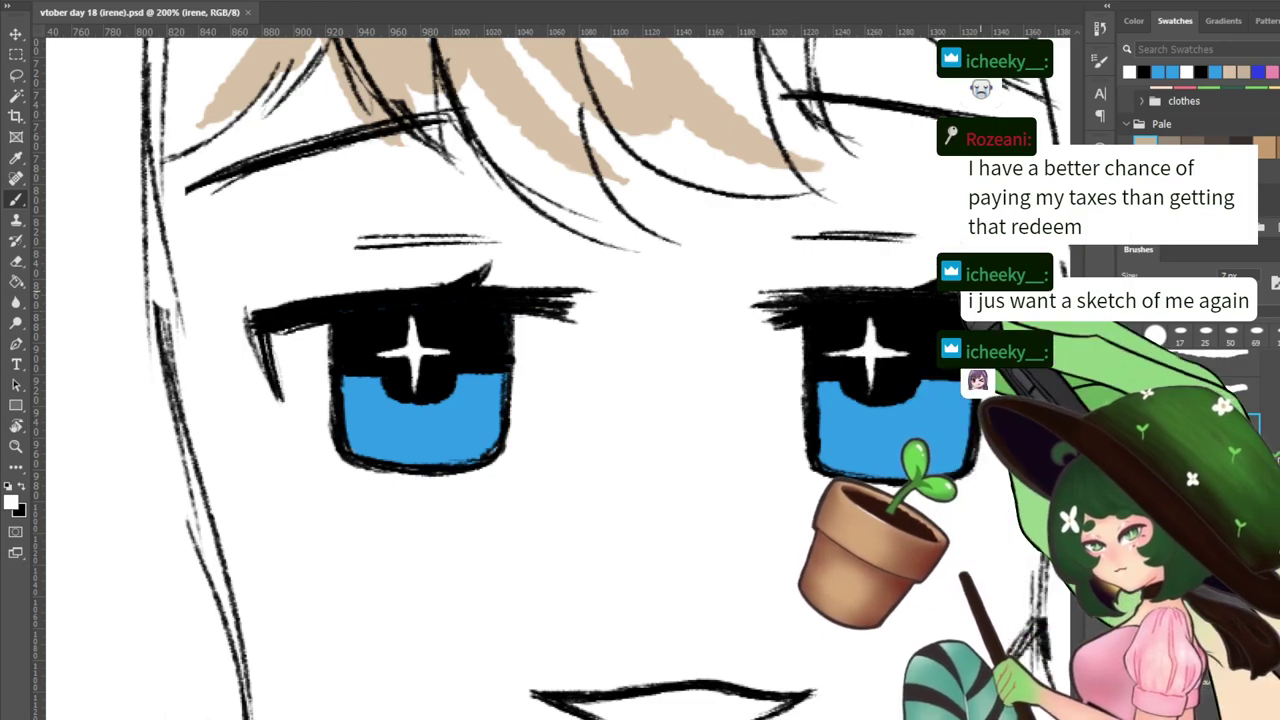
Try to shift the lassoed right eye slightly outward, first on the irene layer and then on the color layer
{"action": "key", "text": "ctrl+minus"}
{"action": "key", "text": "ctrl+minus"}
{"action": "key", "text": "ctrl+minus"}
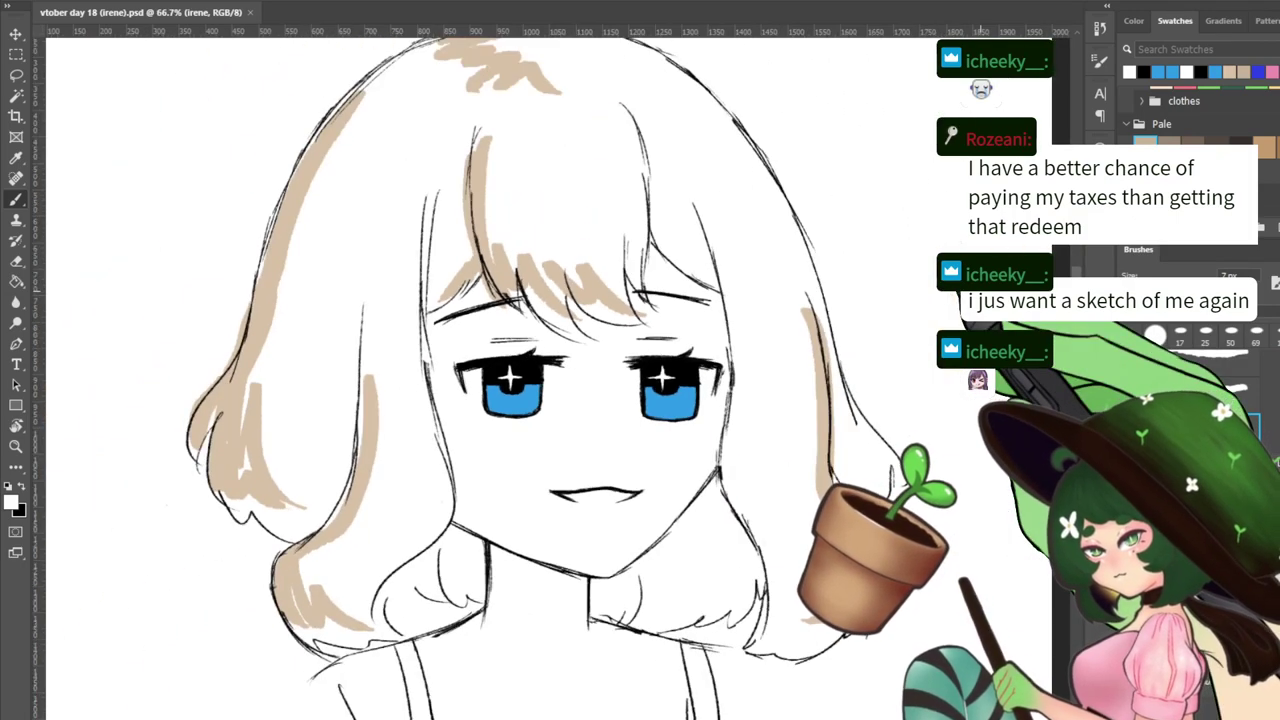
{"action": "key", "text": "ctrl+plus"}
{"action": "key", "text": "ctrl+plus"}
{"action": "key", "text": "l"}
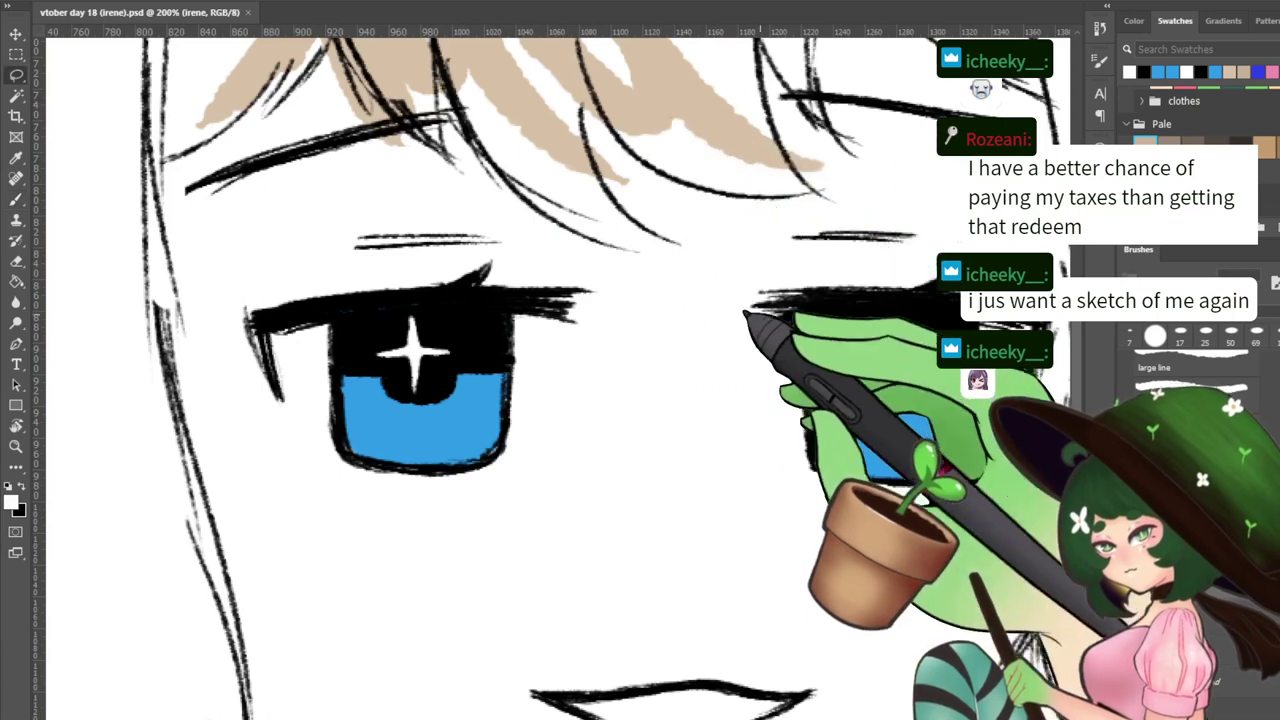
{"action": "mouse_move", "coordinate": [803, 292]}
{"action": "left_mouse_down"}
{"action": "mouse_move", "coordinate": [923, 501]}
{"action": "mouse_move", "coordinate": [1018, 466]}
{"action": "mouse_move", "coordinate": [918, 276]}
{"action": "mouse_move", "coordinate": [804, 291]}
{"action": "left_mouse_up"}
{"action": "key", "text": "c"}
{"action": "key", "text": "v"}
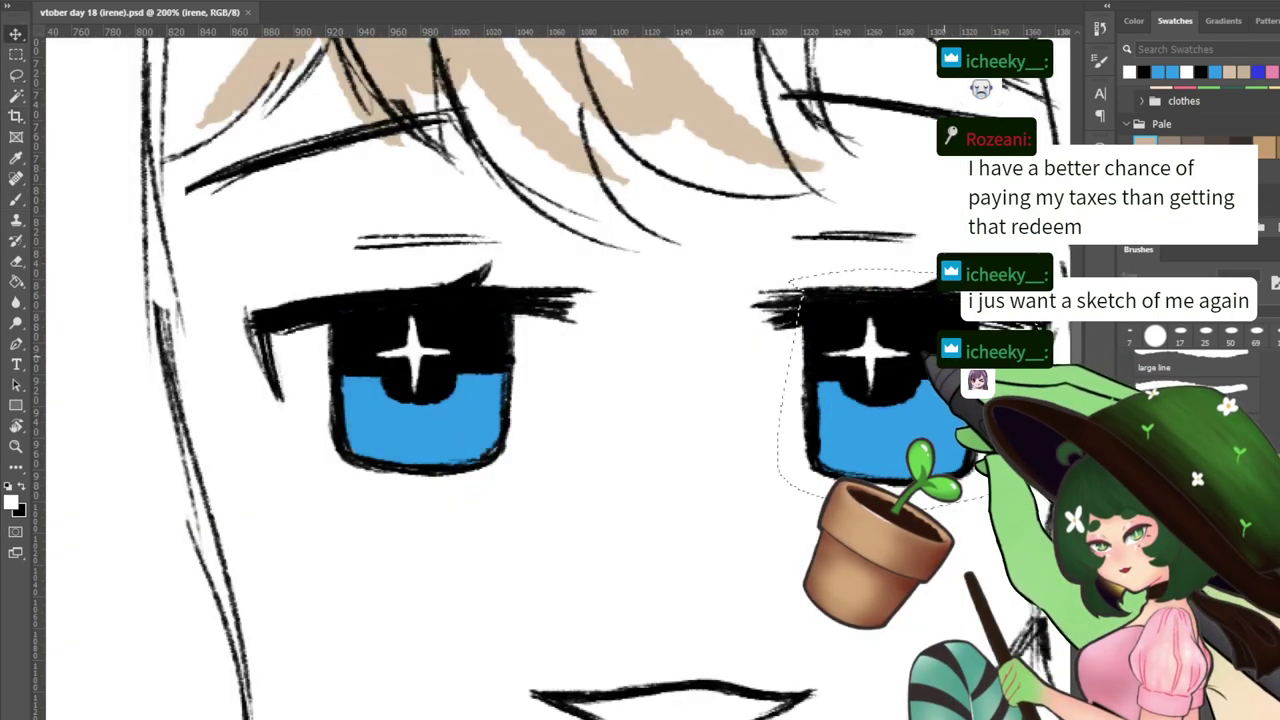
{"action": "mouse_move", "coordinate": [946, 355]}
{"action": "left_mouse_down"}
{"action": "mouse_move", "coordinate": [963, 357]}
{"action": "mouse_move", "coordinate": [952, 357]}
{"action": "left_mouse_up"}
{"action": "key", "text": "ctrl+z"}
{"action": "left_click", "coordinate": [1165, 616]}
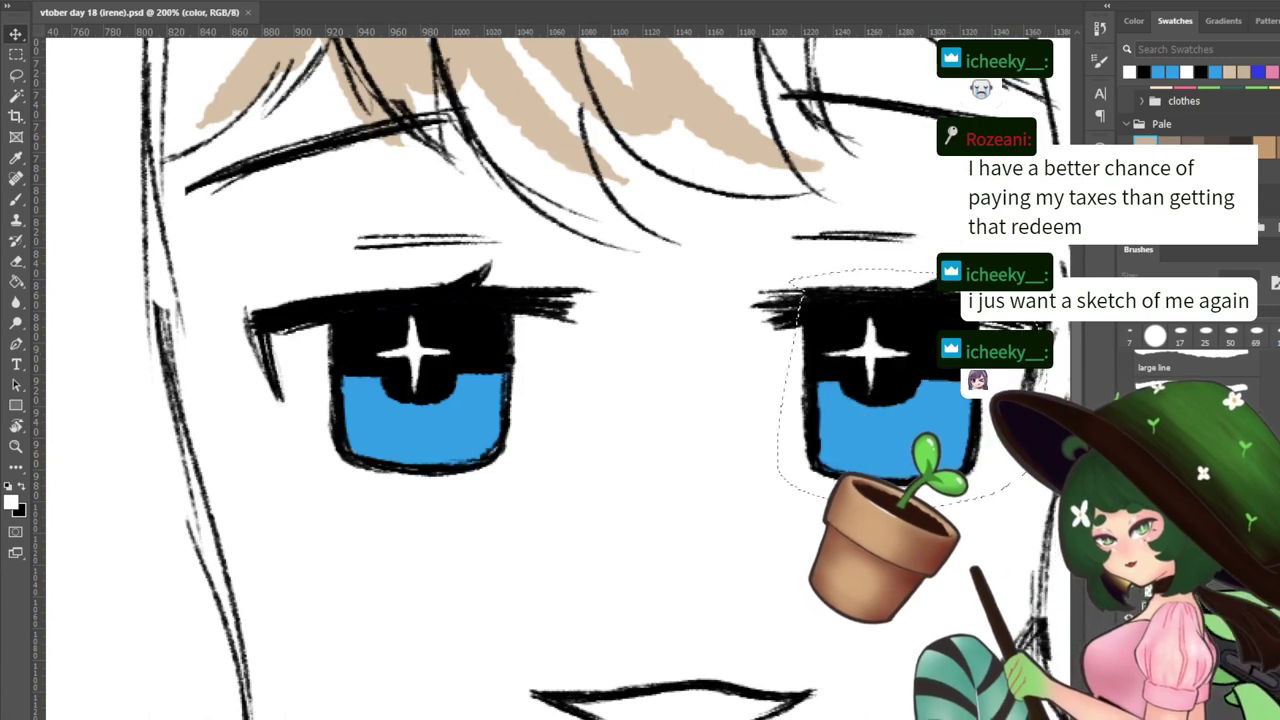
{"action": "left_click_drag", "start_coordinate": [865, 357], "coordinate": [920, 359]}
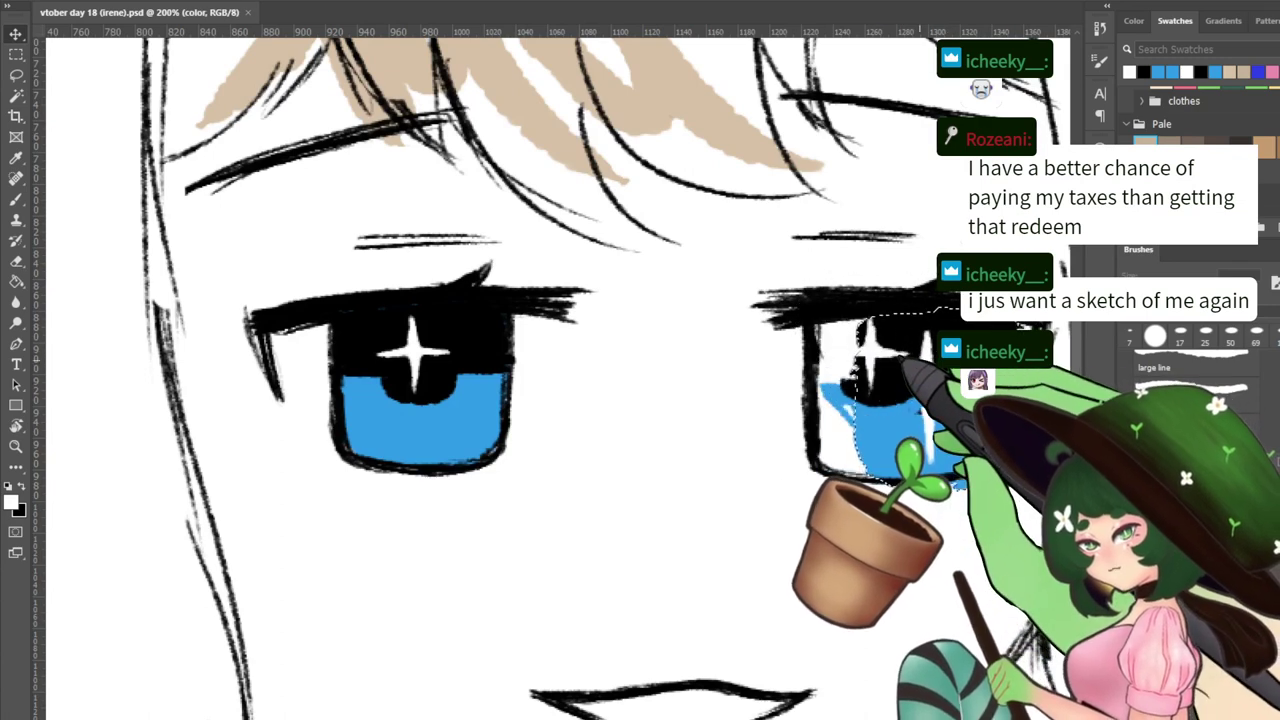
{"action": "key", "text": "ctrl+z"}
{"action": "key", "text": "ctrl+d"}
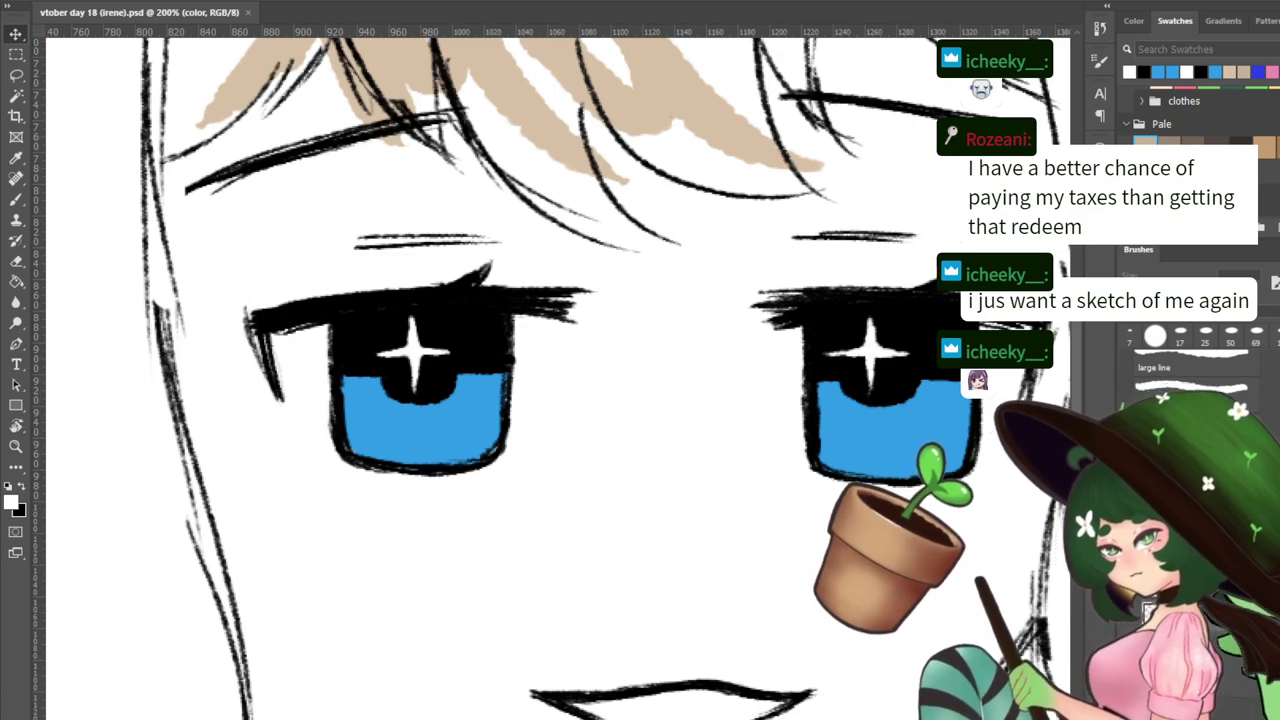
{"action": "key", "text": "alt+bracketright"}
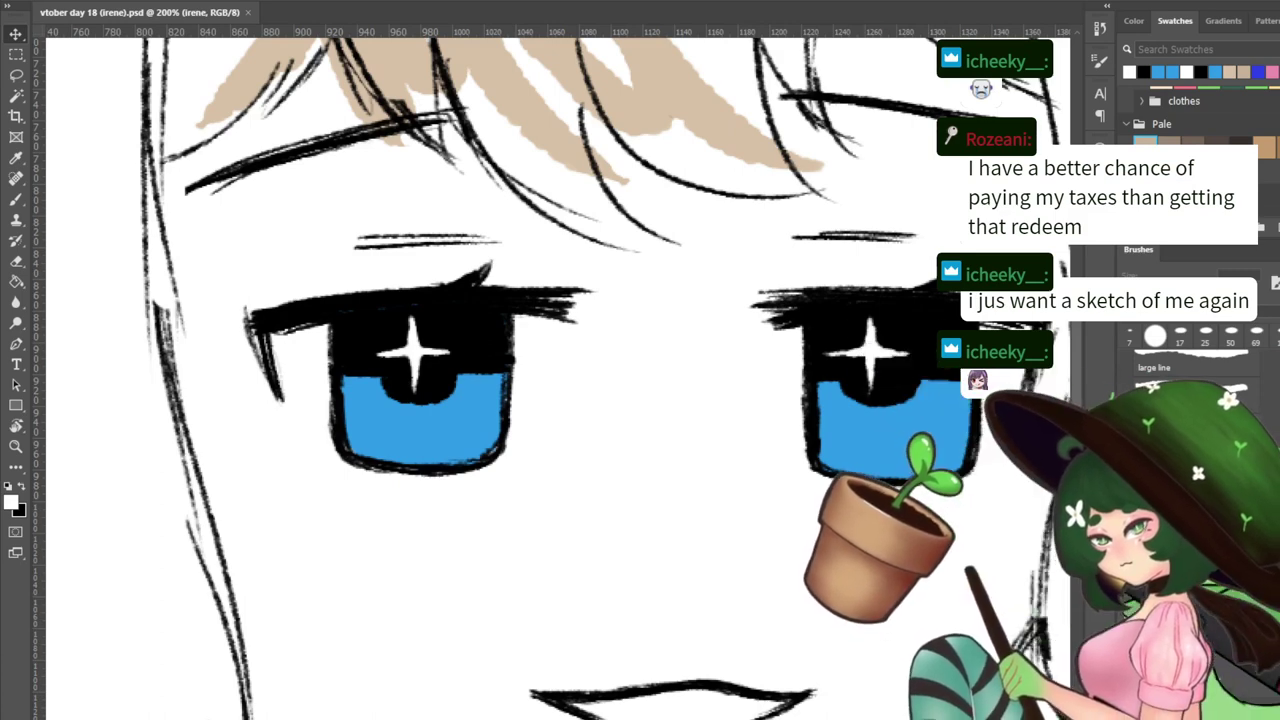
{"action": "key", "text": "l"}
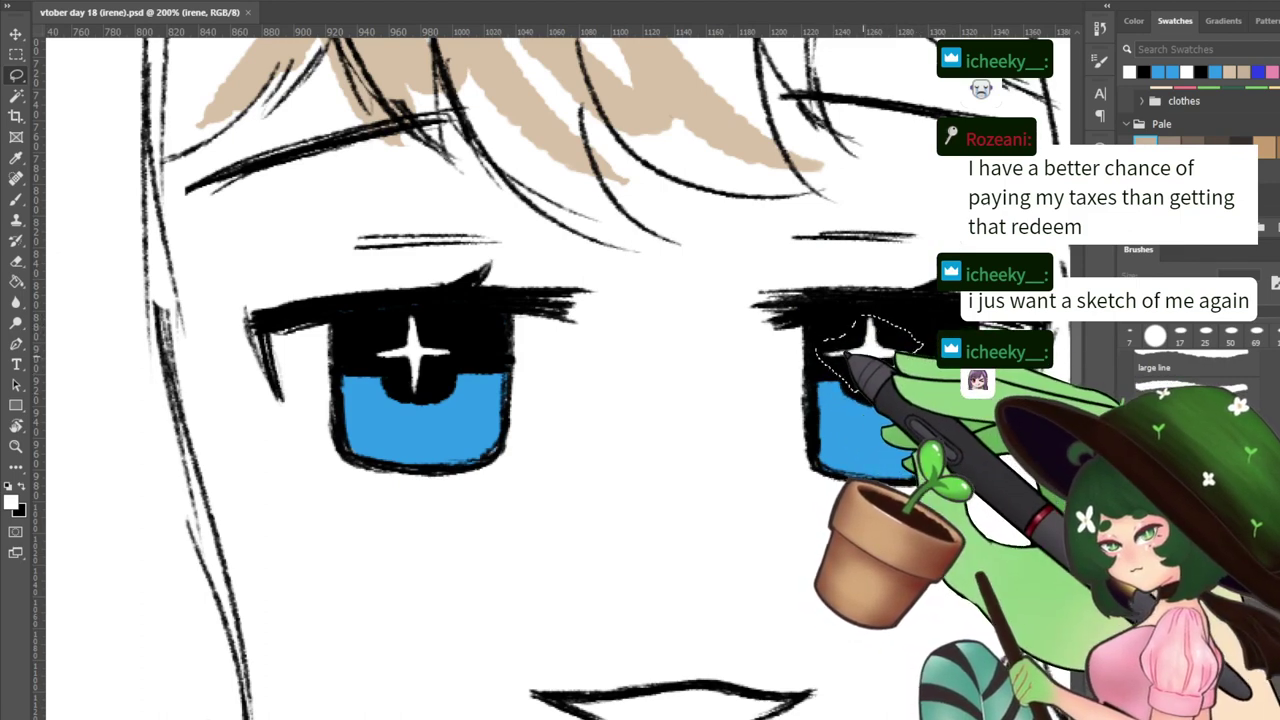
{"action": "key", "text": "ctrl+d"}
Paint out the right eye's sparkle with black and repaint it in white slightly farther right over the pupil
{"action": "key", "text": "b"}
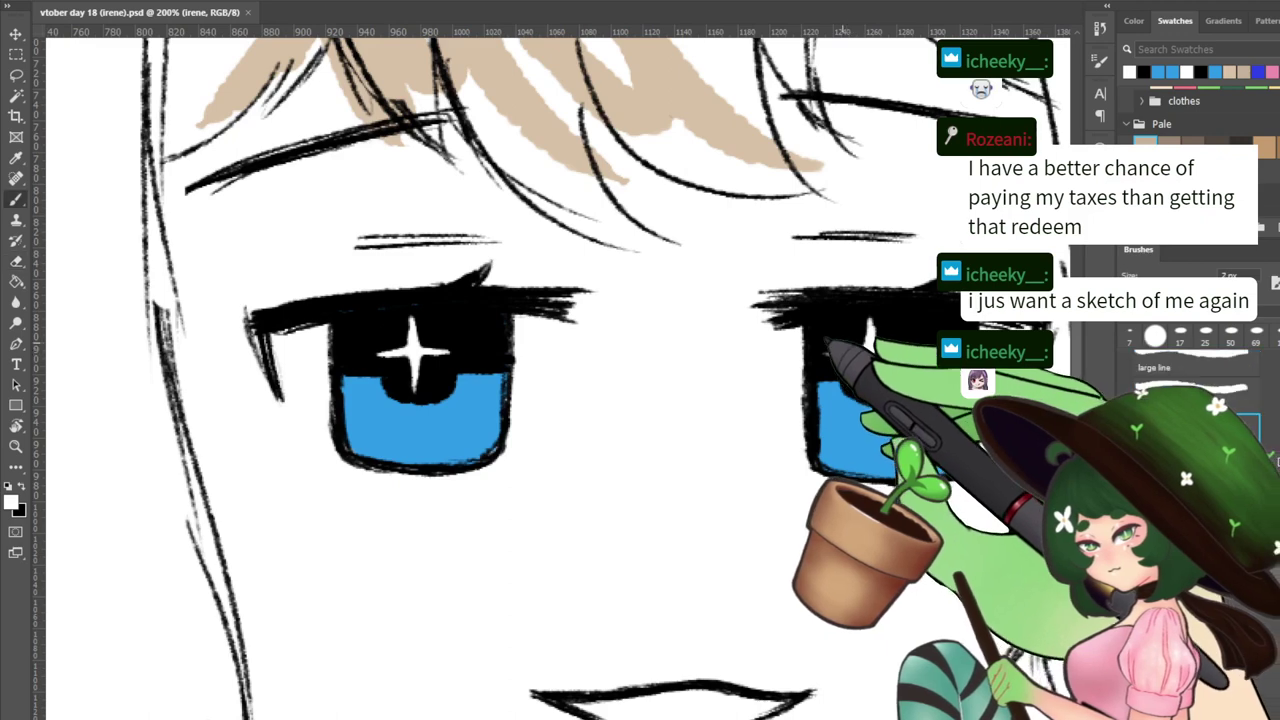
{"action": "key", "text": "x"}
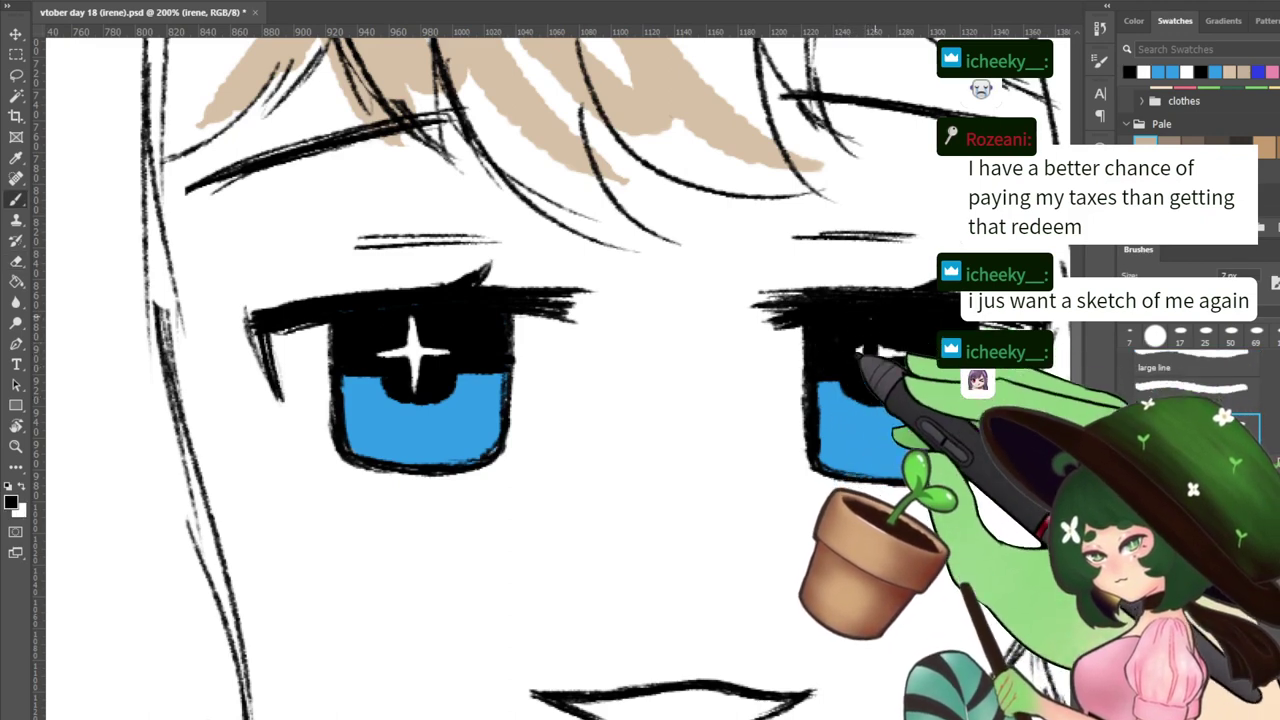
{"action": "key", "text": "x"}
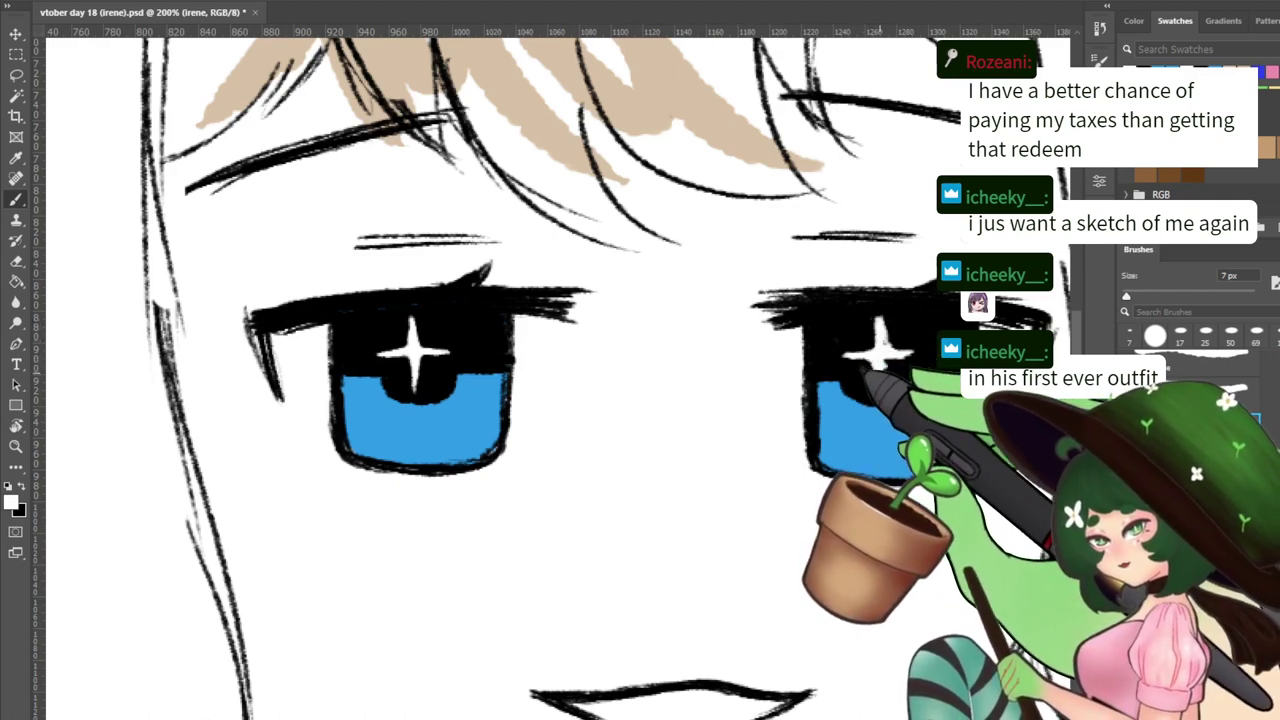
{"action": "key", "text": "x"}
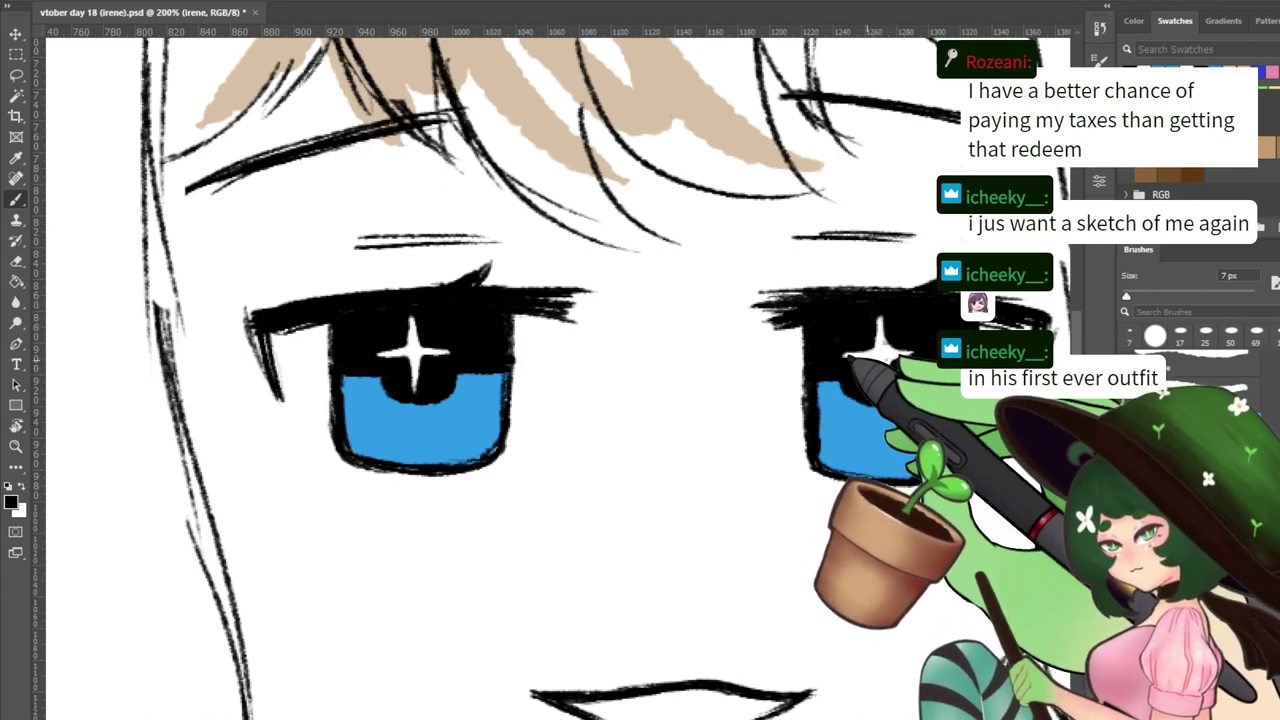
{"action": "key", "text": "x"}
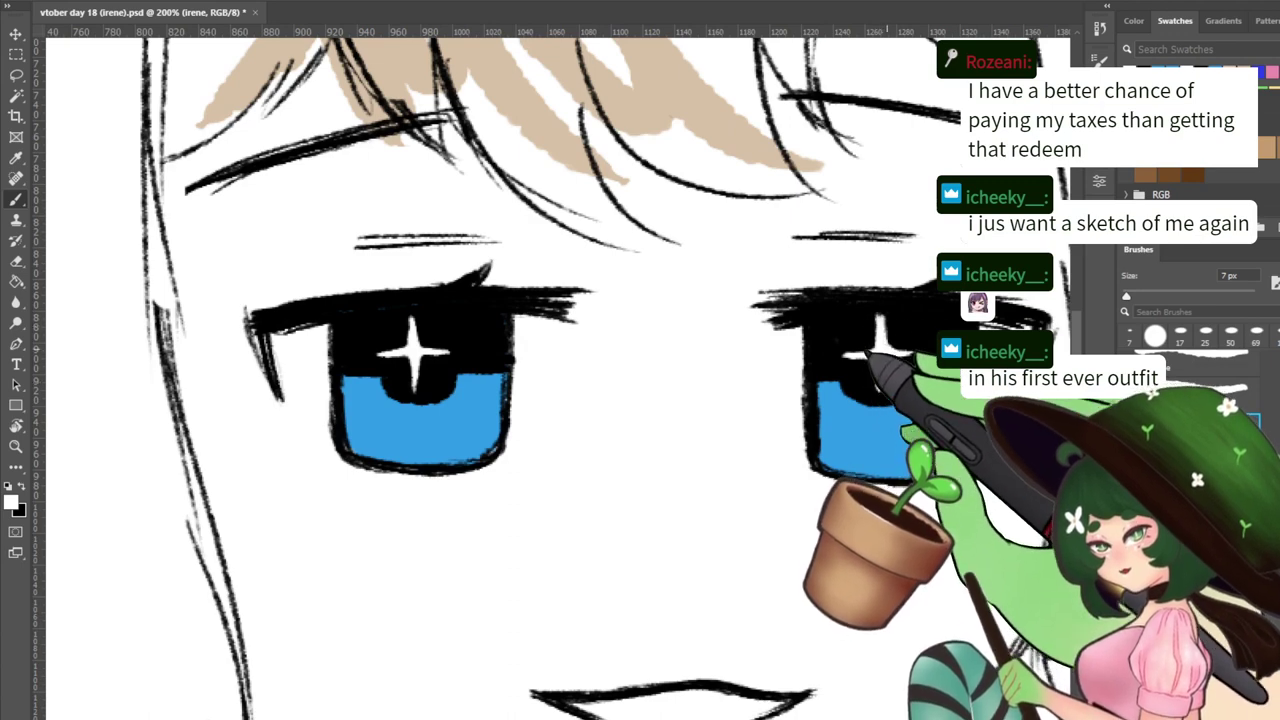
{"action": "key", "text": "x"}
{"action": "key", "text": "x"}
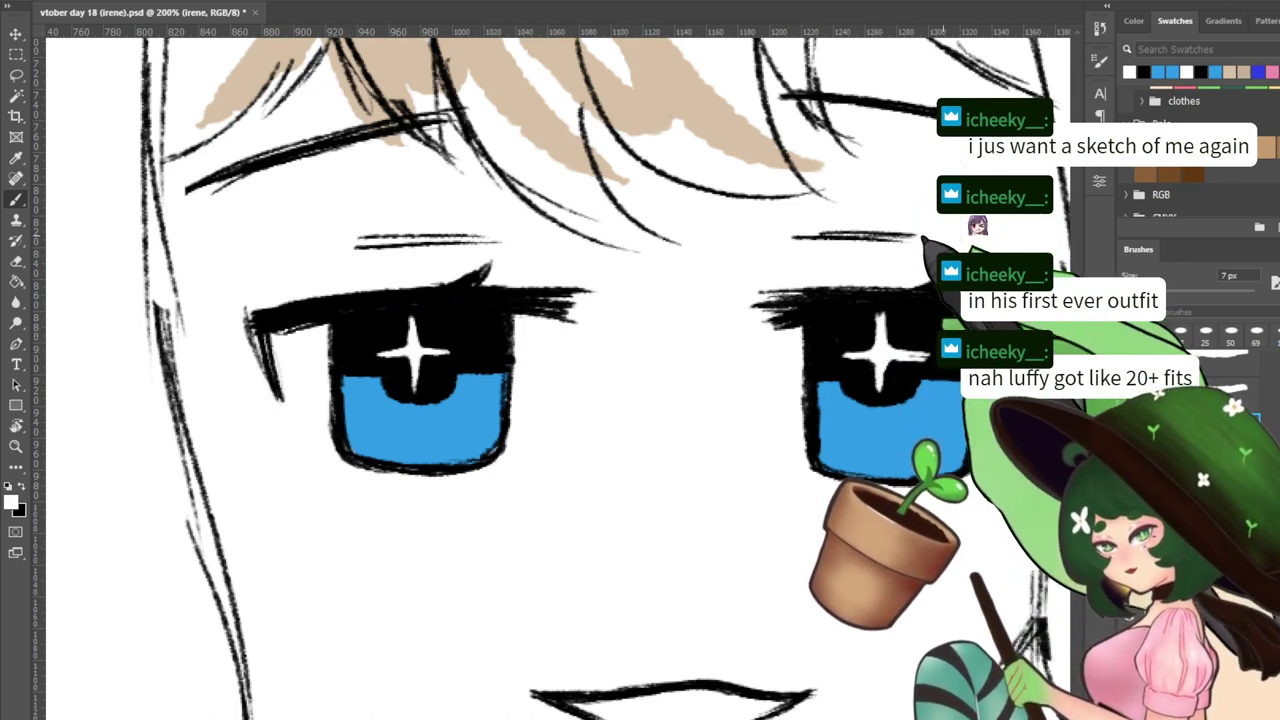
Refine the right eye's sparkle points with alternating black and white strokes, and save the drawing
{"action": "key", "text": "x"}
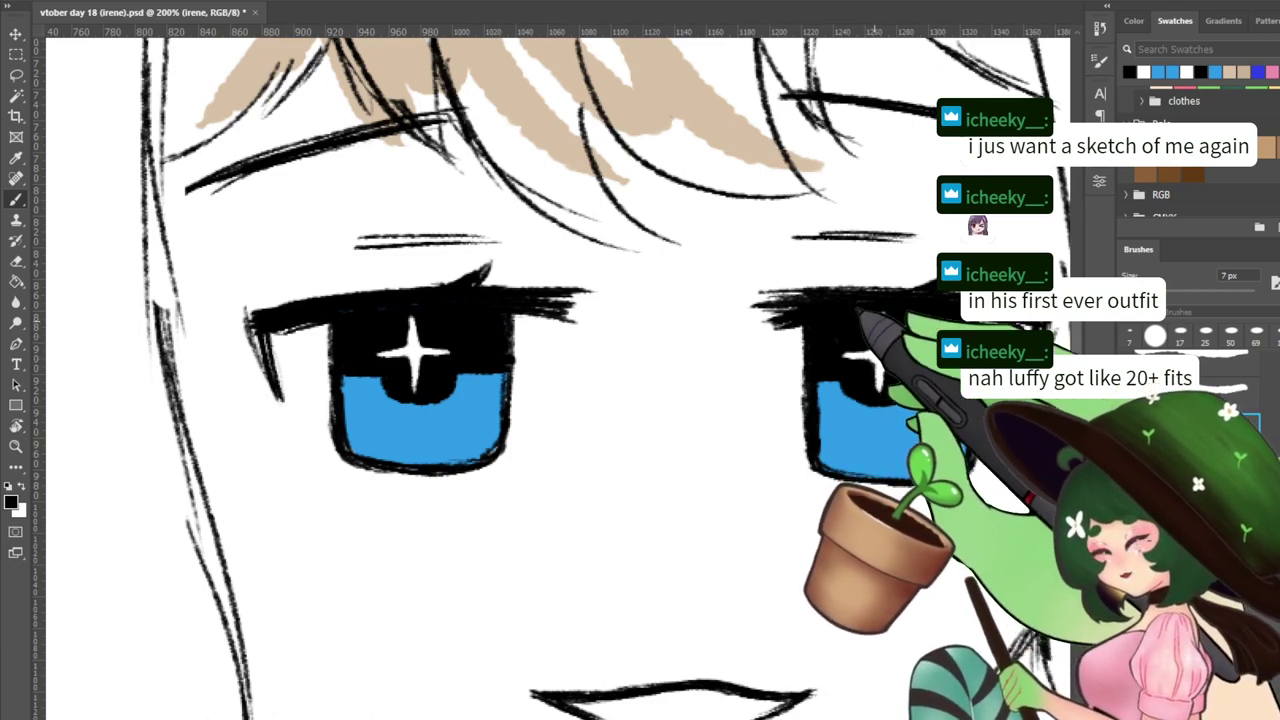
{"action": "key", "text": "x"}
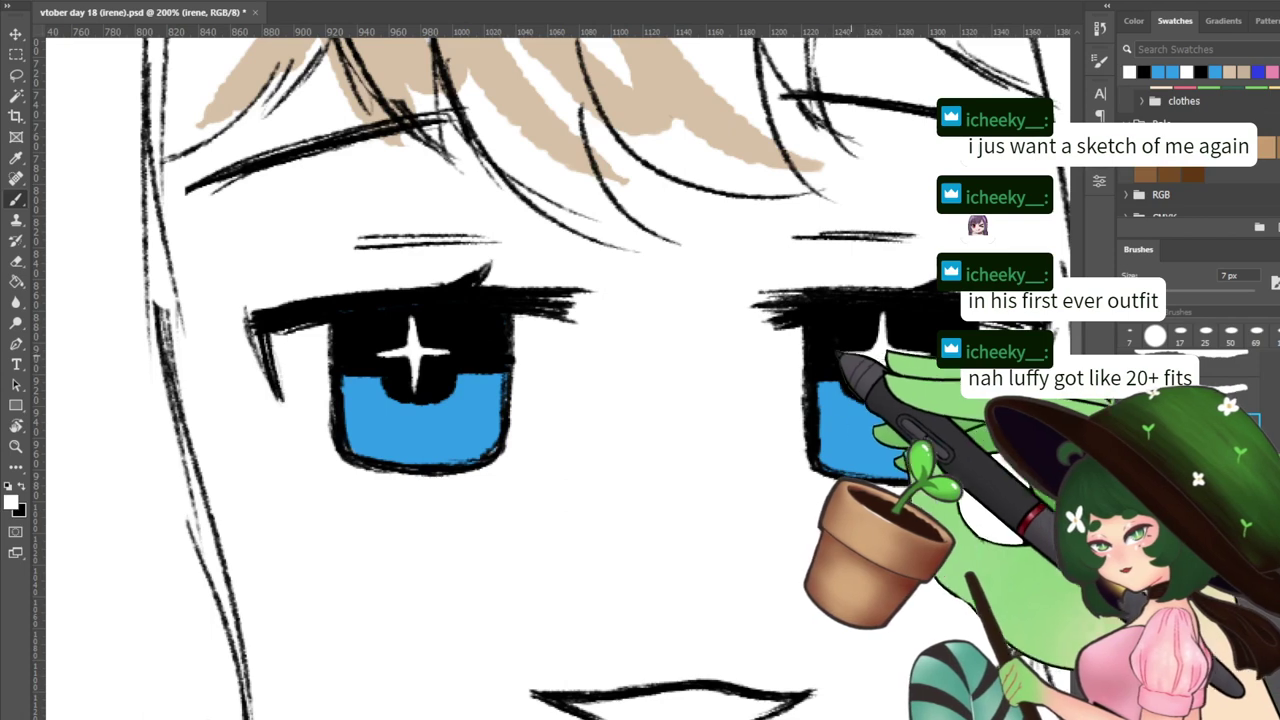
{"action": "key", "text": "x"}
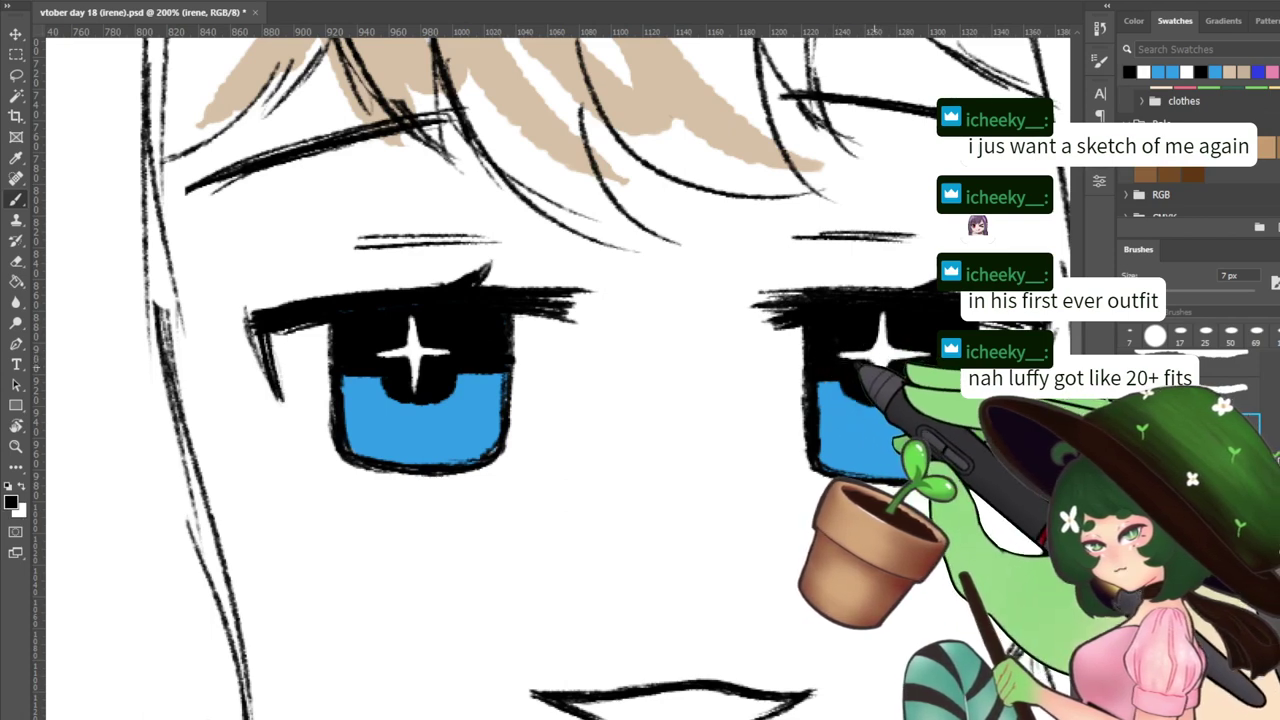
{"action": "key", "text": "x"}
{"action": "key", "text": "x"}
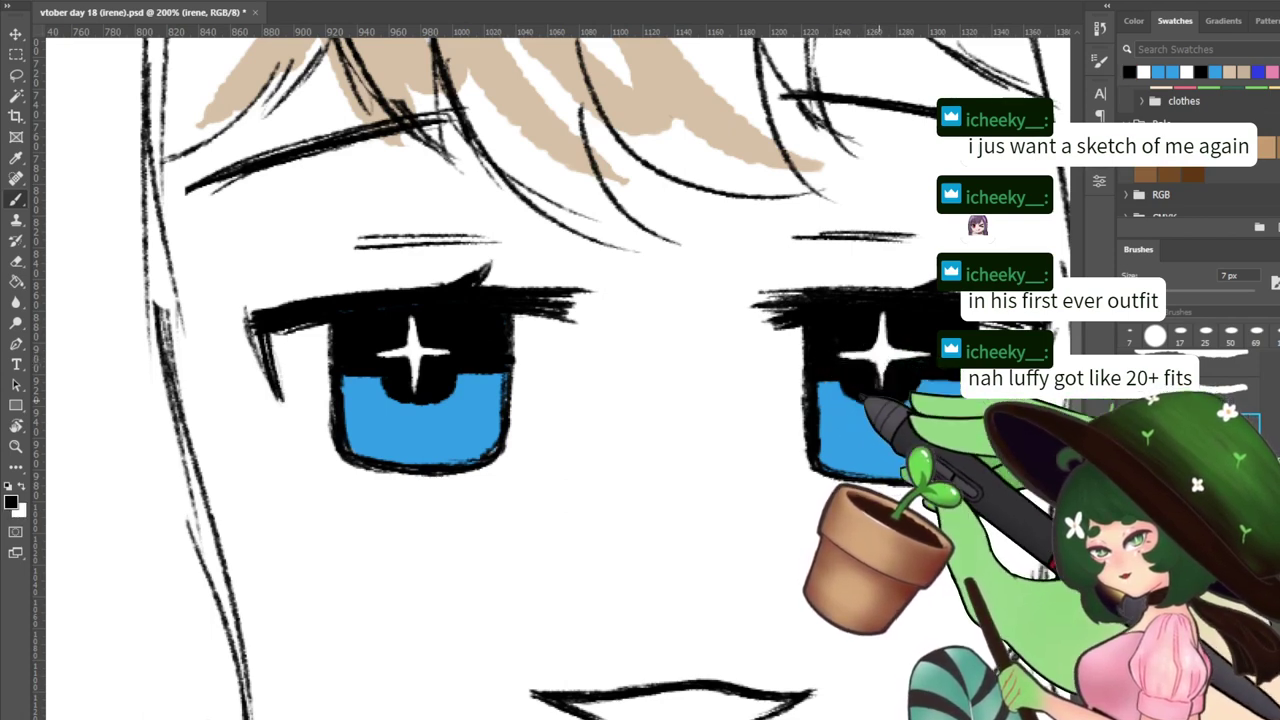
{"action": "key", "text": "x"}
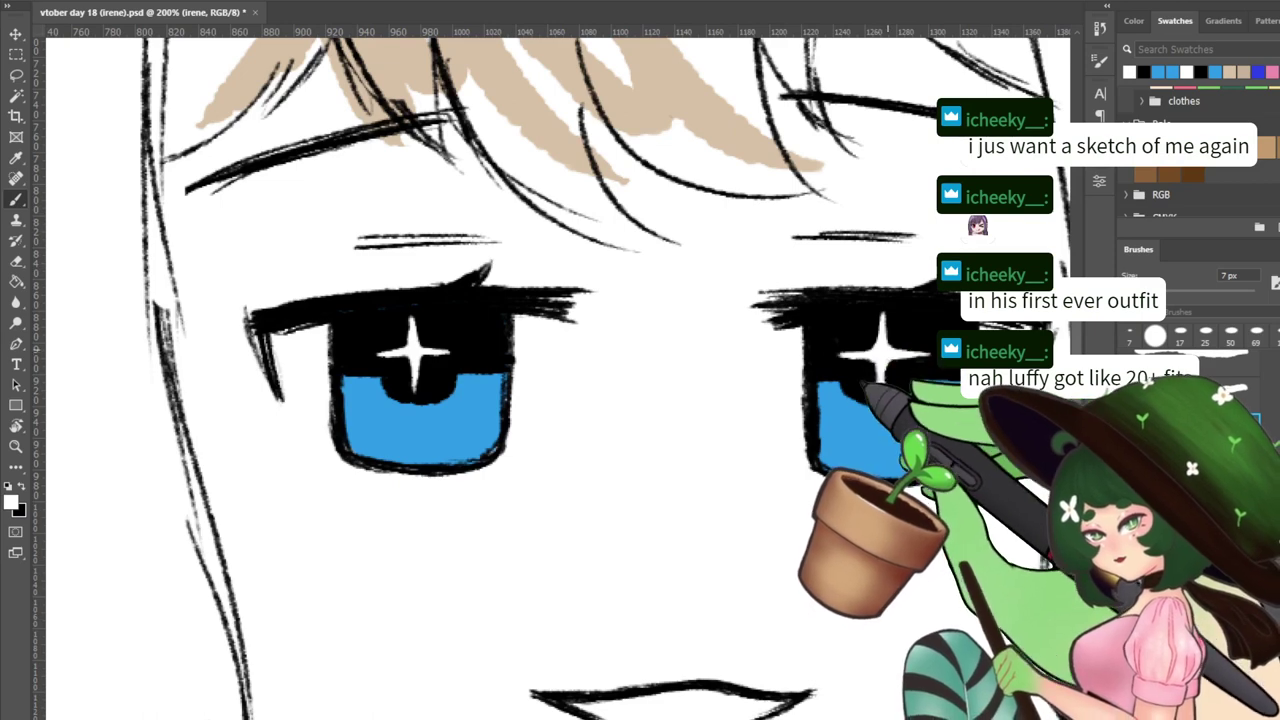
{"action": "key", "text": "x"}
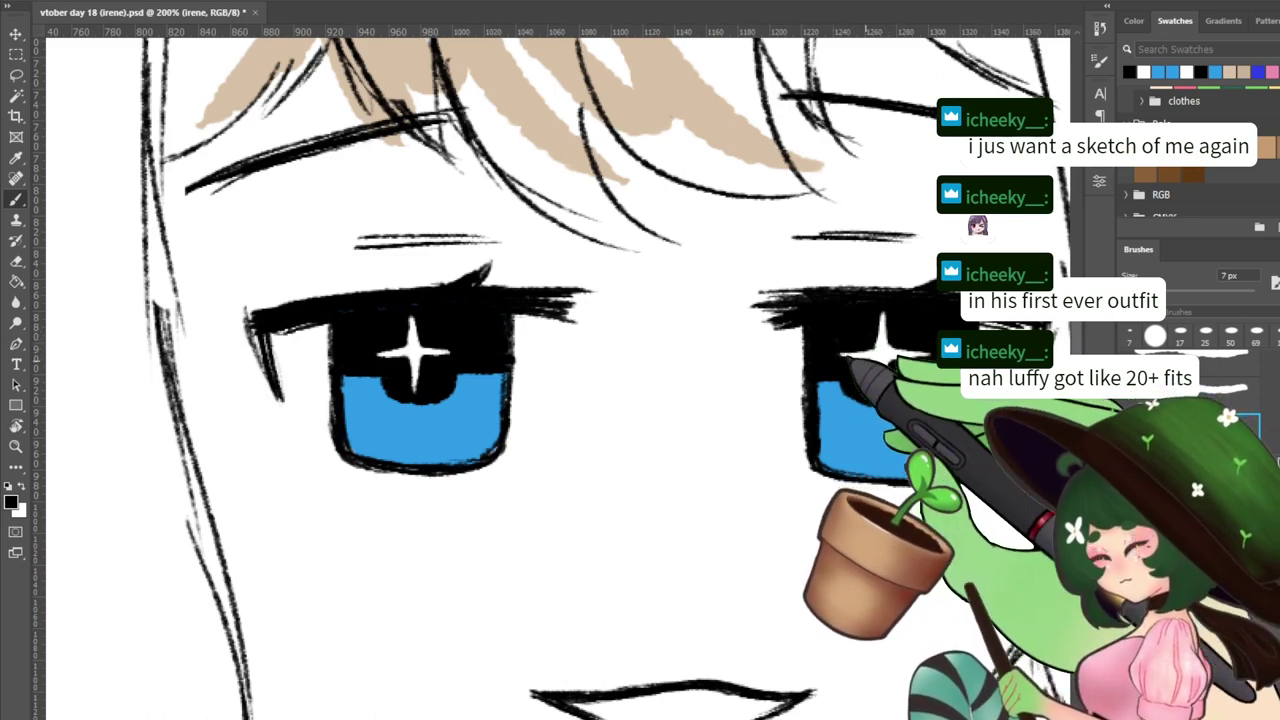
{"action": "key", "text": "ctrl+s"}
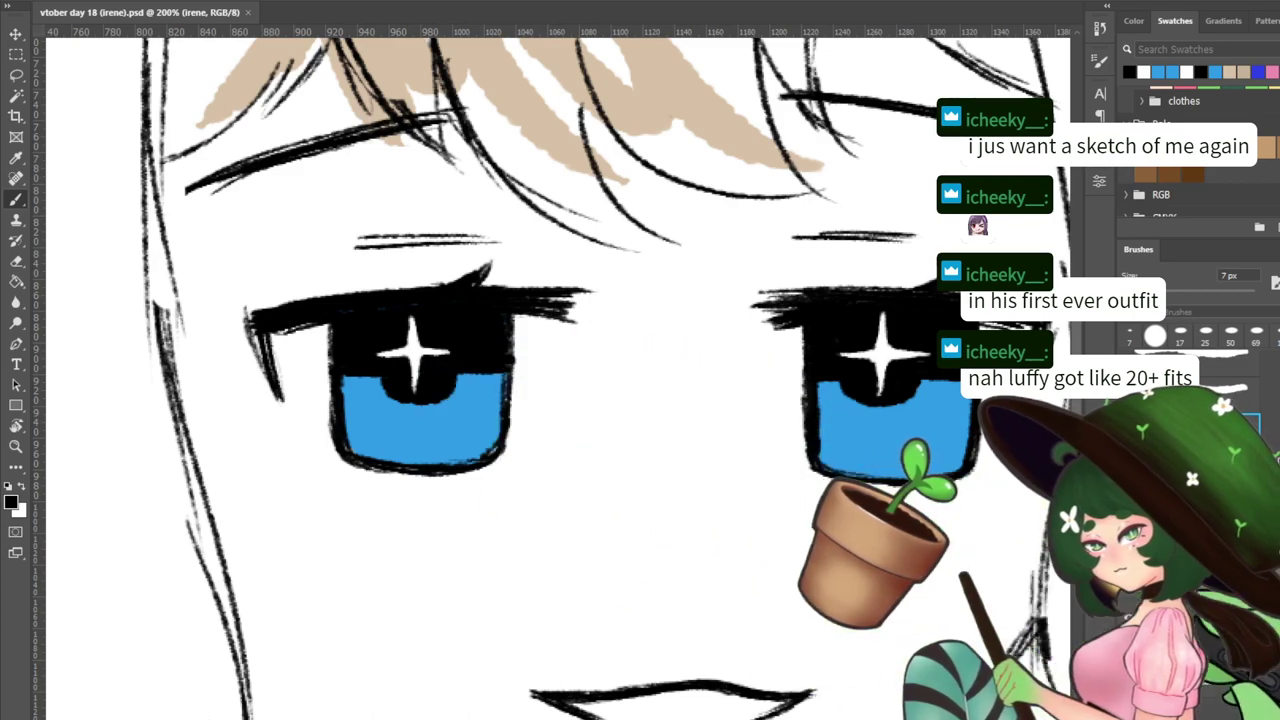
Add a new empty layer to the irene drawing
{"action": "key", "text": "ctrl+minus"}
{"action": "key", "text": "ctrl+minus"}
{"action": "key", "text": "ctrl+minus"}
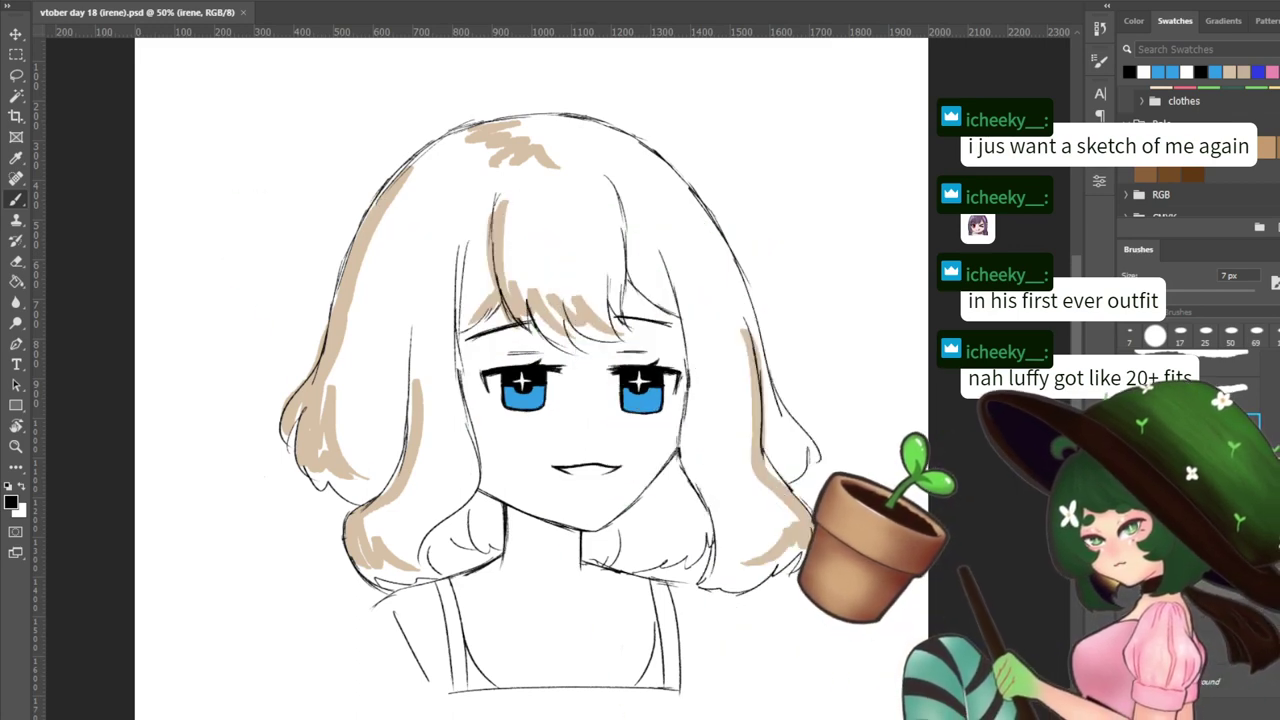
{"action": "key", "text": "ctrl+alt+shift+n"}
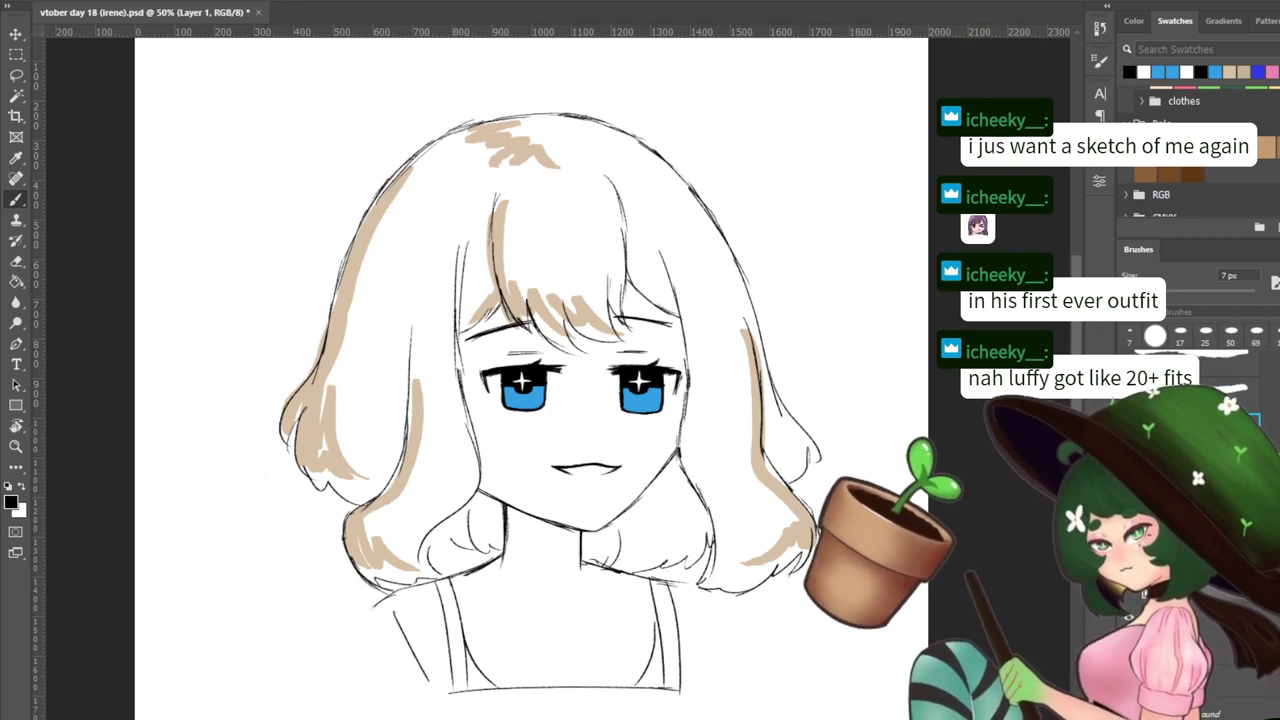
Select the drawing's layers together and move the whole figure slightly left and down on the canvas
{"action": "left_click_drag", "start_coordinate": [636, 240], "coordinate": [692, 384]}
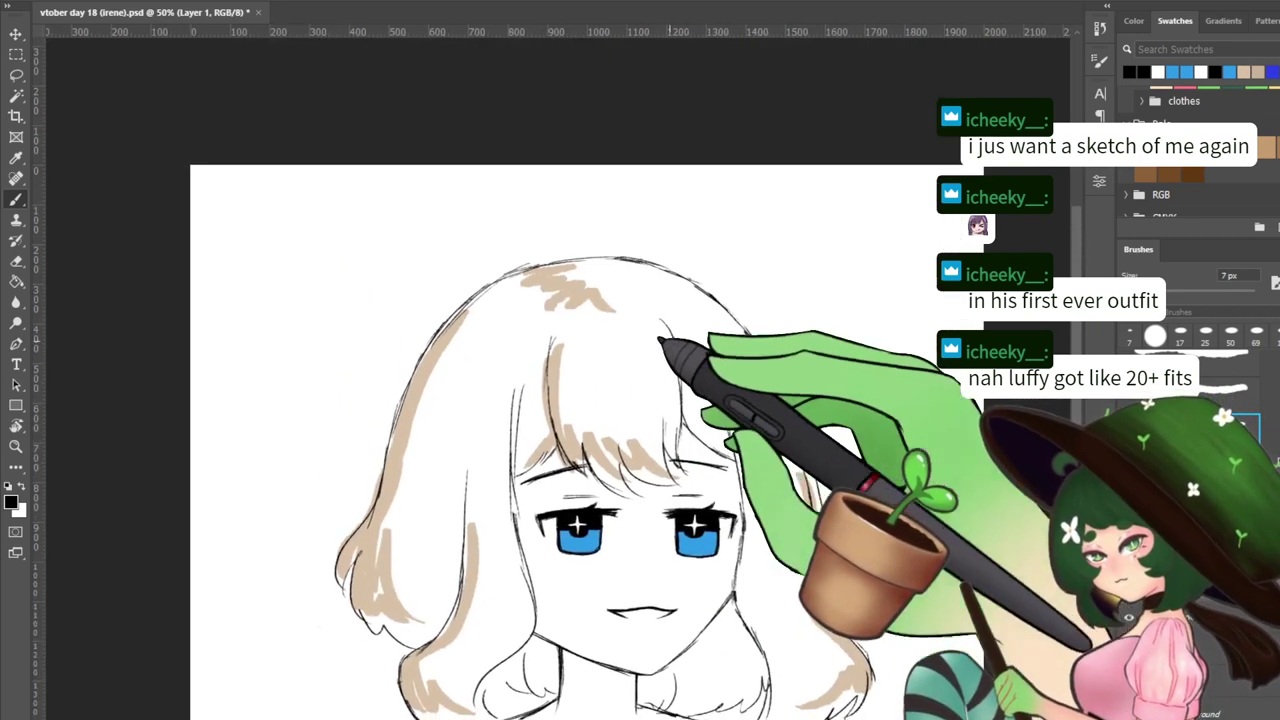
{"action": "left_click_drag", "start_coordinate": [440, 333], "coordinate": [498, 317]}
{"action": "left_click_drag", "start_coordinate": [748, 352], "coordinate": [703, 277]}
{"action": "left_click_drag", "start_coordinate": [838, 308], "coordinate": [788, 106]}
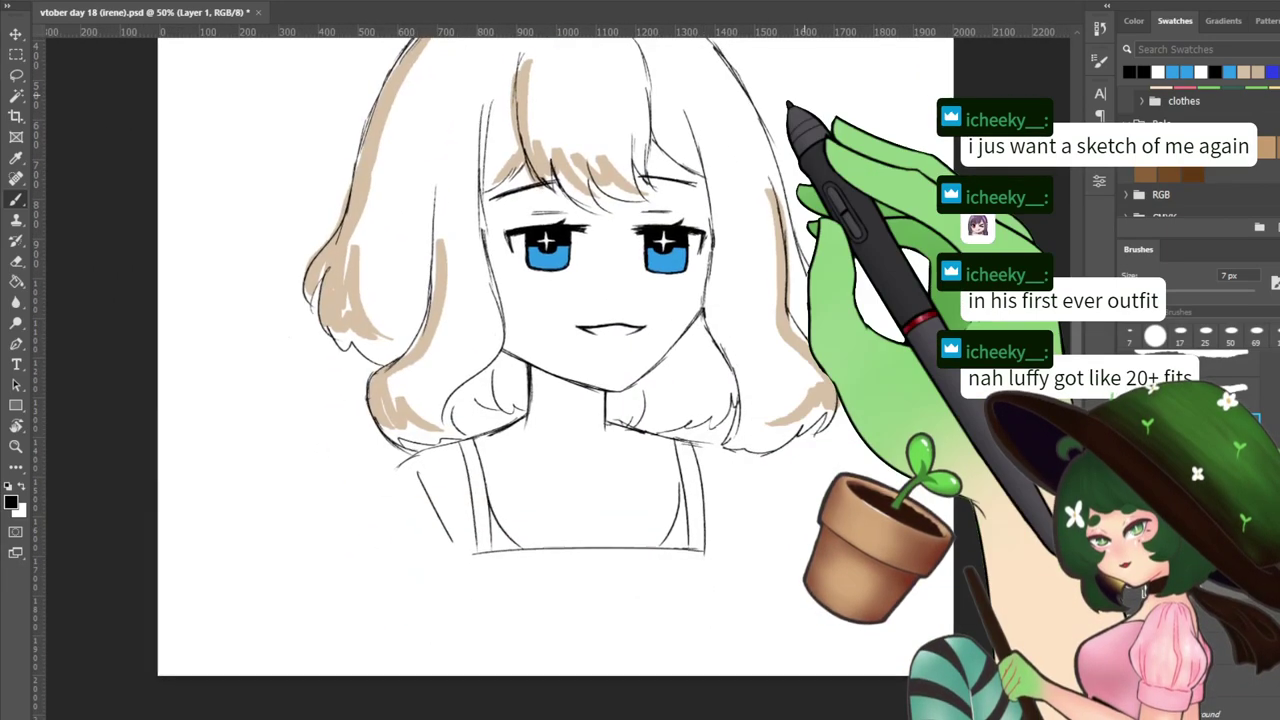
{"action": "key", "text": "ctrl+plus"}
{"action": "key", "text": "ctrl+plus"}
{"action": "key", "text": "ctrl+minus"}
{"action": "key", "text": "ctrl+minus"}
{"action": "key", "text": "ctrl+minus"}
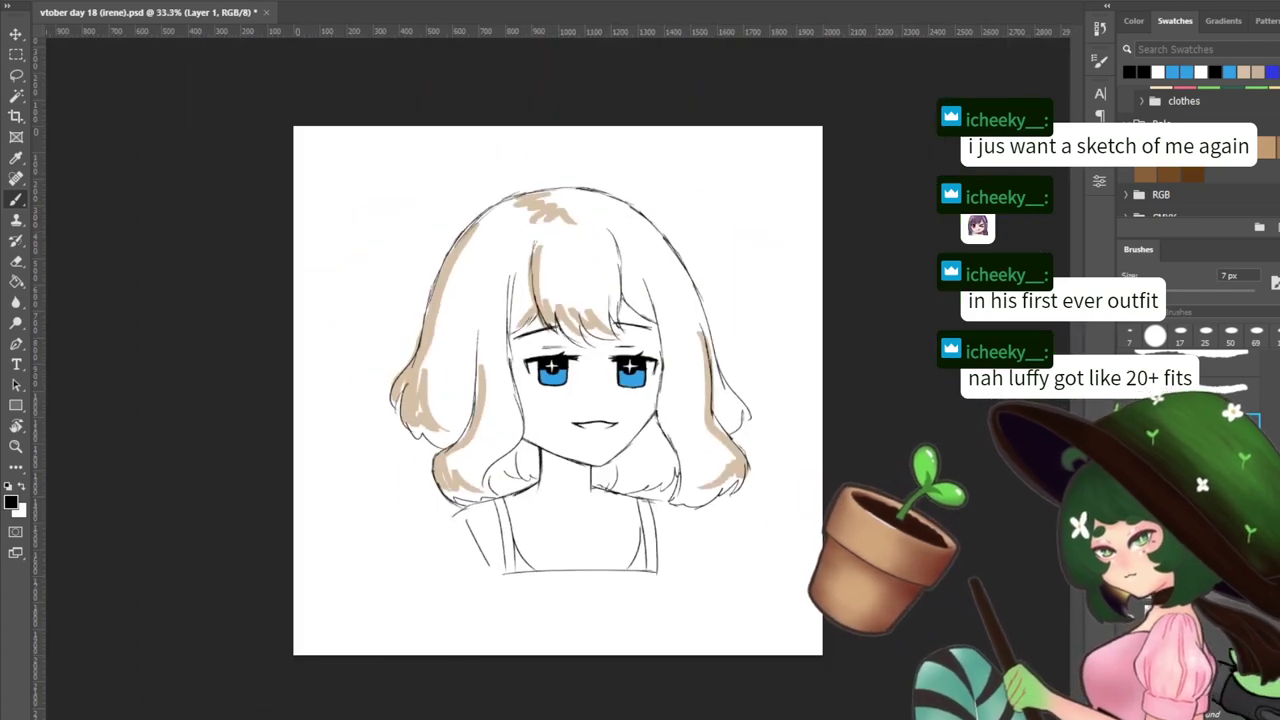
{"action": "left_click", "coordinate": [1146, 593], "text": "shift"}
{"action": "key", "text": "v"}
{"action": "left_click_drag", "start_coordinate": [622, 374], "coordinate": [606, 383]}
{"action": "left_click", "coordinate": [1147, 593]}
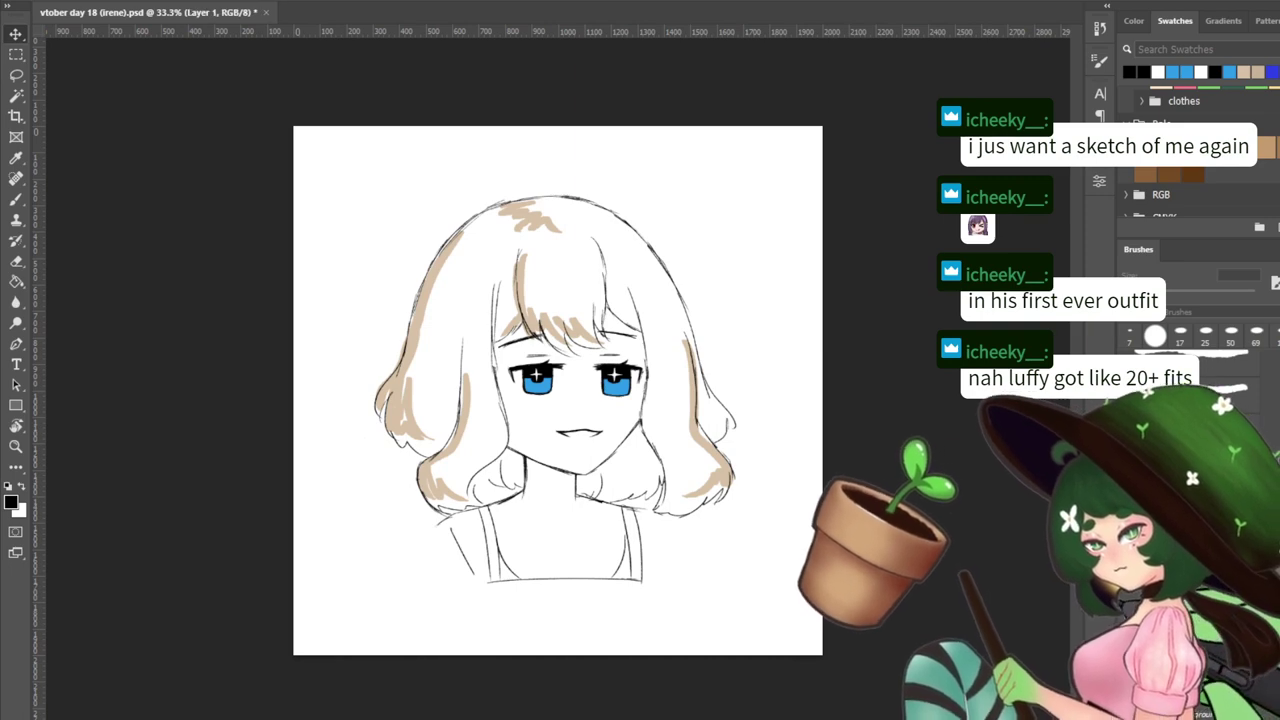
Make the misc layer active for painting with the brush
{"action": "left_click", "coordinate": [1147, 615]}
{"action": "key", "text": "b"}
{"action": "key", "text": "ctrl+minus"}
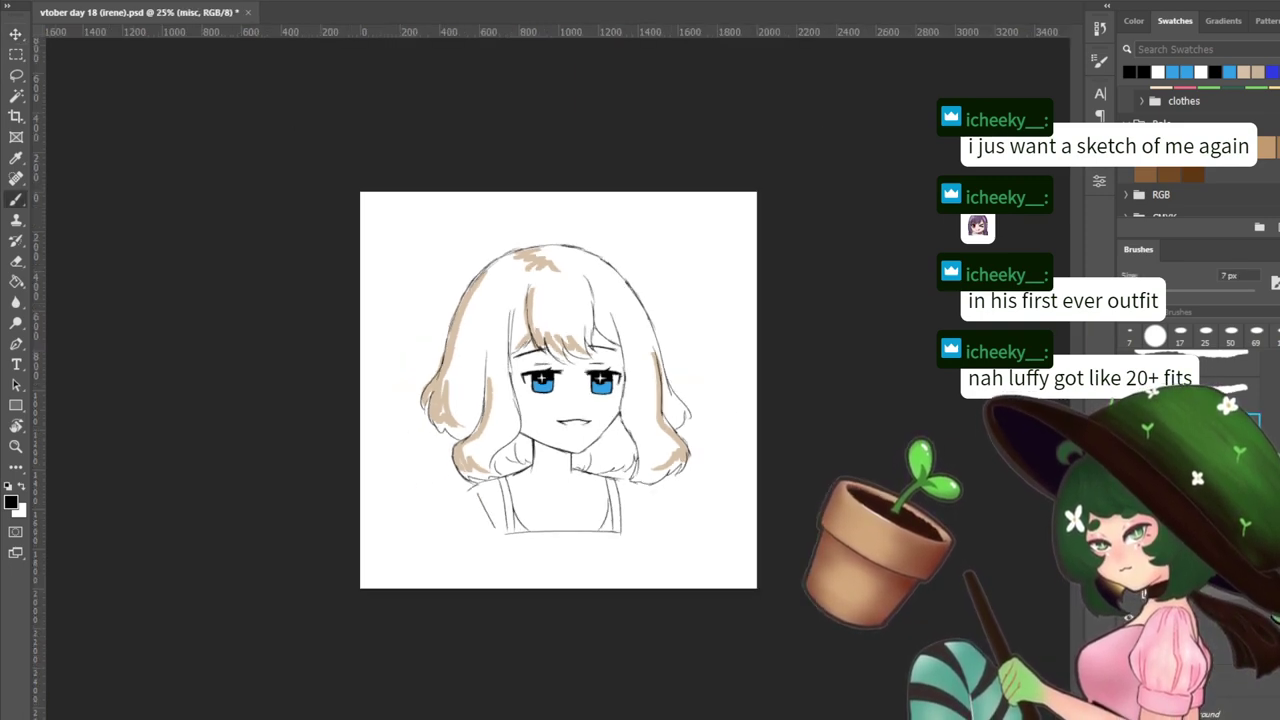
Set the brush colour to the blue swatch for lettering beneath the character's bust
{"action": "key", "text": "ctrl+plus"}
{"action": "key", "text": "ctrl+plus"}
{"action": "key", "text": "ctrl+plus"}
{"action": "key", "text": "x"}
{"action": "left_click", "coordinate": [1174, 72]}
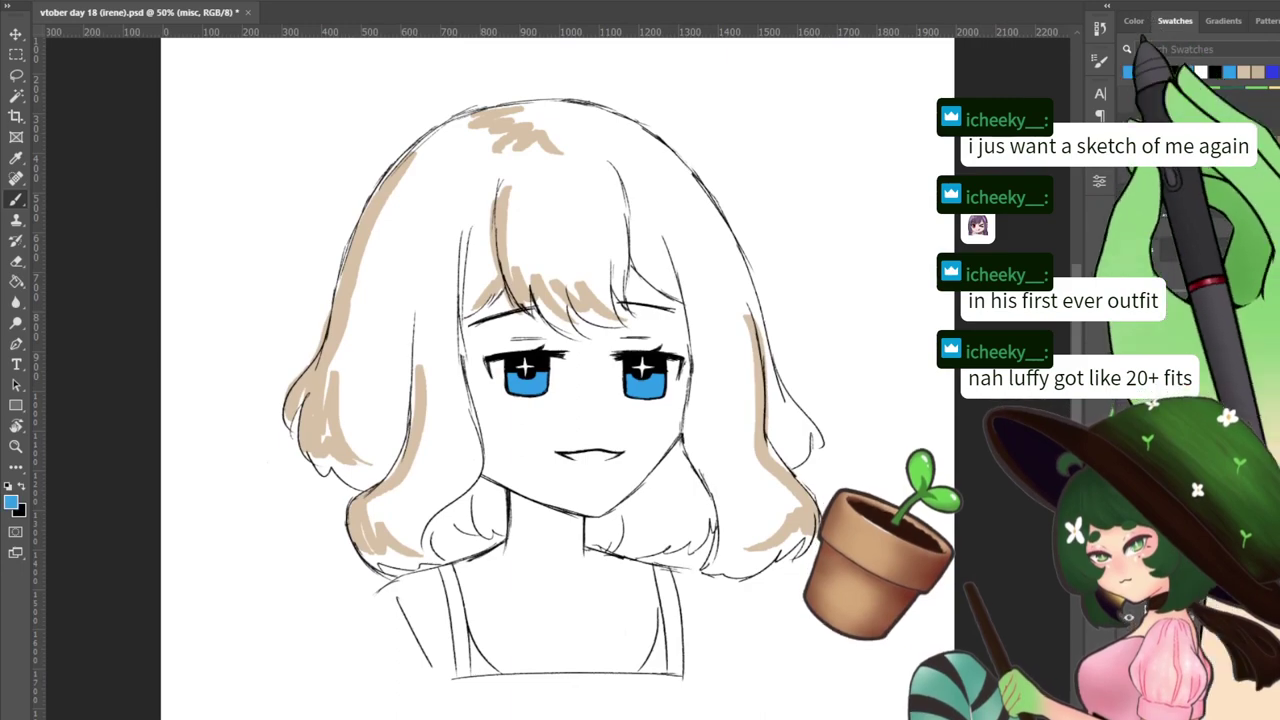
{"action": "mouse_move", "coordinate": [474, 306]}
{"action": "left_mouse_down"}
{"action": "mouse_move", "coordinate": [482, 350]}
{"action": "mouse_move", "coordinate": [401, 137]}
{"action": "mouse_move", "coordinate": [451, 322]}
{"action": "mouse_move", "coordinate": [446, 190]}
{"action": "mouse_move", "coordinate": [439, 303]}
{"action": "left_mouse_up"}
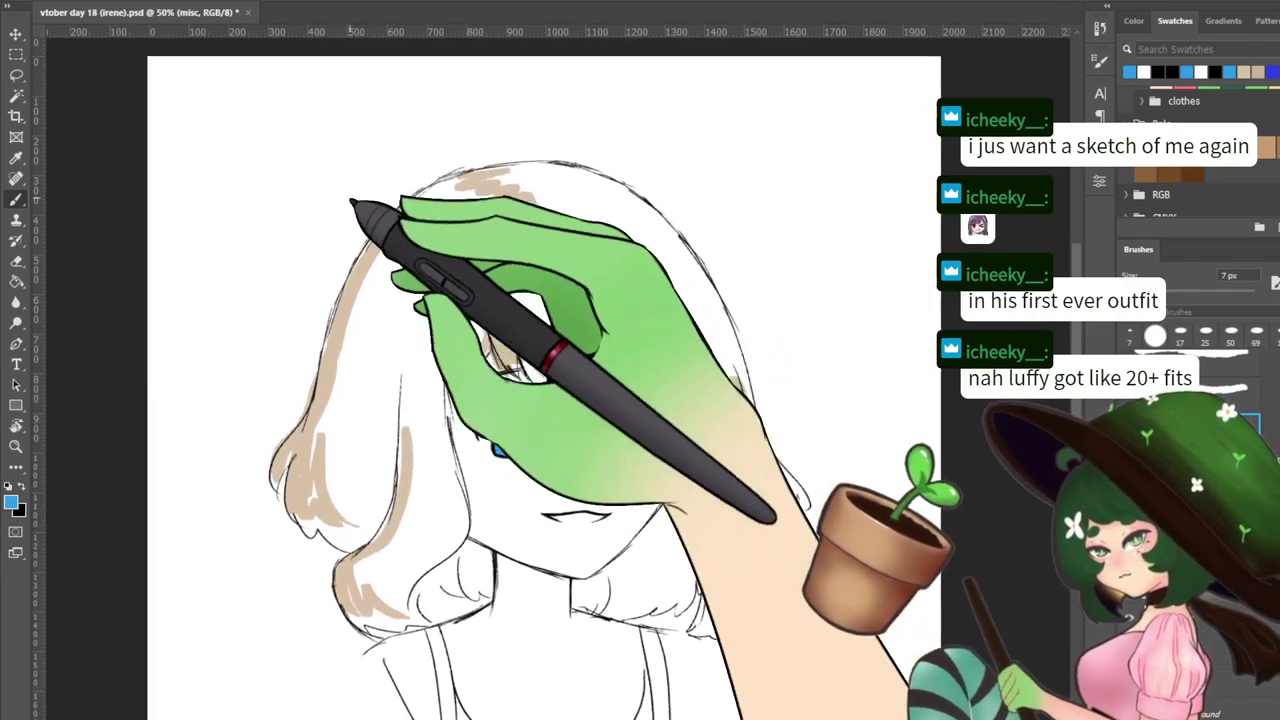
{"action": "key", "text": "ctrl+minus"}
{"action": "key", "text": "ctrl+plus"}
{"action": "key", "text": "ctrl+plus"}
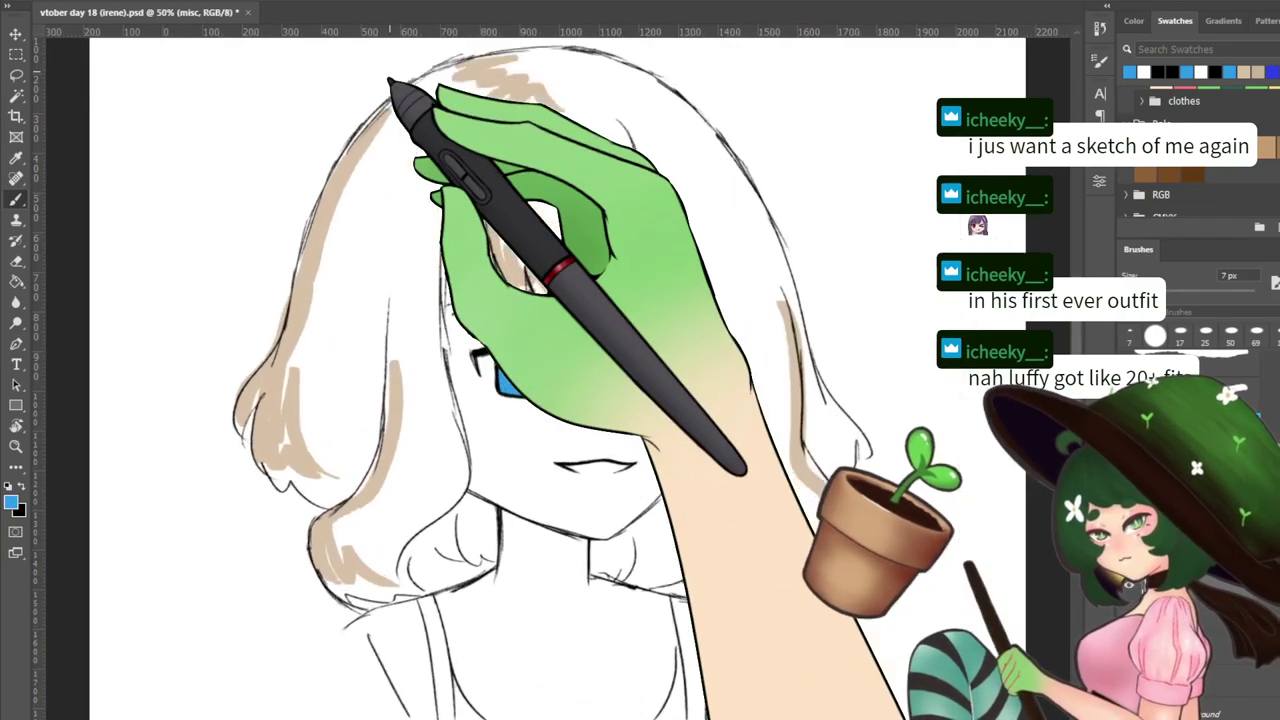
{"action": "left_click_drag", "start_coordinate": [530, 400], "coordinate": [631, 64]}
{"action": "key", "text": "x"}
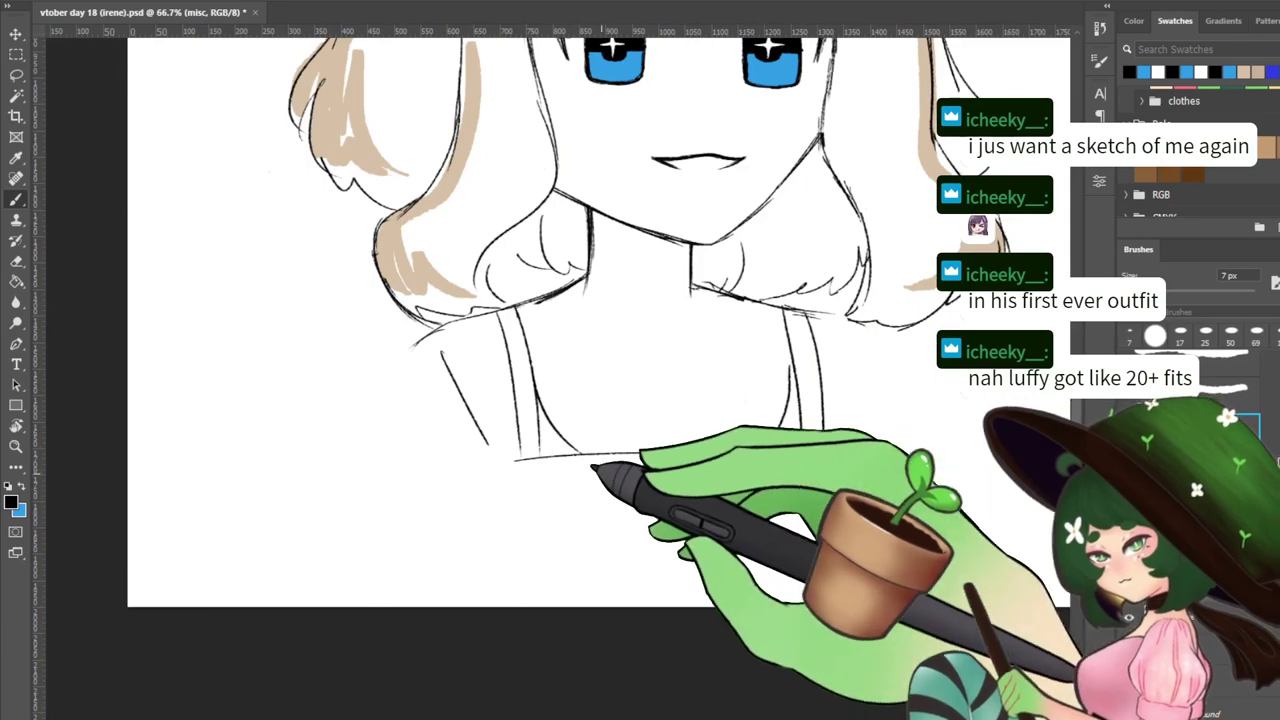
{"action": "key", "text": "x"}
{"action": "mouse_move", "coordinate": [487, 491]}
{"action": "left_mouse_down"}
{"action": "mouse_move", "coordinate": [508, 498]}
{"action": "mouse_move", "coordinate": [504, 520]}
{"action": "left_mouse_up"}
{"action": "mouse_move", "coordinate": [475, 525]}
{"action": "left_mouse_down"}
{"action": "mouse_move", "coordinate": [514, 521]}
{"action": "mouse_move", "coordinate": [510, 484]}
{"action": "left_mouse_up"}
{"action": "key", "text": "ctrl+z"}
{"action": "key", "text": "ctrl+z"}
{"action": "key", "text": "ctrl+z"}
{"action": "mouse_move", "coordinate": [501, 487]}
{"action": "left_mouse_down"}
{"action": "mouse_move", "coordinate": [467, 510]}
{"action": "mouse_move", "coordinate": [522, 514]}
{"action": "left_mouse_up"}
{"action": "key", "text": "ctrl+z"}
{"action": "key", "text": "ctrl+z"}
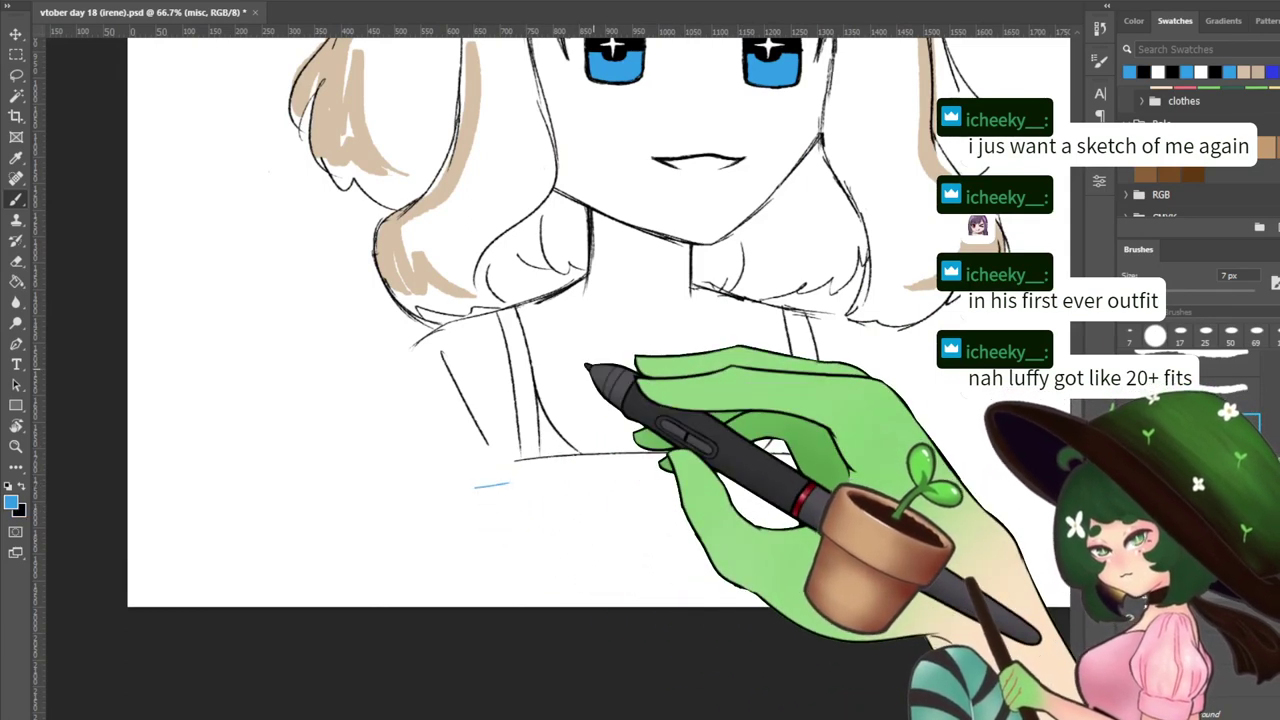
{"action": "key", "text": "ctrl+plus"}
{"action": "left_click_drag", "start_coordinate": [575, 441], "coordinate": [615, 298]}
{"action": "key", "text": "ctrl+z"}
Handwrite the character's name followed by a small heart in blue below the bust, and switch the brush colour back to black
{"action": "mouse_move", "coordinate": [447, 422]}
{"action": "left_mouse_down"}
{"action": "mouse_move", "coordinate": [495, 408]}
{"action": "mouse_move", "coordinate": [482, 472]}
{"action": "left_mouse_up"}
{"action": "left_click_drag", "start_coordinate": [450, 481], "coordinate": [608, 440]}
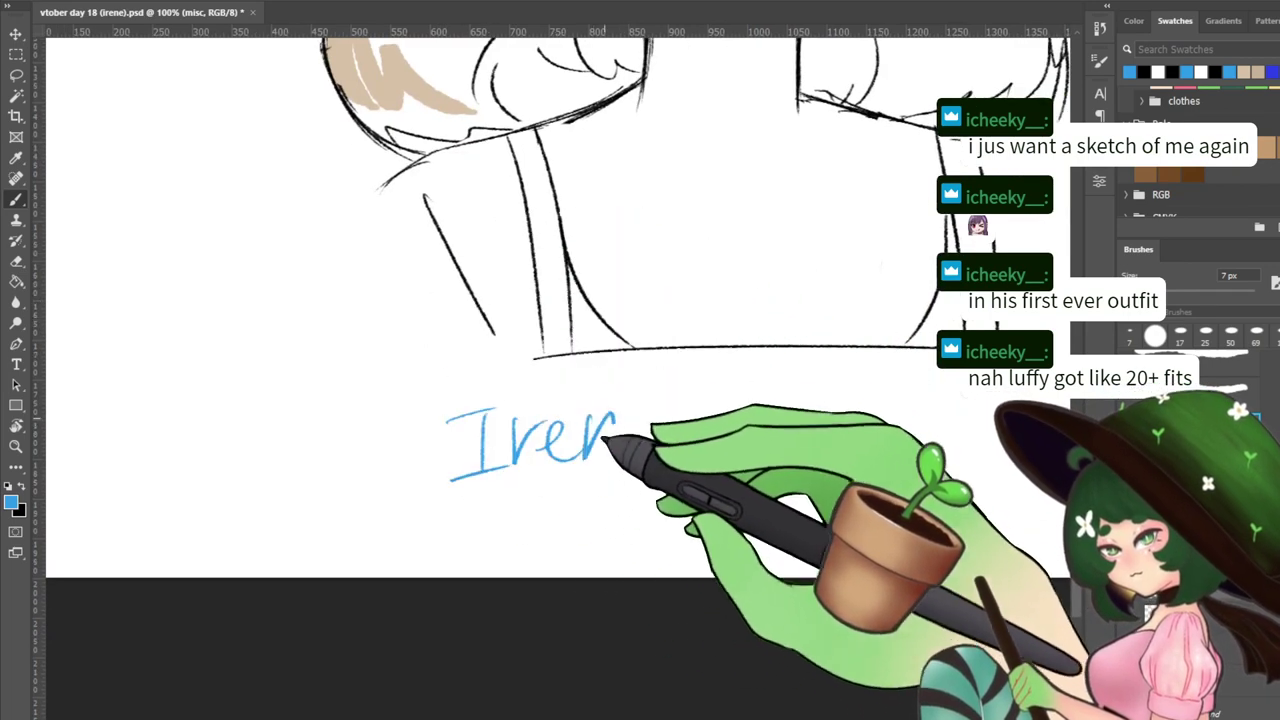
{"action": "left_click_drag", "start_coordinate": [731, 416], "coordinate": [508, 449]}
{"action": "mouse_move", "coordinate": [484, 525]}
{"action": "left_mouse_down"}
{"action": "mouse_move", "coordinate": [528, 433]}
{"action": "mouse_move", "coordinate": [545, 525]}
{"action": "left_mouse_up"}
{"action": "left_click_drag", "start_coordinate": [475, 500], "coordinate": [564, 485]}
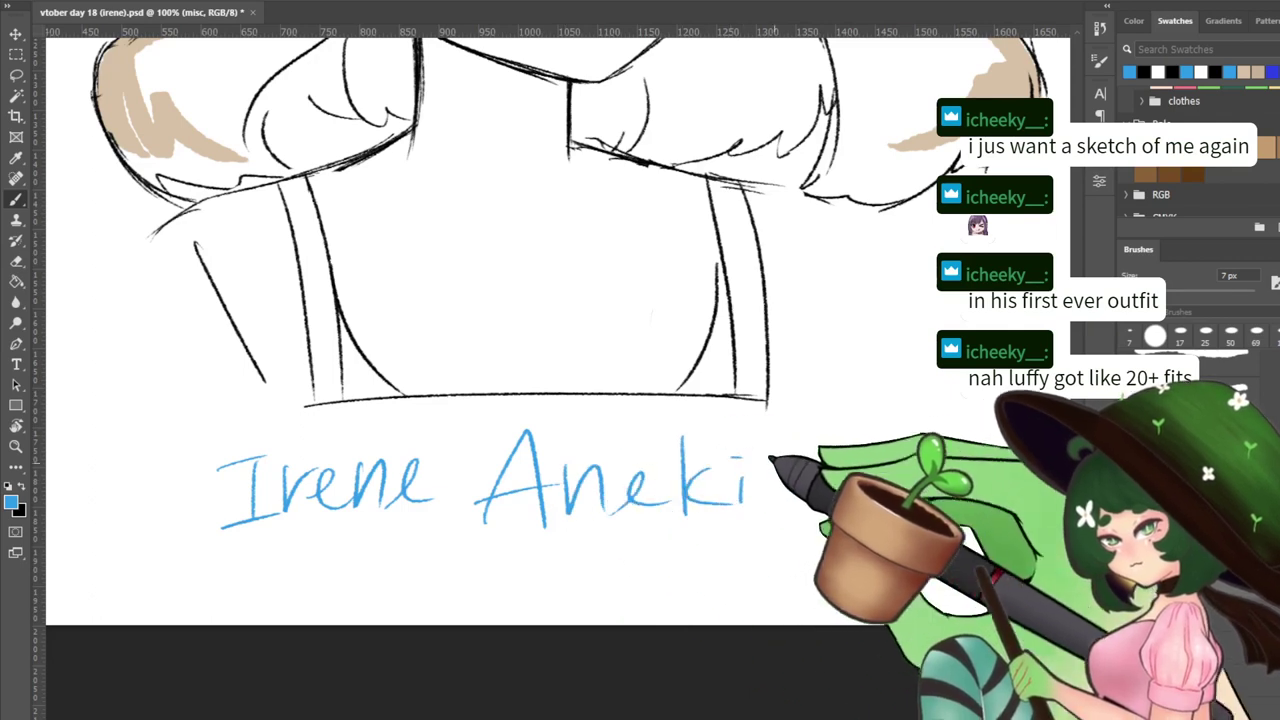
{"action": "left_click_drag", "start_coordinate": [770, 458], "coordinate": [552, 473]}
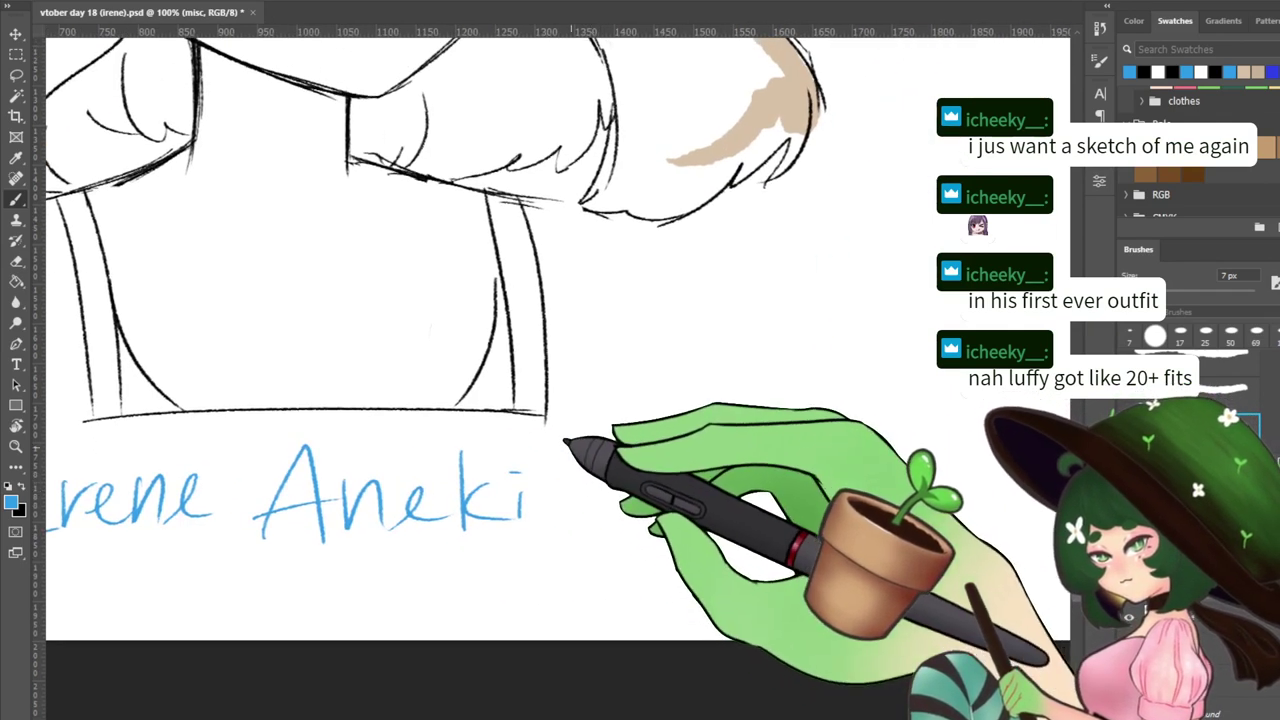
{"action": "mouse_move", "coordinate": [494, 311]}
{"action": "left_mouse_down"}
{"action": "mouse_move", "coordinate": [520, 309]}
{"action": "mouse_move", "coordinate": [729, 486]}
{"action": "left_mouse_up"}
{"action": "mouse_move", "coordinate": [570, 190]}
{"action": "left_mouse_down"}
{"action": "mouse_move", "coordinate": [651, 380]}
{"action": "mouse_move", "coordinate": [705, 618]}
{"action": "left_mouse_up"}
{"action": "key", "text": "x"}
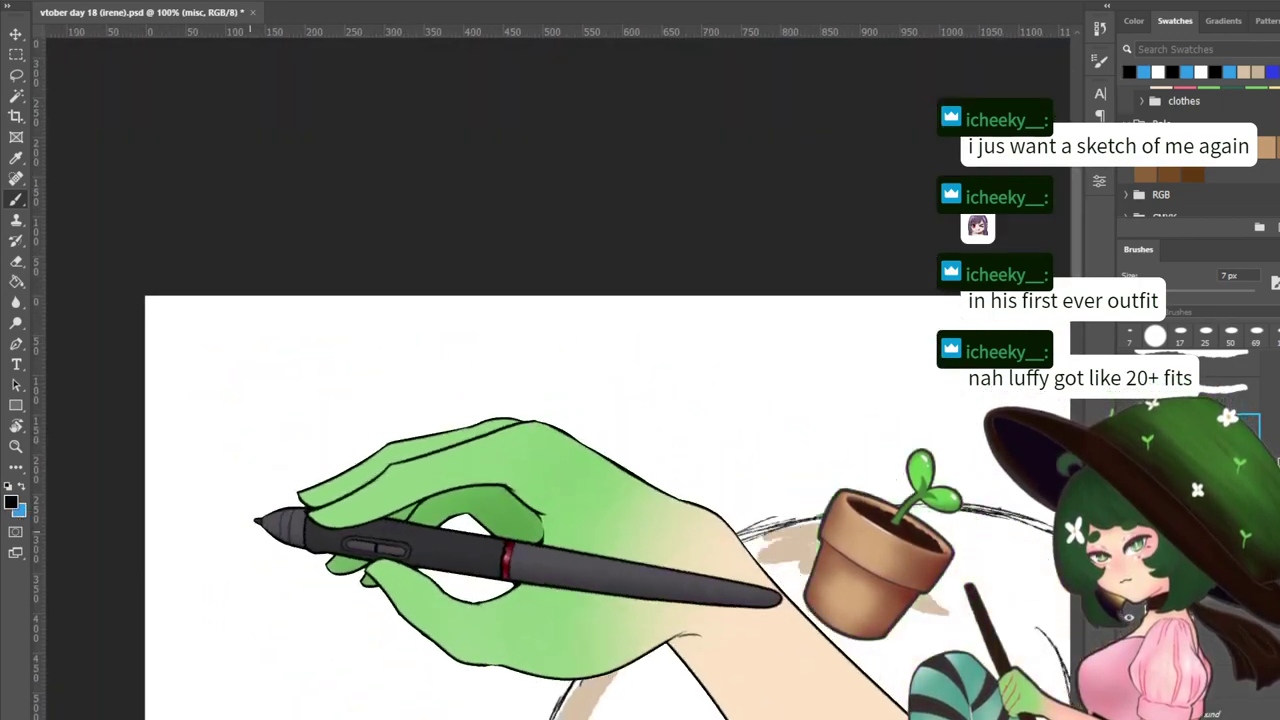
{"action": "left_click_drag", "start_coordinate": [198, 489], "coordinate": [280, 424]}
{"action": "mouse_move", "coordinate": [306, 472]}
{"action": "left_mouse_down"}
{"action": "mouse_move", "coordinate": [340, 434]}
{"action": "mouse_move", "coordinate": [344, 487]}
{"action": "left_mouse_up"}
{"action": "mouse_move", "coordinate": [357, 446]}
{"action": "left_mouse_down"}
{"action": "mouse_move", "coordinate": [349, 480]}
{"action": "mouse_move", "coordinate": [378, 451]}
{"action": "left_mouse_up"}
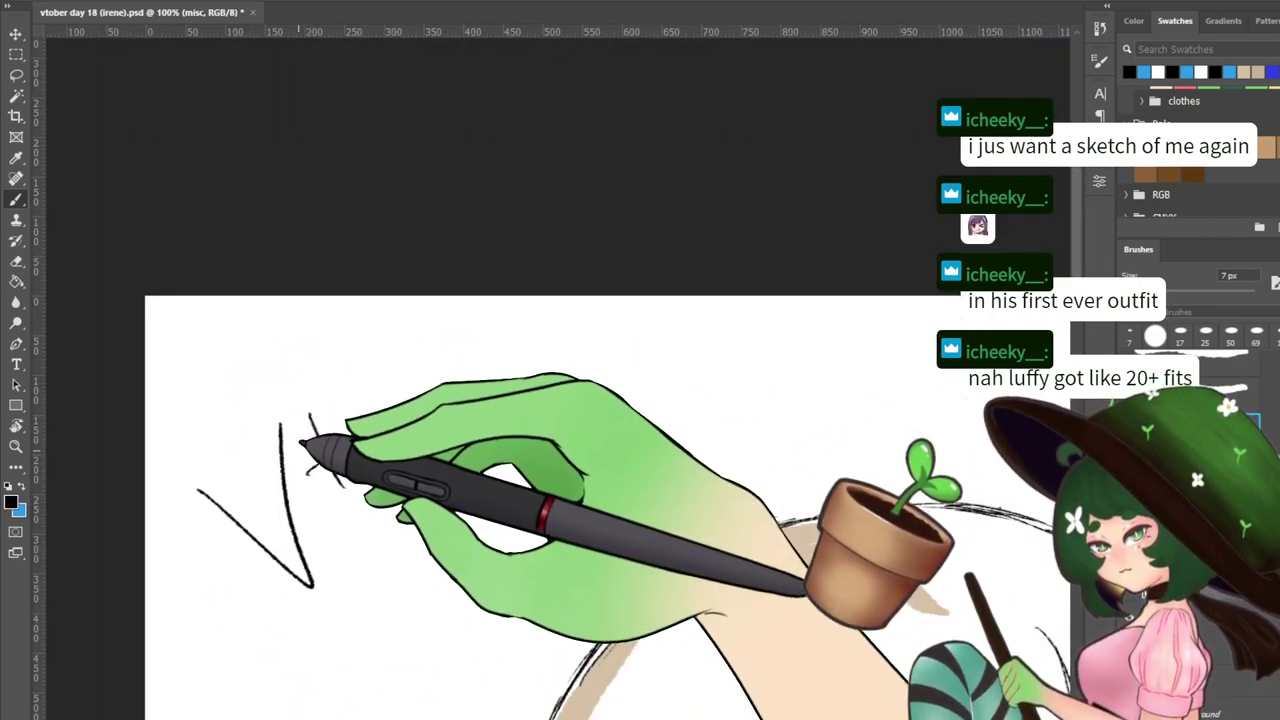
{"action": "key", "text": "ctrl+z"}
{"action": "key", "text": "ctrl+z"}
{"action": "key", "text": "ctrl+z"}
{"action": "key", "text": "ctrl+z"}
Handwrite "Vtober 18" in black at the canvas's upper-left corner, with "22" beneath the word Vtober
{"action": "mouse_move", "coordinate": [238, 455]}
{"action": "left_mouse_down"}
{"action": "mouse_move", "coordinate": [313, 416]}
{"action": "mouse_move", "coordinate": [328, 434]}
{"action": "mouse_move", "coordinate": [348, 412]}
{"action": "mouse_move", "coordinate": [343, 465]}
{"action": "left_mouse_up"}
{"action": "mouse_move", "coordinate": [320, 440]}
{"action": "left_mouse_down"}
{"action": "mouse_move", "coordinate": [364, 428]}
{"action": "mouse_move", "coordinate": [385, 440]}
{"action": "left_mouse_up"}
{"action": "mouse_move", "coordinate": [408, 392]}
{"action": "left_mouse_down"}
{"action": "mouse_move", "coordinate": [430, 418]}
{"action": "mouse_move", "coordinate": [514, 398]}
{"action": "left_mouse_up"}
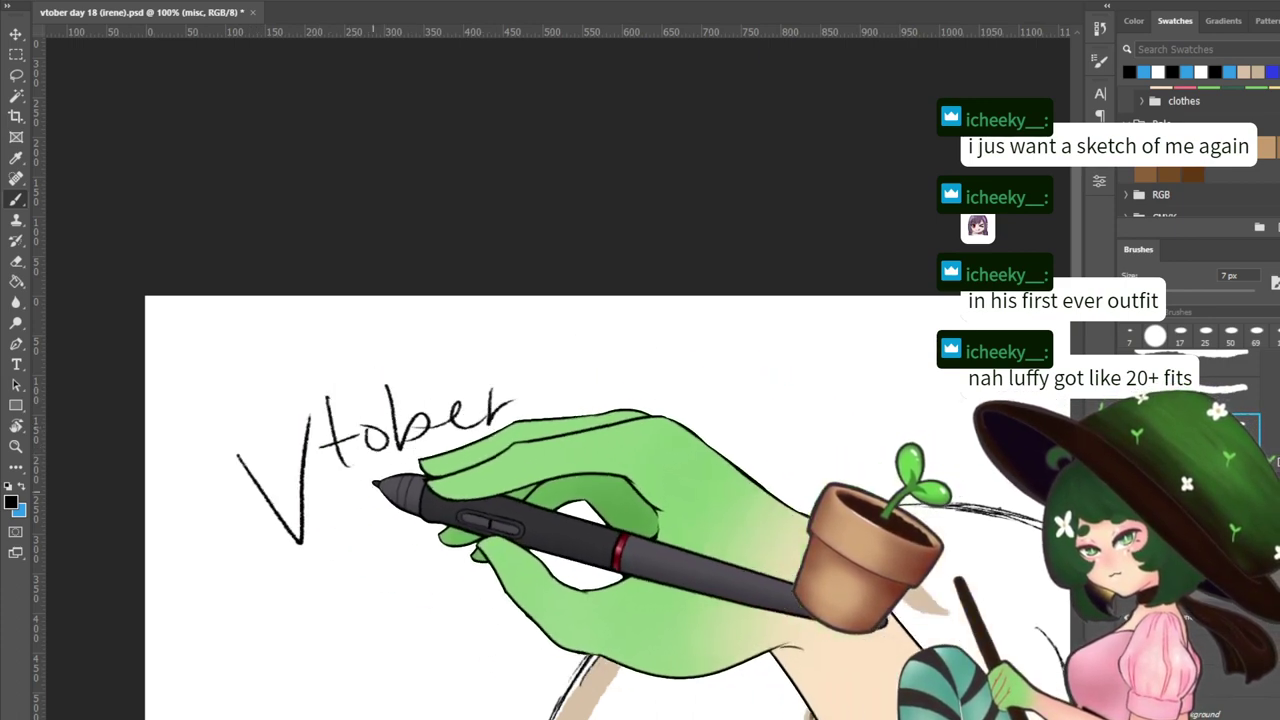
{"action": "mouse_move", "coordinate": [350, 487]}
{"action": "left_mouse_down"}
{"action": "mouse_move", "coordinate": [402, 520]}
{"action": "mouse_move", "coordinate": [460, 504]}
{"action": "left_mouse_up"}
{"action": "left_click_drag", "start_coordinate": [572, 366], "coordinate": [598, 440]}
{"action": "left_click_drag", "start_coordinate": [645, 399], "coordinate": [662, 405]}
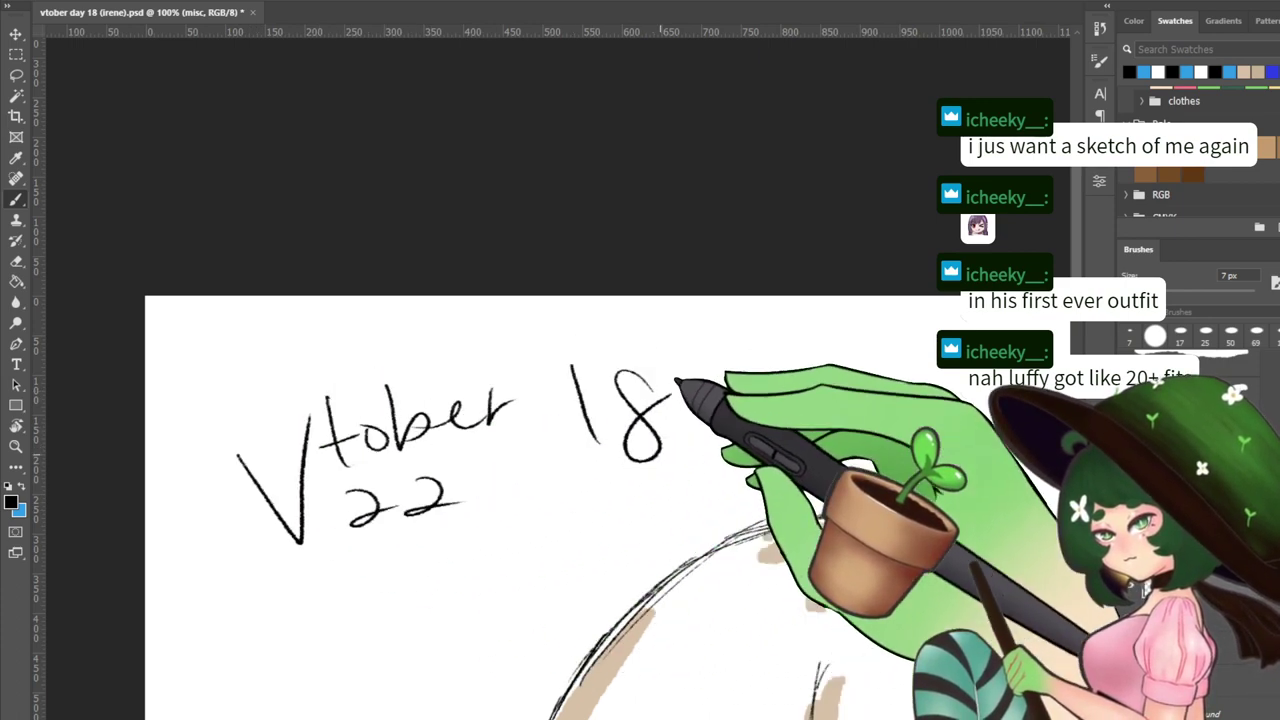
Save the lettered drawing with the whole canvas in view
{"action": "key", "text": "ctrl+minus"}
{"action": "key", "text": "ctrl+minus"}
{"action": "key", "text": "ctrl+minus"}
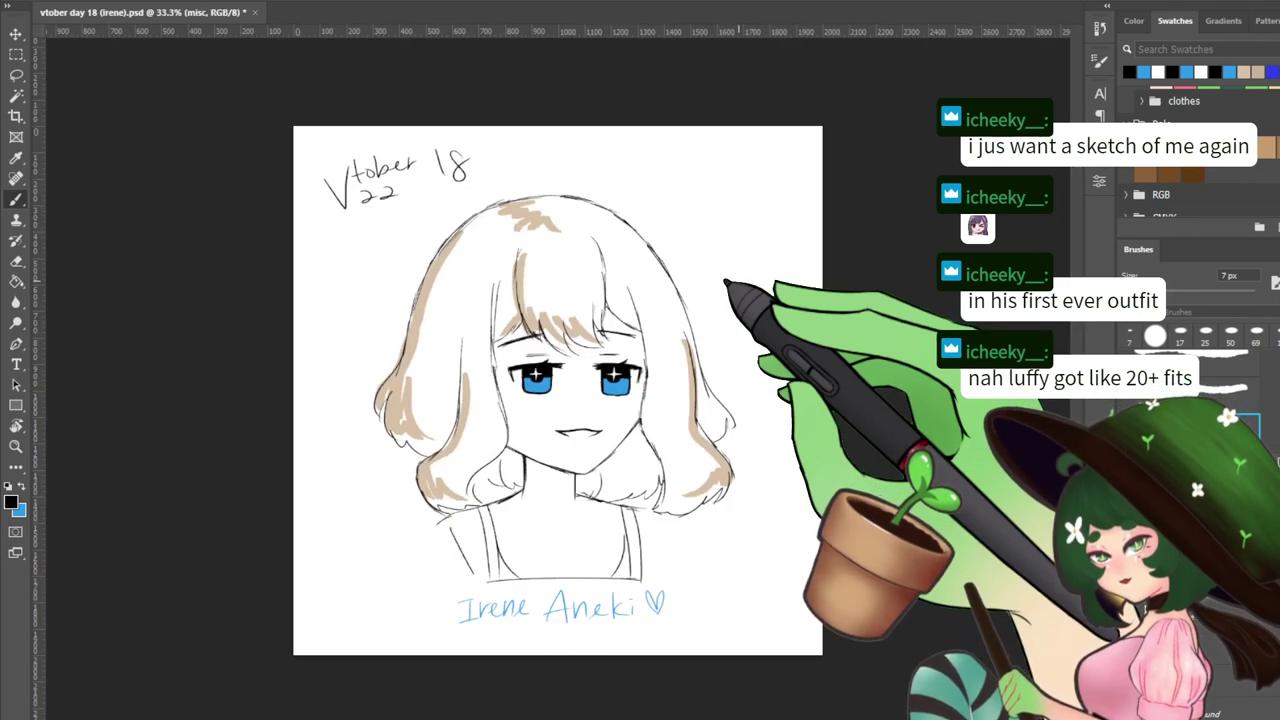
{"action": "key", "text": "ctrl+s"}
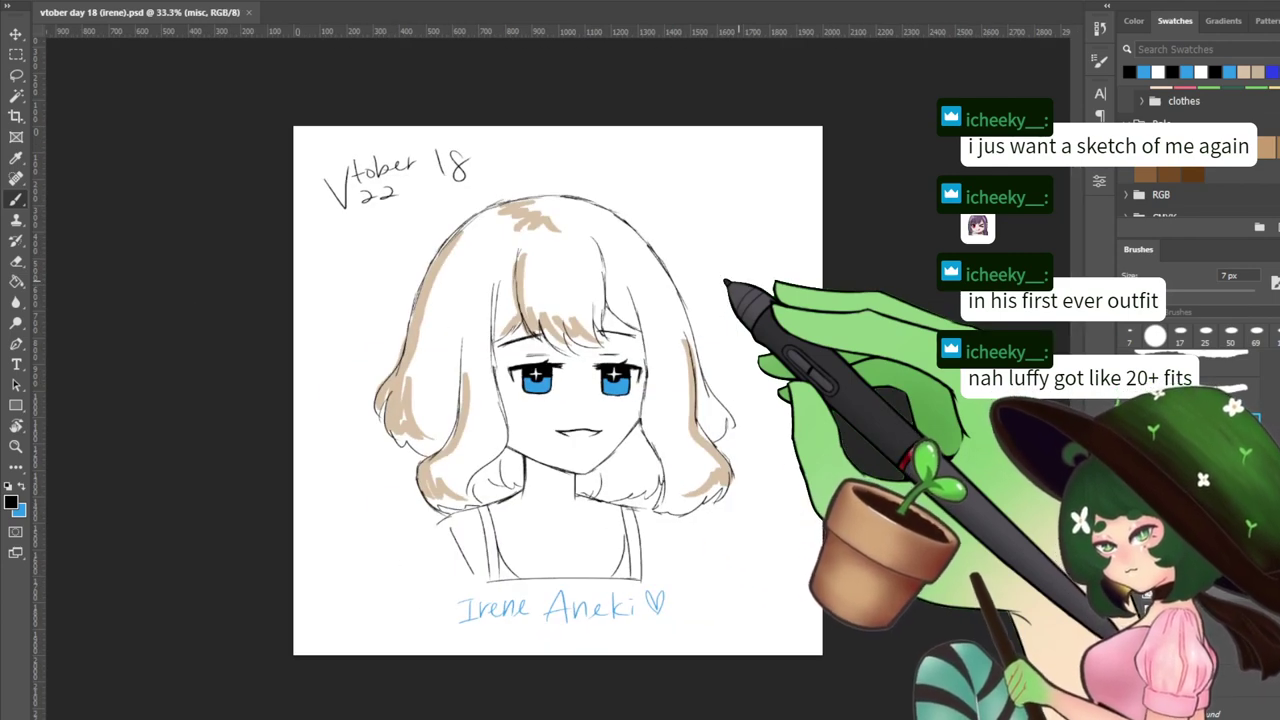